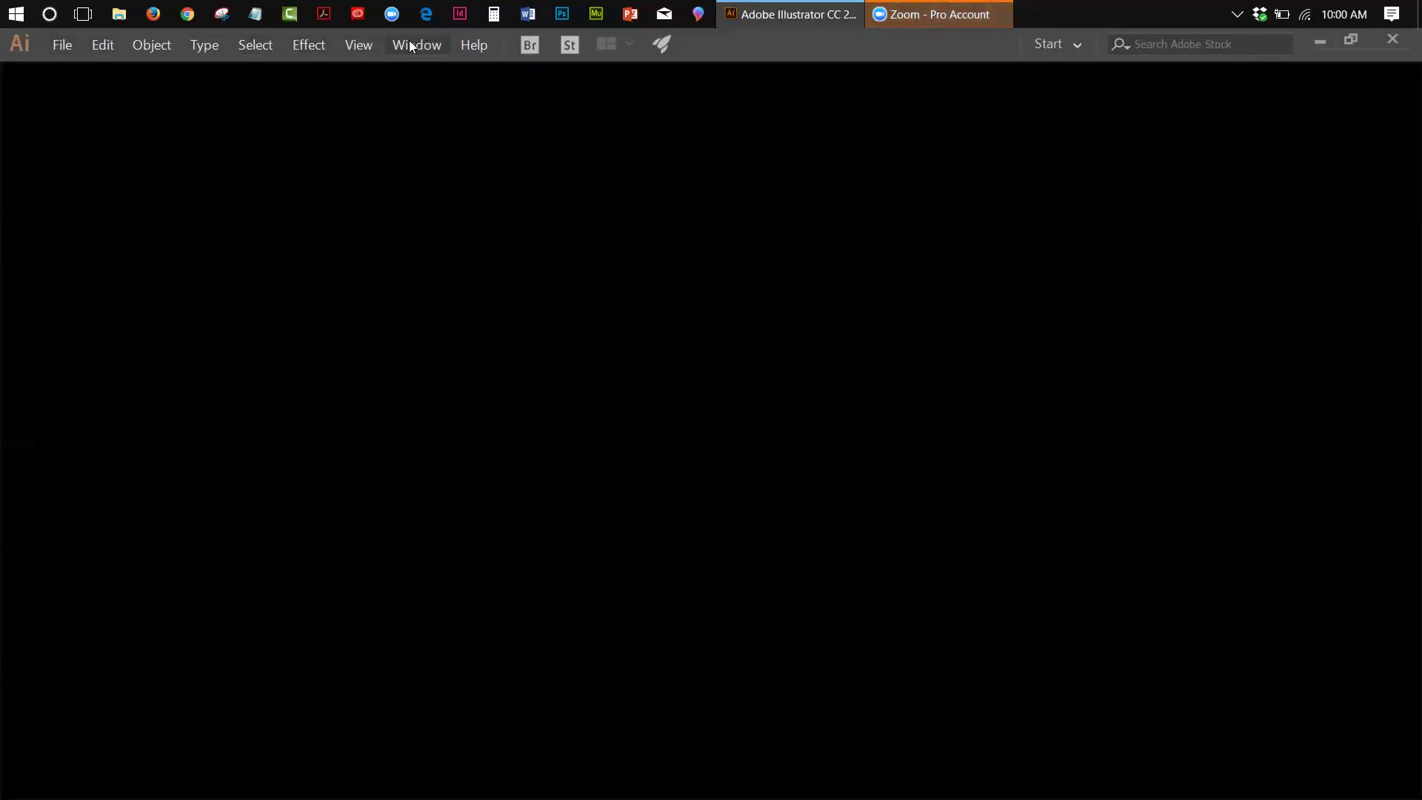
Step: Copy the Scan_0001 image from the USB drive to the desktop and close the drive's window
left_click(1329, 40)
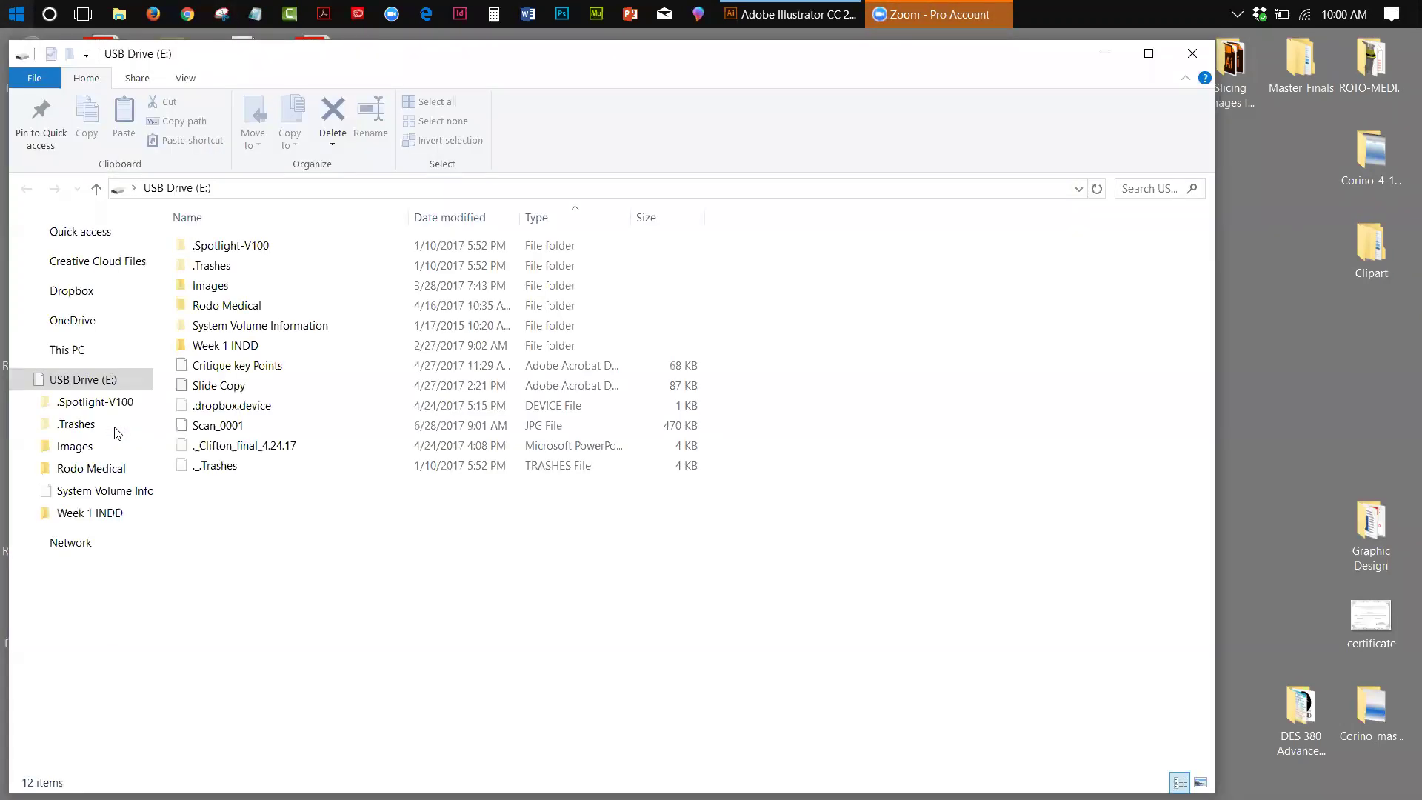
key("super")
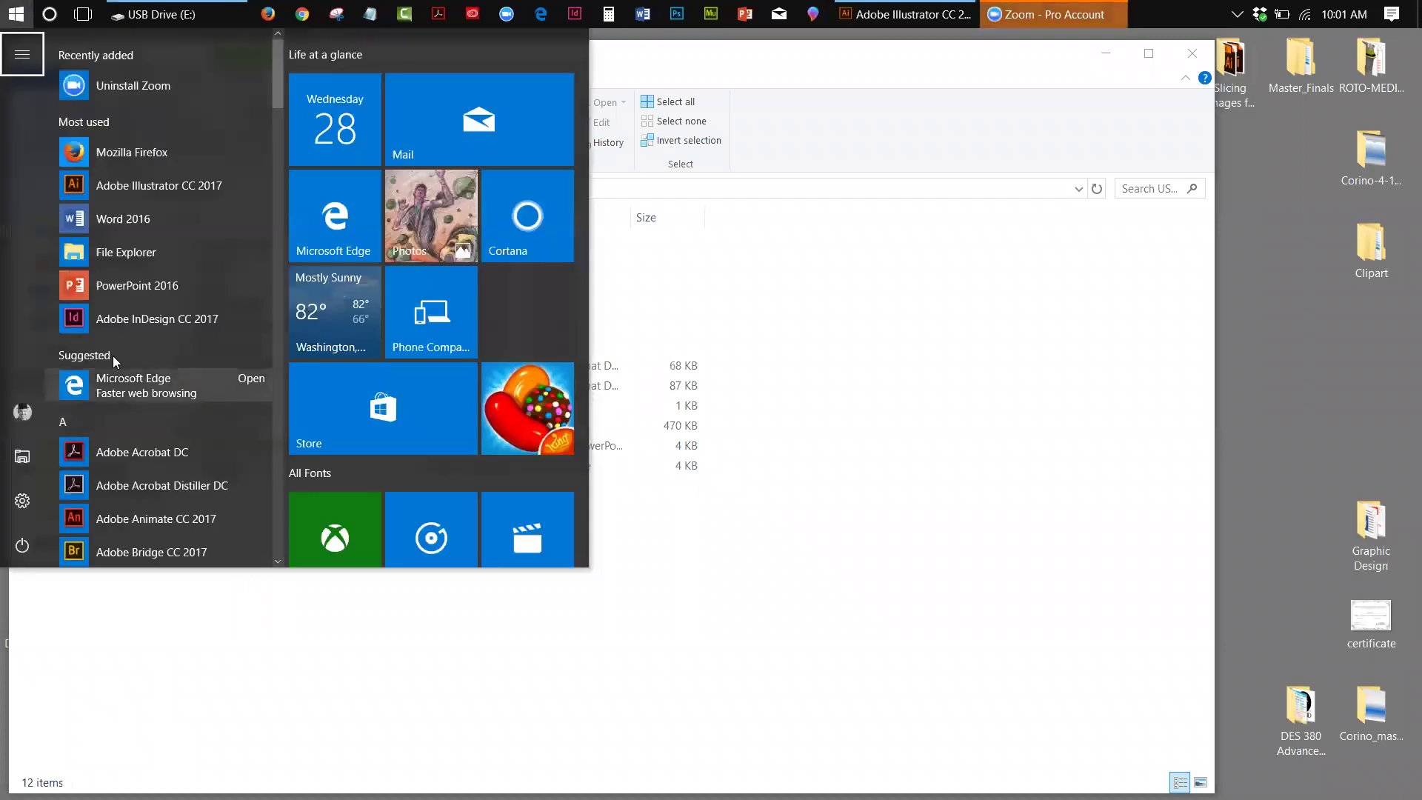
left_click(686, 483)
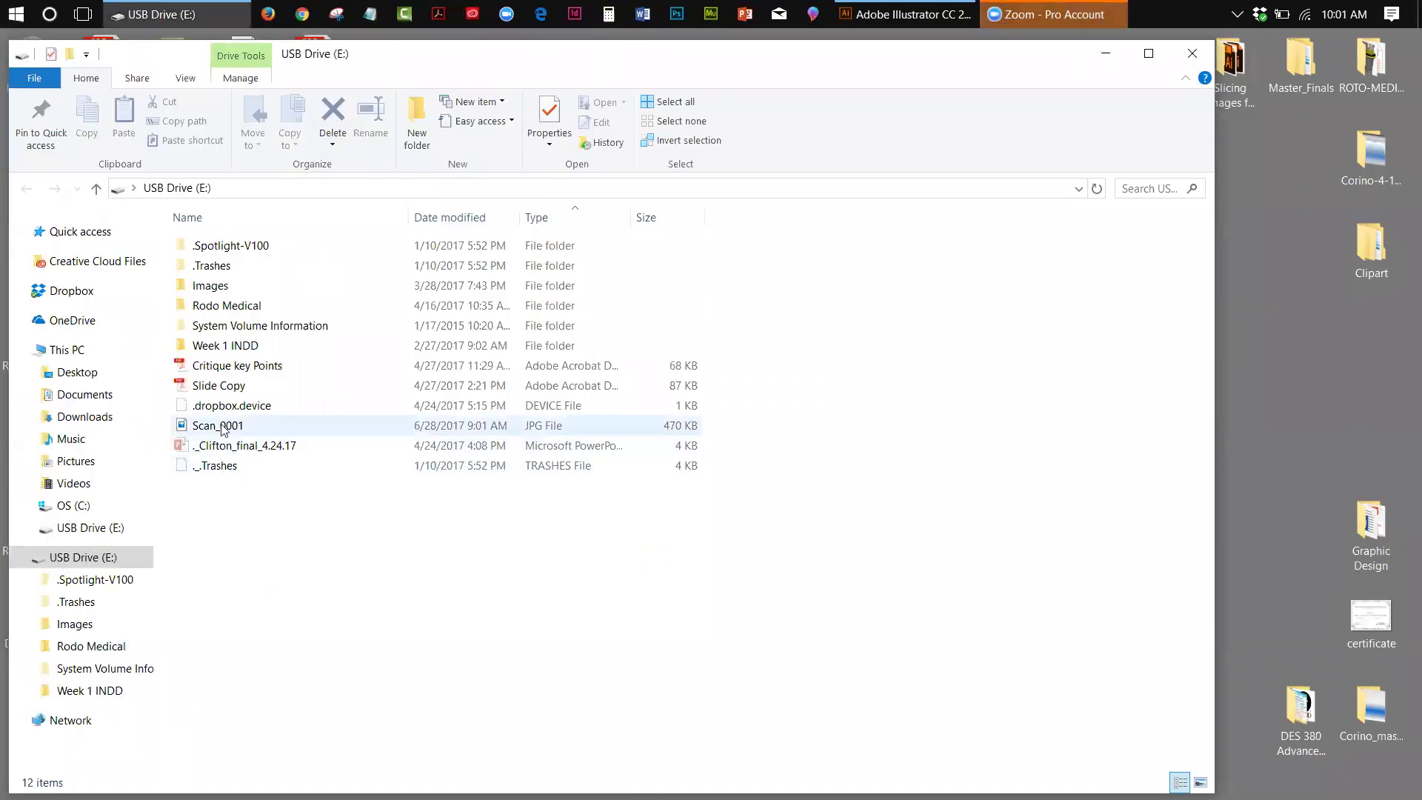
double_click(77, 559)
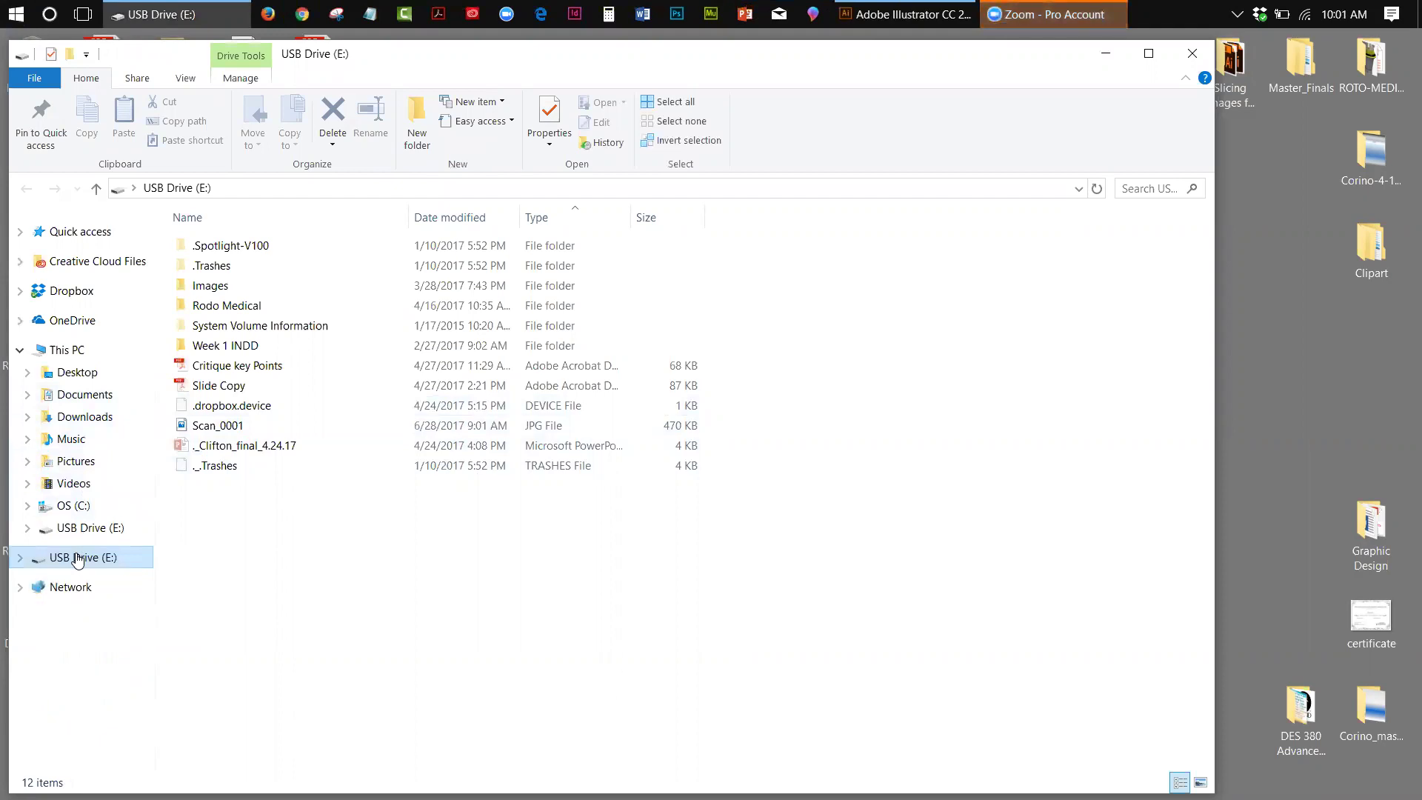
left_click(1182, 46)
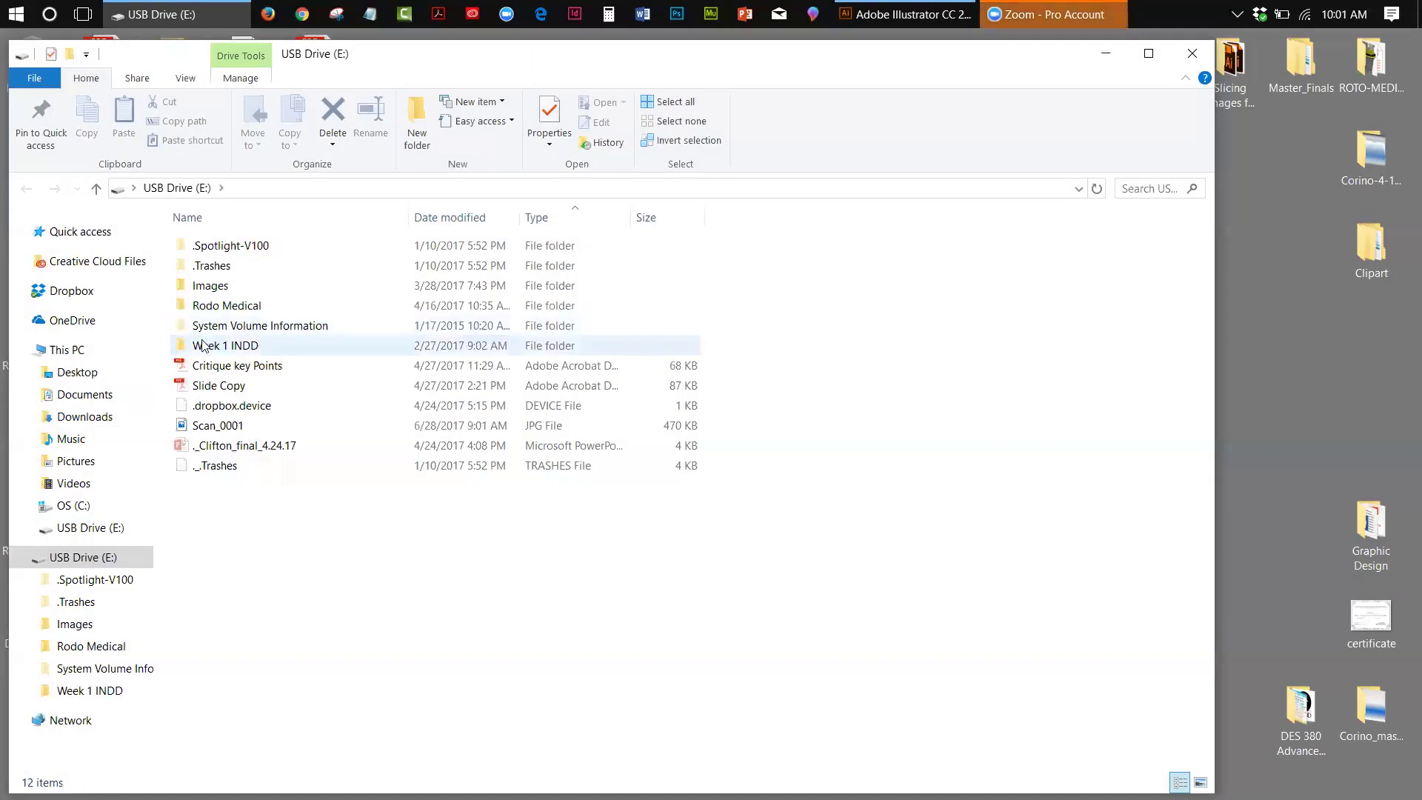
left_click(239, 429)
left_click_drag(1048, 420, 1333, 400)
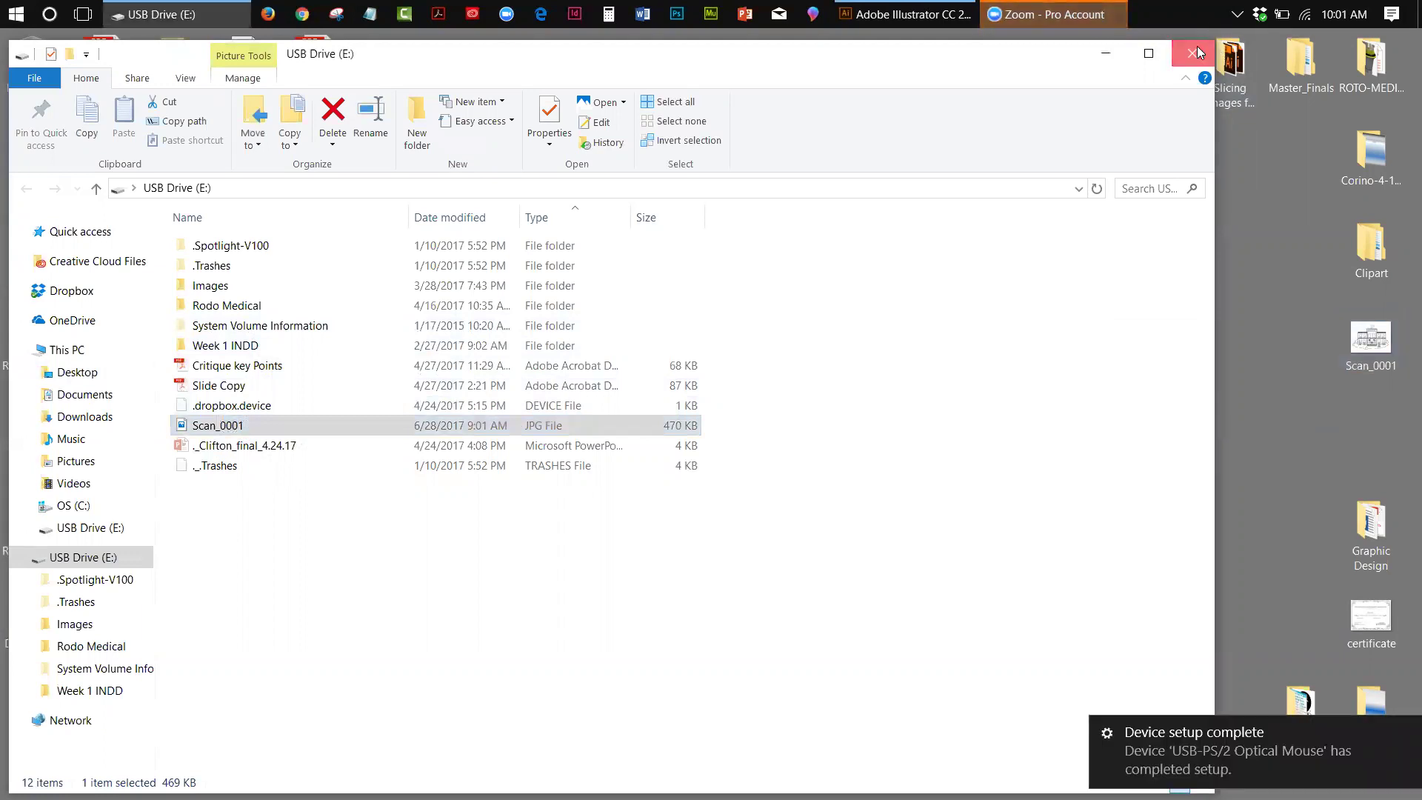
left_click(1199, 52)
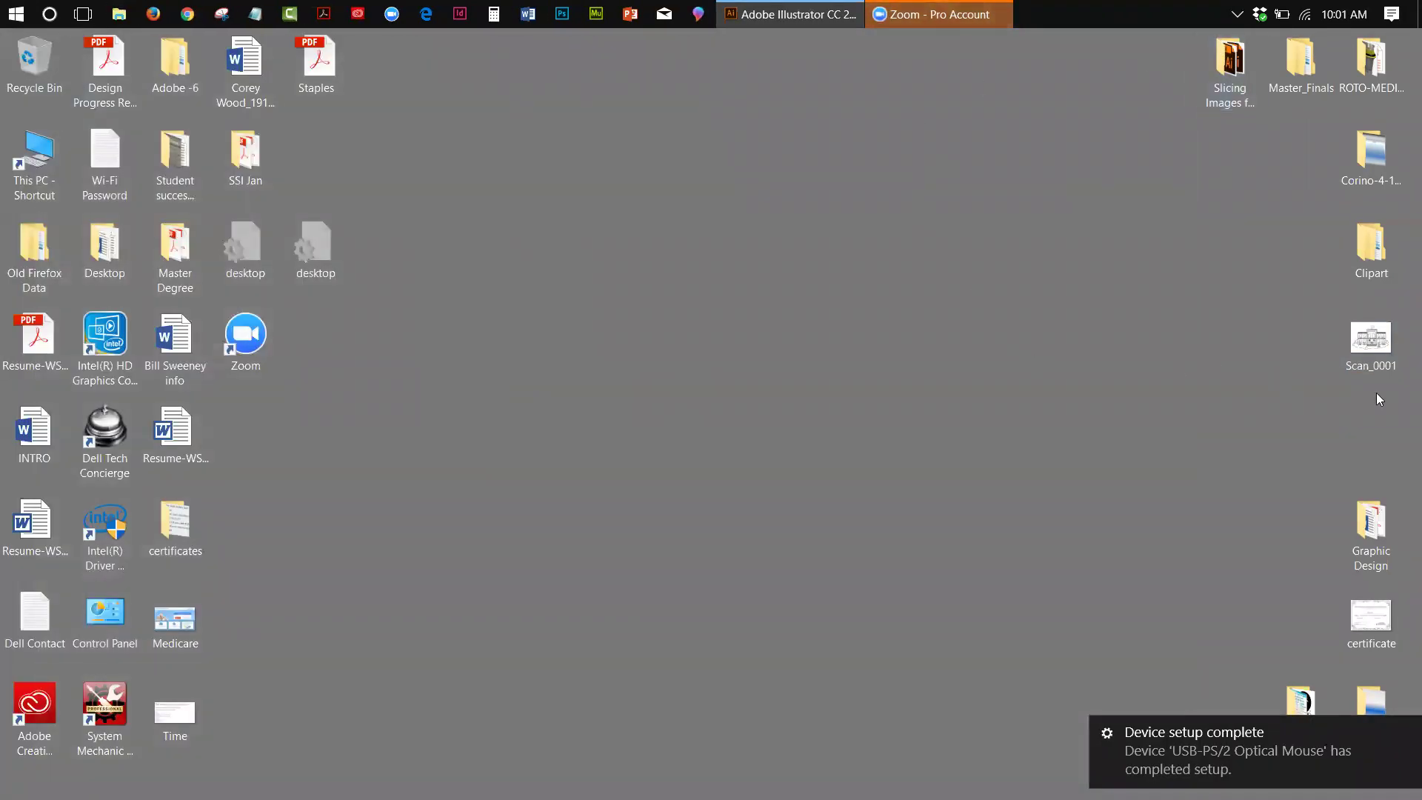
Step: View the Scan_0001 drawing from the desktop and place its viewer window near the middle of the screen
double_click(1372, 348)
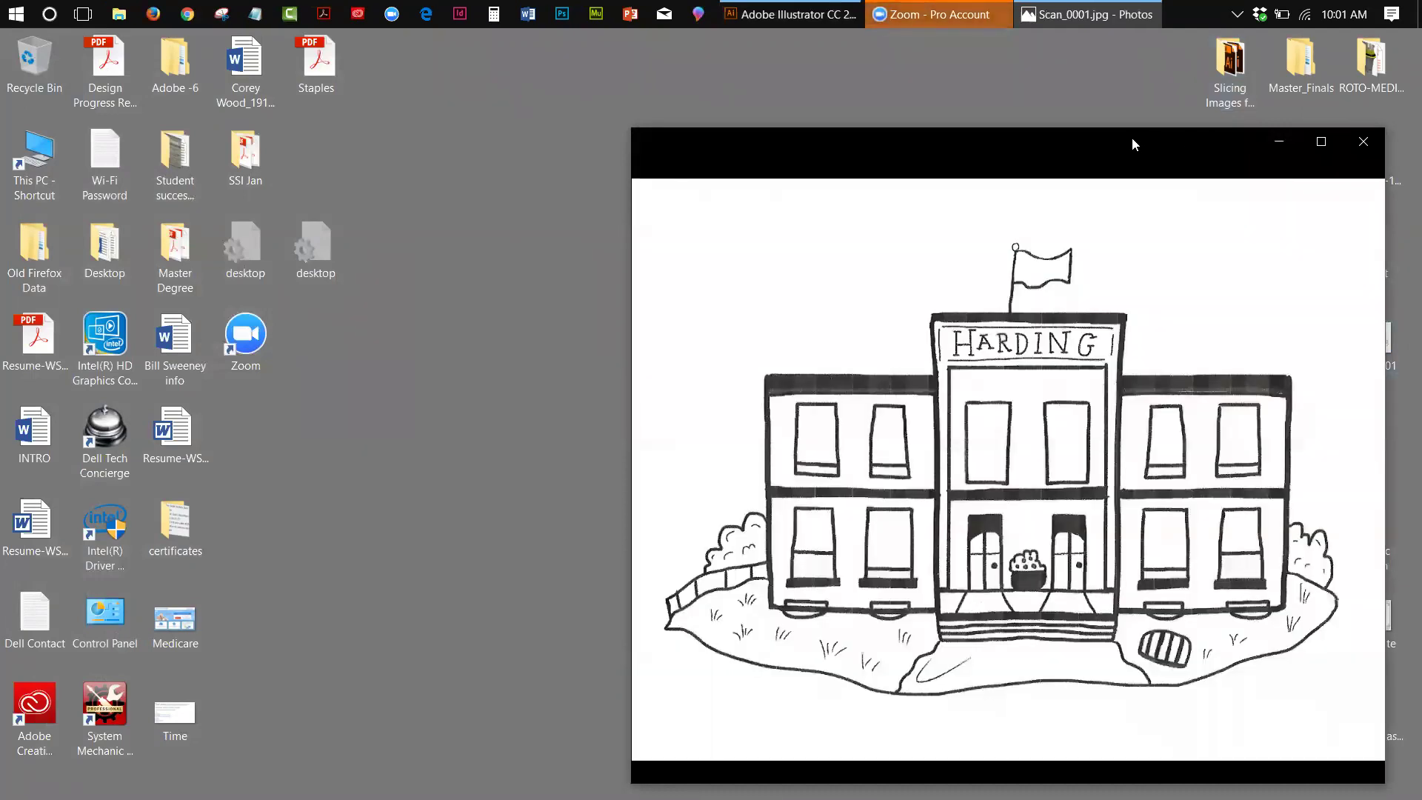
left_click_drag(1132, 138, 834, 114)
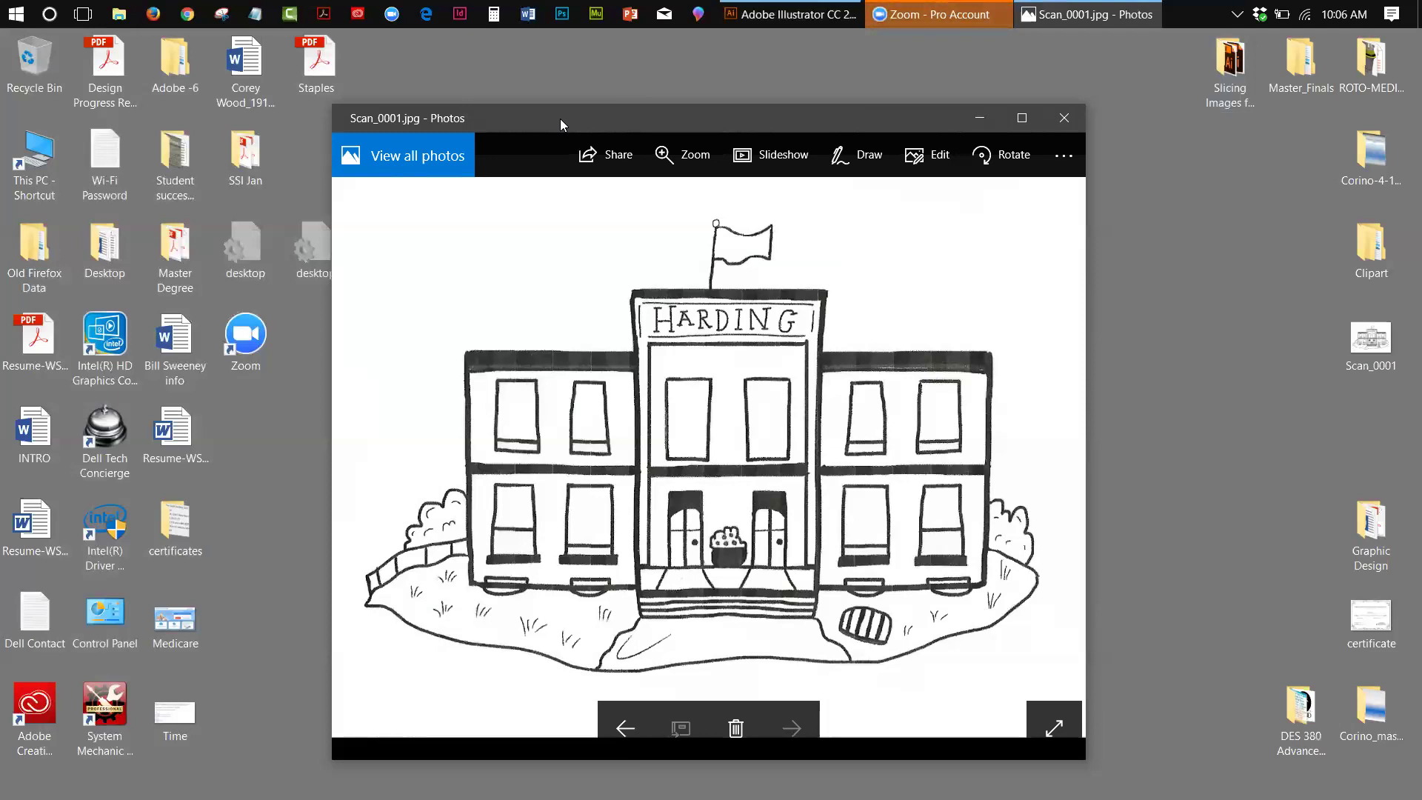
left_click_drag(560, 119, 535, 106)
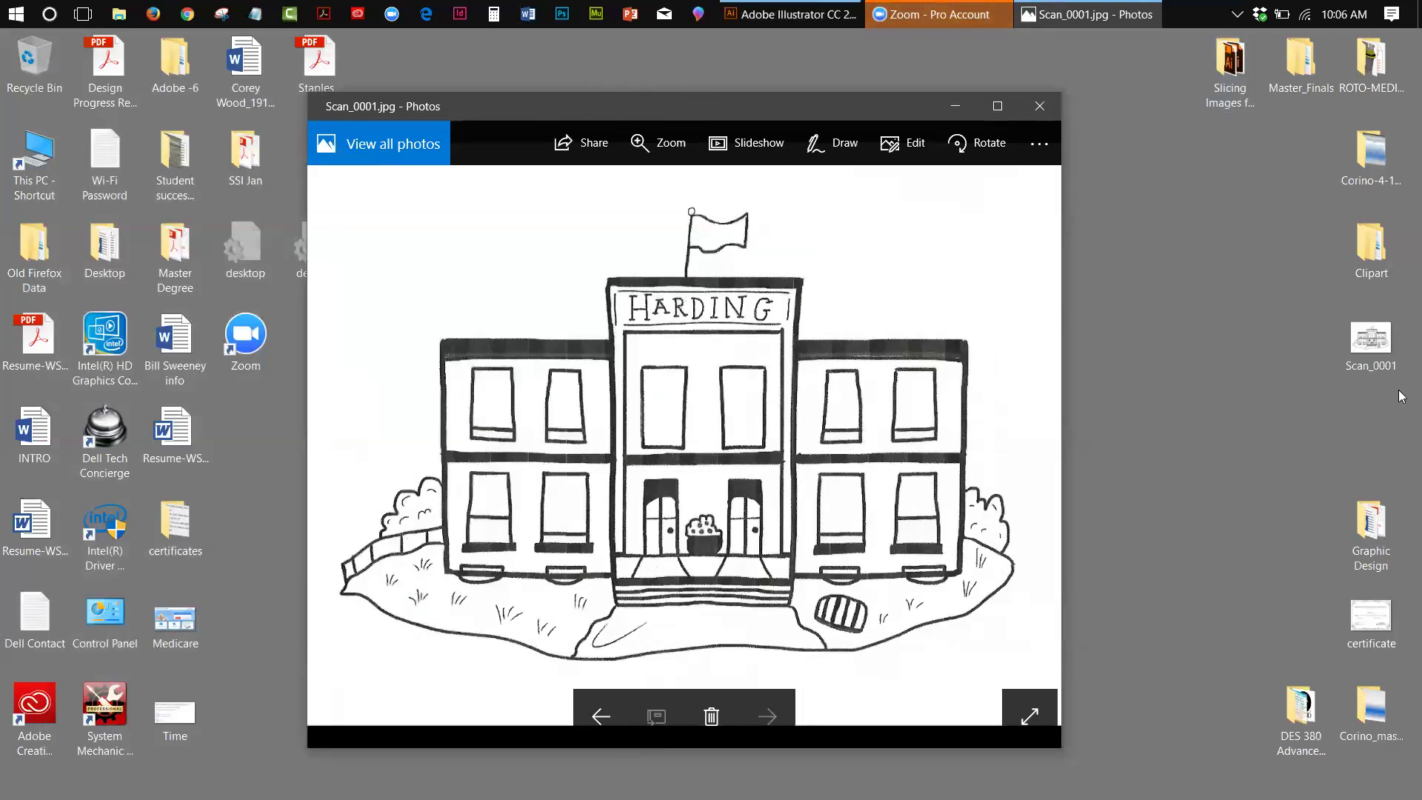
Step: Open the MailChimp folder inside the desktop's Clipart folder
double_click(1380, 253)
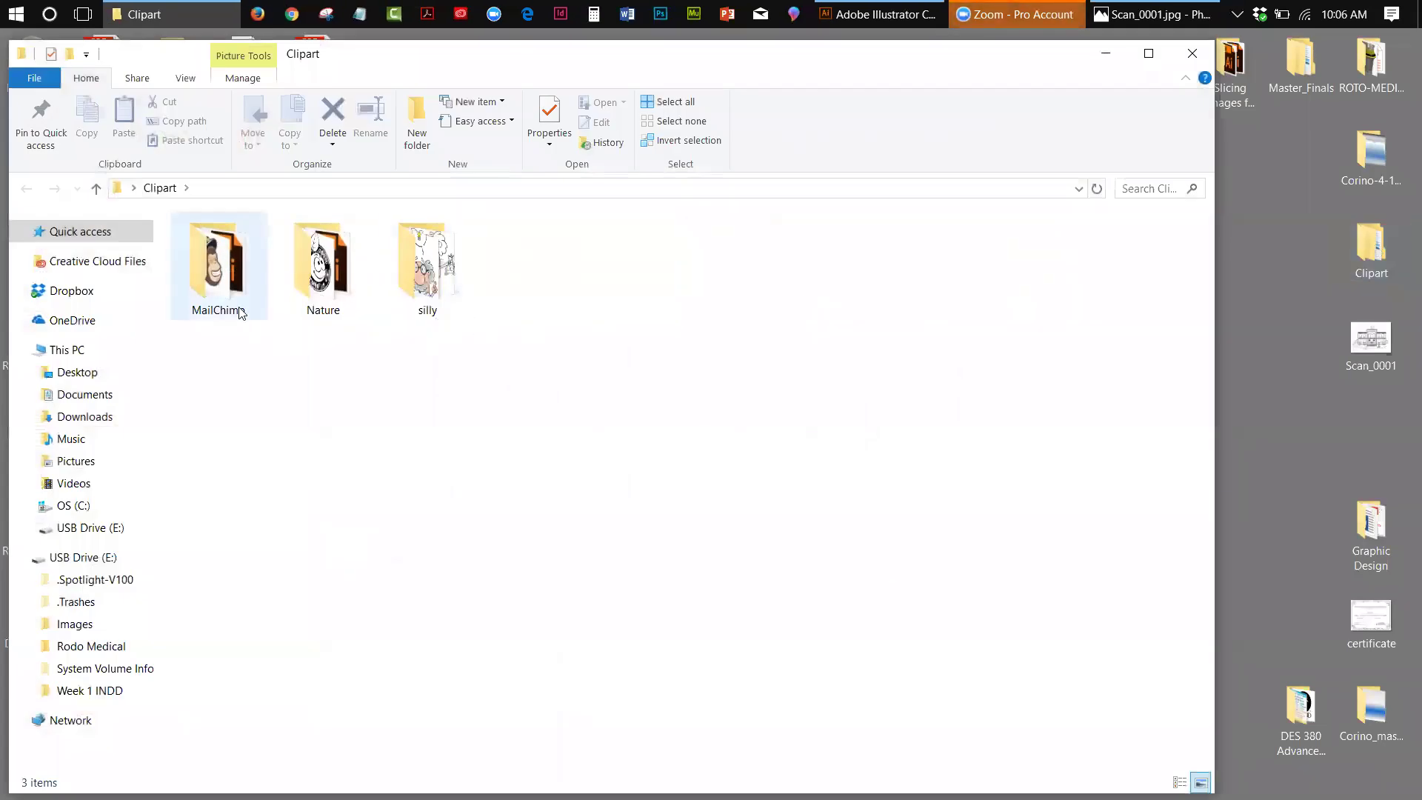
left_click(308, 250)
double_click(308, 249)
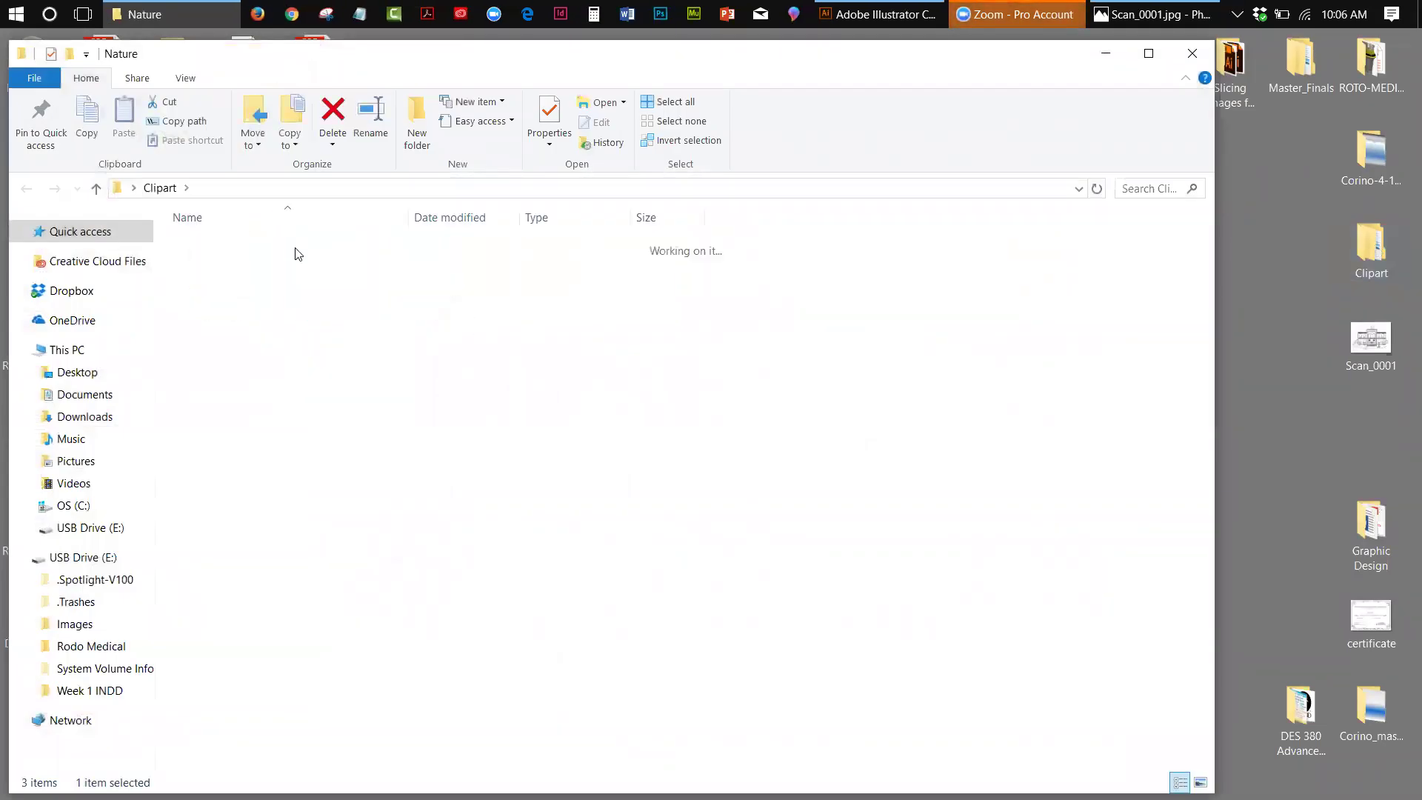
left_click(25, 189)
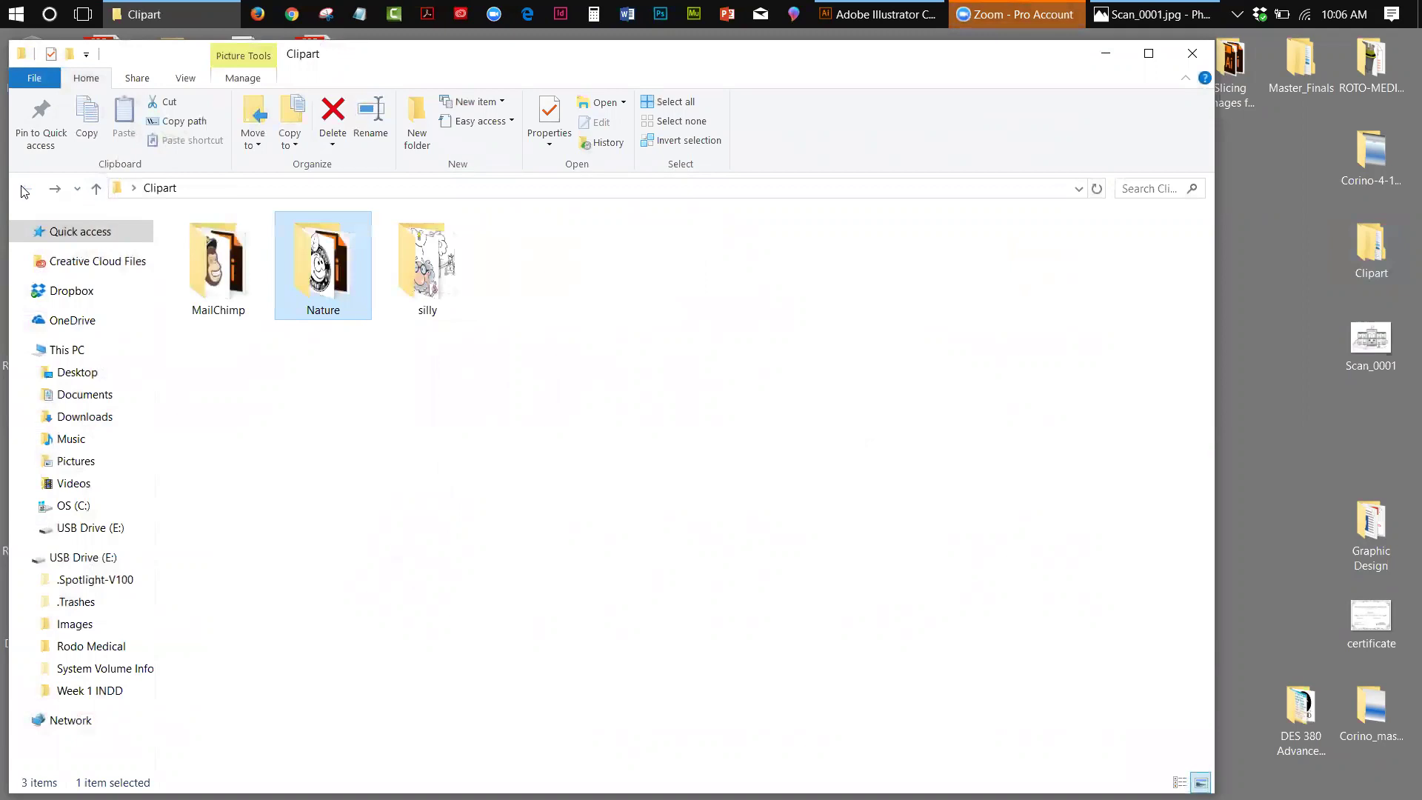
double_click(194, 232)
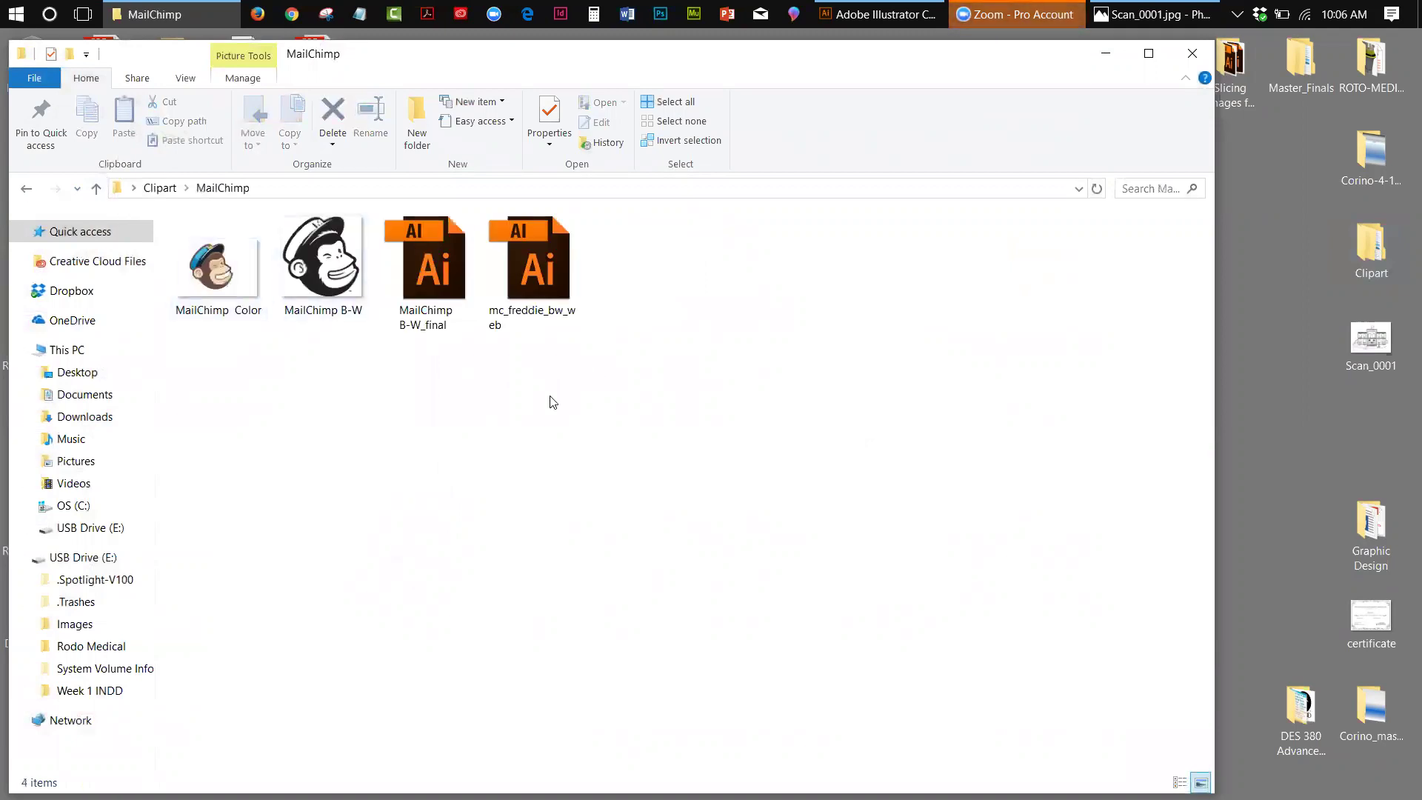
Step: View the MailChimp B-W and MailChimp Color images, and open the MailChimp B-W_final artwork in Illustrator
left_click(308, 291)
double_click(308, 290)
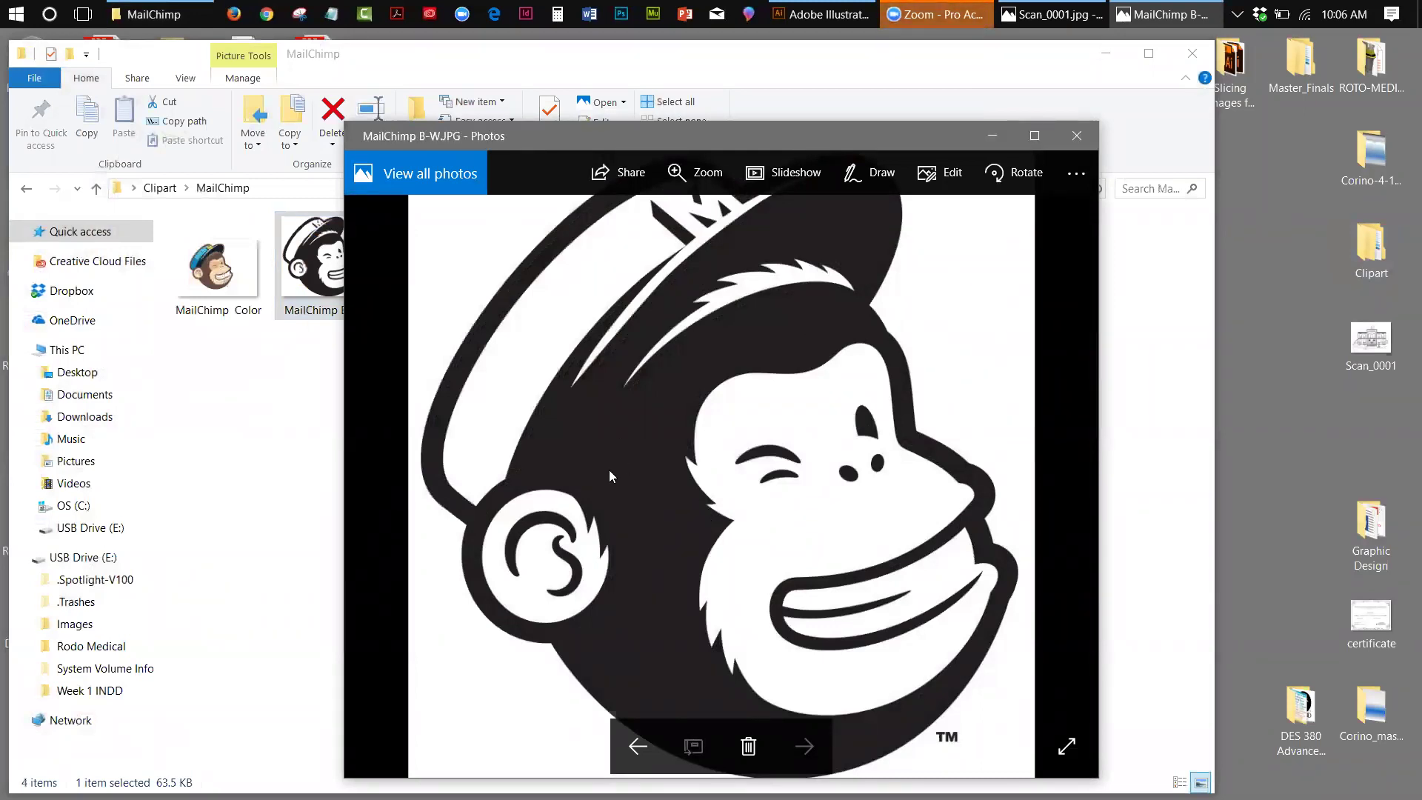
double_click(217, 266)
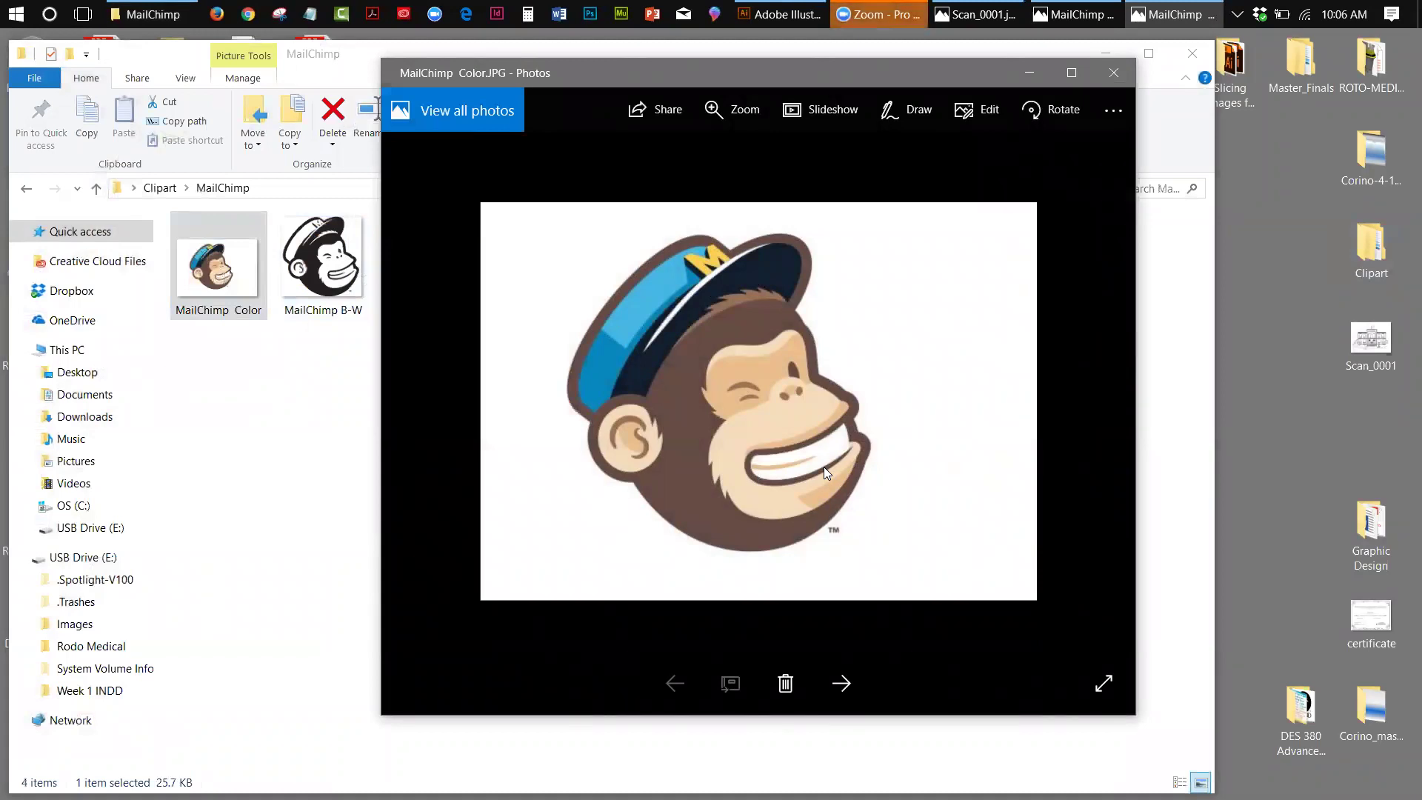
double_click(334, 300)
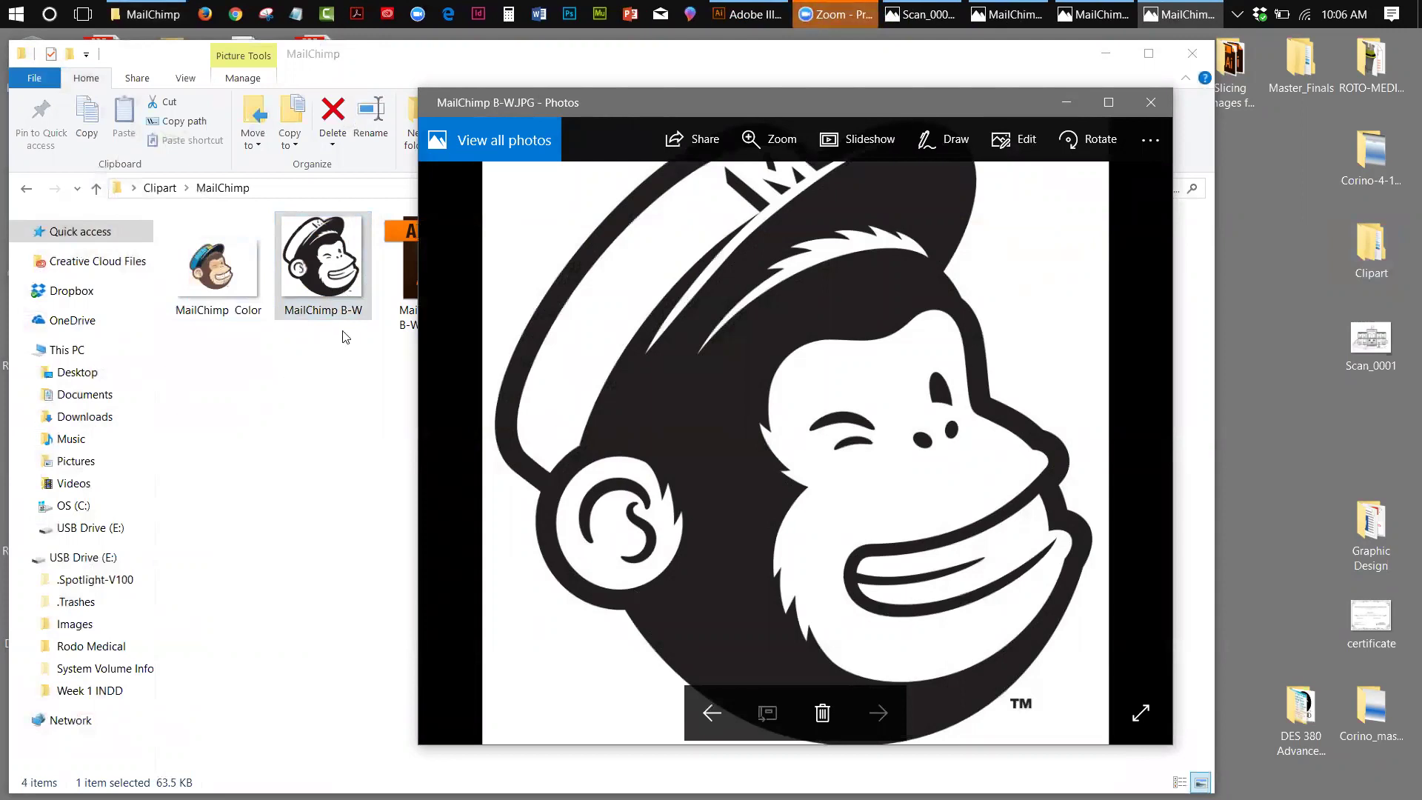
double_click(405, 284)
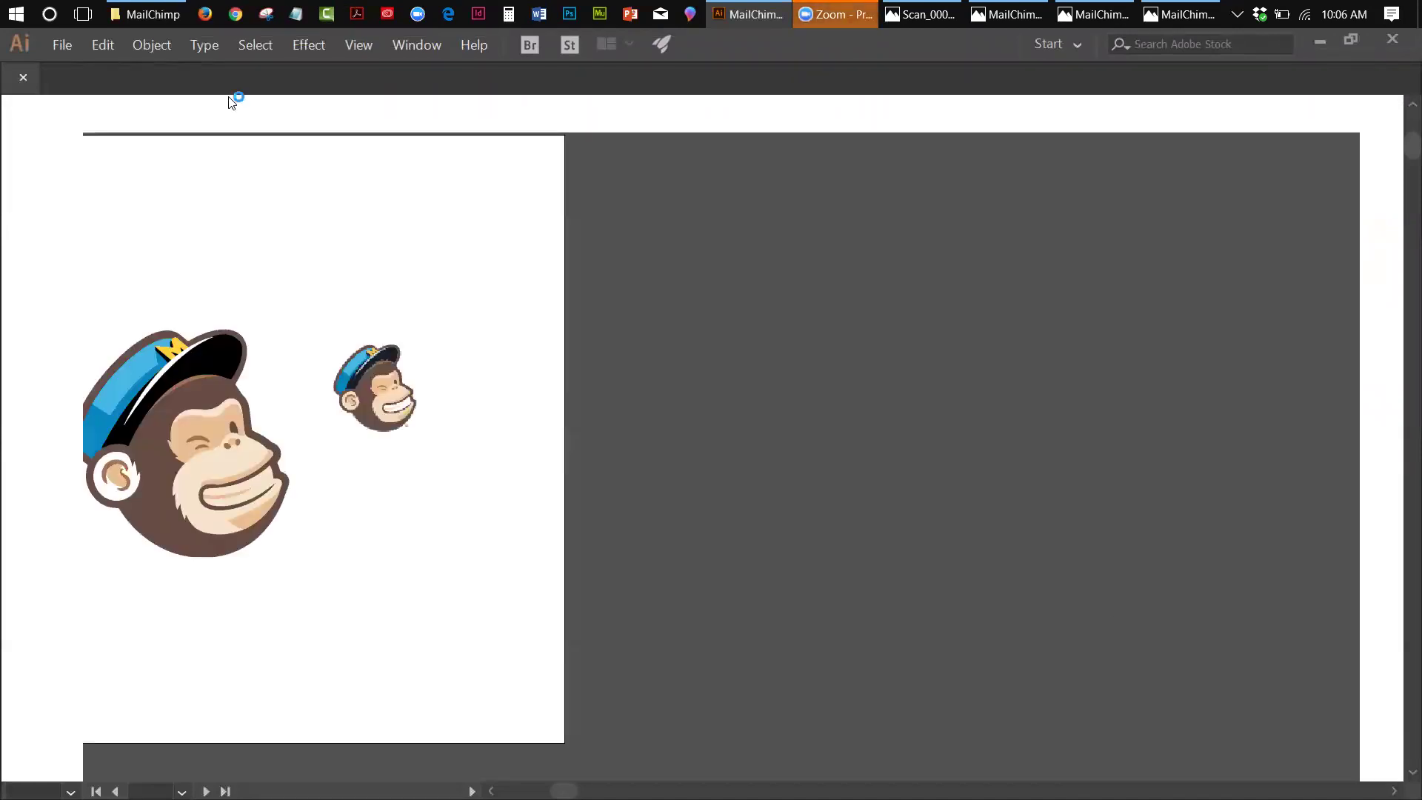
Step: Try moving the cream muzzle shape and the tan eye-area shape off the large monkey's face, undoing each move
left_click(205, 474)
left_click_drag(204, 474, 323, 509)
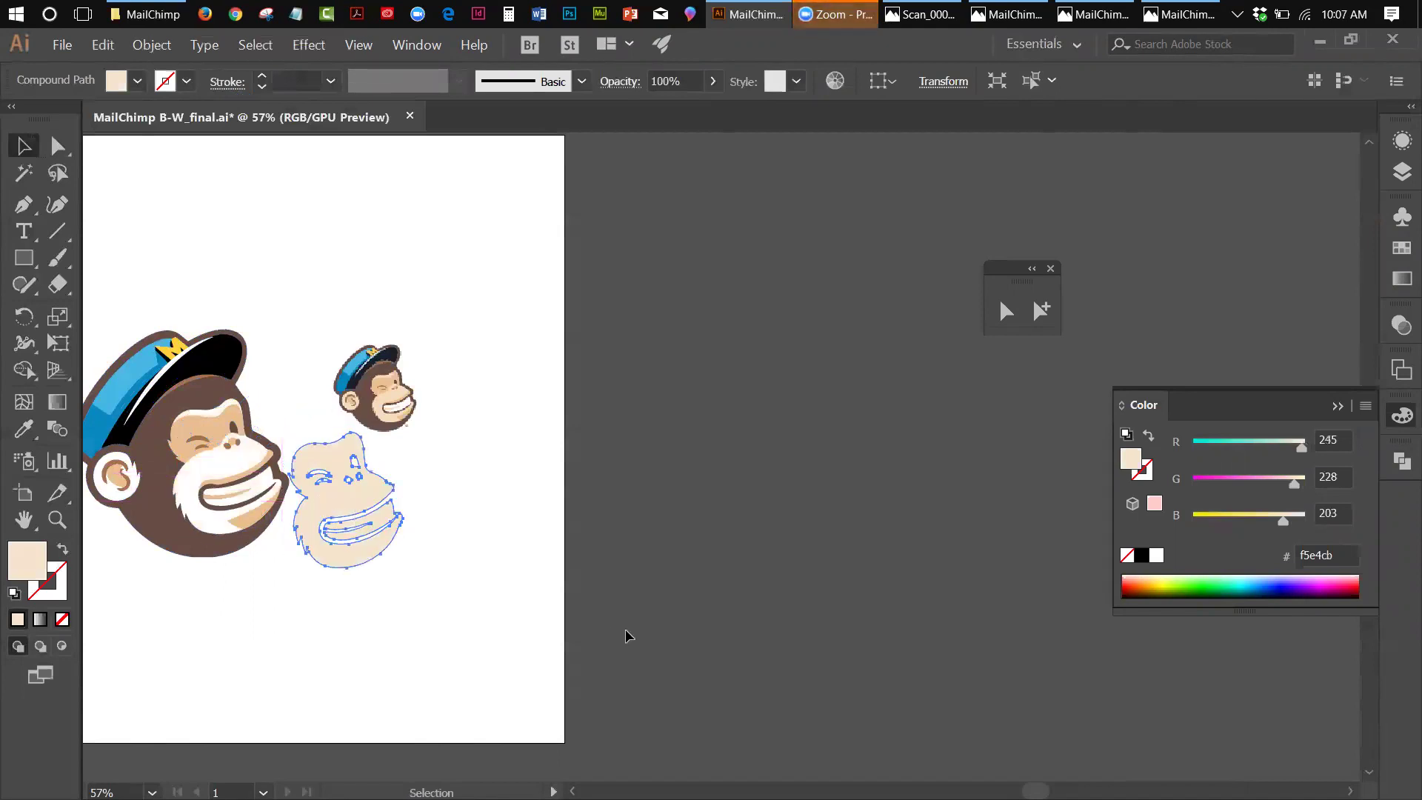
key("ctrl+z")
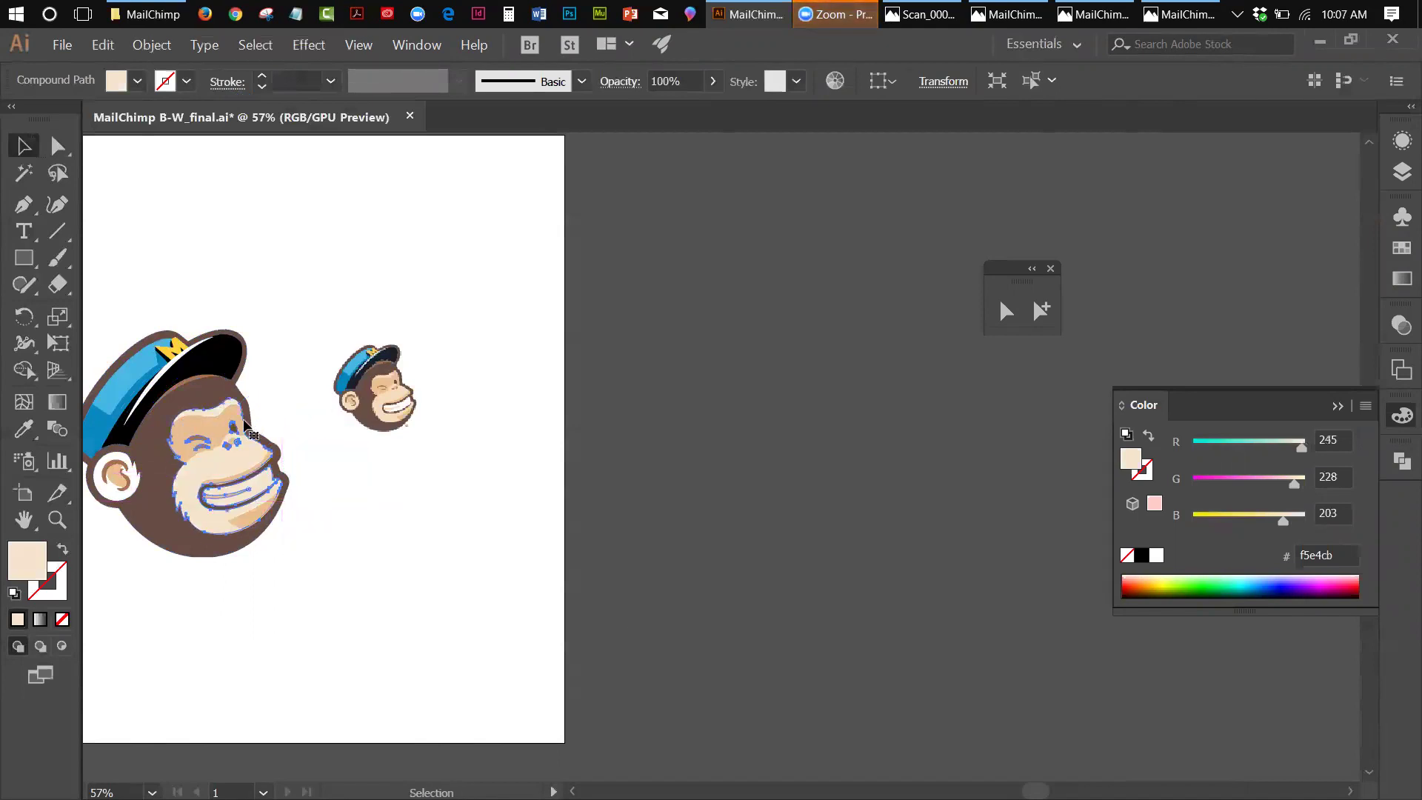
left_click(236, 425)
left_click_drag(263, 402, 342, 347)
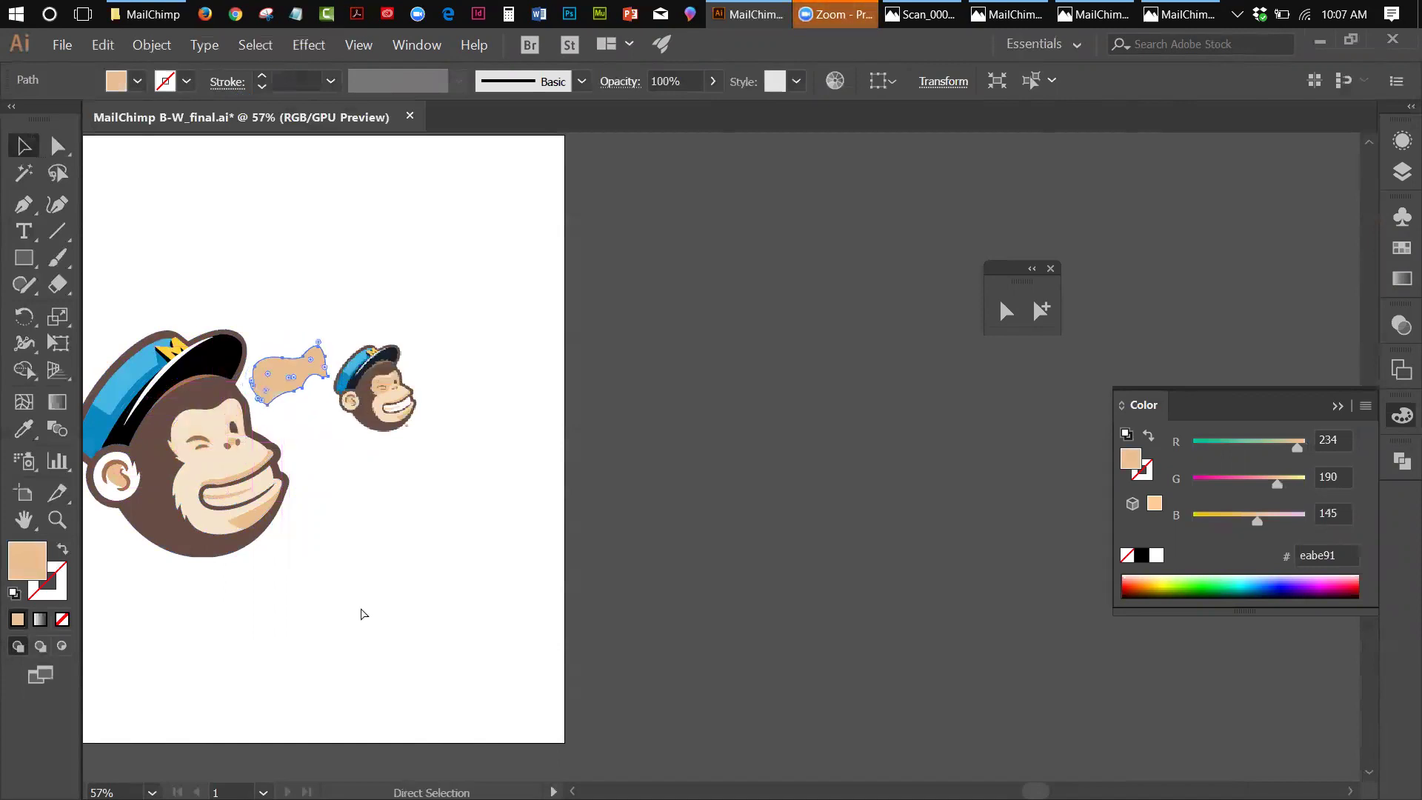
key("ctrl+z")
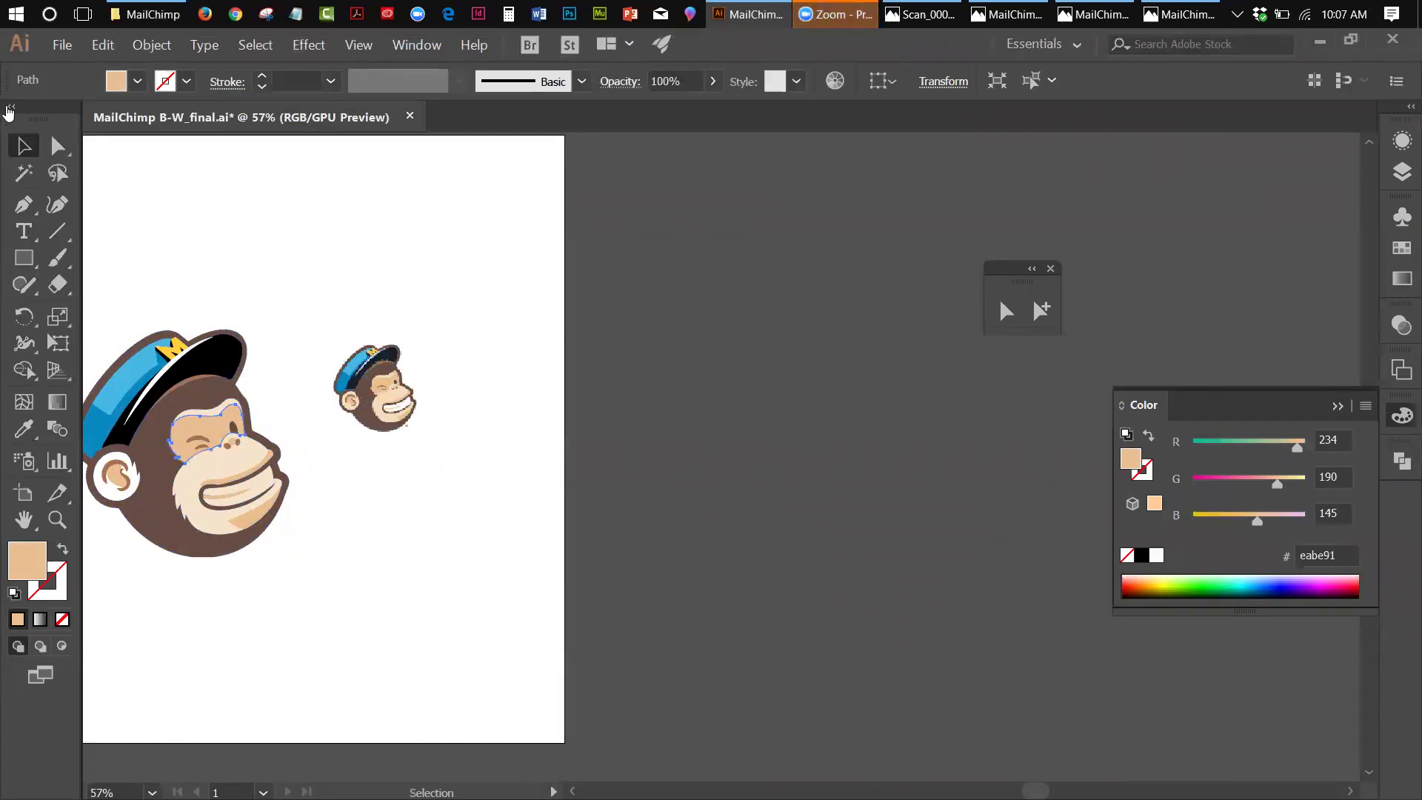
Step: Open the mc_freddie_bw_web file from the Clipart folder's MailChimp subfolder
left_click(61, 46)
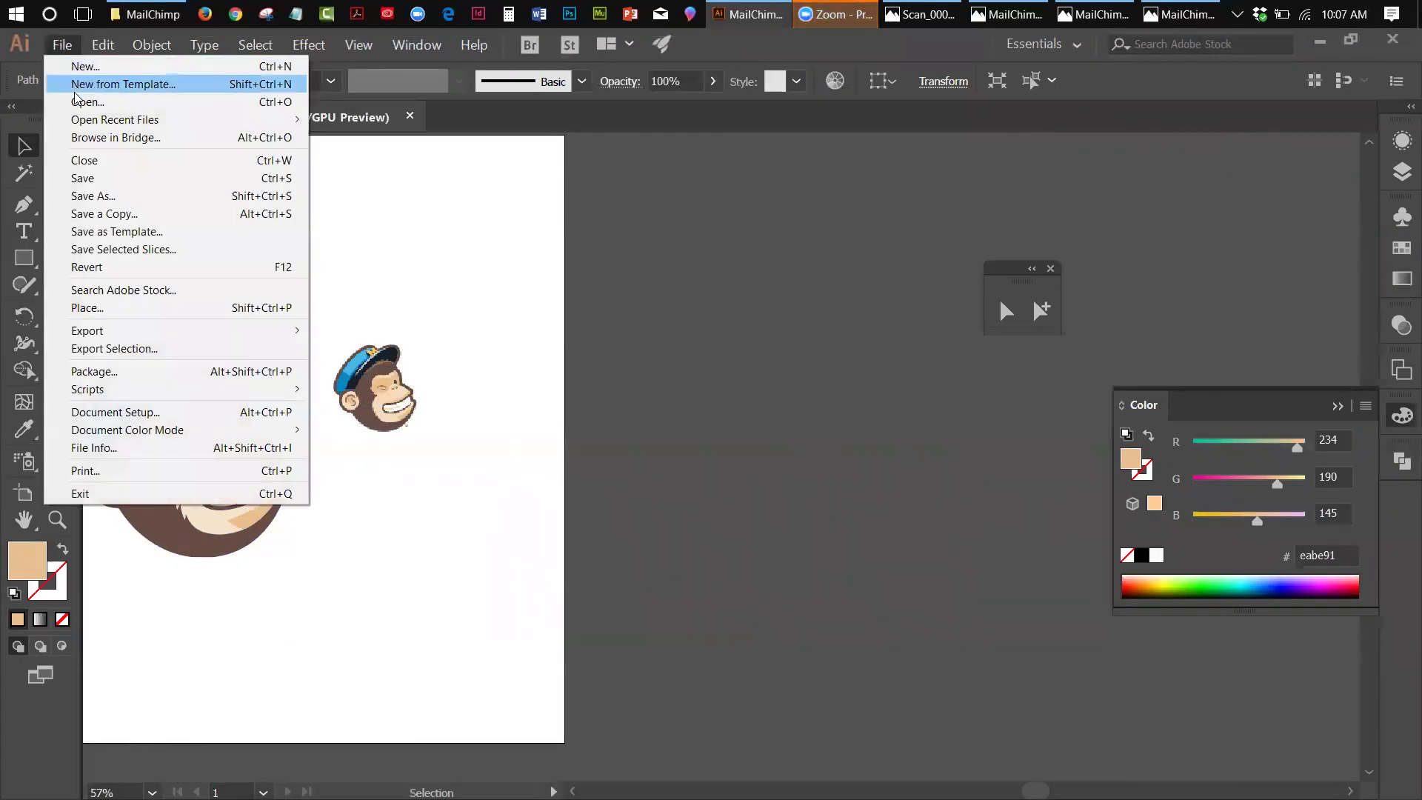
left_click(81, 101)
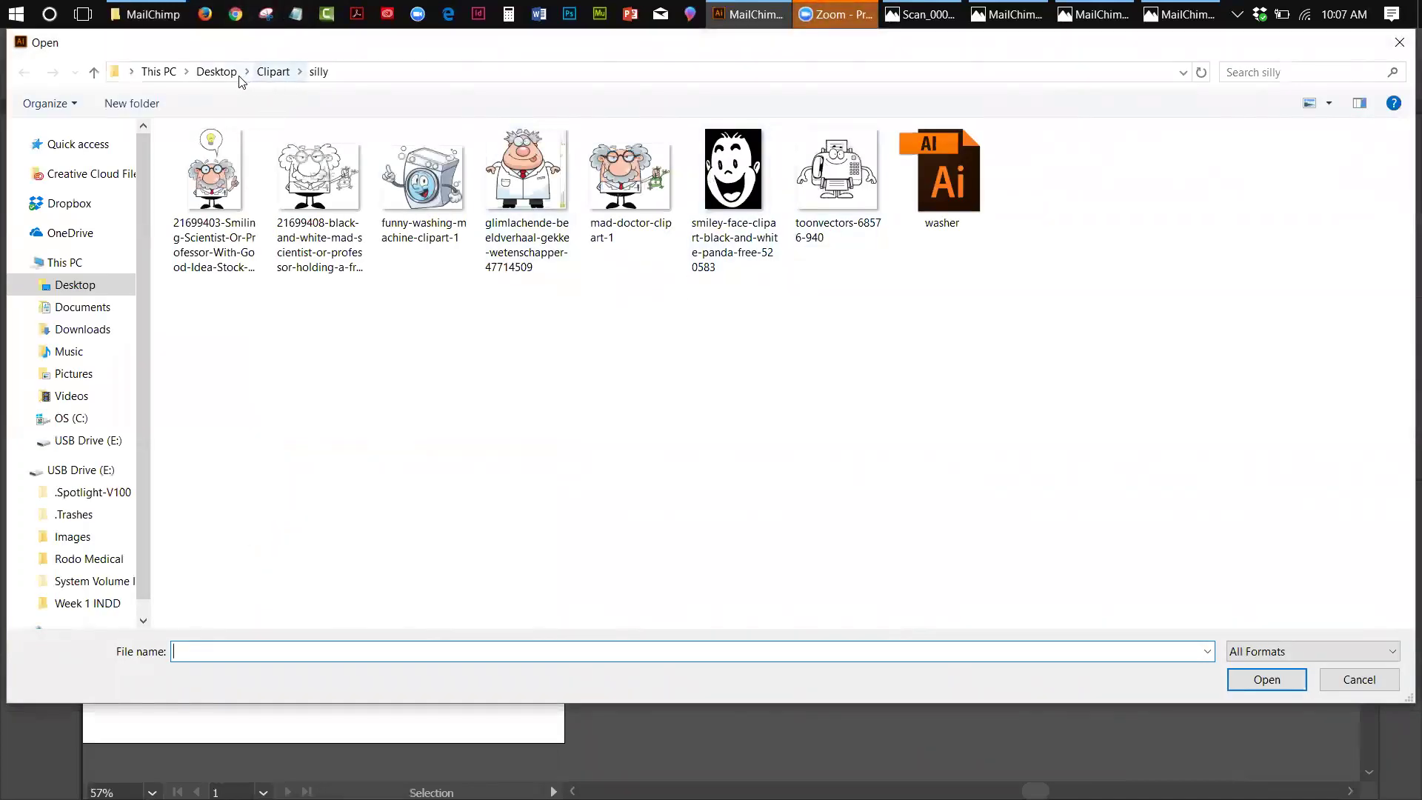
left_click(271, 73)
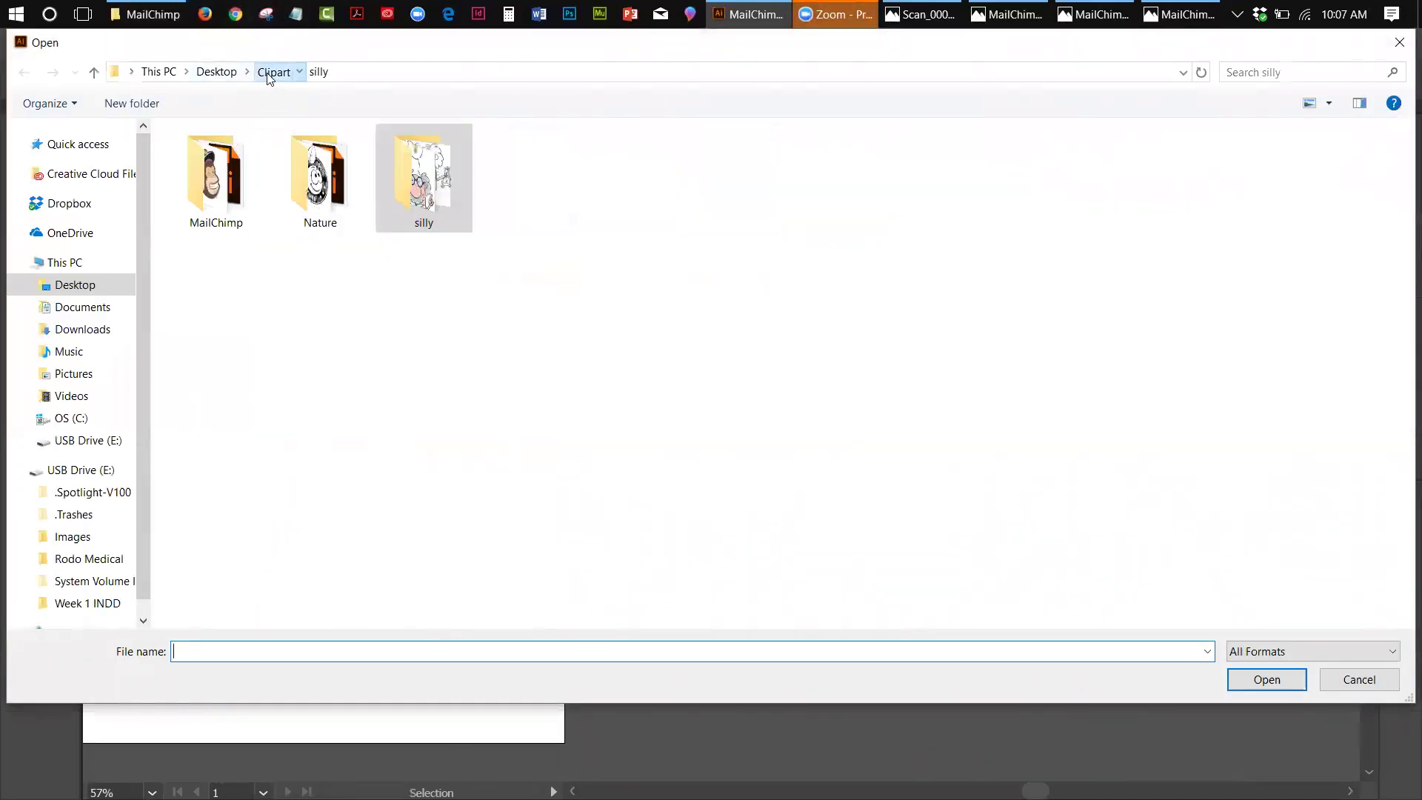
double_click(229, 158)
left_click(548, 165)
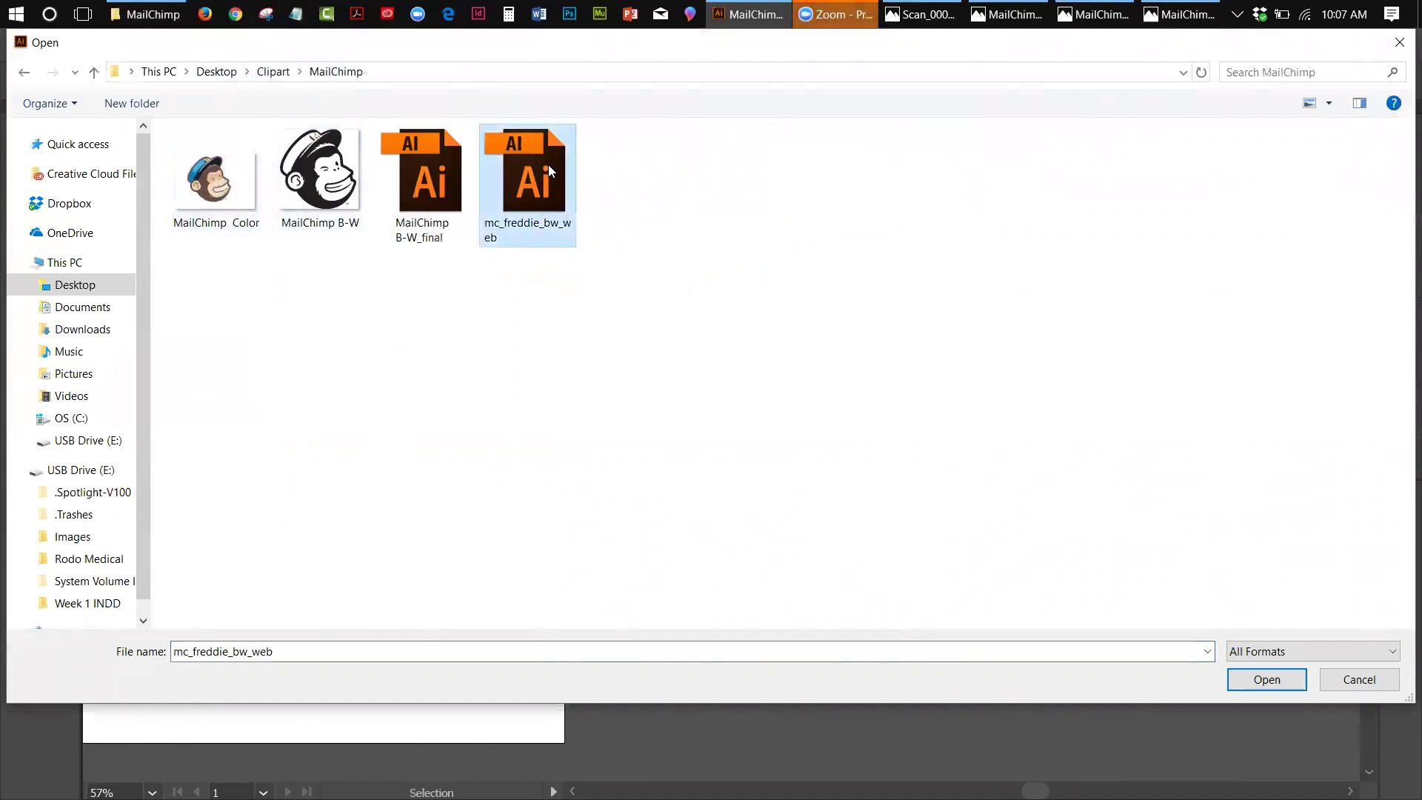
double_click(548, 164)
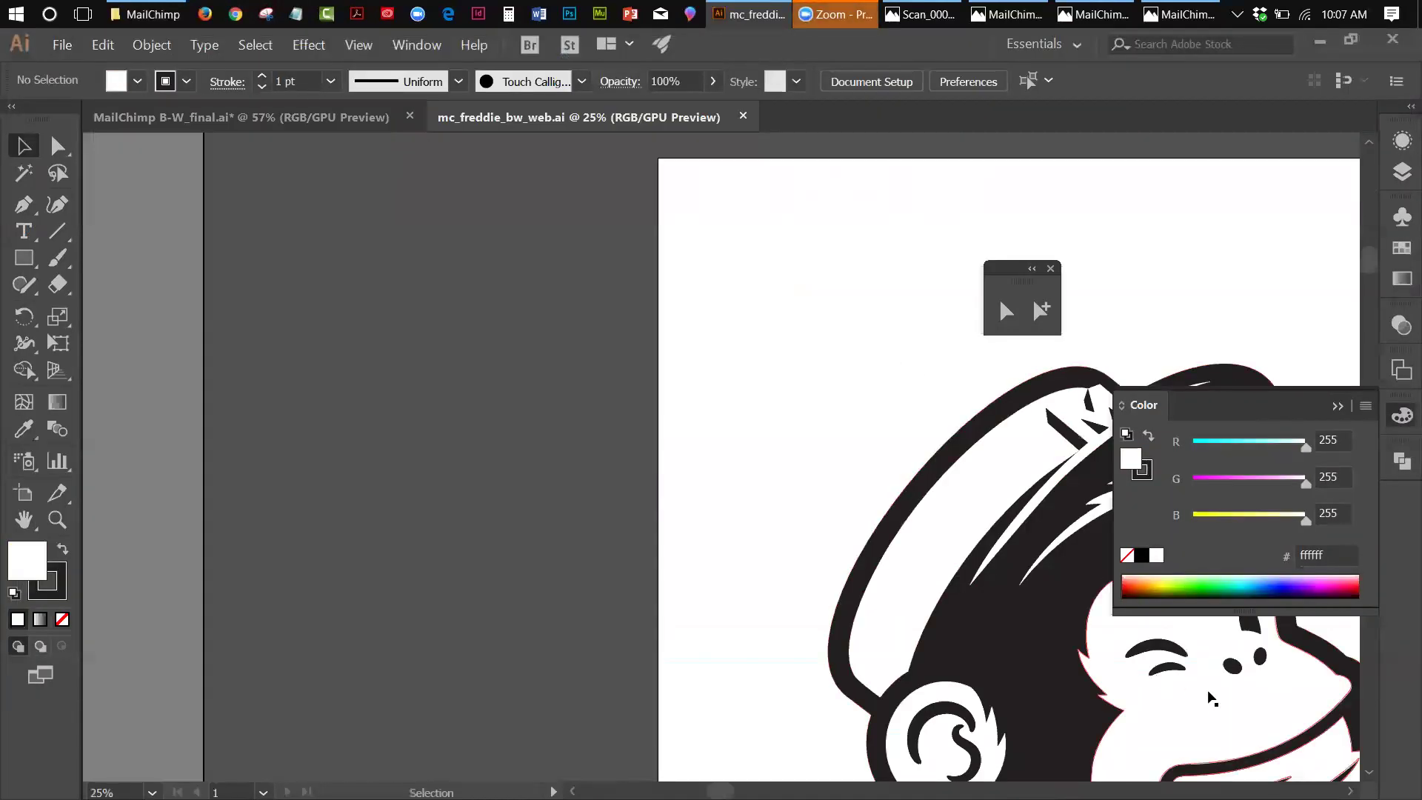
Step: Compare the black-and-white mc_freddie_bw_web artwork with the coloured MailChimp B-W_final version, selecting the black-and-white group to examine its paths
left_click(363, 46)
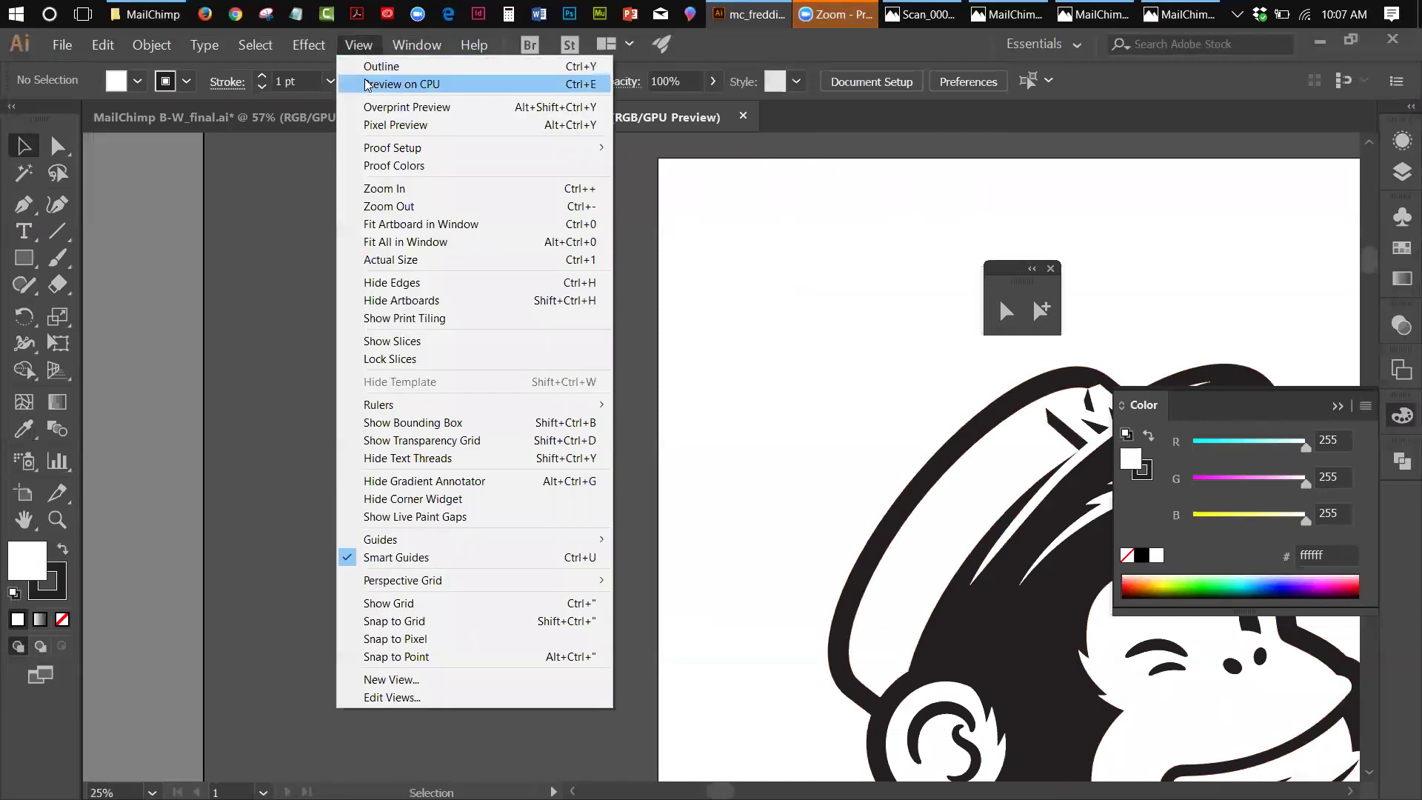
left_click(359, 208)
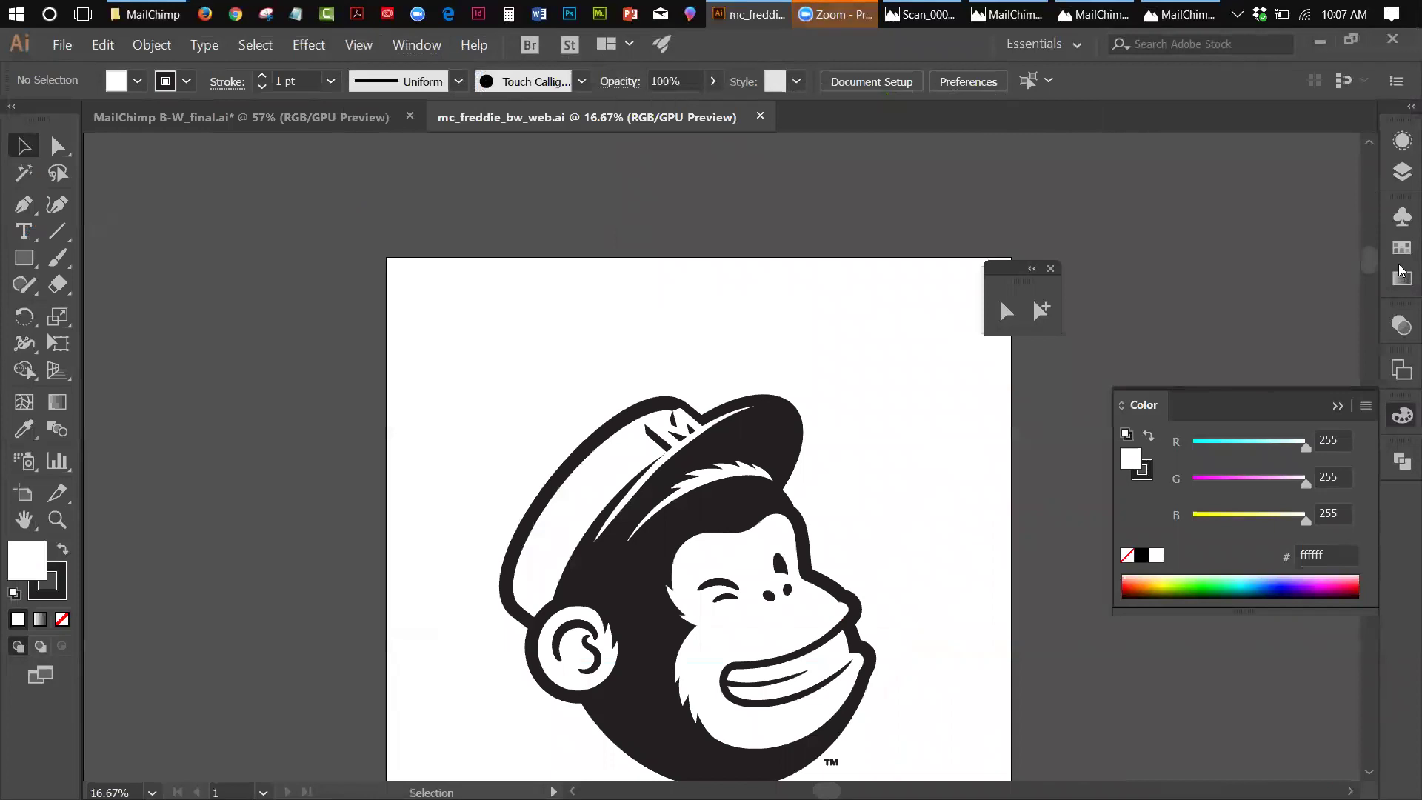
left_click_drag(1362, 251, 1363, 276)
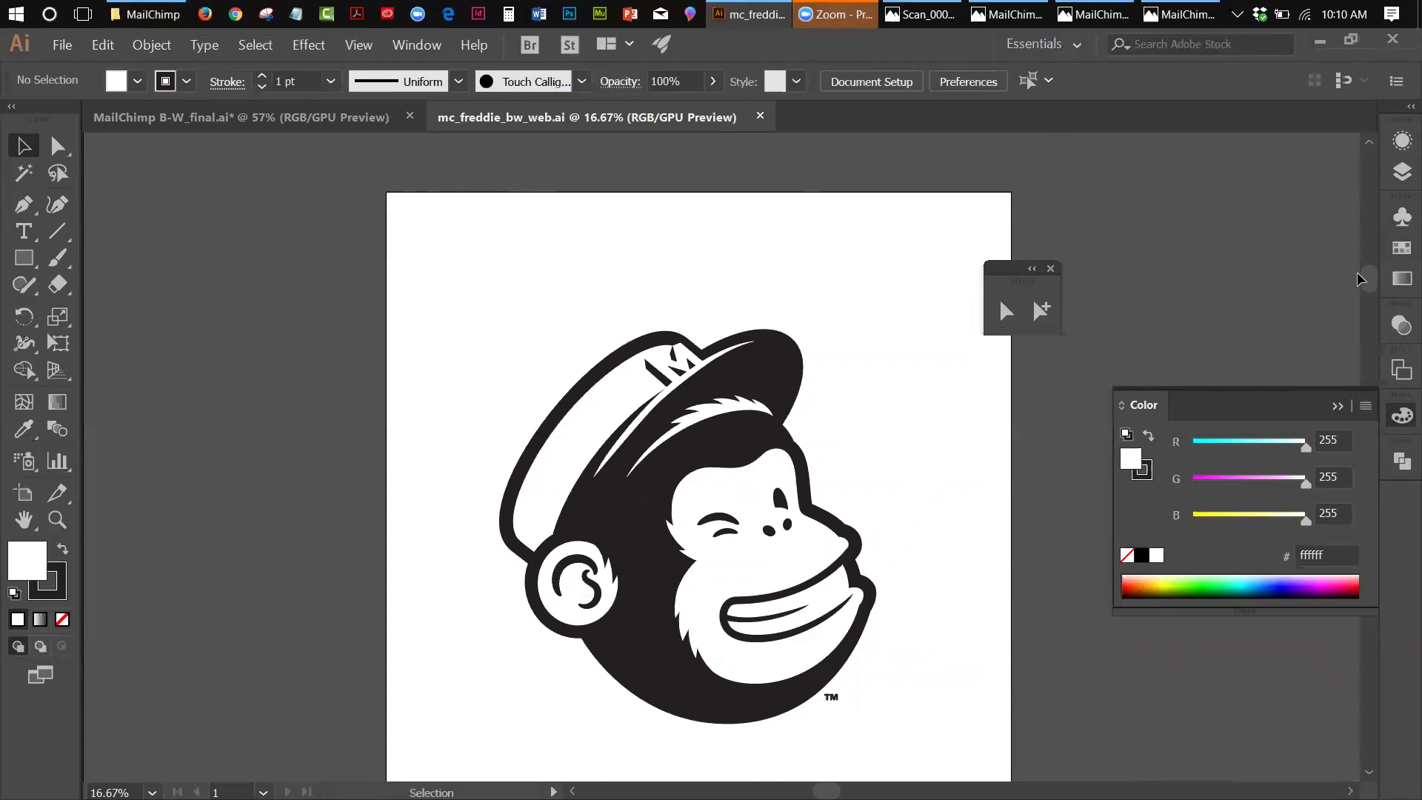
left_click(175, 128)
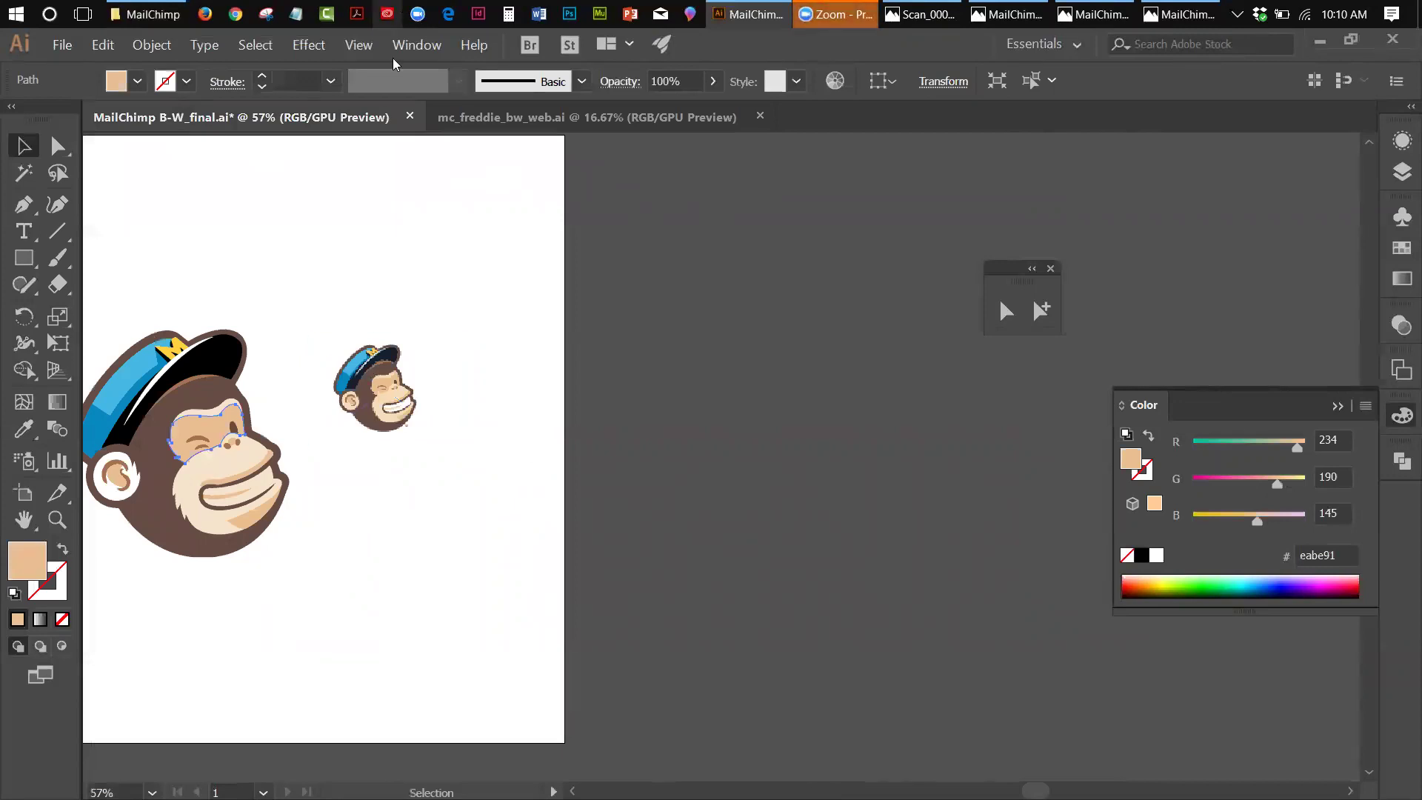
left_click(474, 124)
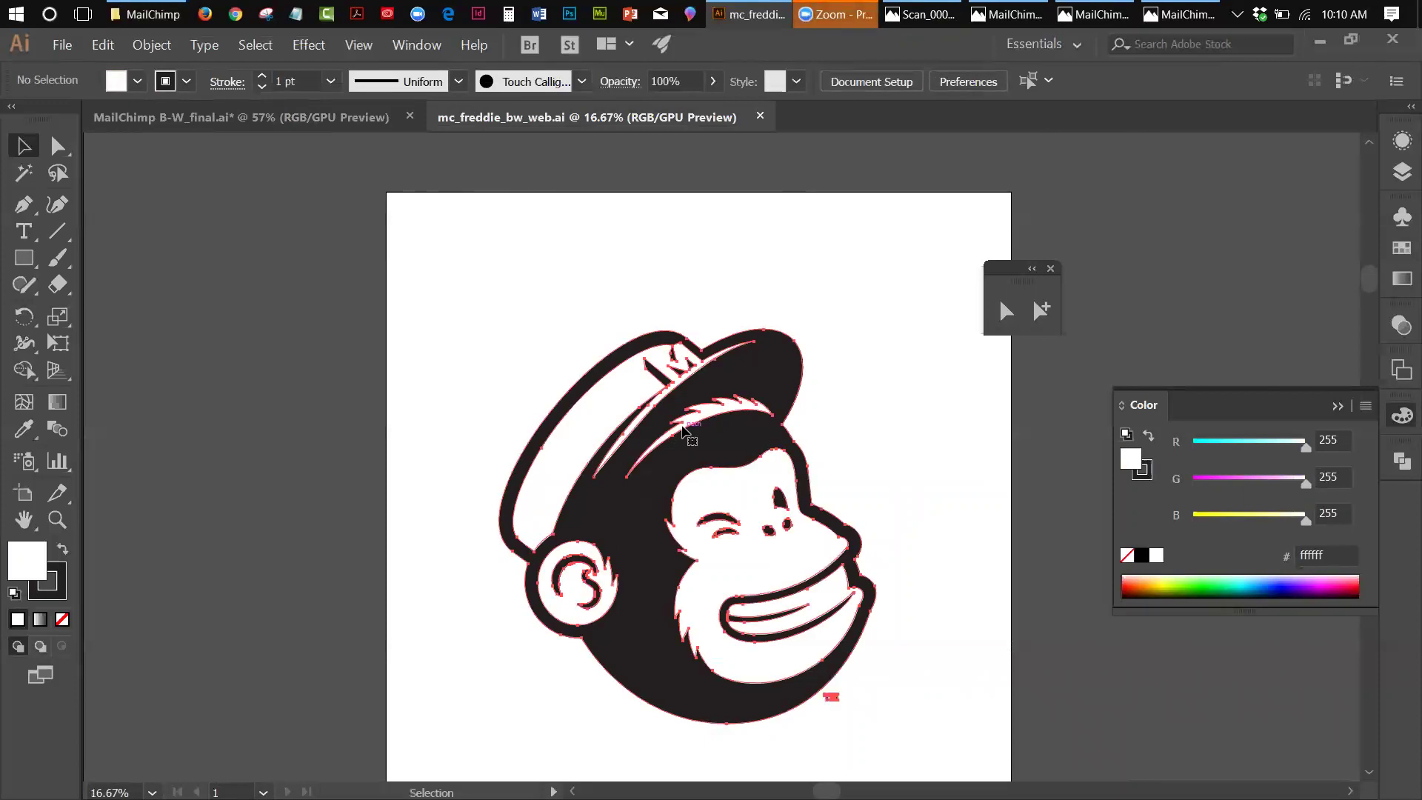
left_click(682, 428)
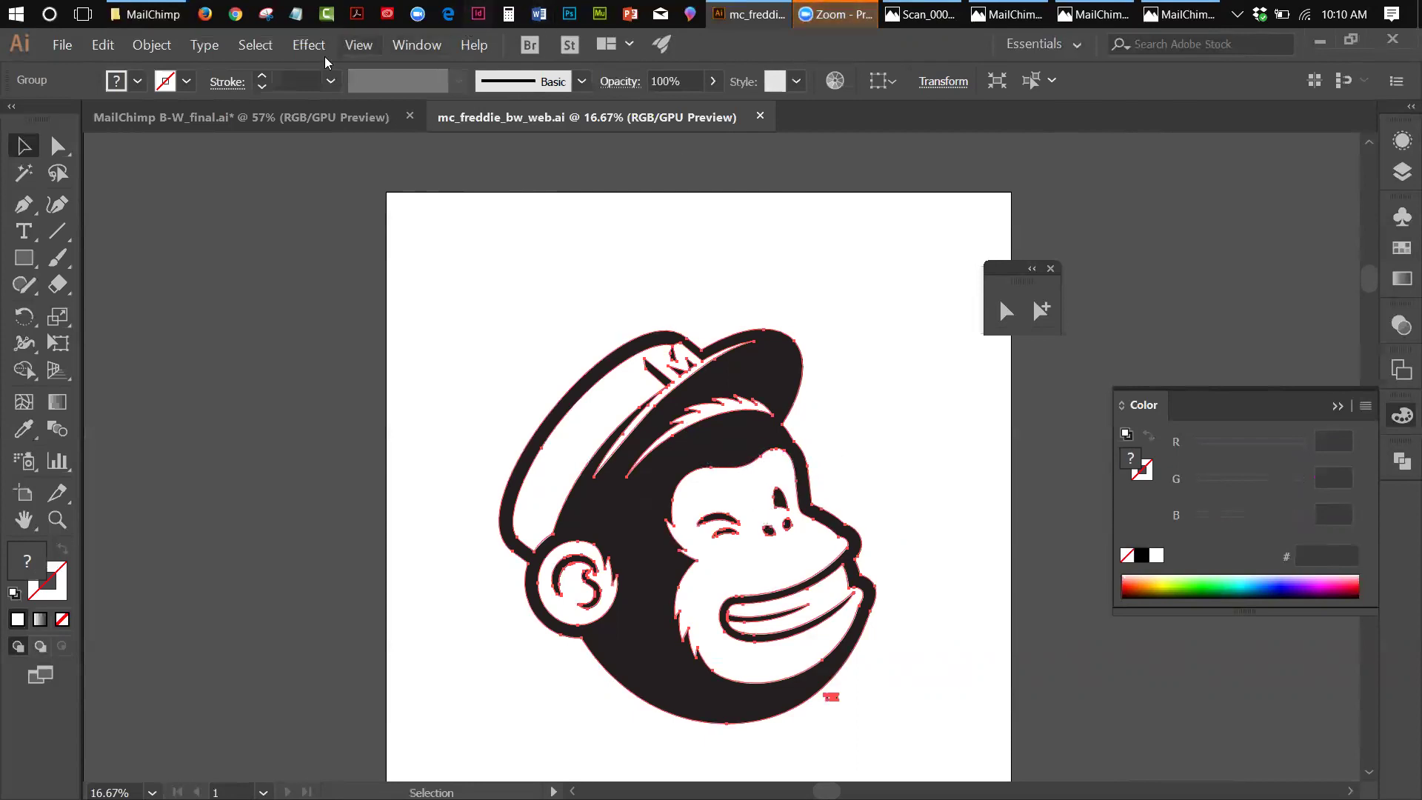
Step: Switch to the MailChimp B-W_final document and tear off the Pen tool group as a floating set beside the artboard
left_click(311, 116)
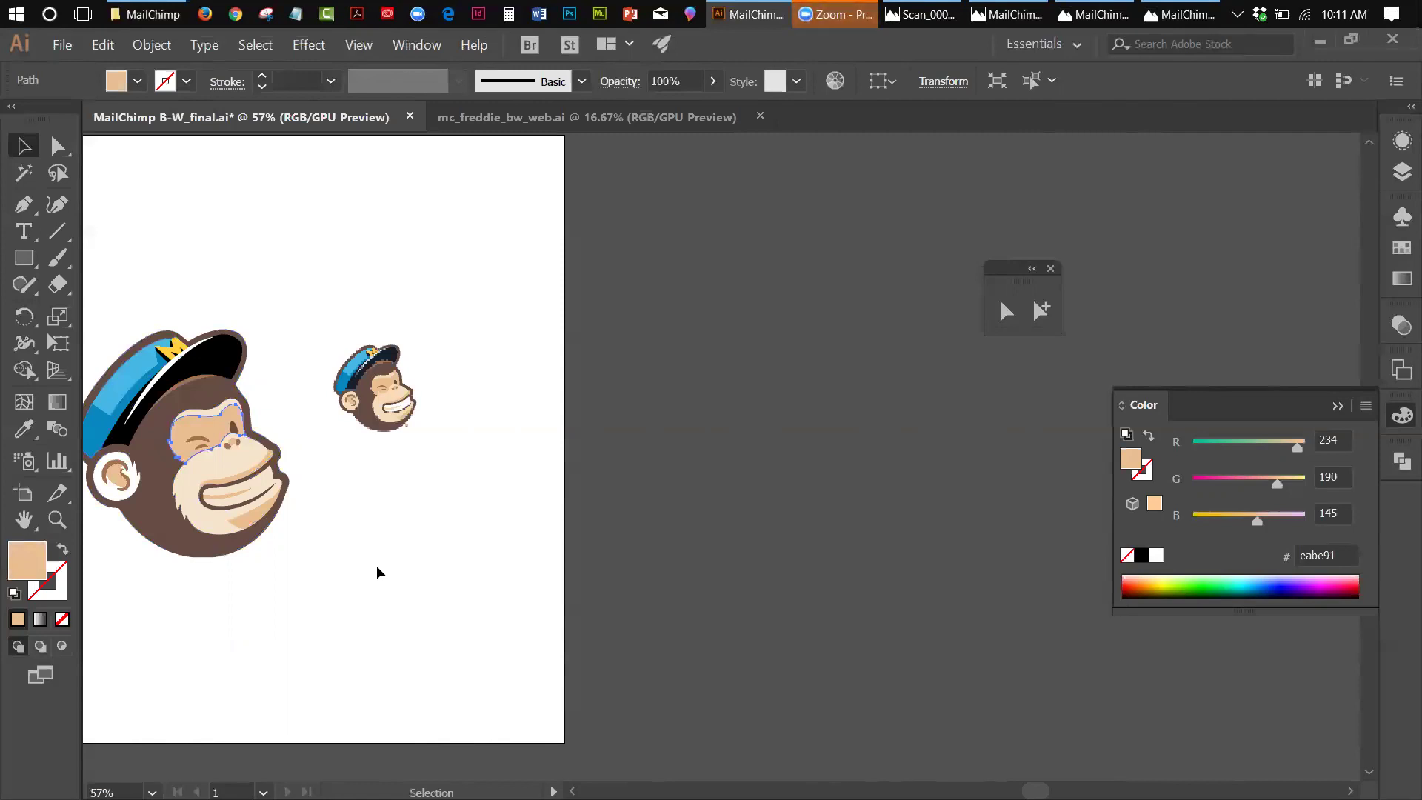
left_click(32, 213)
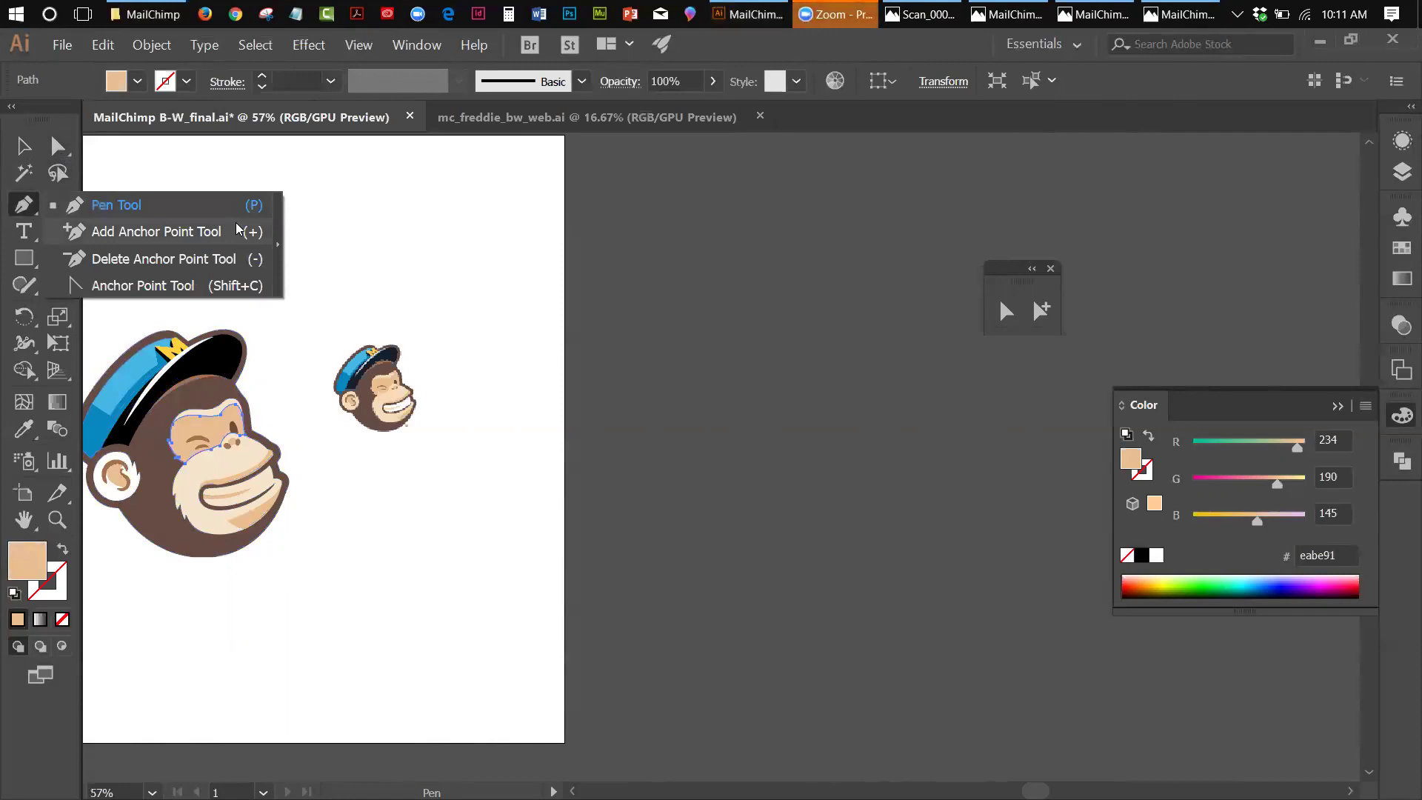
left_click(277, 242)
left_click_drag(209, 226, 765, 254)
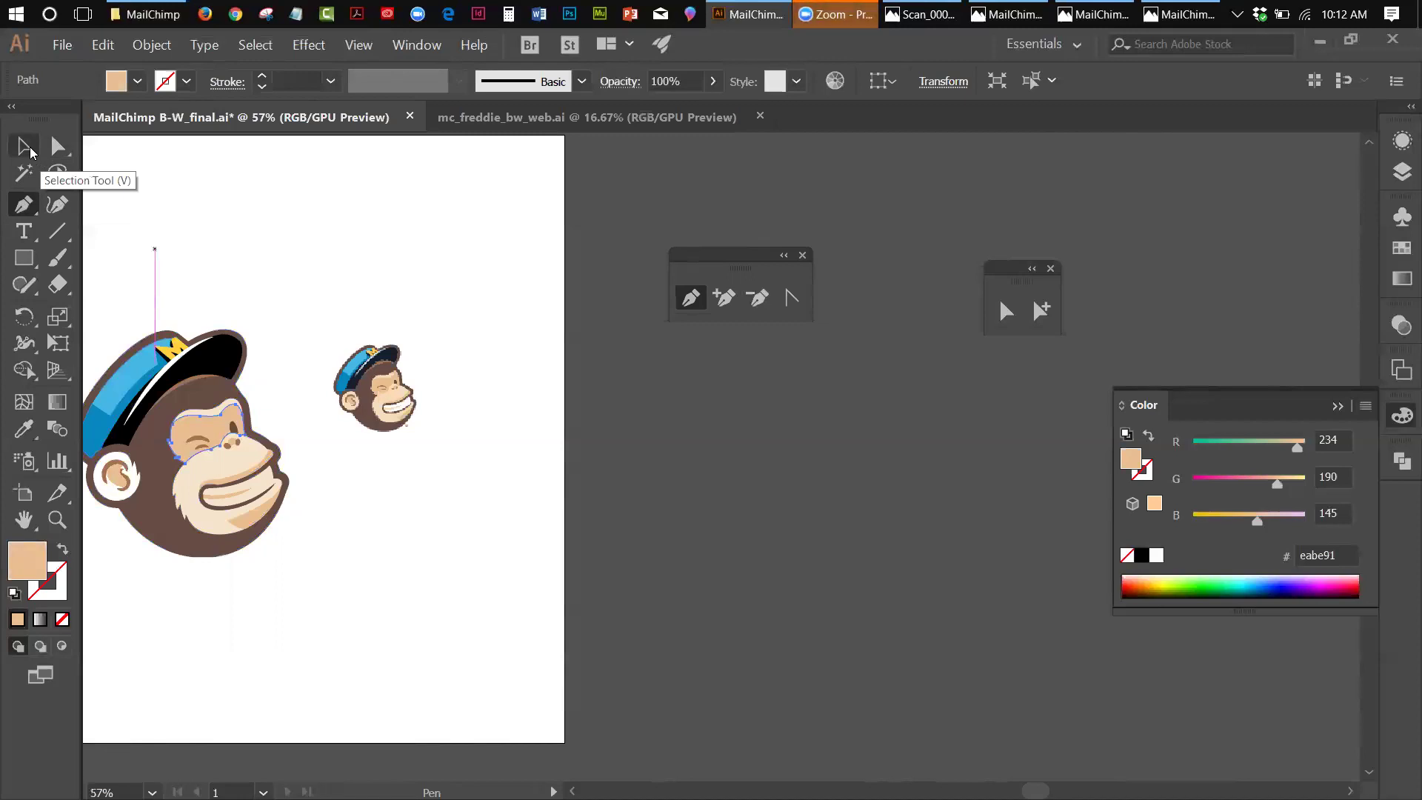
Step: Tear off the Direct Selection and Group Selection tools and place the floating set above the small monkey image
left_click(68, 154)
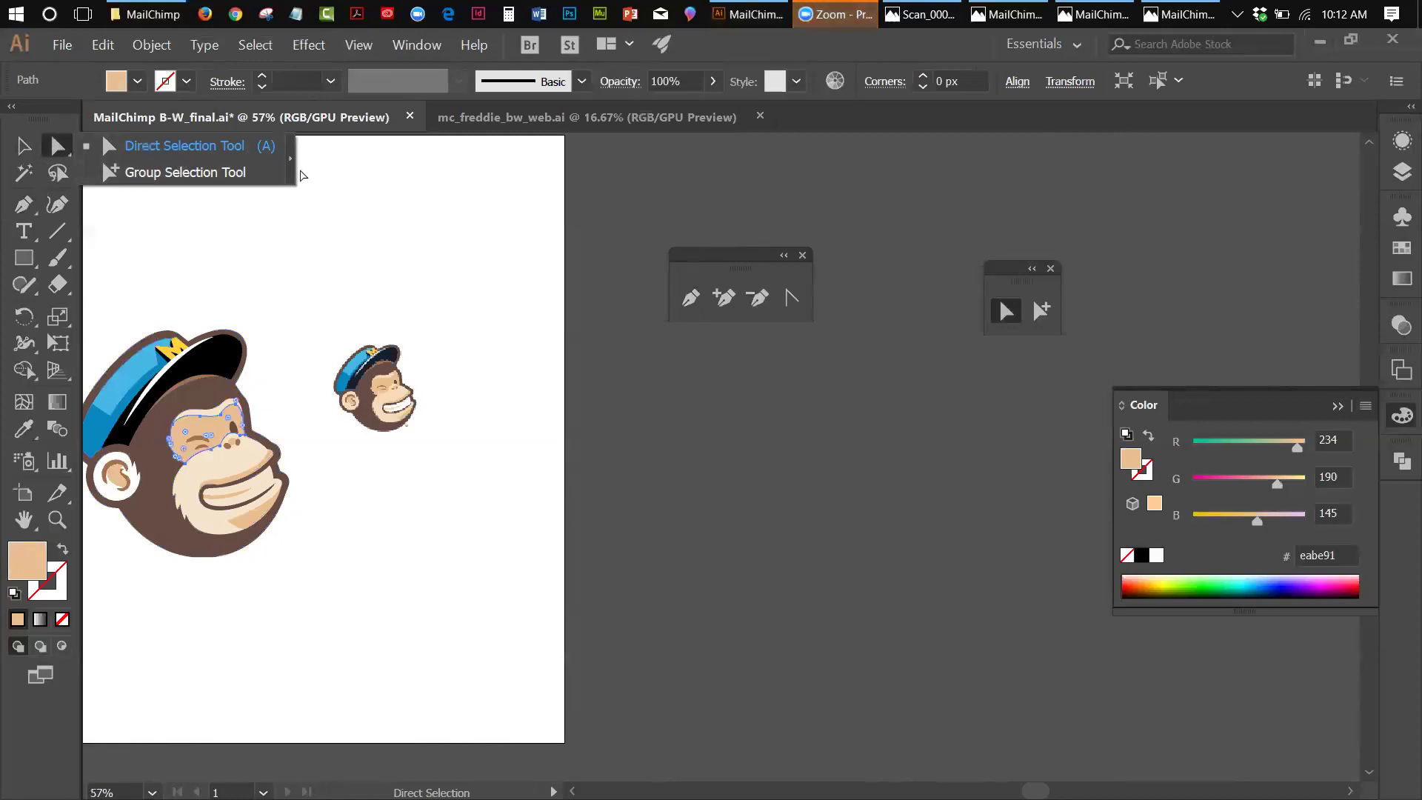
left_click(293, 175)
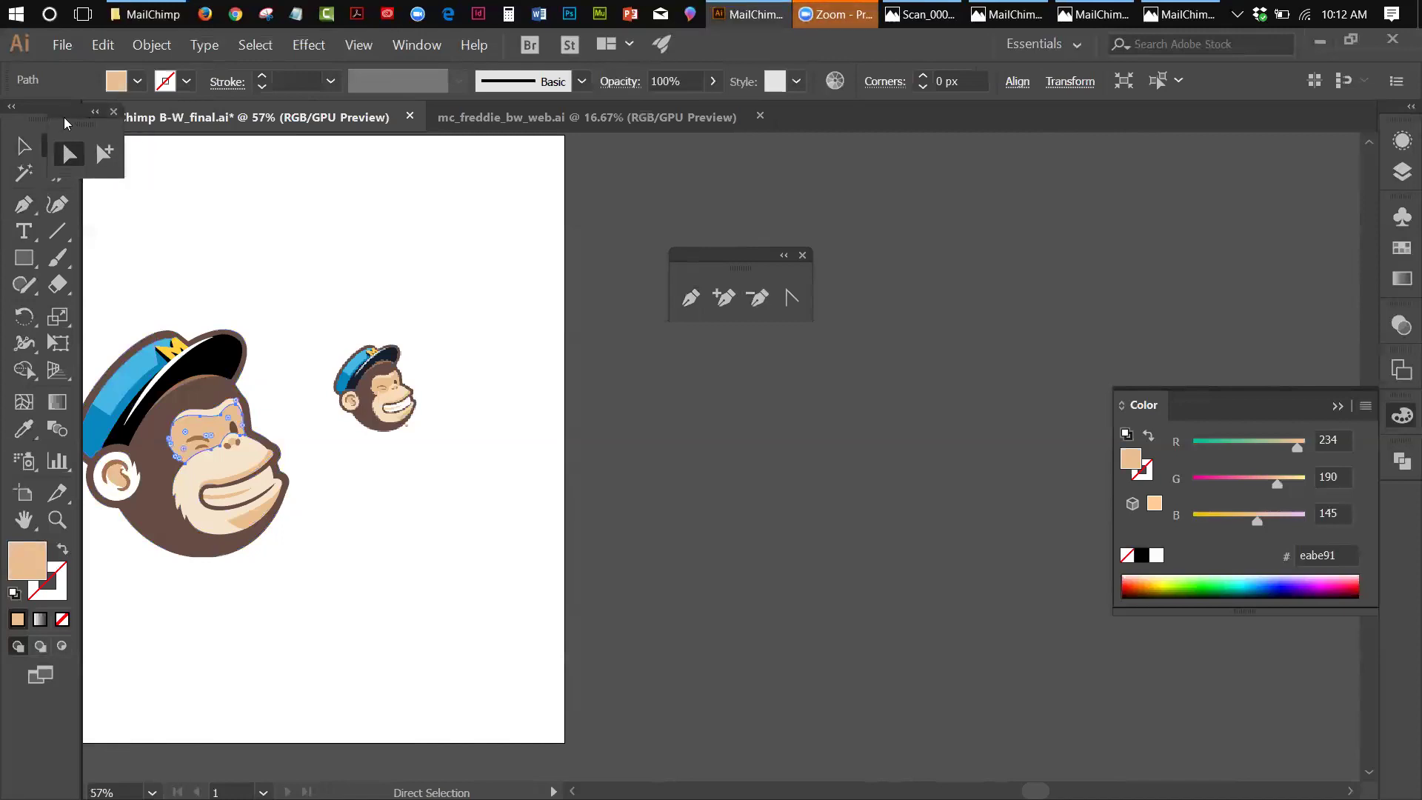
left_click_drag(82, 112, 401, 174)
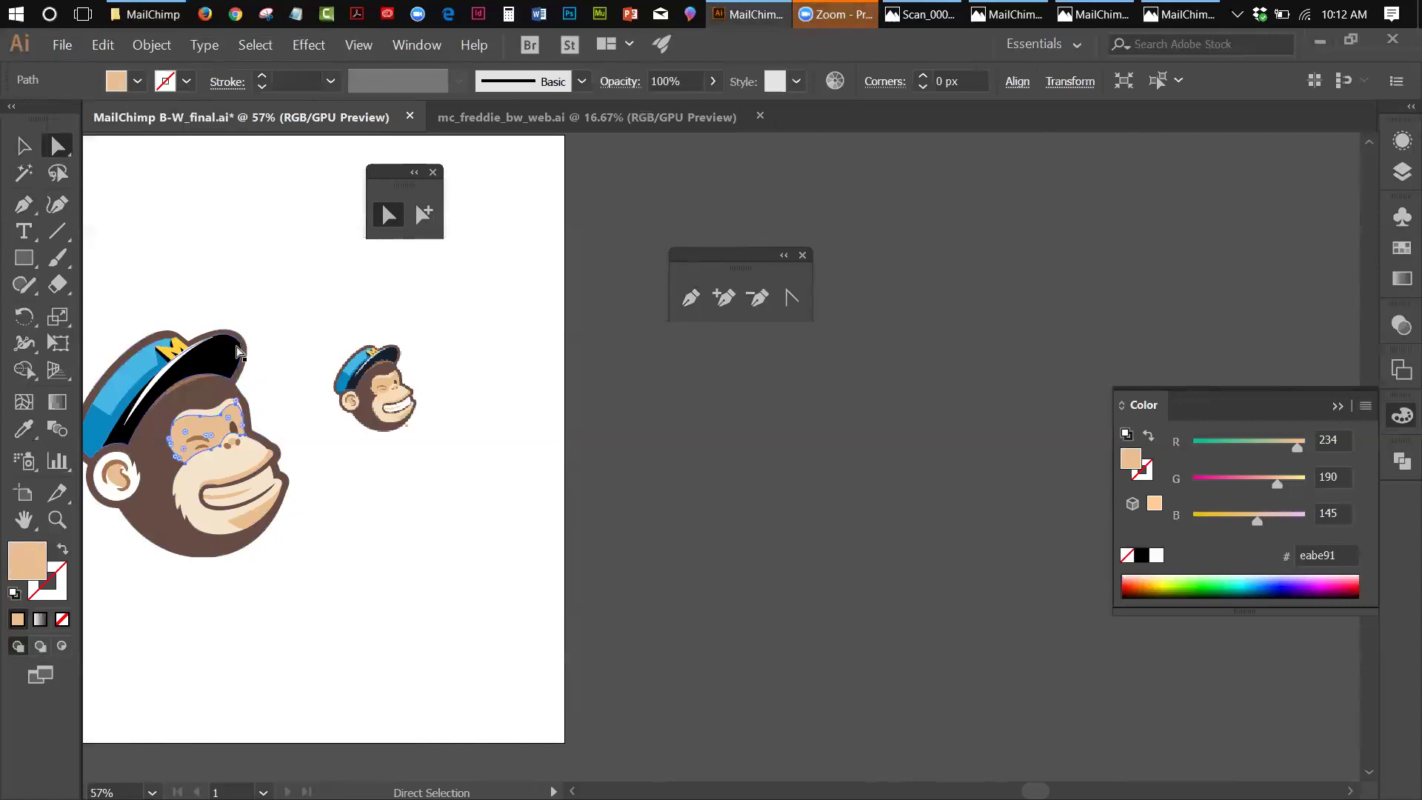
Step: Try stretching the large monkey's black hat brim outward by its outer anchor point with Direct Selection, and undo the change
left_click(234, 353)
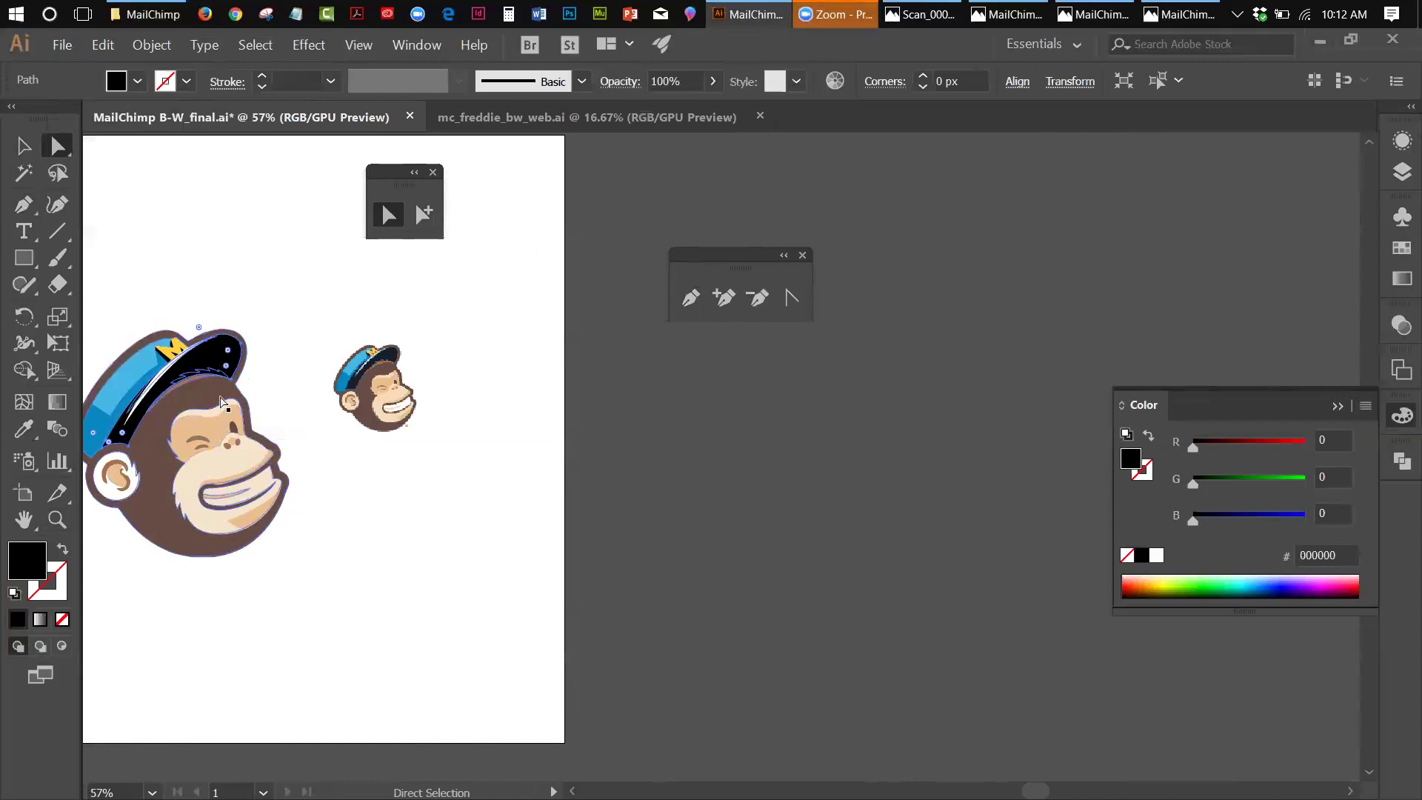
left_click(242, 344)
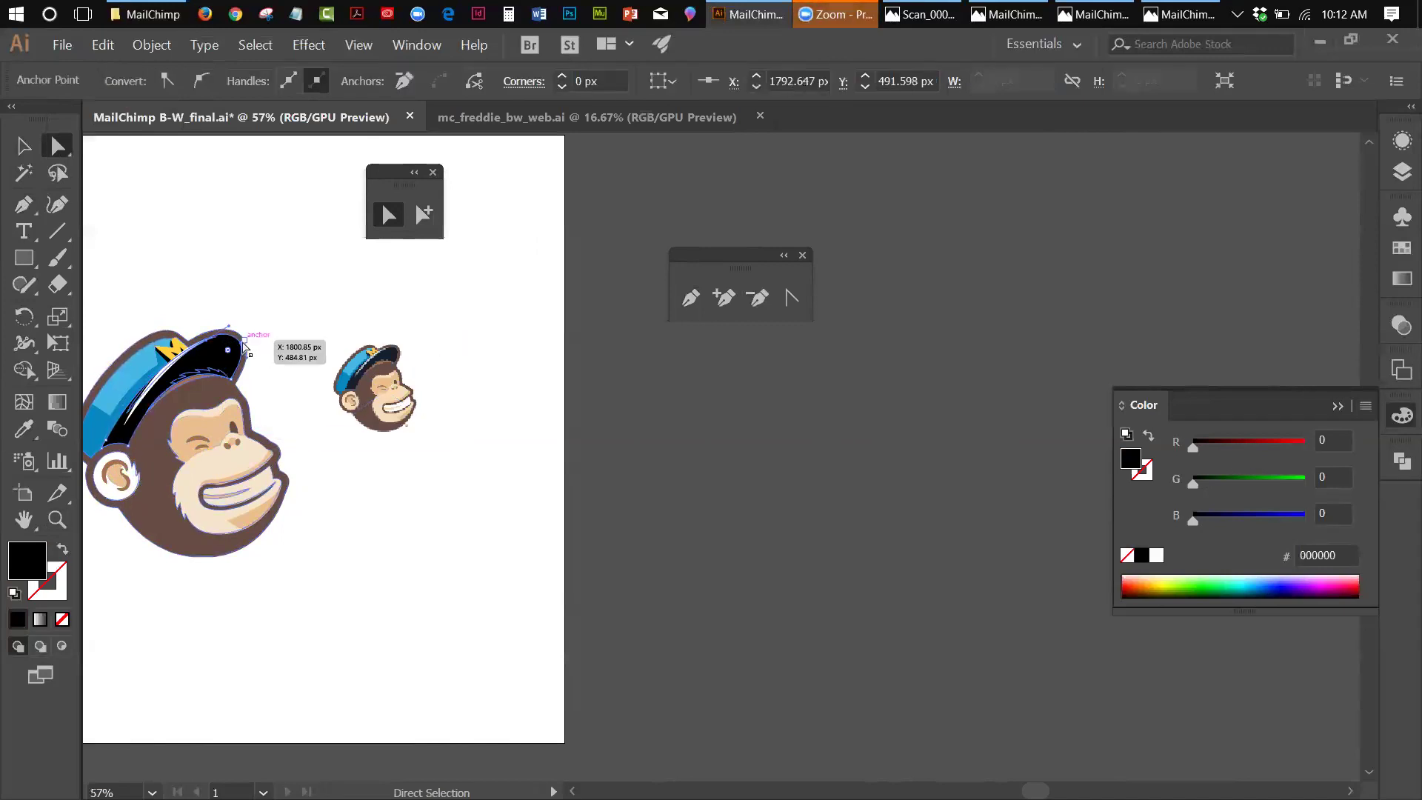
left_click_drag(242, 344, 328, 318)
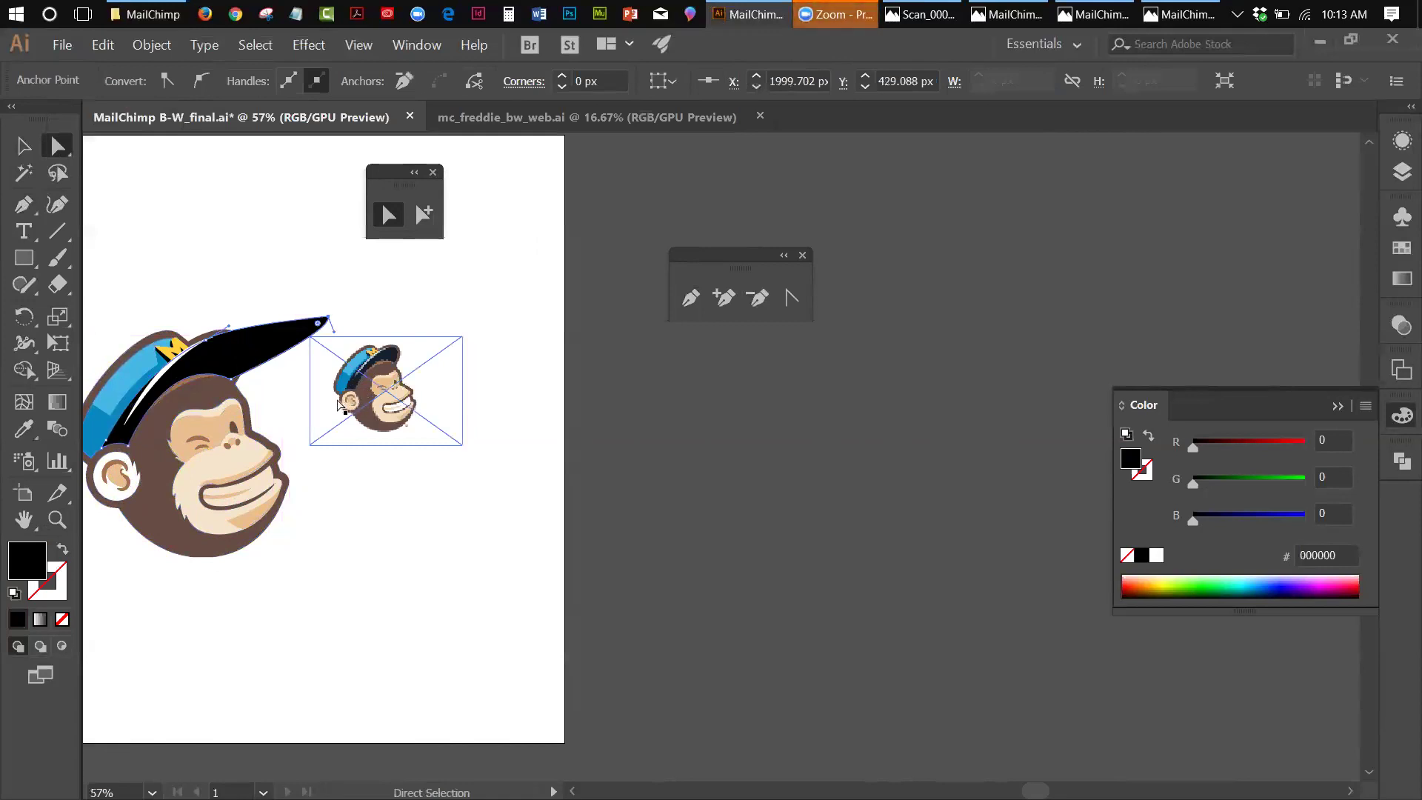
key("ctrl+z")
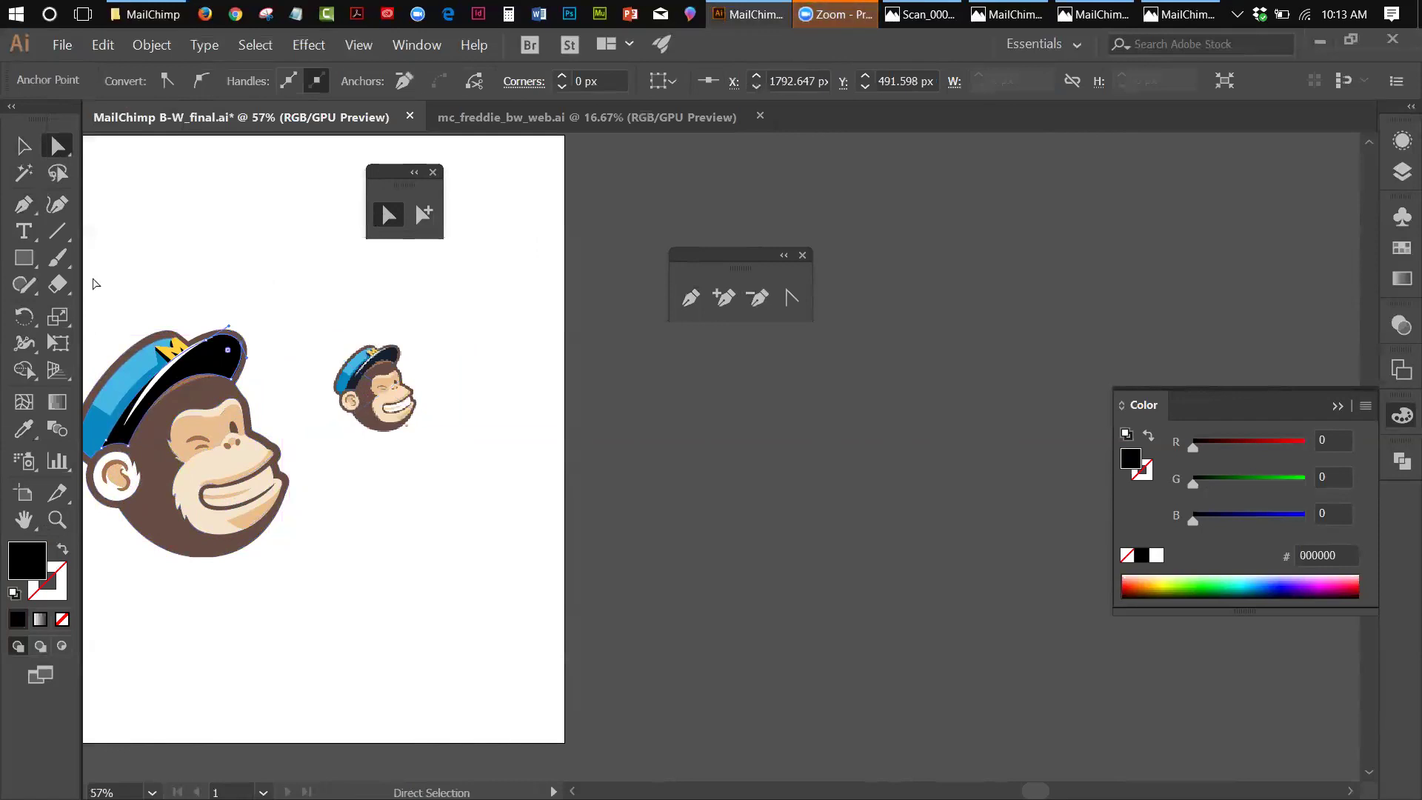
Step: Select all shapes of the large monkey, leave out the small linked image, and group them
key("v")
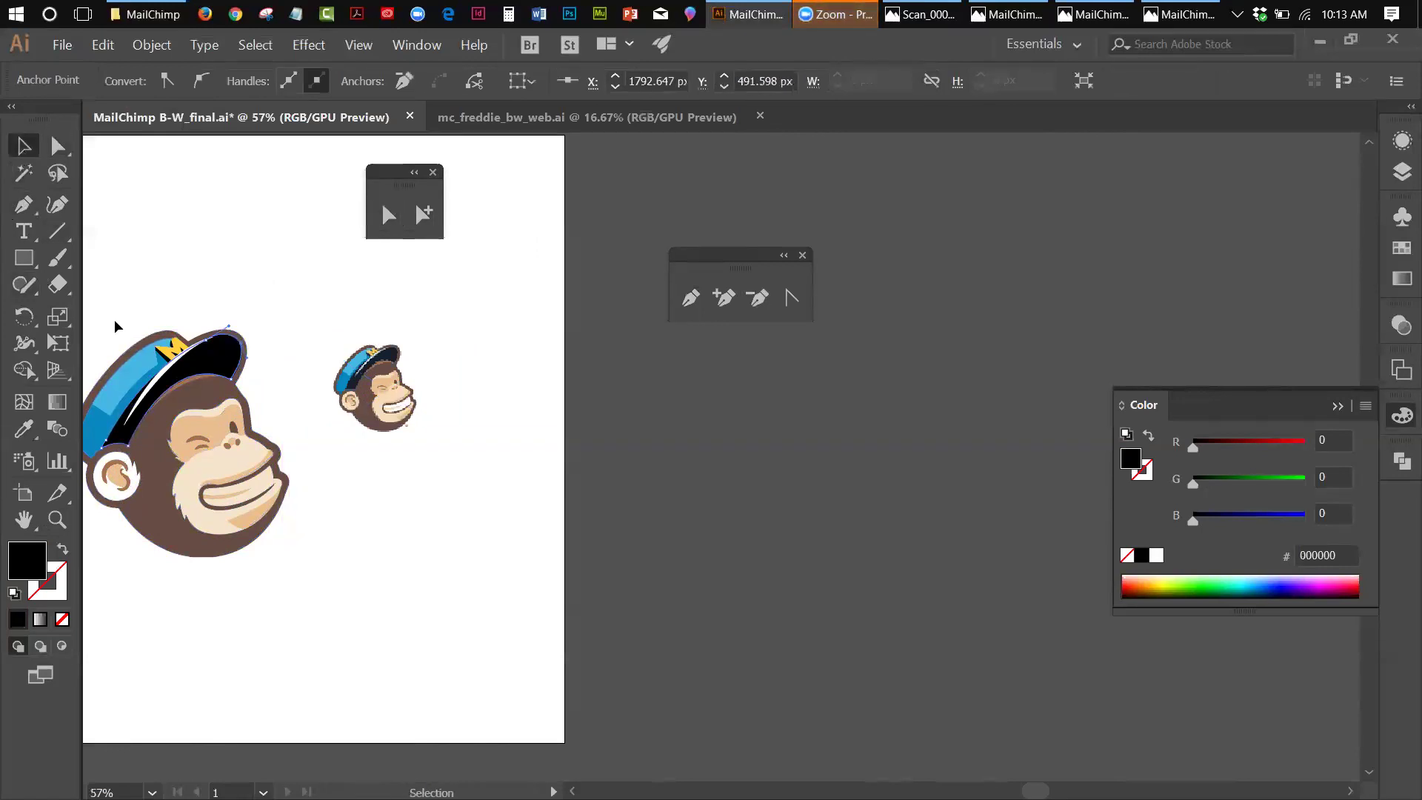
left_click_drag(92, 322, 314, 577)
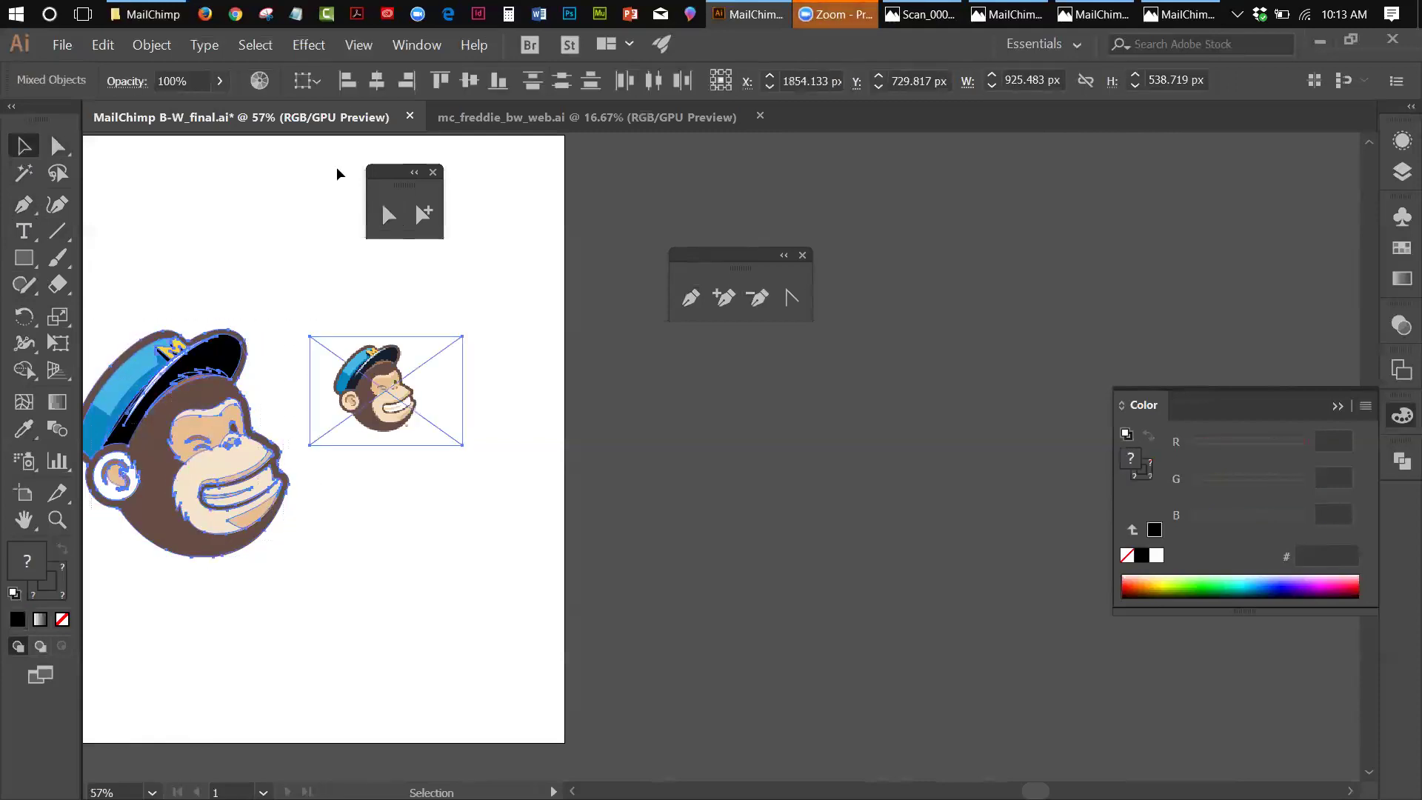
left_click(427, 355, "shift")
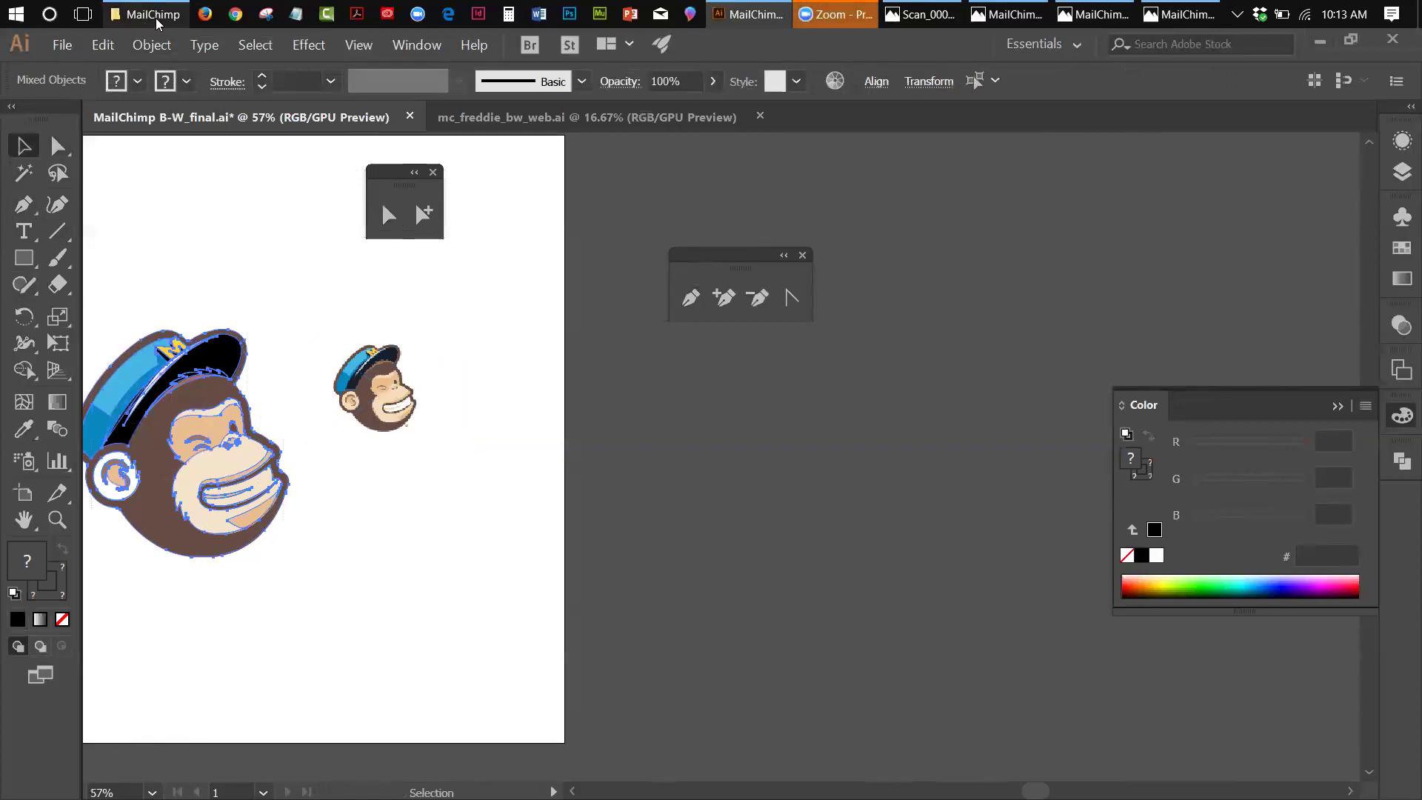
left_click(150, 46)
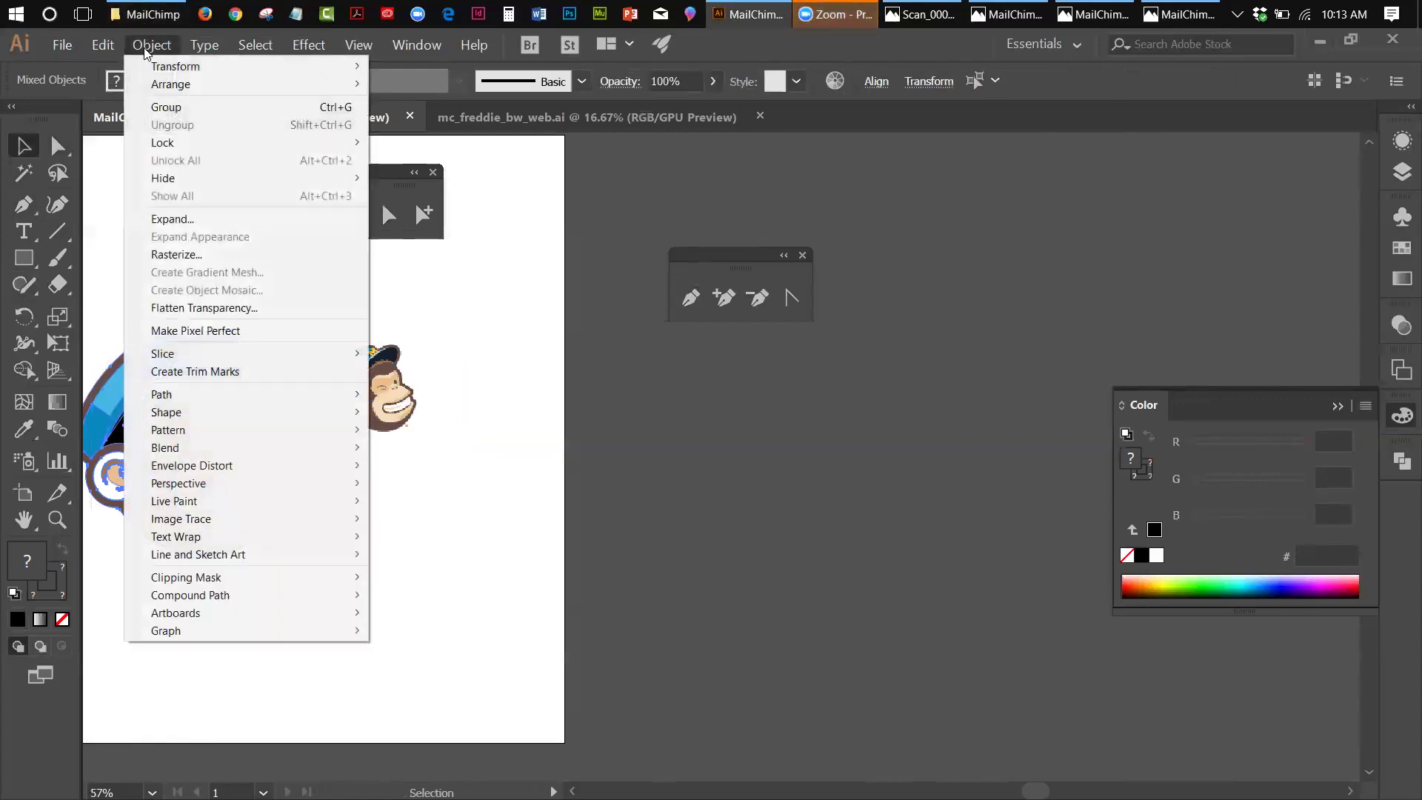
left_click(148, 107)
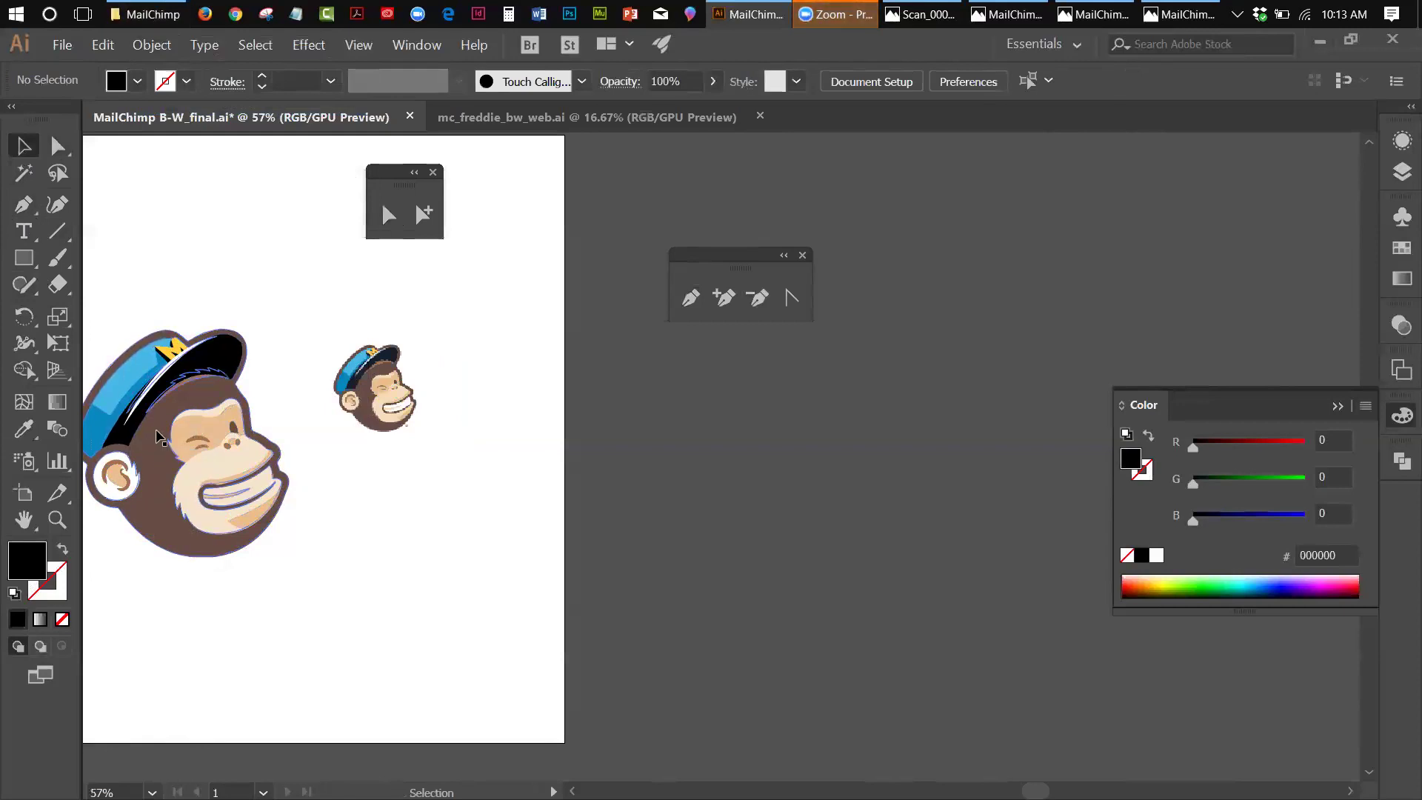
Step: Move the grouped large monkey down and to the right so the whole head sits on the visible artboard, and deselect it
left_click(158, 437)
left_click_drag(158, 438, 217, 523)
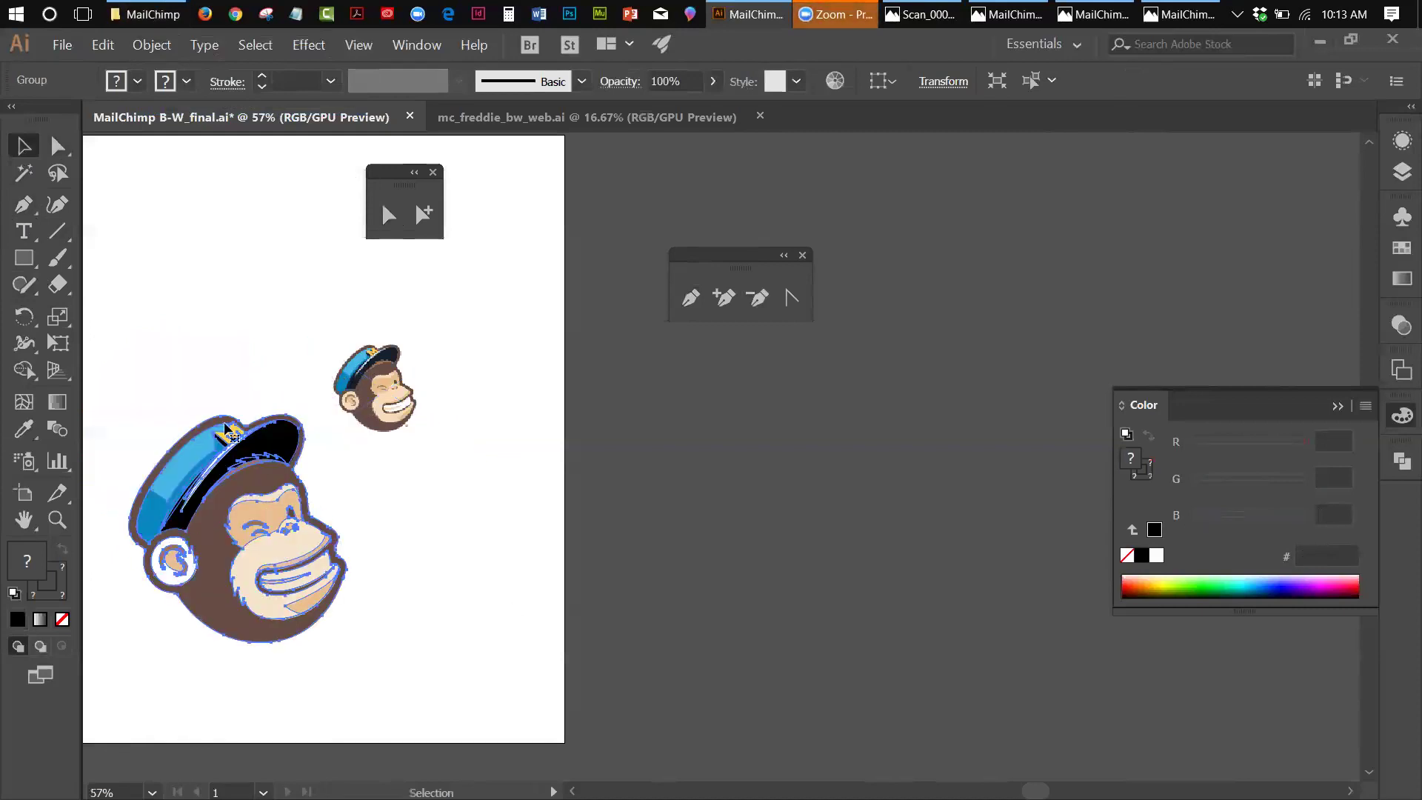
left_click(220, 238)
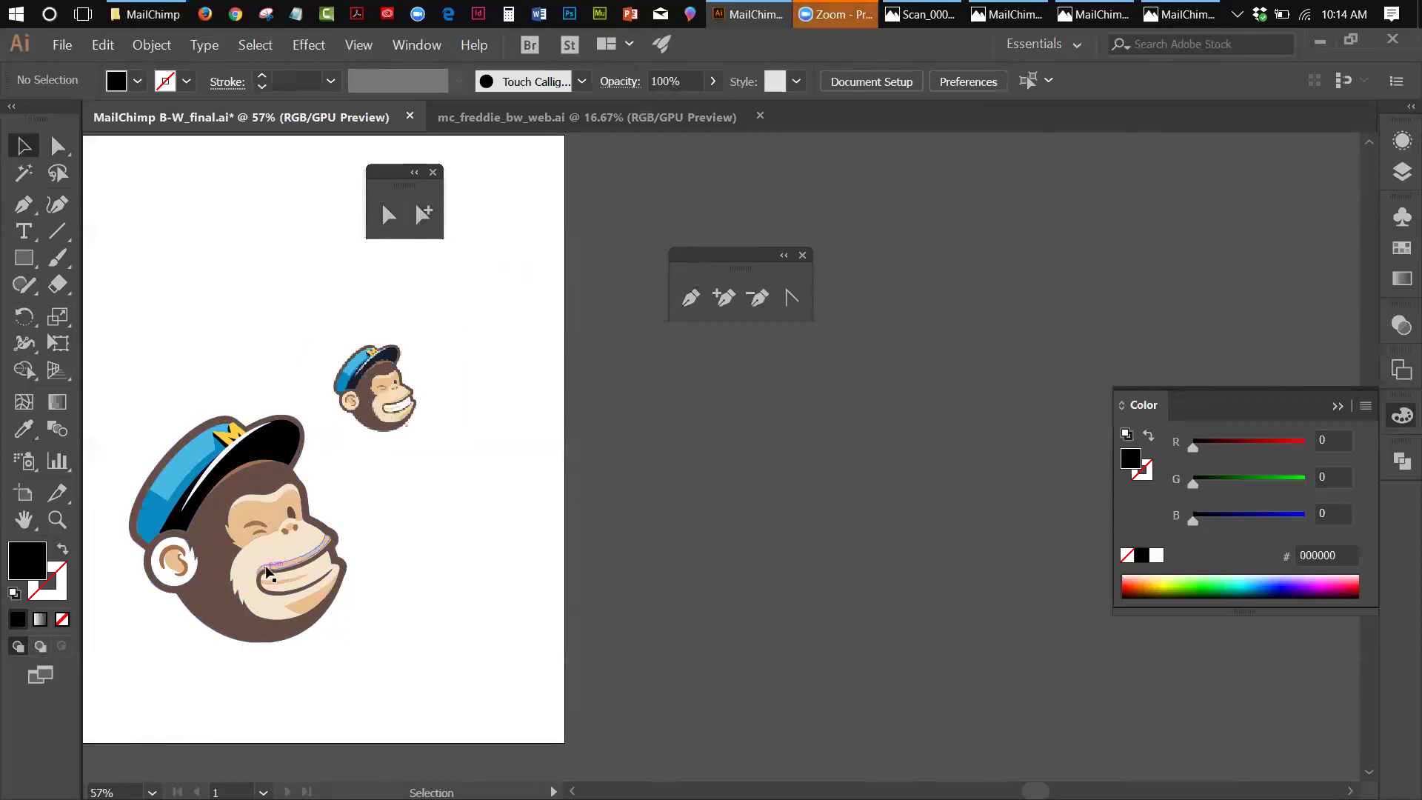
Step: Pick the brown hair fringe under the hat brim with the Group Selection tool and bring it to the front
left_click(416, 221)
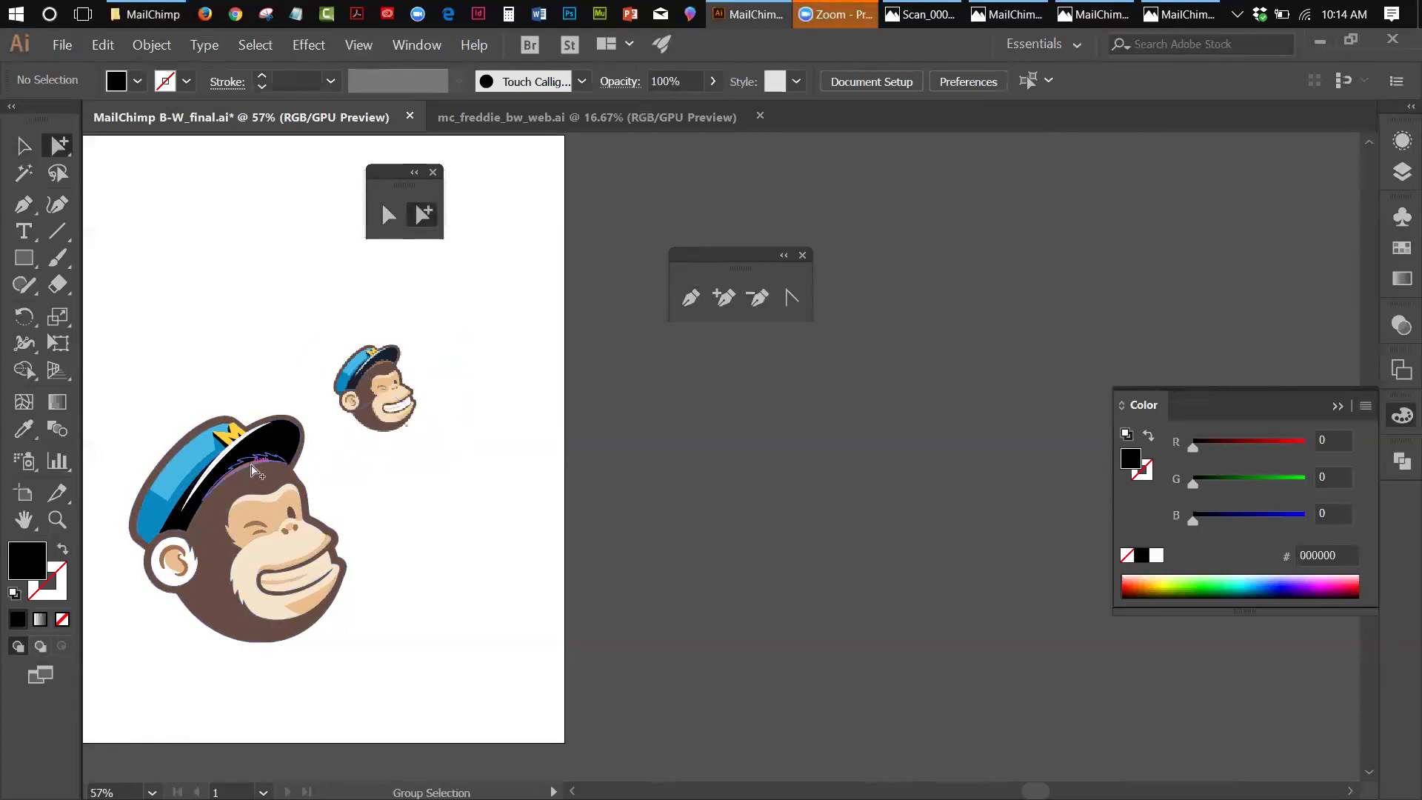
left_click(257, 469)
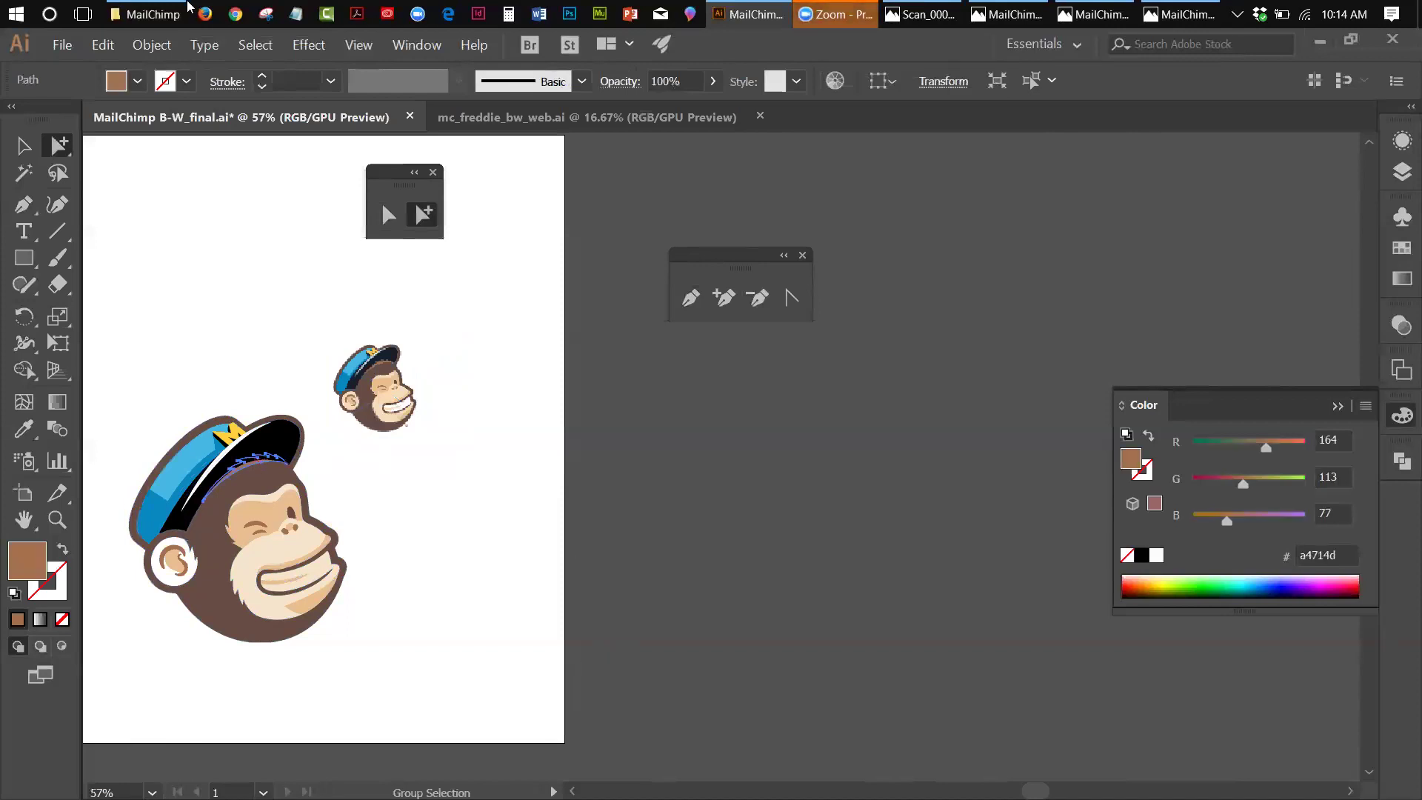
left_click(152, 45)
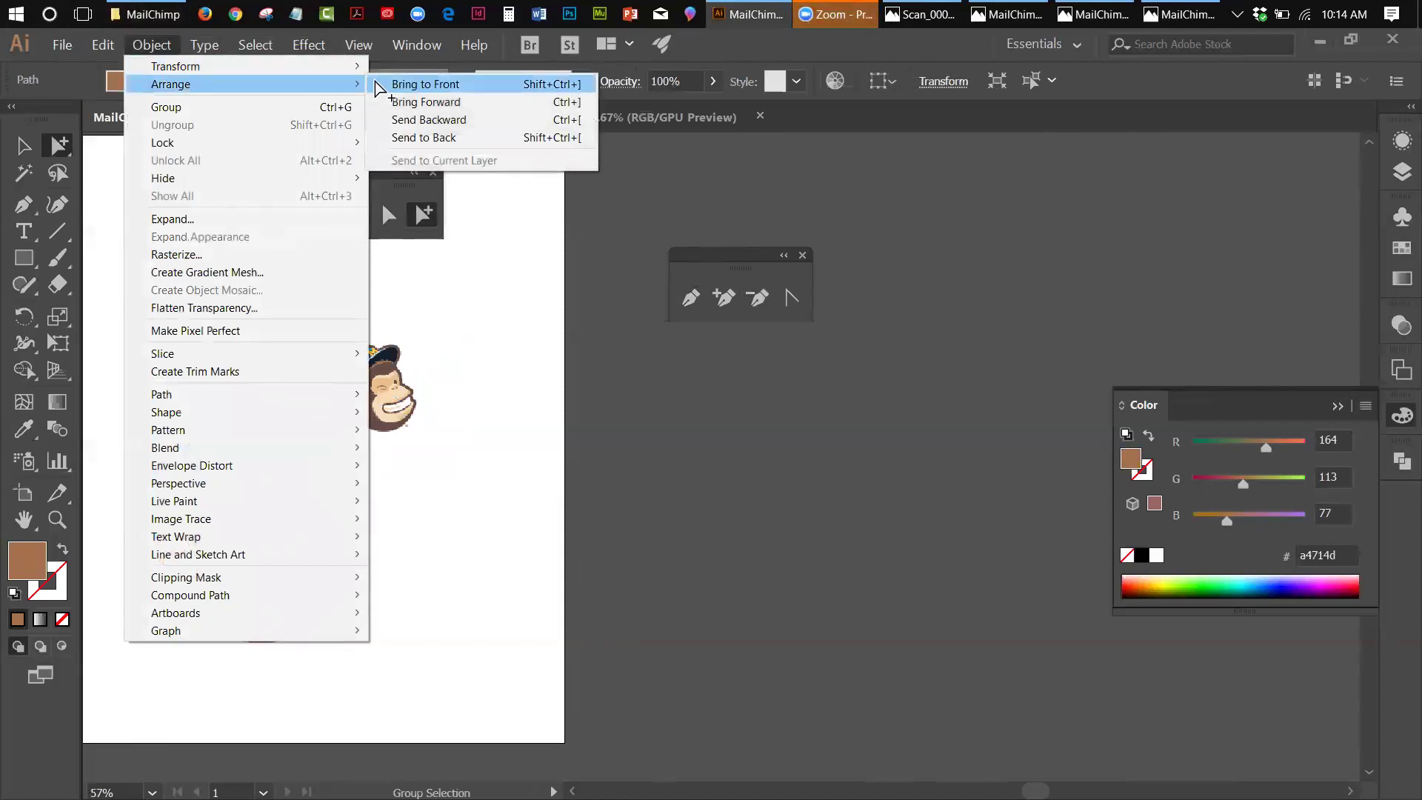
left_click(404, 84)
left_click(508, 482)
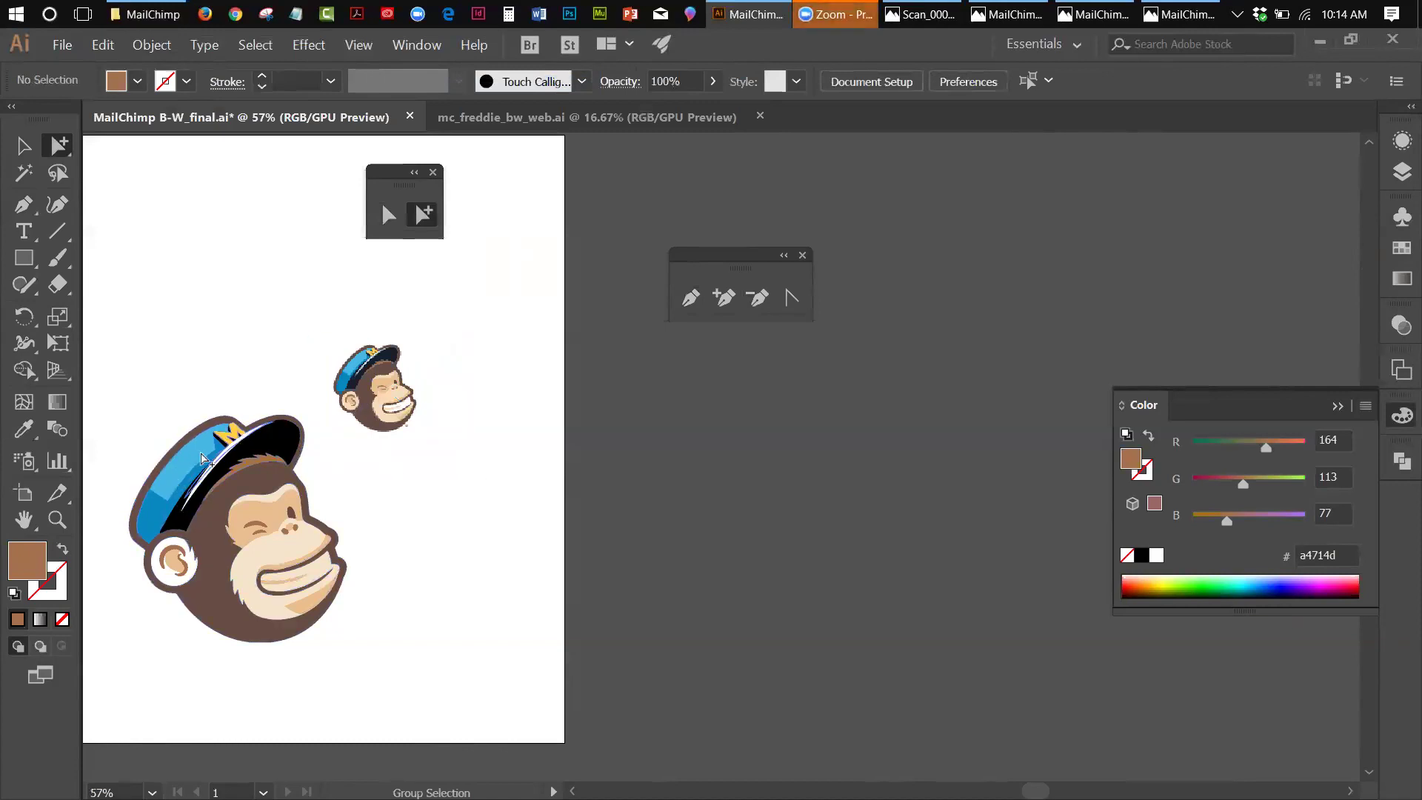
Step: Change the fill of the letter M on the large monkey's hat to red ff4040, and deselect it
left_click(231, 432)
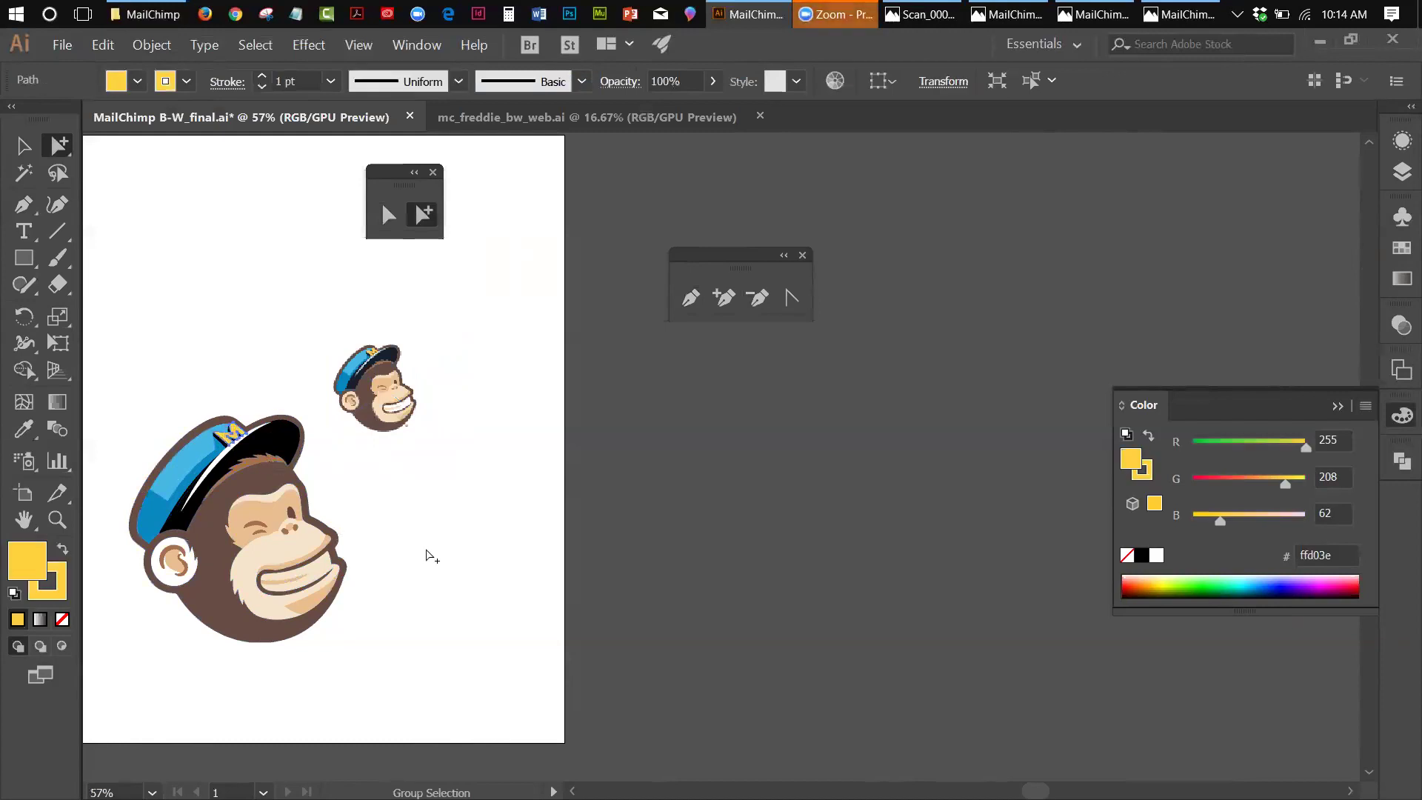
double_click(41, 557)
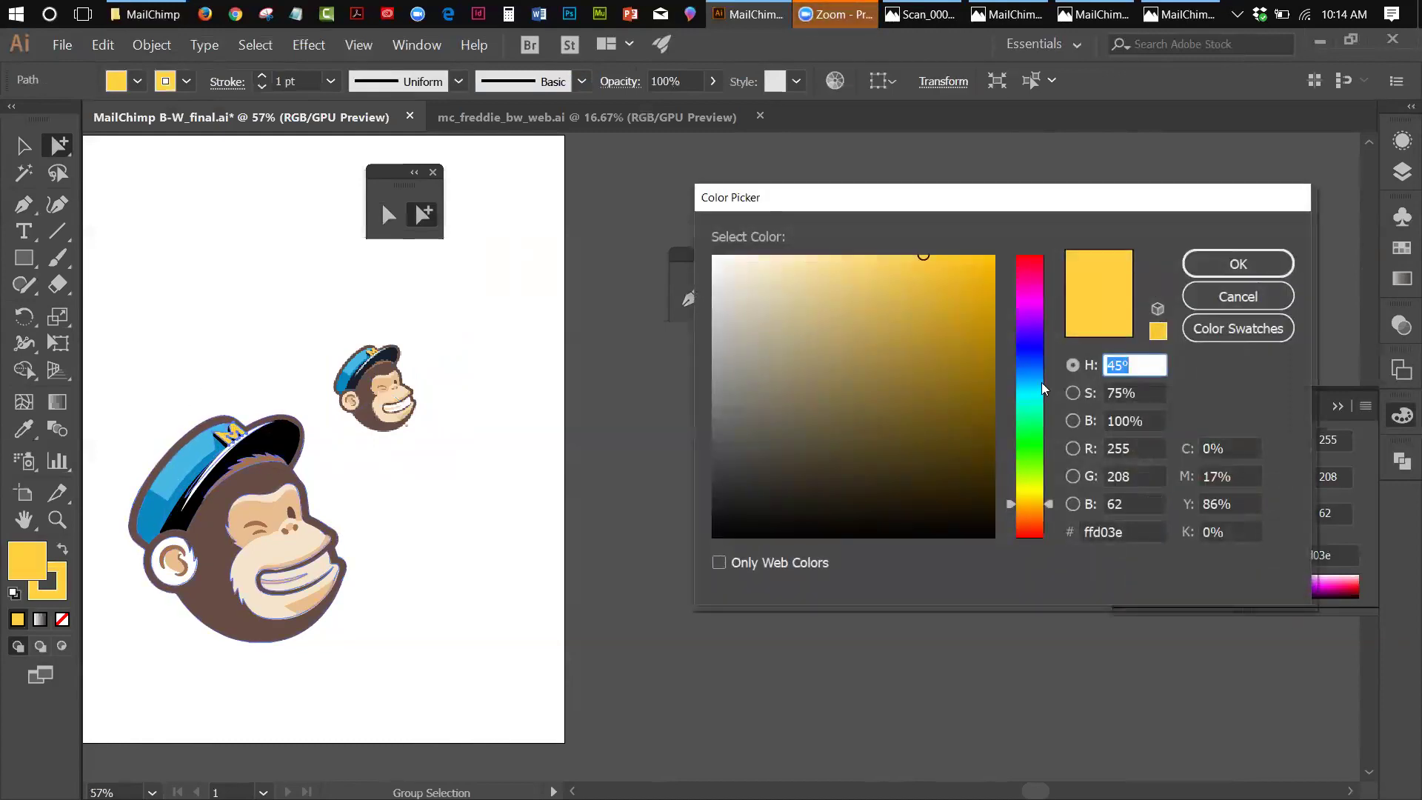
left_click(1047, 515)
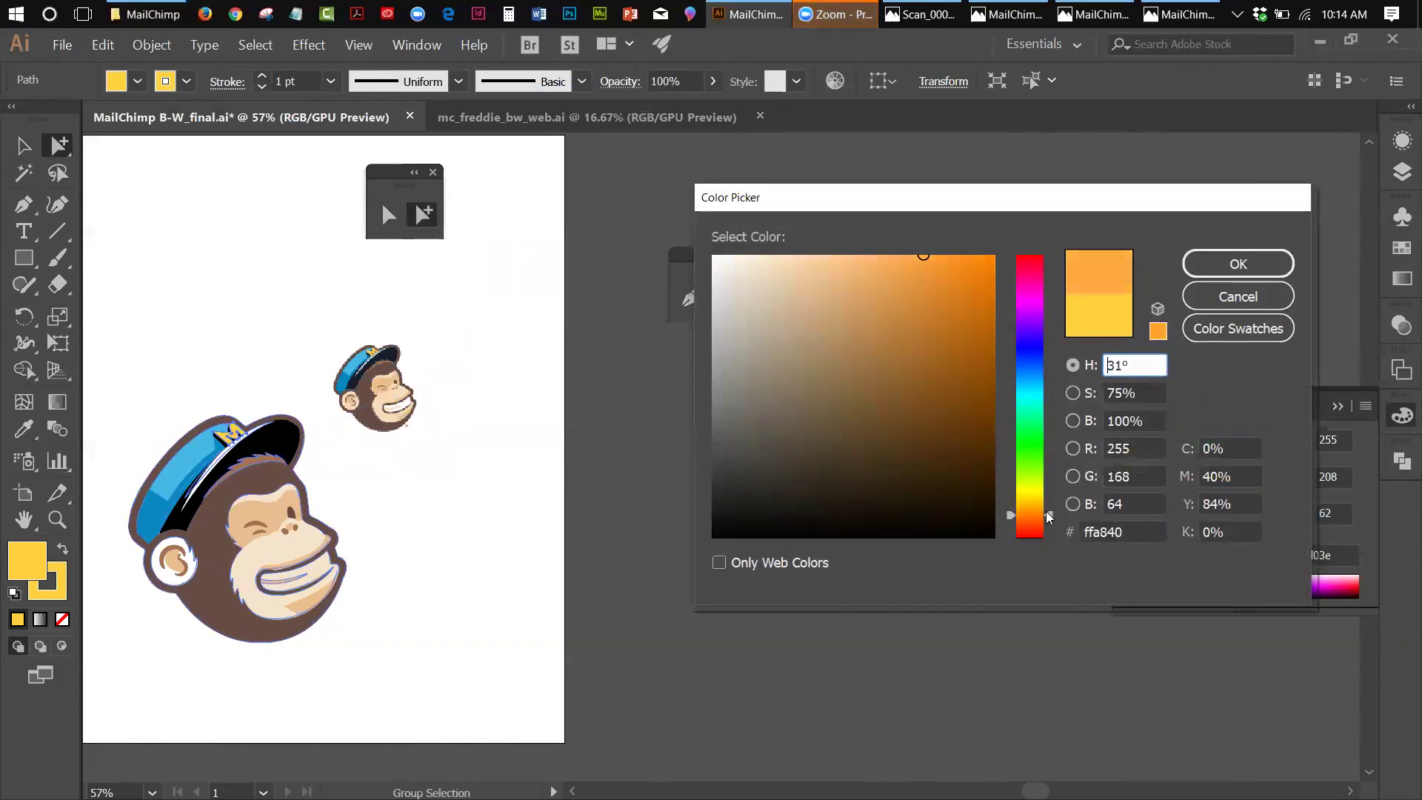
left_click_drag(1048, 516, 1048, 540)
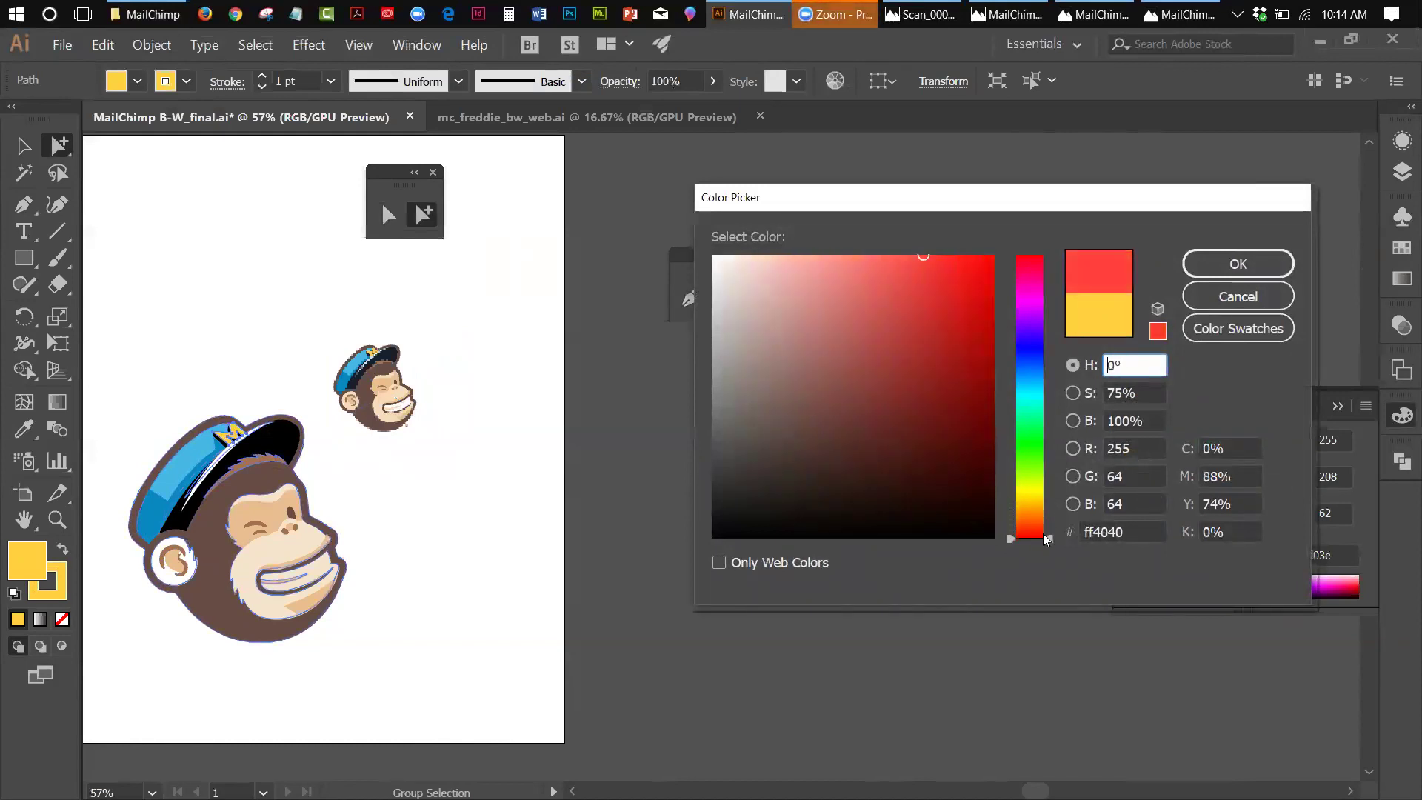
left_click(1238, 265)
left_click(24, 145)
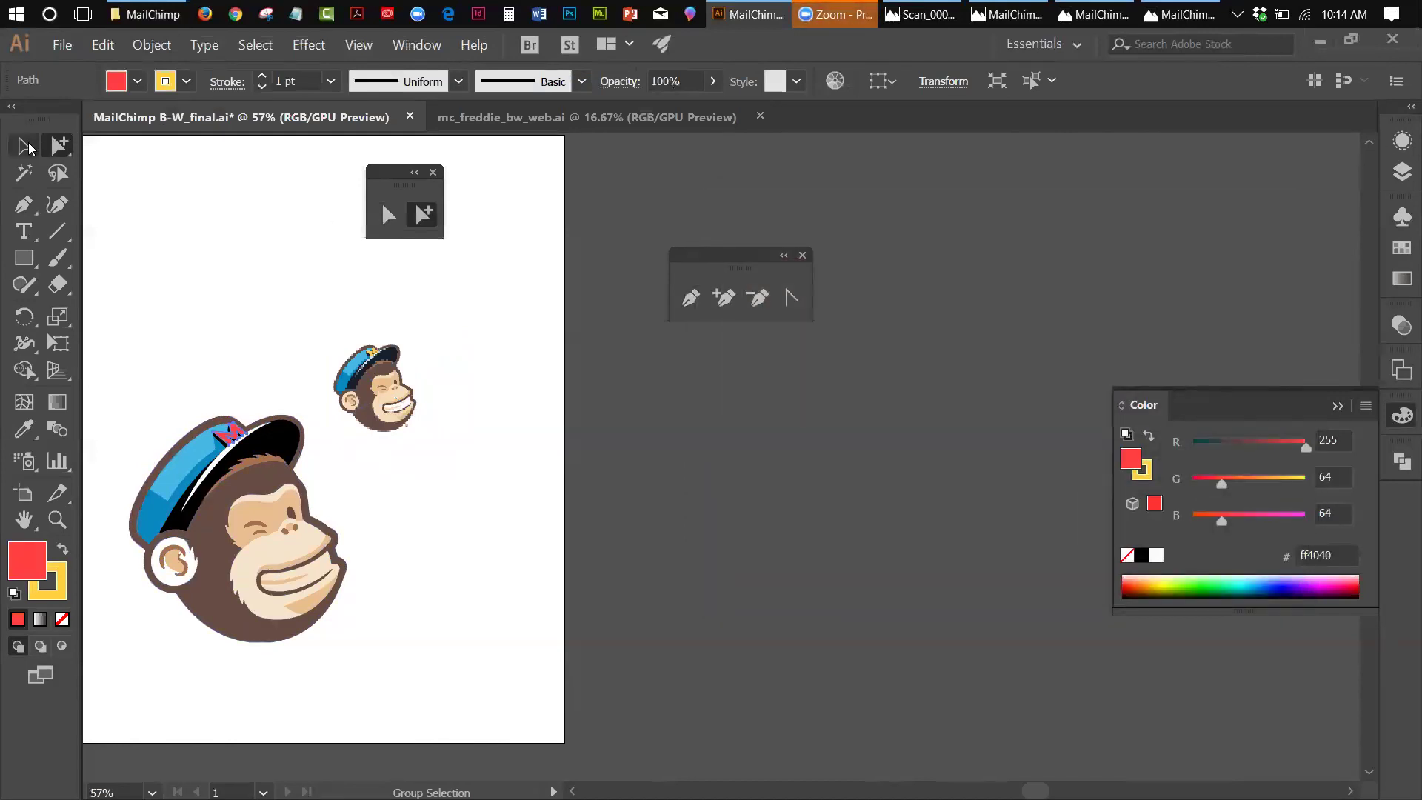
left_click(118, 182)
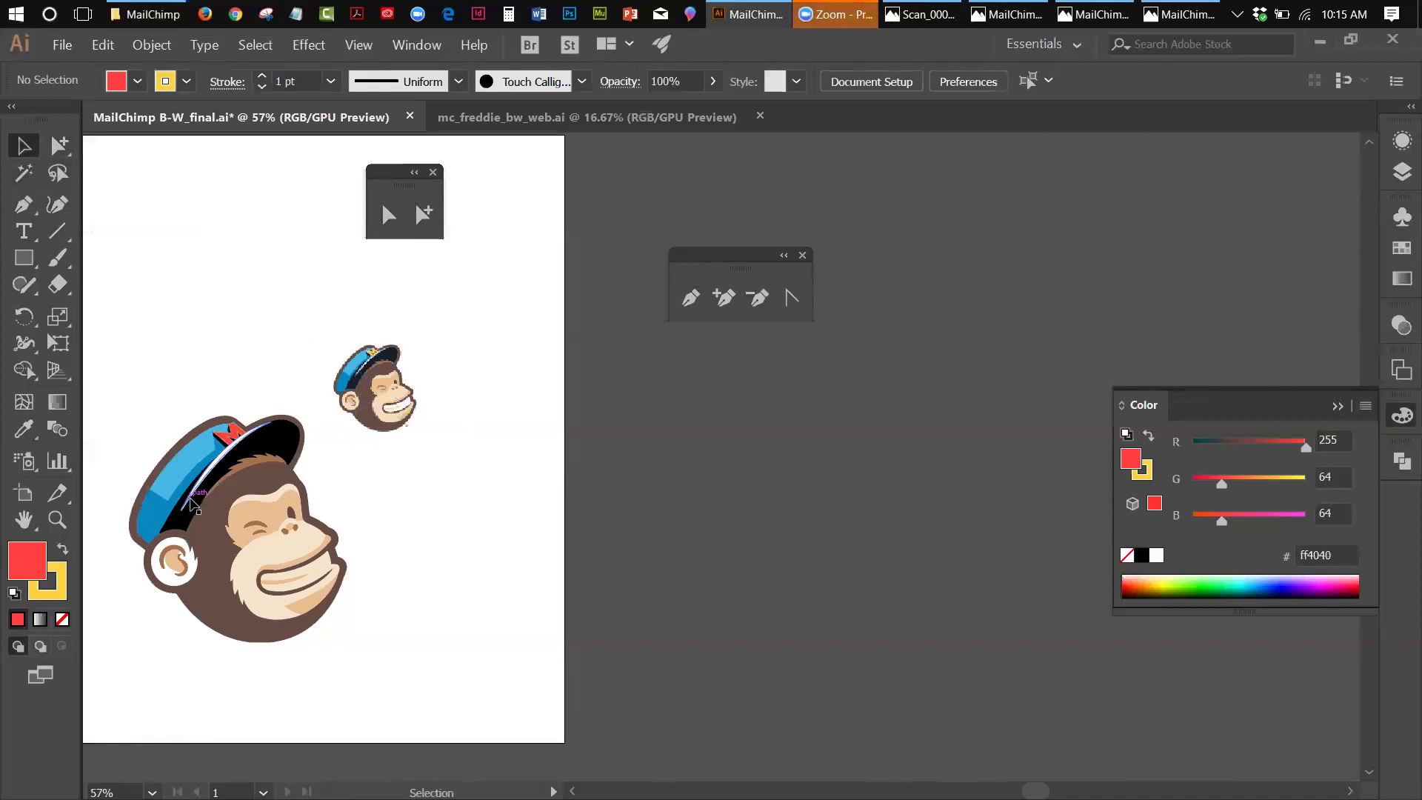
Step: Move the large monkey group up the artboard and shift the small linked monkey image to the right
left_click_drag(219, 526, 214, 374)
left_click(383, 400)
left_click_drag(382, 401, 465, 398)
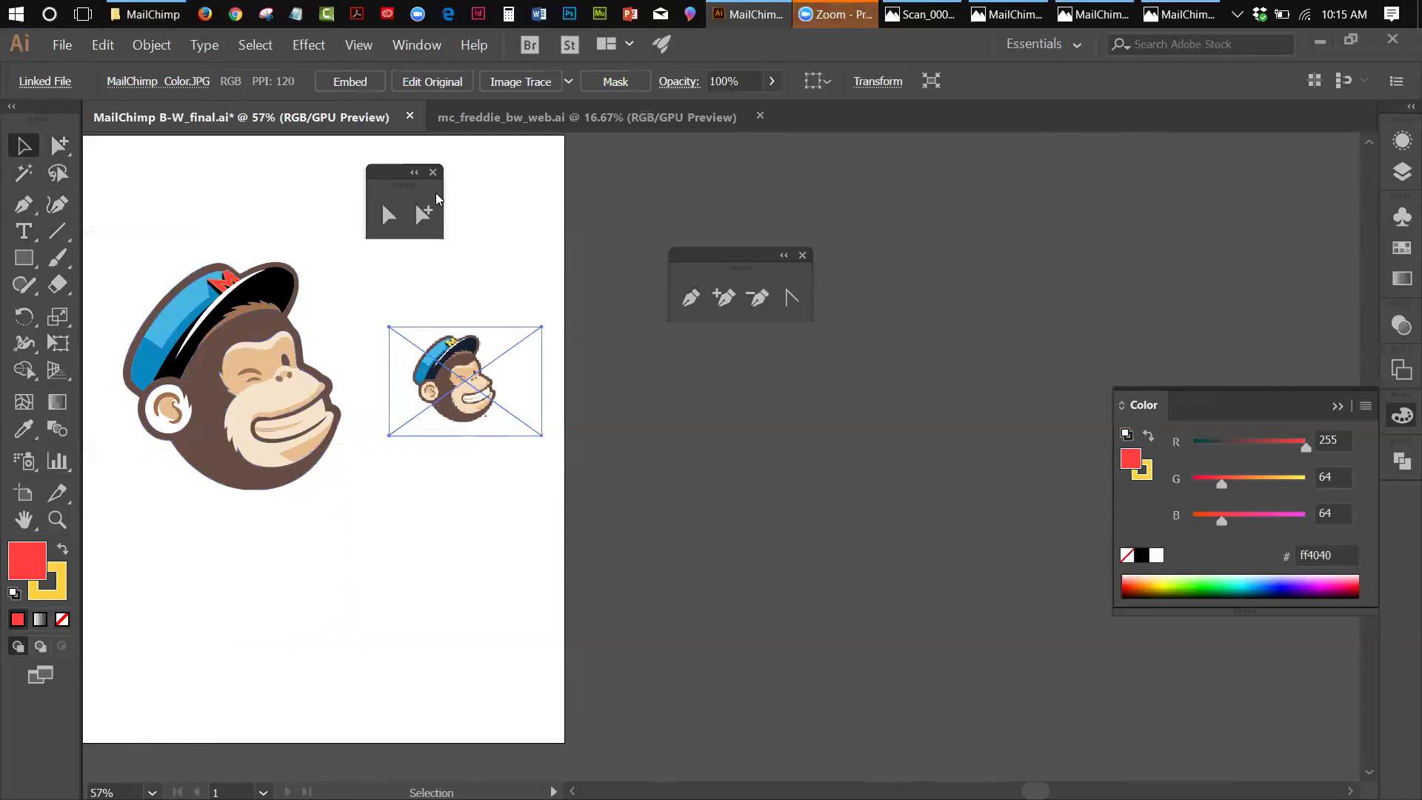
Step: Close the floating selection tool set and tear it off again, placing it above the small monkey image
left_click_drag(425, 174, 337, 156)
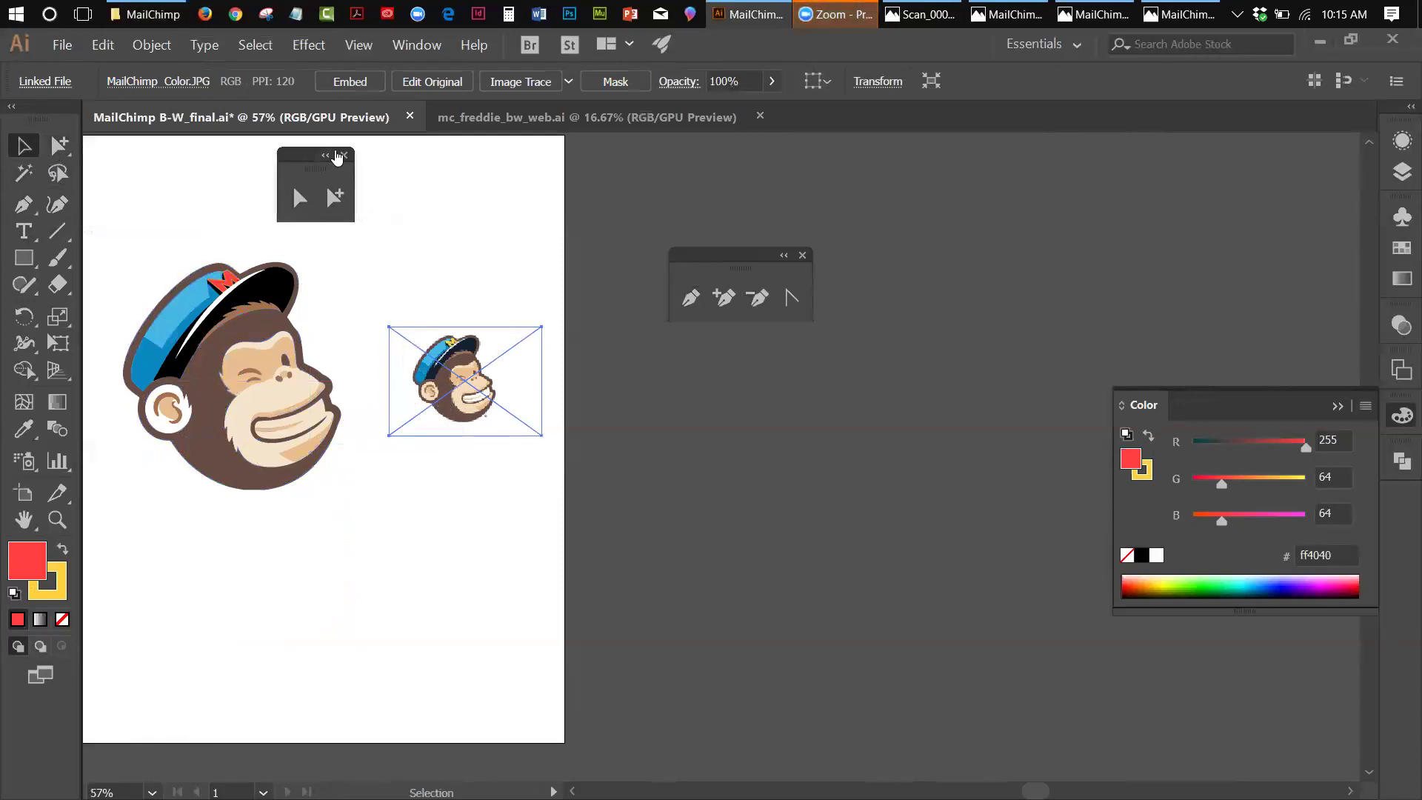
left_click(343, 156)
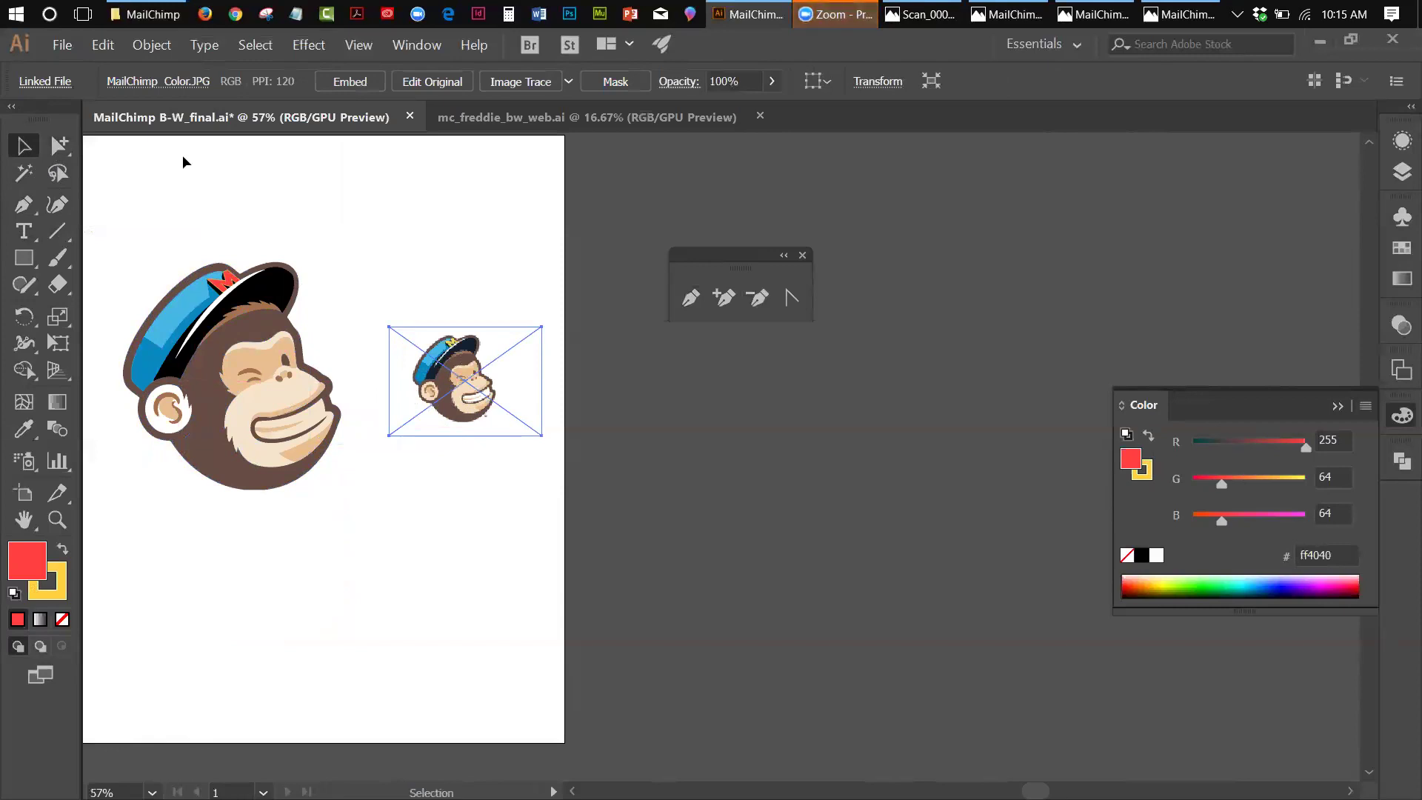
left_click(67, 150)
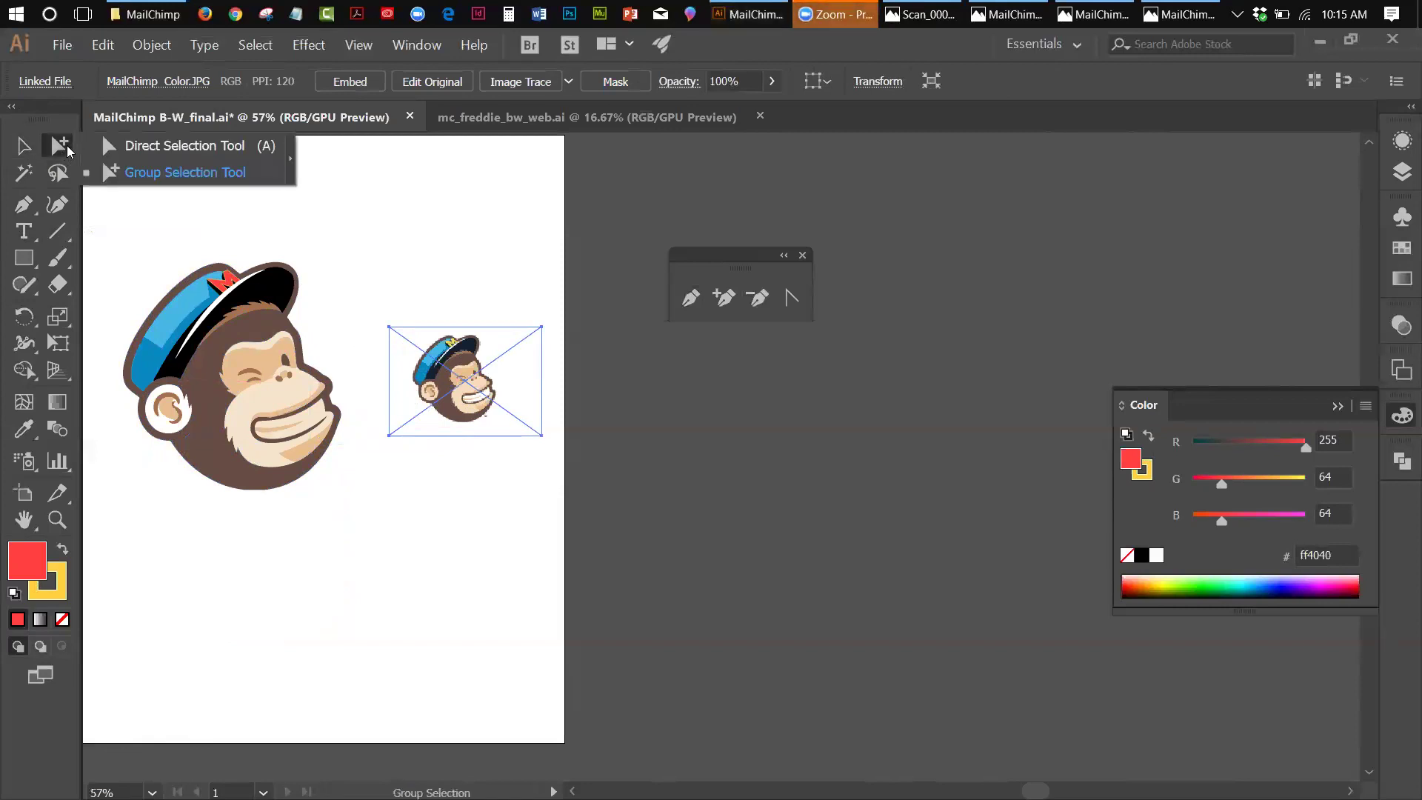
left_click(289, 170)
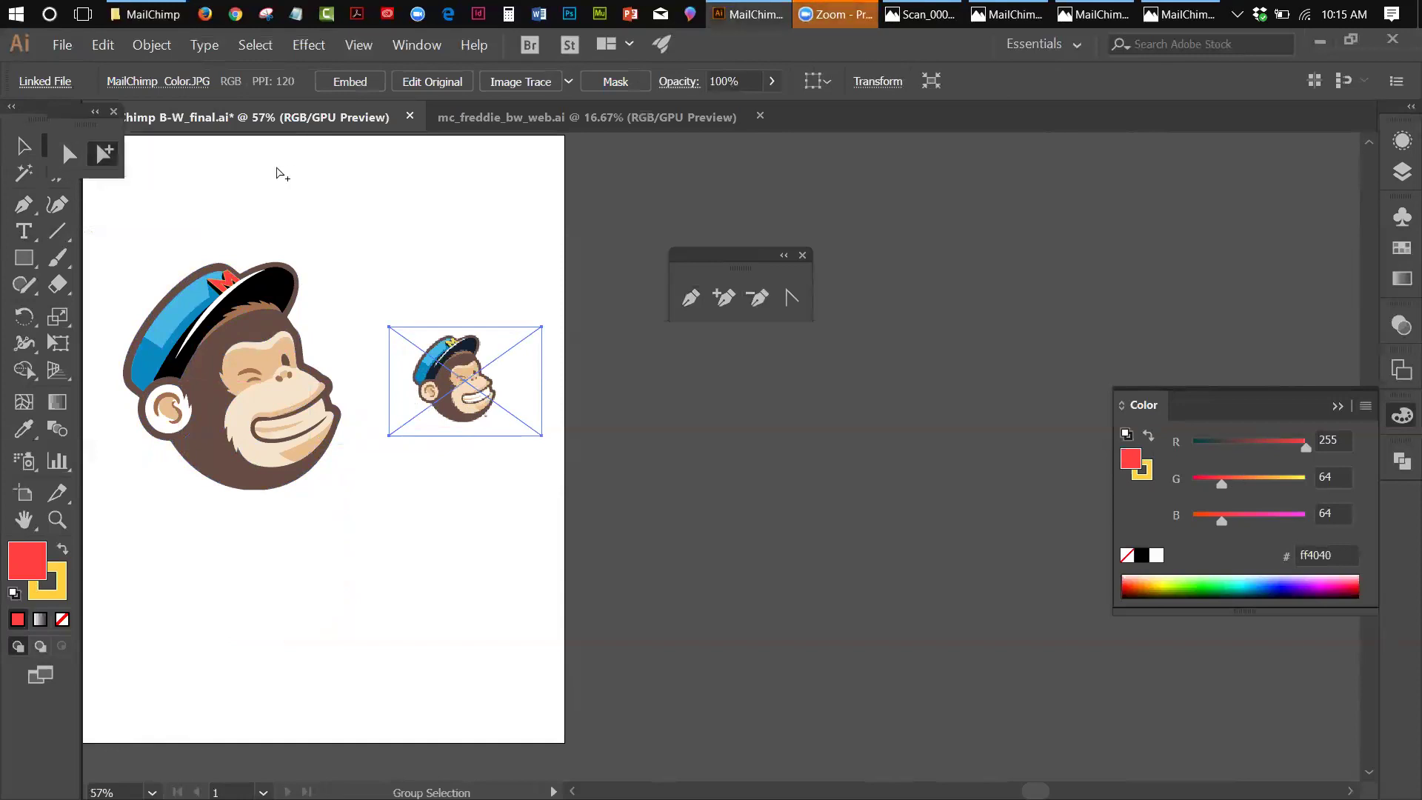
left_click_drag(70, 115, 456, 209)
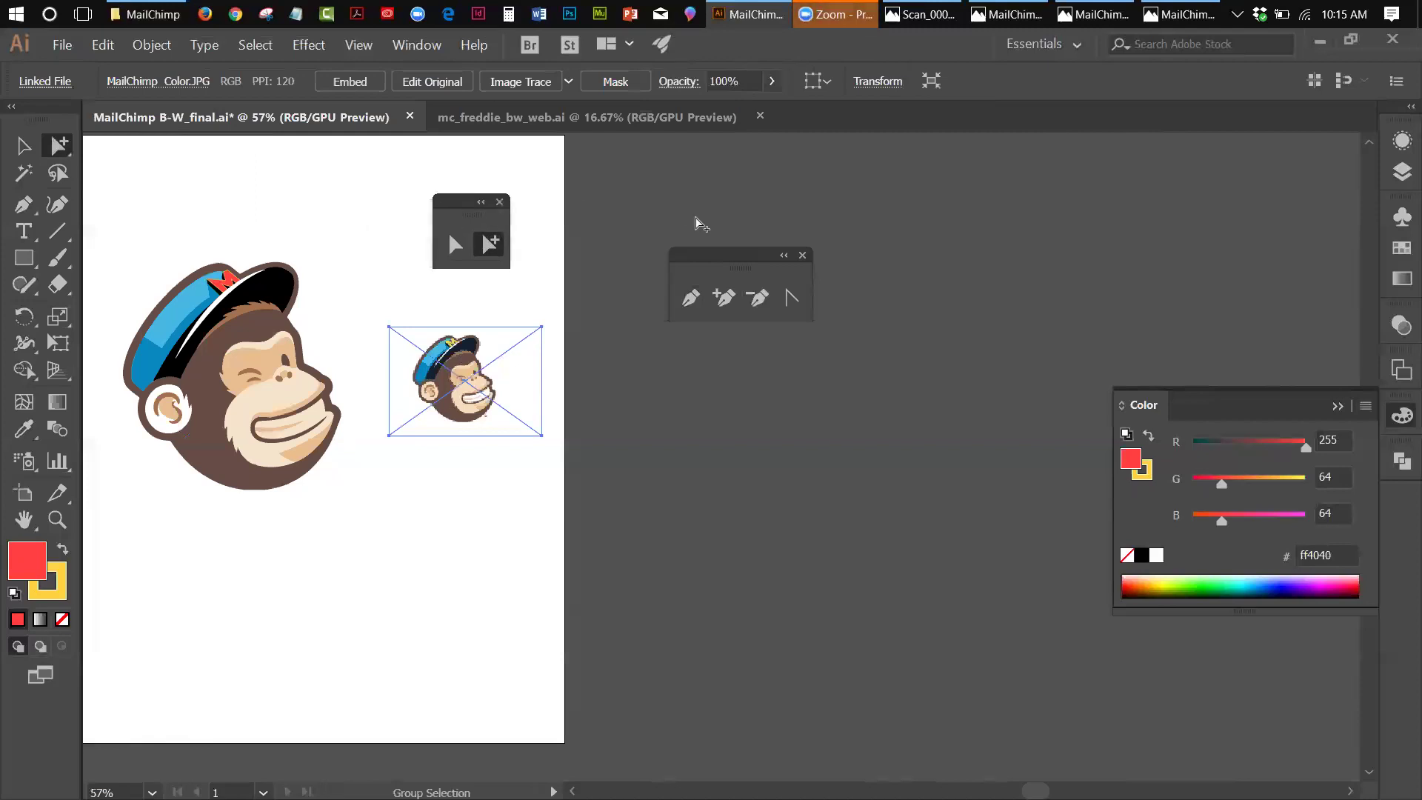
Step: Move the floating Pen tool set beside the selection tools near the artboard's edge, and close the floating selection tool set
left_click_drag(705, 250, 573, 199)
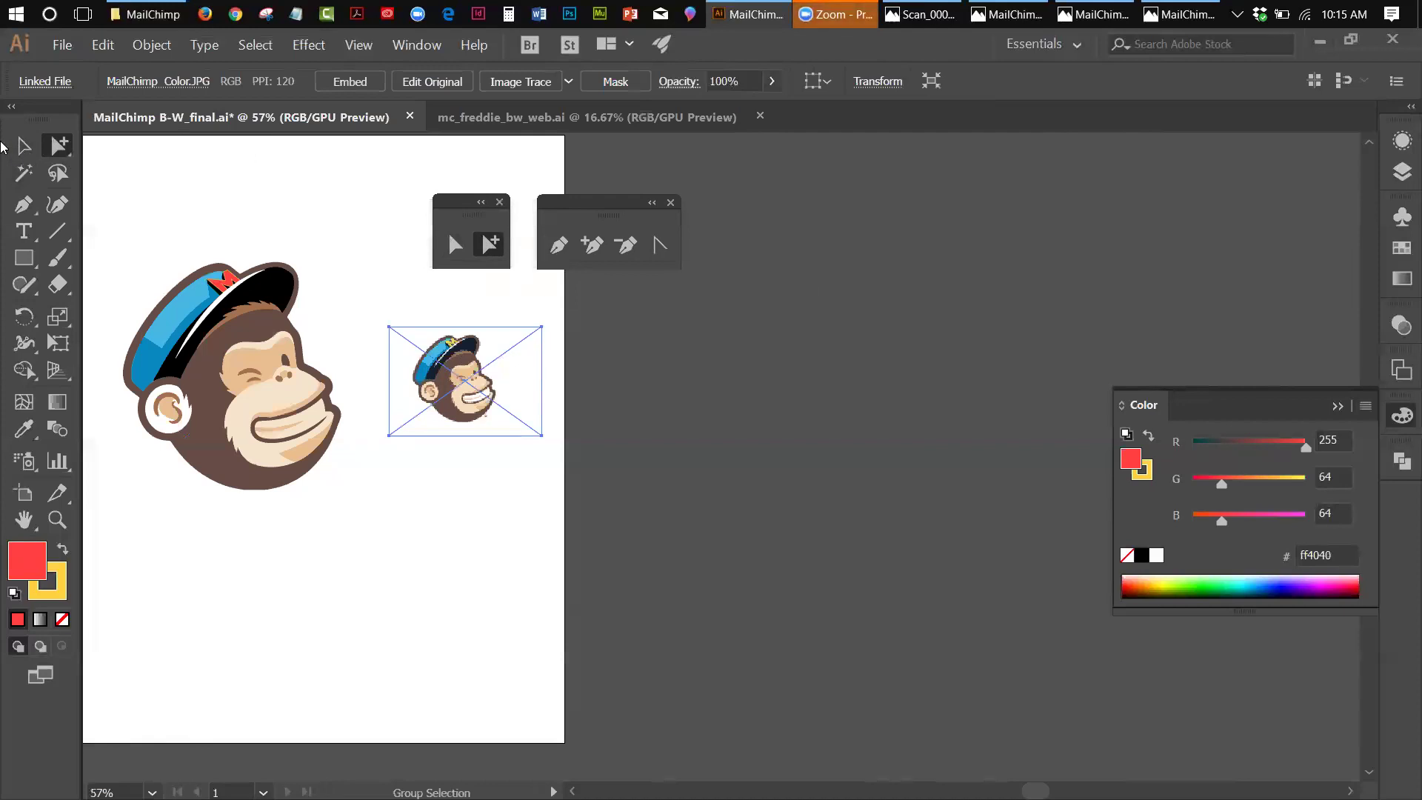
left_click(500, 202)
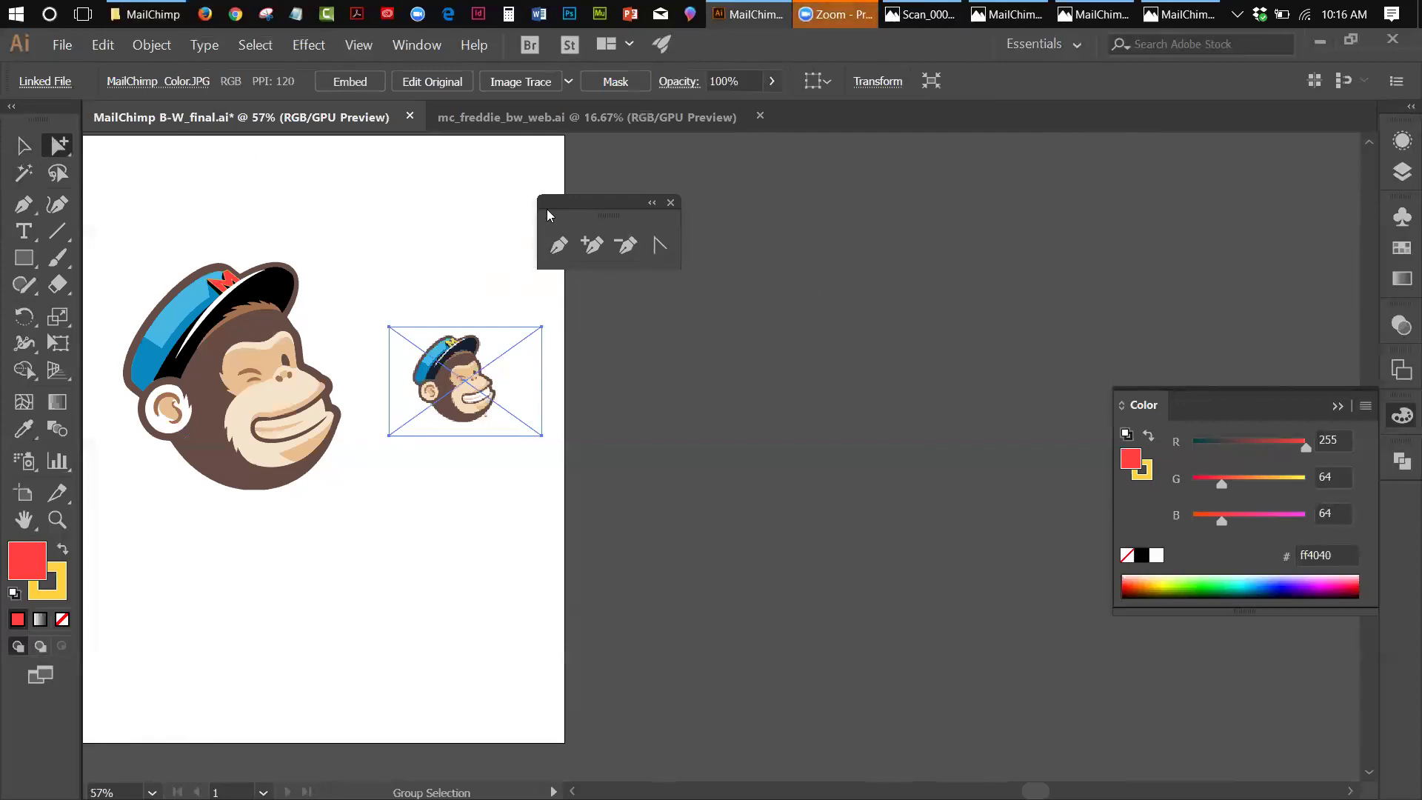
Step: Close the floating Pen tool set and try the Type on a Path tool before returning to the standard Type tool
left_click(671, 202)
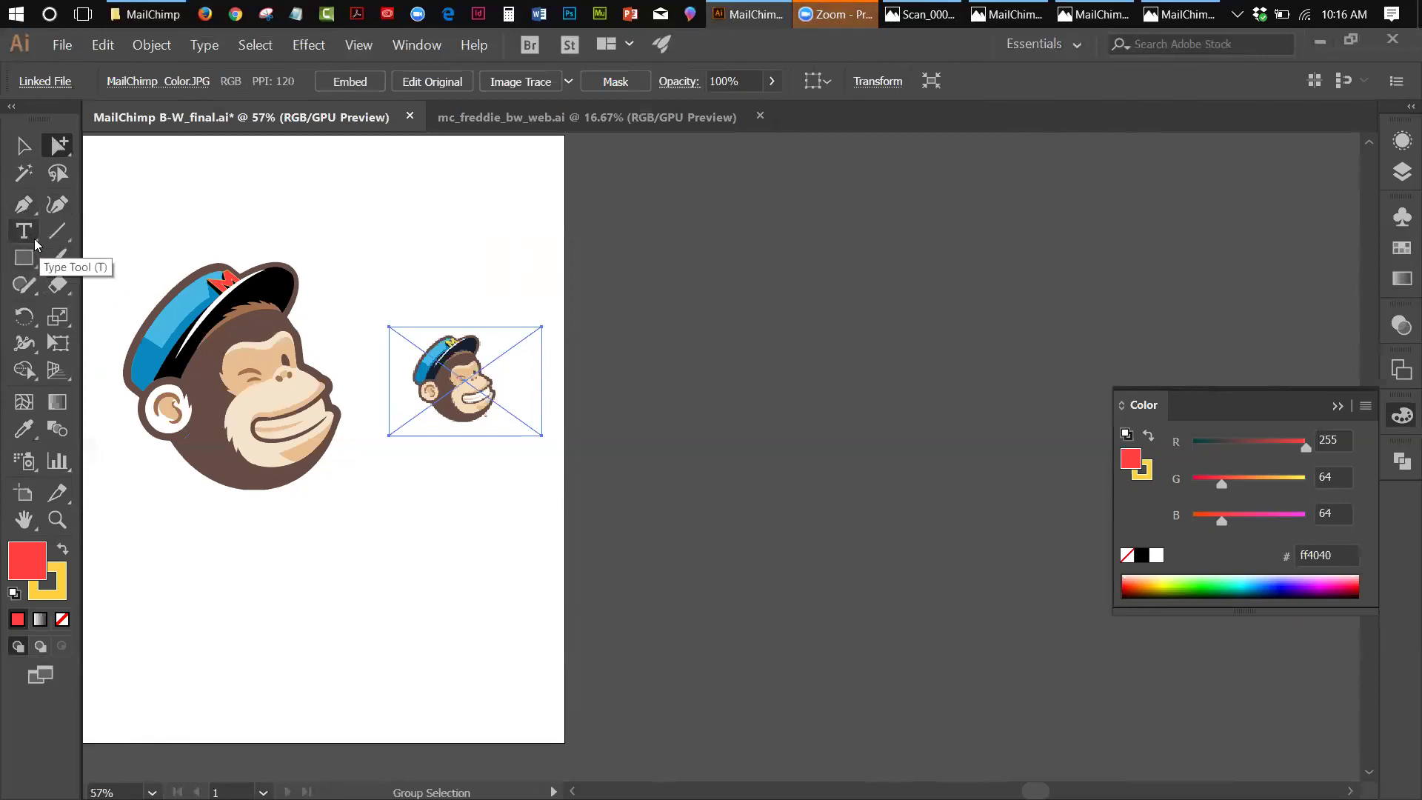
left_click(34, 238)
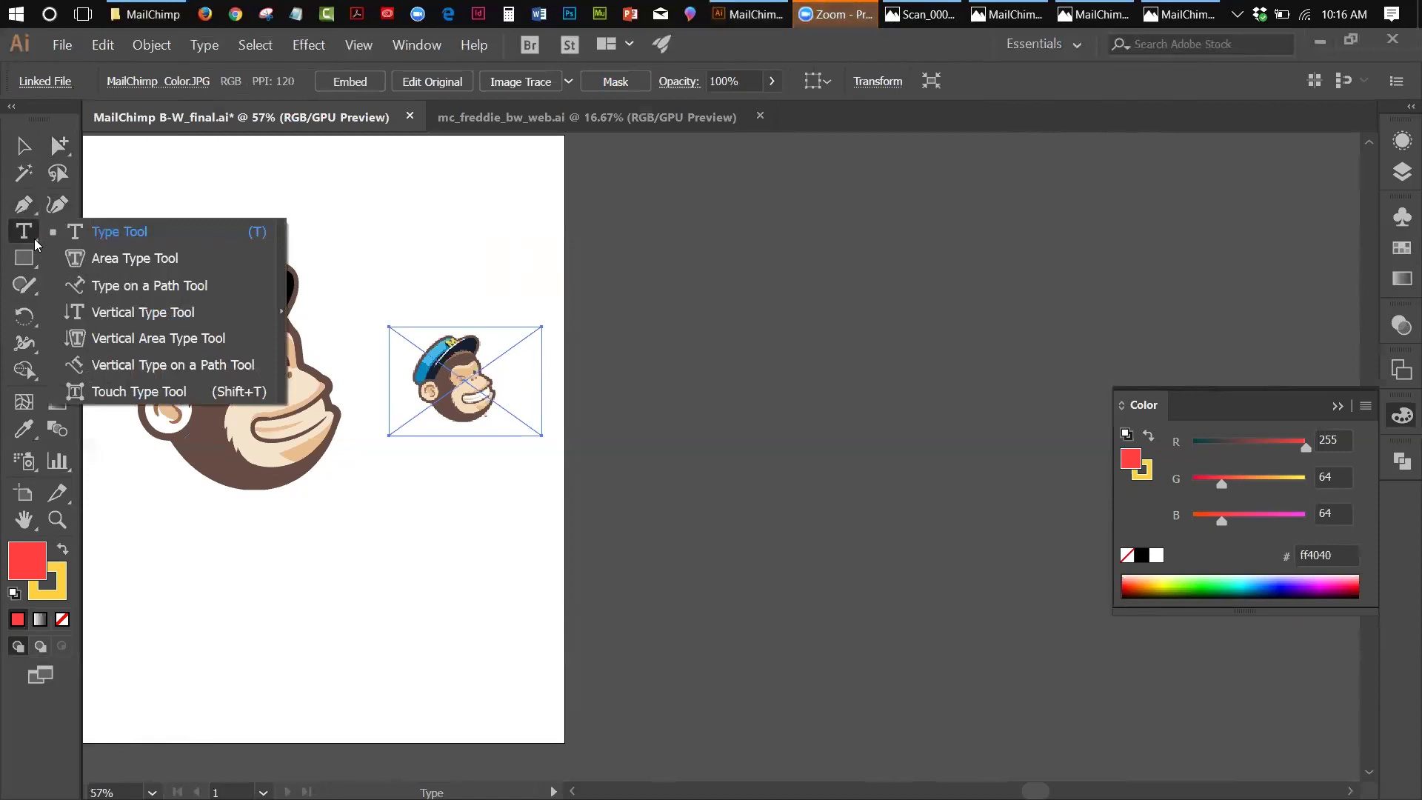
left_click(131, 292)
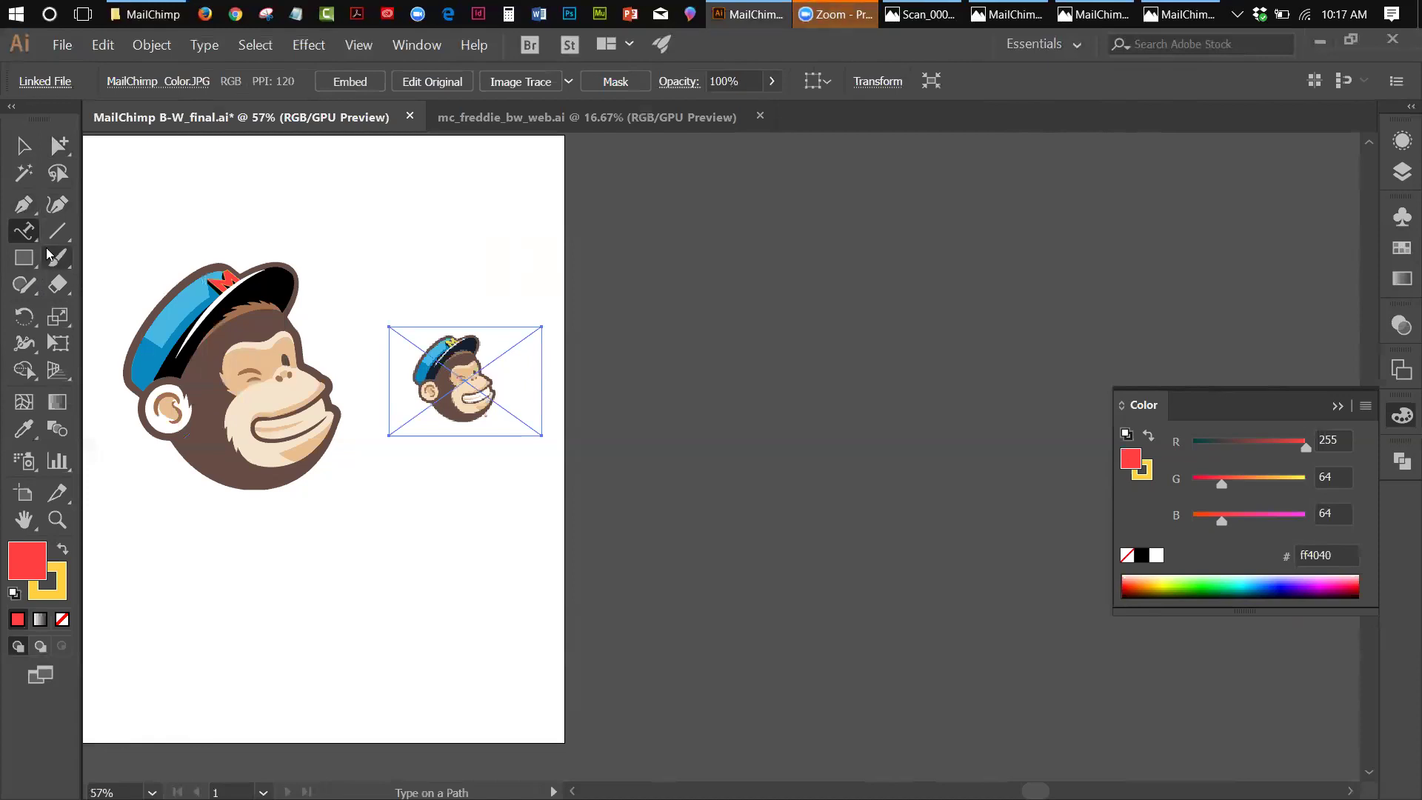
left_click_drag(36, 234, 89, 230)
Step: Draw a straight vertical line with the Line Segment tool, from above the large monkey's hat through its ear to below the chin
left_click(68, 233)
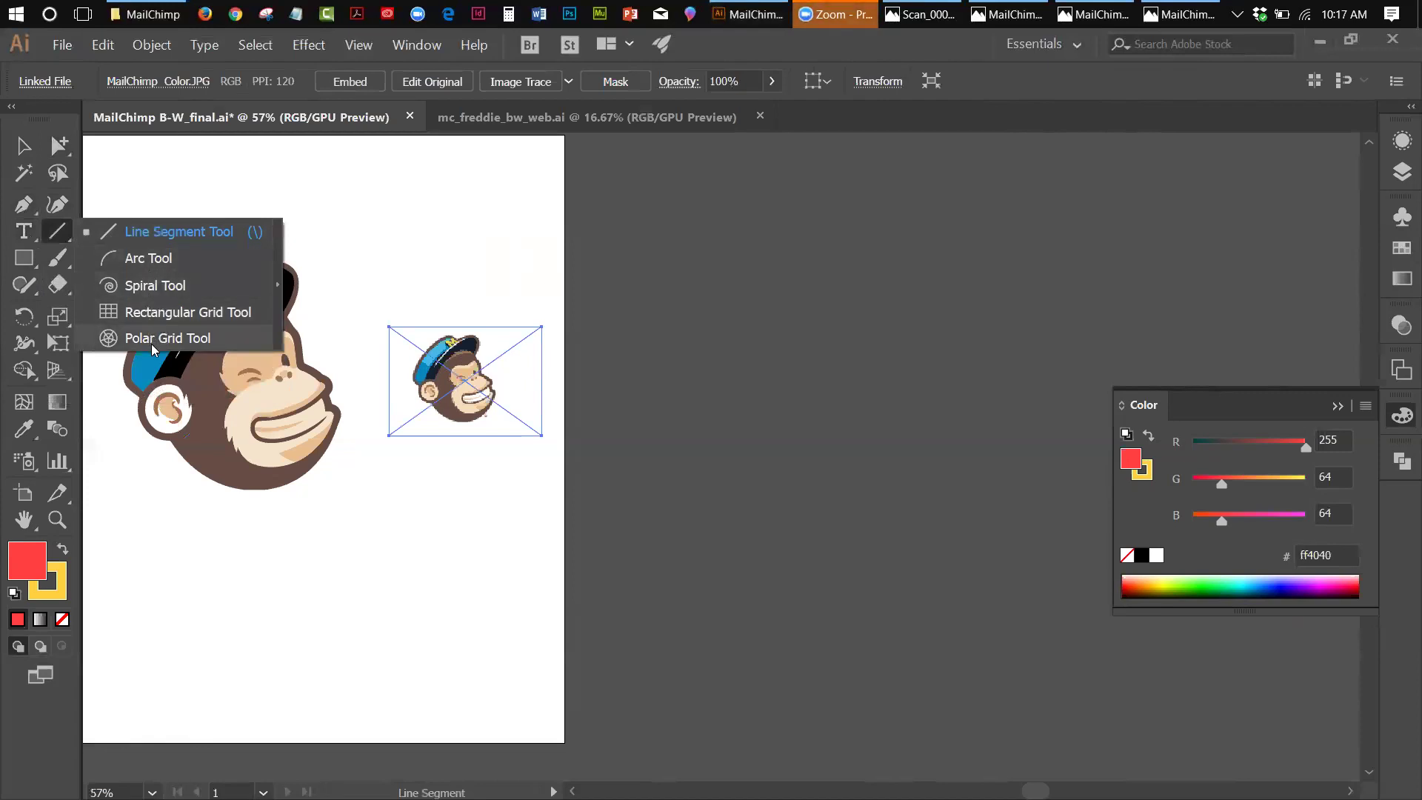
left_click(164, 232)
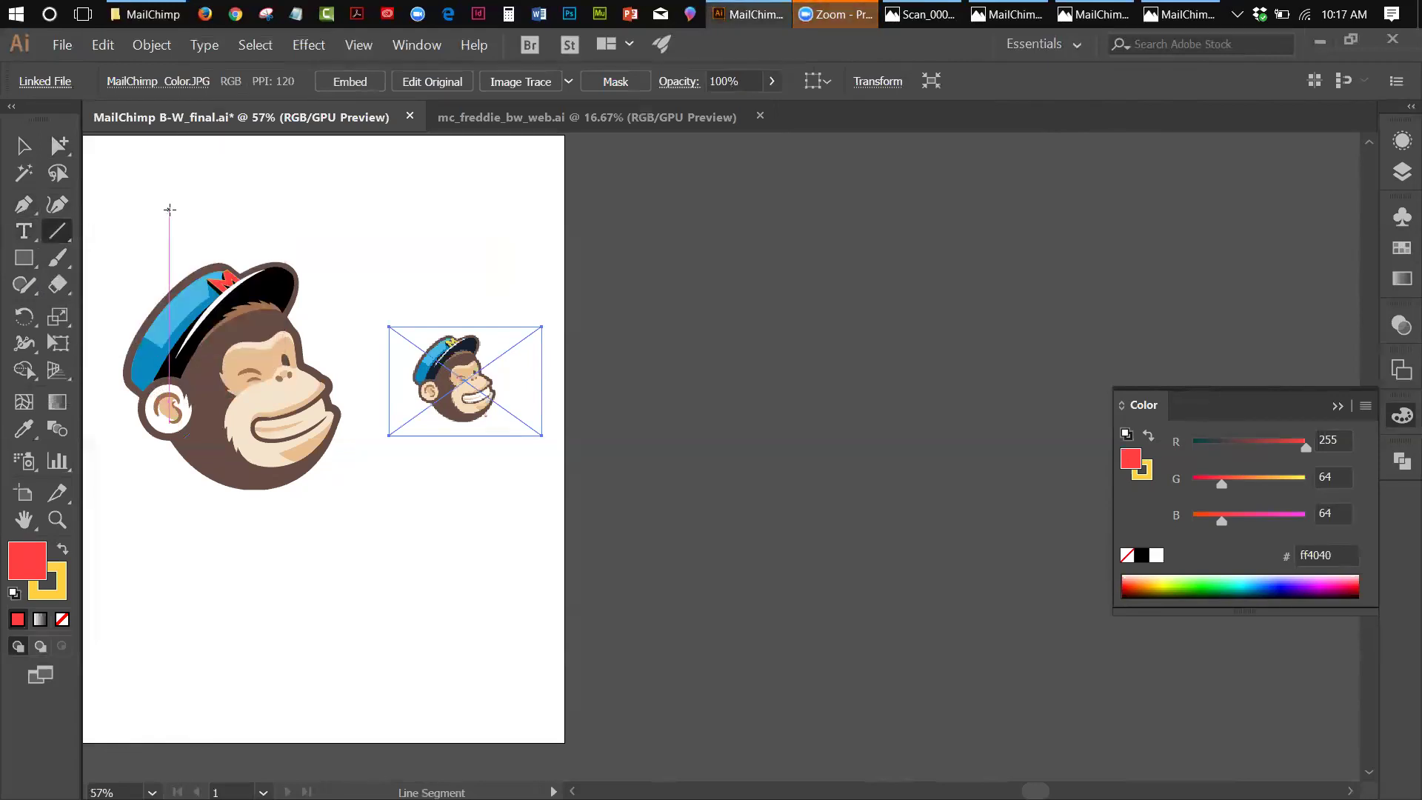
left_click_drag(170, 210, 405, 267)
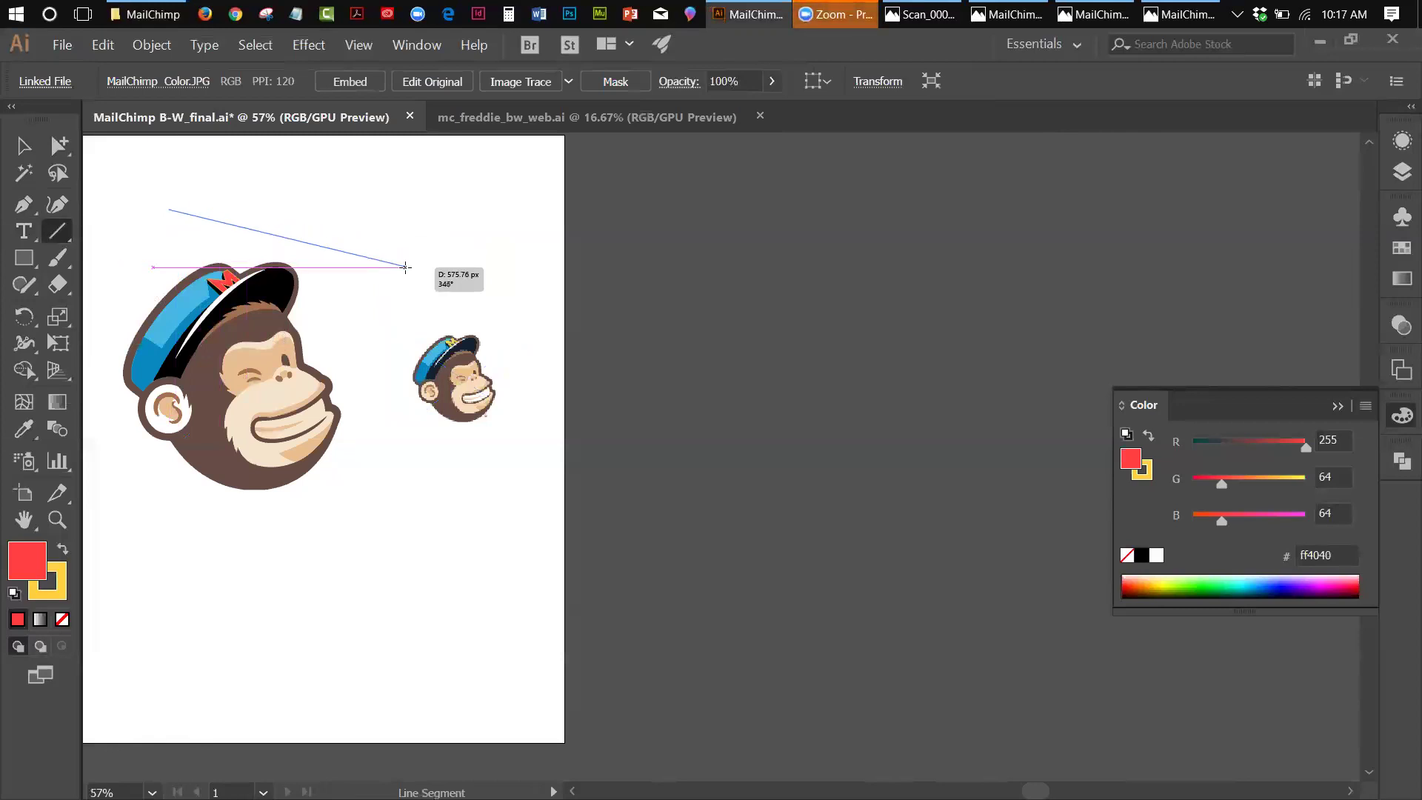
key("shift")
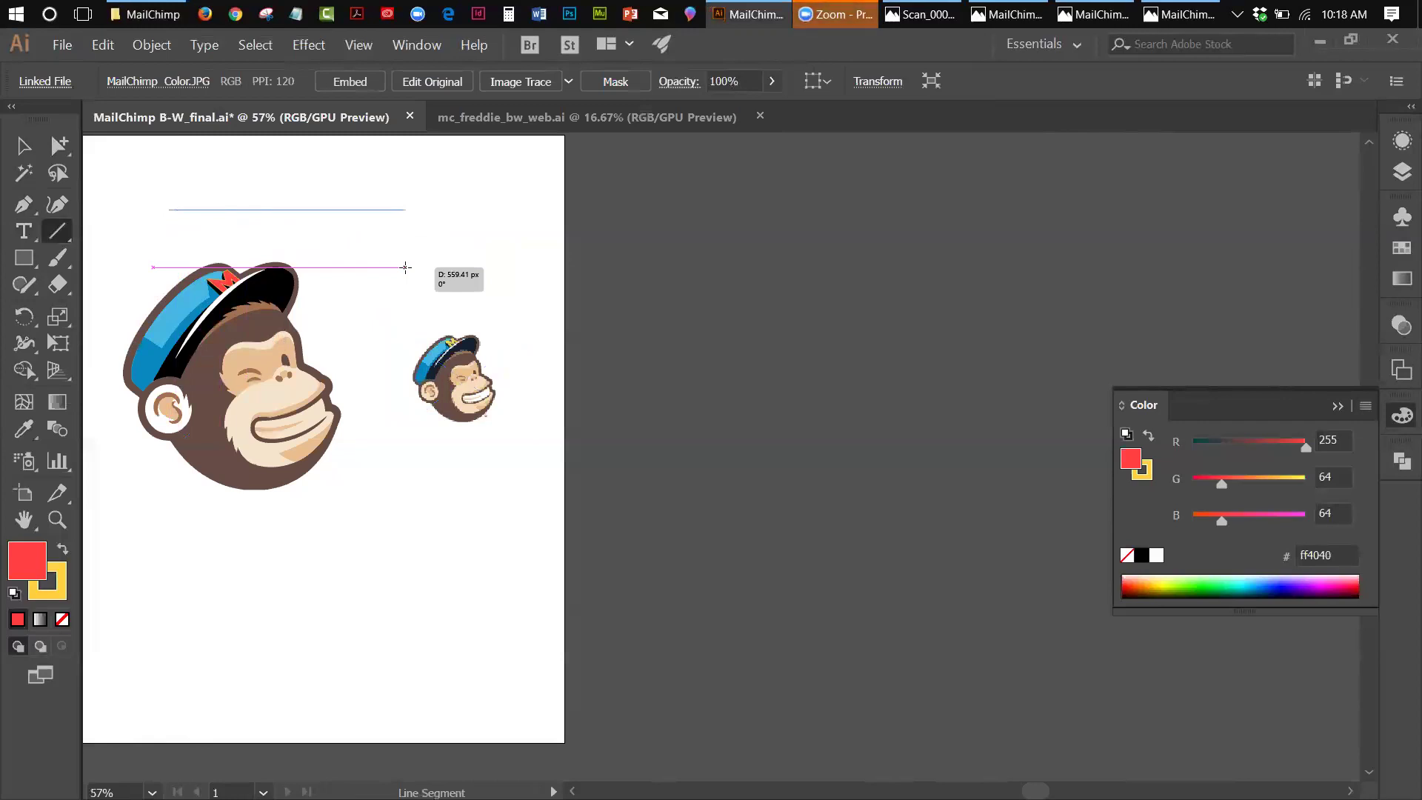
left_click_drag(405, 266, 439, 265)
key("shift")
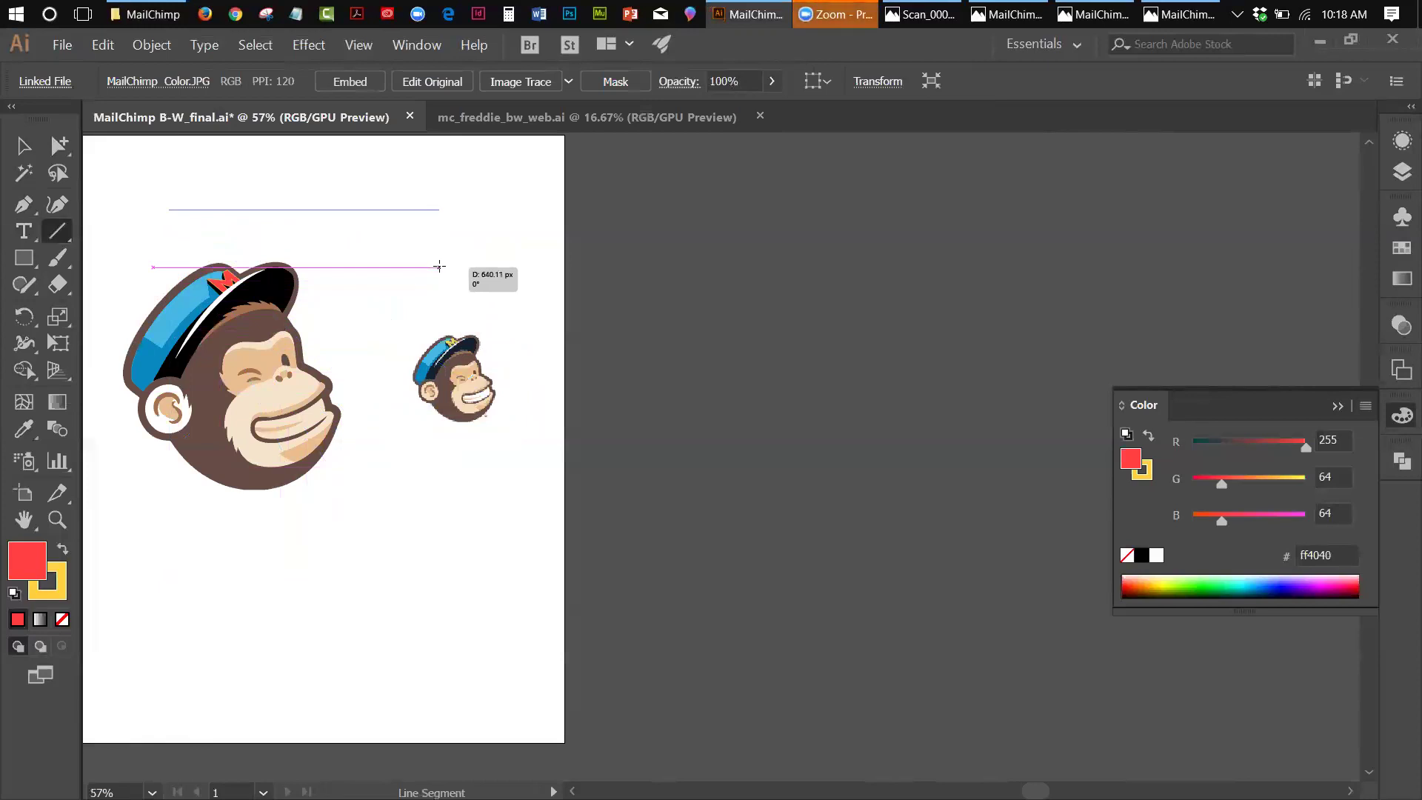
left_click_drag(424, 315, 251, 542)
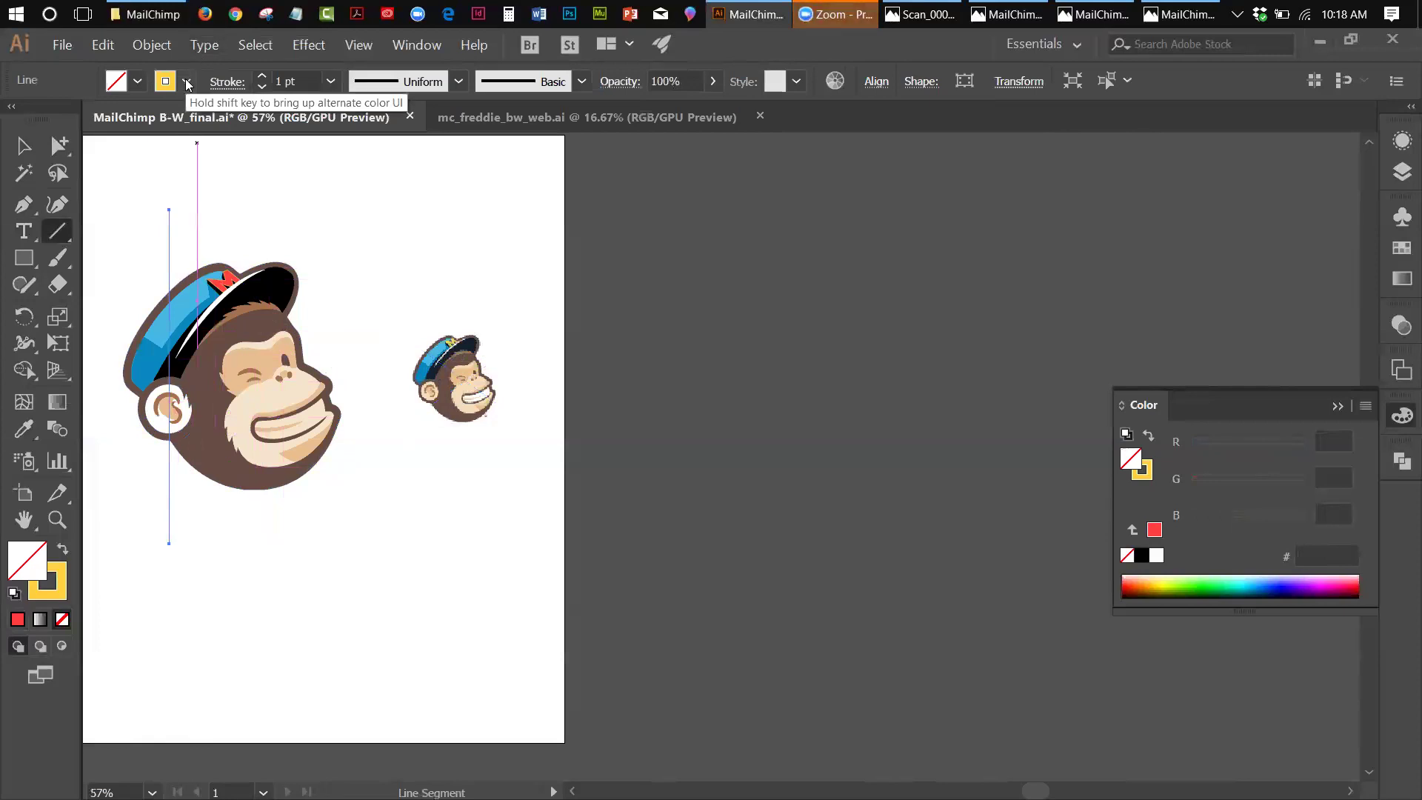
Step: Give the vertical line a dark brown stroke with a weight of 21 pt
left_click(186, 82)
left_click(44, 120)
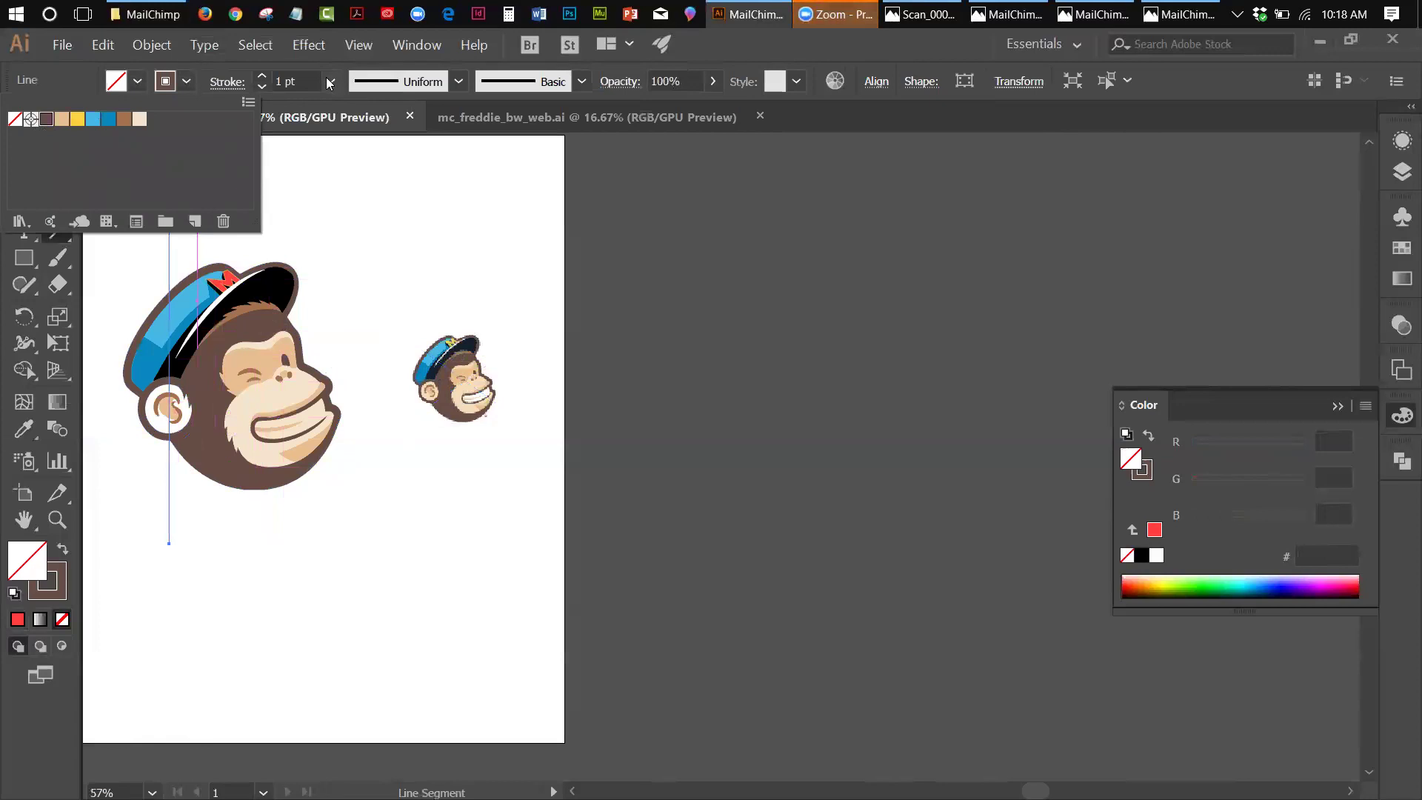
left_click(264, 84)
left_click(264, 85)
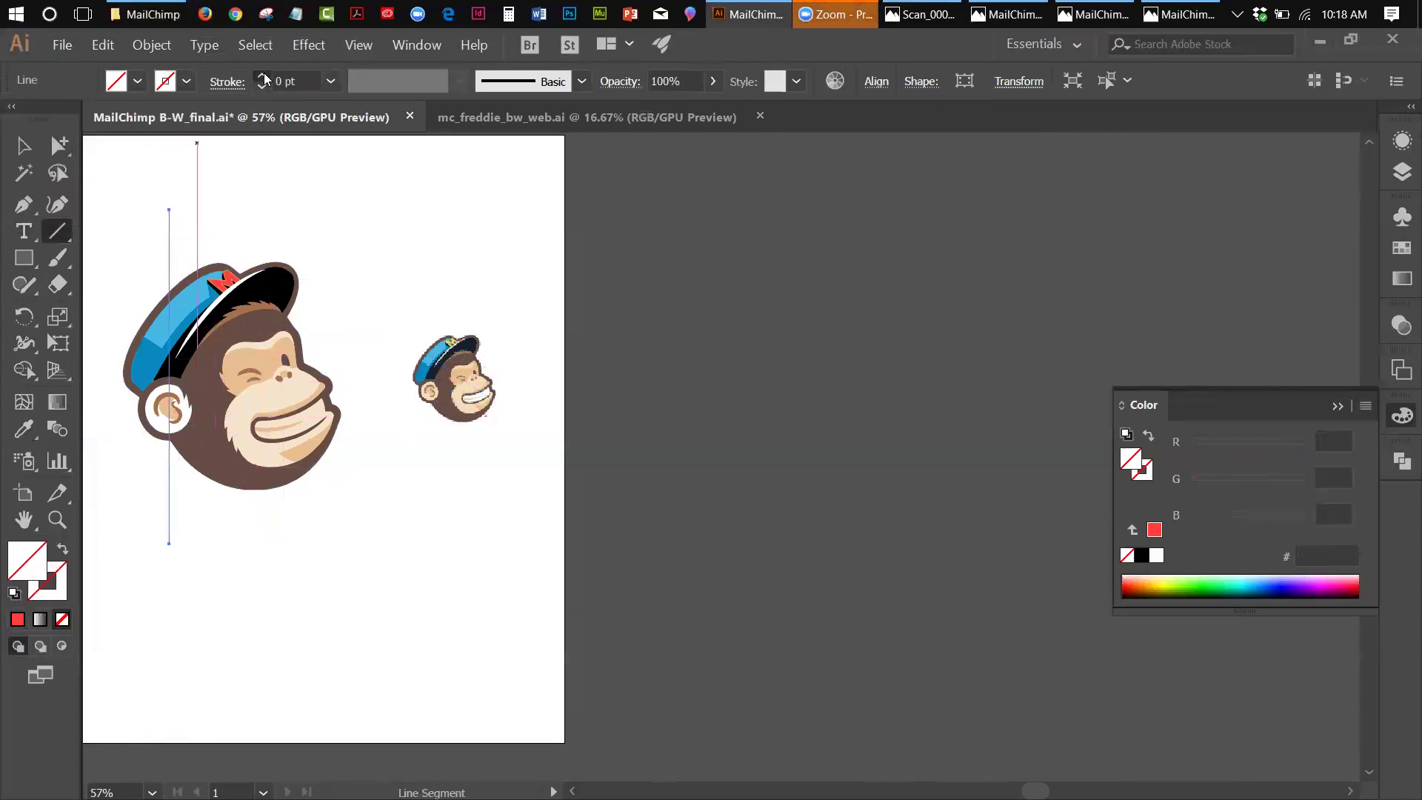
left_click(263, 74)
left_click(263, 75)
left_click(263, 75)
left_click(263, 75)
left_click(264, 74)
left_click(264, 75)
left_click(264, 75)
left_click(263, 75)
left_click(264, 75)
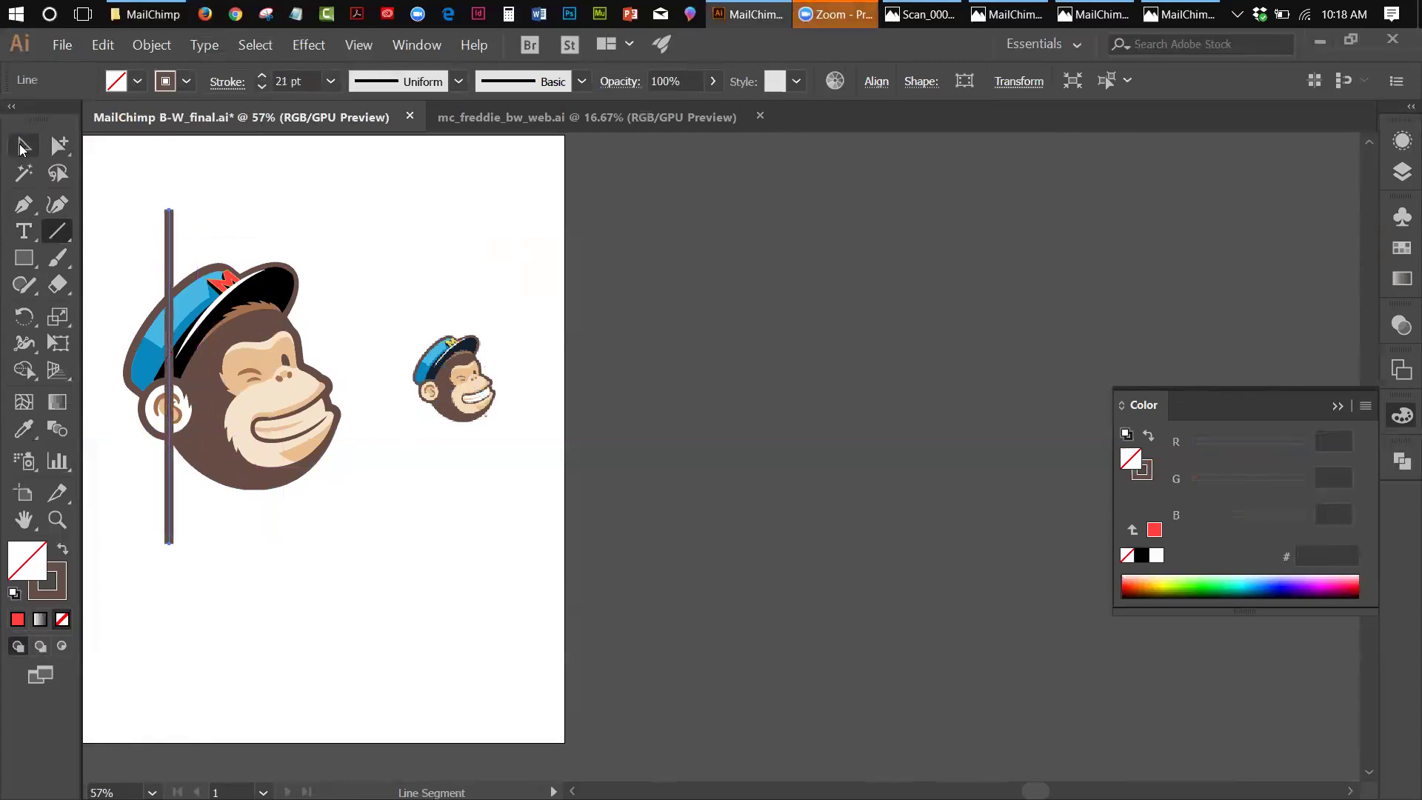
Step: Move the vertical line into the gap between the large monkey and the small linked monkey image
left_click(24, 145)
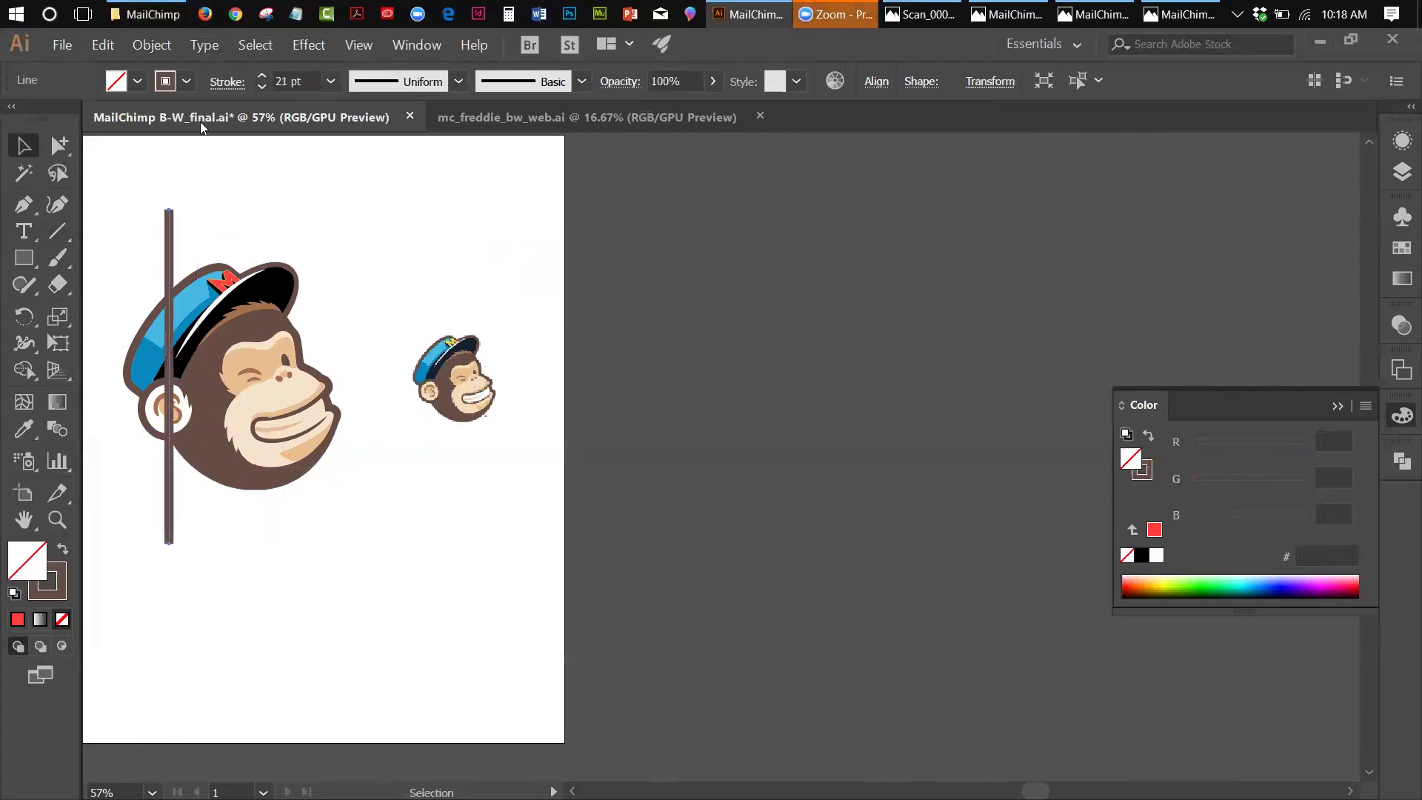
left_click(264, 166)
left_click_drag(173, 216, 366, 213)
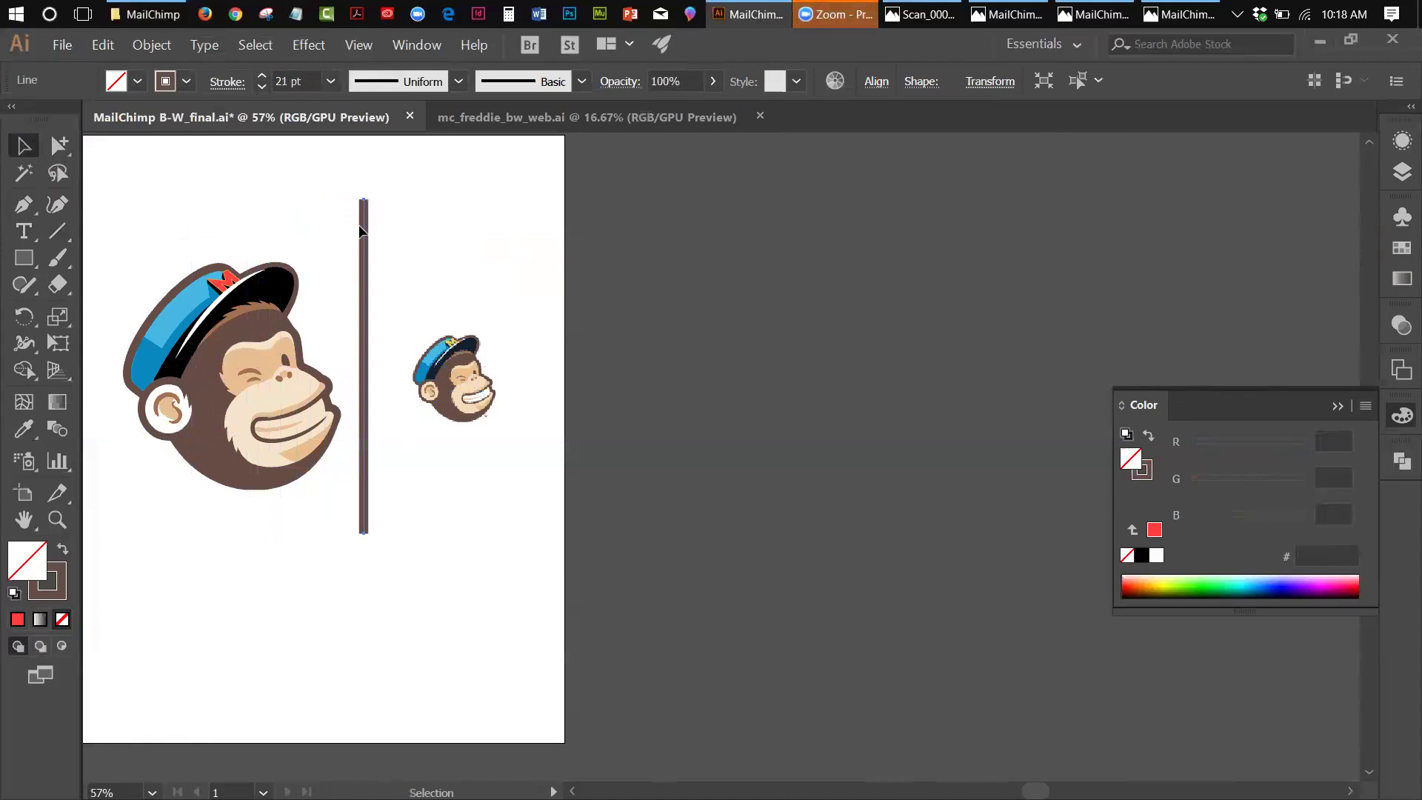
Step: Draw a small horizontal rectangle above the small monkey image with the Rectangle tool
left_click(13, 263)
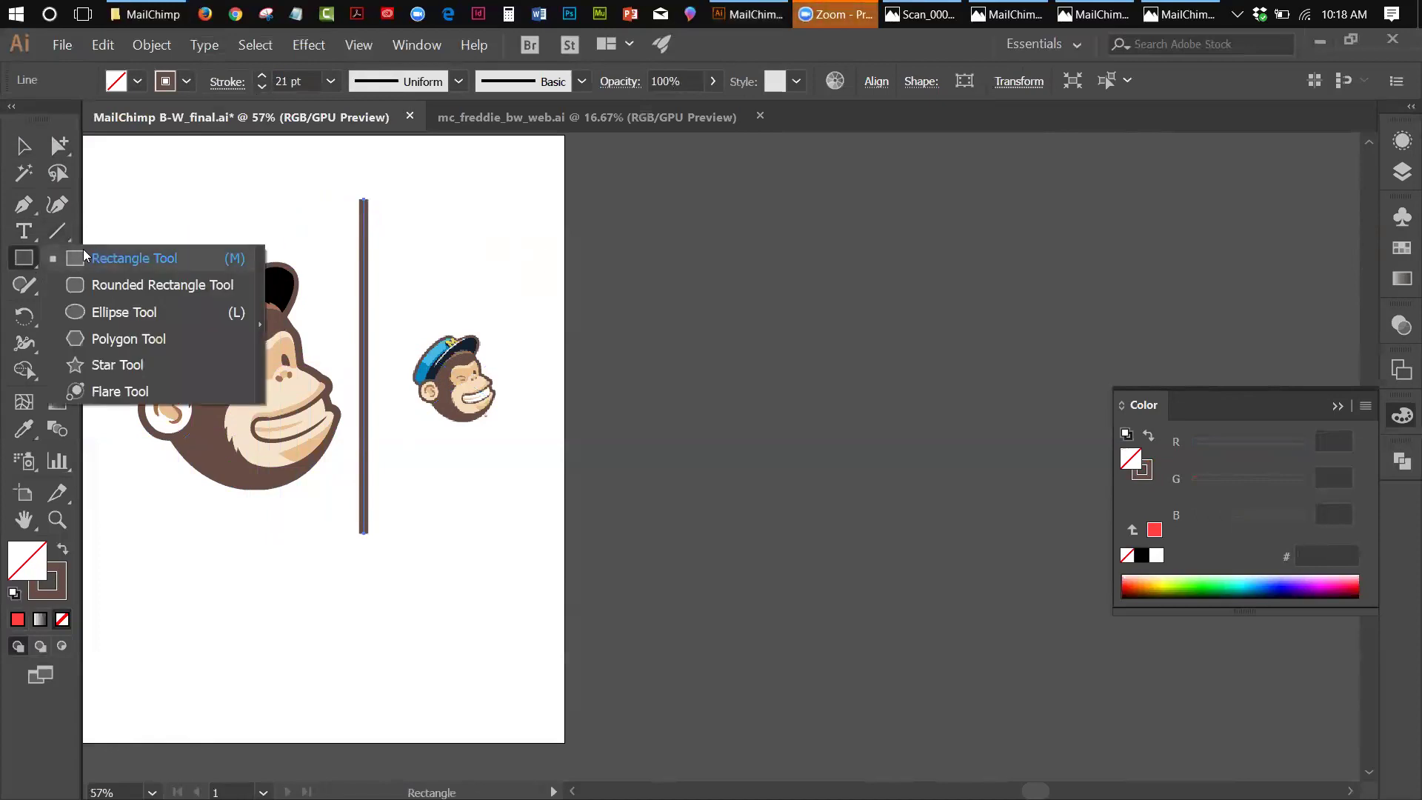
left_click(86, 257)
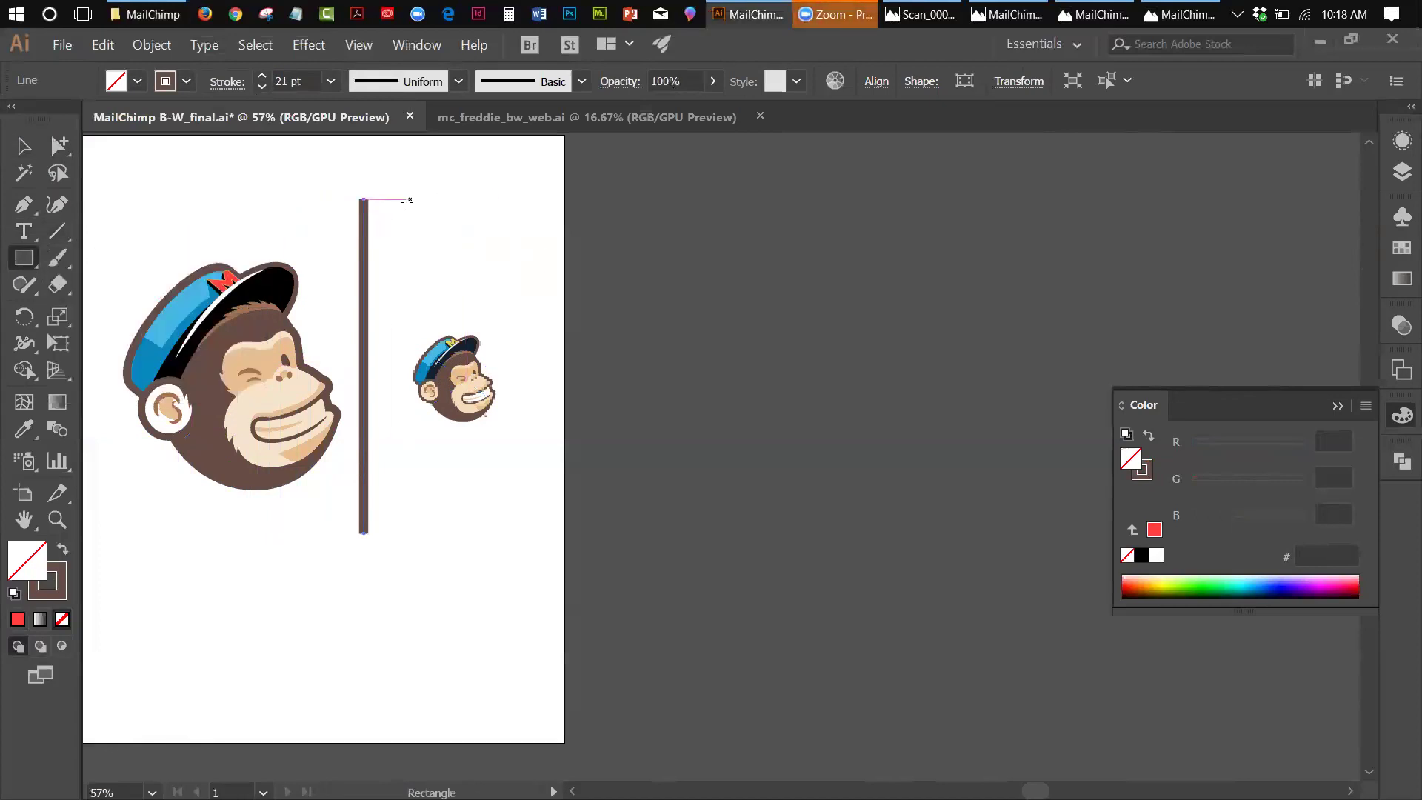
left_click_drag(416, 190, 508, 254)
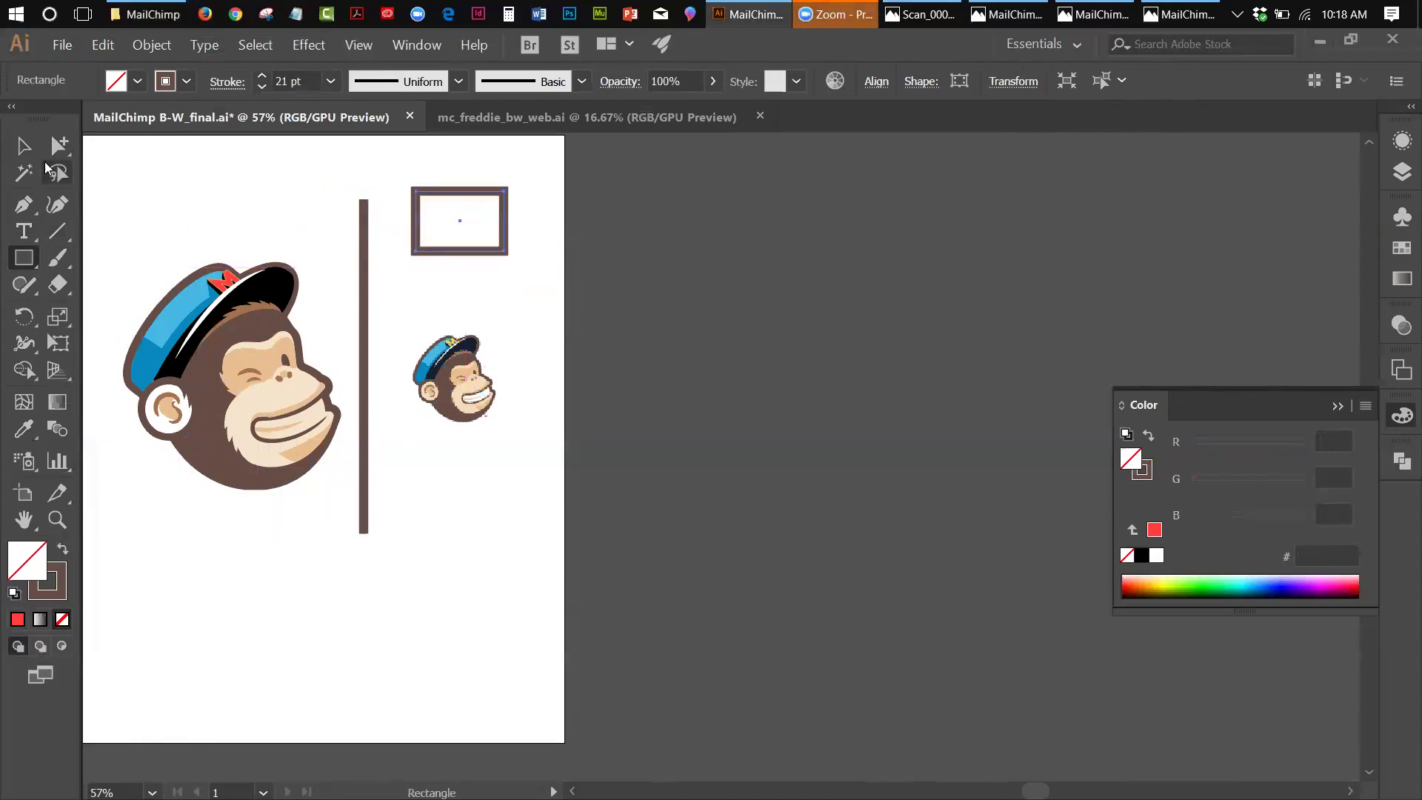
Step: Fill the rectangle with red ff4040 and set its stroke to None
left_click(23, 145)
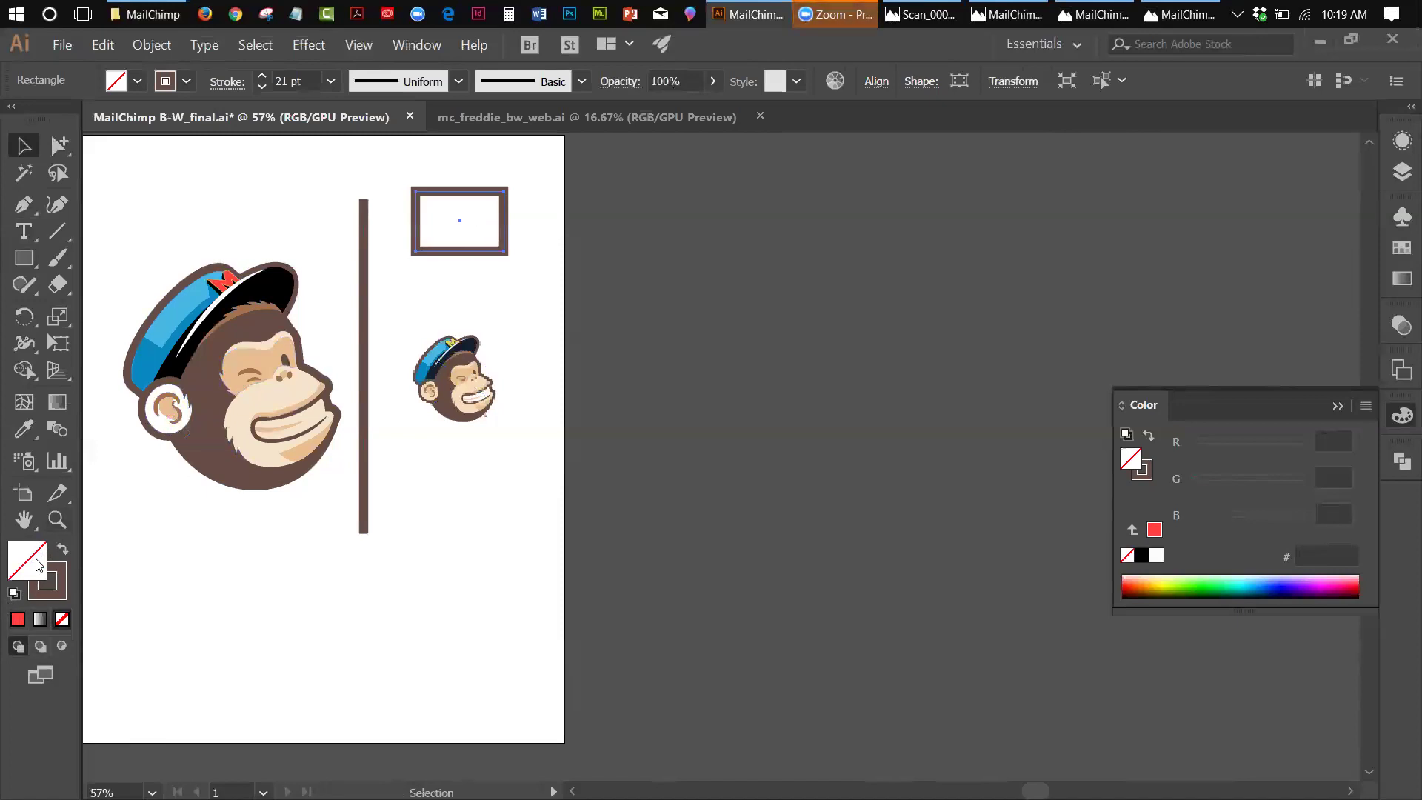
left_click(18, 621)
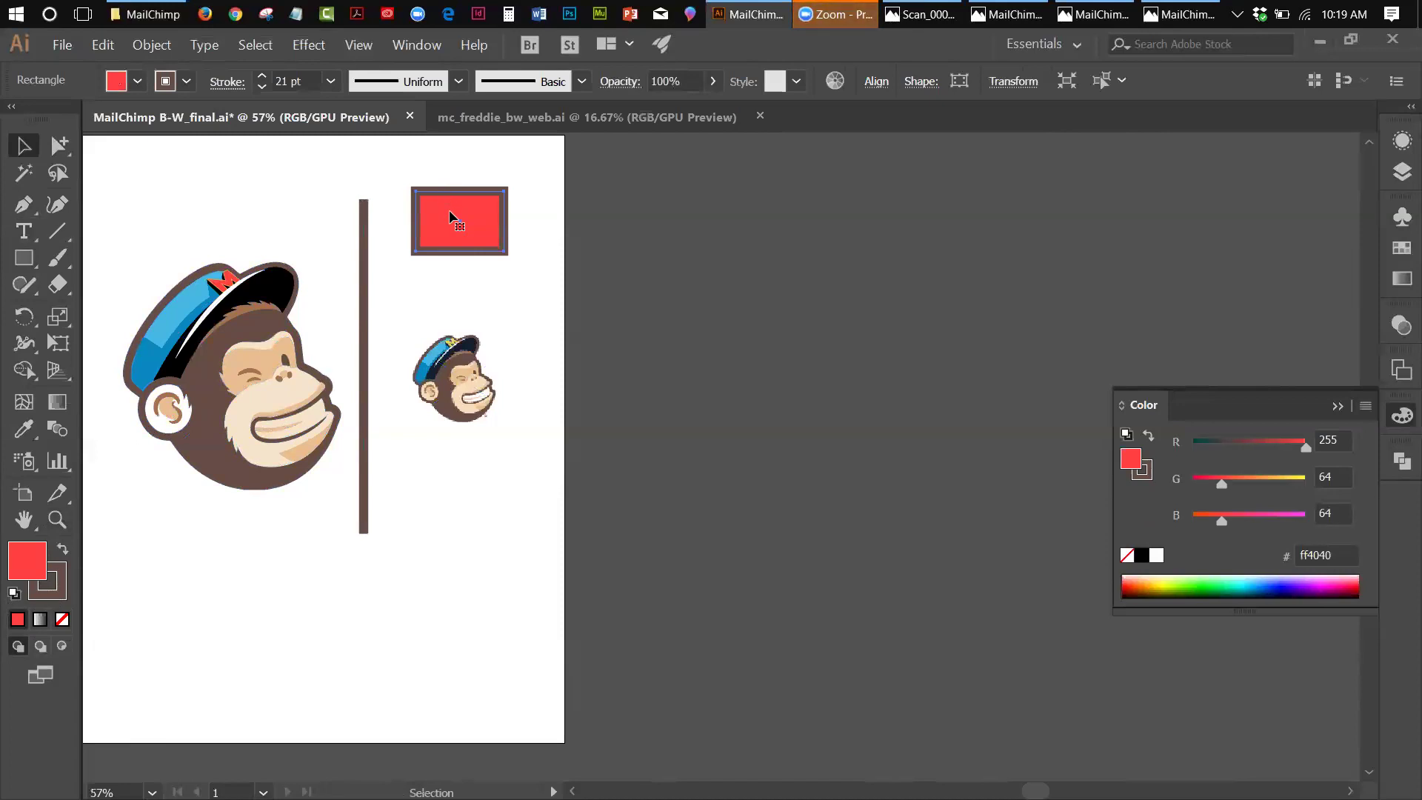
left_click(58, 600)
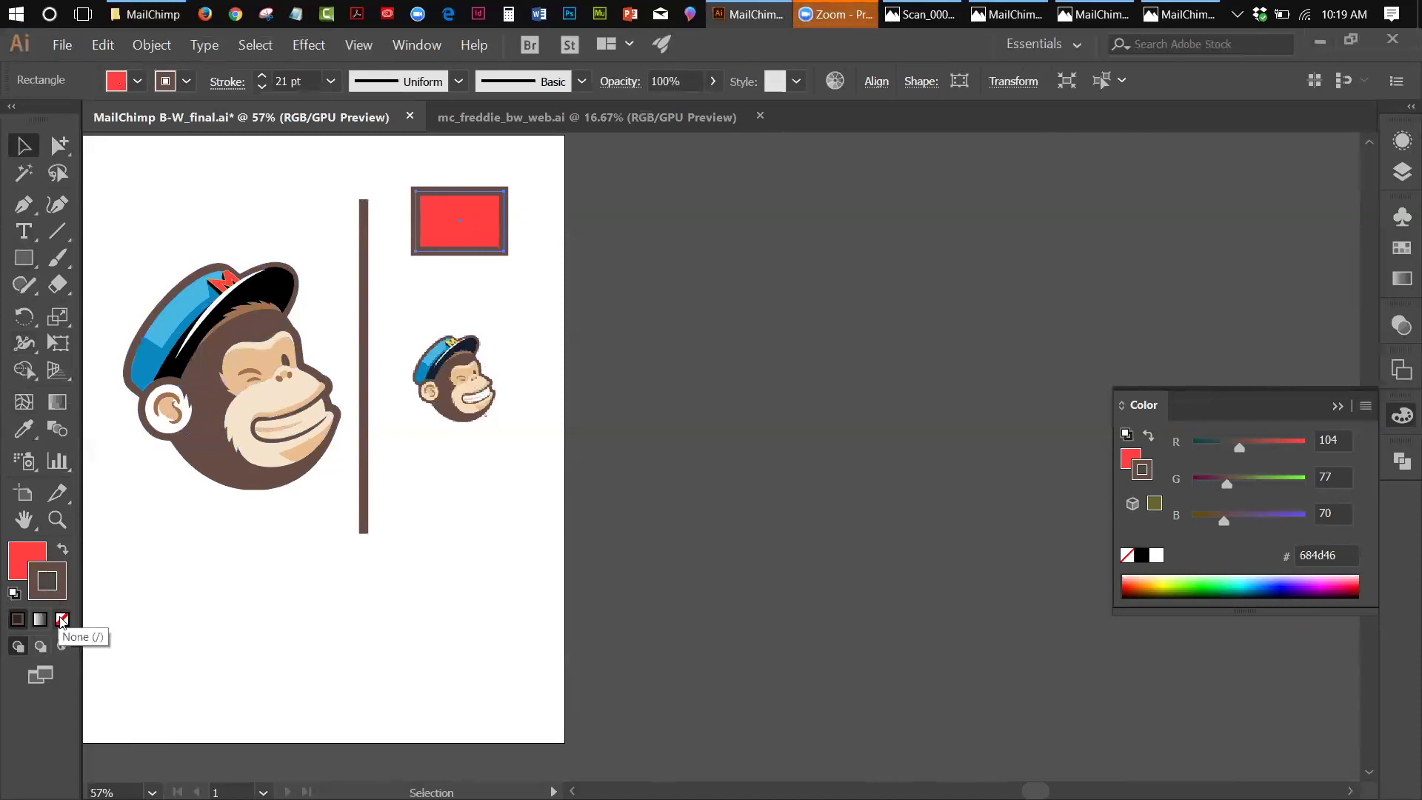
left_click(62, 621)
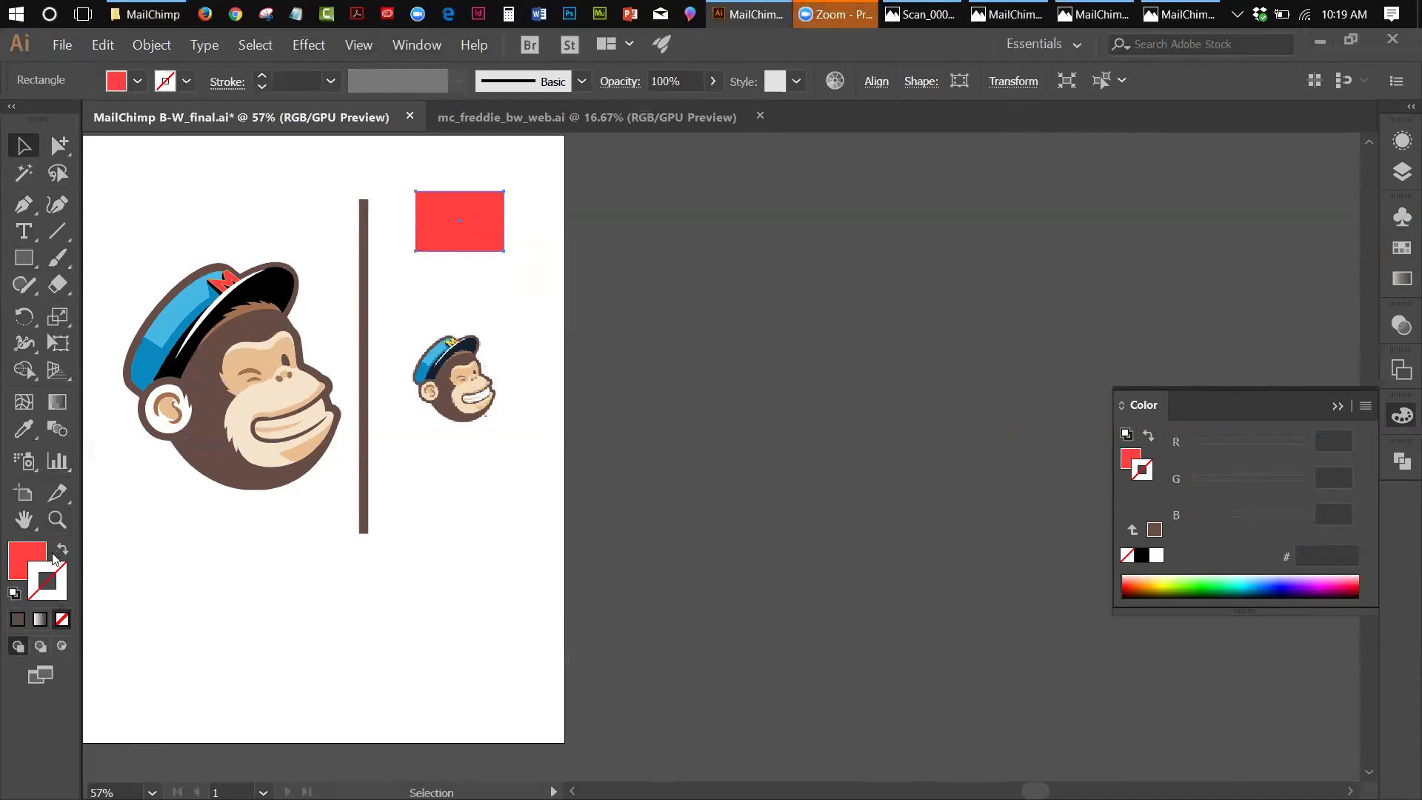
Step: Apply the blue swatch R=8 G=137 B=191 to the rectangle's stroke and set the stroke weight to 10 pt
left_click(185, 82)
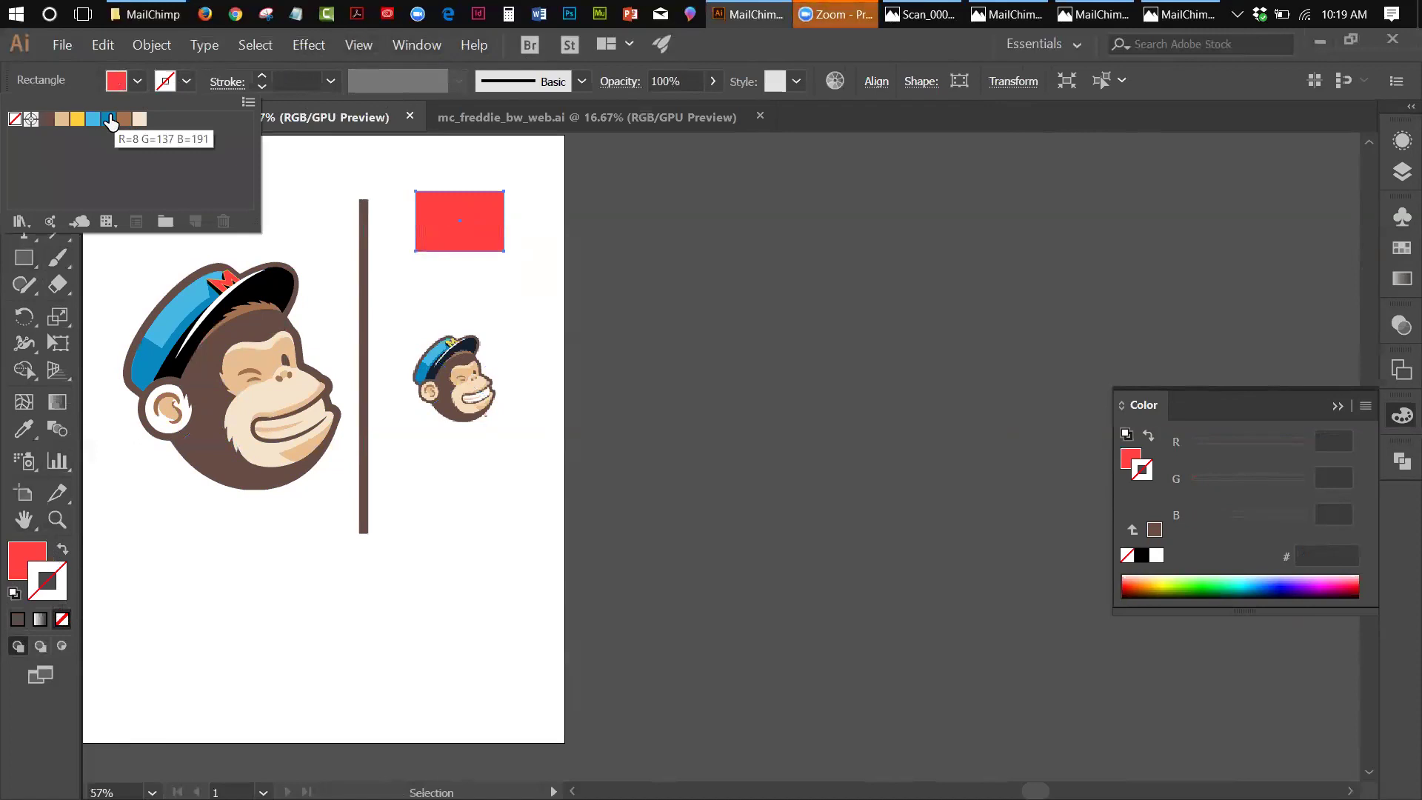
left_click(108, 120)
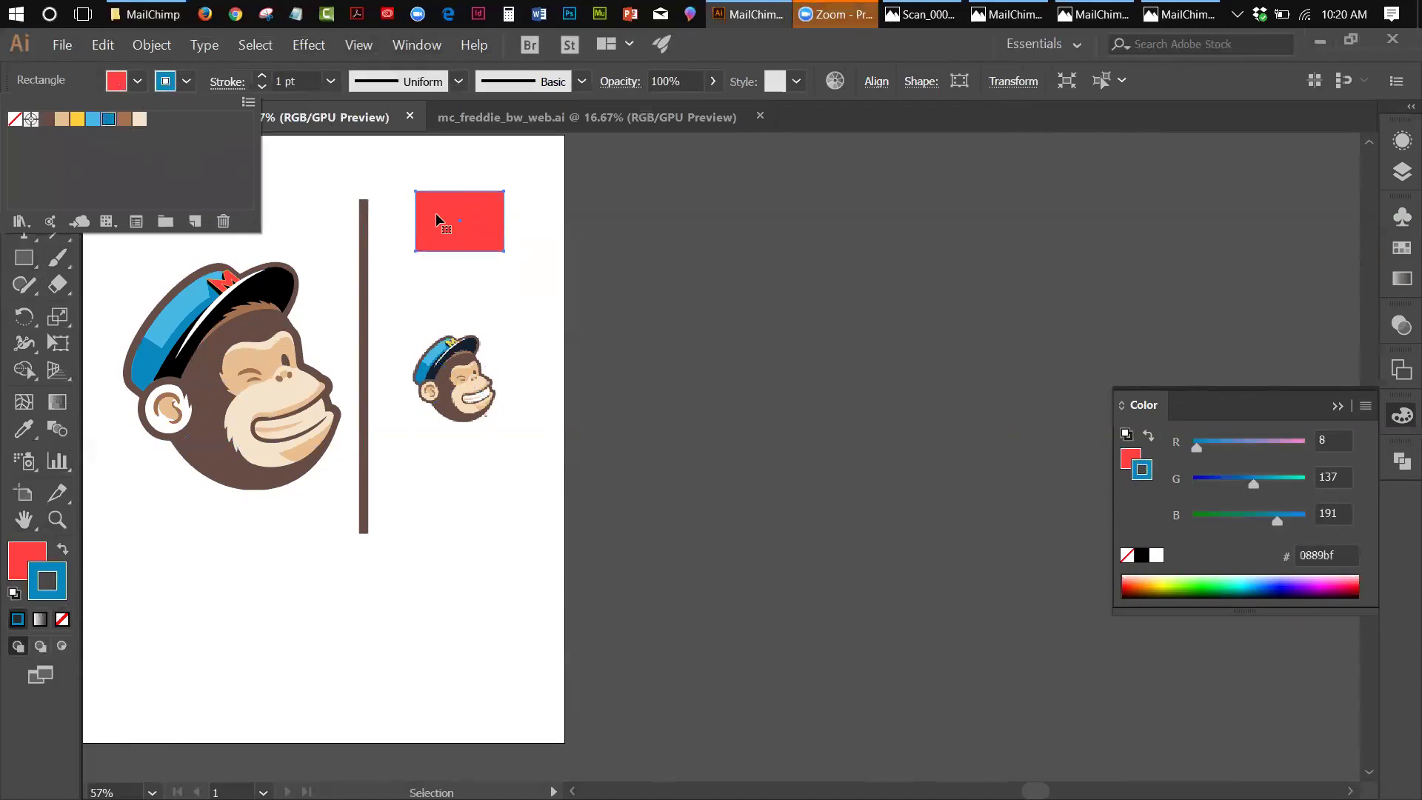
left_click(455, 285)
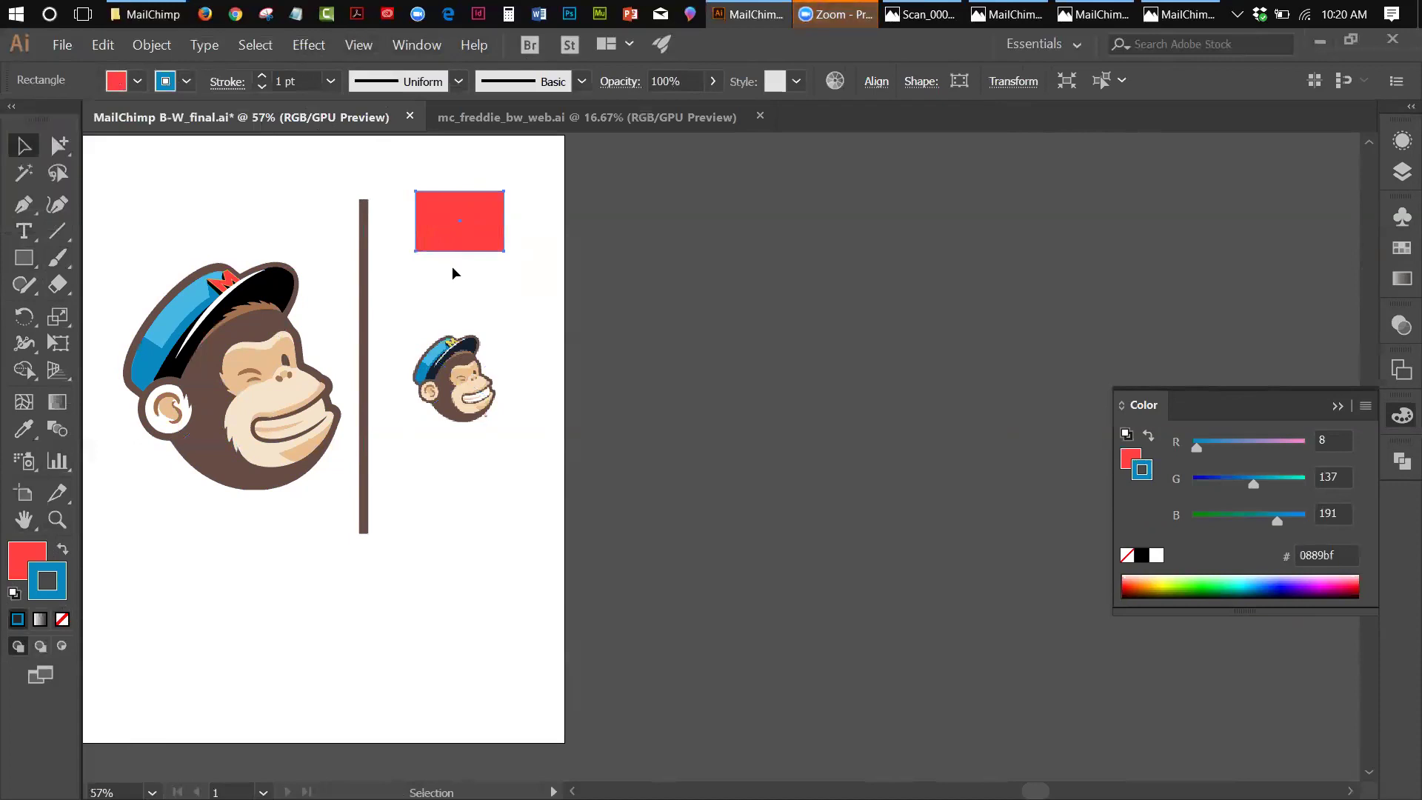
left_click(453, 269)
left_click(432, 193)
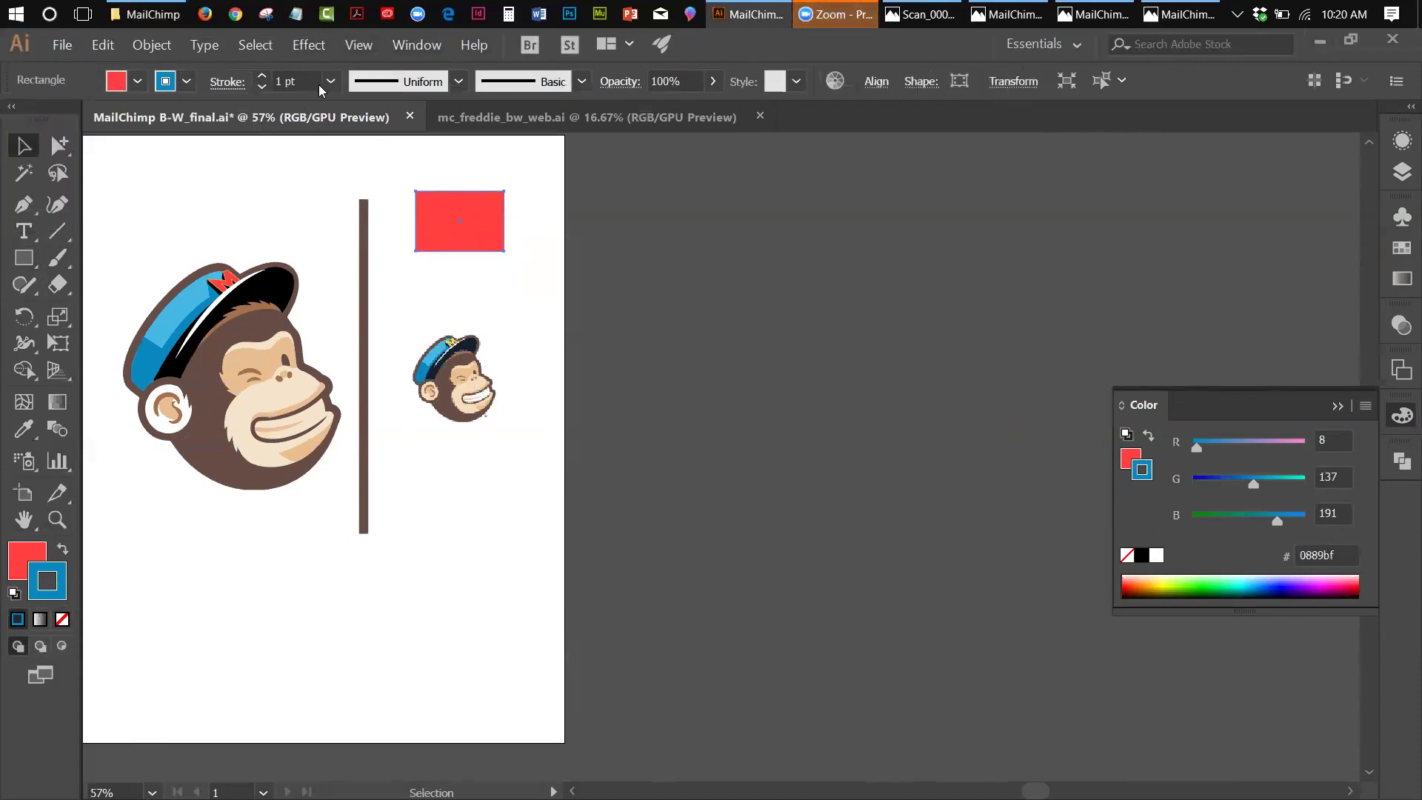
left_click(262, 87)
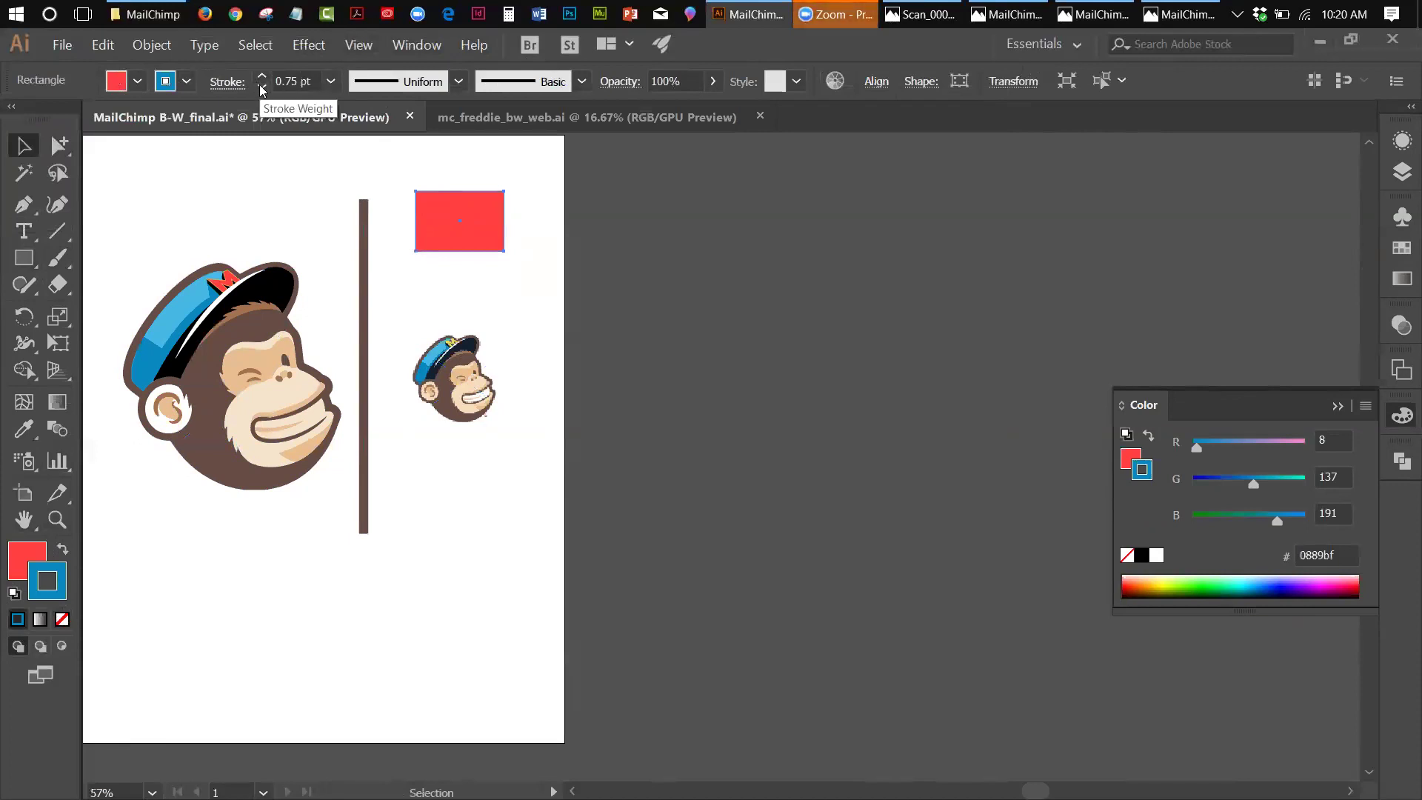
left_click(262, 76)
left_click(262, 76)
left_click(262, 77)
left_click(263, 77)
left_click(262, 76)
left_click(263, 77)
left_click(262, 77)
left_click(262, 76)
left_click(262, 77)
left_click(262, 76)
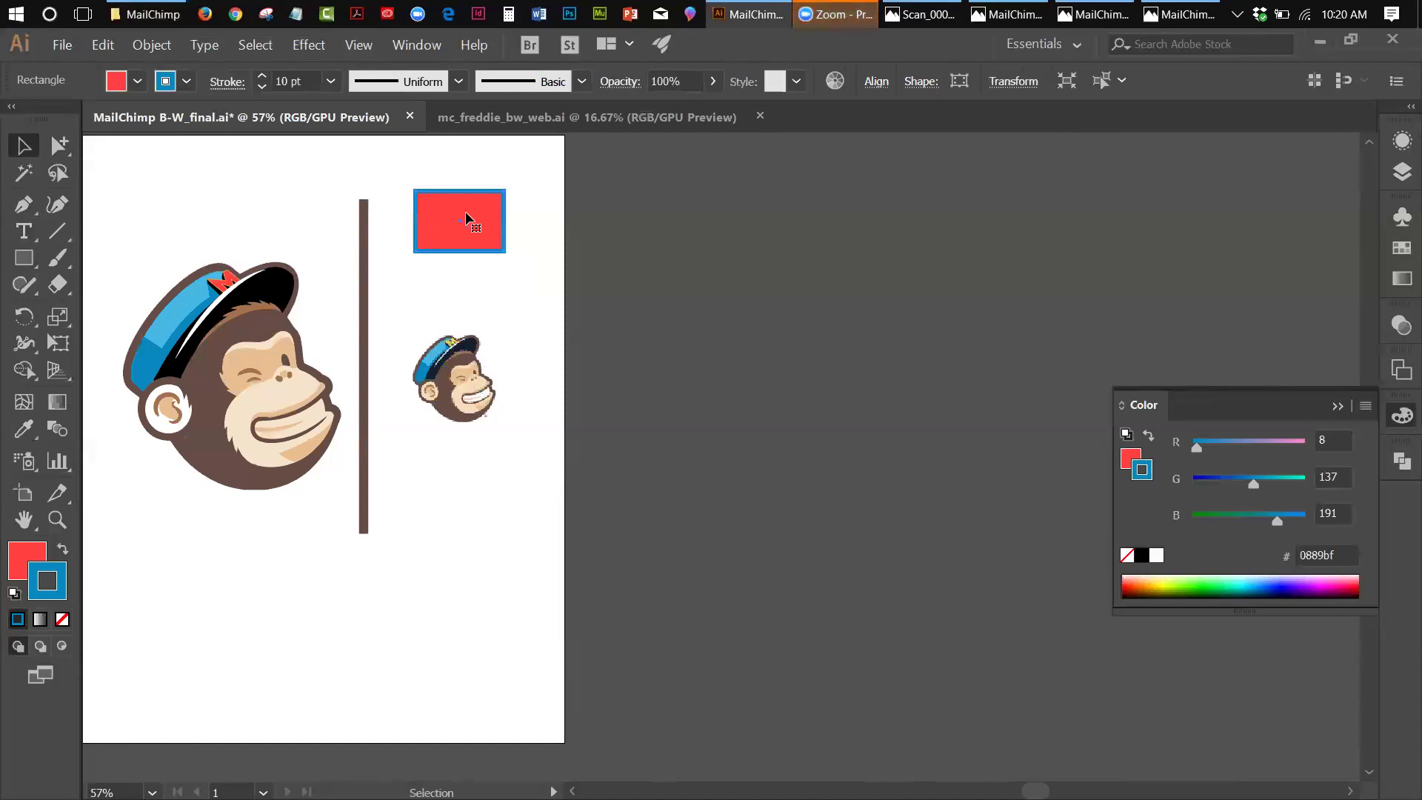
Step: Switch the document to Outline view and deselect the rectangle
left_click(359, 45)
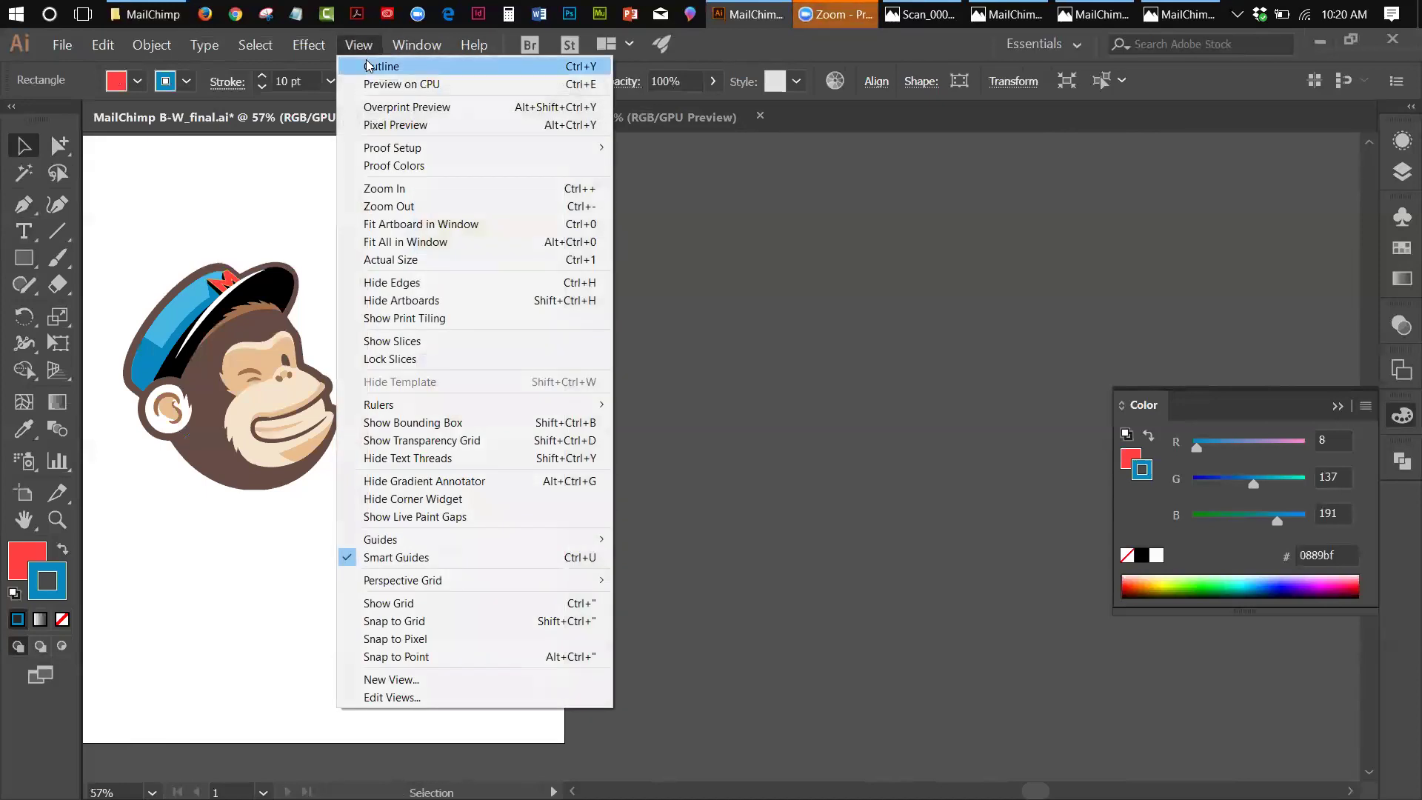
left_click(381, 66)
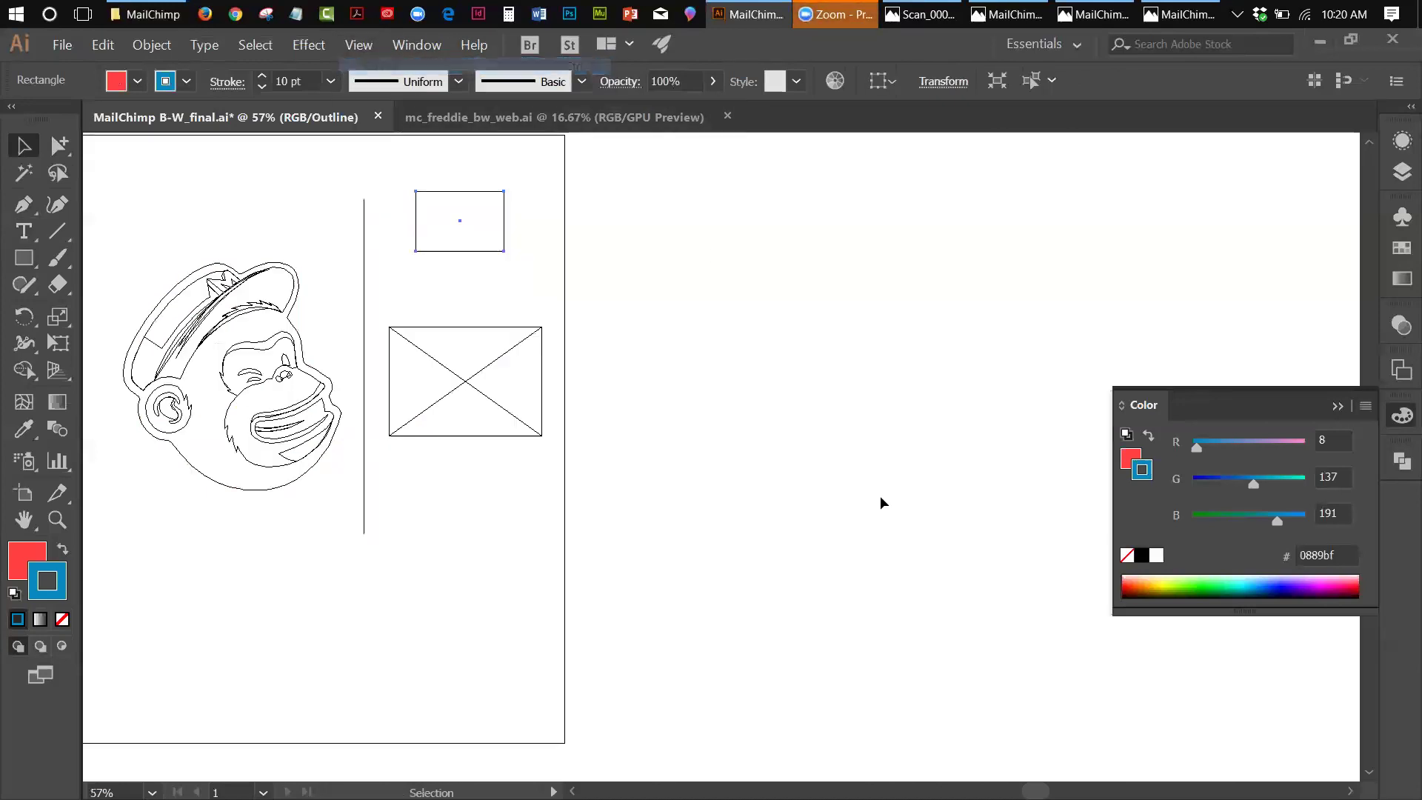
left_click(704, 427)
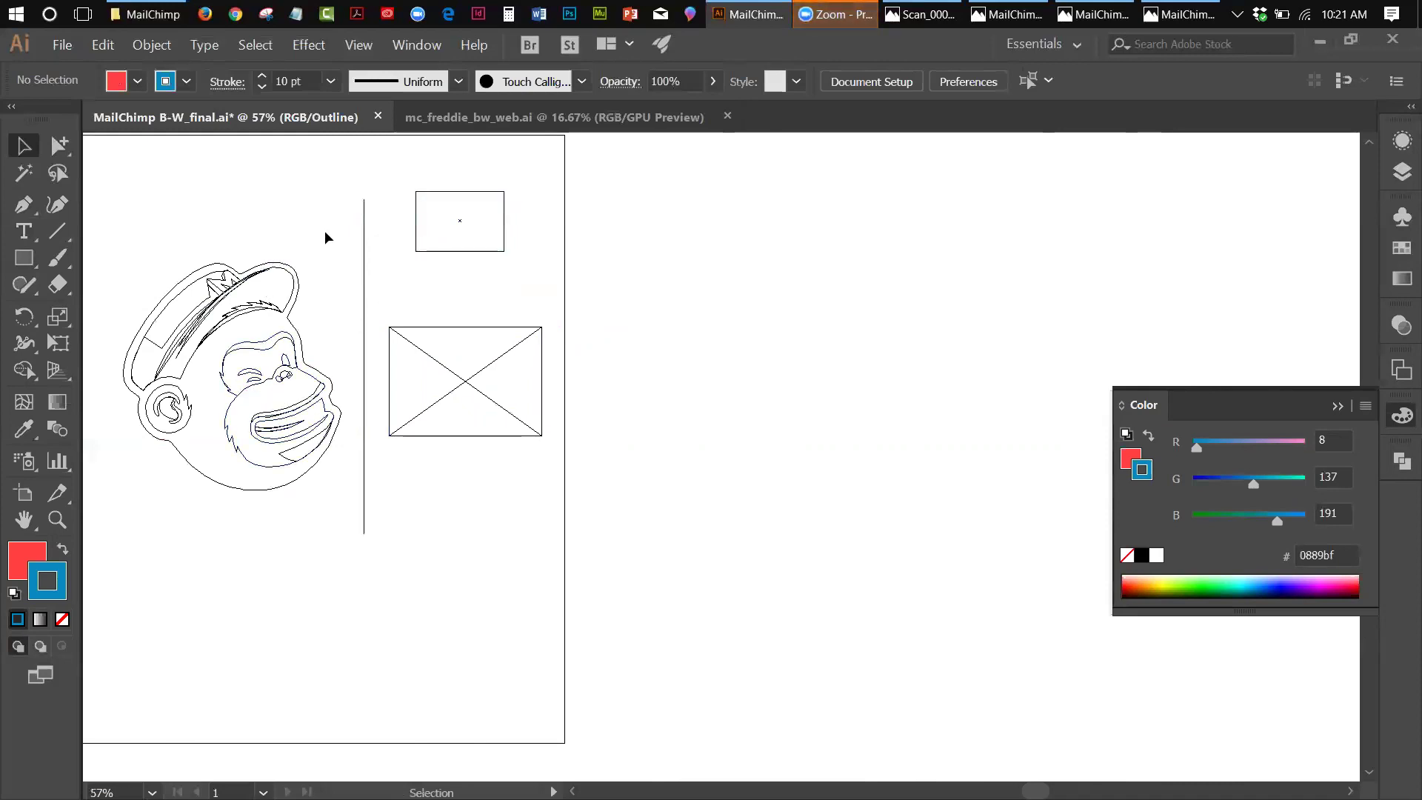
Step: Move the tan inner-ear shape out of the large monkey to below its head with Group Selection, and return to the full-colour view
left_click(62, 152)
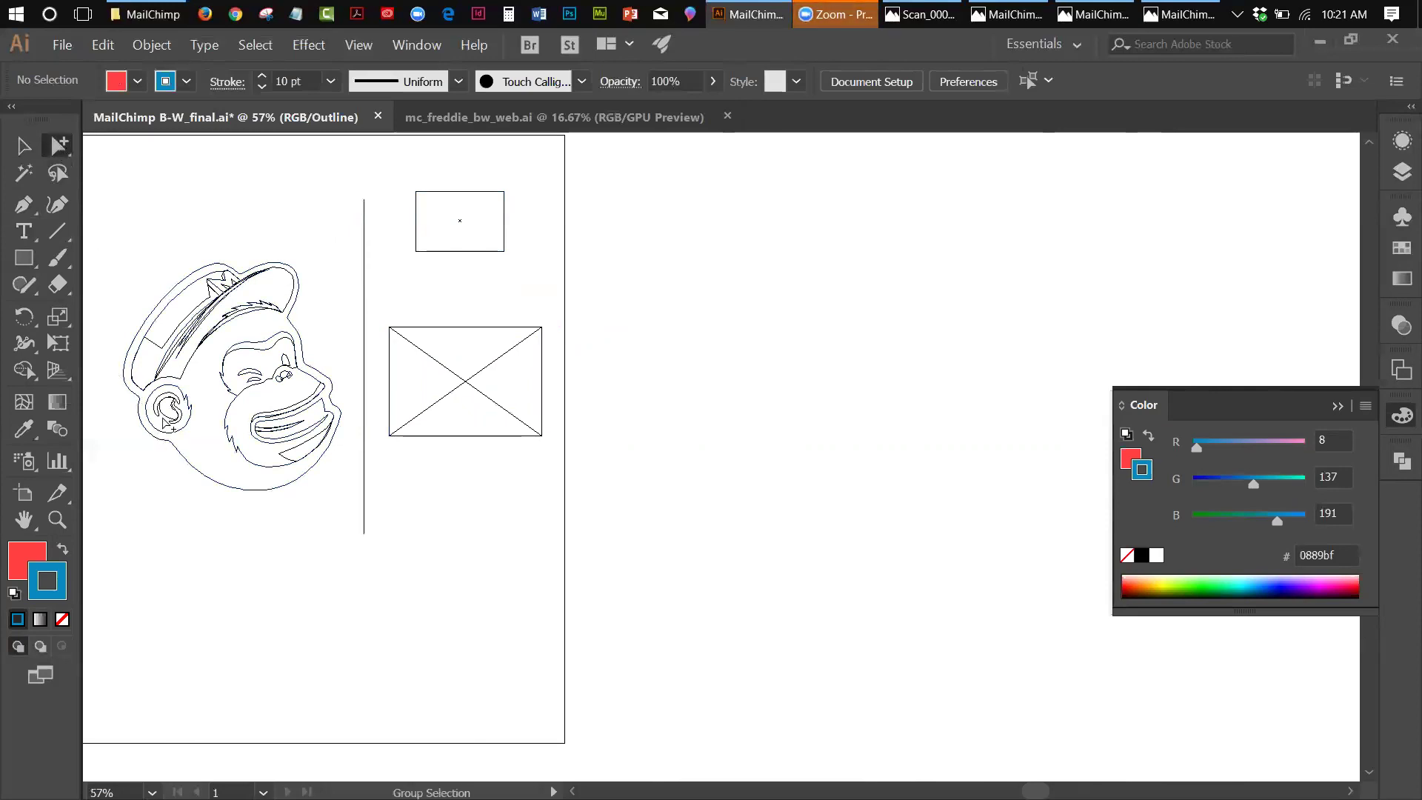
left_click_drag(169, 419, 165, 538)
left_click(293, 585)
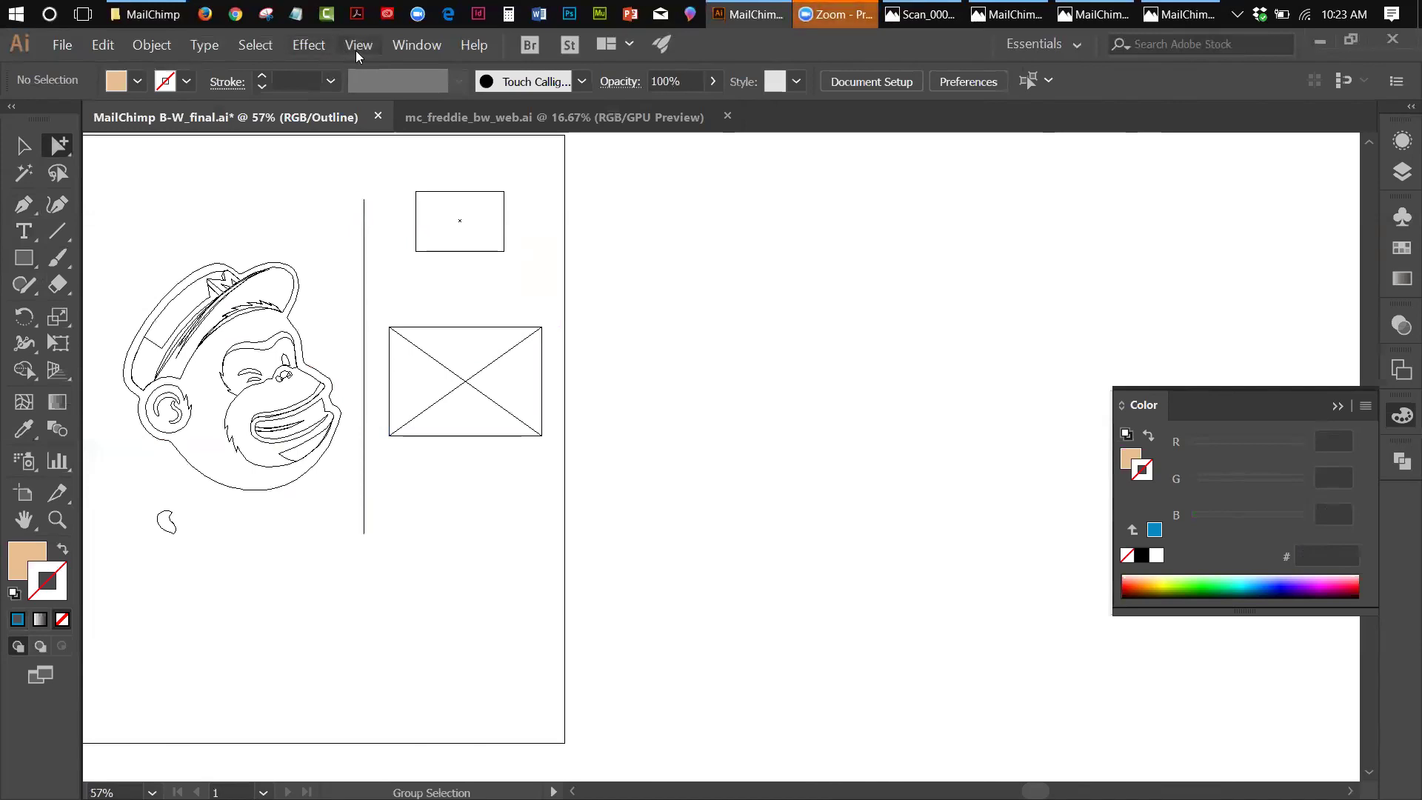
left_click(355, 49)
left_click(407, 60)
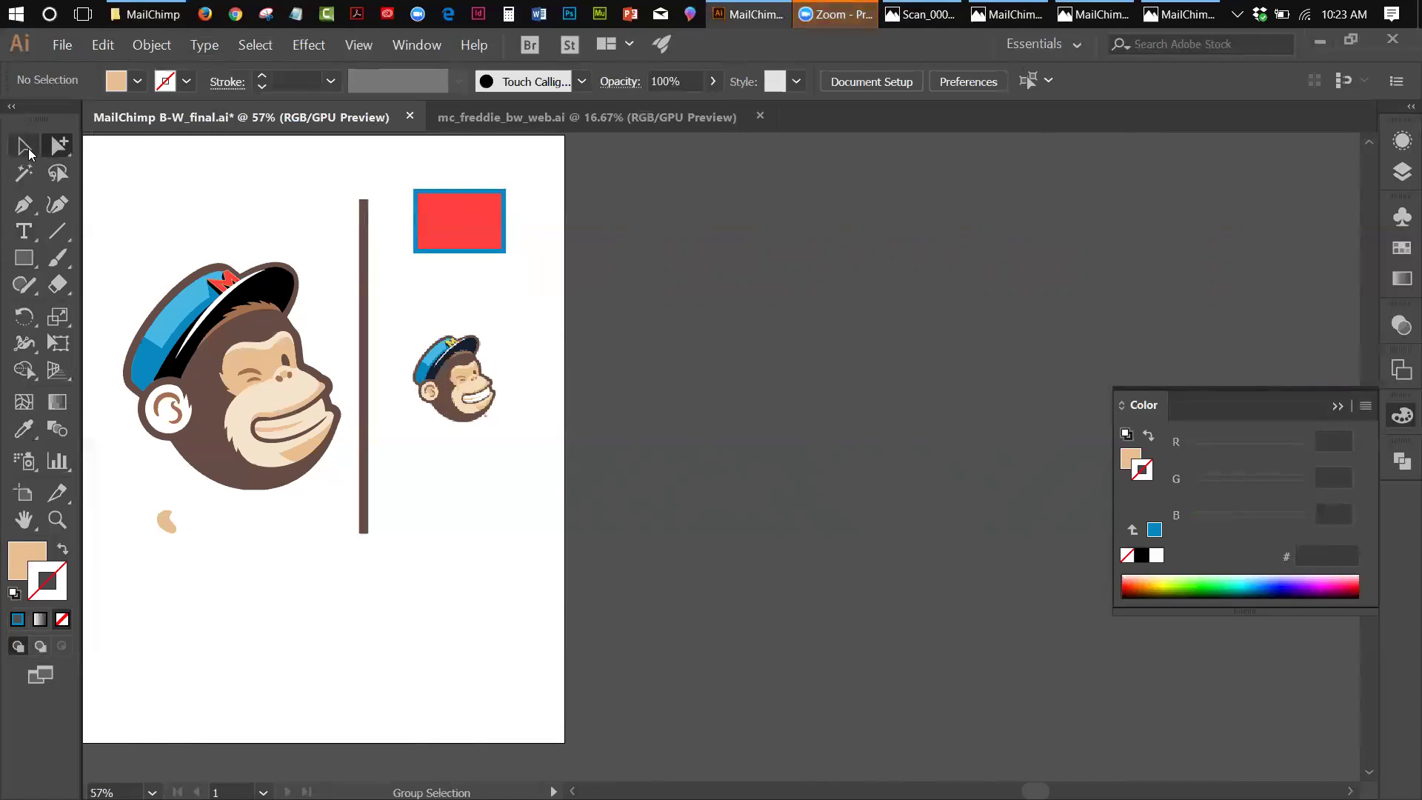
left_click(70, 151)
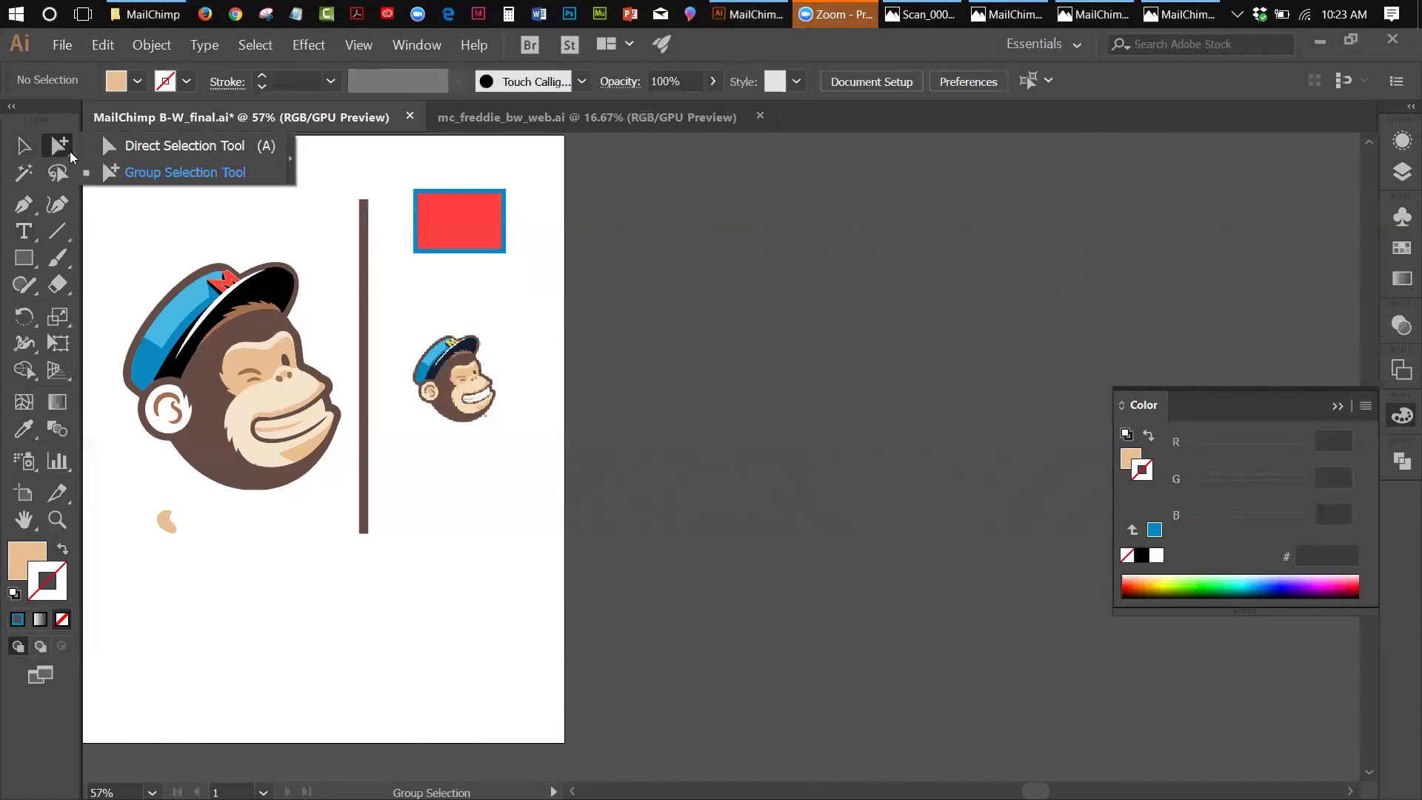
left_click(113, 176)
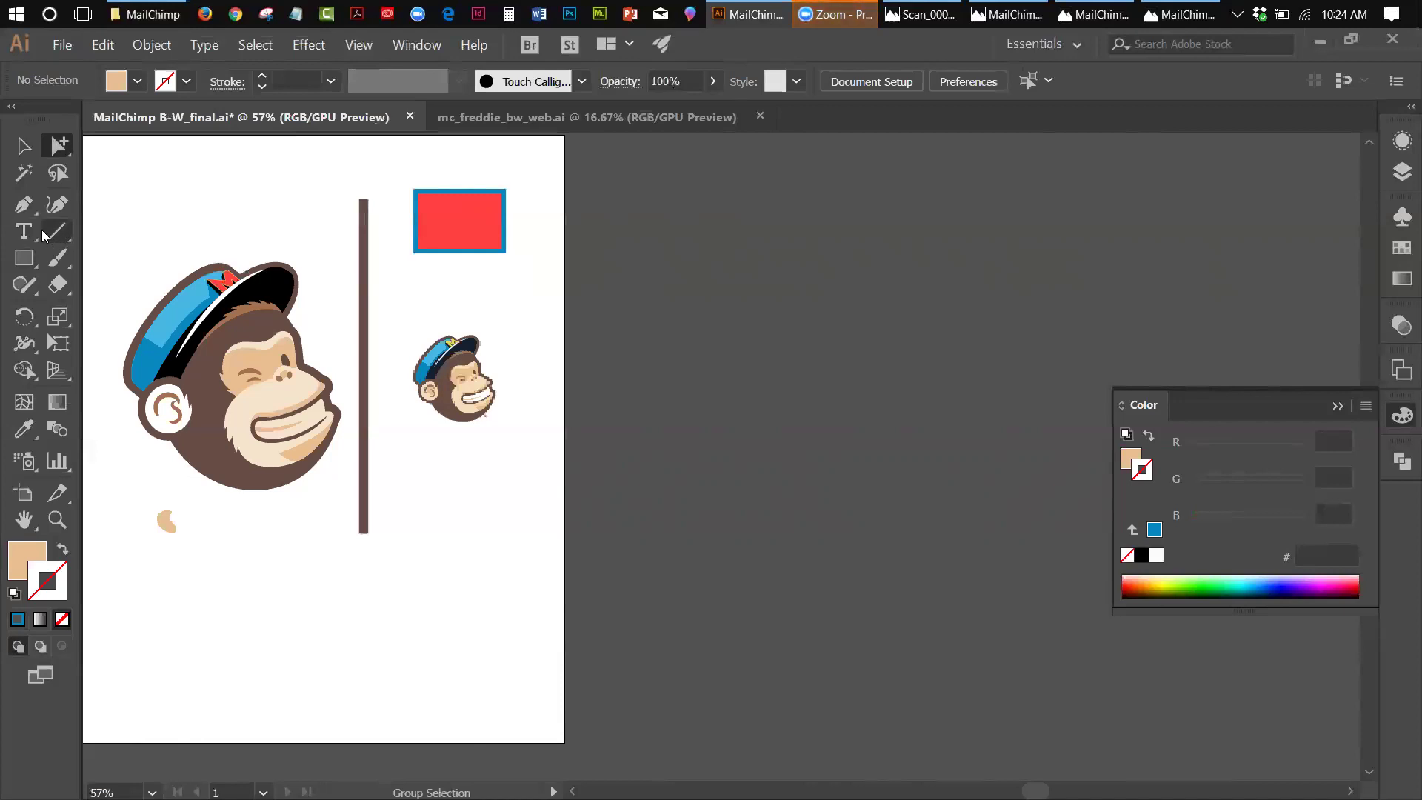
Step: Detach the Pen tool group as a floating palette and place it just outside the artboard beside the red rectangle
left_click(31, 209)
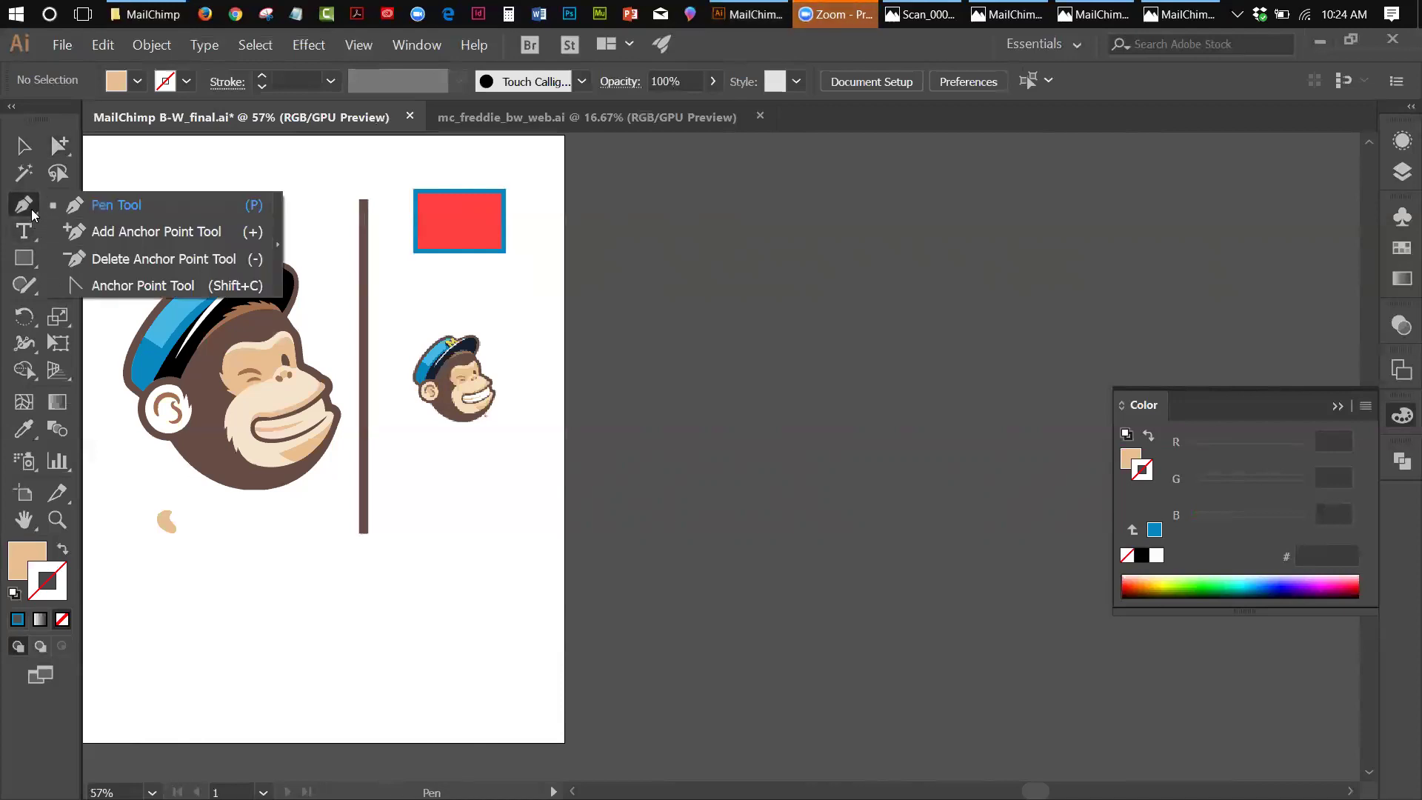
left_click(277, 258)
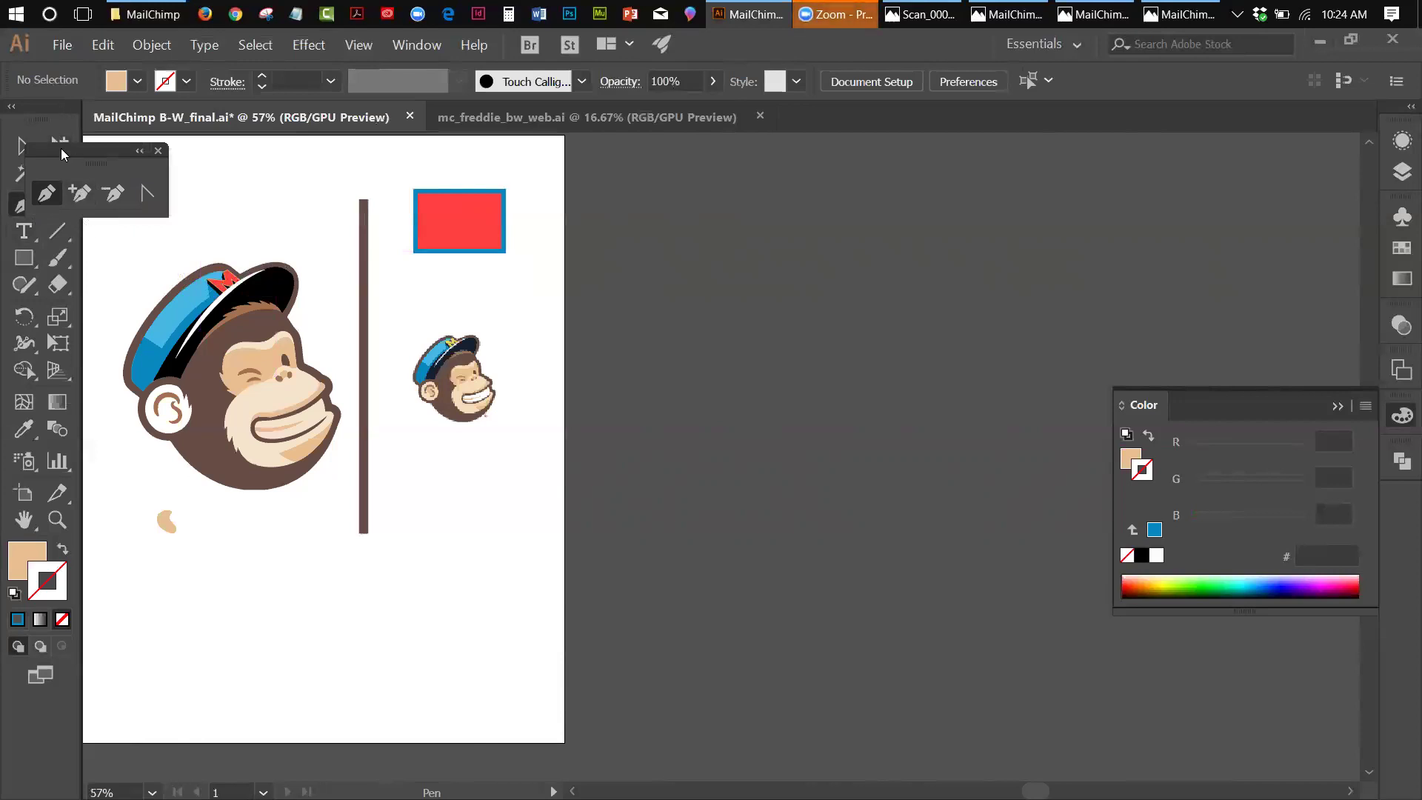
left_click_drag(609, 200, 588, 268)
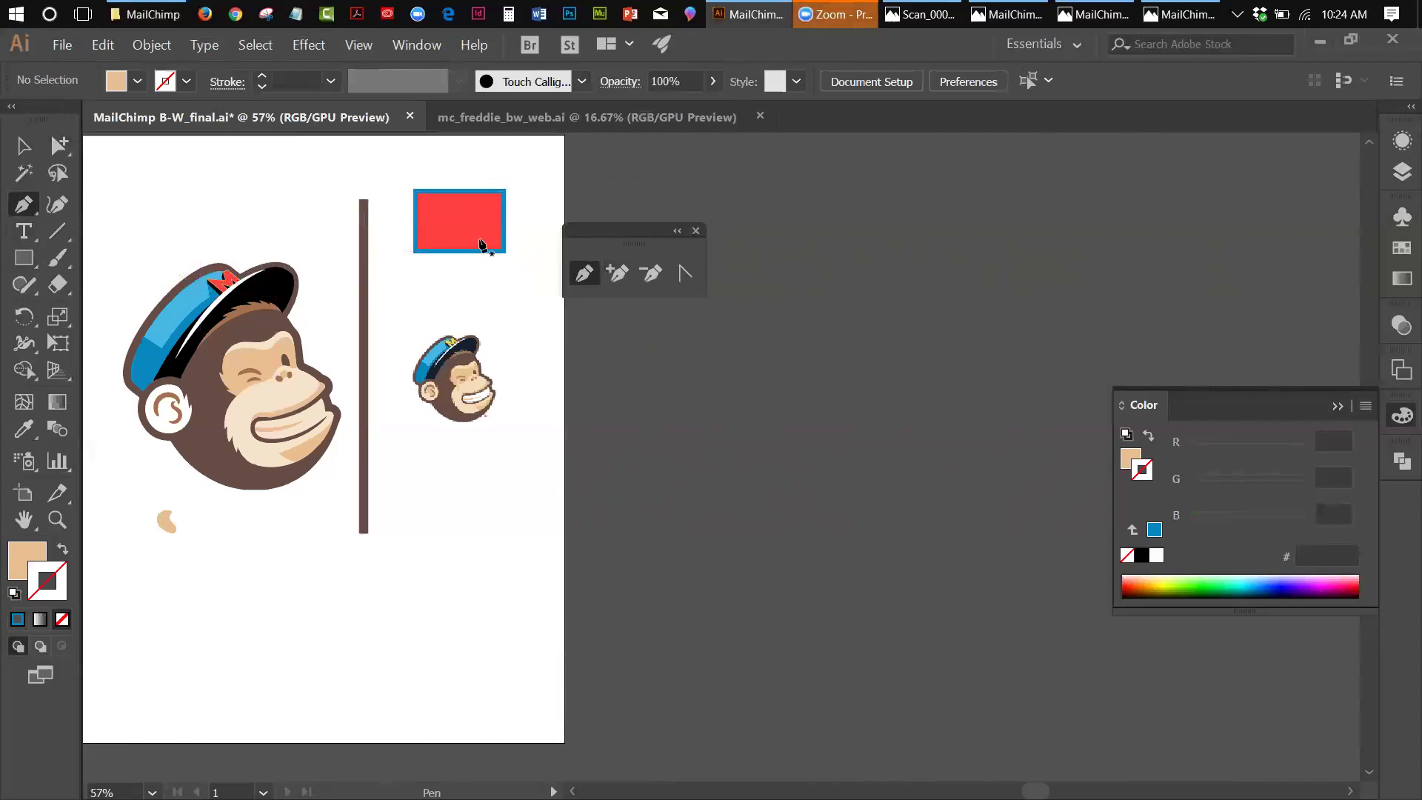
Step: Select the red rectangle, hide its selection edges and show them again
left_click(24, 145)
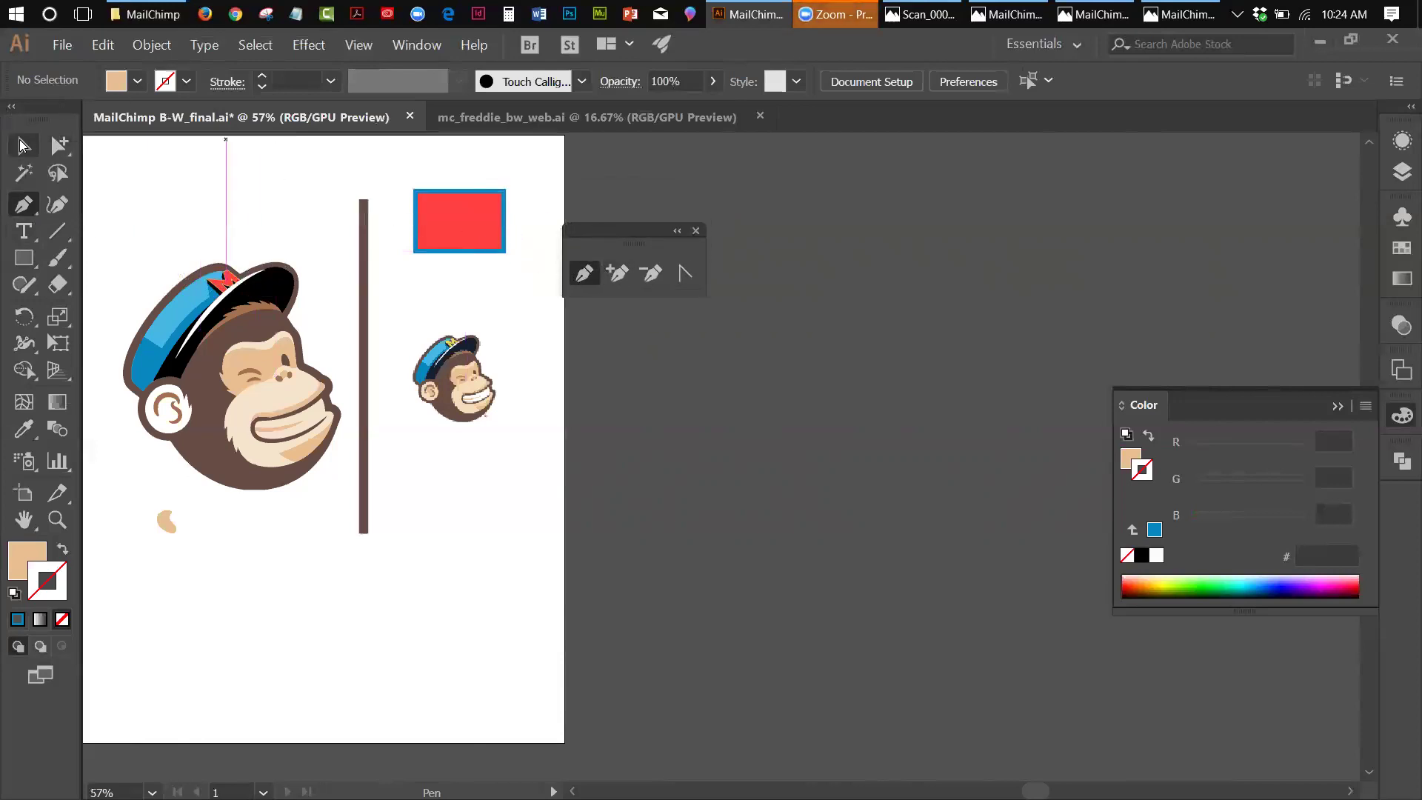
left_click(433, 253)
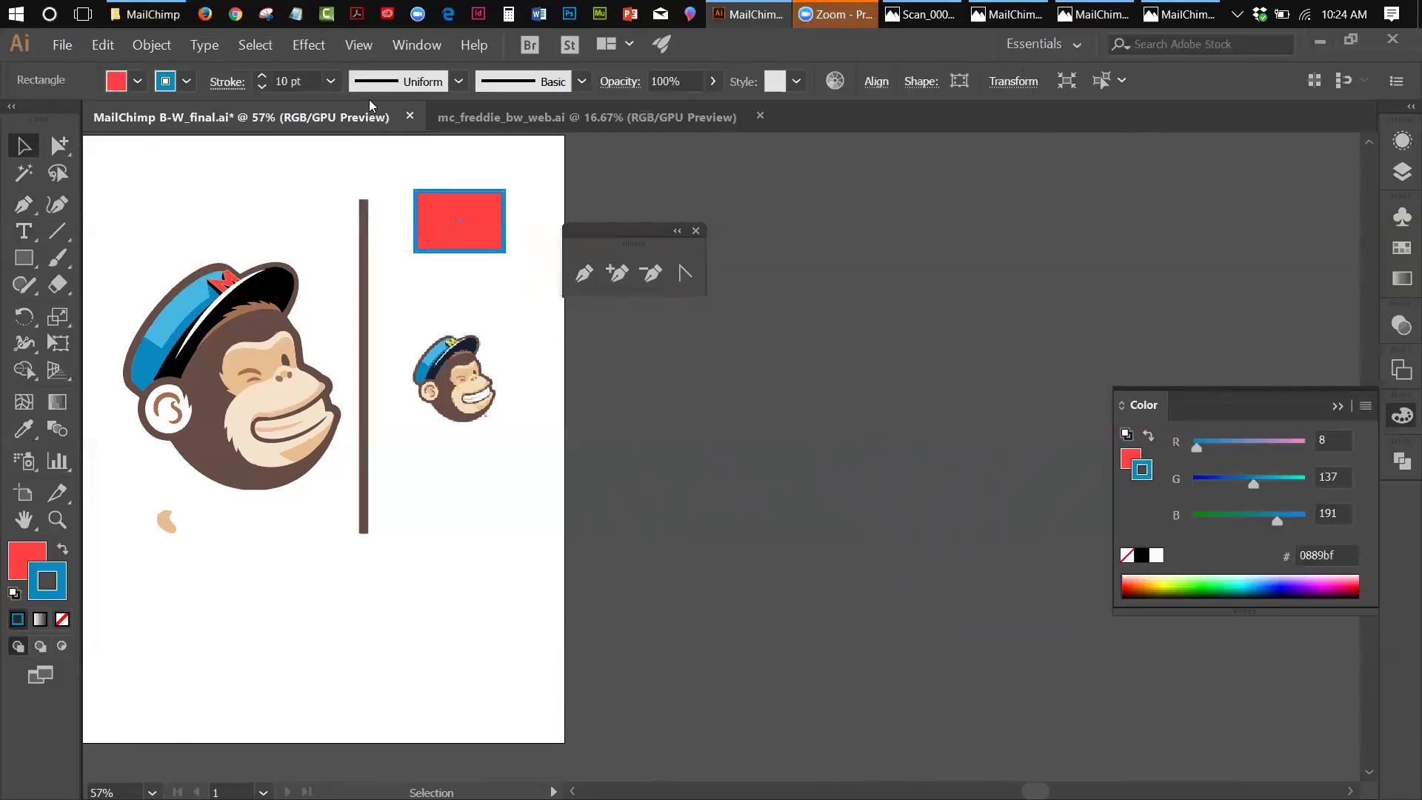
left_click(366, 46)
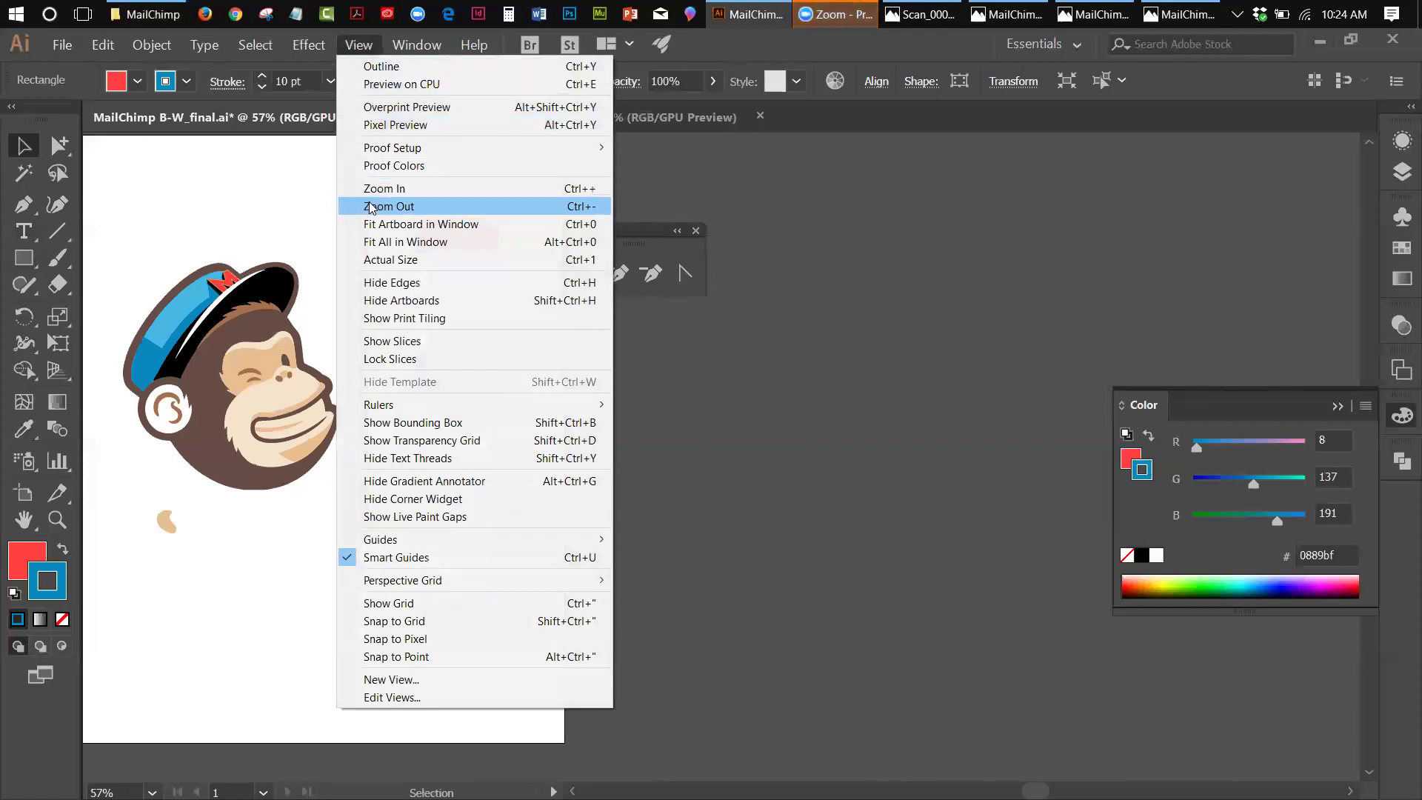
left_click(372, 283)
left_click(358, 46)
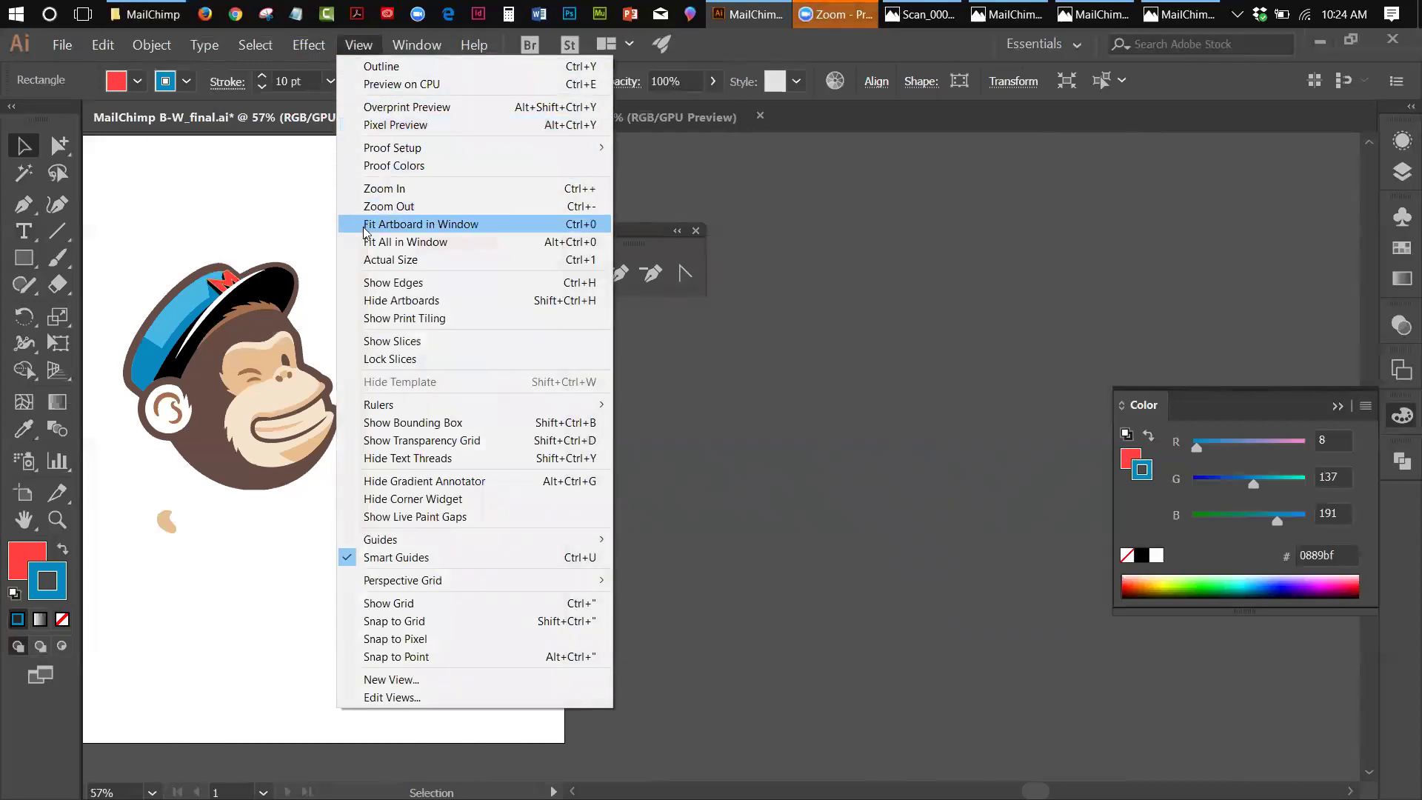
left_click(374, 282)
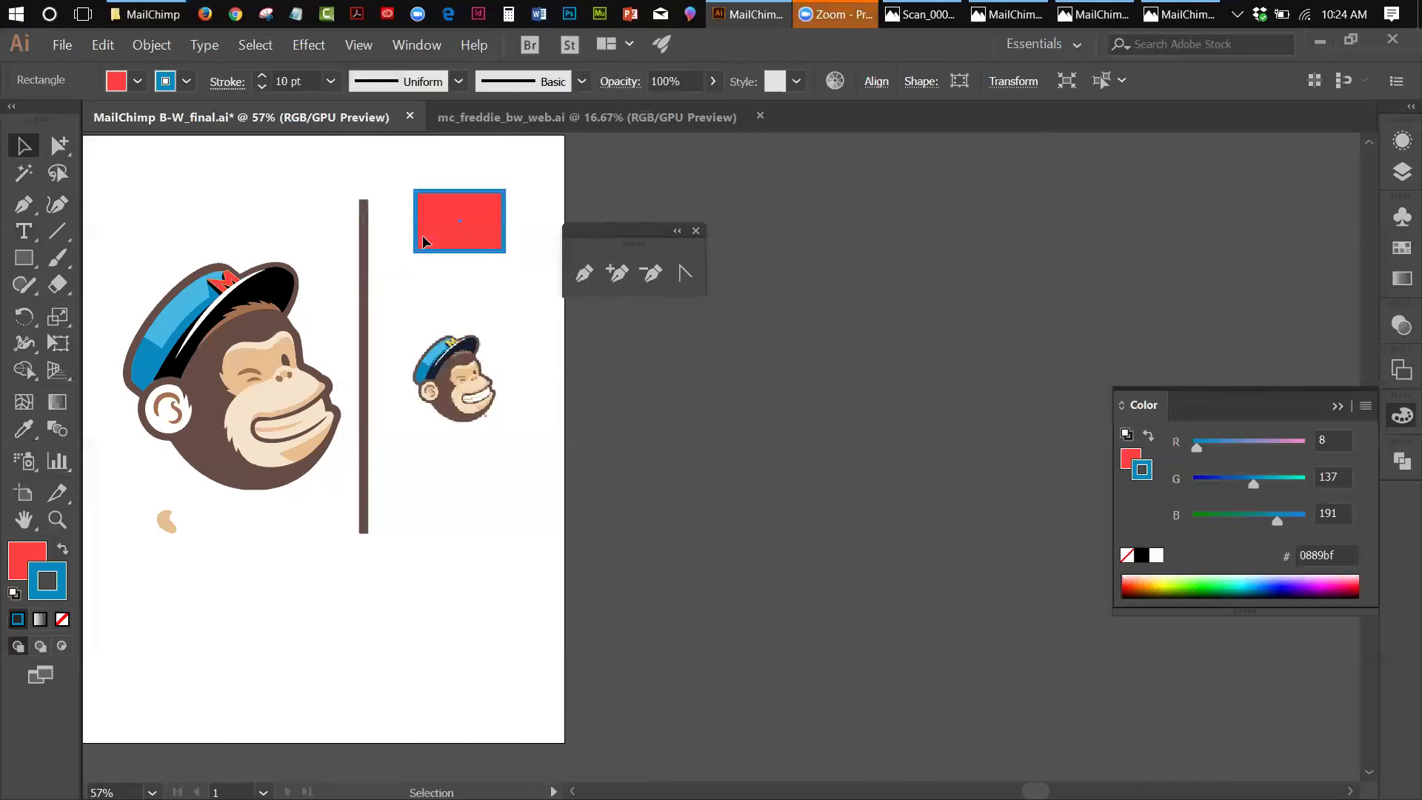
Step: Remove the blue outline by setting the selected rectangle's stroke to None
left_click(186, 82)
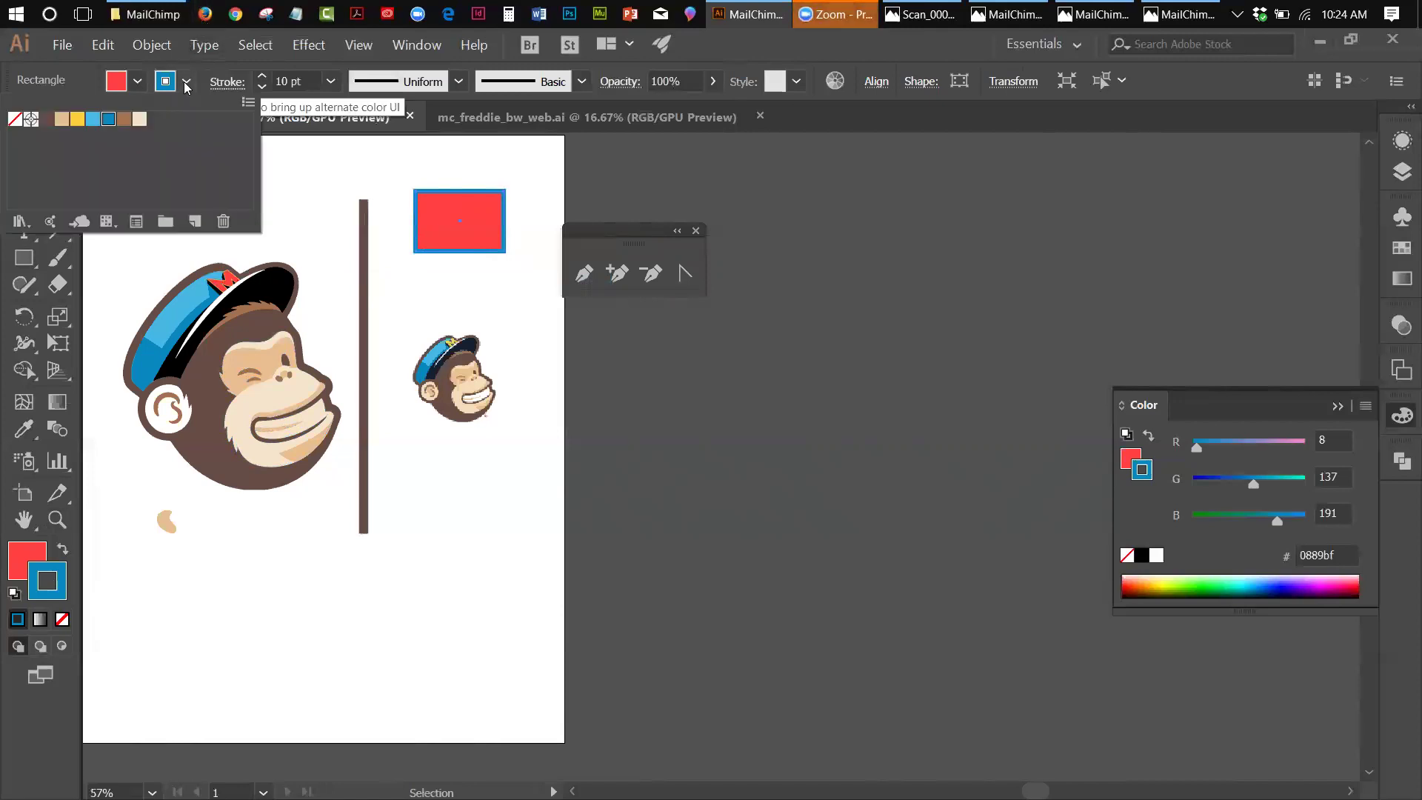
left_click(16, 121)
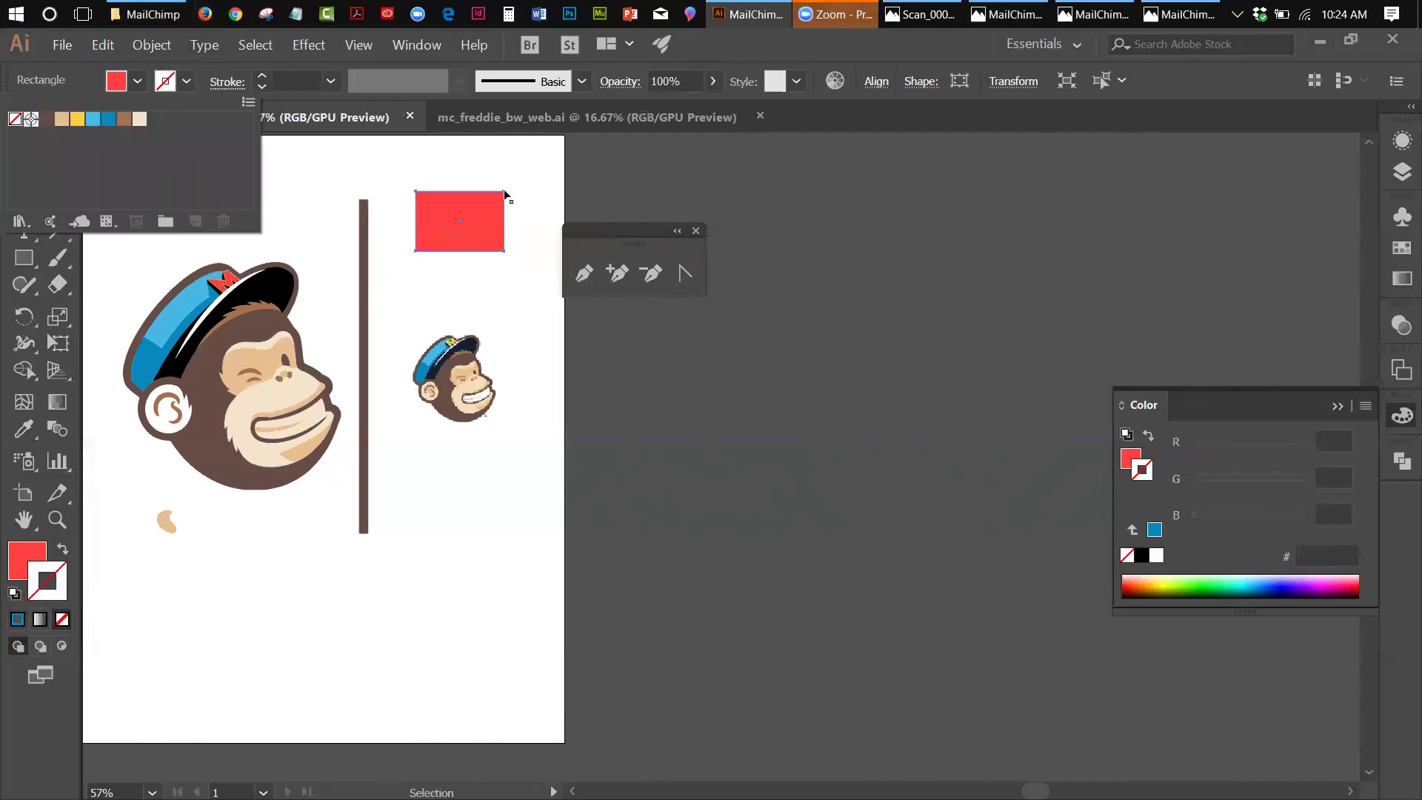
left_click(585, 233)
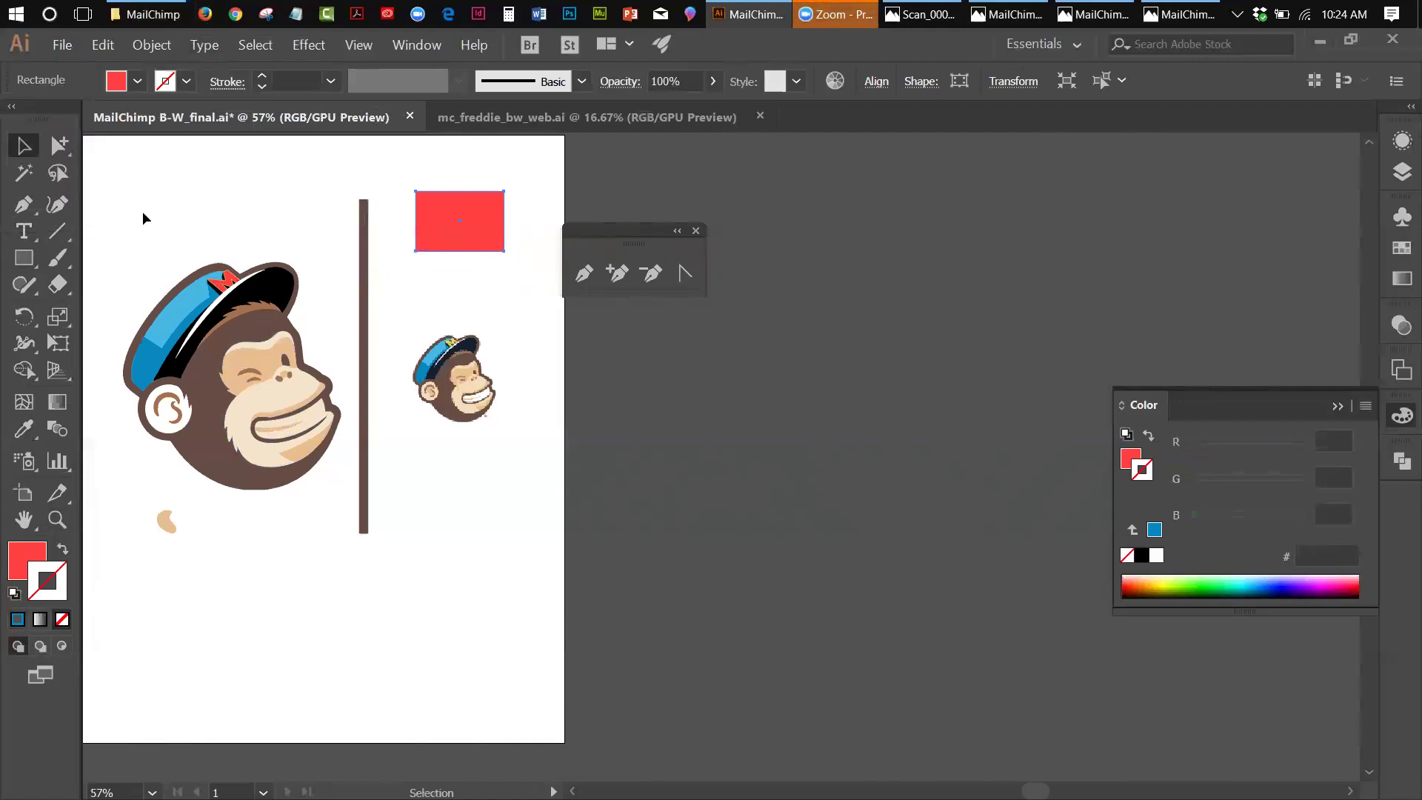
Step: Draw a flat red ellipse about 219 × 75 px between the rectangle and the small monkey with the Ellipse tool
left_click_drag(20, 268, 111, 311)
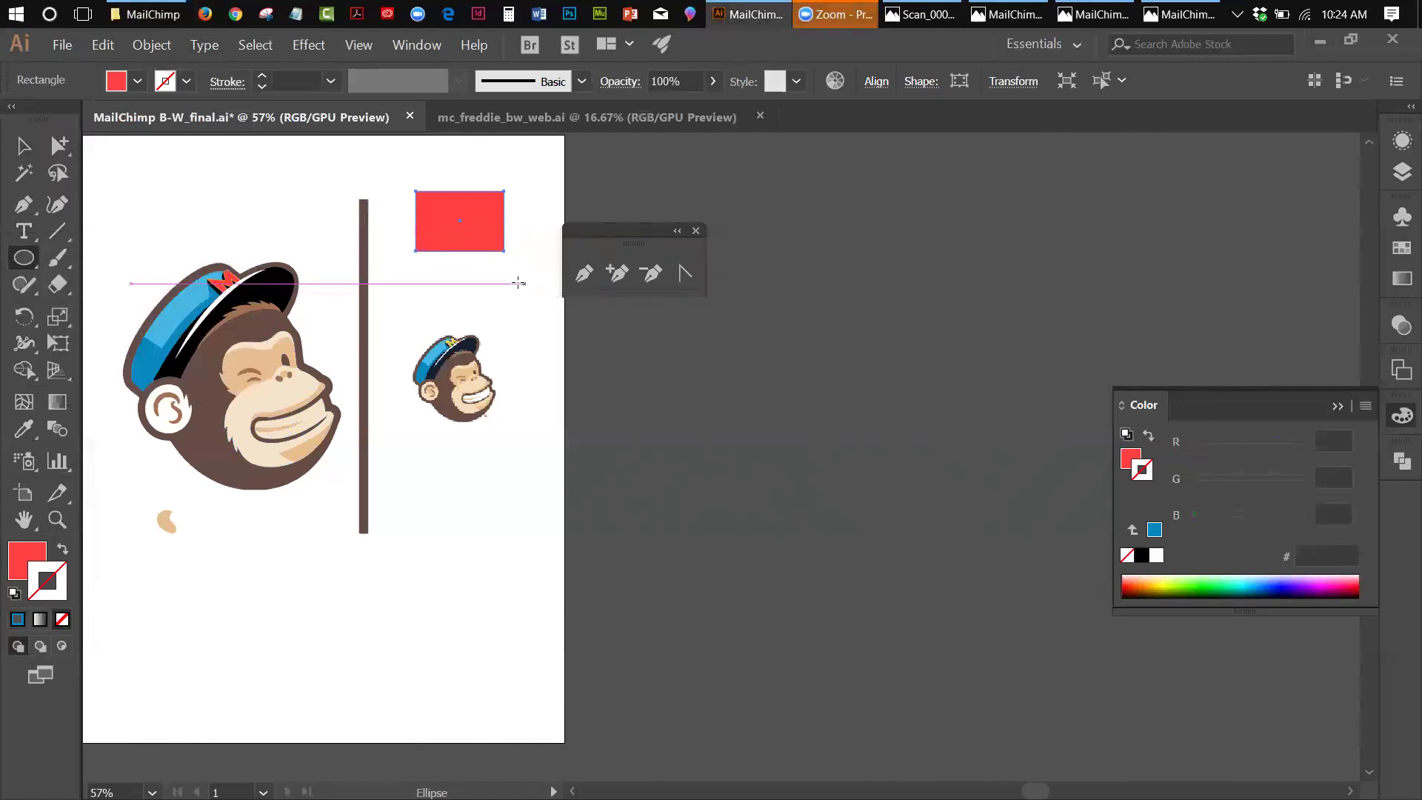
left_click_drag(412, 282, 516, 329)
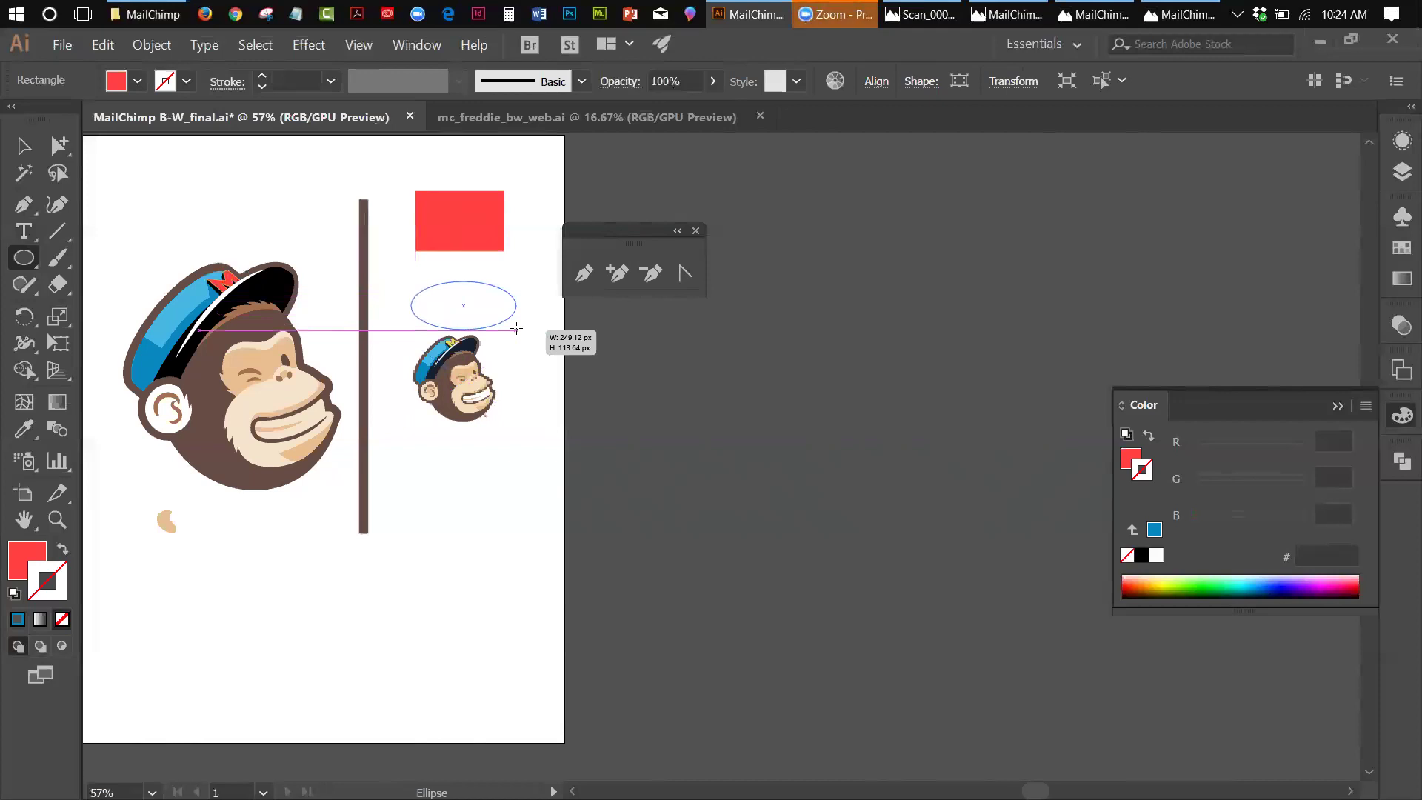
mouse_move(516, 328)
left_mouse_down()
mouse_move(516, 276)
mouse_move(515, 312)
mouse_move(464, 323)
mouse_move(507, 313)
left_mouse_up()
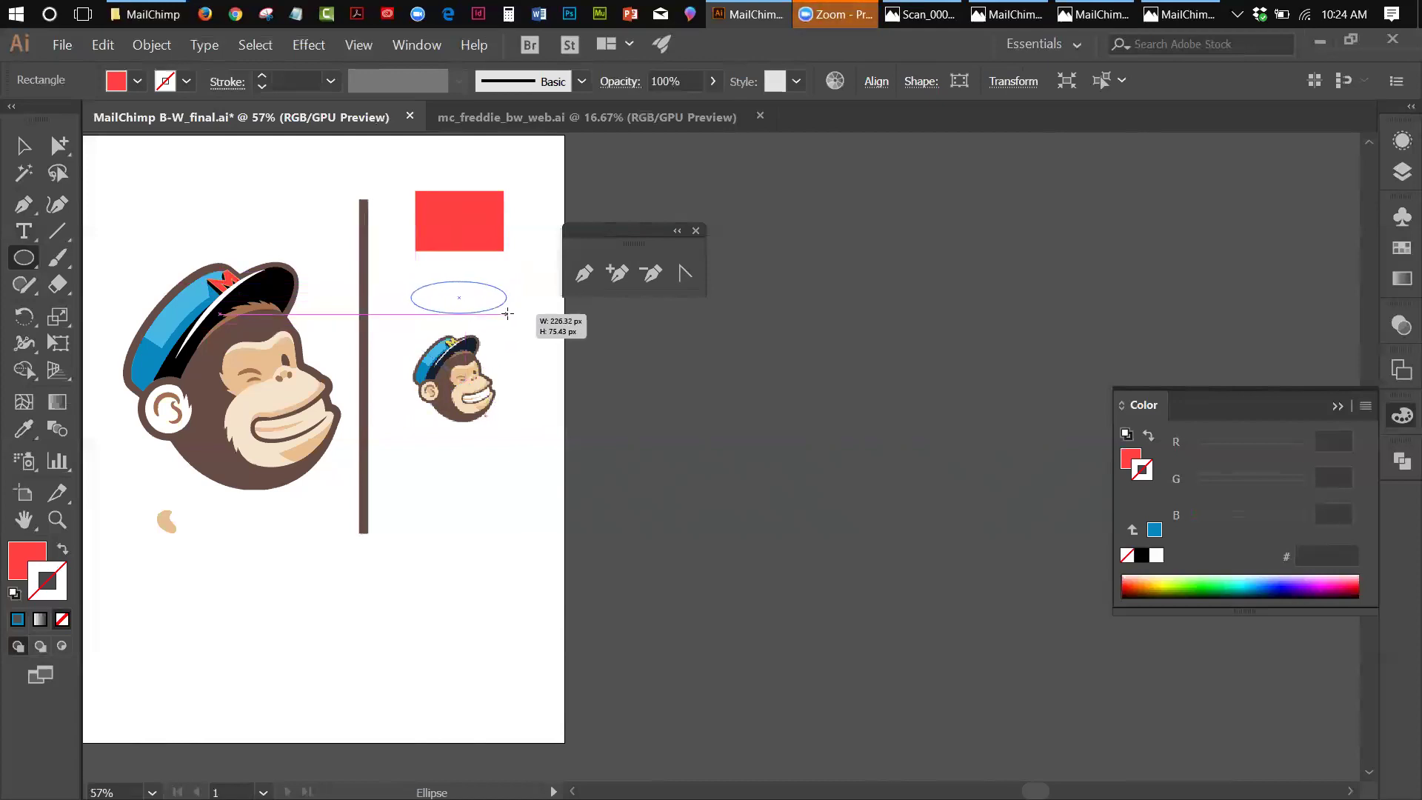
mouse_move(507, 313)
left_mouse_down()
mouse_move(529, 340)
mouse_move(501, 310)
left_mouse_up()
key("shift")
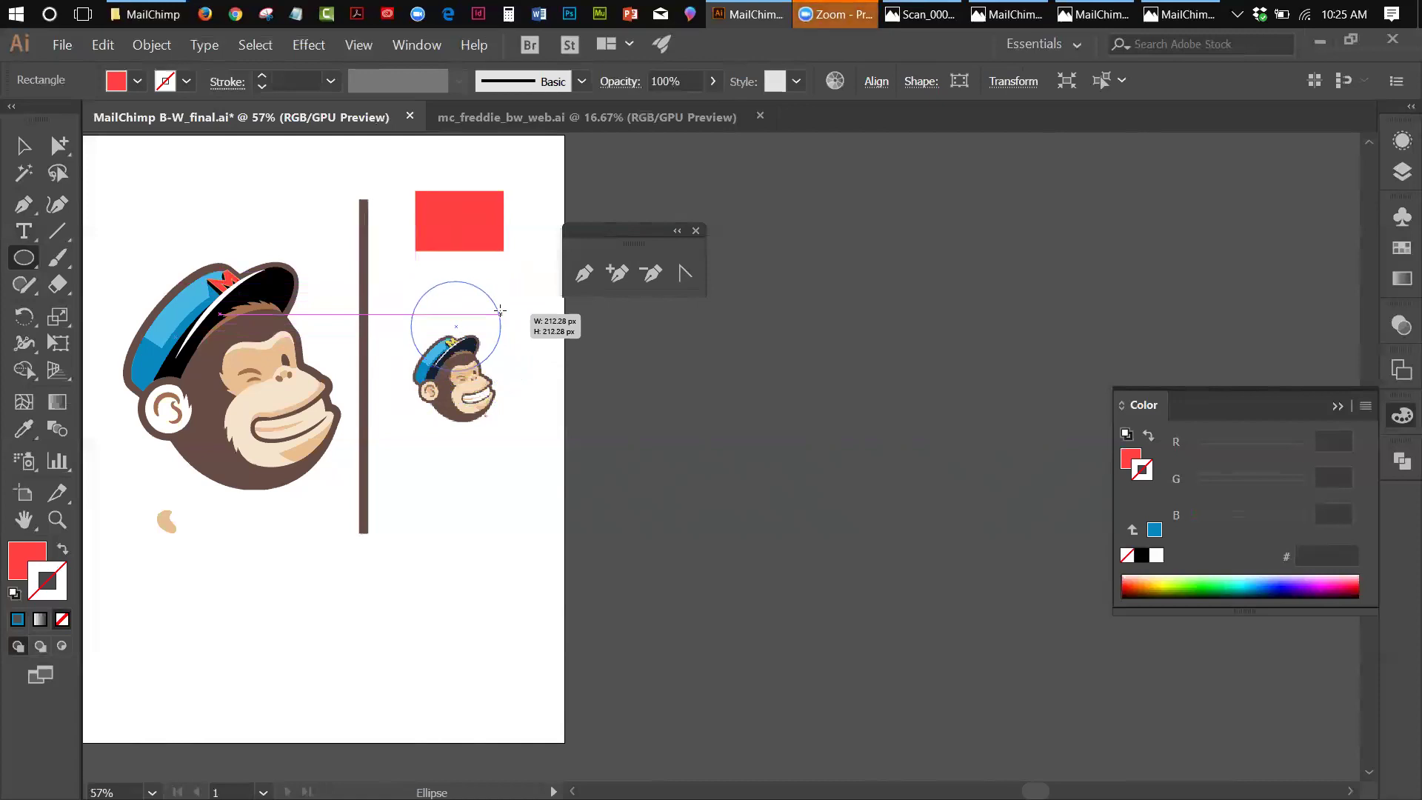
left_click_drag(501, 310, 503, 314)
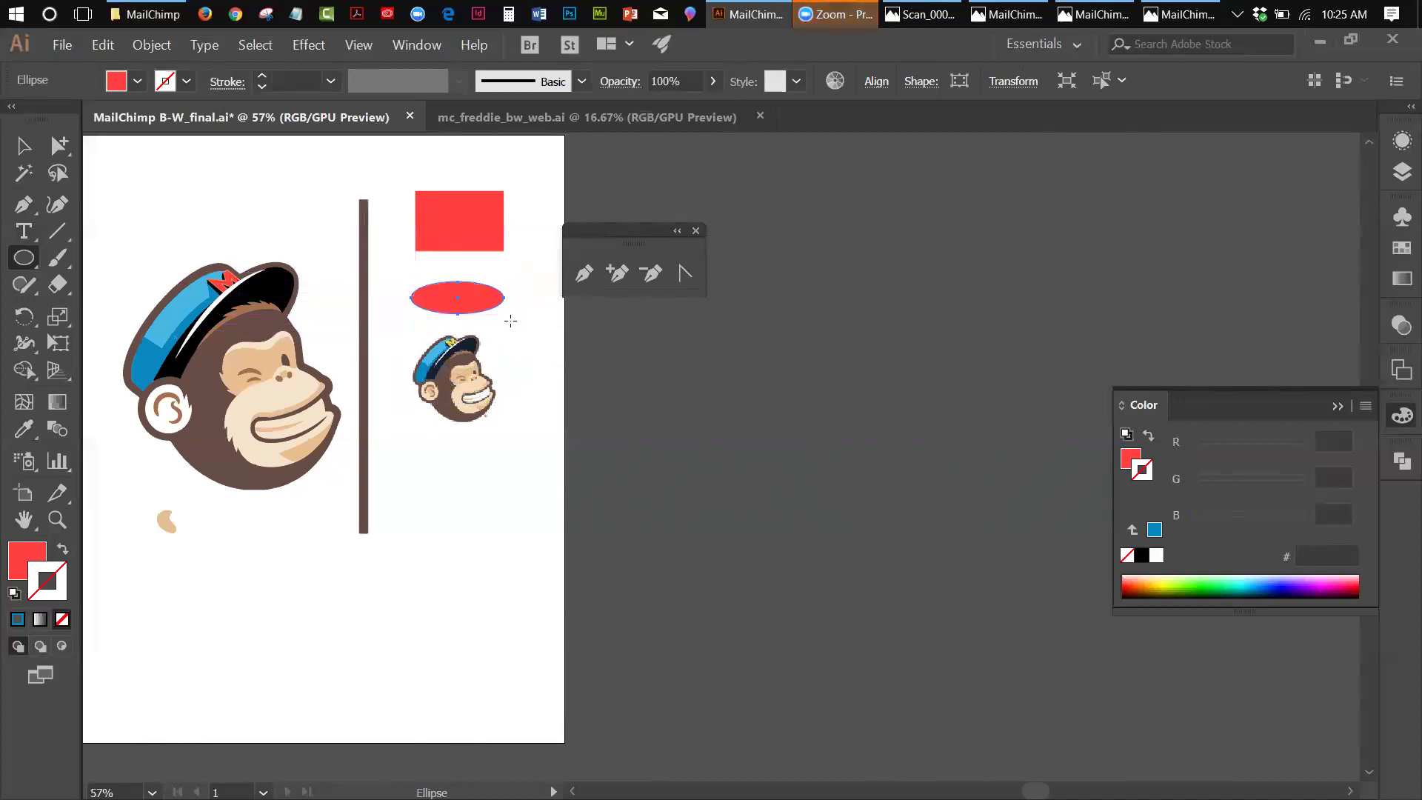
Step: Select the red rectangle and the ellipse together and activate the Anchor Point tool
left_click(14, 140)
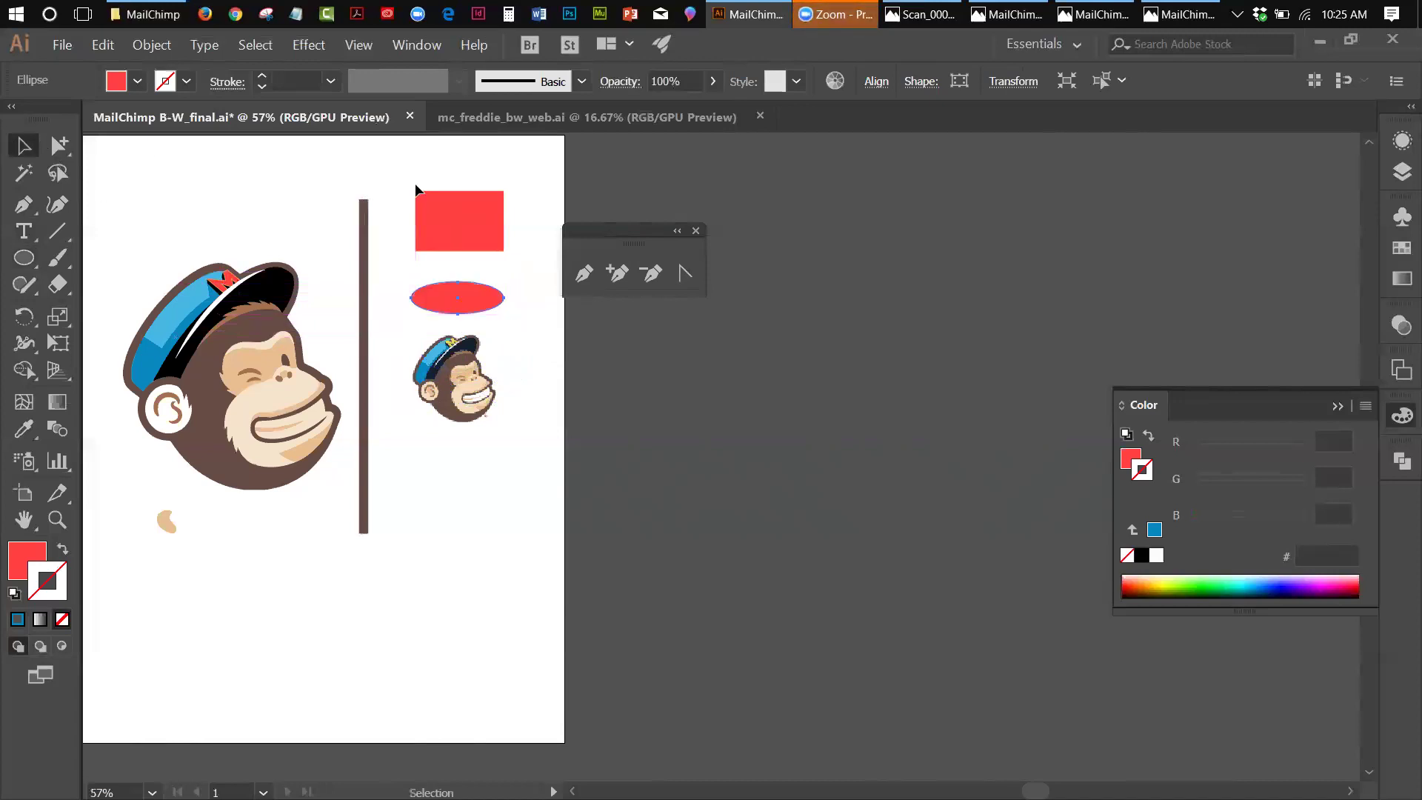
left_click_drag(410, 176, 480, 294)
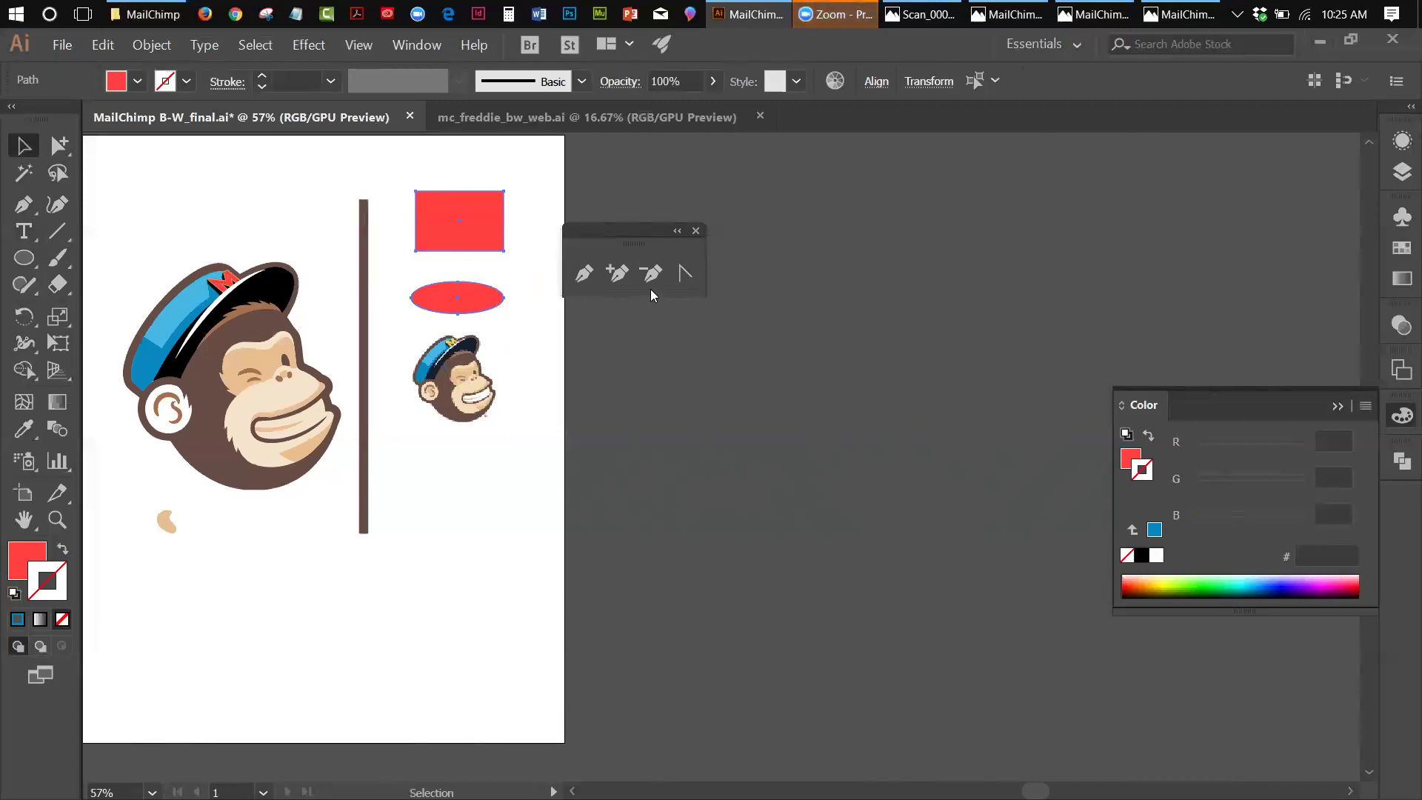
left_click(678, 279)
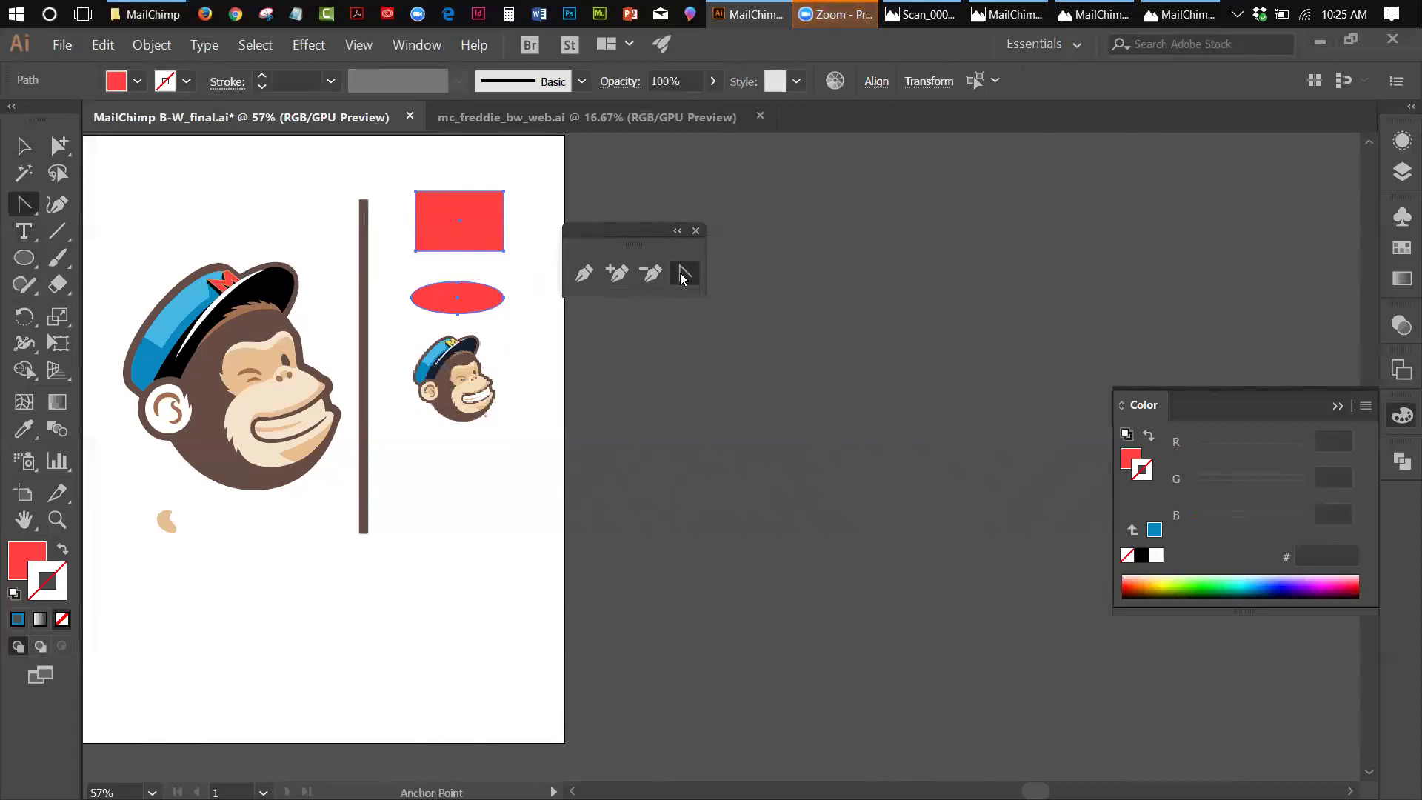
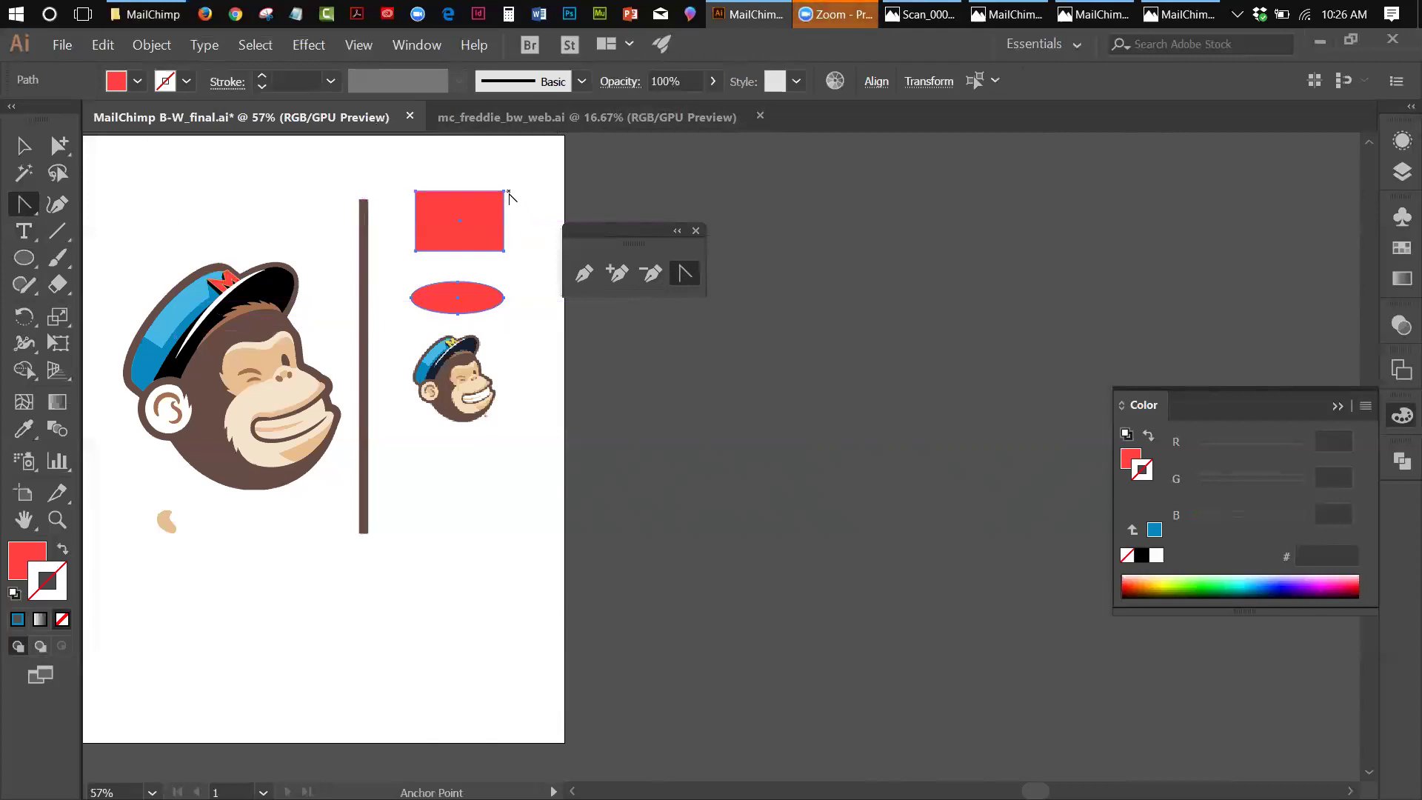
Step: Pull direction handles out of the rectangle's upper-right anchor to bend its two adjoining sides into curves
left_click(503, 194)
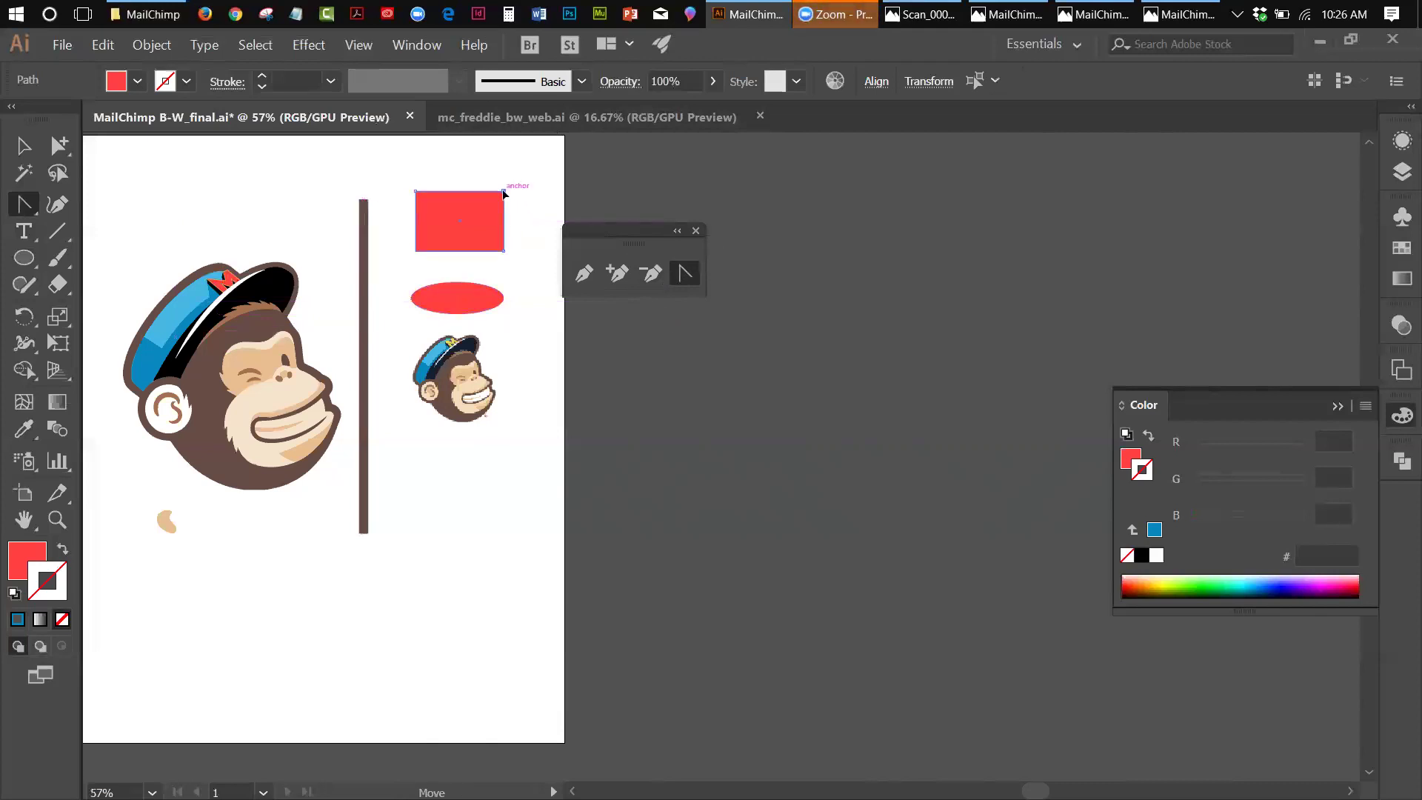
left_click_drag(506, 195, 524, 212)
left_click_drag(524, 211, 533, 197)
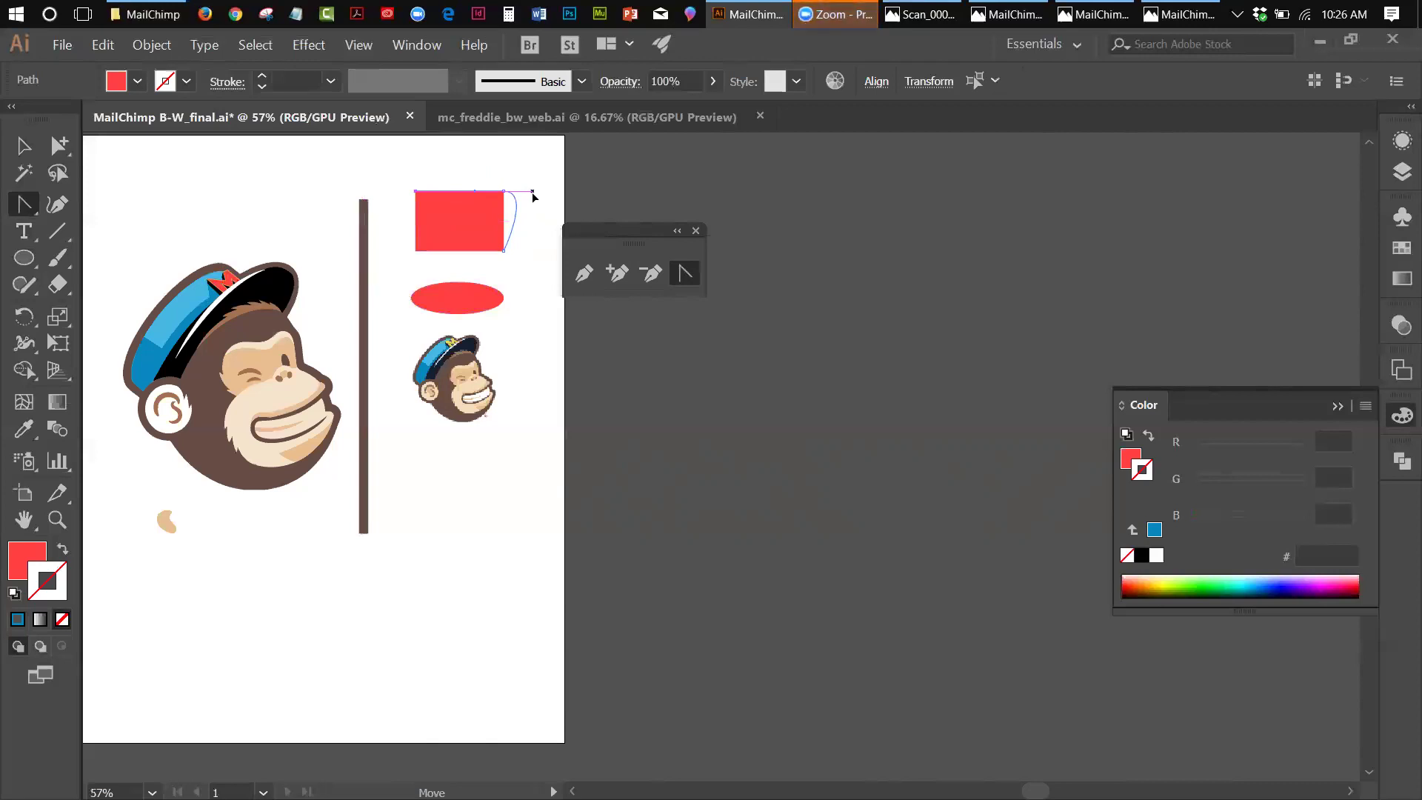
left_click_drag(533, 197, 551, 224)
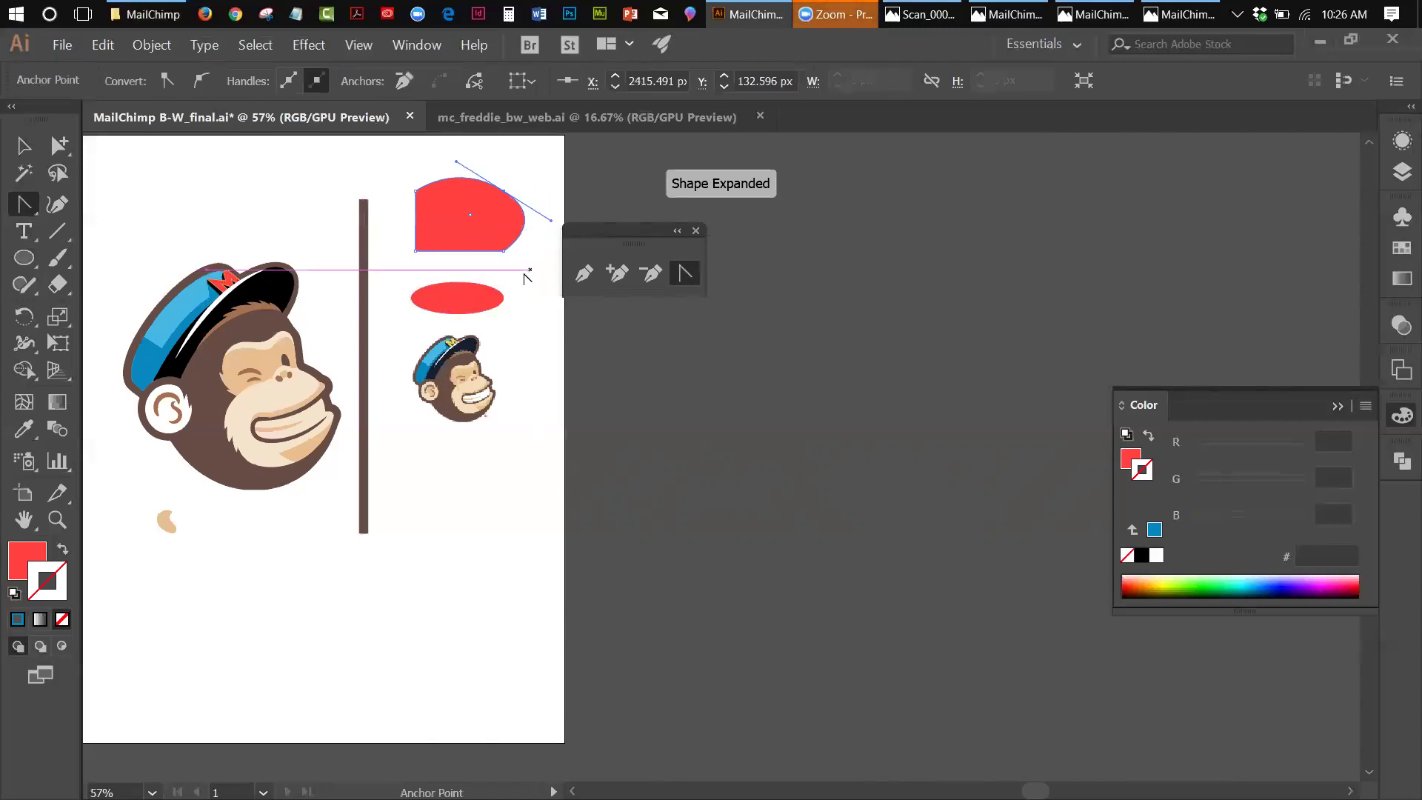
Step: Convert the ellipse's top anchor and the rectangle's upper-right anchor to corner points
left_click(456, 283)
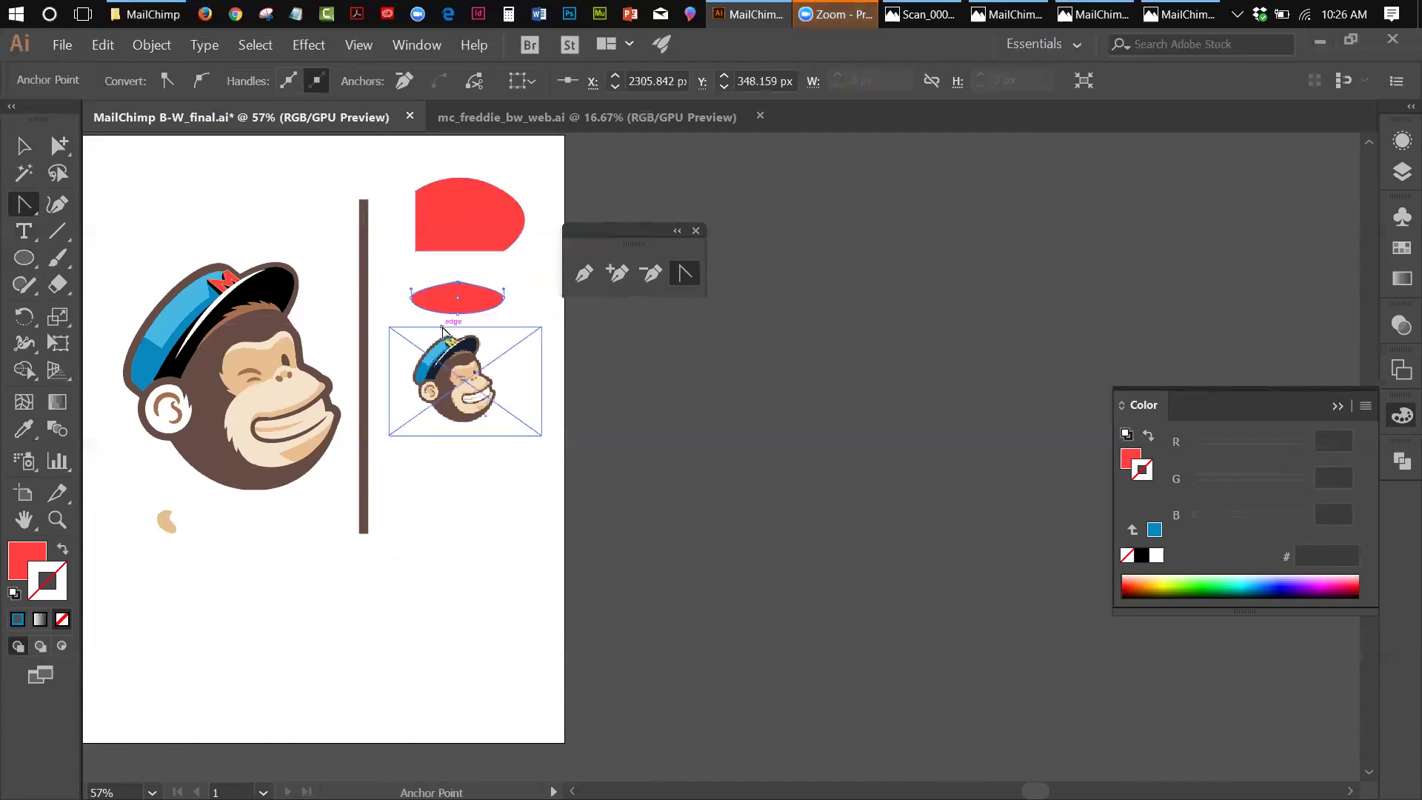
left_click(504, 192)
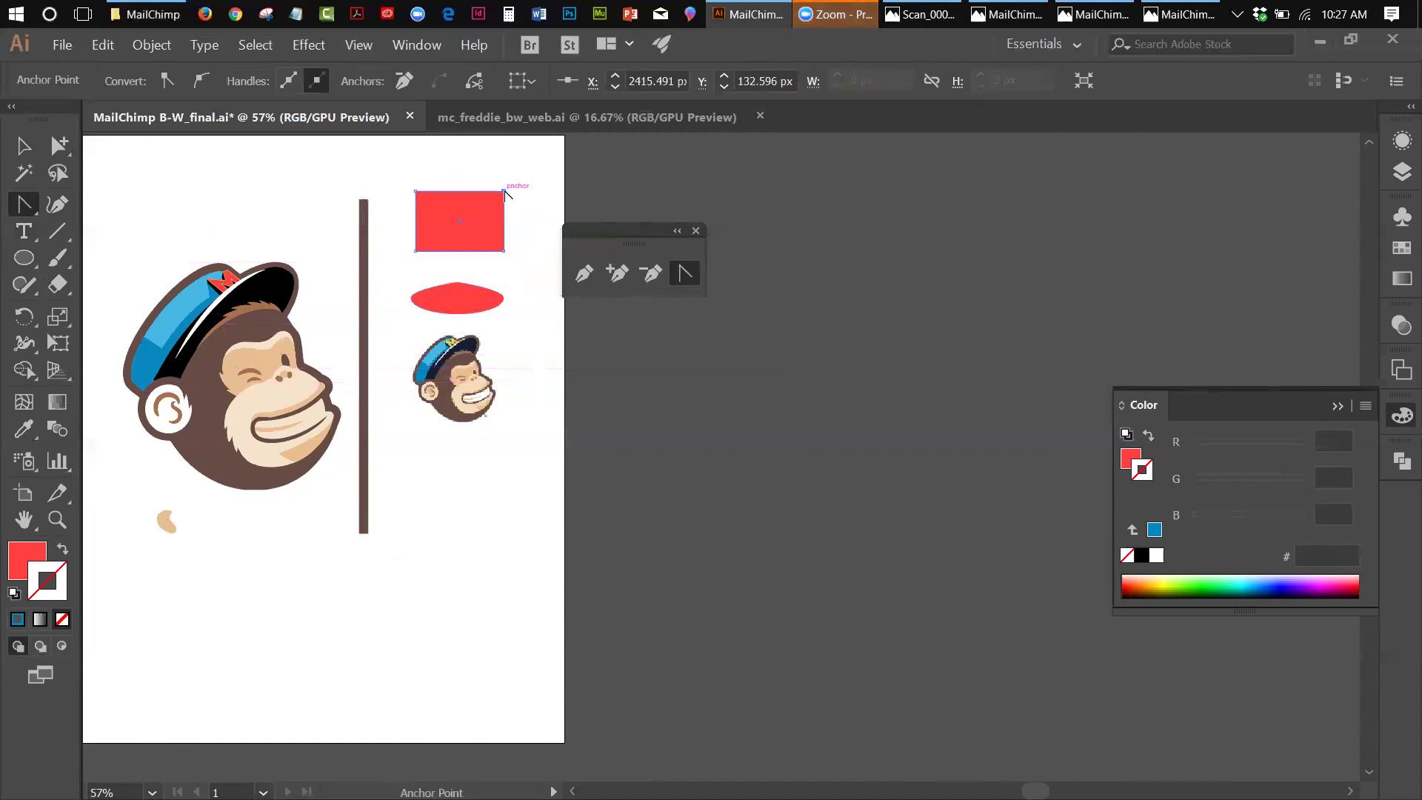
Step: Pull curve handles out of the rectangle's upper-right anchor and the ellipse's top anchor, and deselect the shapes
left_click_drag(504, 191, 531, 215)
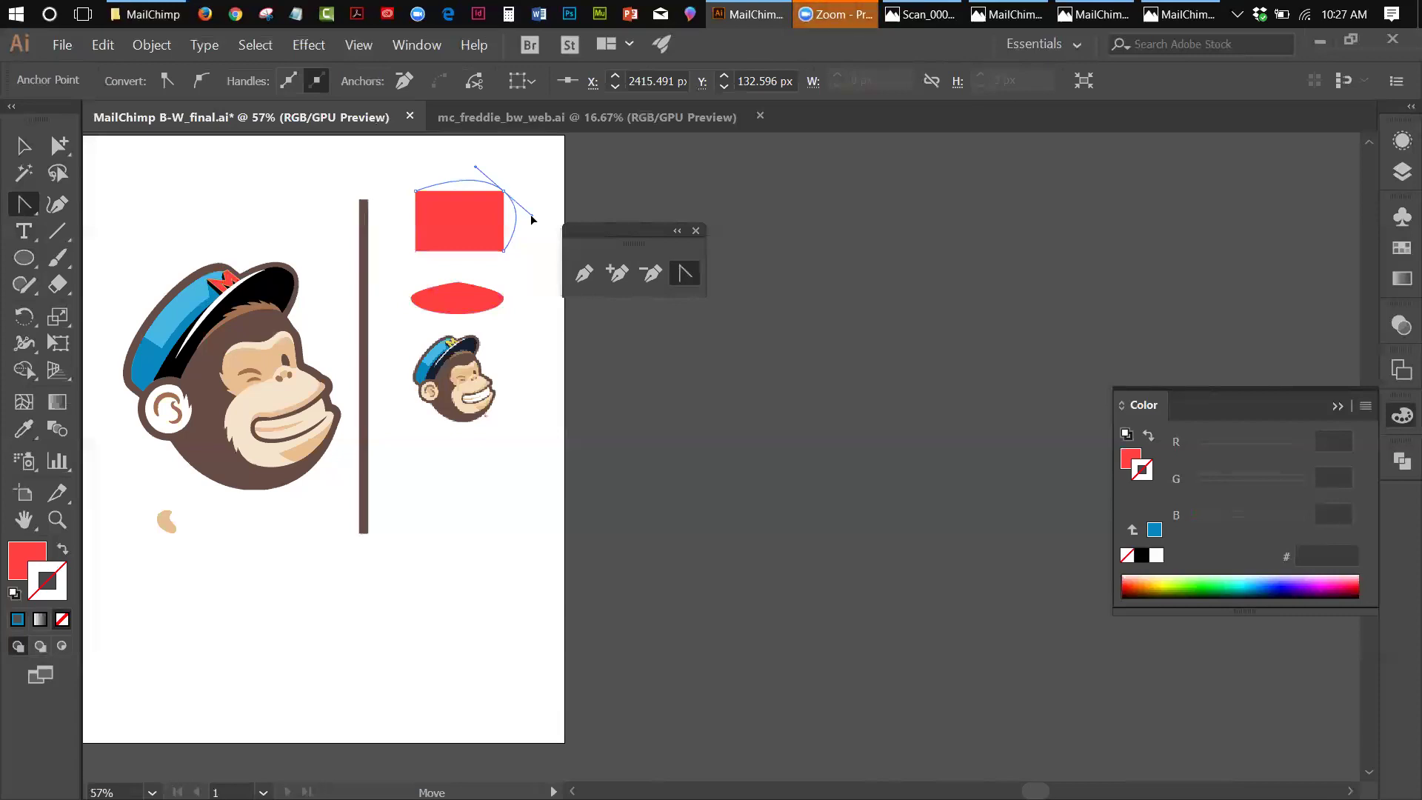
left_click_drag(530, 215, 530, 215)
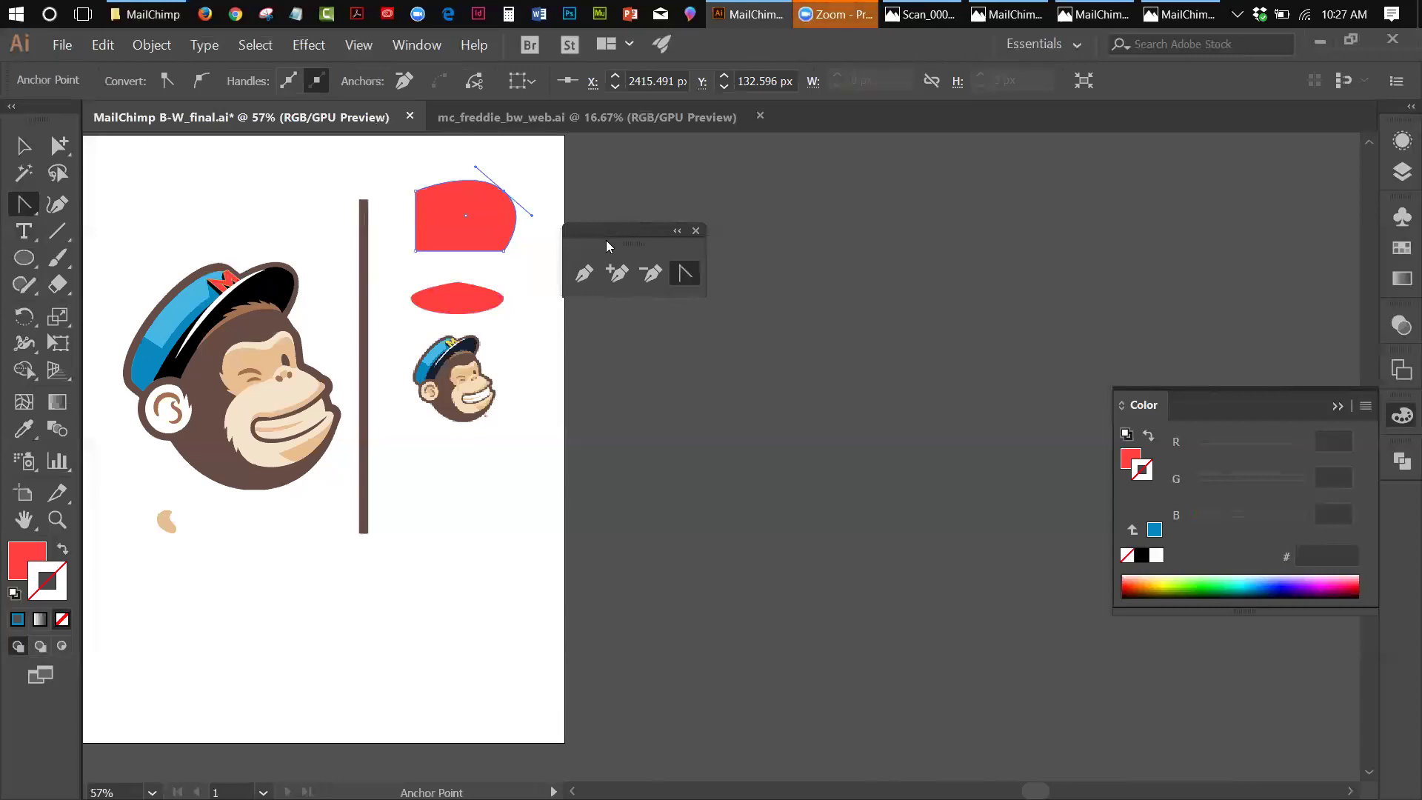
left_click(457, 283)
left_click_drag(458, 283, 498, 286)
left_click(24, 146)
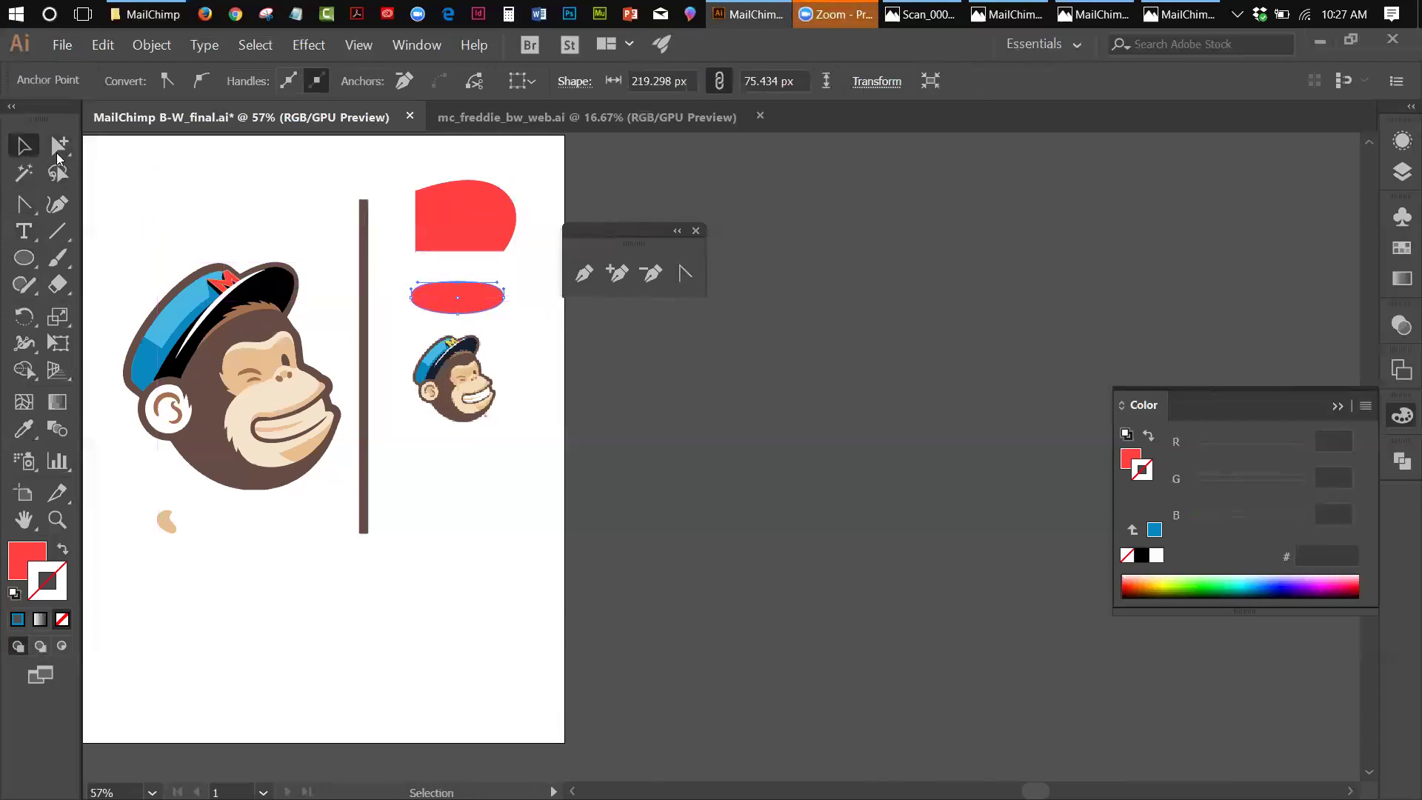
left_click(499, 447)
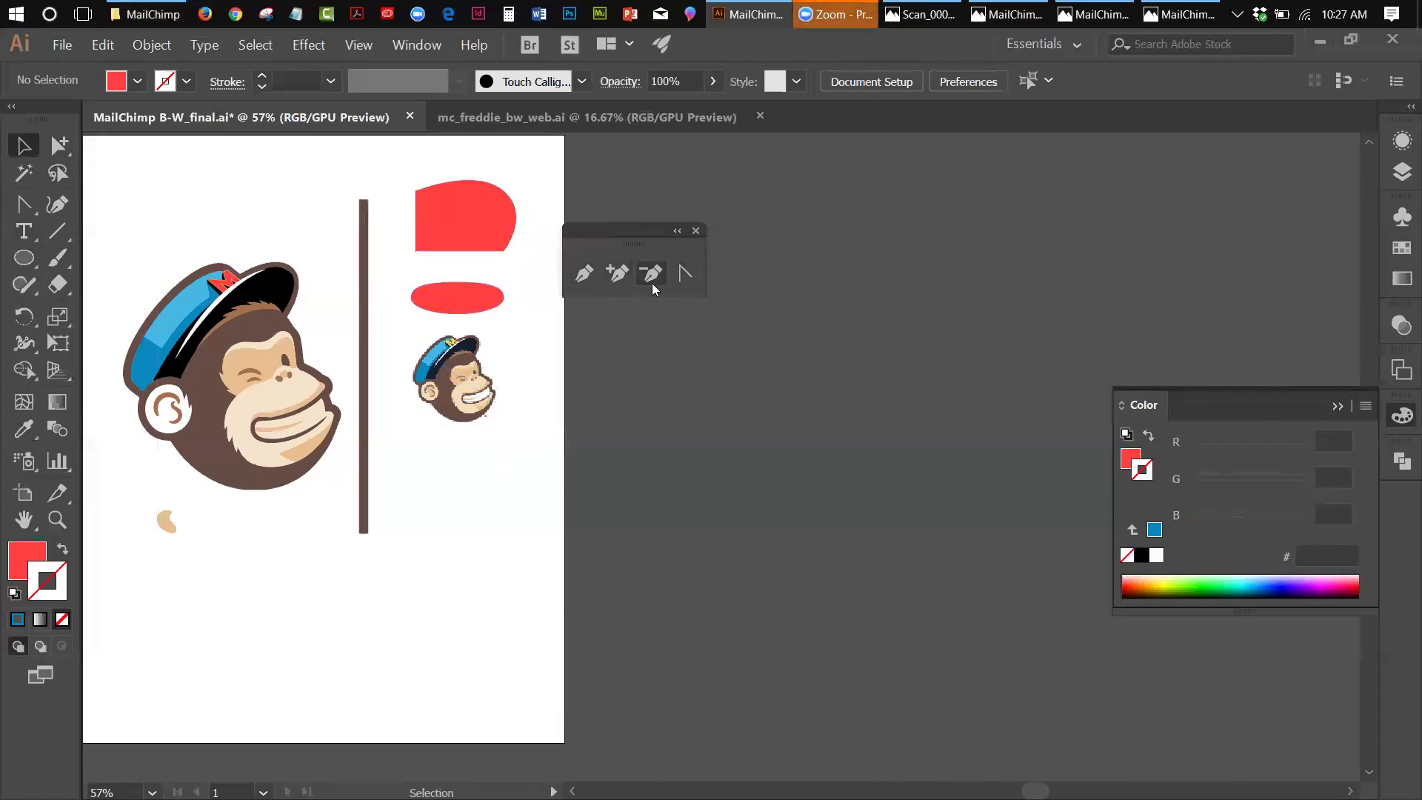
Step: Examine the effect categories and path commands available for the upper red shape, keeping that shape selected
left_click_drag(647, 229, 711, 217)
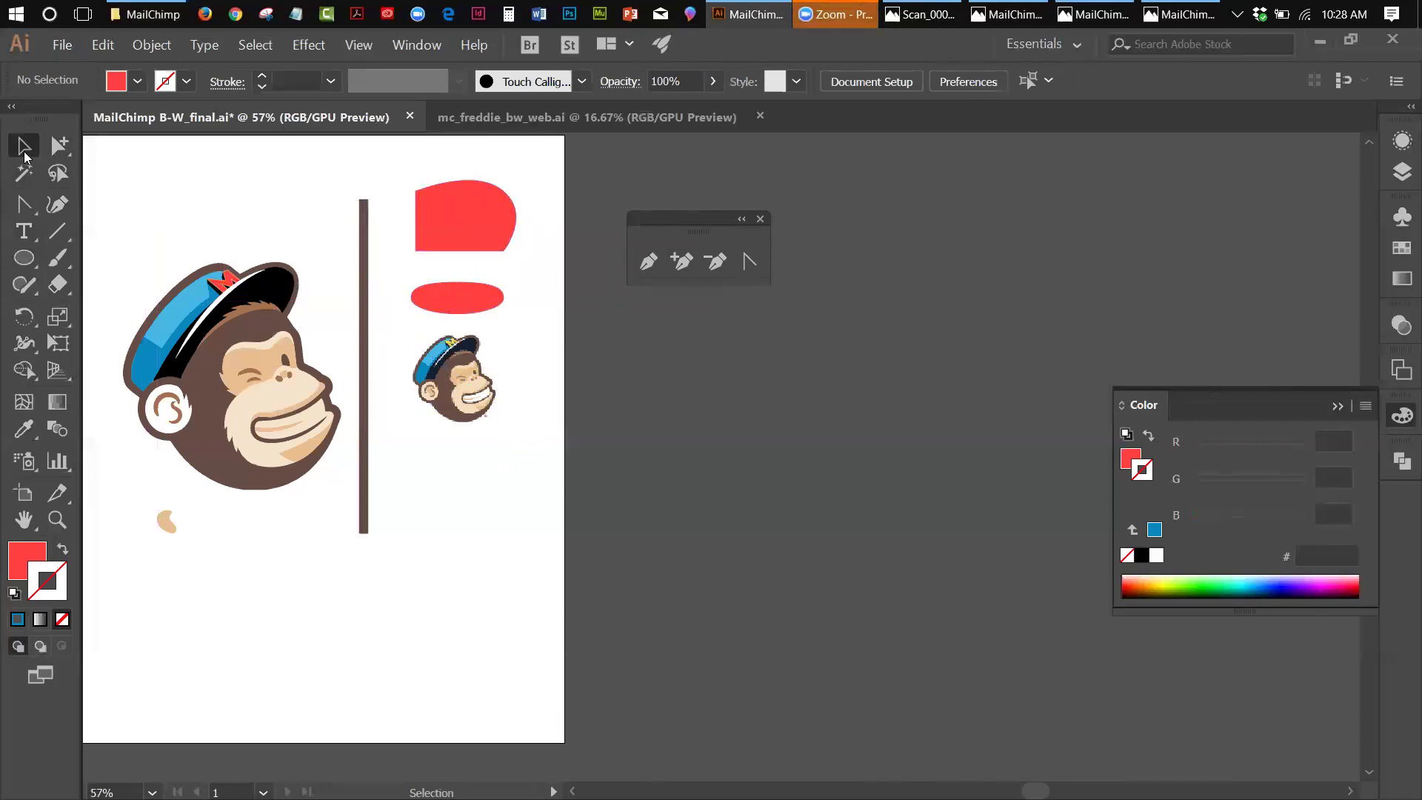
left_click(481, 198)
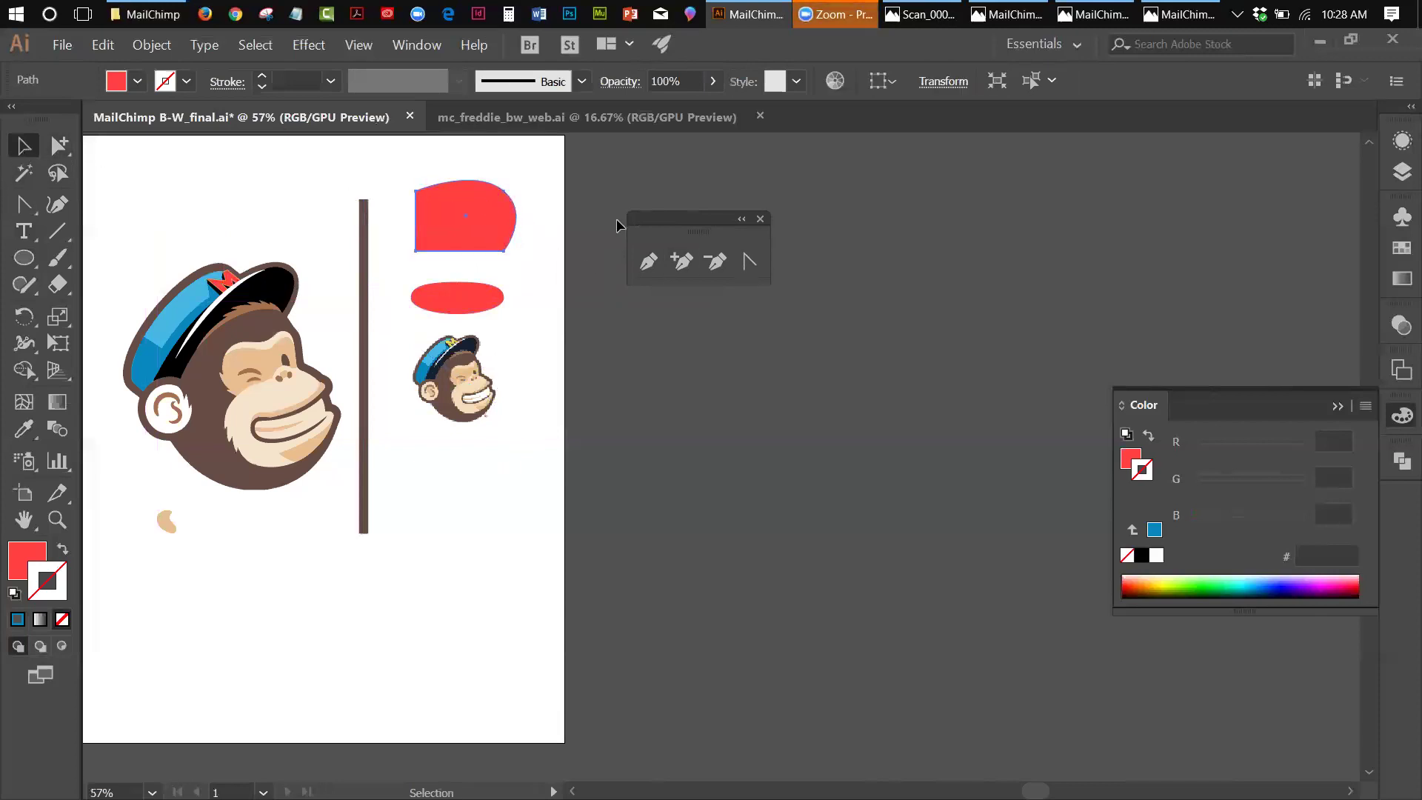
left_click(306, 49)
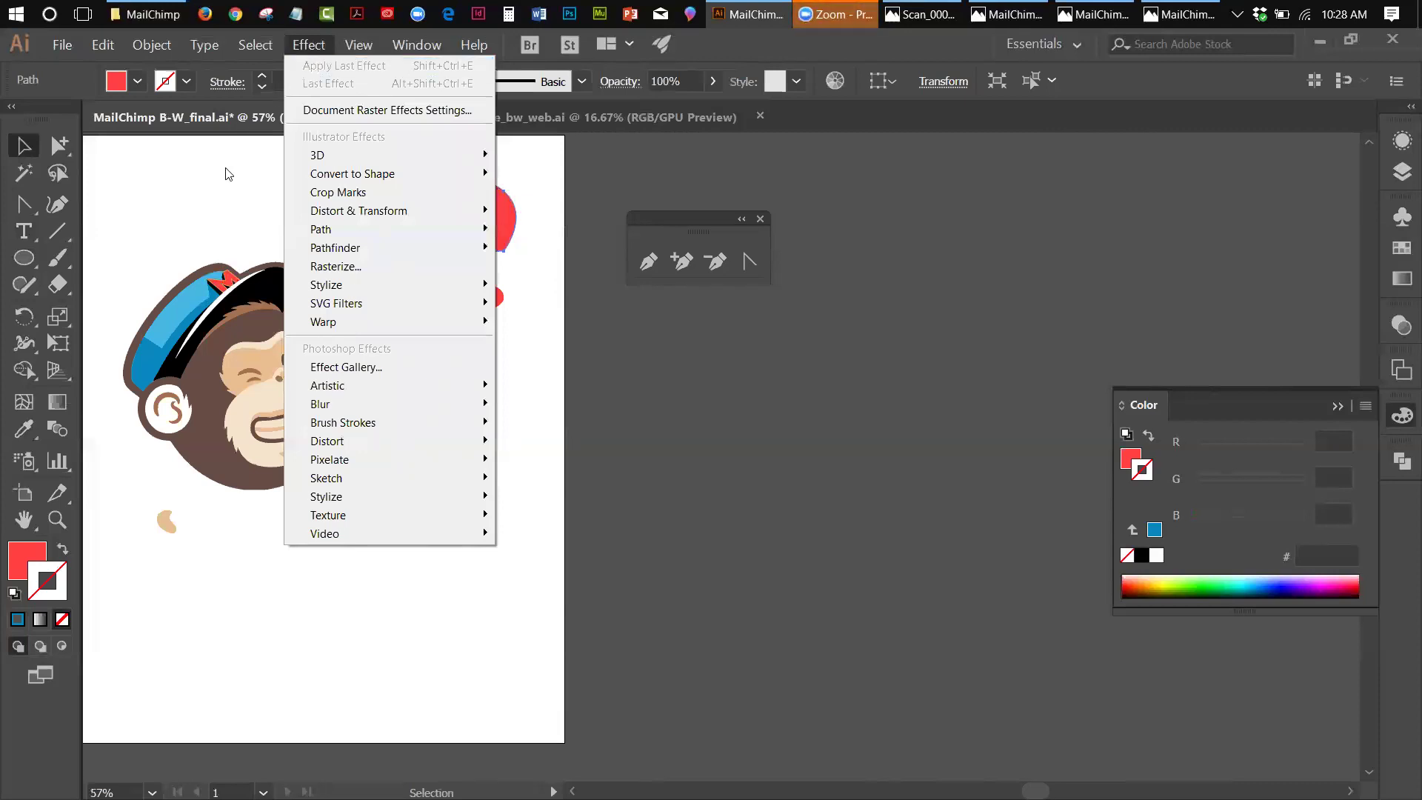
mouse_move(363, 175)
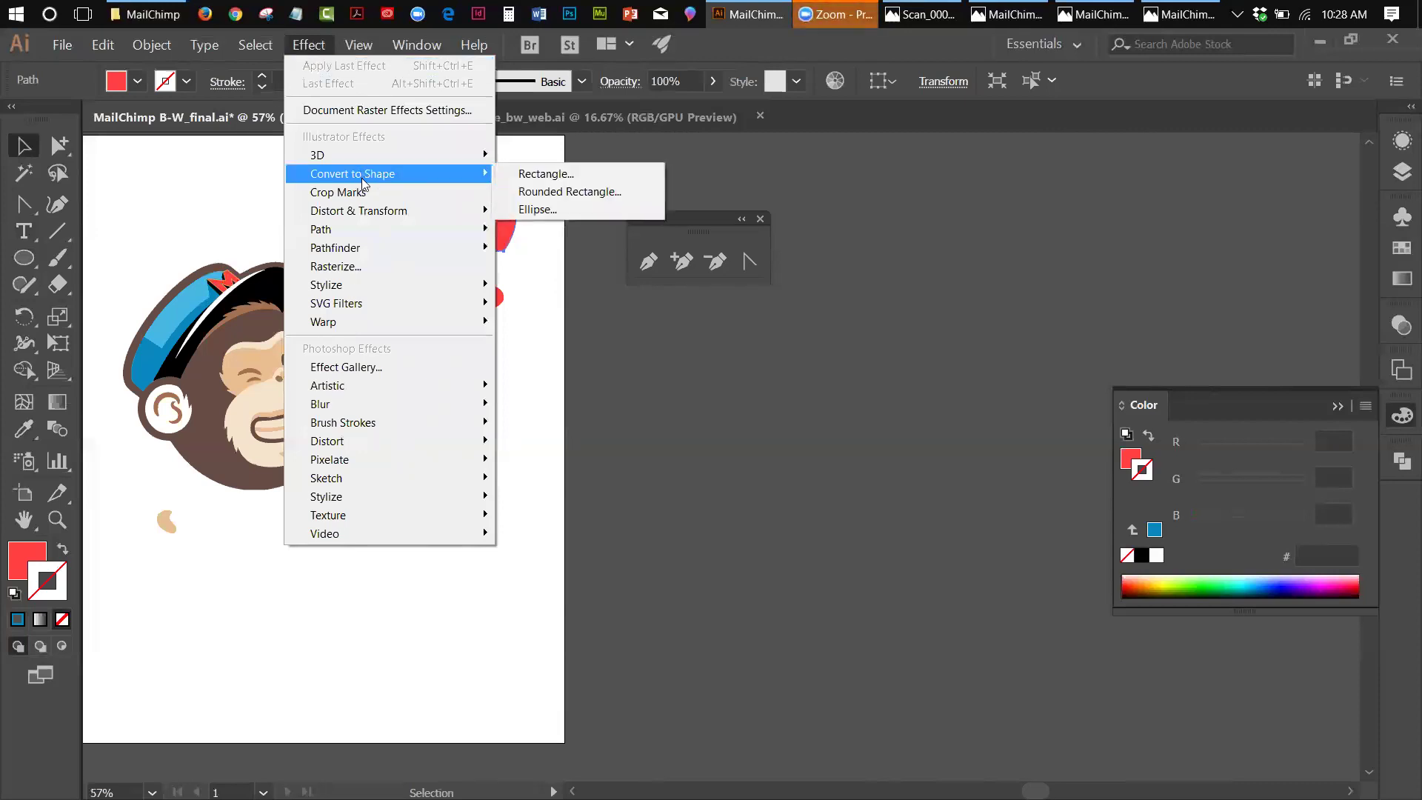
mouse_move(362, 219)
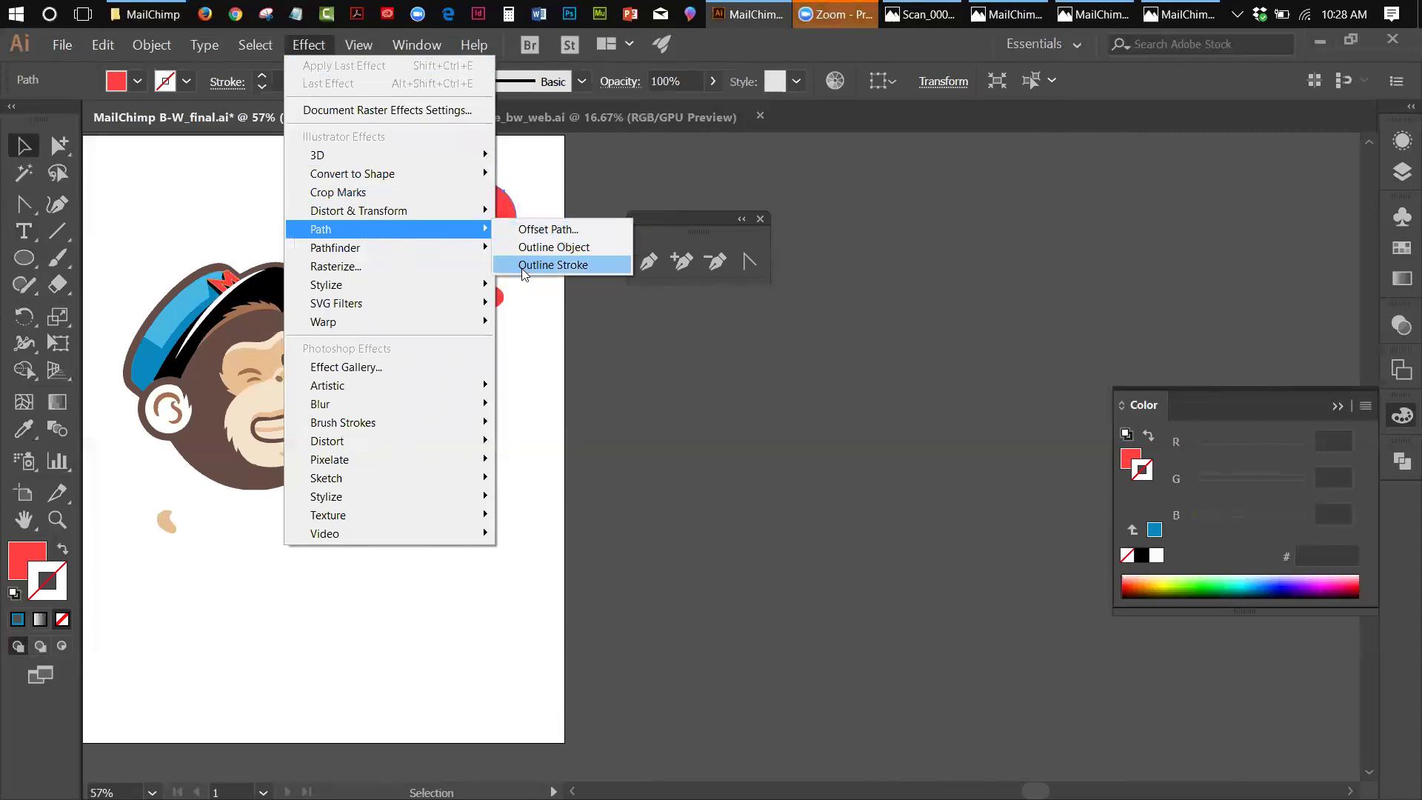
left_click(156, 47)
left_click(156, 47)
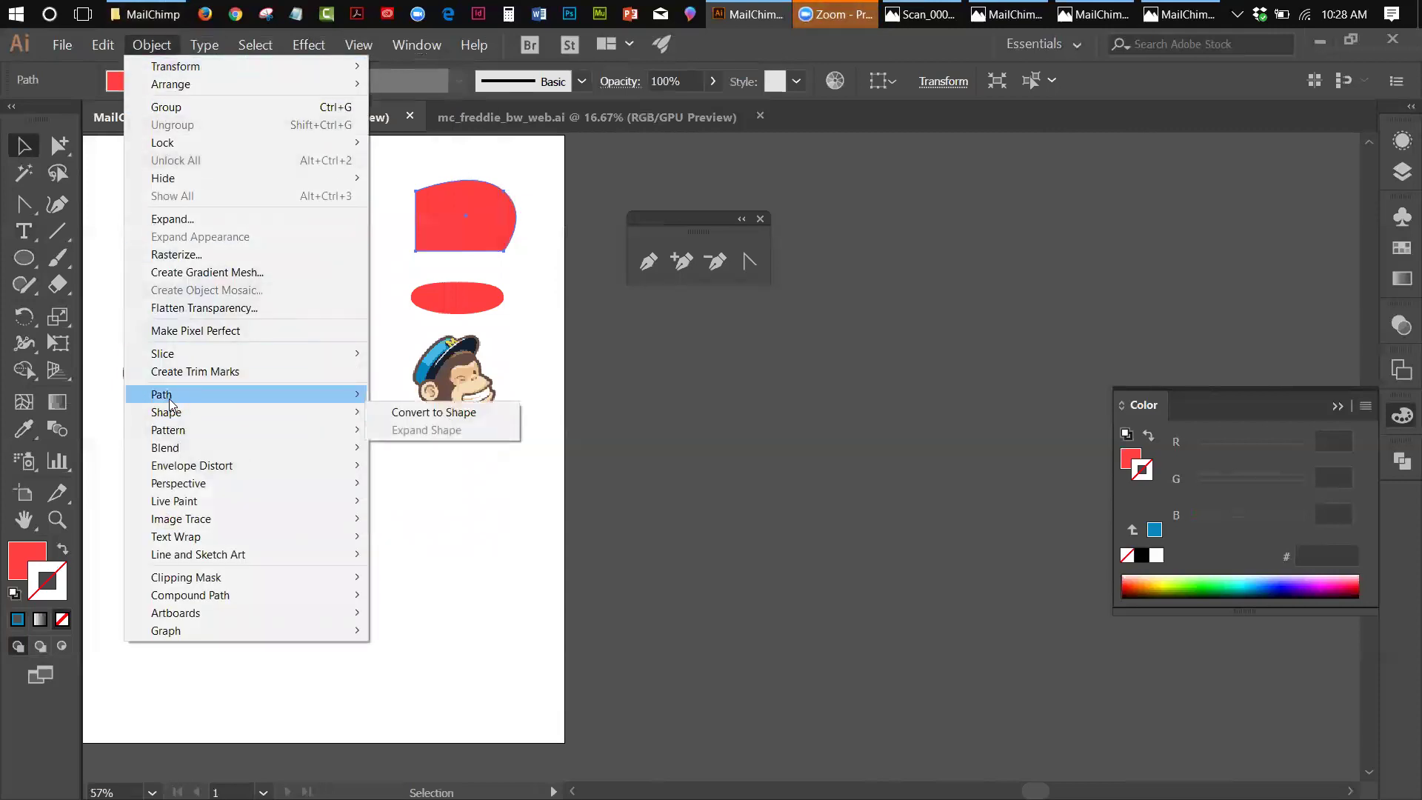
mouse_move(172, 398)
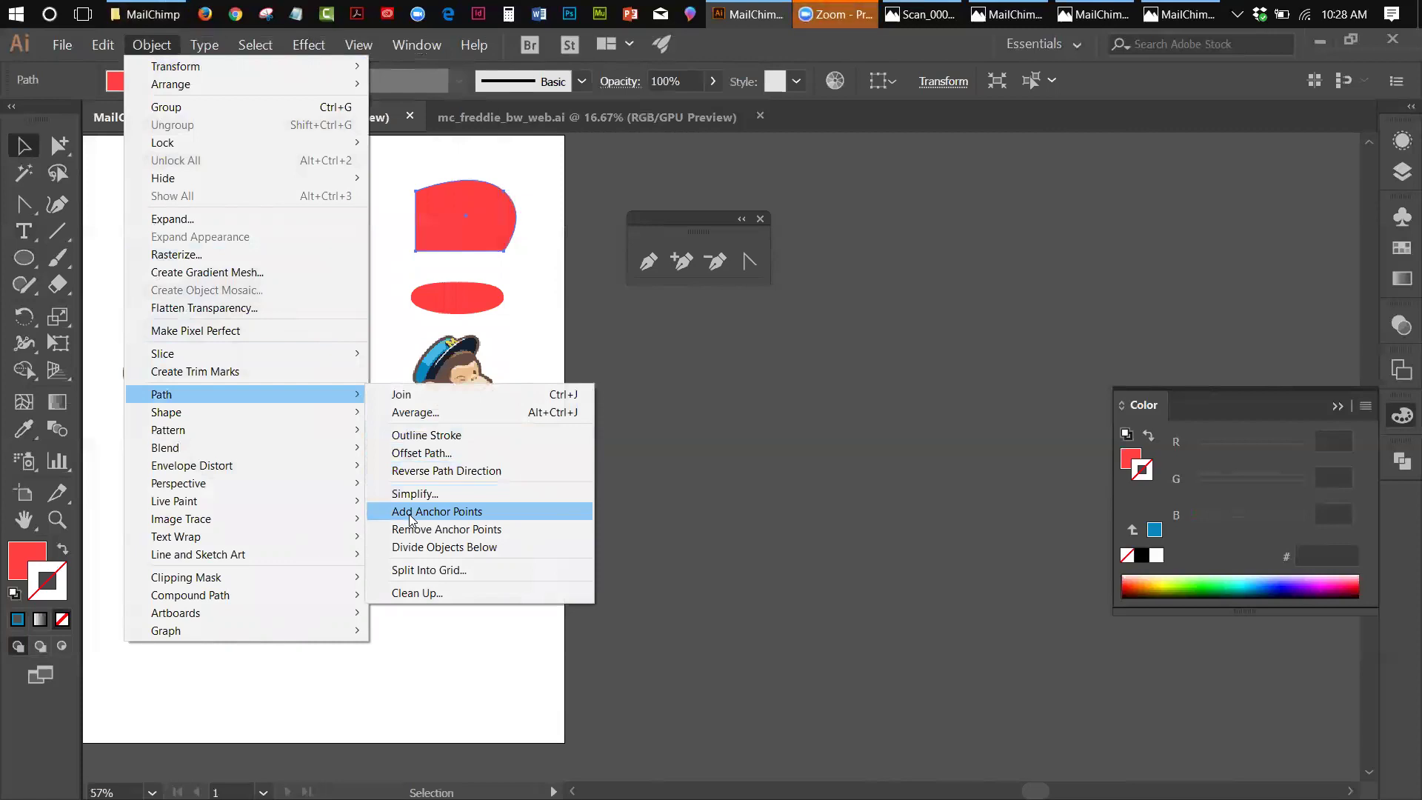
left_click(812, 421)
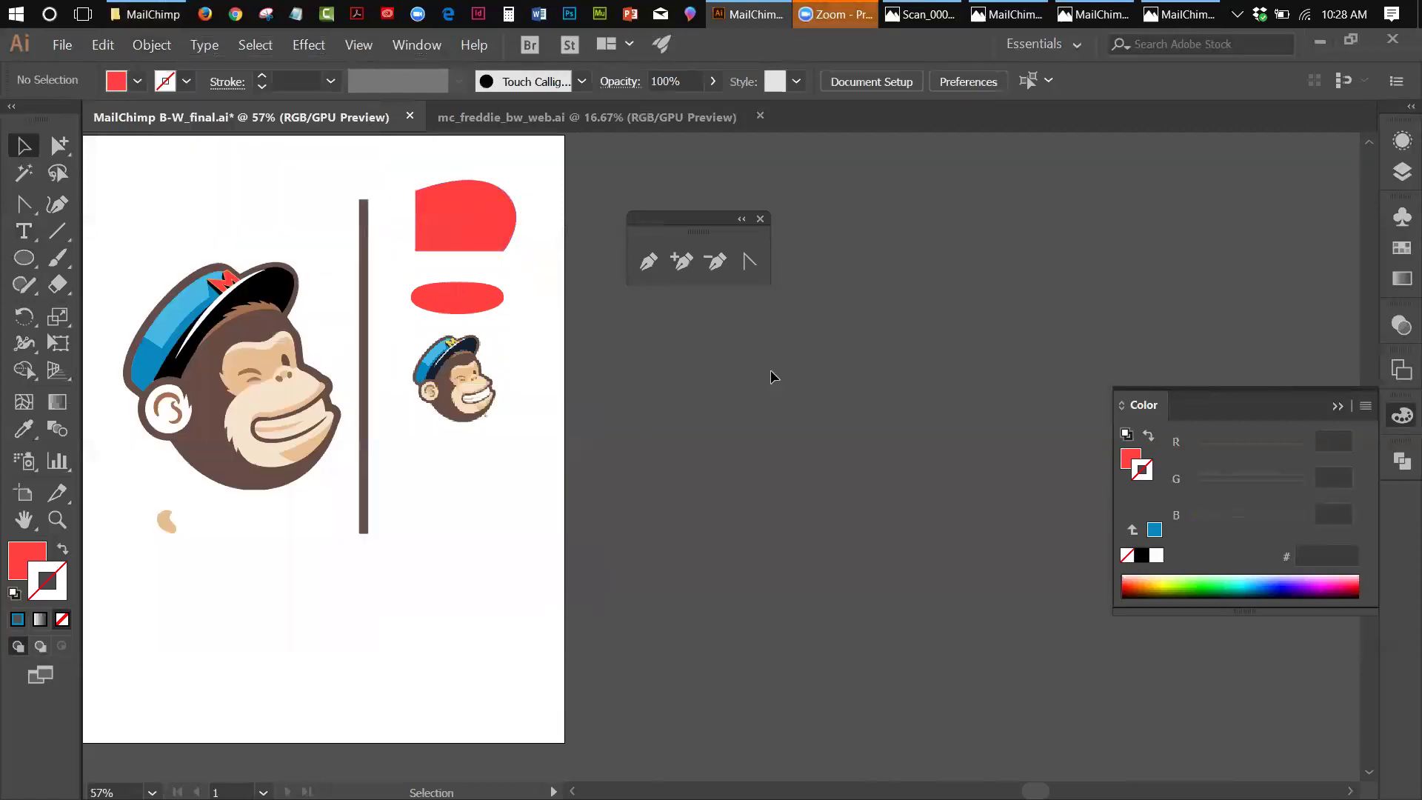
left_click(497, 198)
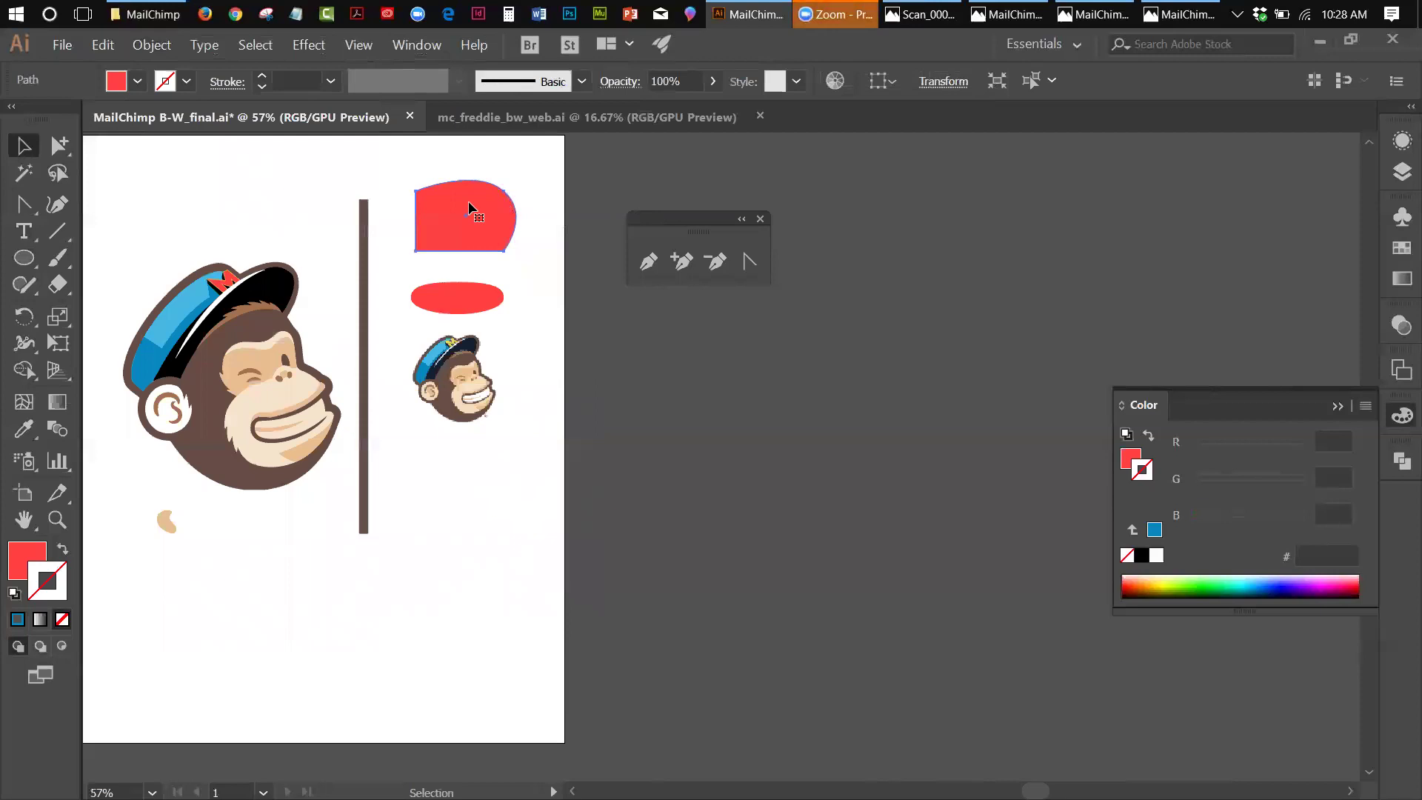
left_click(307, 46)
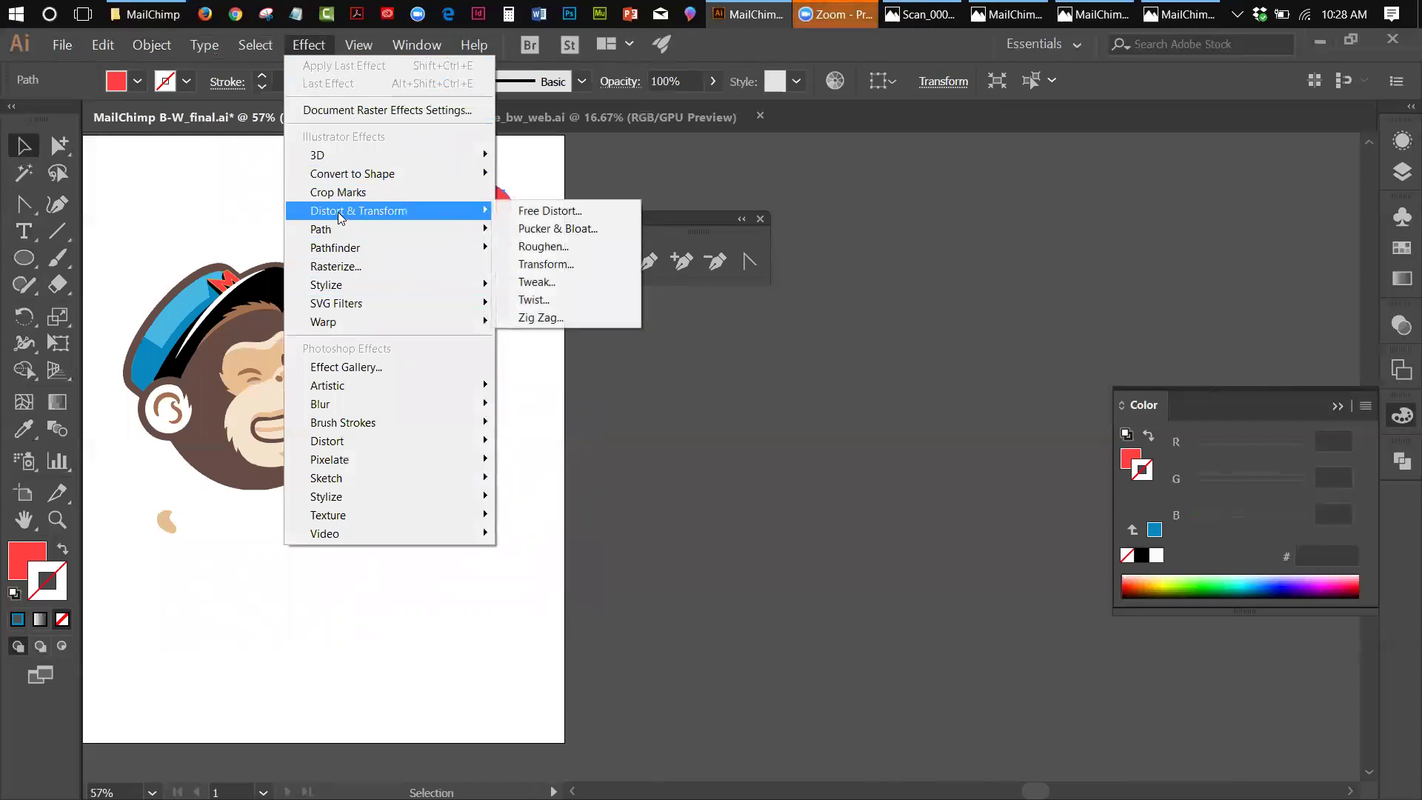
left_click(542, 244)
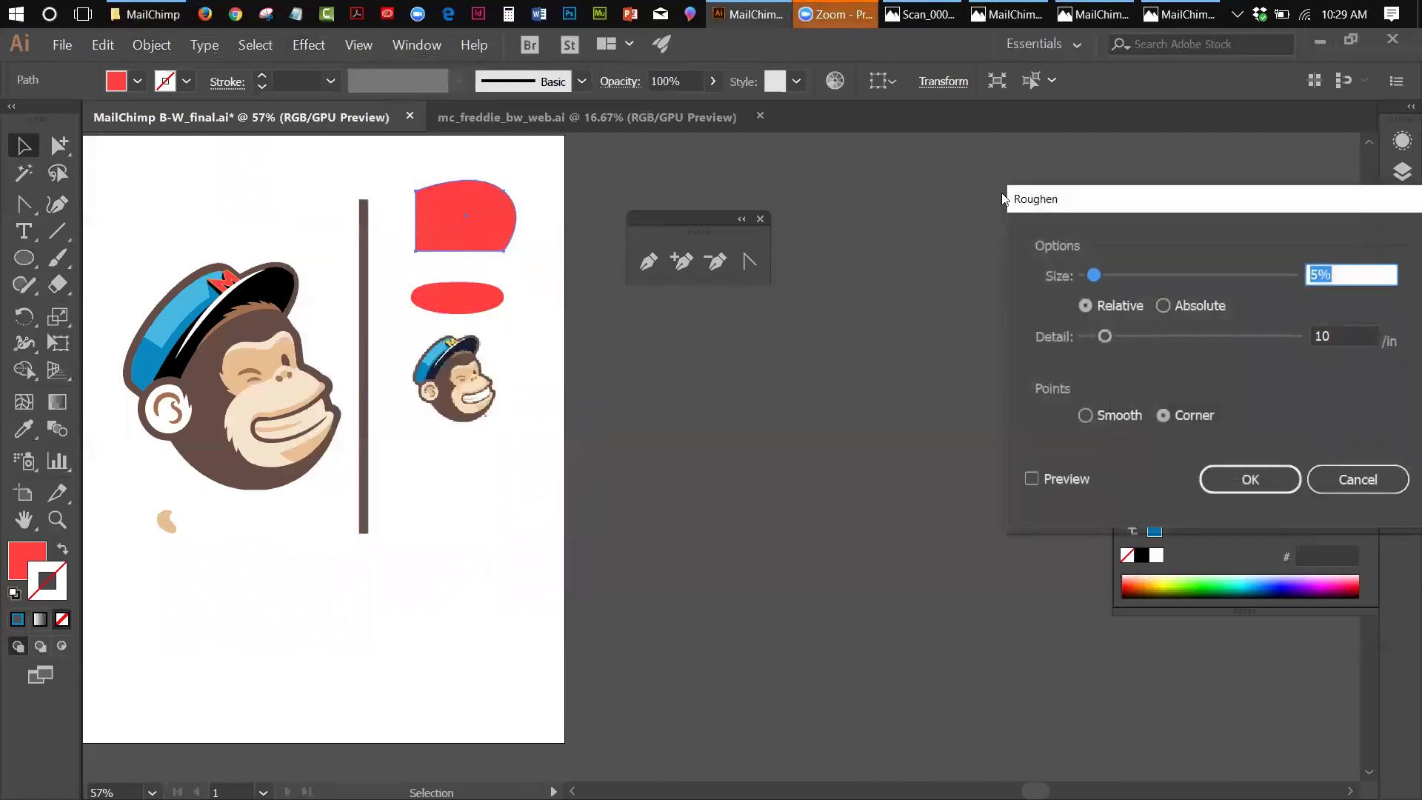
left_click_drag(1020, 200, 598, 190)
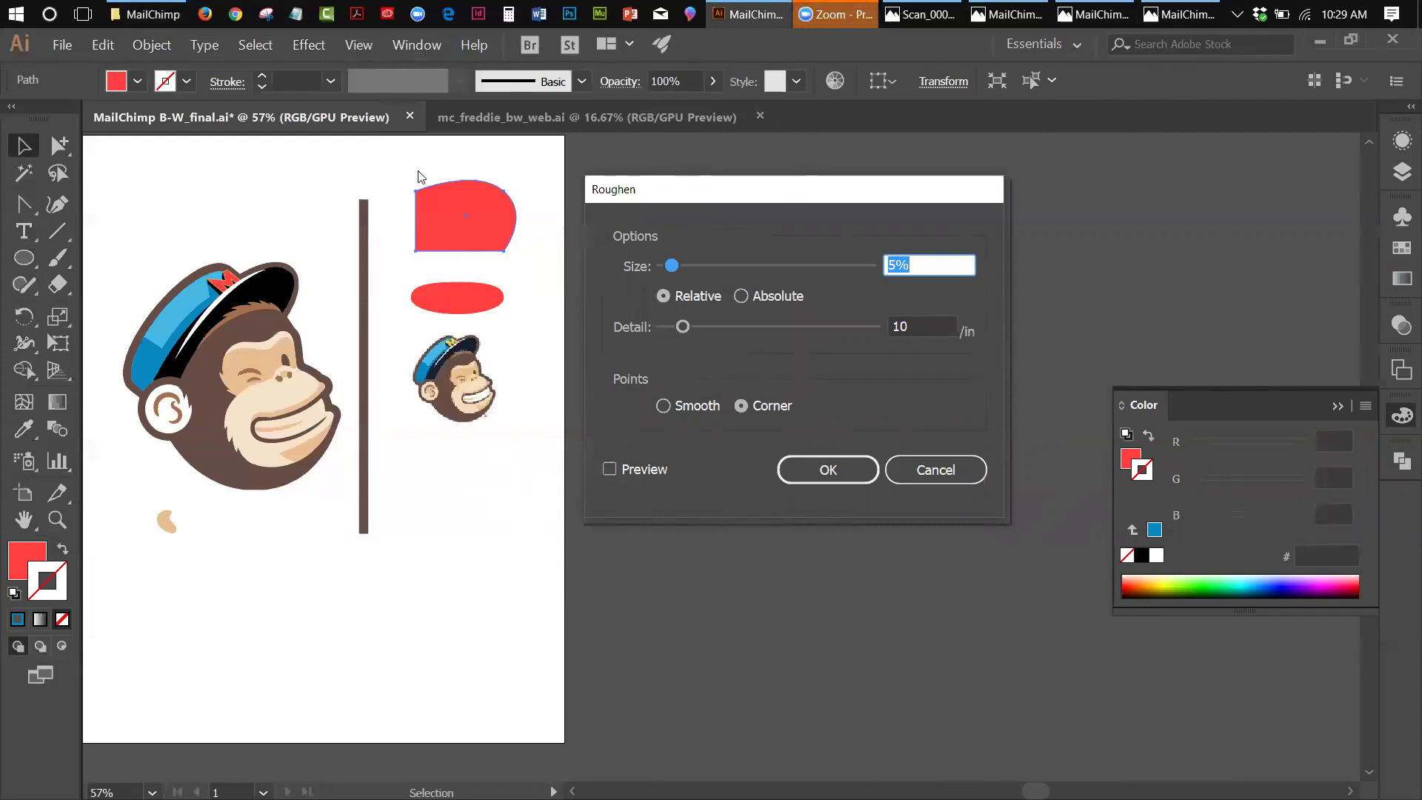
left_click(611, 472)
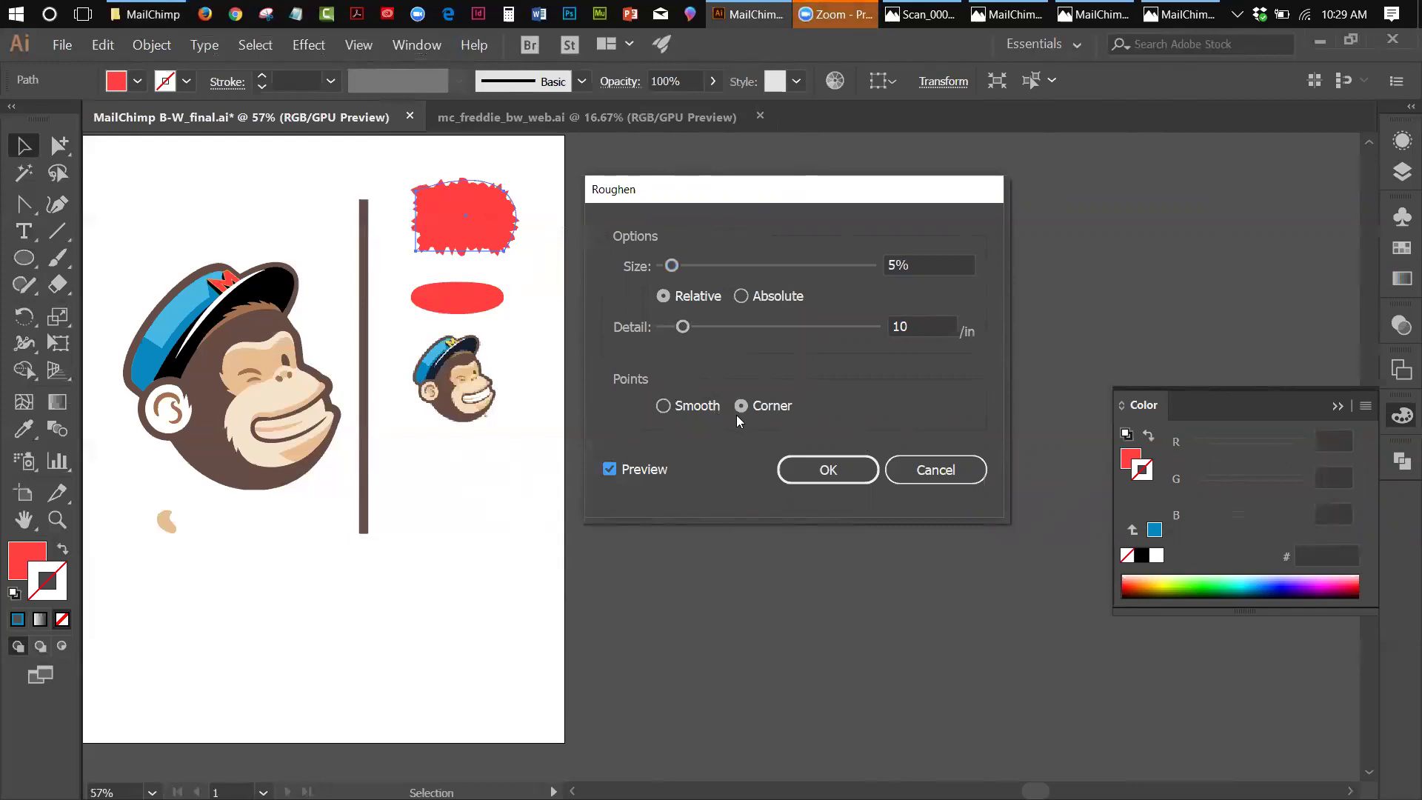
mouse_move(668, 268)
left_mouse_down()
mouse_move(688, 270)
mouse_move(664, 276)
left_mouse_up()
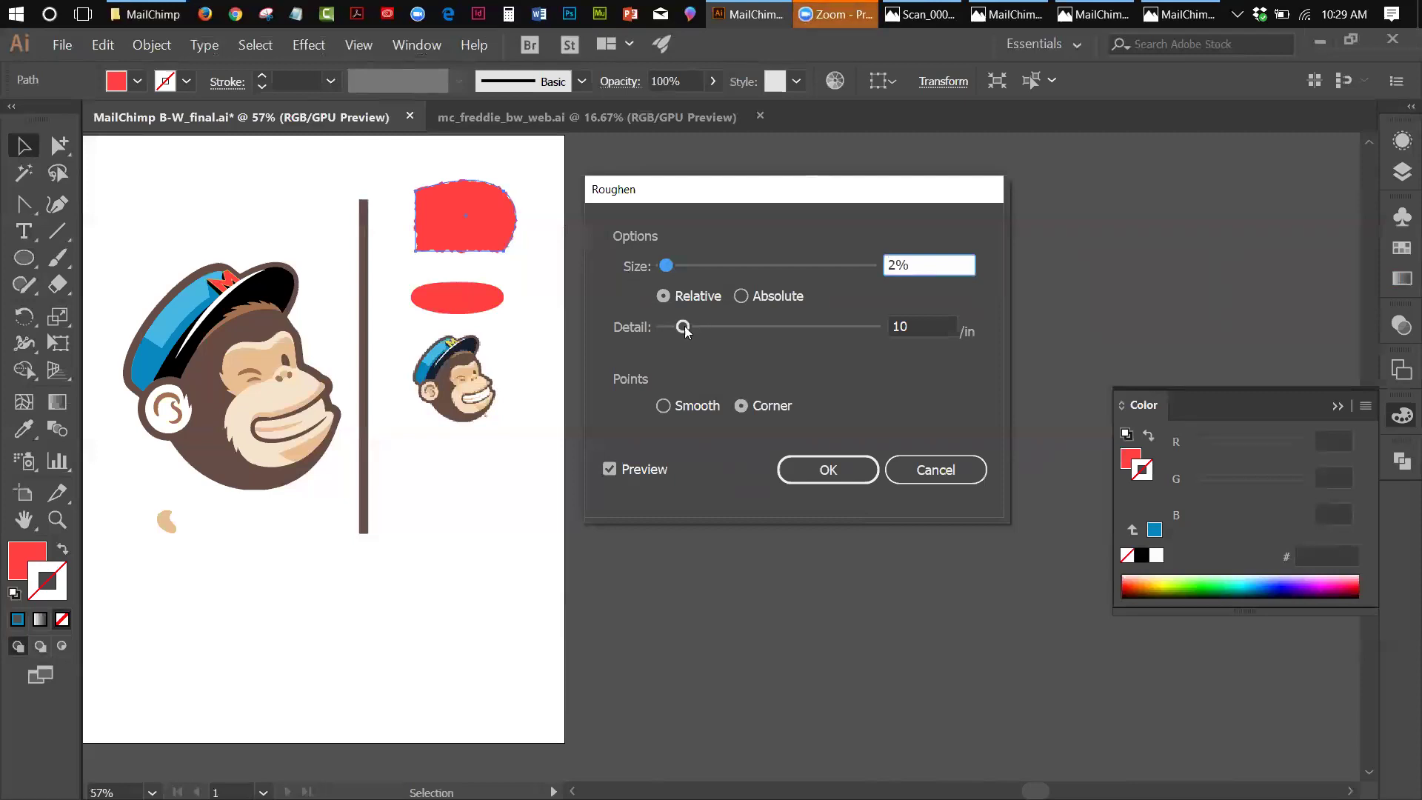
mouse_move(685, 329)
left_mouse_down()
mouse_move(710, 335)
mouse_move(678, 337)
left_mouse_up()
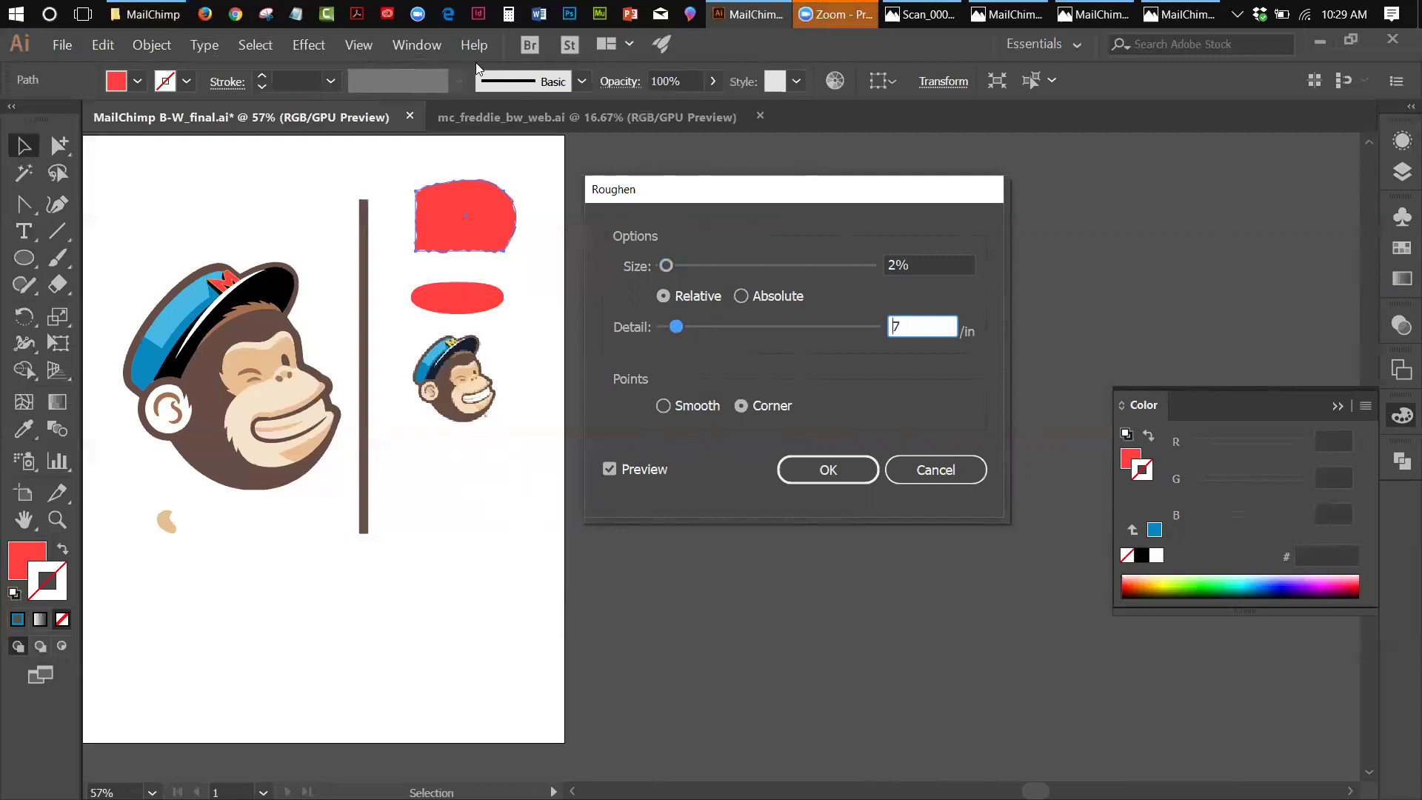
left_click(953, 470)
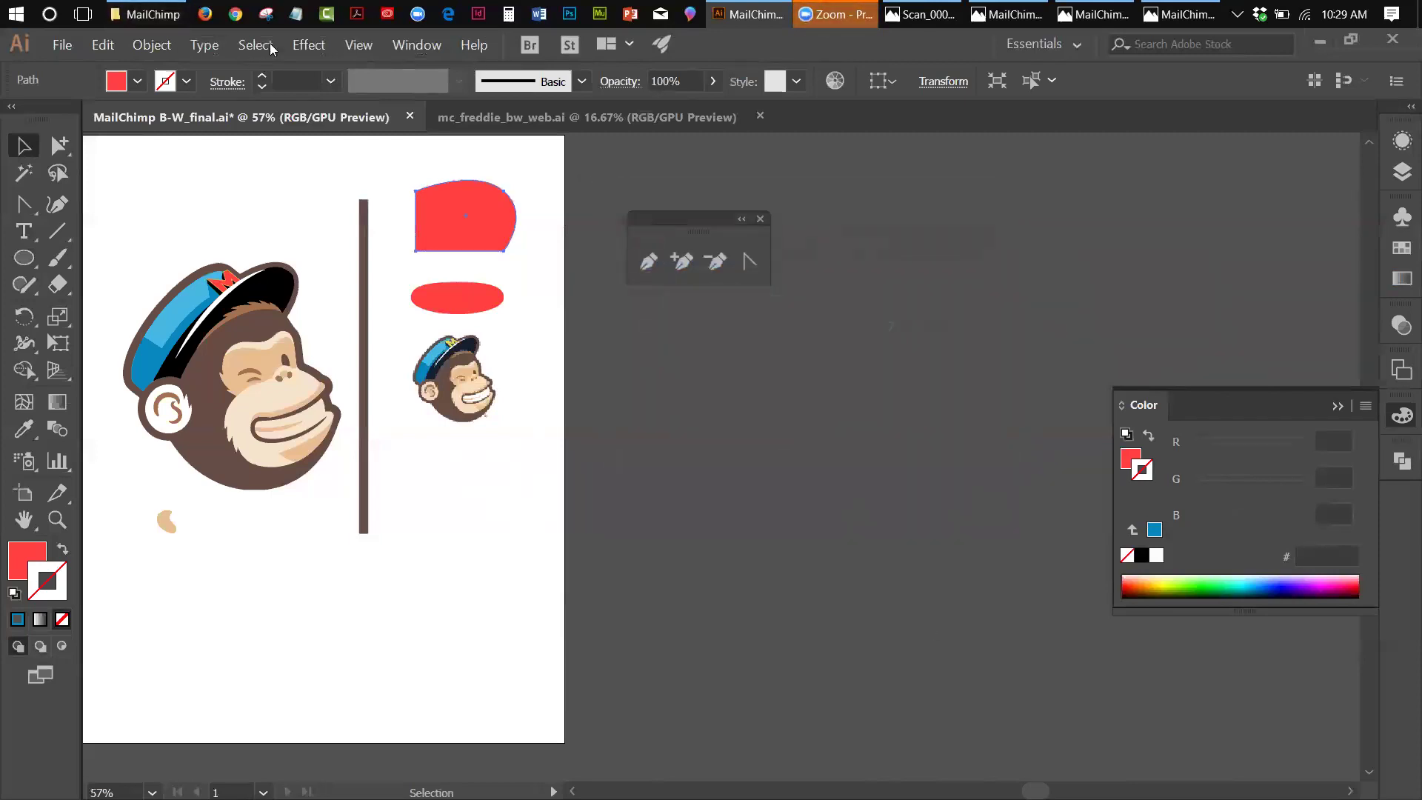
Step: Hide the selection edges and start a Roughen effect on the upper red shape with its preview turned on
left_click(352, 44)
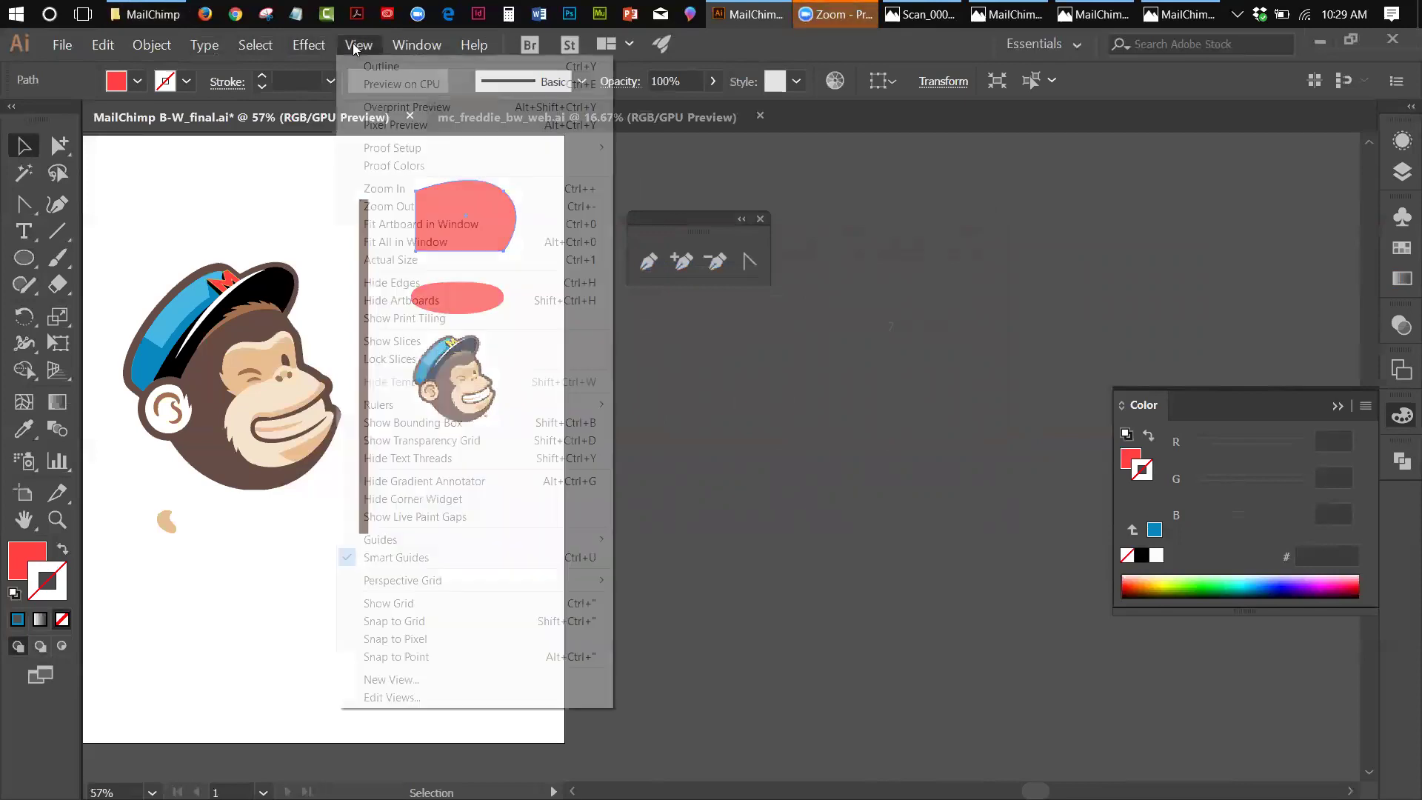
left_click(370, 282)
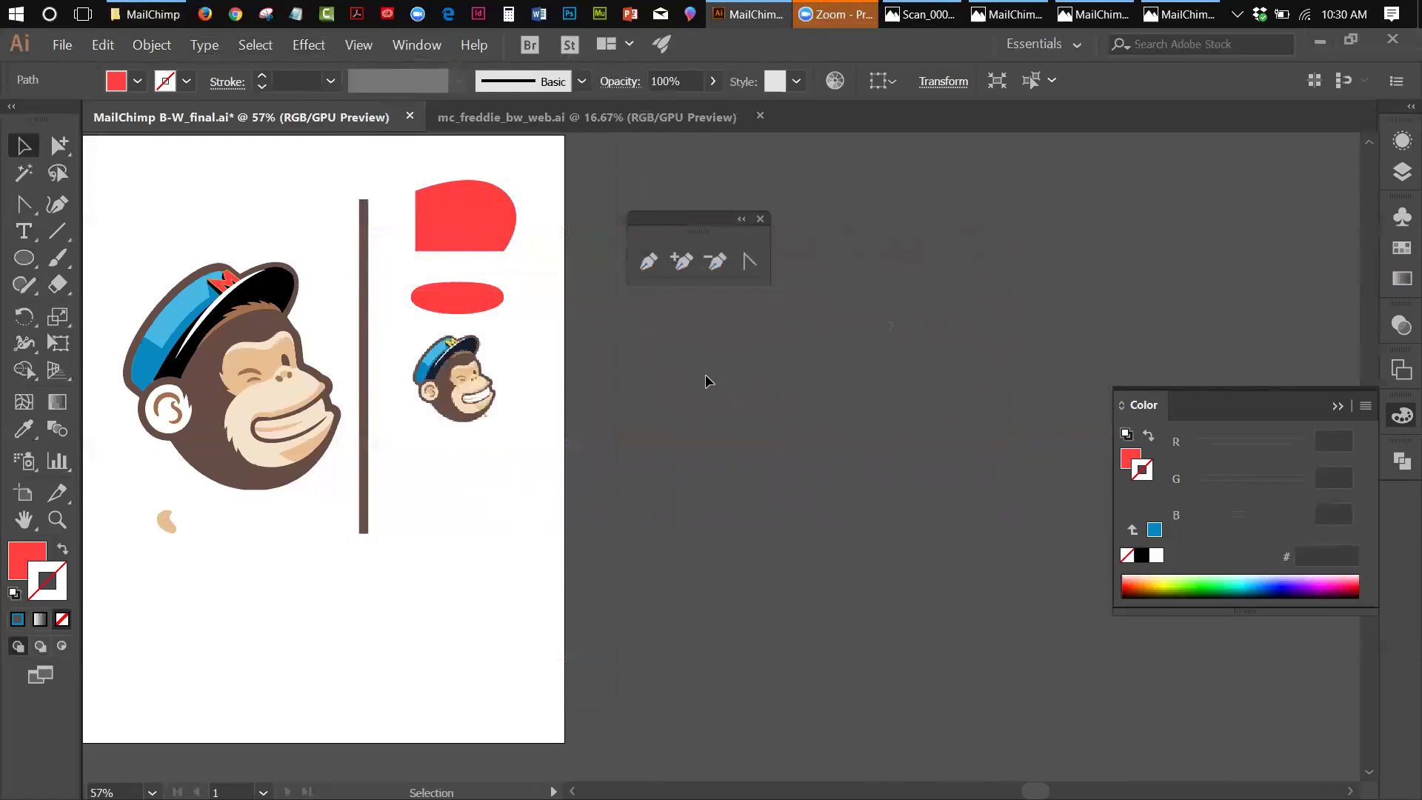
left_click(307, 46)
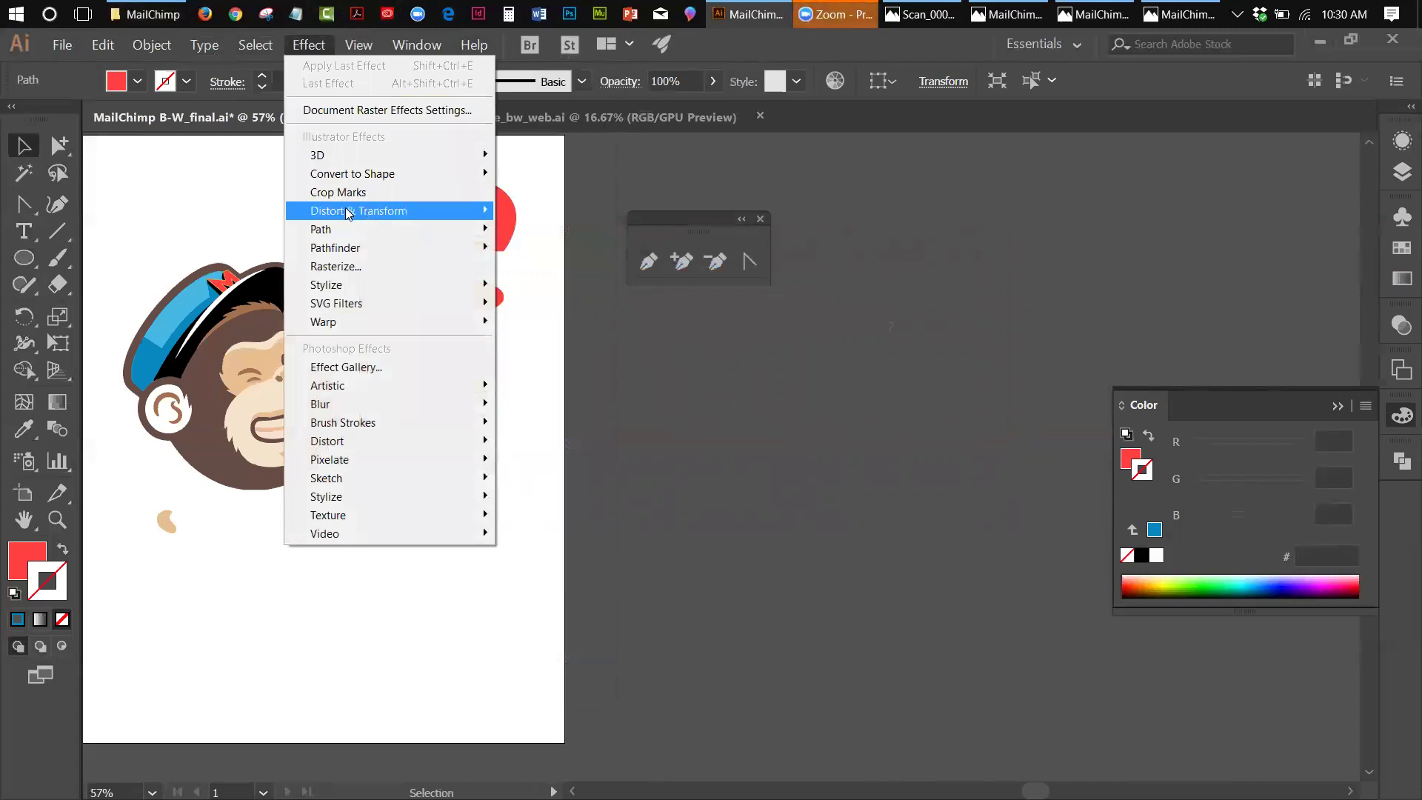
mouse_move(466, 219)
left_click(544, 246)
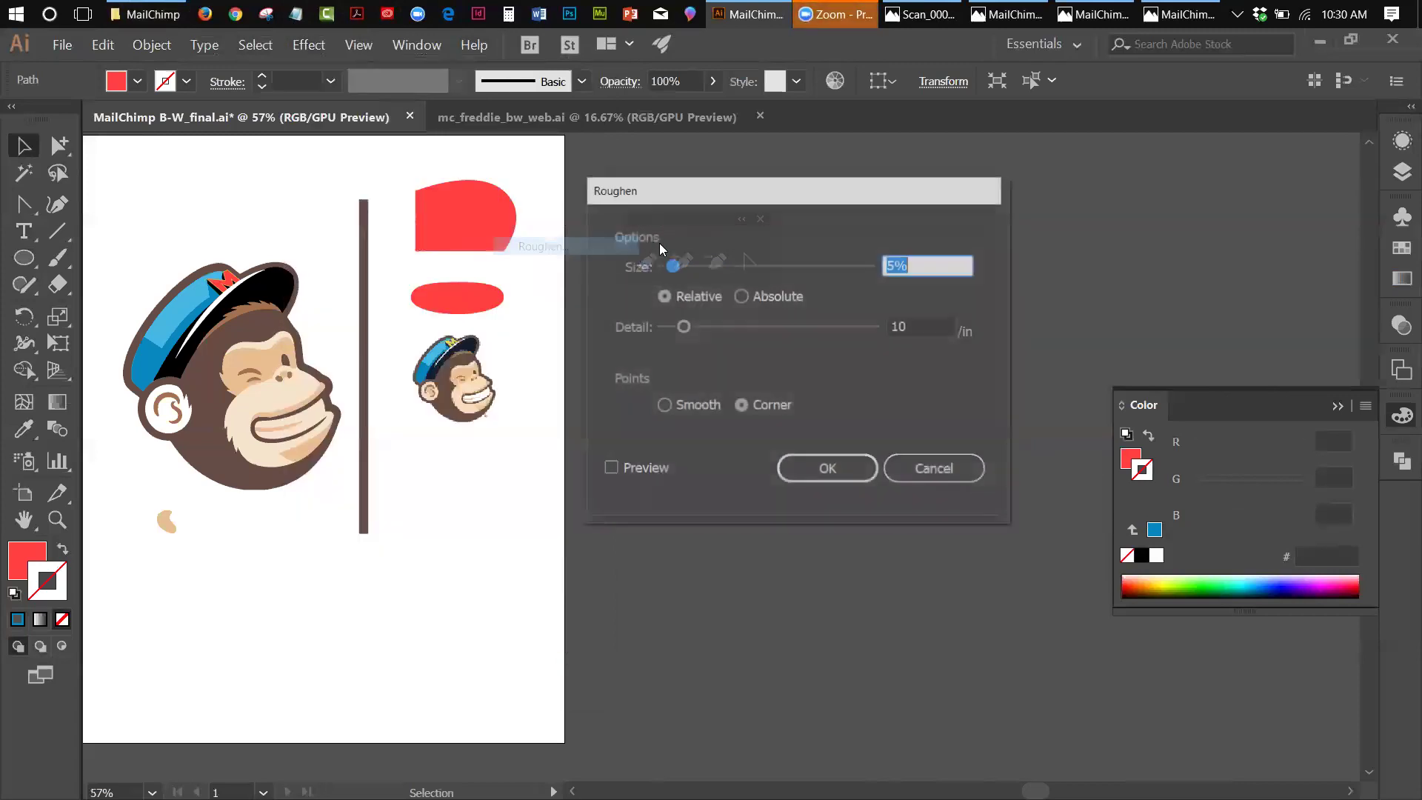
left_click_drag(671, 198, 701, 193)
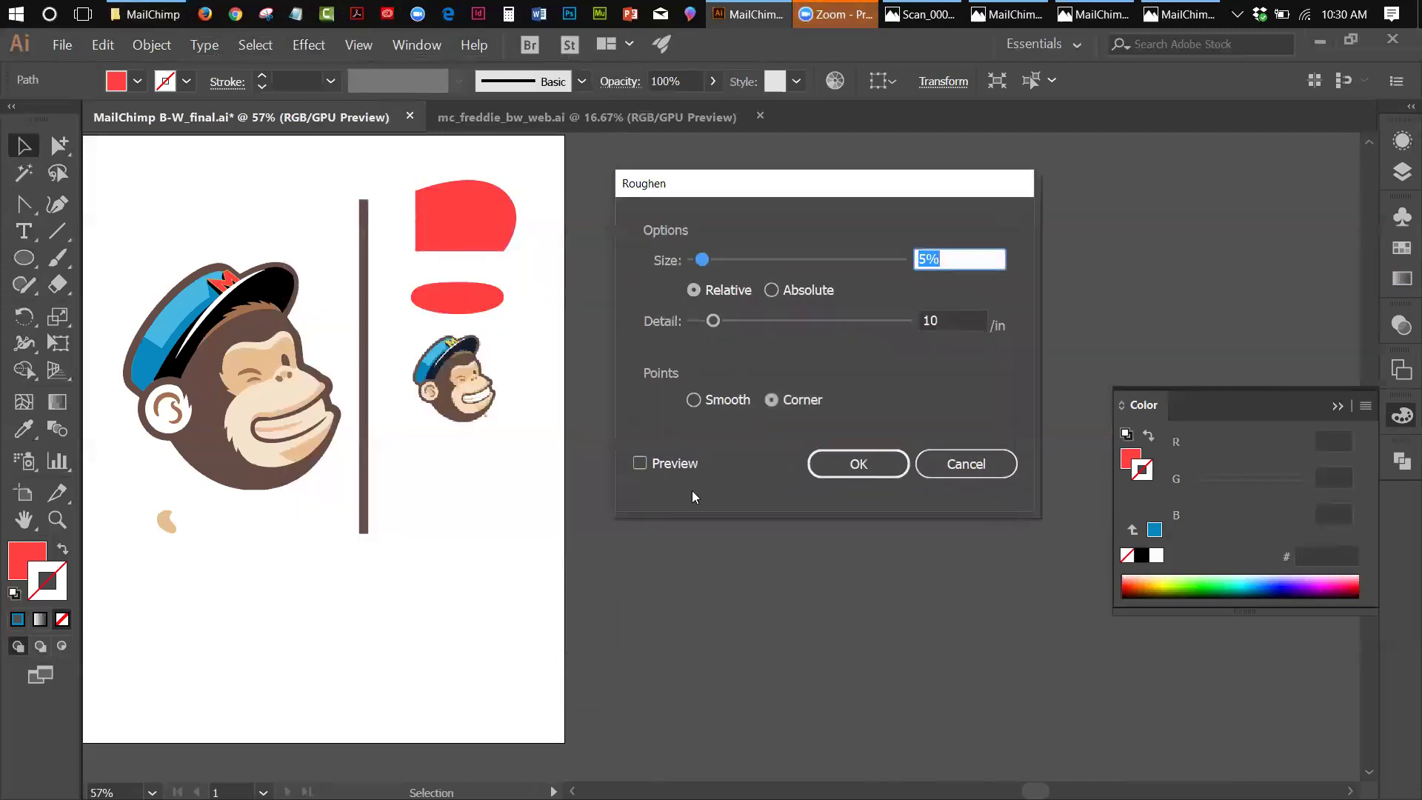
left_click(644, 462)
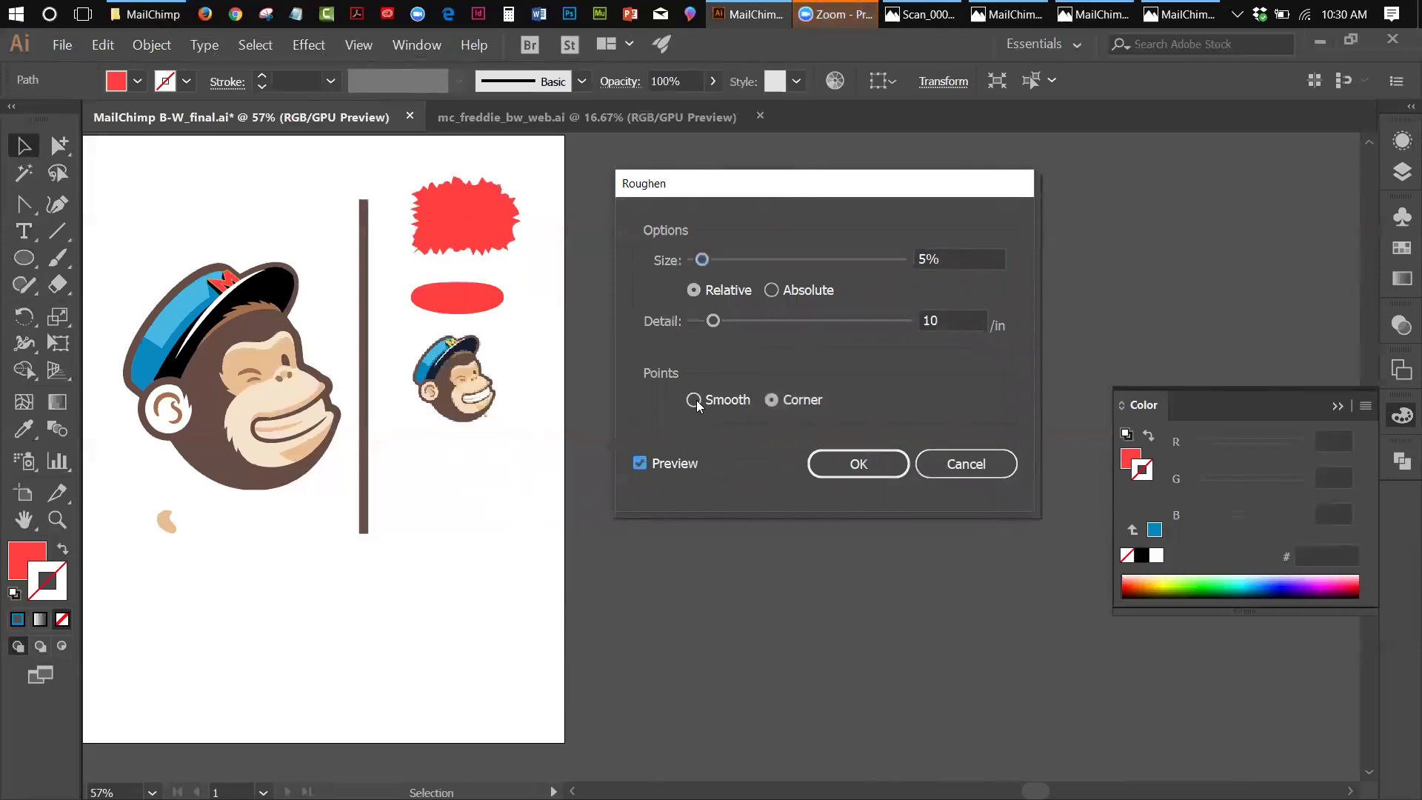
Step: Apply Roughen with an absolute size of 31 px, detail of 11 per inch and smooth points
mouse_move(712, 322)
left_mouse_down()
mouse_move(775, 324)
mouse_move(733, 321)
left_mouse_up()
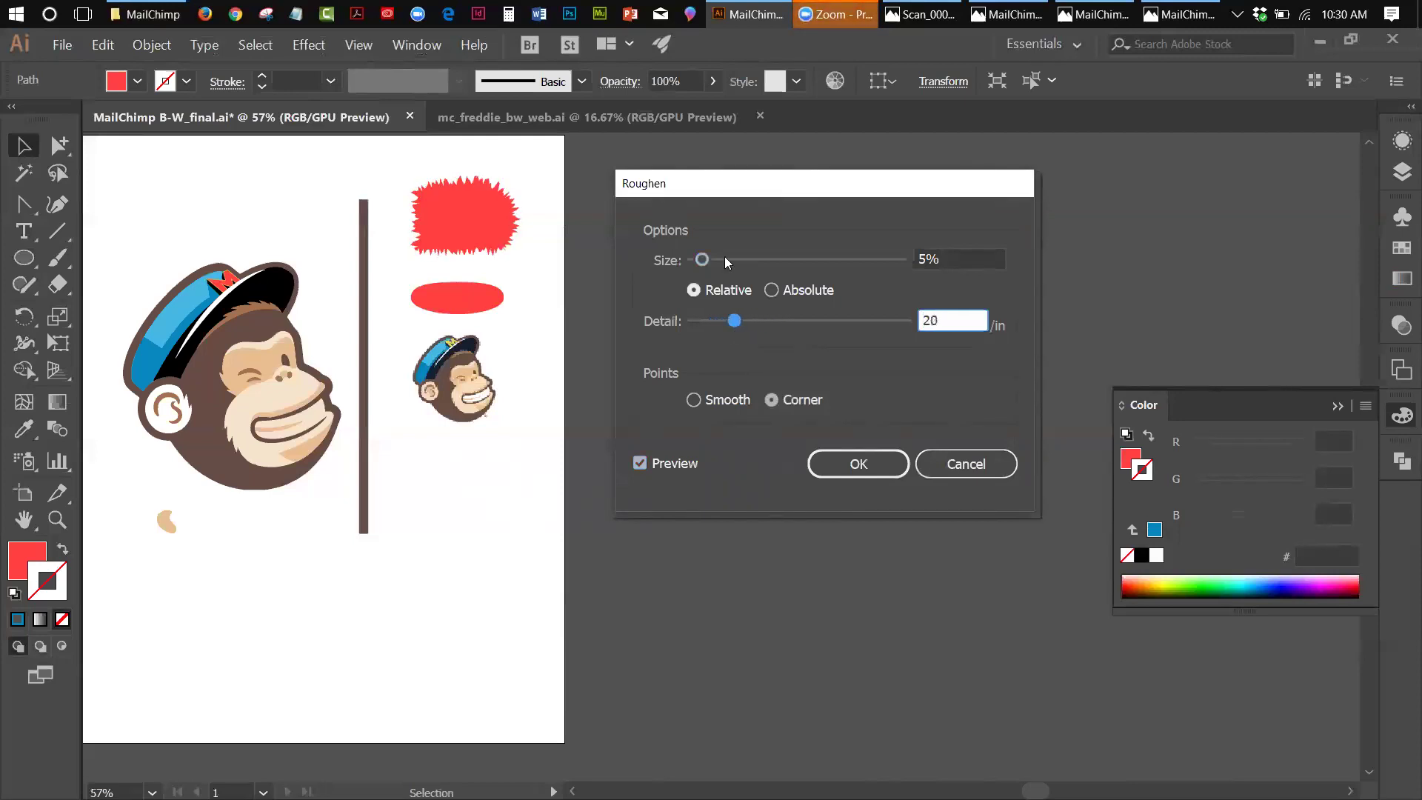
left_click_drag(703, 252, 719, 259)
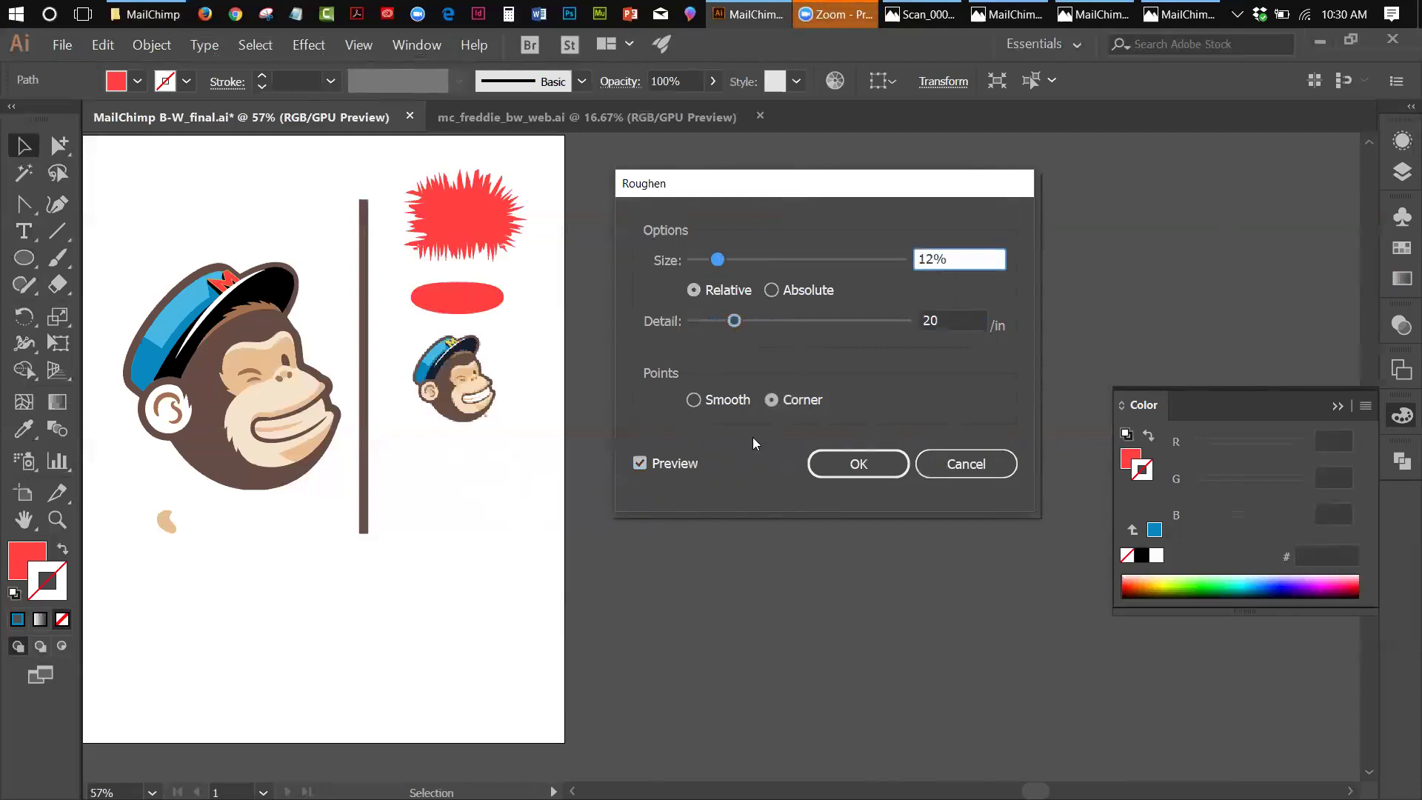
left_click(694, 400)
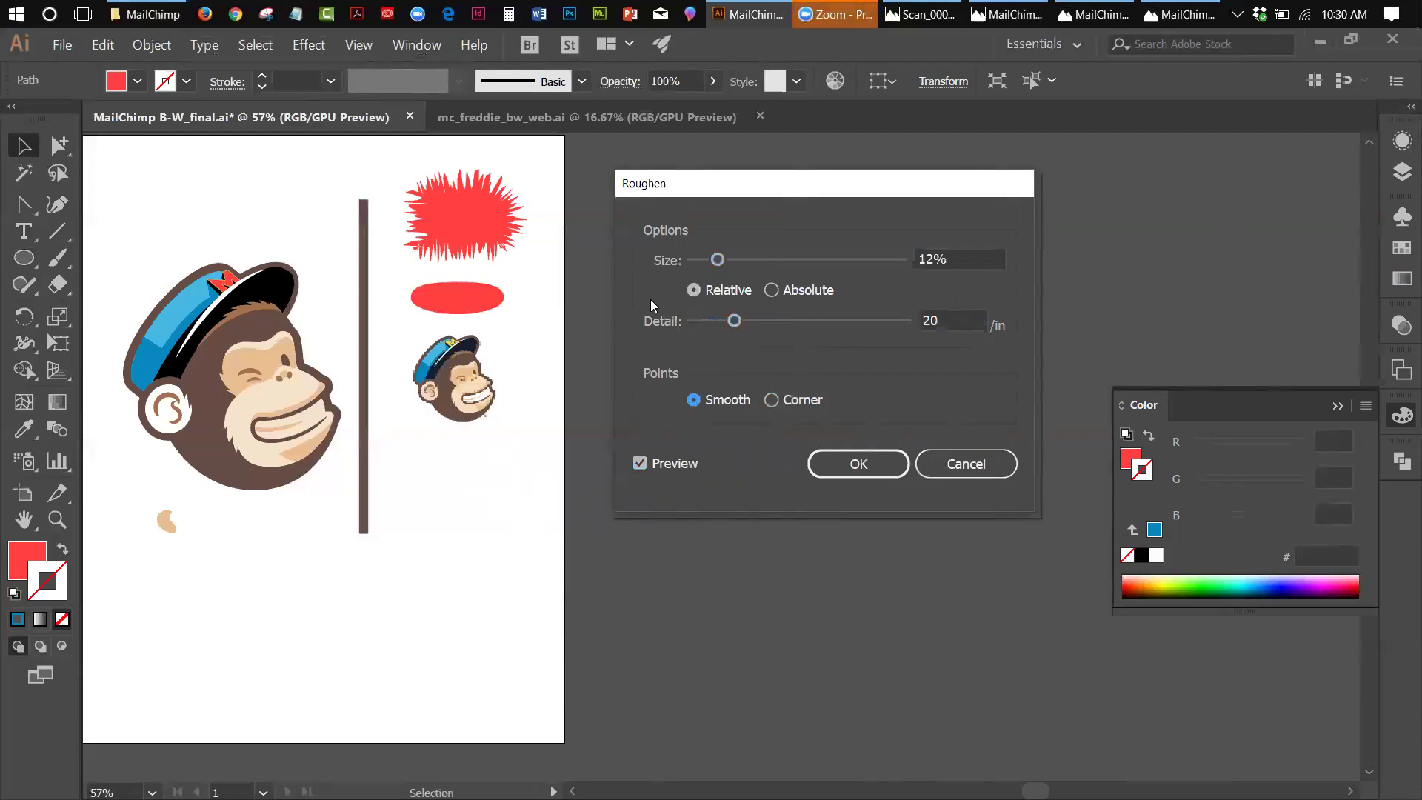
left_click(772, 290)
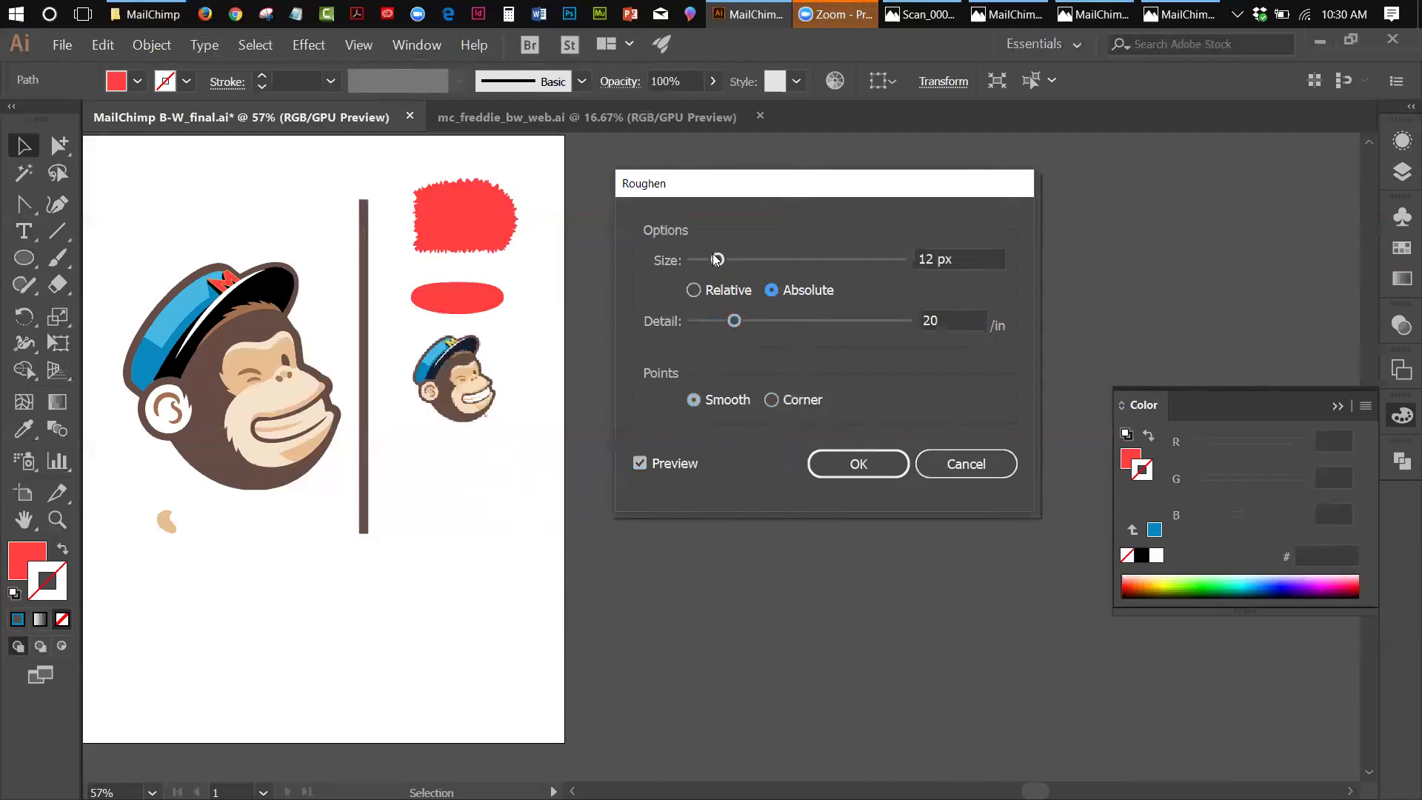
left_click_drag(716, 259, 758, 269)
mouse_move(734, 321)
left_mouse_down()
mouse_move(750, 334)
mouse_move(715, 330)
left_mouse_up()
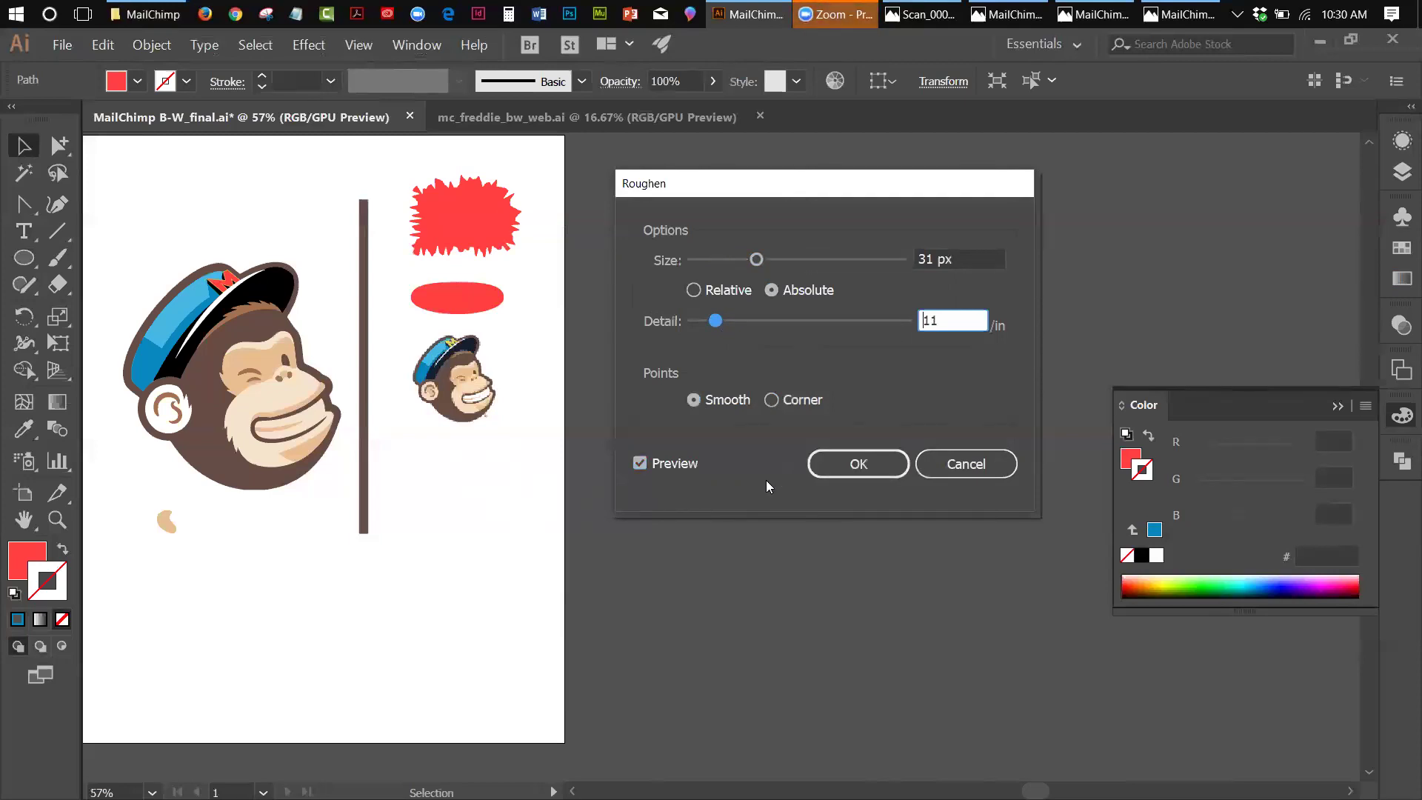
left_click(857, 473)
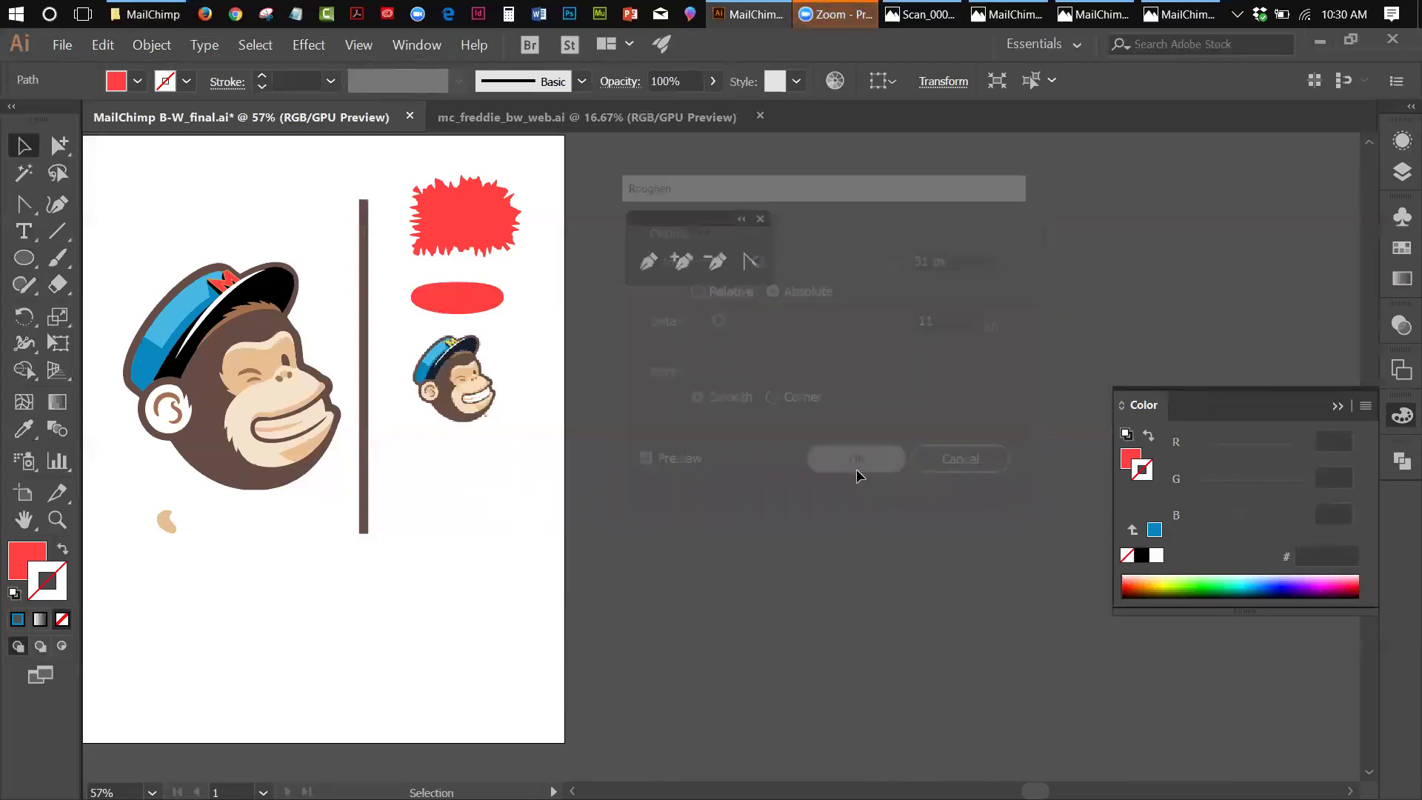
Step: Show the selection edges again and move the floating pen tools farther away from the artboard
left_click(352, 46)
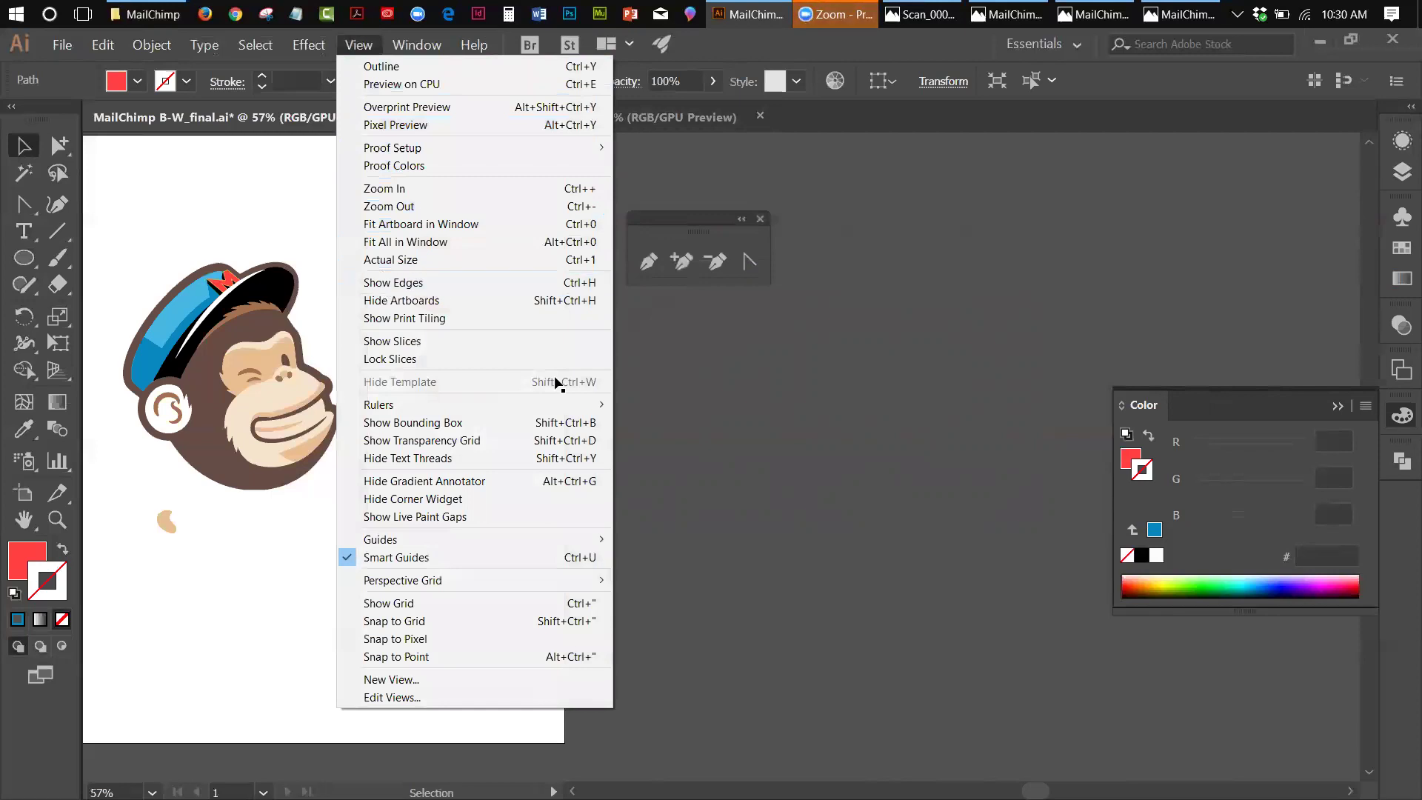
left_click(519, 282)
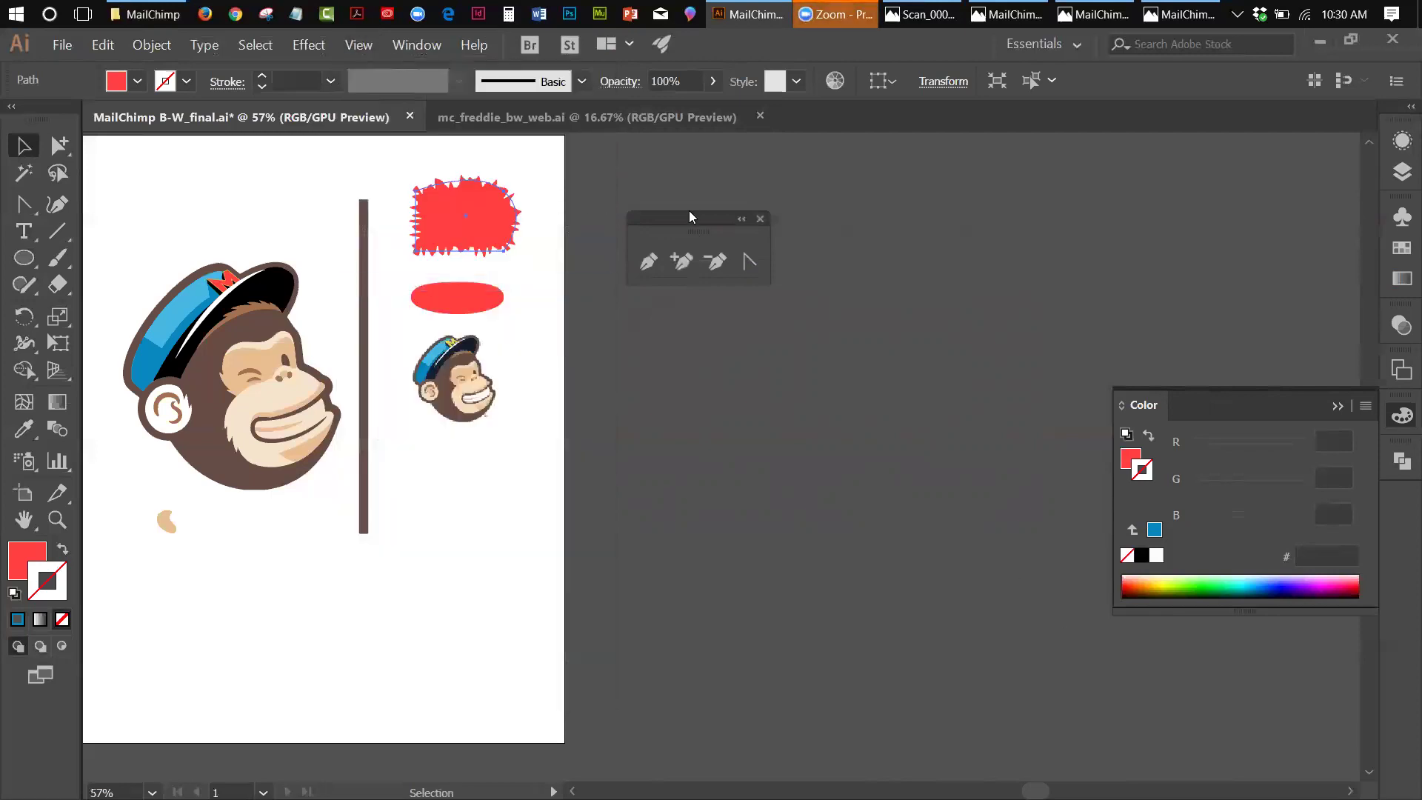
left_click_drag(755, 220, 851, 223)
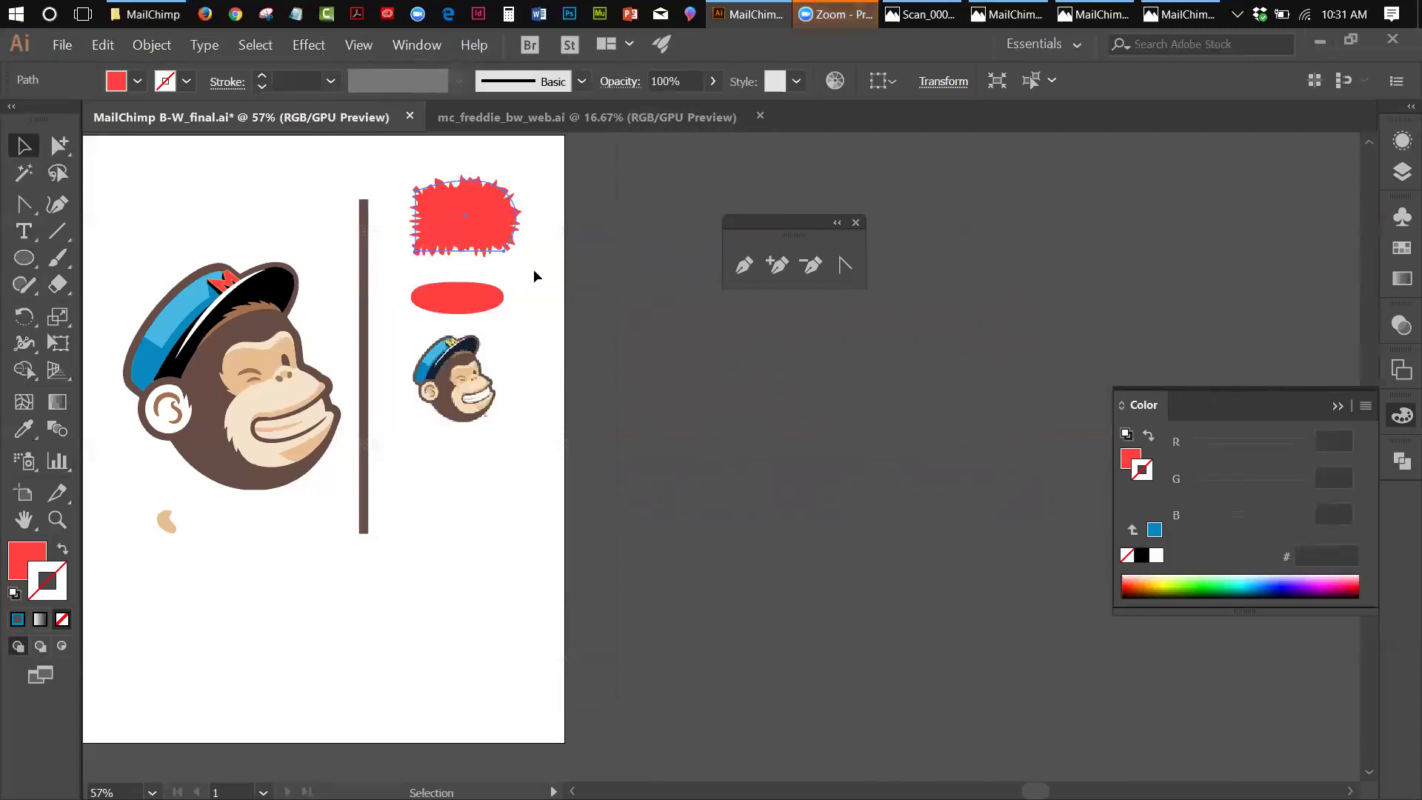
Step: Examine the roughened shape's underlying path in Outline view and return to the preview display
left_click(350, 42)
left_click(378, 60)
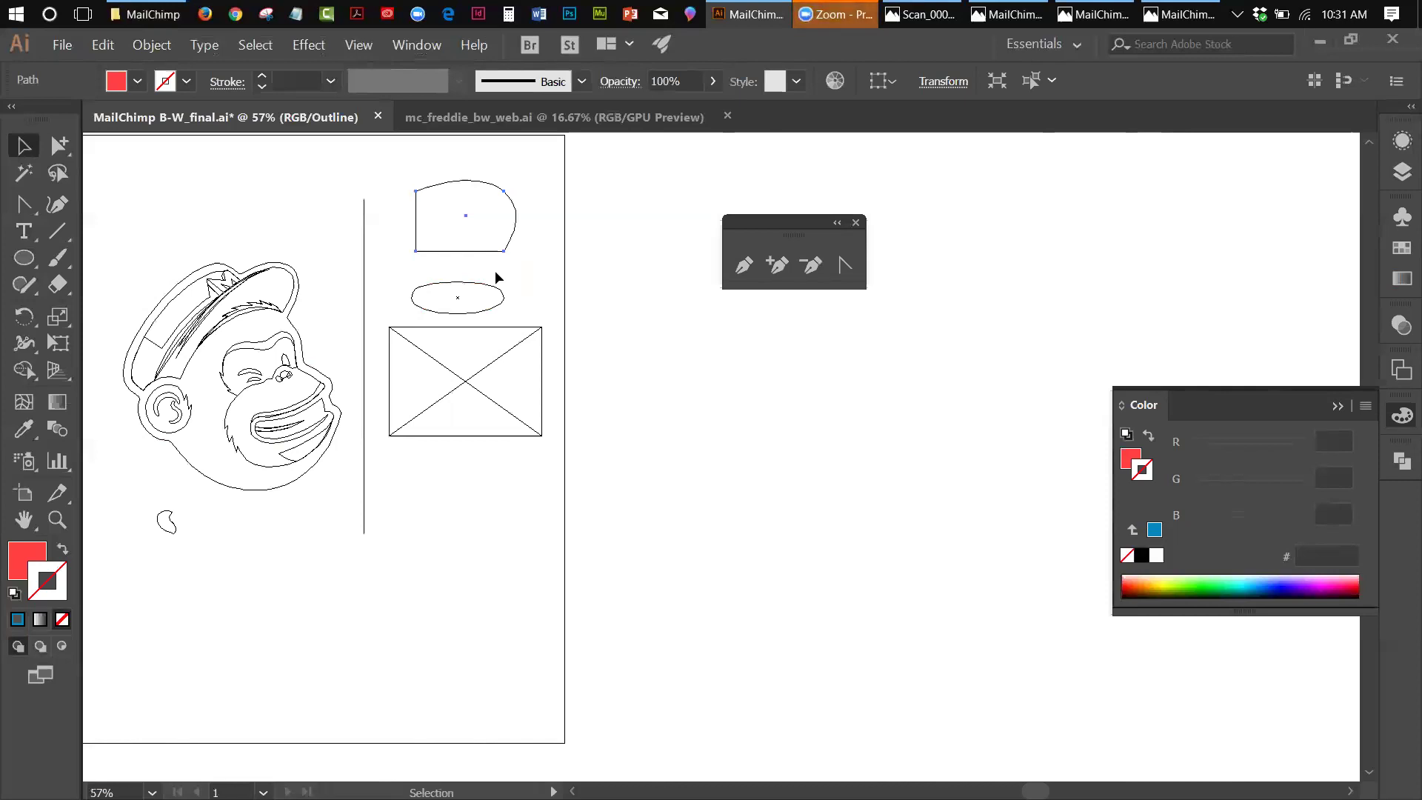
left_click(358, 46)
left_click(370, 63)
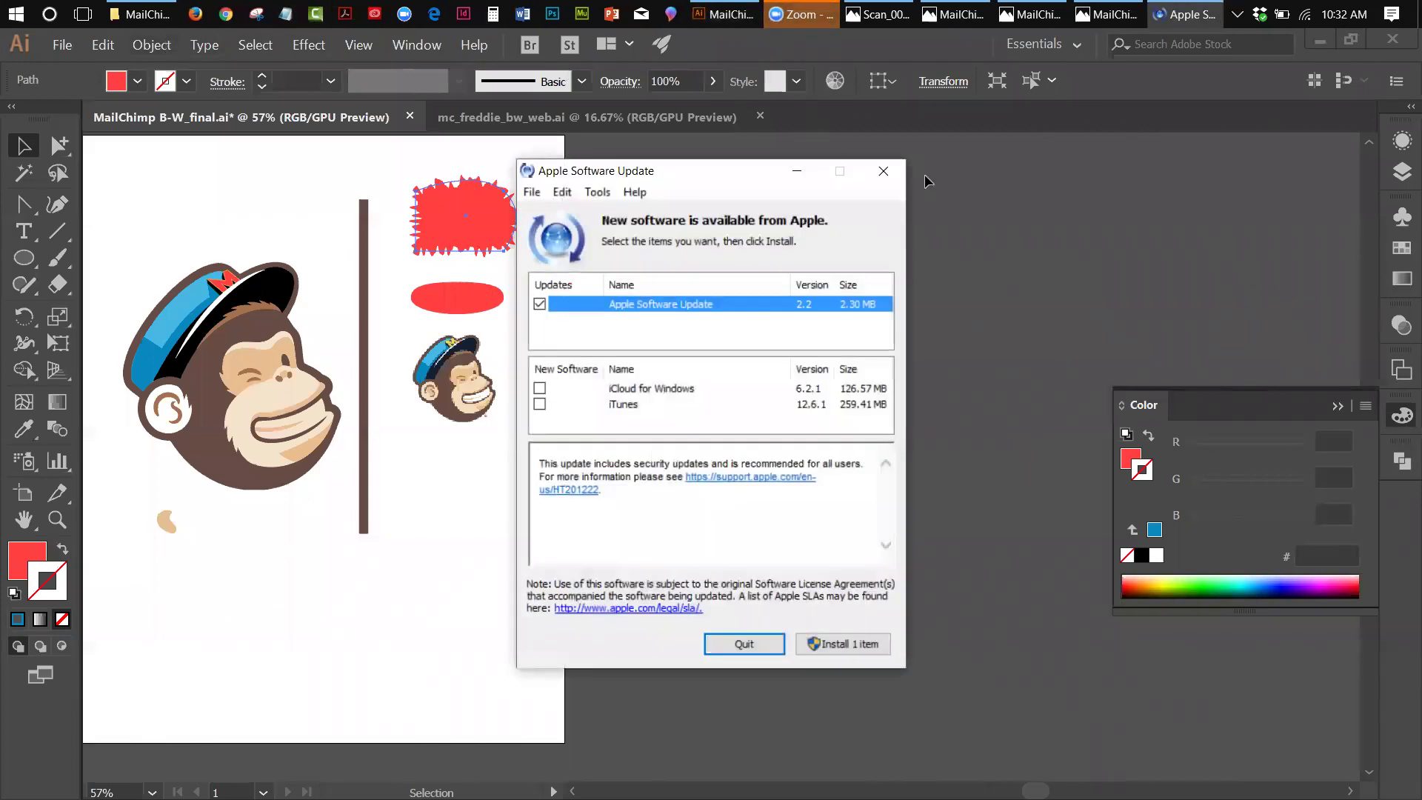
Step: Dismiss the software update window and expand the appearance of the roughened red shape into an editable path
left_click(884, 171)
left_click(167, 45)
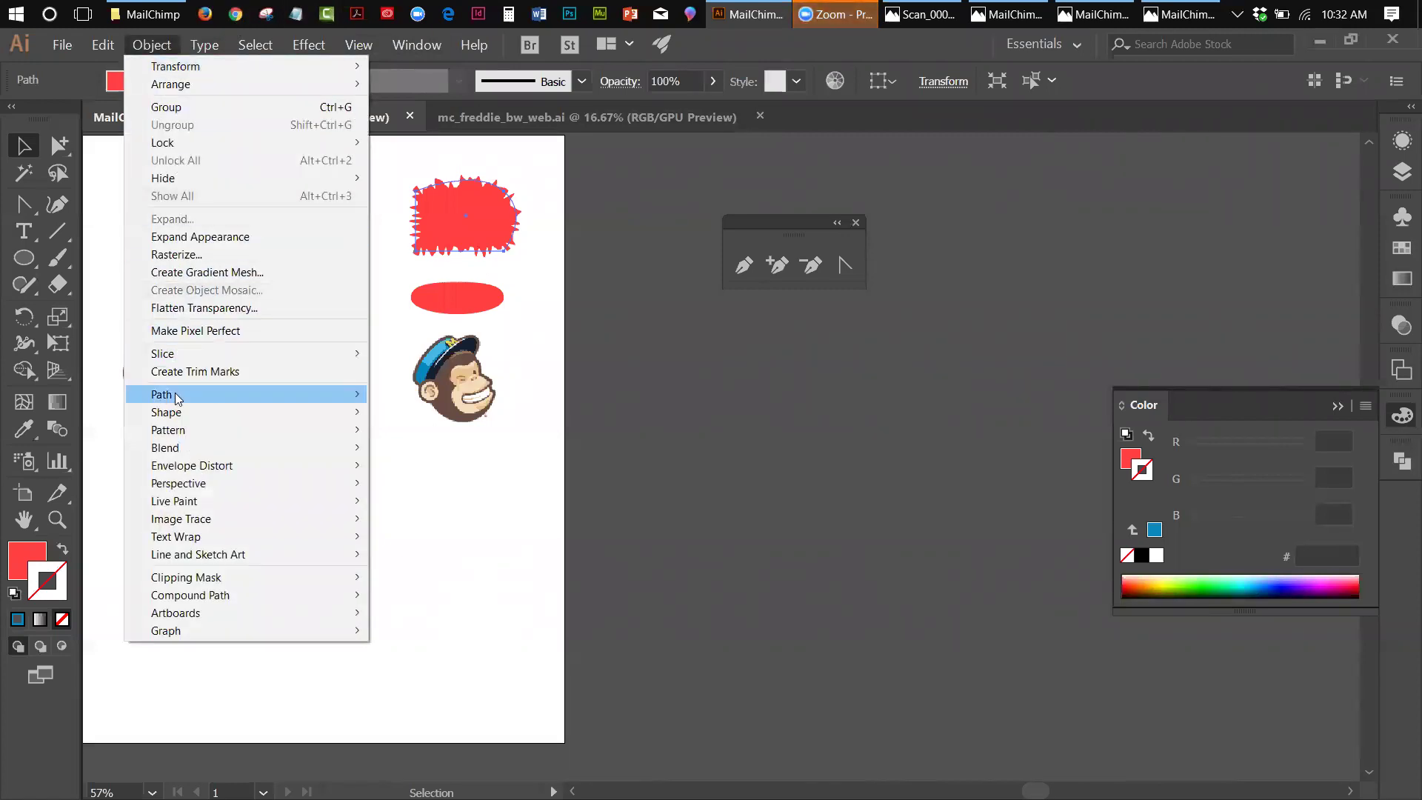
mouse_move(211, 396)
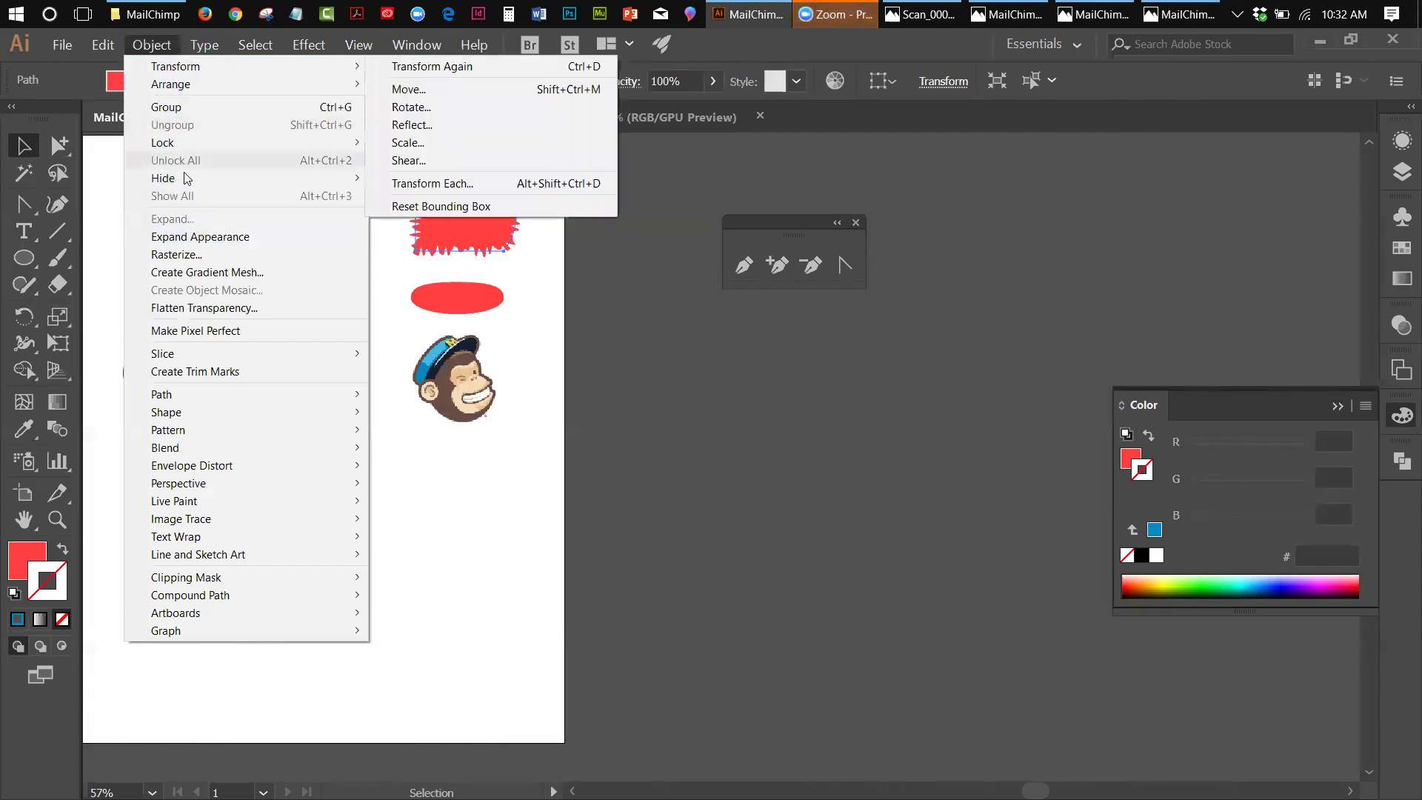
left_click(189, 241)
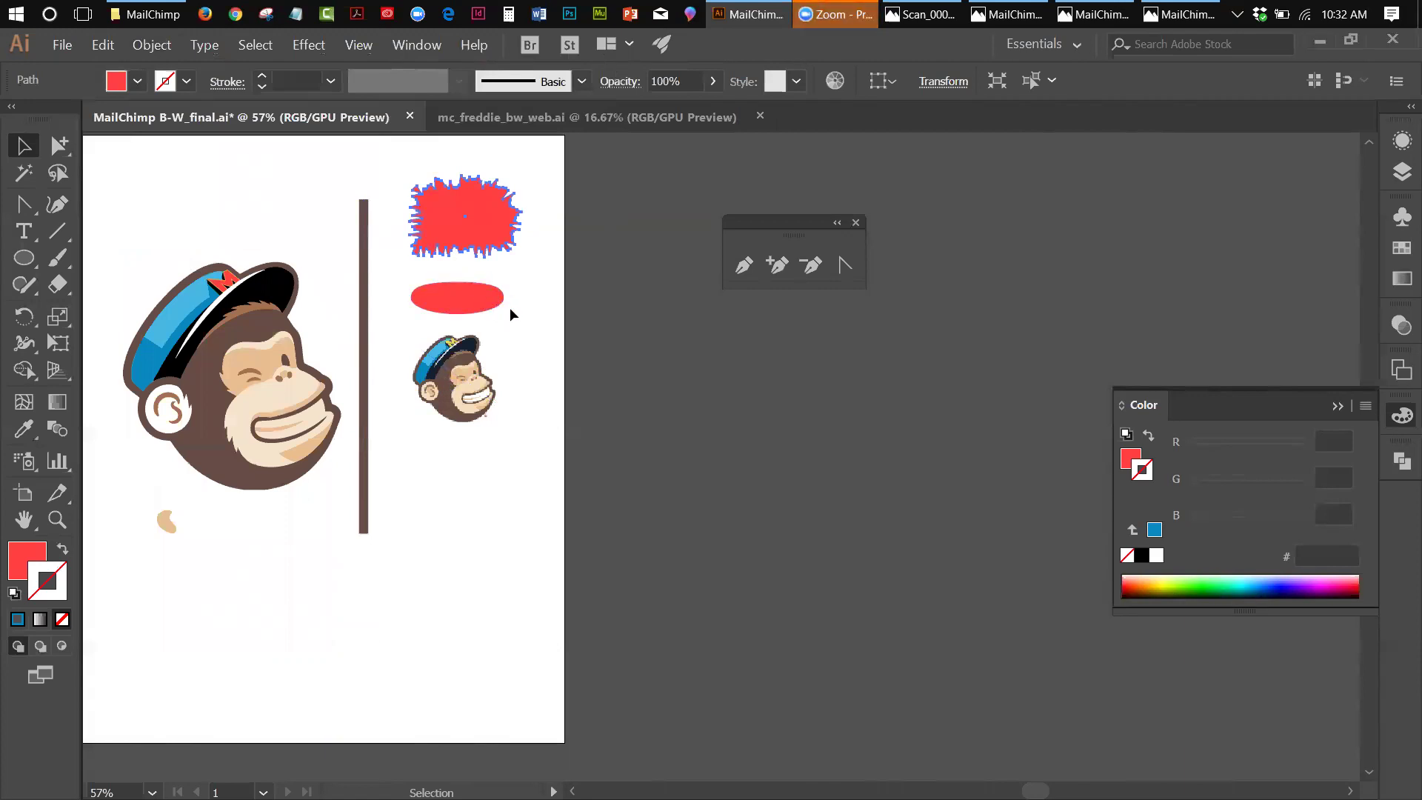
left_click(616, 334)
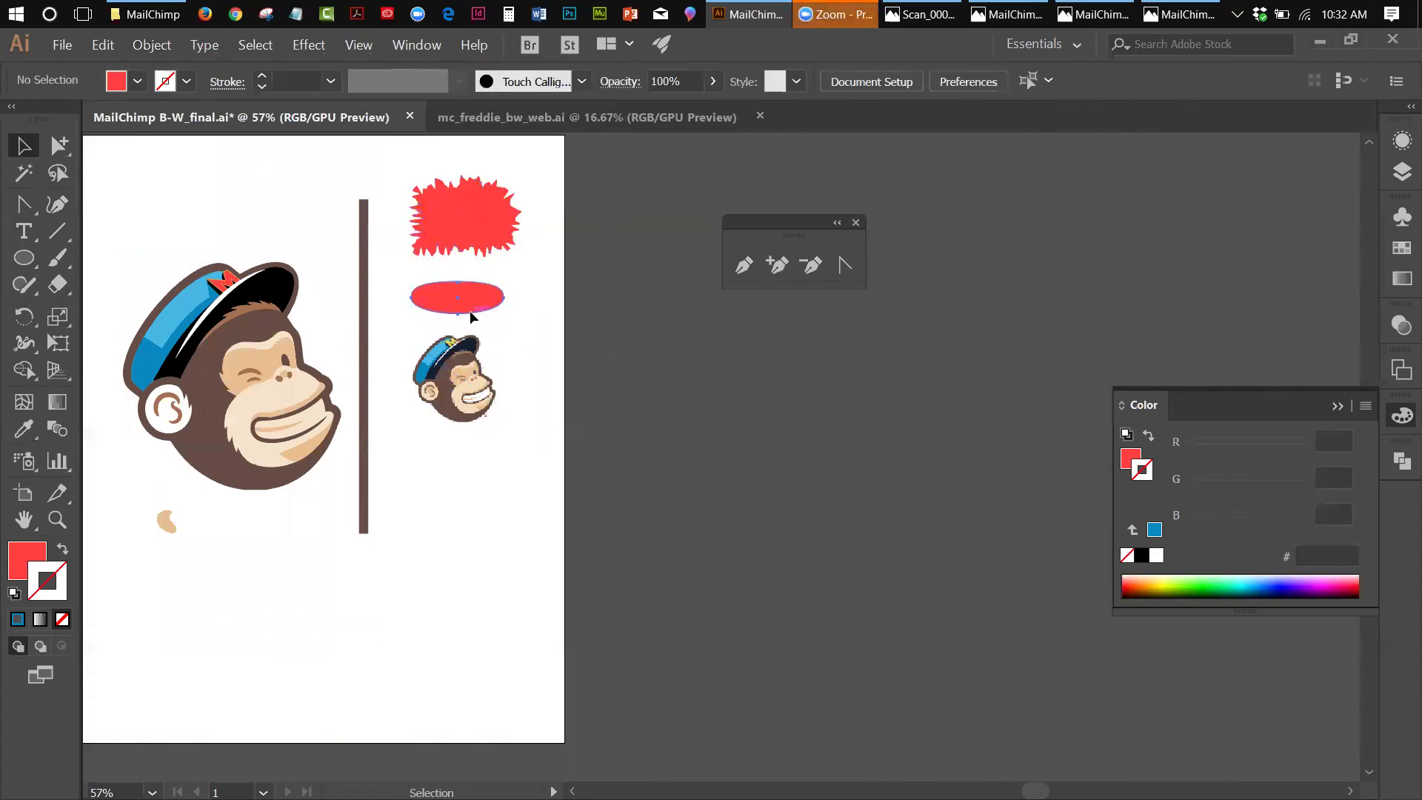
Step: Move the red ellipse over the left part of the roughened shape and give it a black fill with no stroke
left_click_drag(469, 310, 445, 230)
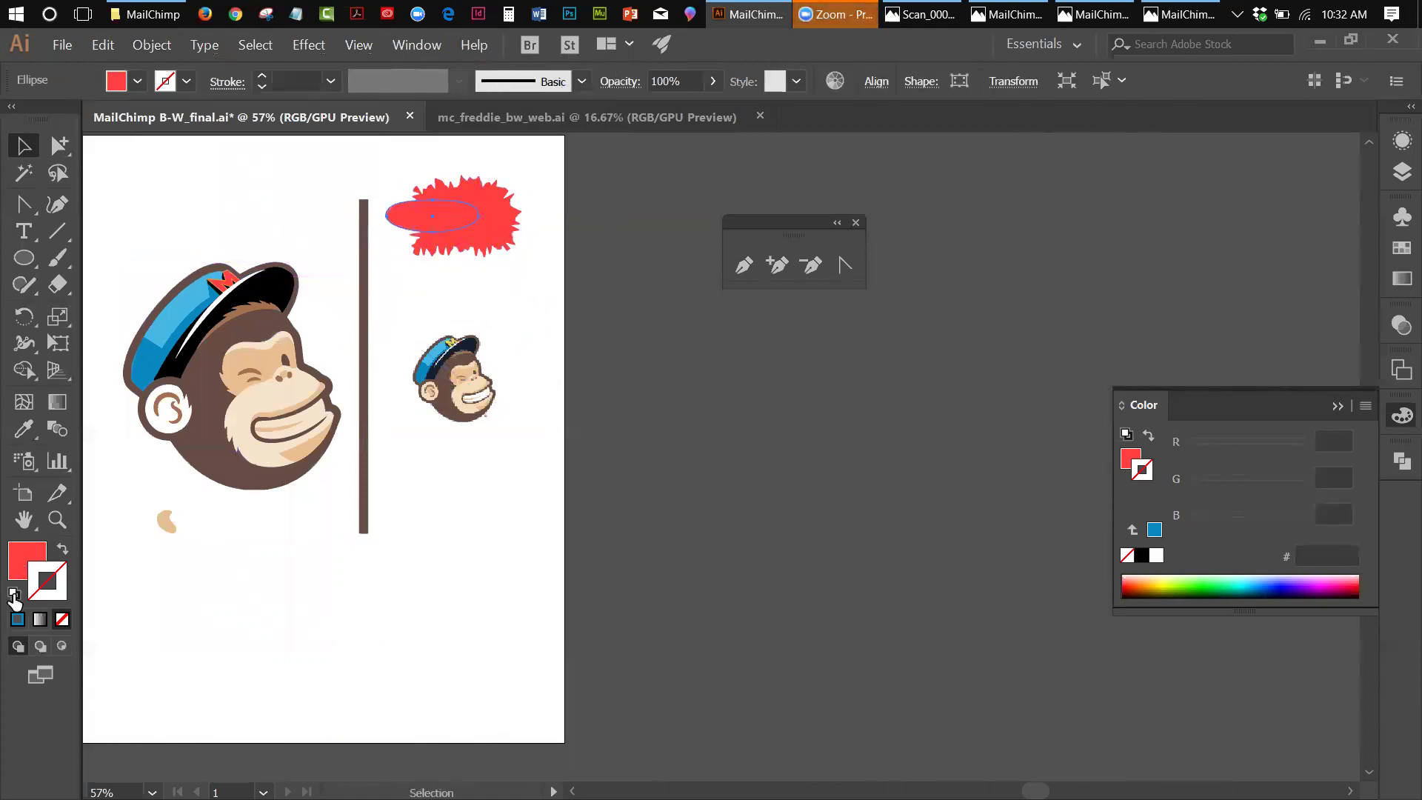
left_click(13, 593)
left_click(60, 551)
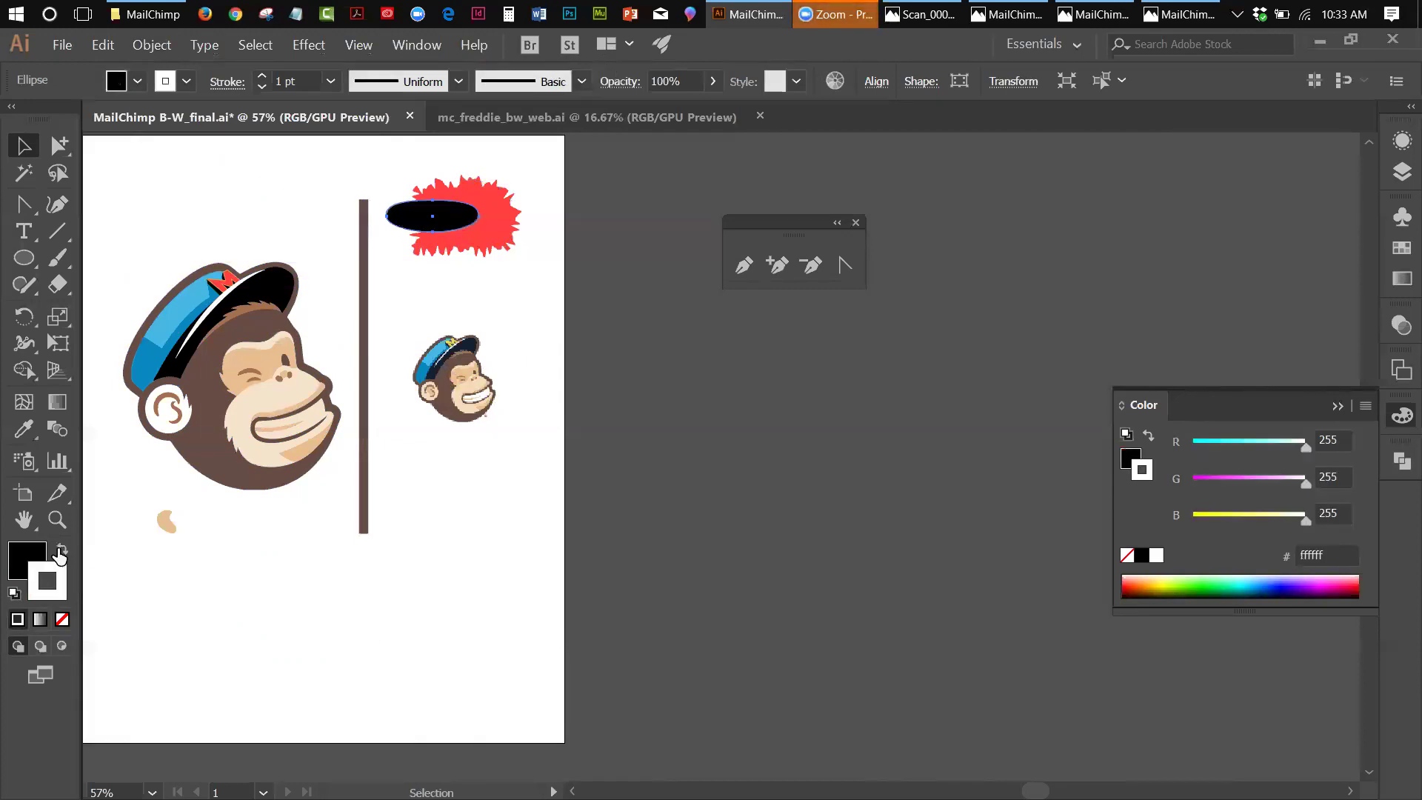
double_click(46, 580)
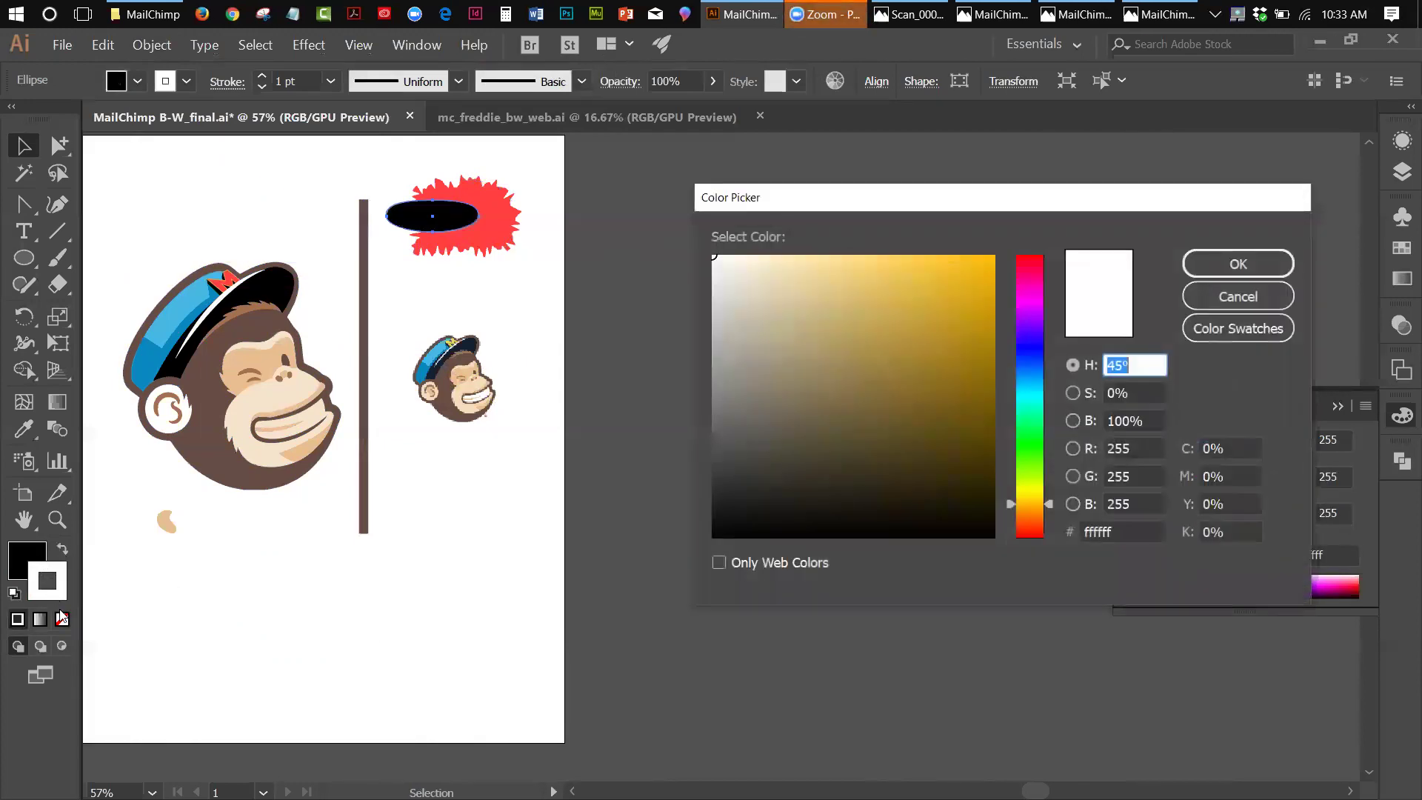
left_click(1247, 298)
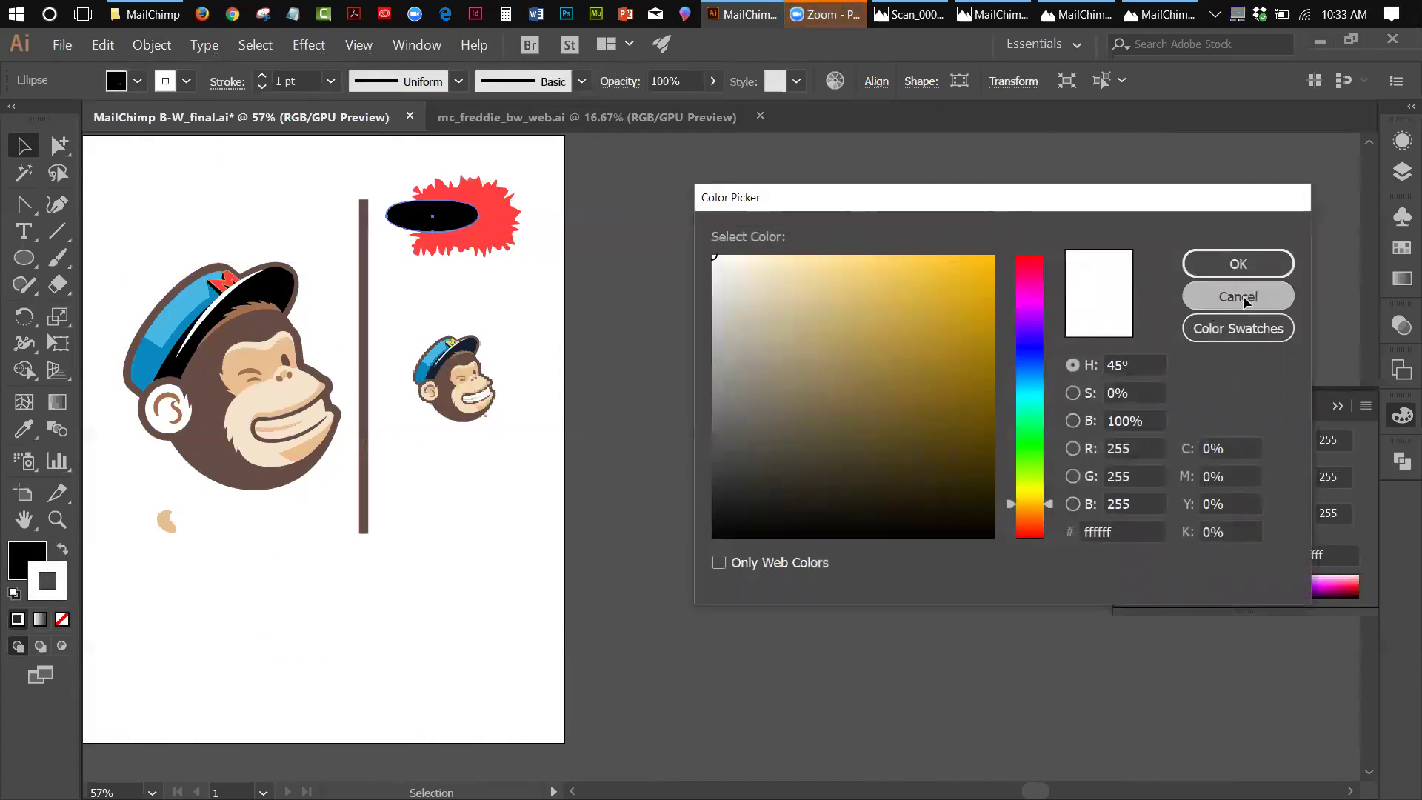
left_click(61, 620)
left_click(390, 154)
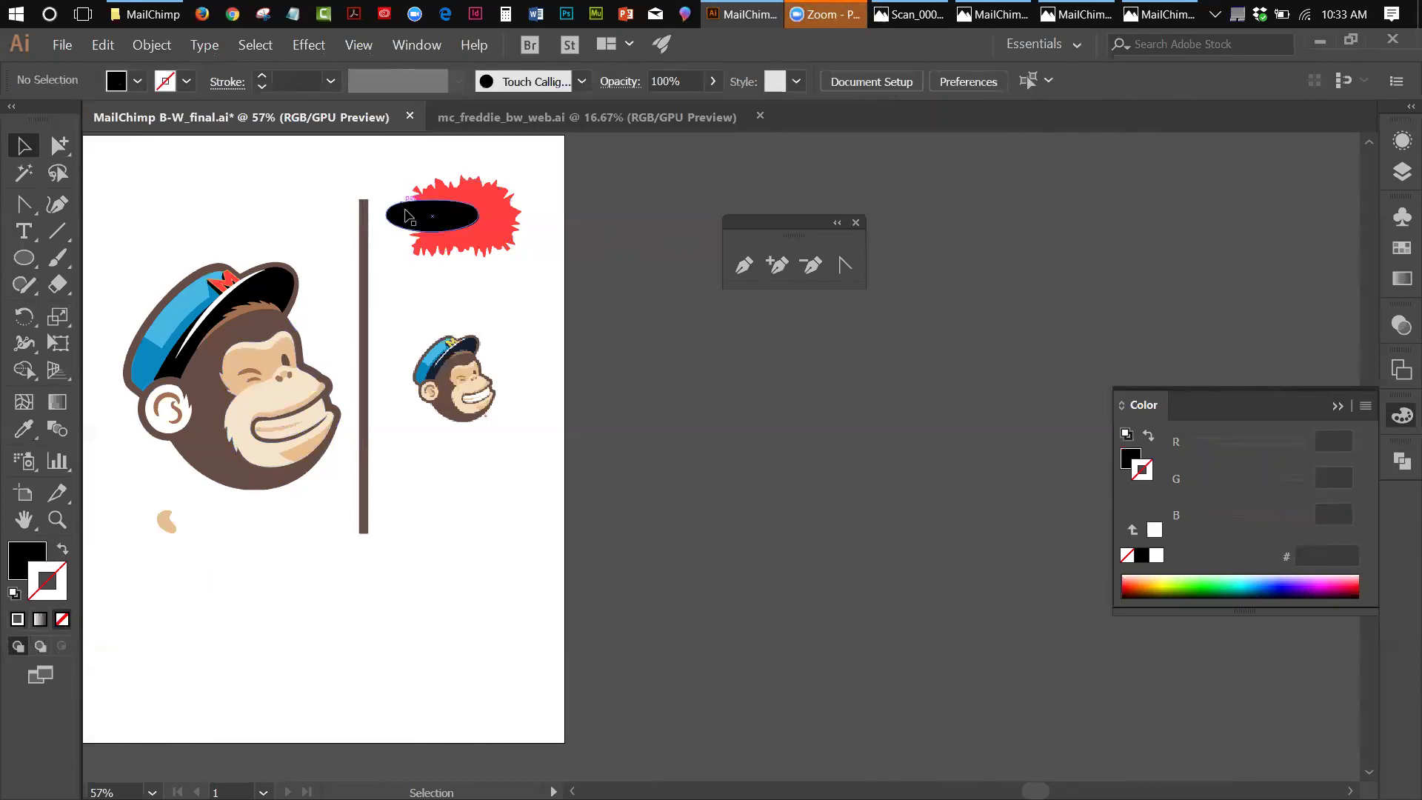
Step: Nudge the black ellipse slightly left, select it together with the roughened shape, and place the Pathfinder options beside the artboard
left_click_drag(407, 216, 399, 221)
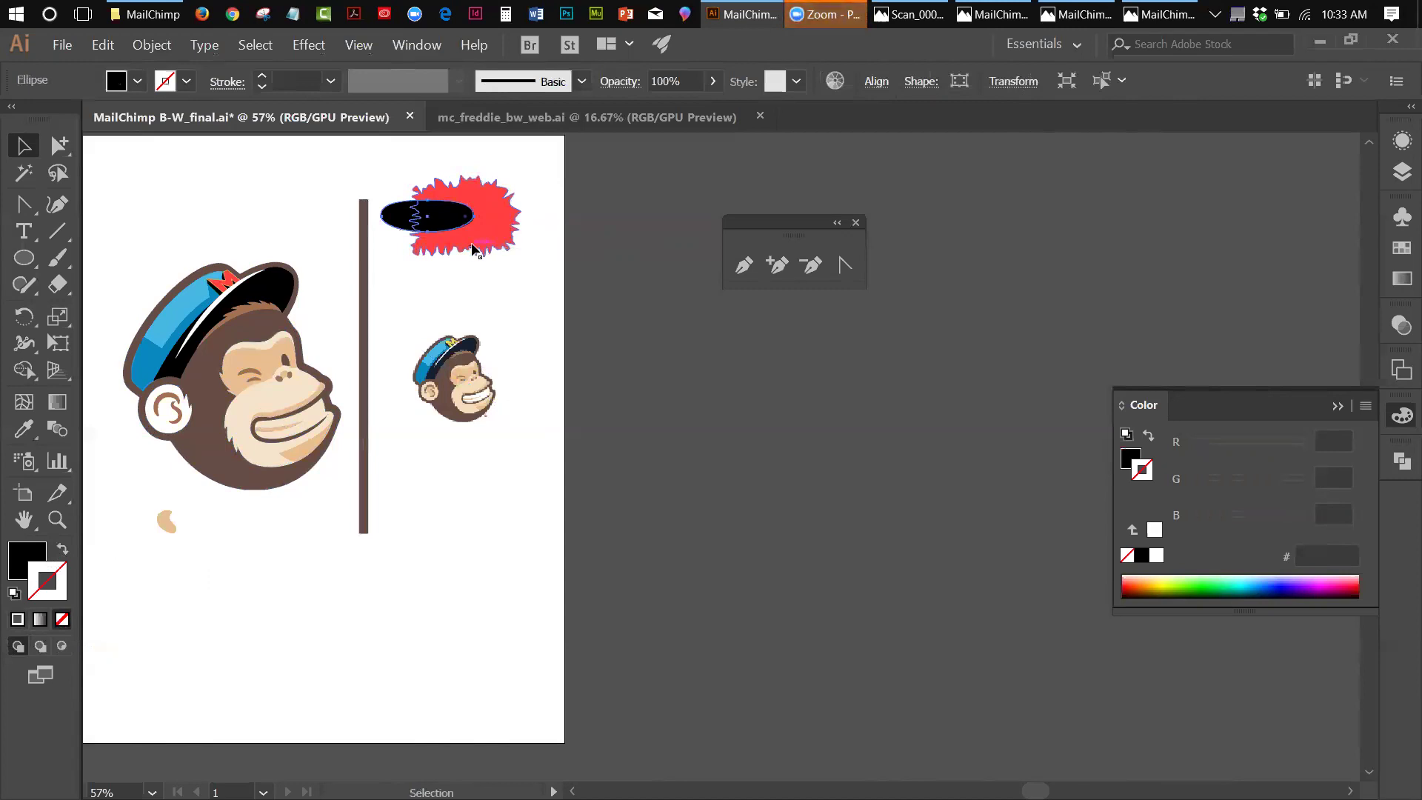
left_click_drag(401, 169, 434, 217)
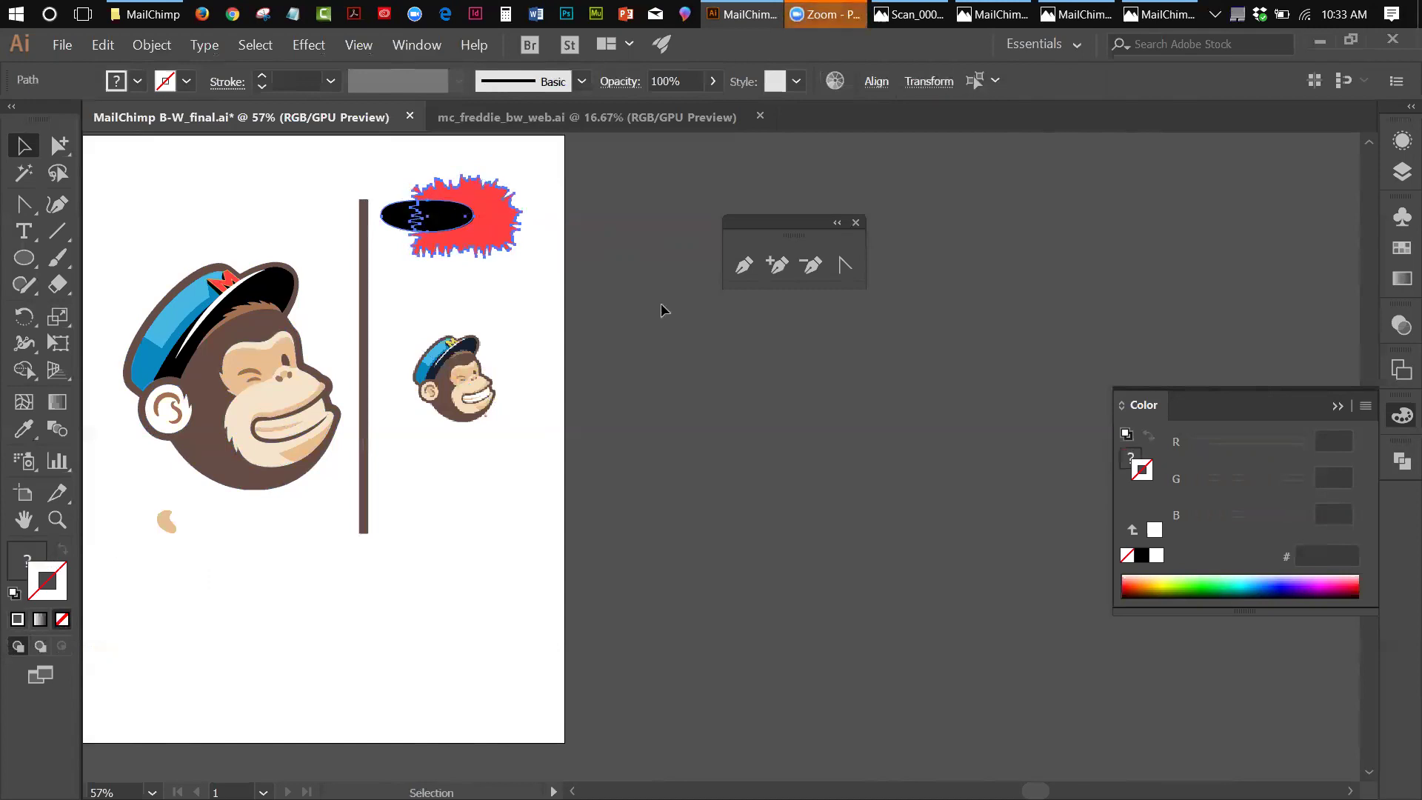
left_click(426, 48)
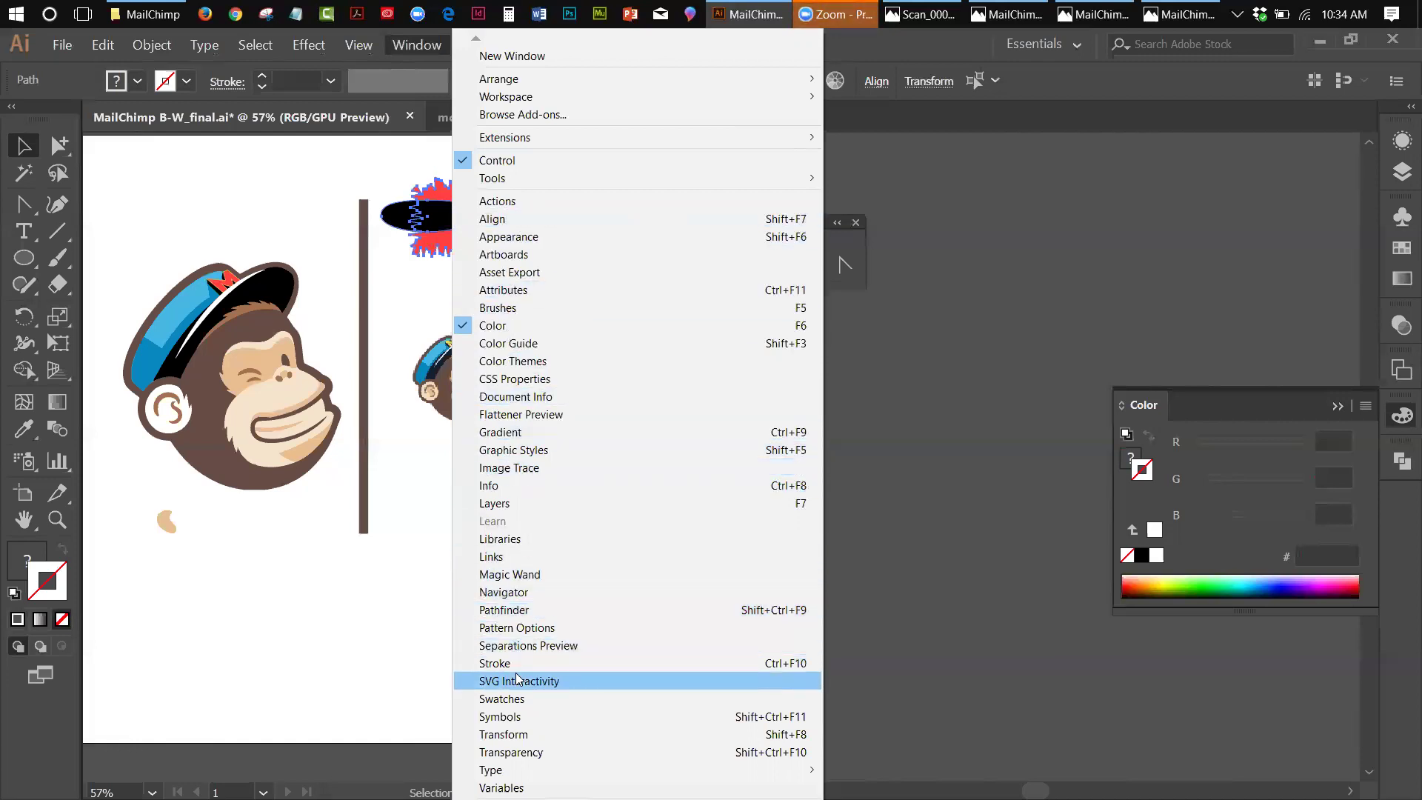
left_click(487, 610)
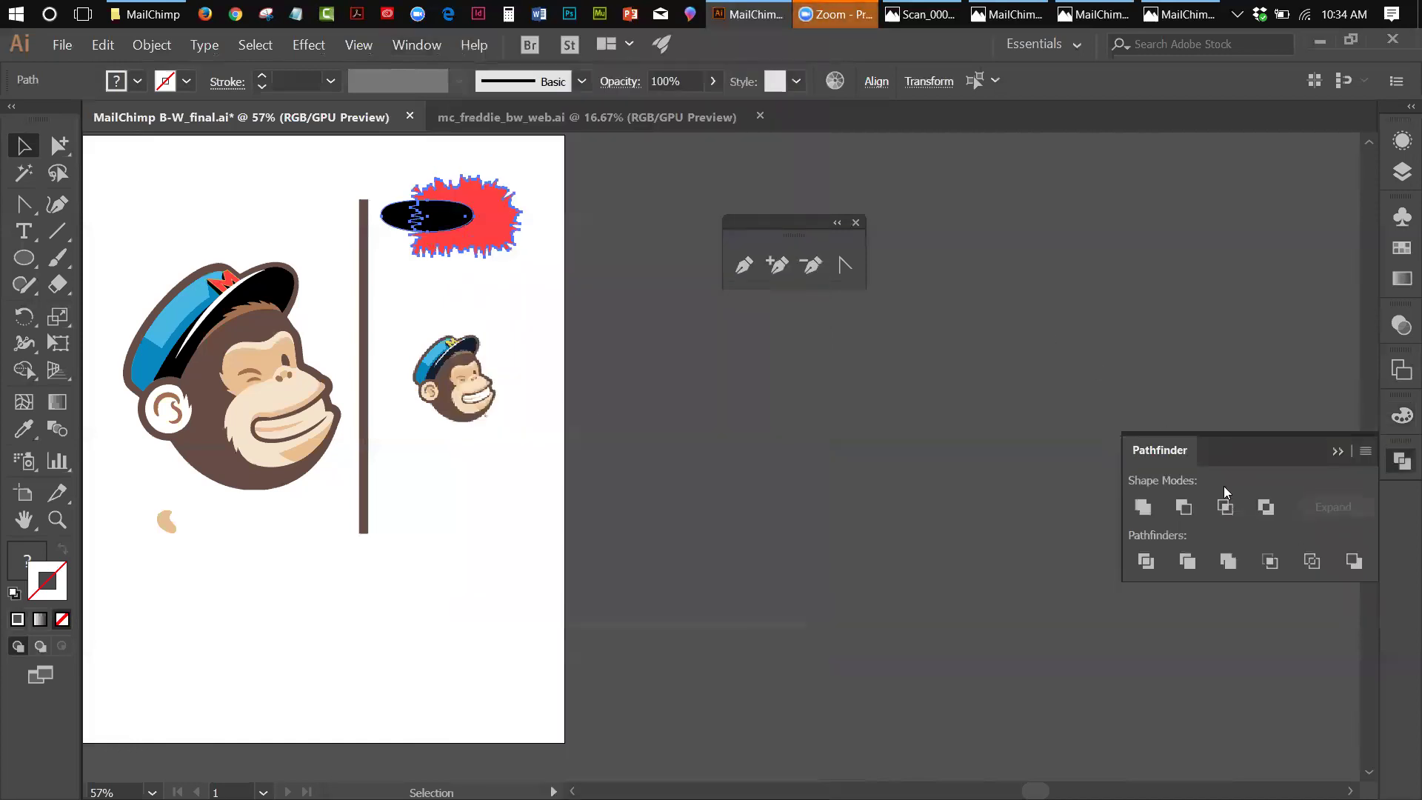
left_click_drag(1190, 446, 660, 332)
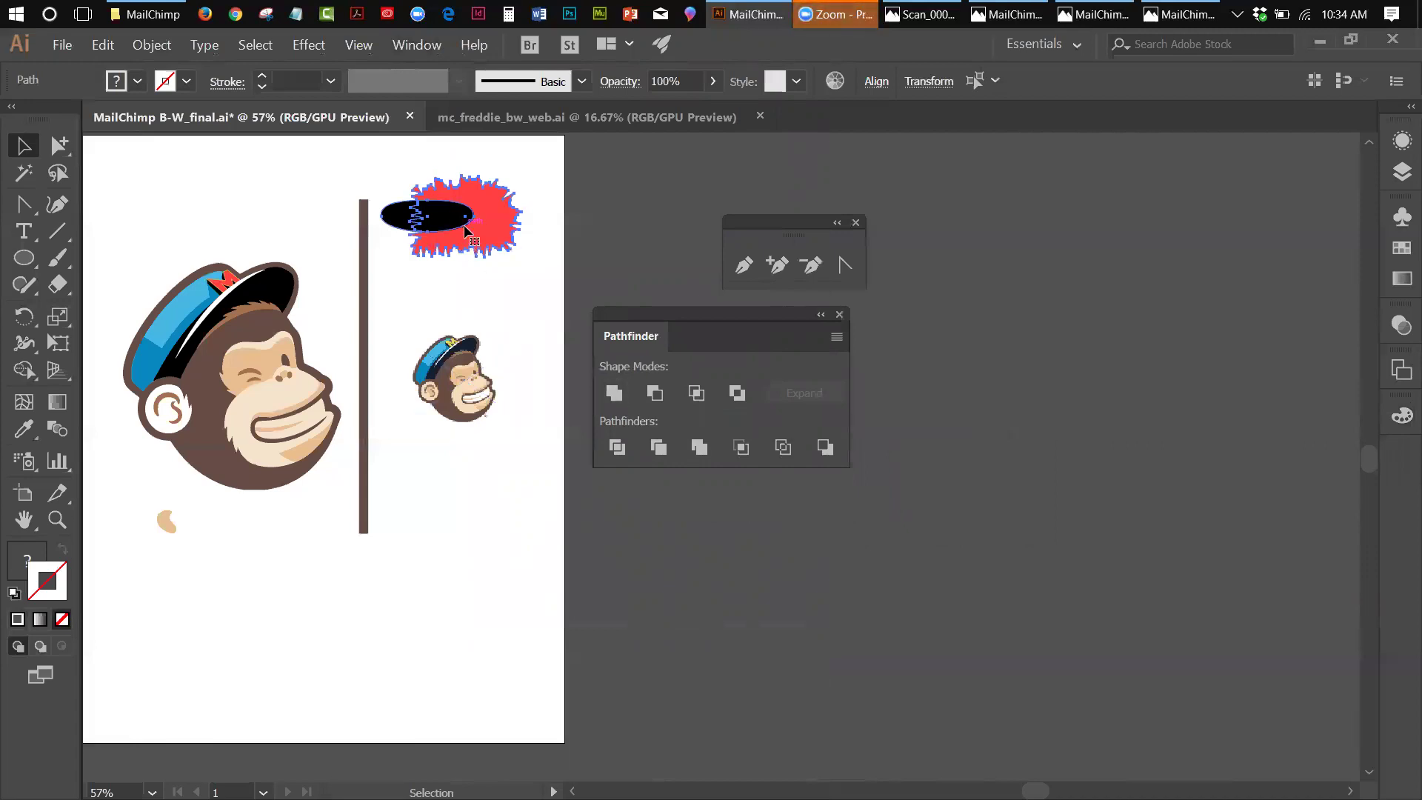
Step: Try the Unite, Minus Front and Intersect shape modes on the ellipse and roughened shape, undoing each one
left_click(614, 393)
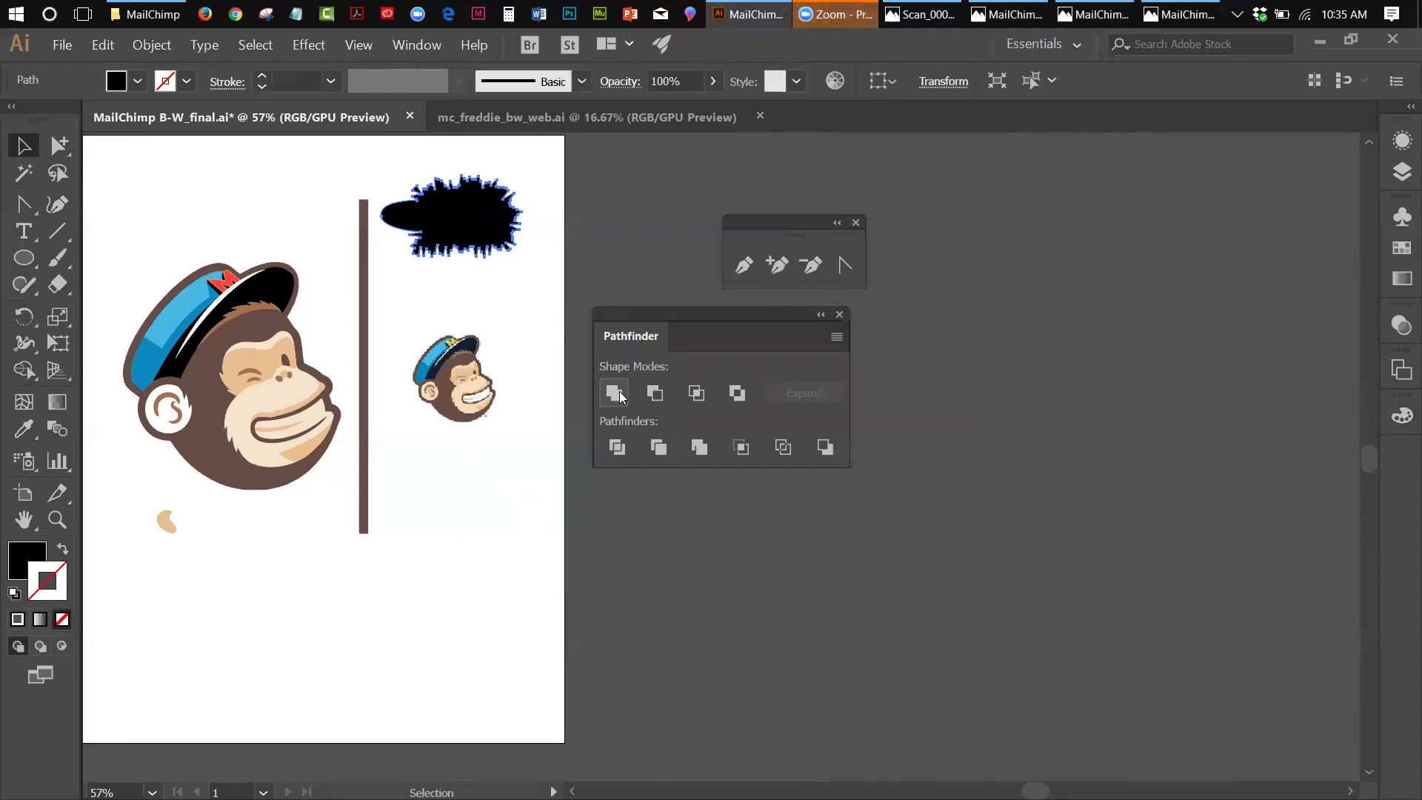
key("ctrl+z")
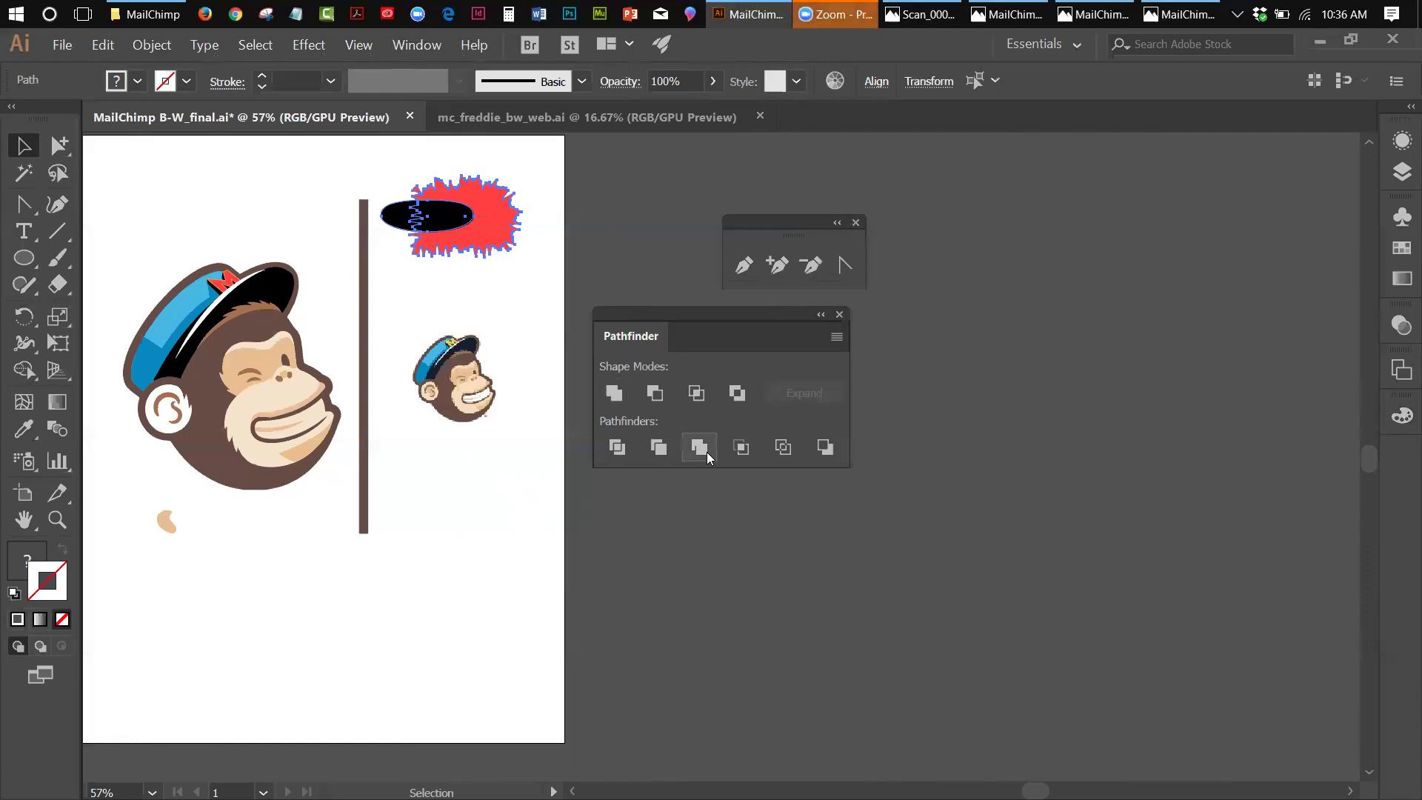
left_click(654, 393)
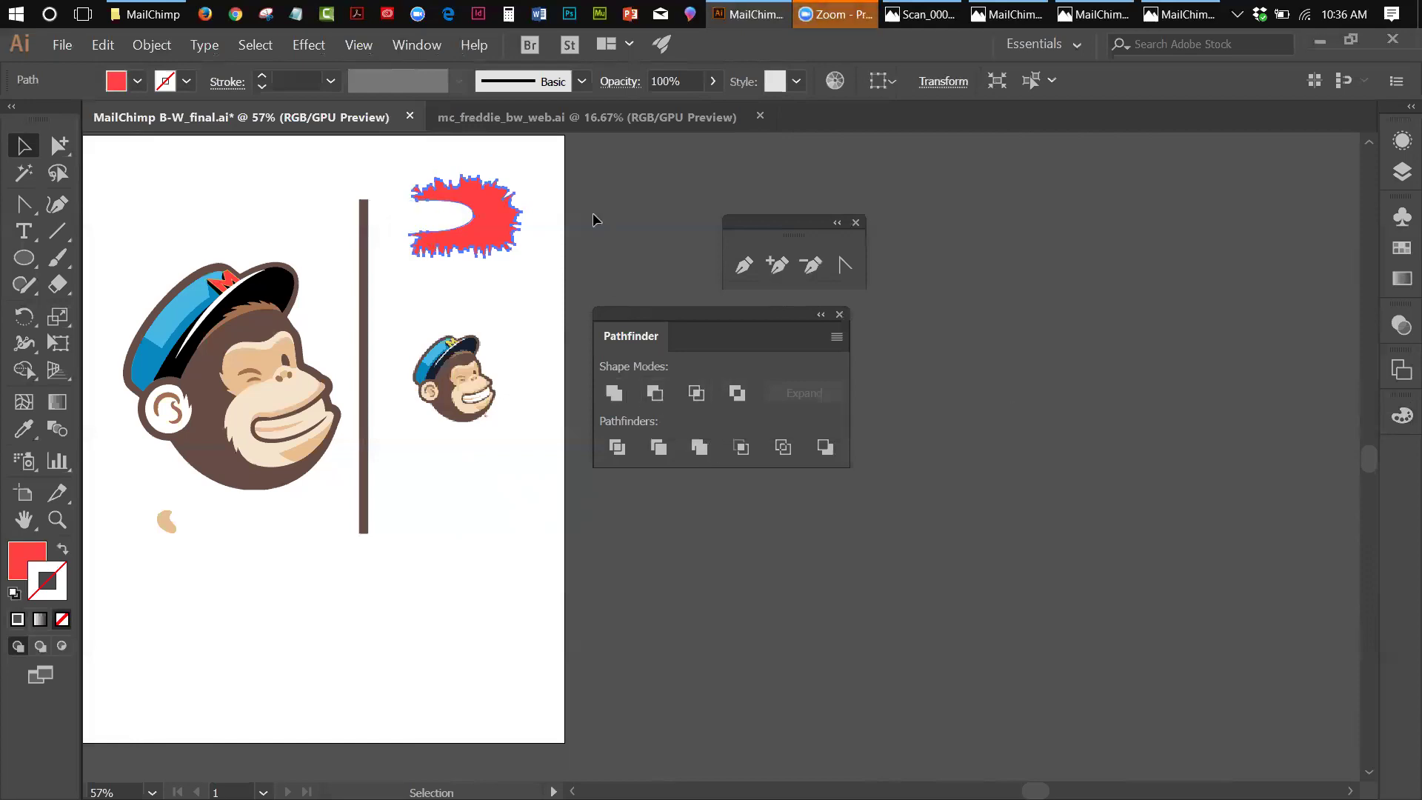
left_click(508, 308)
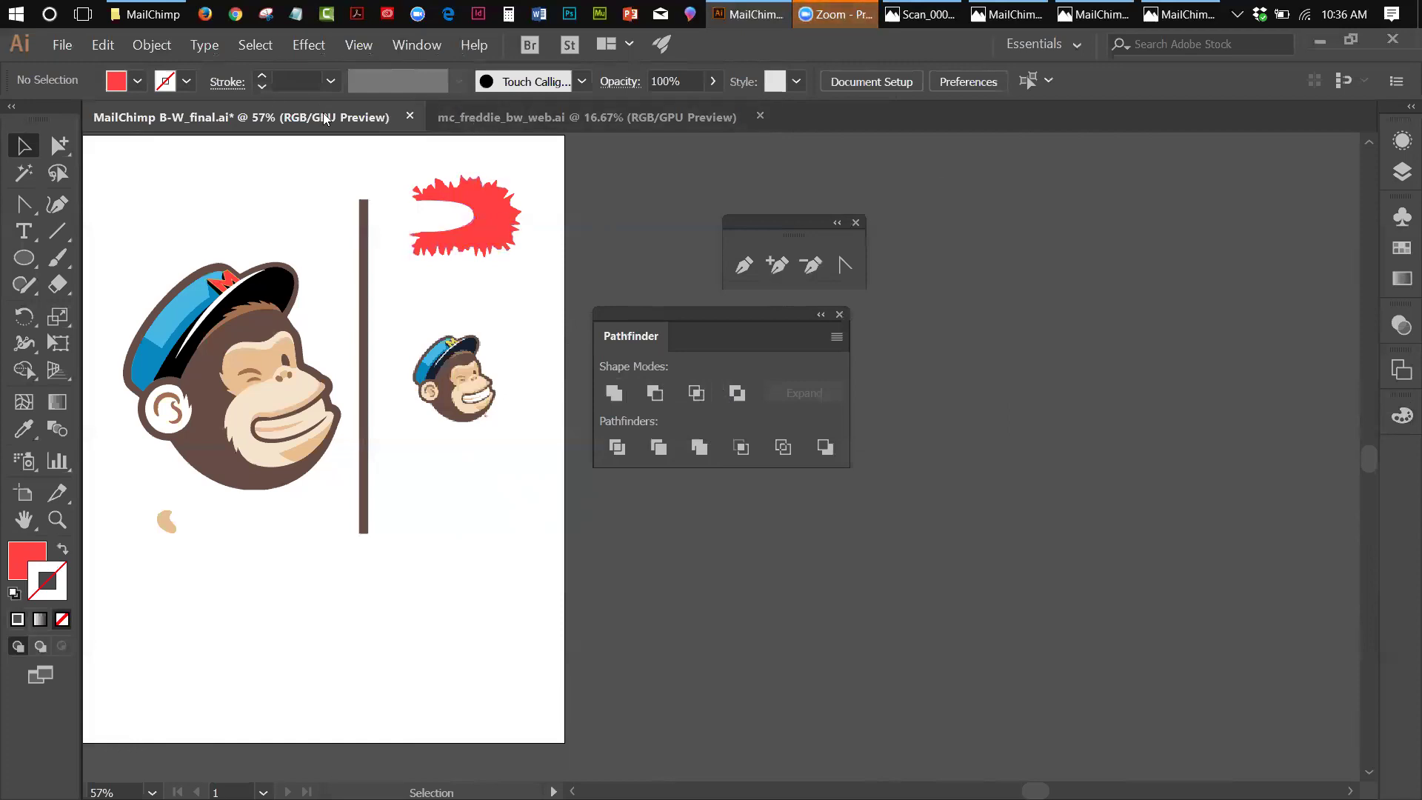
key("ctrl+z")
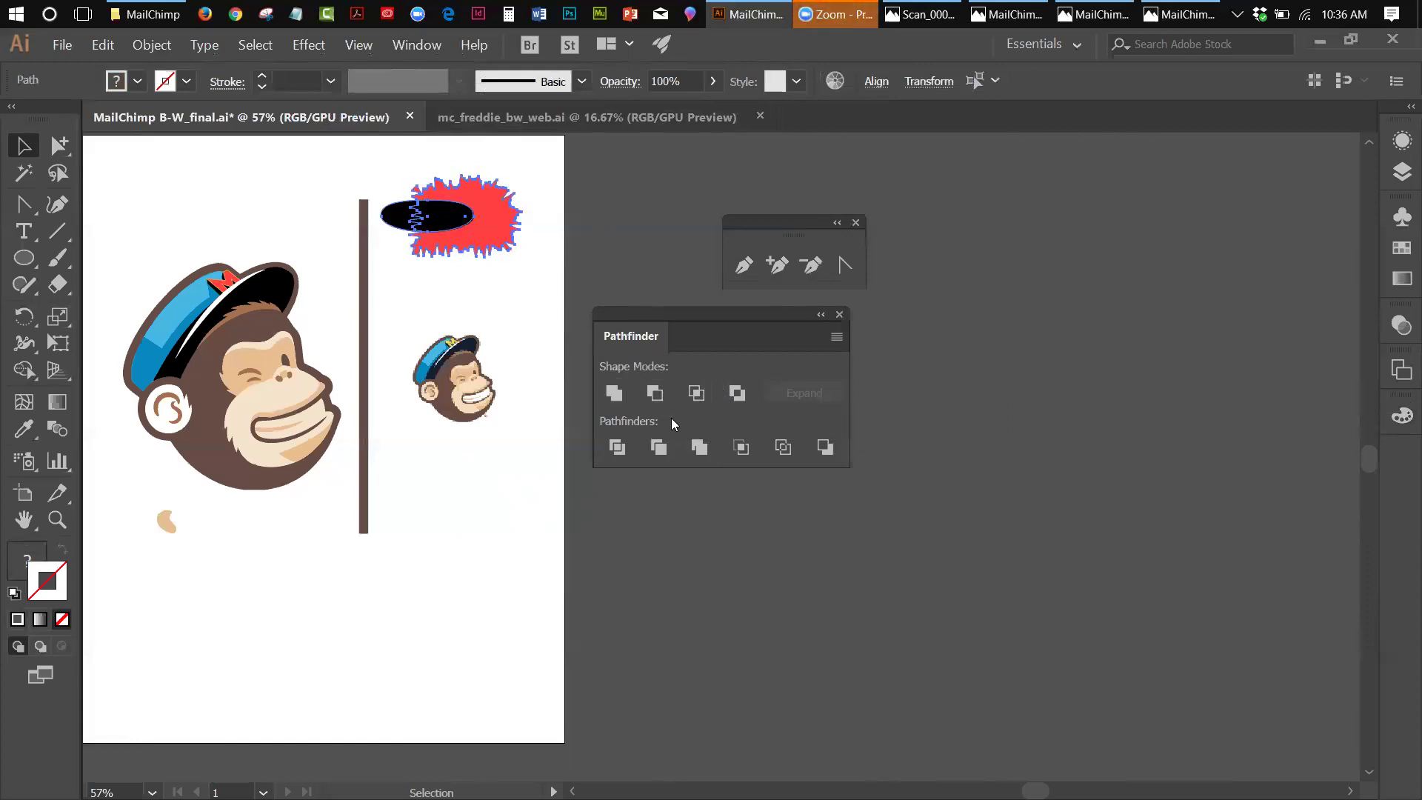
left_click(695, 394)
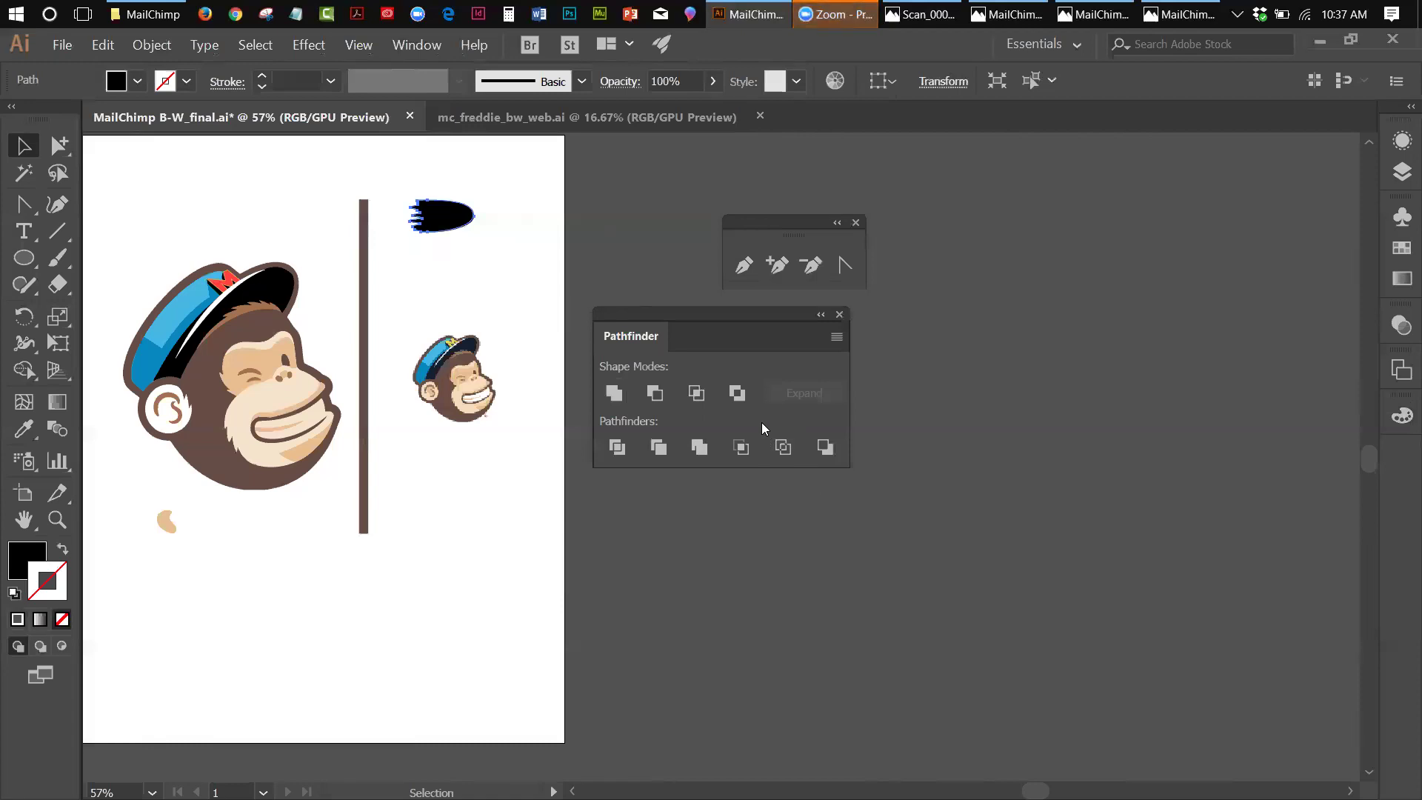
key("ctrl+z")
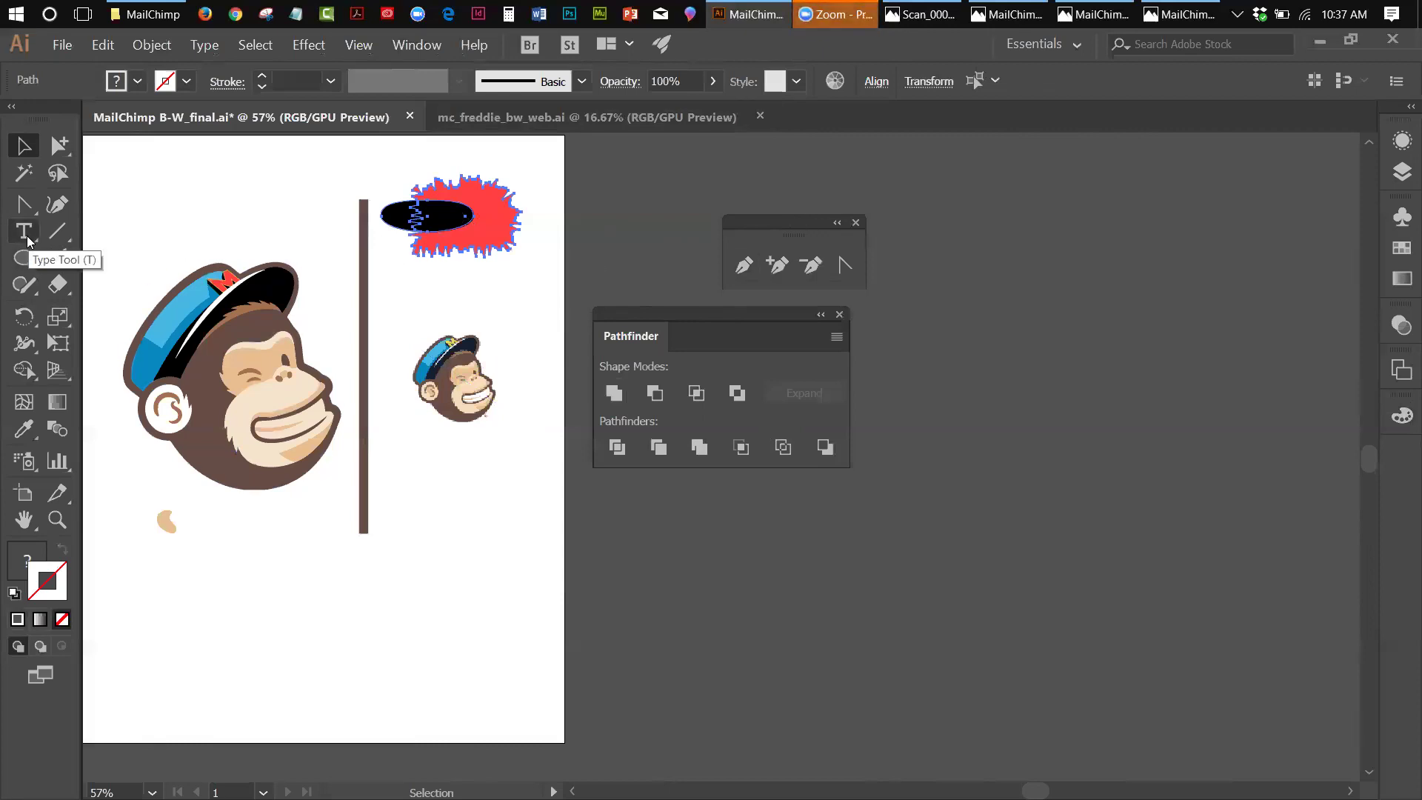
left_click(24, 204)
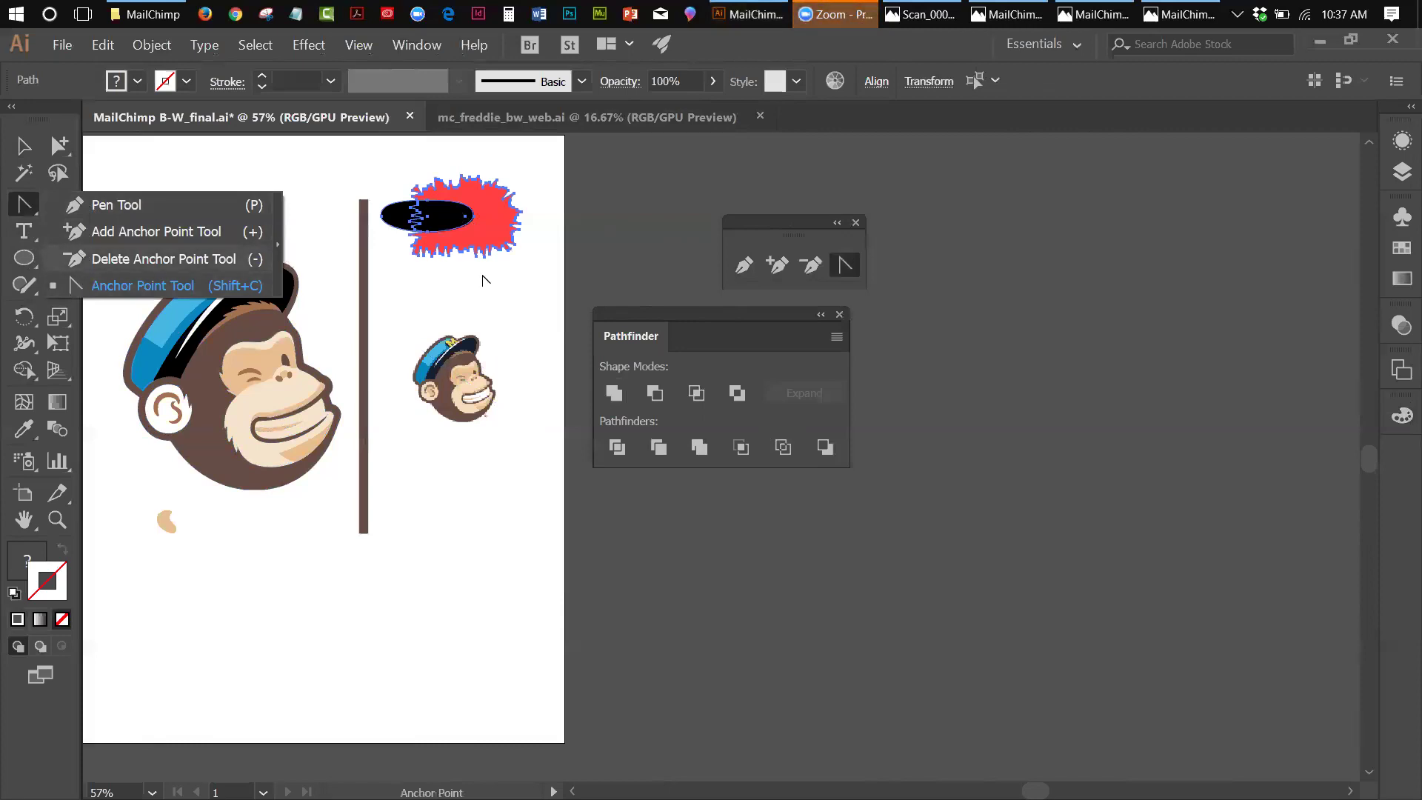
left_click(547, 280)
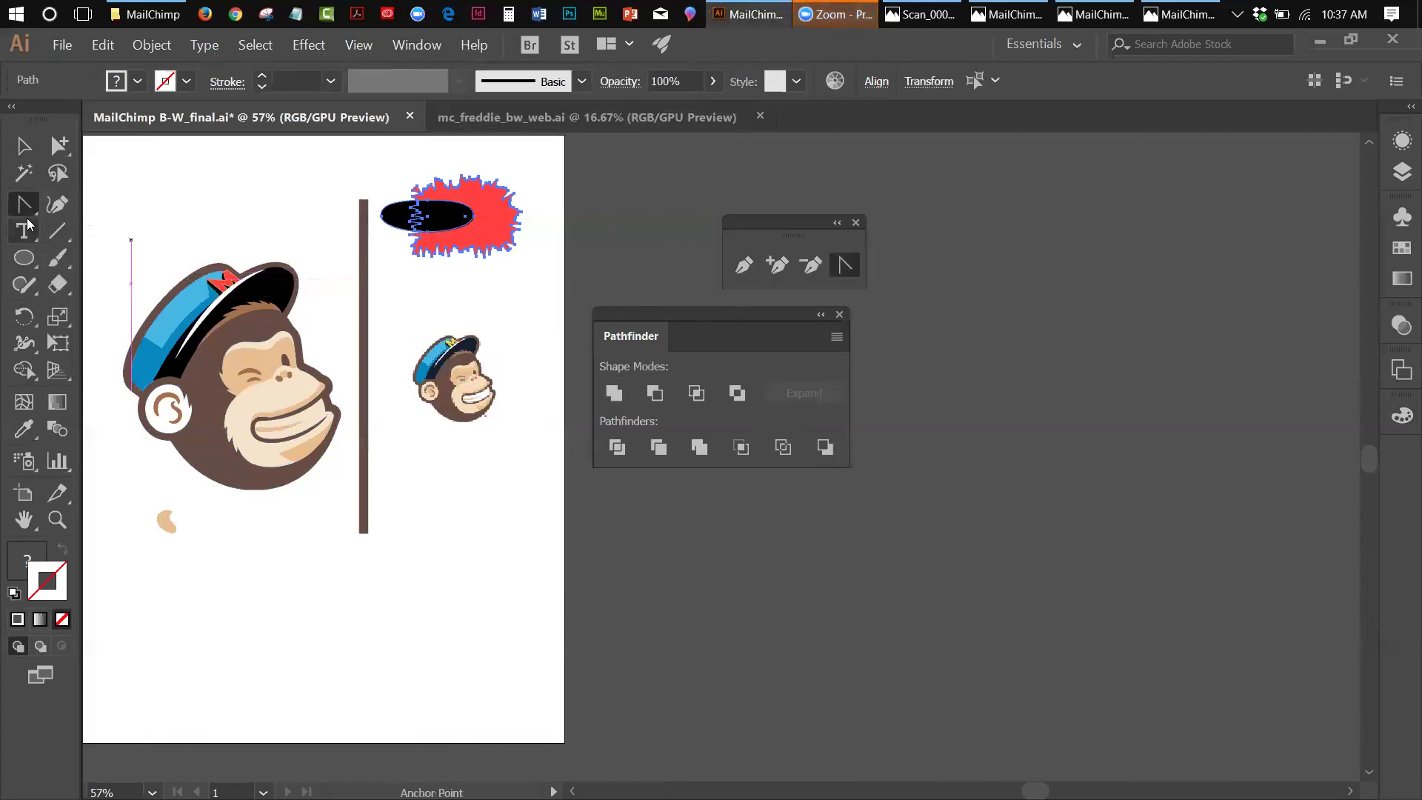
Step: Draw a black hexagon below the large monkey with the Polygon tool and delete it
left_click(36, 258)
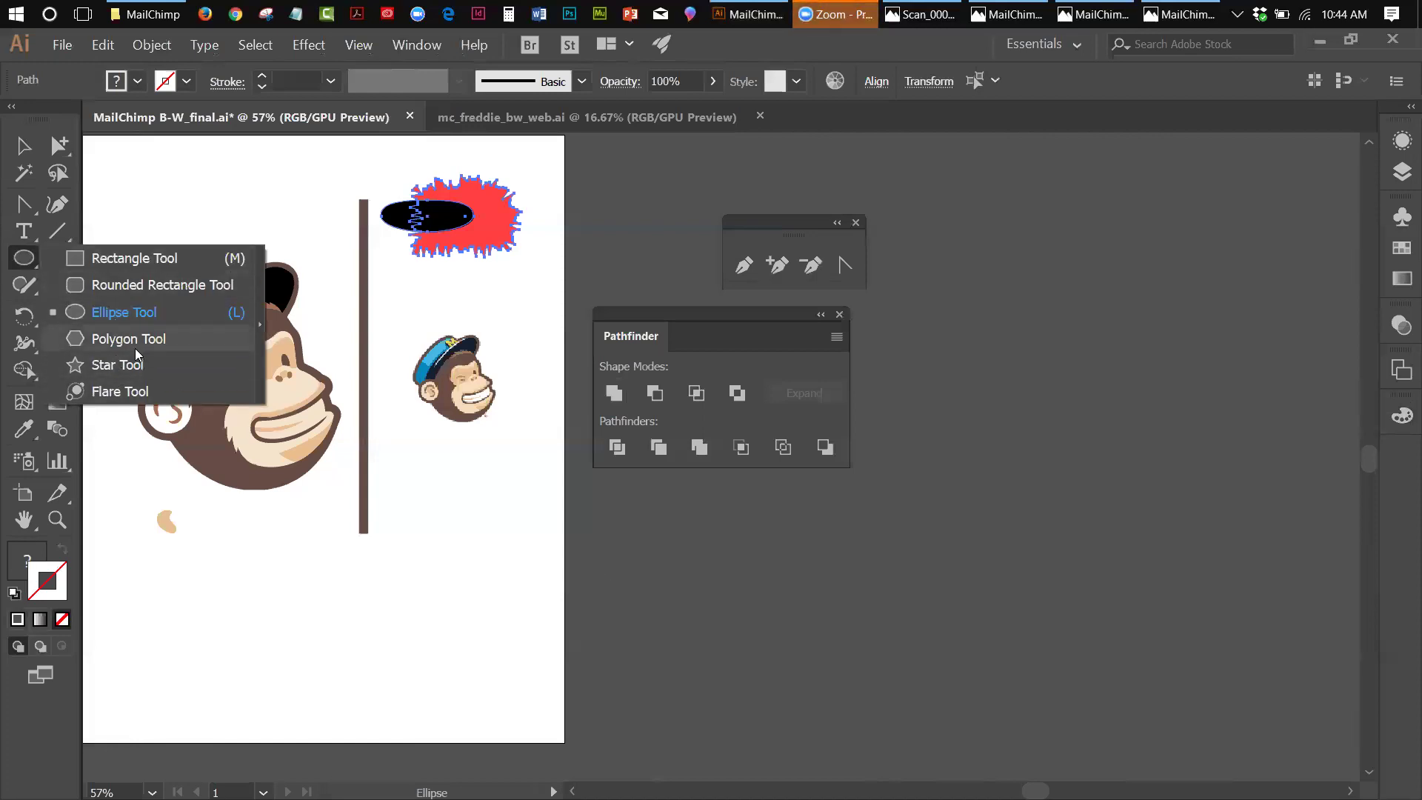
left_click(84, 339)
left_click_drag(236, 603, 285, 644)
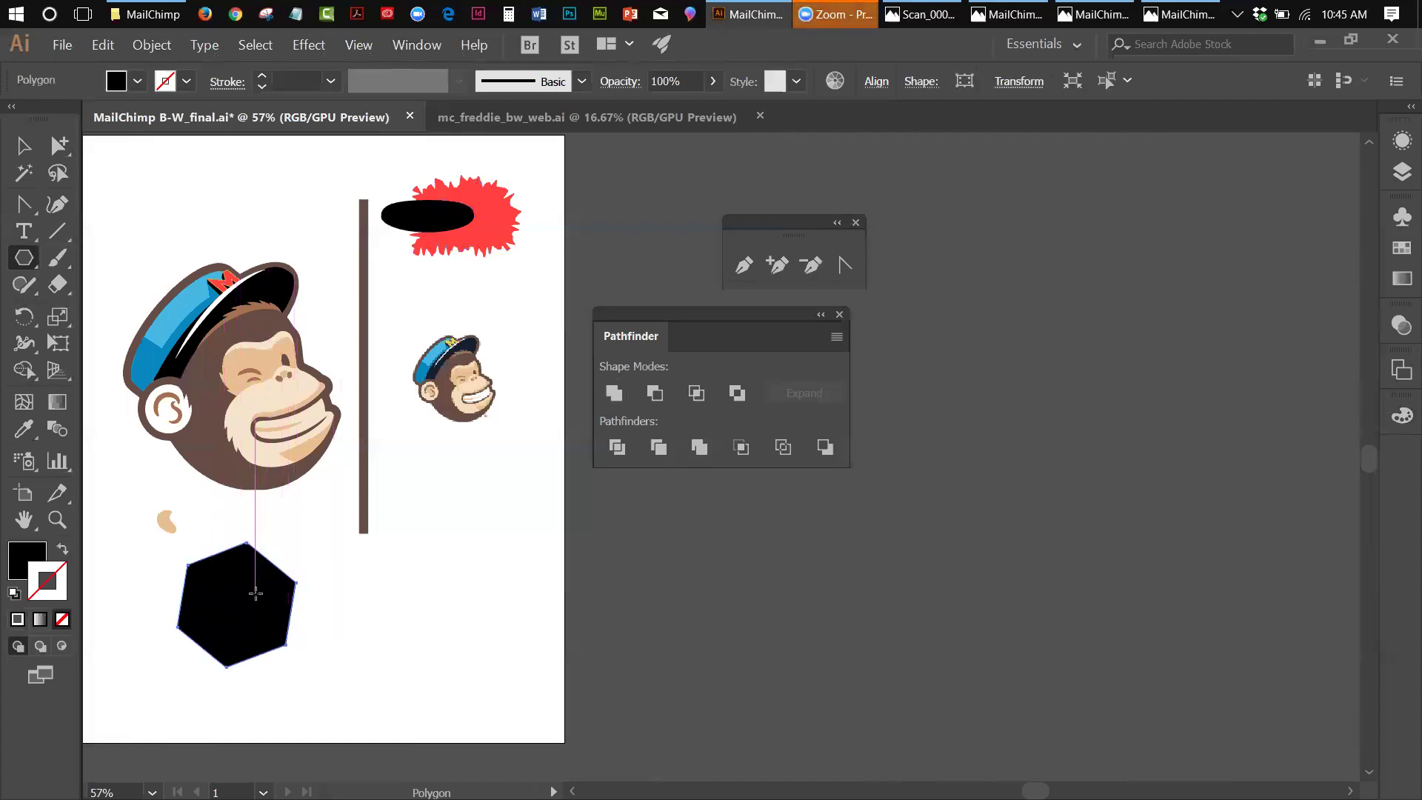
key("v")
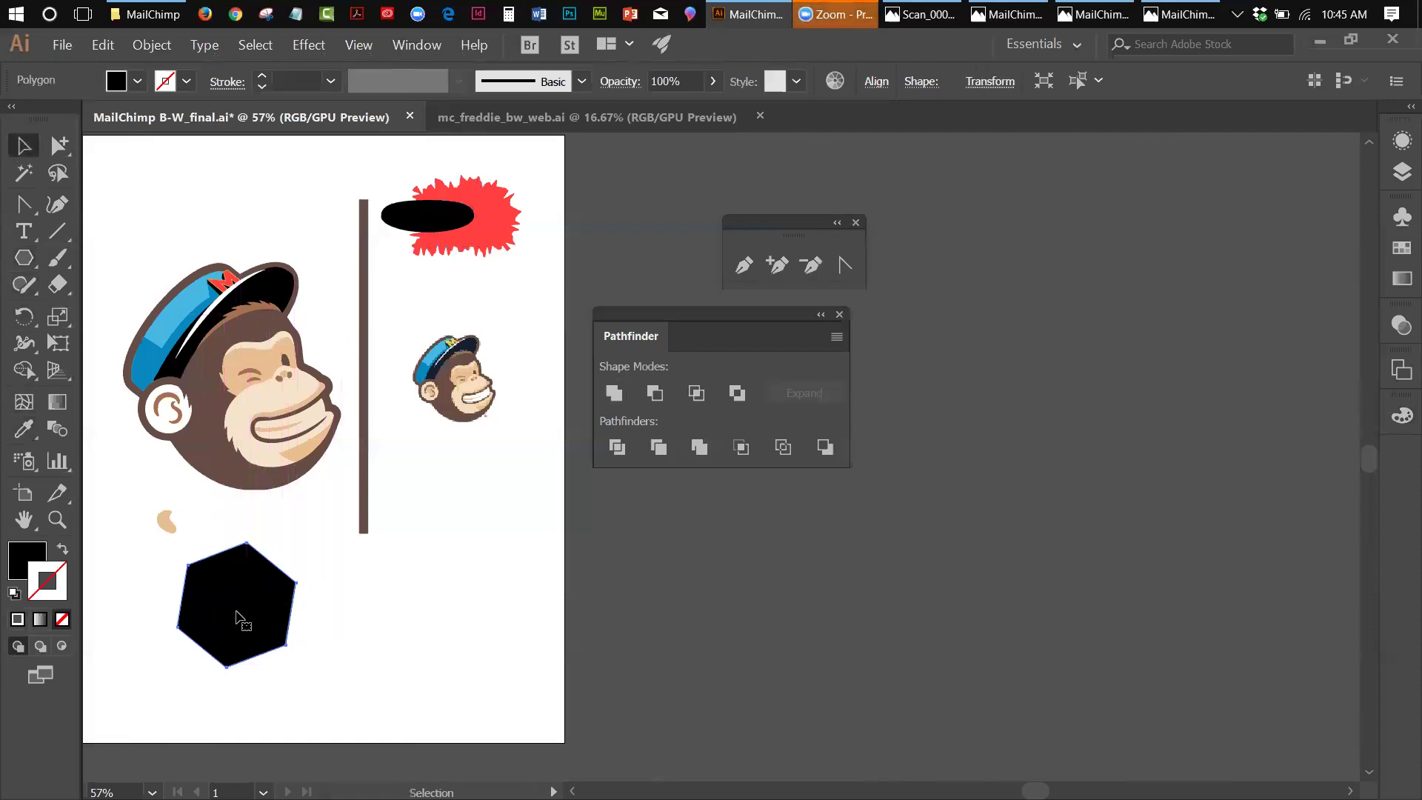
key("Delete")
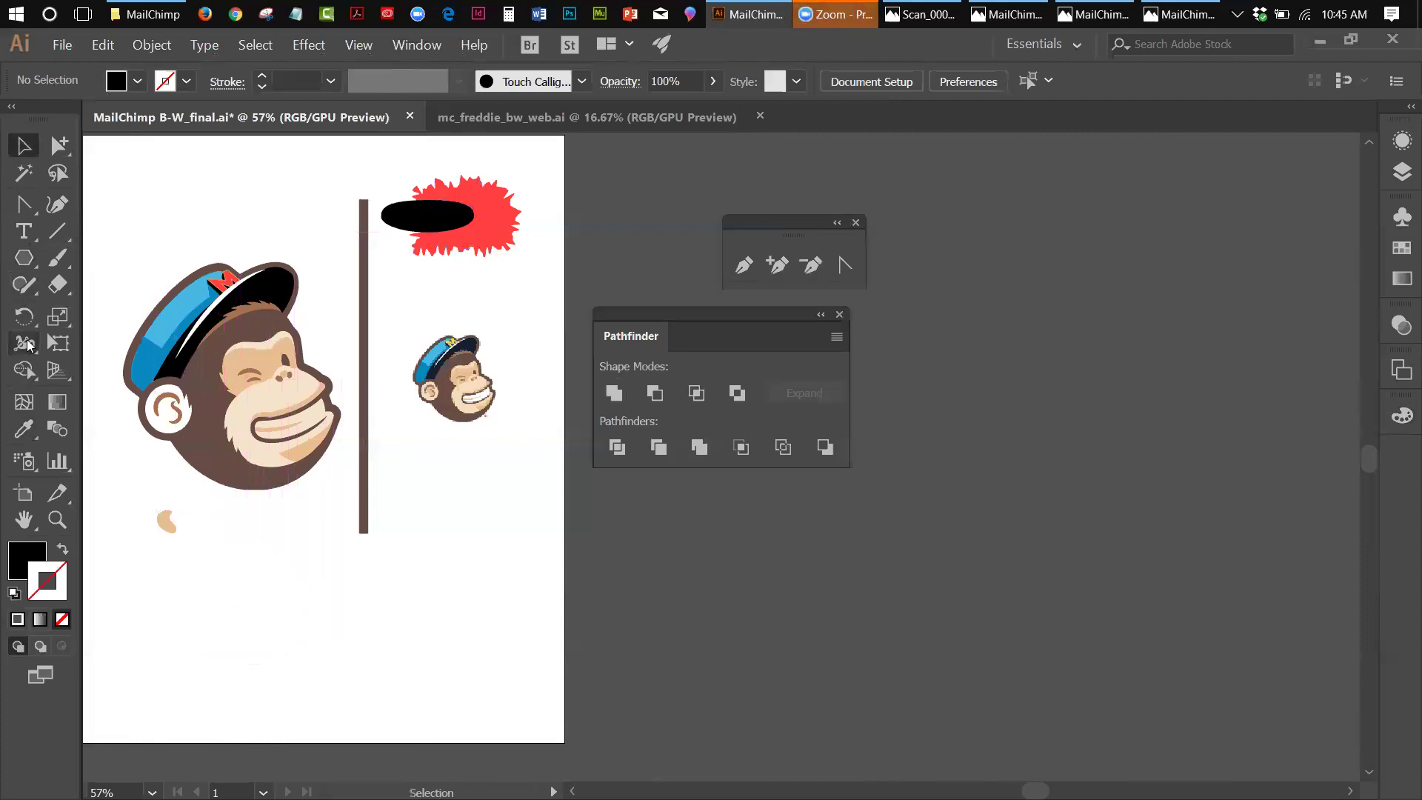
Step: Start a new polygon below the large monkey and reduce its sides to a triangle while drawing
left_click(27, 262)
left_click_drag(268, 613, 309, 635)
key("Down")
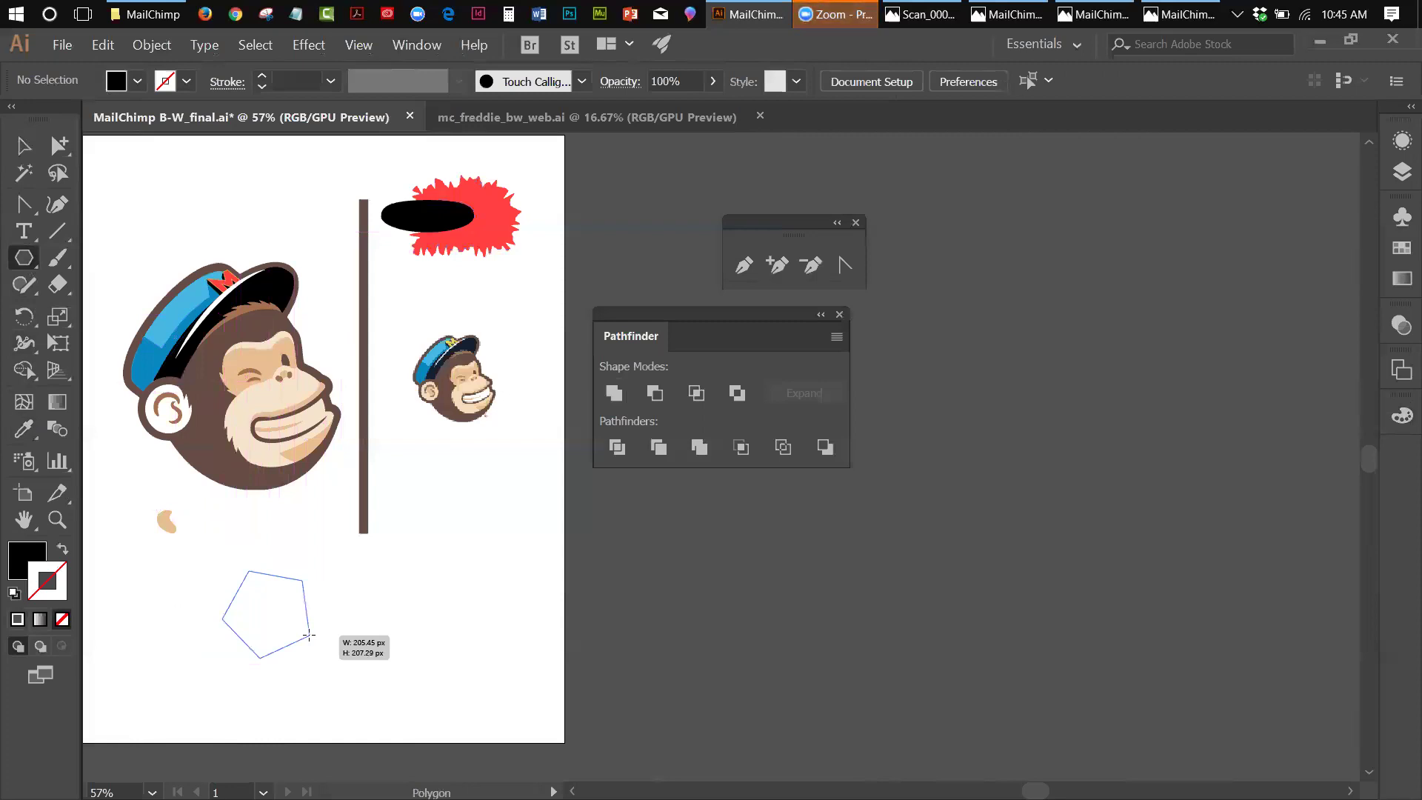
key("Down")
left_click_drag(310, 636, 309, 636)
key("Down")
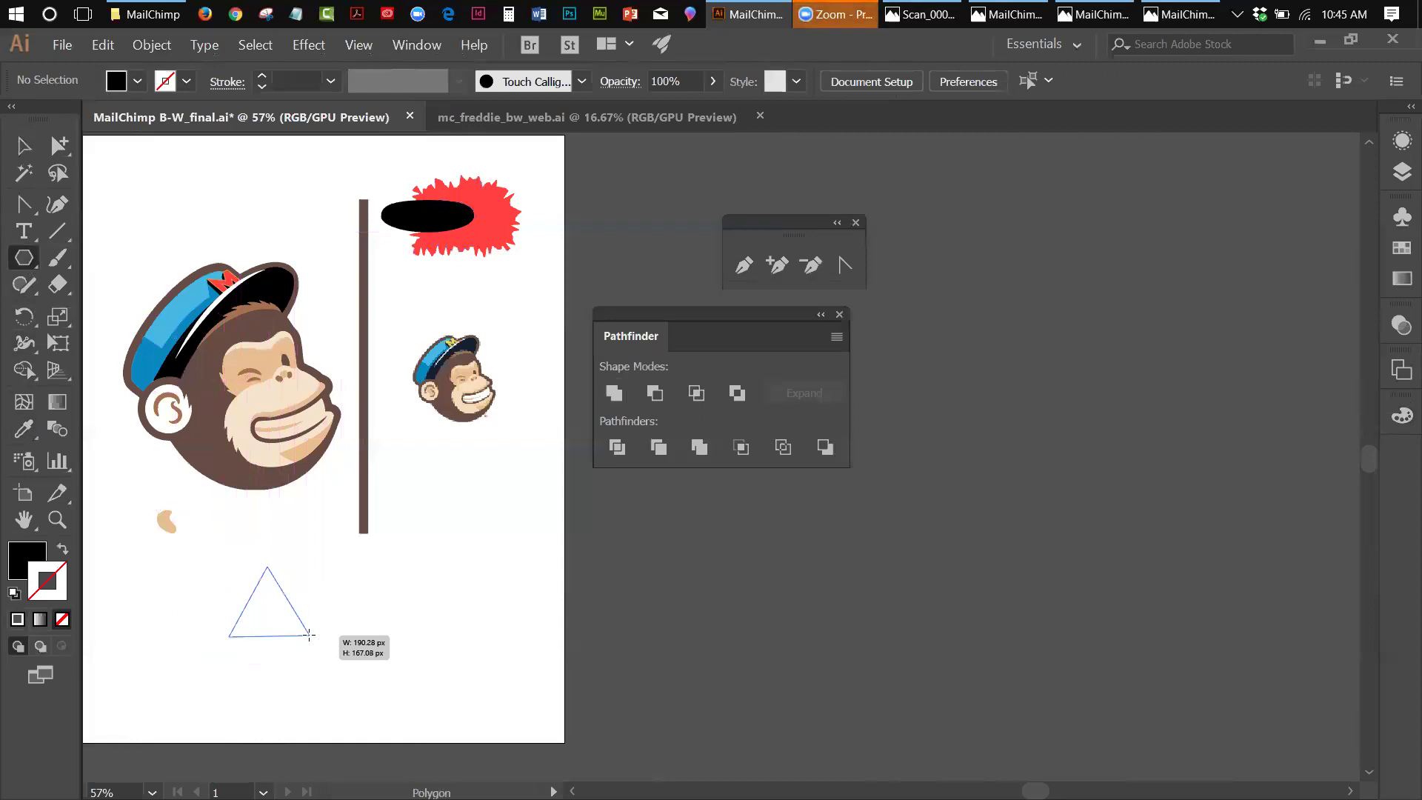
Step: Increase the number of sides of the polygon being drawn until it is nearly circular, and finish the black shape
key("Up")
left_click_drag(310, 635, 310, 636)
key("Up")
key("Up")
key("Up")
key("Up")
key("Up")
key("Up")
key("Up")
key("Up")
key("Up")
key("Up")
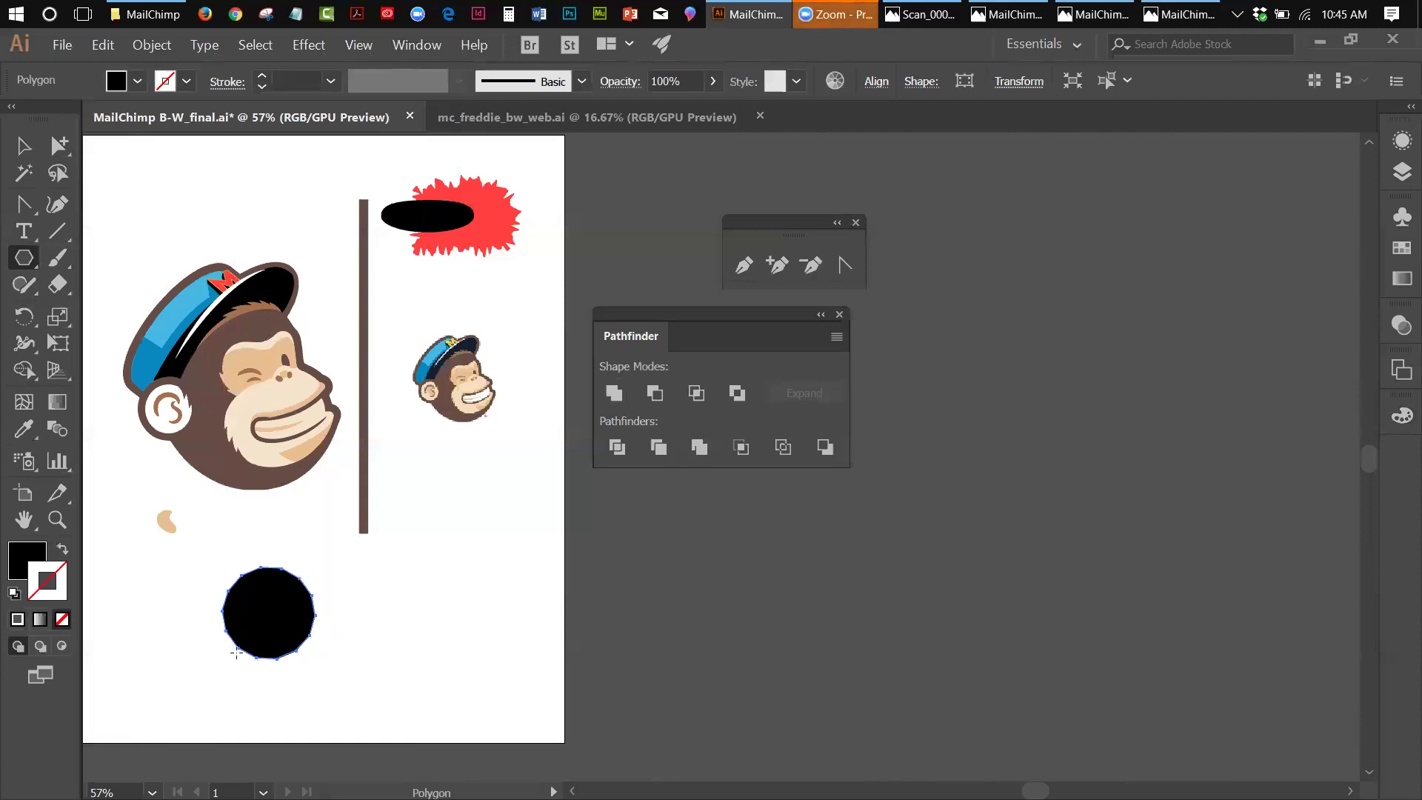
Step: Draw a five-pointed star about 230 px wide to the right of the polygon, making its points sharper
left_click_drag(31, 261, 59, 362)
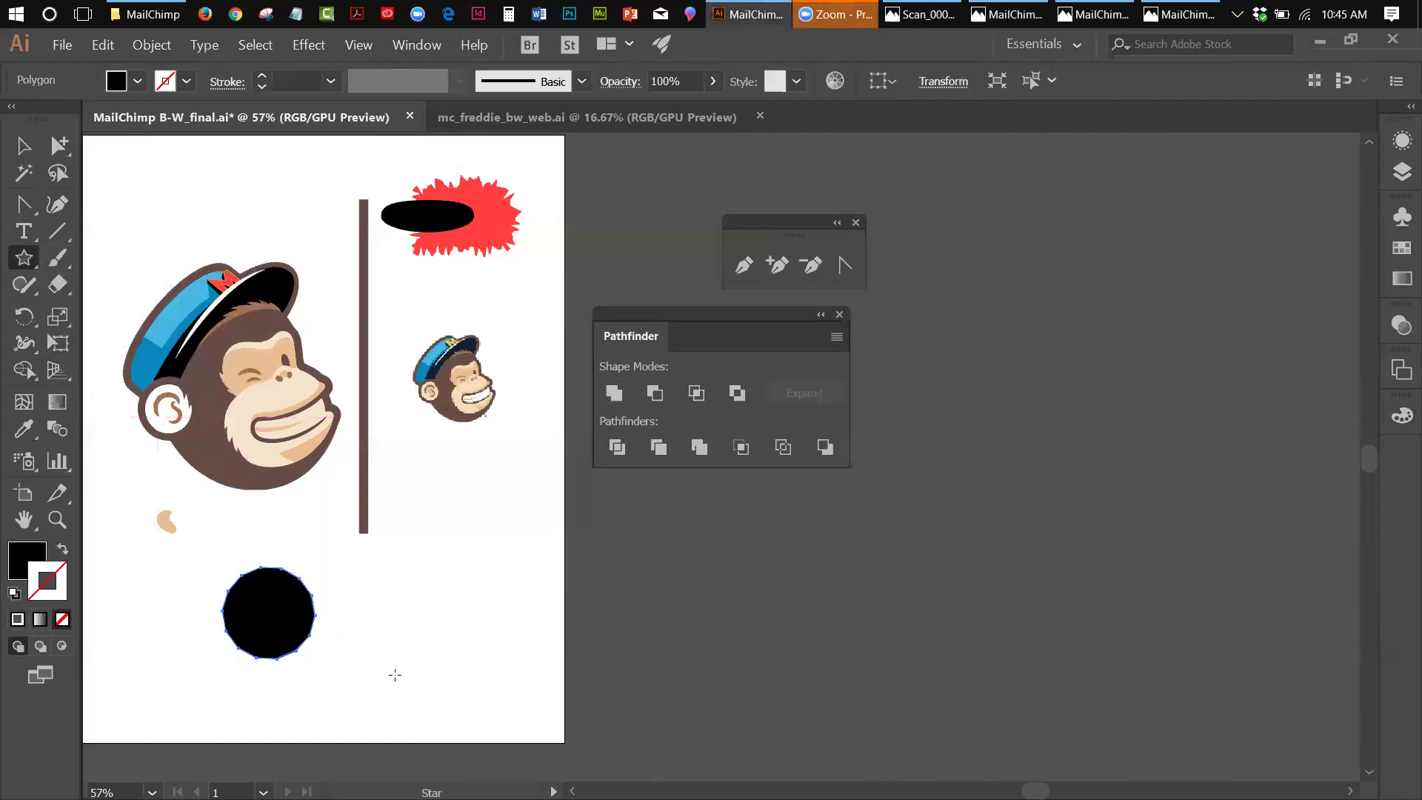
left_click_drag(410, 608, 443, 656)
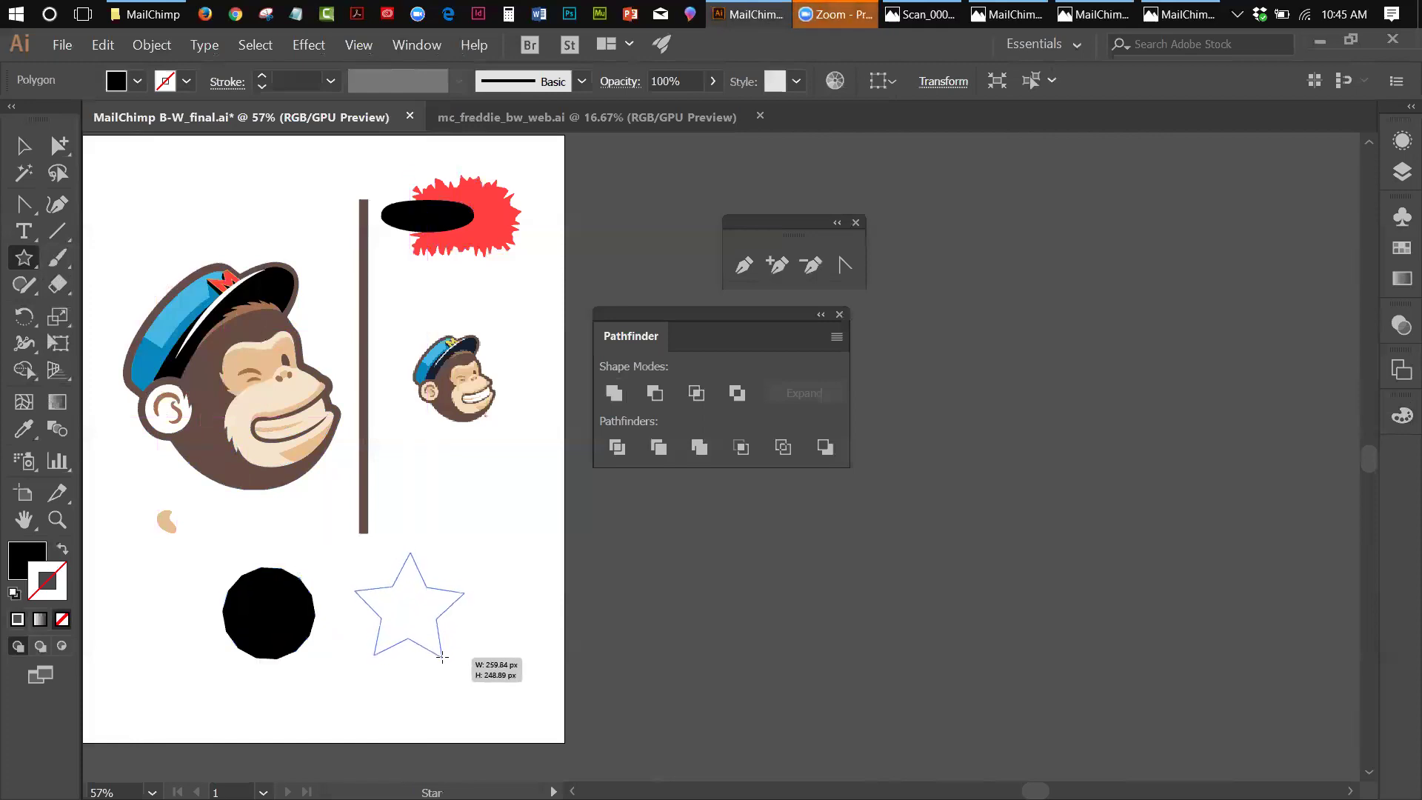
left_click_drag(443, 656, 444, 657)
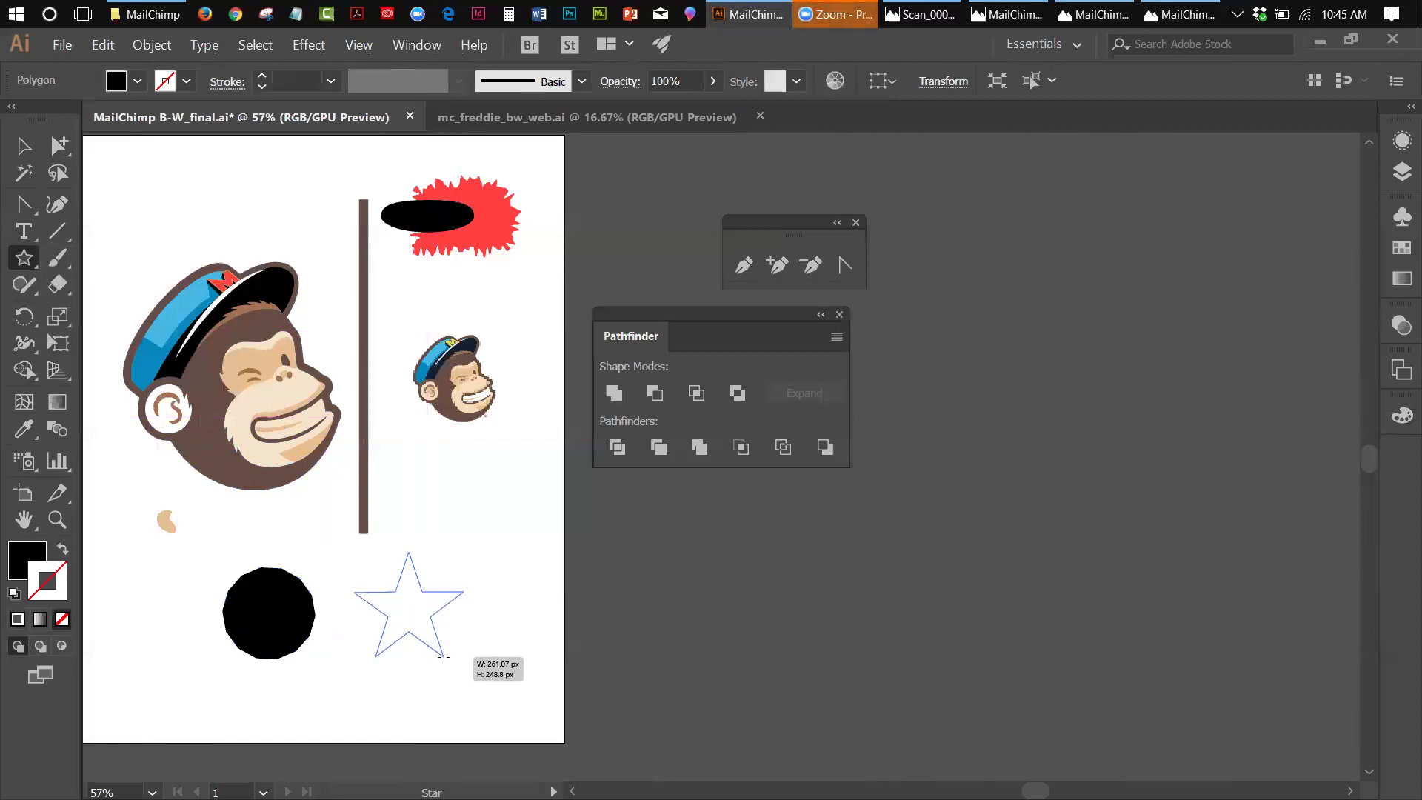
left_click_drag(444, 656, 436, 652)
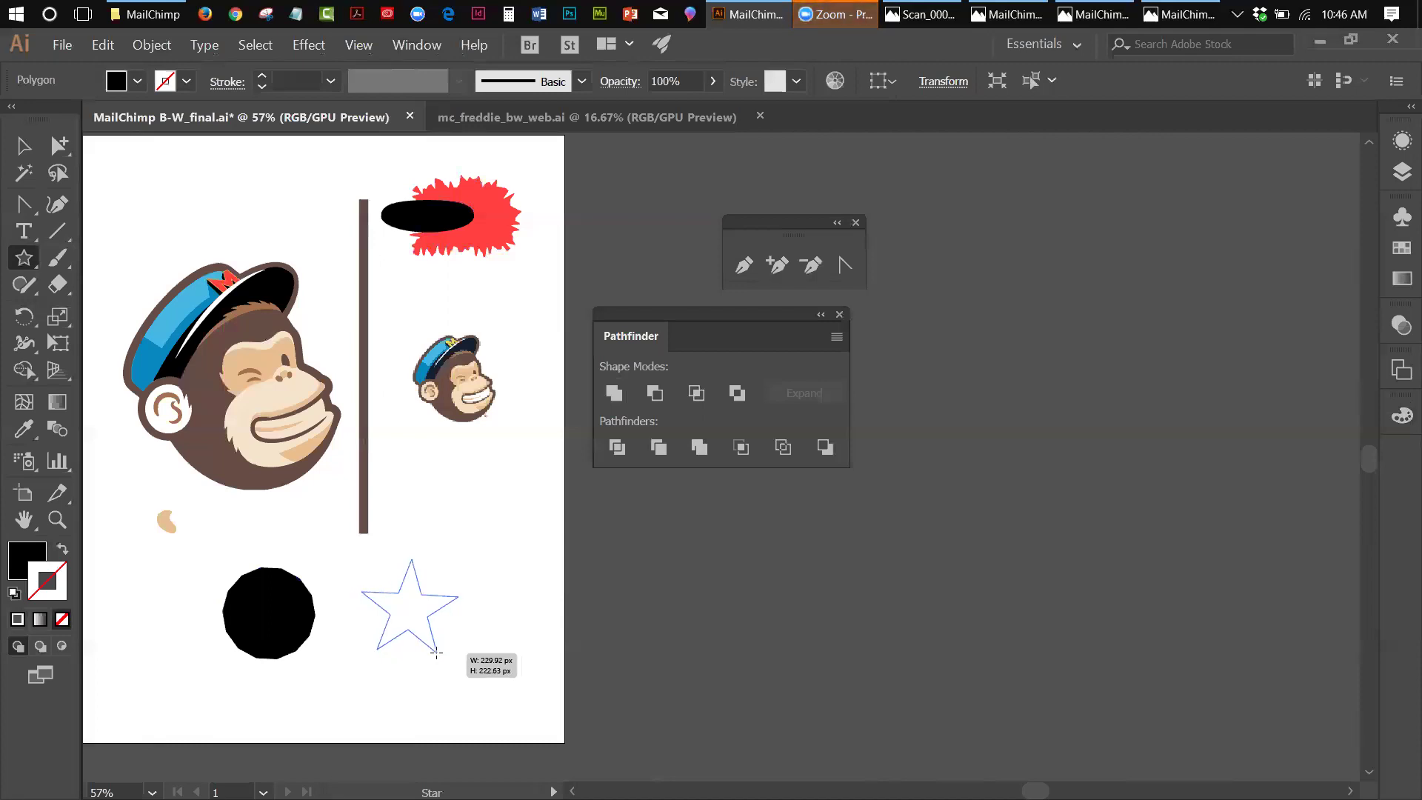
left_click_drag(436, 653, 448, 637)
Step: Increase the number of points of the star being drawn into a dense burst and finish it about 227 px wide
key("Down")
key("Down")
key("Up")
key("Up")
key("Up")
key("Up")
key("Up")
key("Up")
key("Up")
key("Up")
key("Up")
key("Up")
key("Up")
key("Up")
key("Up")
key("Up")
key("Up")
key("Up")
key("Up")
key("Up")
key("Up")
key("Up")
key("Up")
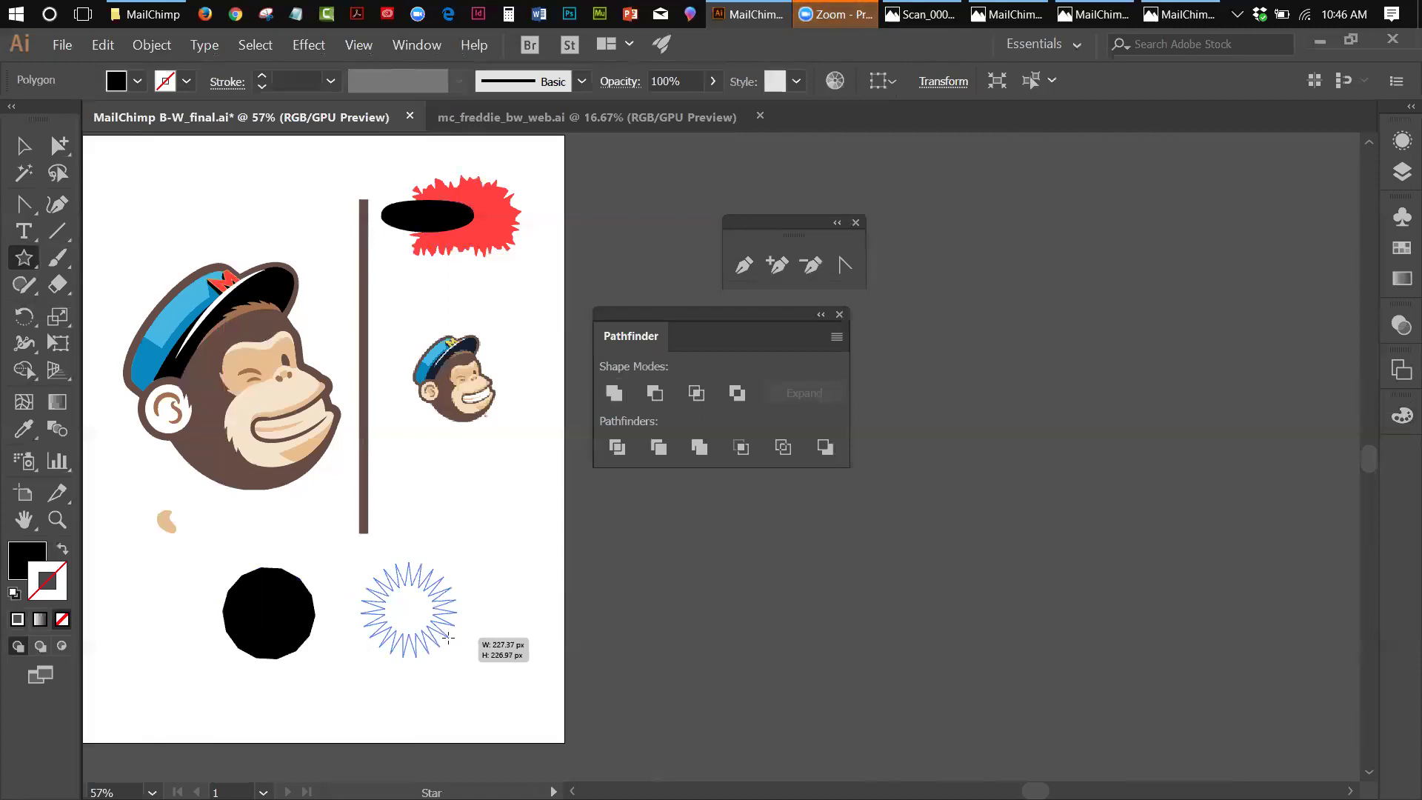
left_click_drag(448, 637, 448, 637)
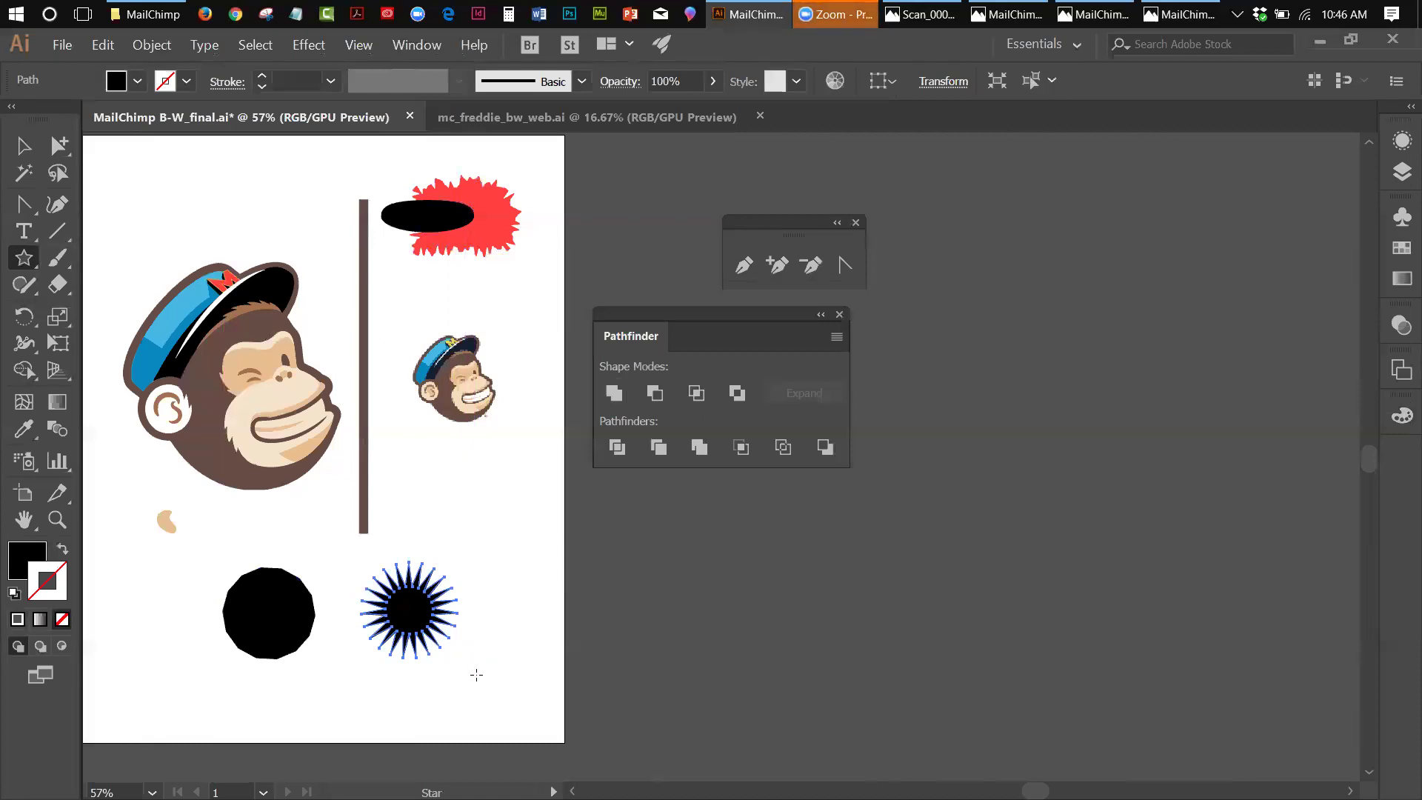
Step: Apply a Pucker & Bloat effect of -181% to the black polygon with the preview enabled
key("v")
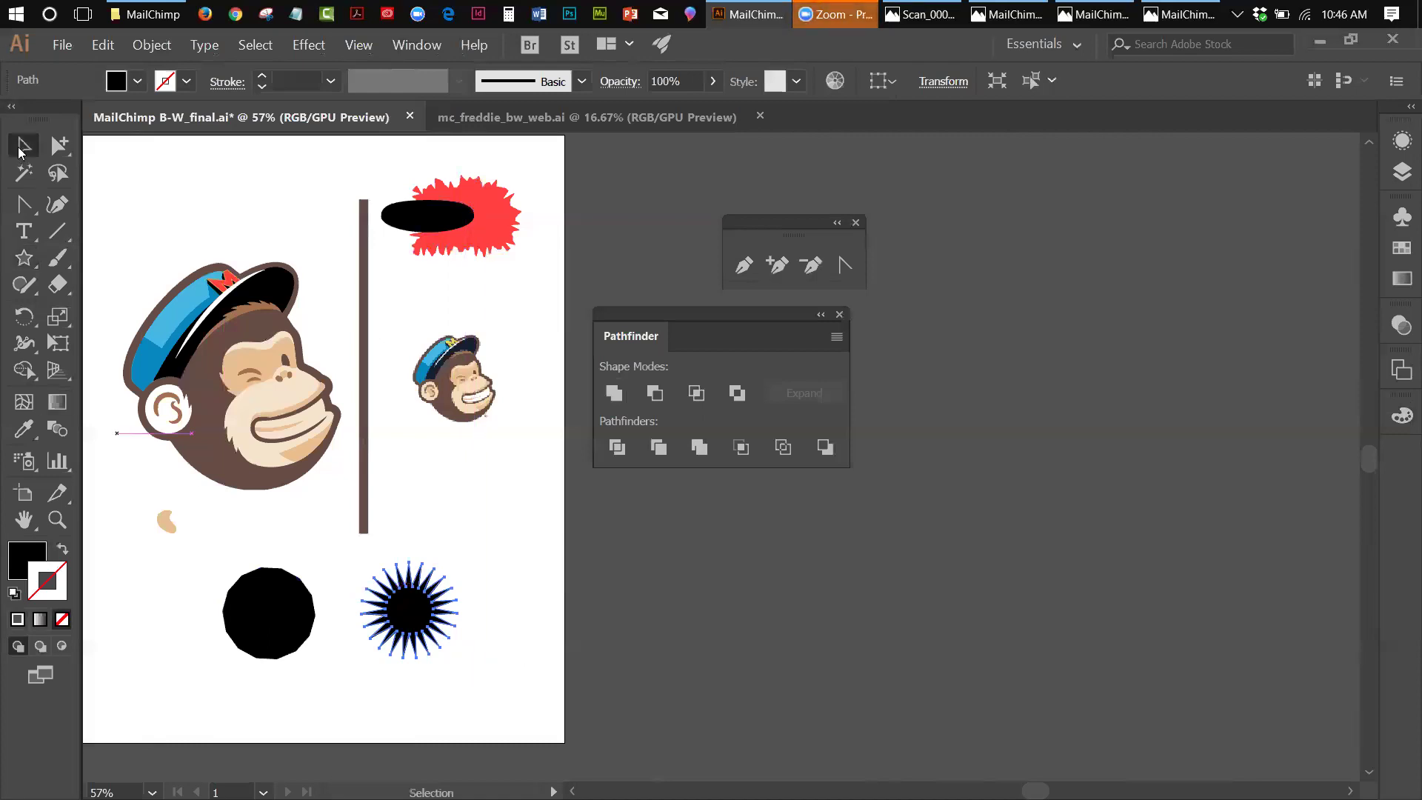
left_click(233, 622)
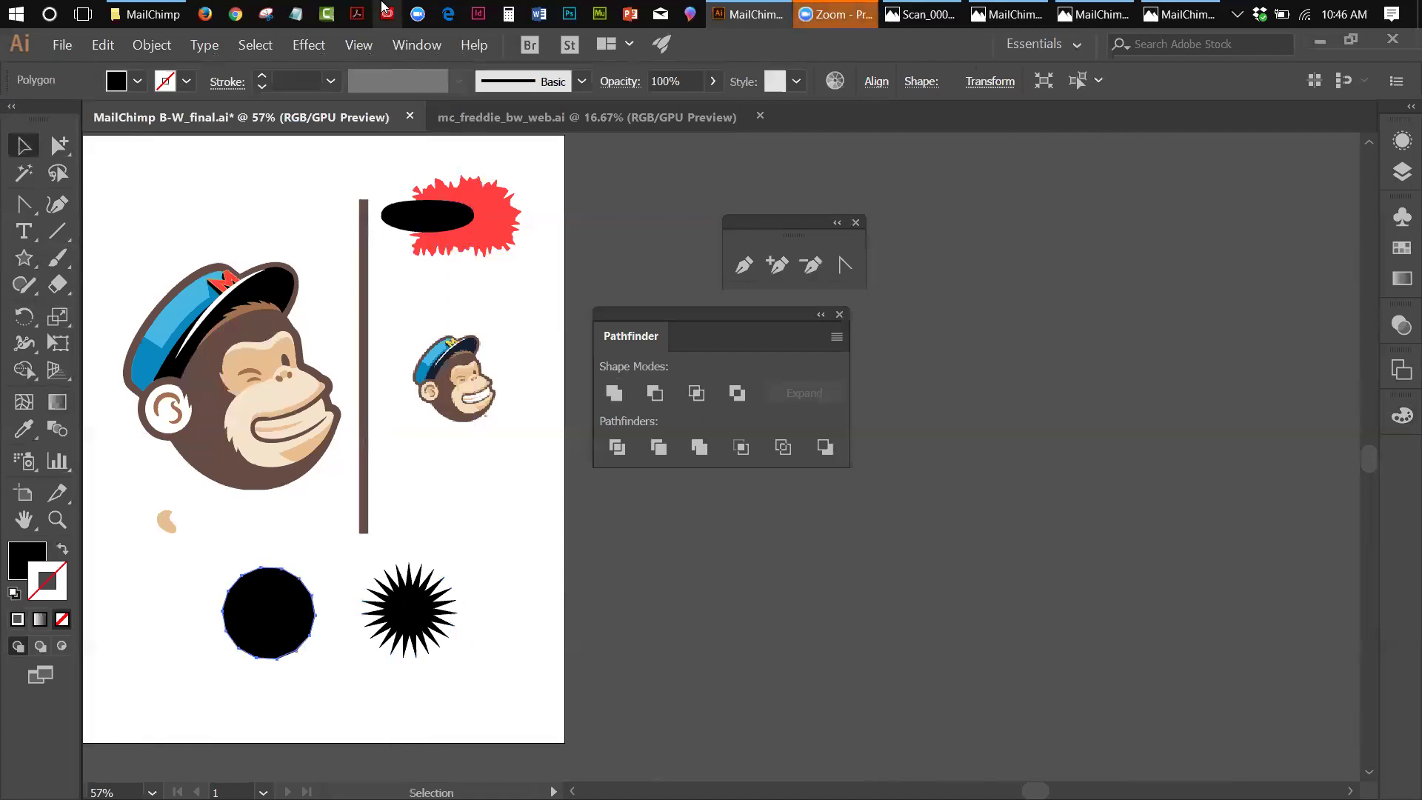
left_click(326, 46)
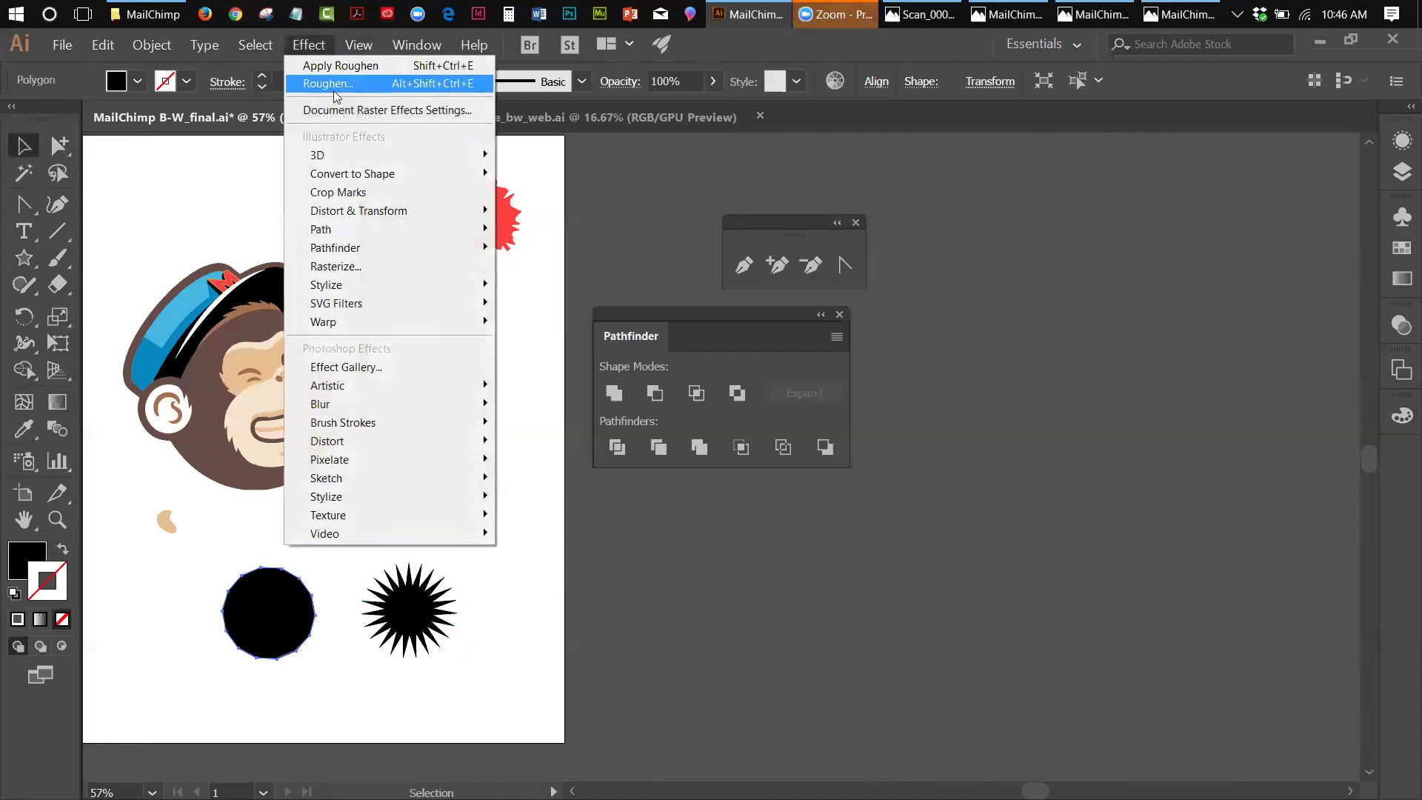
mouse_move(351, 238)
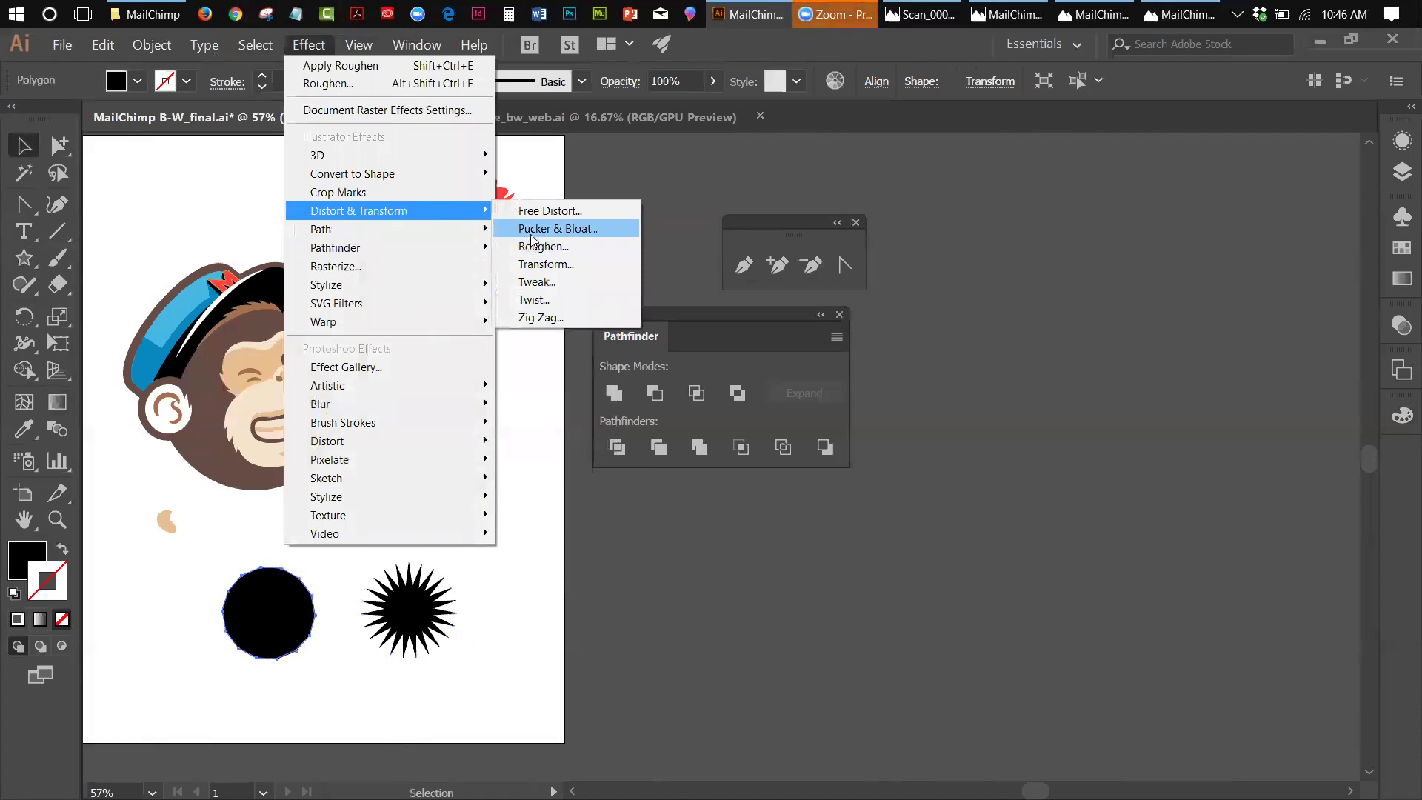
left_click(531, 236)
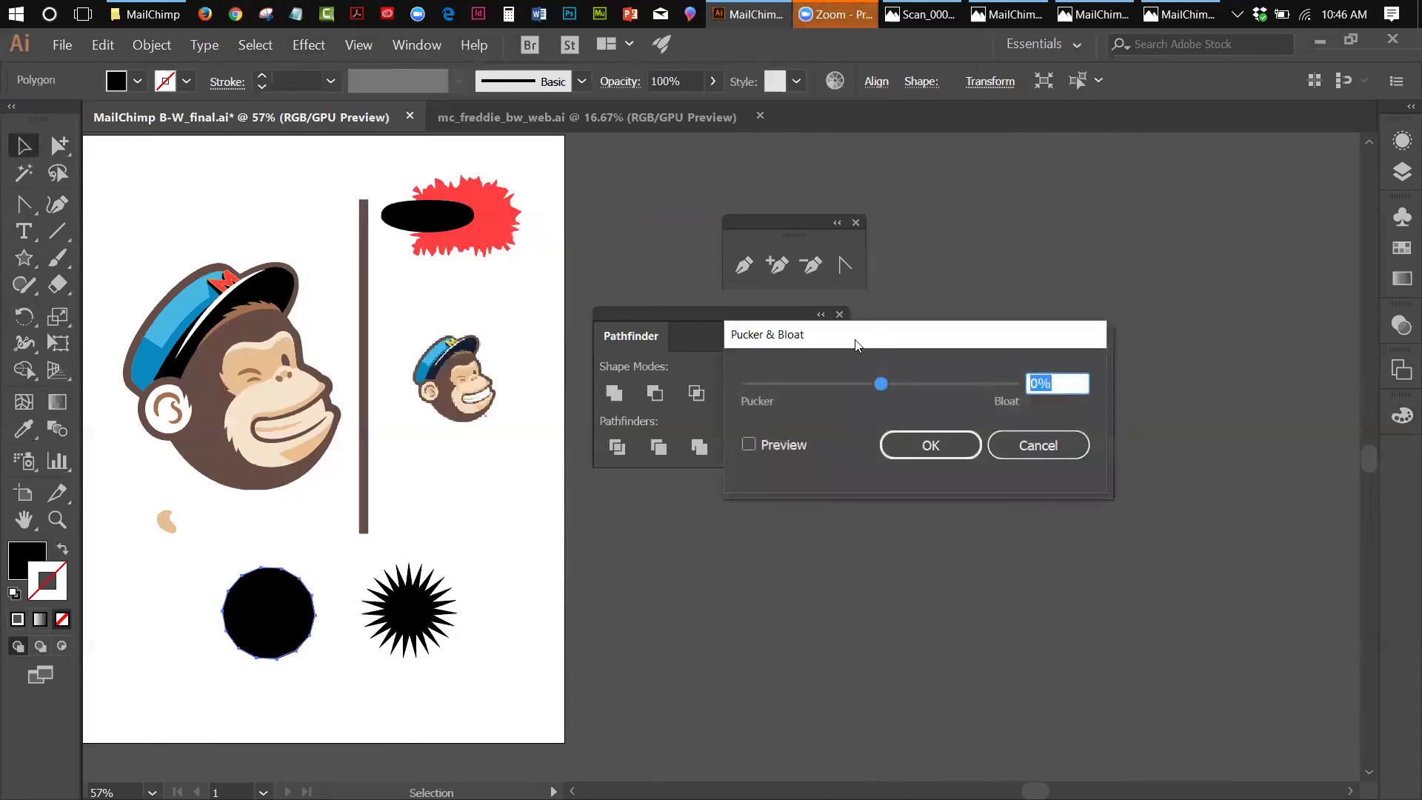
left_click_drag(857, 344, 567, 502)
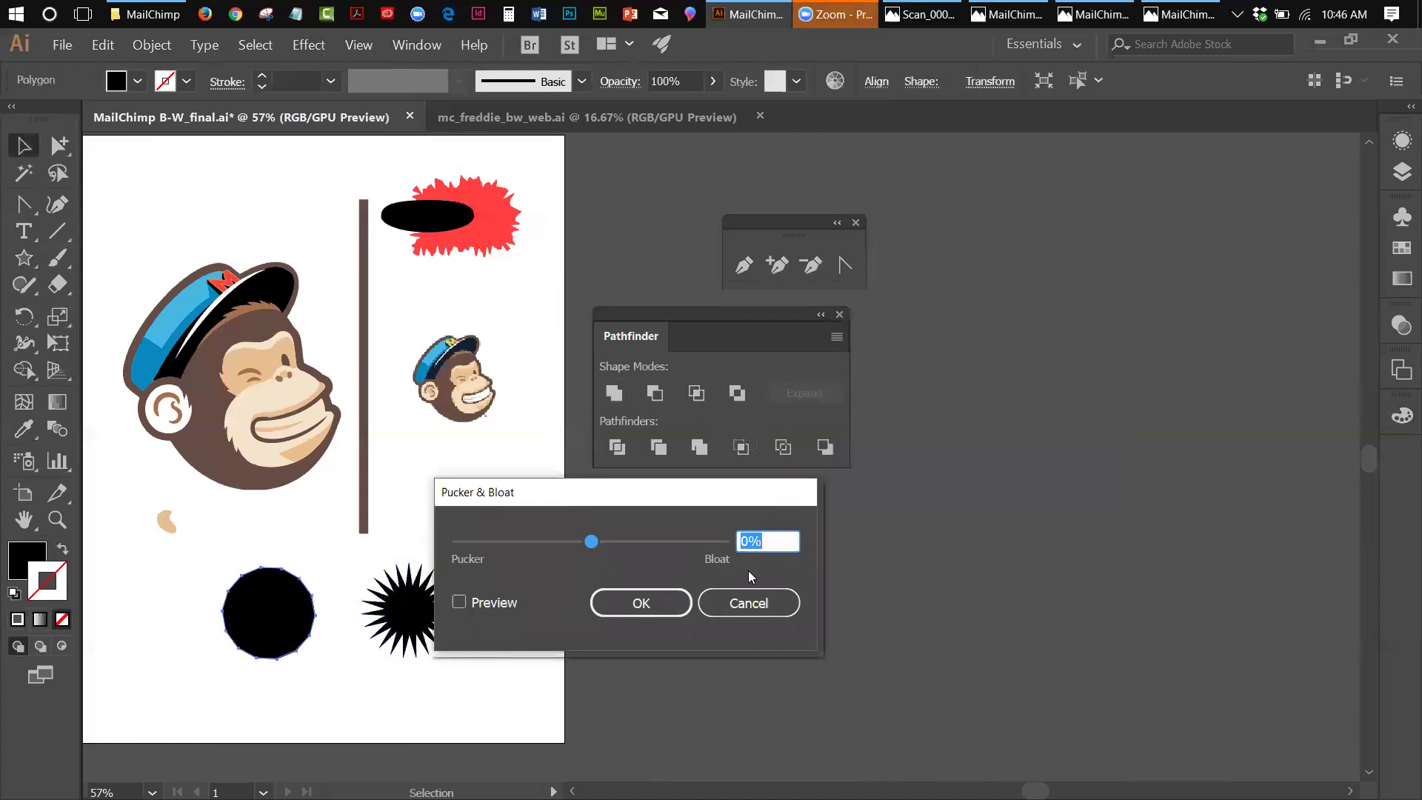
left_click(459, 603)
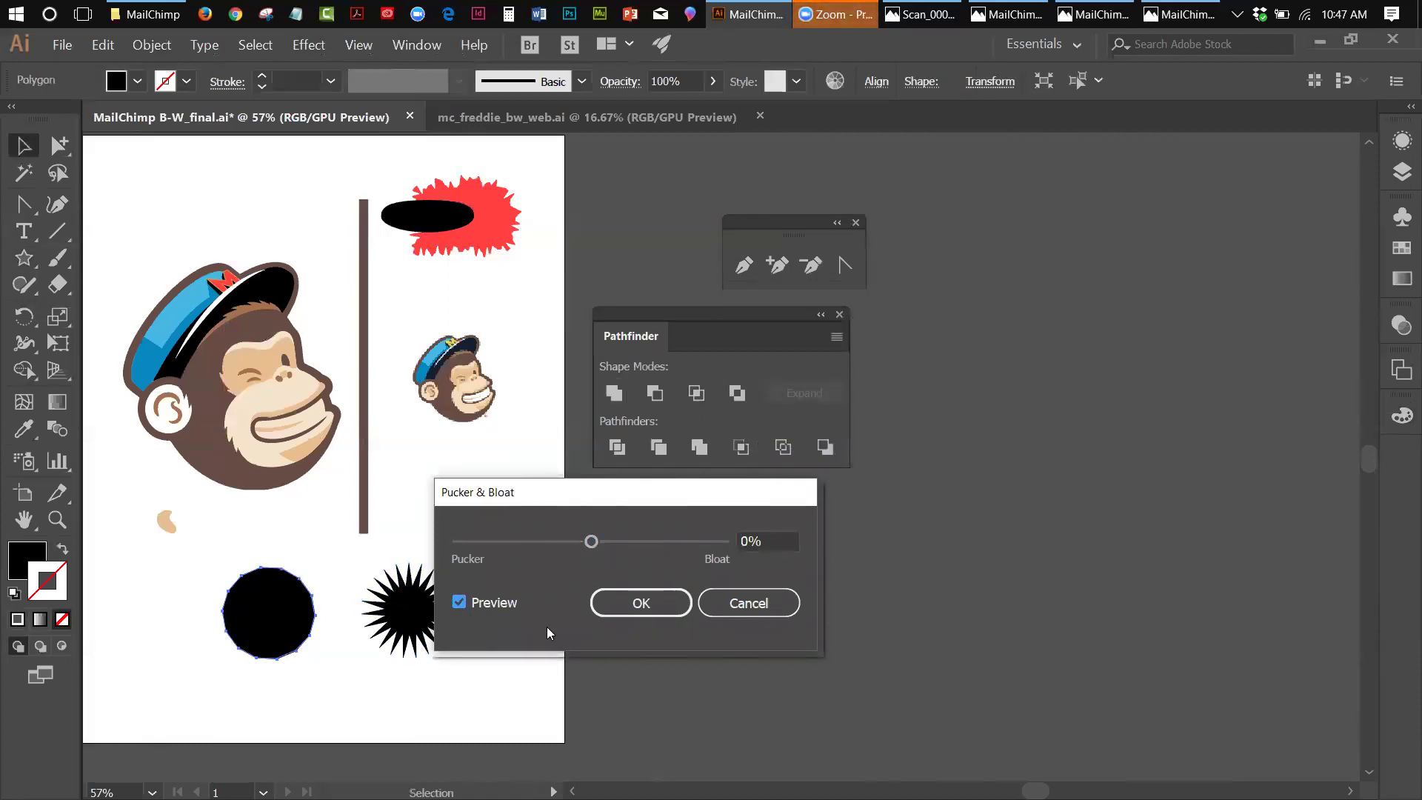
left_click_drag(590, 546, 471, 551)
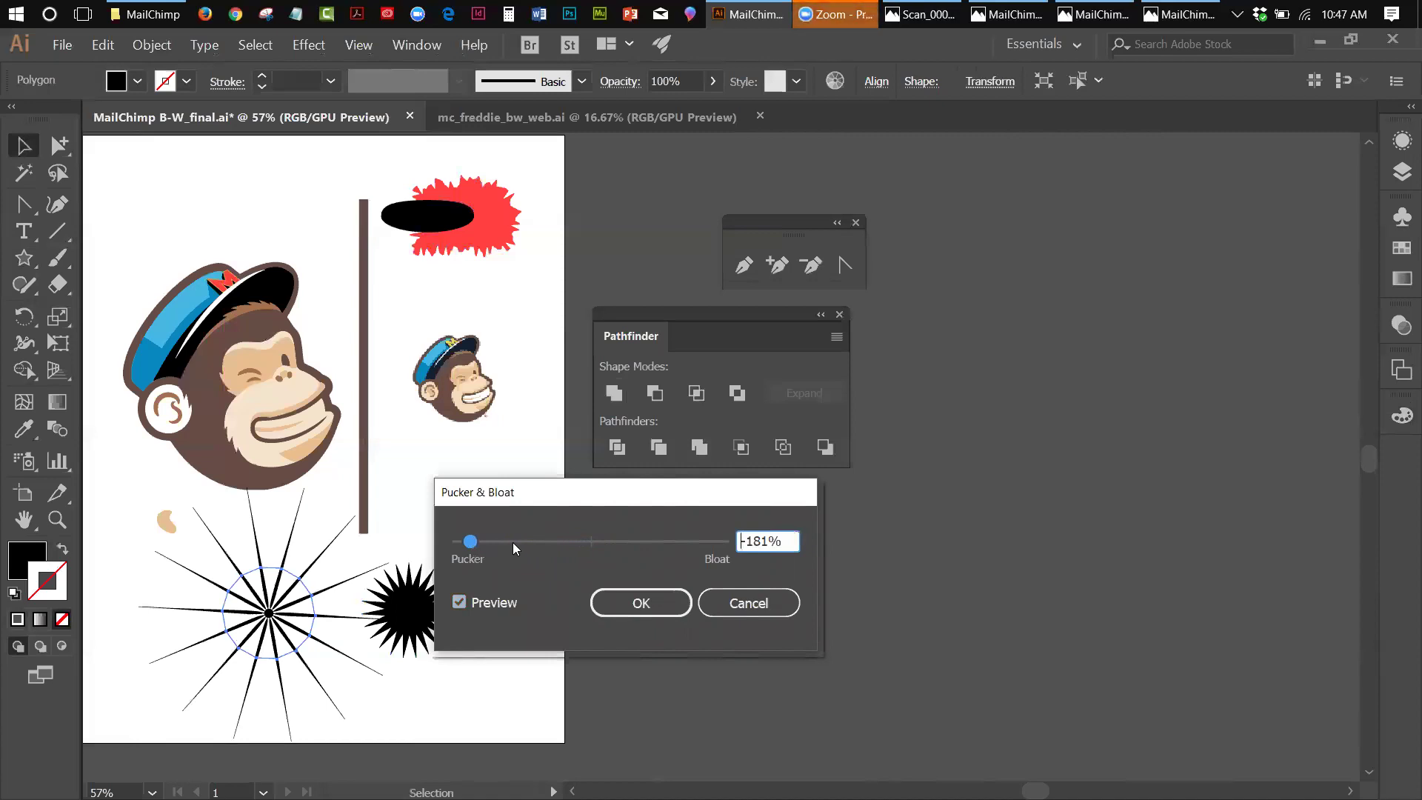
left_click(643, 597)
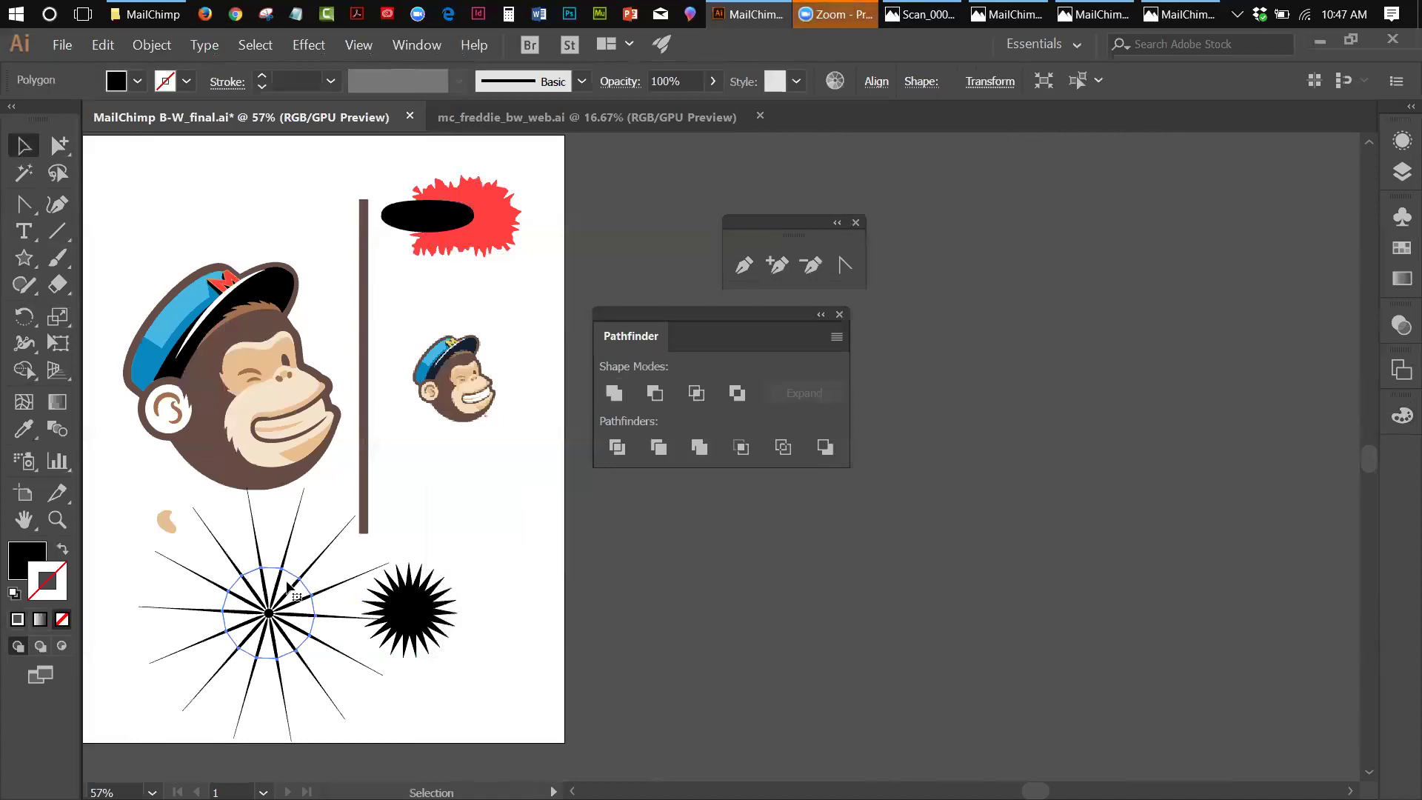
Step: Move the many-pointed star onto the centre of the puckered polygon and select both shapes together
left_click_drag(408, 610, 269, 613)
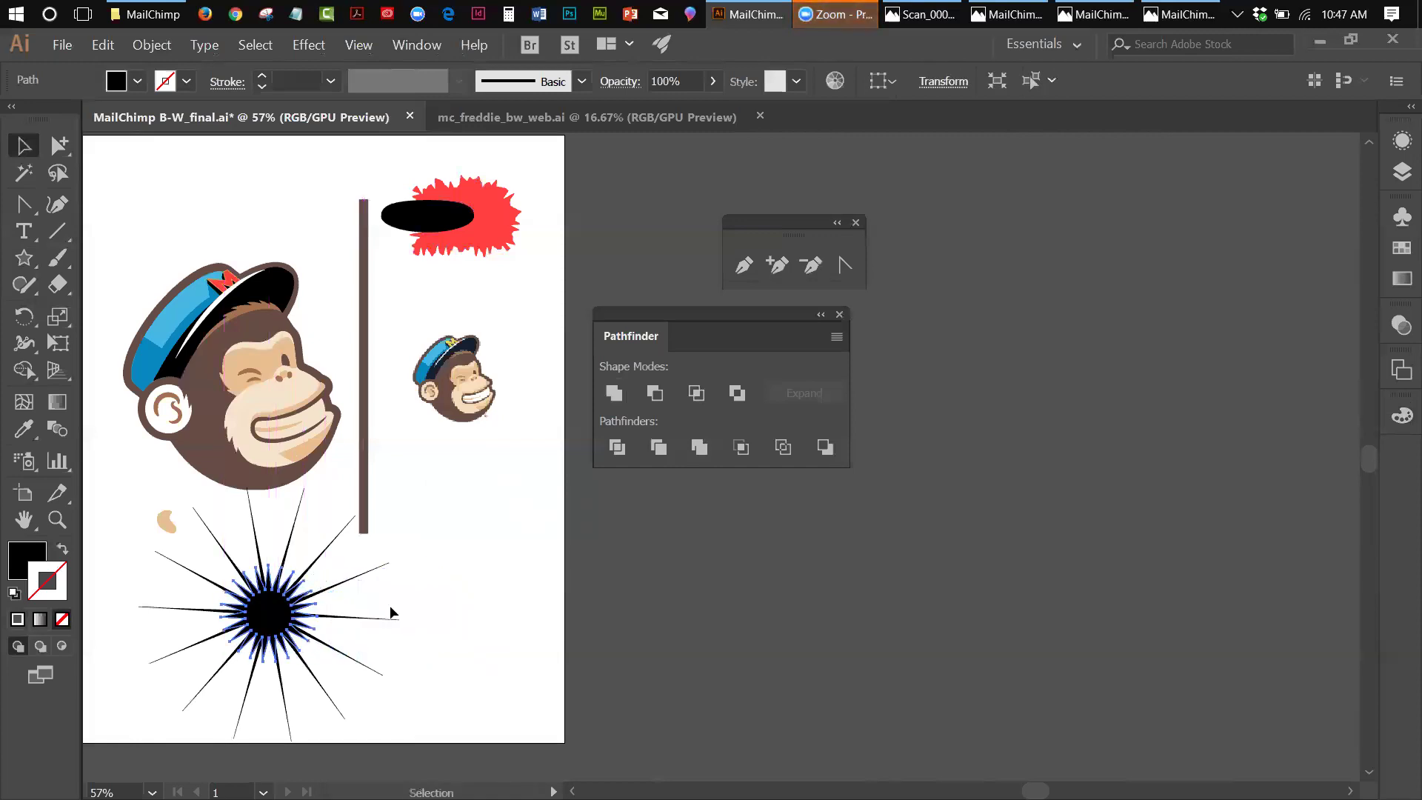
left_click(517, 606)
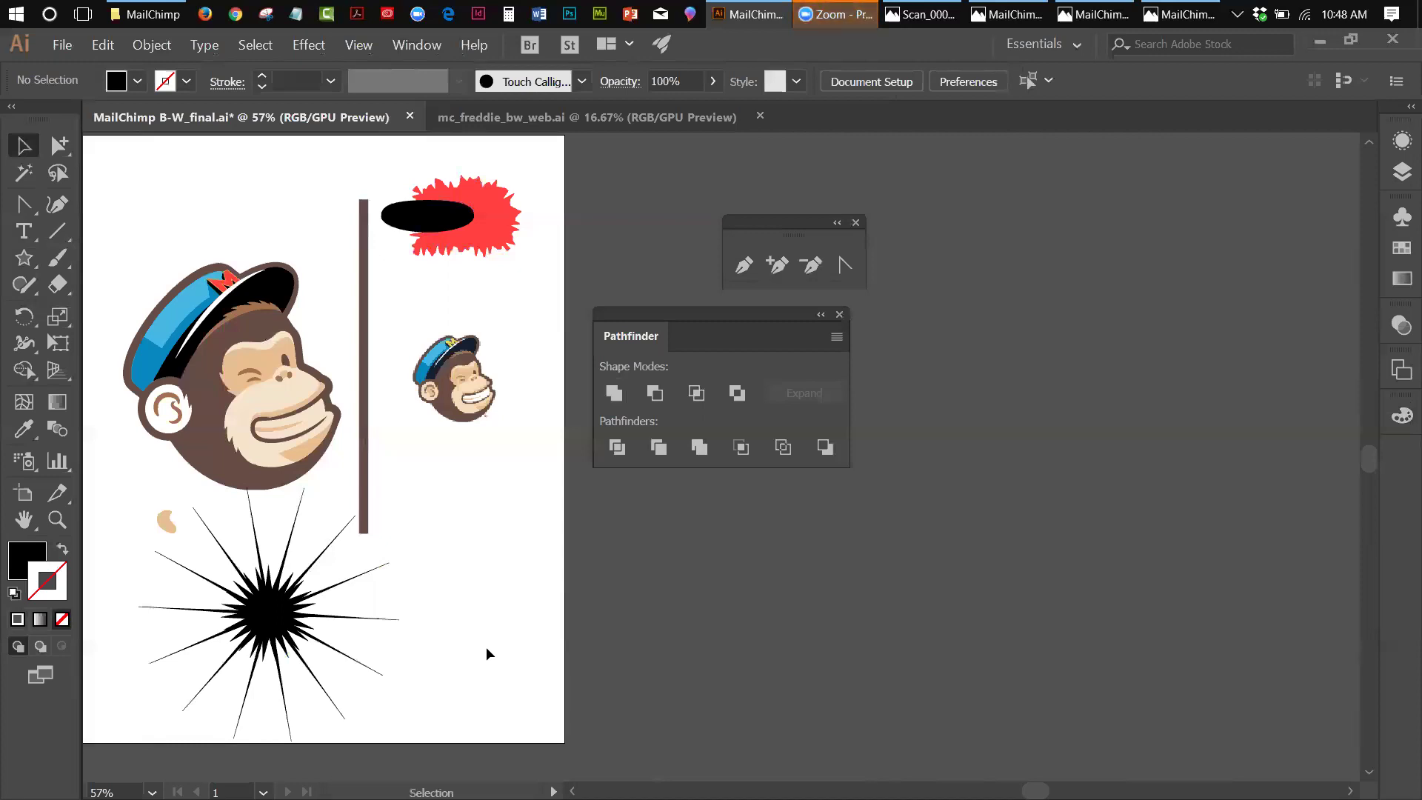
left_click(464, 368)
left_click(305, 601)
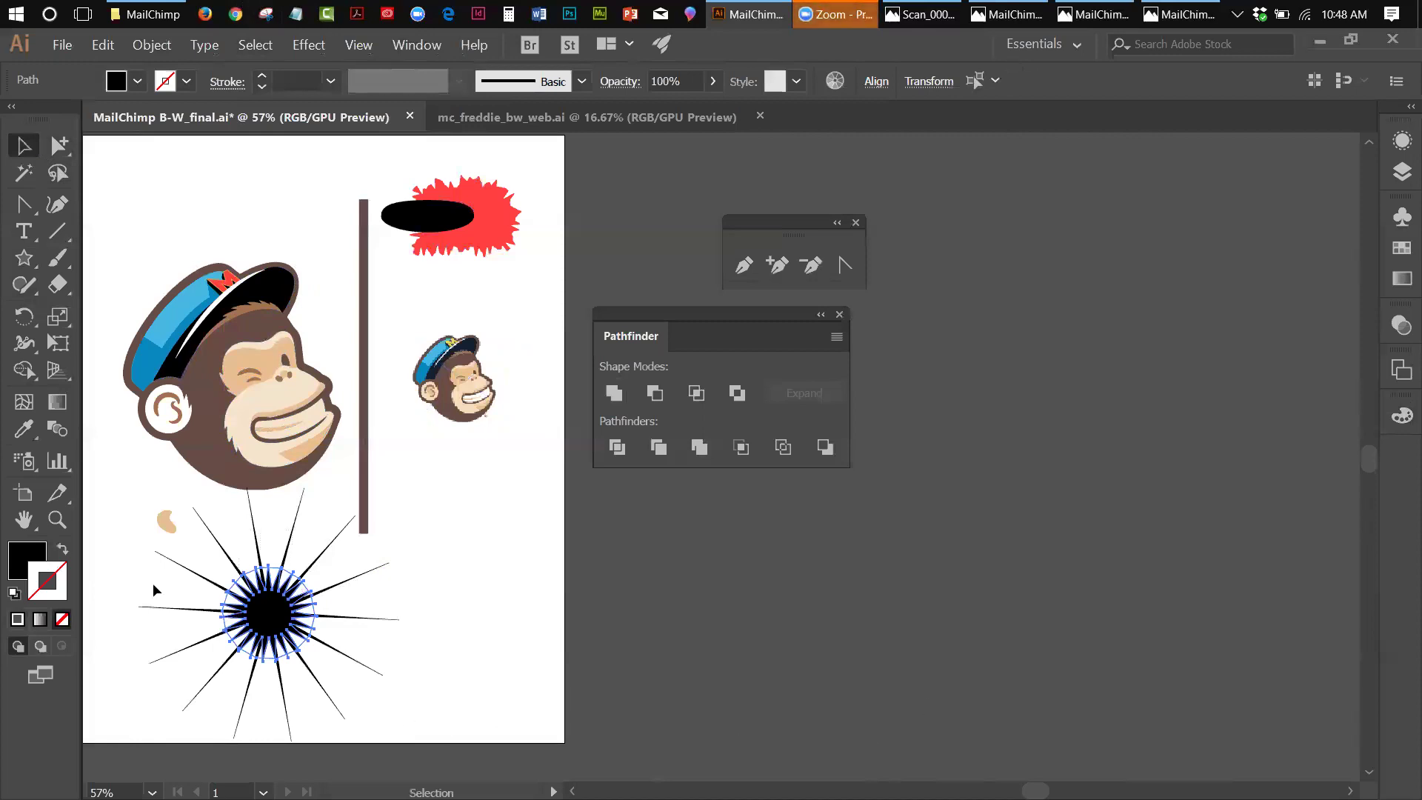
left_click_drag(121, 585, 446, 647)
Step: Show the document's symbols beside the artboard and put away the floating pen tools and the gradient settings
left_click(418, 45)
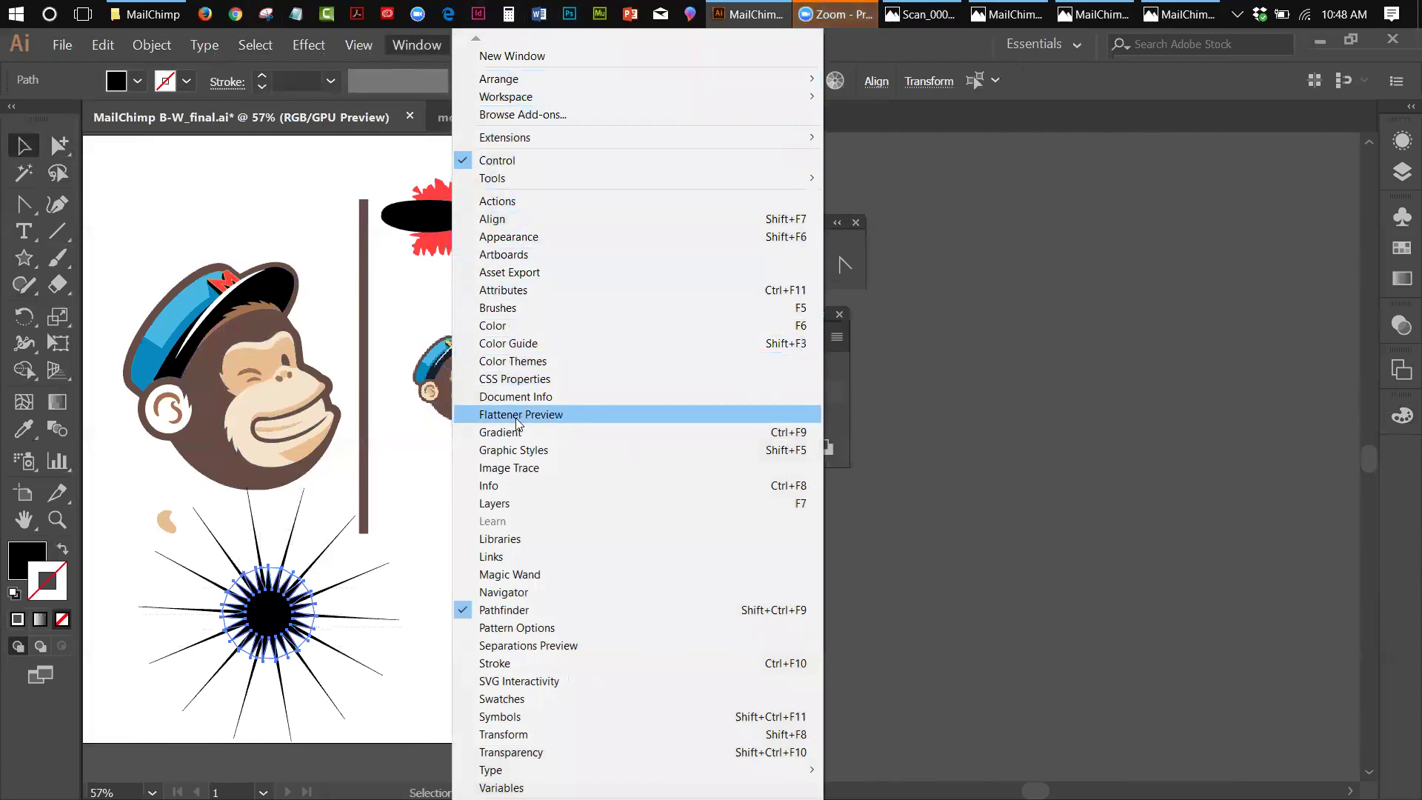
left_click(532, 718)
left_click_drag(1144, 205, 770, 510)
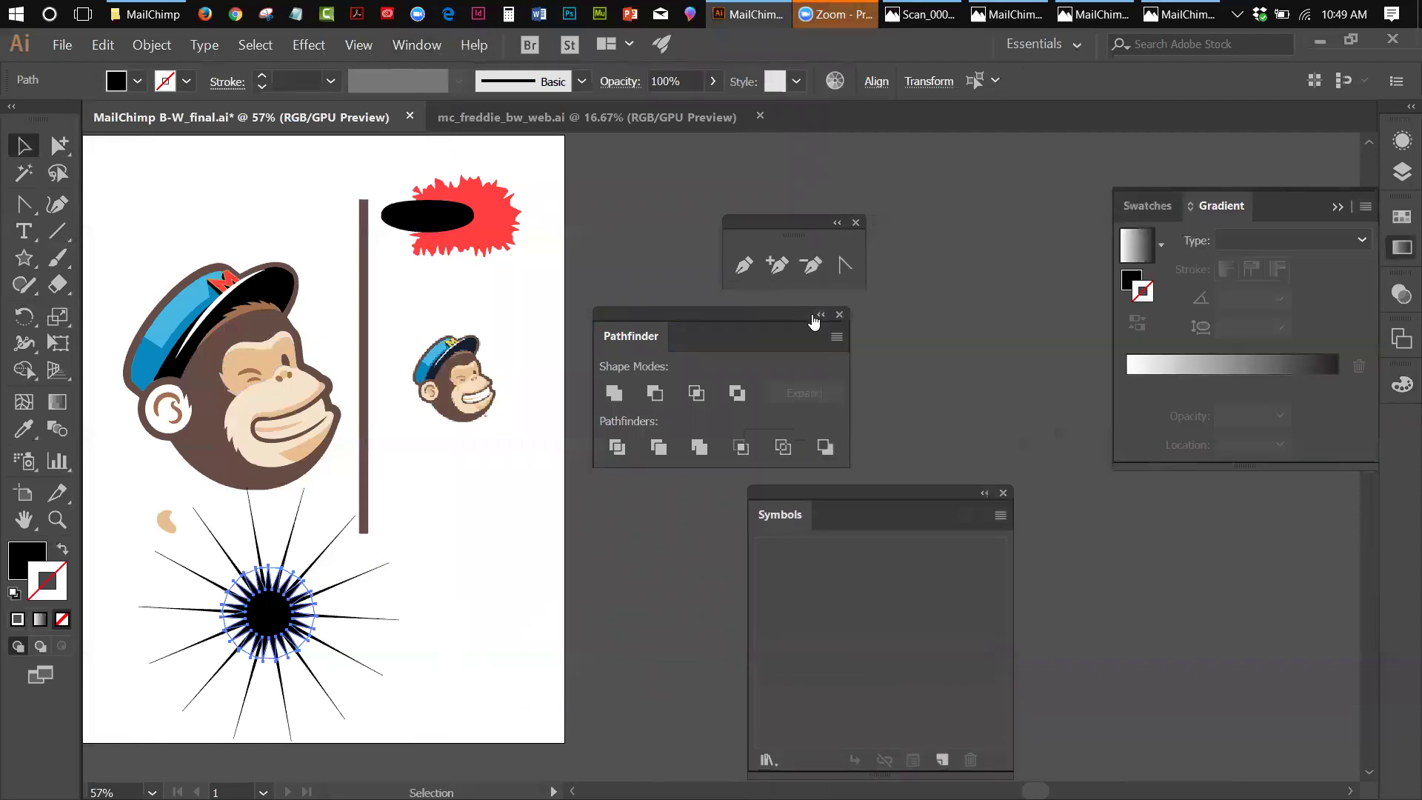
left_click(856, 223)
left_click(1338, 207)
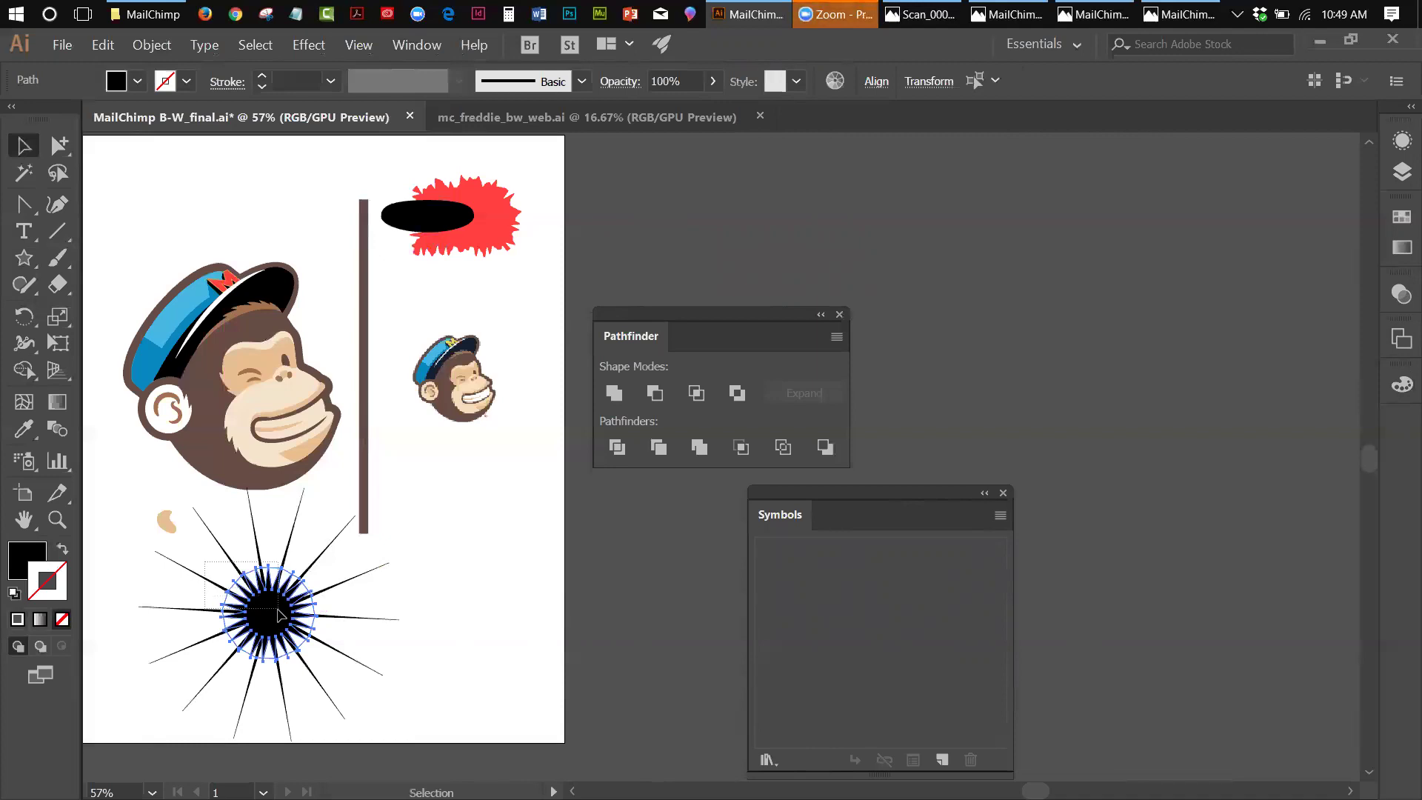
Step: Create a dynamic symbol named "burst" from the selected shapes, with export type Graphic and centre registration
left_click_drag(331, 630, 776, 591)
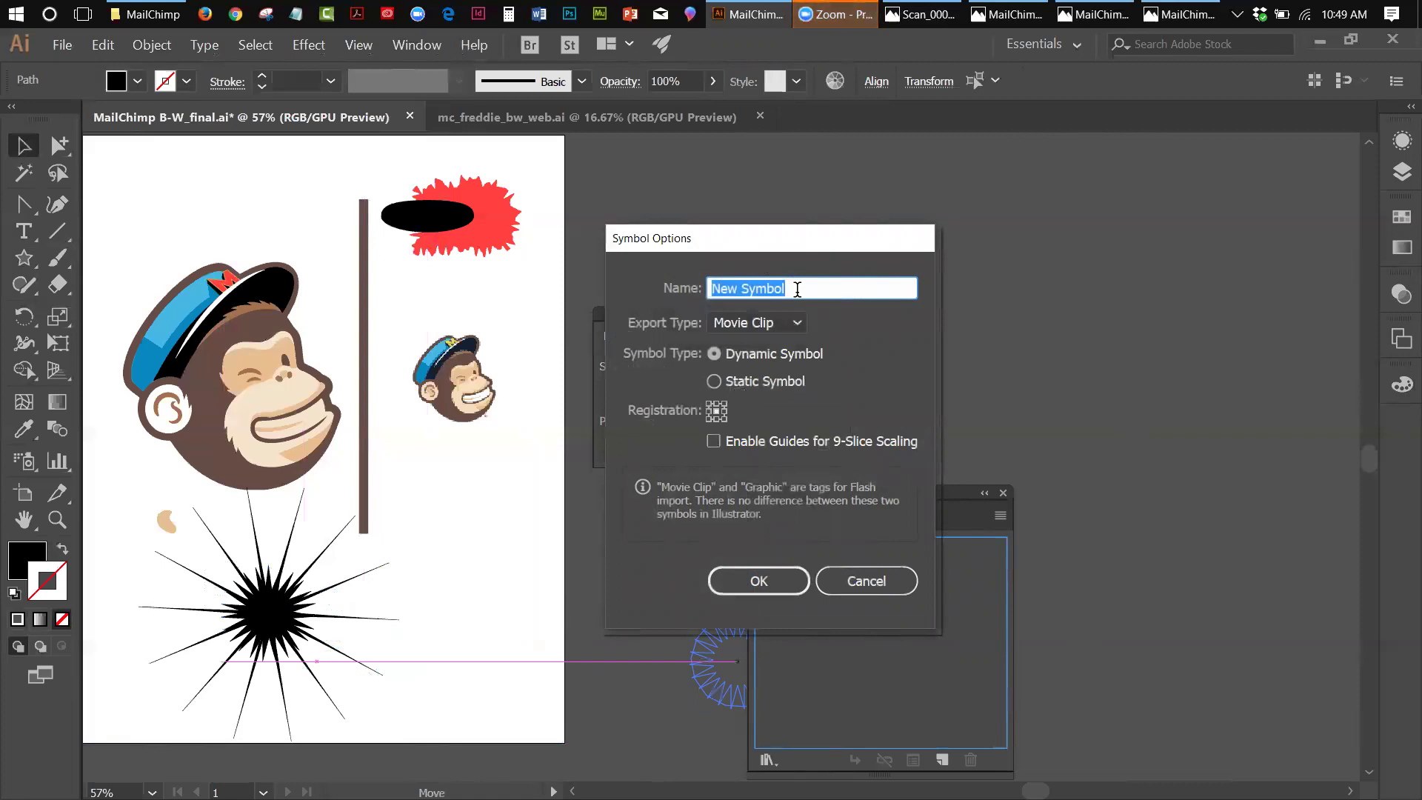
type("b")
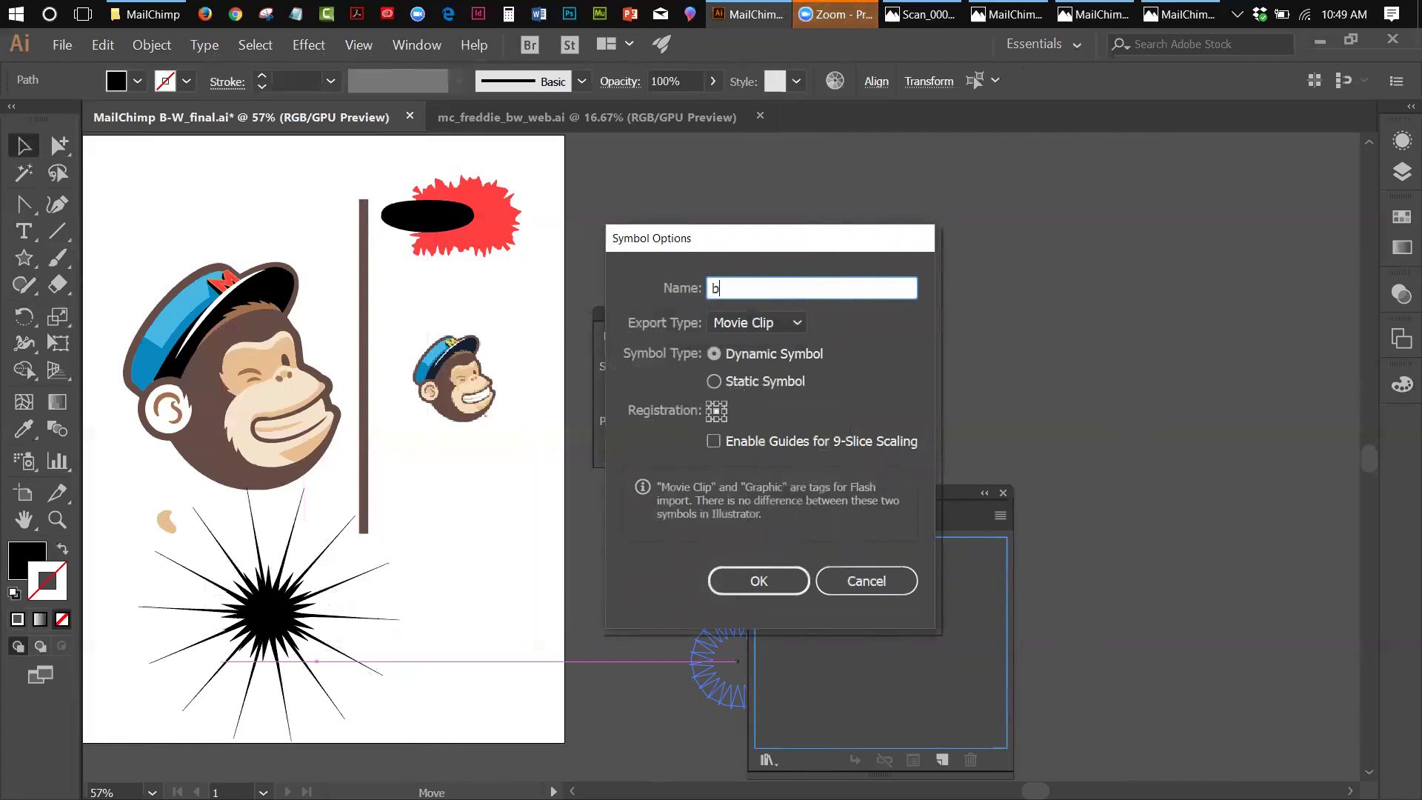
type("urst")
left_click(798, 327)
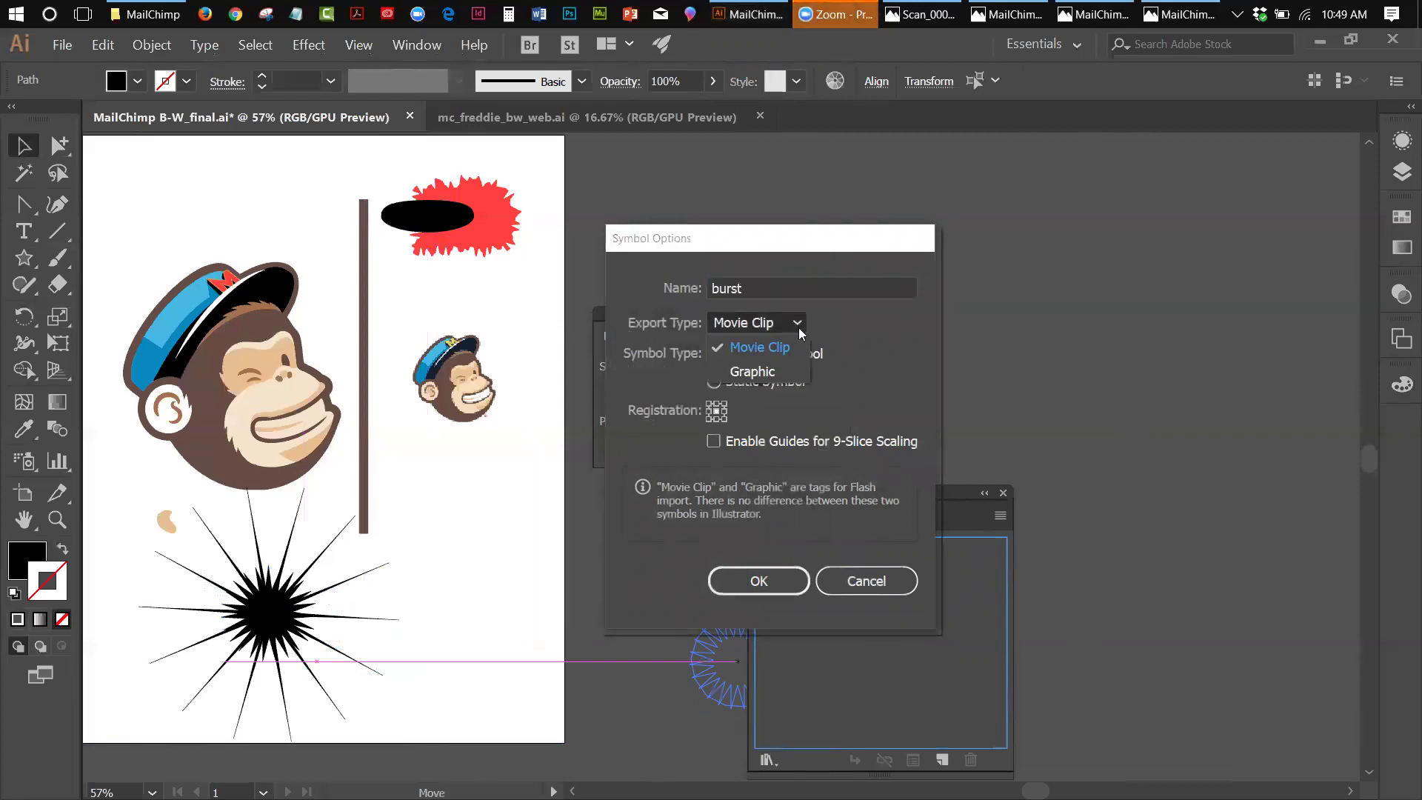
left_click(797, 368)
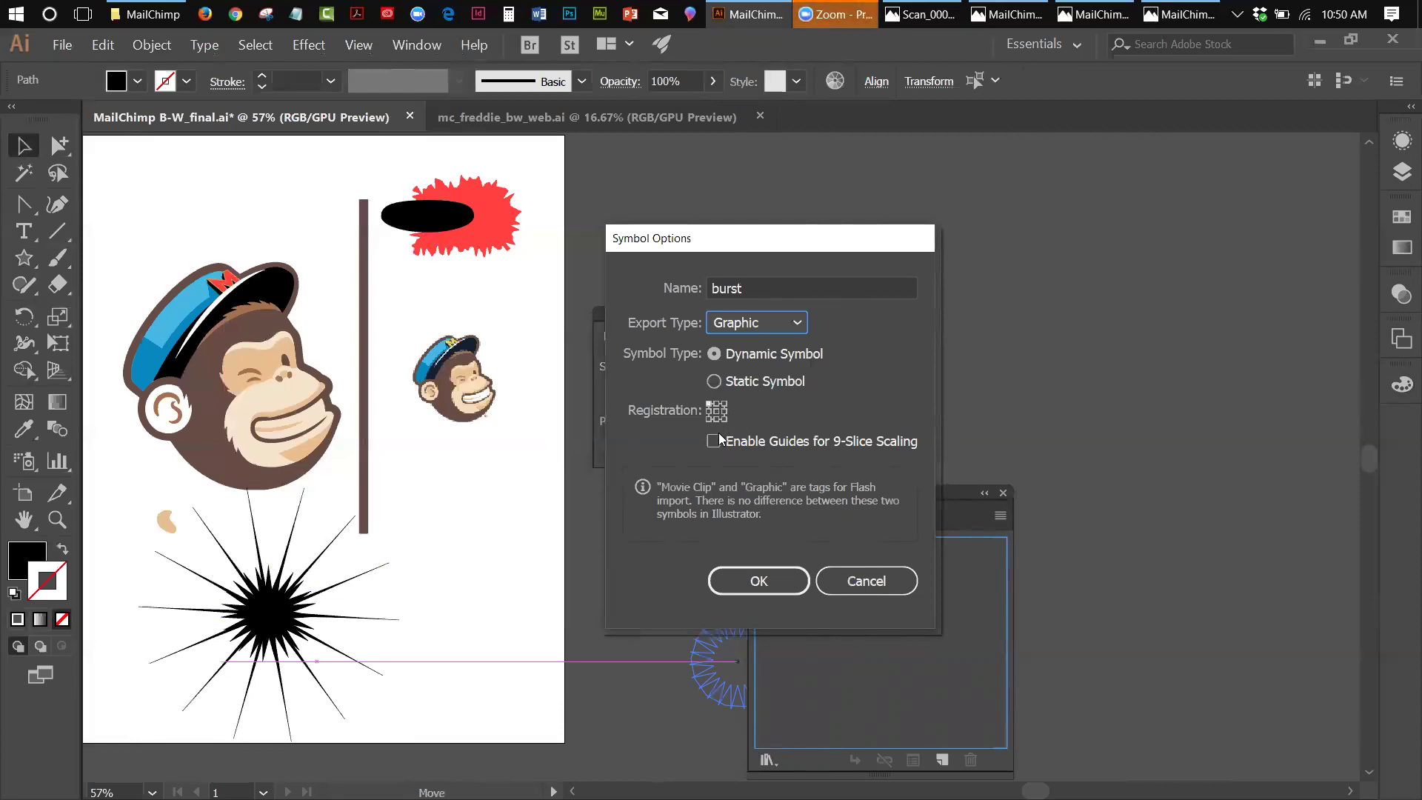
left_click(715, 412)
left_click(771, 591)
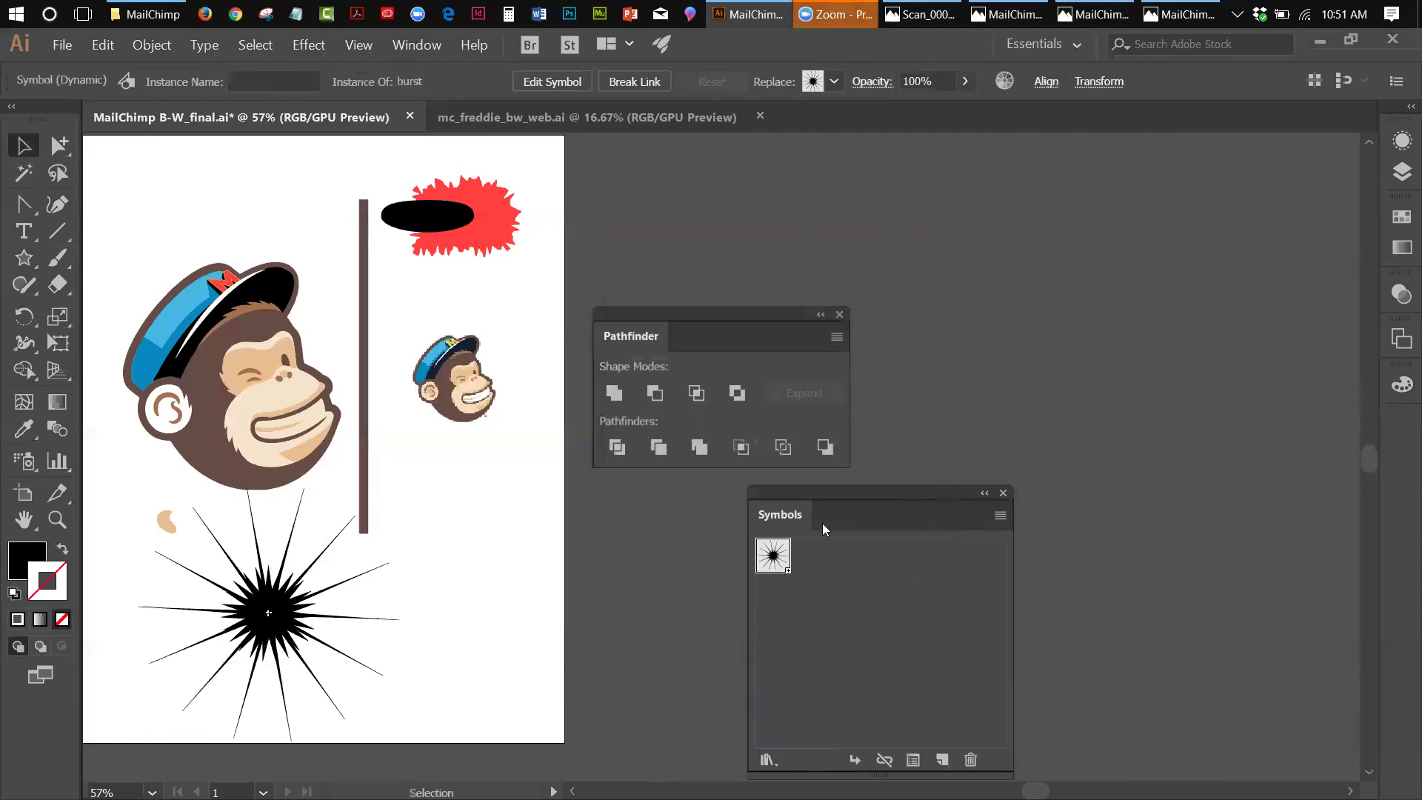
Step: Place three burst symbol instances: right of the original burst, above the large monkey's cap, and over the small monkey
left_click_drag(854, 492, 1097, 188)
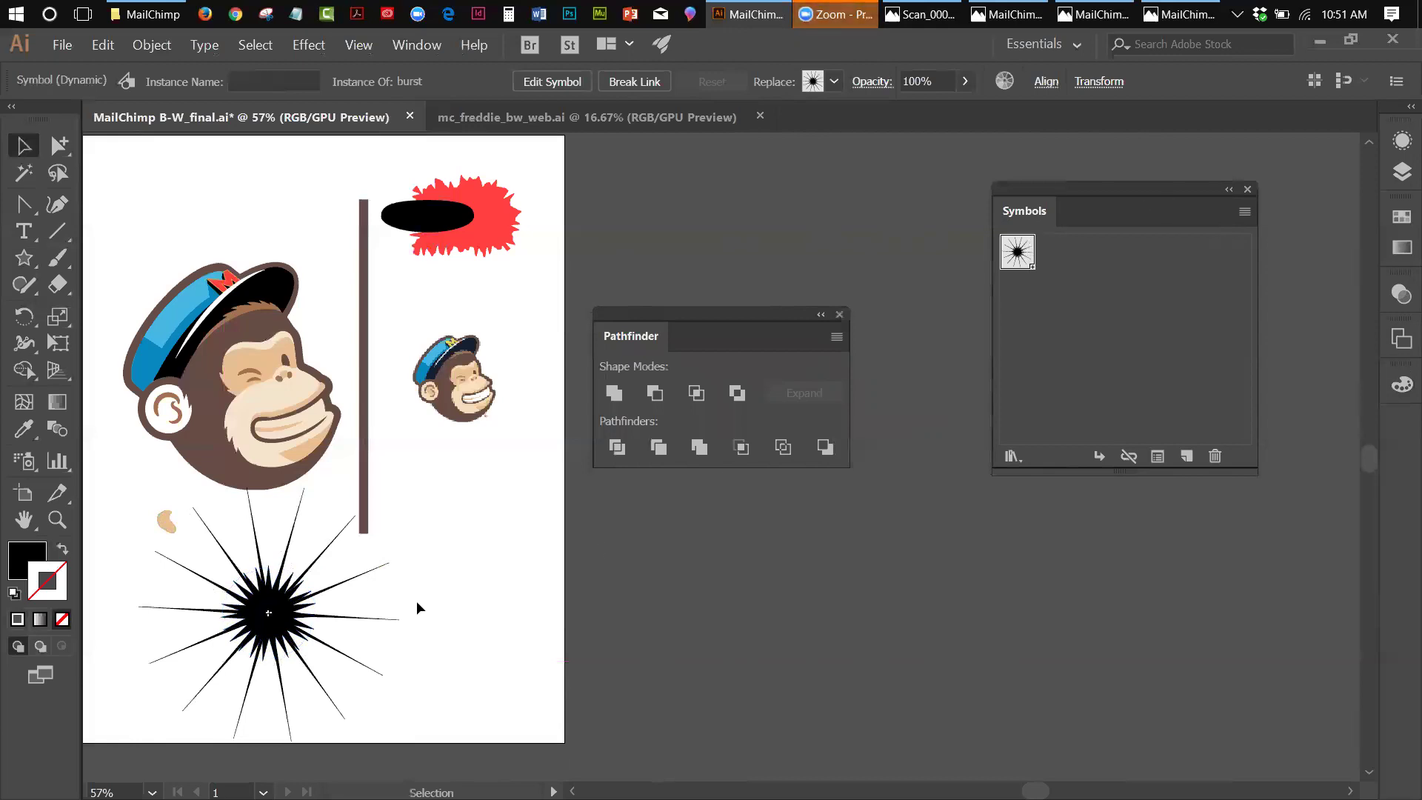
left_click_drag(1019, 253, 459, 598)
left_click_drag(1018, 253, 316, 177)
left_click_drag(1008, 253, 415, 426)
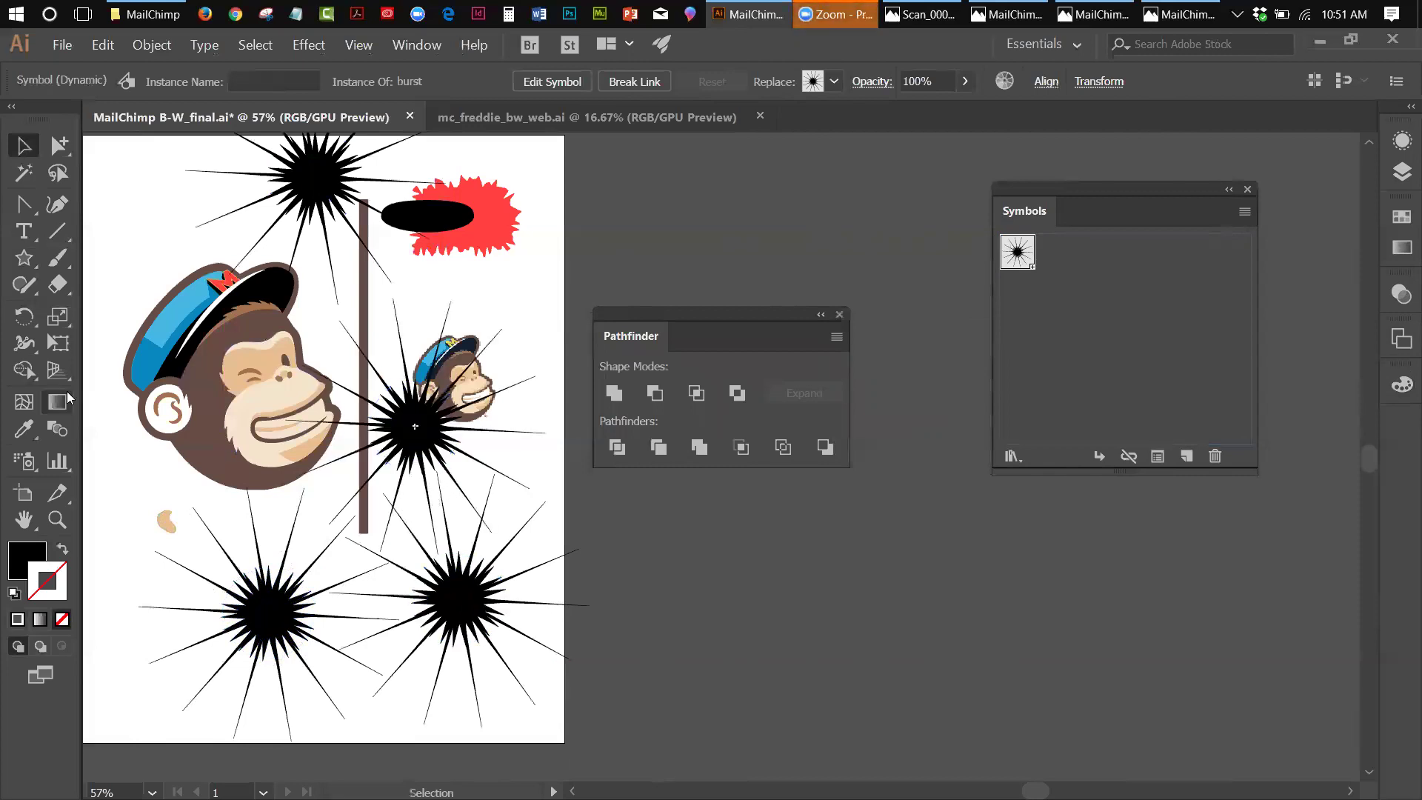
Step: Scale the burst instance over the small monkey down to about half its size with Free Transform
left_click(57, 343)
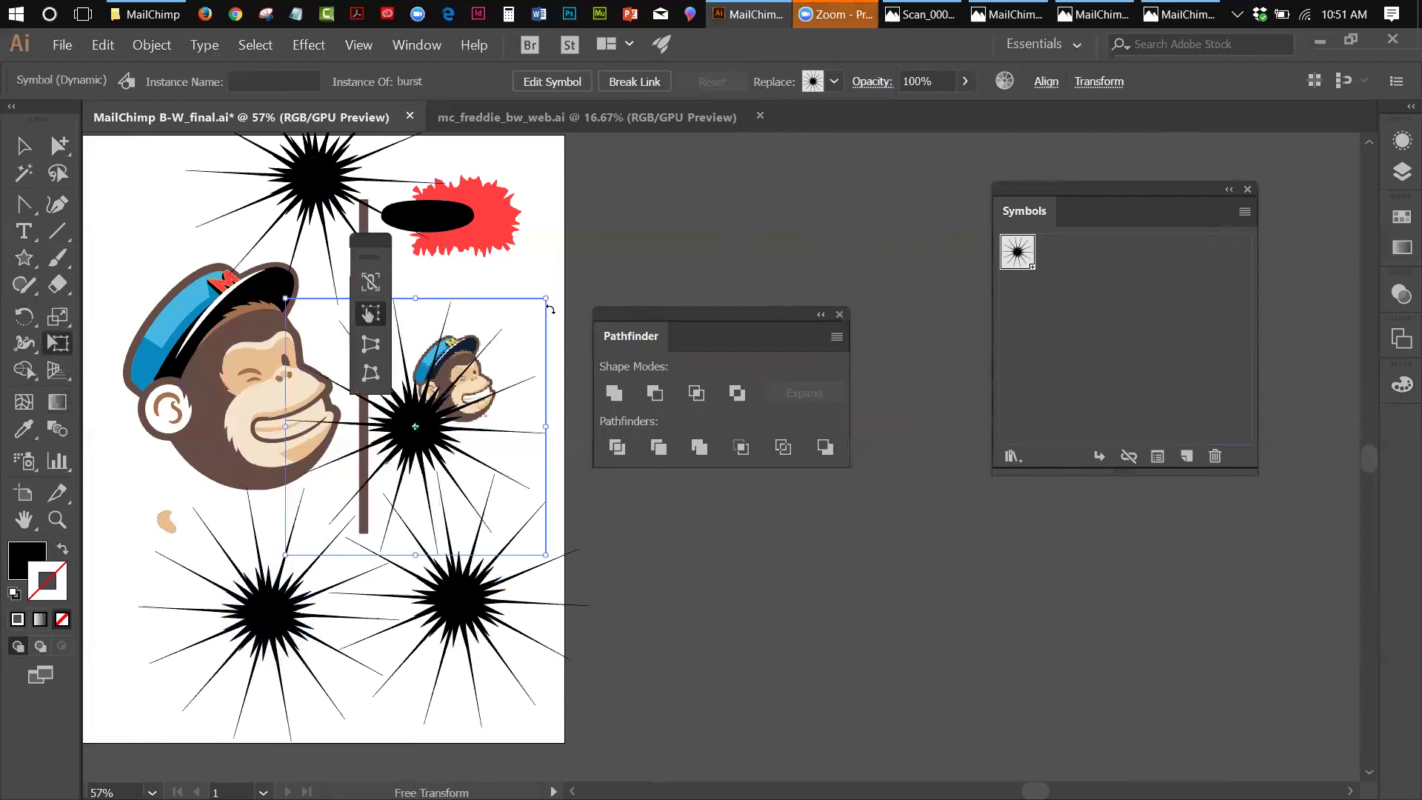
left_click_drag(545, 301, 410, 431)
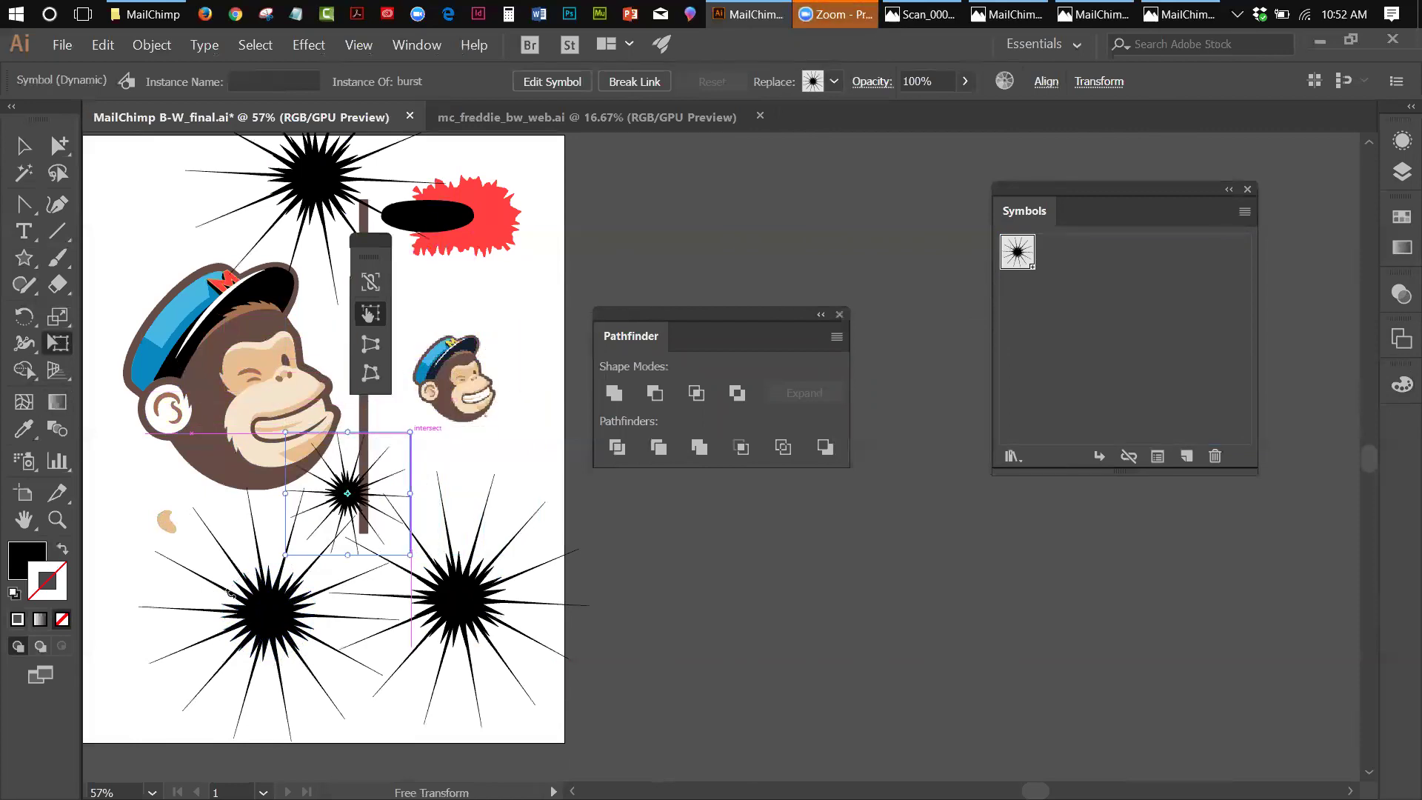
left_click(24, 145)
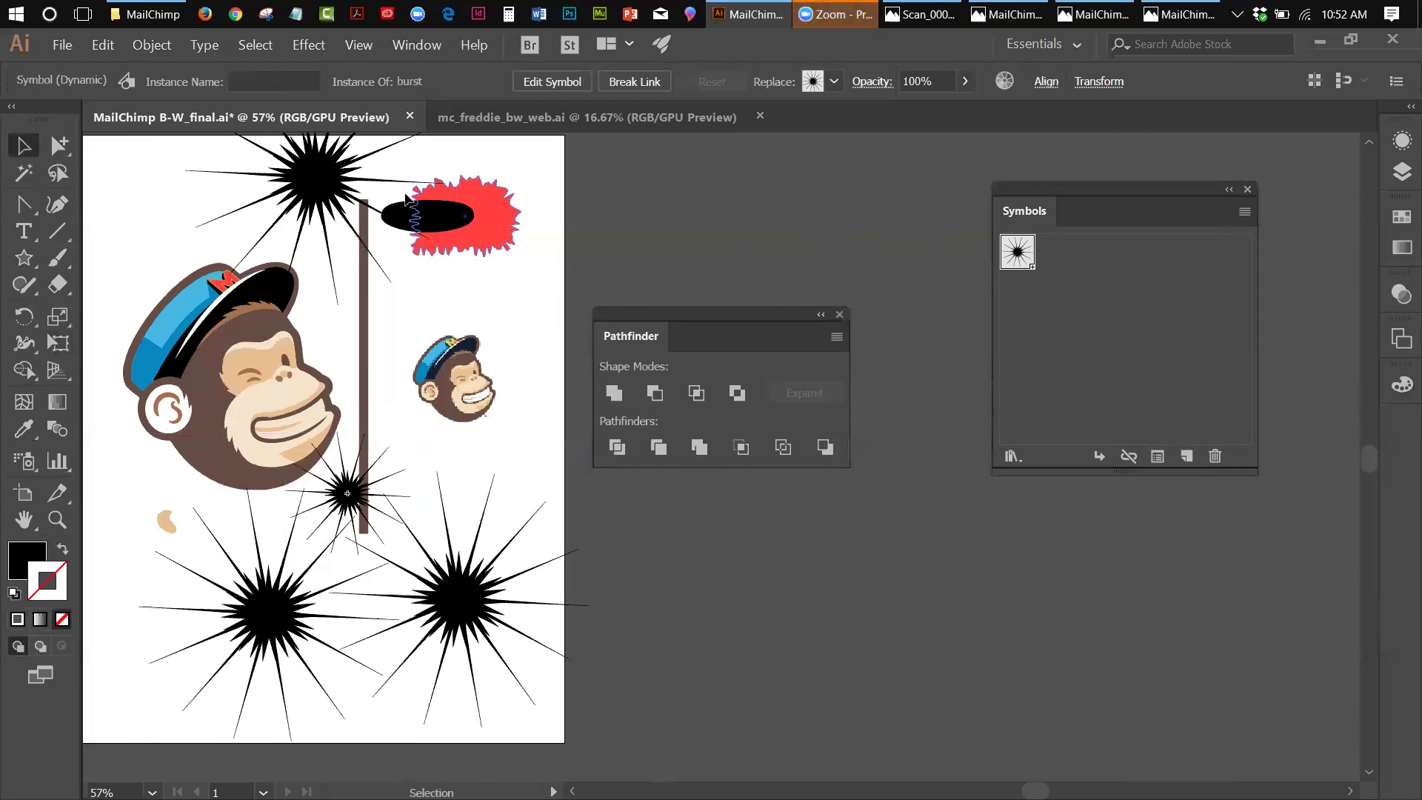
Step: Select the burst instance above the large monkey and run Select All Unused on the document's symbols
left_click(323, 182)
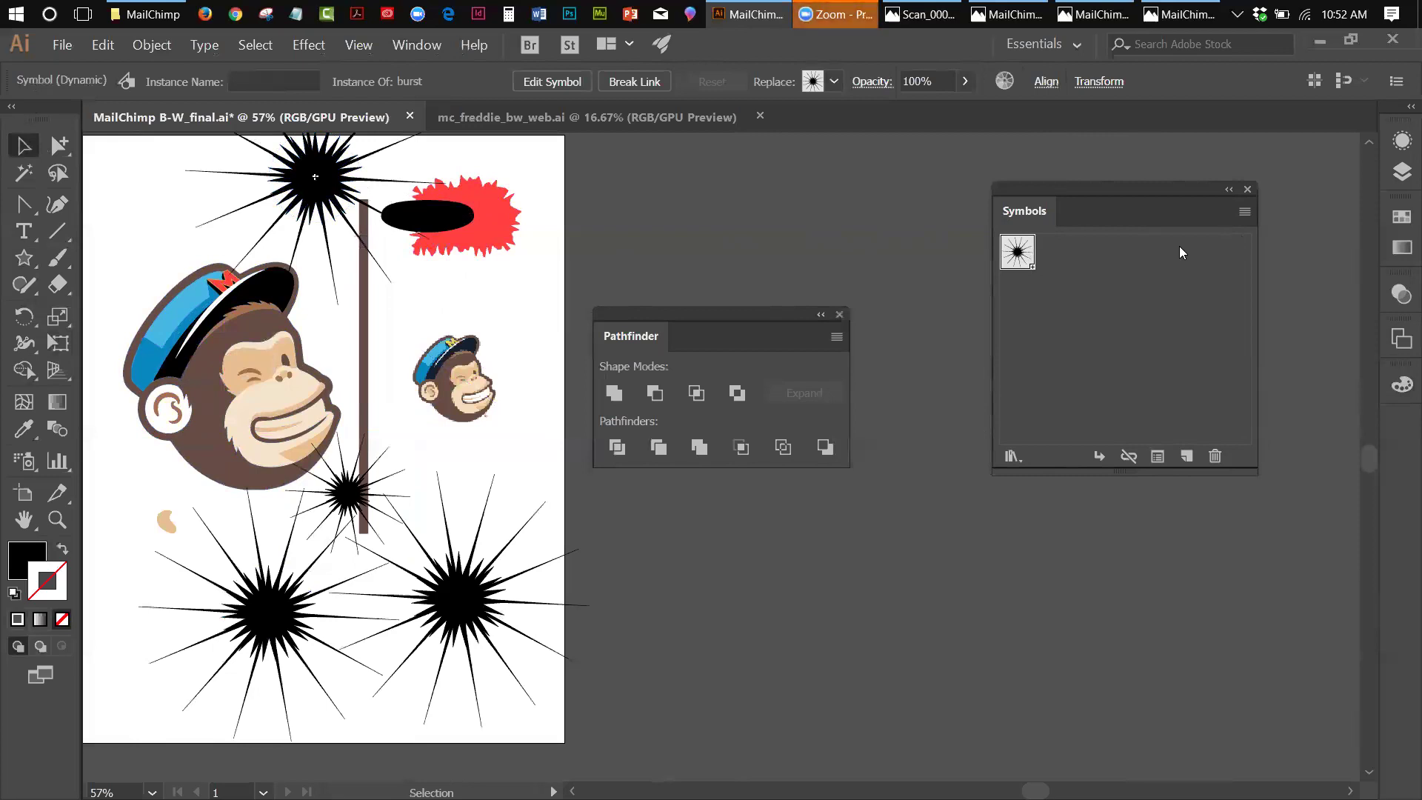
left_click(499, 380)
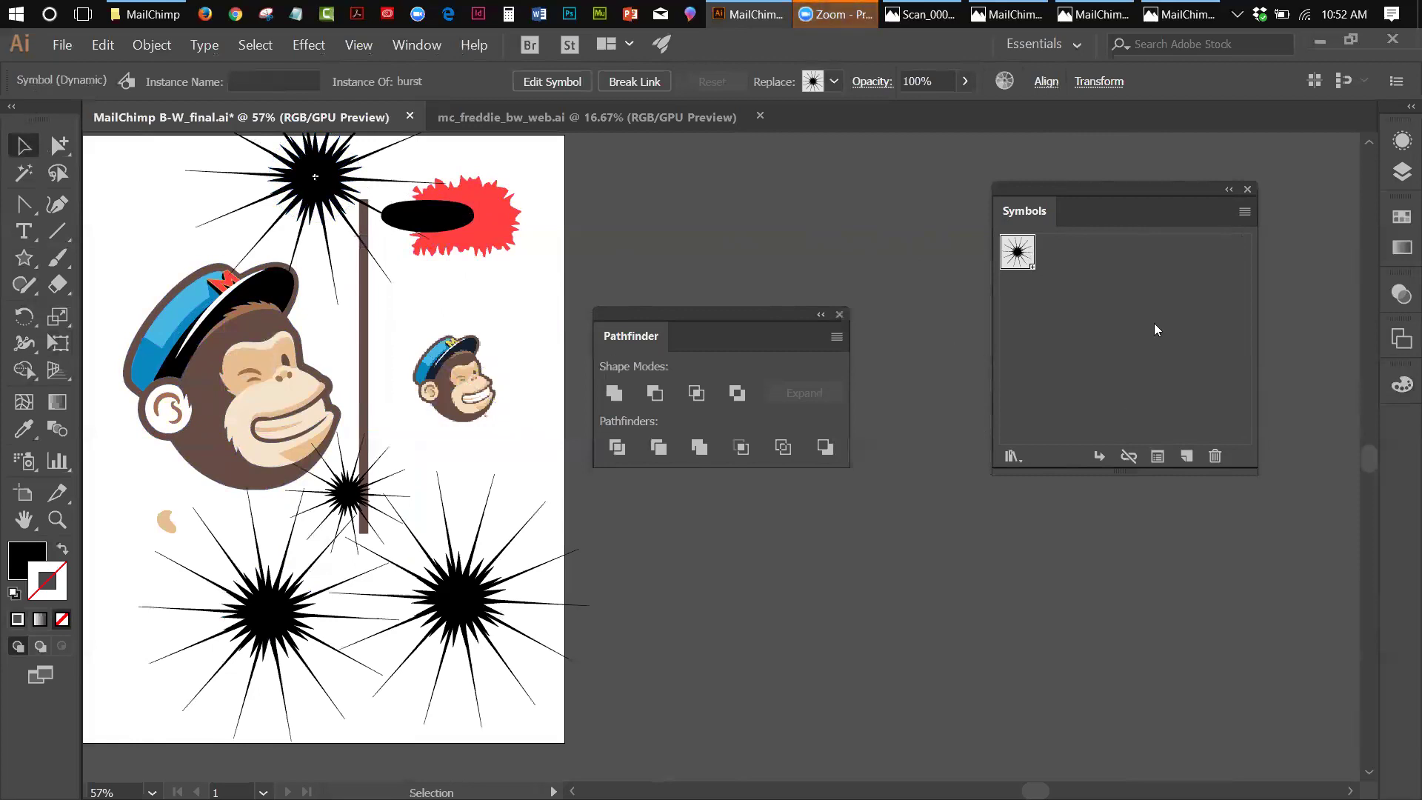
left_click(1246, 213)
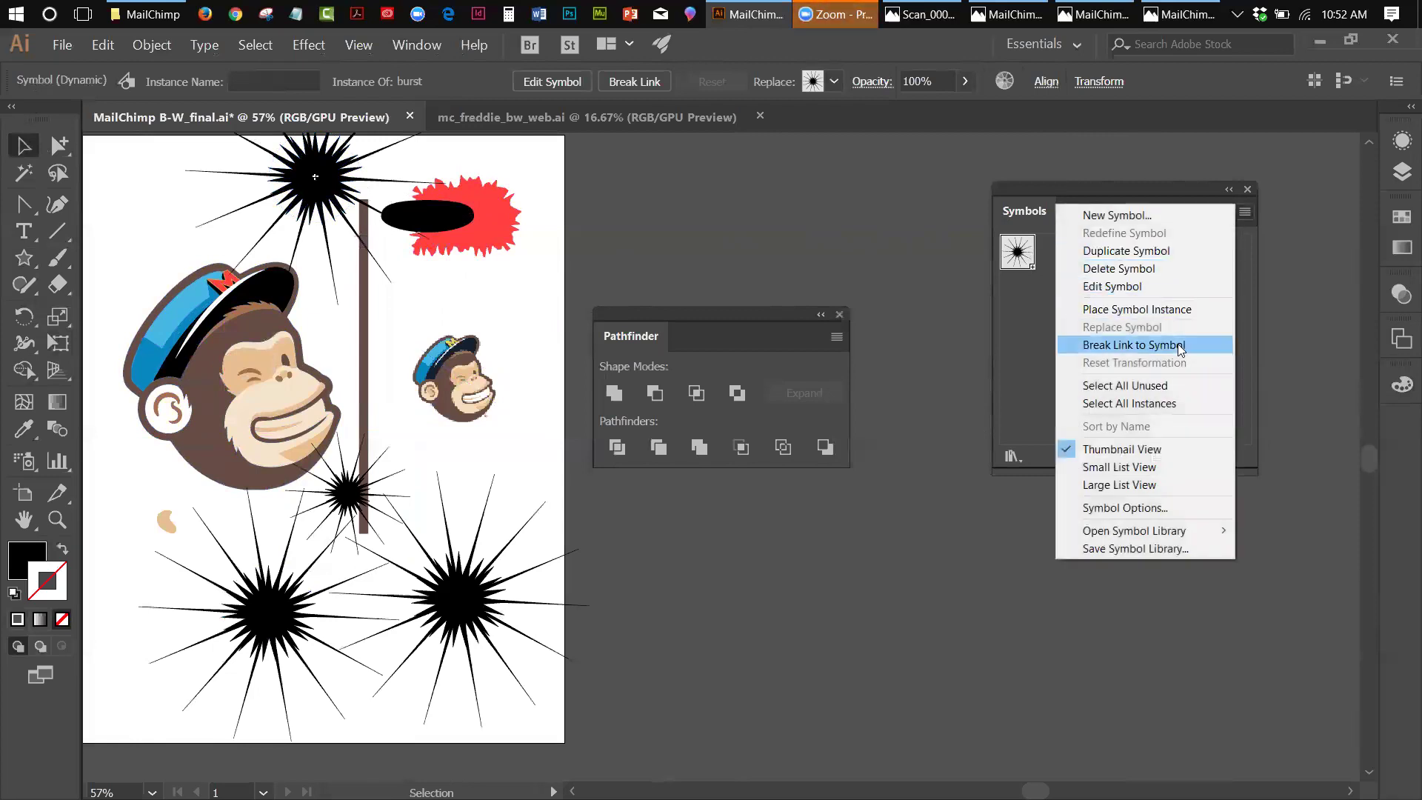
left_click(1158, 391)
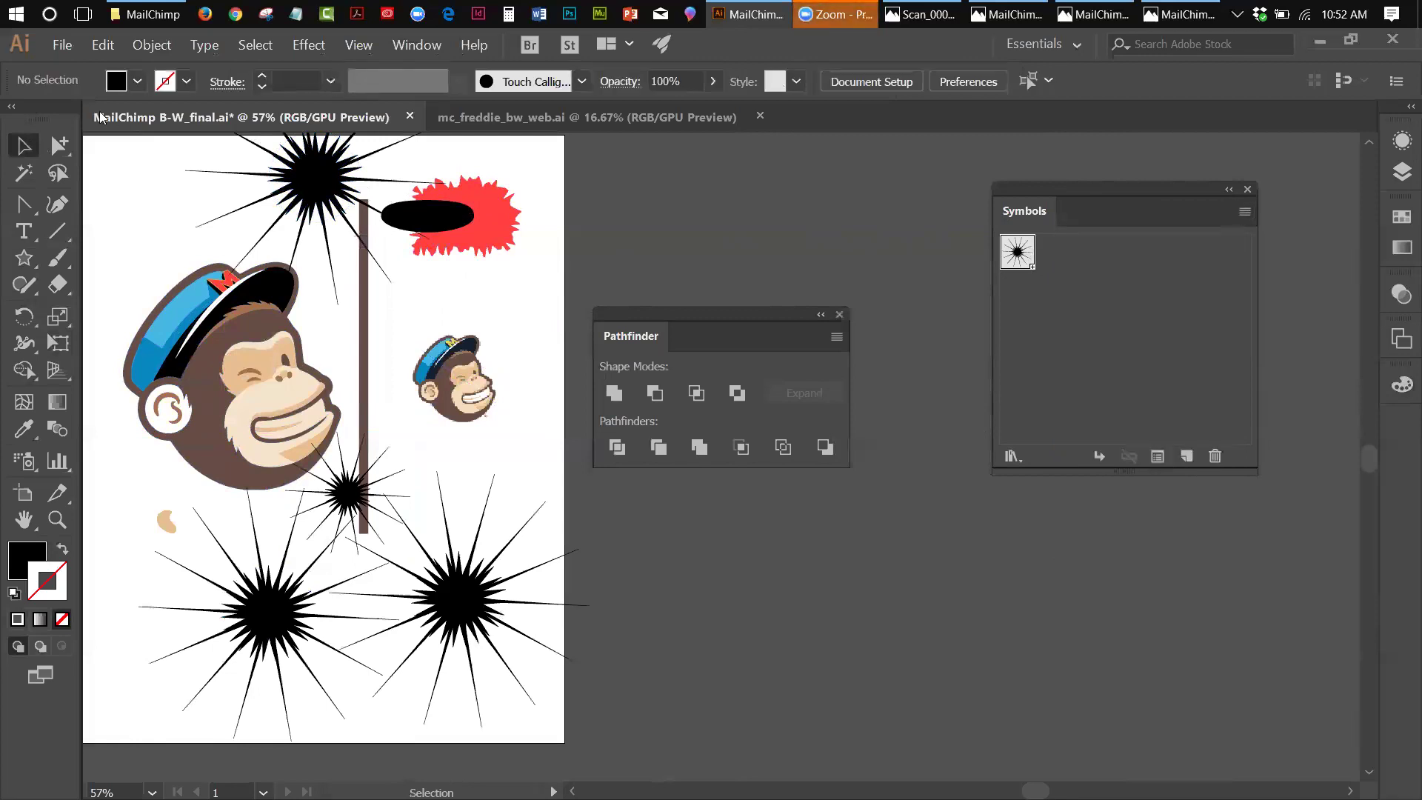
Step: Create a new 11 x 8.5 inch landscape document in RGB color with one artboard
left_click(62, 45)
left_click(64, 46)
key("ctrl+n")
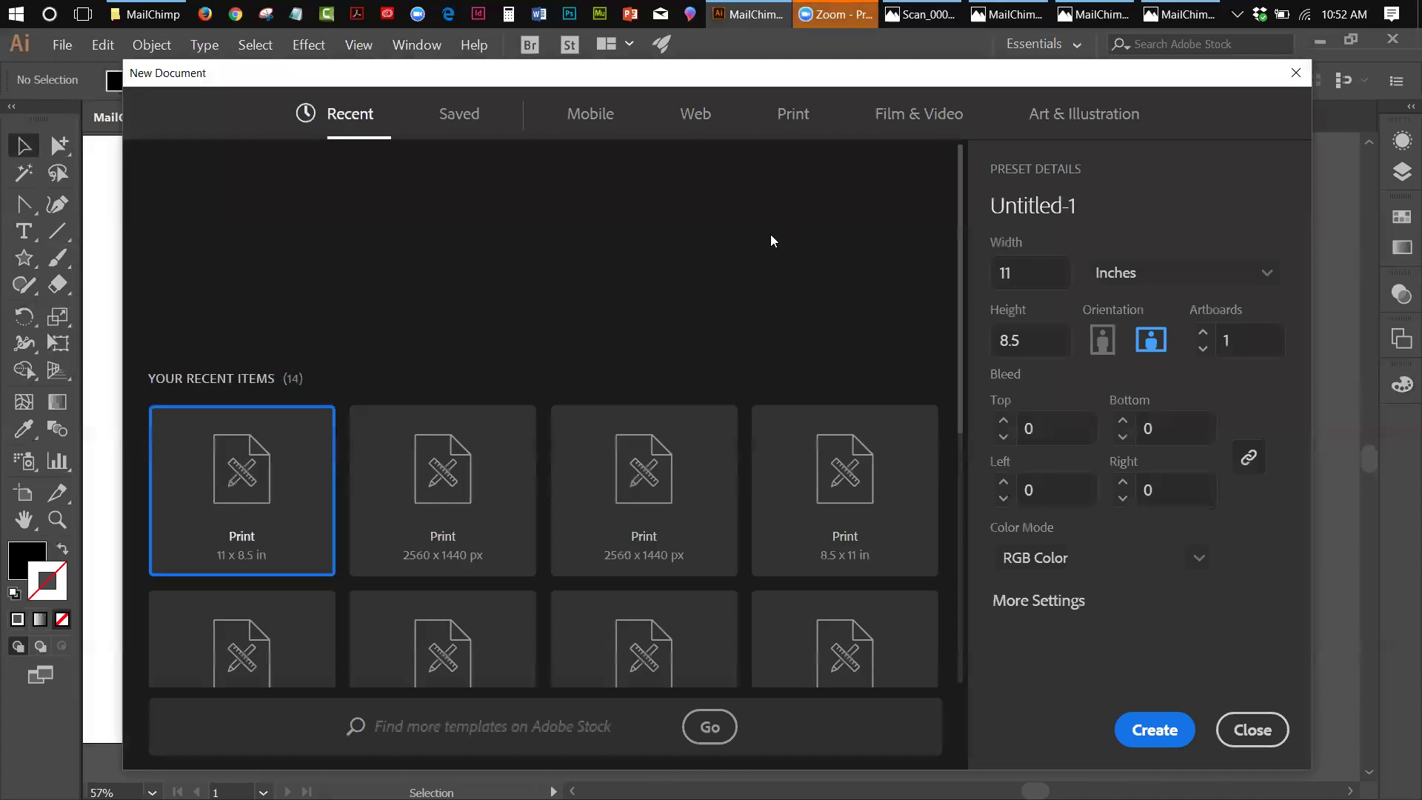
left_click(1148, 722)
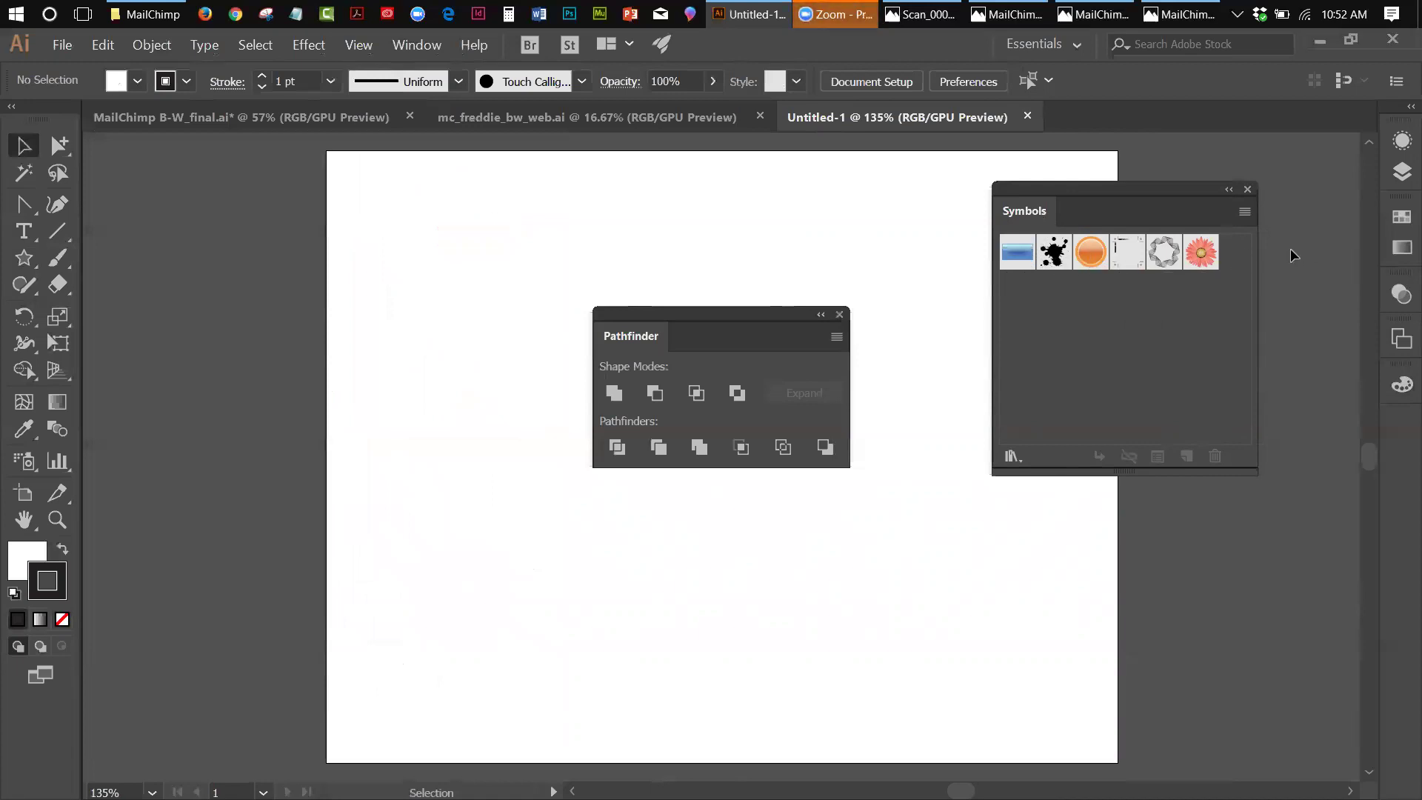
Step: Select all unused symbols in the new document and delete them
left_click(1245, 213)
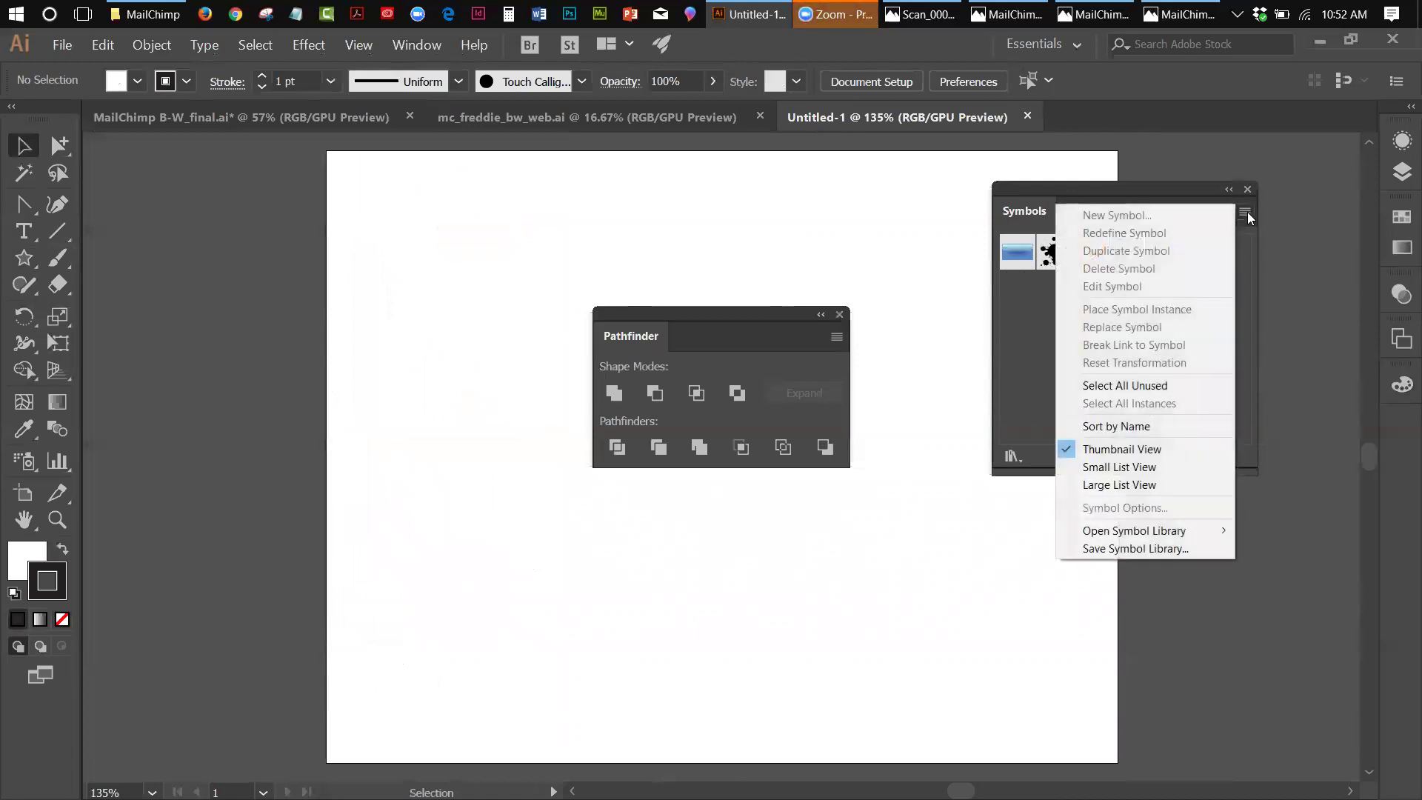
left_click(1177, 387)
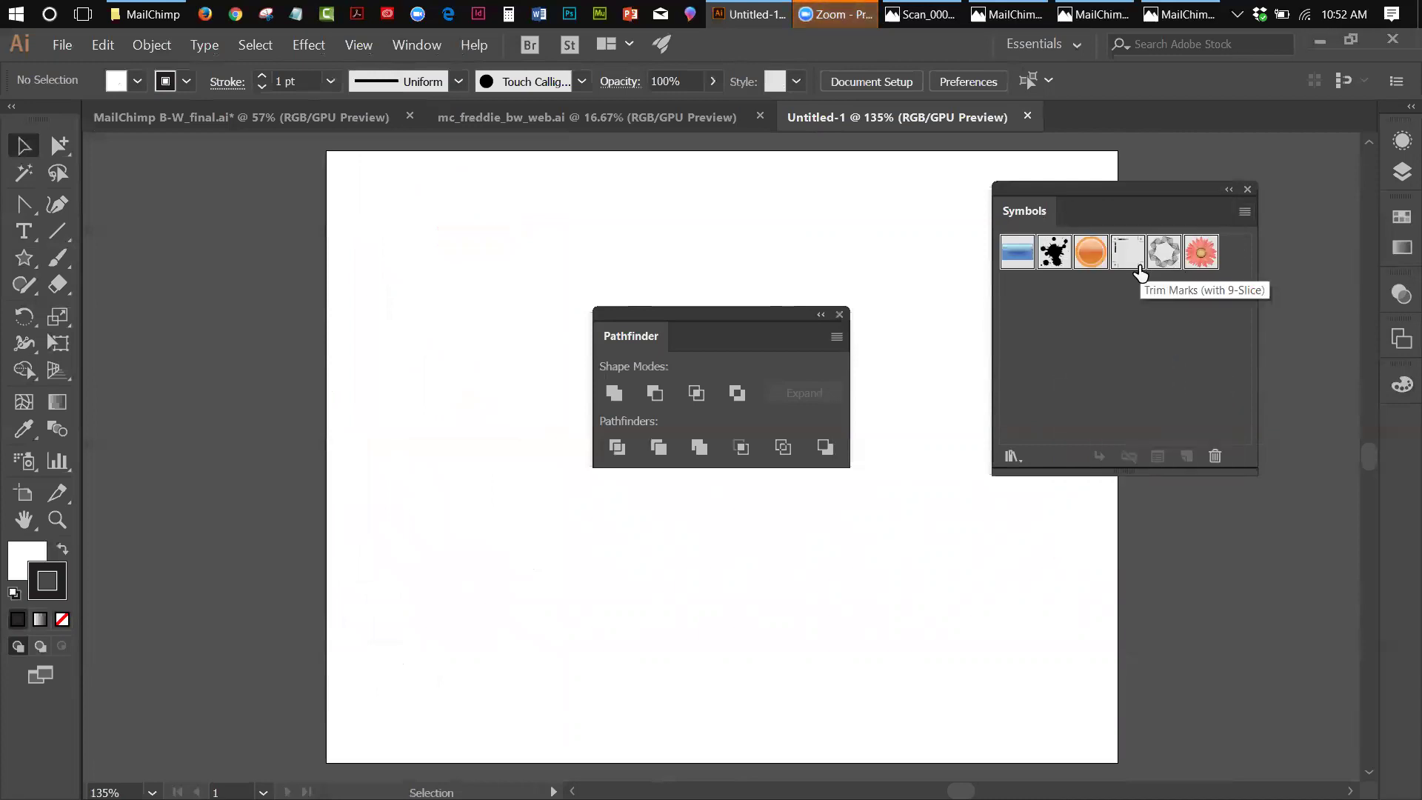
left_click(1214, 455)
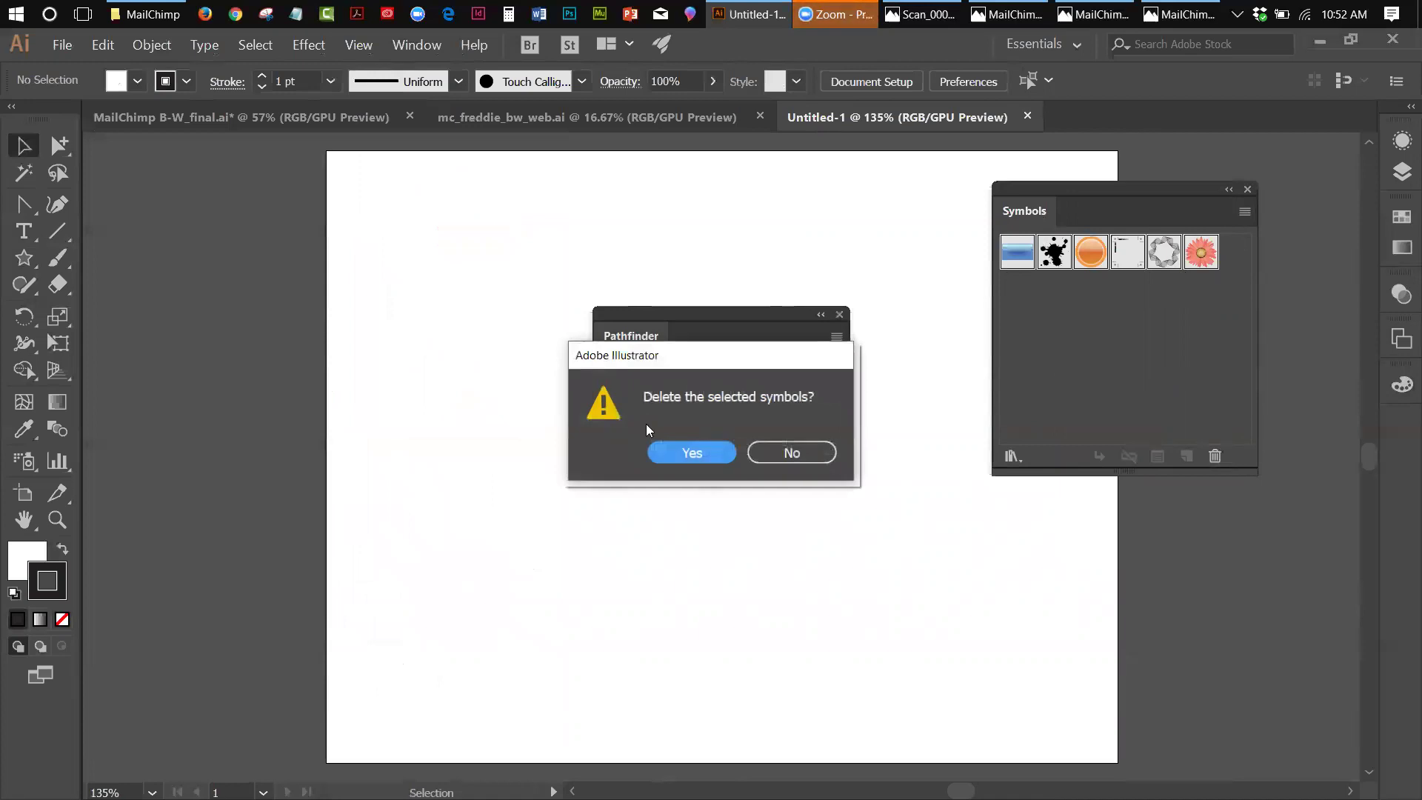
left_click(715, 451)
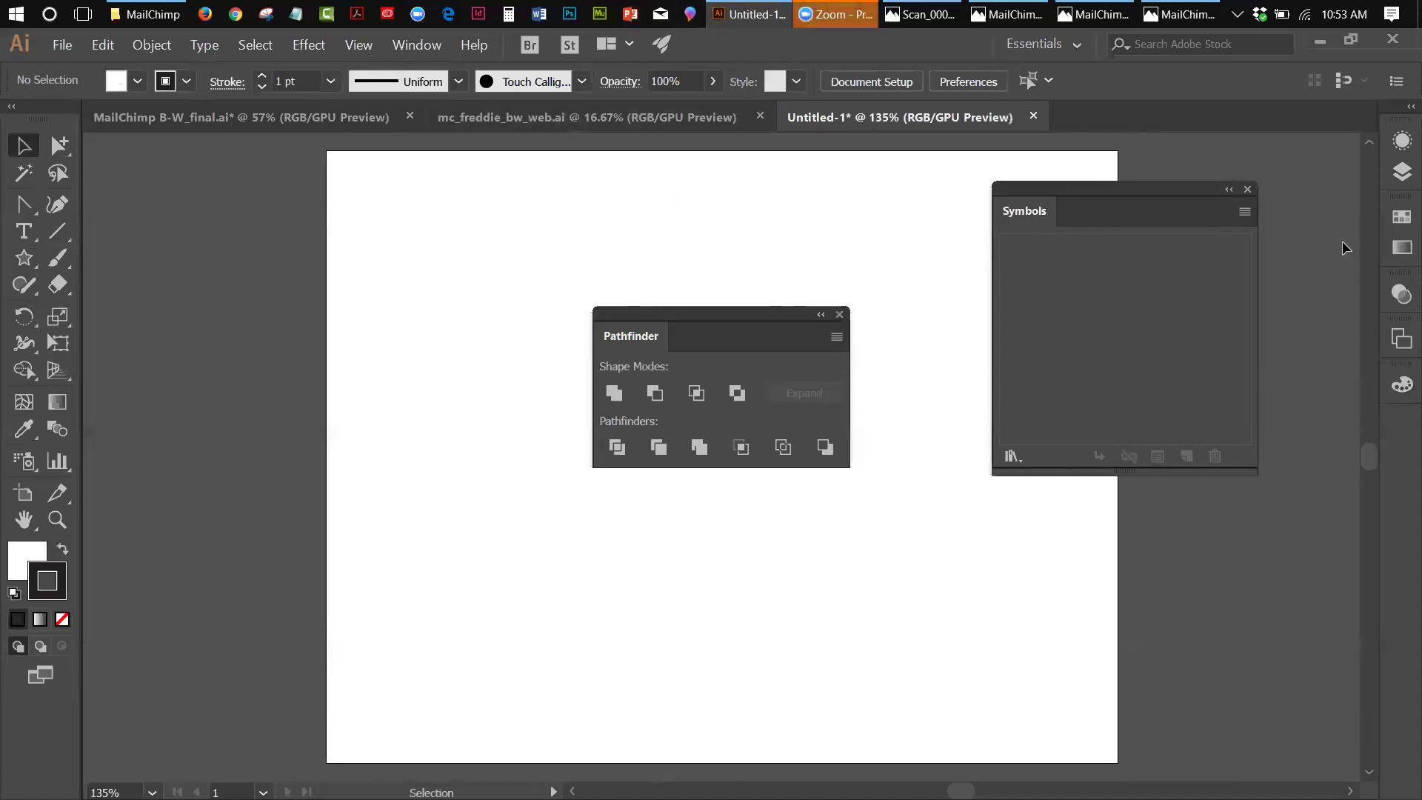
Step: Float the Swatches panel over the artboard and delete all unused swatches from the document
left_click(1392, 221)
left_click_drag(1147, 211, 329, 222)
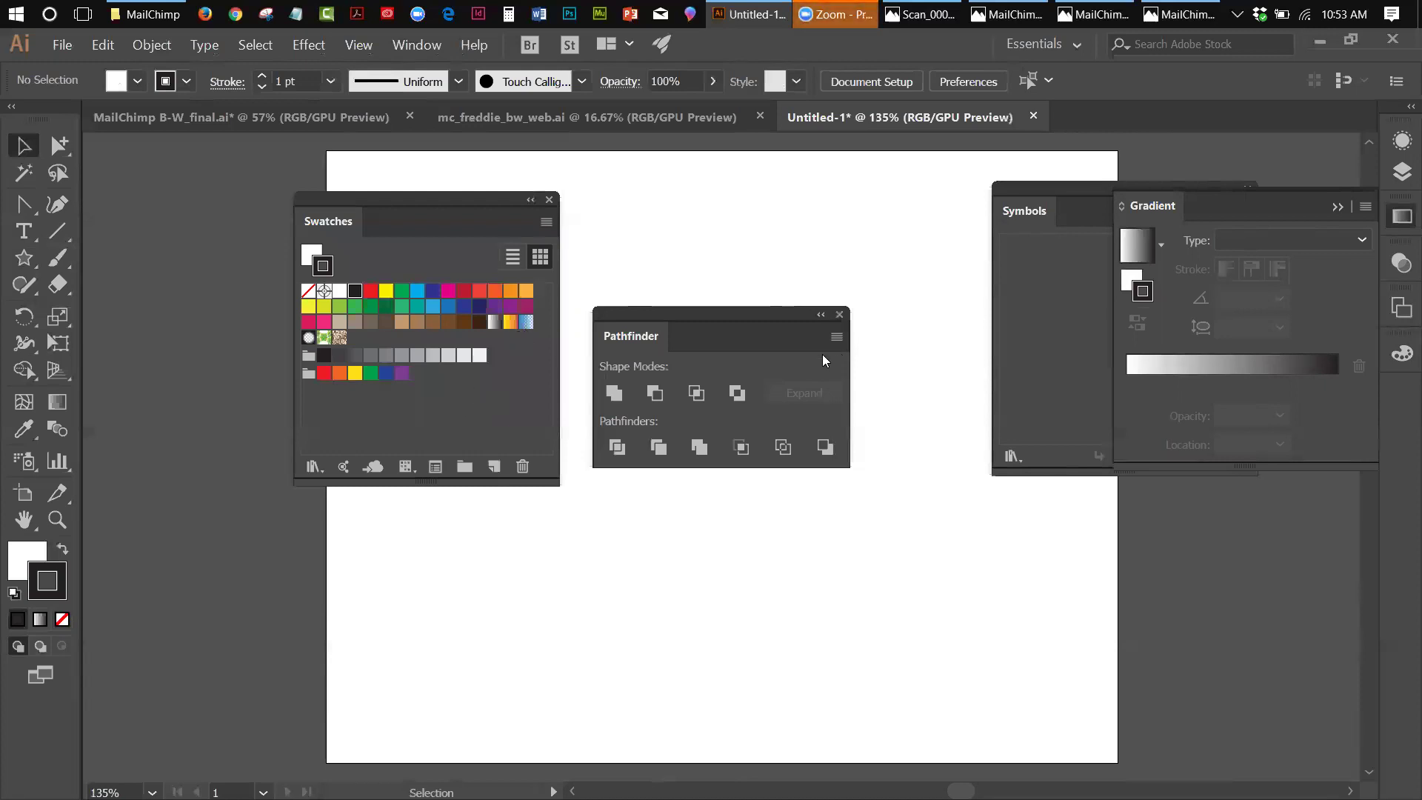
left_click(547, 223)
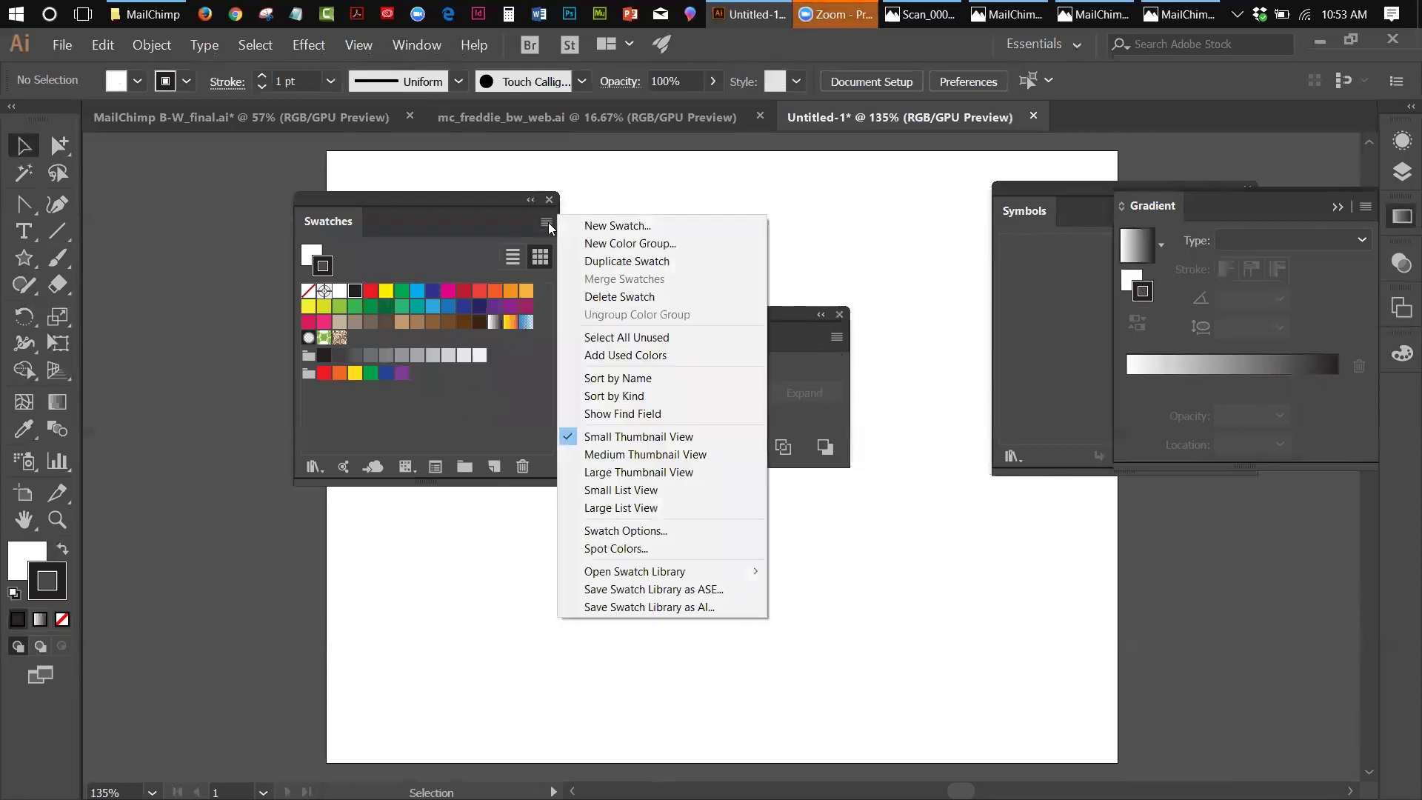
left_click(647, 338)
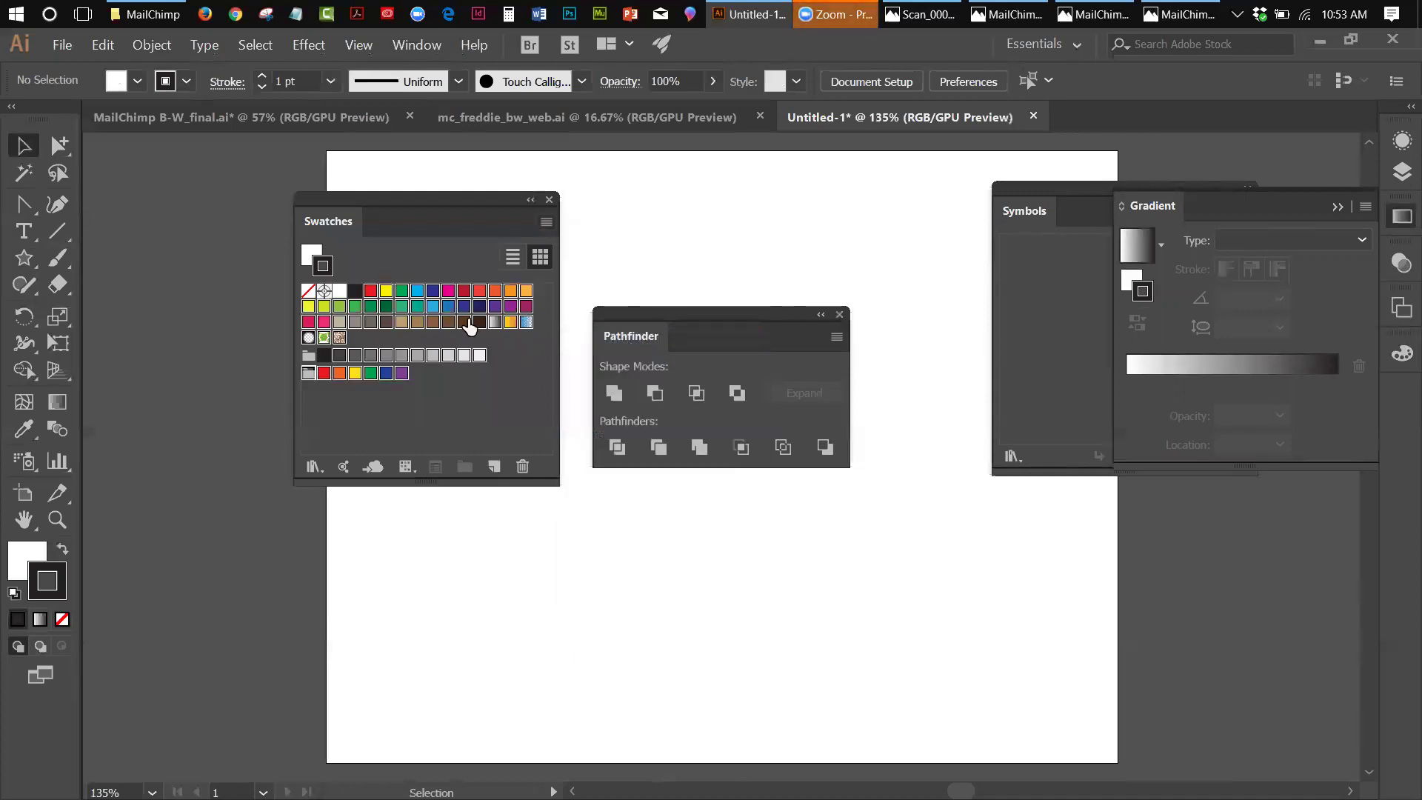
left_click(521, 467)
left_click(654, 453)
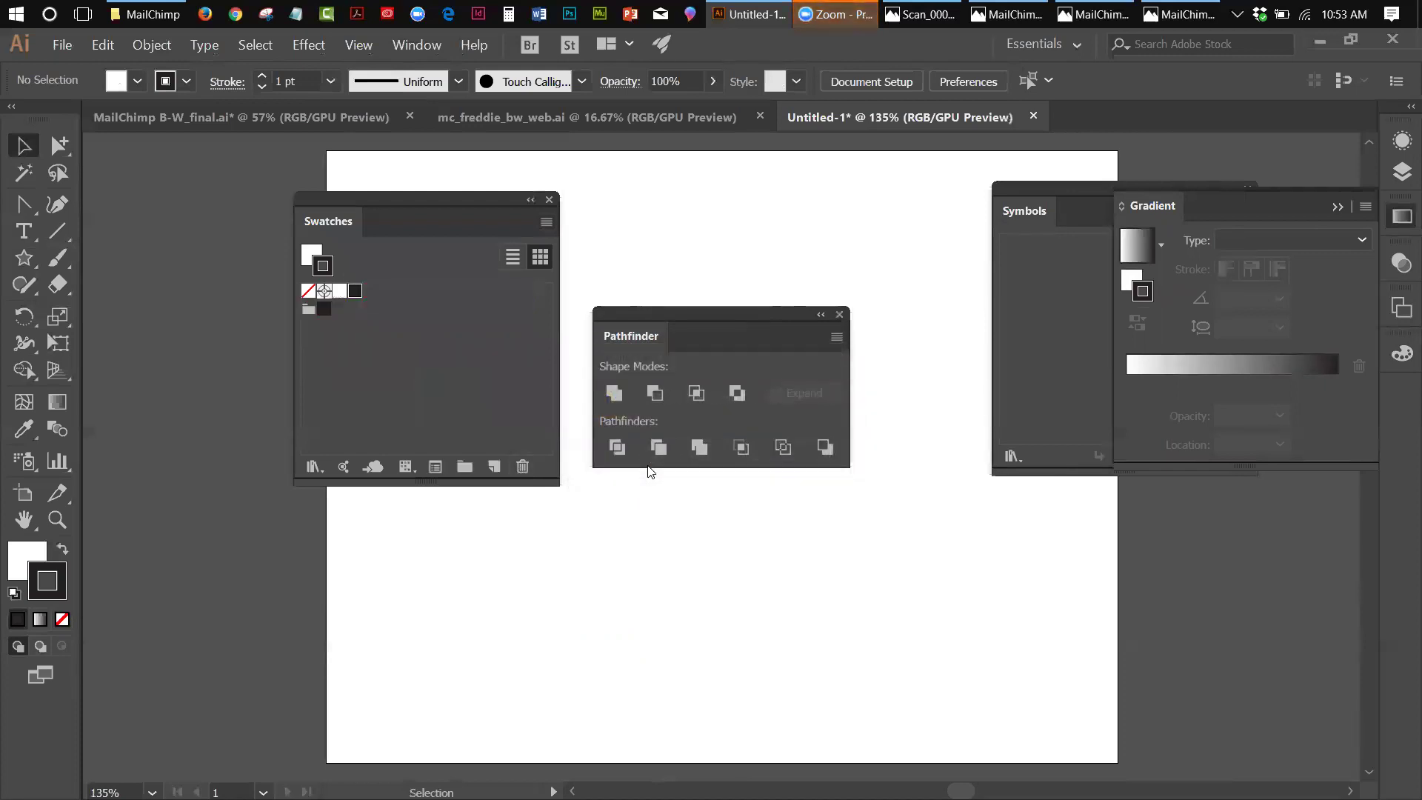
Step: Delete the remaining Grays color group from the swatches
left_click(308, 309)
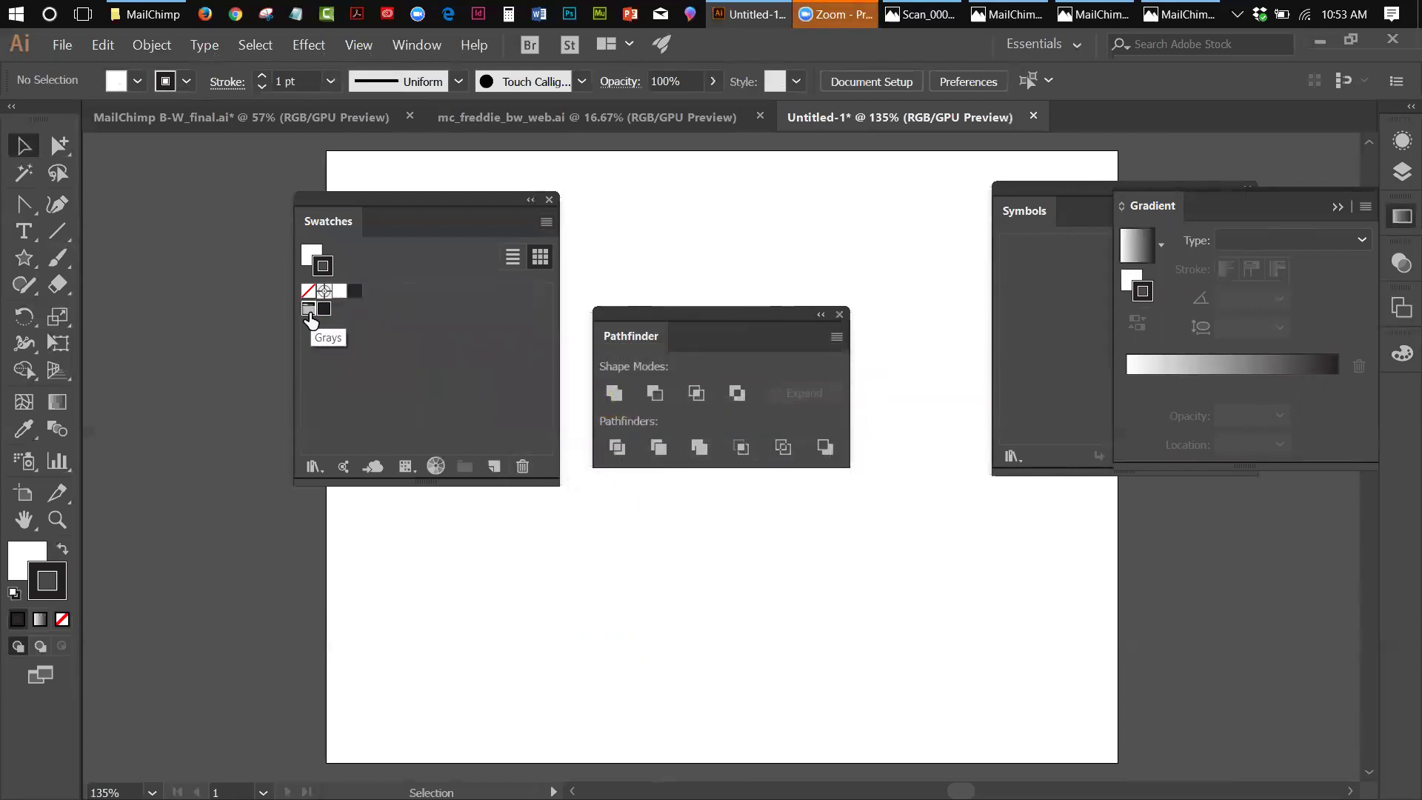
left_click(522, 466)
left_click(655, 454)
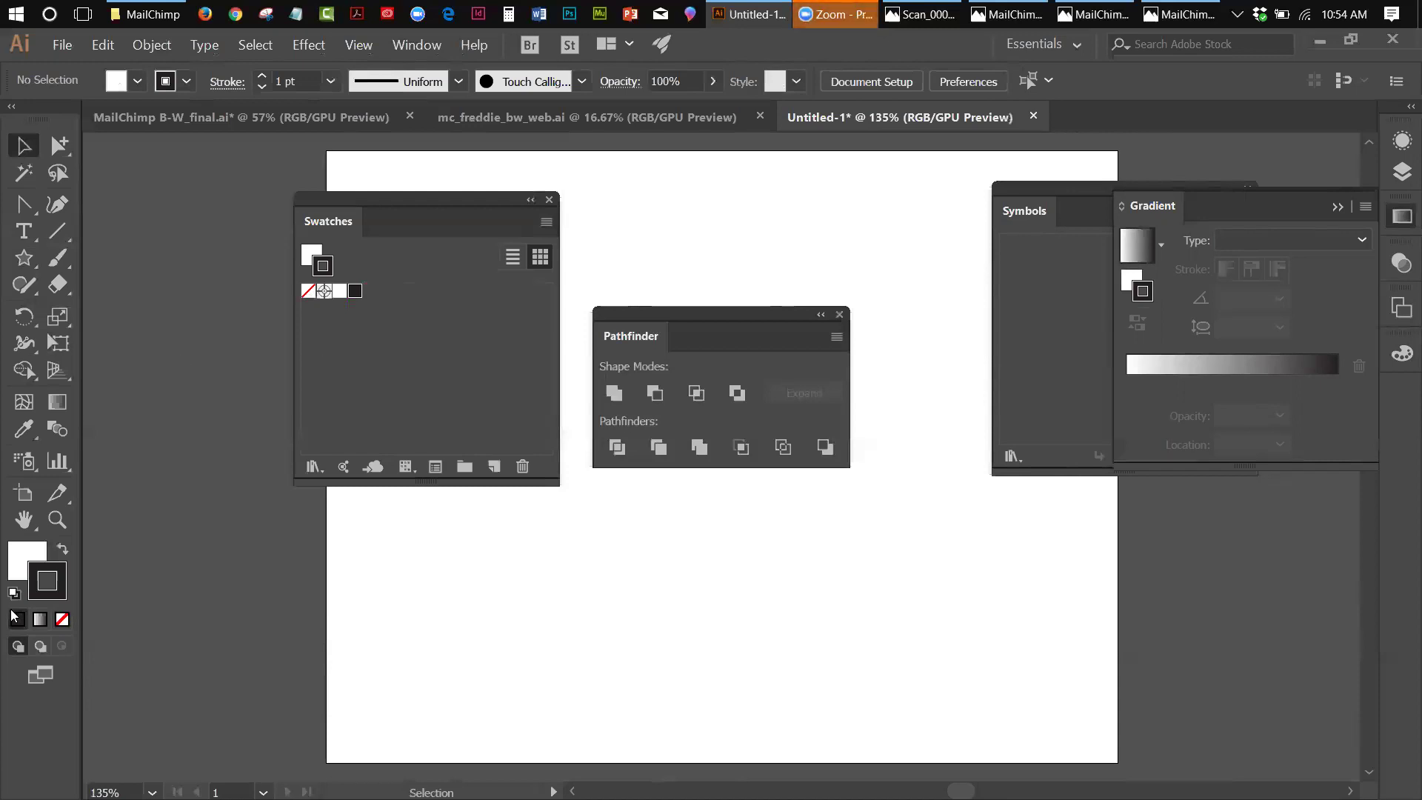
double_click(22, 568)
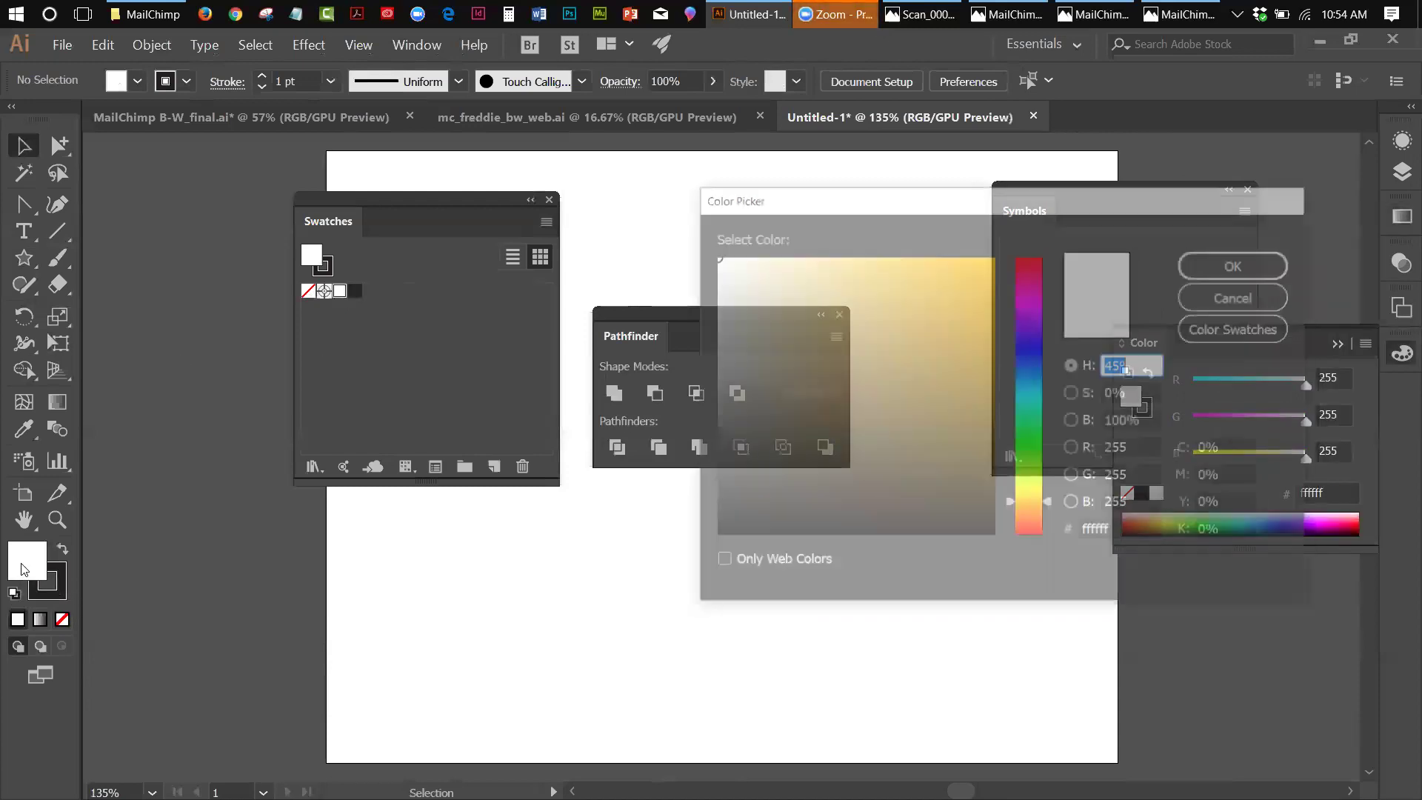
left_click_drag(829, 202, 789, 217)
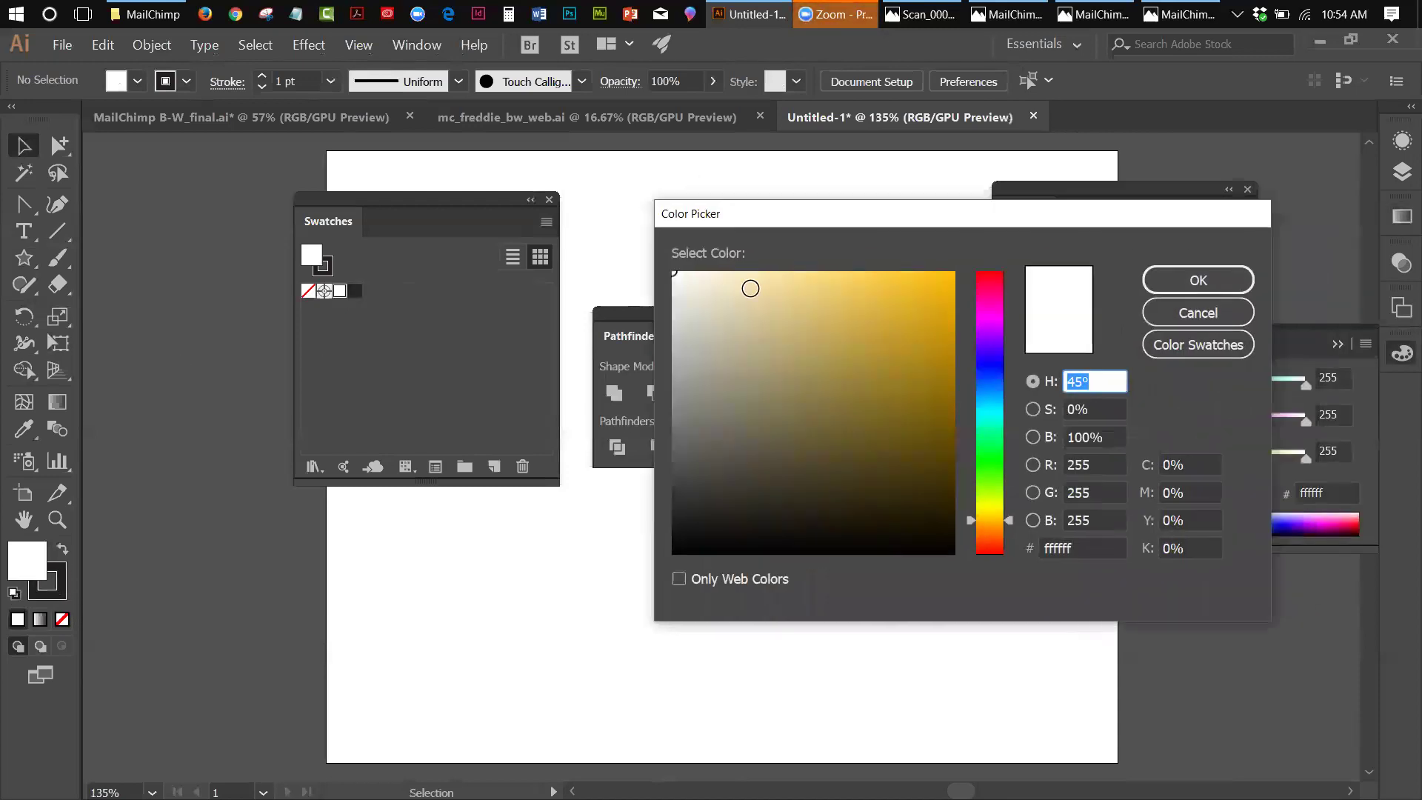
left_click(1227, 319)
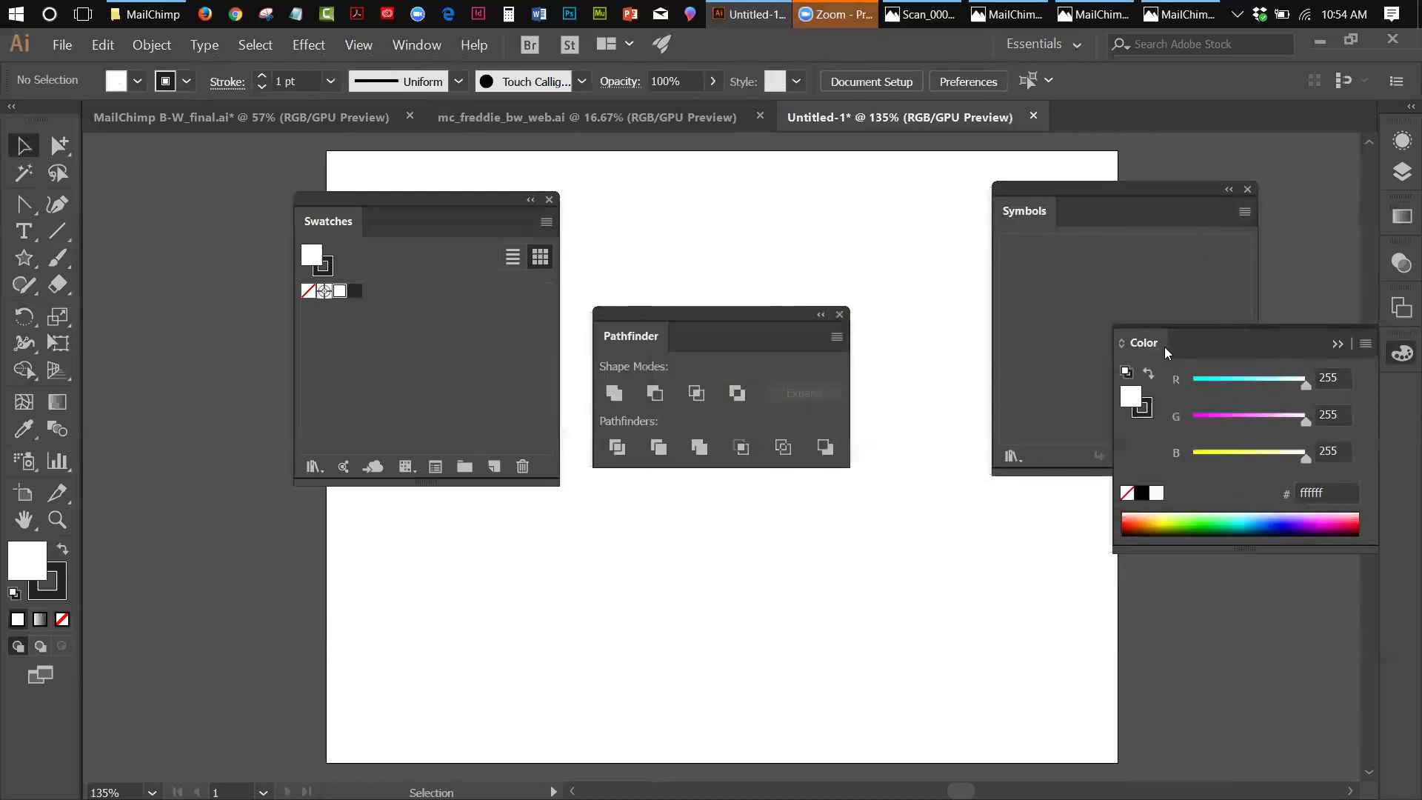
Step: Show the Color panel as a floating panel below the Symbols panel
left_click_drag(1157, 343, 1145, 349)
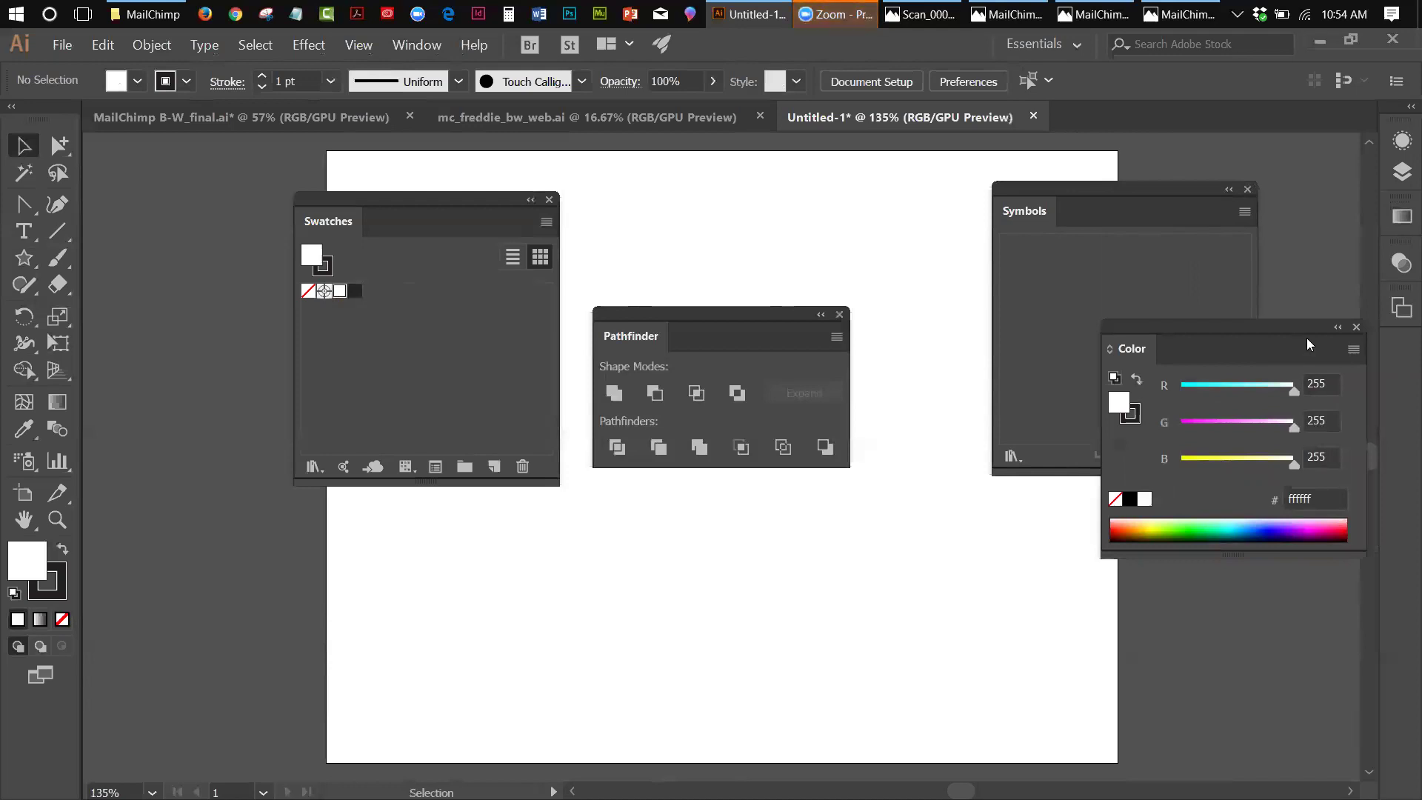
left_click(1355, 328)
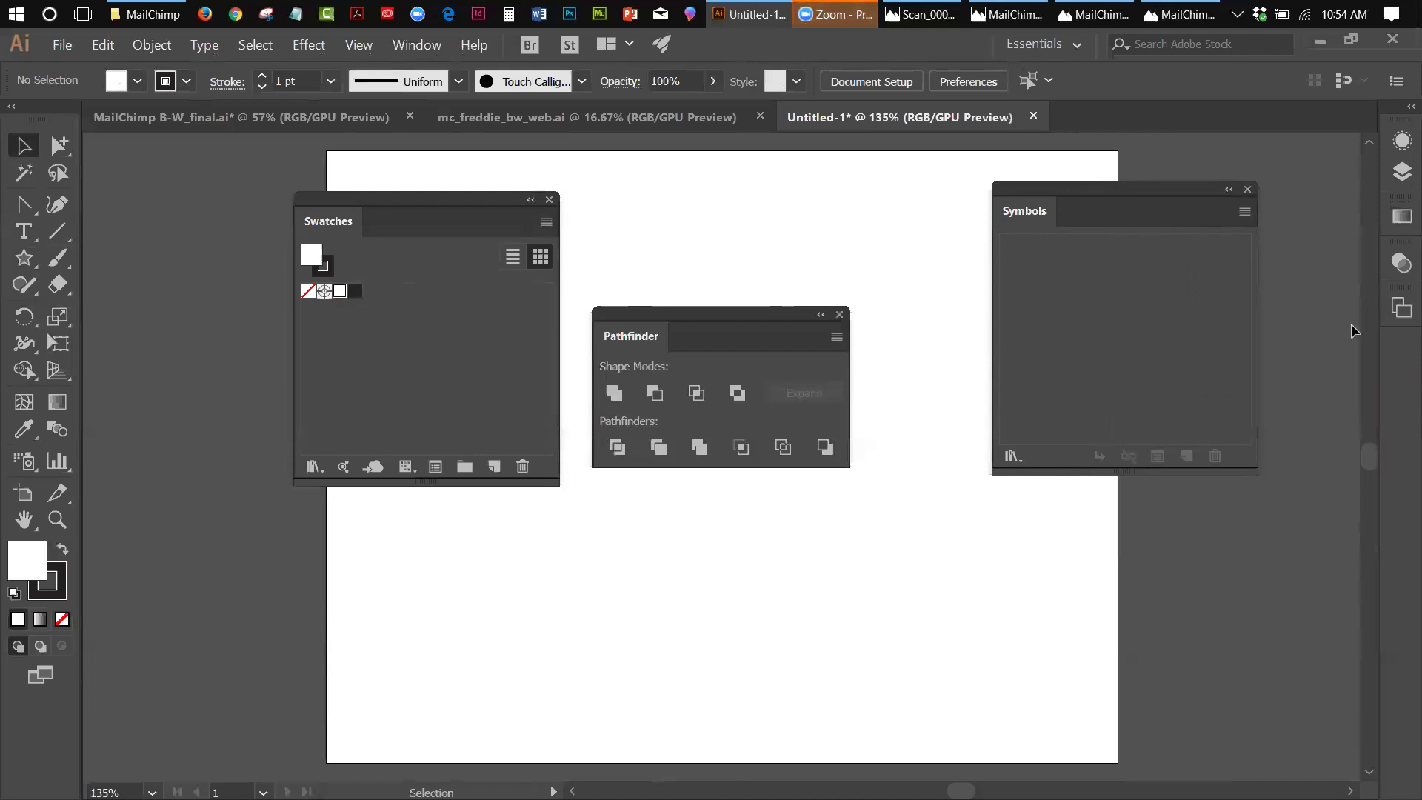
left_click(405, 46)
left_click(503, 325)
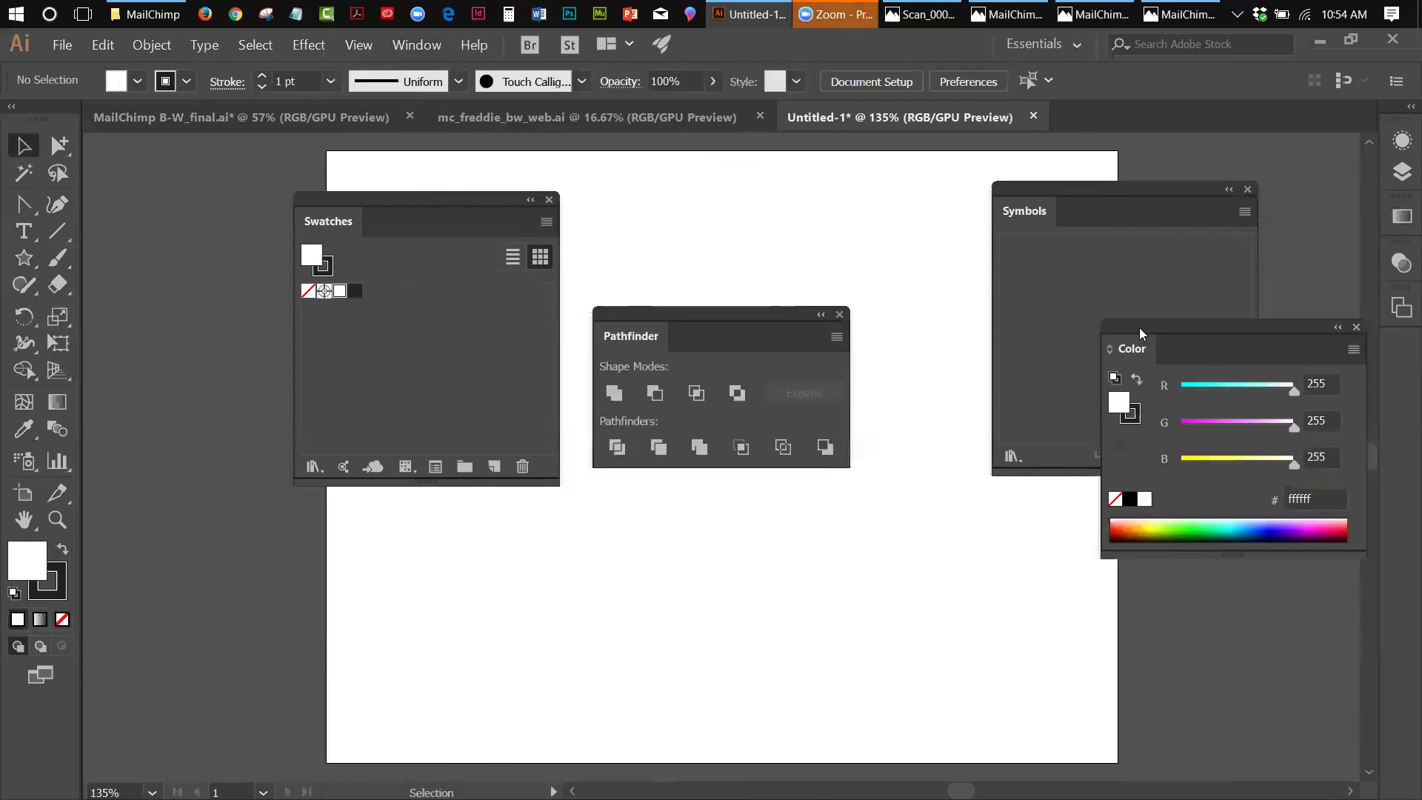
left_click_drag(1139, 328, 881, 478)
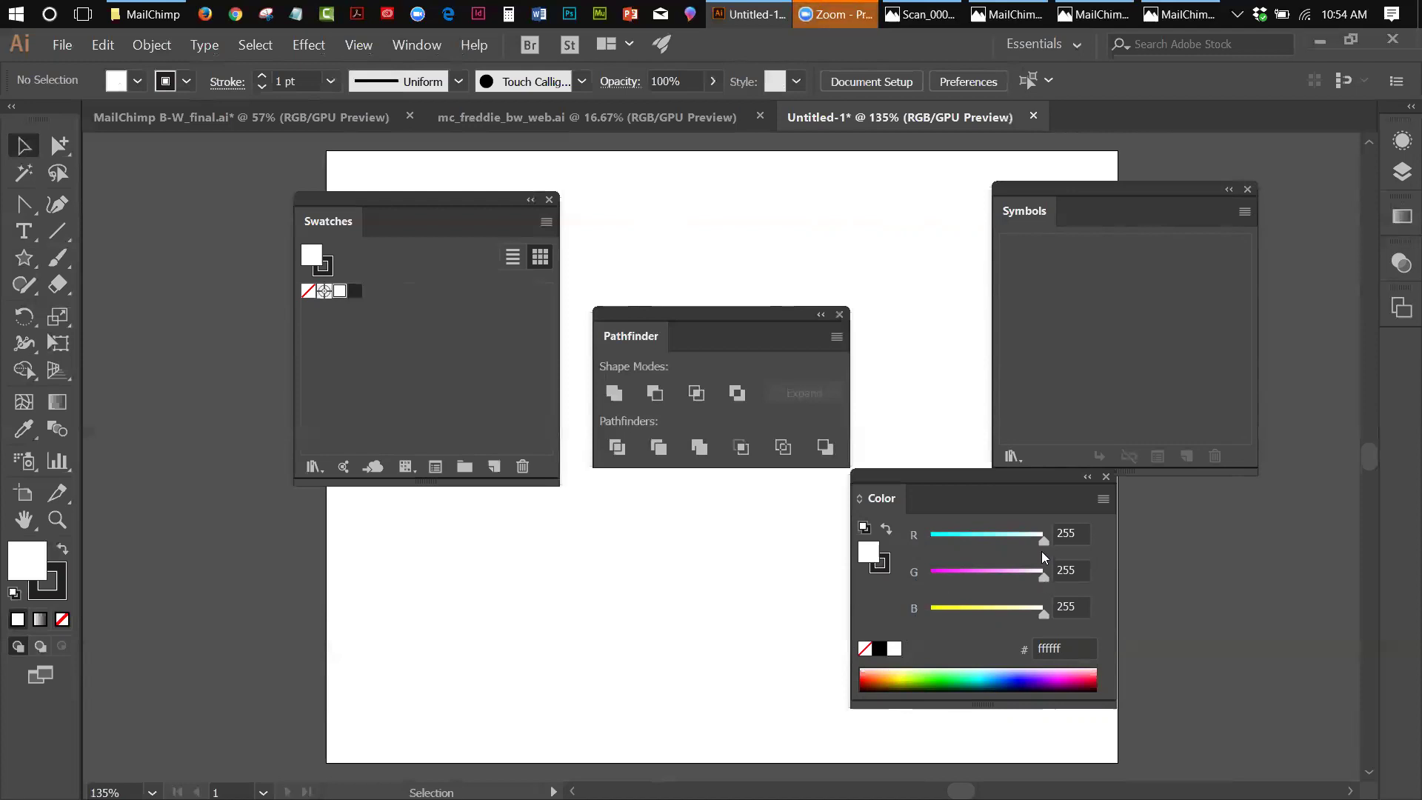
Step: Mix a pale green fill of R 203, G 213, B 150 and switch the color sliders to HSB
left_click_drag(1041, 543, 995, 614)
left_click_drag(997, 542, 1020, 542)
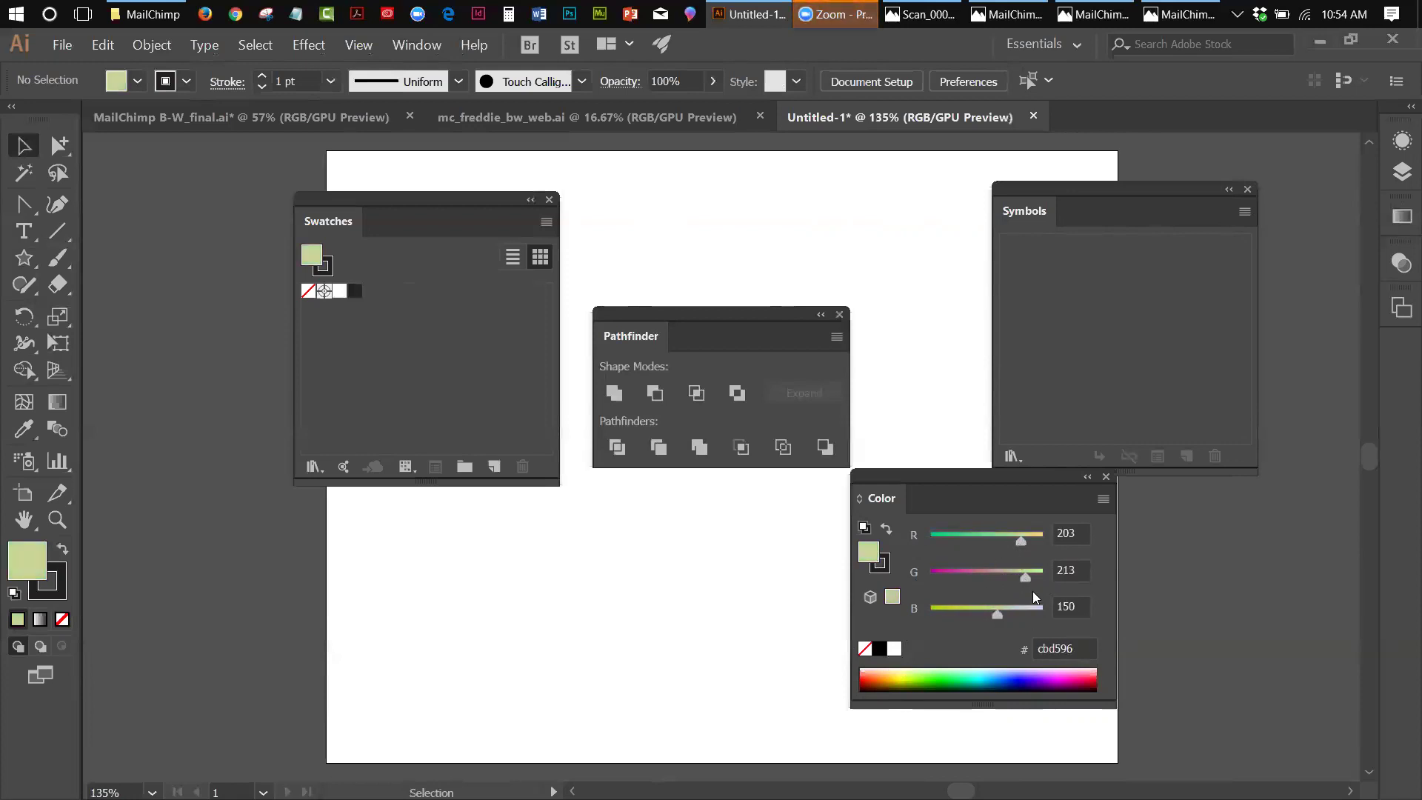
left_click(1102, 500)
left_click(1149, 561)
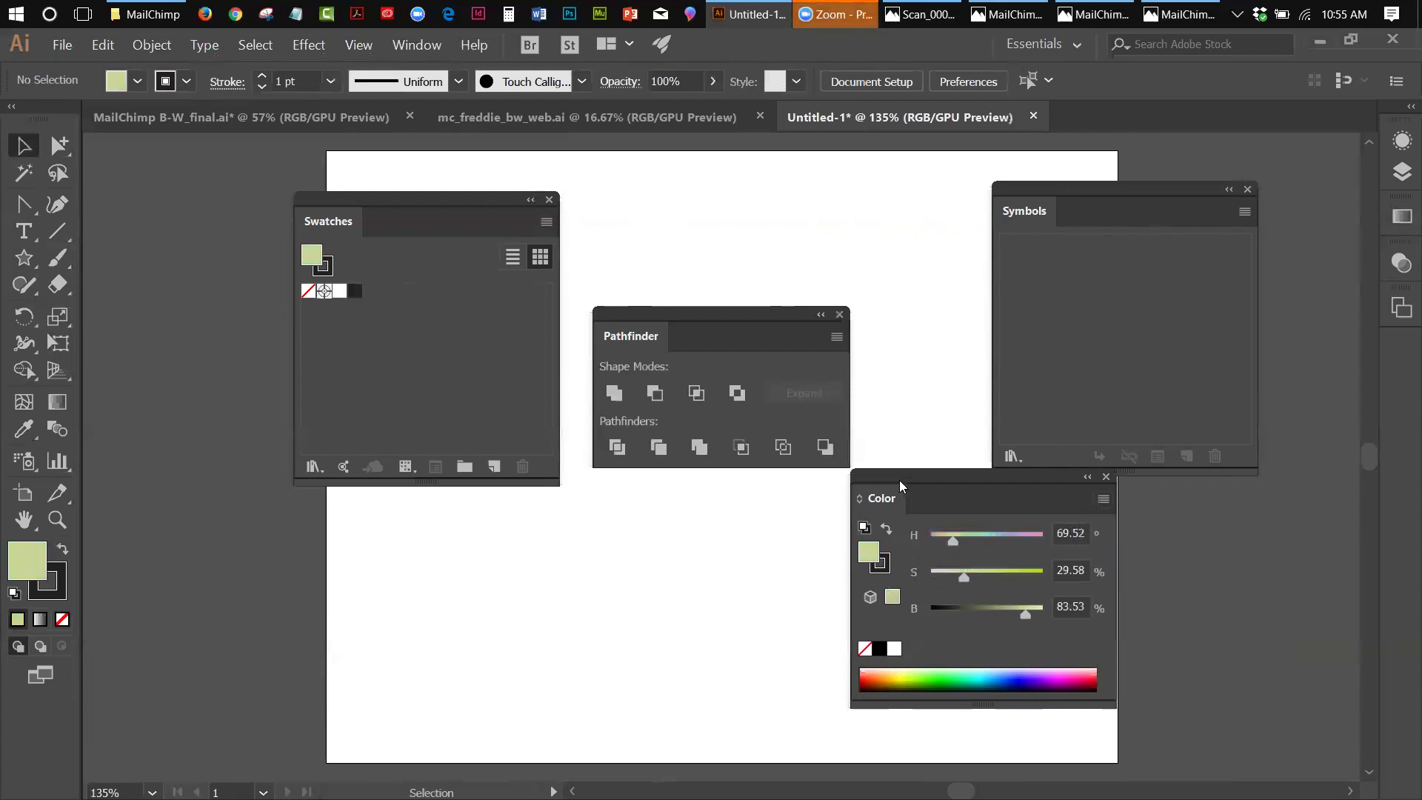
Step: Shift the fill's hue through green to cyan, at about 183 degrees
left_click_drag(899, 479, 862, 479)
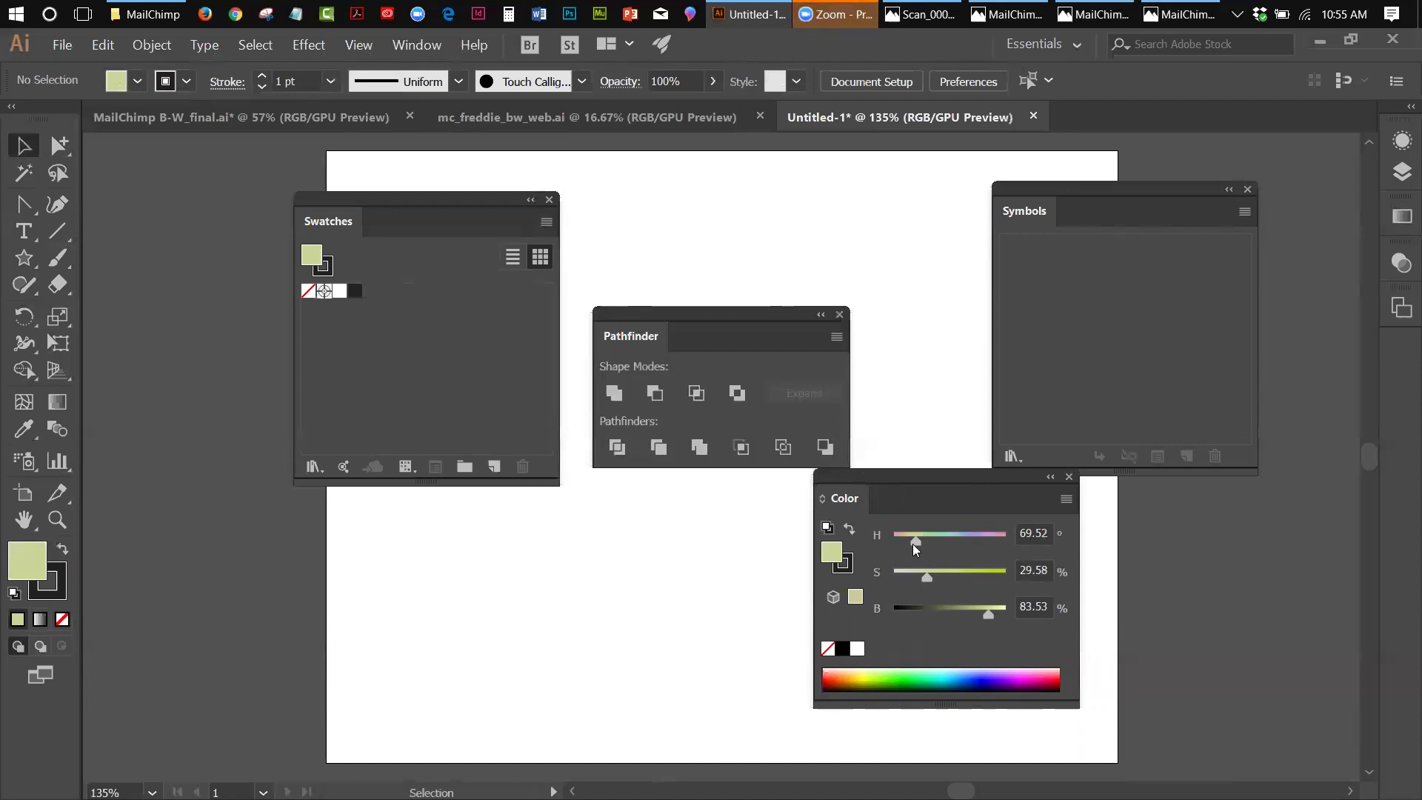
left_click_drag(912, 543, 927, 545)
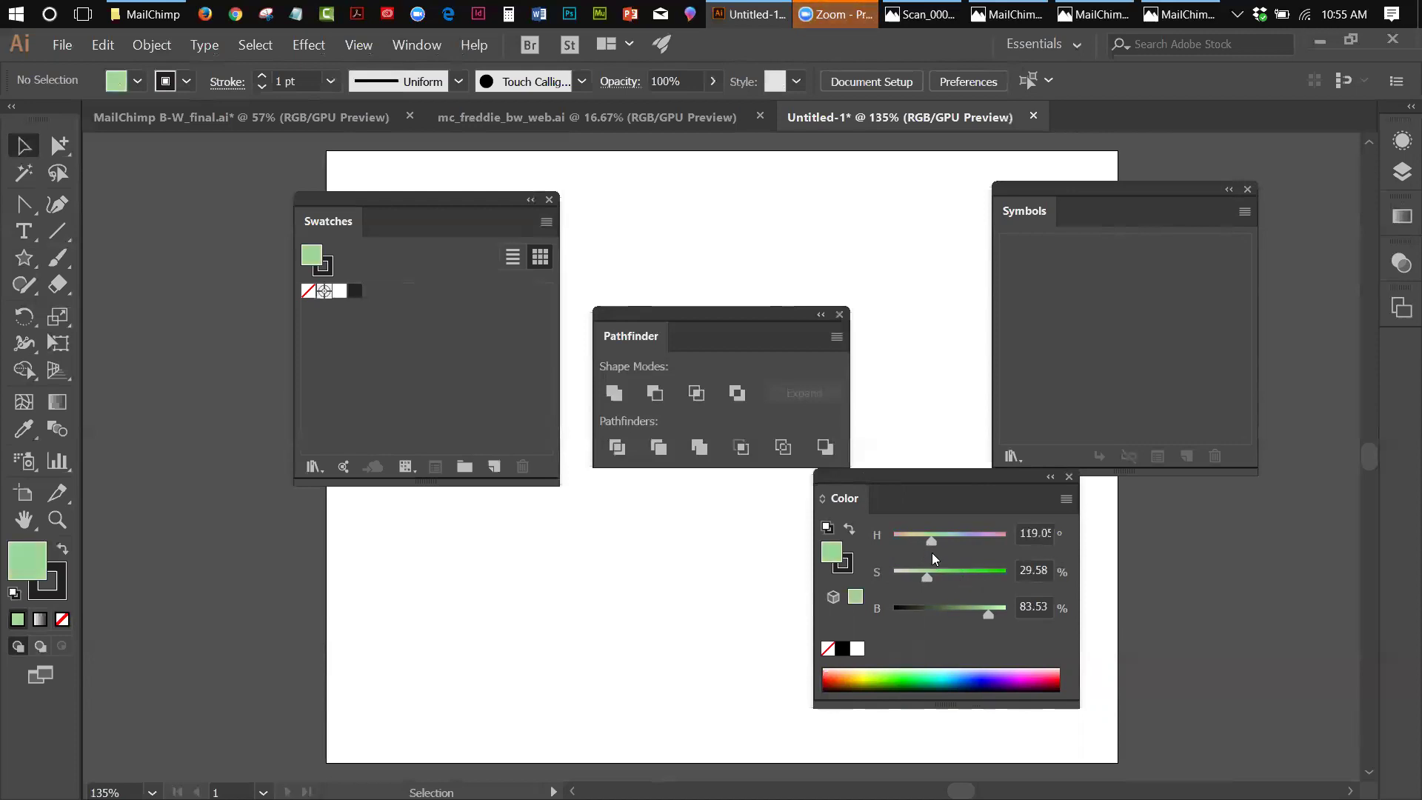
left_click_drag(930, 543, 951, 545)
Step: Try the fill at full and zero saturation, settling on 100% saturation and about 32% brightness for a dark teal
left_click_drag(927, 579, 1009, 579)
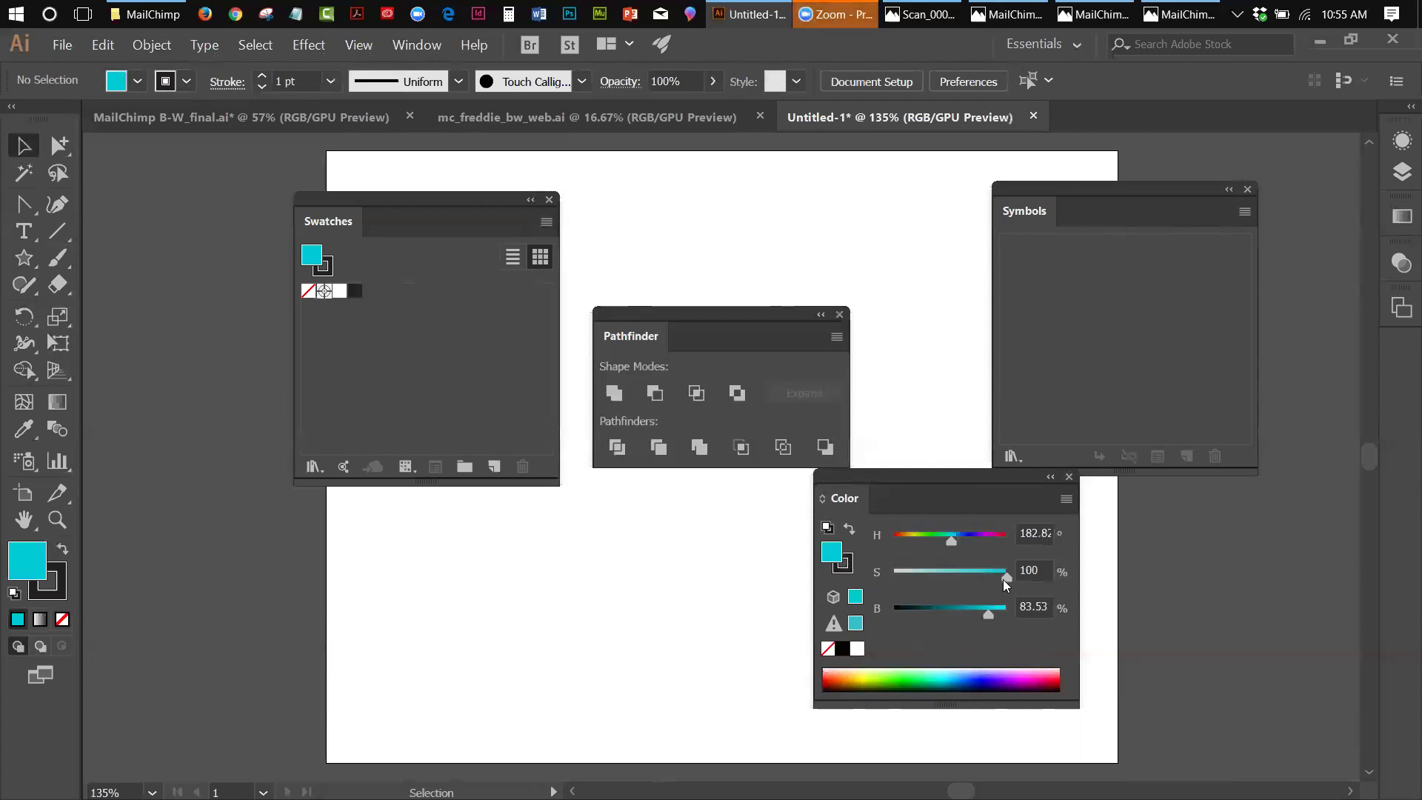
left_click_drag(1004, 579, 876, 579)
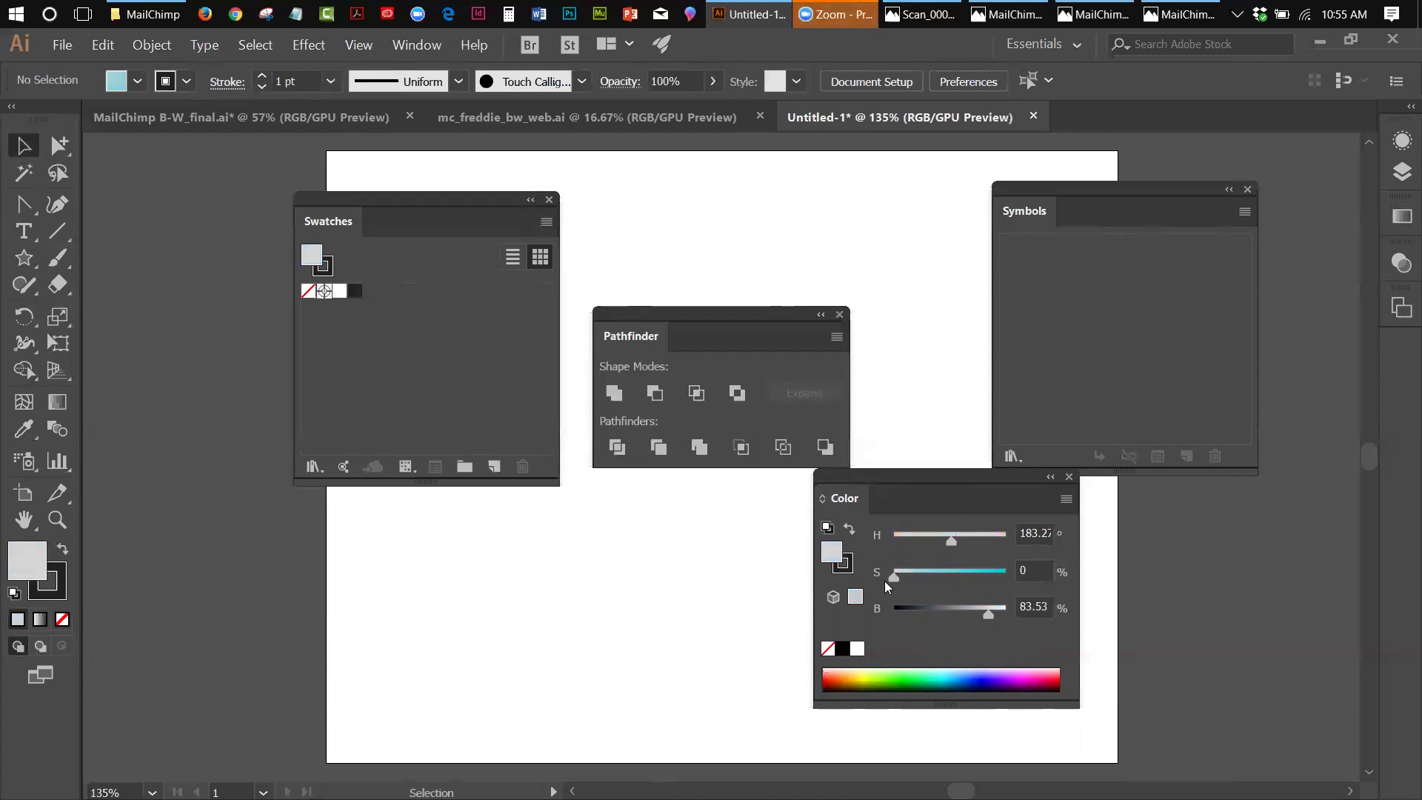
left_click_drag(892, 581, 1063, 575)
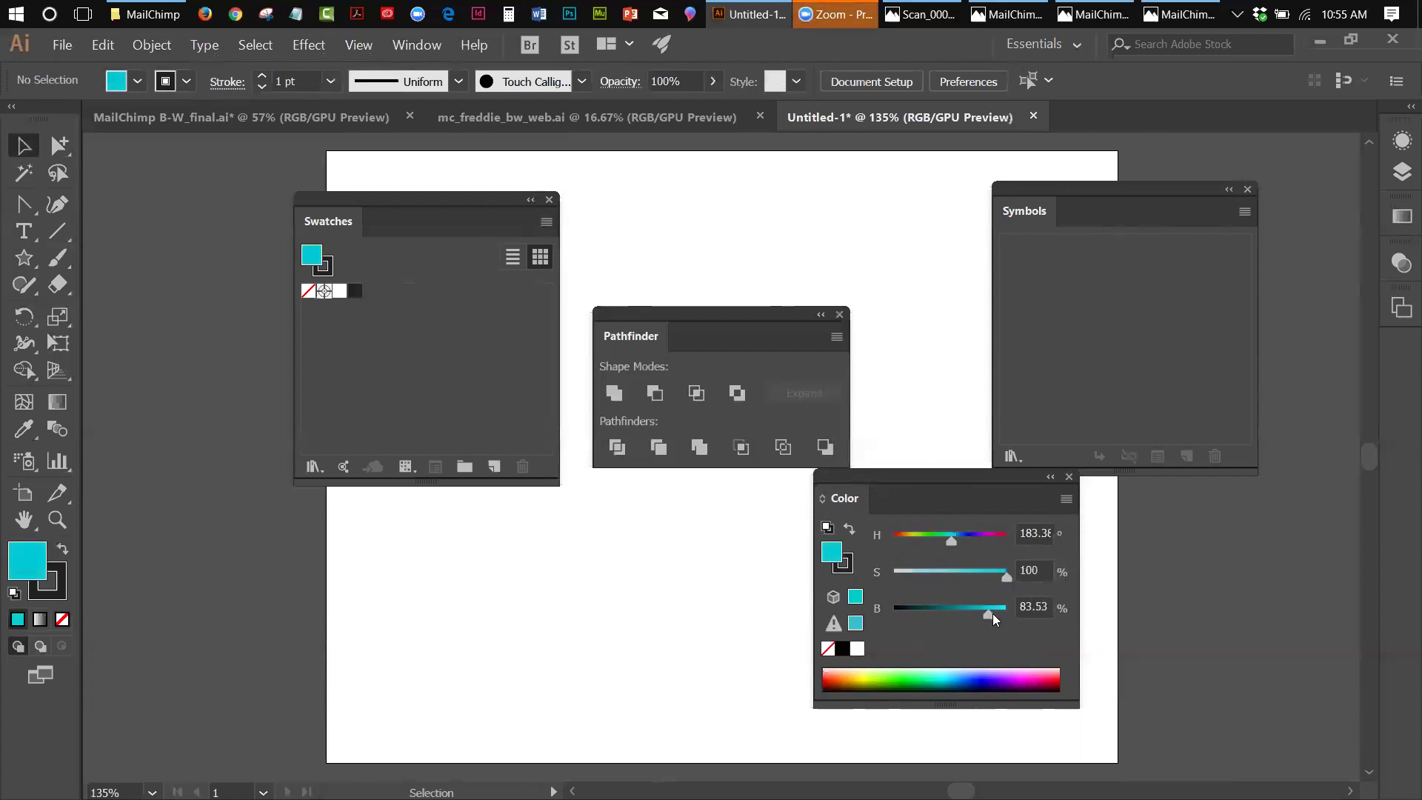
left_click_drag(989, 613, 1011, 609)
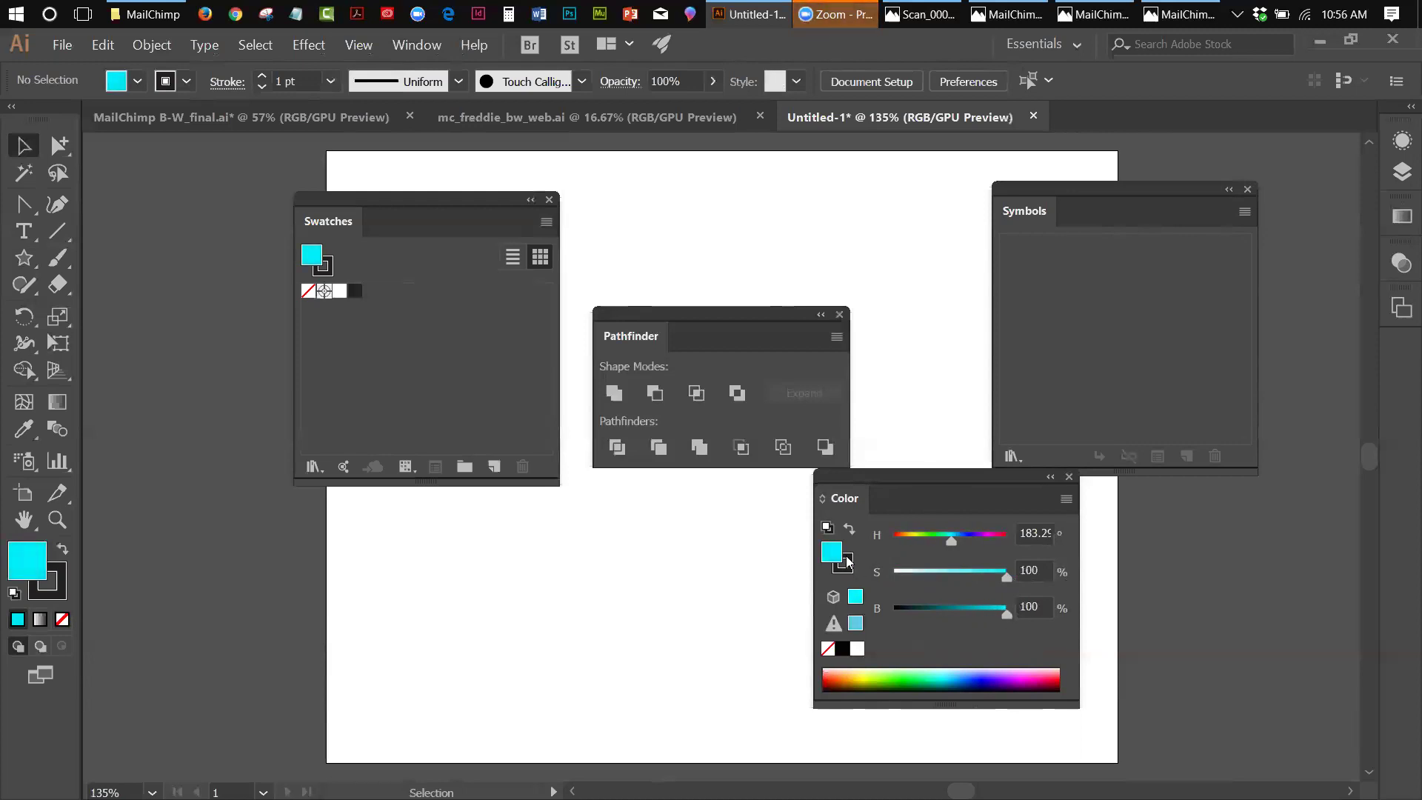
left_click_drag(1007, 615, 924, 617)
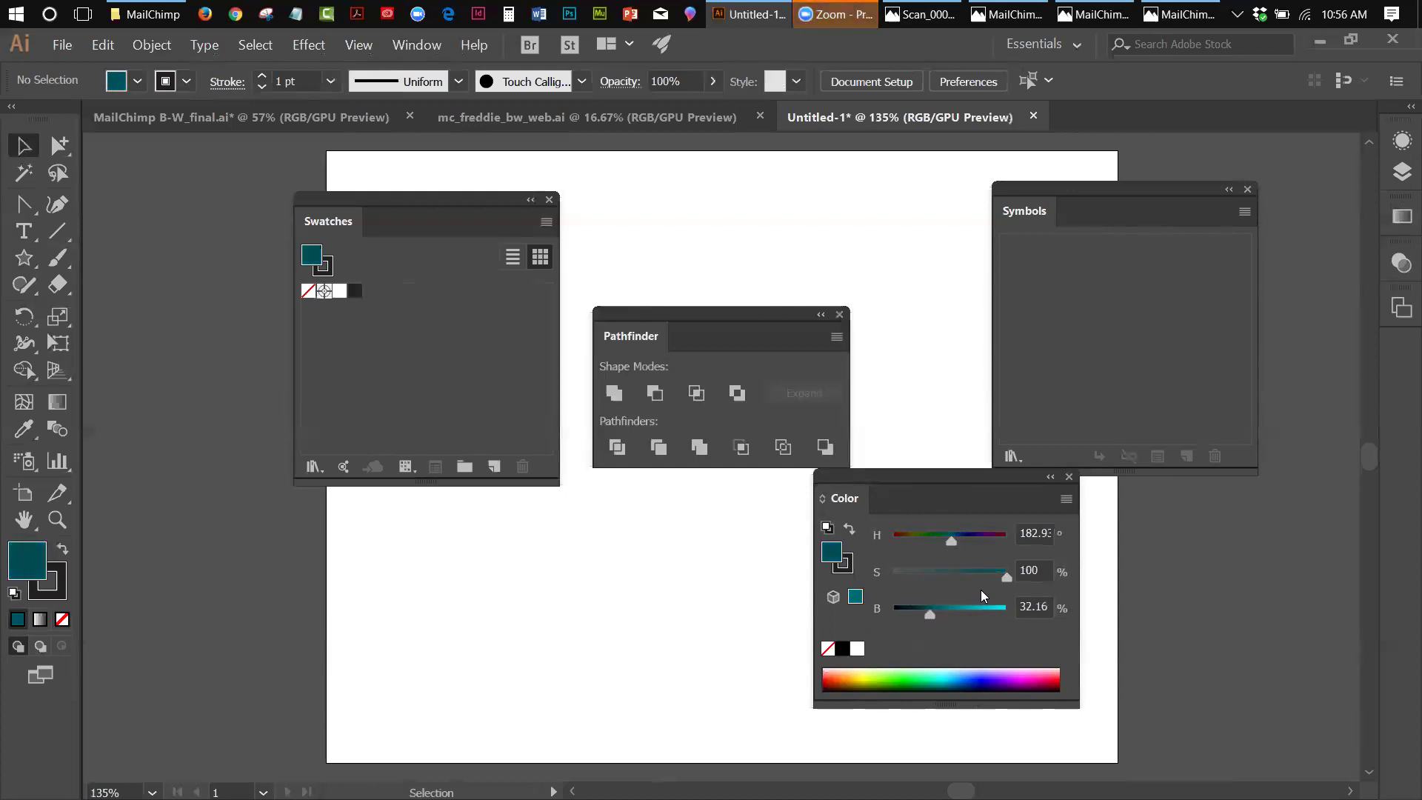
Step: Compare the dark teal fill's values in RGB and CMYK, then return the color sliders to HSB
left_click(1066, 499)
left_click(1121, 548)
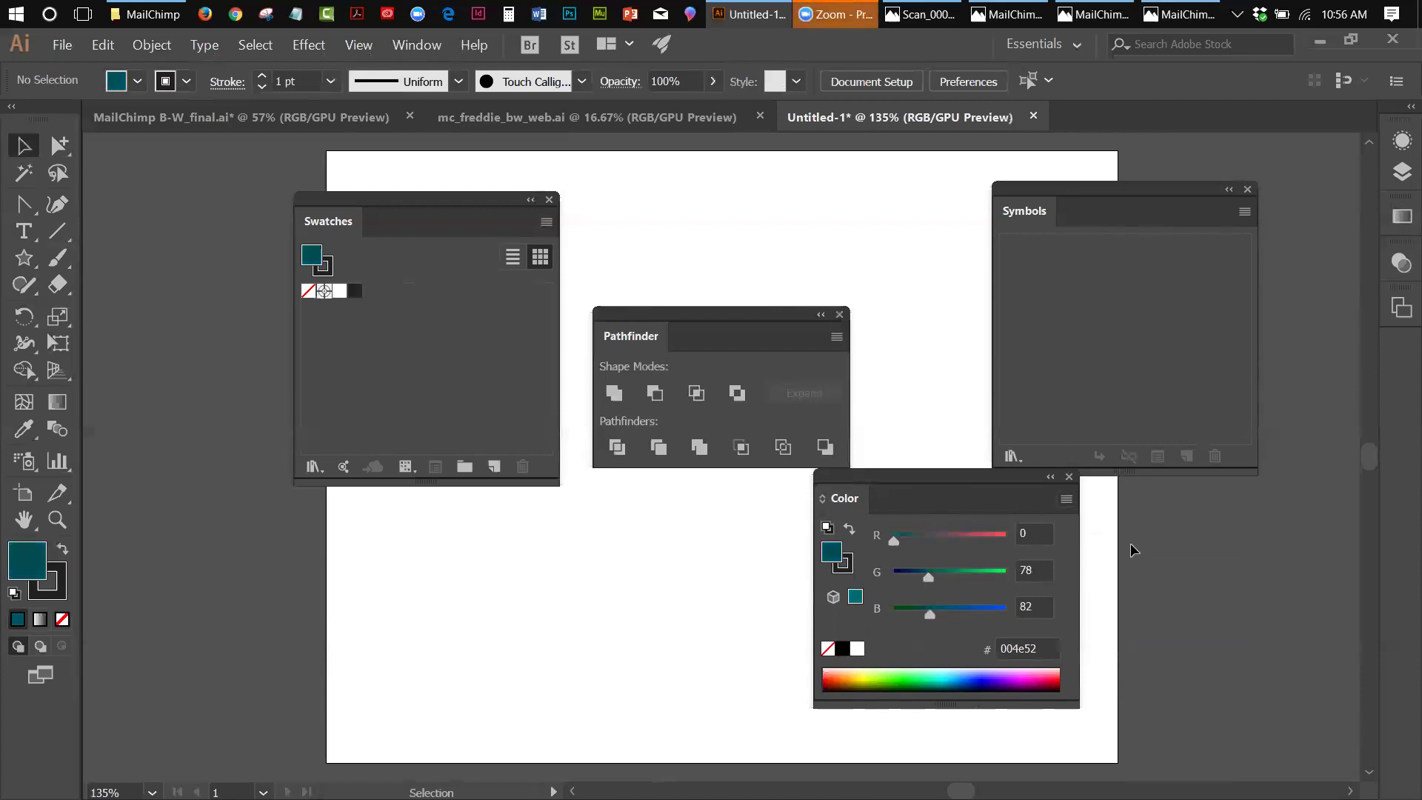
left_click(1066, 499)
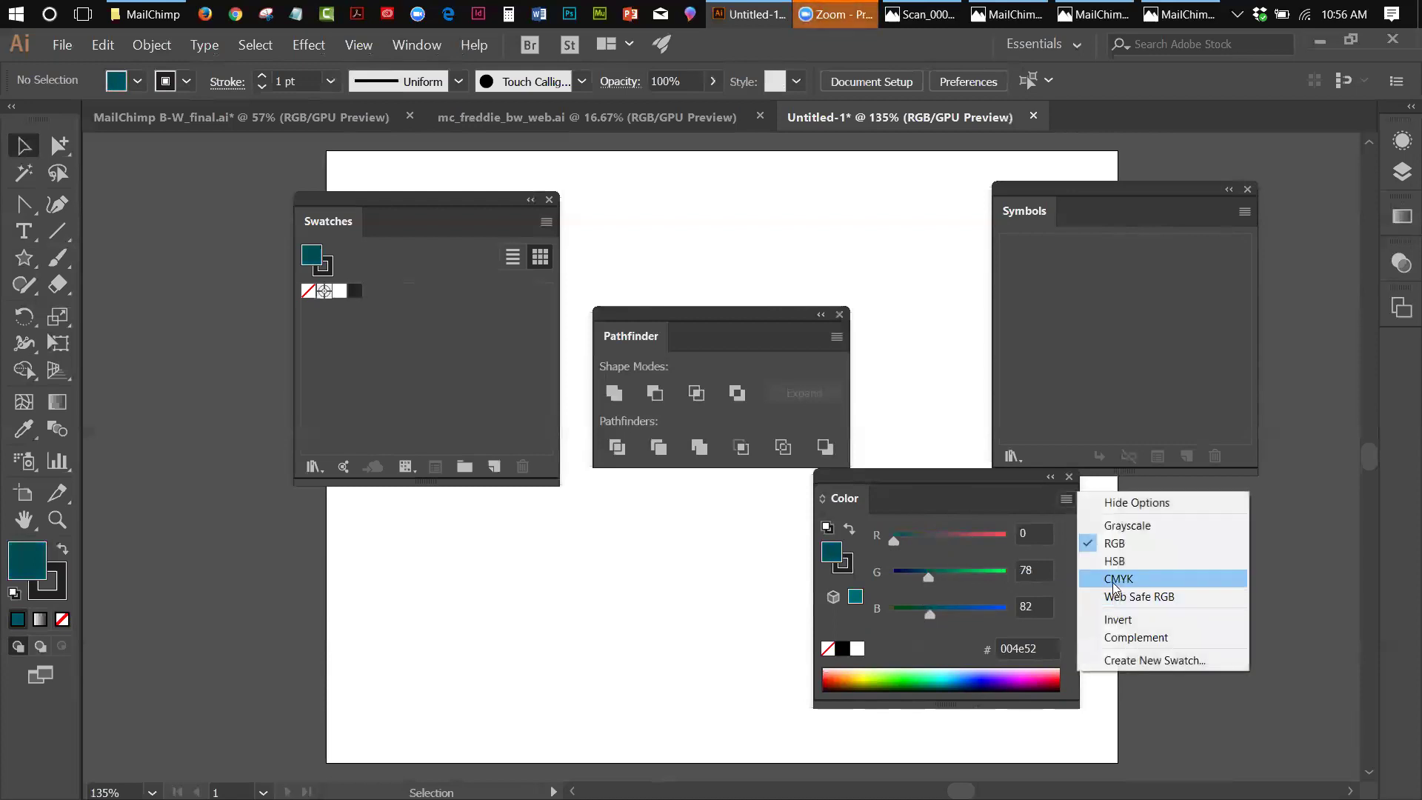
left_click(1118, 580)
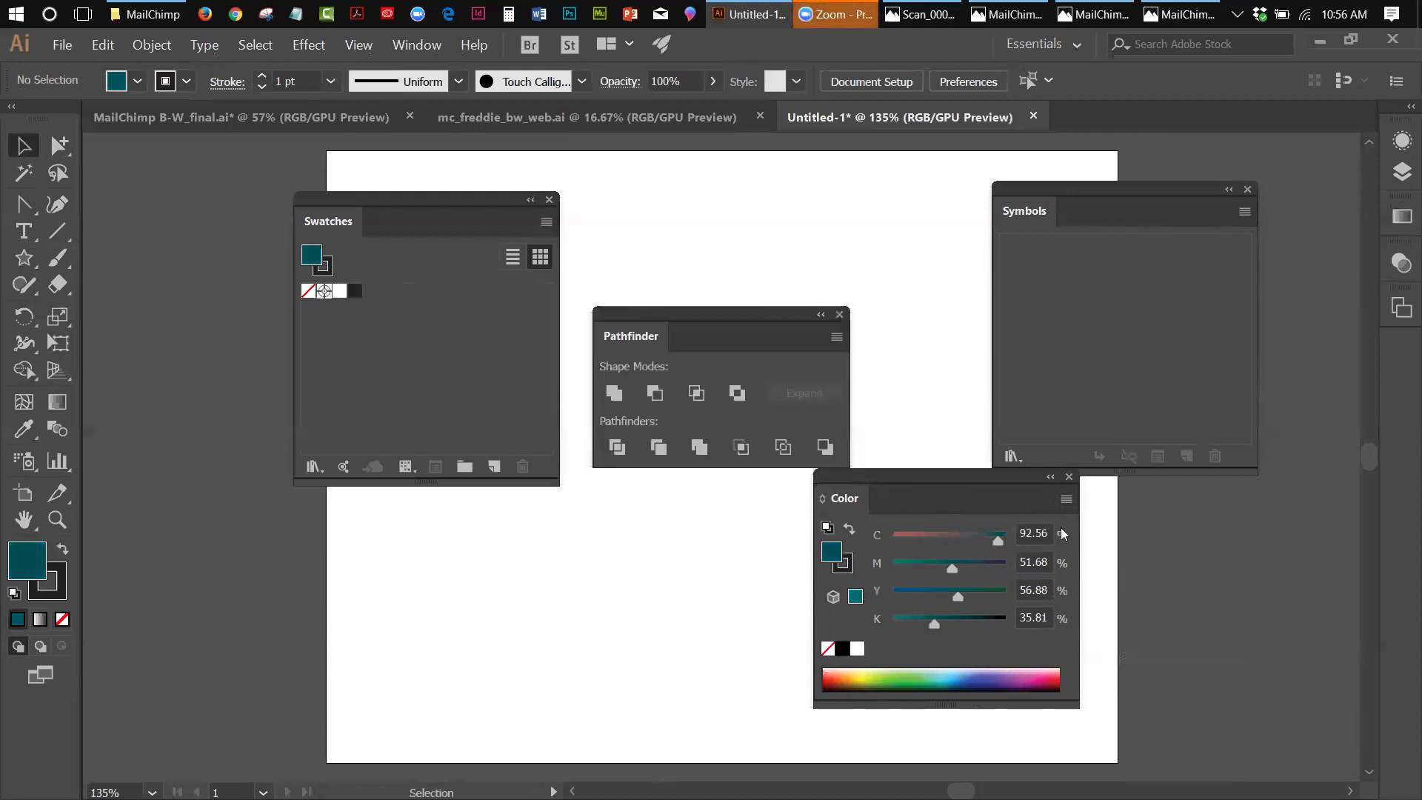
left_click(1067, 499)
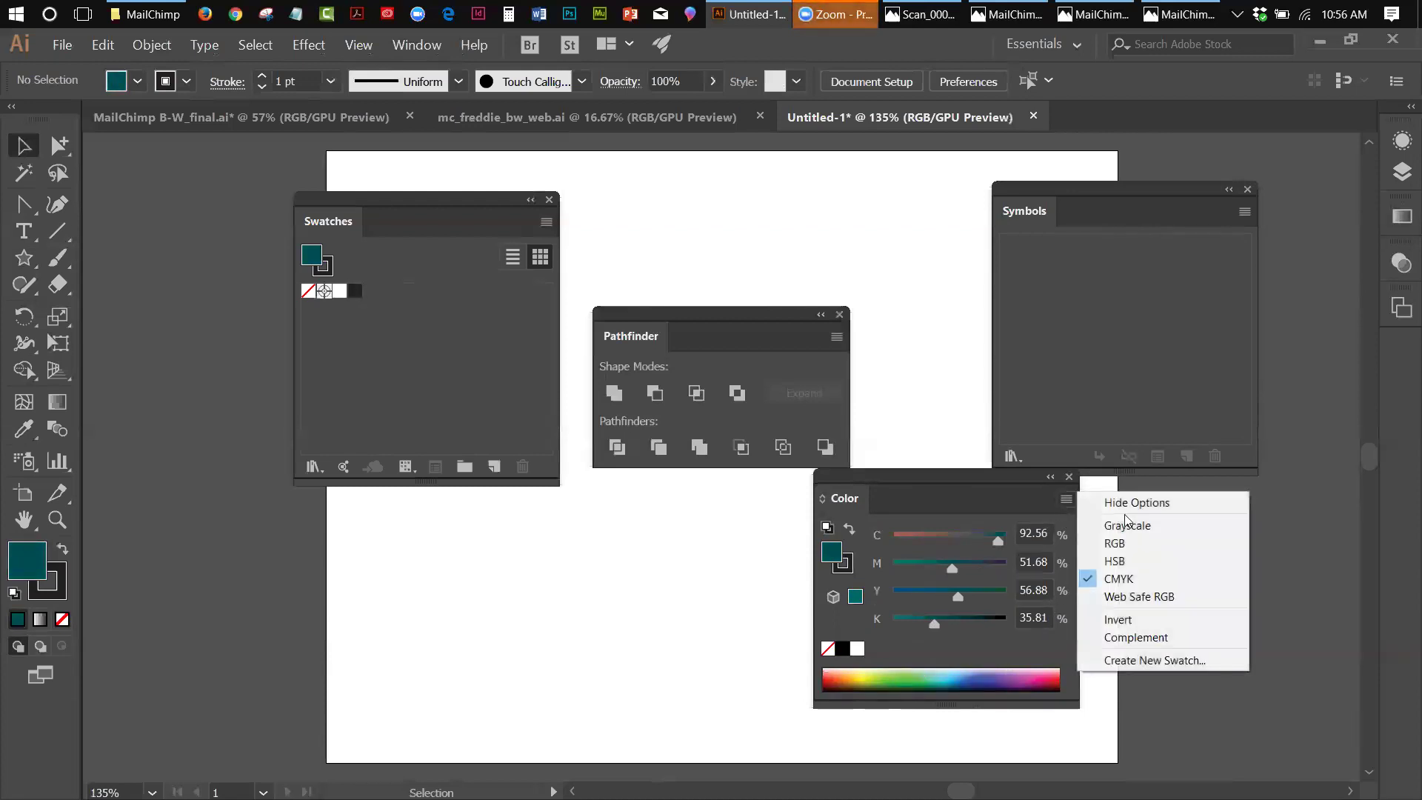
left_click(1123, 562)
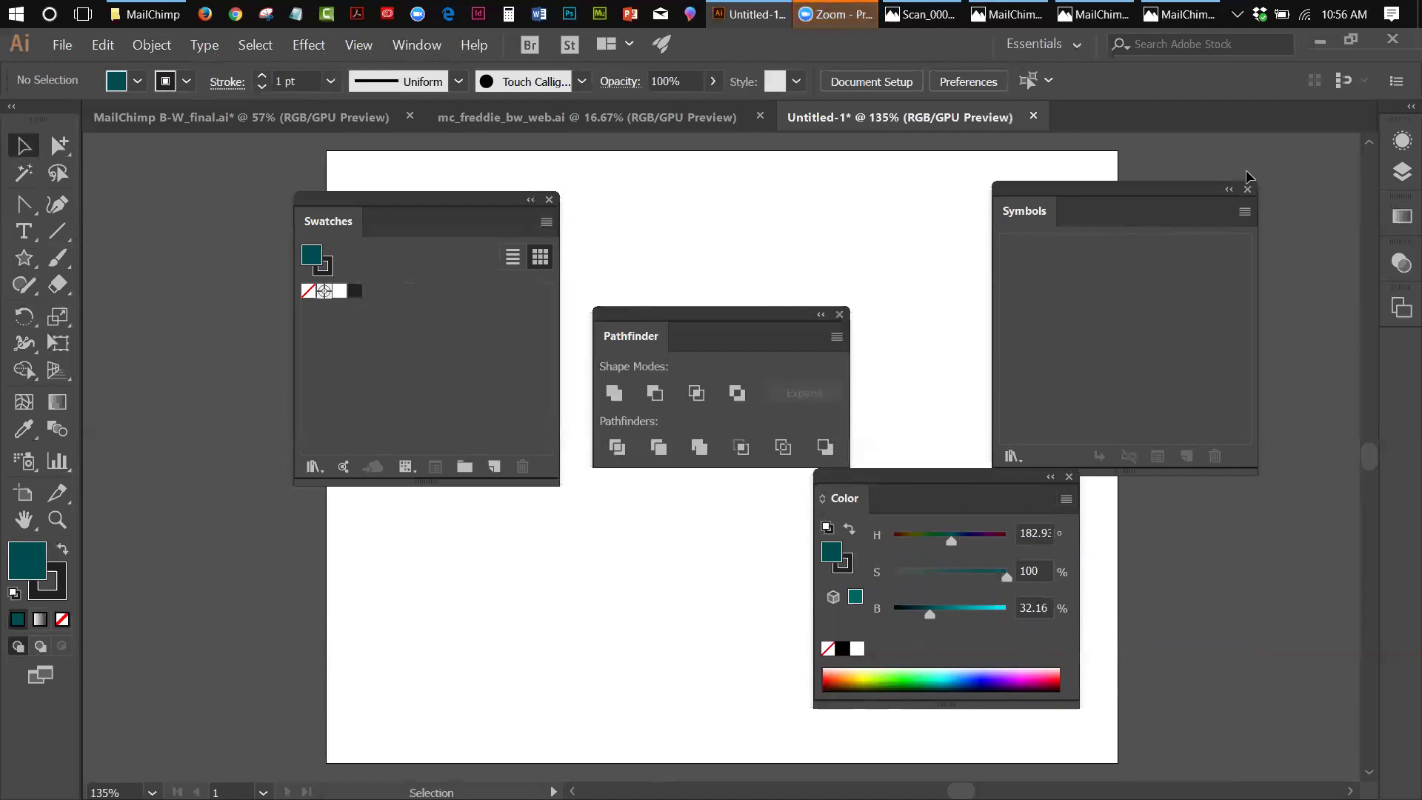
Step: Close the Symbols, Color, Pathfinder and Swatches panels and bring the mc_freddie_bw_web.ai document to the front
left_click(1245, 190)
left_click(1246, 191)
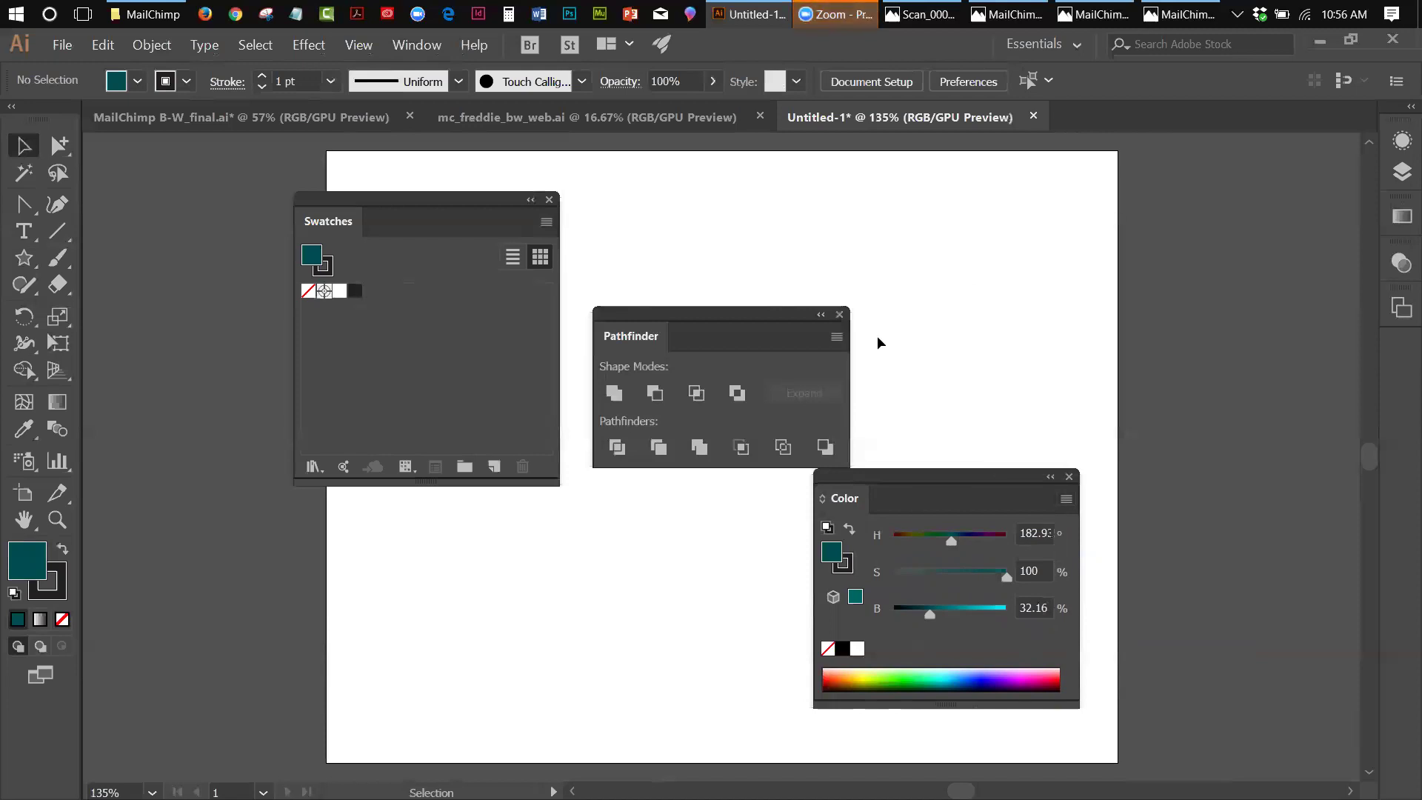
left_click(1068, 476)
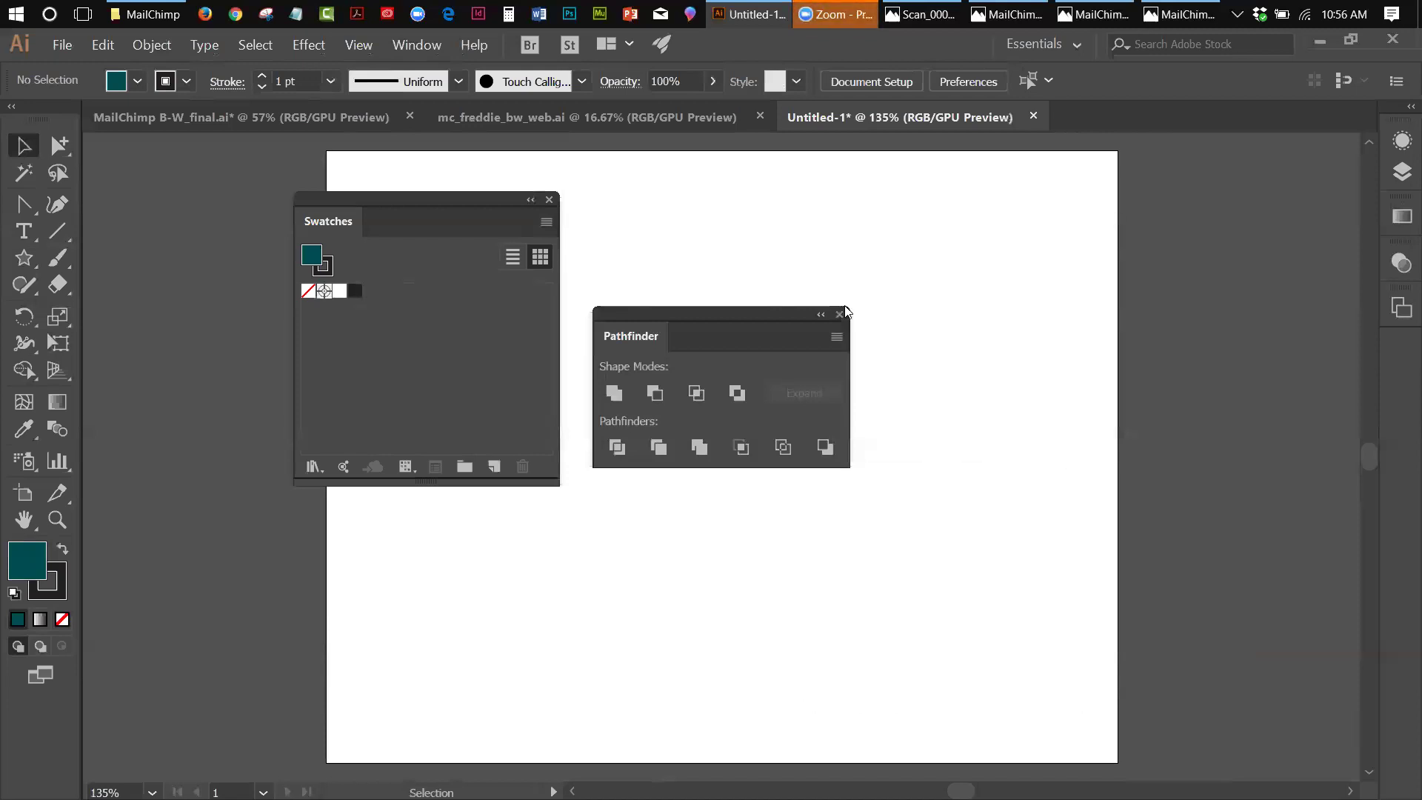
left_click_drag(435, 203, 934, 289)
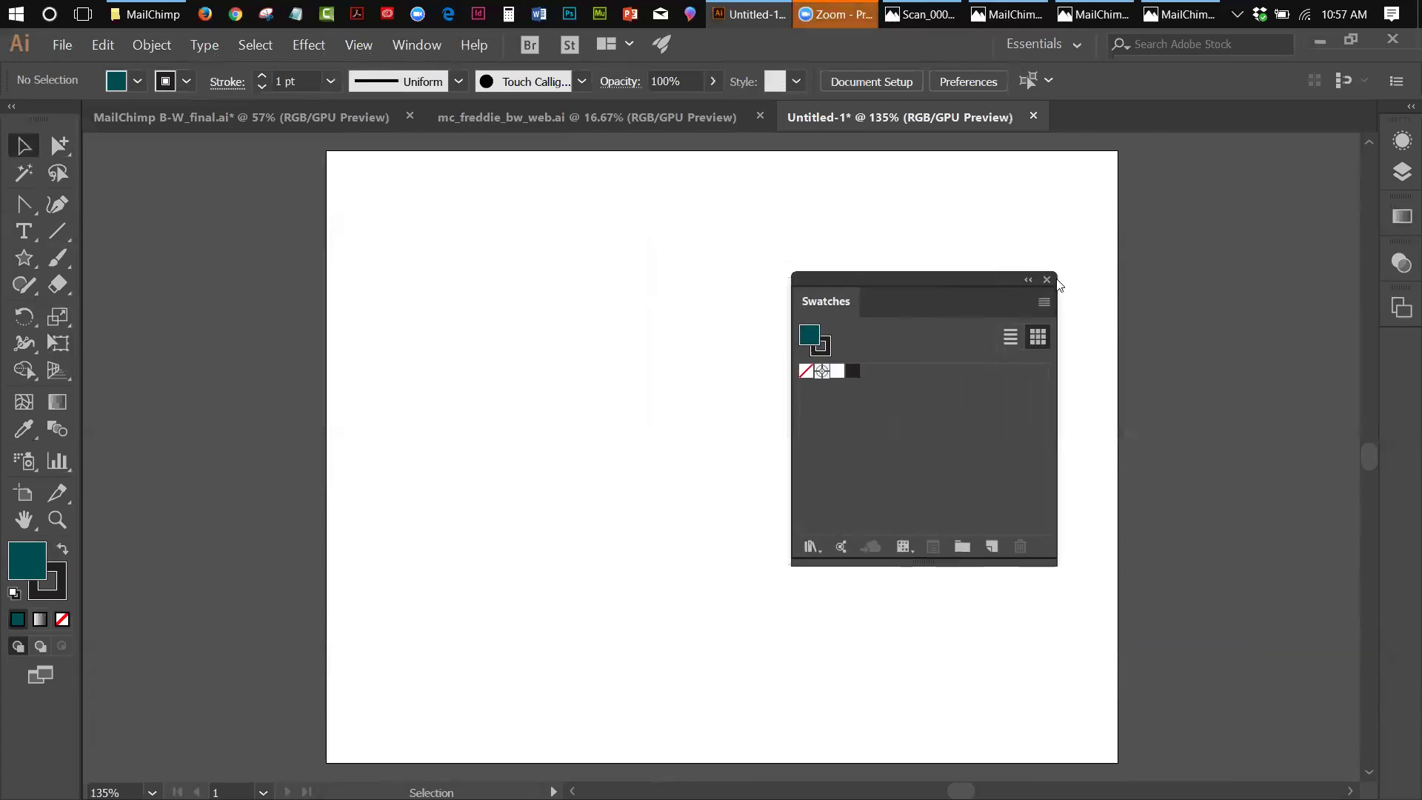
left_click(539, 120)
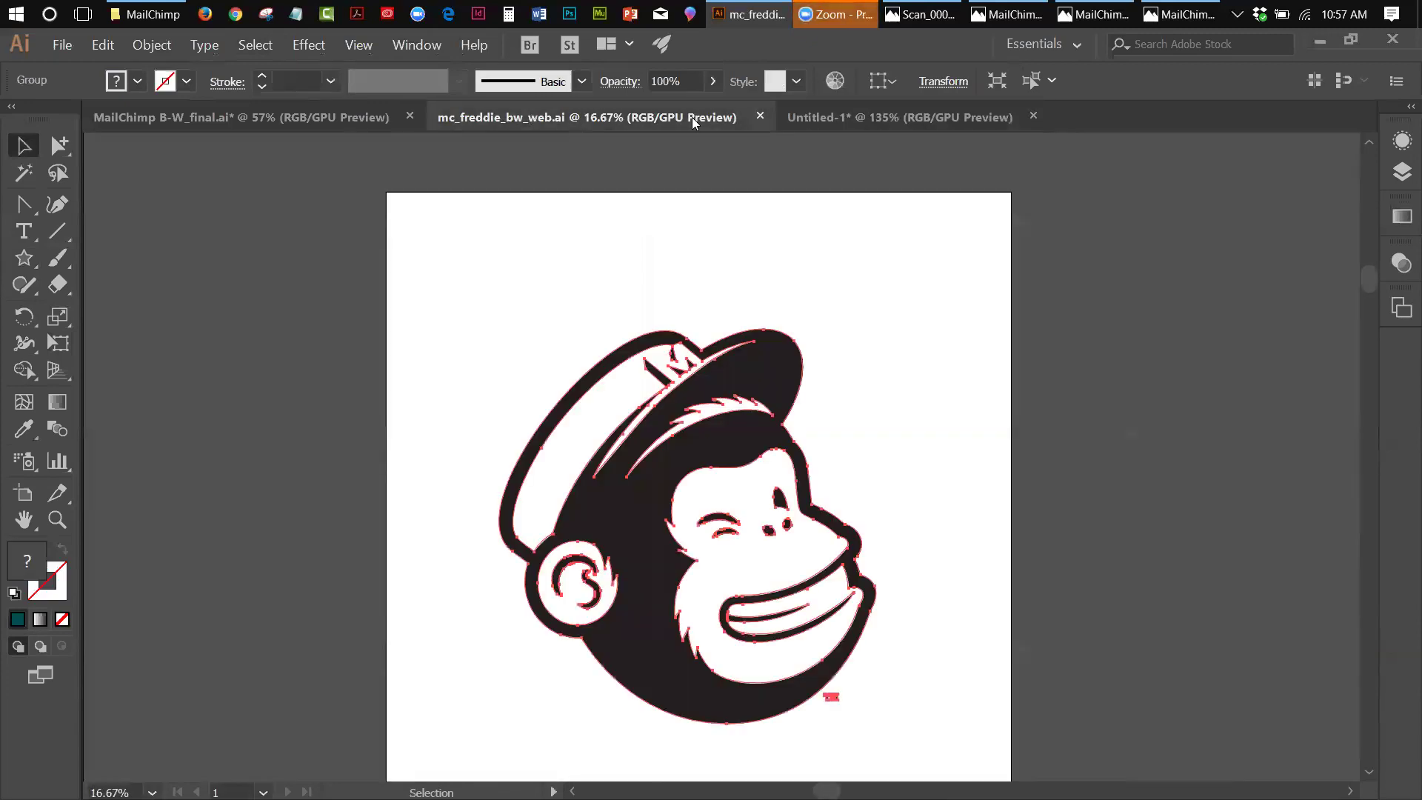
Step: Close MailChimp B-W_final.ai without saving and close mc_freddie_bw_web.ai, keeping only the Untitled-1 document open
left_click(409, 116)
left_click(801, 455)
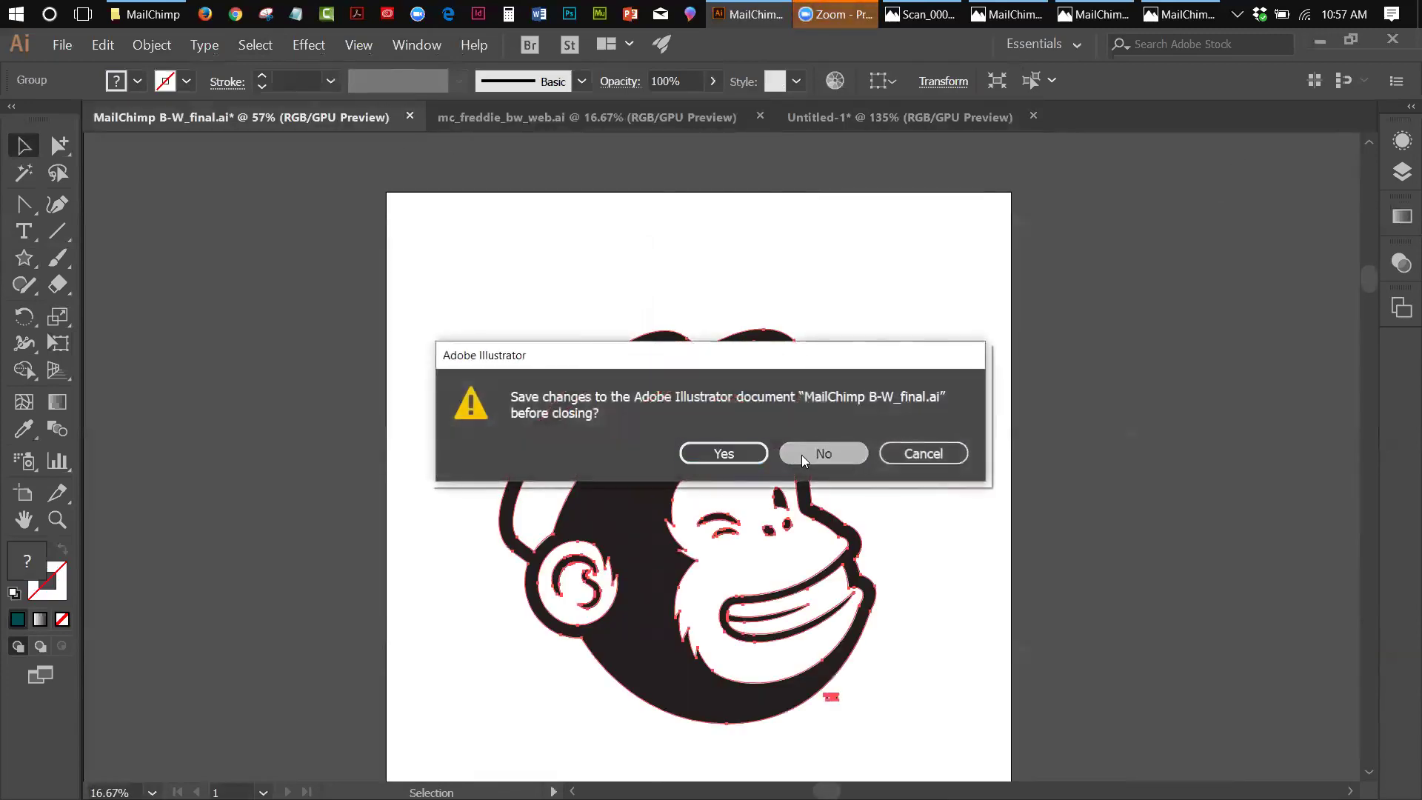
left_click(415, 116)
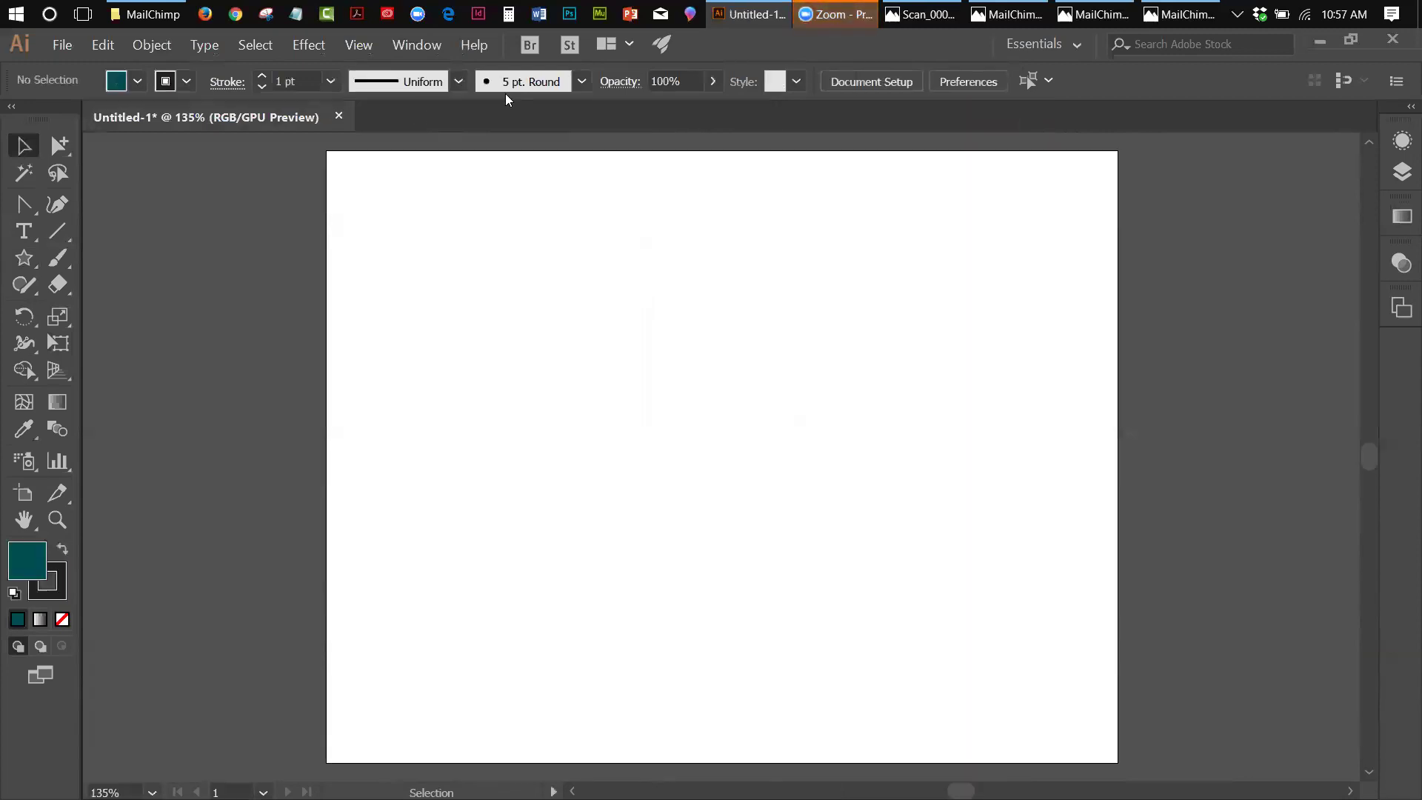
left_click(341, 116)
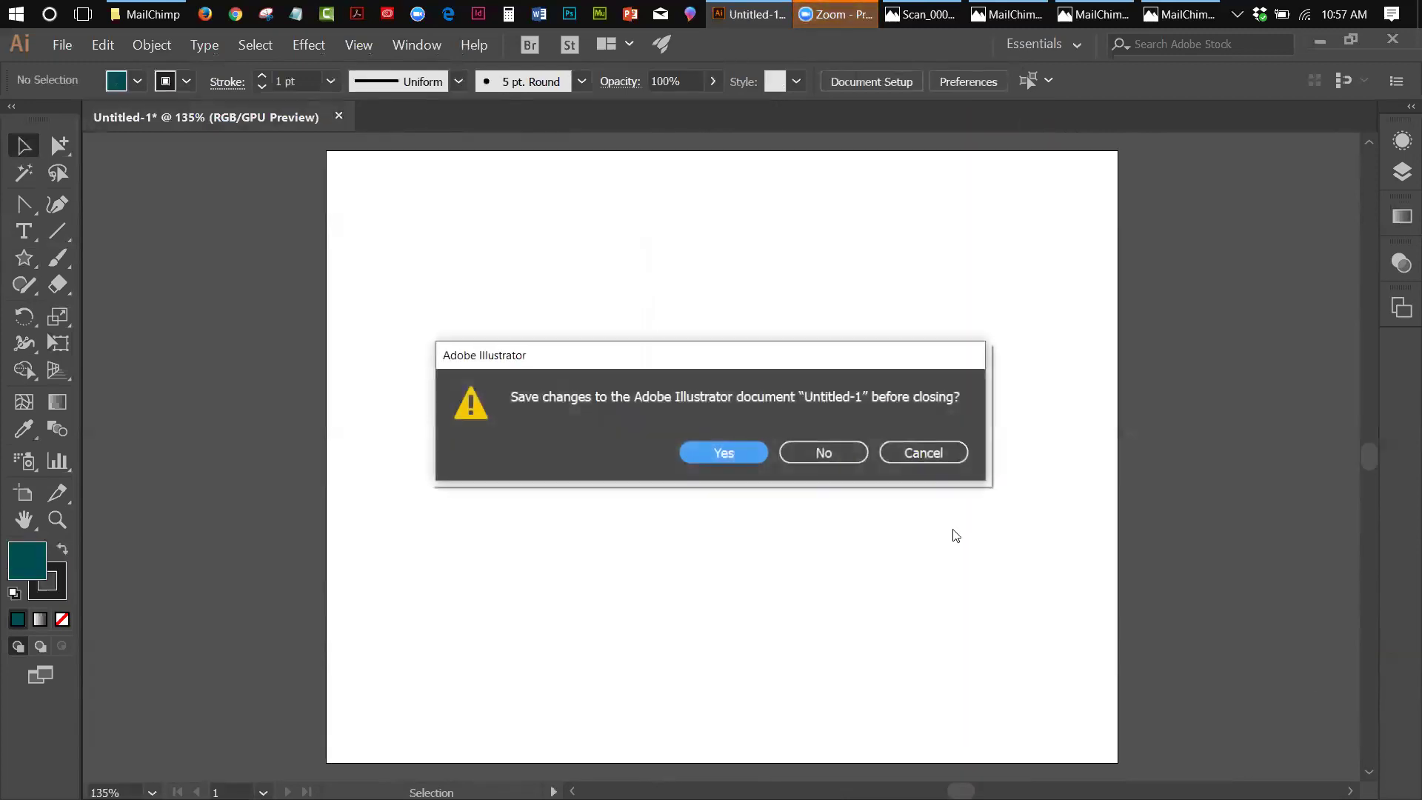
left_click(930, 461)
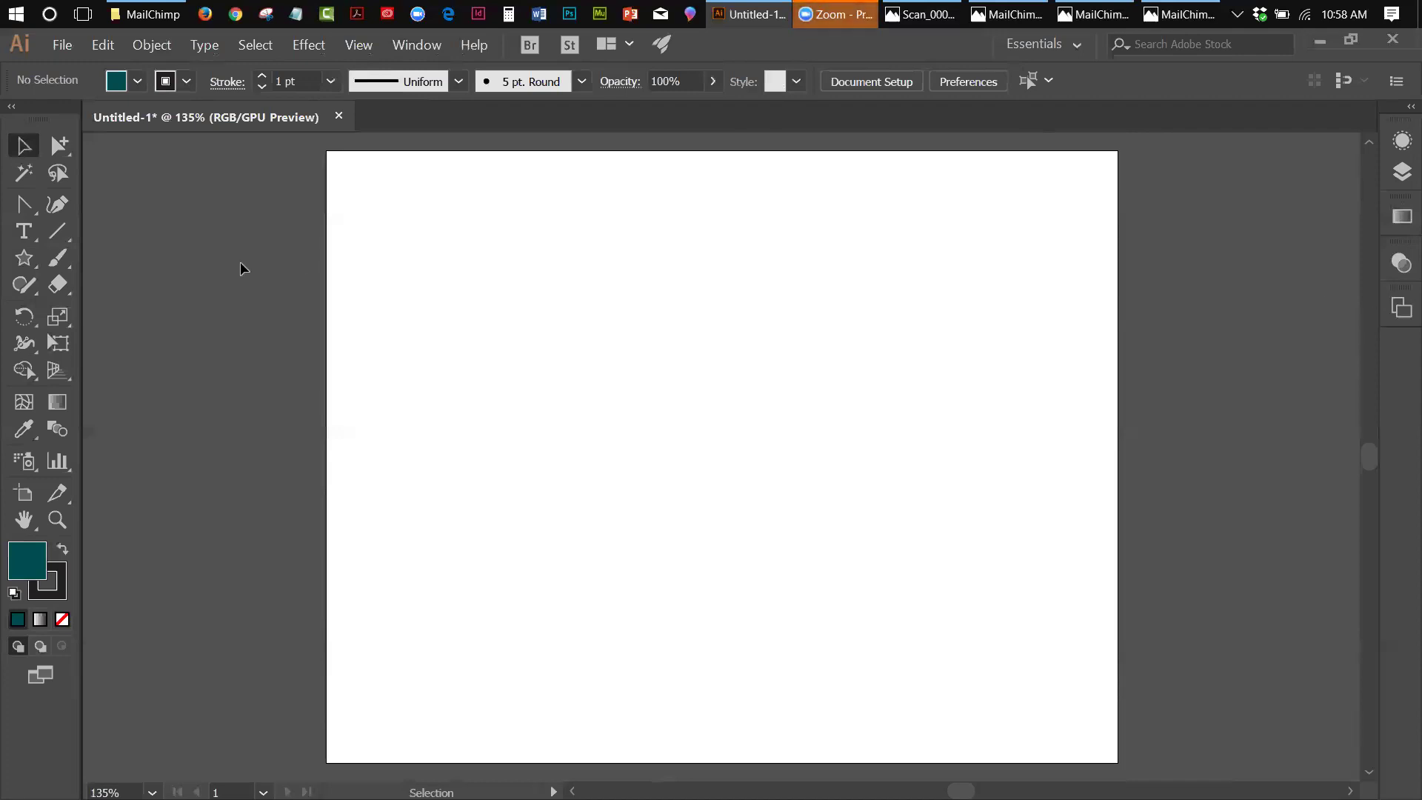
Step: Draw a wide, dark teal rectangle across the middle of the blank artboard
left_click(24, 257)
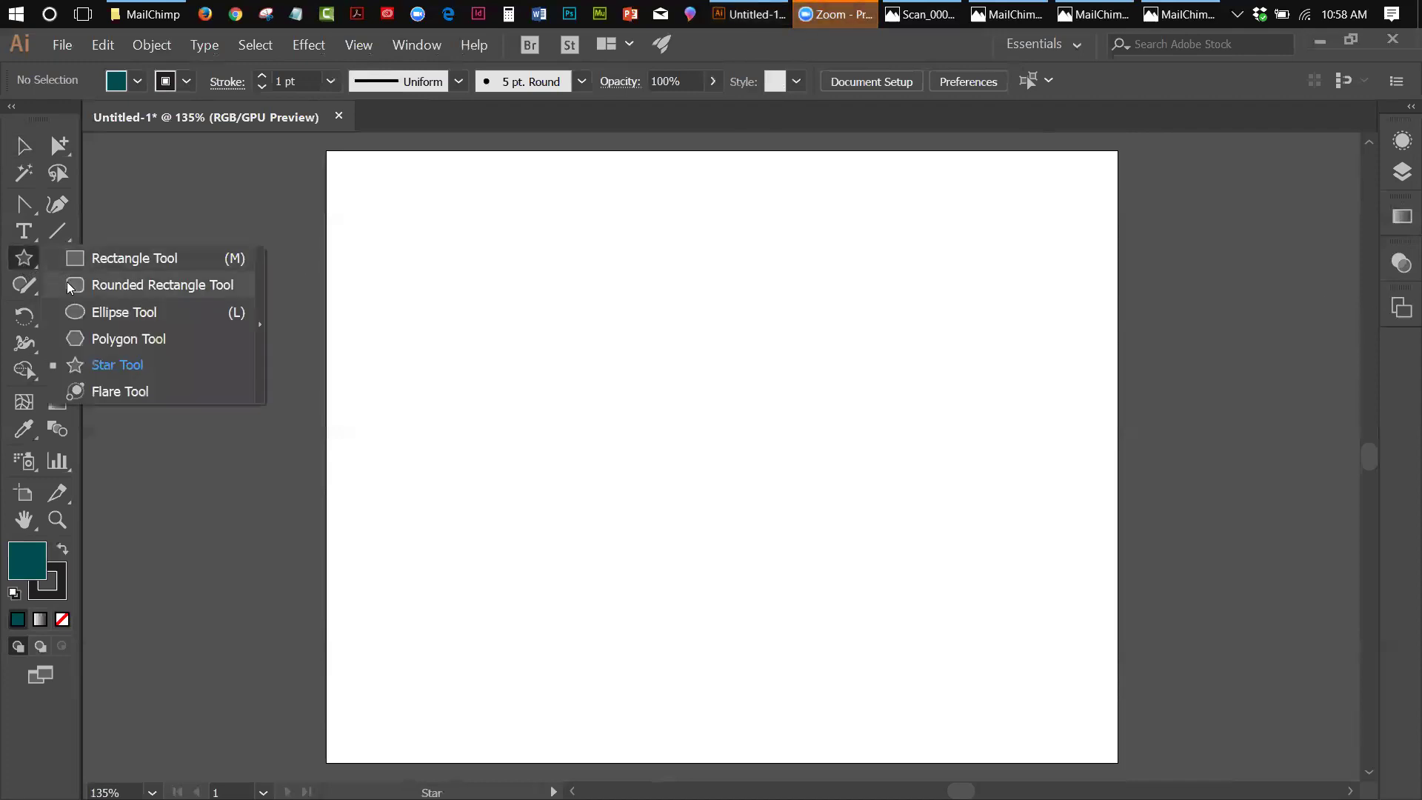
left_click(75, 266)
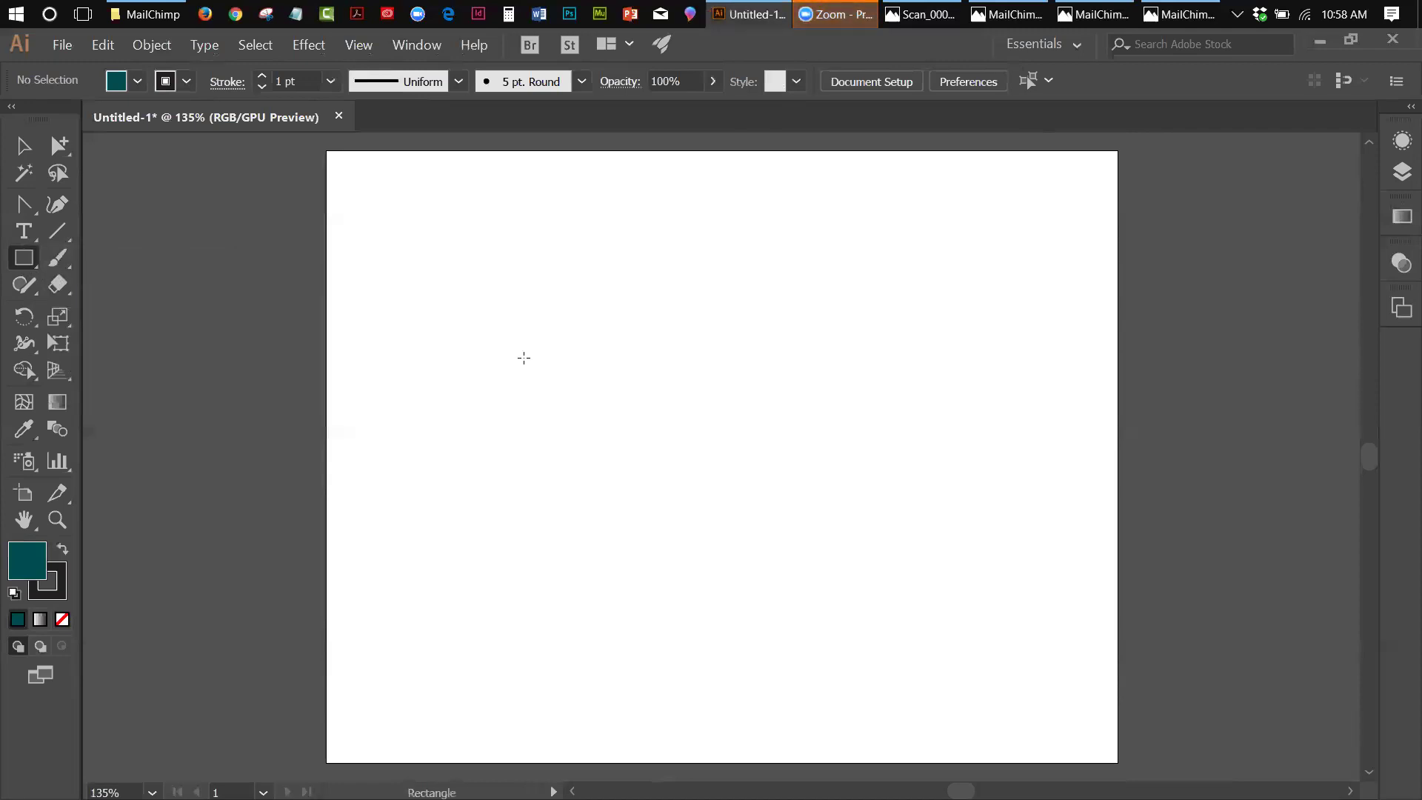
left_click_drag(494, 358, 958, 504)
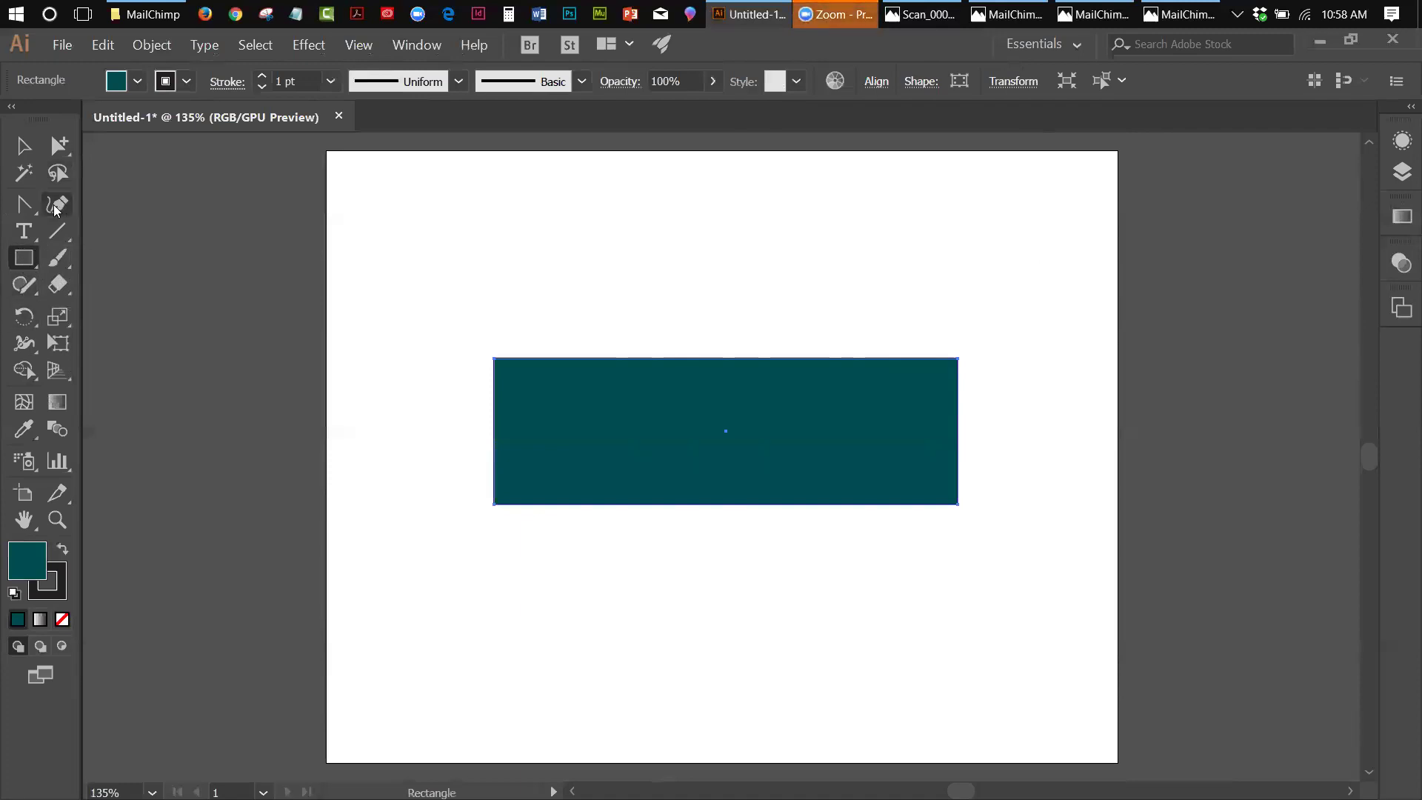
Step: Tear off the Direct Selection tool group as a floating panel and activate the Direct Selection tool
left_click(62, 153)
left_click_drag(62, 156, 289, 170)
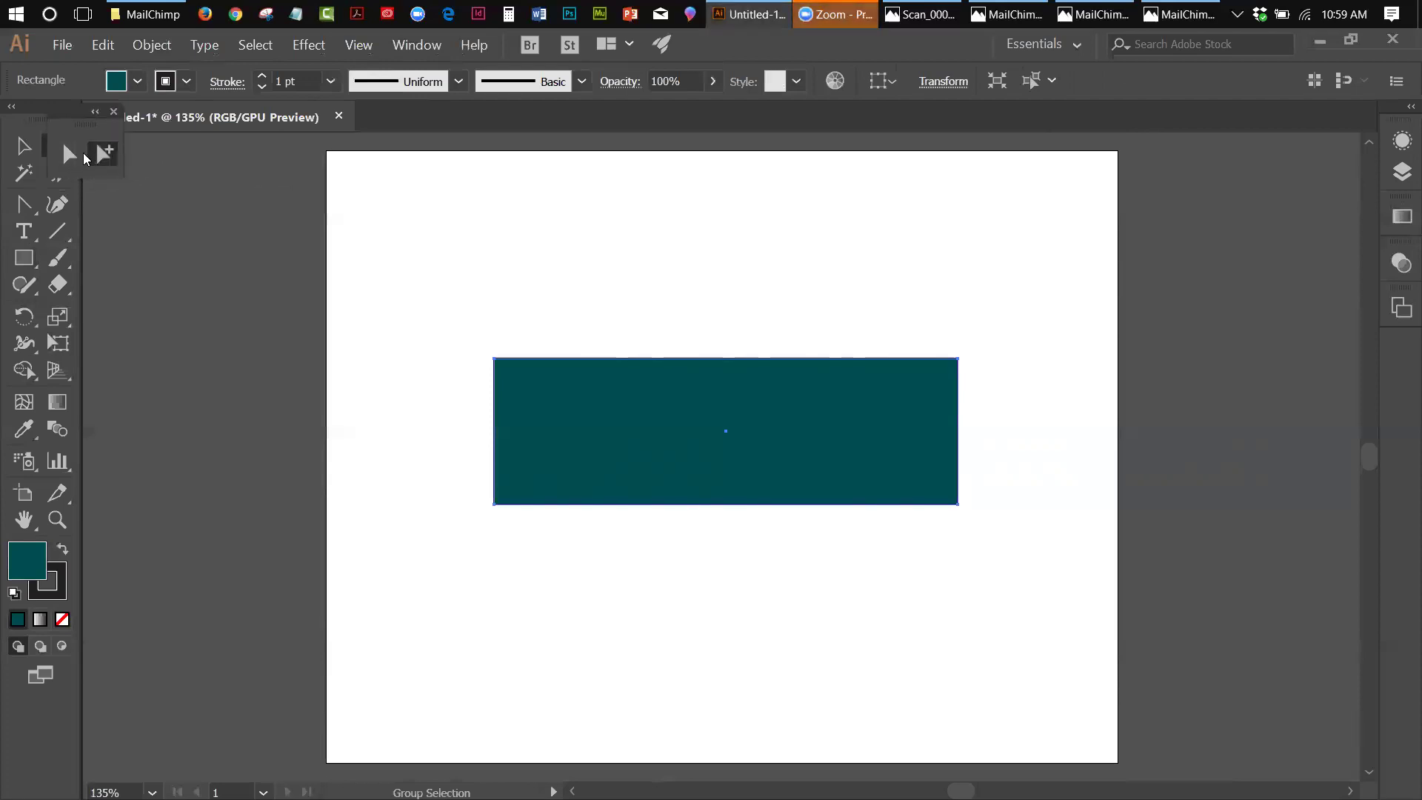
left_click(69, 154)
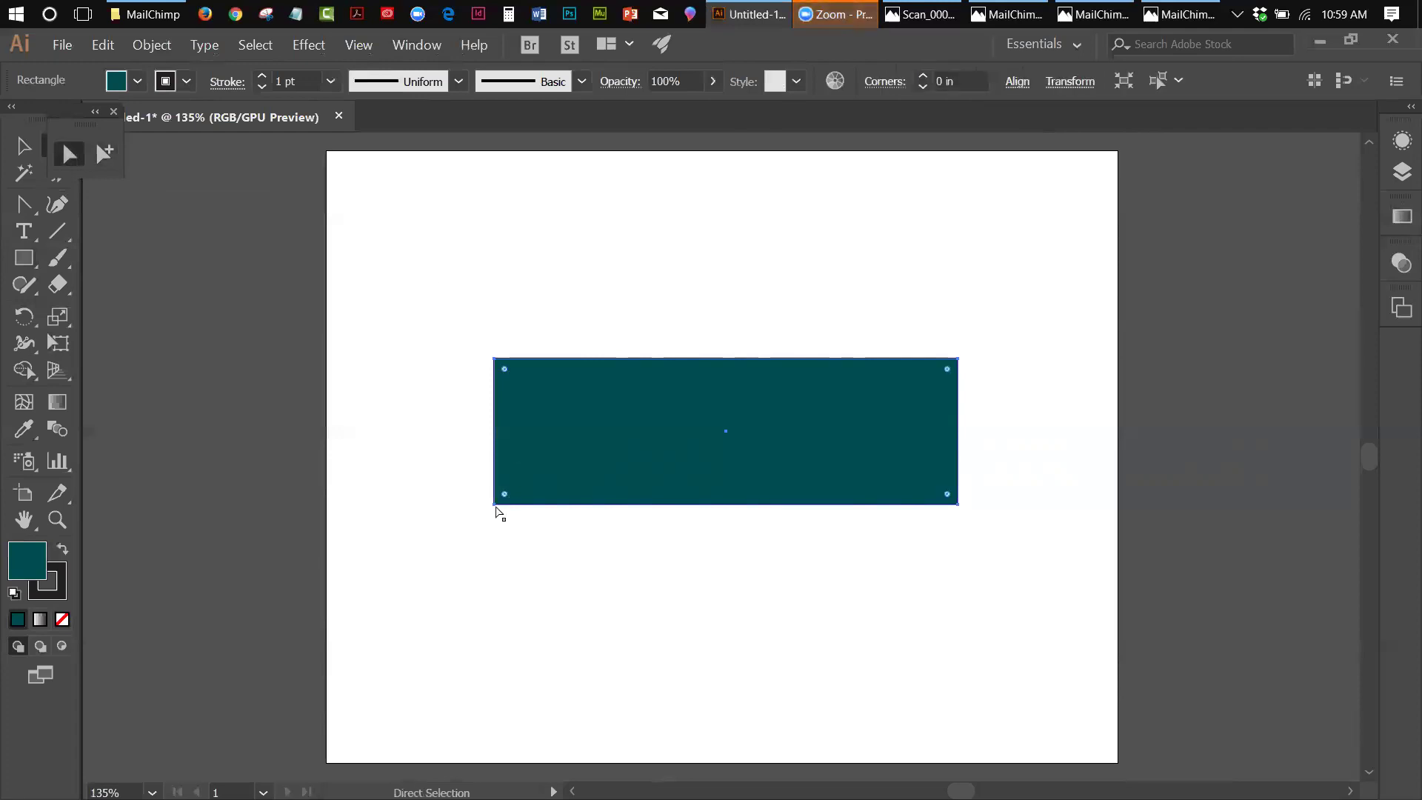
Step: Select the rectangle's lower-left anchor and pull out direction handles with the Anchor Point tool to convert it to a curve
left_click_drag(494, 505, 494, 501)
left_click(478, 408)
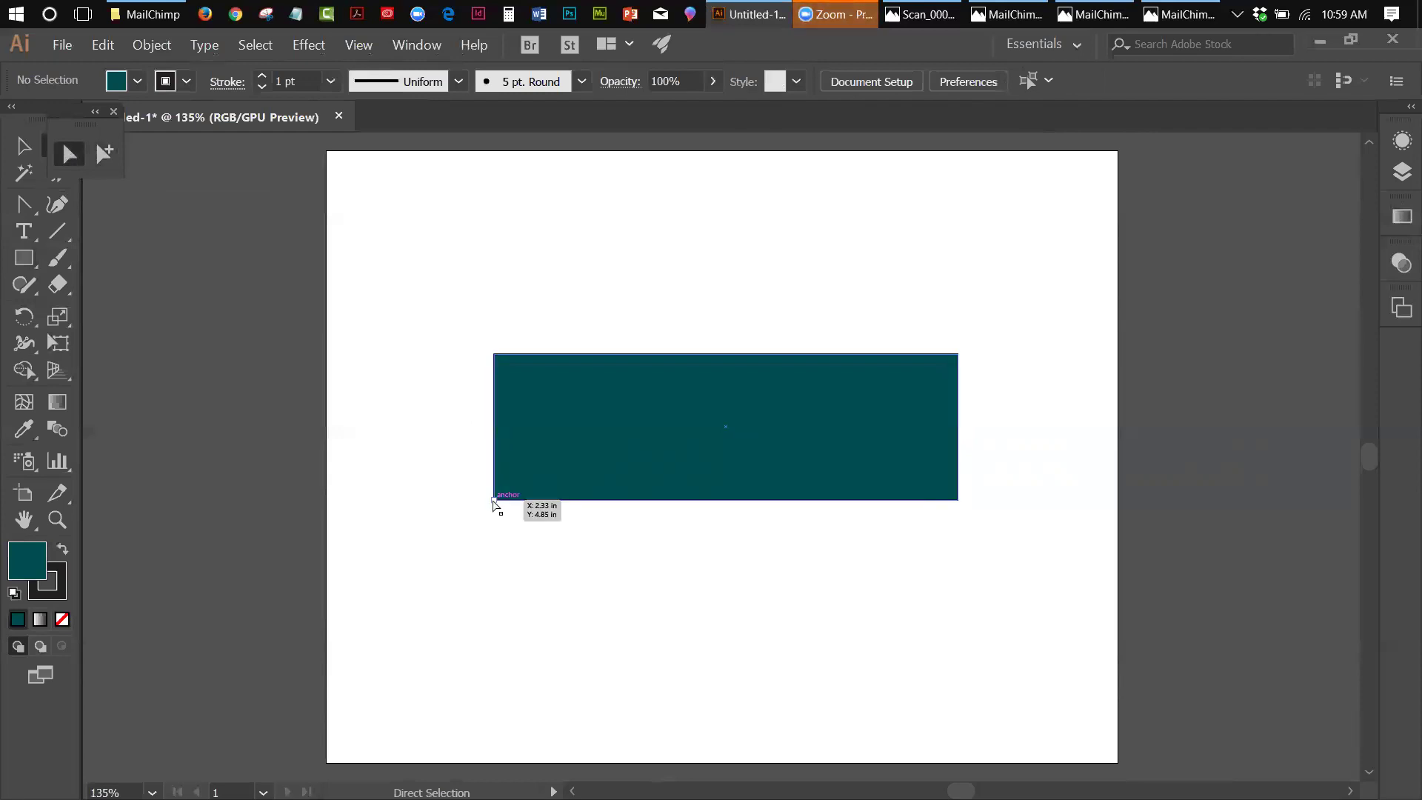
left_click(494, 501)
mouse_move(494, 505)
left_mouse_down()
mouse_move(508, 508)
mouse_move(494, 504)
left_mouse_up()
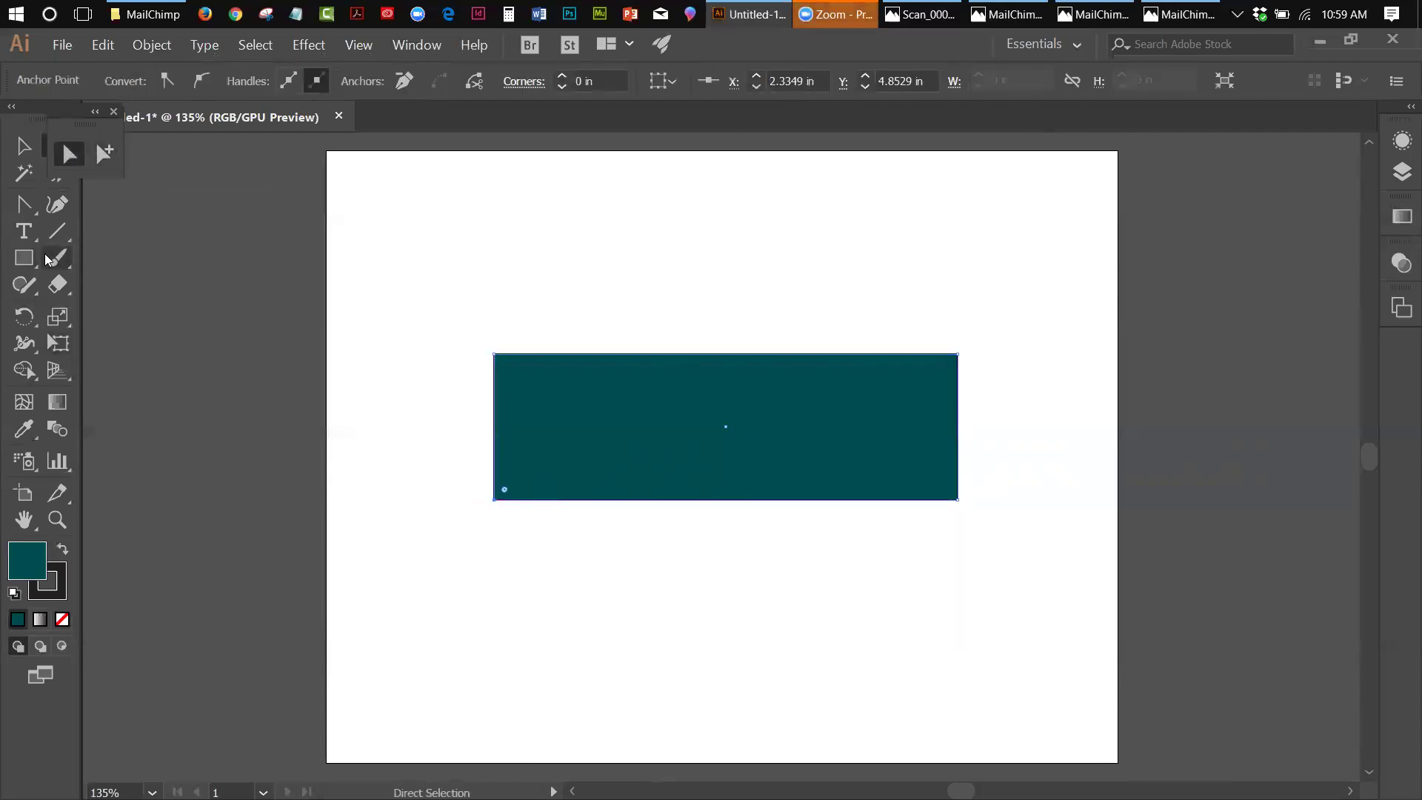
left_click(24, 203)
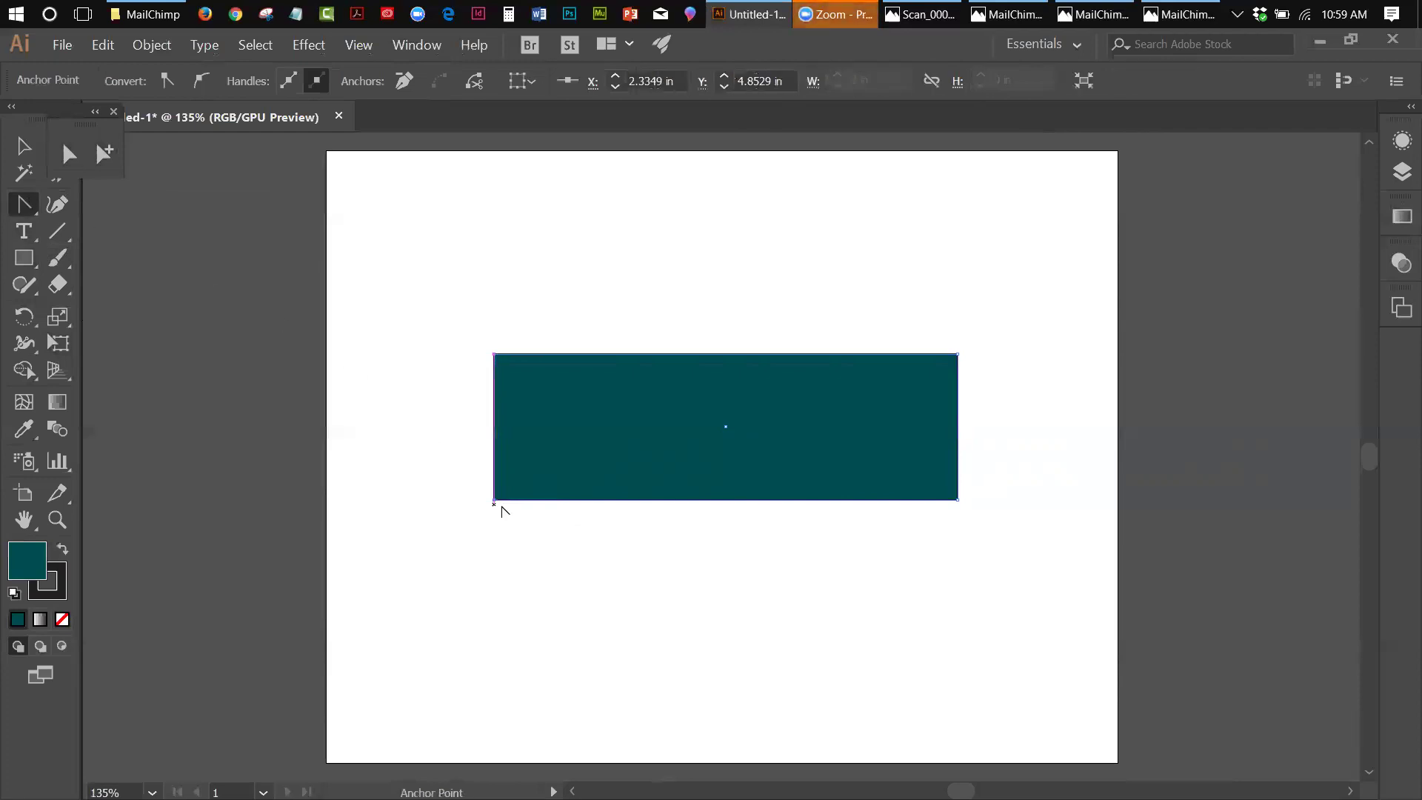
left_click_drag(493, 500, 432, 516)
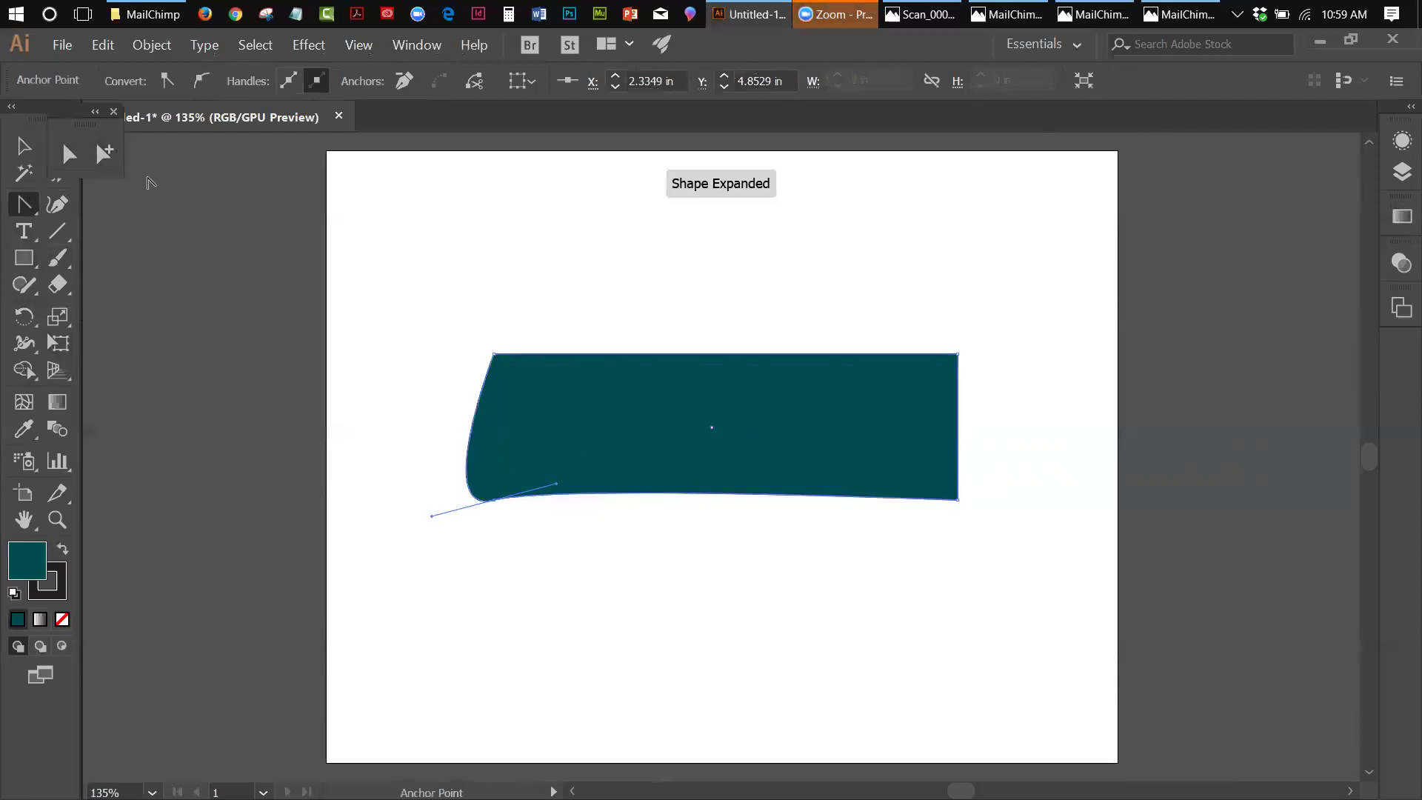
Step: Move the lower-left anchor inward to about X 3.11 in, Y 4.77 in and angle its two handles independently to form a curved ship's bow
left_click(70, 153)
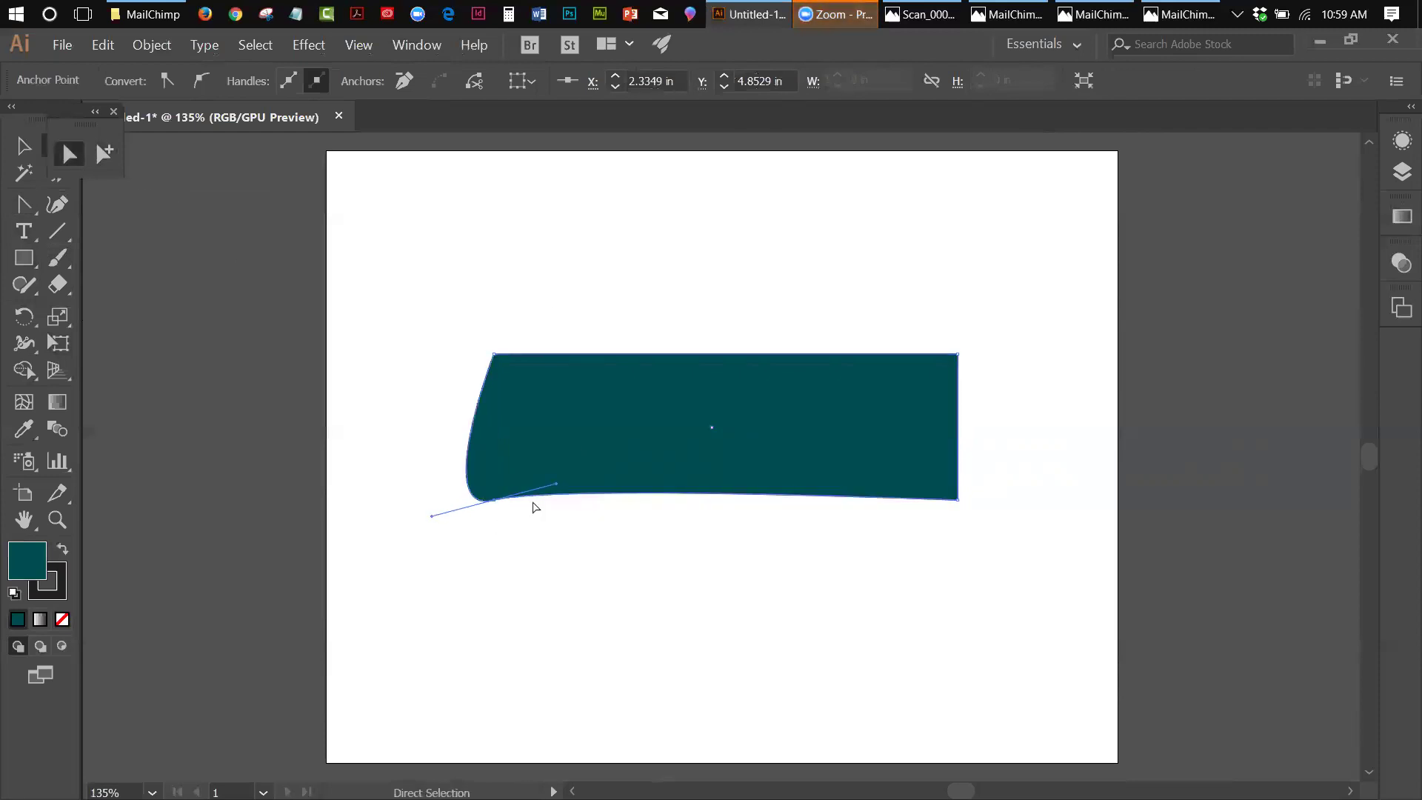
left_click_drag(494, 501, 553, 500)
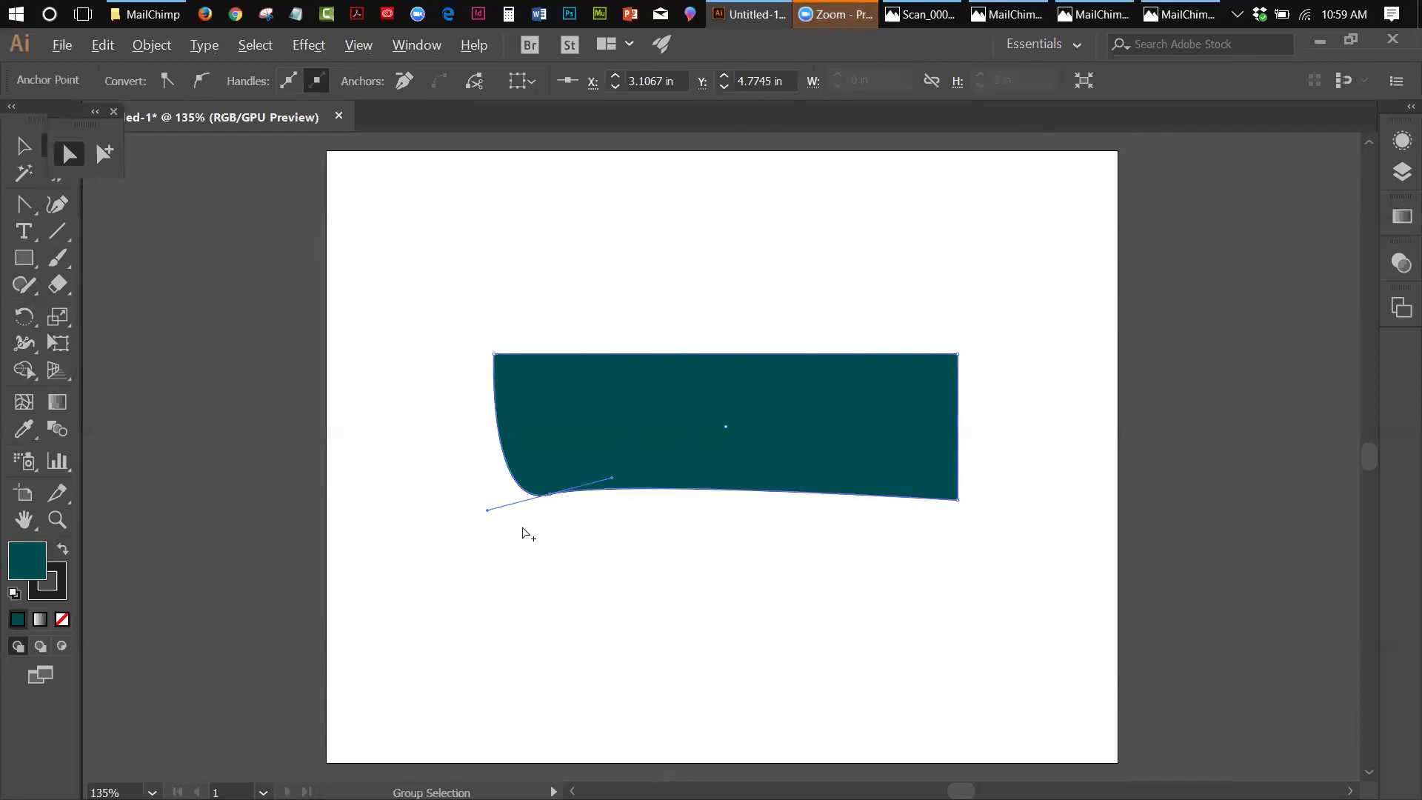
left_click_drag(488, 511, 538, 405)
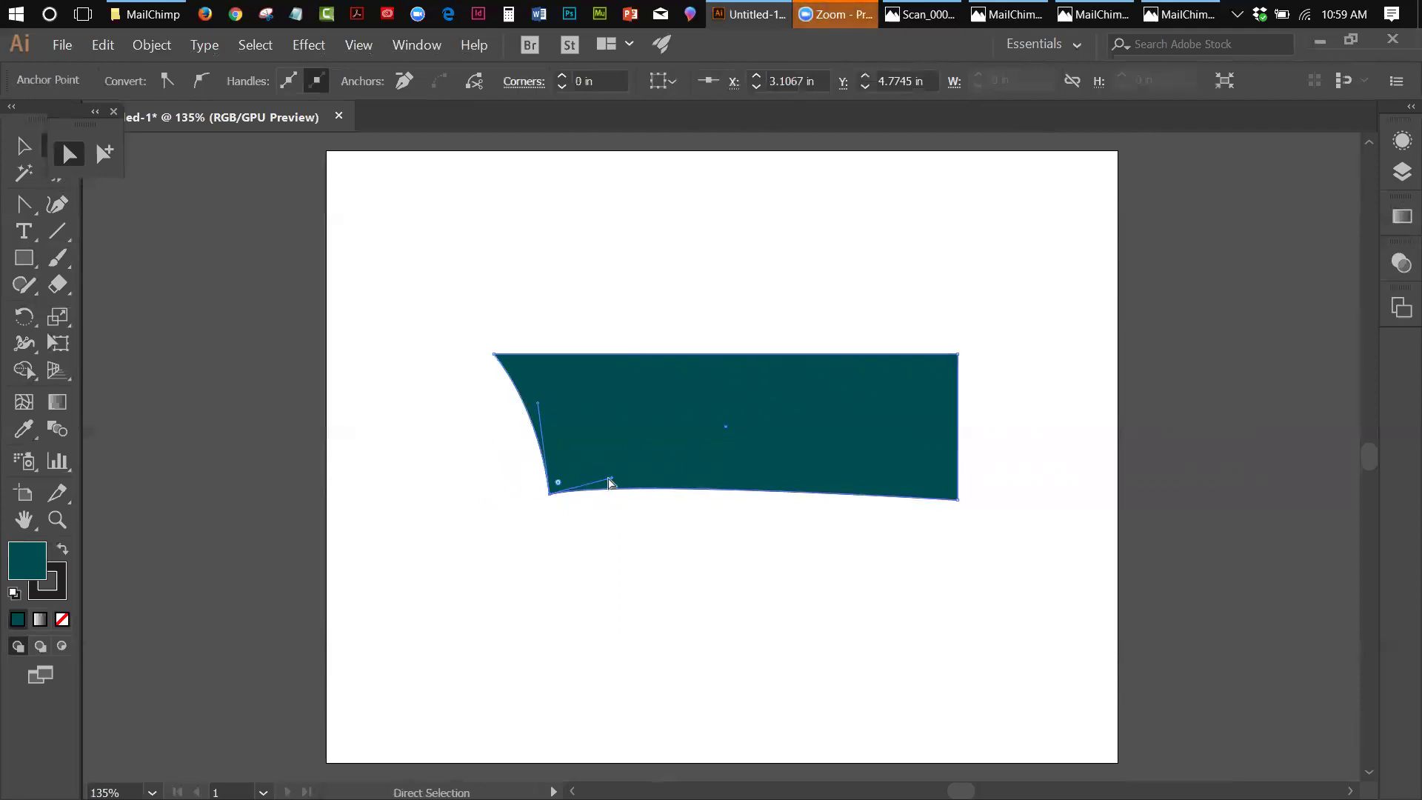
left_click_drag(613, 481, 549, 513)
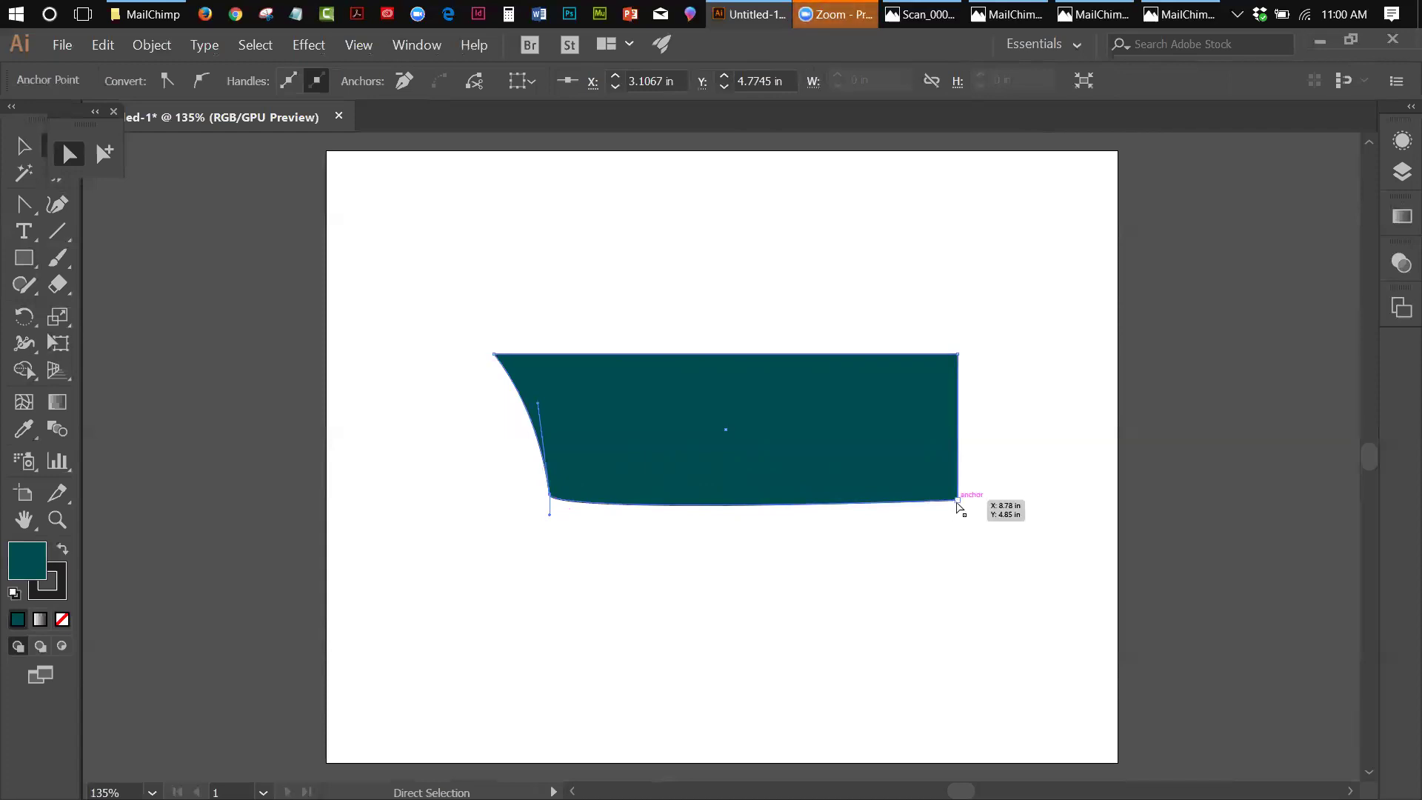
Step: Move the whole hull shape slightly down and to the left on the artboard
key("v")
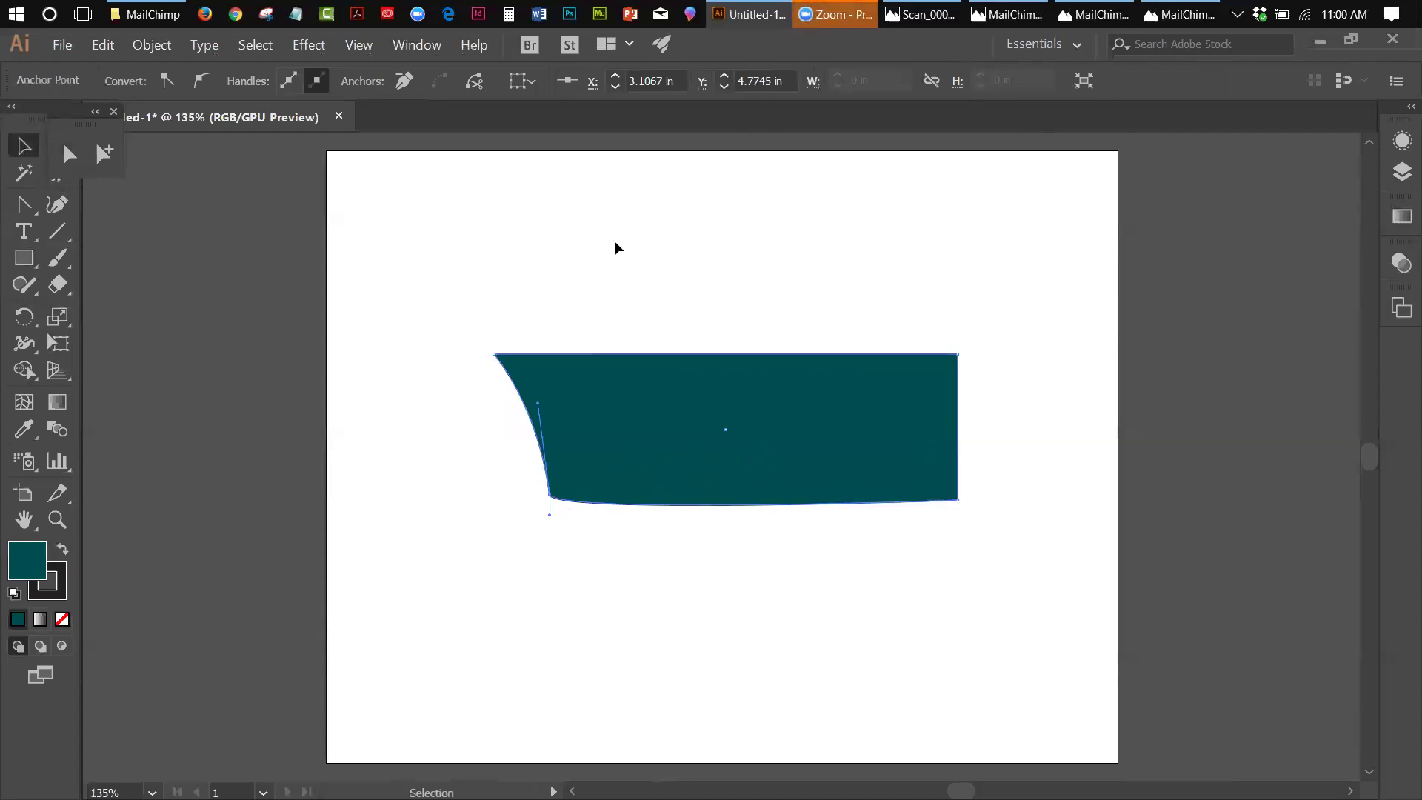
left_click_drag(773, 364, 761, 390)
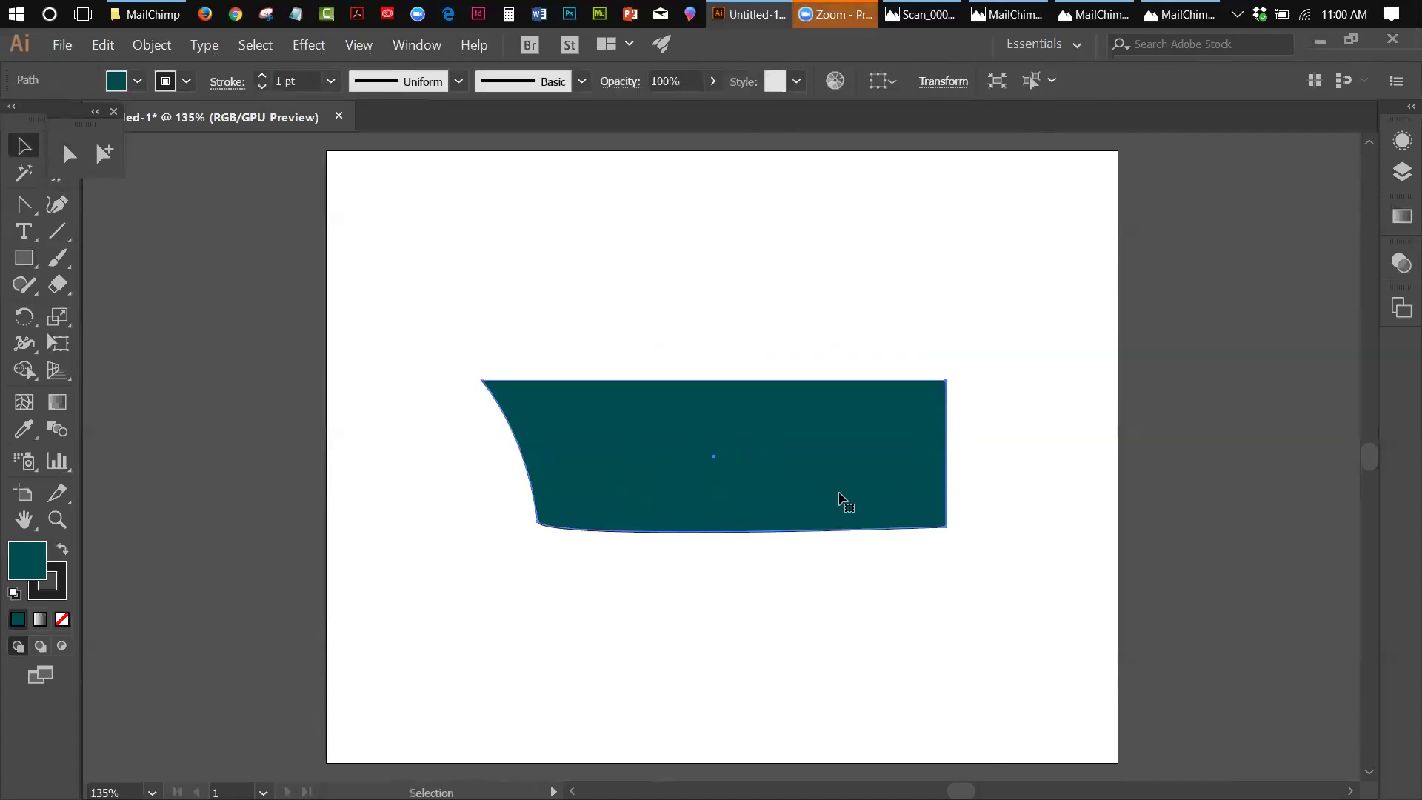
key("shift+grave")
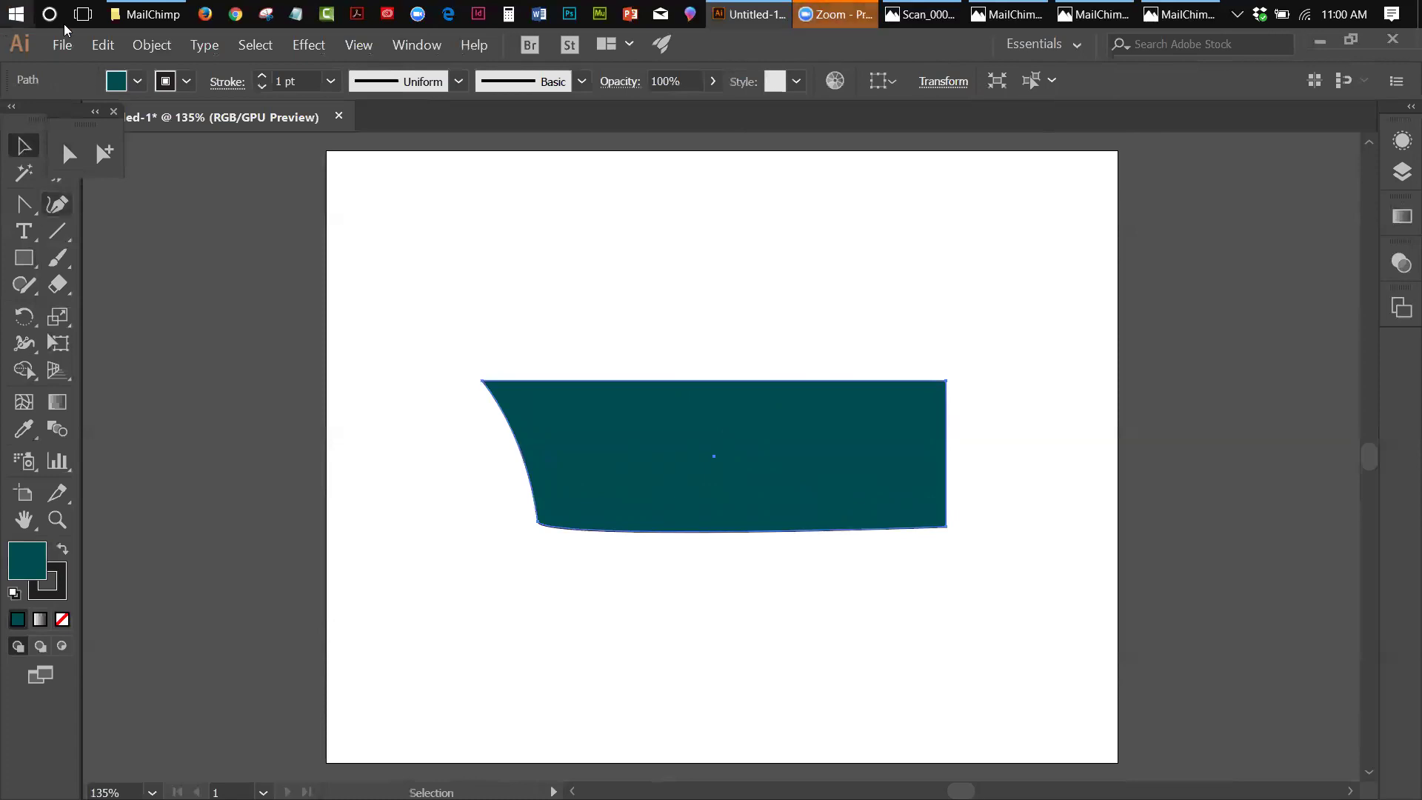
Step: Save the document as mayflower in Adobe Illustrator format in the MailChimp folder, accepting the Illustrator save options
left_click(65, 44)
left_click(89, 196)
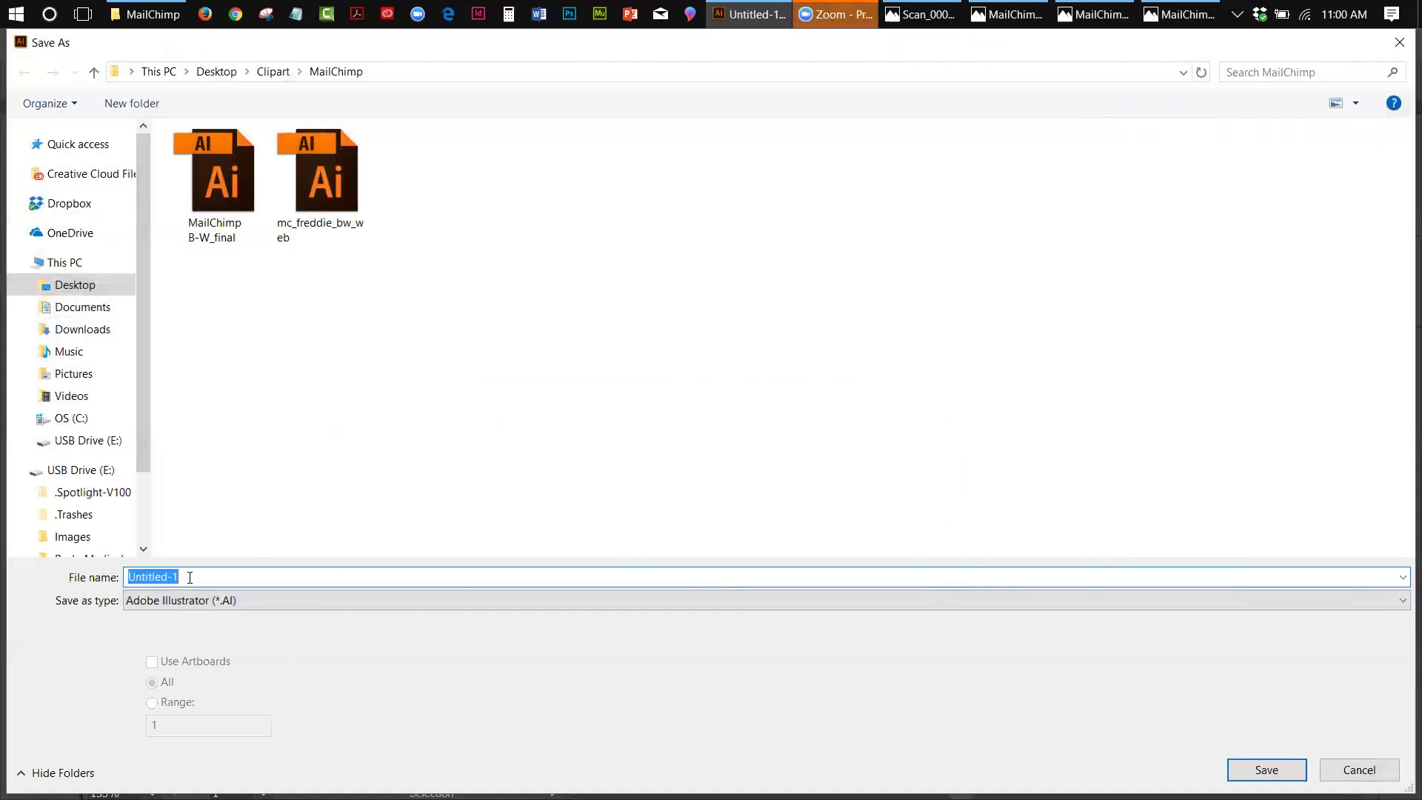
type("yflower")
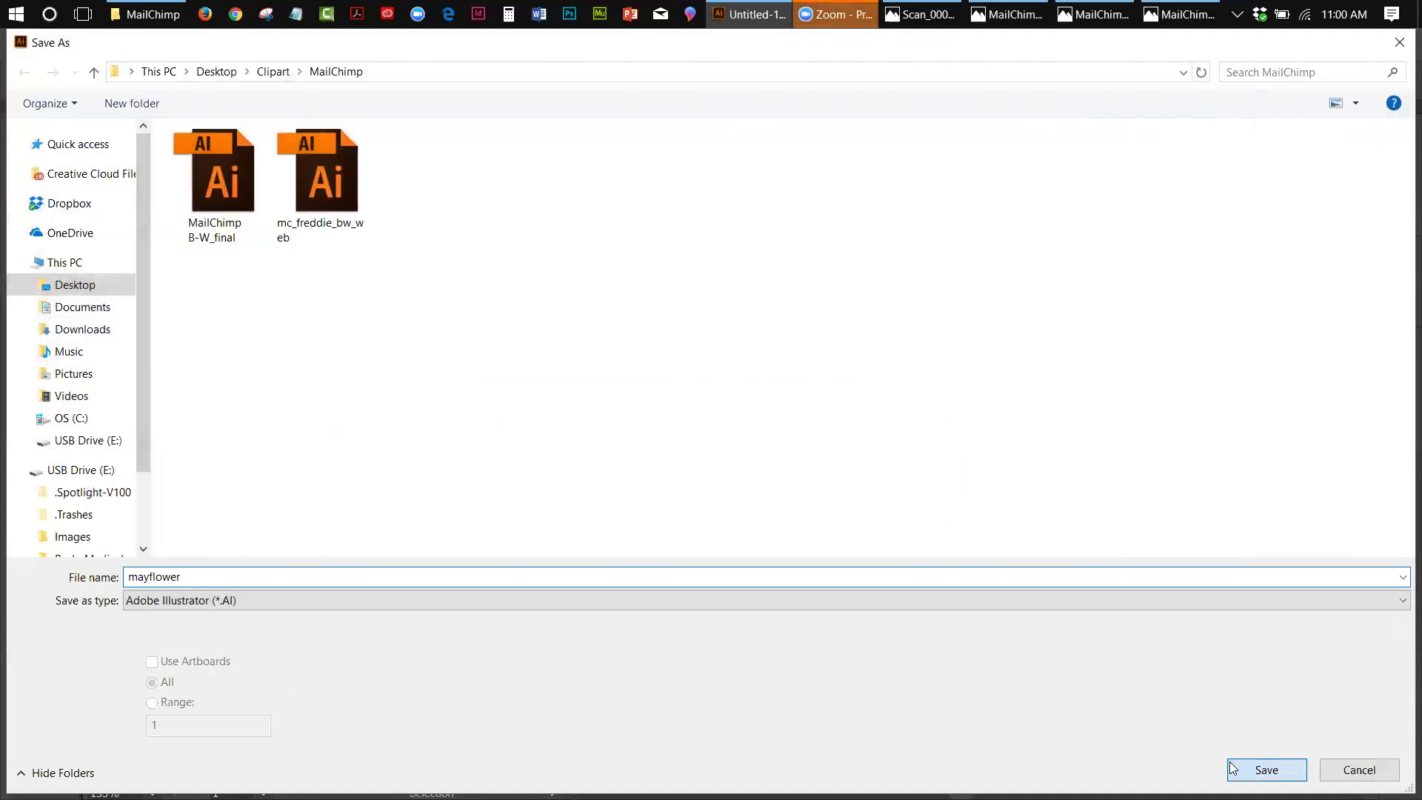
left_click(1259, 770)
left_click(1047, 724)
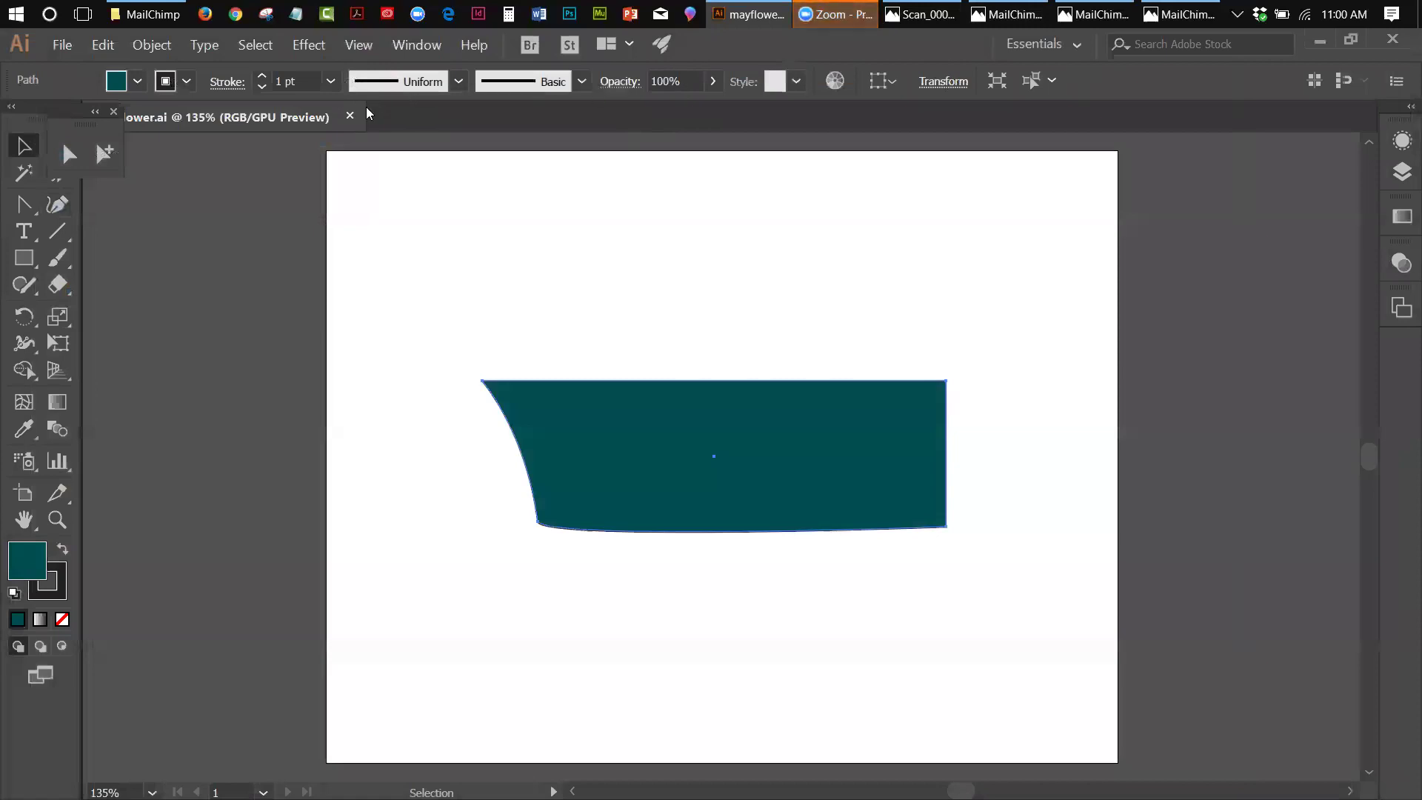
Step: Close and reopen mayflower.ai, and save it under the new name nina as an Adobe Illustrator file in the MailChimp folder
left_click(349, 115)
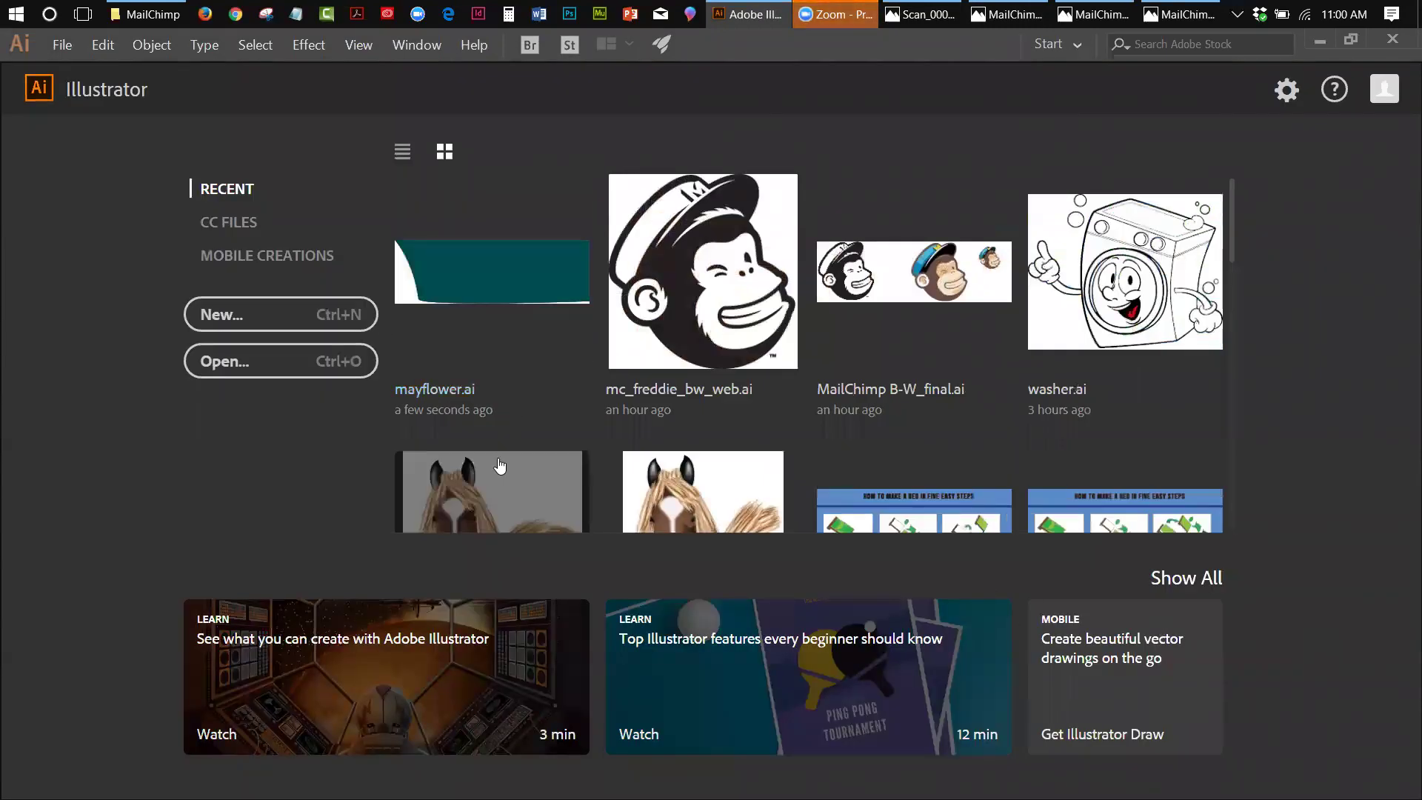
left_click(454, 396)
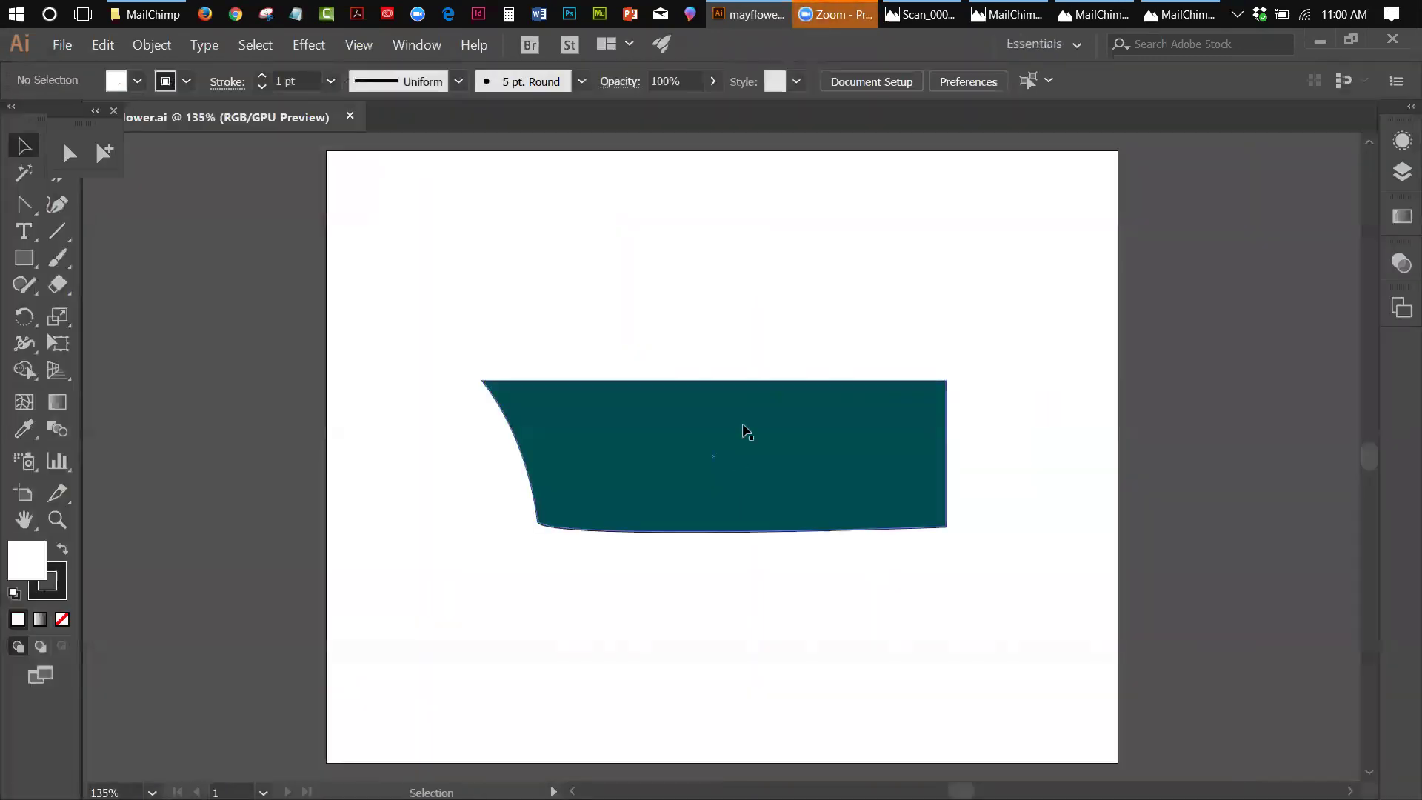
left_click(62, 44)
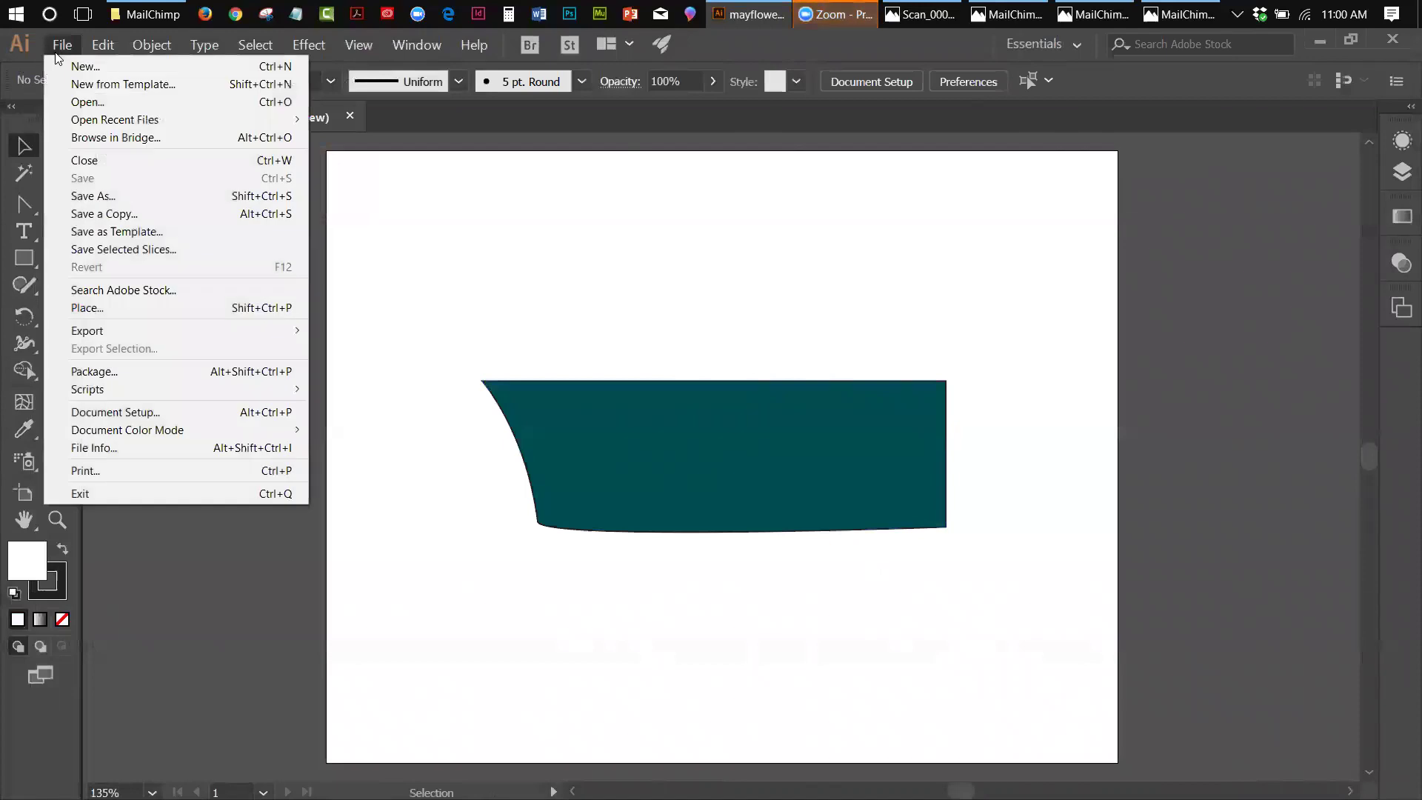
left_click(86, 196)
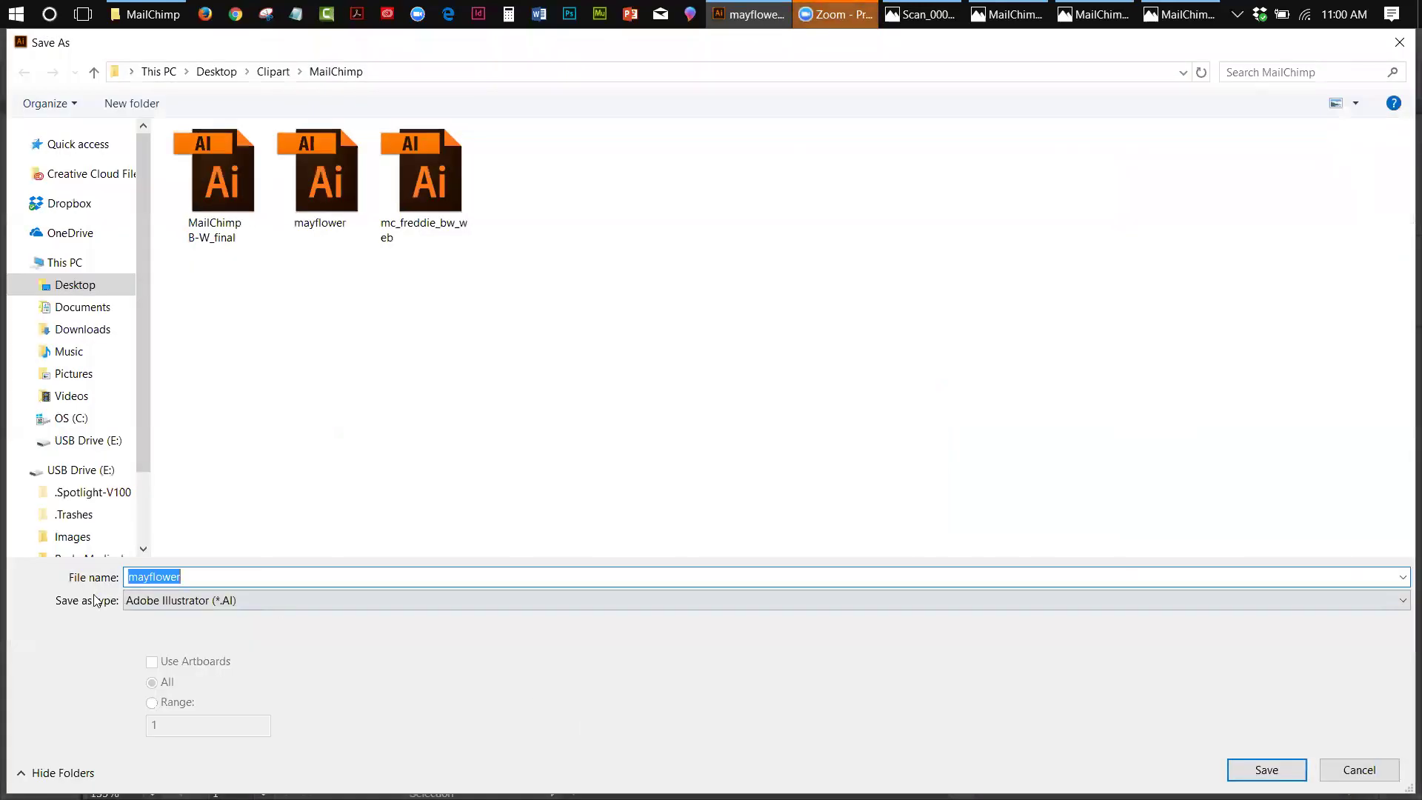
type("nina")
left_click(1267, 770)
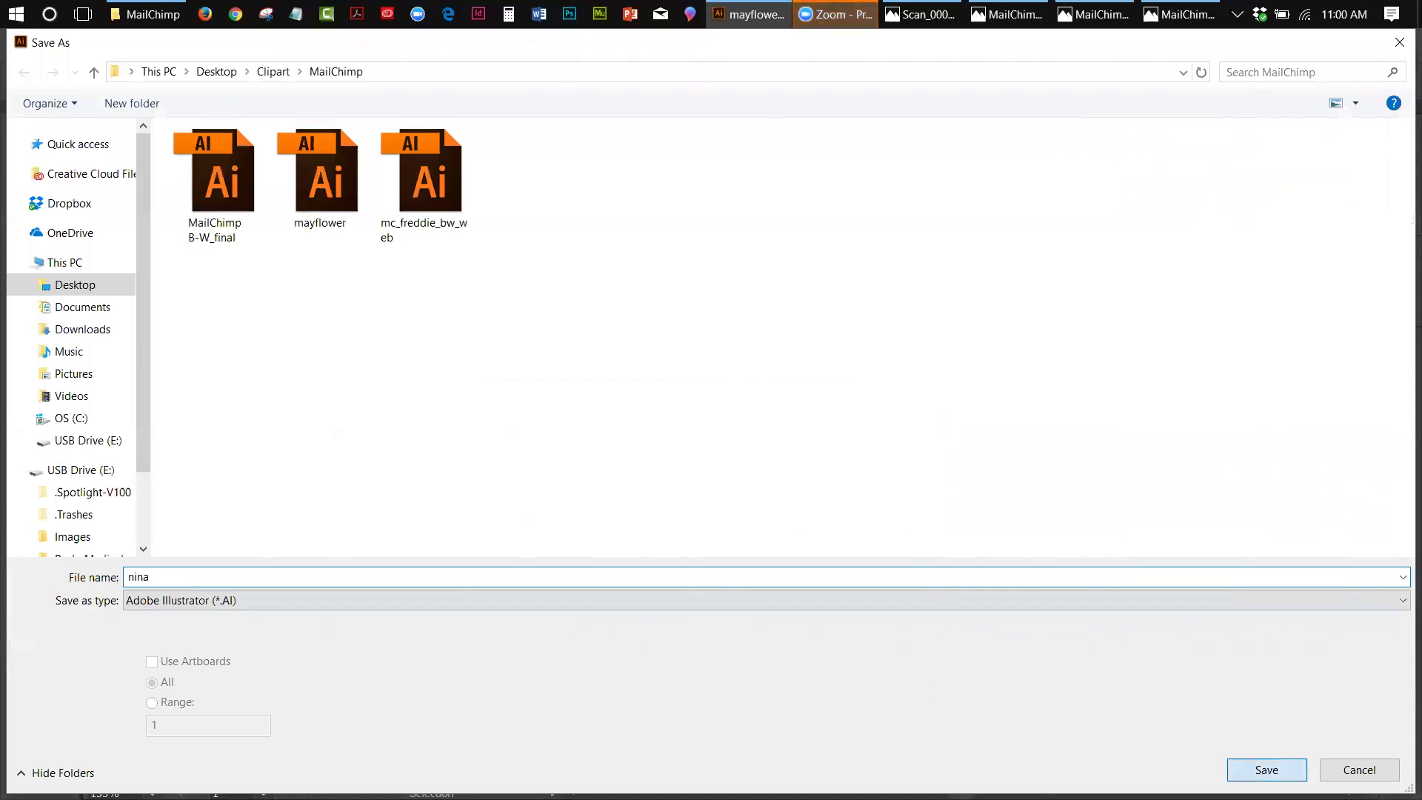
left_click(1103, 731)
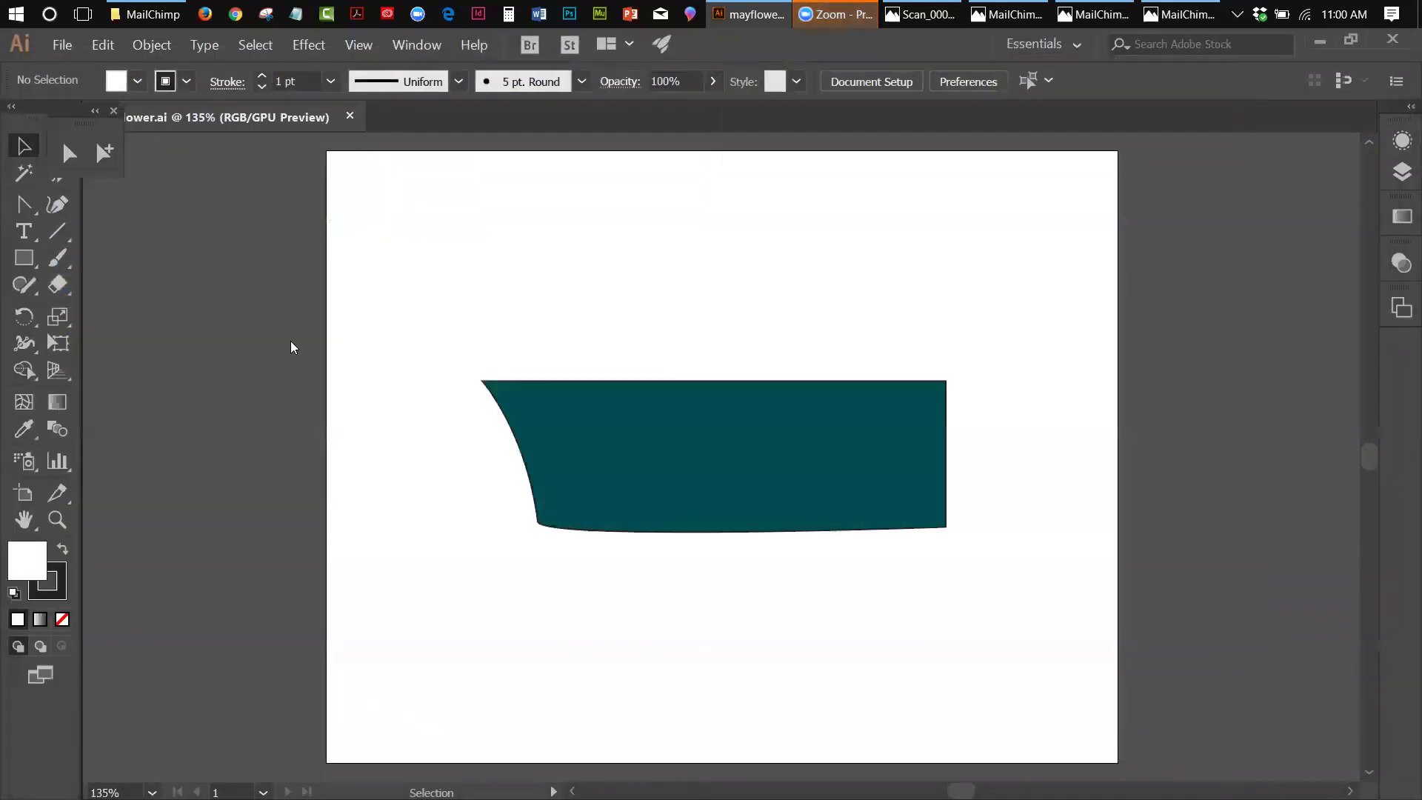
Step: Move the floating Direct Selection panel clear of the toolbar and shift the hull shape lower on the artboard
left_click_drag(116, 106, 221, 314)
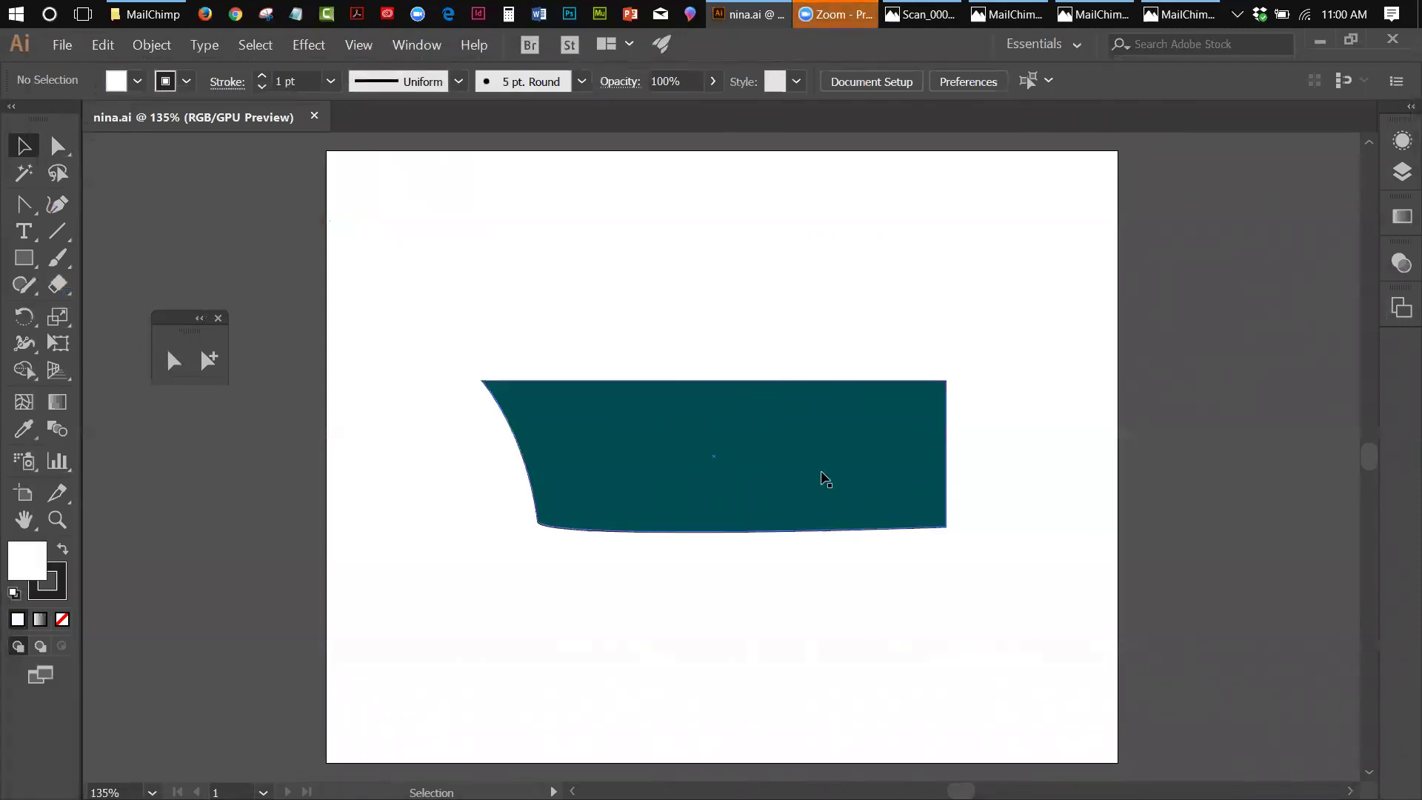
left_click_drag(824, 479, 842, 557)
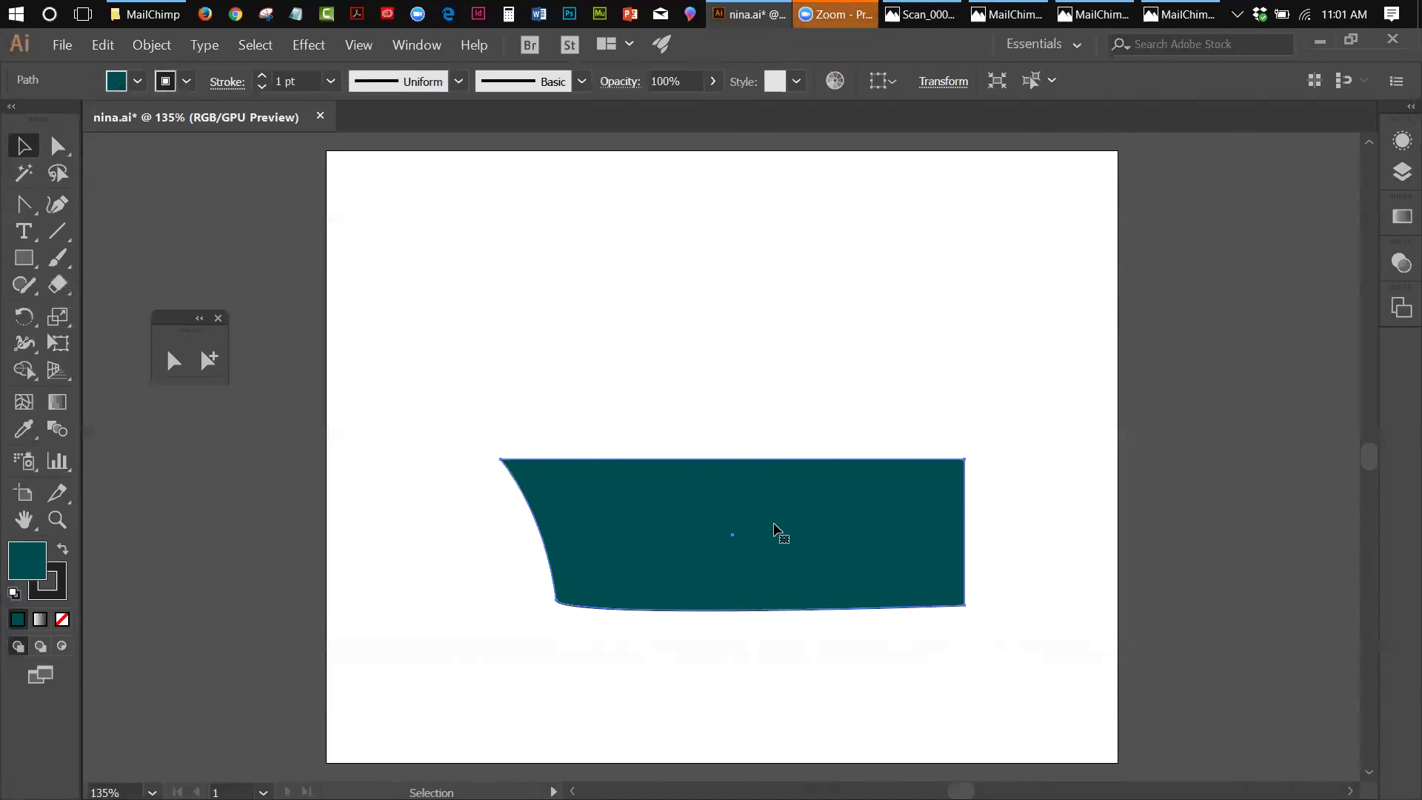
Step: Minimize Illustrator and close the MailChimp folder window to reveal the open photos on the desktop
left_click(1318, 39)
left_click(1191, 54)
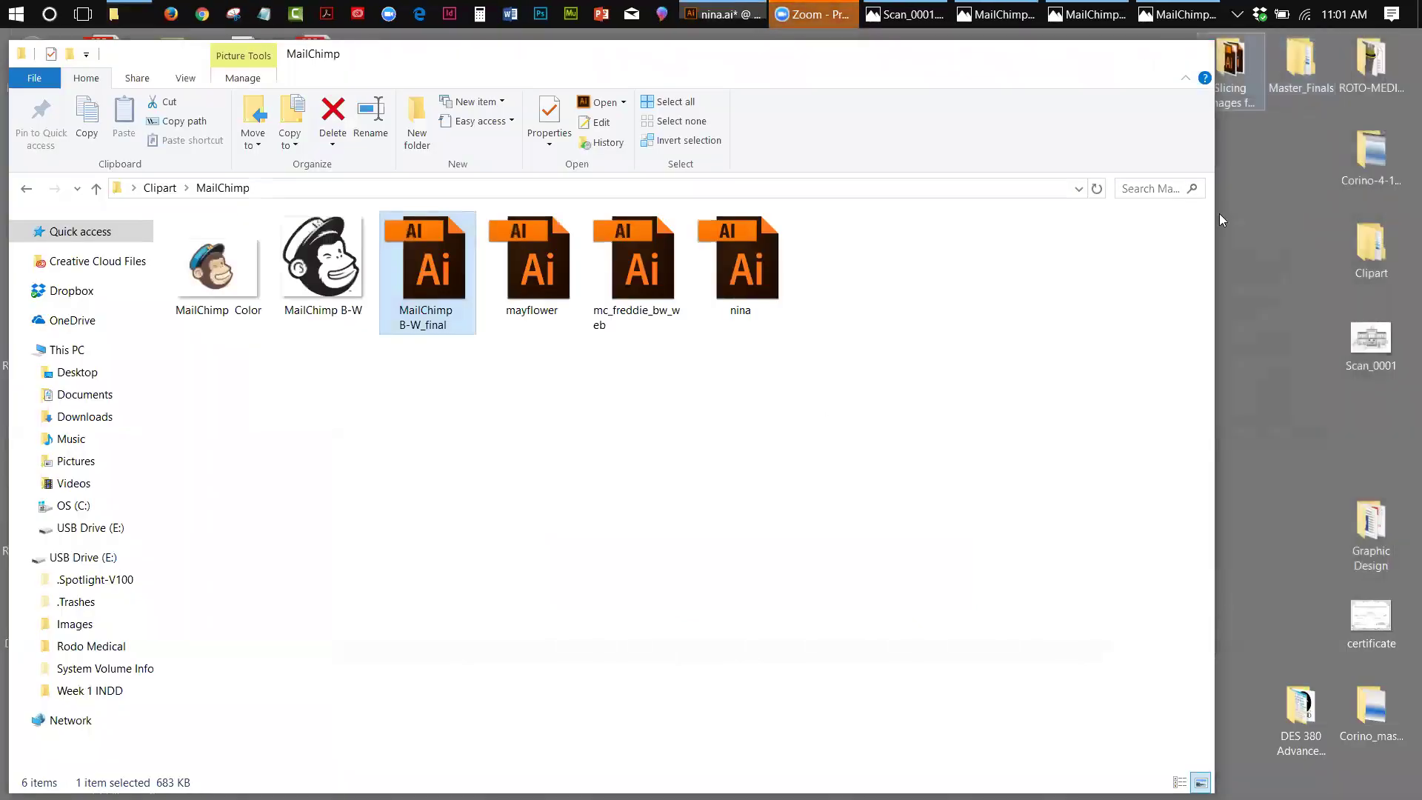
left_click(1150, 102)
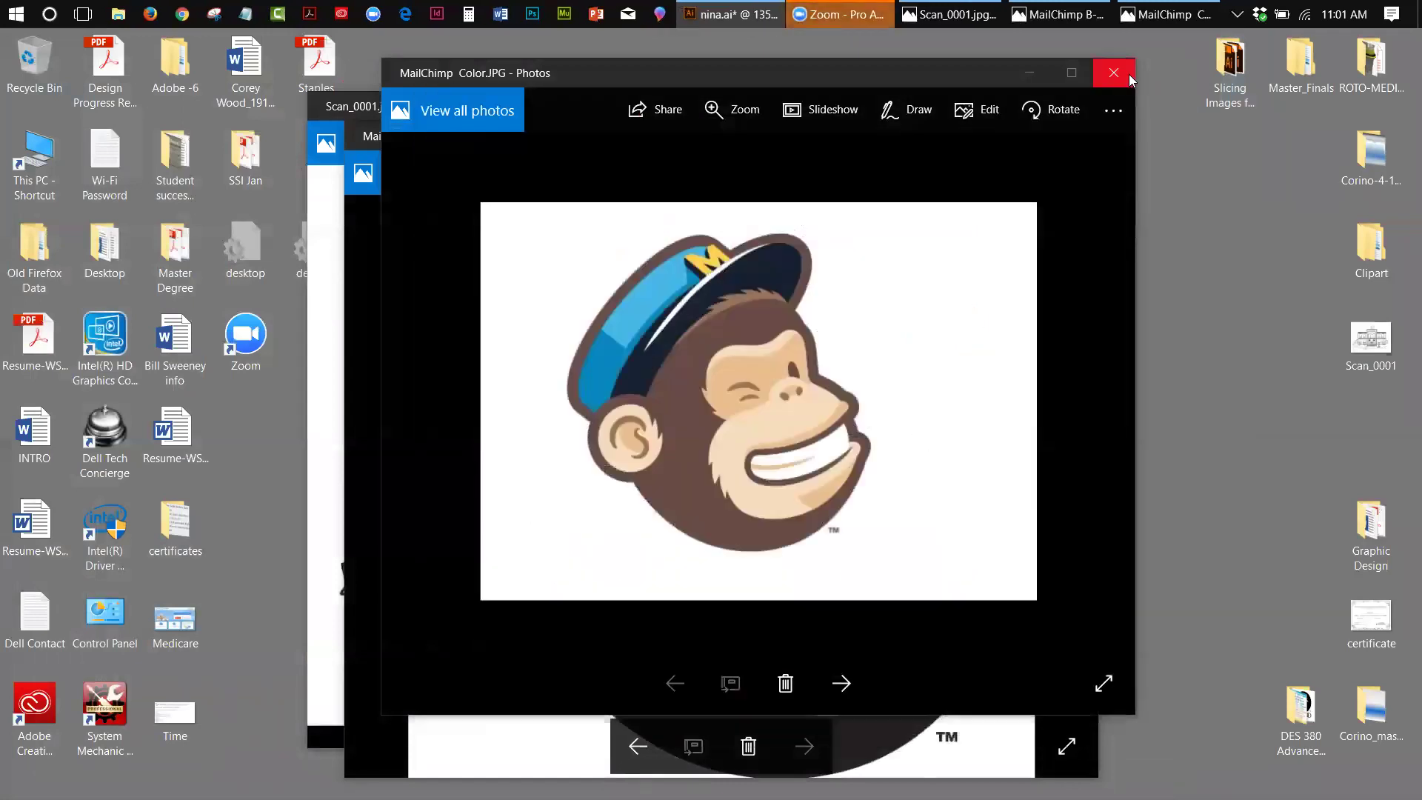
Step: Close the MailChimp Color.JPG photo and bring the Scan_0001.jpg drawing to the front
left_click(1118, 74)
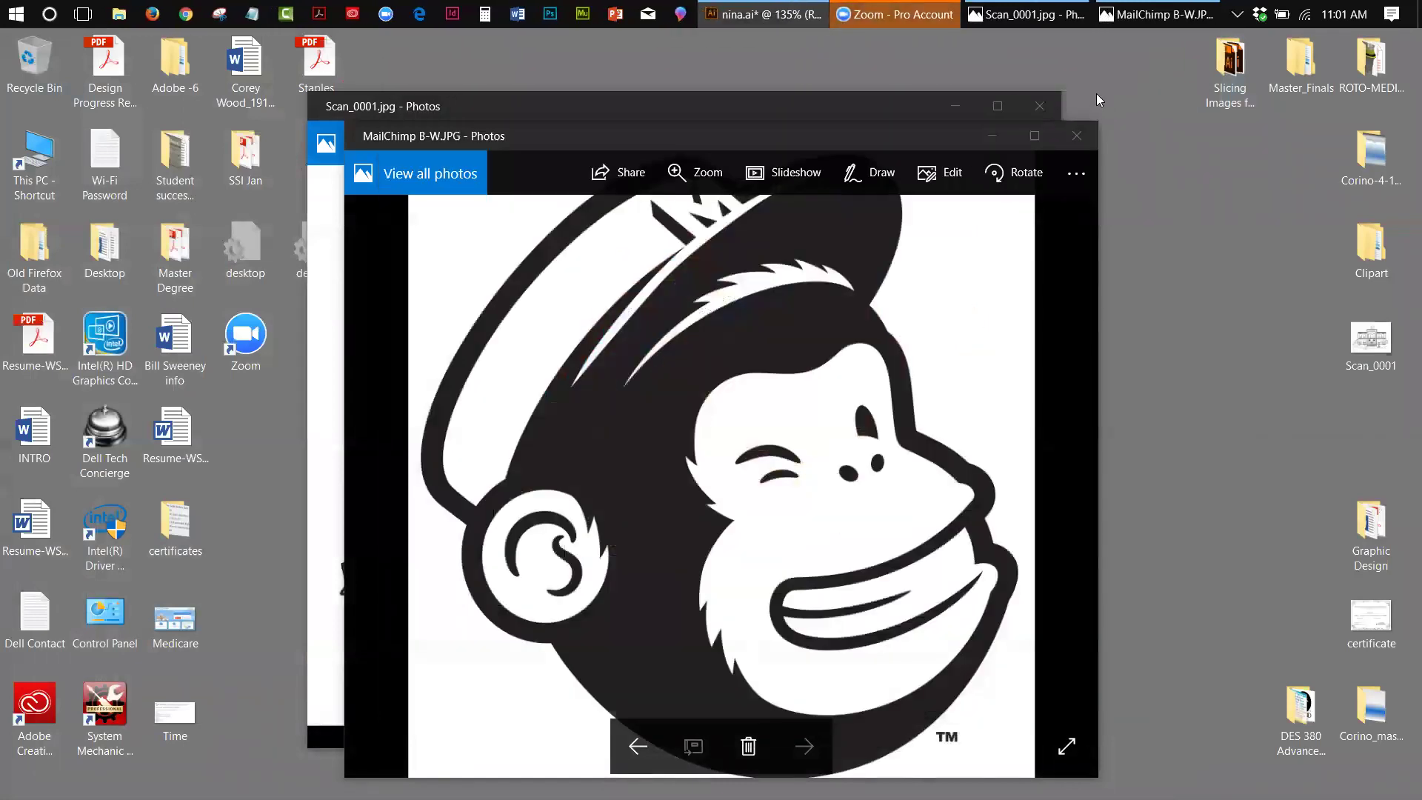
left_click(608, 112)
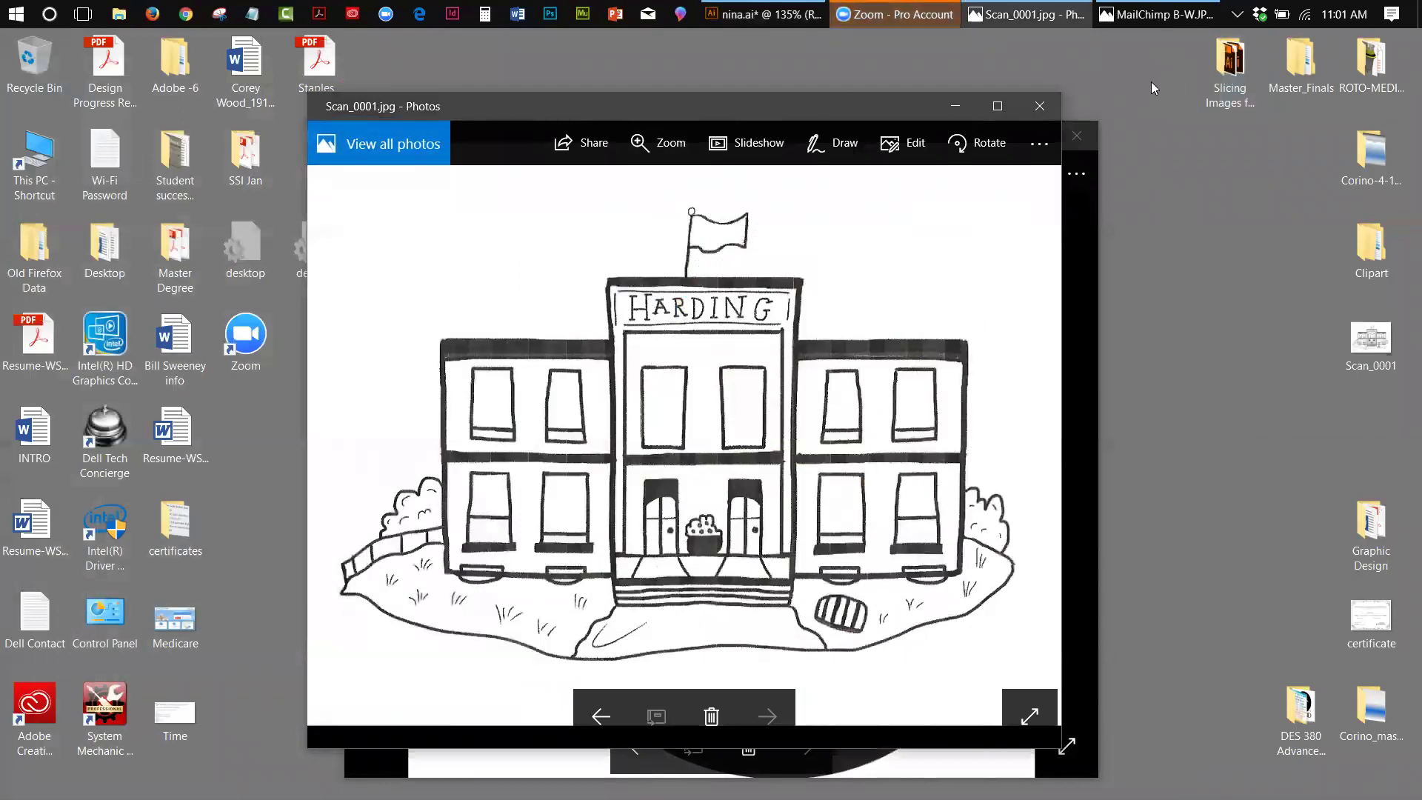
Step: Close the remaining MailChimp B-W and Scan_0001.jpg photo windows to clear the desktop
left_click(1090, 152)
left_click(1087, 142)
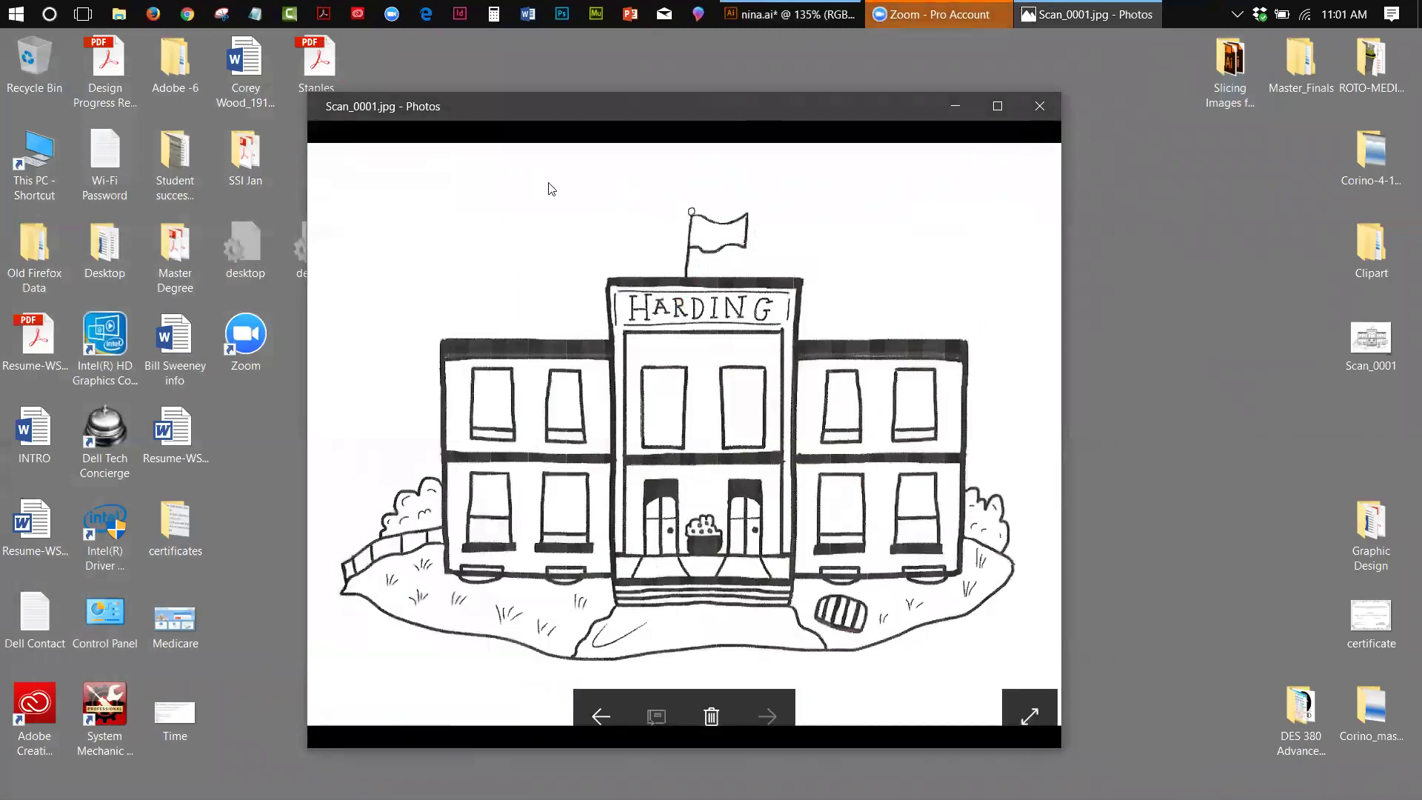
left_click_drag(535, 113, 545, 301)
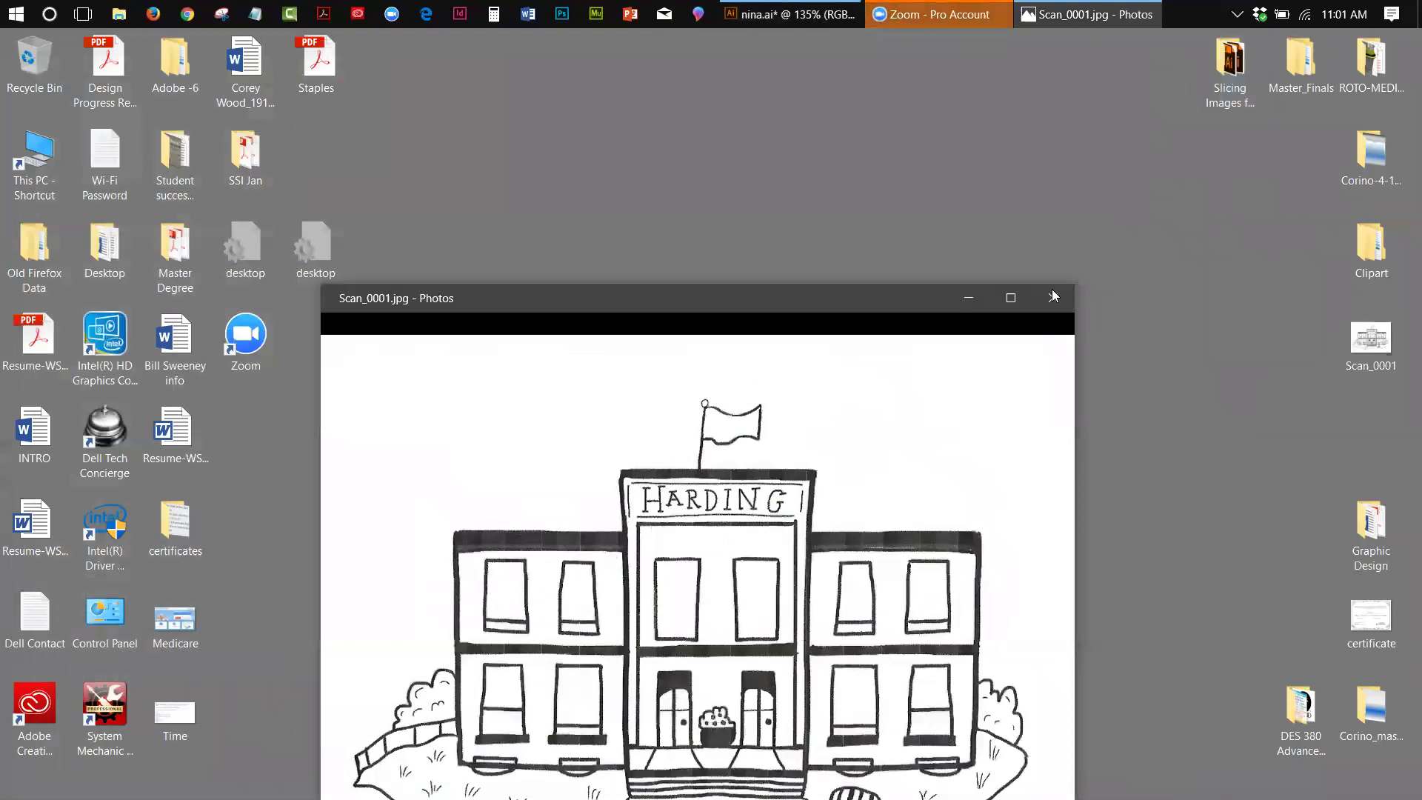
left_click(1051, 293)
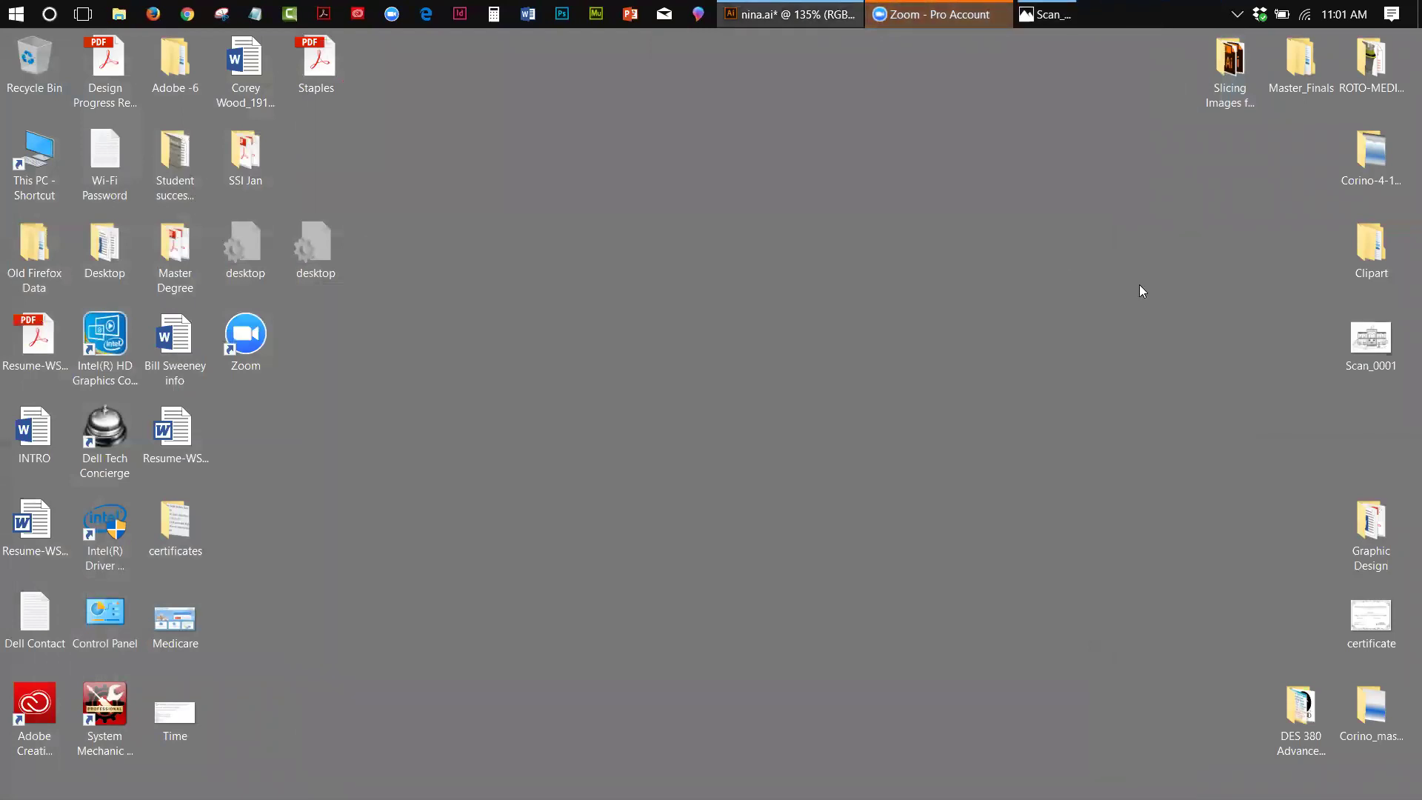
Step: Check the contents of the desktop's Clipart folder, close it, and move the Scan_0001 image into that folder
double_click(1363, 246)
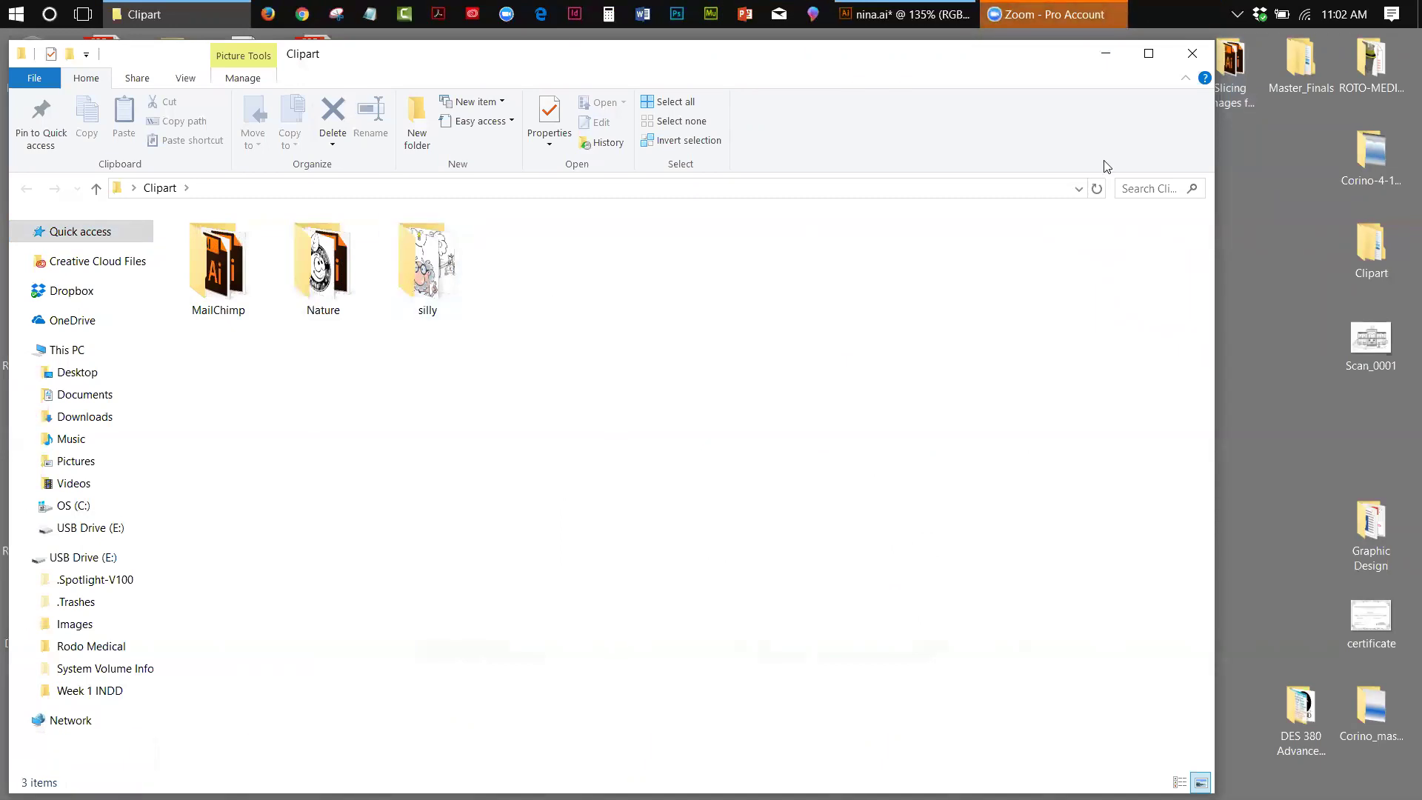
left_click(1187, 59)
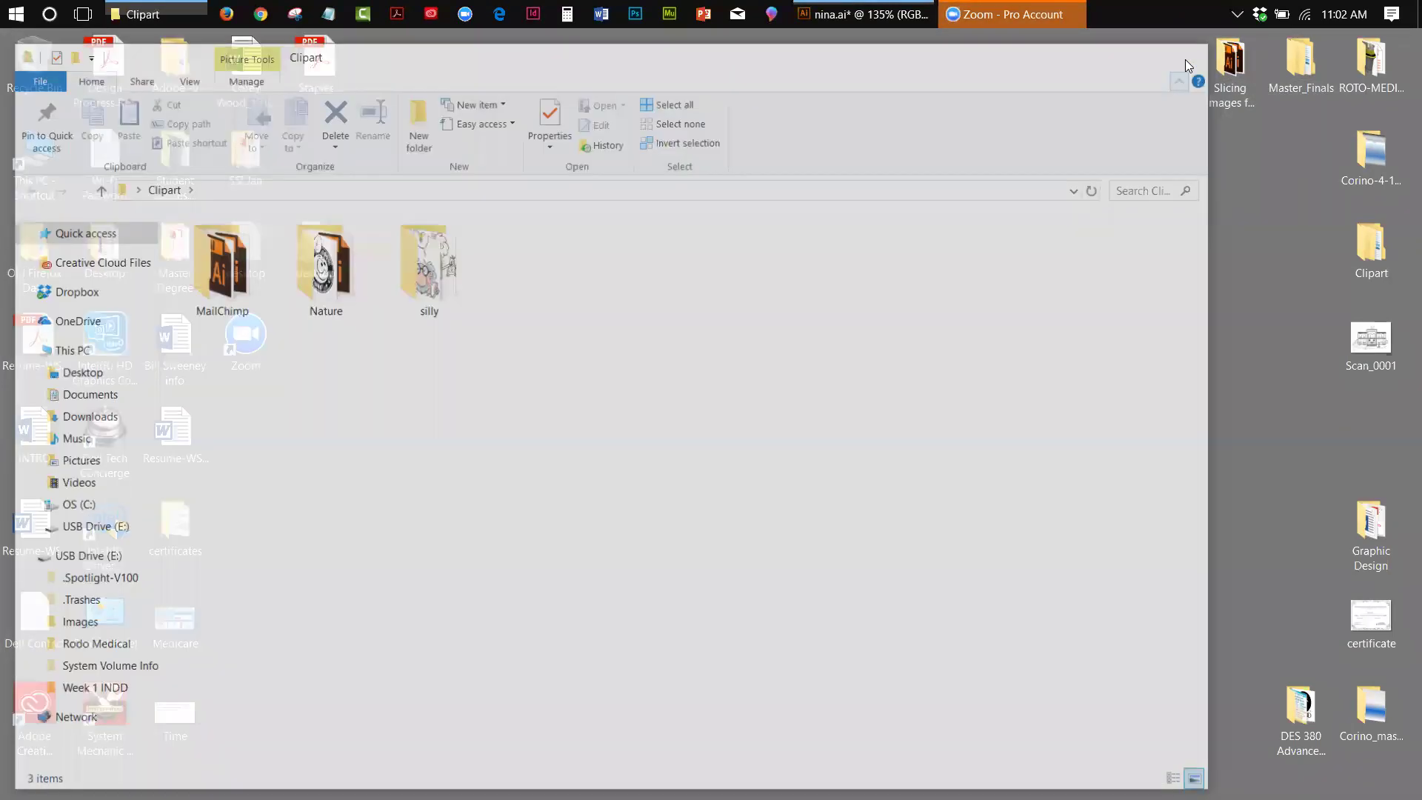
left_click_drag(1382, 345, 1378, 256)
Step: Open the Clipart folder and create a new folder in it named boats
double_click(1370, 248)
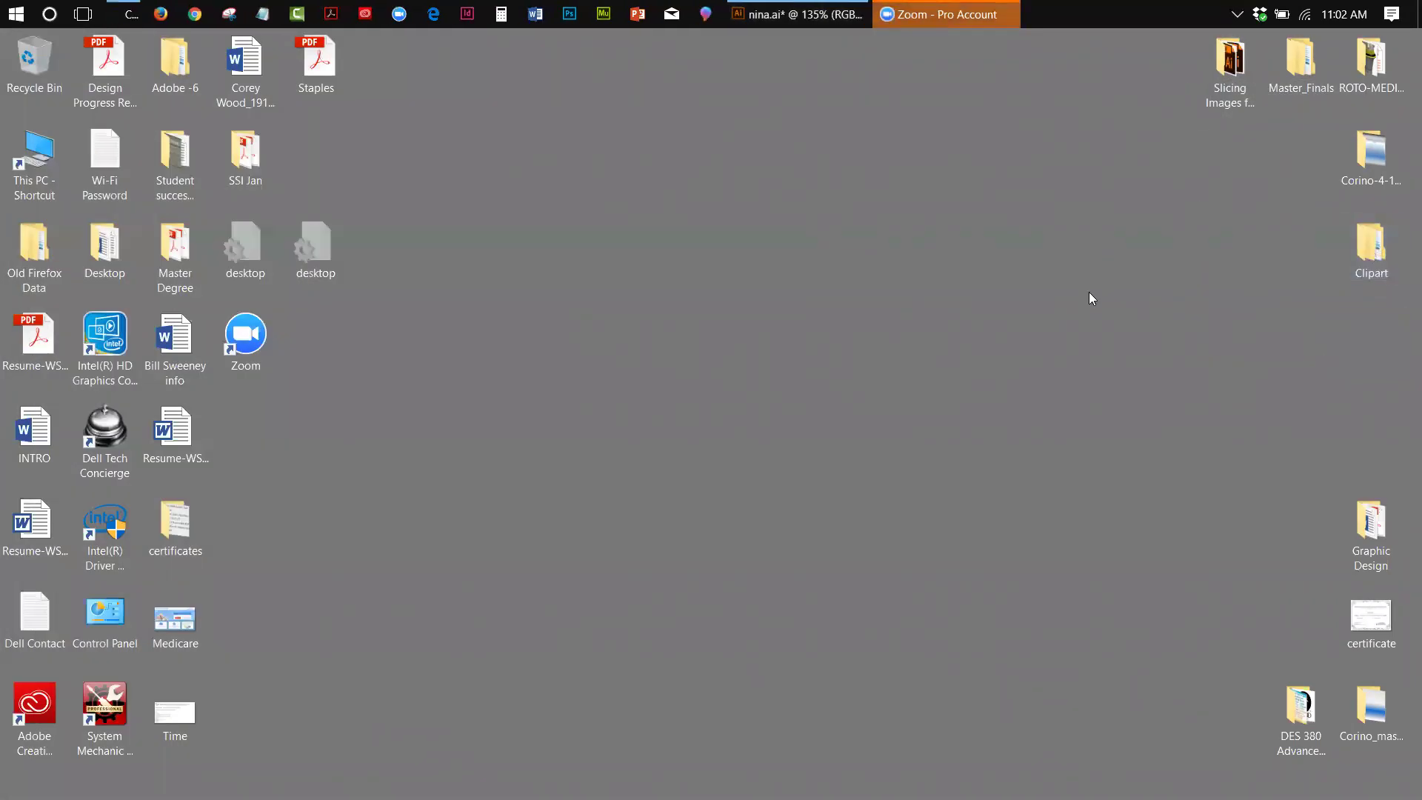
right_click(410, 452)
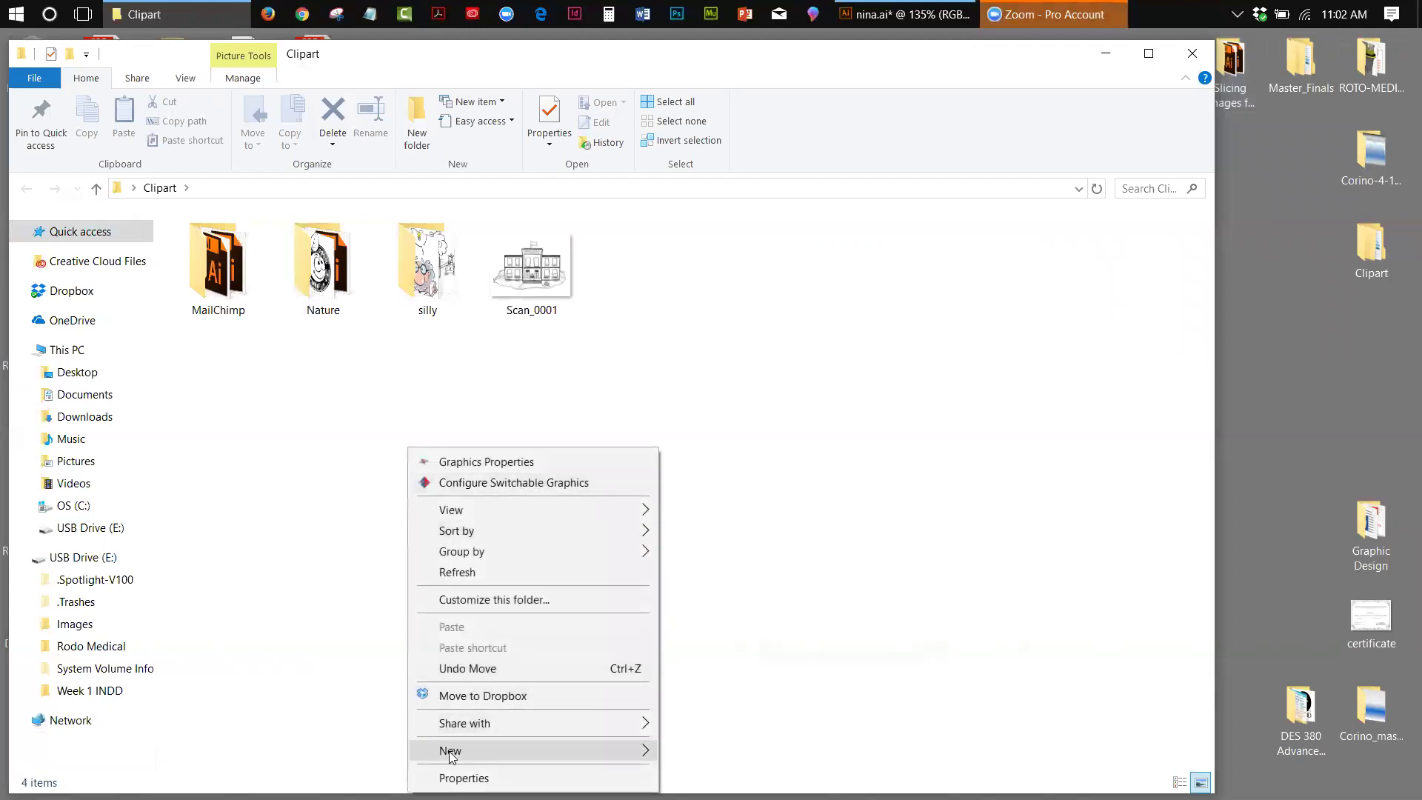
mouse_move(444, 750)
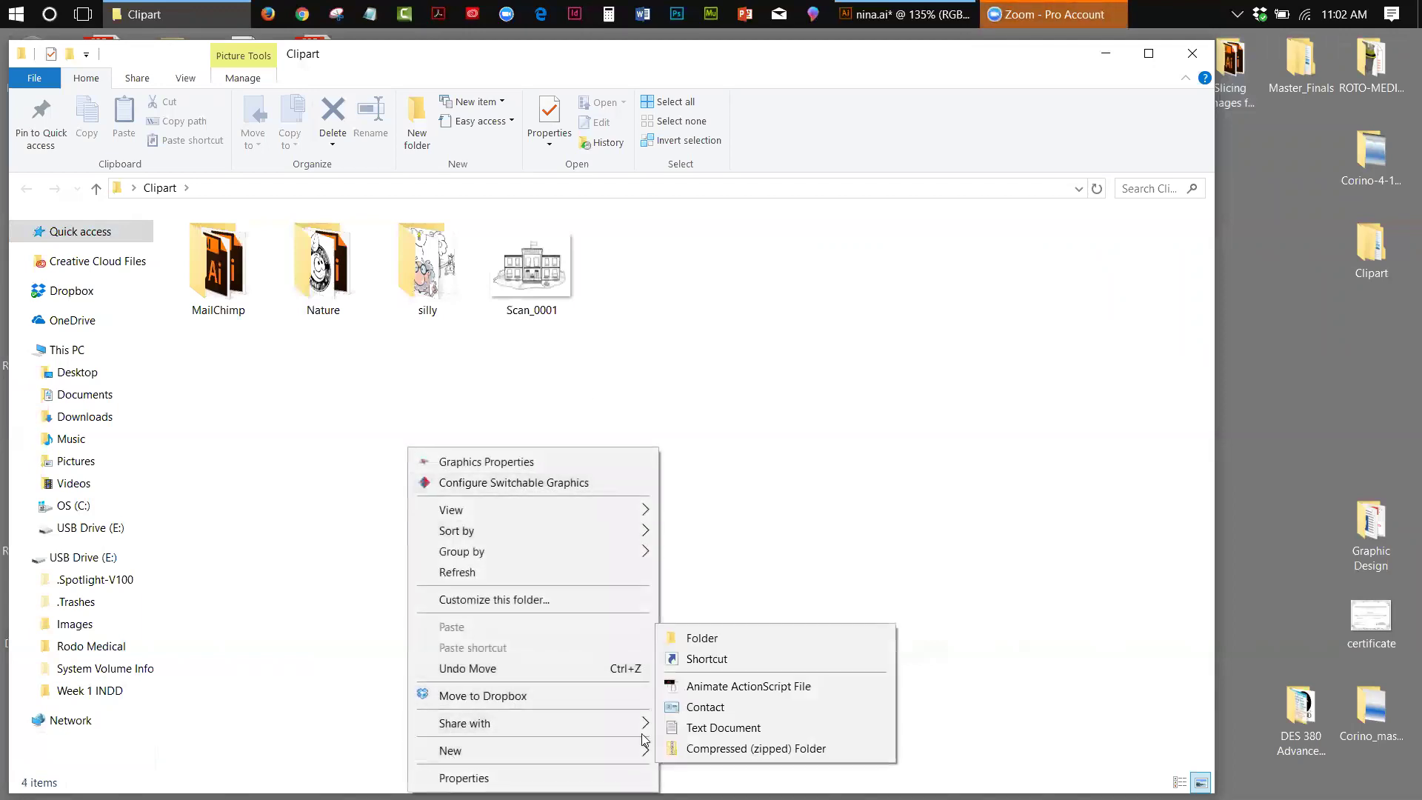
left_click(713, 638)
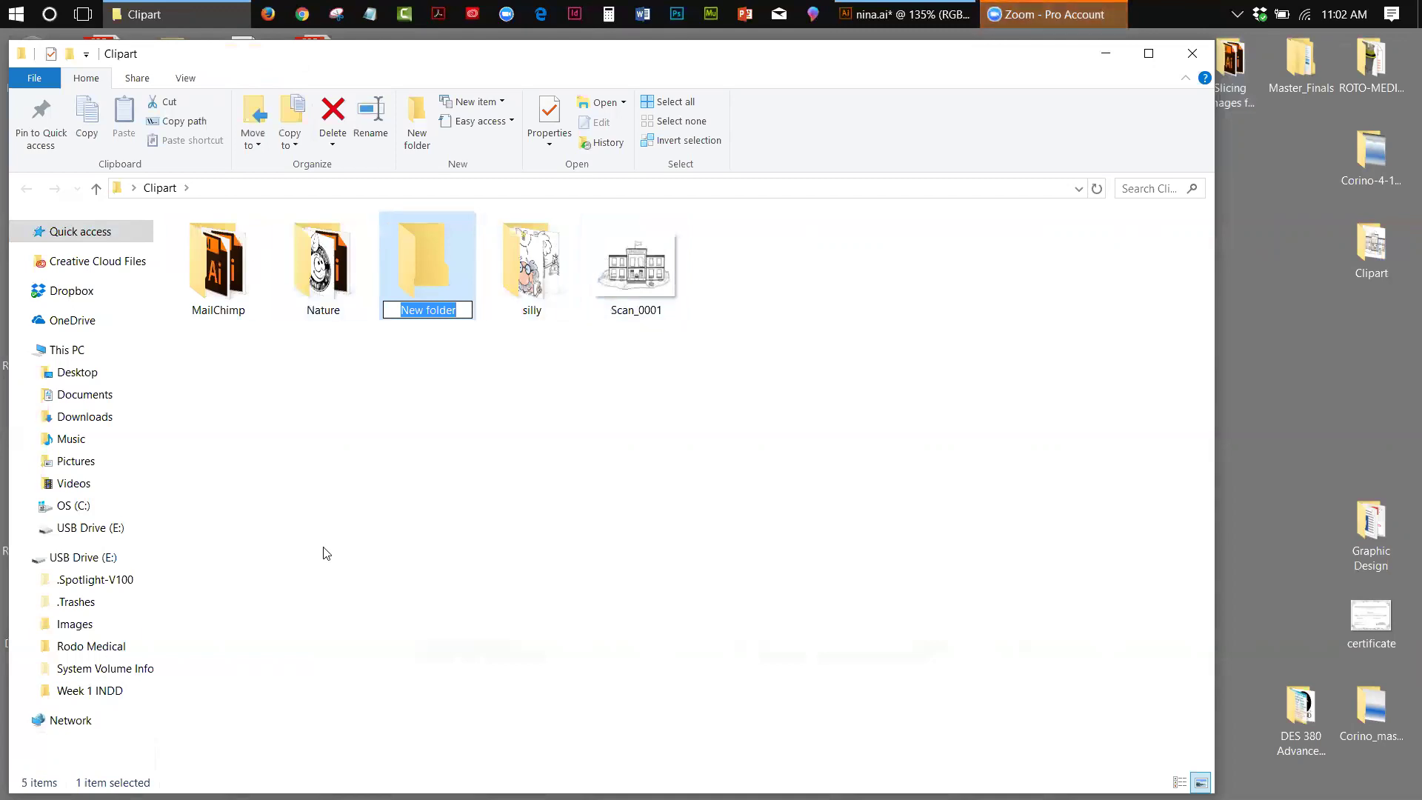
type("boats")
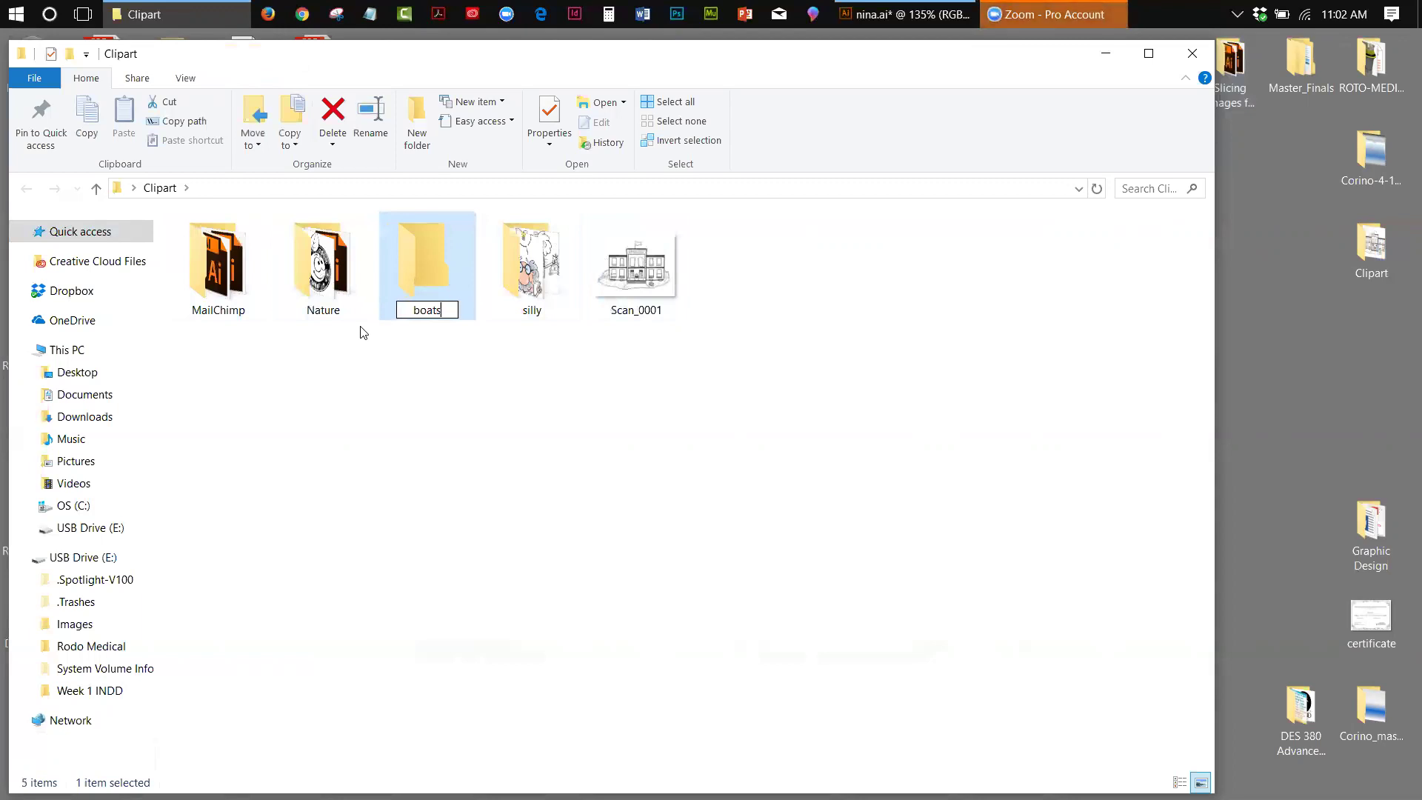
left_click(393, 508)
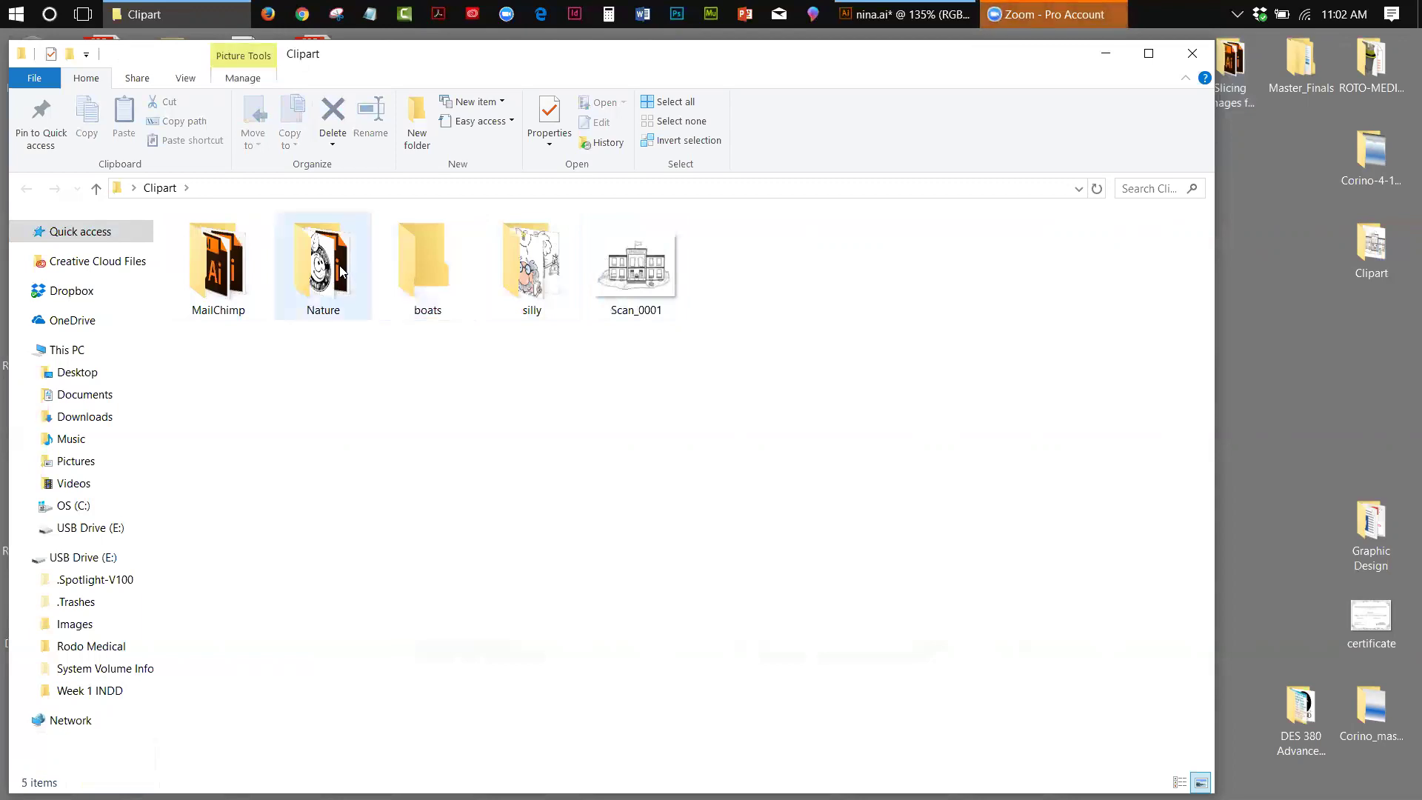
Step: View the MailChimp folder and close its window, and in Illustrator close nina.ai without saving the changes
double_click(237, 261)
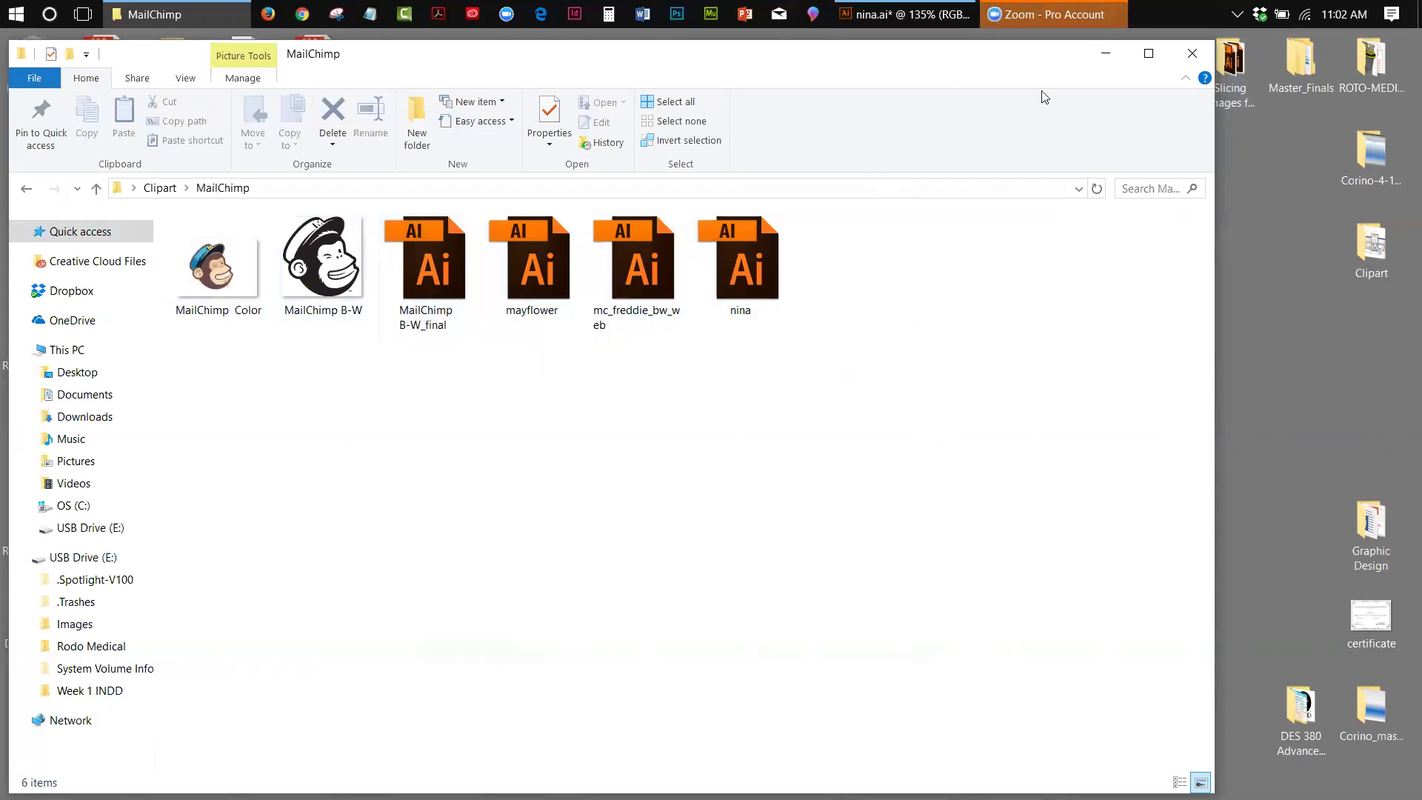
left_click(1192, 53)
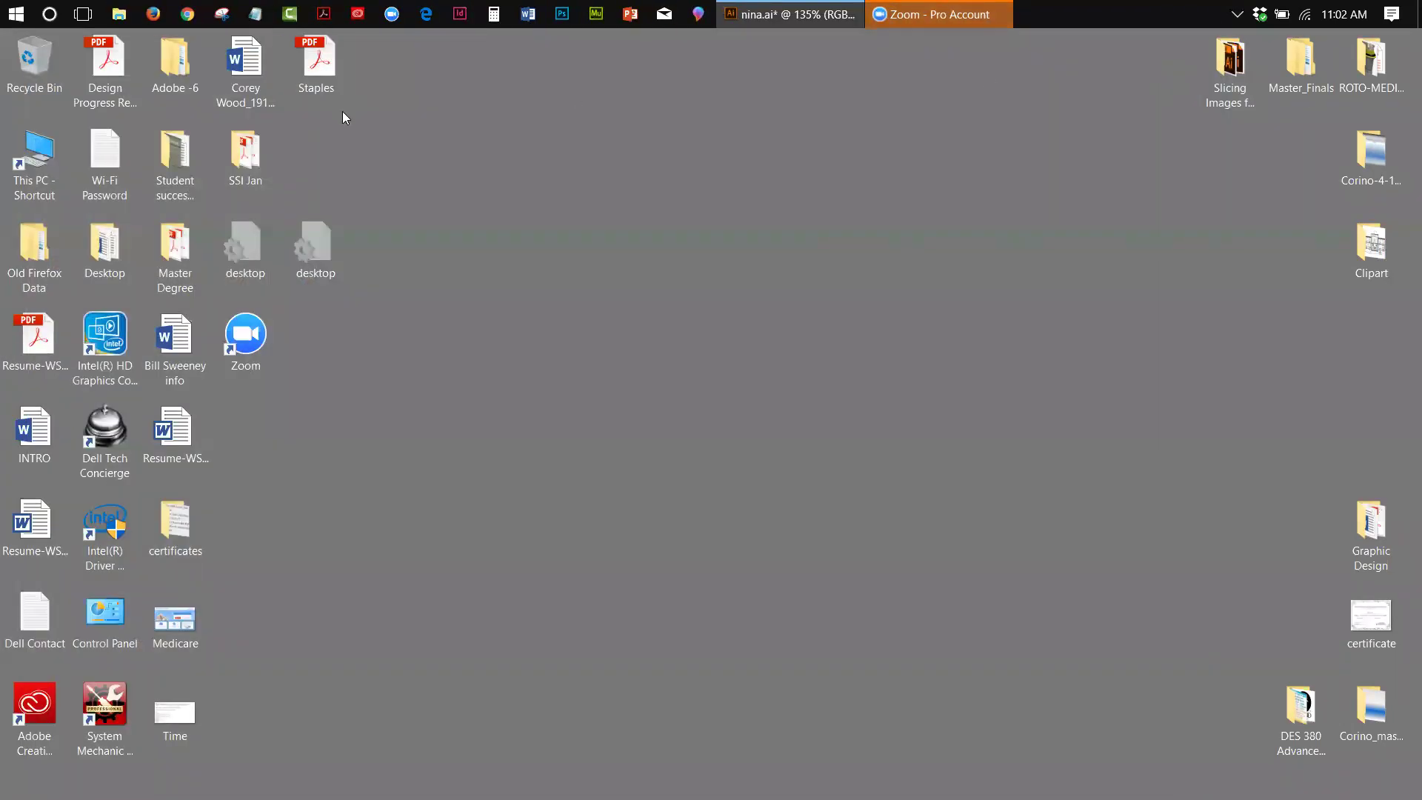
left_click(807, 16)
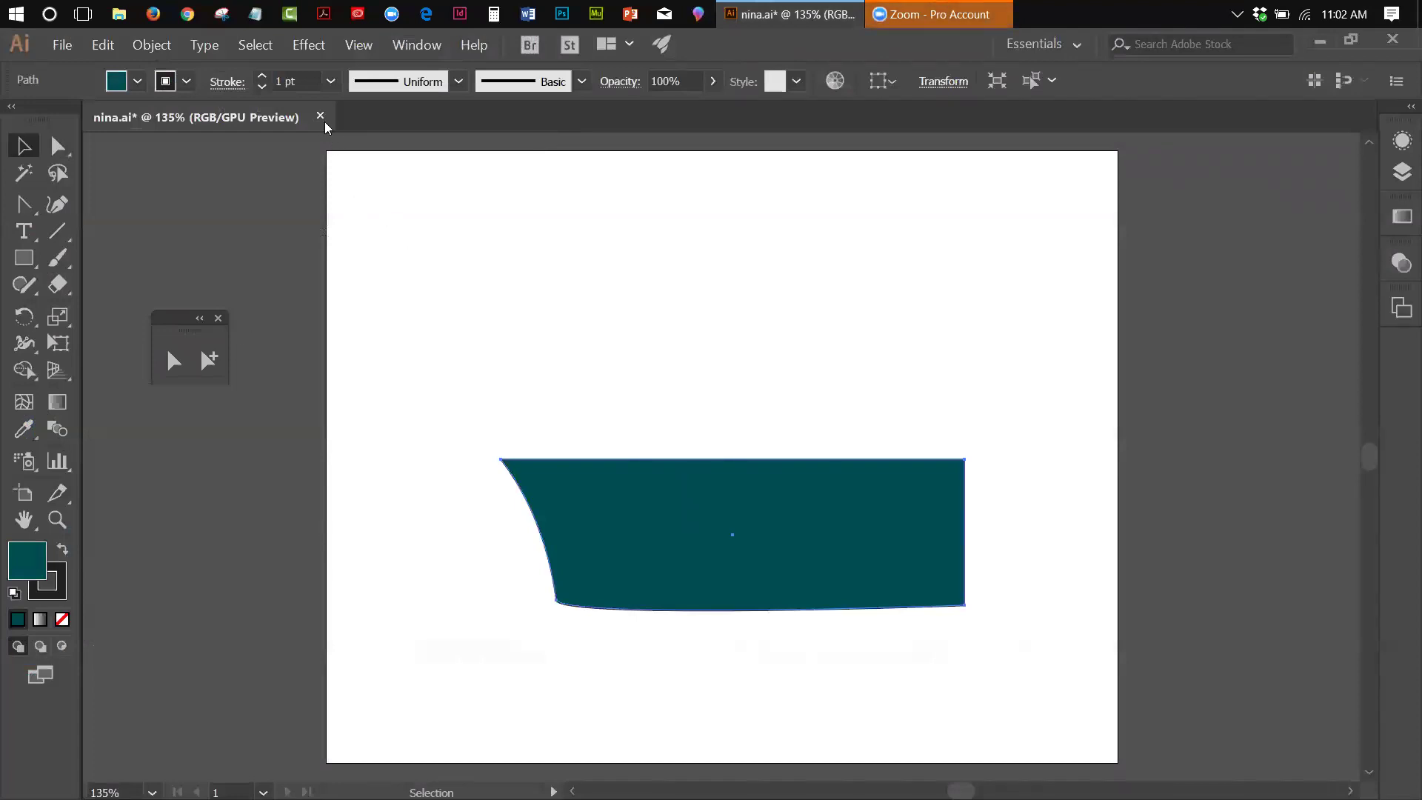
left_click(320, 116)
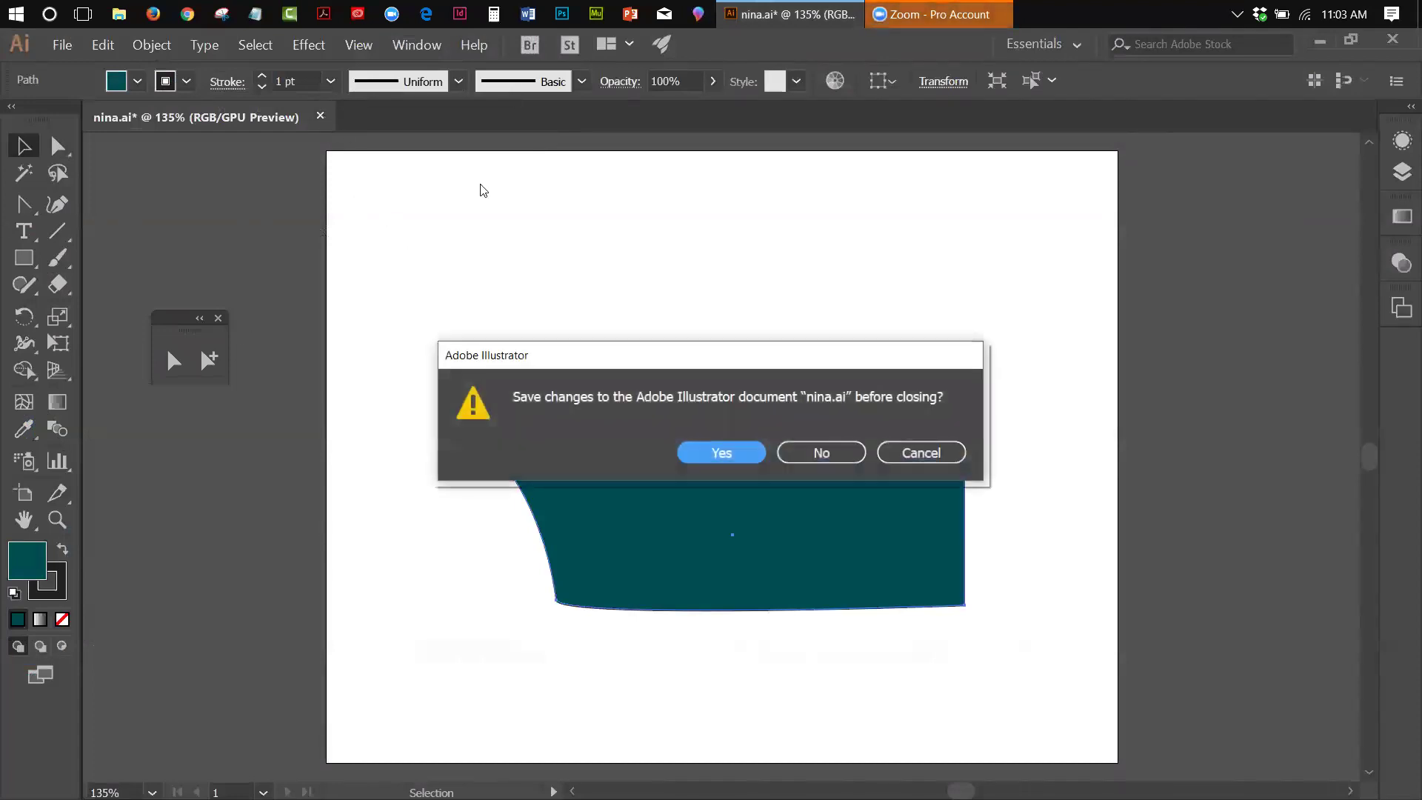
left_click(818, 451)
Step: Start opening a file in Illustrator and browse the Desktop folder's contents for it
left_click(52, 43)
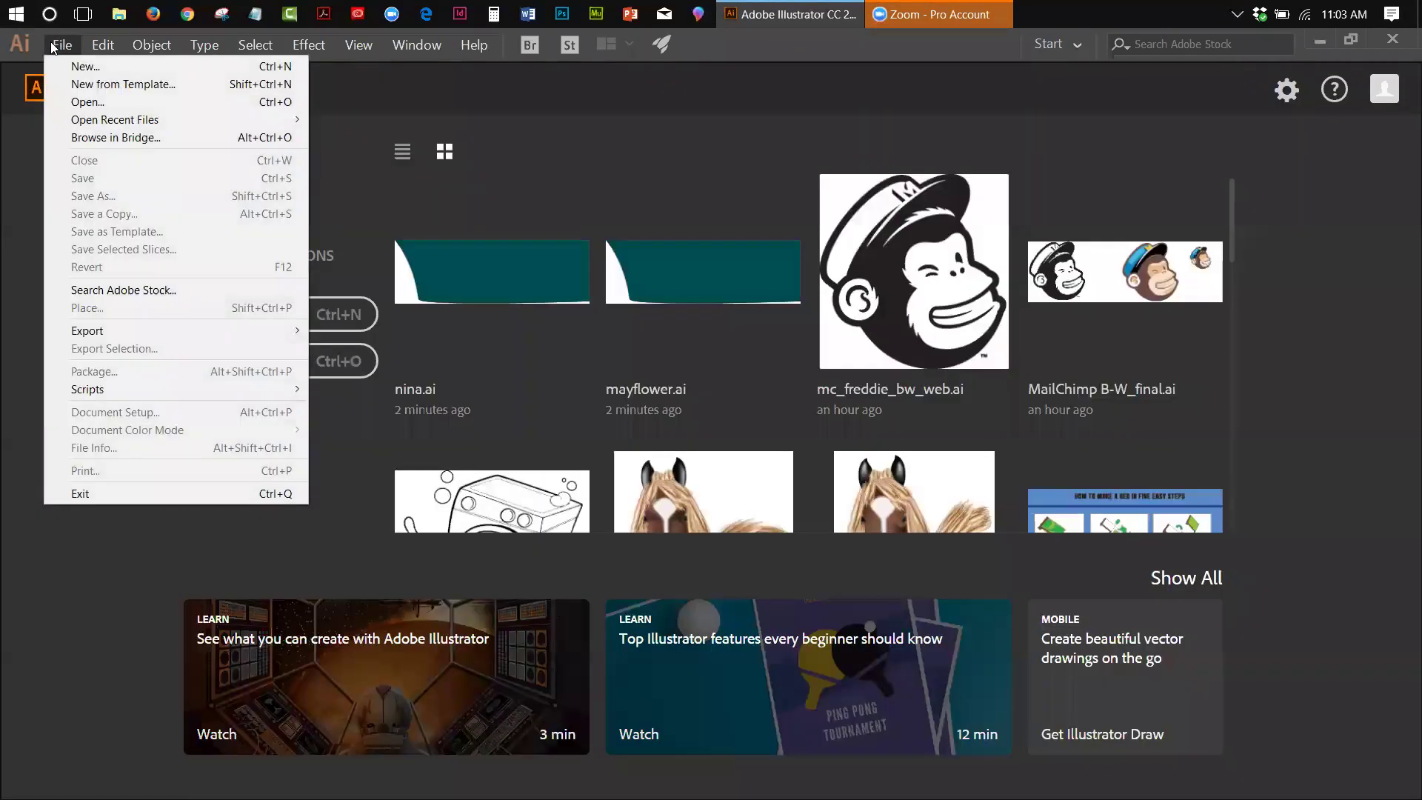
left_click(80, 104)
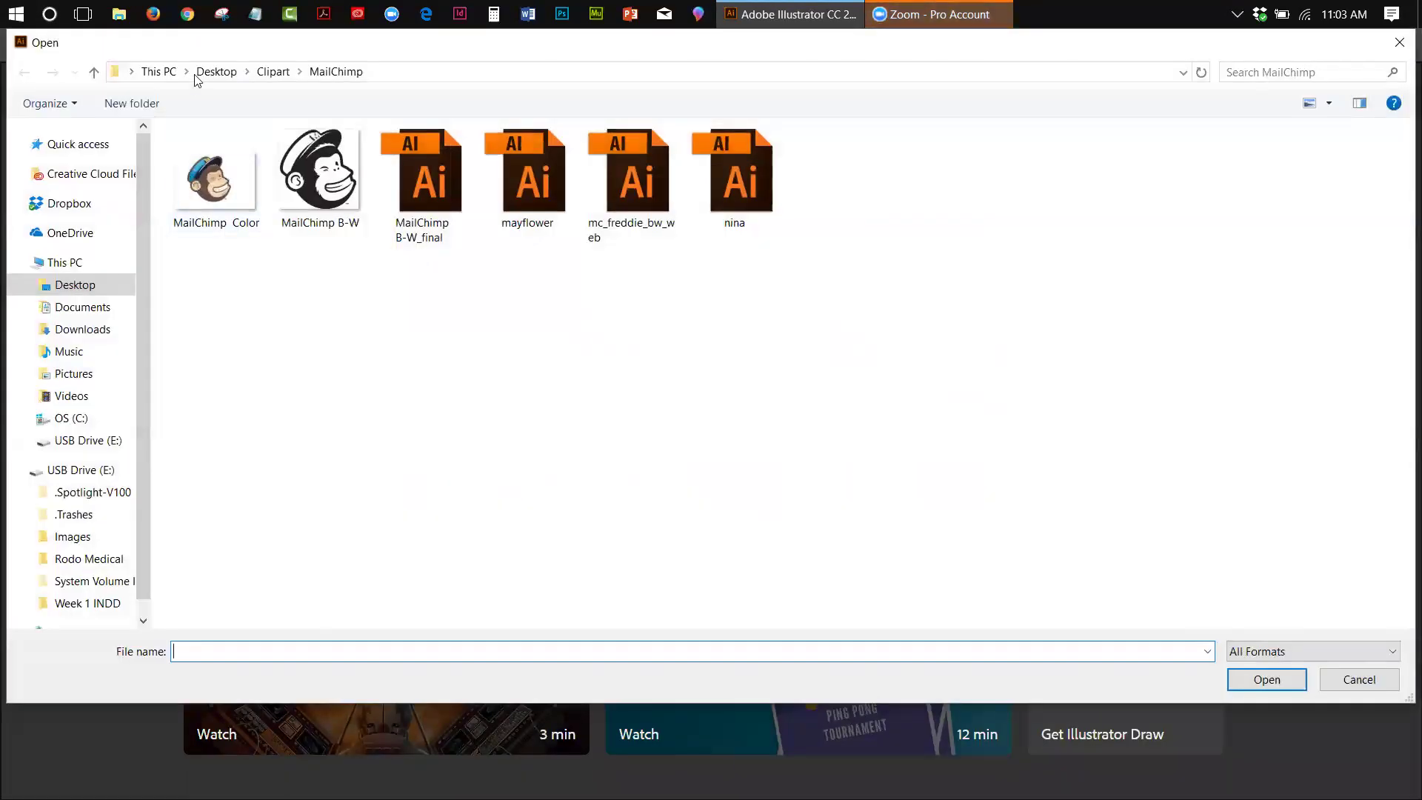
left_click(213, 71)
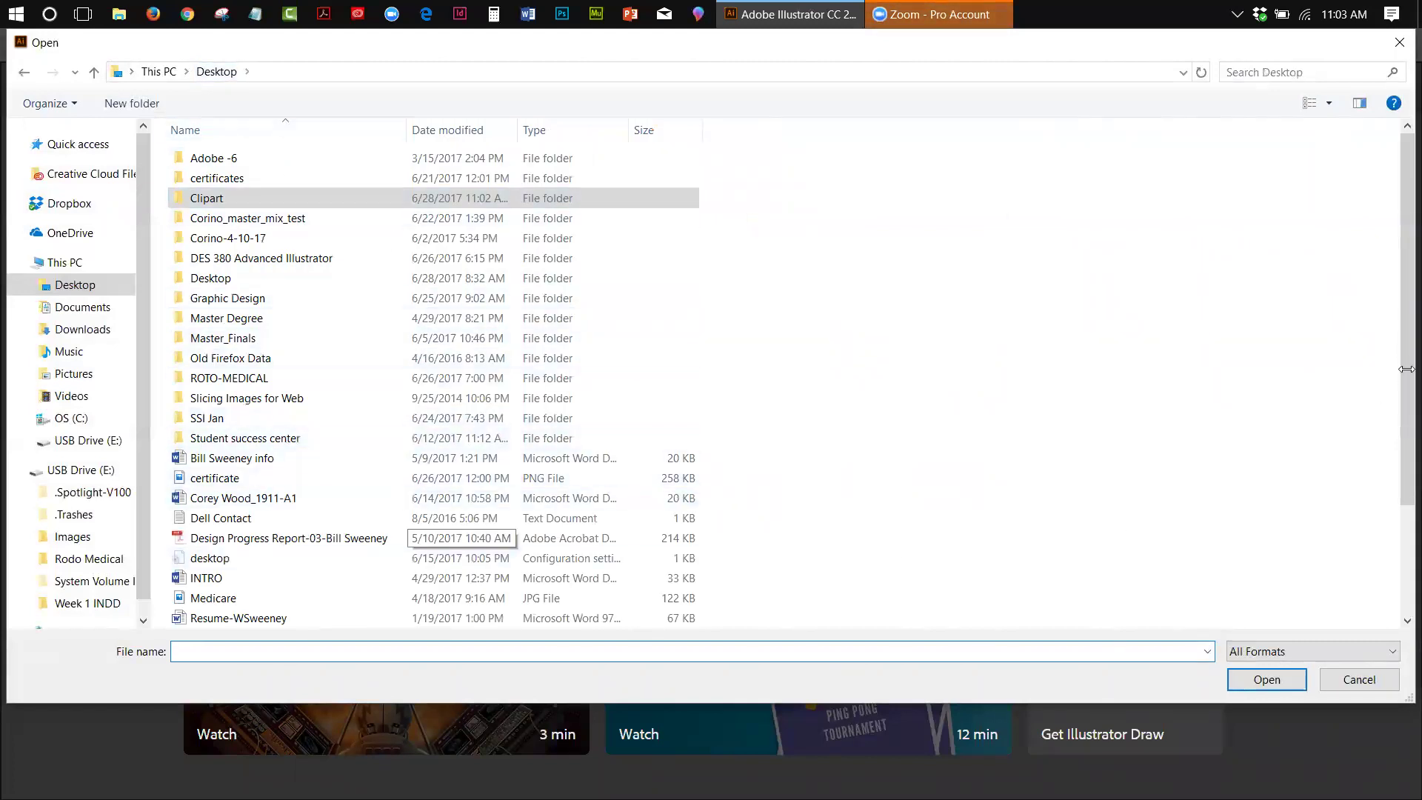
left_click_drag(1405, 345, 1403, 547)
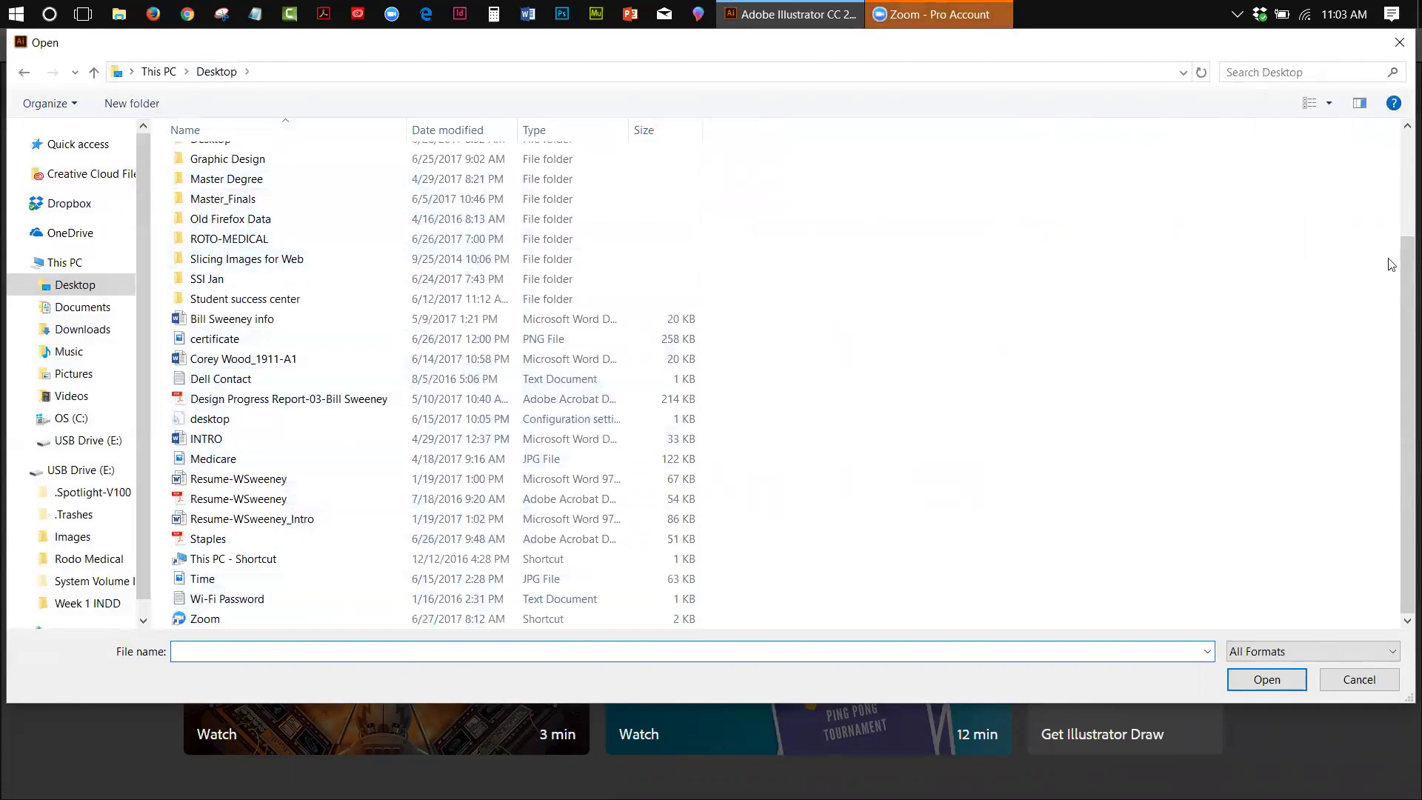
scroll(882, 311, "up", 1)
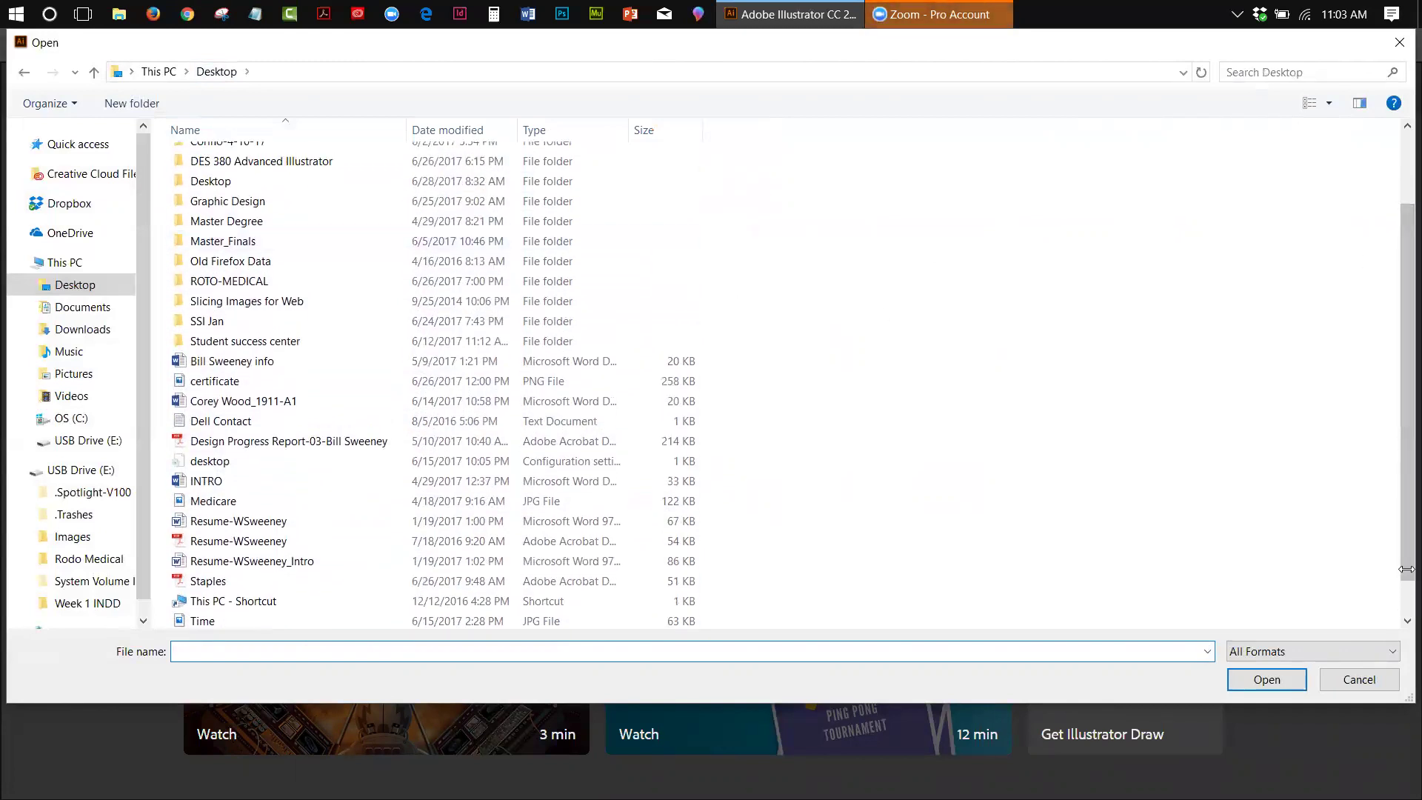
Step: Open the Scan_0001 image from the Clipart folder on the Desktop
scroll(413, 214, "up", 2)
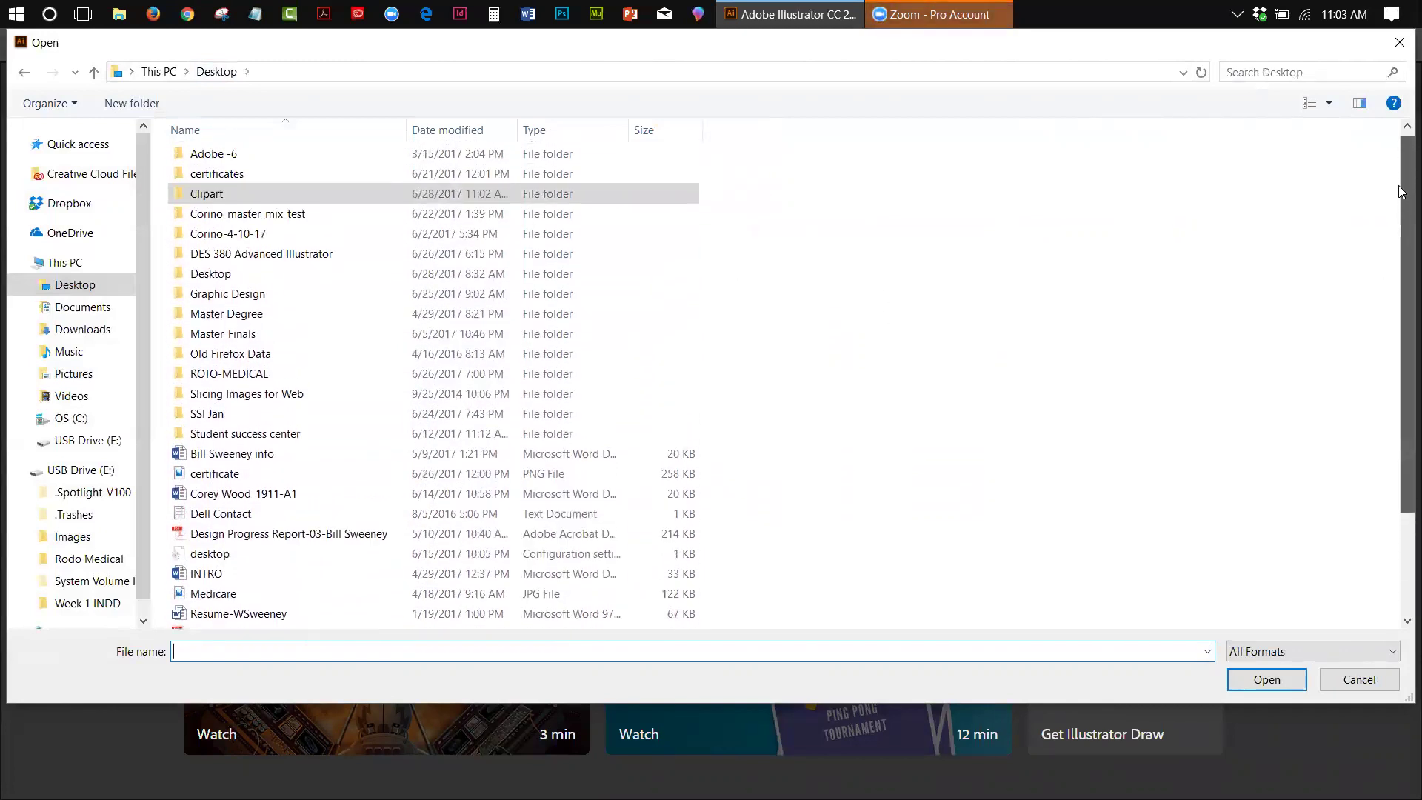
double_click(208, 197)
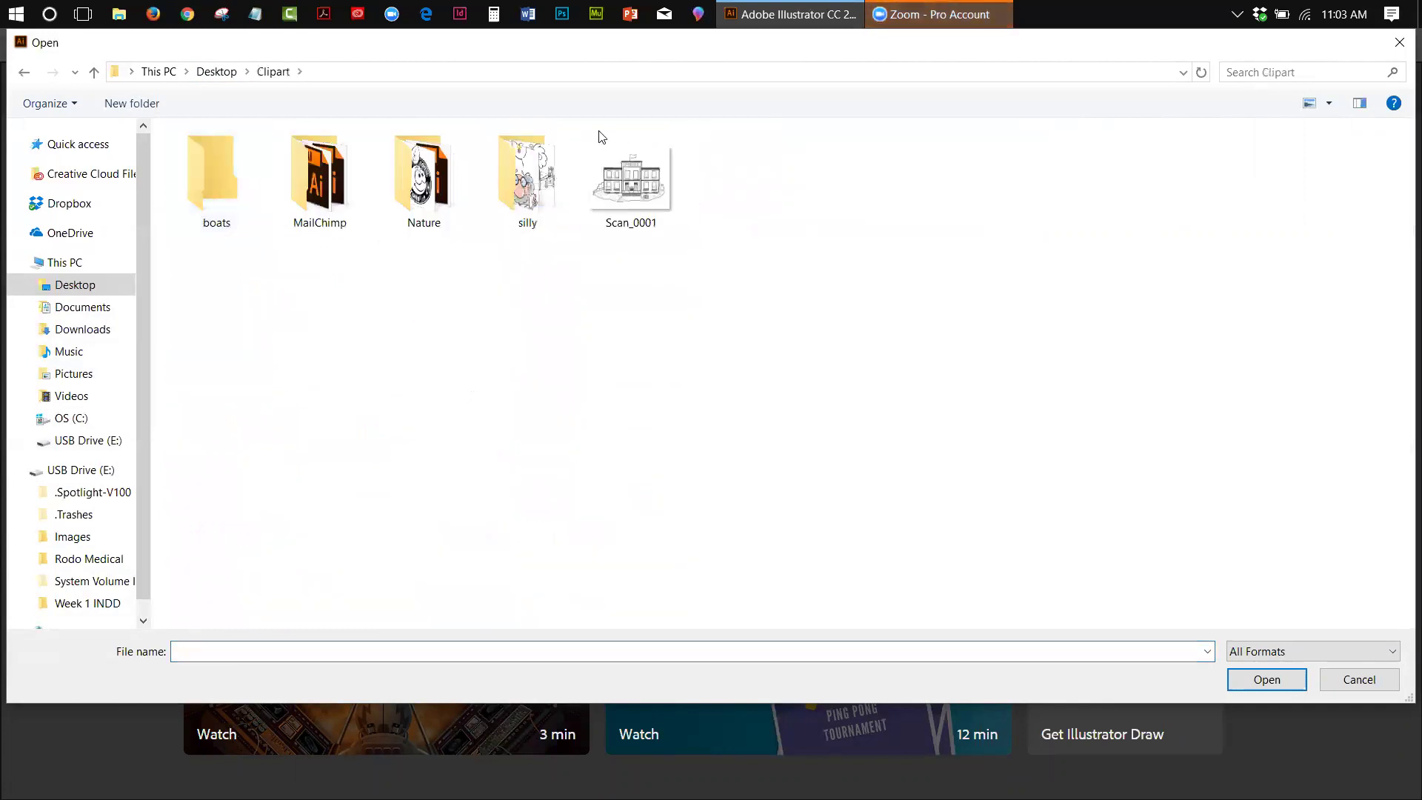
left_click(619, 172)
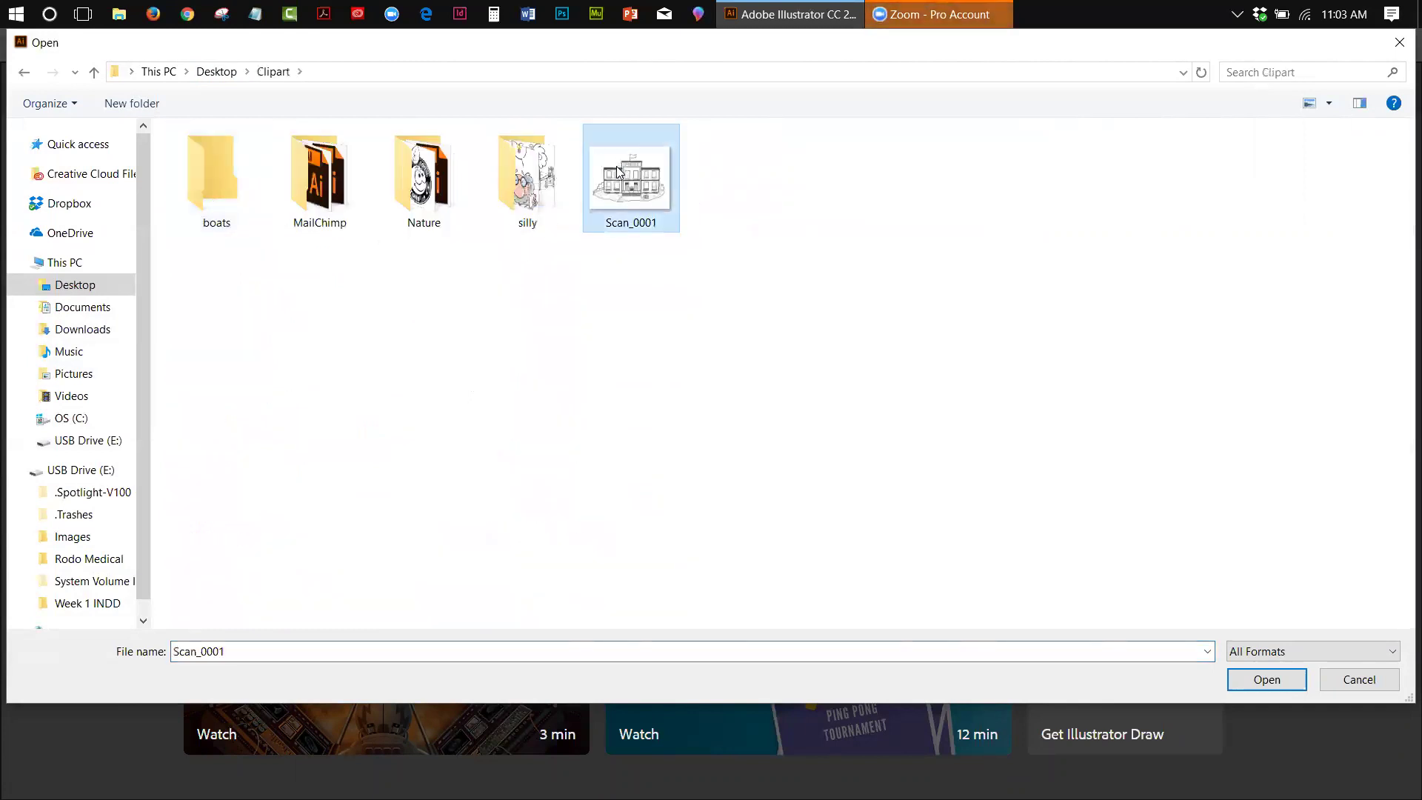
left_click(1276, 680)
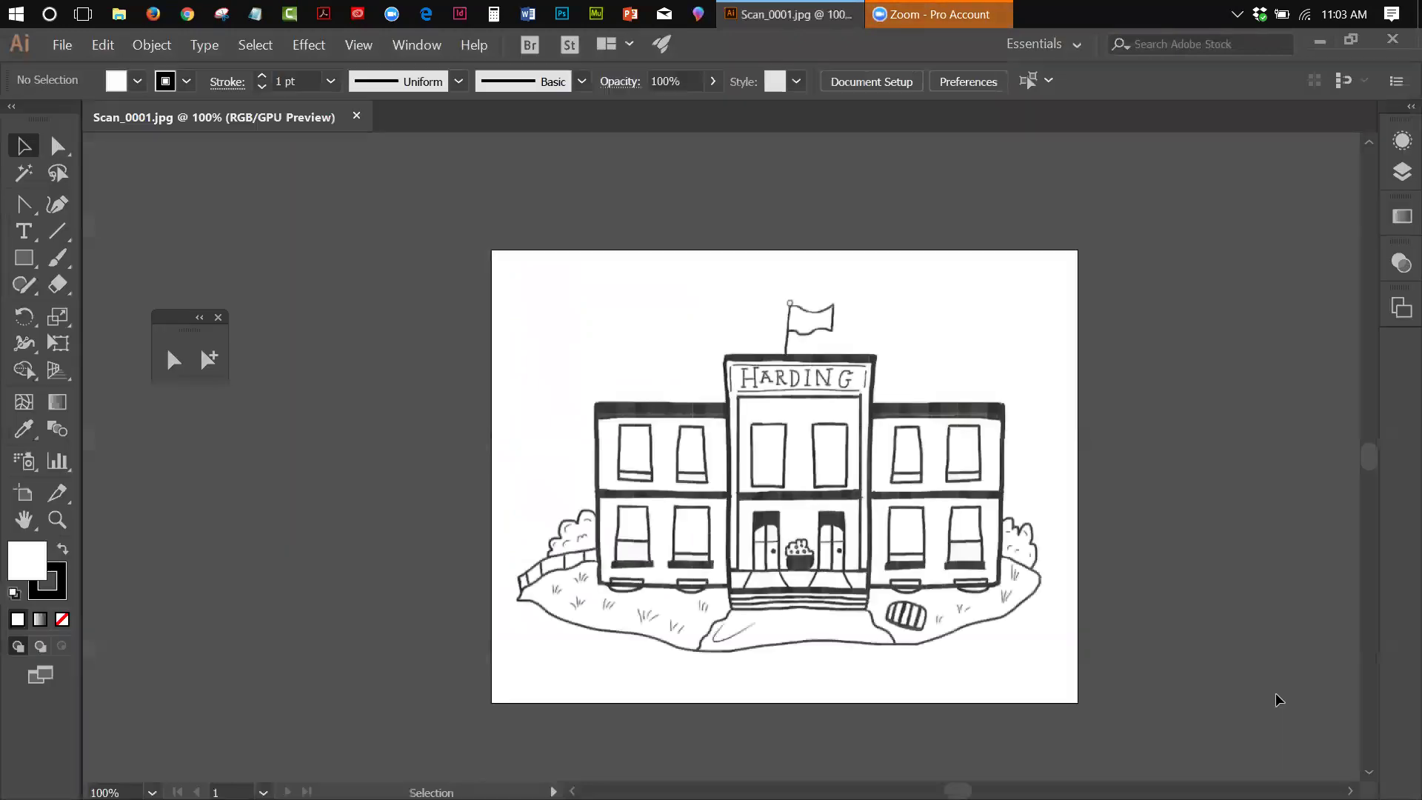
Step: Select the scanned building drawing, examine it in Outline mode, and return to the normal preview
left_click(810, 490)
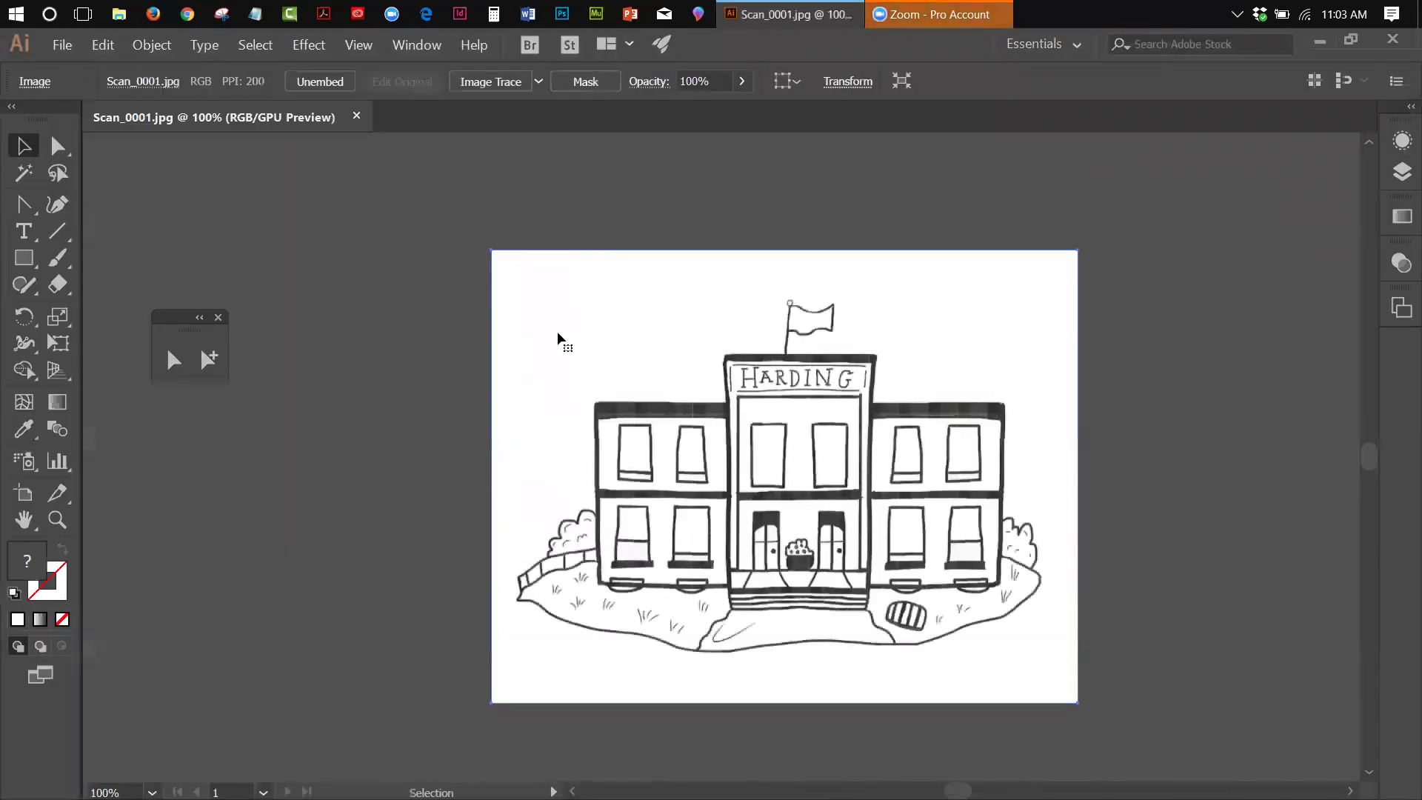
left_click(447, 244)
left_click(712, 418)
left_click(360, 45)
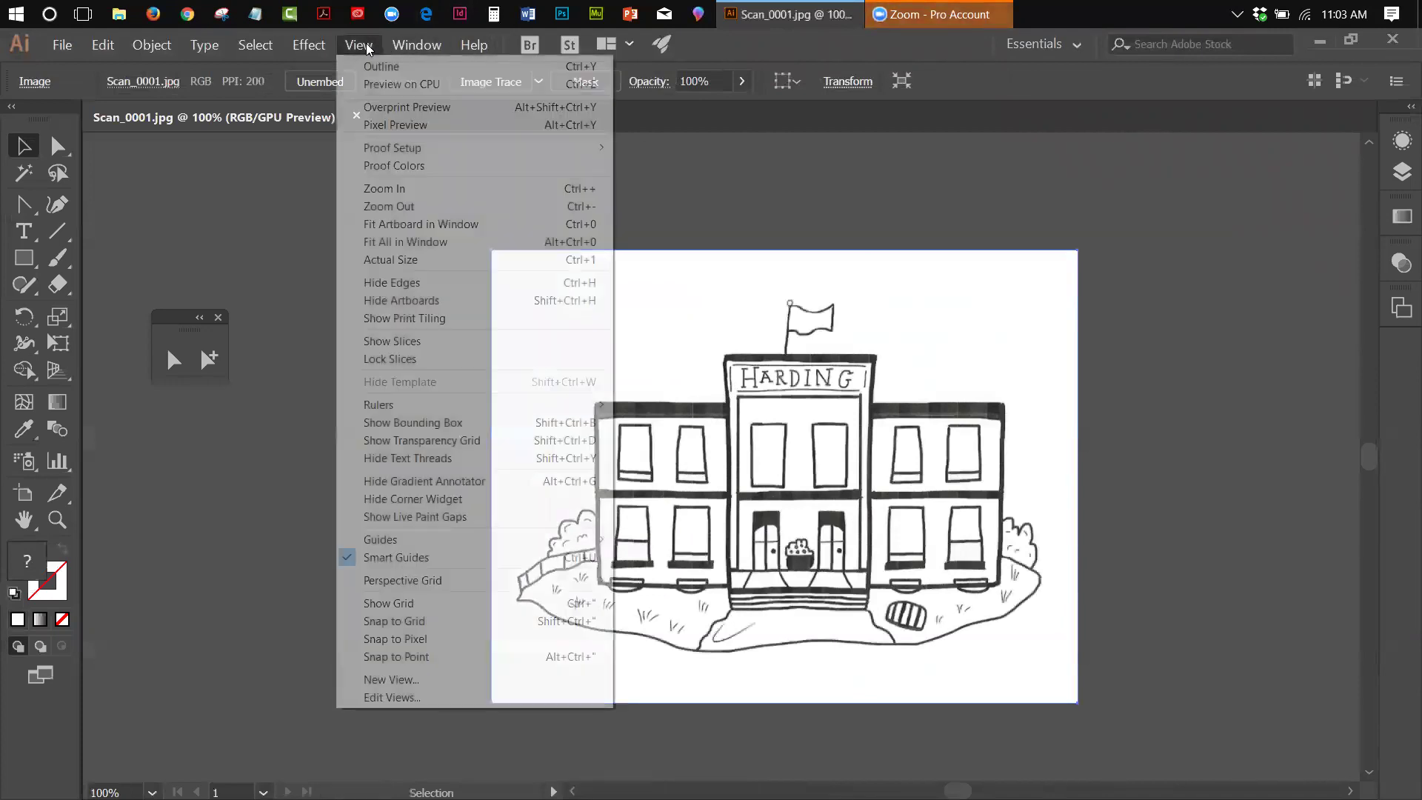
left_click(371, 65)
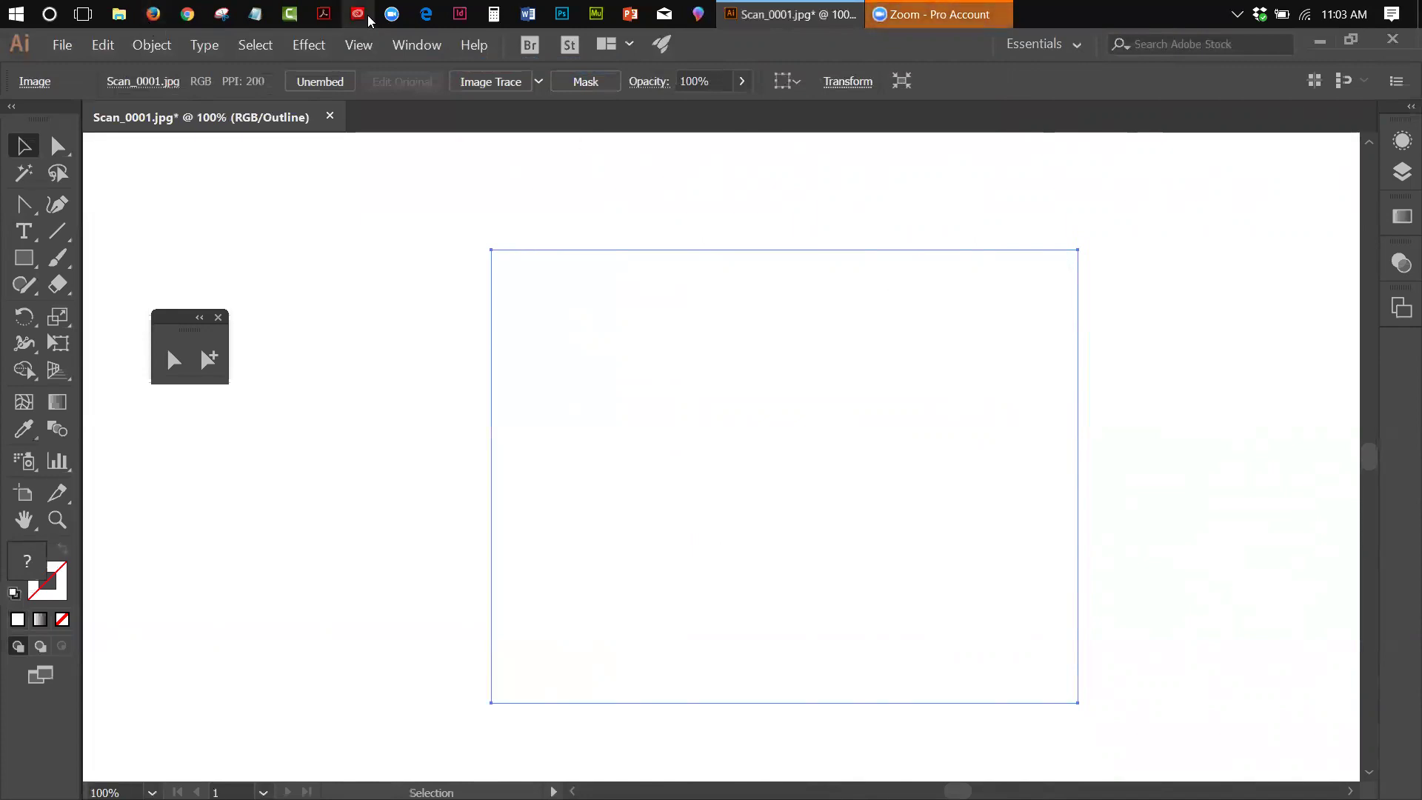
left_click(360, 46)
left_click(394, 66)
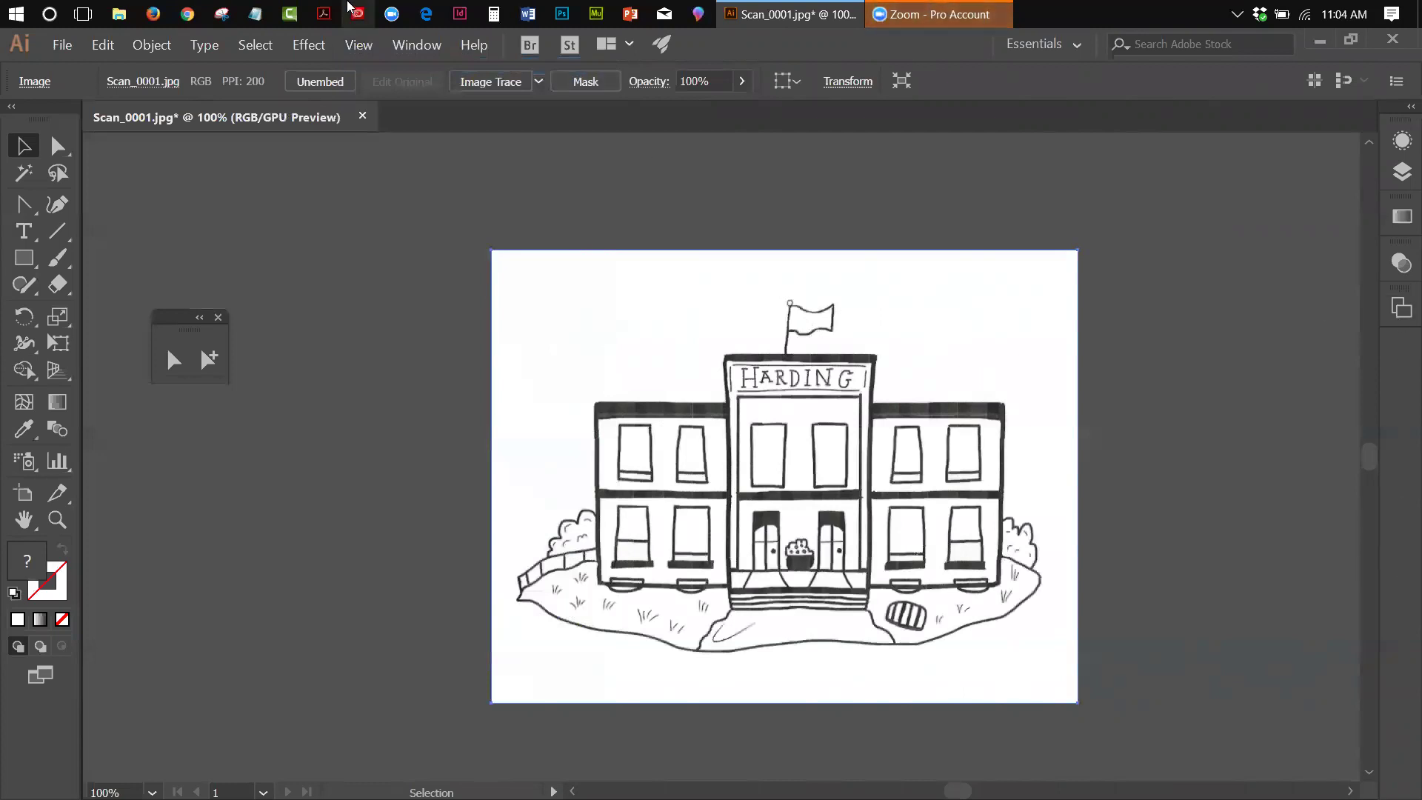
Step: Run Image Trace on the selected scan with the default settings, accepting the large-image prompt
left_click(165, 47)
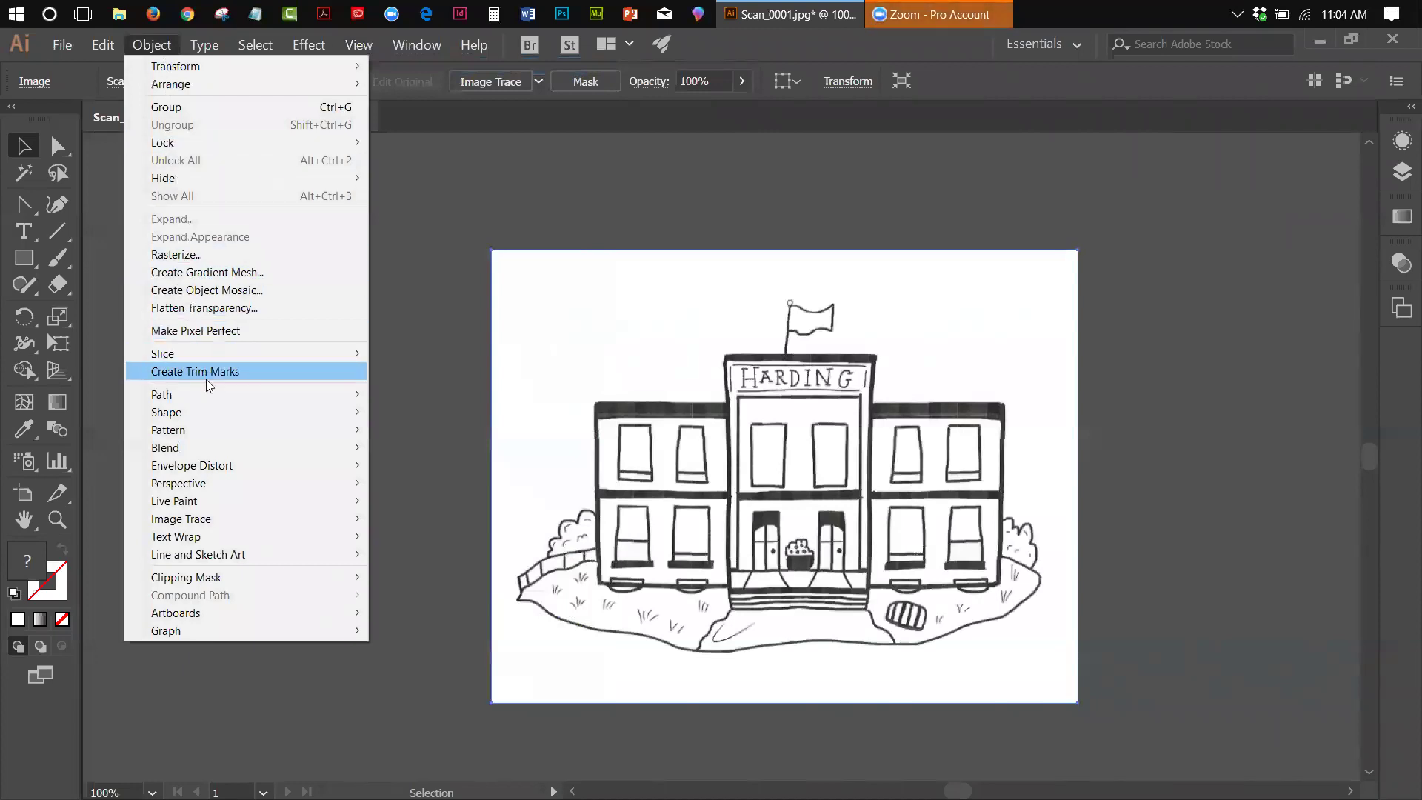
mouse_move(208, 521)
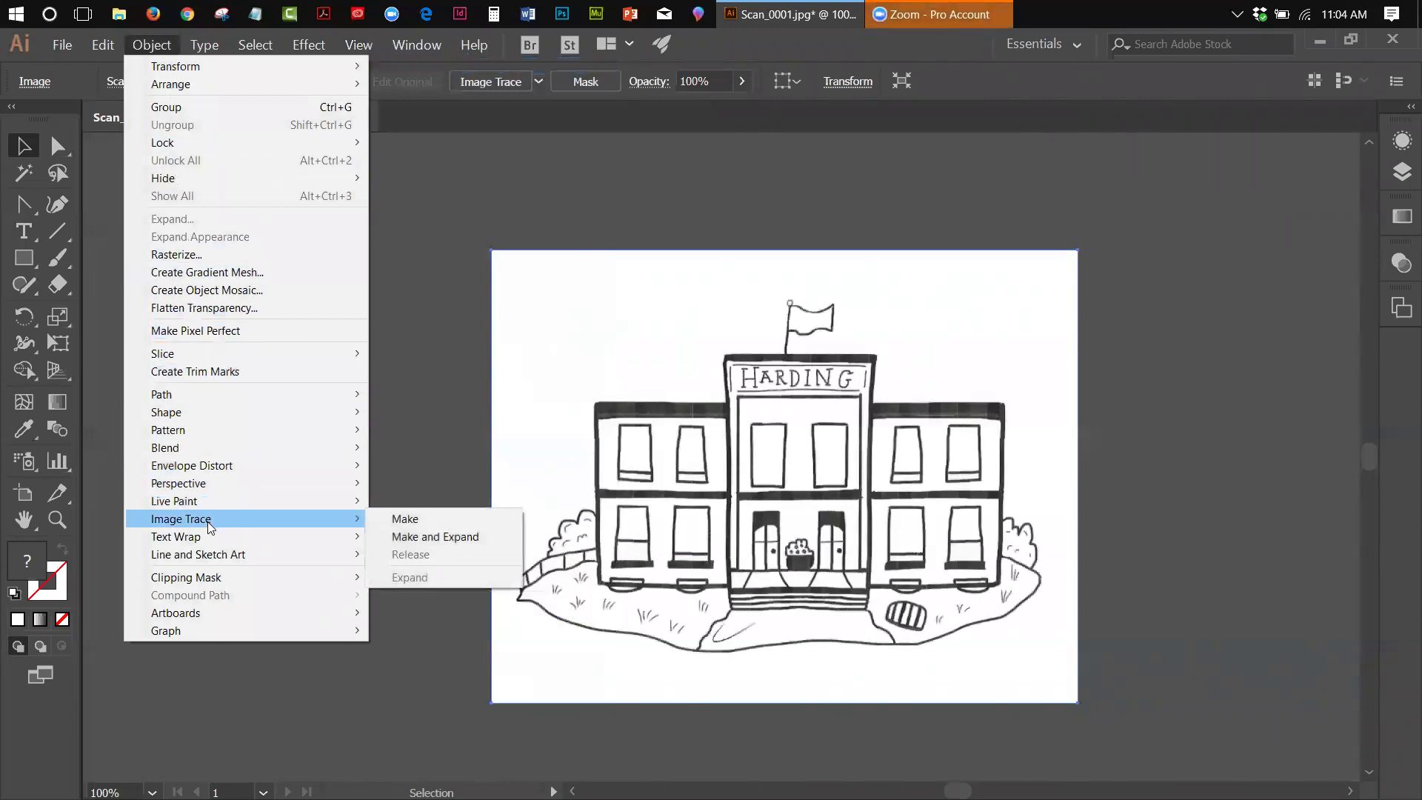
left_click(376, 521)
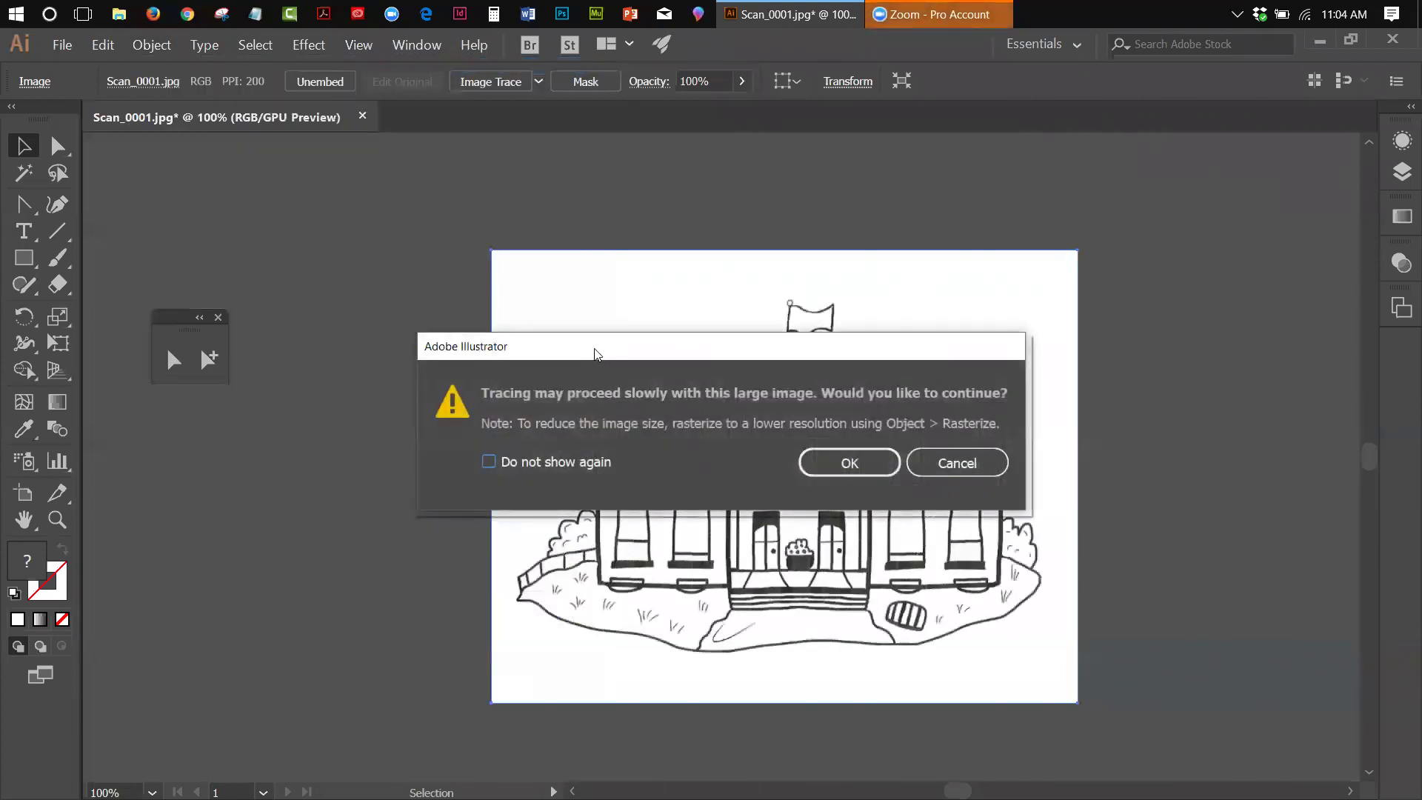
left_click_drag(597, 354, 441, 202)
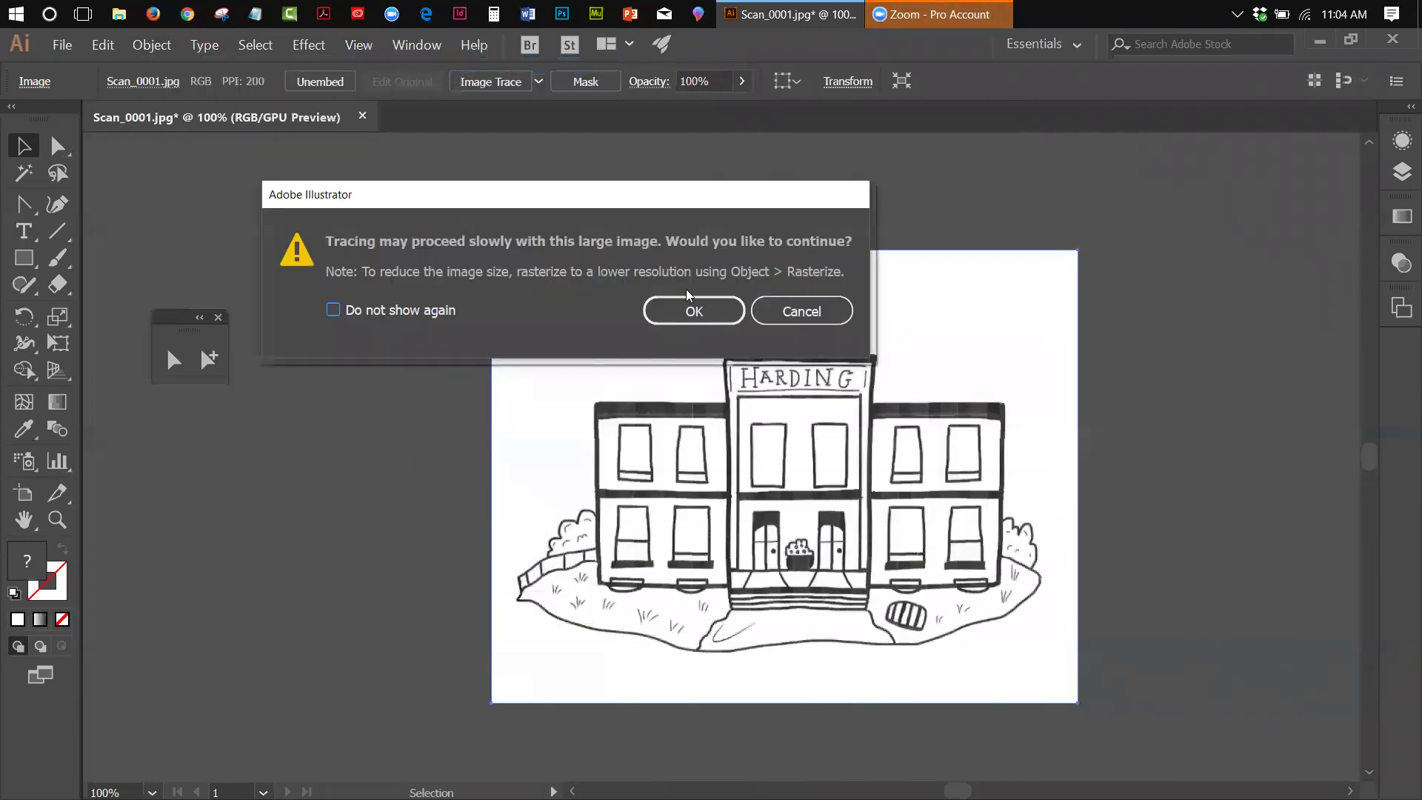
left_click(693, 310)
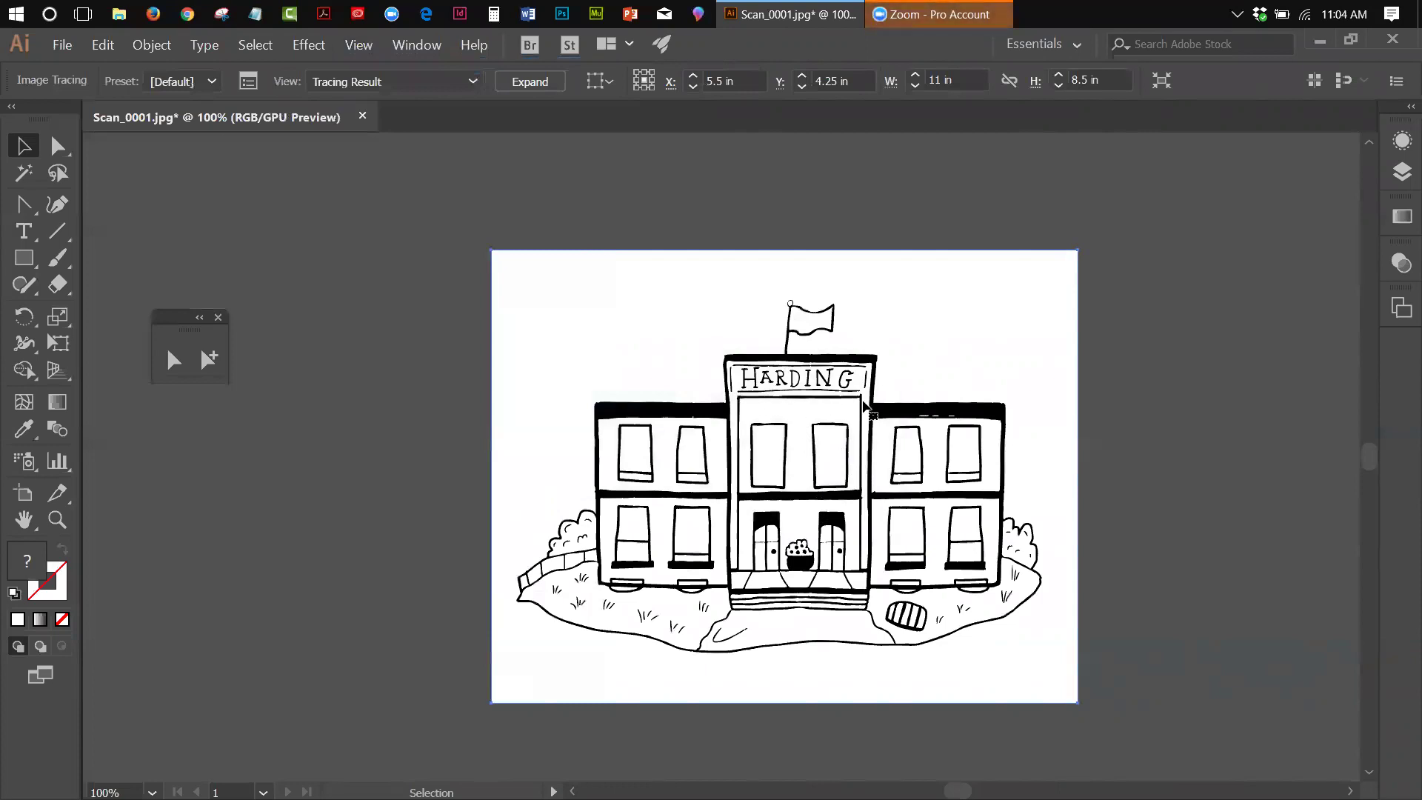
Step: Open the detailed Image Trace settings and review the available presets and view options for the traced building
left_click(248, 87)
mouse_move(292, 216)
left_mouse_down()
mouse_move(266, 385)
mouse_move(248, 380)
mouse_move(225, 148)
left_mouse_up()
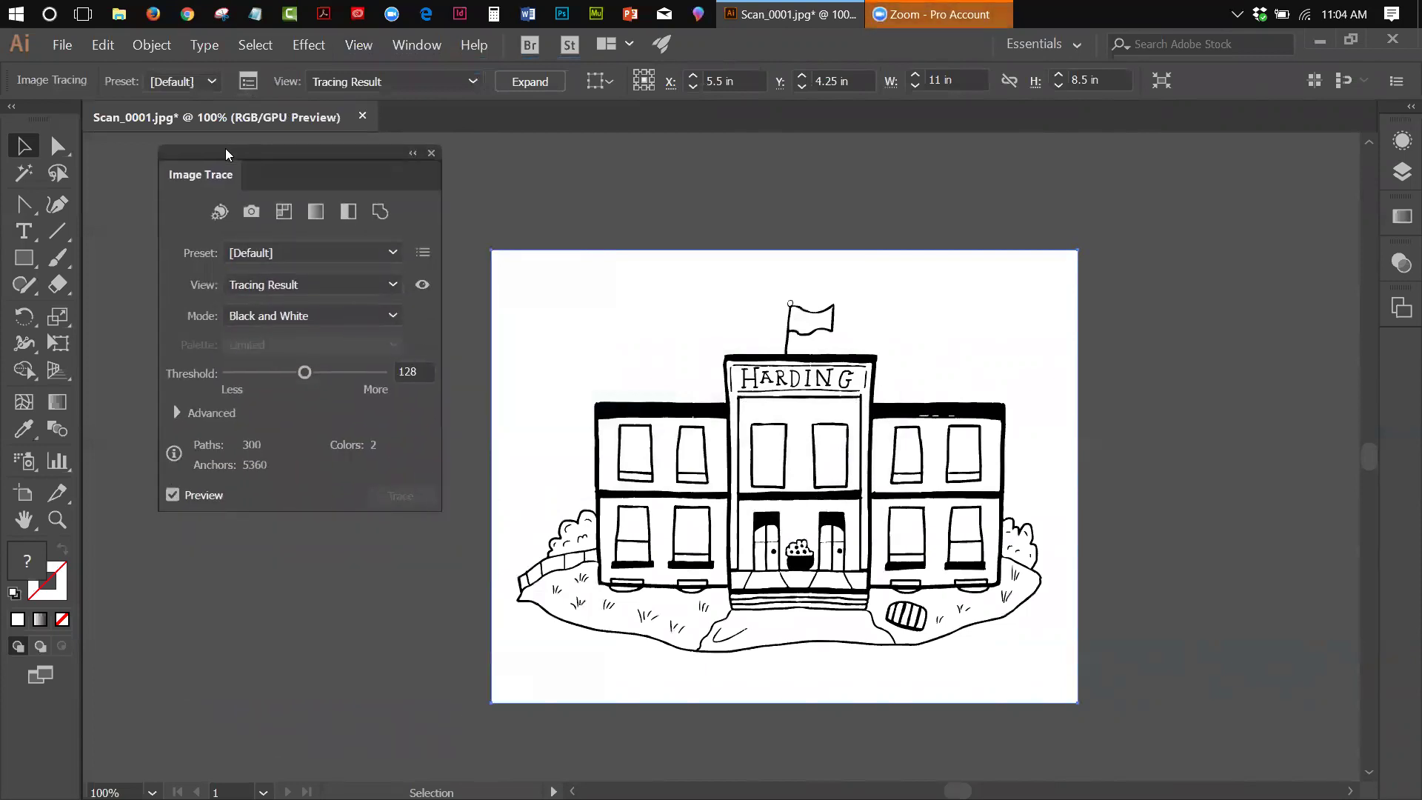
left_click(391, 254)
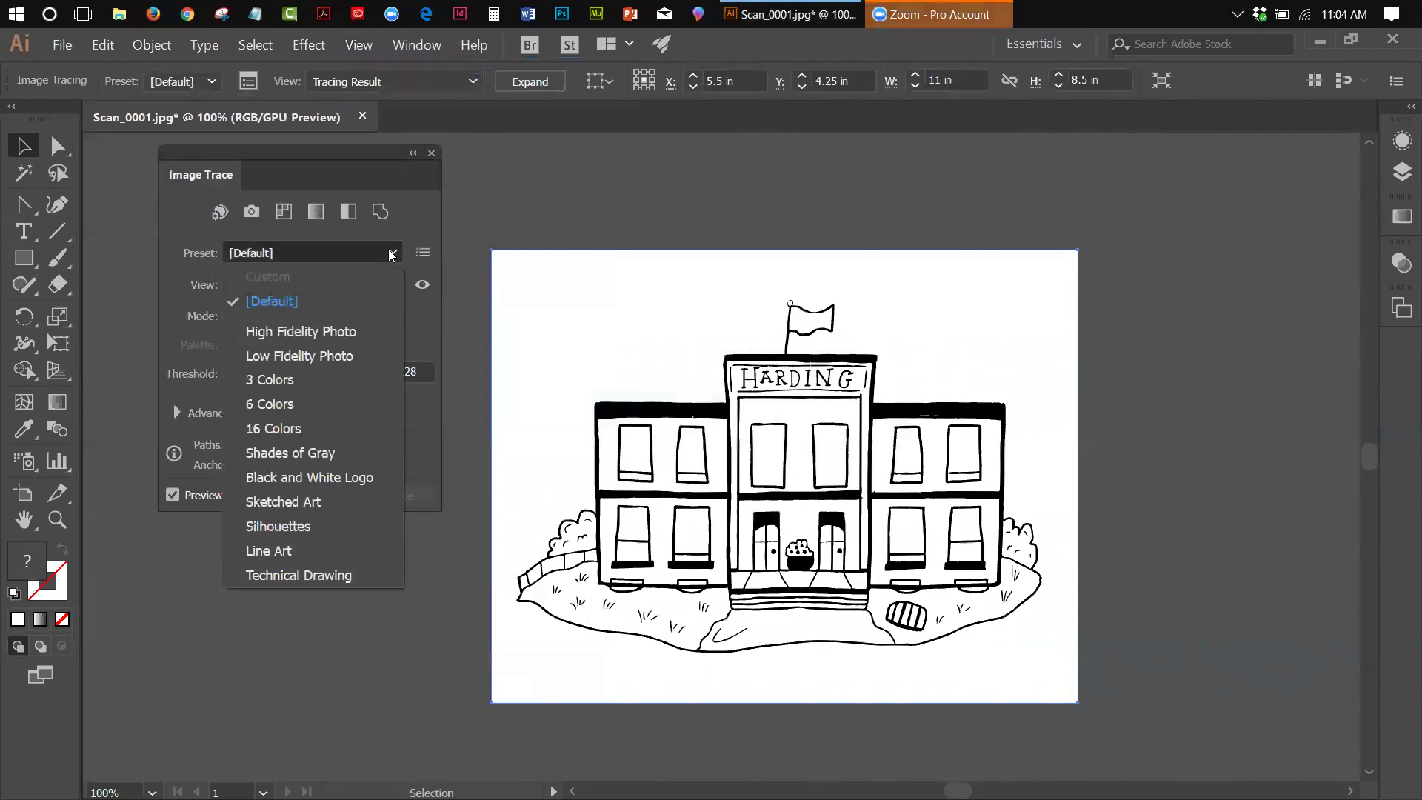
left_click(389, 250)
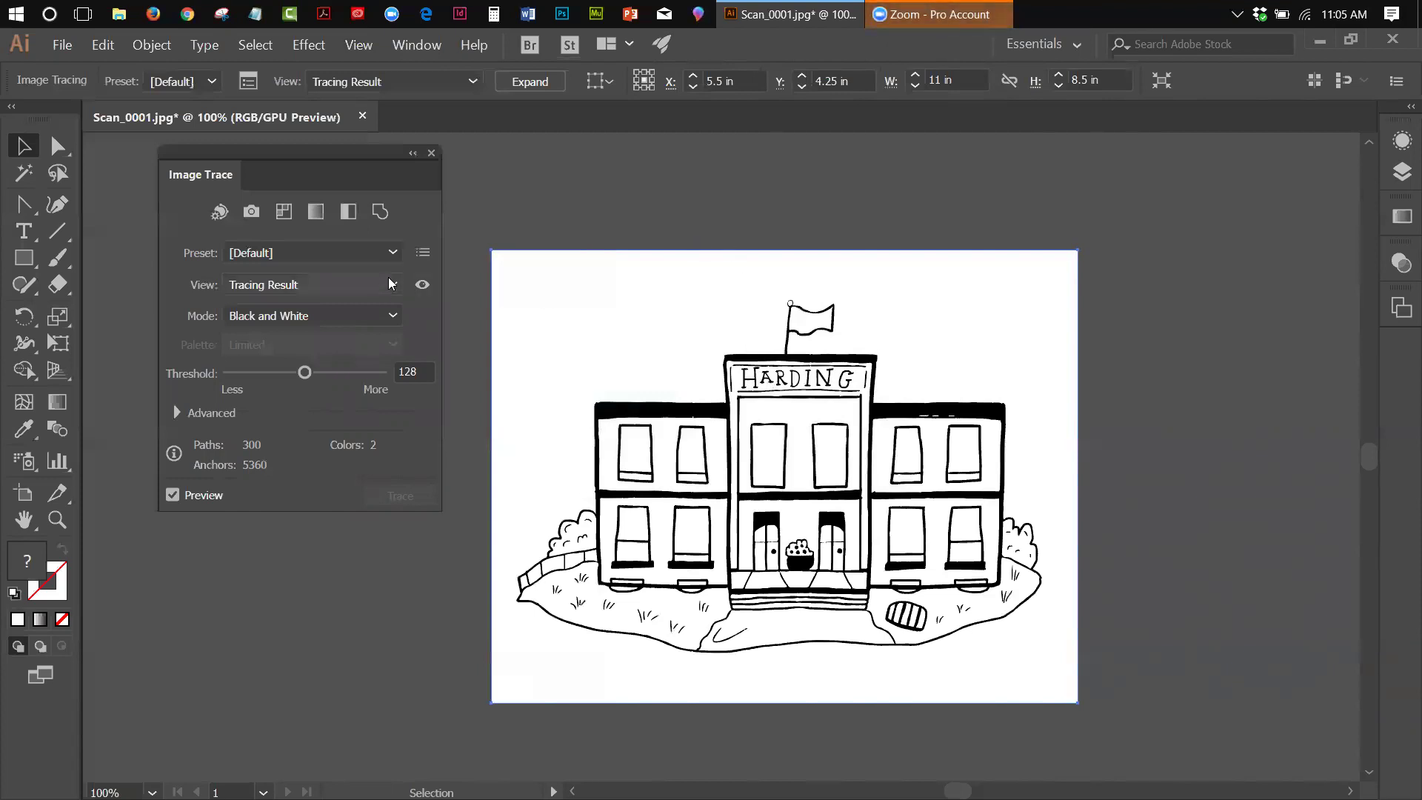
left_click(318, 284)
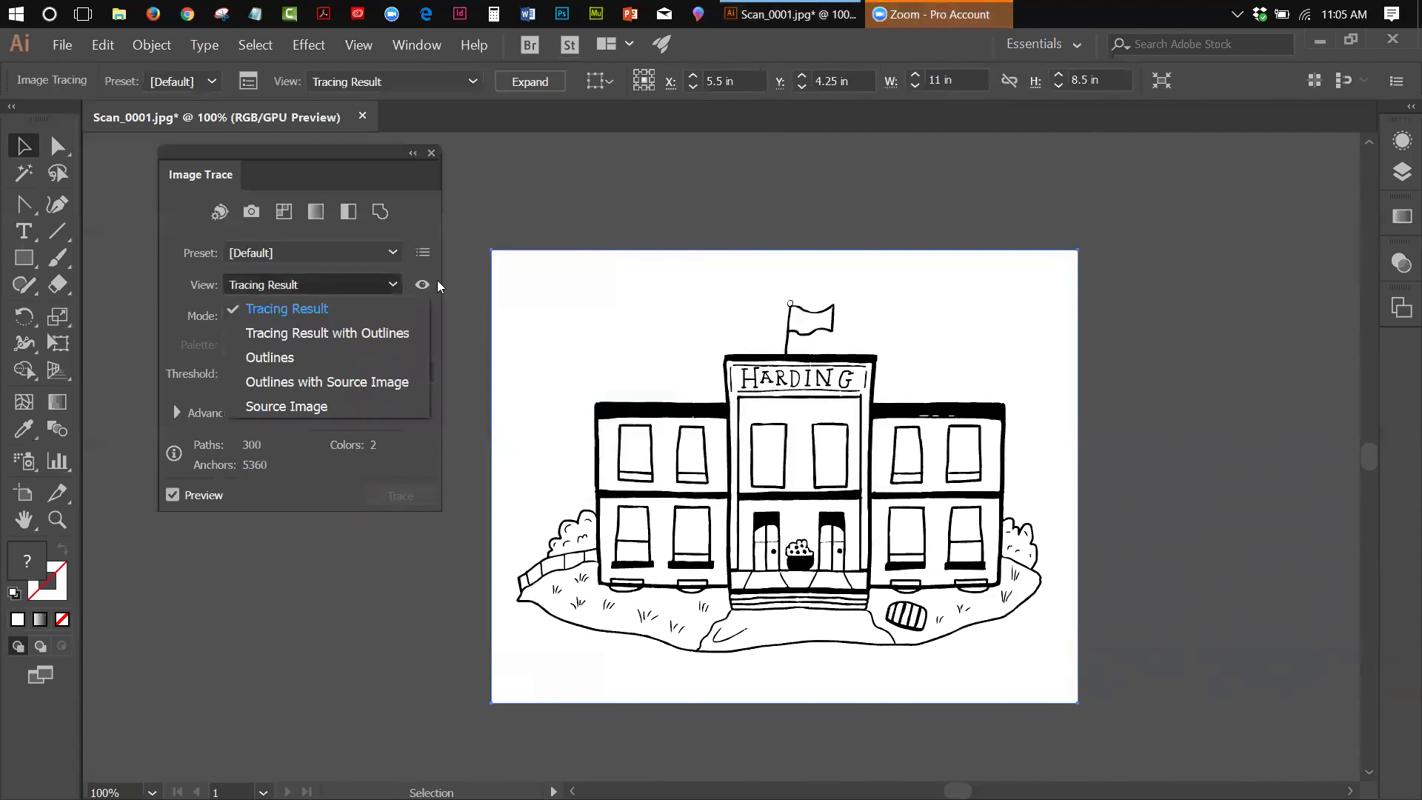
left_click(605, 197)
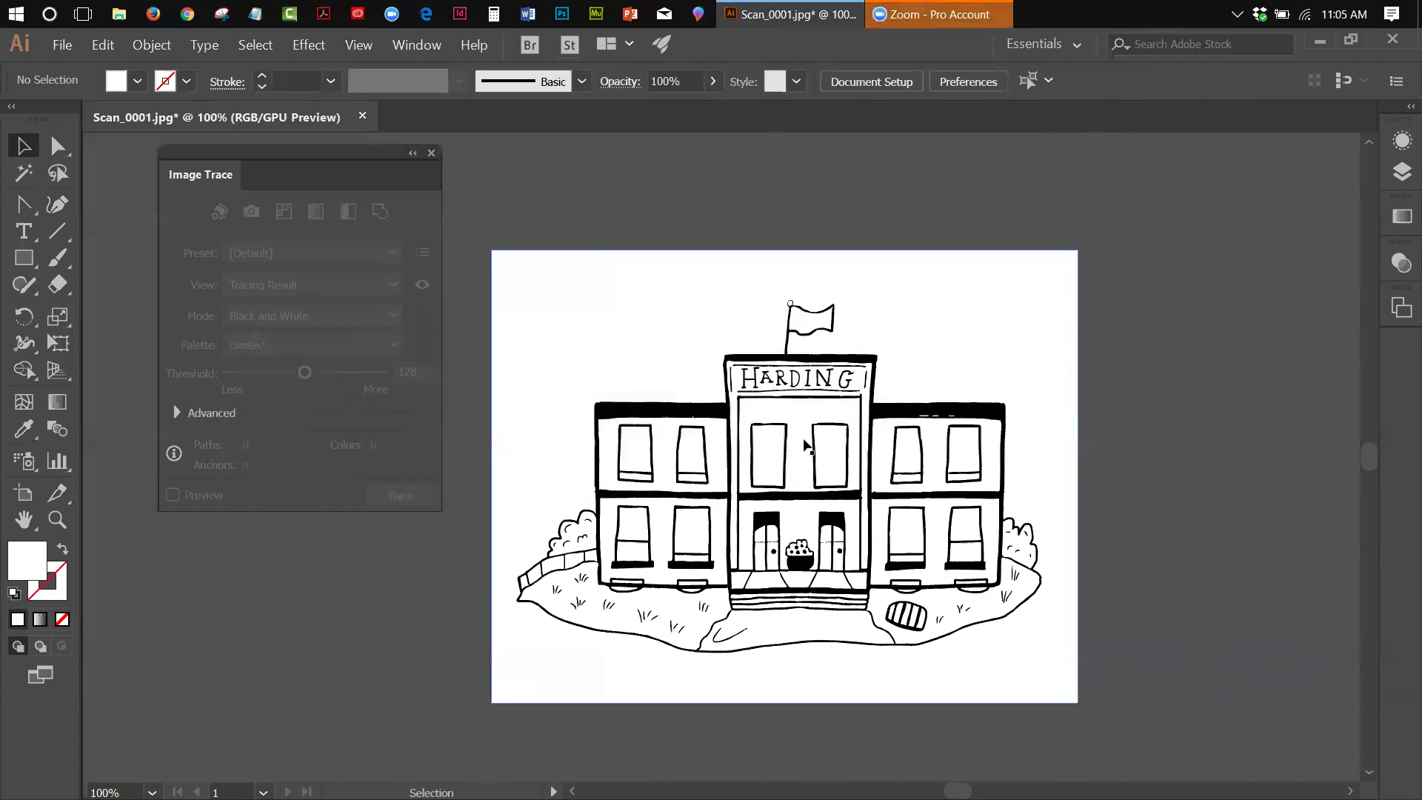
left_click(525, 370)
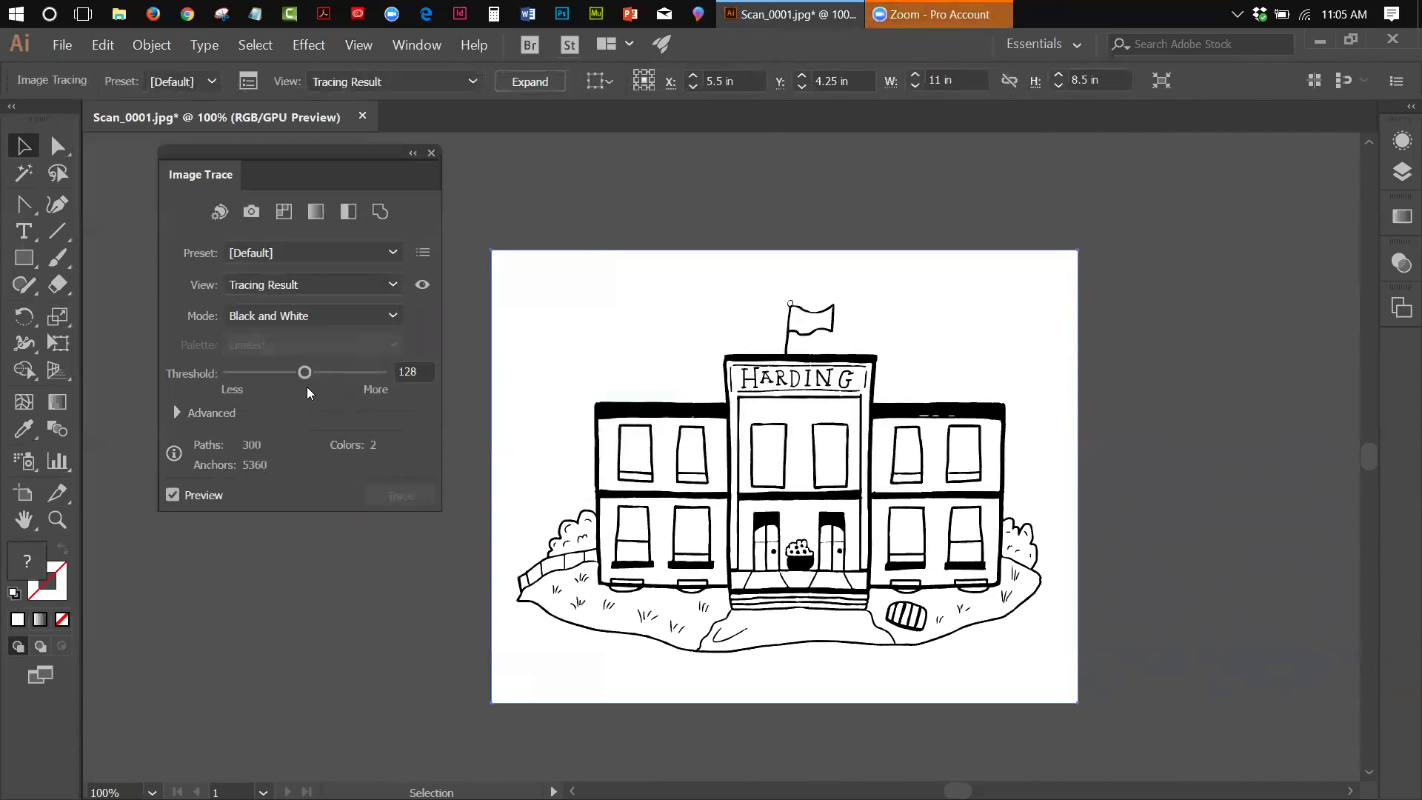
Step: Reveal the advanced tracing options and set the Threshold to 230, testing values up to 255
left_click(177, 414)
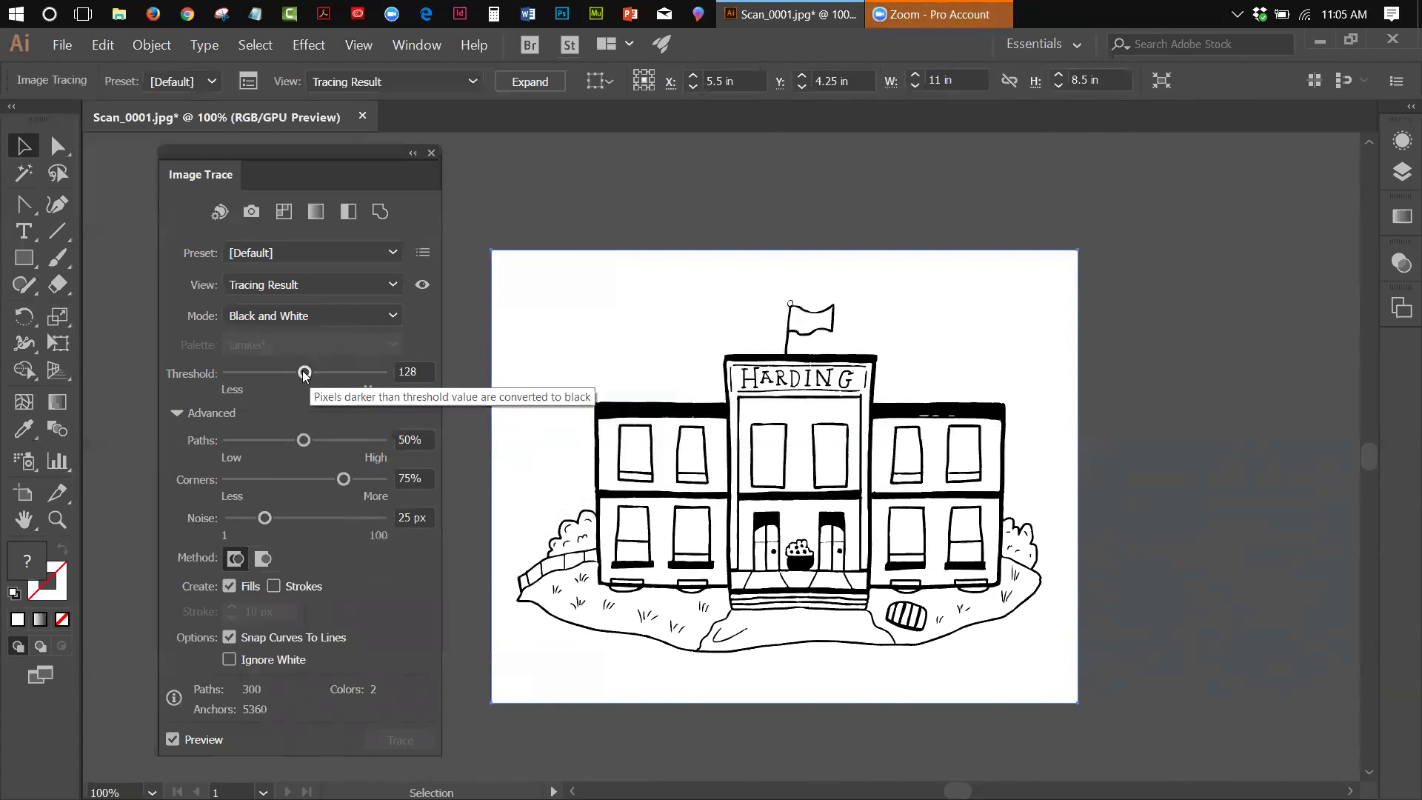
left_click_drag(303, 372, 327, 375)
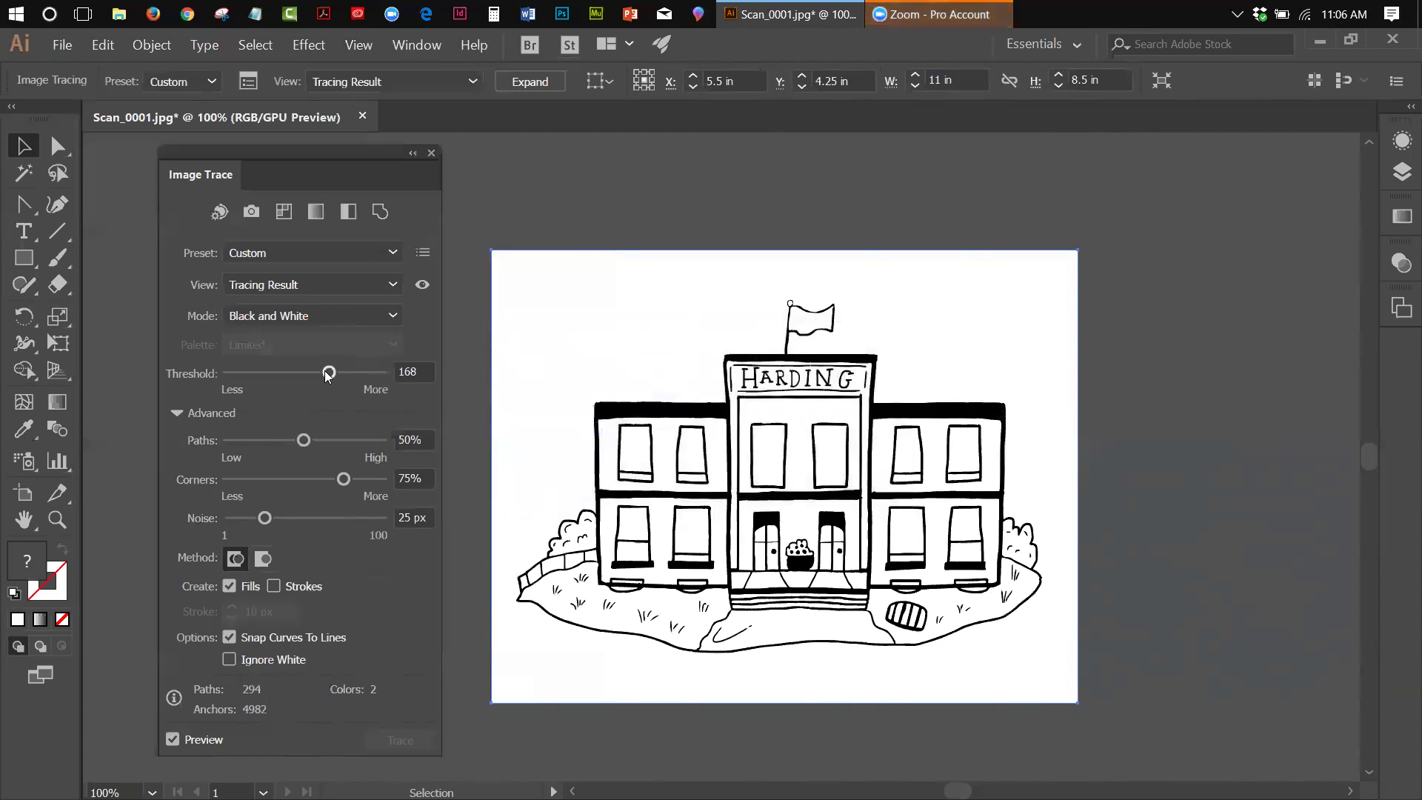
left_click_drag(329, 374, 341, 373)
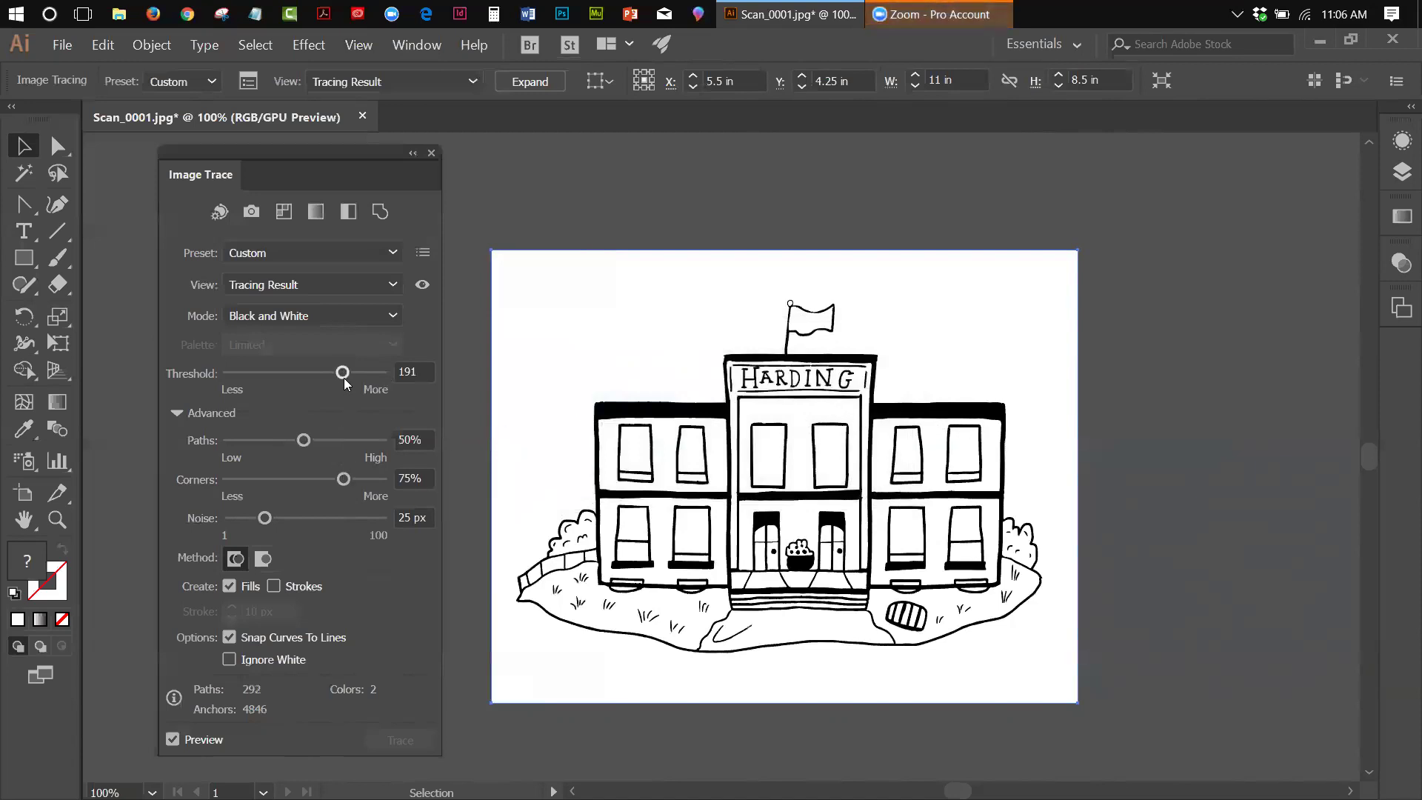
left_click_drag(343, 373, 367, 376)
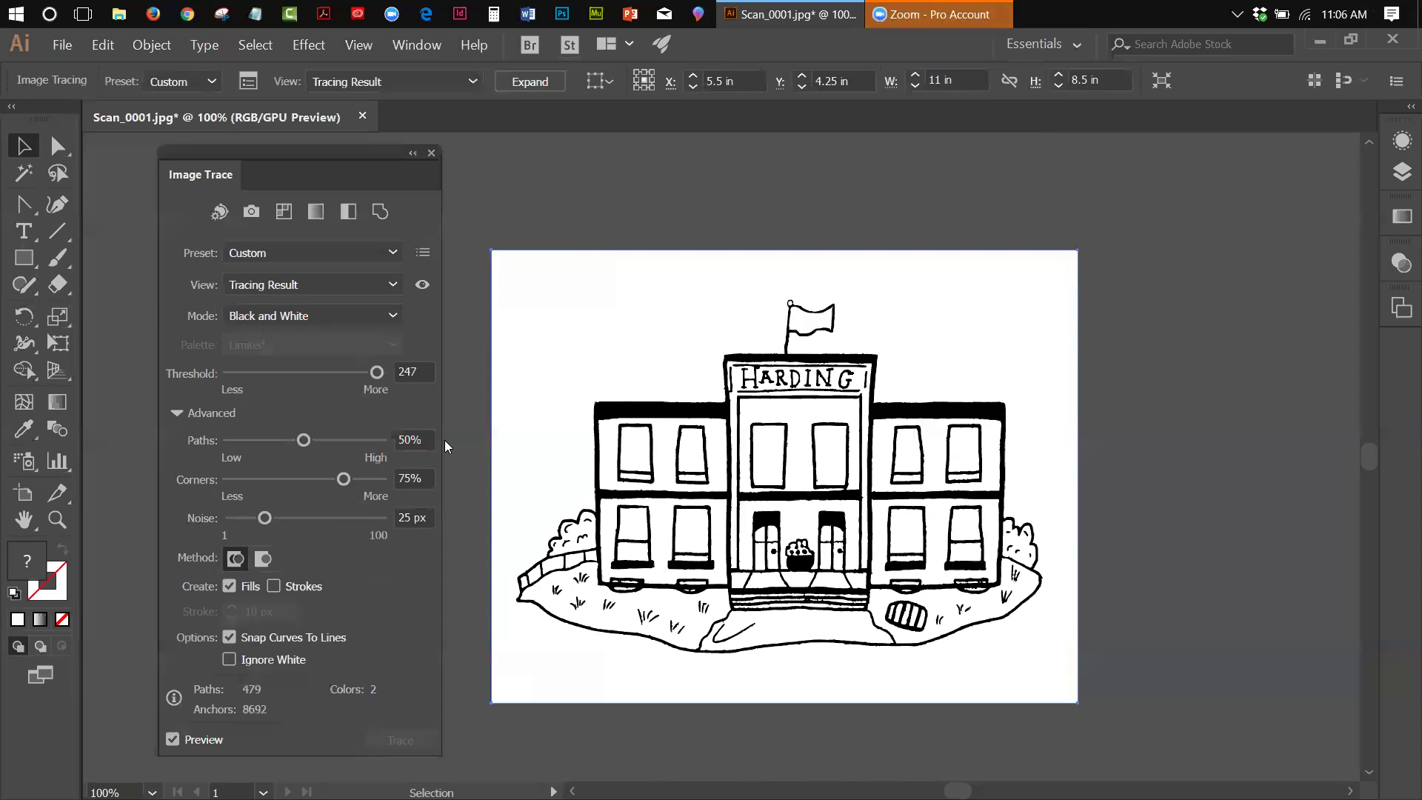
left_click_drag(379, 372, 386, 372)
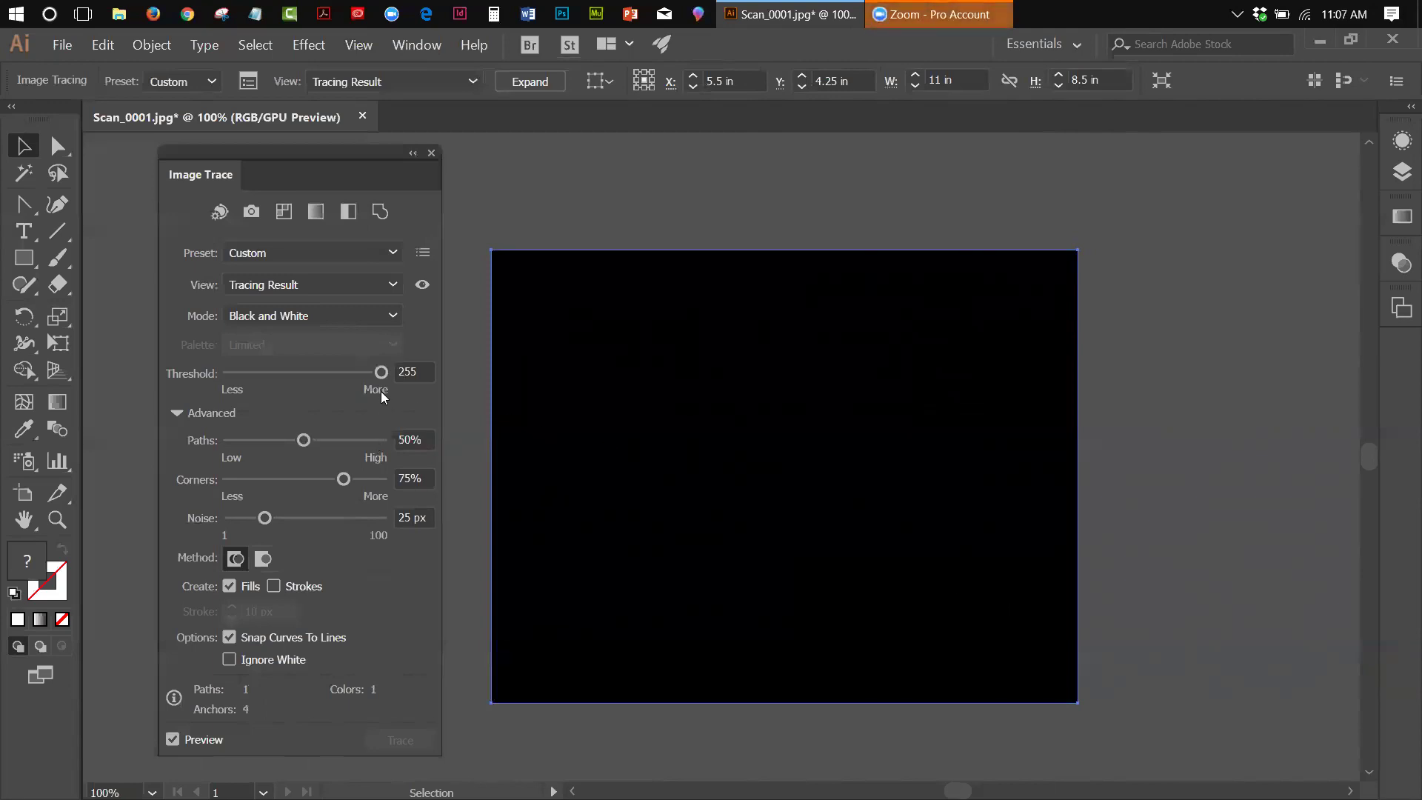
left_click_drag(382, 372, 374, 376)
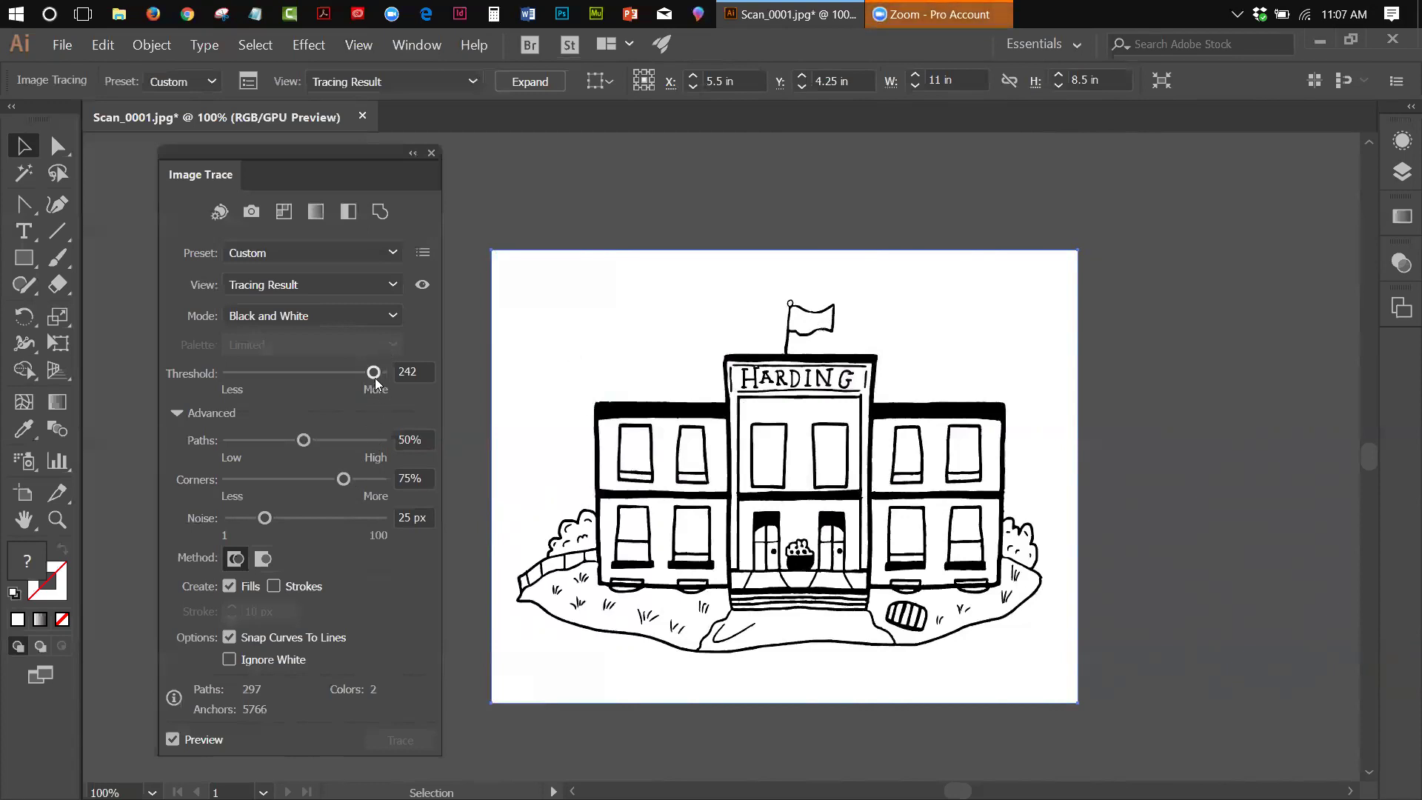
left_click_drag(369, 373, 366, 373)
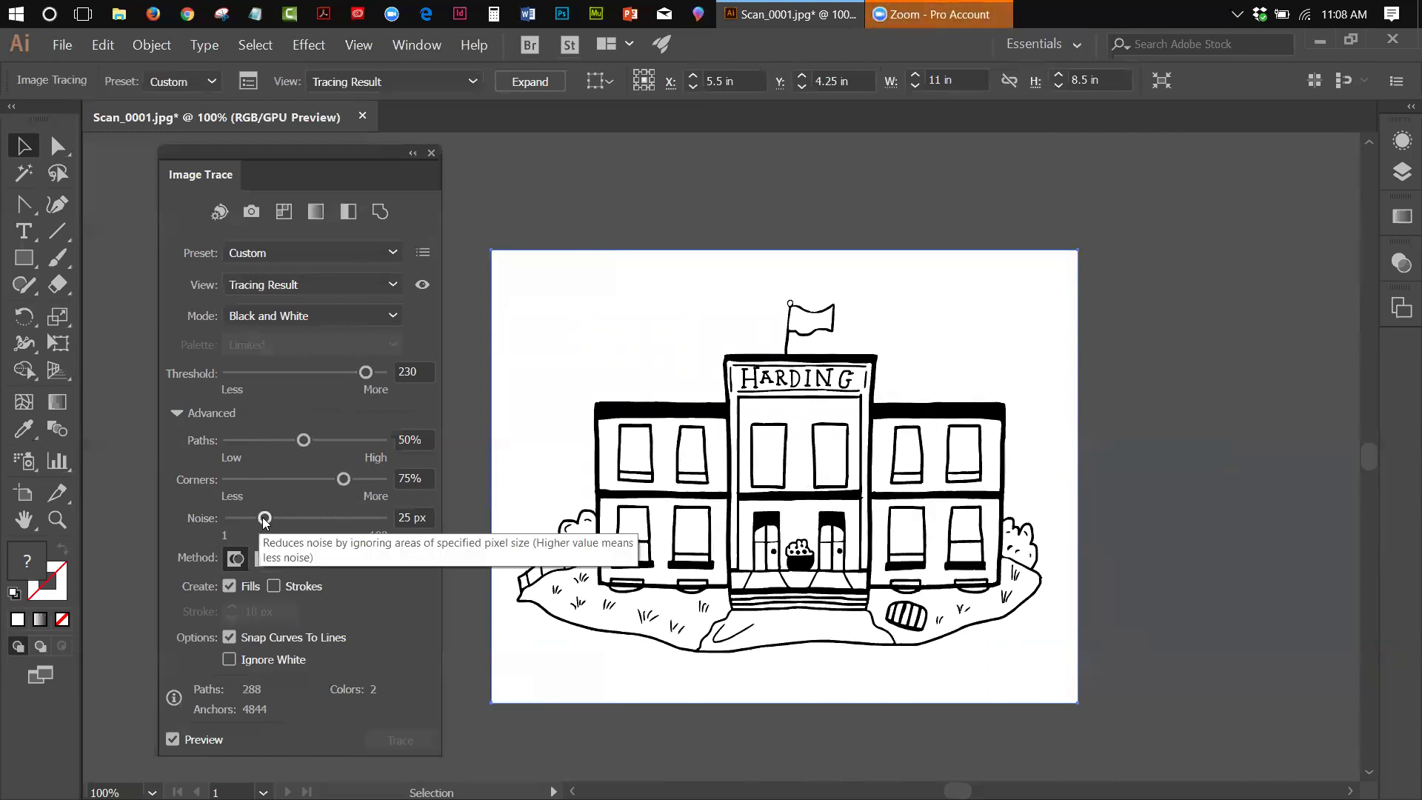
Step: Try tracing Noise at 100 px and 1 px, and settle on 26 px
left_click_drag(264, 519, 405, 531)
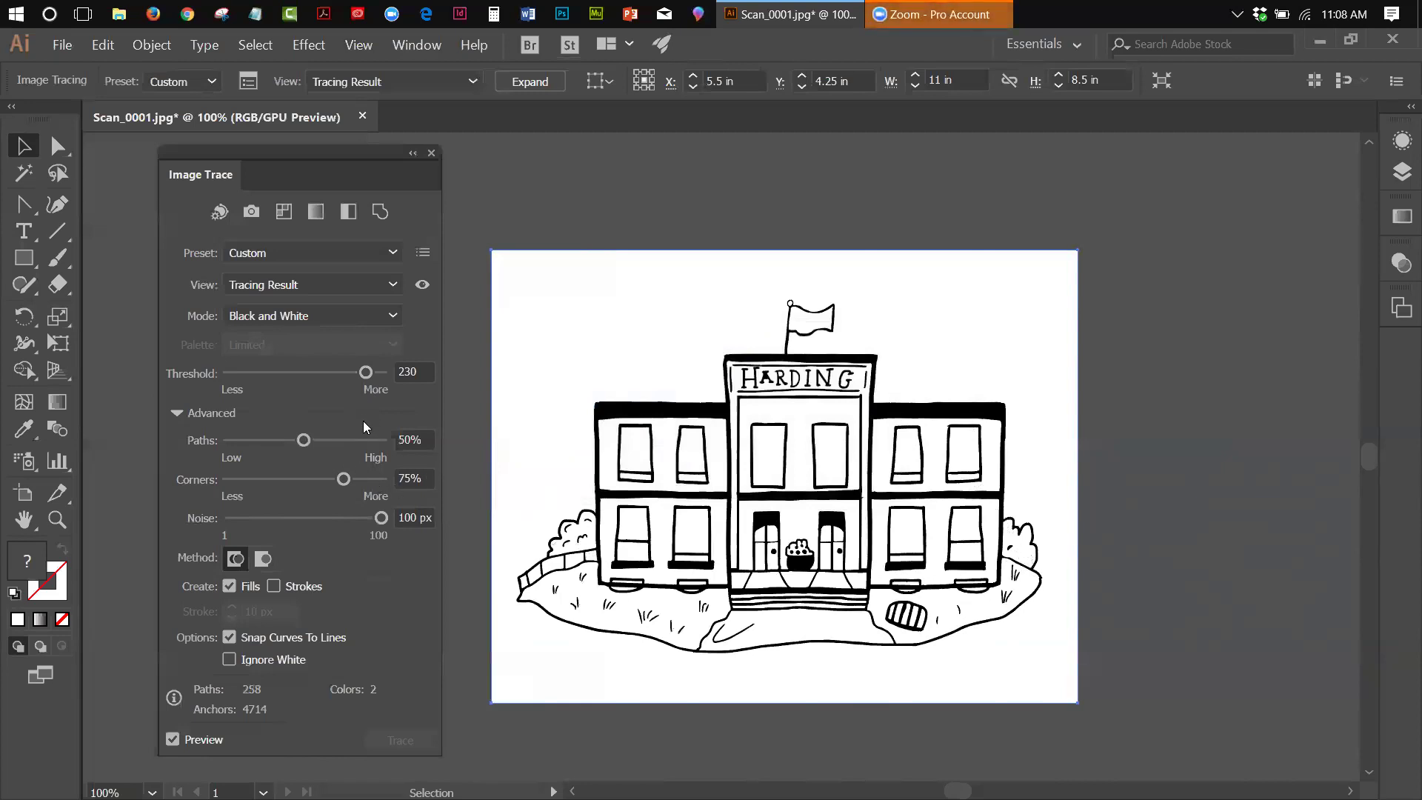
left_click_drag(383, 523, 179, 499)
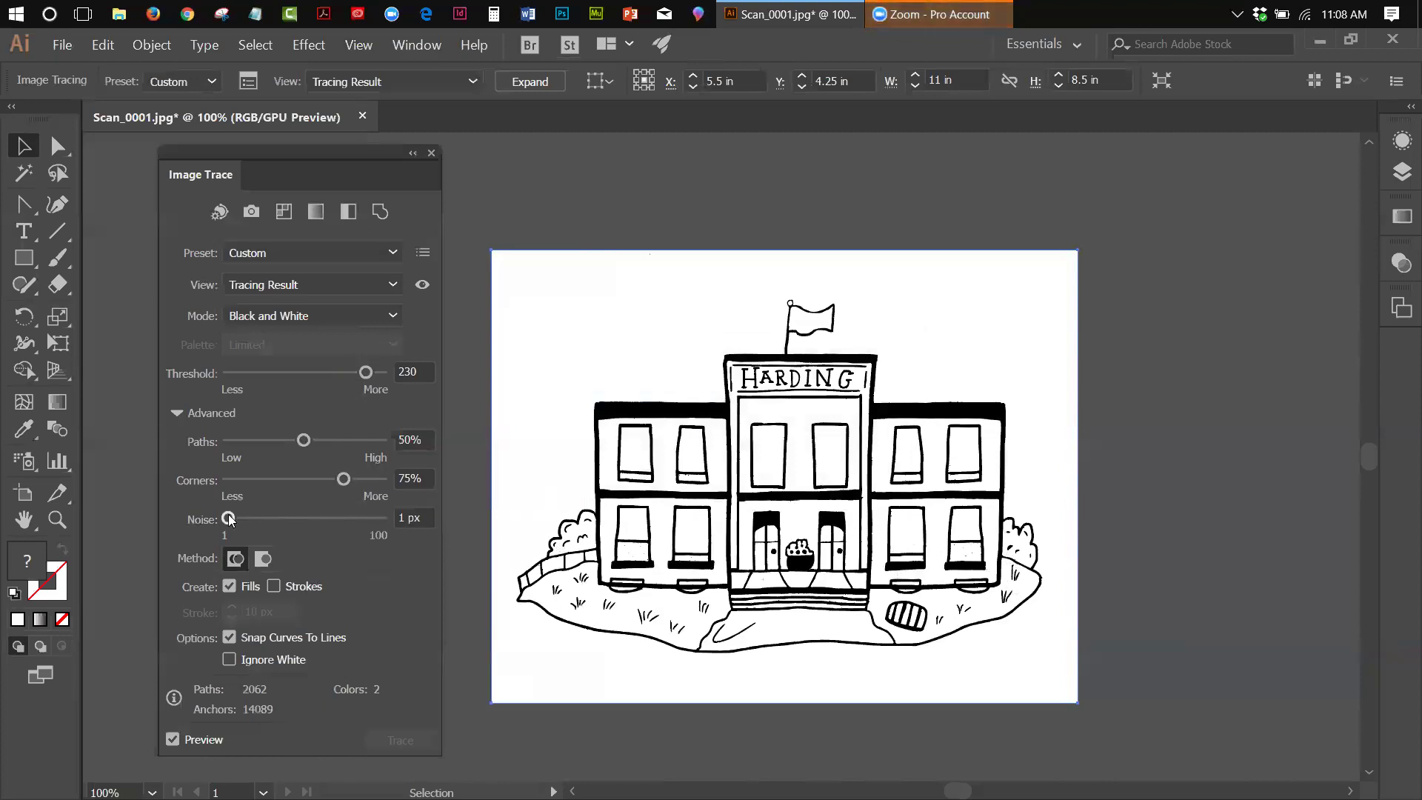
left_click_drag(229, 518, 267, 518)
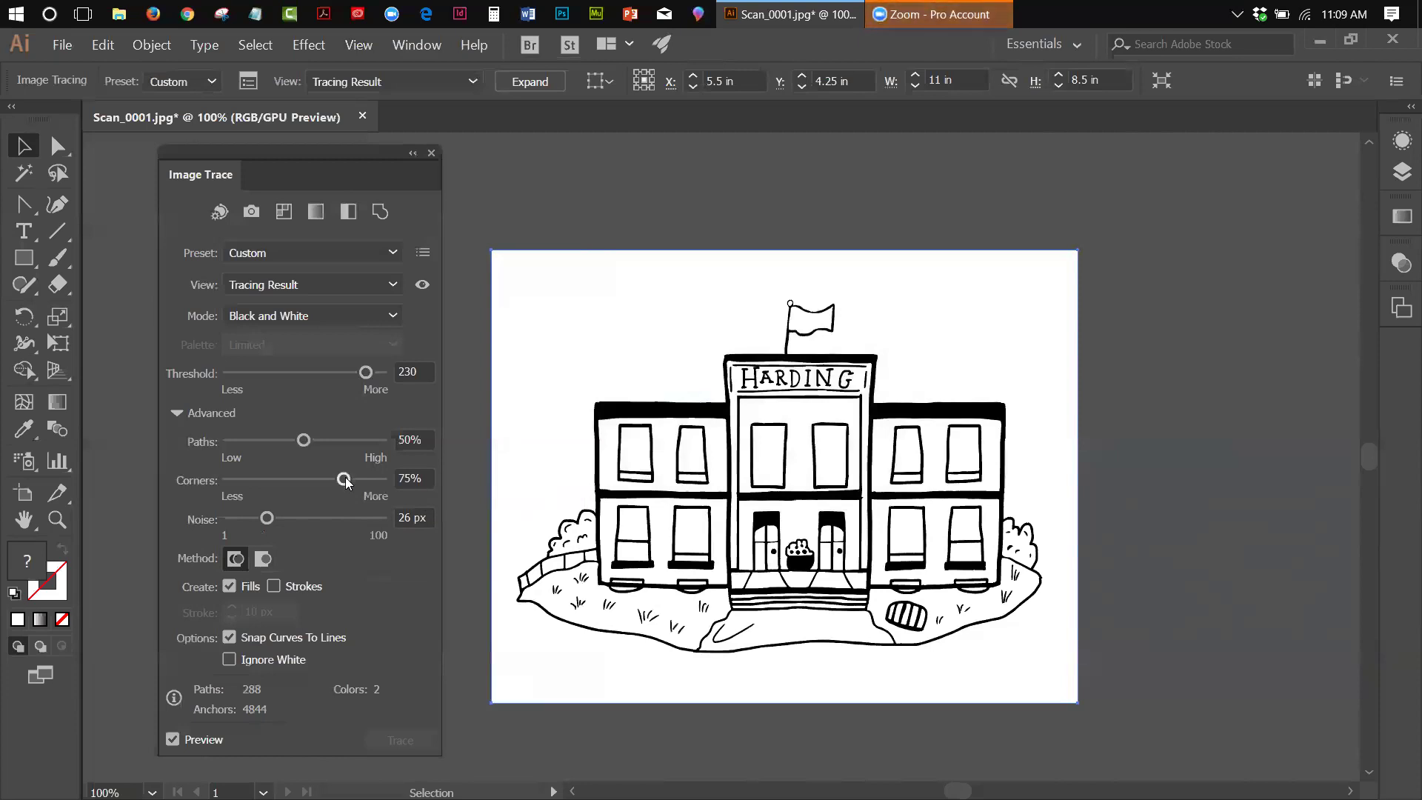
Step: Try tracing Corners at 100% and 0%, and settle on 33%
left_click_drag(343, 480, 386, 483)
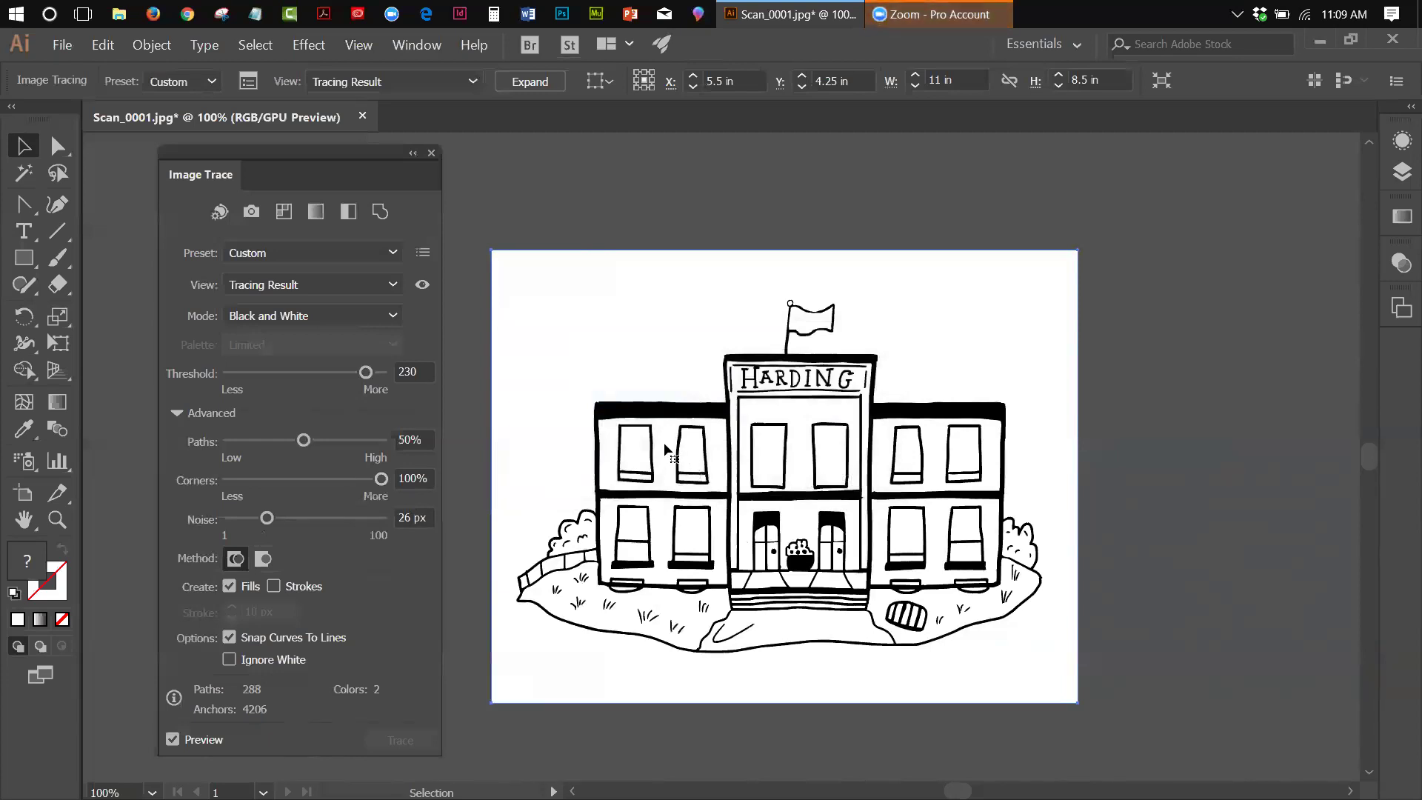
left_click_drag(382, 481, 223, 479)
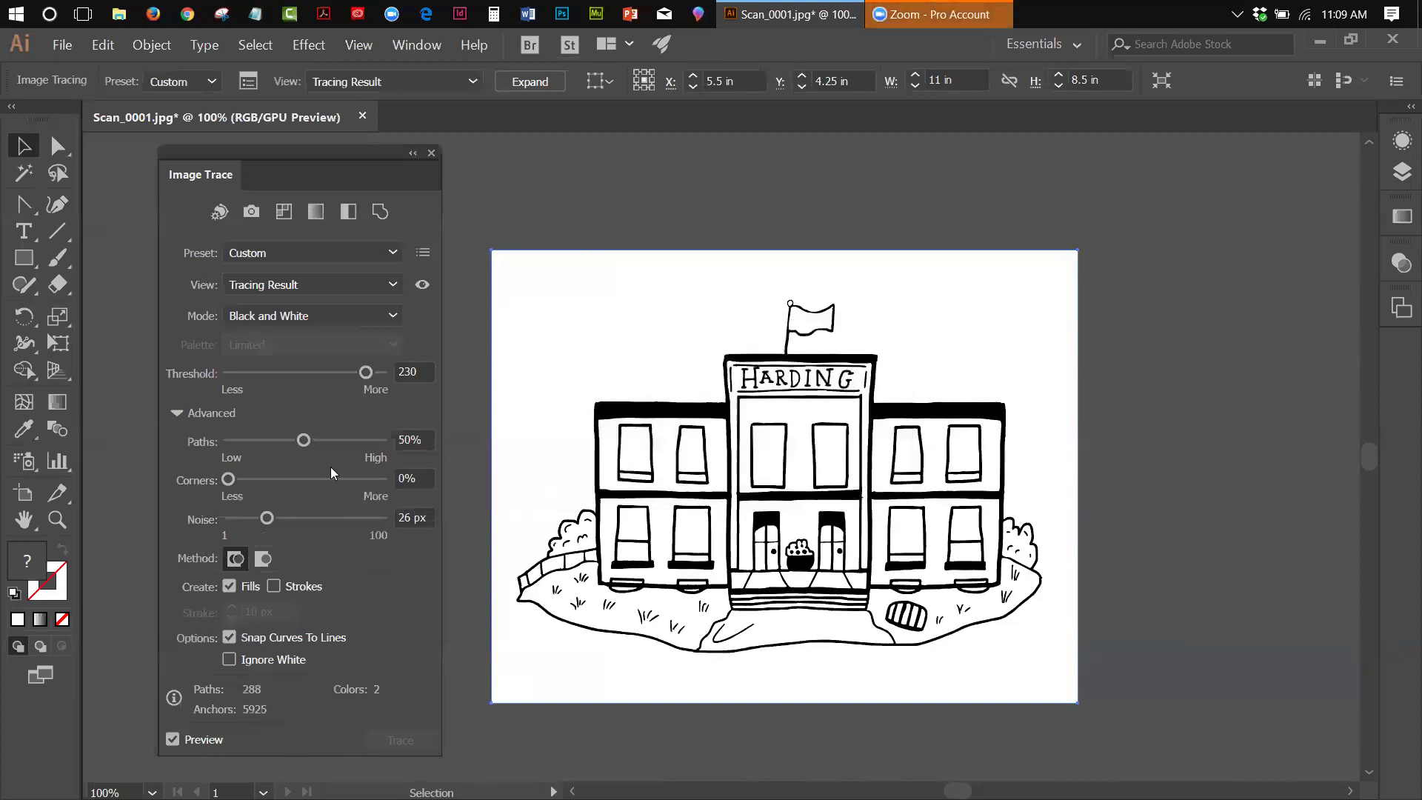
left_click_drag(234, 479, 269, 480)
Step: Try path fitting at 100%, 1% and 52%, and set the tracing's Paths value to 63%
left_click_drag(303, 442, 388, 442)
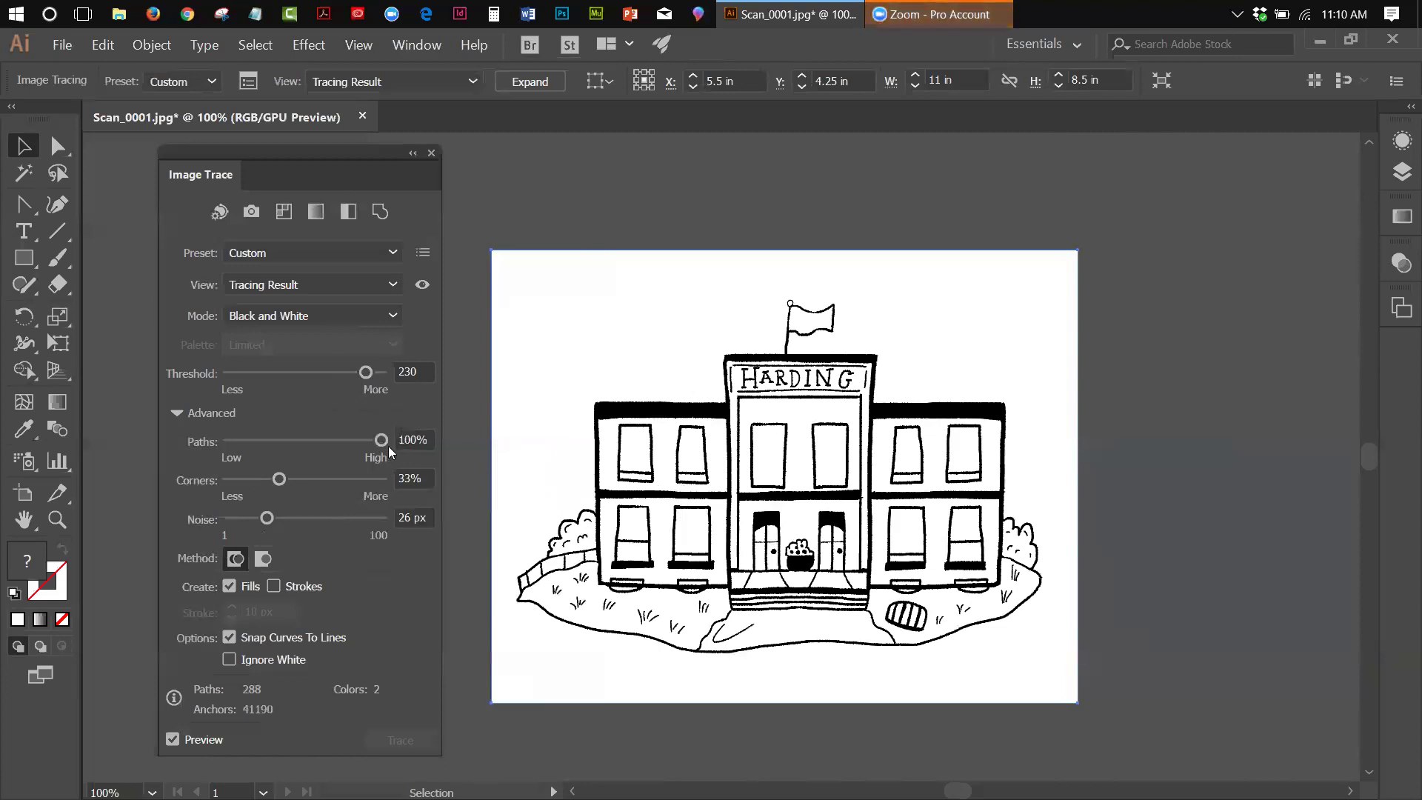
left_click_drag(382, 441, 225, 444)
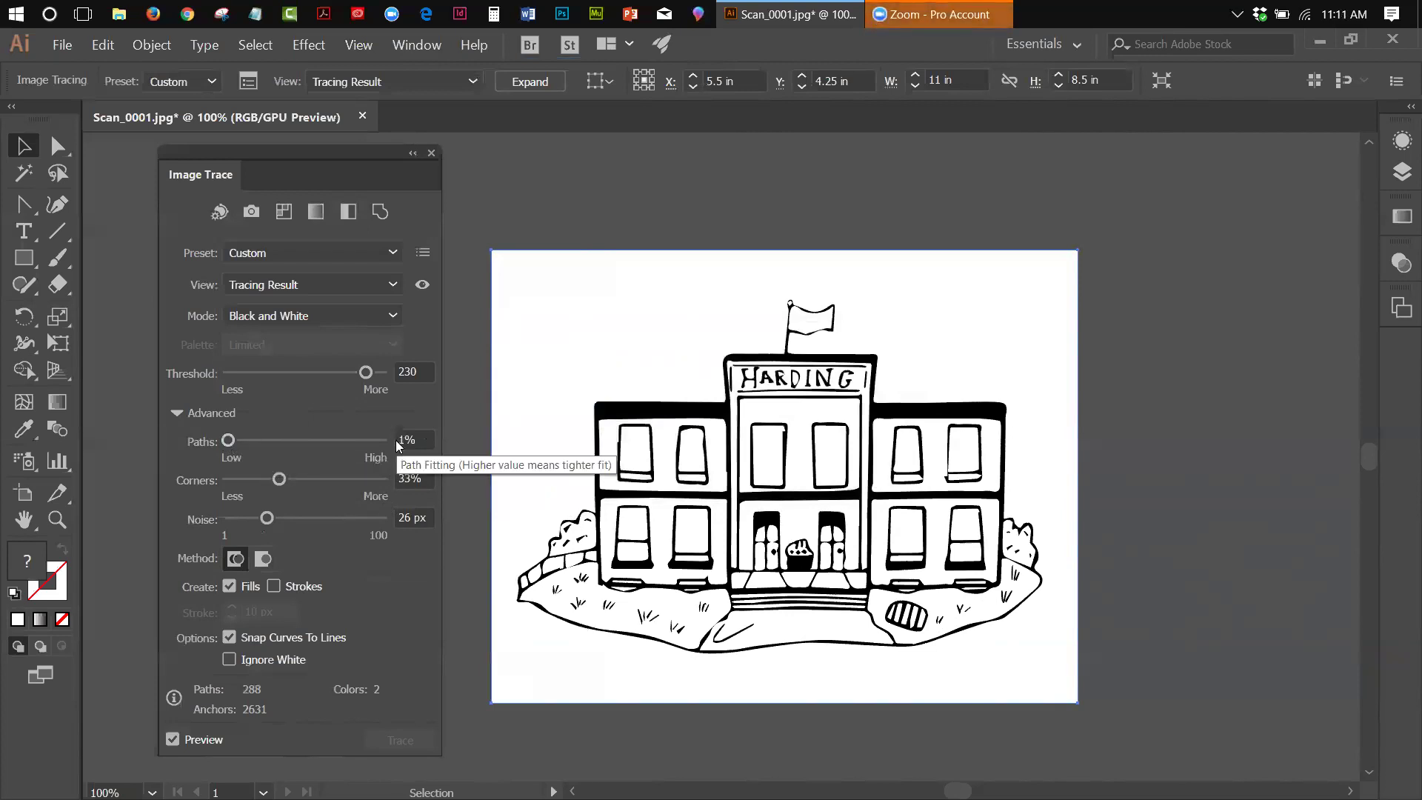
left_click_drag(228, 442, 305, 450)
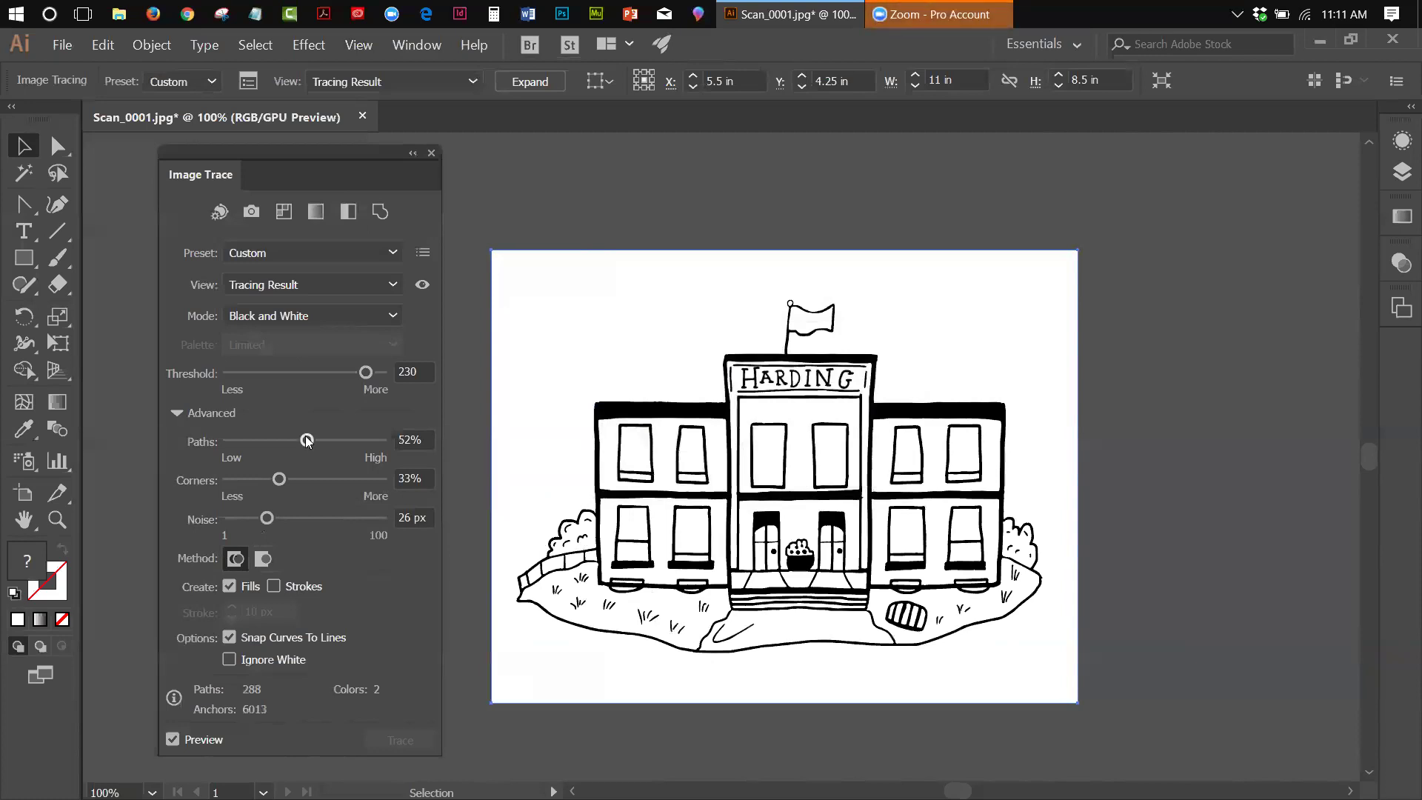
left_click_drag(306, 441, 323, 441)
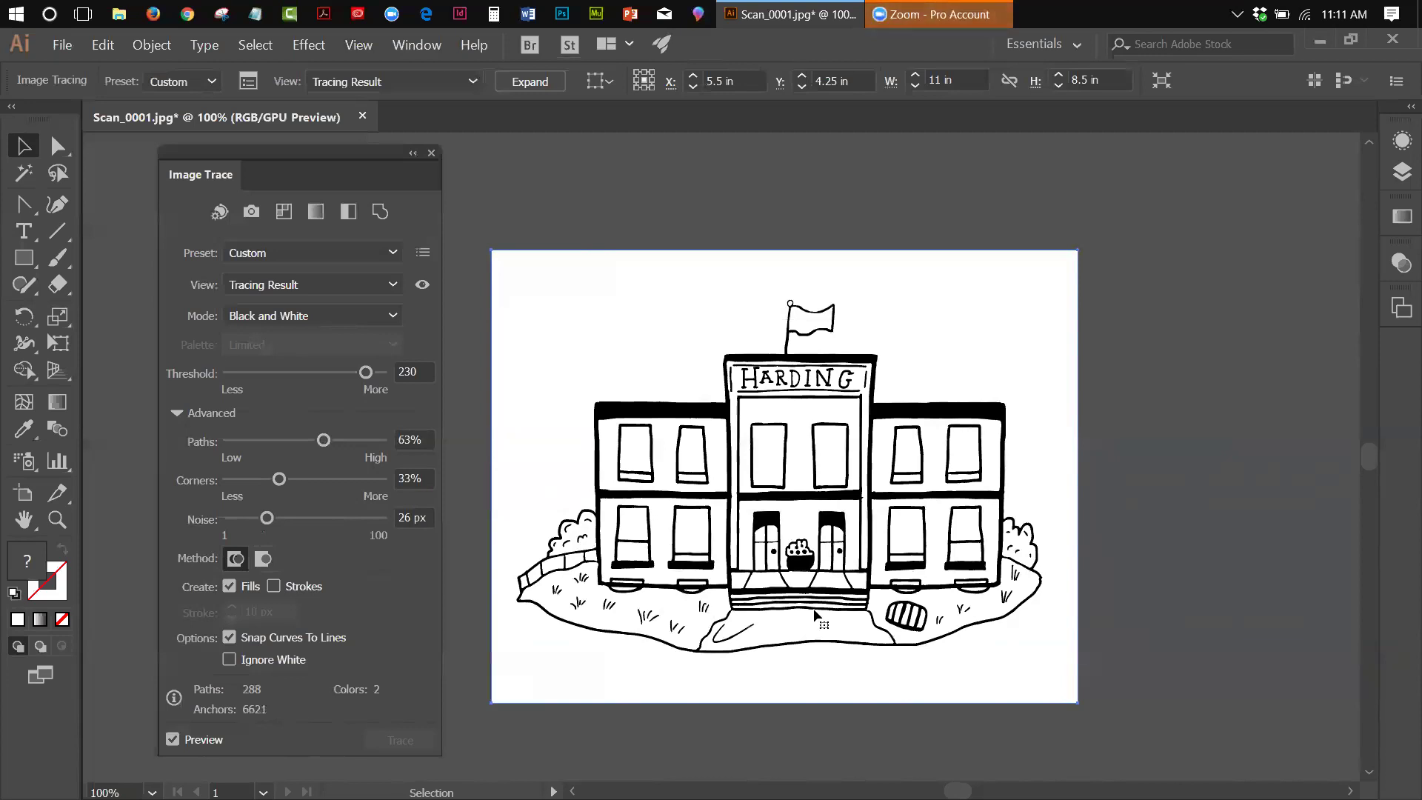
scroll(808, 609, "up", 1)
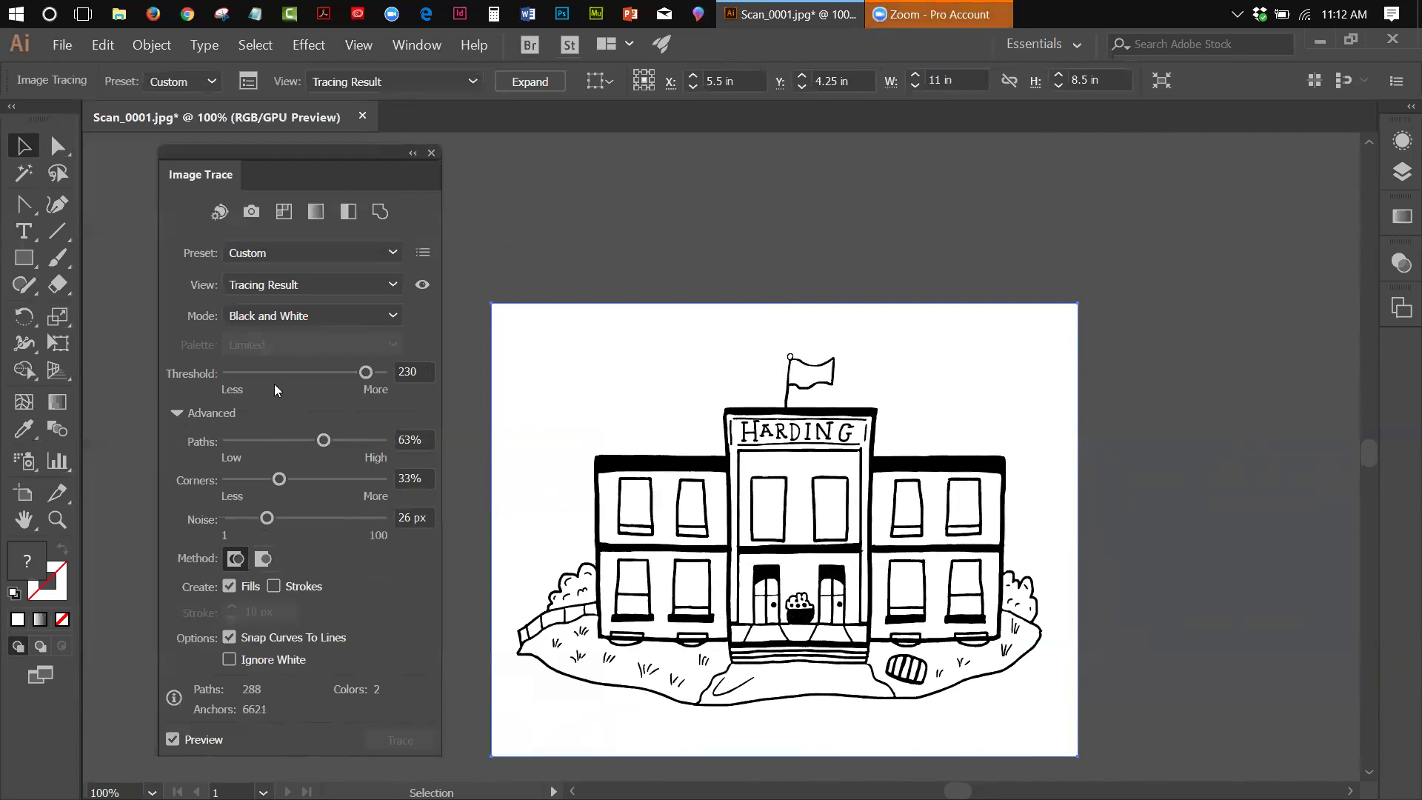
left_click(181, 411)
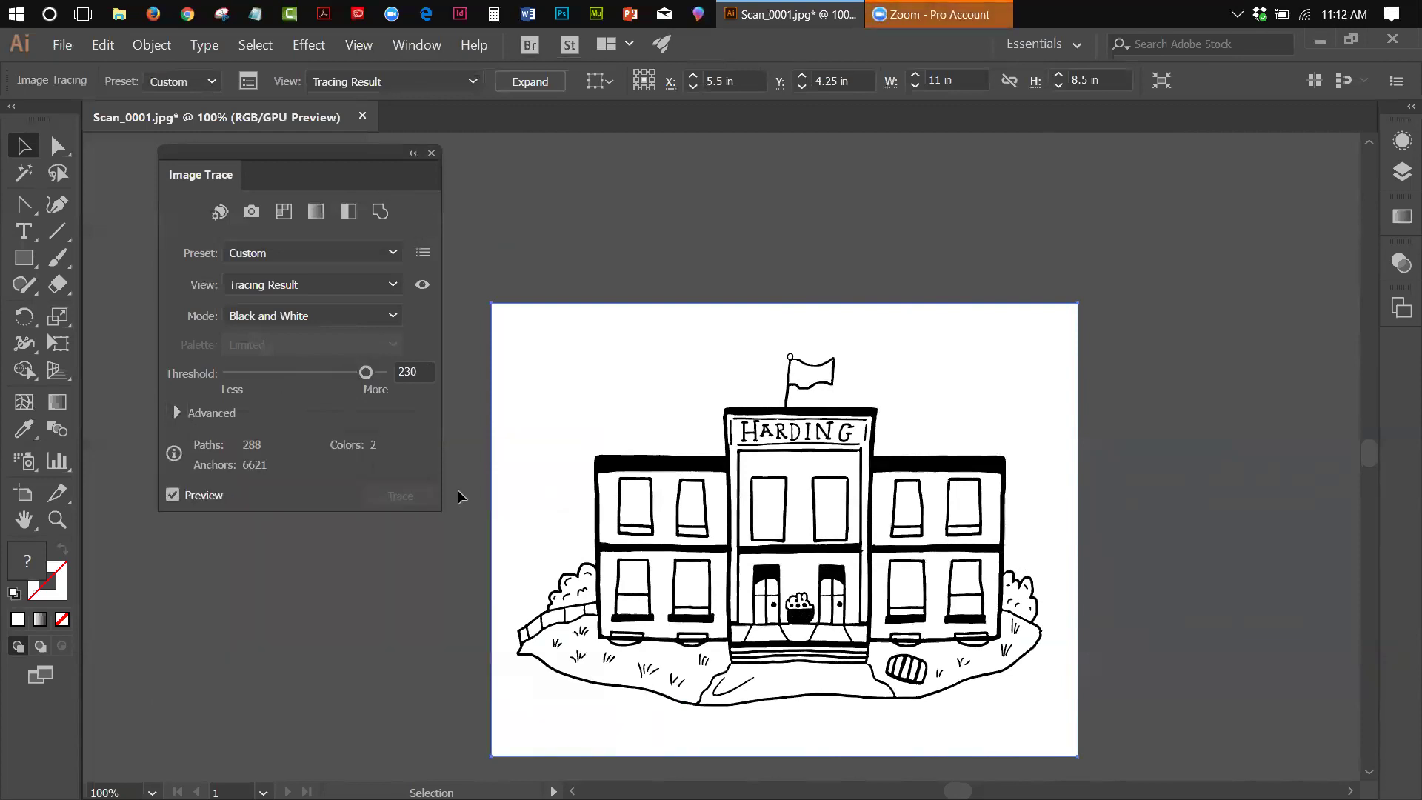
left_click(323, 316)
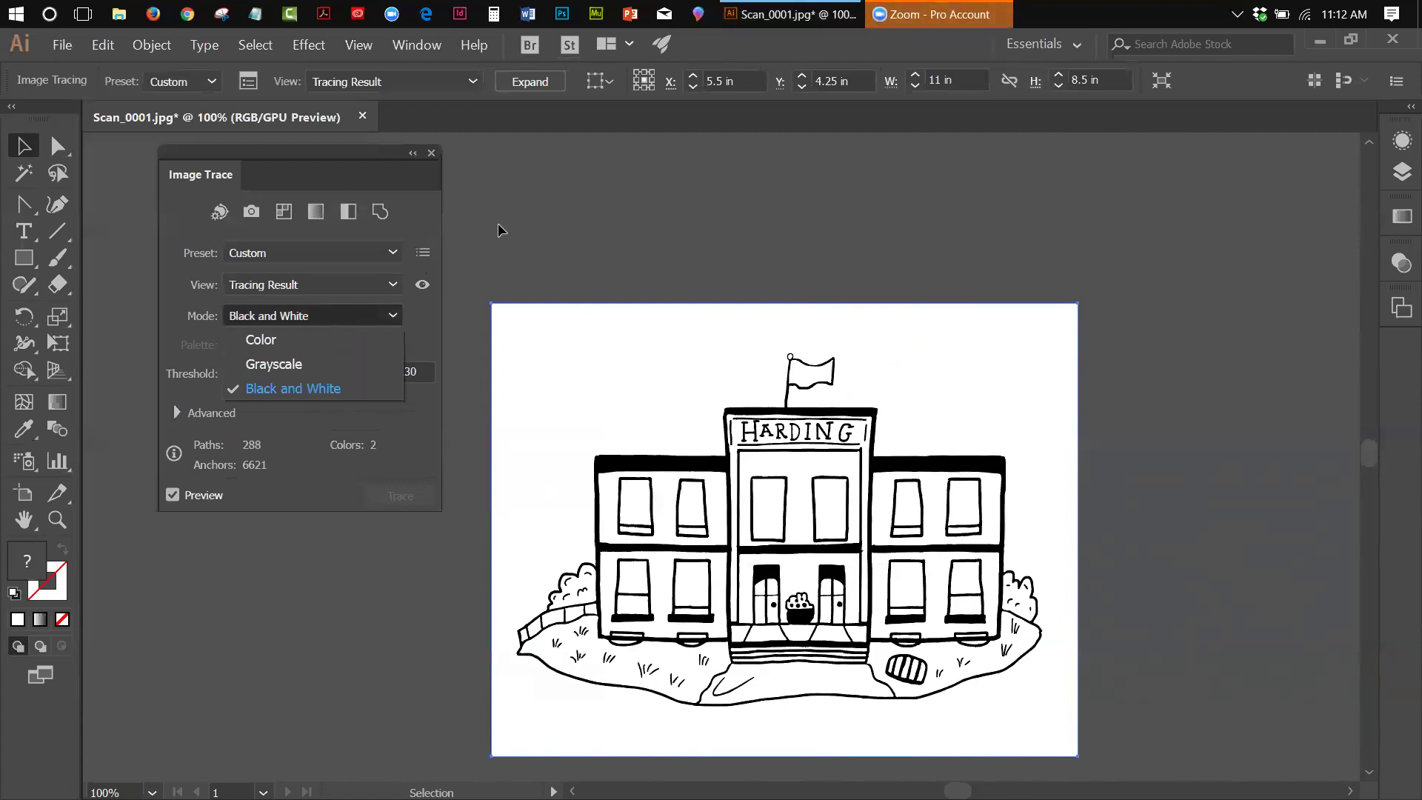
left_click(331, 316)
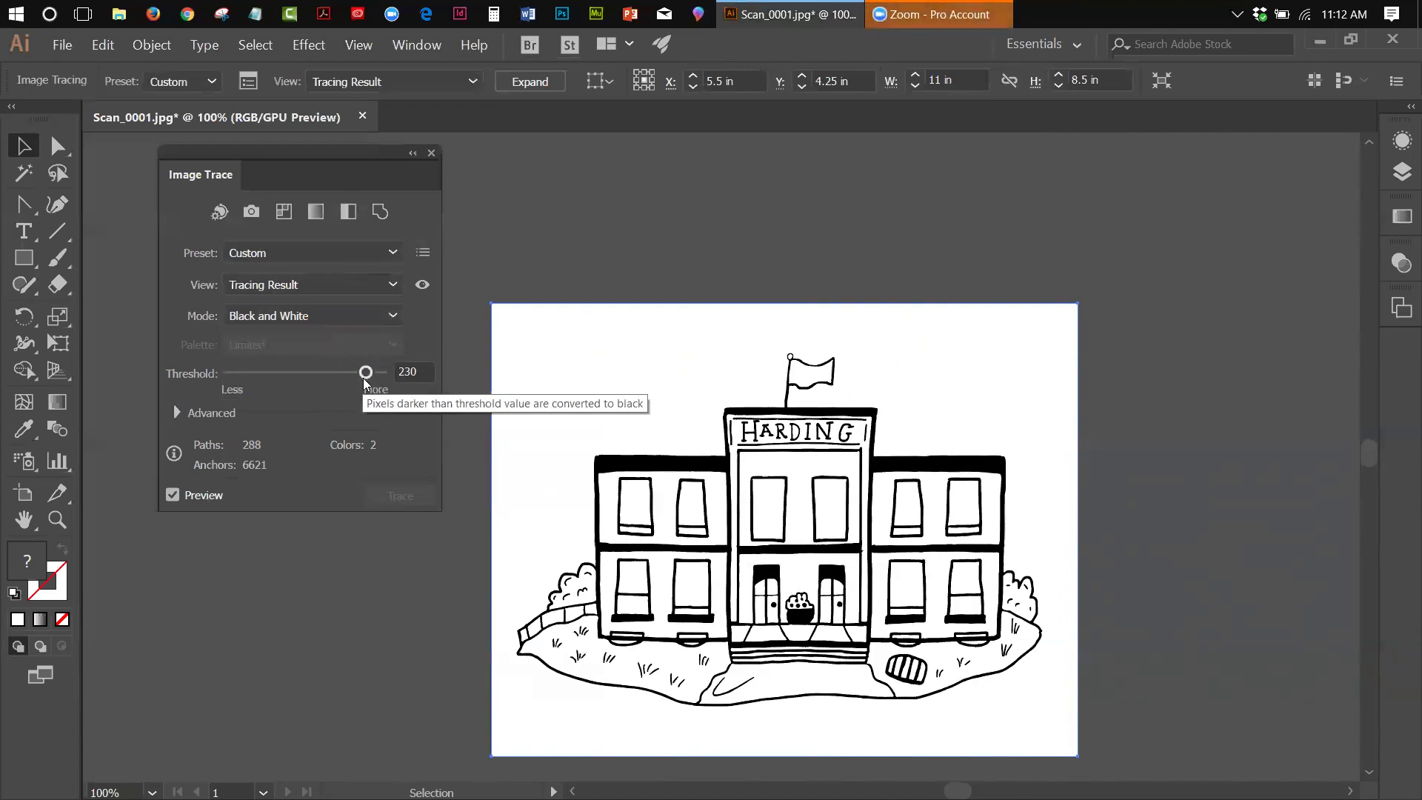
left_click(176, 413)
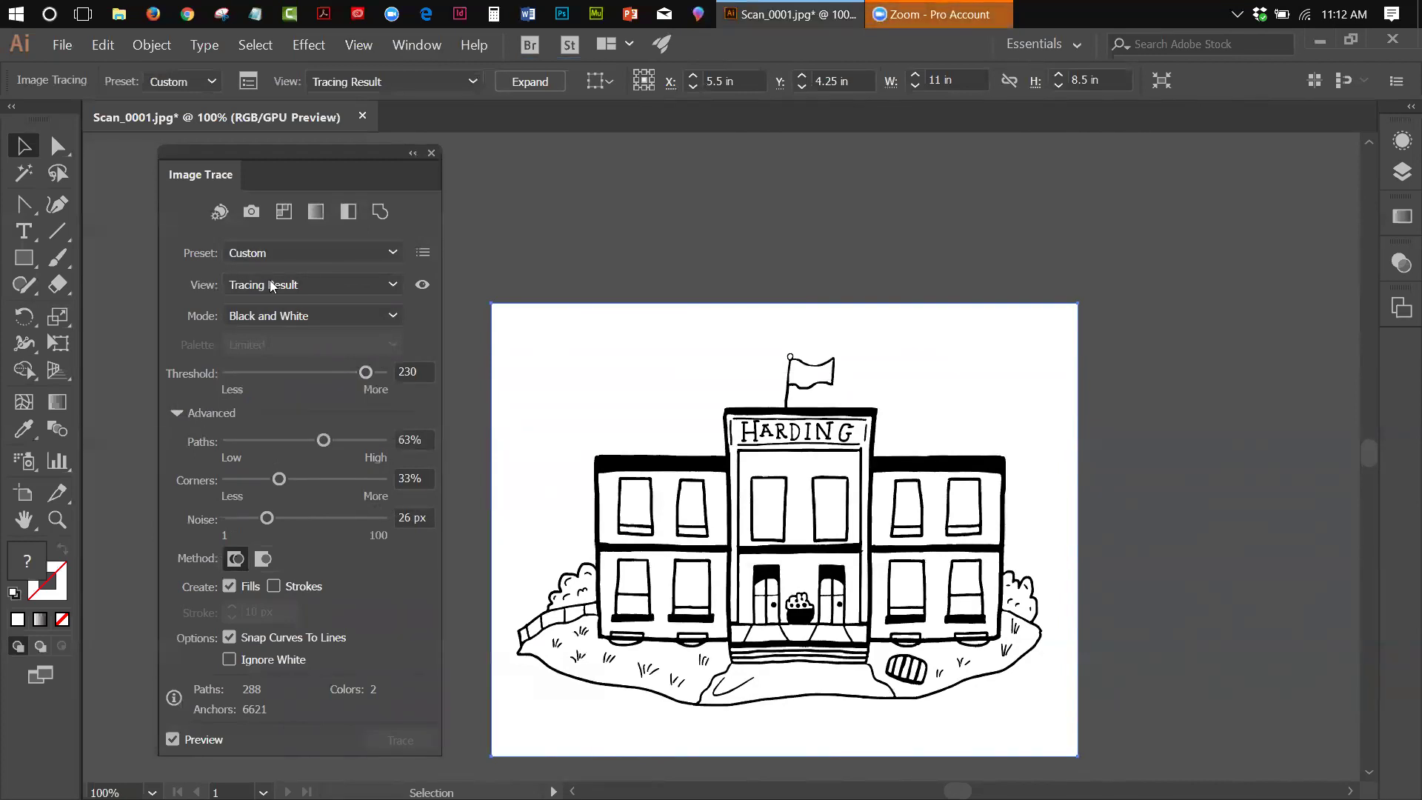
Step: Close the tracing settings and expand the traced Harding drawing into editable vector paths
left_click(431, 153)
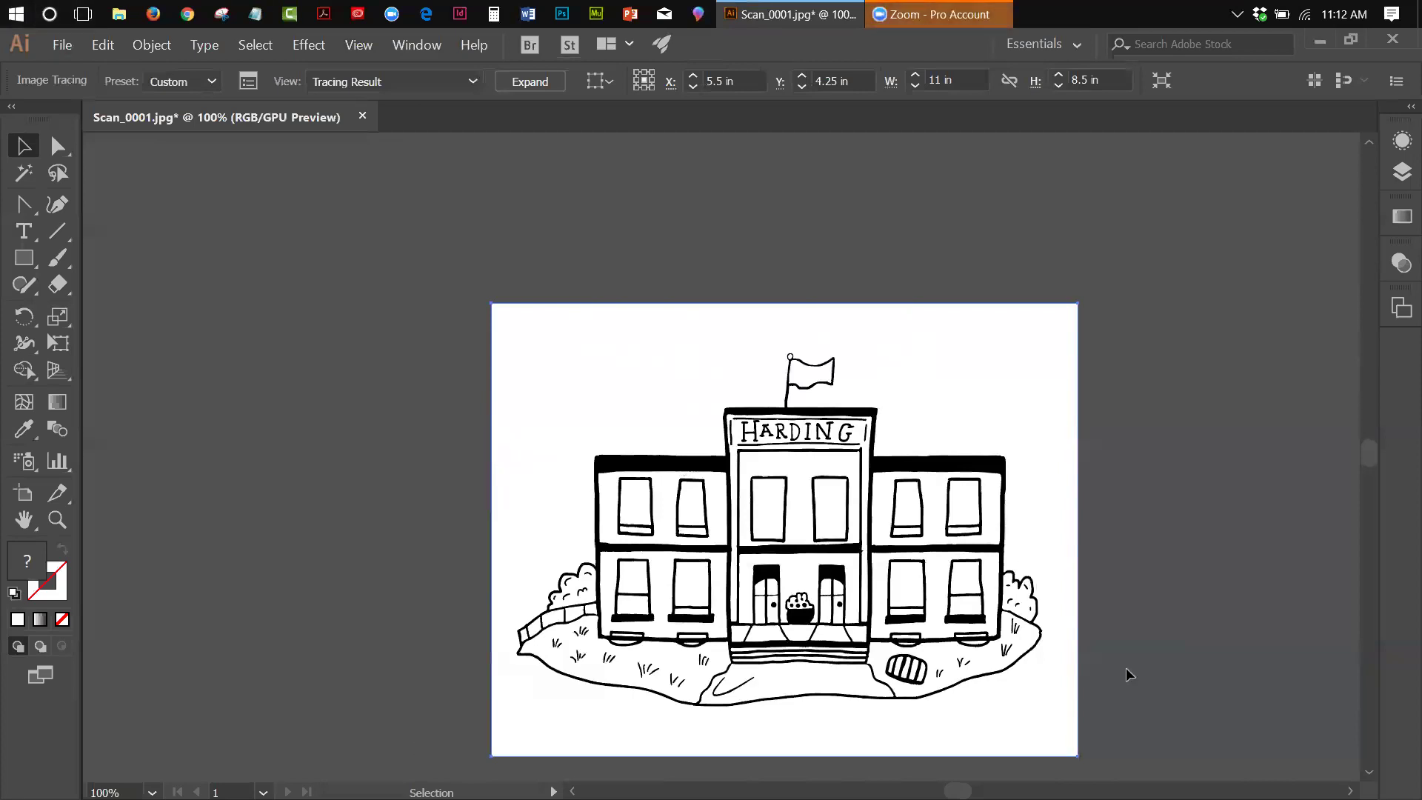
left_click_drag(1369, 449, 1369, 453)
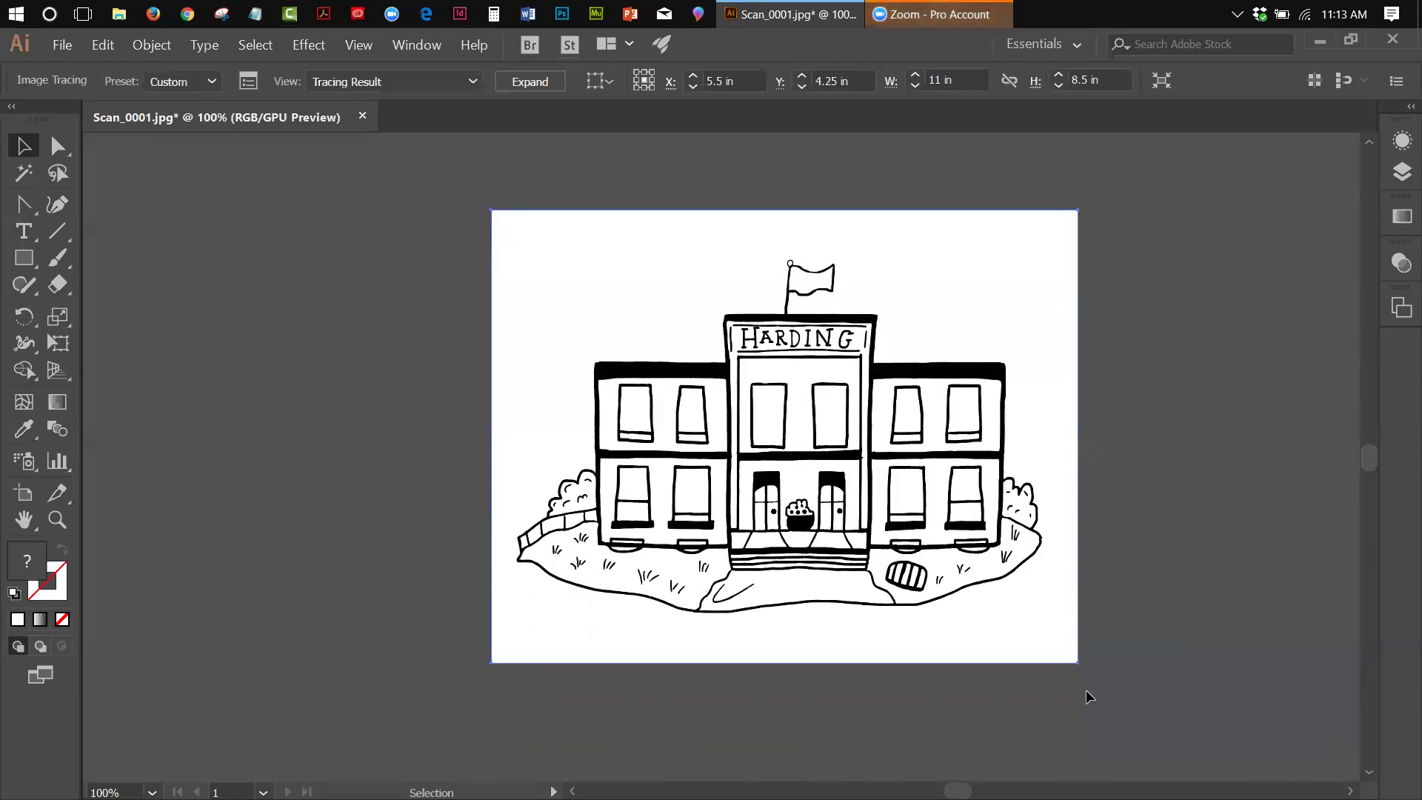
left_click_drag(957, 791, 973, 791)
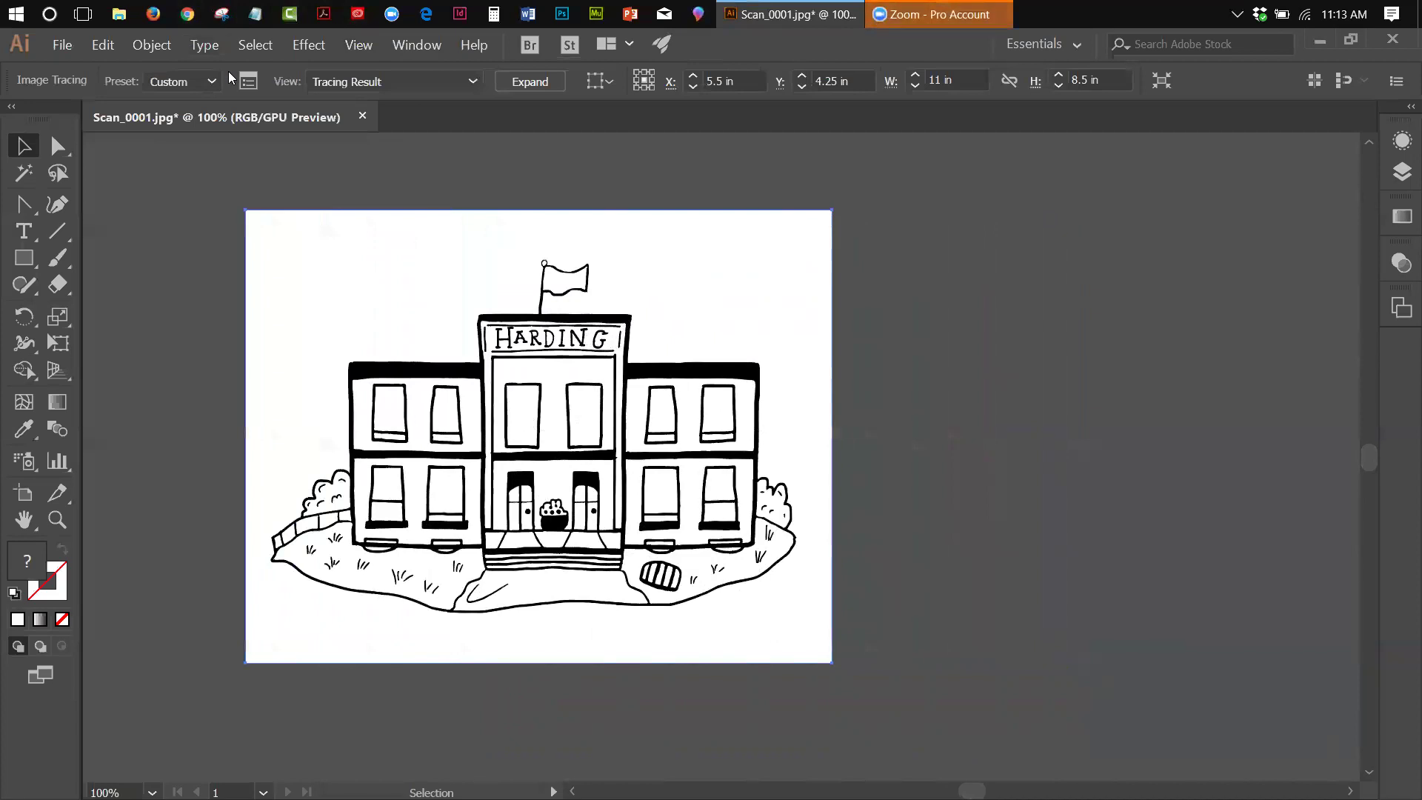
left_click(152, 45)
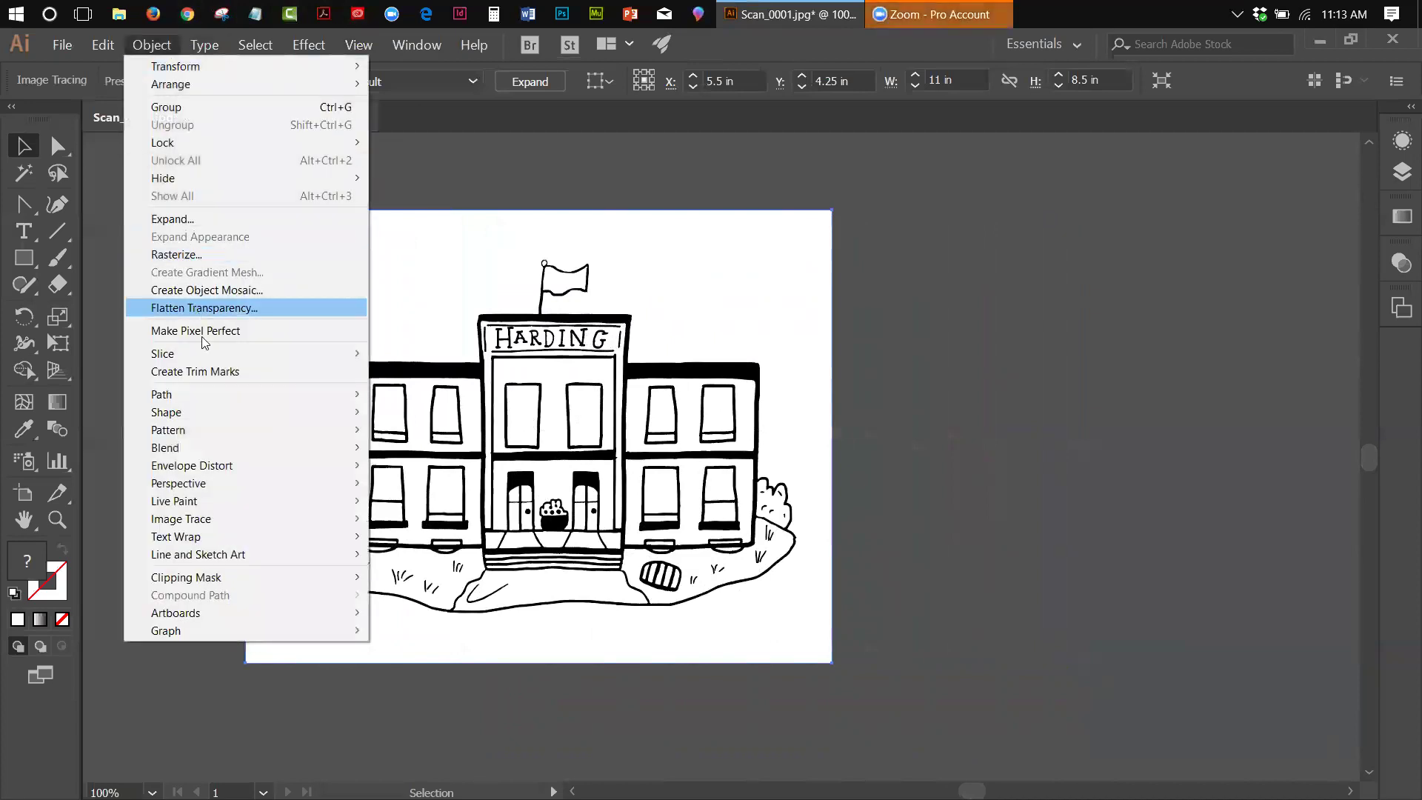
mouse_move(213, 519)
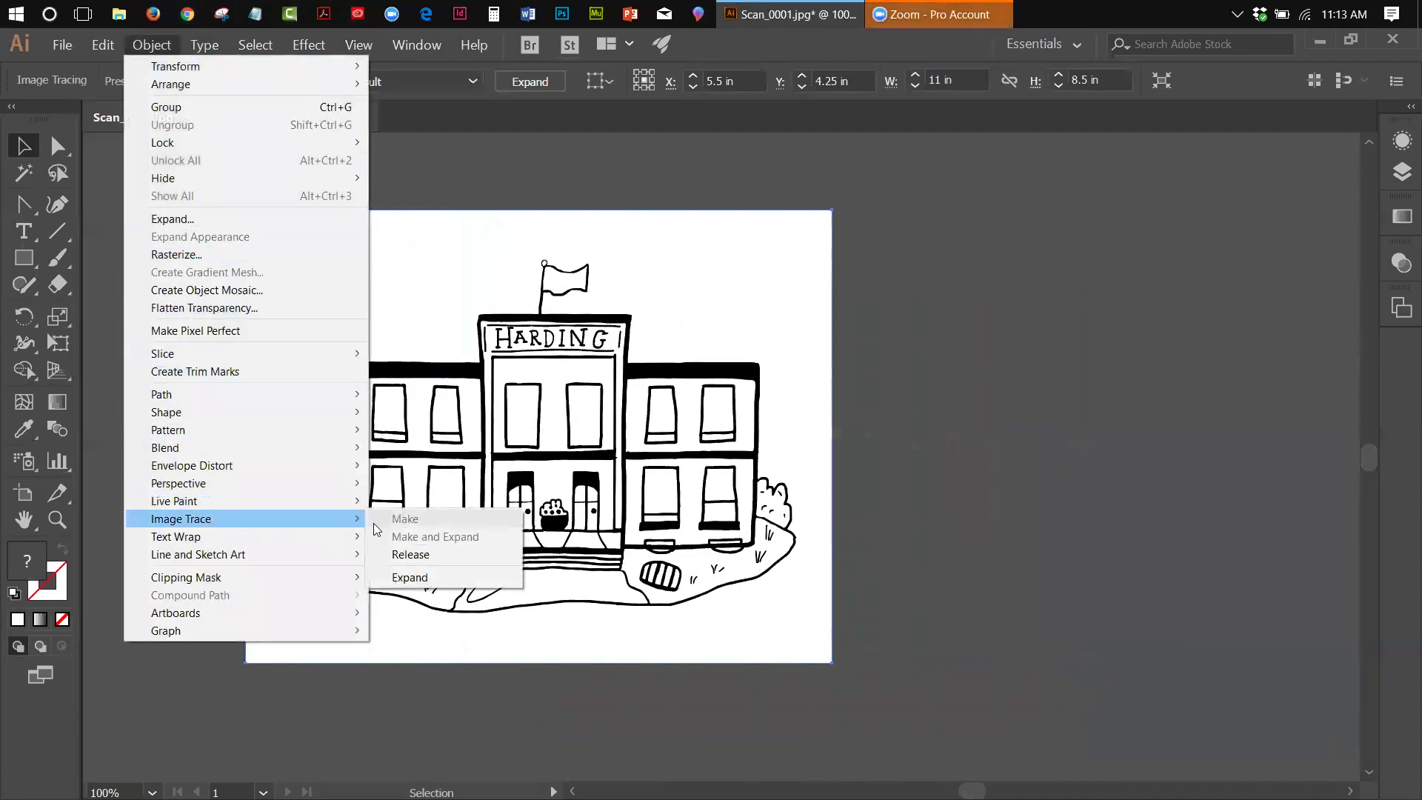
left_click(397, 585)
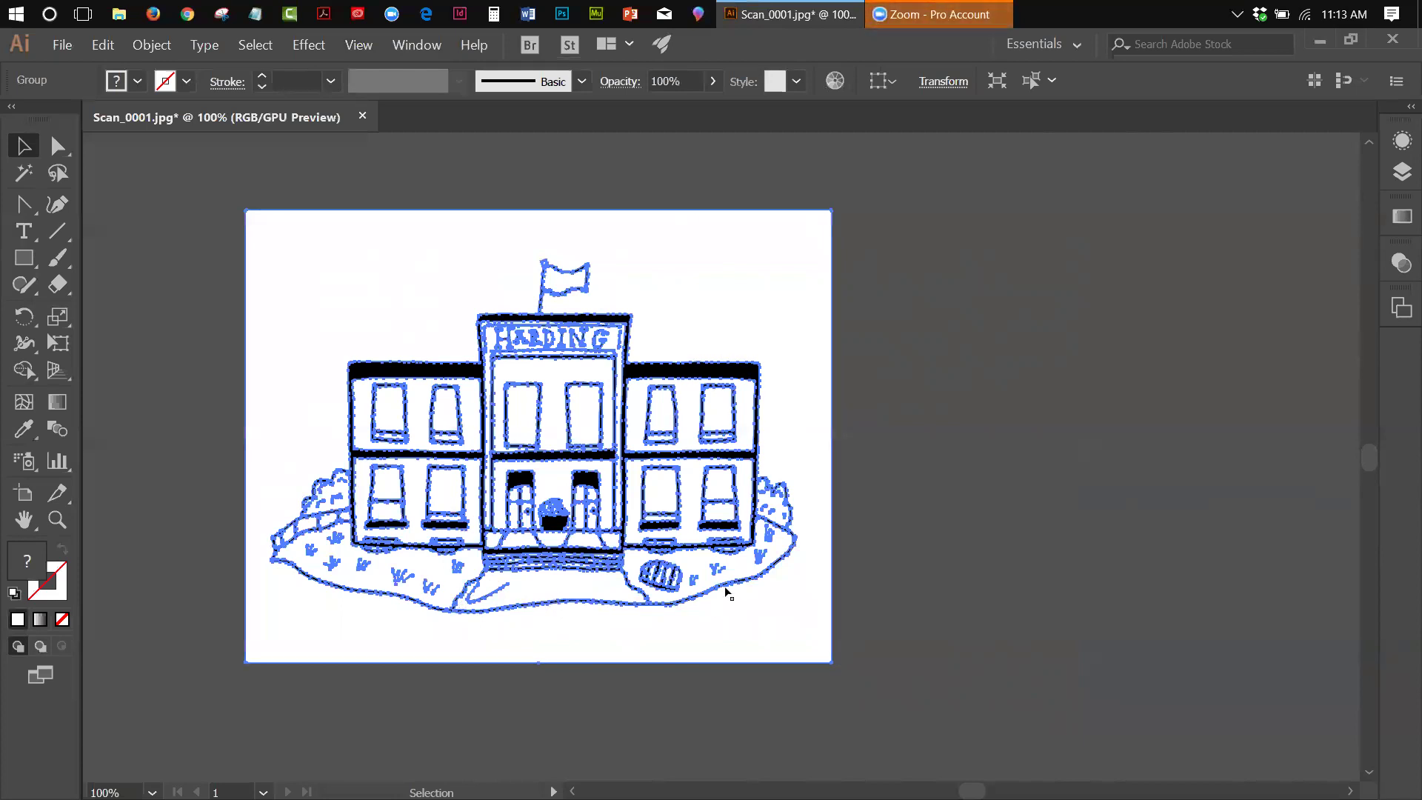
Step: Ungroup the expanded artwork and delete the white background shape surrounding the building
left_click(155, 46)
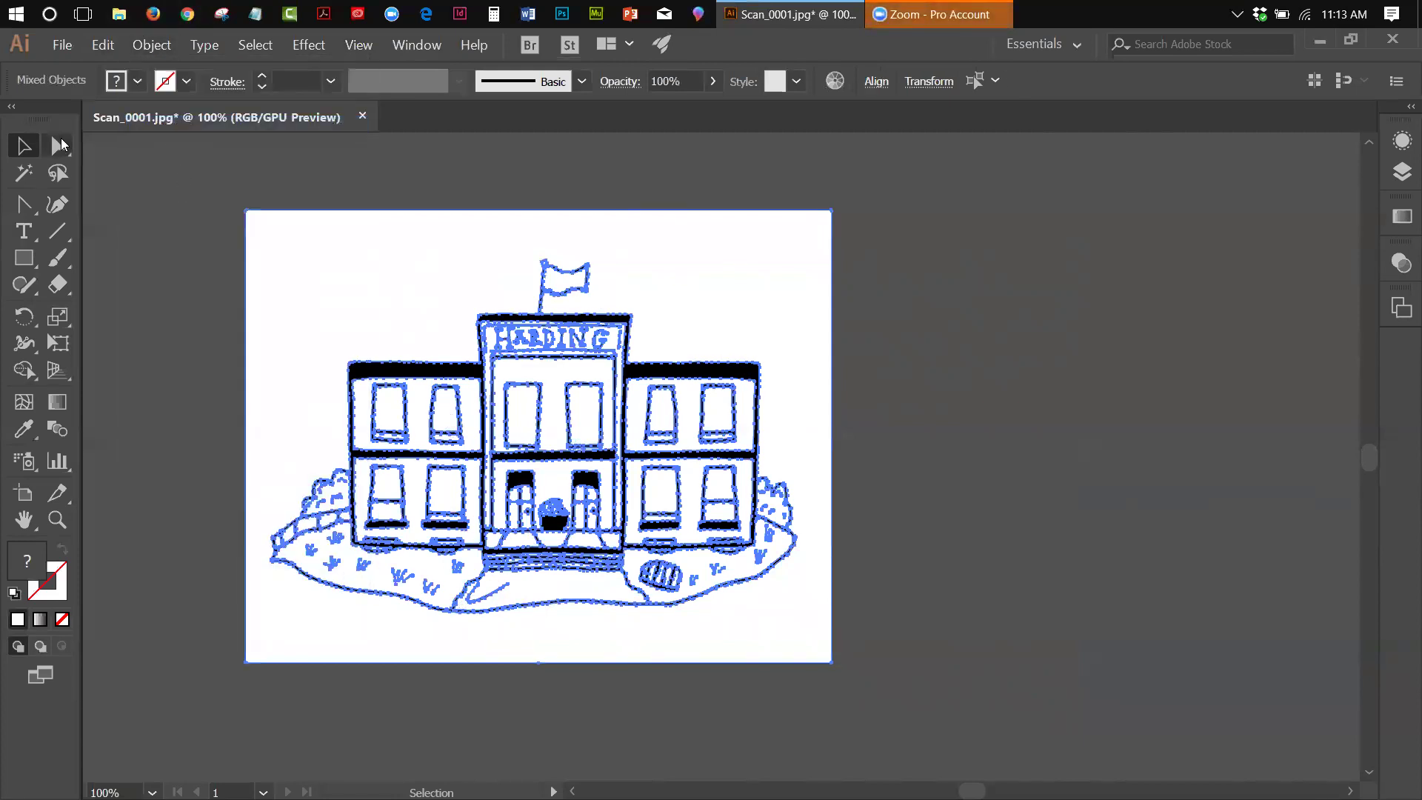
left_click(343, 148)
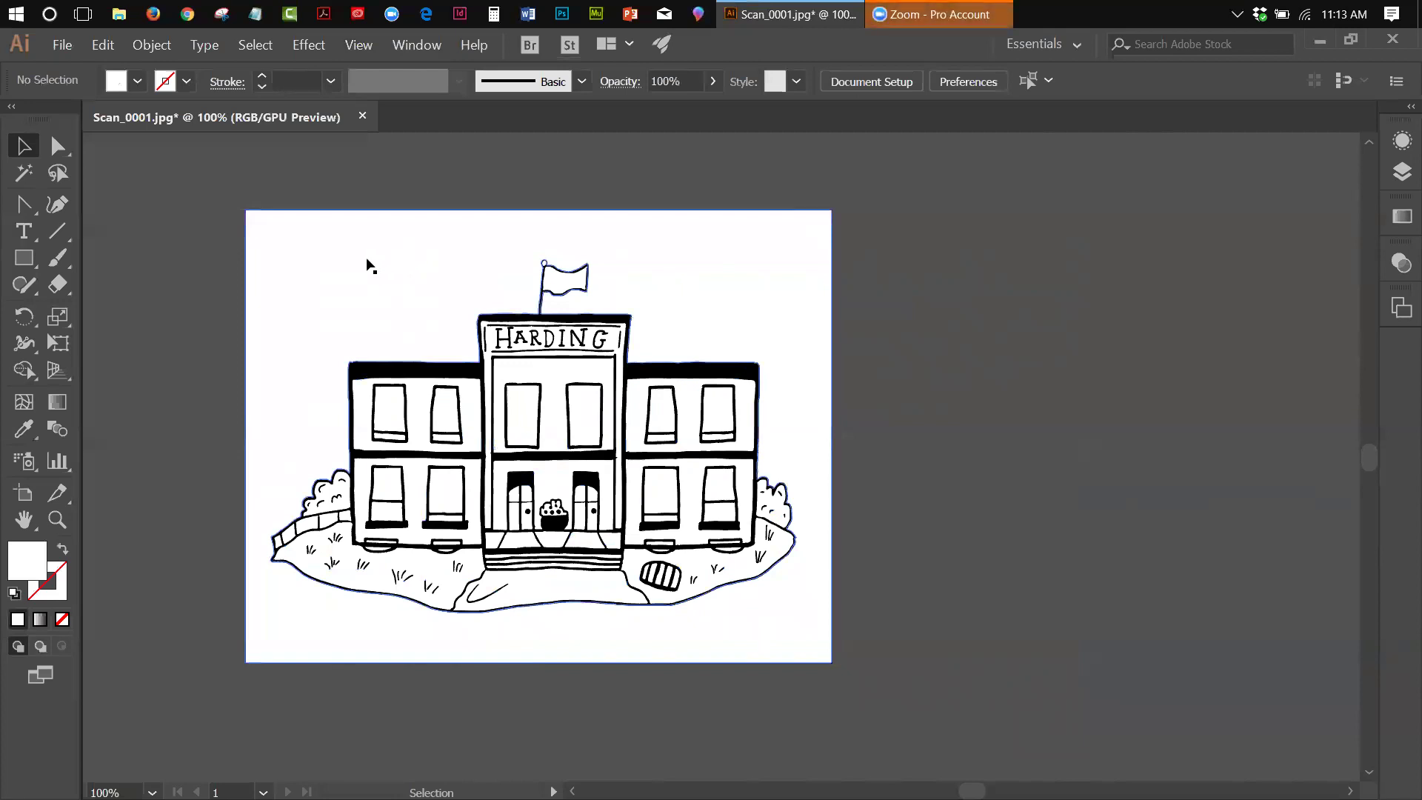
left_click(367, 259)
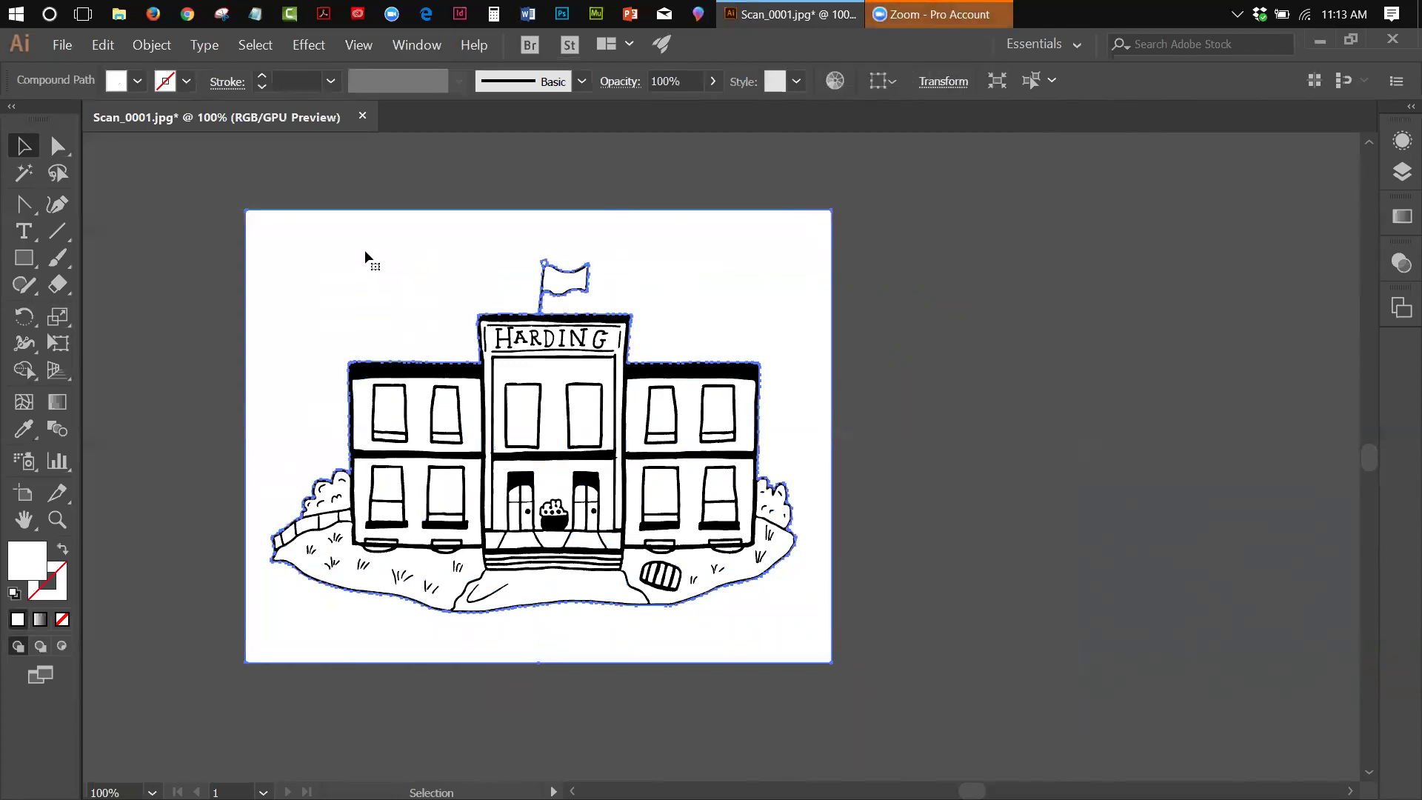
key("ctrl+shift+a")
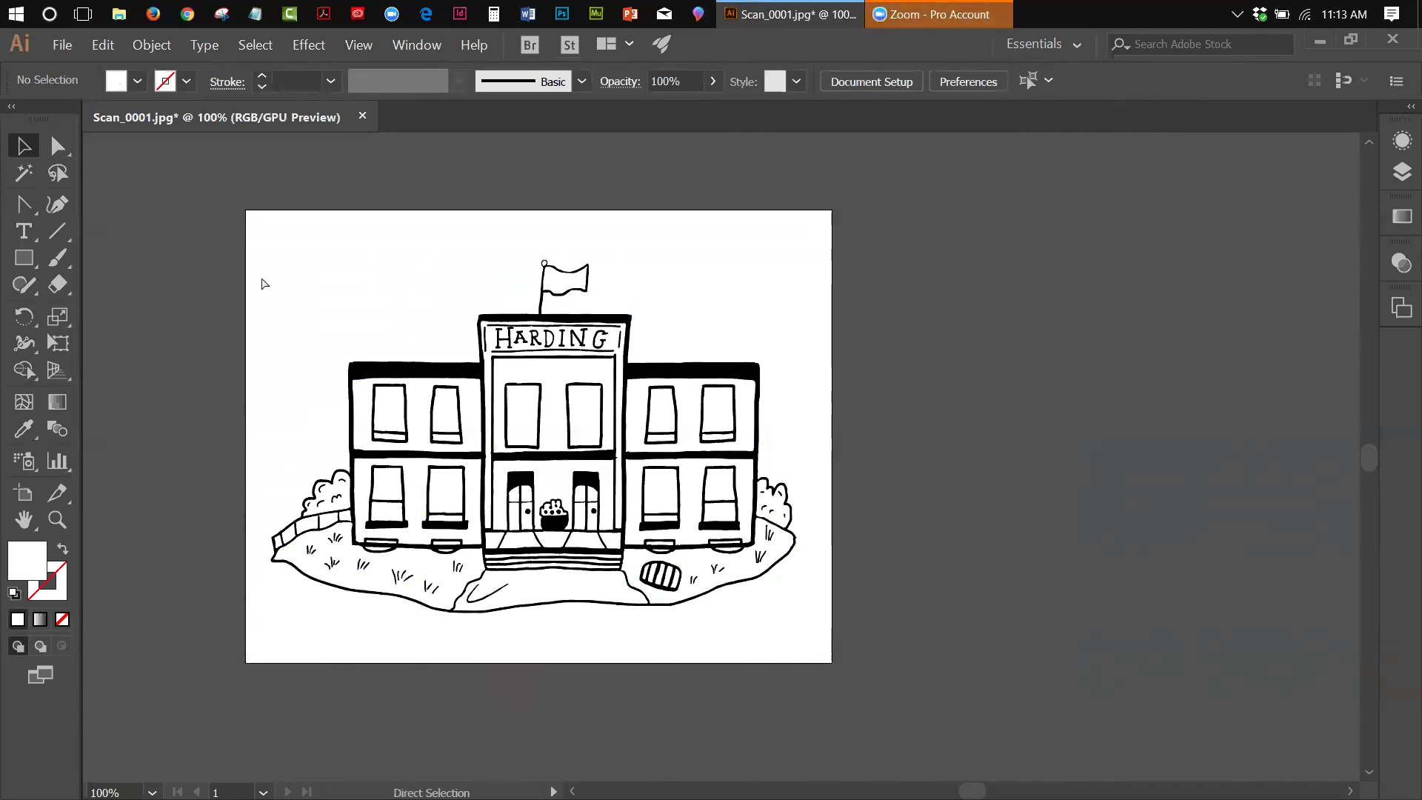
key("ctrl+a")
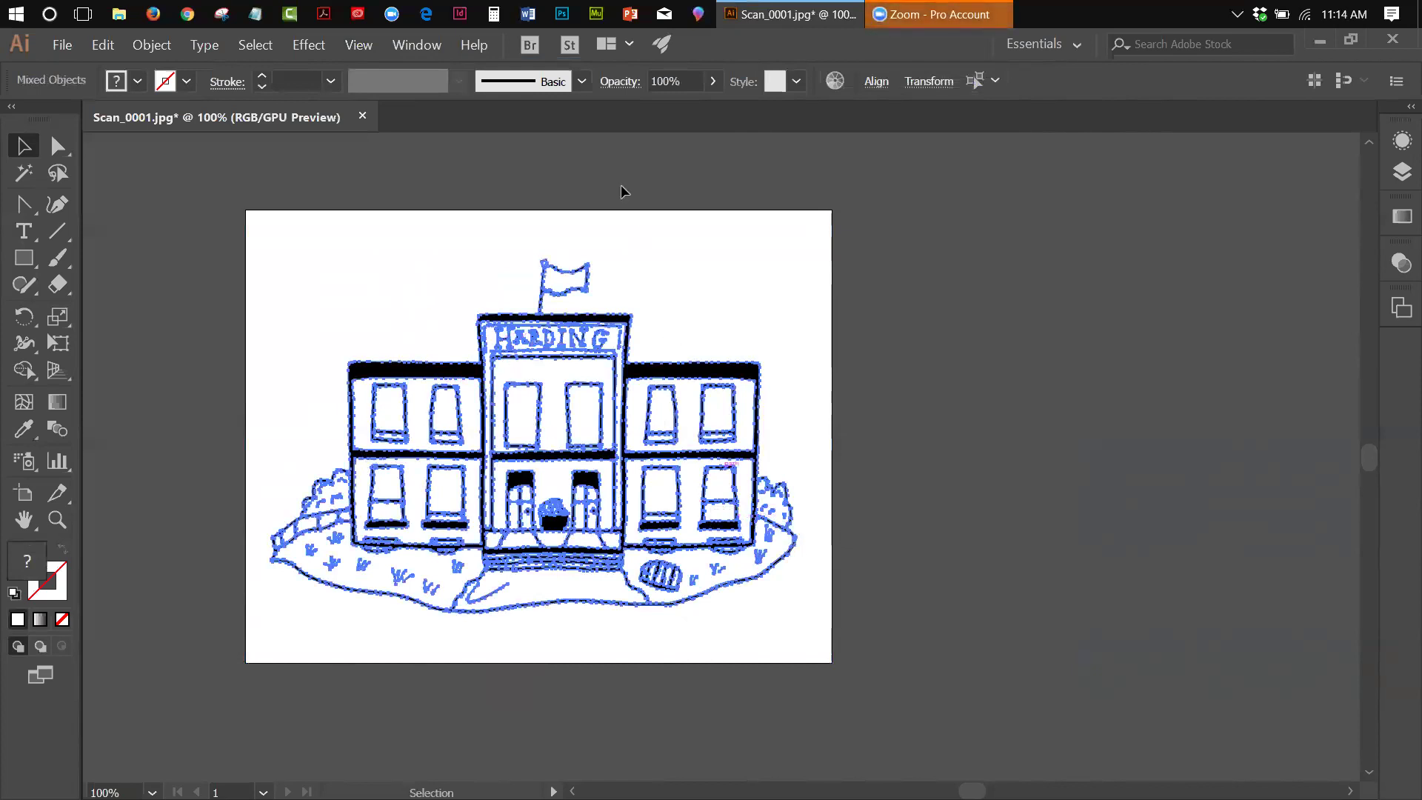
left_click(905, 510)
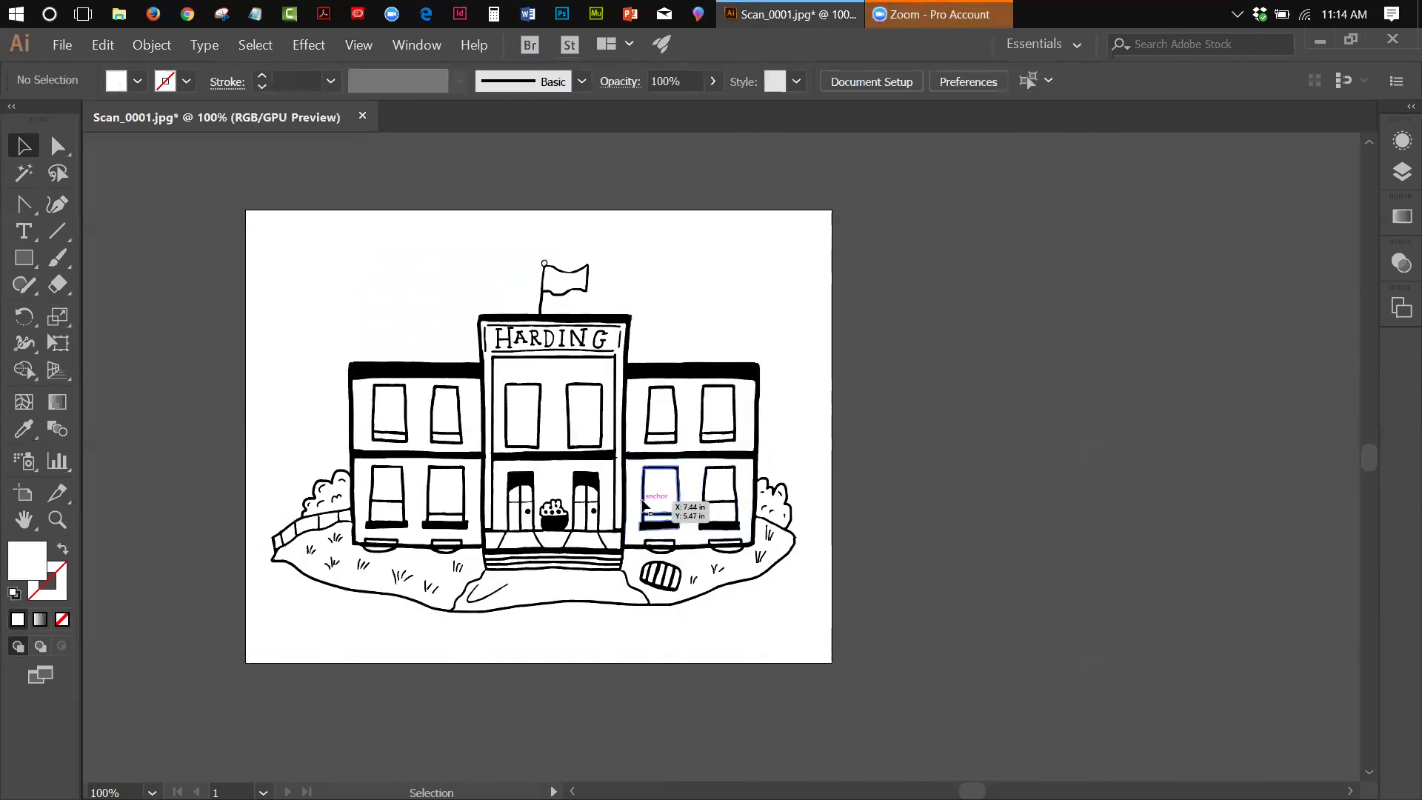
Step: Select the left upper window of the building's right wing and try to fill it with cyan through the Color Picker
left_click(669, 424)
double_click(31, 572)
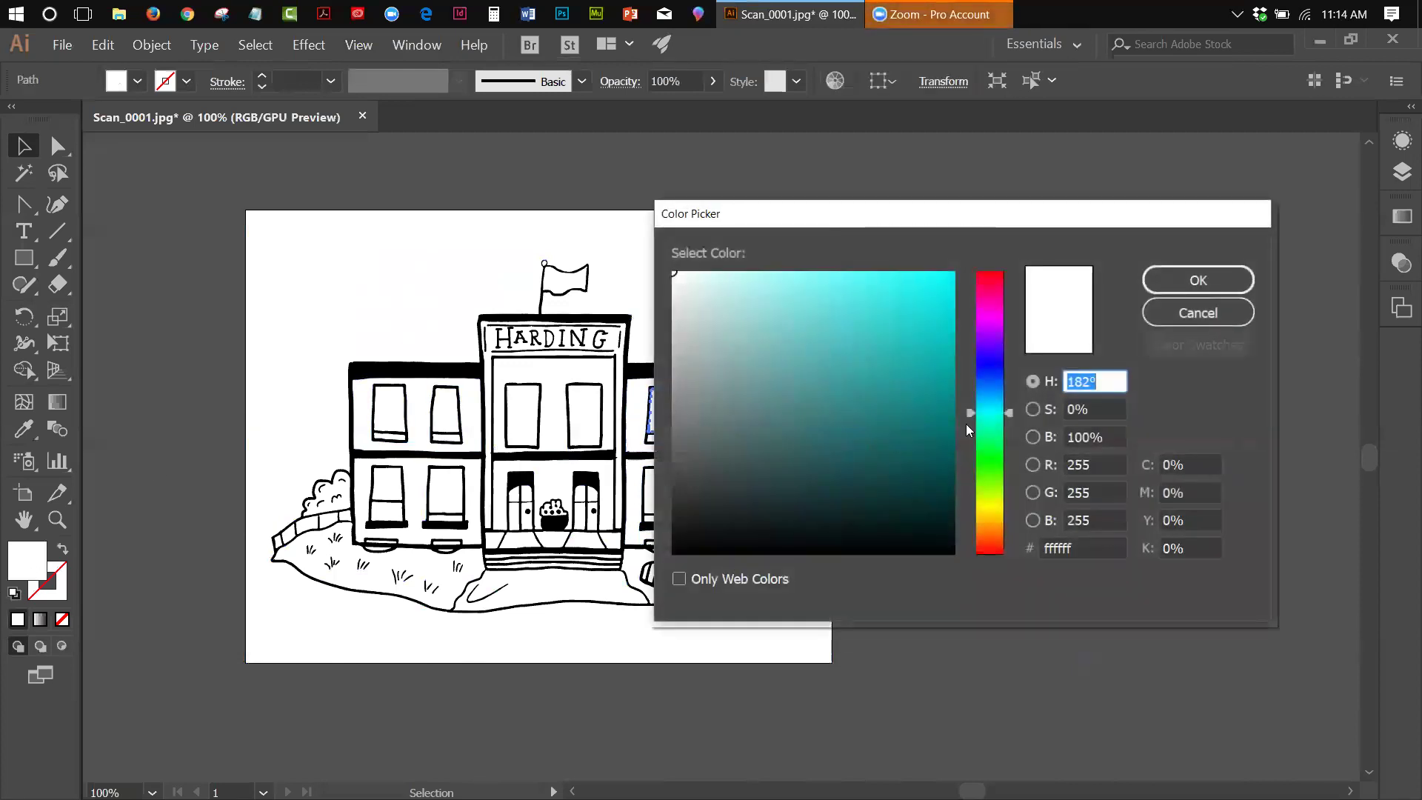
left_click(874, 275)
left_click(1230, 280)
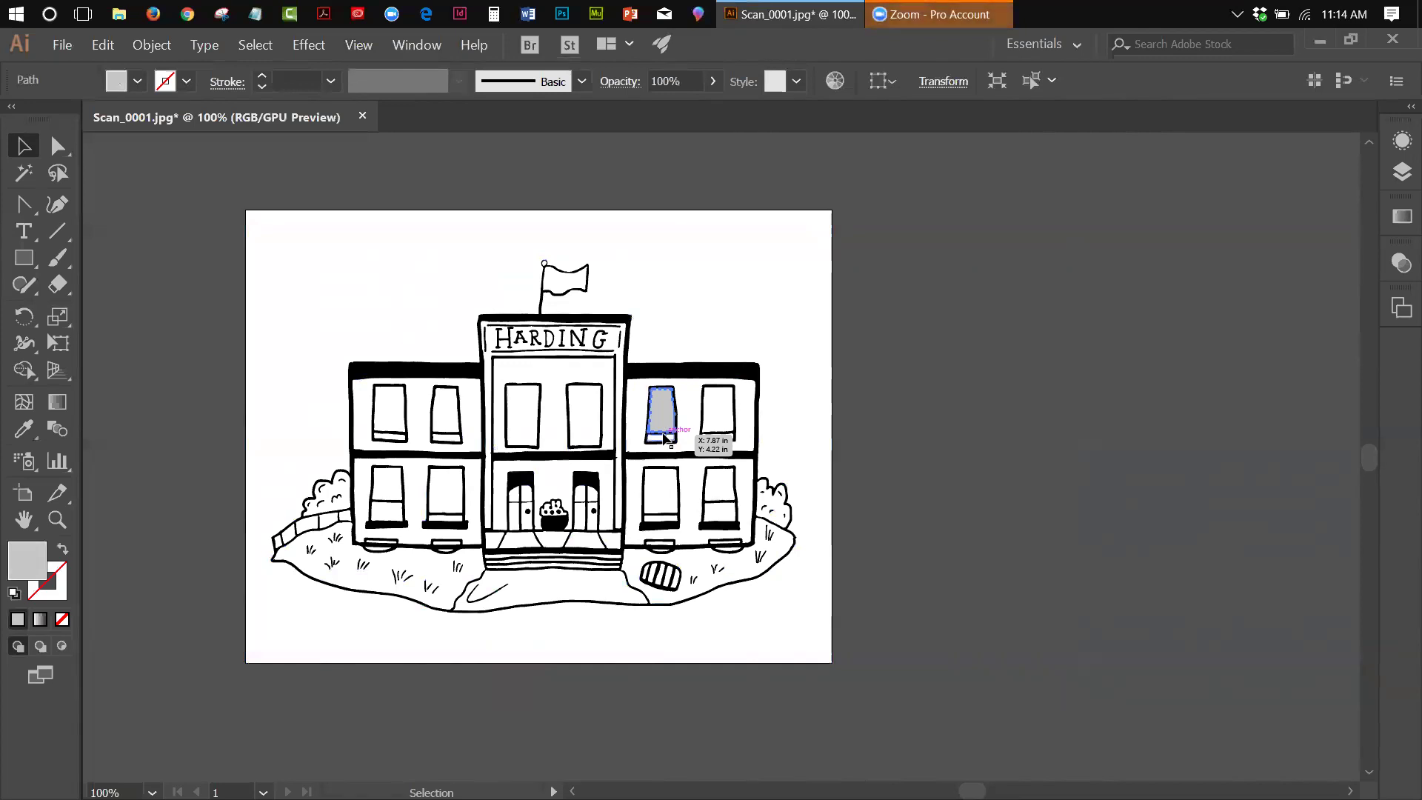
Step: Switch the colour model from grayscale to HSB and fill the selected window with light cyan: H 180°, S 40.87%, B 98.82%
left_click(398, 46)
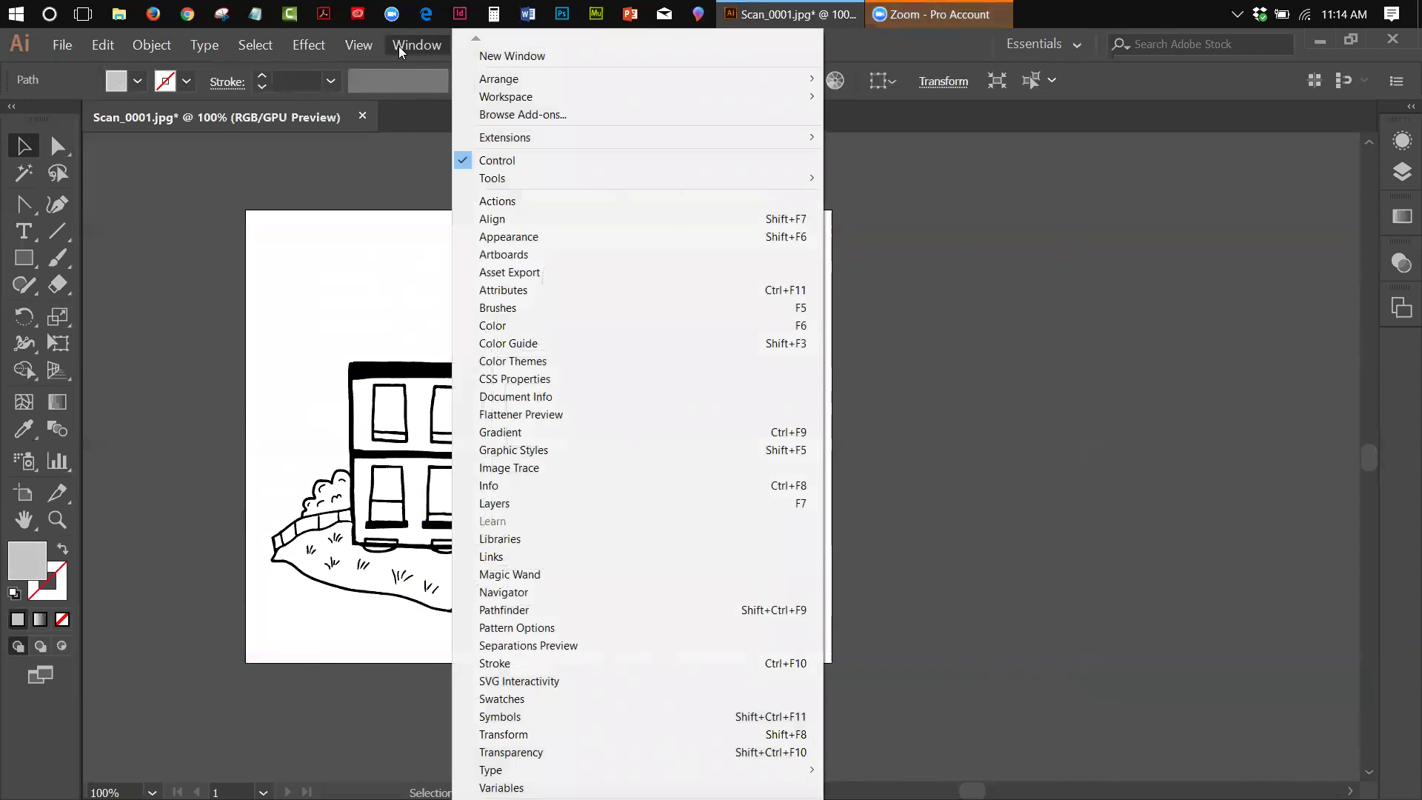
left_click(533, 326)
left_click_drag(862, 476, 937, 285)
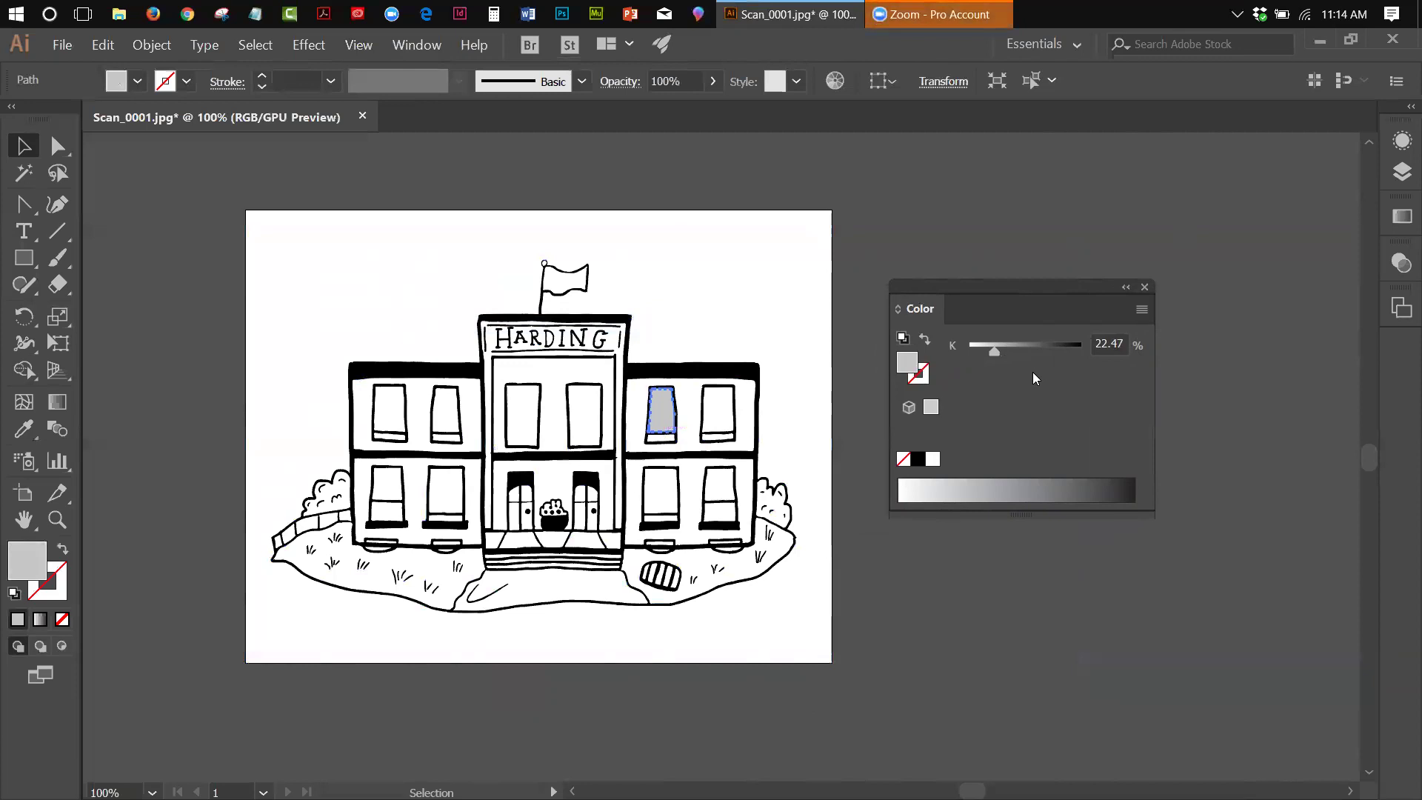
left_click(1141, 309)
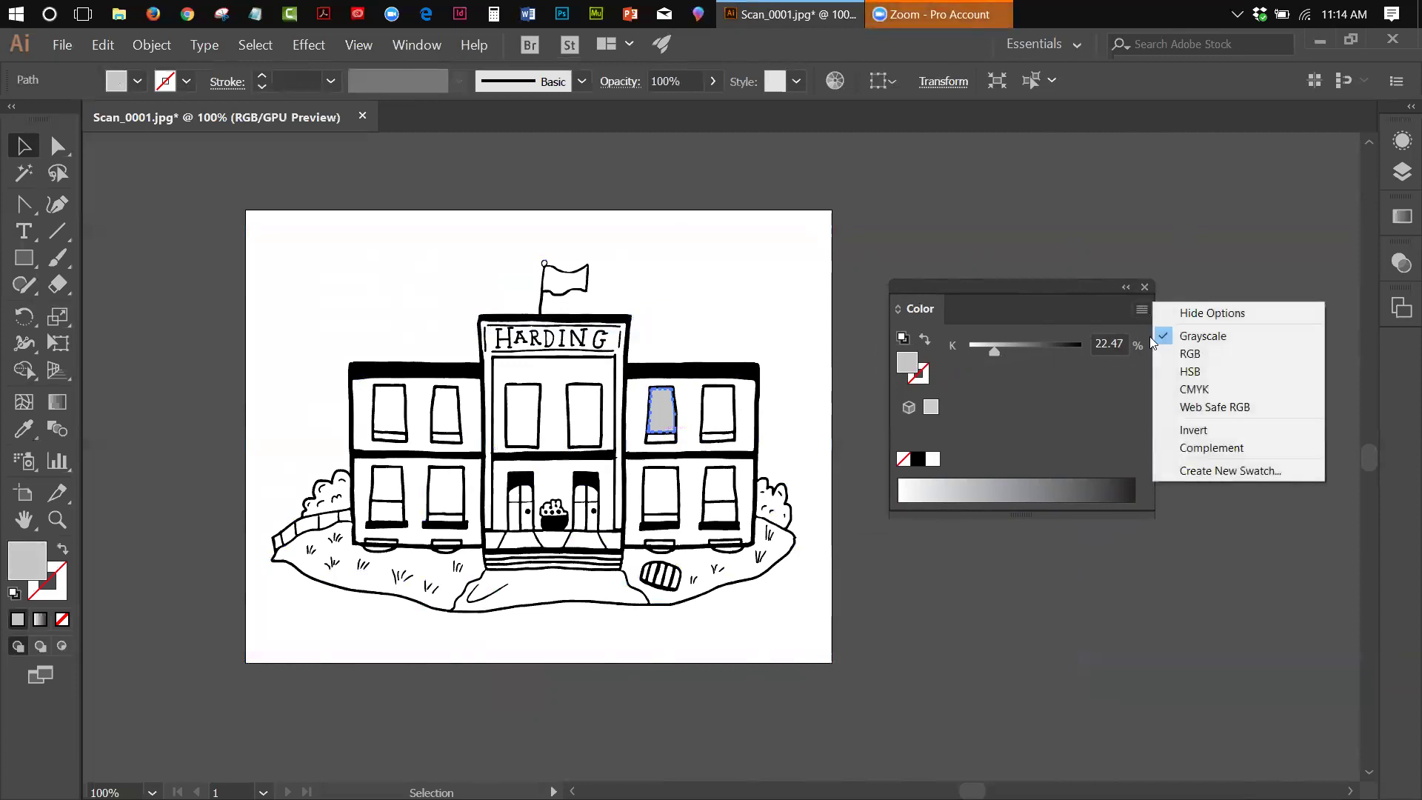
left_click(1181, 376)
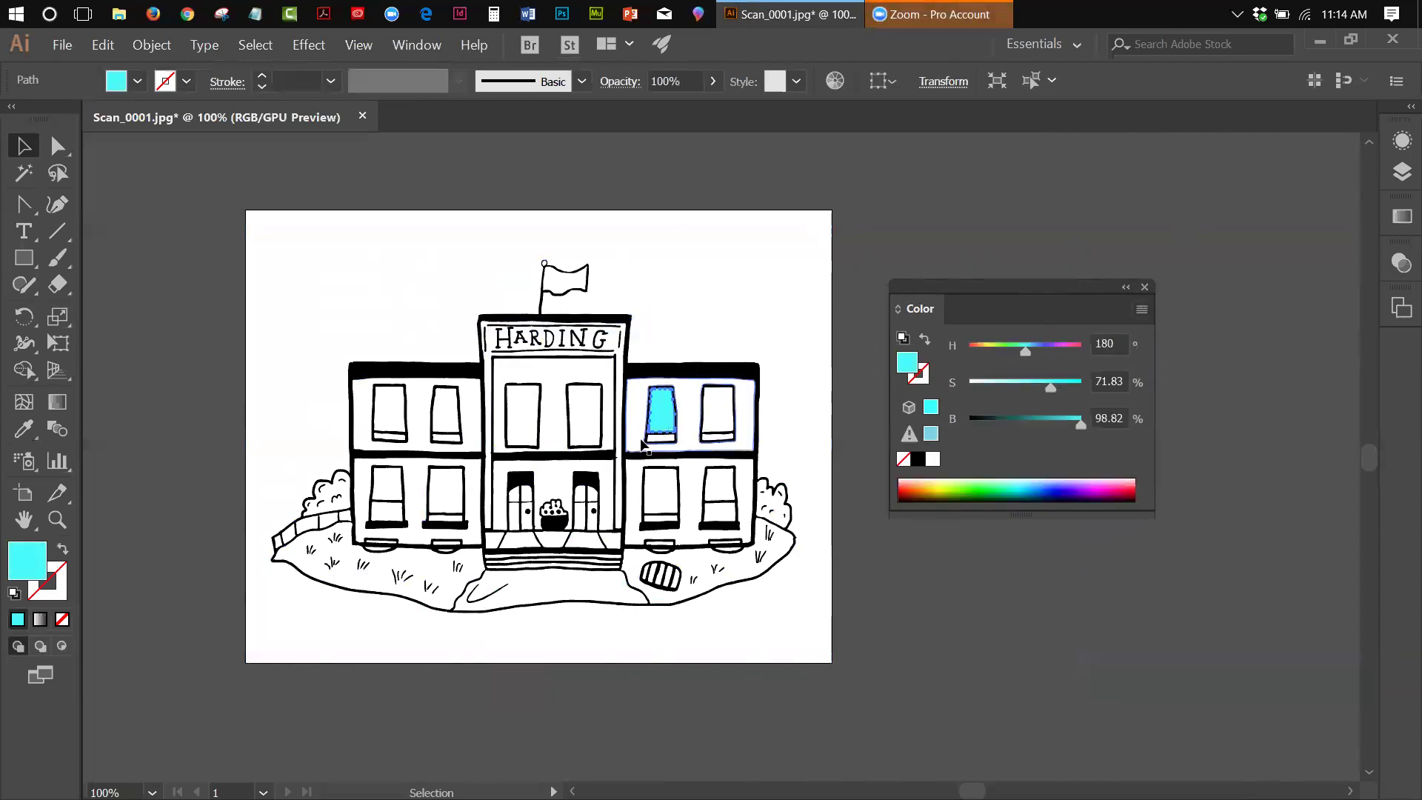
left_click_drag(1053, 390, 1016, 379)
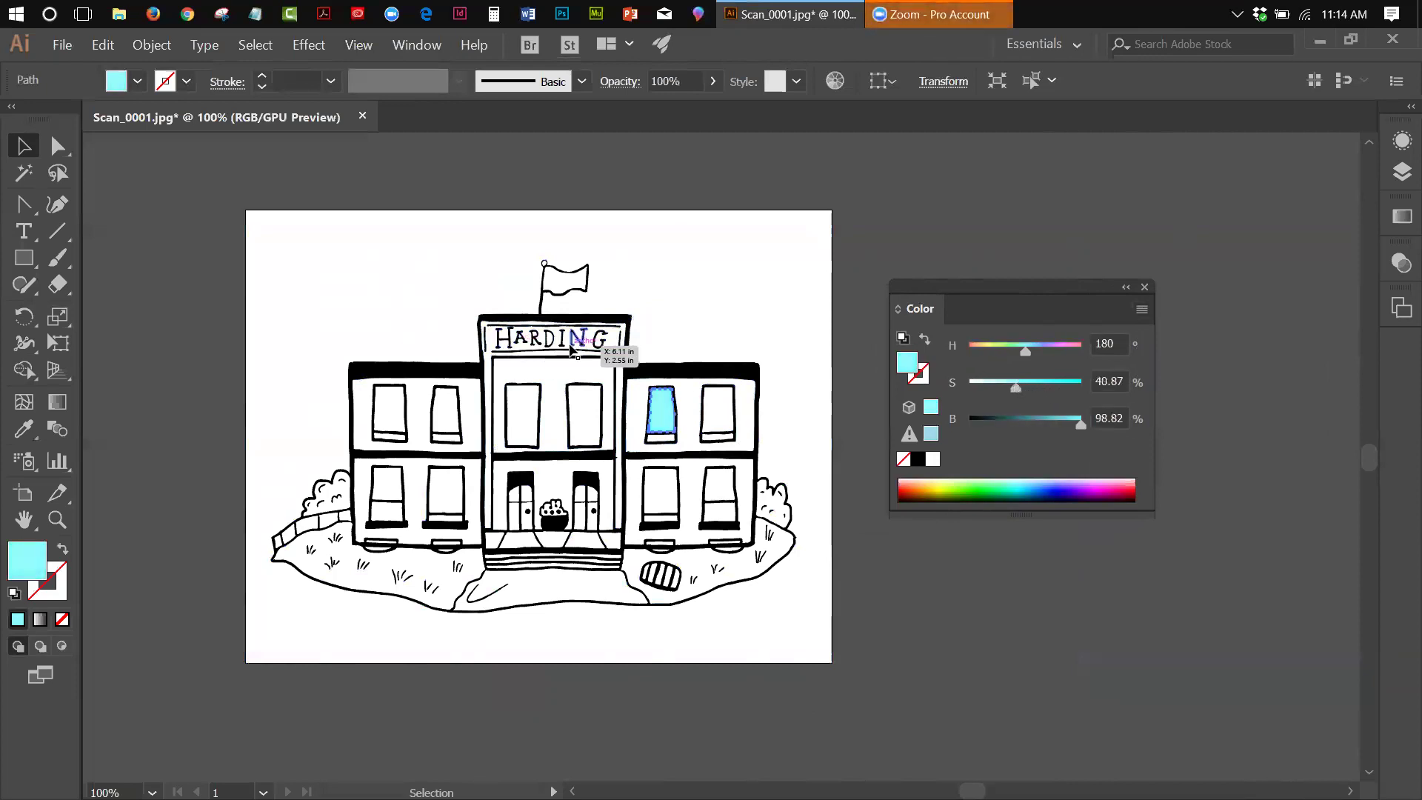
Step: Display the document's swatches and arrange them beside the colour controls, clear of the drawing
left_click_drag(944, 292, 879, 190)
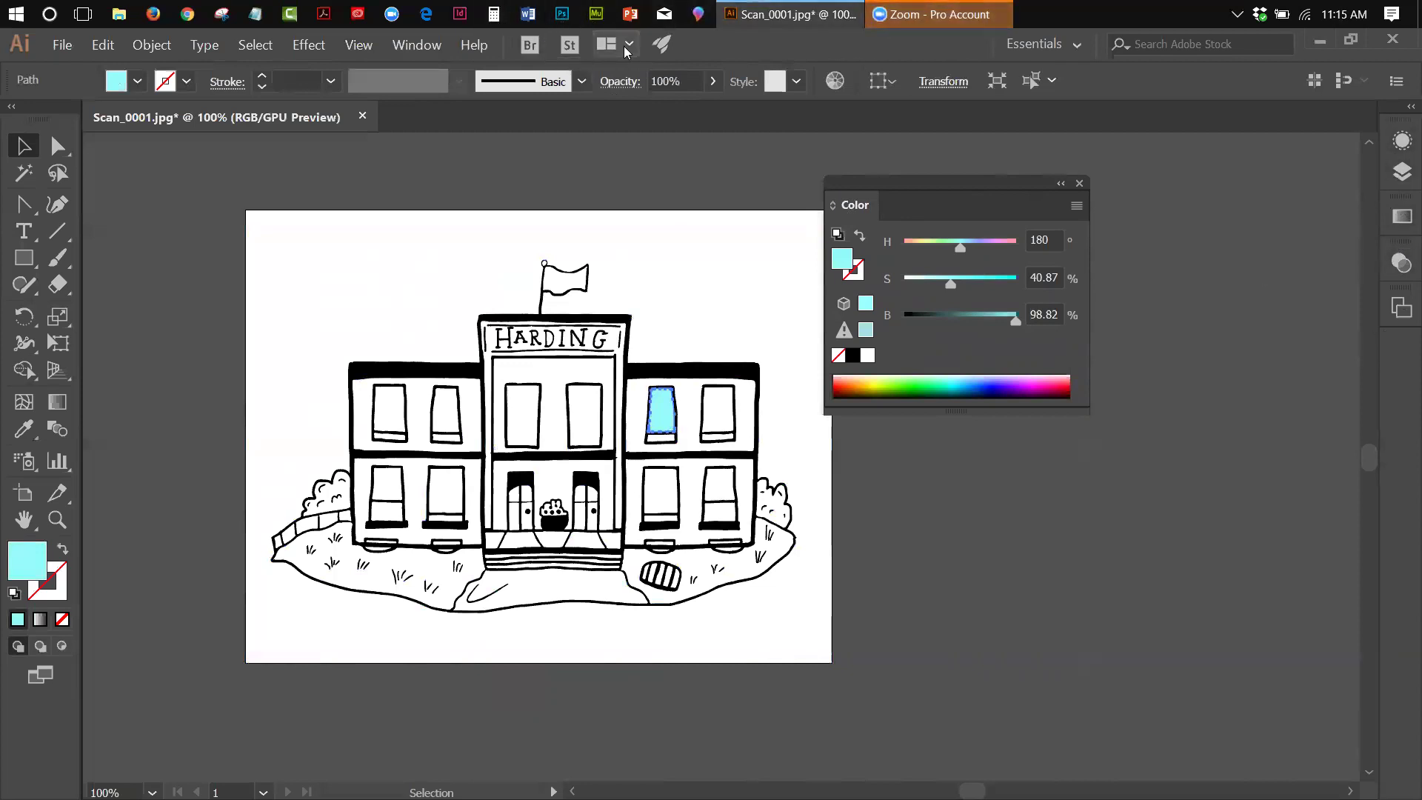
left_click(433, 48)
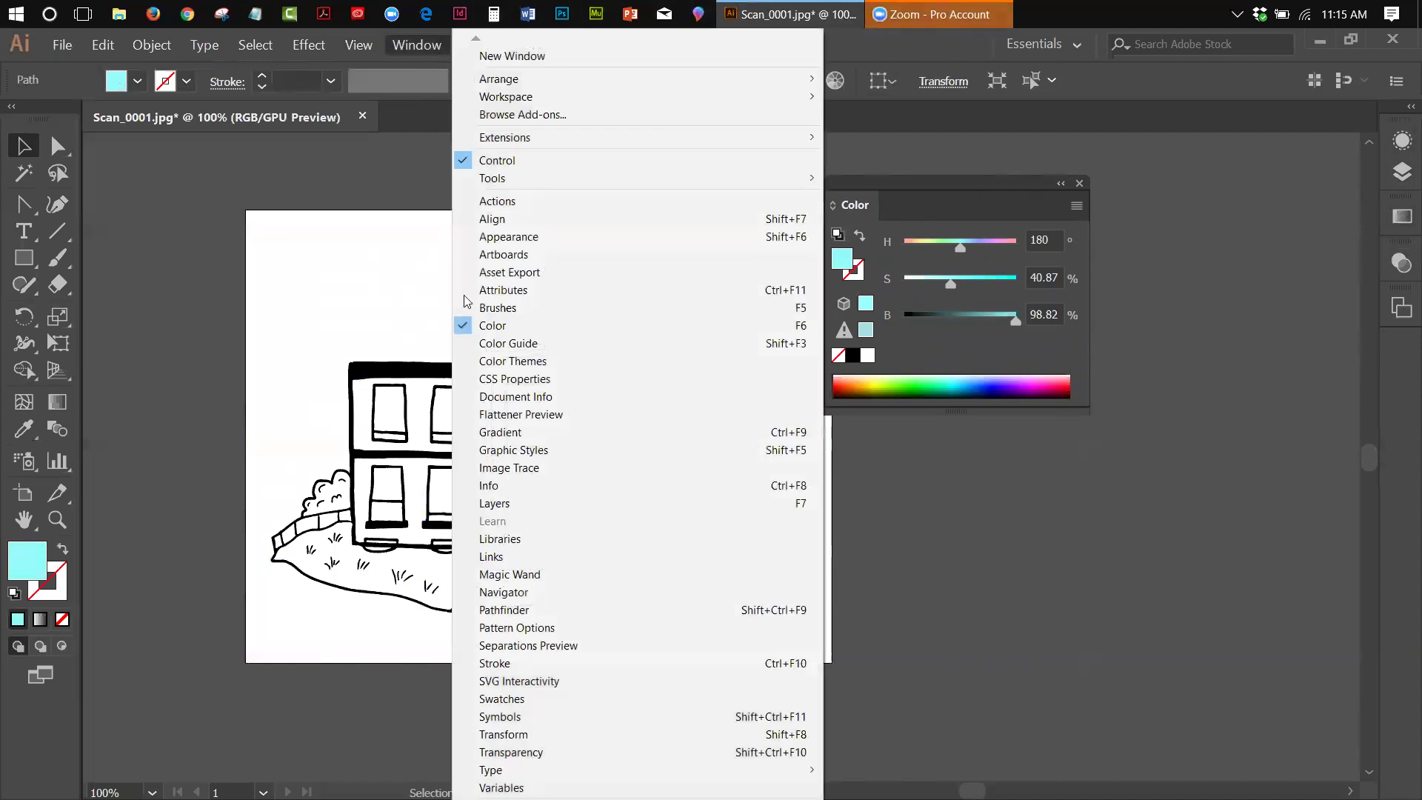
left_click(532, 699)
left_click_drag(869, 281, 1179, 231)
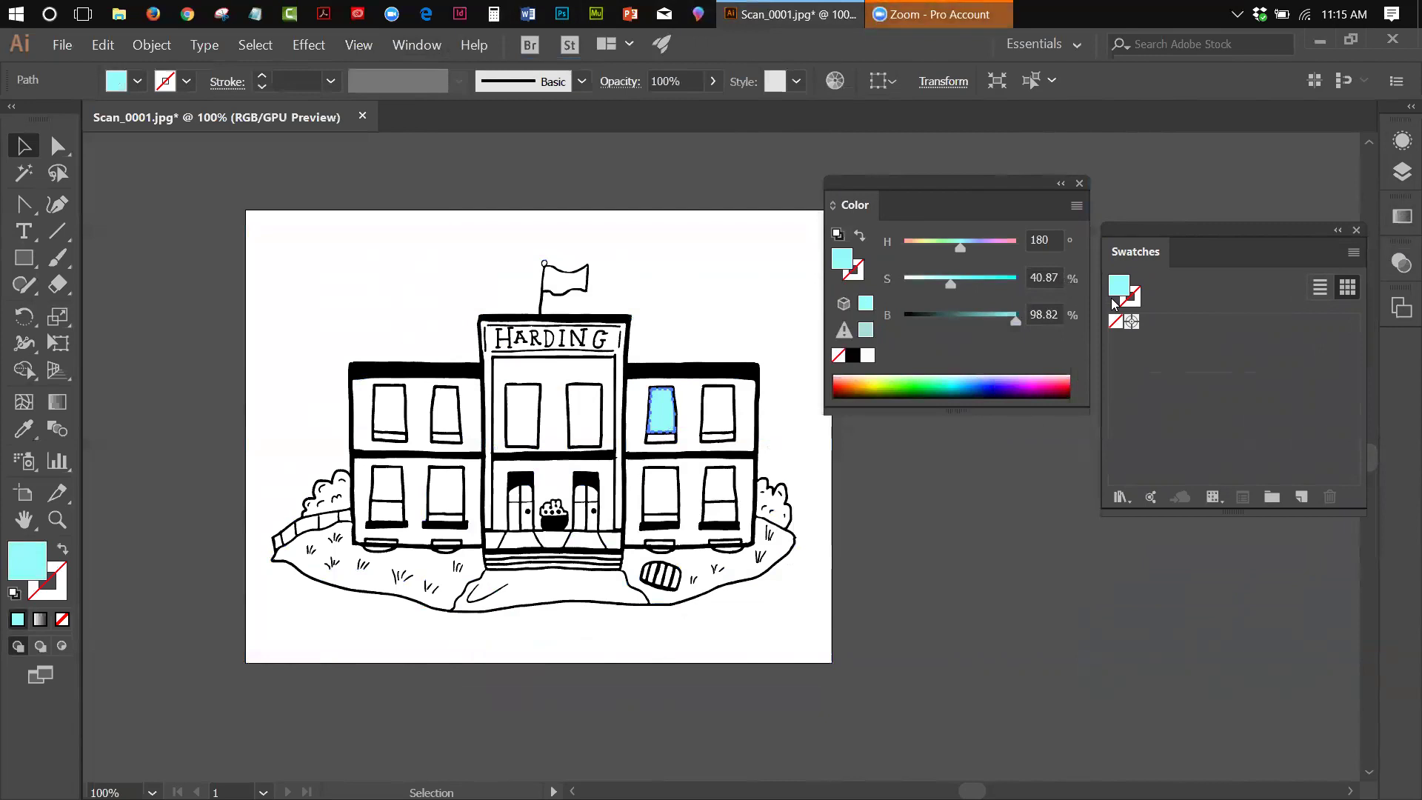
Step: Save the window's light cyan as a process-color swatch named "myblue" without adding it to a library
left_click(1354, 252)
left_click(1303, 252)
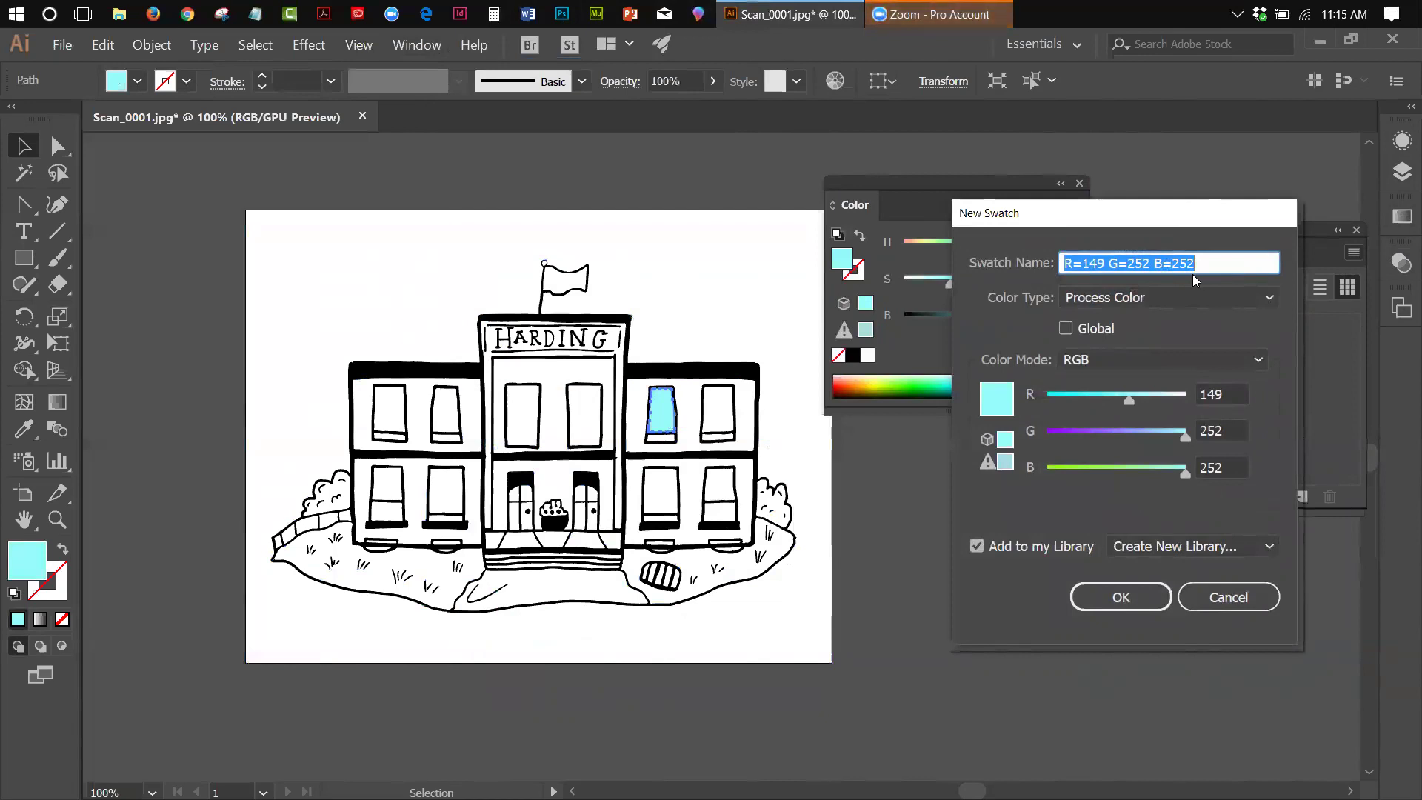
type("my")
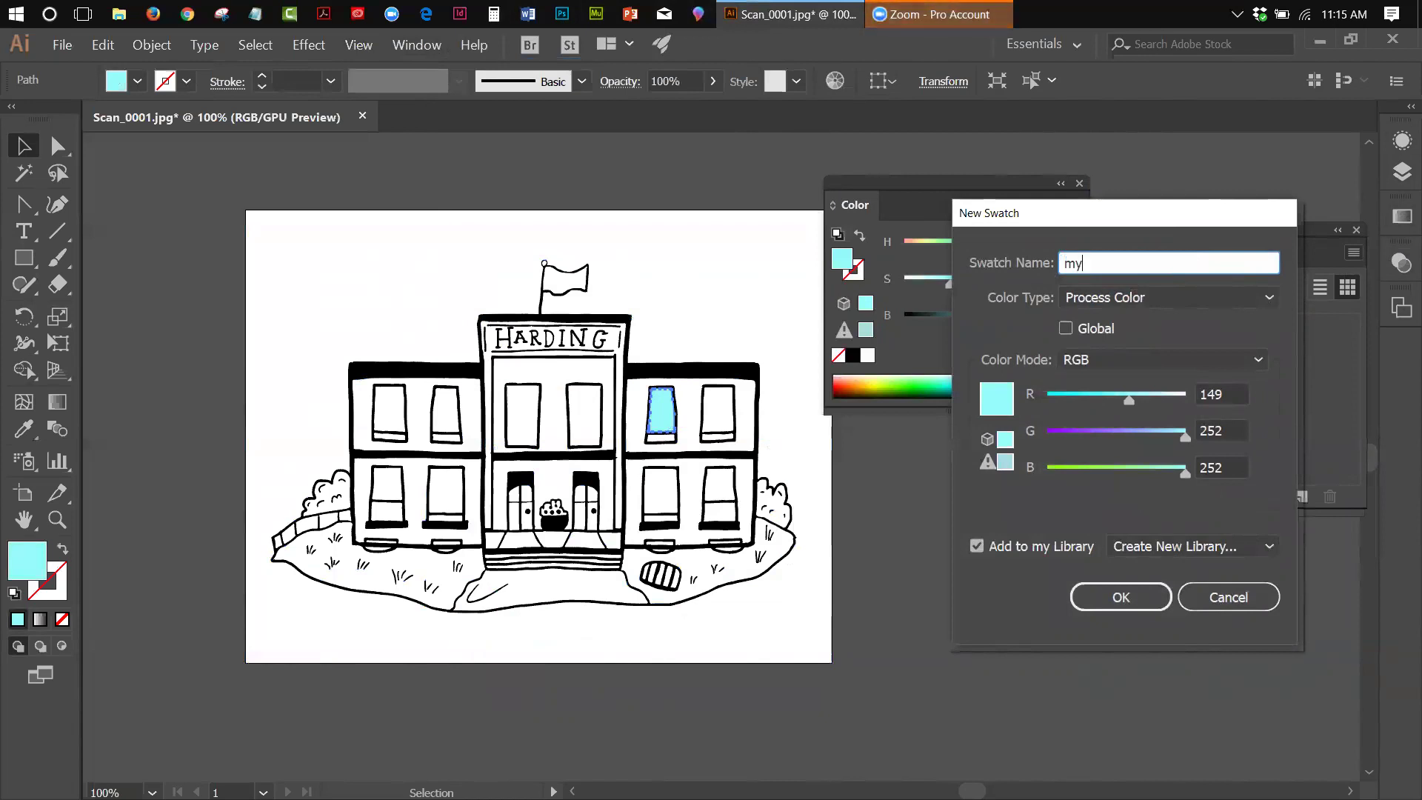
type("blue")
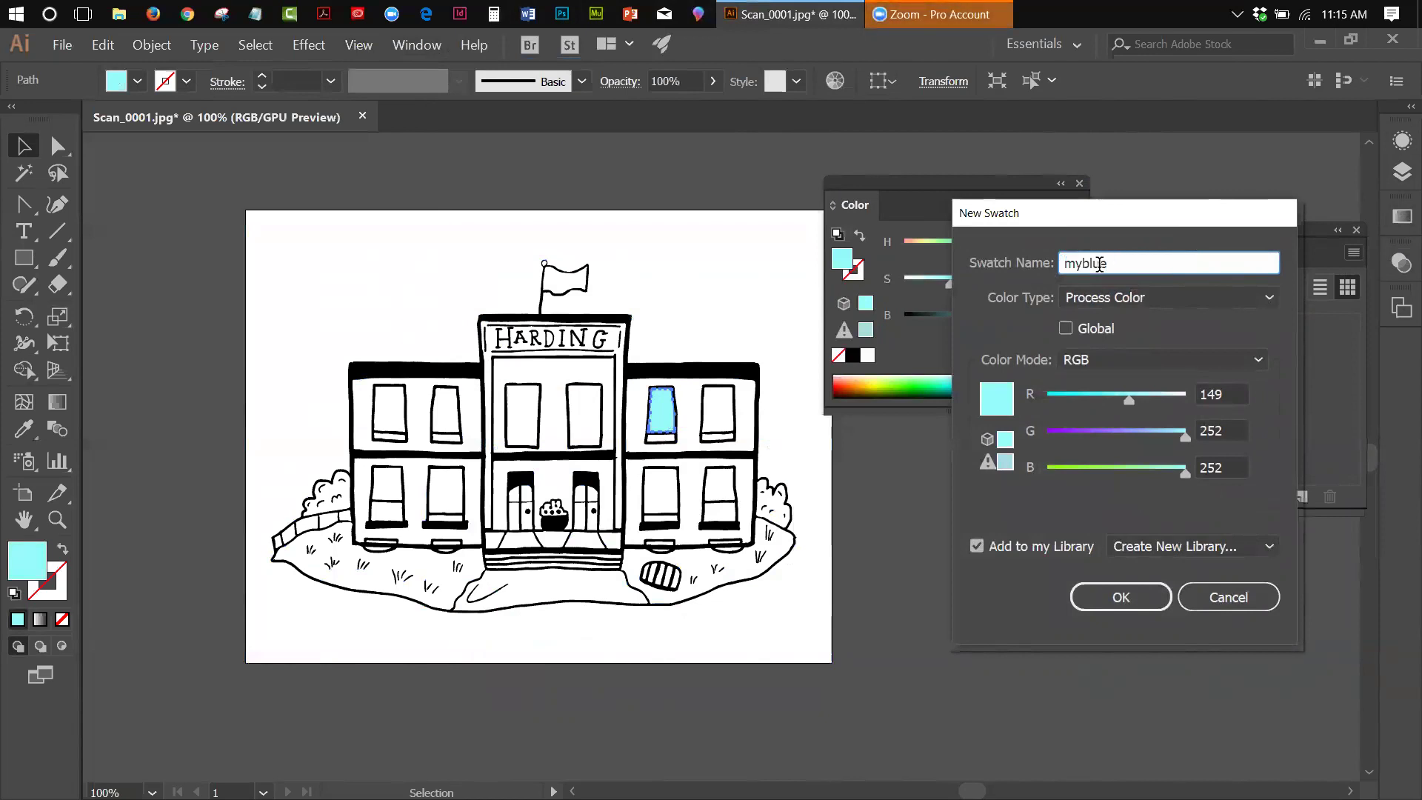
left_click(1119, 298)
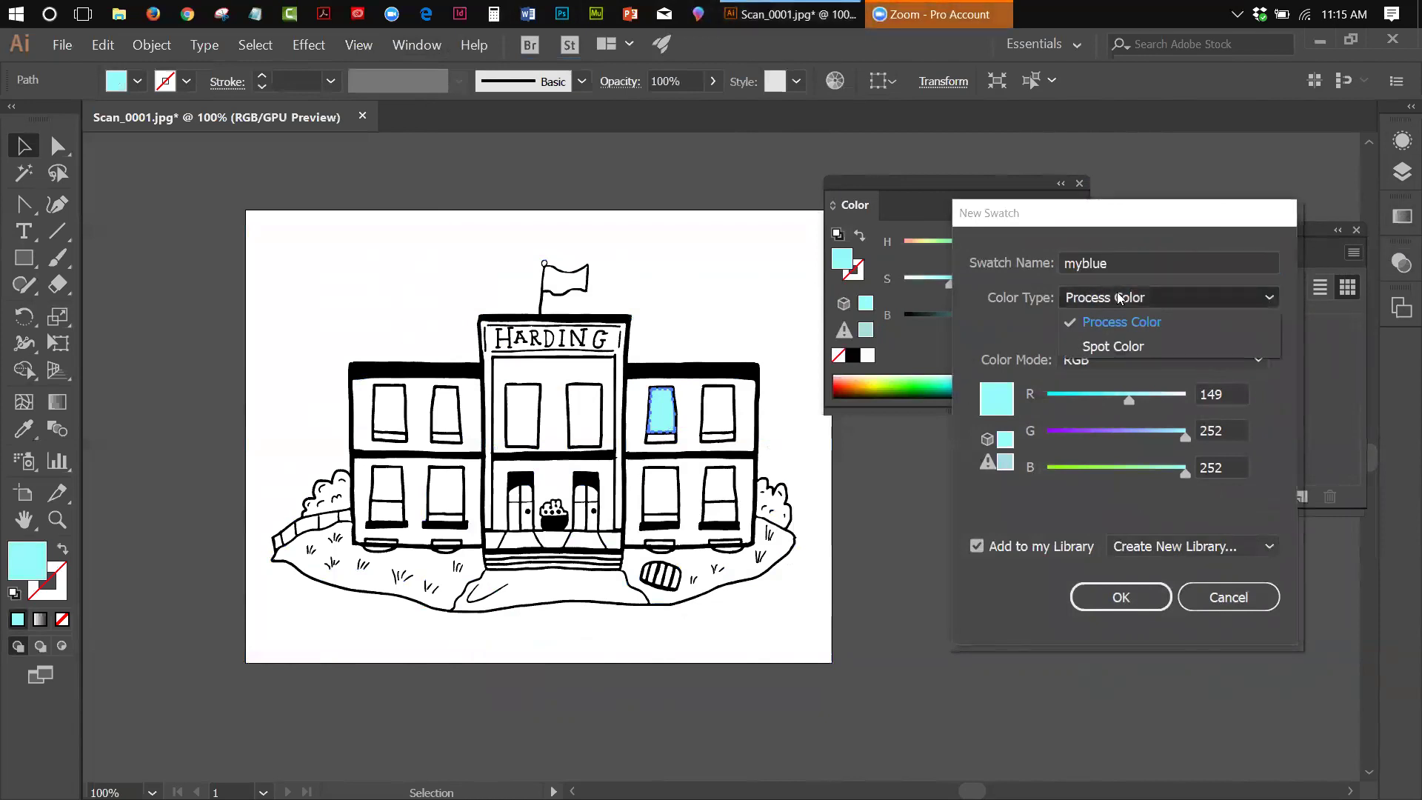
left_click(1120, 299)
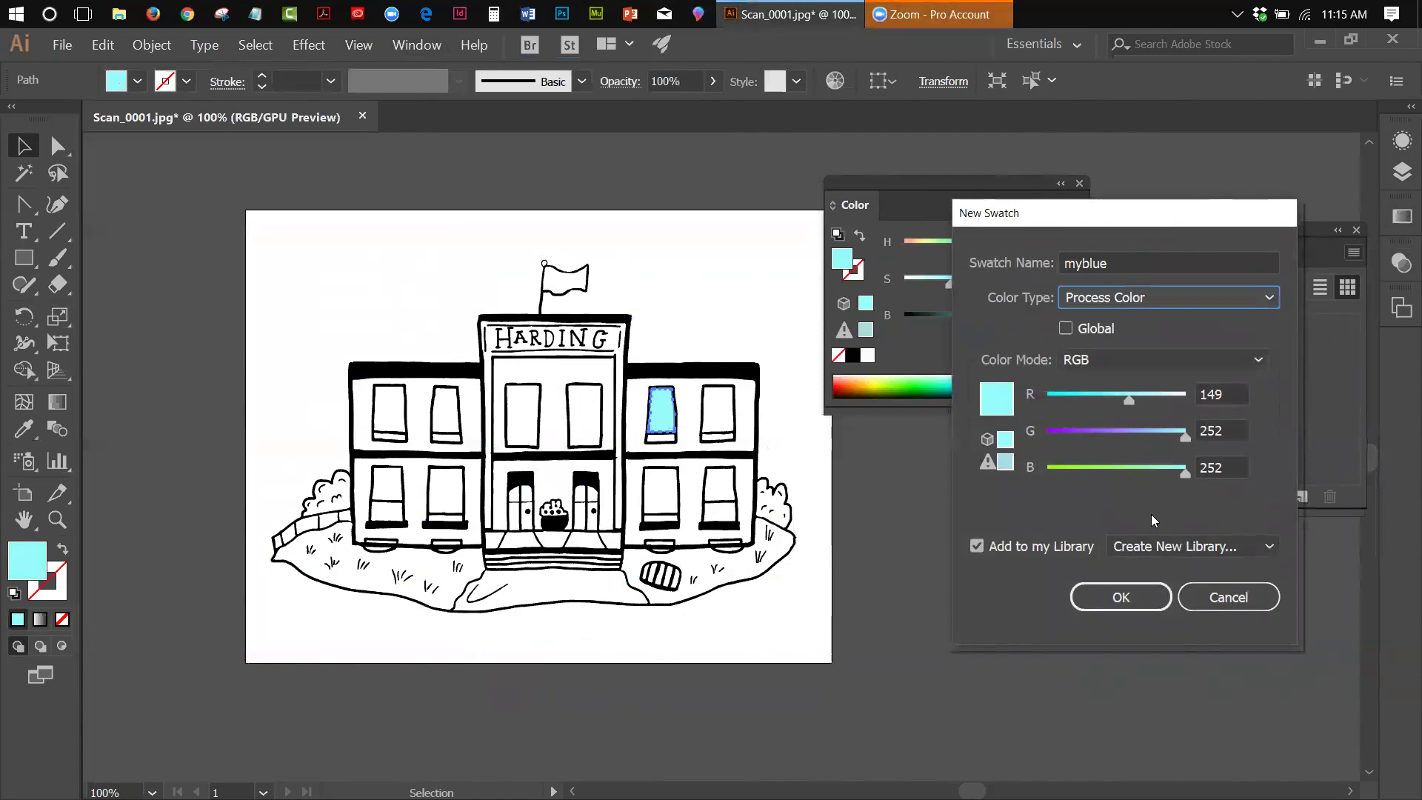
left_click(975, 546)
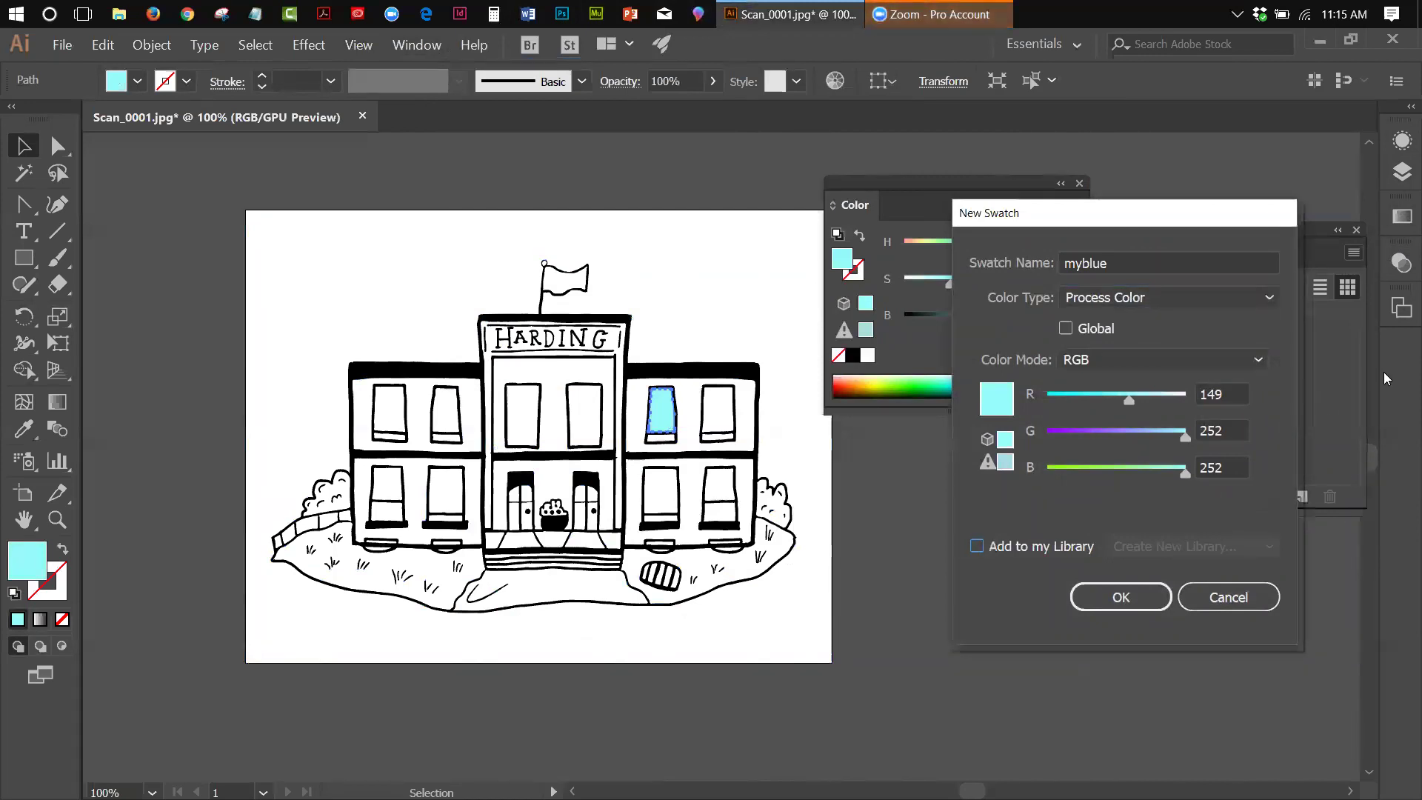
left_click(1165, 597)
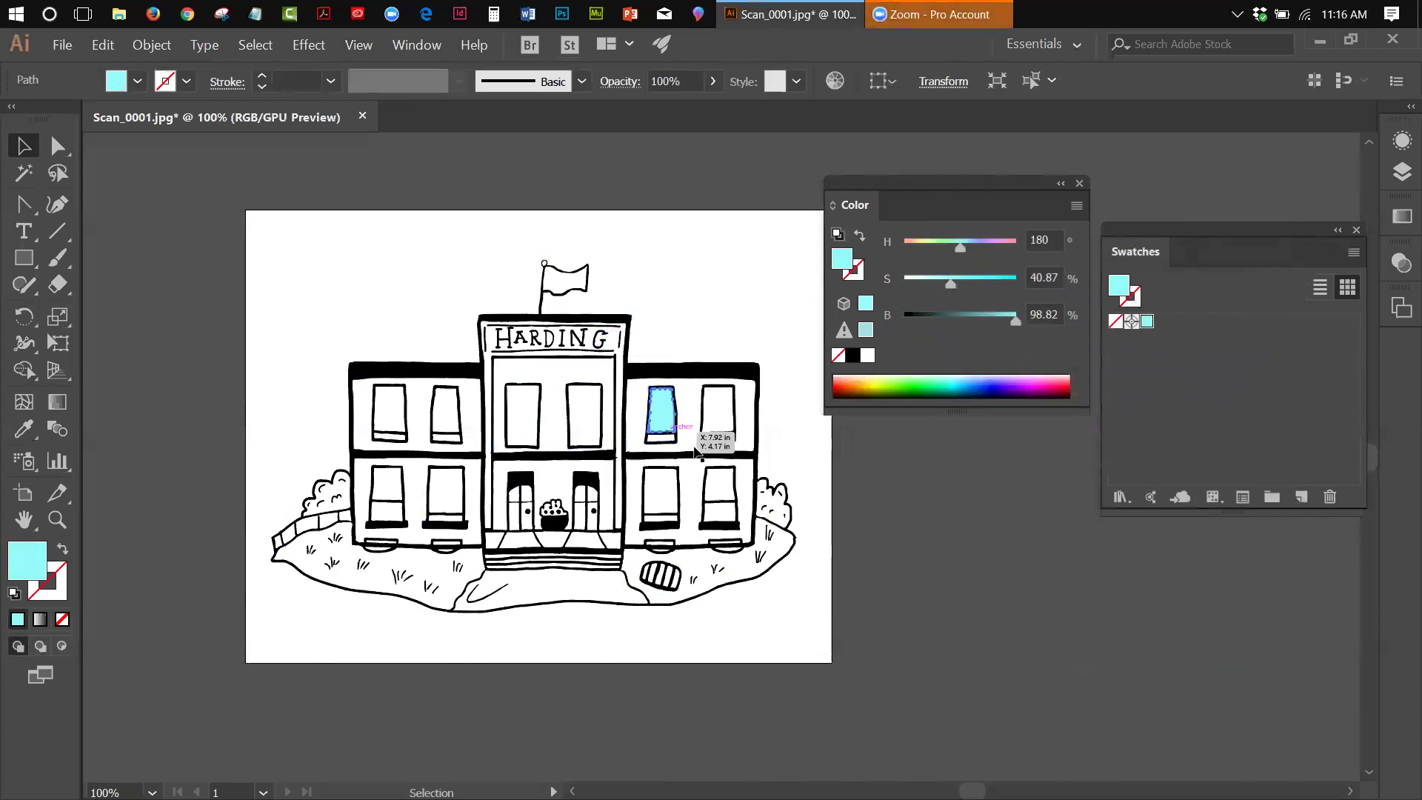
Step: Fill the remaining seven windows of the two side wings with the "myblue" swatch and deselect them
left_click(713, 419)
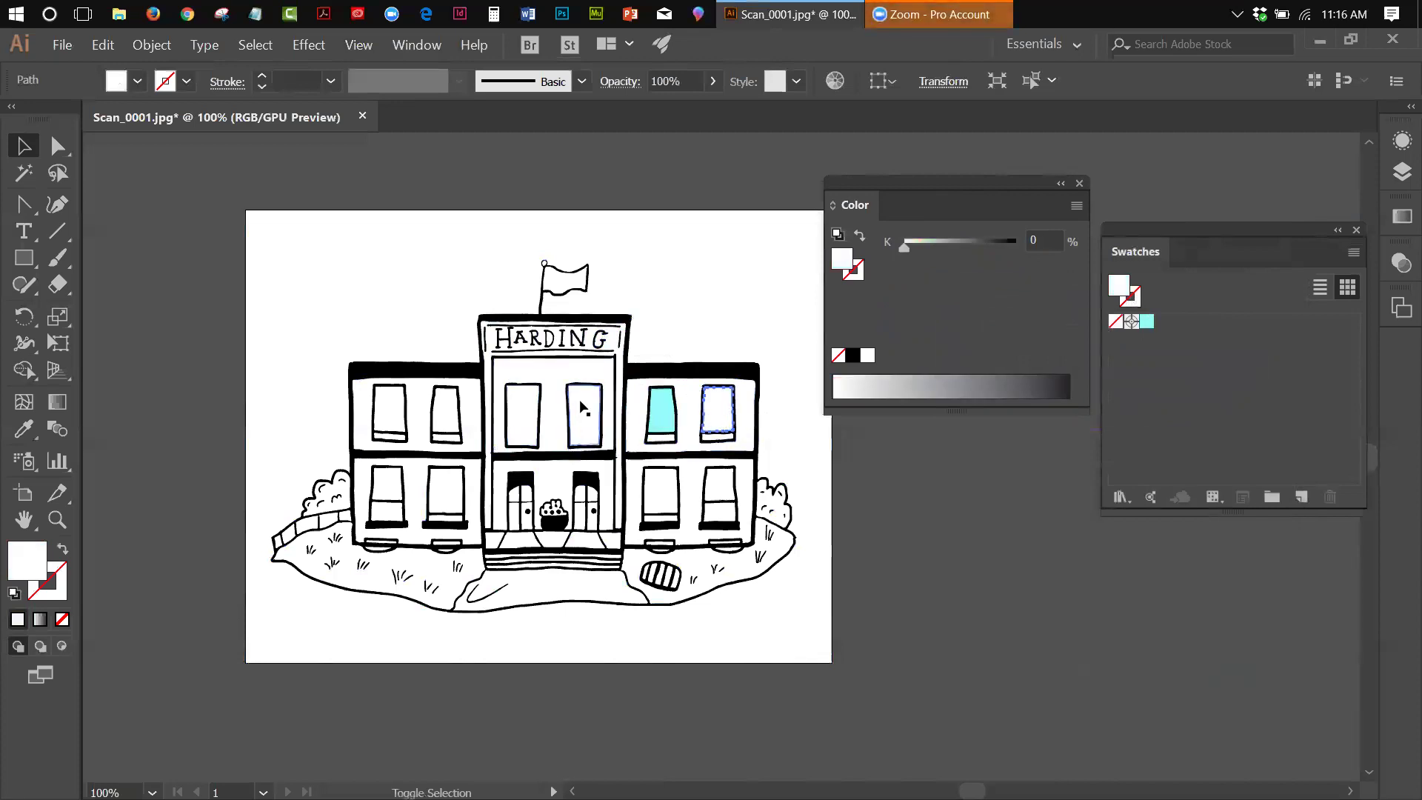
left_click(446, 412, "shift")
left_click(389, 412, "shift")
left_click(387, 485, "shift")
left_click(446, 490, "shift")
left_click(656, 494, "shift")
left_click(718, 491, "shift")
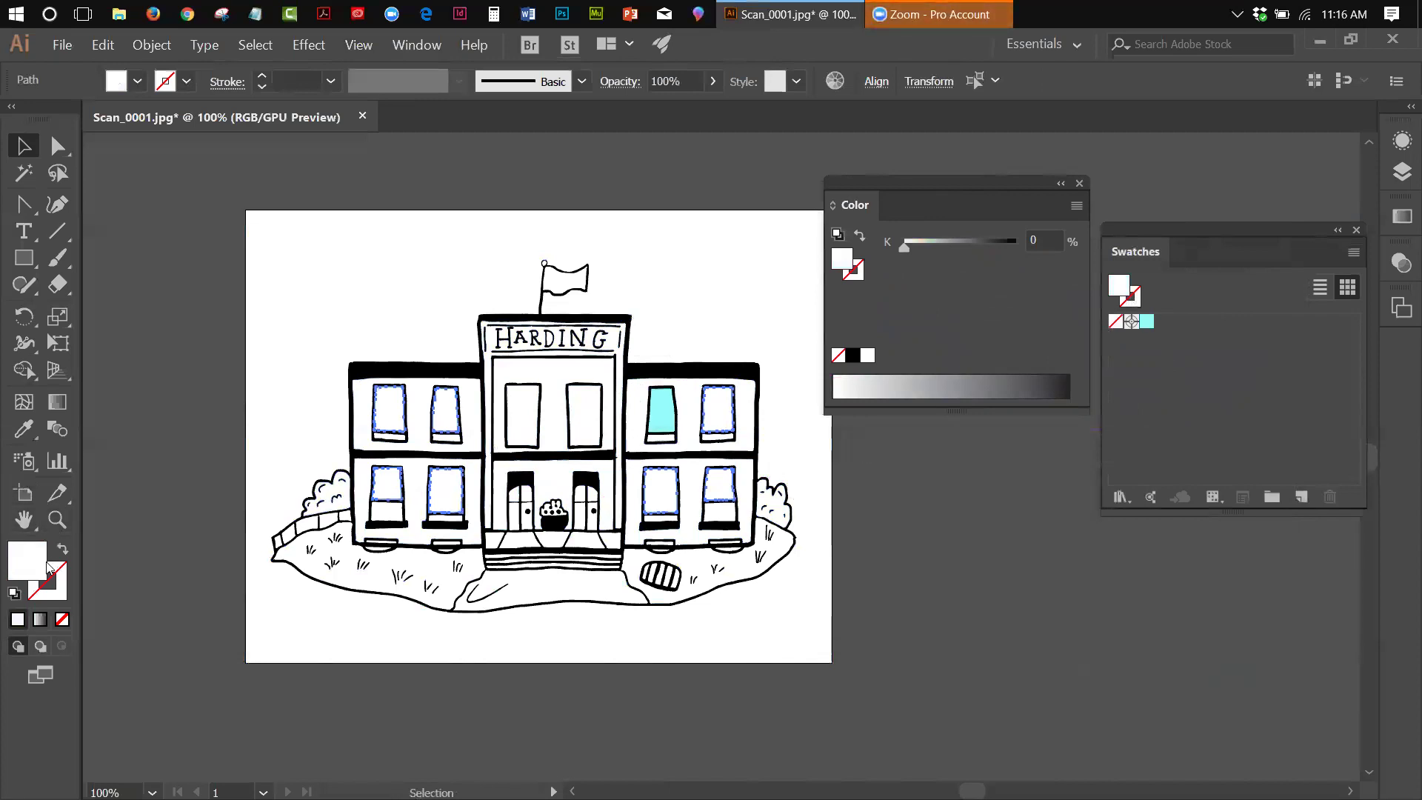
left_click(1147, 321)
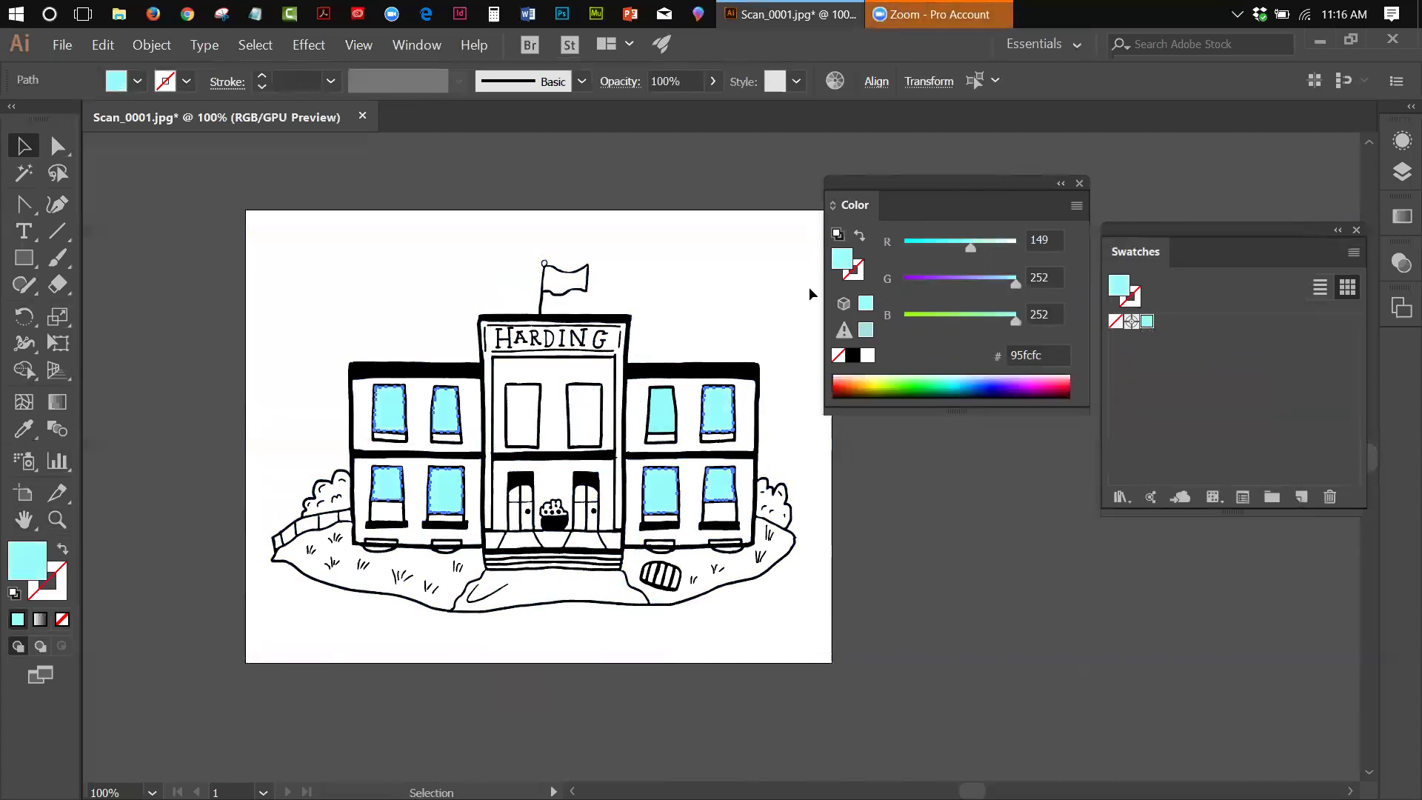
left_click(190, 180)
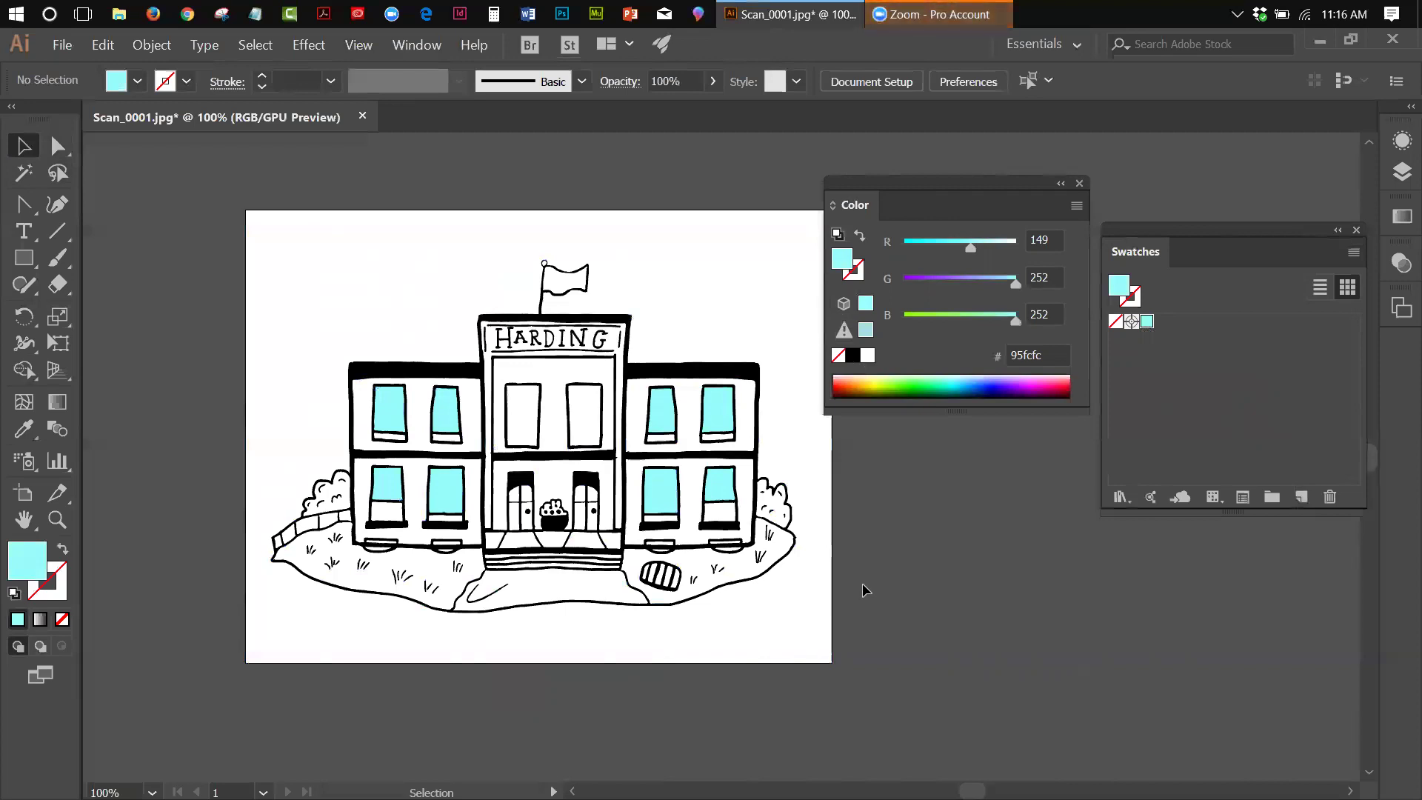
Step: Fill the right wing's upper wall with a brick tone in HSB: H 11.87°, S 43.96%, B 81.18%
left_click(695, 404)
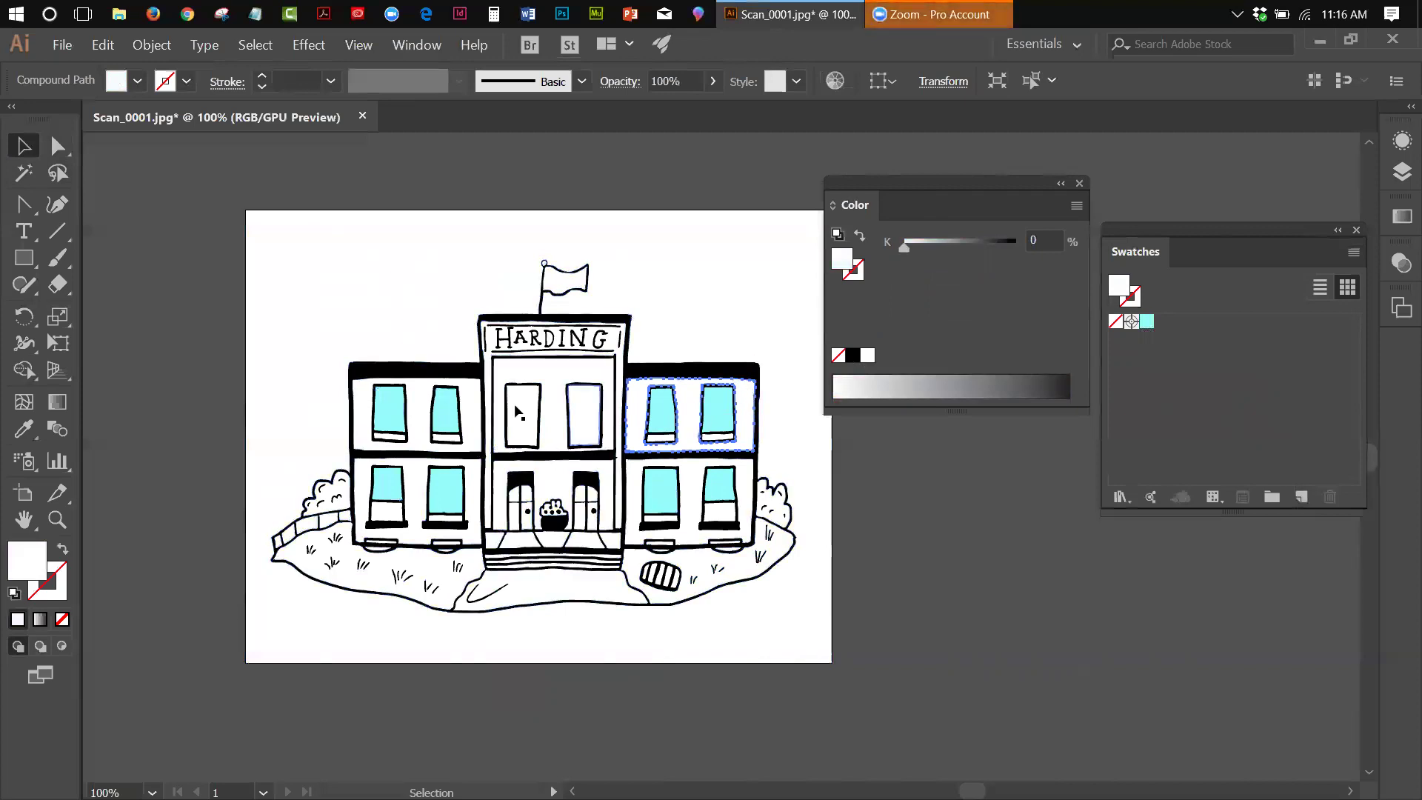
left_click(1076, 207)
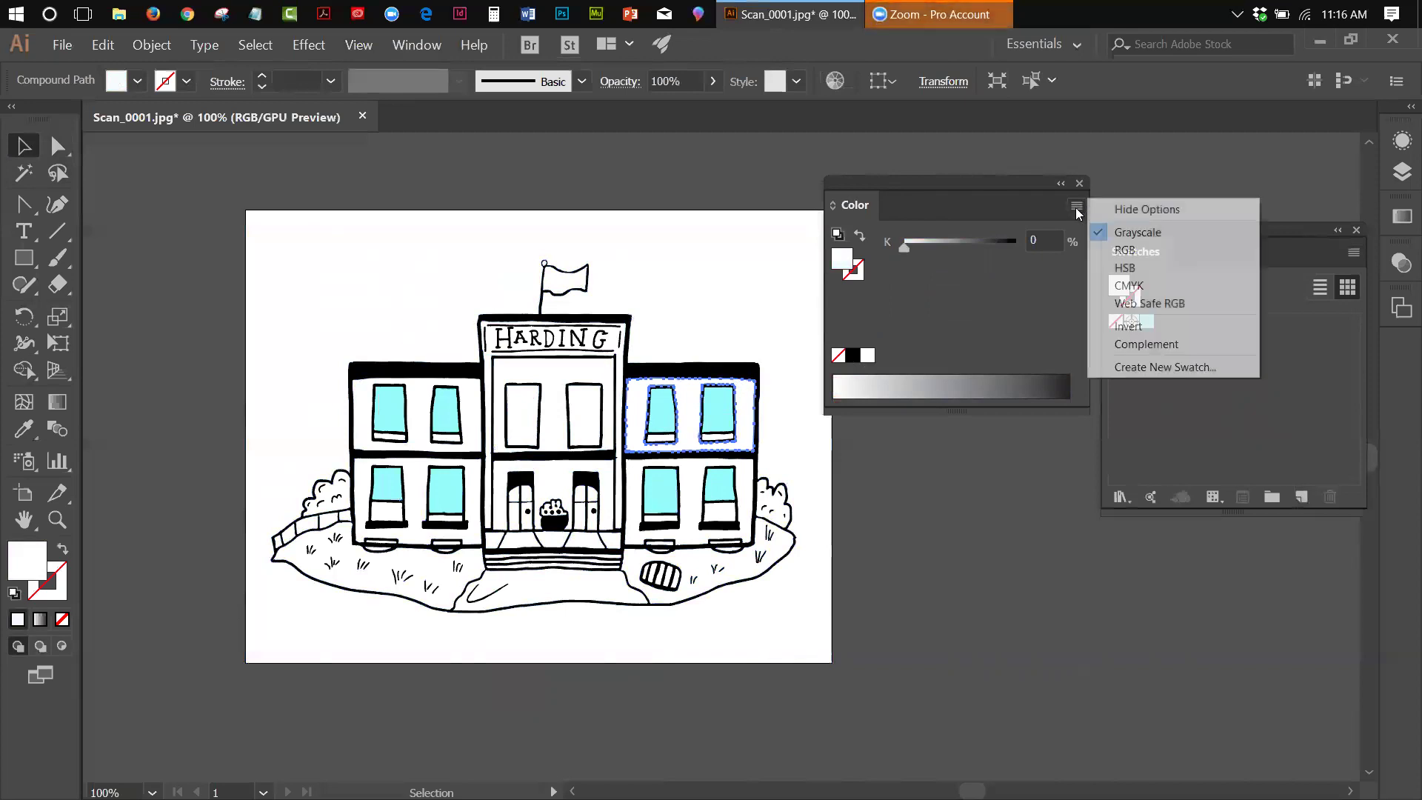
left_click(1129, 268)
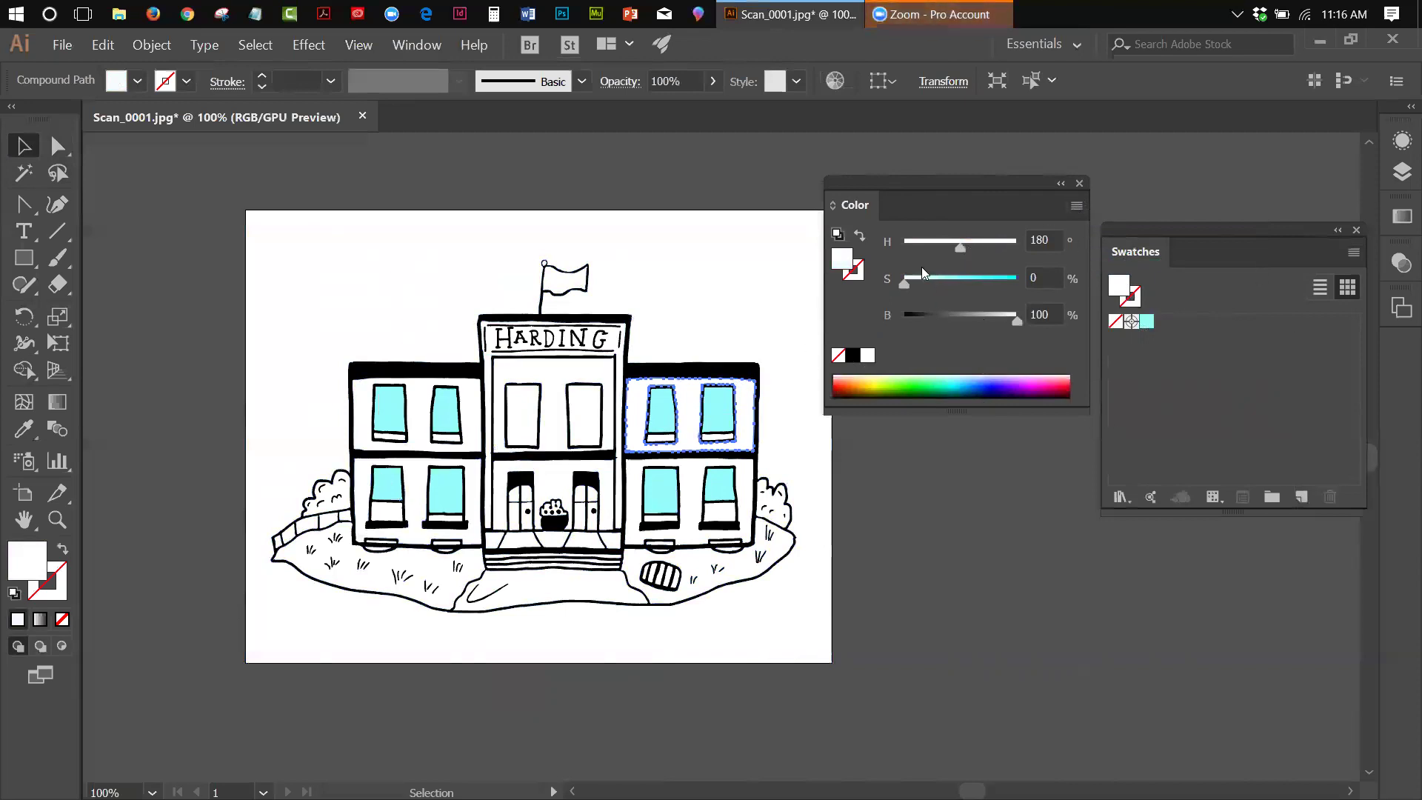
left_click_drag(959, 246, 943, 284)
left_click_drag(980, 326, 990, 326)
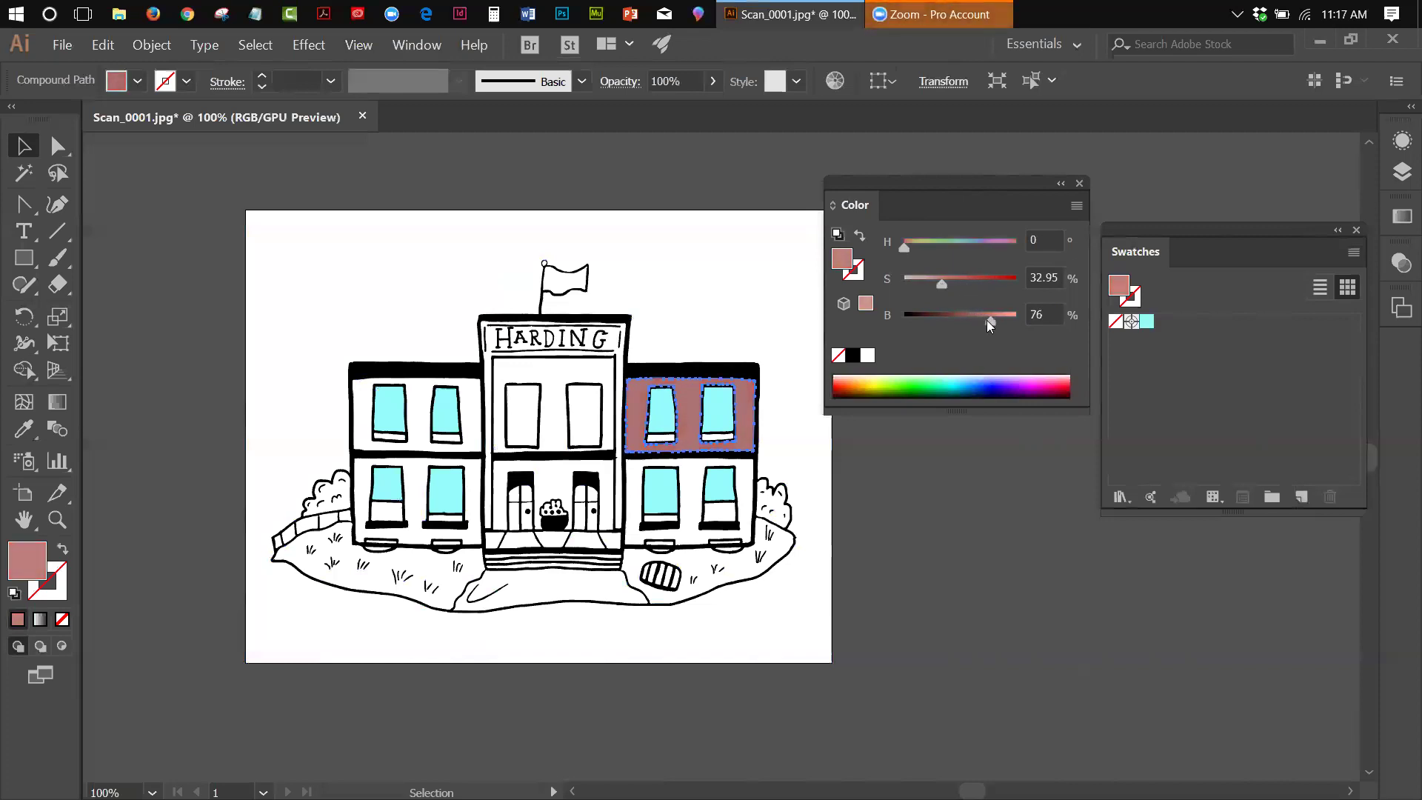
left_click(951, 288)
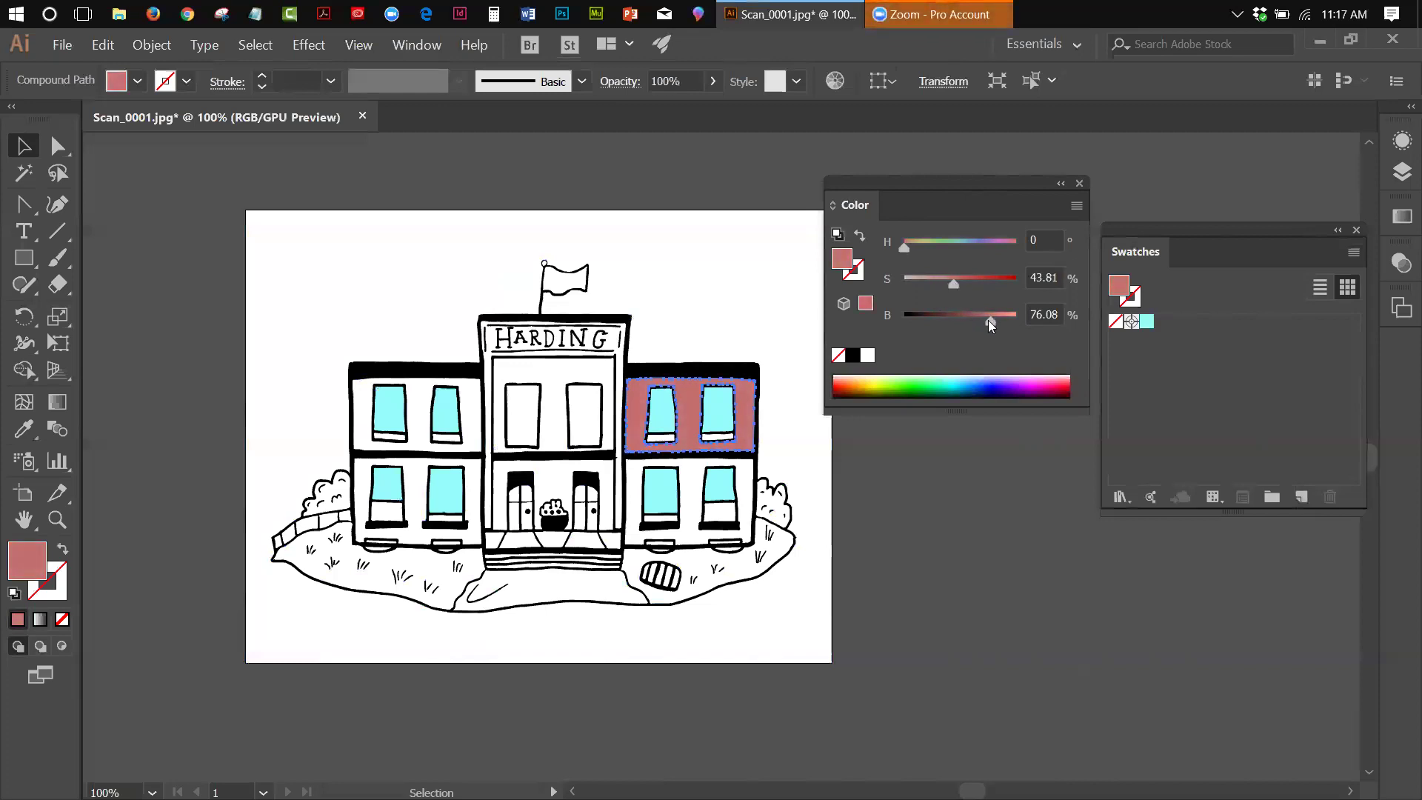
left_click_drag(990, 327, 995, 324)
left_click_drag(904, 251, 907, 252)
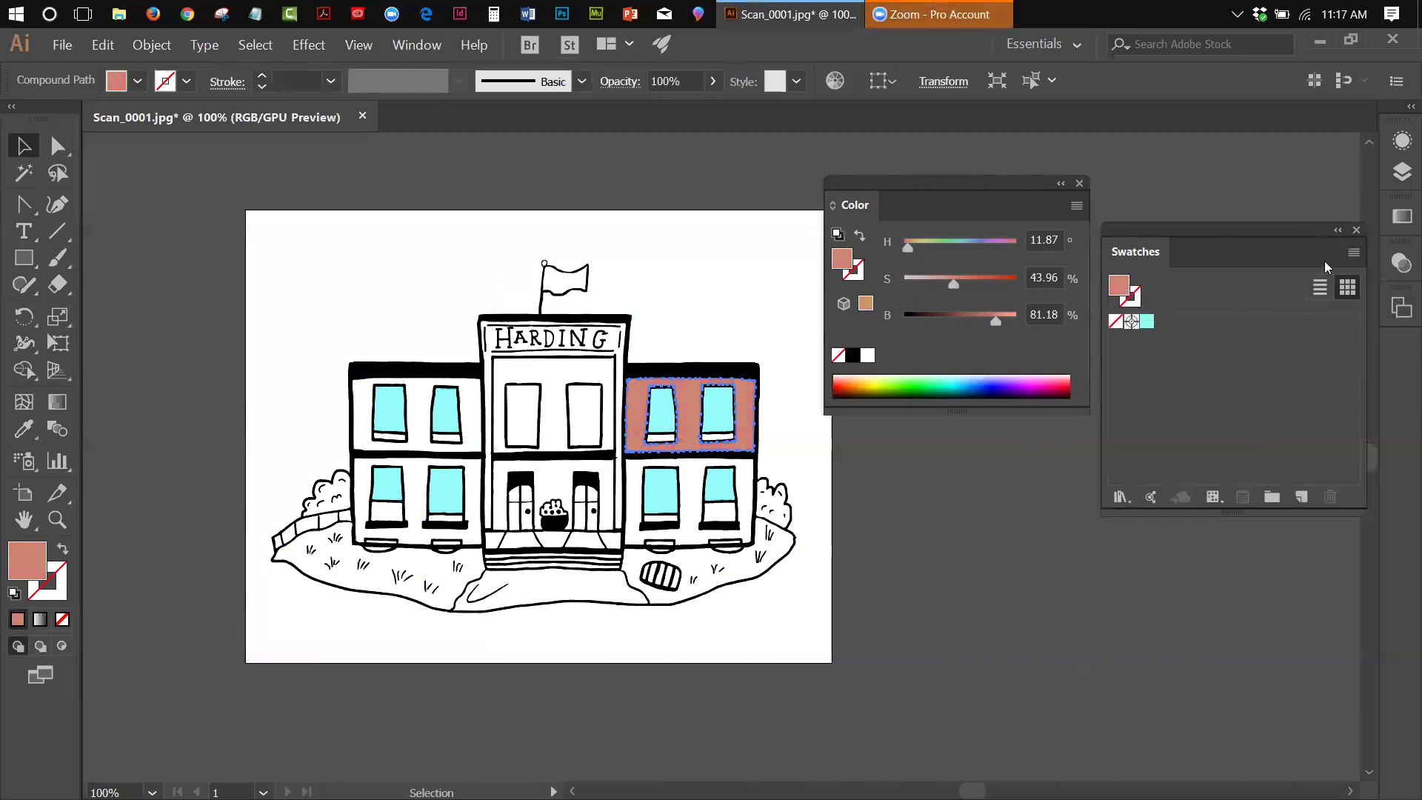
Step: Save the upper wall's fill as a process-color swatch named "brick" without adding it to a library
left_click(1352, 254)
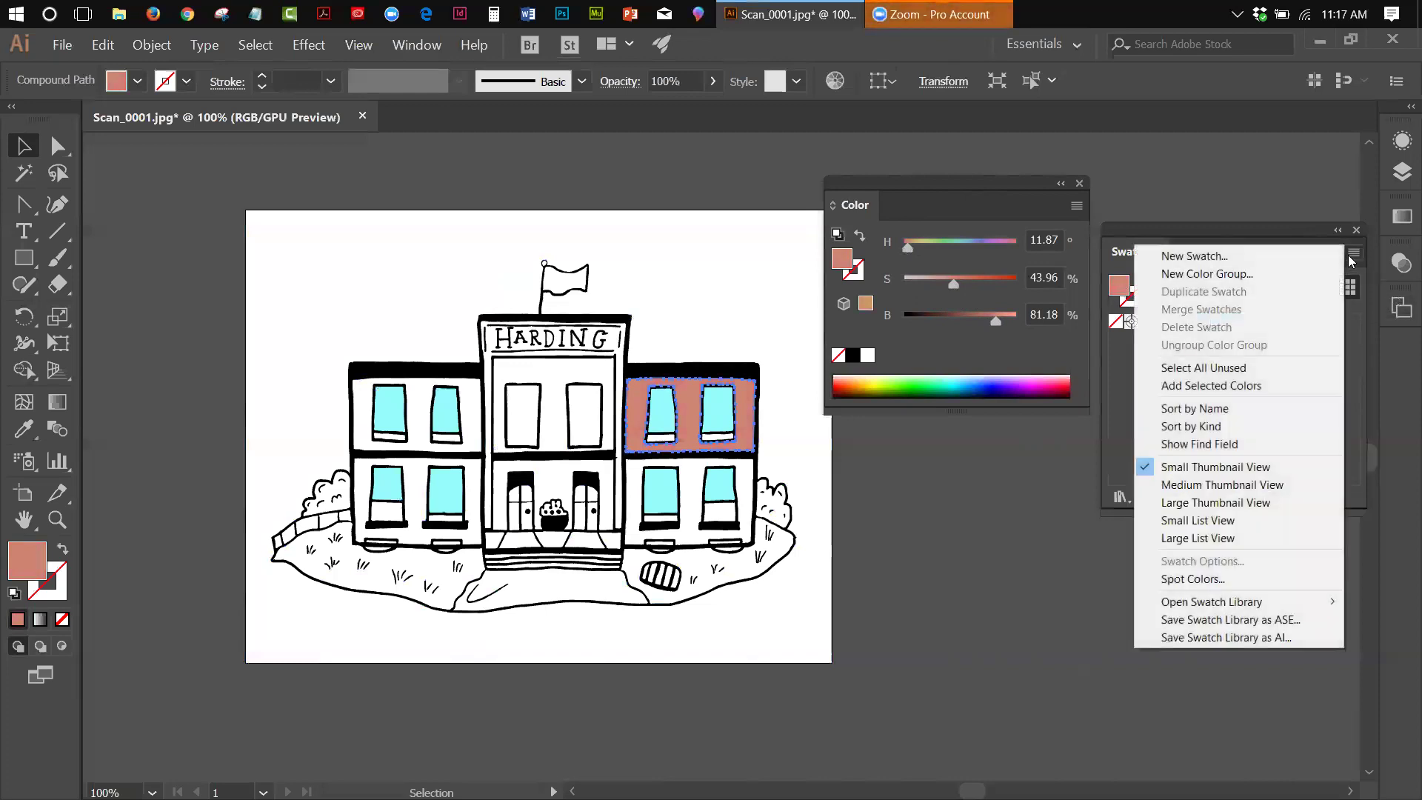
left_click(1246, 259)
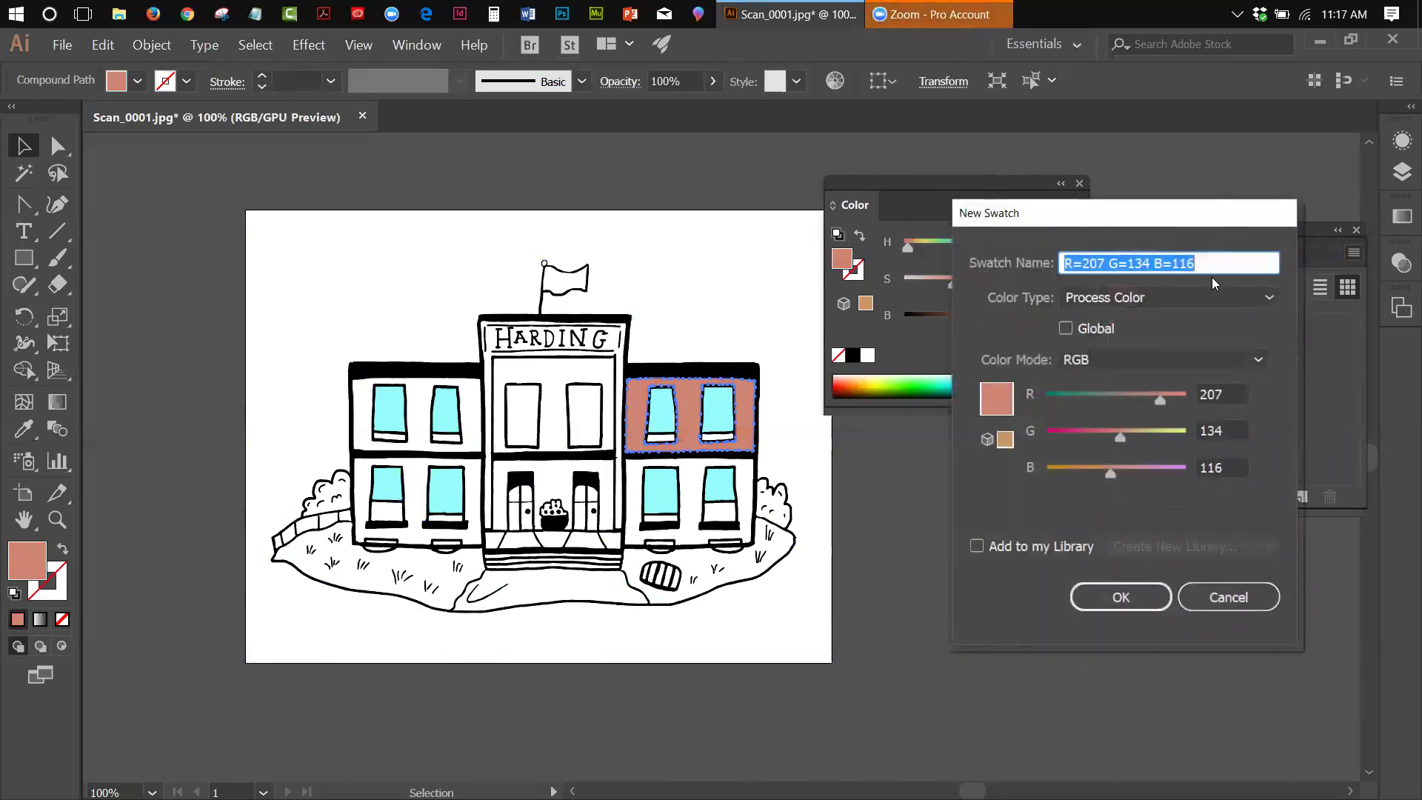
type("brick")
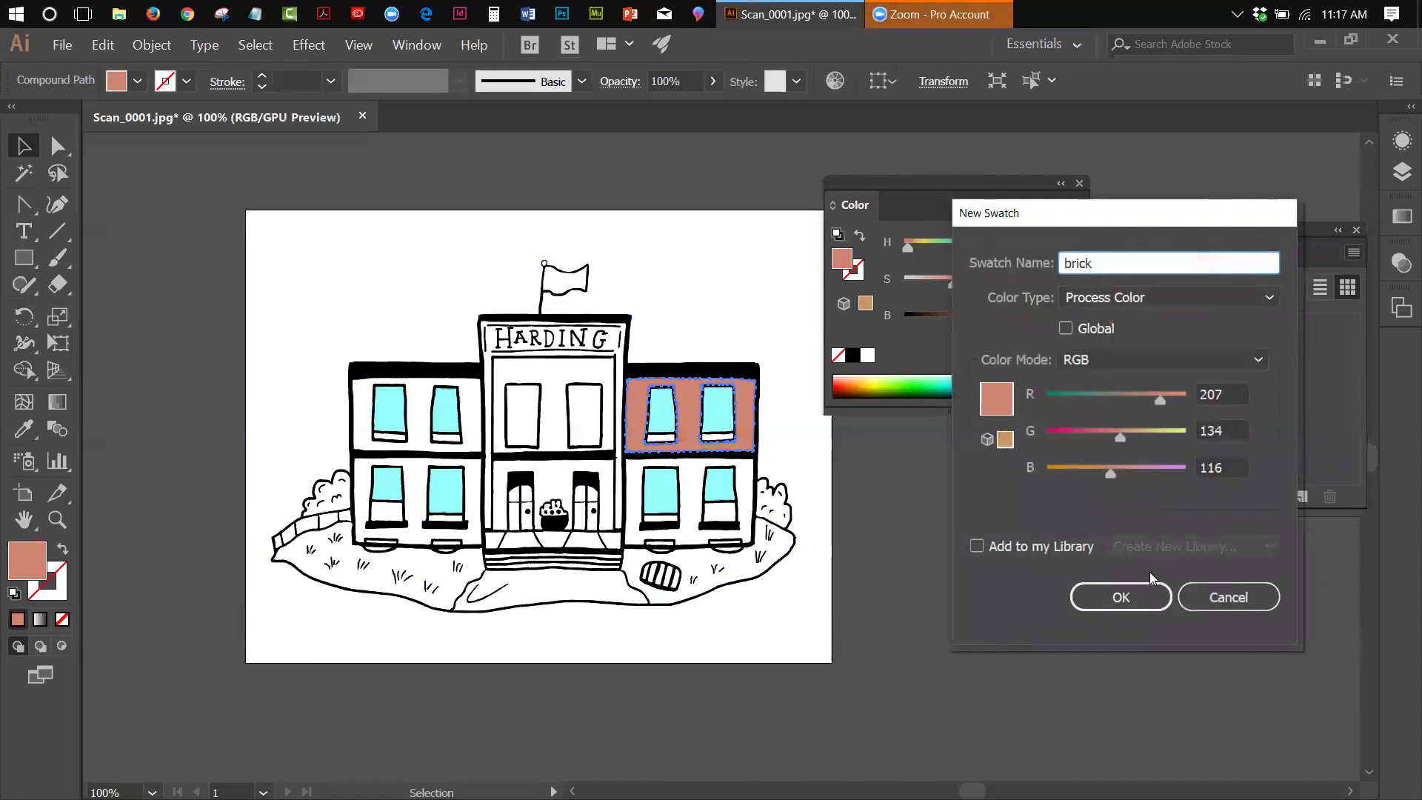
left_click(1148, 590)
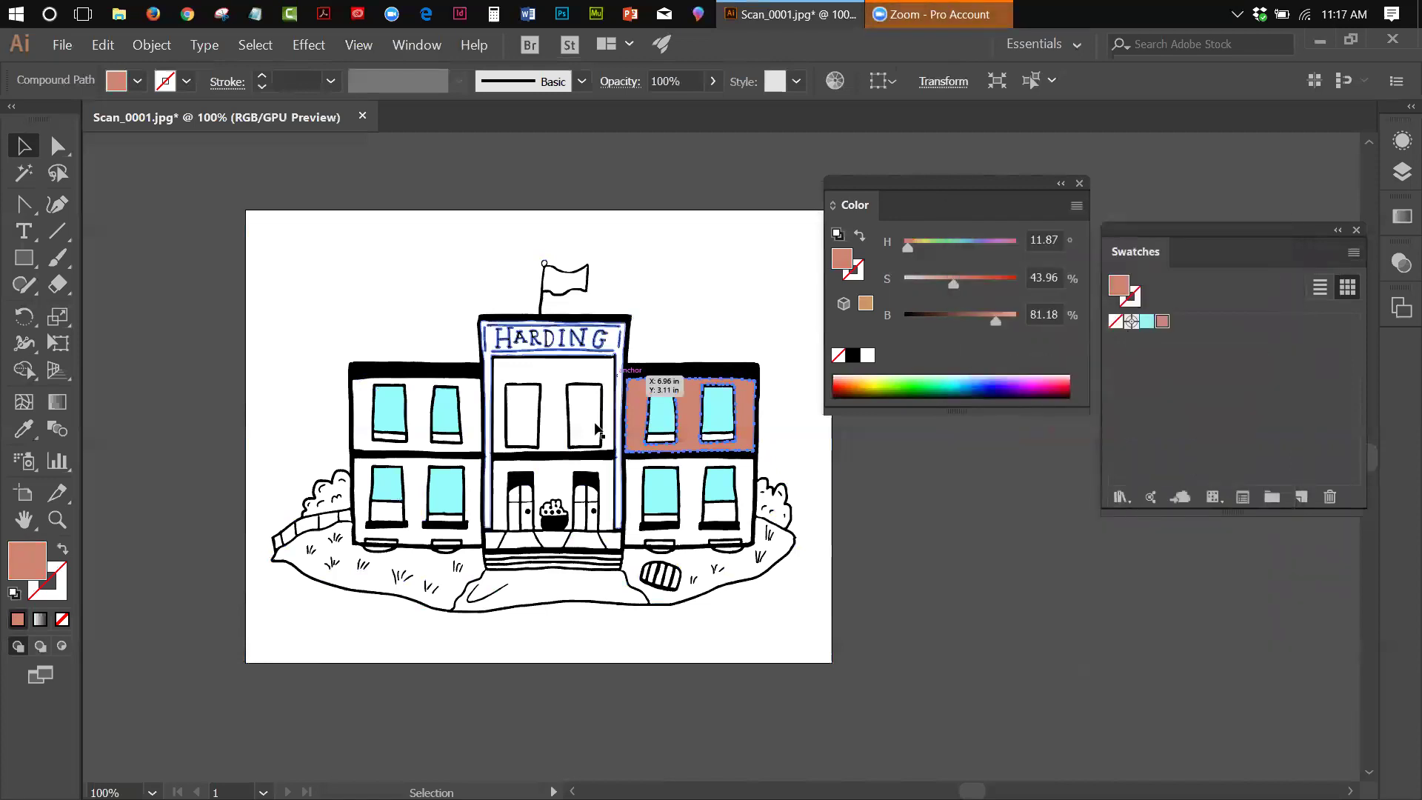
Step: Fill the right wing's lower wall, the central facade with its sign surround, and both left-wing walls with the "brick" swatch
left_click(743, 489)
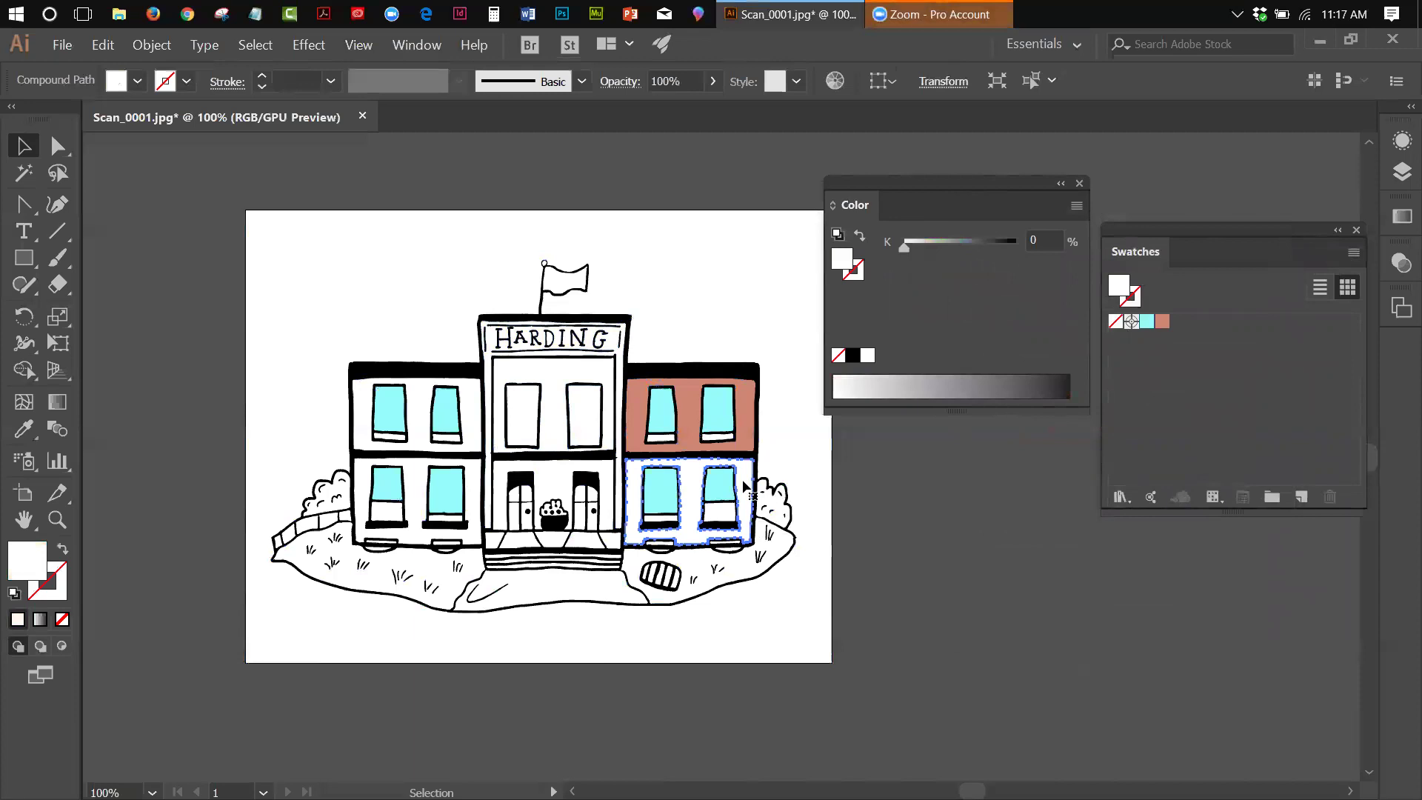
left_click(569, 382, "shift")
left_click(553, 473, "shift")
left_click(614, 341, "shift")
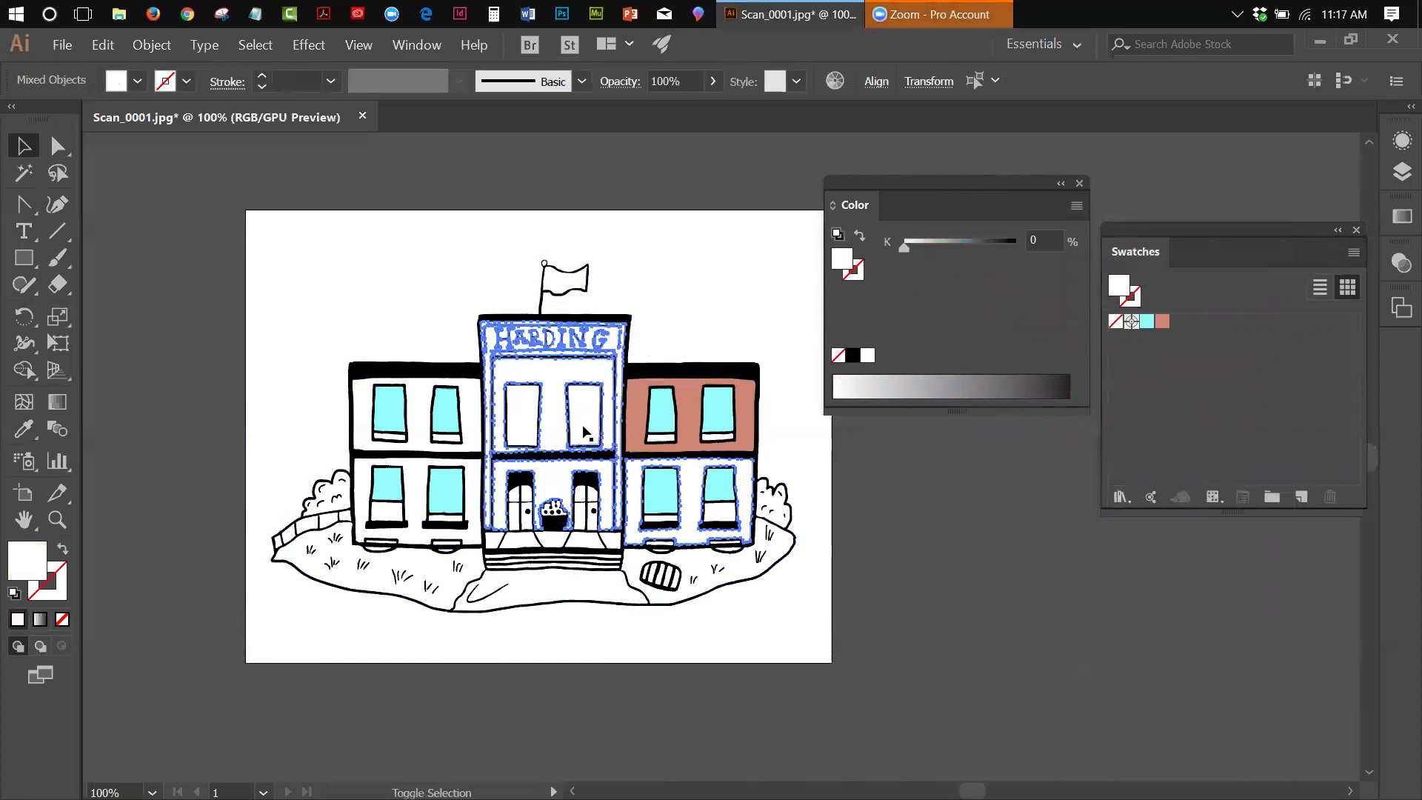
left_click(470, 404, "shift")
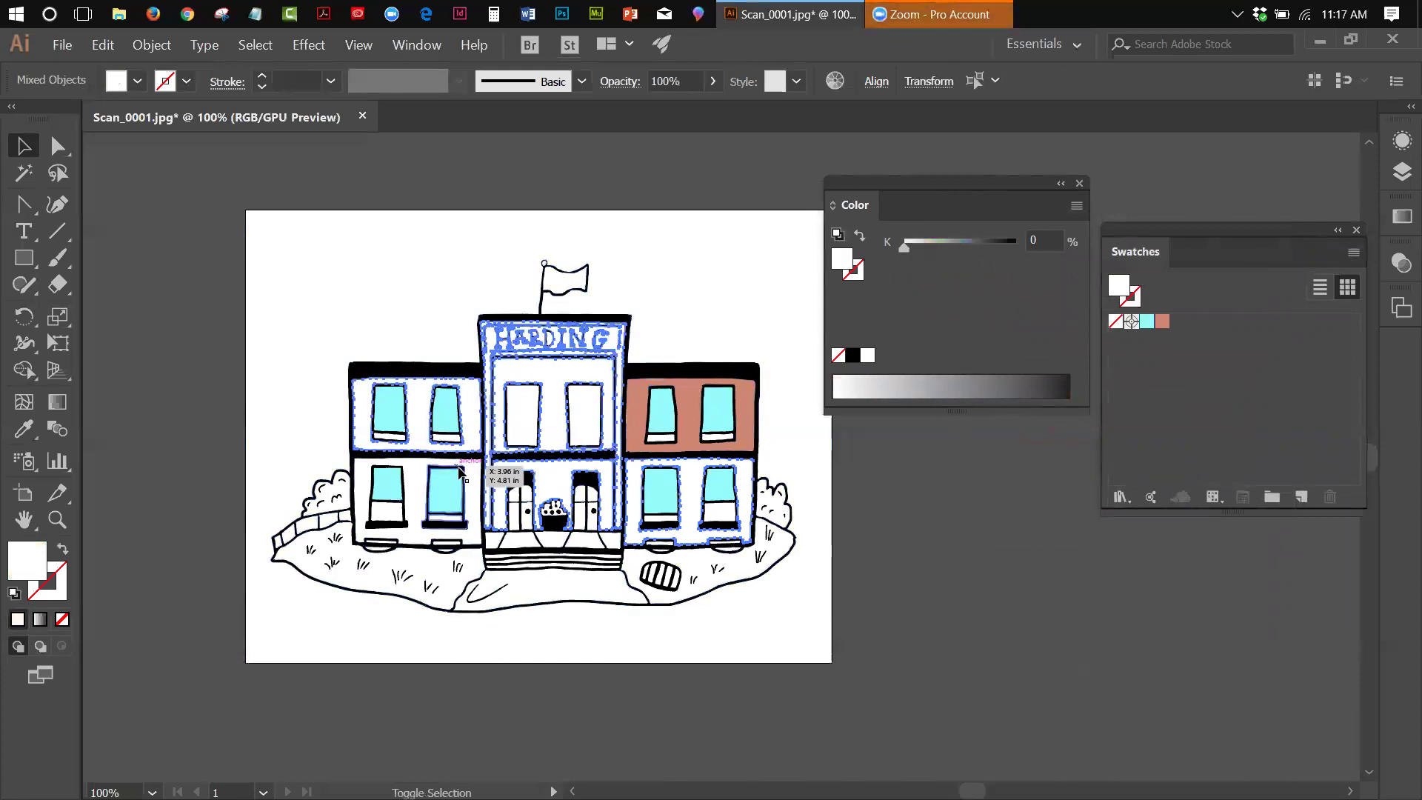
left_click(471, 470, "shift")
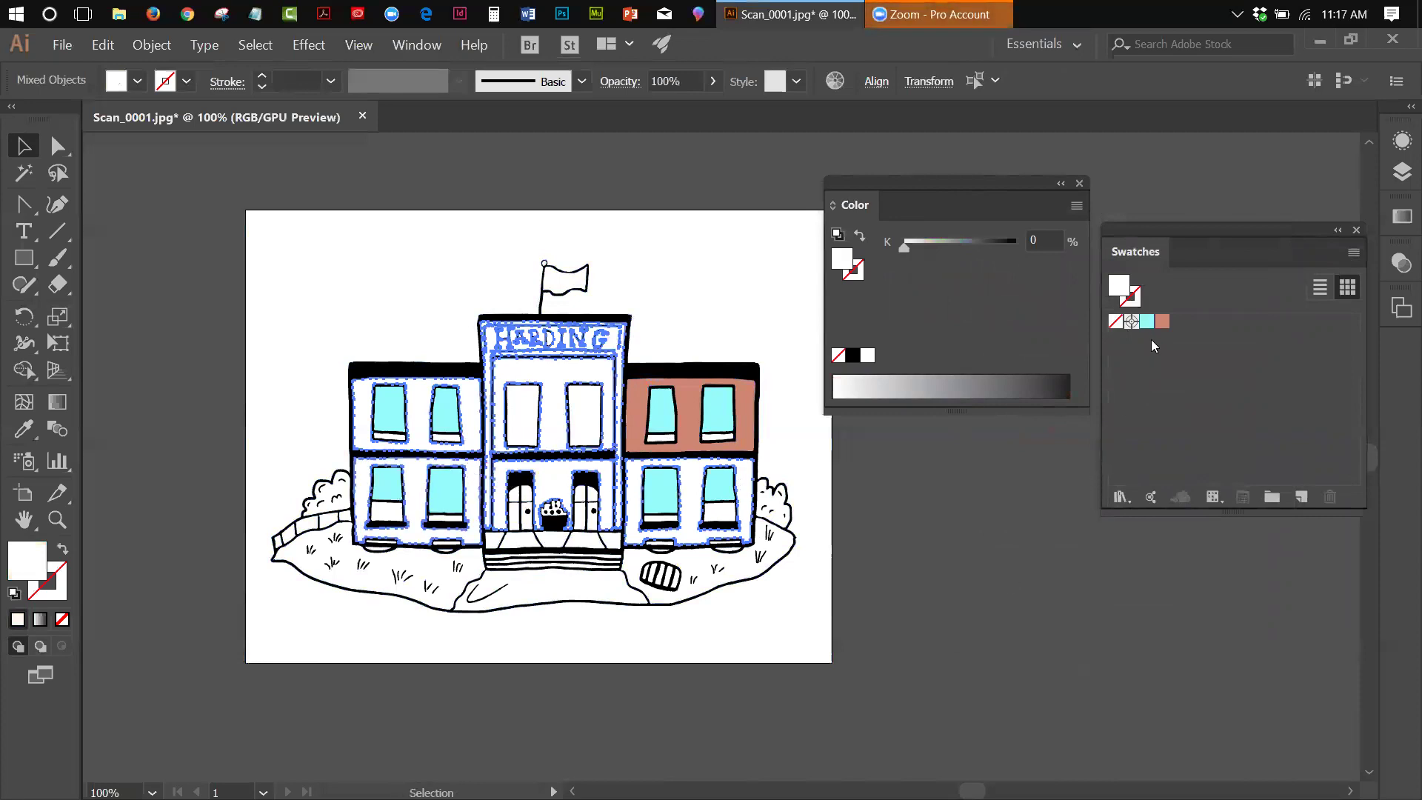
left_click(1161, 322)
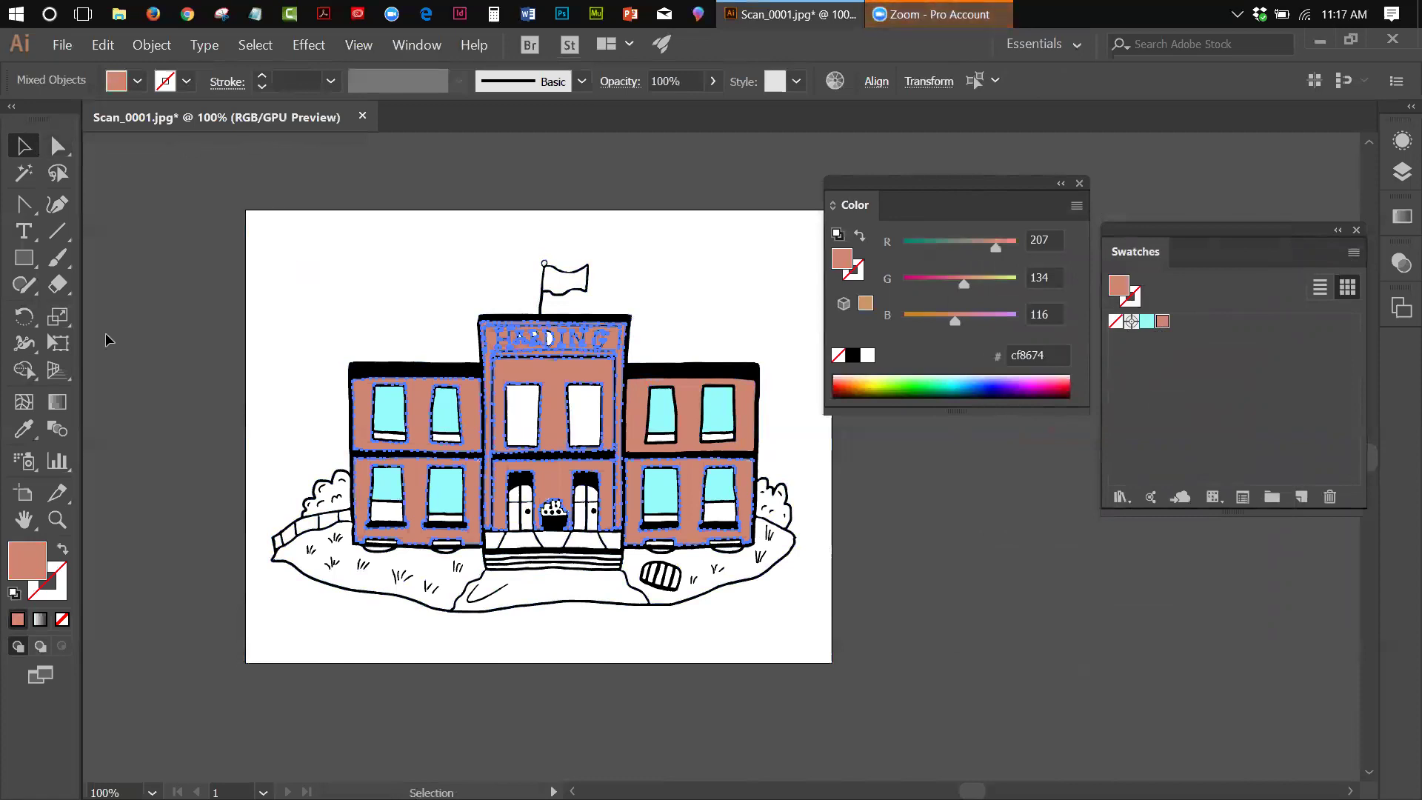
Step: Select the HARDING sign surround together with the white insides of its letters and fill them with the last-used brick colour
left_click(57, 519)
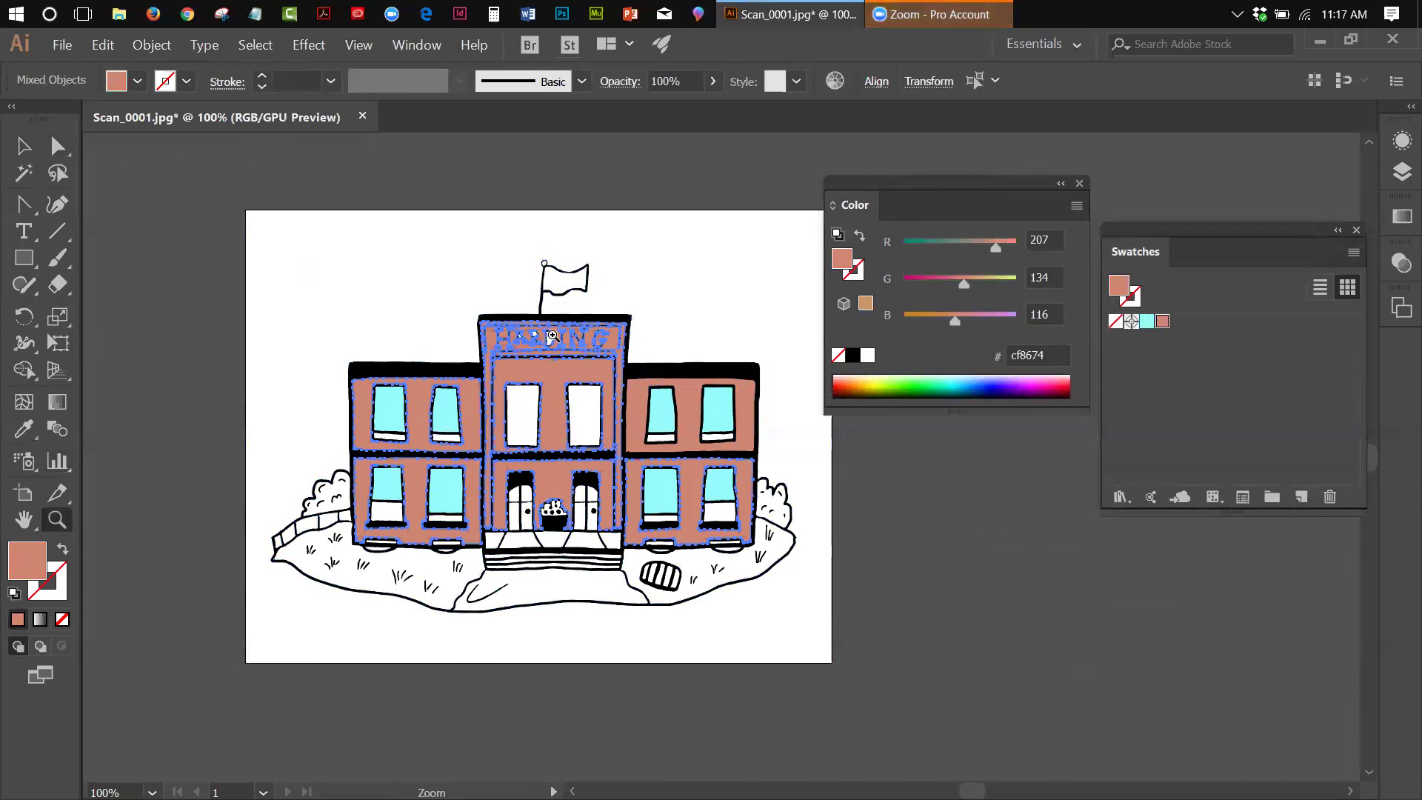
left_click(552, 337)
left_click(774, 509)
left_click(758, 485)
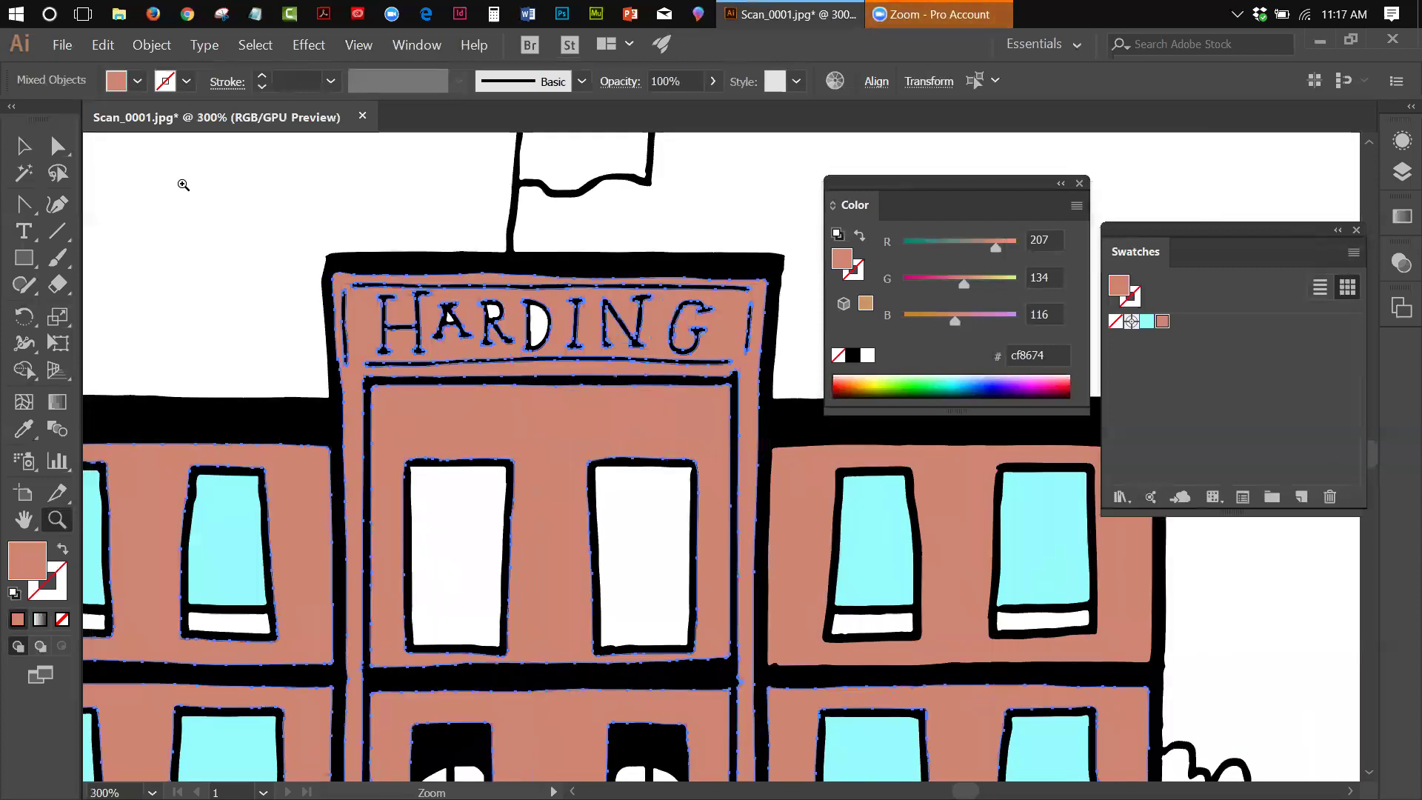
key("v")
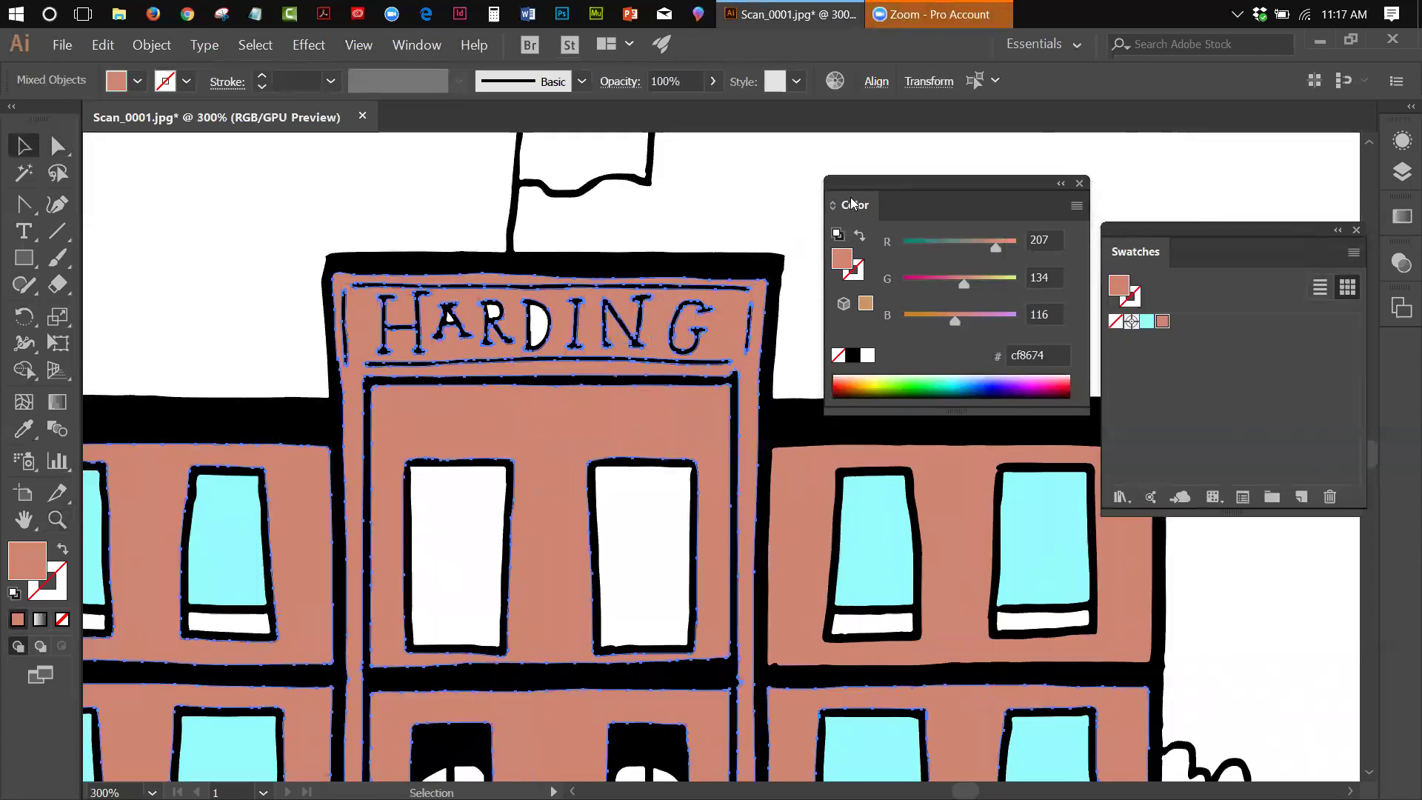
left_click_drag(851, 203, 1010, 192)
left_click(360, 214)
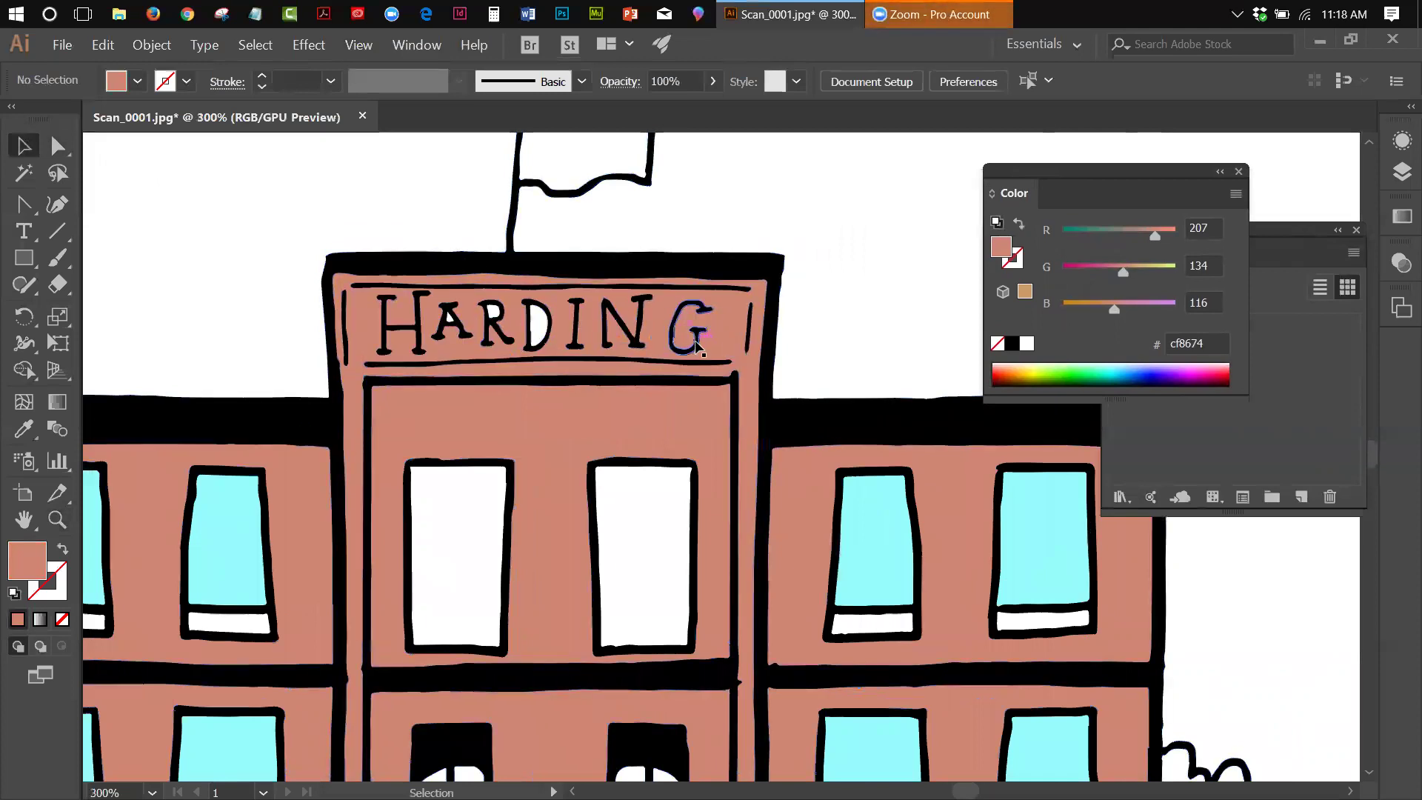
left_click(714, 330)
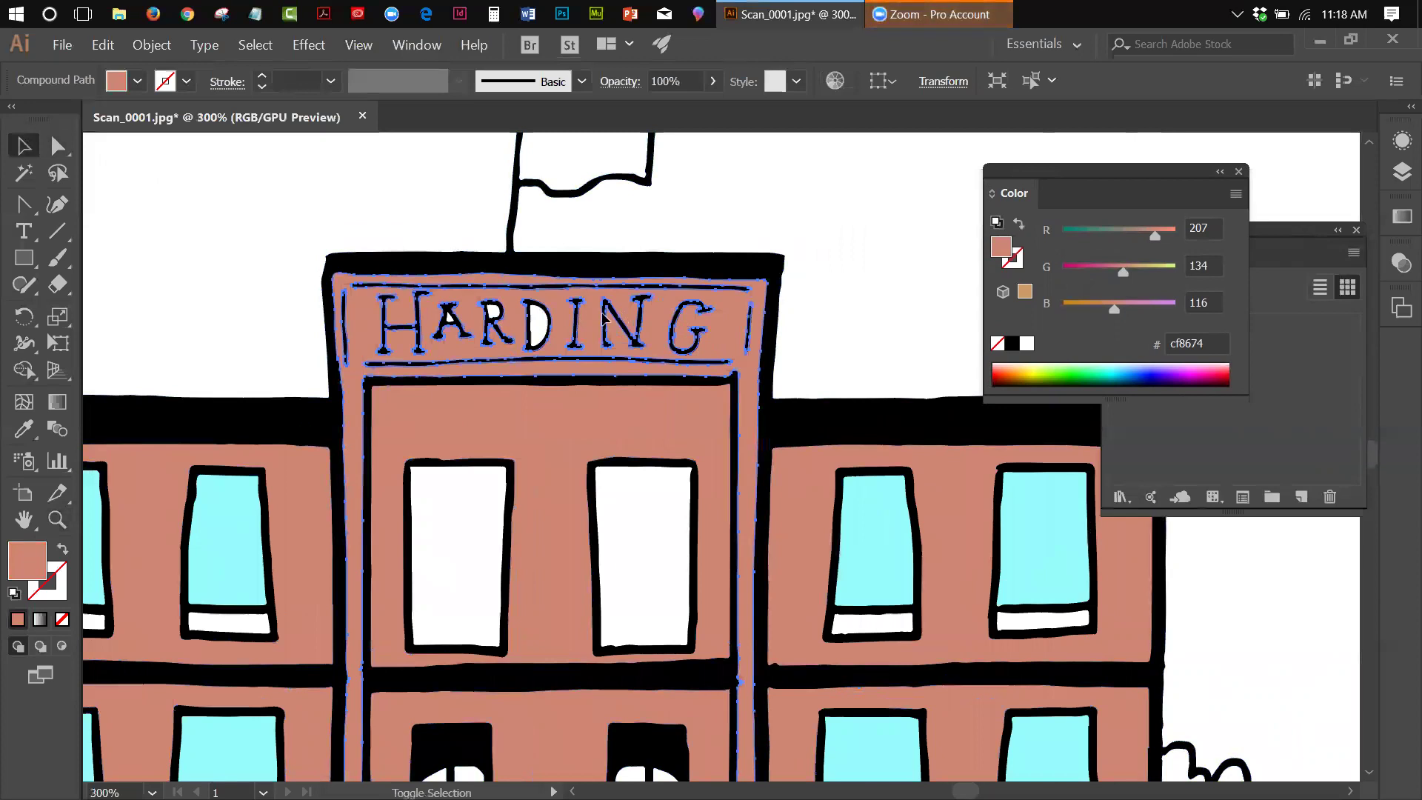
left_click(541, 324, "shift")
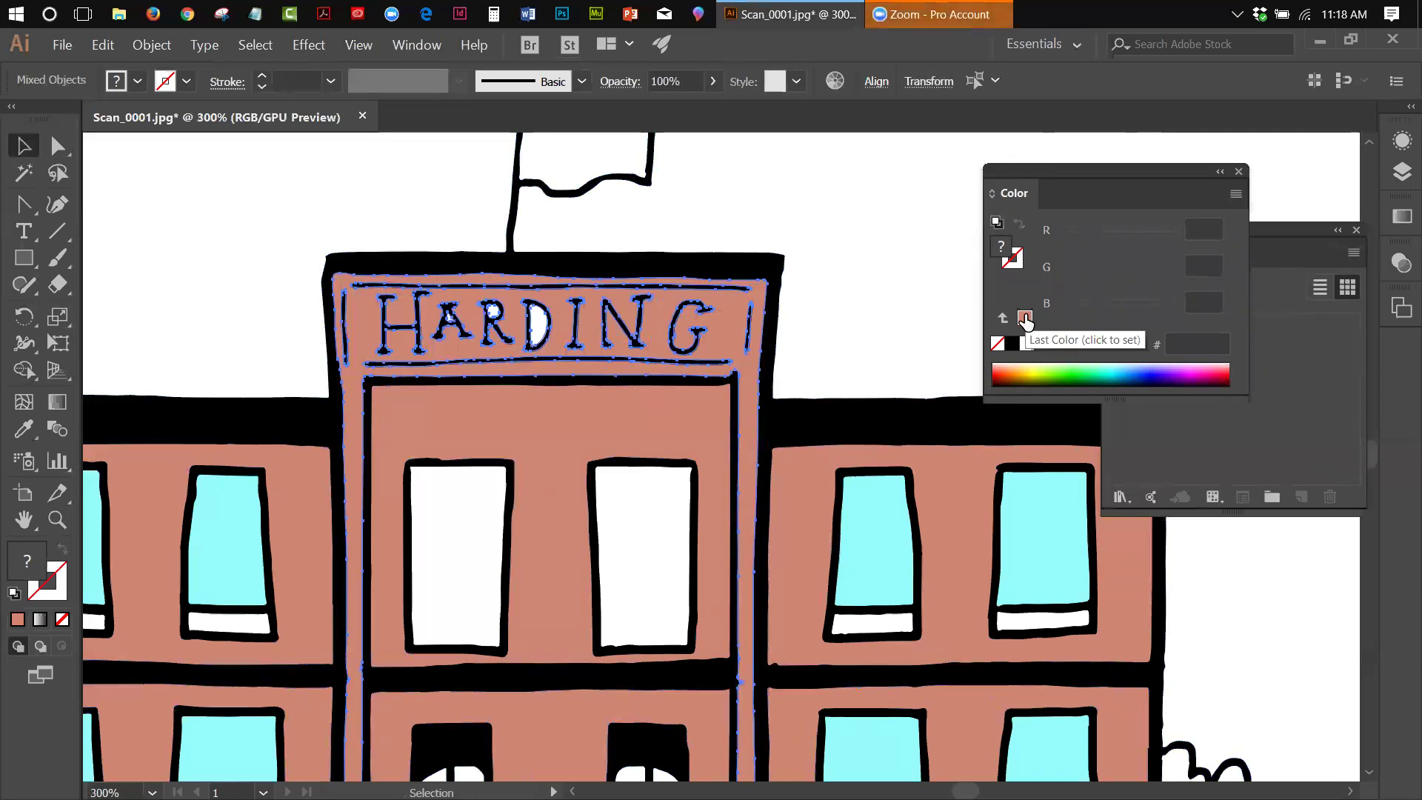
left_click(1024, 318)
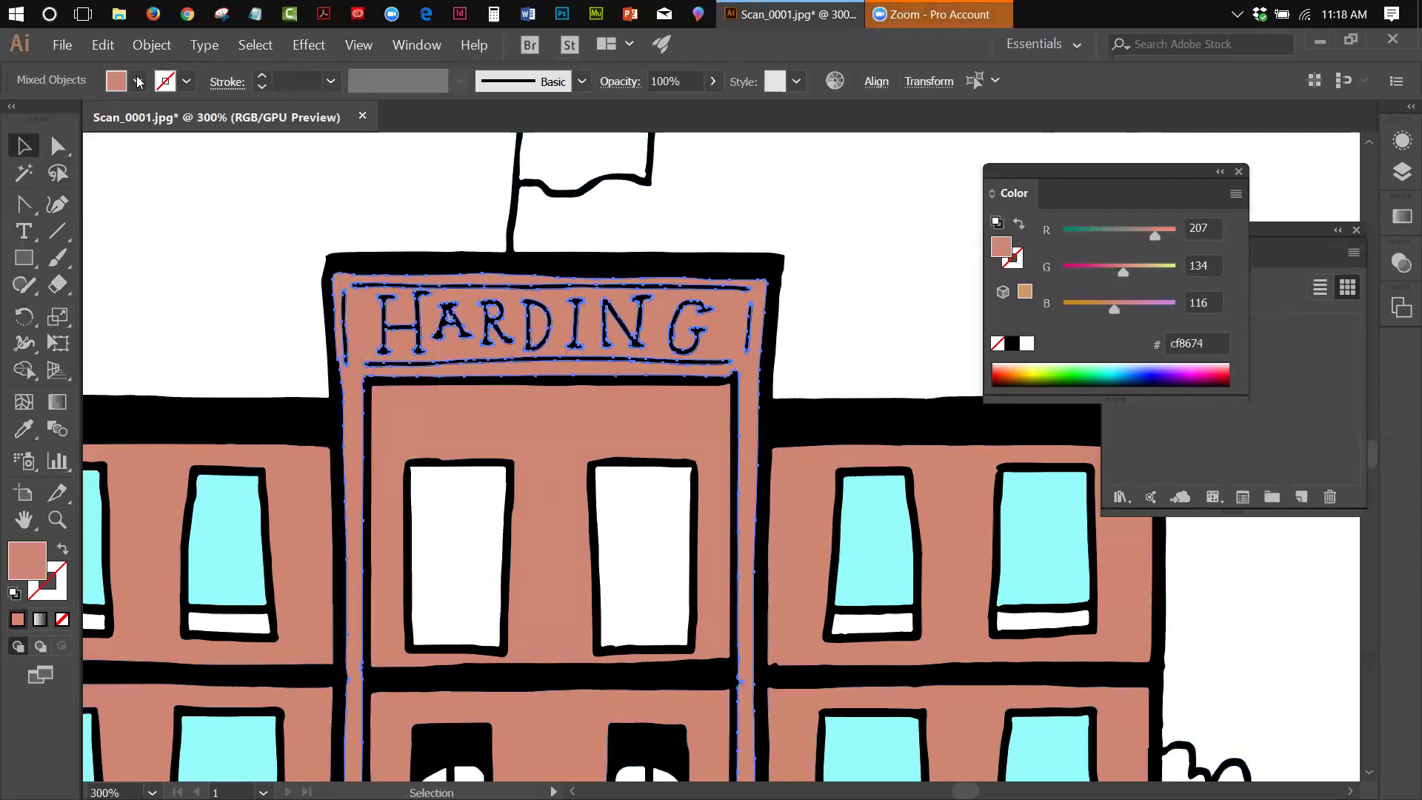
Step: Group the sign surround with the insides of the HARDING letters and deselect the group
left_click(153, 46)
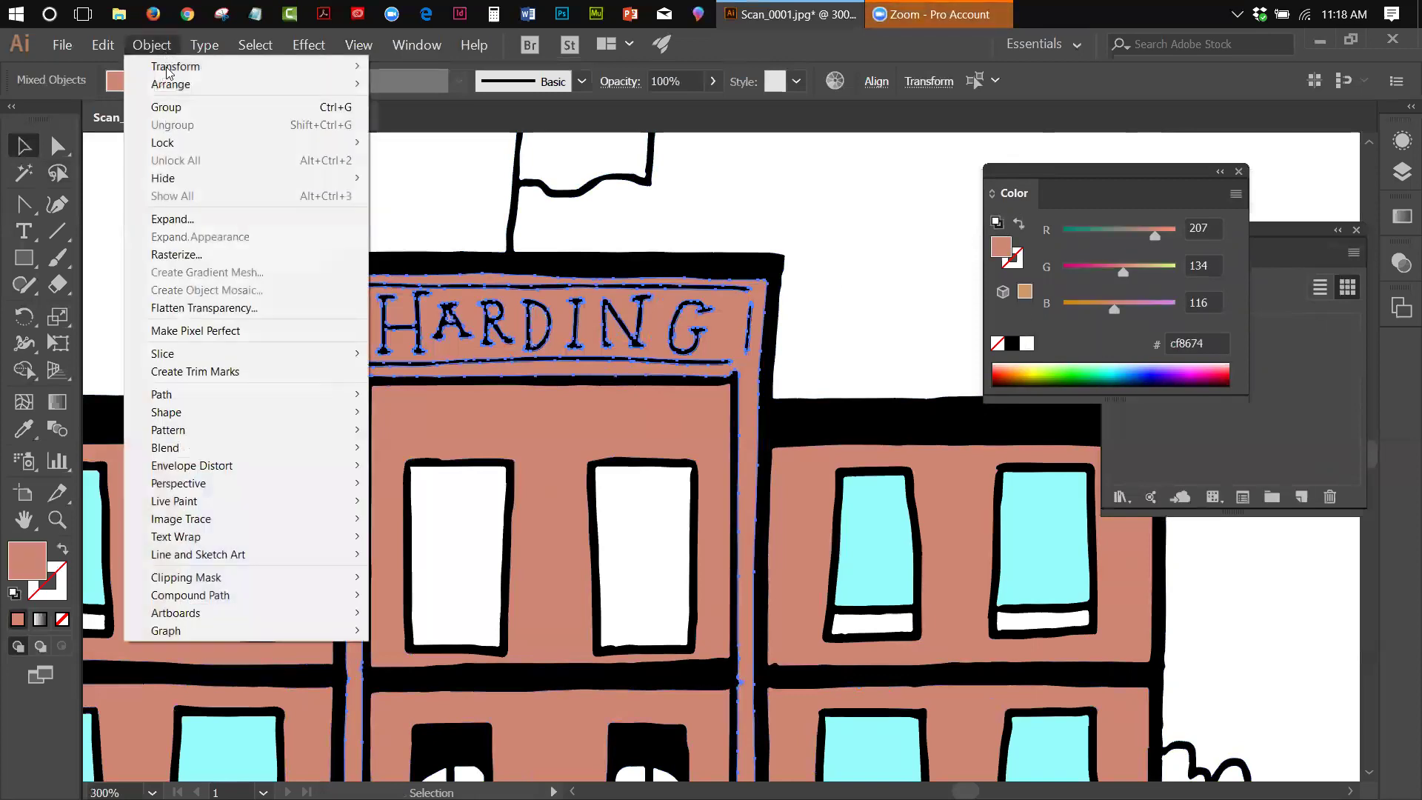
left_click(166, 106)
left_click(822, 317)
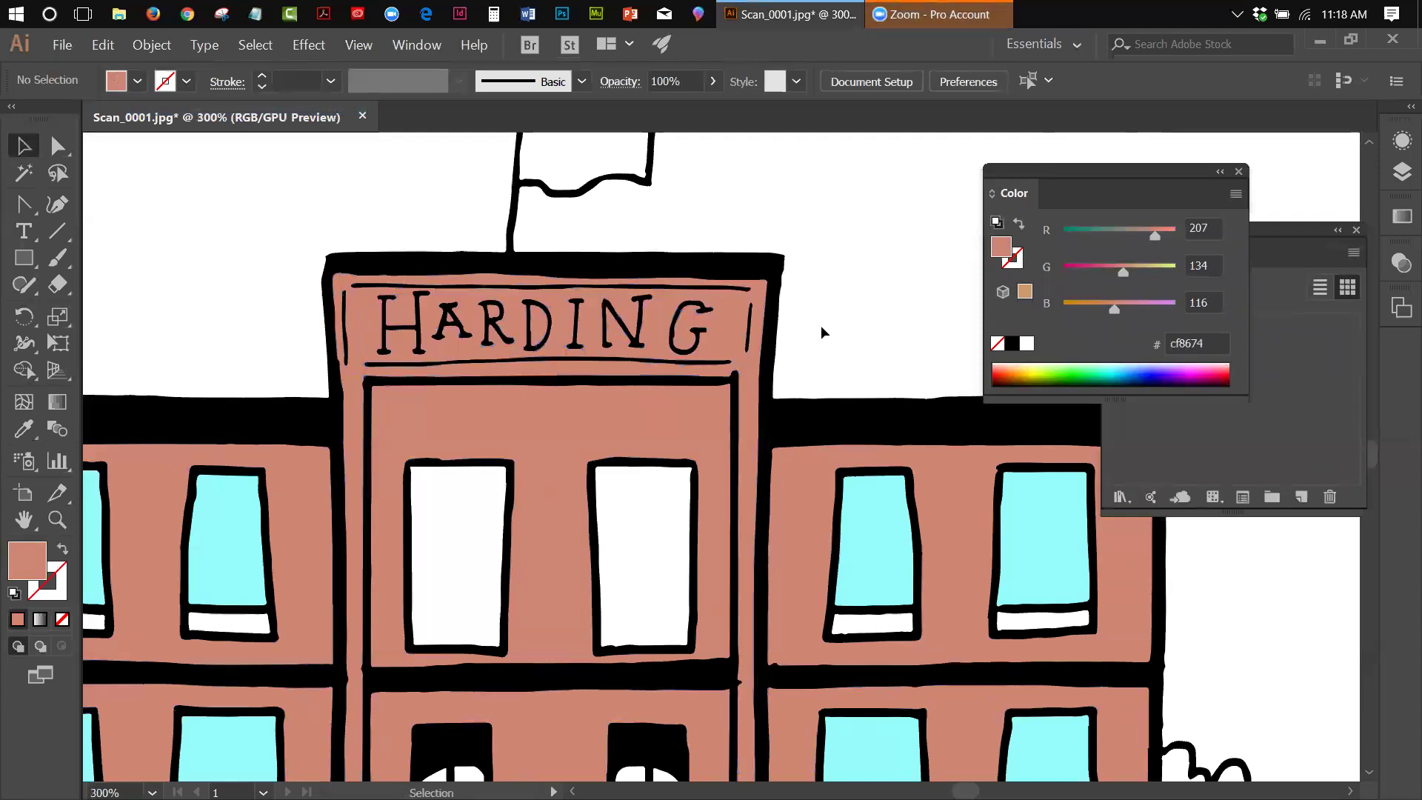
Step: Collapse the colour controls, test the grouped sign surround with the "myblue" swatch, and return it to the "brick" swatch
left_click(730, 320)
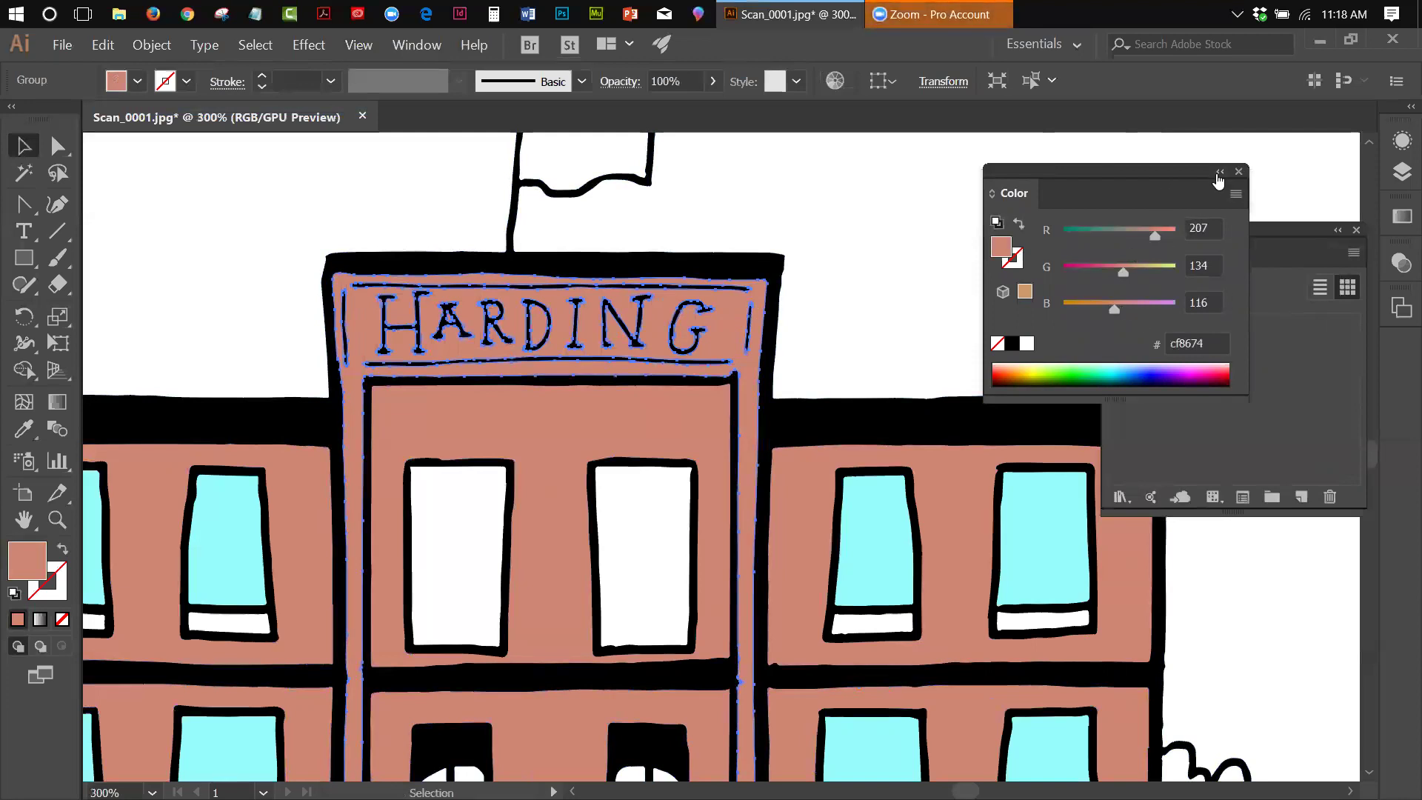
left_click(1219, 172)
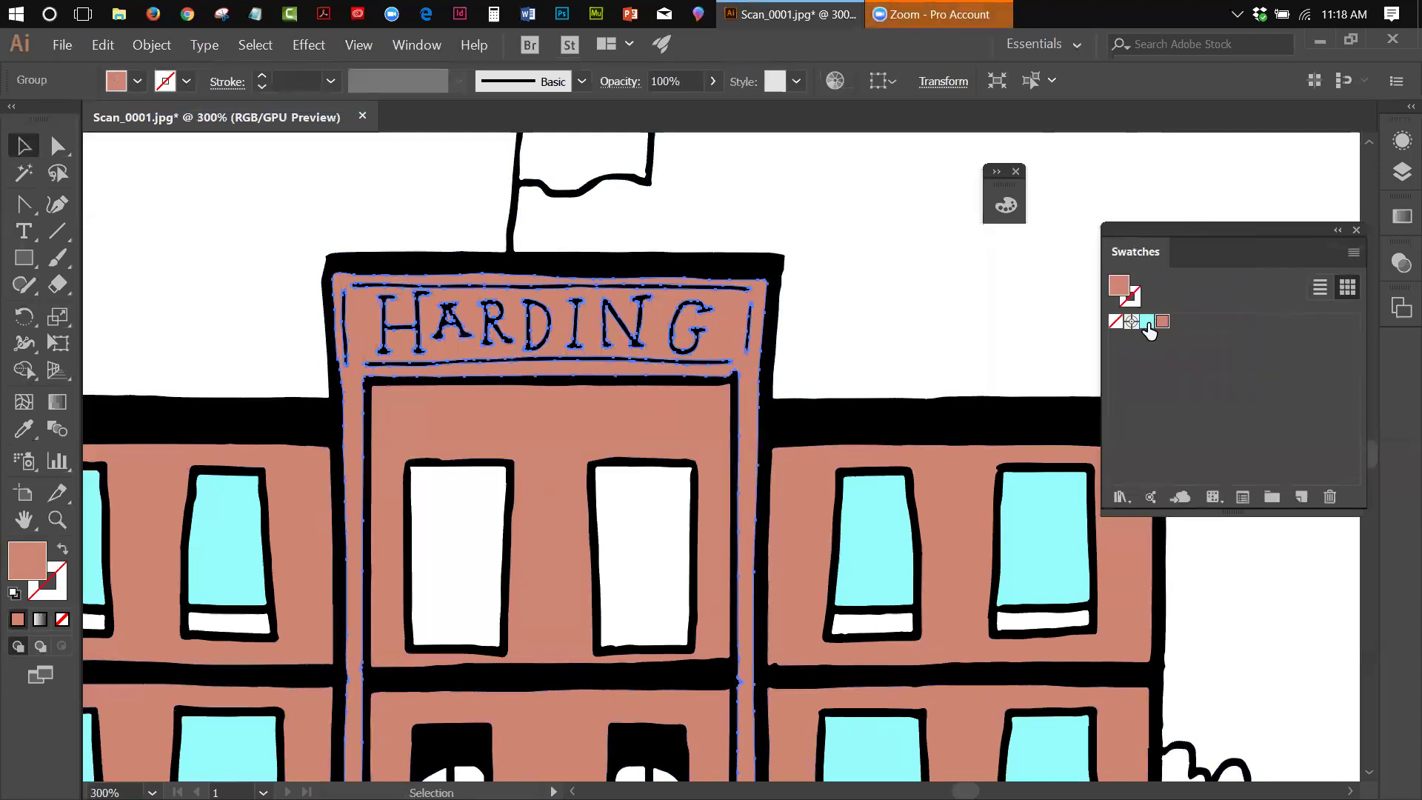
left_click(1146, 321)
left_click(984, 305)
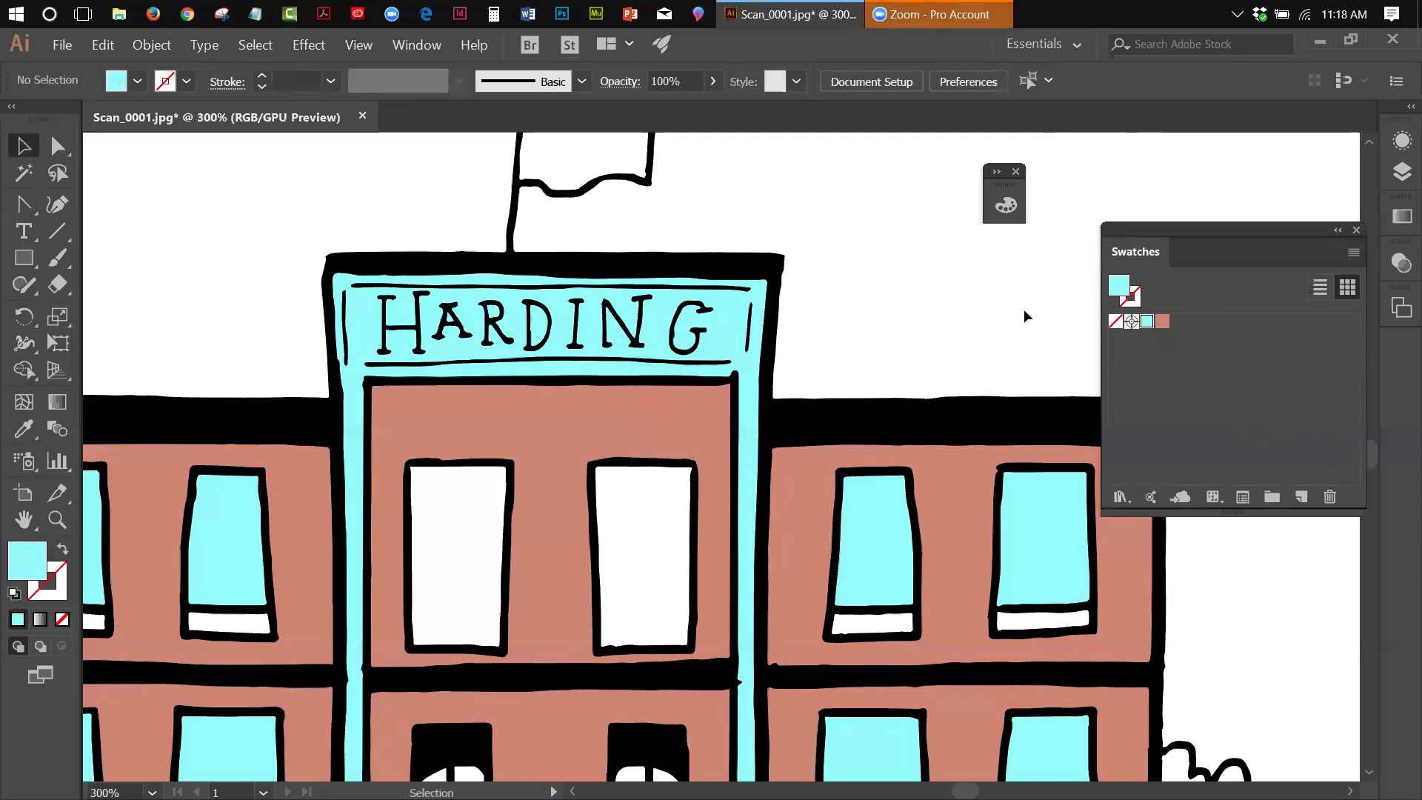
left_click(722, 328)
left_click(1161, 323)
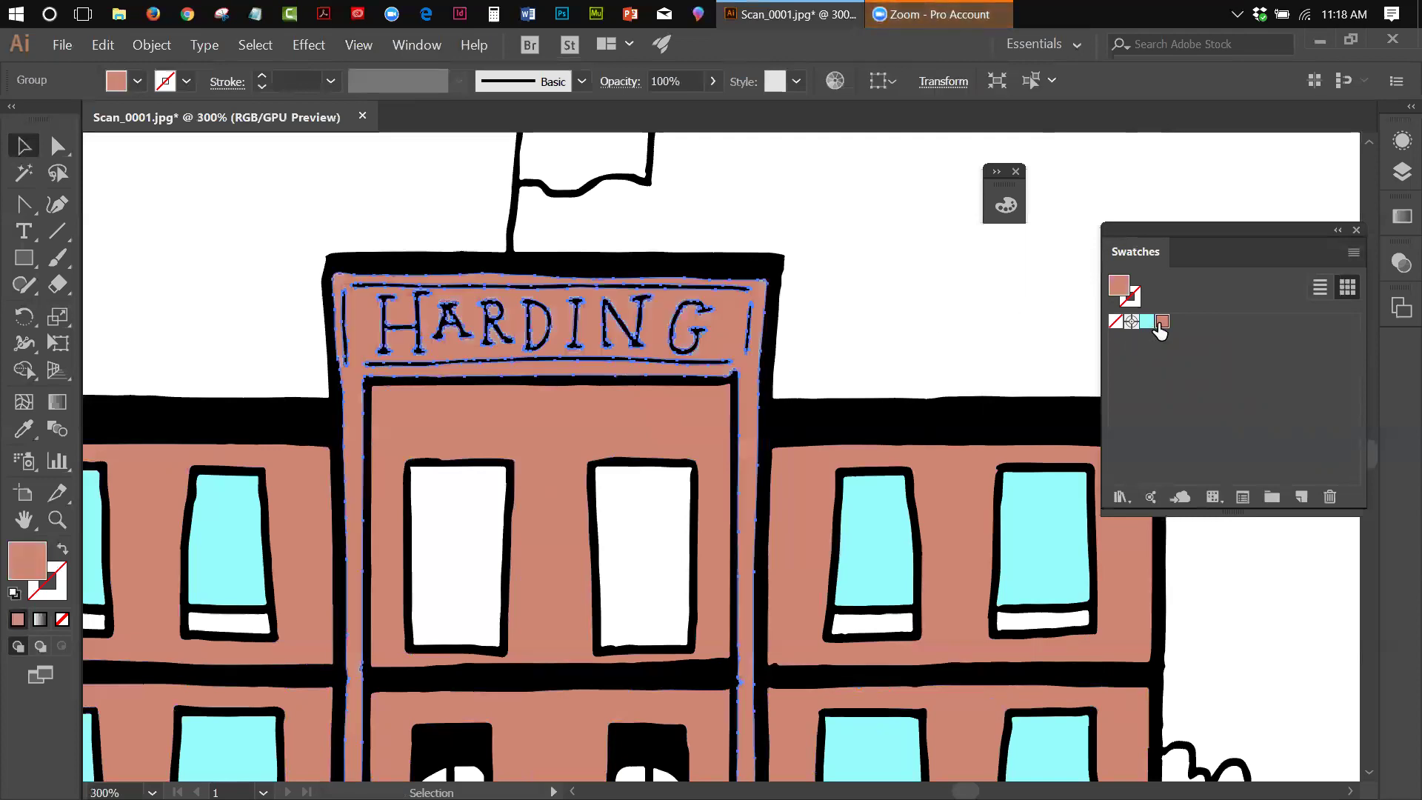
left_click(914, 301)
Step: Delete the blue pane and black frame of the right wing's upper window nearest the central facade
left_click(378, 48)
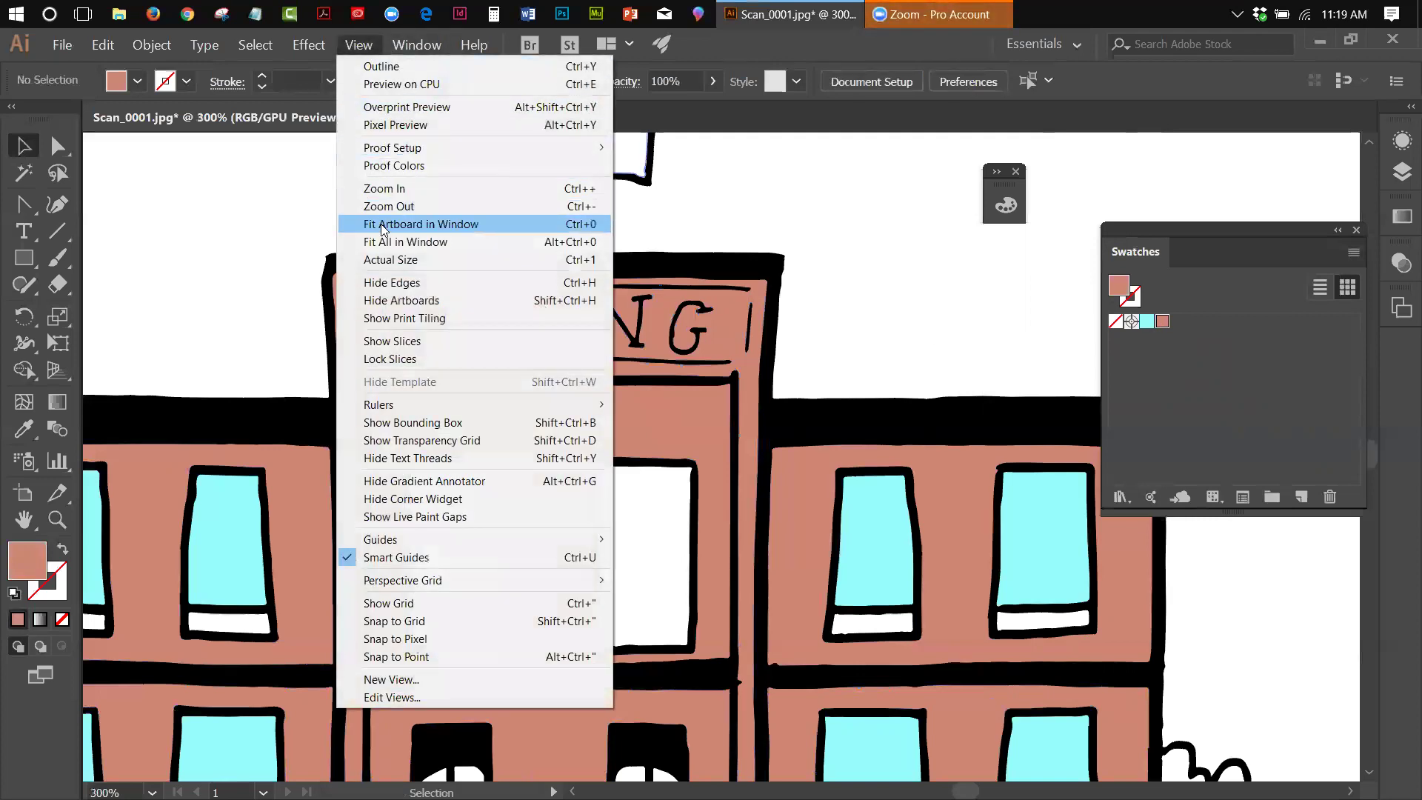
left_click(384, 225)
left_click_drag(1168, 241, 1201, 232)
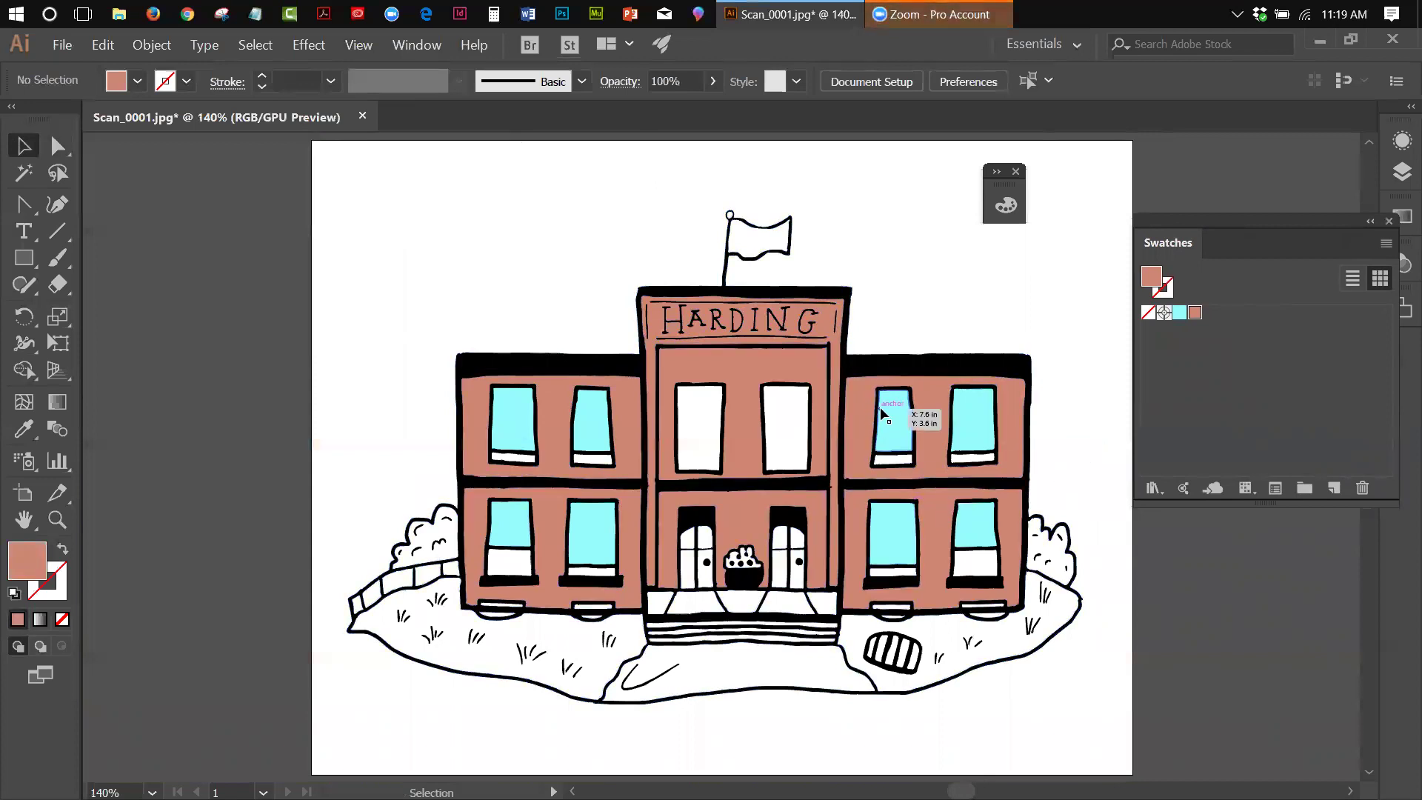
left_click(891, 428)
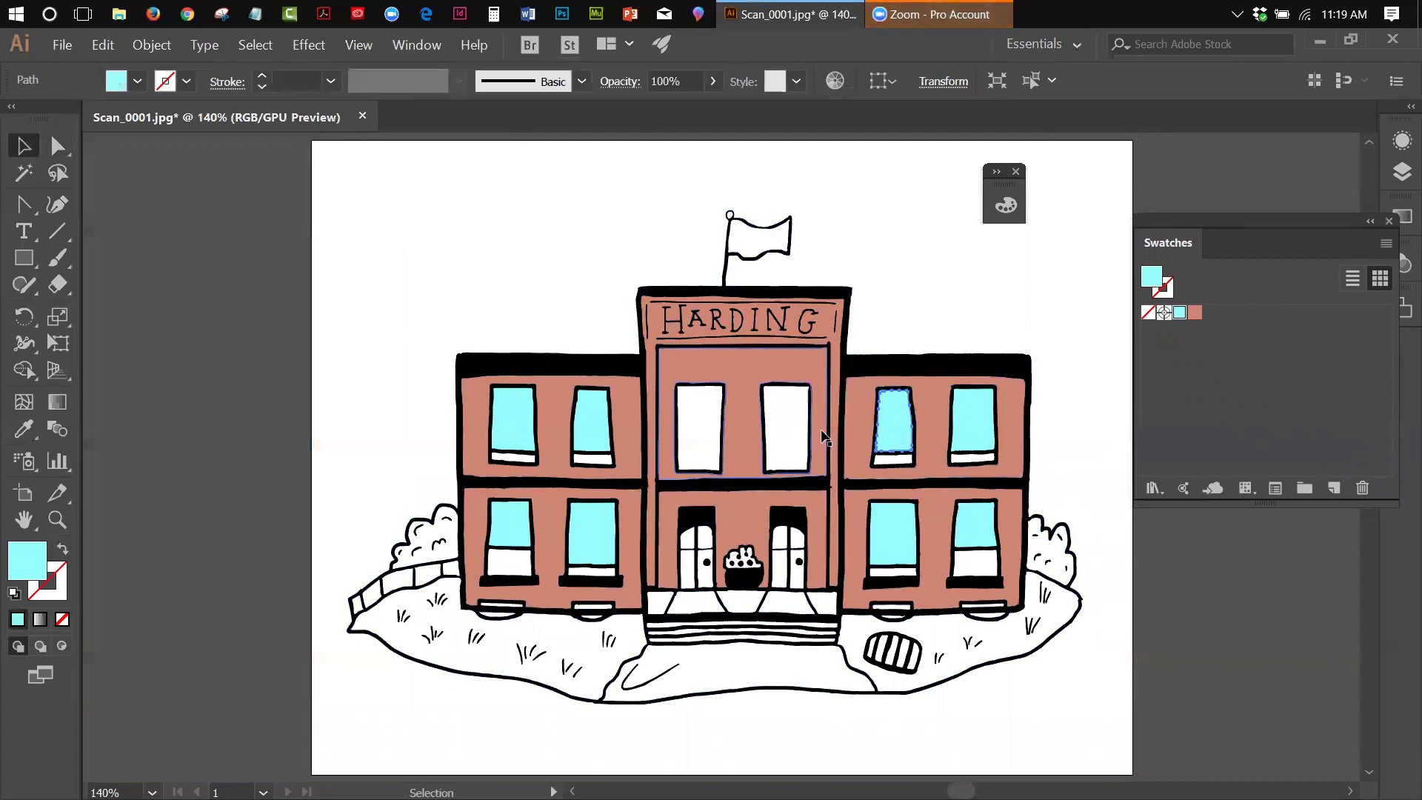
key("Delete")
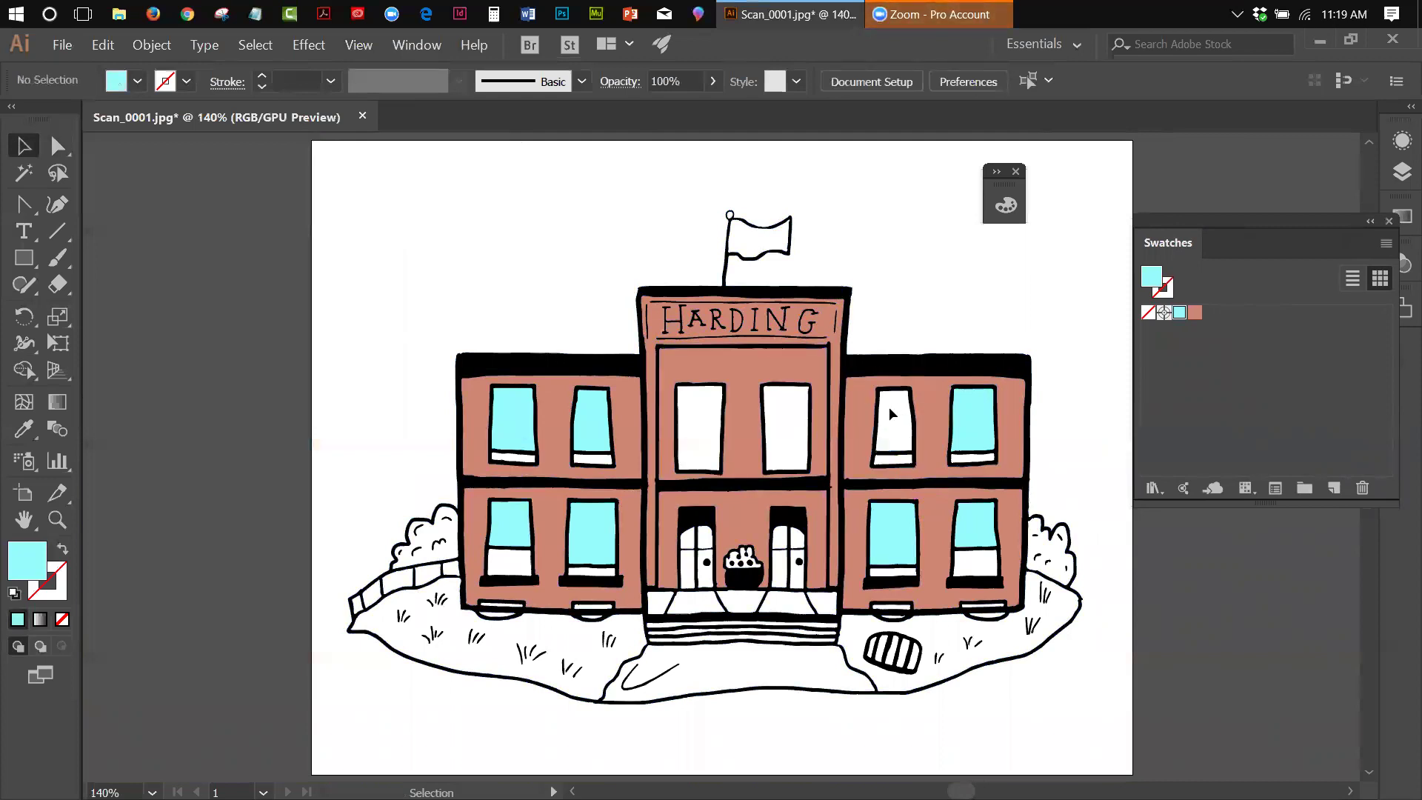
left_click(912, 415)
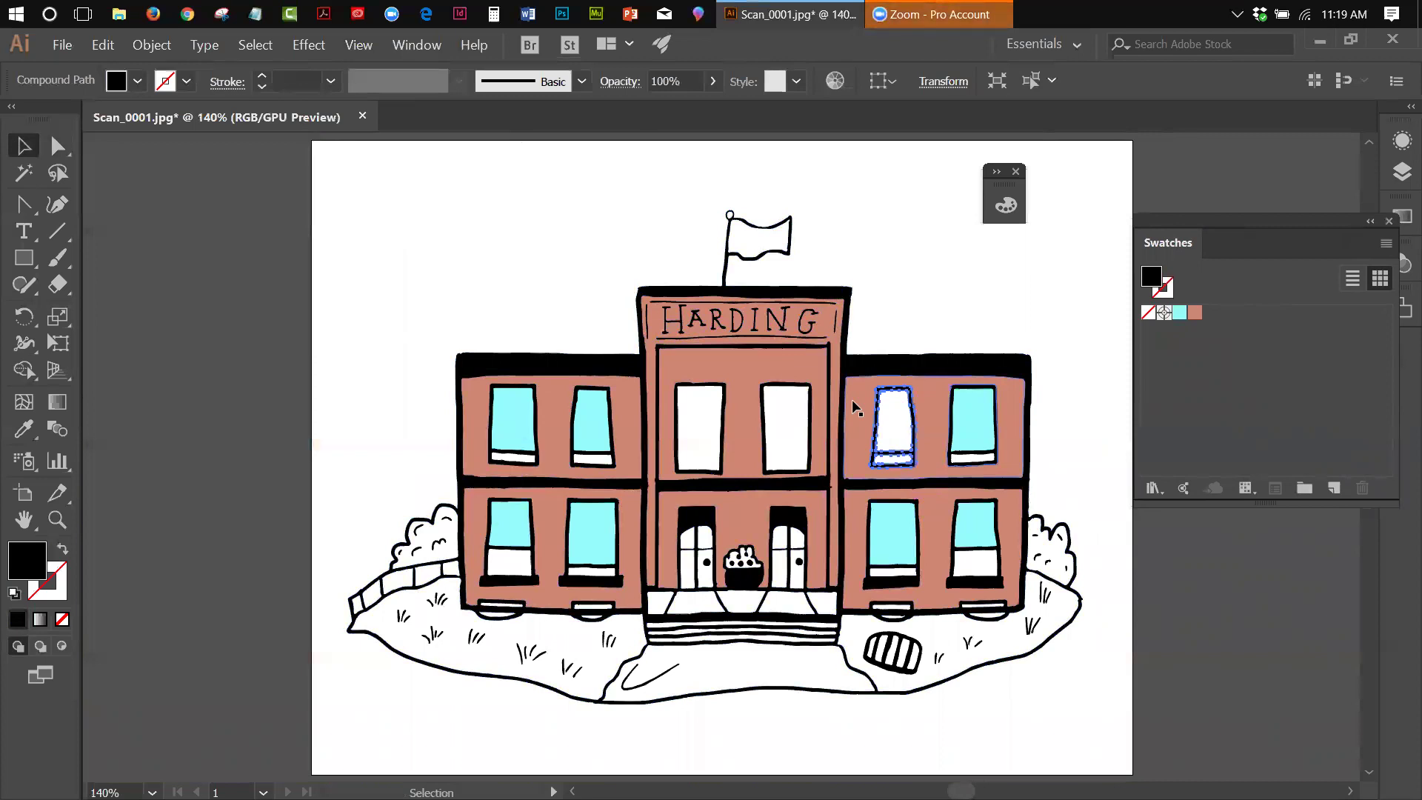
key("ctrl+shift+a")
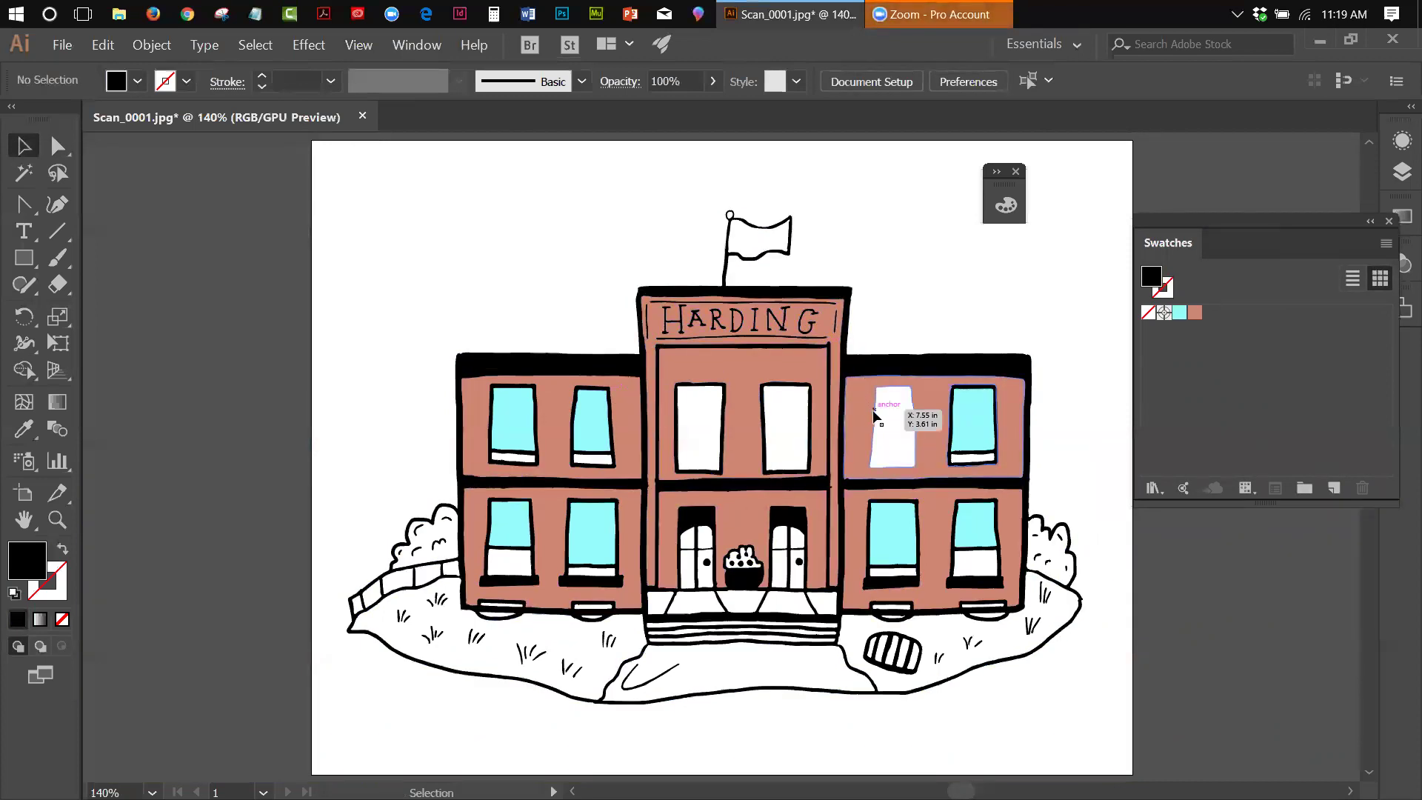
Step: Detach the Direct Selection tool group as a floating vertical palette beside the building and activate Group Selection
left_click_drag(56, 146, 289, 159)
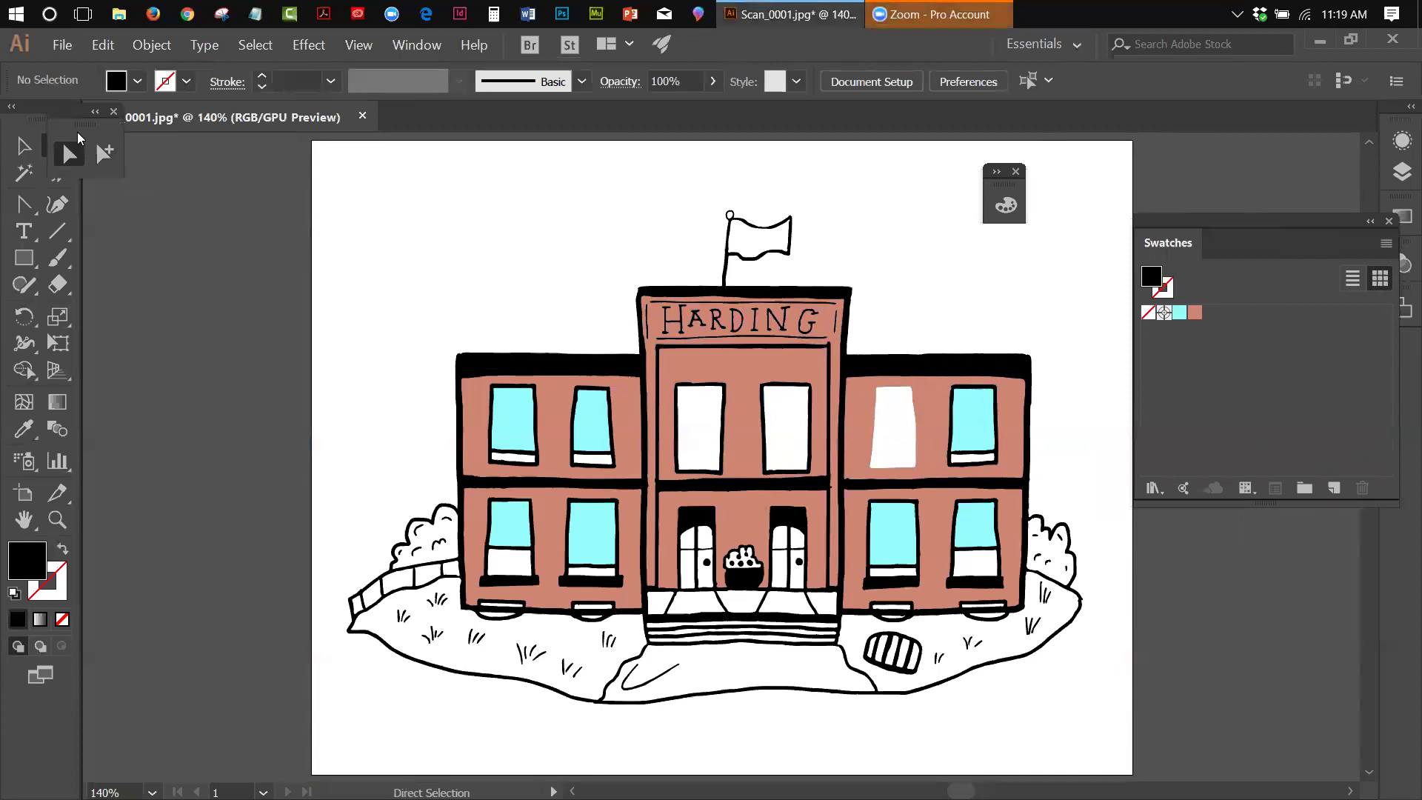
left_click_drag(80, 122, 931, 255)
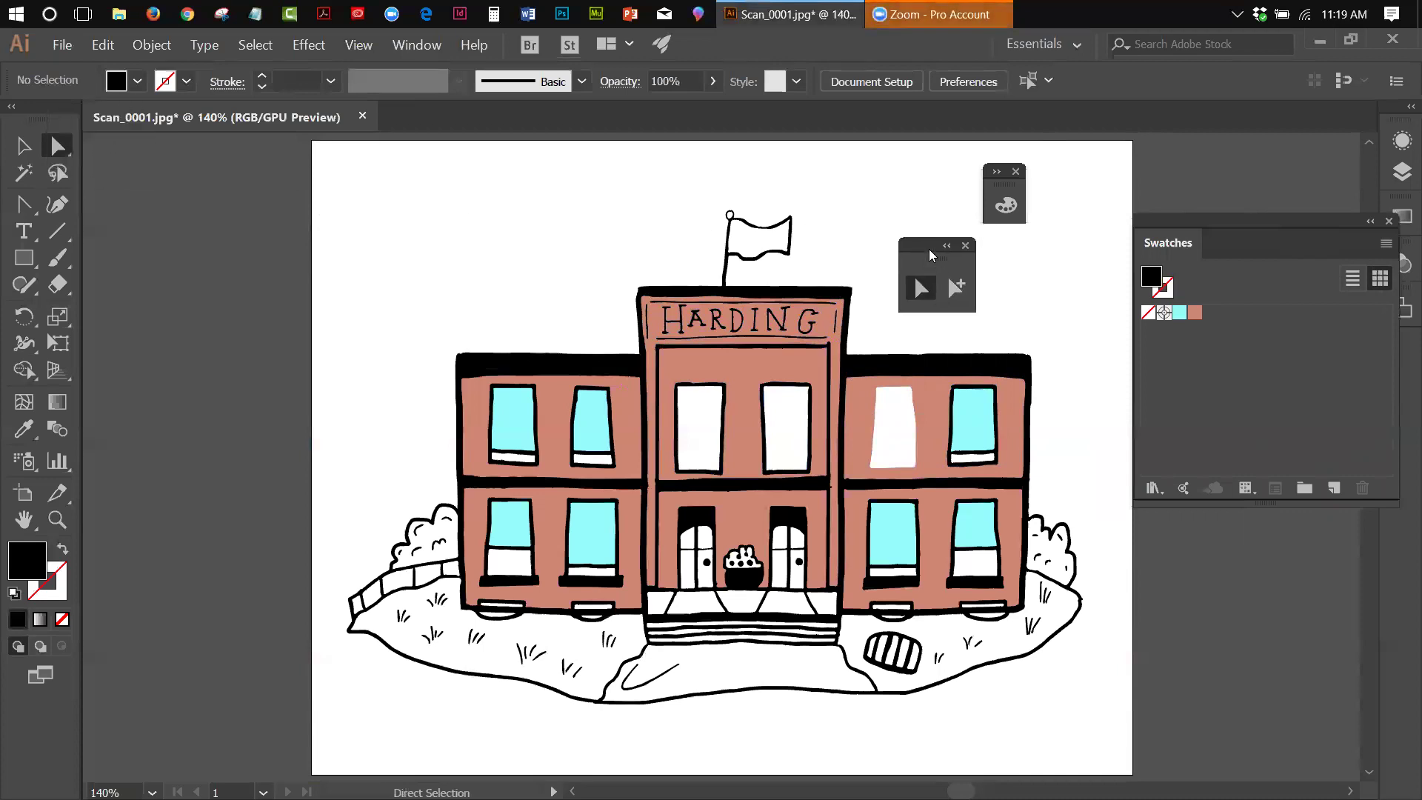
left_click(957, 289)
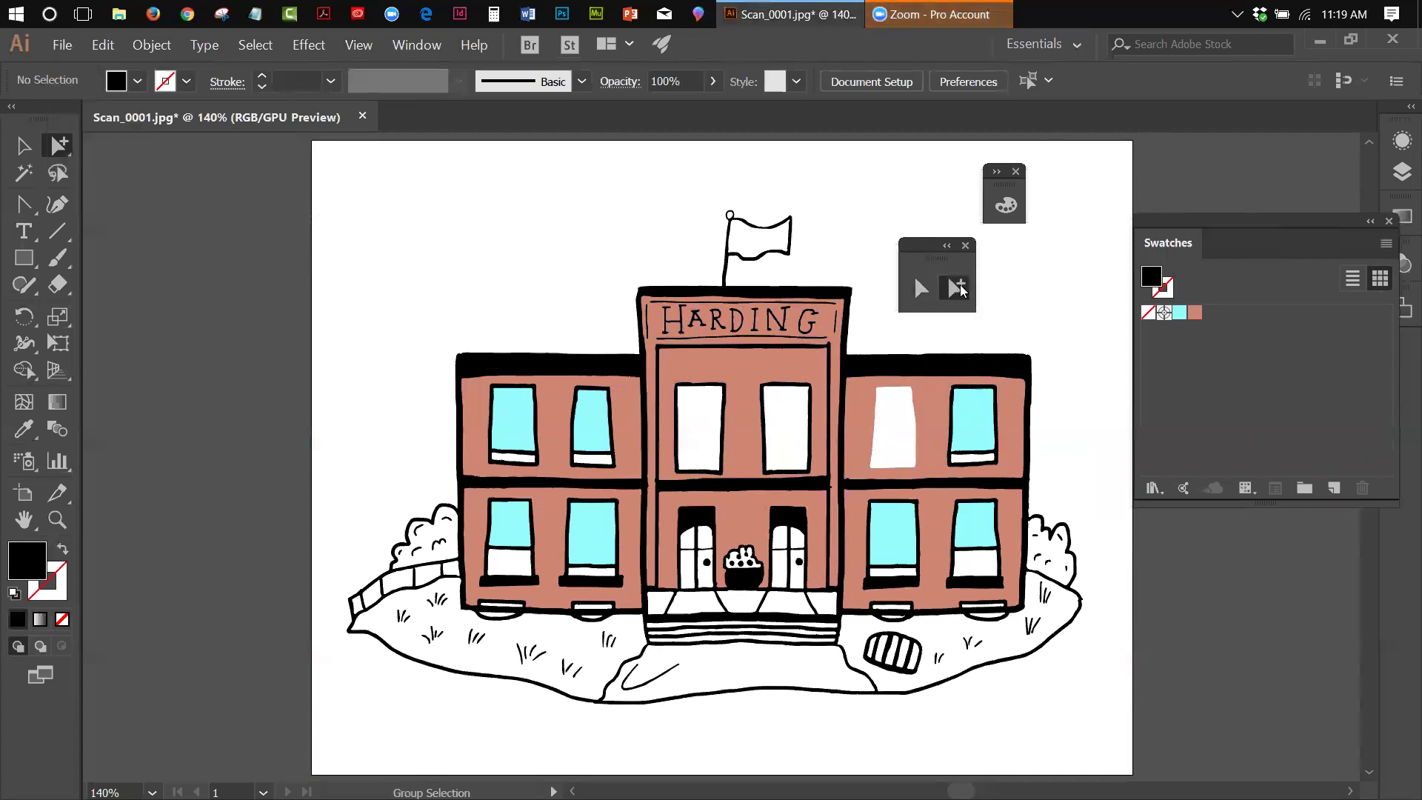
left_click(944, 246)
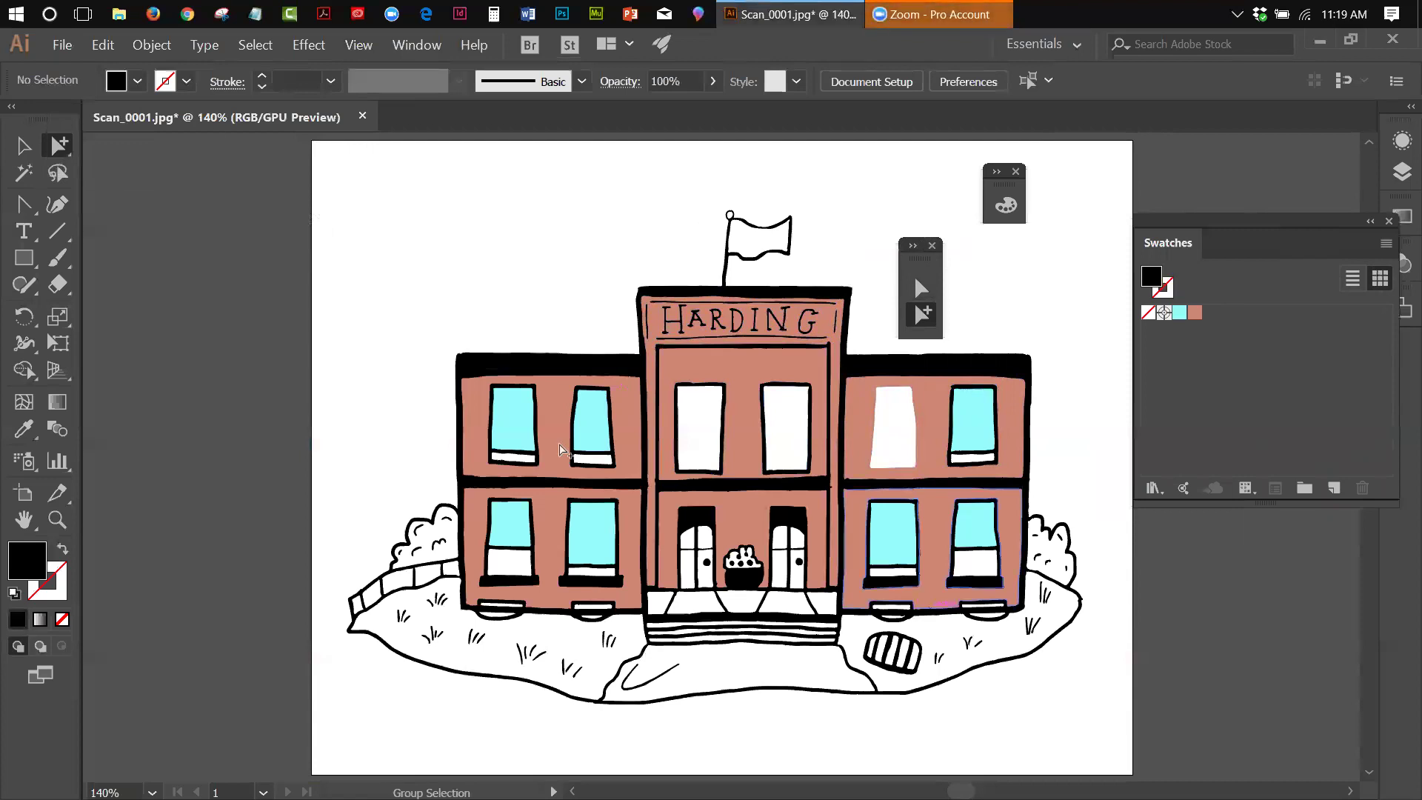
left_click(157, 47)
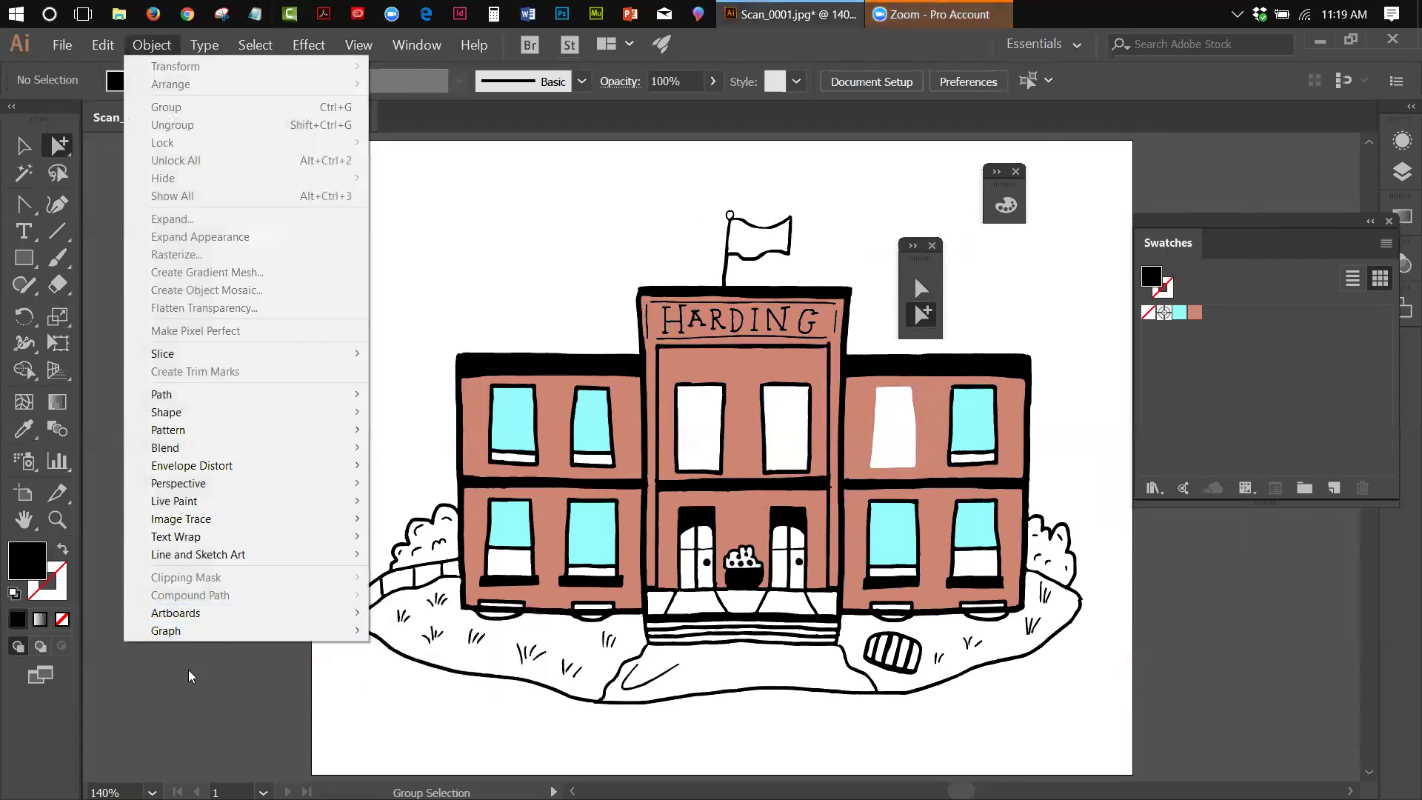
left_click(902, 467)
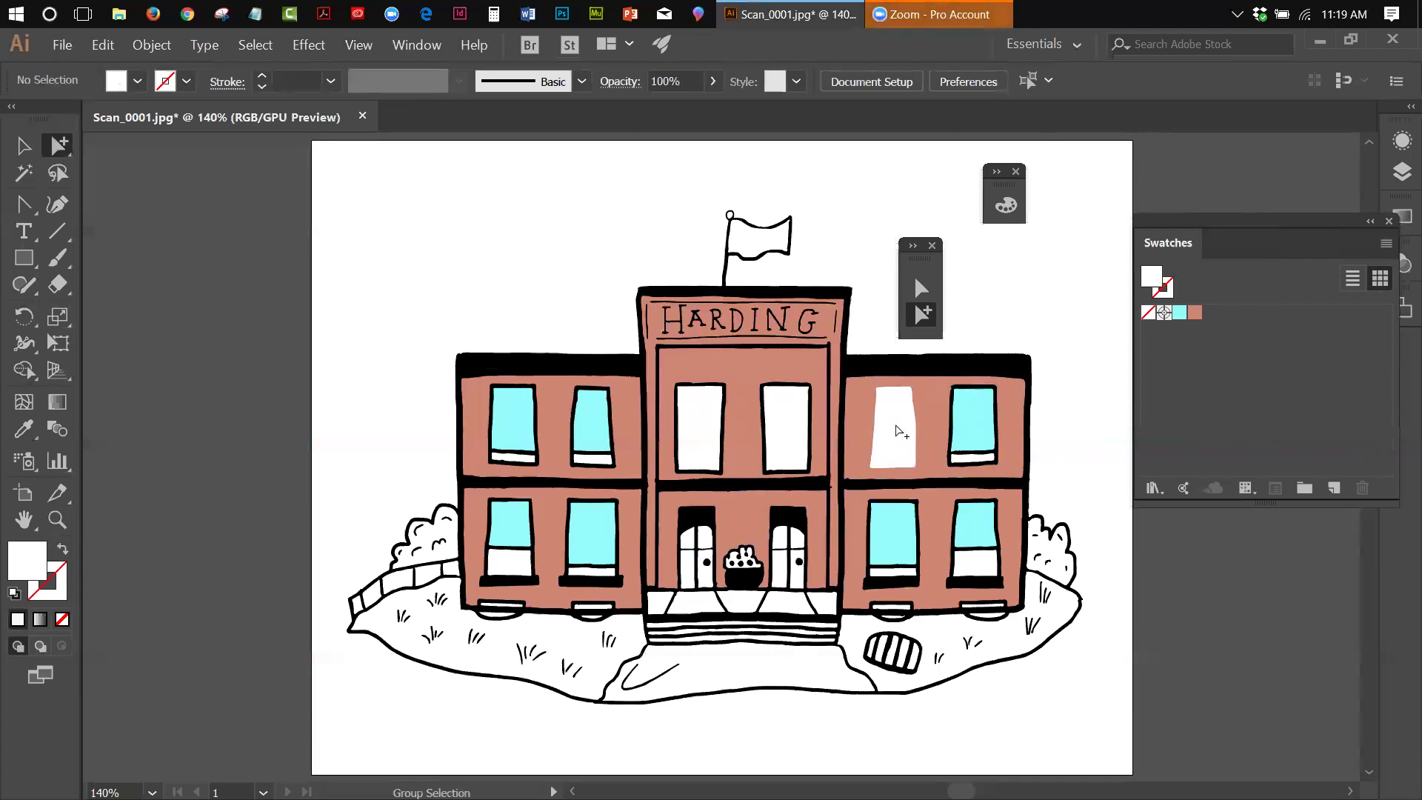
Step: Draw a thin horizontal rectangle across the empty upper right-wing window opening and choose red fc0303 as its fill
left_click_drag(24, 255, 84, 268)
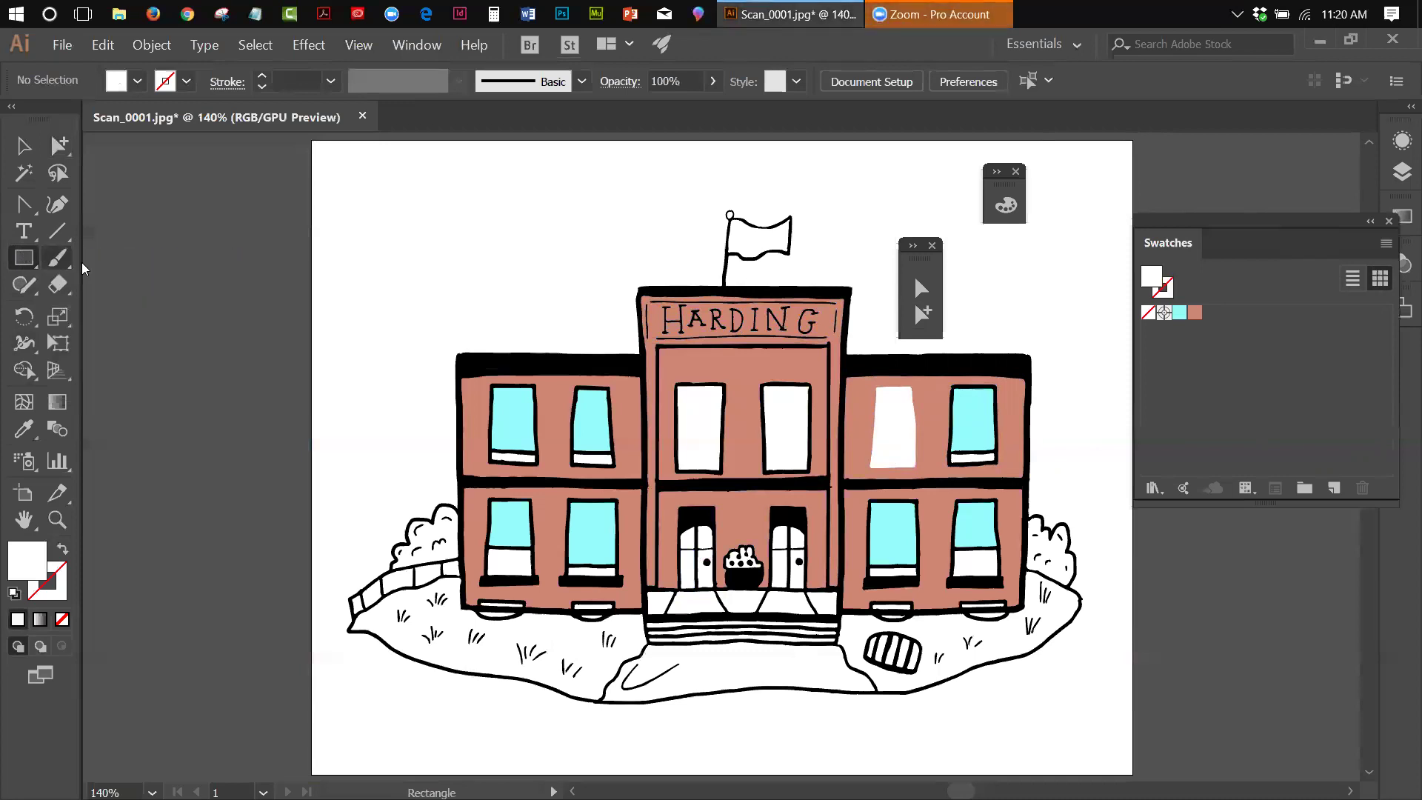
left_click_drag(863, 433, 925, 439)
double_click(38, 561)
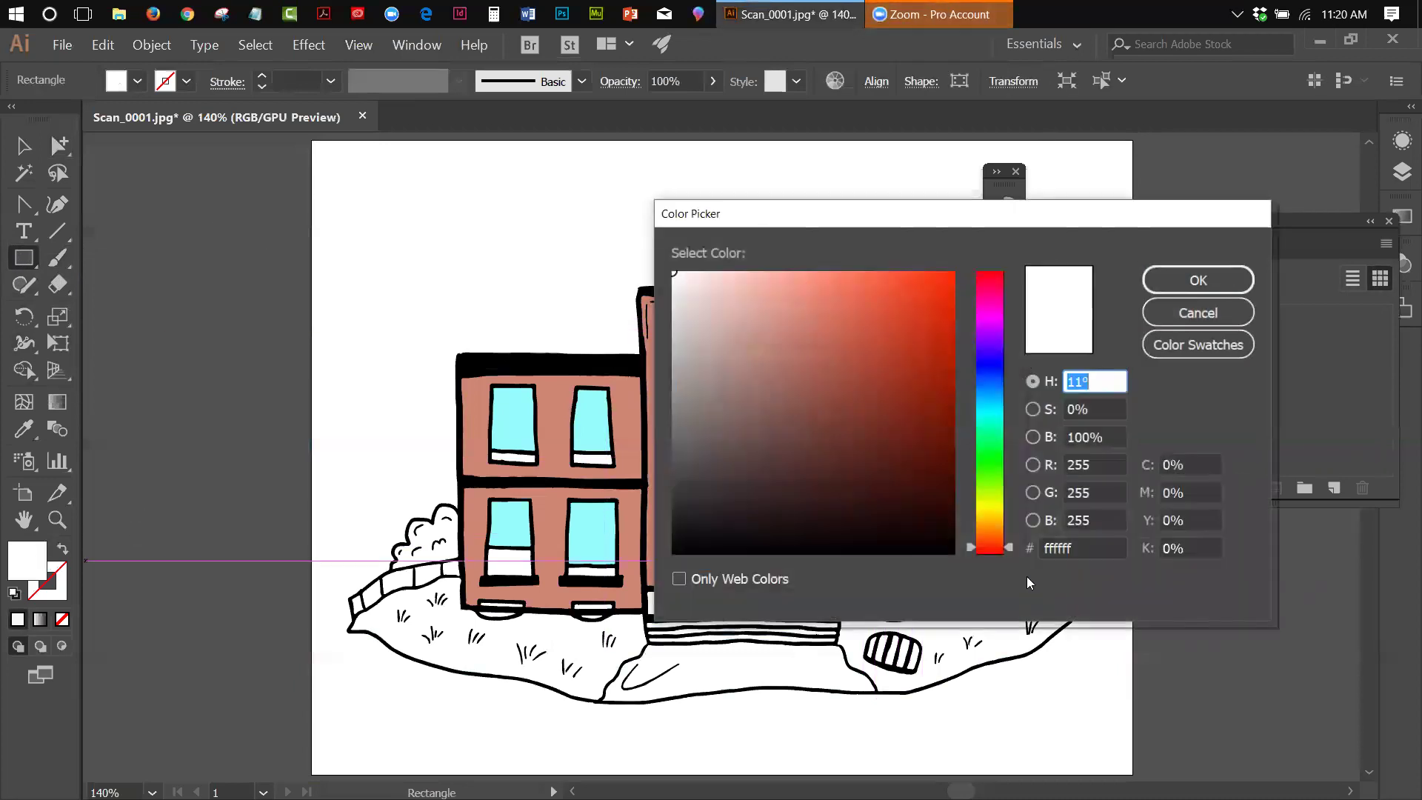
left_click(1011, 554)
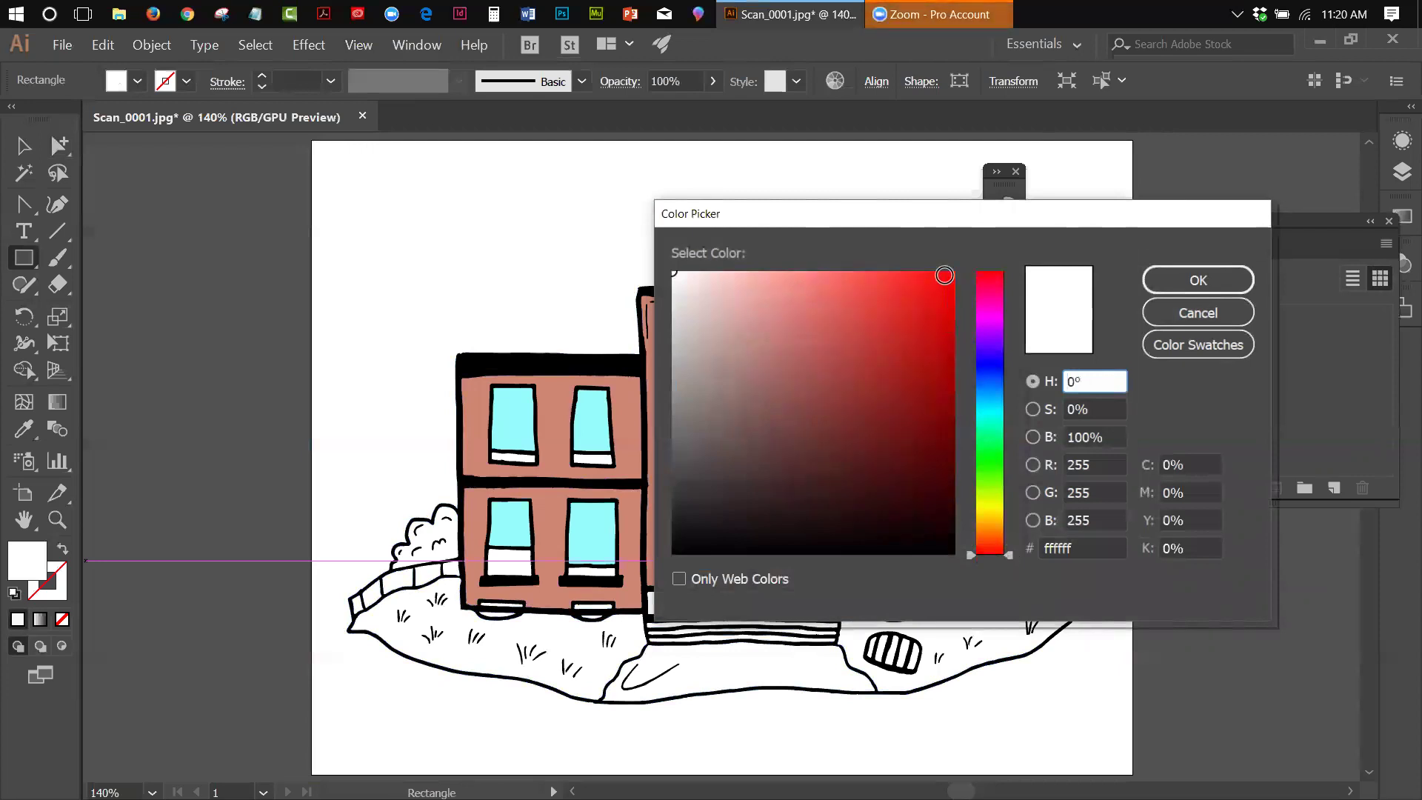
left_click(951, 274)
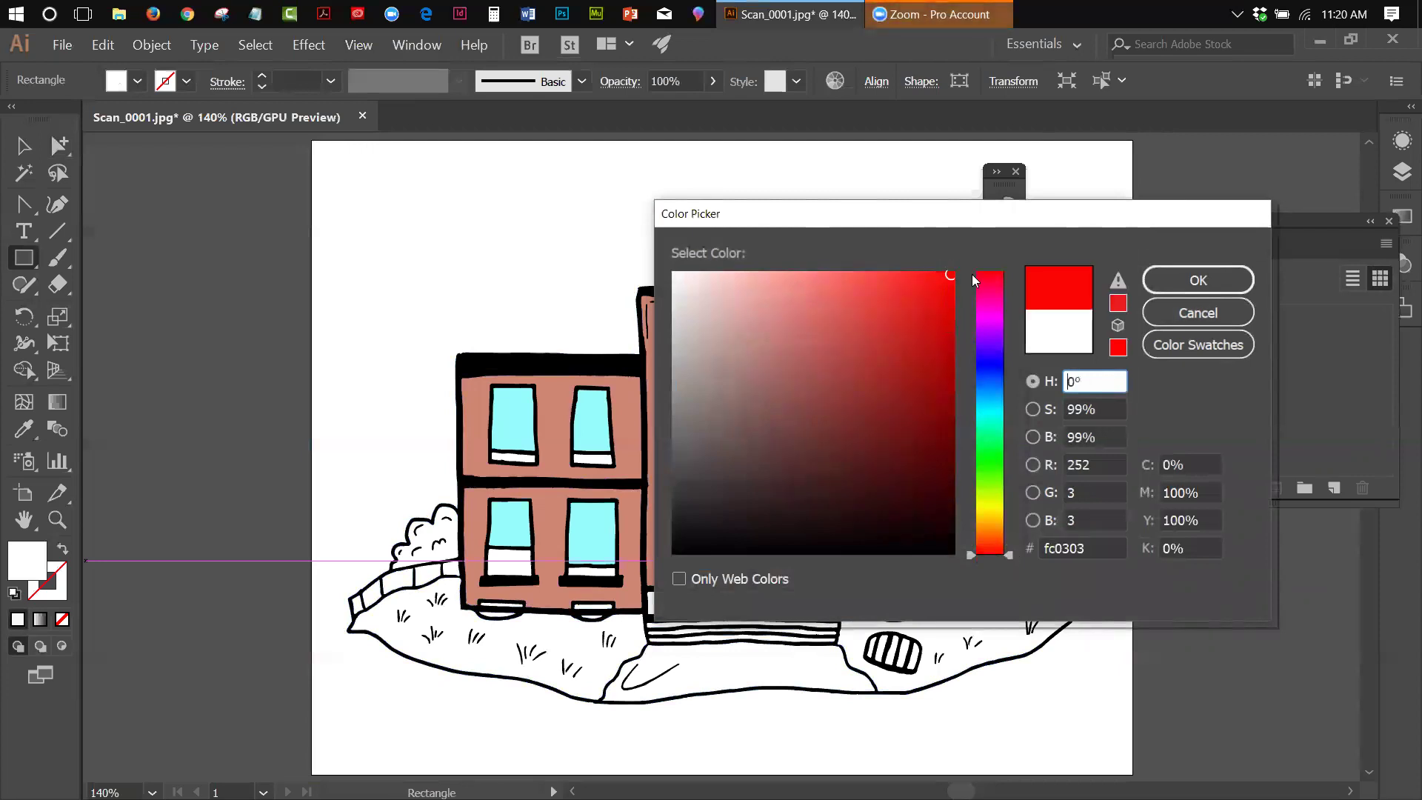
left_click(1197, 280)
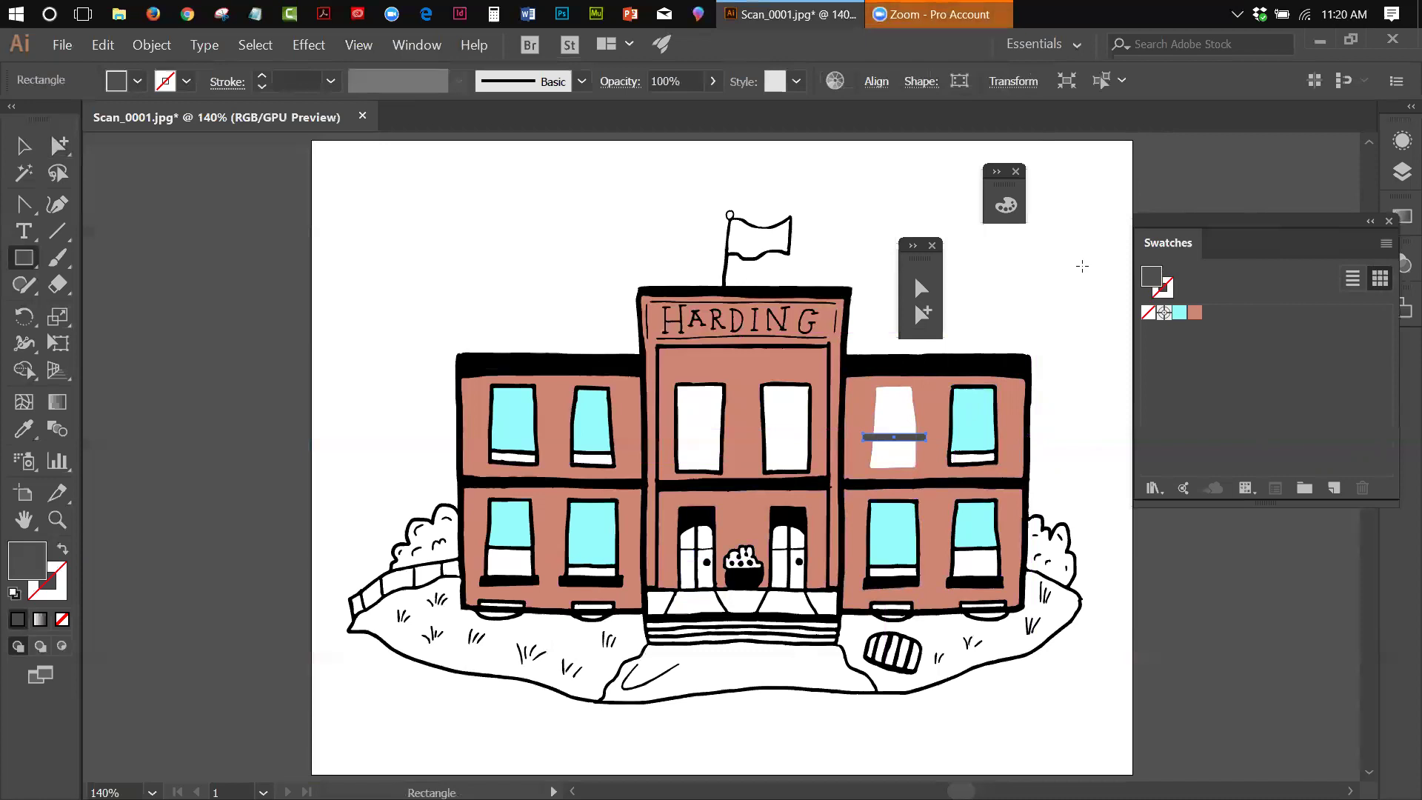
Step: Switch the colour sliders from Grayscale to HSB so the thin rectangle is filled with red, and collapse the colour controls
left_click(1019, 209)
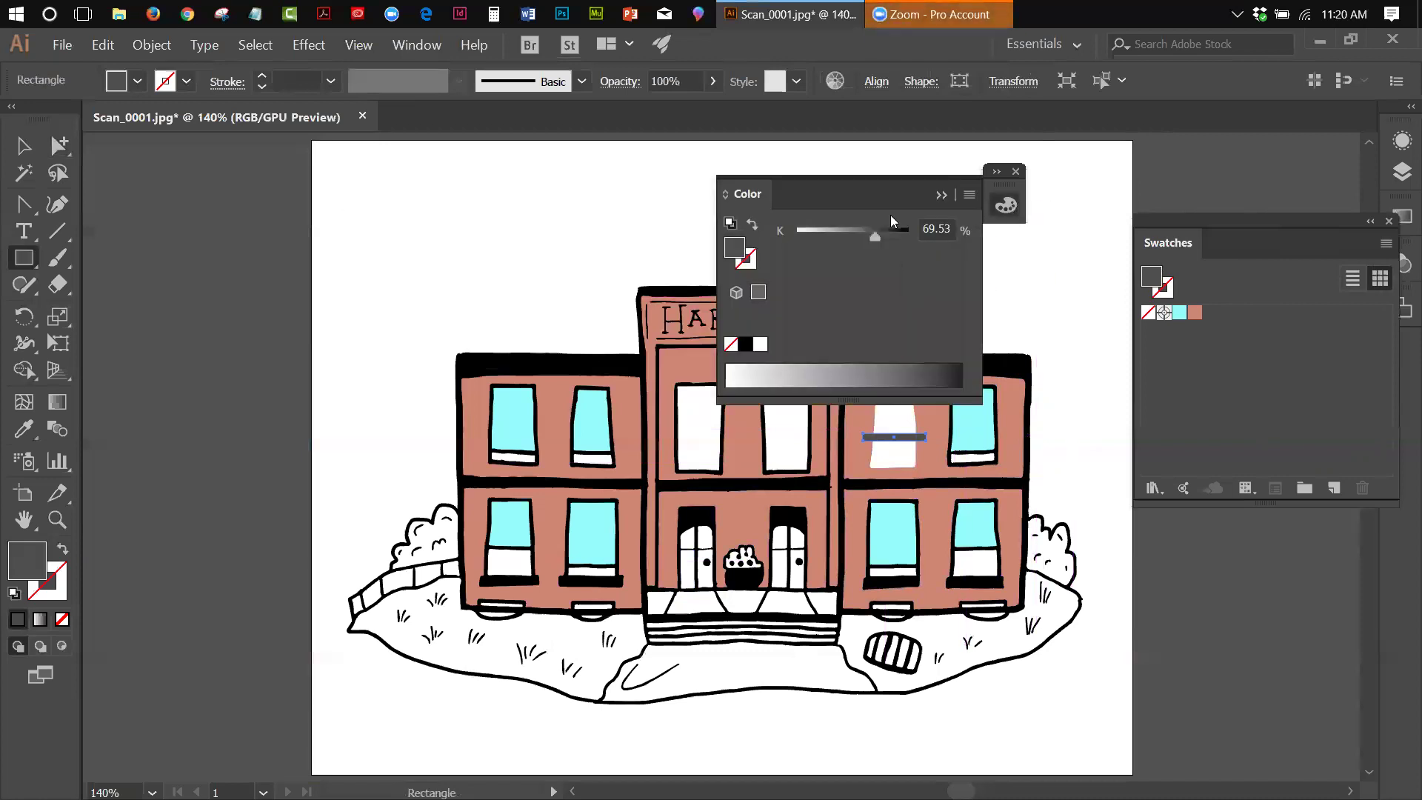
left_click(967, 197)
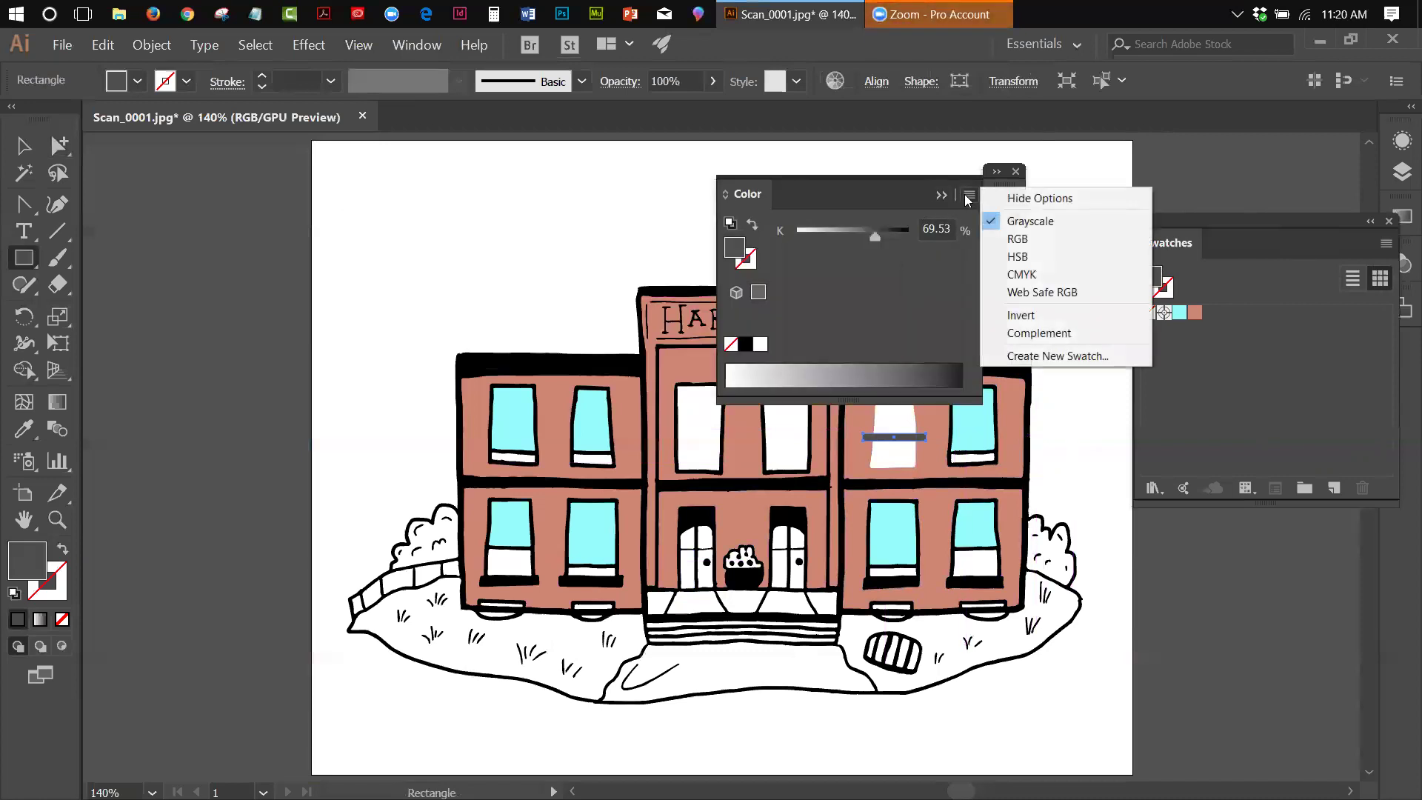
left_click(1019, 257)
left_click(729, 375)
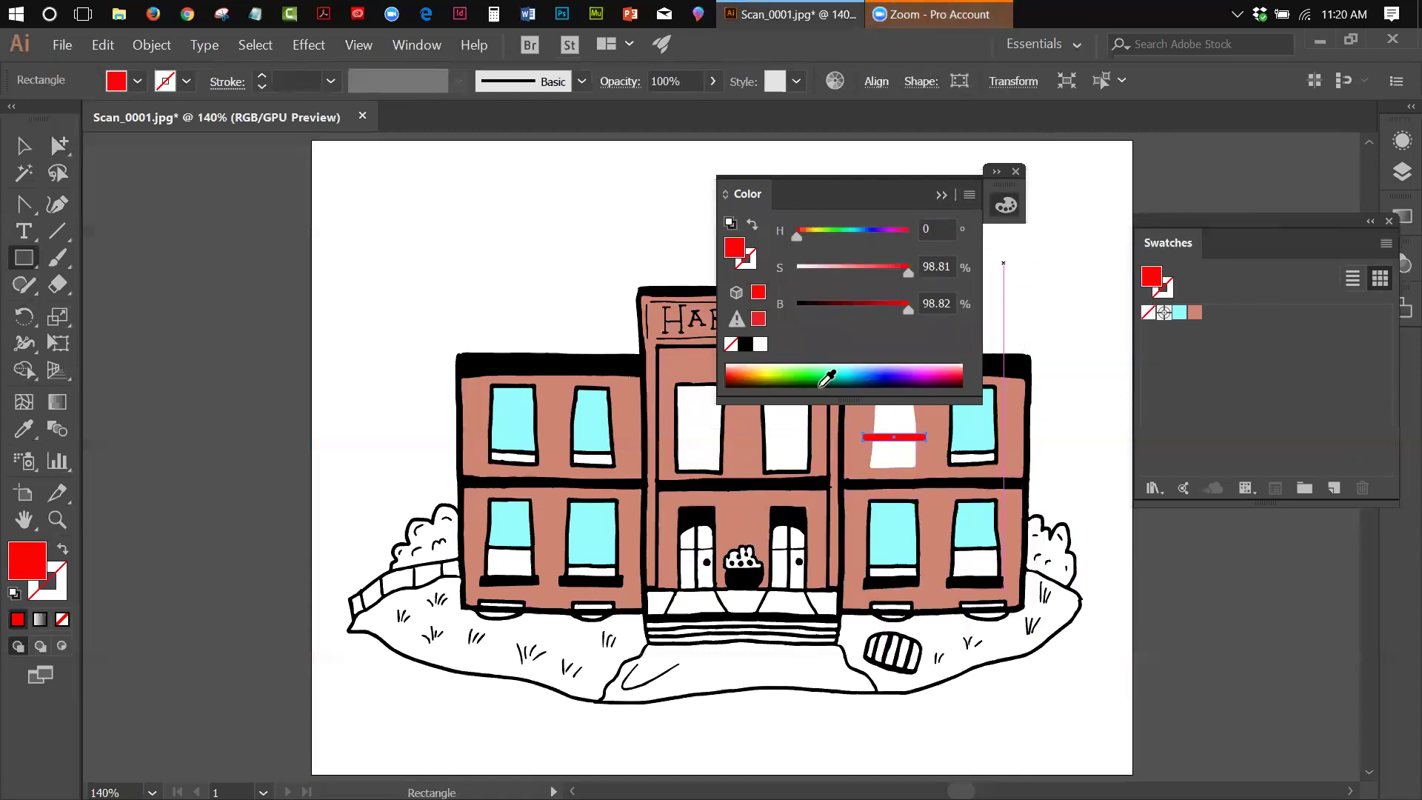
left_click(940, 195)
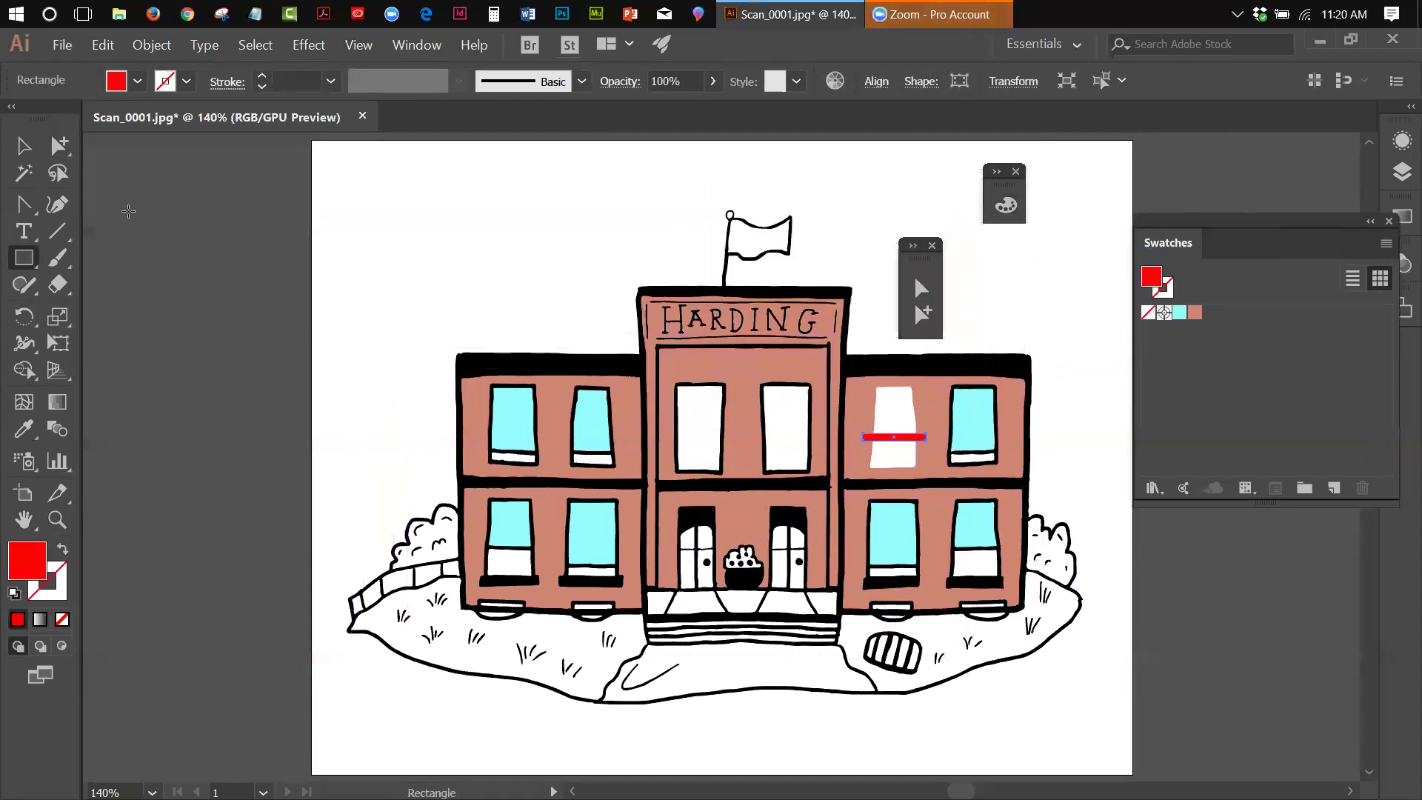
Step: Cut the red bar and paste it behind the upper right-wing wall to test the window opening, and delete it
left_click(111, 44)
left_click(114, 108)
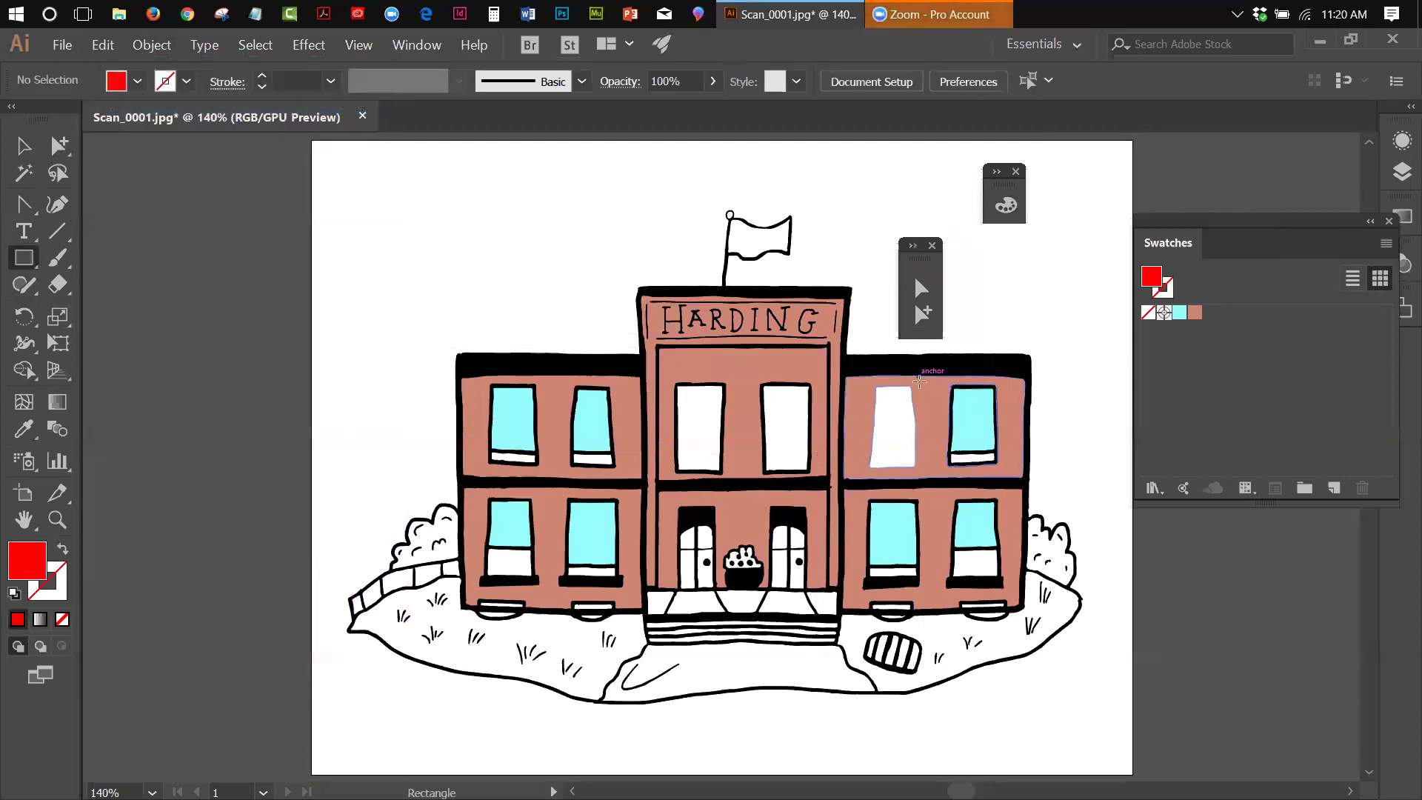
key("v")
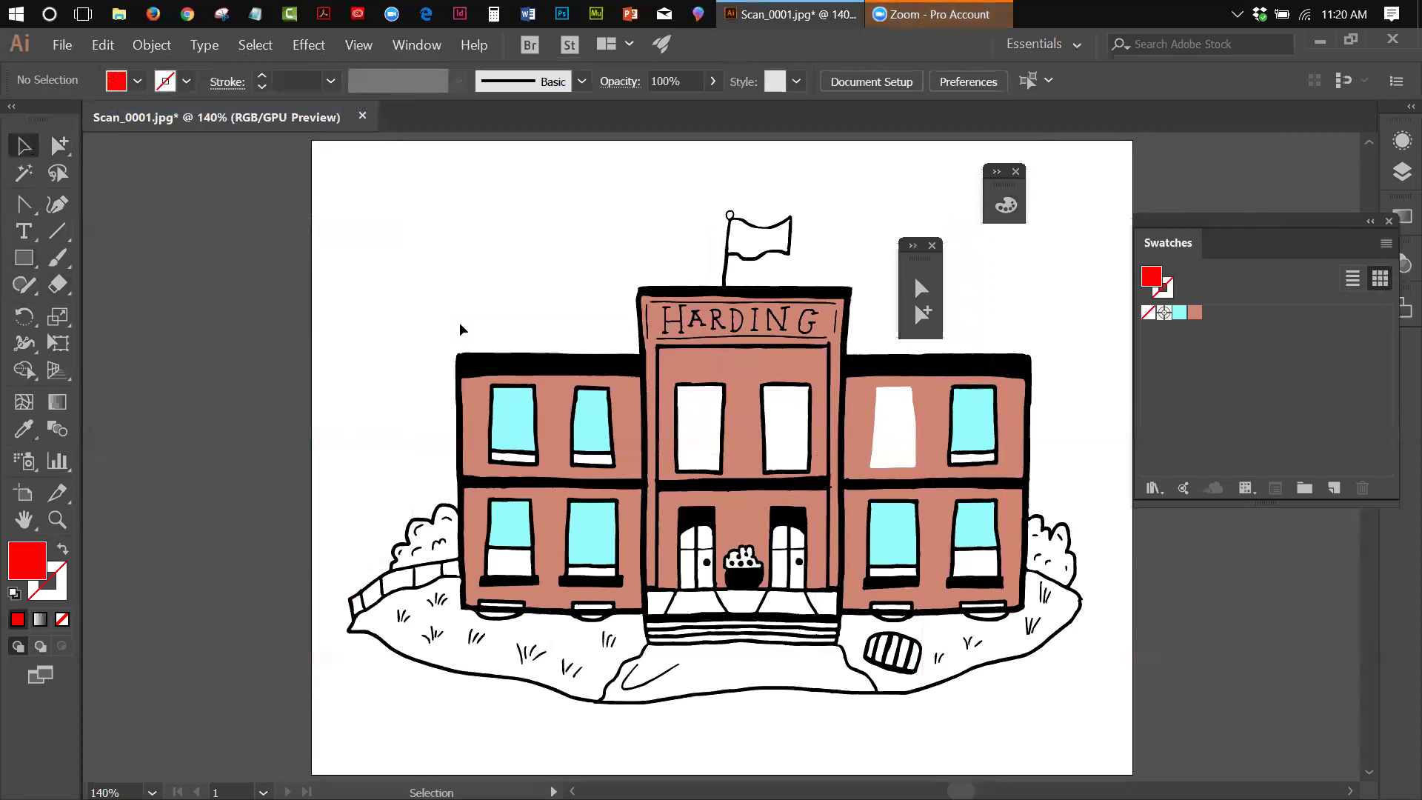
left_click(859, 442)
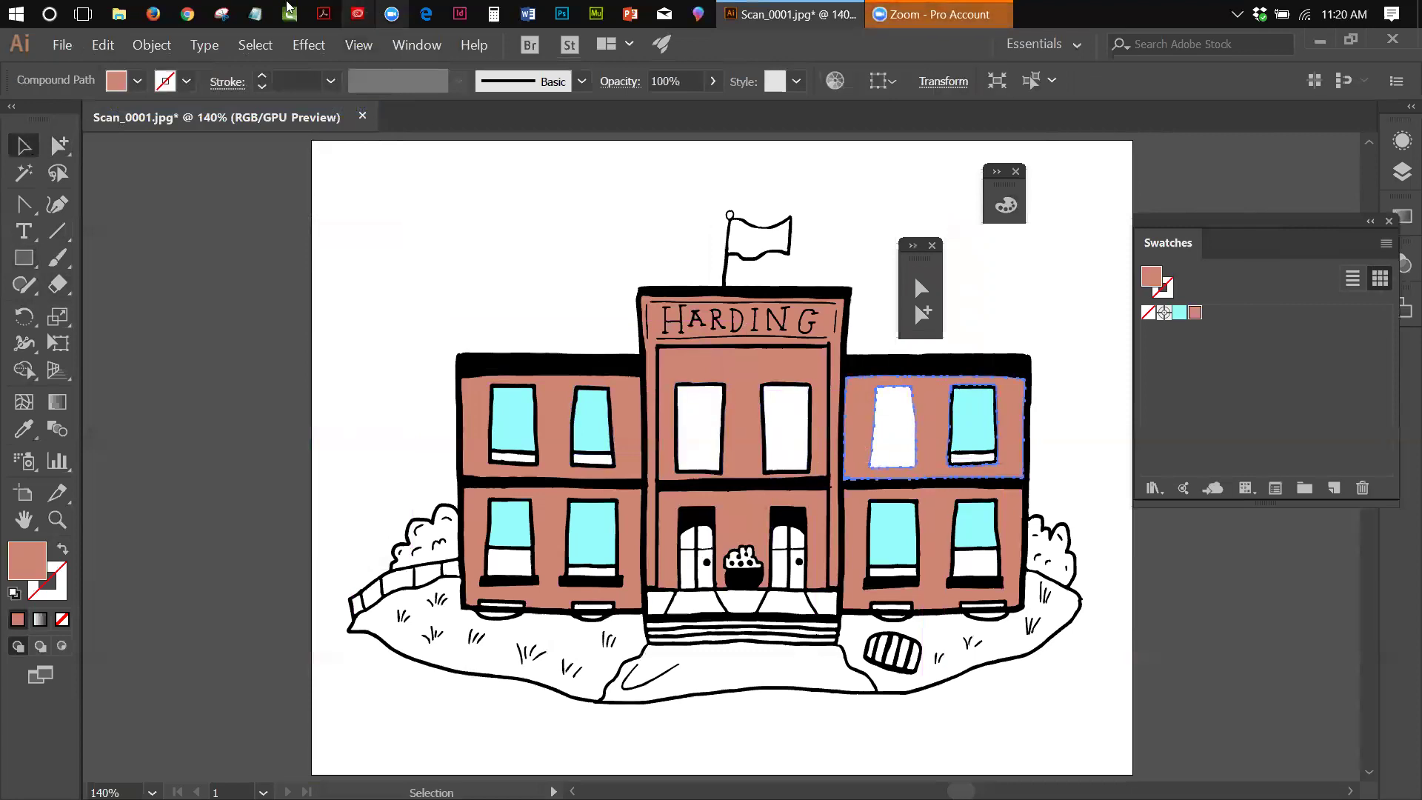
left_click(111, 48)
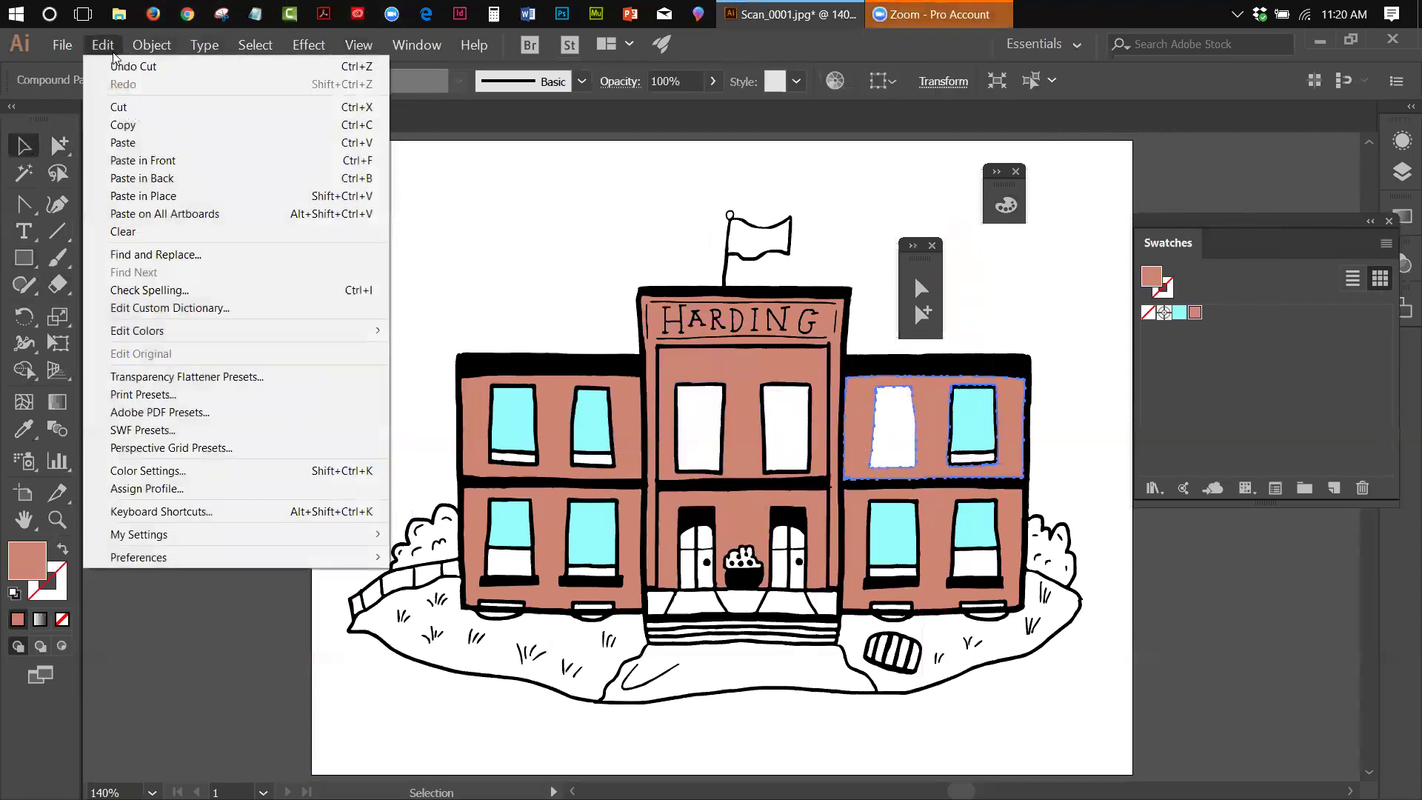
left_click(139, 178)
left_click(619, 311)
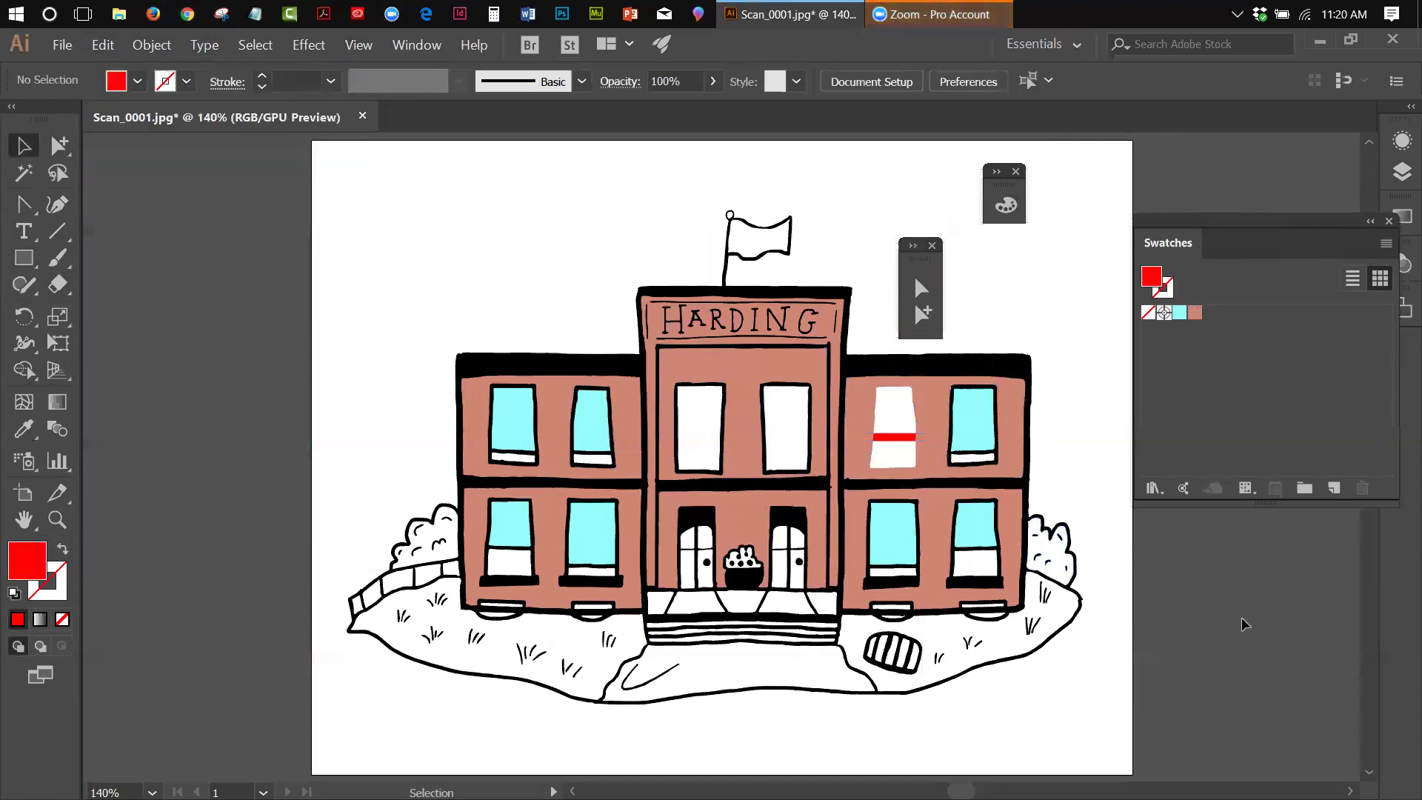
left_click(893, 437)
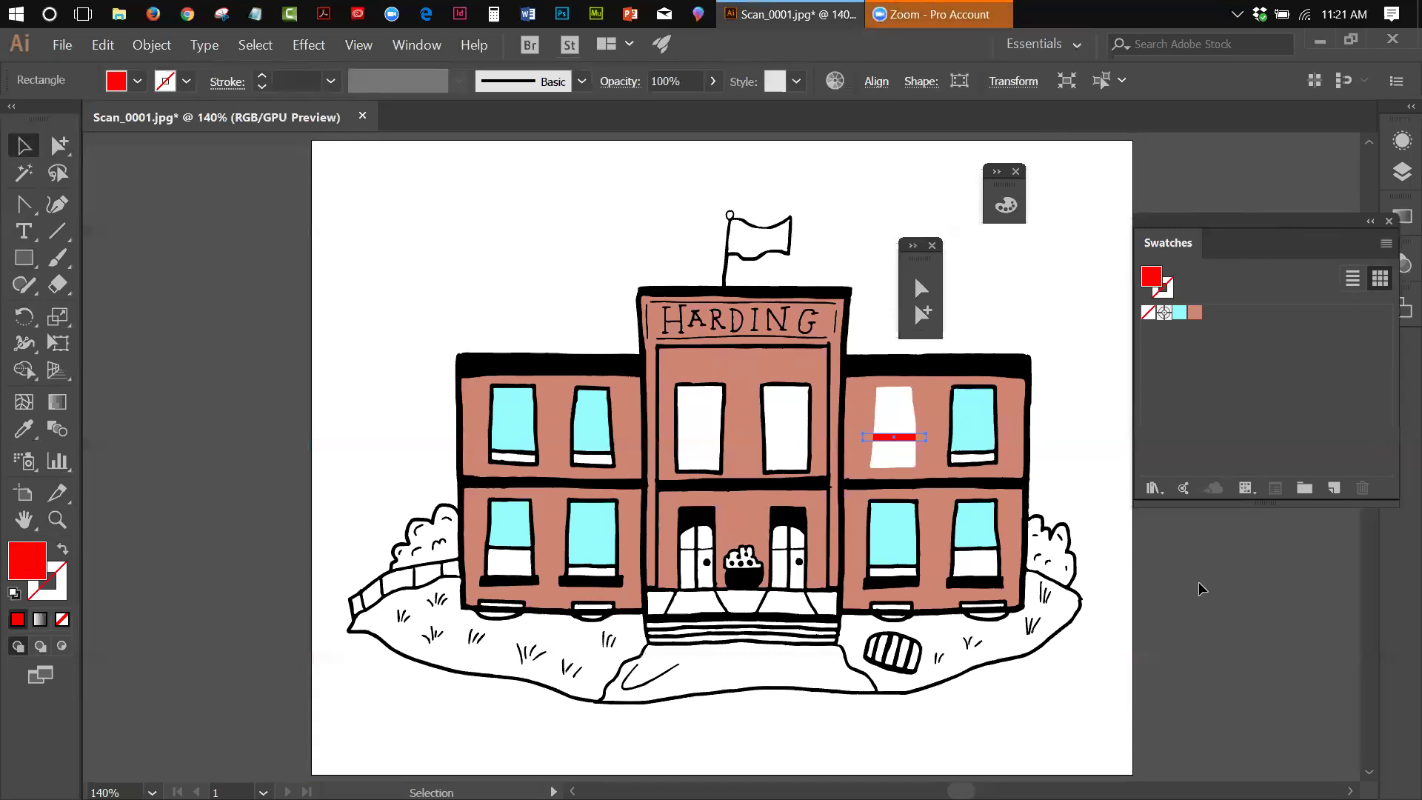
key("Delete")
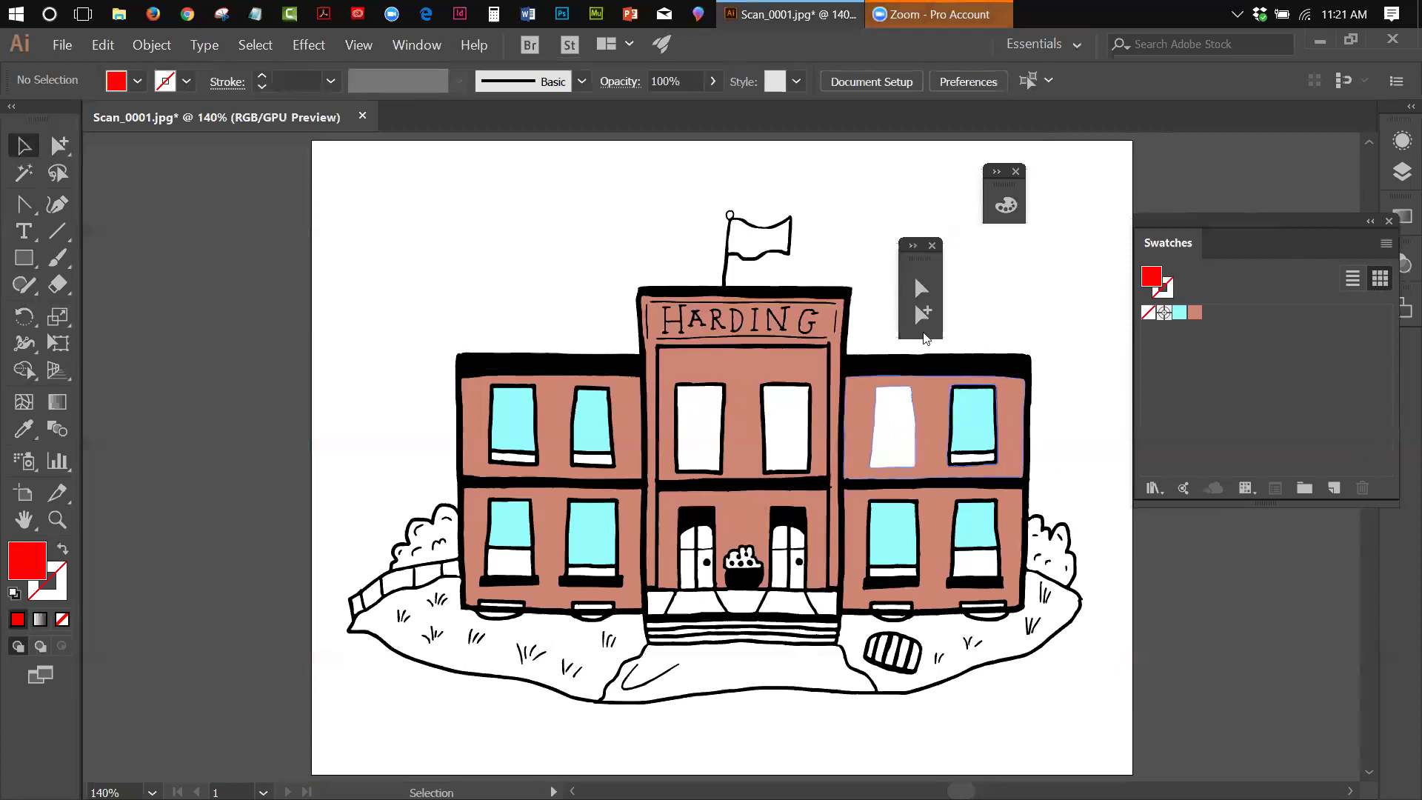
Step: Select the empty window opening within the upper right-wing wall's compound path and delete it using Group Selection
left_click(922, 289)
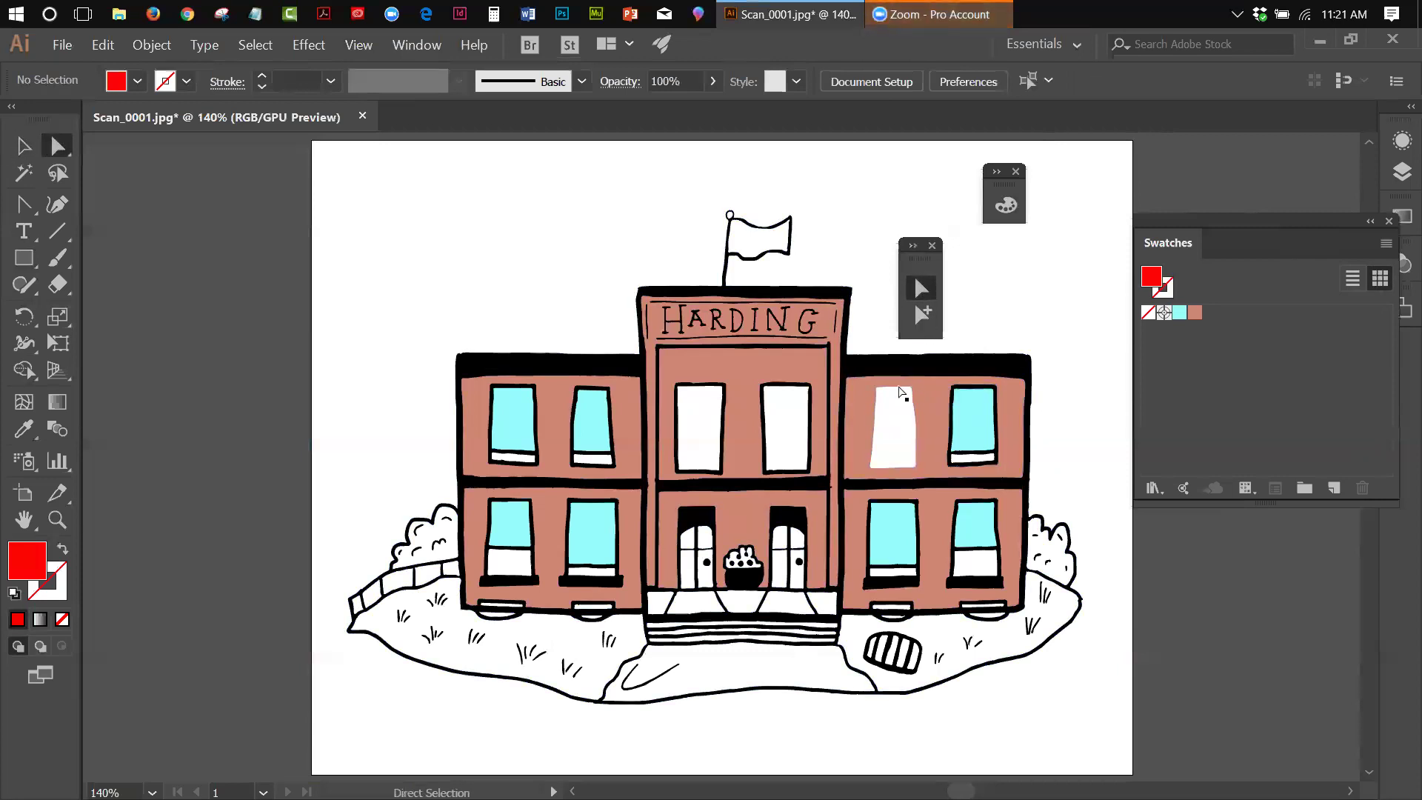
left_click(899, 390)
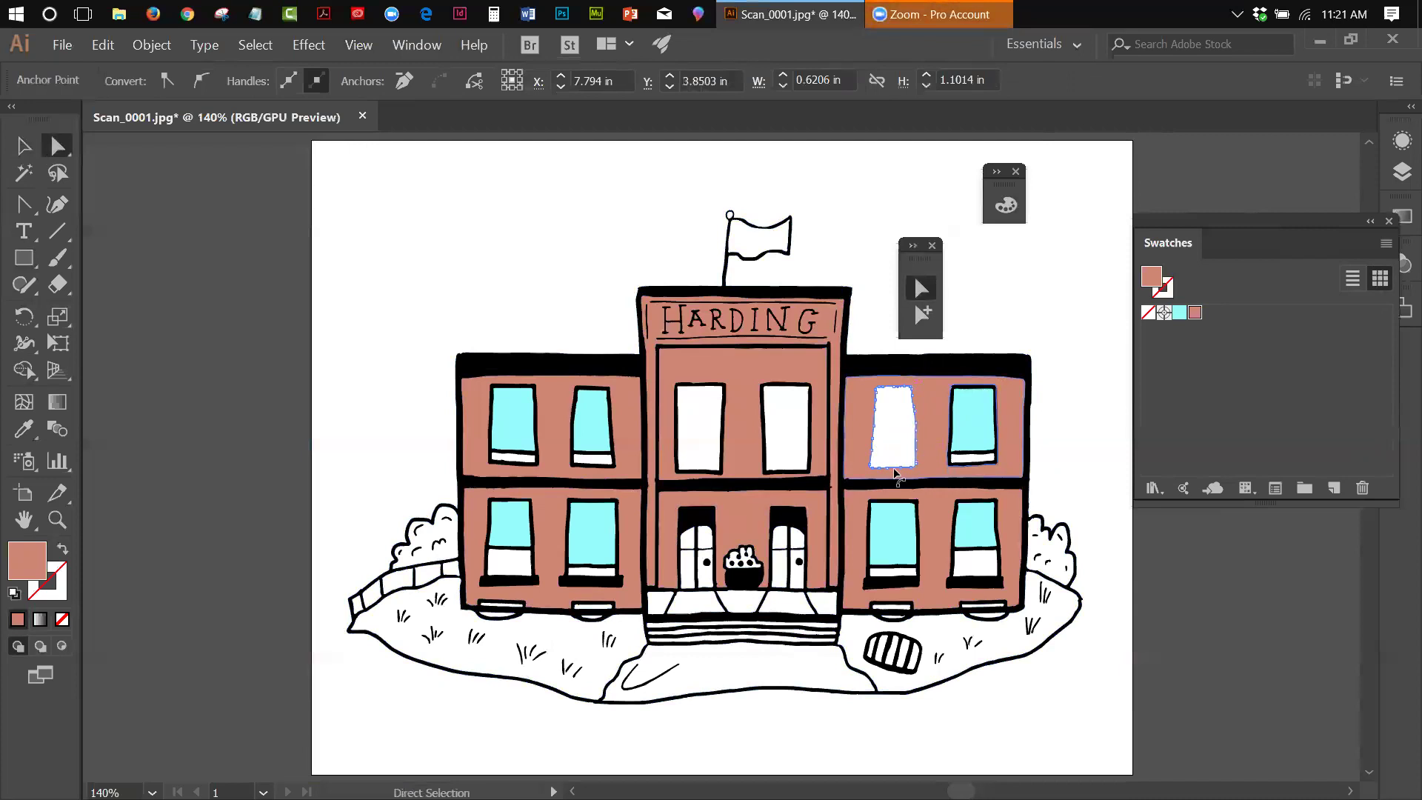
left_click(887, 192)
left_click(923, 316)
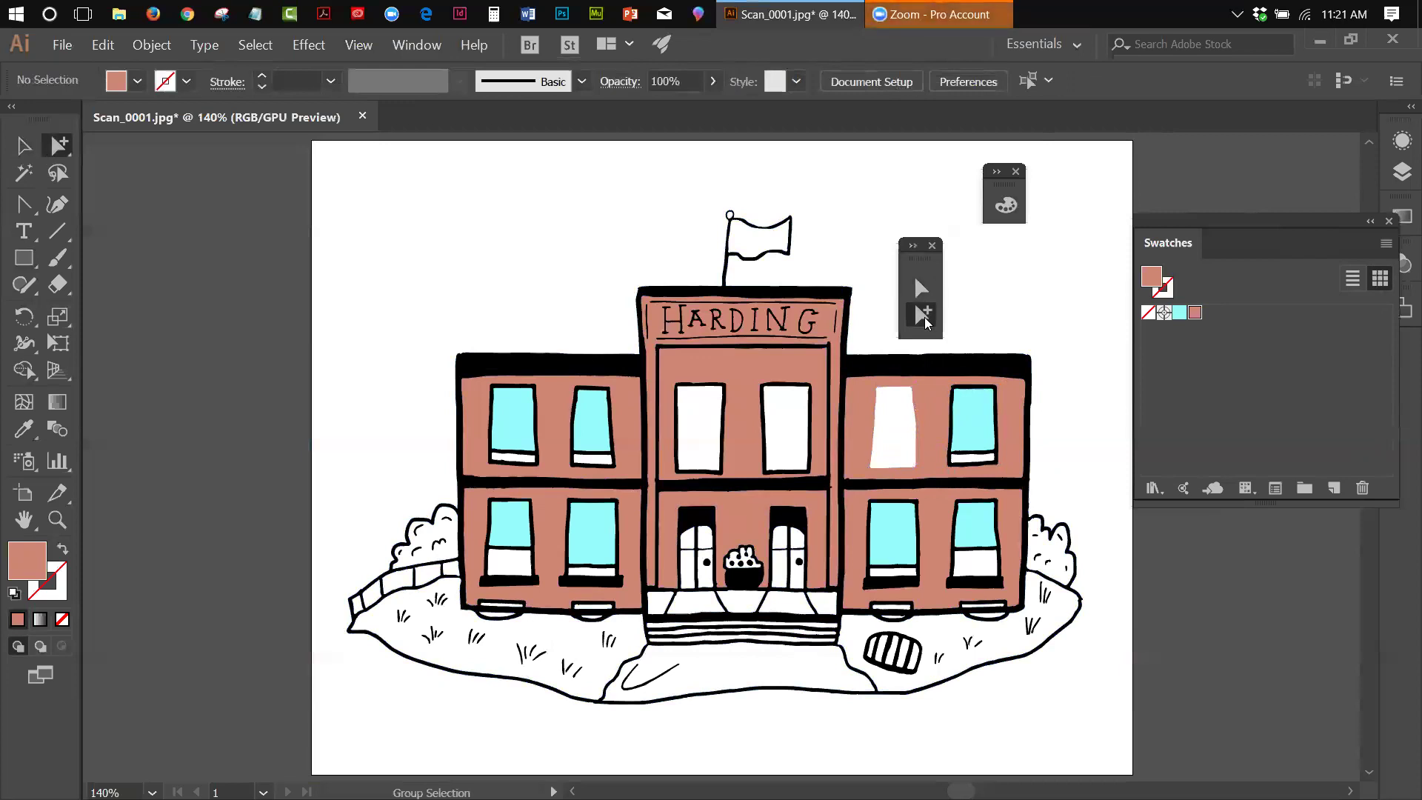
left_click(910, 396)
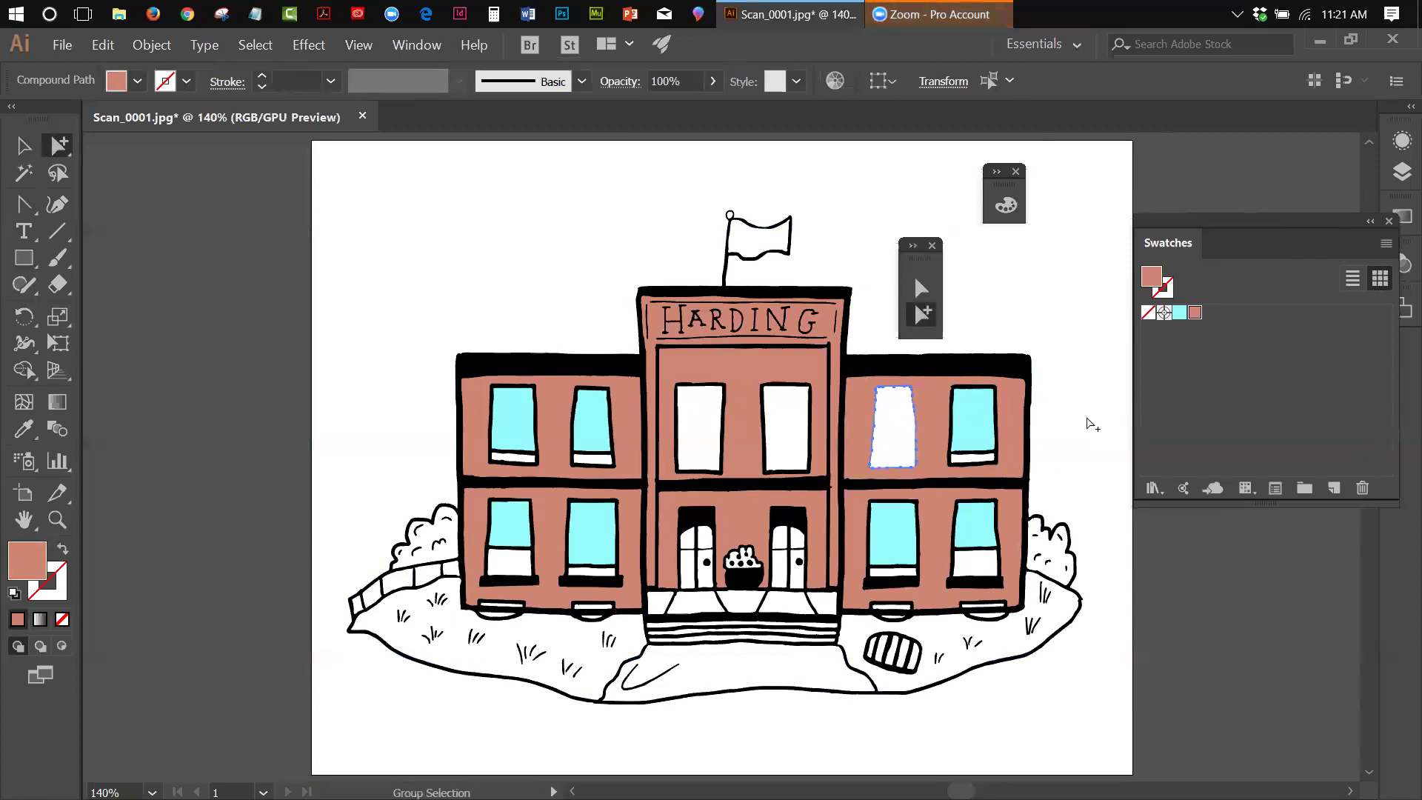
key("Delete")
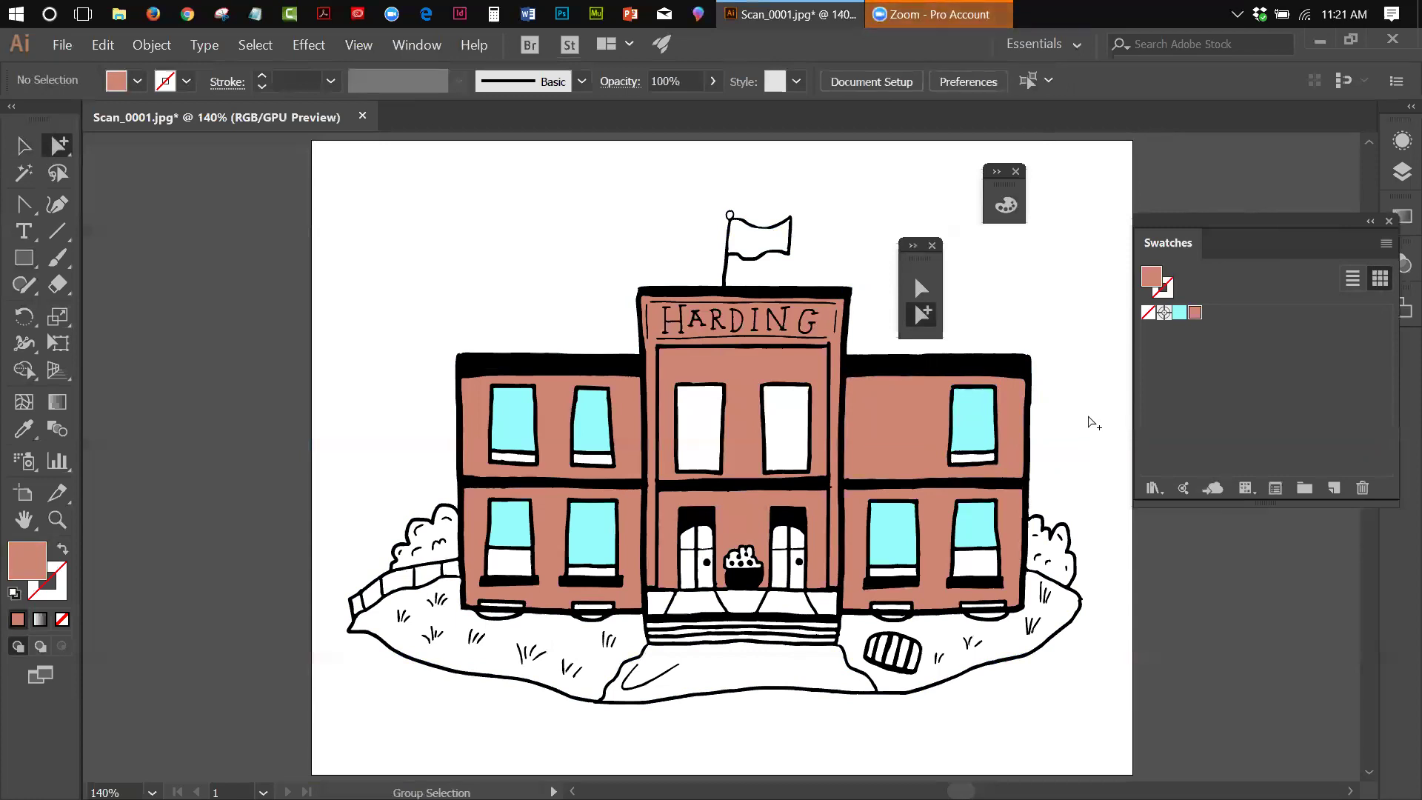
Step: Draw a cyan rectangle over the remaining upper right-wing window, matching its outer width and height
left_click(971, 419)
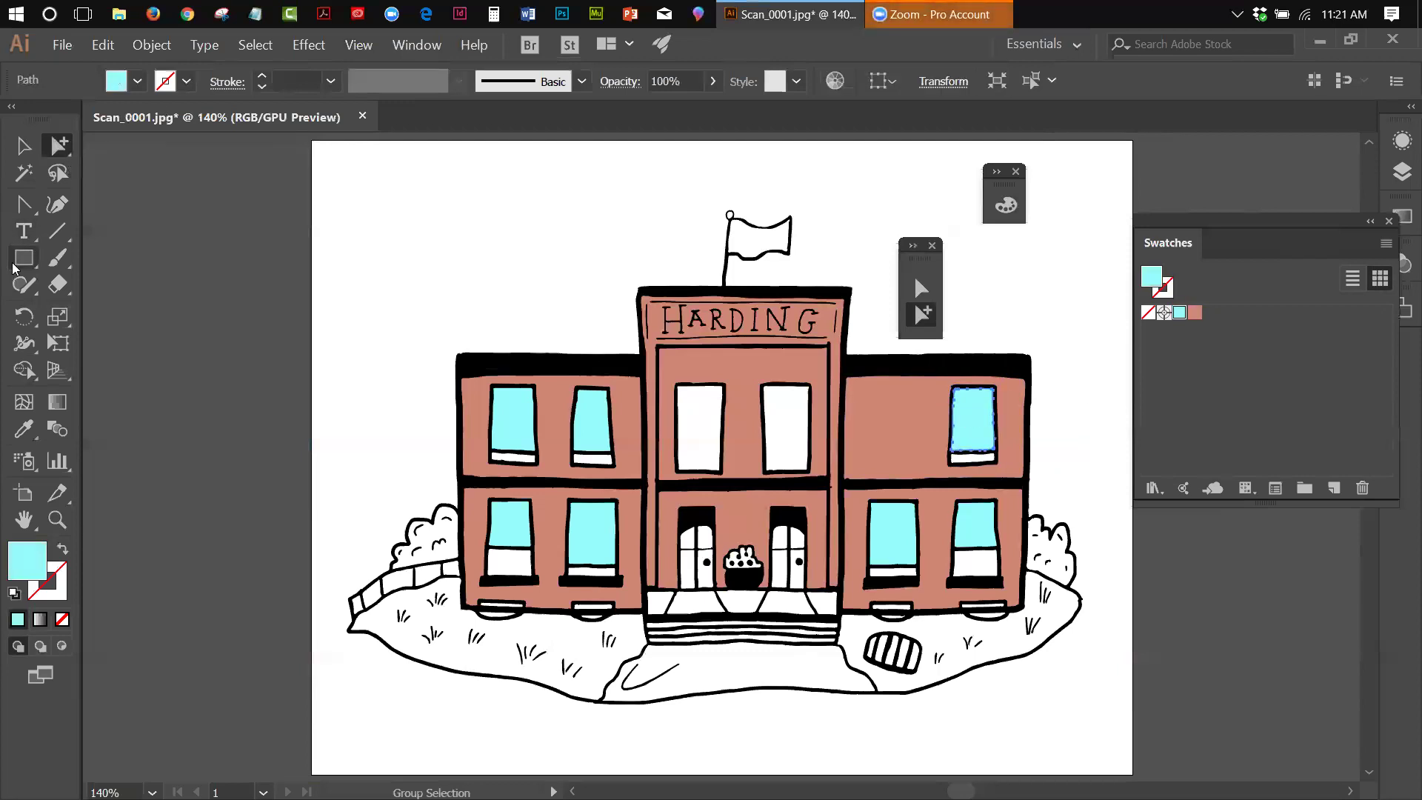
left_click_drag(13, 268, 71, 260)
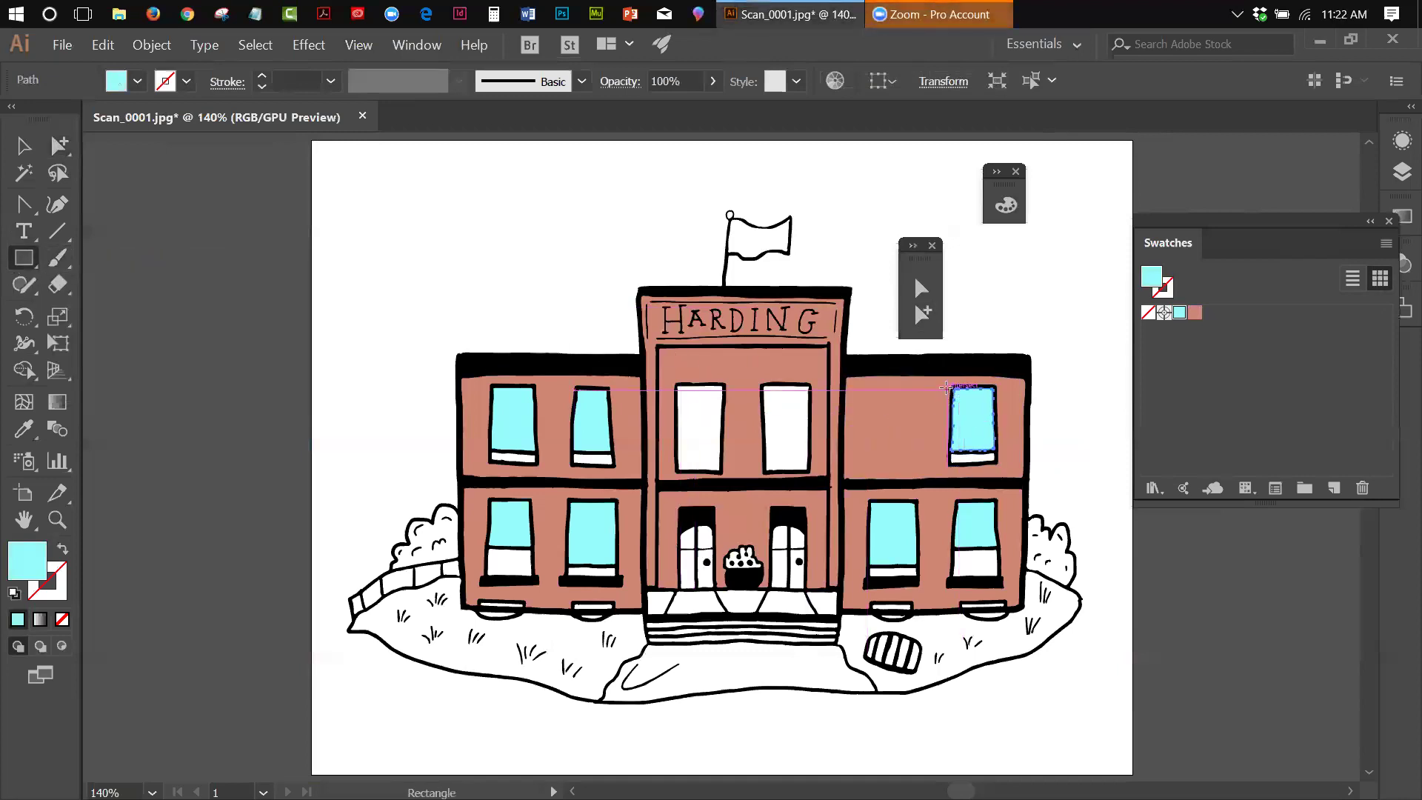
left_click_drag(947, 386, 998, 465)
Step: Nudge the cyan rectangle sideways onto the blank wall beside the upper right-wing window, aligned above the lower window
key("v")
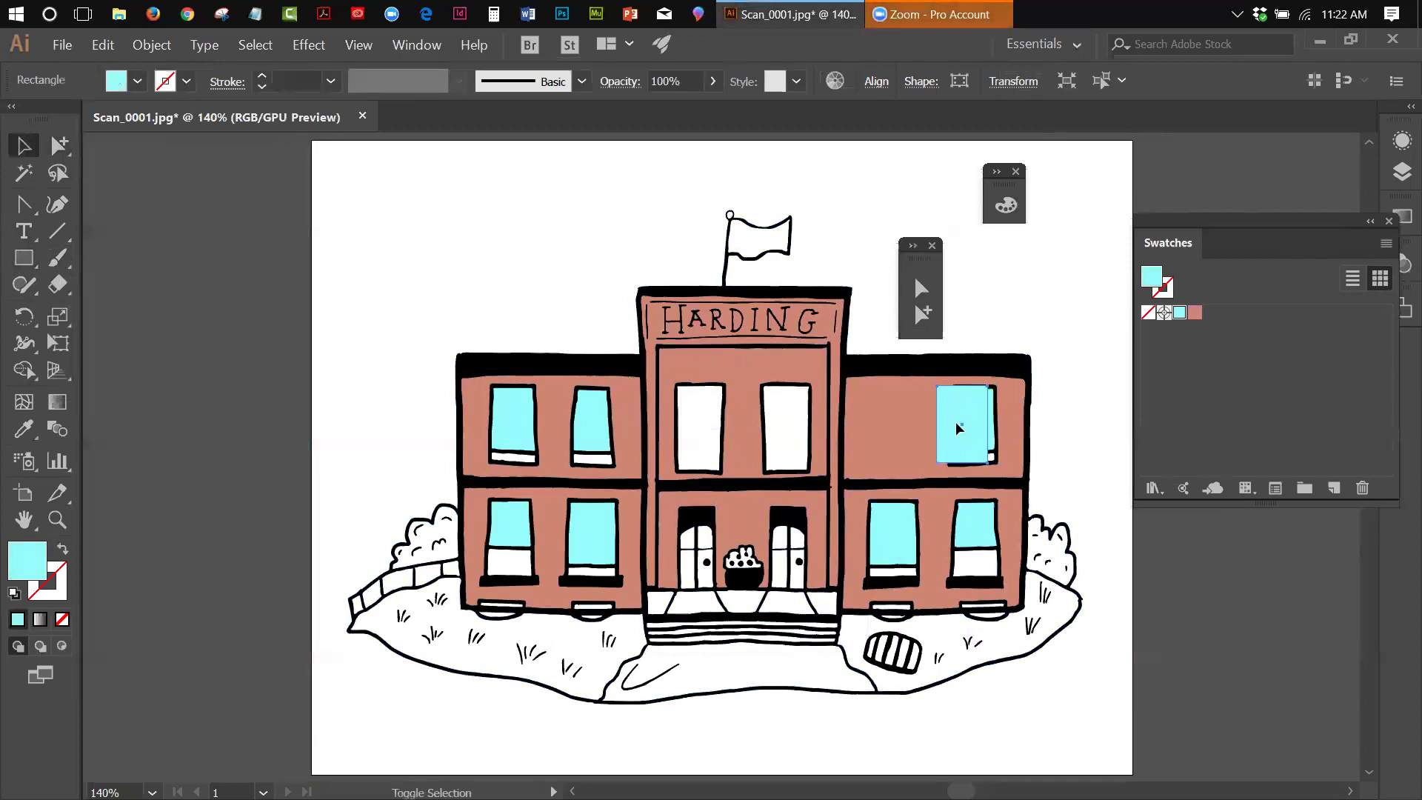
key("shift+Left")
key("shift+Left")
key("shift+Left")
key("shift+Left")
key("shift+Left")
key("shift+Left")
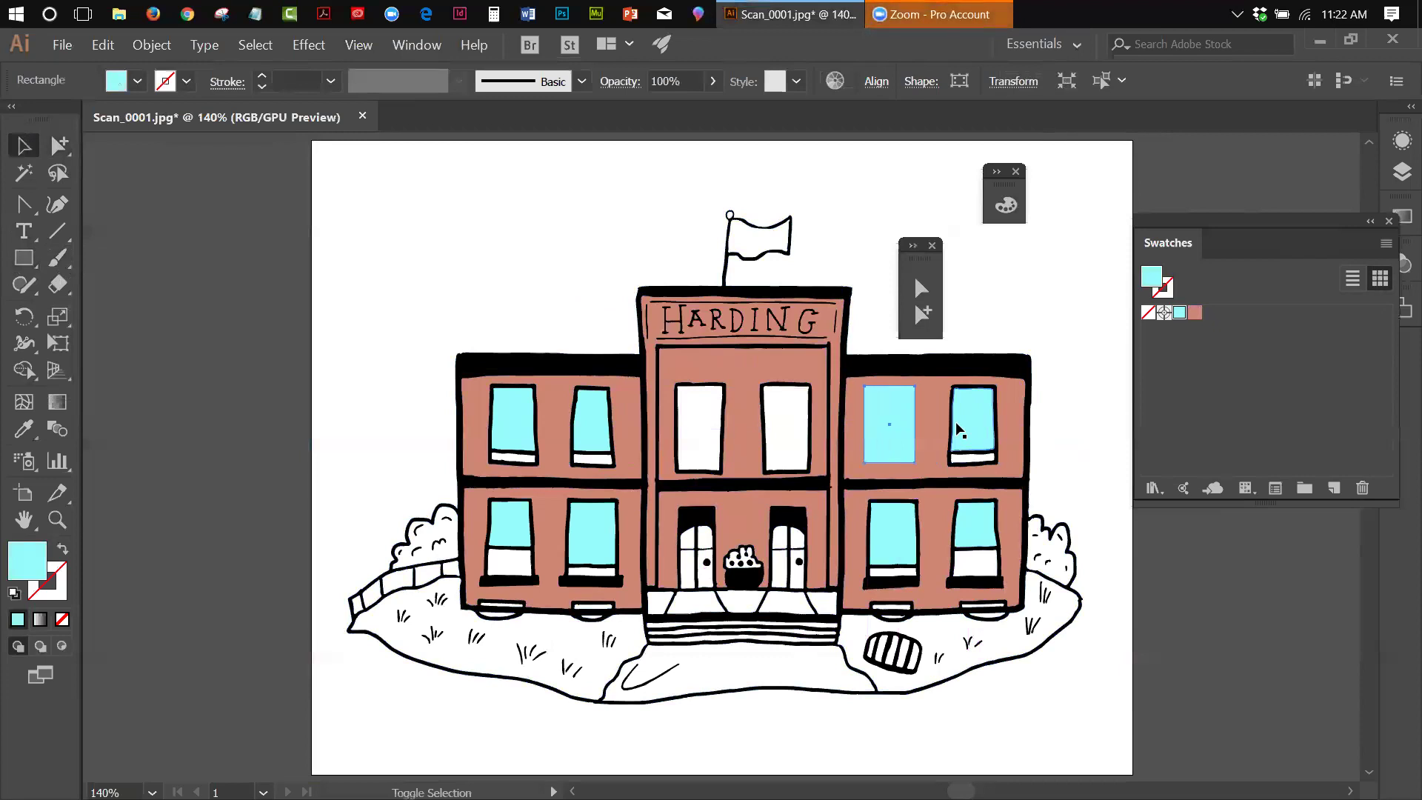
key("shift+Right")
key("Left")
key("Left")
key("Left")
key("Left")
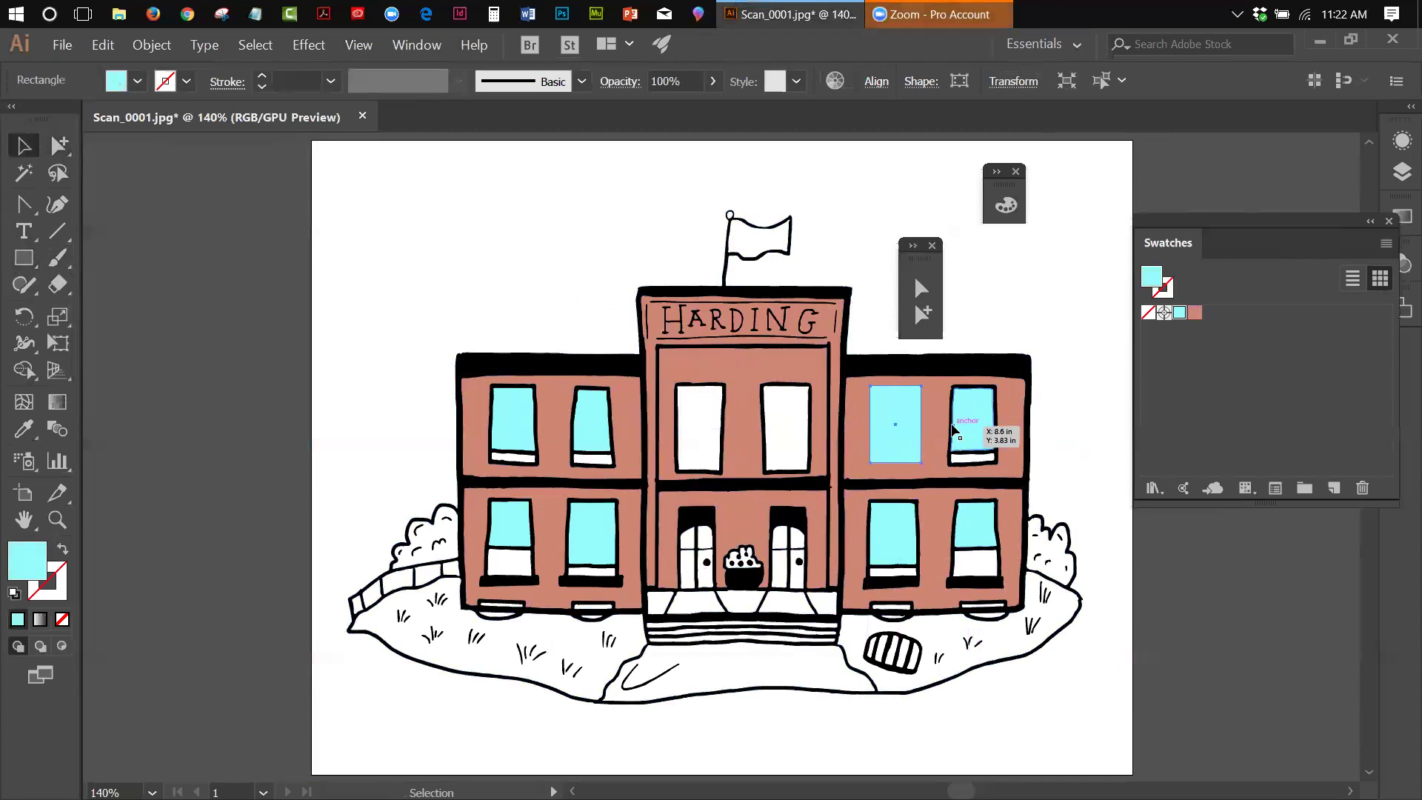
key("Down")
key("Down")
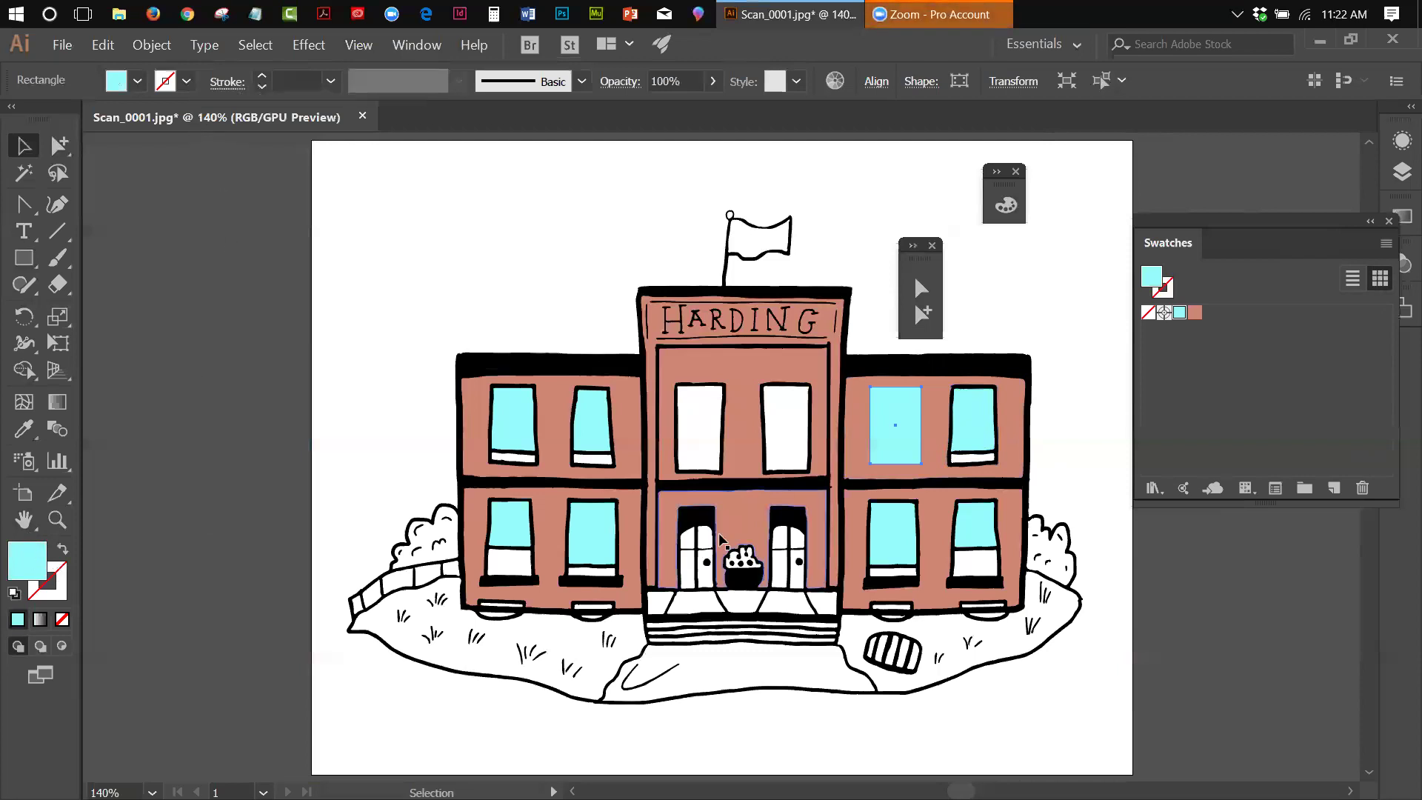
Step: Give the new window rectangle the default white fill and black stroke, and make the stroke the active colour attribute
left_click(187, 82)
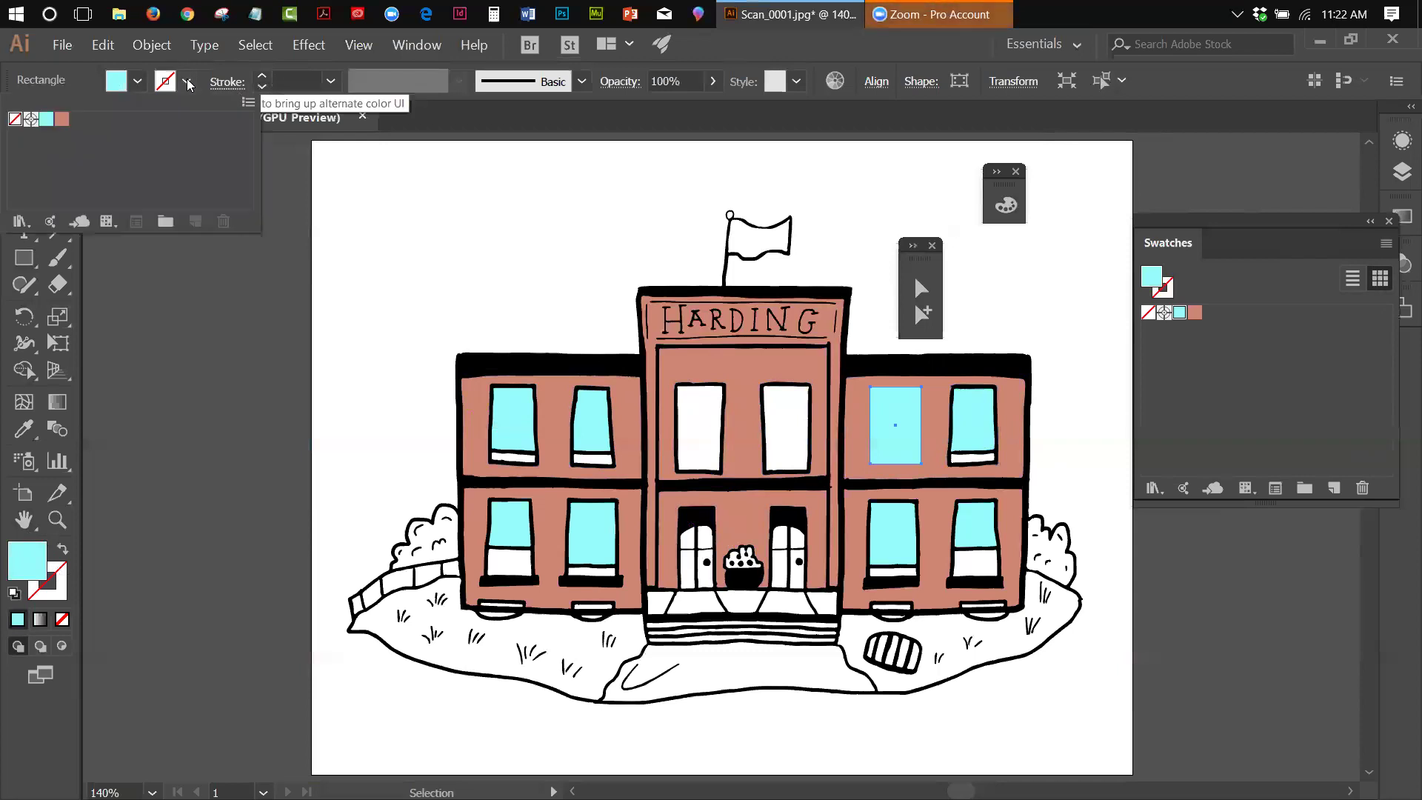
left_click(14, 594)
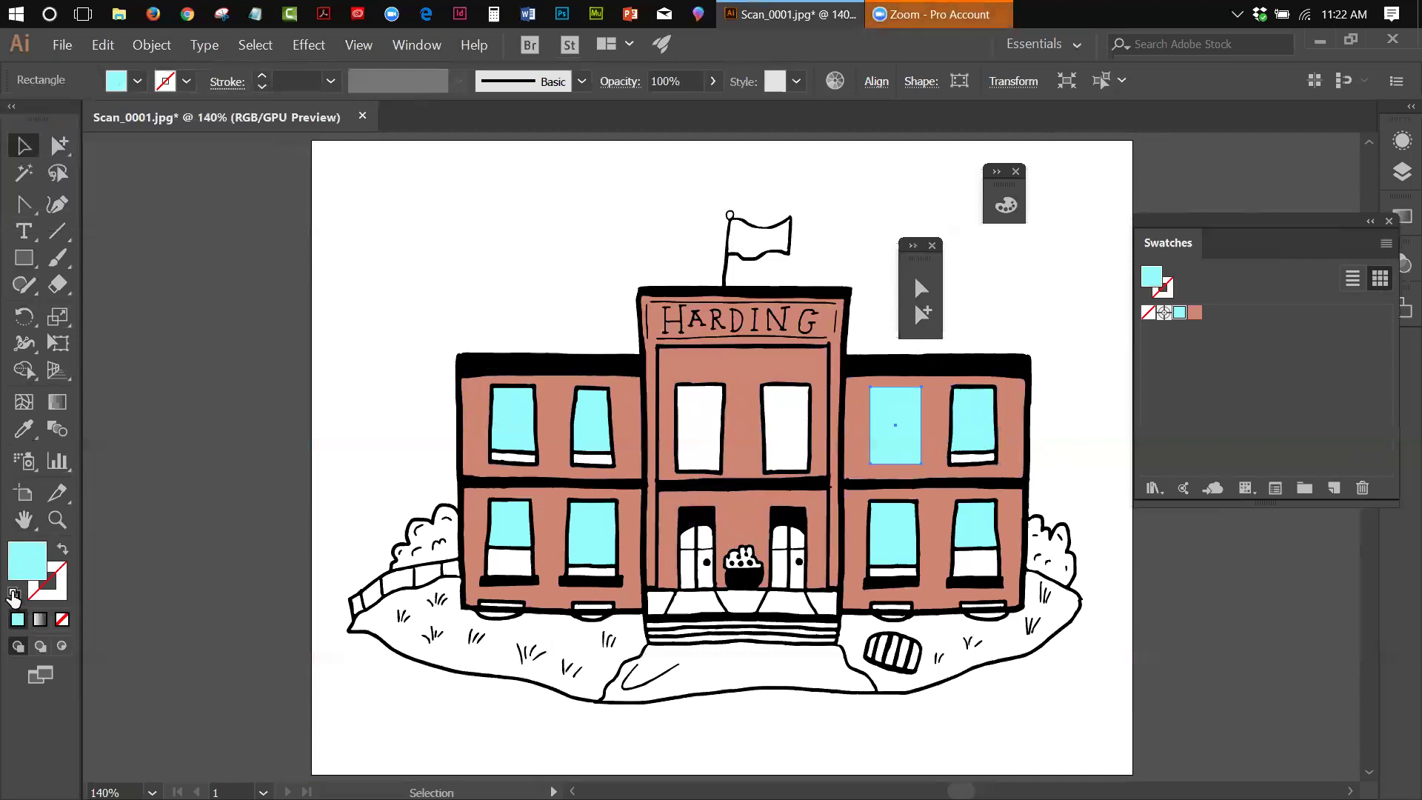
left_click(14, 595)
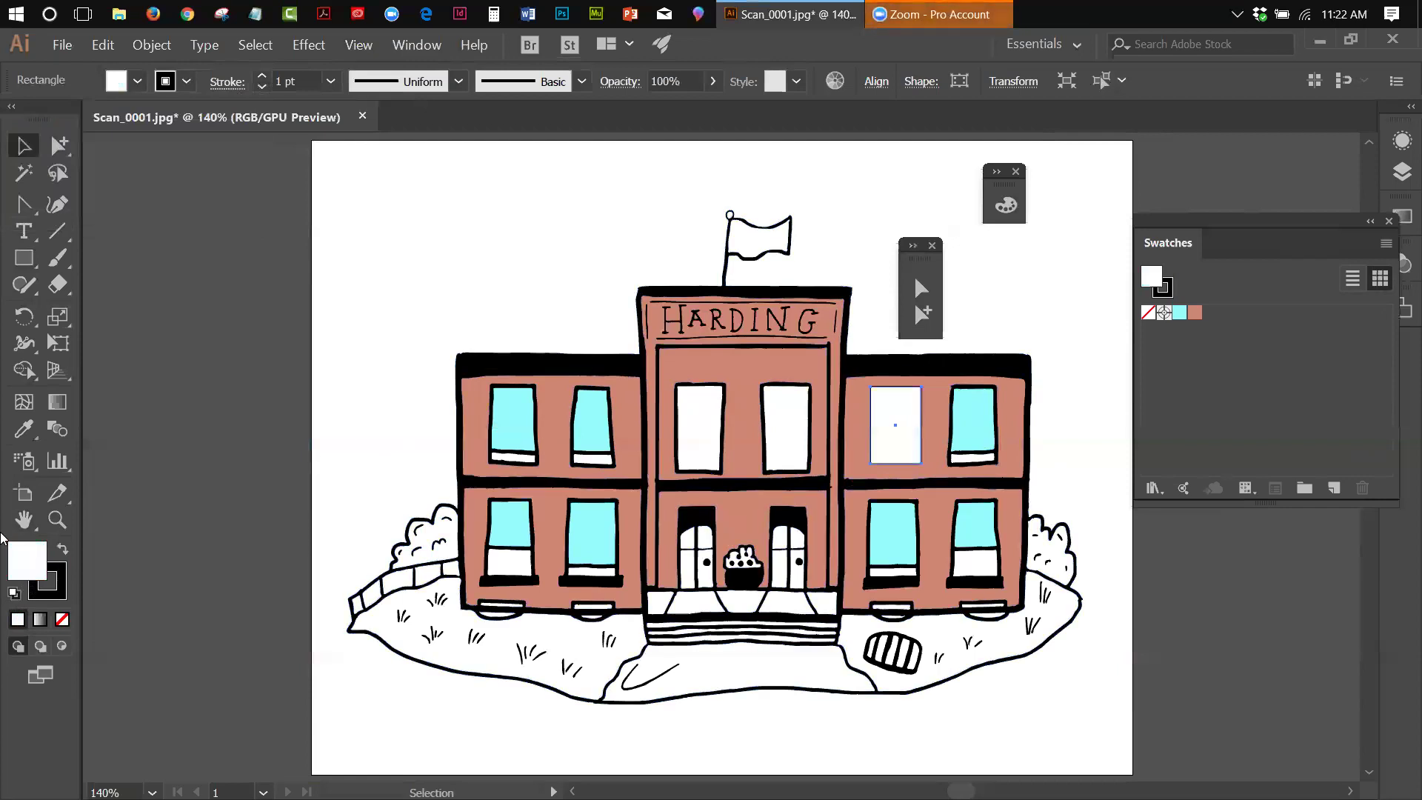
left_click(60, 596)
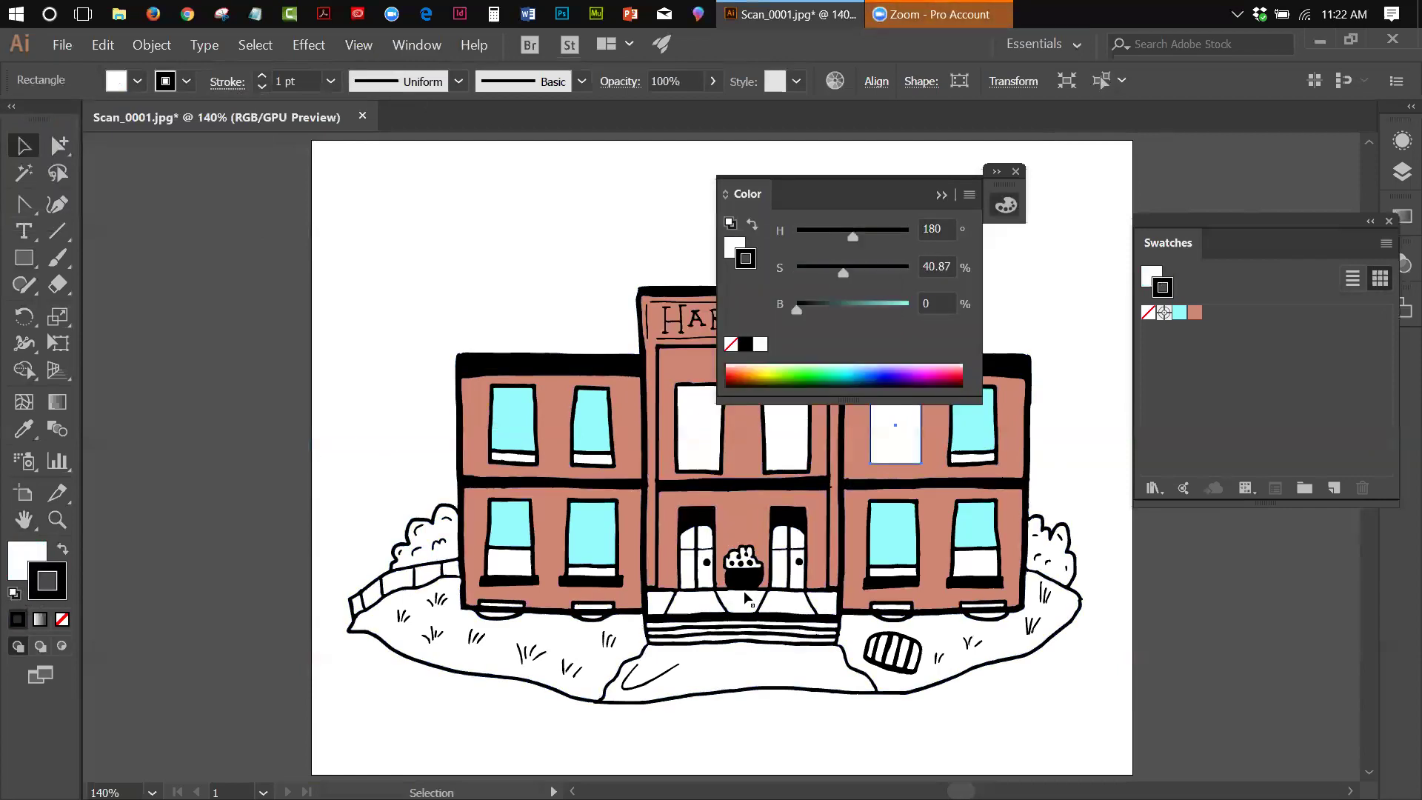
left_click(1015, 171)
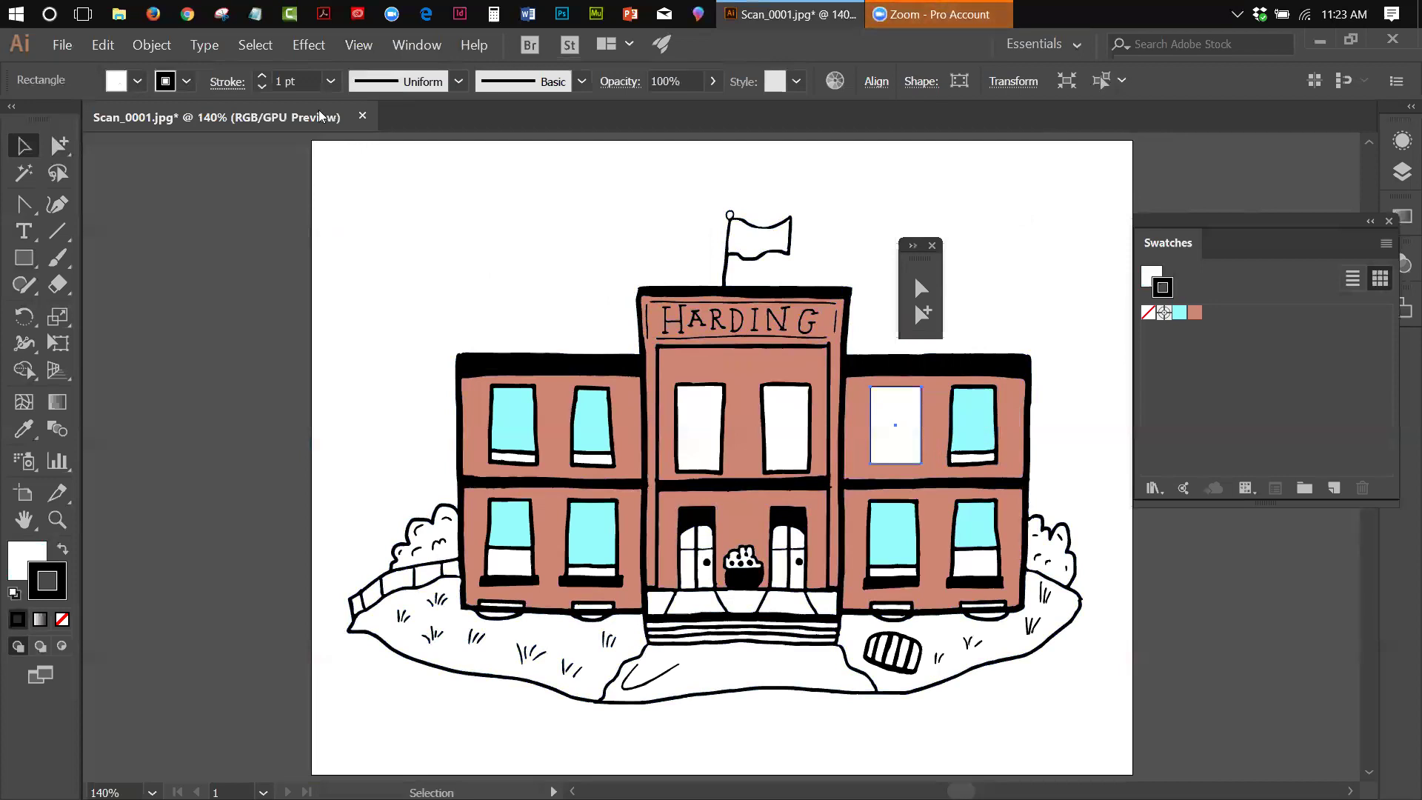
Step: Set the new window rectangle's stroke weight to 3 pt and deselect it
left_click(261, 77)
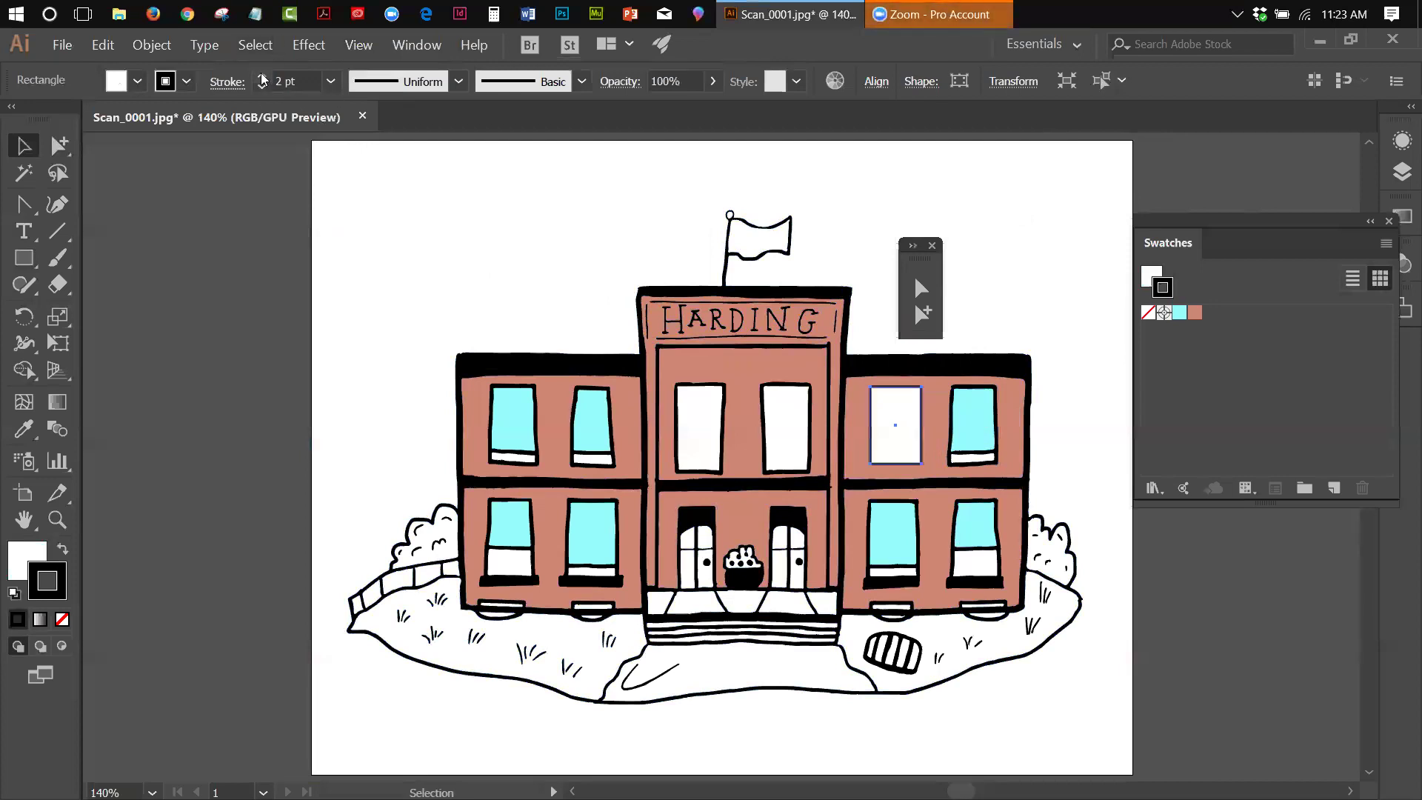
left_click(263, 77)
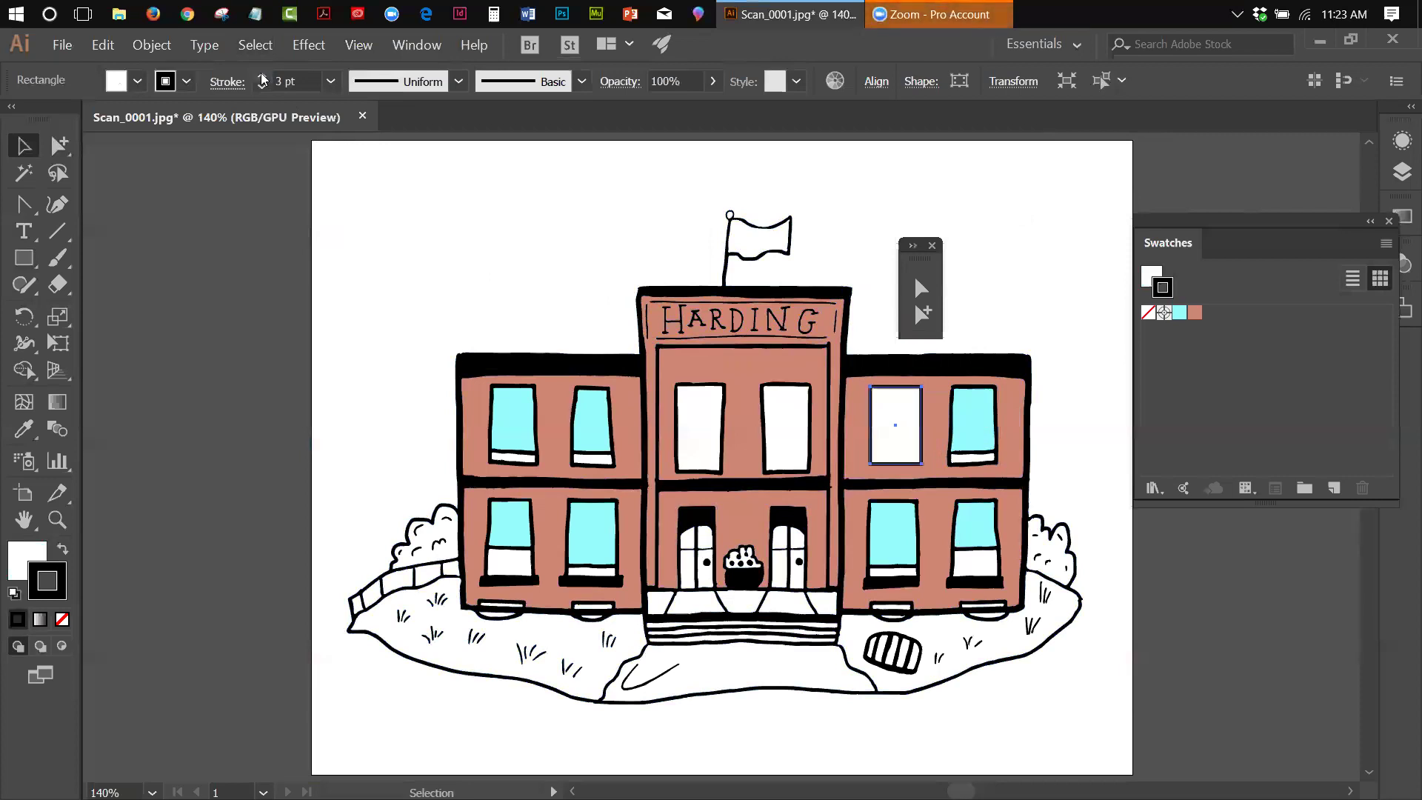
left_click(262, 77)
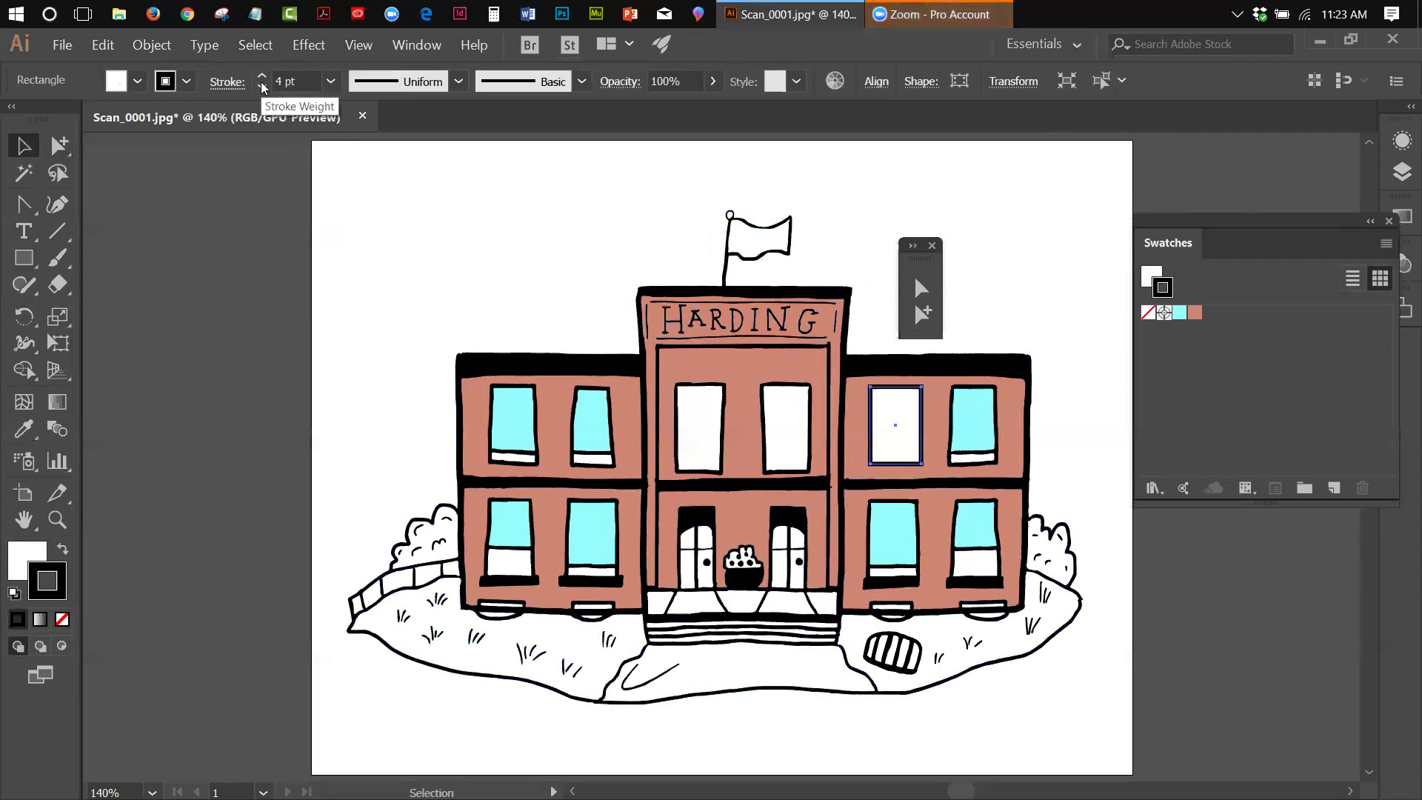
left_click(262, 87)
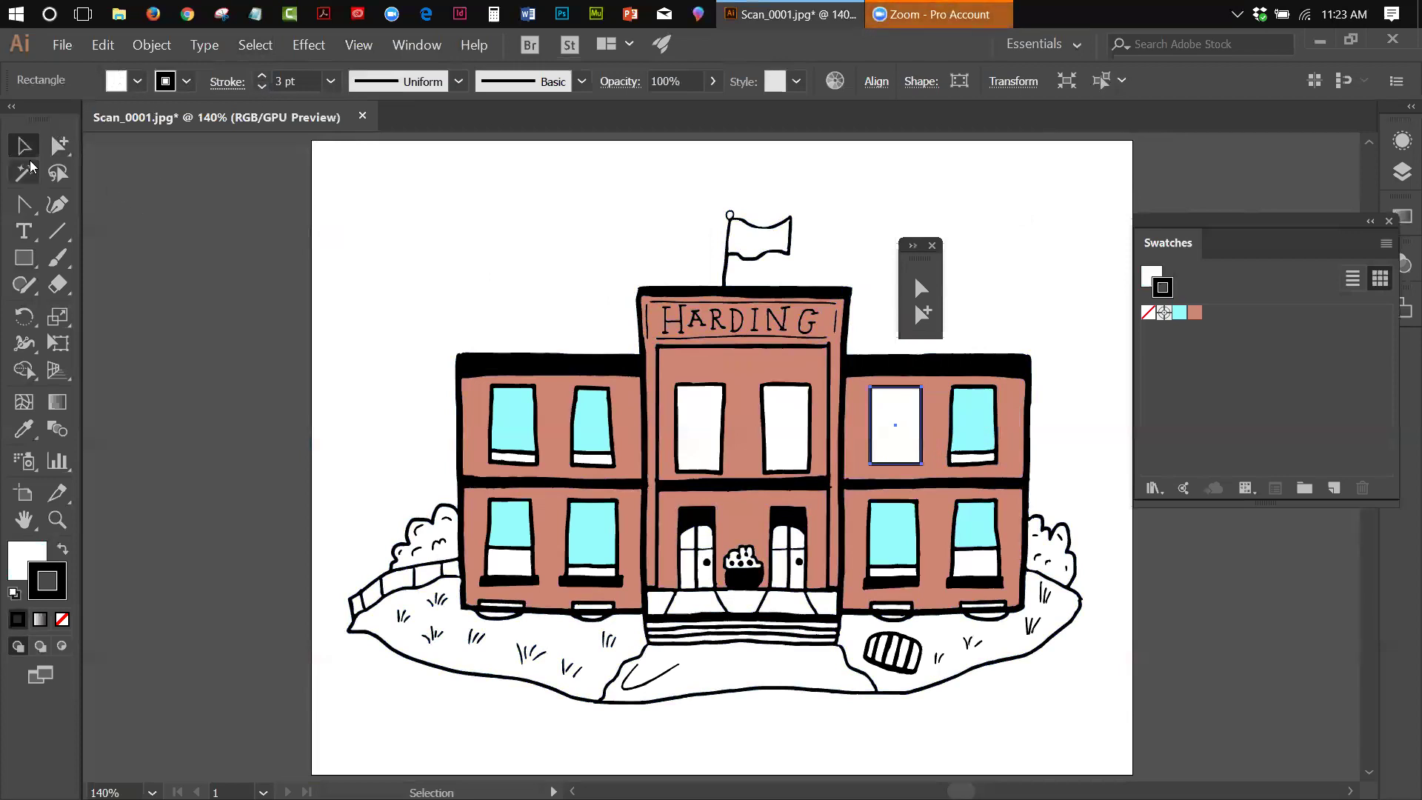
left_click(129, 211)
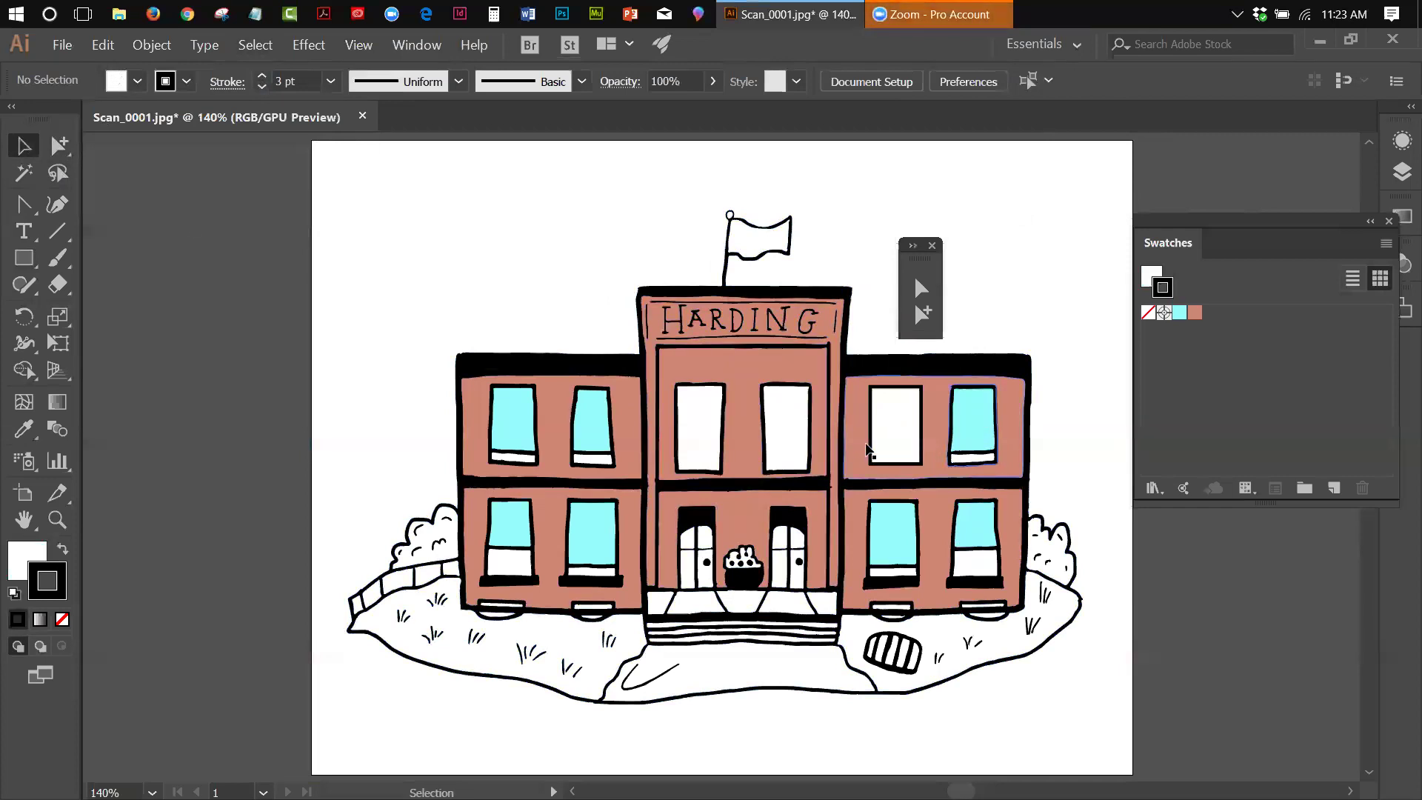
Step: Paste a copy of the new window rectangle in front and shorten it from its lower edge with Free Transform, leaving a narrow white strip
left_click(893, 441)
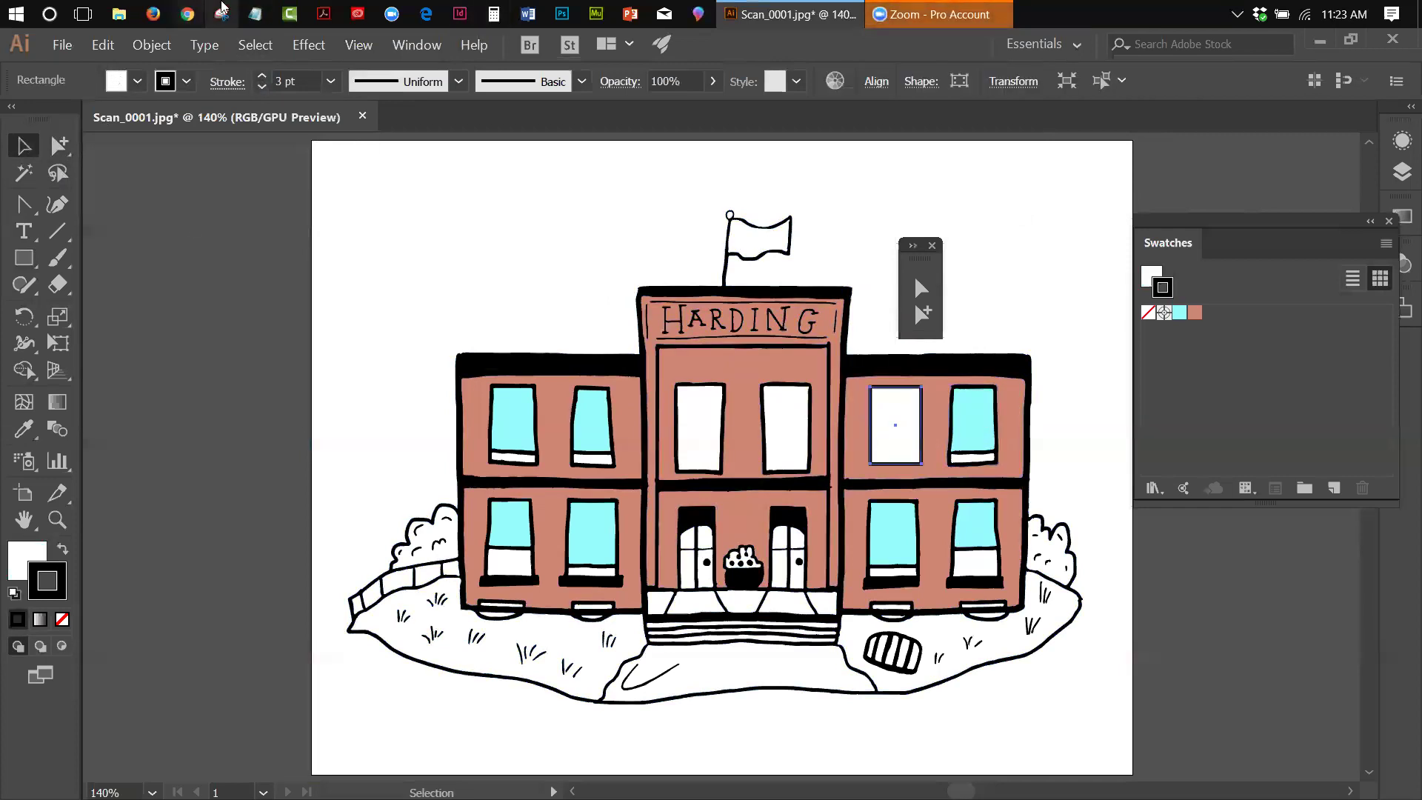
left_click(116, 47)
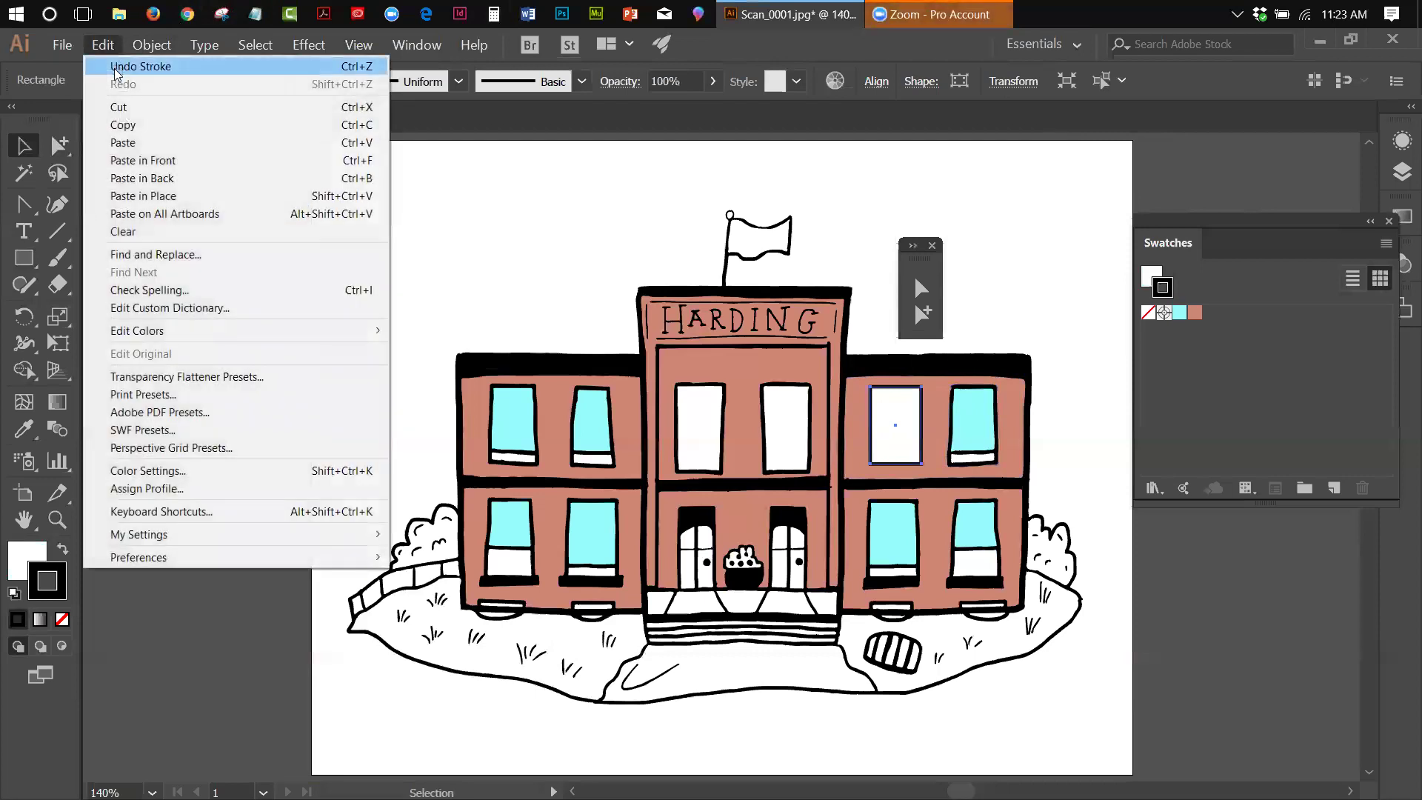
left_click(119, 125)
left_click(111, 46)
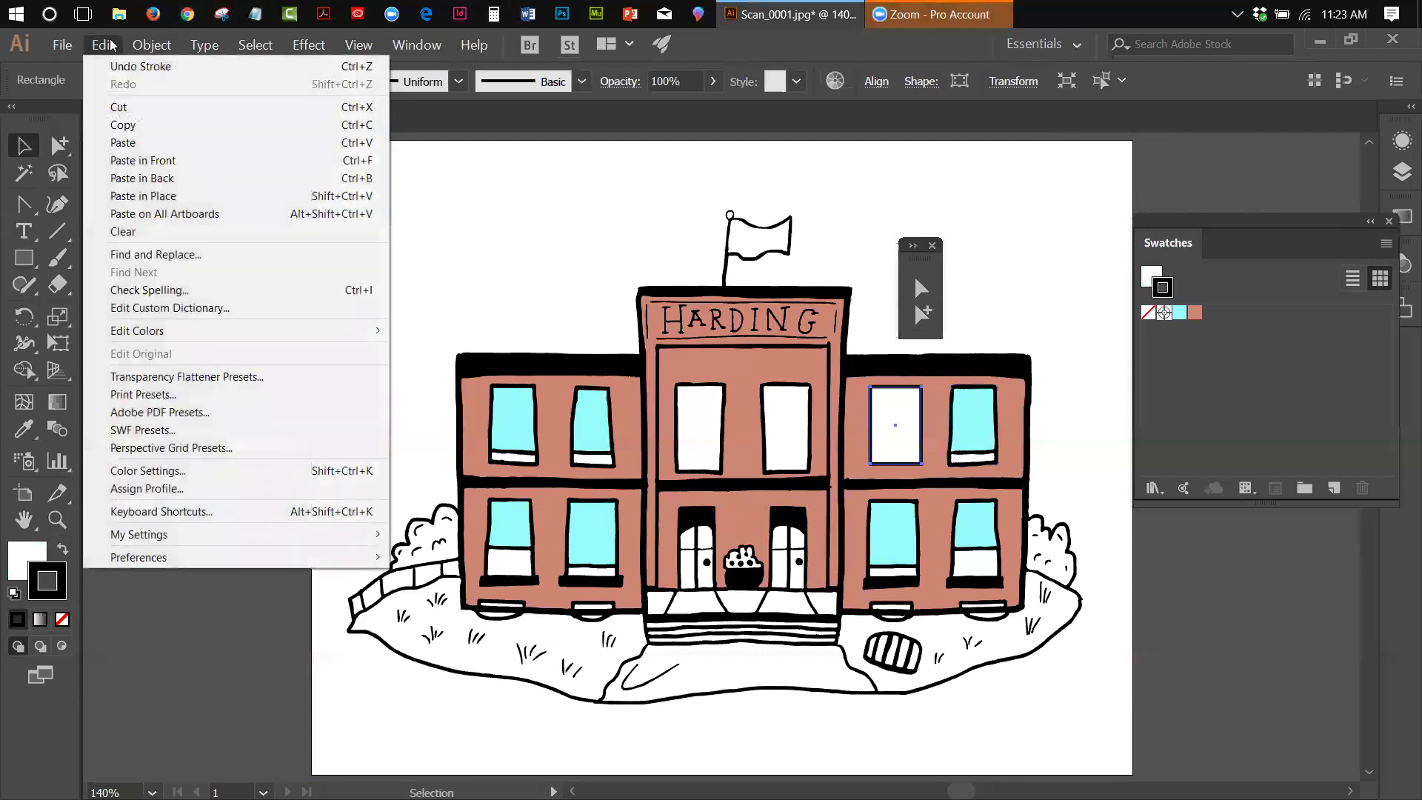
left_click(127, 161)
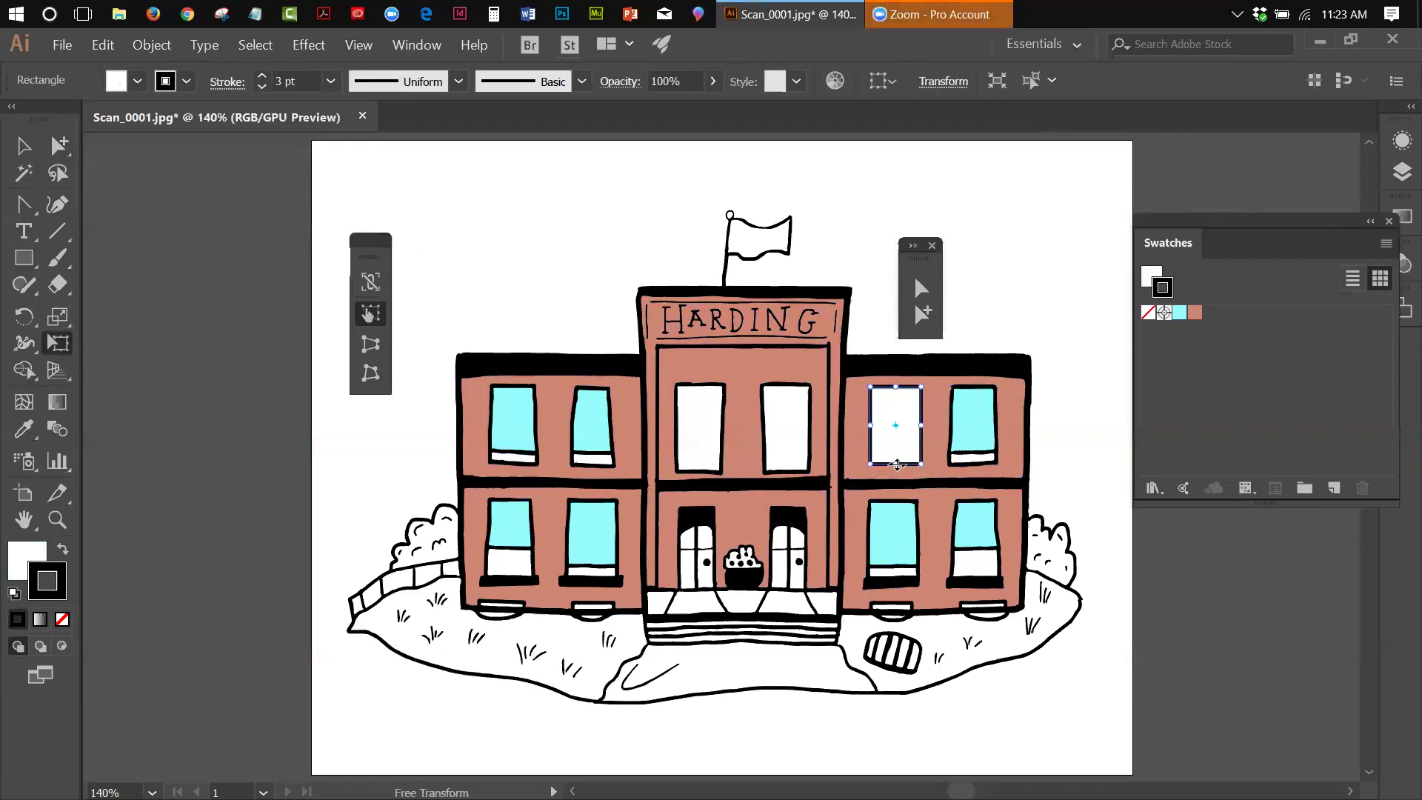
left_click_drag(896, 464, 897, 446)
left_click(18, 146)
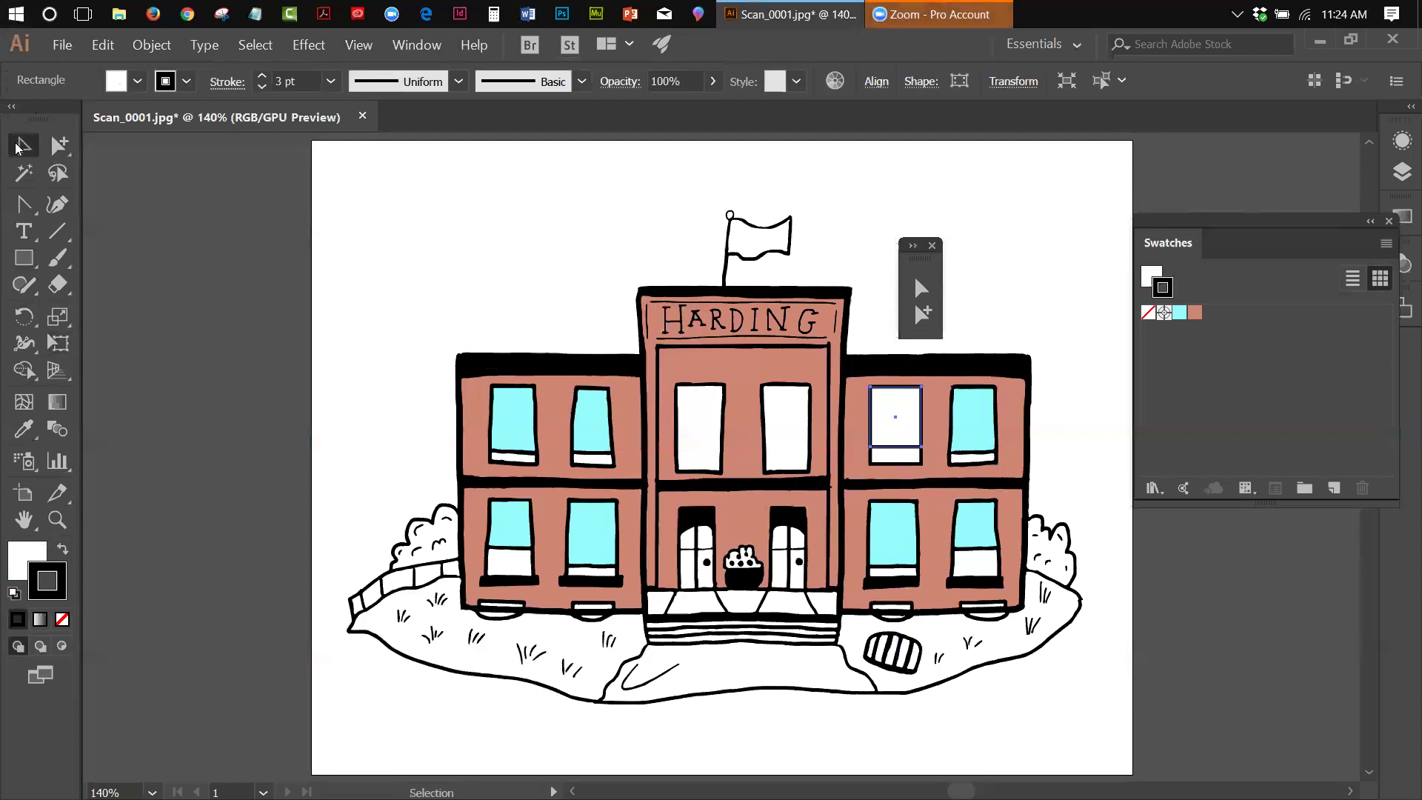
left_click(333, 166)
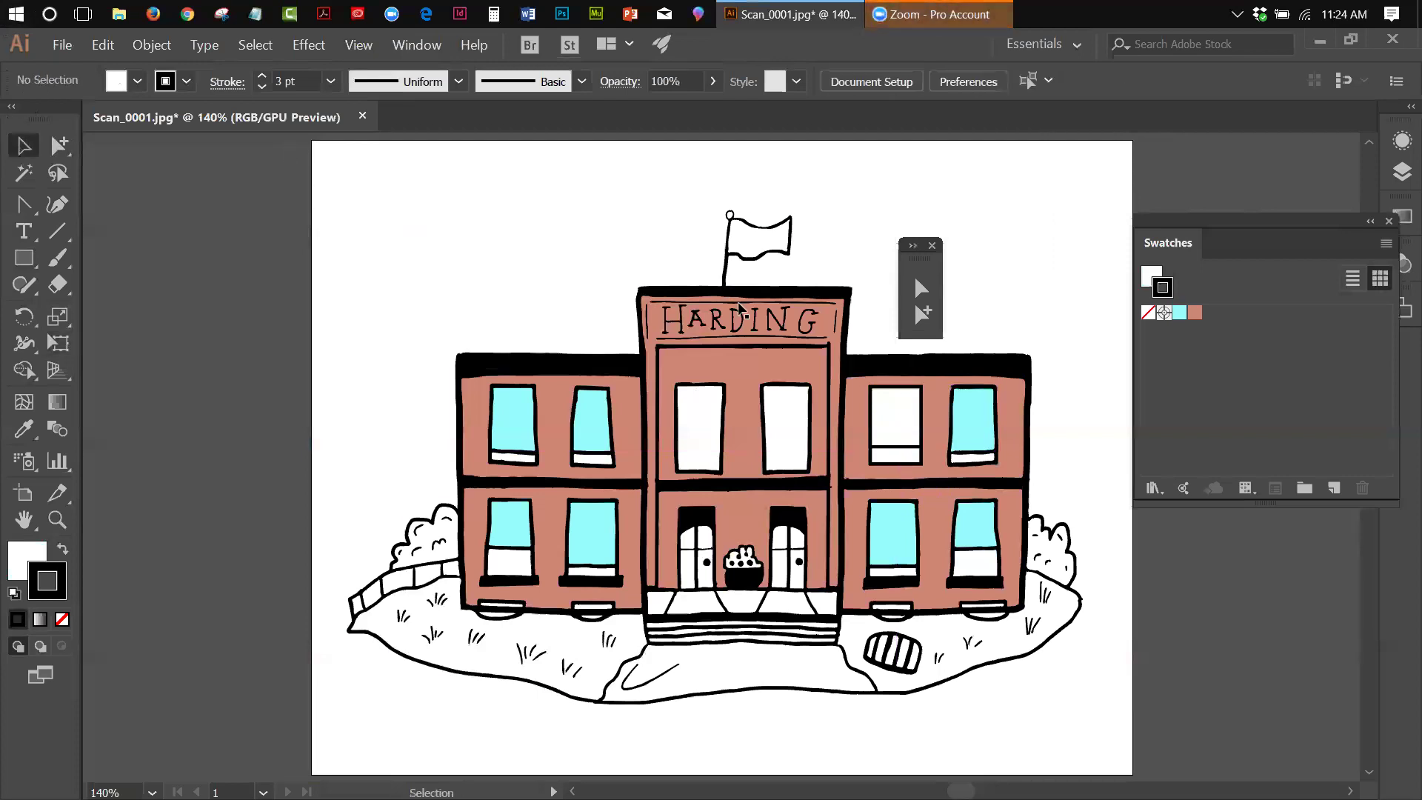
Step: Fill the shortened front rectangle of the new window with the cyan swatch and deselect it
left_click(900, 407)
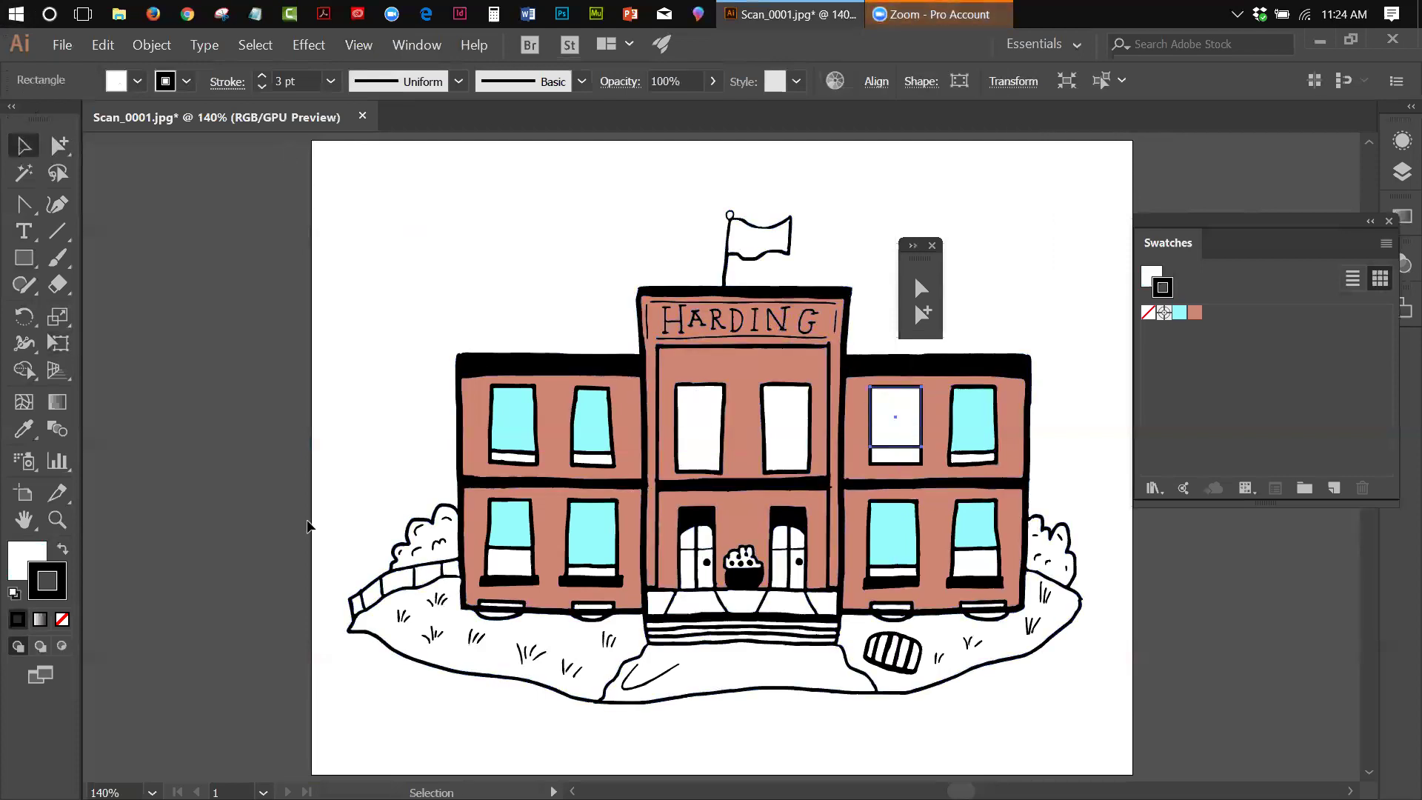
left_click(19, 555)
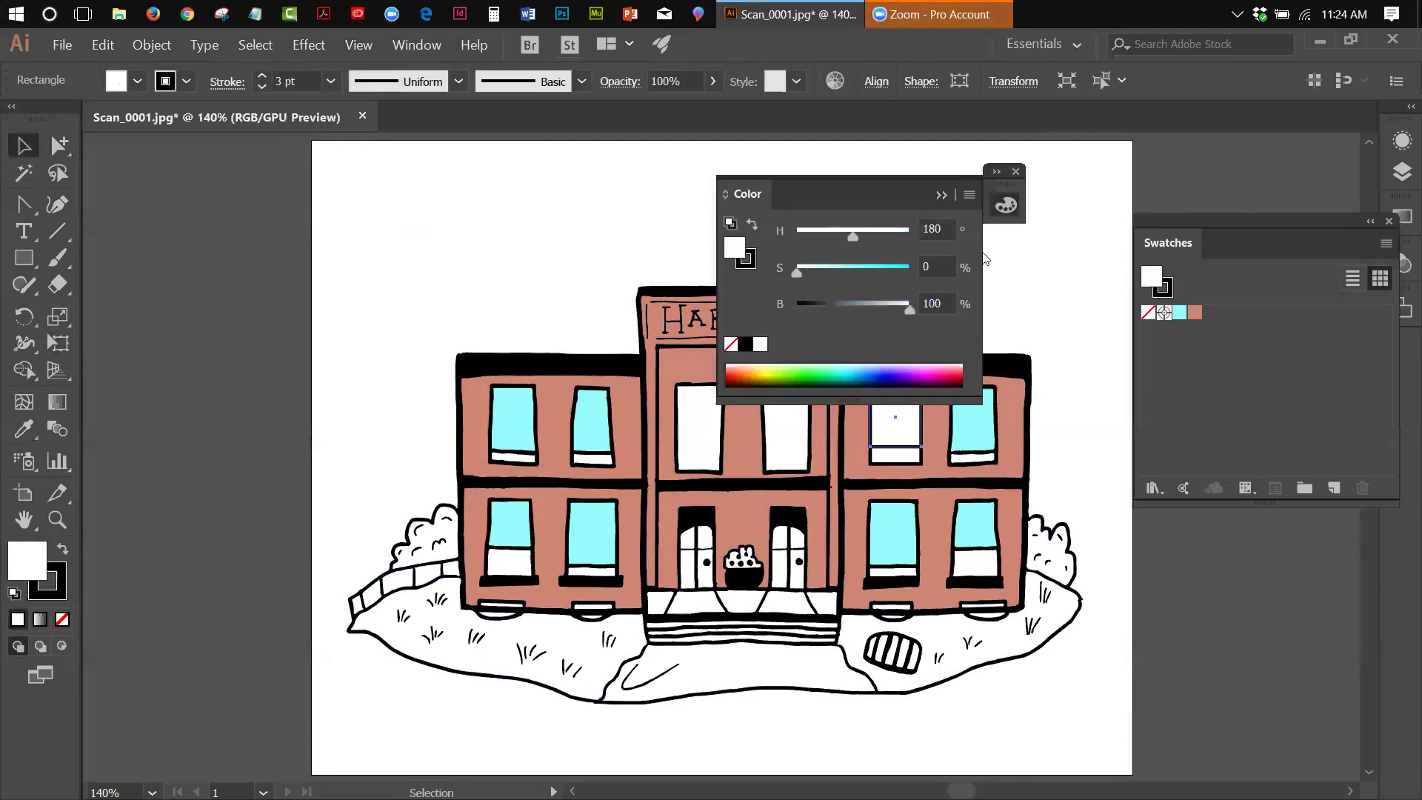
left_click(1016, 173)
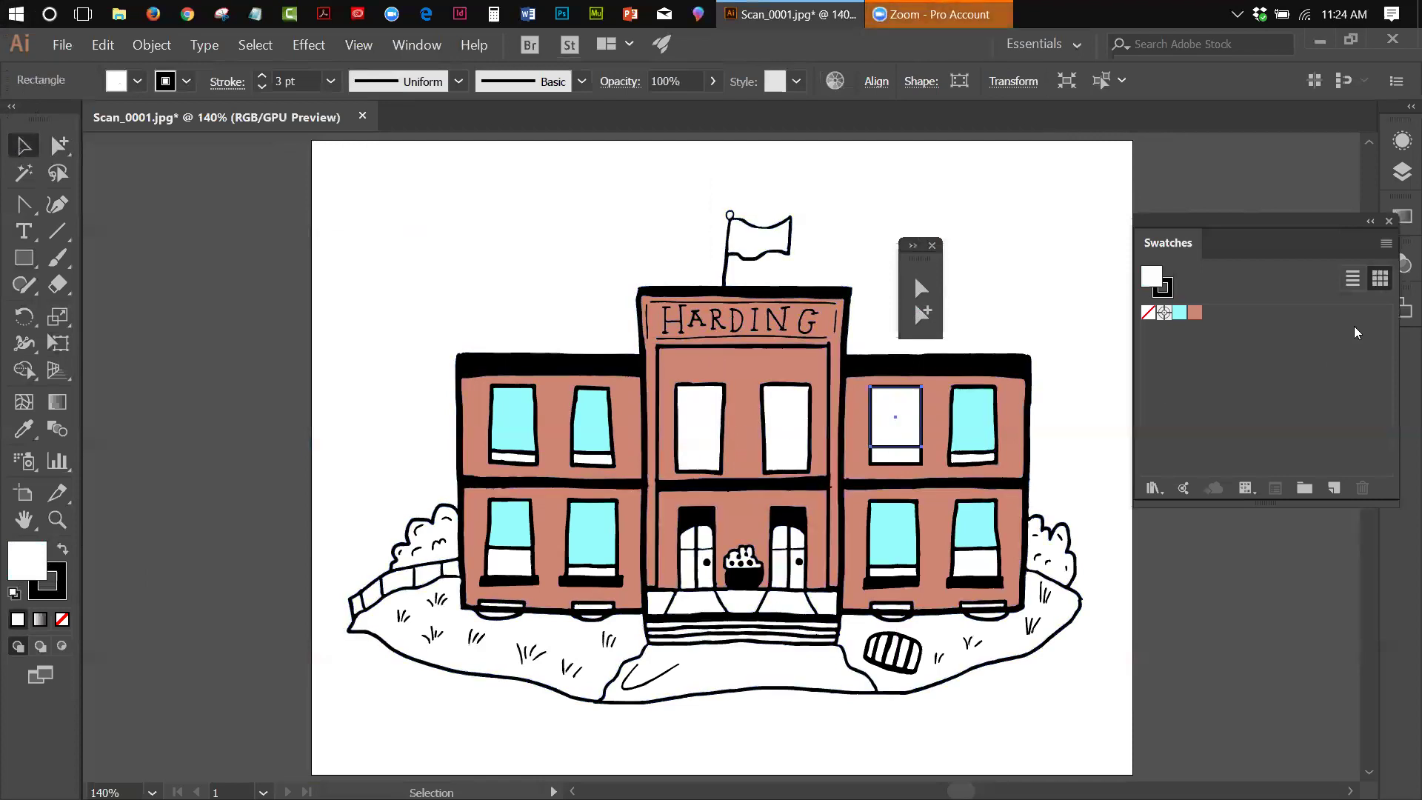
left_click(1178, 312)
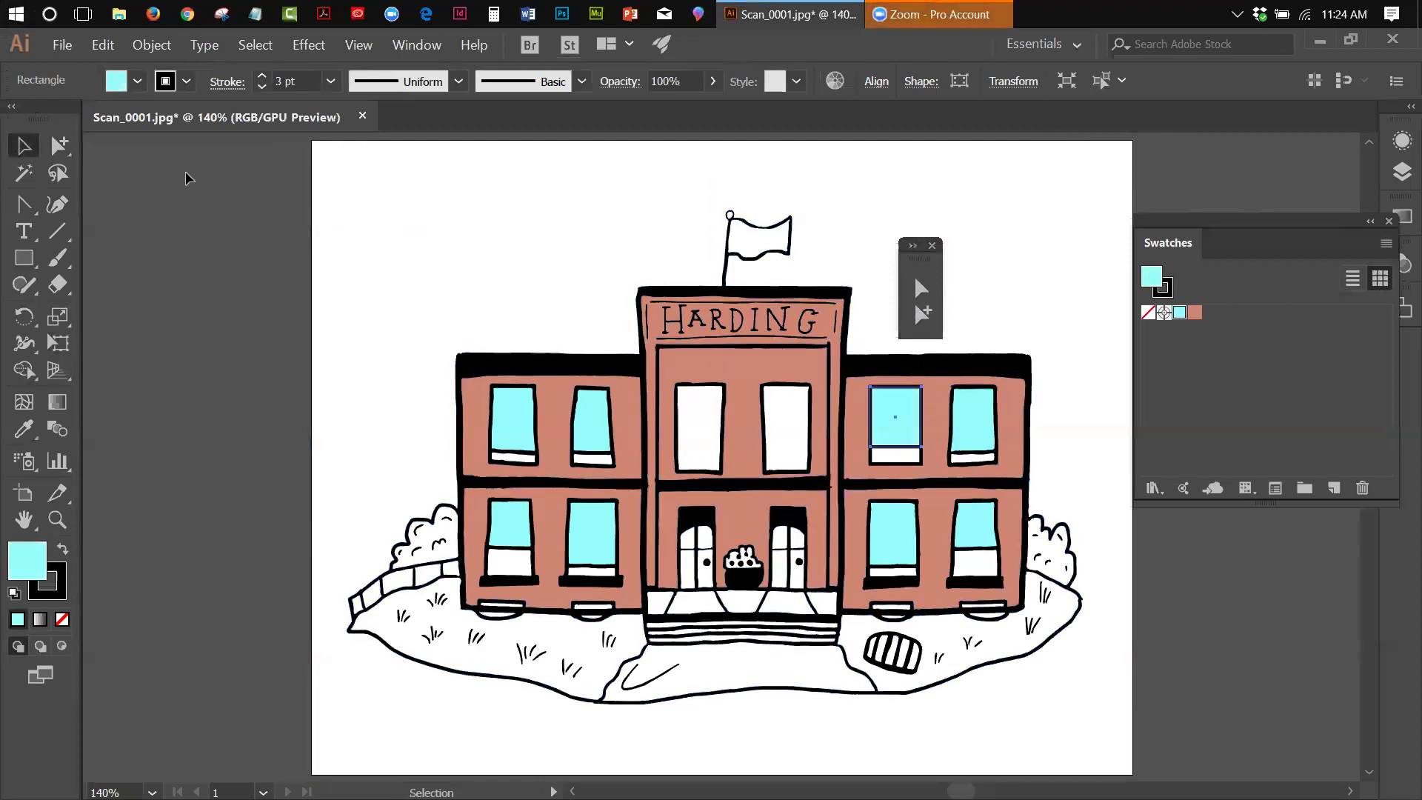
left_click(365, 206)
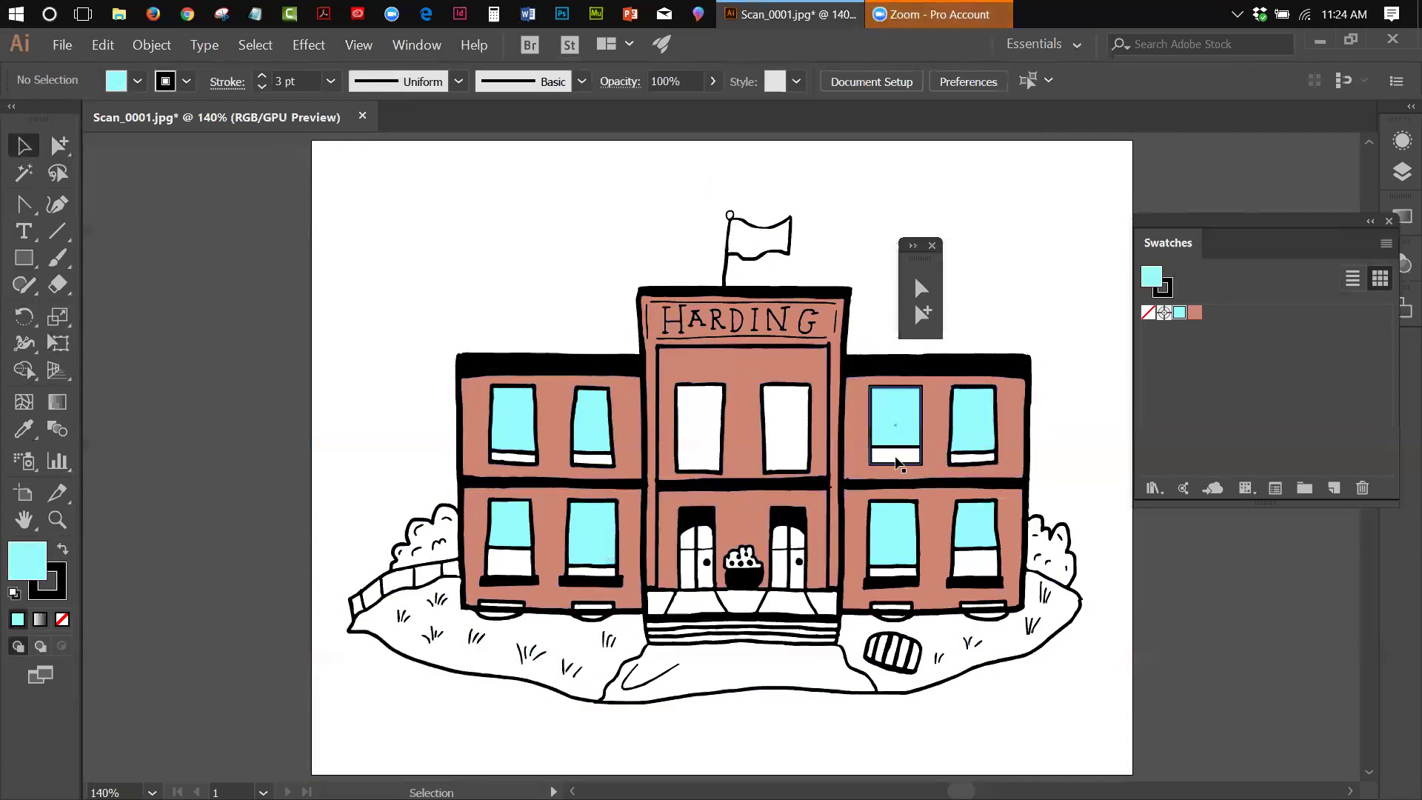
Step: Delete the cyan pane, white lower strip and black outline of the original upper right-wing window
left_click(974, 448)
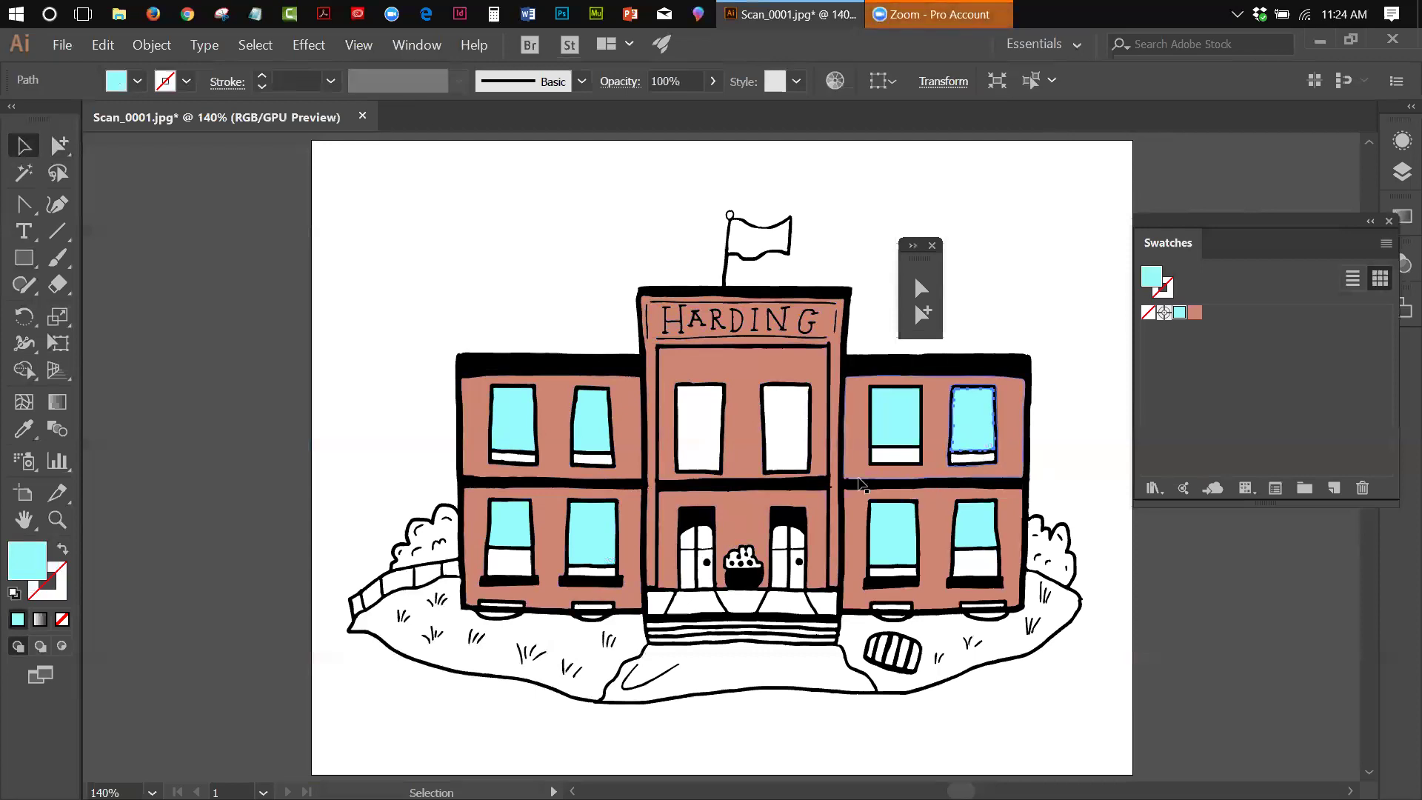
key("Delete")
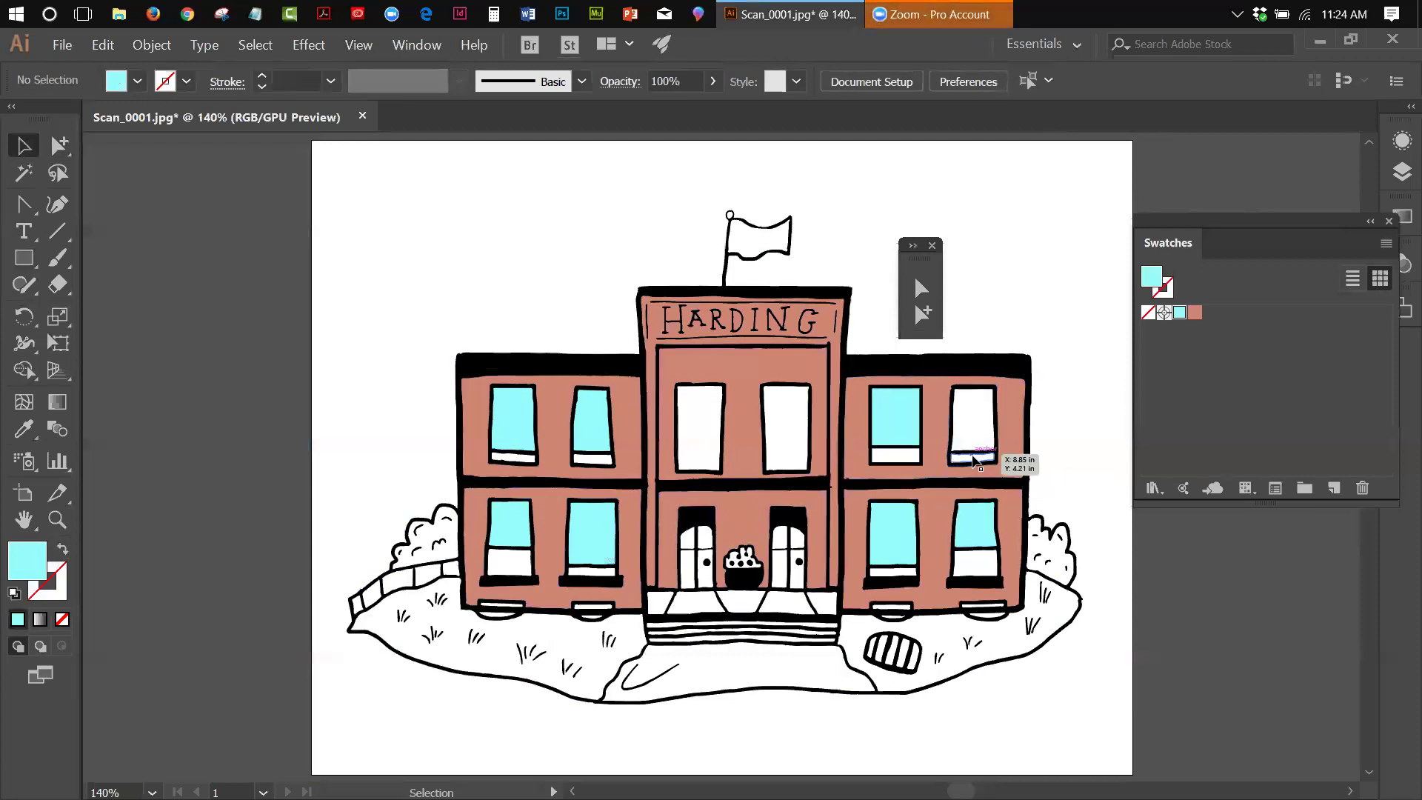
left_click(972, 460)
key("Delete")
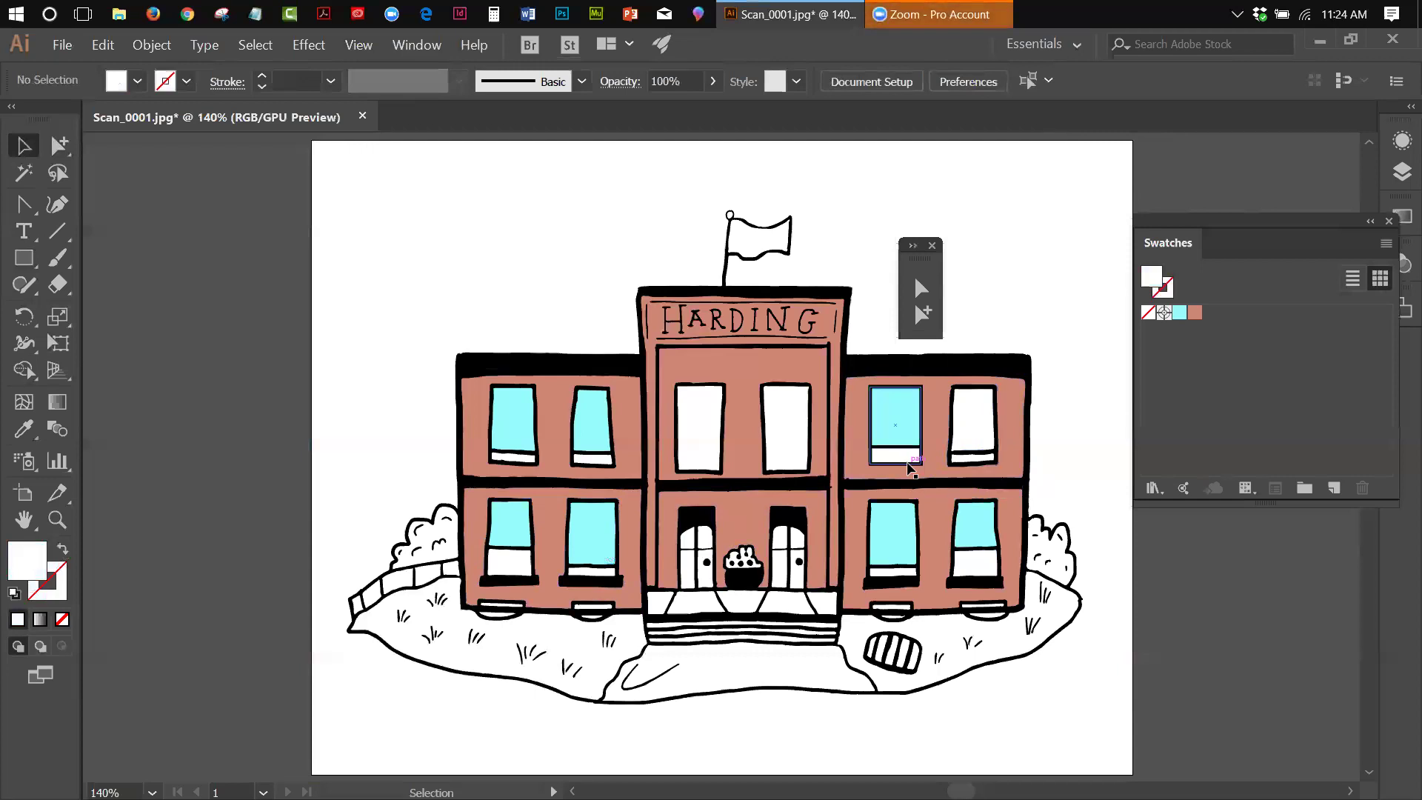
left_click(930, 454)
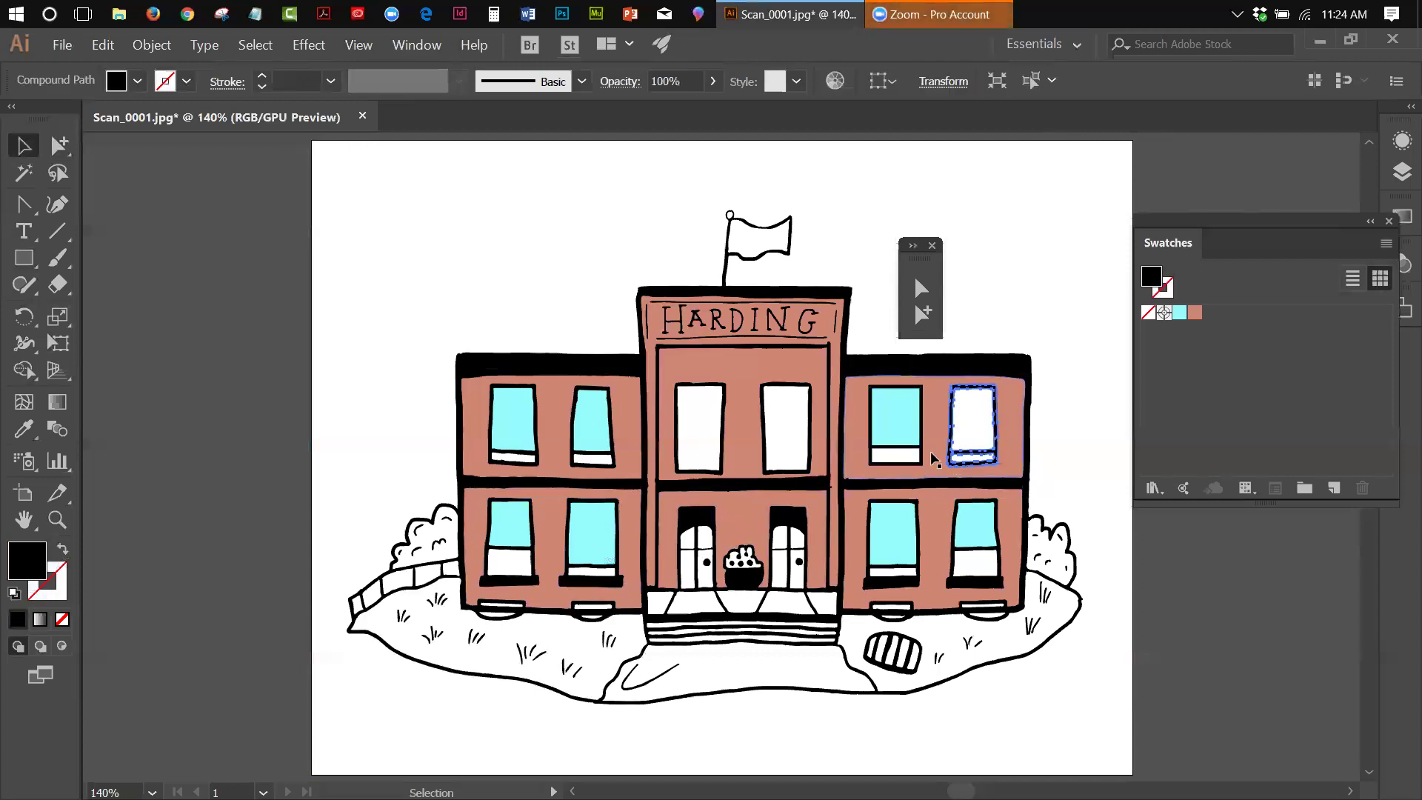
key("Delete")
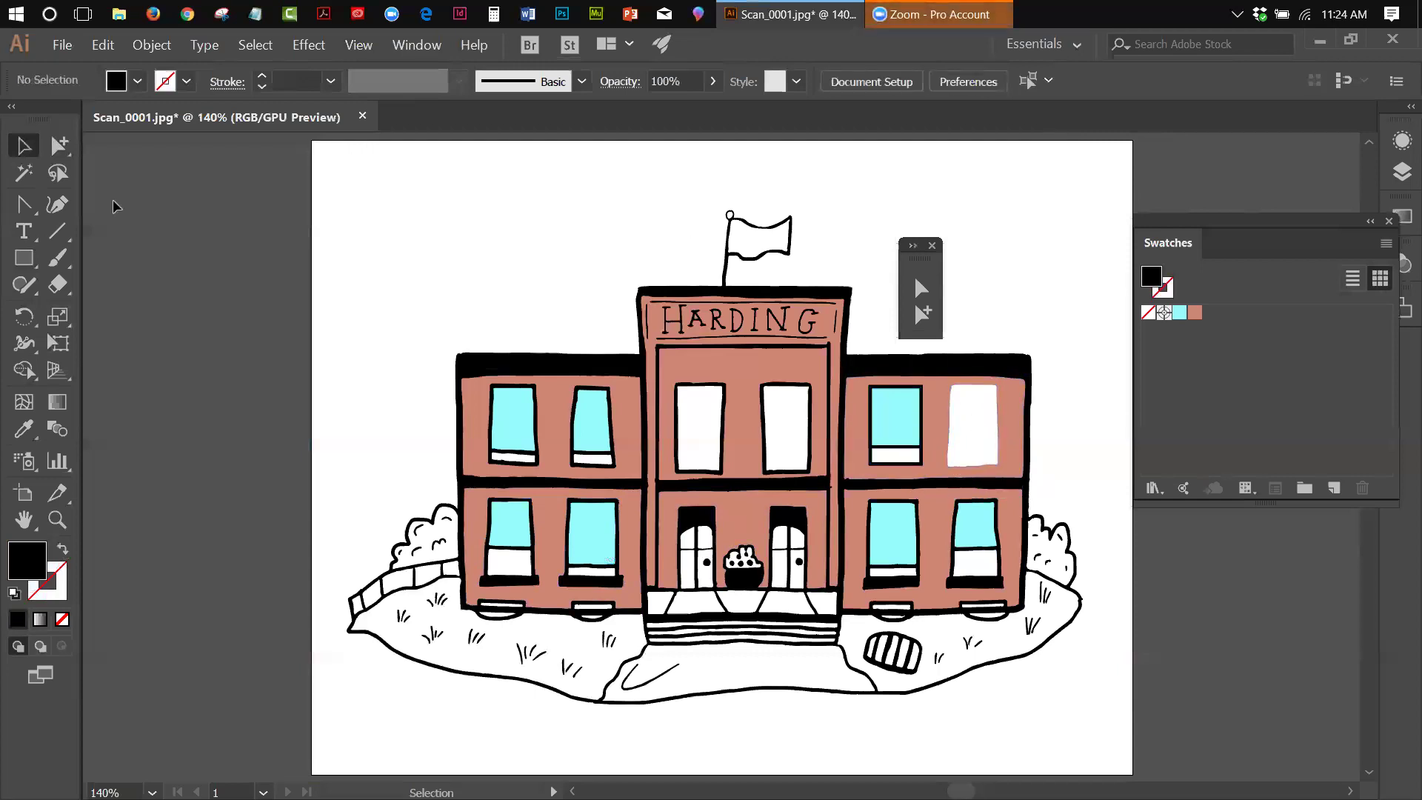
Step: Delete the emptied window opening from the upper right-wing wall's compound path using Group Selection
left_click(64, 154)
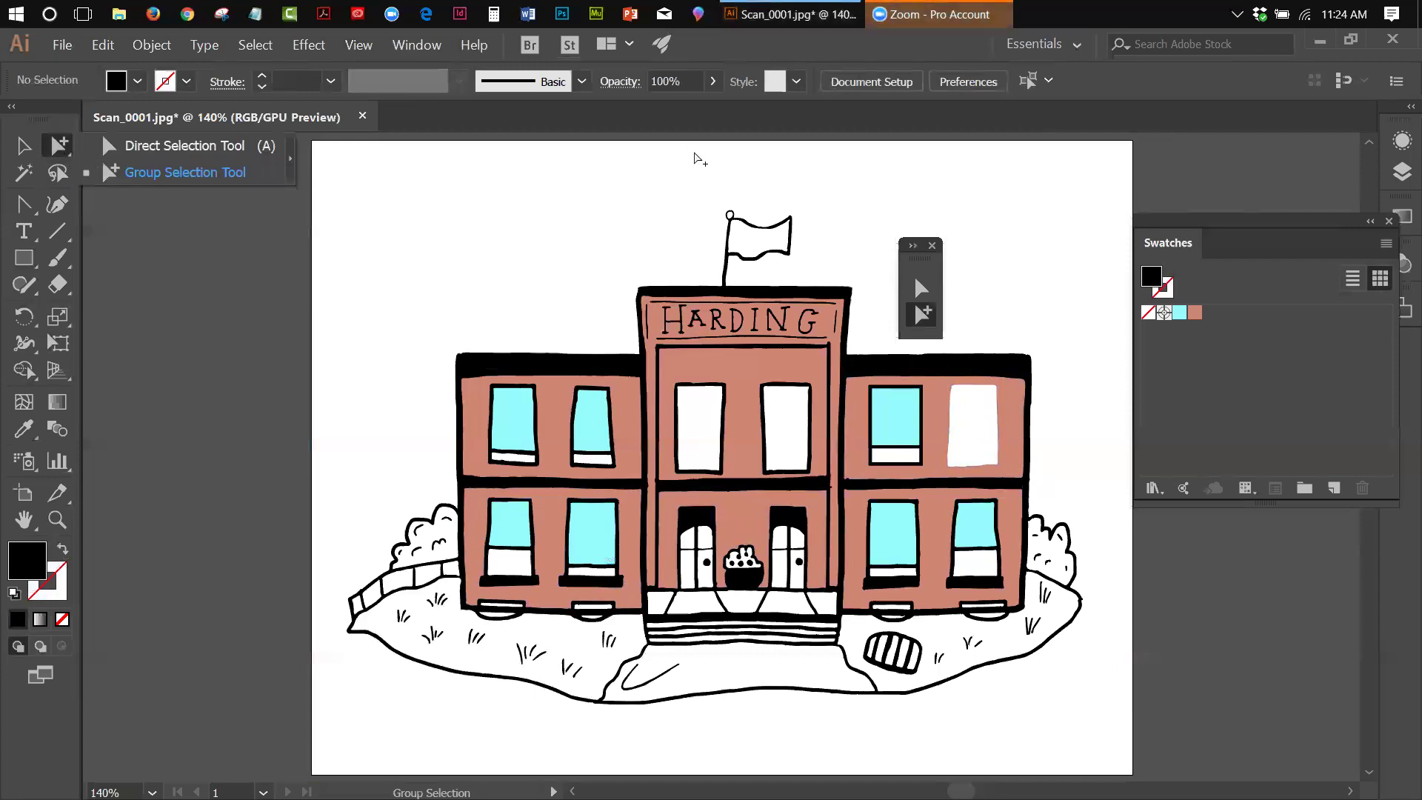
left_click(977, 385)
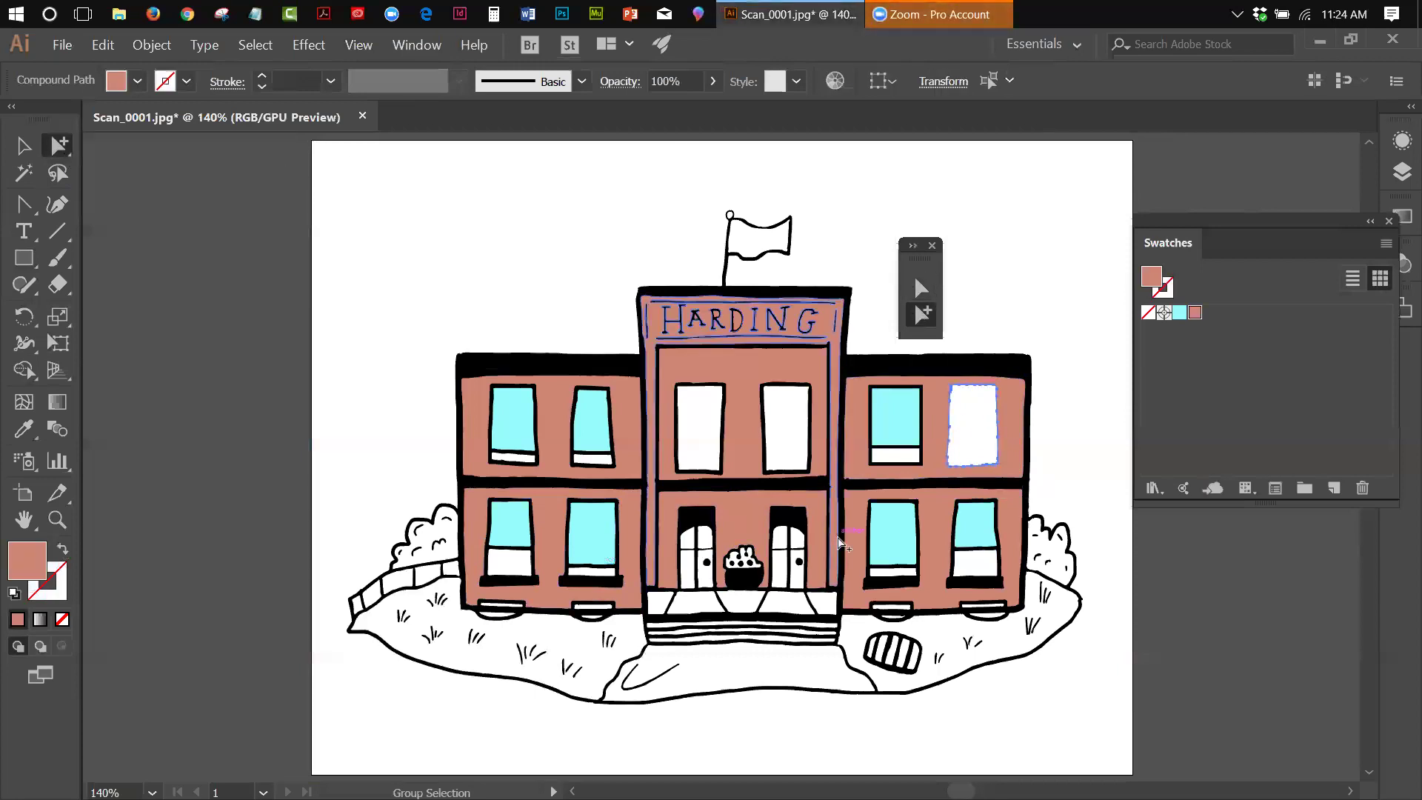
key("Delete")
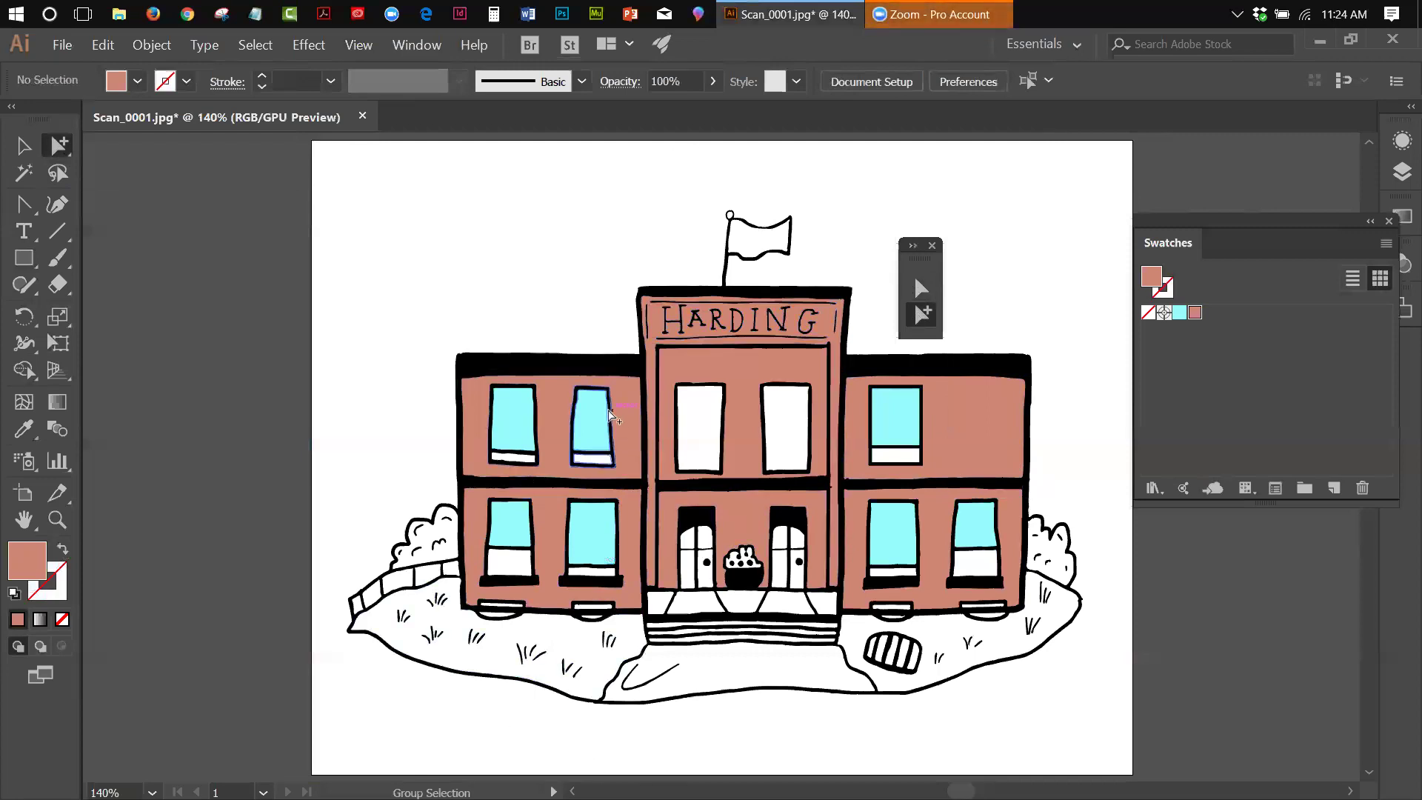
Step: Delete the cyan pane, white lower strip and inner outline openings of the upper left-wing window nearest the central tower
left_click(604, 406)
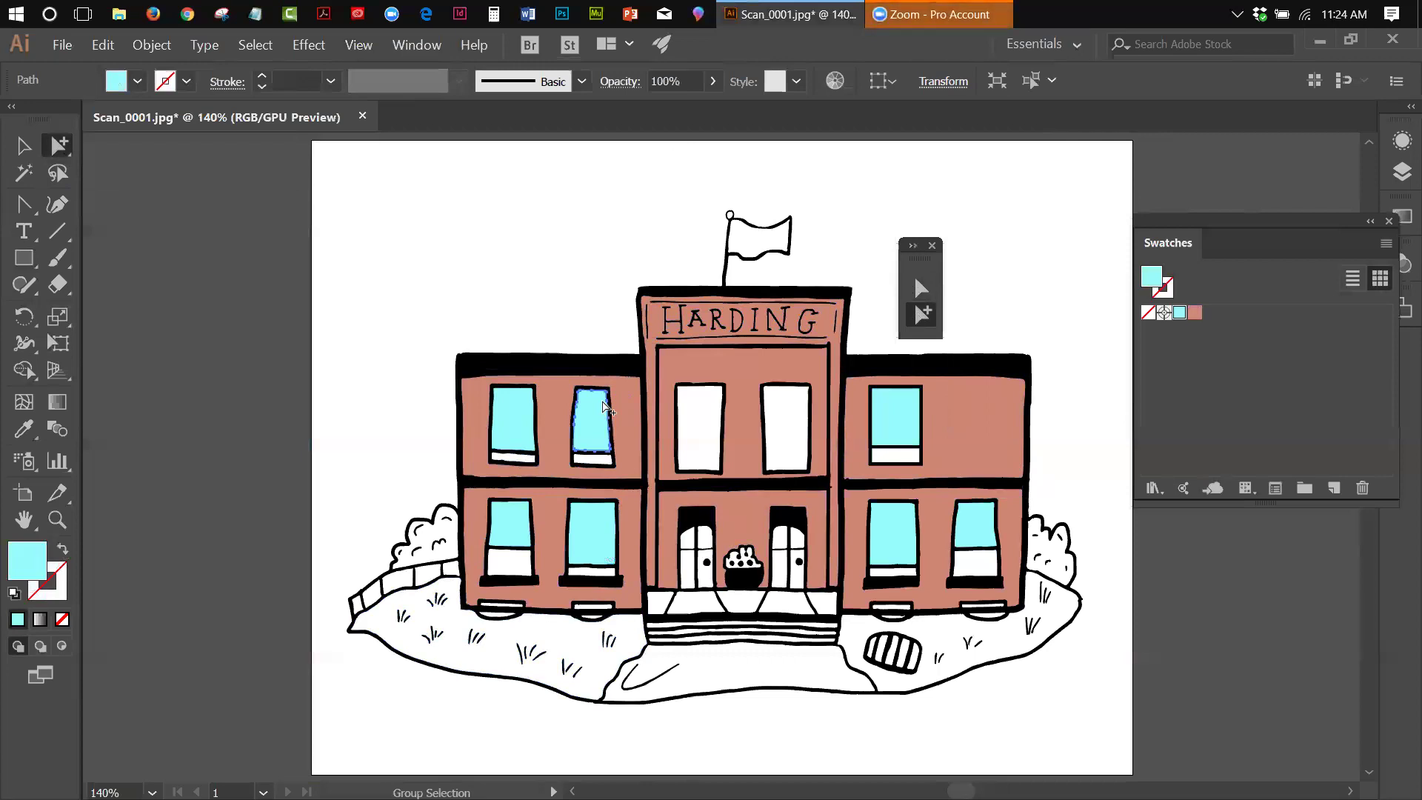
key("Delete")
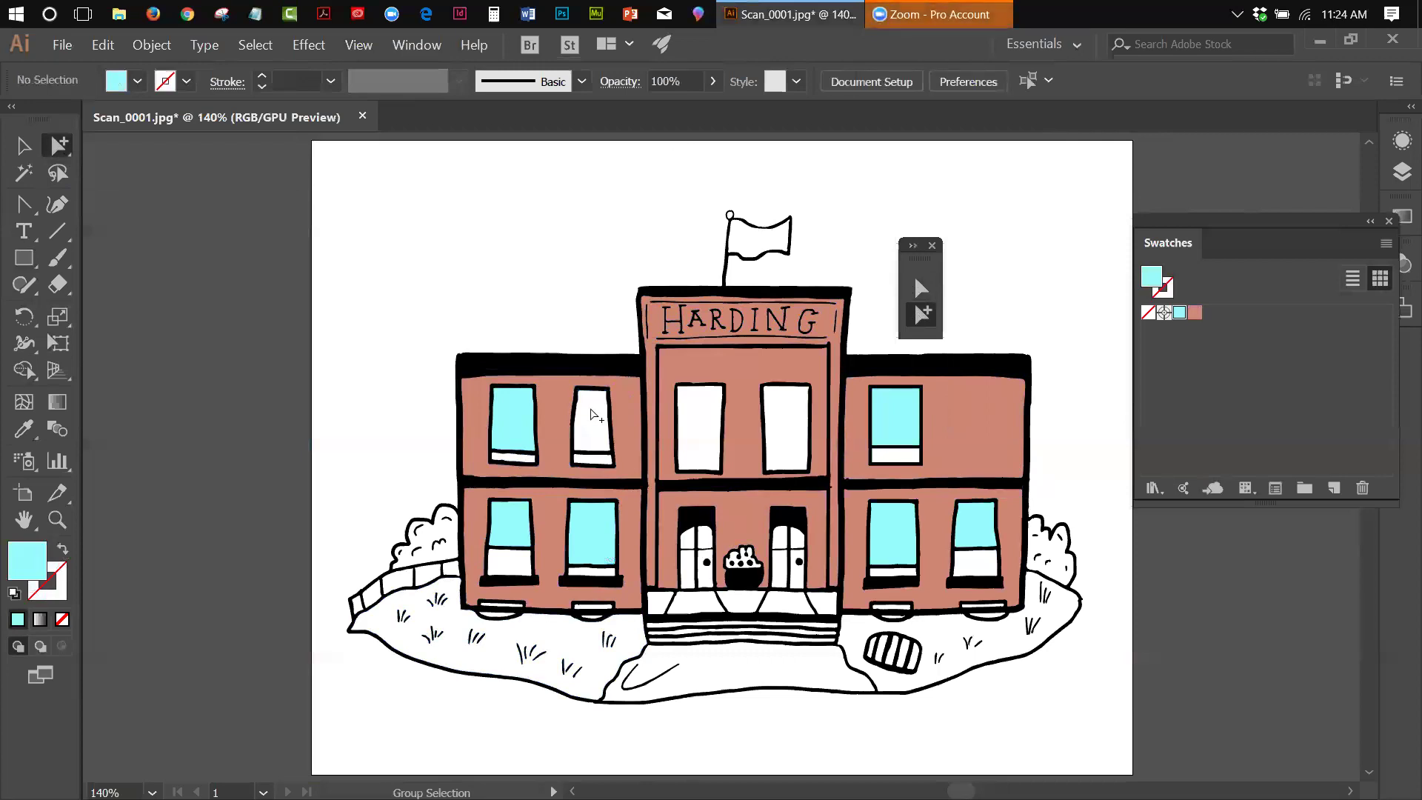
left_click(599, 459)
key("Delete")
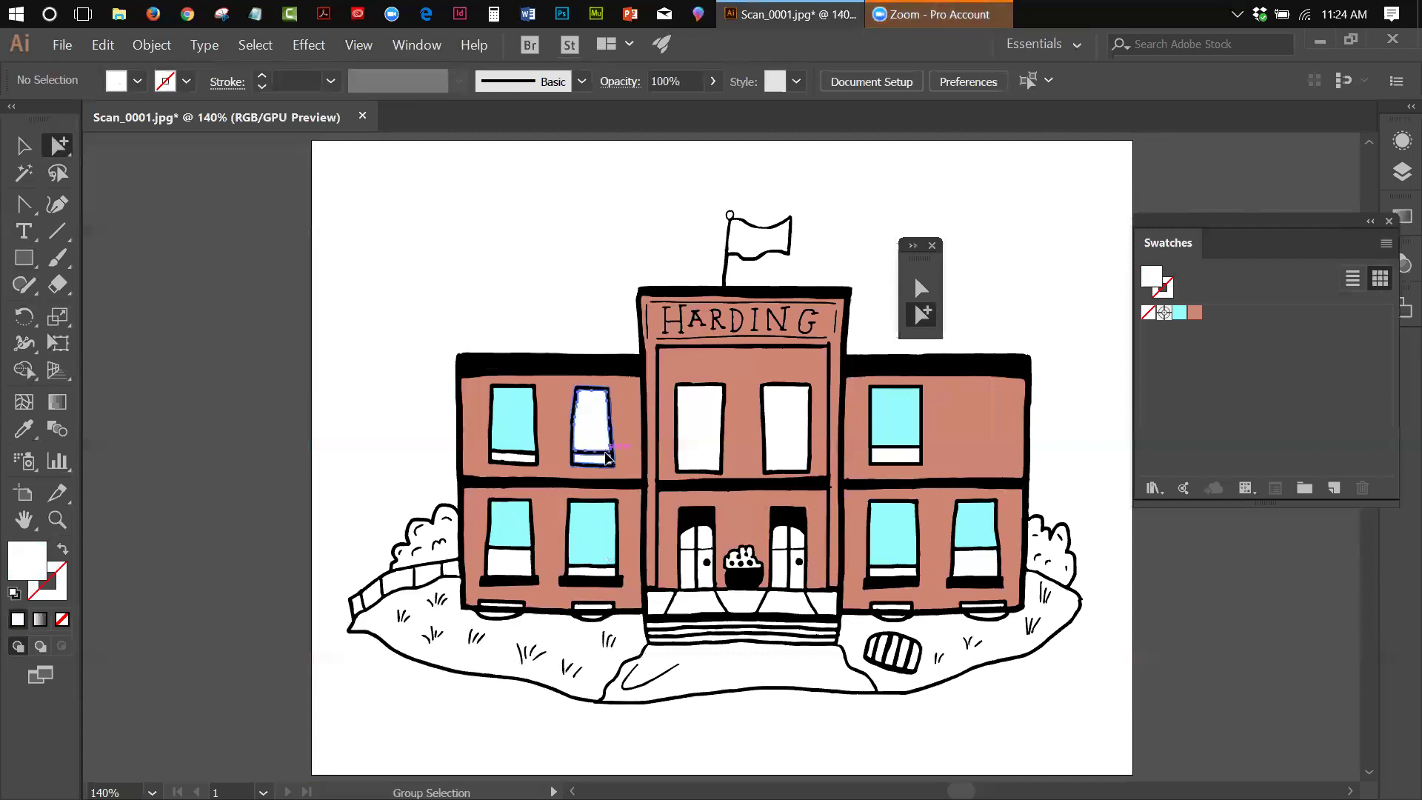
left_click(604, 451)
key("Delete")
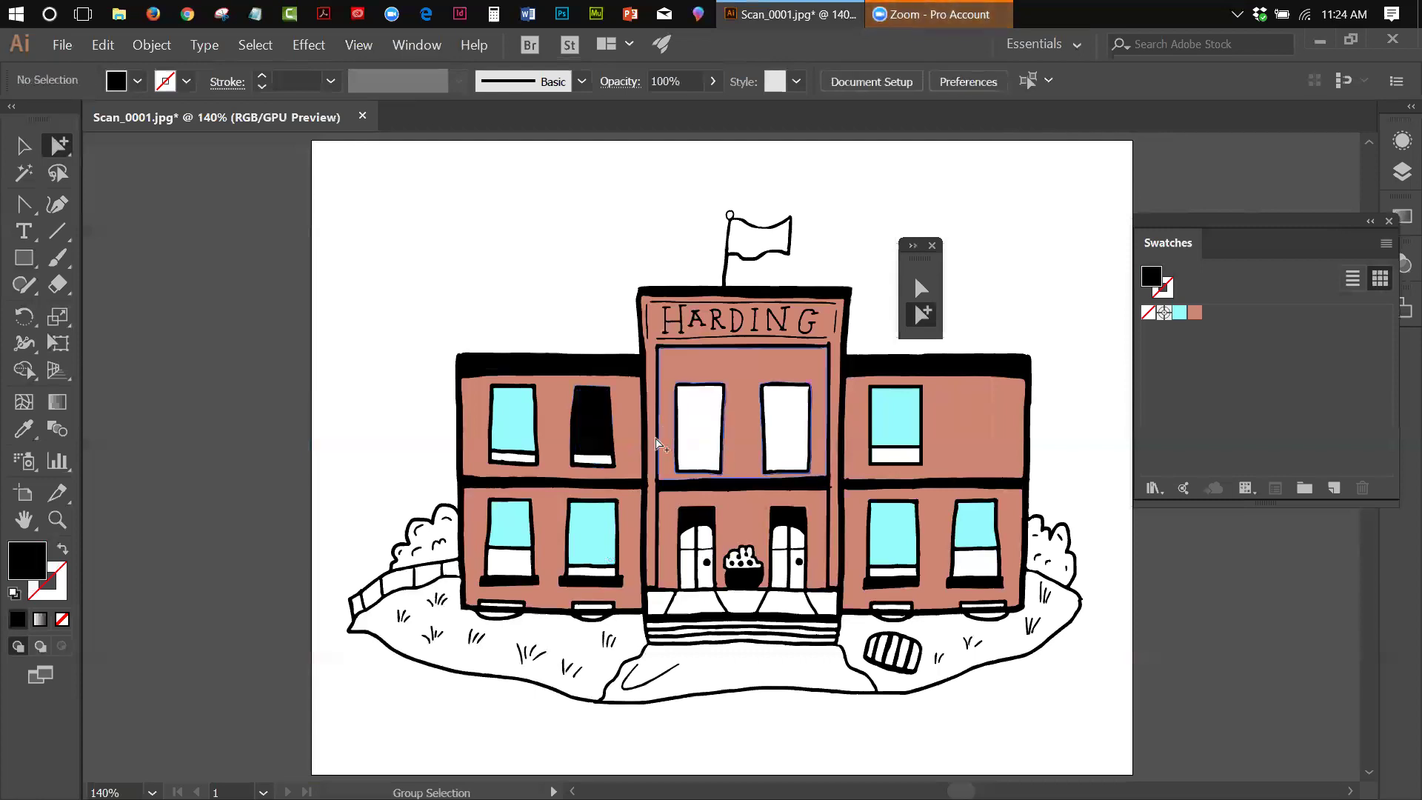
left_click(596, 459)
key("Delete")
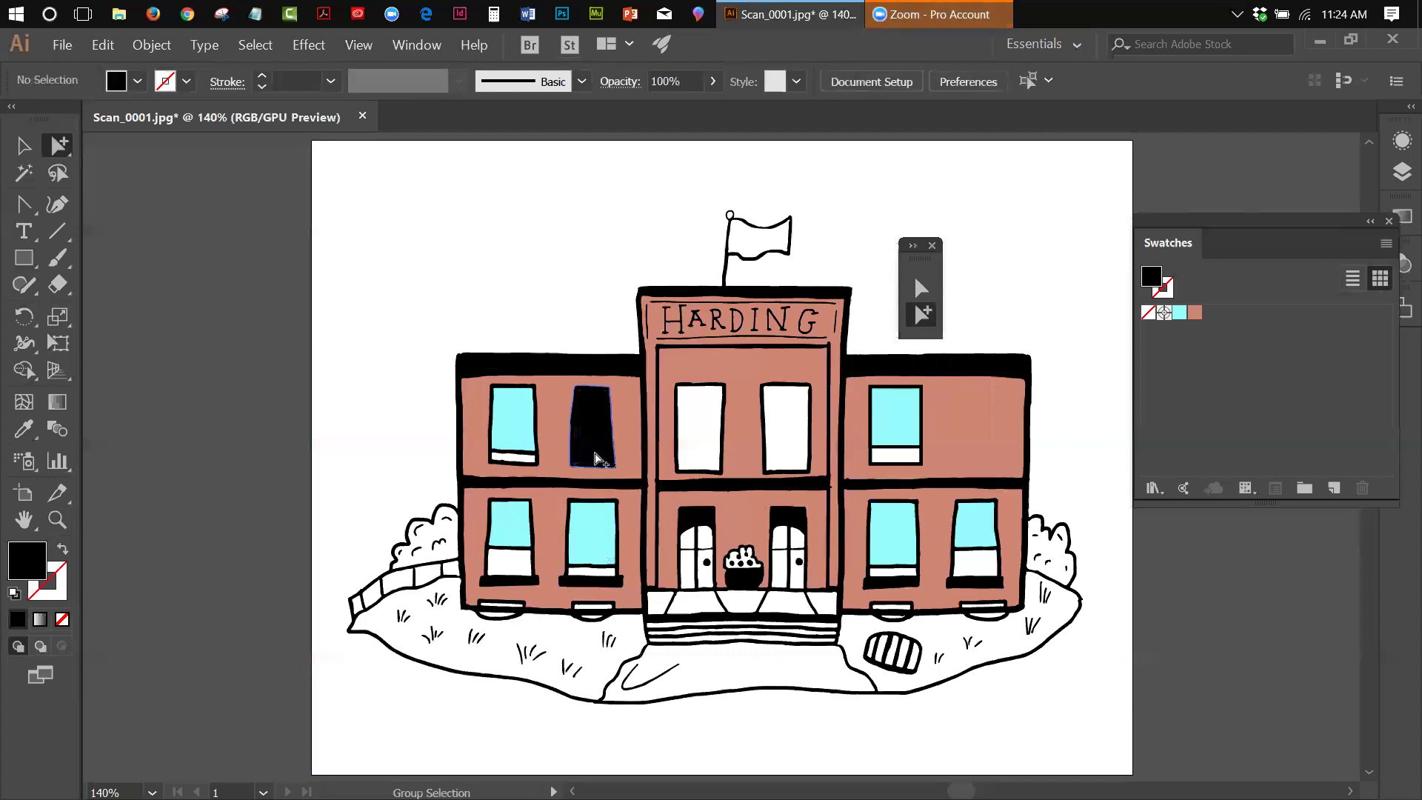
Step: Delete that window's remaining black shape and its opening in the upper left-wing wall's compound path
left_click(573, 404)
key("Delete")
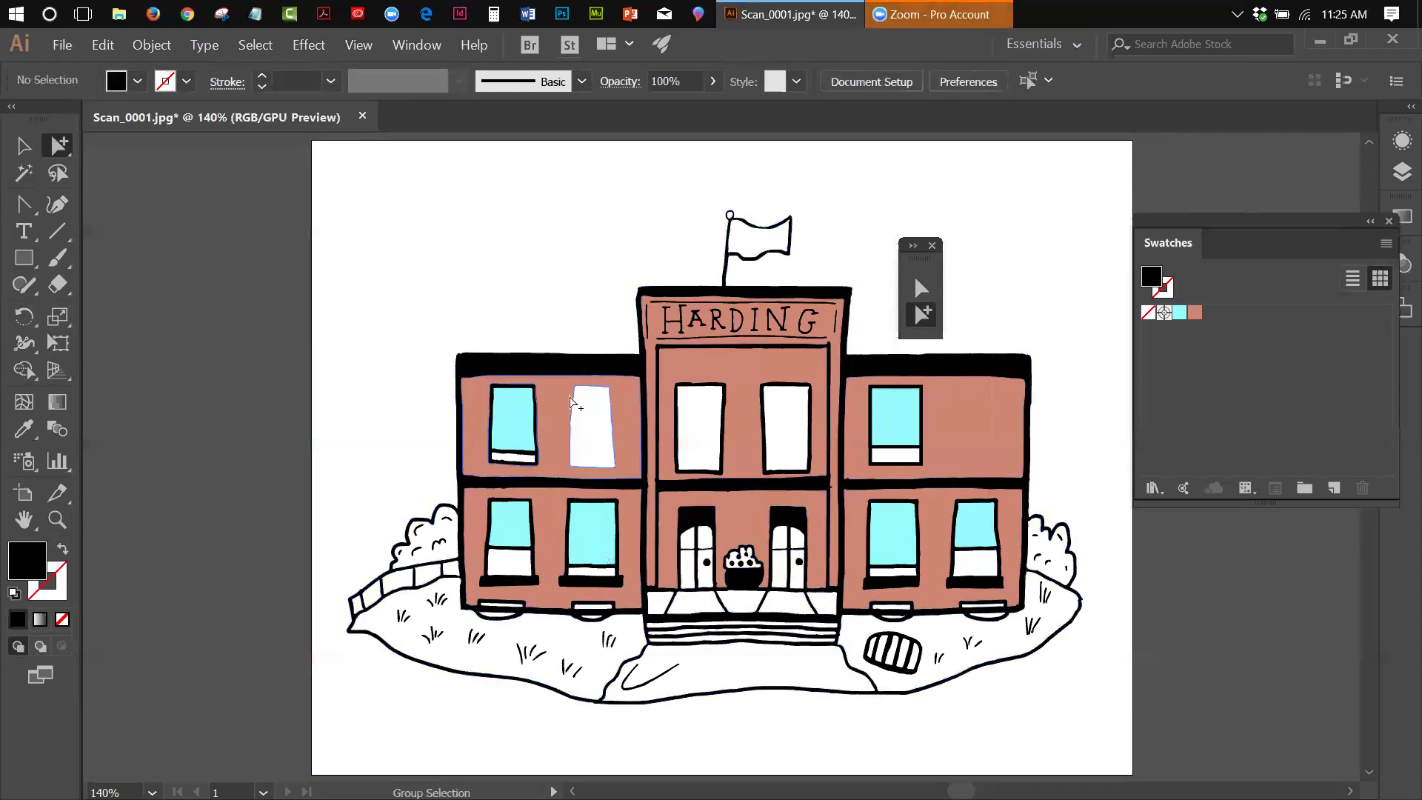
left_click(567, 408)
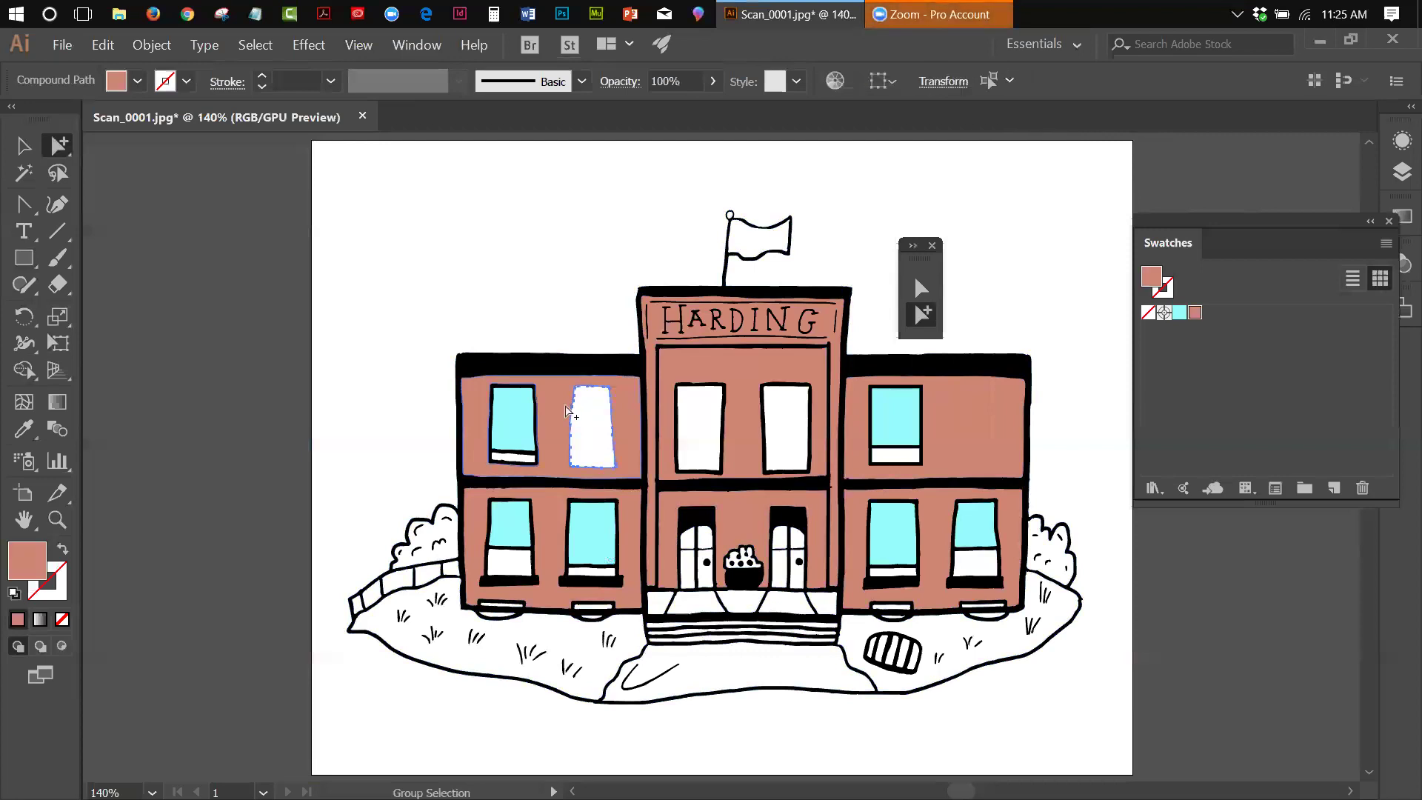
key("Delete")
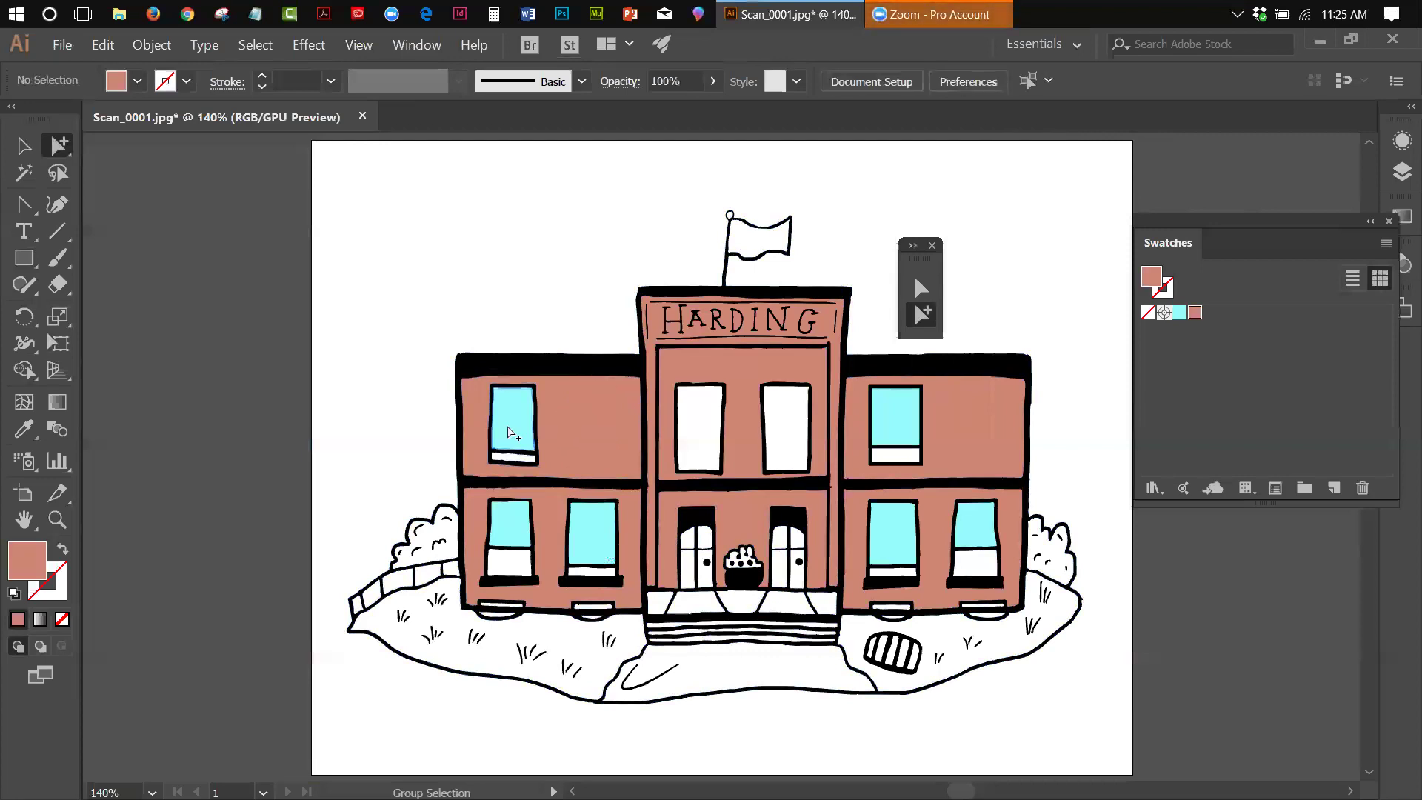
Step: Delete the cyan pane, white lower strip and inner outline openings of the outer upper left-wing window
left_click(510, 432)
key("Delete")
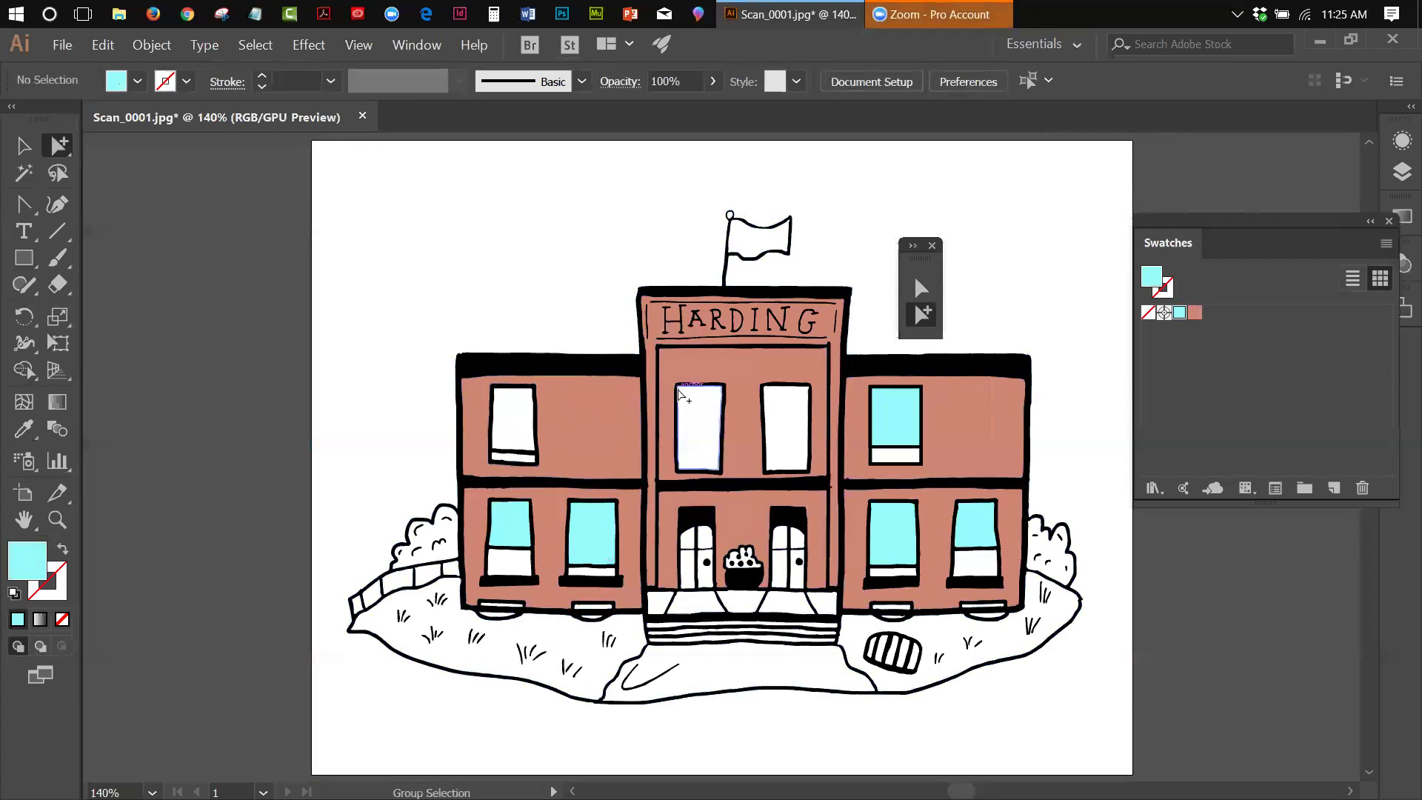
left_click(480, 432)
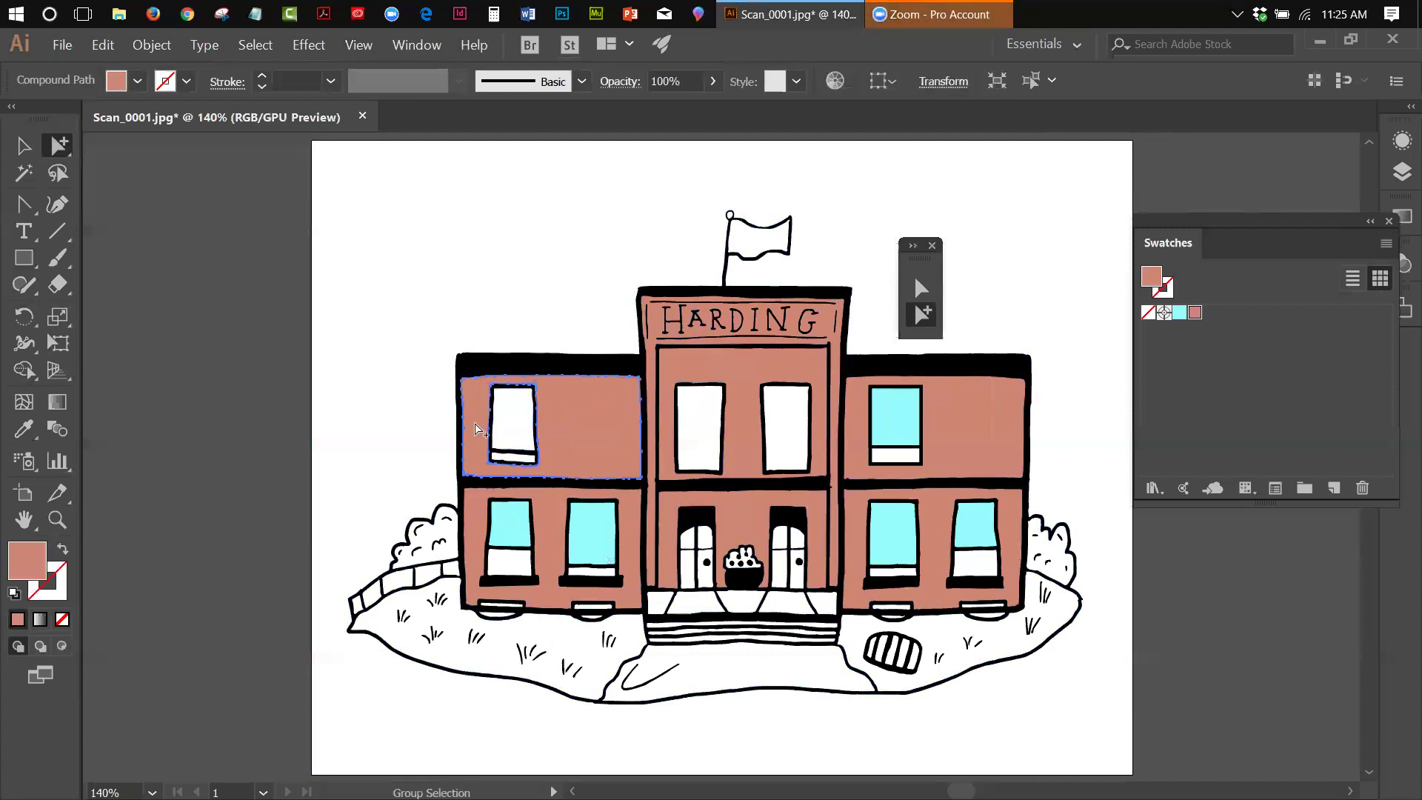
left_click(561, 269)
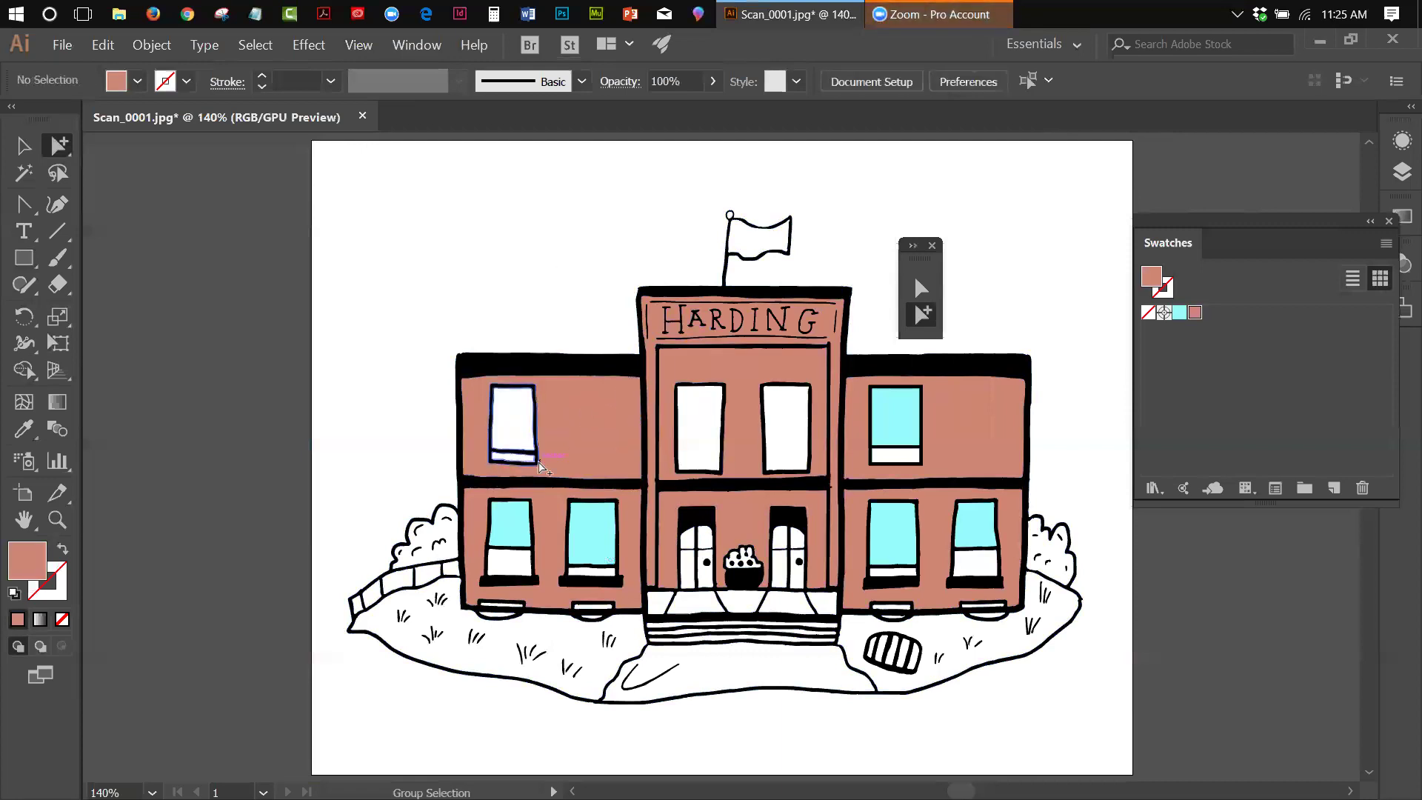
left_click(521, 457)
key("Delete")
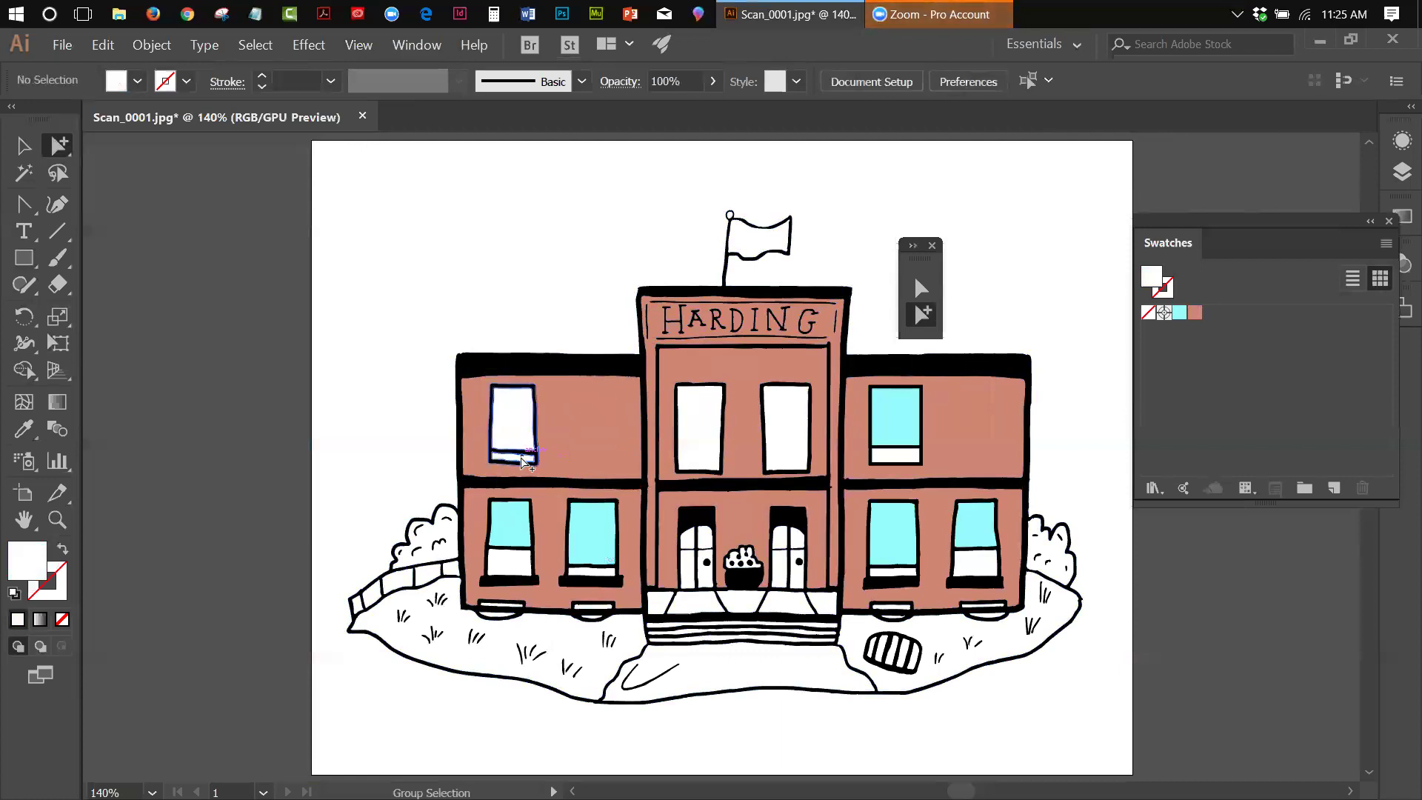
left_click(529, 452)
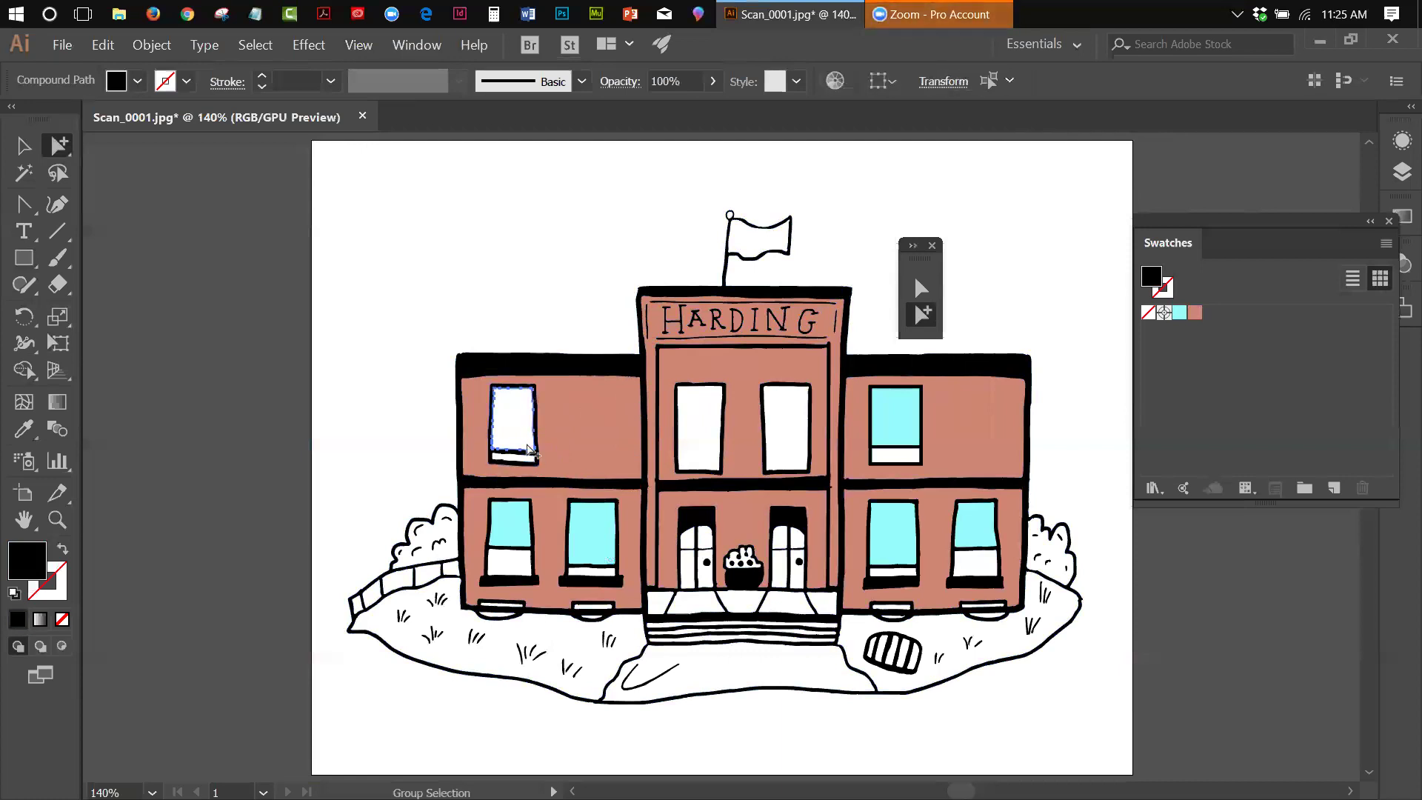
key("Delete")
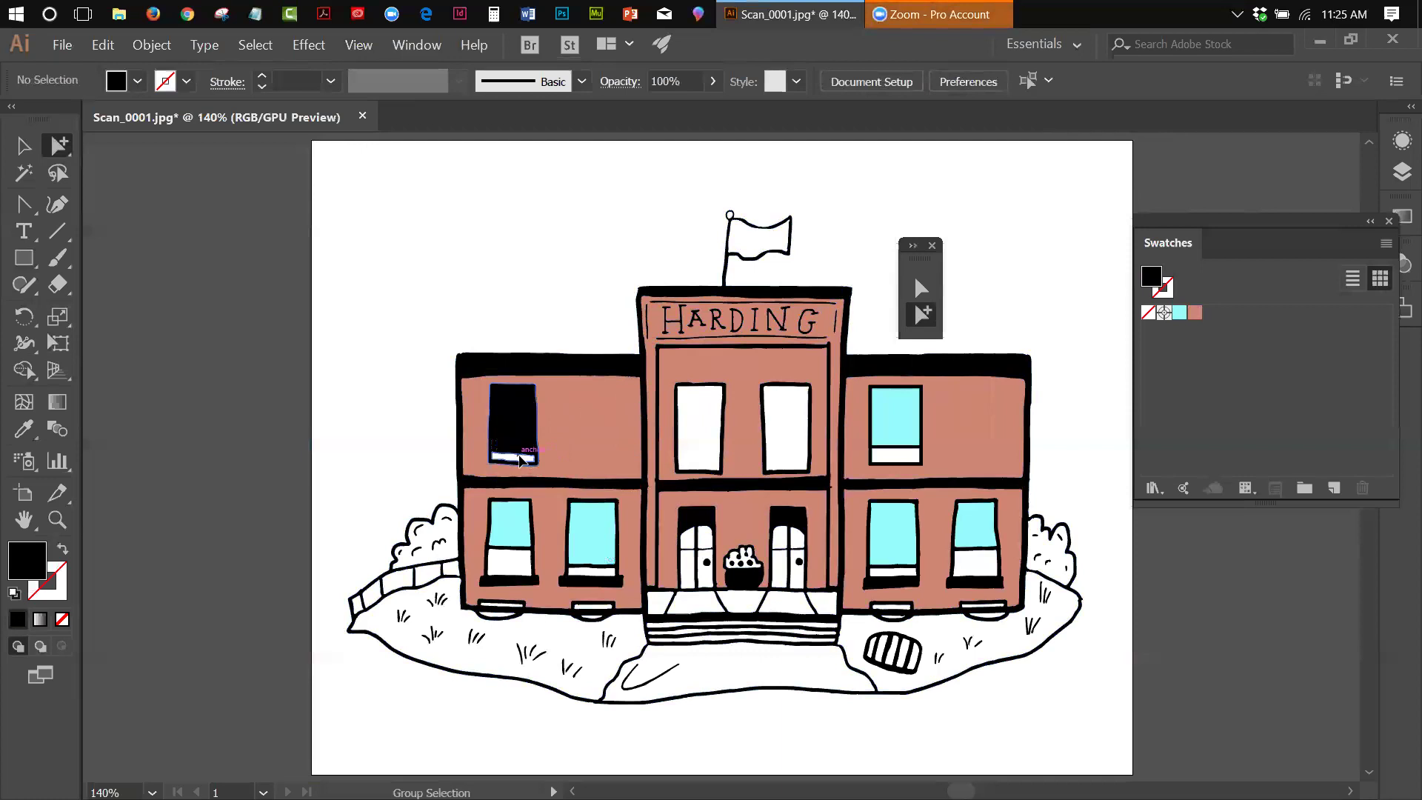
left_click(521, 459)
key("Delete")
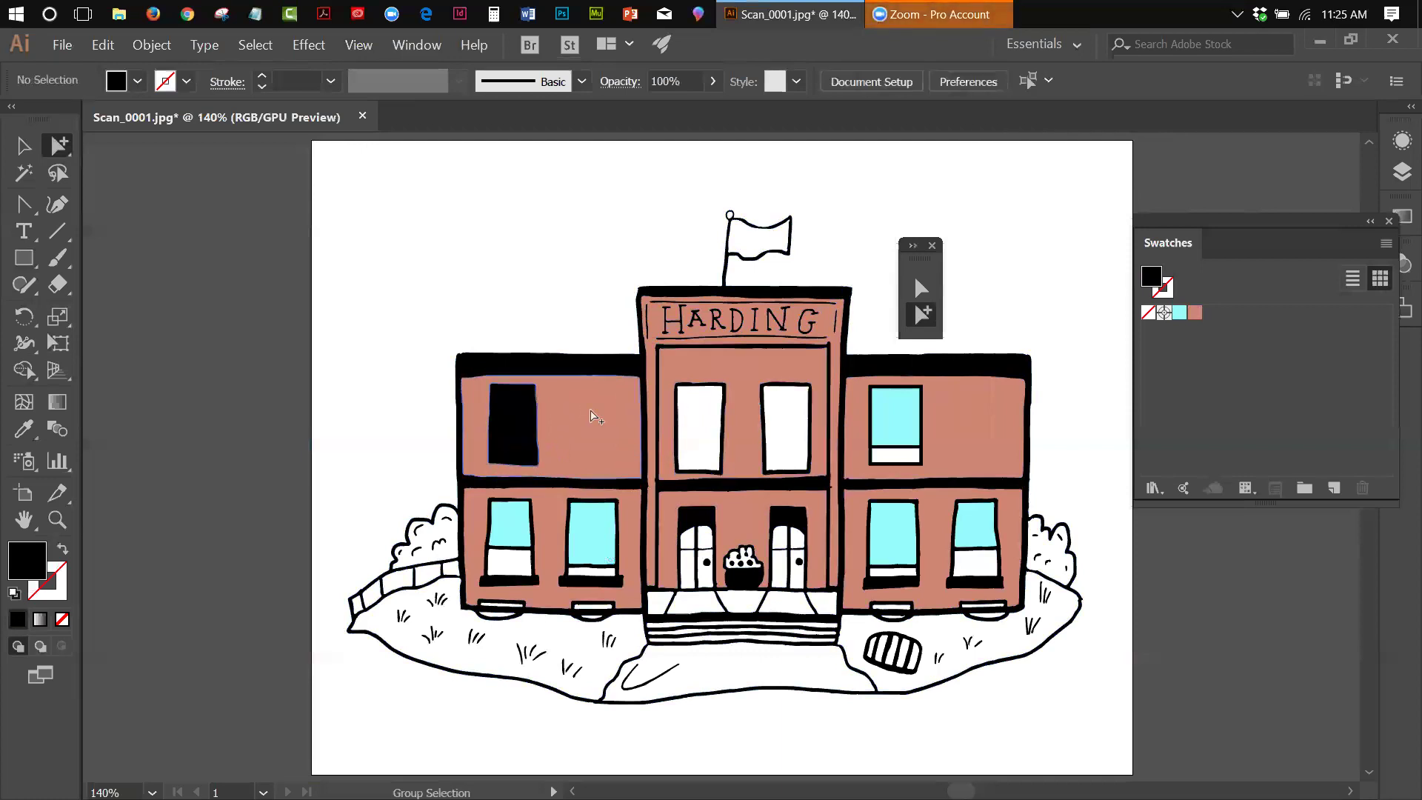
Step: Delete the outer upper left-wing window's solid black shape and its opening in the wall's compound path
left_click(509, 417)
key("Delete")
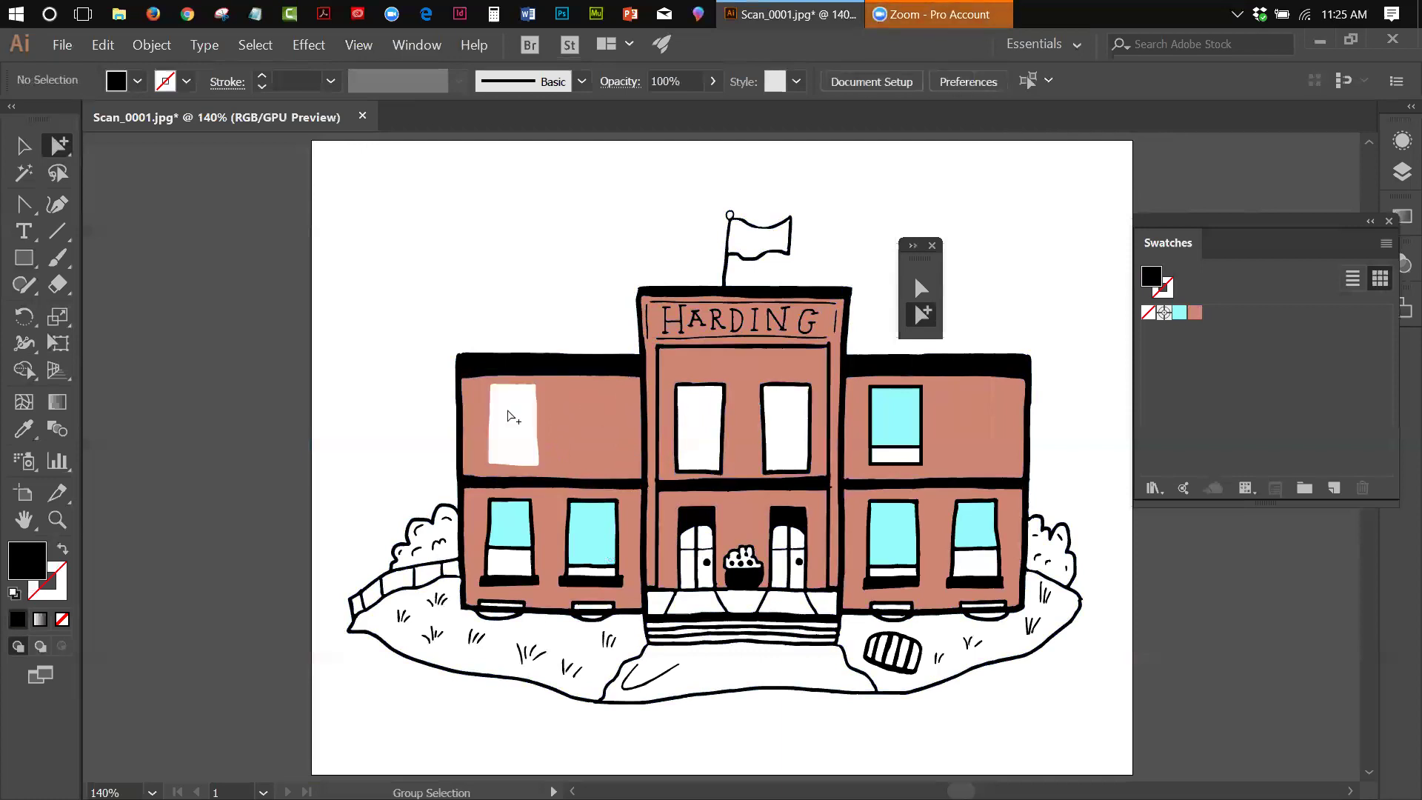
left_click(480, 408)
key("Delete")
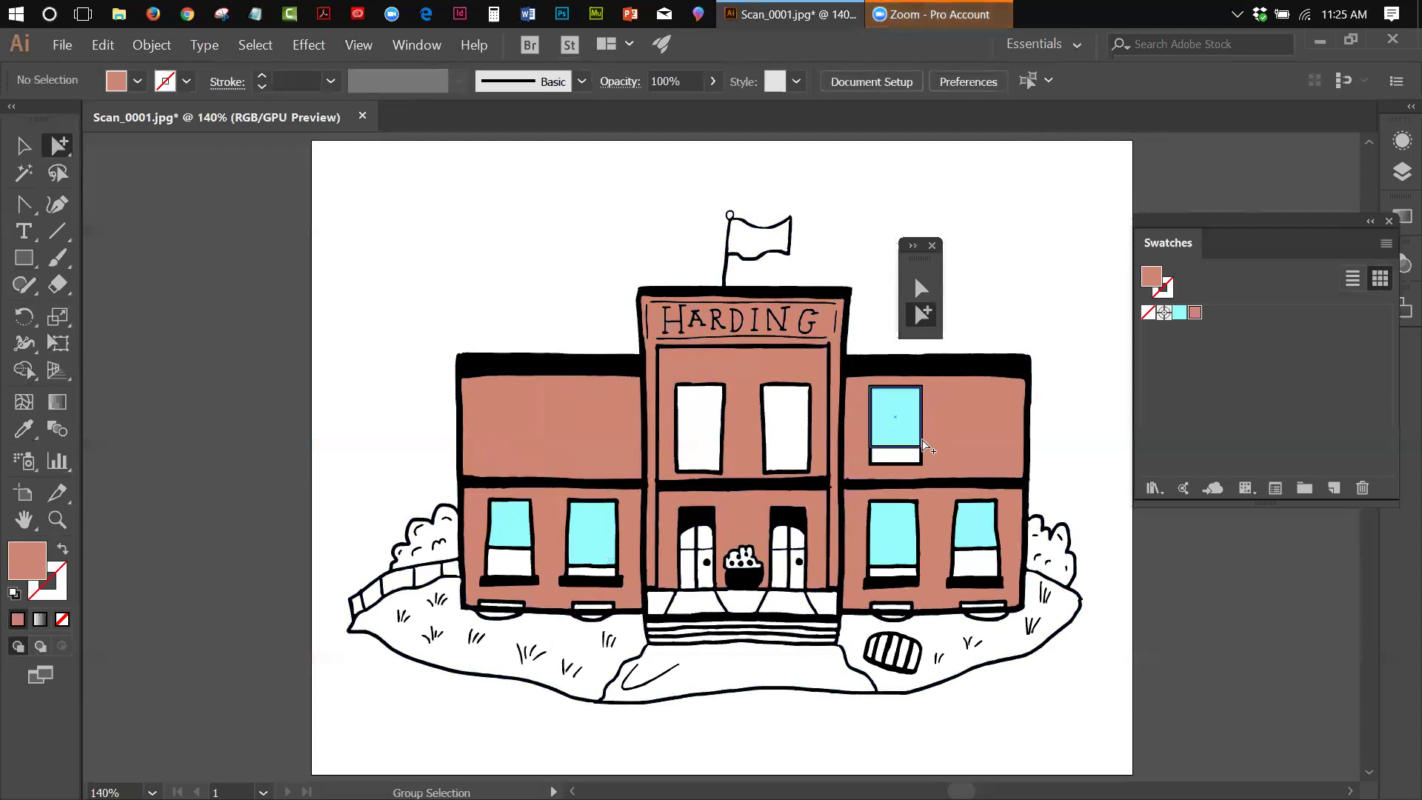
Step: Collapse the Swatches panel out of the way and open the Symbols panel beside the artboard
left_click(1370, 222)
left_click_drag(1152, 231, 1302, 190)
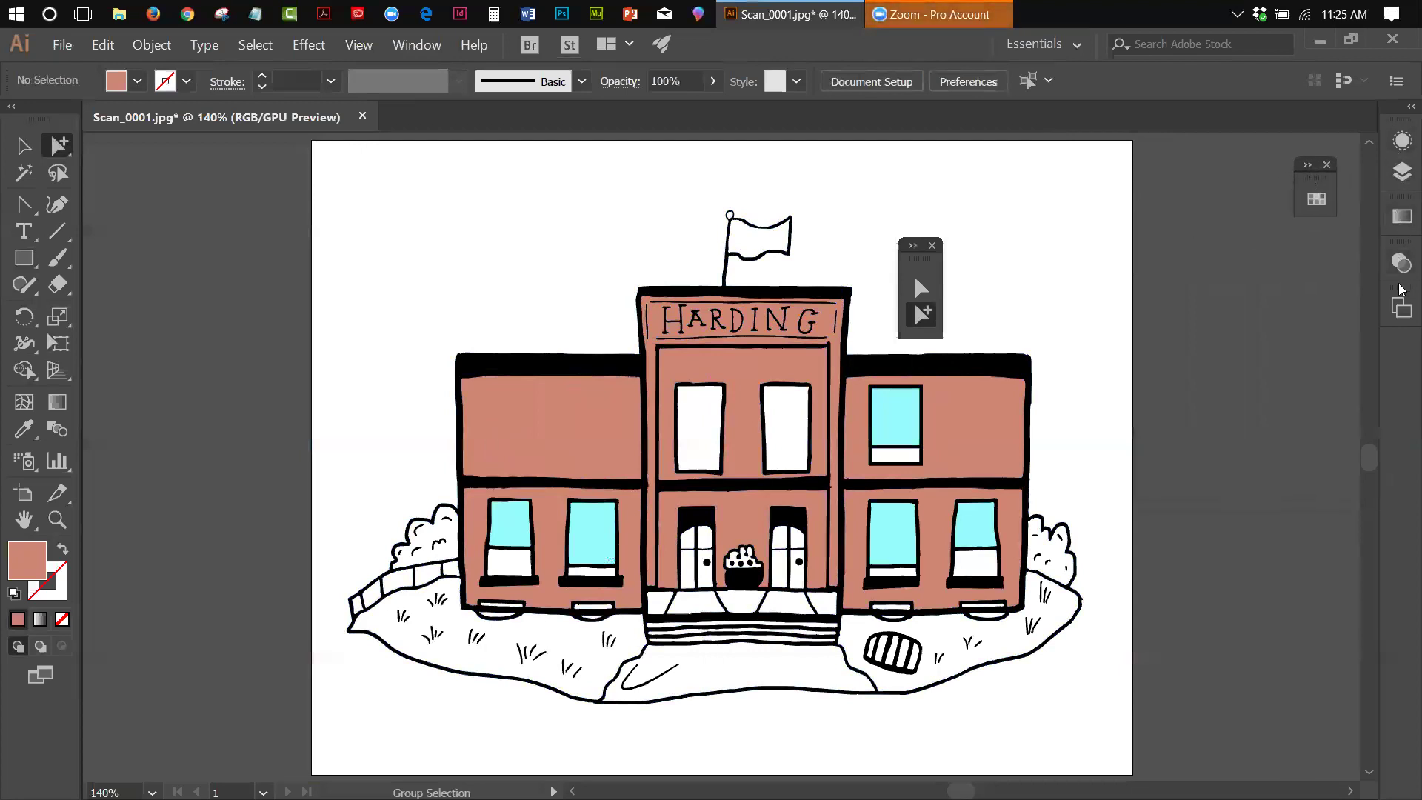
left_click(430, 44)
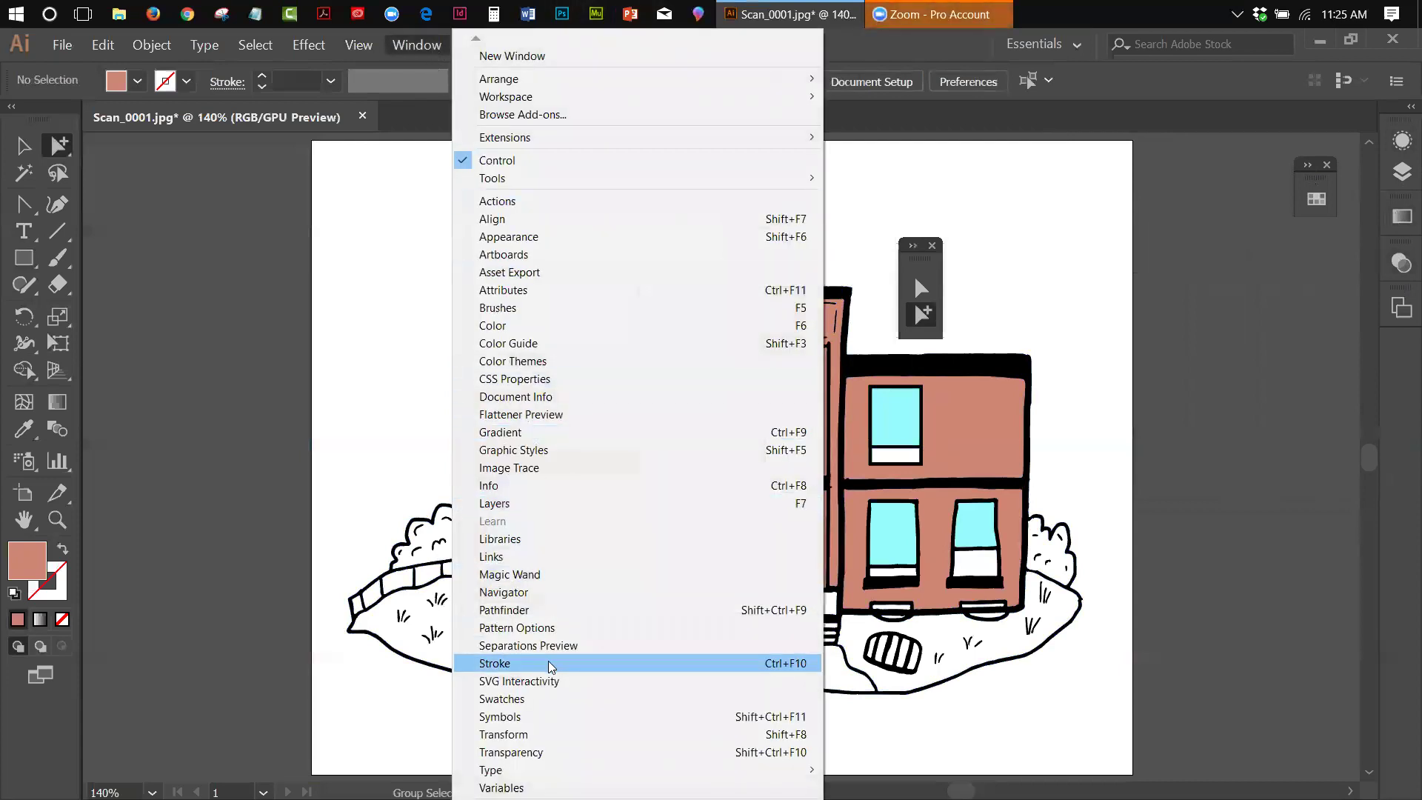
left_click(535, 715)
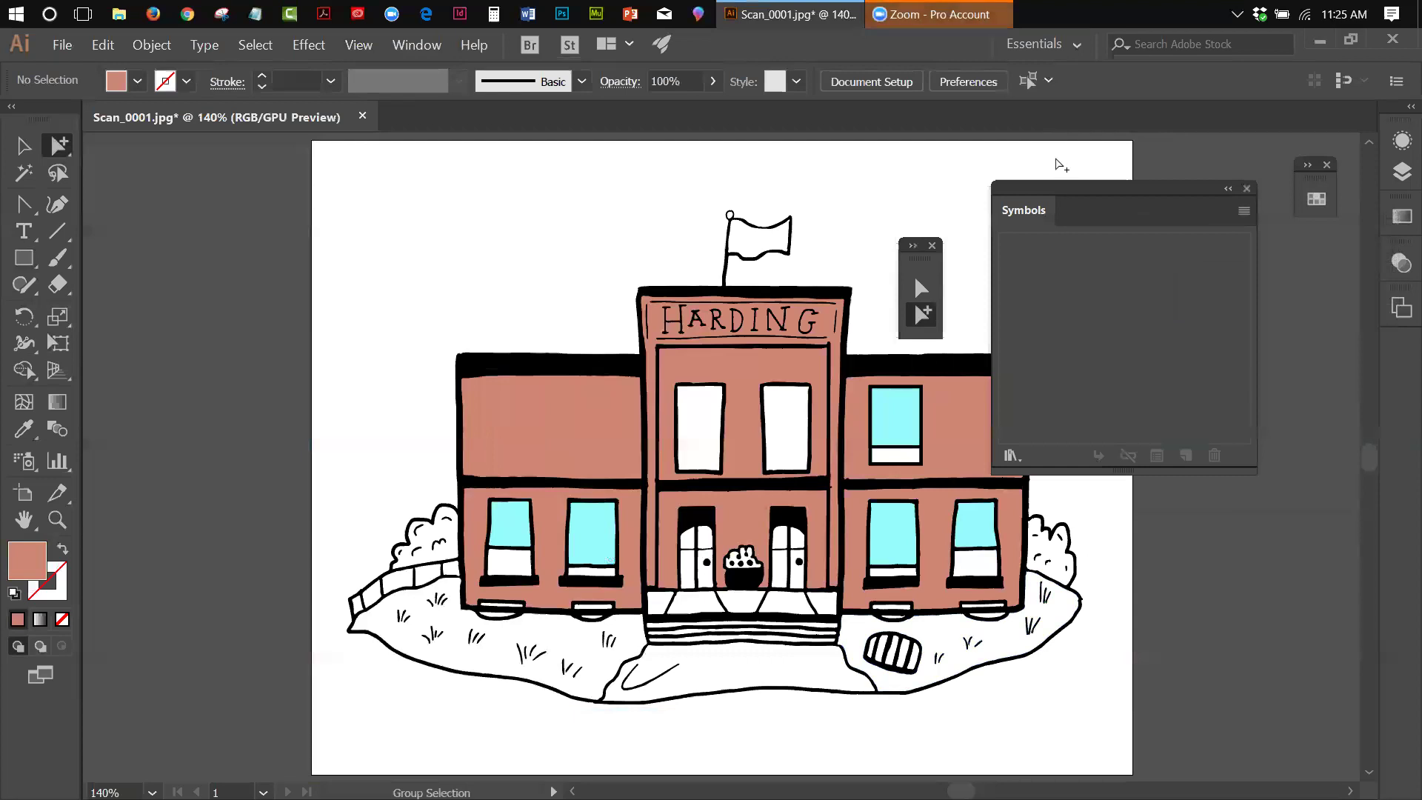
left_click_drag(1077, 194, 1201, 220)
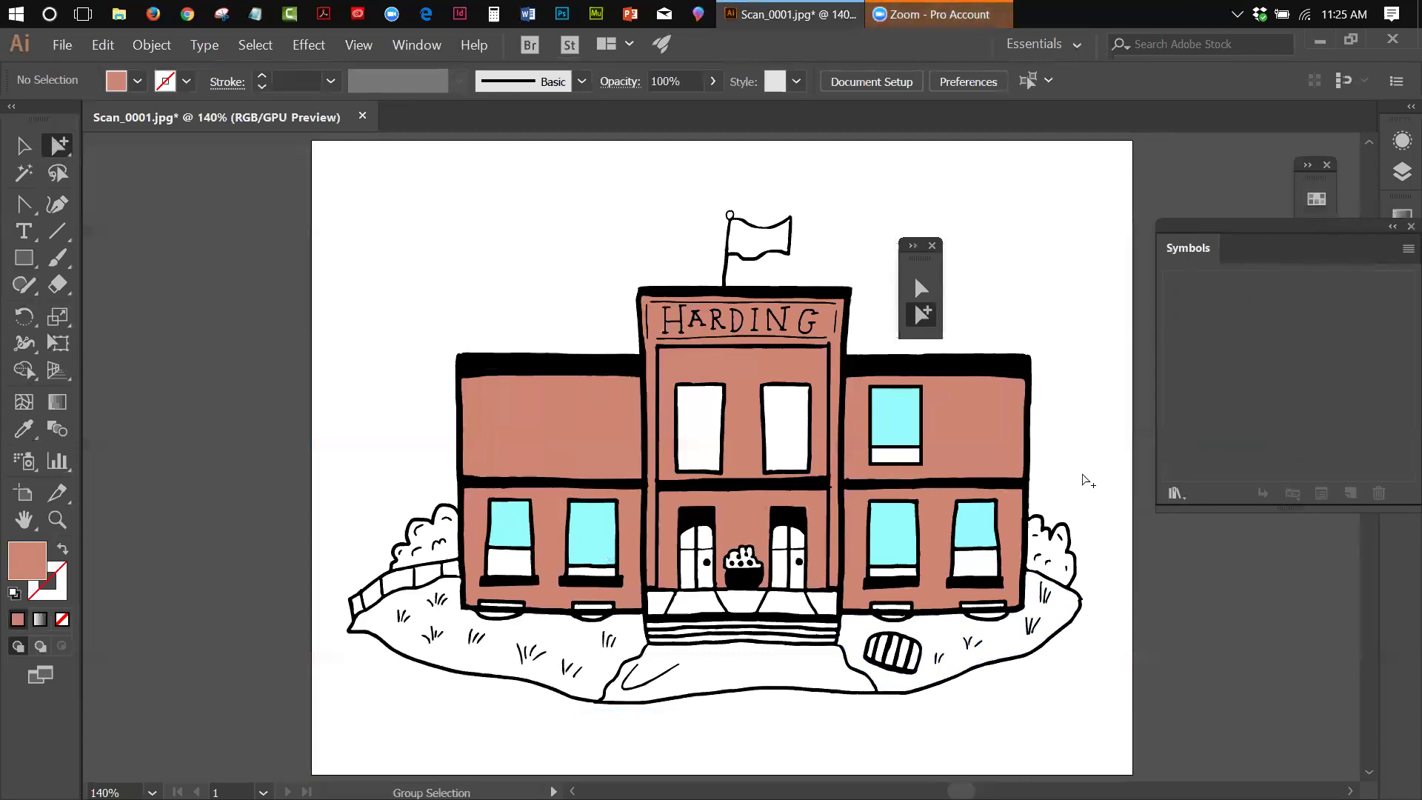
Step: Turn both rectangles of the new upper right-wing window into a symbol named "second story" with export type Graphic
left_click(903, 440)
left_click(903, 440)
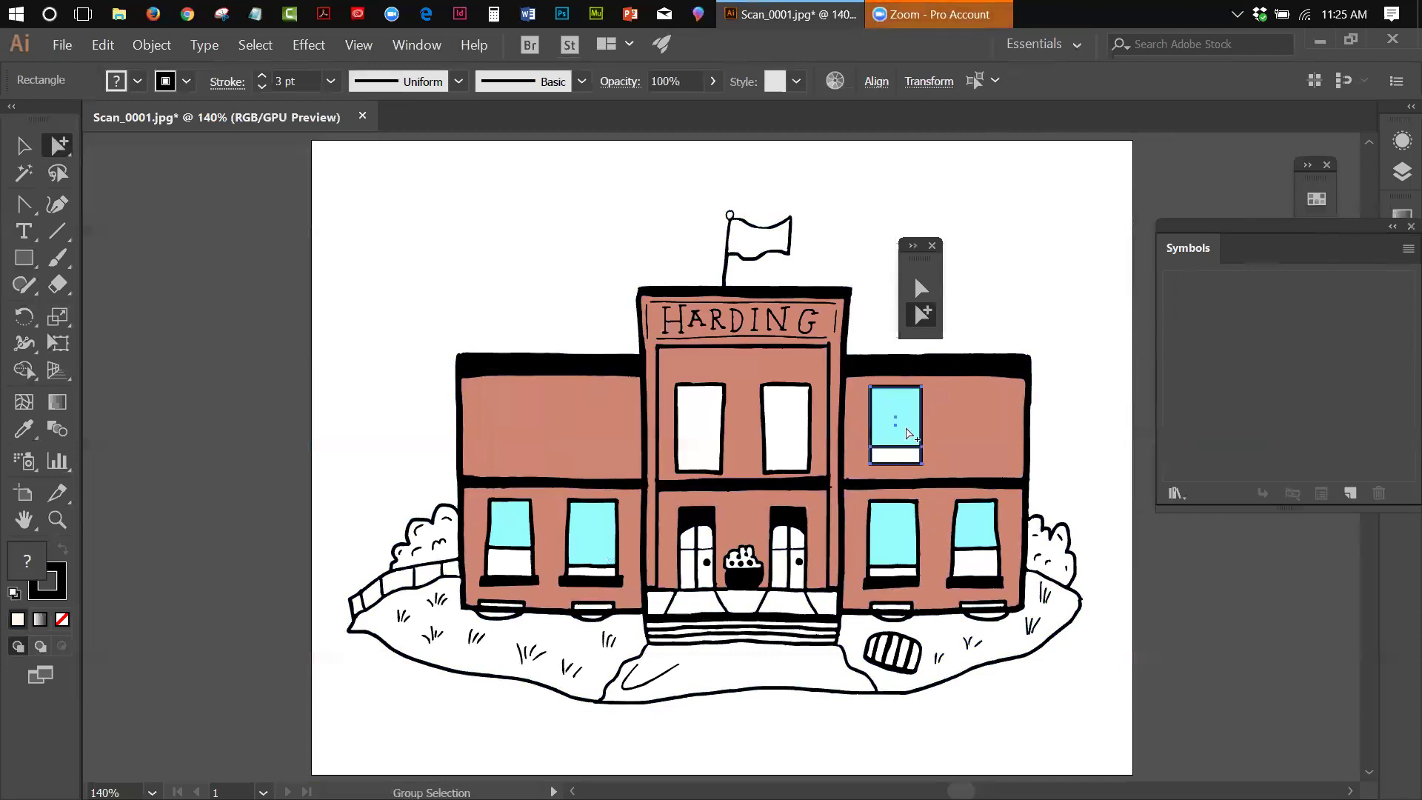
left_click_drag(911, 424, 1251, 370)
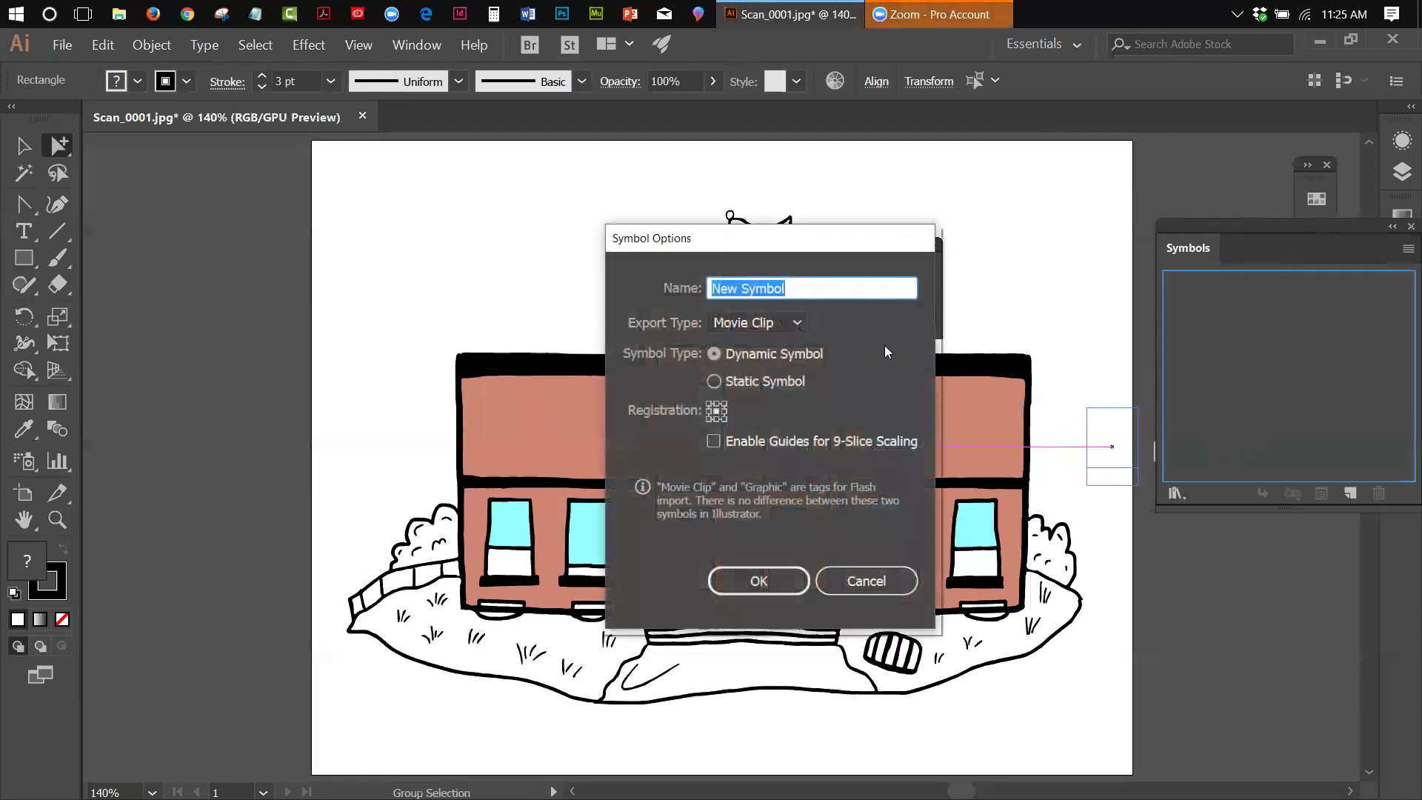
type("seckond story")
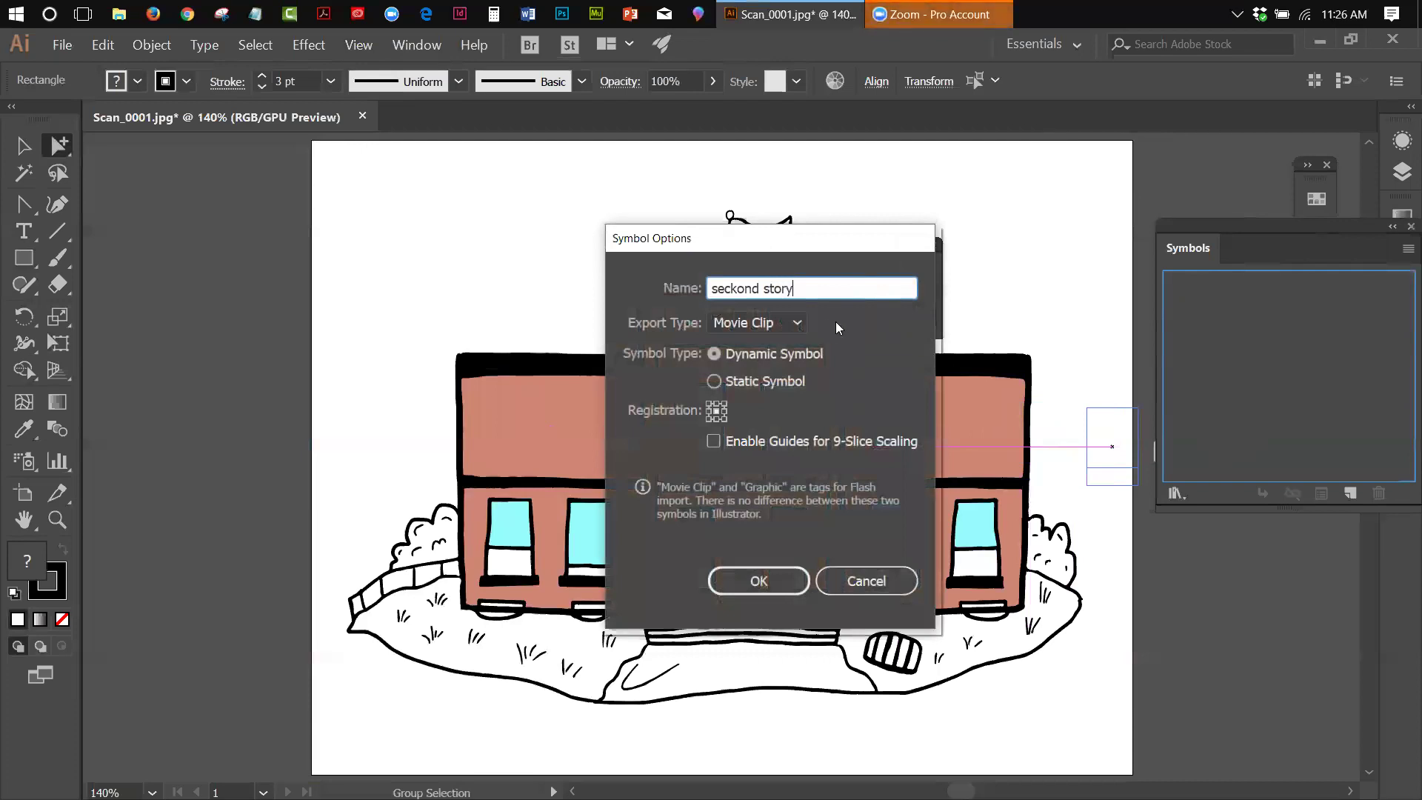
left_click(781, 323)
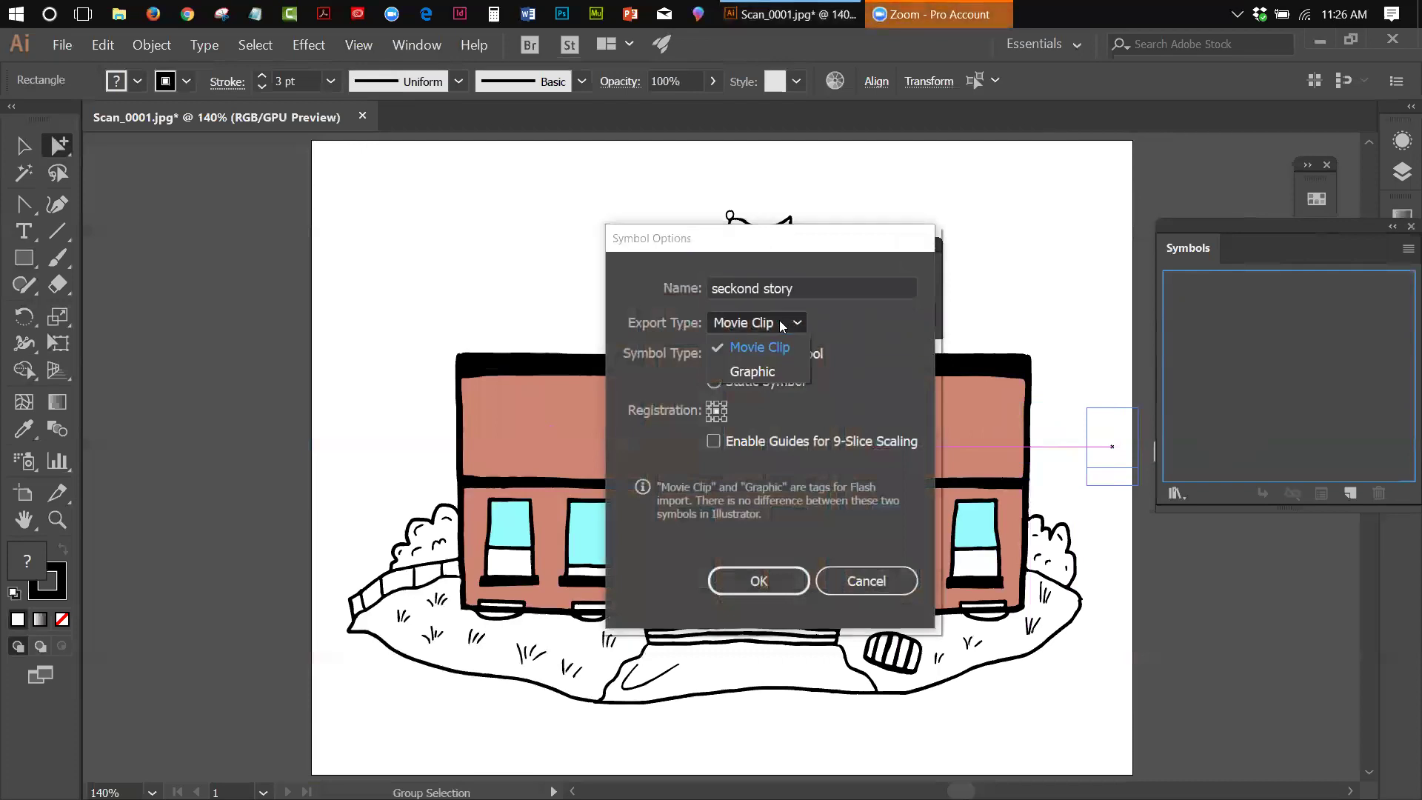
left_click(742, 288)
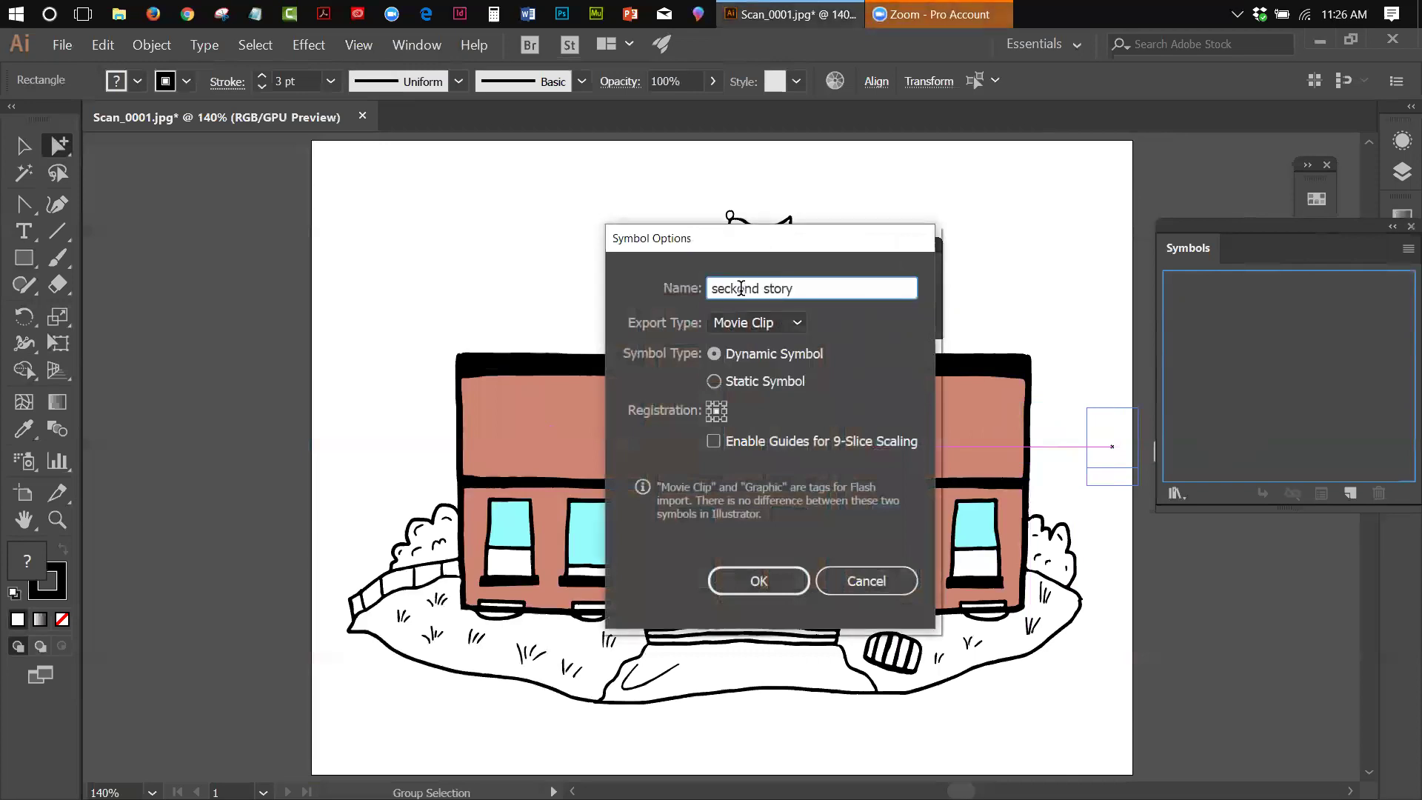
key("BackSpace")
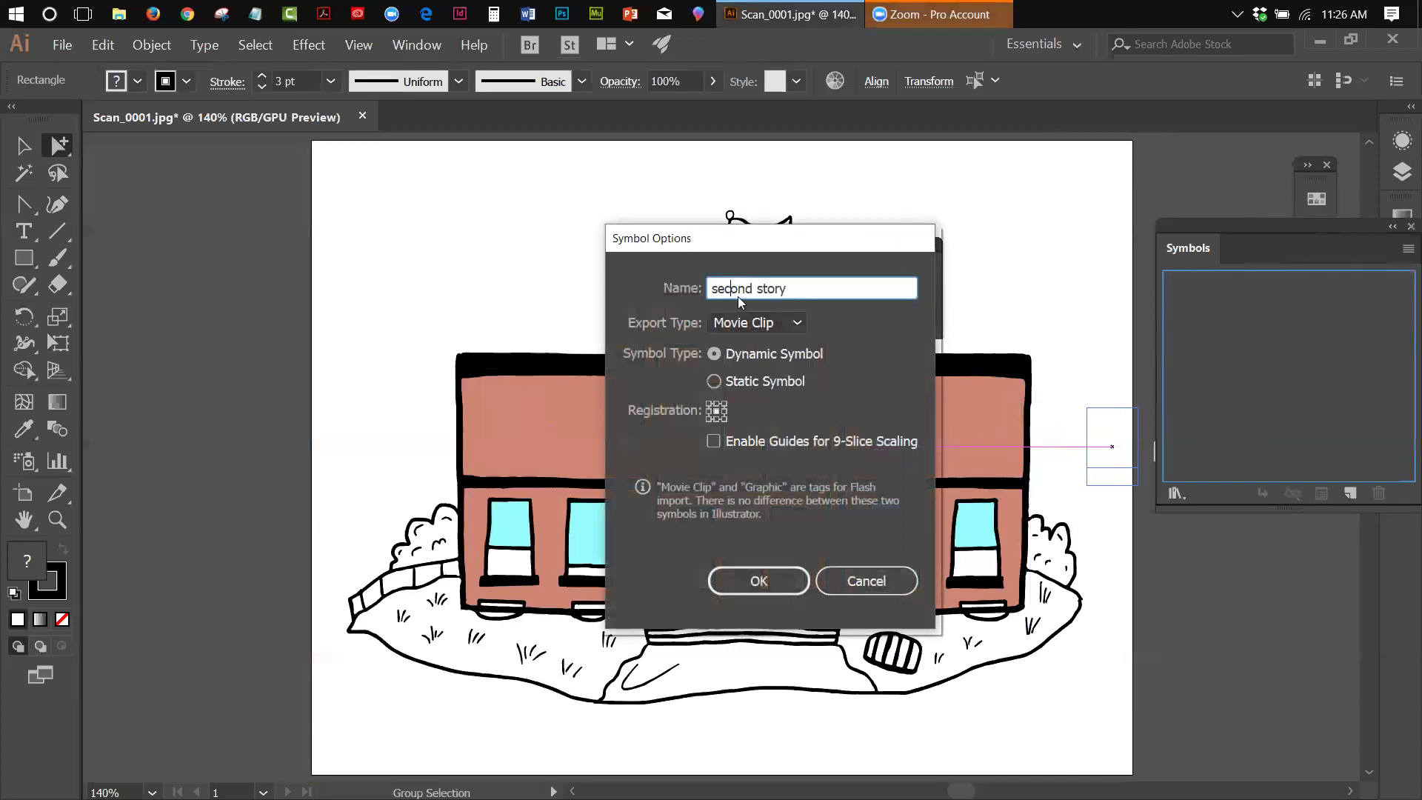
left_click(785, 322)
left_click(768, 366)
left_click(758, 582)
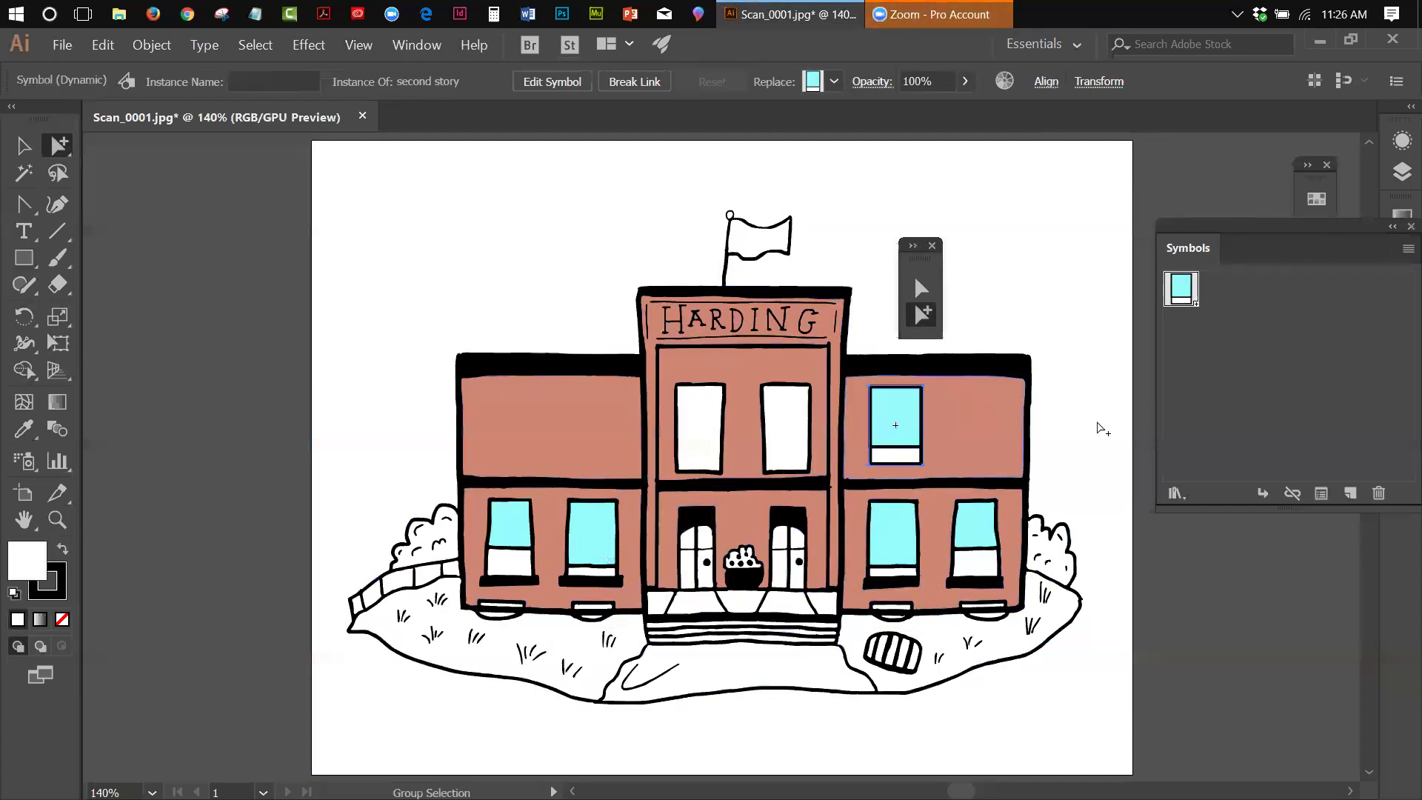
Step: Place three more instances of the second story symbol: one on the upper right wing and two on the upper left wing
left_click_drag(1186, 289, 975, 429)
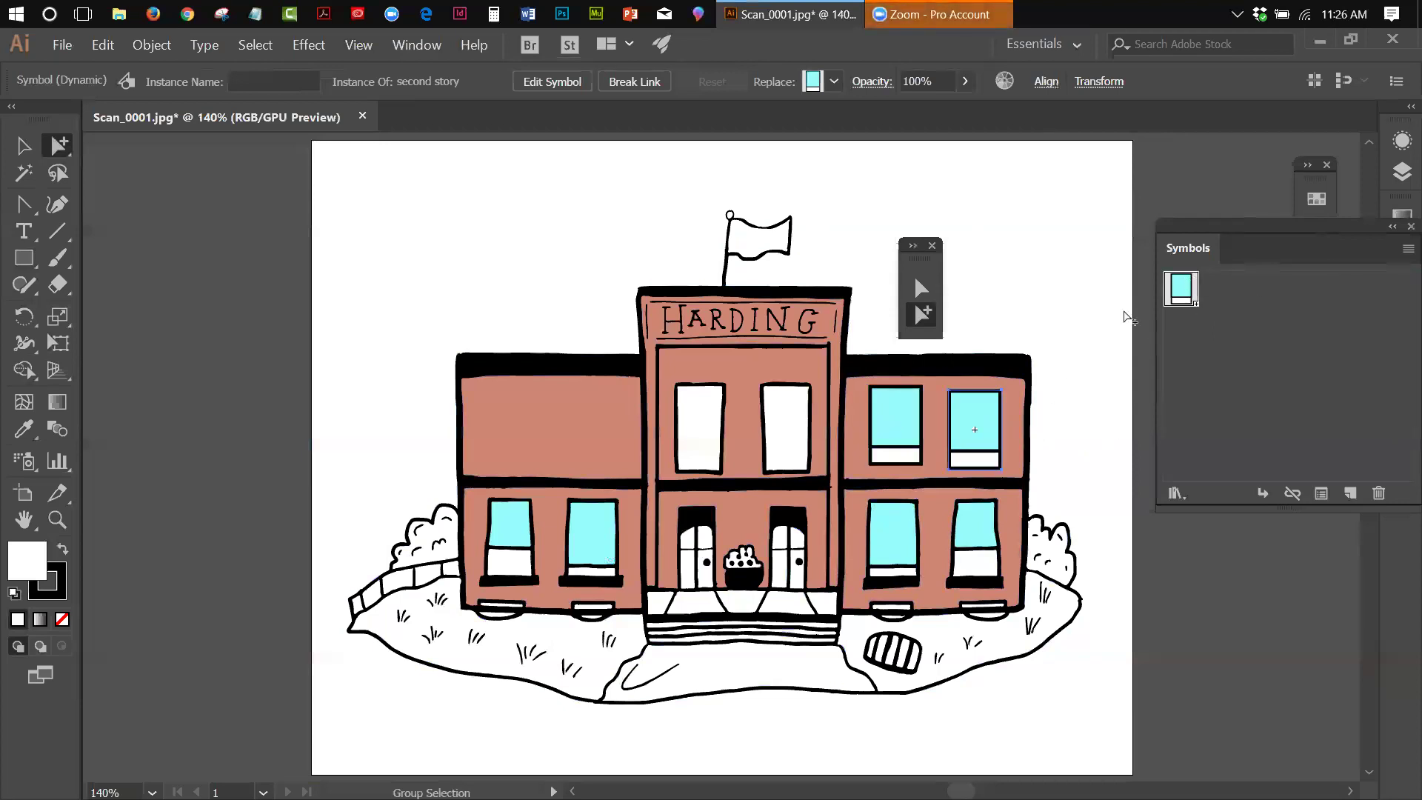
left_click_drag(813, 381, 585, 414)
left_click_drag(1183, 290, 485, 422)
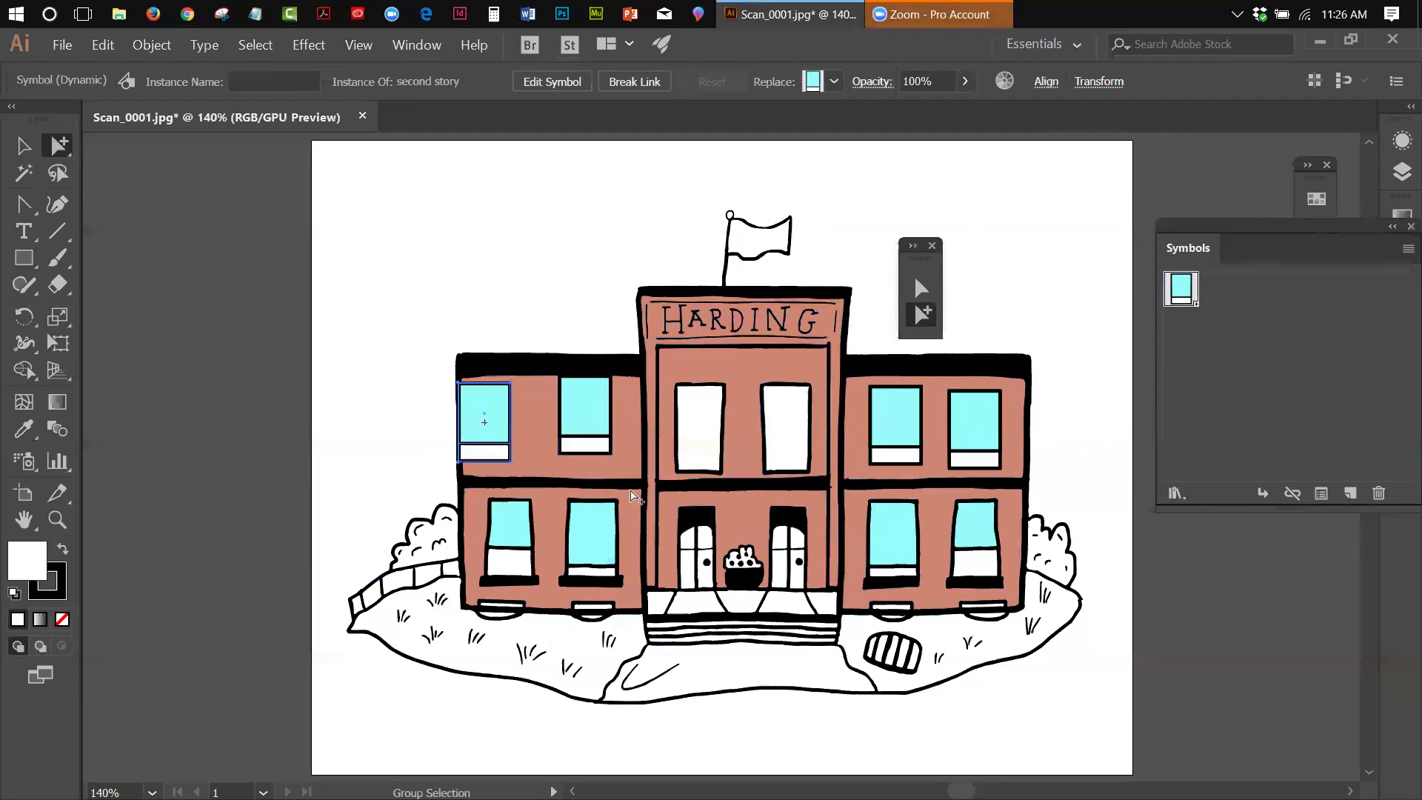
Step: Nudge the placed window instances on both wings into line with the first upper right-wing window and deselect them
left_click_drag(975, 442, 972, 435)
left_click_drag(594, 417, 596, 432)
mouse_move(497, 421)
left_mouse_down()
mouse_move(509, 422)
mouse_move(497, 433)
left_mouse_up()
left_click(582, 415)
left_click(1254, 638)
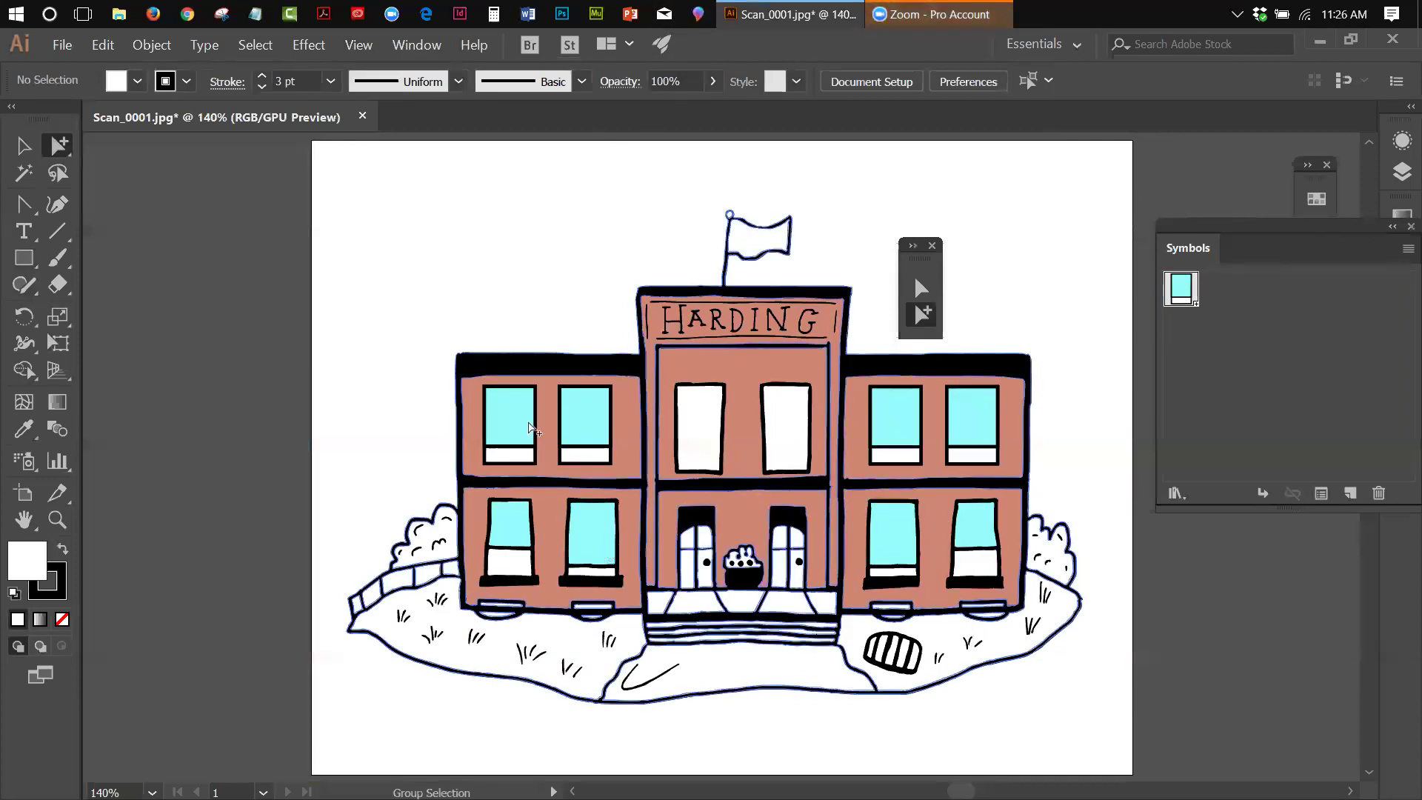
Step: Draw a white rectangle with a 3 pt black stroke over the left upper window of the central tower
left_click(24, 258)
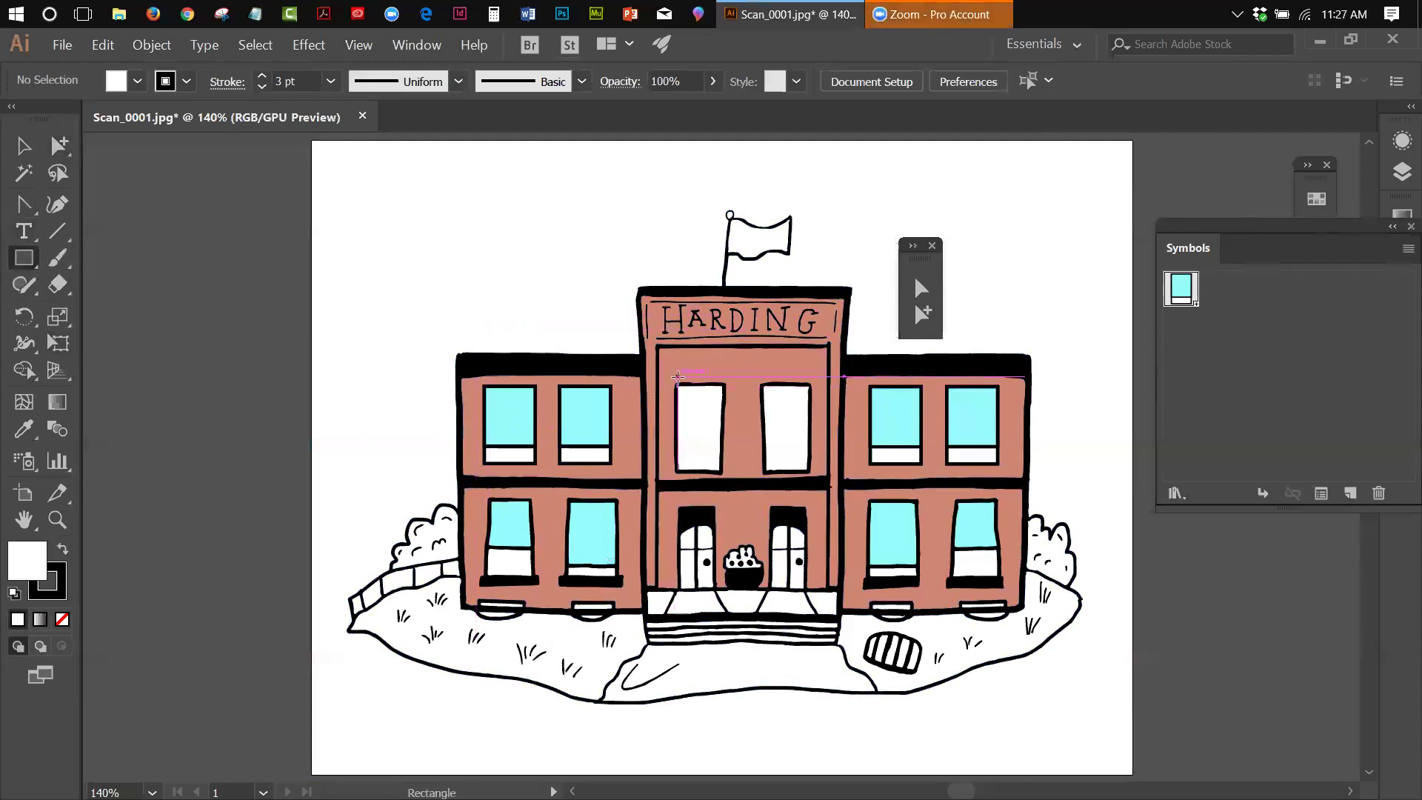
left_click_drag(674, 375, 719, 455)
left_click_drag(724, 463, 723, 465)
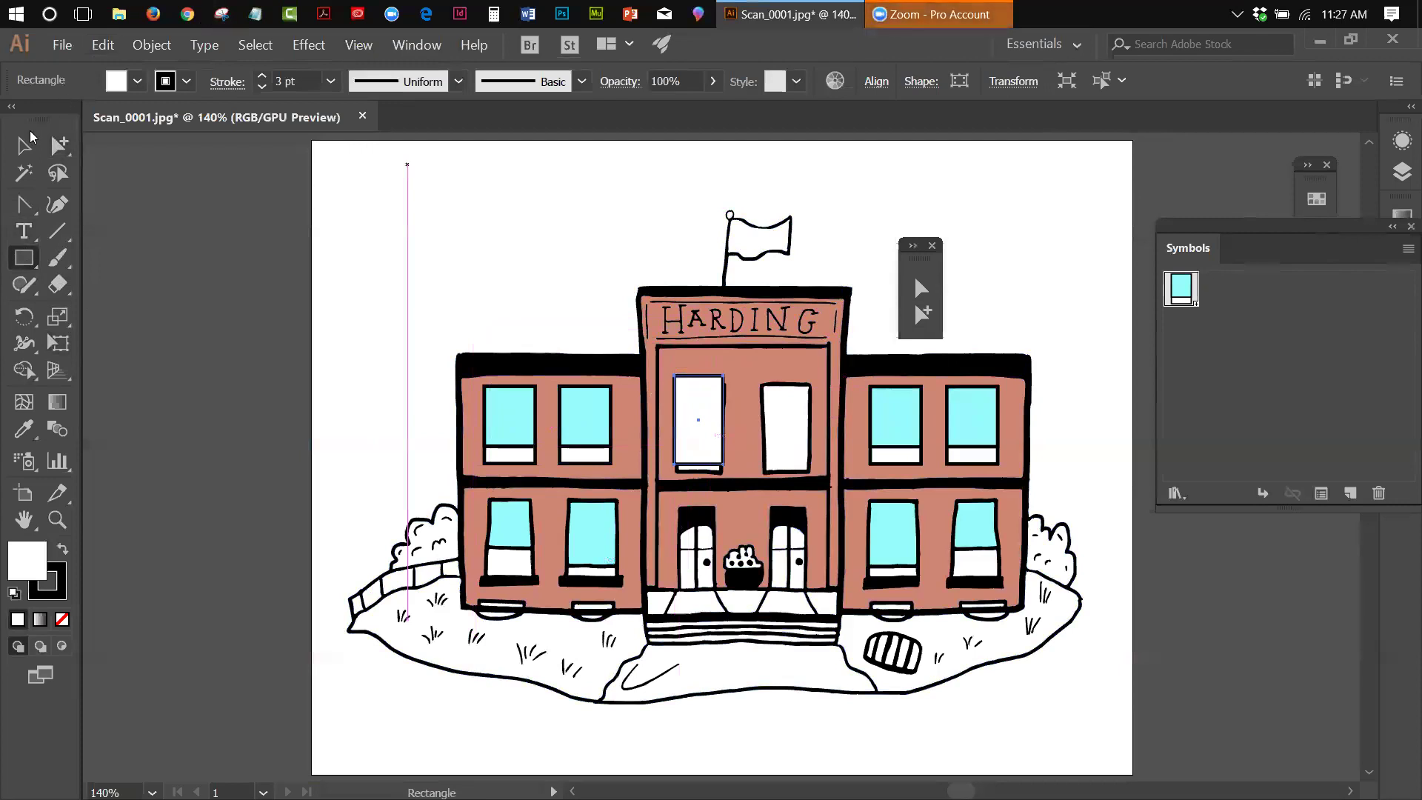
Step: Turn the white rectangle over the tower's left upper window into a symbol named "big window" with export type Graphic
key("v")
left_click_drag(700, 400, 1317, 358)
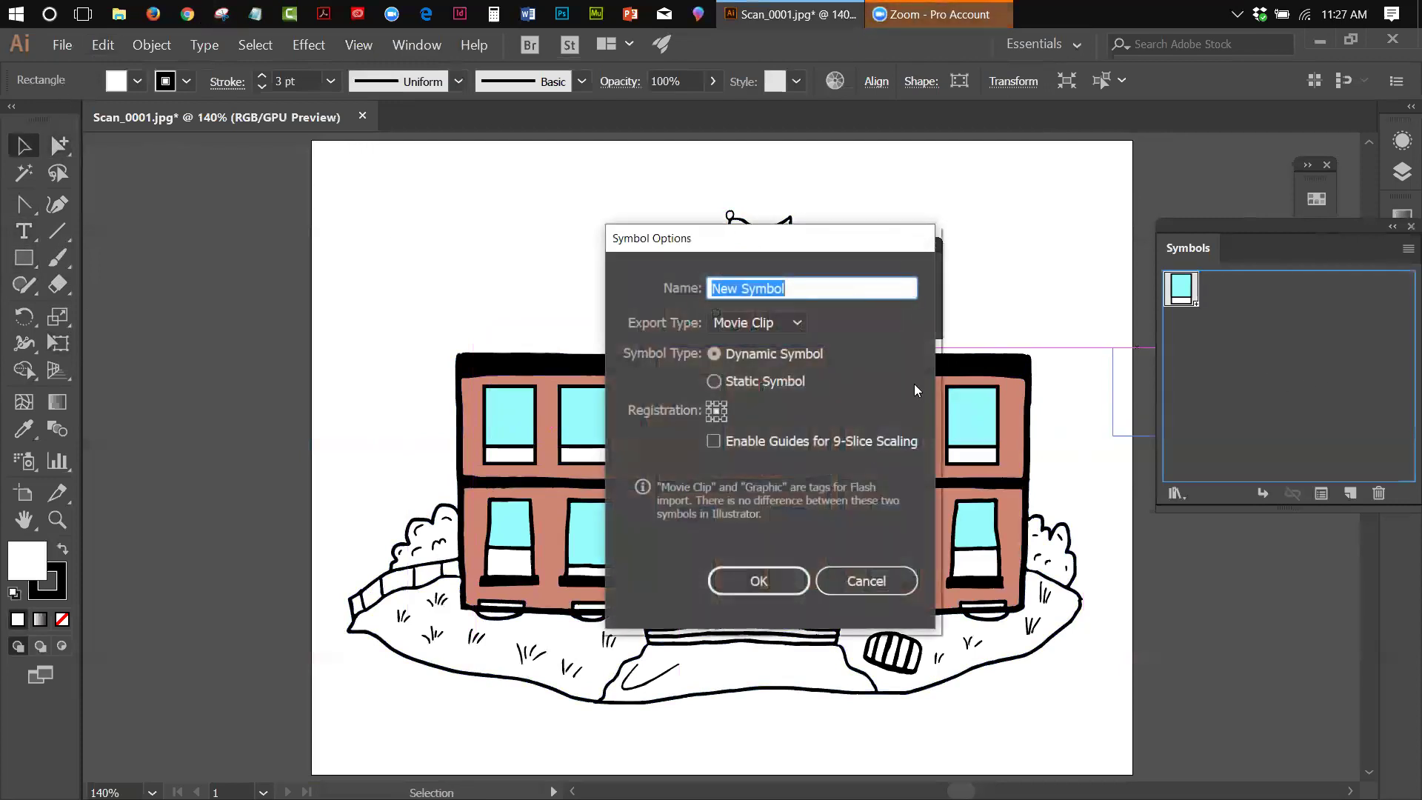
type("big win")
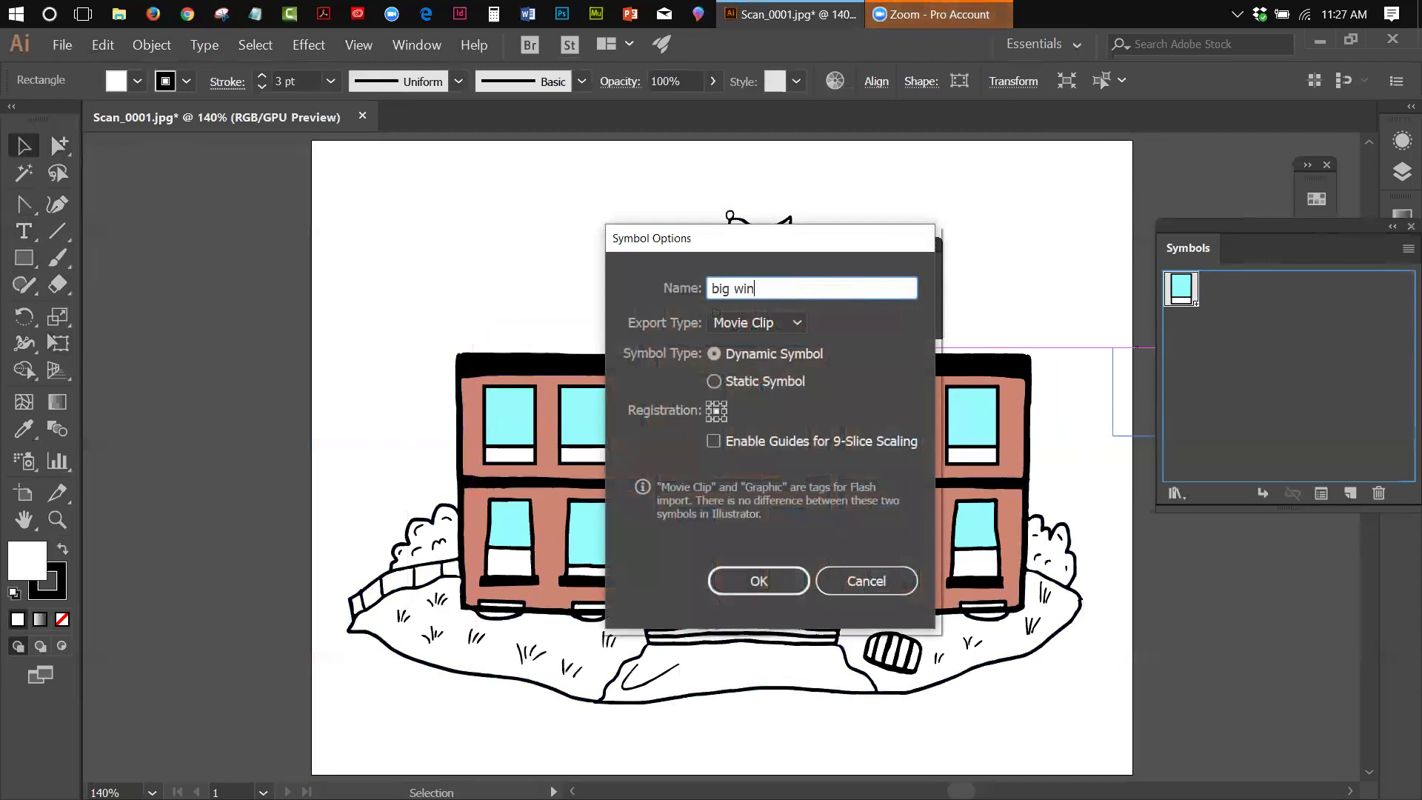
type("dow")
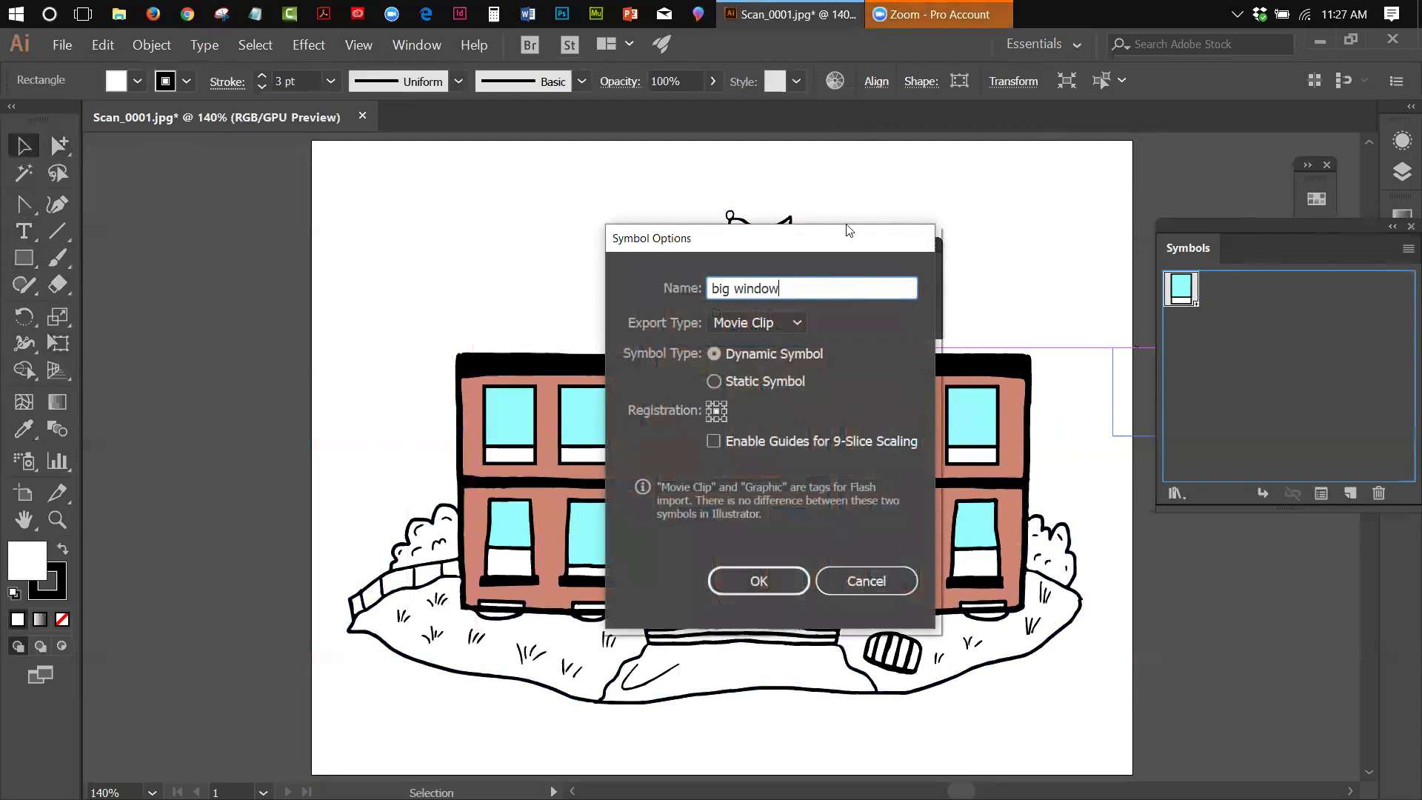
left_click(794, 324)
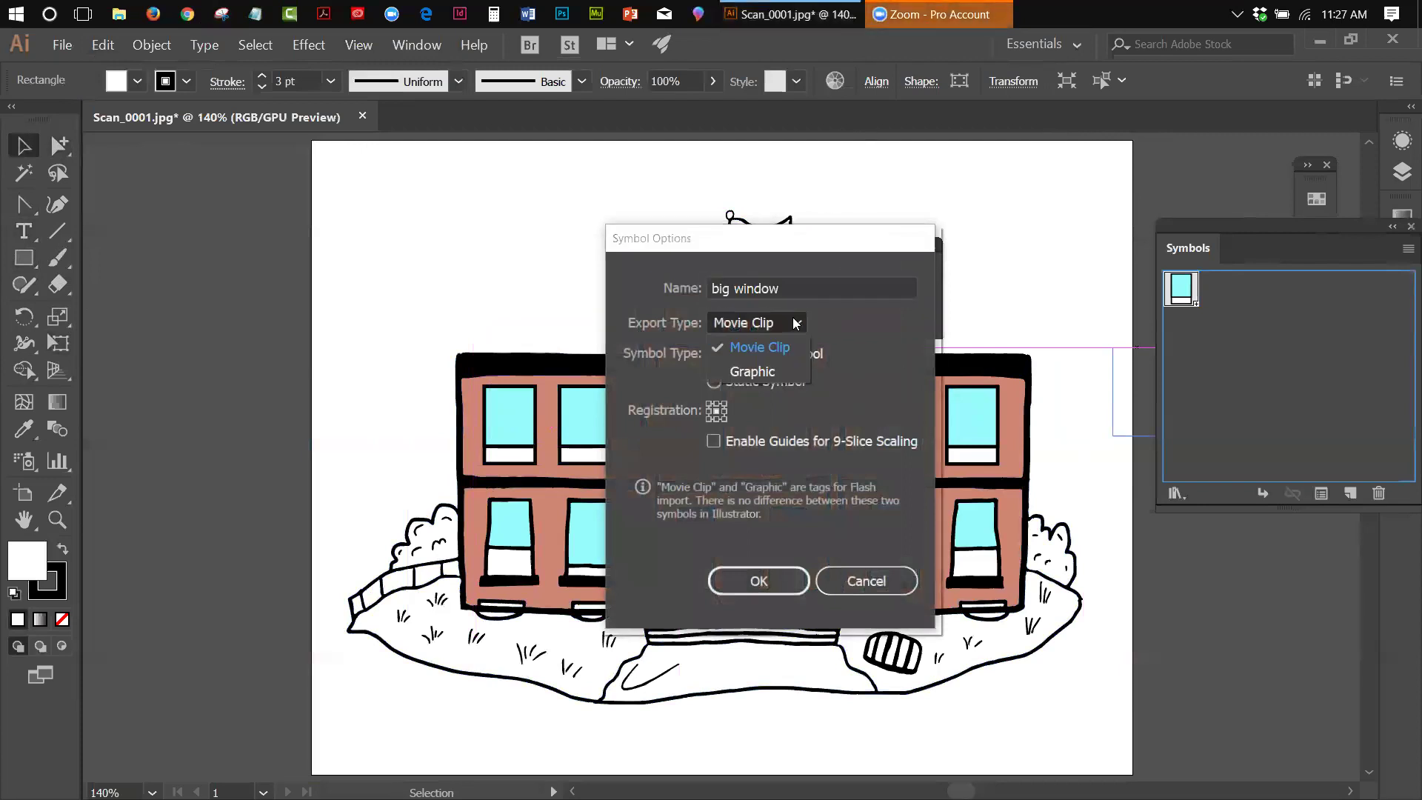
left_click(815, 374)
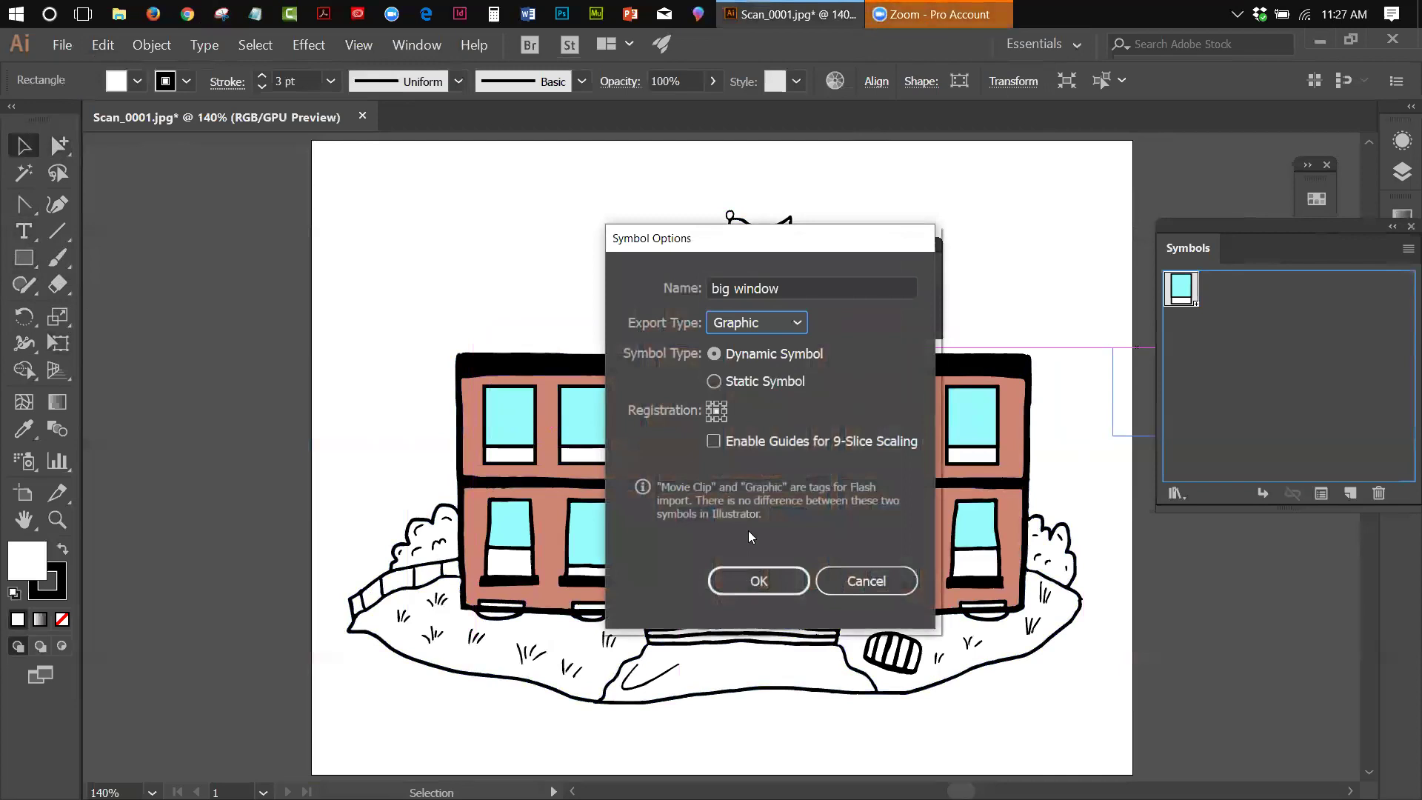
left_click(759, 580)
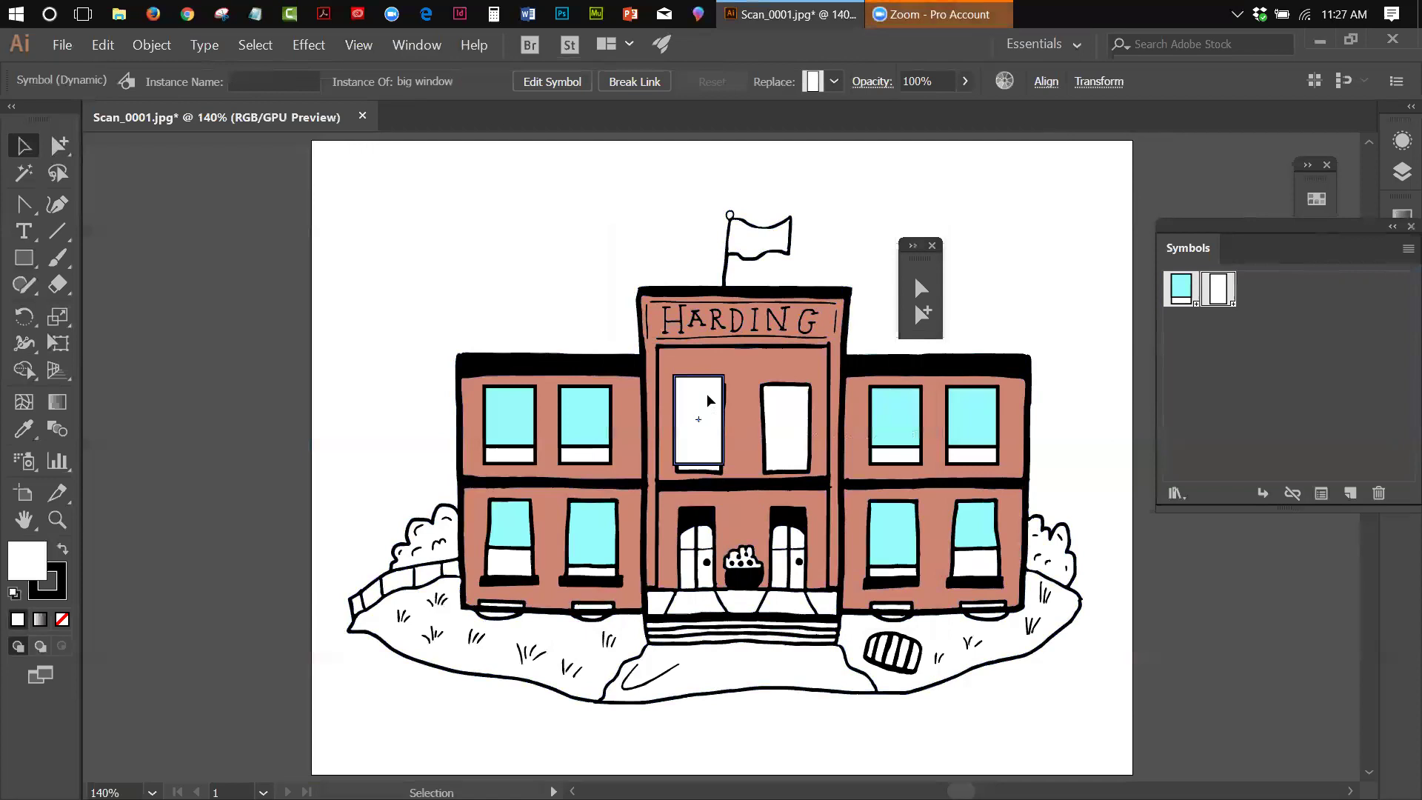
Step: Delete the new symbol instance from the tower, plus the white fill and black outline of the hand-drawn left window beneath it
key("Delete")
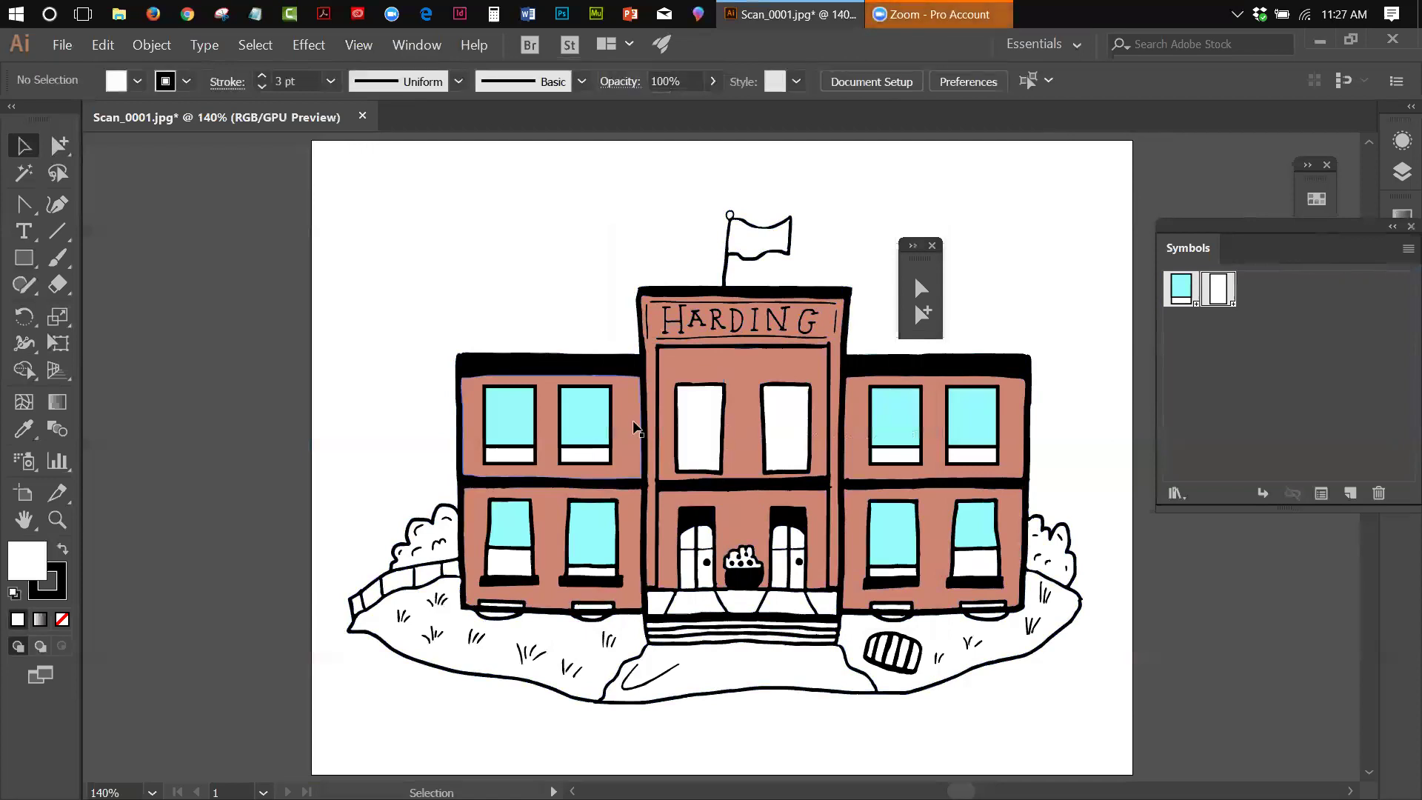
left_click(688, 423)
key("Delete")
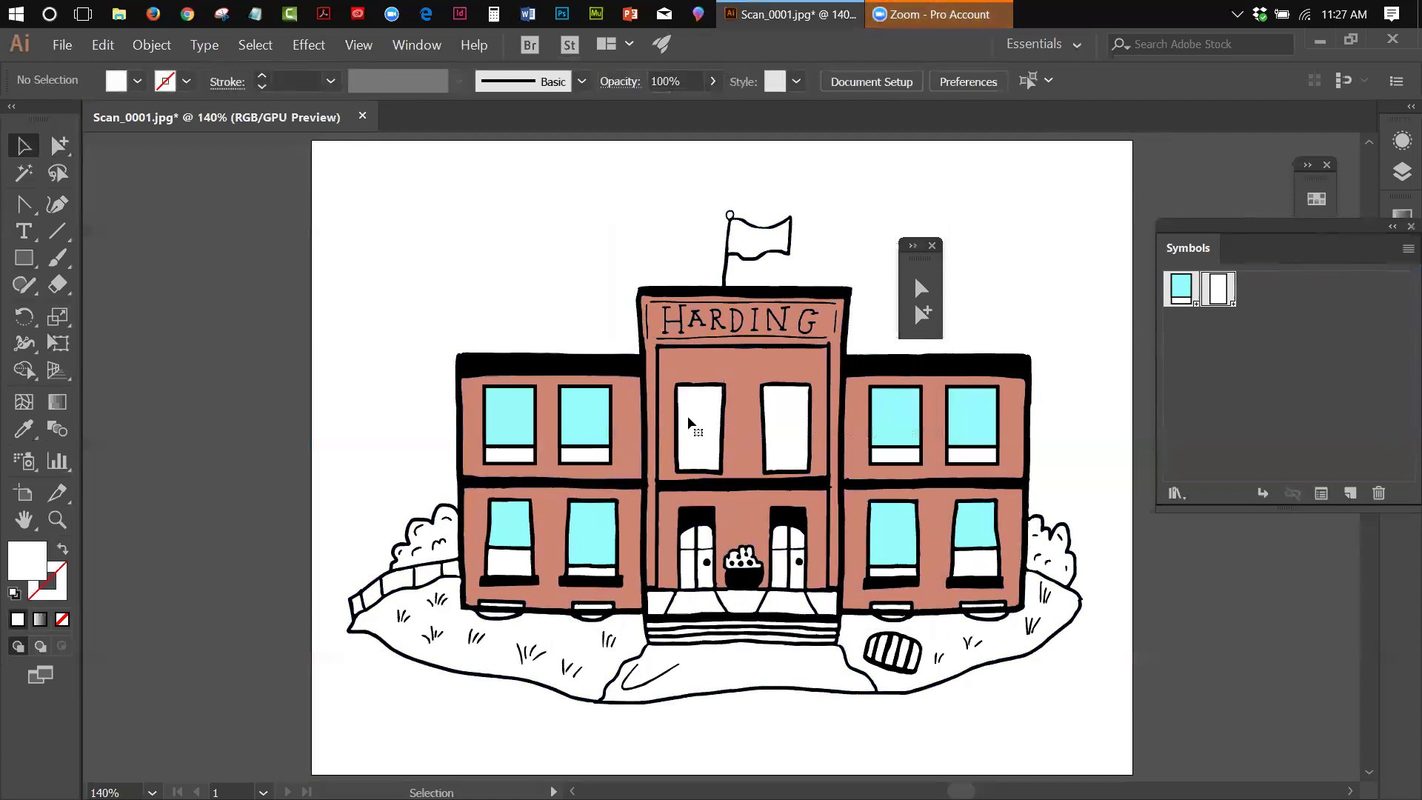
scroll(688, 417, "up", 1)
scroll(688, 417, "right", 1)
left_click(687, 421)
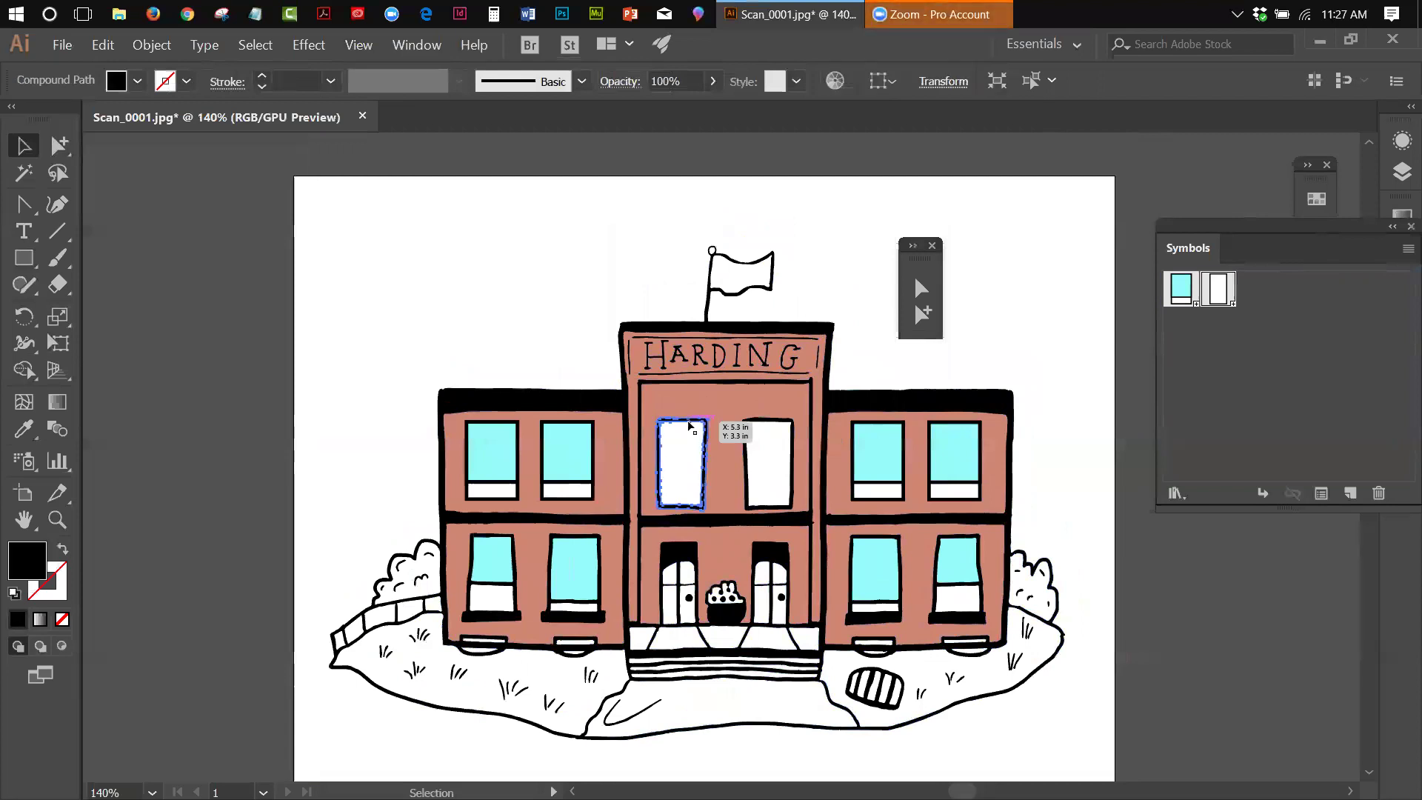
key("Delete")
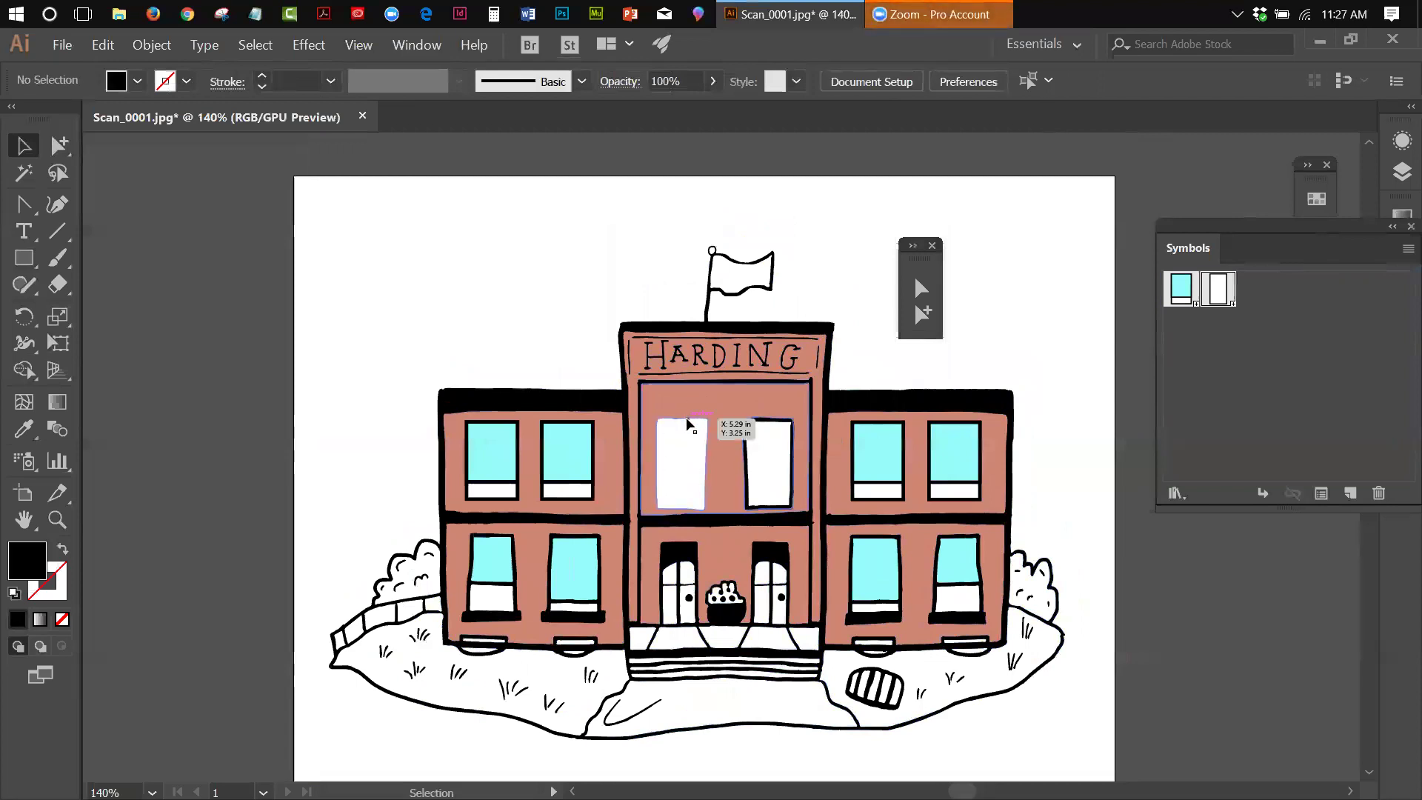
Step: Remove the left window's cut-out from the compound path of the tower's brick panel using Group Selection
left_click(725, 398)
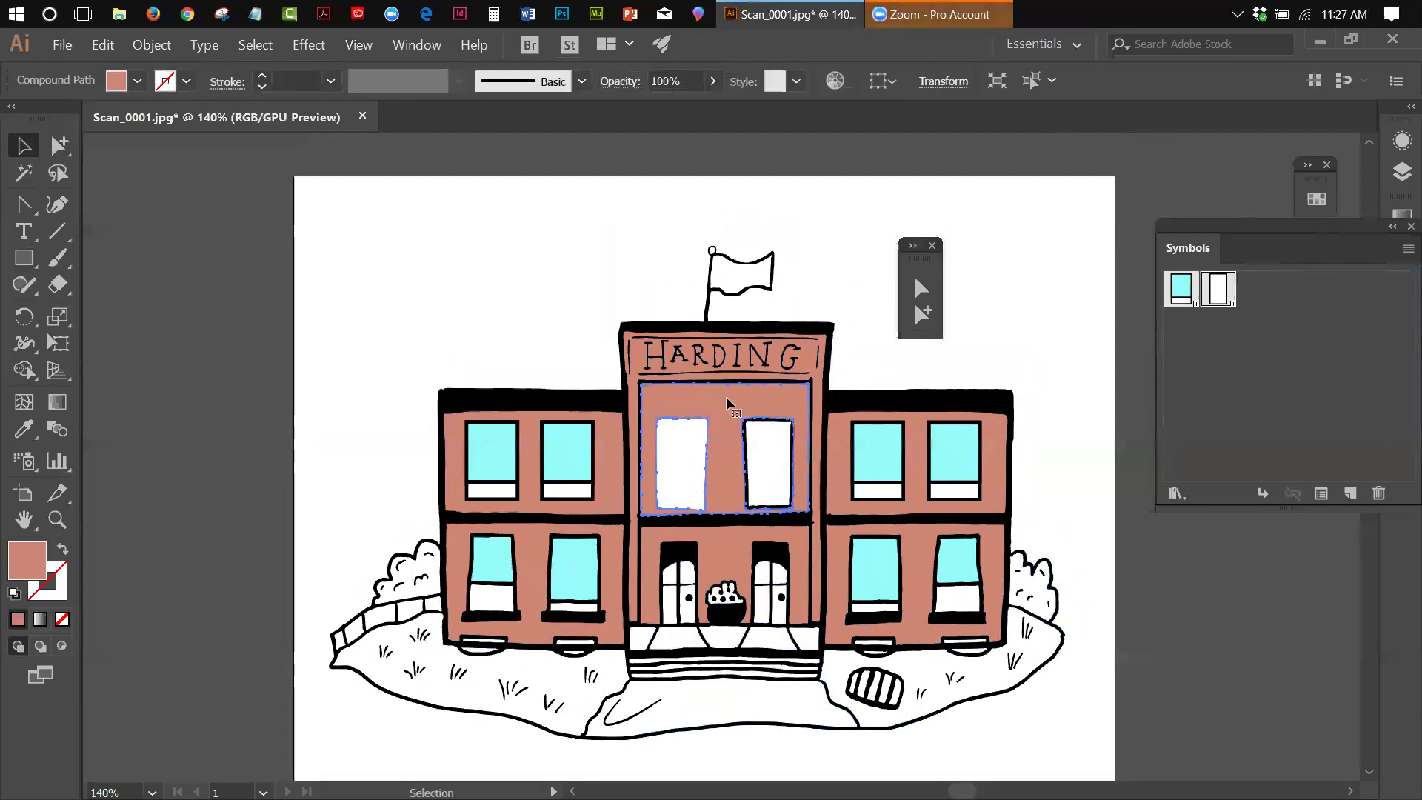
left_click(921, 314)
left_click(831, 310)
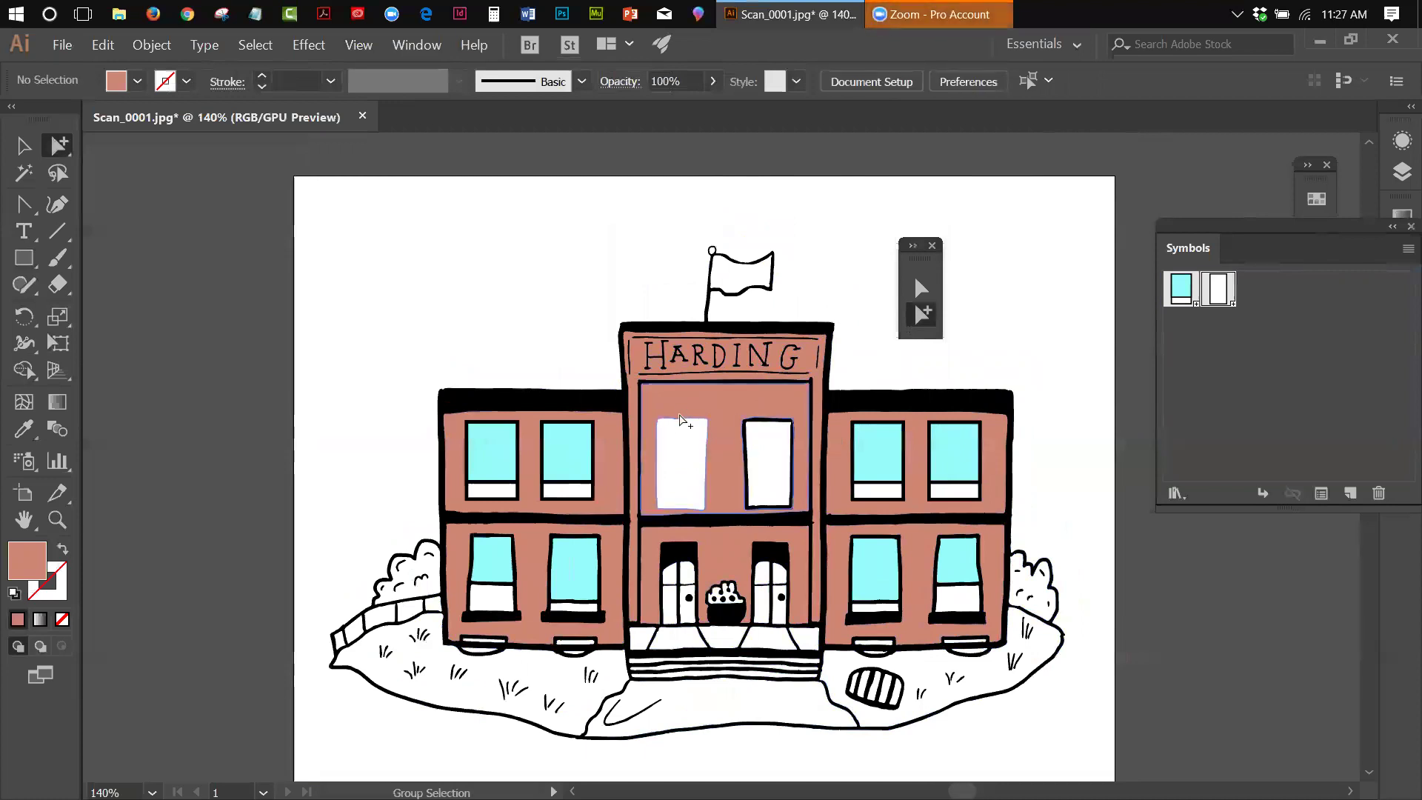
left_click(669, 421)
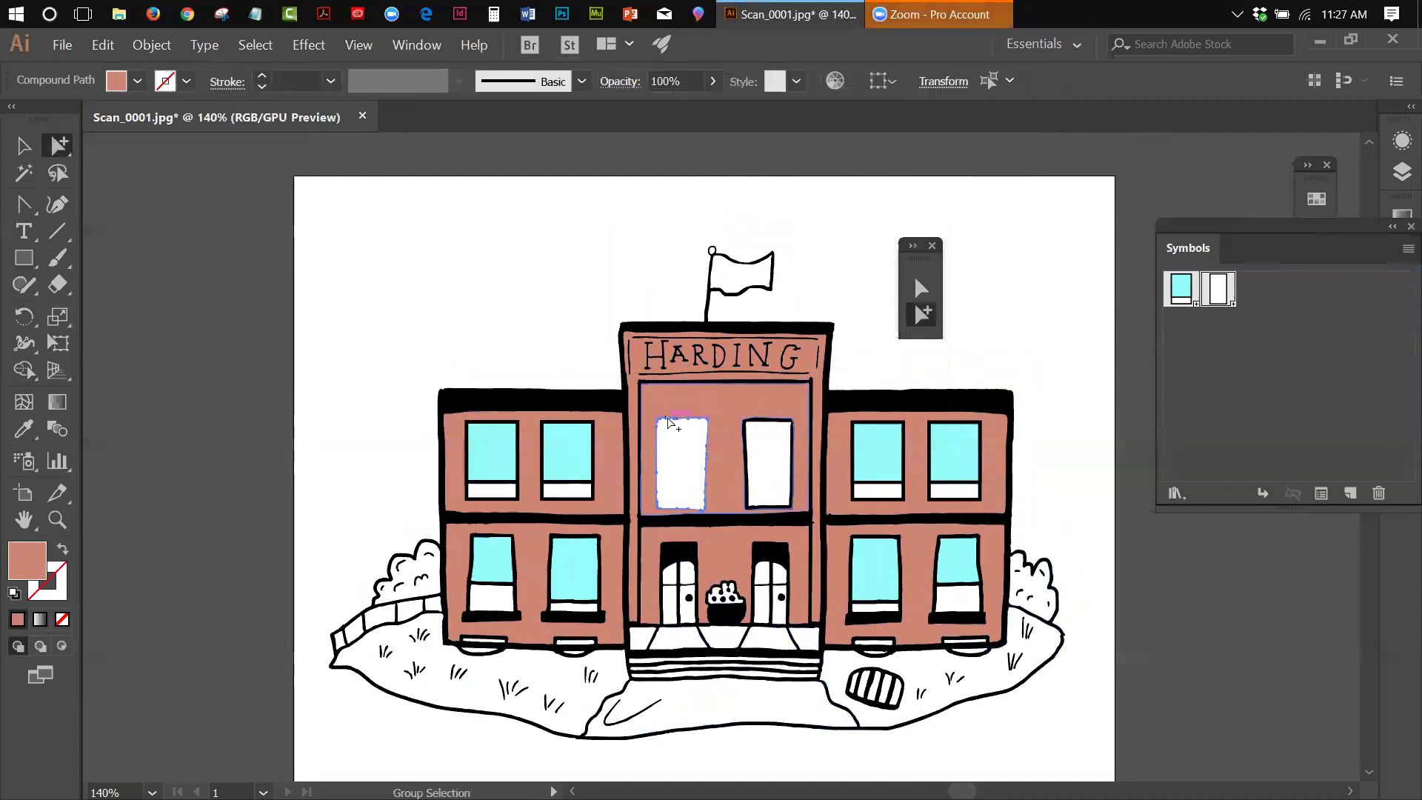
key("Delete")
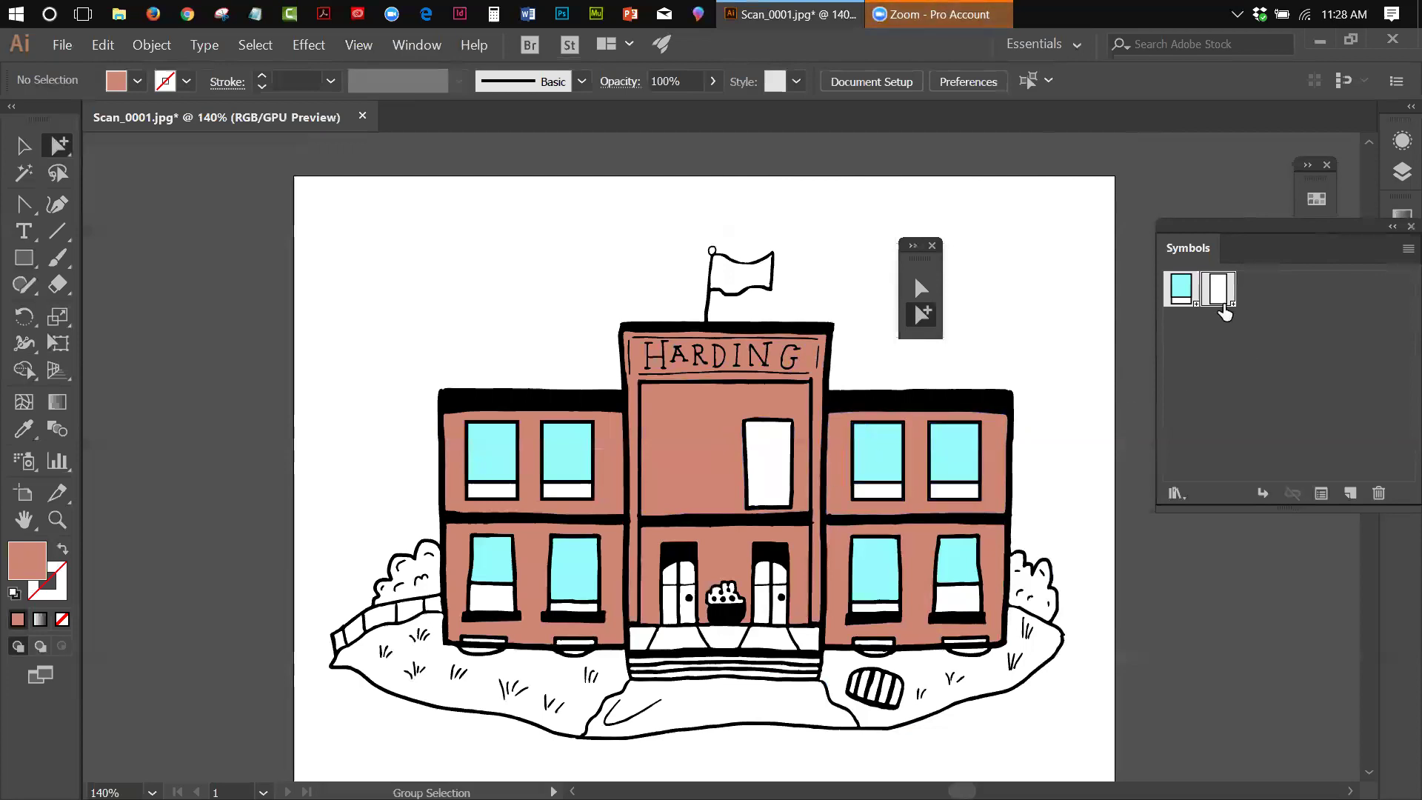
Step: Place a big window instance on the tower's left side and cover the hand-drawn right window with a brick-coloured rectangle without stroke
left_click_drag(1216, 291, 684, 495)
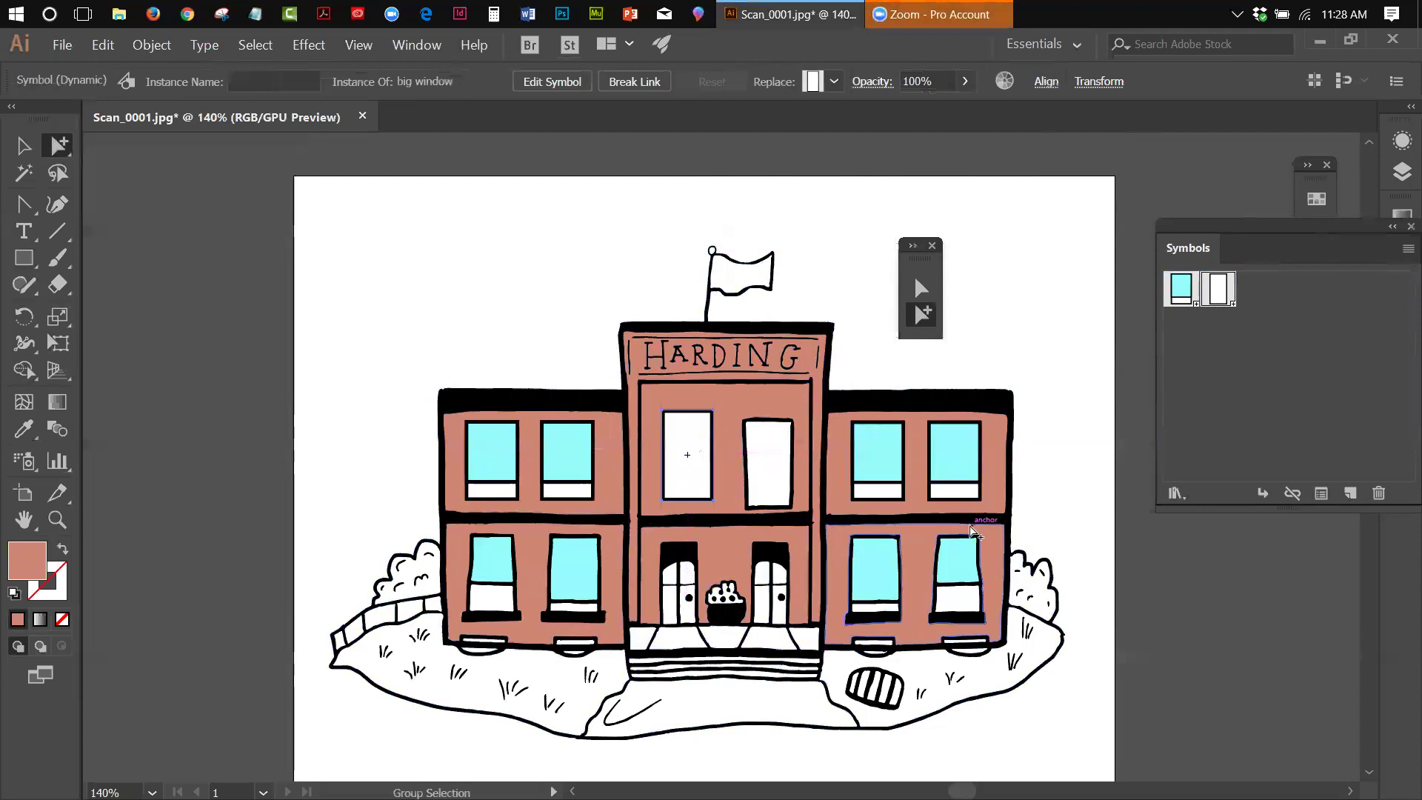
left_click(33, 259)
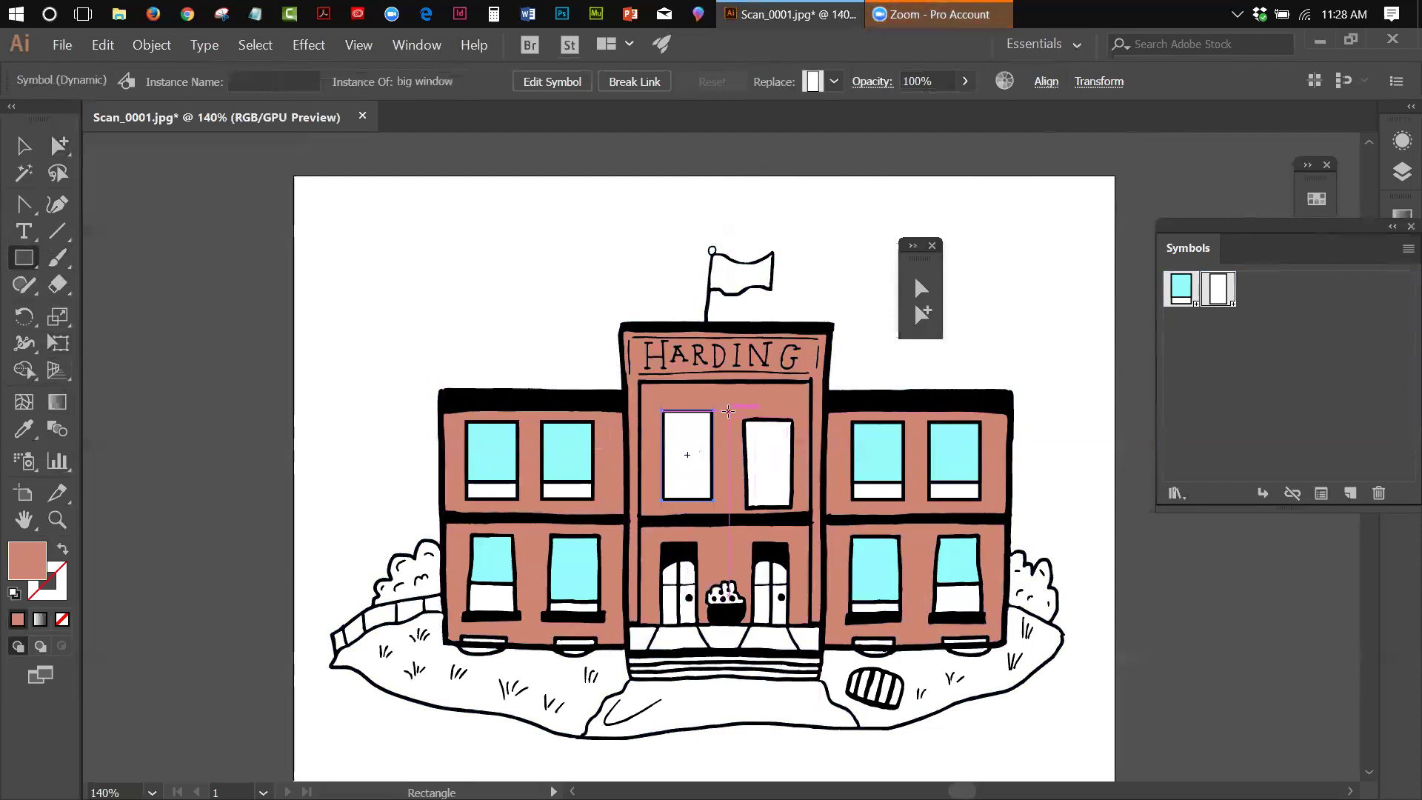
left_click_drag(730, 408, 802, 511)
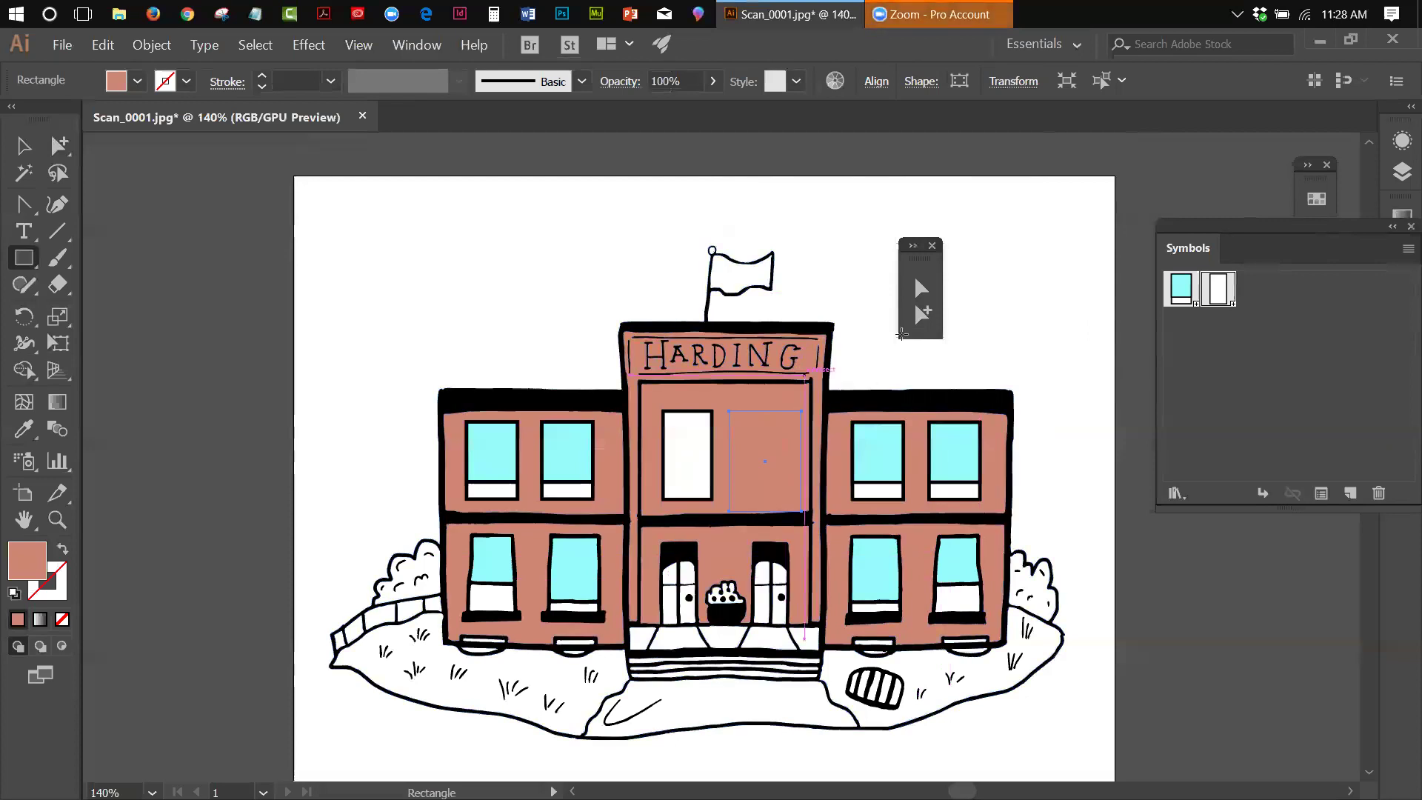
Step: Select the building's traced black line work together with the tower's surrounding shapes and lock the selection
left_click(24, 145)
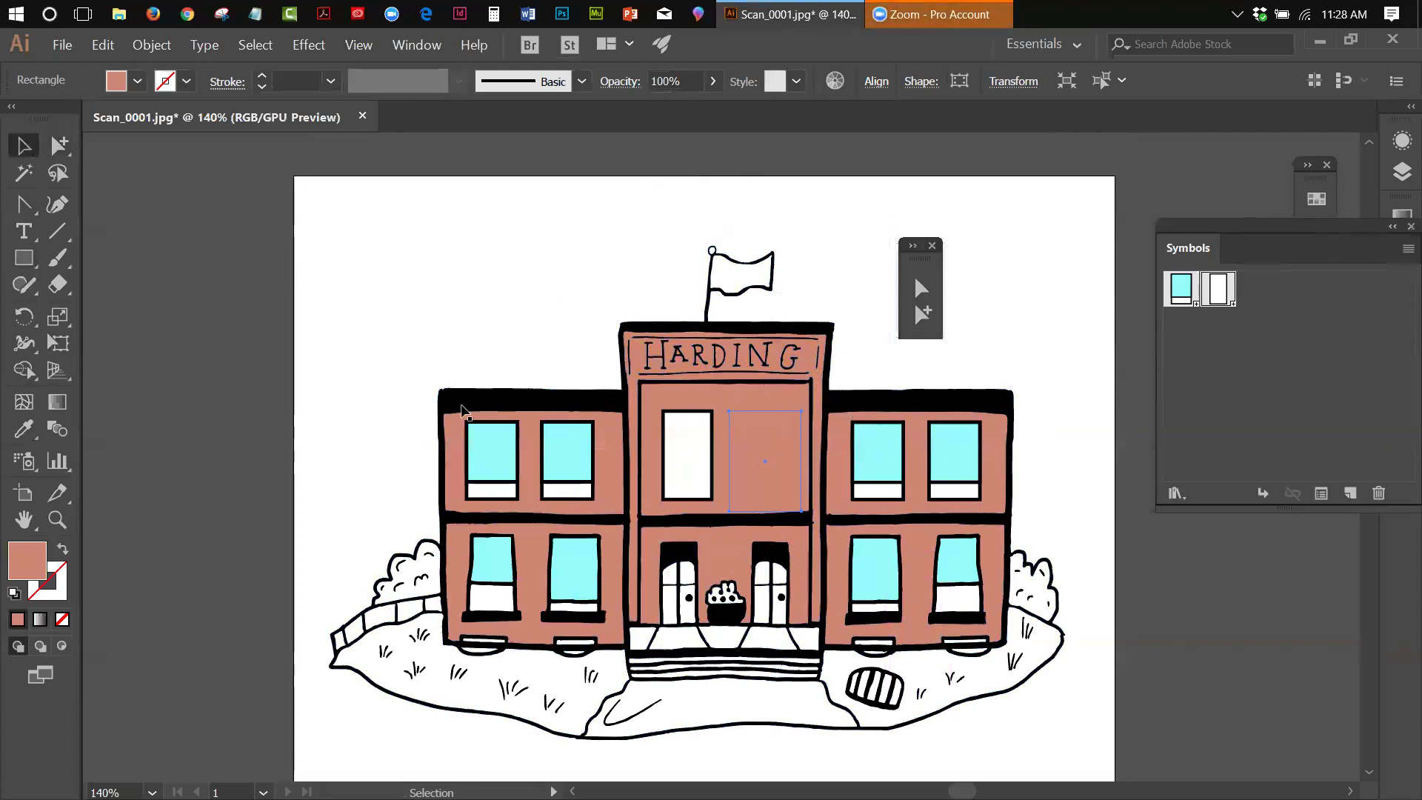
left_click_drag(804, 314, 846, 367)
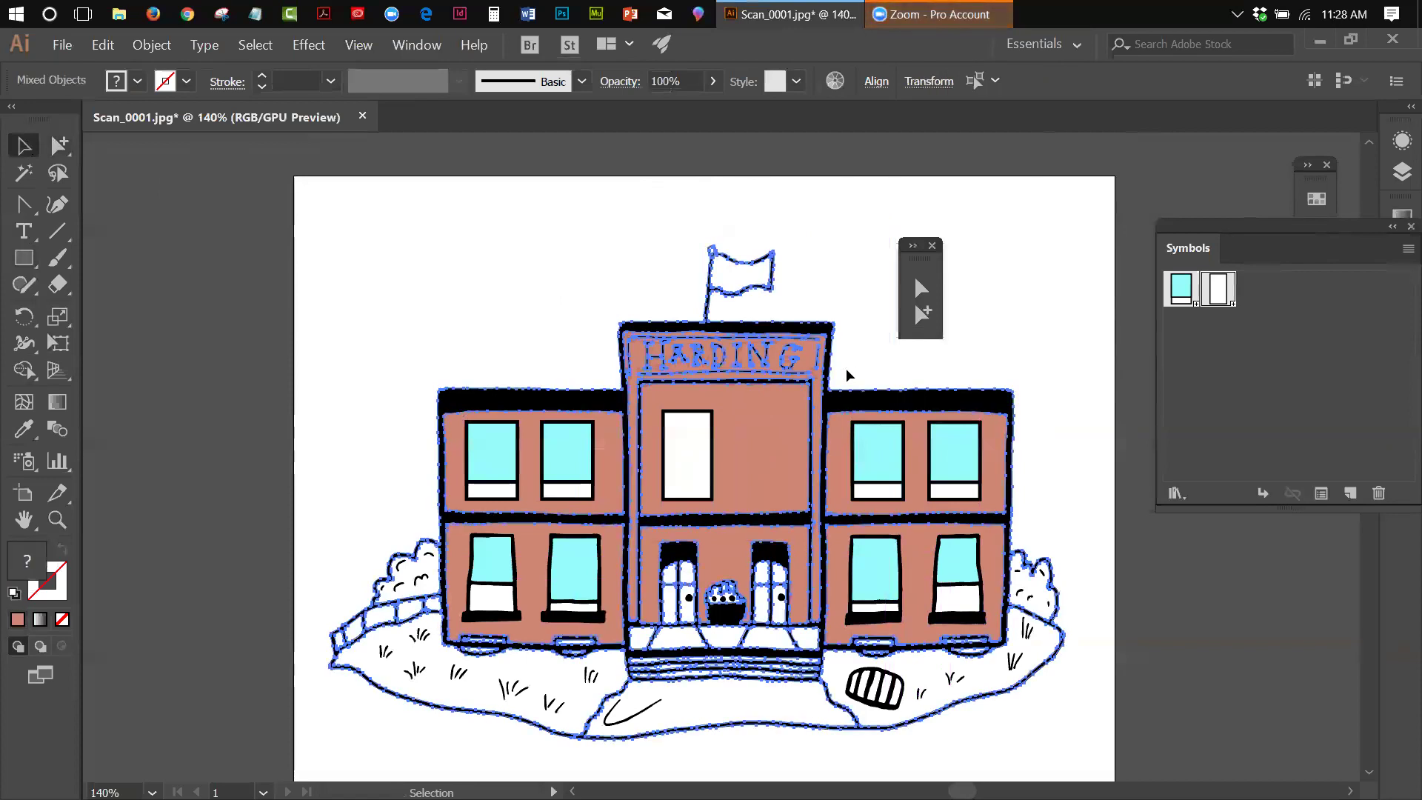
left_click(151, 45)
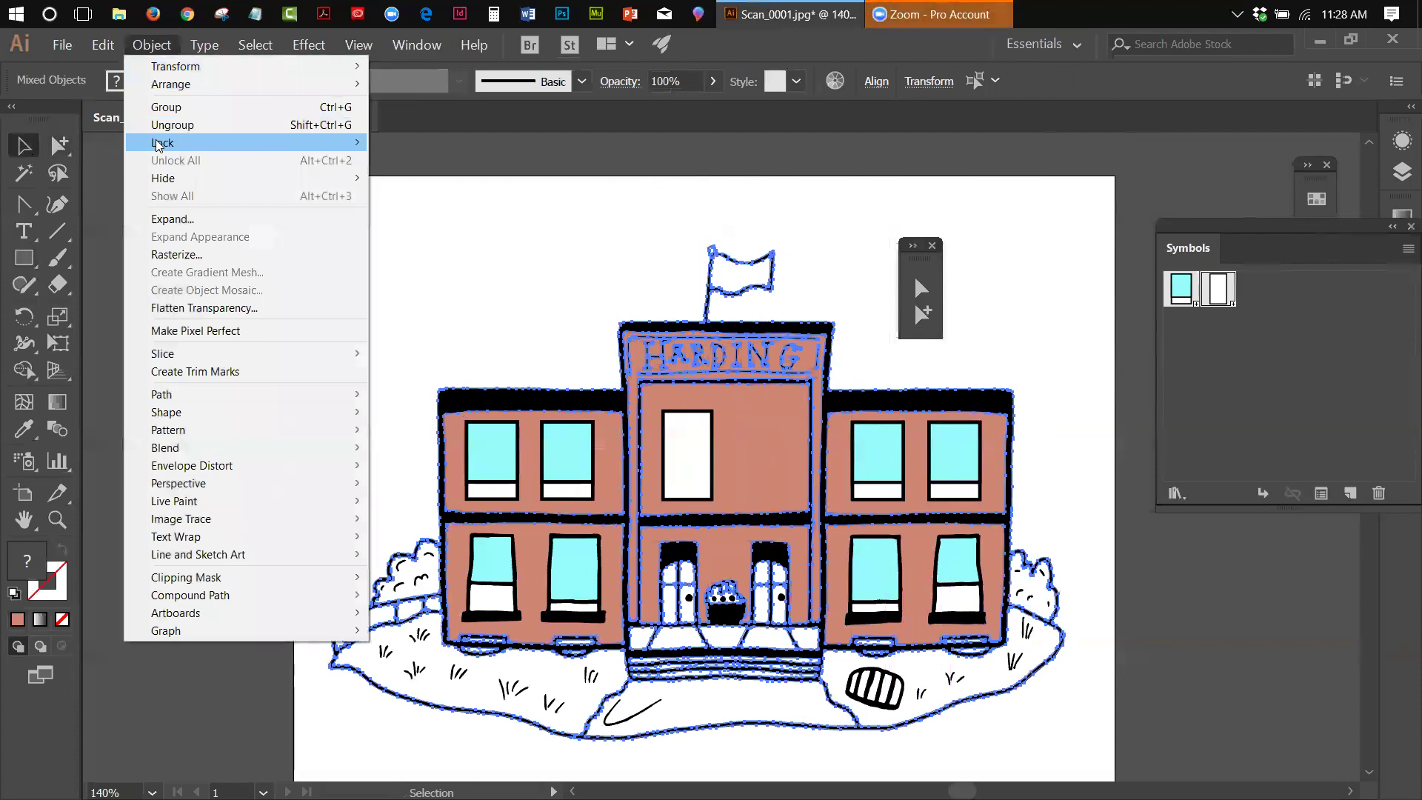
mouse_move(363, 146)
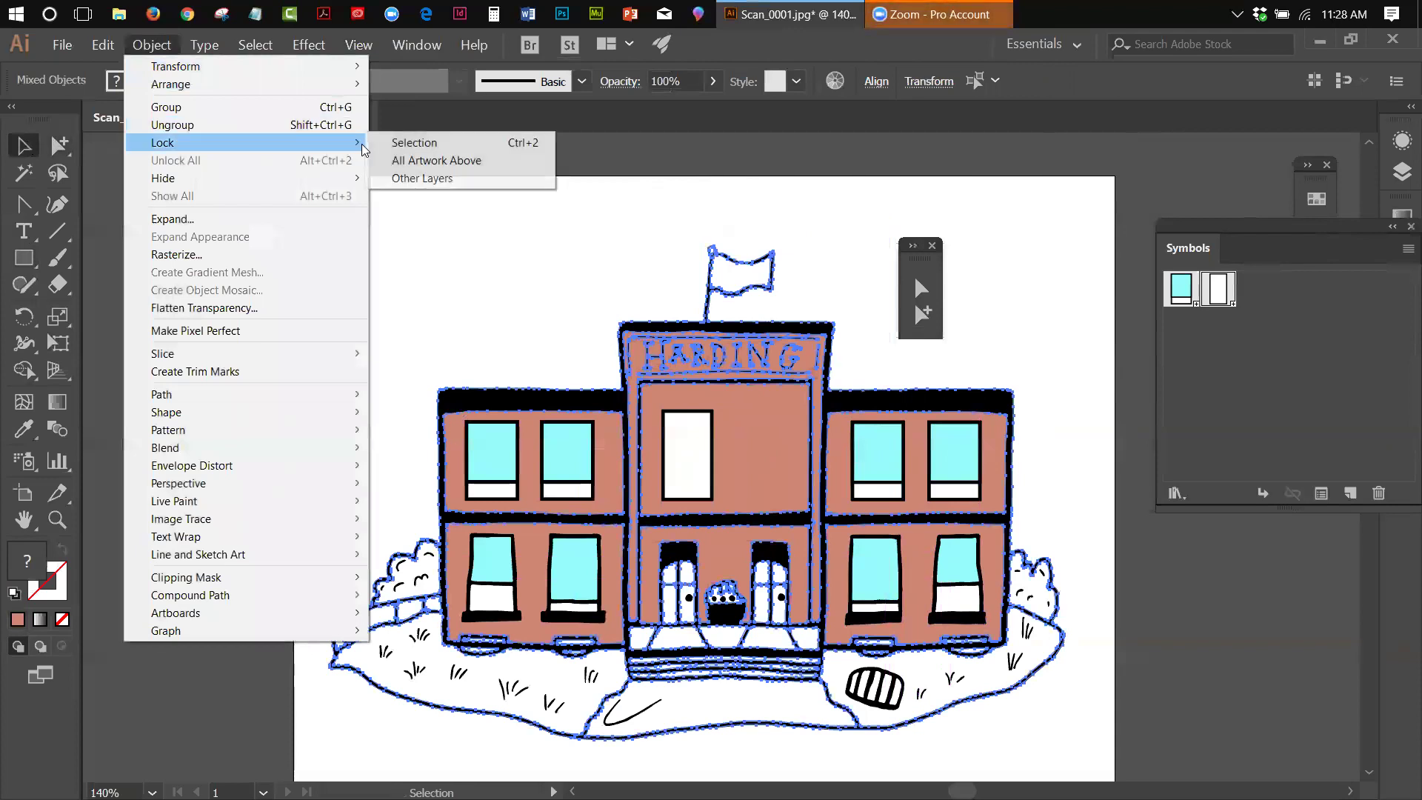
left_click(414, 142)
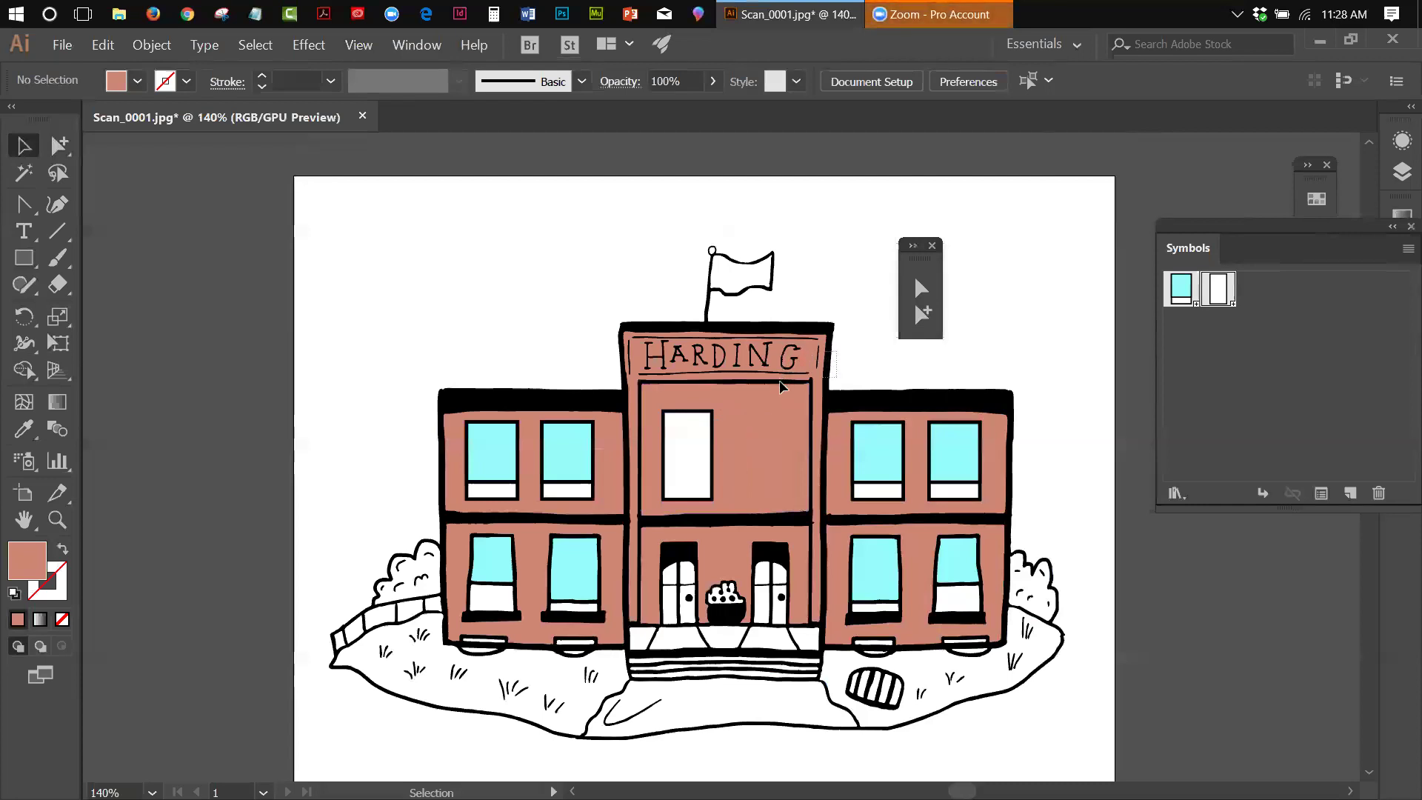
Step: Select only the tower's upper brick panel, the covering rectangle and the hidden right window shapes, and merge them with Pathfinder Unite
left_click(741, 446)
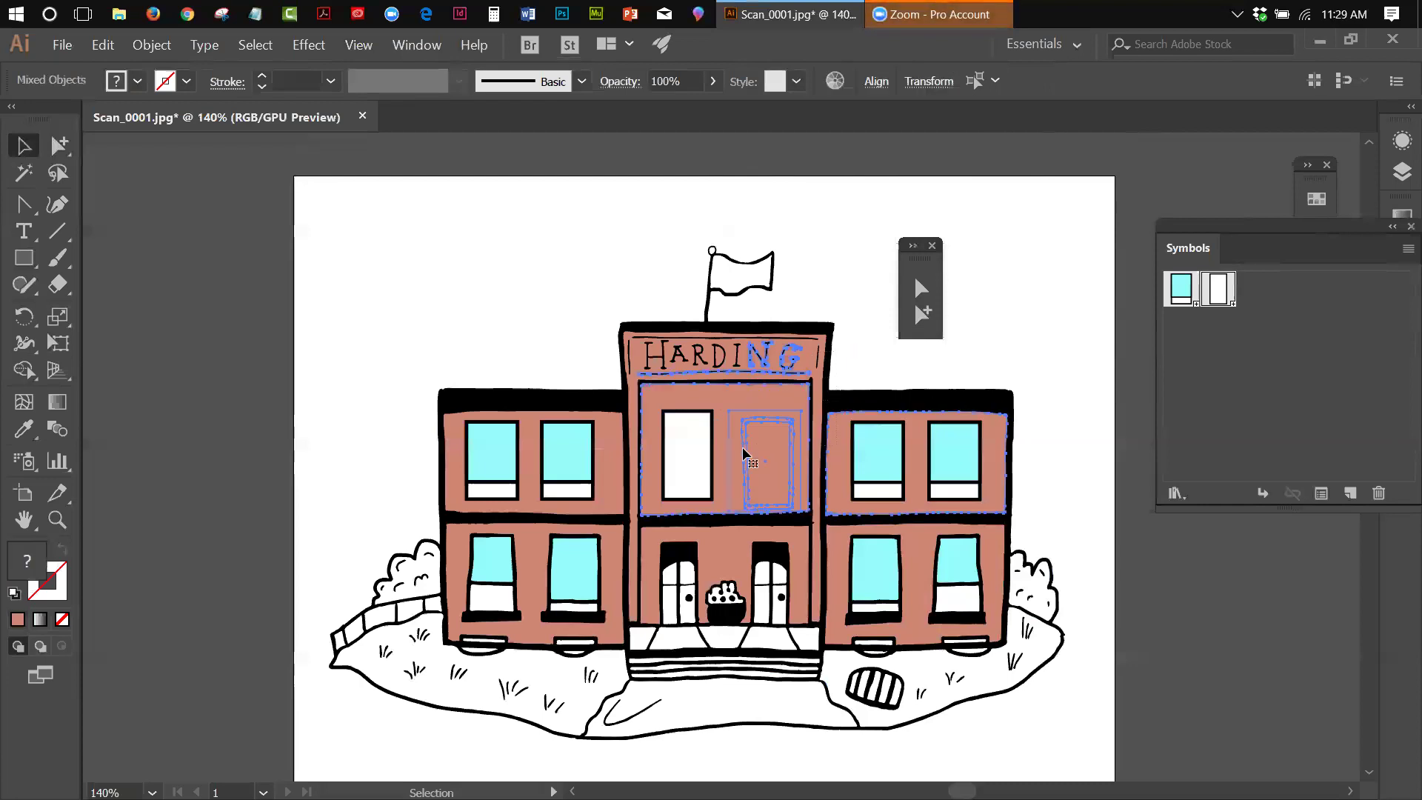
left_click(839, 420, "shift")
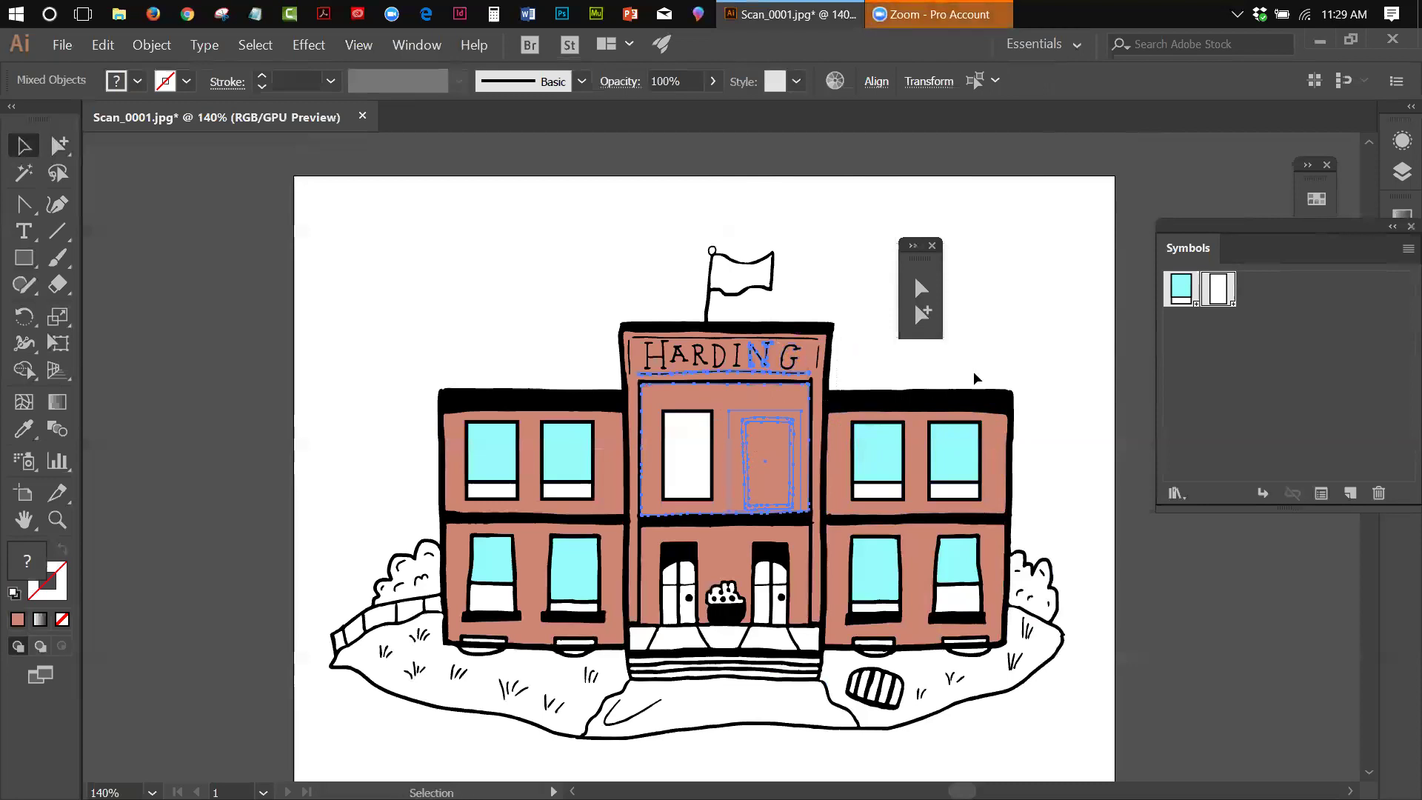
left_click(767, 354, "shift")
left_click(409, 46)
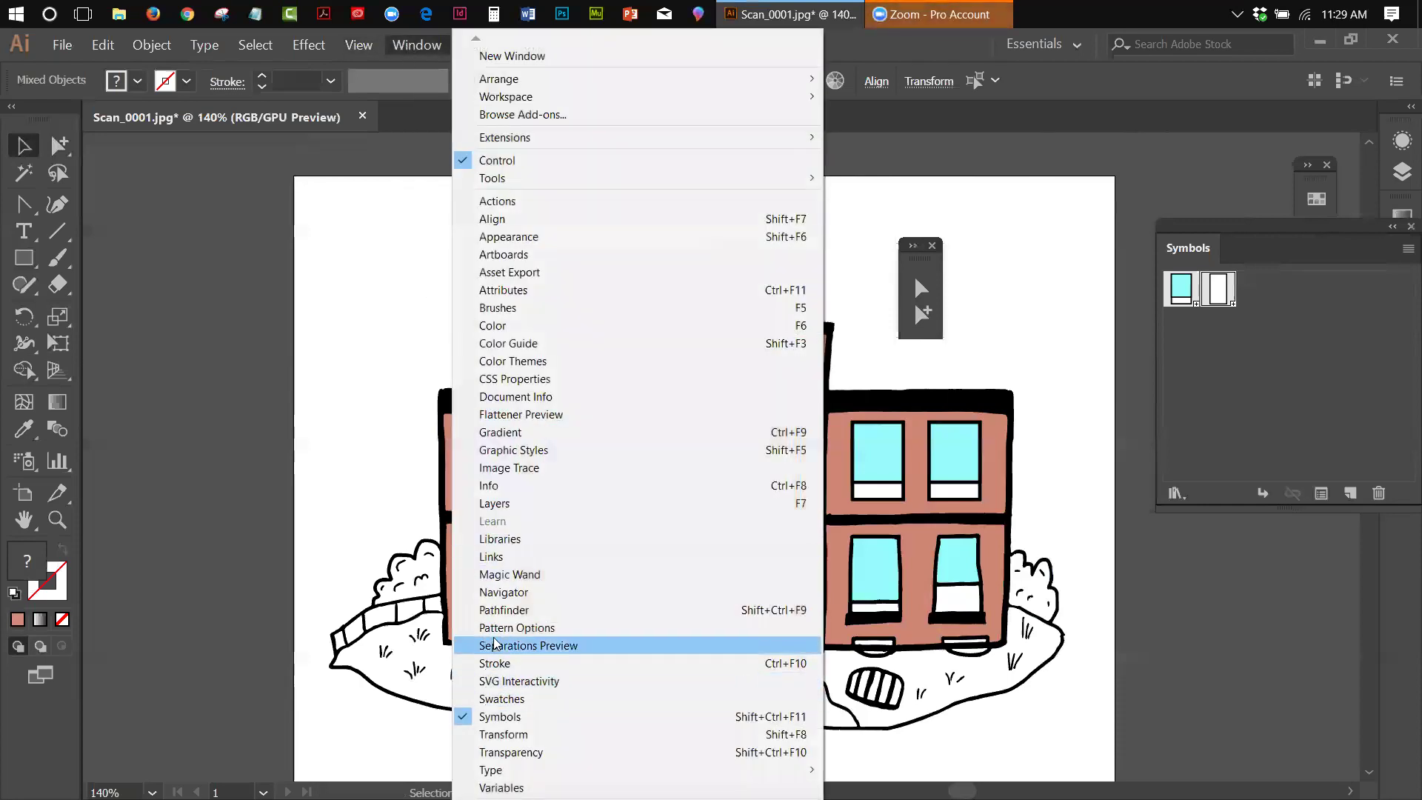
left_click(494, 609)
left_click_drag(622, 312, 1066, 196)
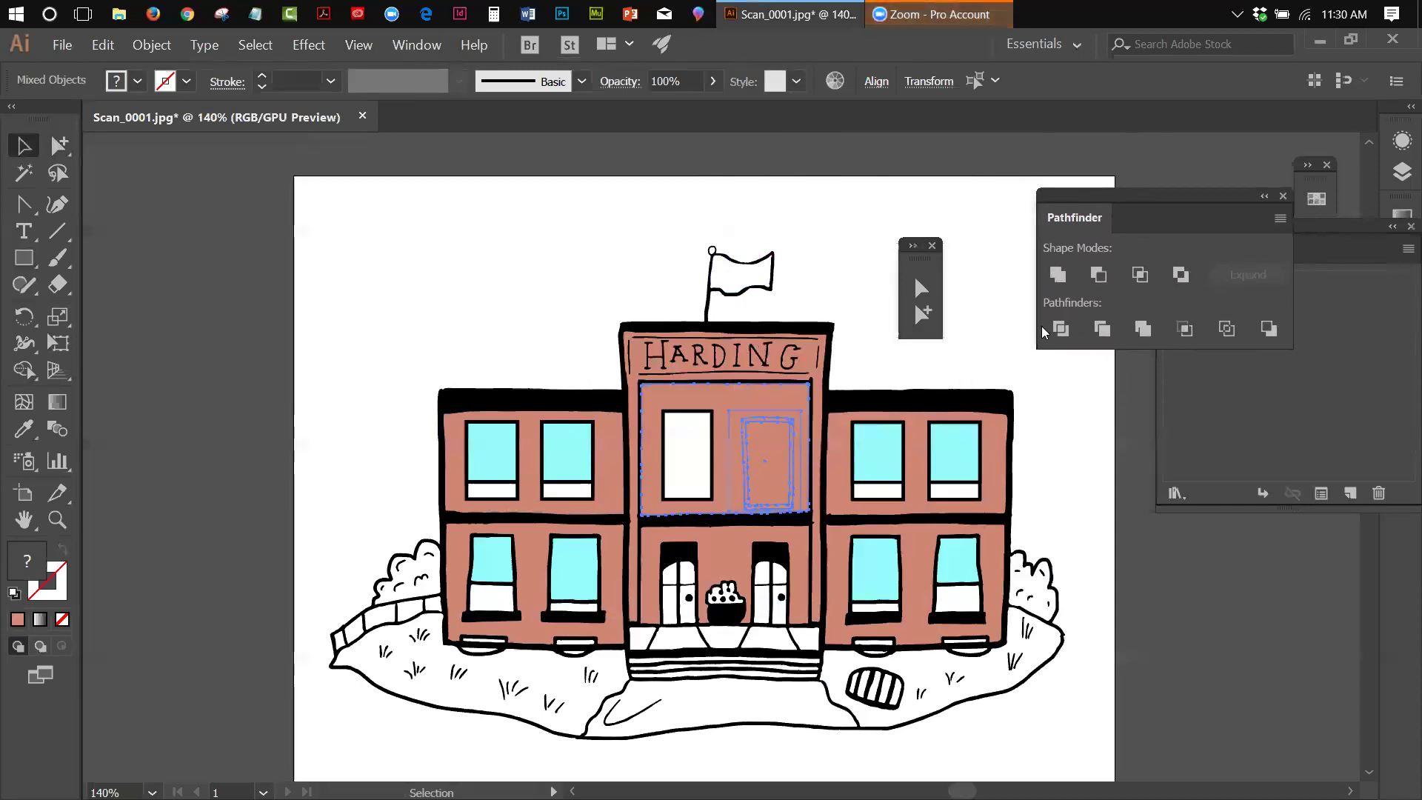
left_click(1055, 274)
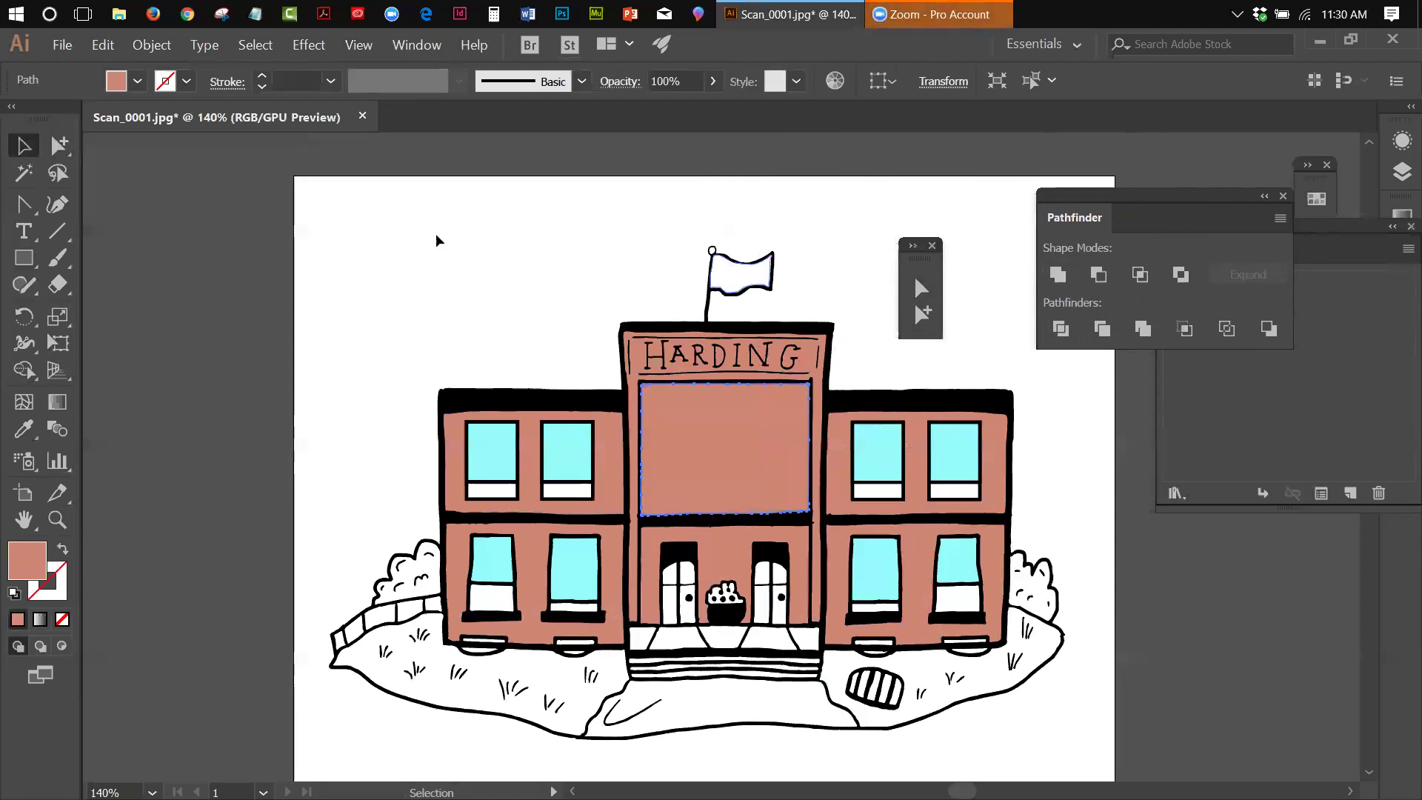
Step: Cut the merged brick panel and paste it in back of the tower's left big window instance
left_click(103, 46)
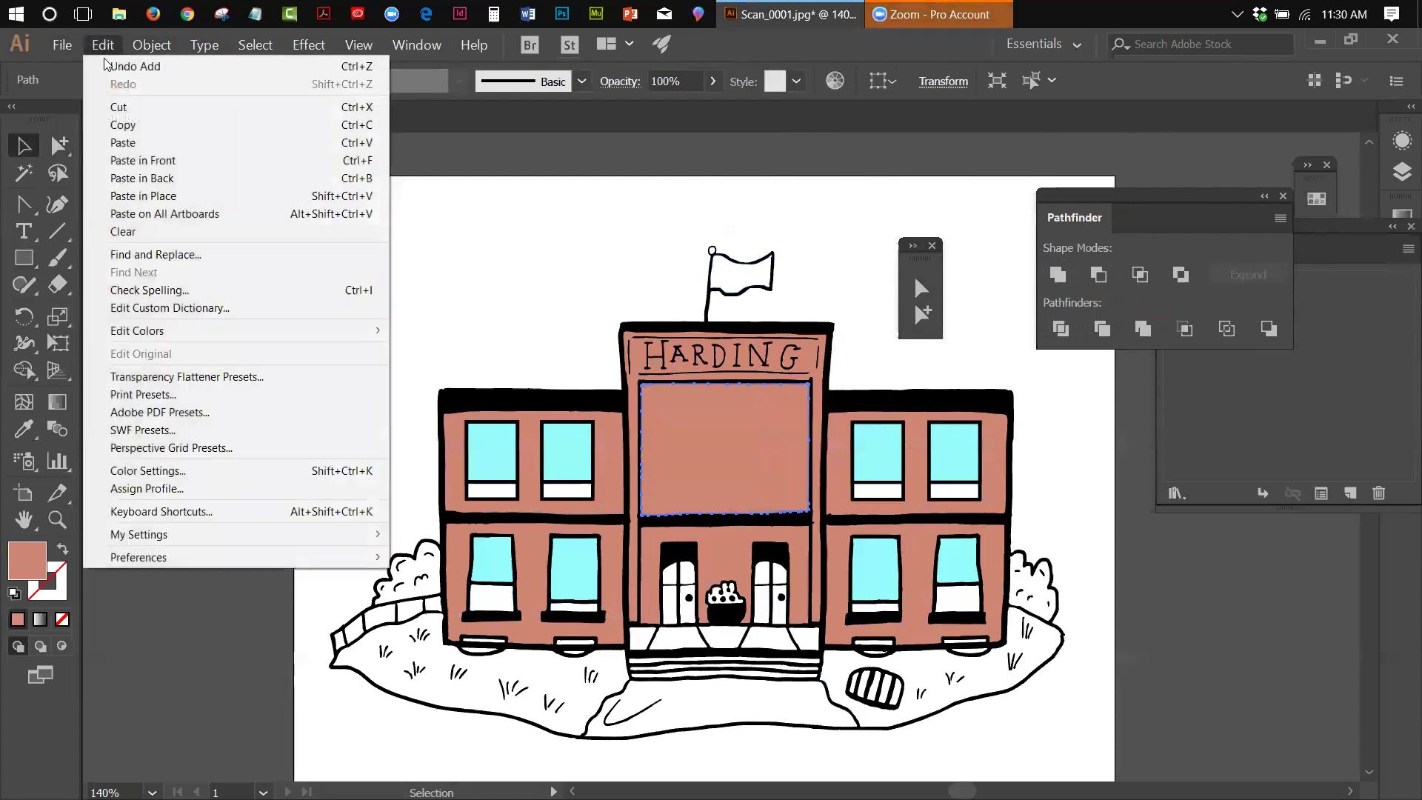
left_click(119, 107)
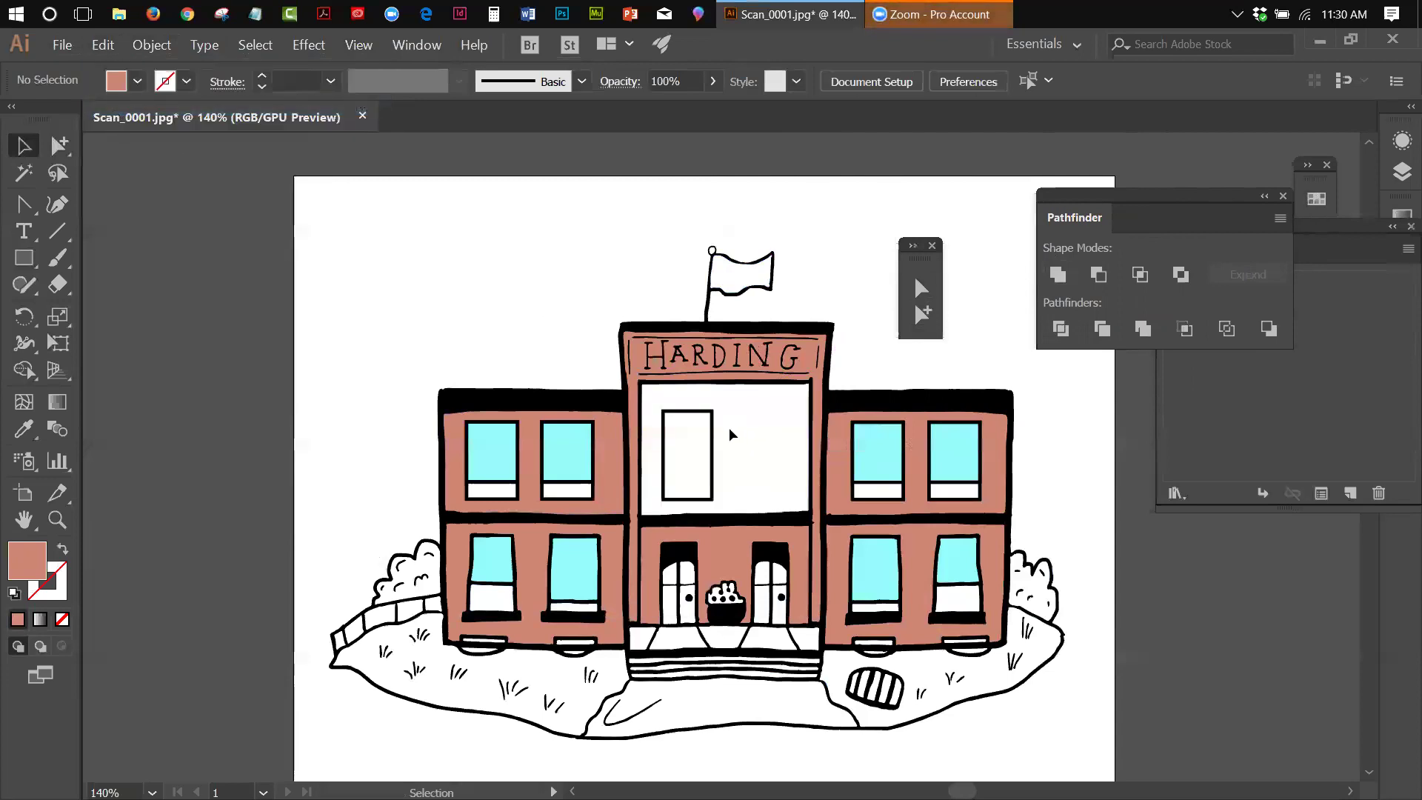
left_click(713, 425)
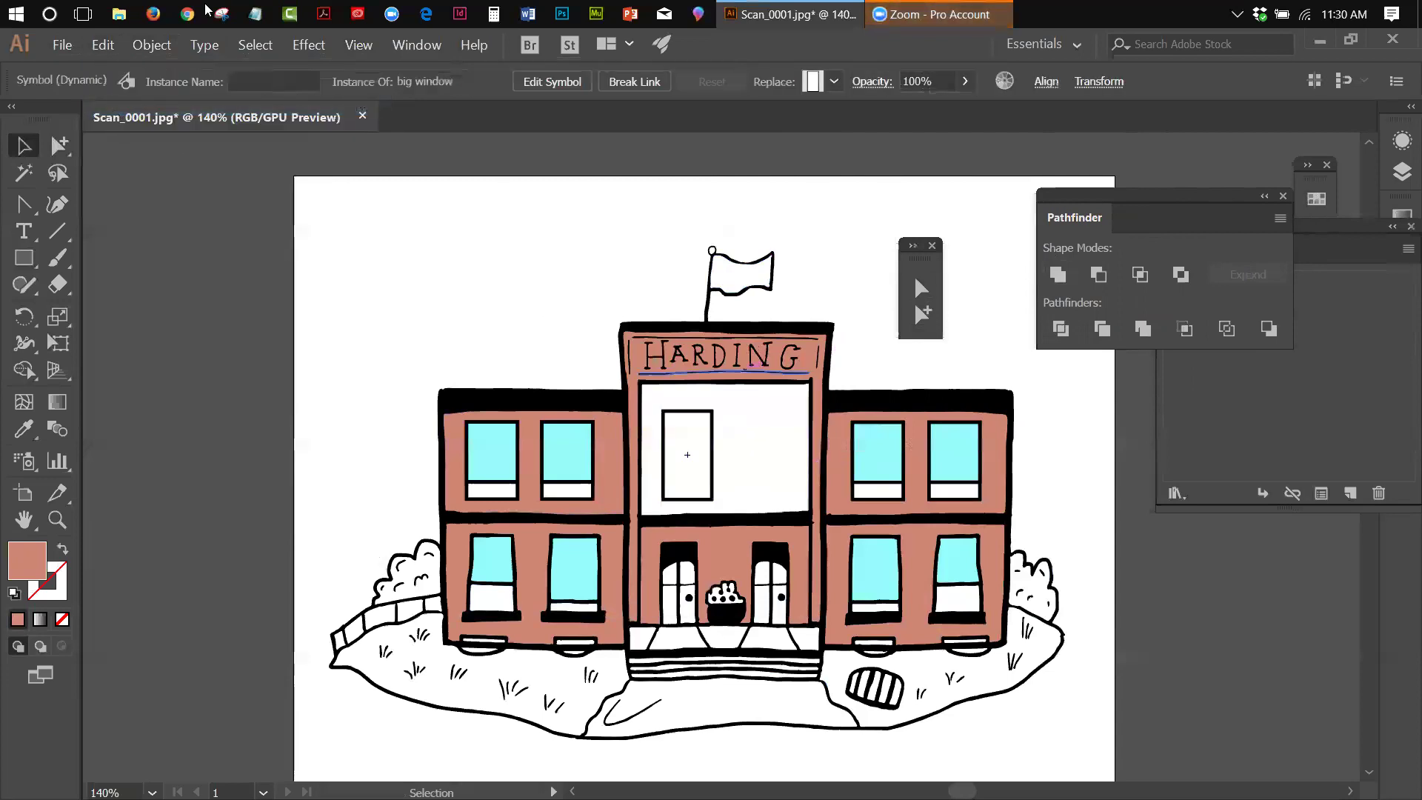
left_click(103, 45)
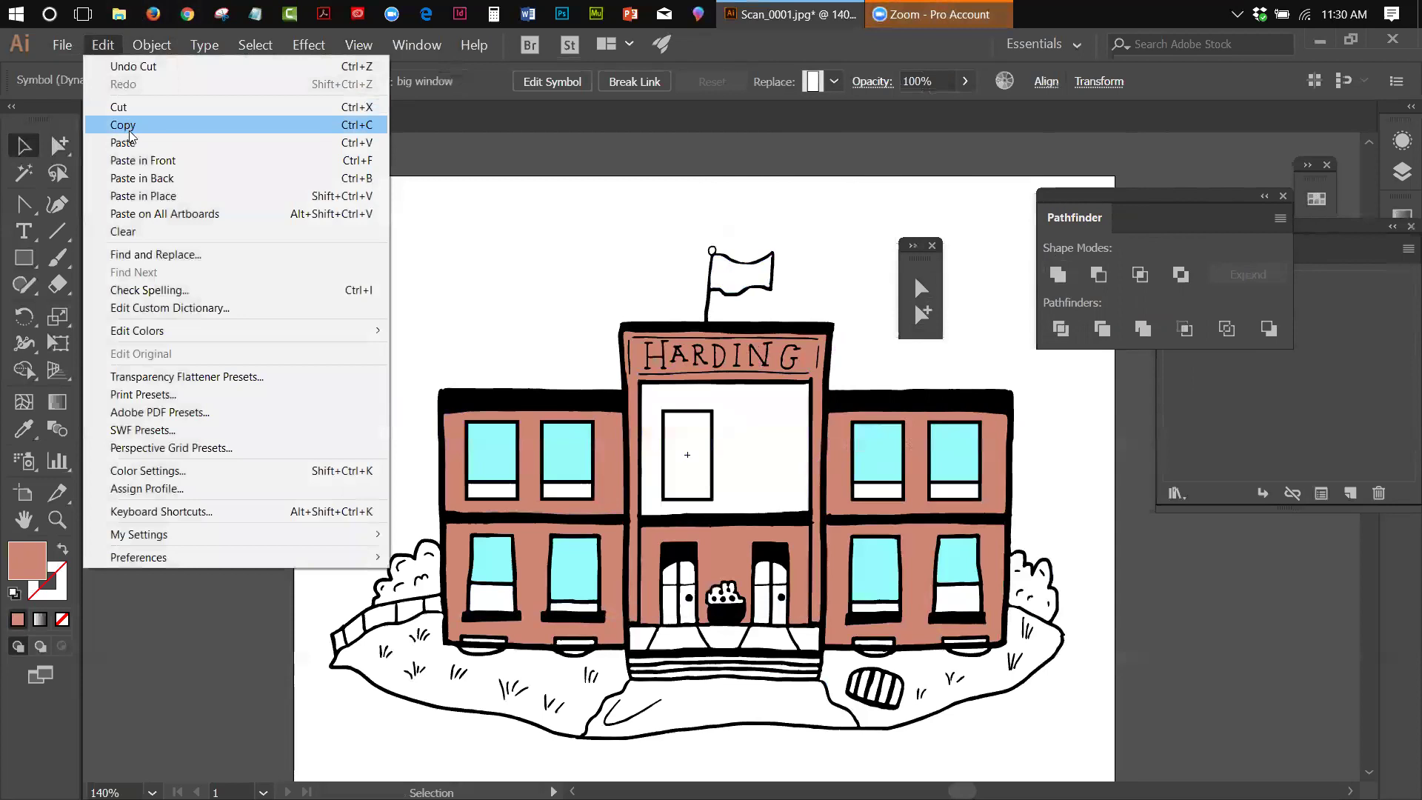
left_click(136, 179)
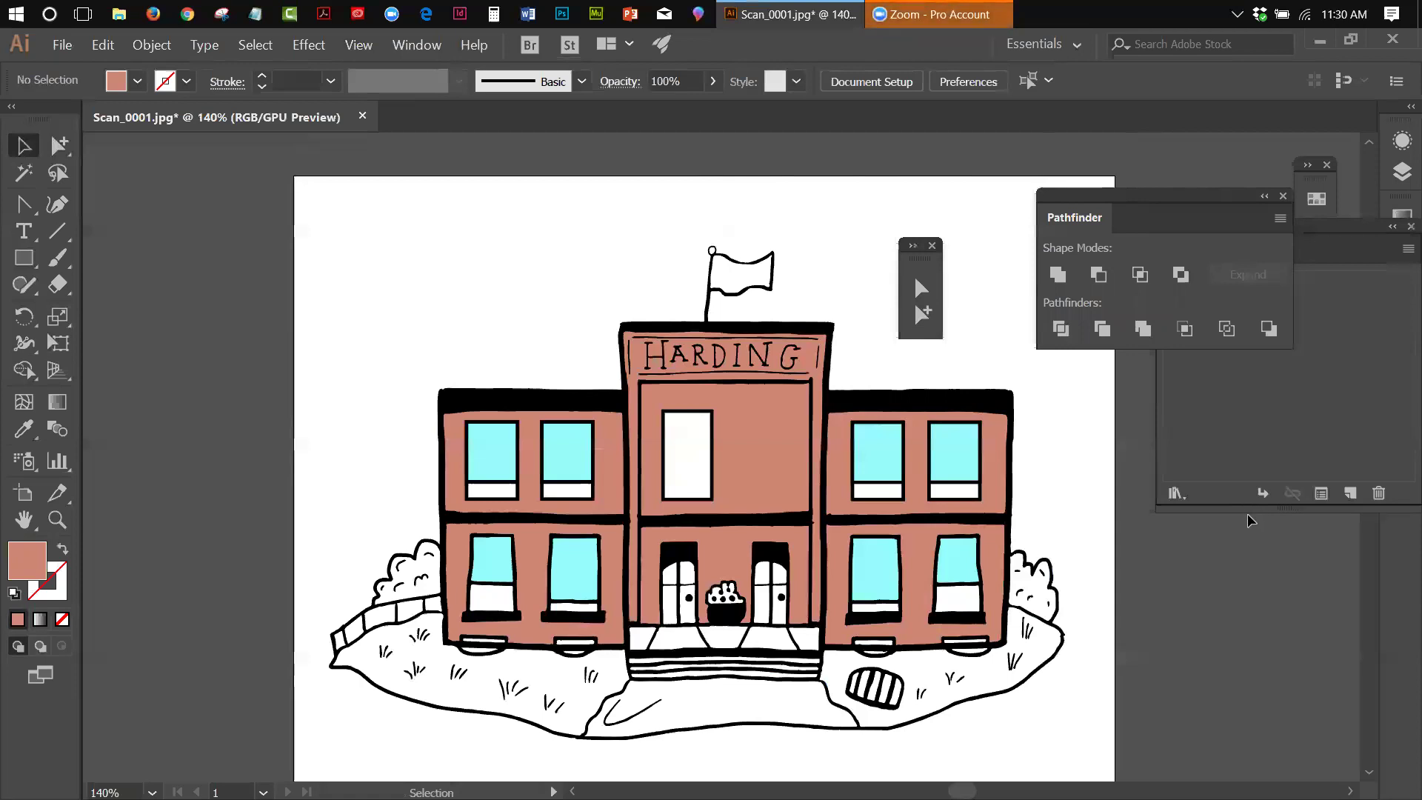
Step: Place a second big window instance on the tower's right side and nudge it down level with the left one
left_click(1361, 351)
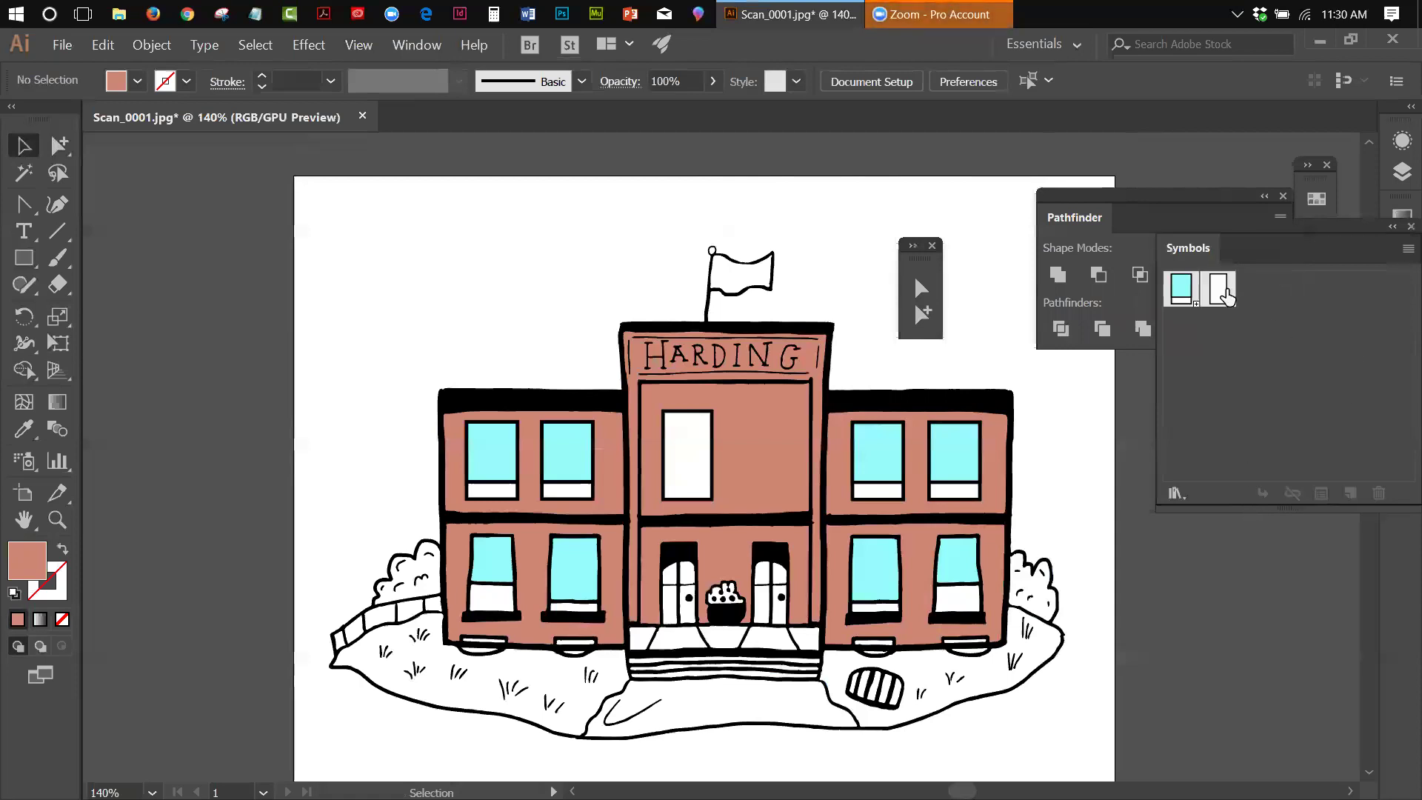
left_click_drag(1217, 292, 770, 453)
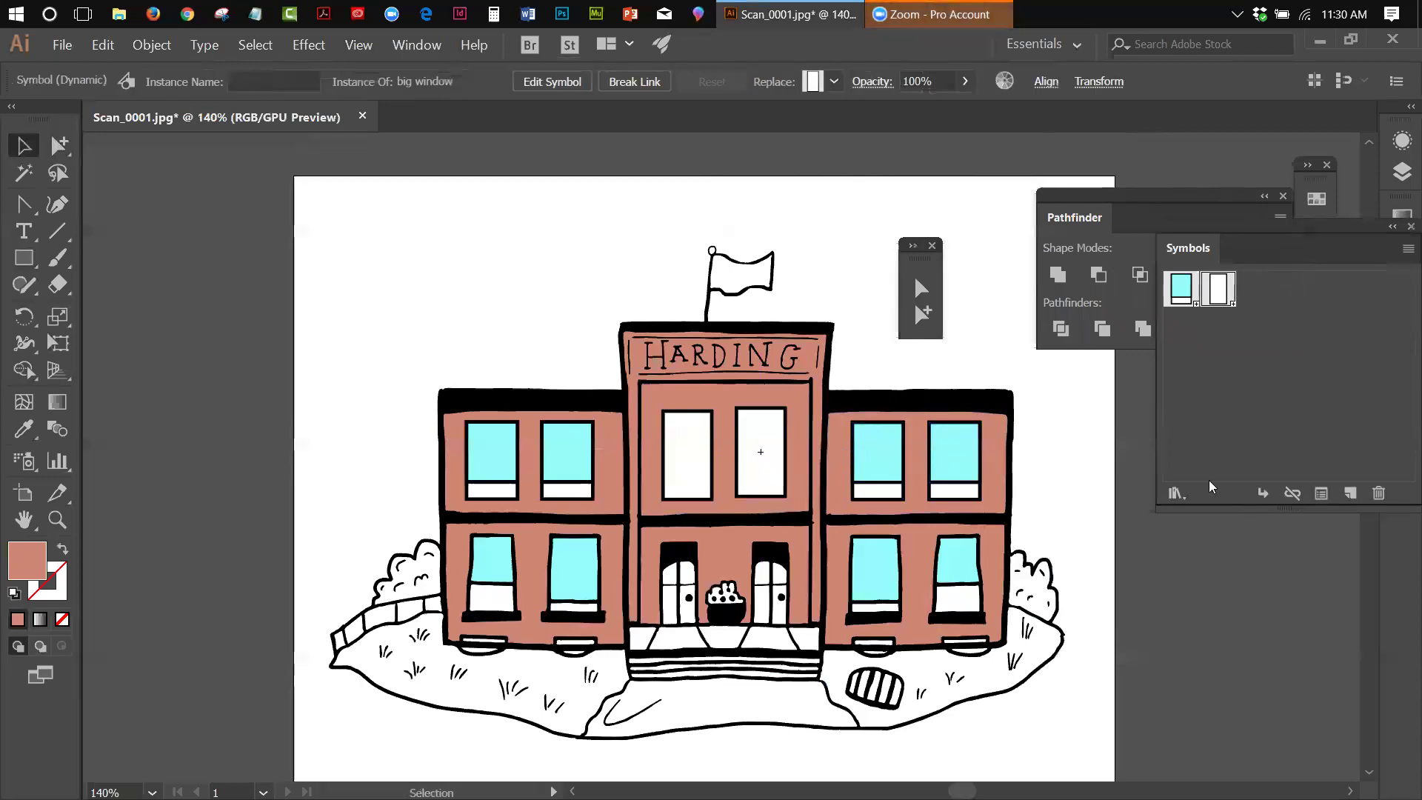
key("Down")
key("Down")
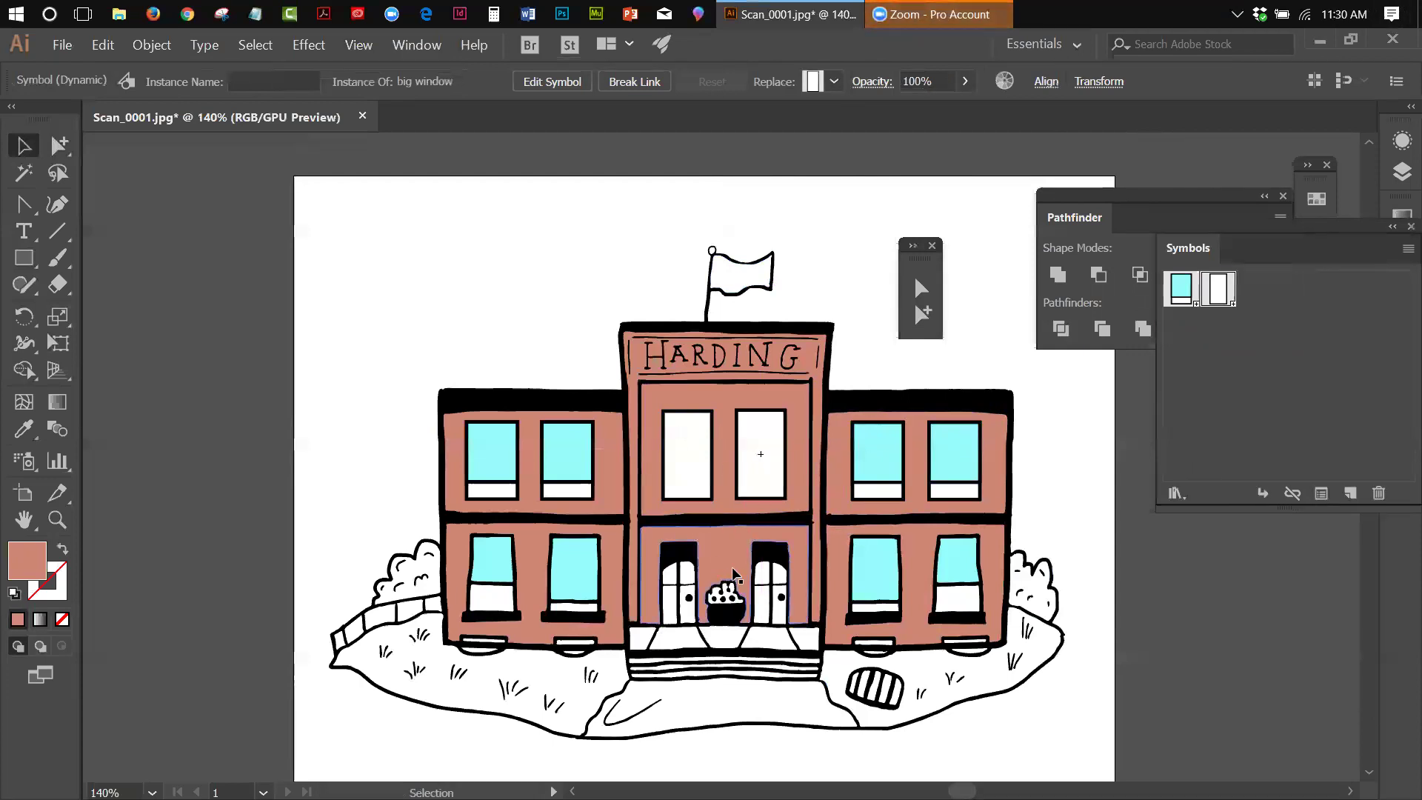
Step: Select all the panes of the right entrance door and choose the light yellow fff18a as their fill
left_click(767, 574)
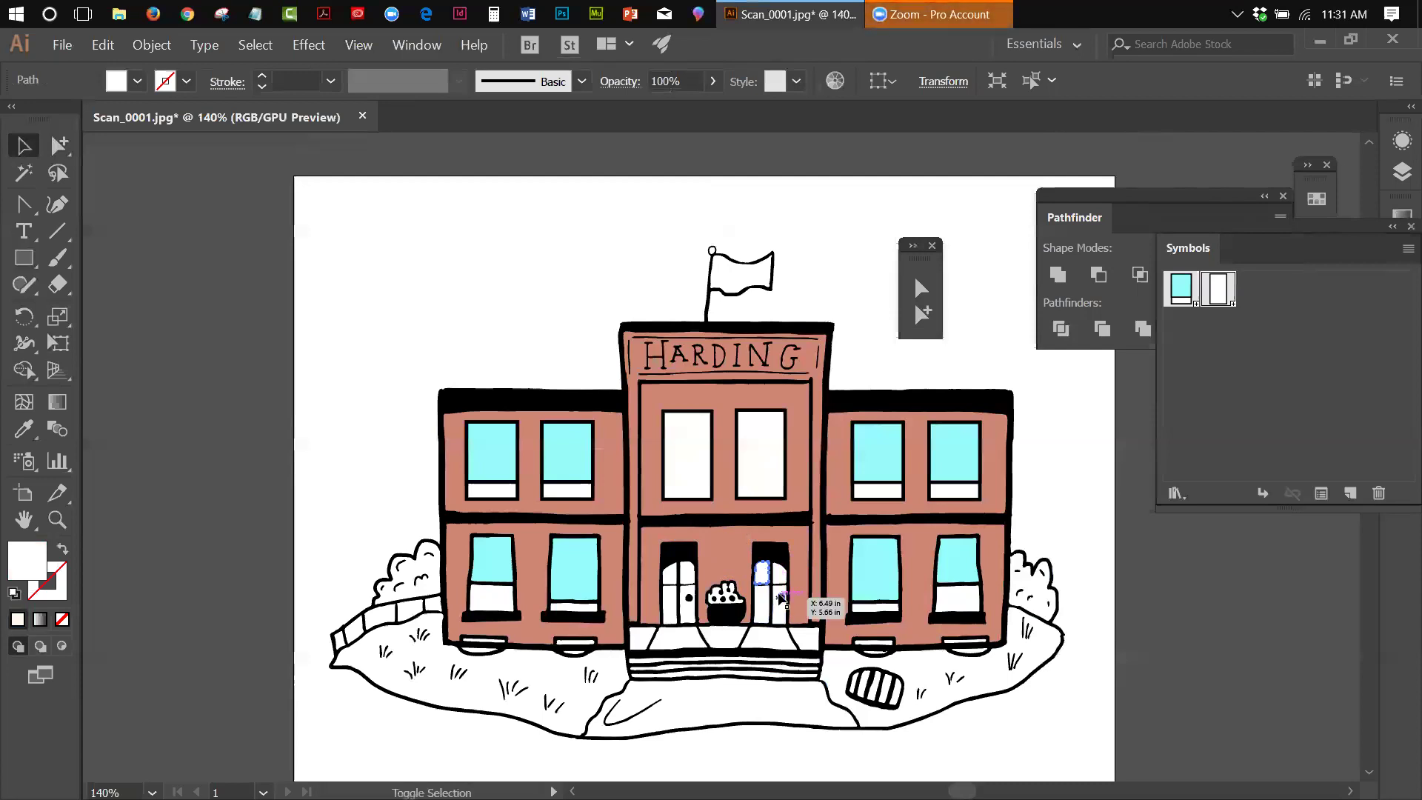
left_click(777, 582, "shift")
left_click(765, 603, "shift")
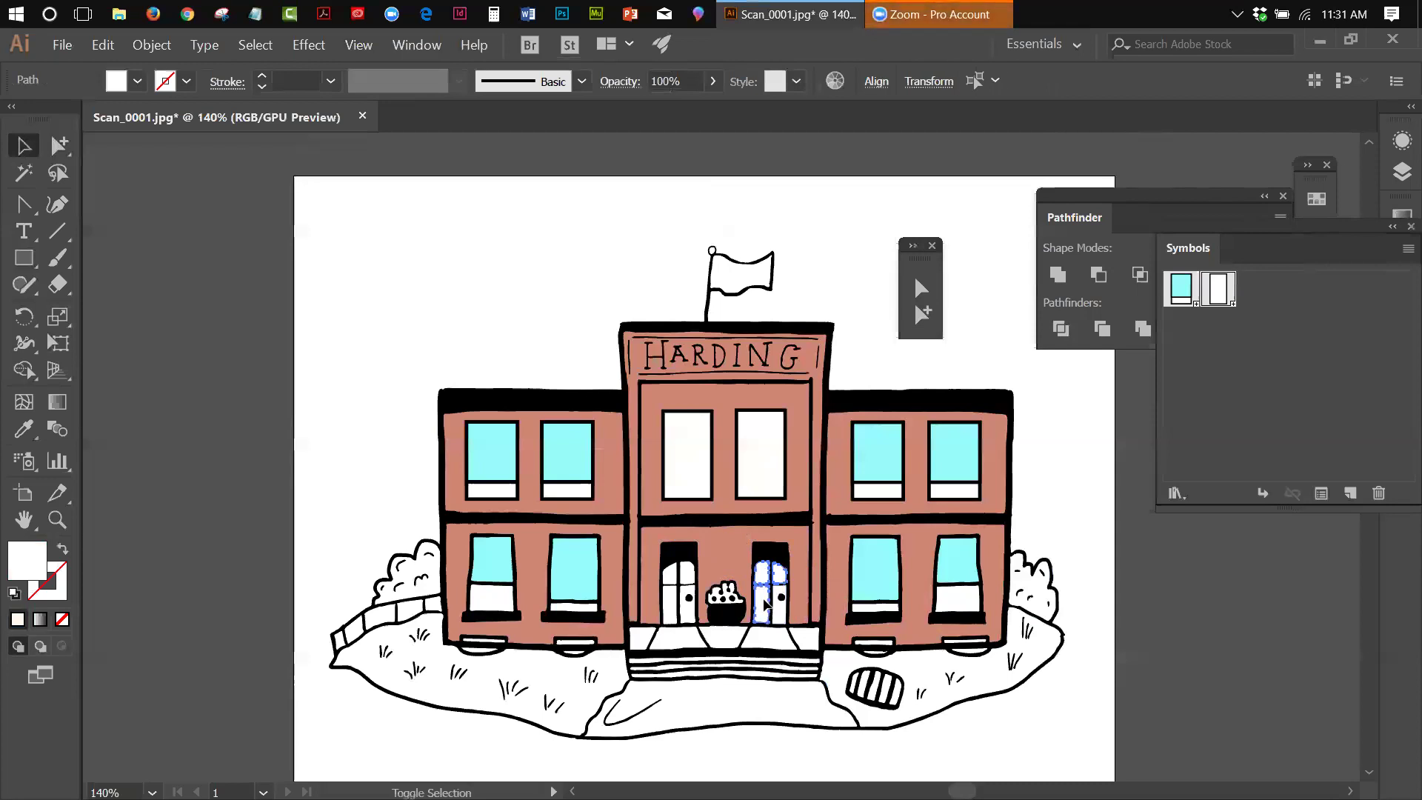
left_click(778, 615, "shift")
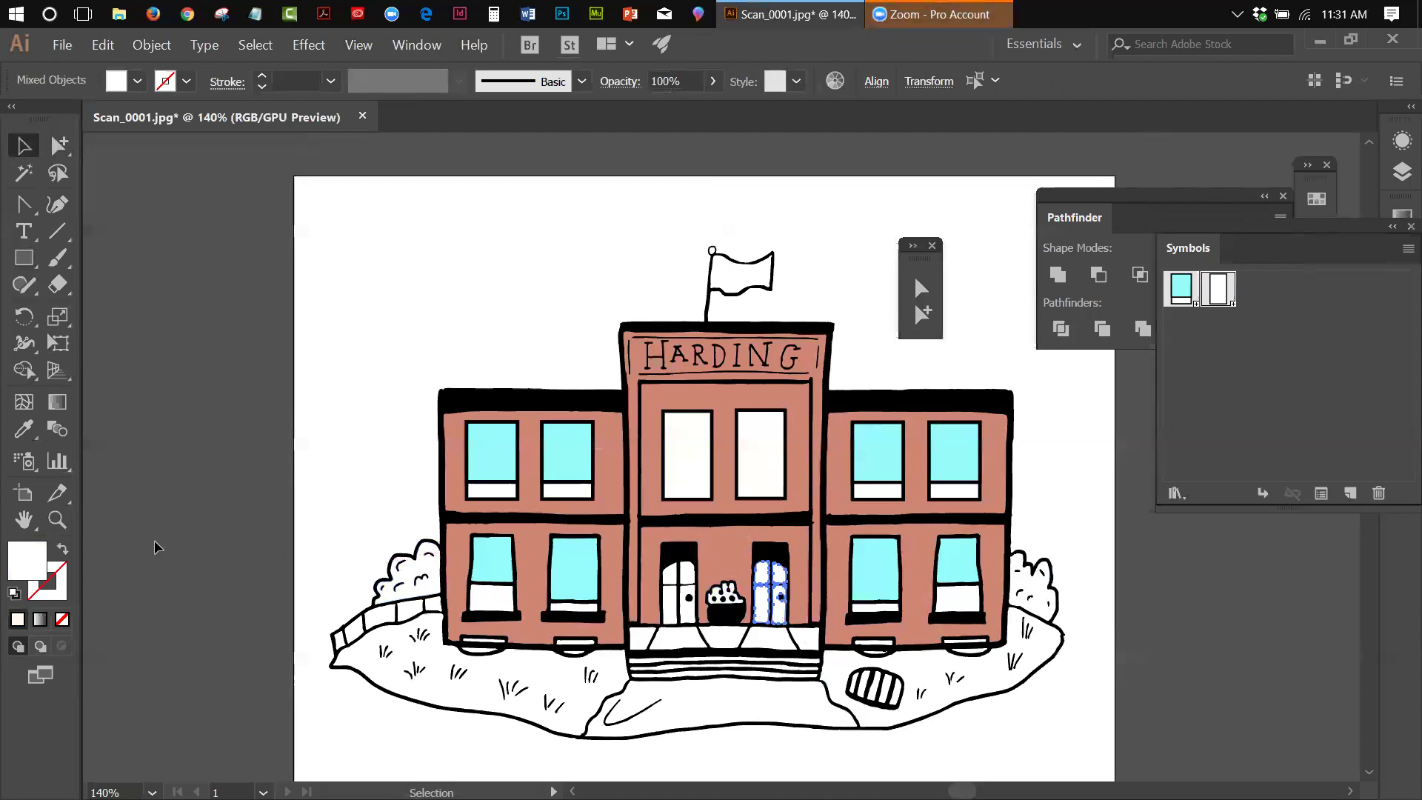
double_click(28, 560)
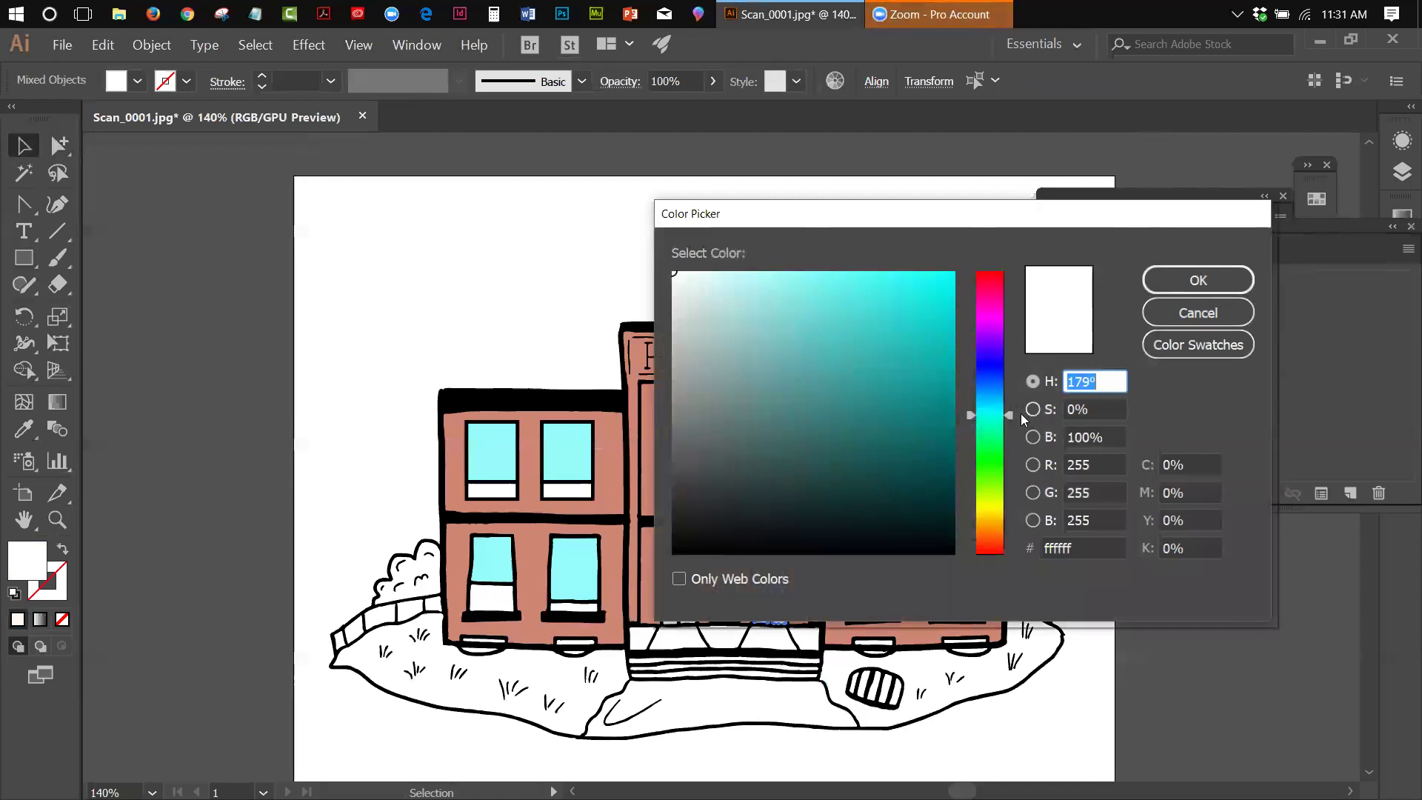
left_click_drag(1008, 411, 982, 505)
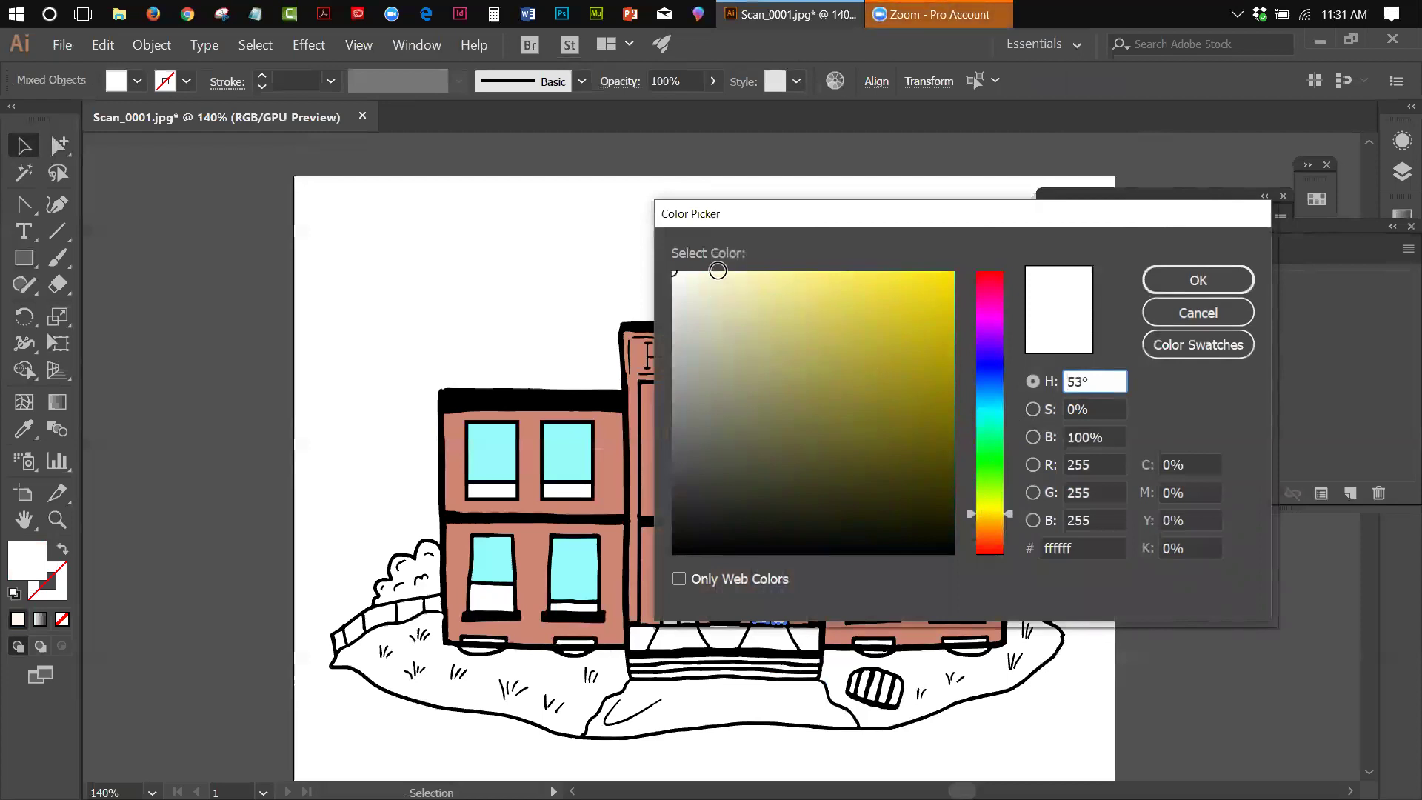
mouse_move(792, 279)
left_mouse_down()
mouse_move(933, 274)
mouse_move(800, 268)
left_mouse_up()
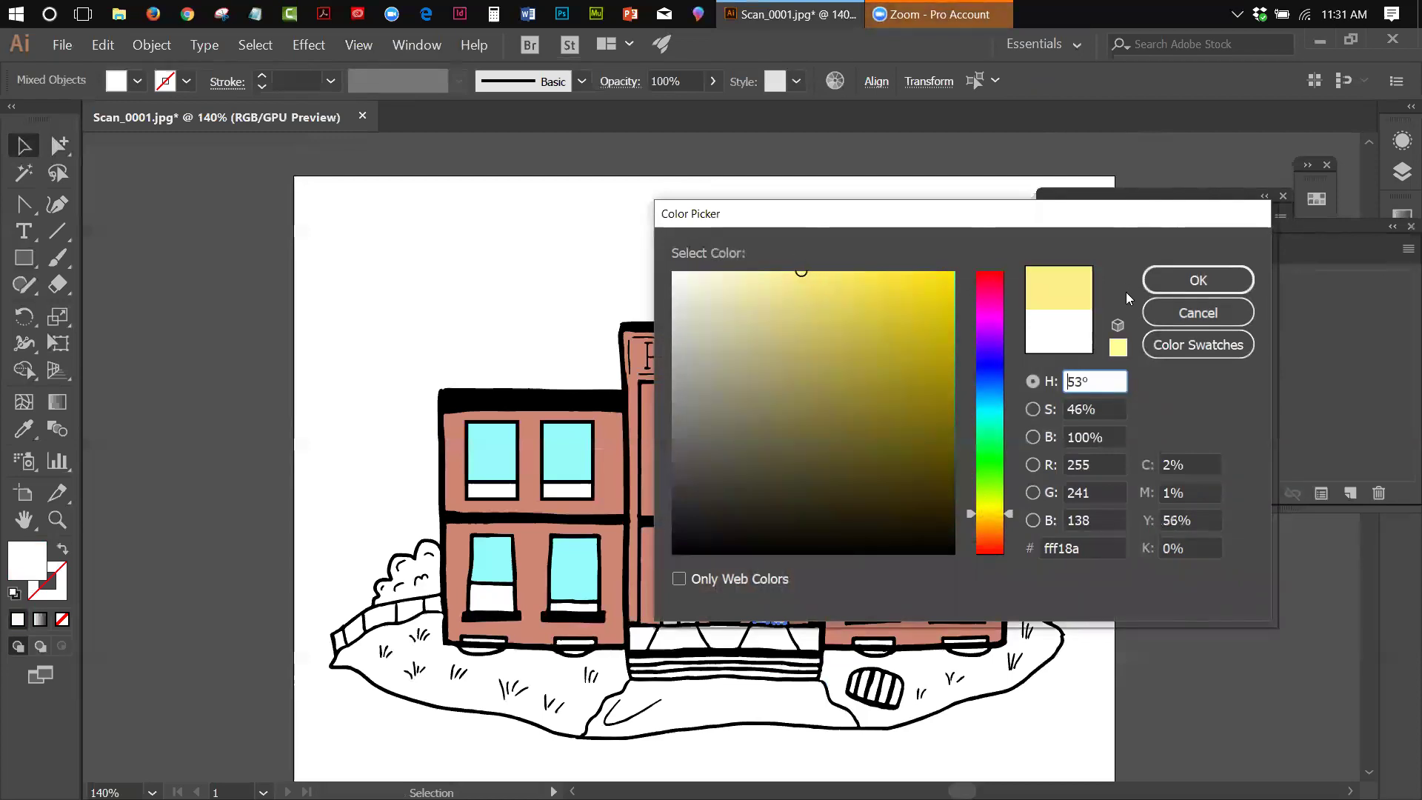
left_click(1175, 290)
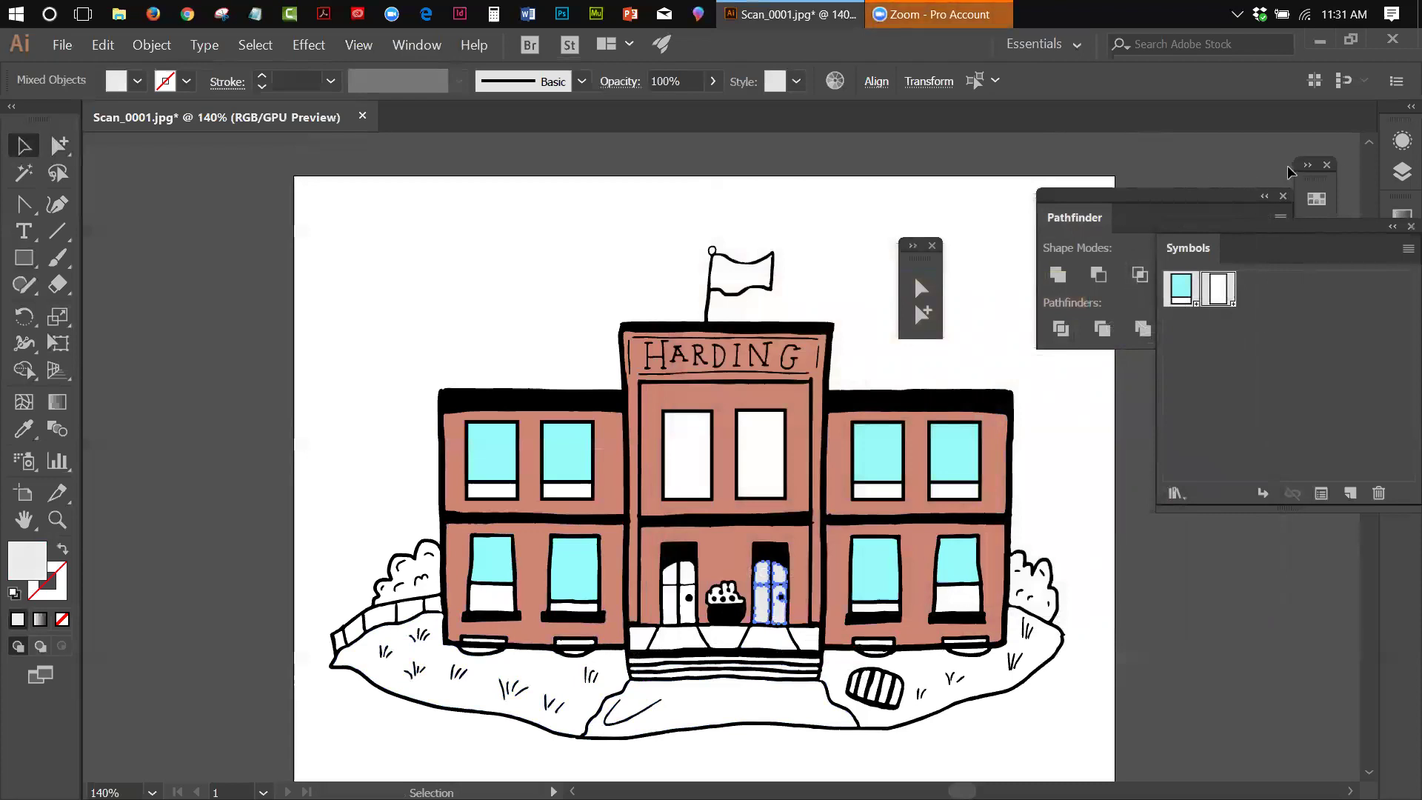
Step: Show the swatches and rearrange the floating Swatches, Symbols and Pathfinder panels so they sit clear of the building
left_click(1316, 198)
left_click_drag(1080, 187, 1131, 543)
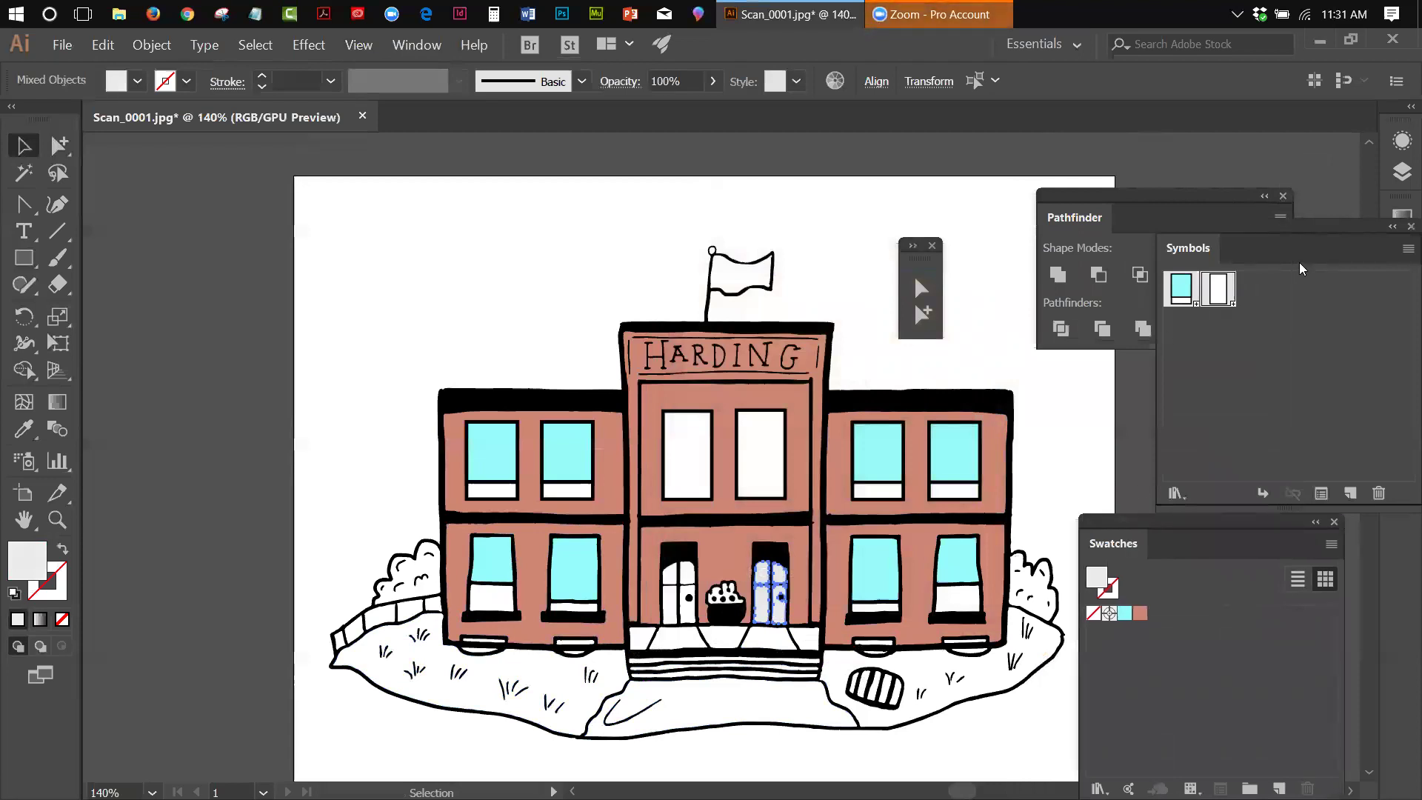
left_click_drag(1288, 237, 1275, 174)
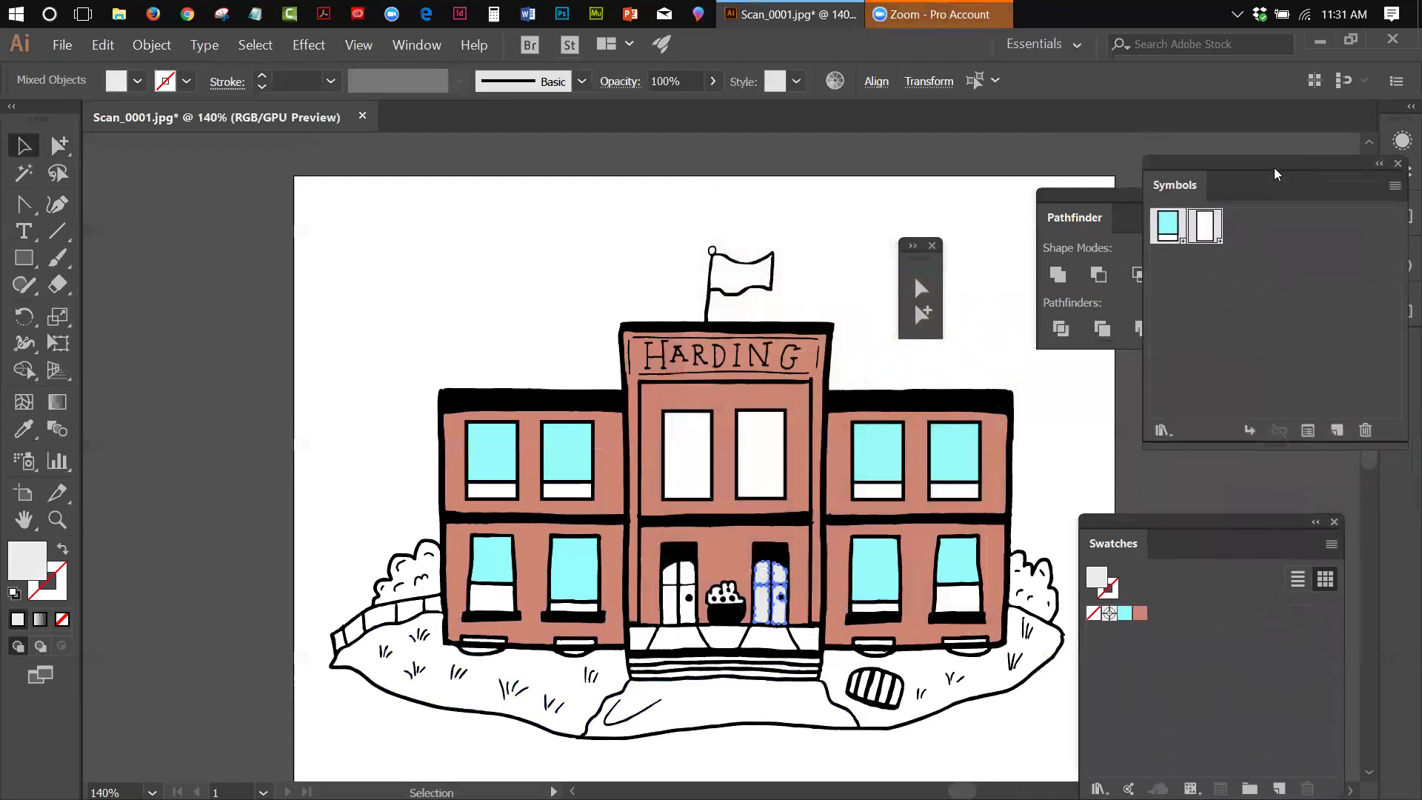
left_click_drag(1086, 199, 1087, 167)
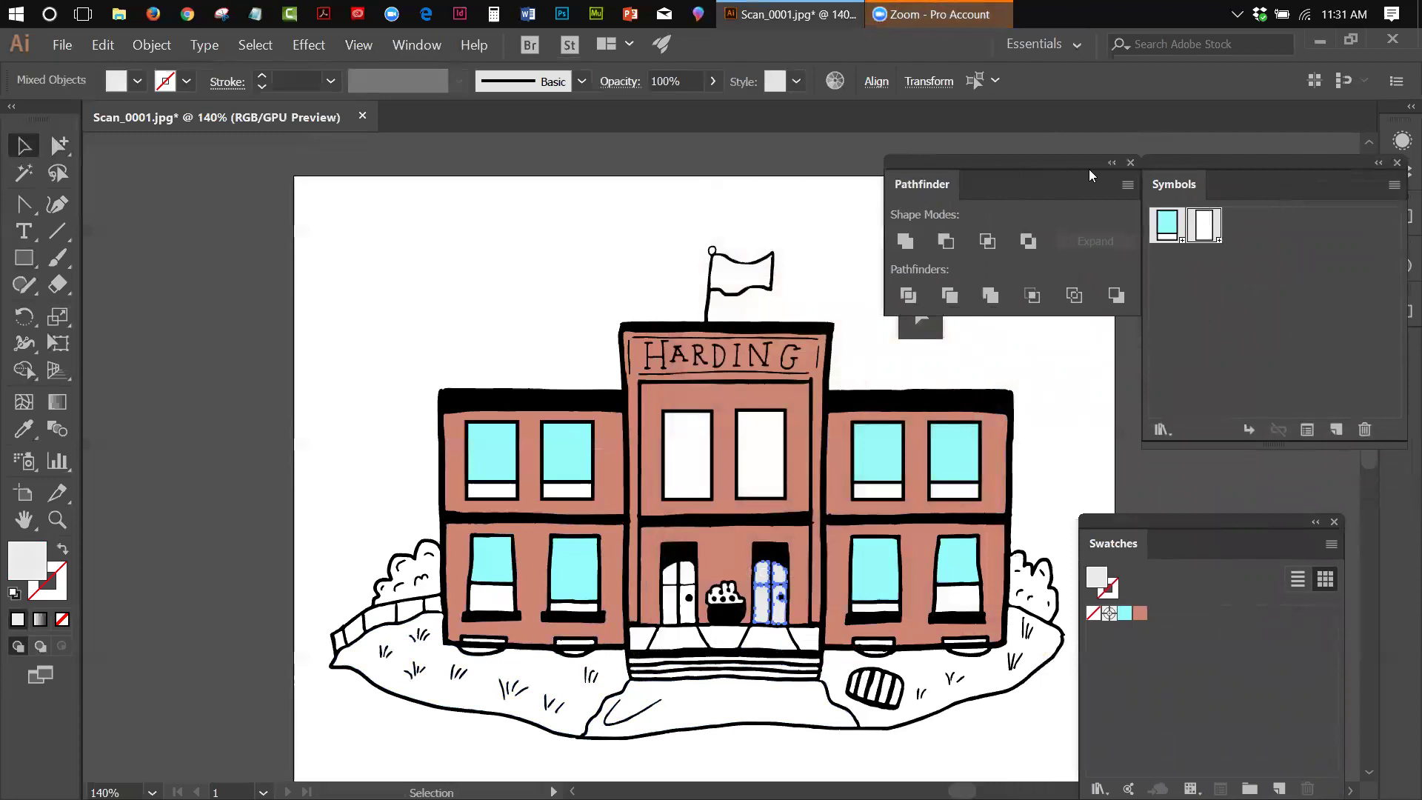
left_click(1113, 164)
left_click_drag(904, 185, 1393, 371)
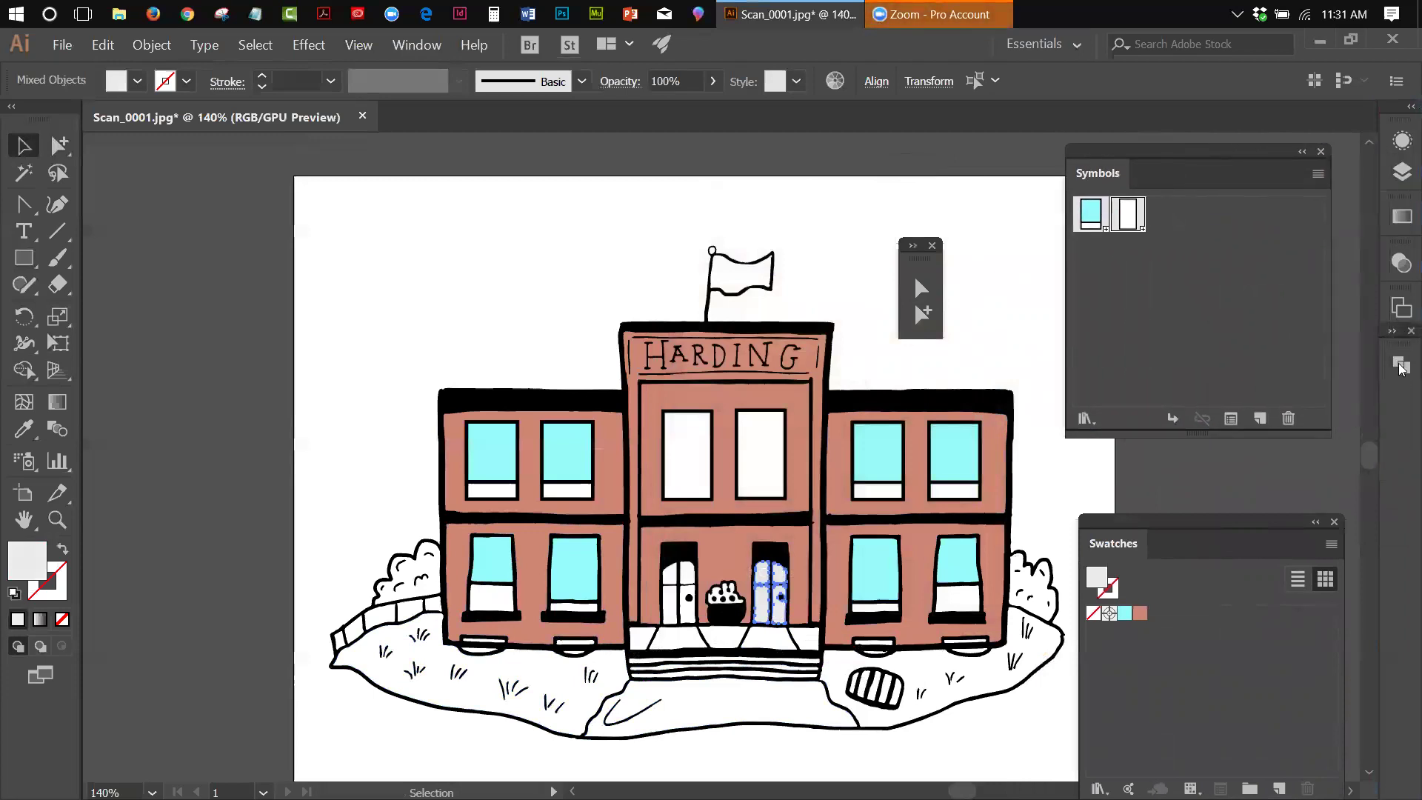
left_click(903, 681, "shift")
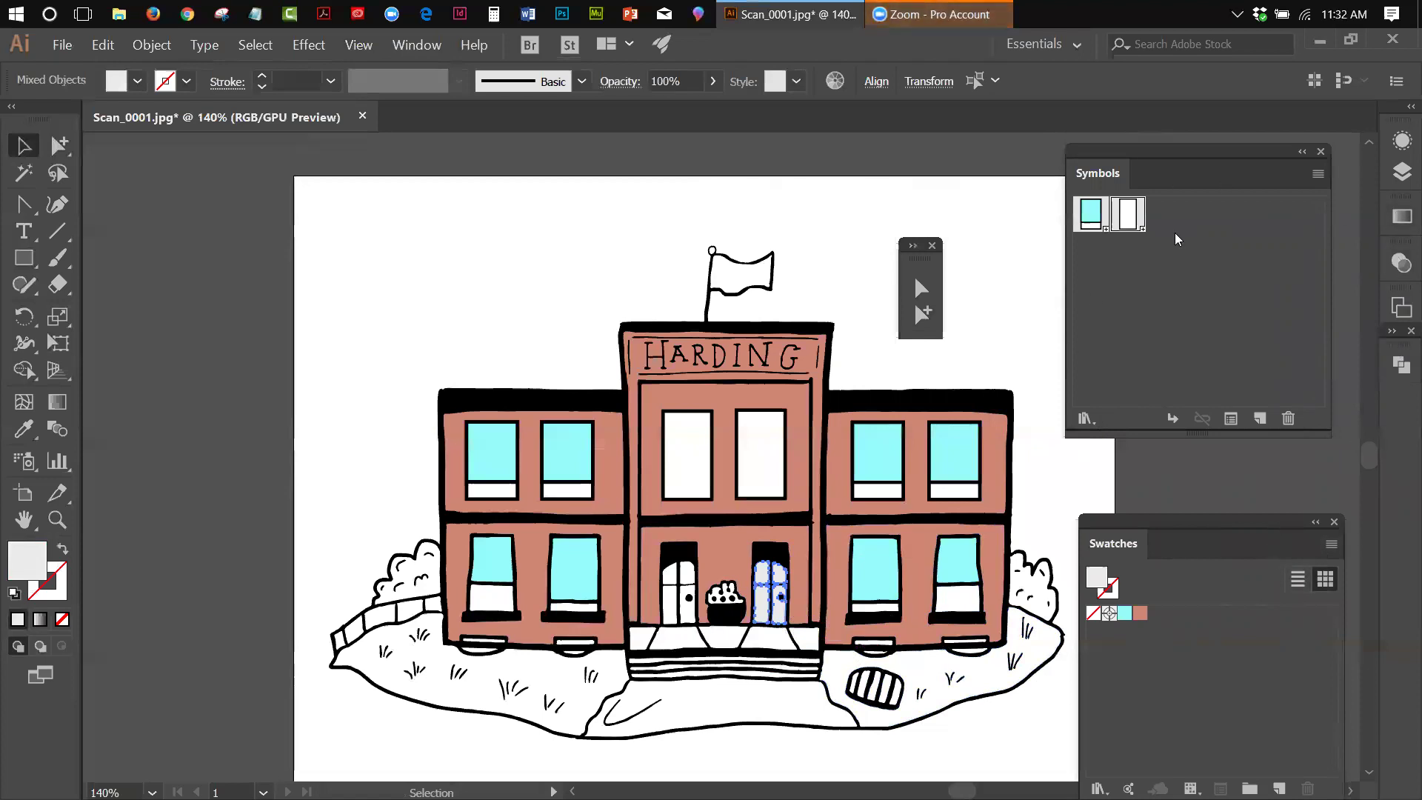
left_click_drag(1207, 151, 1235, 132)
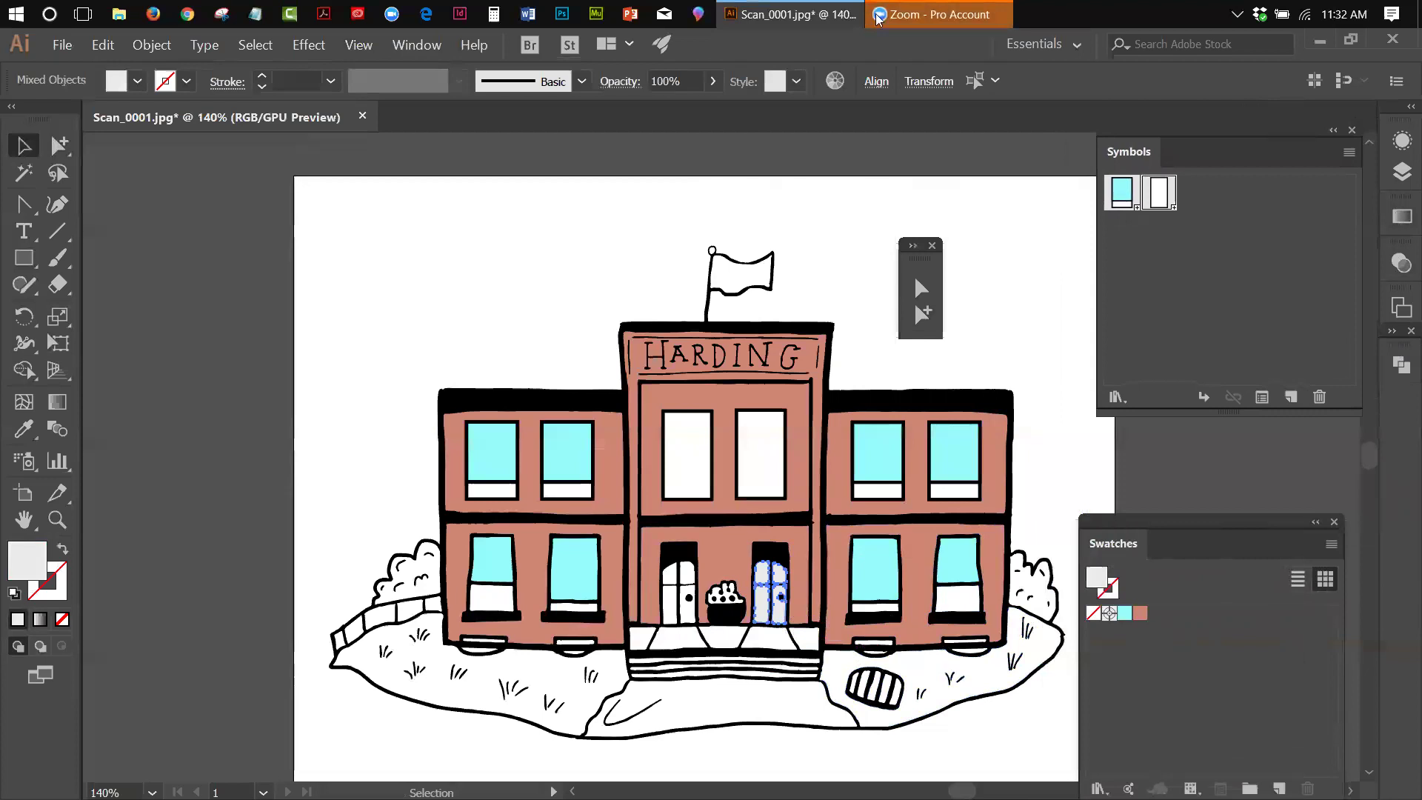
Step: Switch the right door's fill to HSB color mode and give it the light yellow H 52.82, S 45.88, B 100
left_click(418, 46)
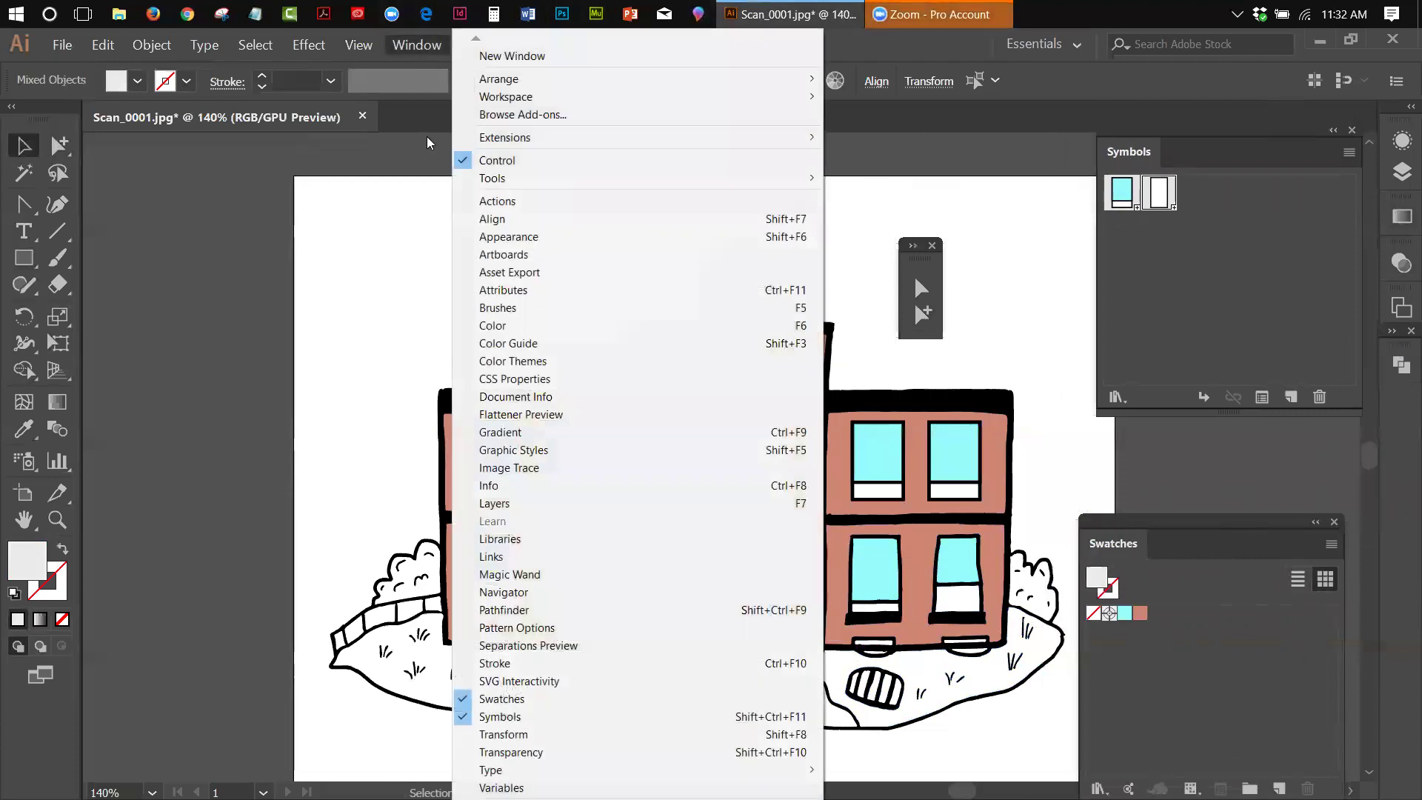
left_click(490, 325)
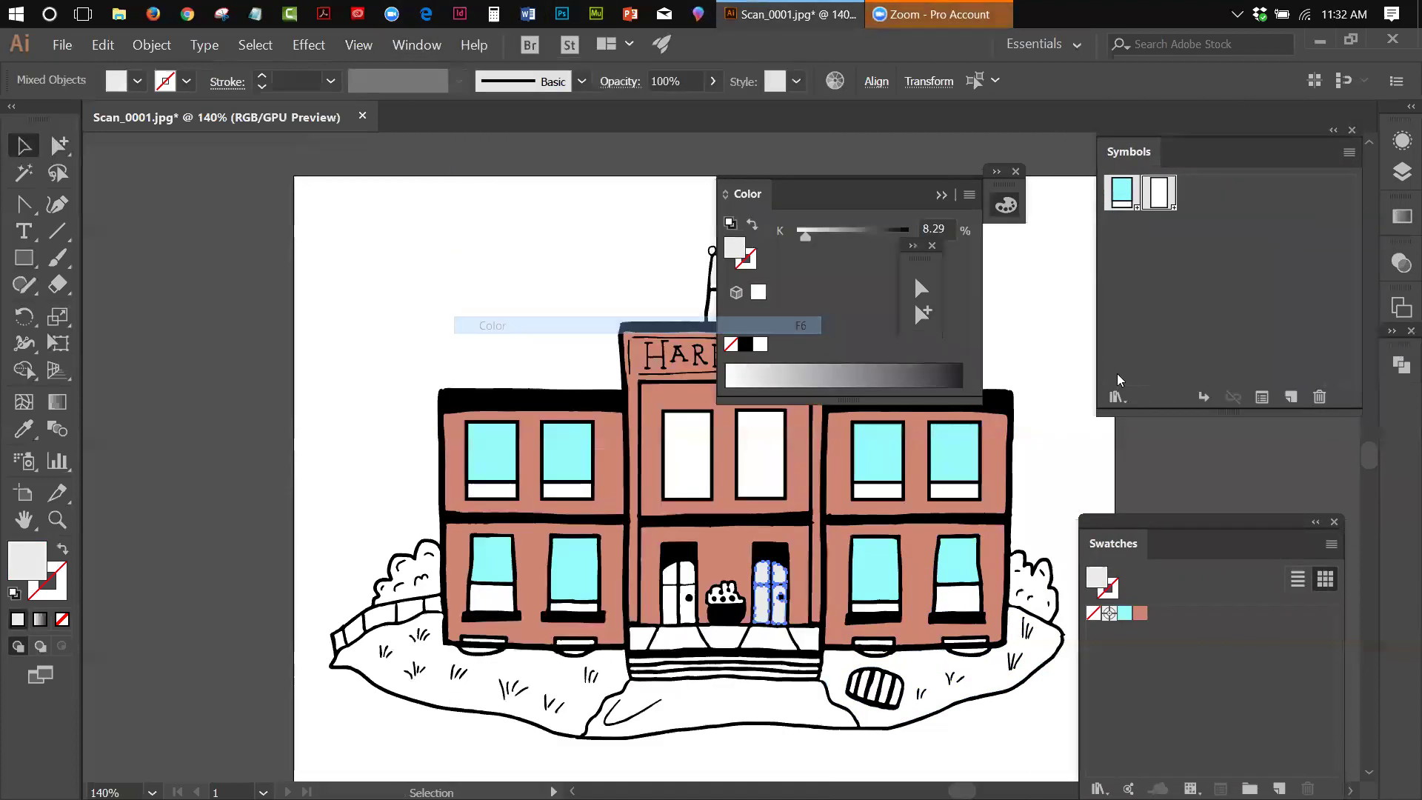
left_click(968, 195)
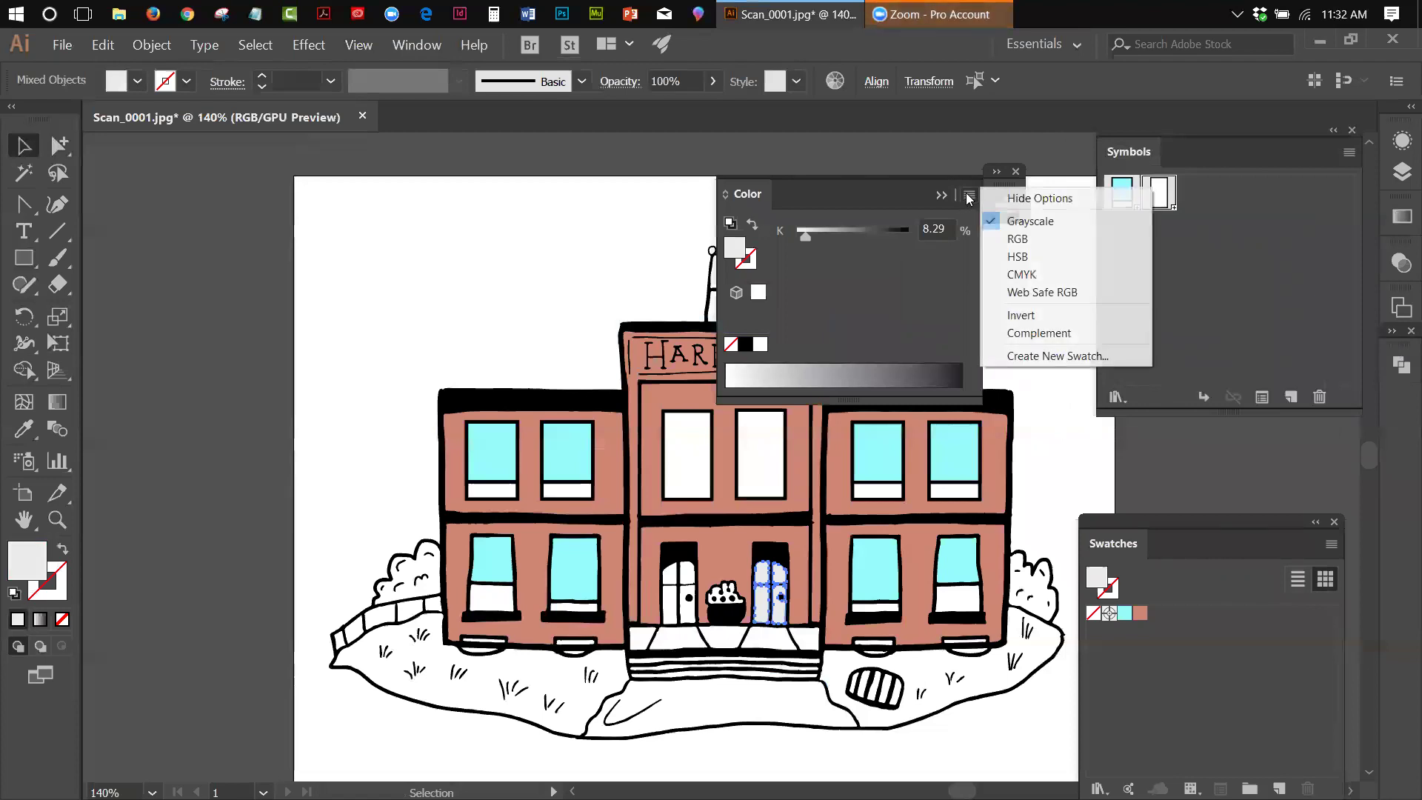
left_click(1008, 257)
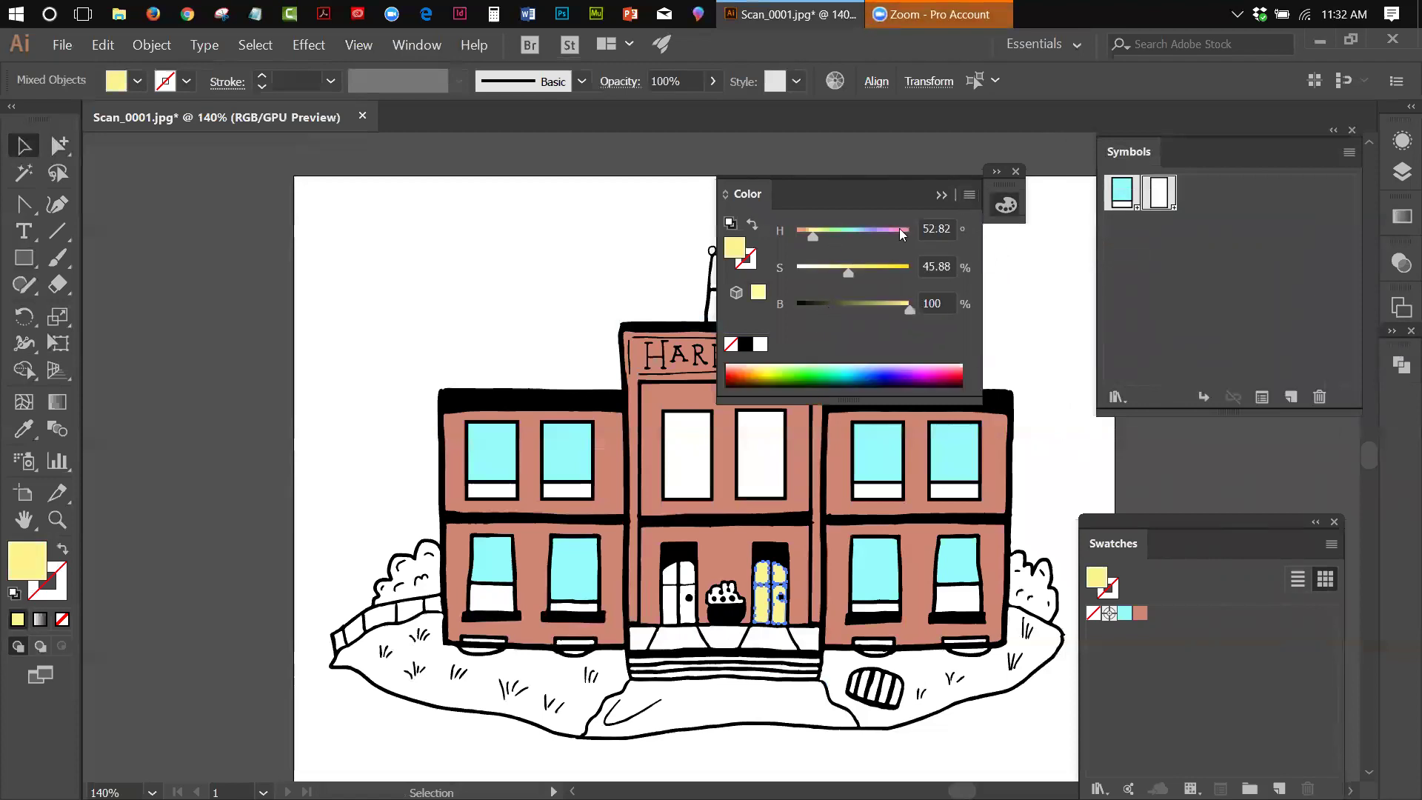
left_click(943, 197)
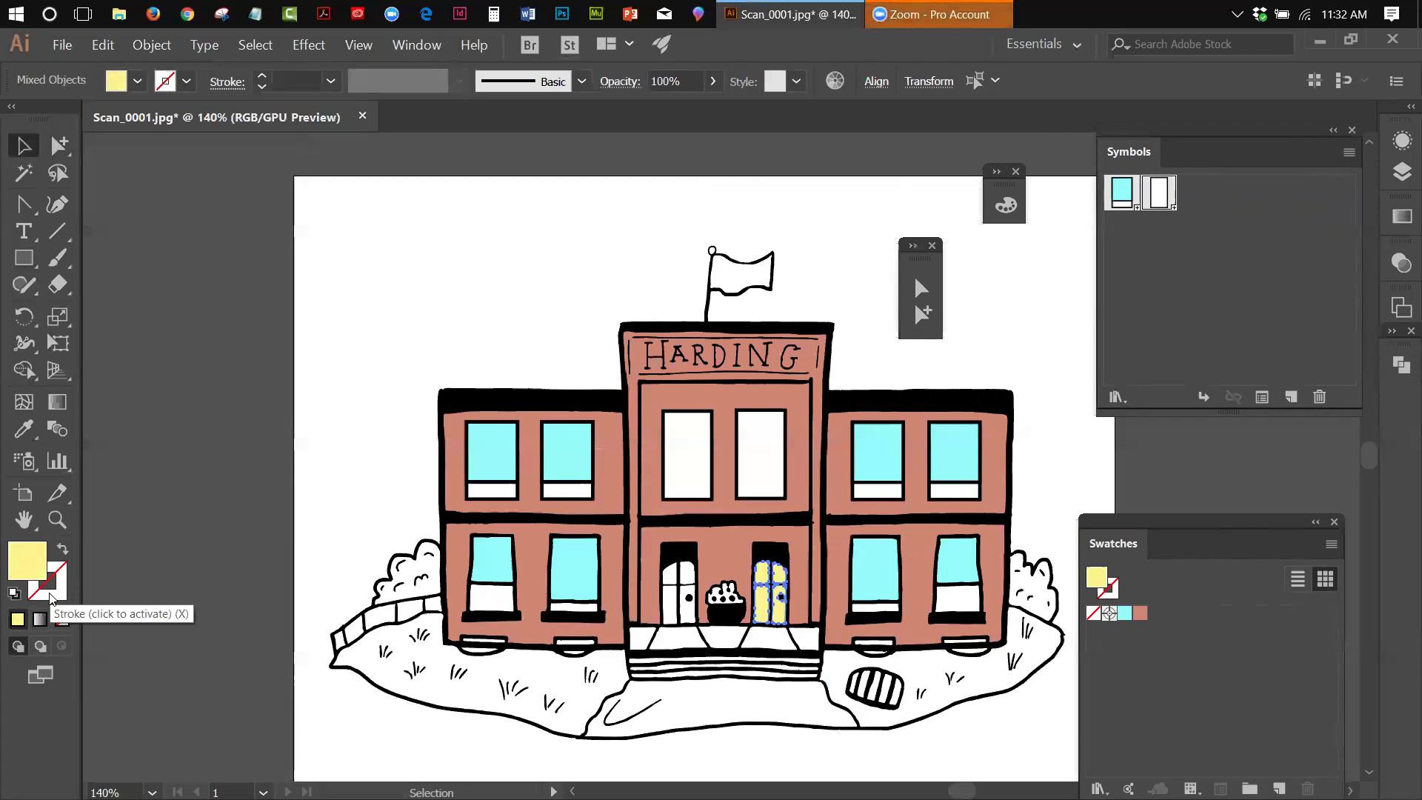
Step: Try applying the last-used yellow to the stroke of the left door's upper pane, and undo that color change
left_click(52, 593)
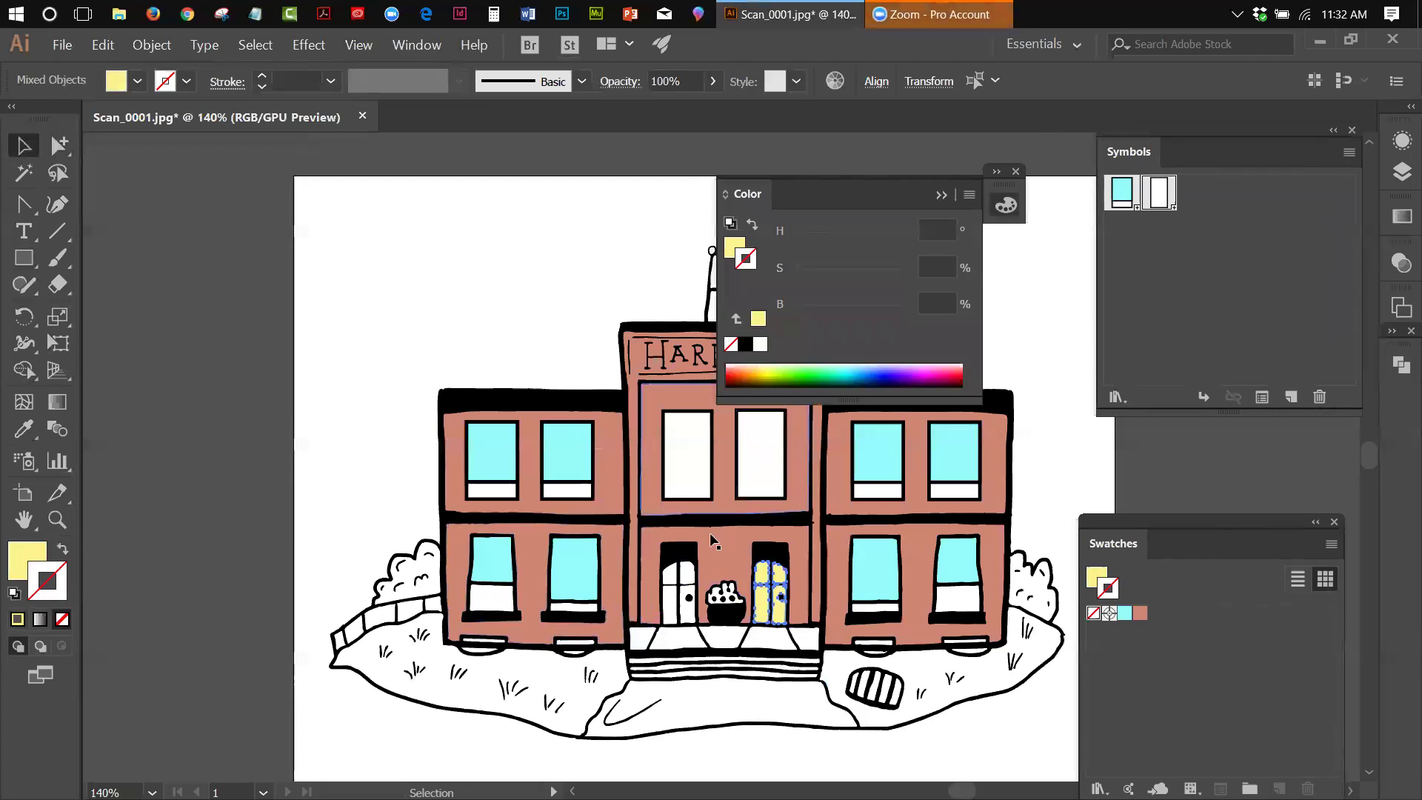
left_click(687, 572)
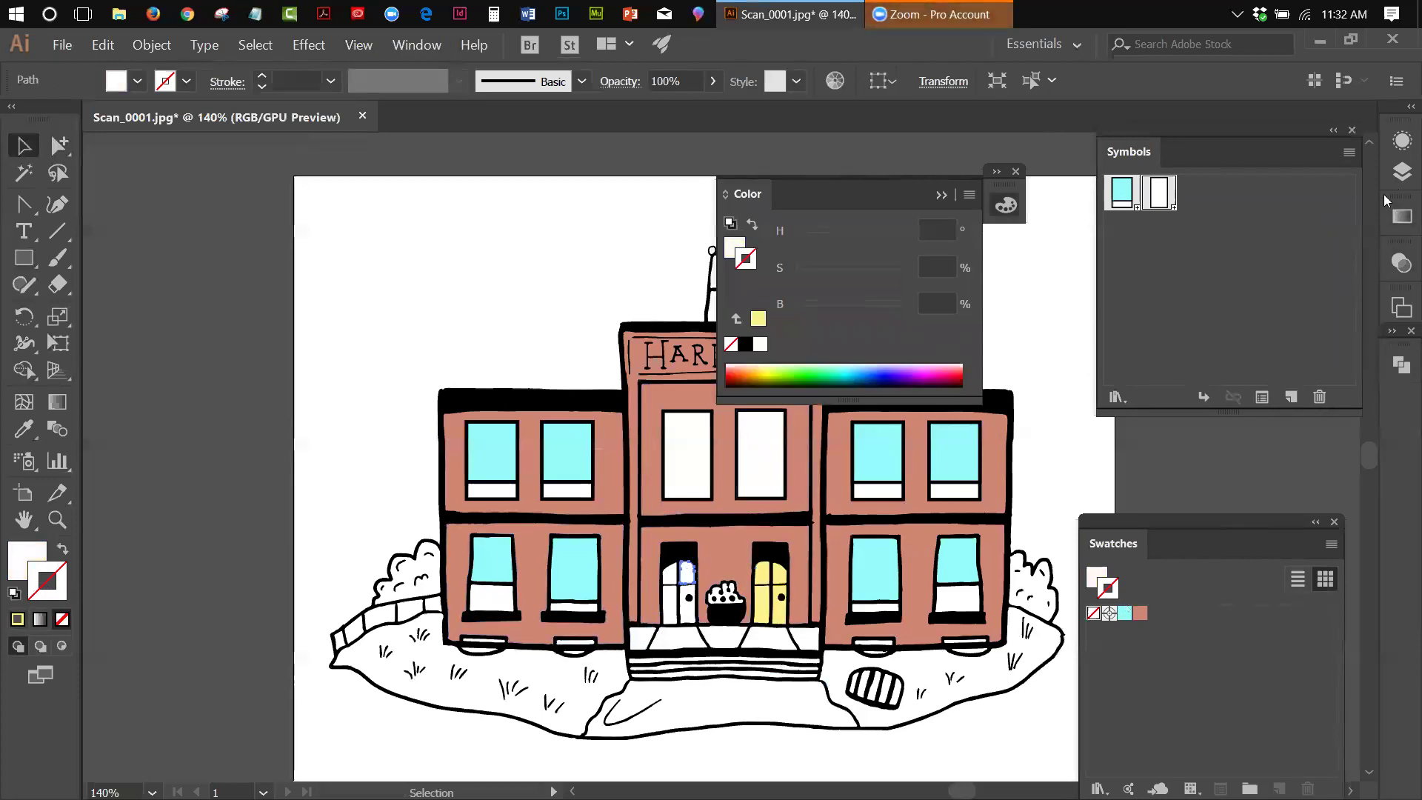
left_click(756, 319)
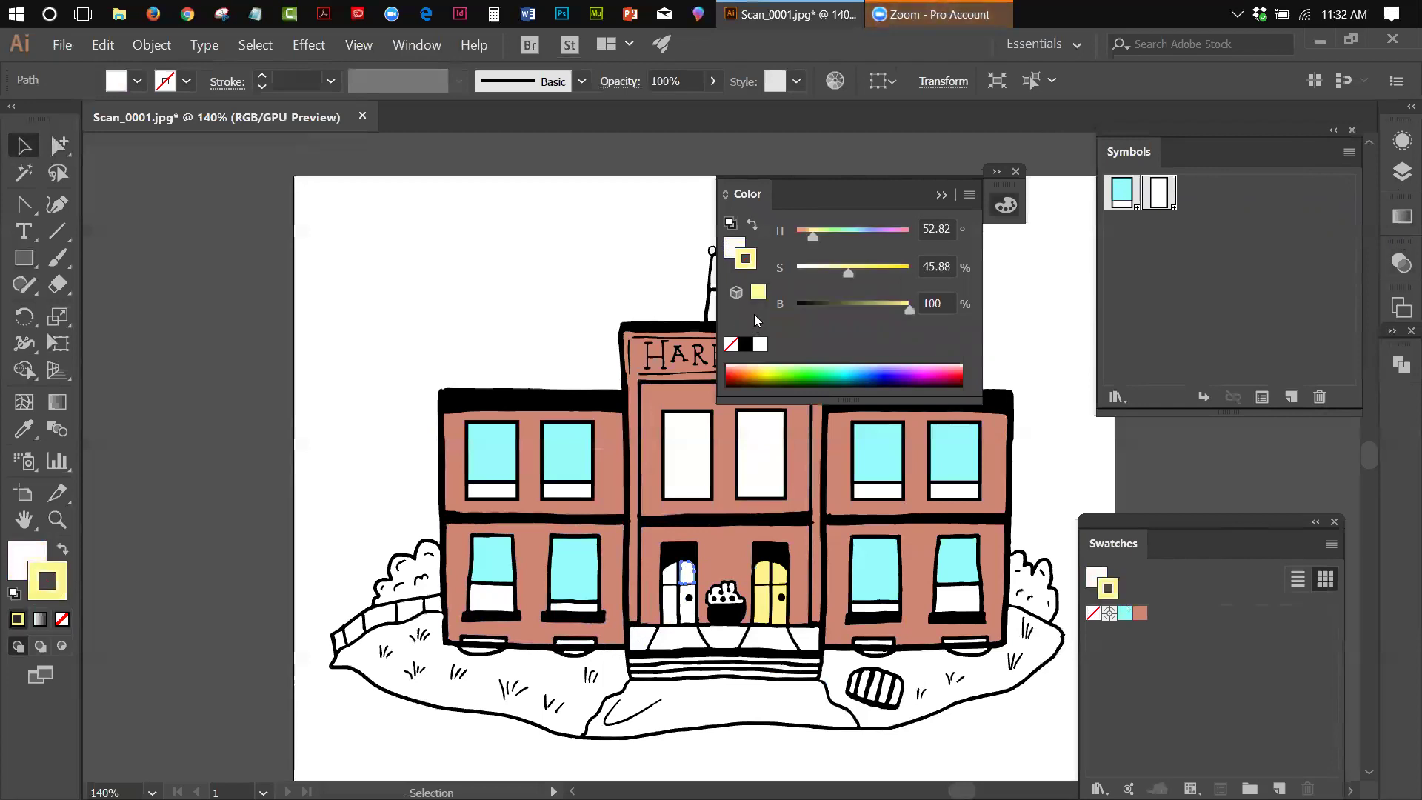
left_click(391, 192)
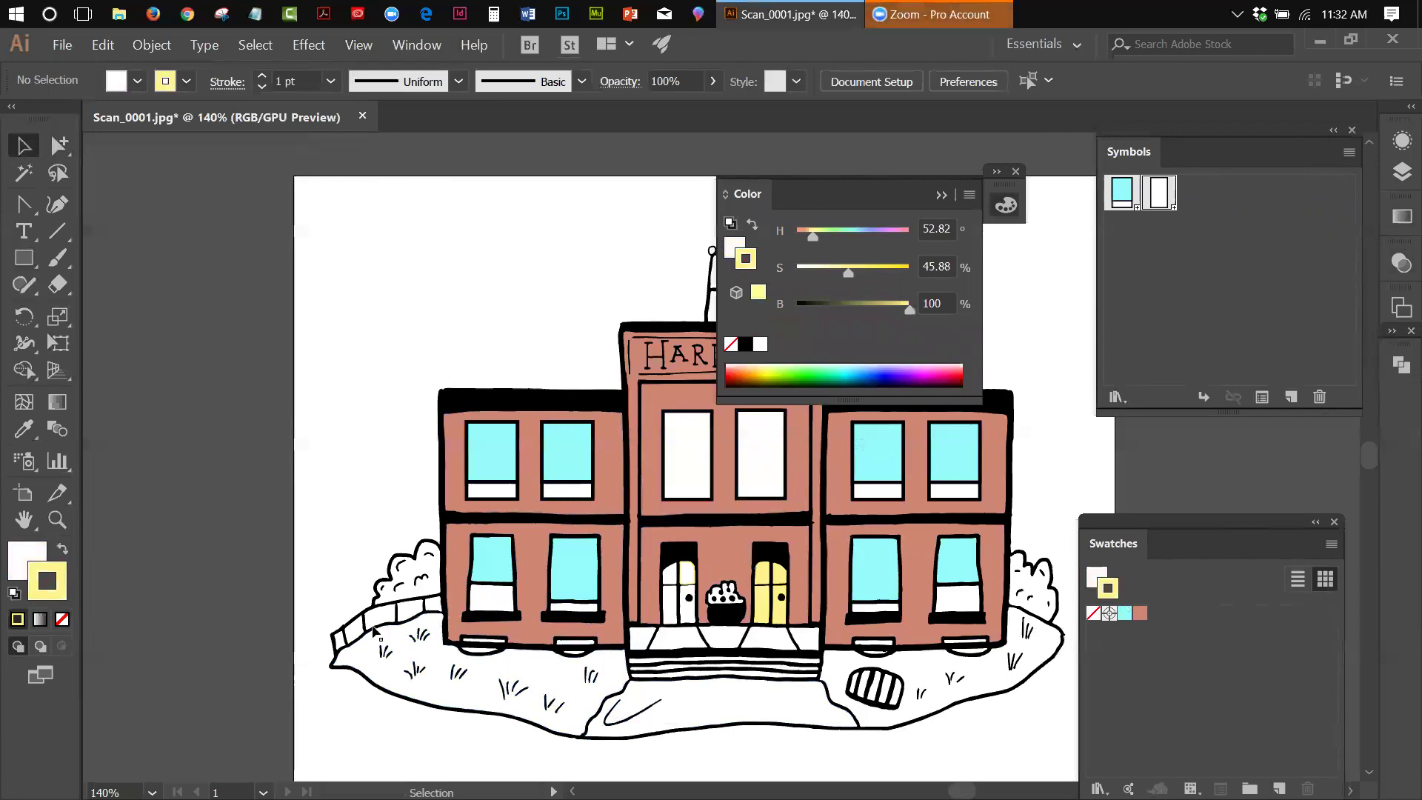
left_click(105, 46)
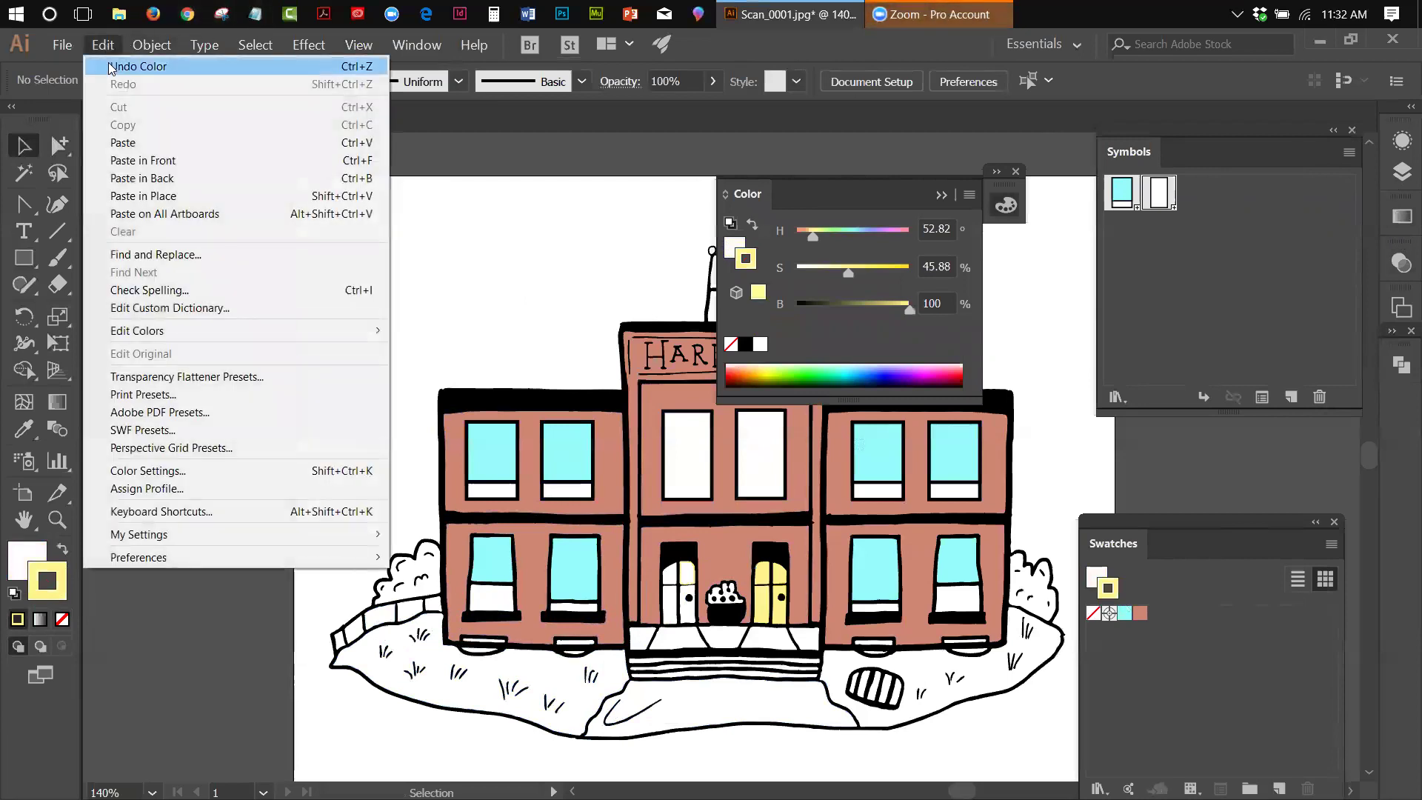
left_click(112, 71)
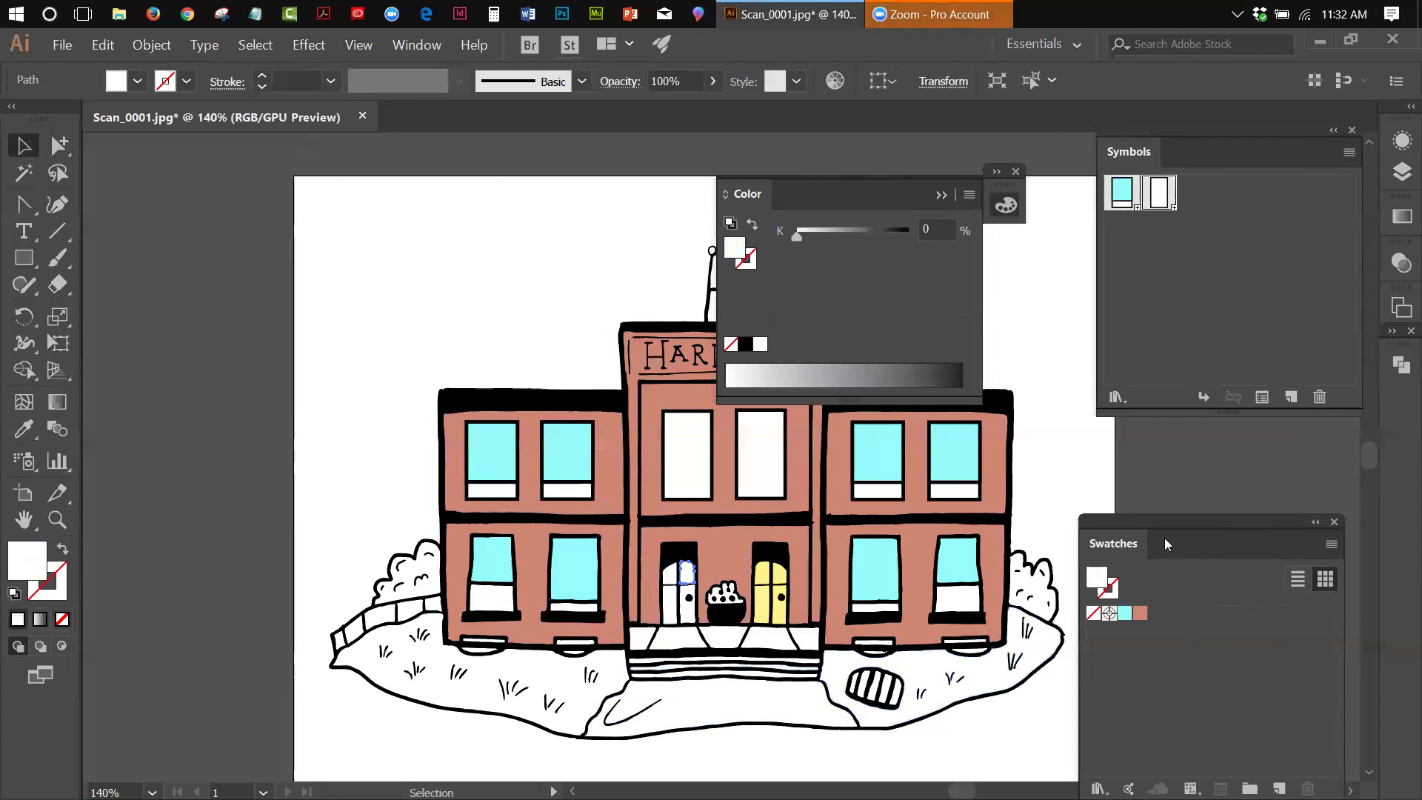
left_click(1075, 463)
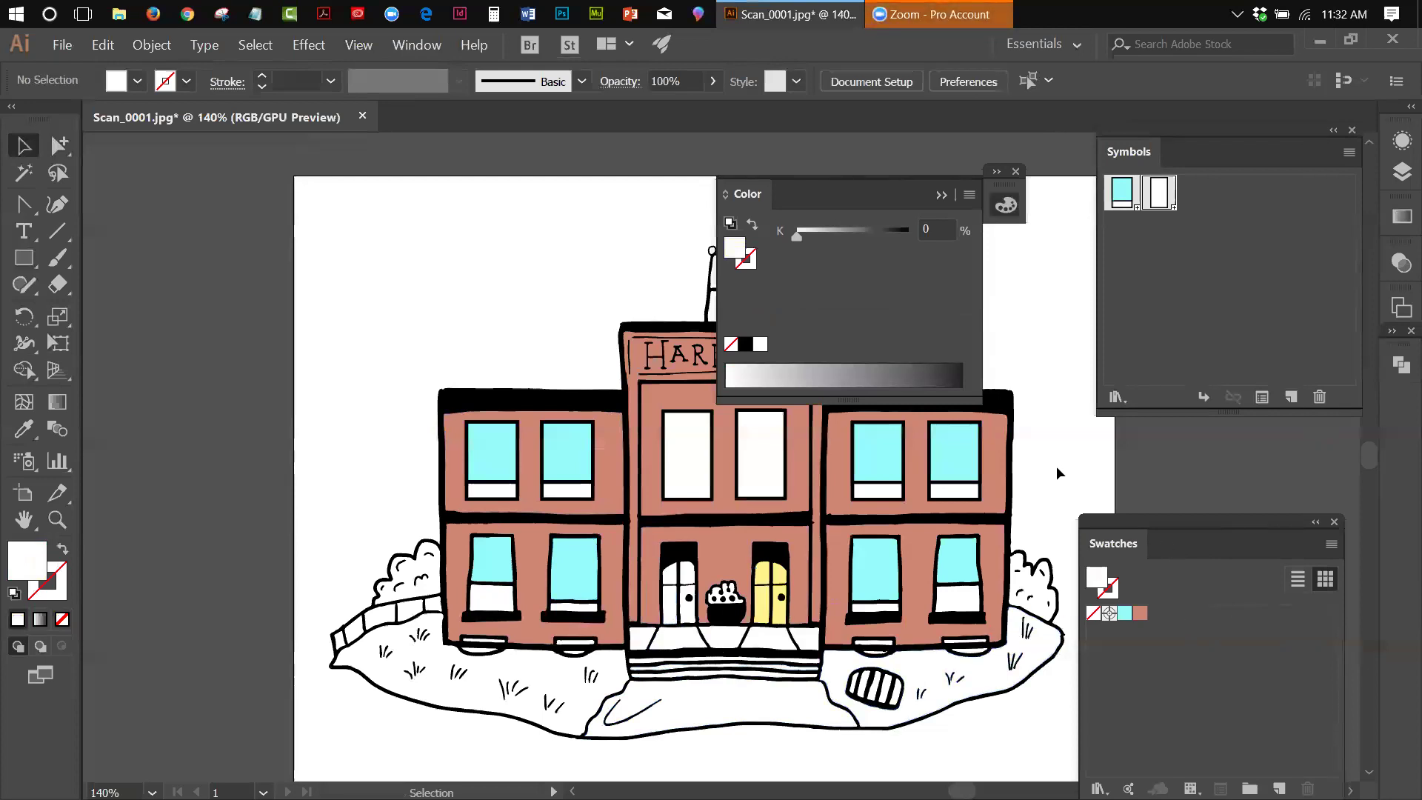
left_click(963, 494)
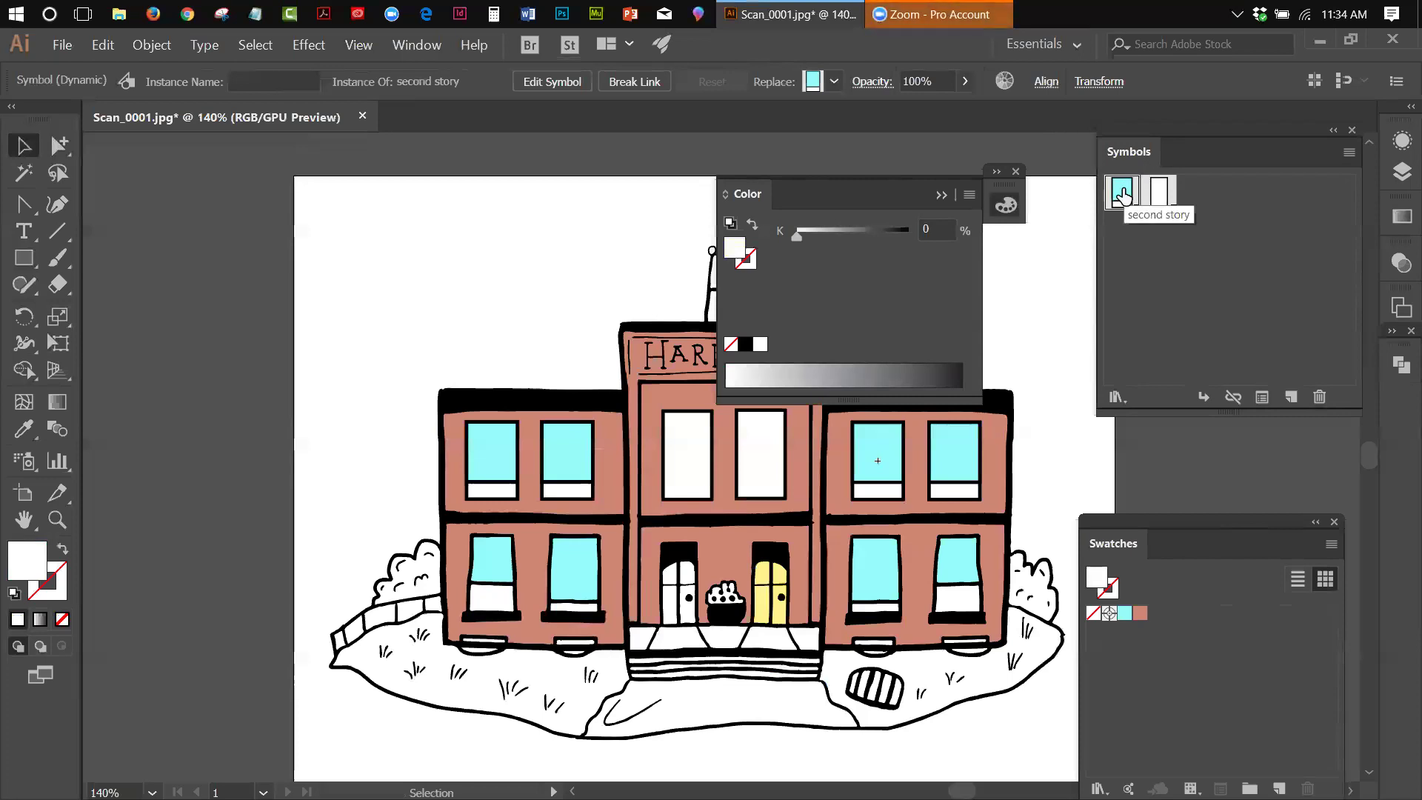
left_click_drag(1122, 194, 768, 573)
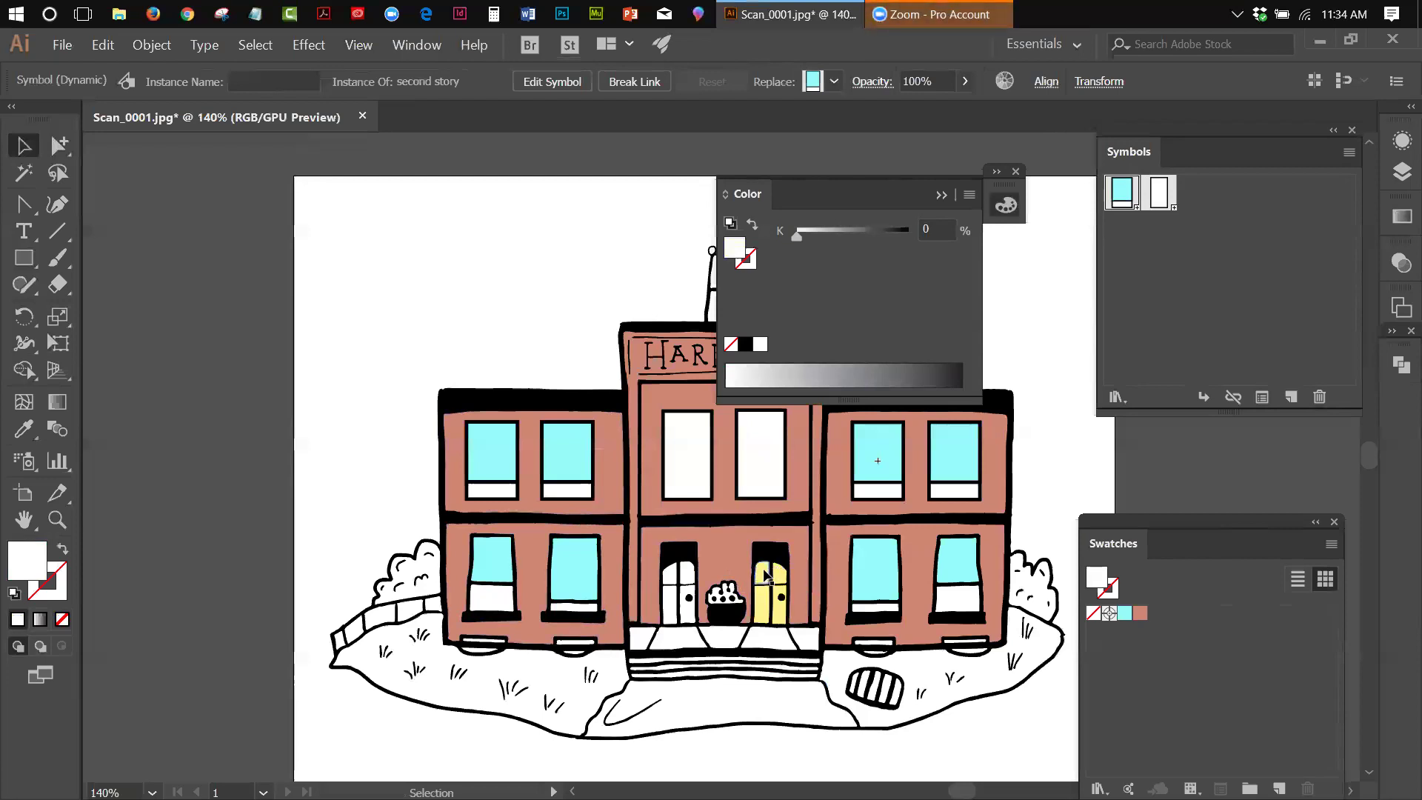
Step: Save the right door's yellow fill as a new RGB process color swatch named "yellow" and deselect the artwork
left_click(764, 571)
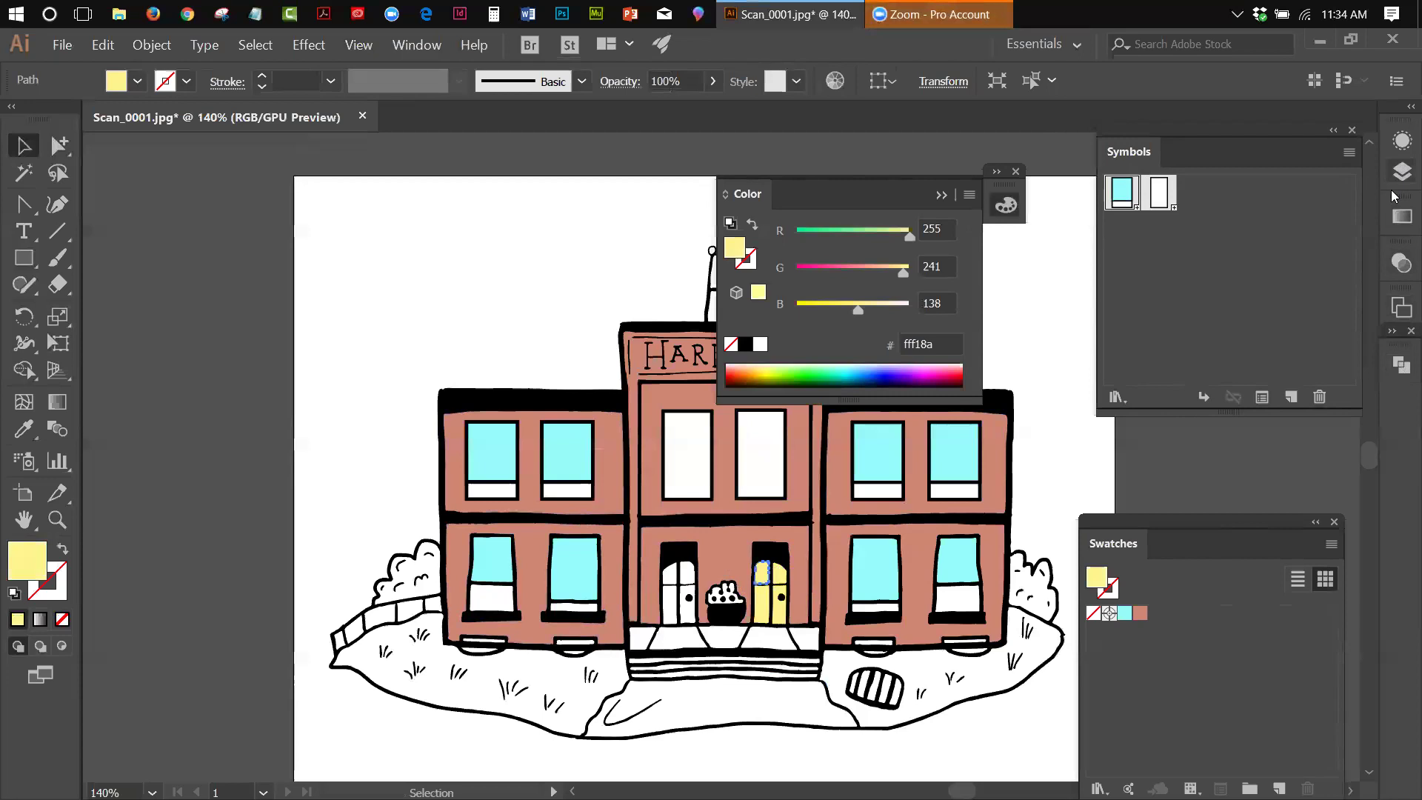
left_click_drag(1236, 523, 1263, 310)
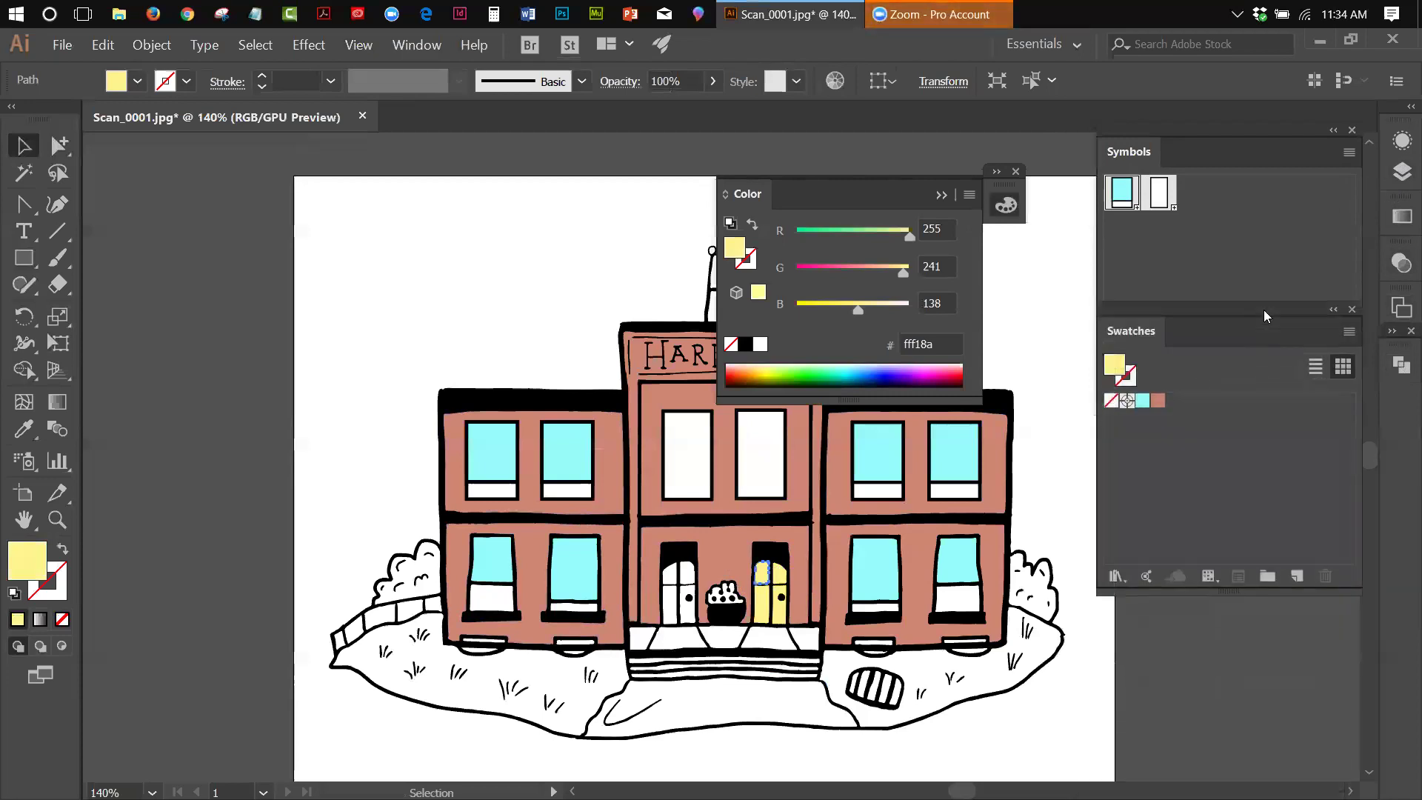
left_click(1351, 326)
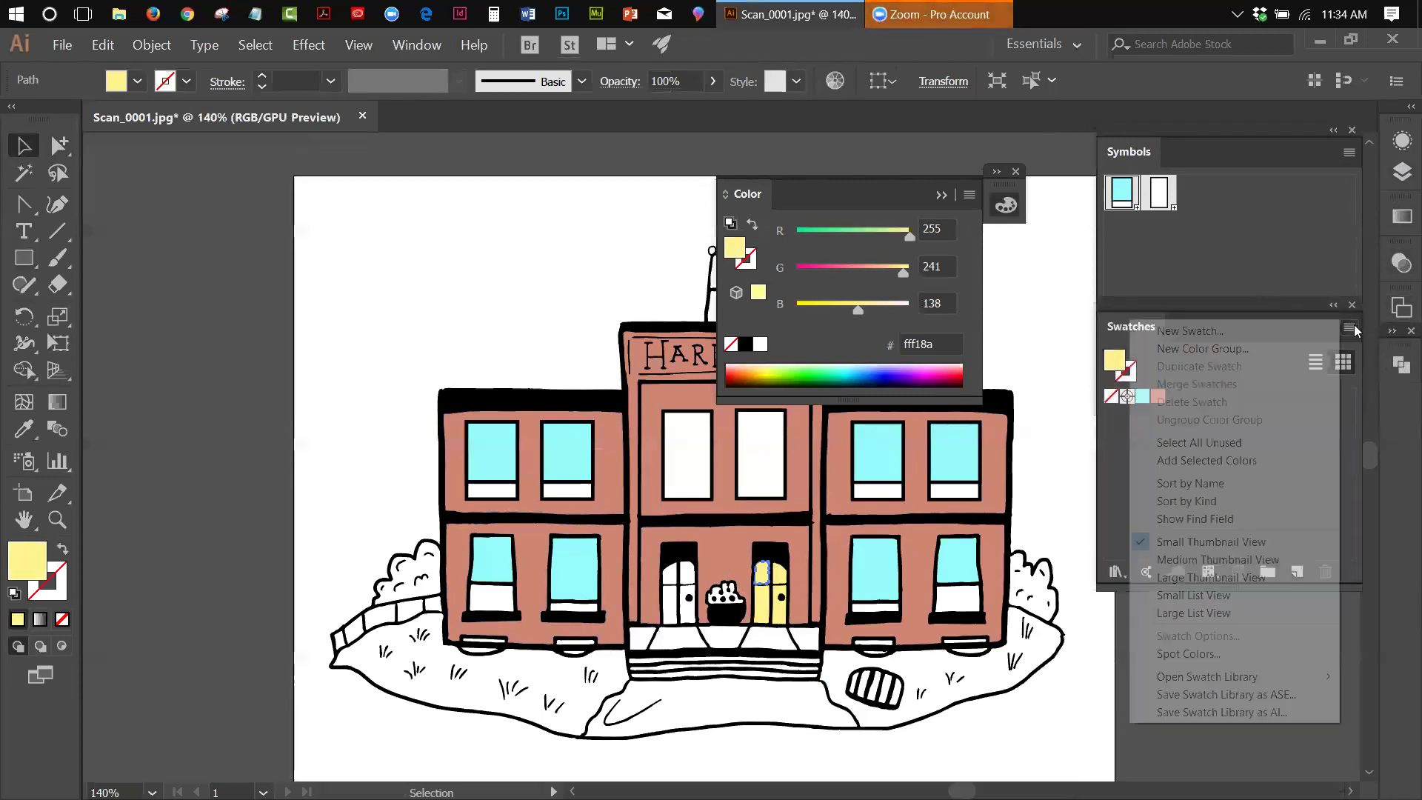
left_click(1232, 328)
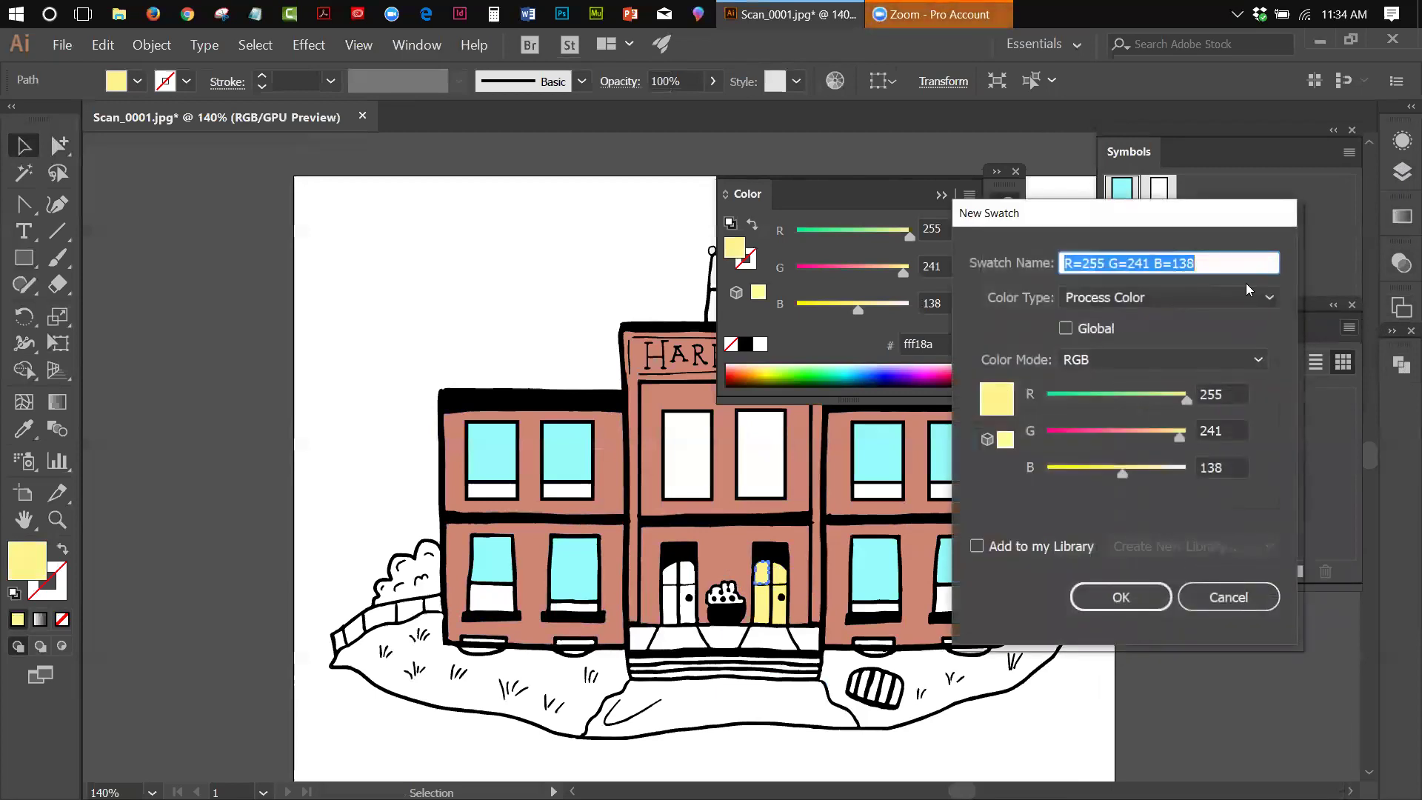
type("yw")
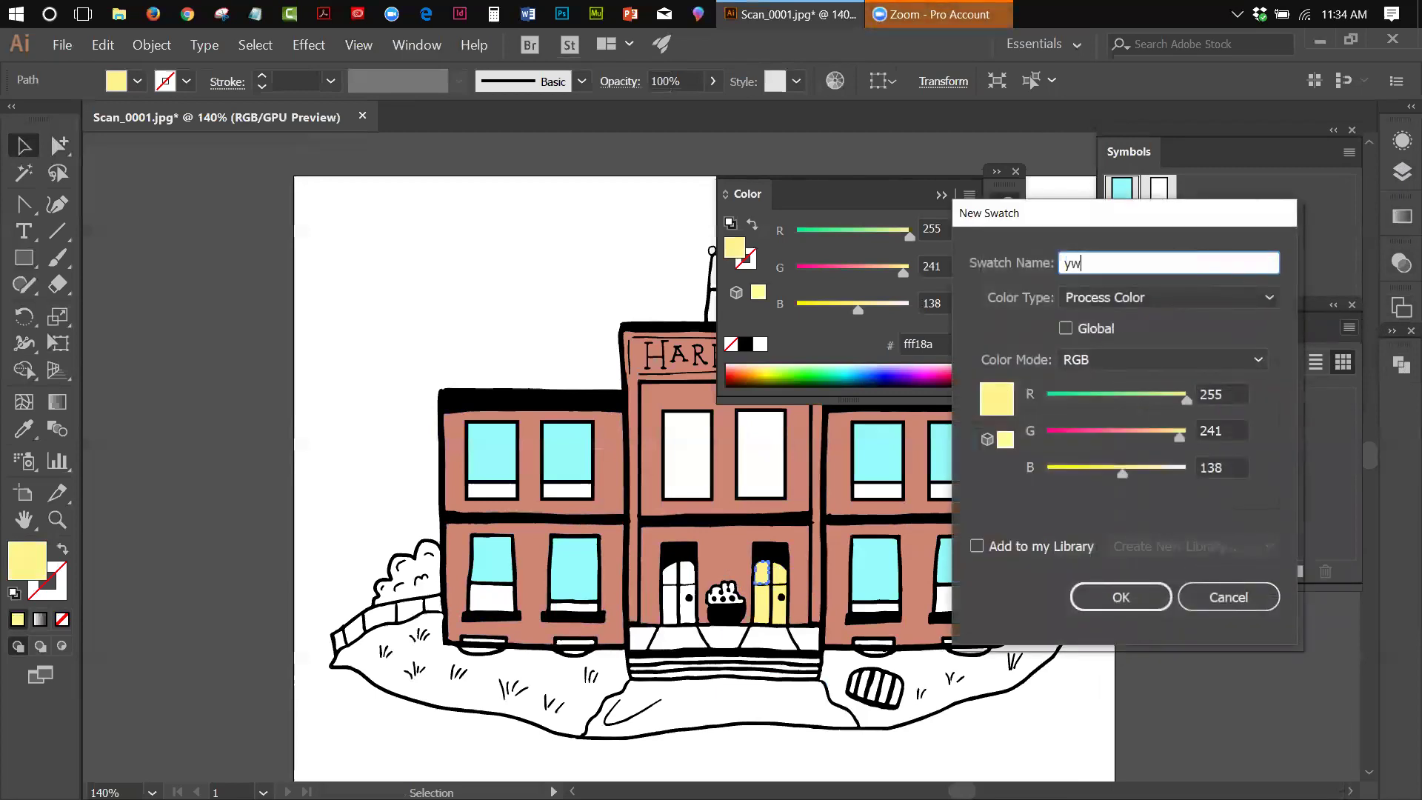
key("BackSpace")
type("ellow")
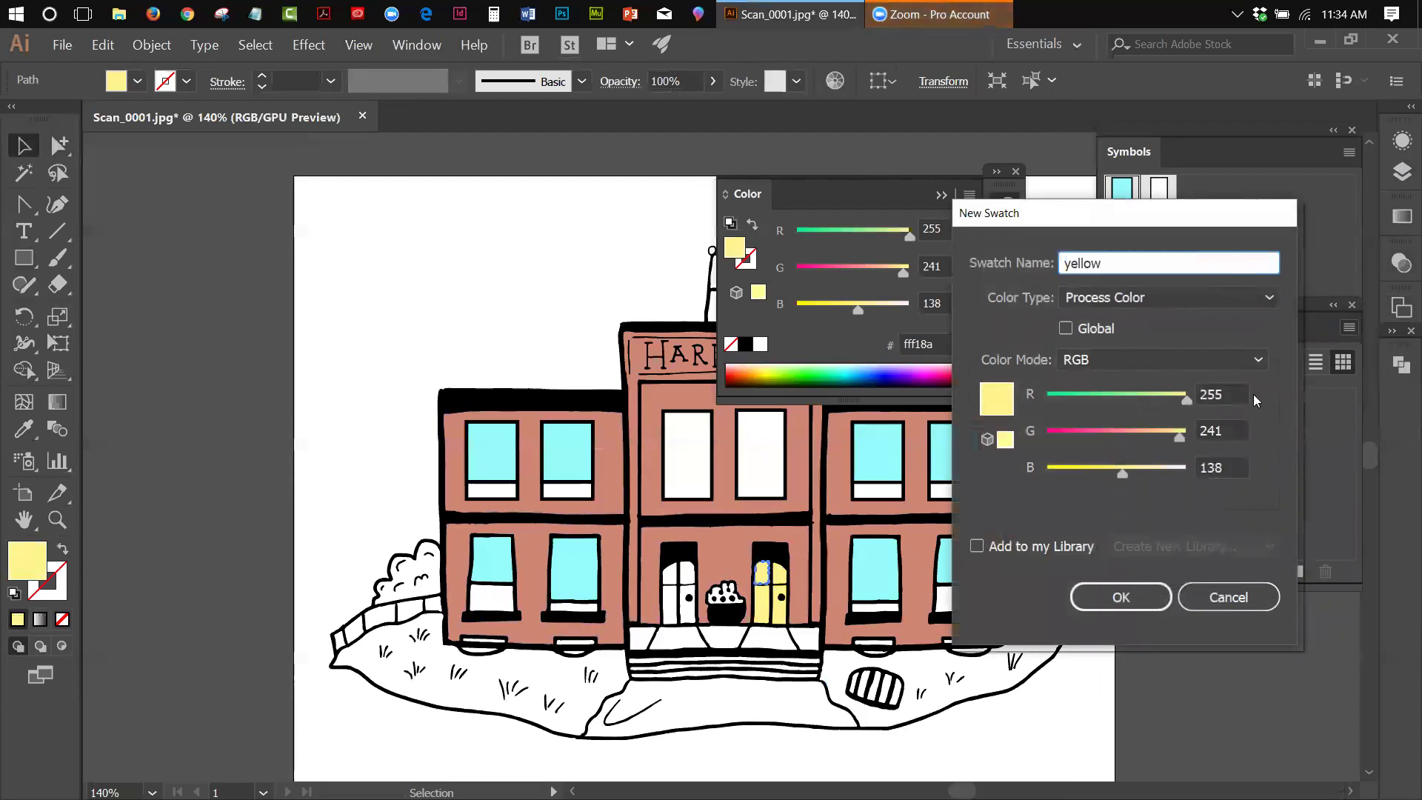
left_click(1120, 595)
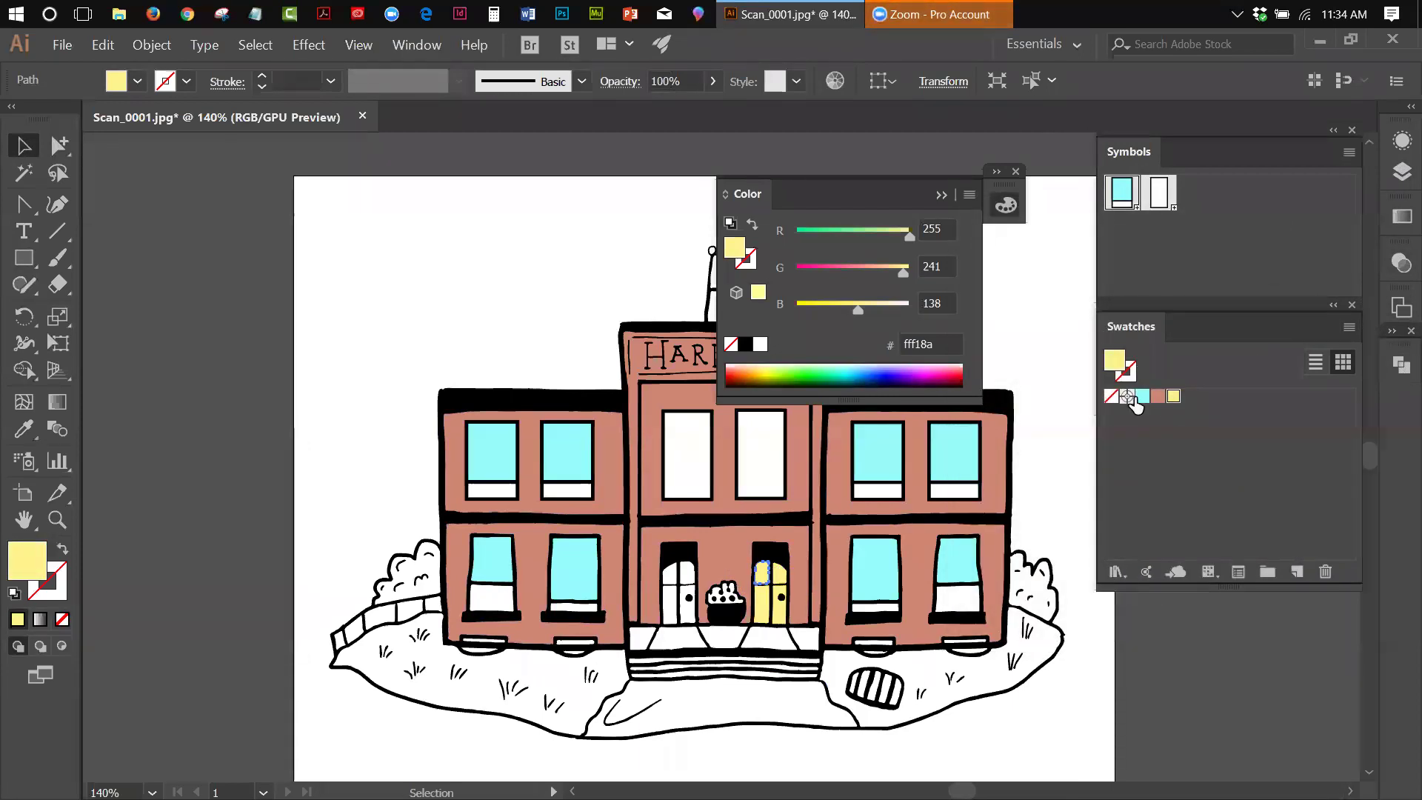
left_click(1044, 295)
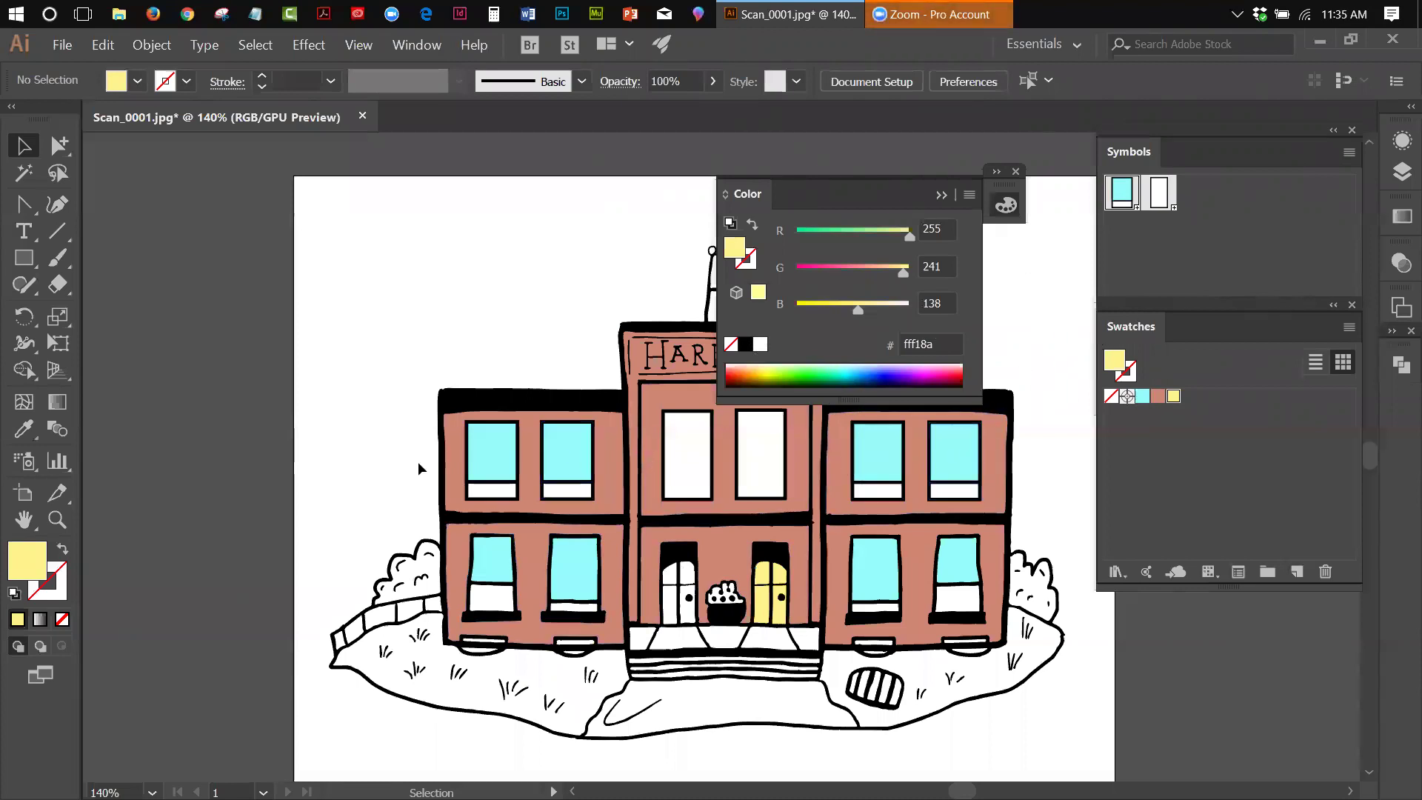
Step: Open the "second story" window symbol for editing, close the Color panel, collapse the Symbols panel and move the Swatches panel clear
double_click(1123, 195)
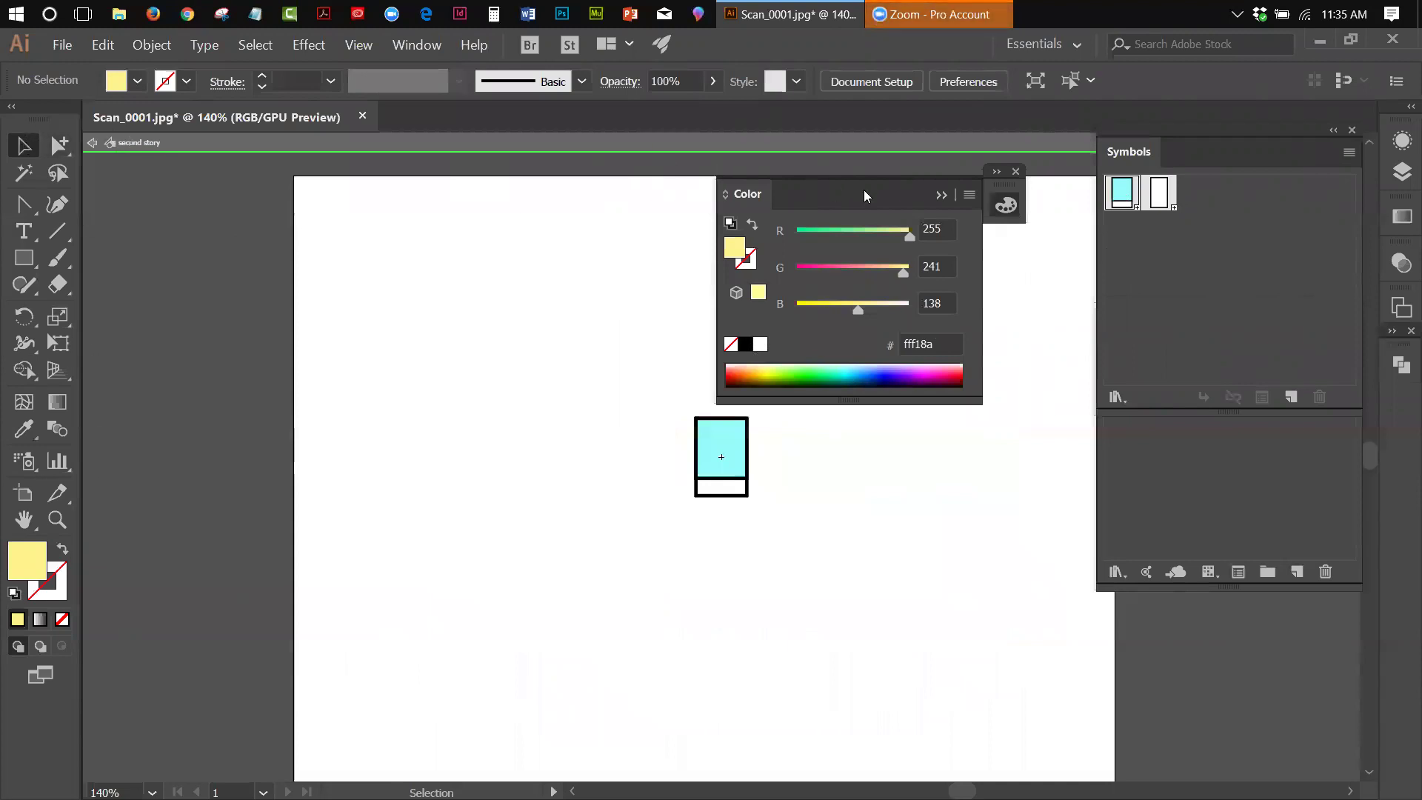
left_click_drag(737, 193, 851, 253)
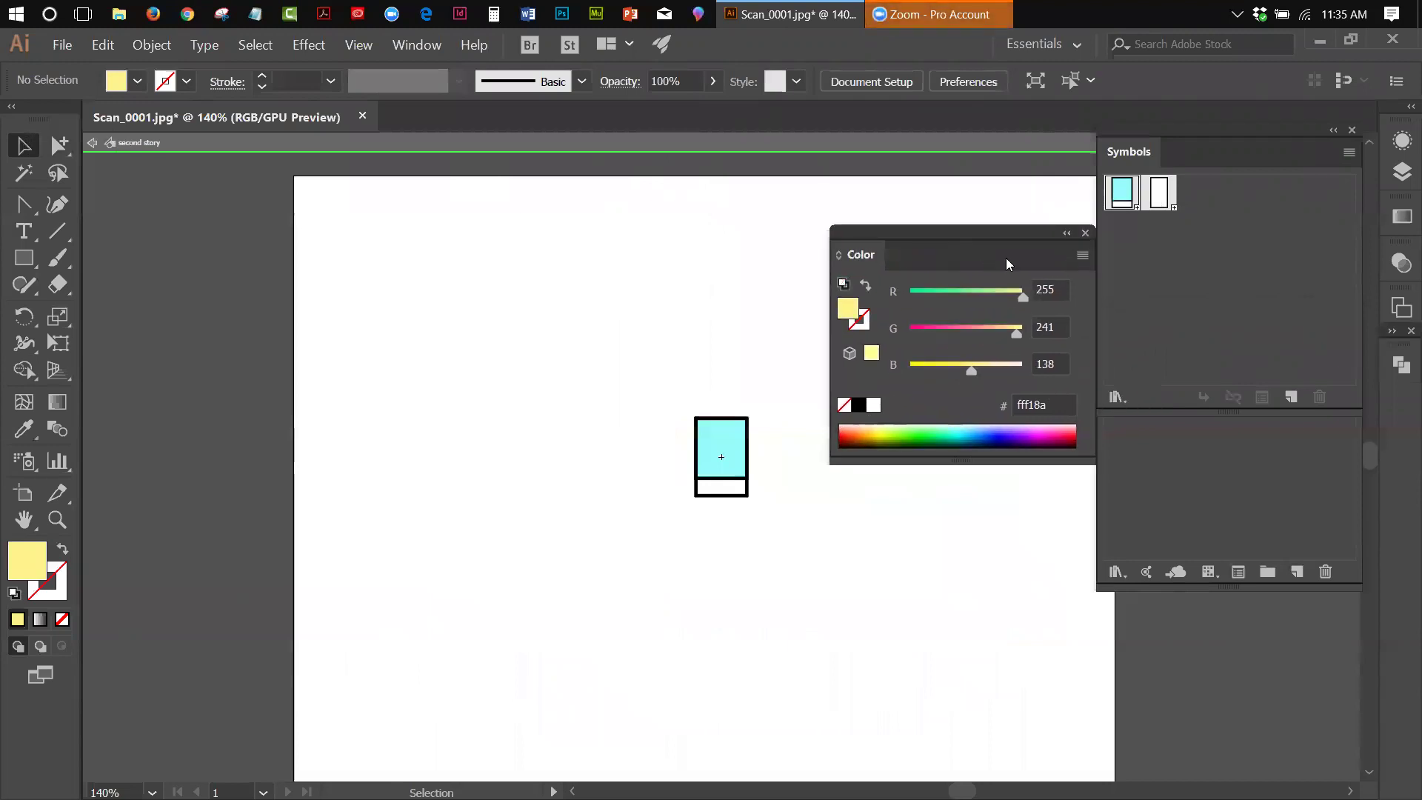
left_click(1086, 234)
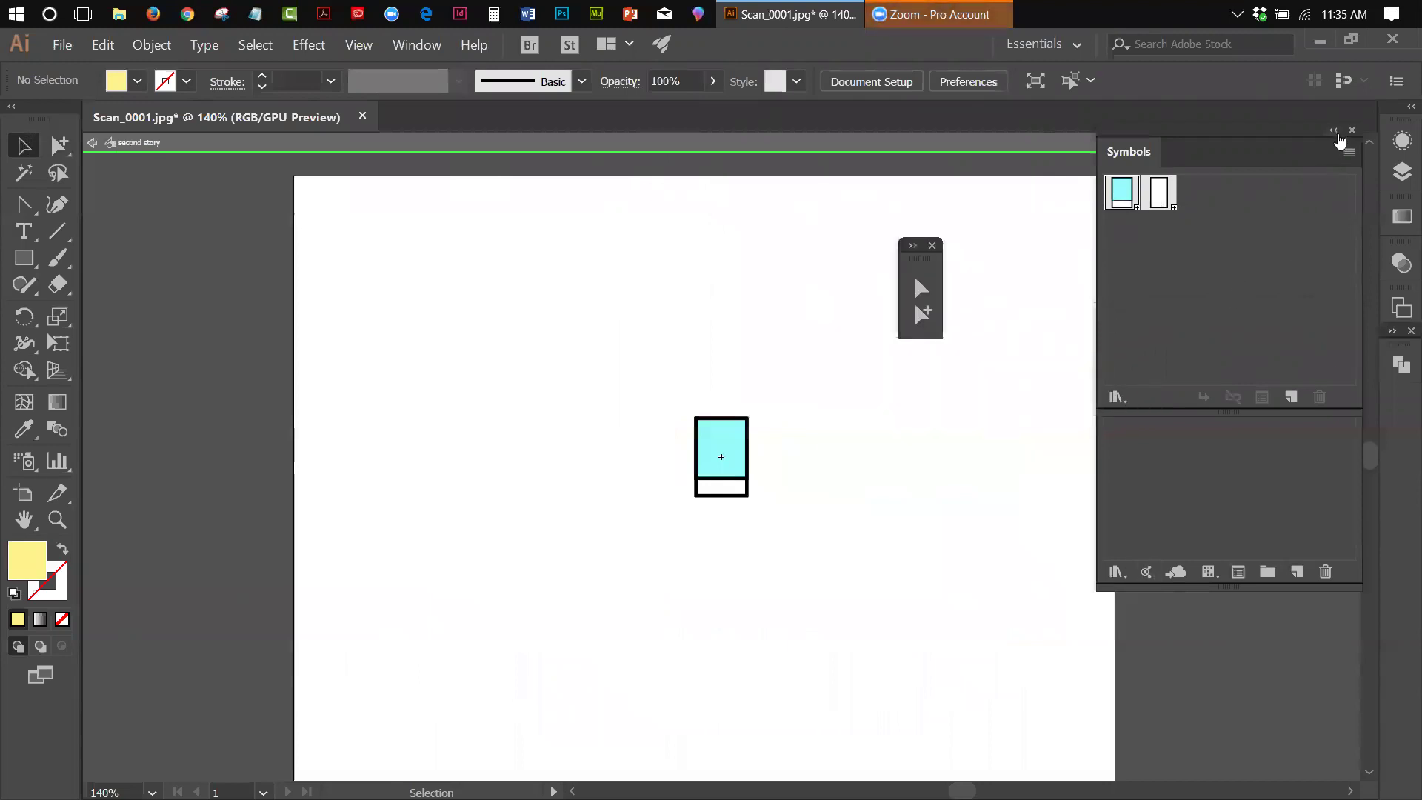
left_click(1338, 138)
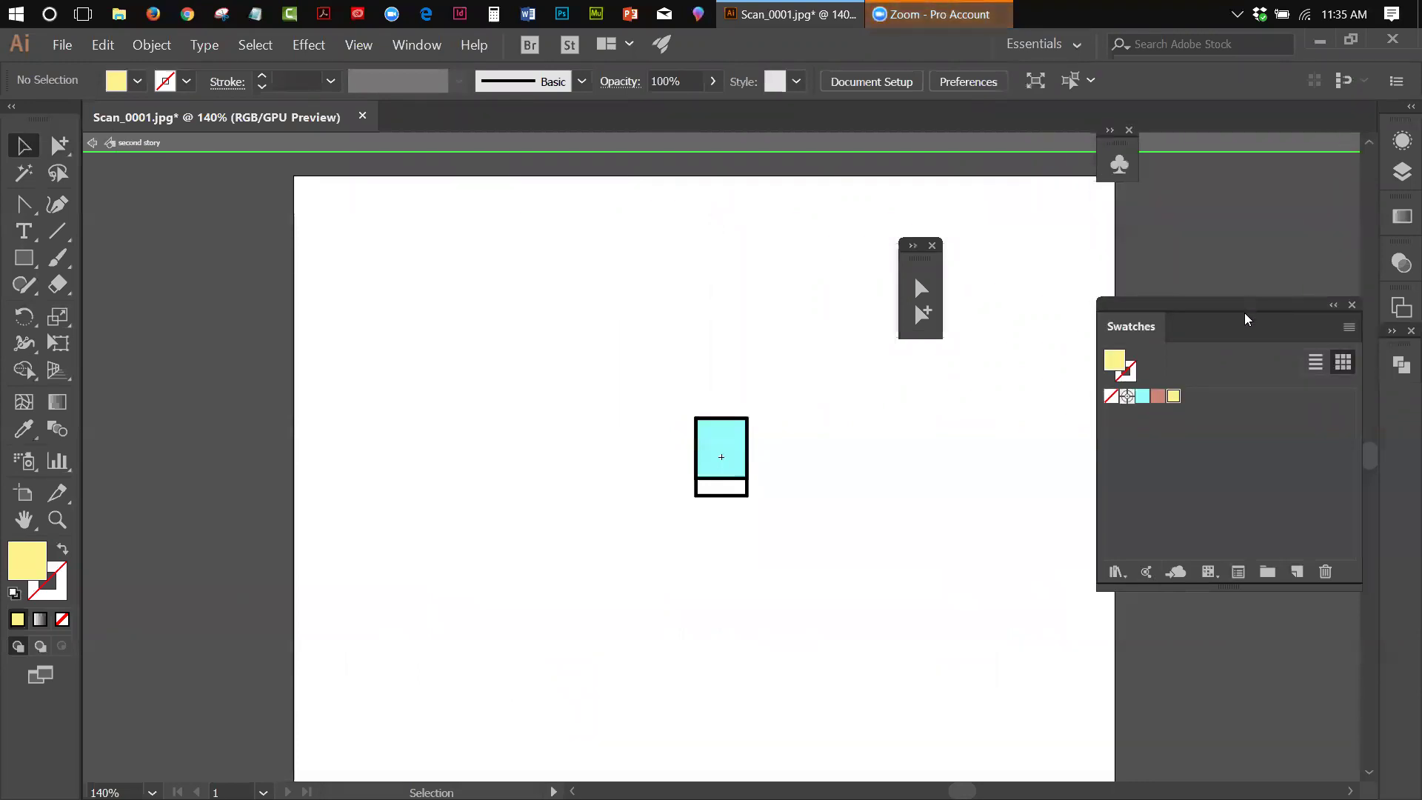
left_click_drag(1244, 315, 1238, 386)
Step: Fill the symbol's lower window rectangle with the saved yellow swatch and exit symbol editing
left_click(727, 489)
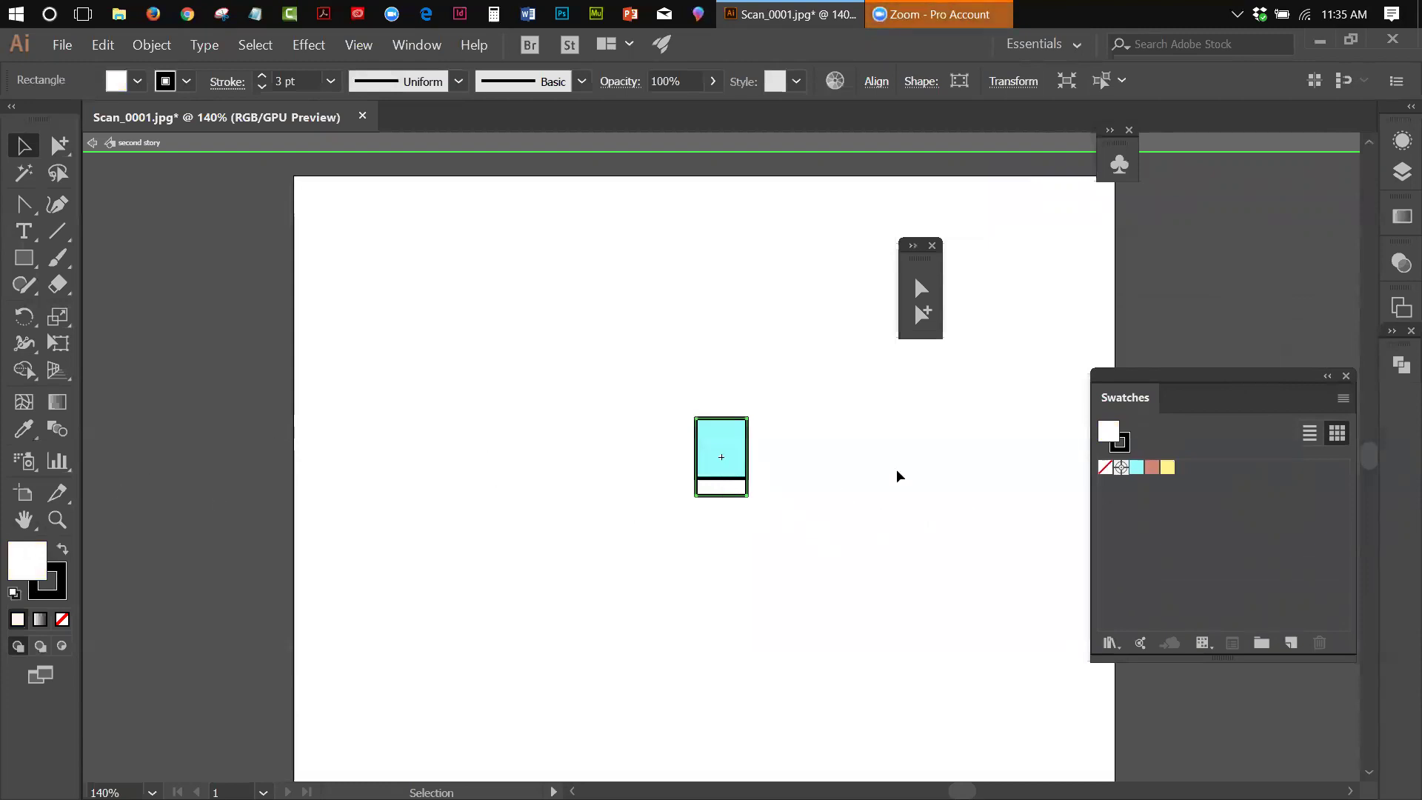
left_click(1167, 467)
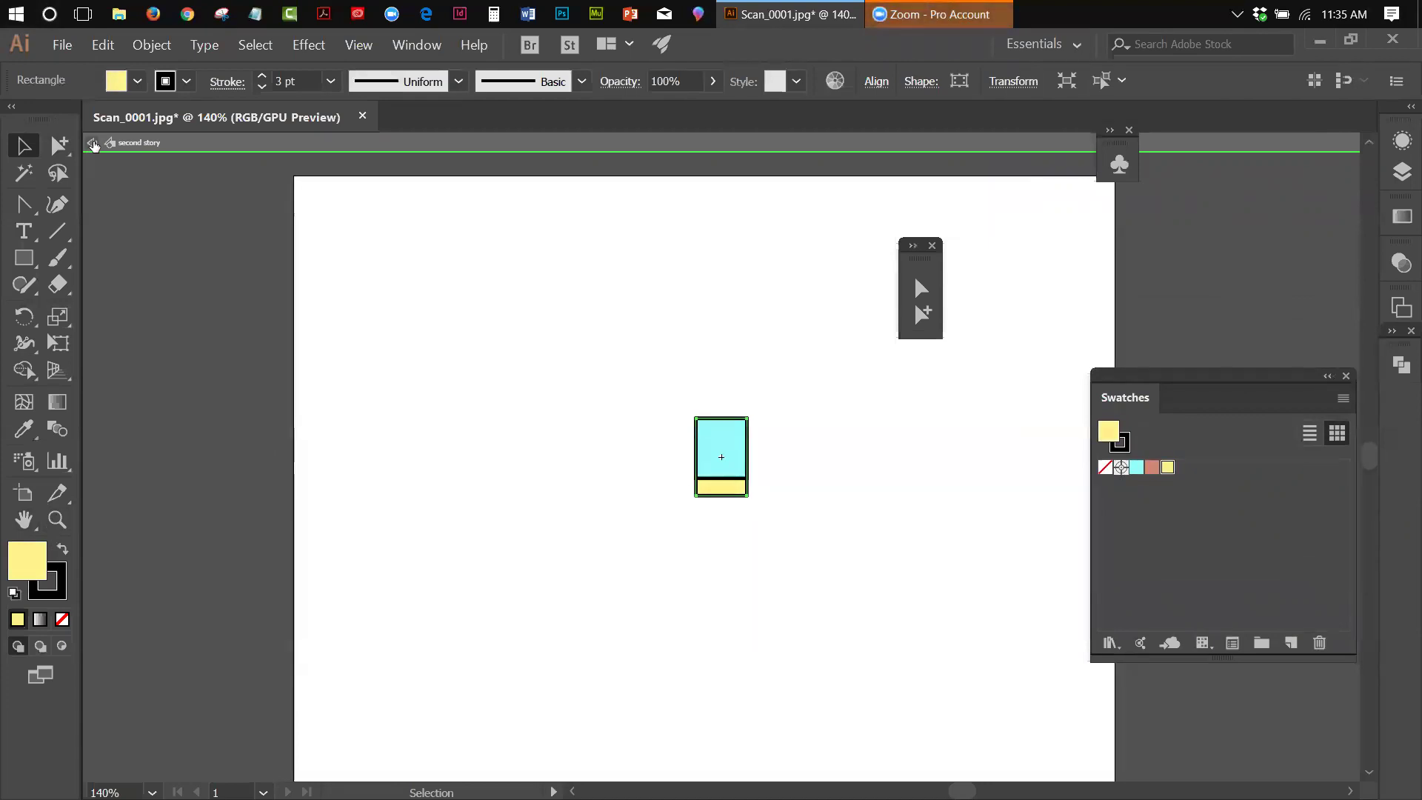
left_click(93, 143)
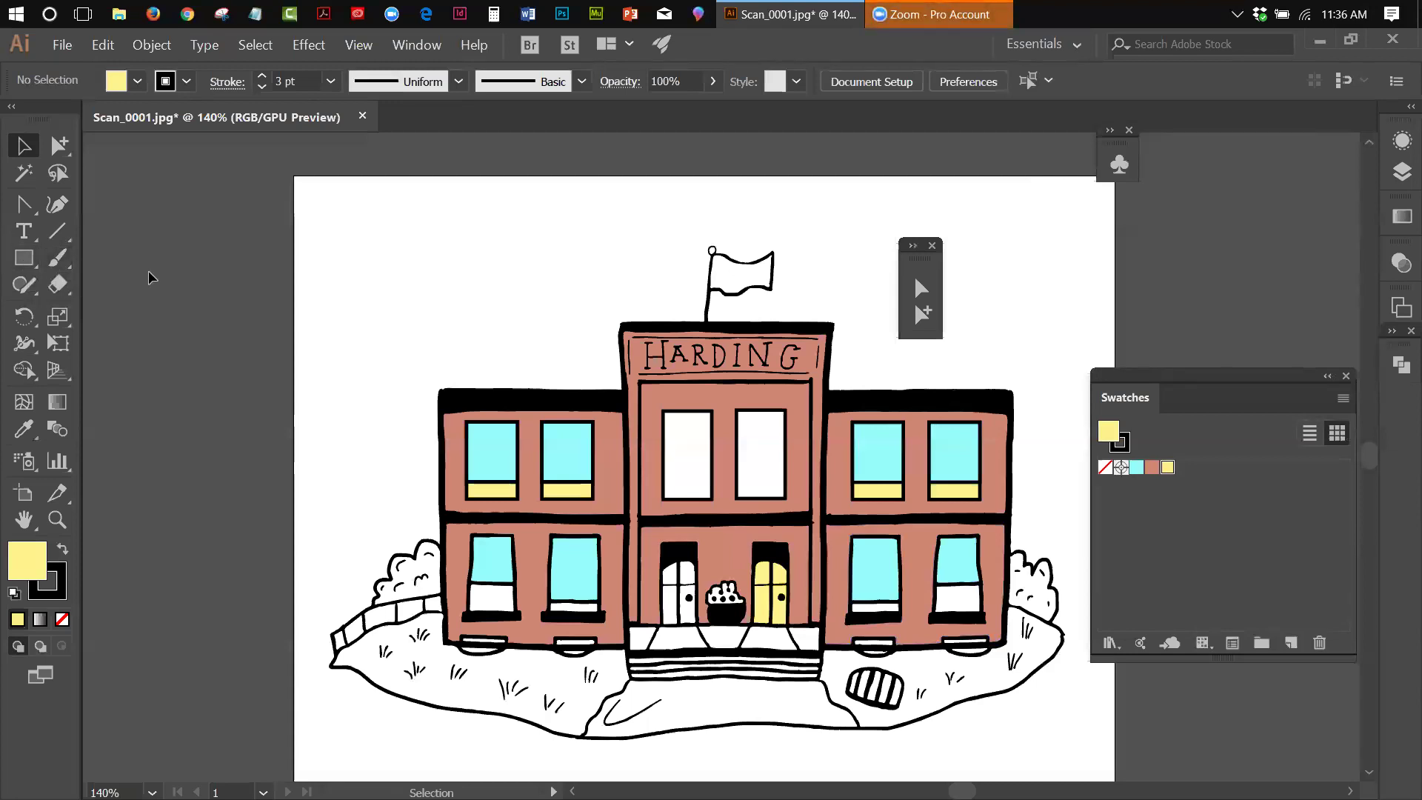
Step: Draw a yellow rectangle with a 3 pt black stroke over the inner ground-floor window of the right wing
left_click(23, 259)
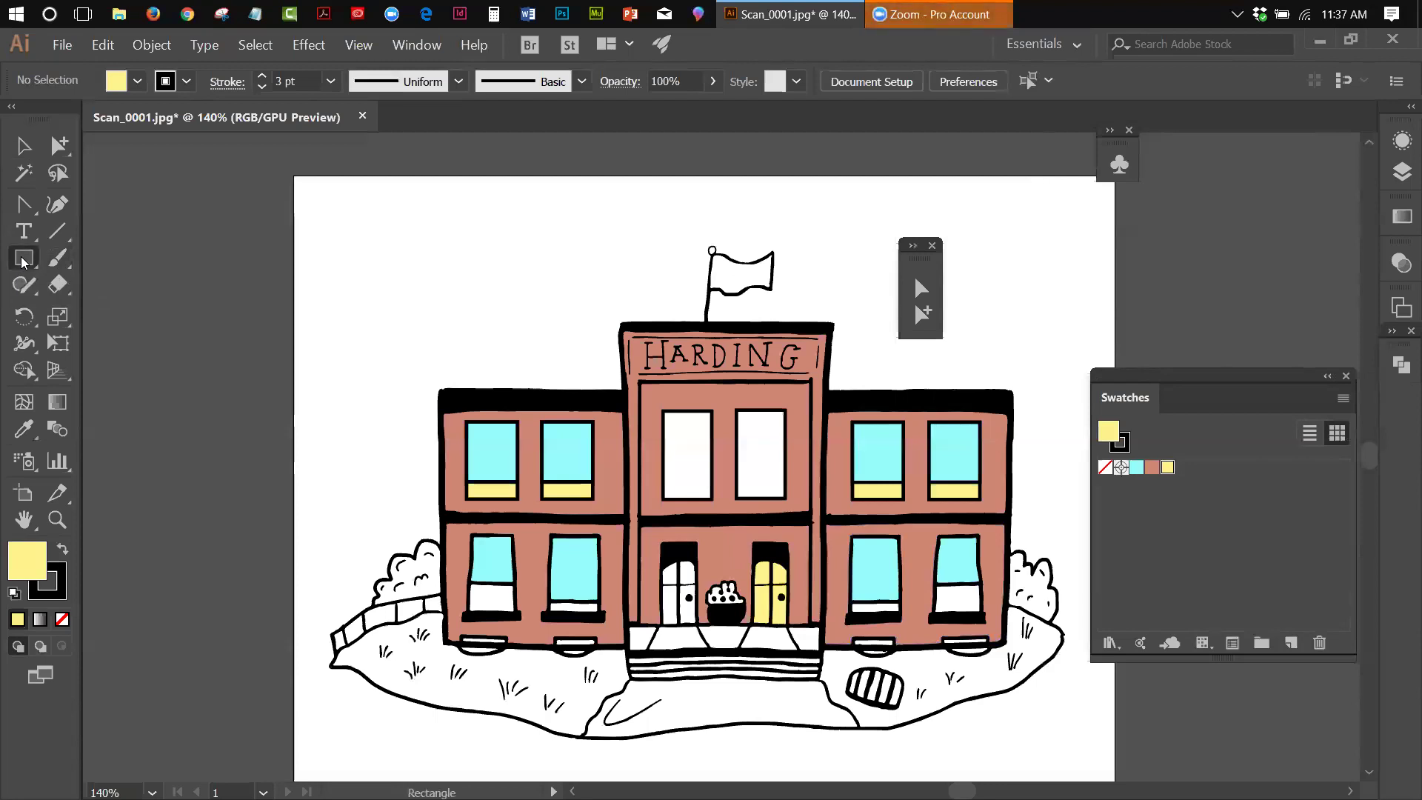
left_click_drag(846, 624, 899, 535)
left_click_drag(902, 542, 903, 536)
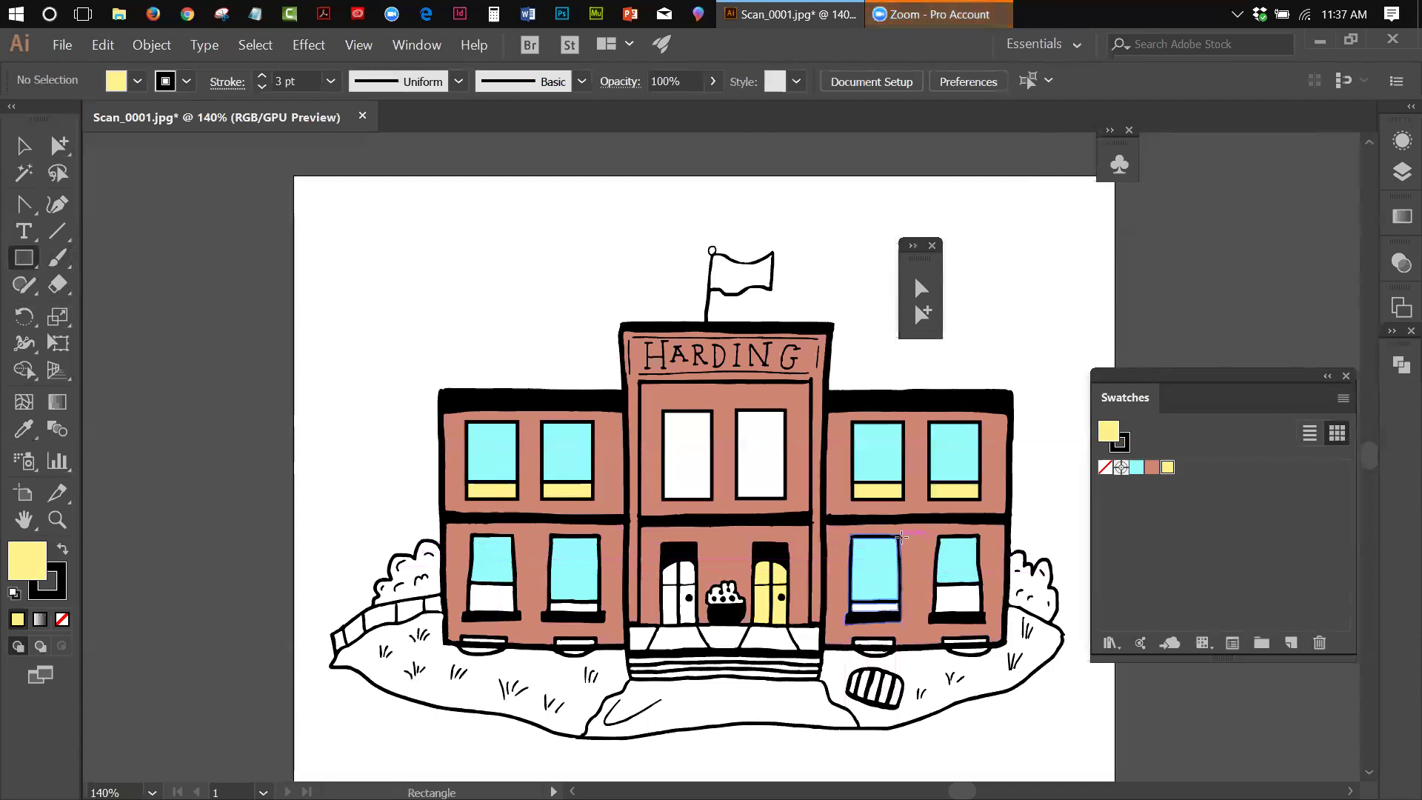
left_click(902, 535)
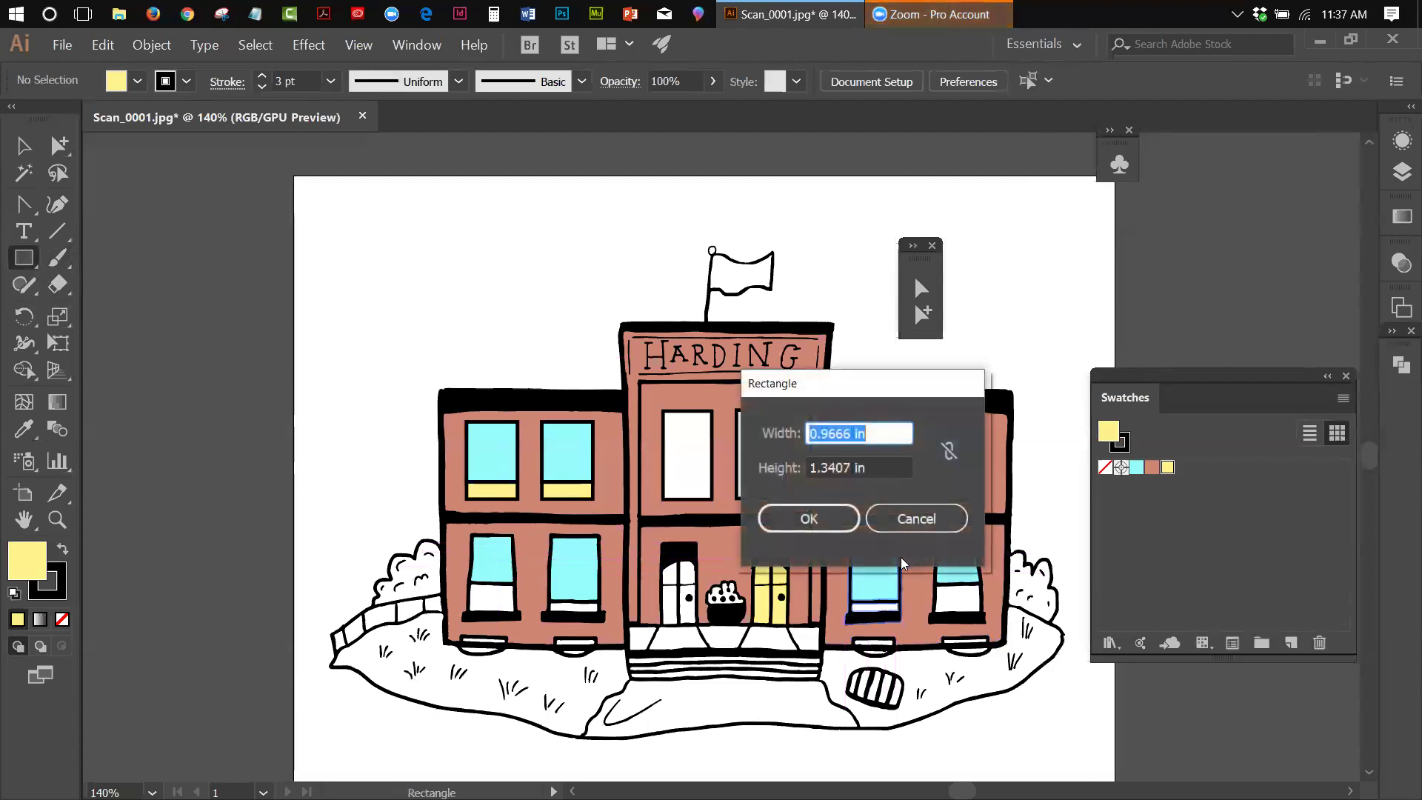
left_click(931, 521)
left_click_drag(901, 538, 902, 540)
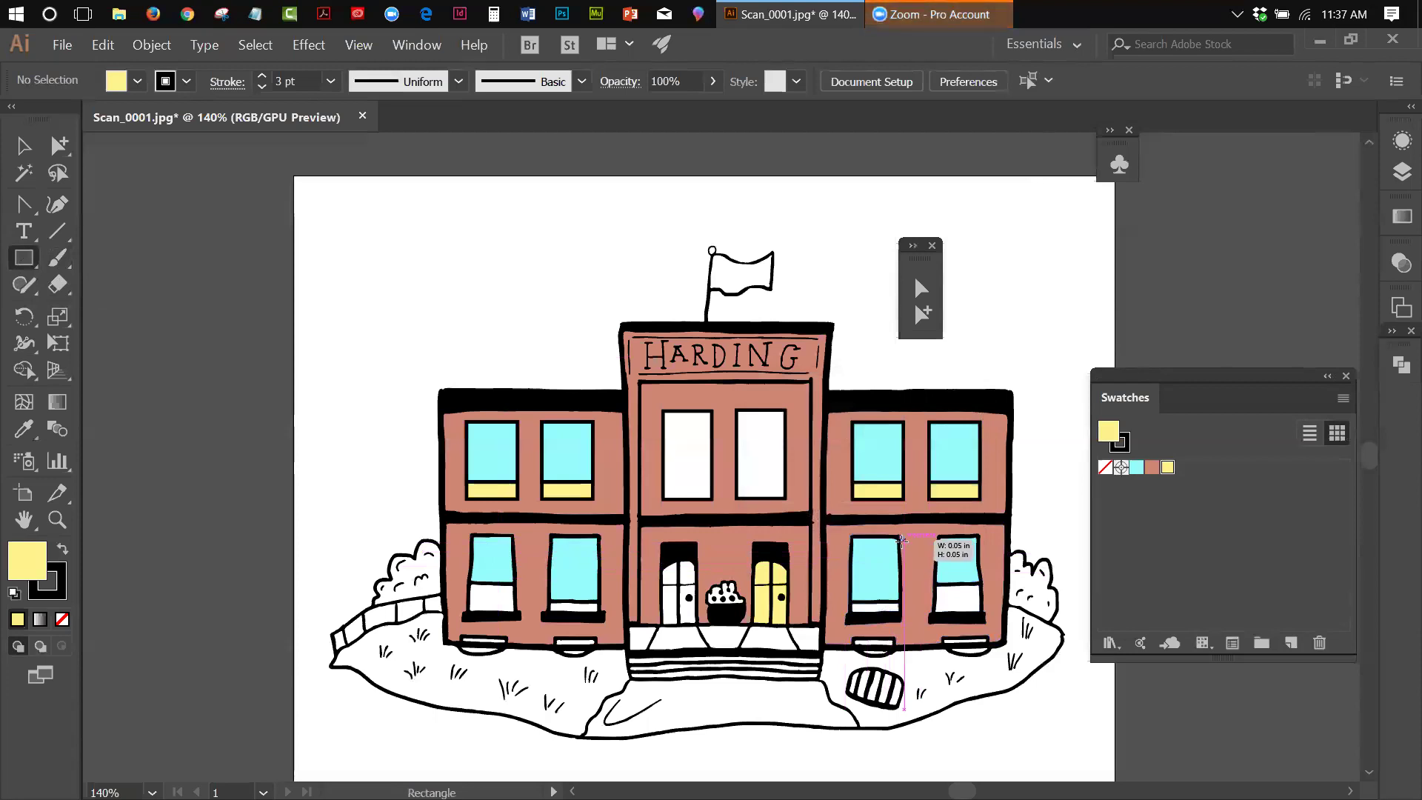
left_click_drag(902, 541, 847, 614)
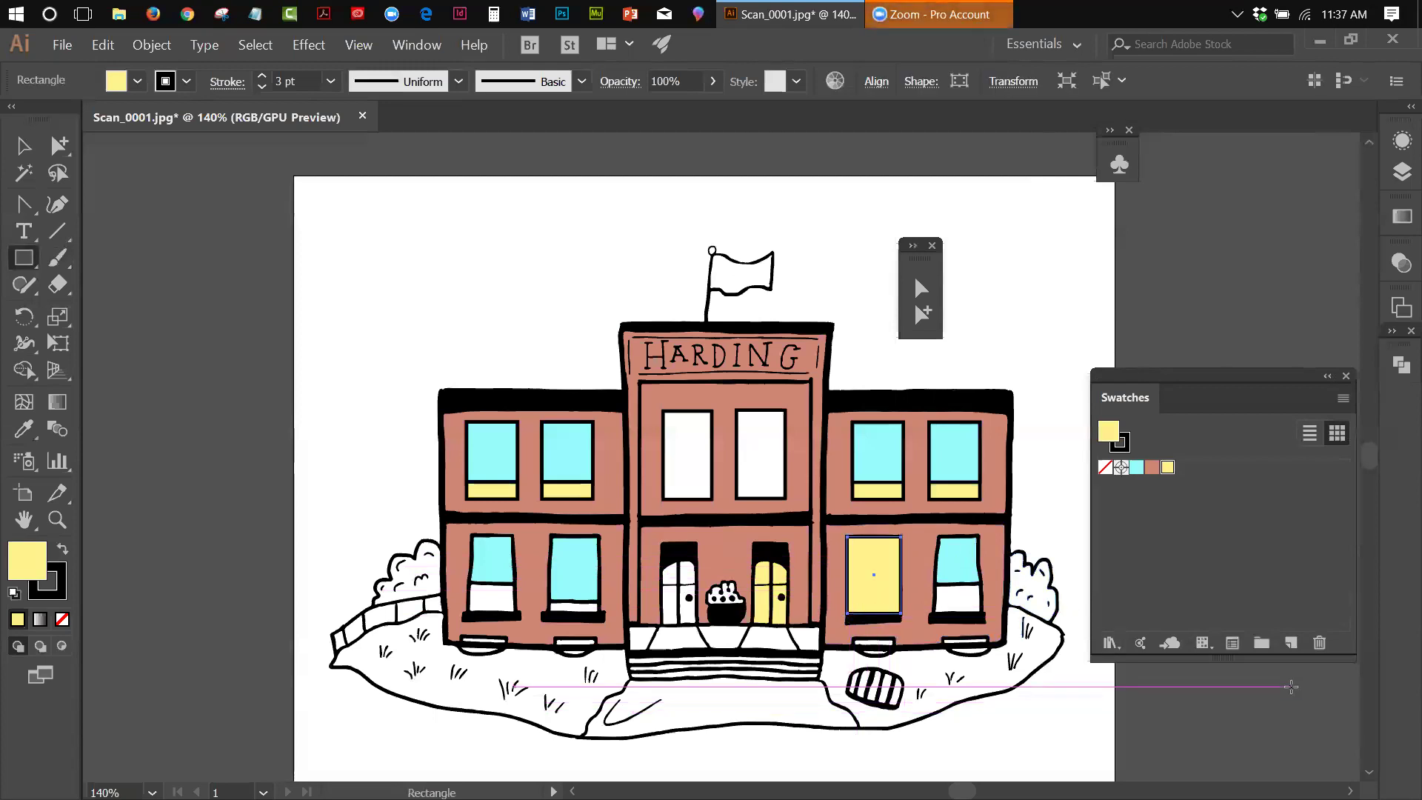
Step: Copy the new ground-floor window rectangle and paste the duplicate in place
left_click(25, 147)
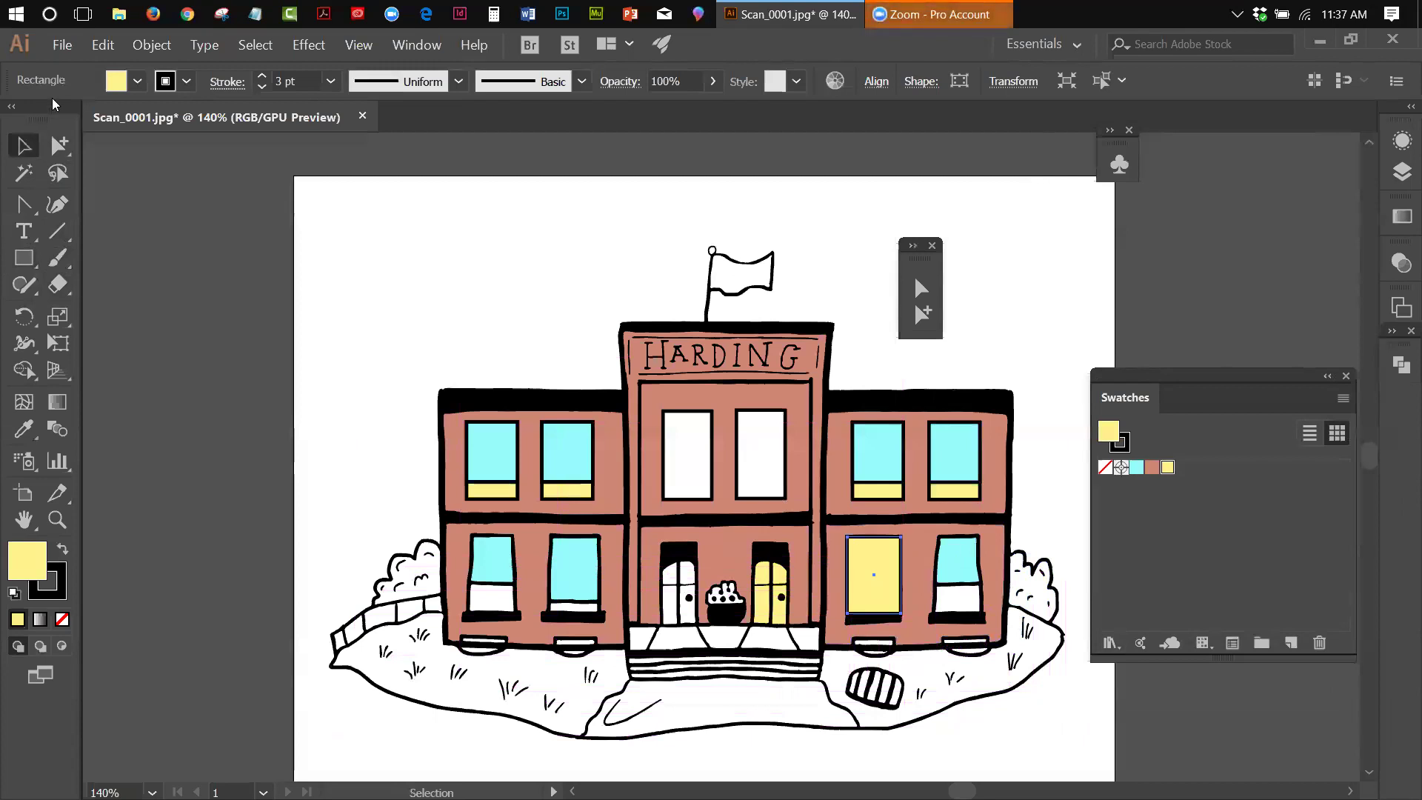
left_click(104, 46)
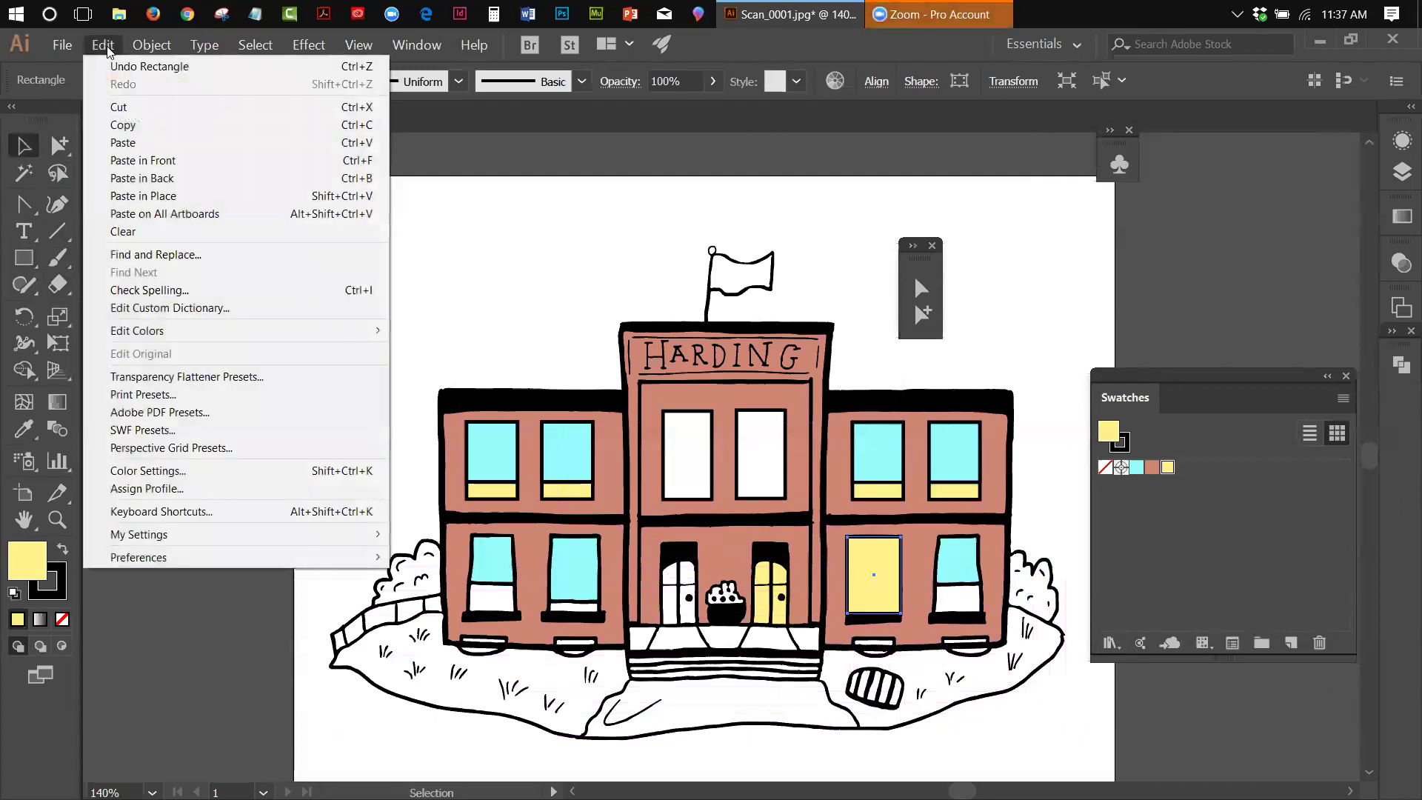
left_click(123, 125)
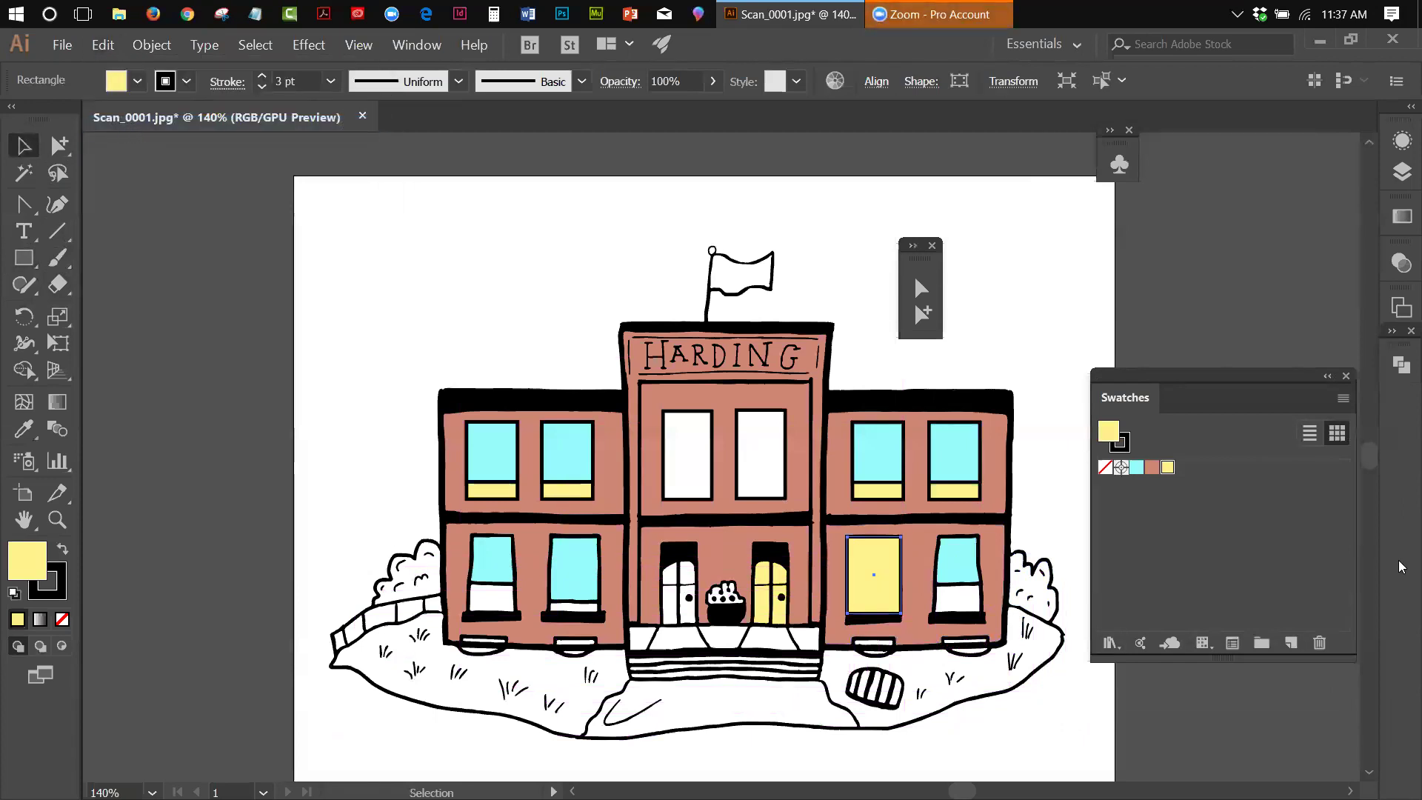
left_click(104, 46)
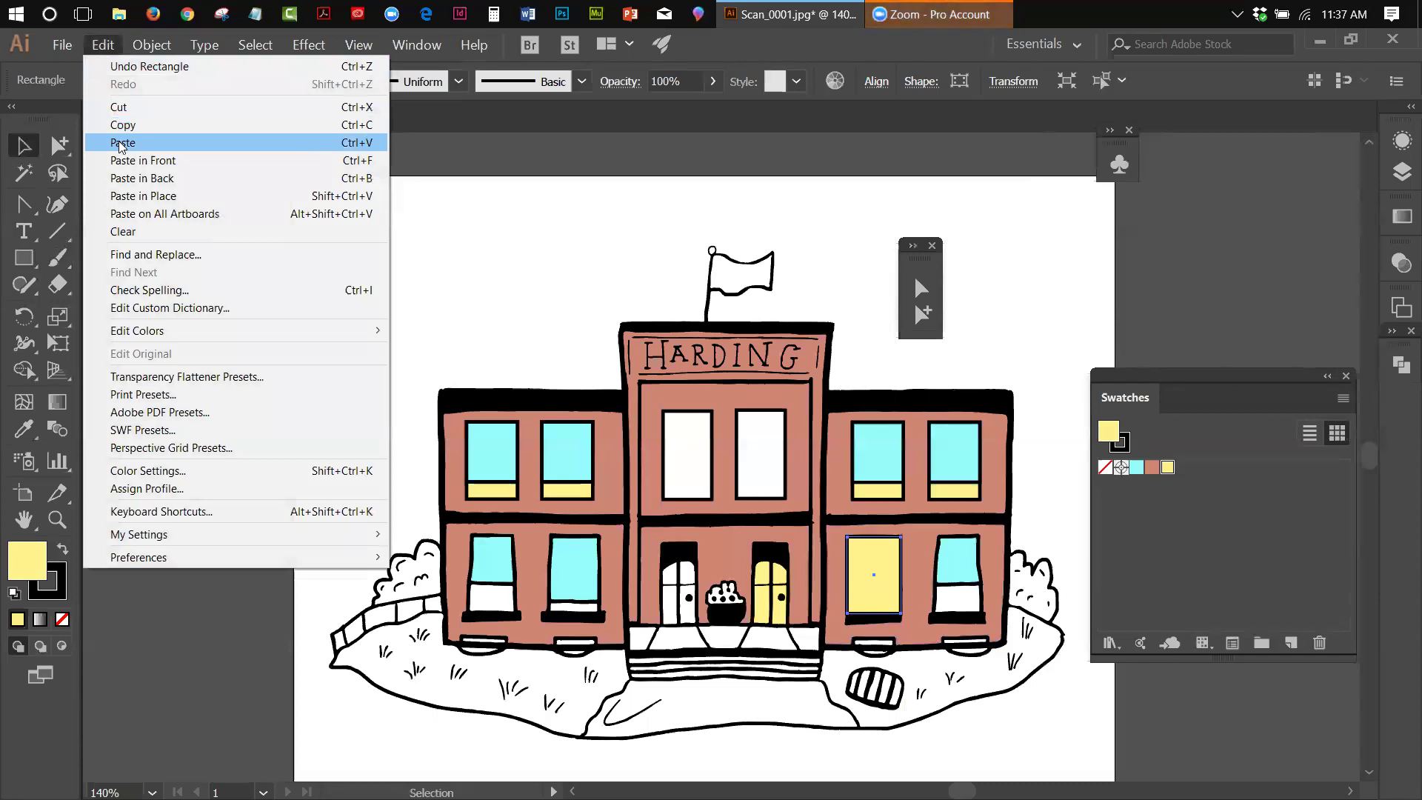
left_click(138, 194)
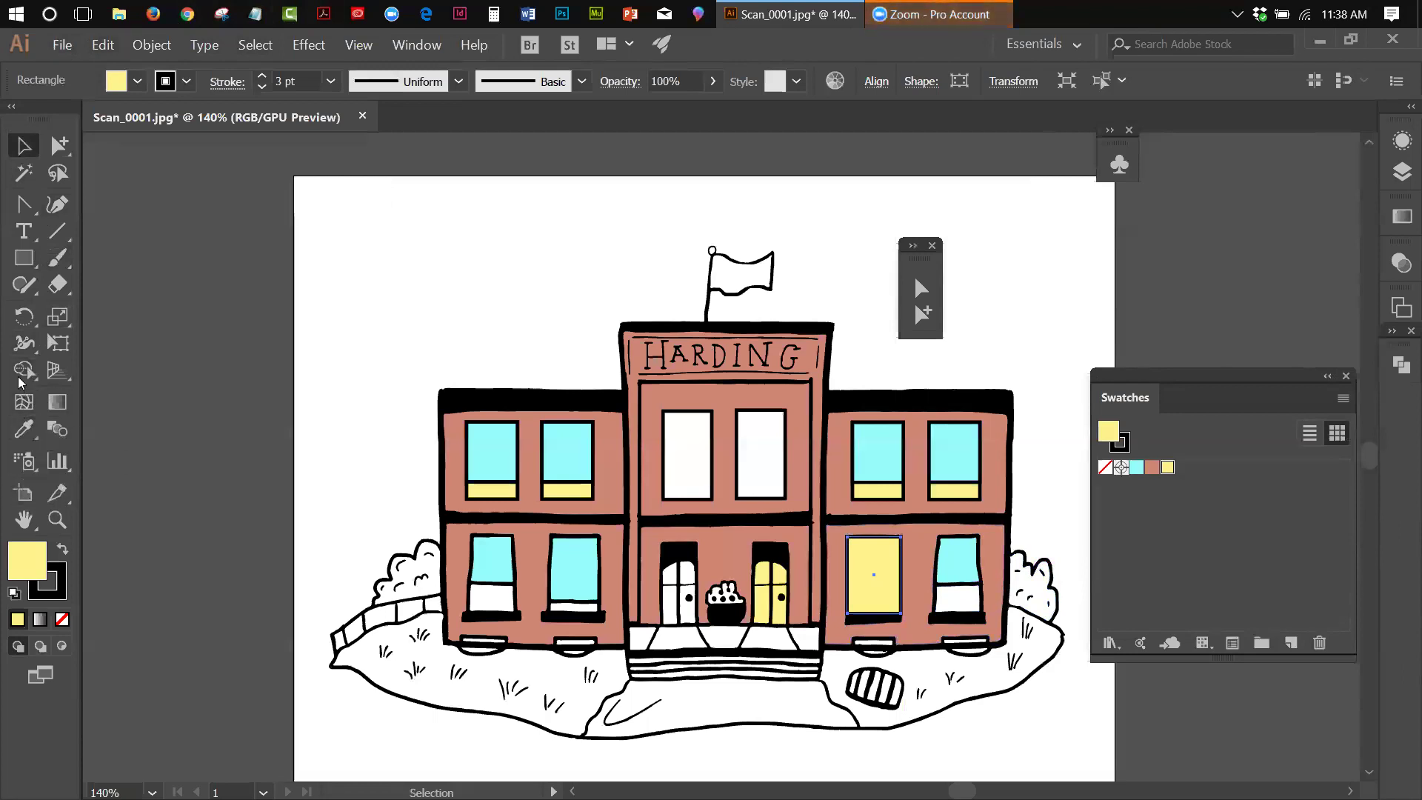
Step: Shorten the duplicate rectangle from its bottom edge with Free Transform to form the upper pane, and fill it with the light blue swatch
left_click(59, 316)
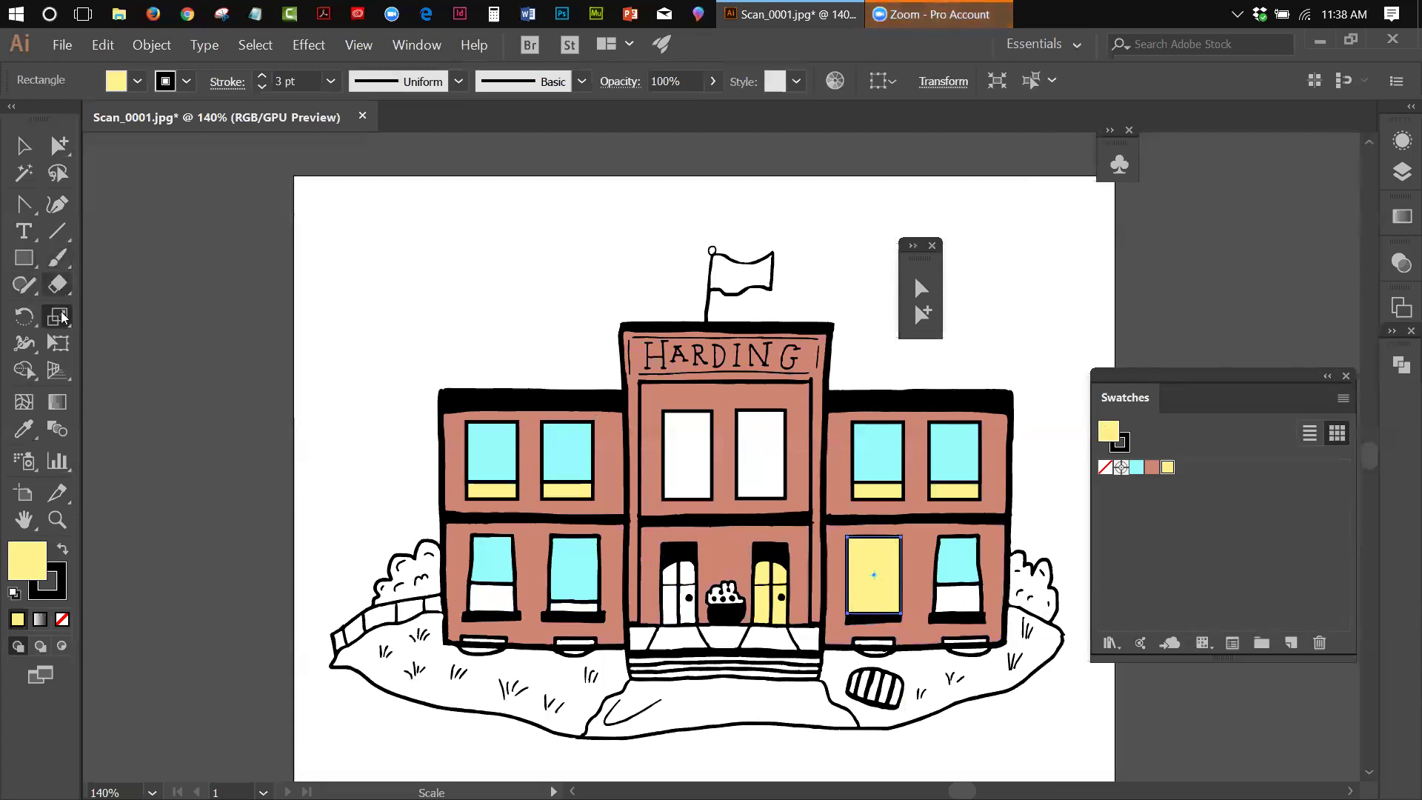
left_click(63, 343)
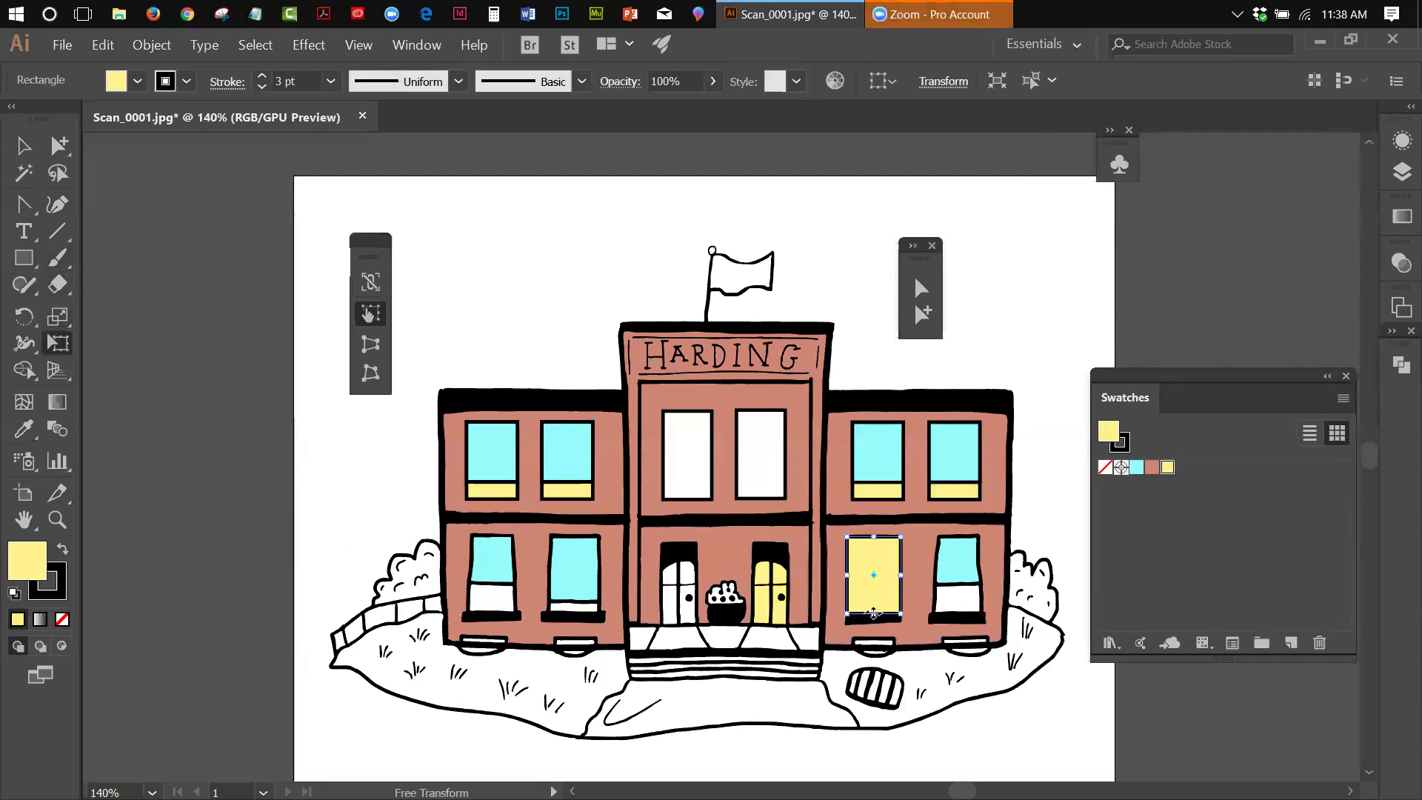
left_click_drag(873, 611, 873, 599)
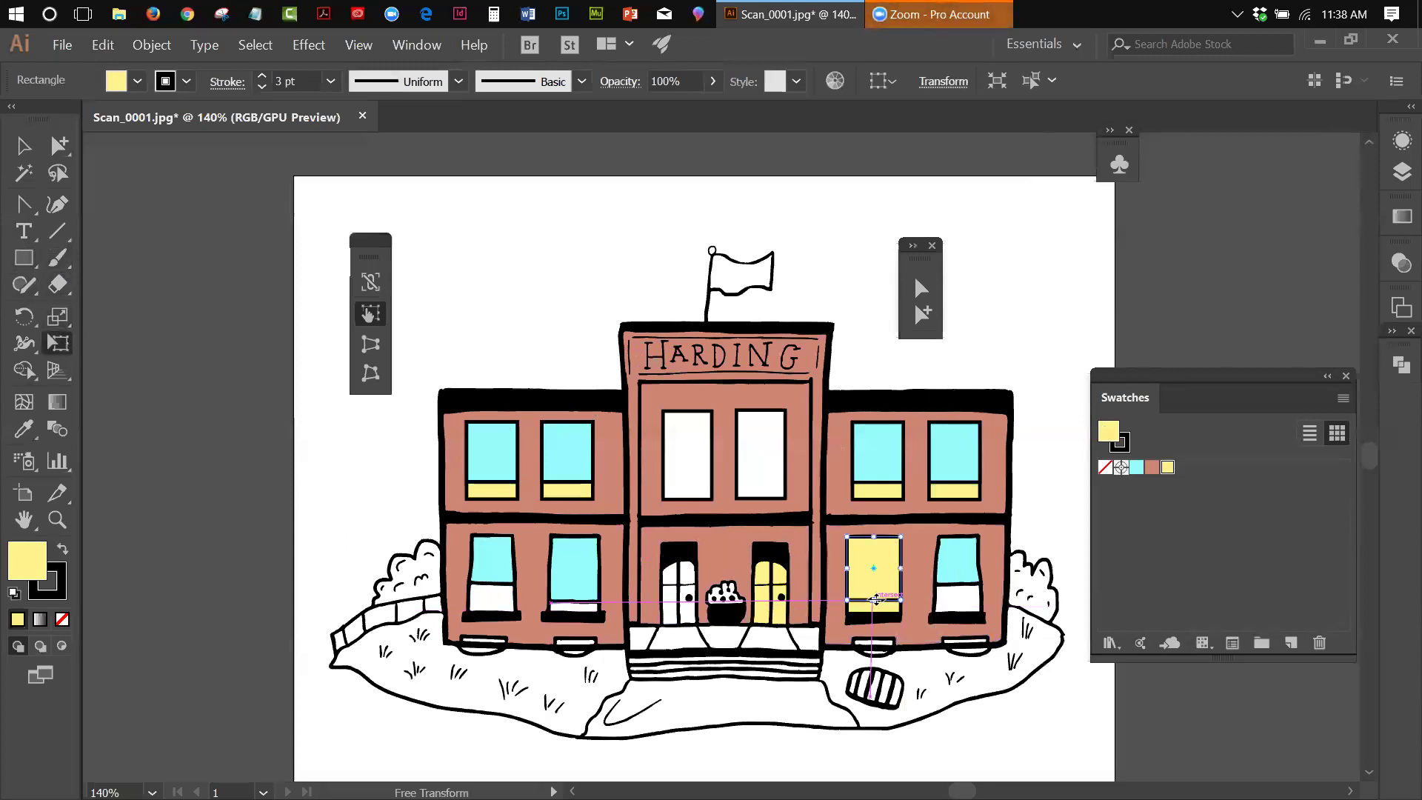
left_click_drag(873, 598, 873, 590)
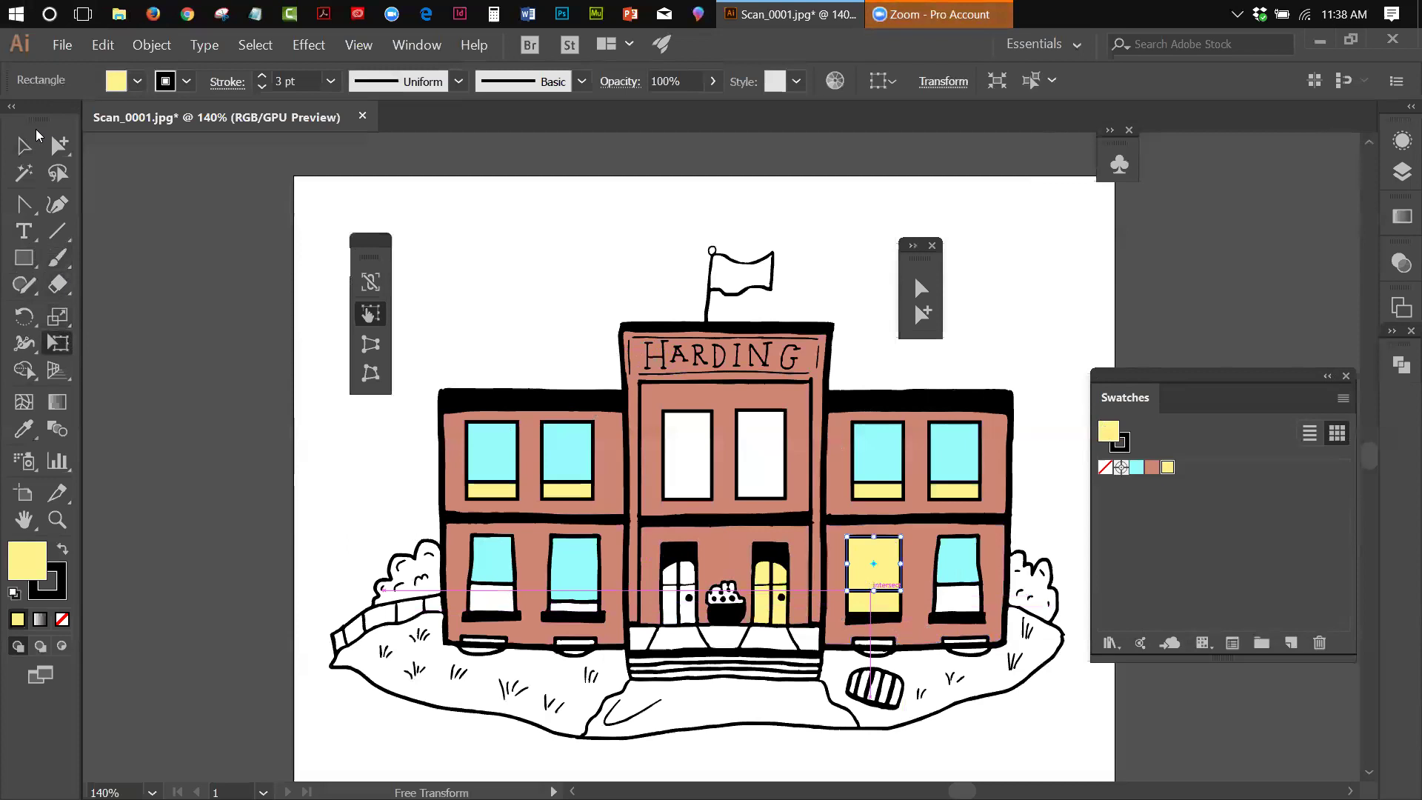
left_click(31, 147)
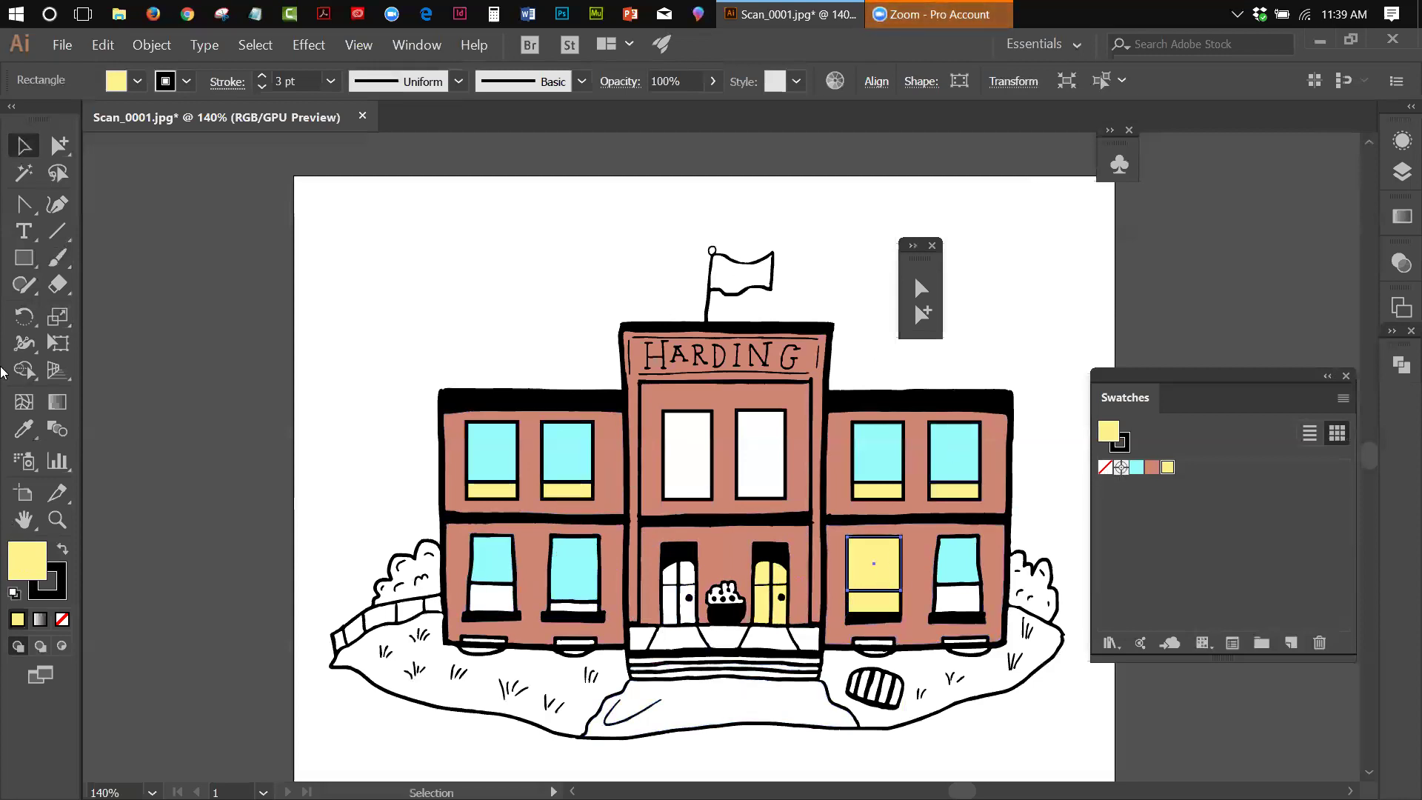
left_click(1136, 467)
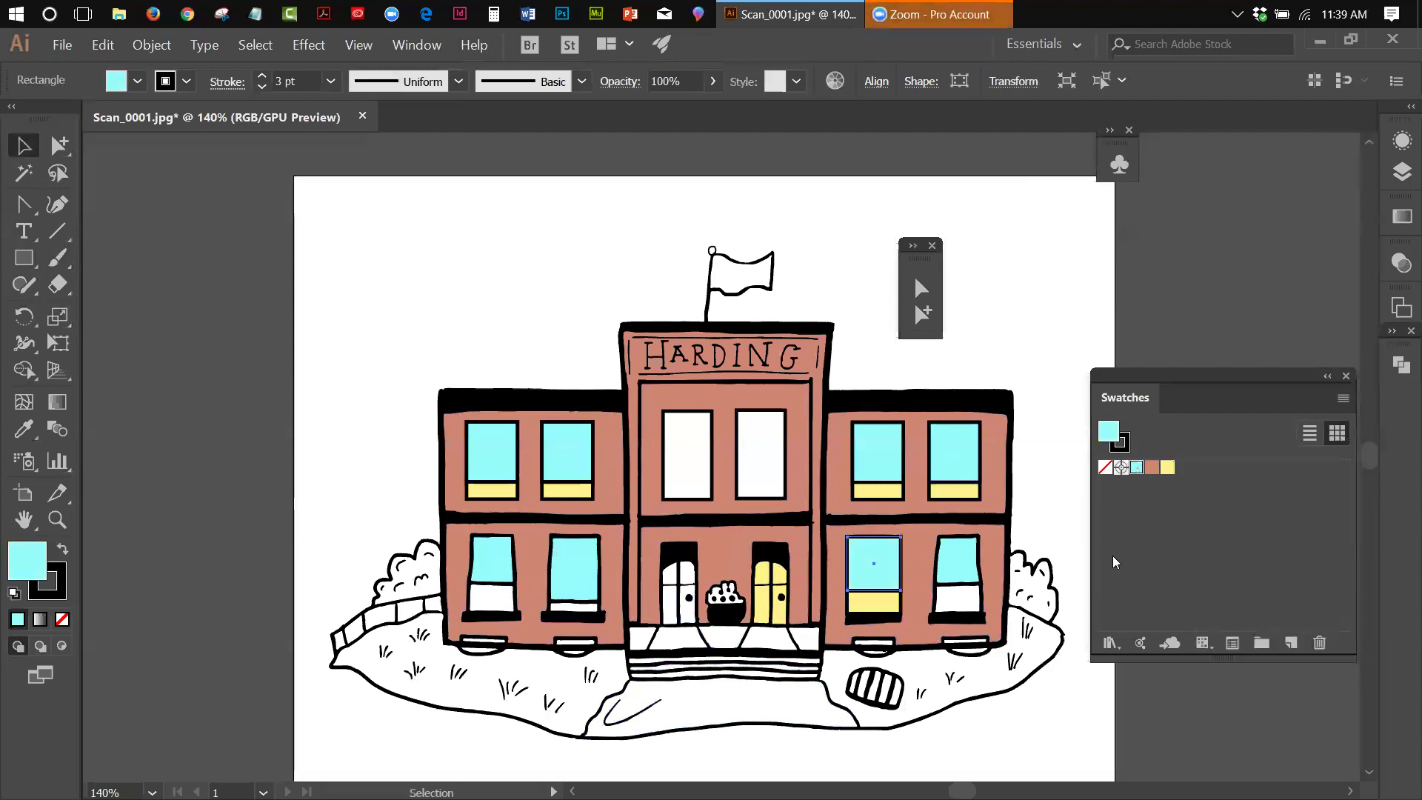
Step: Fill the full-height rectangle behind the blue pane with white (ffffff)
left_click(27, 158)
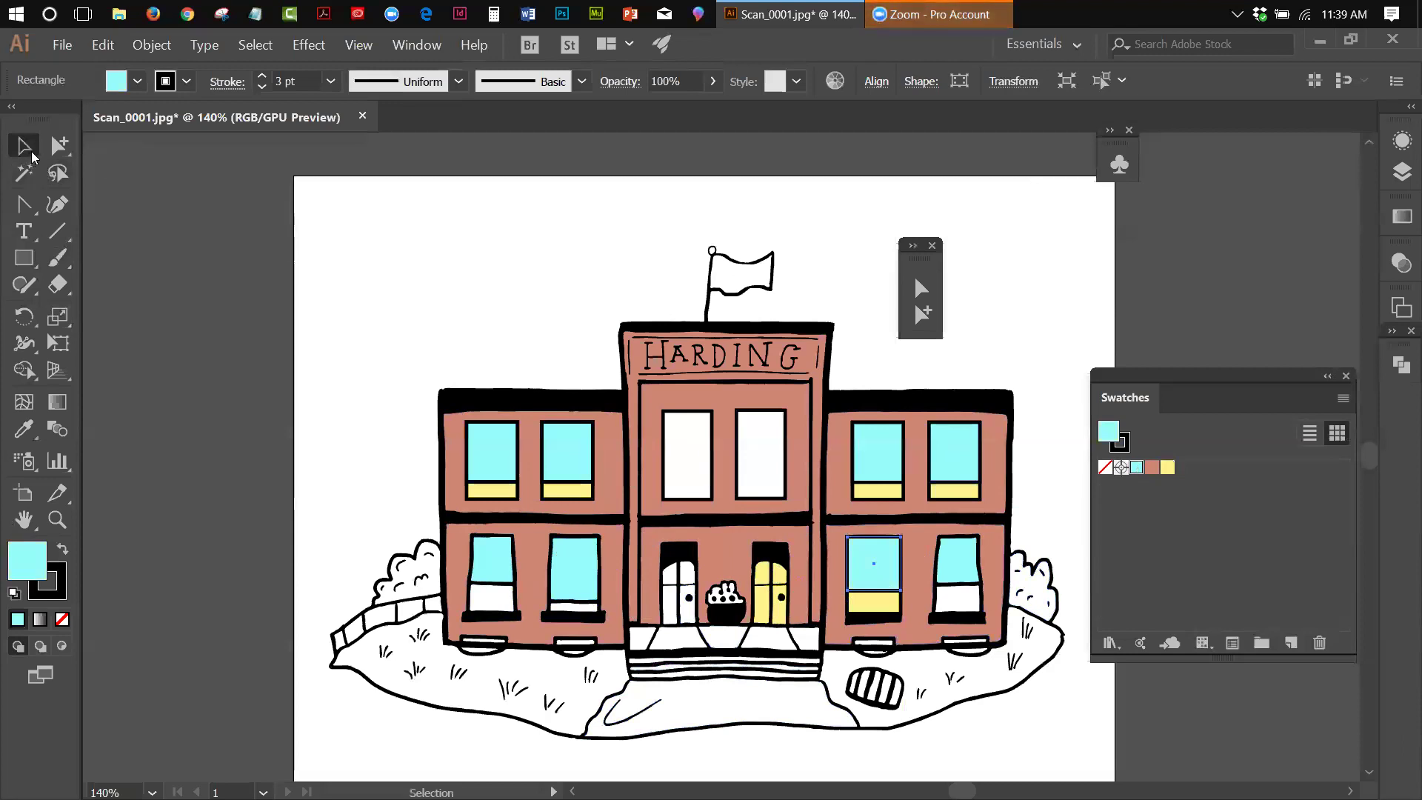
left_click(855, 603)
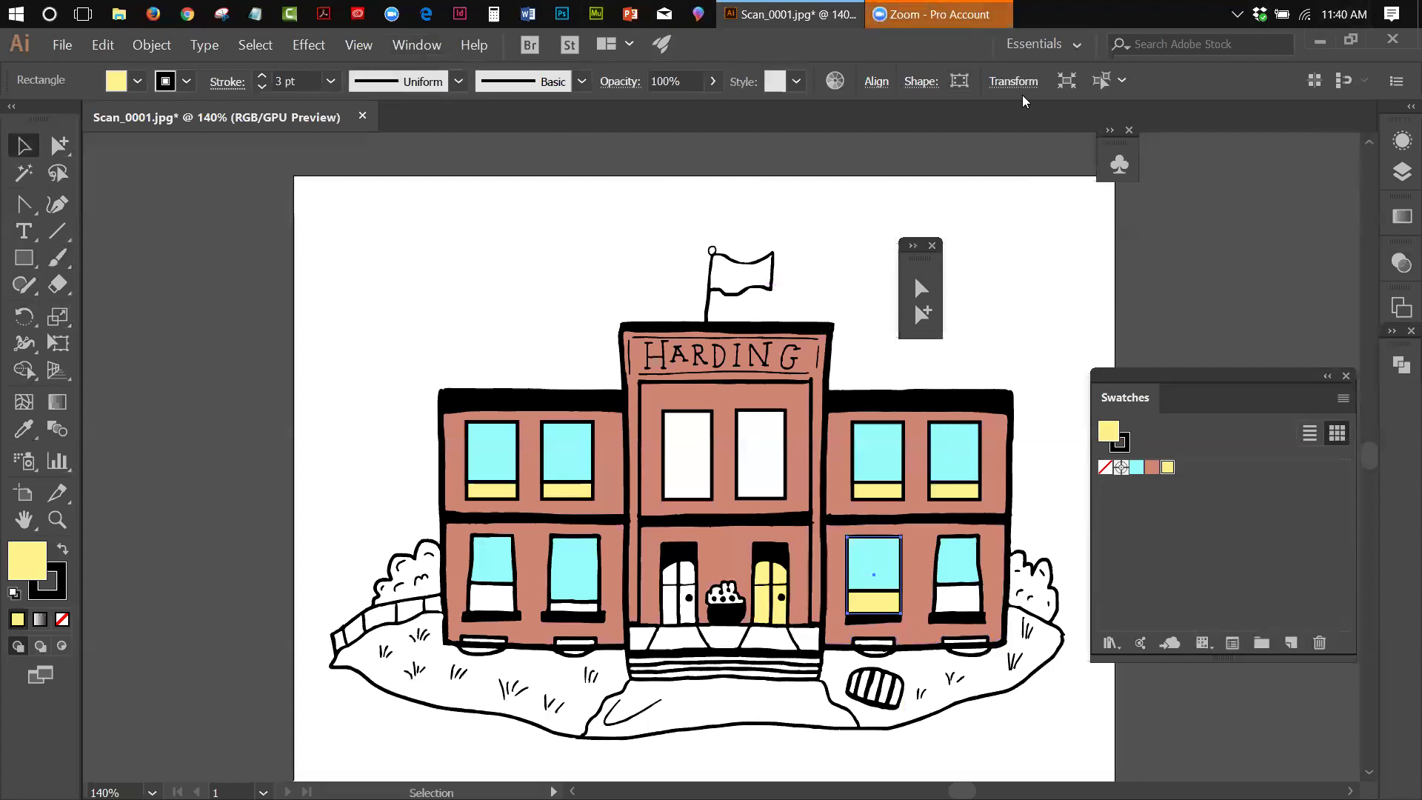
left_click(428, 47)
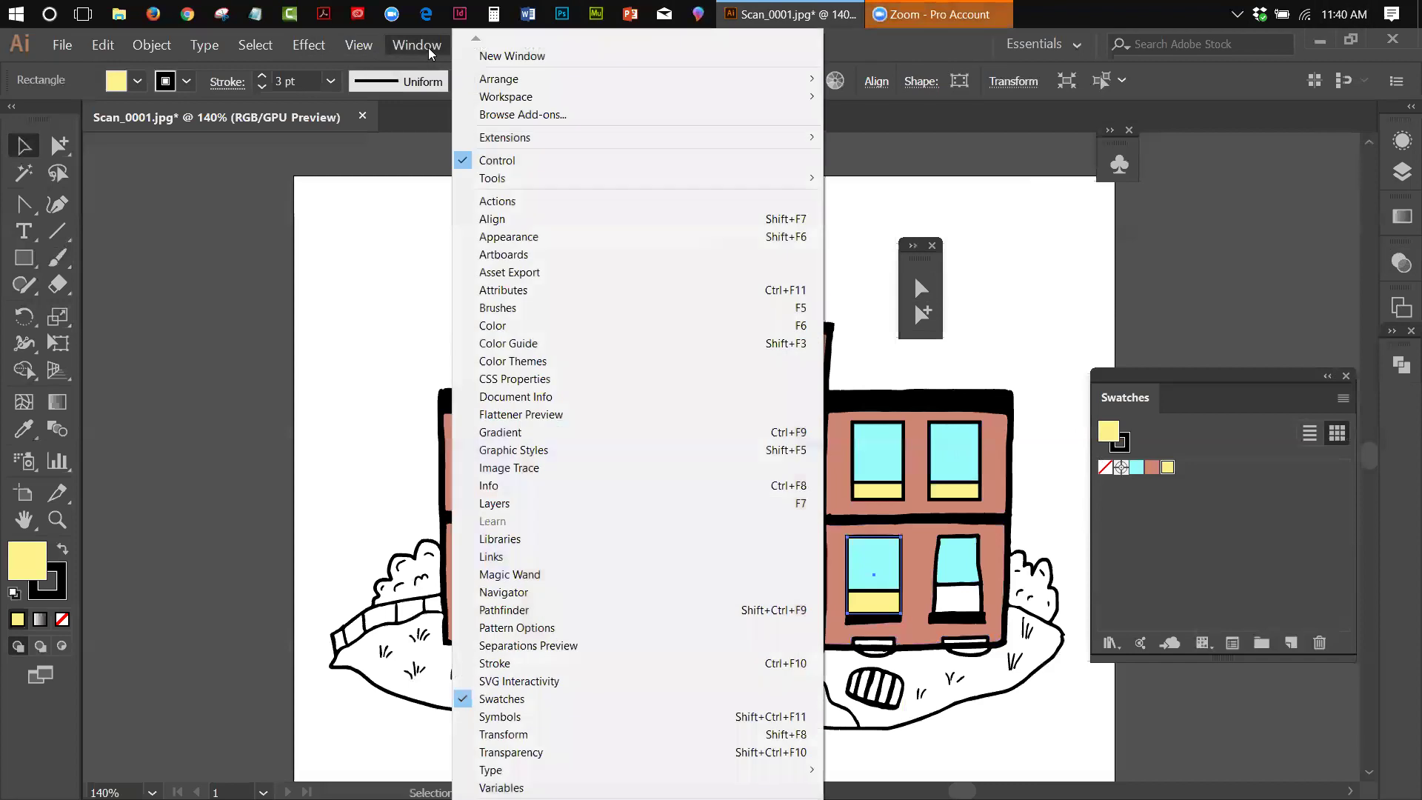
left_click(503, 326)
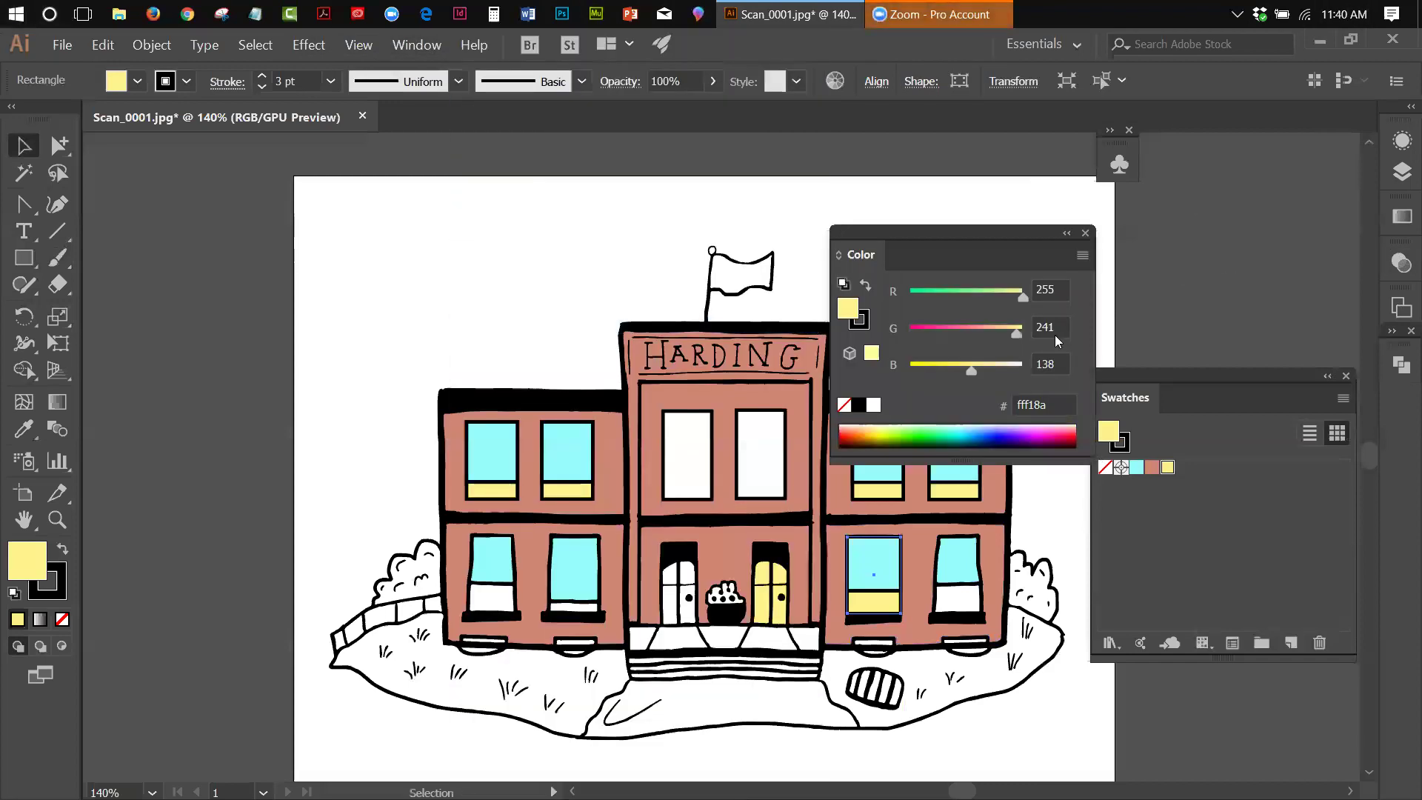
left_click(872, 405)
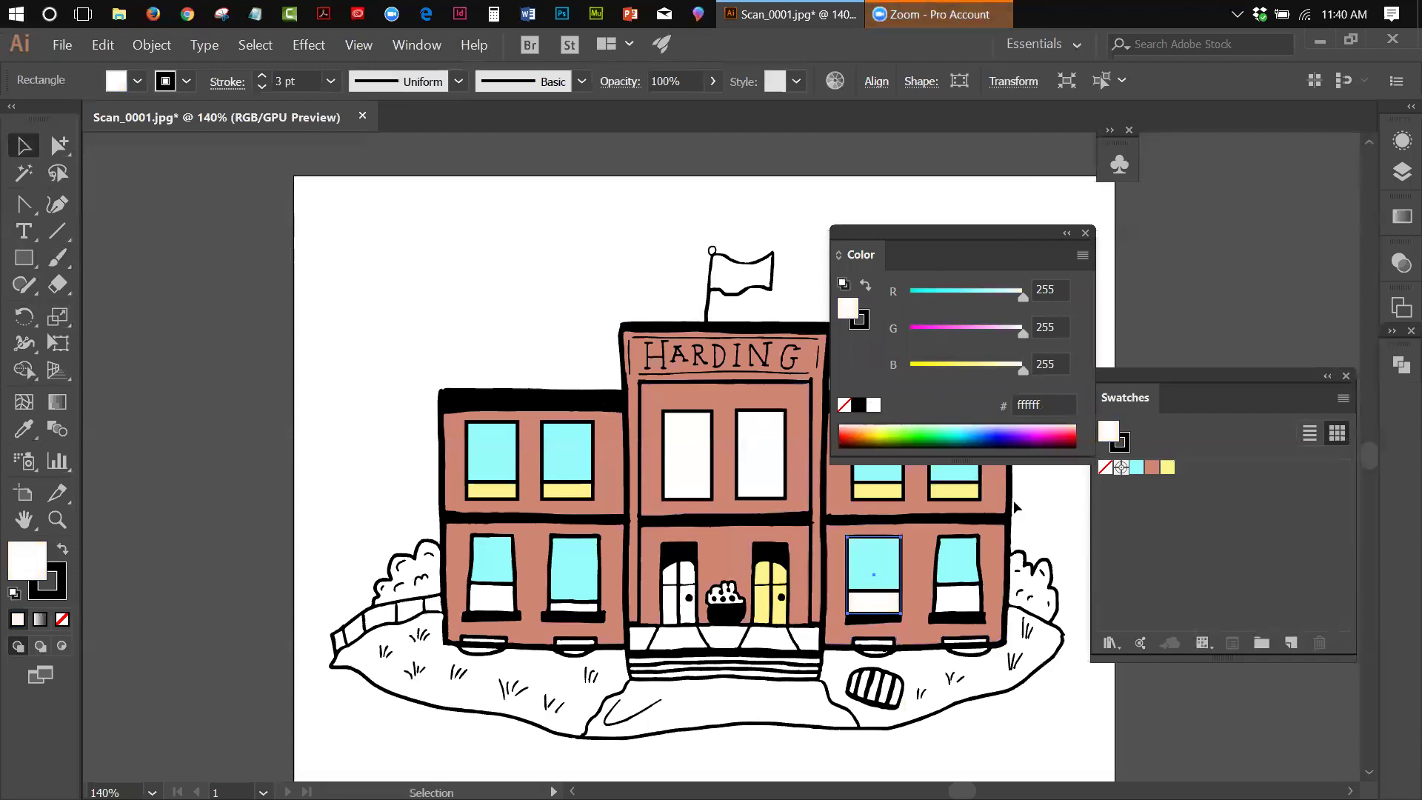
left_click(927, 665)
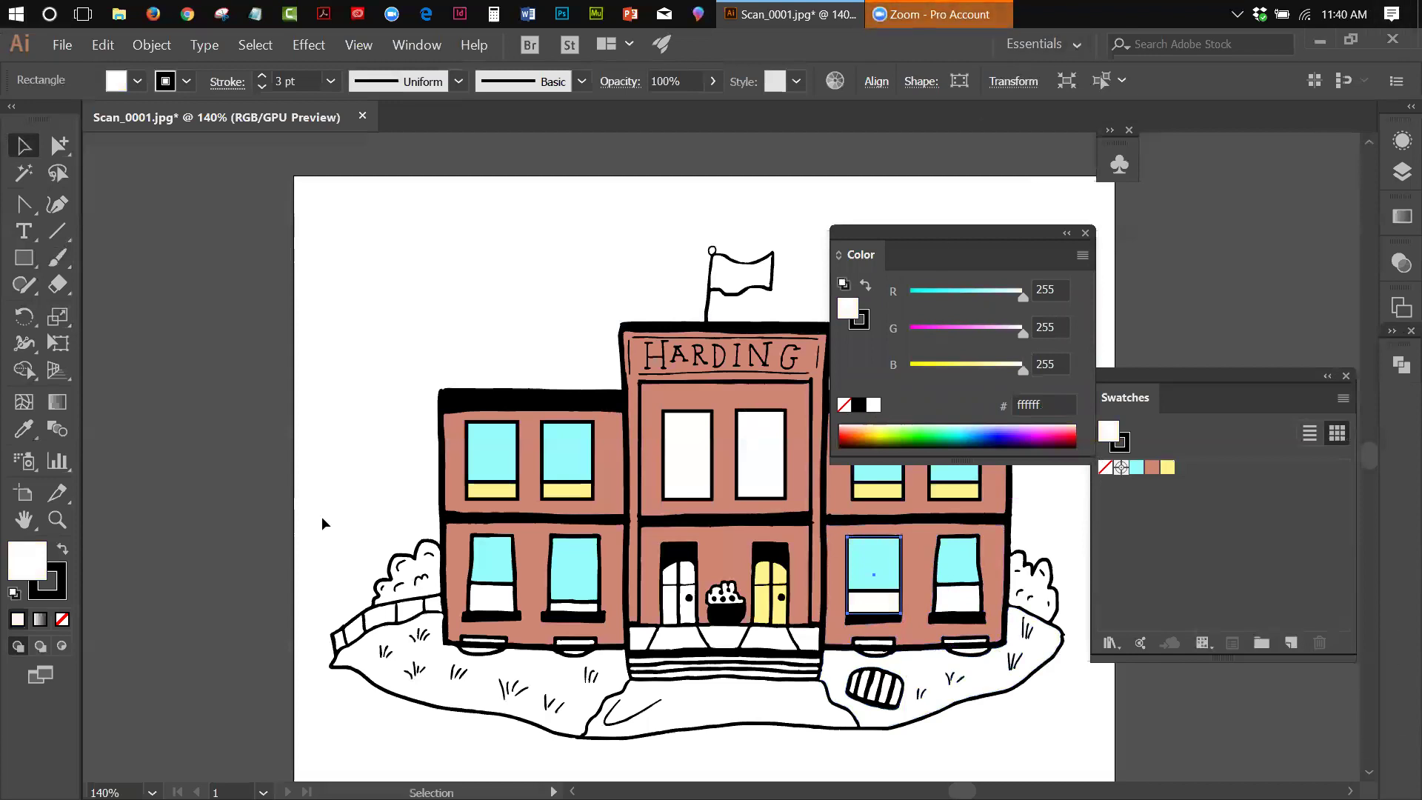
Step: Collapse the Color panel, move the Swatches panel higher, deselect the artwork and dock the Symbols panel with the other collapsed panels
left_click(1083, 234)
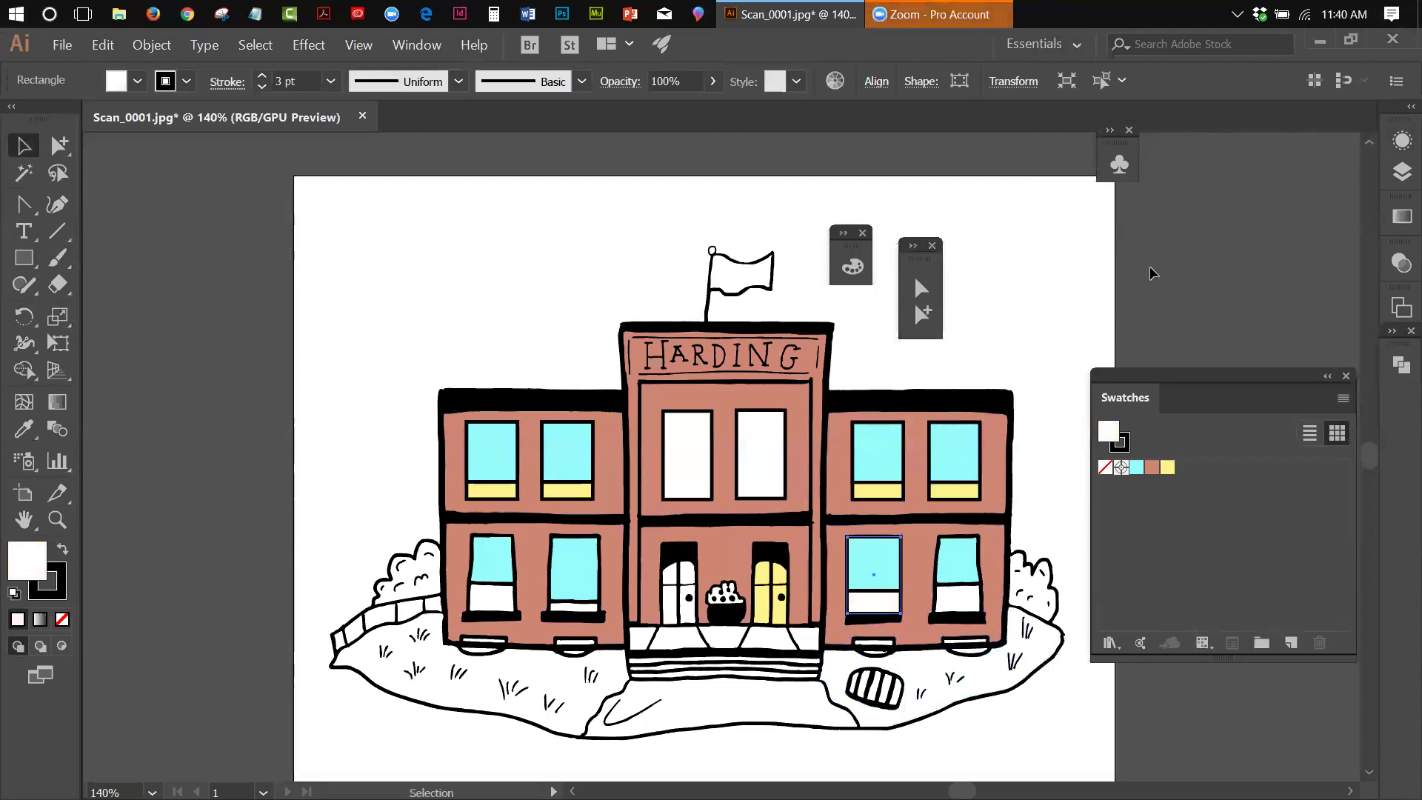
left_click_drag(1151, 379, 1115, 242)
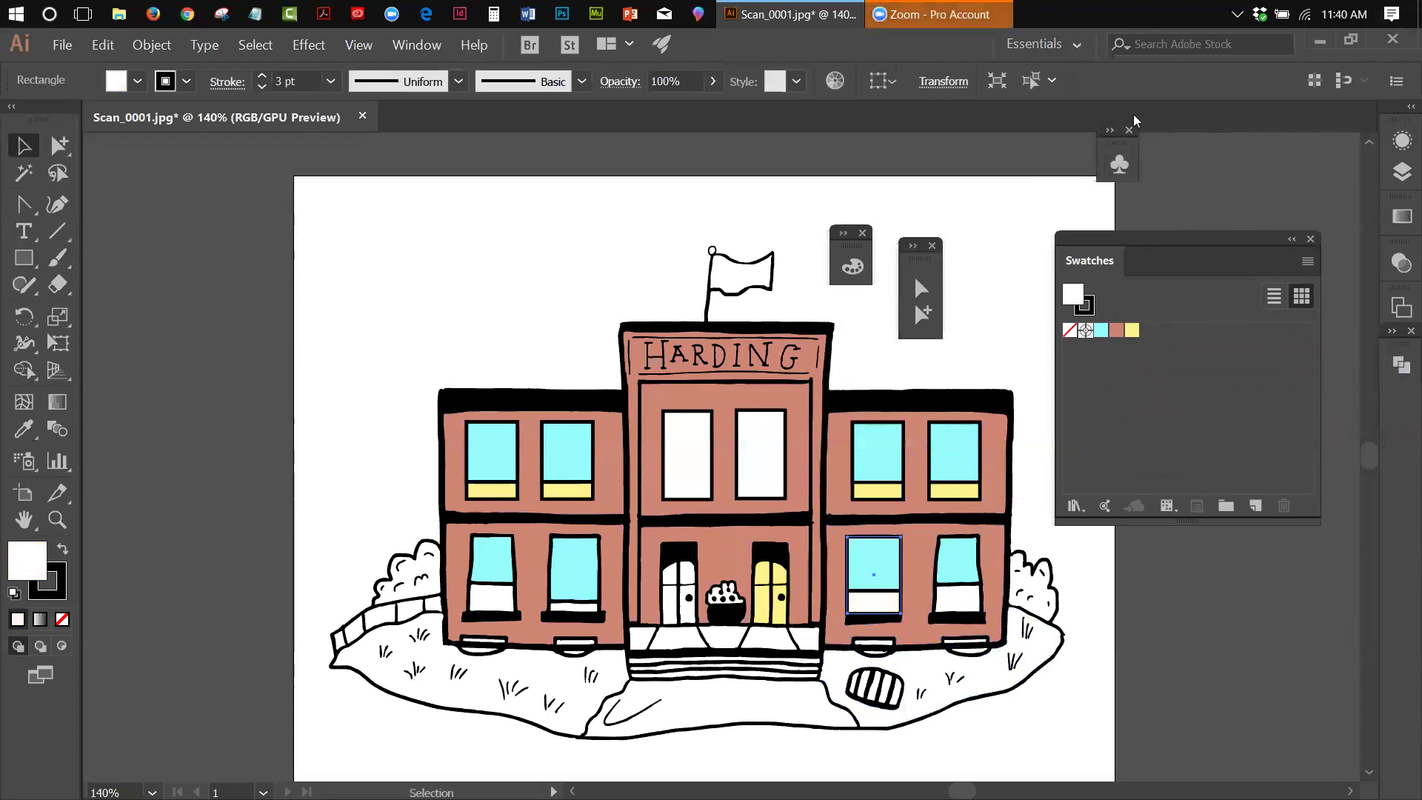
left_click(988, 153)
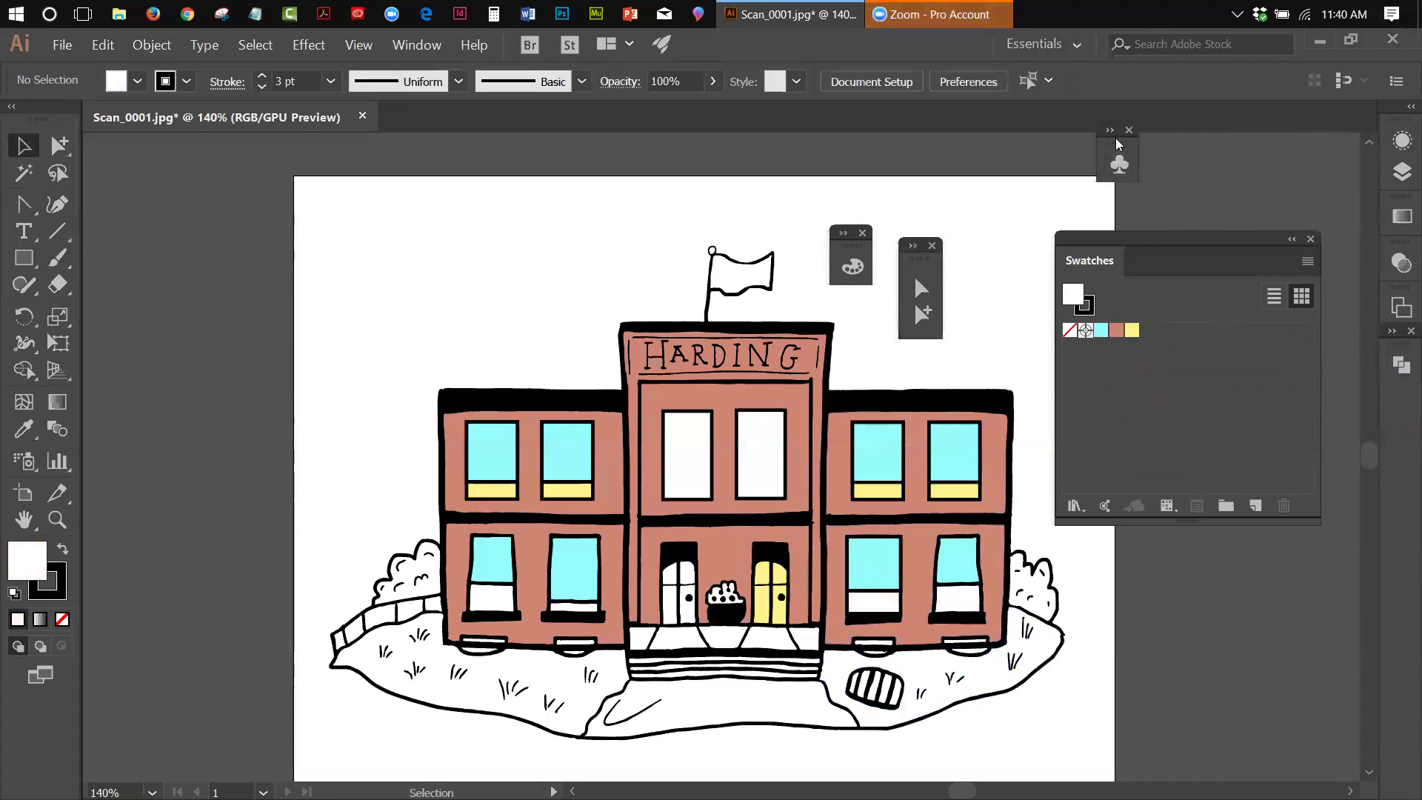
left_click_drag(1115, 140, 1367, 376)
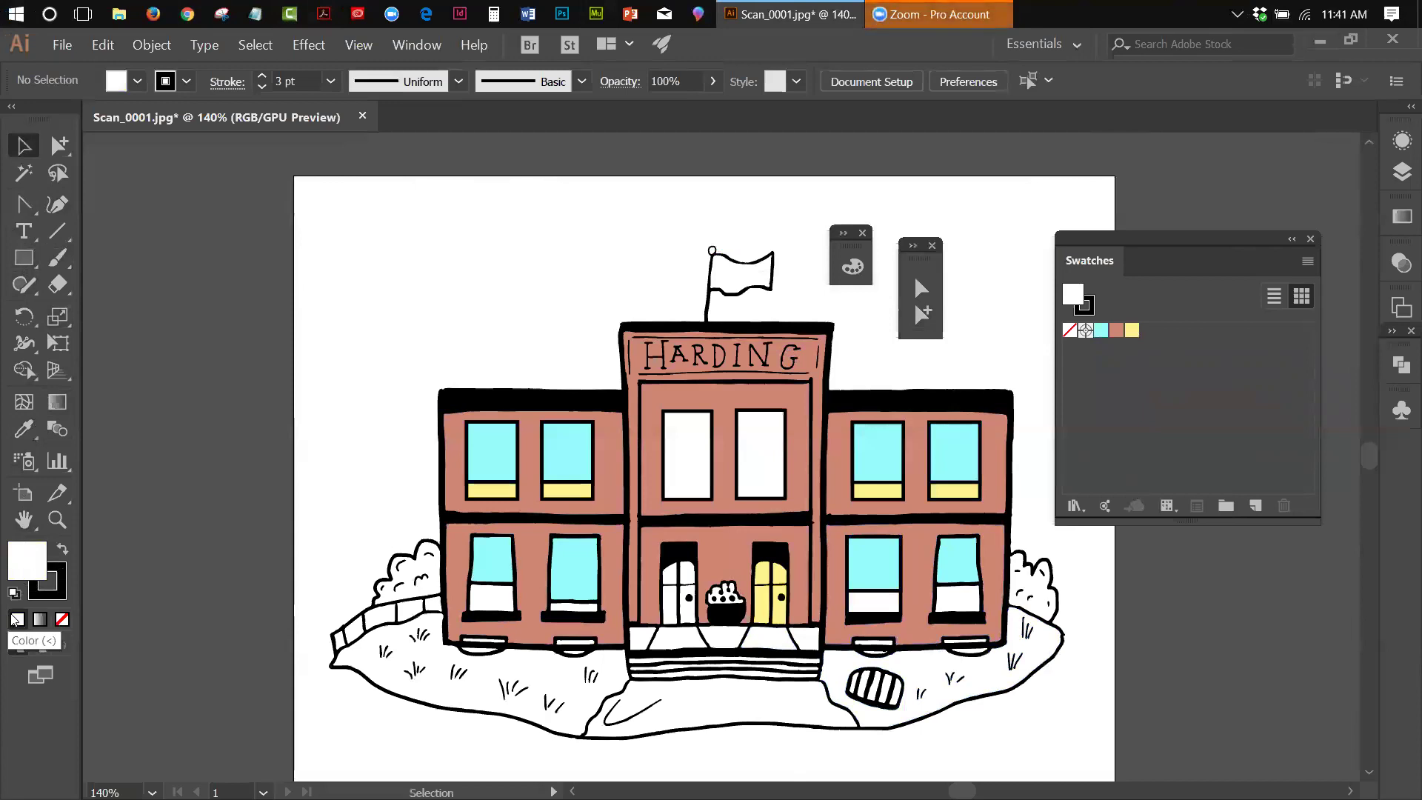
Step: Draw a black-filled rectangle without a stroke, about 0.58 by 0.16 in, over the sill of the ground-floor window nearest the yellow door
left_click(63, 553)
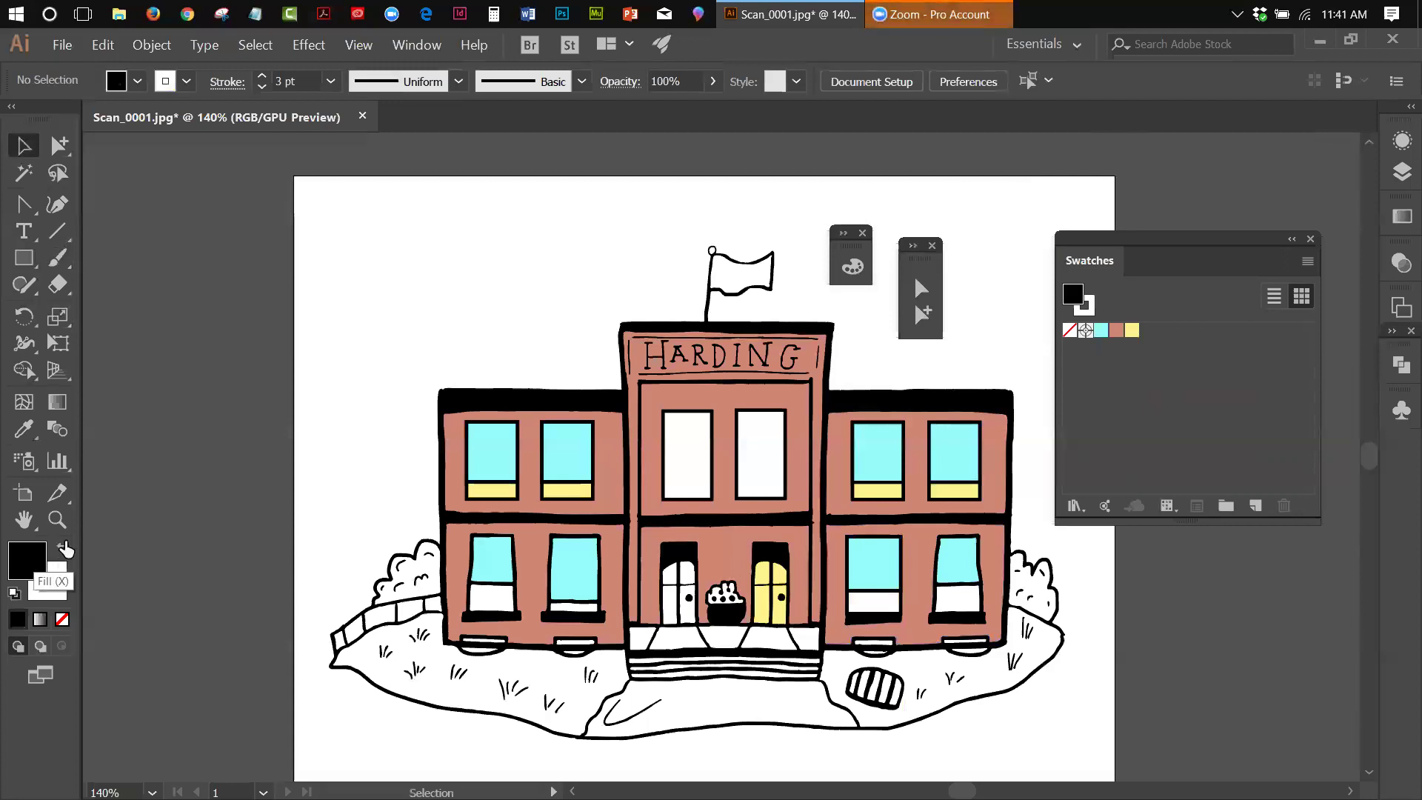
left_click(53, 595)
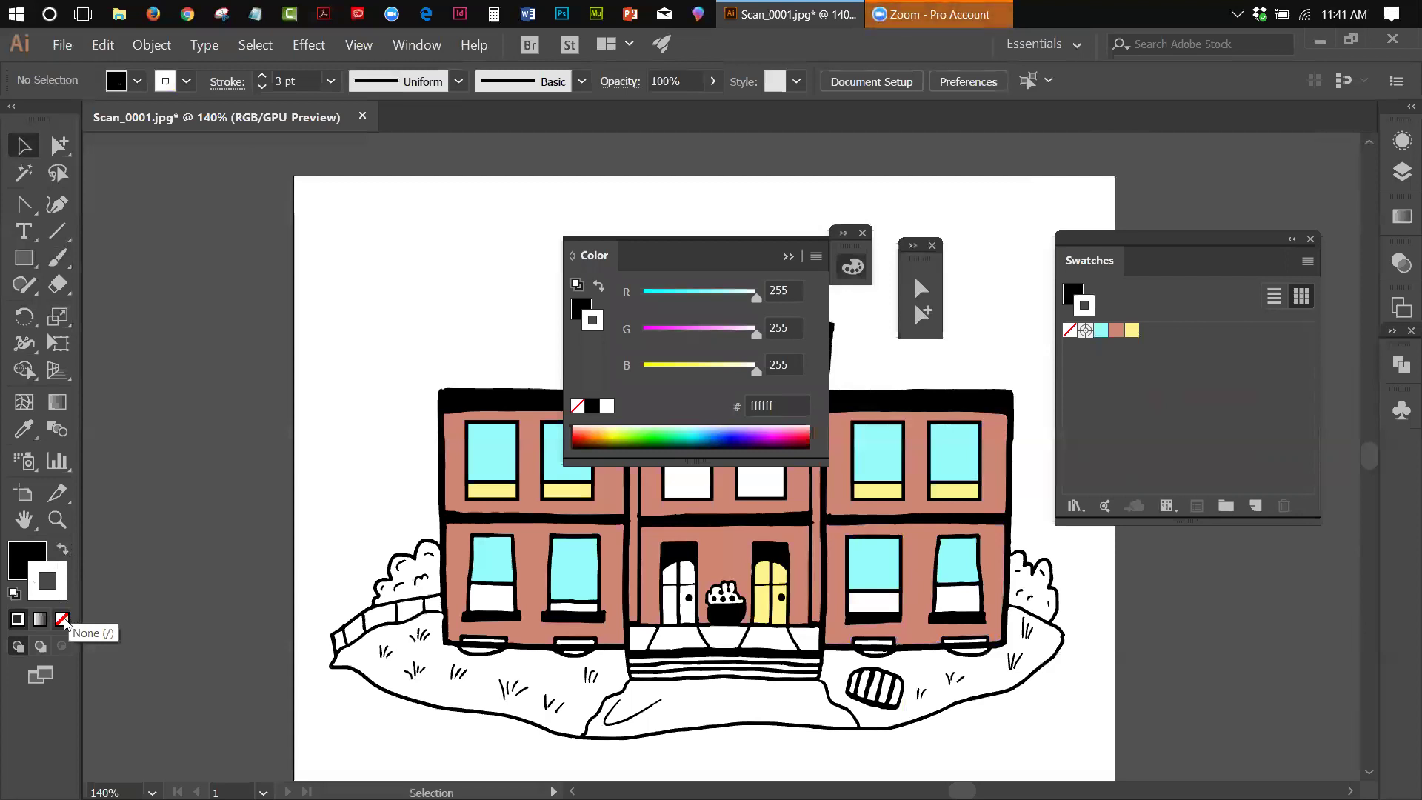
left_click(63, 620)
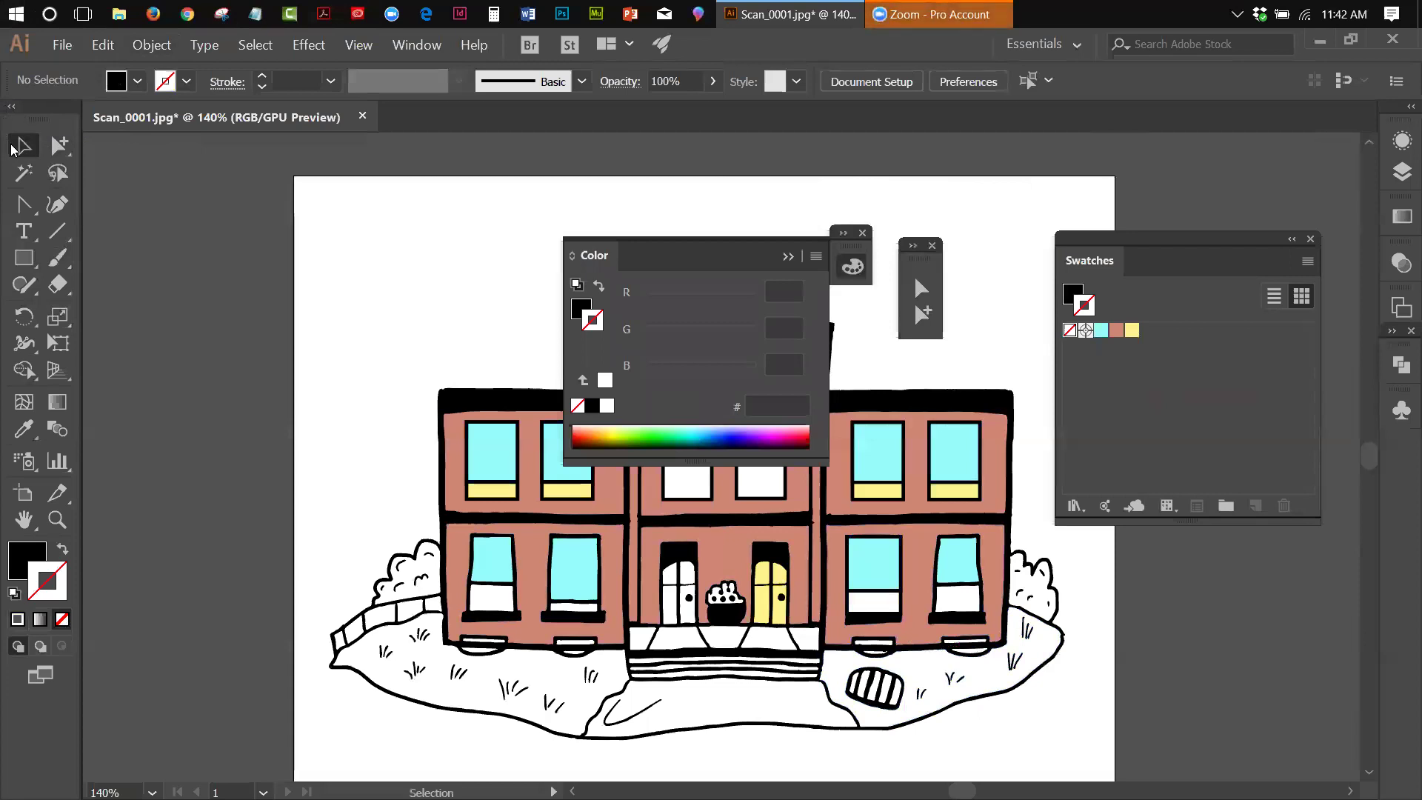
left_click(23, 259)
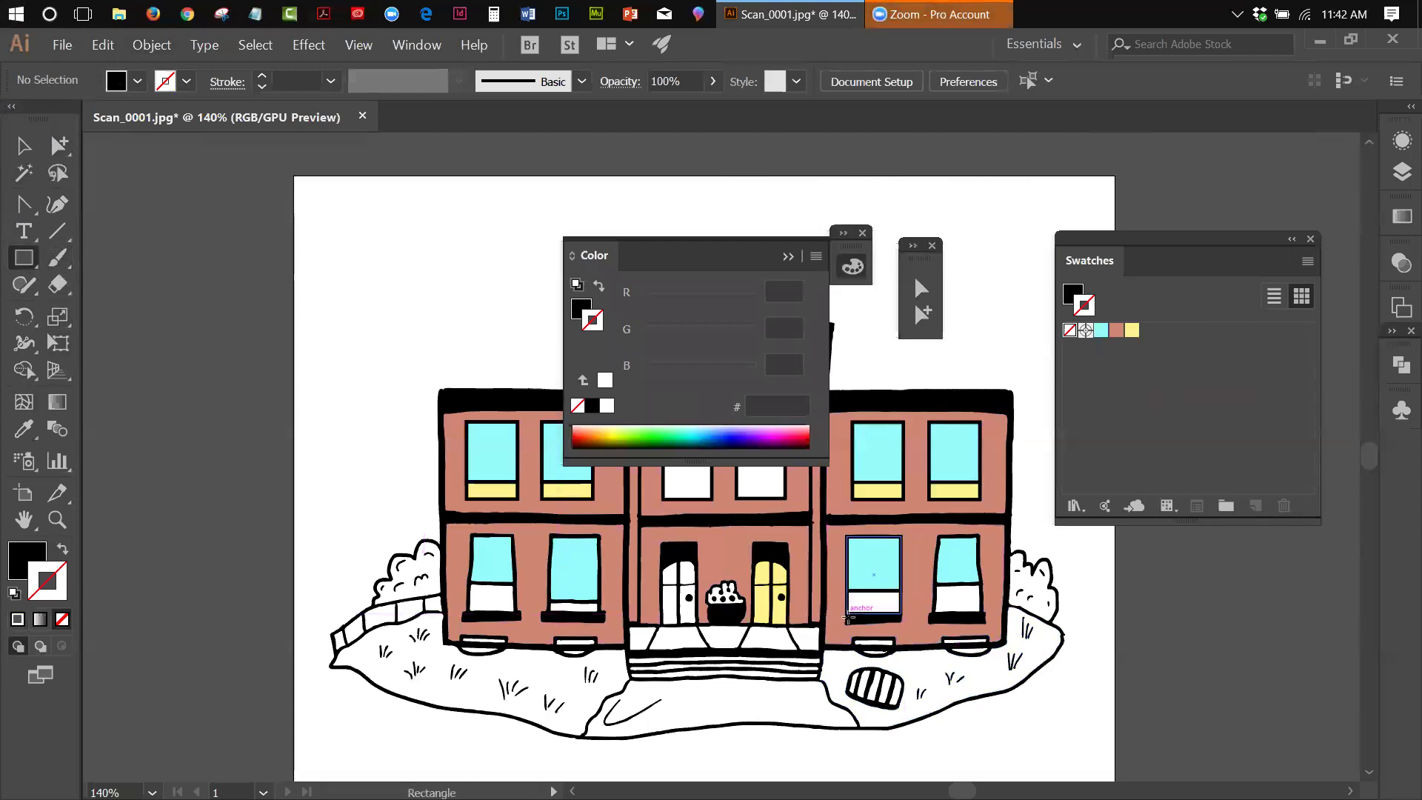
left_click_drag(854, 622, 900, 614)
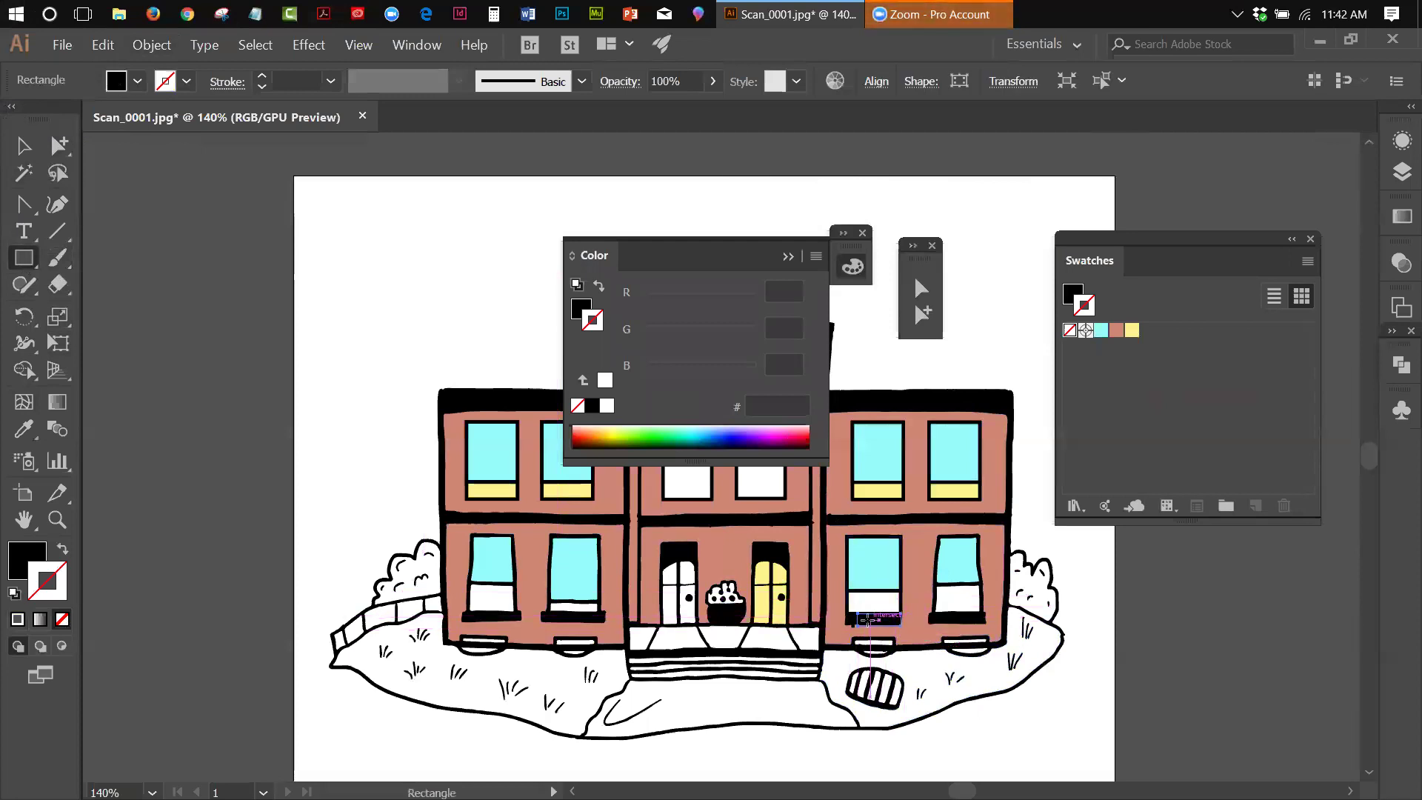
left_click(852, 623)
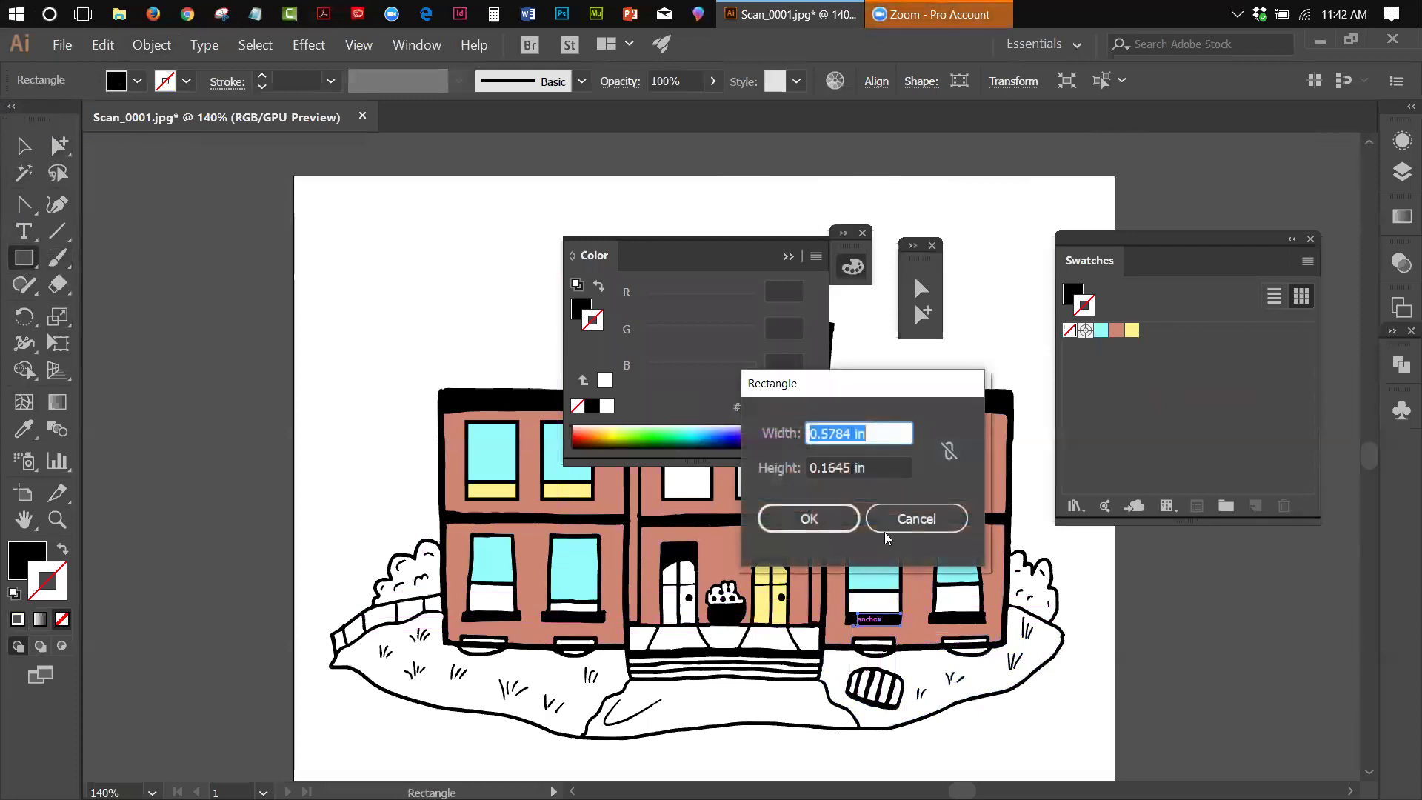
left_click(918, 518)
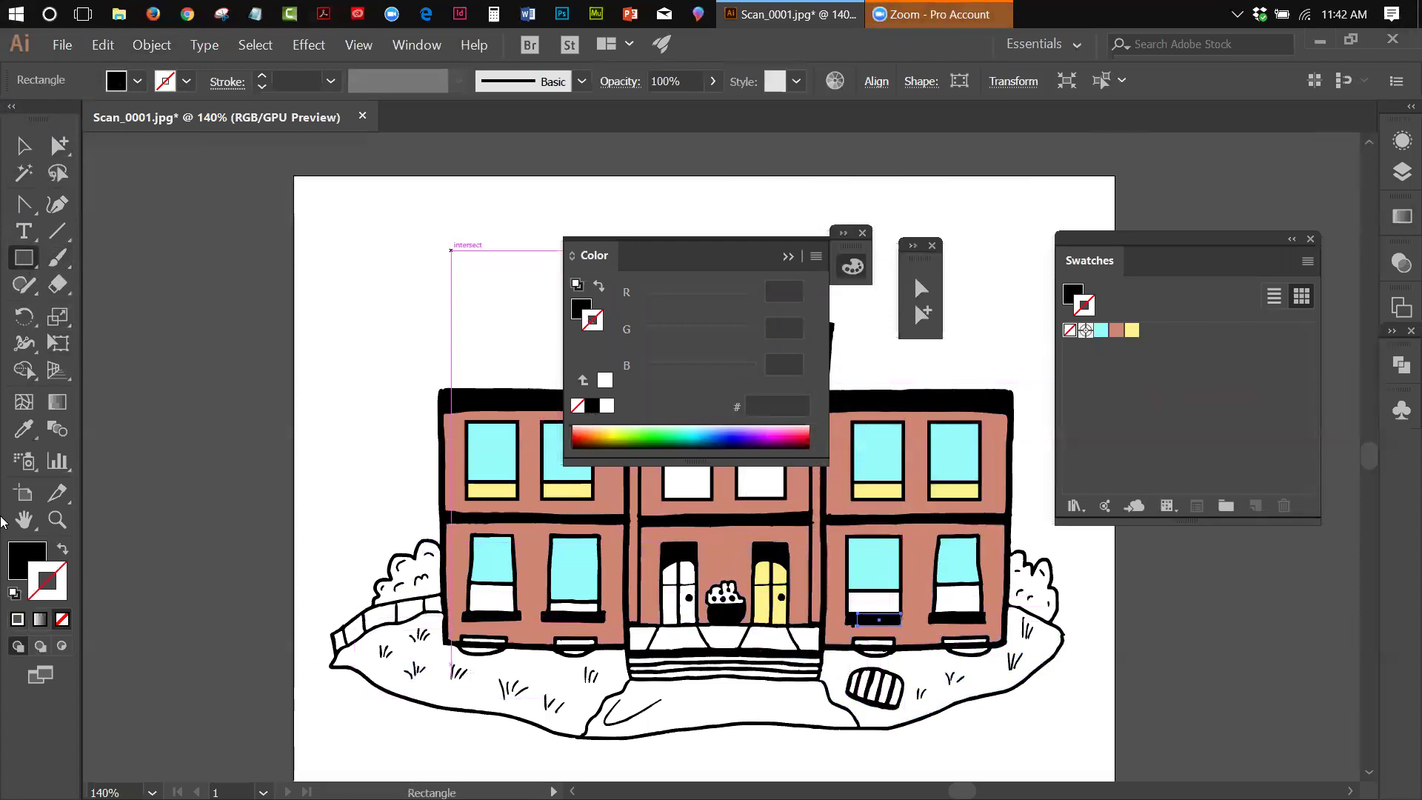
left_click(30, 151)
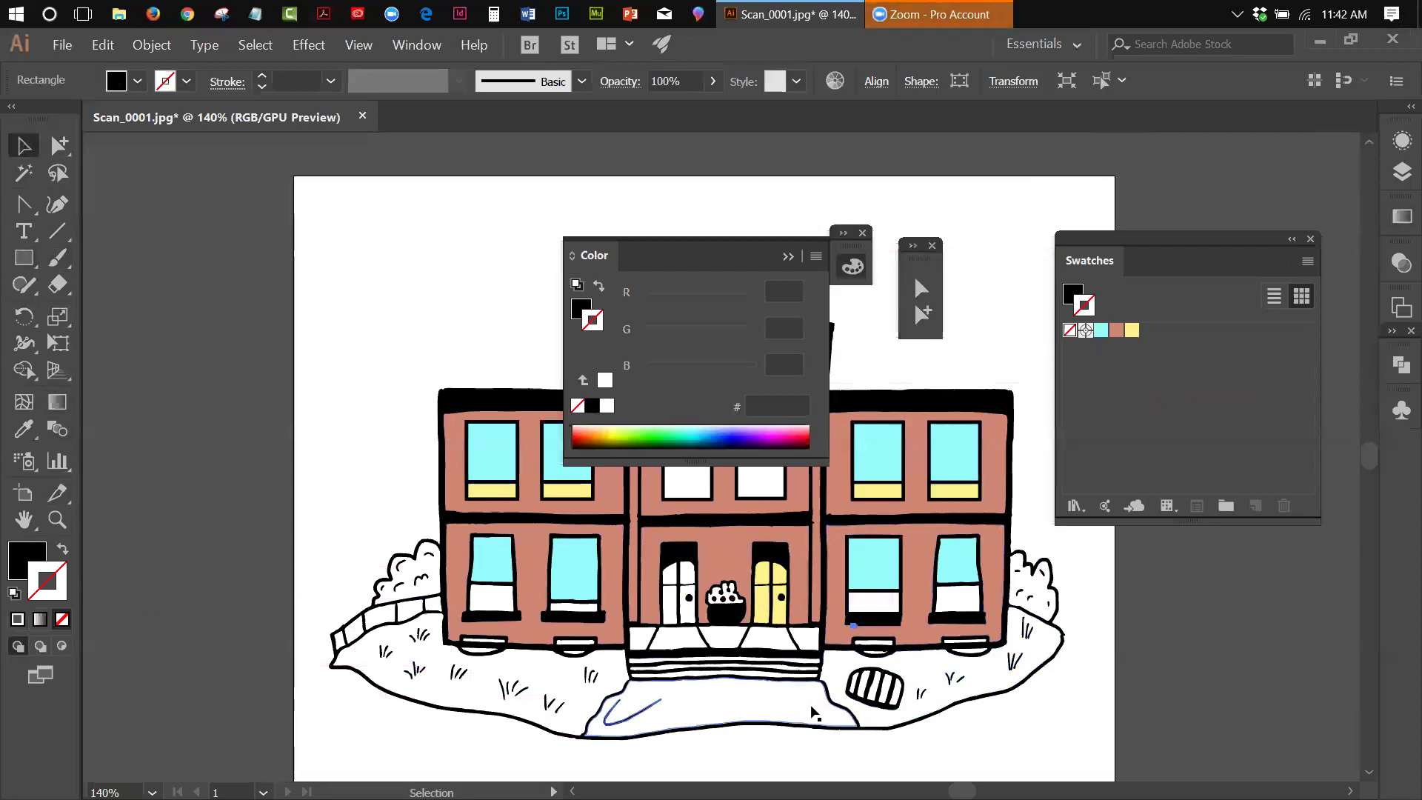
key("Delete")
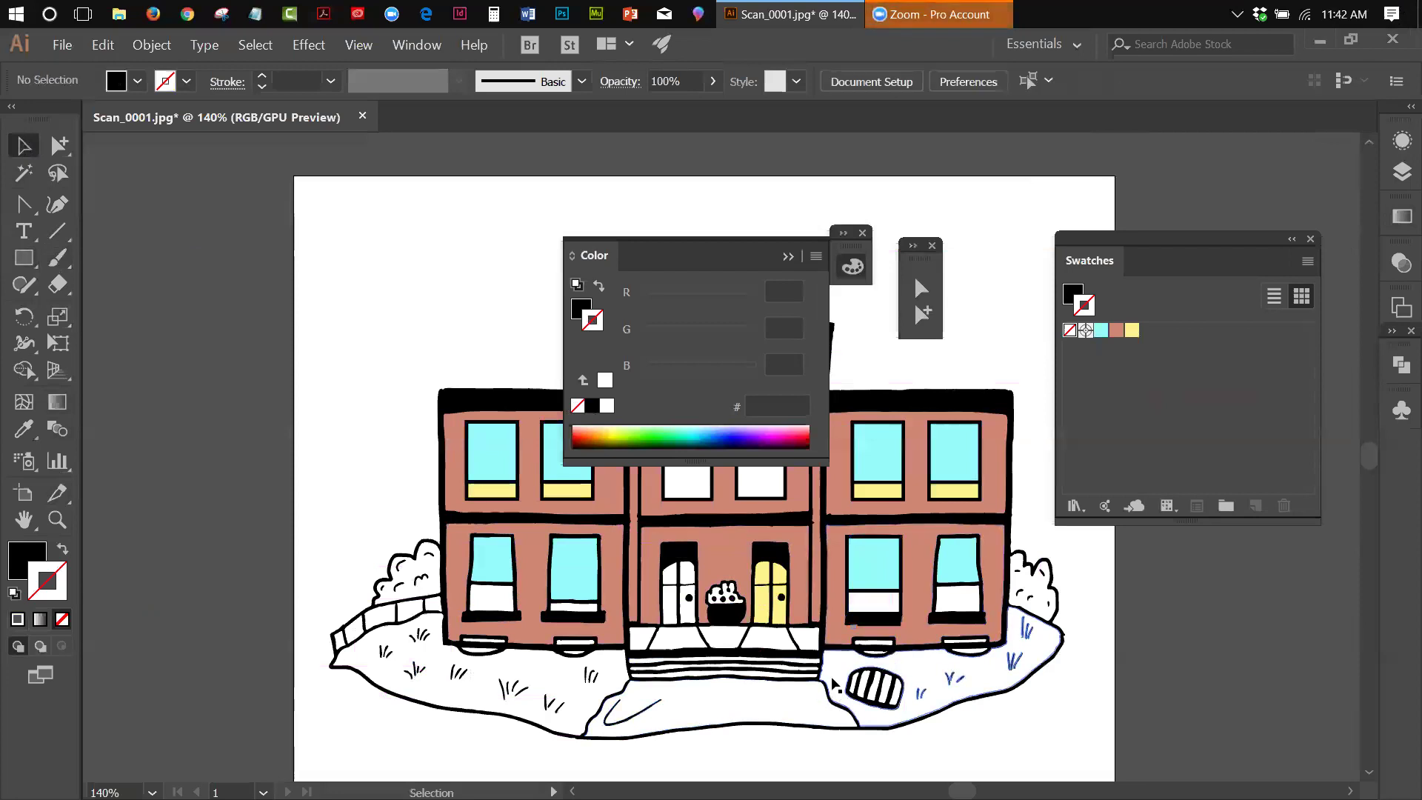
key("ctrl+z")
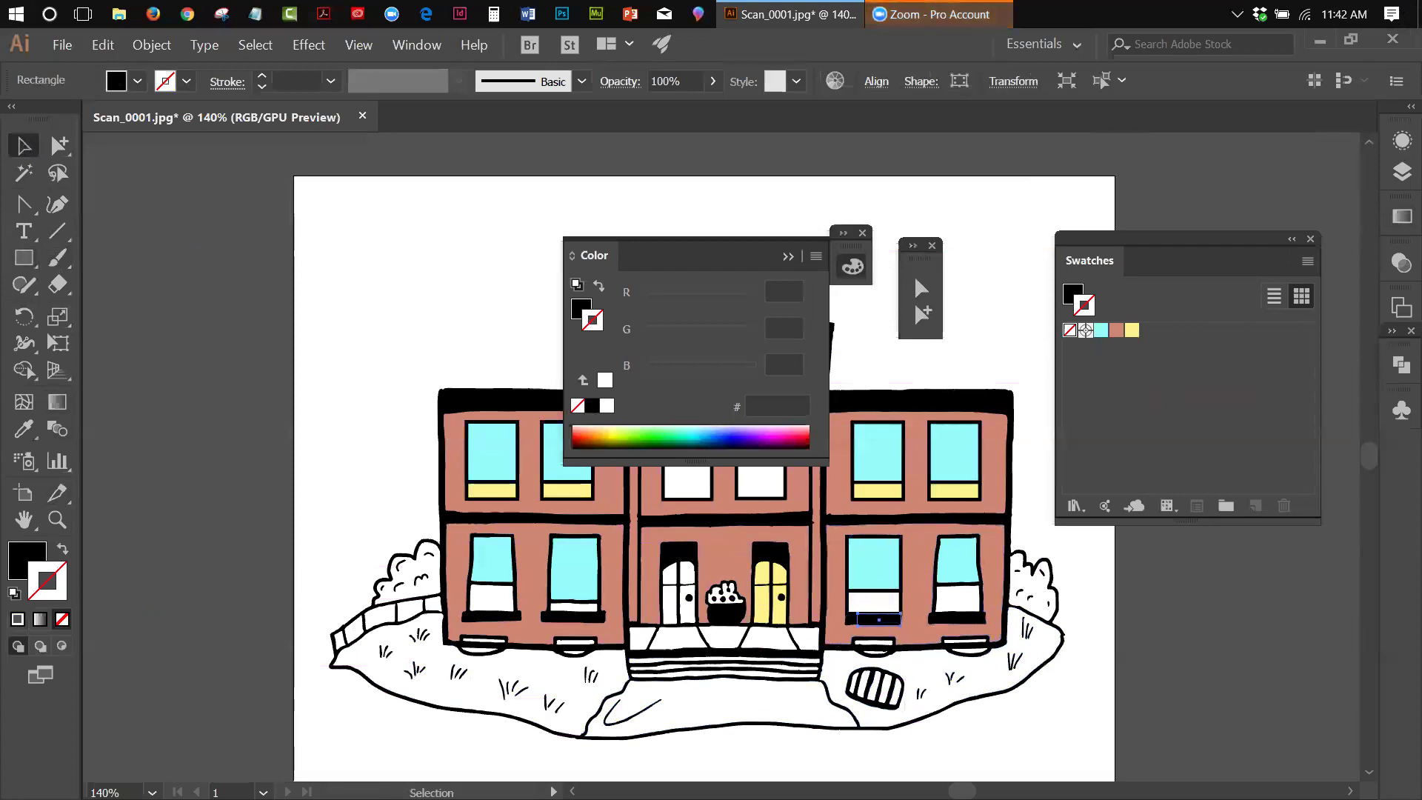
Step: Nudge the black sill rectangle one increment up and four increments to the right beneath the window
key("Up")
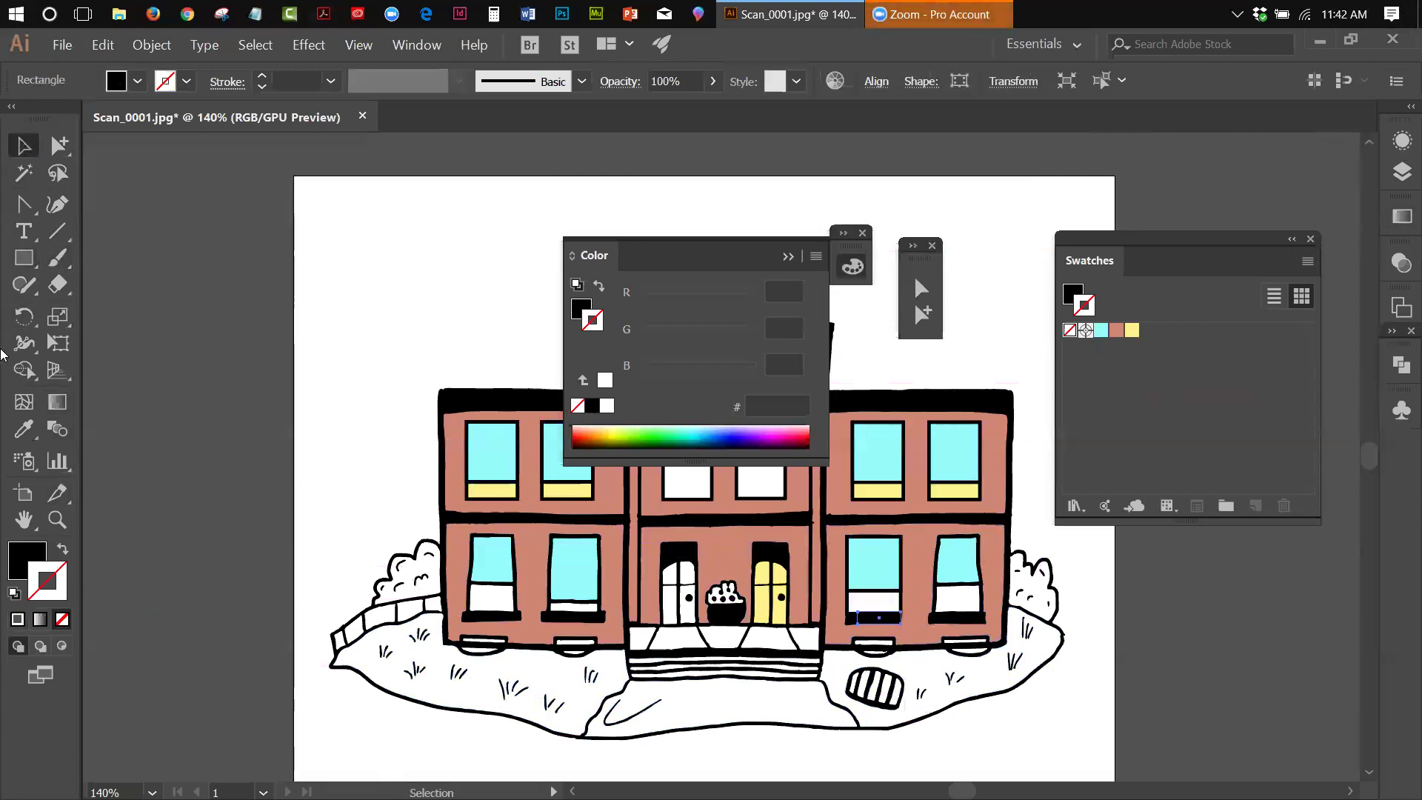
key("Right")
key("Right")
key("Right")
key("Right")
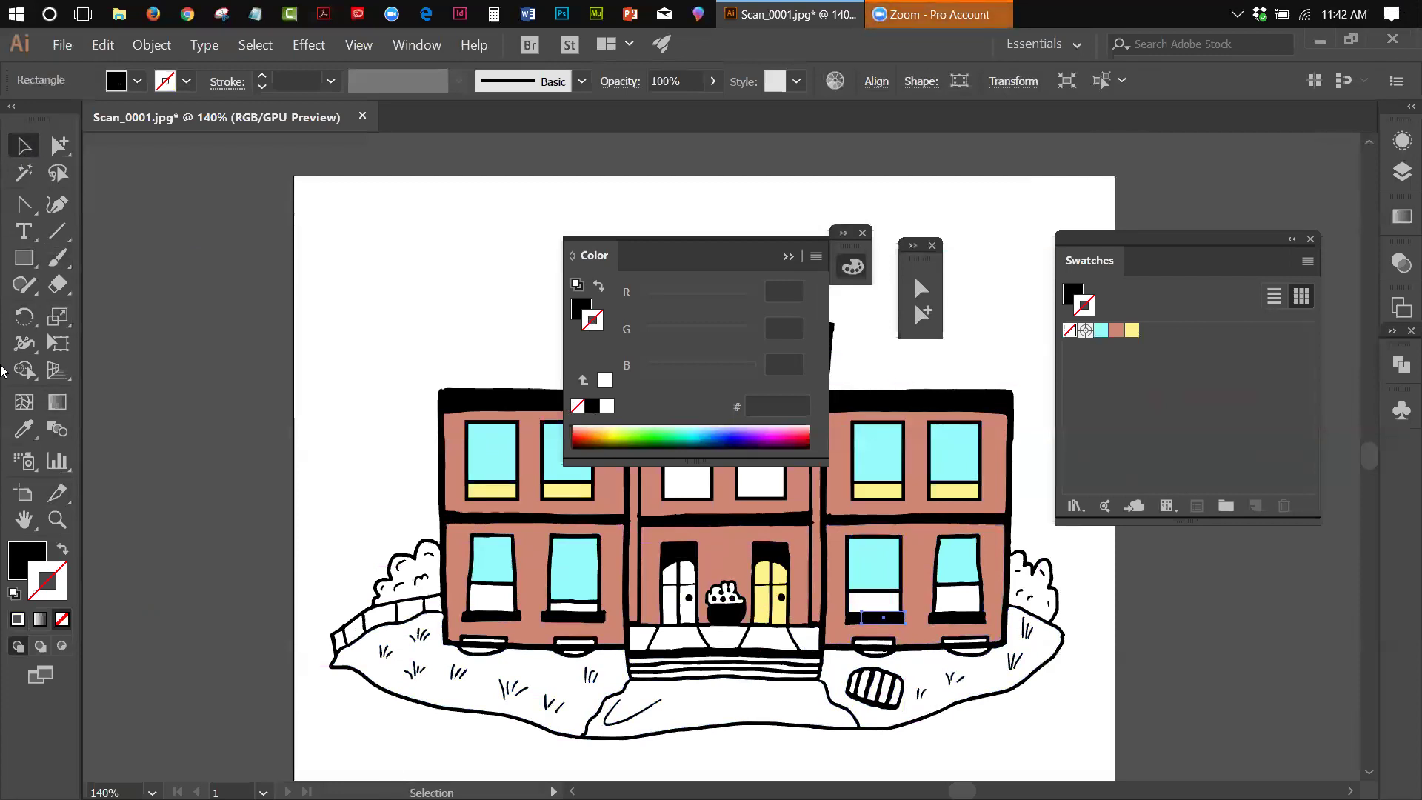
Step: Widen the sill rectangle past the window's left edge with Free Transform, raise its bottom edge slightly, and deselect it
left_click(59, 343)
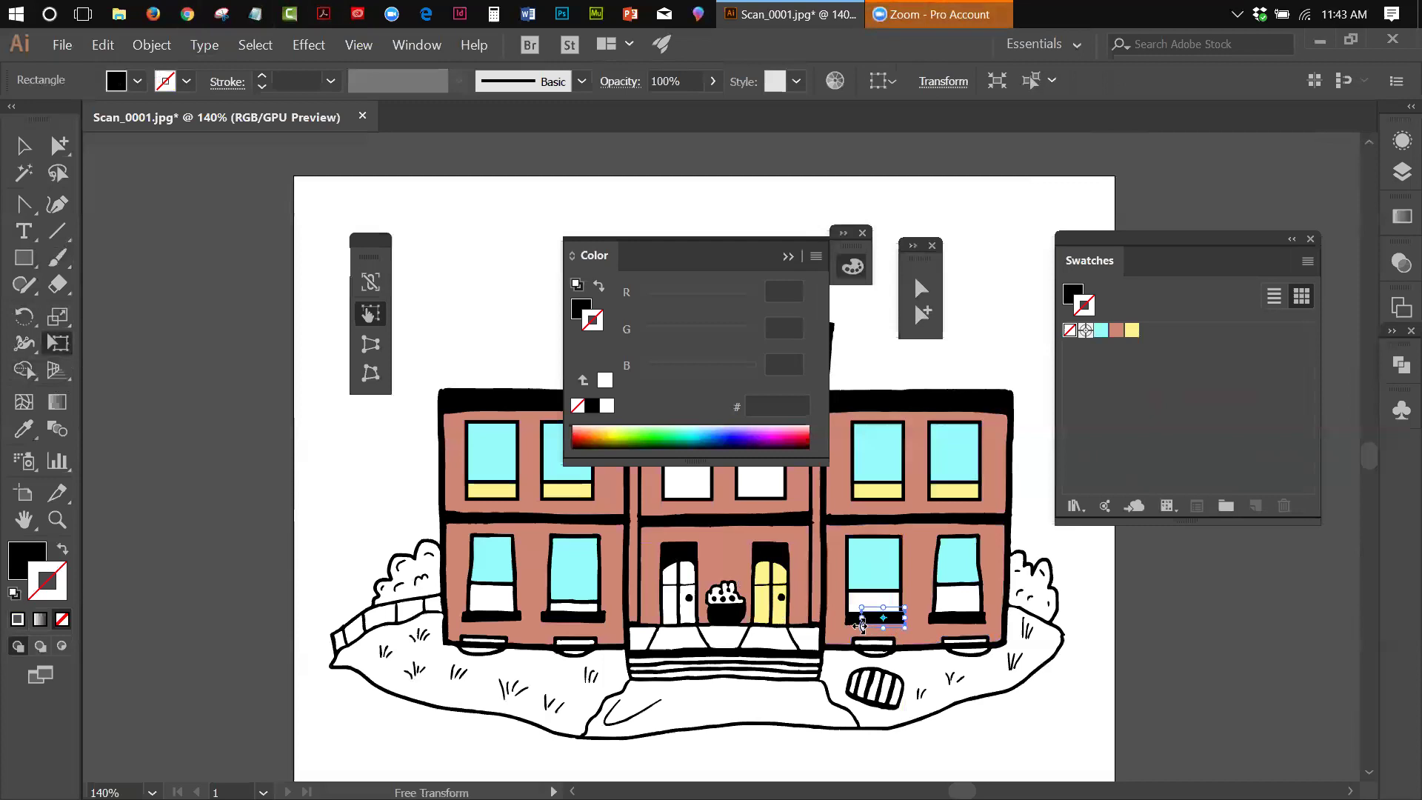
left_click_drag(861, 624, 842, 630)
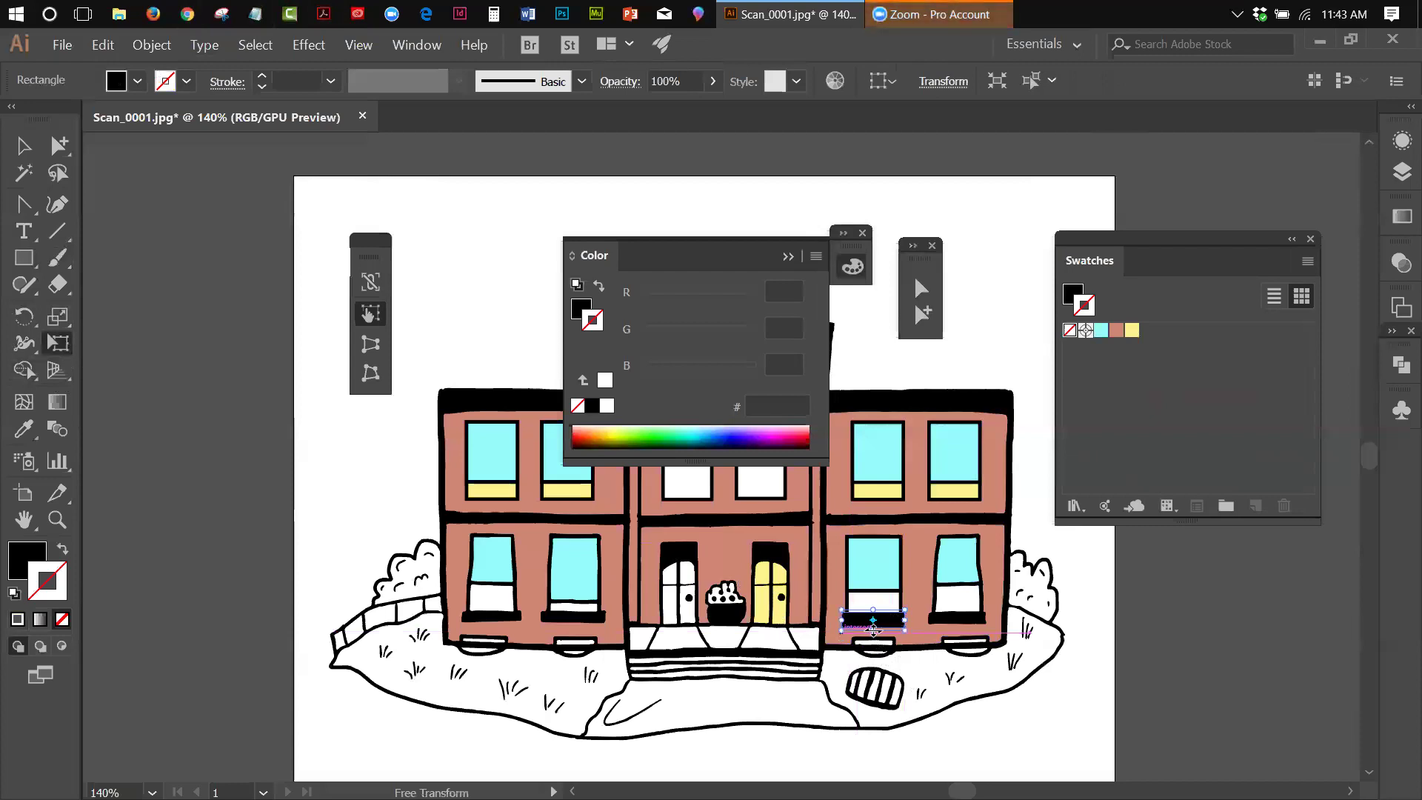
left_click_drag(872, 630, 872, 625)
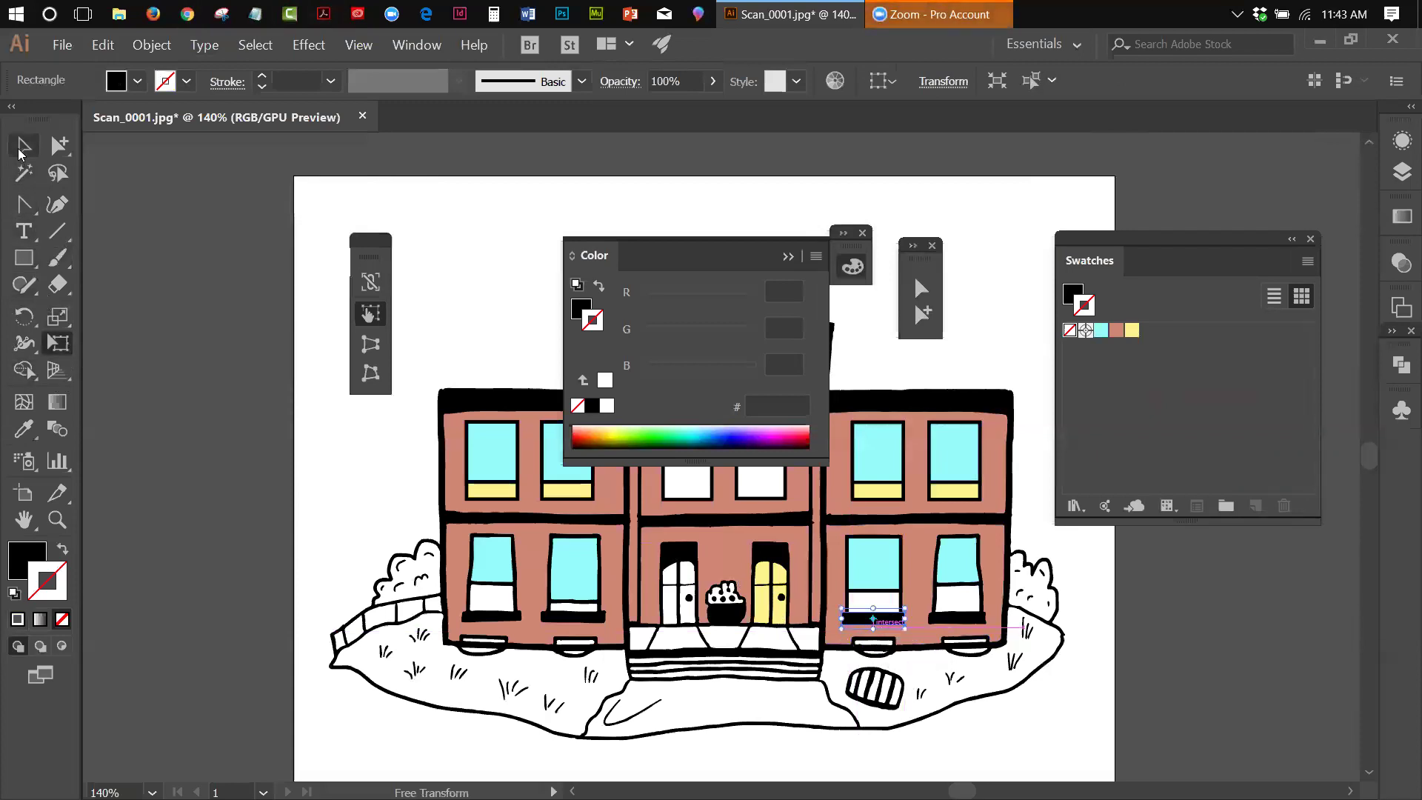
left_click(22, 147)
left_click(397, 261)
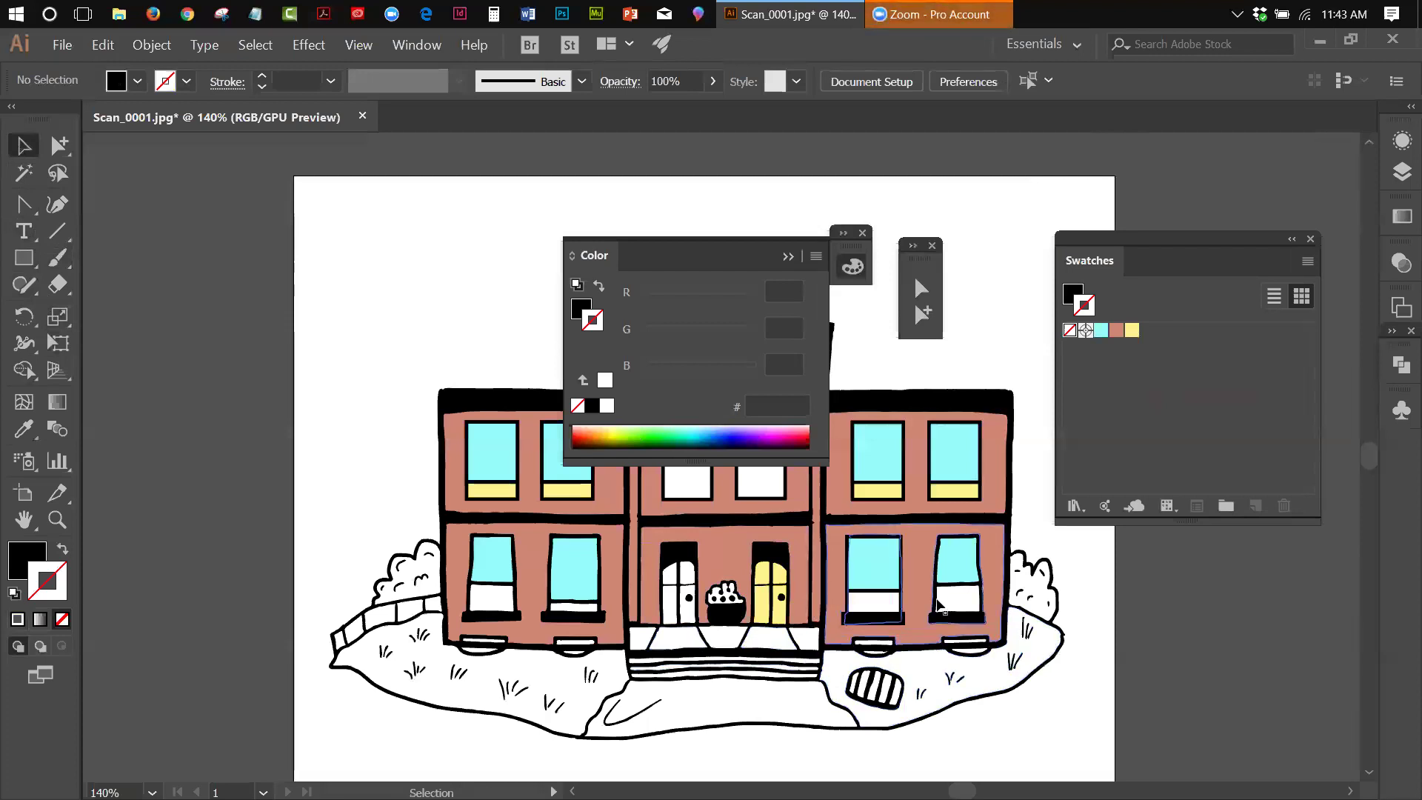
Step: Start a new symbol from the redrawn ground-floor window in the right wing together with its black sill
left_click(866, 621)
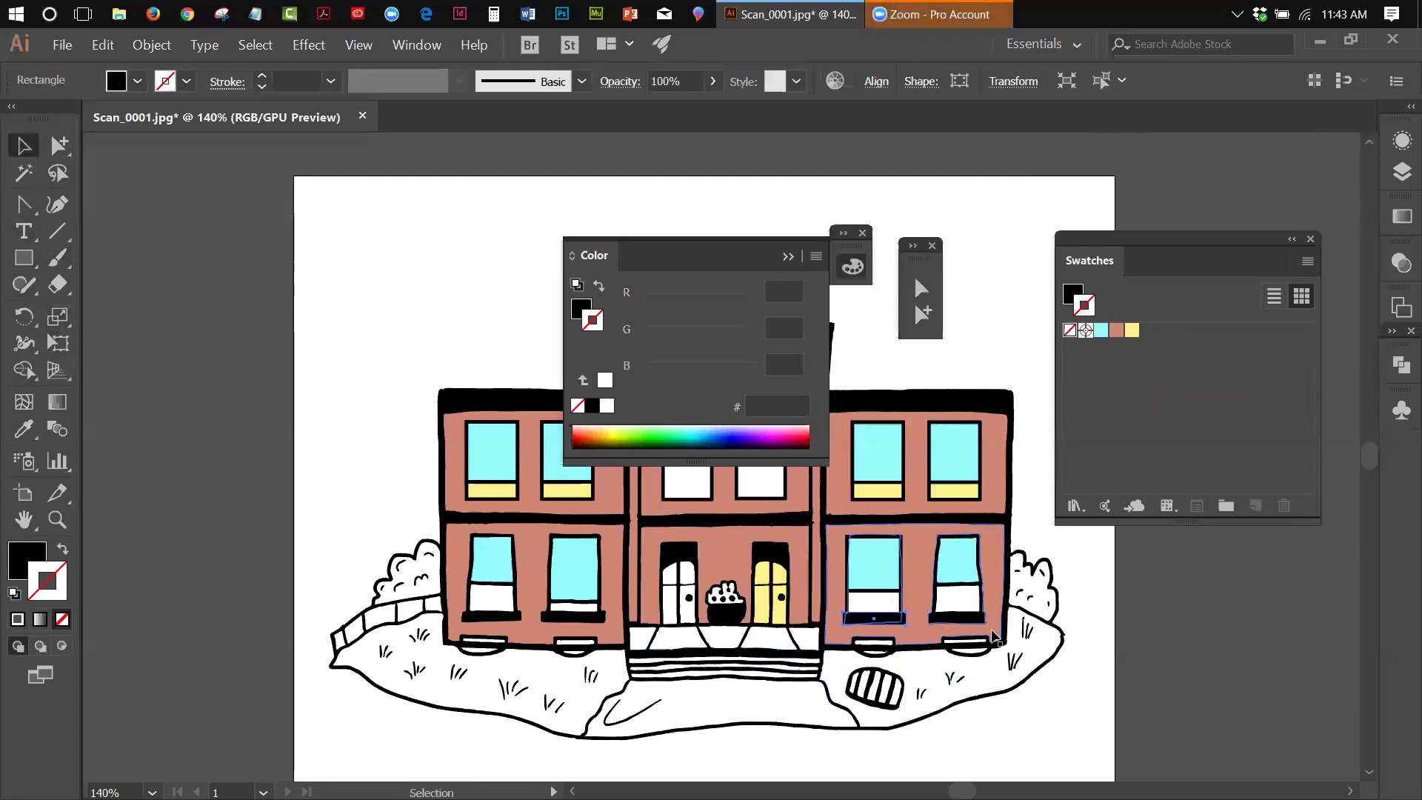
left_click(1071, 738)
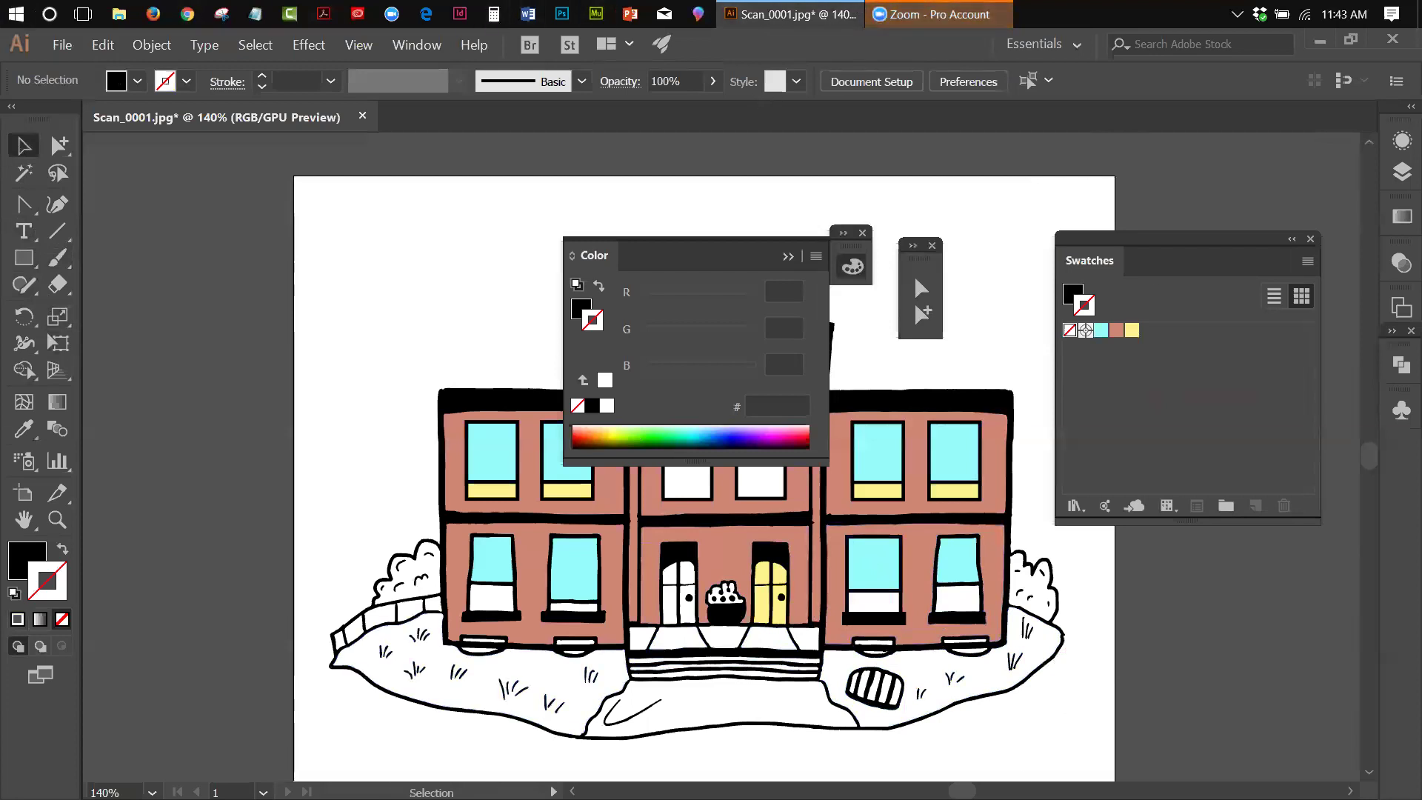
left_click(878, 567)
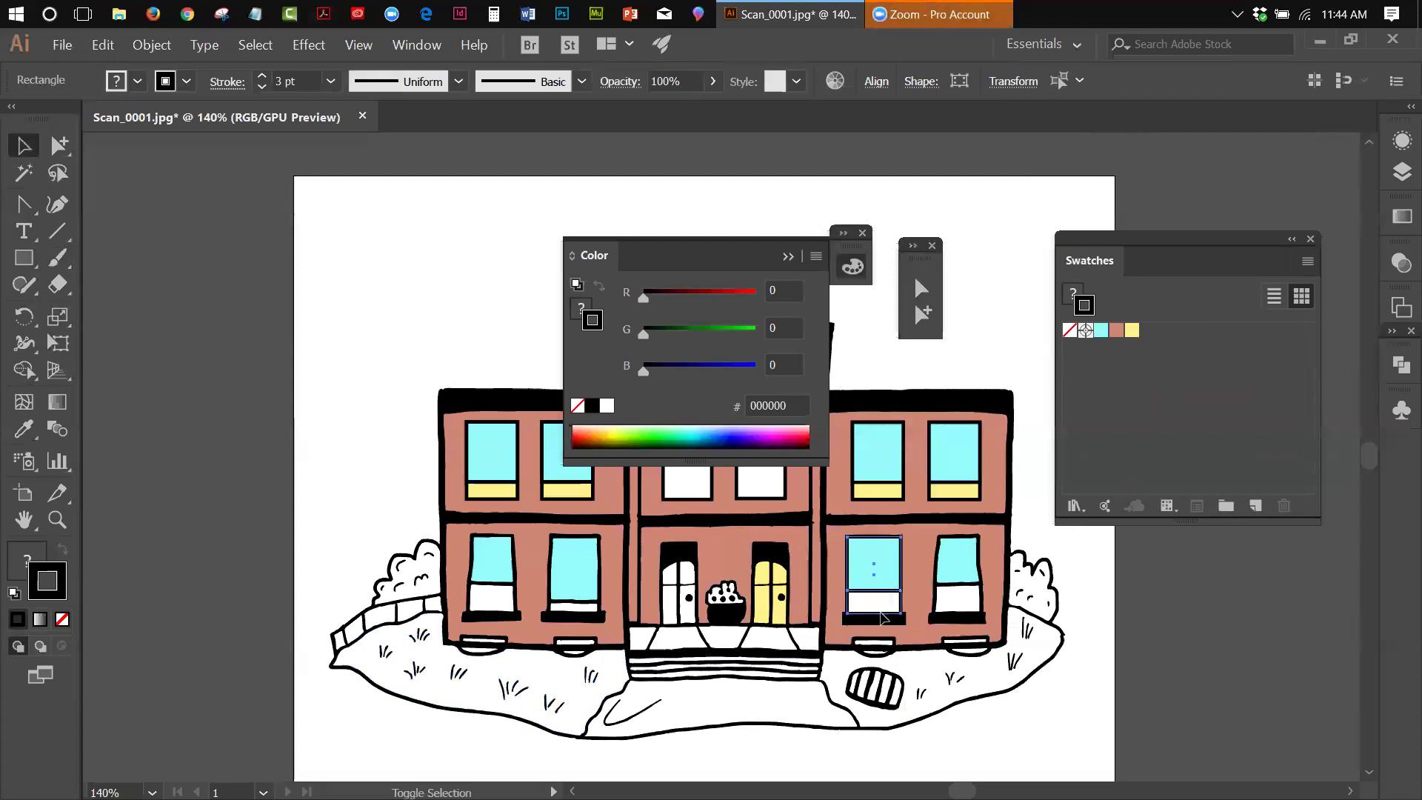
left_click(885, 617, "shift")
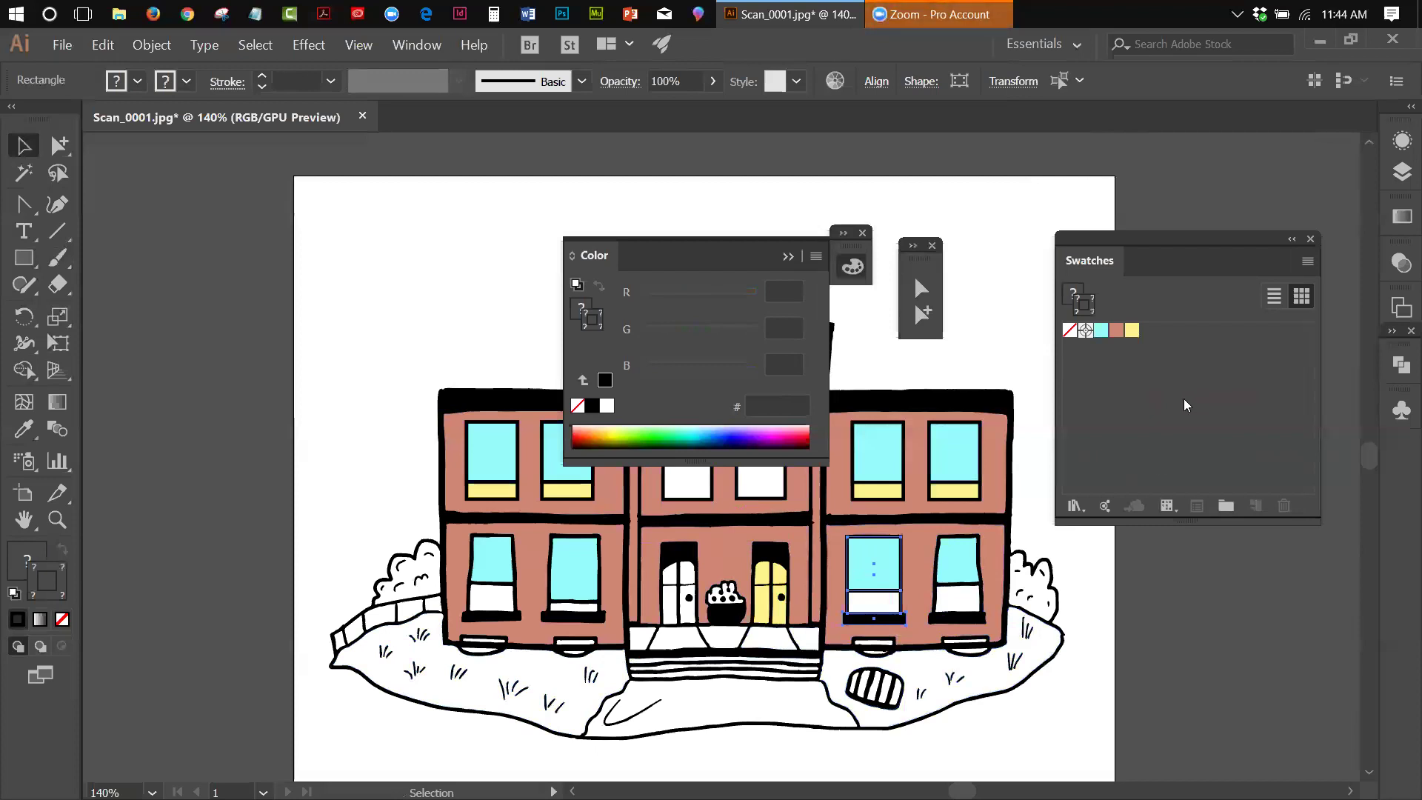
left_click(1400, 411)
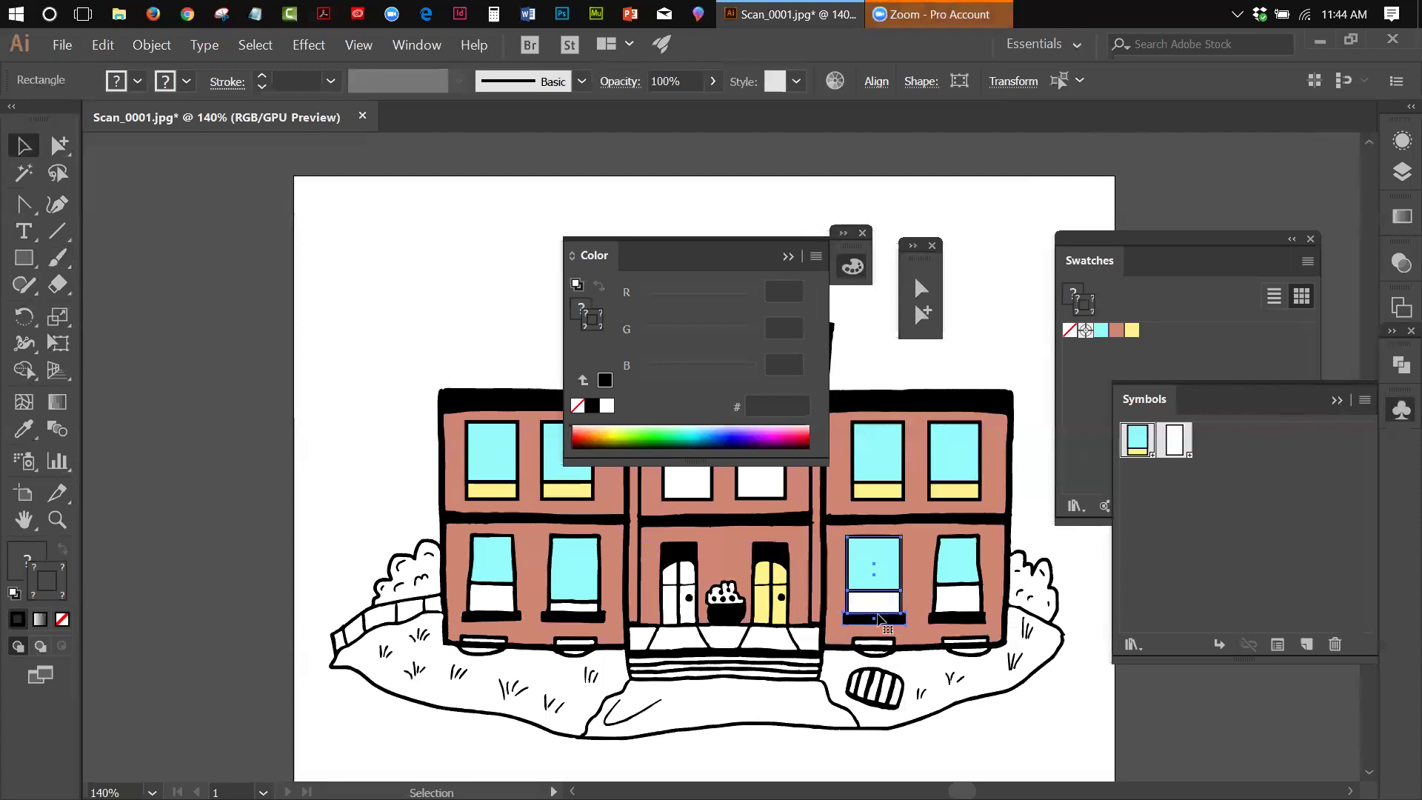
left_click_drag(879, 616, 1231, 453)
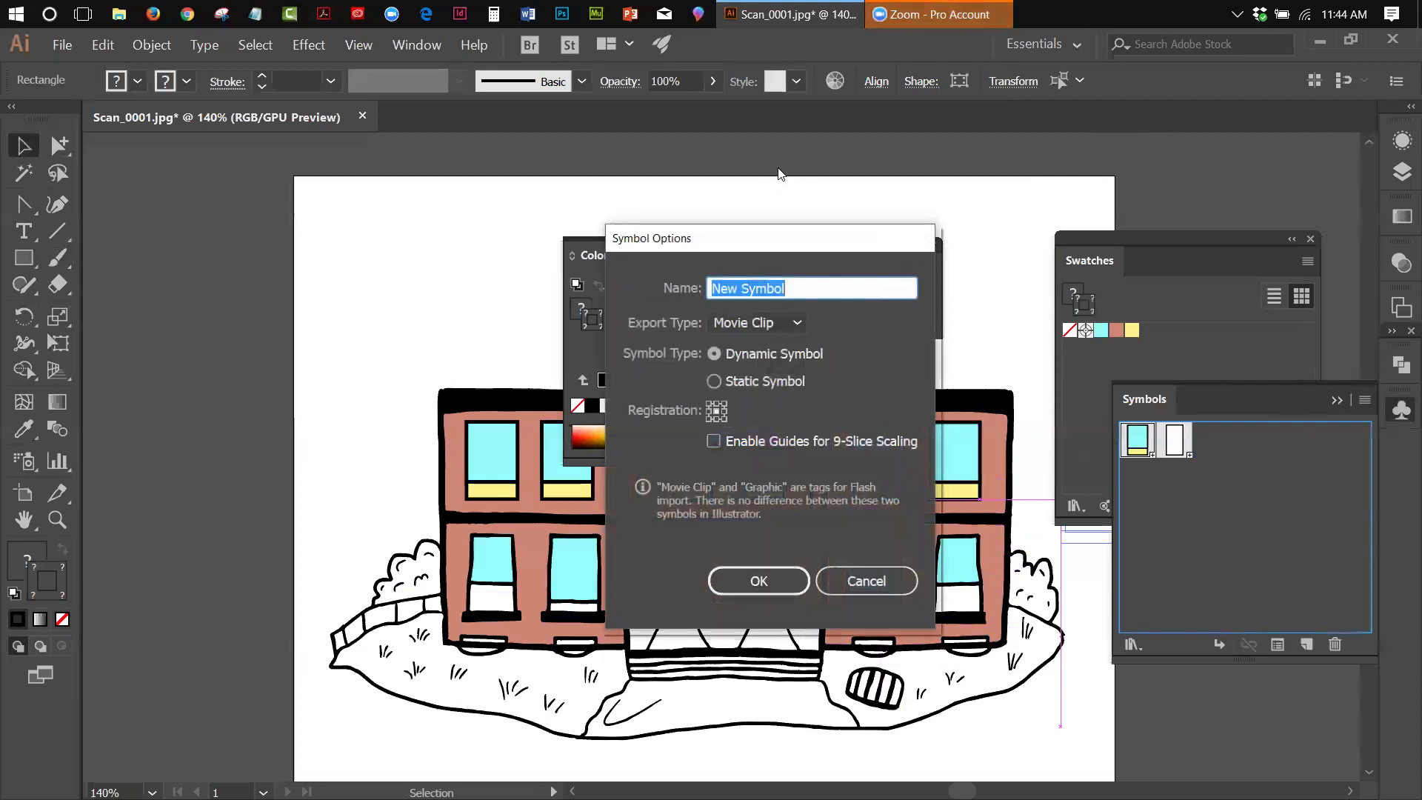
Step: Name the new symbol "lower window", set its export type to Graphic and create it as a dynamic symbol
key("BackSpace")
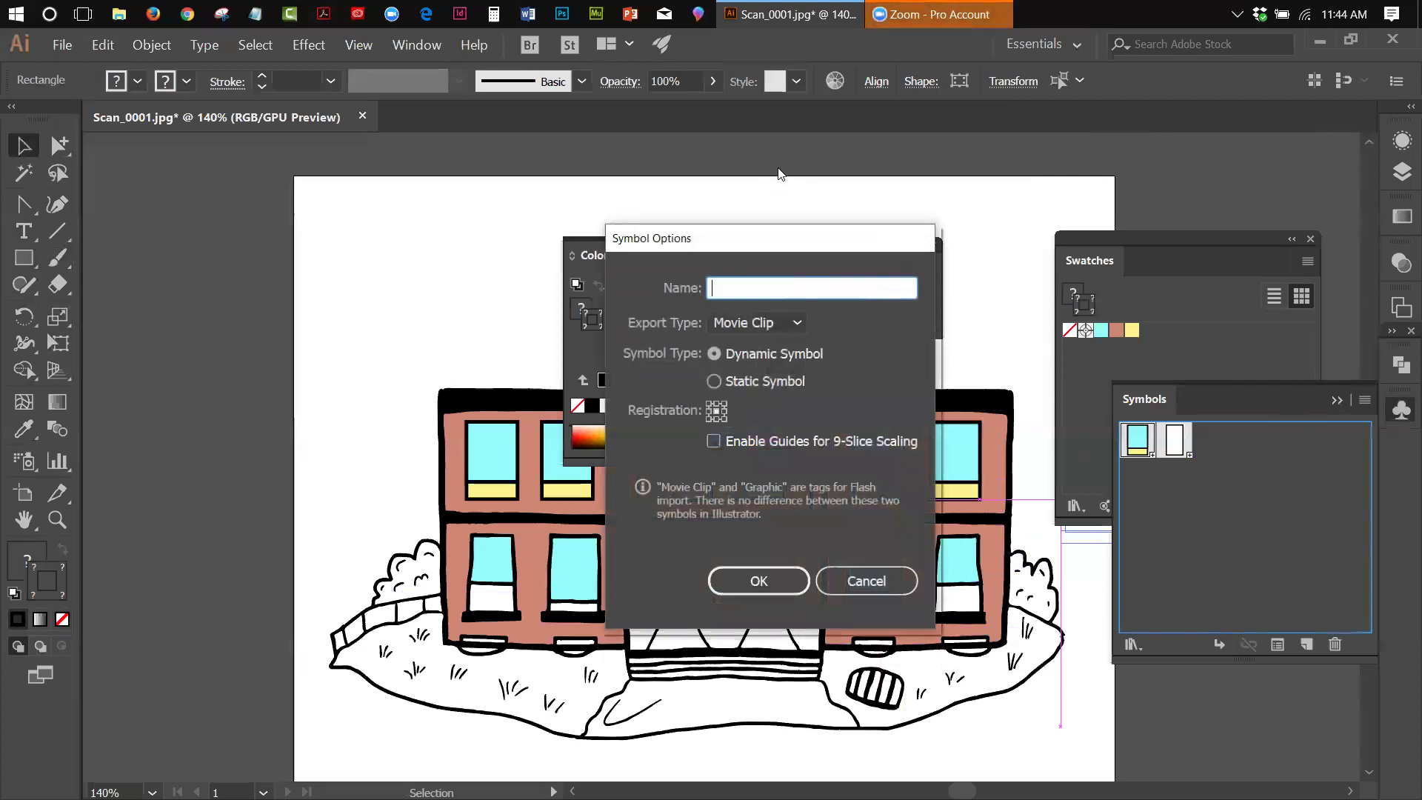
type("lower window")
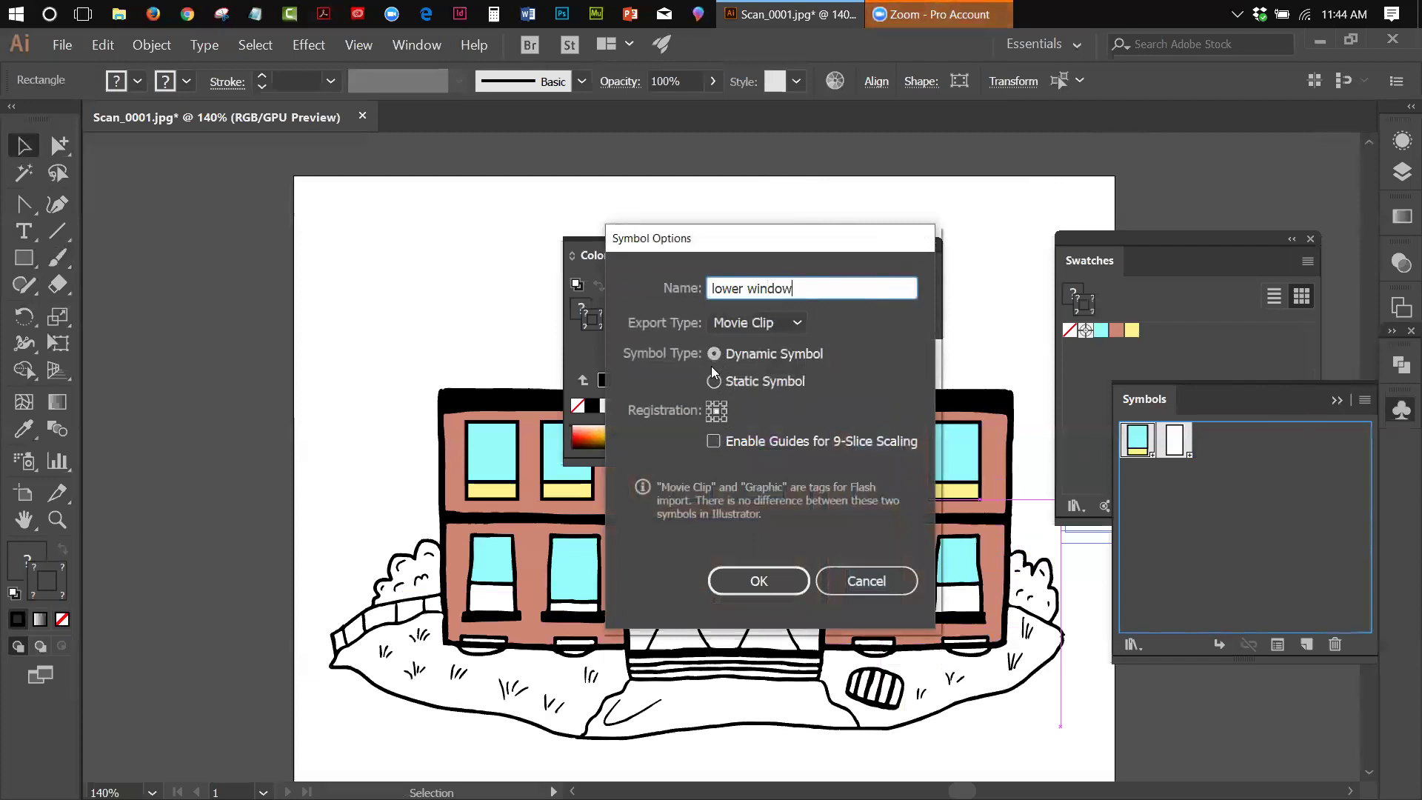
left_click(795, 322)
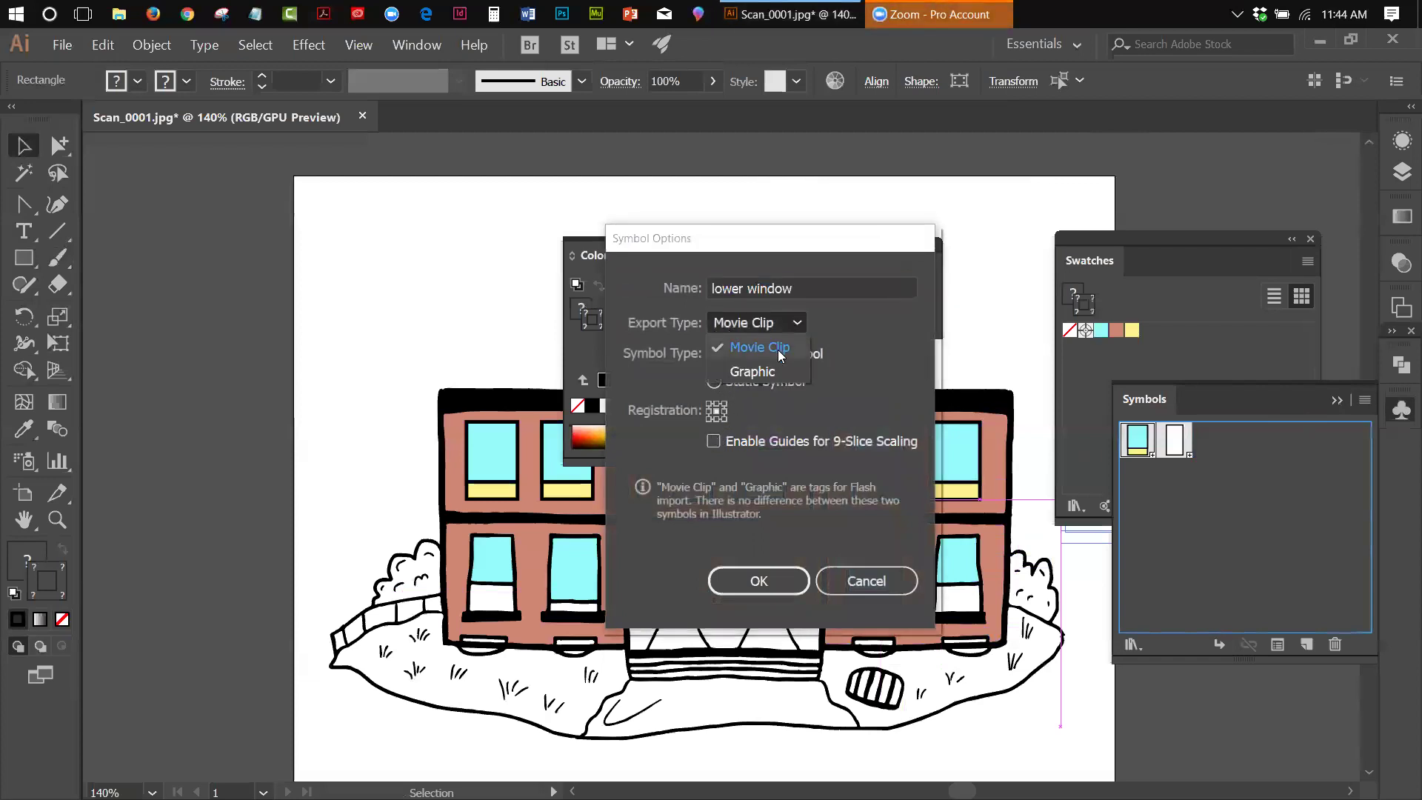
left_click(770, 371)
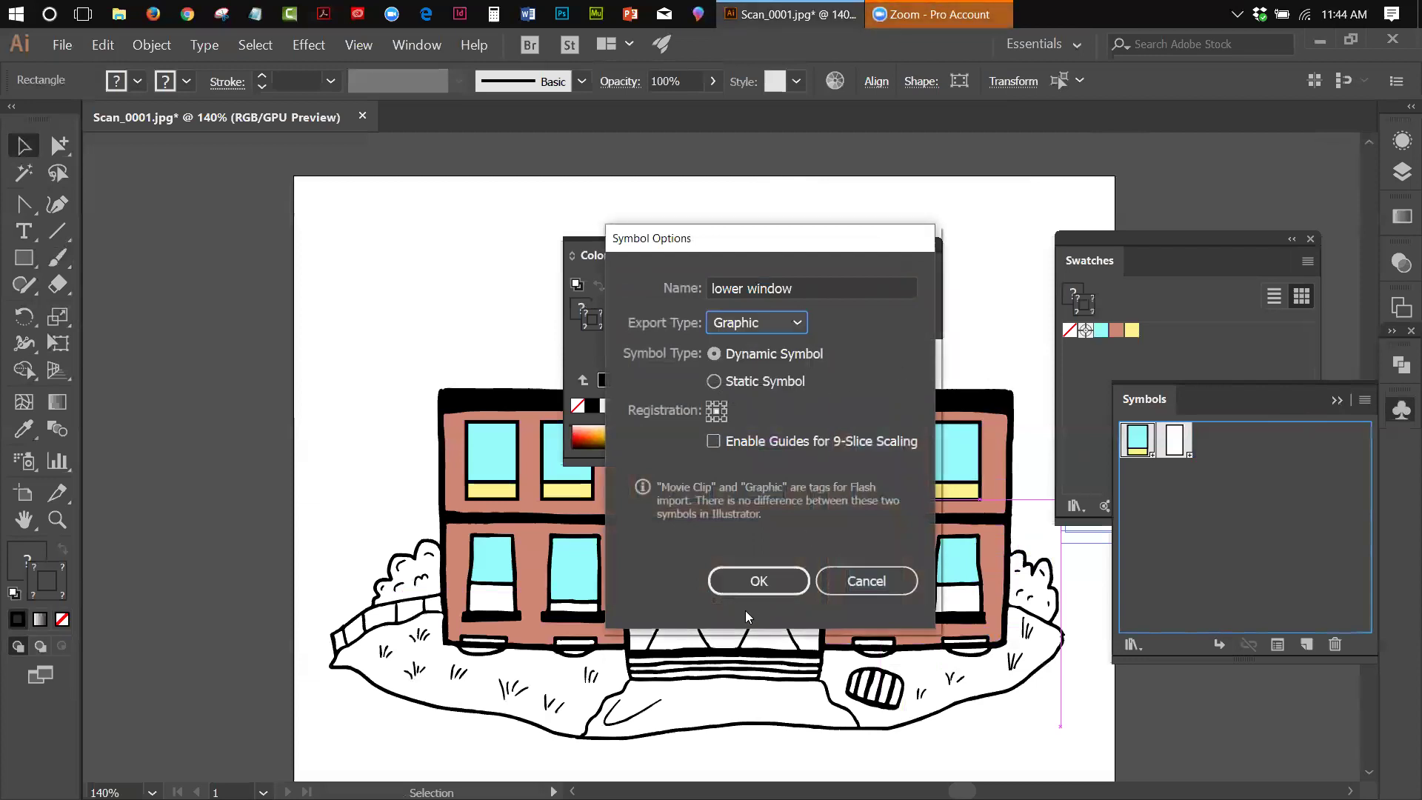
left_click(735, 583)
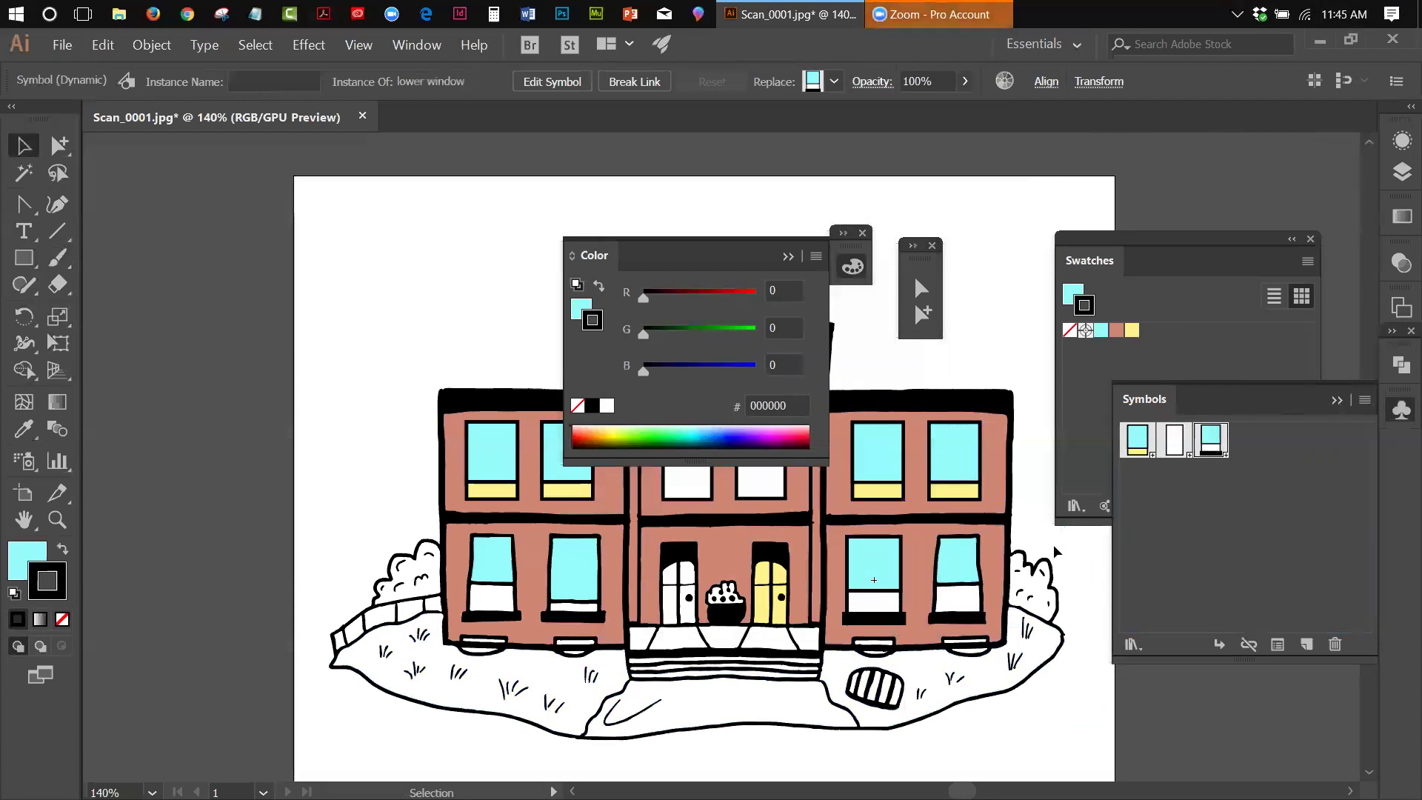
Step: Lock the artwork surrounding the right wing's rightmost ground-floor window and delete that hand-drawn window with its frame, panes and sill
left_click_drag(1063, 549, 998, 634)
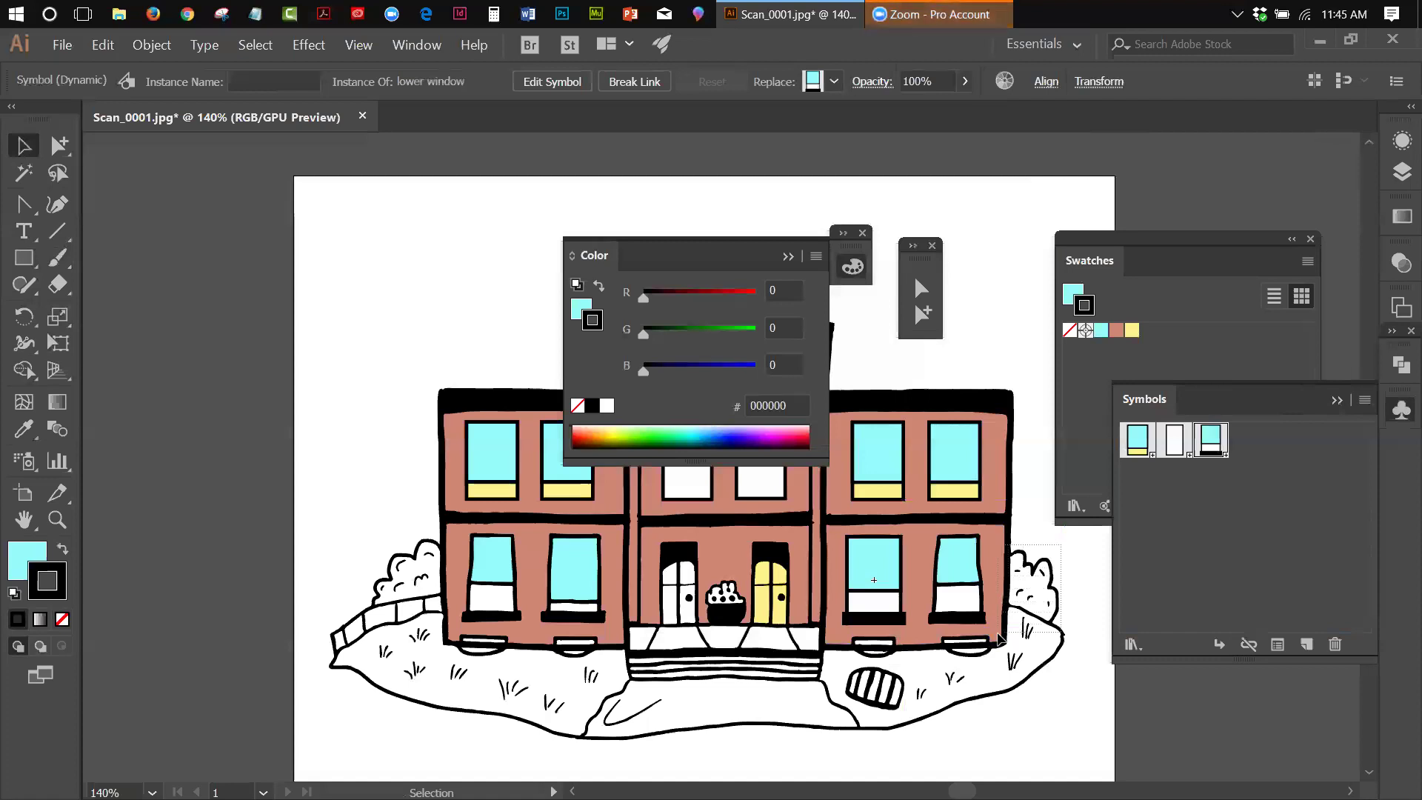
left_click_drag(997, 633, 1001, 631)
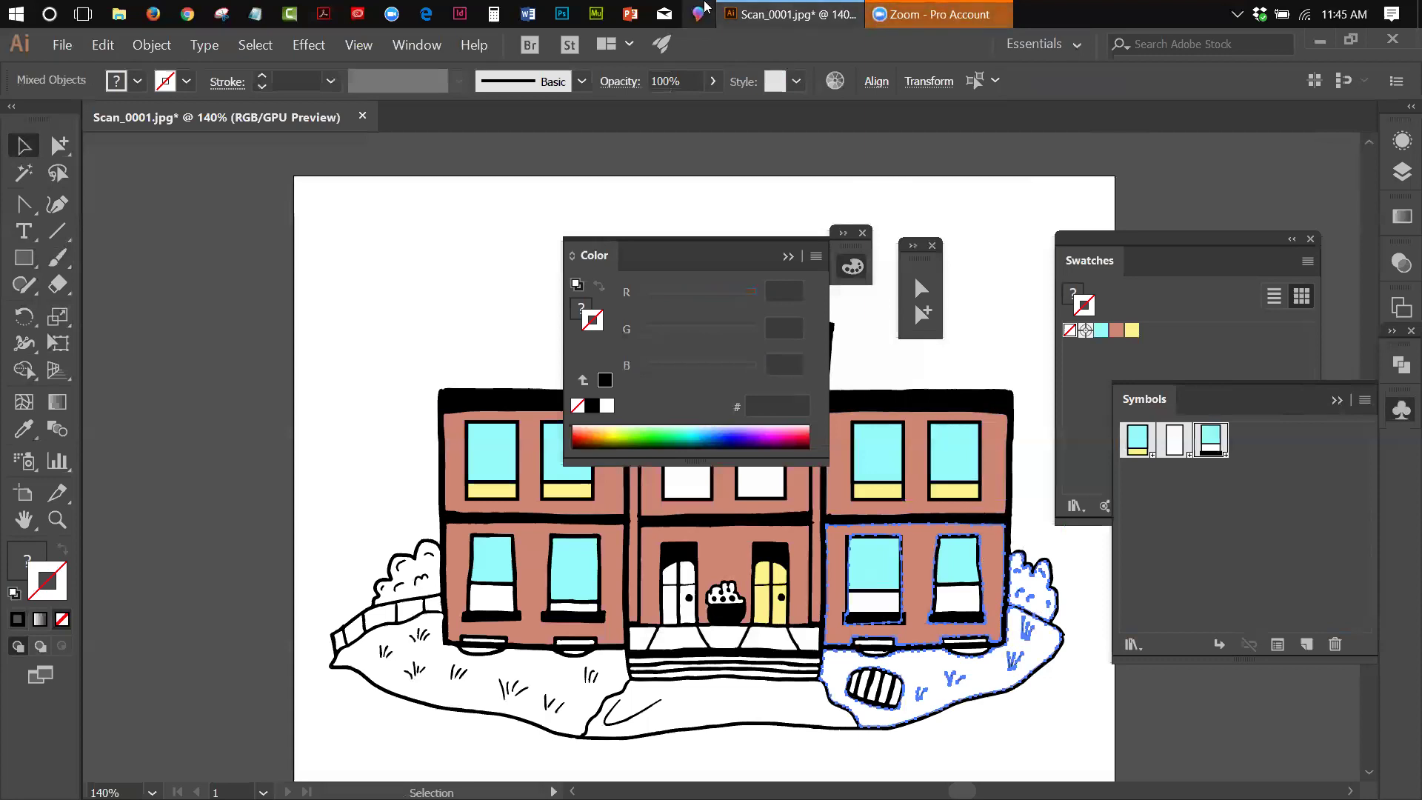
left_click(146, 47)
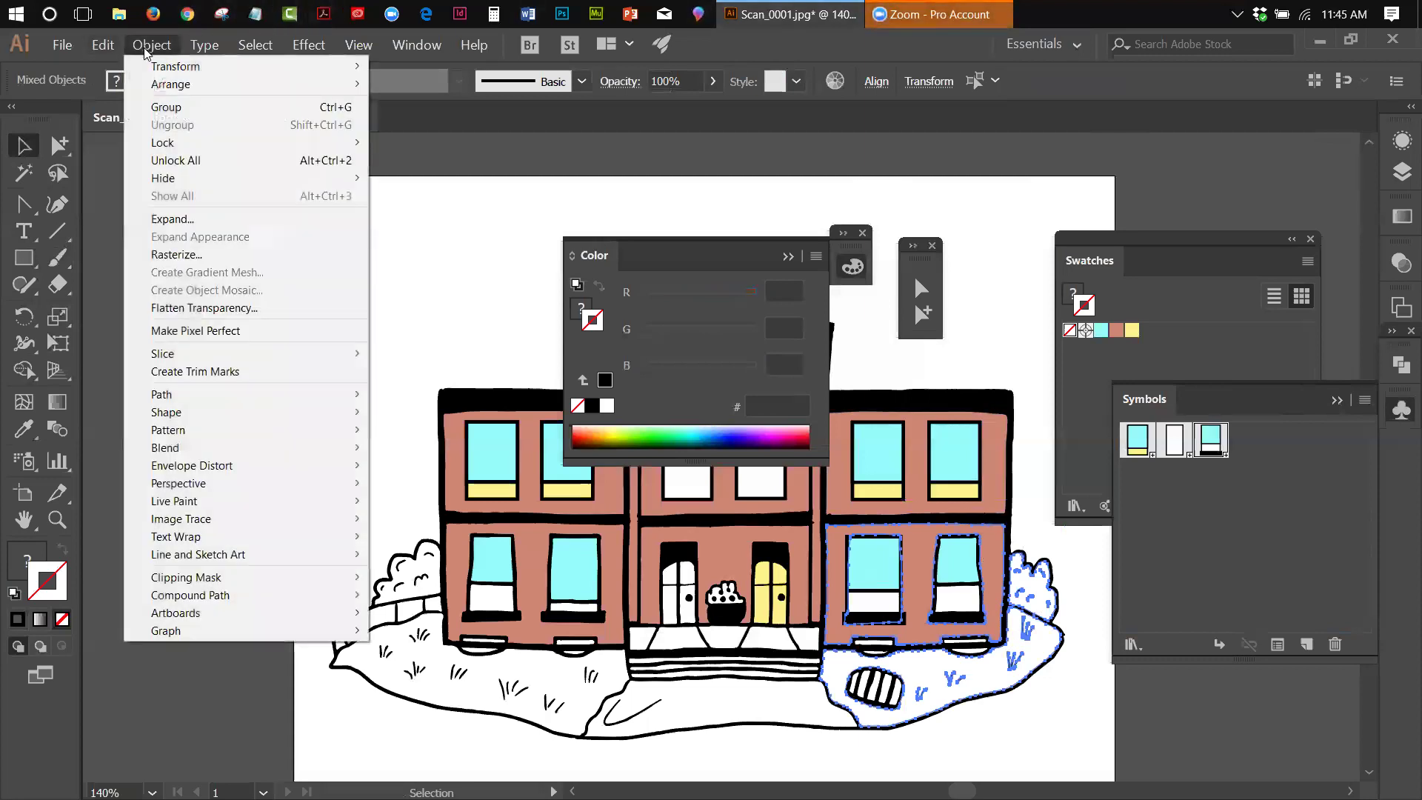
mouse_move(162, 146)
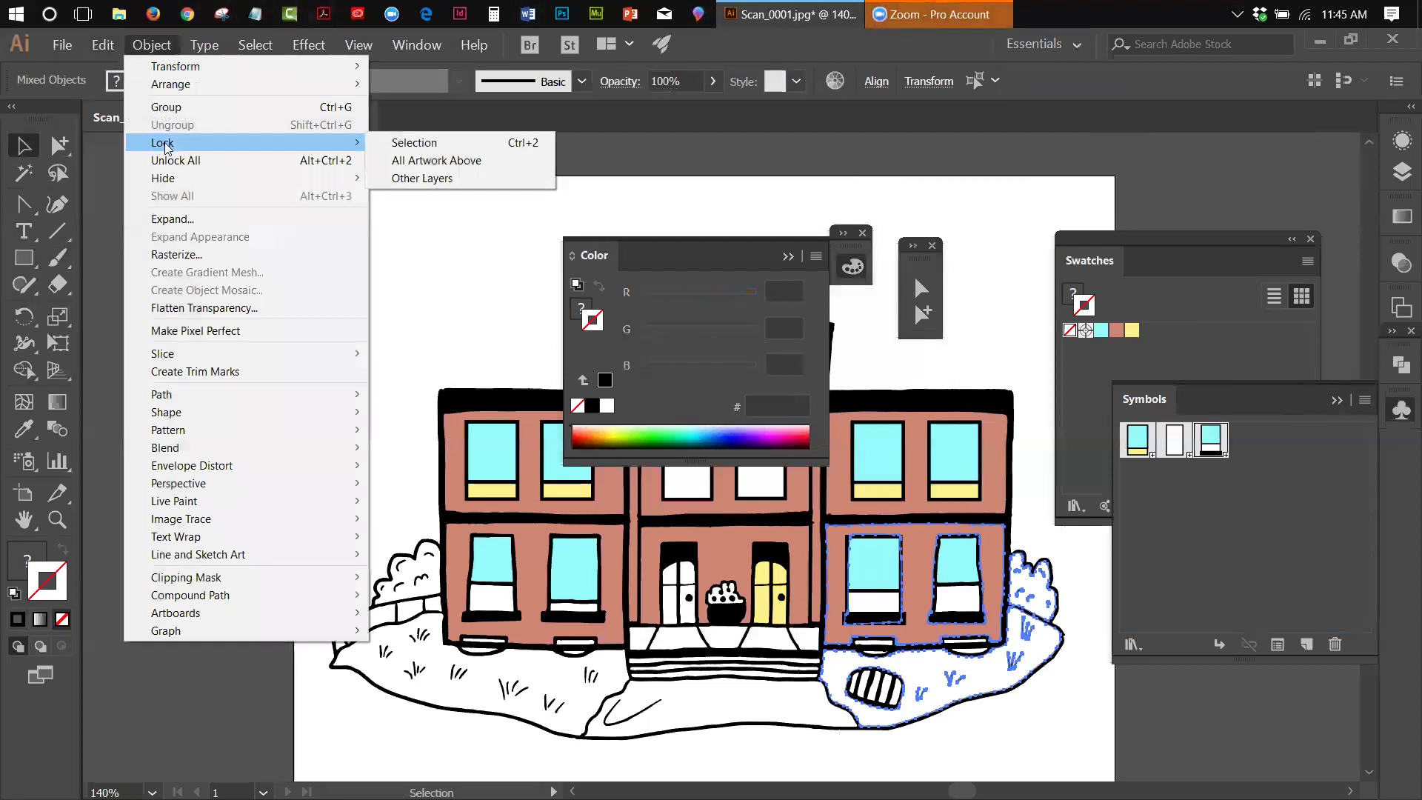
left_click(491, 143)
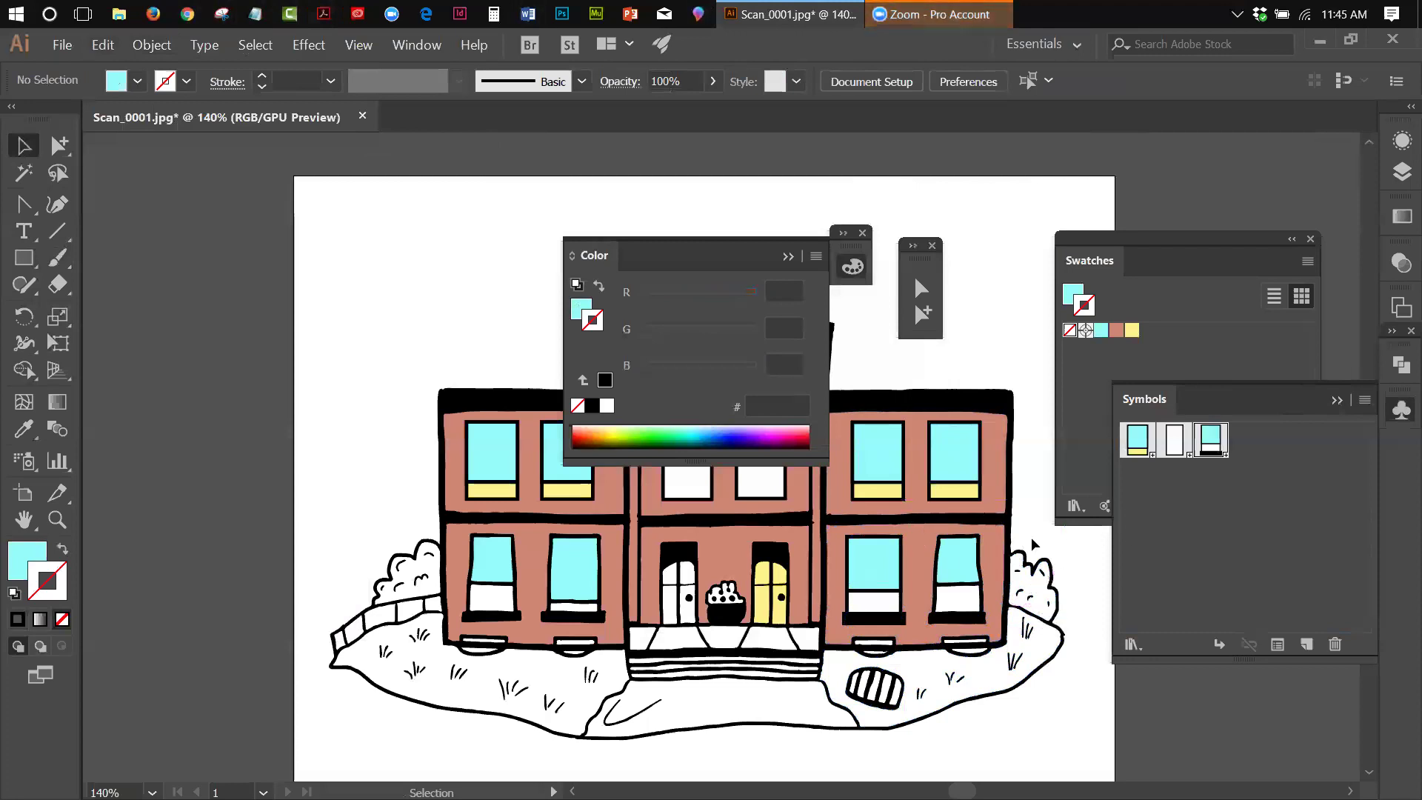
left_click_drag(1033, 540, 960, 630)
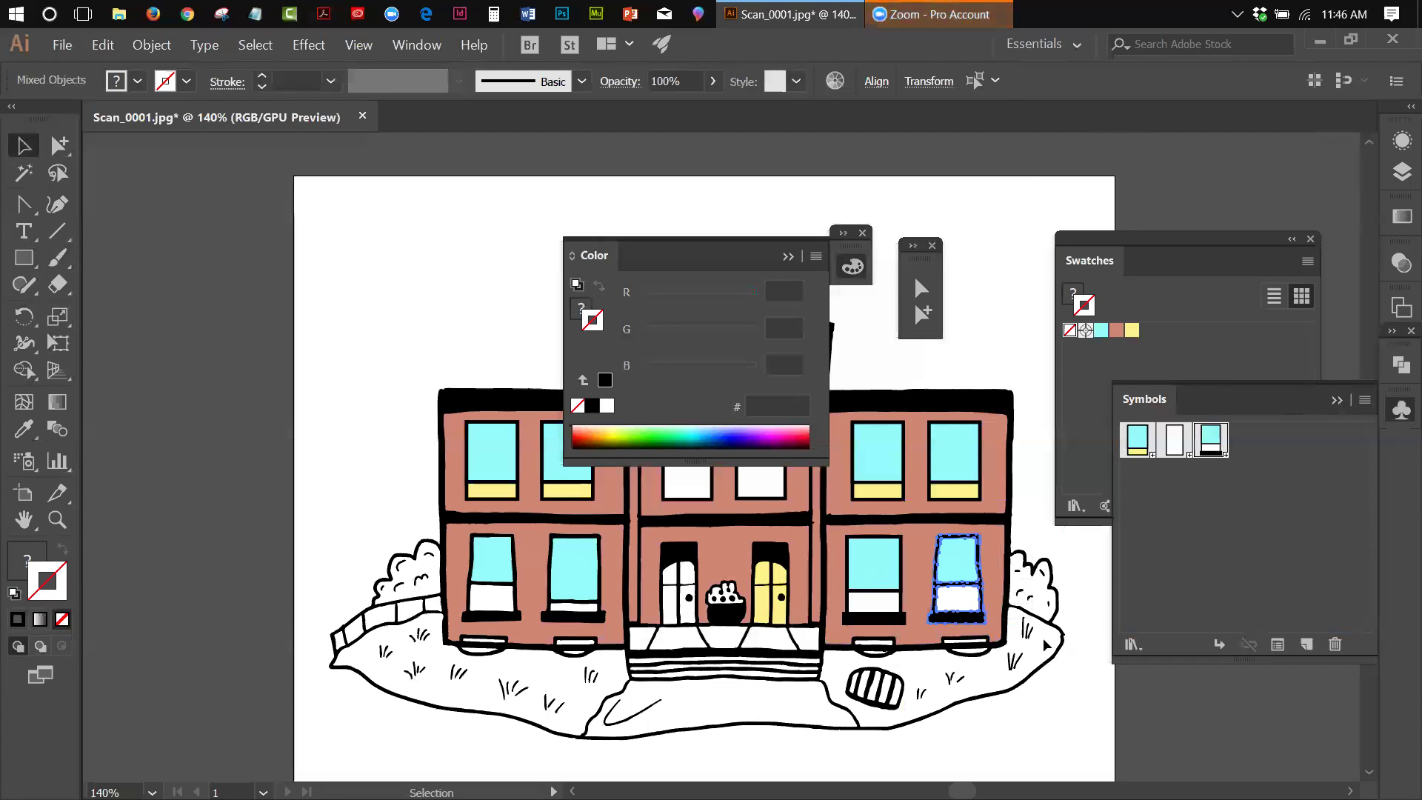
key("Delete")
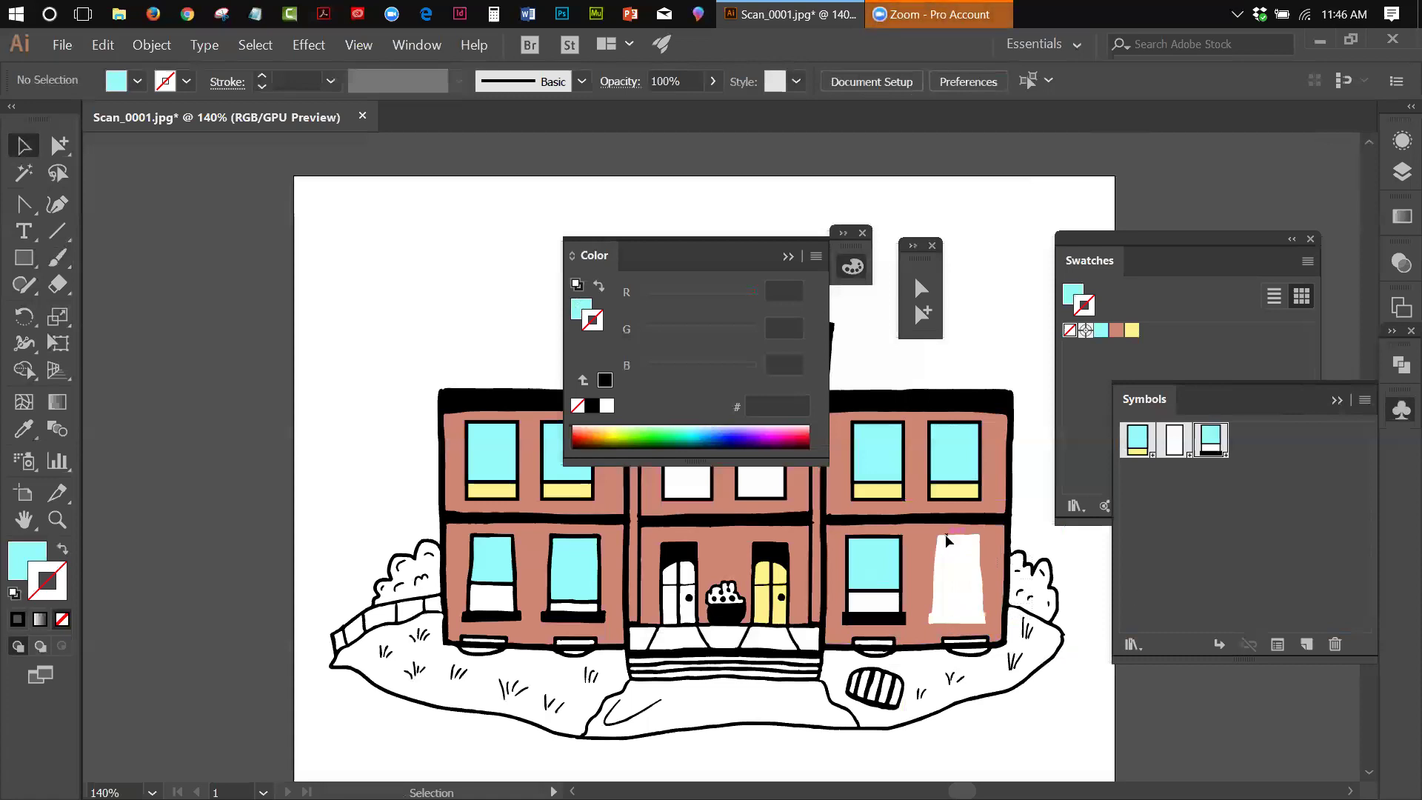
Step: Unlock all locked artwork, clear the resulting selection and have the Group Selection tool active
left_click(921, 315)
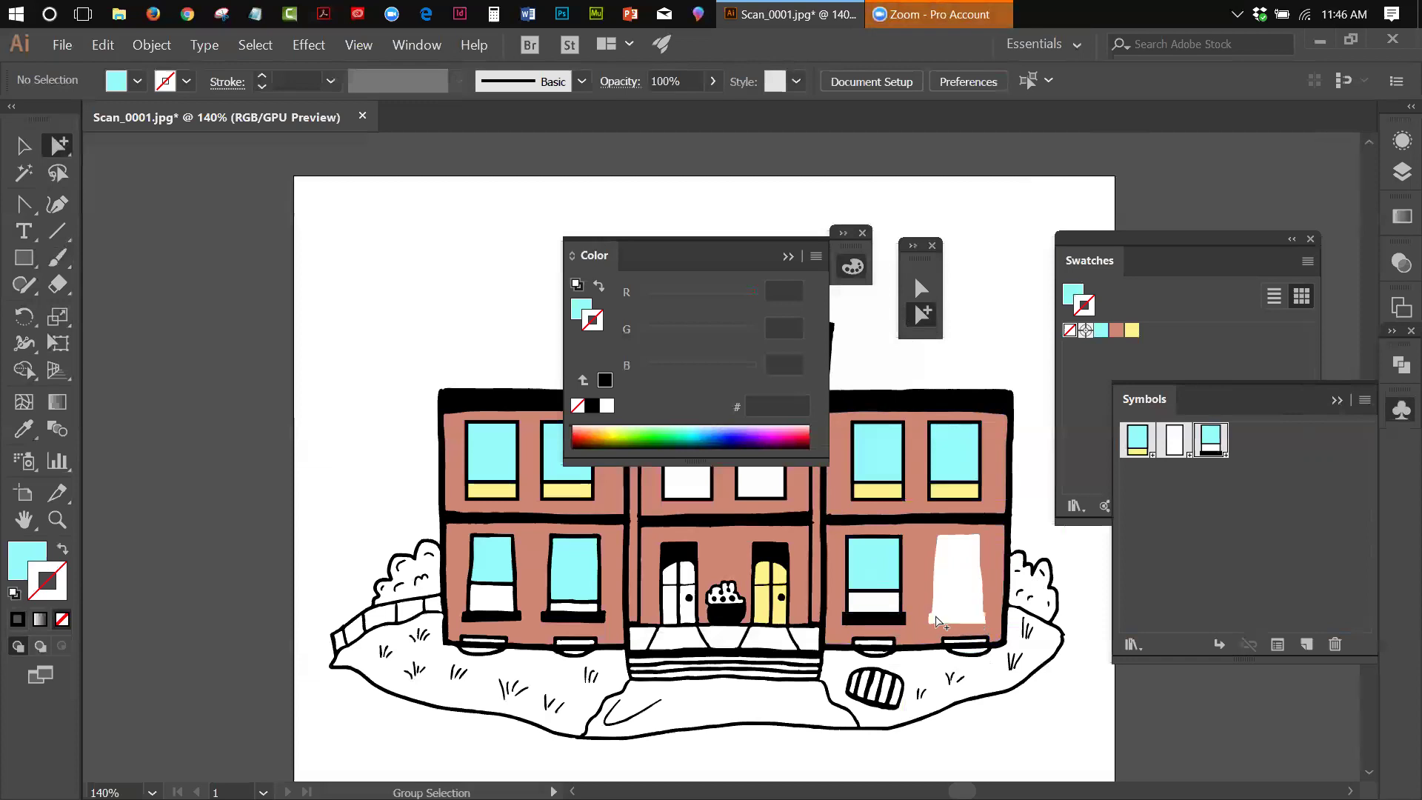
right_click(987, 614)
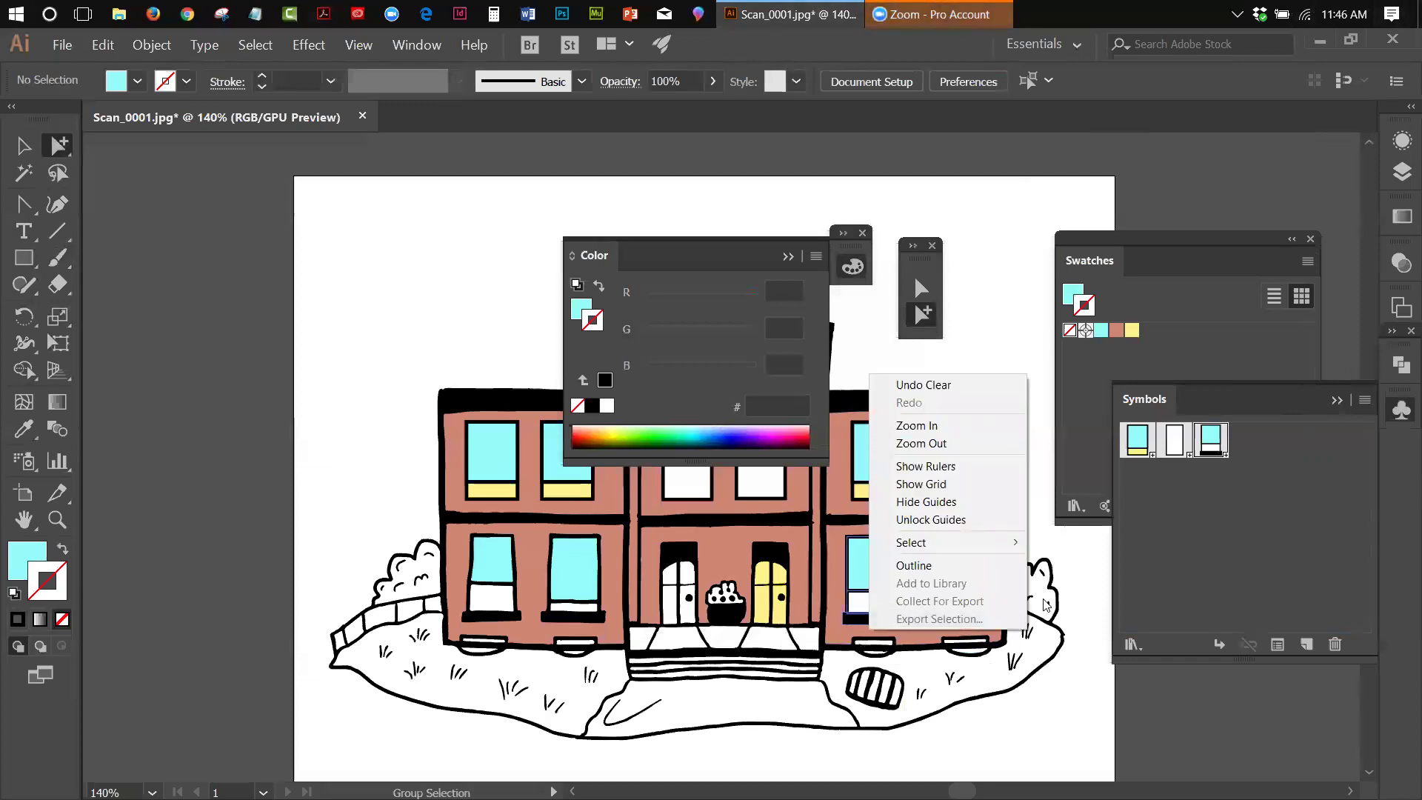
left_click(981, 733)
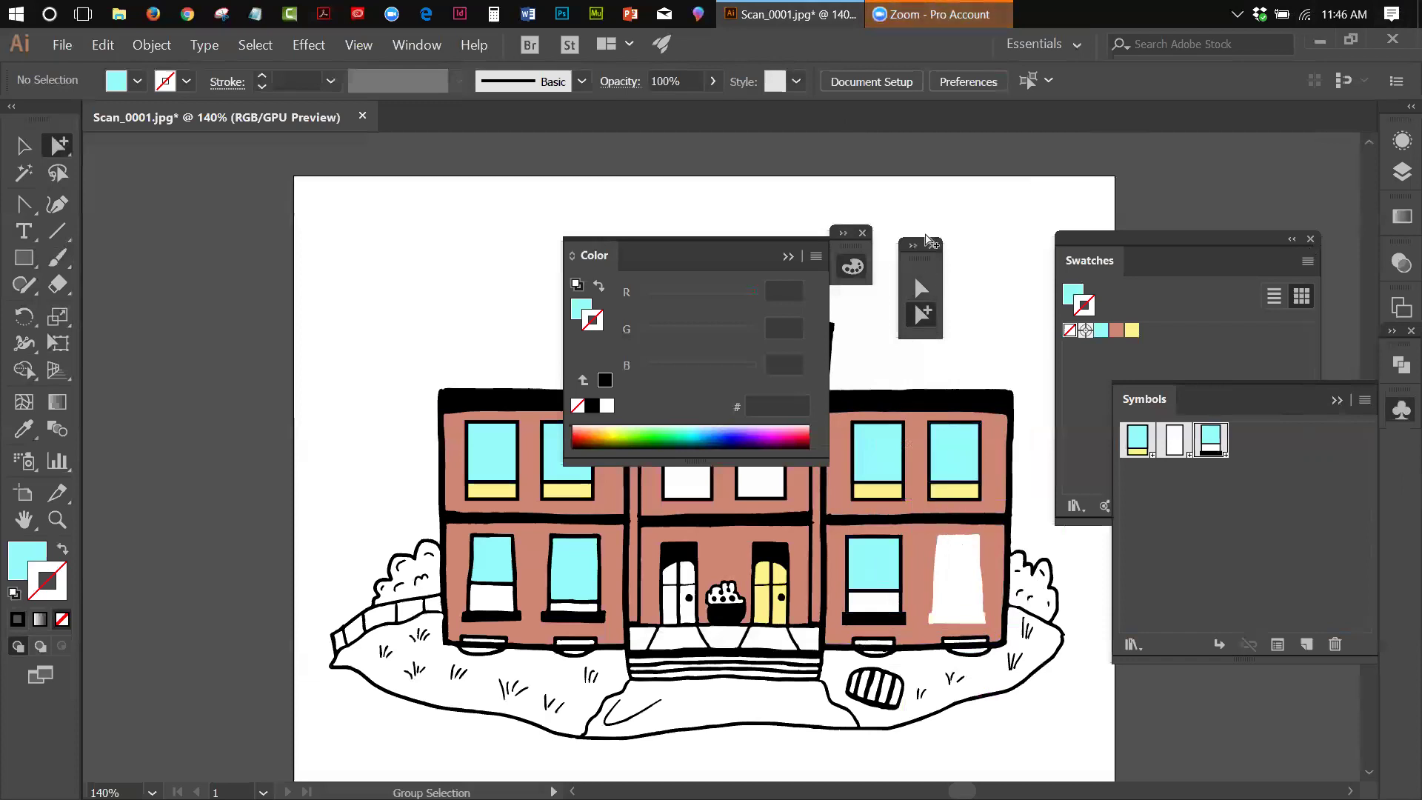
left_click(151, 46)
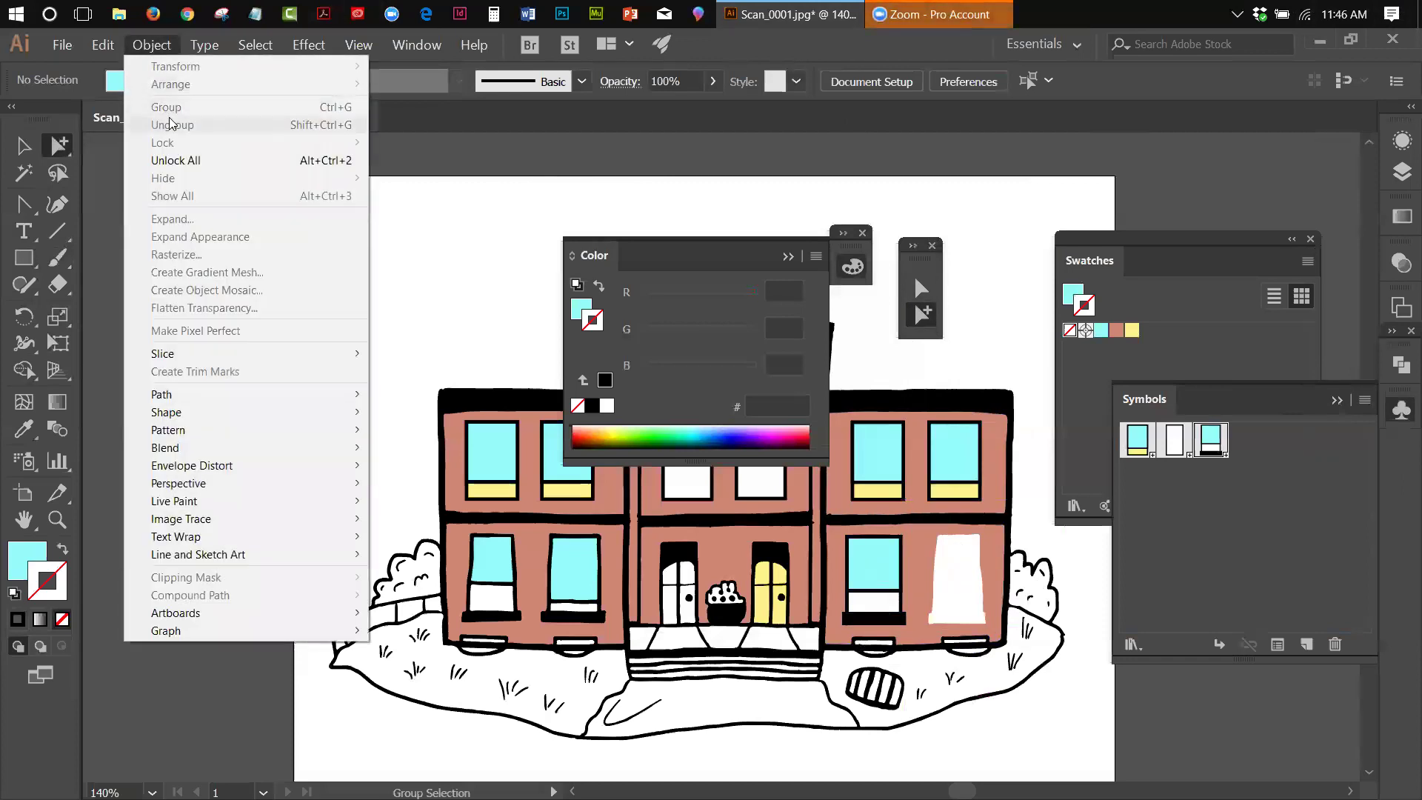
left_click(172, 160)
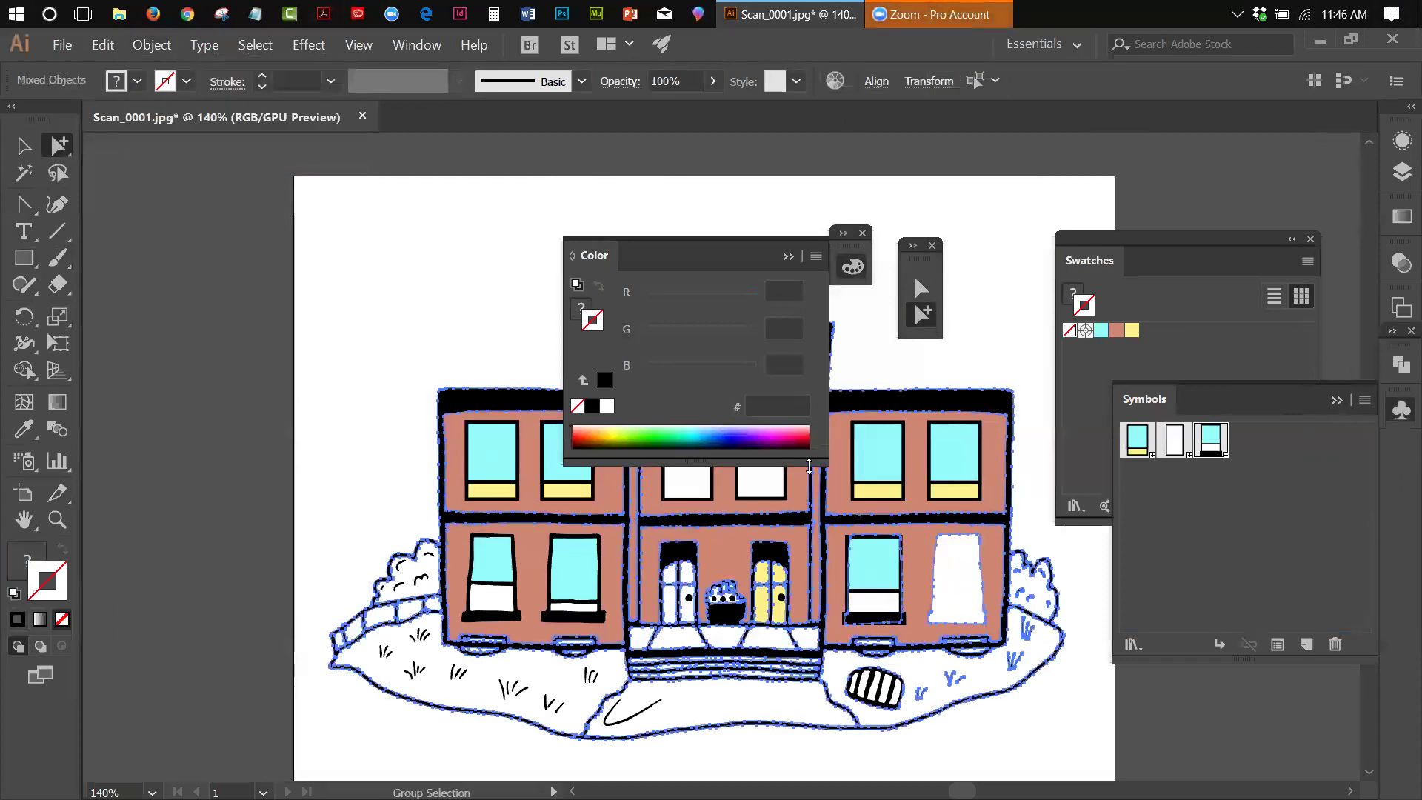
left_click(1005, 552)
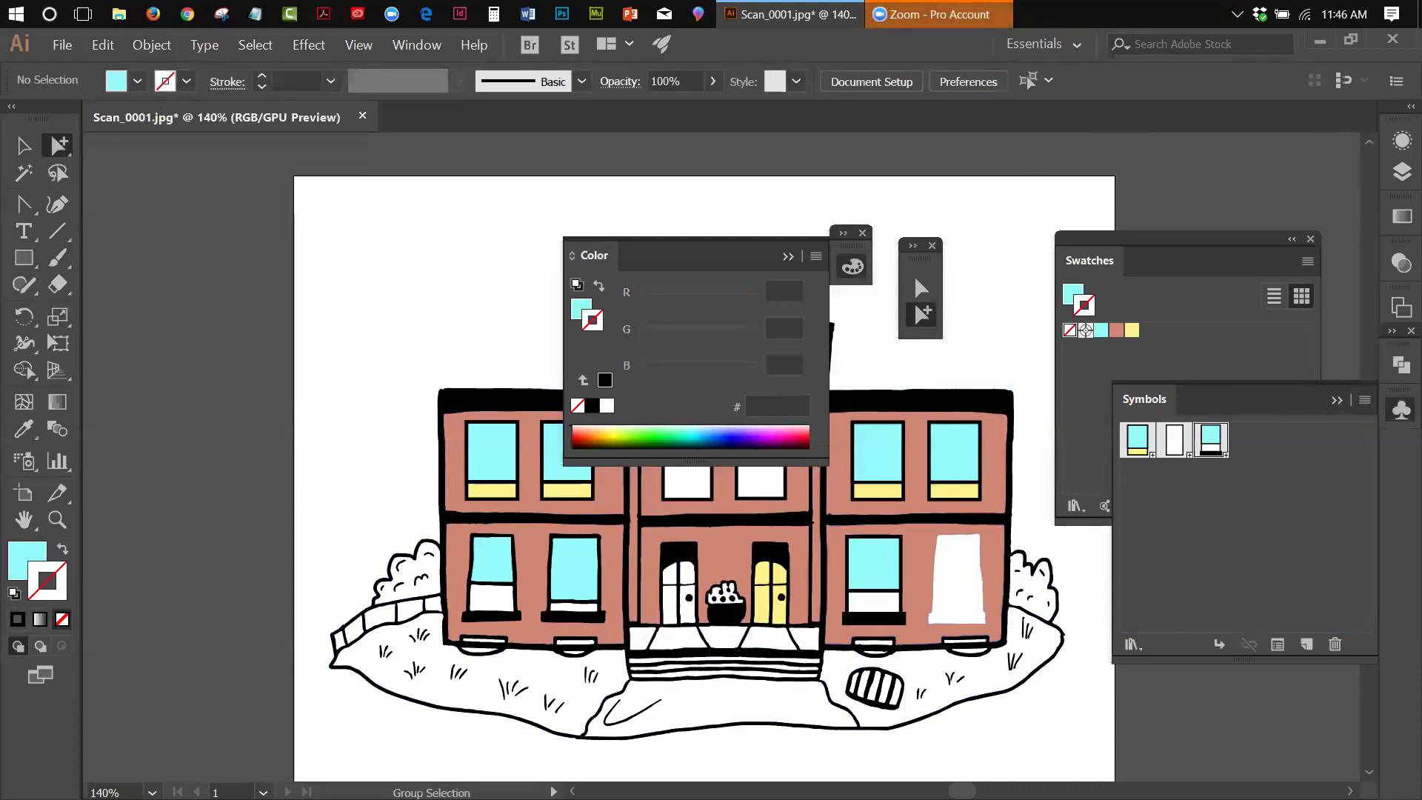
Step: Delete the window-shaped hole from the right wing's brick wall and place a "lower window" symbol instance in that spot
left_click(978, 557)
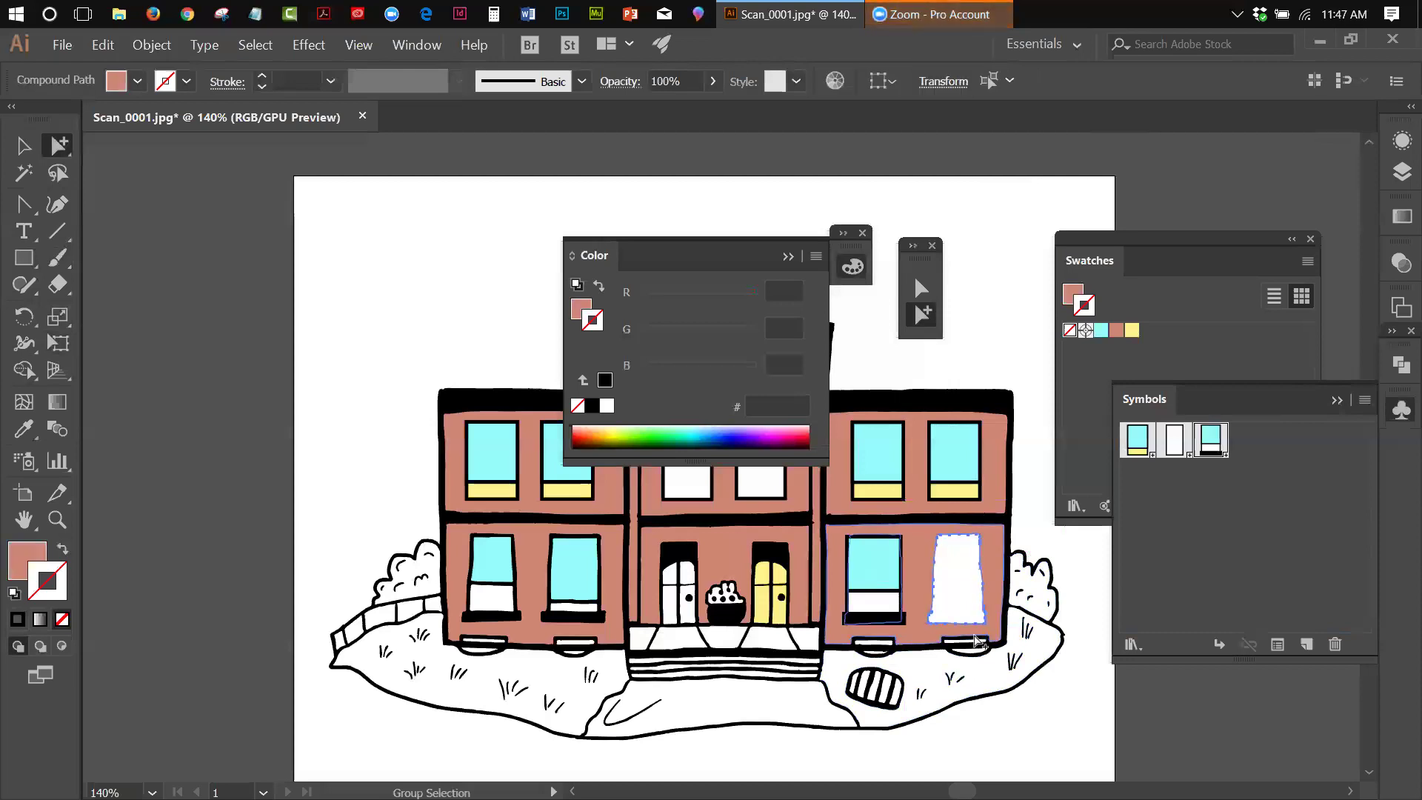
key("Delete")
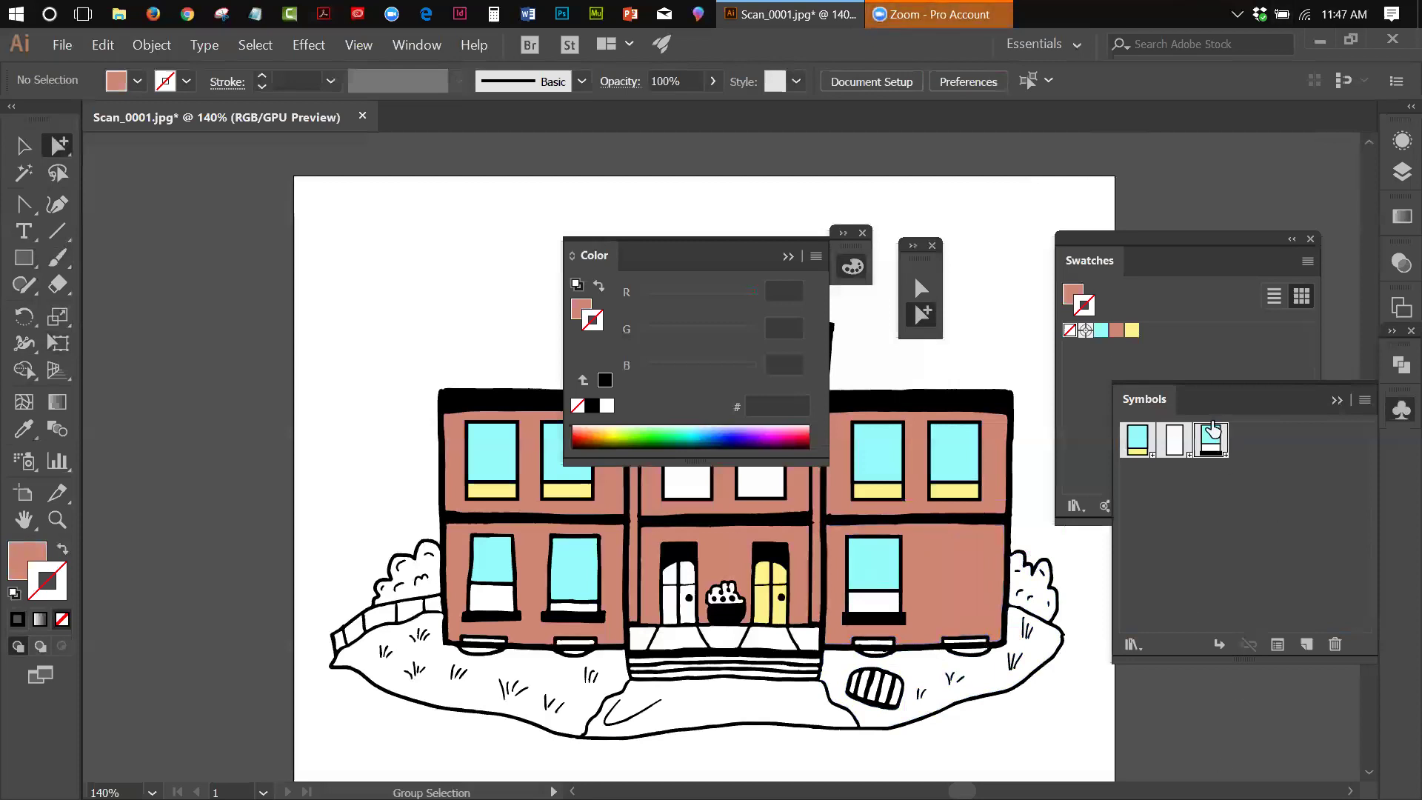
left_click_drag(1211, 439, 954, 584)
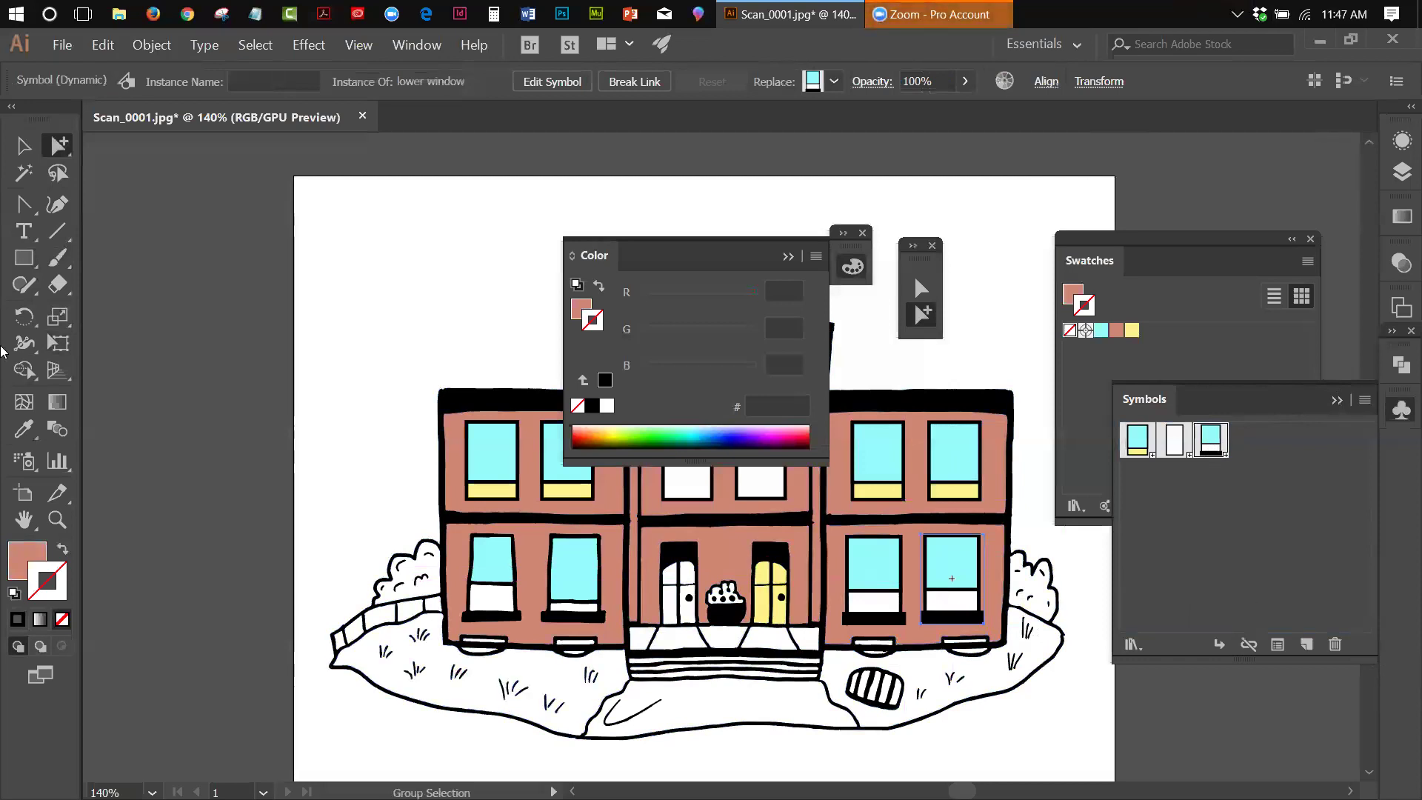
Step: Lock the building outline, wall and landscape artwork around the left wing's two ground-floor windows
left_click(25, 148)
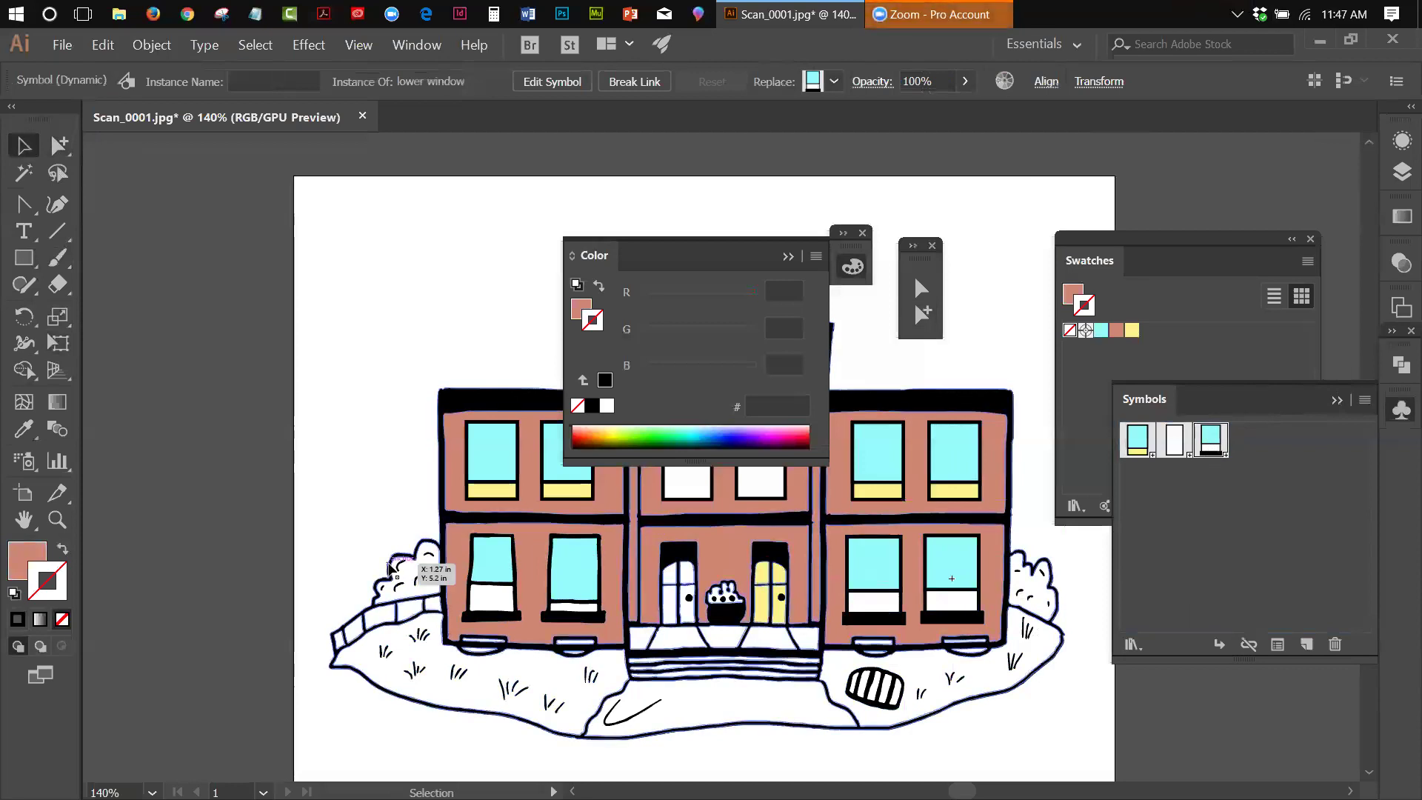
left_click(388, 565)
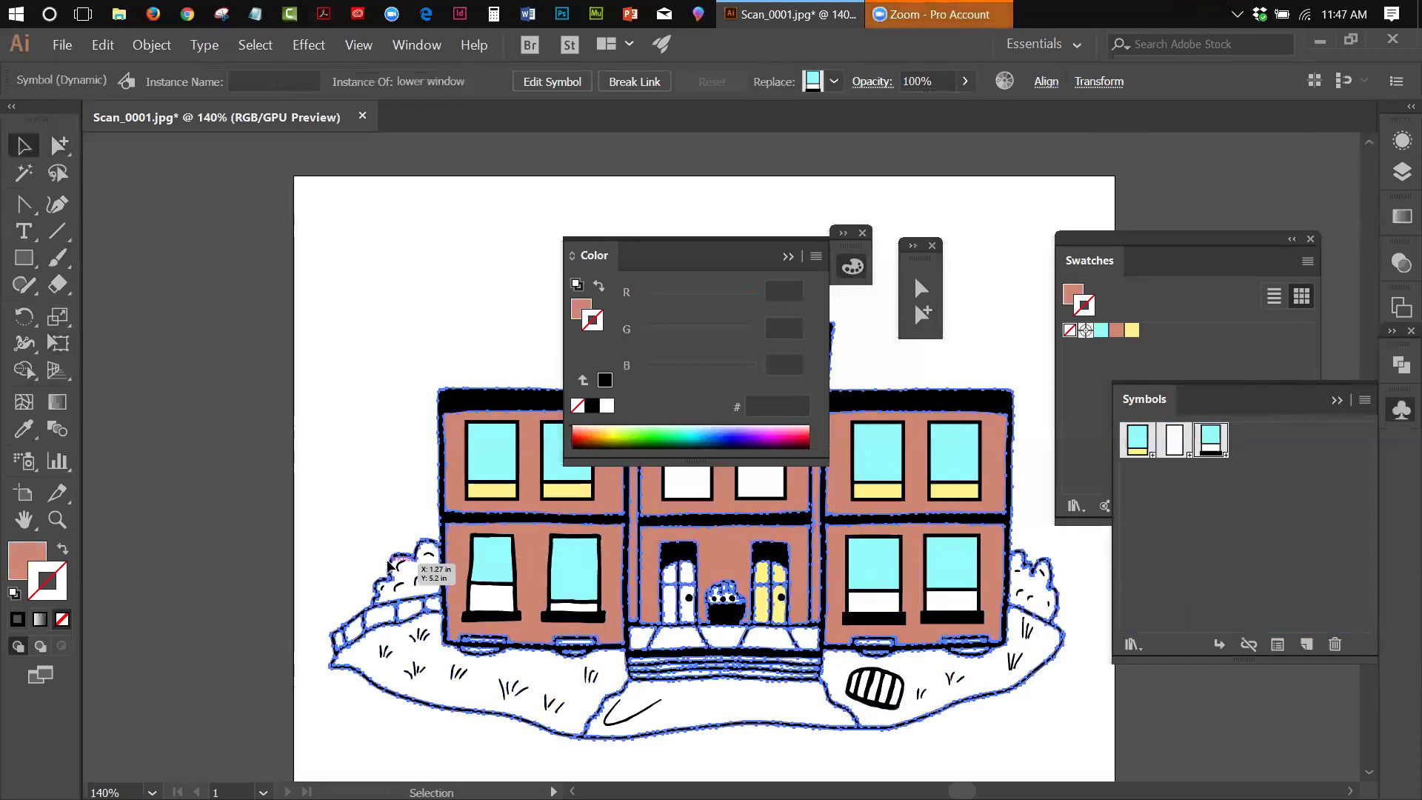
left_click(374, 552)
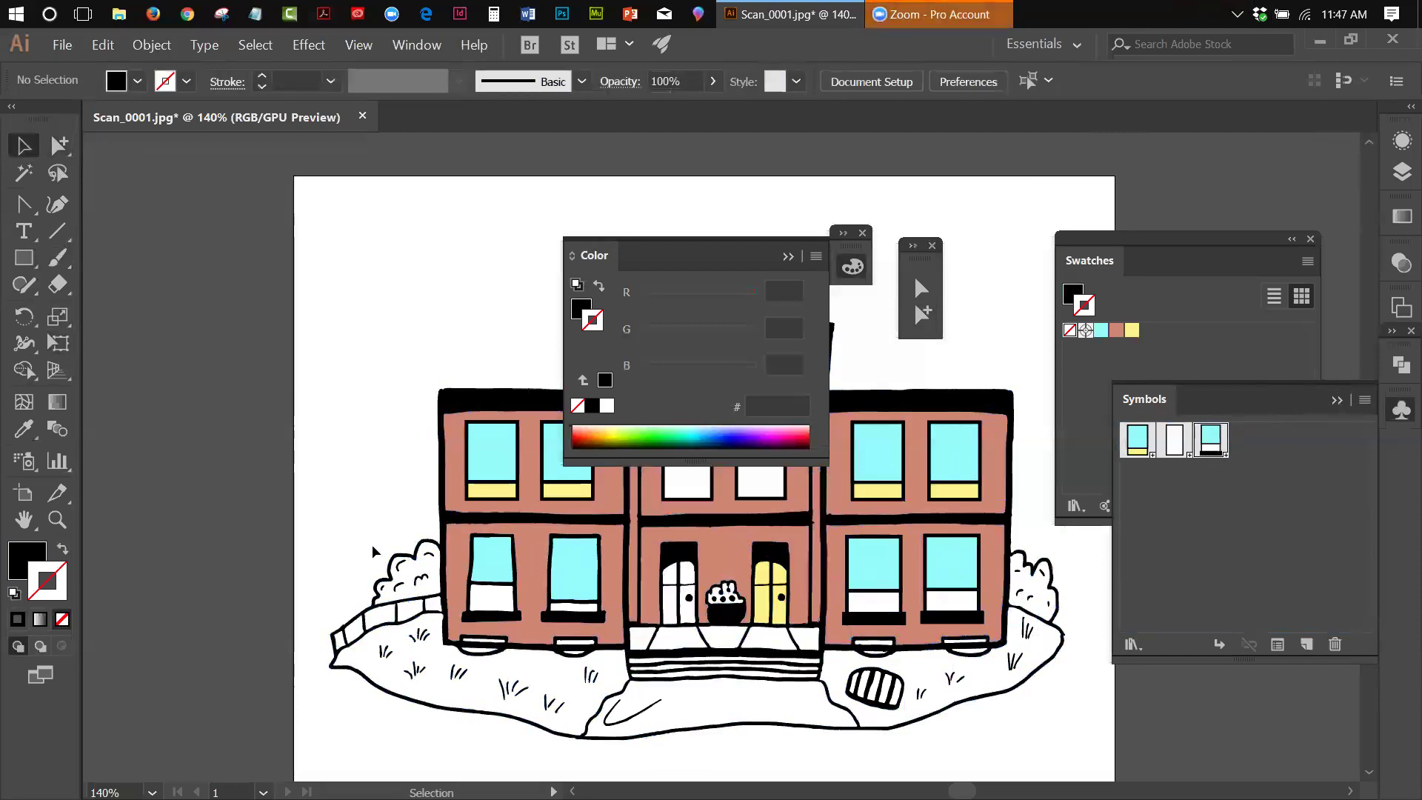
left_click_drag(372, 549, 460, 637)
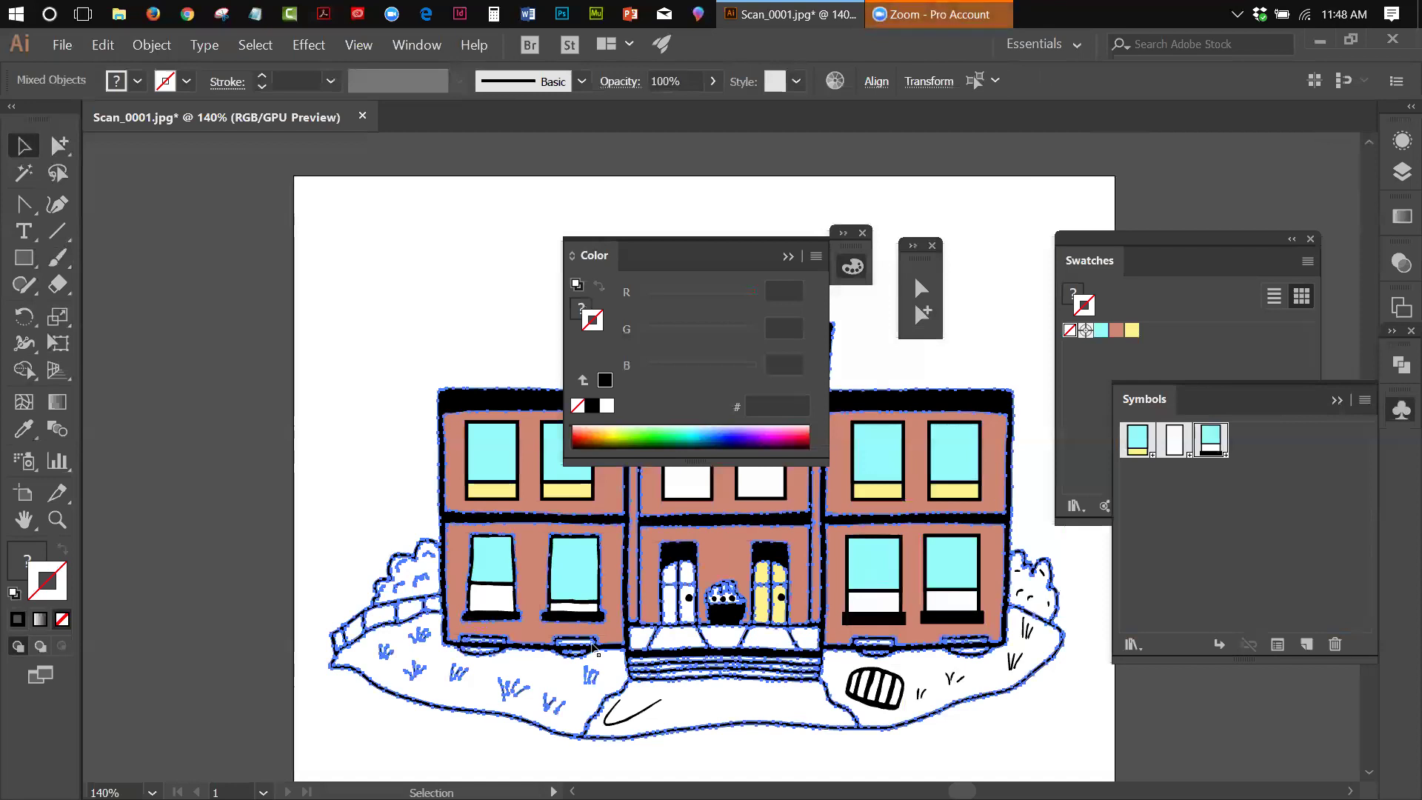
left_click(159, 46)
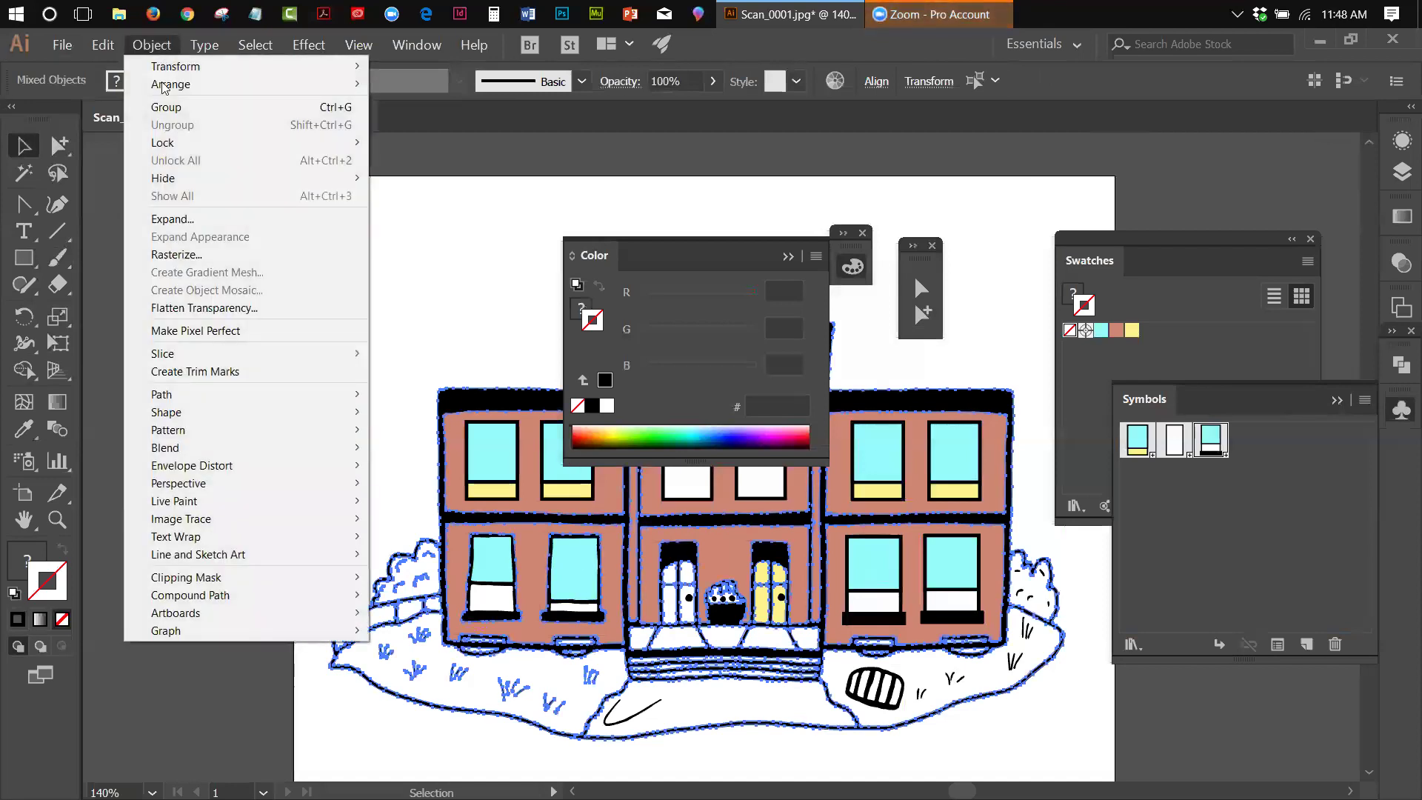
mouse_move(159, 148)
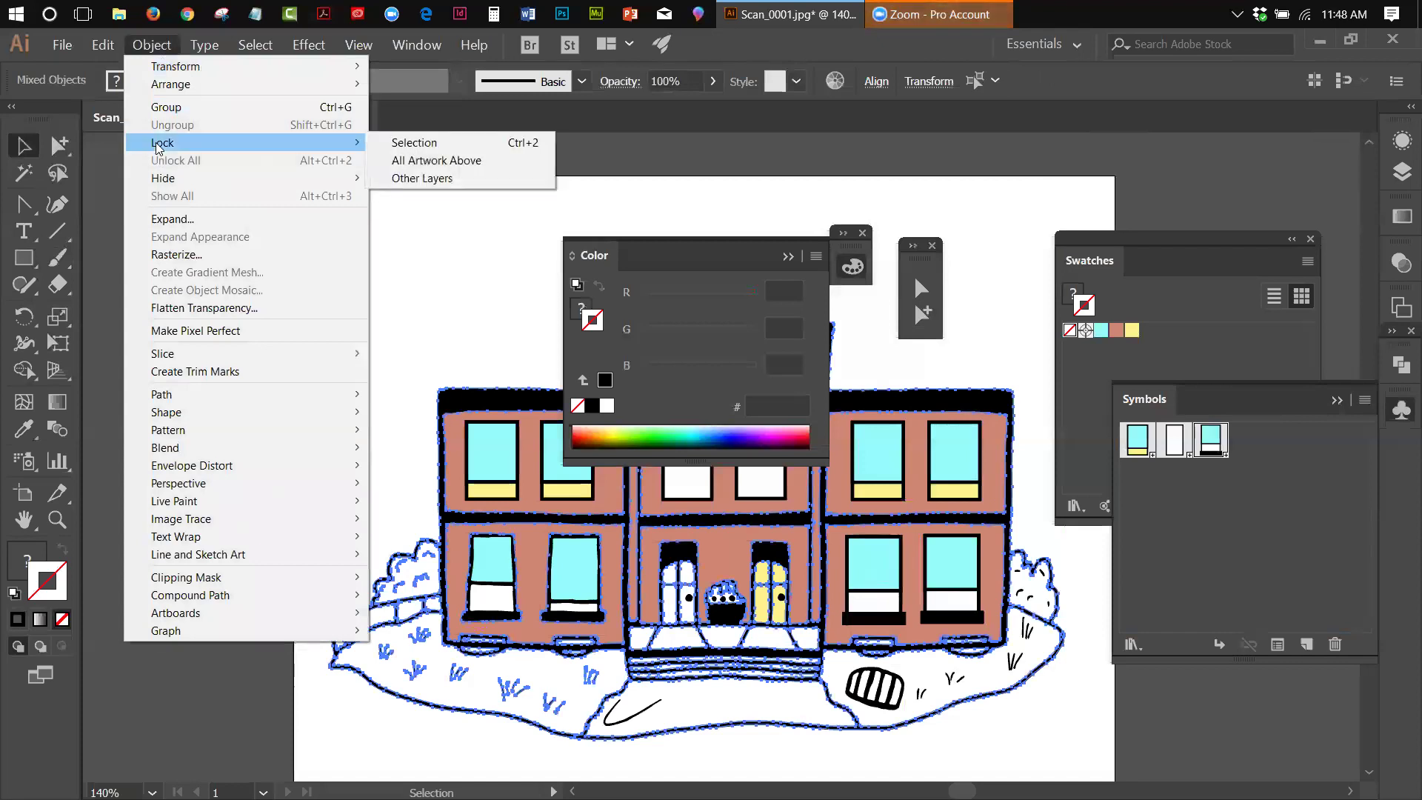
left_click(435, 145)
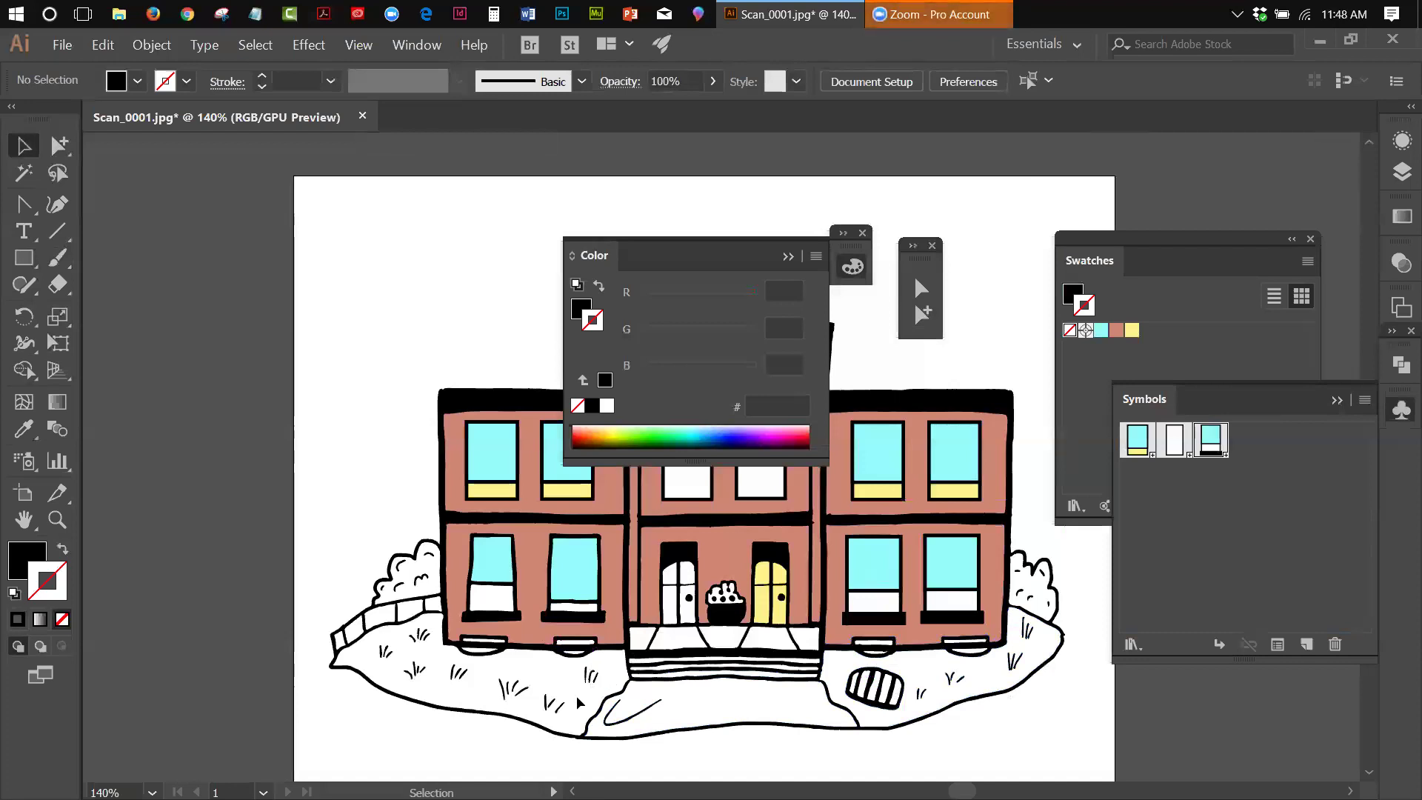
Step: Delete the left wing's two hand-drawn ground-floor windows together with their frames, panes and sills
left_click(516, 621)
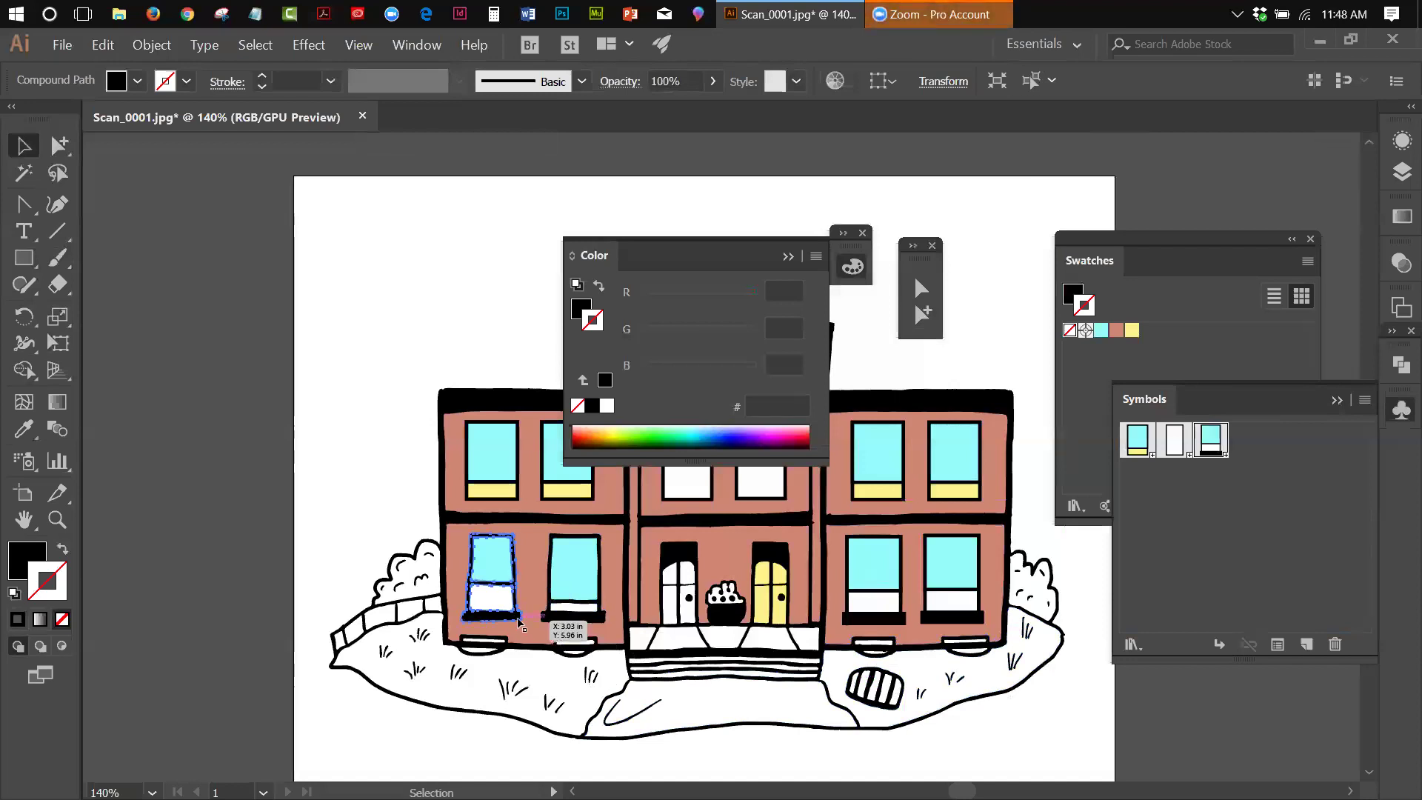
left_click(458, 541)
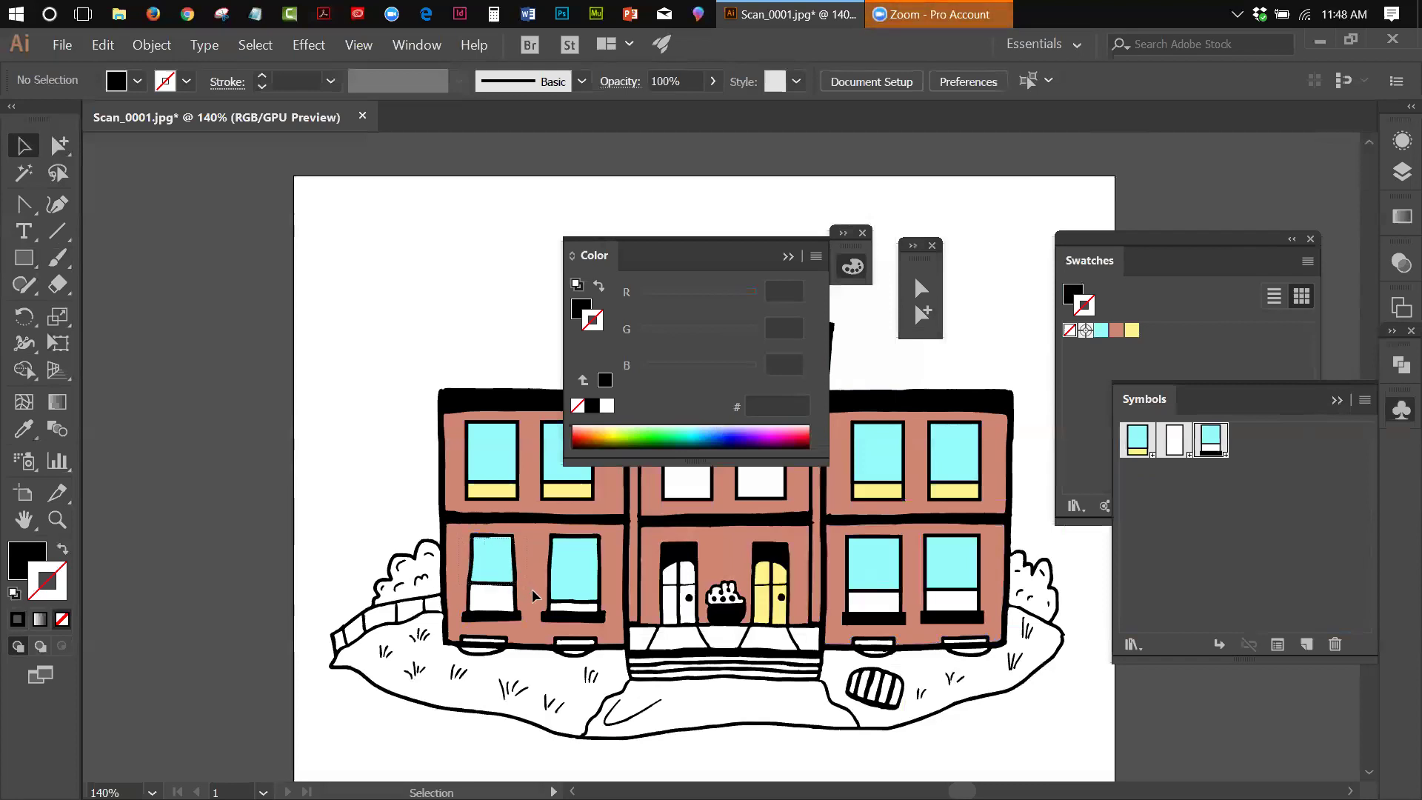
left_click(607, 625)
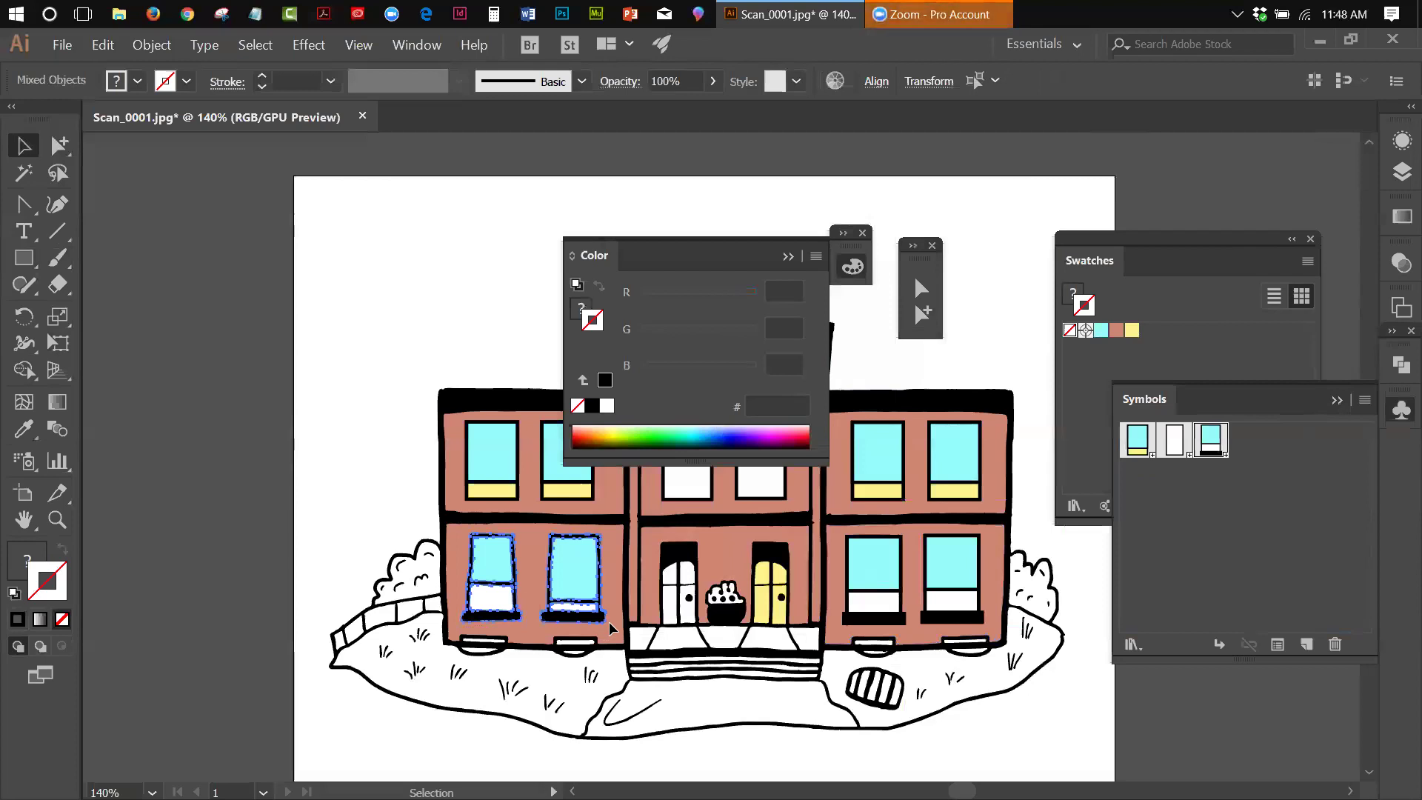
key("Delete")
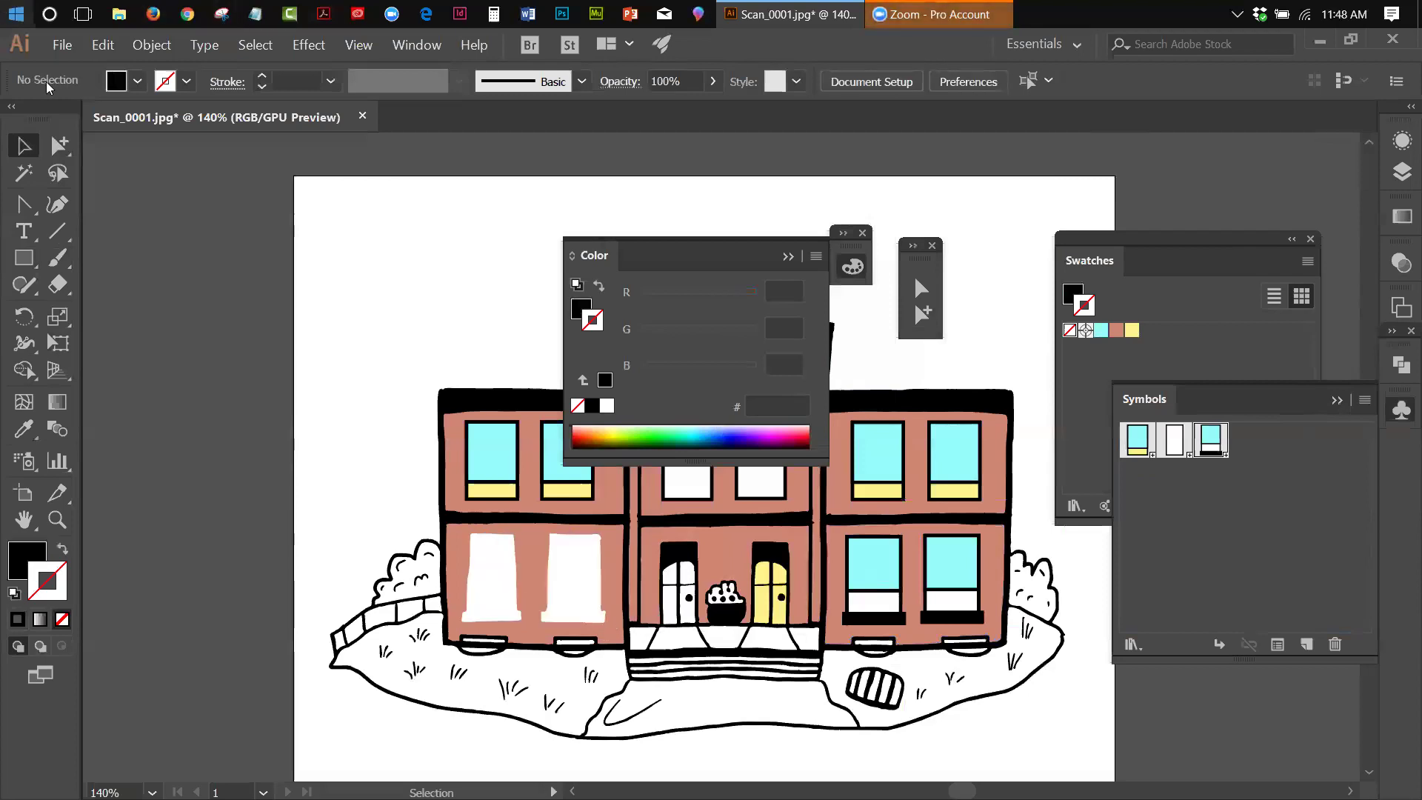
Step: Unlock all locked artwork and clear the resulting selection
left_click(153, 47)
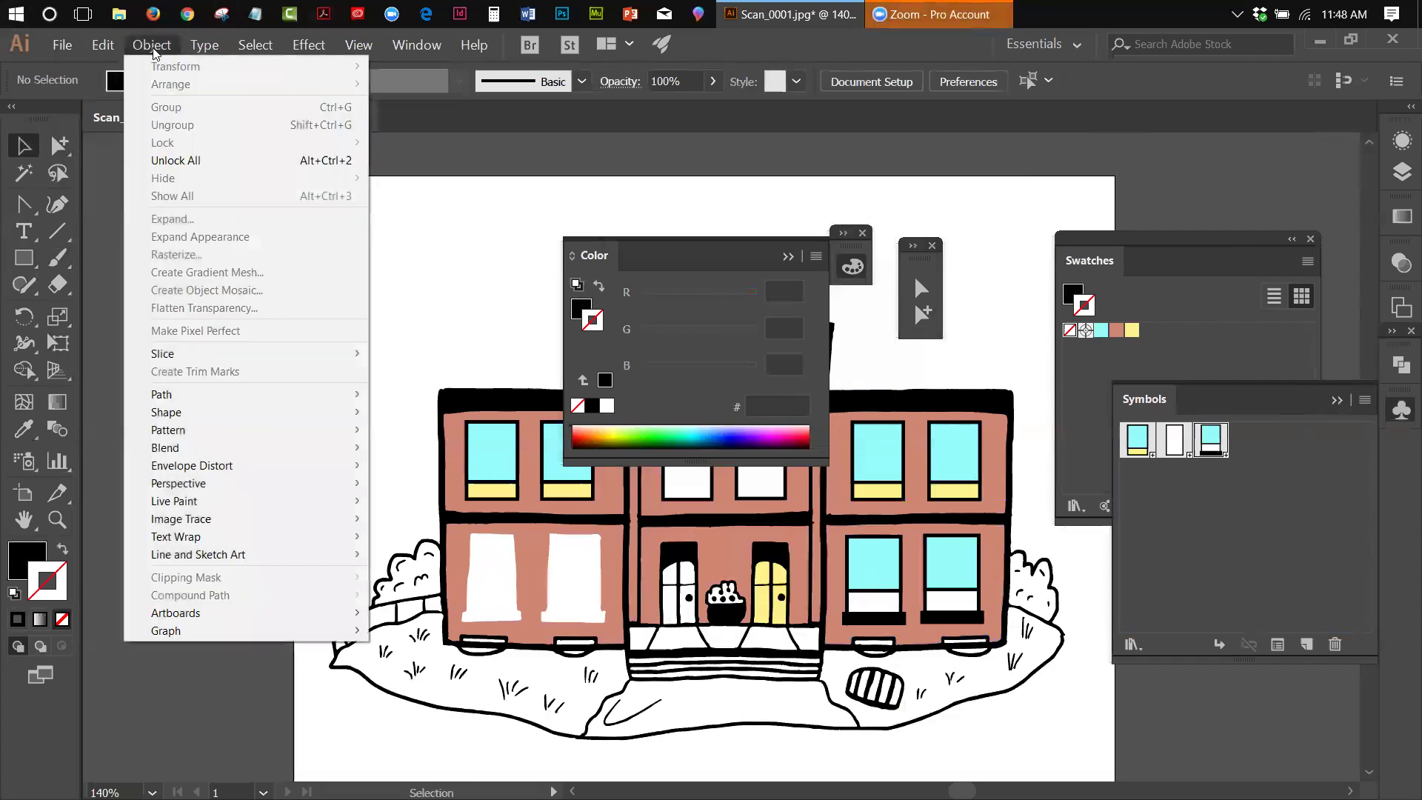
left_click(176, 160)
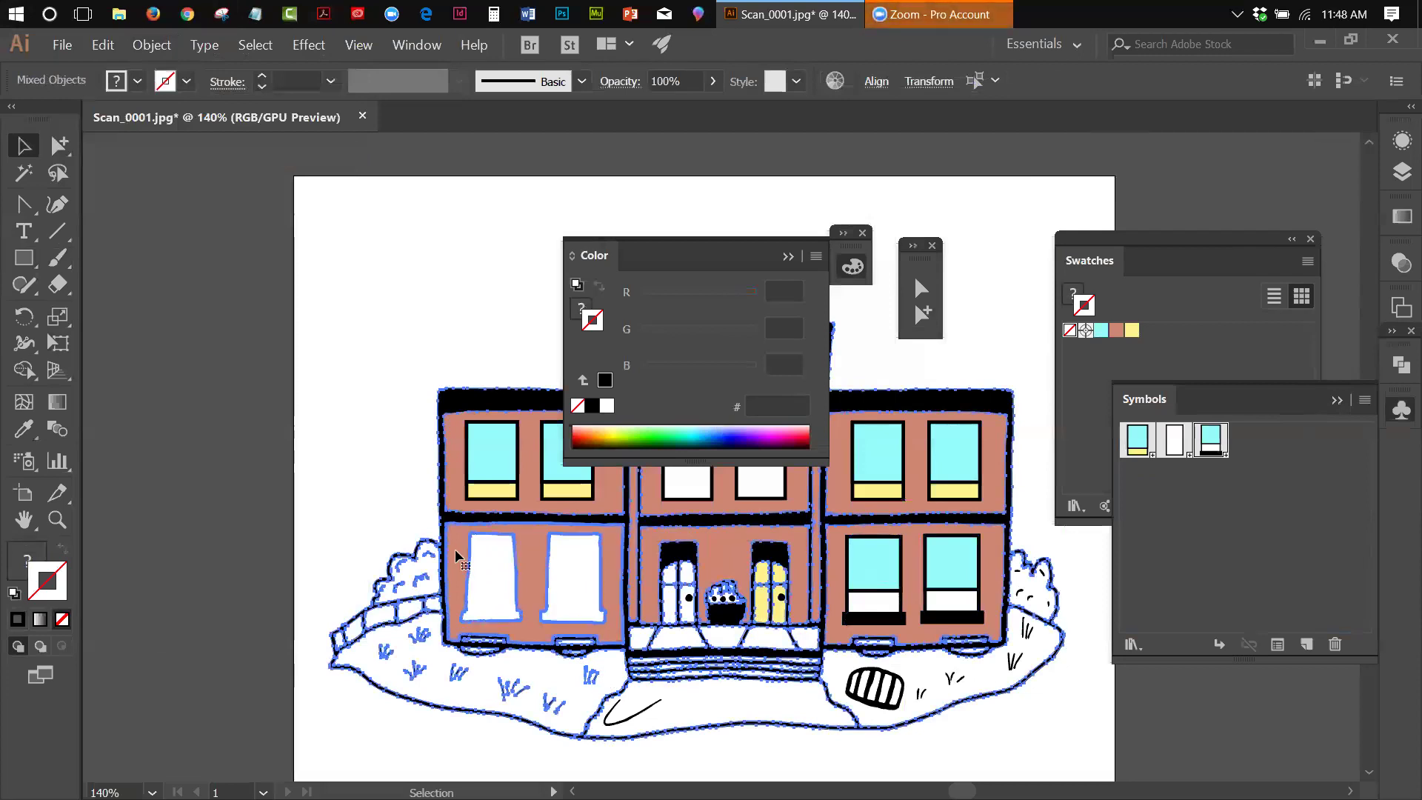
left_click(383, 512)
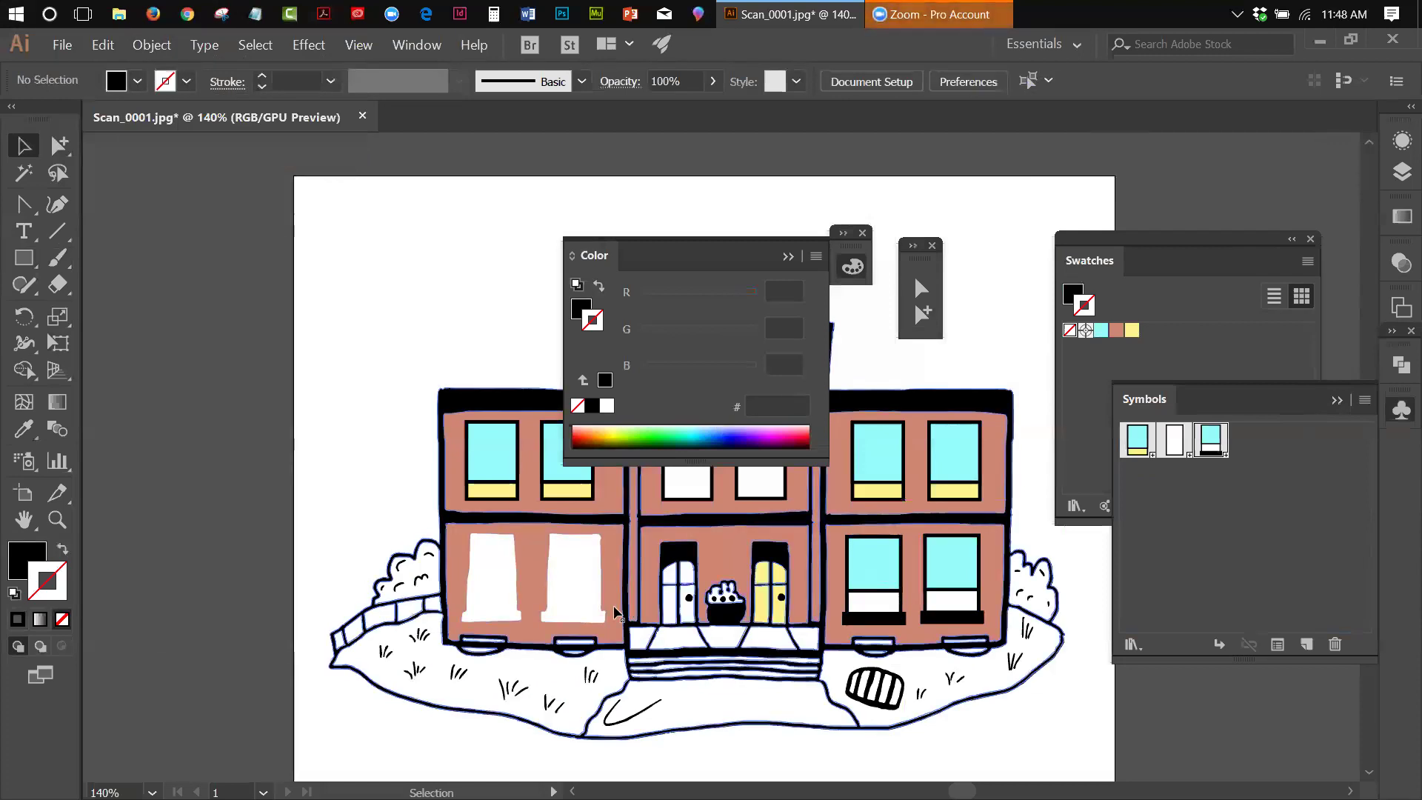
Step: Delete the two window-shaped holes from the left wing's ground-floor brick wall with the Group Selection tool
left_click(919, 318)
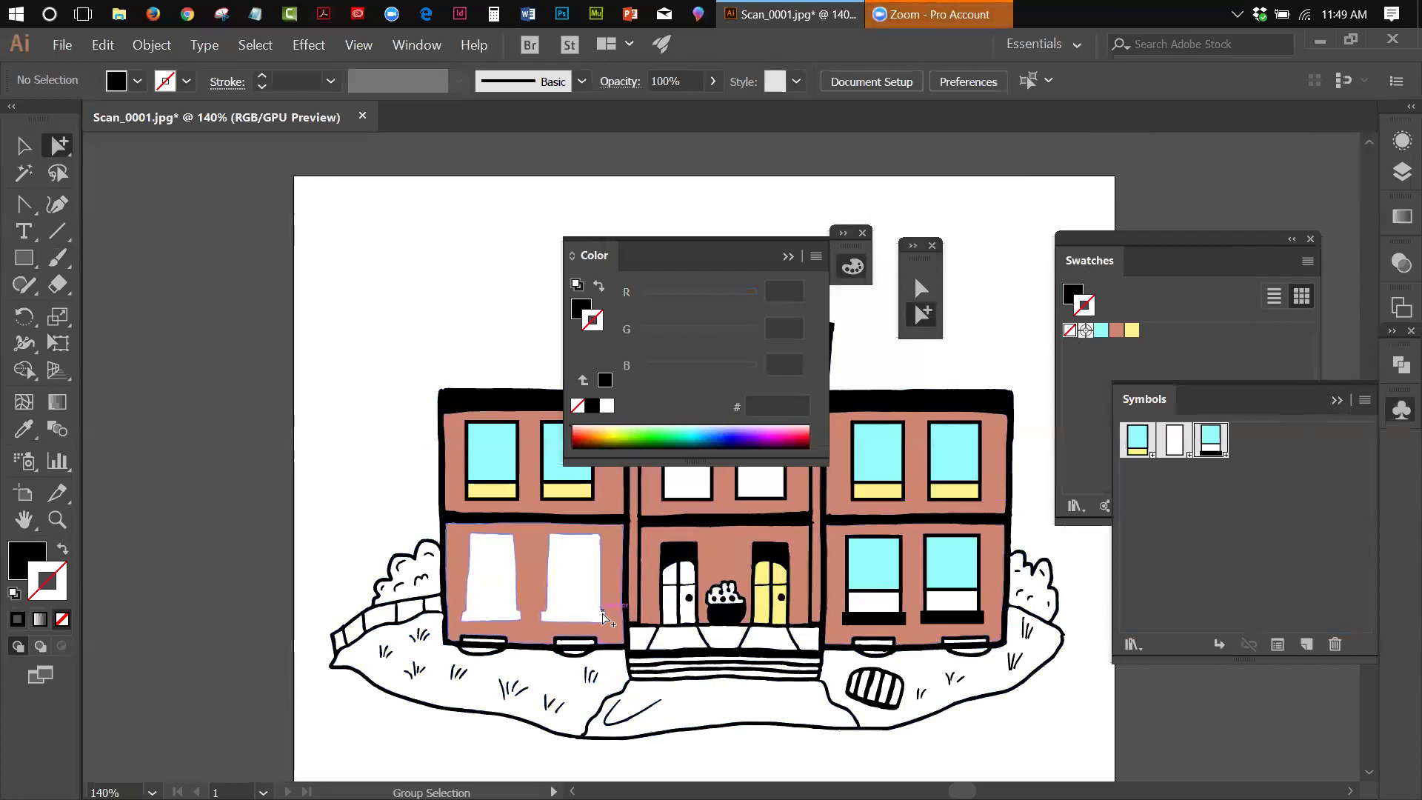
left_click(601, 616)
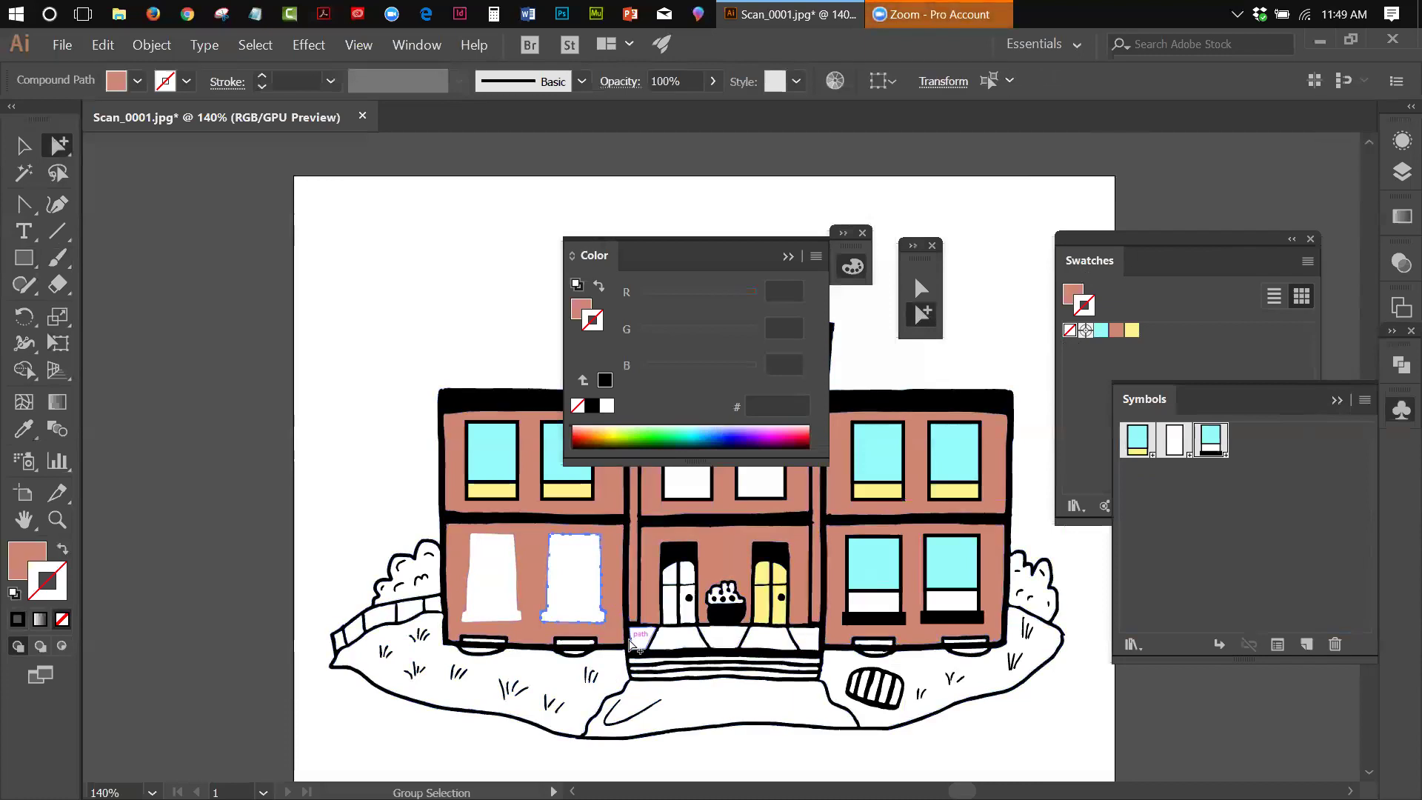
key("Delete")
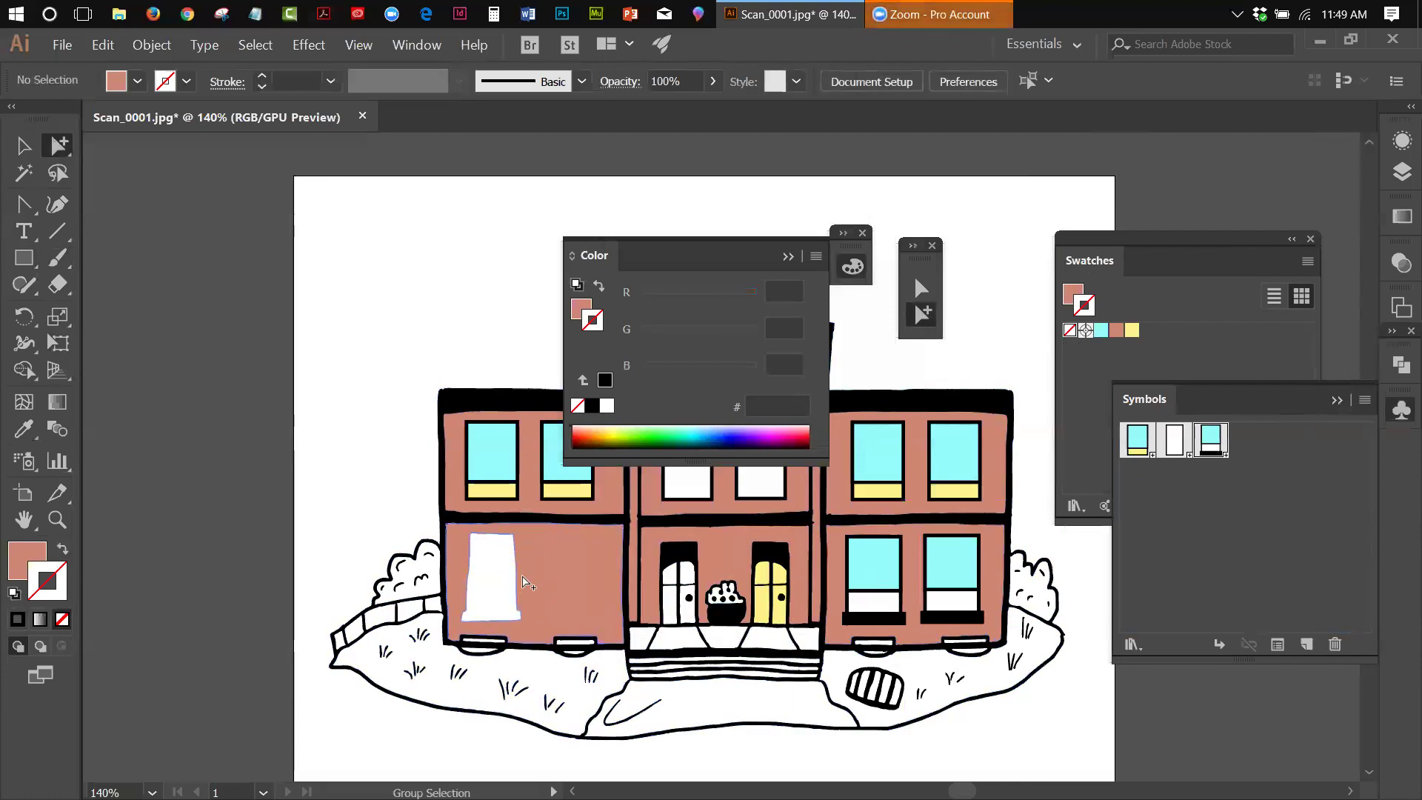
left_click(521, 617)
key("Delete")
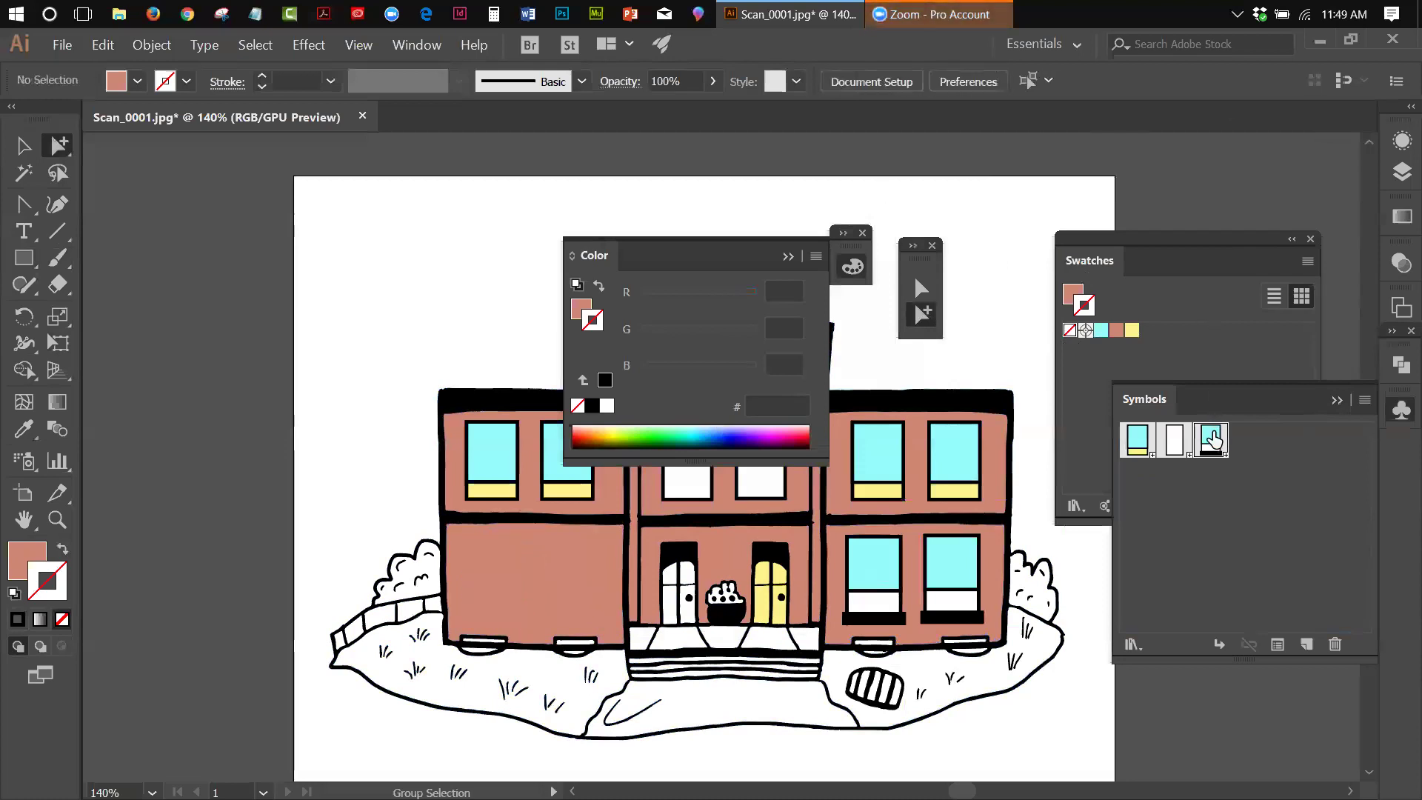
Step: Place two "lower window" symbol instances side by side on the left wing's ground floor, aligned below the upper windows
left_click_drag(473, 560, 473, 560)
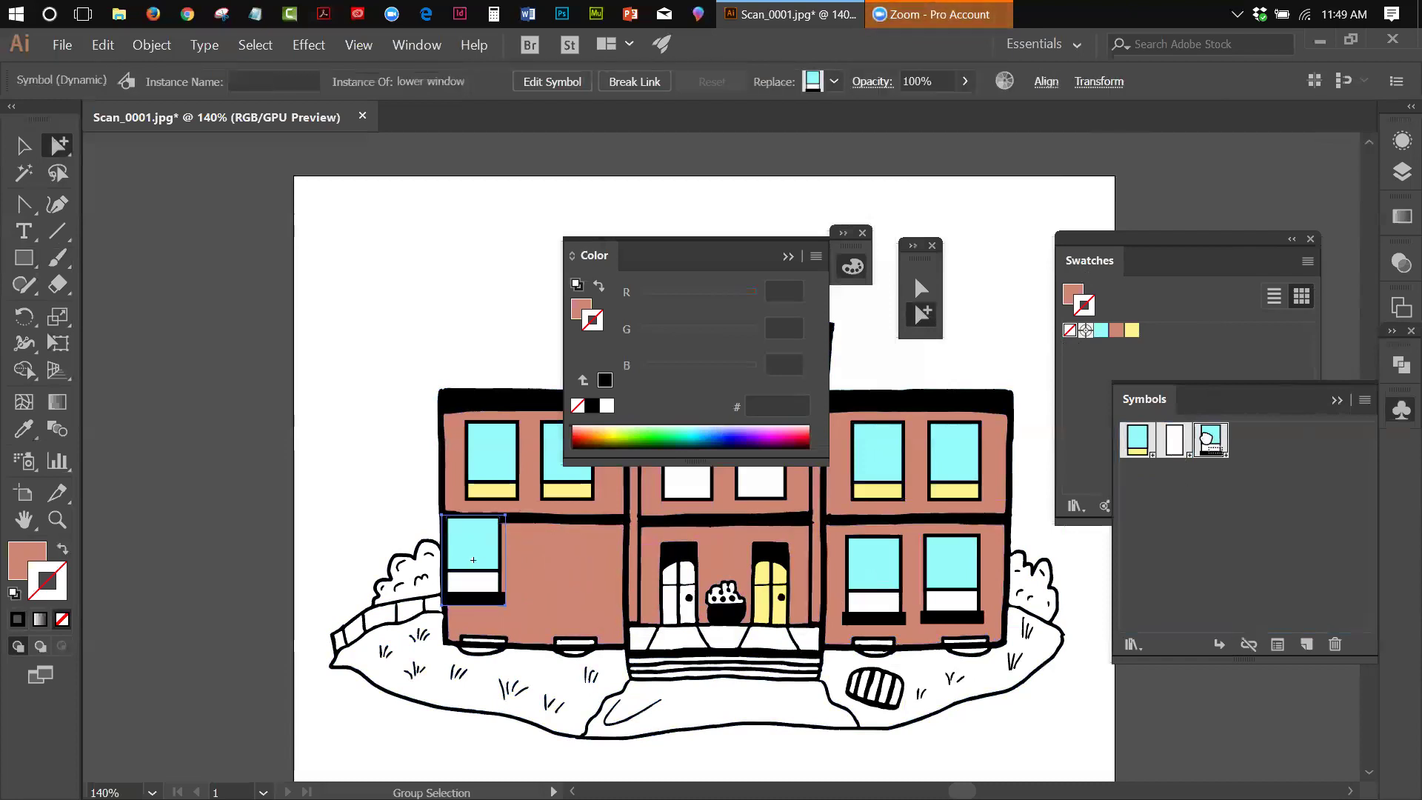
left_click_drag(1207, 440, 574, 580)
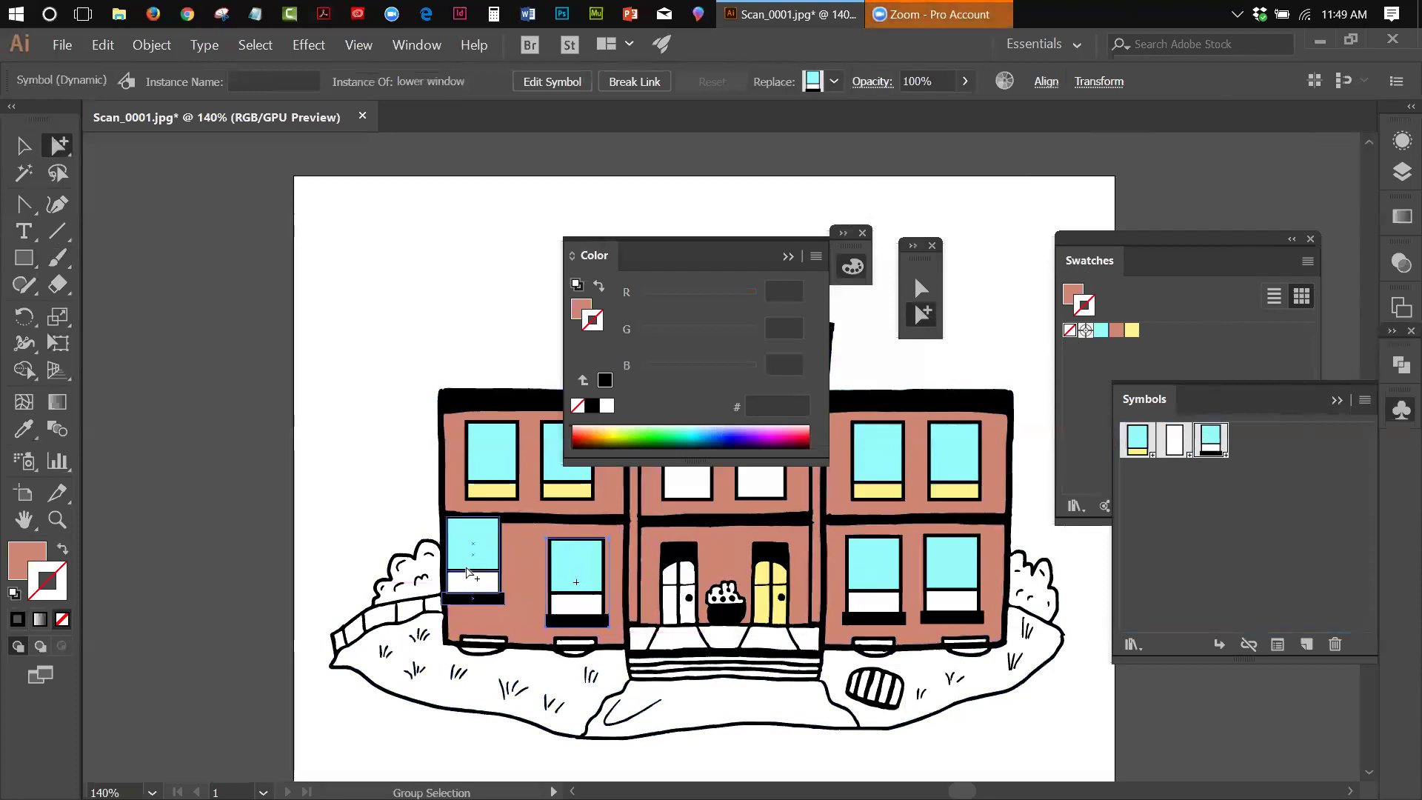
left_click_drag(467, 556, 494, 577)
left_click(579, 574, "shift")
left_click(579, 574)
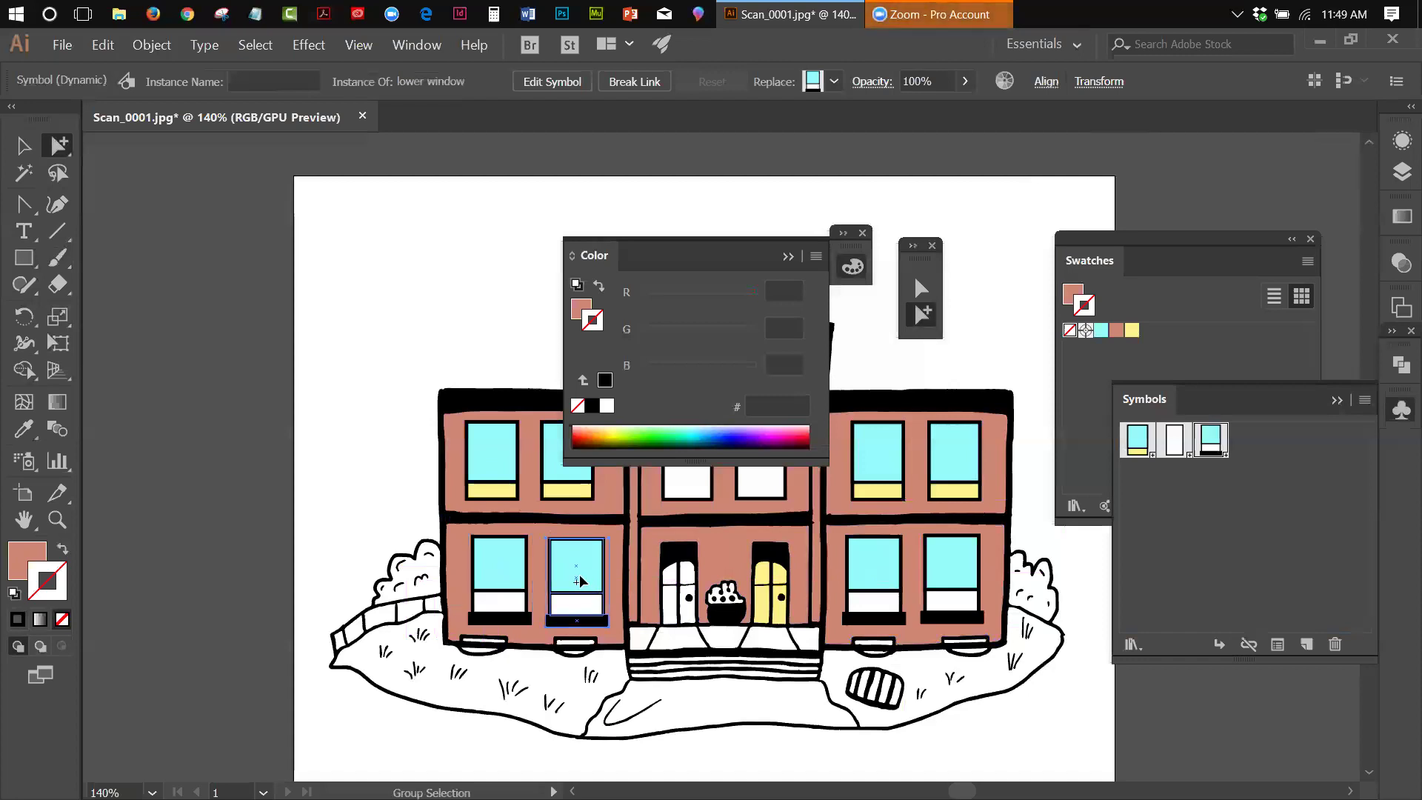
left_click_drag(583, 593, 585, 590)
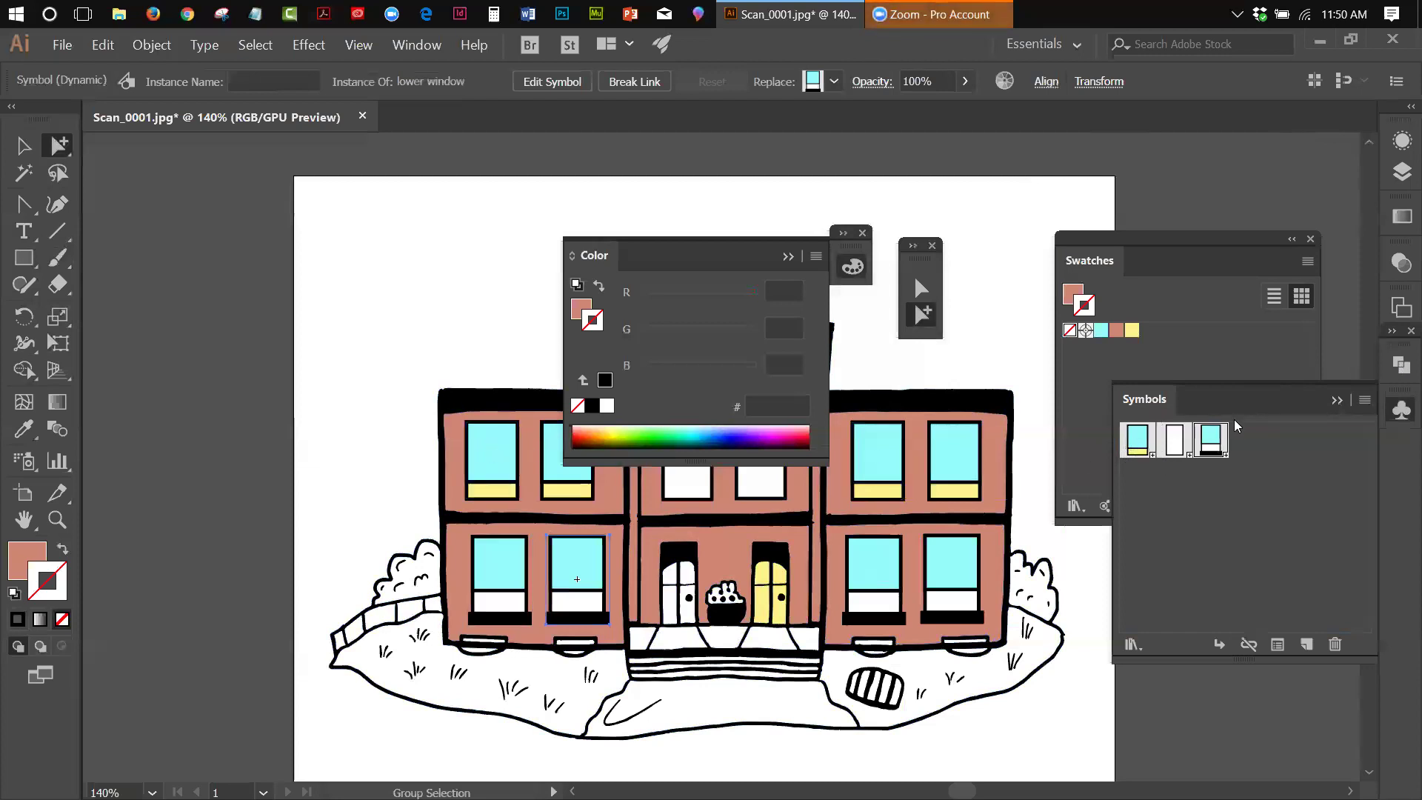
Step: Open the "second story" symbol for editing and mix a green fill in HSB mode, about H 122°, S 62%, B 71%
double_click(1139, 441)
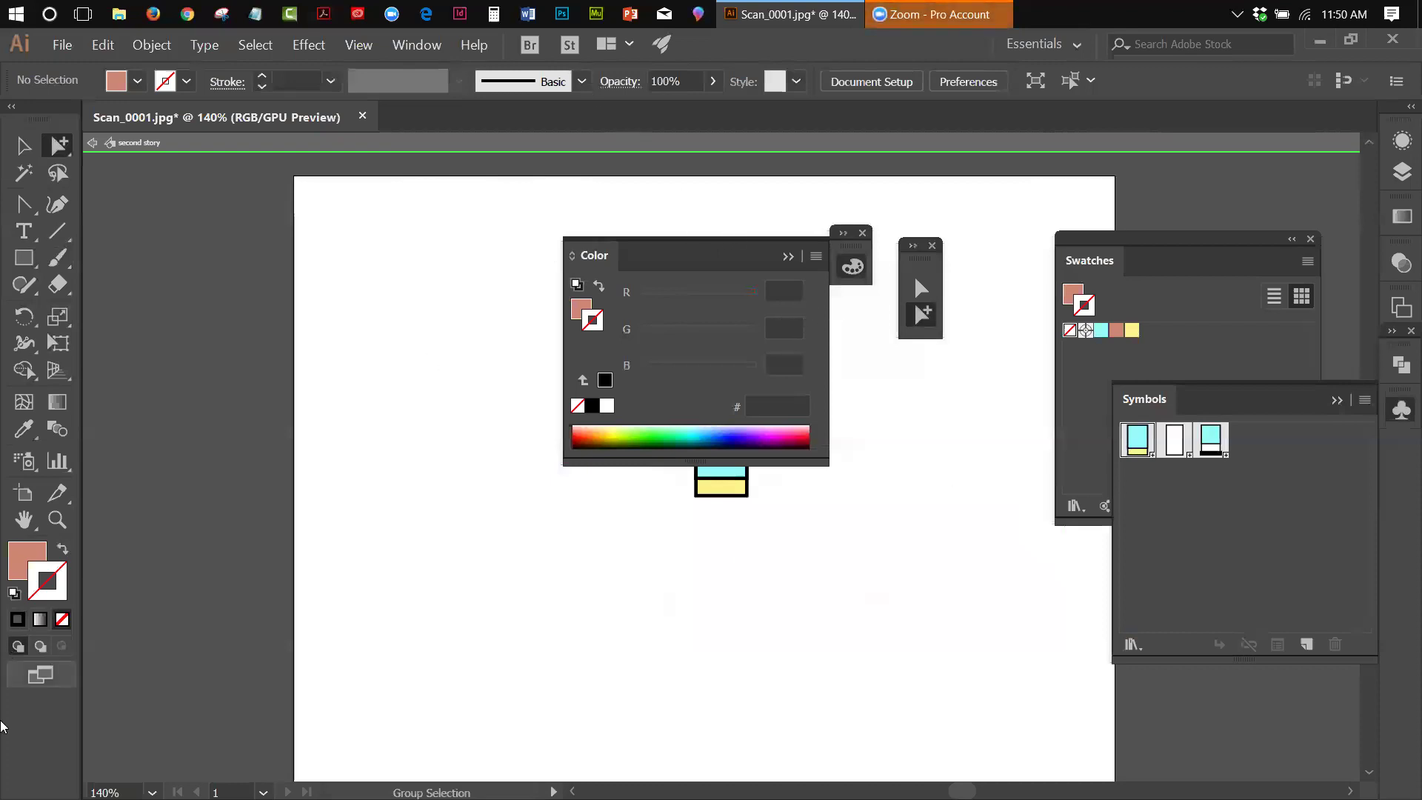
left_click(21, 561)
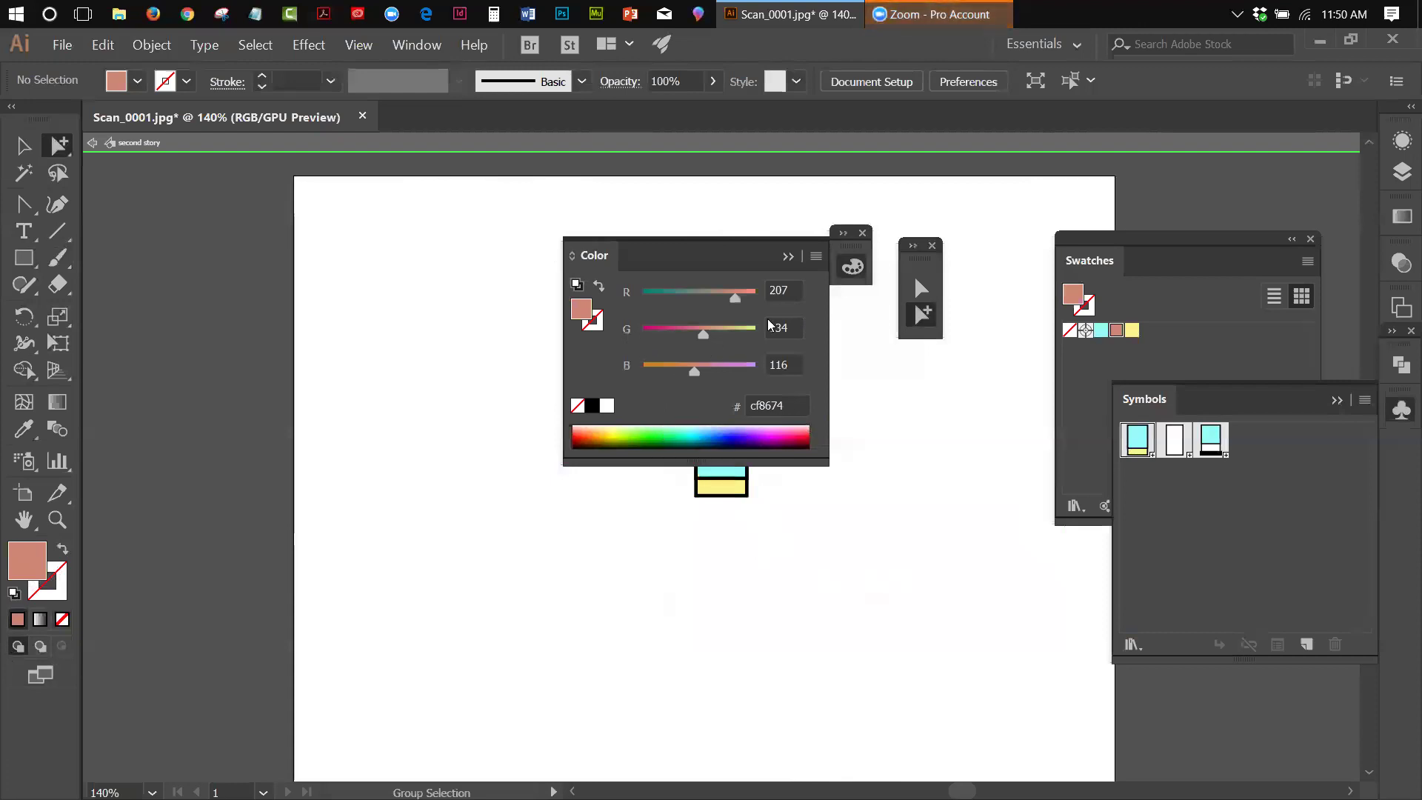
left_click(815, 257)
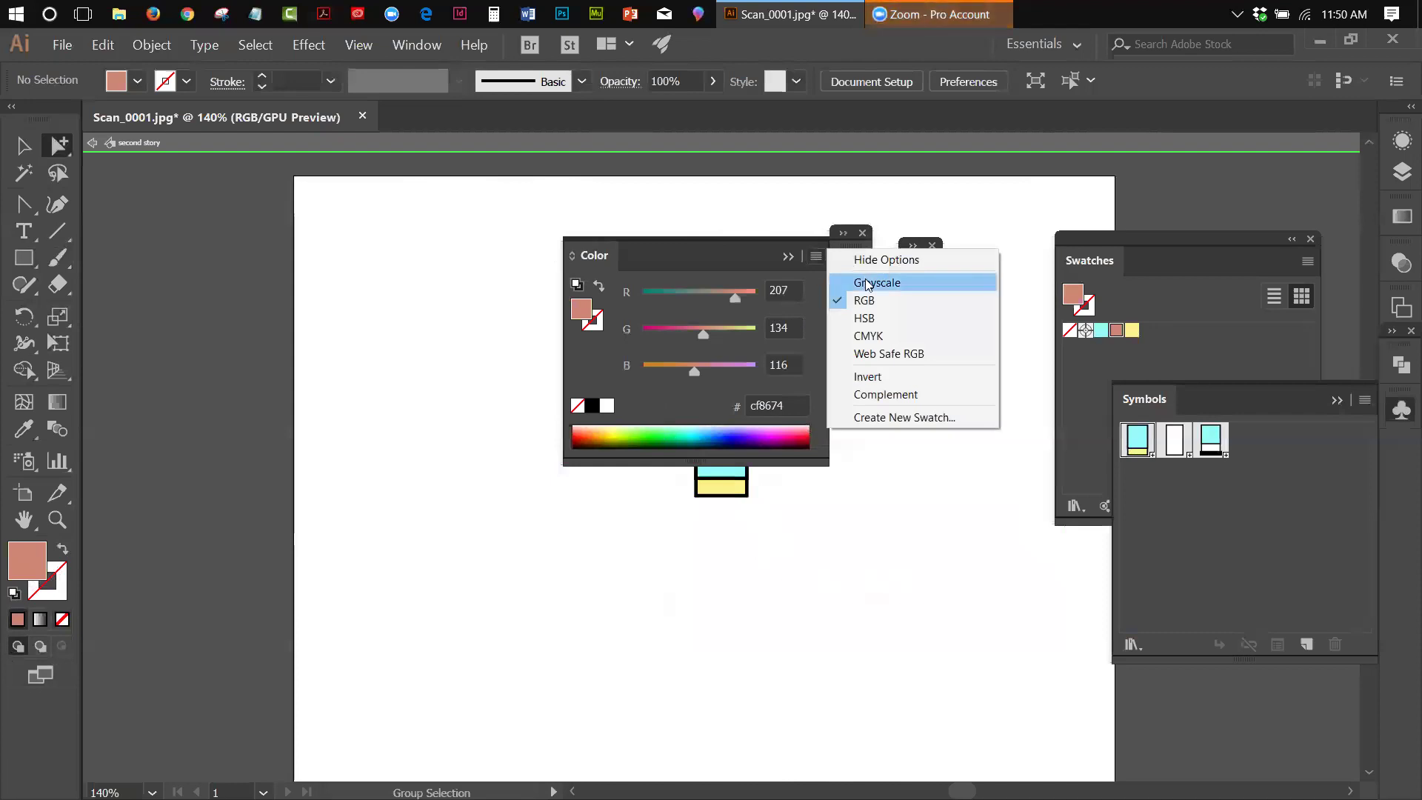
left_click(868, 318)
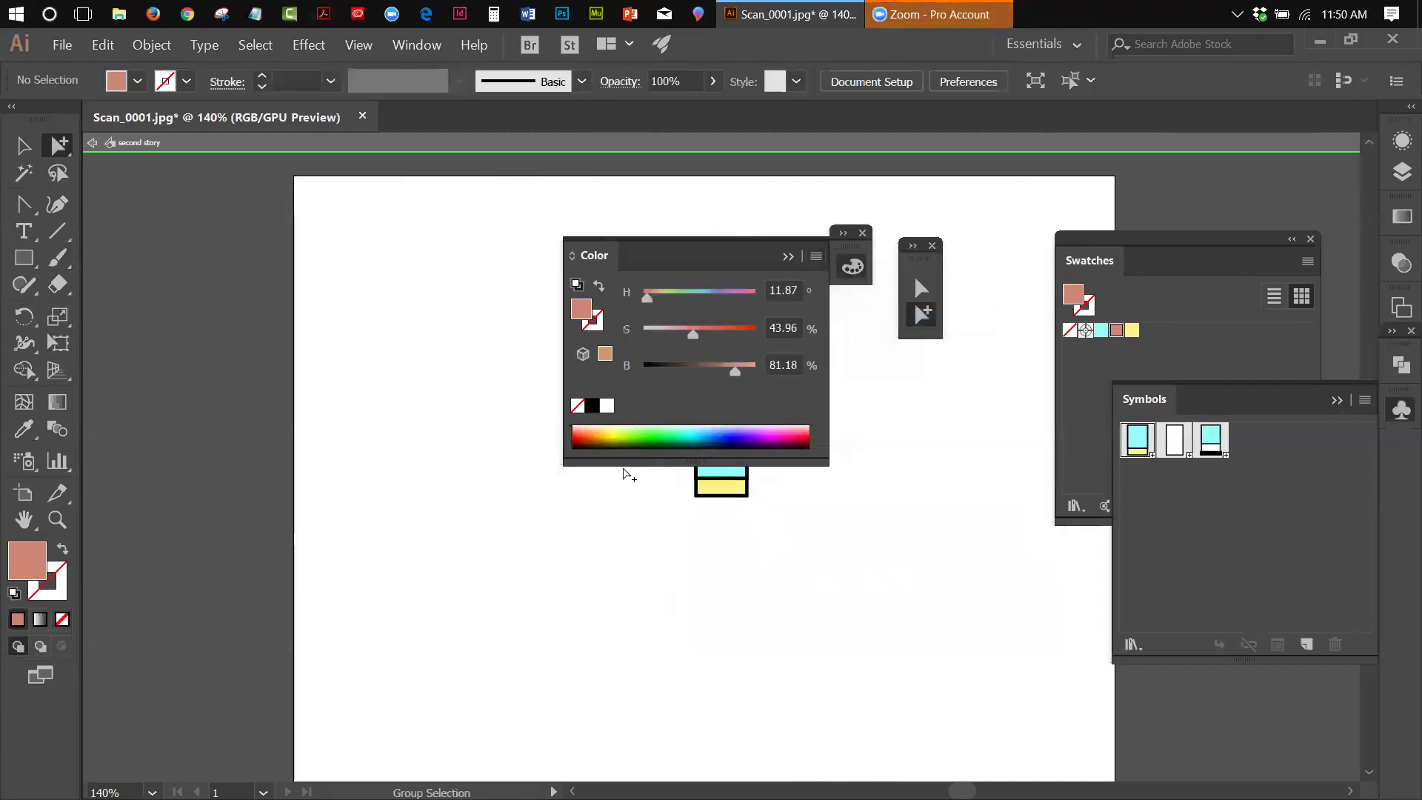
left_click_drag(647, 298, 721, 371)
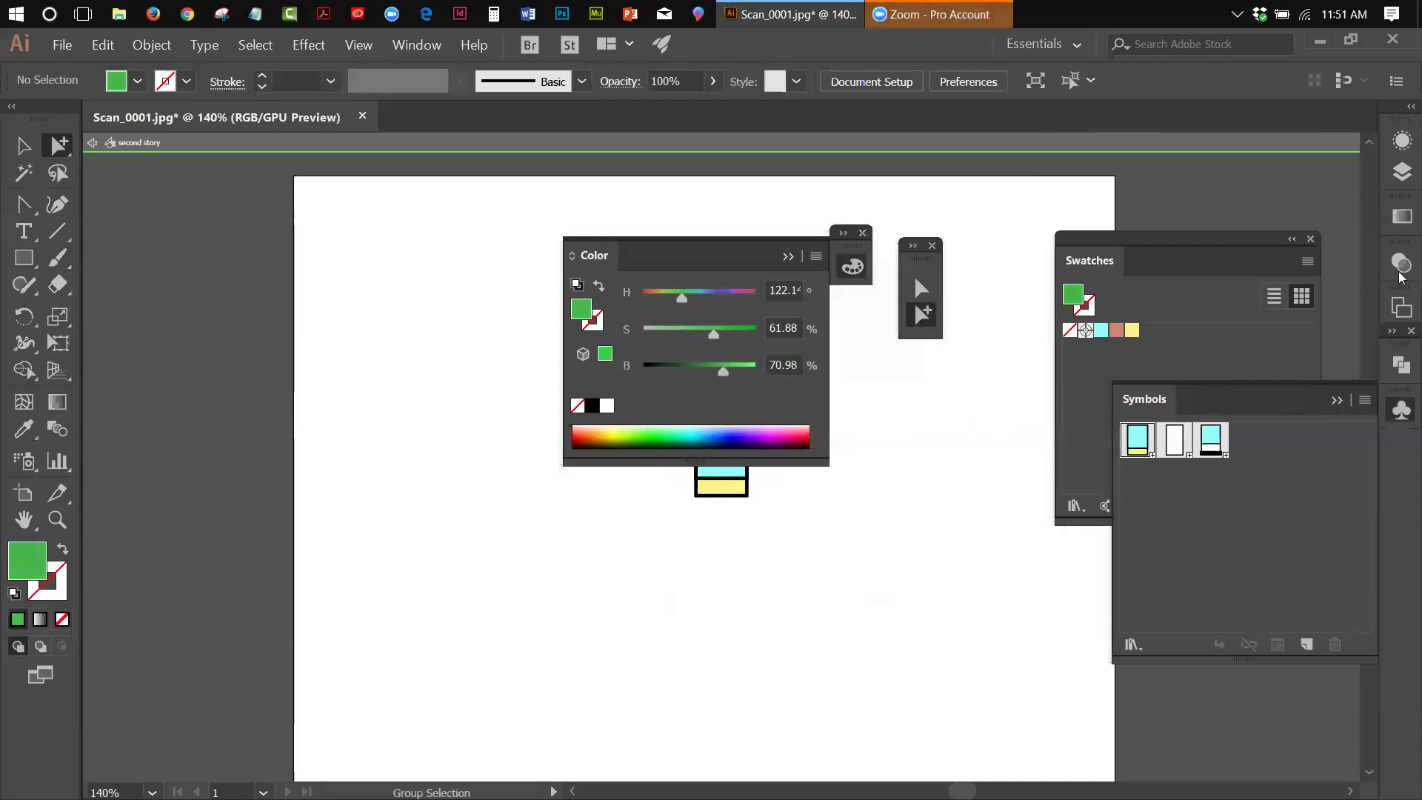
Step: Save the current green fill as a new swatch named "green"
left_click(1307, 261)
left_click(1183, 265)
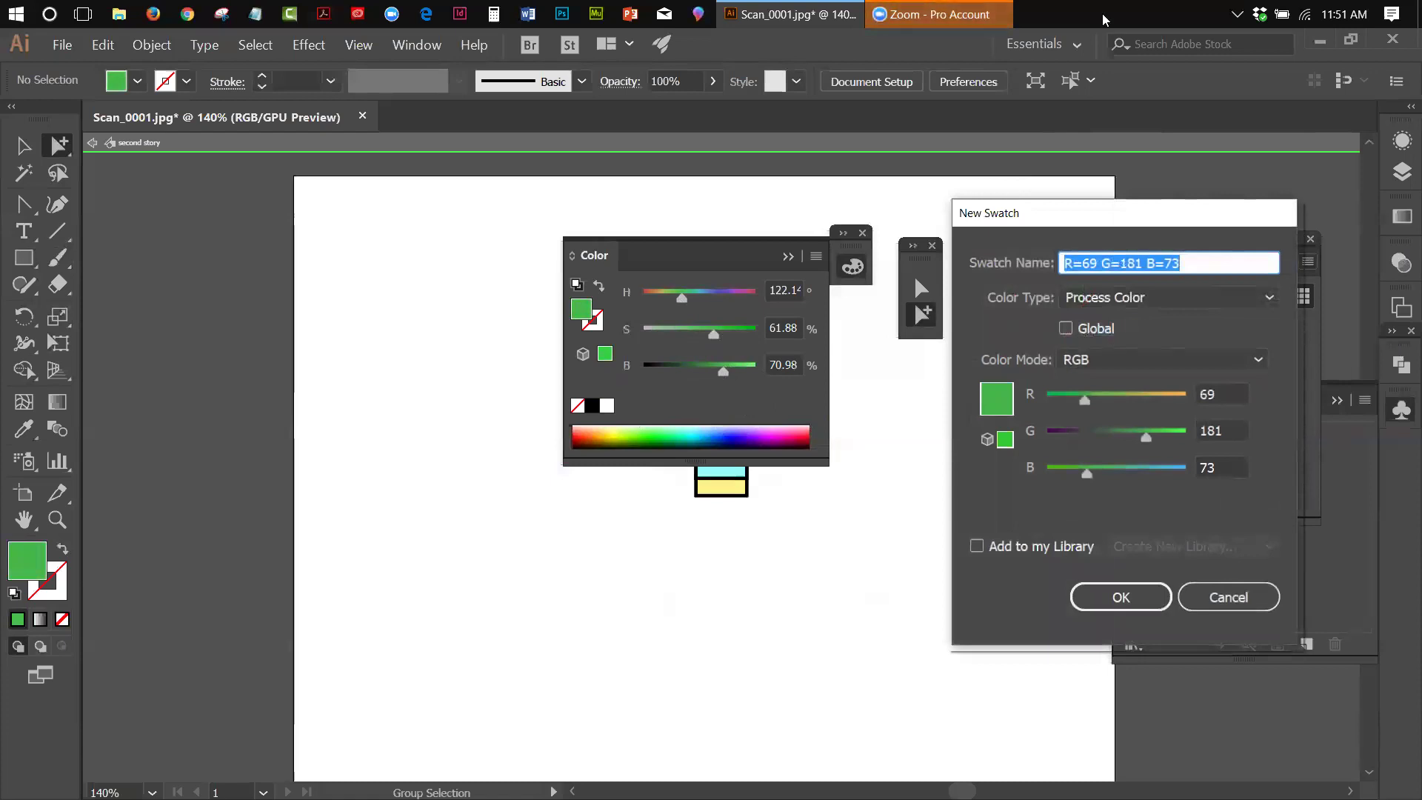
key("BackSpace")
type("green")
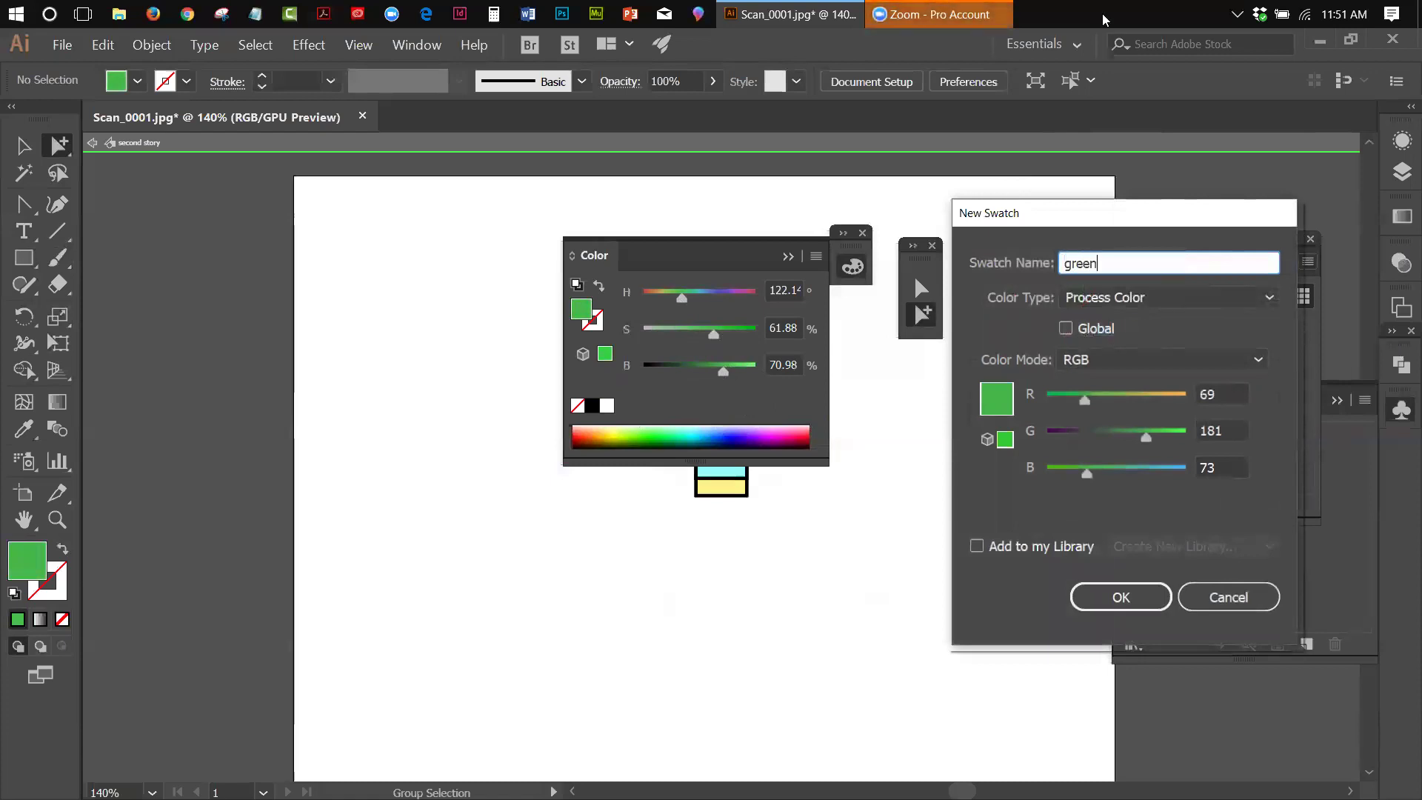
left_click(1116, 595)
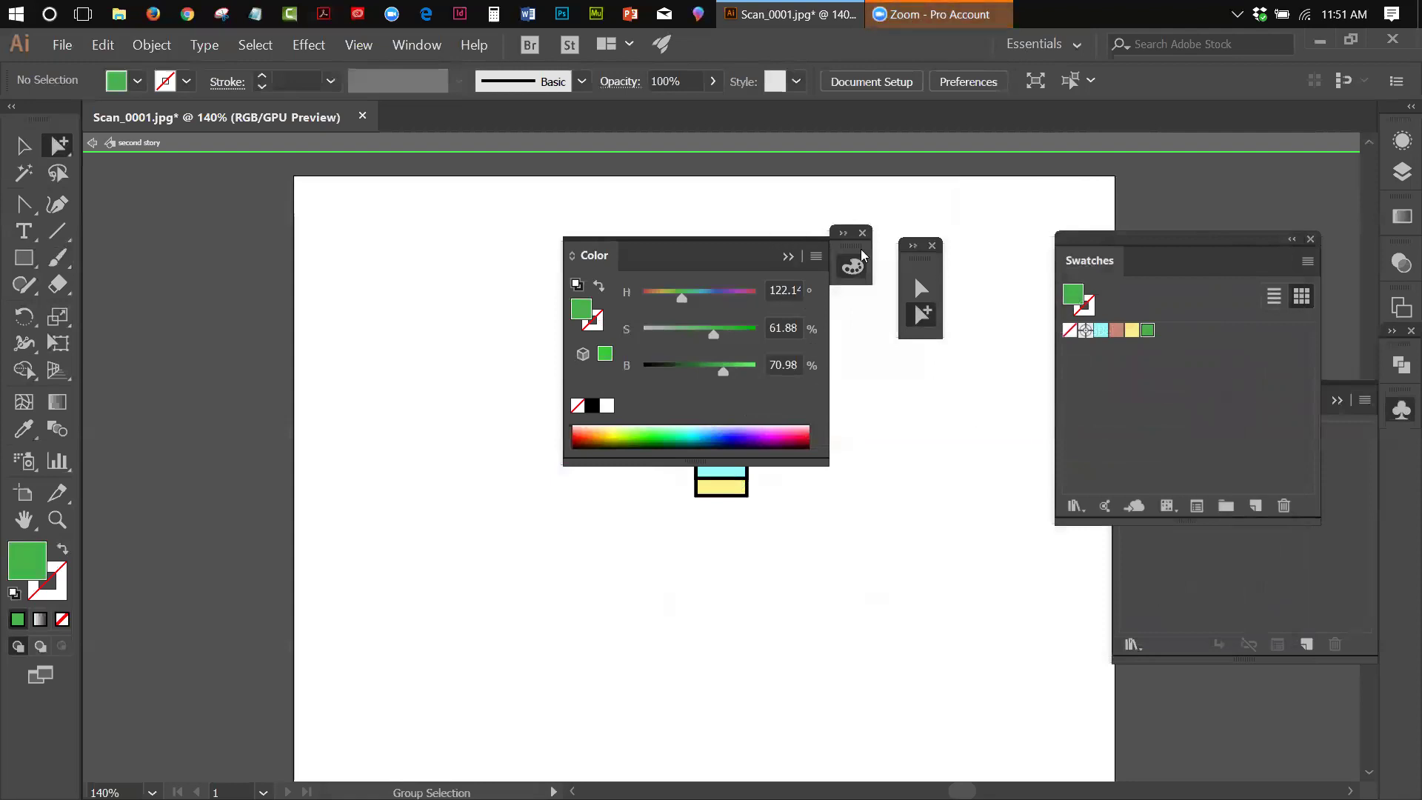
Step: Fill the blue pane of the "second story" symbol with the green swatch and exit symbol editing
left_click(793, 258)
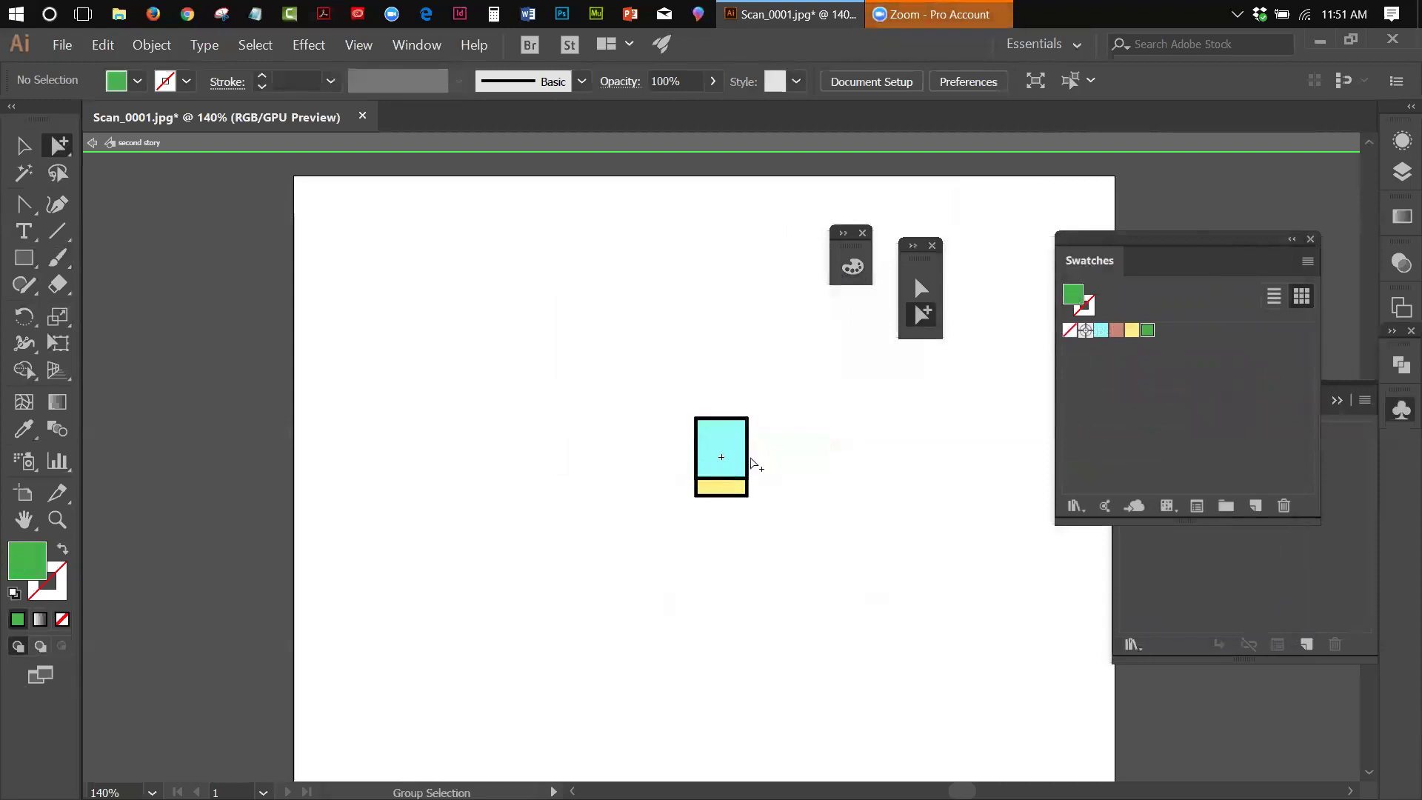
left_click(719, 455)
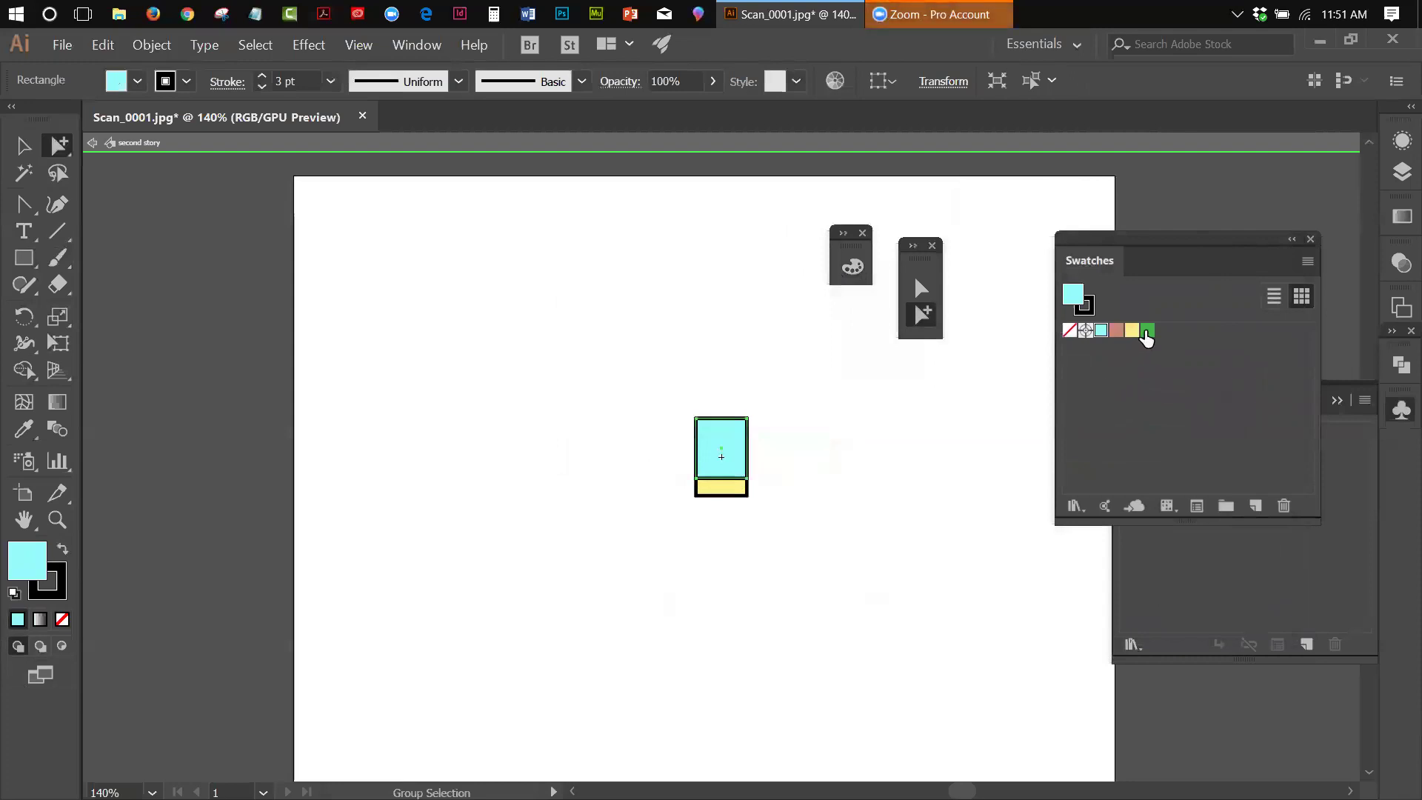
left_click(1147, 330)
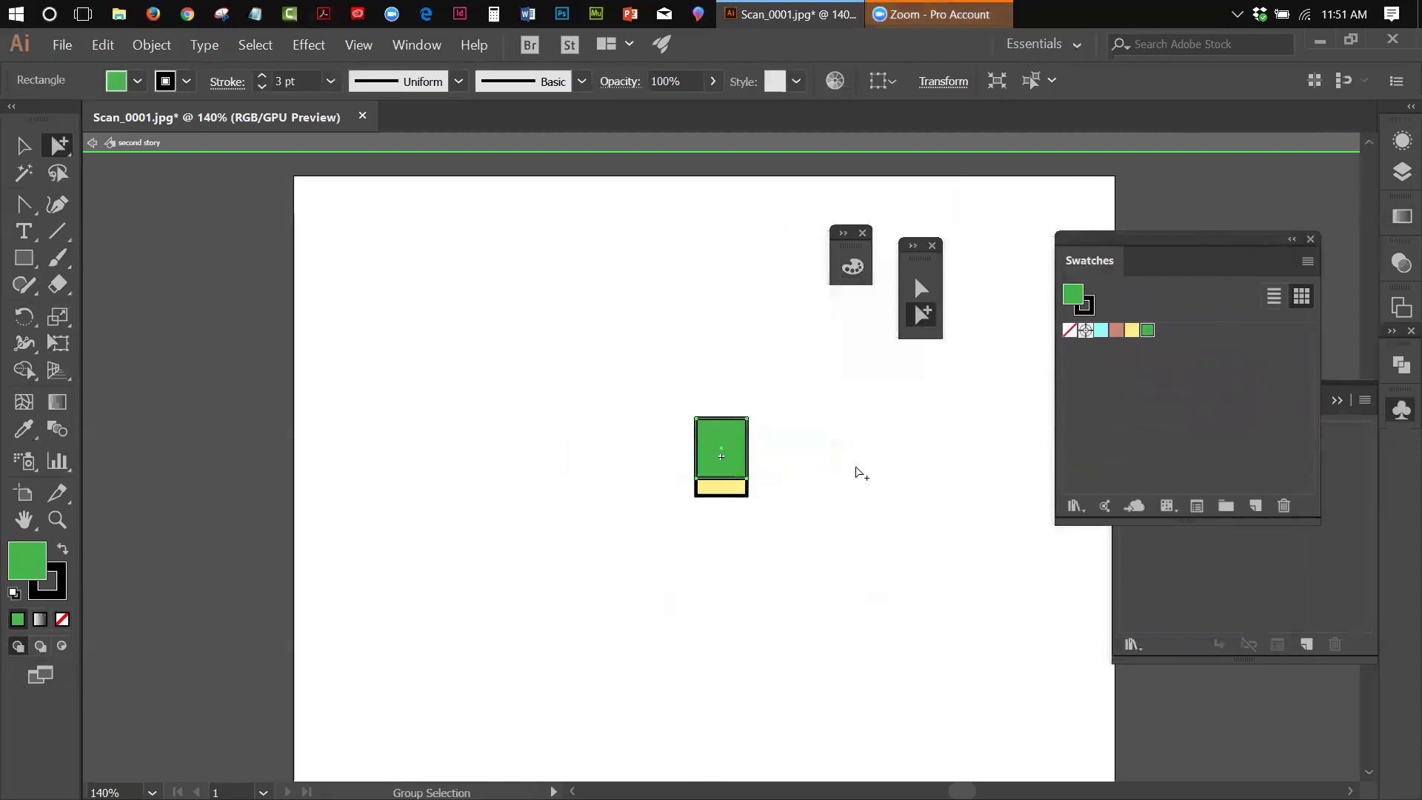
left_click(952, 499)
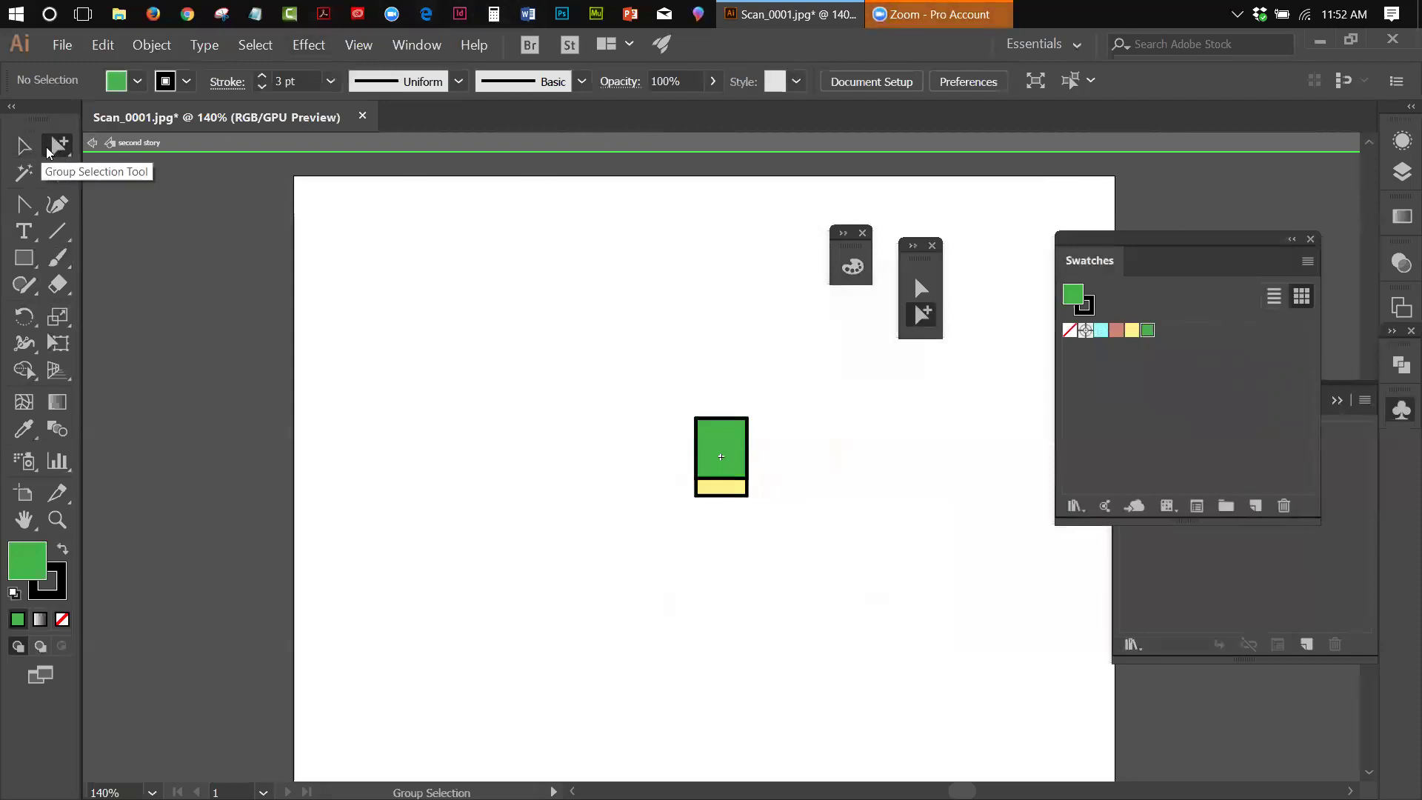
left_click(92, 146)
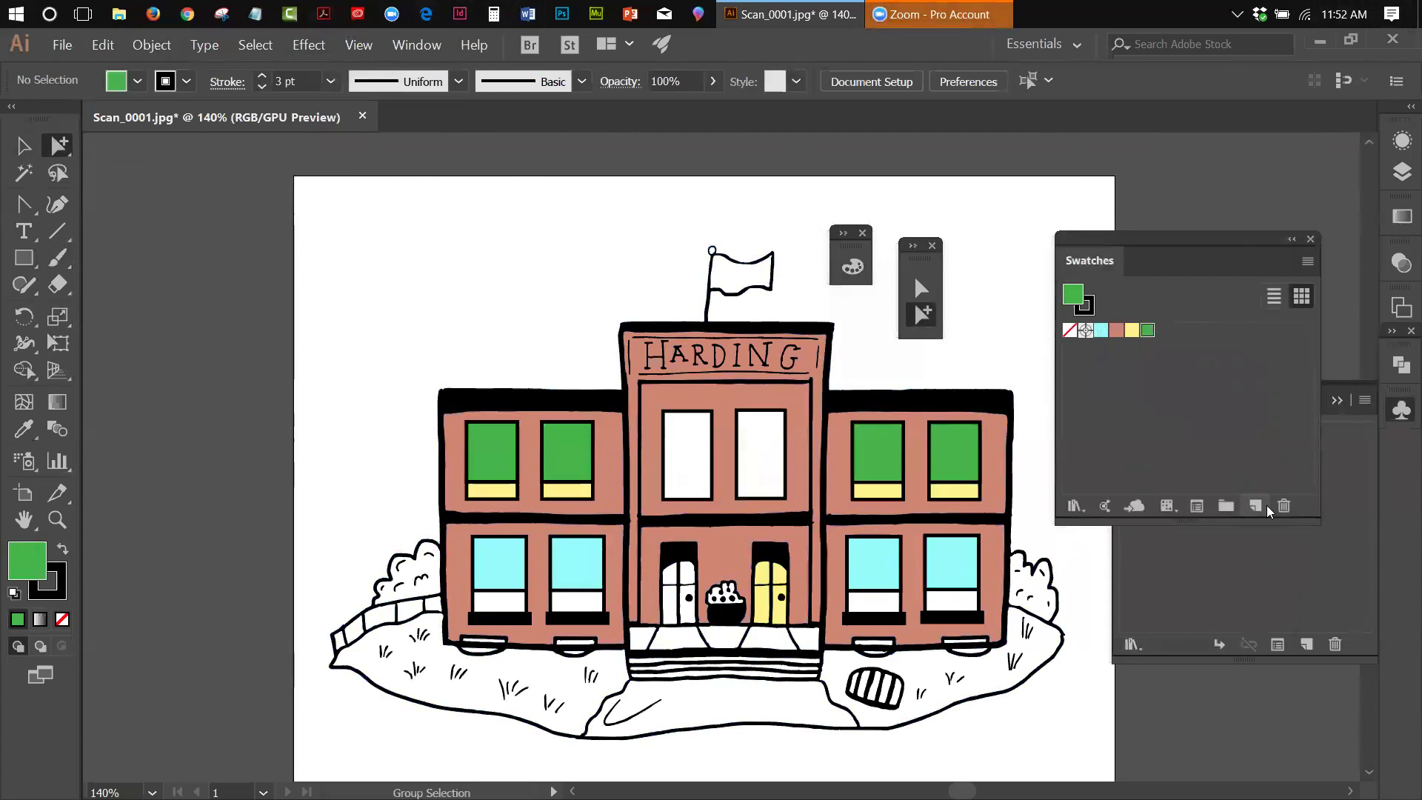
Step: Edit the "lower window" symbol, fill its blue upper pane with the green swatch and exit symbol editing
left_click(1189, 566)
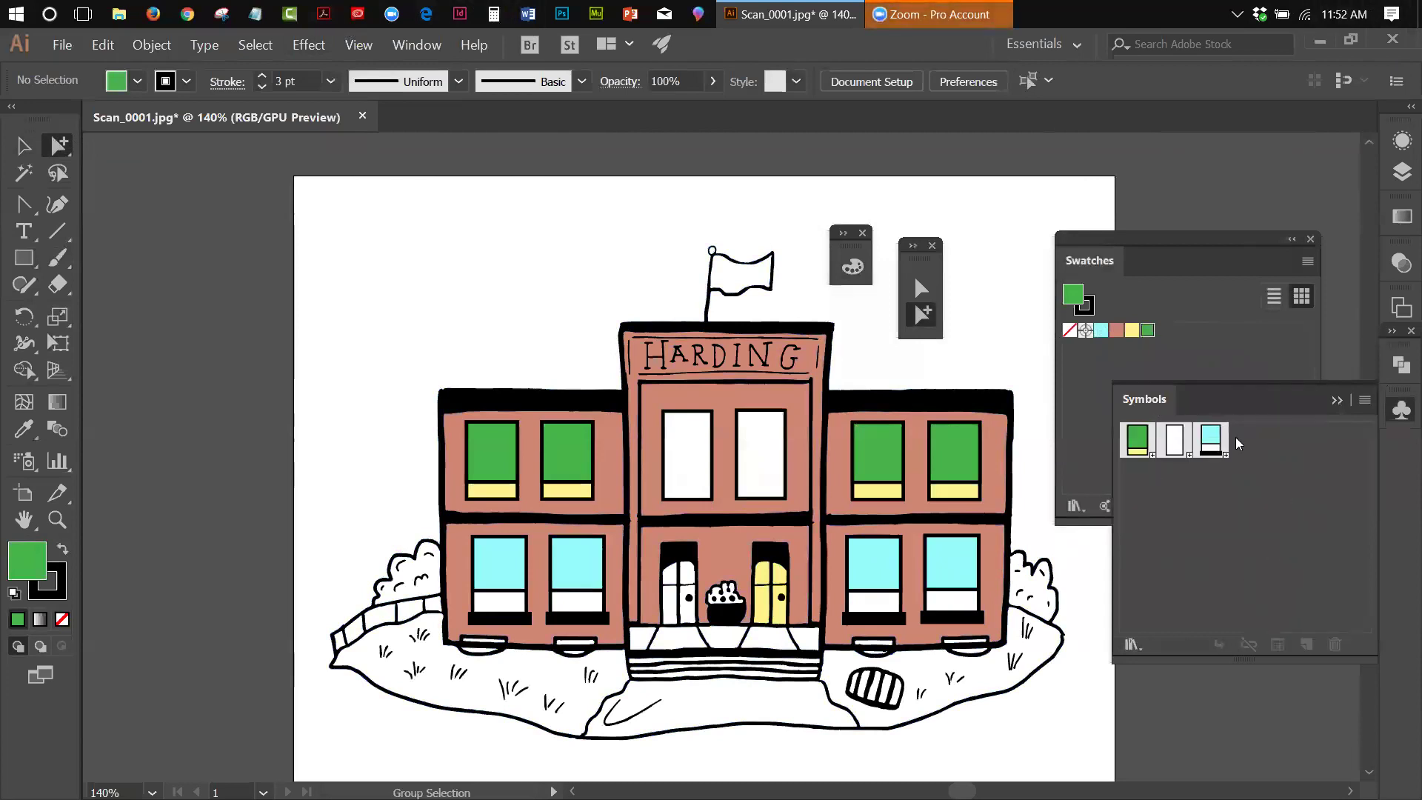
double_click(1211, 440)
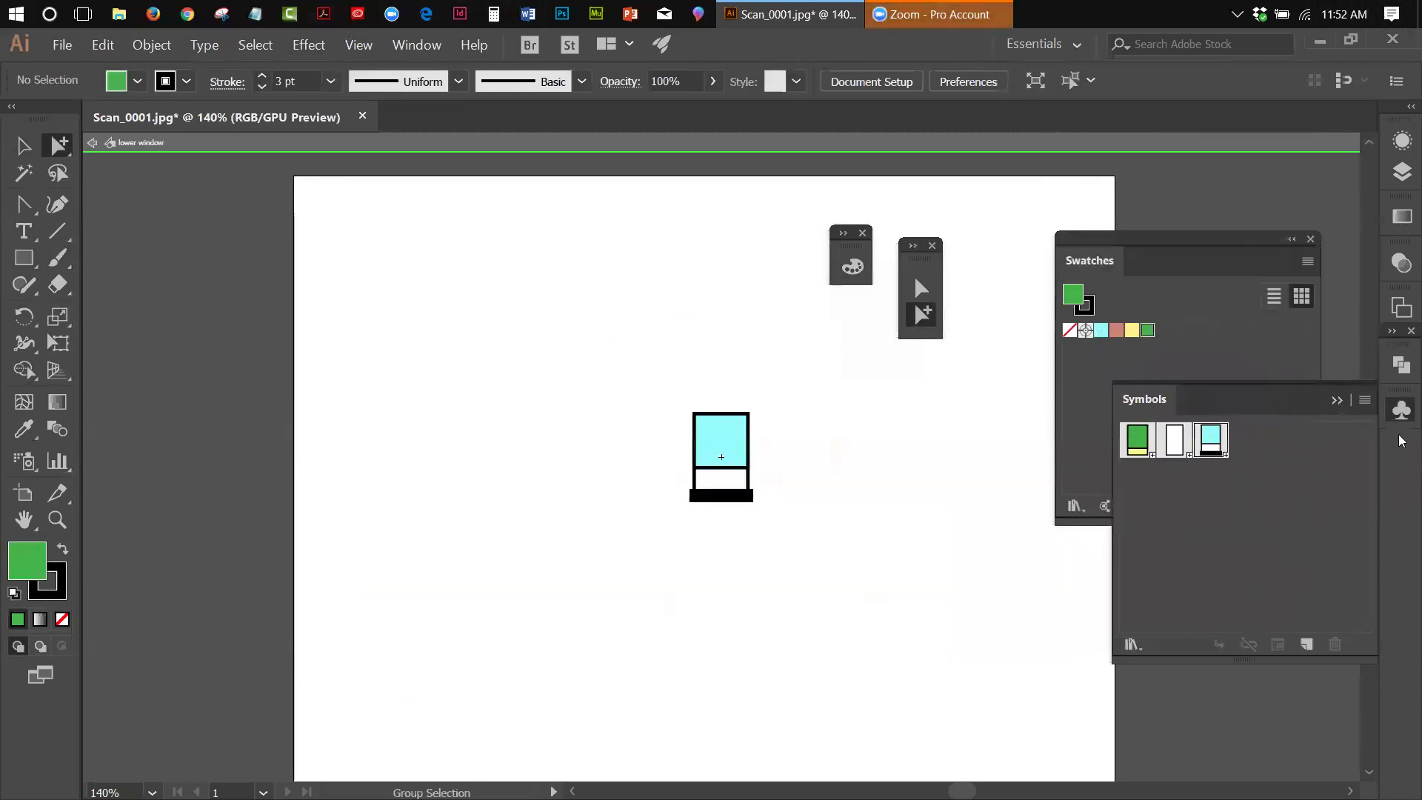
left_click(723, 442)
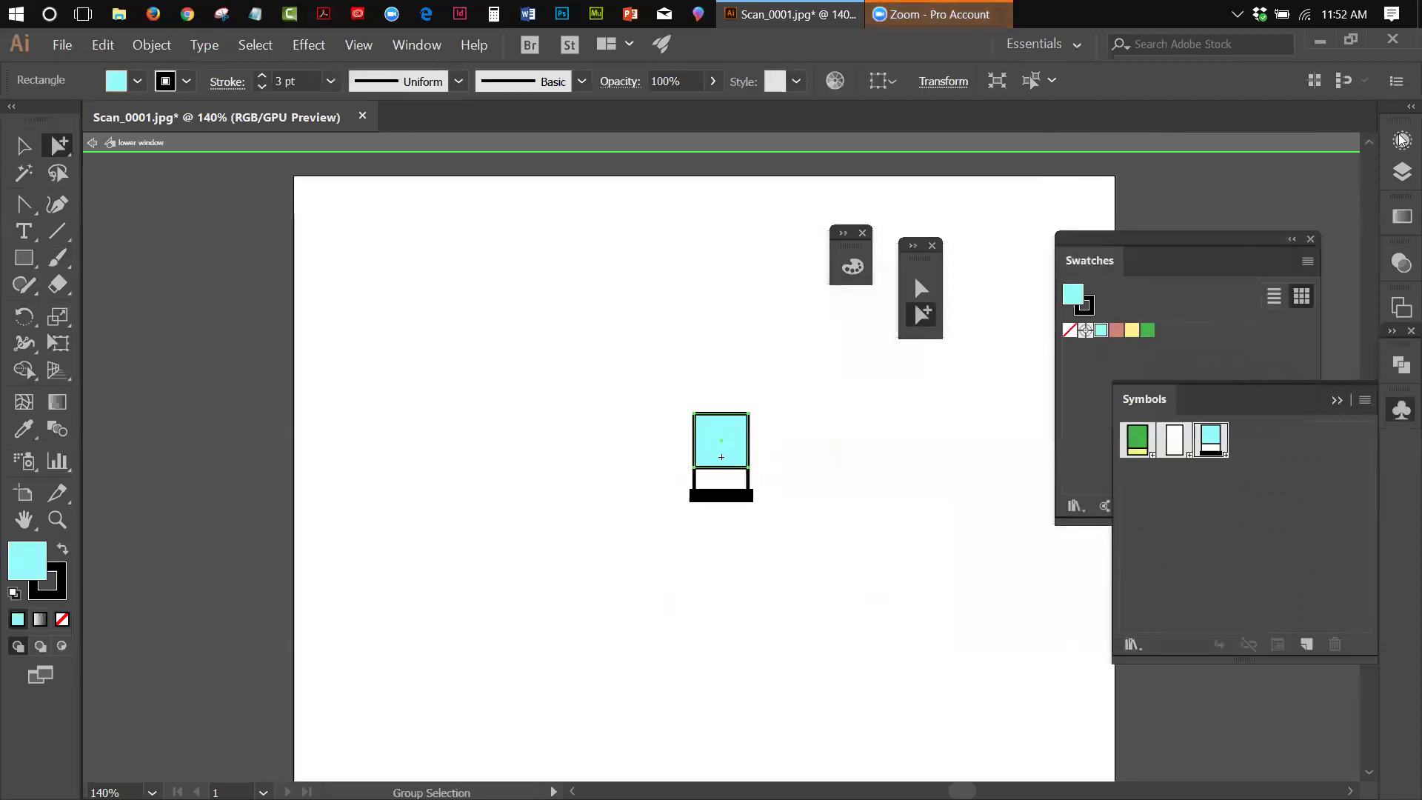
left_click(1147, 330)
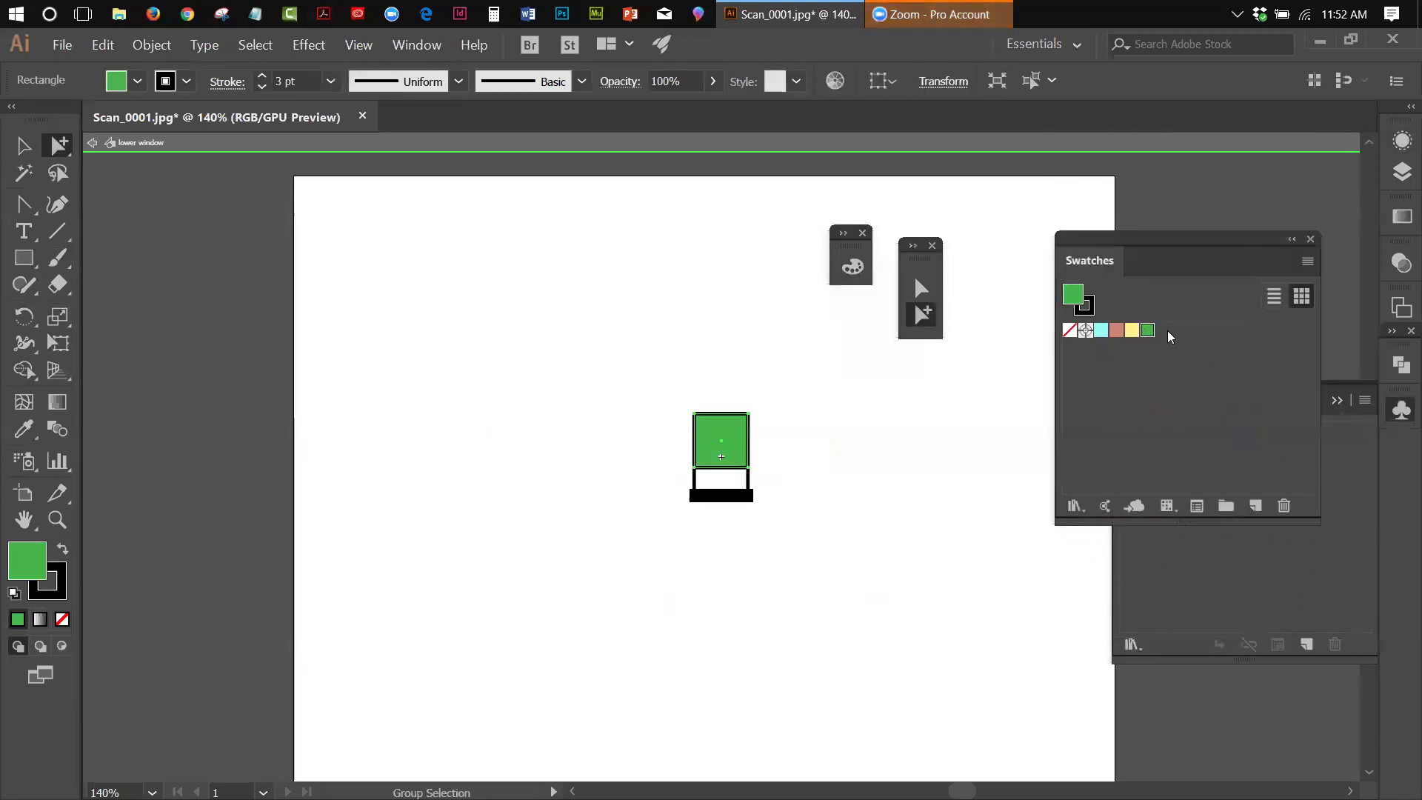
left_click(92, 142)
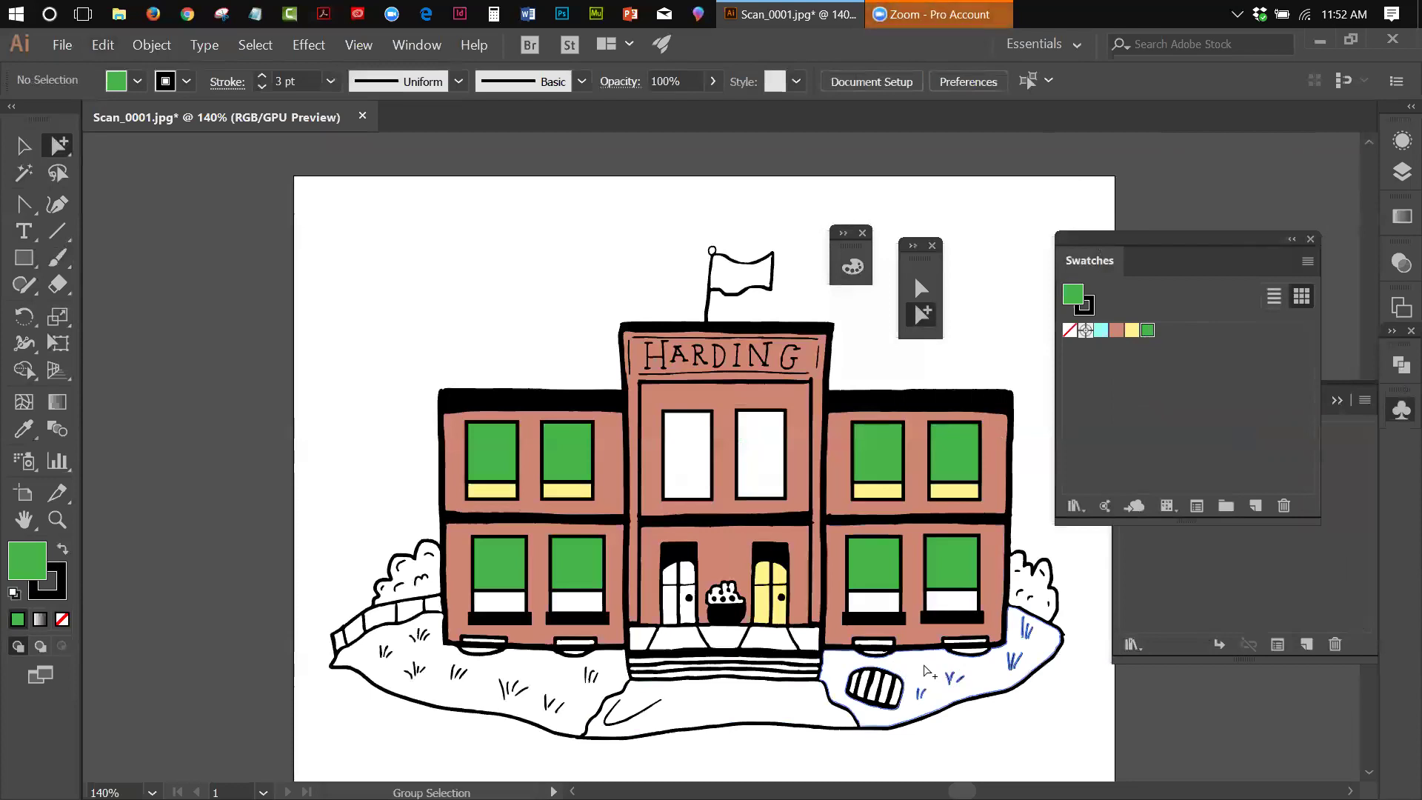
Step: Select the two lawn areas on either side of the building's front path together
left_click(934, 665)
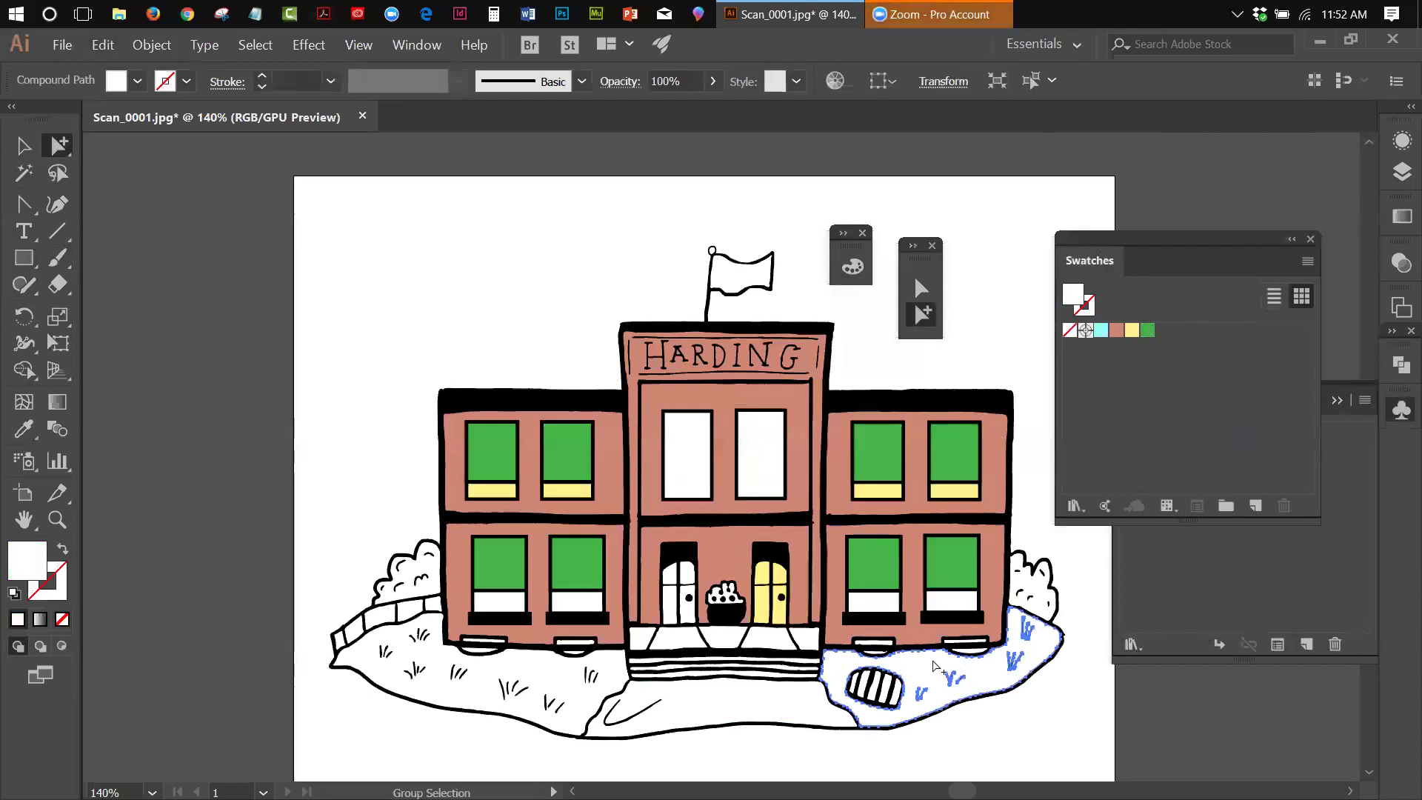
left_click(576, 675, "shift")
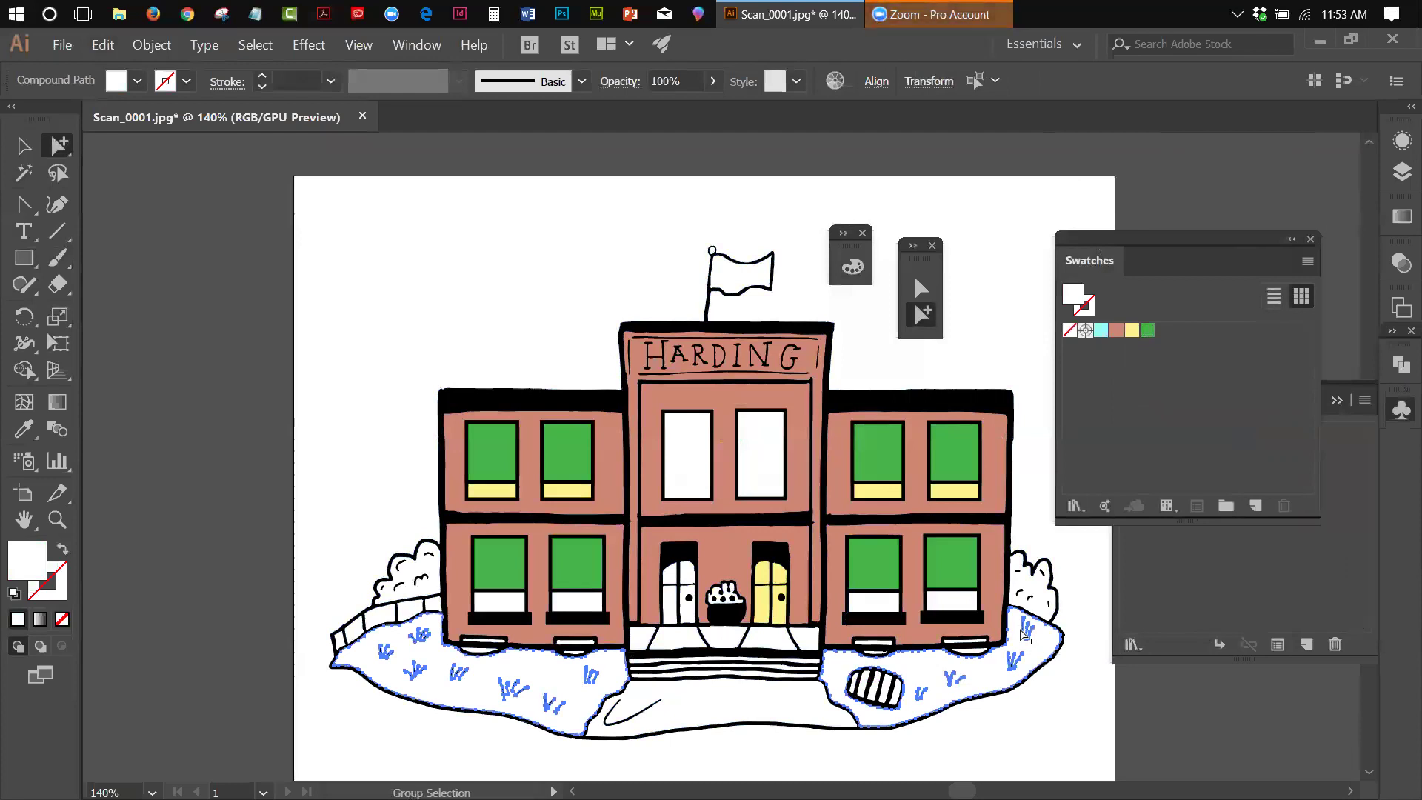
double_click(32, 569)
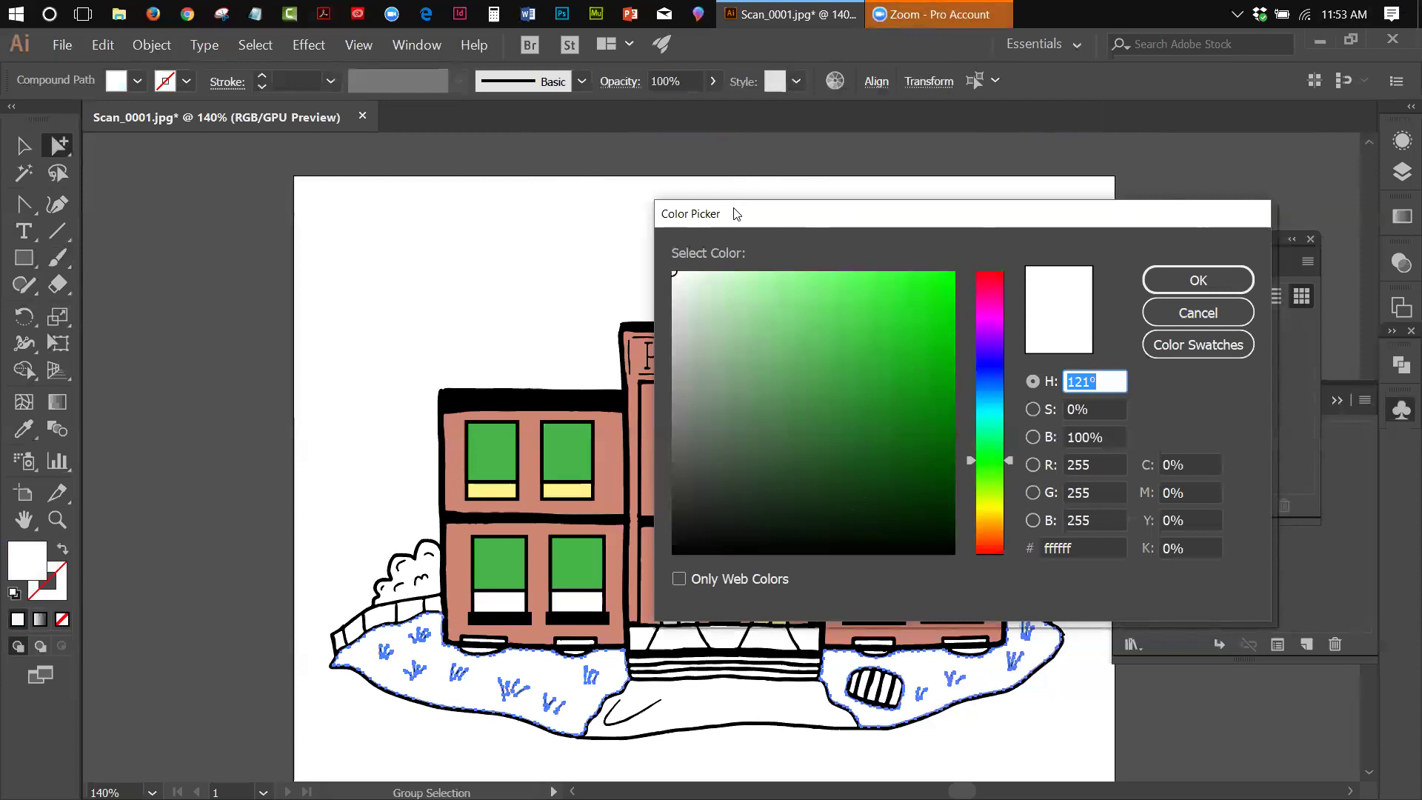
left_click_drag(738, 214, 629, 213)
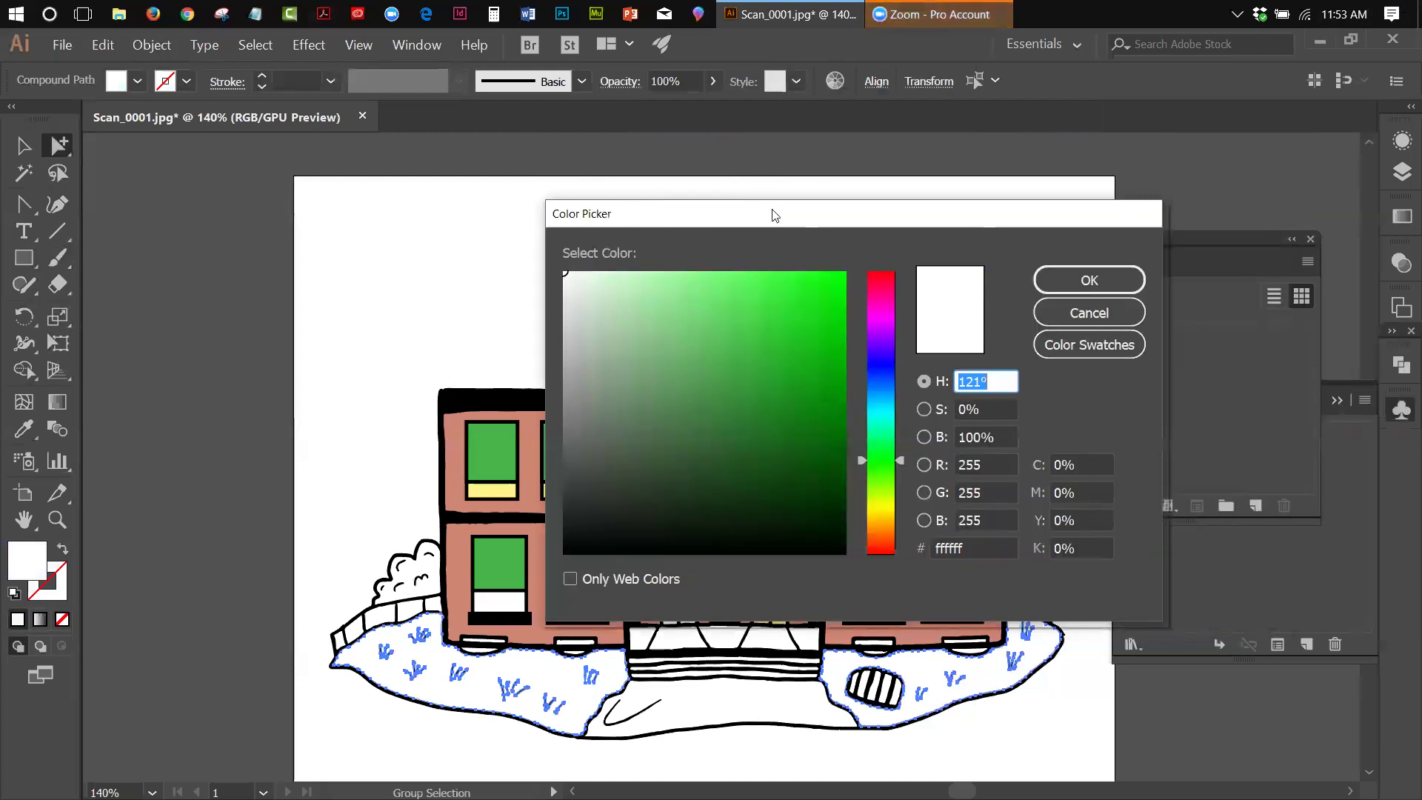
left_click_drag(773, 214, 866, 197)
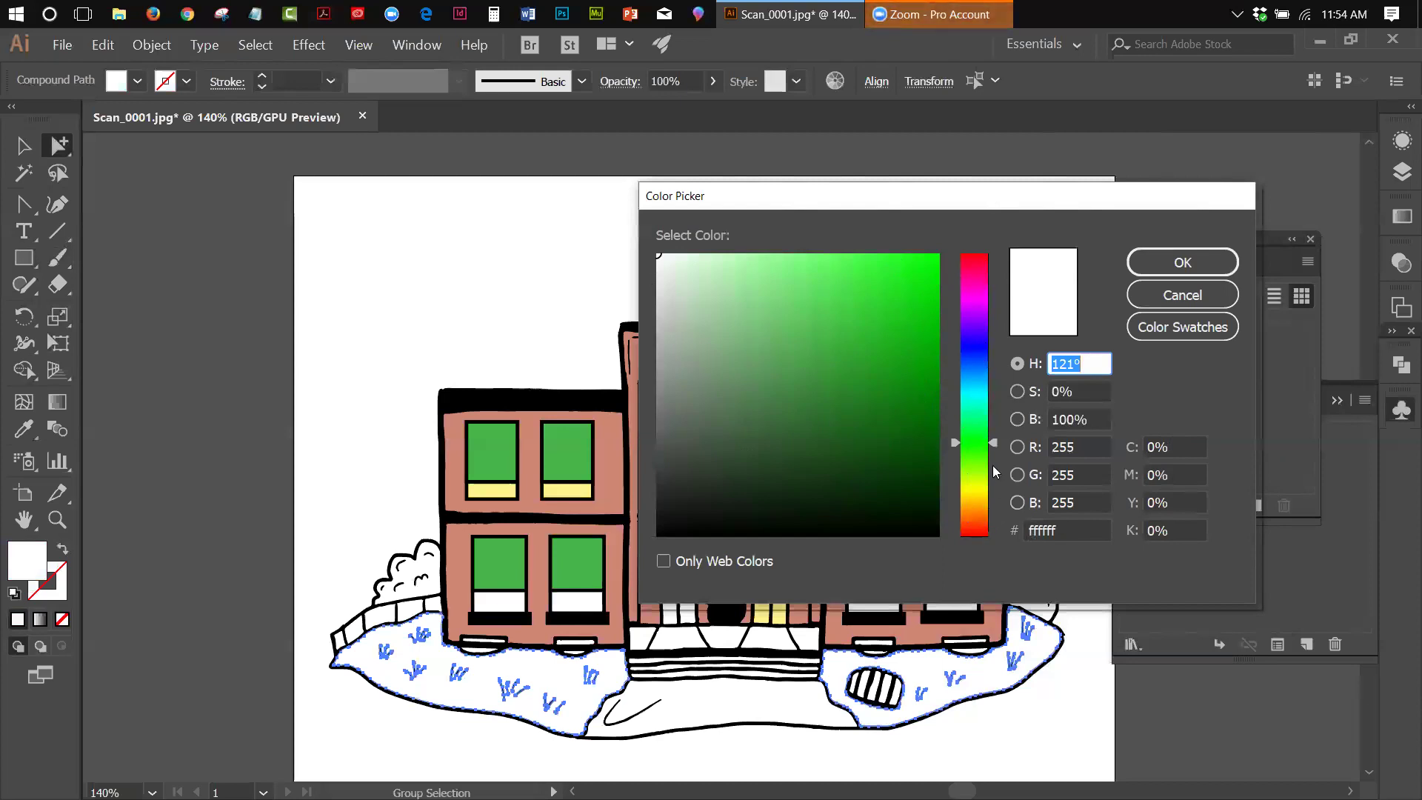
left_click_drag(996, 442, 1016, 419)
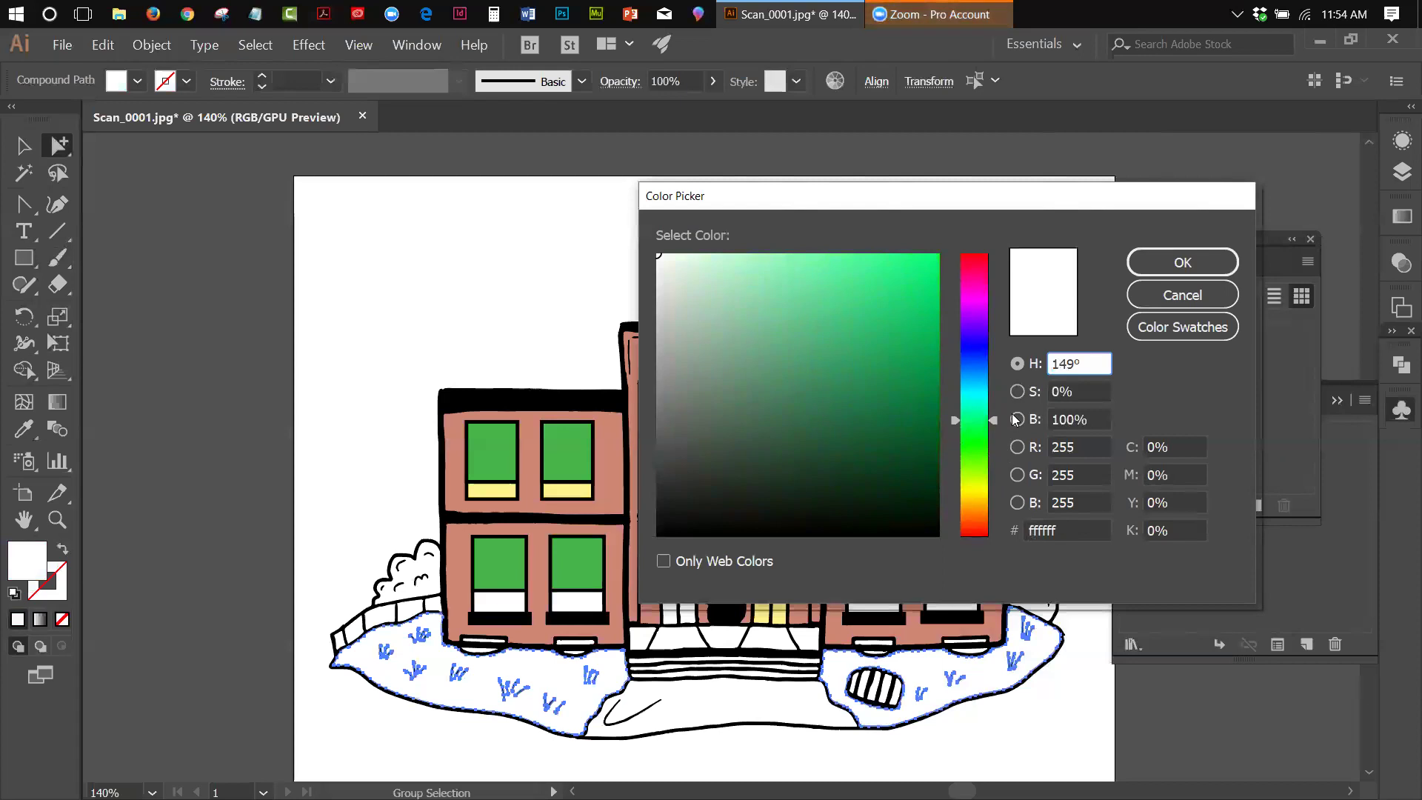
left_click_drag(1014, 419, 1010, 437)
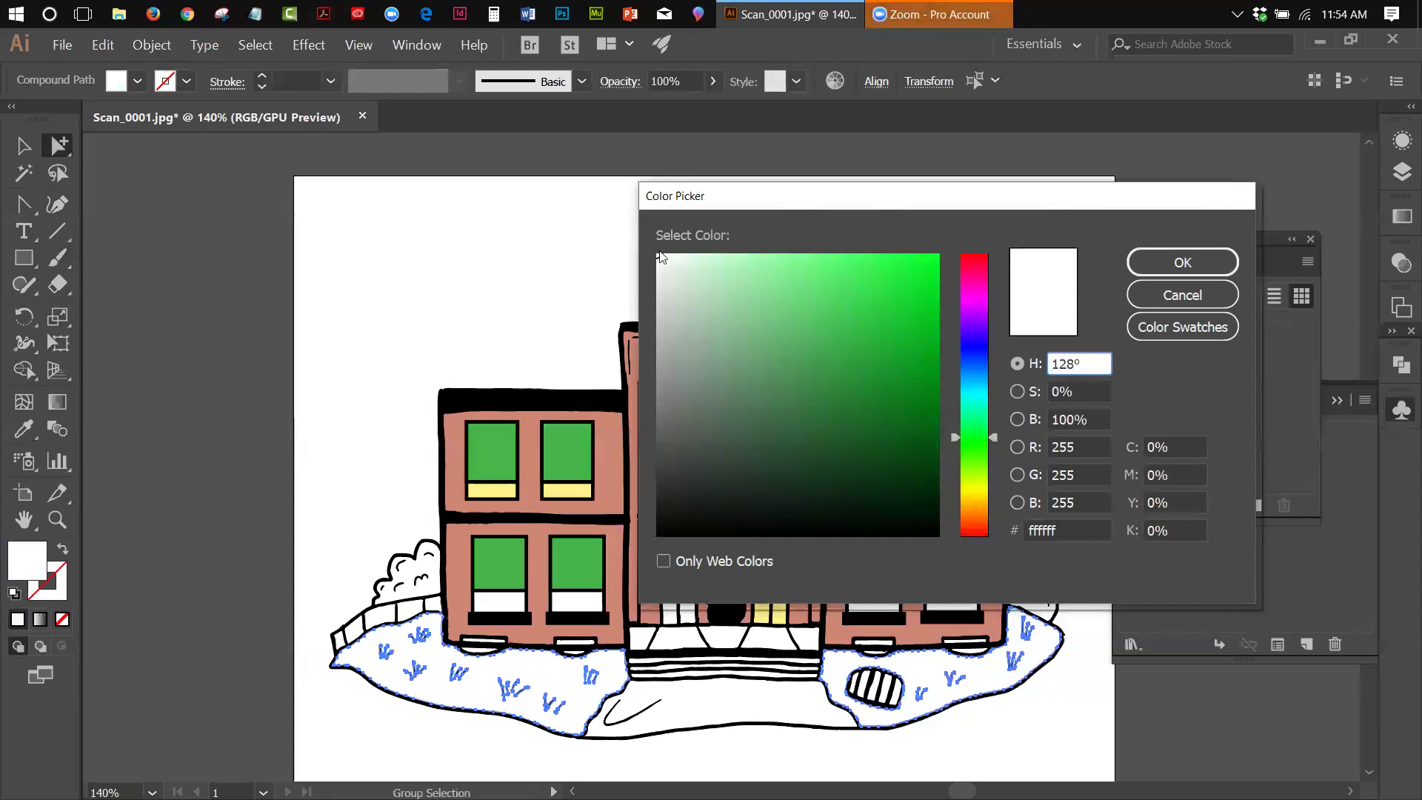
left_click(657, 254)
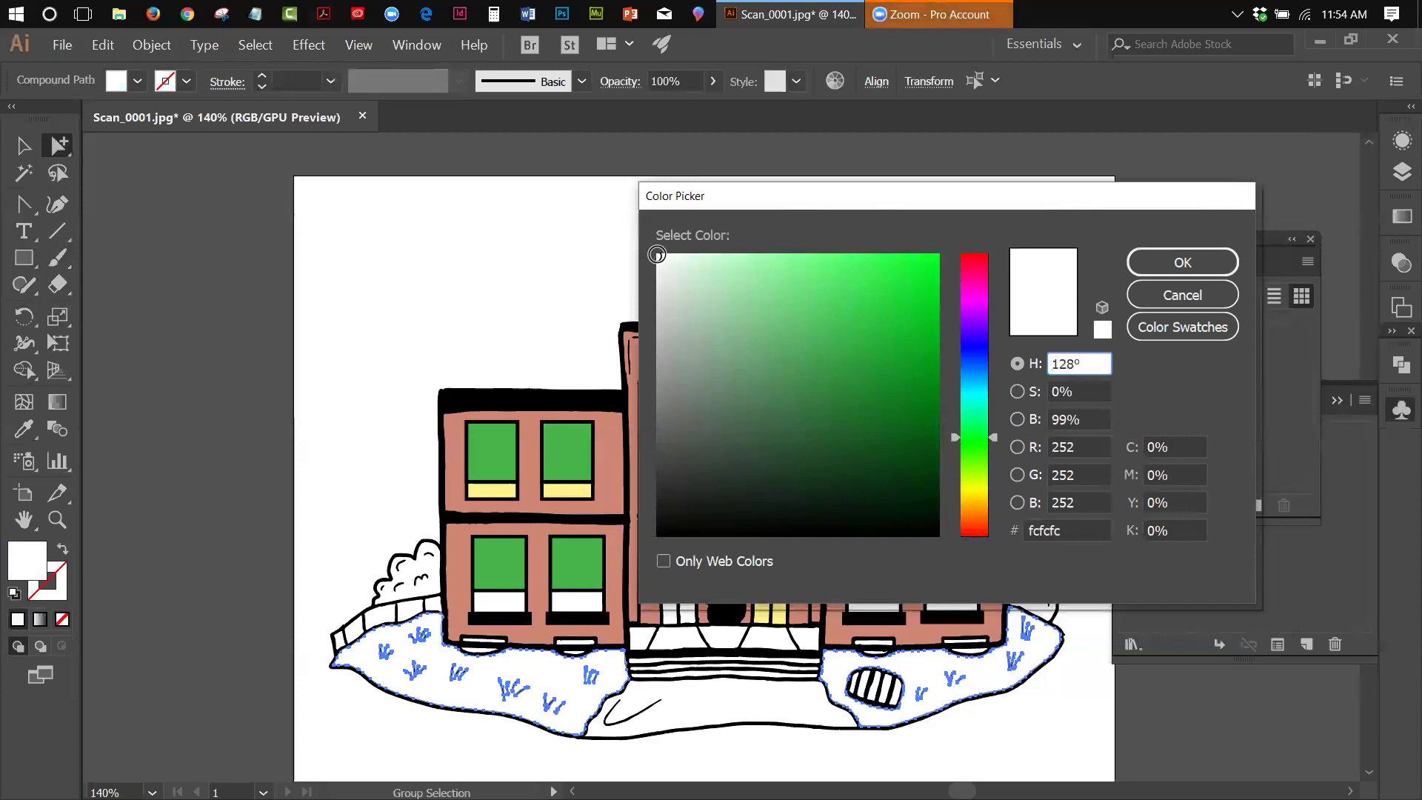
left_click_drag(657, 254, 946, 250)
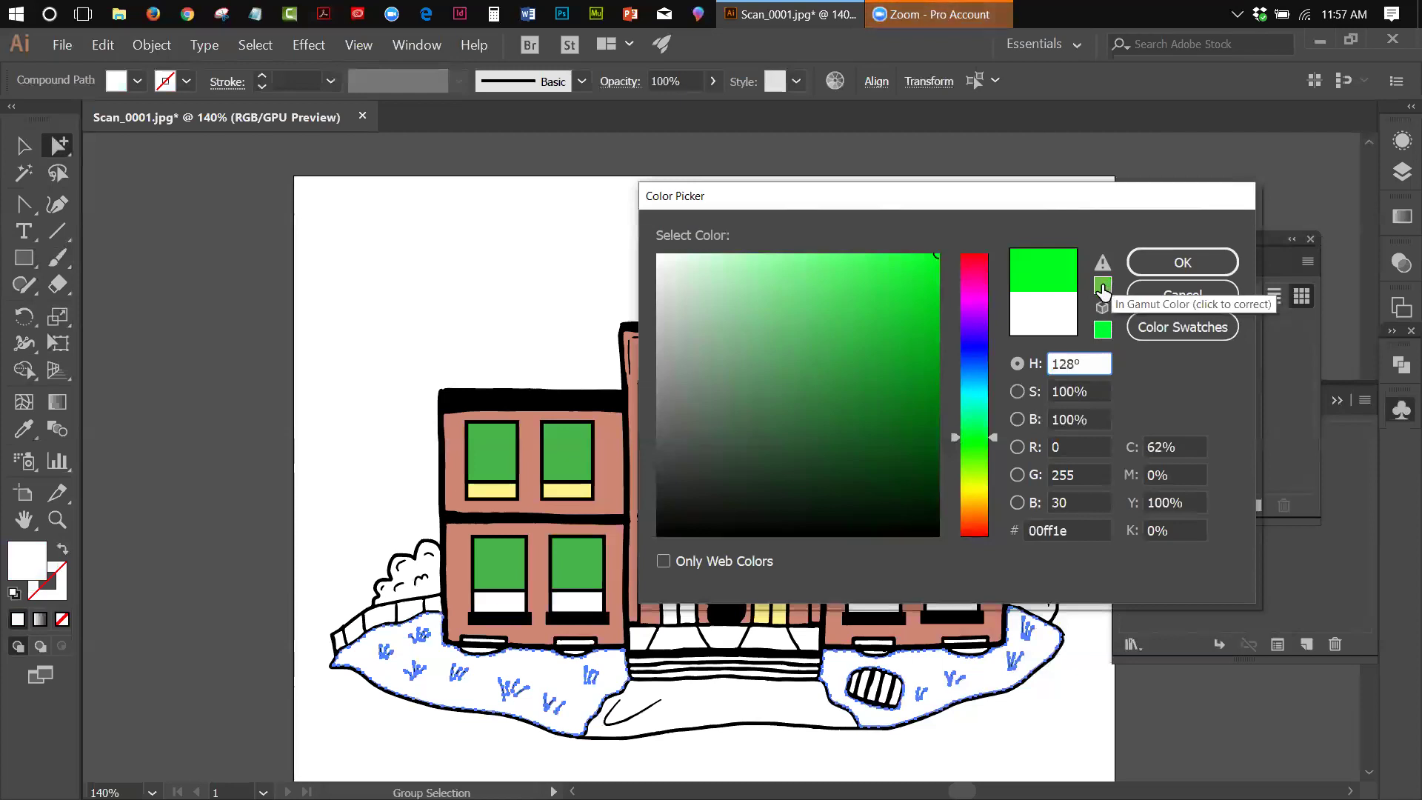
left_click(1103, 289)
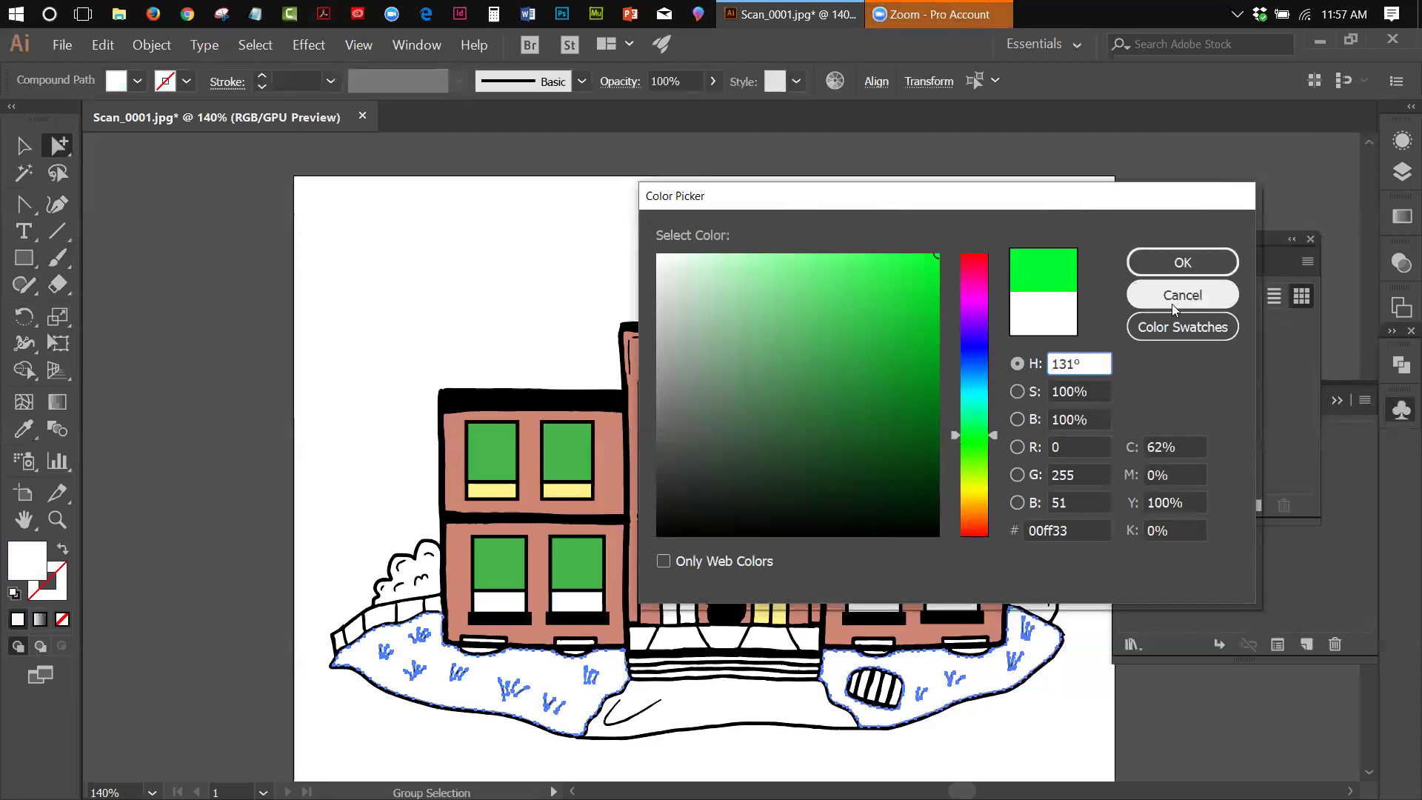
left_click(1169, 331)
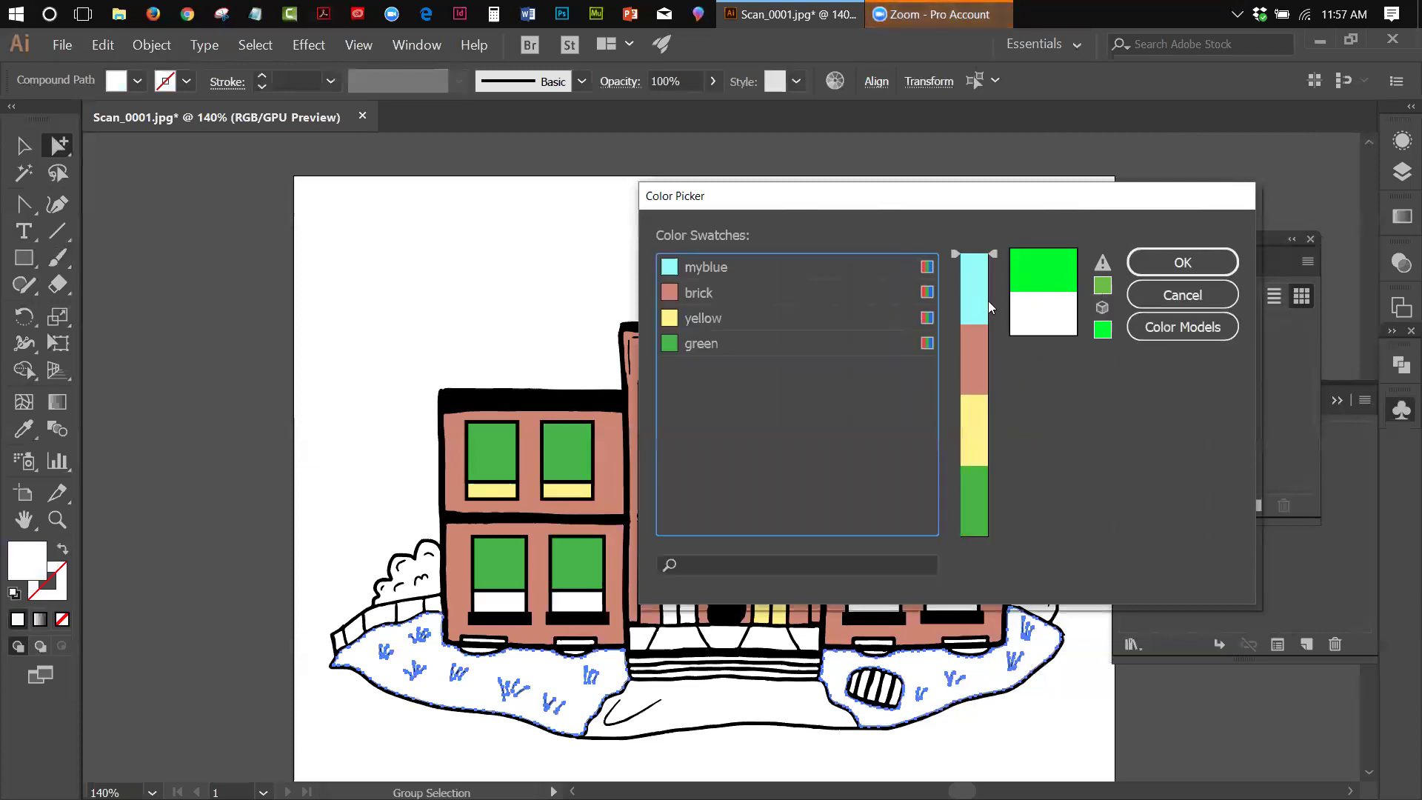
left_click(1158, 295)
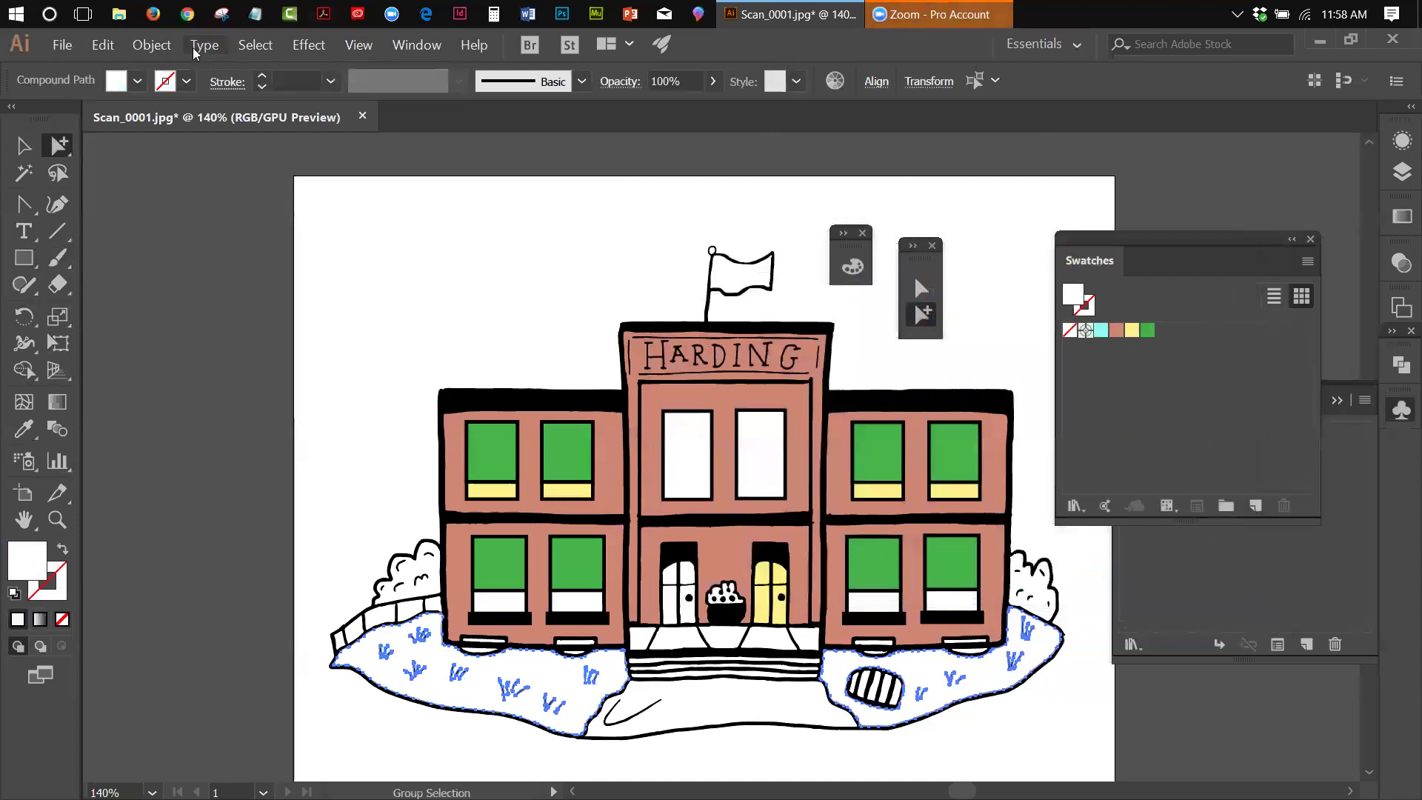
Step: Set the fill of both selected lawns to a bright green, H 131°, S 100%, B 100%
double_click(28, 566)
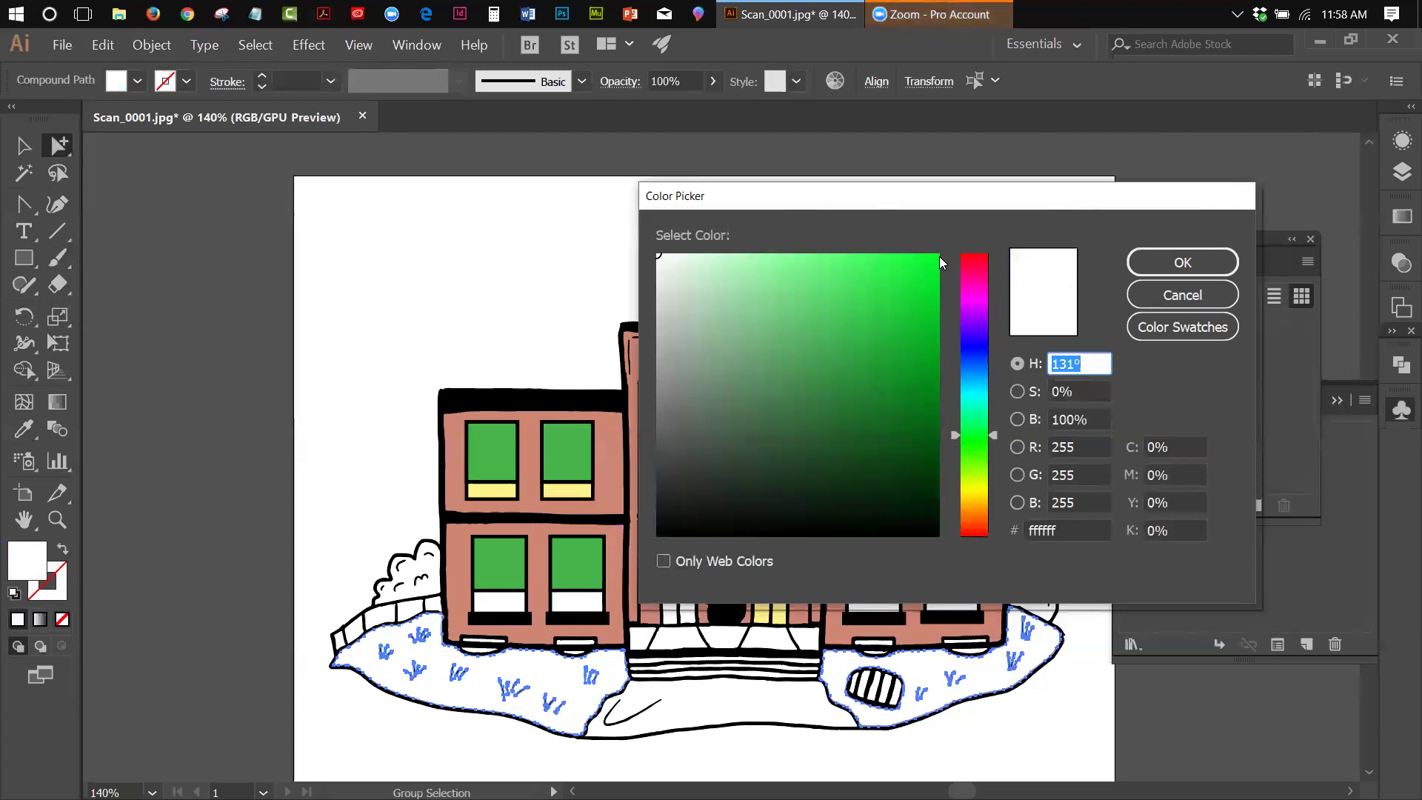
left_click(939, 256)
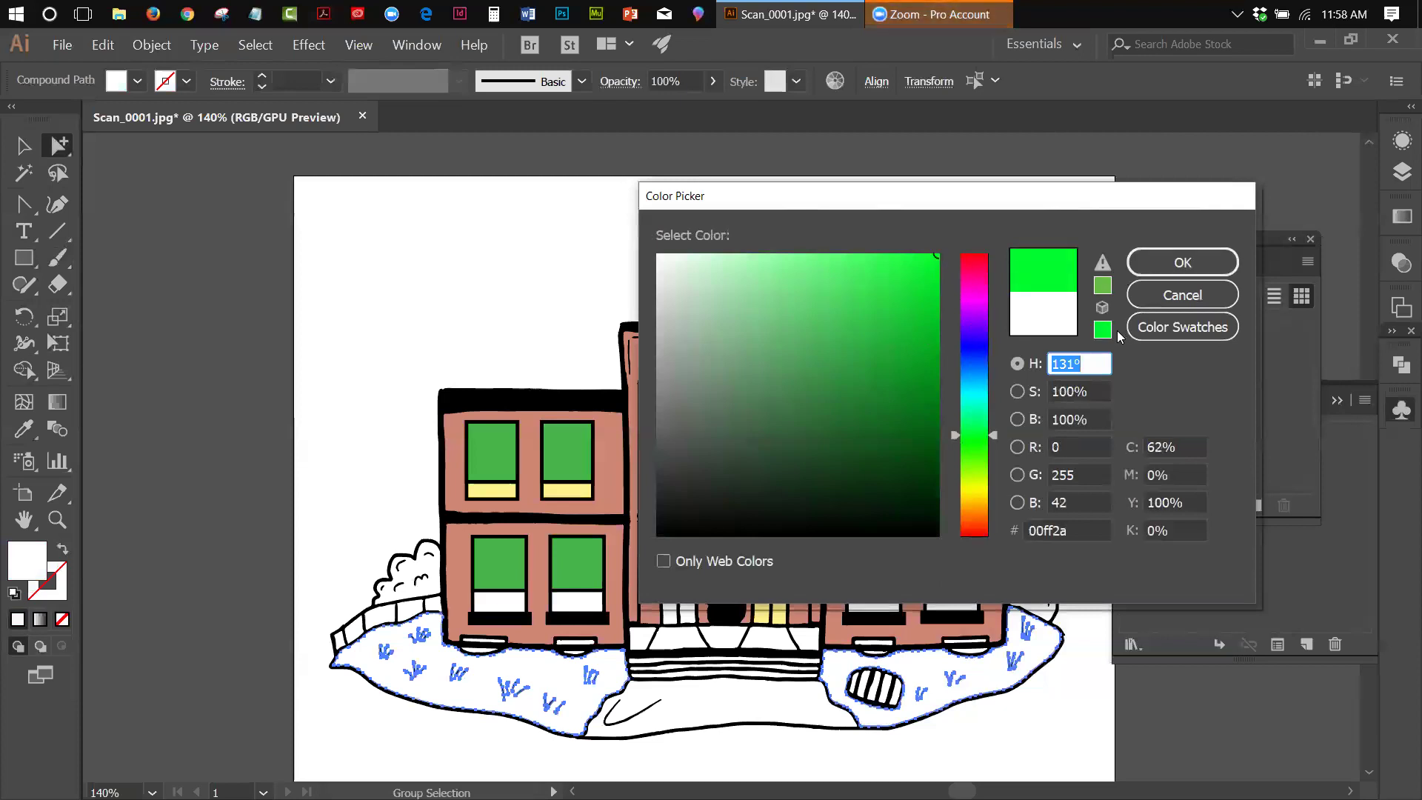
left_click(1101, 307)
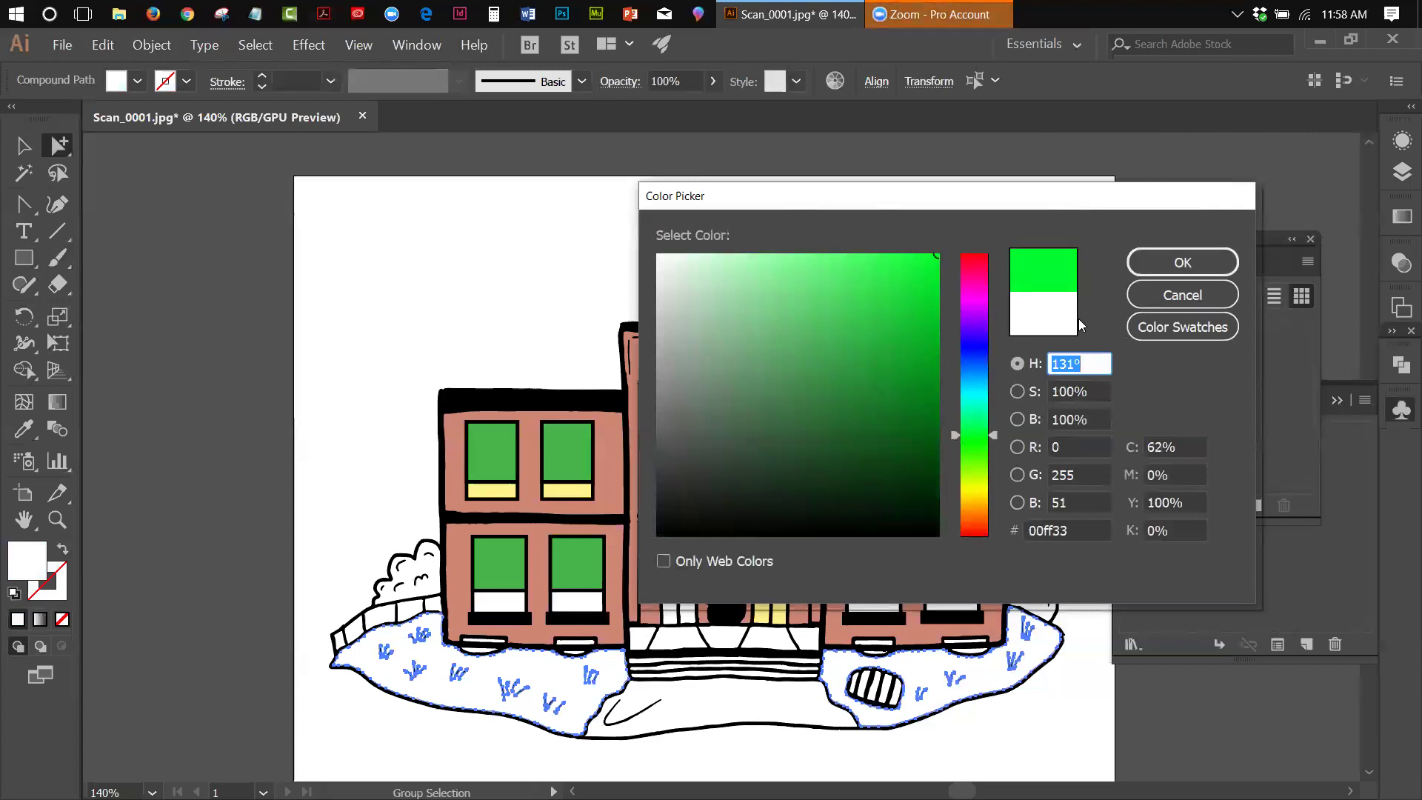
left_click(1214, 271)
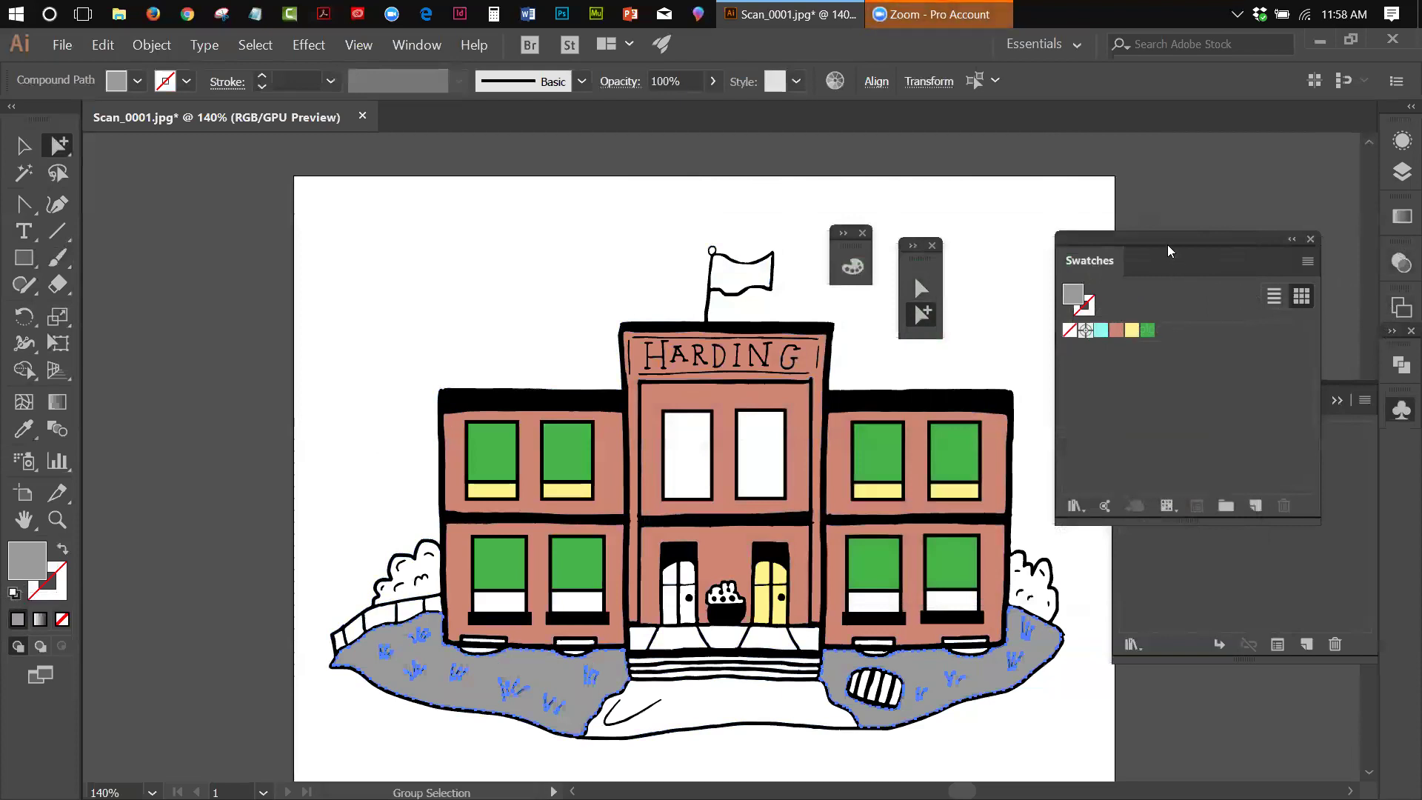
Step: Display the color sliders for the lawn fill and switch their color mode from grayscale to CMYK
left_click_drag(1177, 233, 1209, 256)
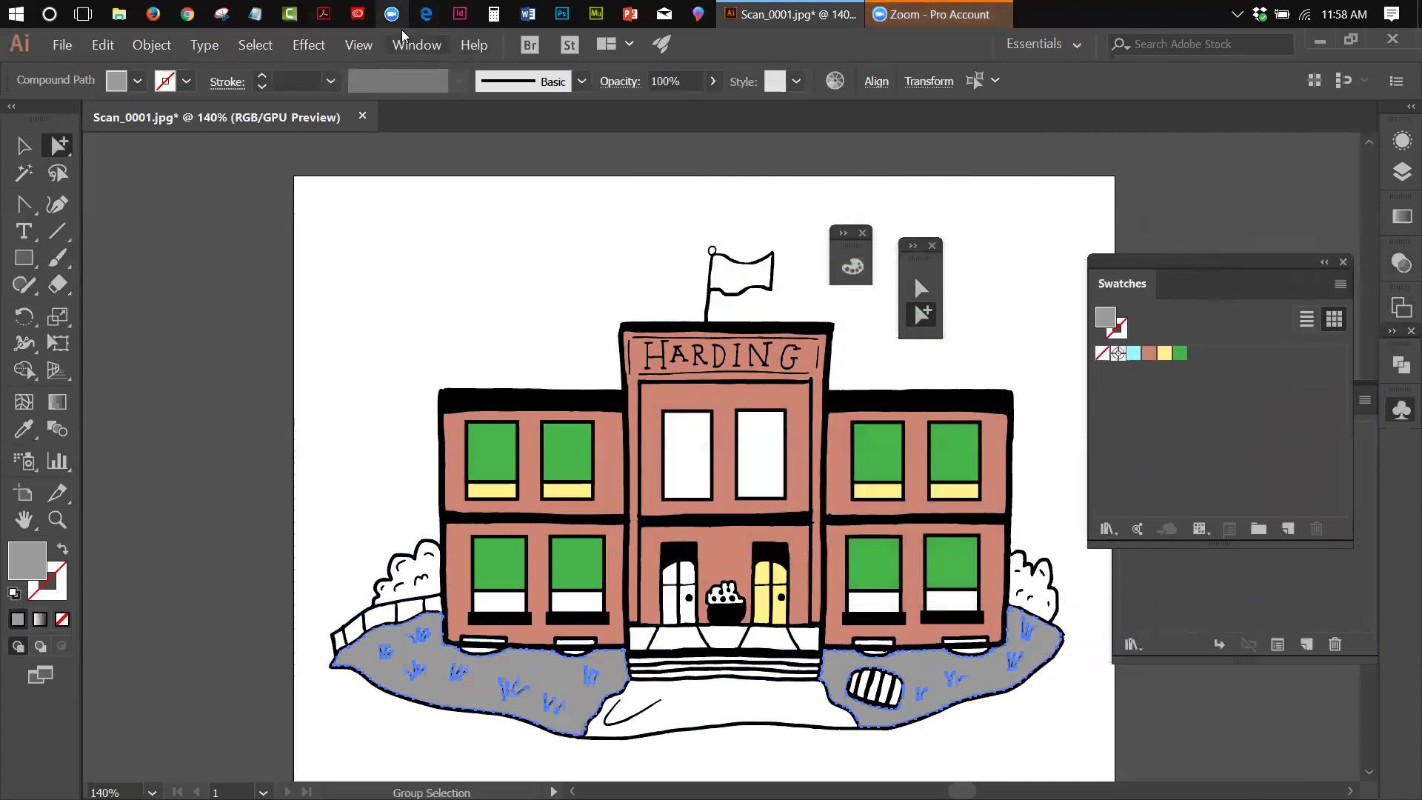
left_click(416, 45)
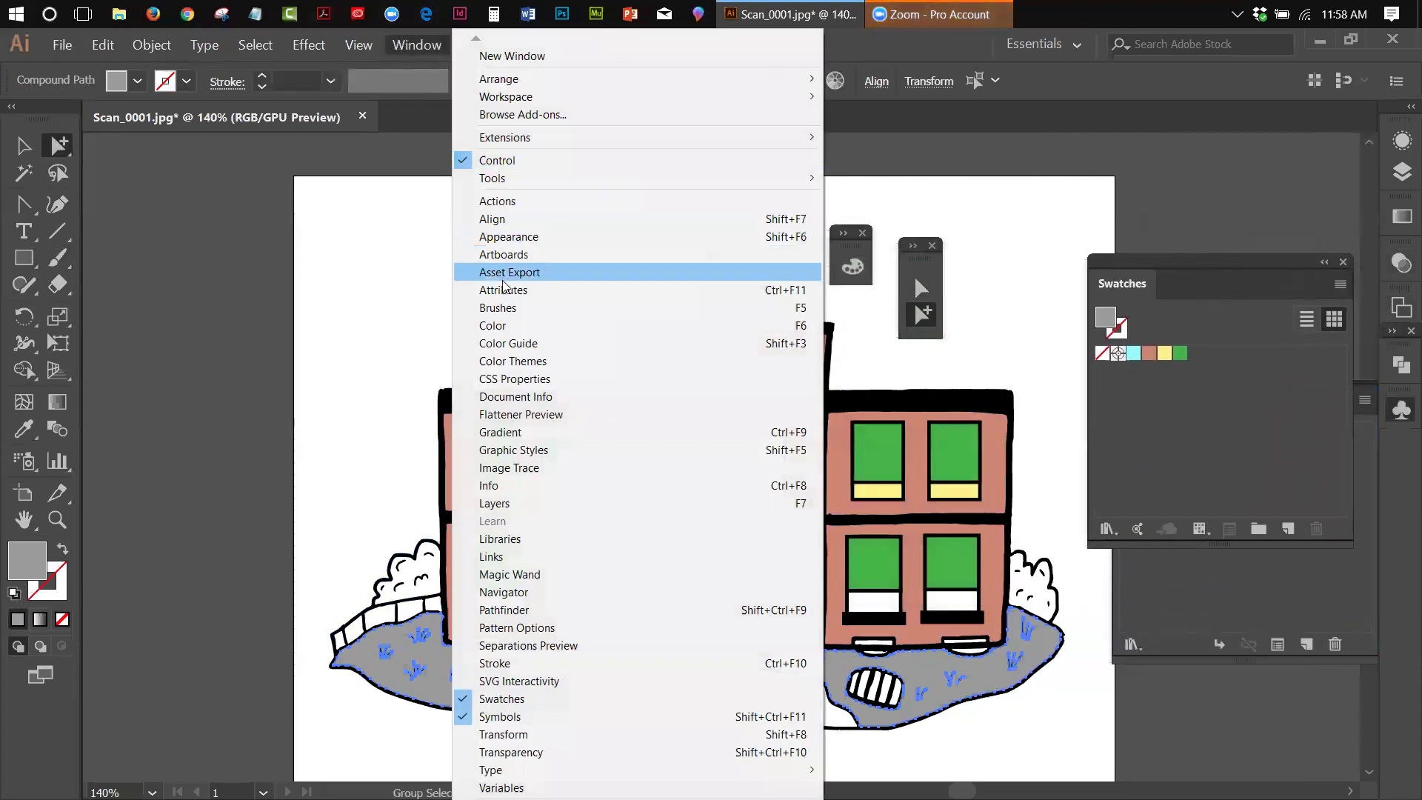
left_click(497, 326)
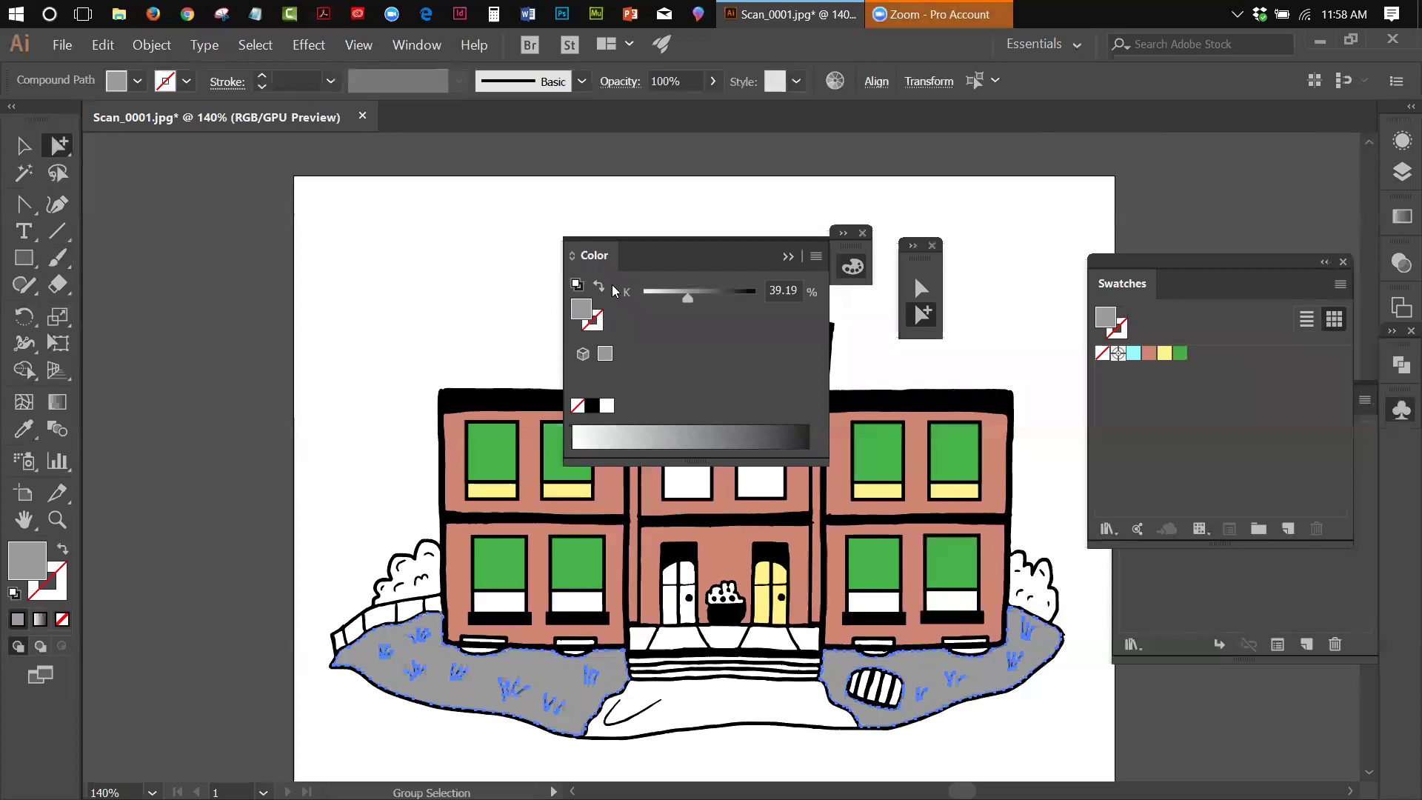
left_click(815, 255)
left_click(853, 336)
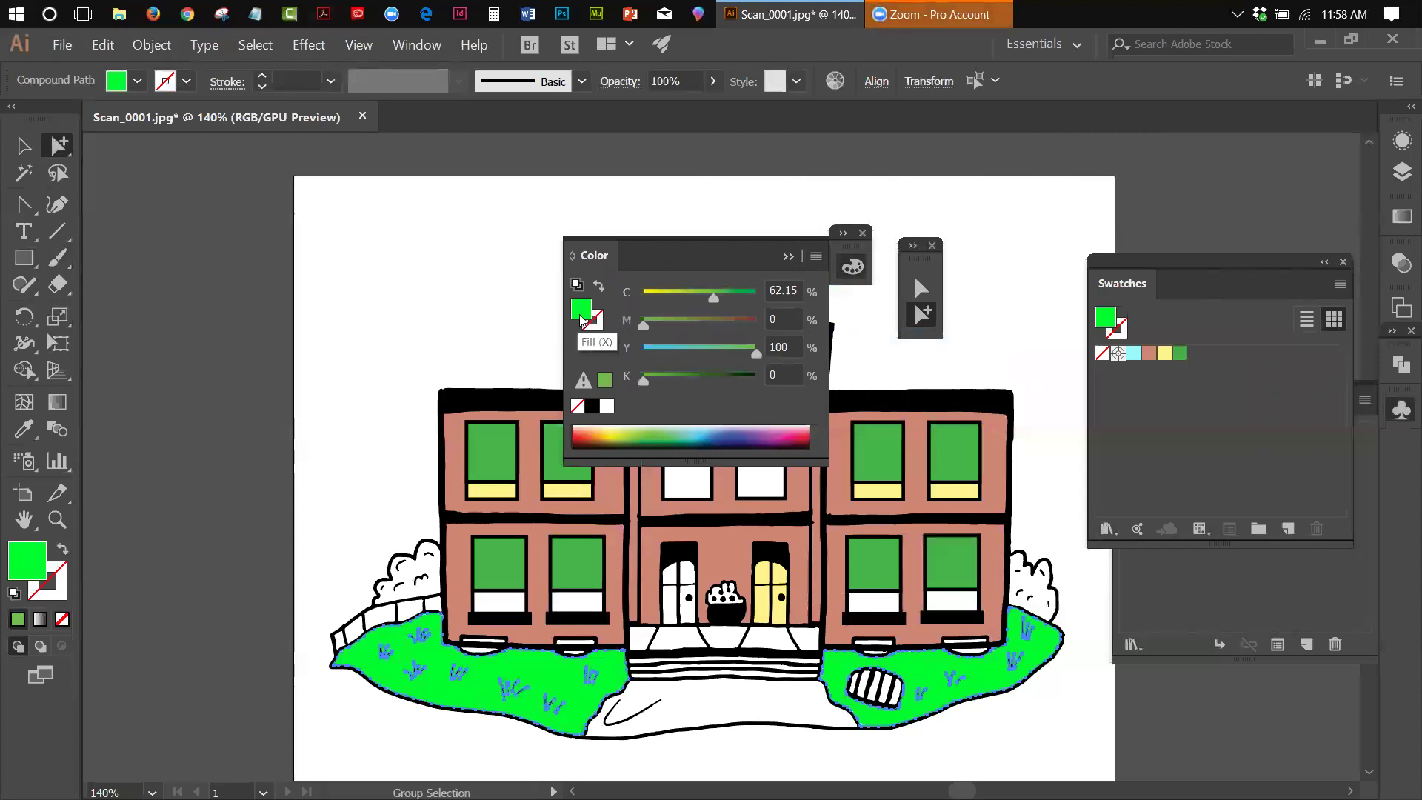
Step: Save the lawns' bright green fill as a new swatch named "grass"
left_click(1341, 284)
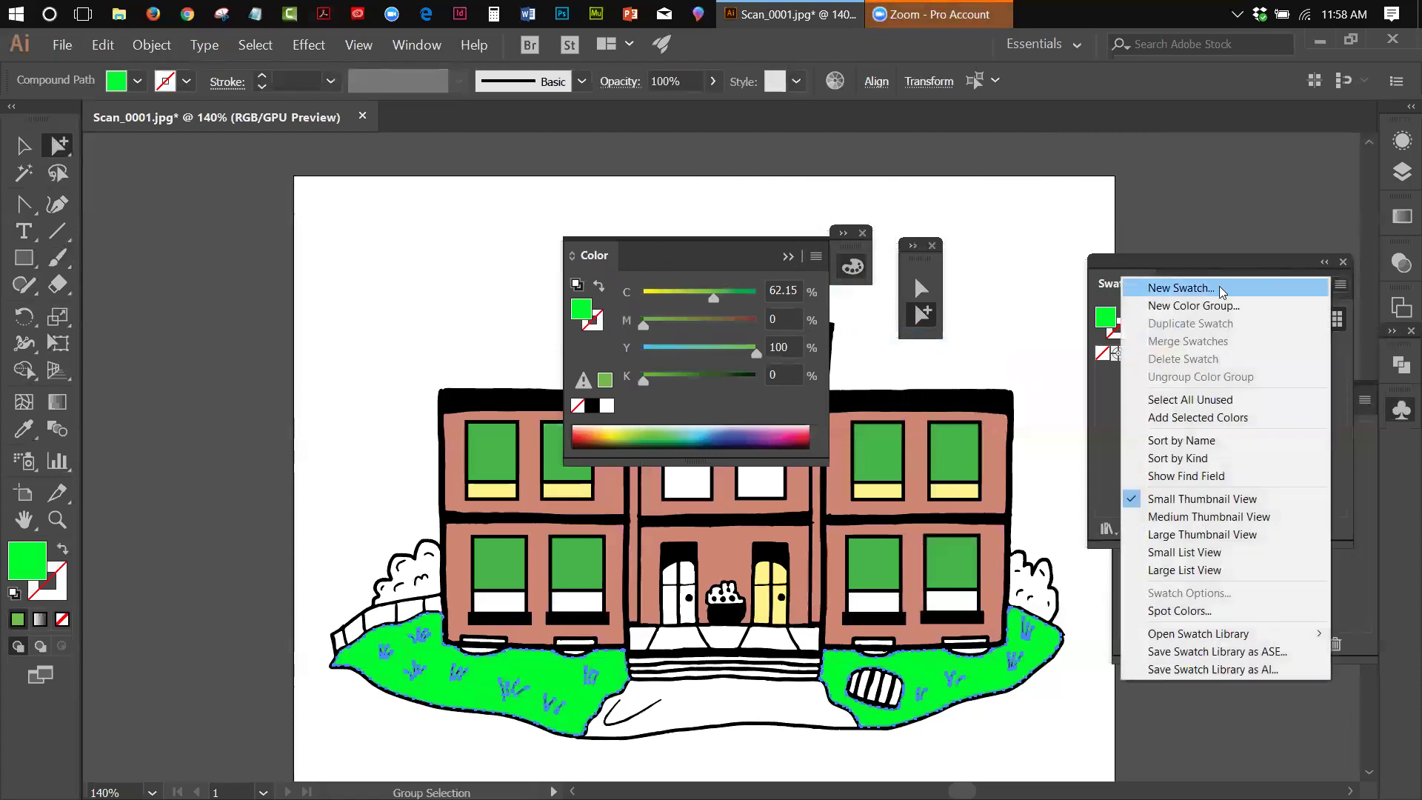
left_click(1221, 291)
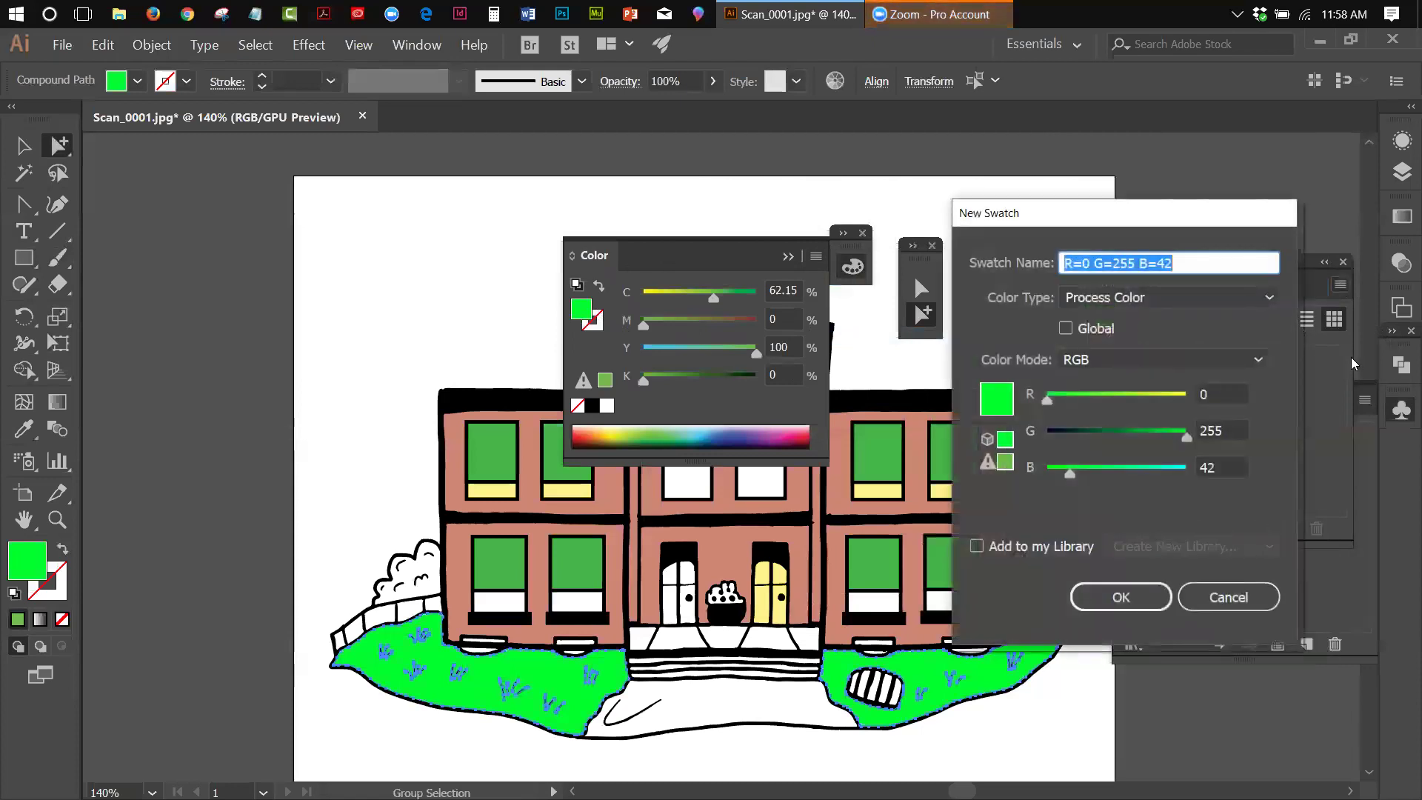
type("grass")
left_click(1108, 596)
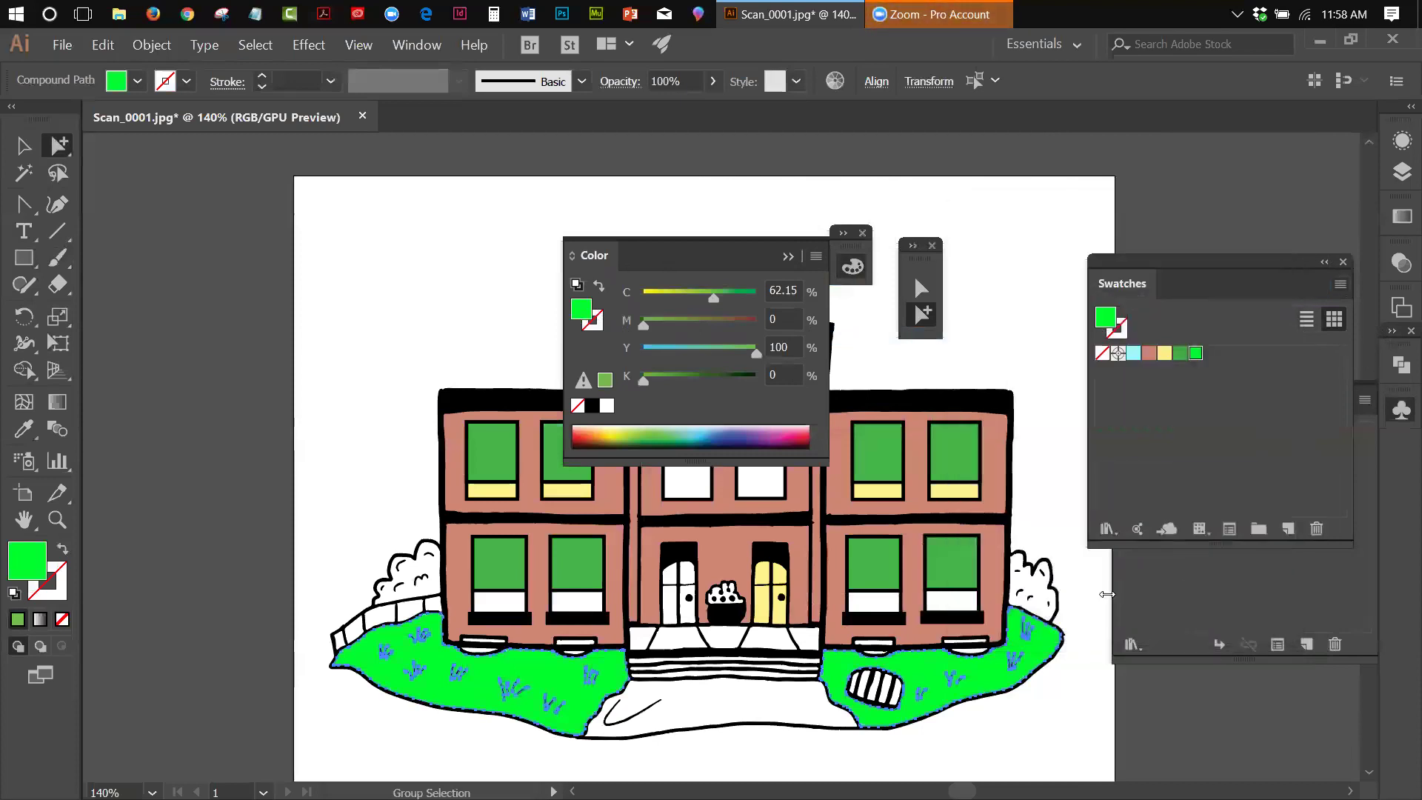
Step: Rearrange the floating Color and Swatches palettes away from the building and keep the Symbols palette open below the swatches
left_click_drag(602, 254, 194, 203)
left_click_drag(1258, 260, 1255, 185)
left_click(1256, 592)
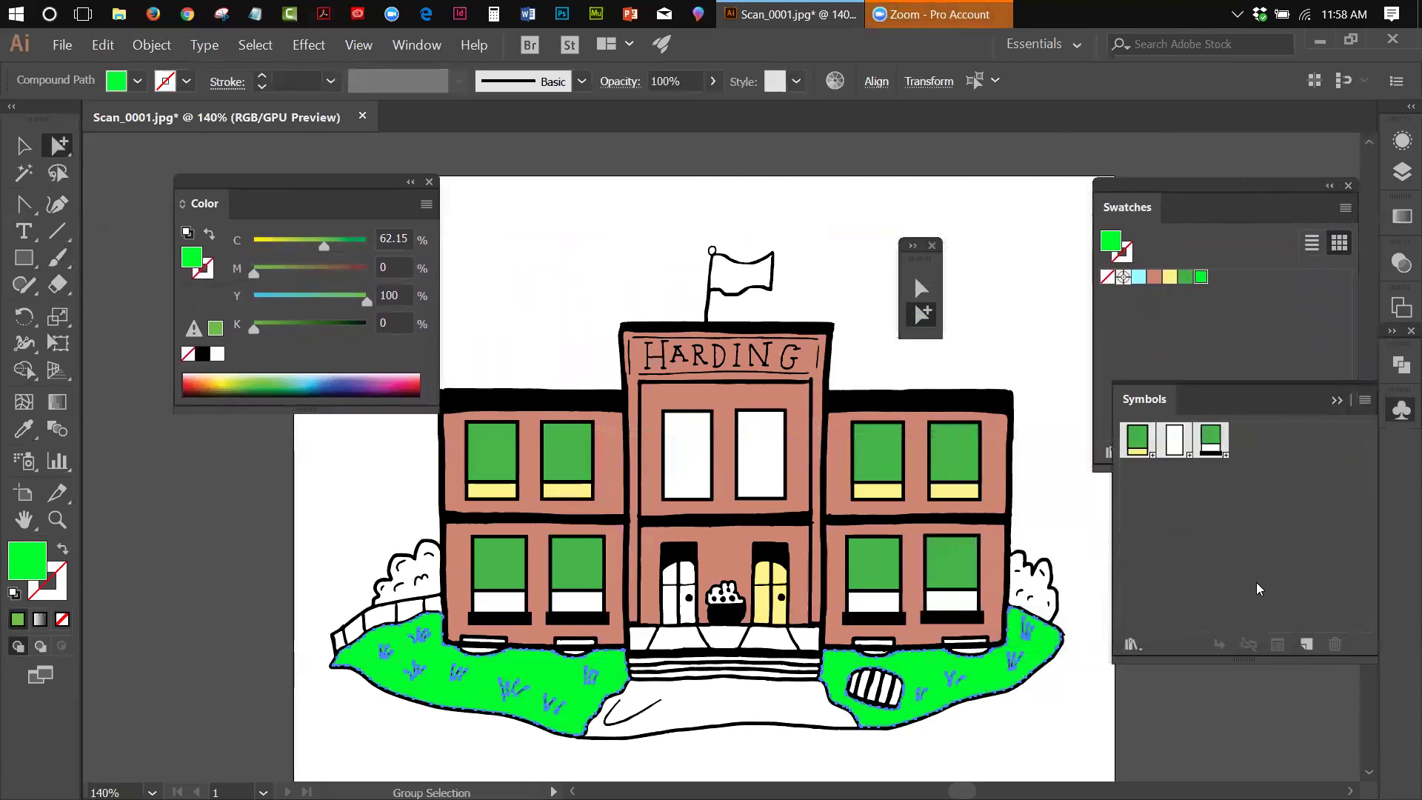
left_click(1337, 400)
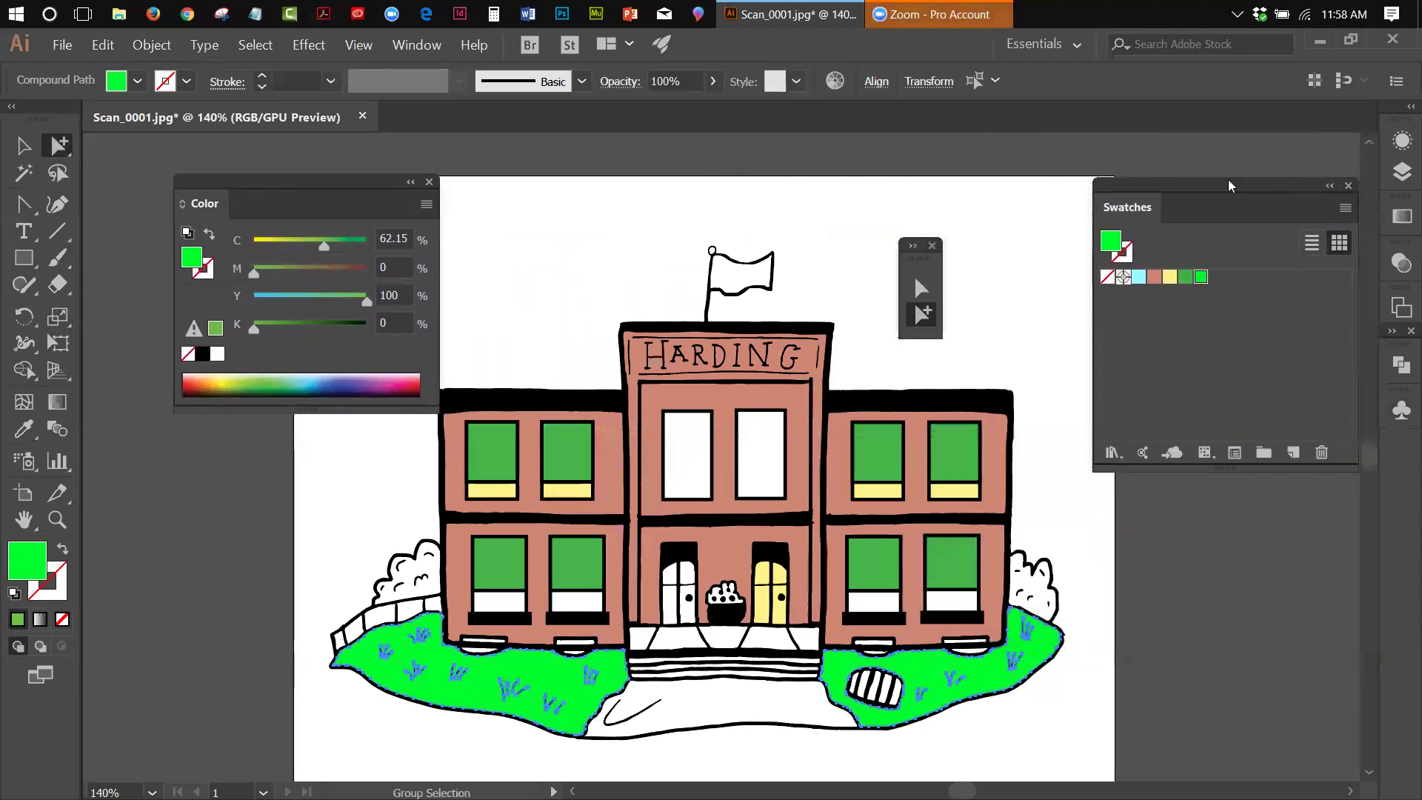
left_click_drag(1229, 186, 1248, 169)
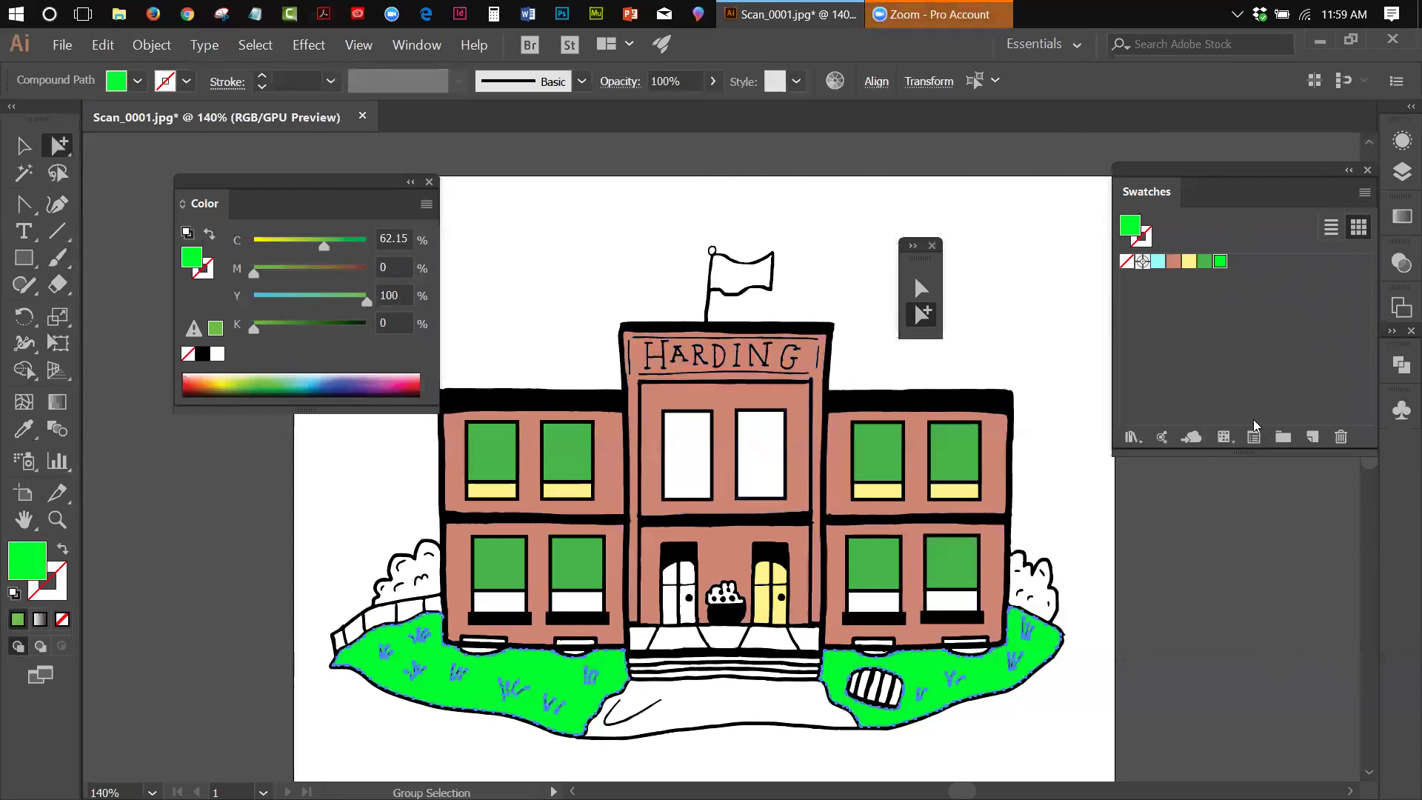
left_click(1401, 410)
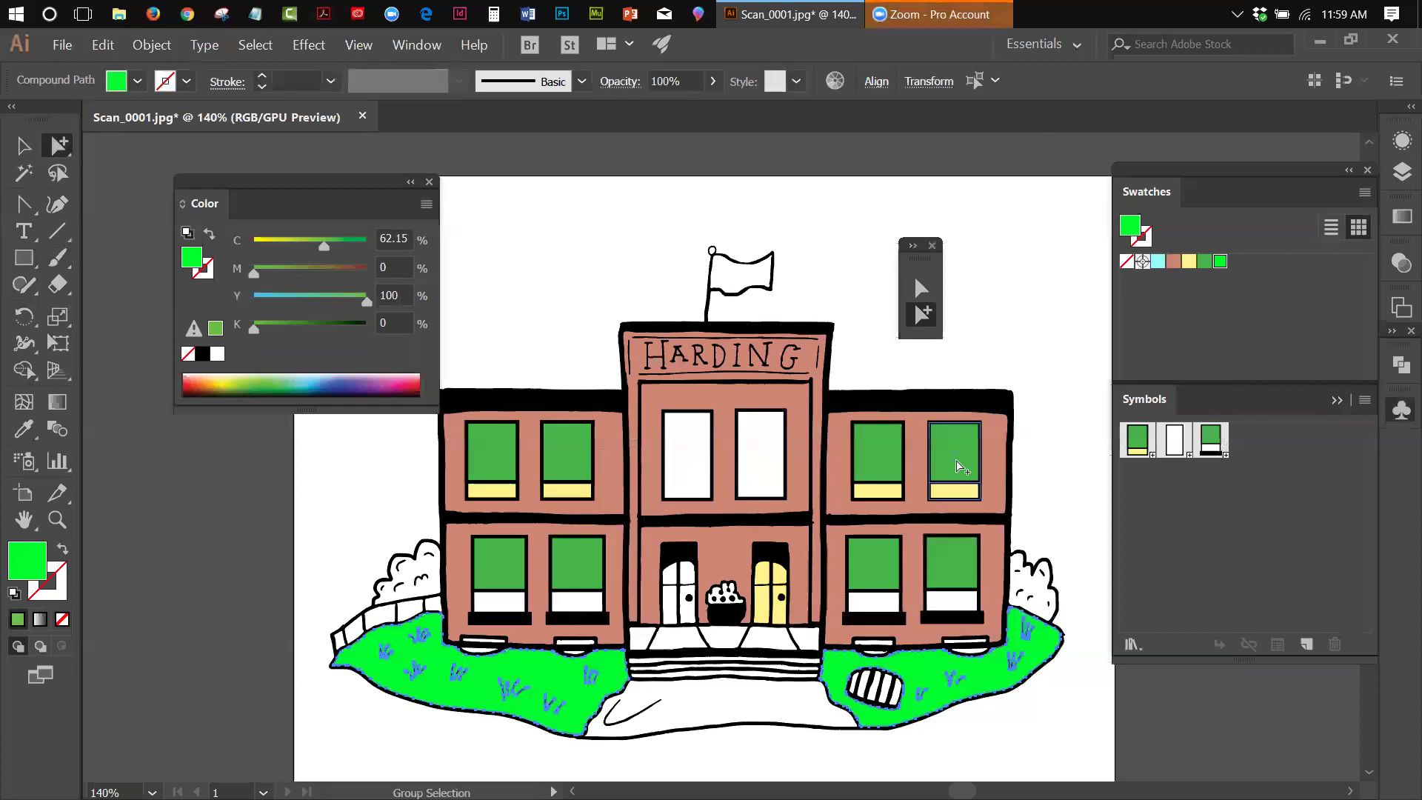
Step: Edit the "big window" symbol, fill its rectangle with the yellow swatch and exit symbol editing
left_click(776, 475)
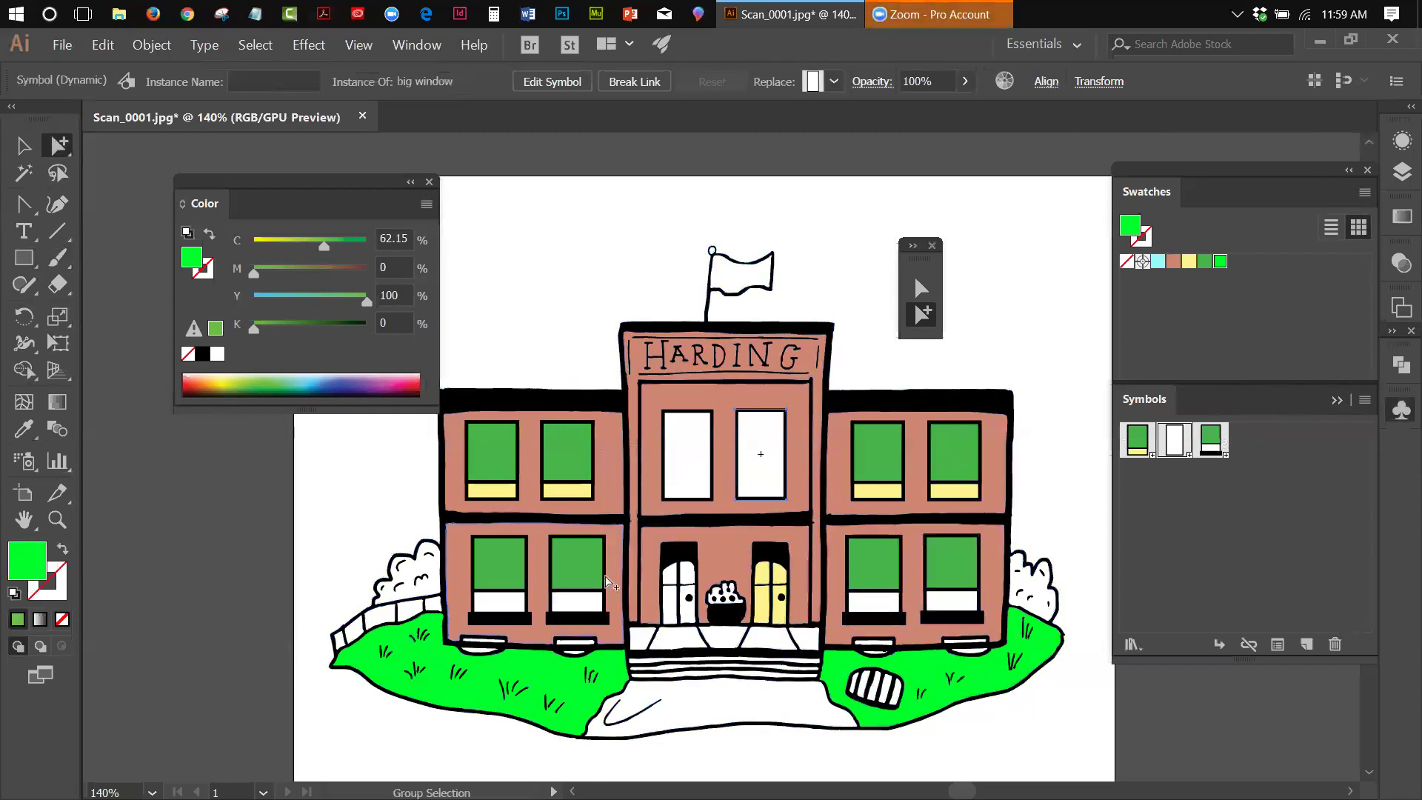
left_click(583, 604)
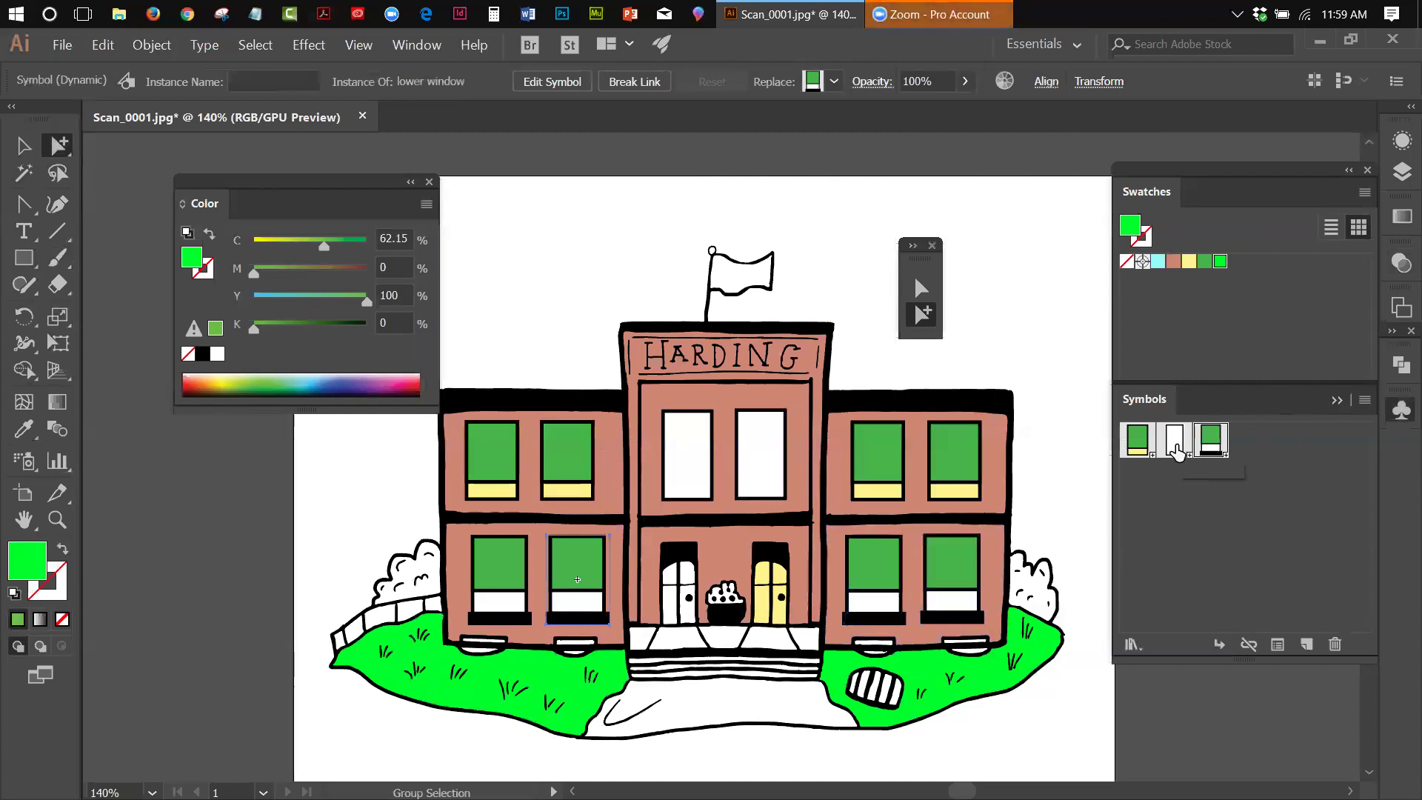
double_click(1177, 441)
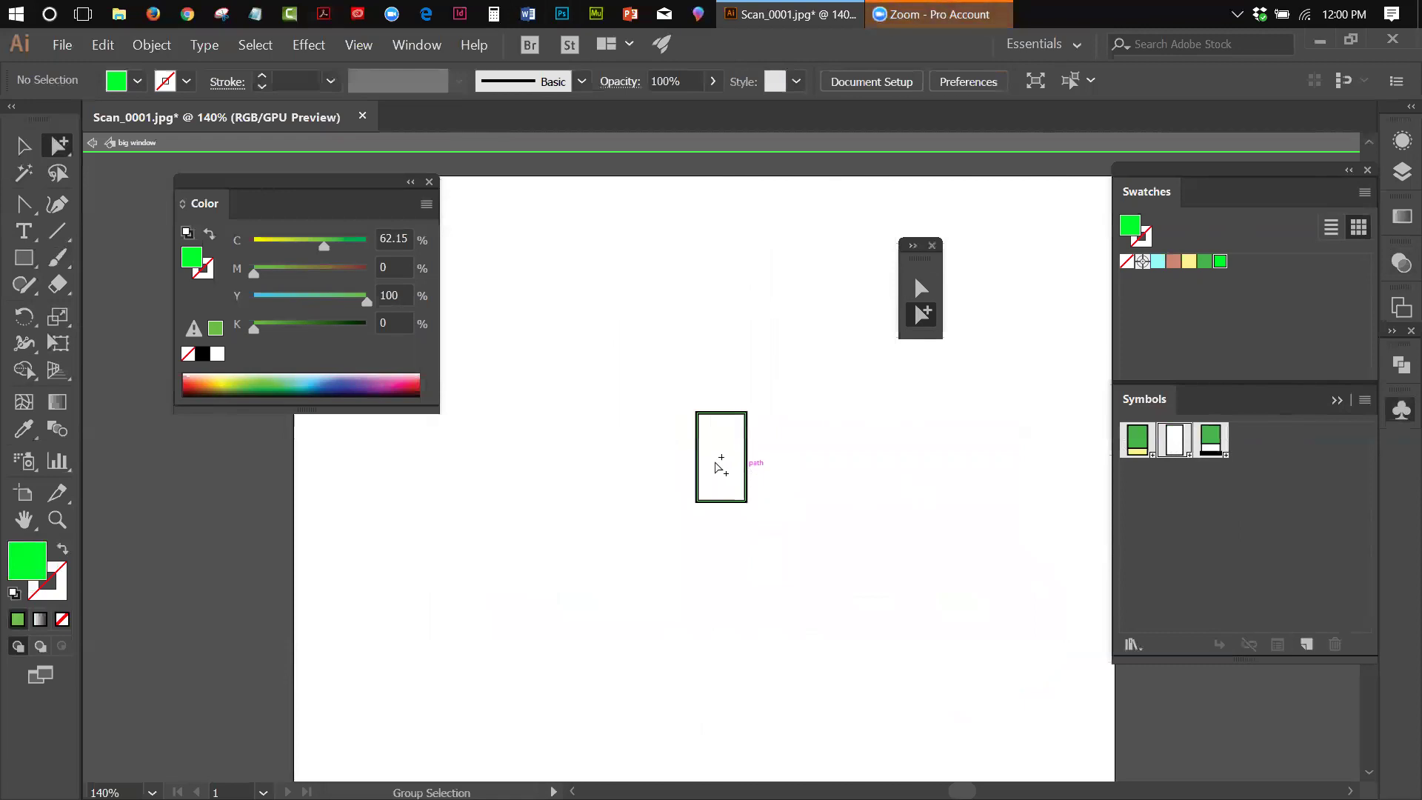
left_click(733, 472)
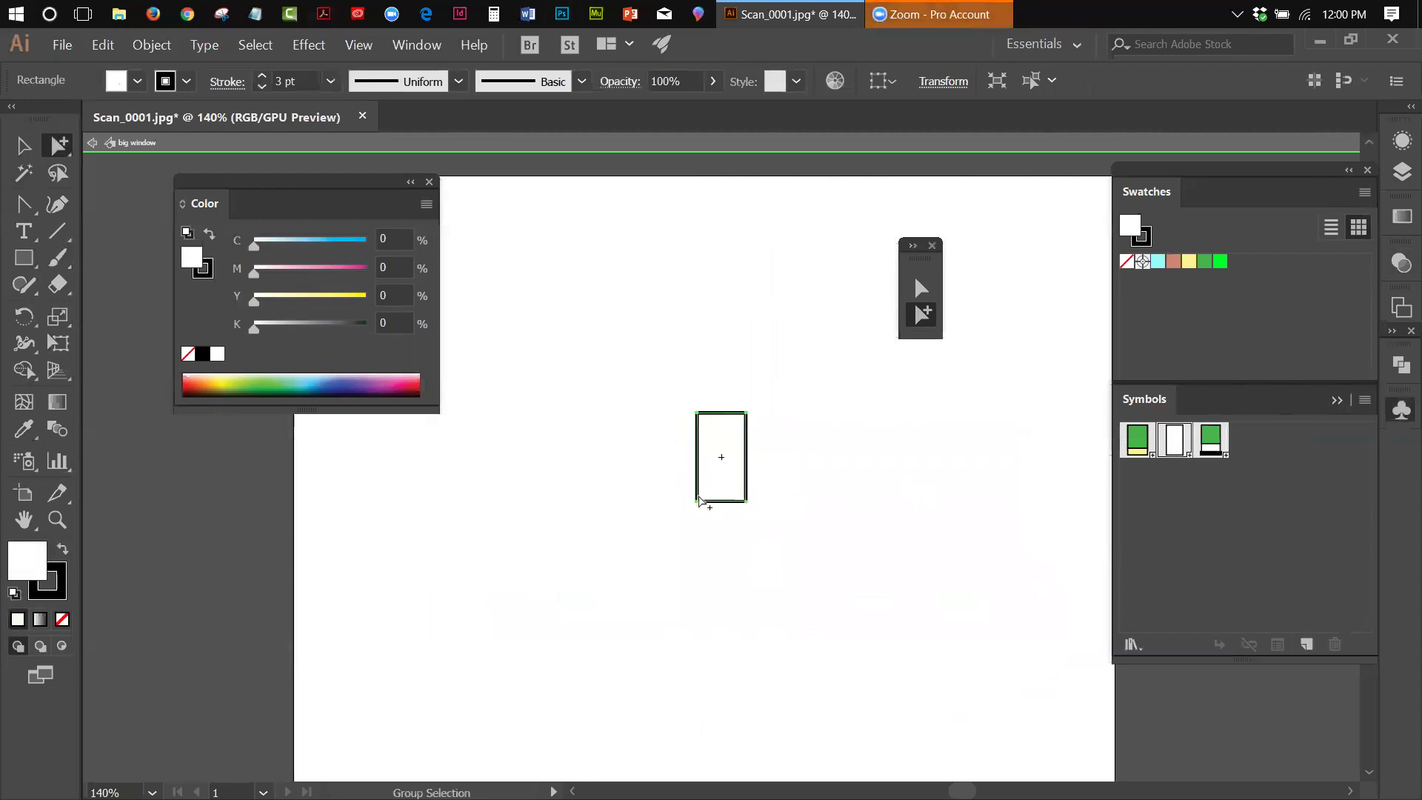
left_click(1185, 263)
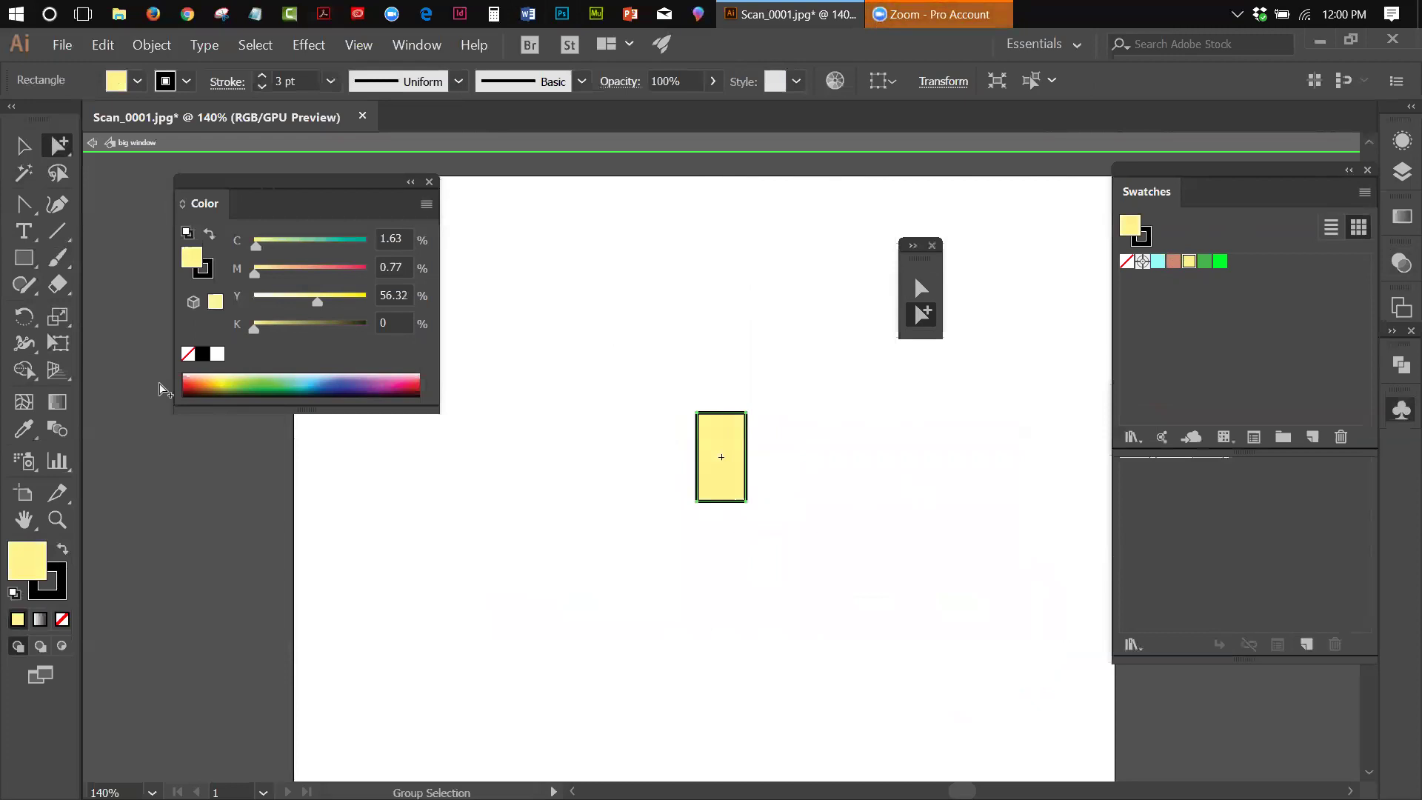
left_click(90, 143)
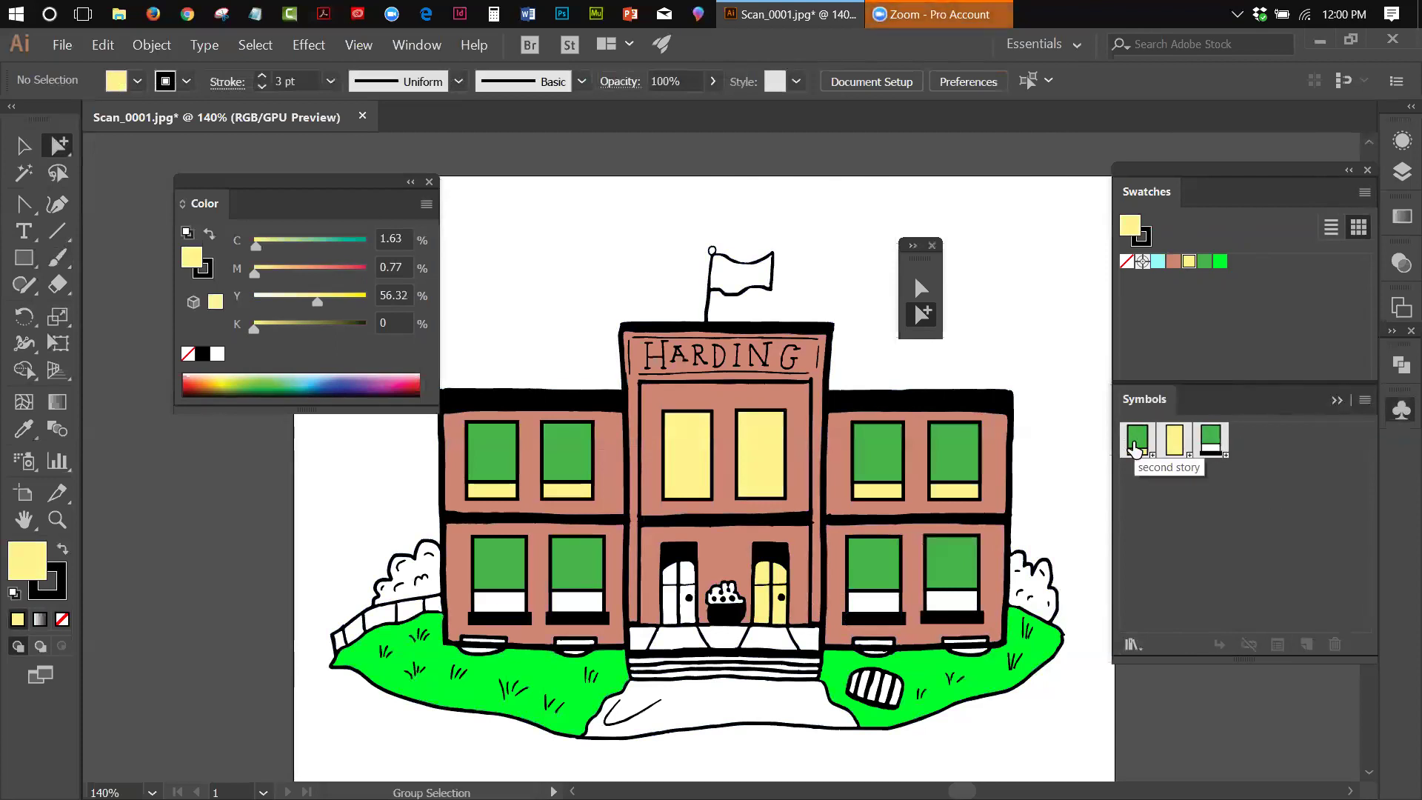
Step: Edit the "lower window" symbol, fill its white lower pane with the yellow swatch and exit symbol editing
left_click(1214, 445)
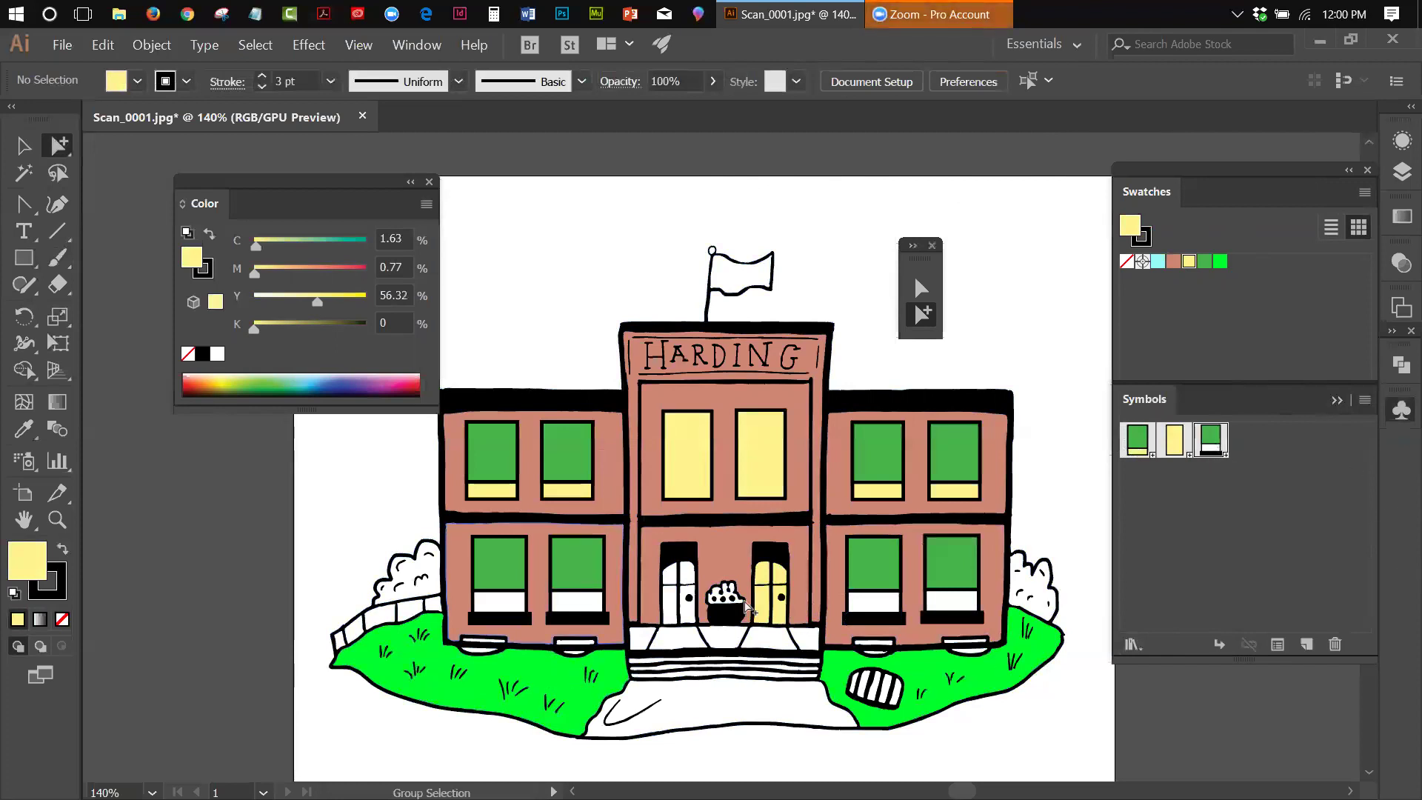
double_click(1220, 442)
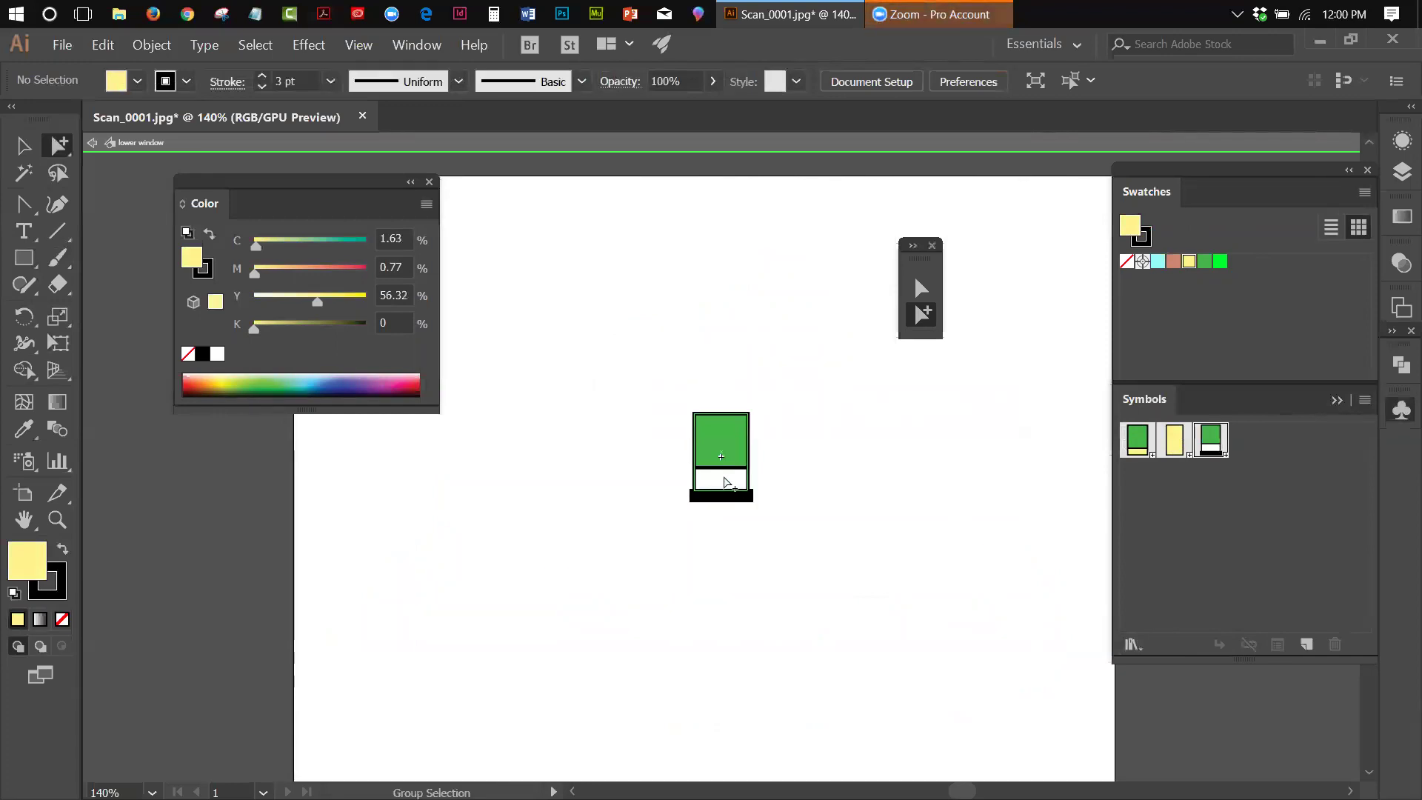
left_click(726, 482)
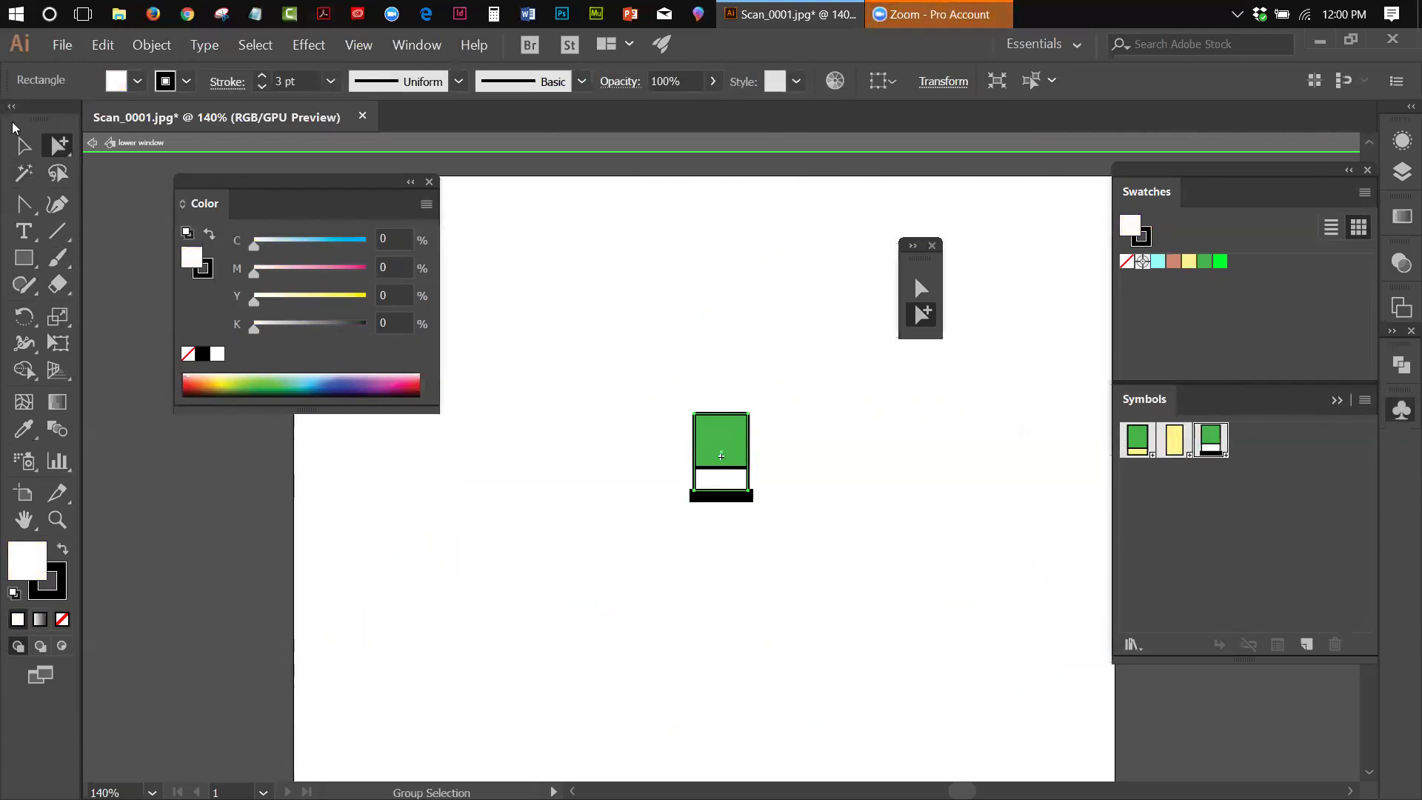
left_click(23, 146)
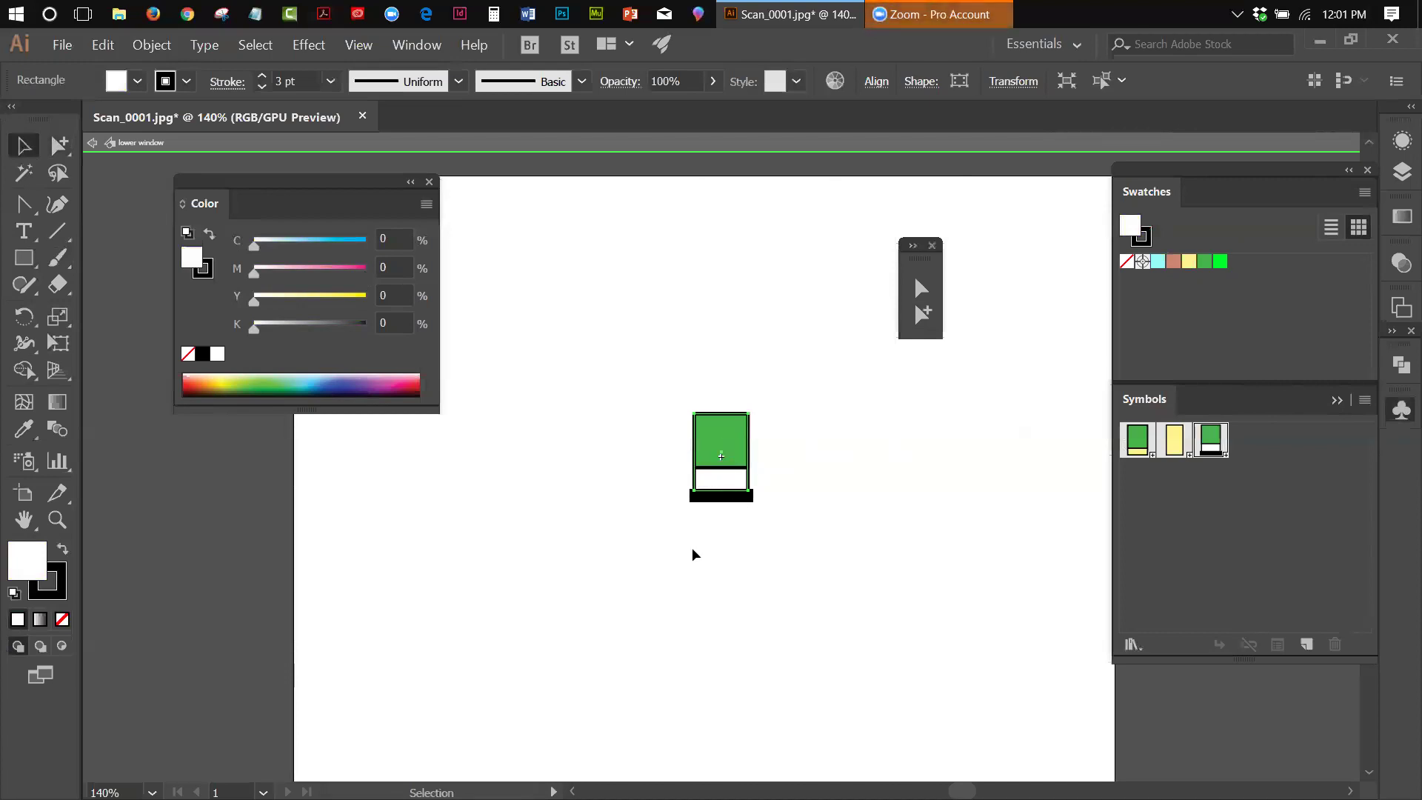
left_click(788, 481)
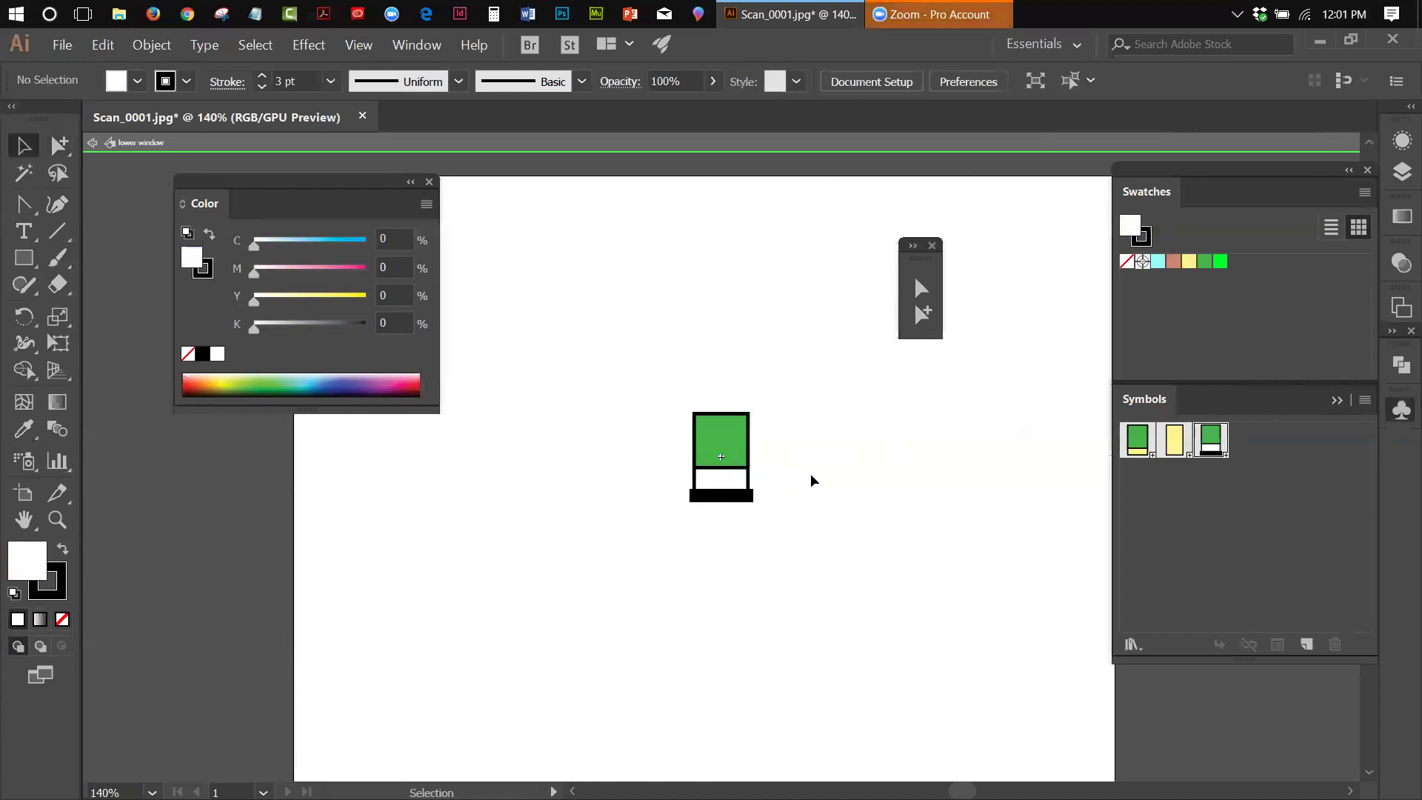
left_click(722, 489)
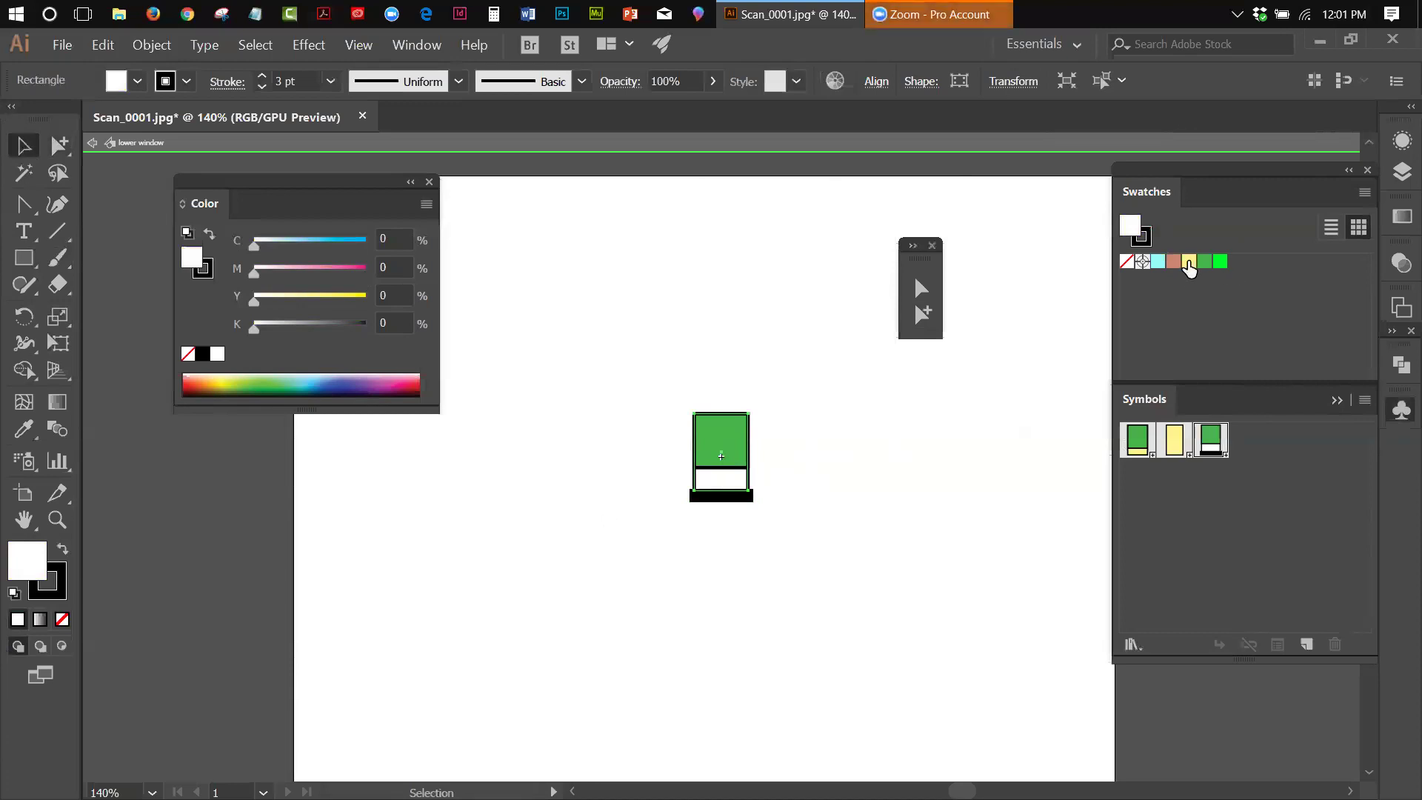
left_click(1188, 263)
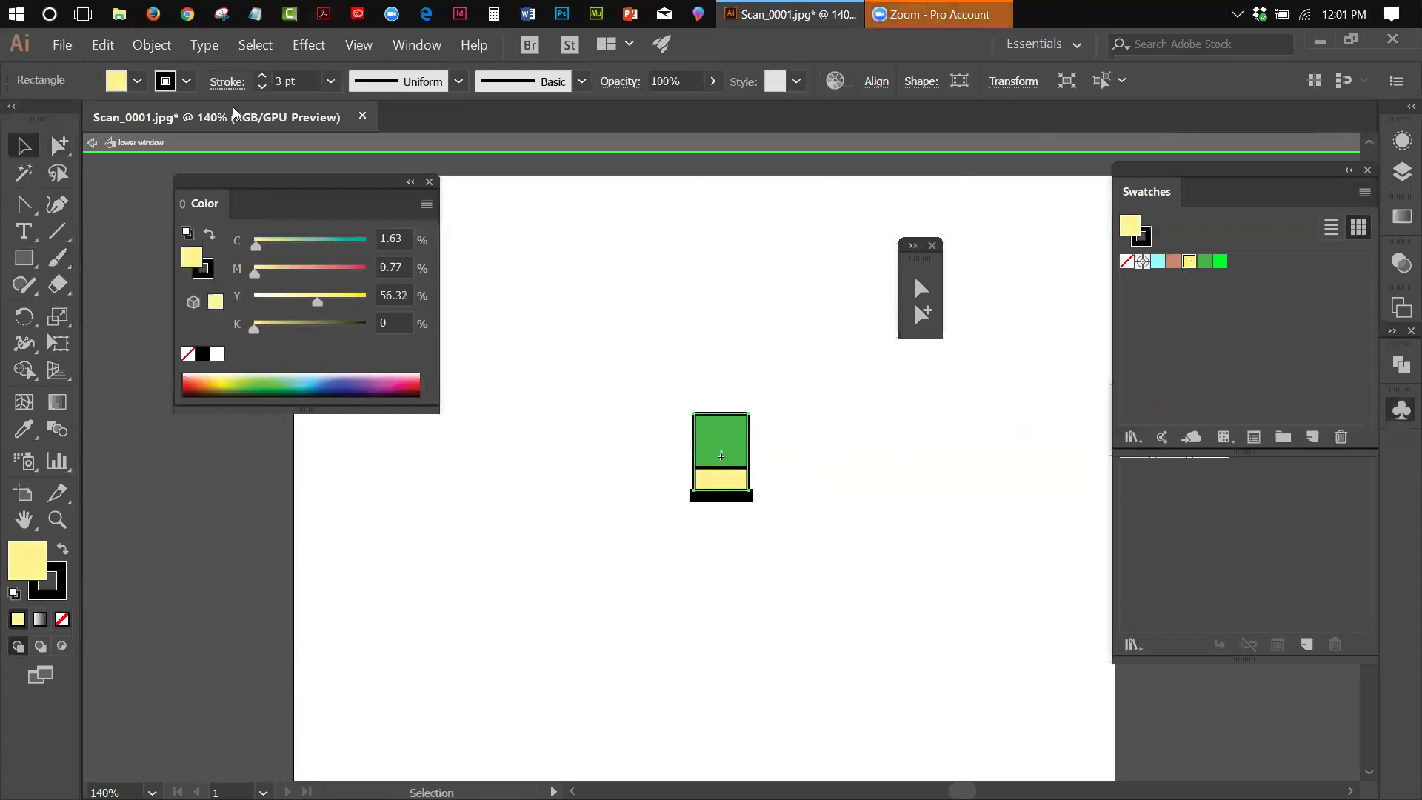
left_click(93, 143)
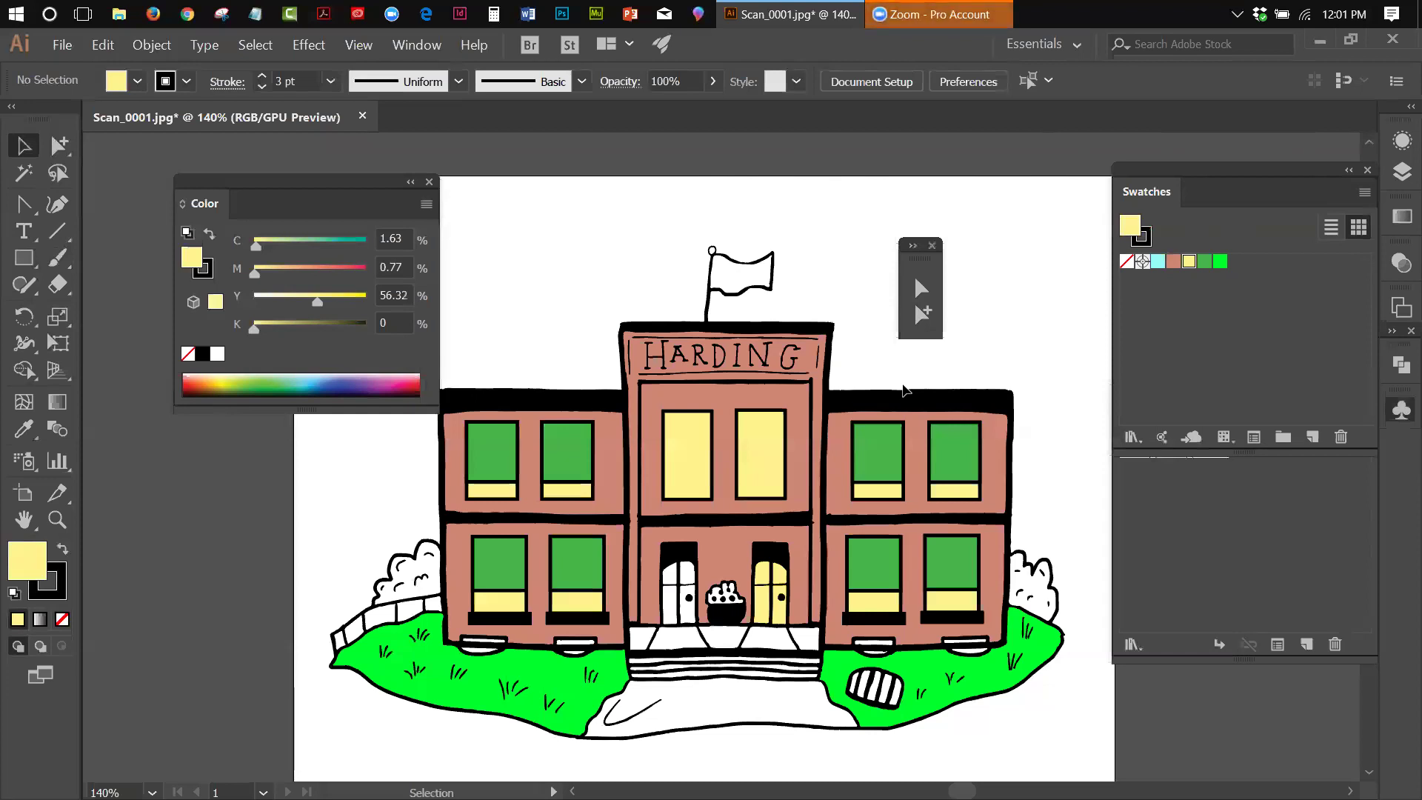
scroll(903, 390, "up", 2)
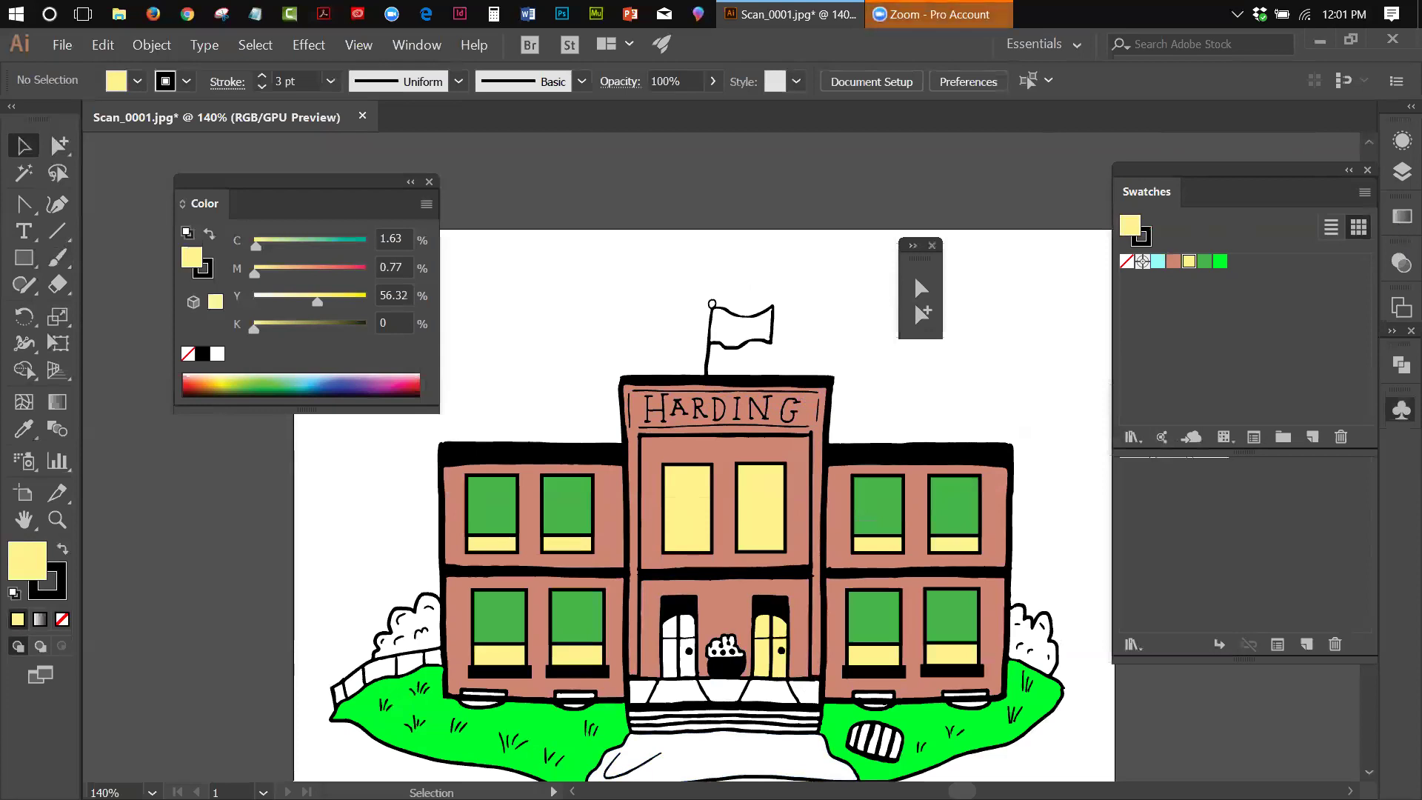
scroll(902, 390, "down", 2)
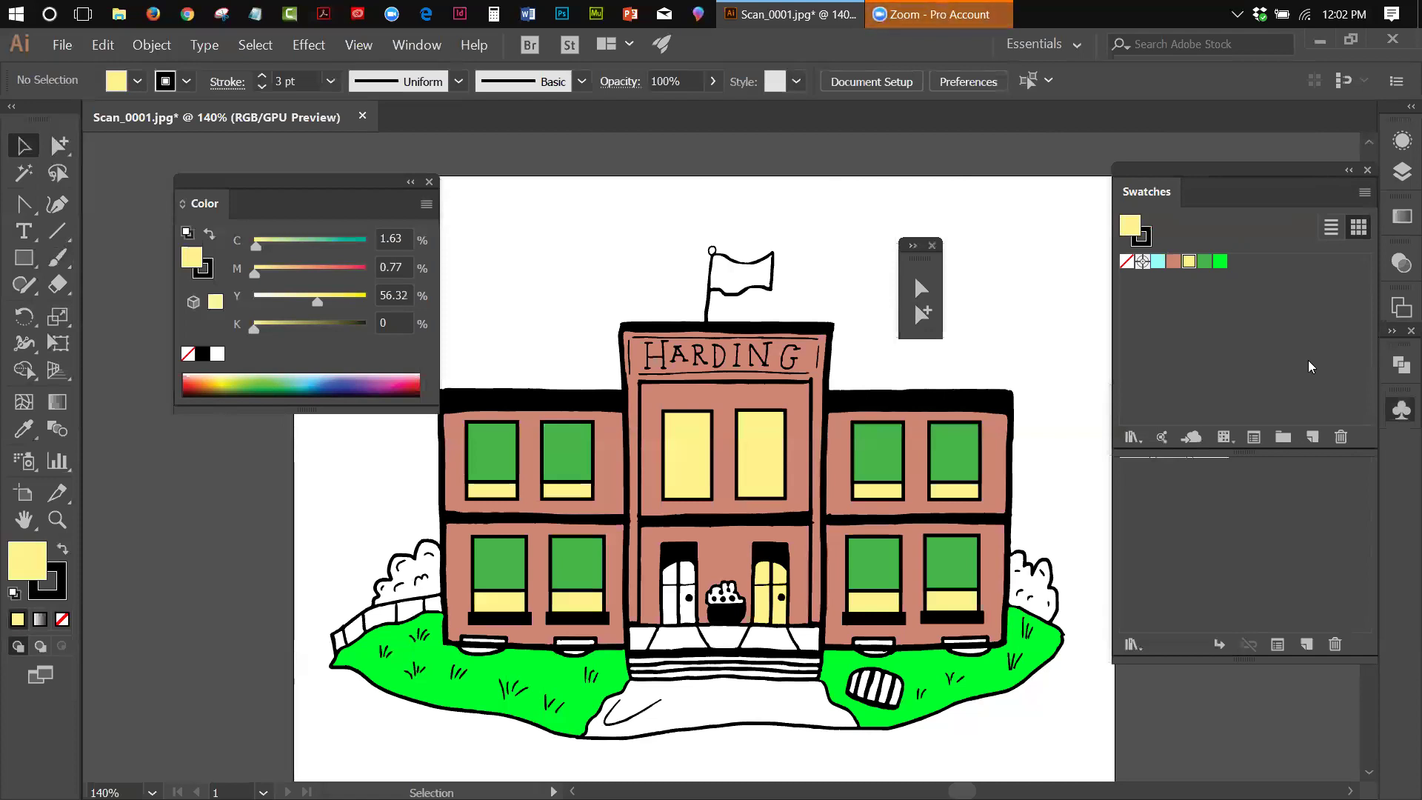
Step: Collapse the Swatches, Symbols and Color panels to icons and dock Swatches and Color below the Symbols icon
mouse_move(776, 6)
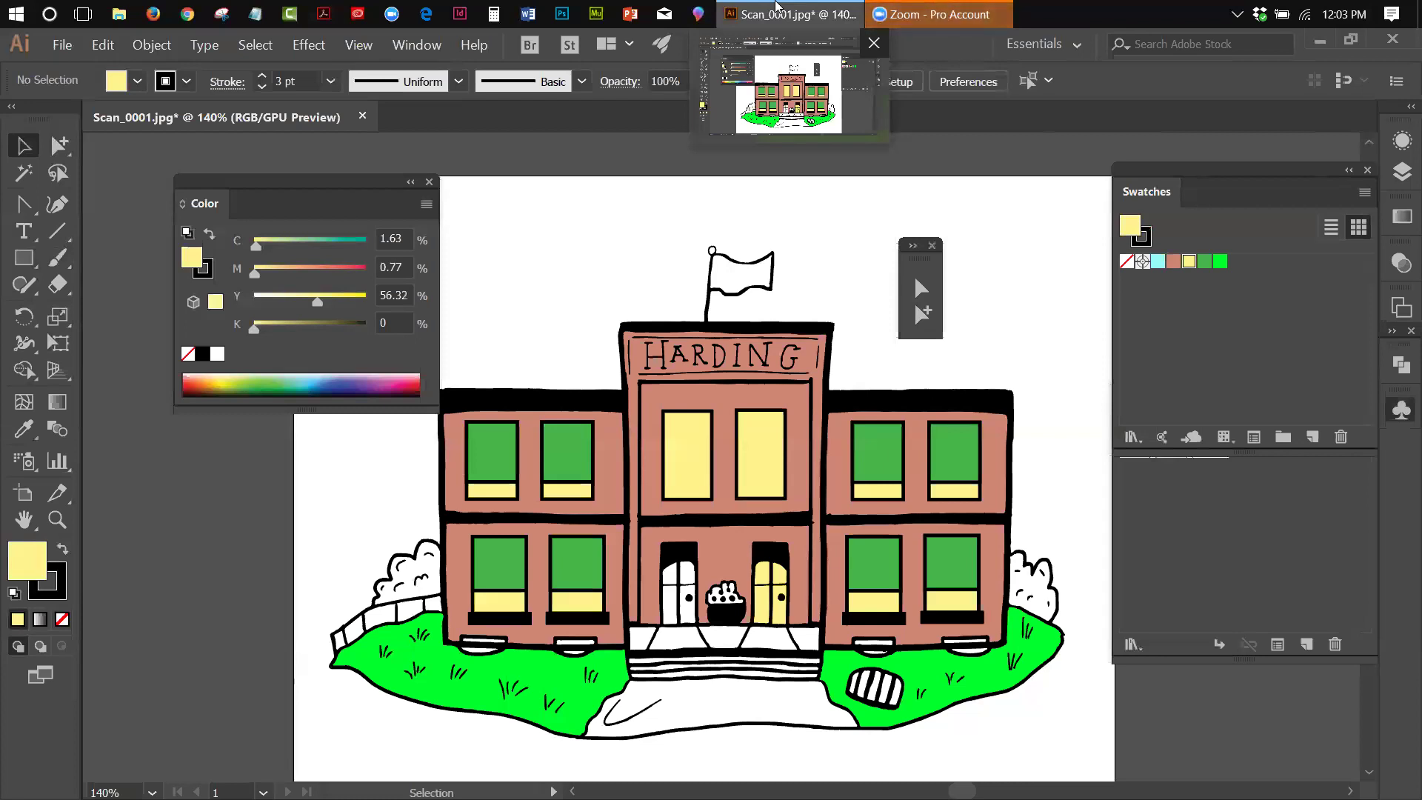
left_click(1348, 170)
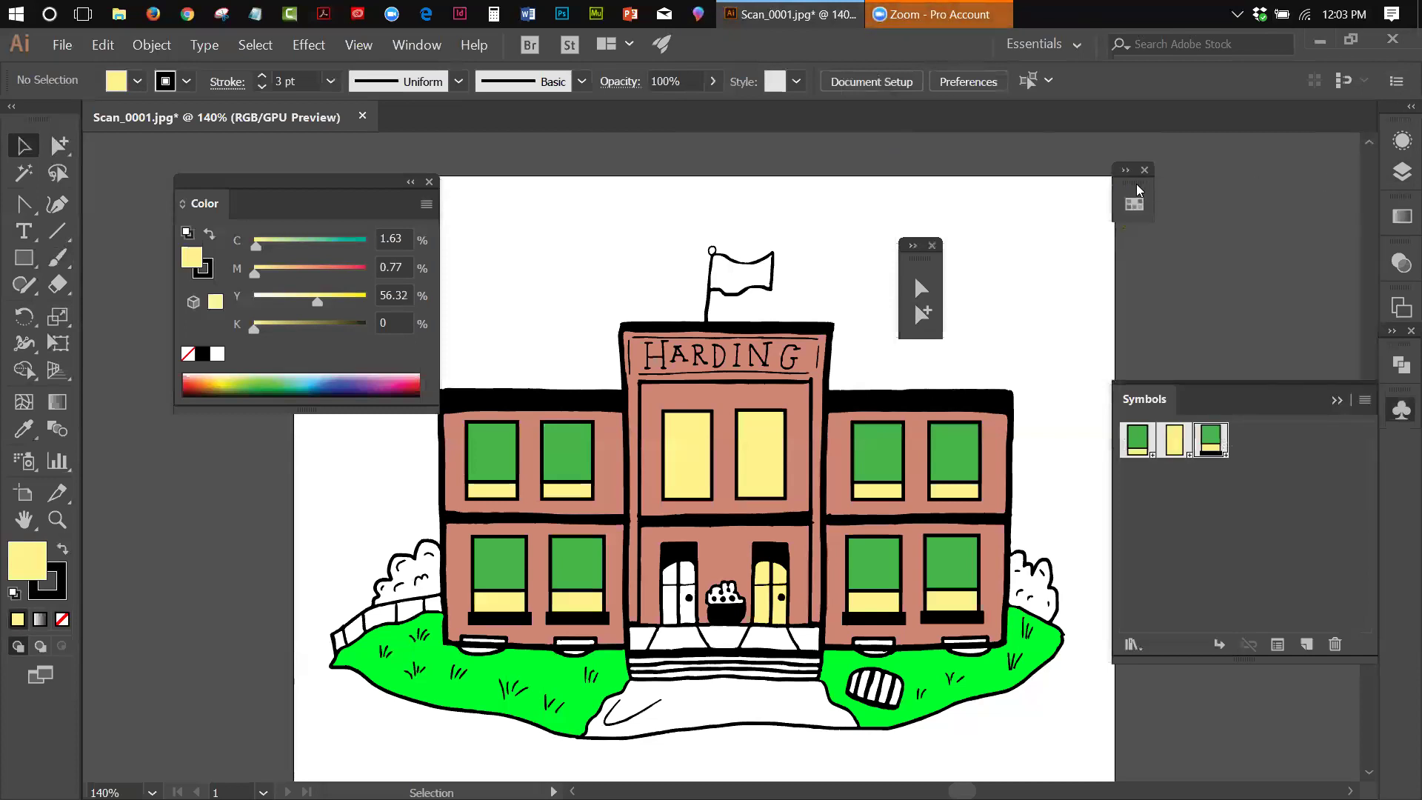
left_click_drag(1138, 190, 1397, 461)
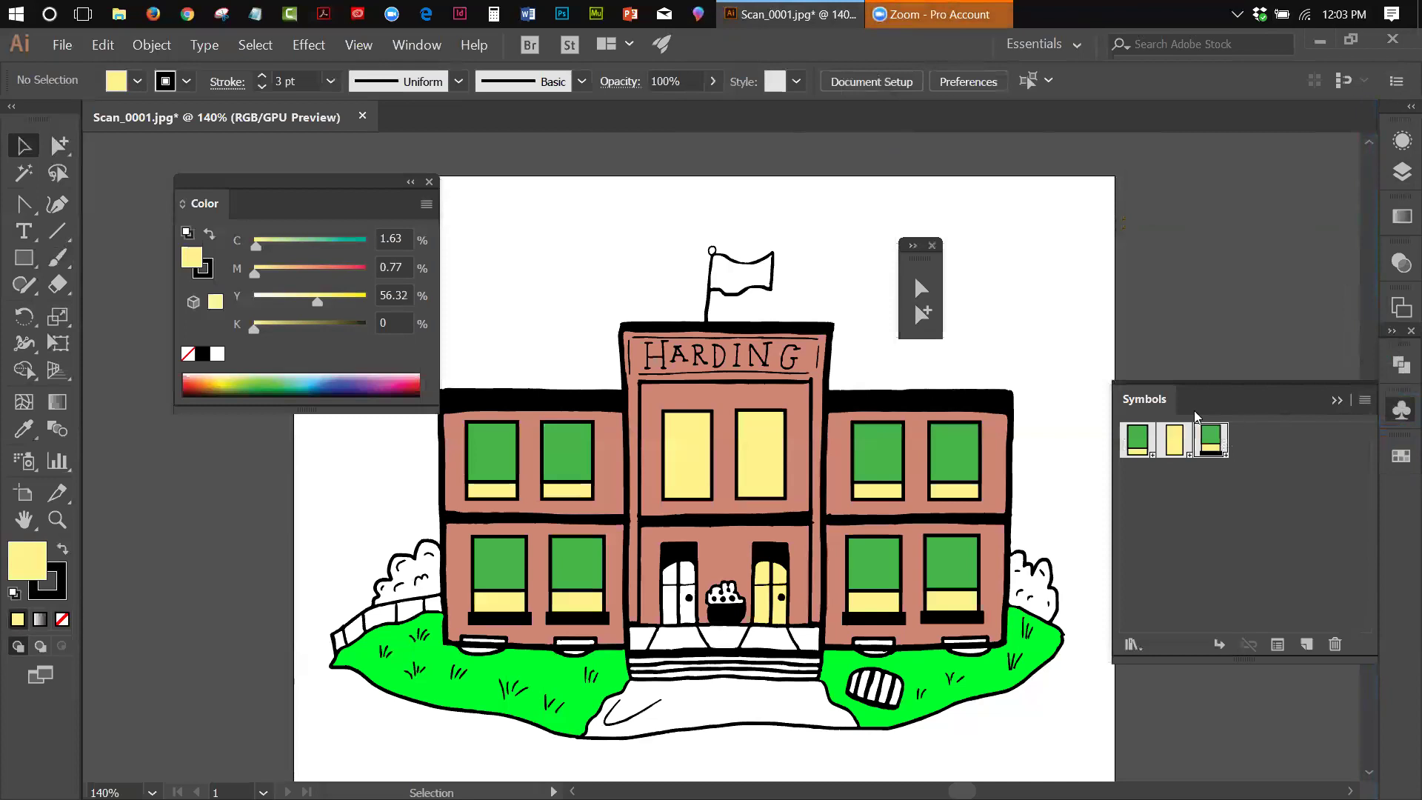
left_click(1334, 402)
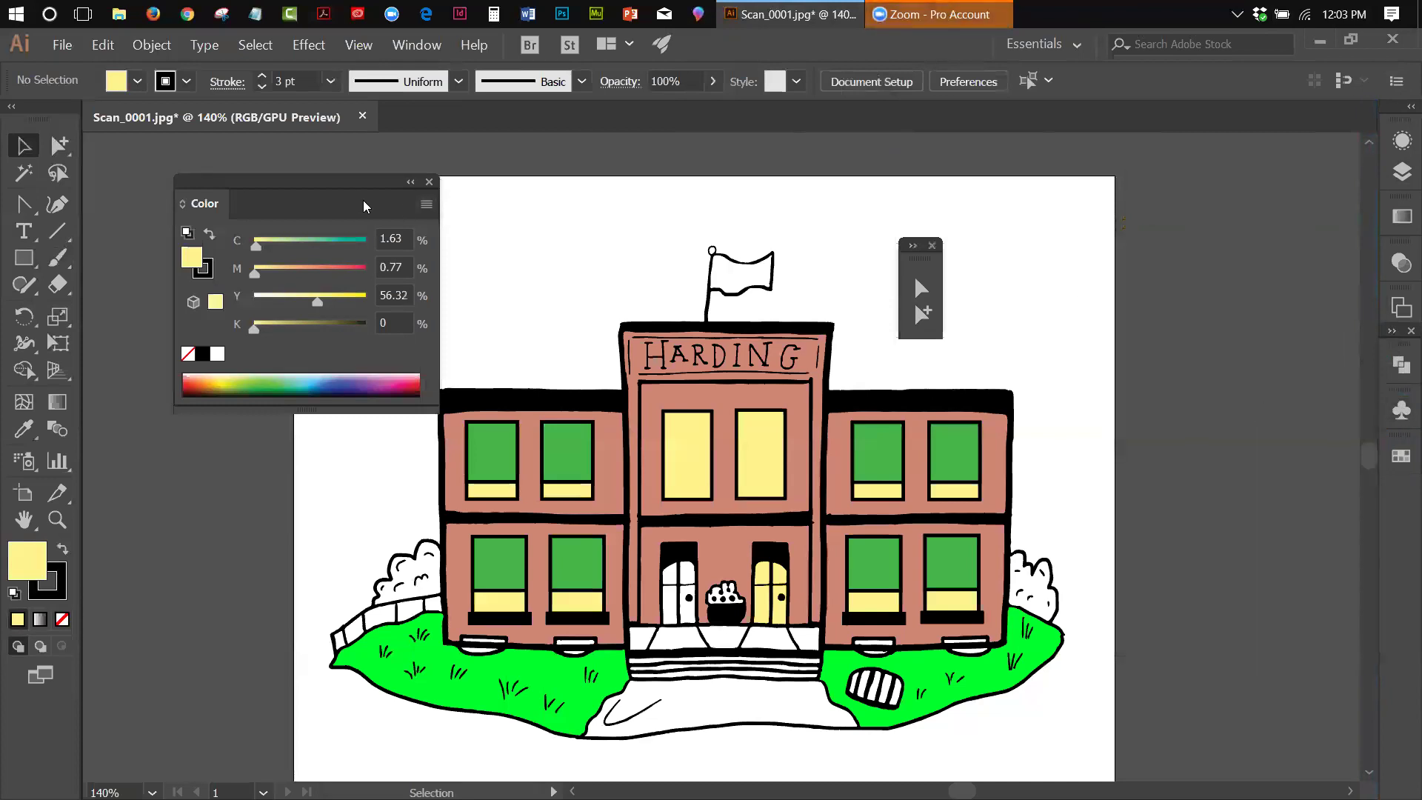
left_click(410, 182)
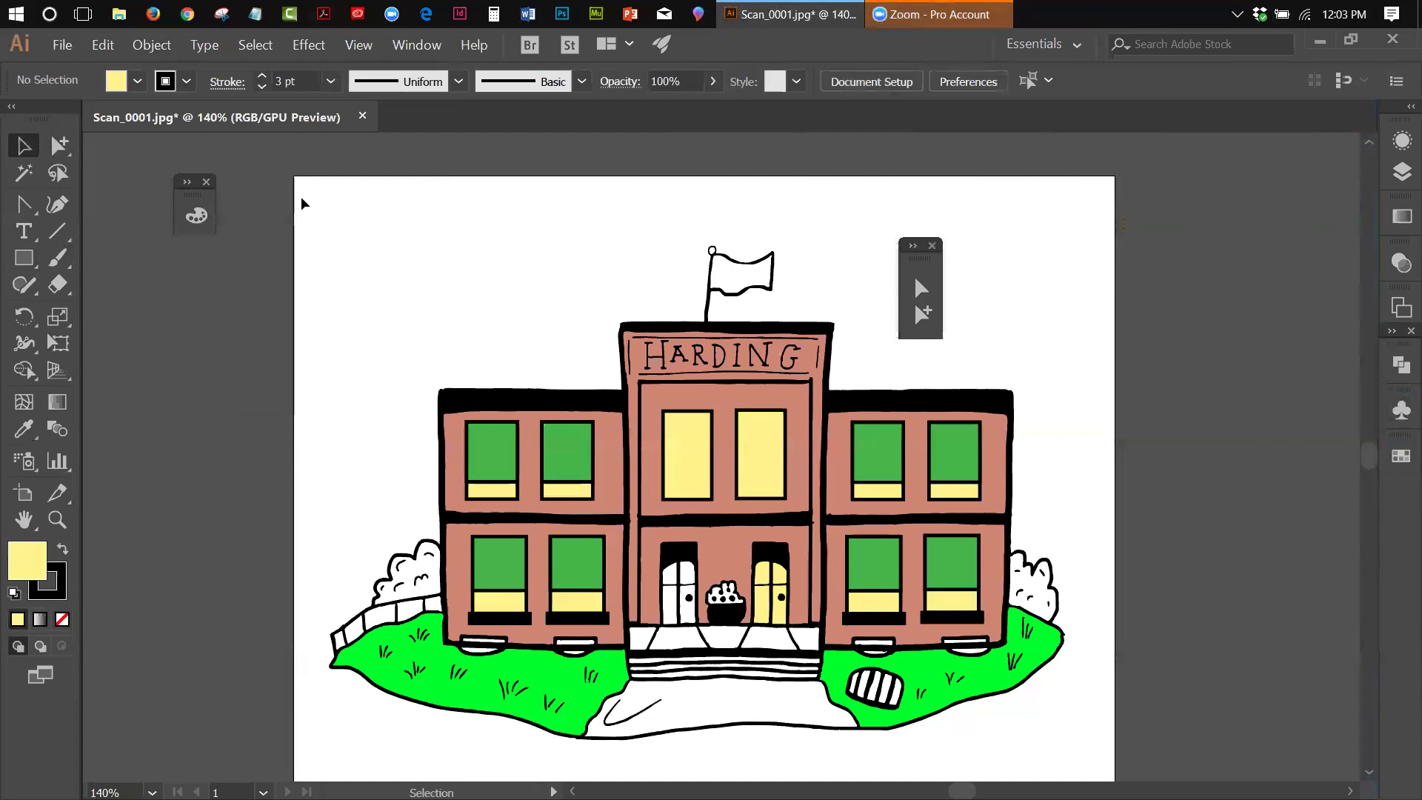
left_click_drag(286, 199, 1400, 509)
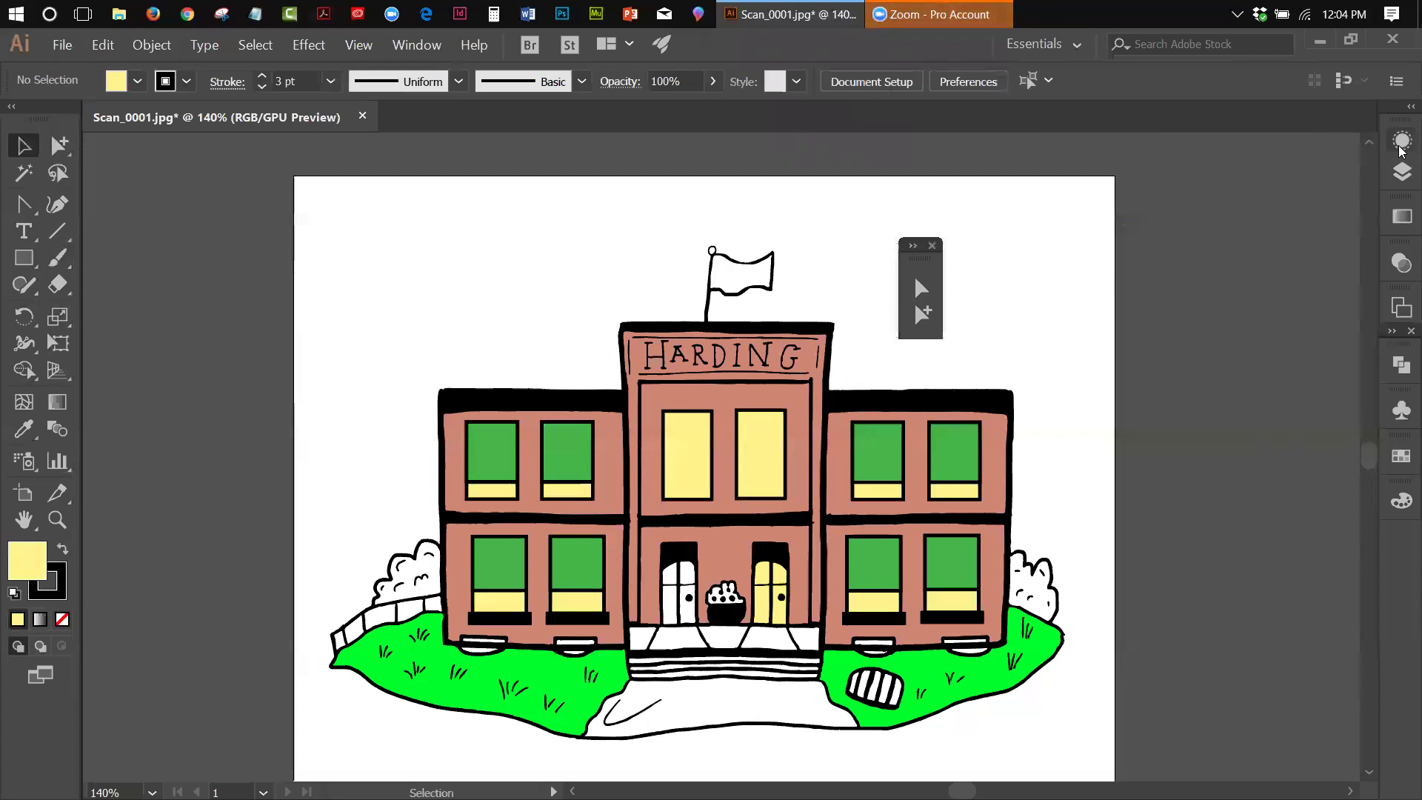
Step: Pull the Appearance panel out of the dock and close it, then reopen it once and close it again
left_click_drag(1401, 151, 1306, 235)
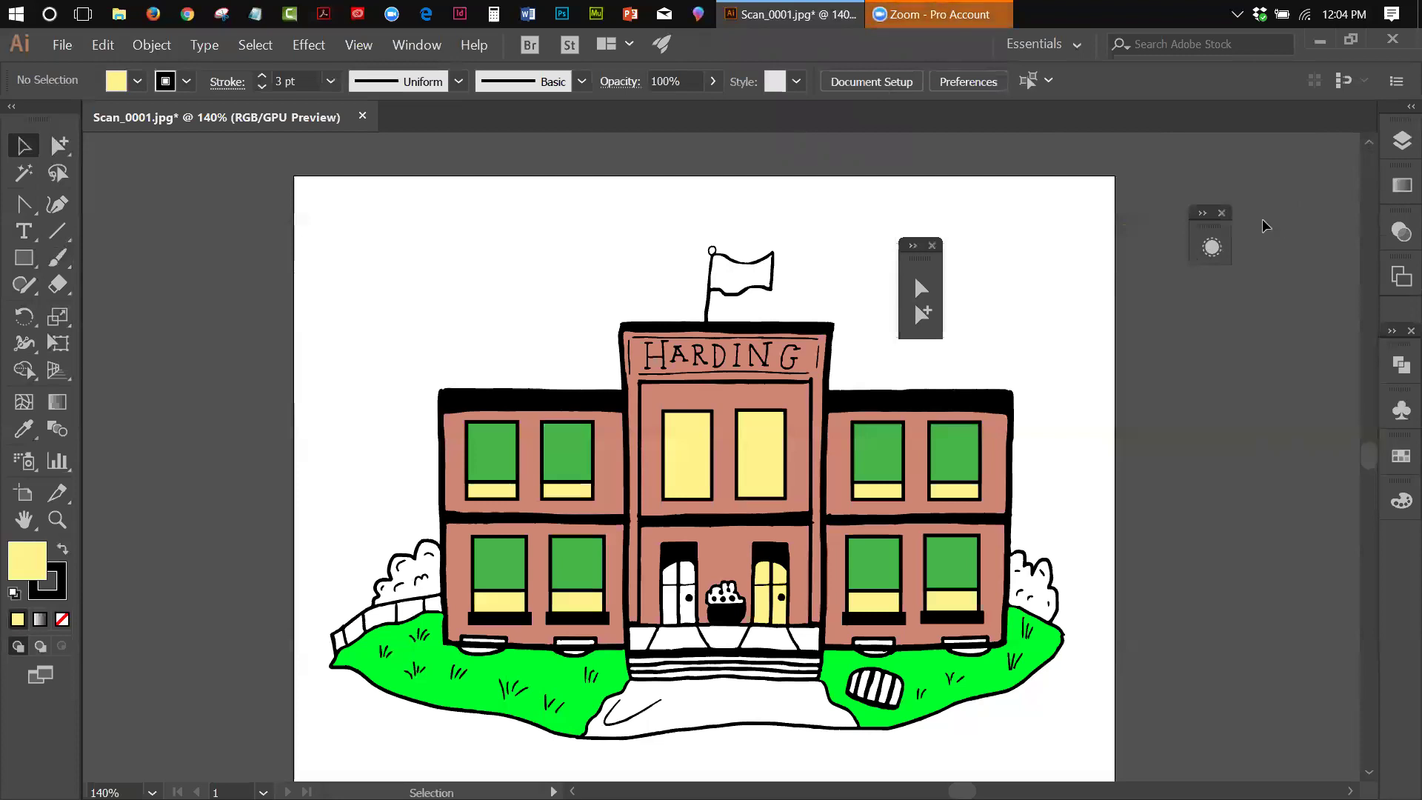
left_click(1221, 213)
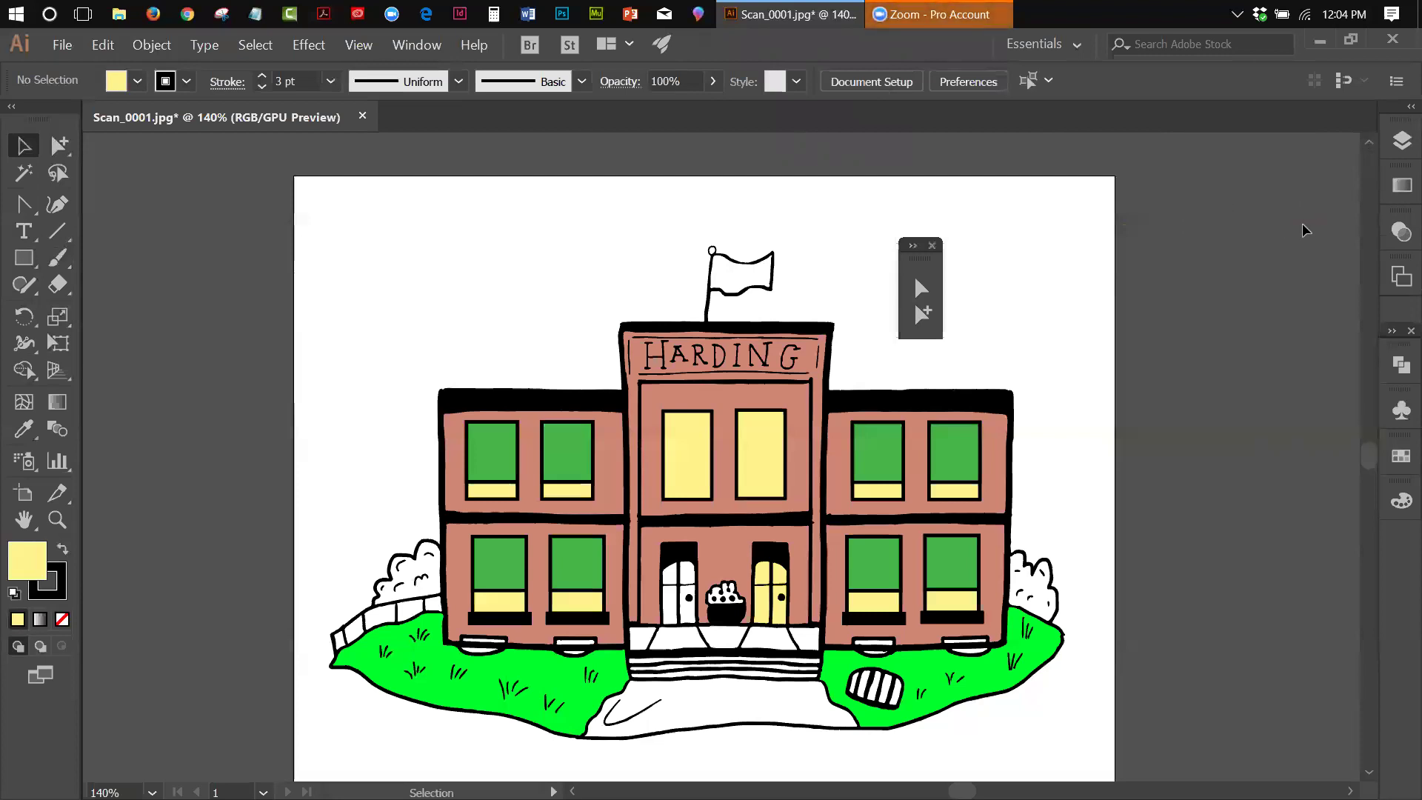
left_click(440, 49)
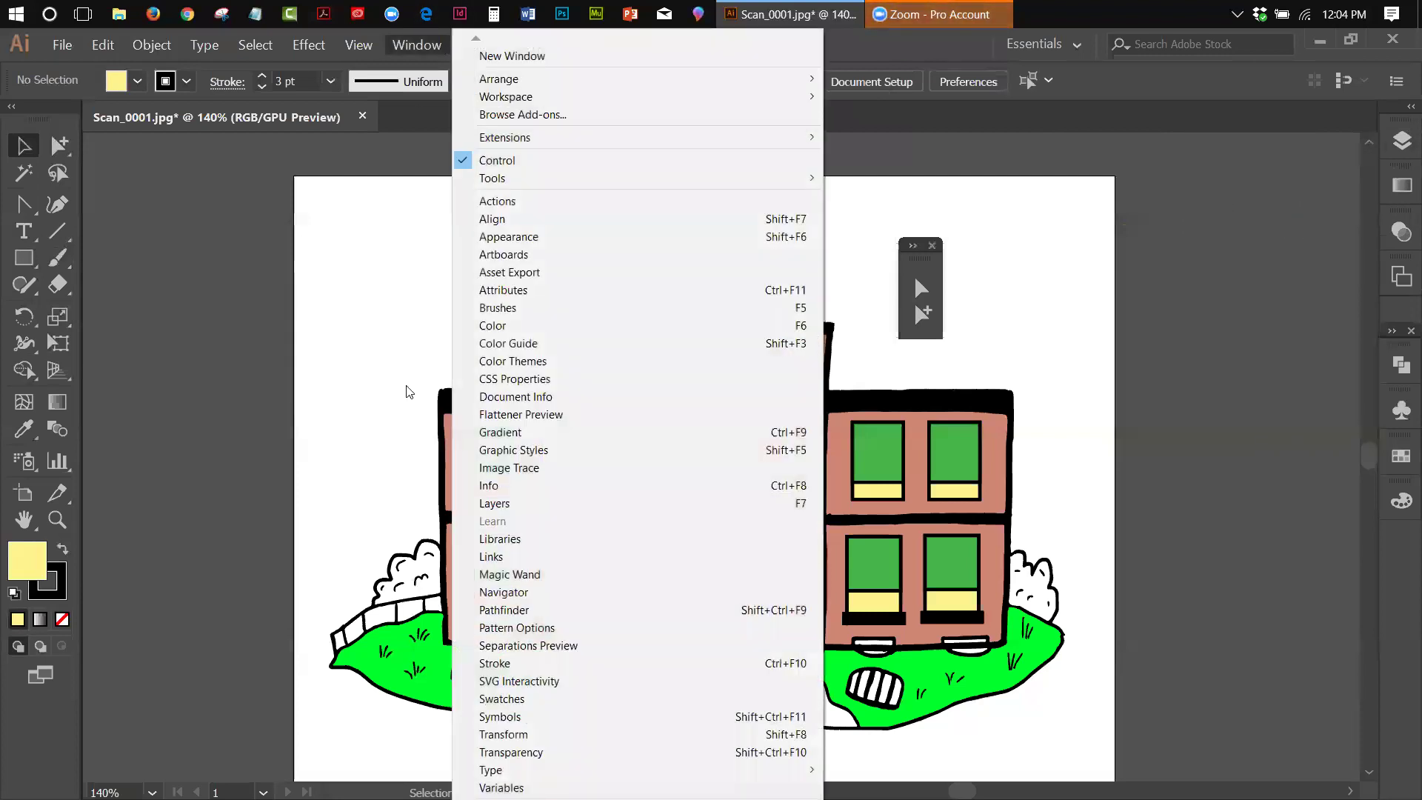
left_click(598, 239)
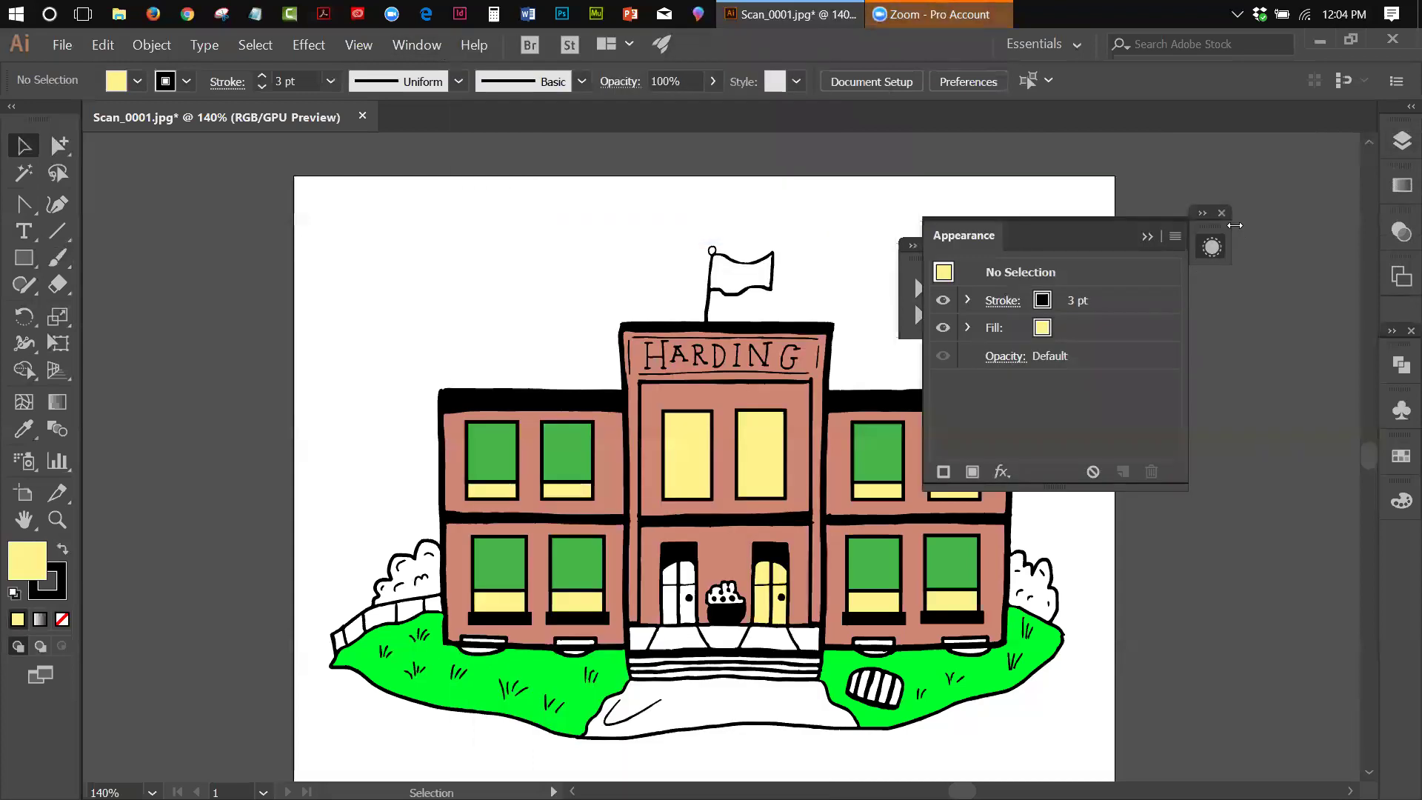
left_click(1222, 214)
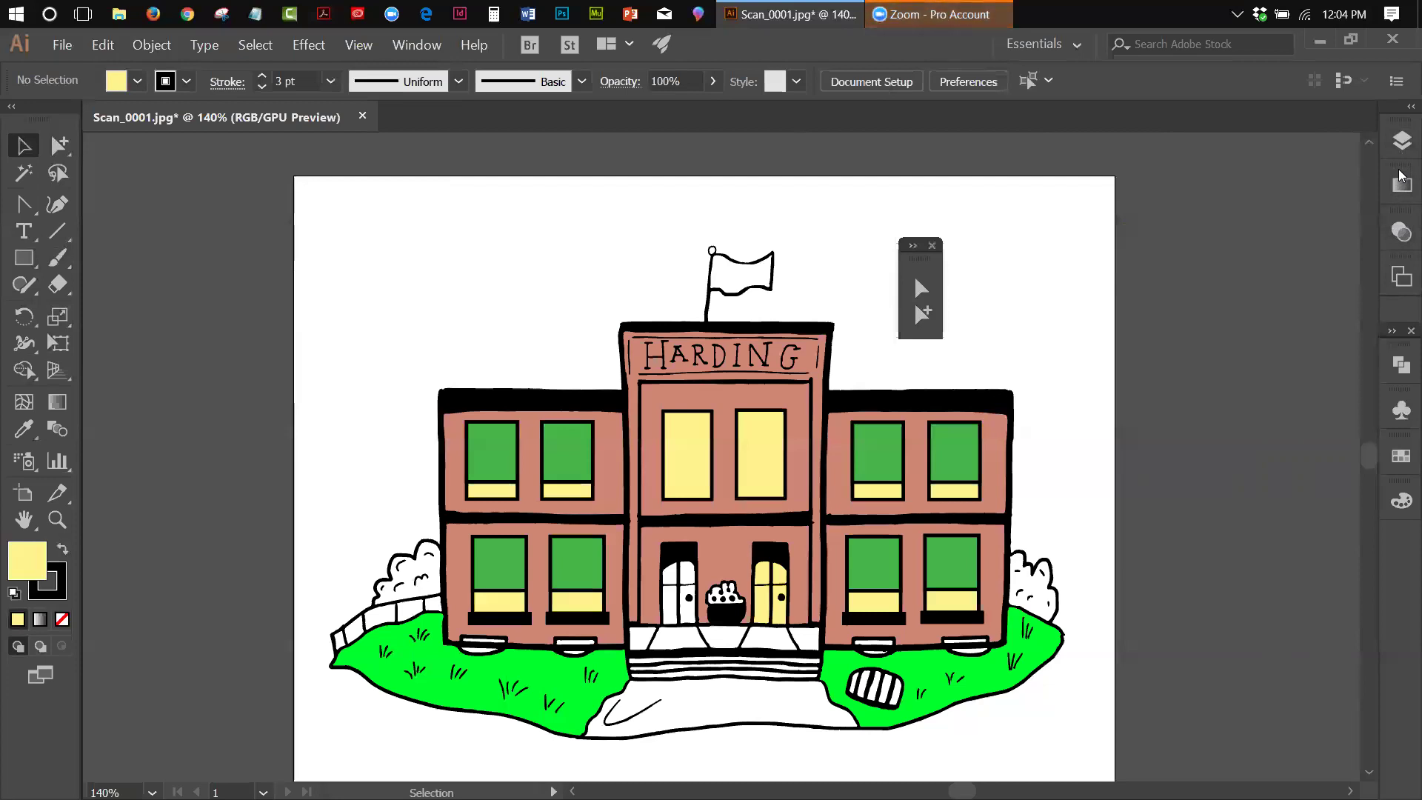
Step: Pull the Gradient and Transparency panels out of the dock and close them
left_click_drag(1401, 182, 1249, 222)
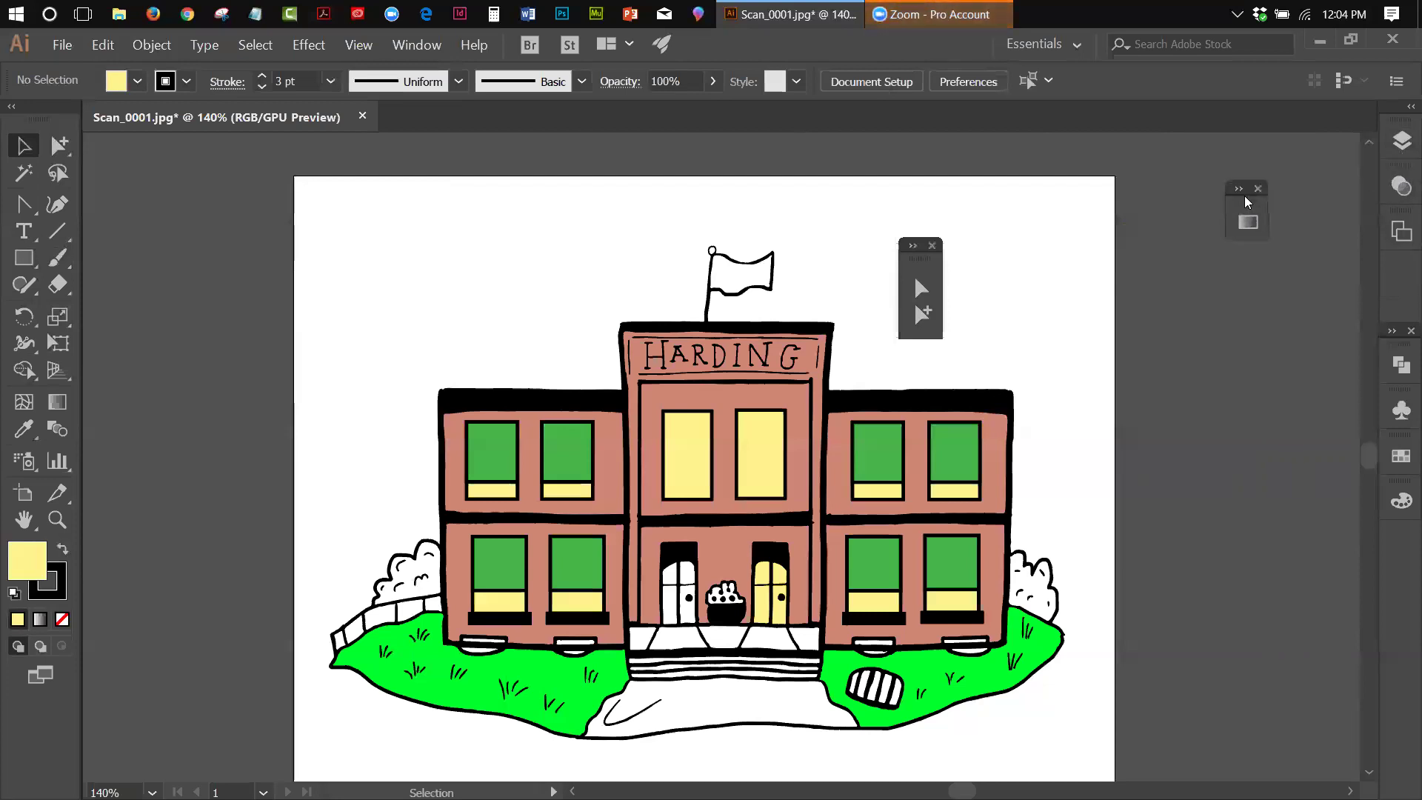
left_click(1257, 190)
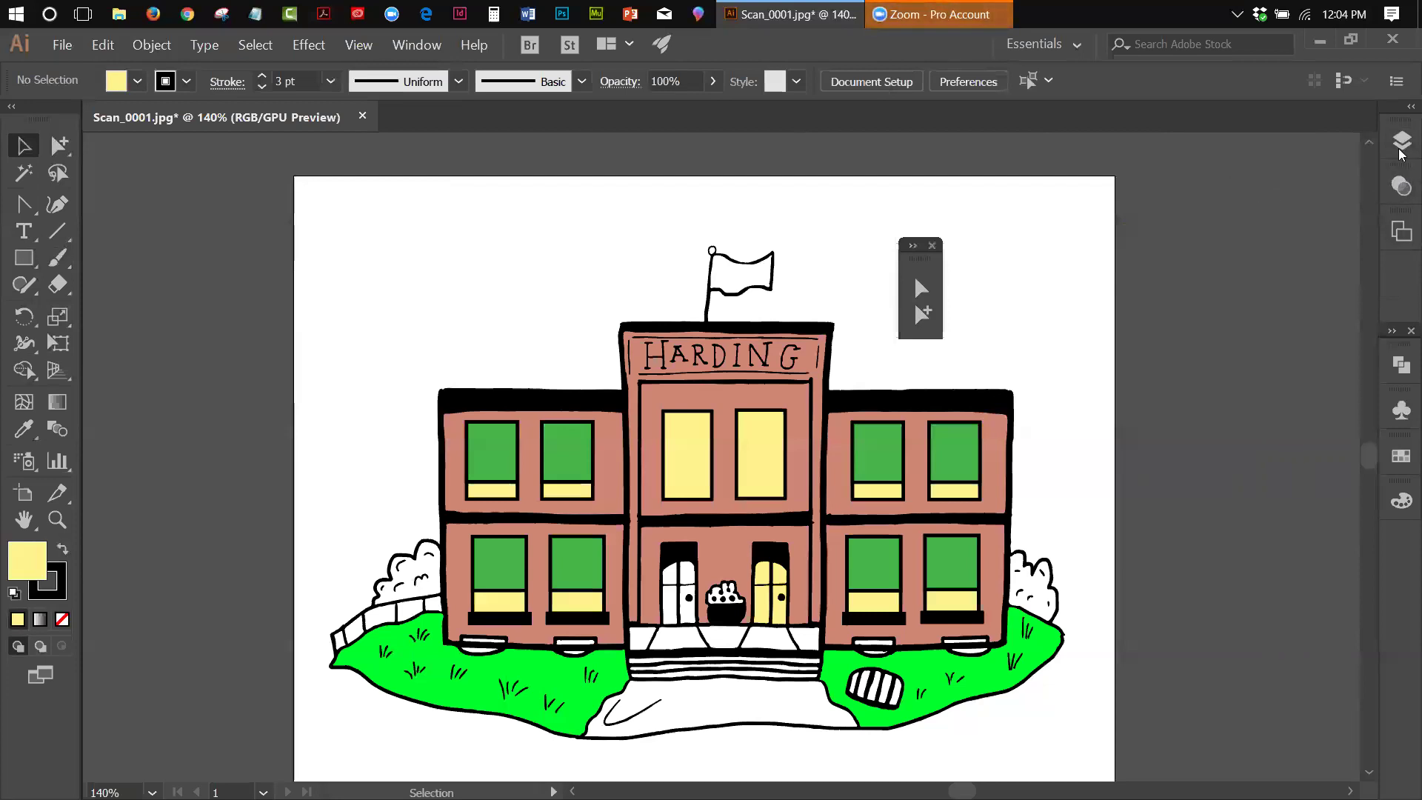
left_click_drag(1401, 185, 1157, 265)
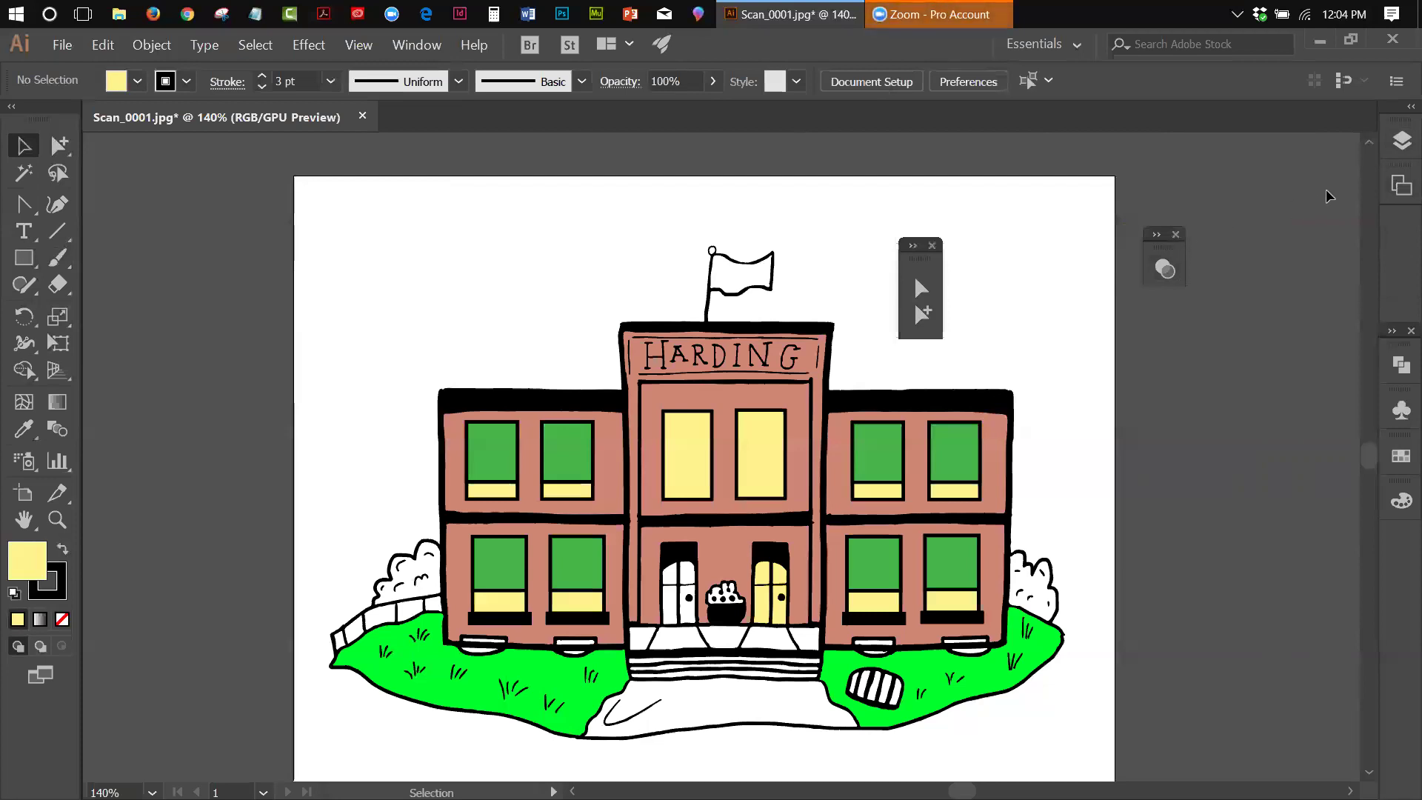
left_click(1175, 235)
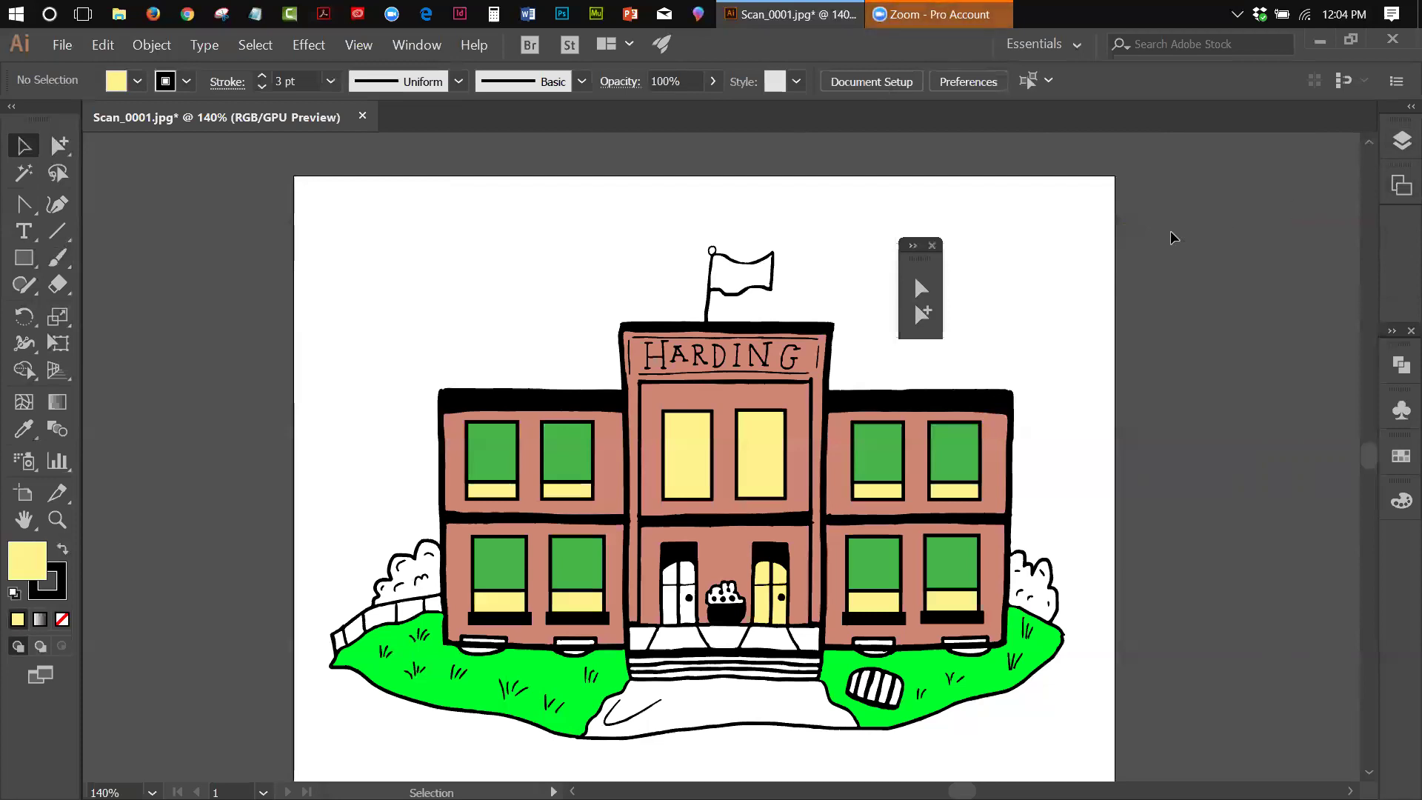
Step: Check the Pathfinder panel, collapse it, and move the Pathfinder, Symbols and Swatches icons into the main dock below Artboards
left_click(1401, 366)
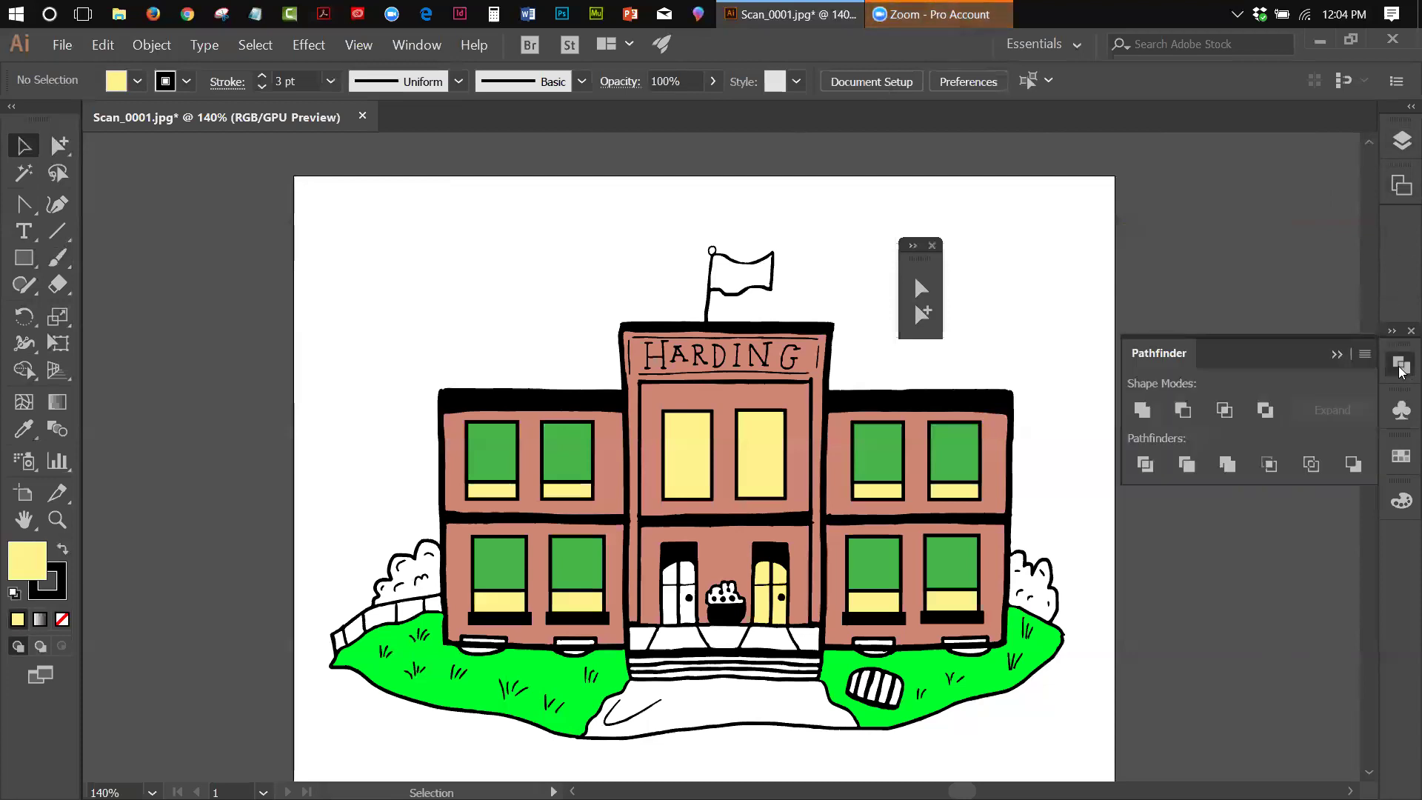
left_click(1339, 354)
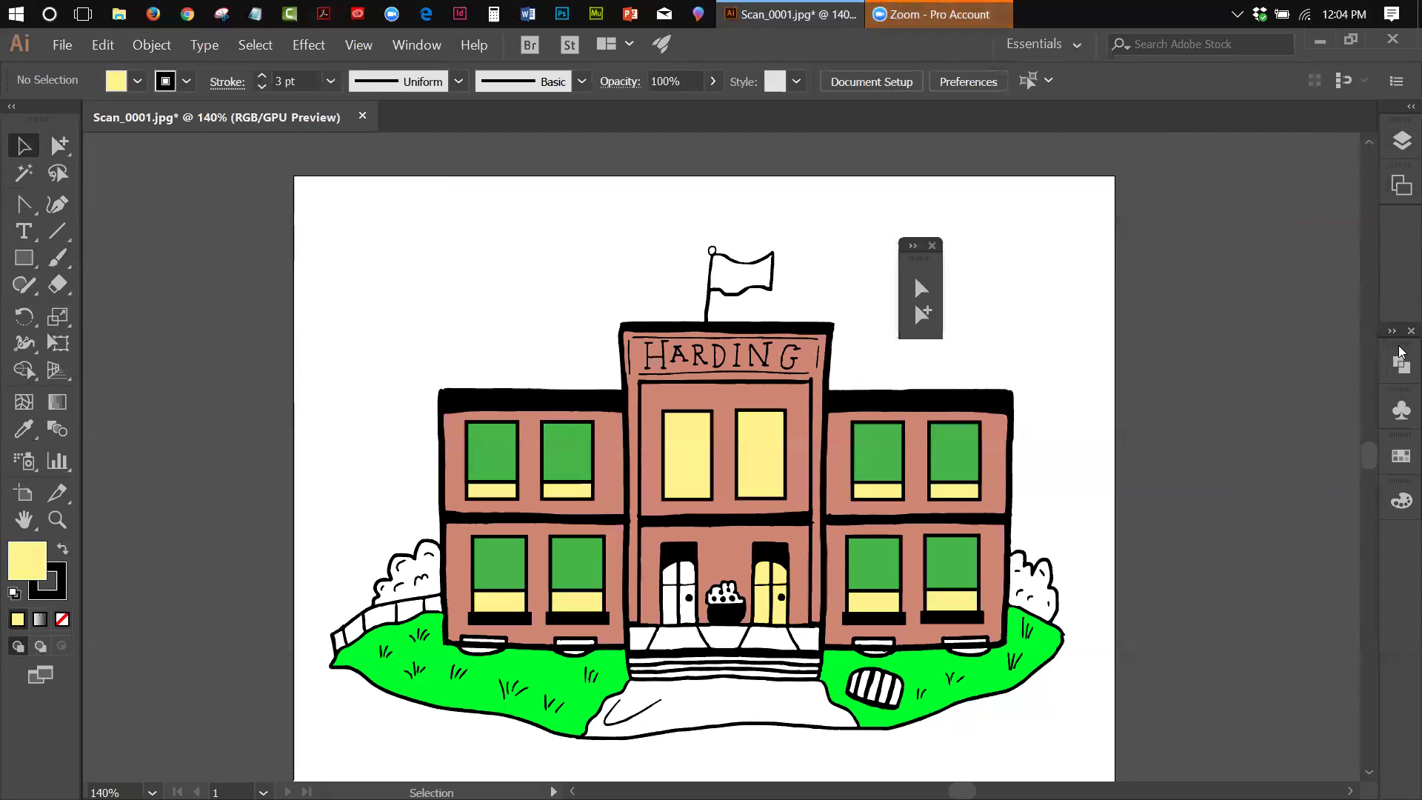
left_click_drag(1401, 297, 1398, 225)
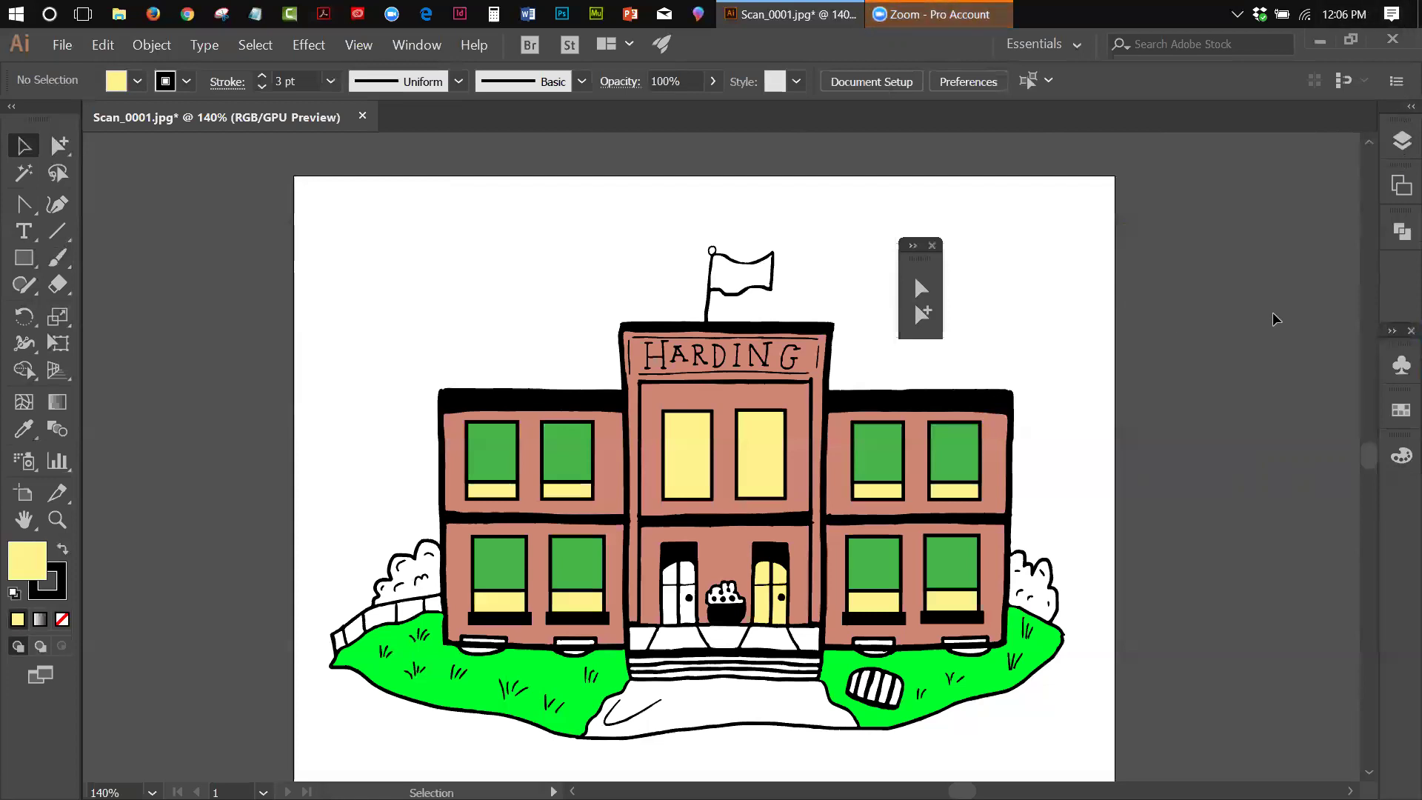
left_click_drag(1394, 355, 1400, 265)
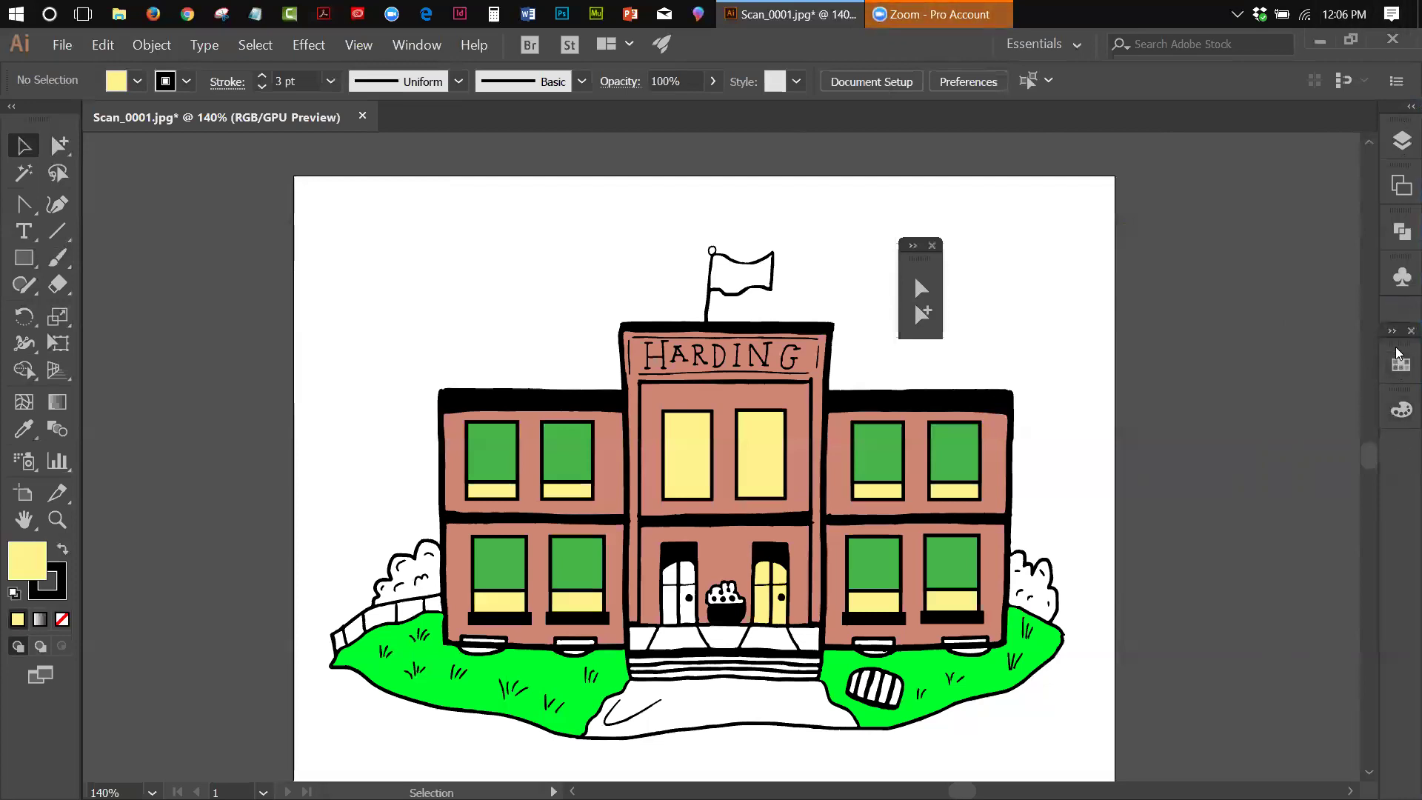
left_click_drag(1399, 327, 1399, 311)
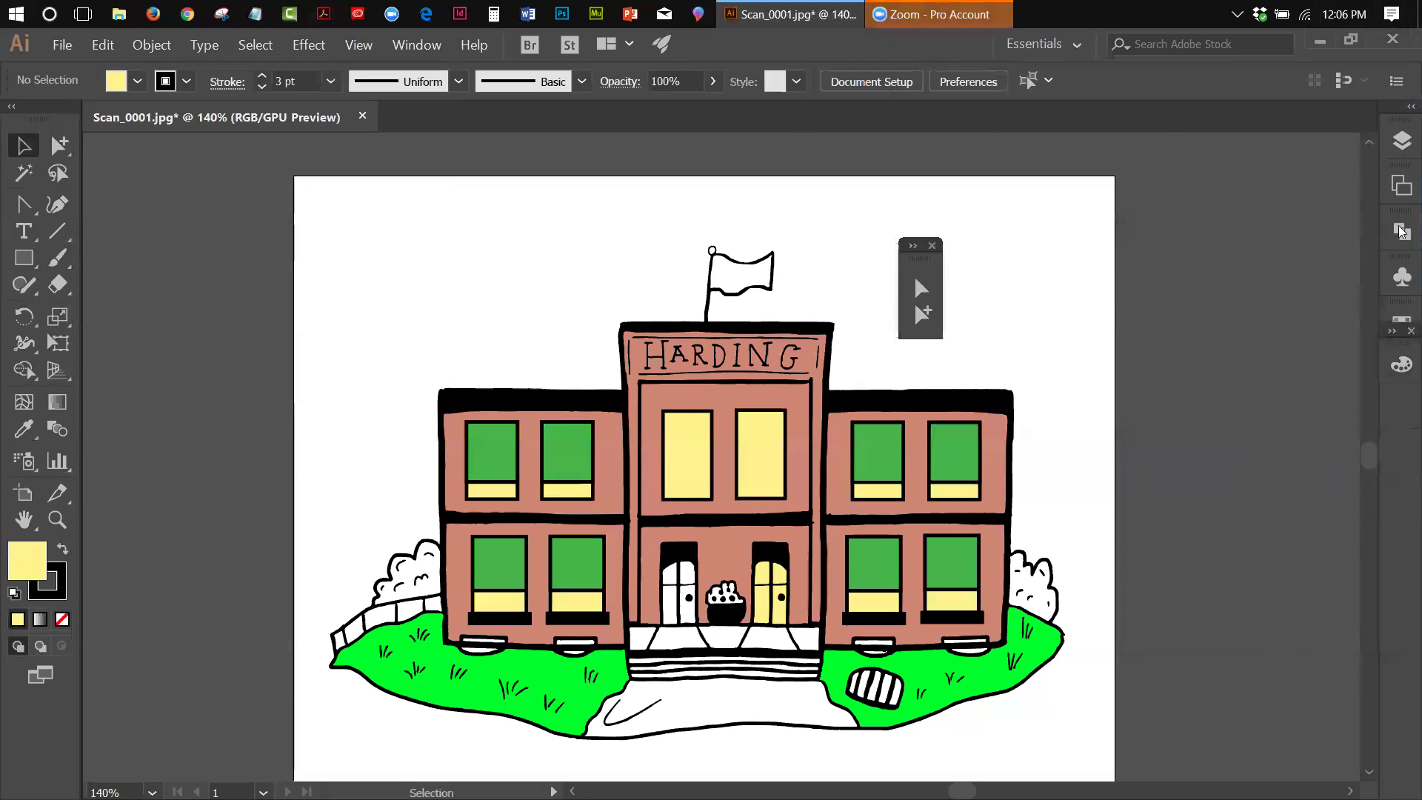
Step: Open the Artboards panel, detach it from the dock and close it
left_click(1396, 187)
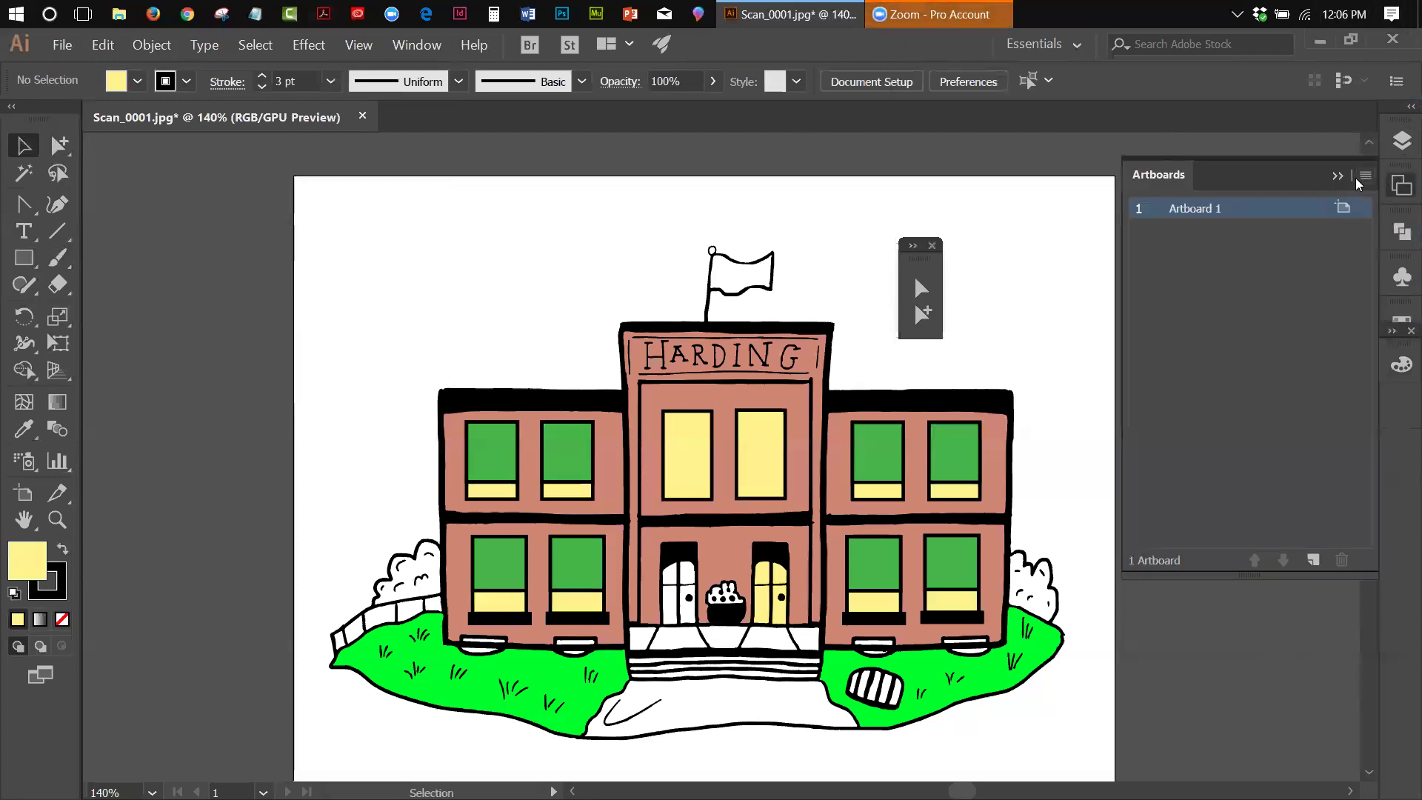
left_click_drag(1173, 177, 1128, 328)
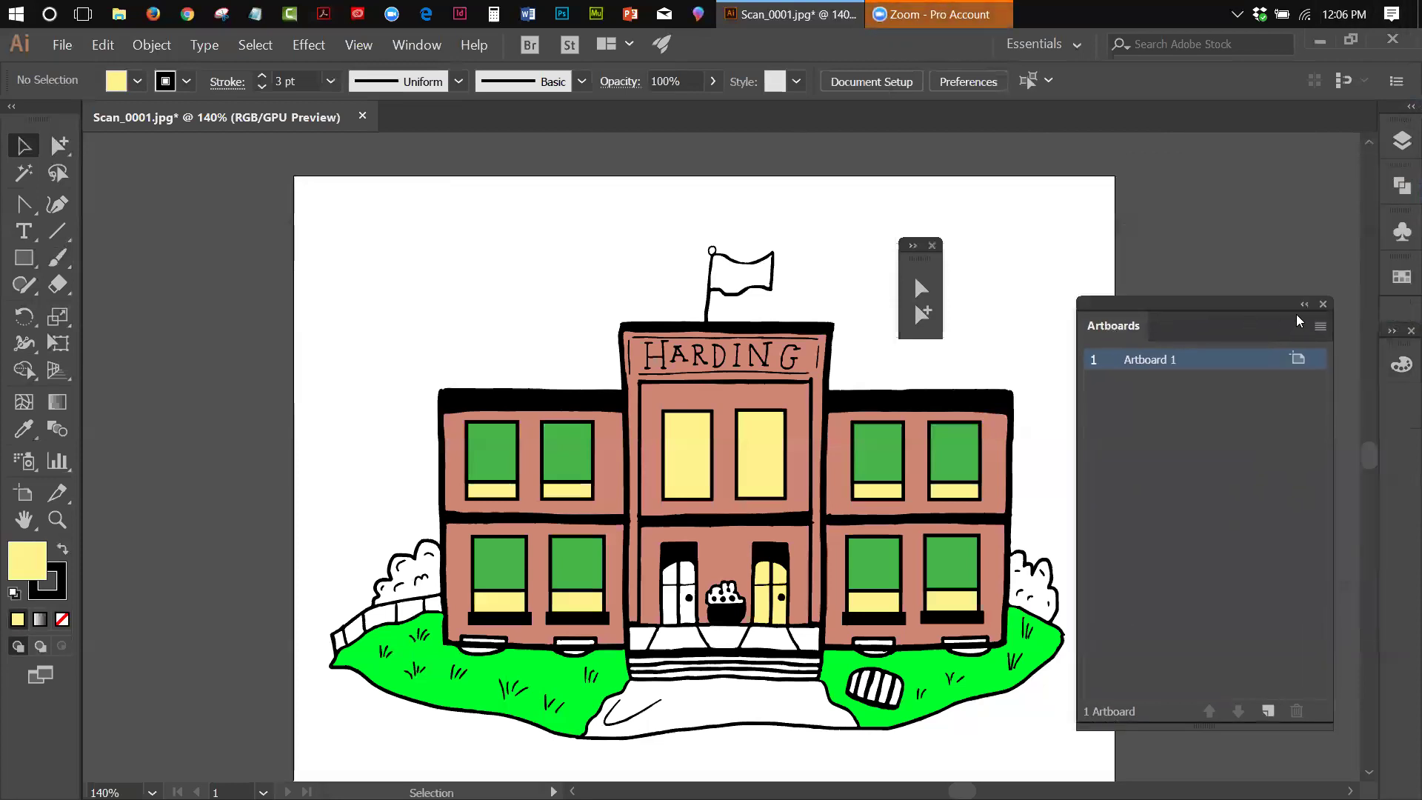
left_click(1324, 309)
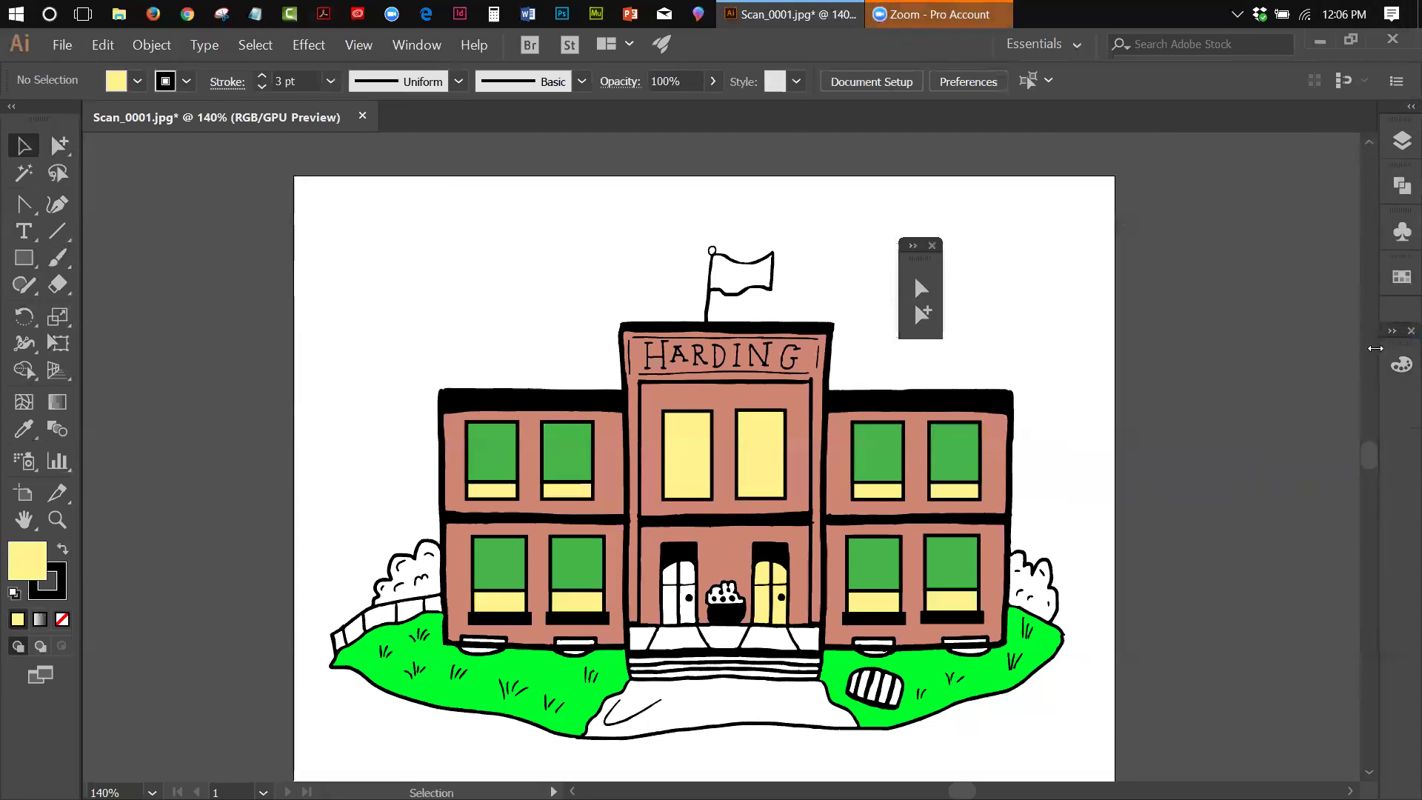
Step: Dock the Color panel below Swatches in the main dock and expand the Layers panel
left_click_drag(1398, 336, 1398, 320)
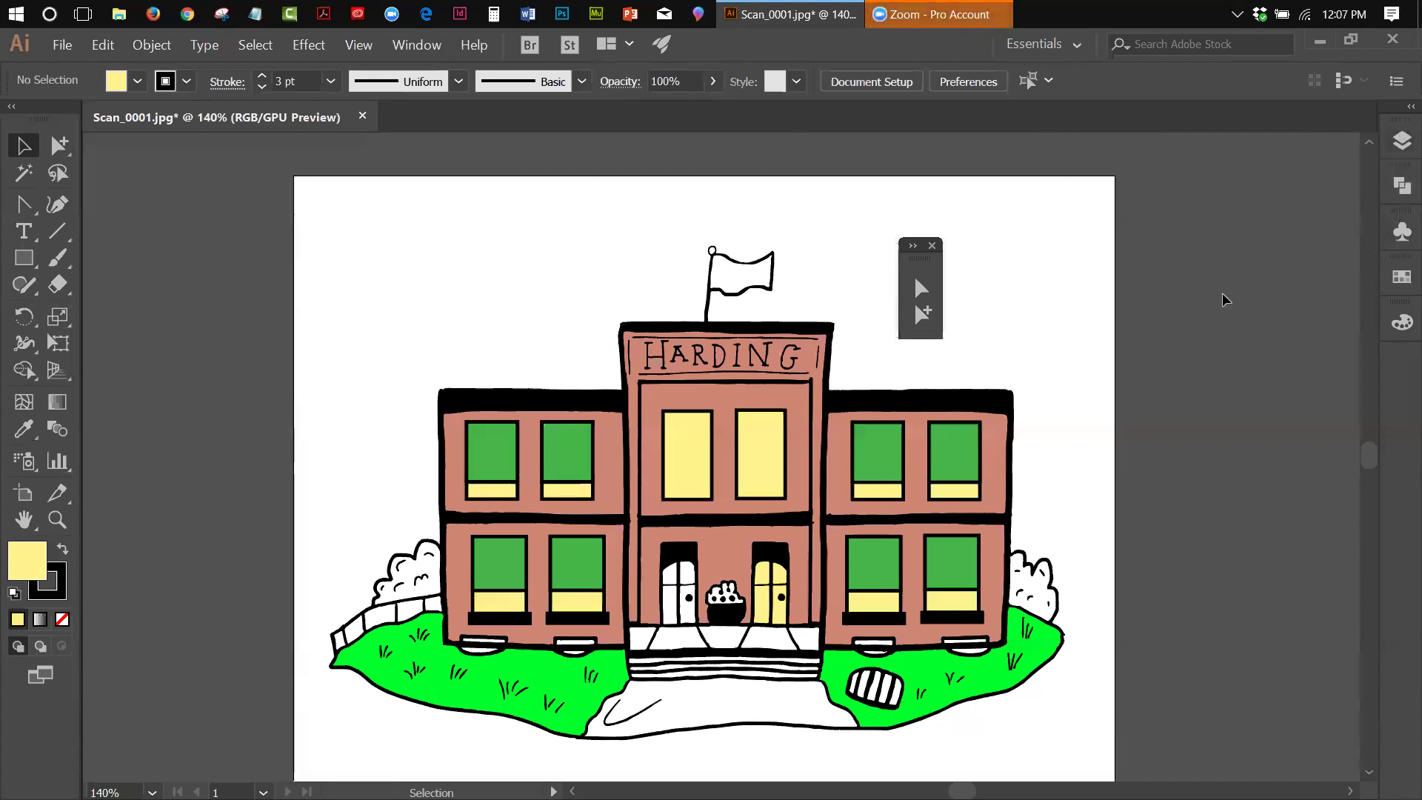
left_click(1402, 141)
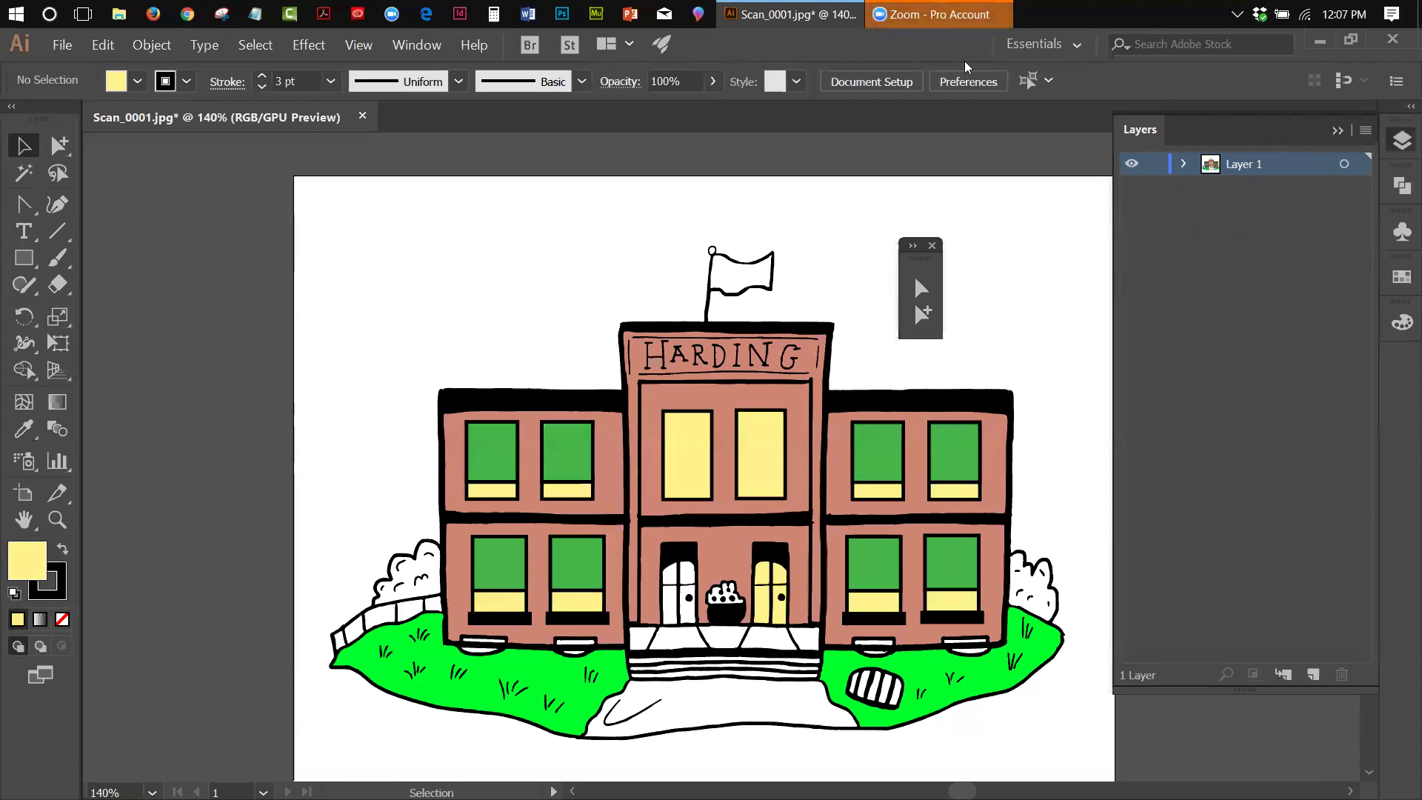
Step: Expand and collapse Layer 1 to inspect its objects, and turn the layer's visibility off and back on
left_click(1184, 163)
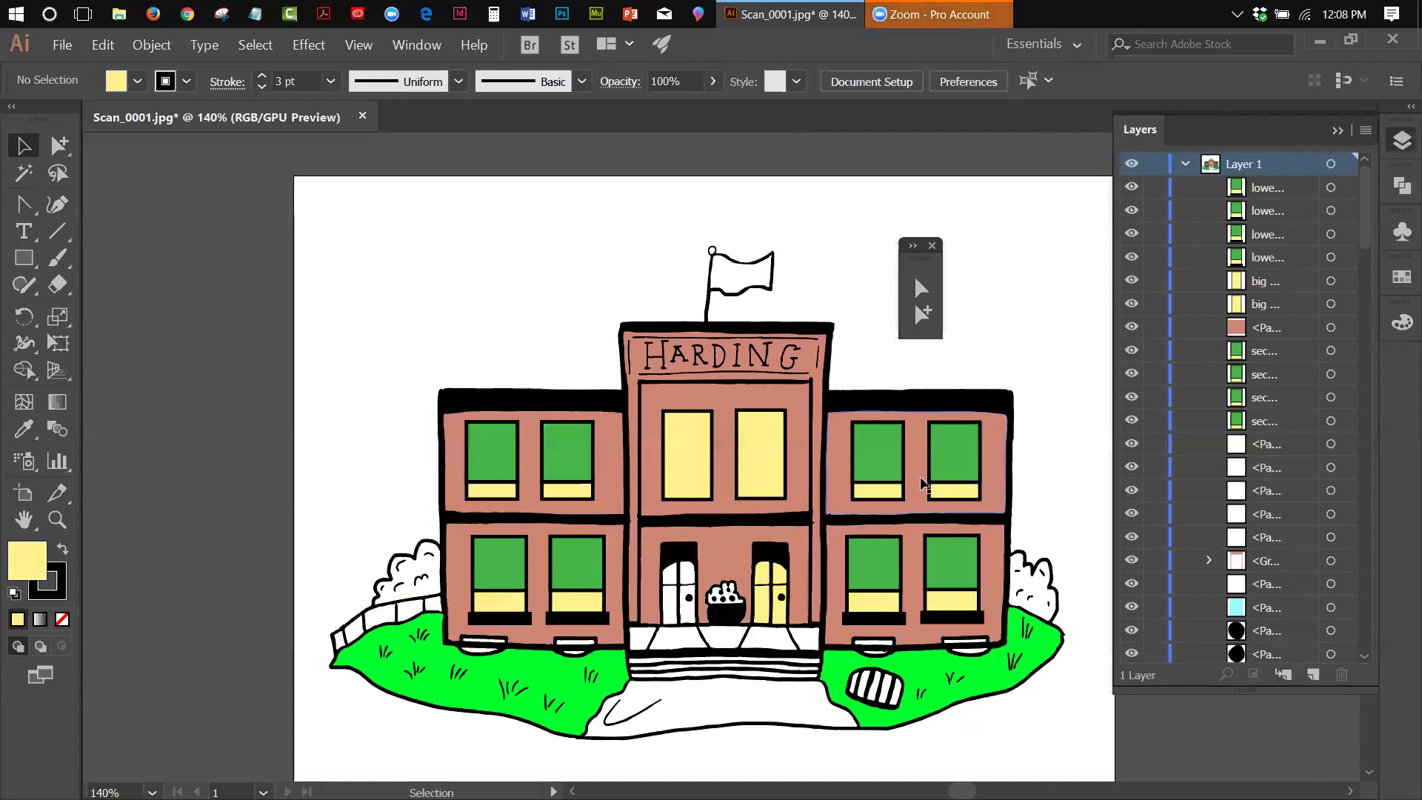
left_click(1185, 164)
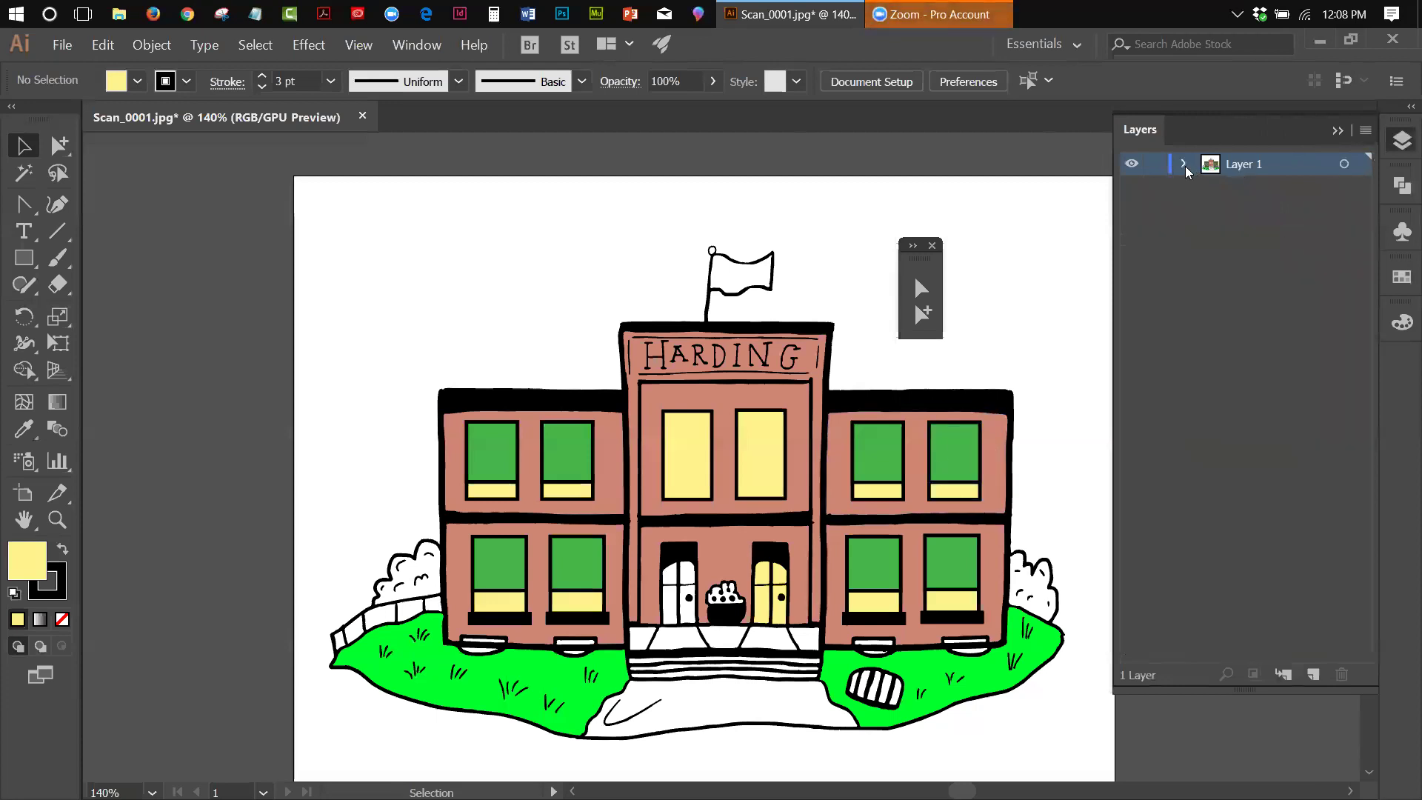
left_click(1131, 164)
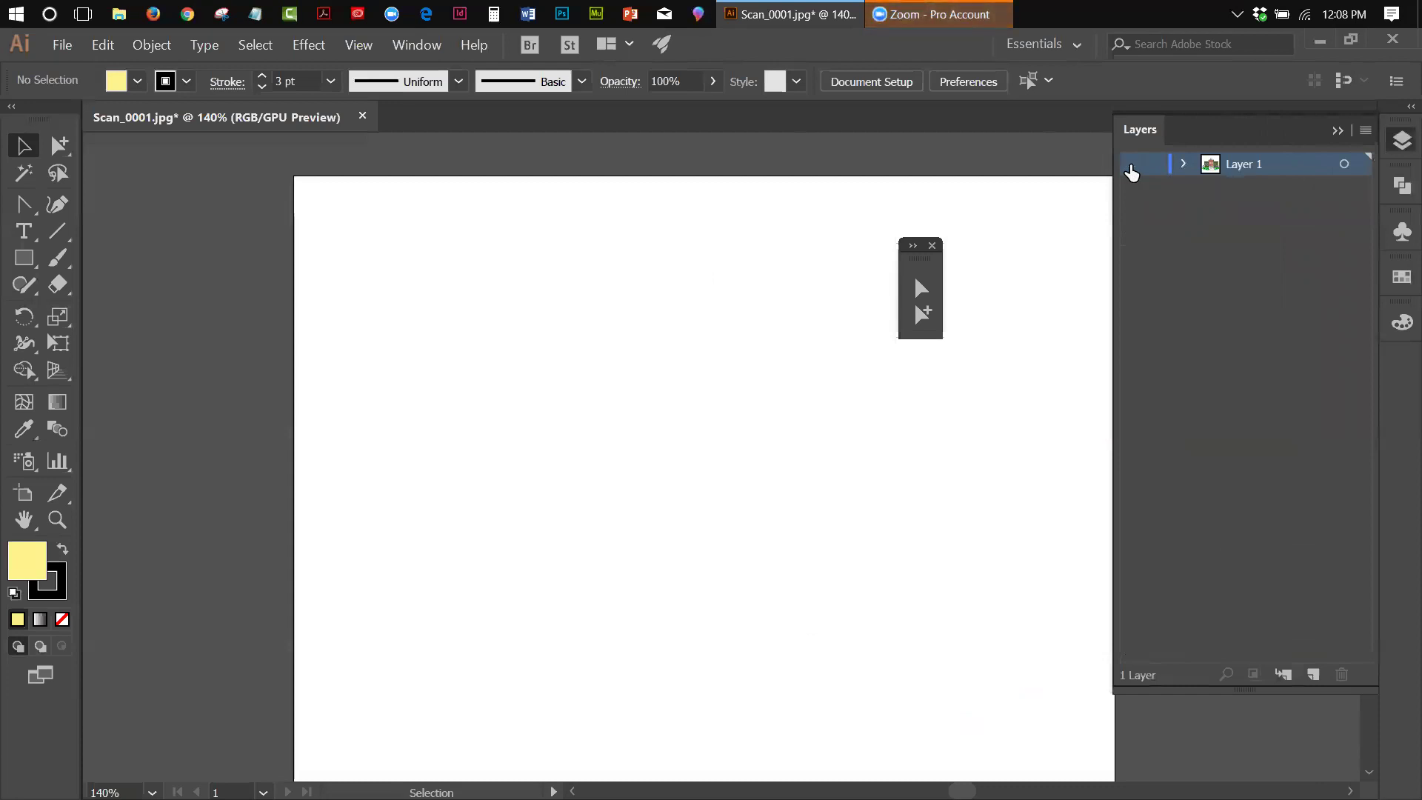
left_click(1130, 166)
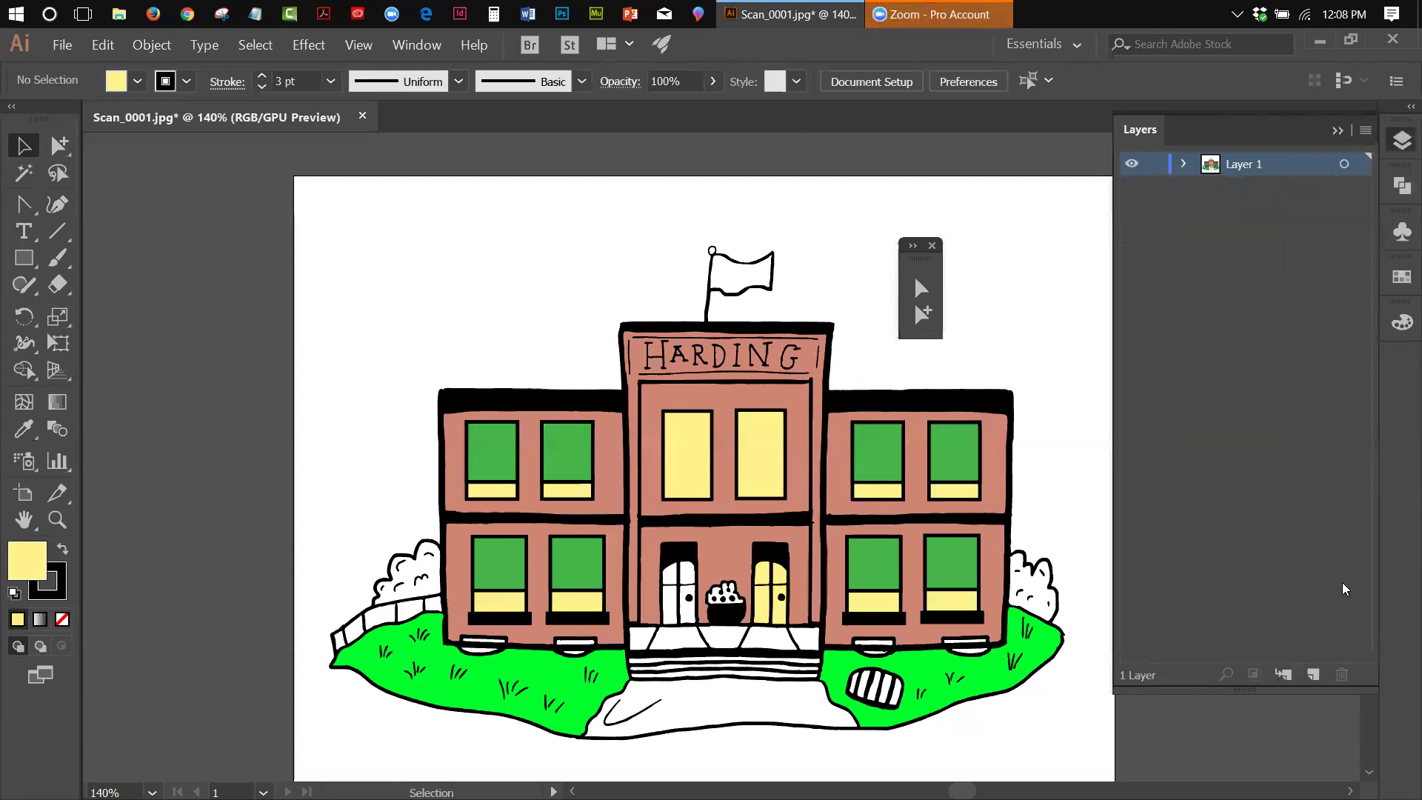
Step: Add a new layer above Layer 1, and lock Layer 1 and test the lock by trying to select the school artwork
left_click(1311, 672)
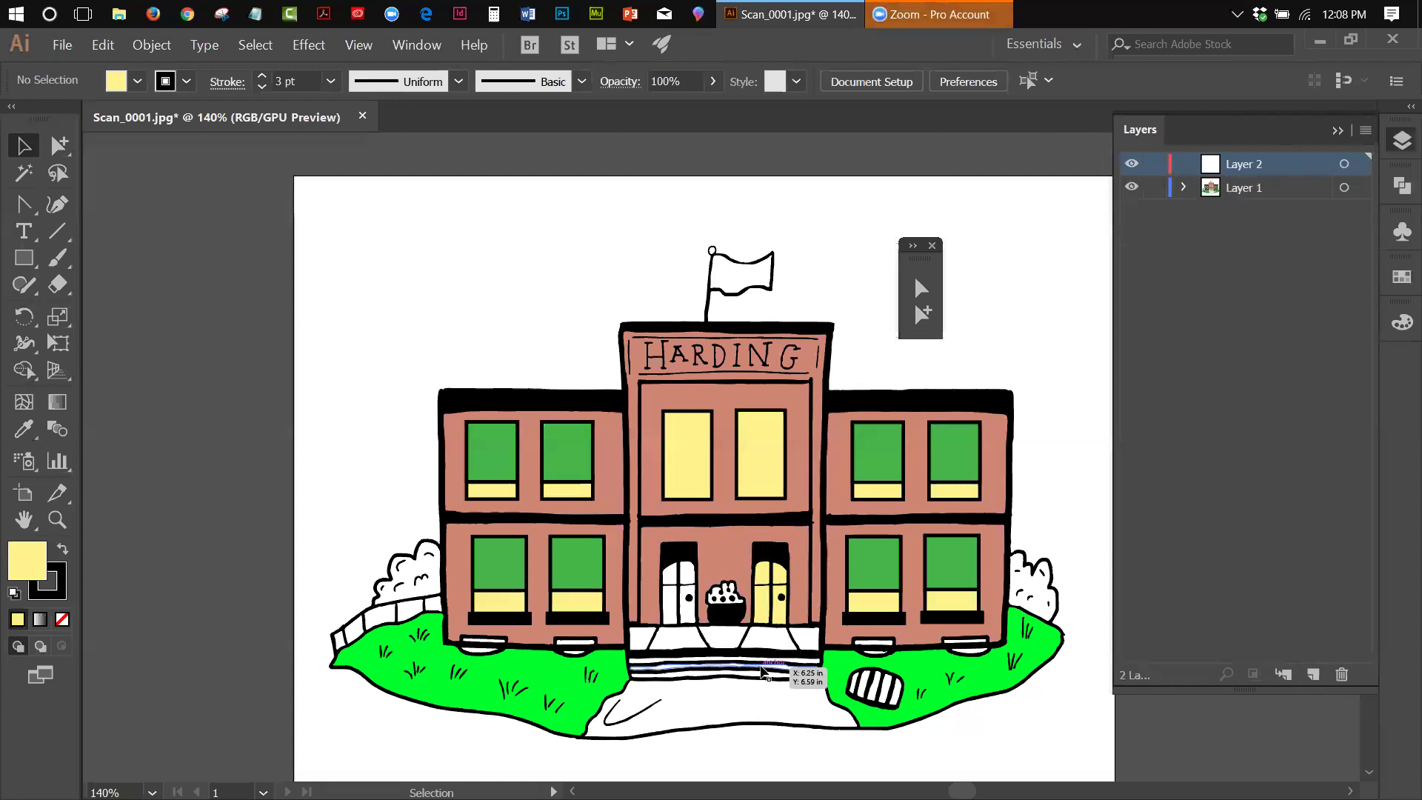
left_click(1156, 189)
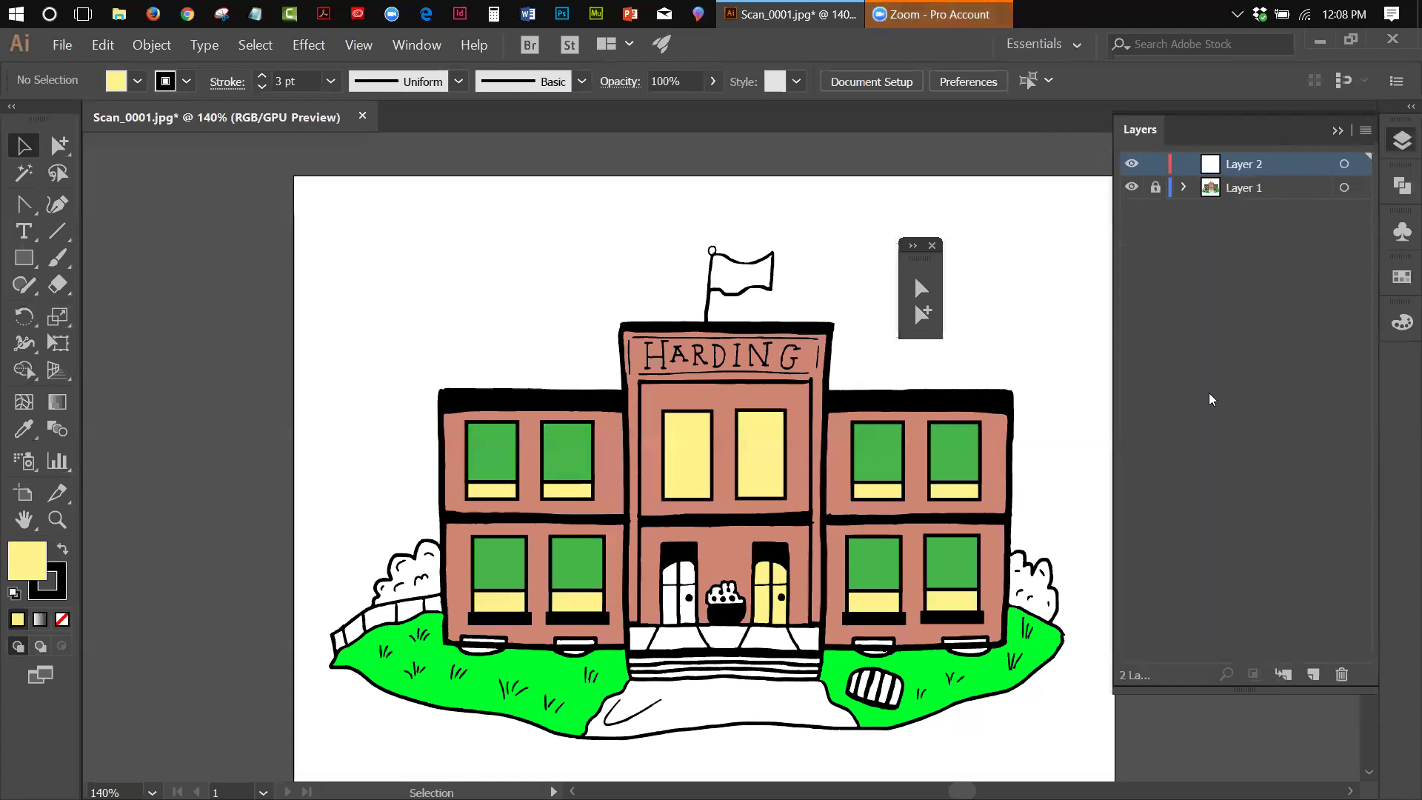
left_click_drag(434, 343, 1037, 527)
left_click_drag(413, 305, 1402, 476)
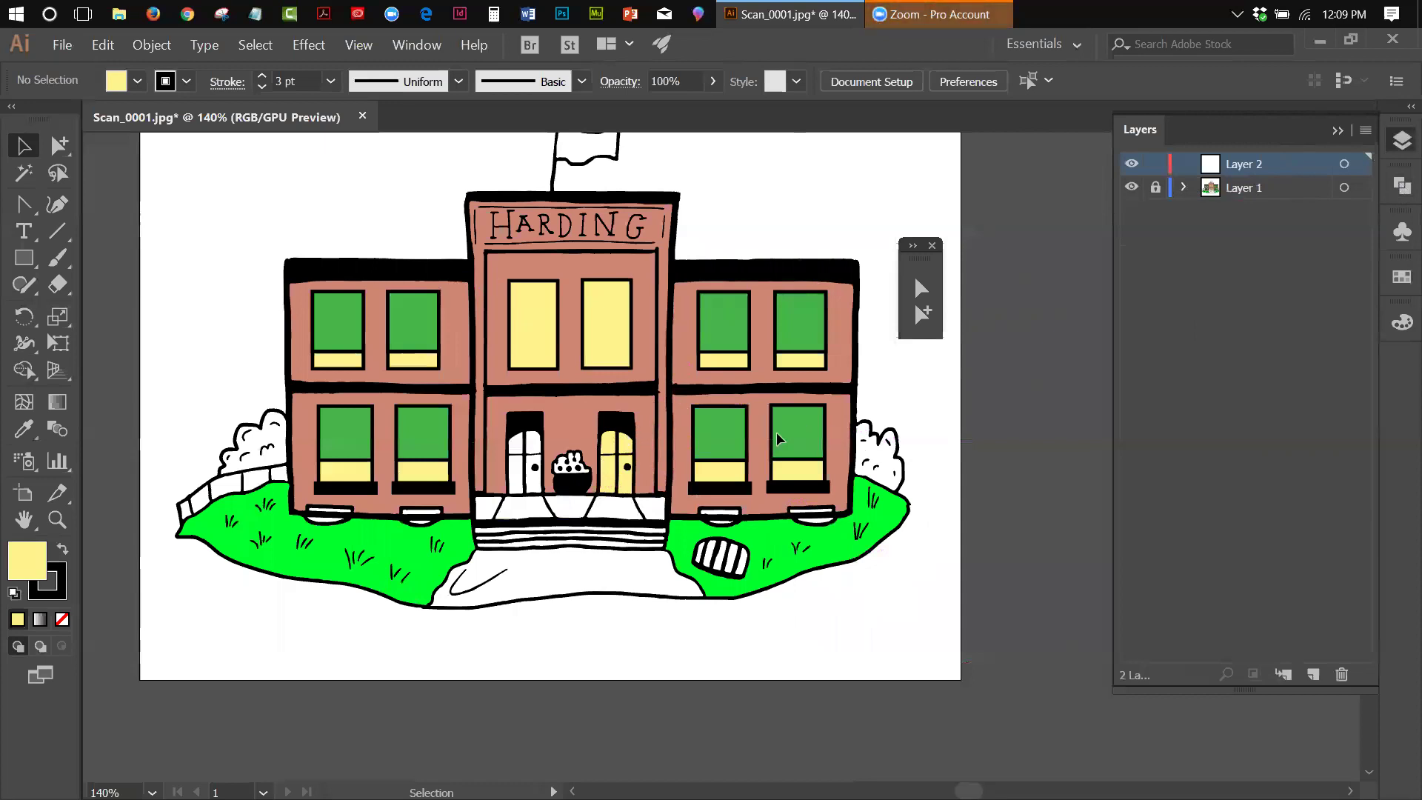
Step: Hide and show Layer 1 once, and unlock it
left_click(57, 518)
left_click(722, 463)
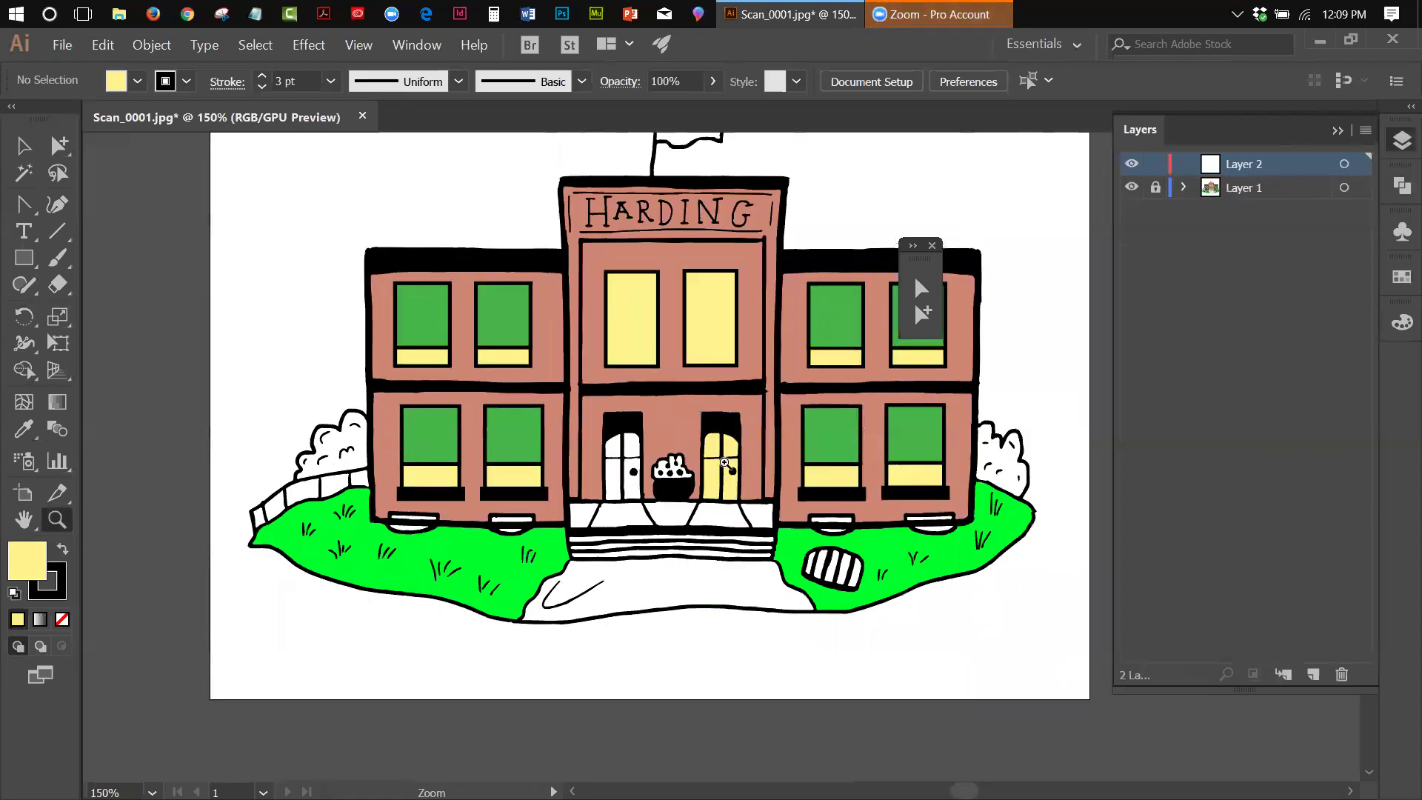
left_click(722, 464)
left_click(722, 465)
left_click(721, 464)
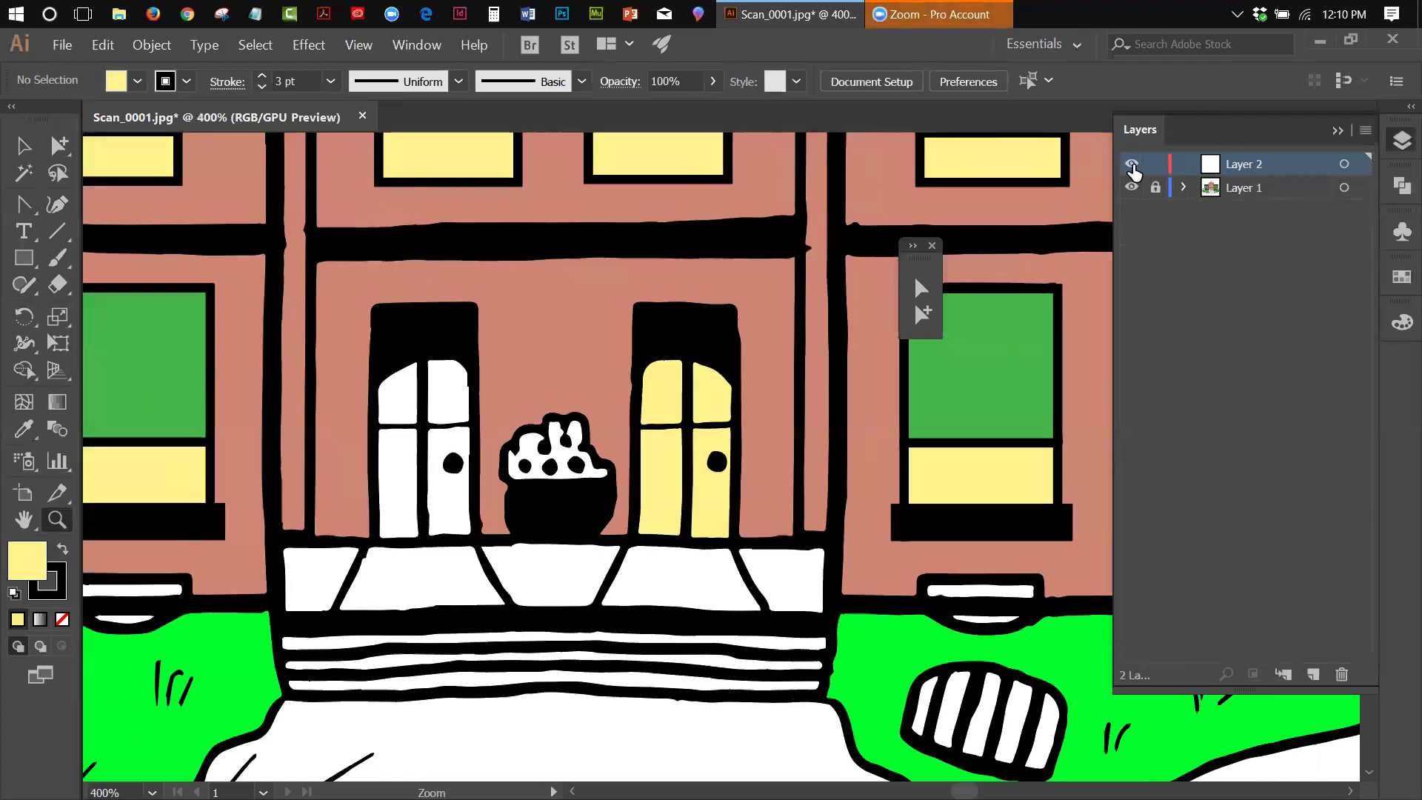
left_click(1130, 188)
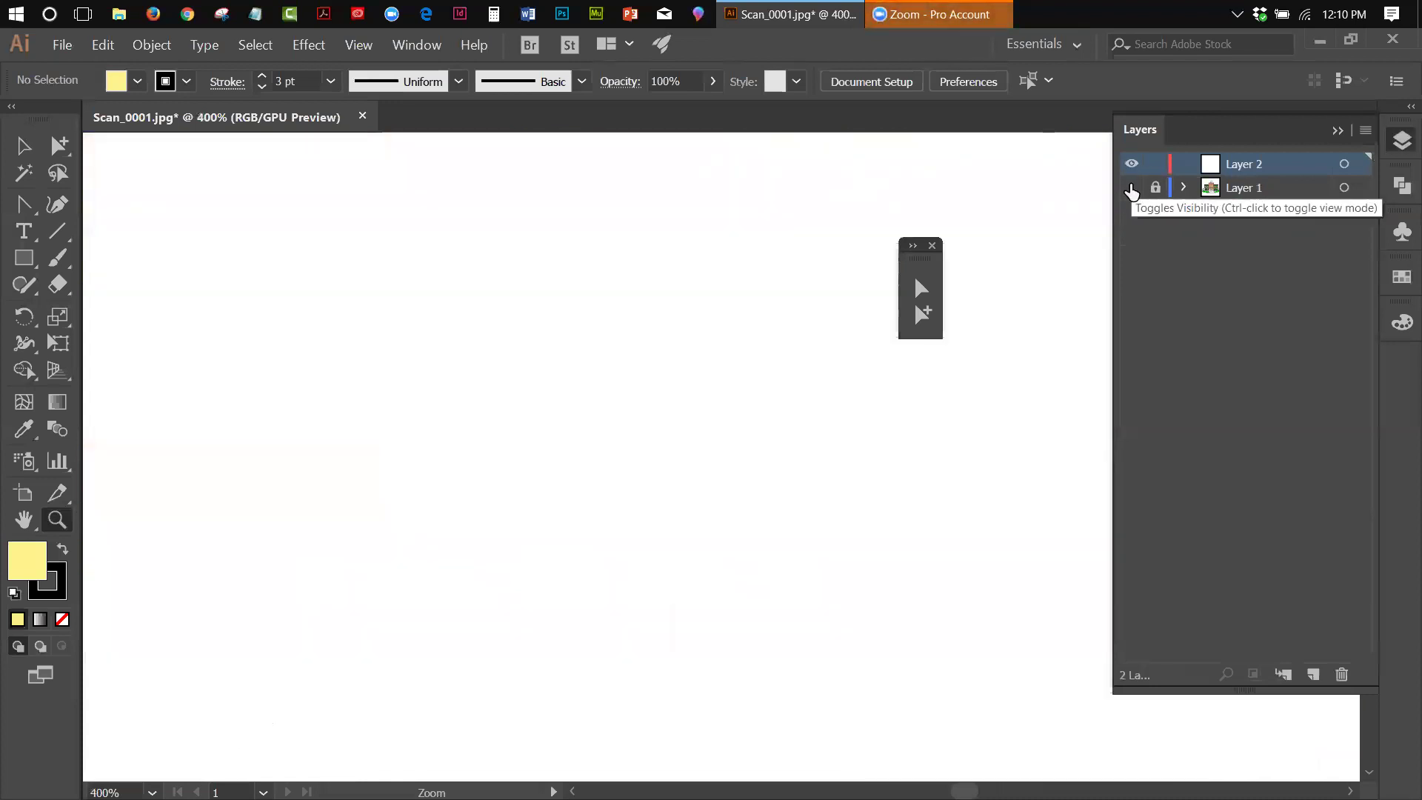
left_click(1131, 188)
left_click(1153, 188)
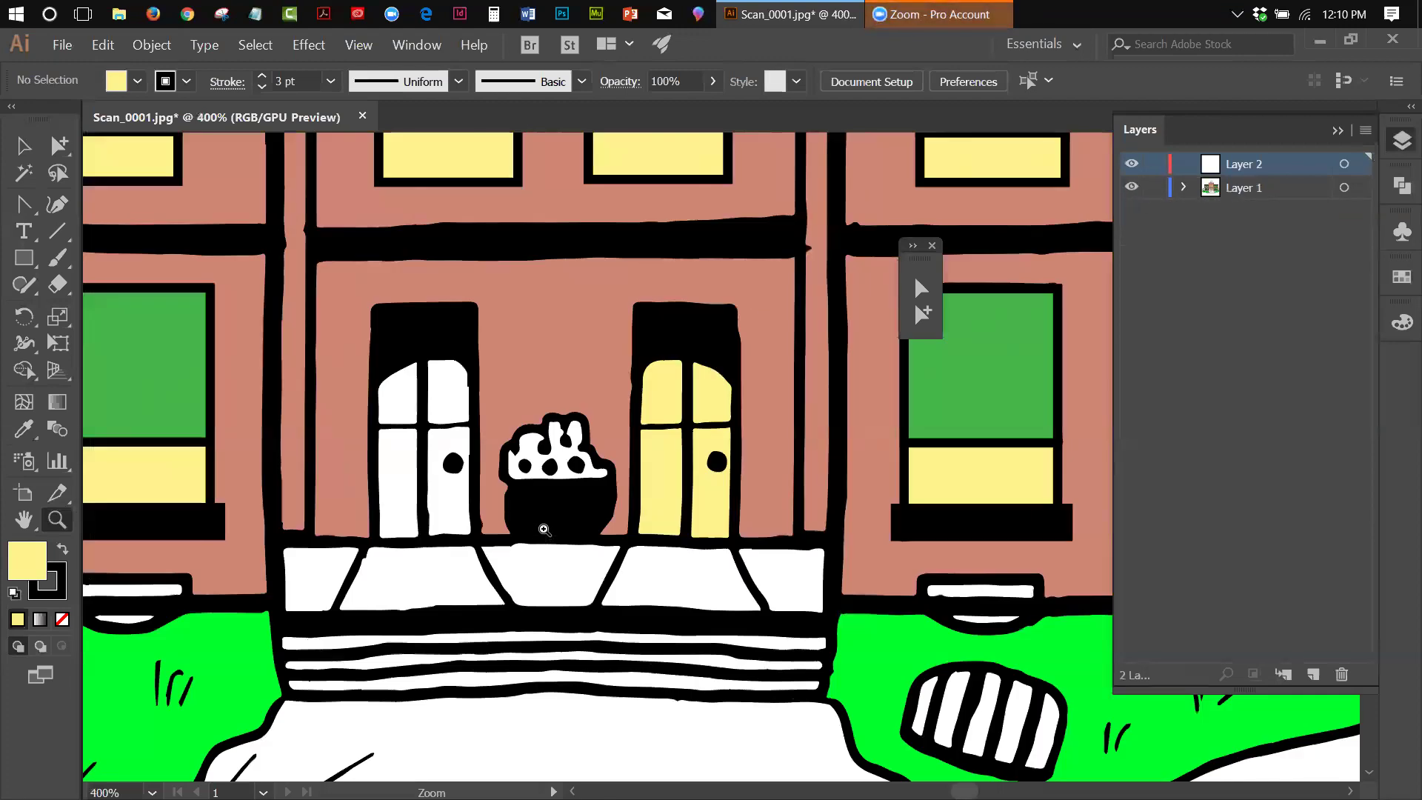
Step: Try the lower window beside the yellow door on Layer 2 with Layer 1 hidden, and return the window to Layer 1
left_click(23, 145)
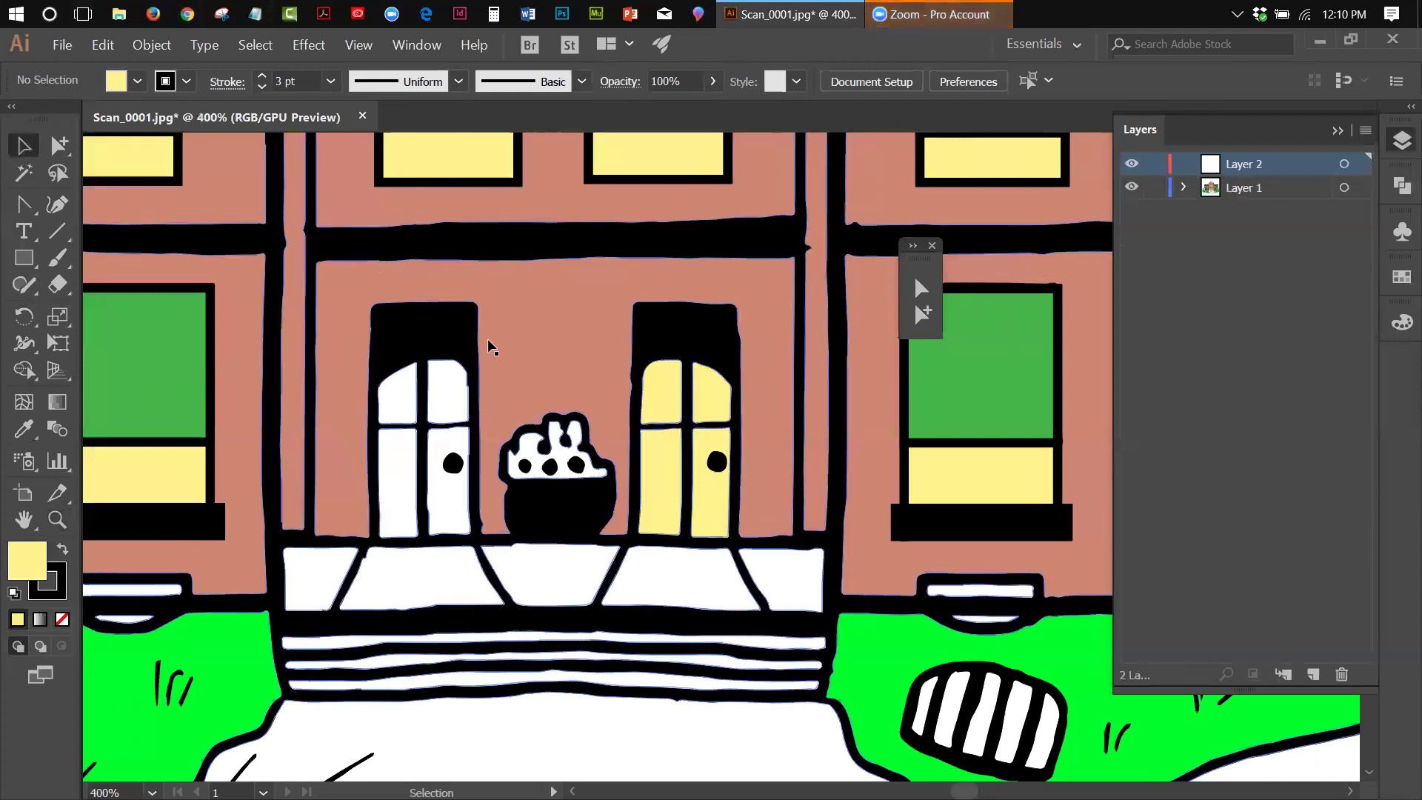
left_click(1032, 388)
left_click(1028, 390)
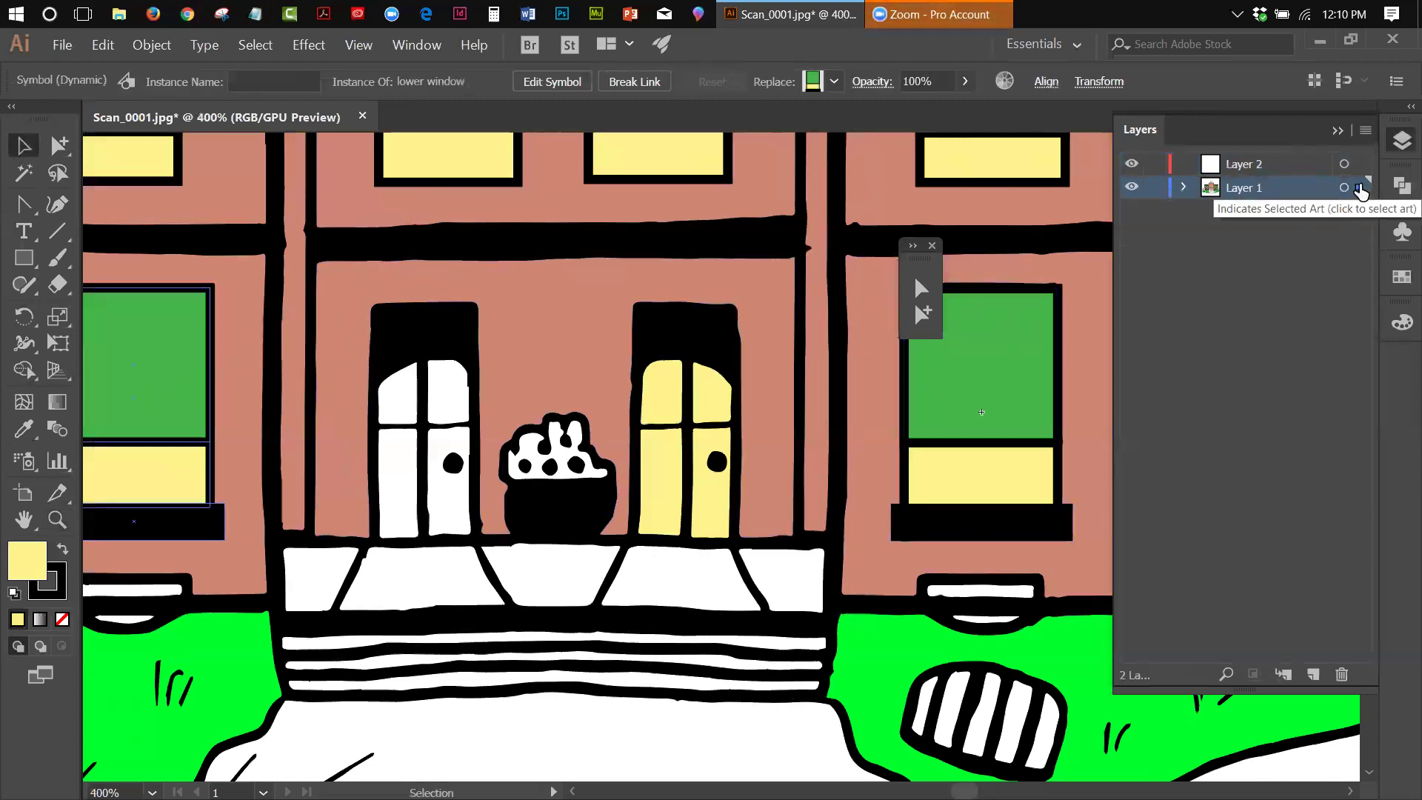
left_click_drag(1359, 191, 1359, 165)
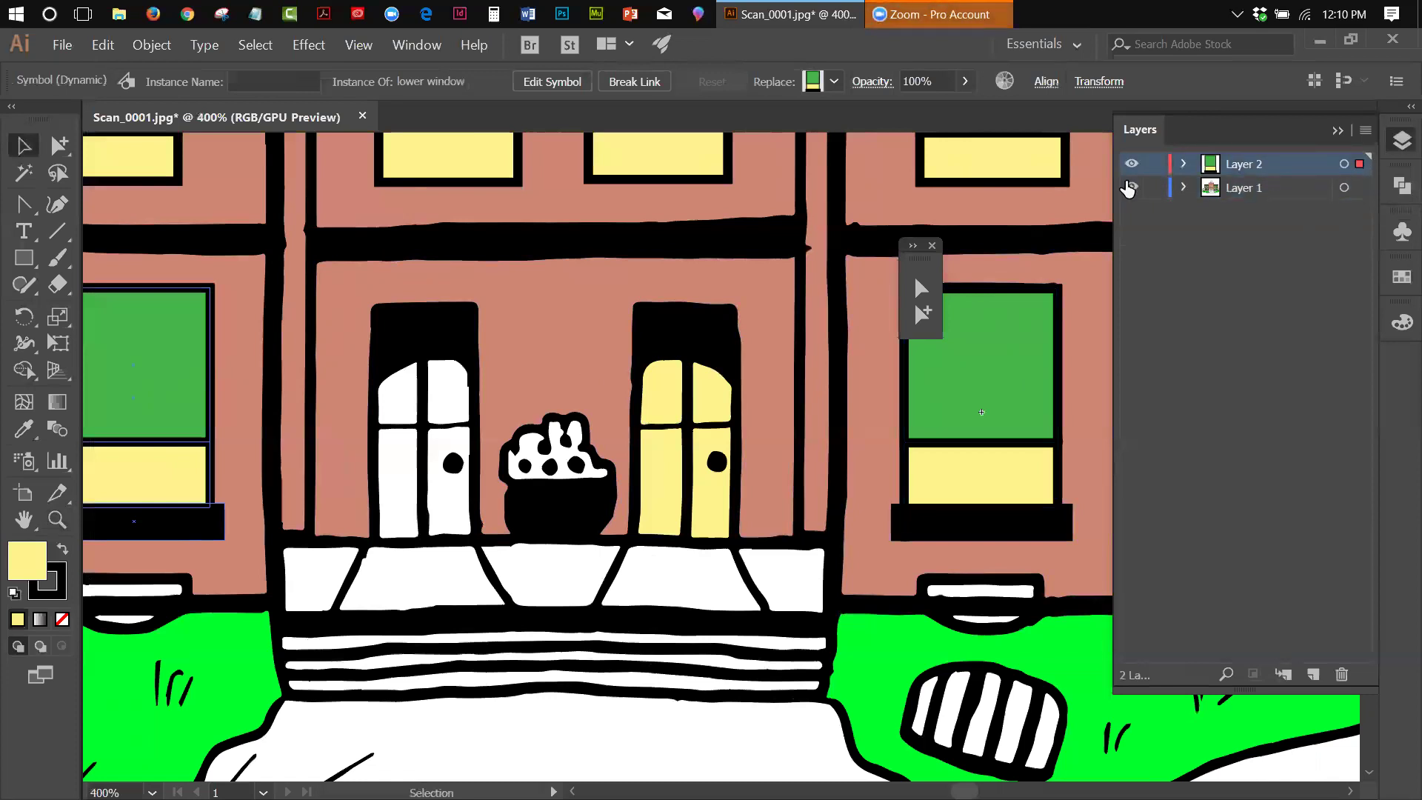
left_click(1131, 187)
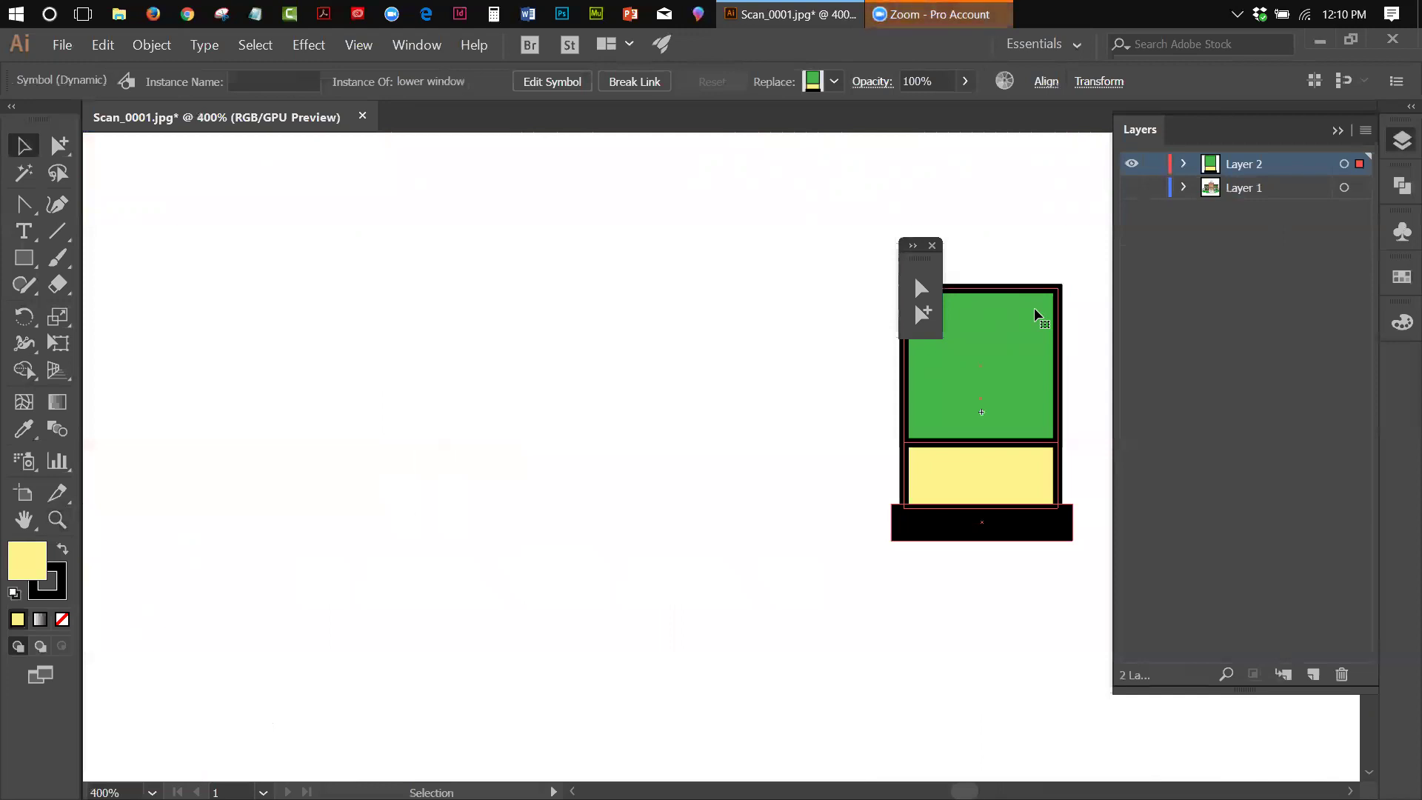
left_click(1131, 187)
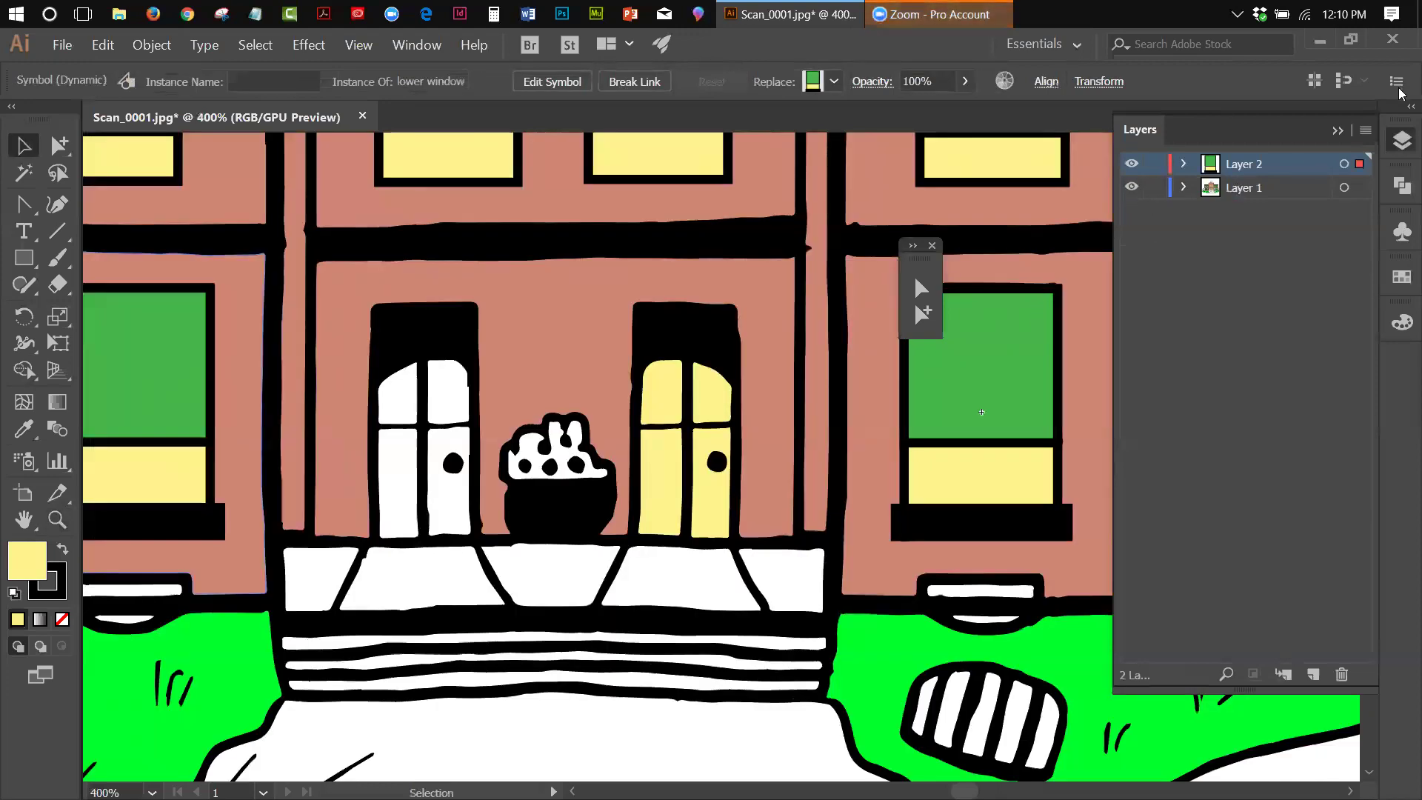
left_click_drag(1359, 163, 1361, 188)
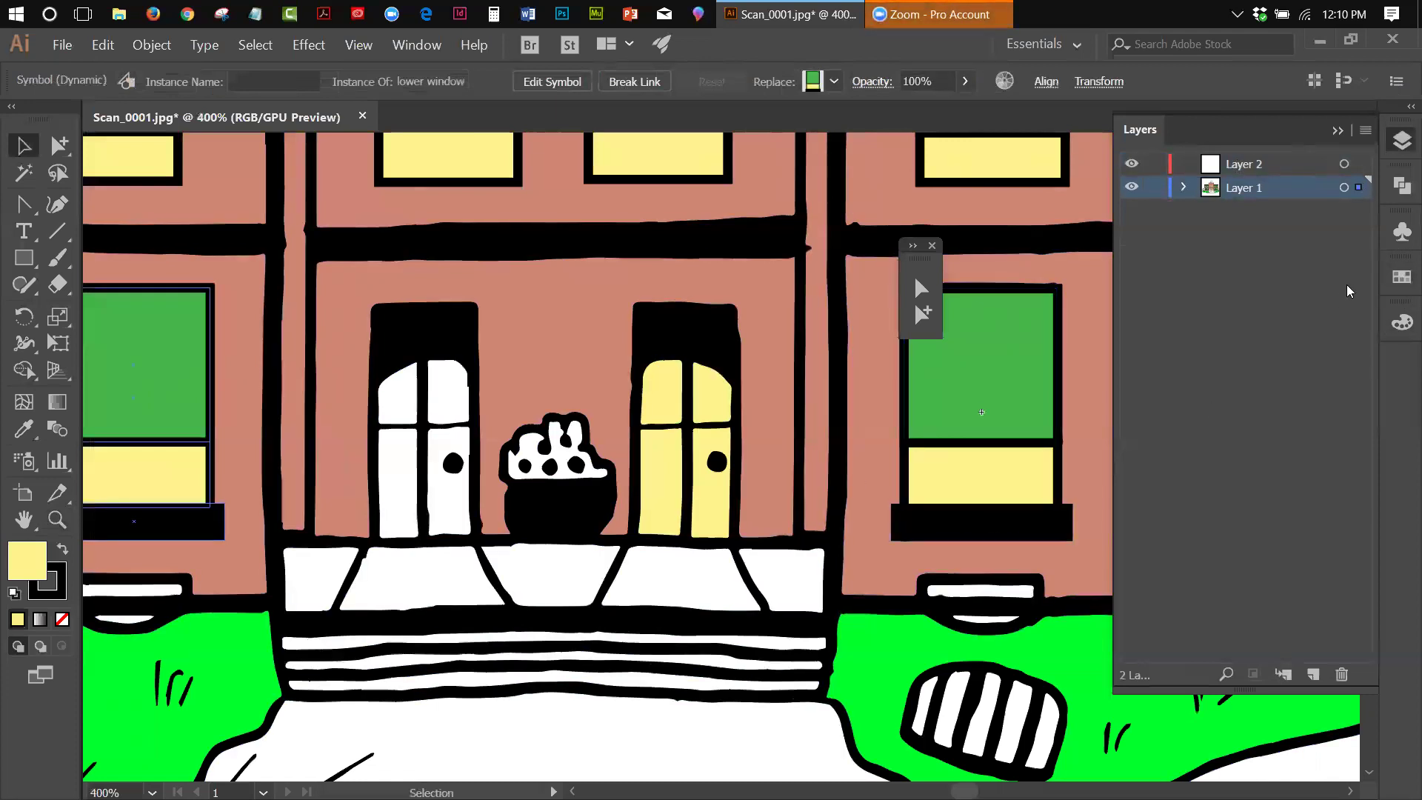
Step: Open the lower window symbol for editing
left_click(1400, 240)
left_click(1400, 245)
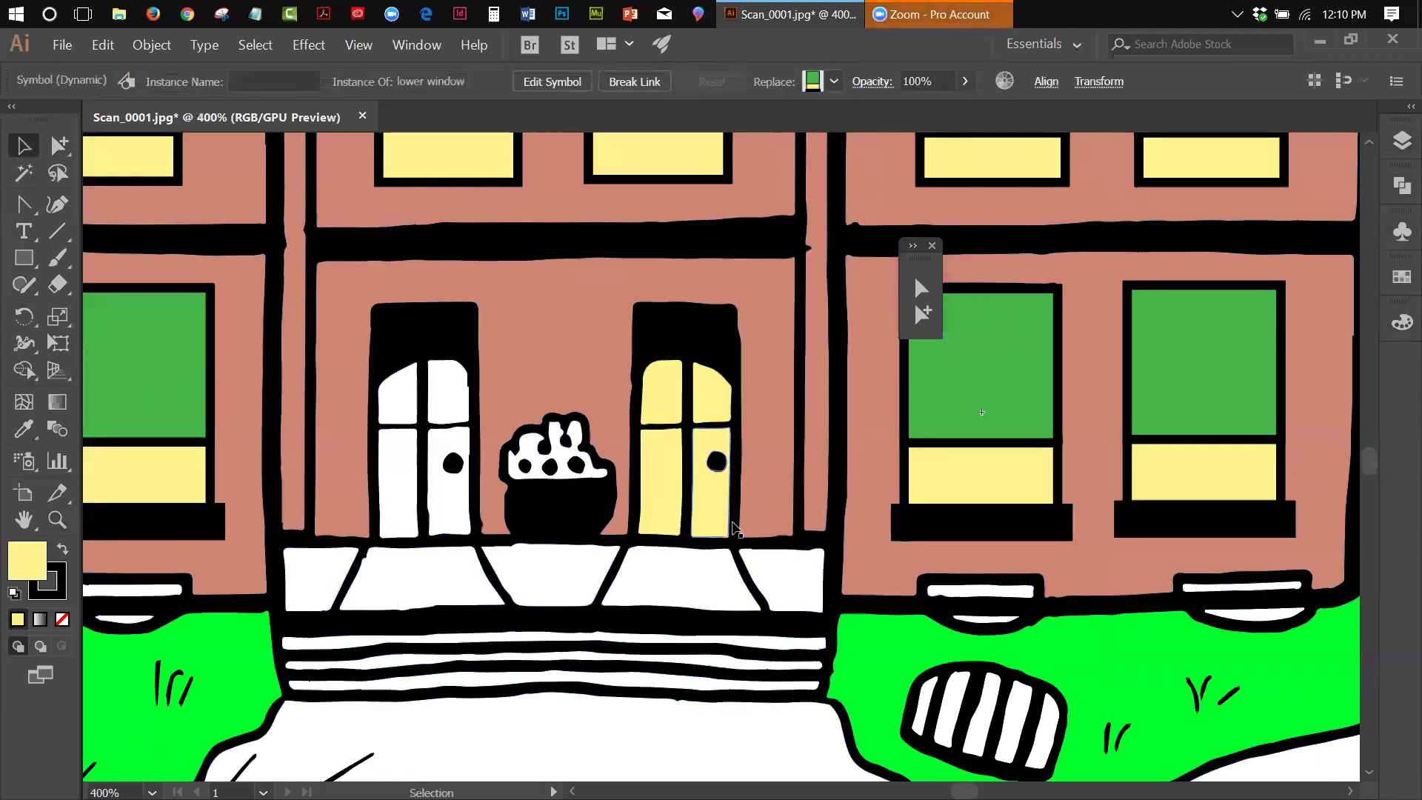
left_click(1401, 232)
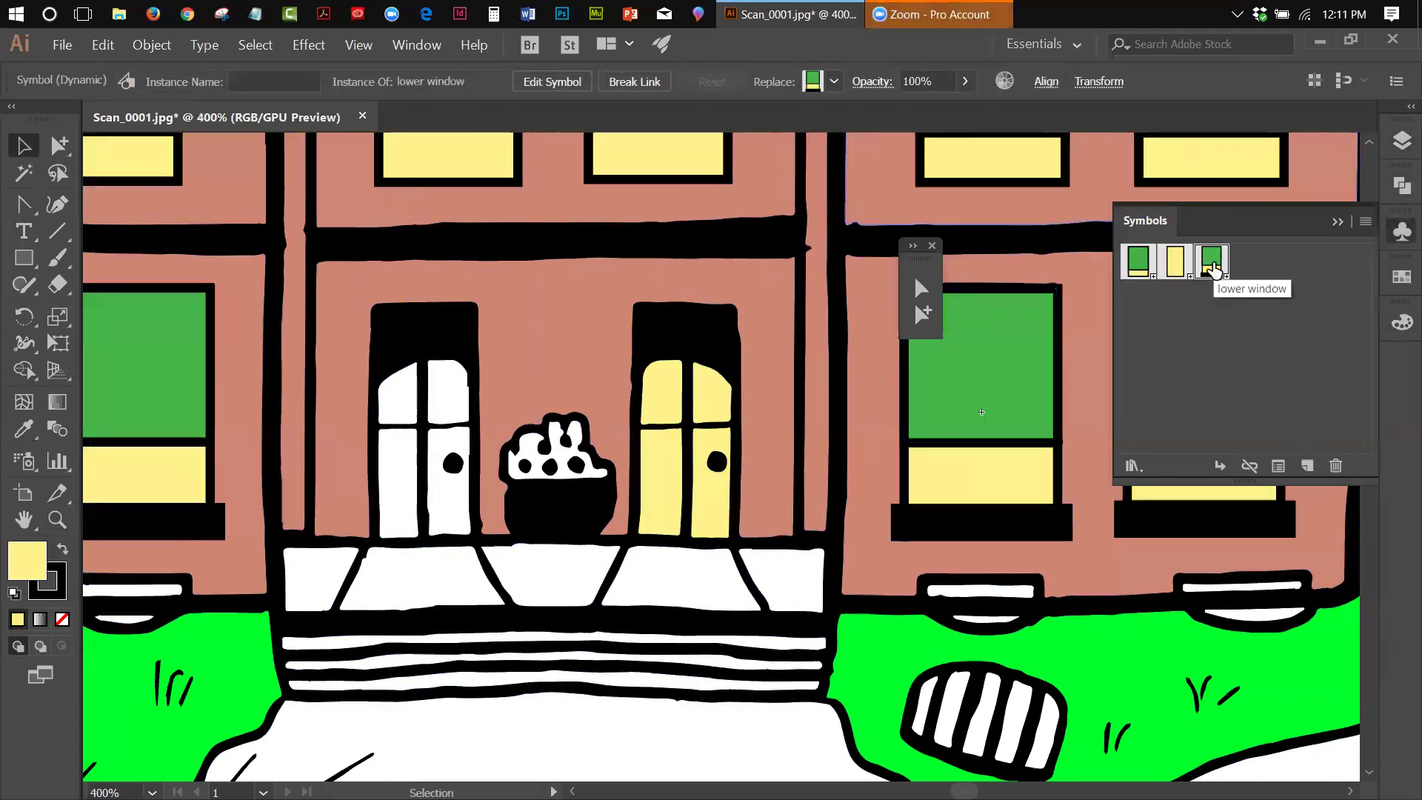
double_click(1212, 265)
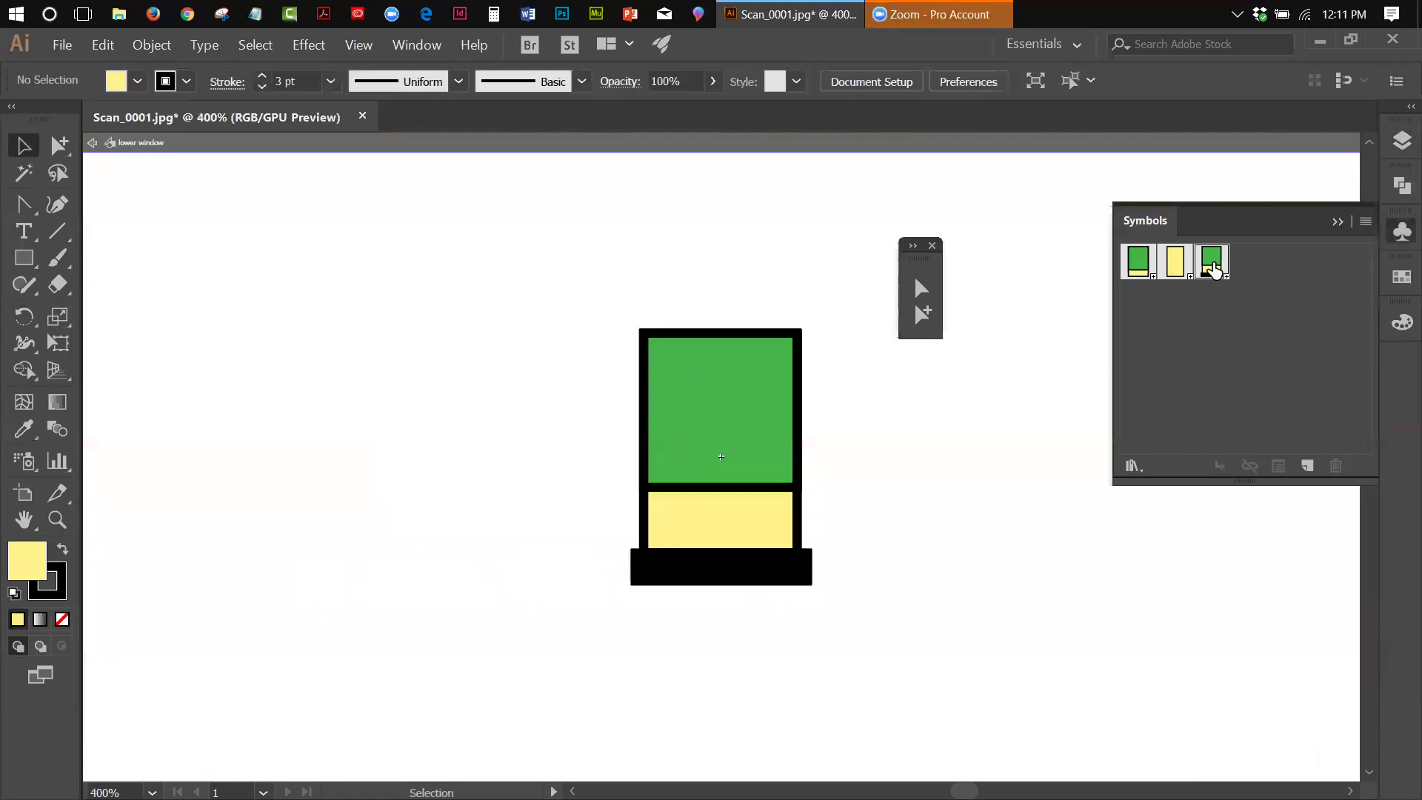
Step: Fill the window symbol's black sill rectangle with reddish brown 892e19 and exit symbol editing
left_click(655, 577)
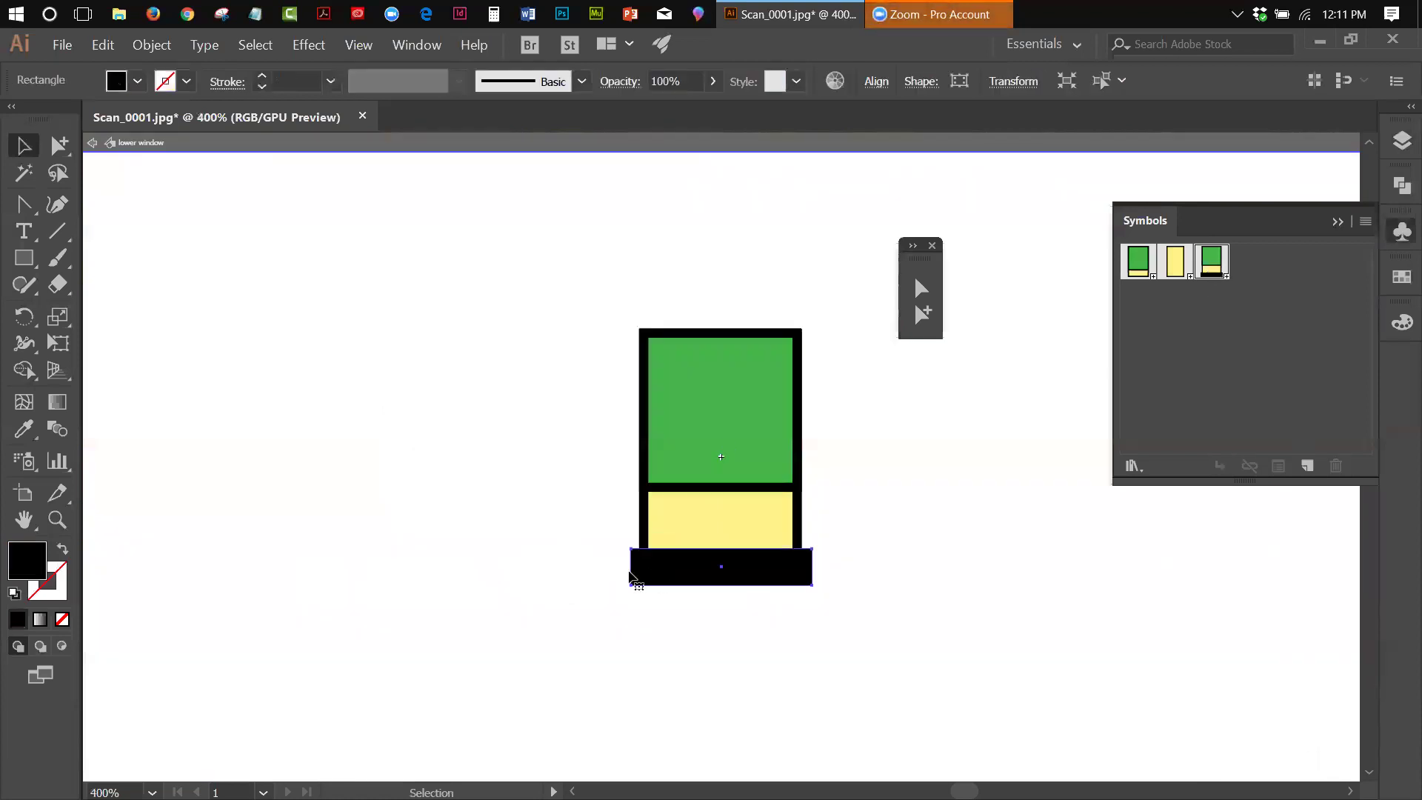
double_click(24, 573)
left_click_drag(993, 439, 992, 261)
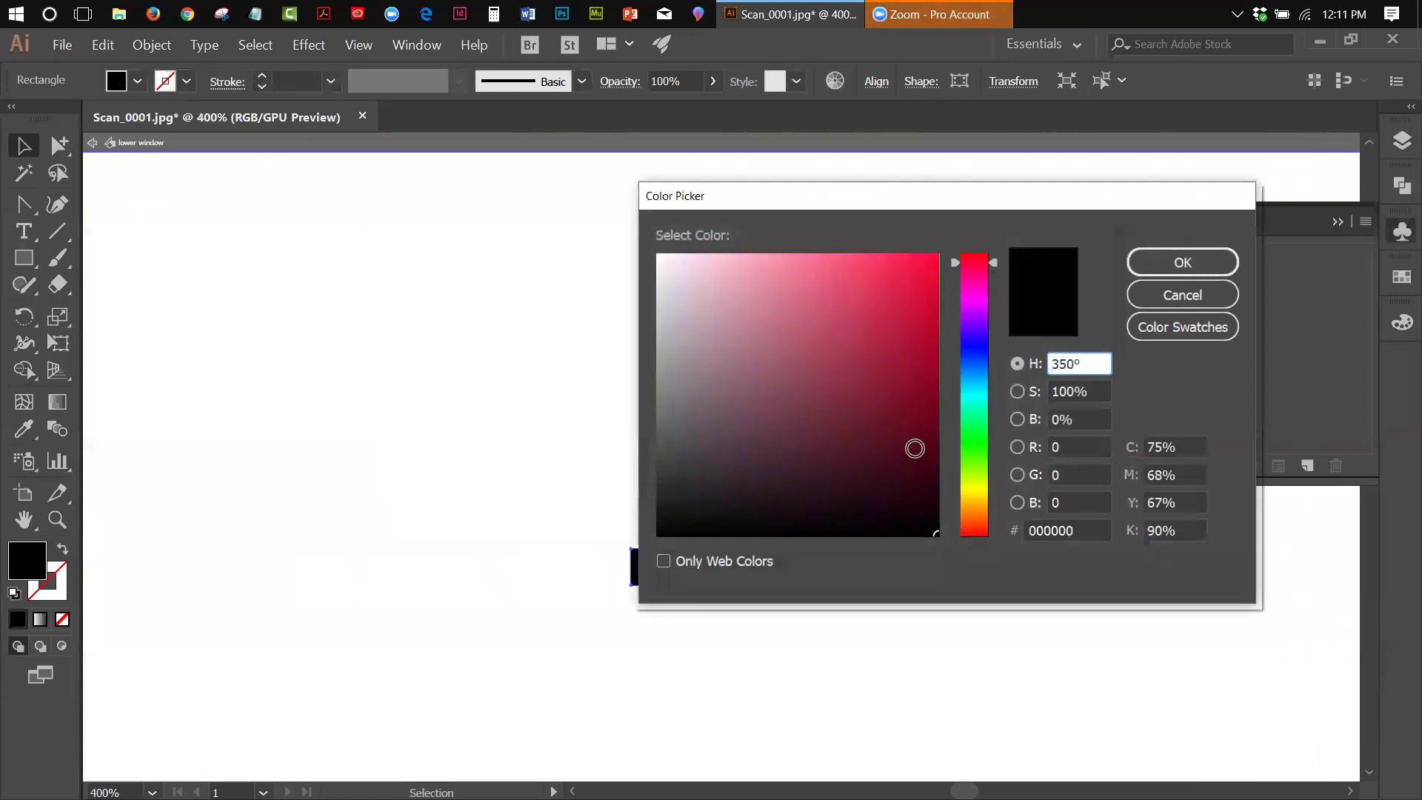
mouse_move(992, 265)
left_mouse_down()
mouse_move(968, 530)
mouse_move(939, 498)
mouse_move(937, 366)
left_mouse_up()
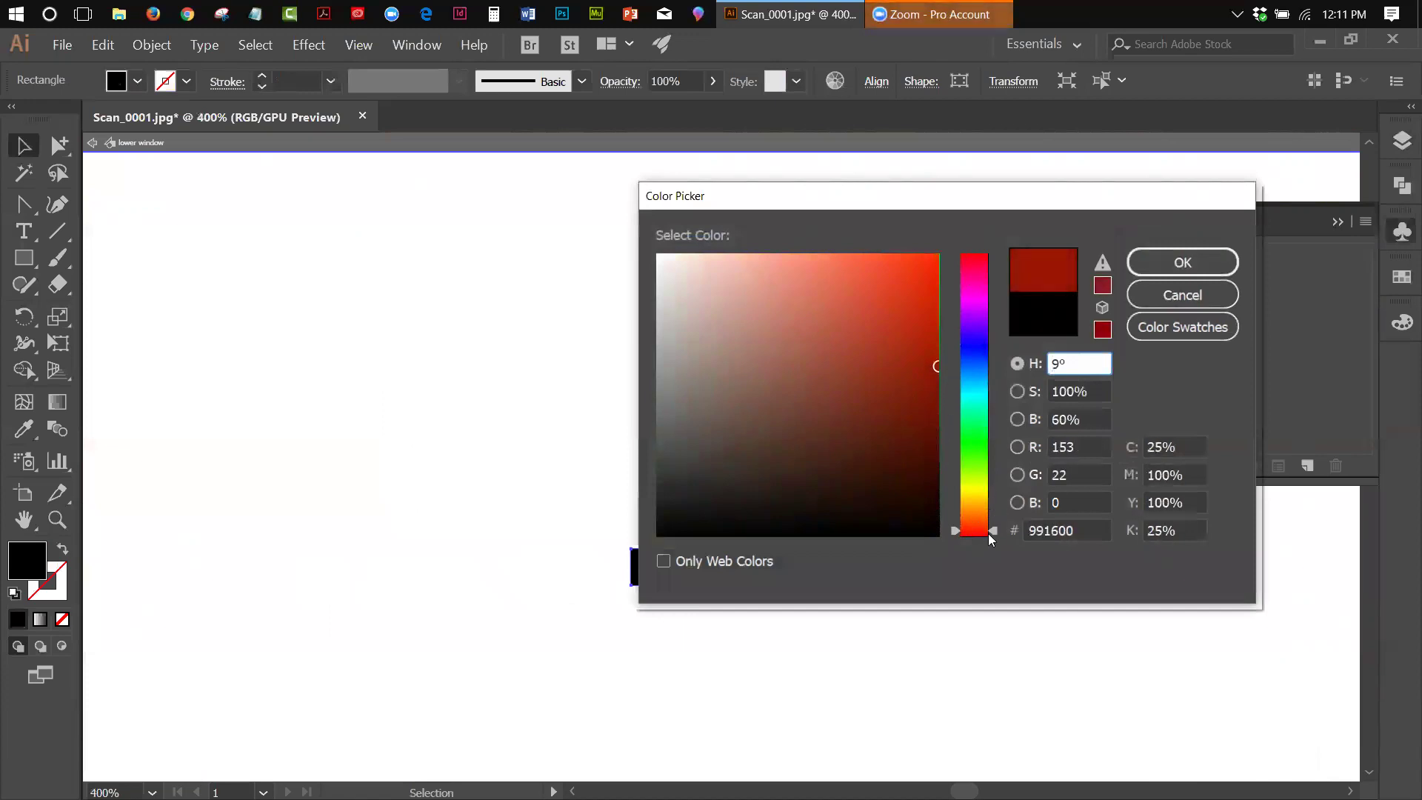
left_click_drag(989, 538, 991, 521)
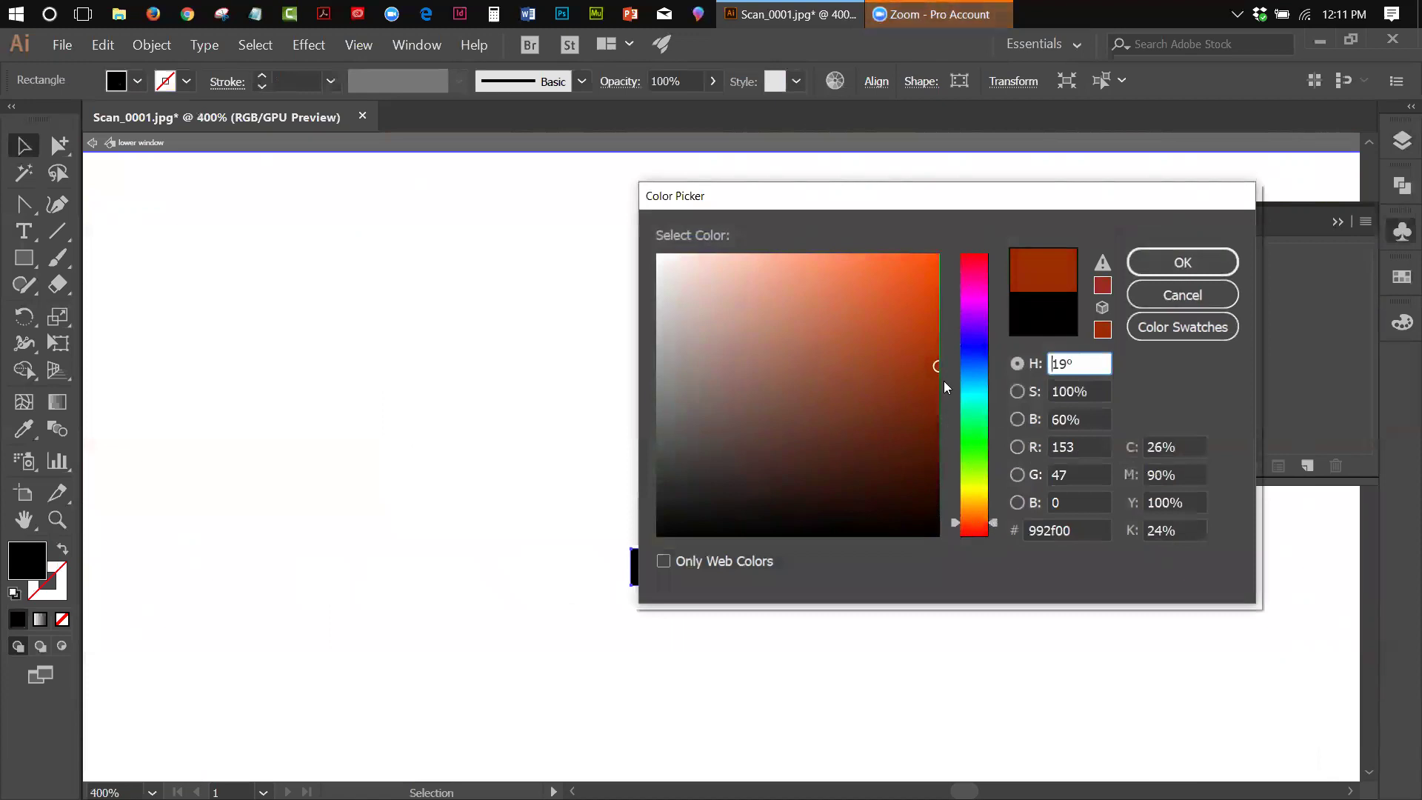
left_click(993, 526)
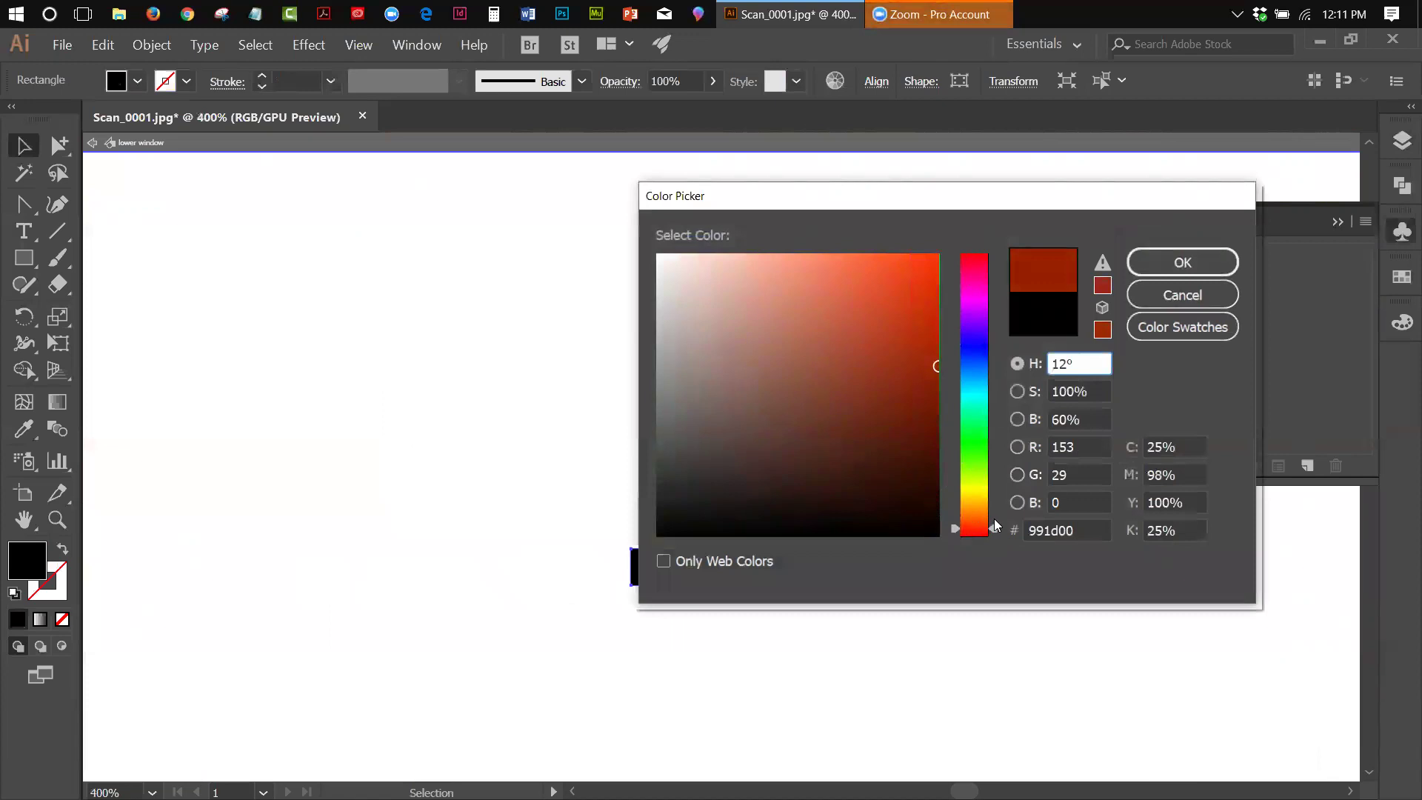
left_click(928, 362)
mouse_move(928, 362)
left_mouse_down()
mouse_move(904, 362)
mouse_move(887, 383)
left_mouse_up()
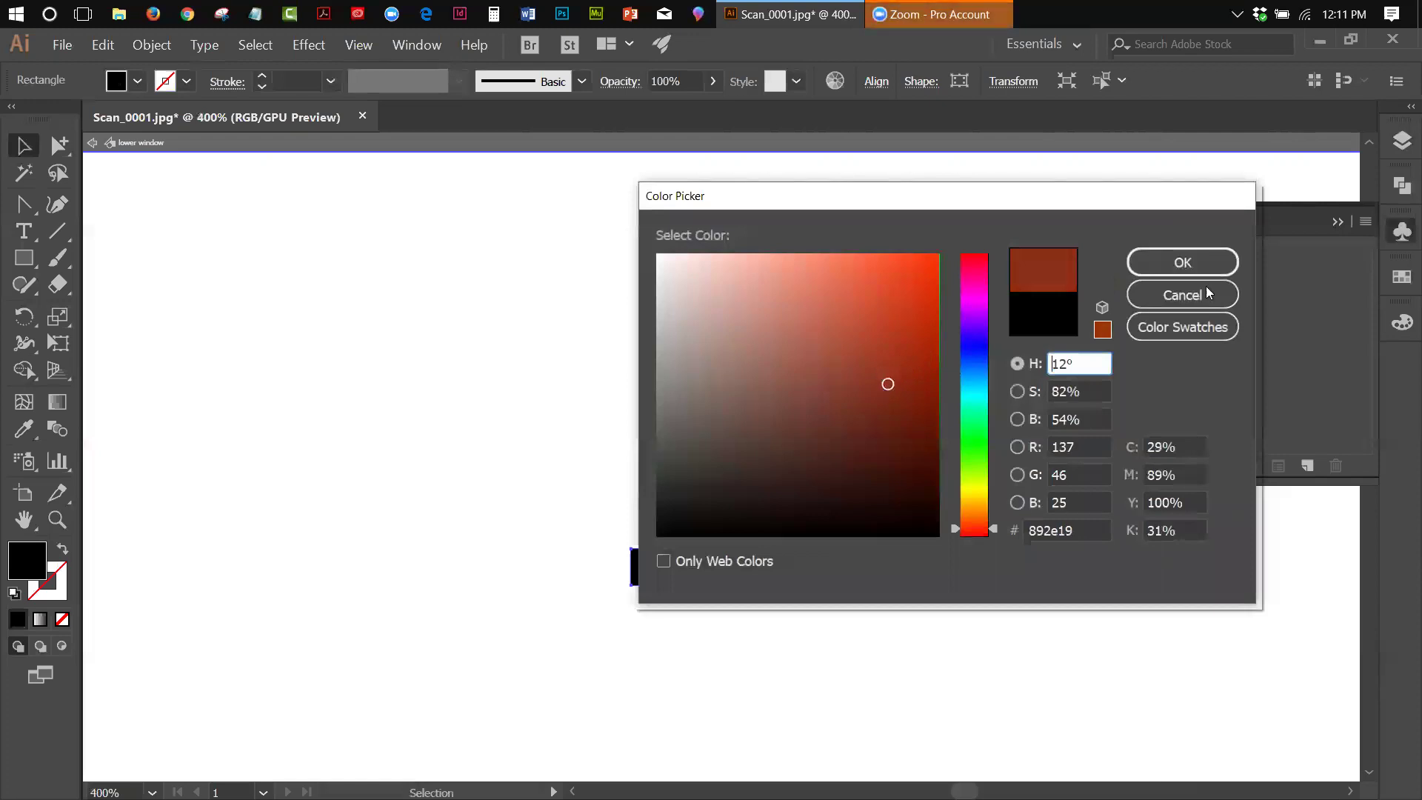
left_click(1183, 264)
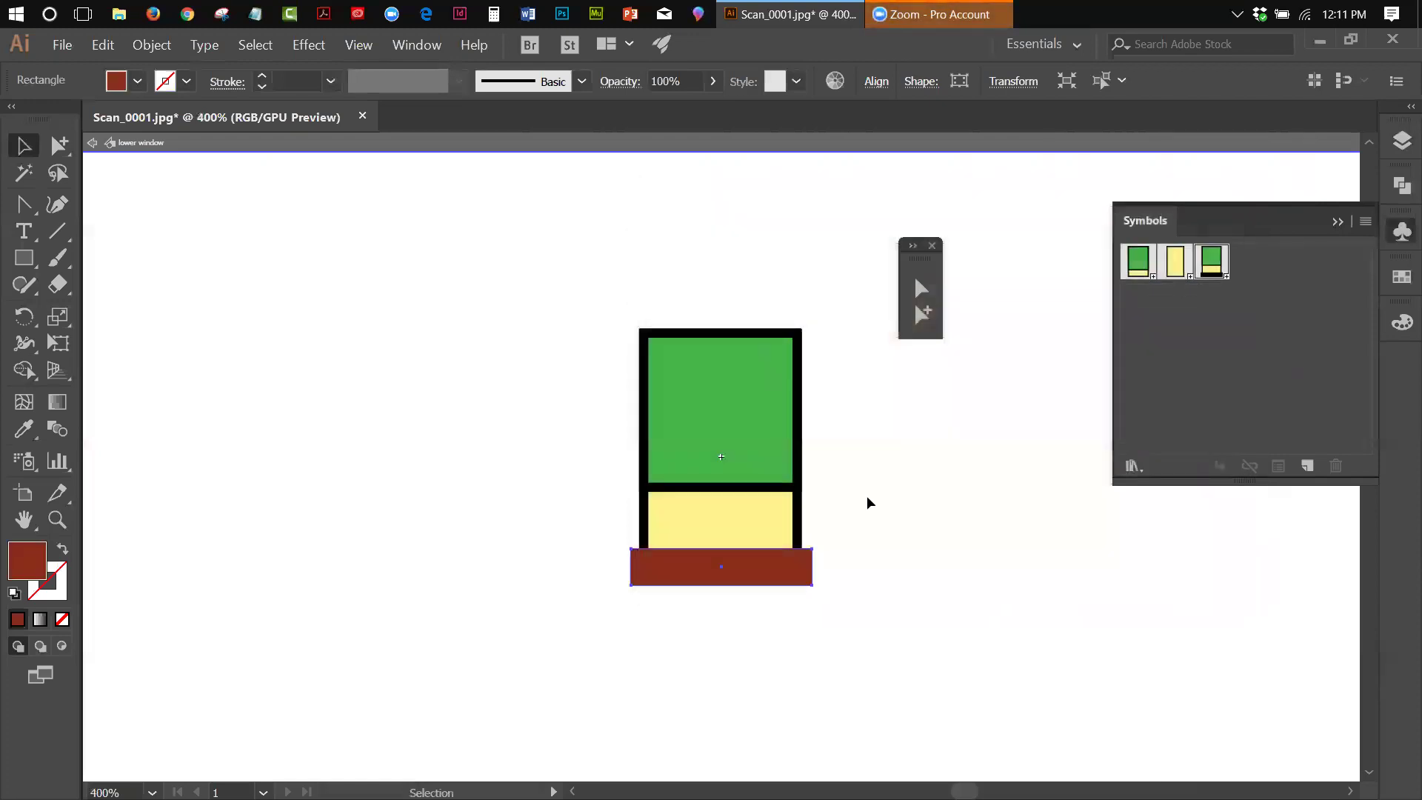
left_click(1337, 223)
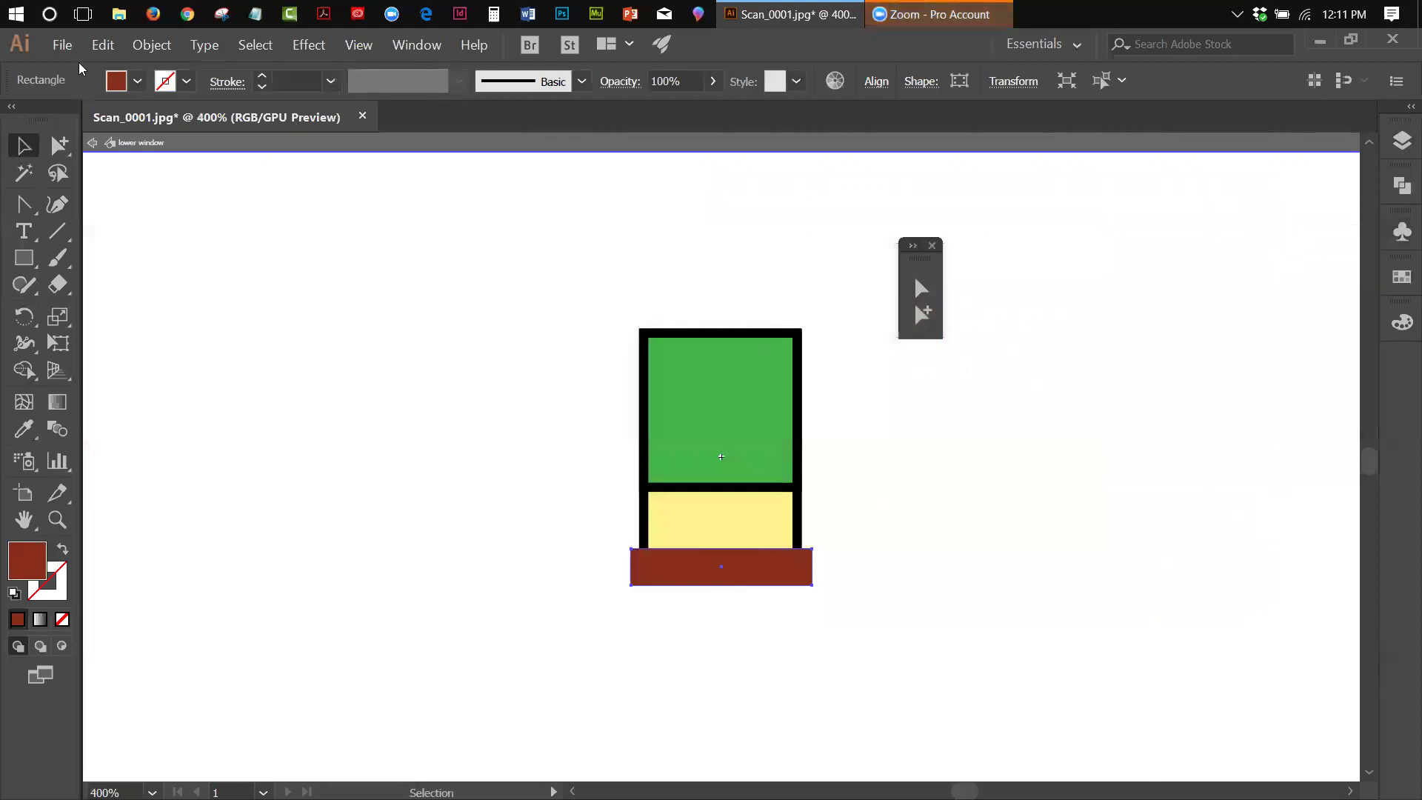
left_click(92, 142)
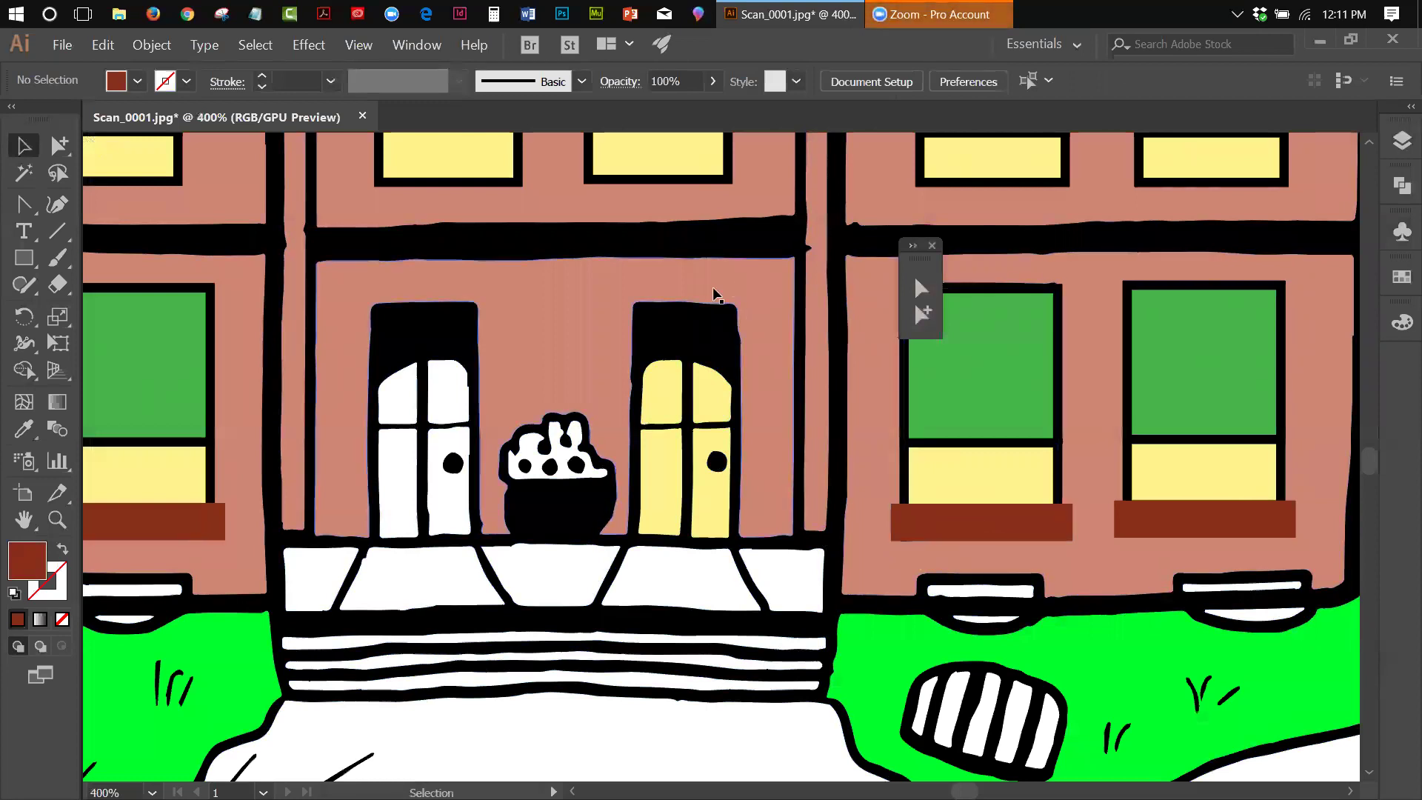
Step: Undo the sill's fill change in the lower window symbol and return to the main illustration
left_click(98, 47)
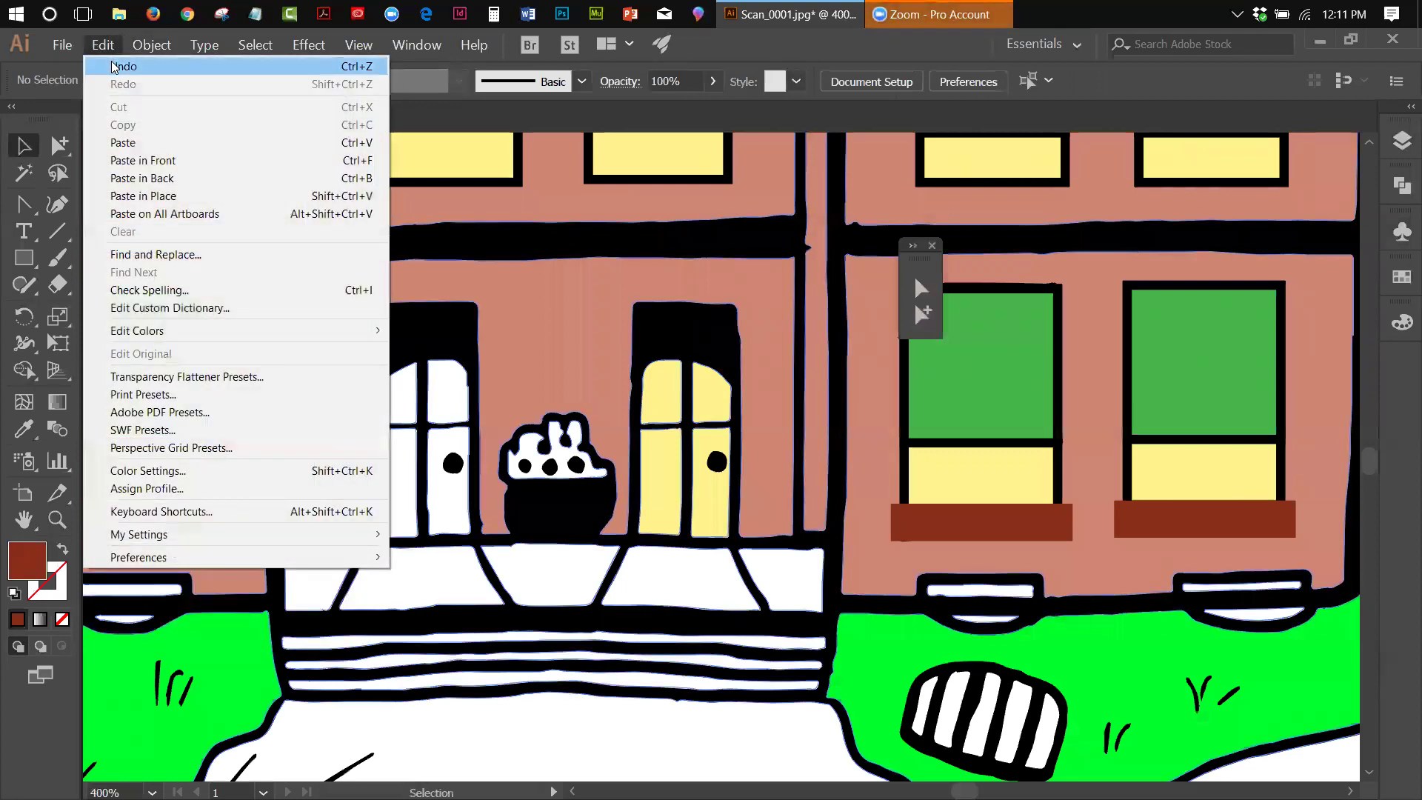
left_click(115, 67)
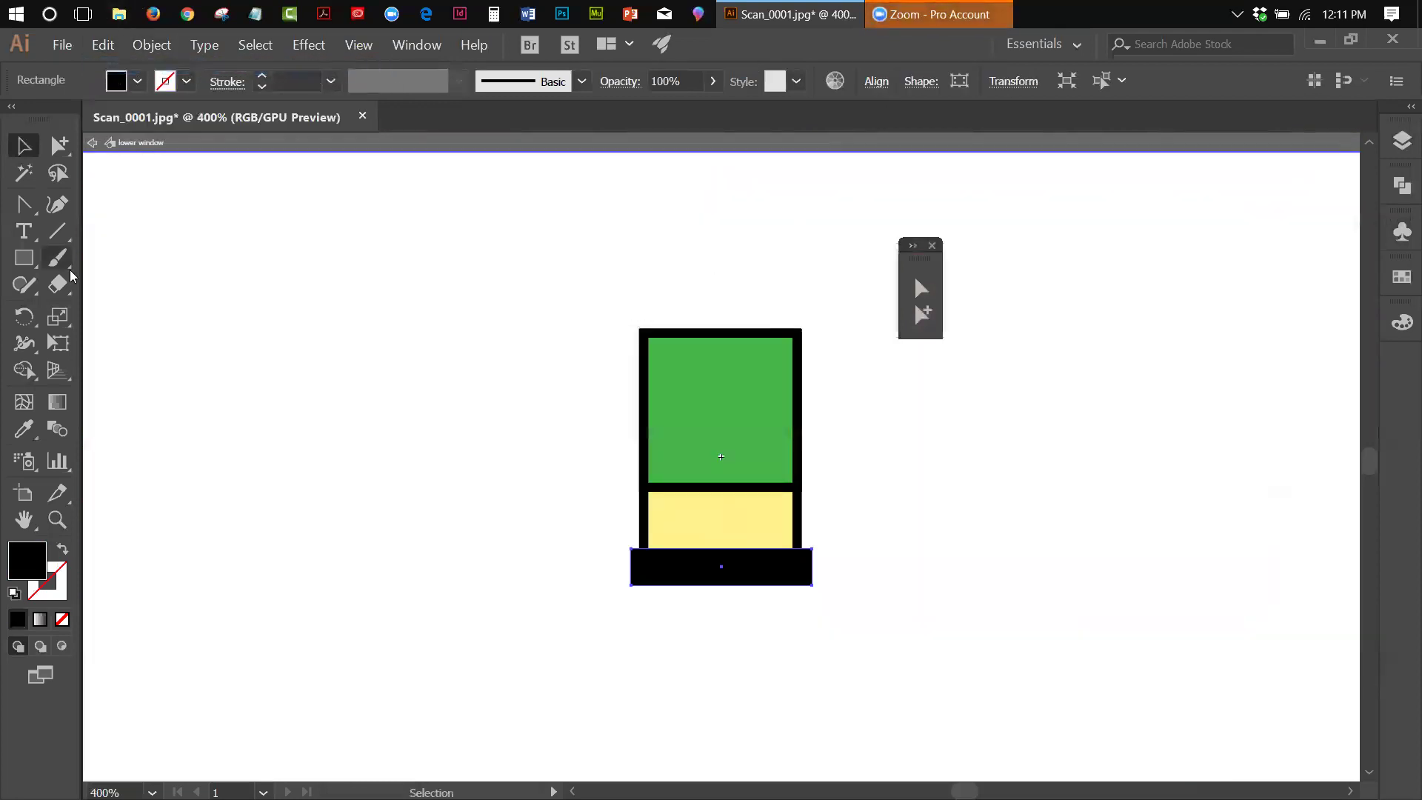
left_click(92, 142)
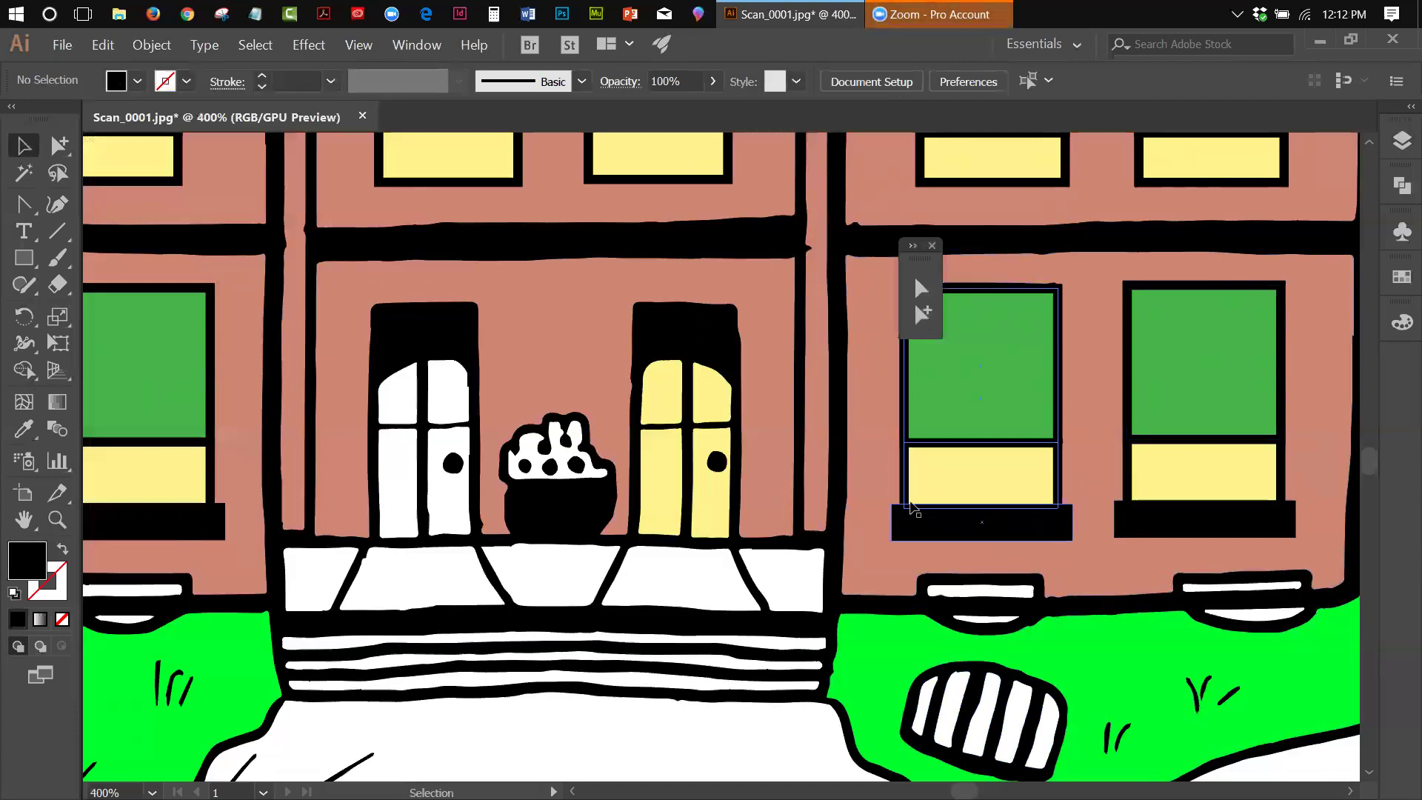
Step: Check which compound paths form the lower wall beside the yellow door and the black outline using Group Selection, and clear the selection
left_click(1057, 553)
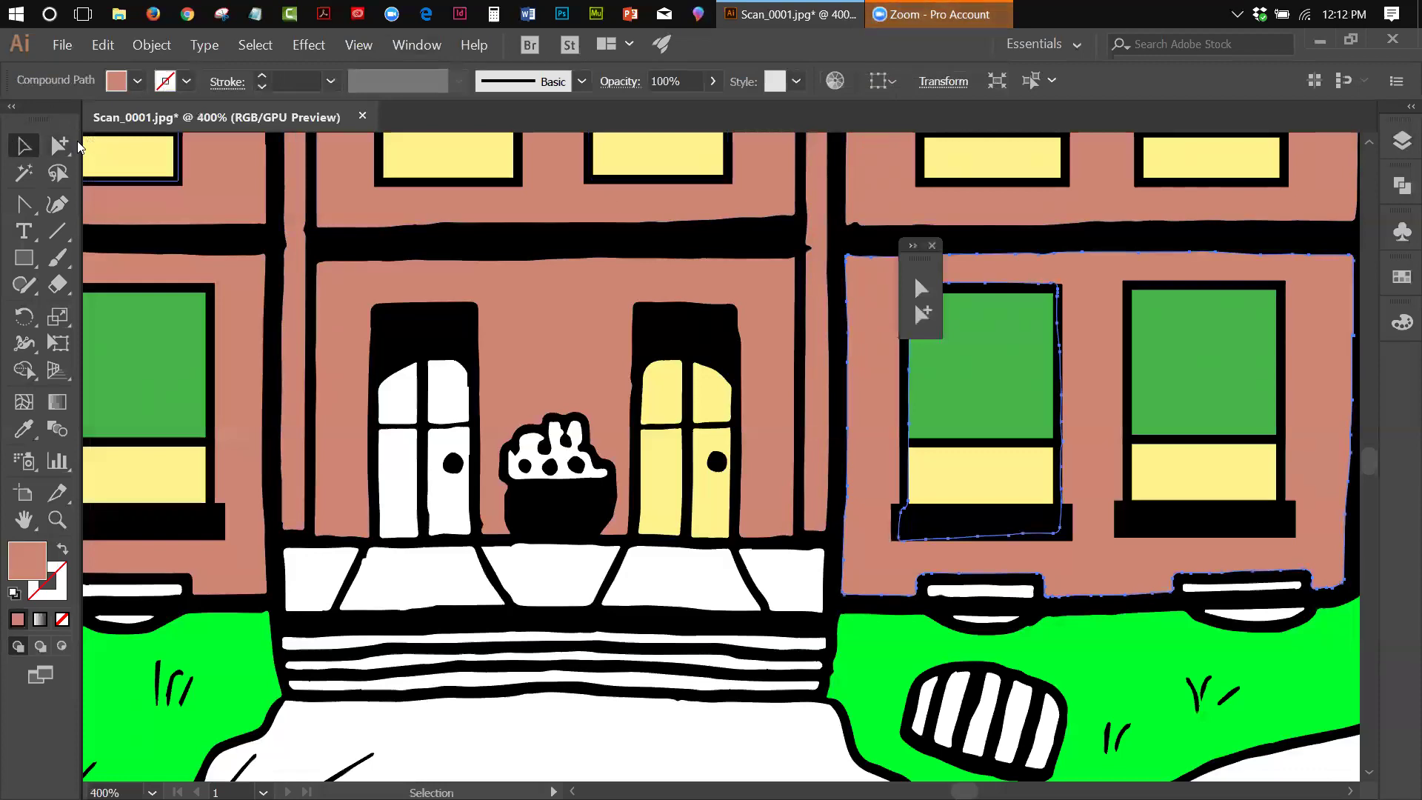
left_click(65, 144, "alt")
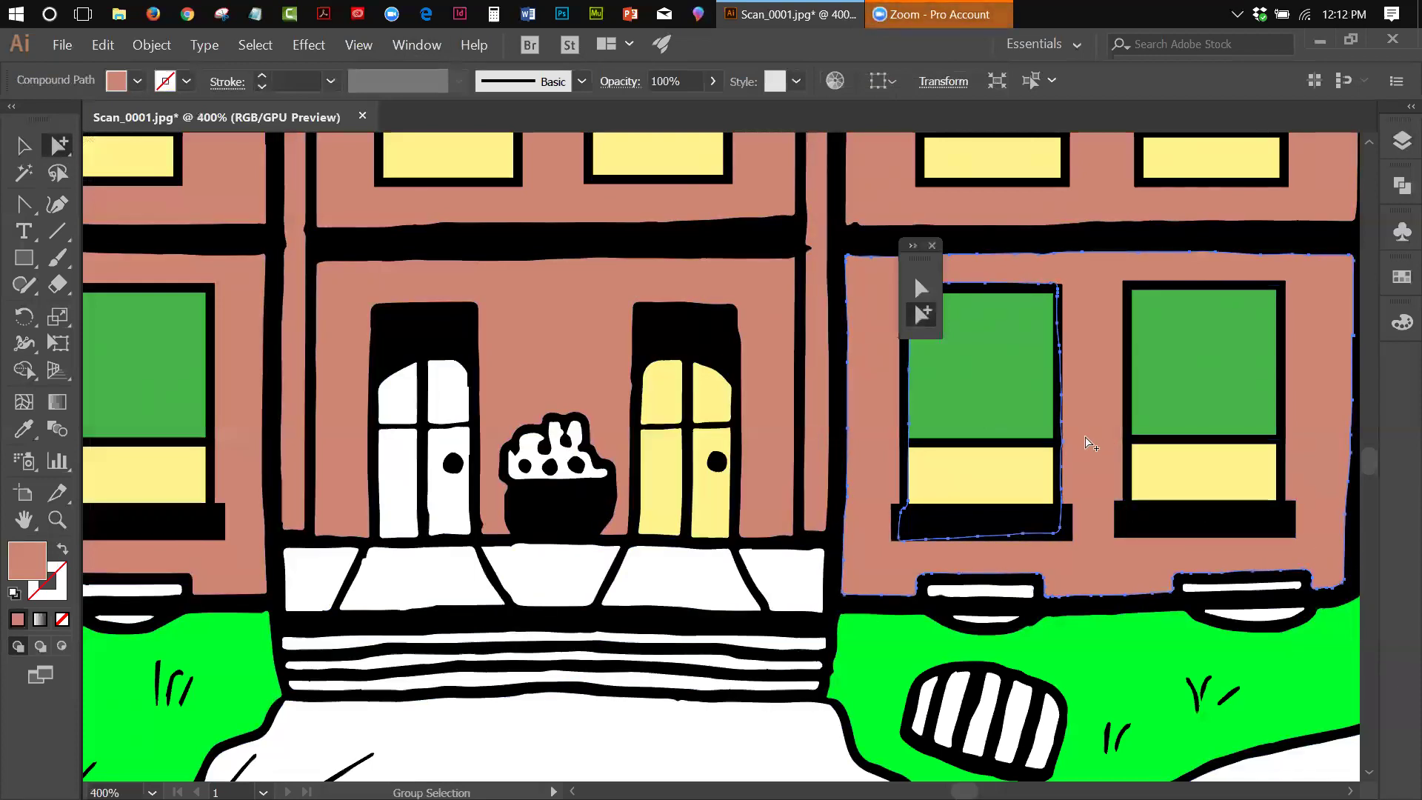
left_click(1279, 263)
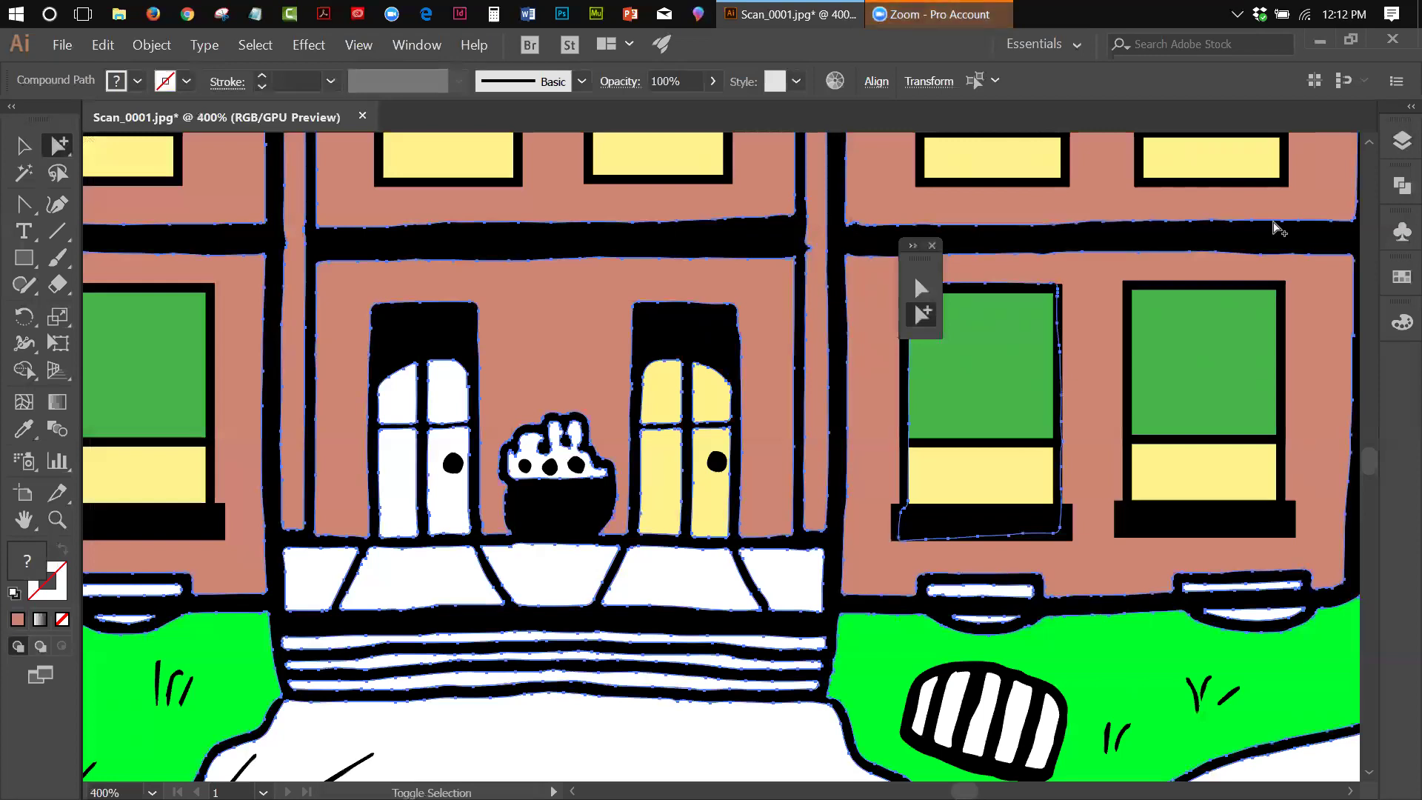
left_click(1274, 227)
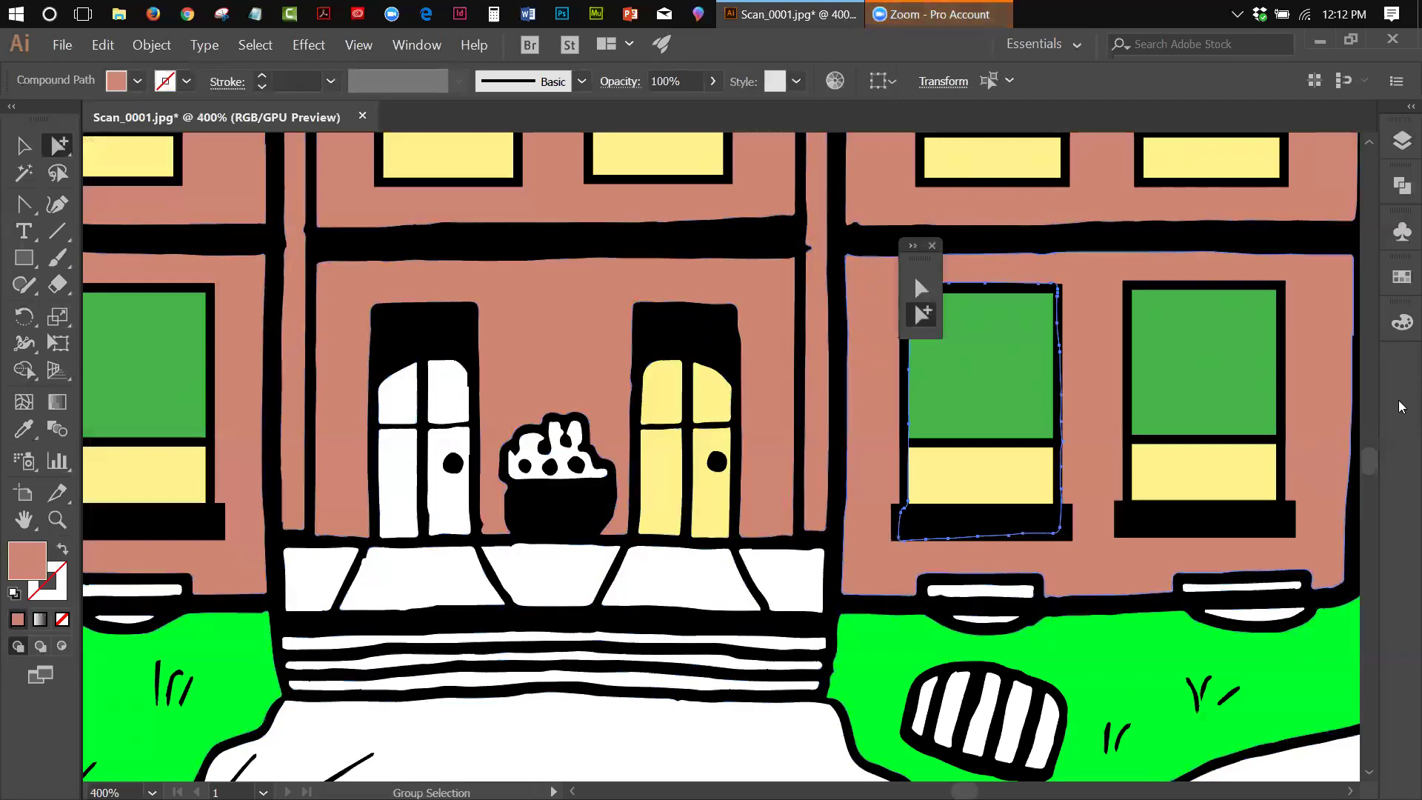
key("ctrl+shift+a")
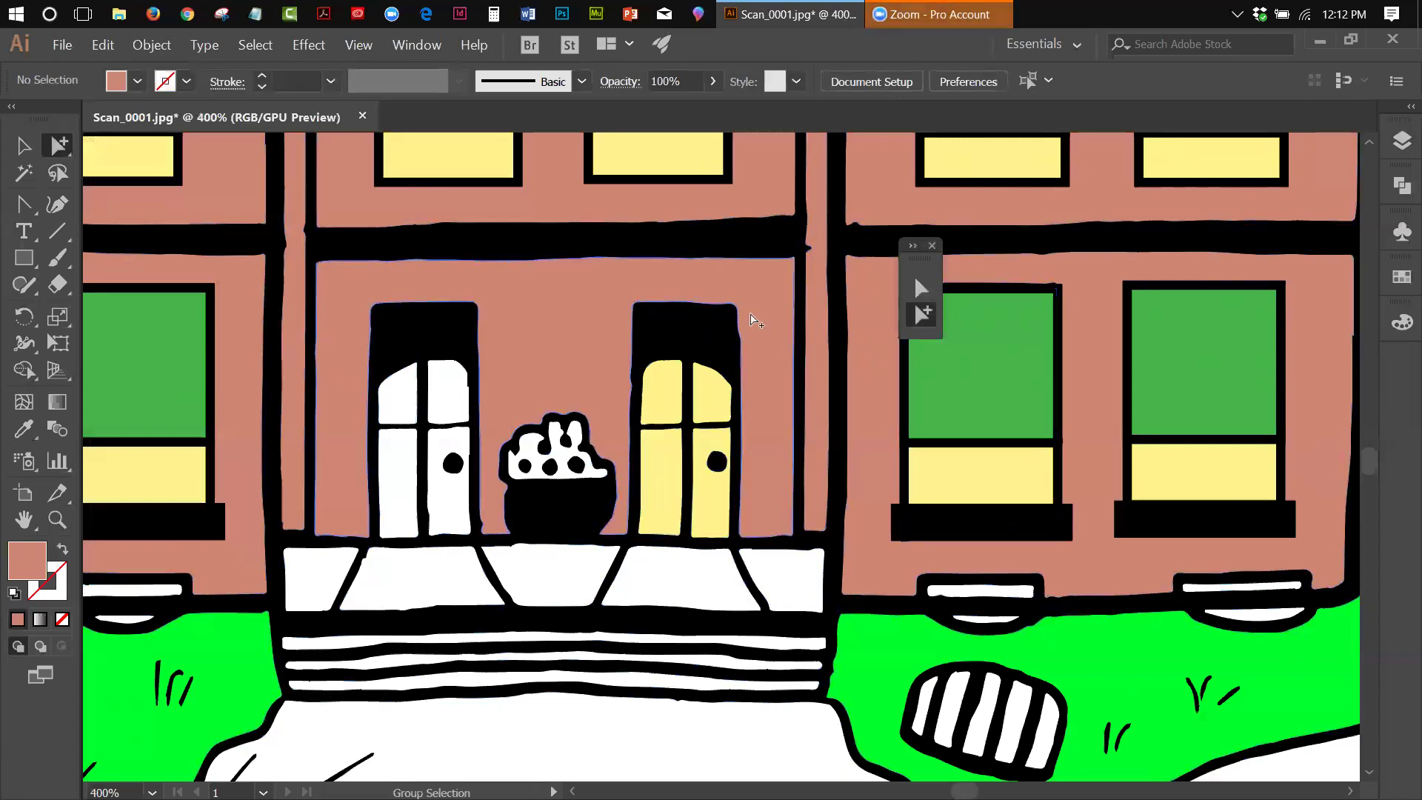
Step: Lock Layer 1 and make Layer 2 the active layer
left_click(1401, 141)
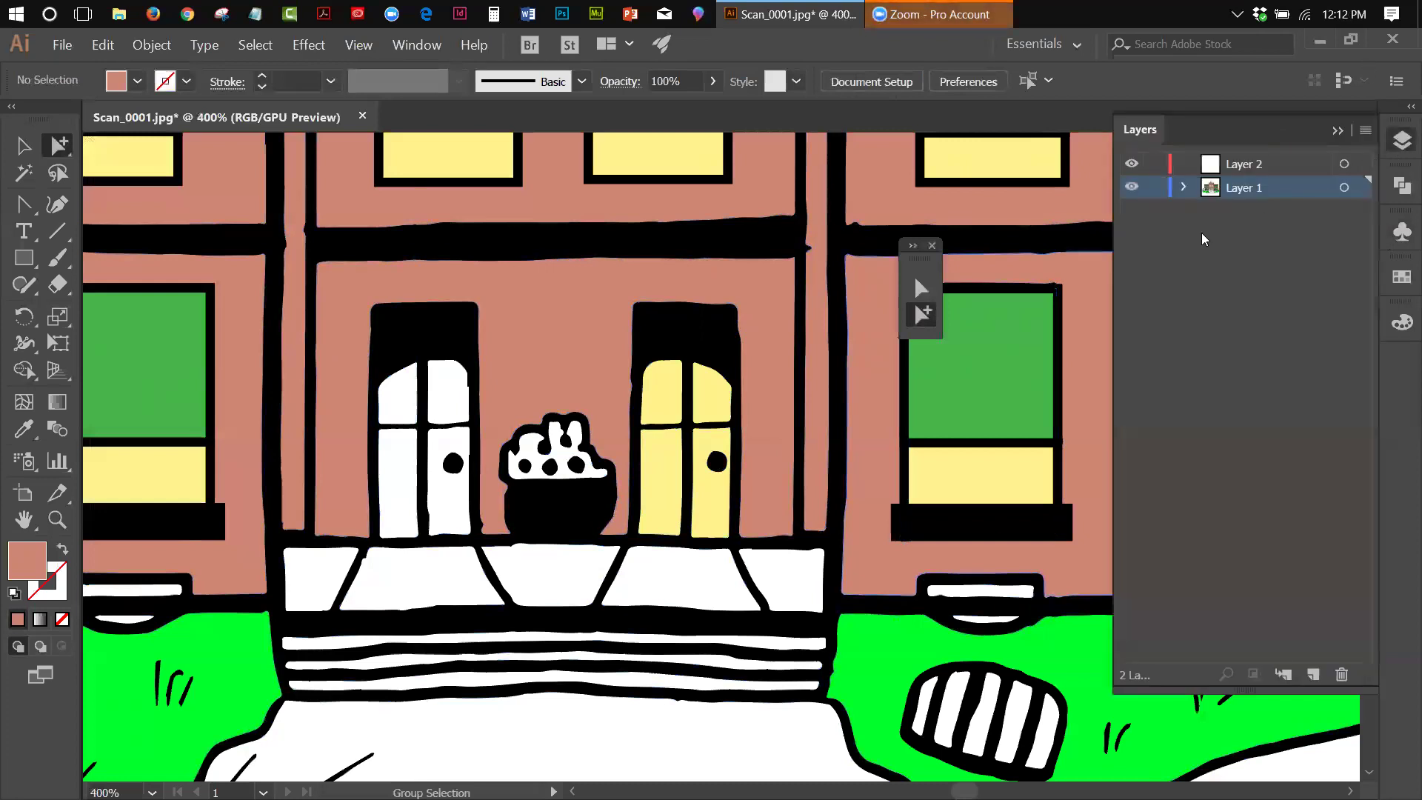
left_click(1156, 187)
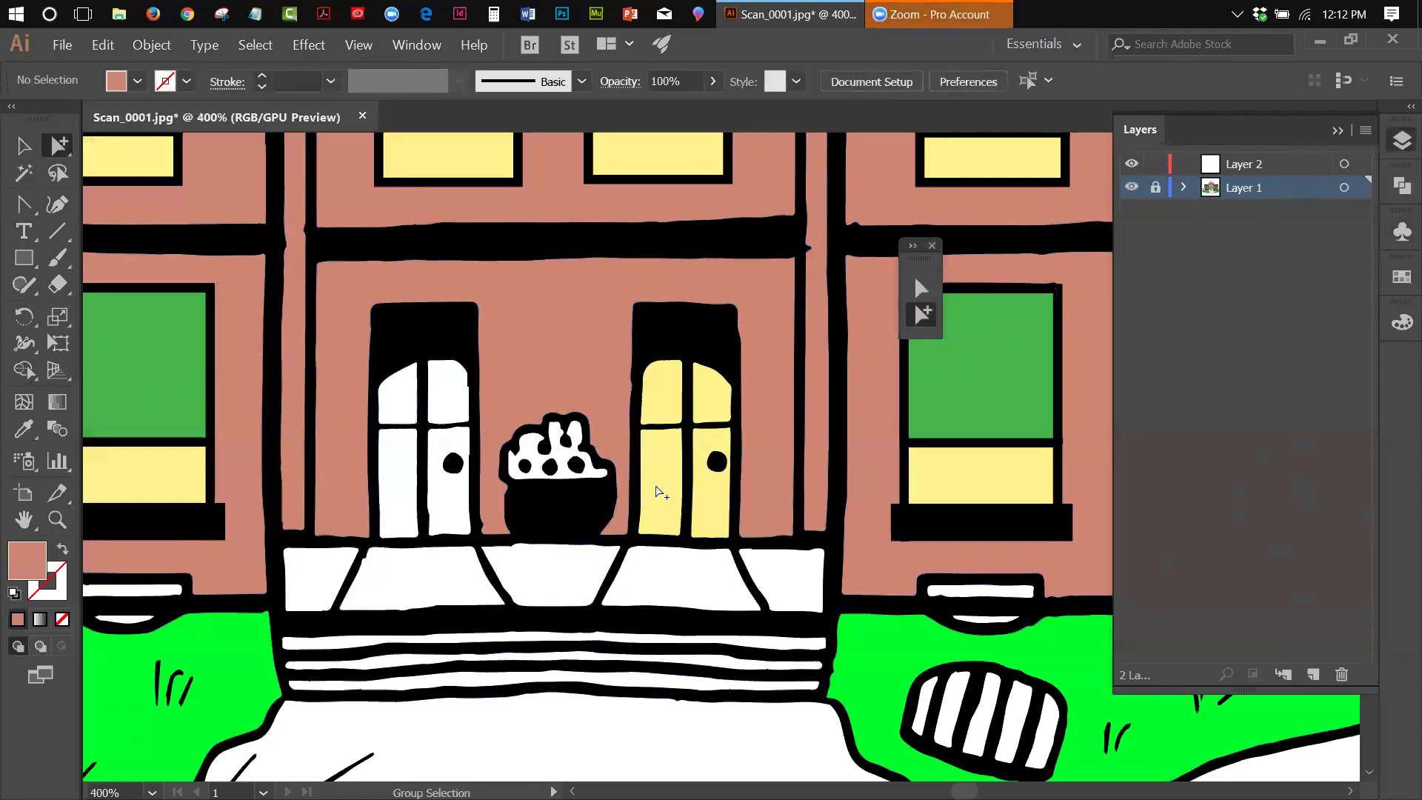
left_click(1266, 162)
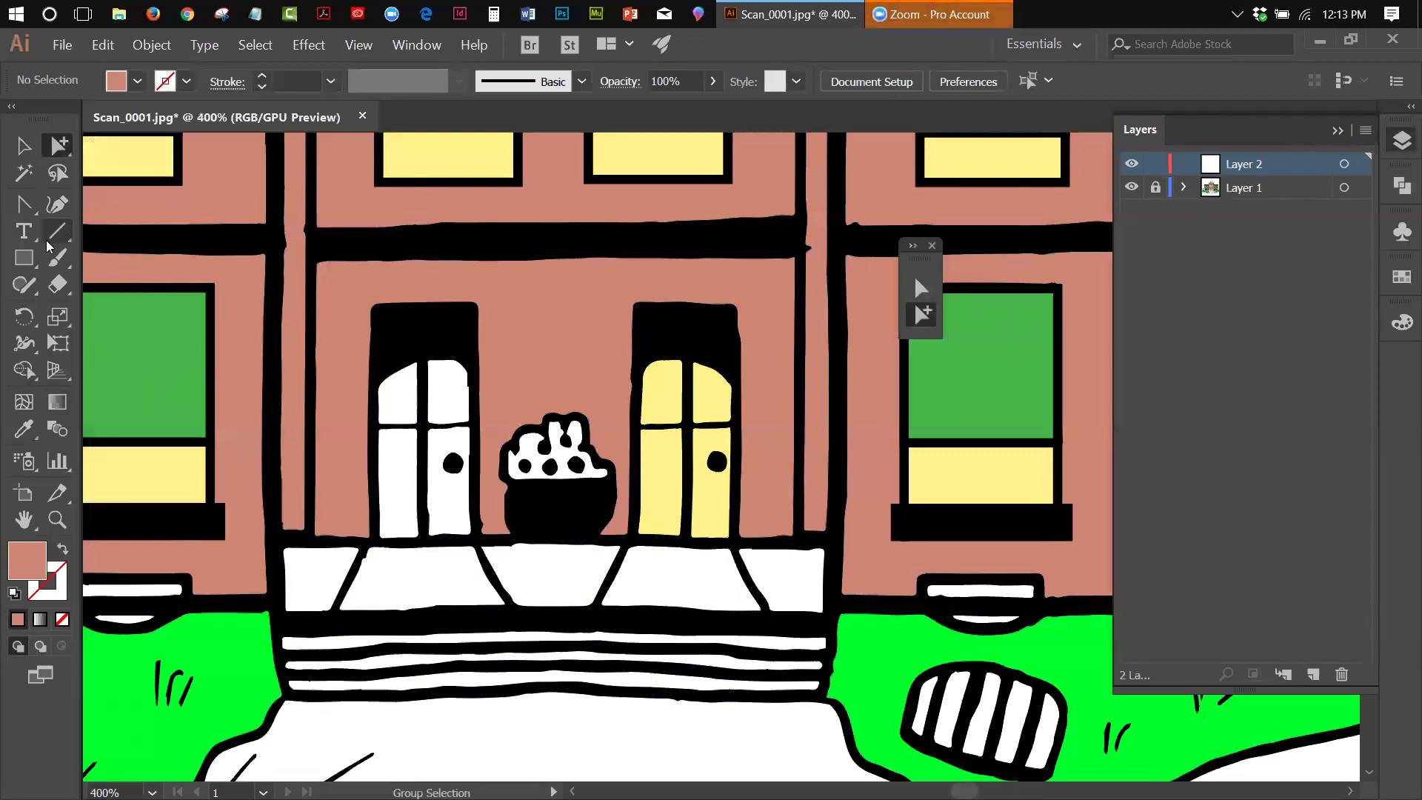
Step: Detach the shape tools into a floating panel and place it beside the floating selection tools, with Rectangle active
left_click_drag(35, 246, 255, 313)
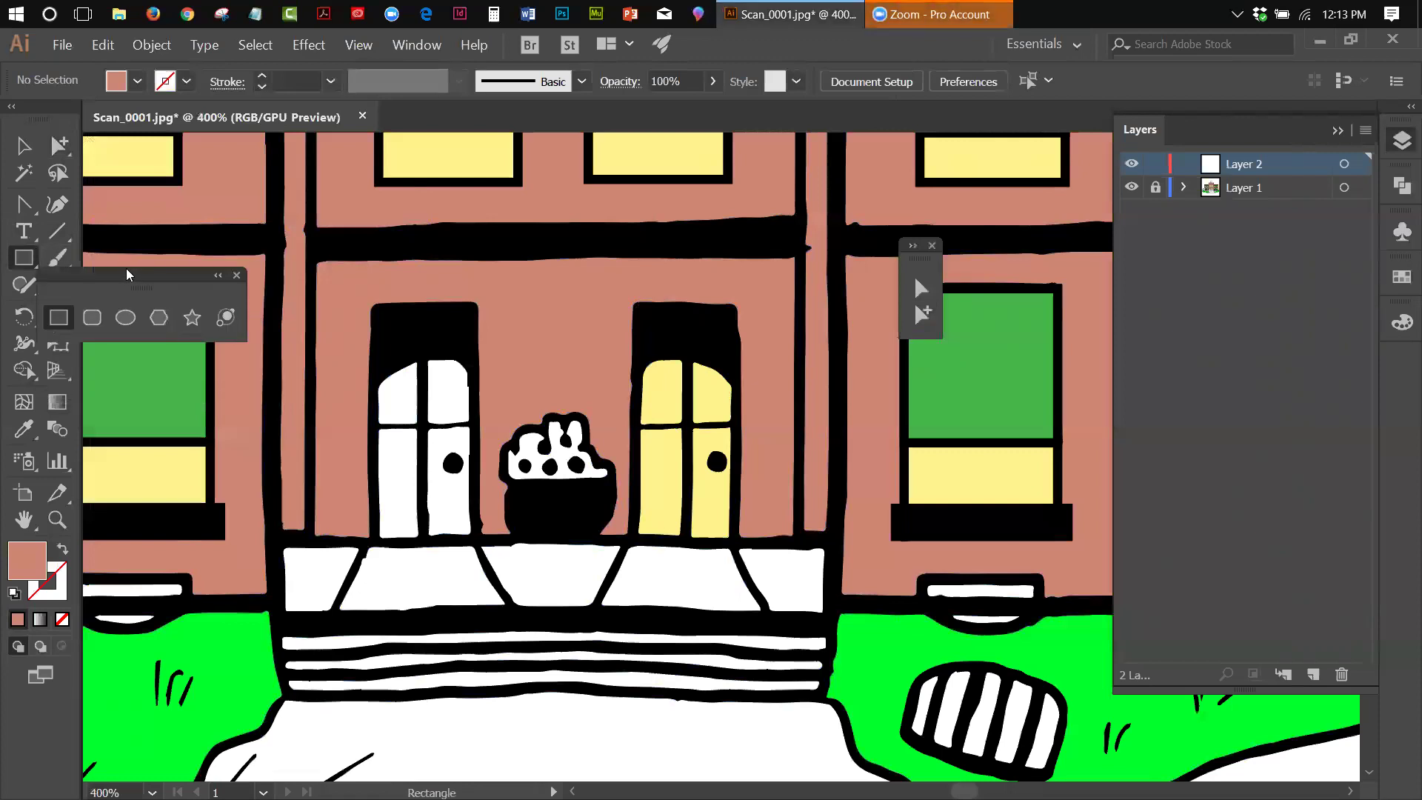
left_click_drag(112, 271, 825, 197)
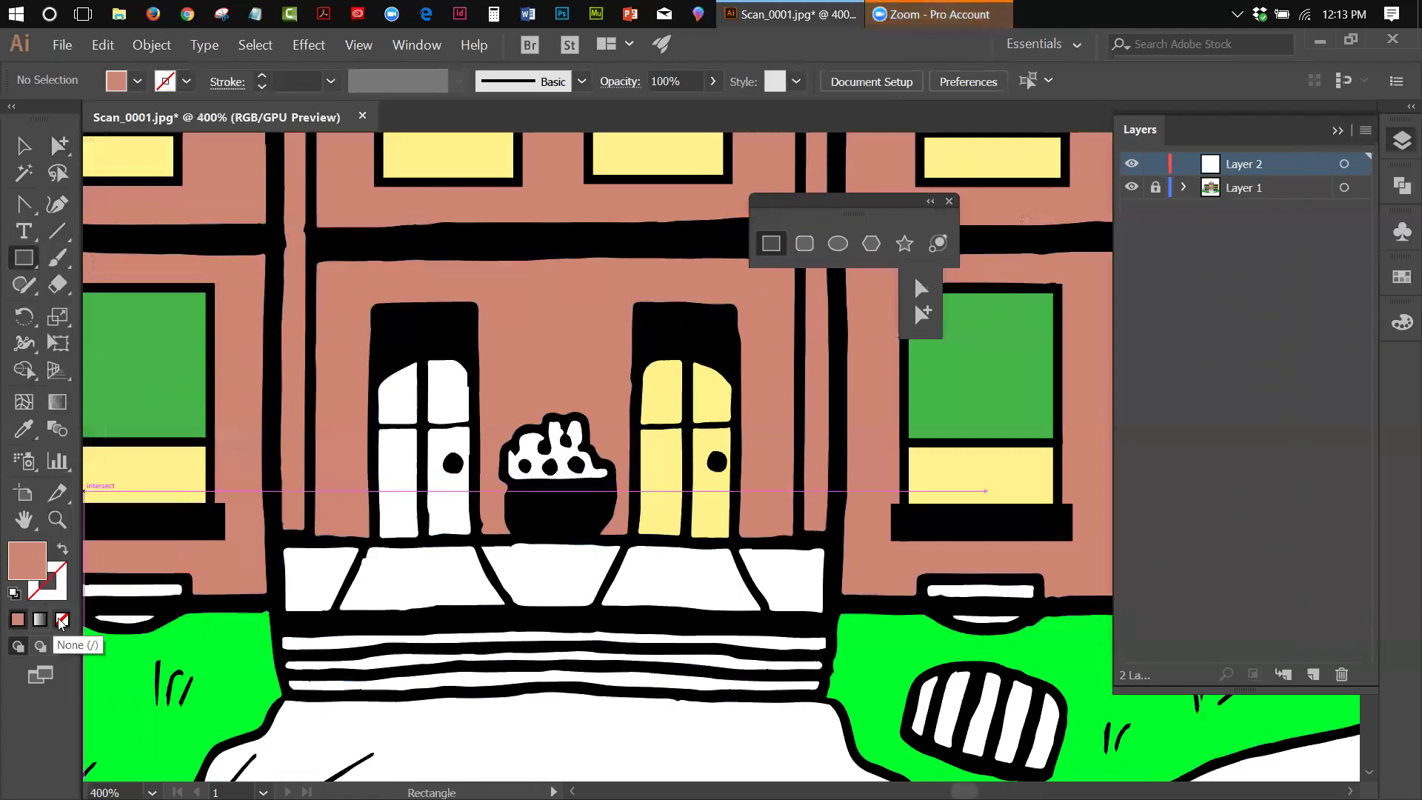
Step: Set the fill to none and, using HSB sliders, give the stroke a bright red with 100% saturation and 100% brightness
left_click(61, 620)
left_click(64, 597)
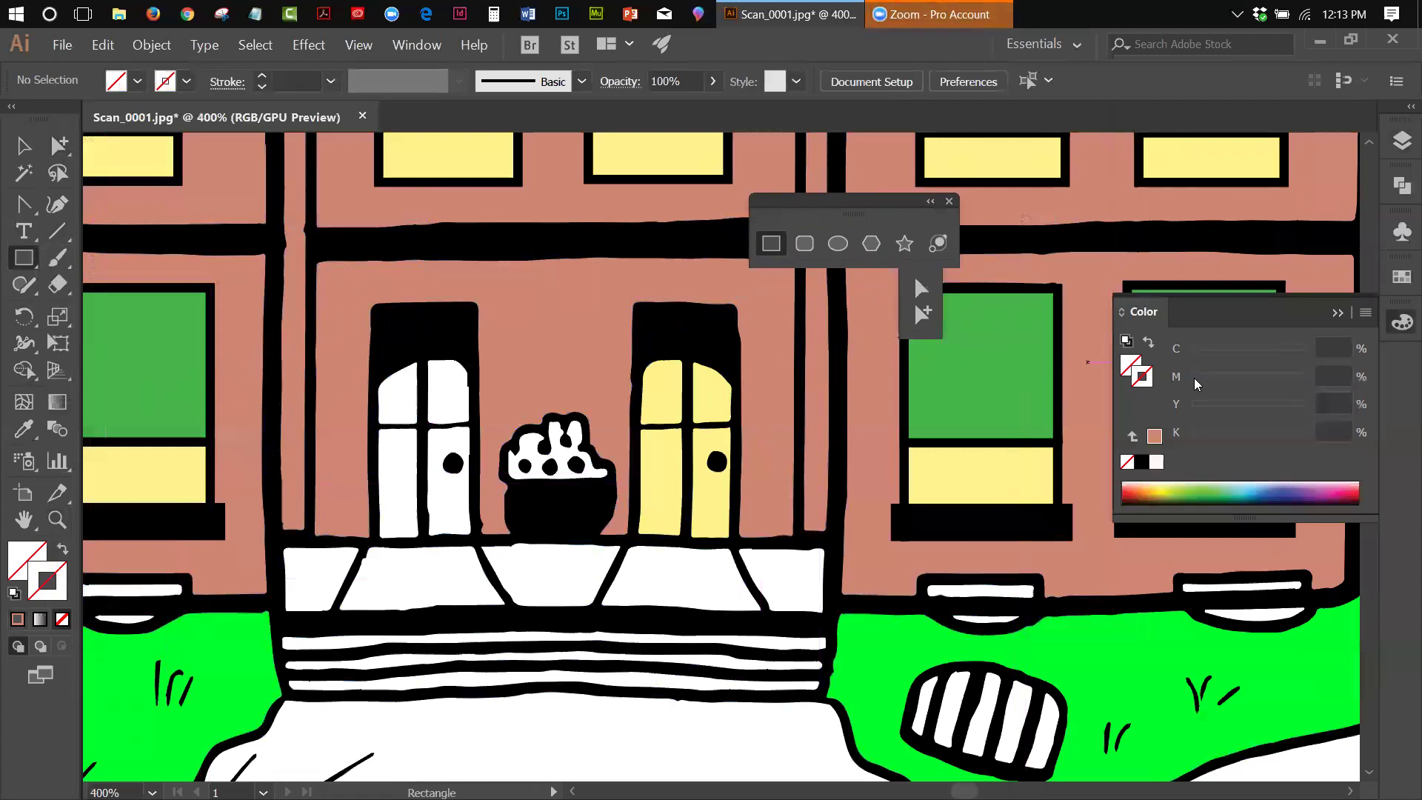
left_click(1124, 492)
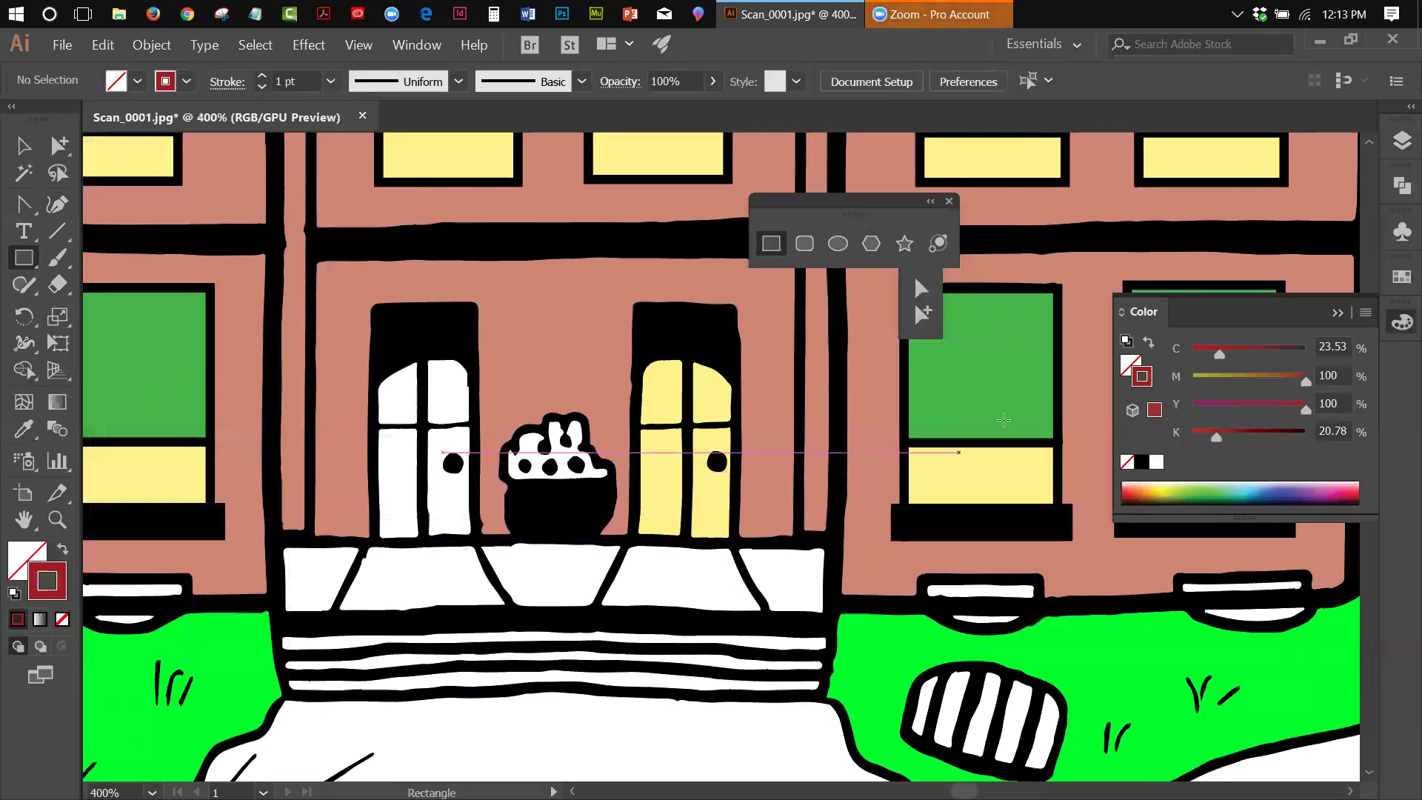
left_click(1364, 312)
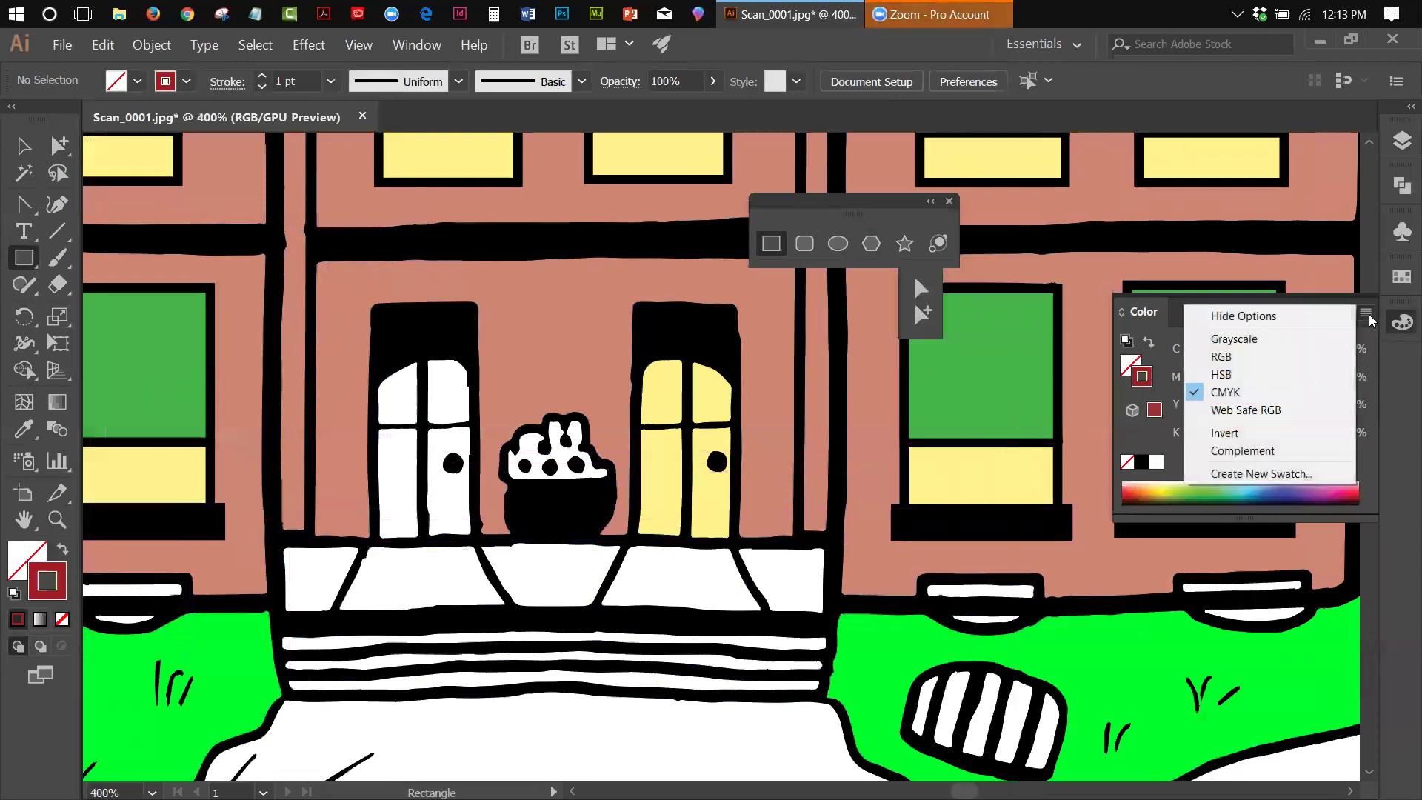
left_click(1275, 376)
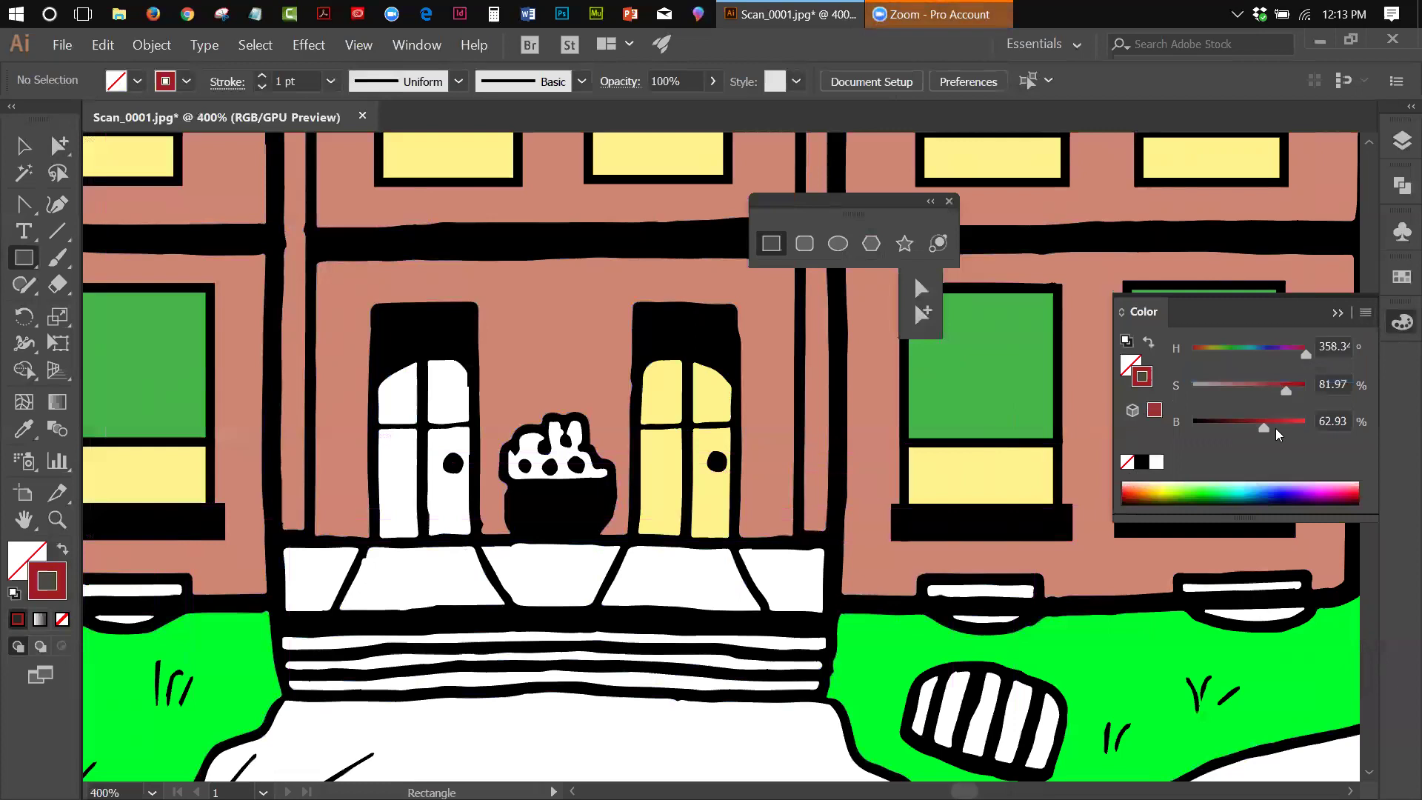
left_click_drag(1264, 427, 1324, 400)
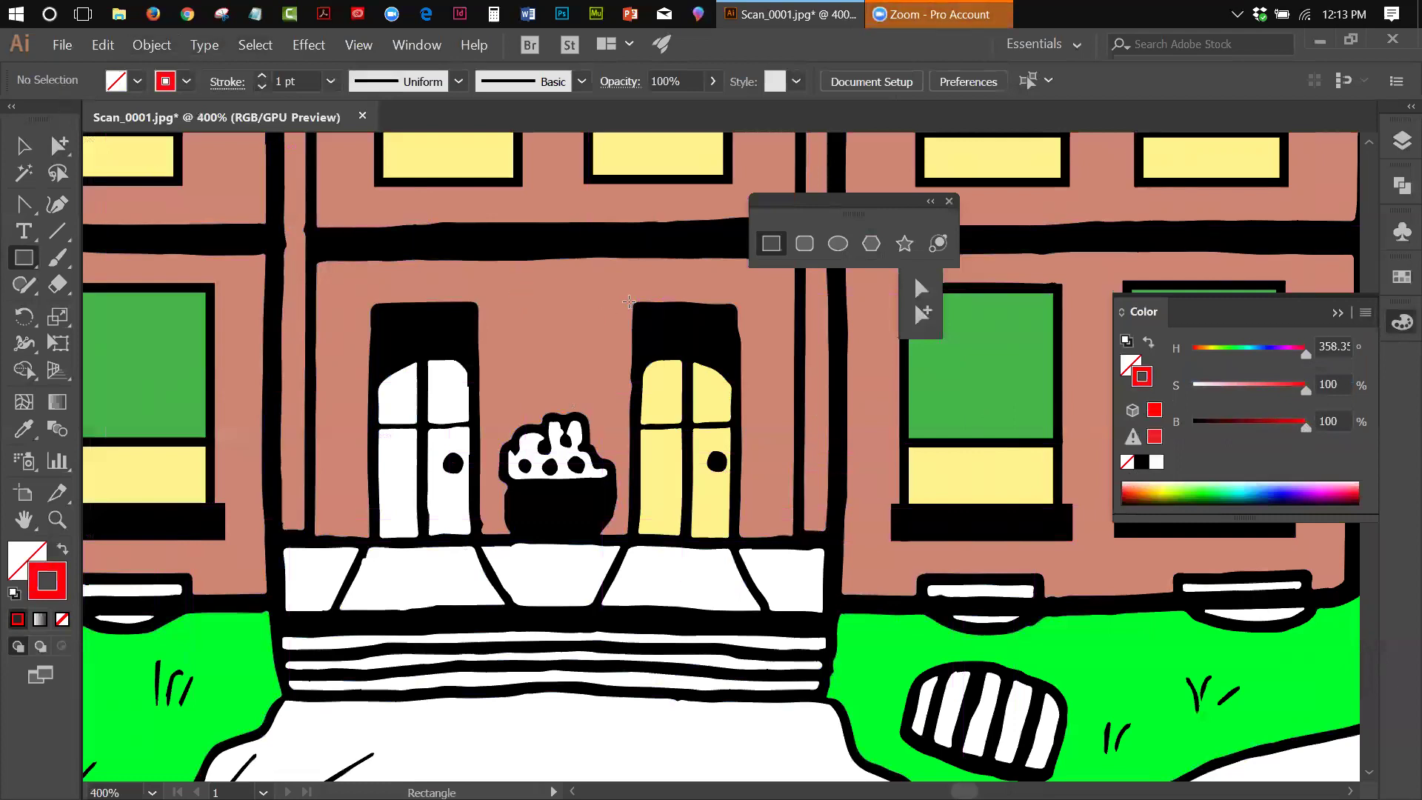
Step: Draw a rectangle around the whole yellow door, including its black top, and set its stroke weight to 3 pt
left_click_drag(631, 302, 739, 542)
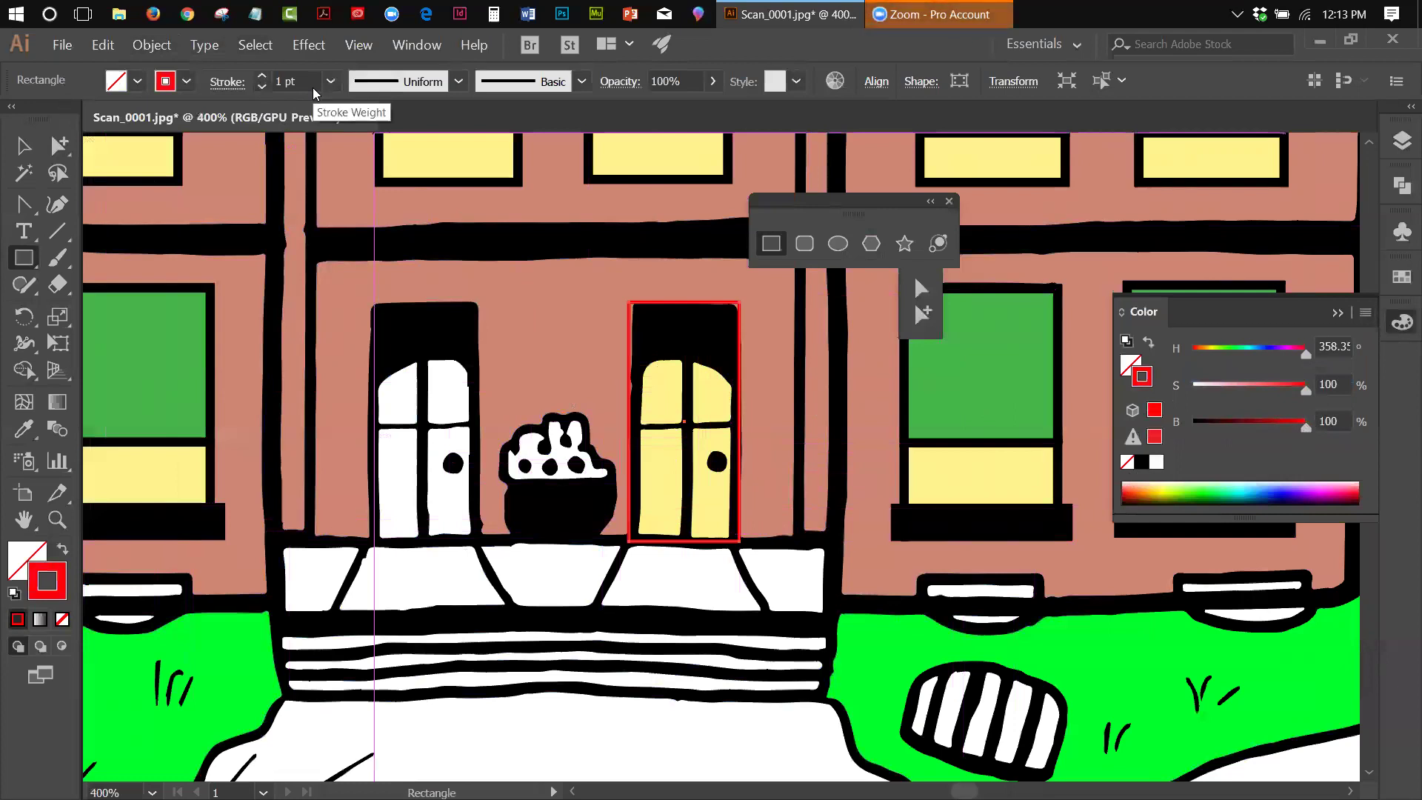
left_click(262, 77)
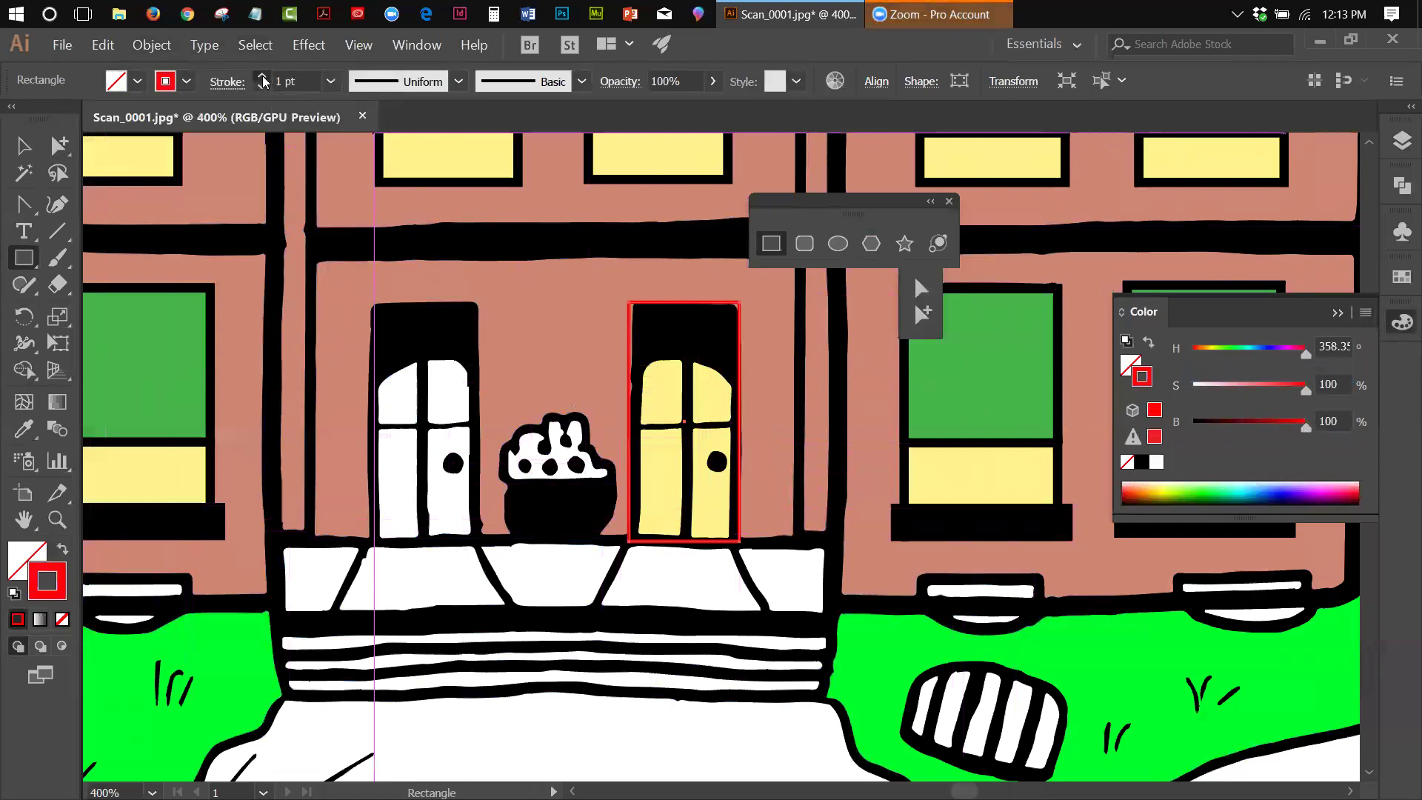
left_click(262, 77)
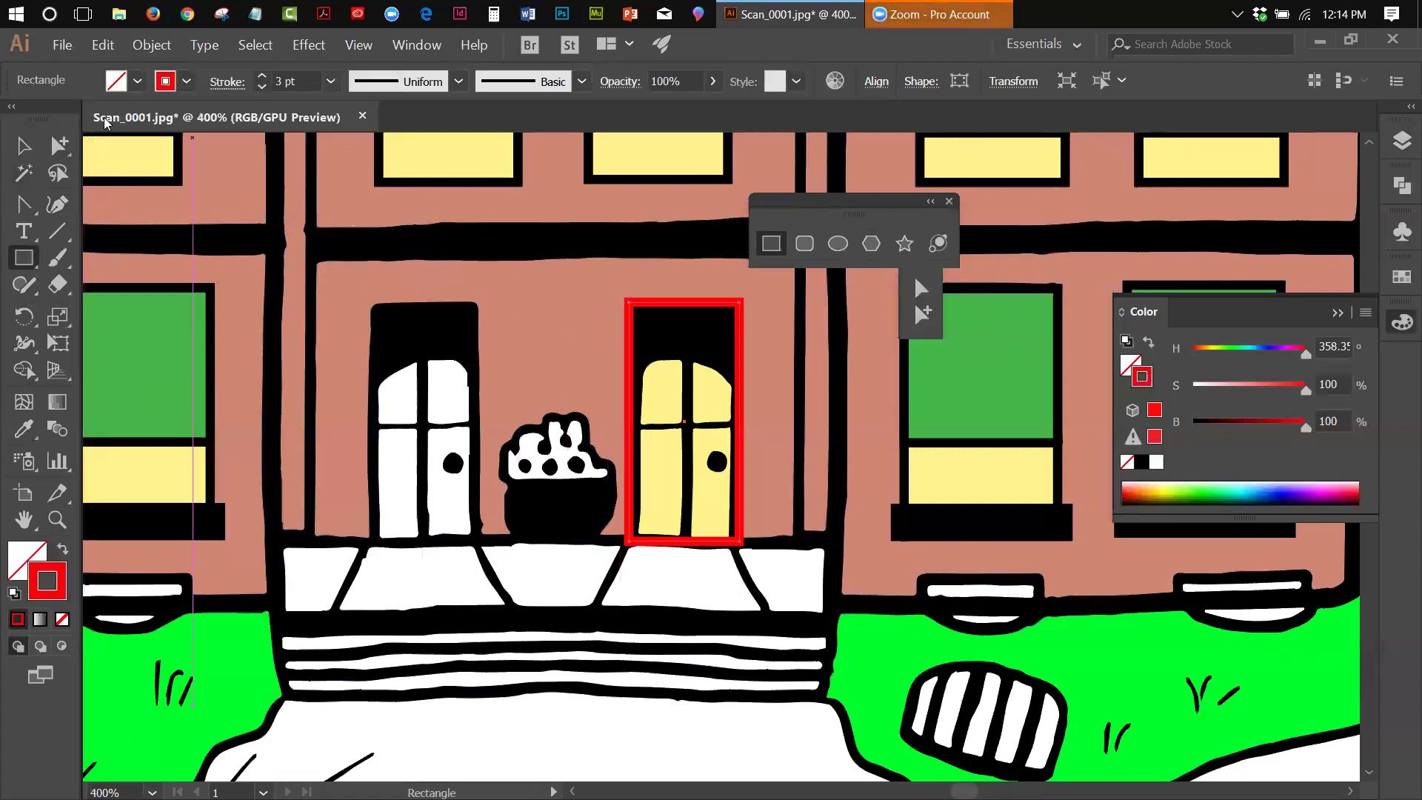
left_click(24, 145)
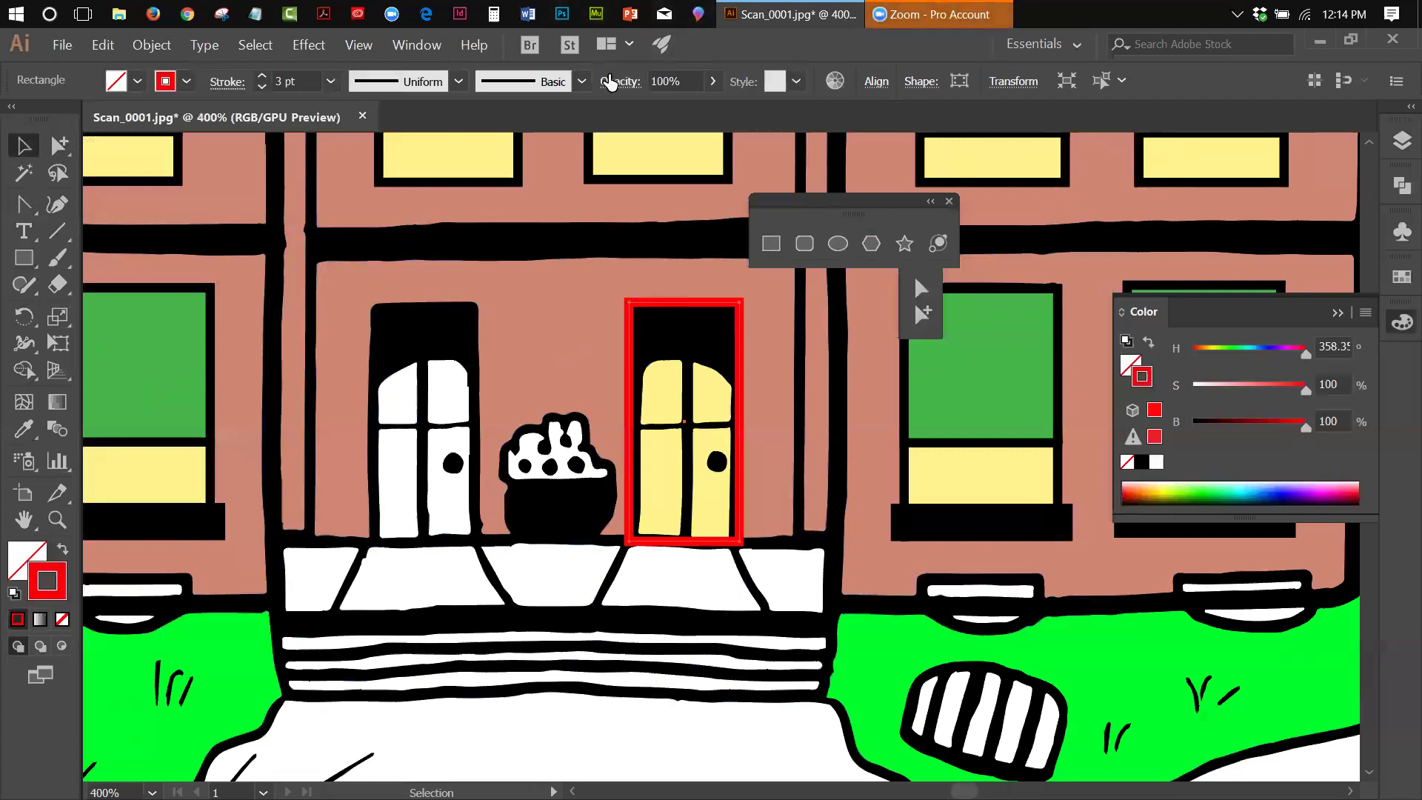
Step: Examine the red door frame rectangle's path in Outline view and return to the color preview
left_click(359, 46)
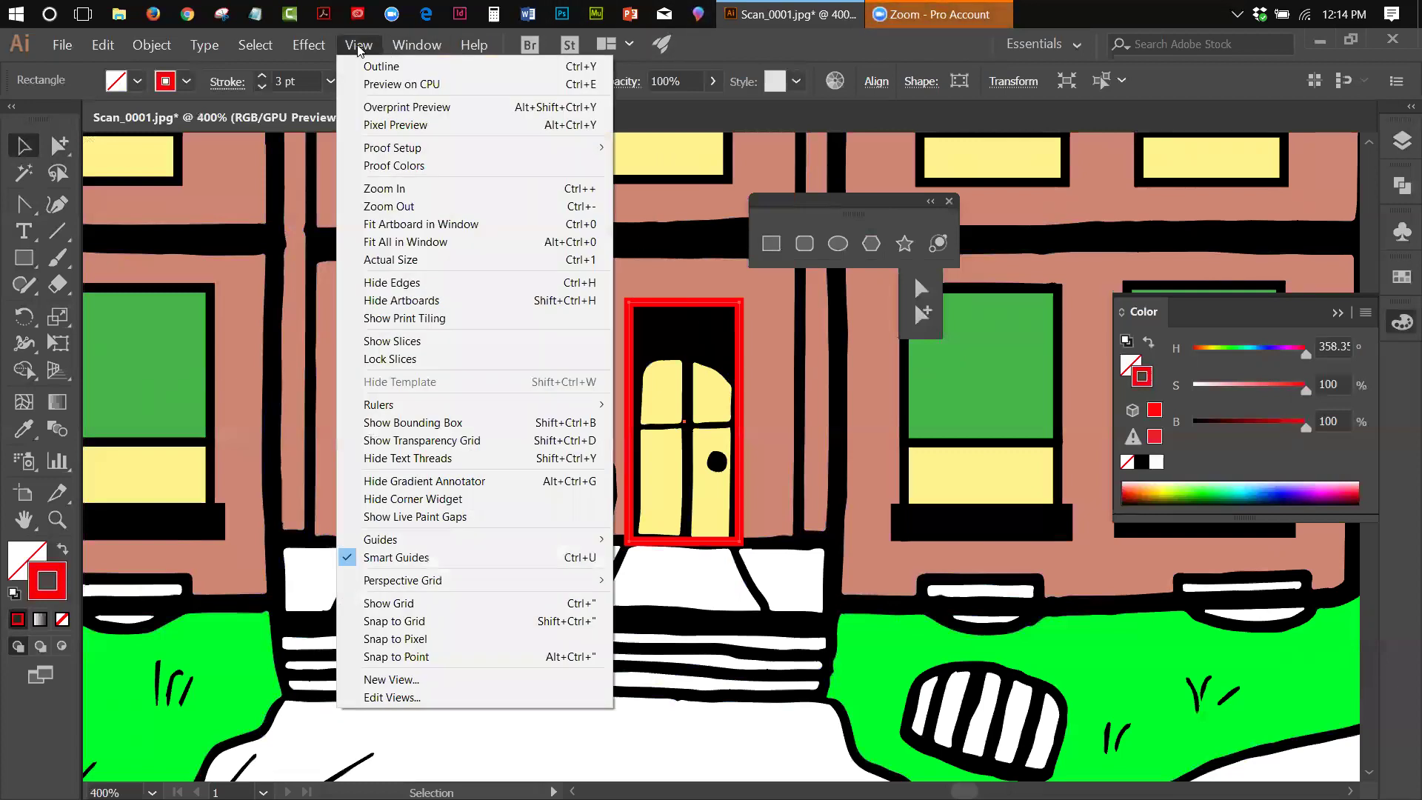
left_click(376, 64)
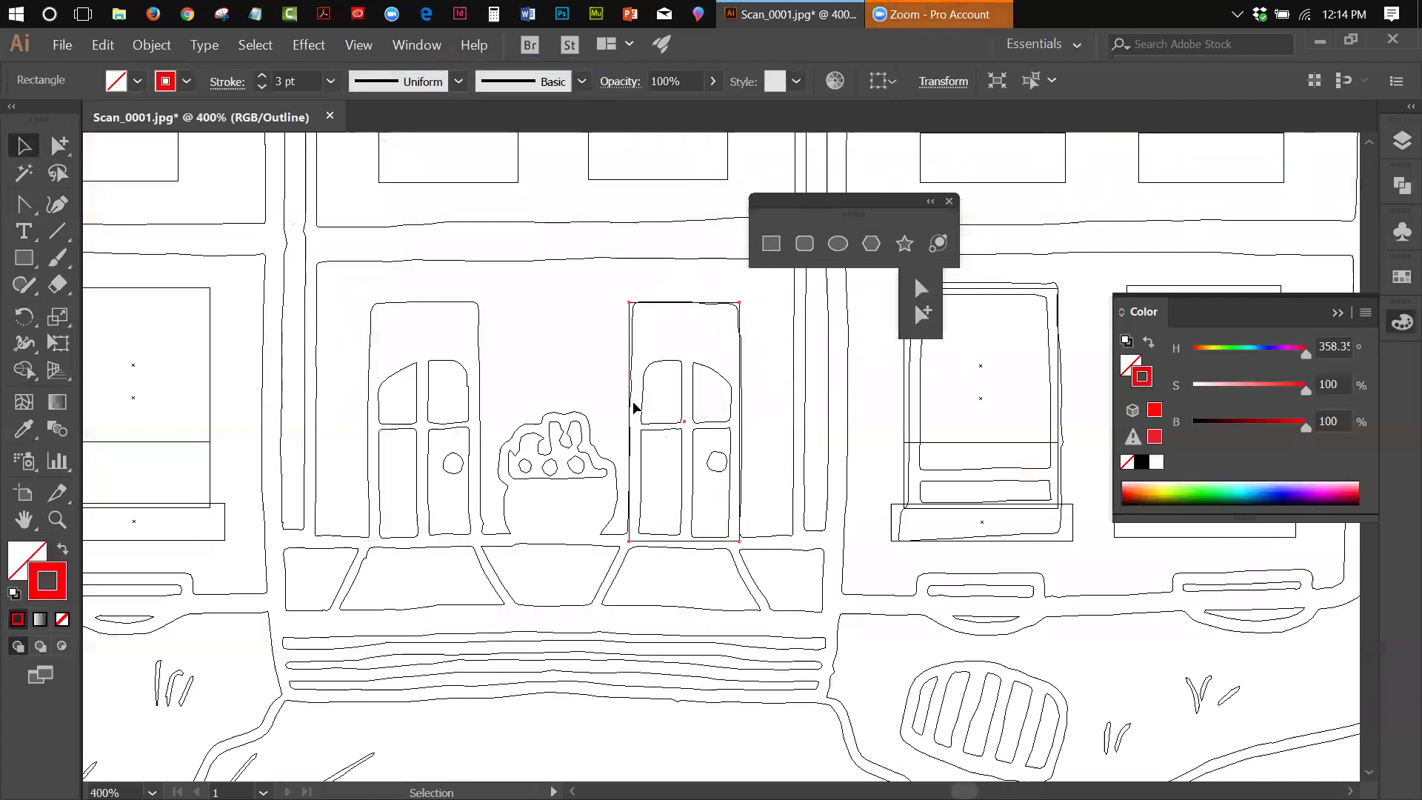
left_click(362, 46)
left_click(381, 66)
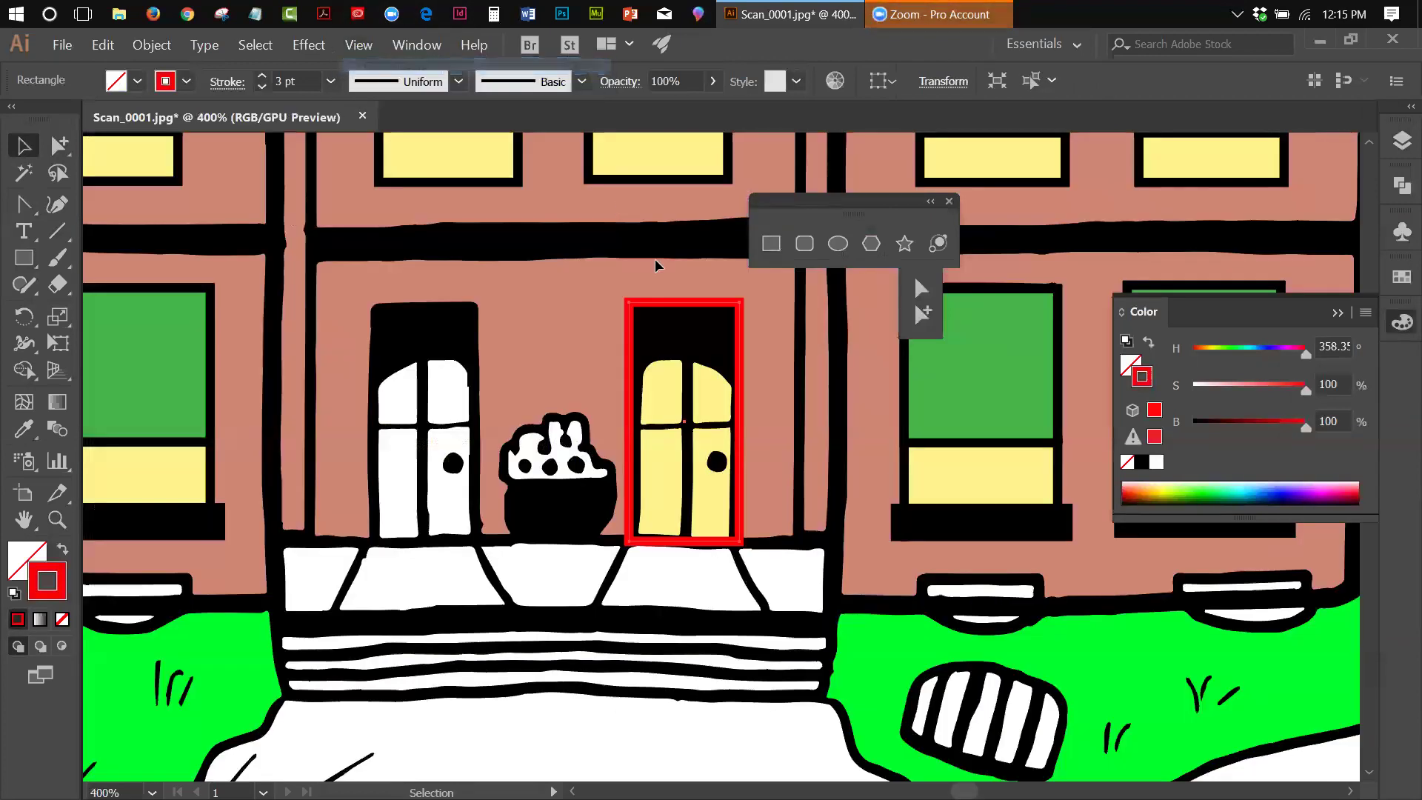
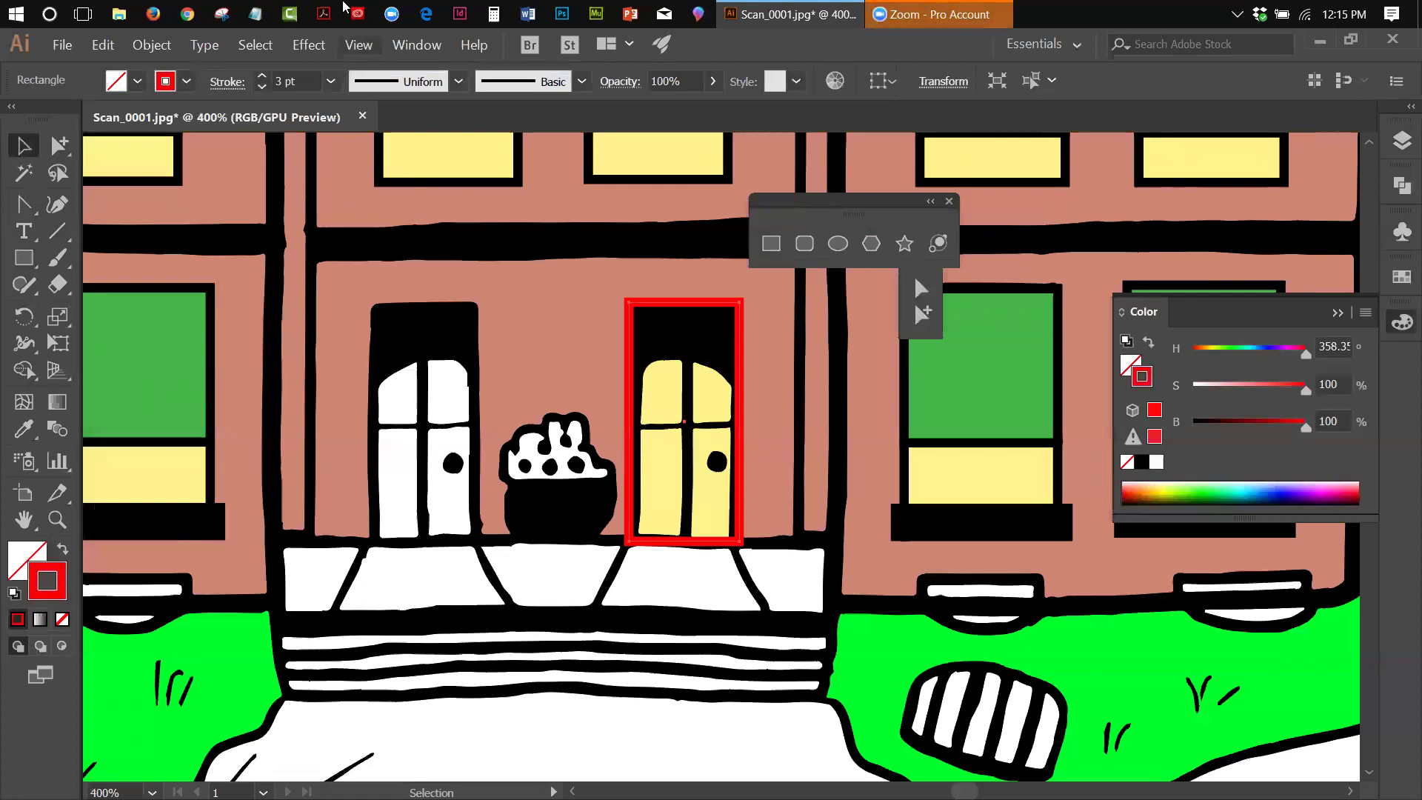
Step: Convert the red door frame's stroke into a filled shape with Outline Stroke
left_click(161, 47)
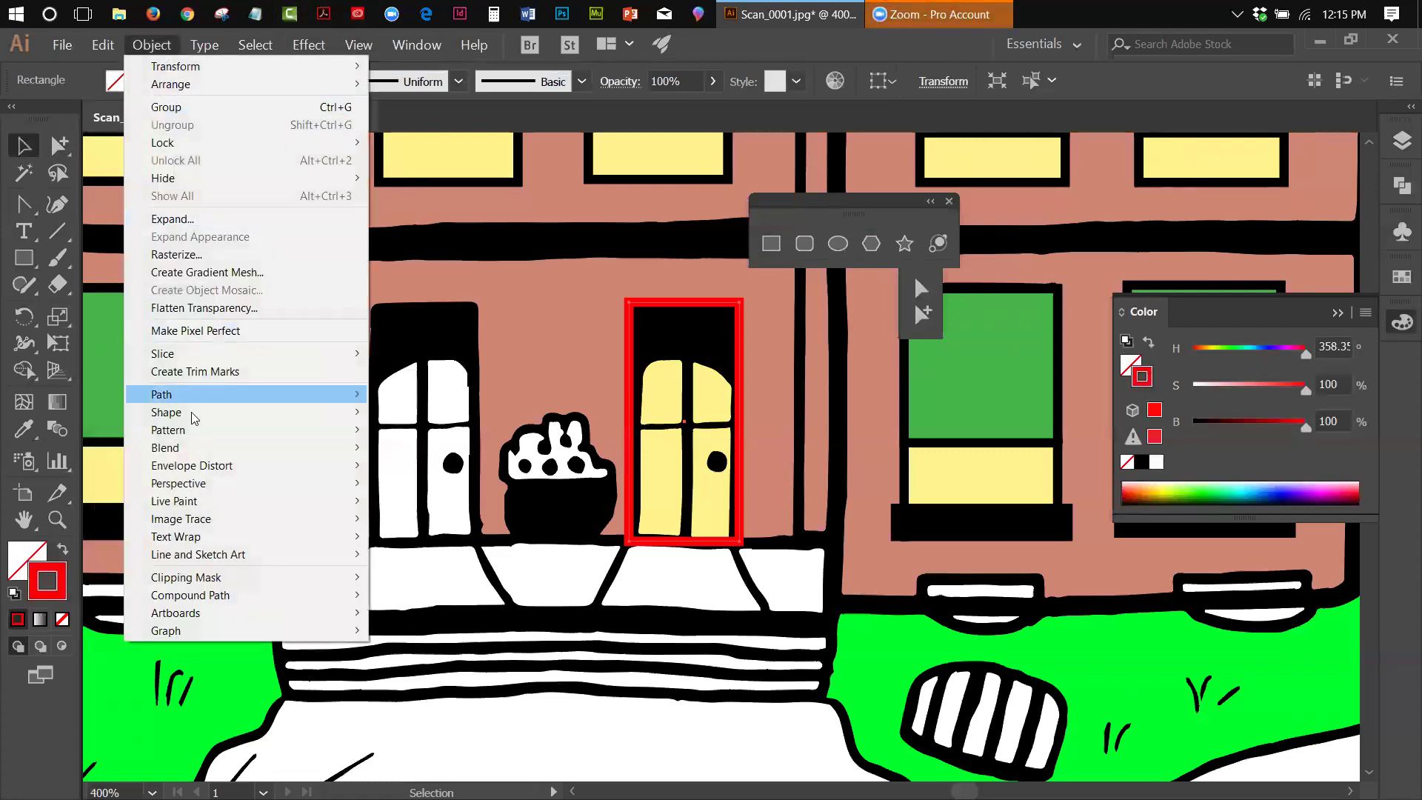
mouse_move(193, 392)
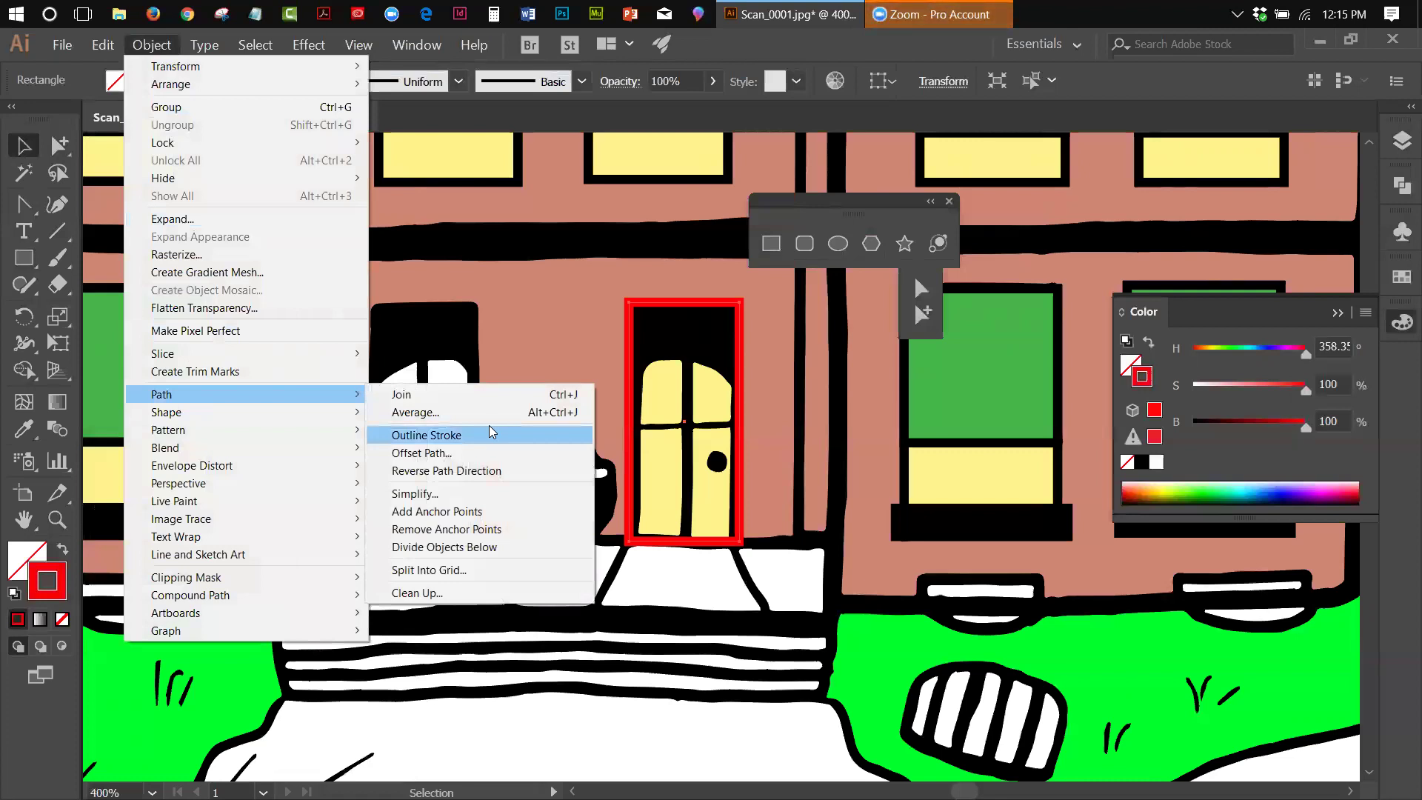
left_click(489, 434)
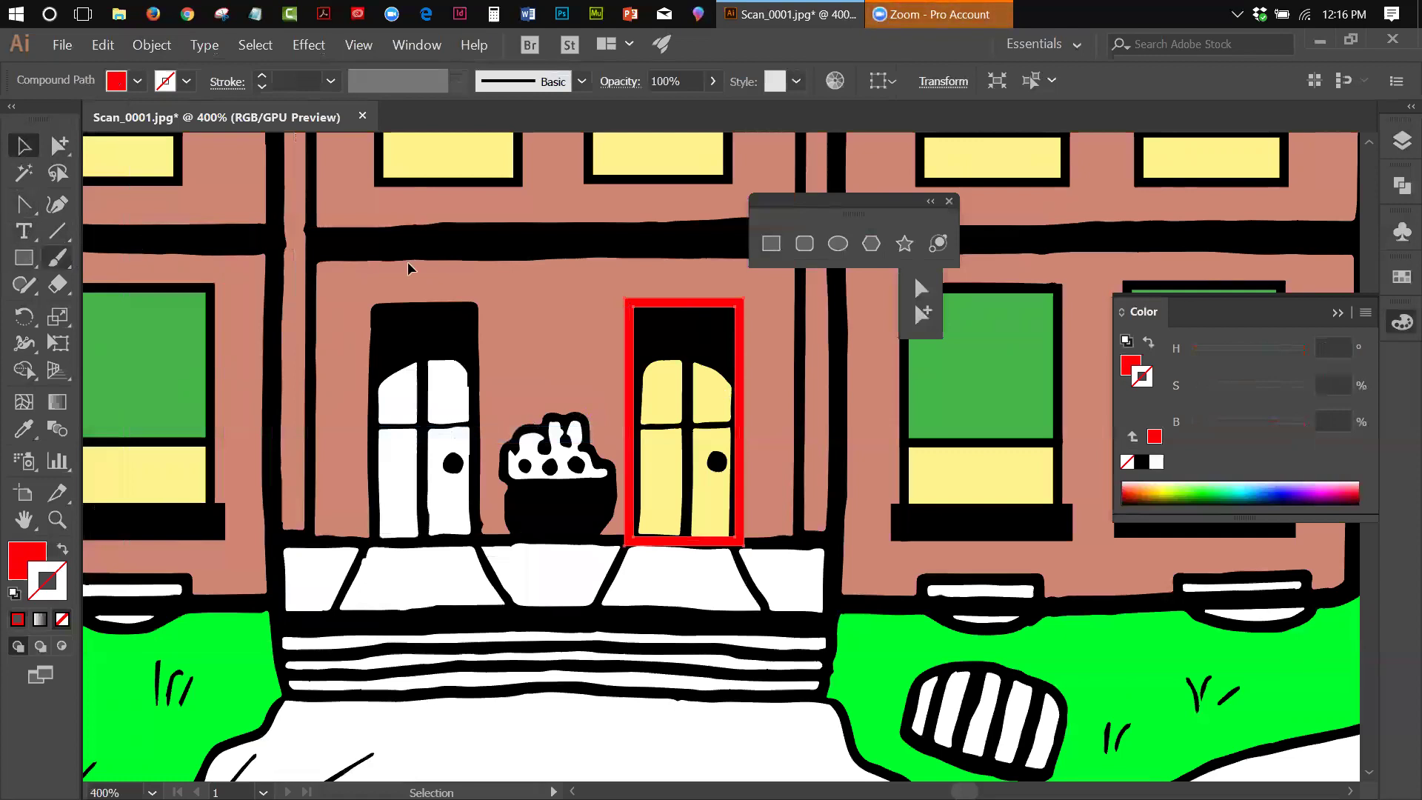
Step: Try a thin red rectangle about 0.01 by 1.1 in down the middle of the yellow door, and delete it
left_click(770, 251)
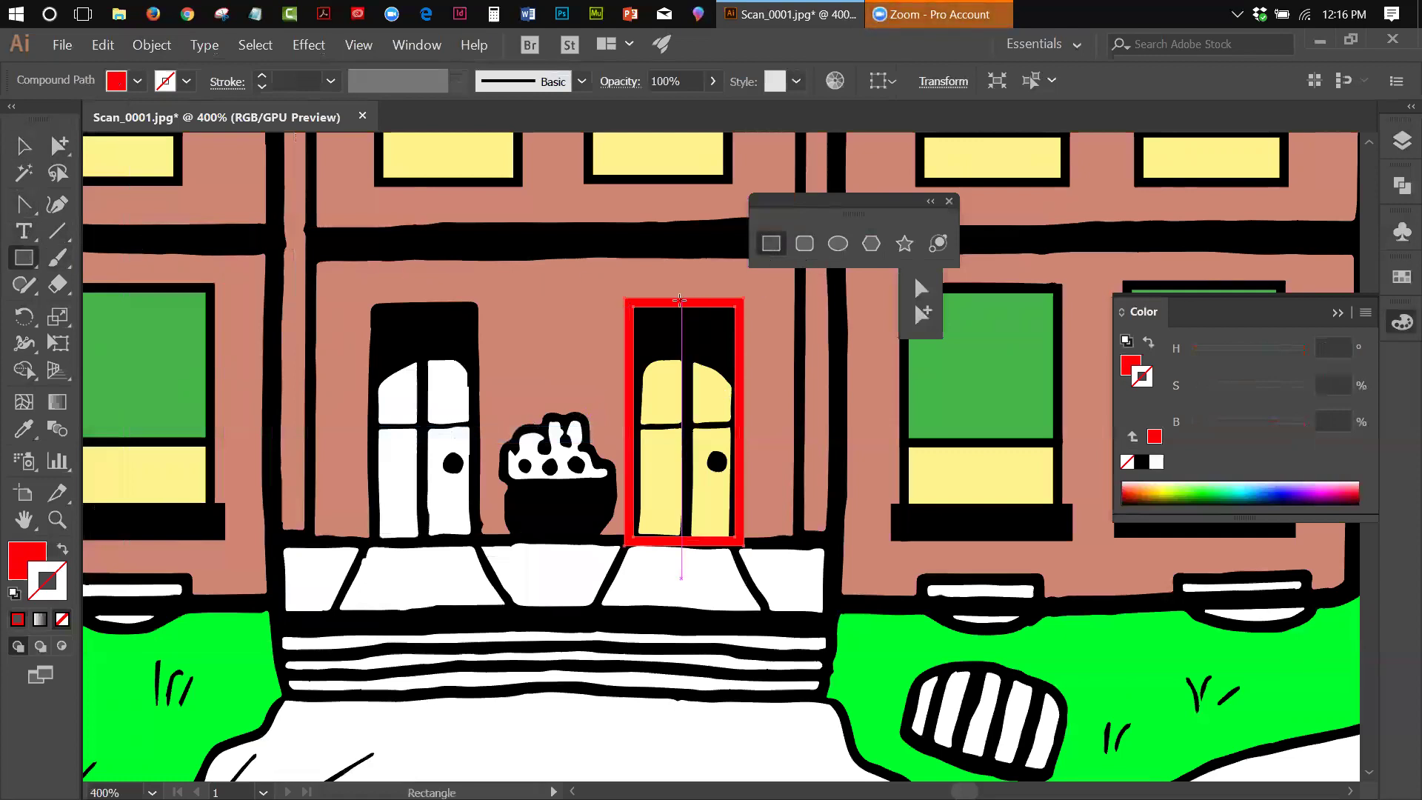
left_click_drag(682, 304, 683, 539)
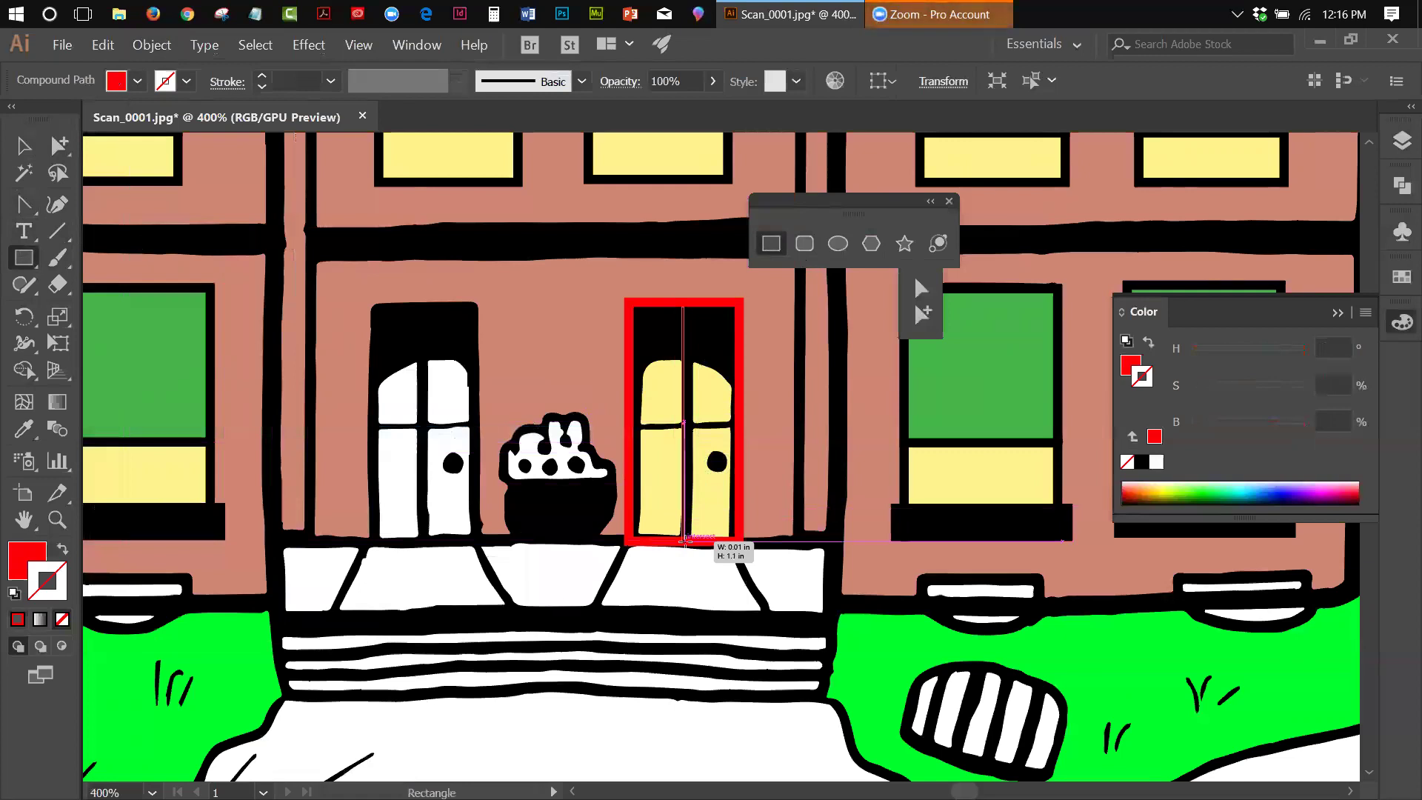
key("shift")
left_click_drag(685, 539, 685, 539)
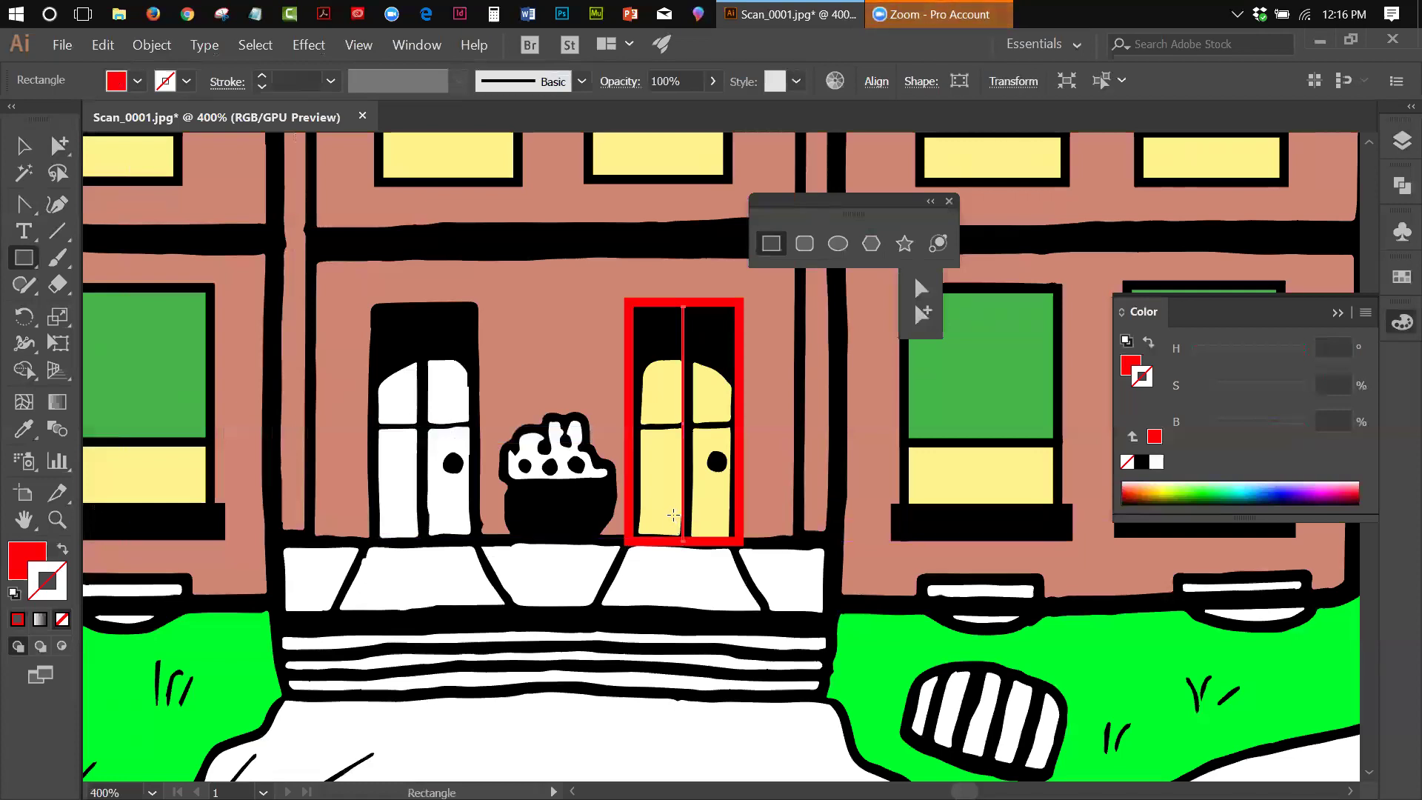
key("Delete")
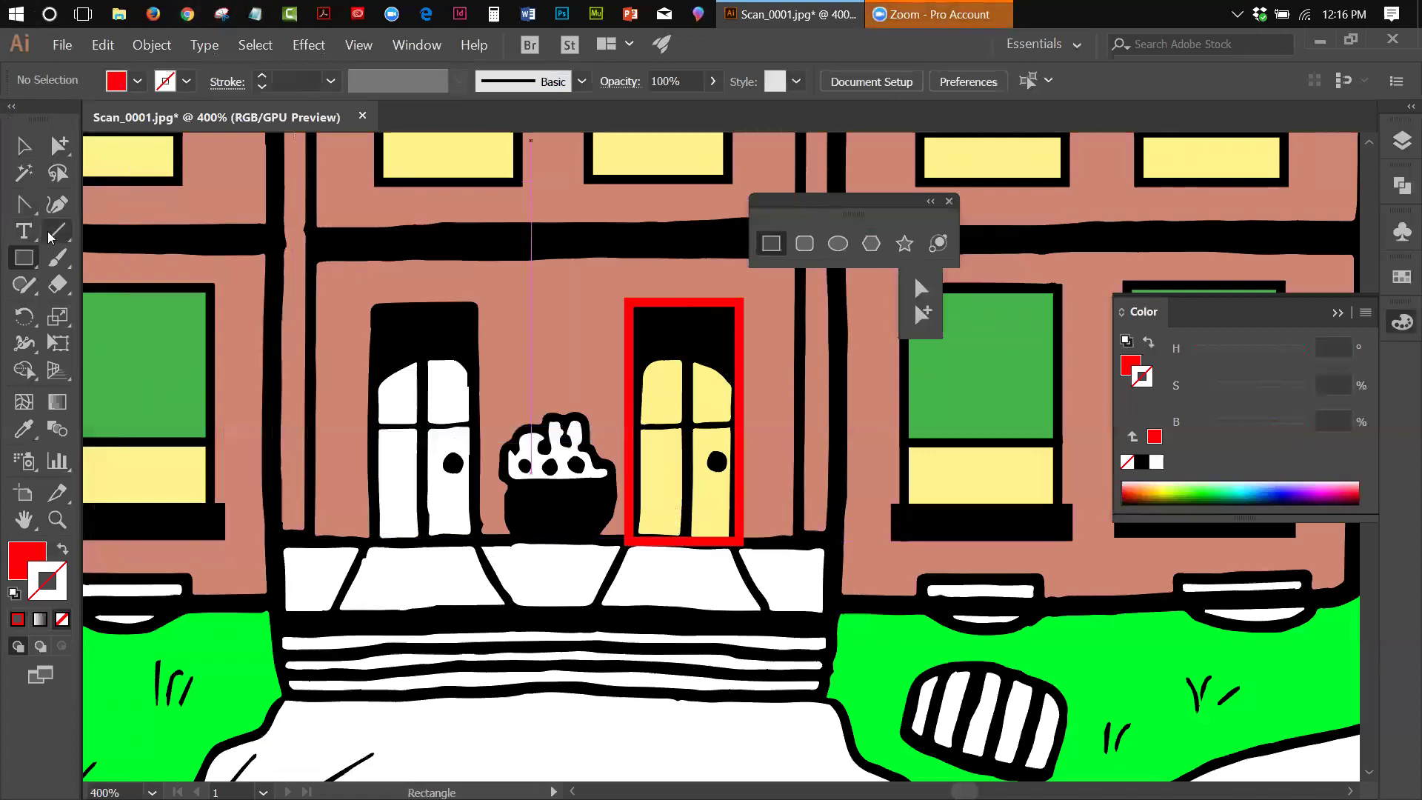
Step: Turn off Smart Guides and draw a vertical line segment down the middle of the red frame around the yellow door
left_click_drag(59, 236, 120, 234)
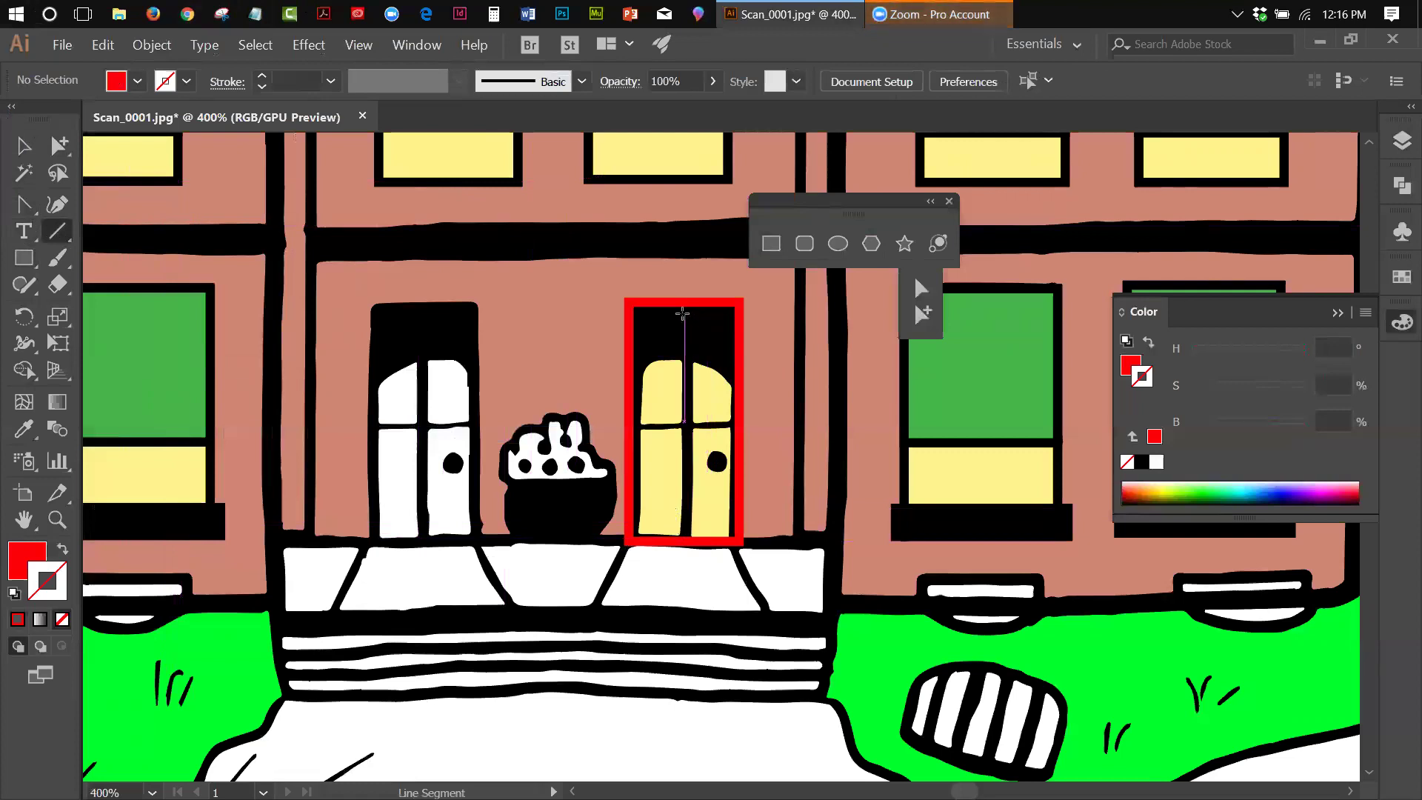
left_click(400, 46)
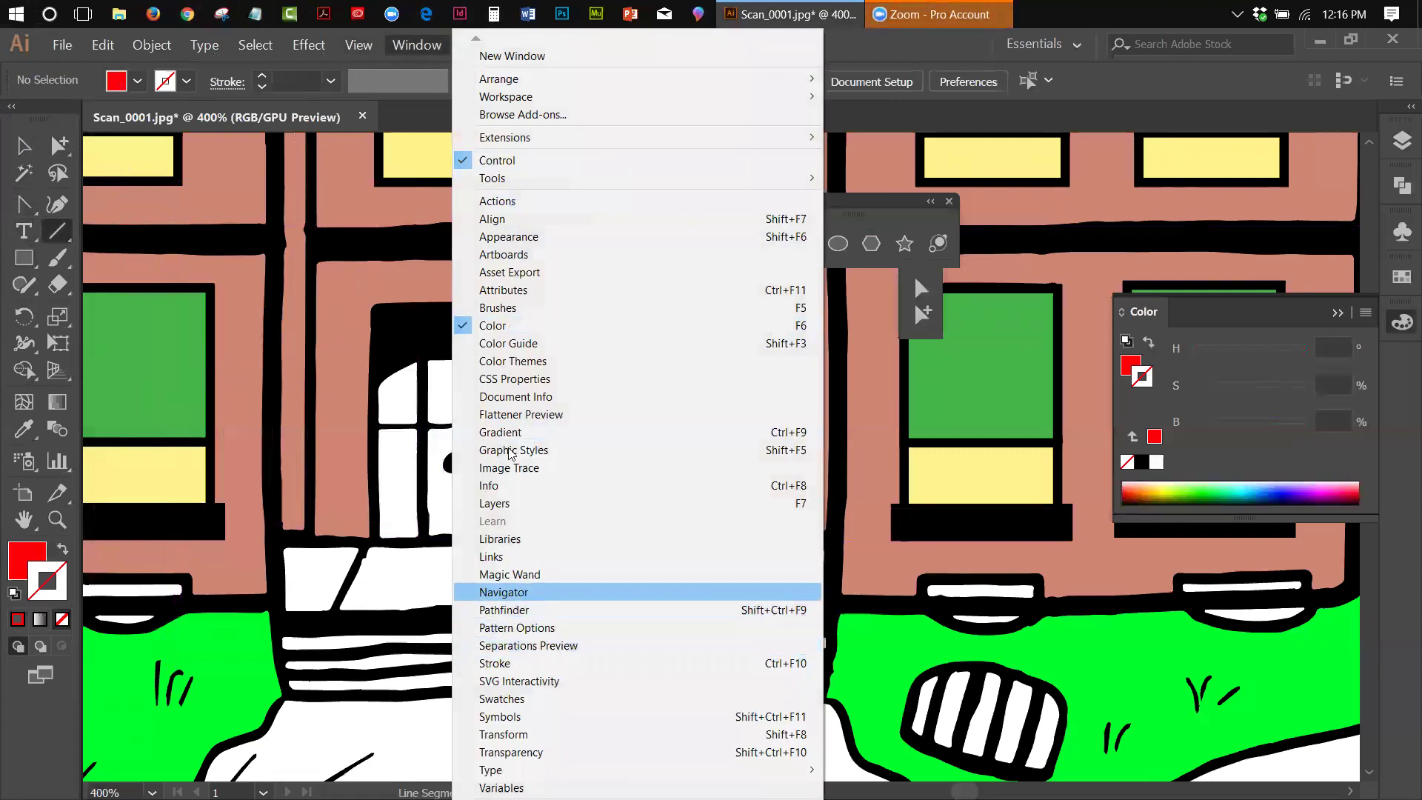
mouse_move(358, 46)
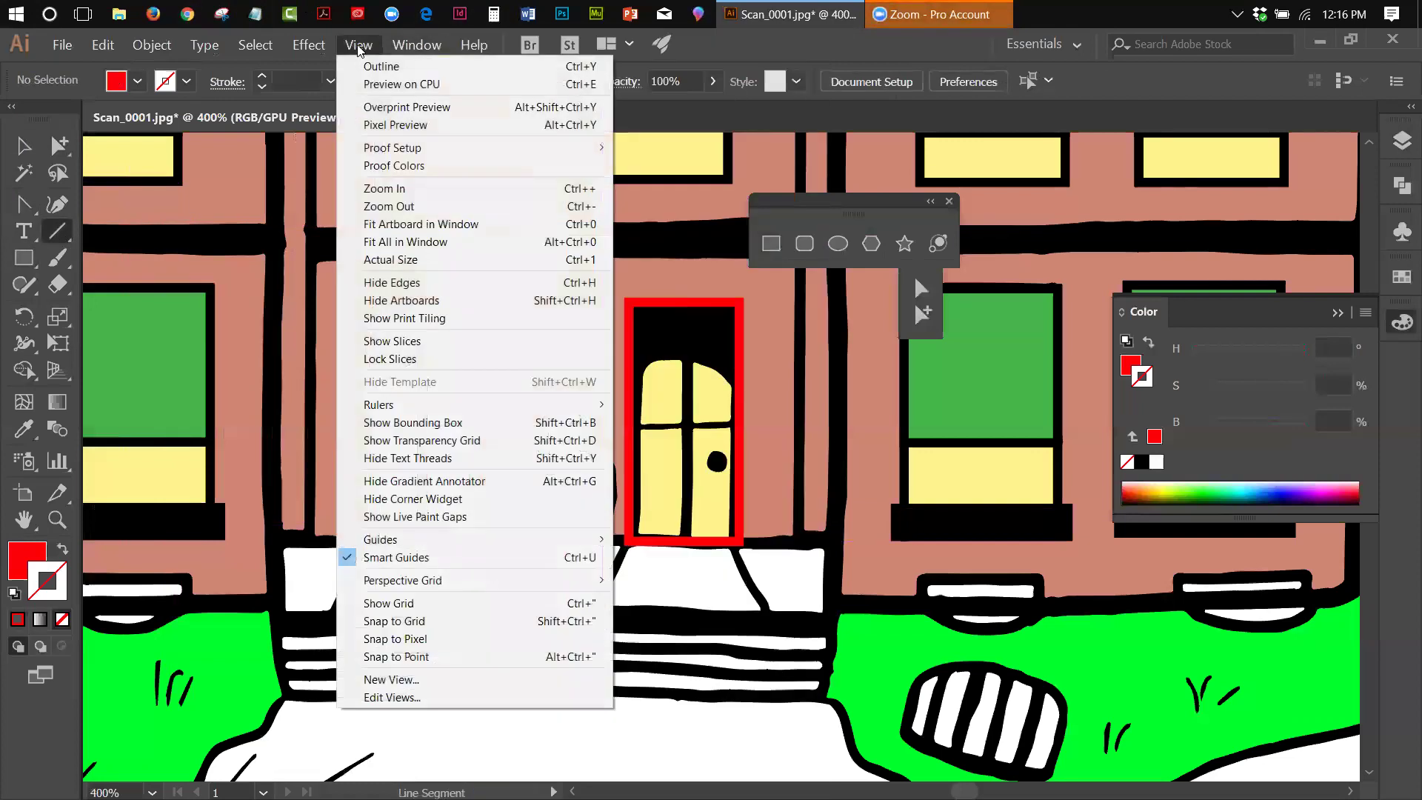
left_click(441, 565)
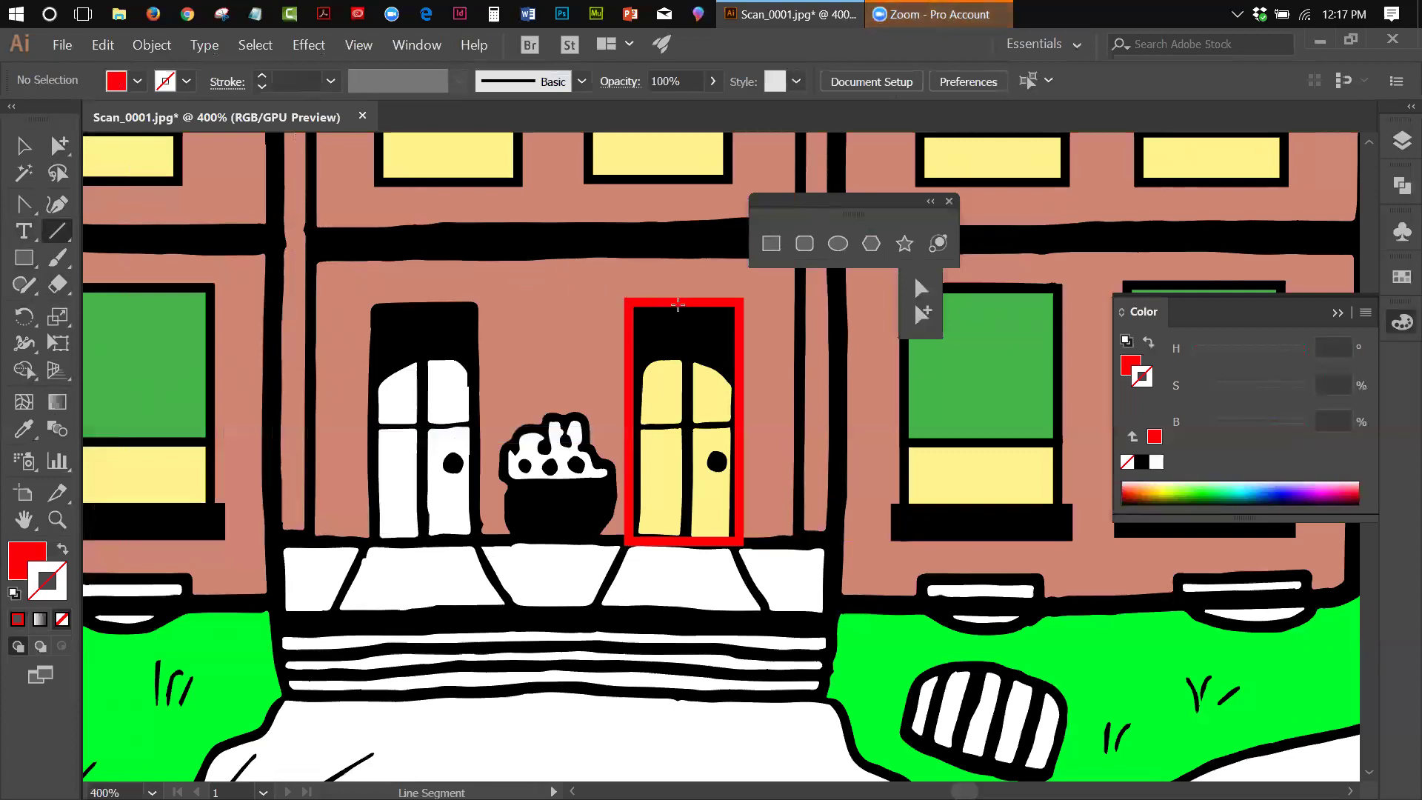
left_click_drag(678, 306, 682, 539)
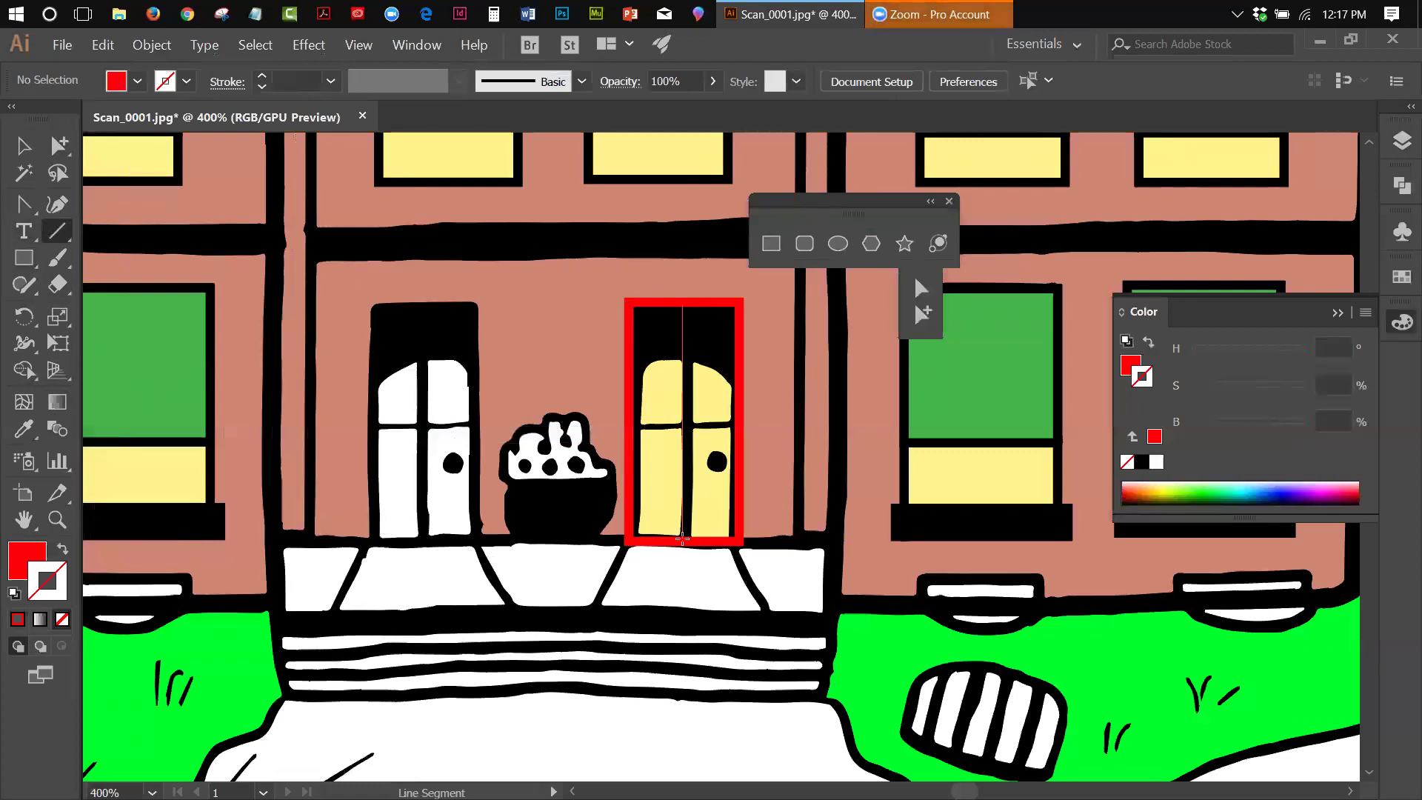
Step: Shift the vertical line over the yellow door's middle bar and give it a 3 pt red stroke
left_click_drag(682, 539, 682, 539)
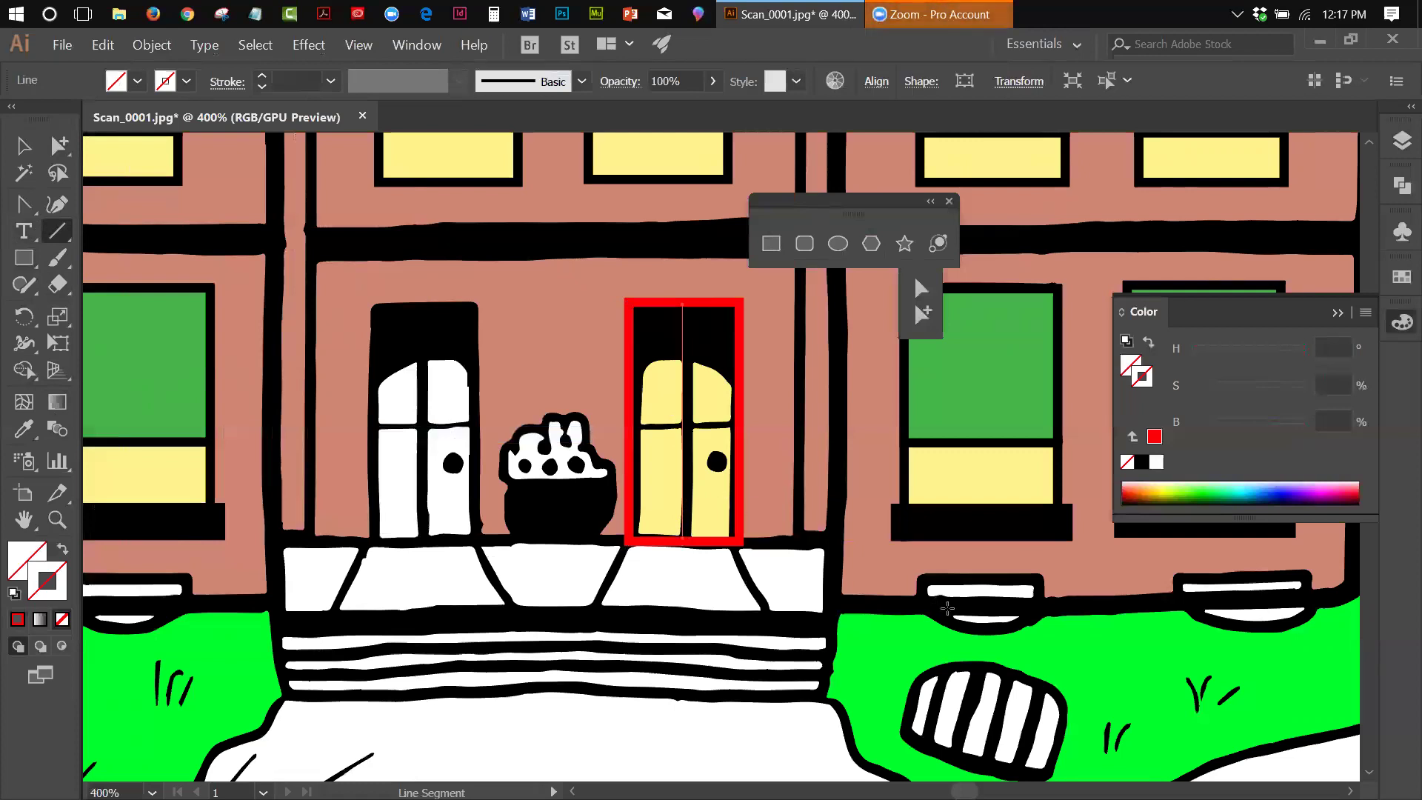
left_click(23, 146)
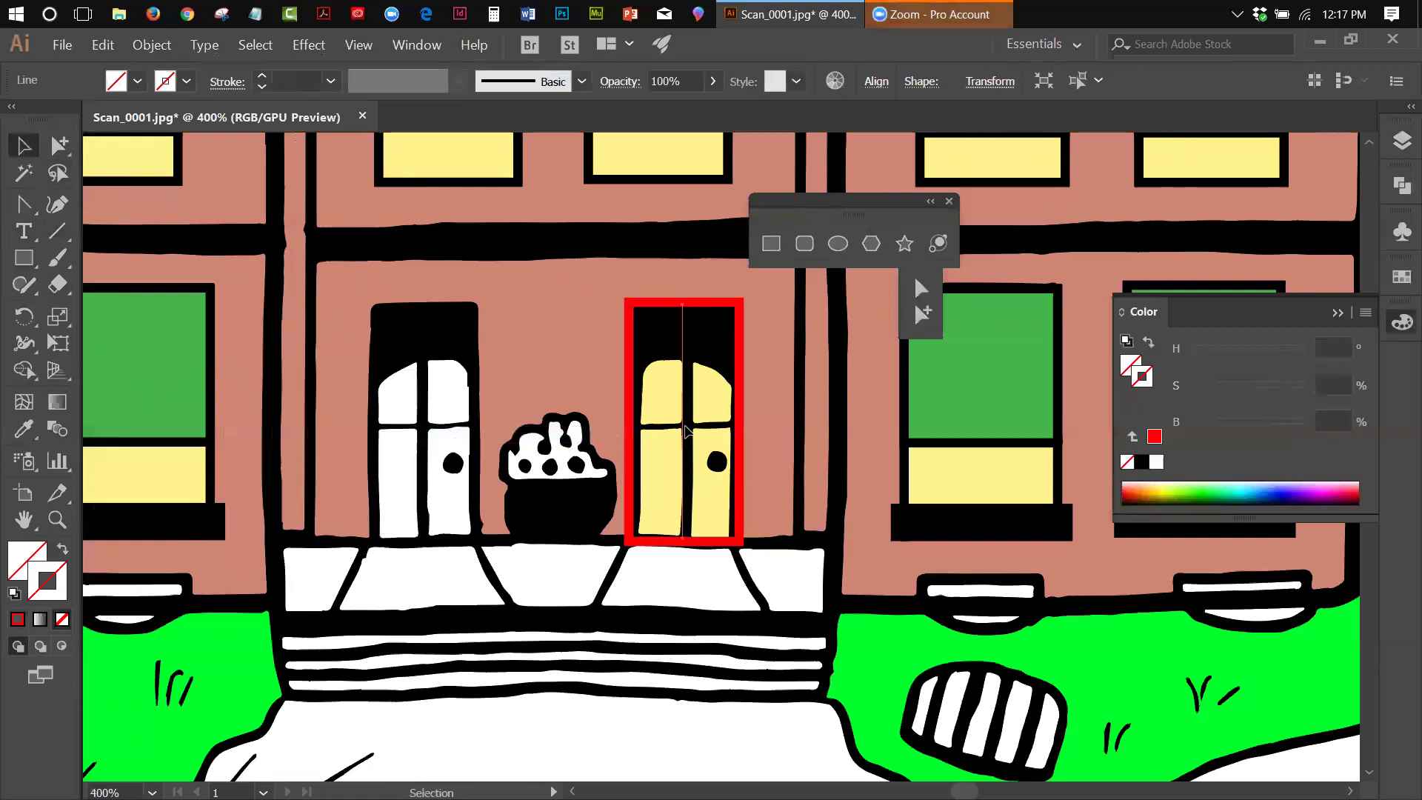
left_click_drag(685, 428, 689, 427)
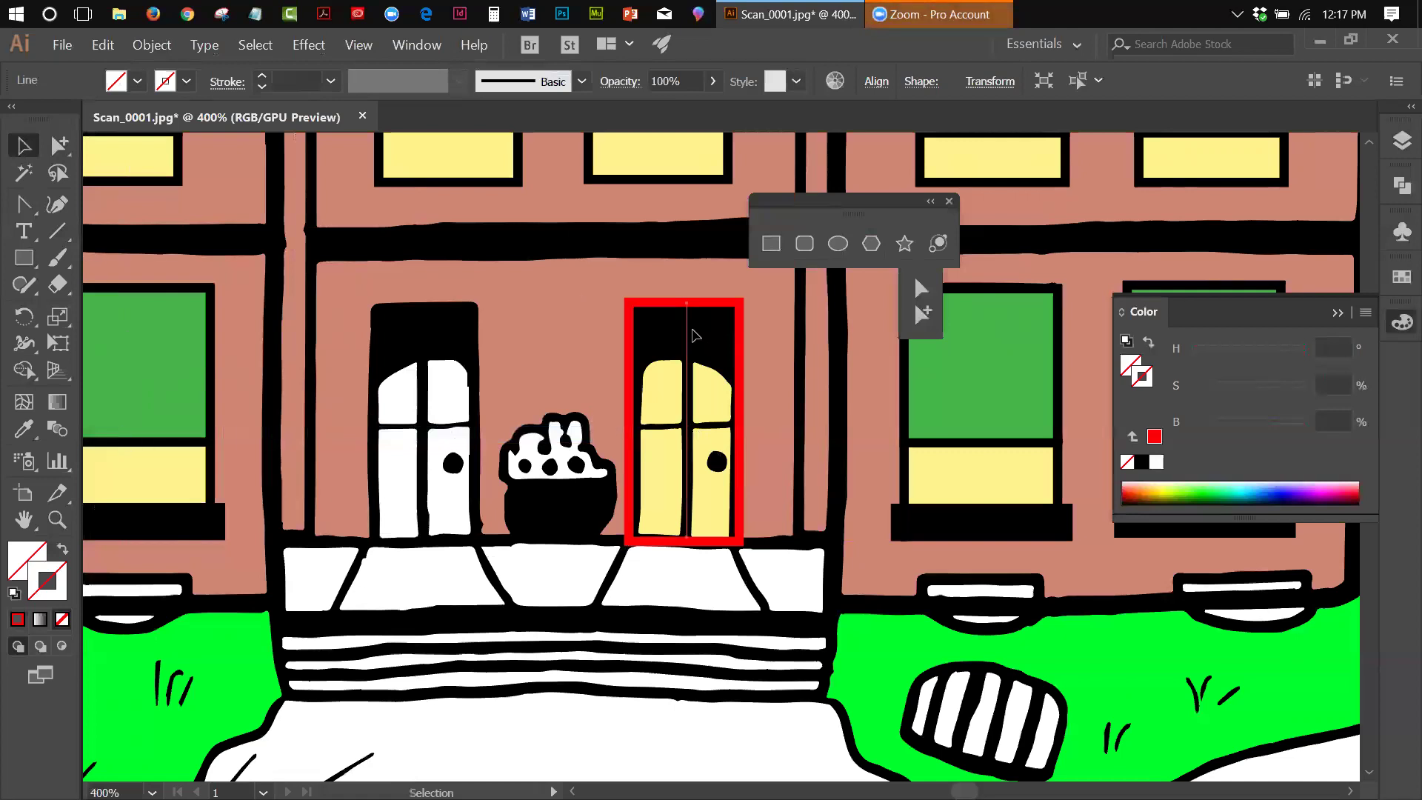
left_click(261, 76)
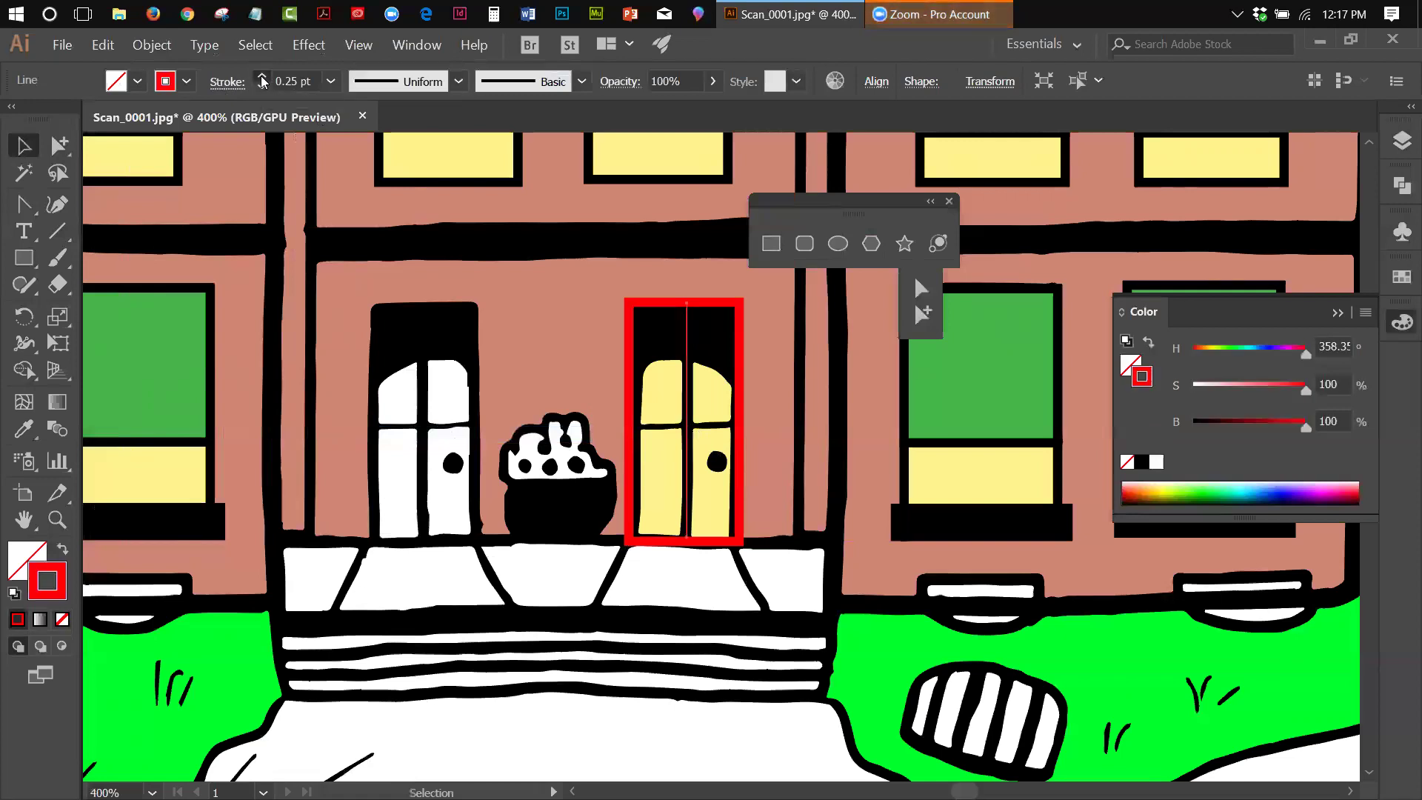
left_click(261, 77)
left_click(261, 77)
left_click(261, 76)
left_click(261, 75)
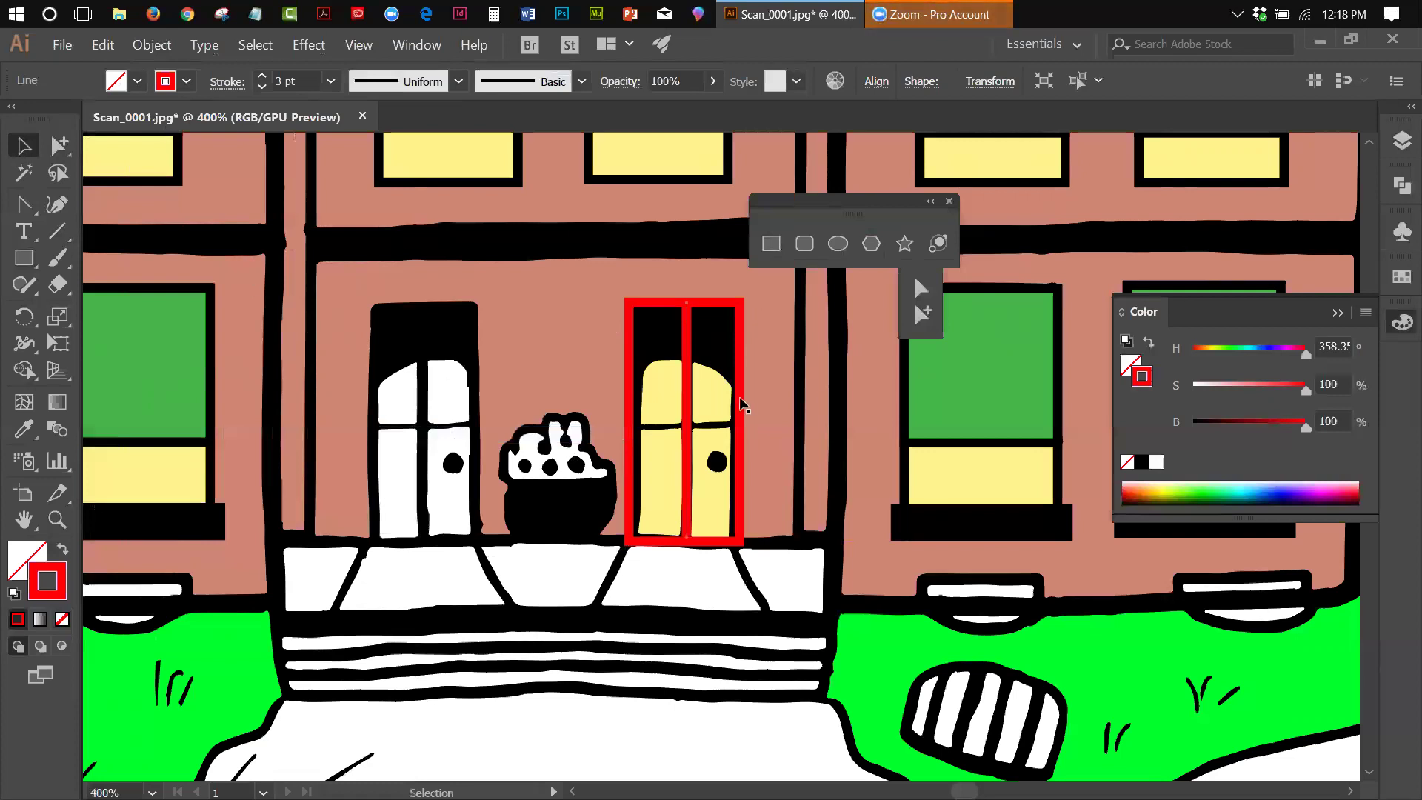
Step: Convert the vertical line's stroke into a filled shape with Outline Stroke
left_click(148, 46)
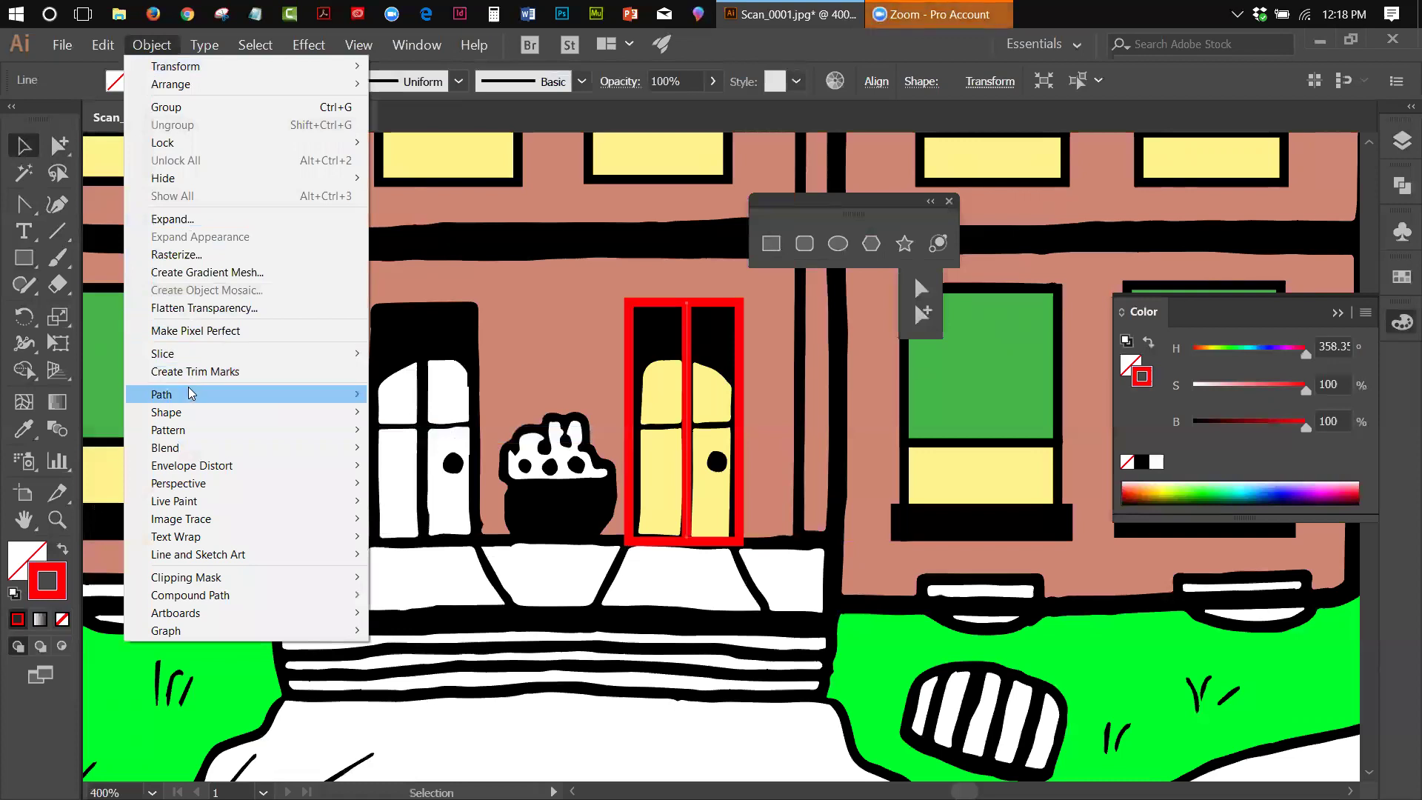
mouse_move(191, 394)
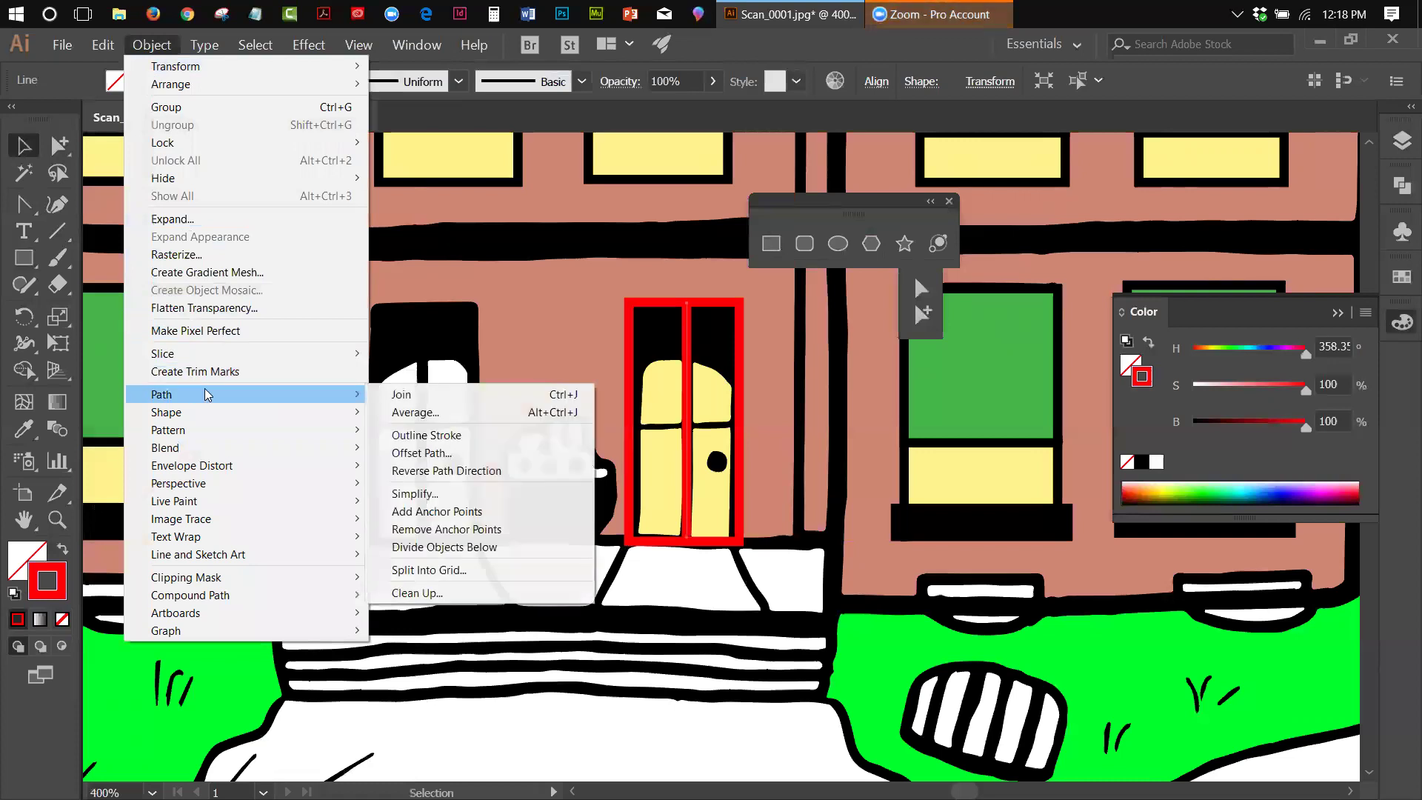
left_click(444, 435)
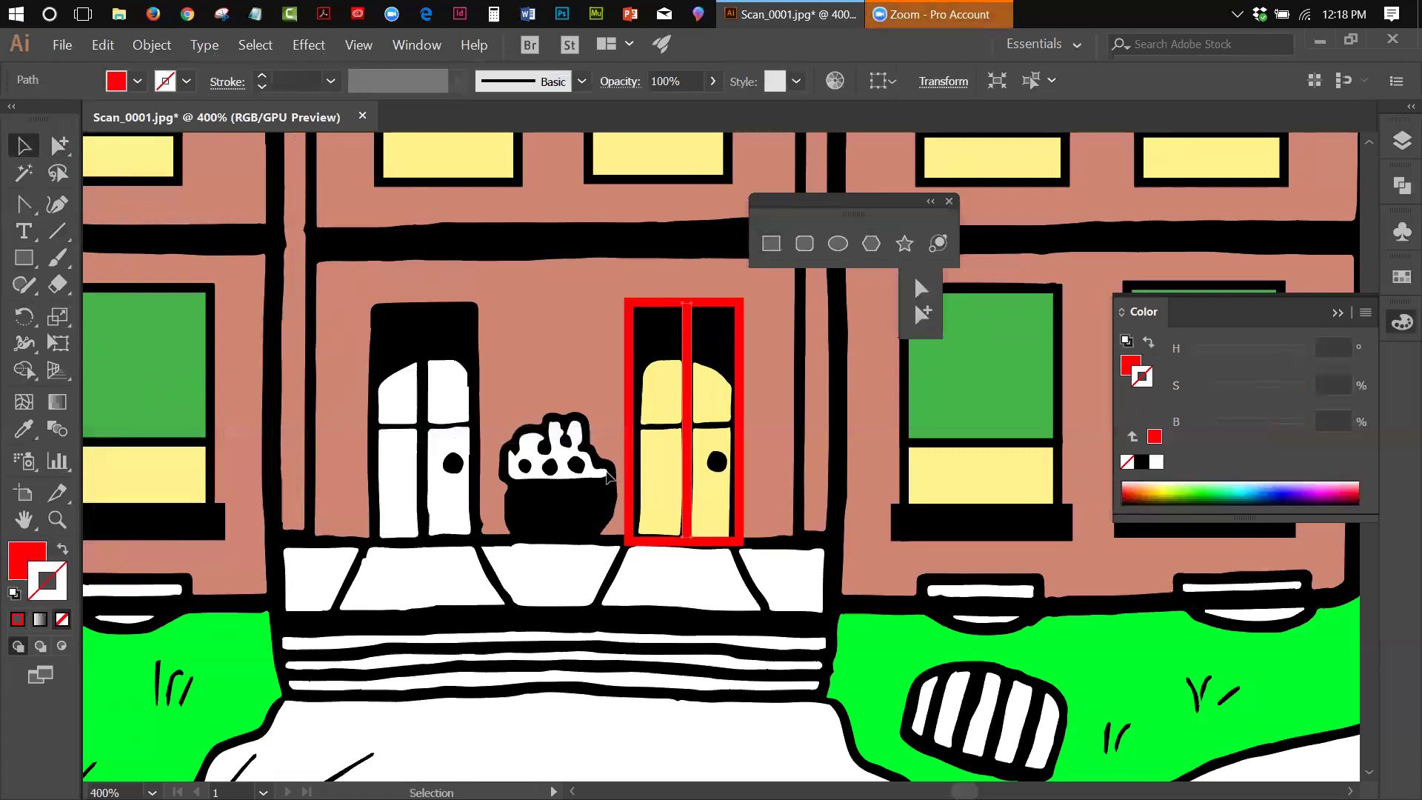
Step: Draw a horizontal line segment across the red frame at the door's crossbar and set its stroke to 2 pt
left_click(49, 235)
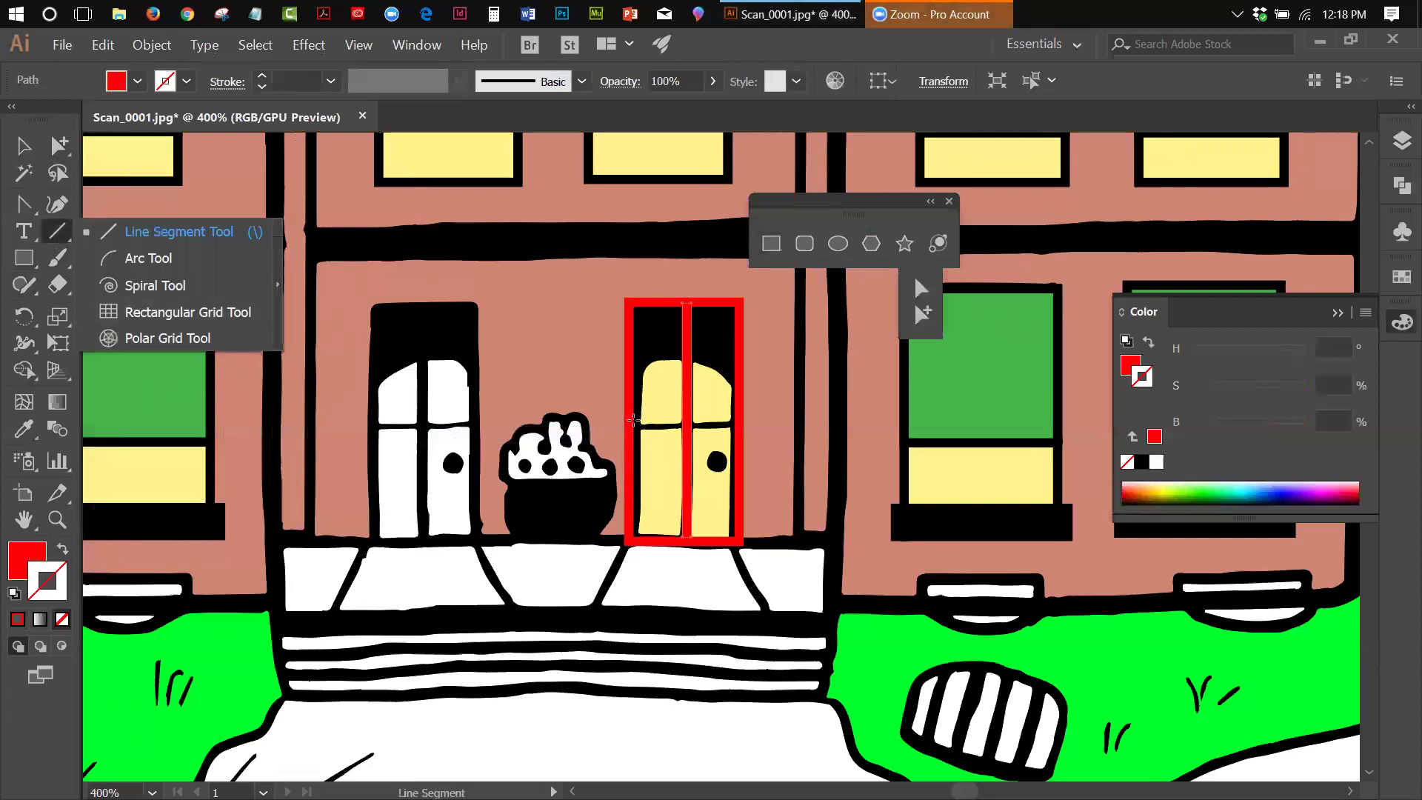
left_click_drag(630, 421, 740, 424)
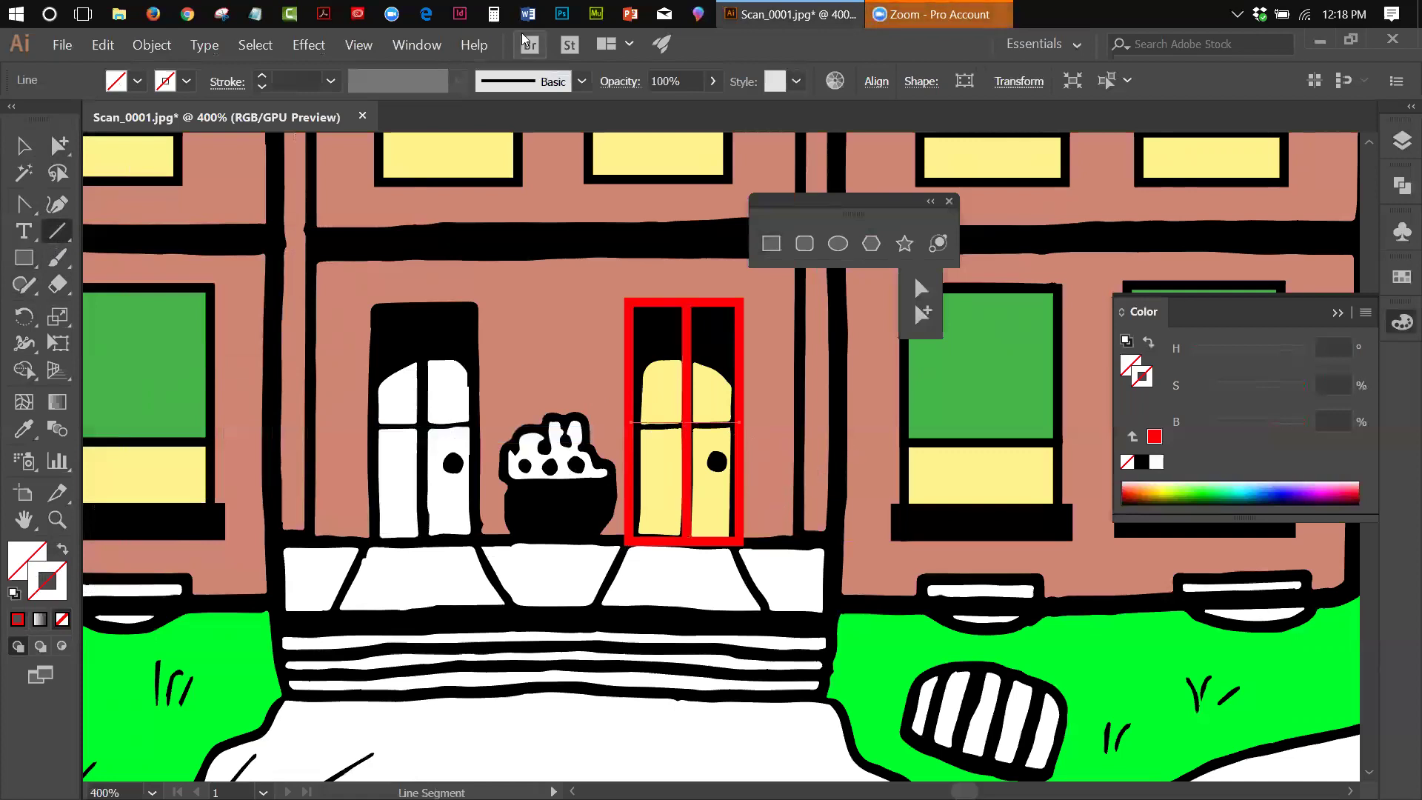
left_click(262, 76)
left_click(262, 76)
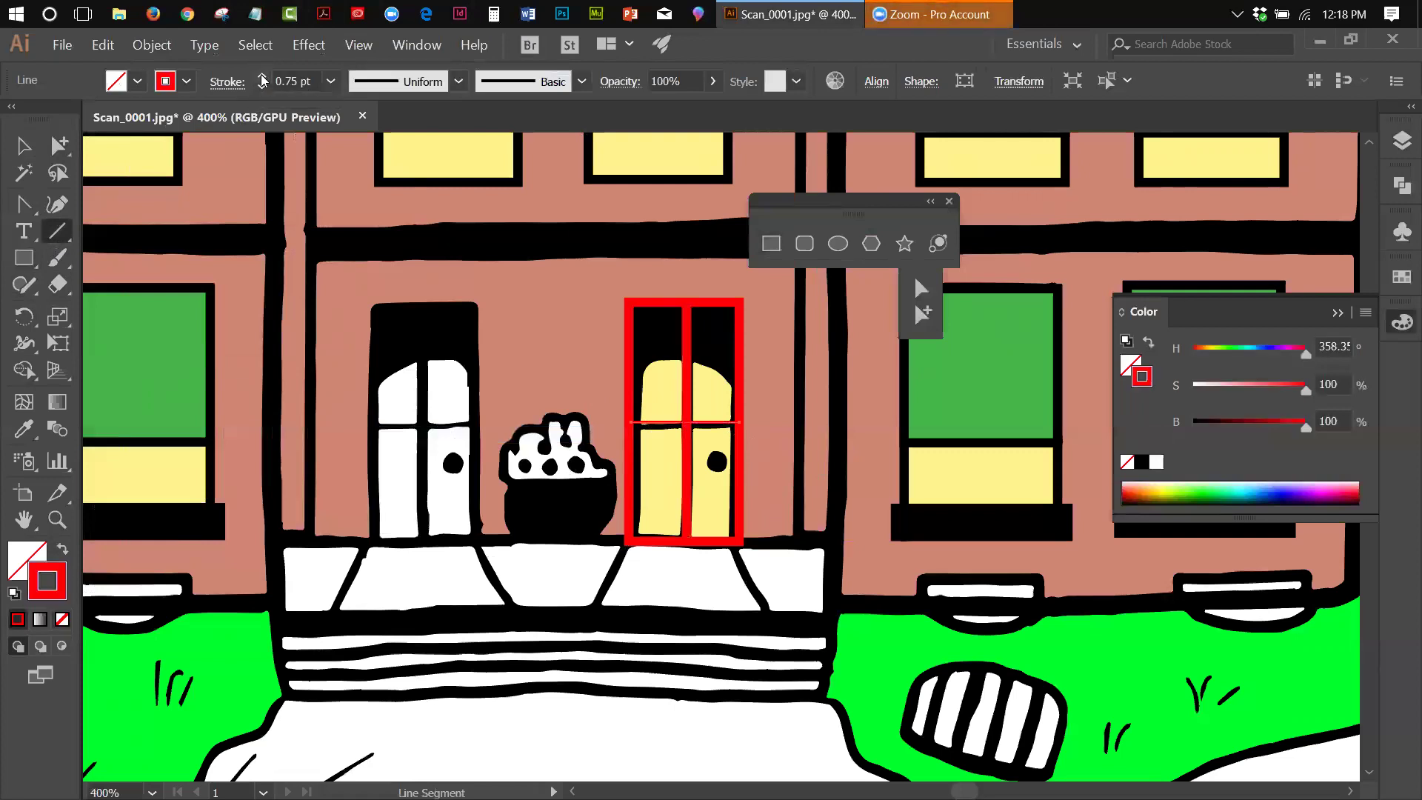
left_click(263, 76)
left_click(262, 77)
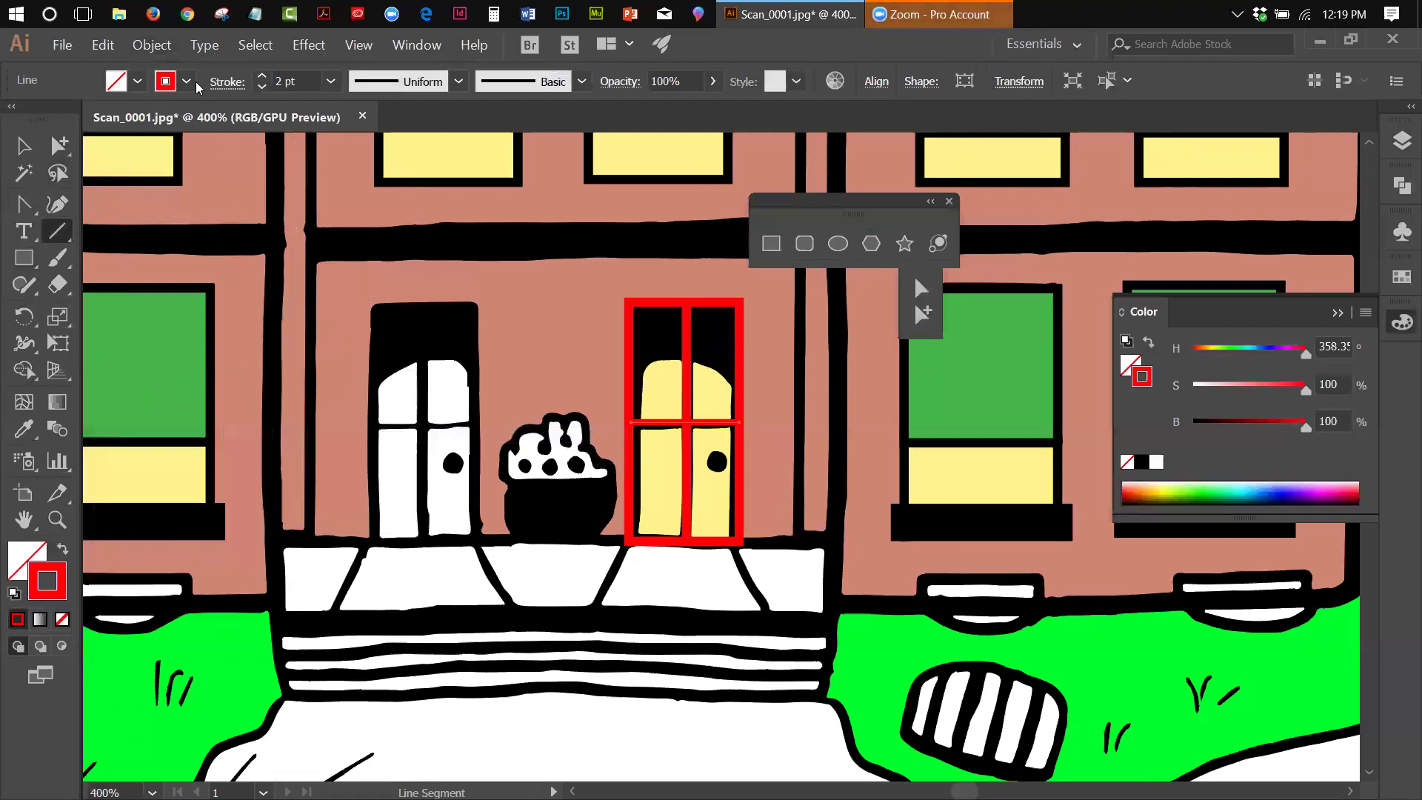
Step: Convert the horizontal line's stroke into a filled shape with Outline Stroke
left_click(152, 45)
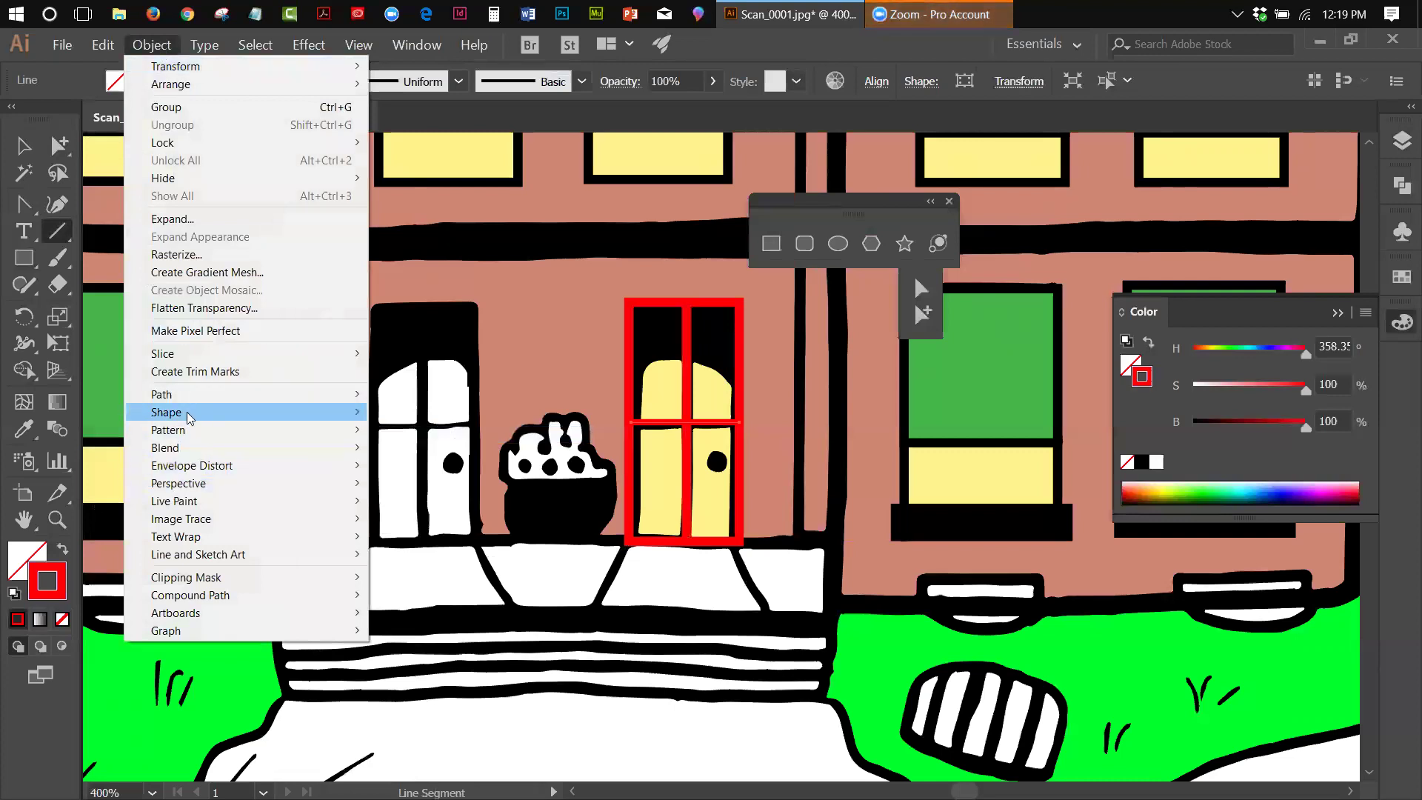
mouse_move(185, 395)
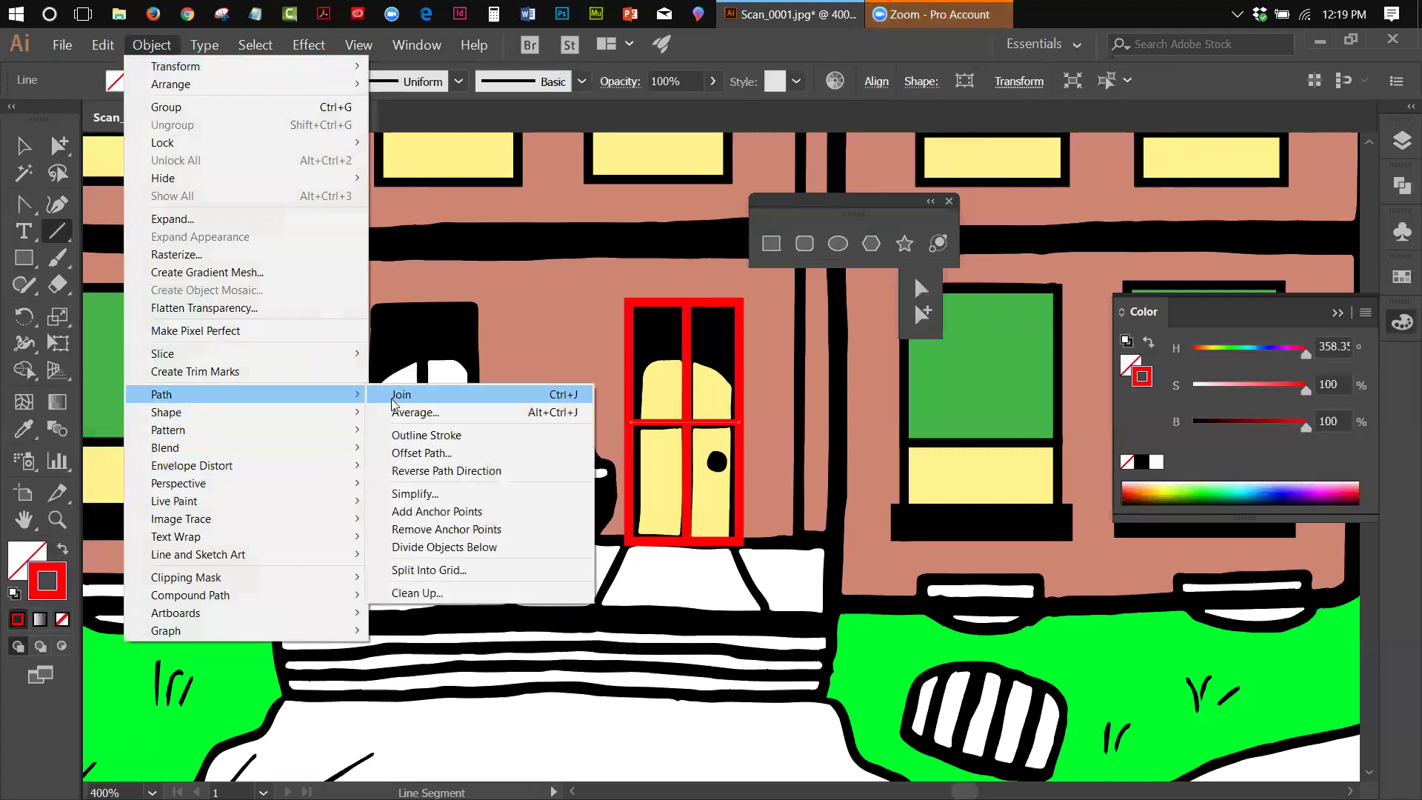
left_click(407, 436)
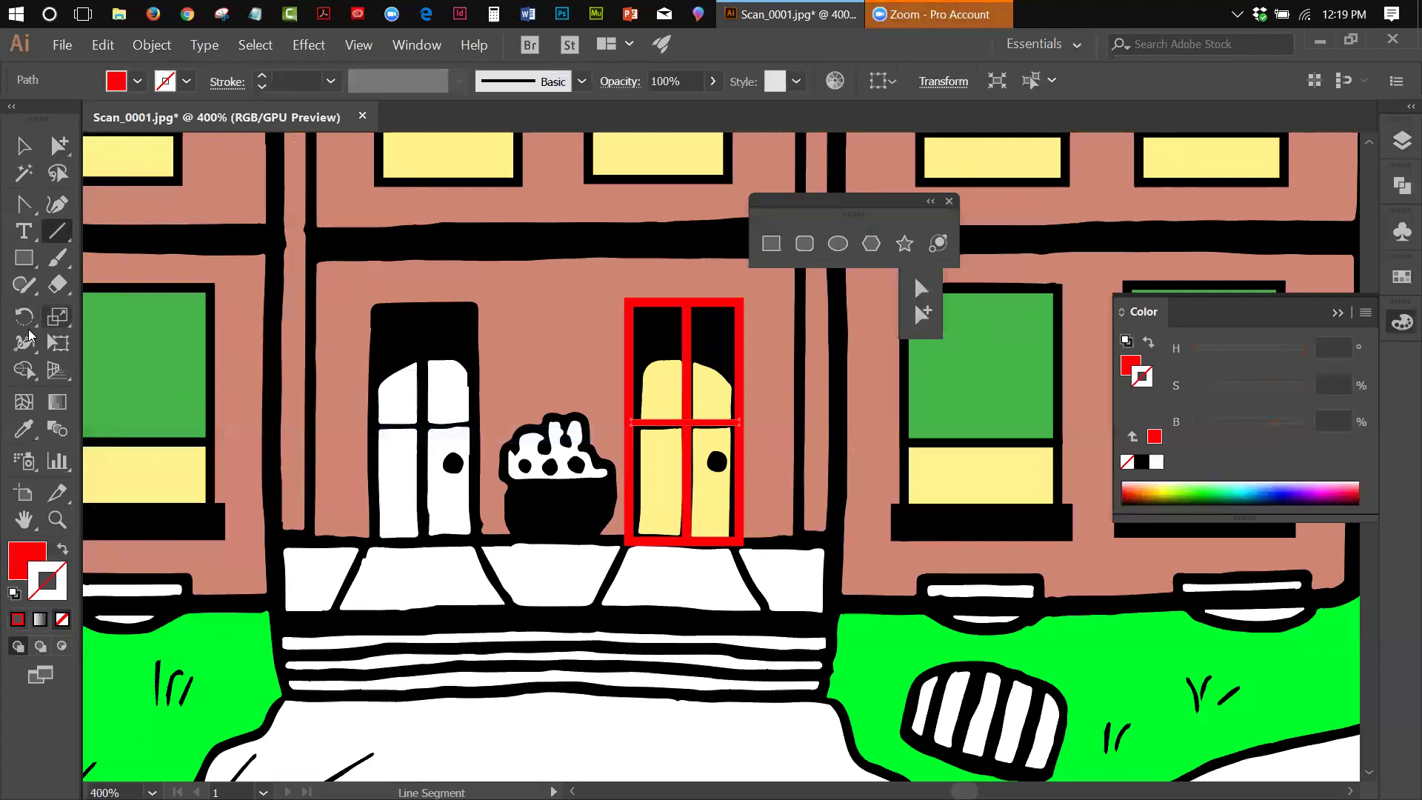
Step: Expand Layer 2 in the layer list and hide Layer 1 to isolate the red door frame artwork
left_click(22, 147)
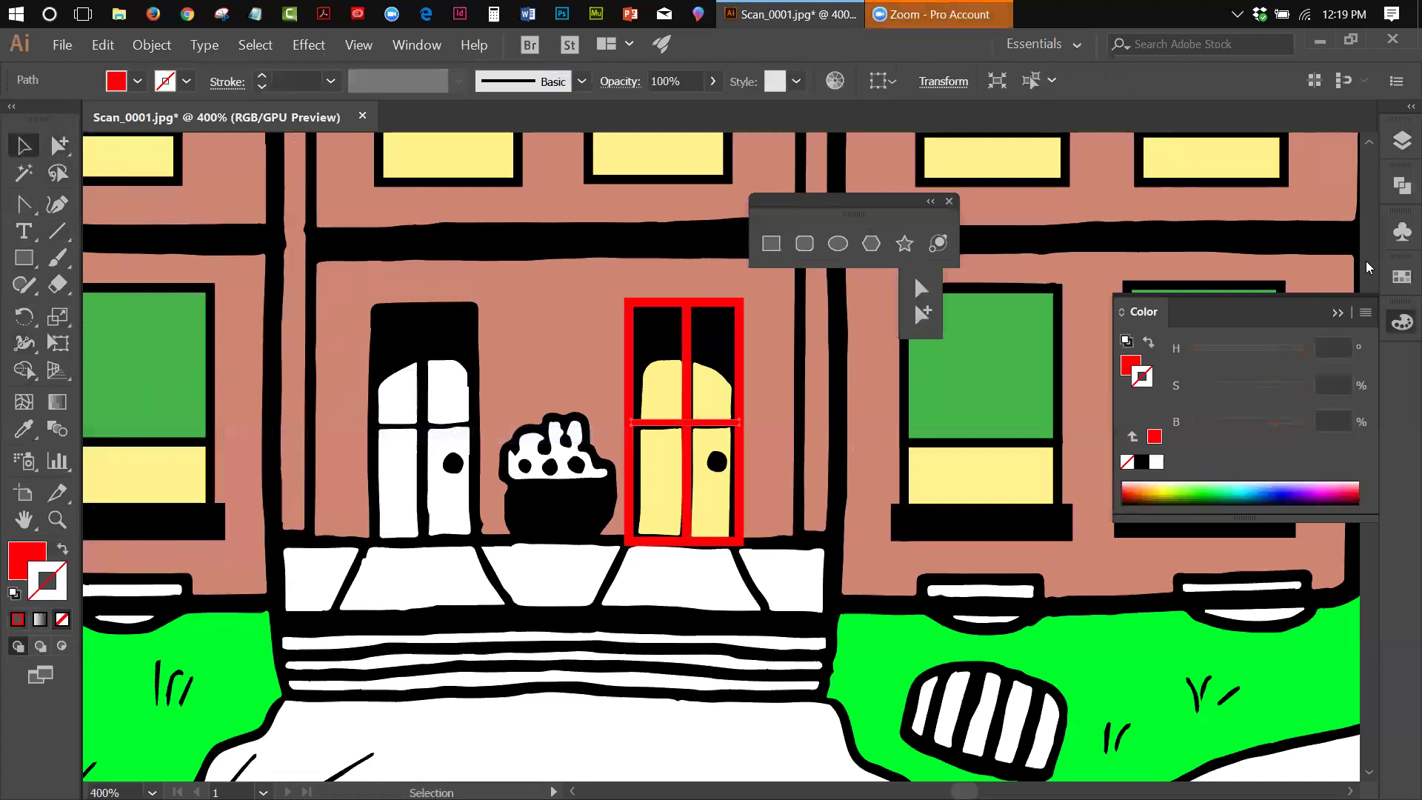
left_click(1402, 141)
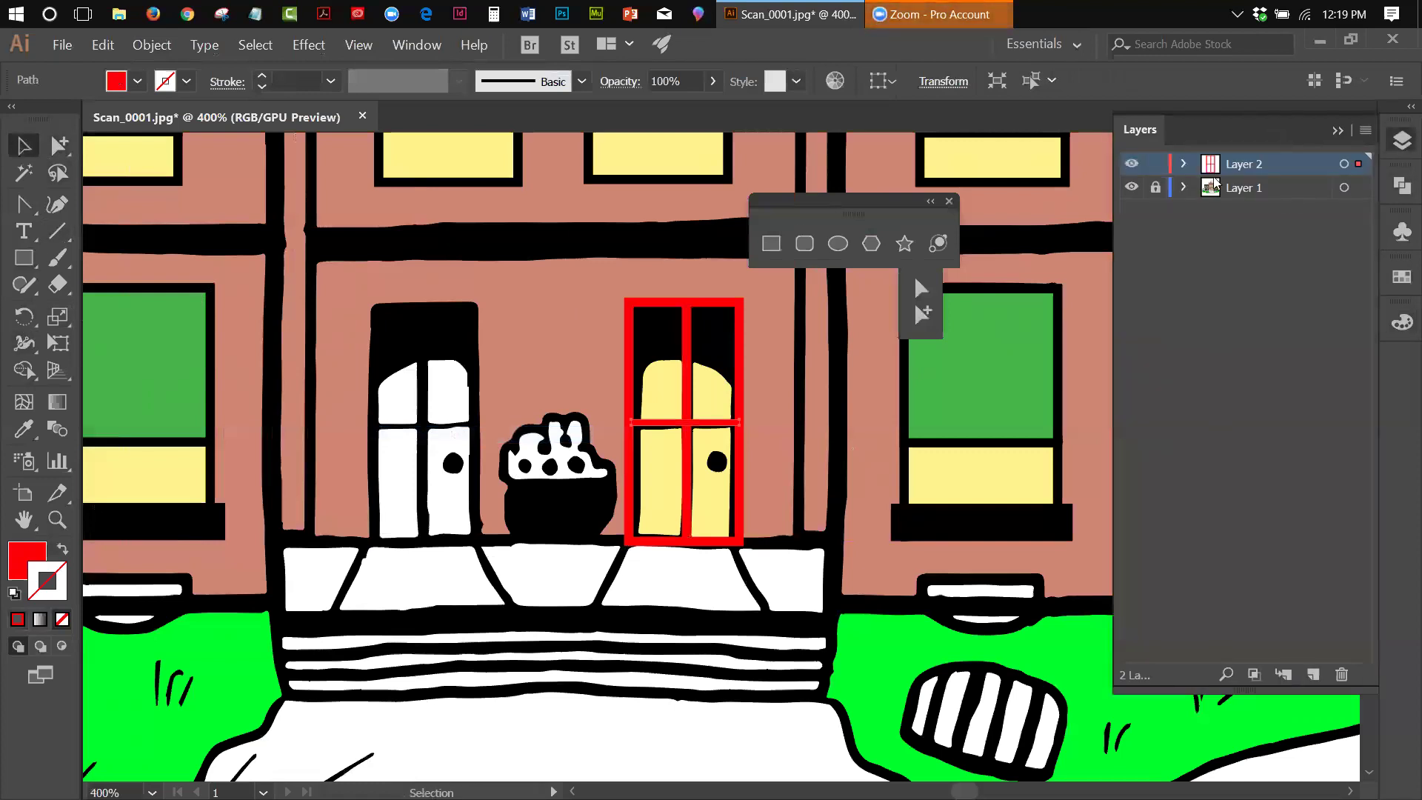
left_click(1183, 164)
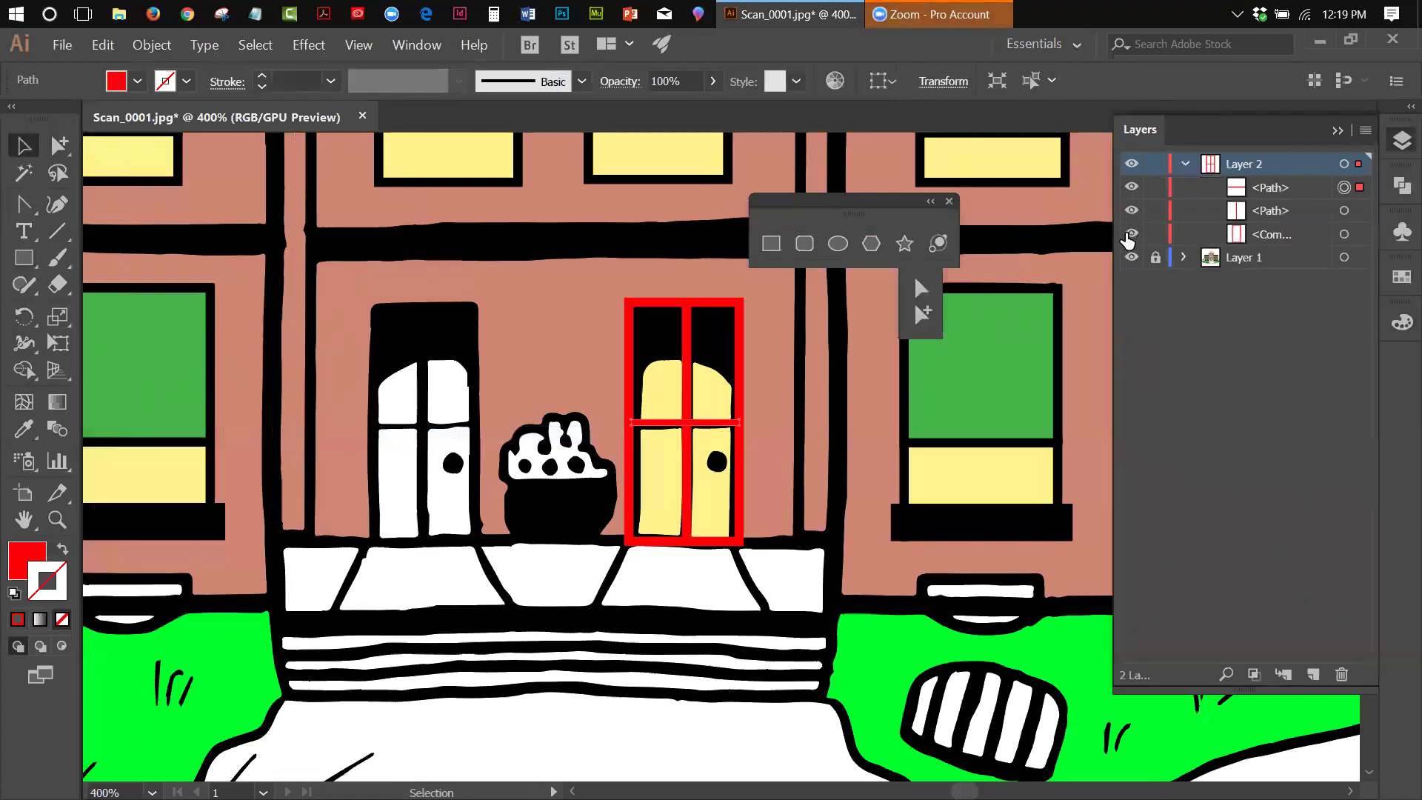
left_click(1131, 257)
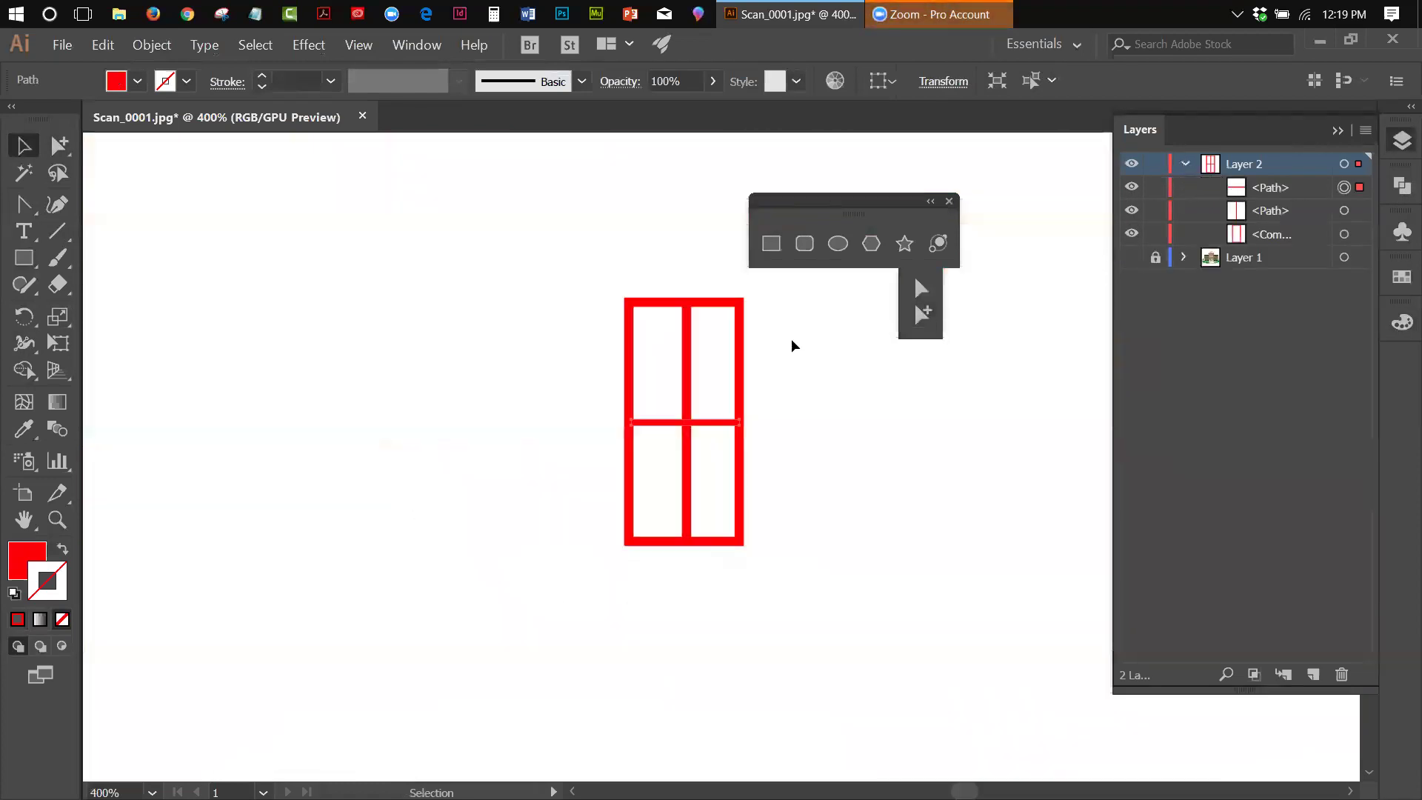
Step: Select the vertical bar and the outer frame and align their centers horizontally
left_click(687, 351)
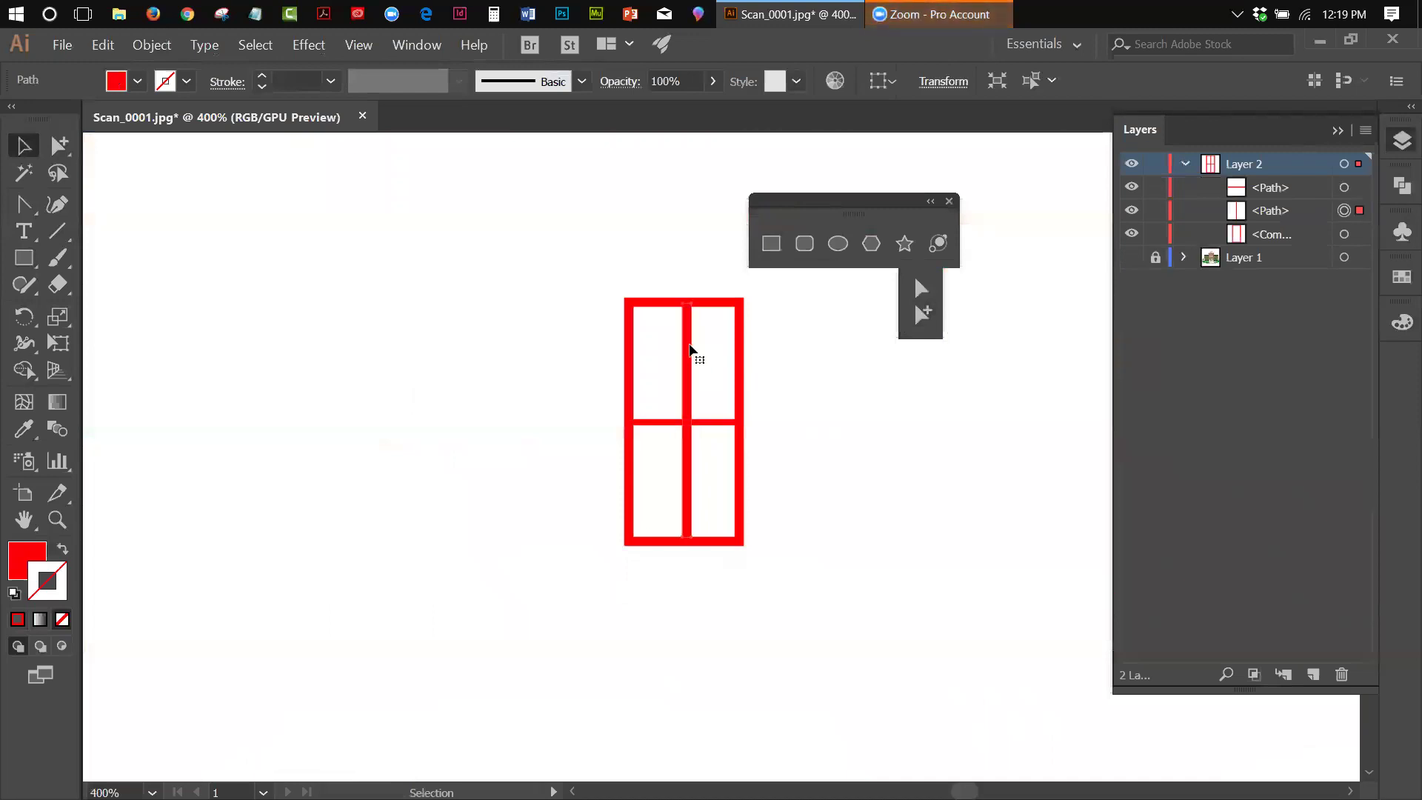
left_click(733, 306, "shift")
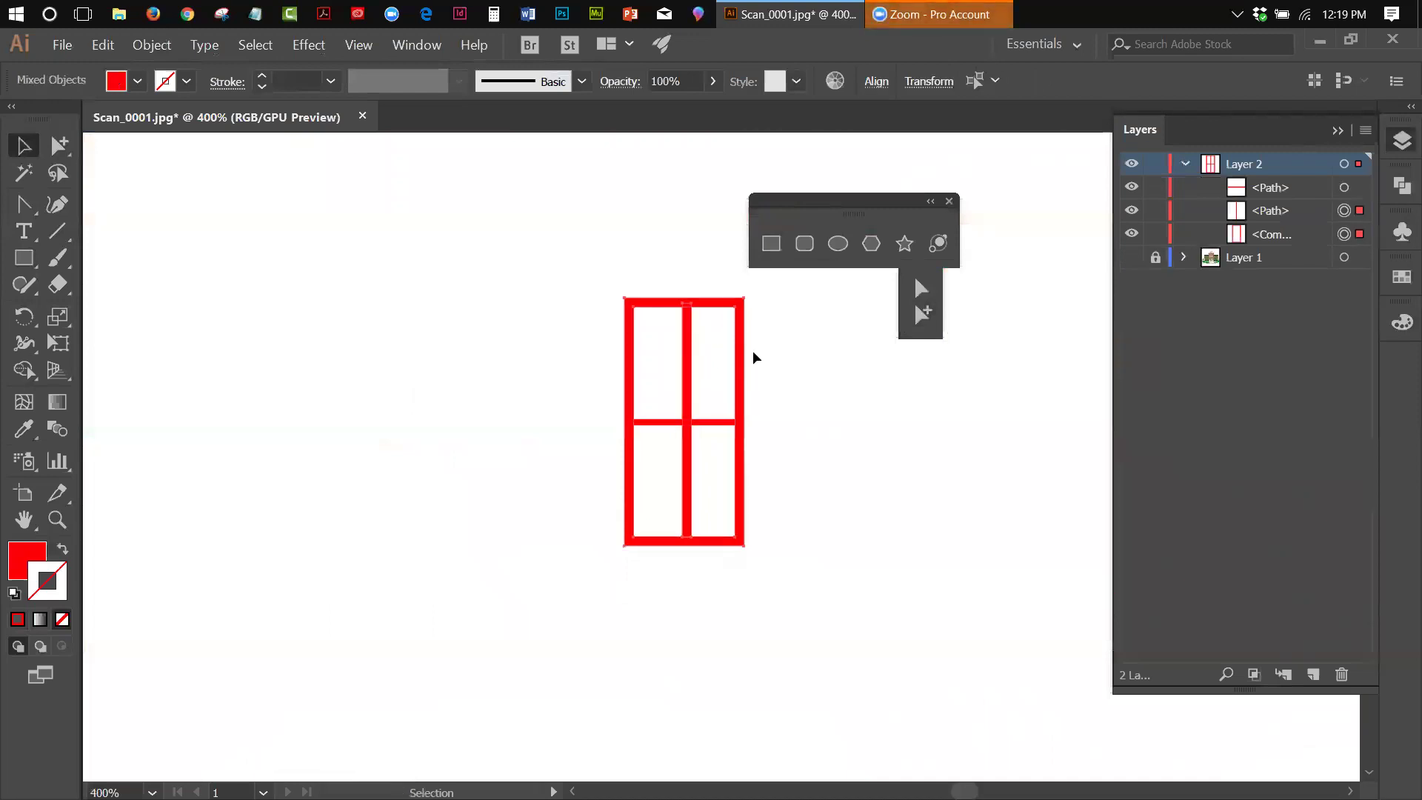
left_click(408, 43)
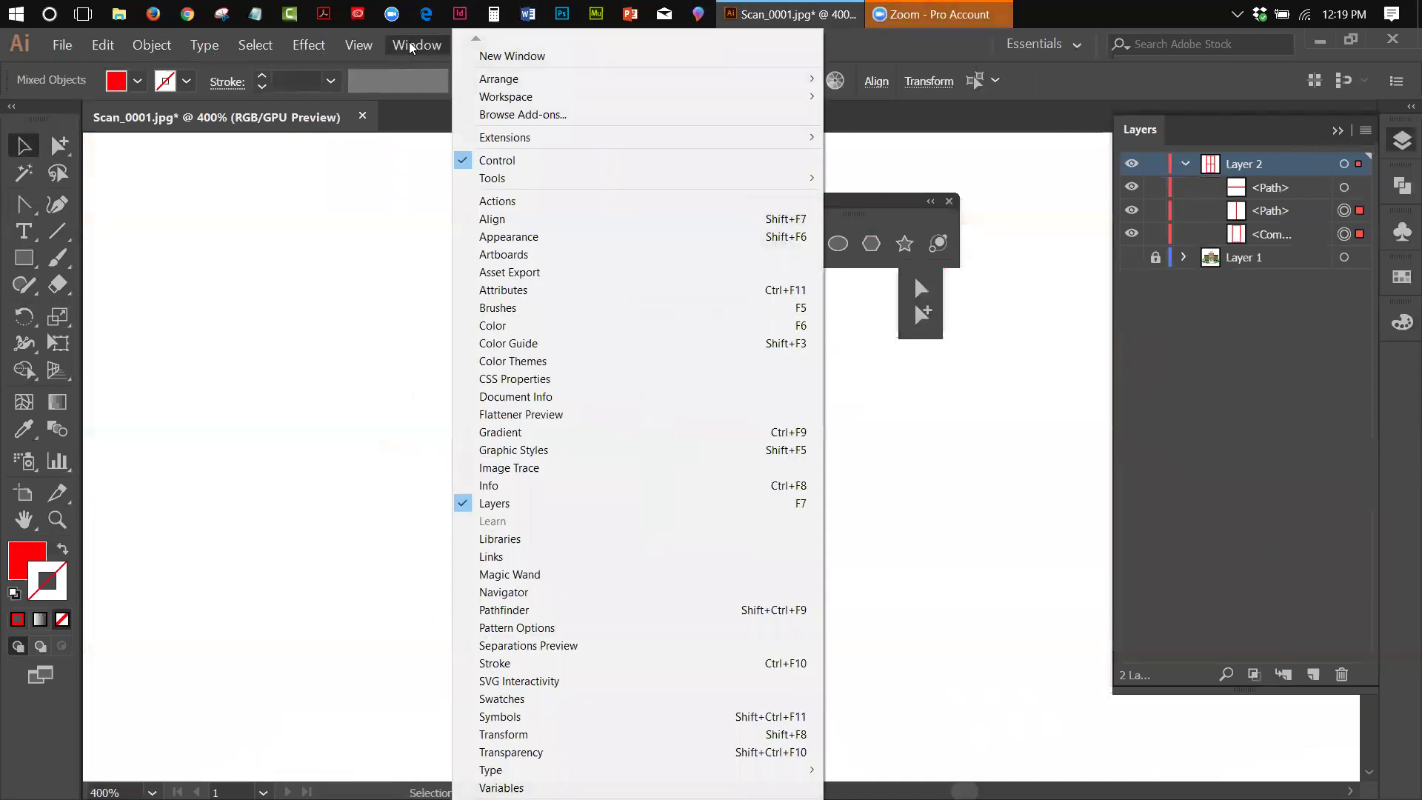
left_click(482, 219)
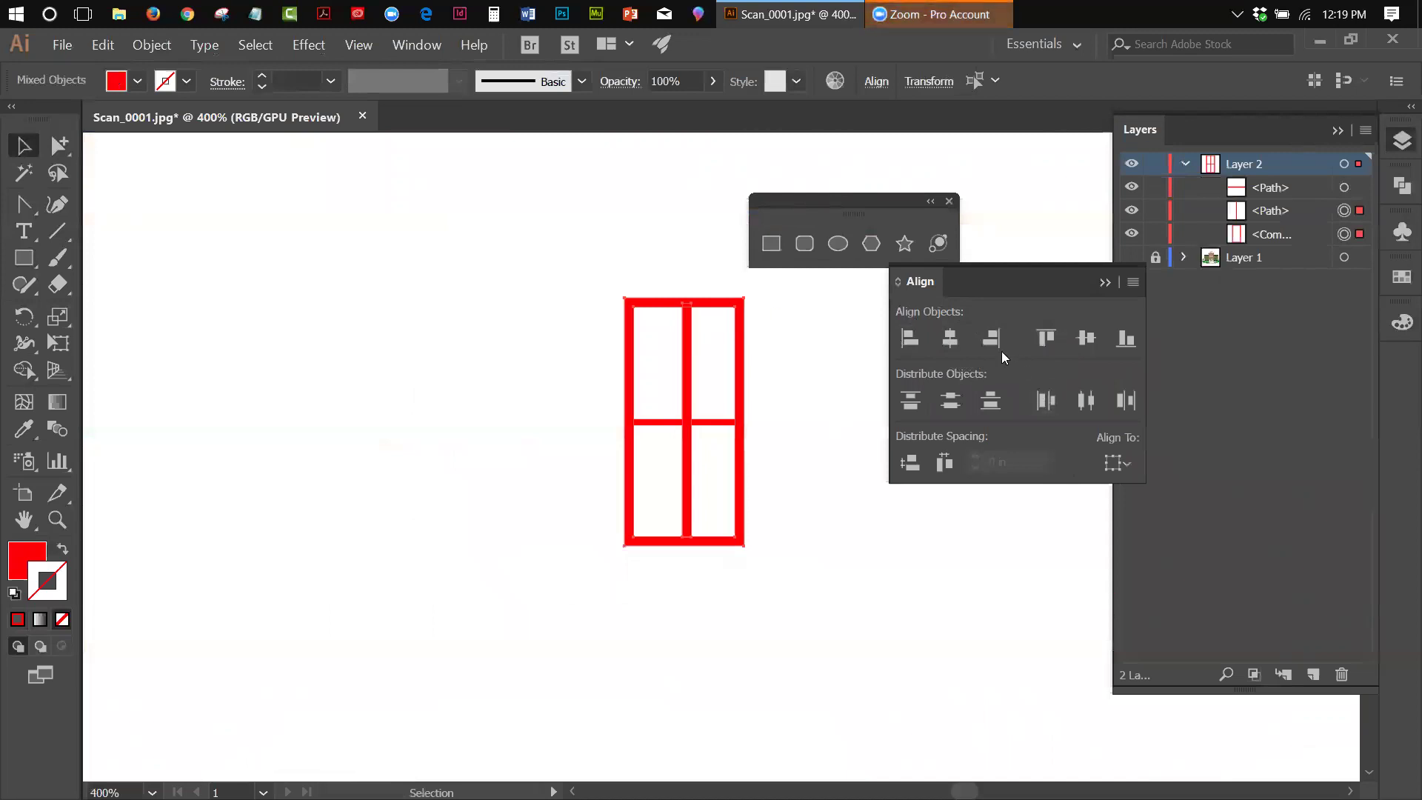
left_click(950, 338)
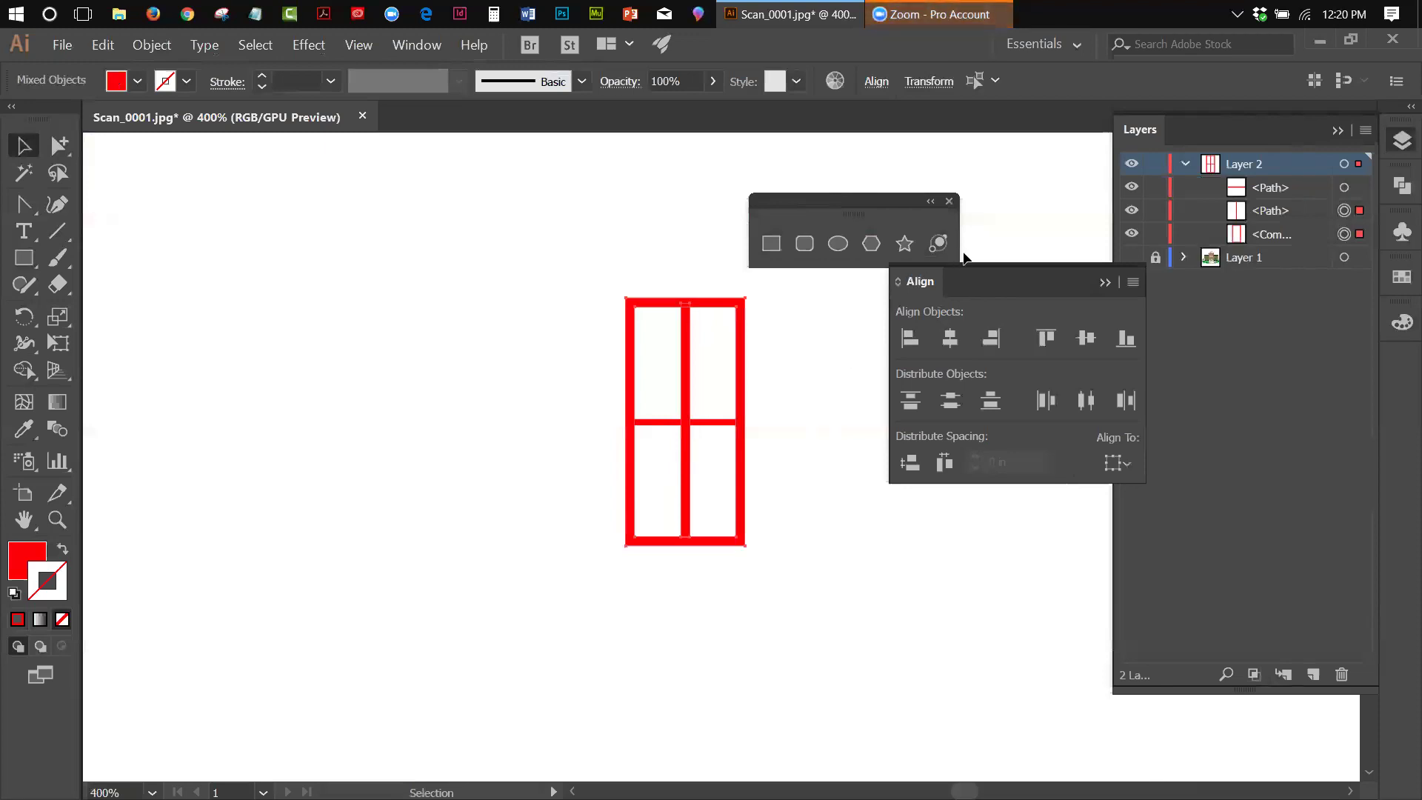
left_click(1100, 282)
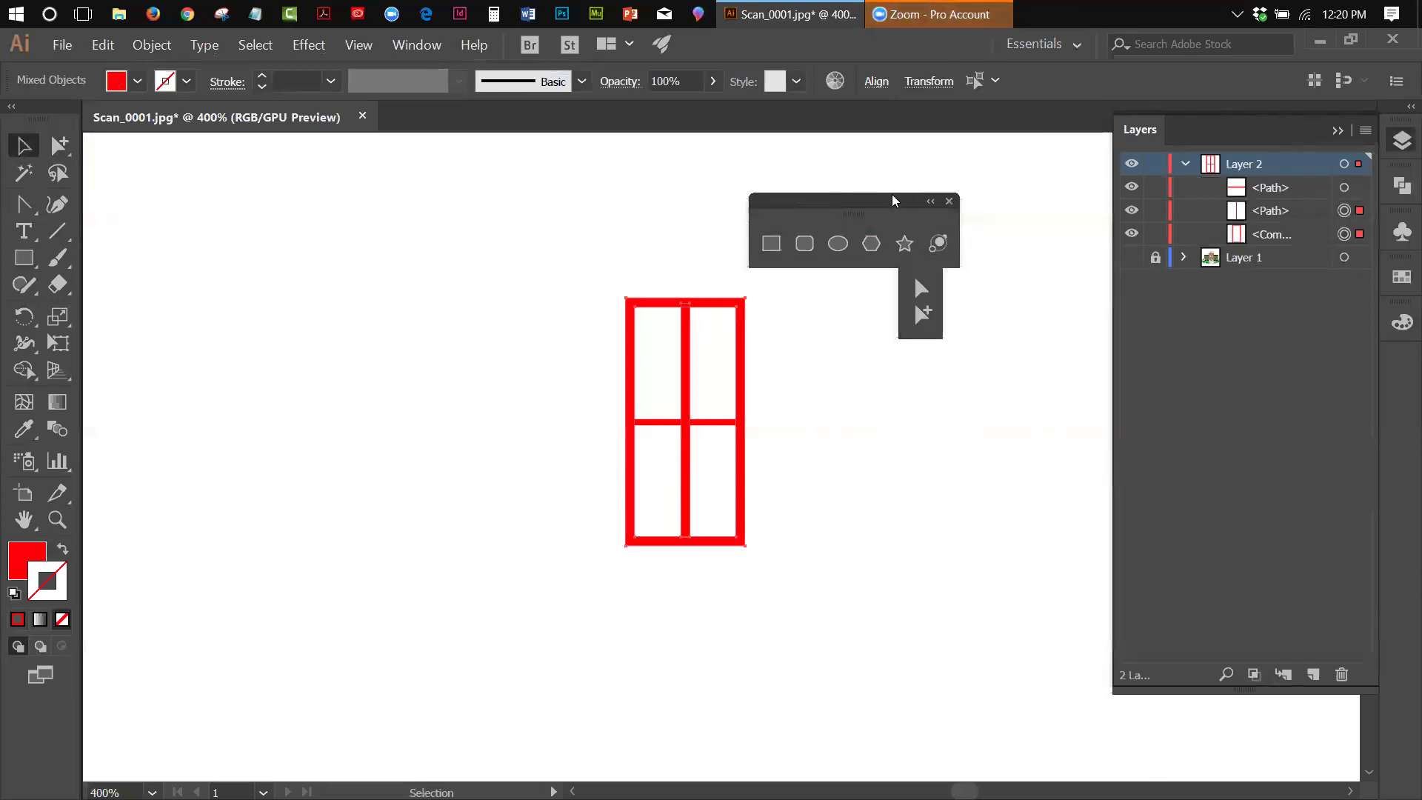
Step: Move the floating shape tools away from the frame and toggle each Layer 2 object's visibility to identify the parts
left_click_drag(881, 202, 667, 178)
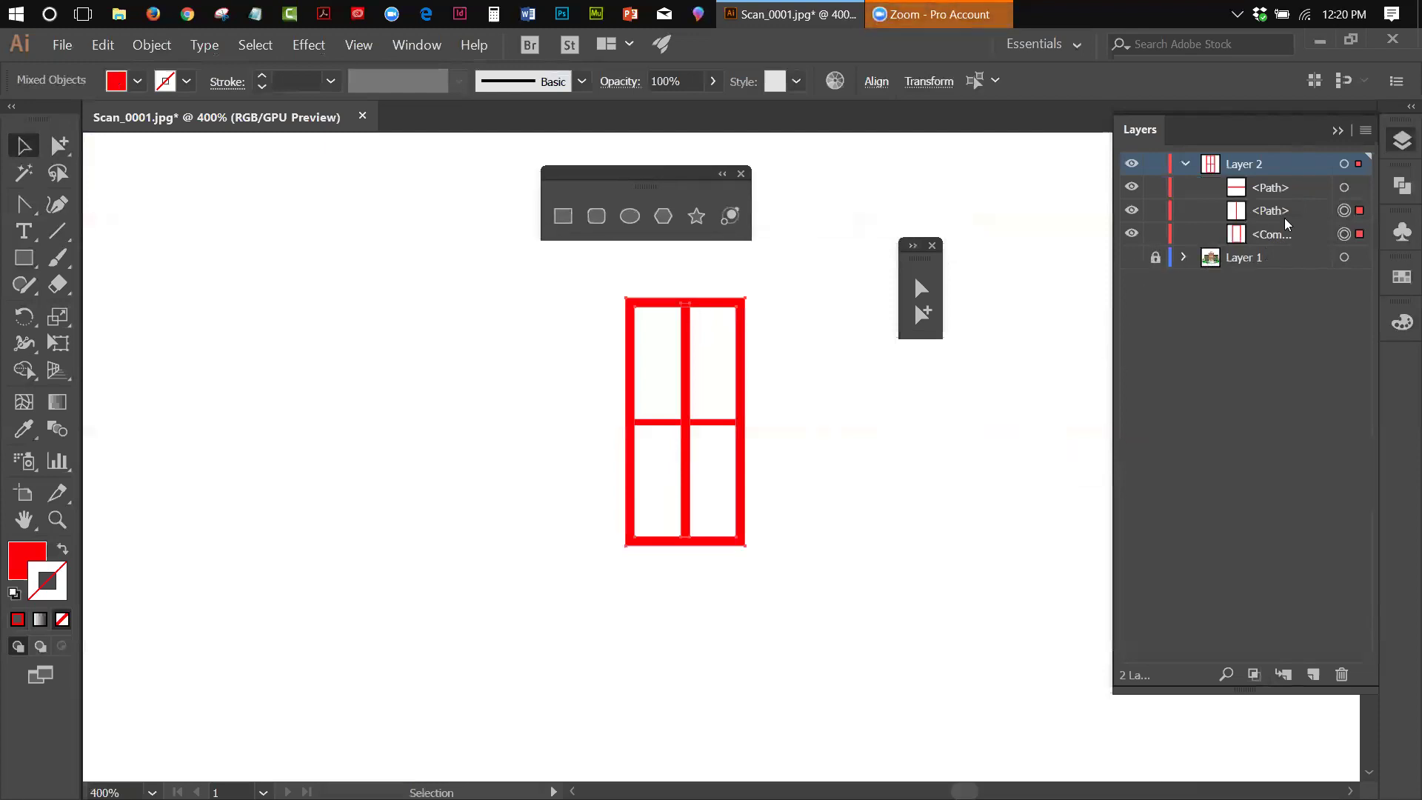
left_click(1132, 191)
left_click(1132, 191)
left_click(1130, 211)
left_click(1130, 212)
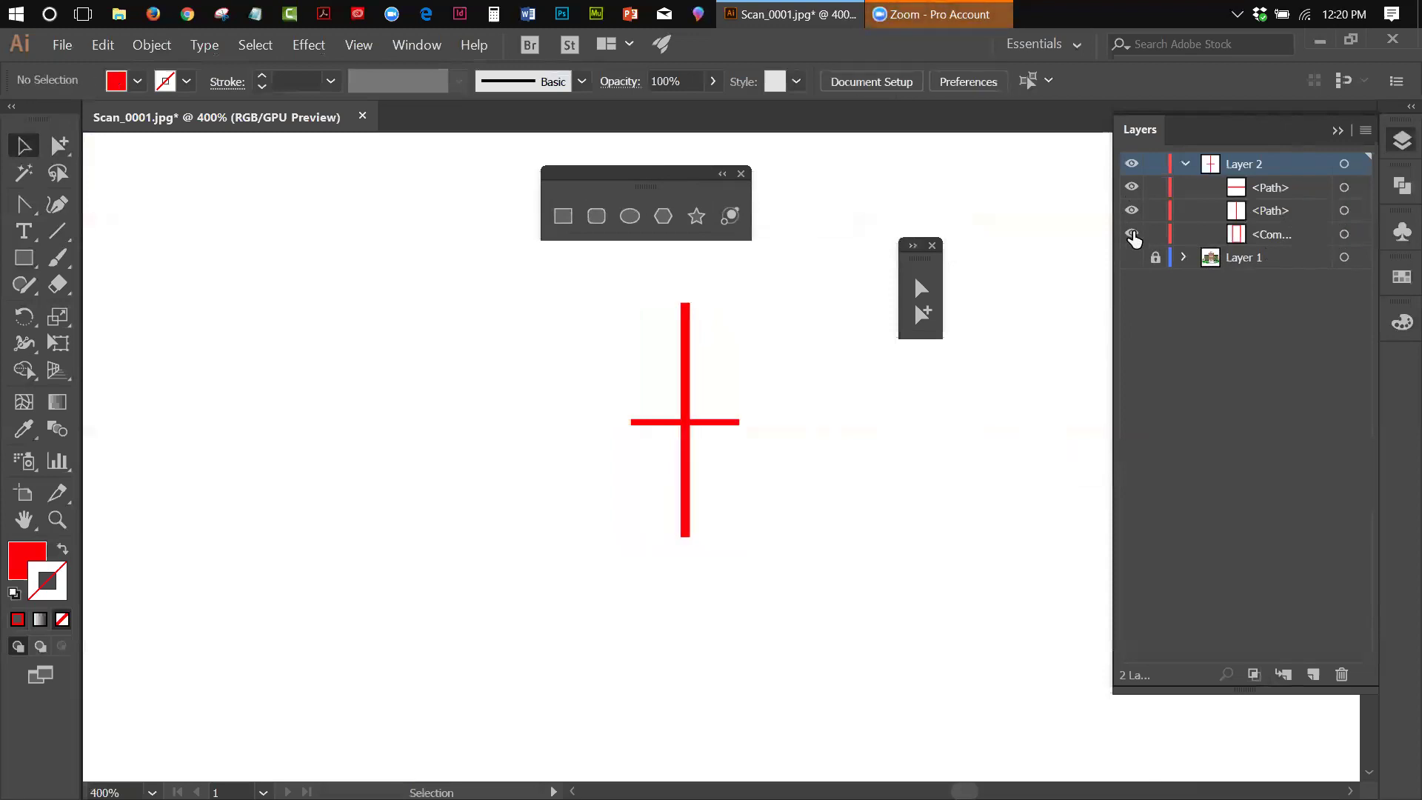
left_click(1132, 236)
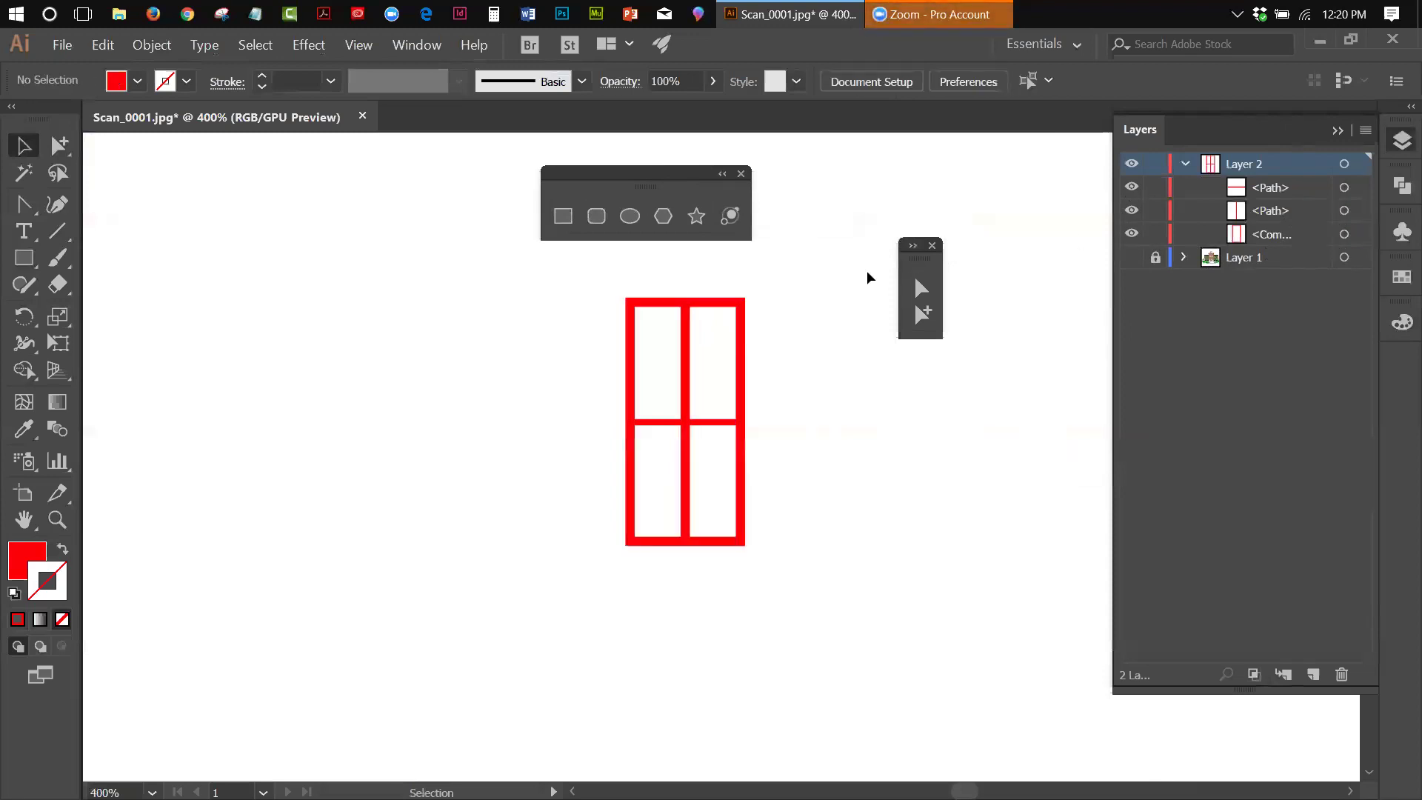
Step: Try a 1 pt white stroke on the vertical bar, and set its stroke back to none
left_click(687, 318)
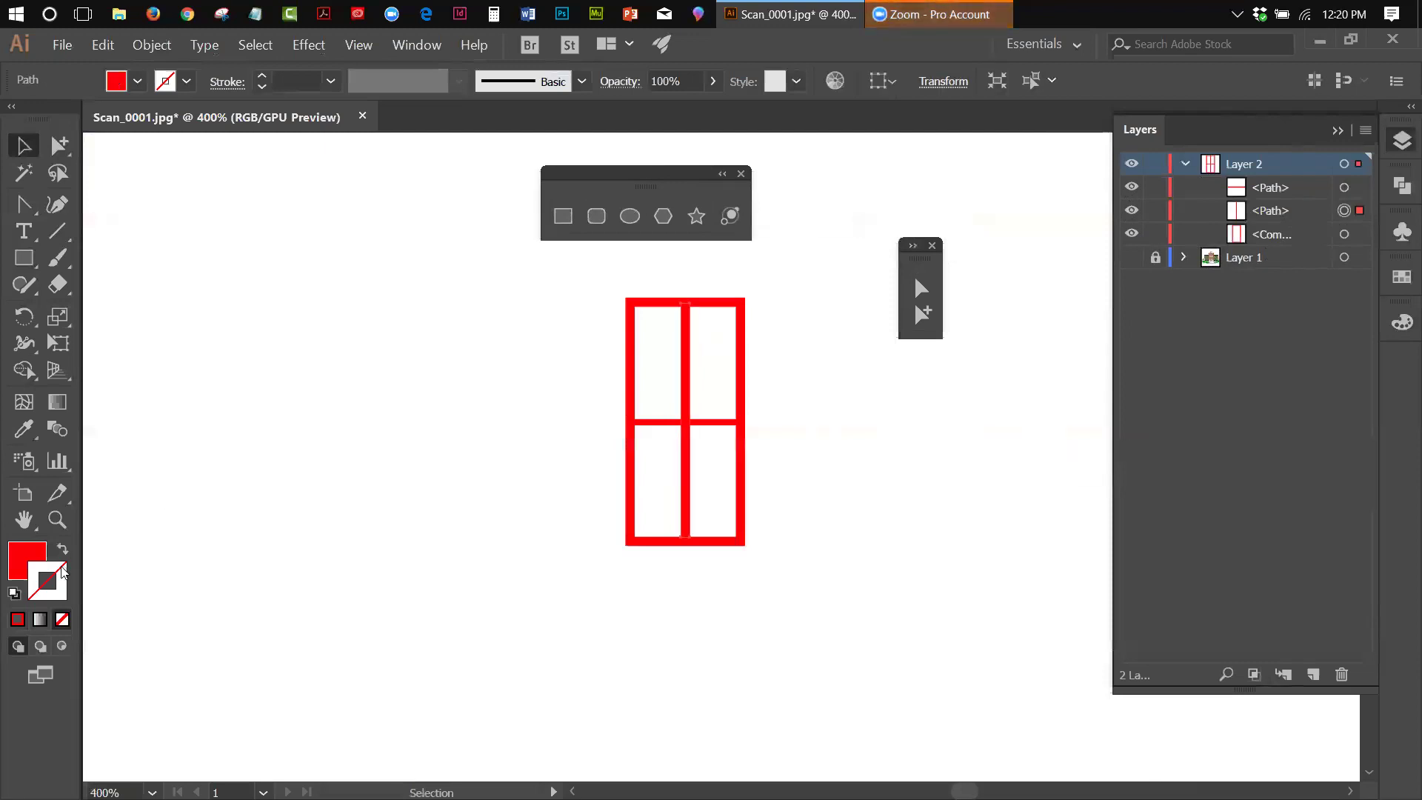
double_click(28, 562)
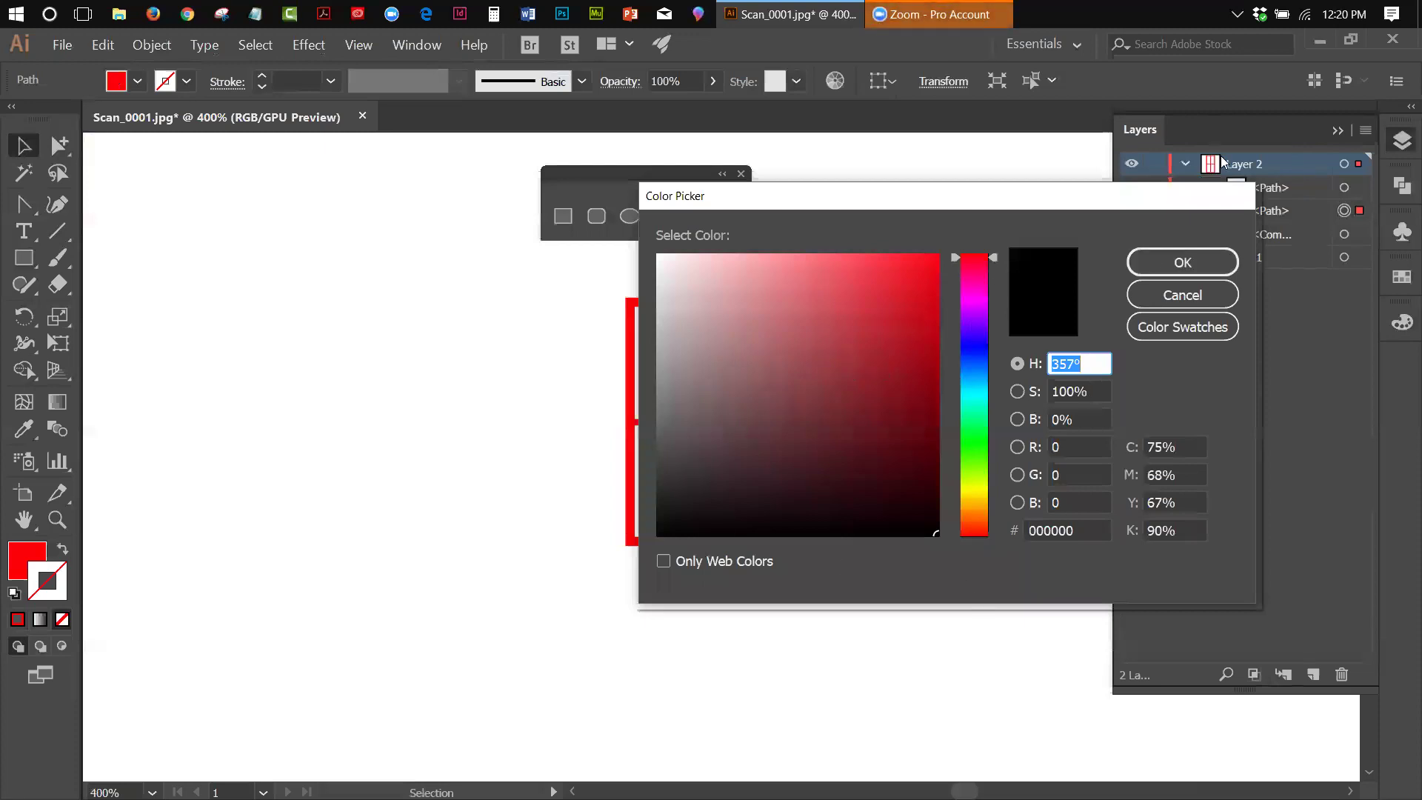
left_click(1183, 262)
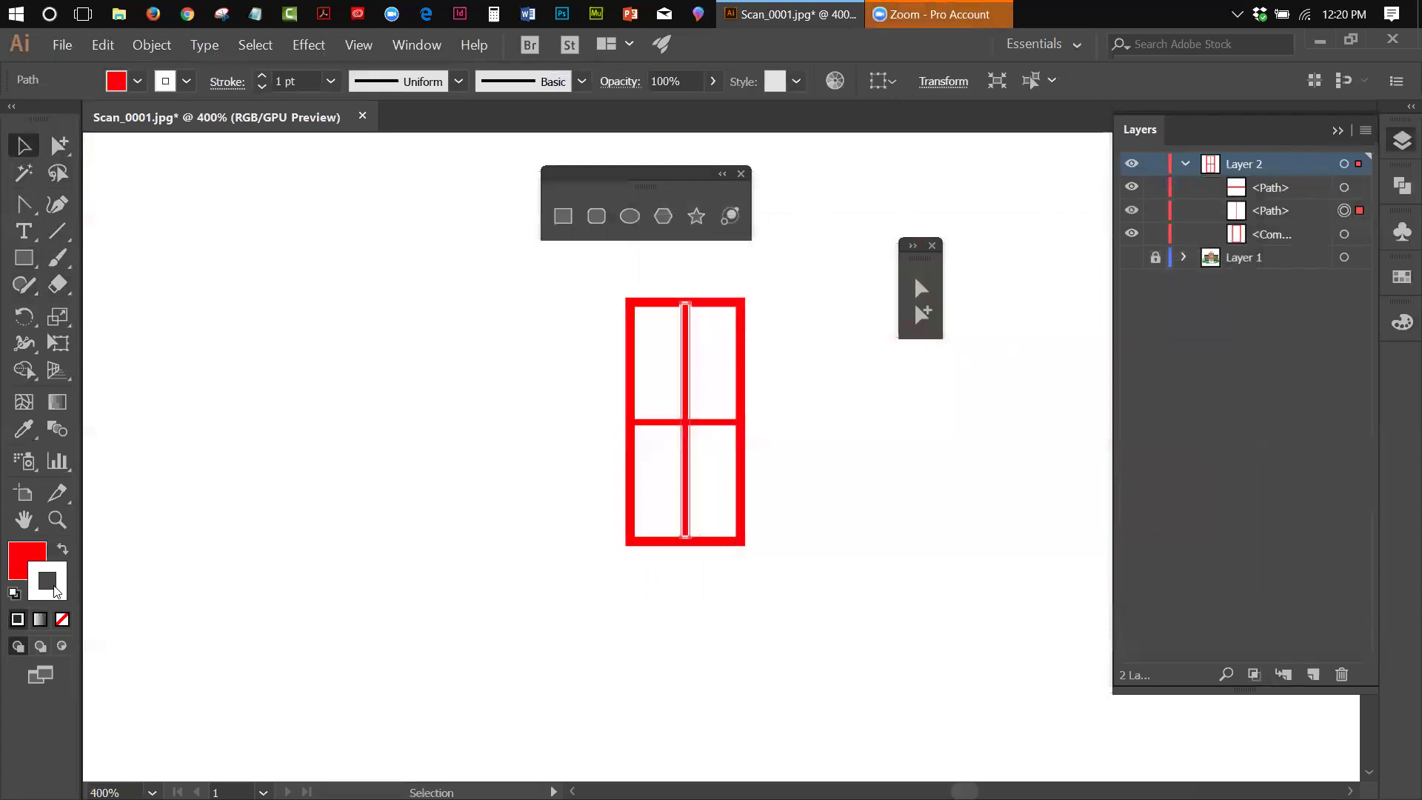
left_click(776, 389)
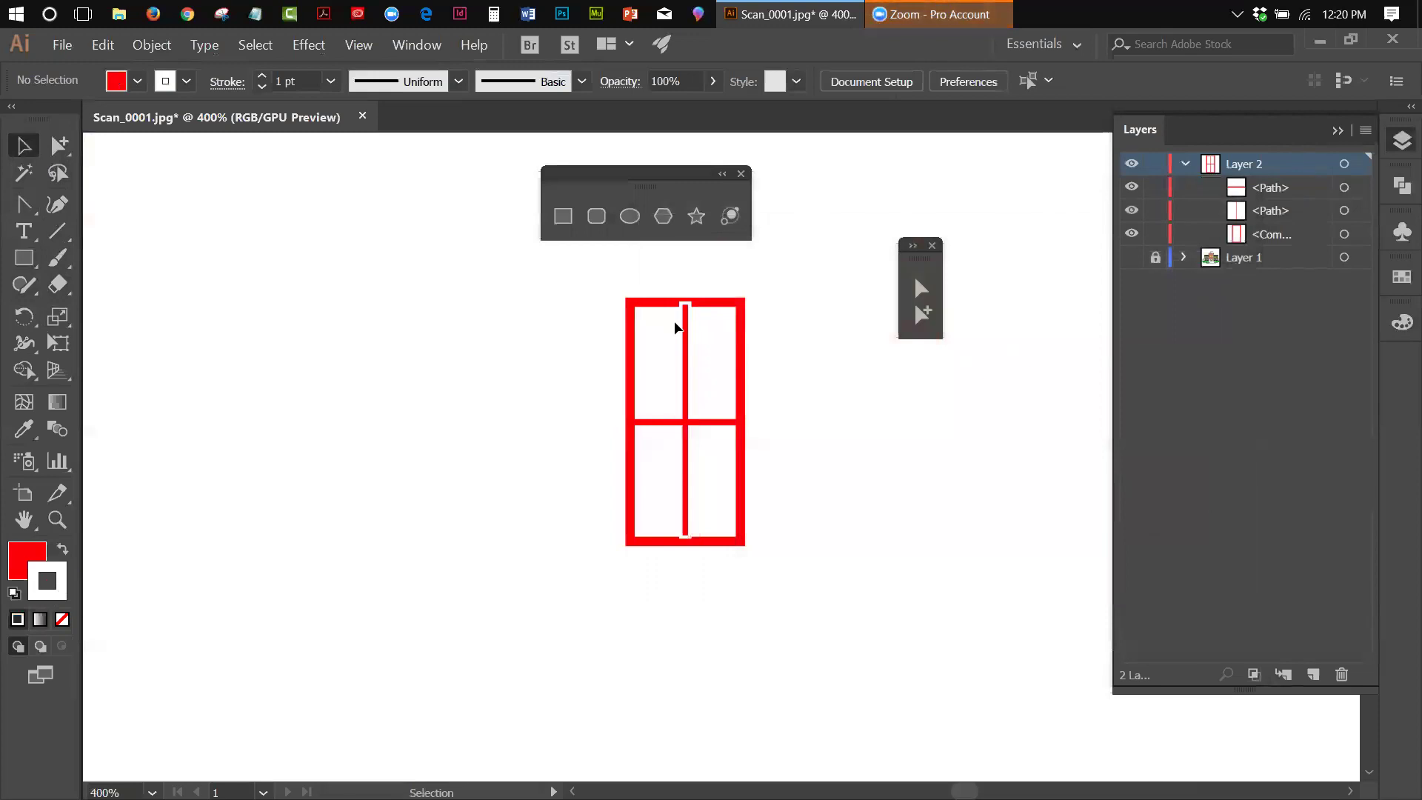
left_click(688, 305)
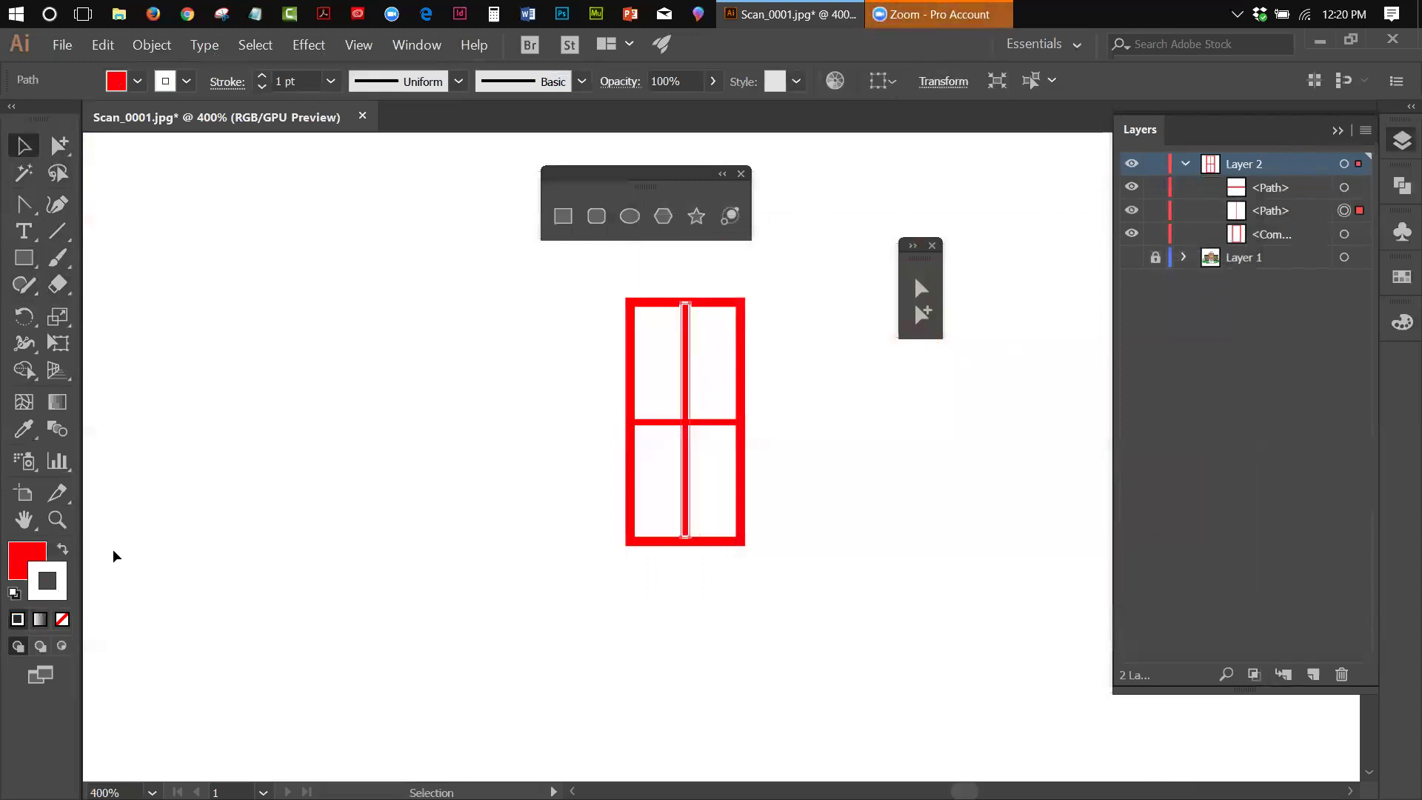
left_click(62, 619)
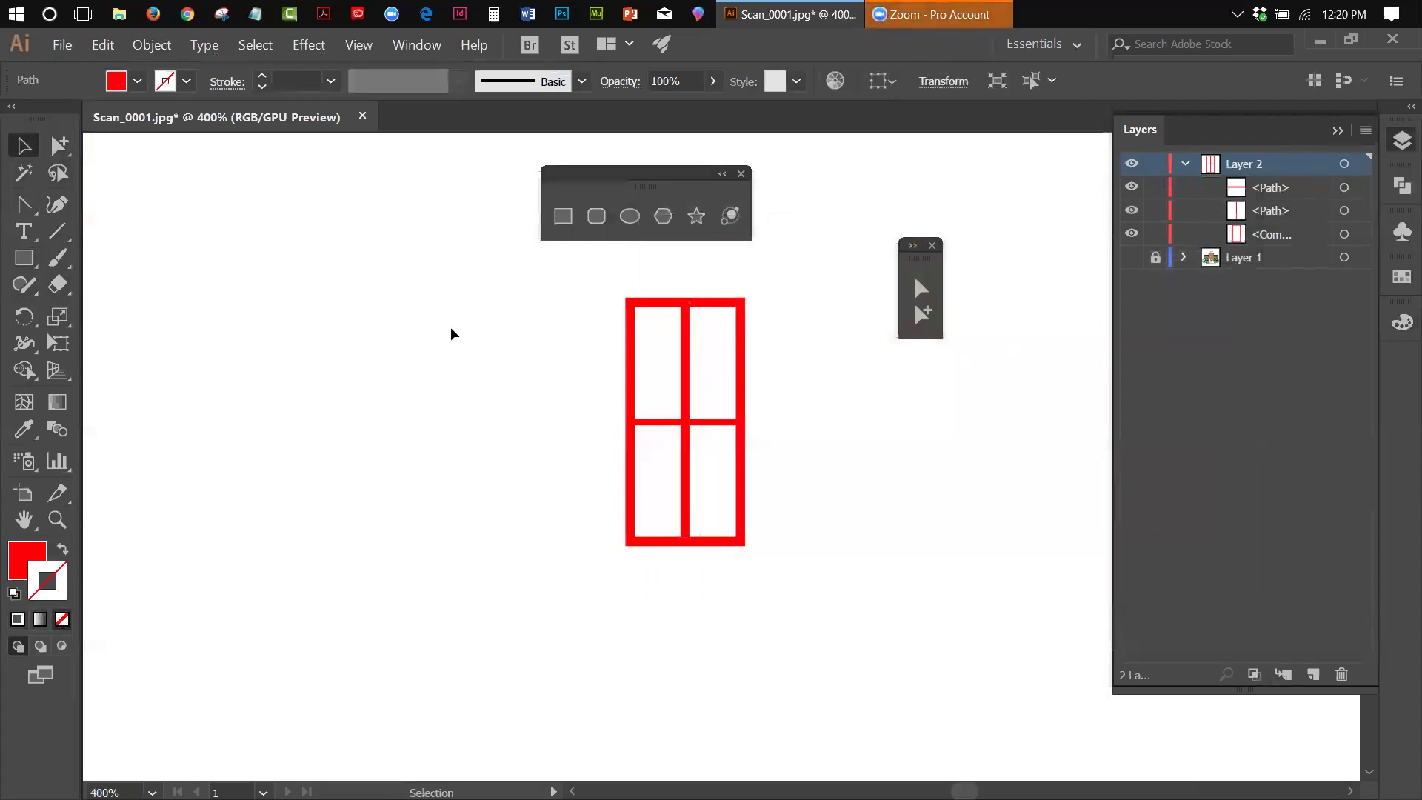
left_click(530, 345)
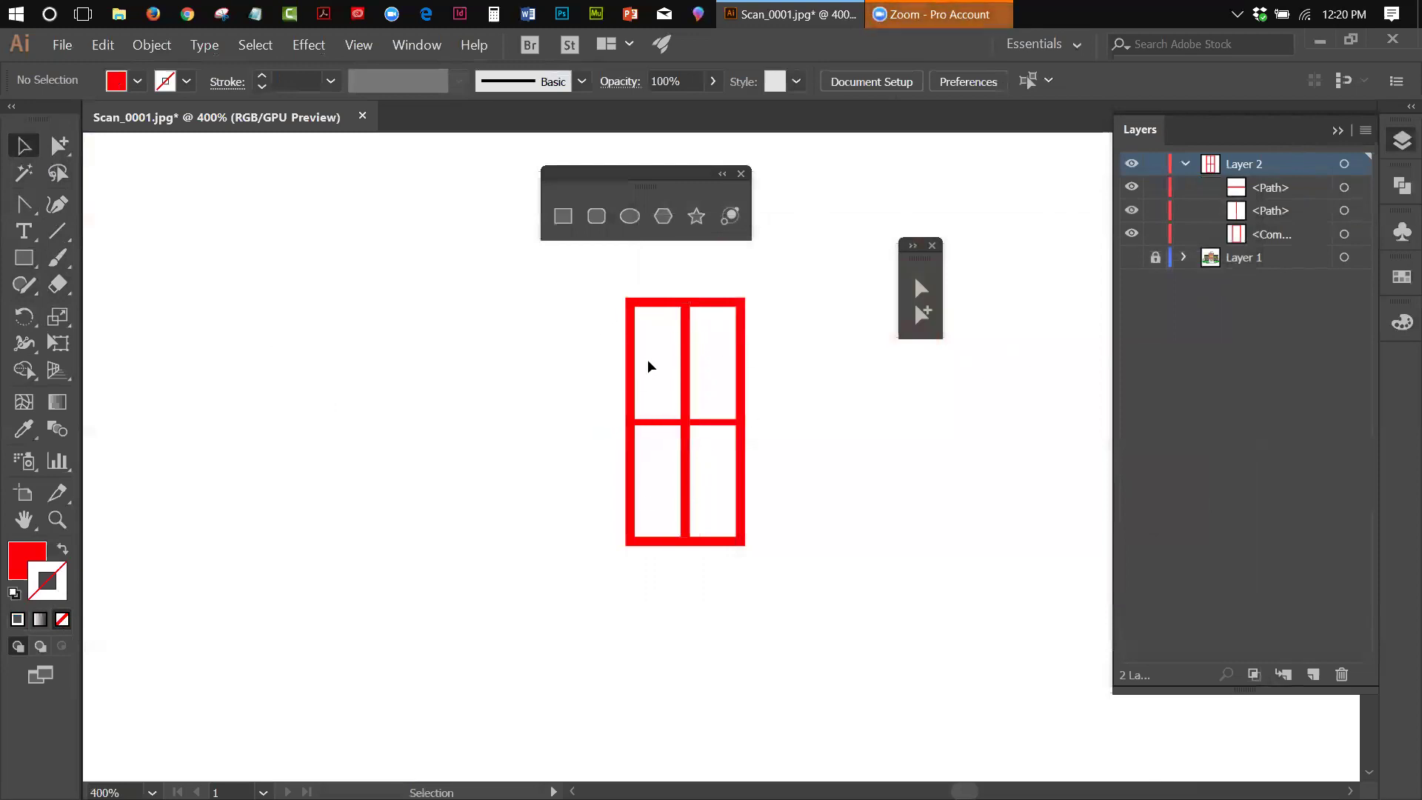
Step: Collapse Layer 2 in the layer list and make the Layer 1 illustration visible again behind the red frame
left_click(636, 332)
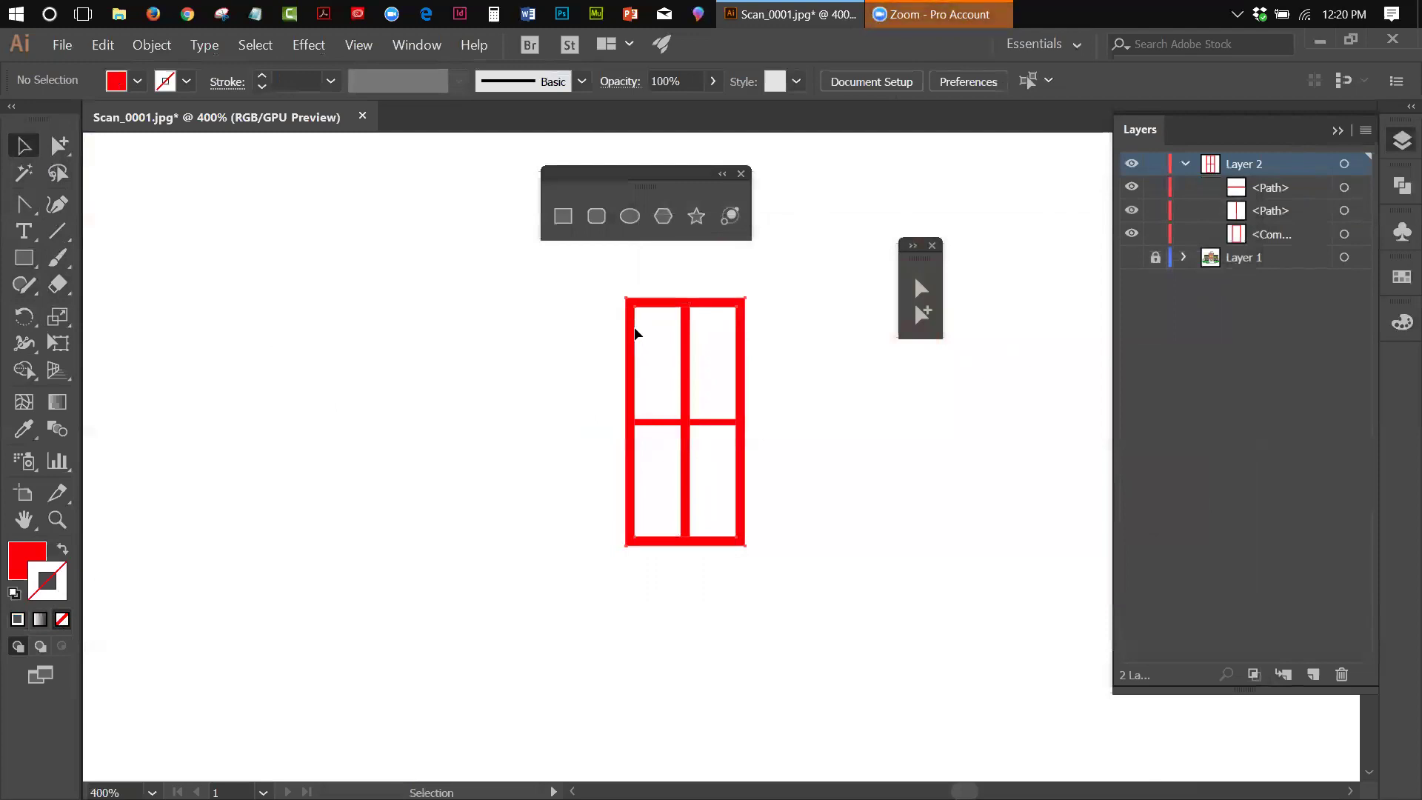
left_click(610, 321)
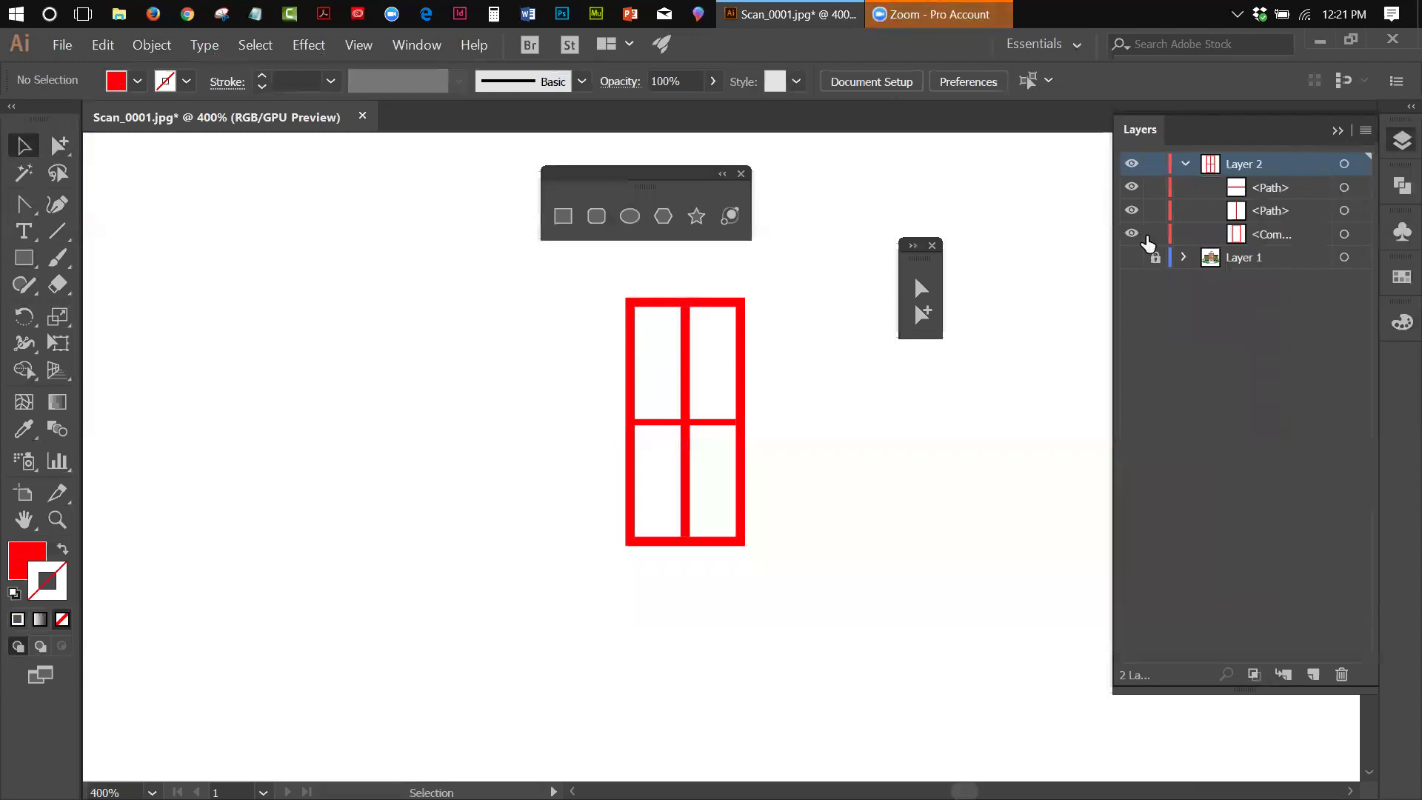
left_click(1132, 164)
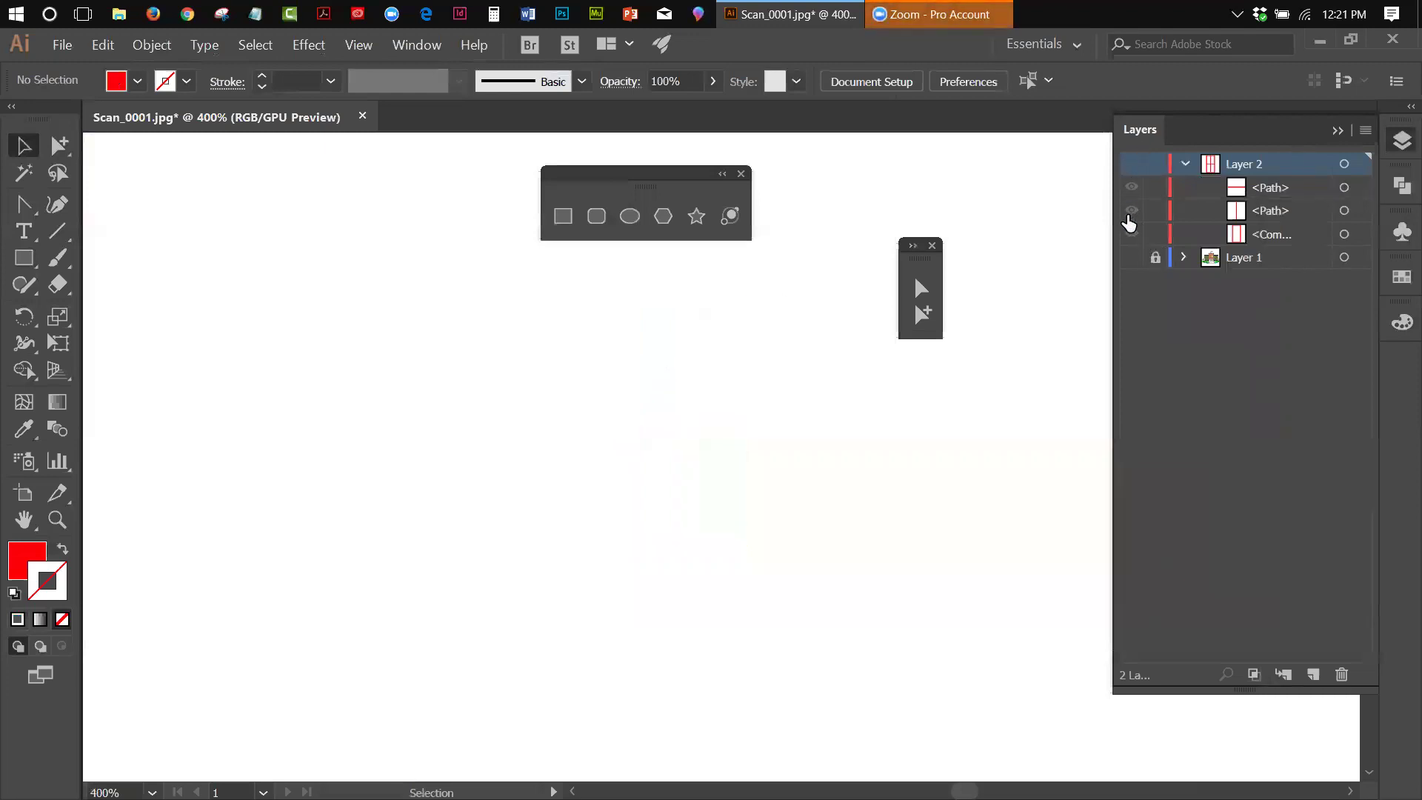
left_click(1131, 164)
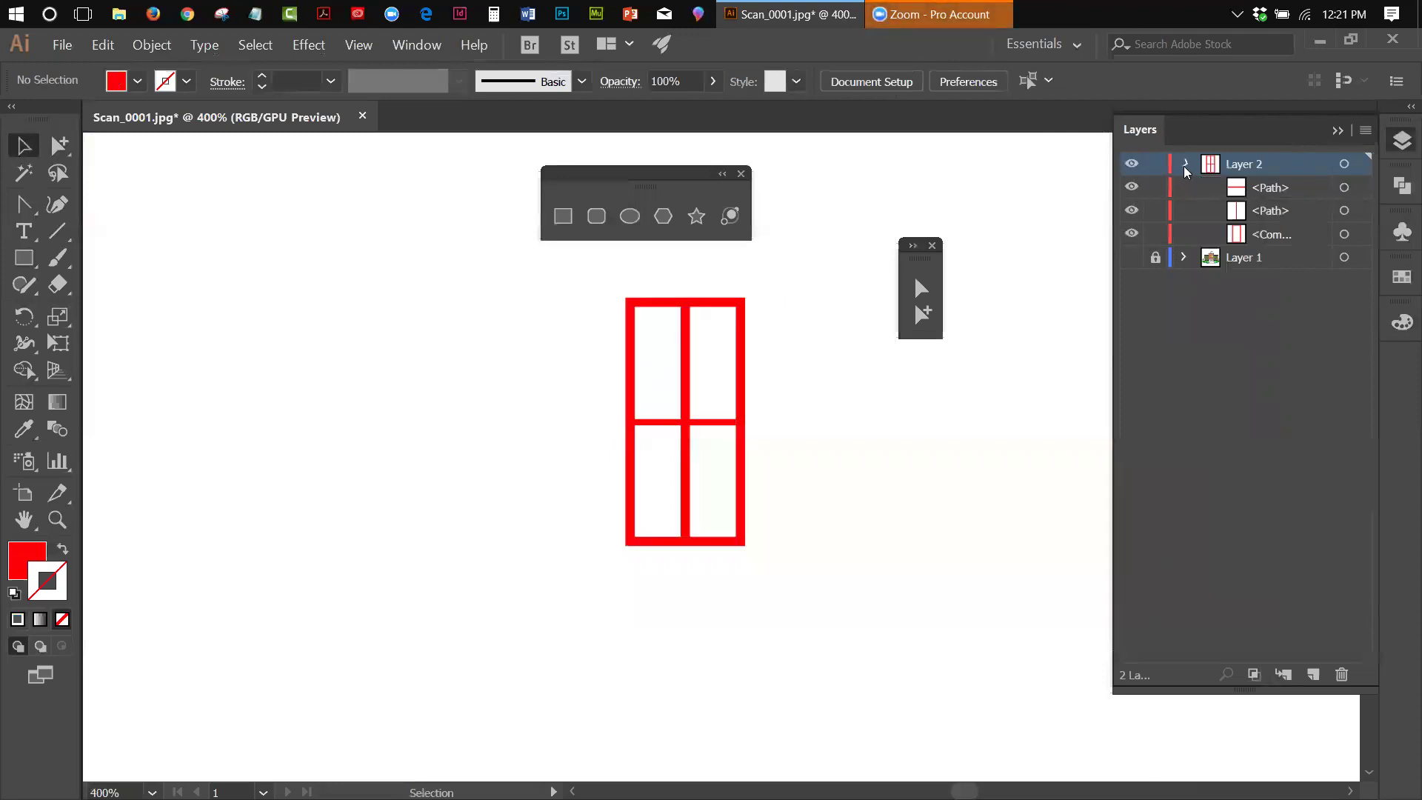
left_click(1183, 163)
left_click(1133, 187)
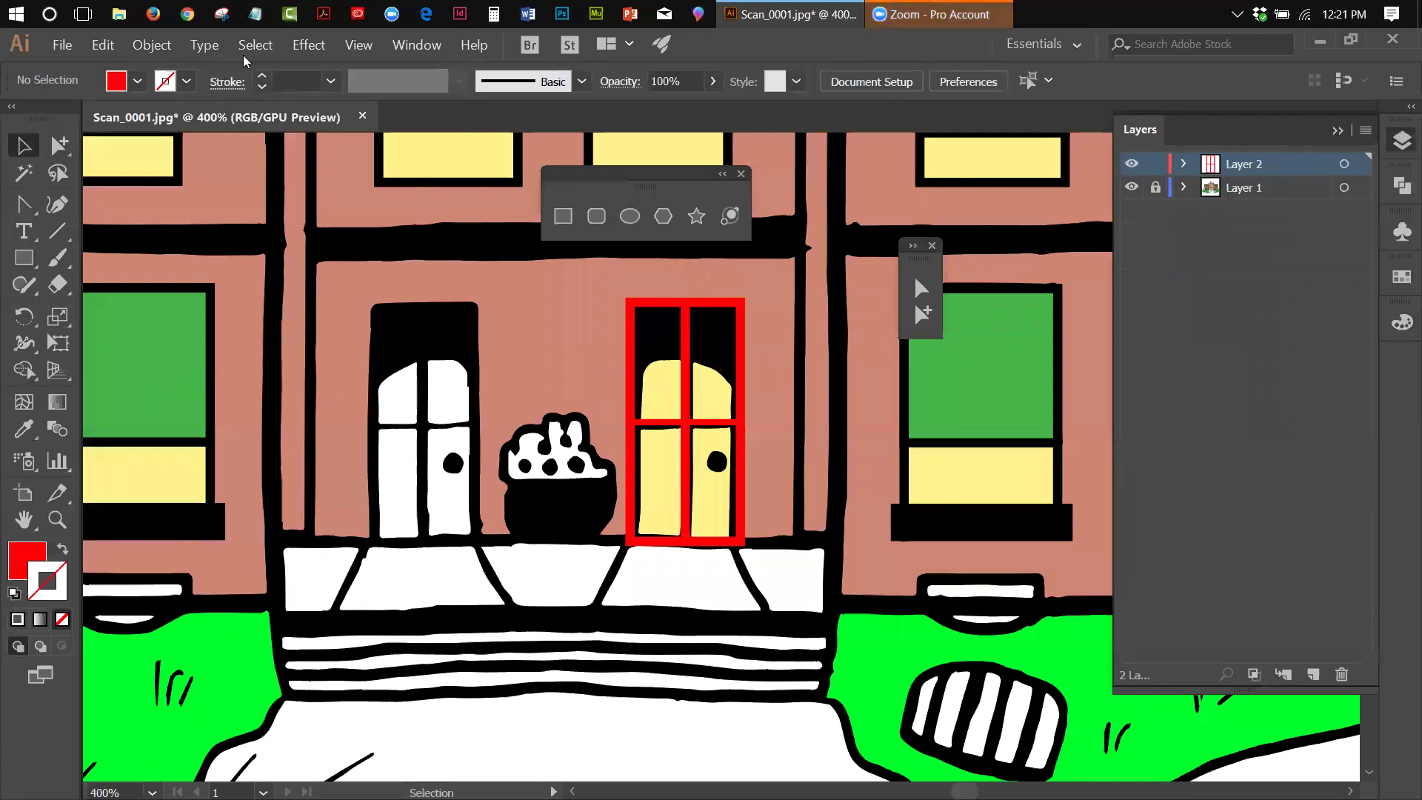
Step: Show the rulers and place a horizontal guide across the upper part of both doors
left_click(360, 46)
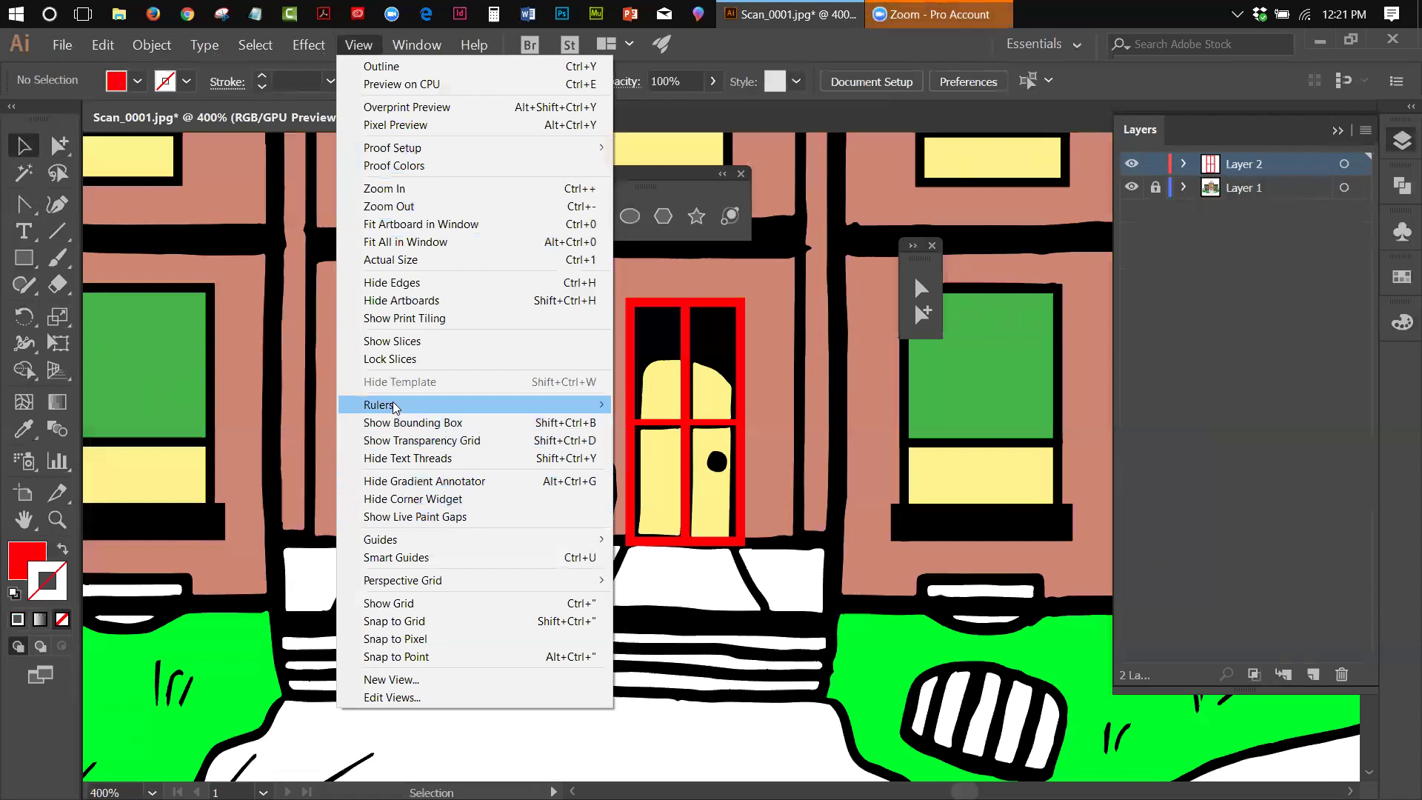
mouse_move(395, 408)
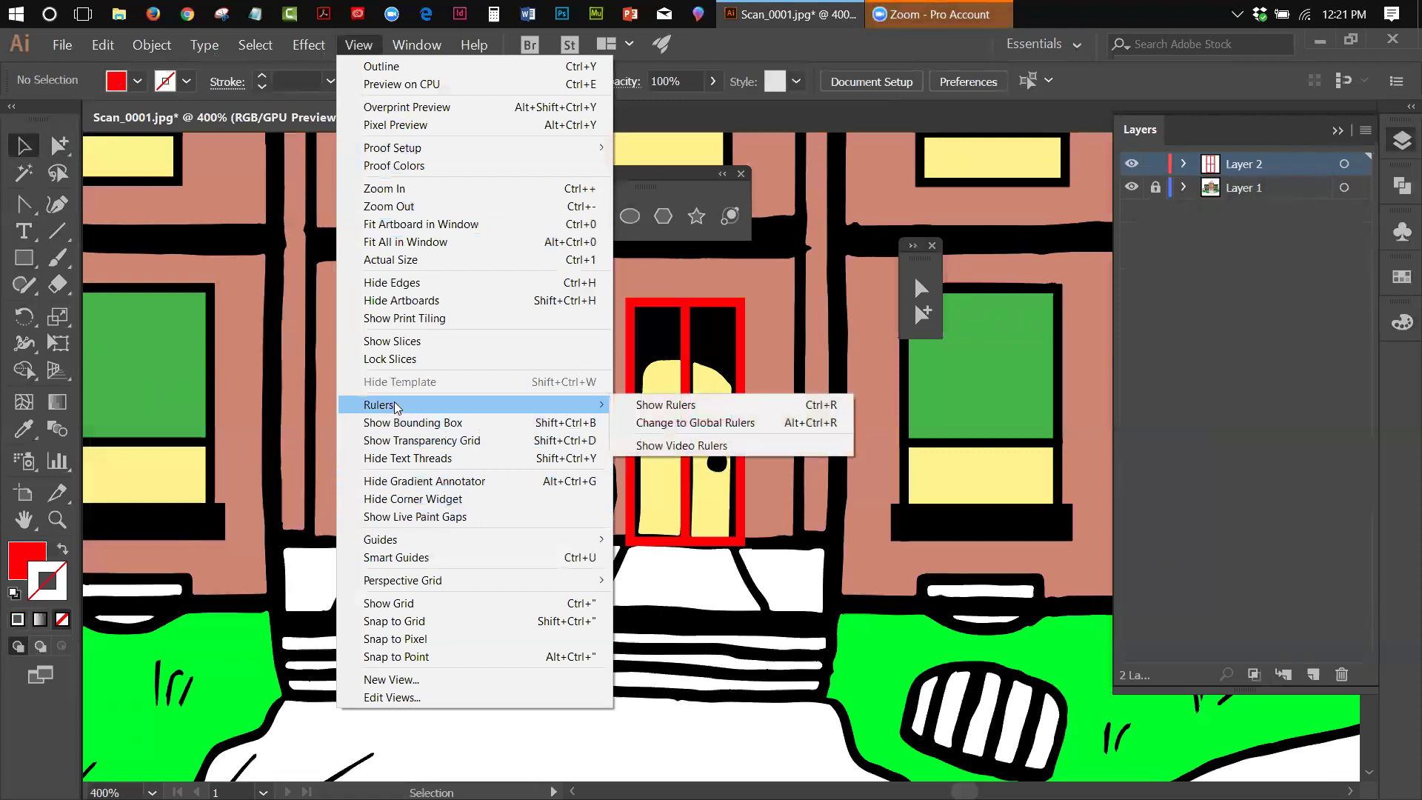
mouse_move(603, 412)
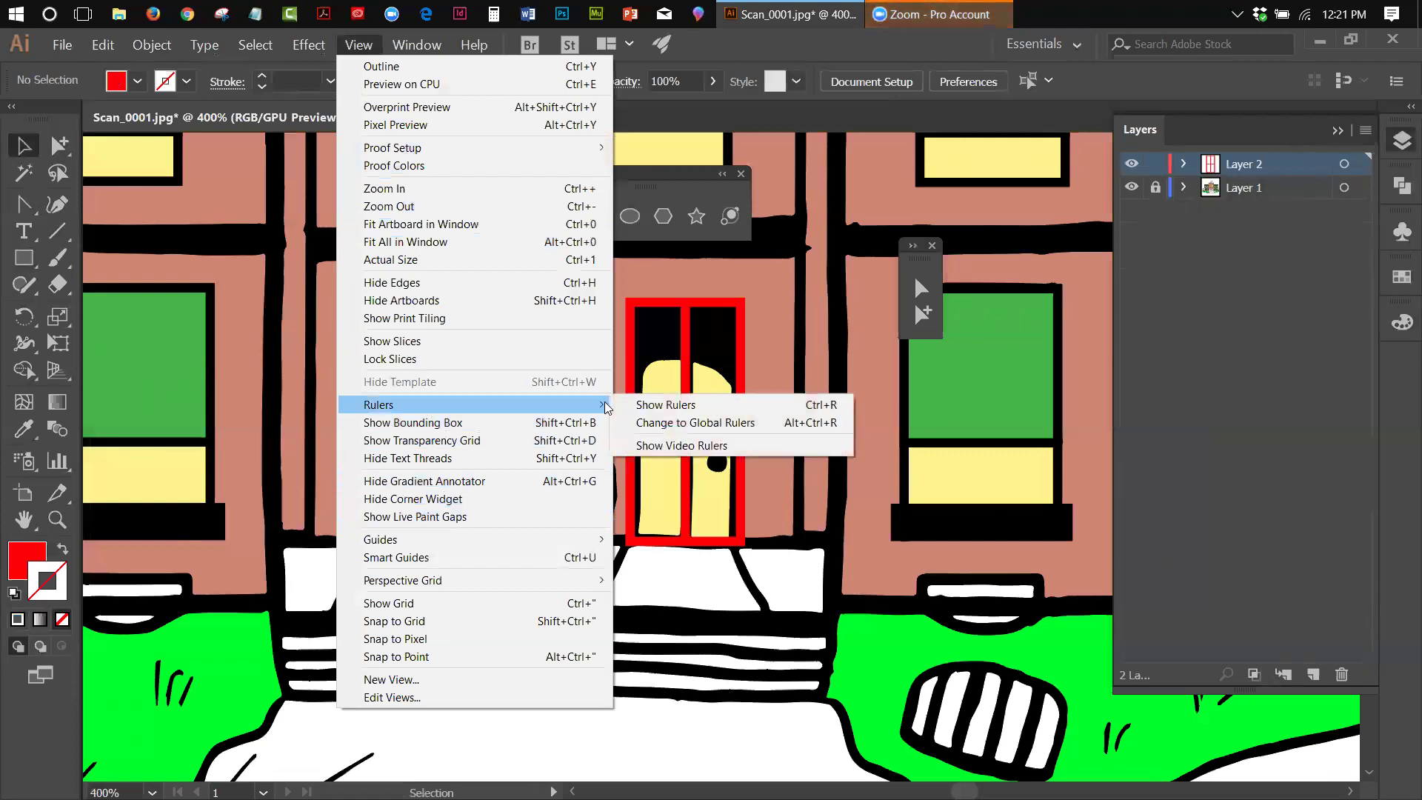
left_click(651, 404)
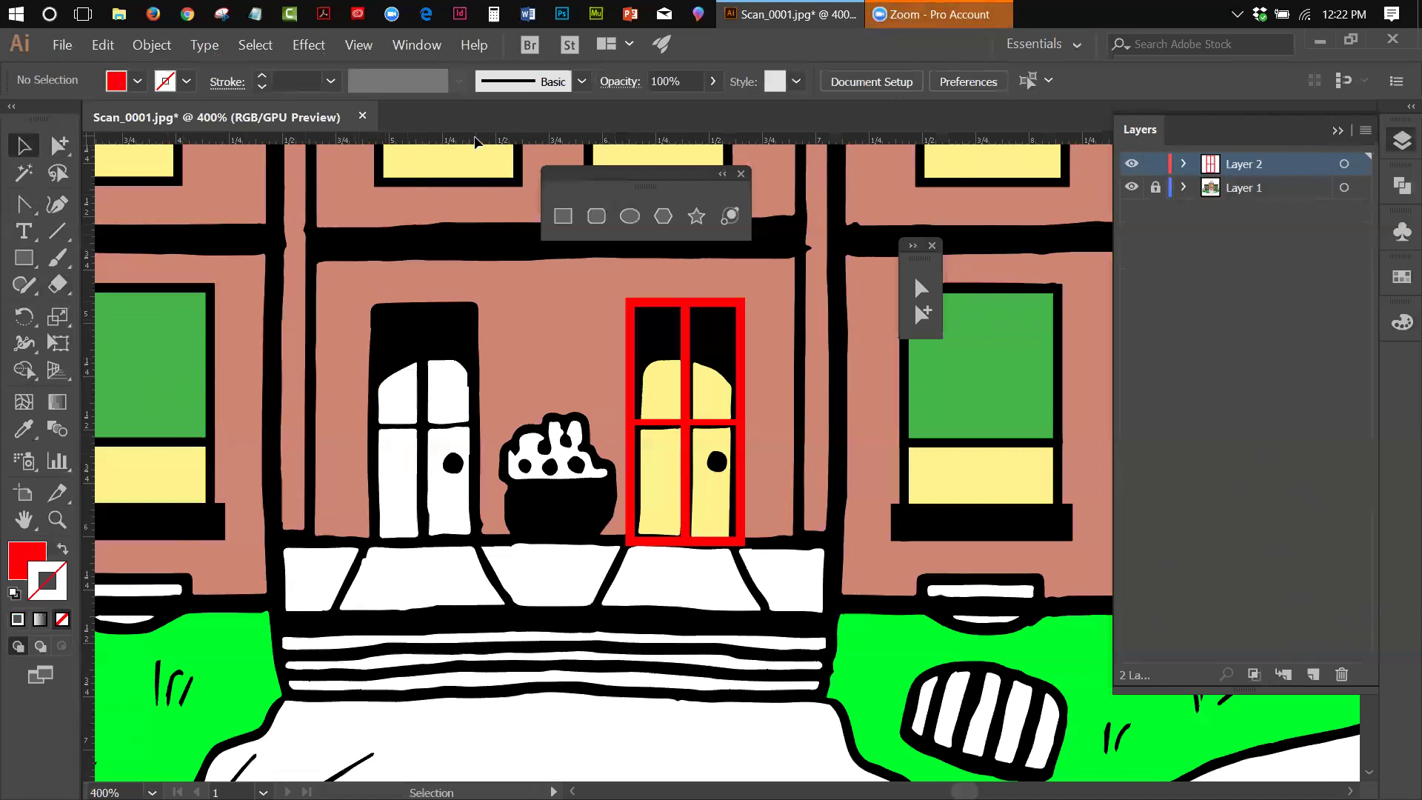
left_click_drag(475, 139, 554, 385)
left_click_drag(552, 380, 553, 380)
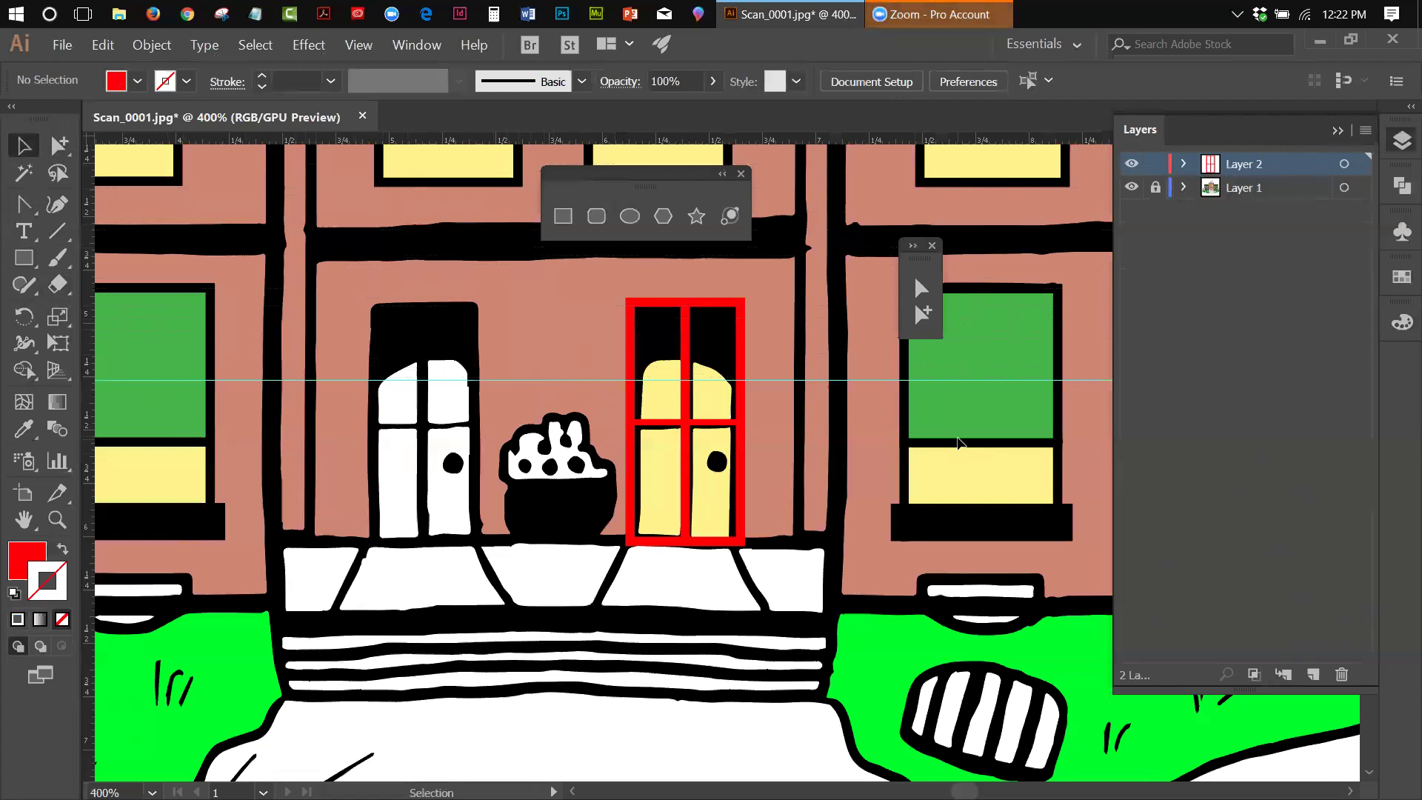
left_click(376, 47)
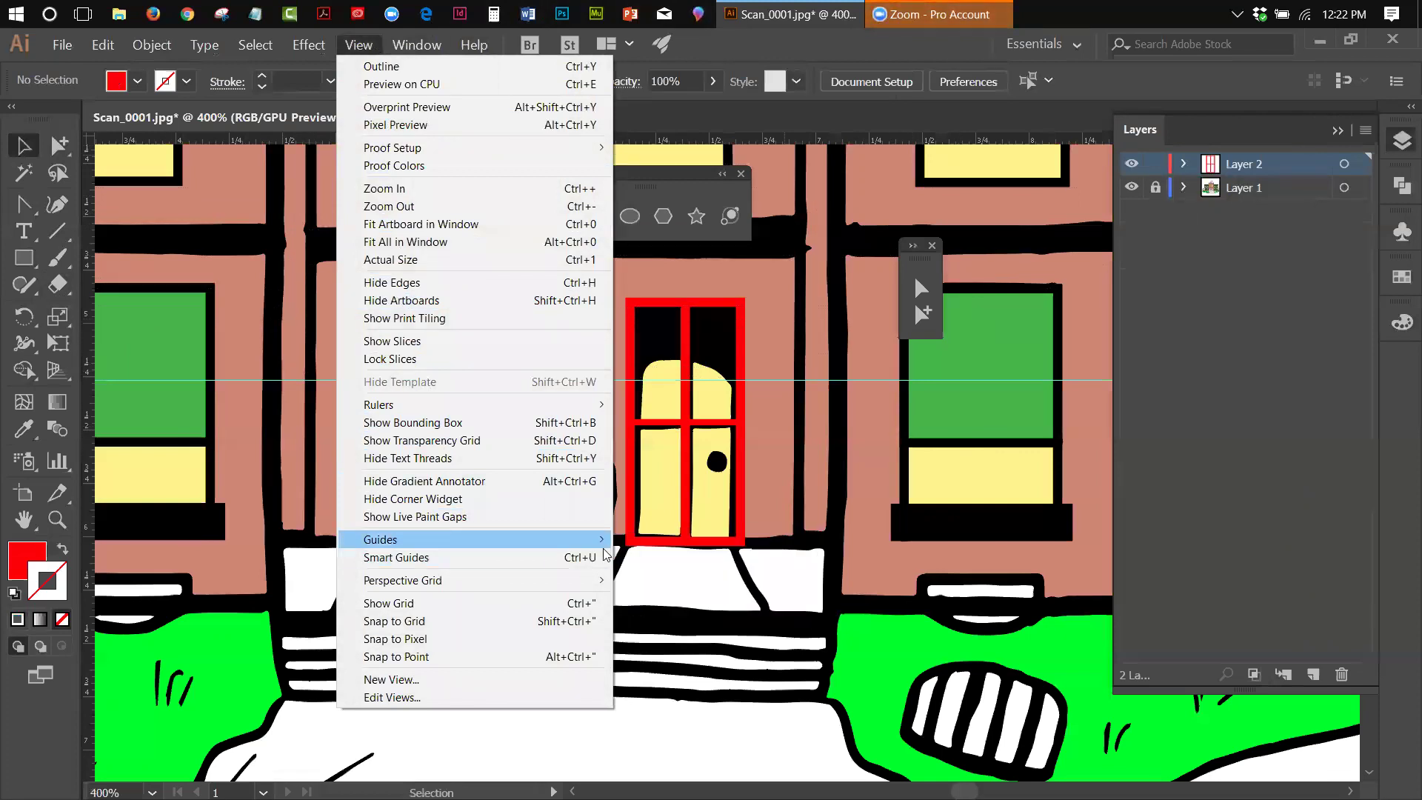
mouse_move(604, 546)
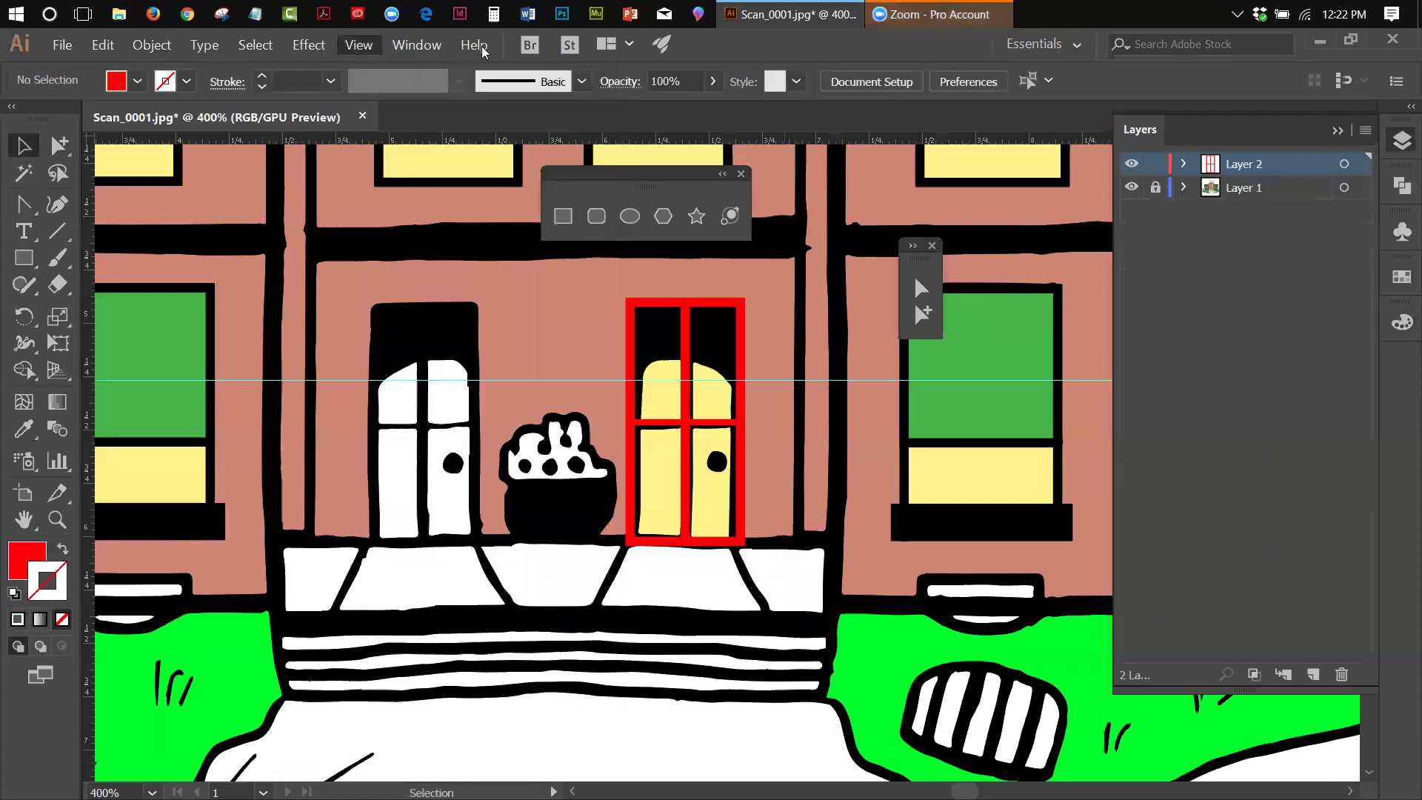
mouse_move(152, 46)
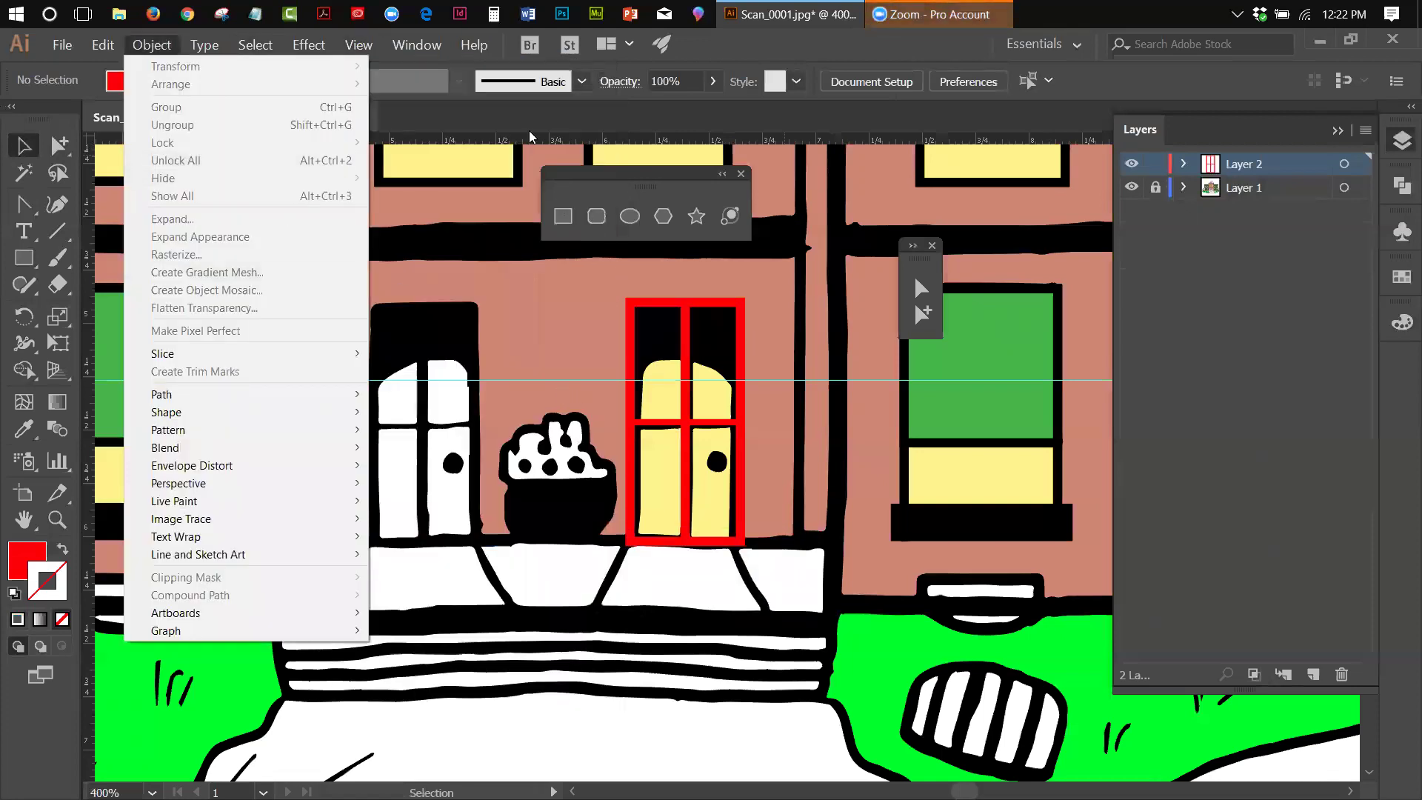
mouse_move(309, 45)
left_click(54, 74)
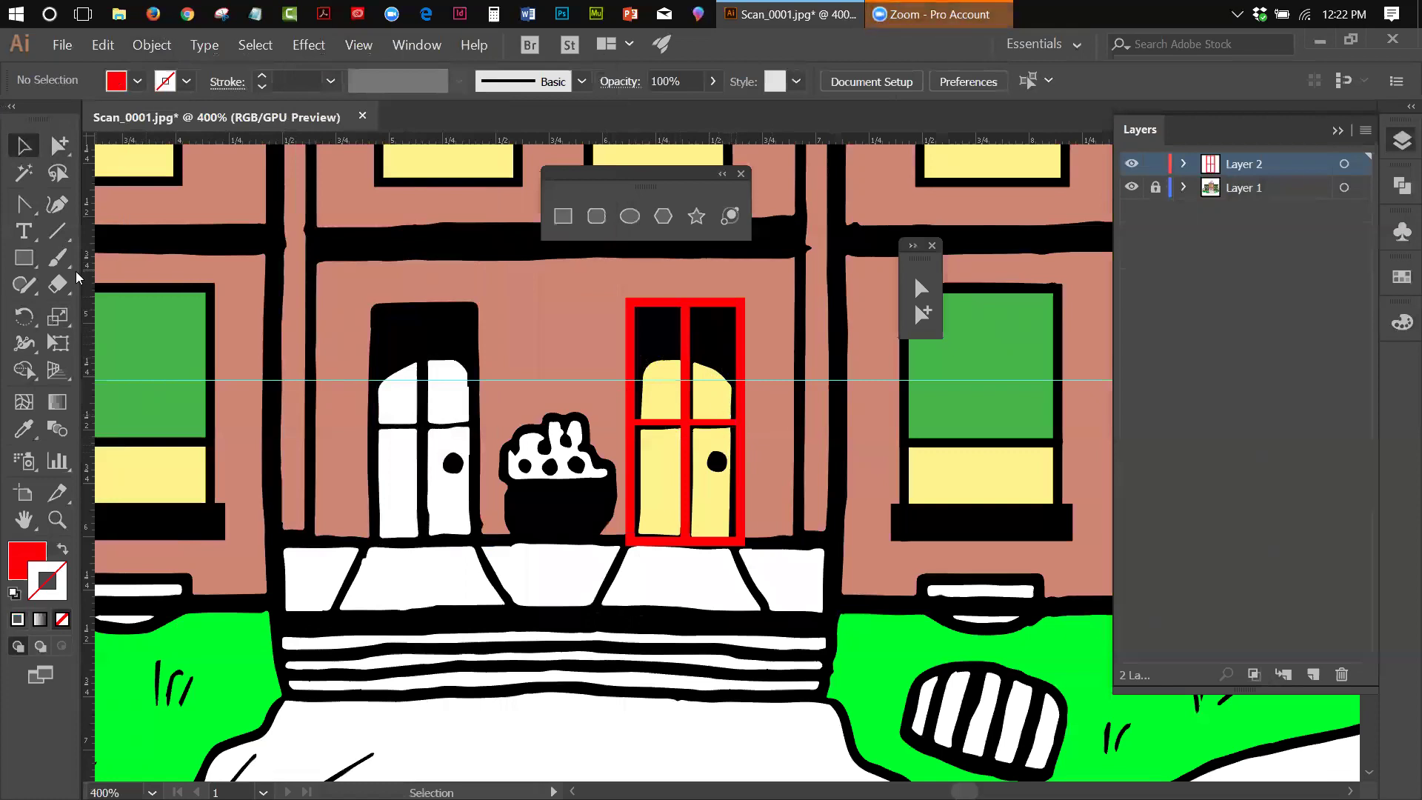
Step: Draw a red ellipse with the Ellipse tool over the upper half of the door, about as wide as the red frame
left_click(29, 256)
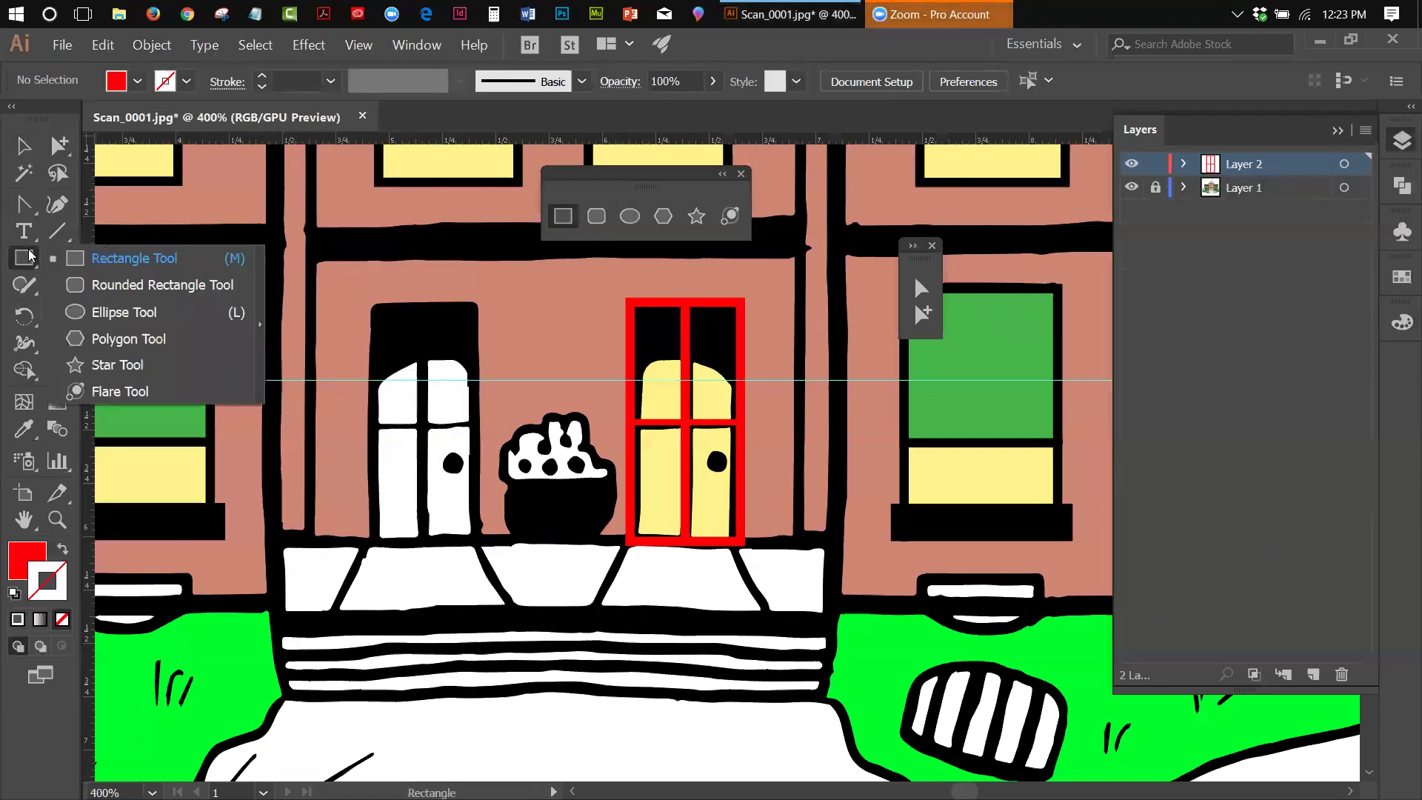
left_click(66, 314)
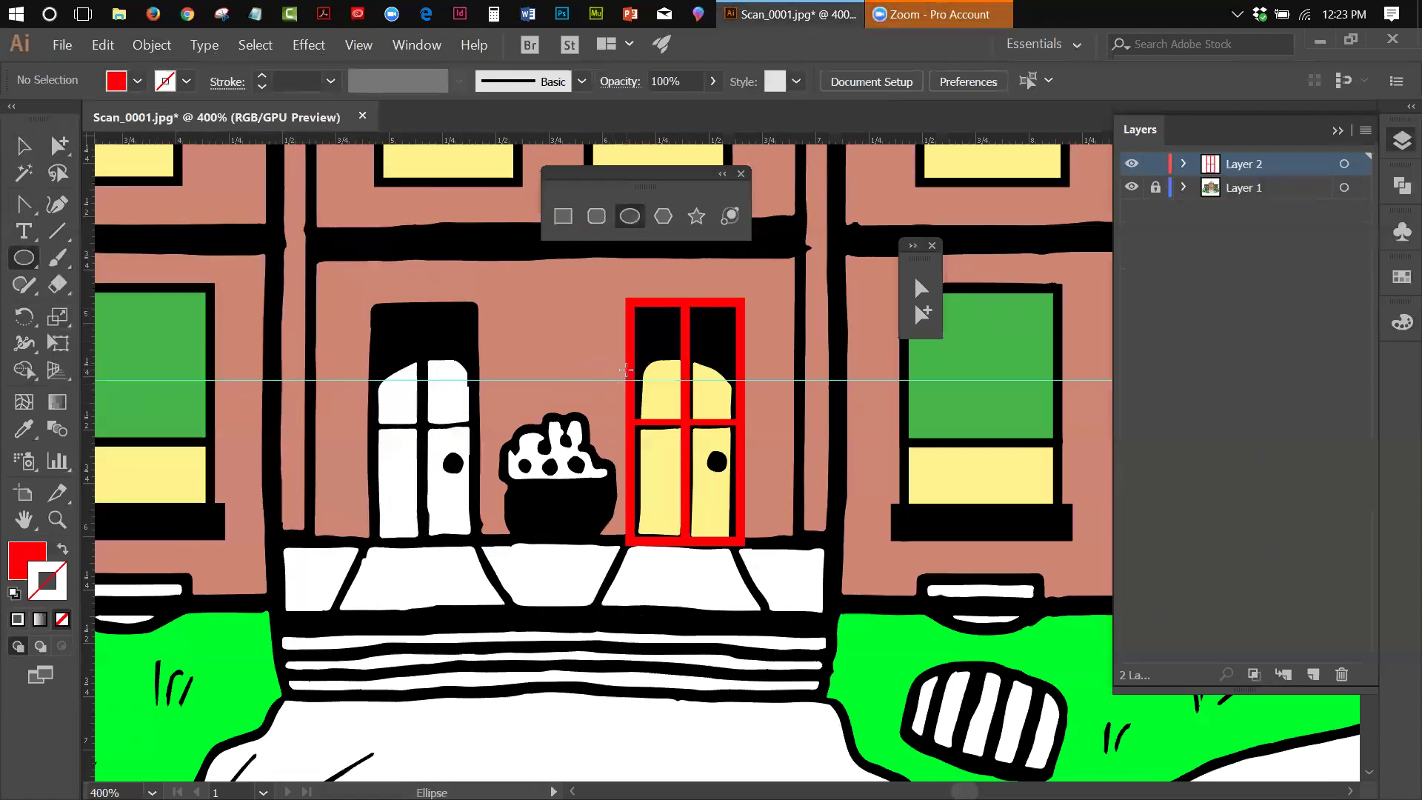
left_click_drag(630, 366, 738, 423)
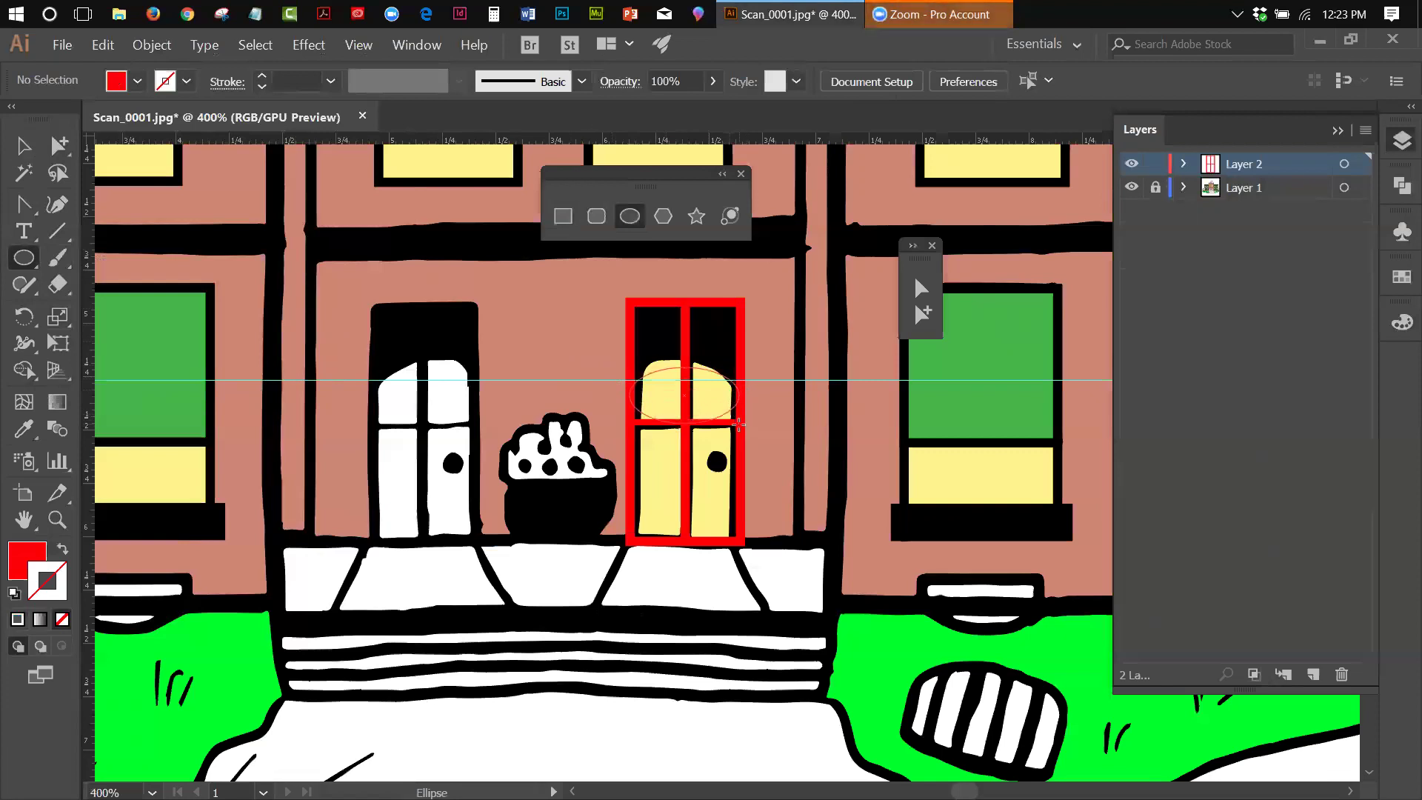
left_click_drag(738, 424, 764, 448)
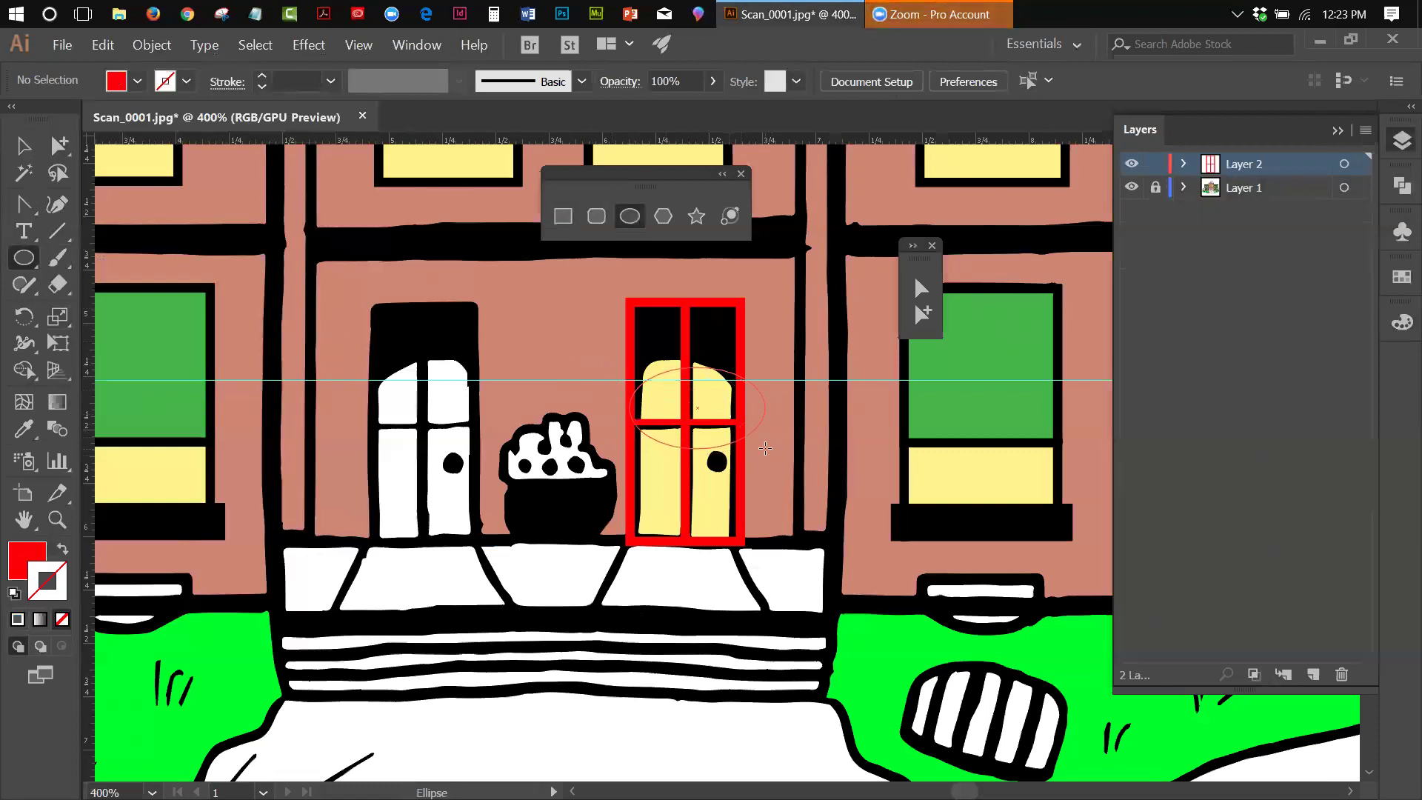
left_click_drag(765, 448, 740, 429)
mouse_move(740, 429)
left_mouse_down()
mouse_move(785, 578)
mouse_move(963, 515)
mouse_move(1037, 414)
mouse_move(975, 416)
mouse_move(887, 451)
mouse_move(722, 418)
mouse_move(741, 419)
left_mouse_up()
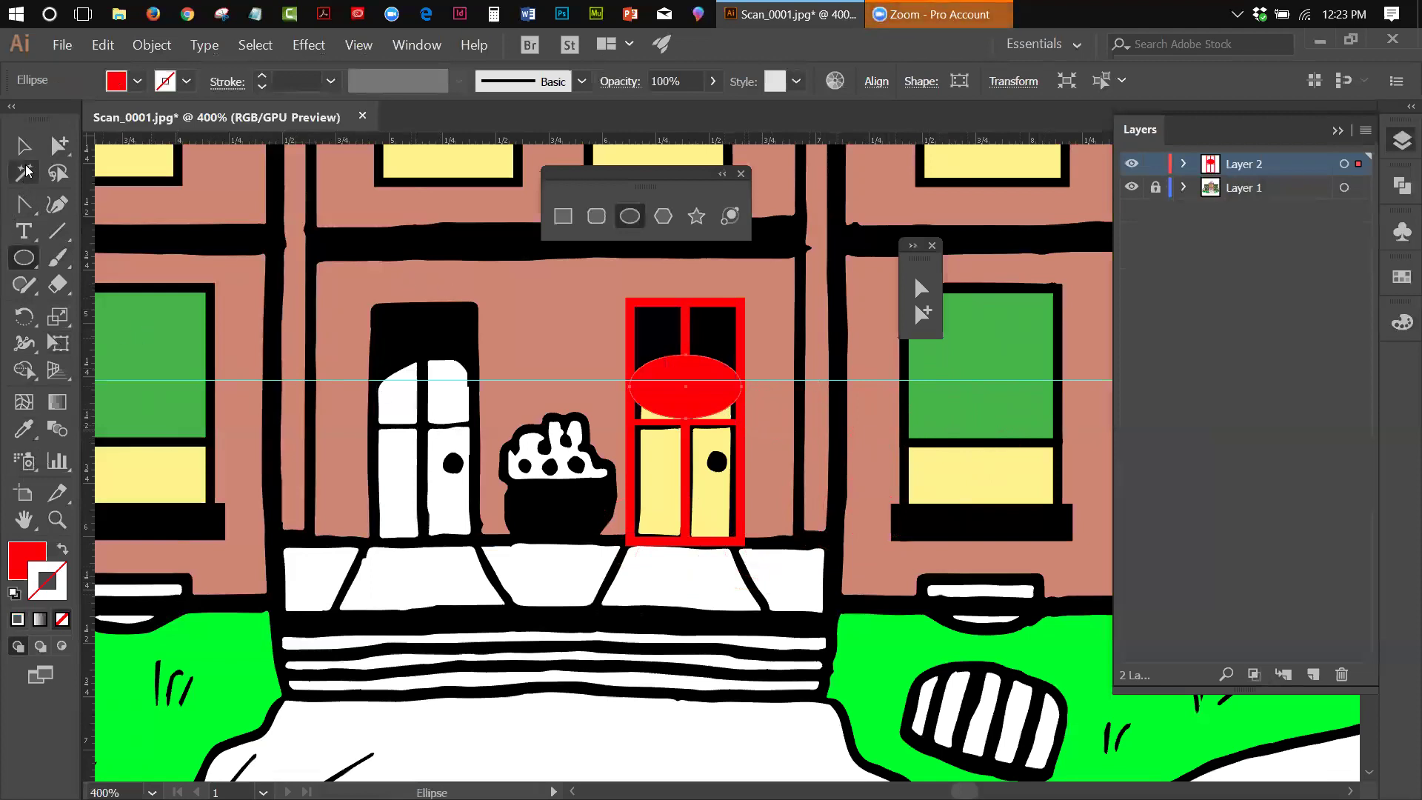
Step: Move the red ellipse off the door frame to the area beside the green window
left_click(24, 145)
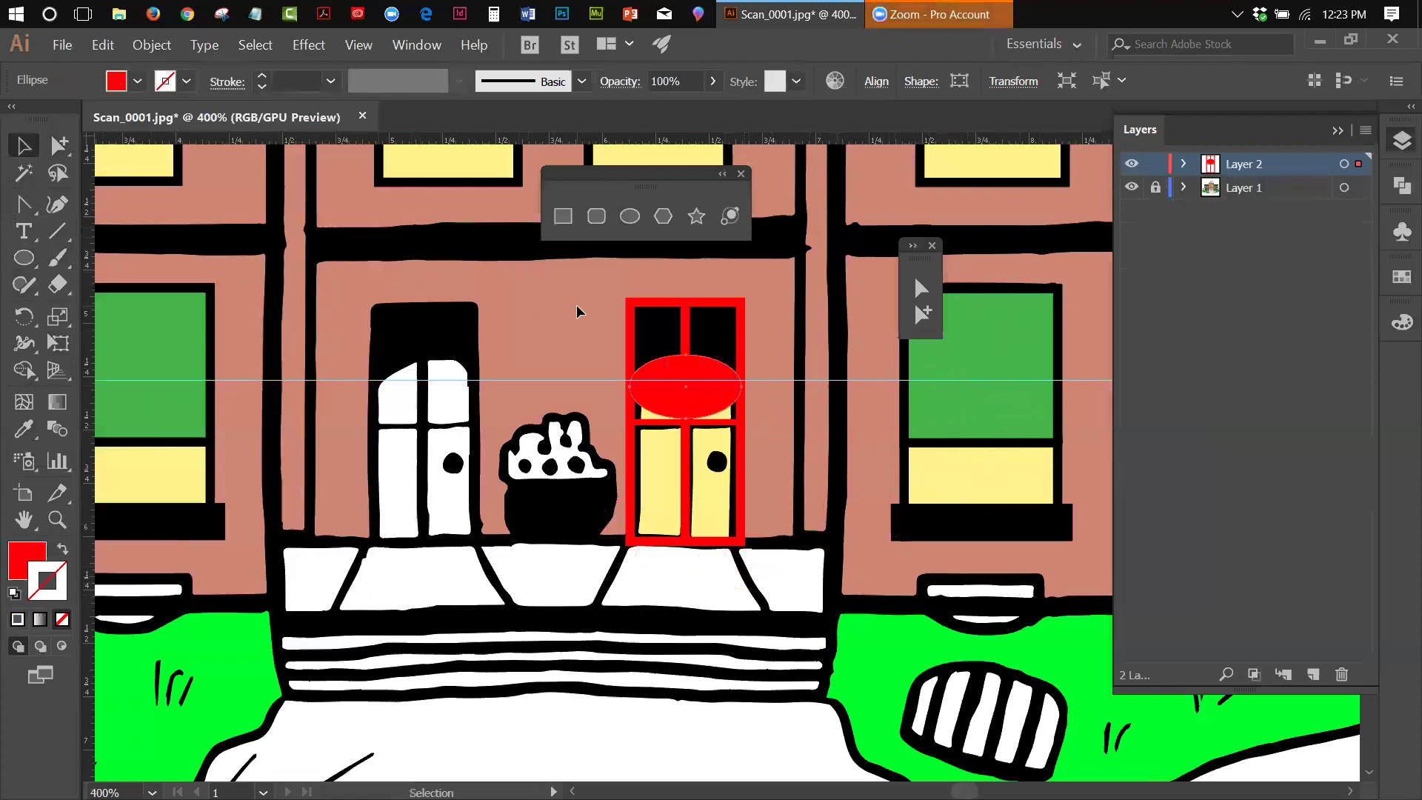
left_click_drag(586, 301, 753, 378)
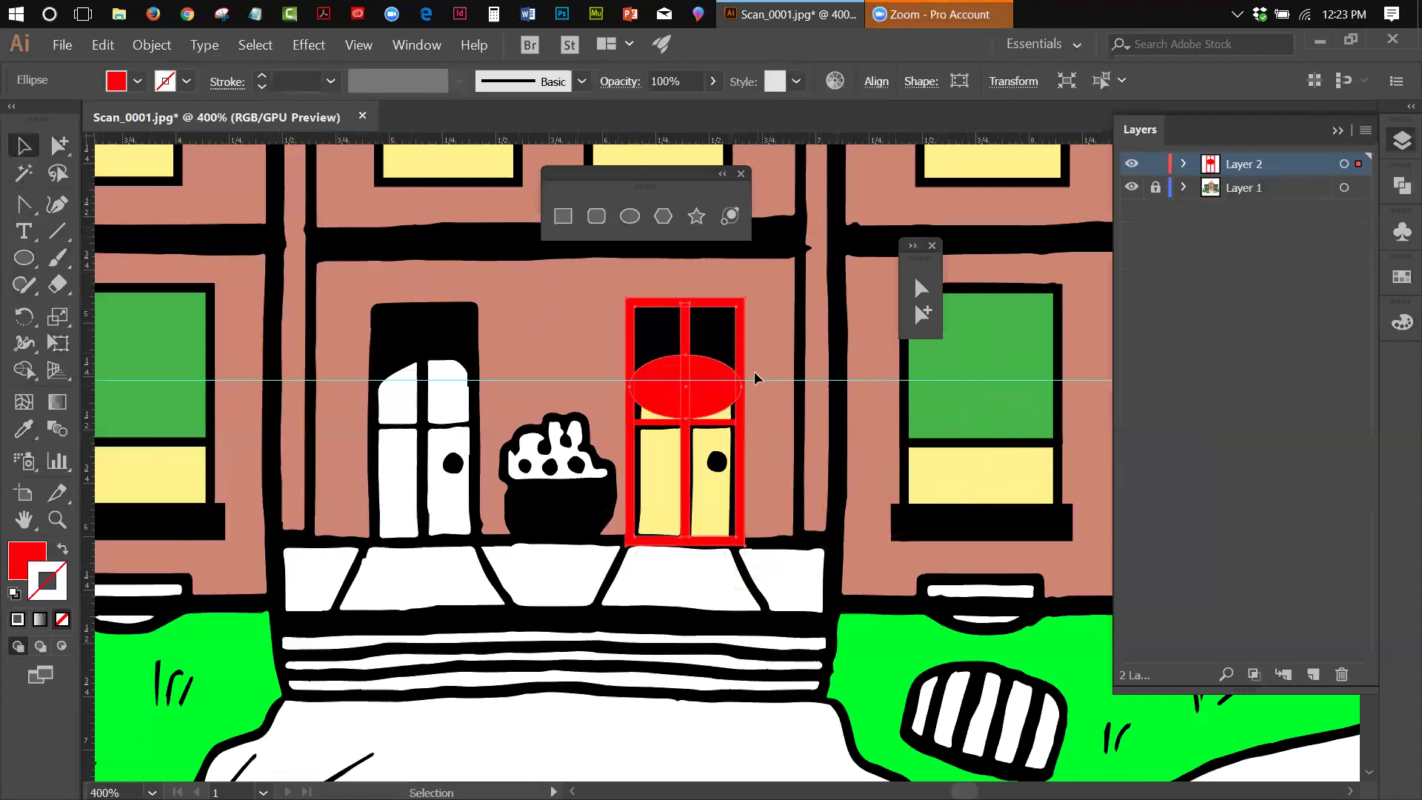
left_click(603, 317)
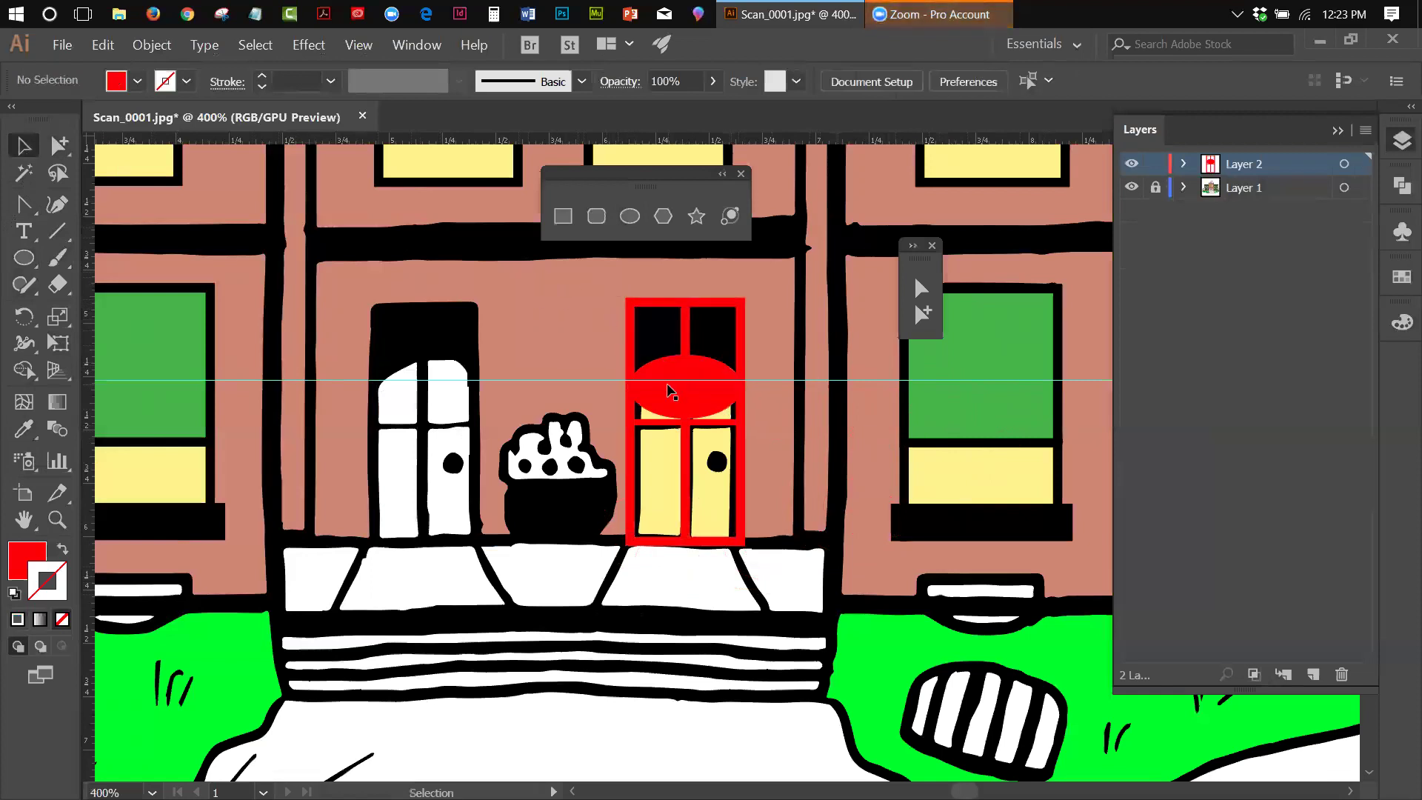
left_click_drag(670, 390, 881, 428)
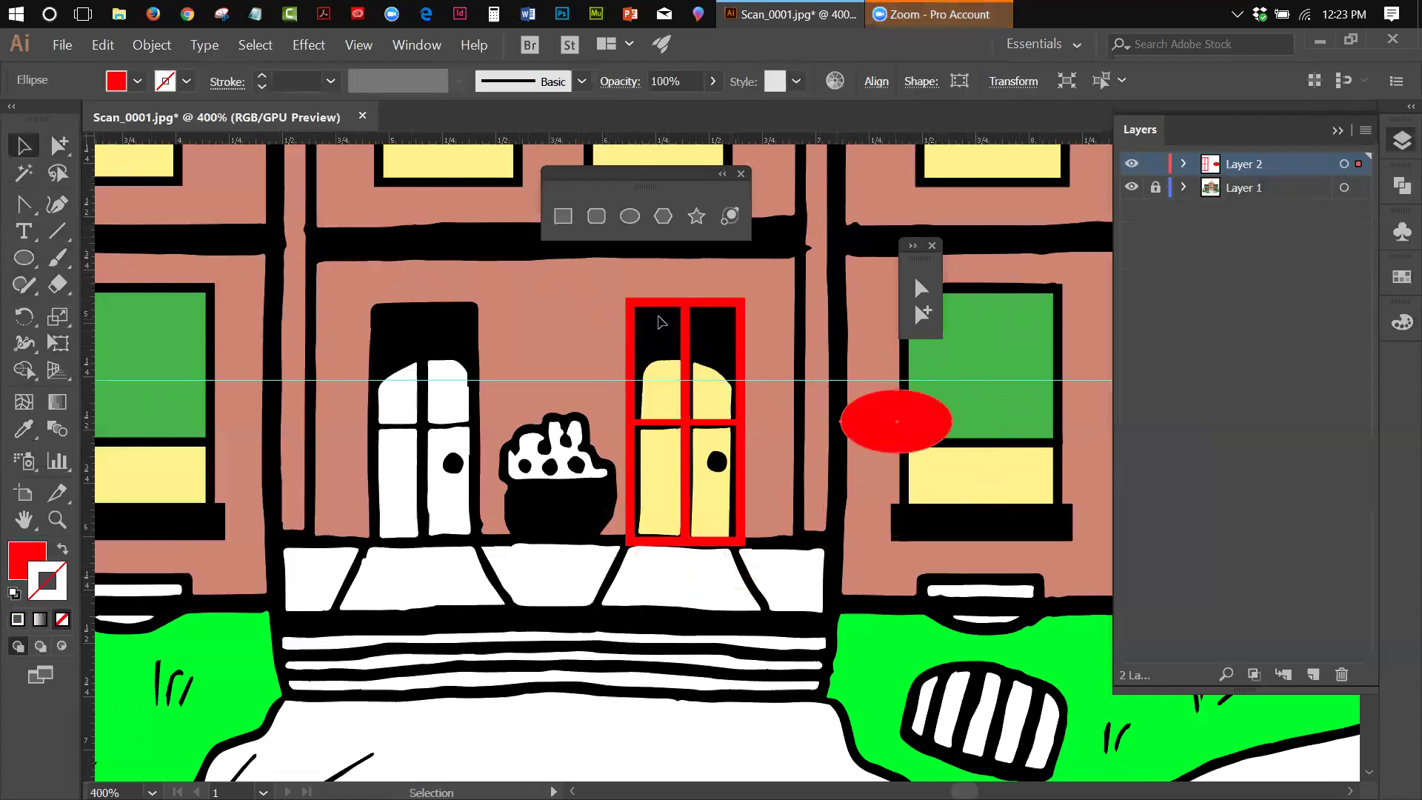
Step: Hide Layer 1, select all the red door frame pieces without the ellipse, and unite them into one shape with Pathfinder
left_click(1126, 190)
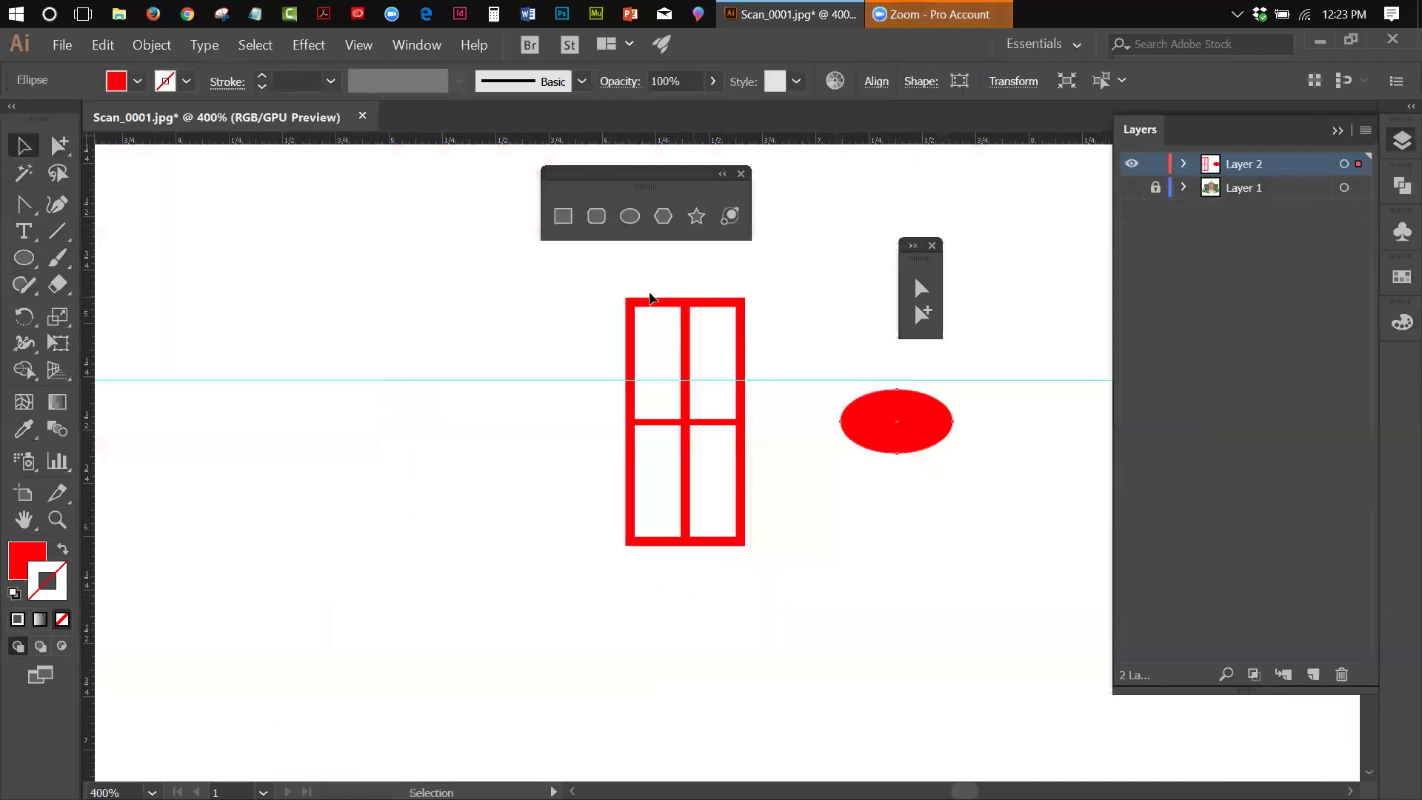
left_click_drag(606, 289, 773, 588)
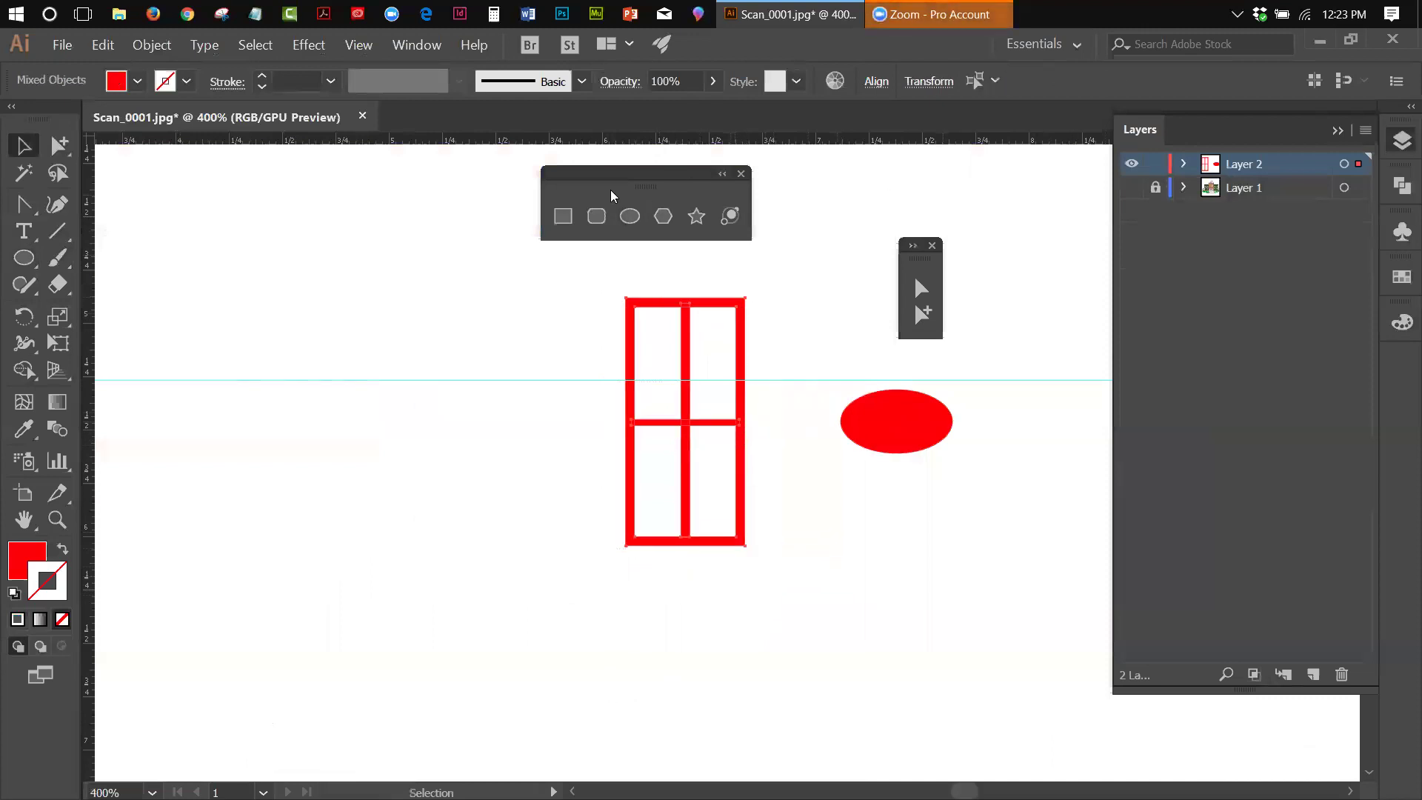
left_click(363, 45)
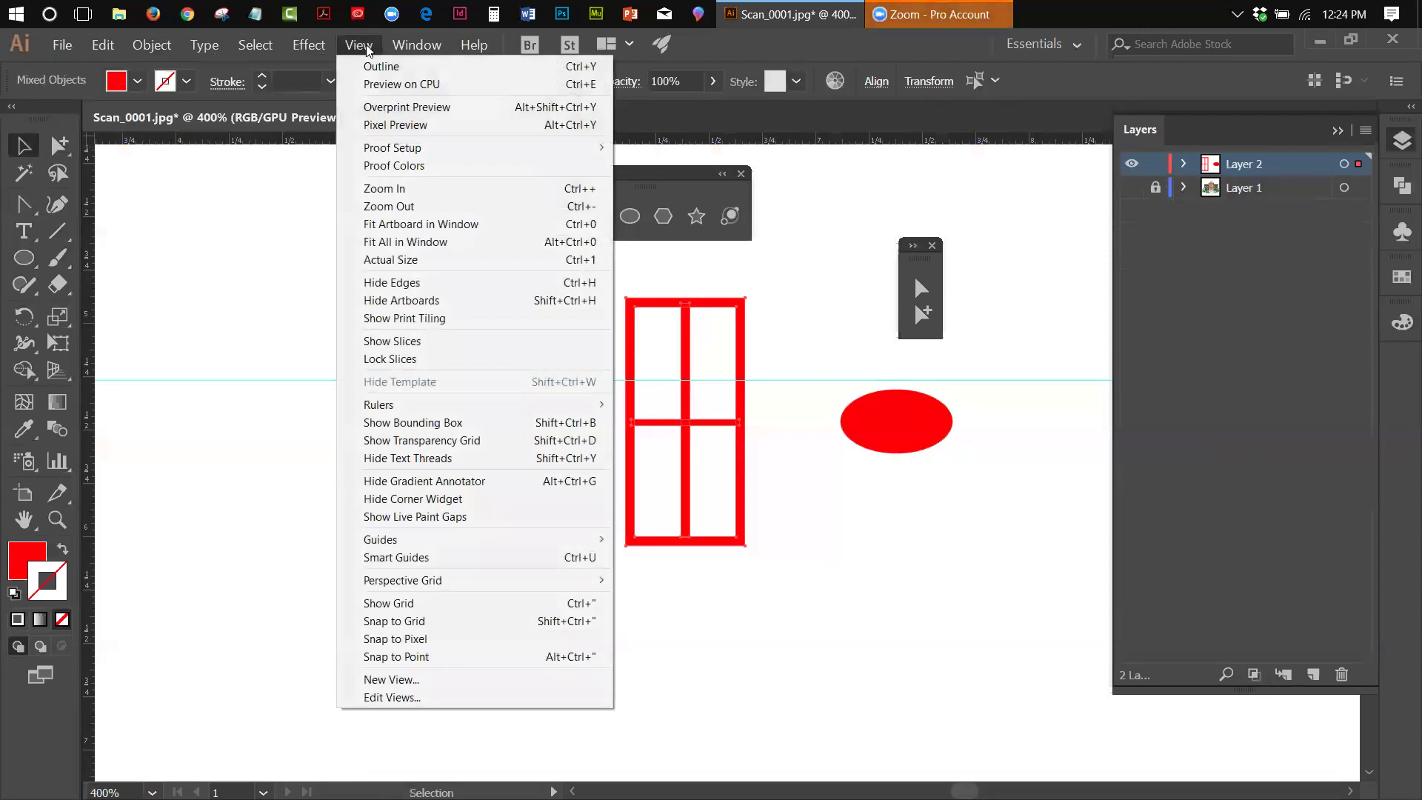
mouse_move(410, 44)
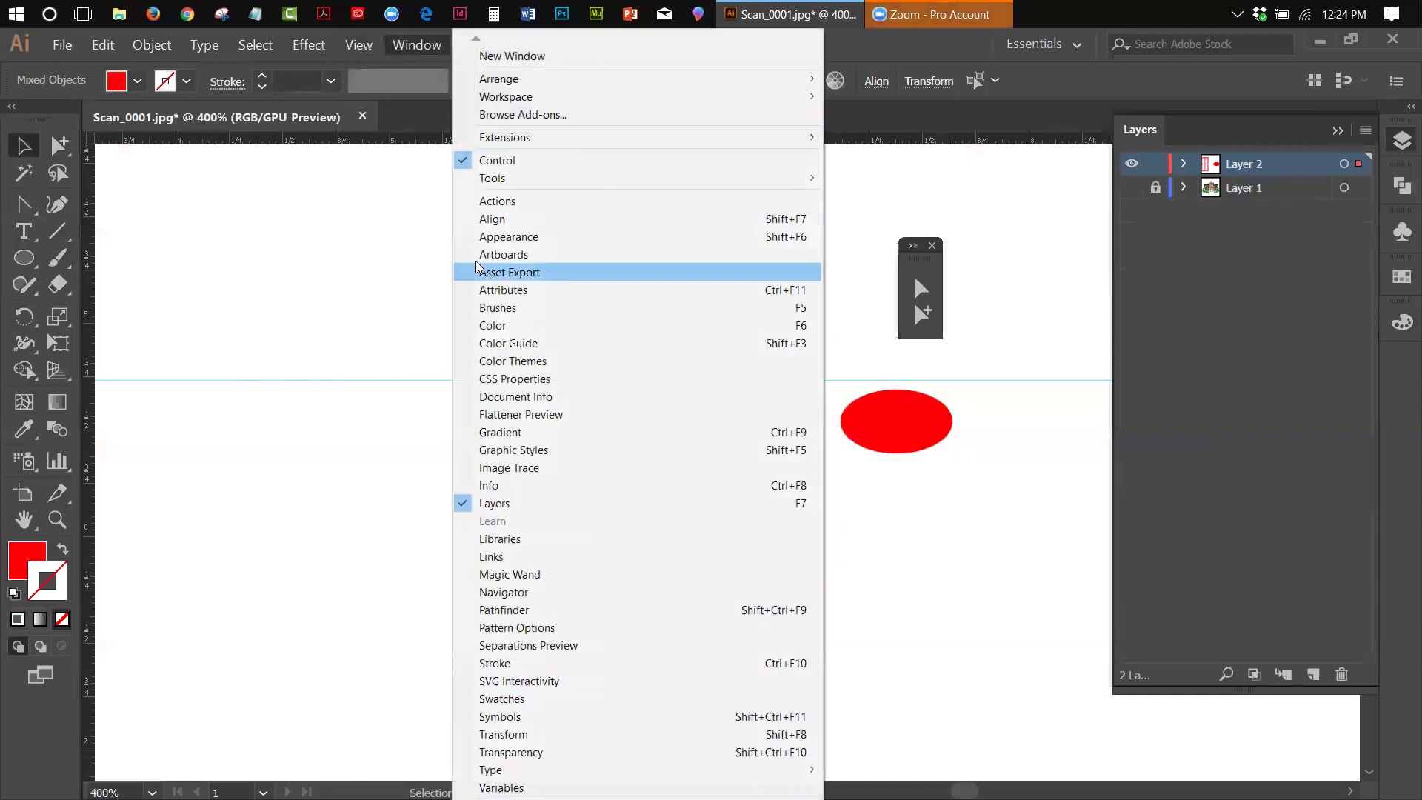
left_click(497, 608)
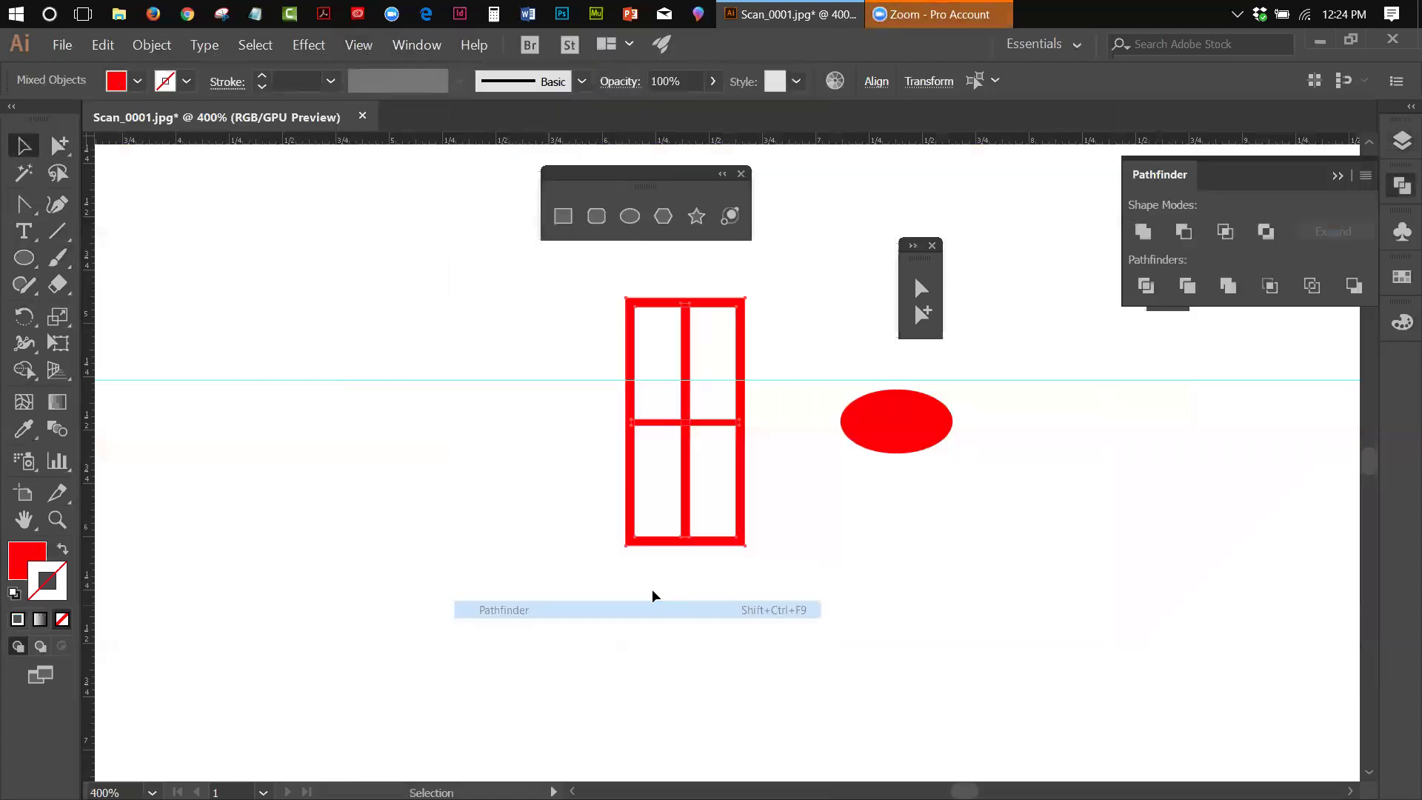
left_click(1144, 233)
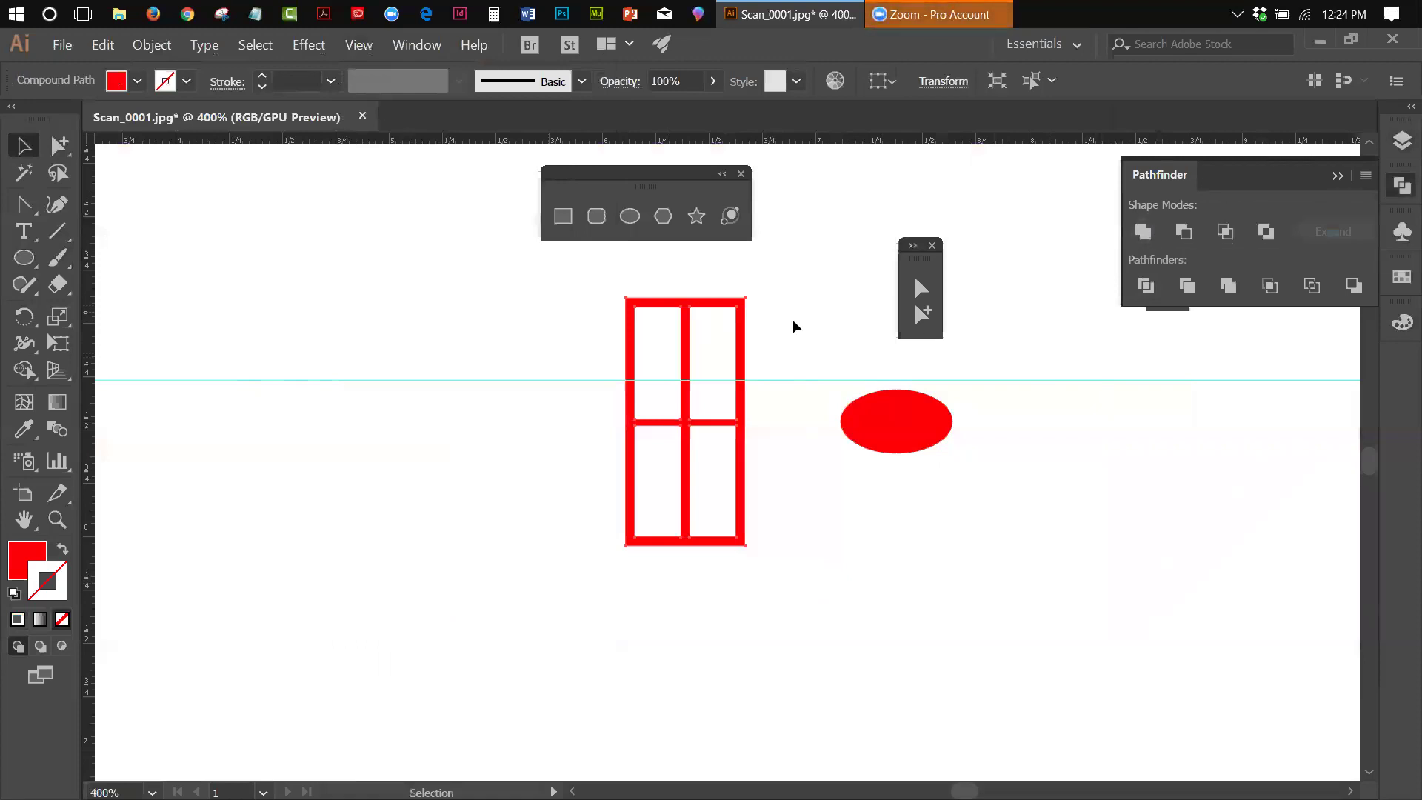
left_click(518, 336)
left_click(692, 334)
Step: Draw a wide rectangle across the middle of the door frame, extending past both sides, and send it to the back
left_click(28, 263)
left_click(126, 258)
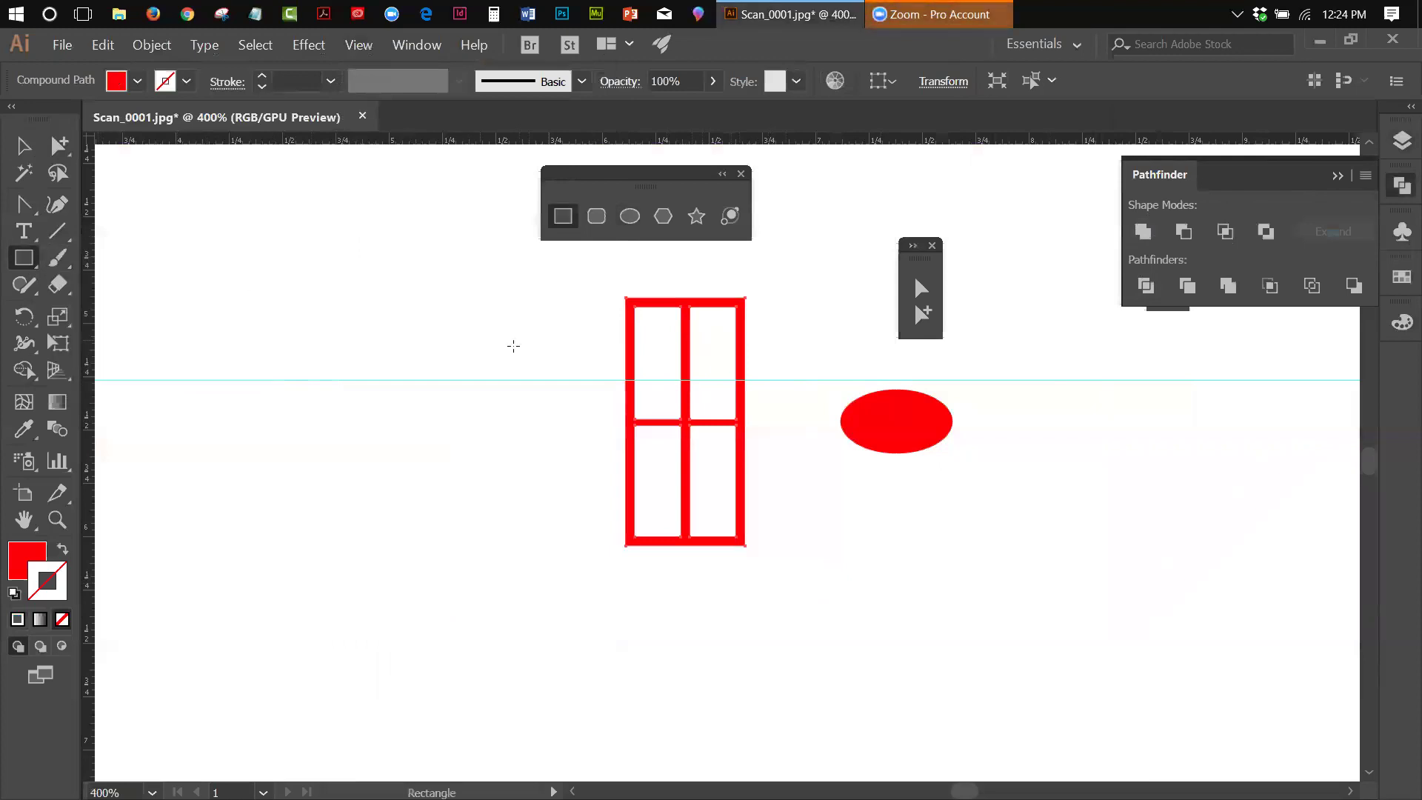
left_click_drag(582, 353, 785, 440)
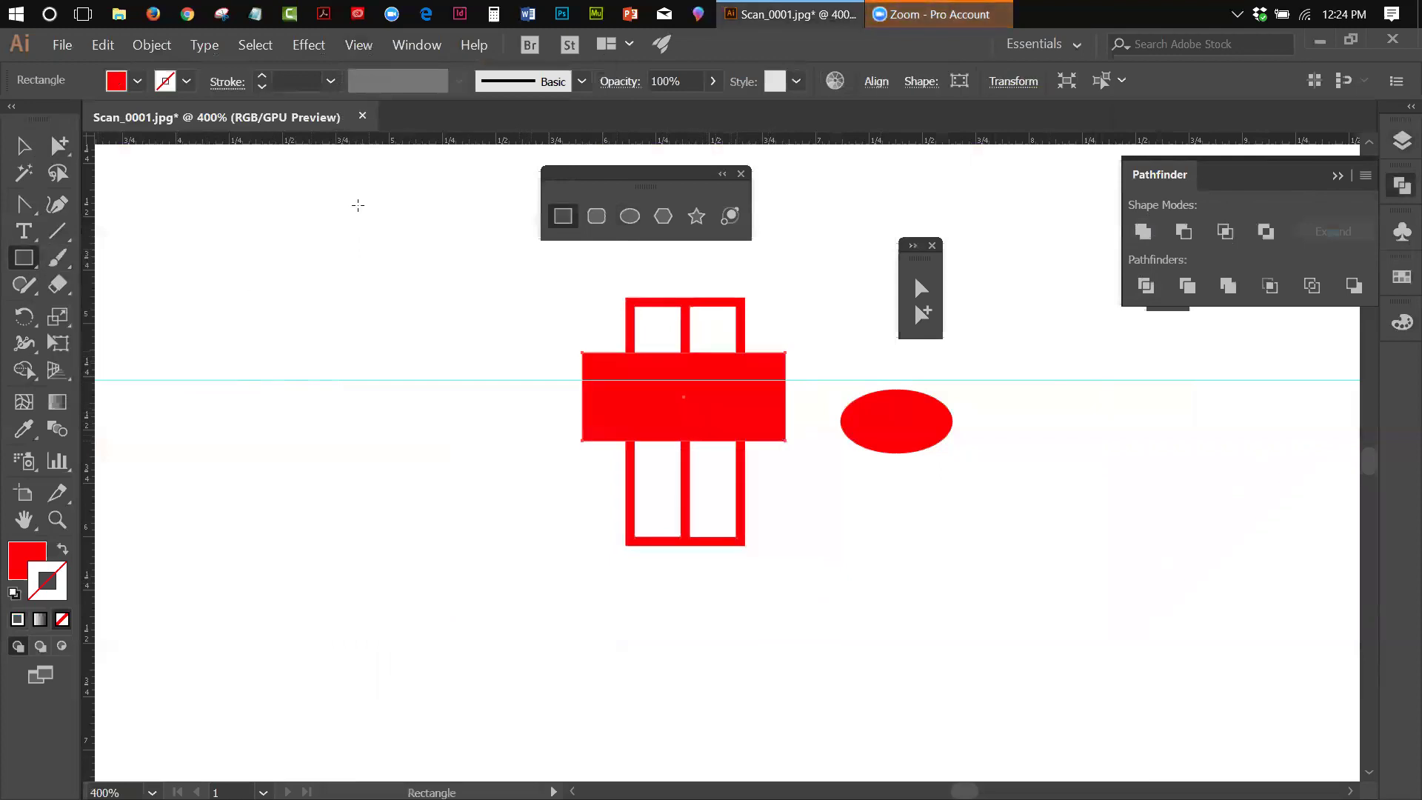
left_click(148, 46)
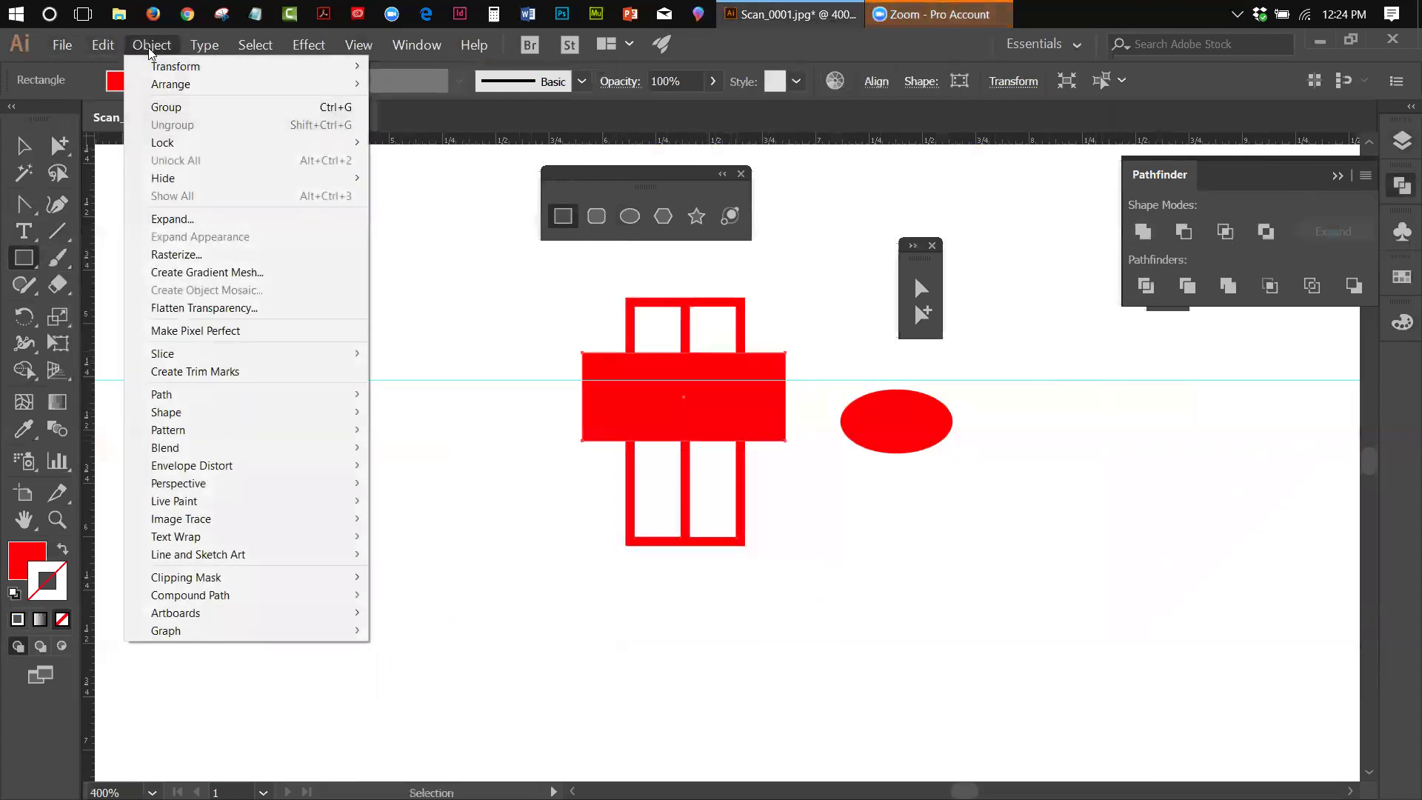
mouse_move(198, 93)
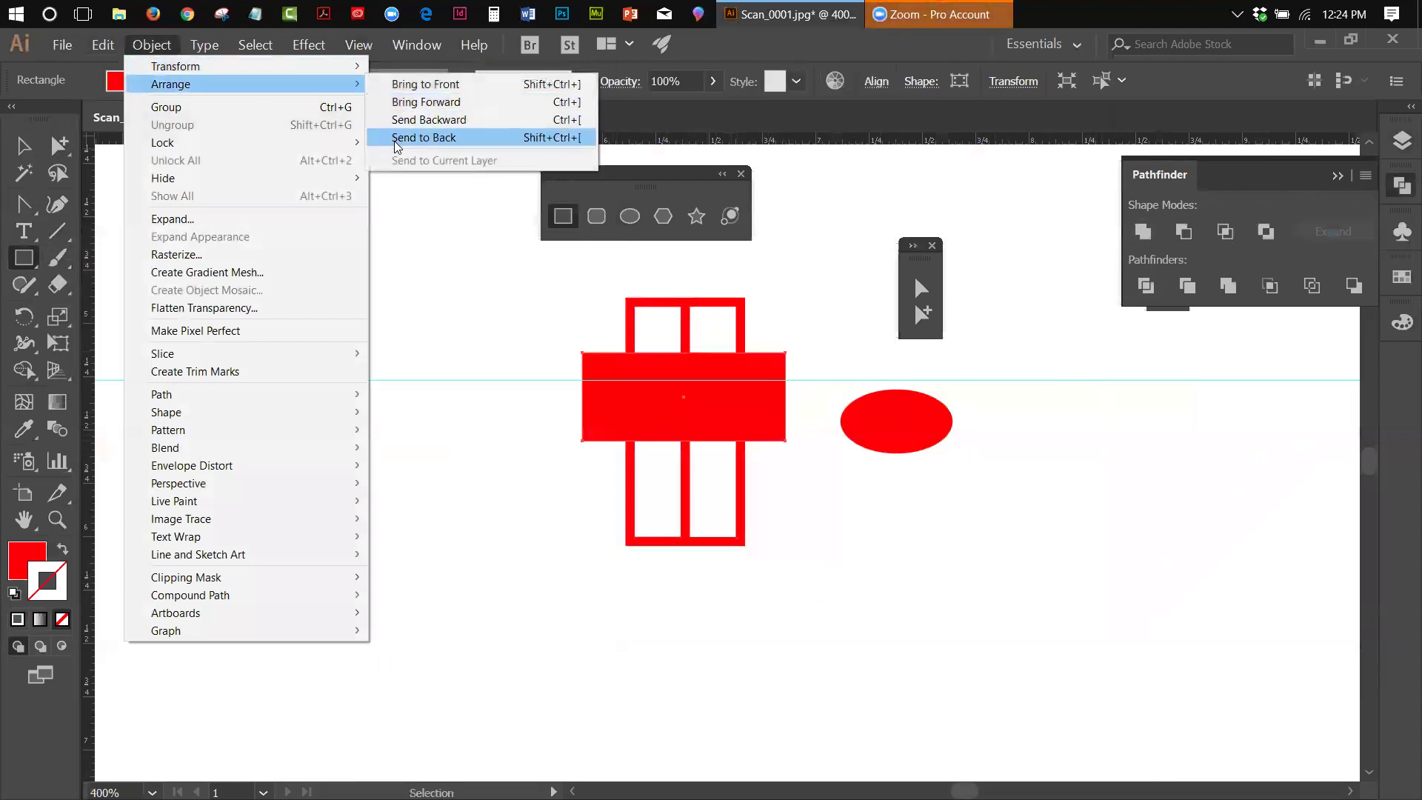
left_click(426, 138)
Step: Change the fill of the rectangle behind the door frame to black
double_click(24, 542)
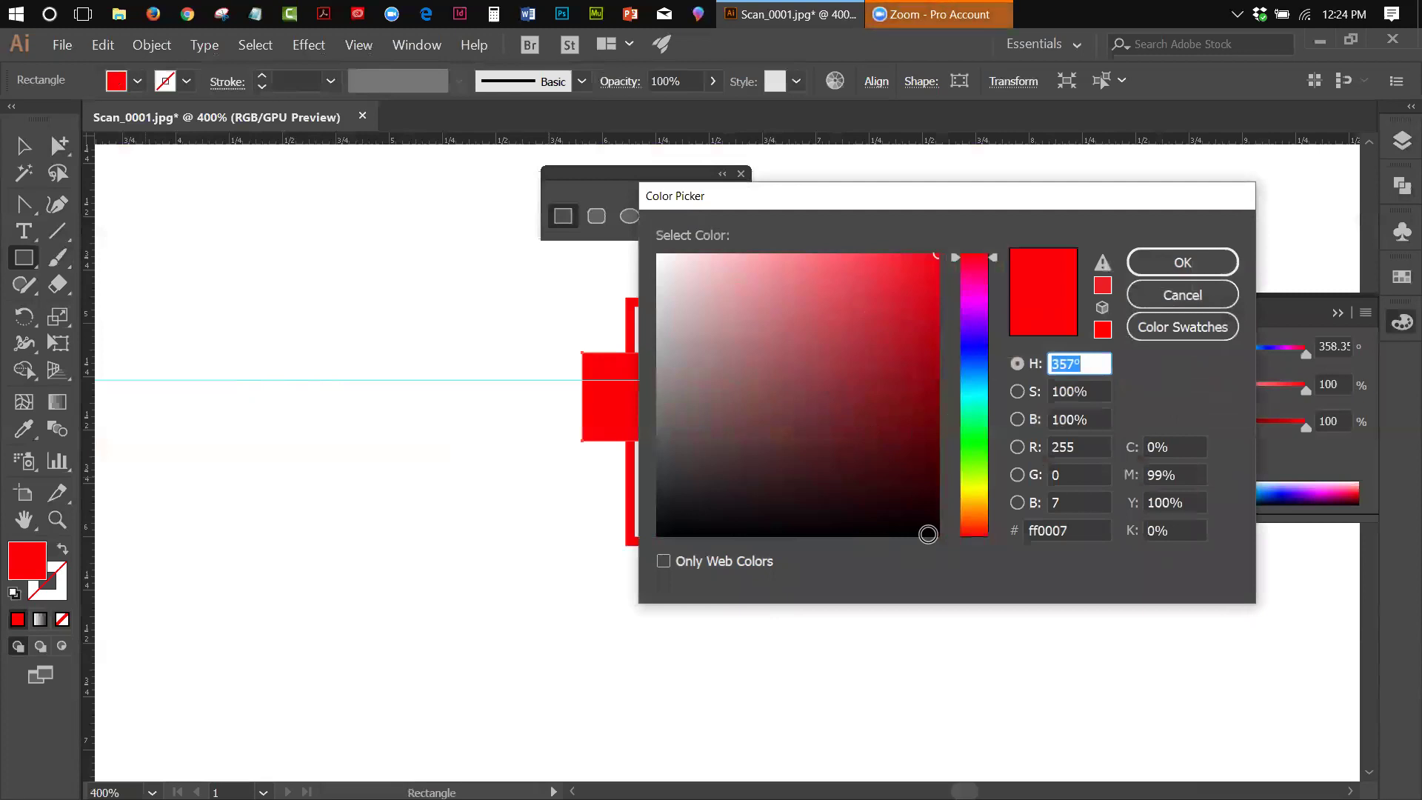
left_click(929, 534)
left_click(1179, 263)
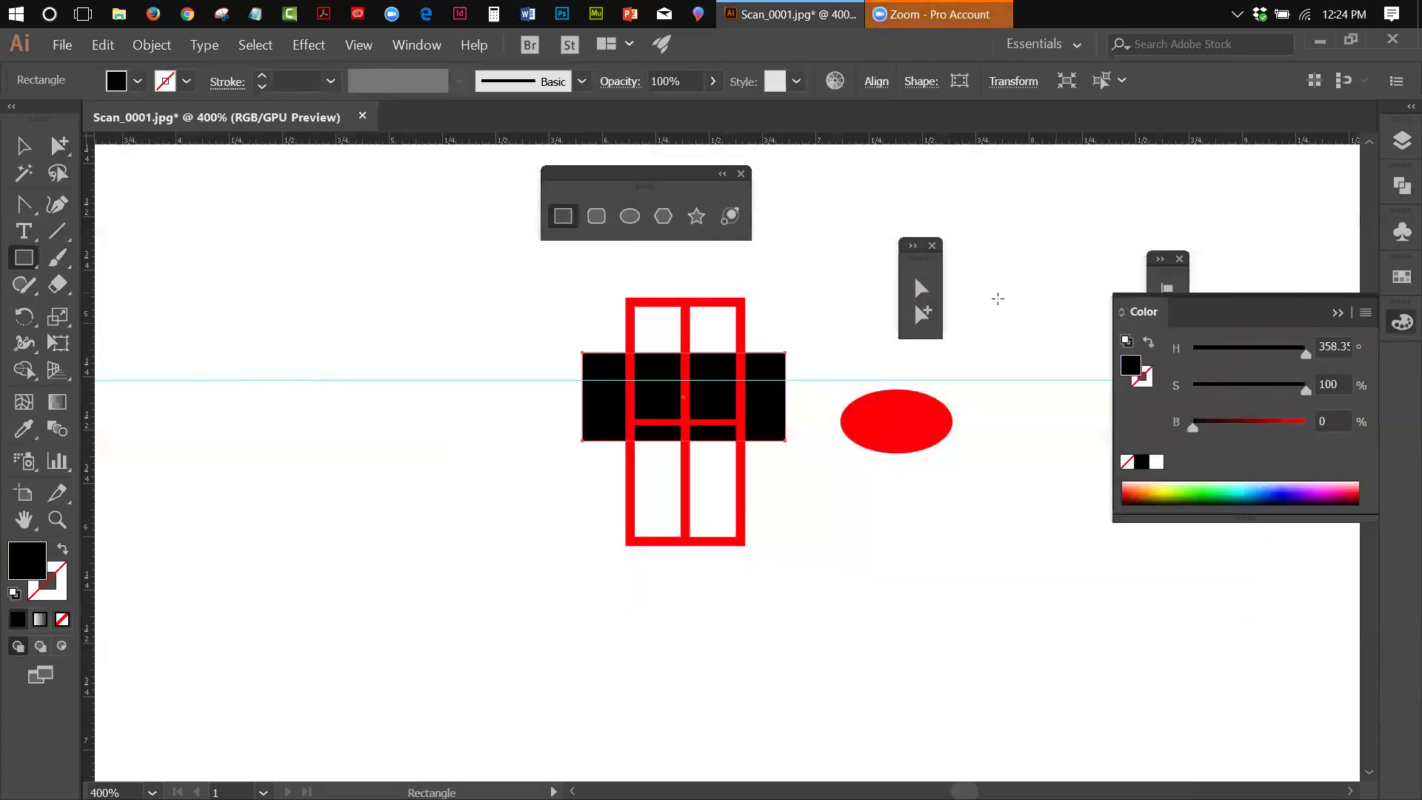
Step: Delete the black rectangle behind the red door frame
left_click(24, 146)
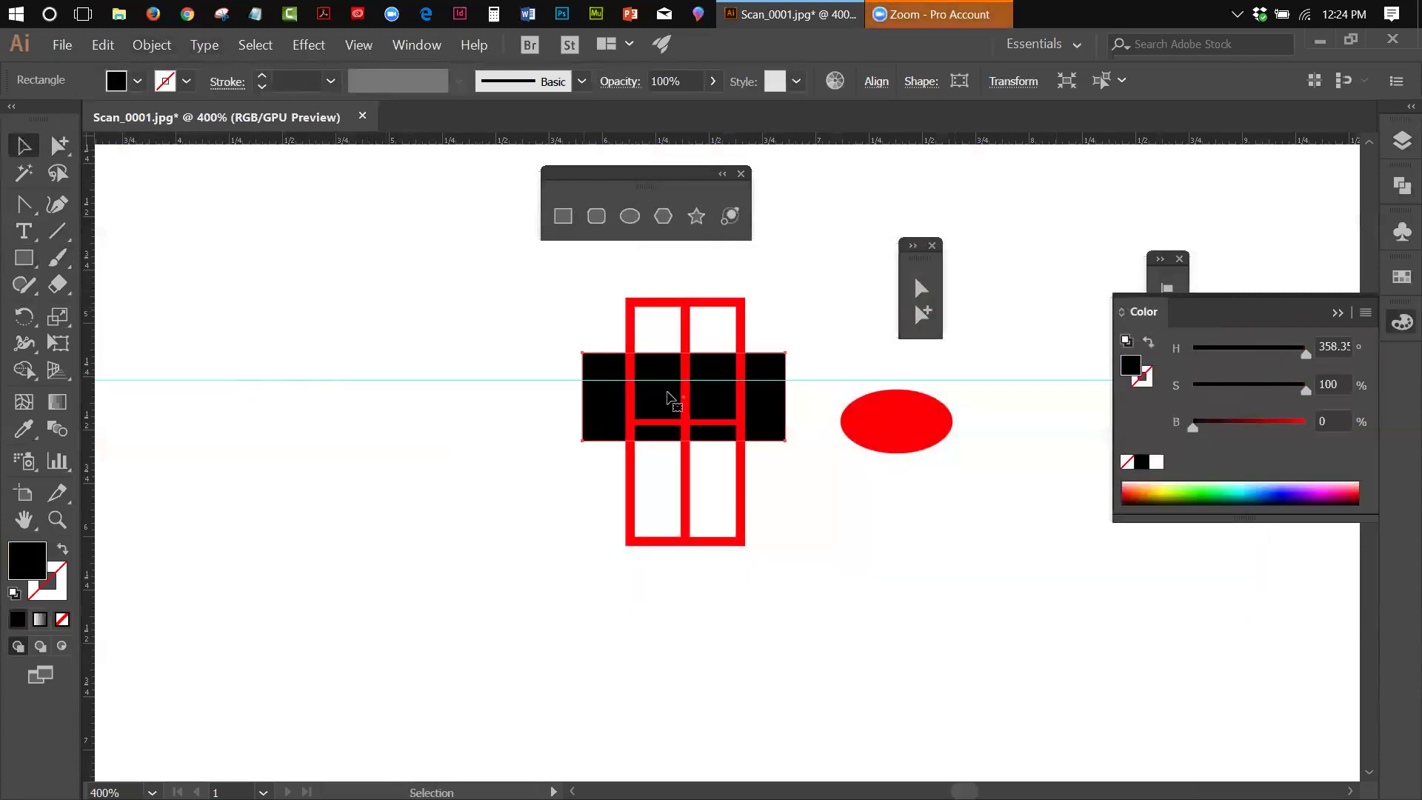
left_click(853, 639)
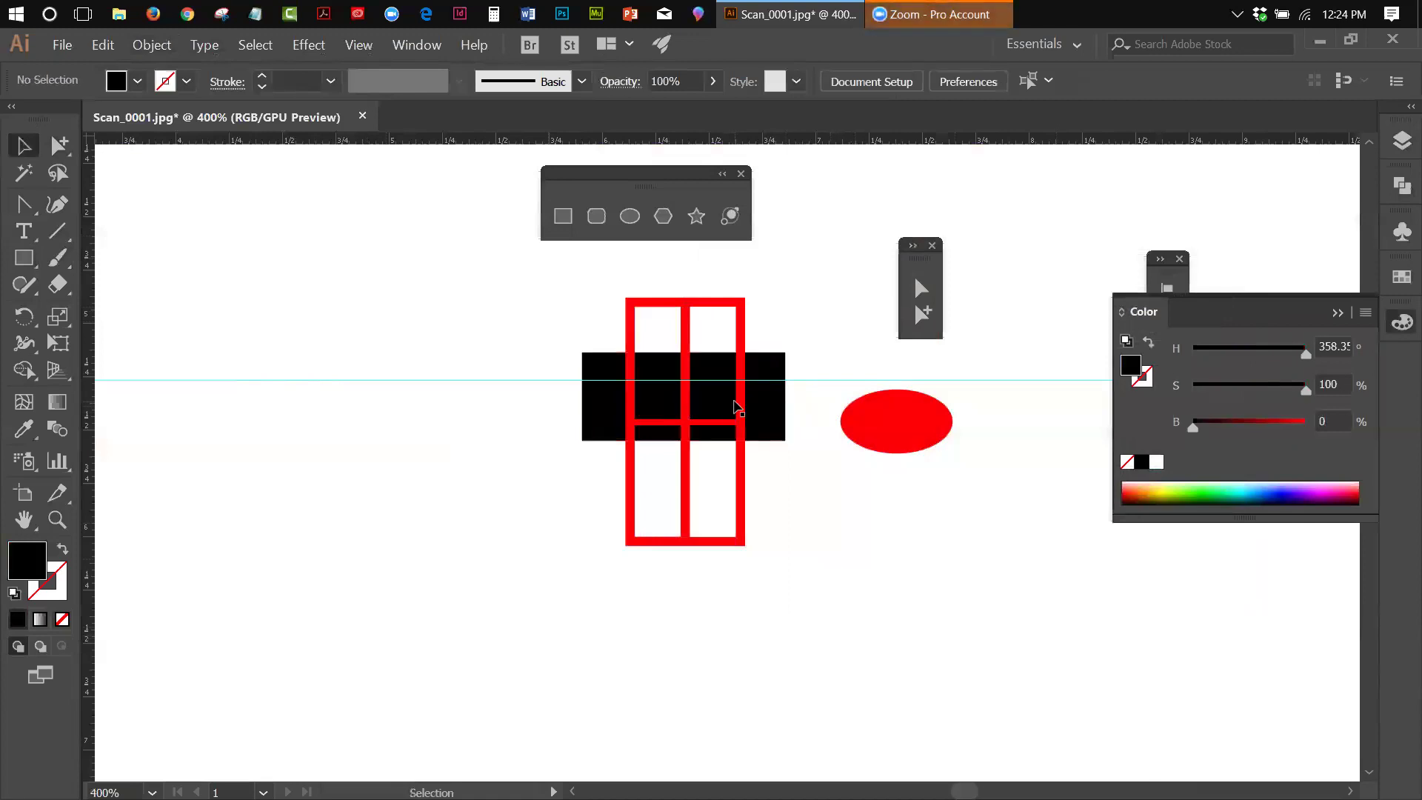
left_click(593, 374)
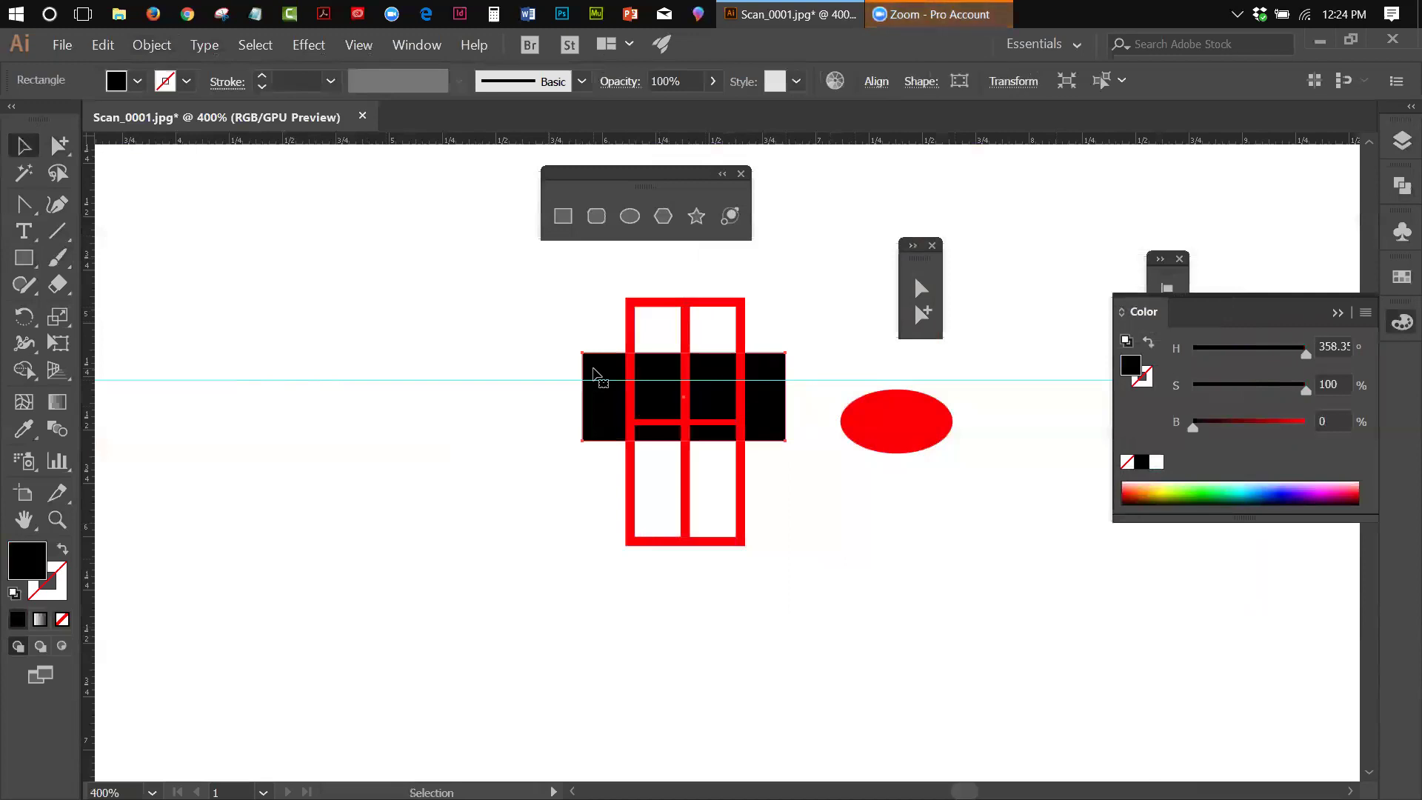
key("Delete")
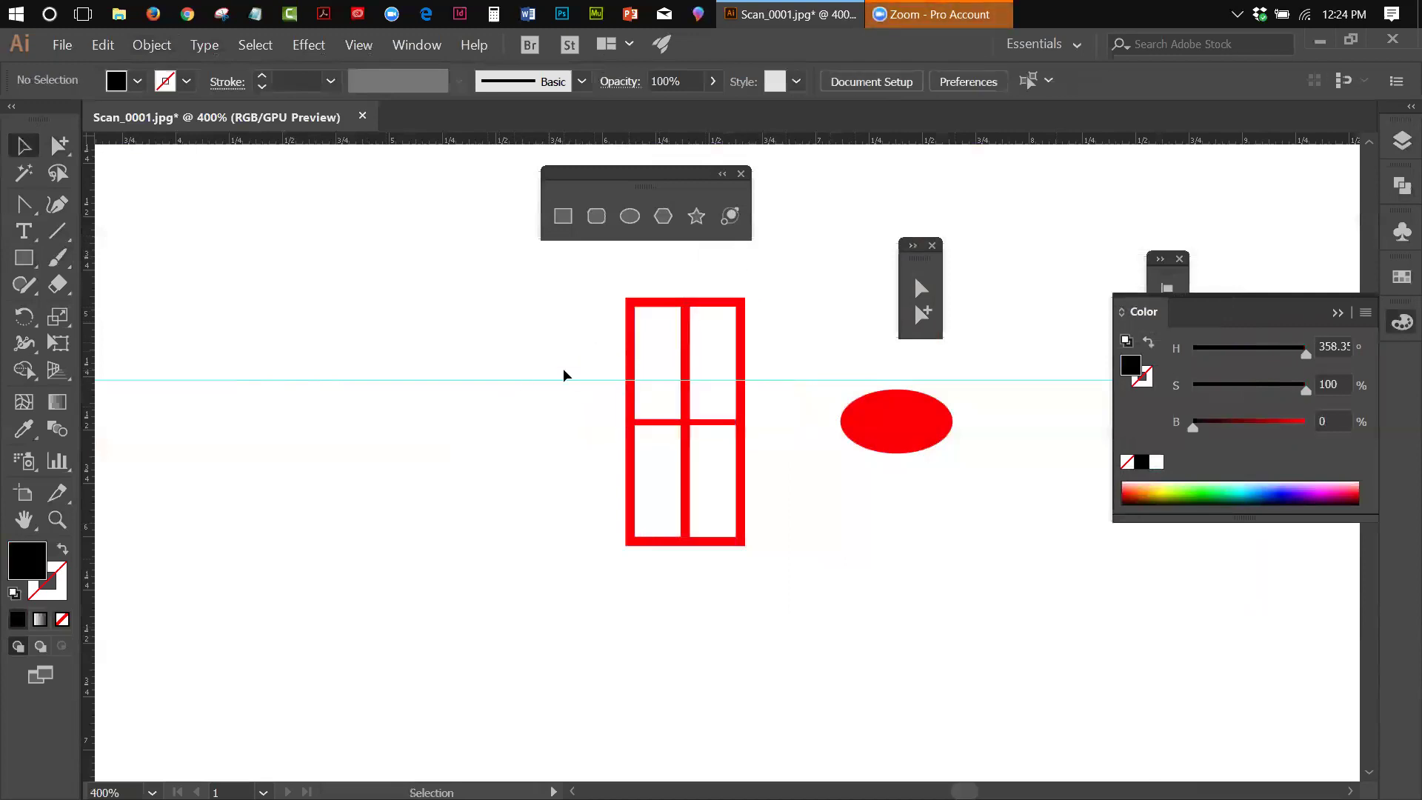
Step: Select the red door frame and release its compound path
left_click_drag(566, 374, 688, 438)
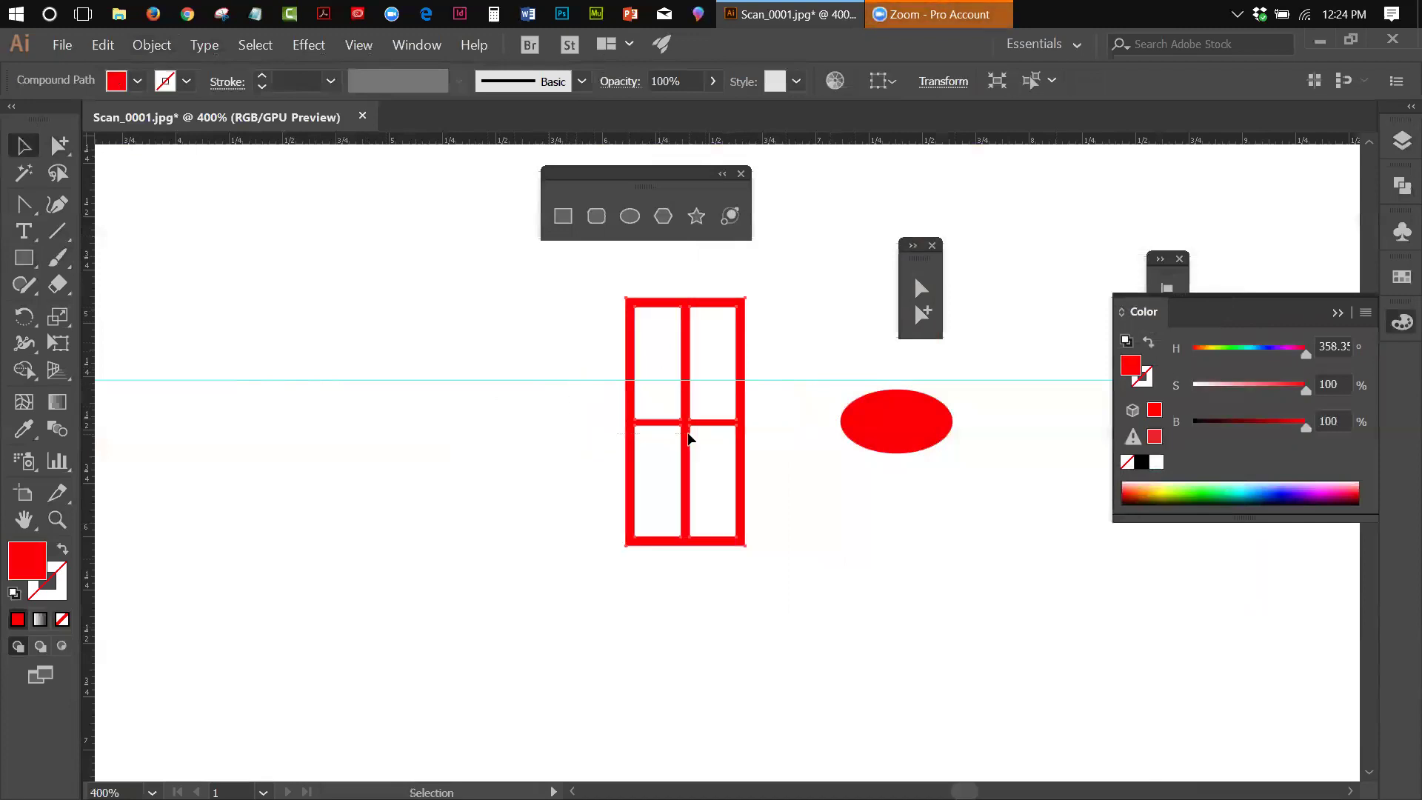
left_click(165, 50)
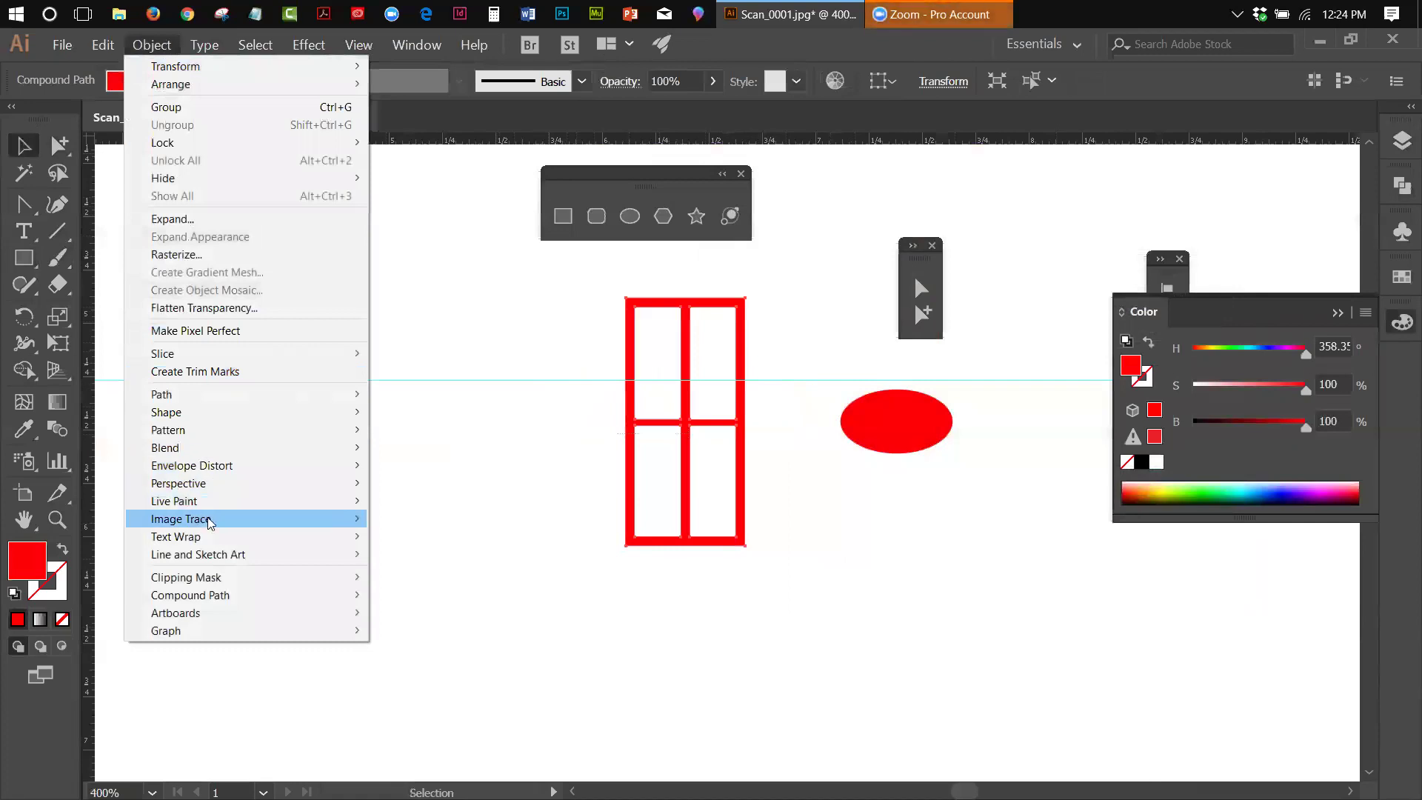
mouse_move(214, 594)
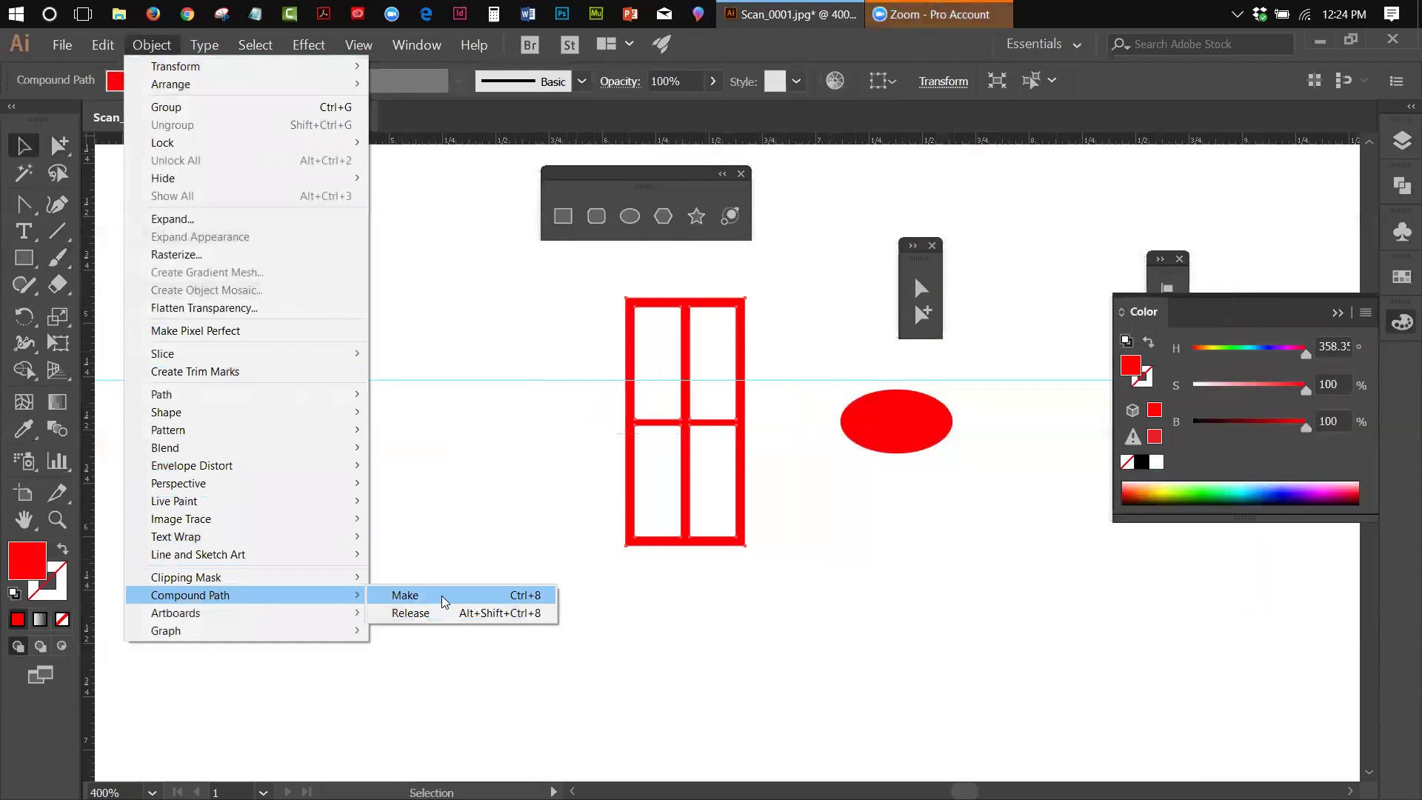
left_click(434, 613)
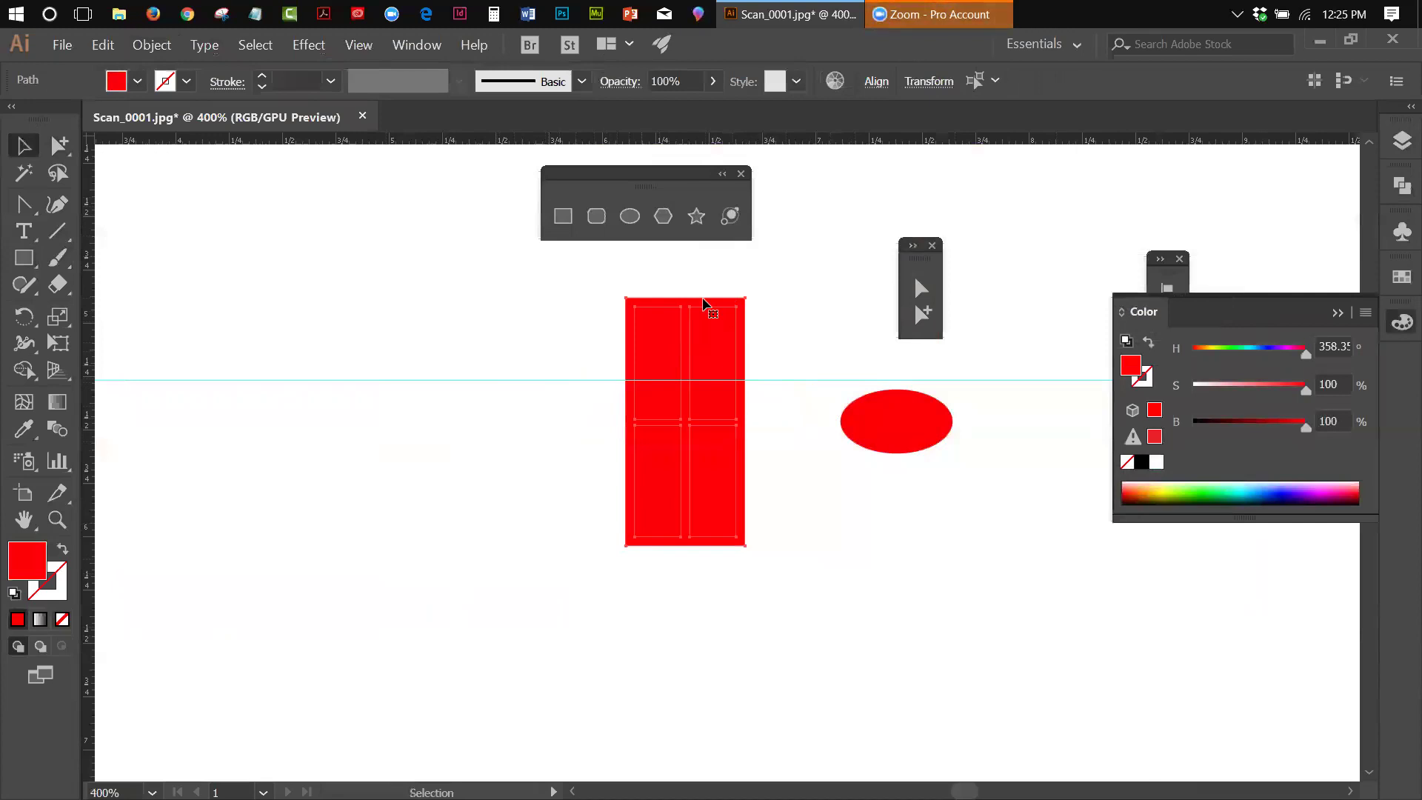
key("super+s")
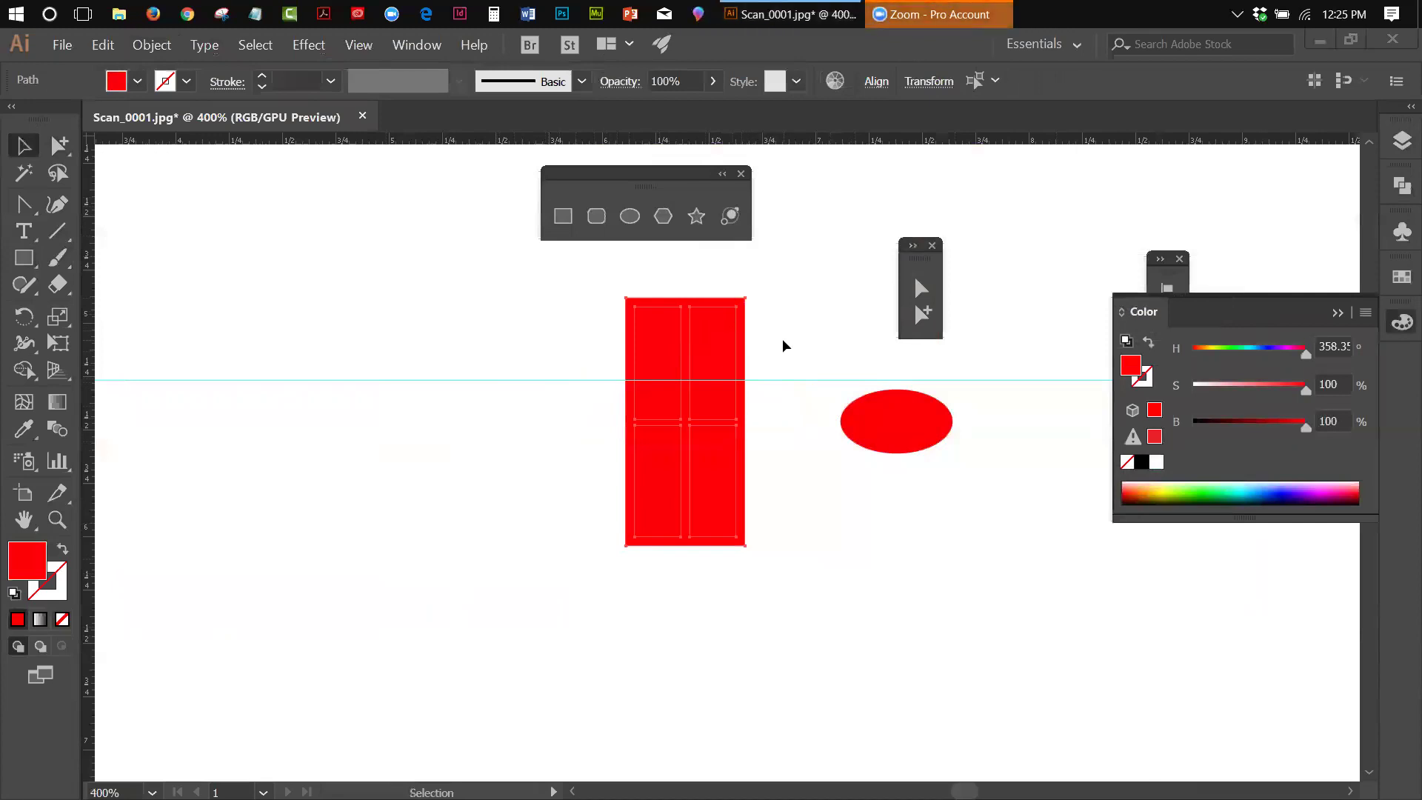
Step: Give the door's upper-left pane a white fill and no stroke
left_click(499, 274)
left_click(575, 329)
left_click(648, 329)
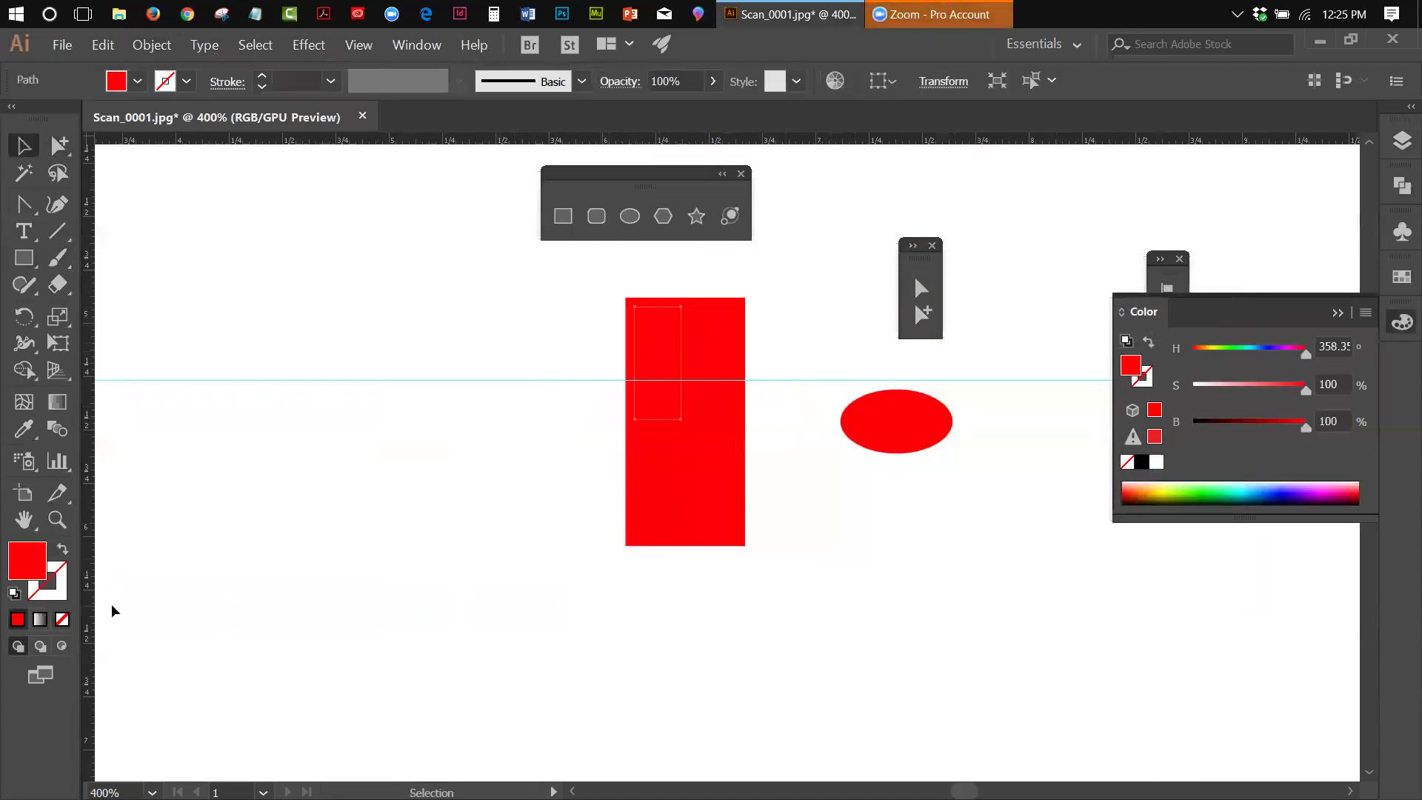
left_click(15, 593)
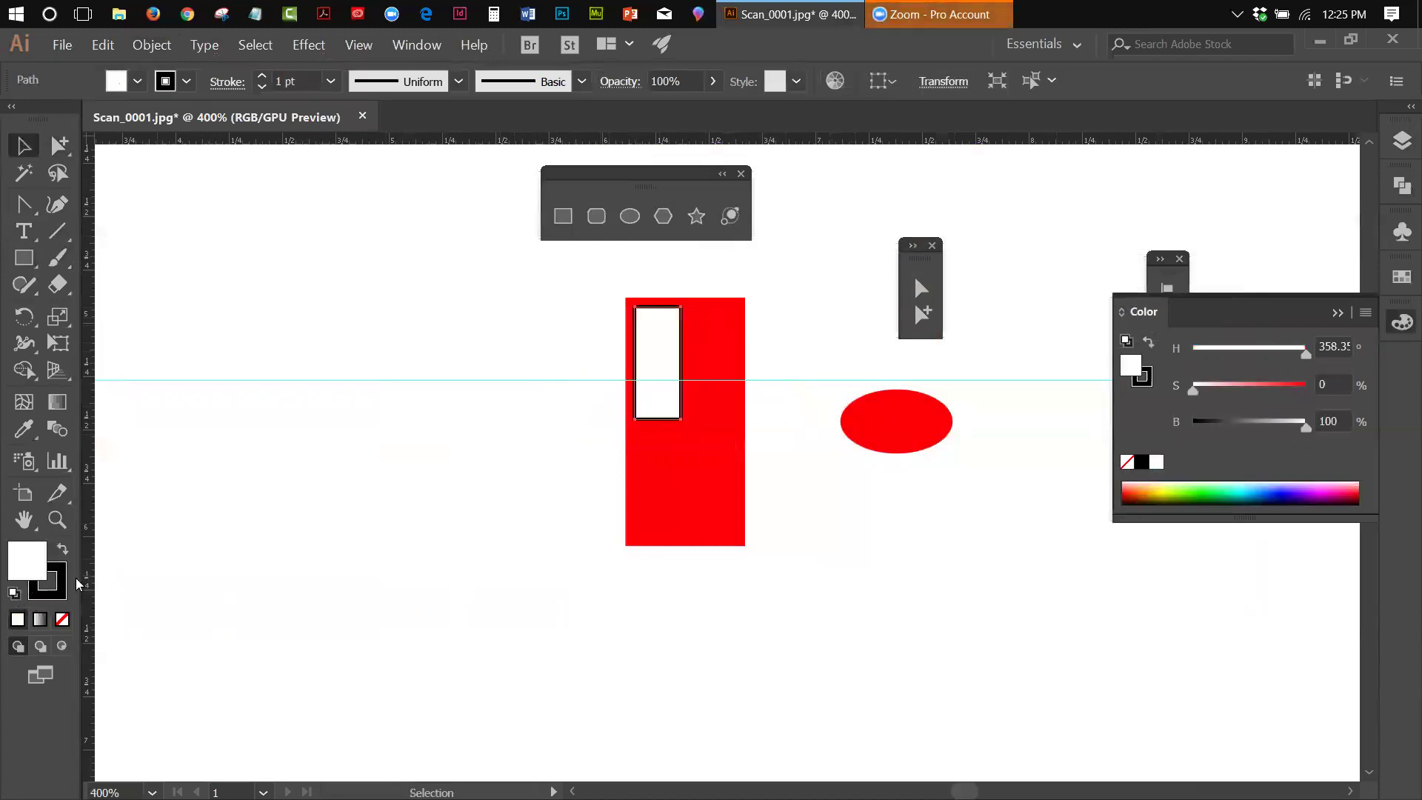
left_click(63, 617)
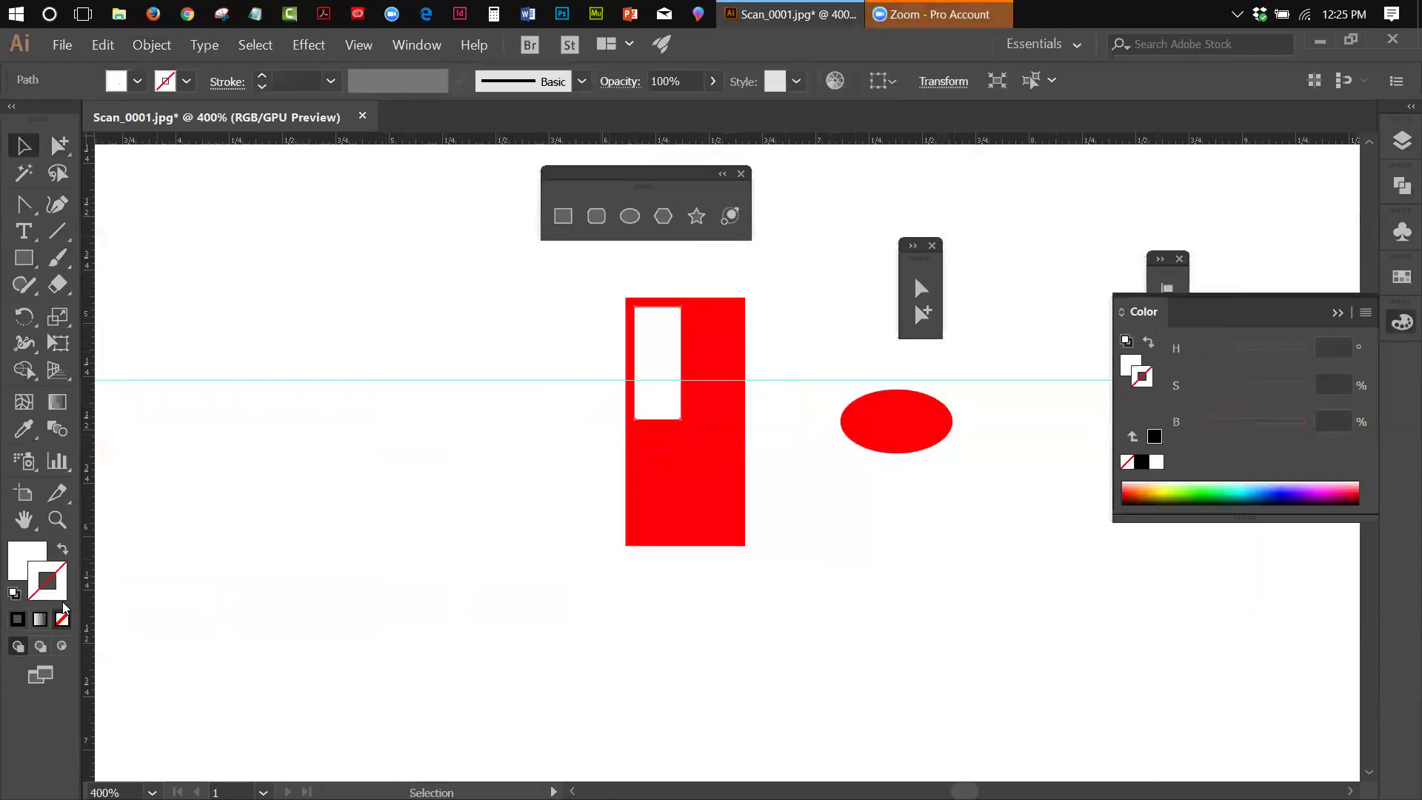
left_click(42, 547)
Step: Select the other three door panes and copy the white pane's appearance to them with the Eyedropper, then deselect
left_click(707, 345)
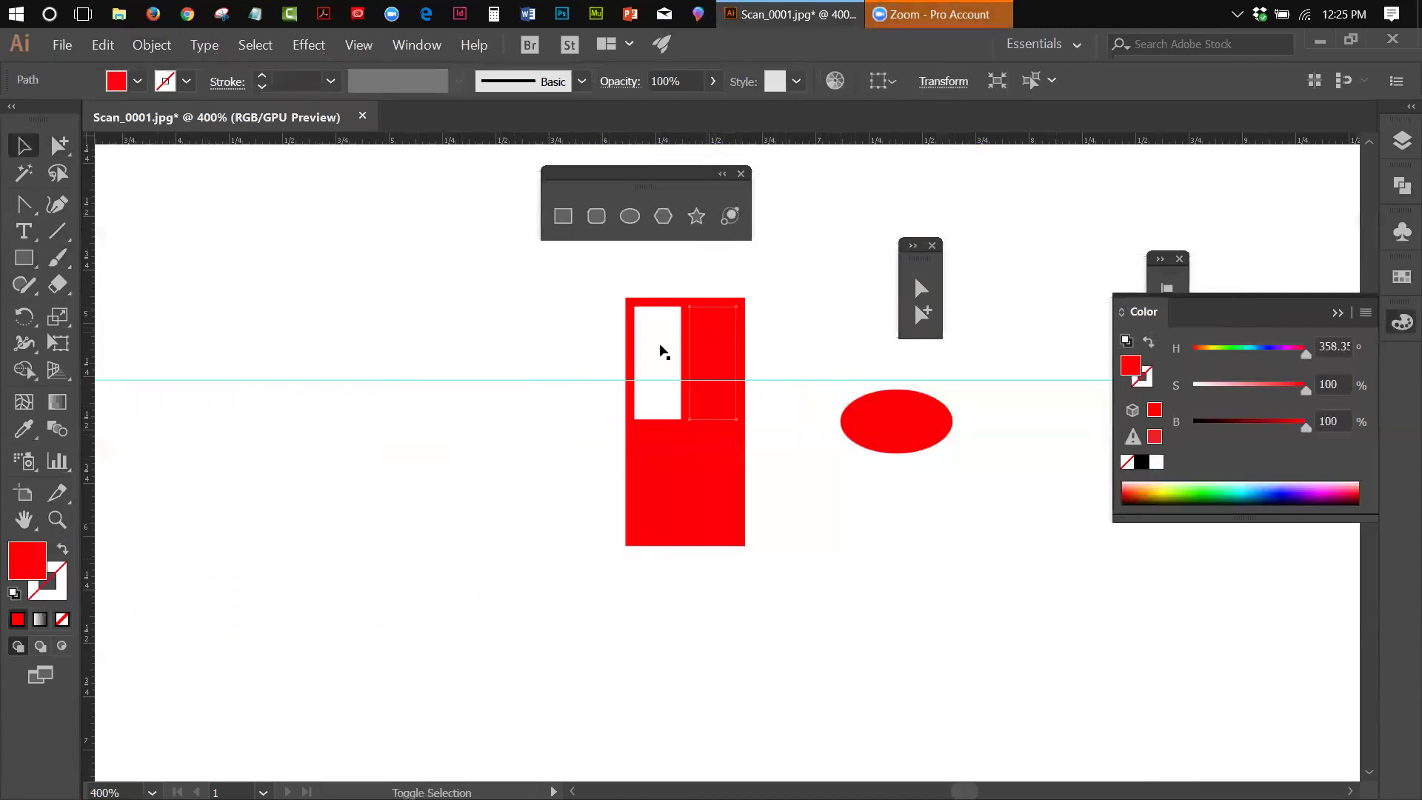
left_click(666, 463, "shift")
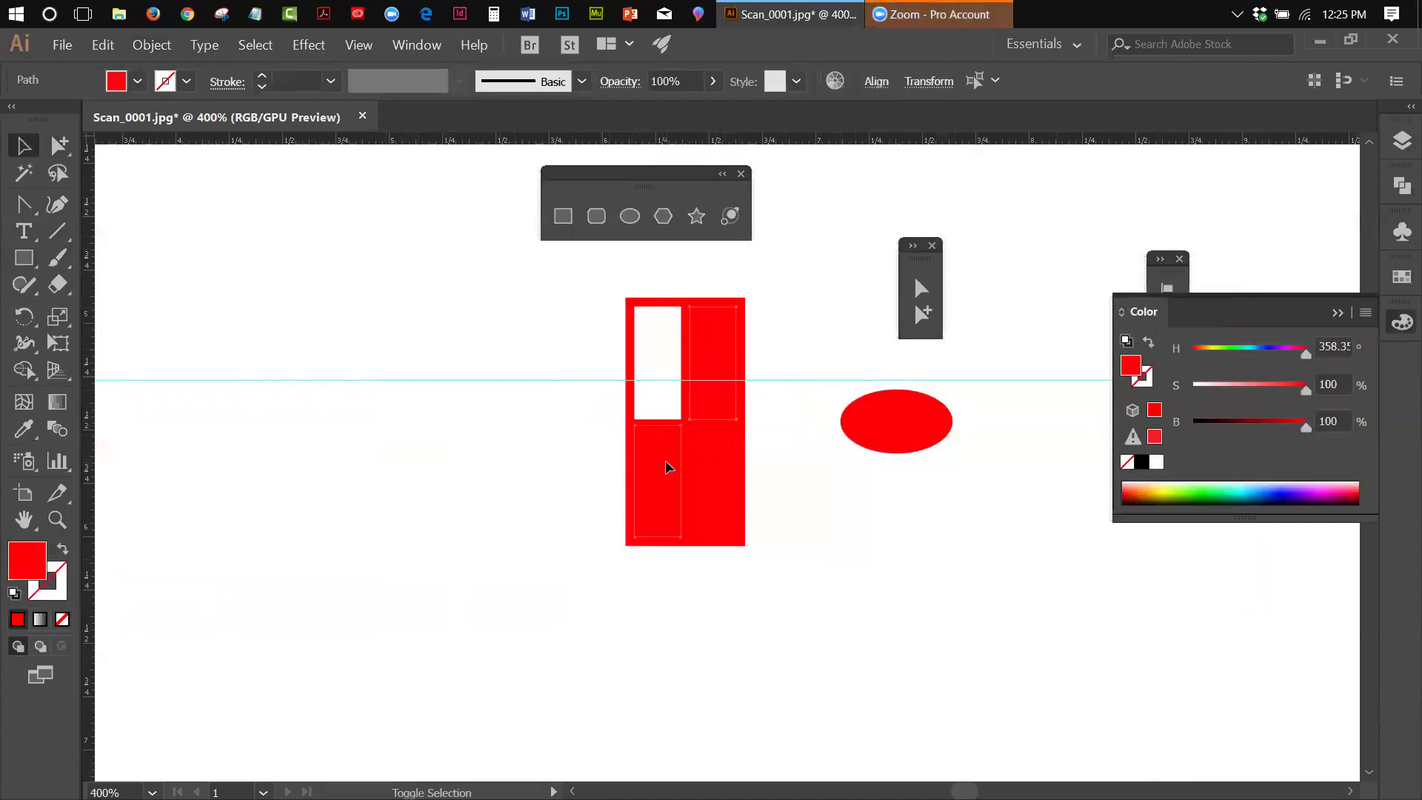
left_click(721, 450, "shift")
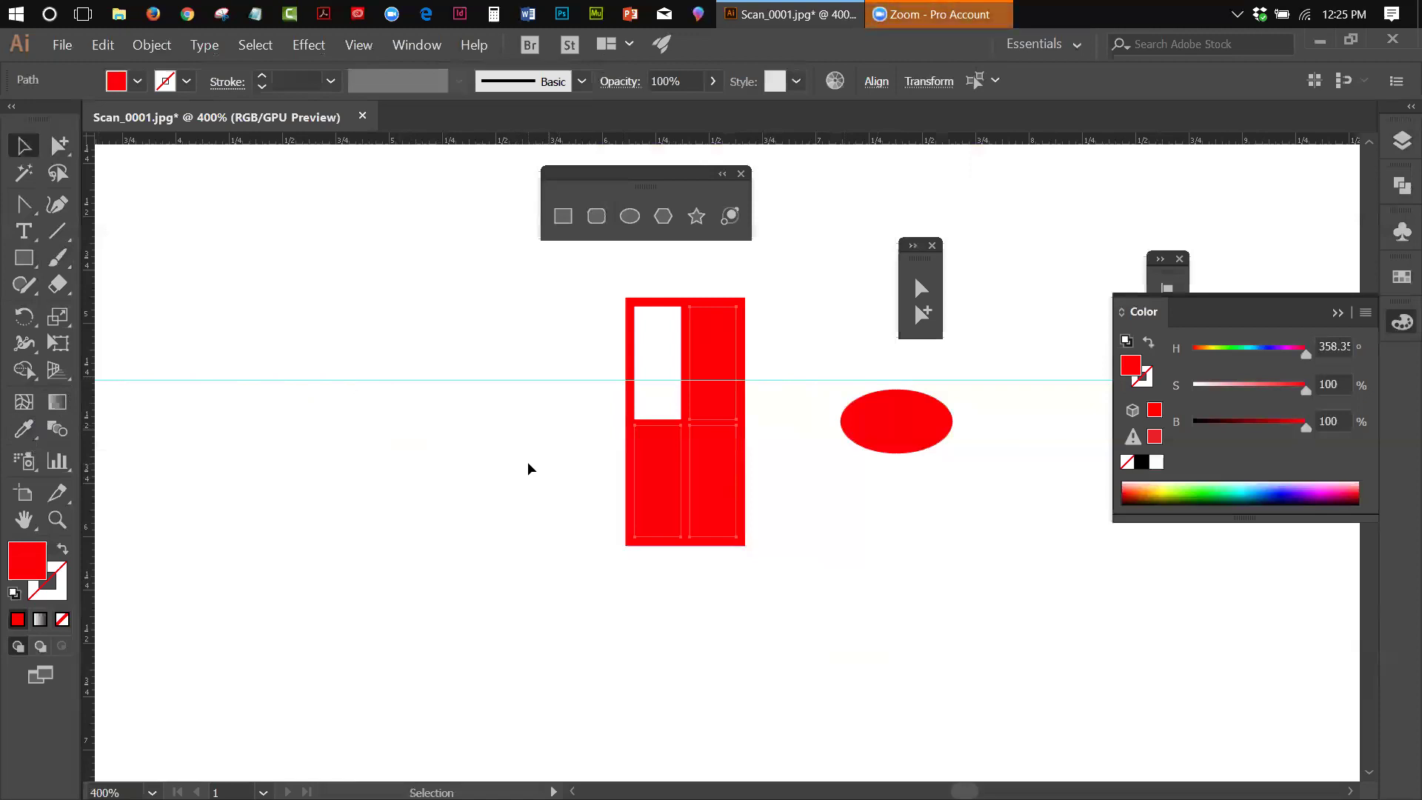
left_click(23, 428)
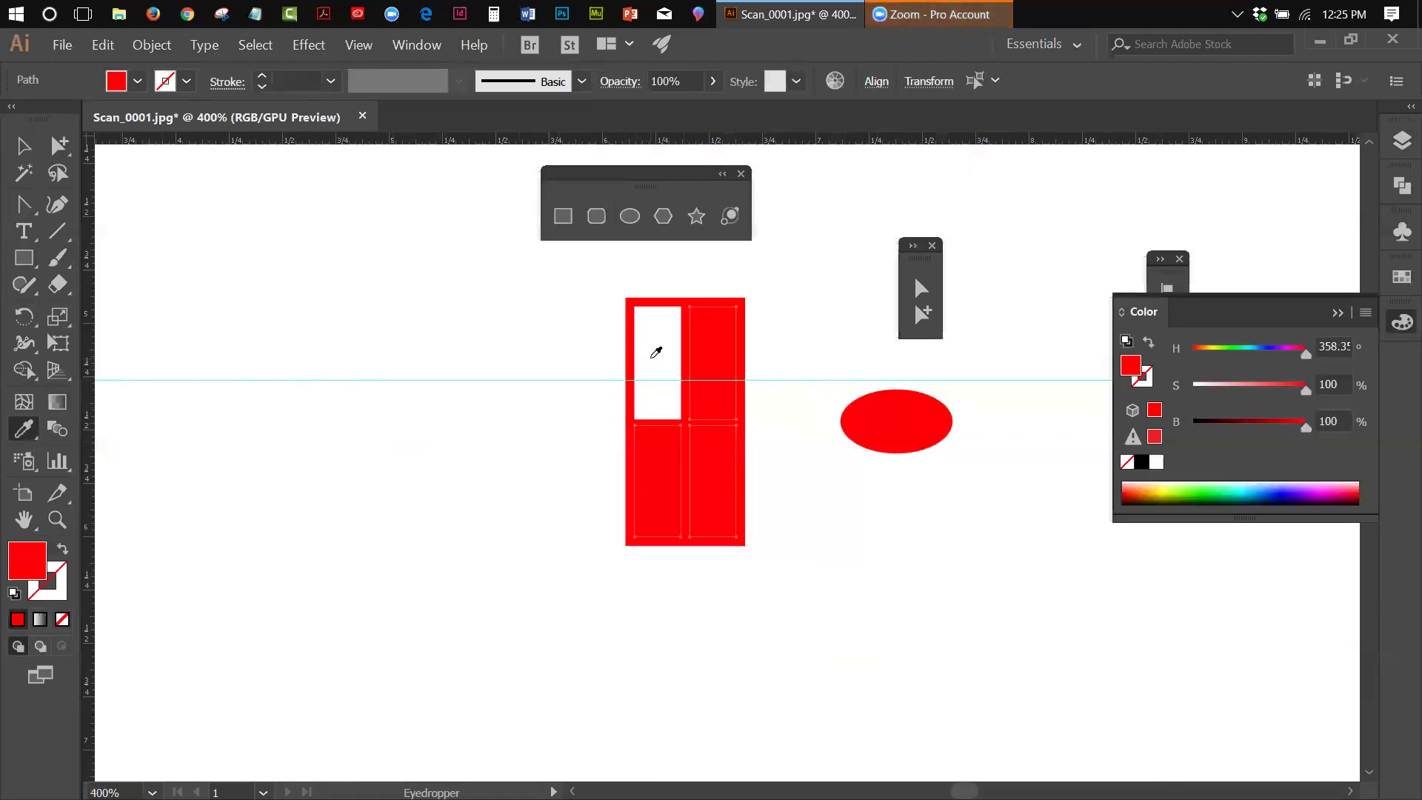
left_click(656, 354)
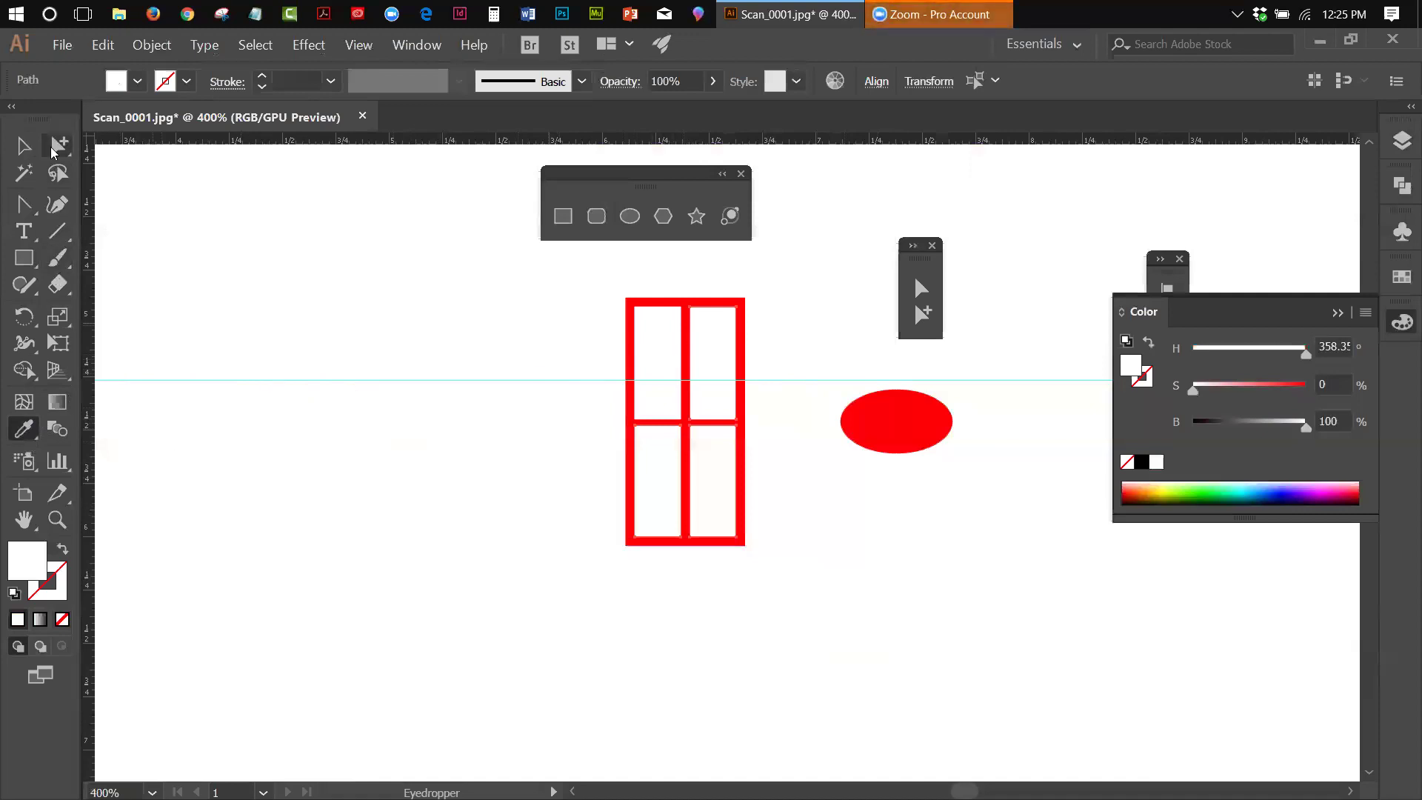
left_click(24, 145)
left_click(301, 250)
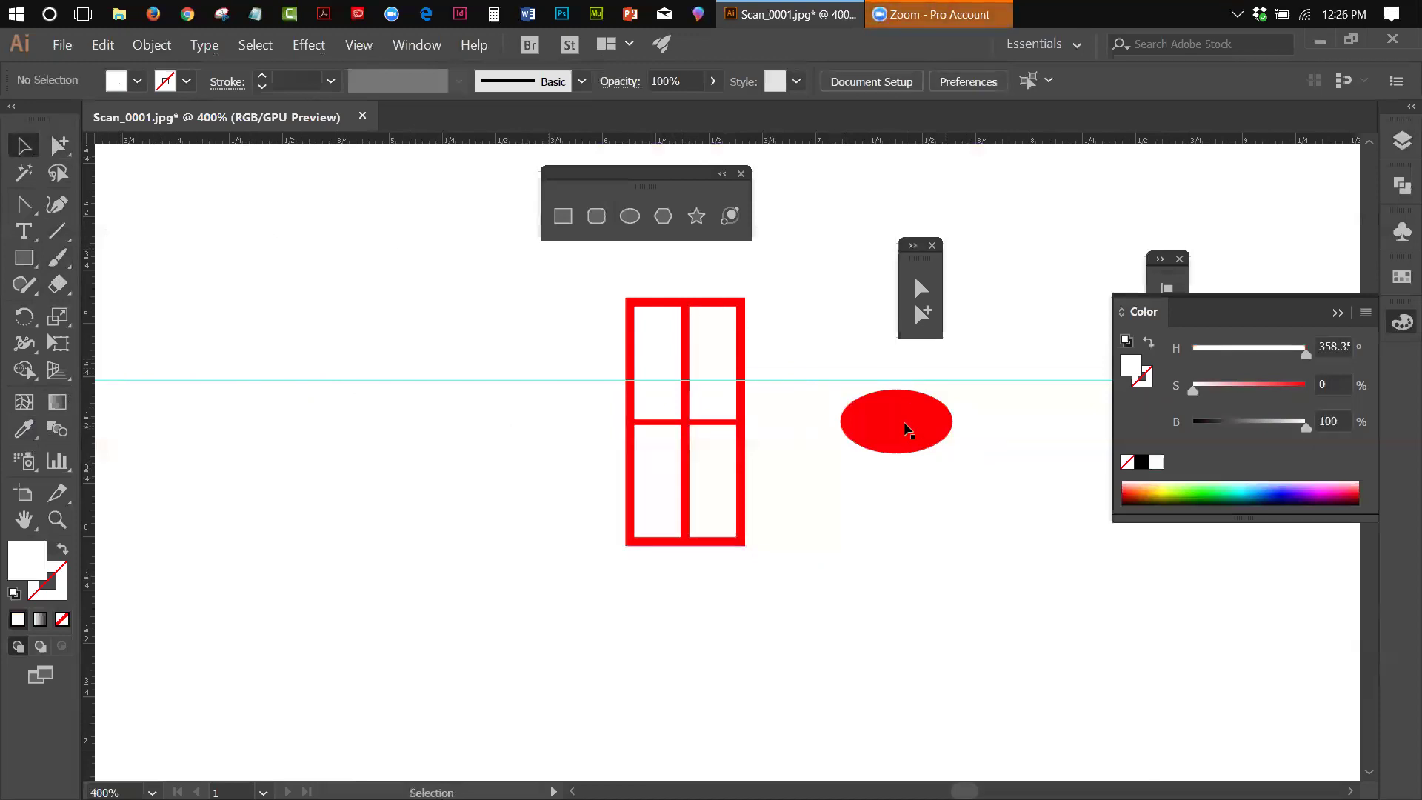
Step: Move the red ellipse onto the door's upper panes, show Layer 1, and nudge the ellipse down to match the arched door
left_click(904, 422)
left_click_drag(904, 428, 702, 372)
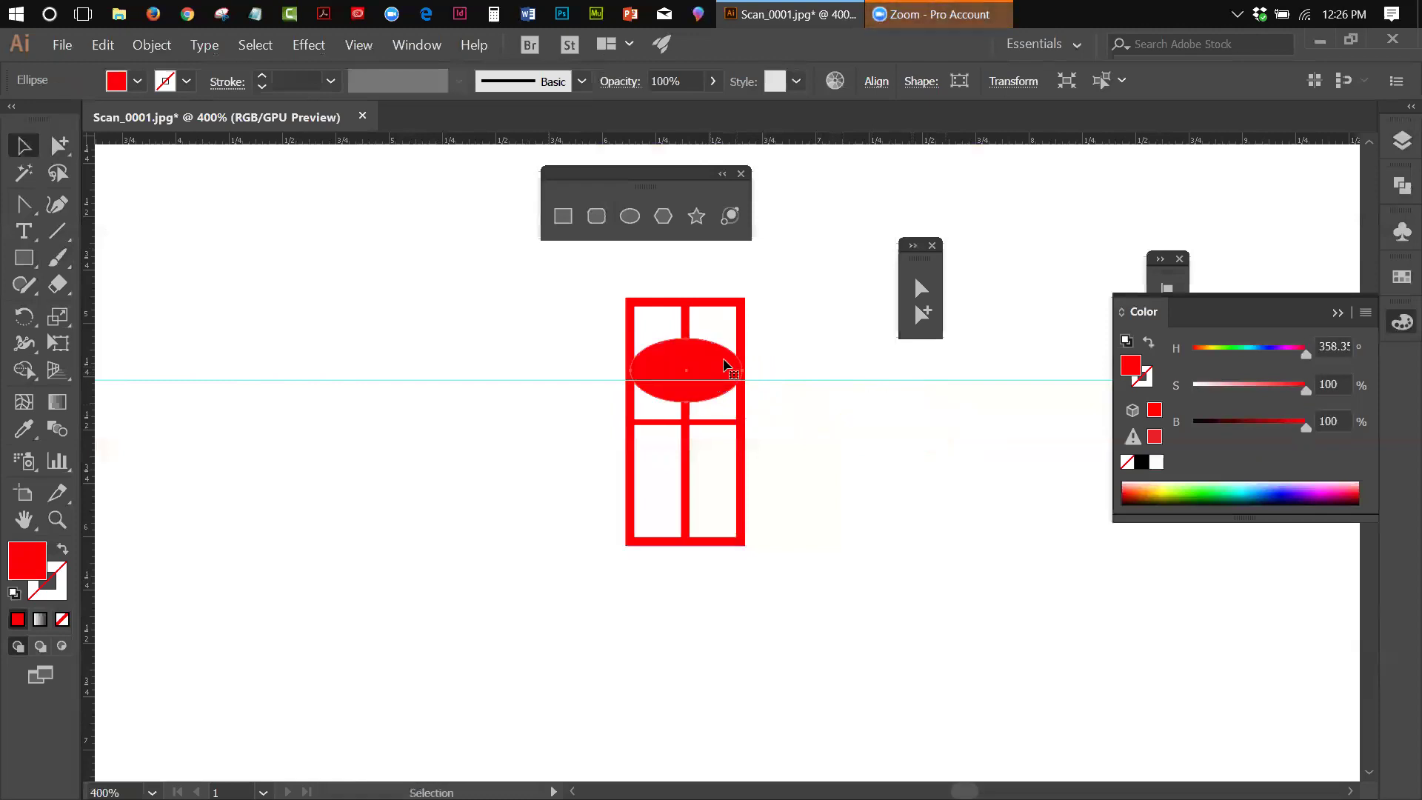
left_click(1402, 141)
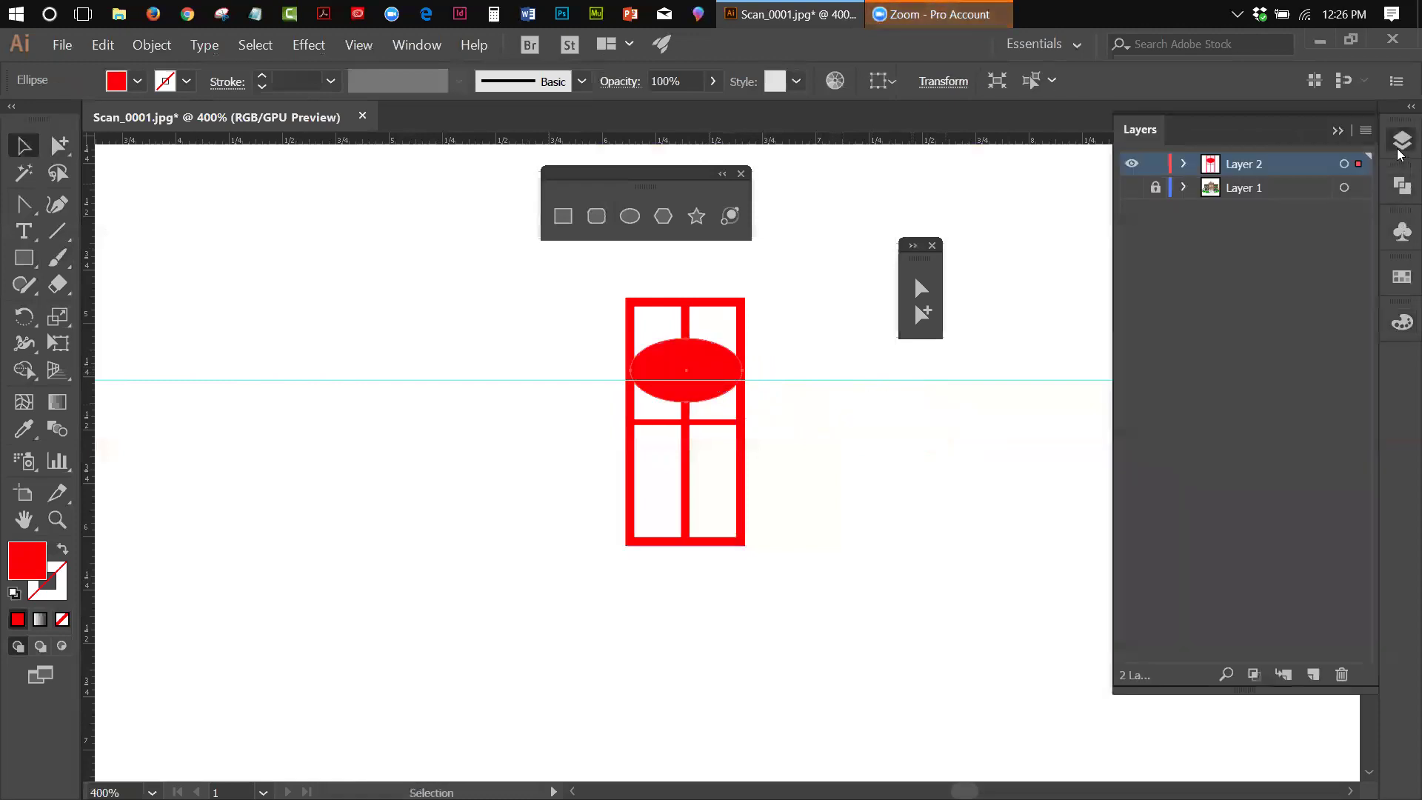
left_click(1130, 187)
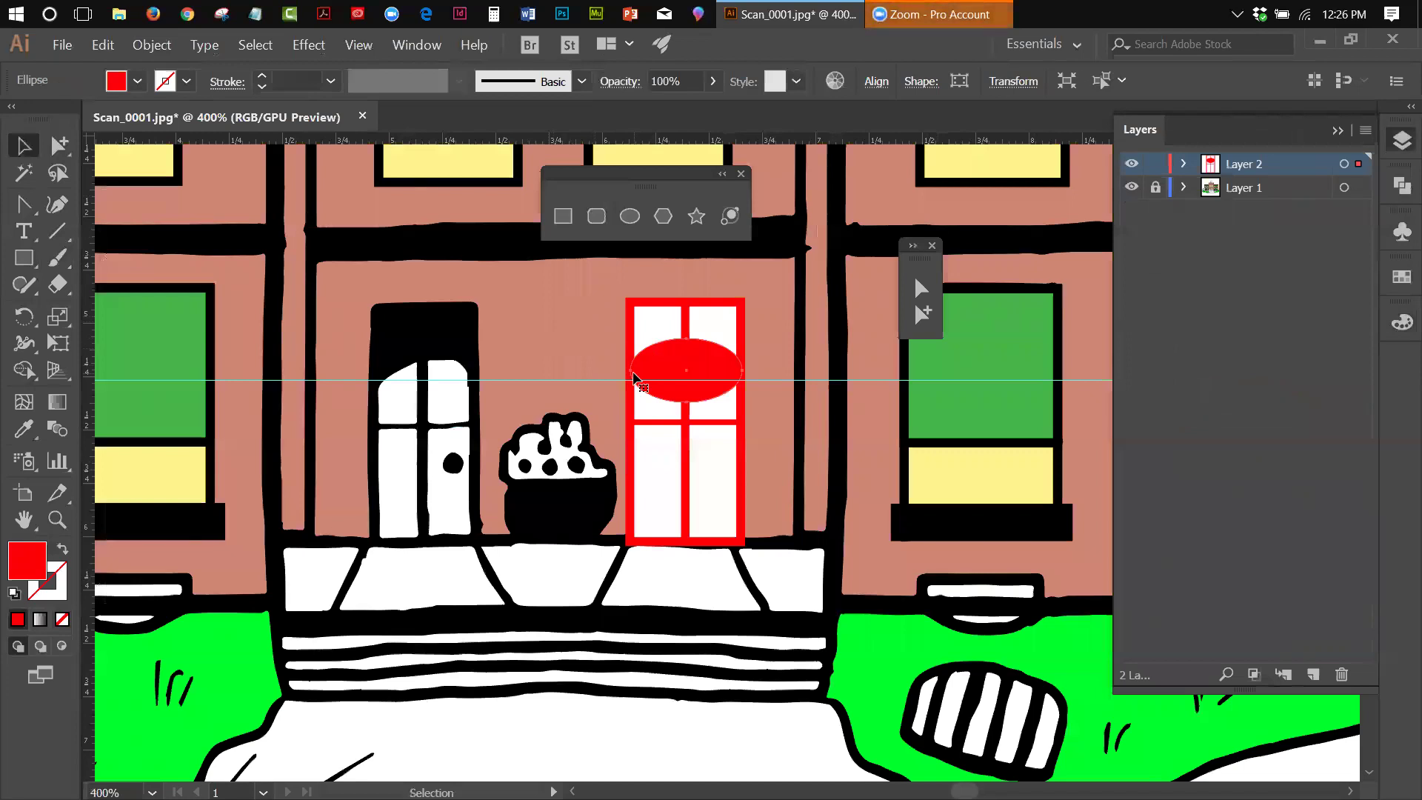
key("Down")
key("Down")
key("Down")
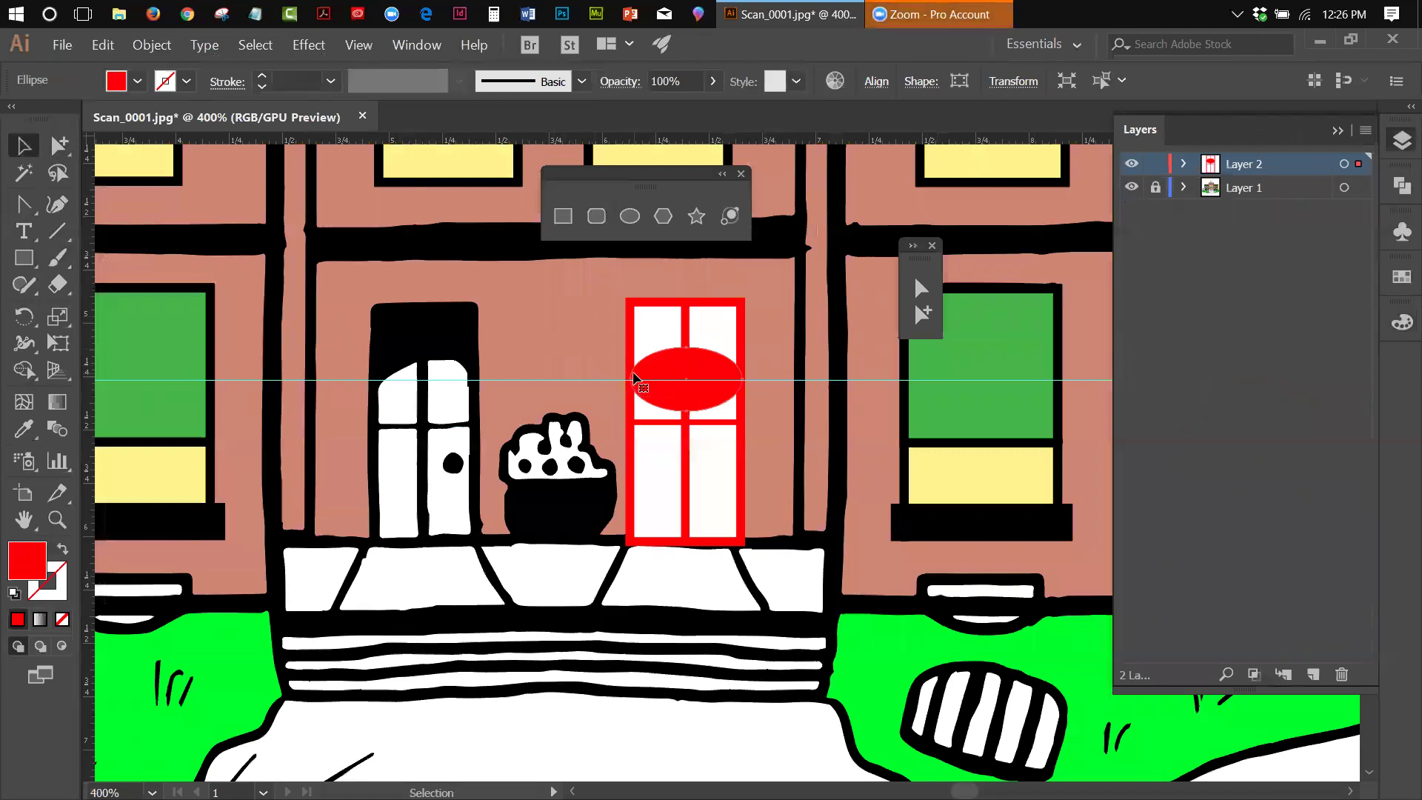
key("Down")
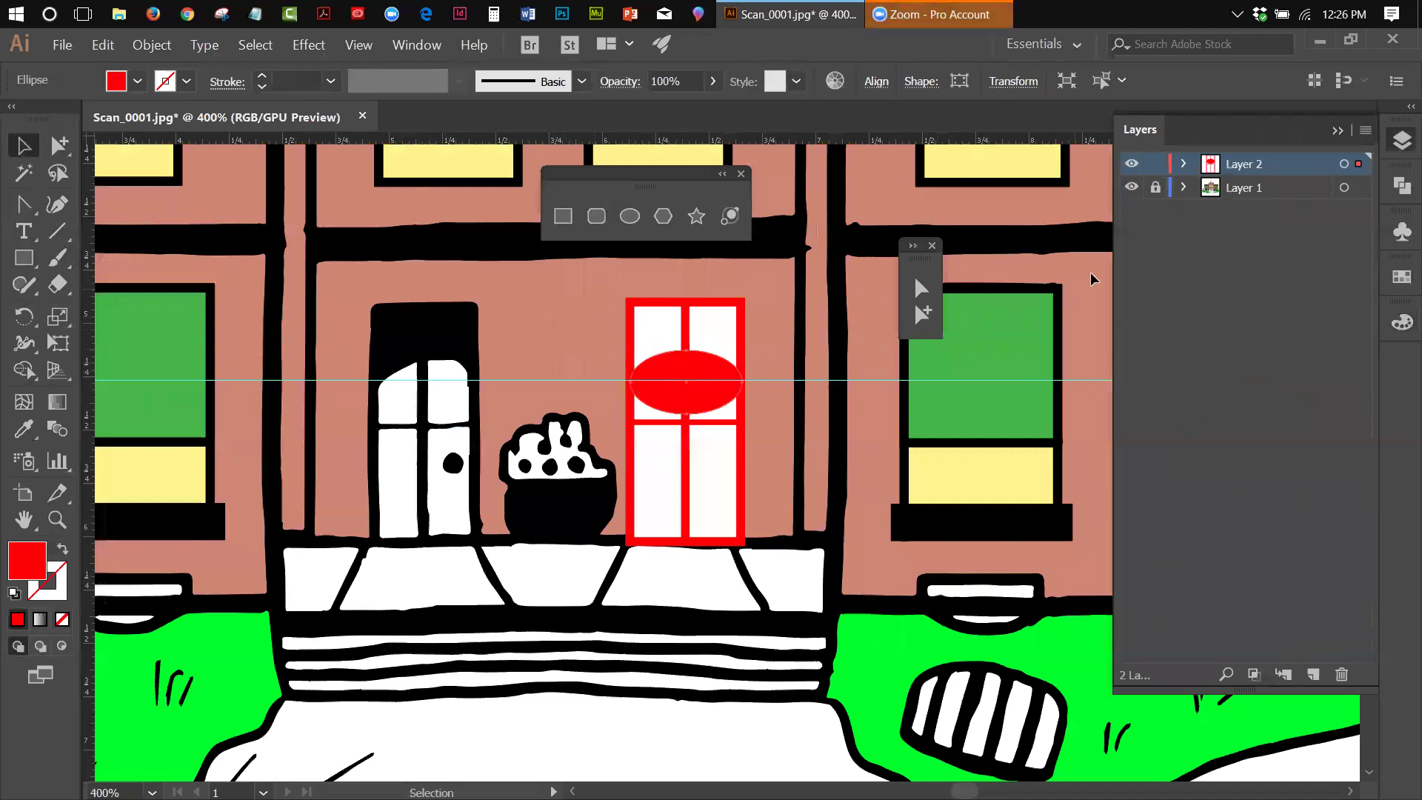
Step: Toggle Layer 2 to compare it with the original door, and hide the red door path inside Layer 2
left_click(1130, 163)
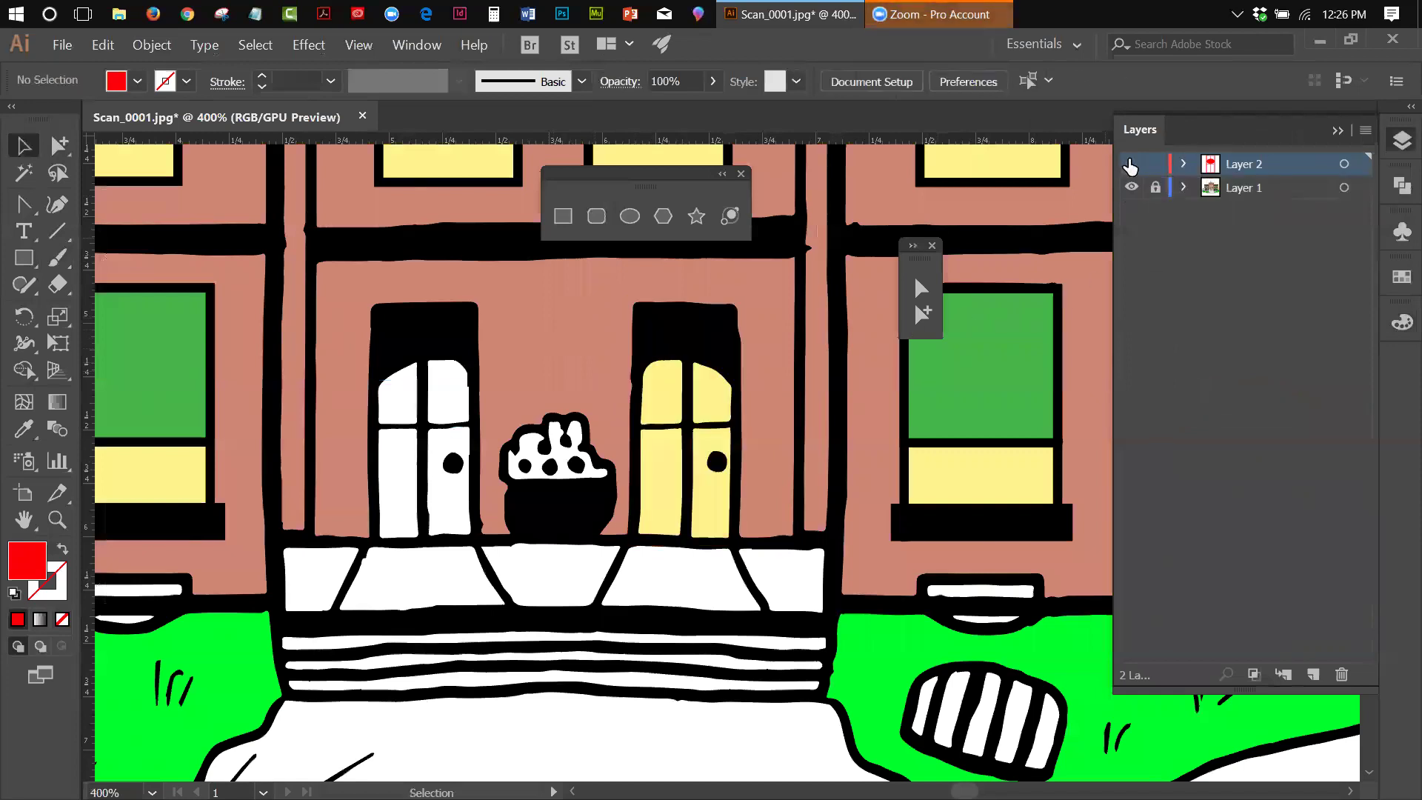
left_click(1131, 164)
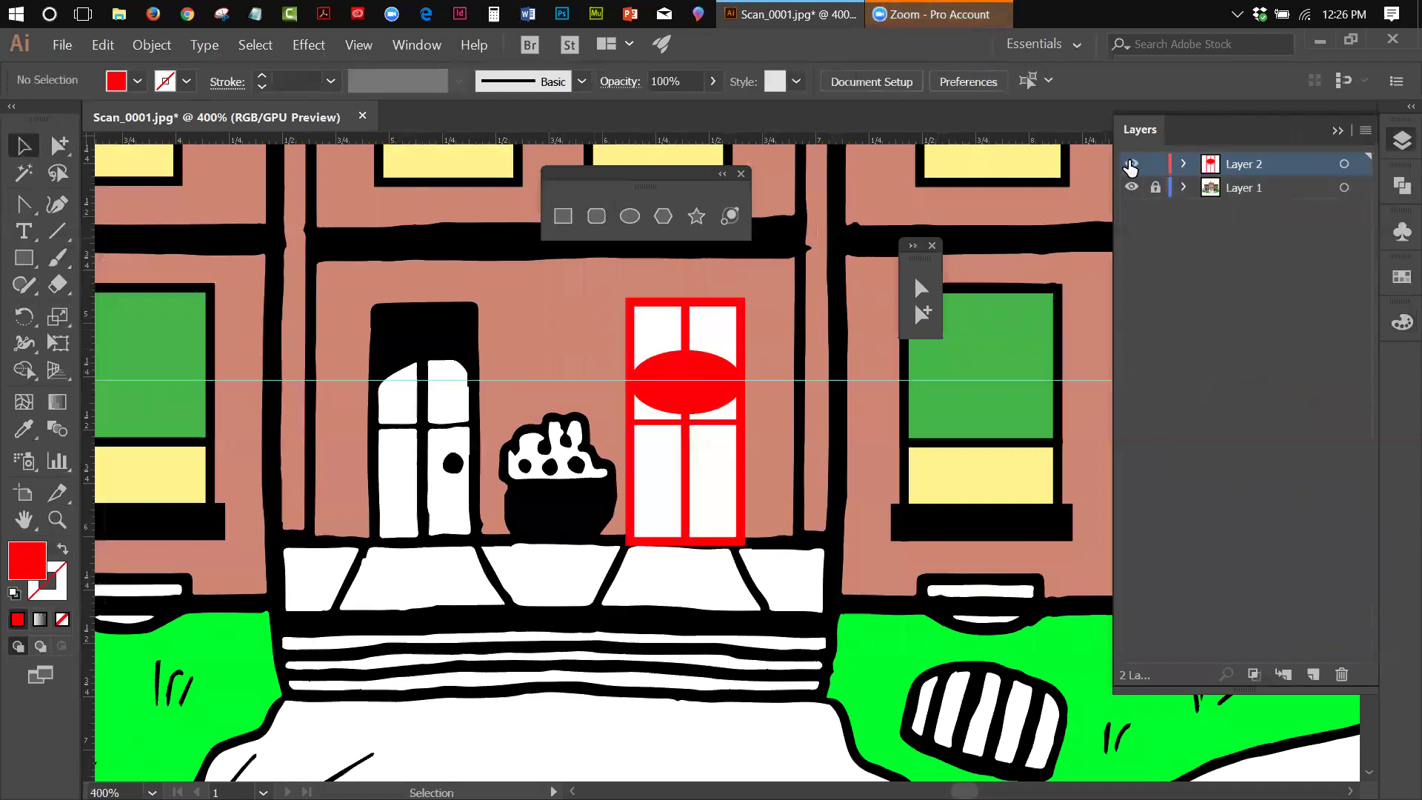
left_click(1181, 166)
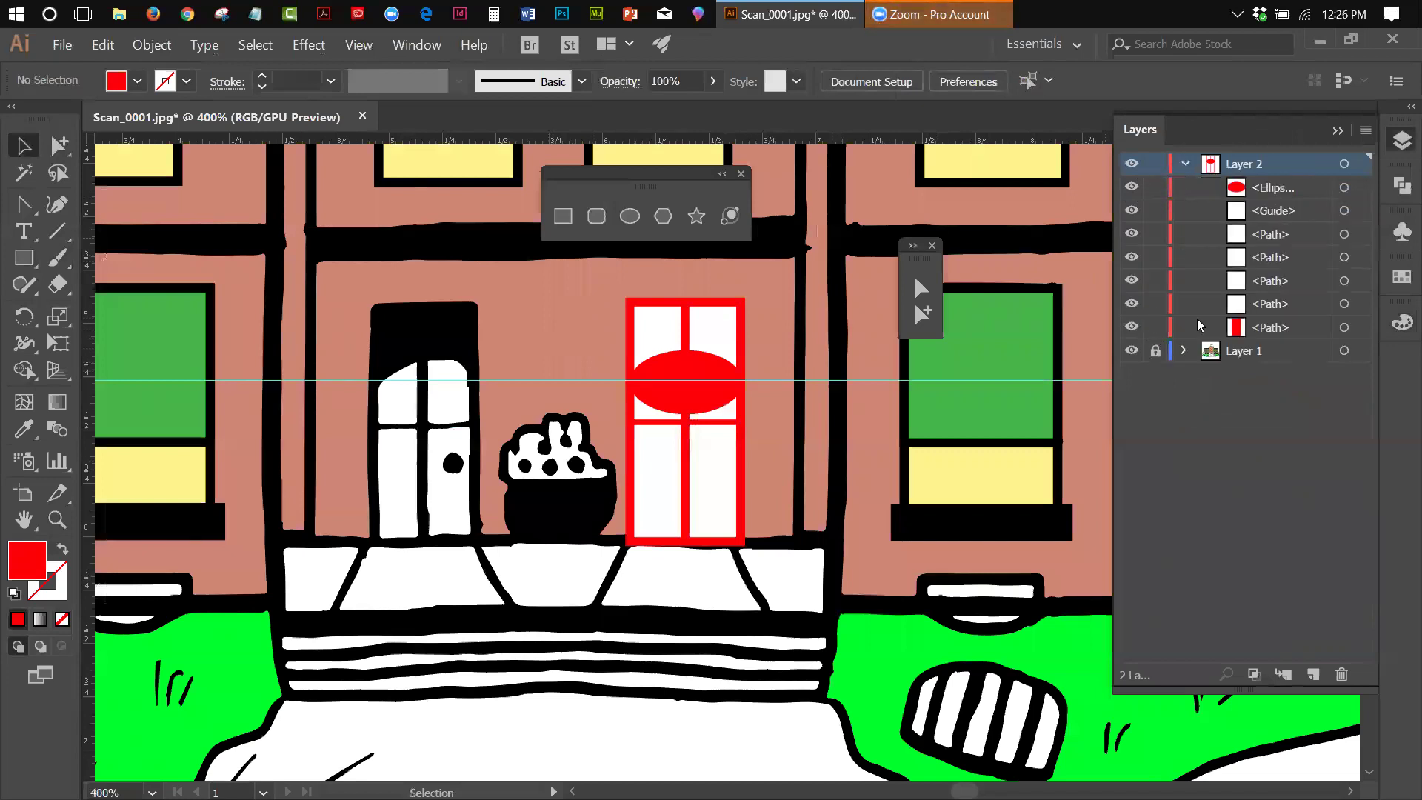
left_click(1132, 327)
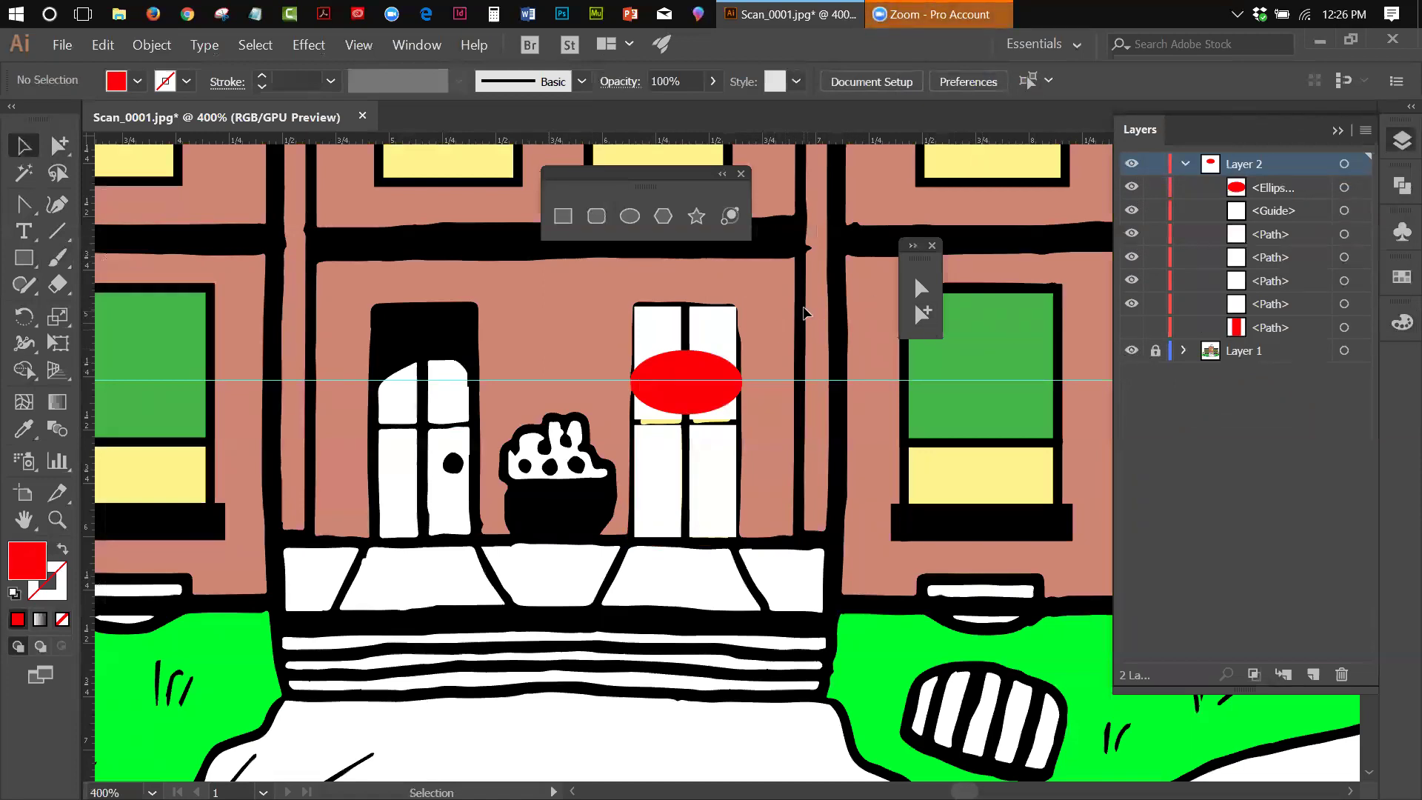
Step: Select the red ellipse with the two upper white panes and apply the Pathfinder Trim operation
left_click(696, 375)
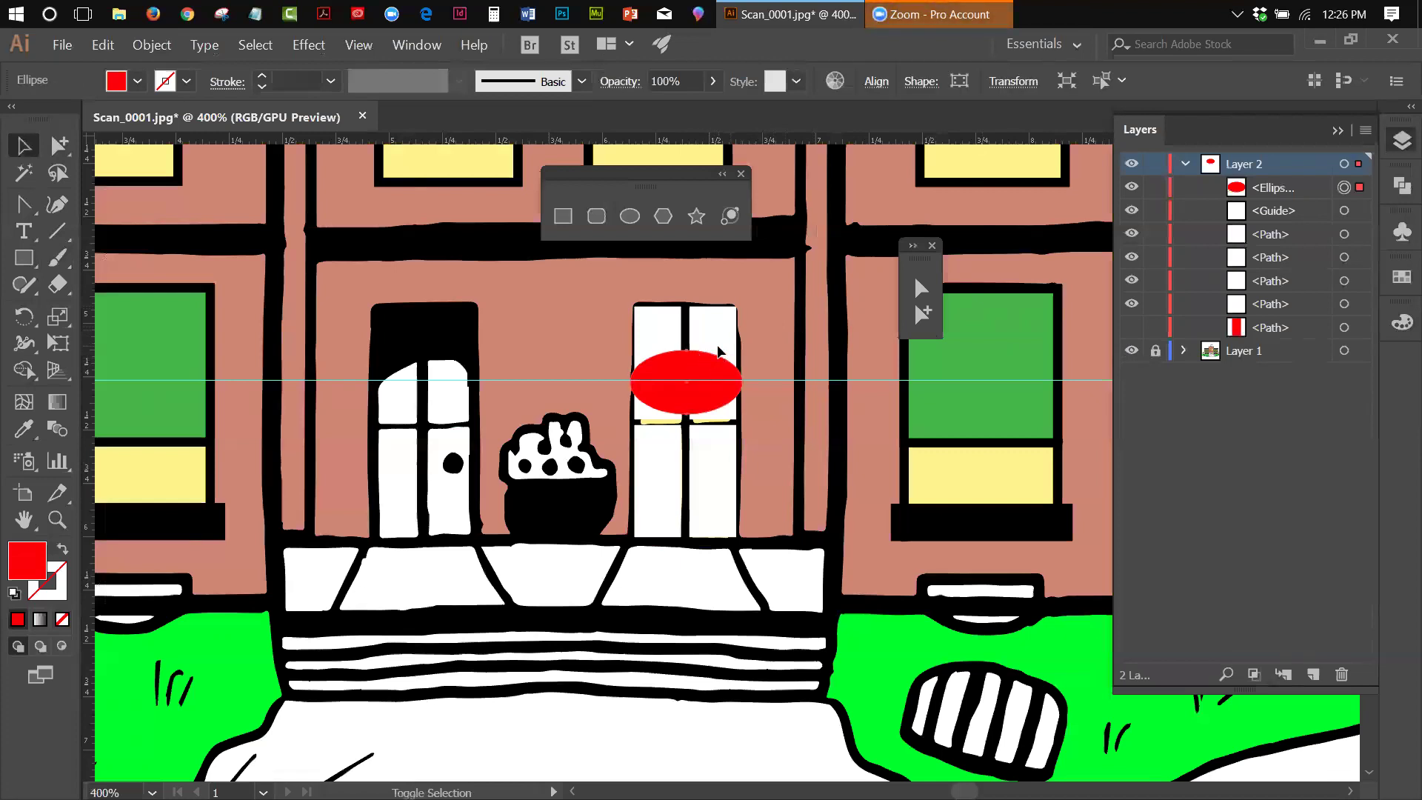
left_click(667, 339, "shift")
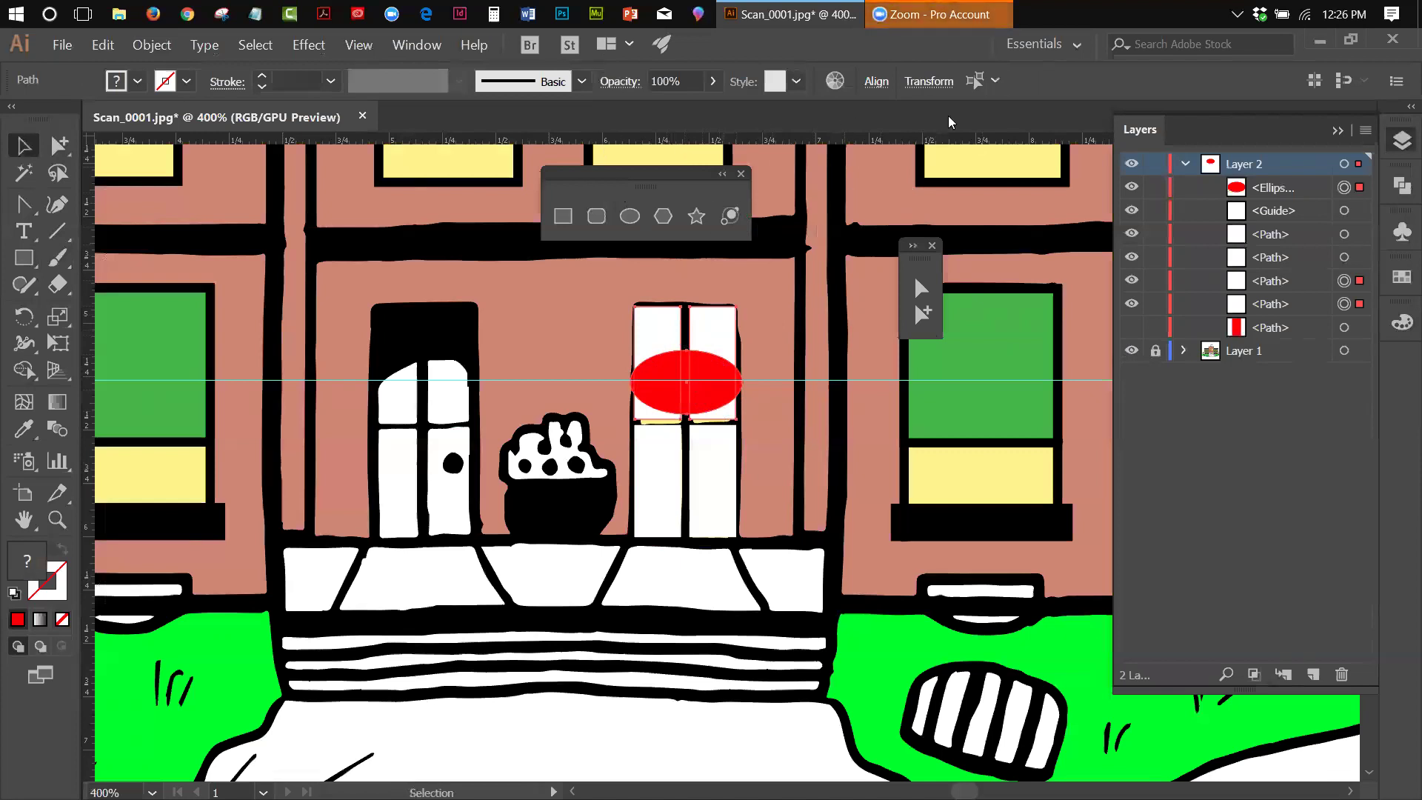
left_click(415, 45)
left_click(565, 609)
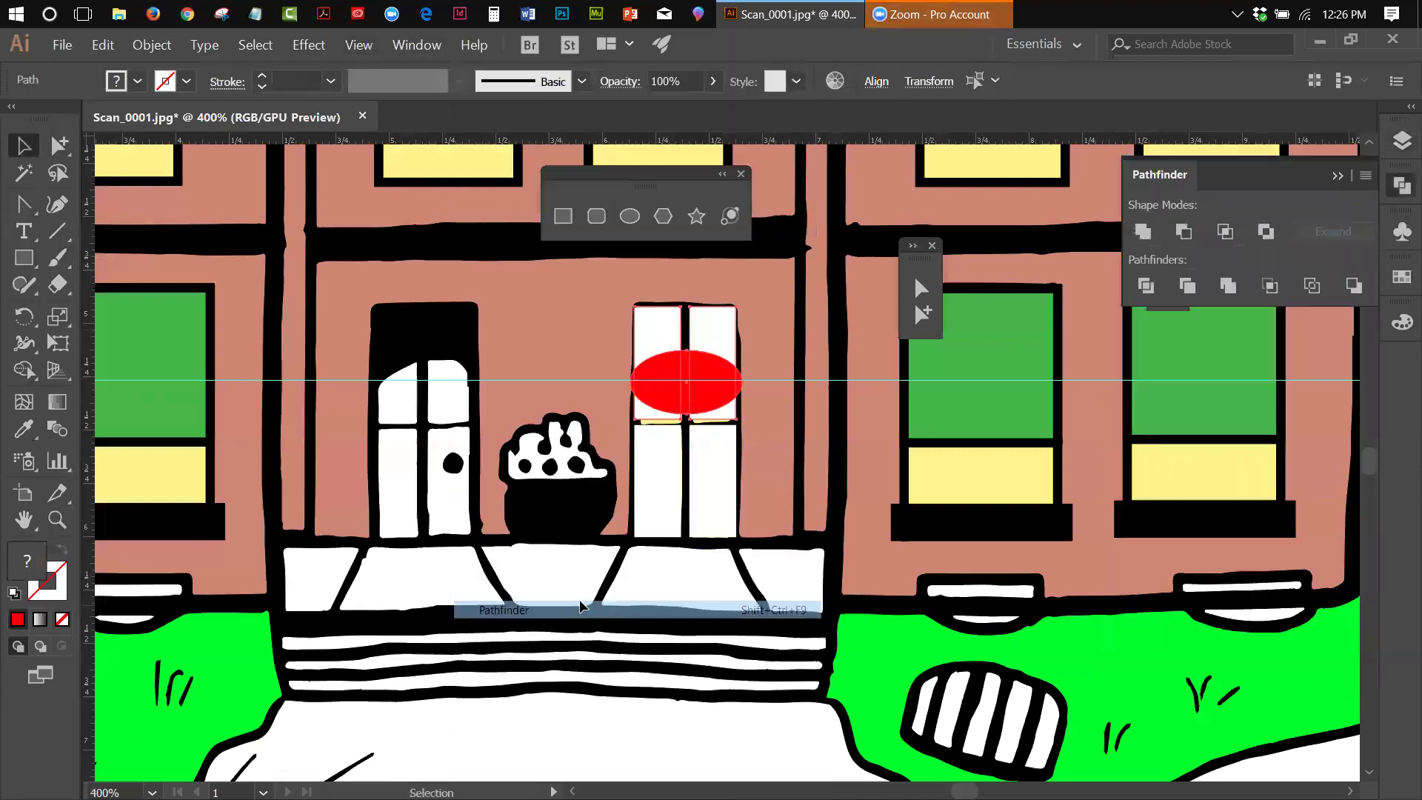
left_click_drag(1137, 175, 784, 322)
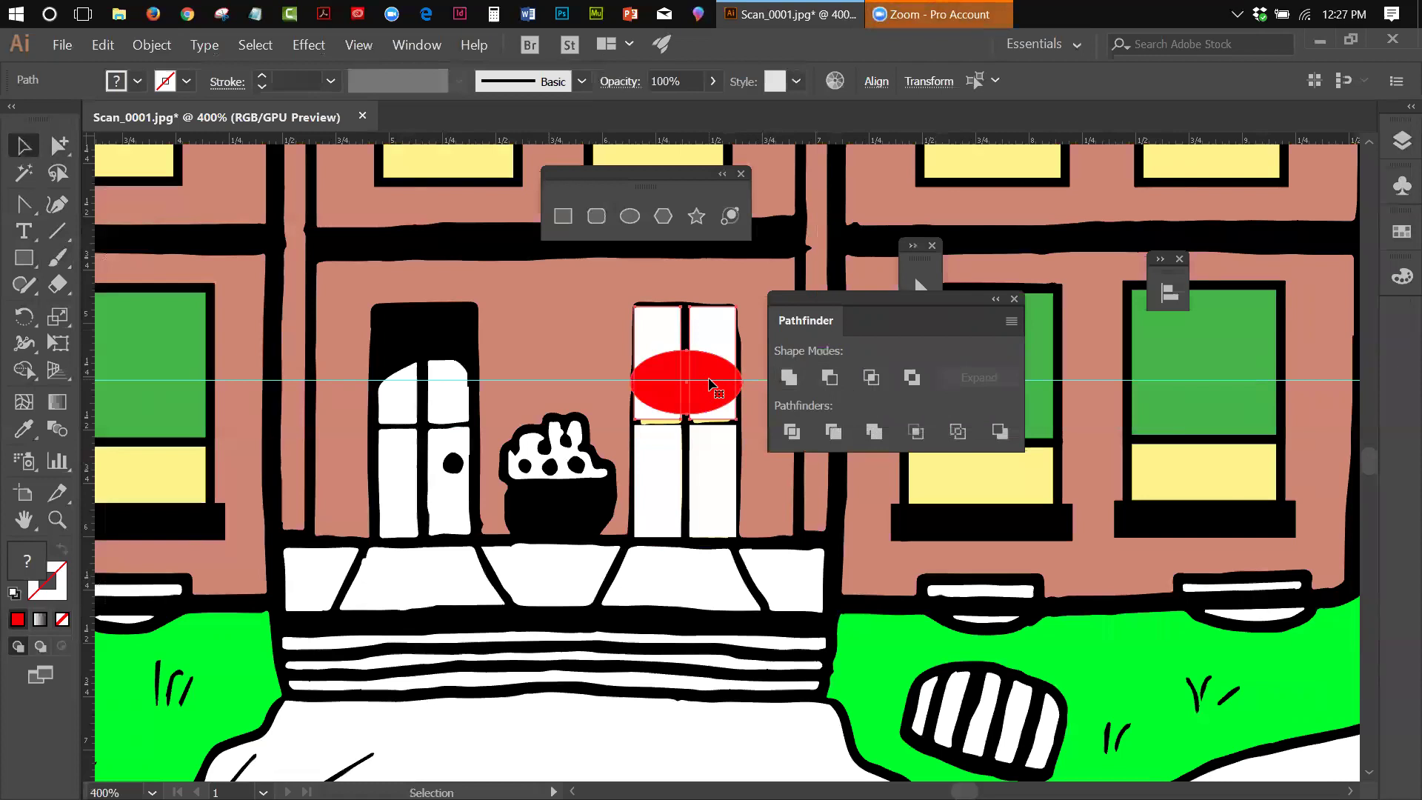
left_click(708, 384, "shift")
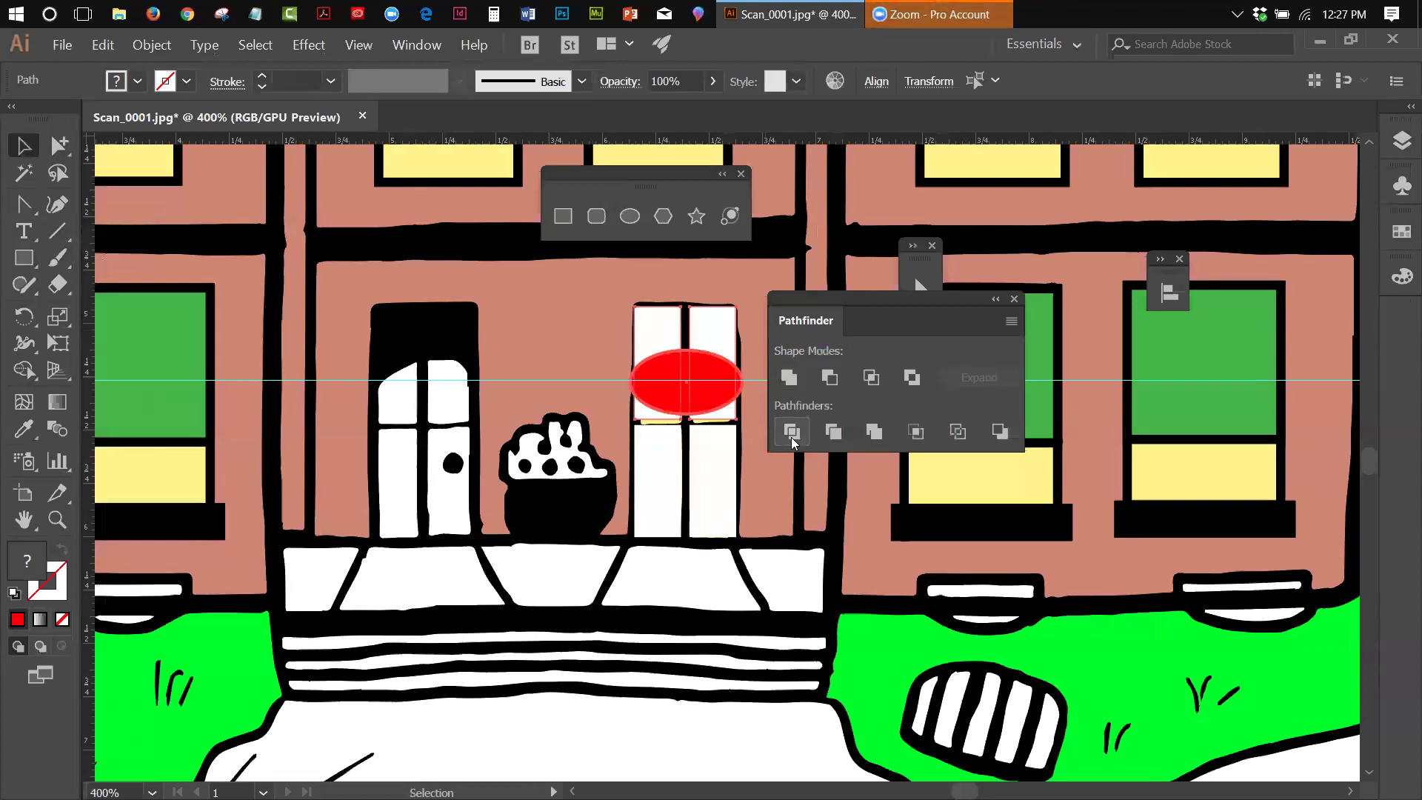
left_click(829, 433)
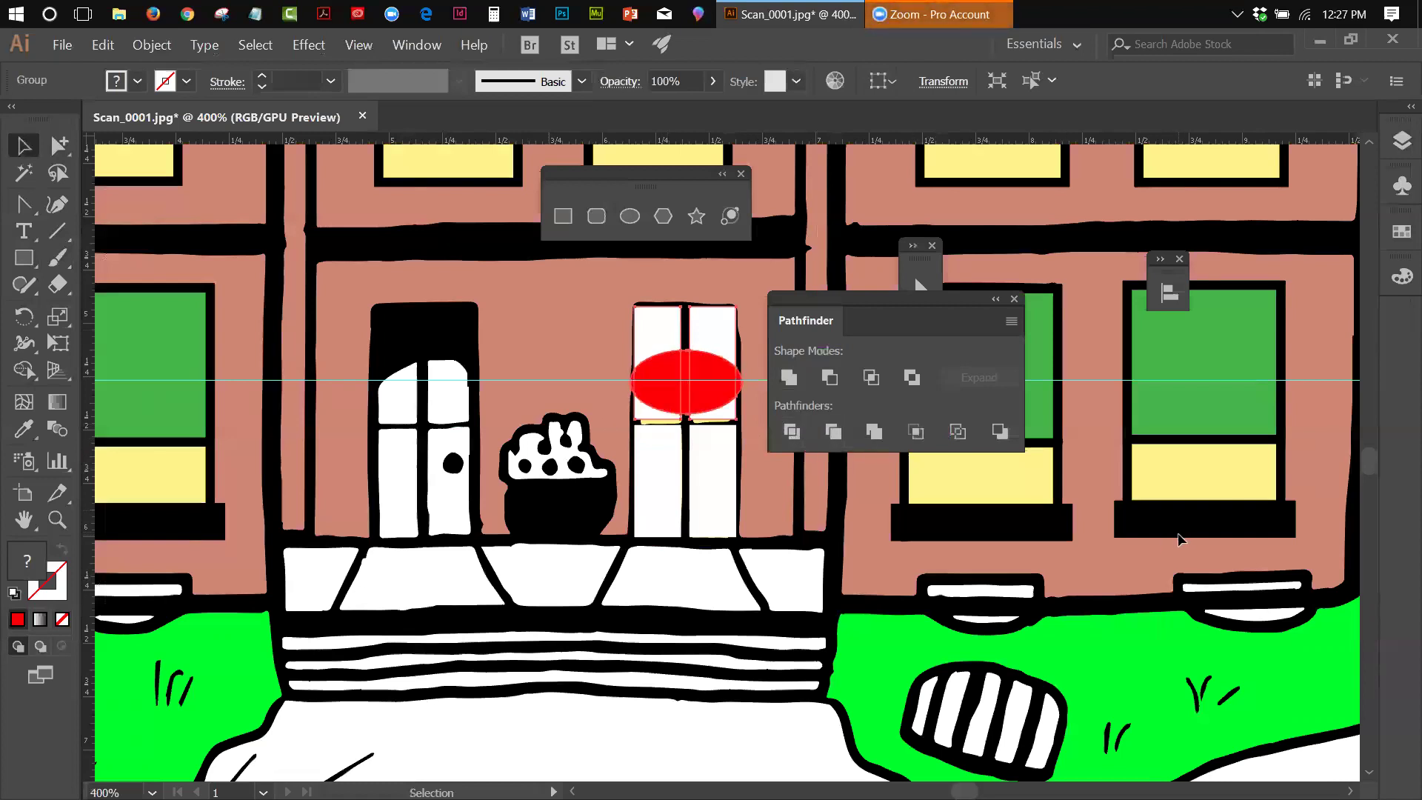
Step: Collapse the Pathfinder panel and Layer 2's contents, and hide Layer 1 to isolate the cut ellipse and panes
left_click(996, 299)
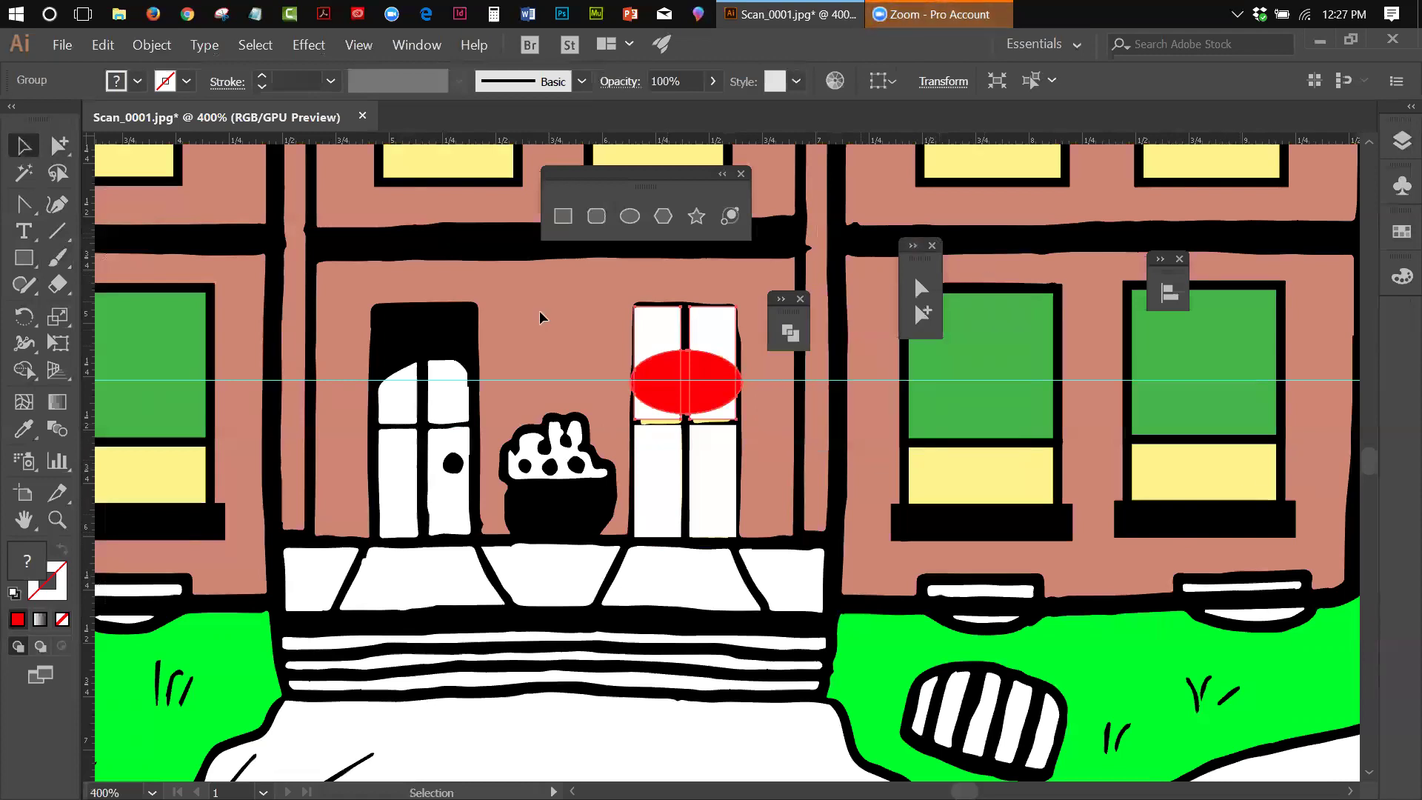
left_click(1398, 145)
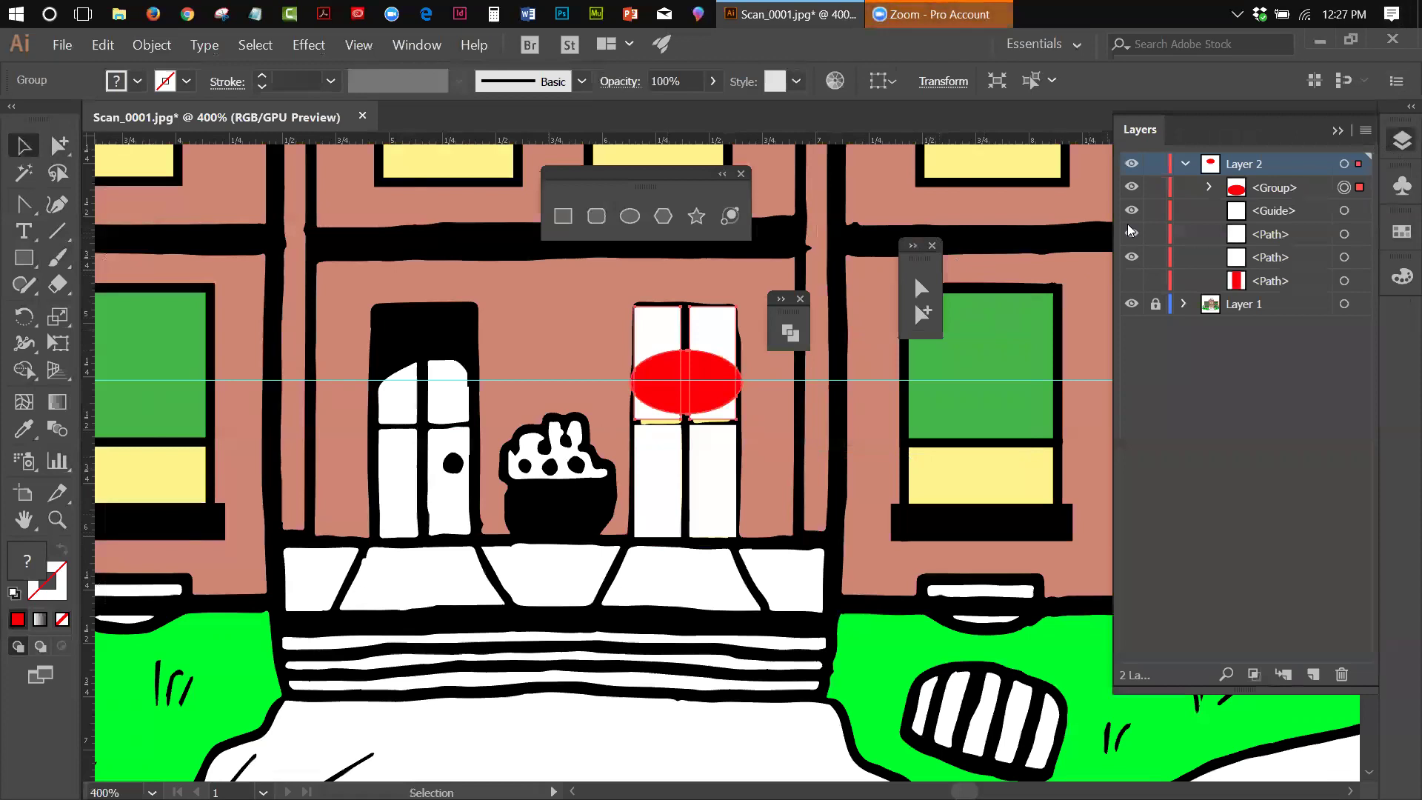
left_click(1183, 165)
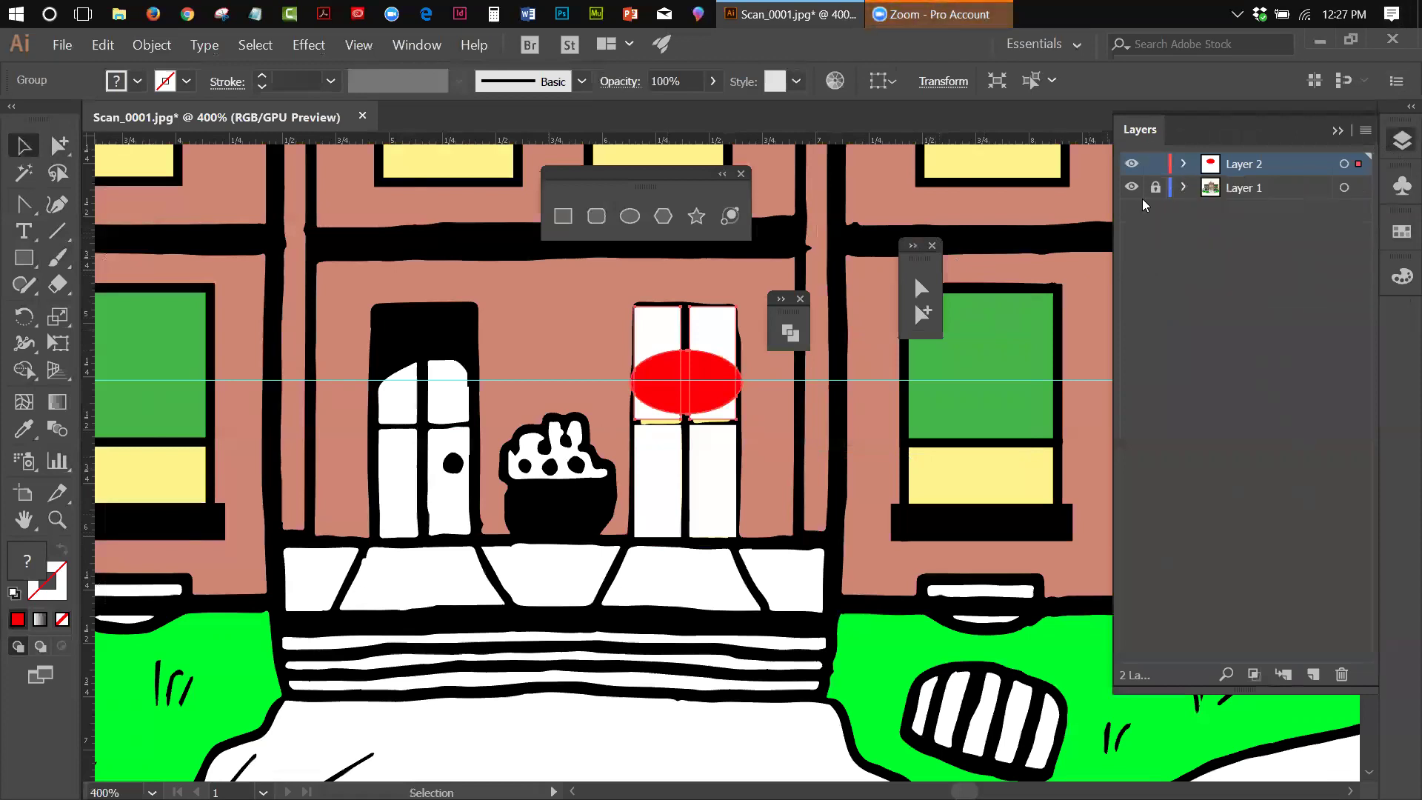
left_click(1129, 188)
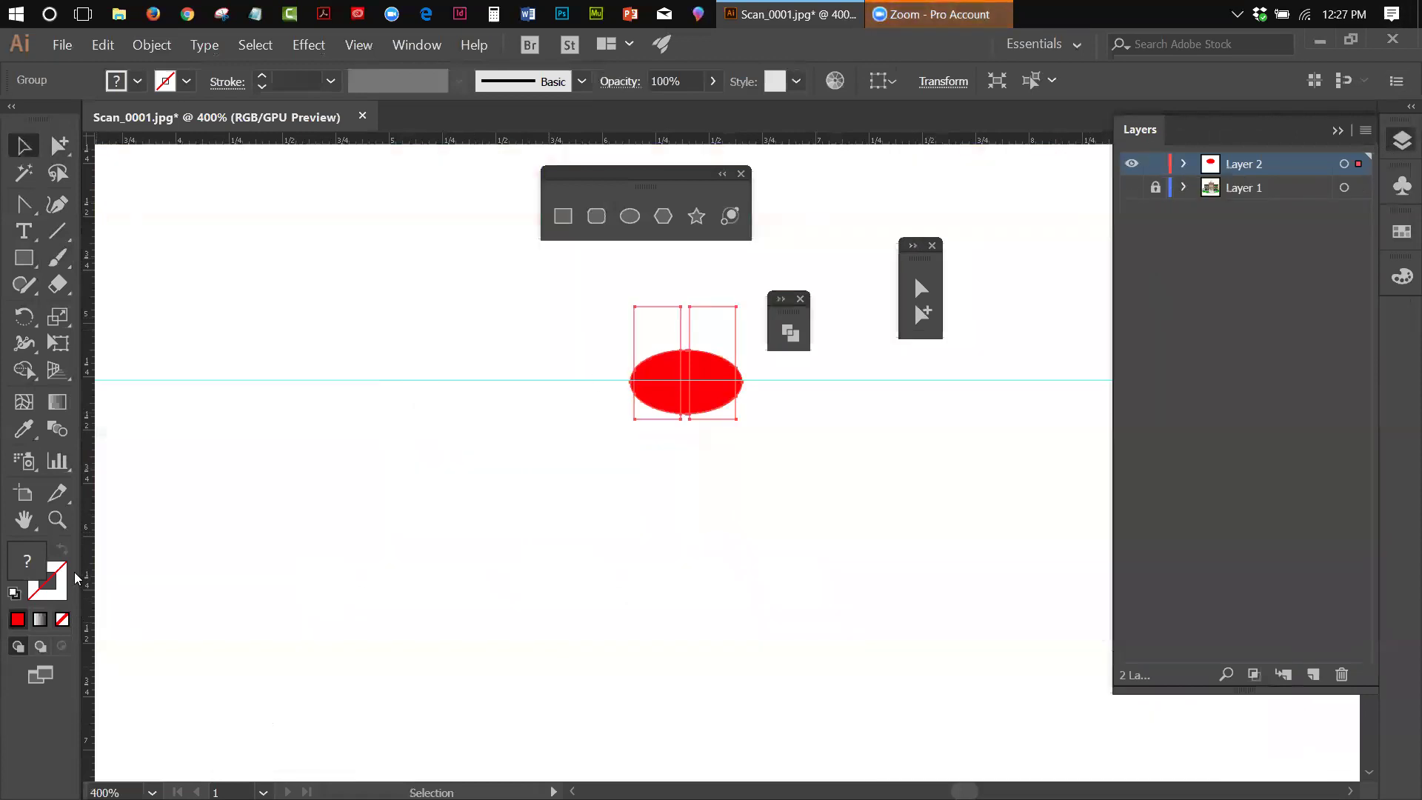
Step: Ungroup the pieces of the red ellipse and upper door panes produced by the Pathfinder cut, and deselect them
left_click(57, 519)
left_click_drag(632, 348, 808, 396)
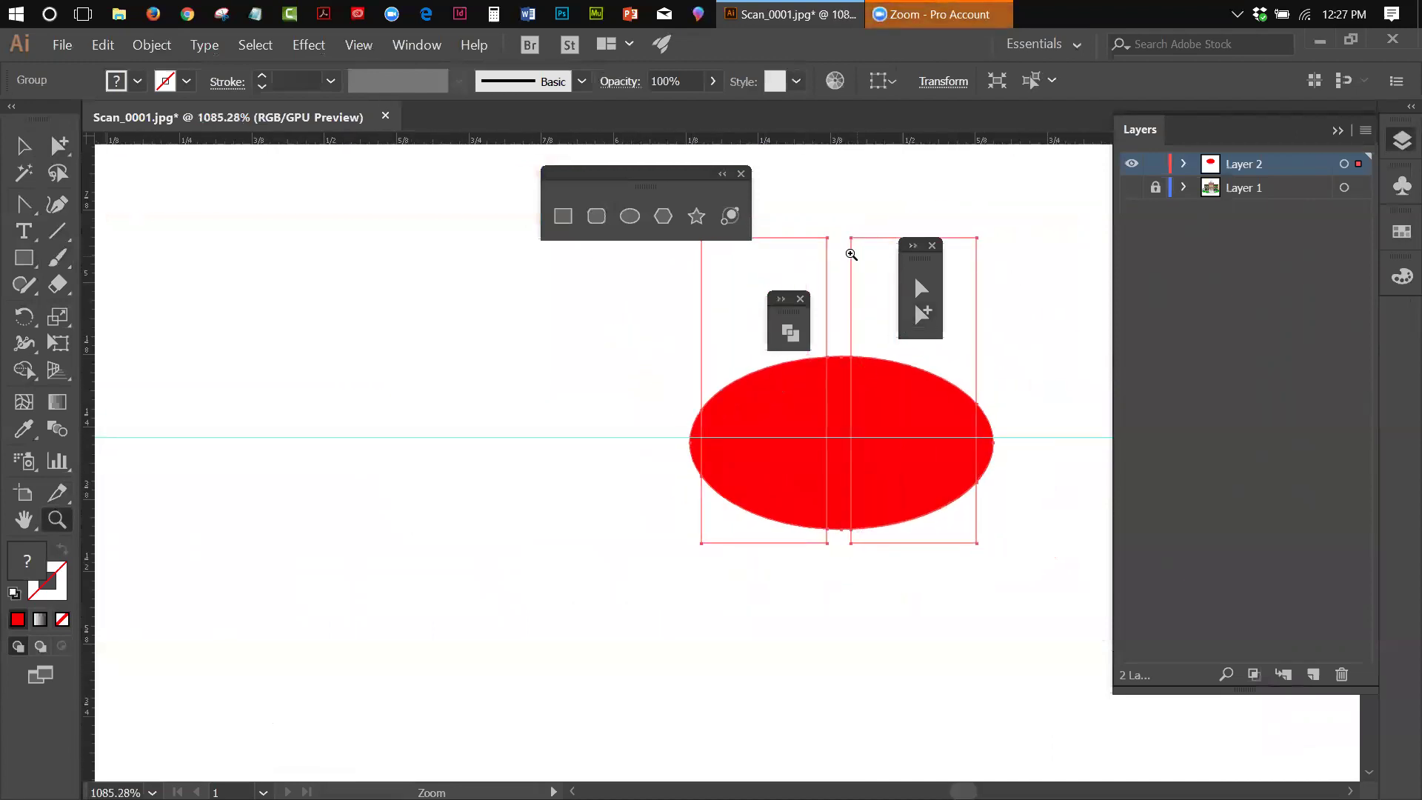
left_click_drag(711, 184, 472, 173)
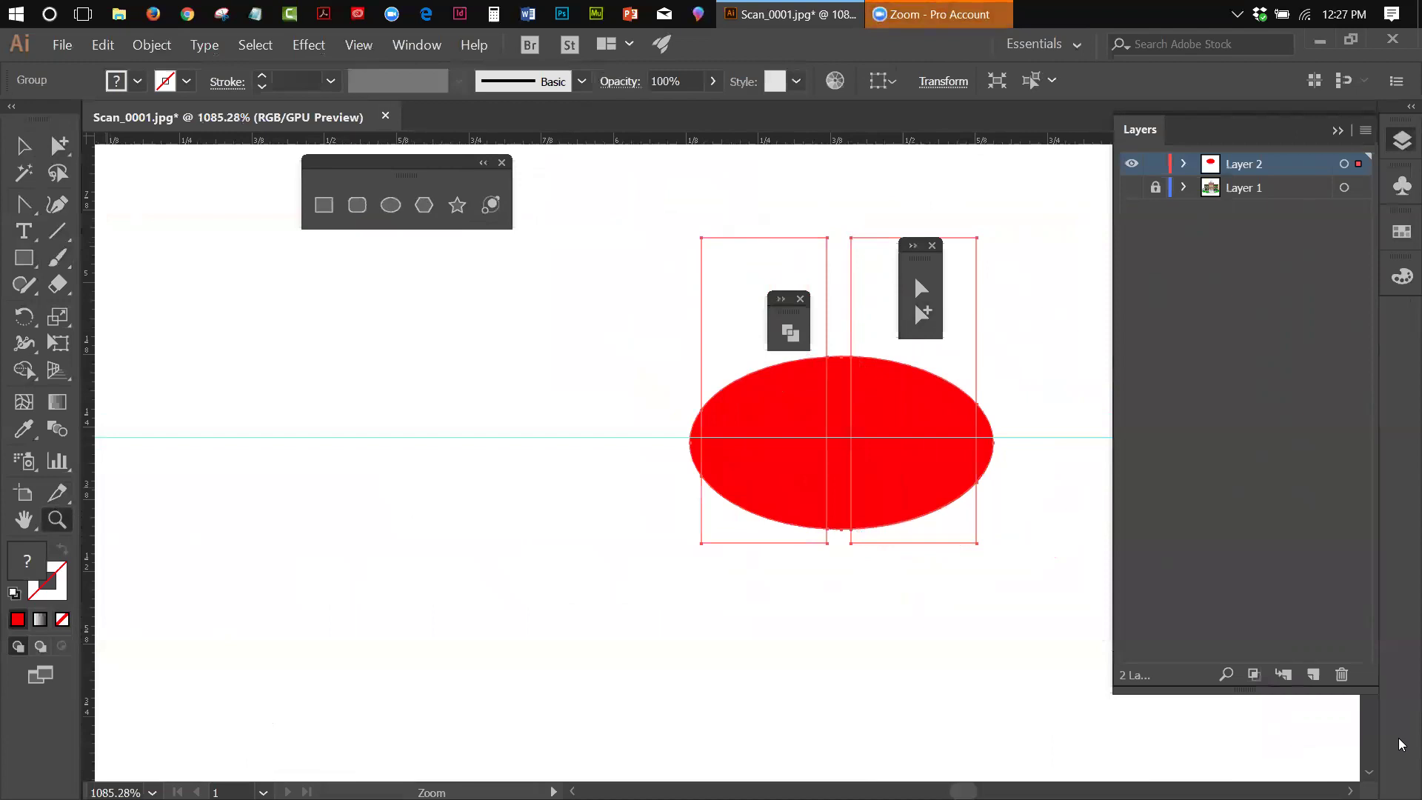
scroll(604, 444, "right", 5)
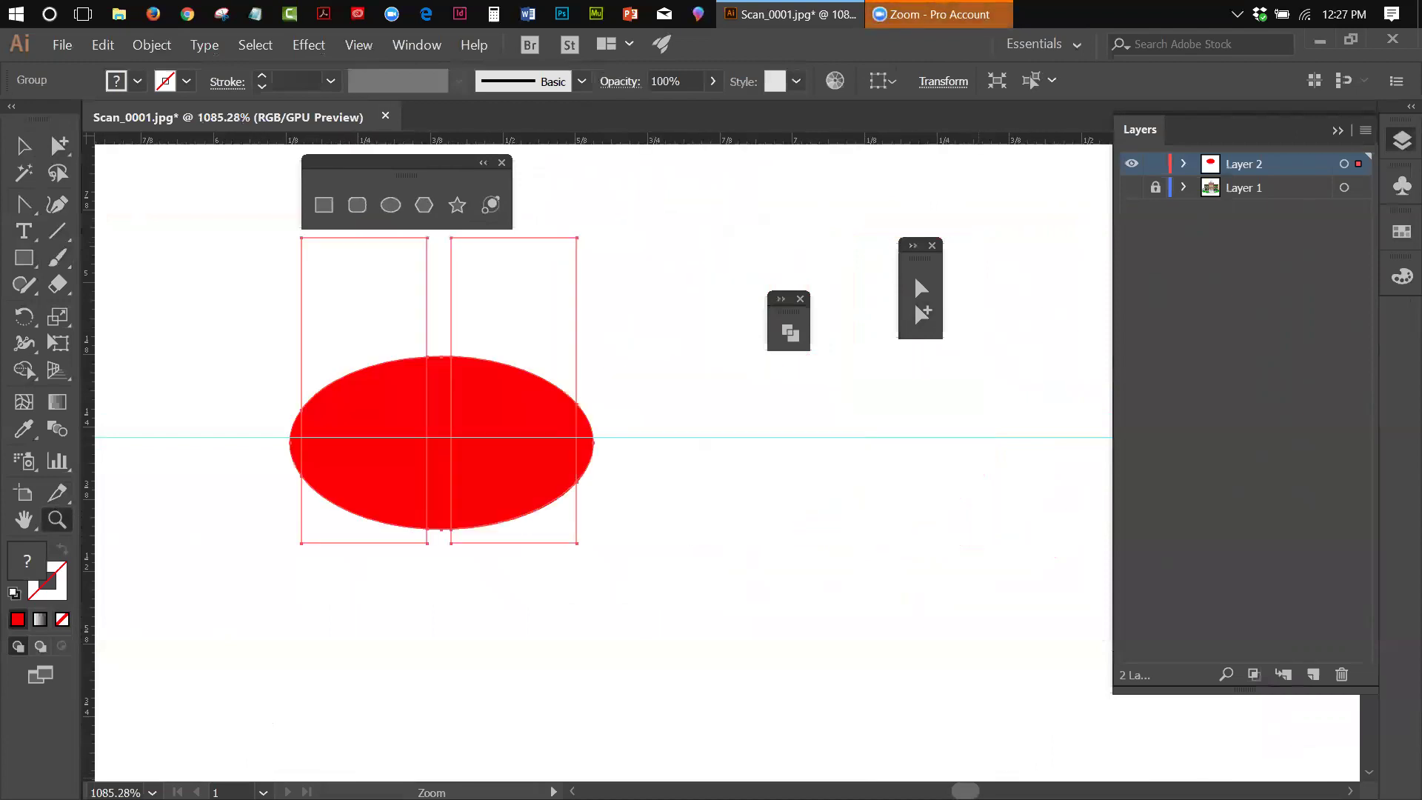
scroll(603, 444, "left", 8)
scroll(603, 444, "right", 6)
left_click(58, 146)
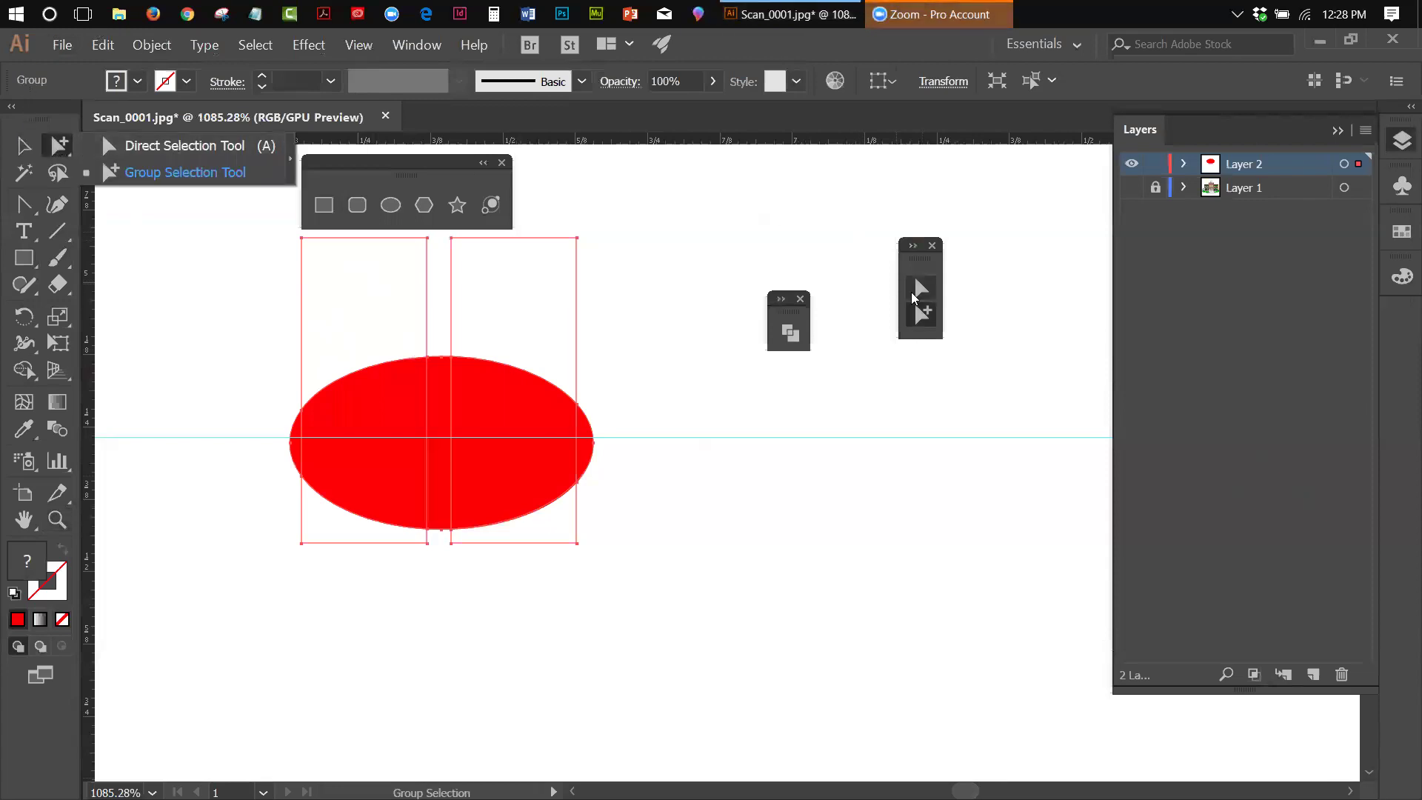
left_click(720, 371)
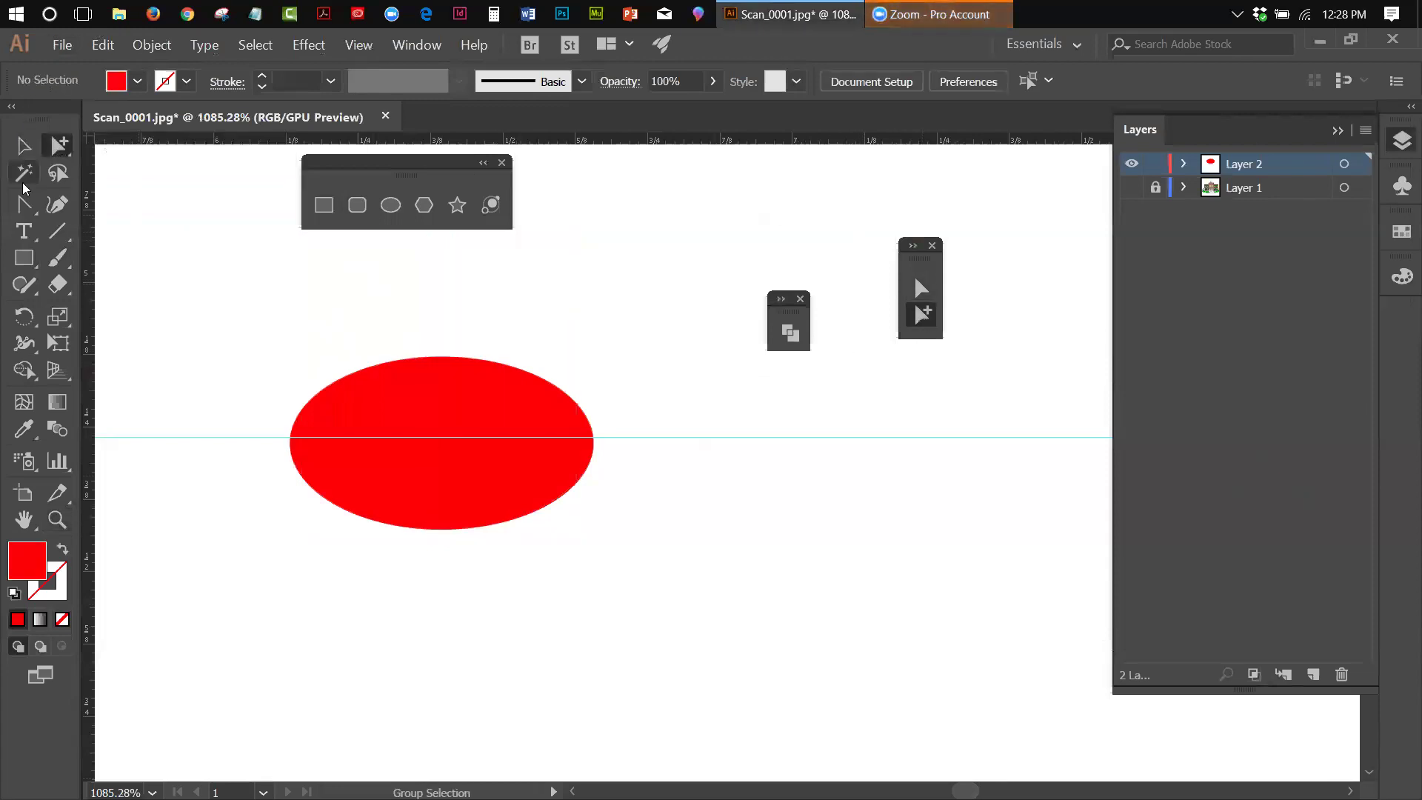
left_click(28, 148)
left_click(336, 353)
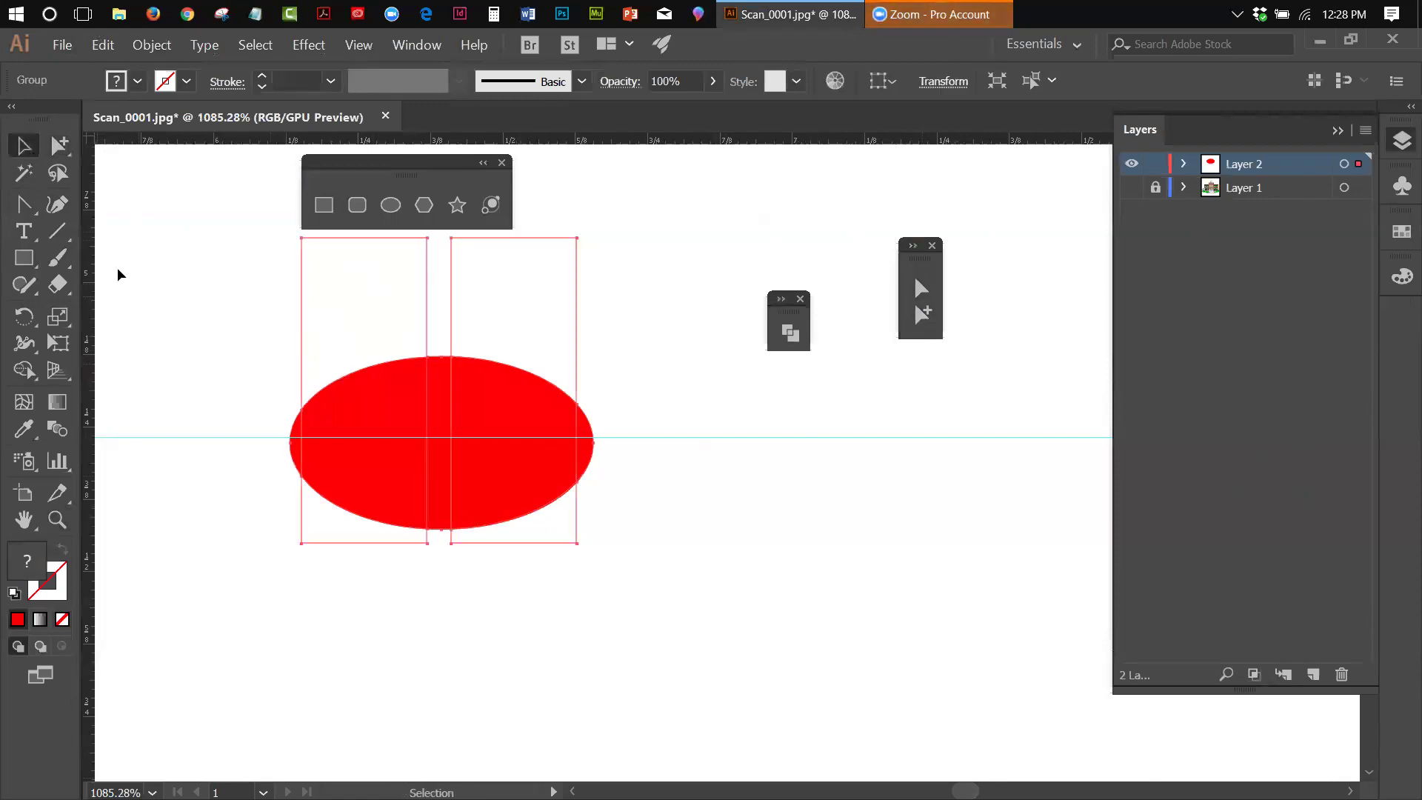
left_click(161, 43)
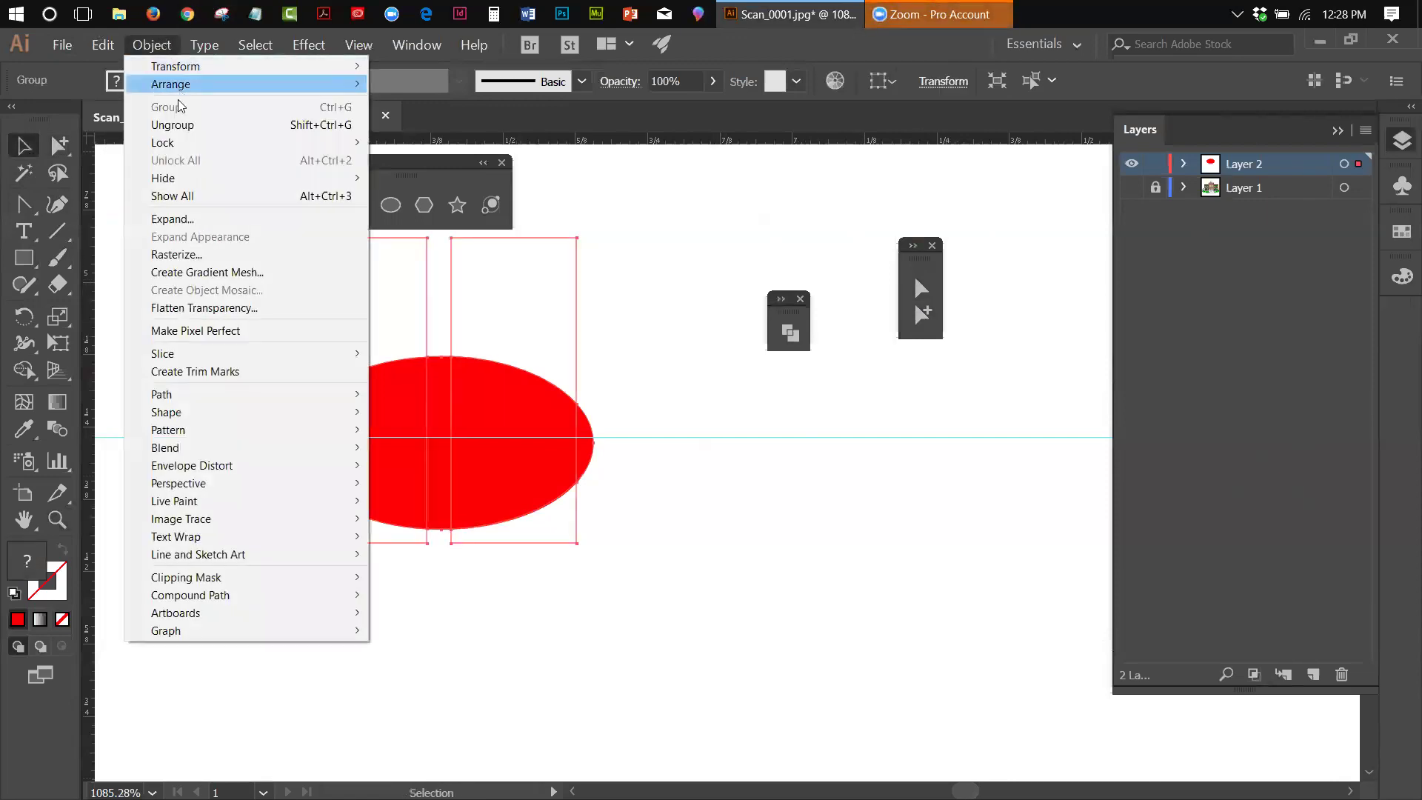
left_click(176, 125)
left_click(770, 473)
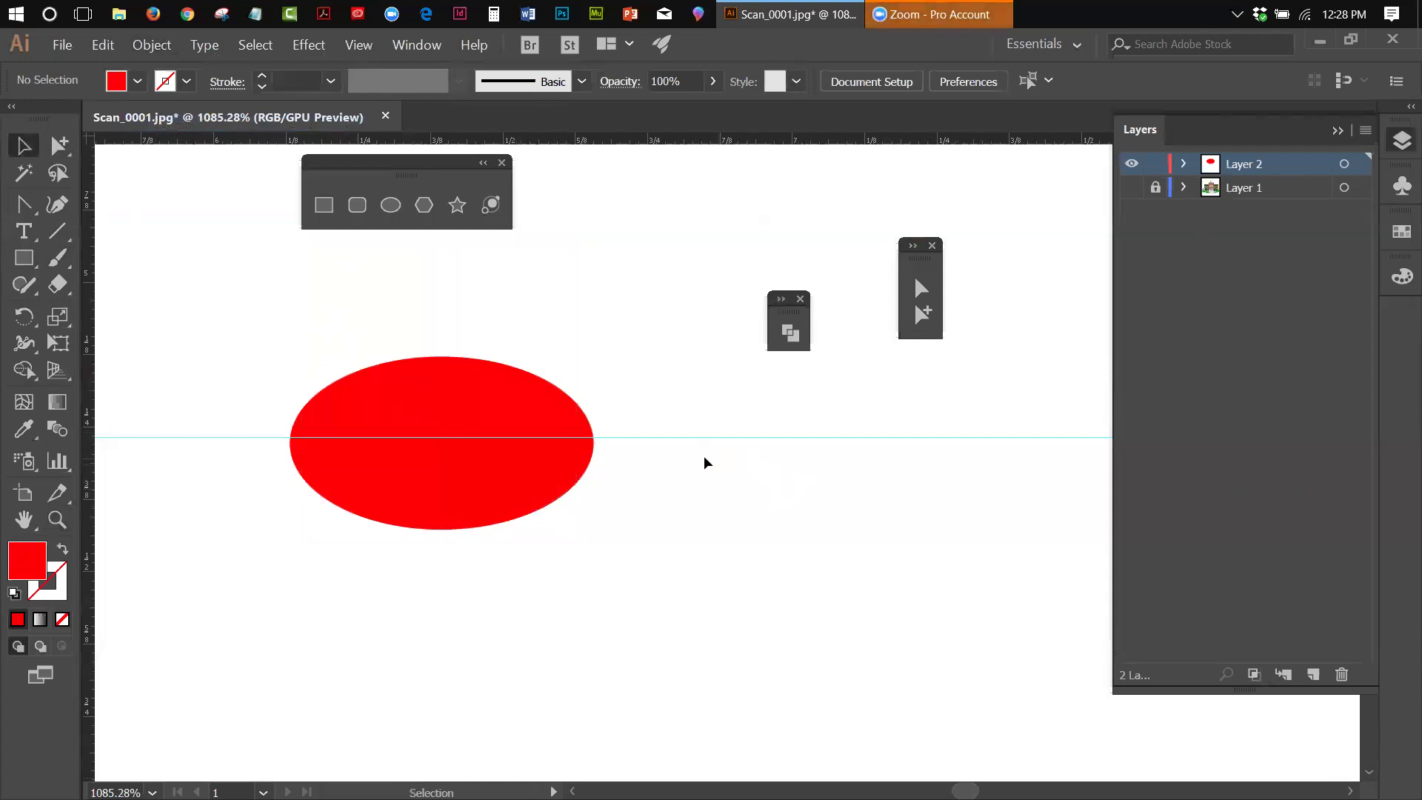
Step: Delete the two outer slivers of the red ellipse that extend beyond the panes' right and left edges
left_click(591, 476)
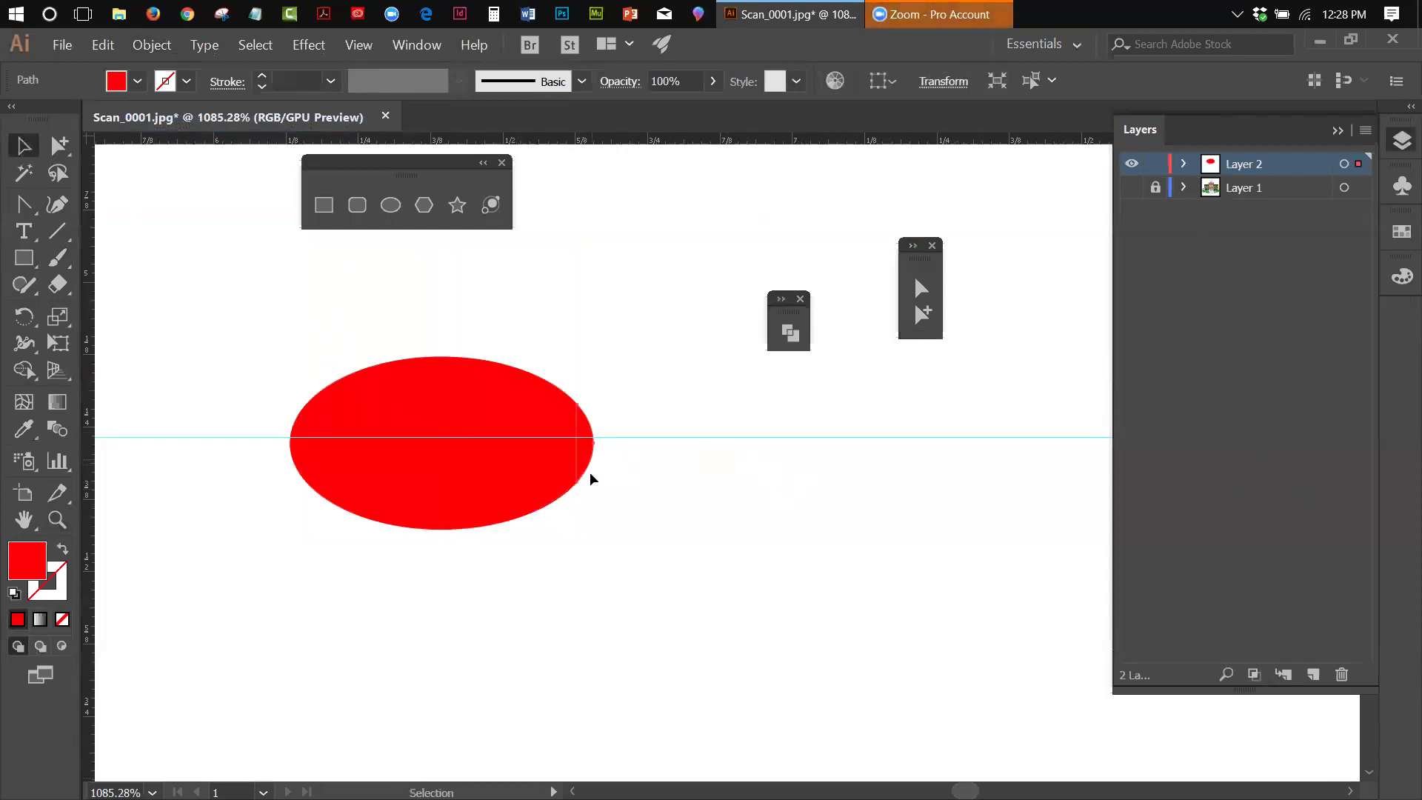
key("Delete")
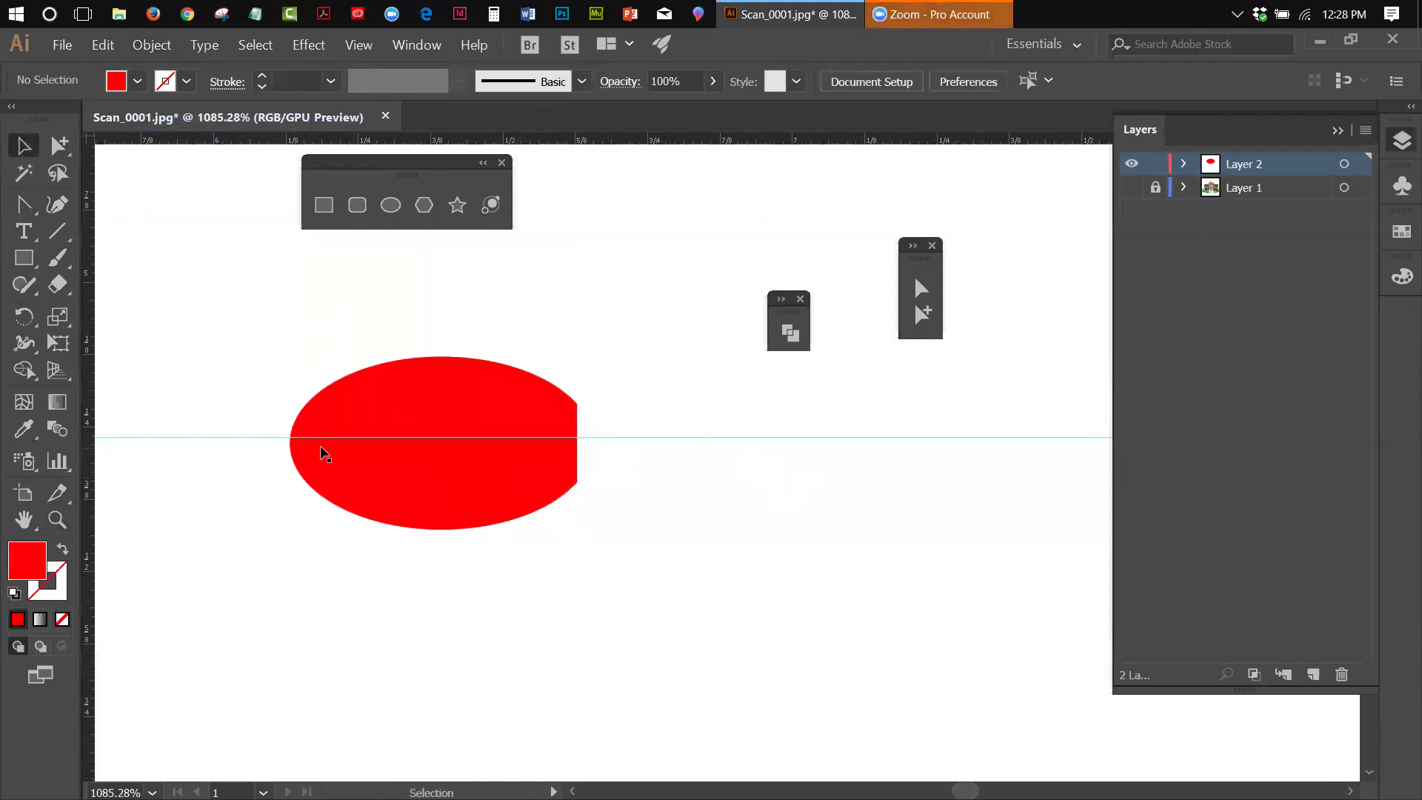
left_click(295, 445)
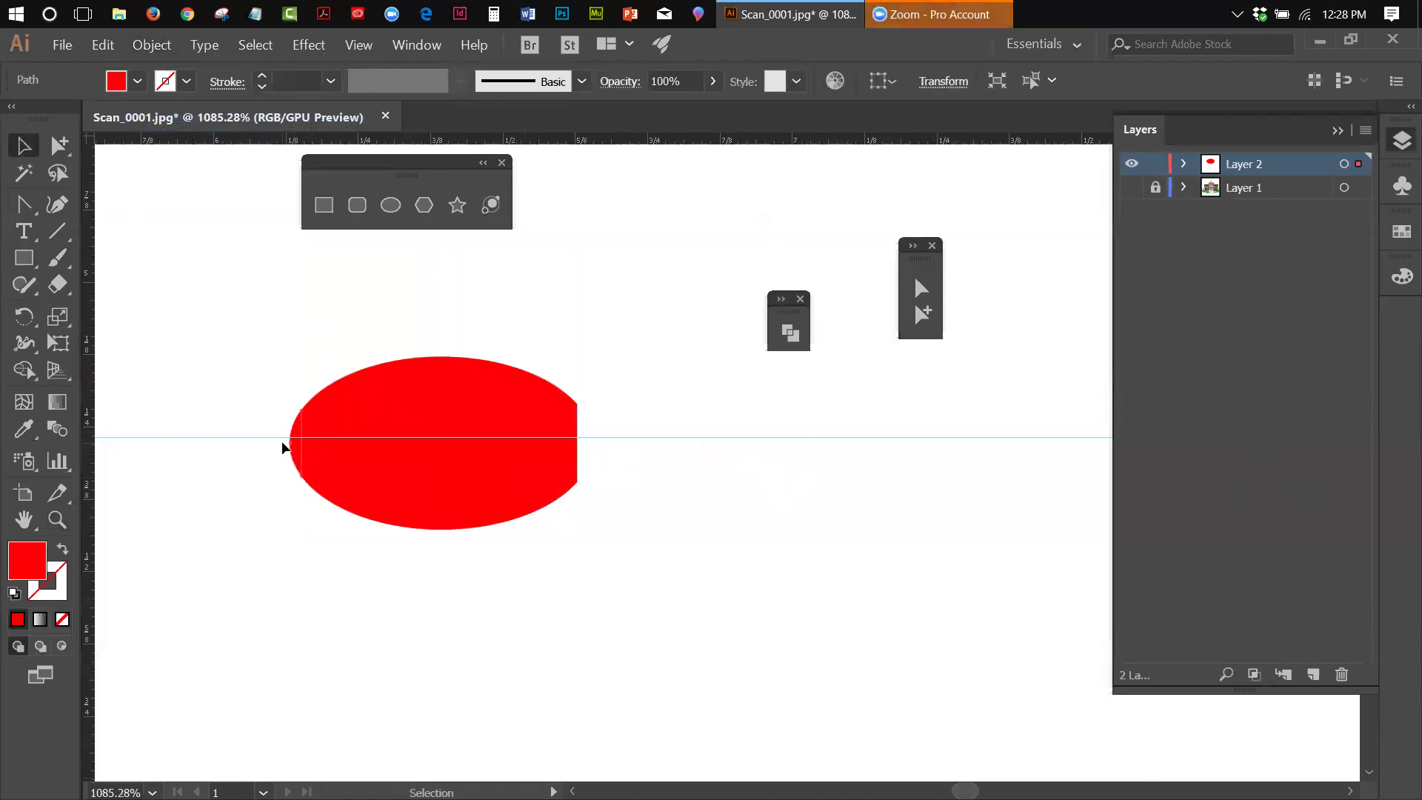
key("Delete")
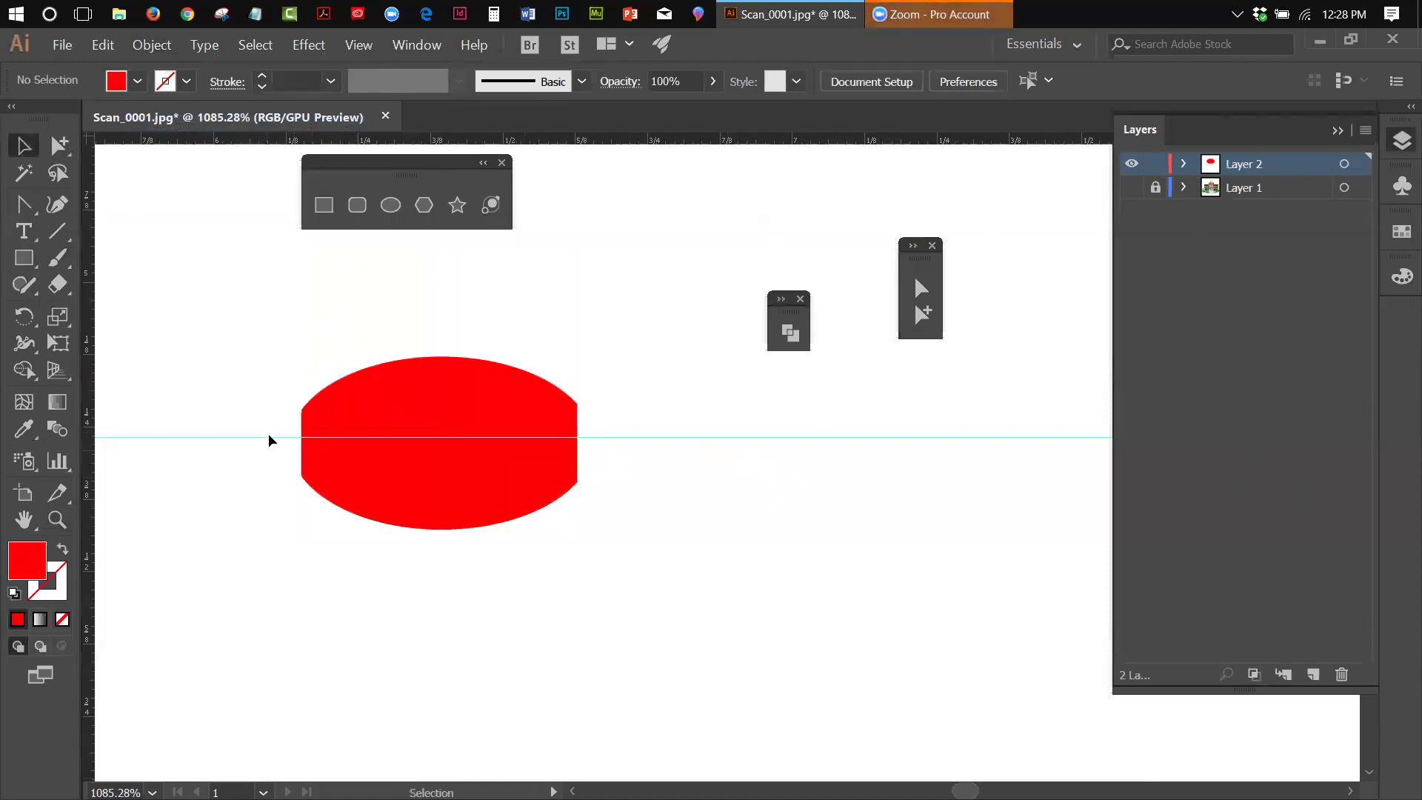
Step: In Outline view, delete the narrow middle piece of the ellipse between the two upper panes, and return to GPU Preview
left_click(358, 46)
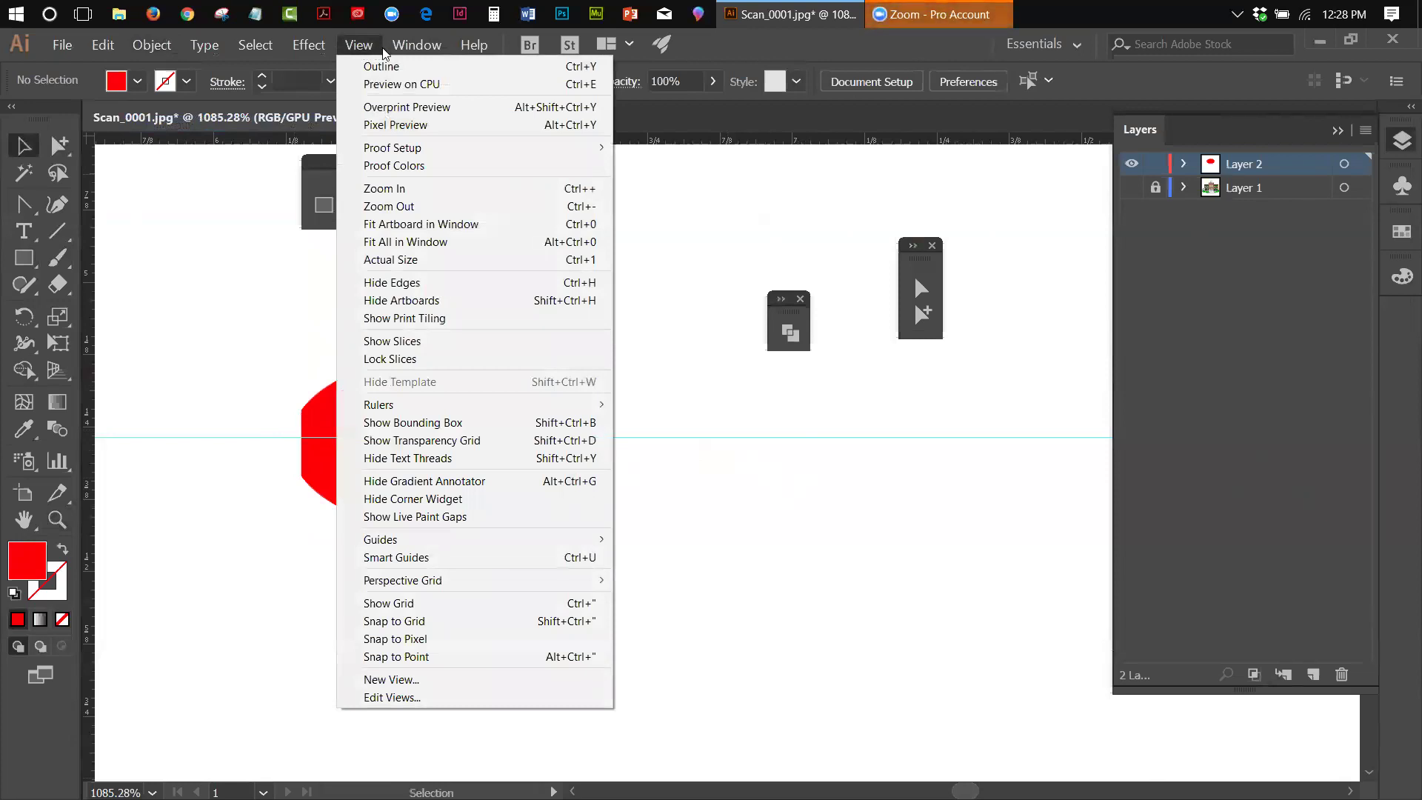
left_click(382, 66)
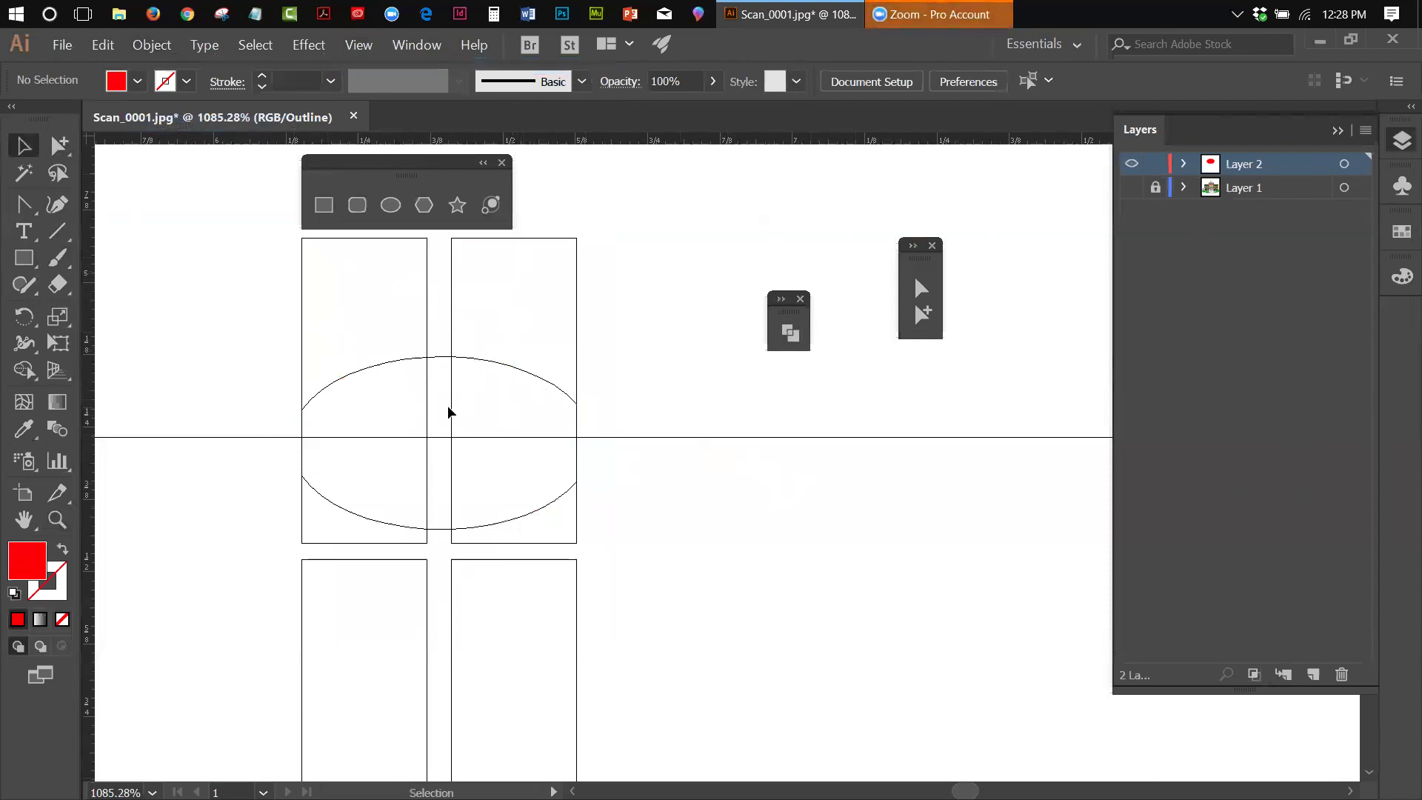
left_click(439, 358)
key("Delete")
left_click(361, 47)
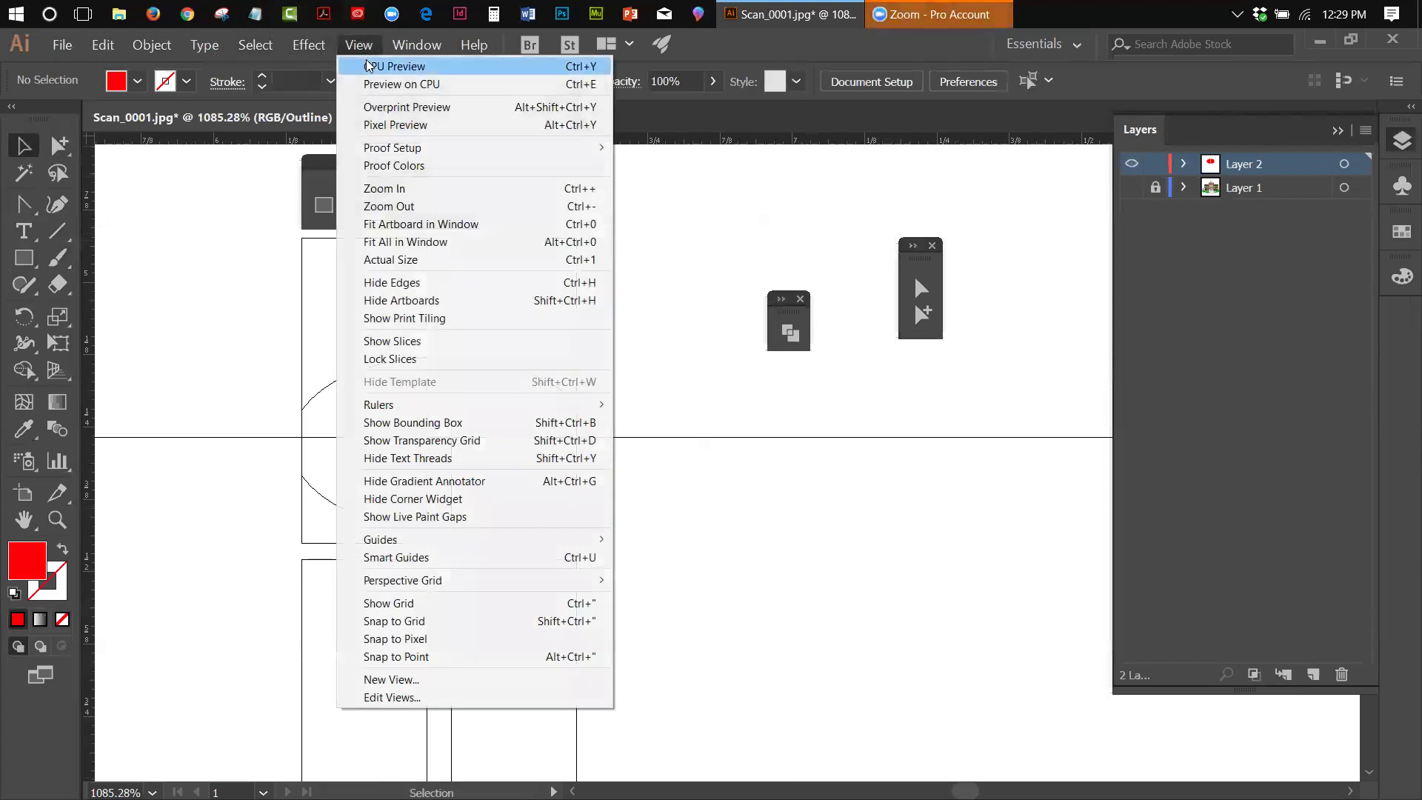
left_click(378, 64)
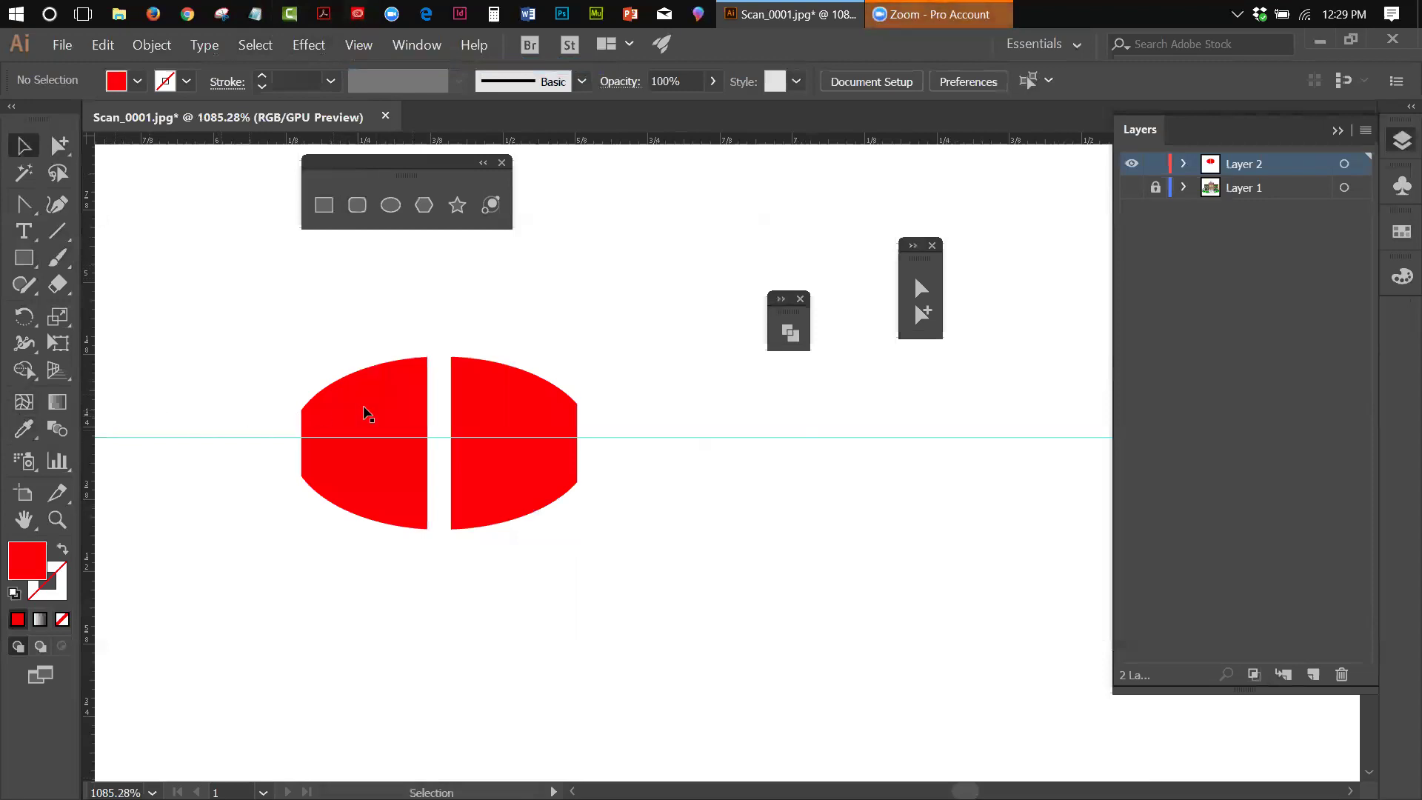
Step: Select the upper pane shapes and merge the left half-ellipse with the corner area beneath it using Shape Builder
left_click_drag(204, 190, 650, 539)
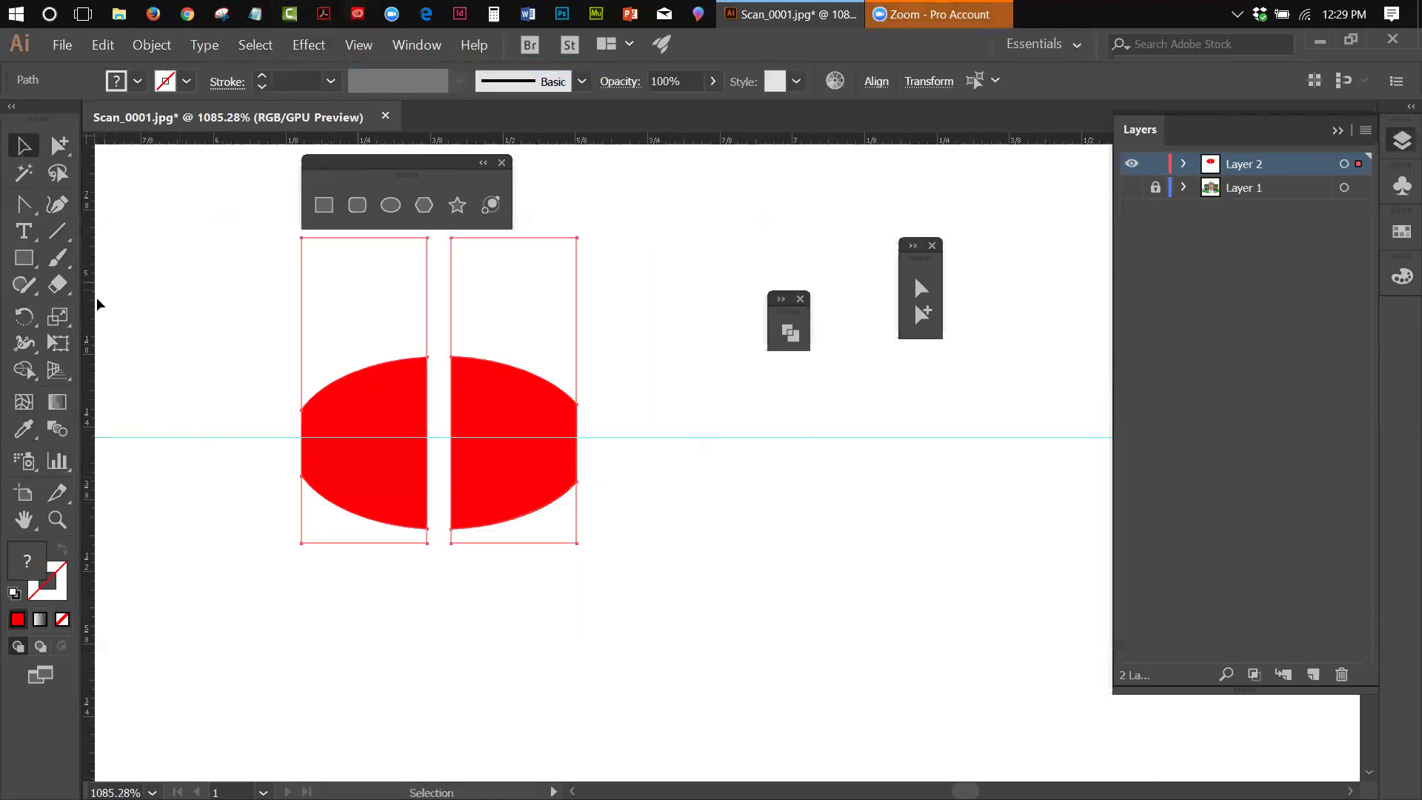
left_click(27, 368)
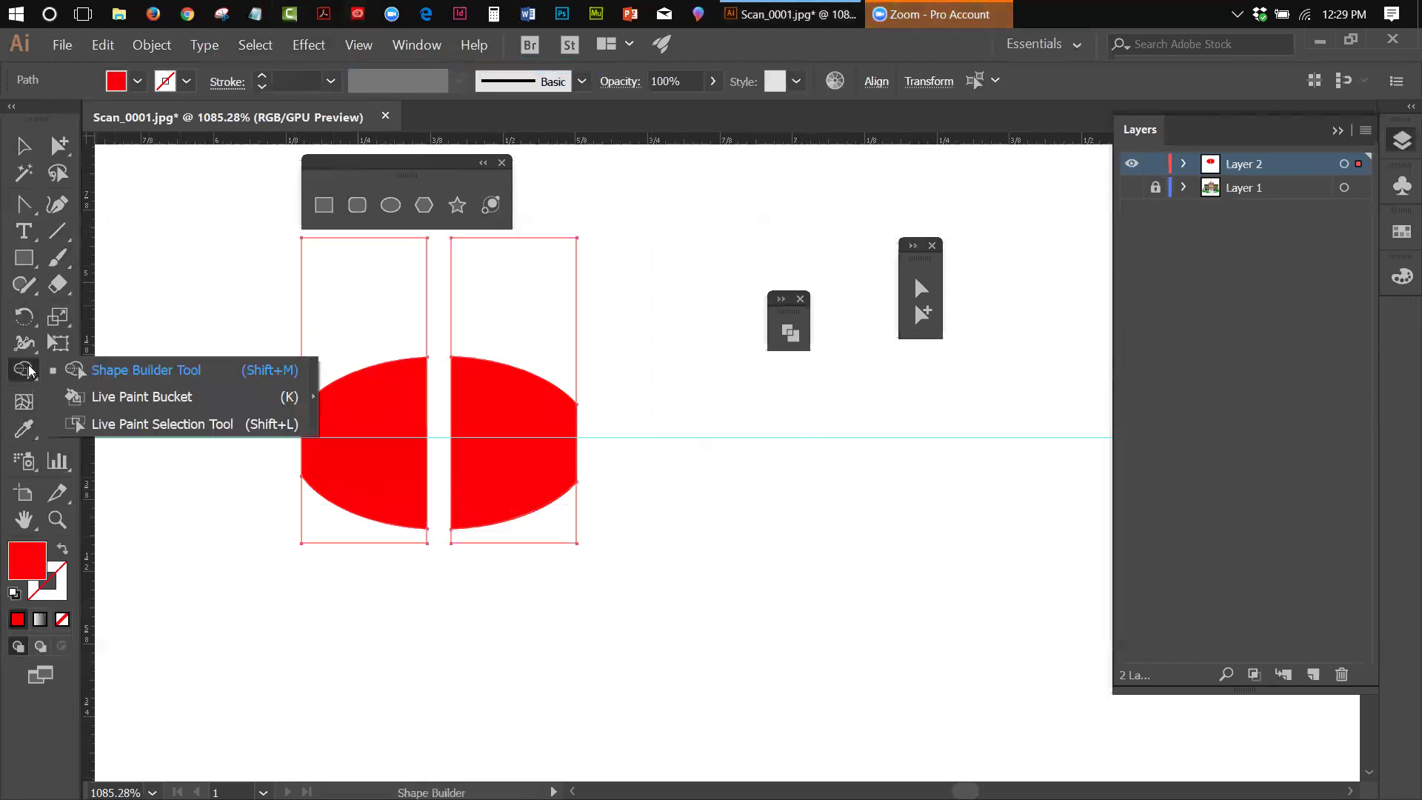
left_click(71, 371)
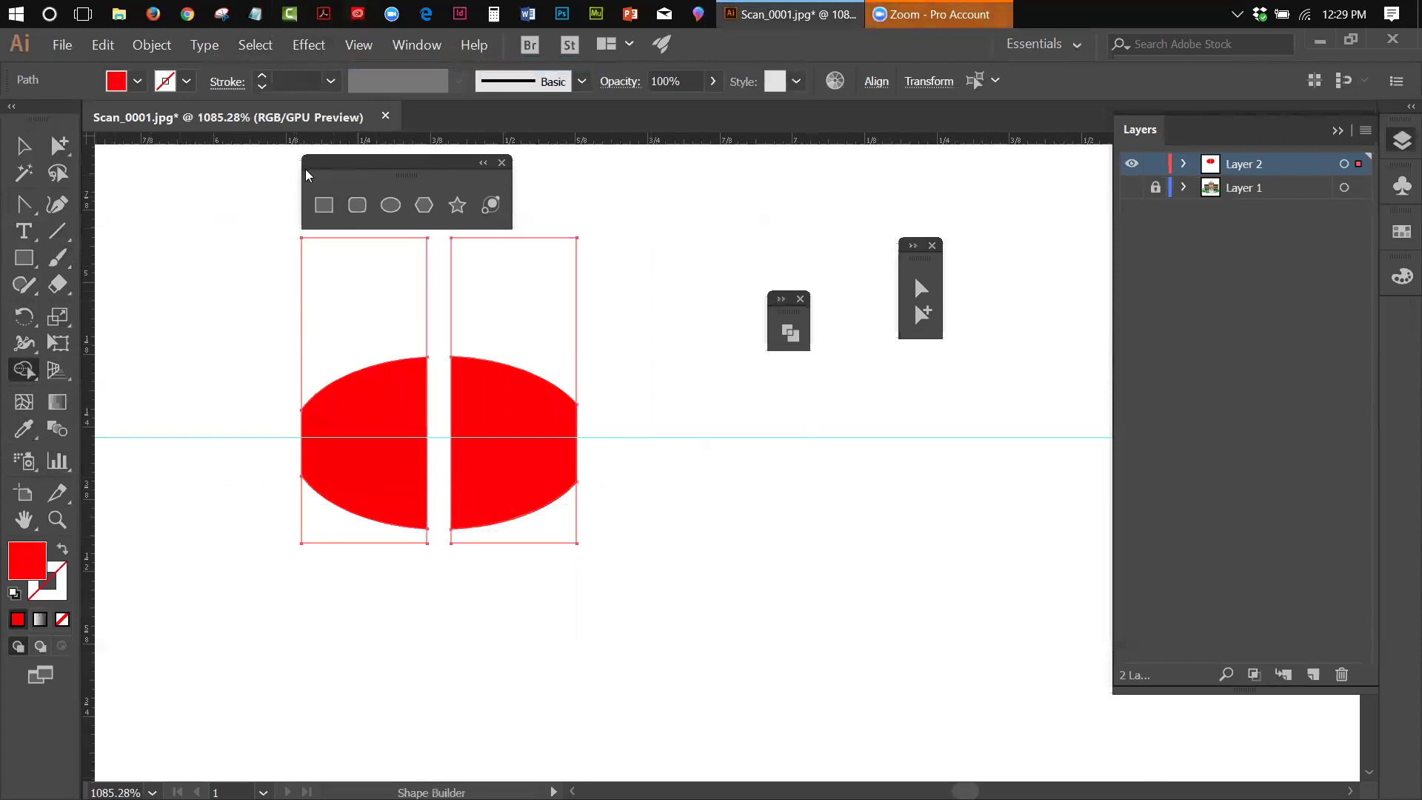
left_click(793, 335)
left_click_drag(563, 314, 695, 288)
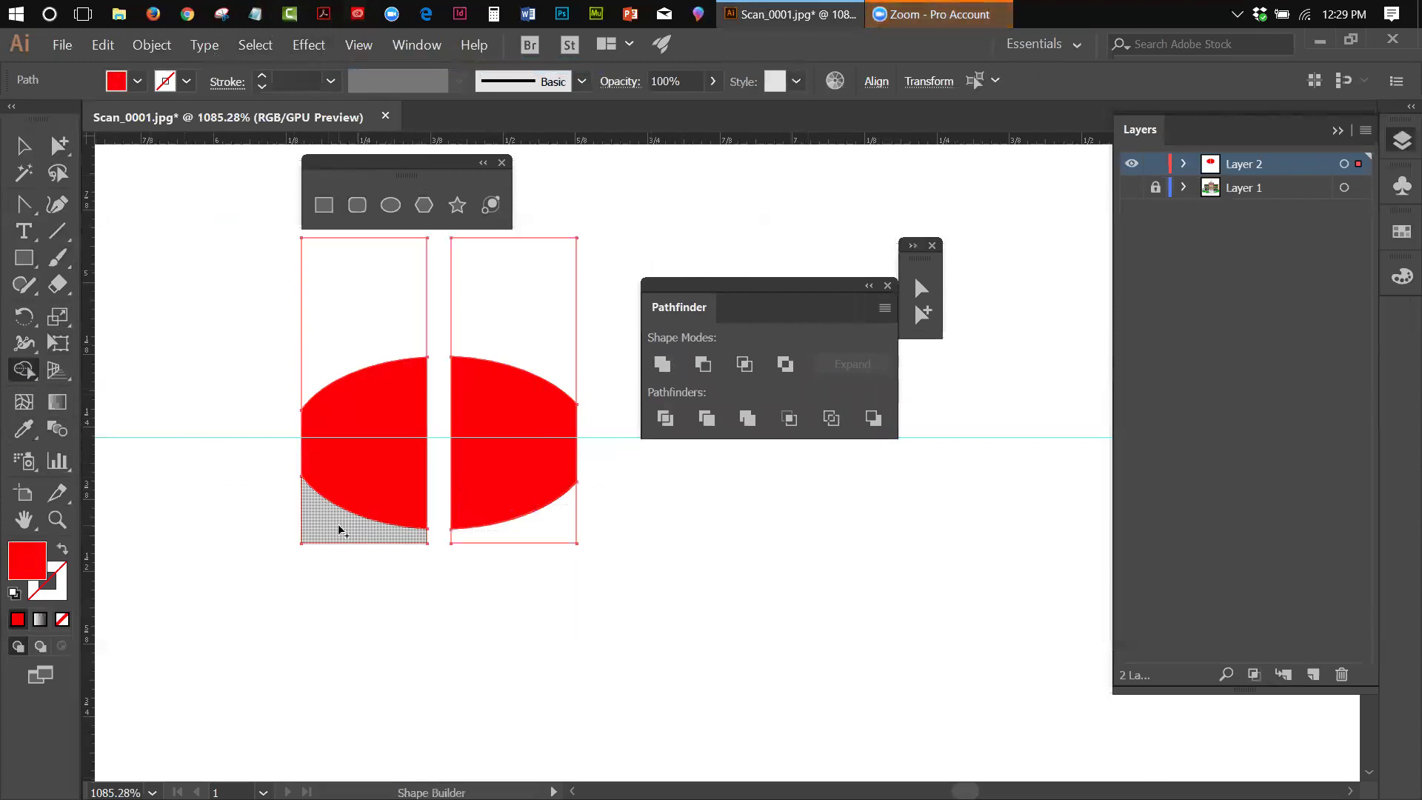
left_click_drag(340, 530, 354, 507)
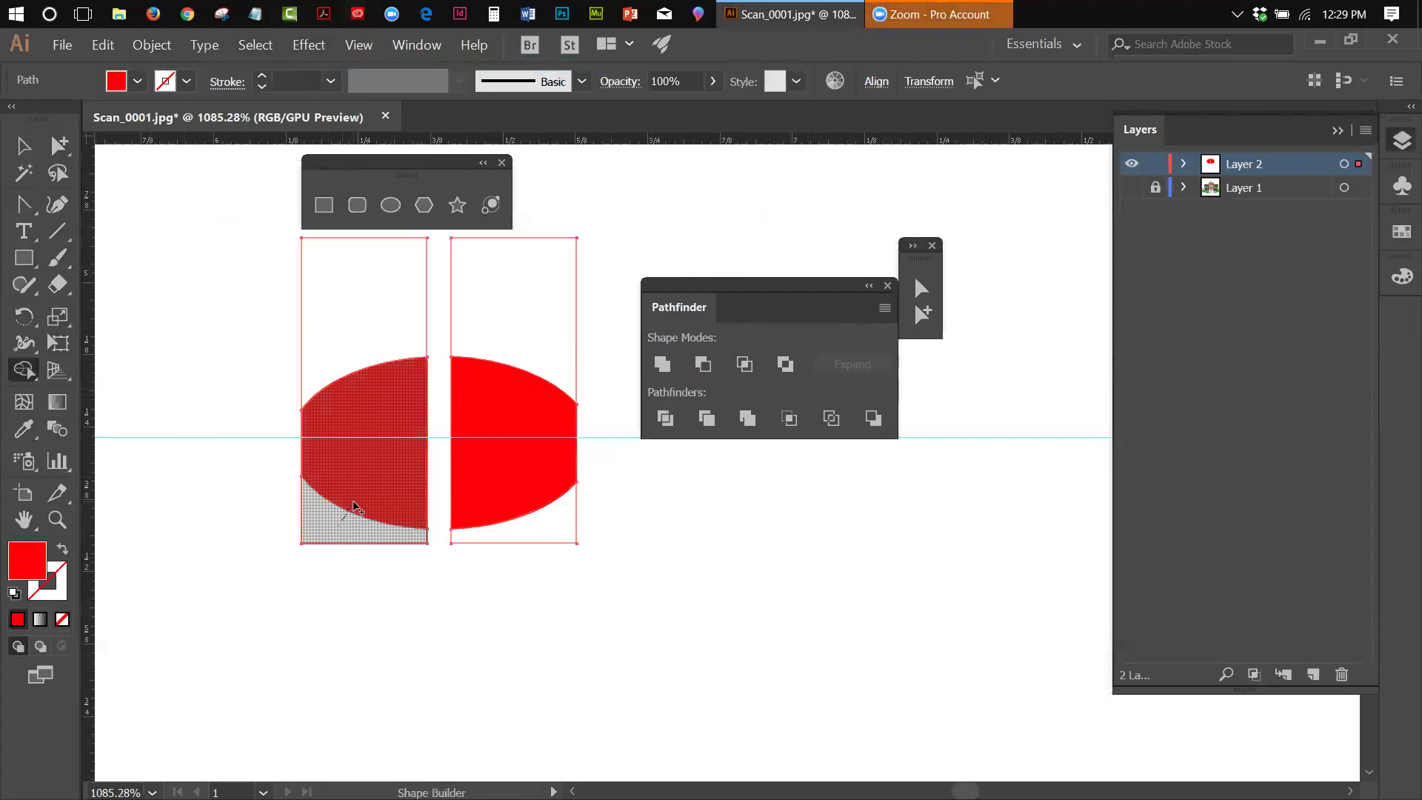
left_click_drag(354, 507, 352, 500)
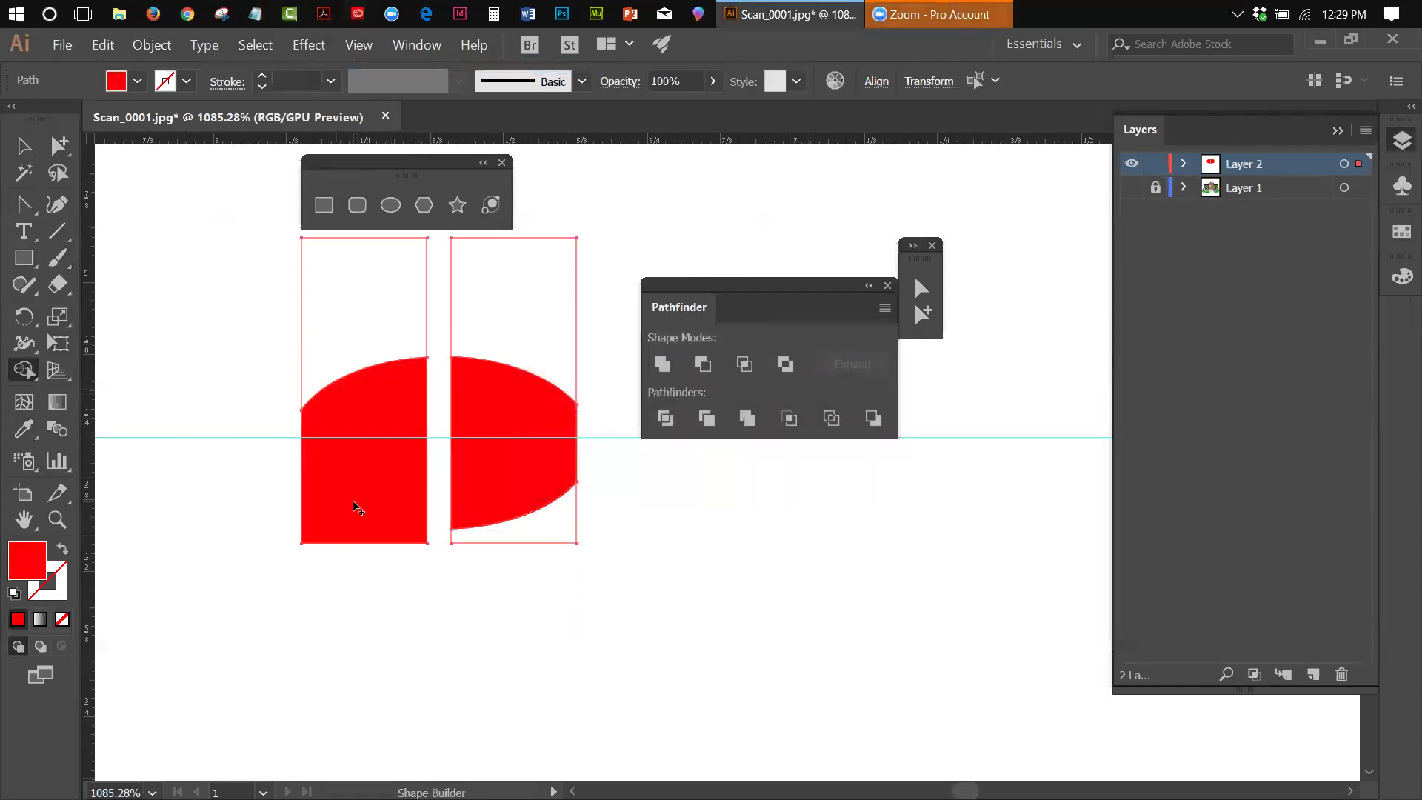
left_click(22, 146)
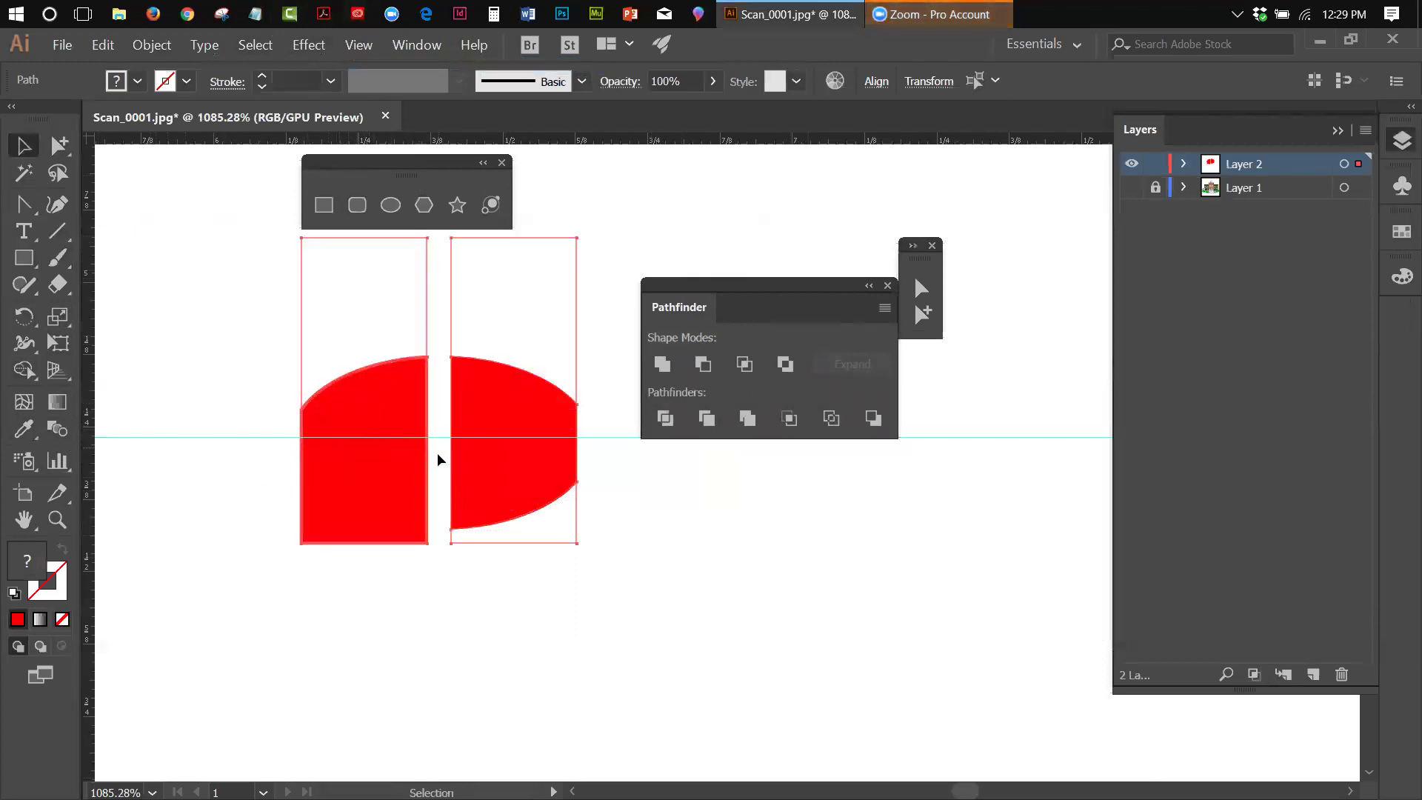
left_click(604, 406)
left_click_drag(605, 408, 612, 413)
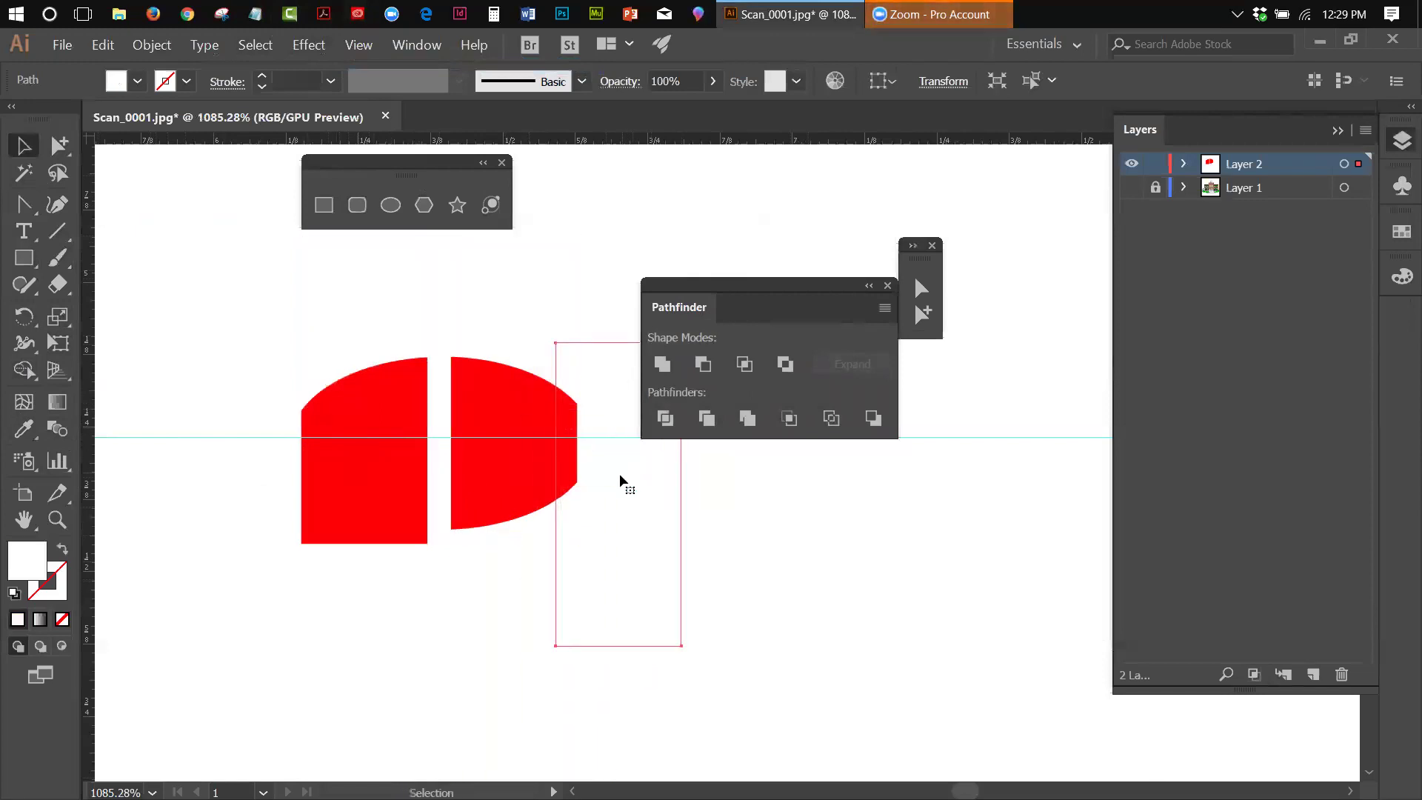
key("ctrl+z")
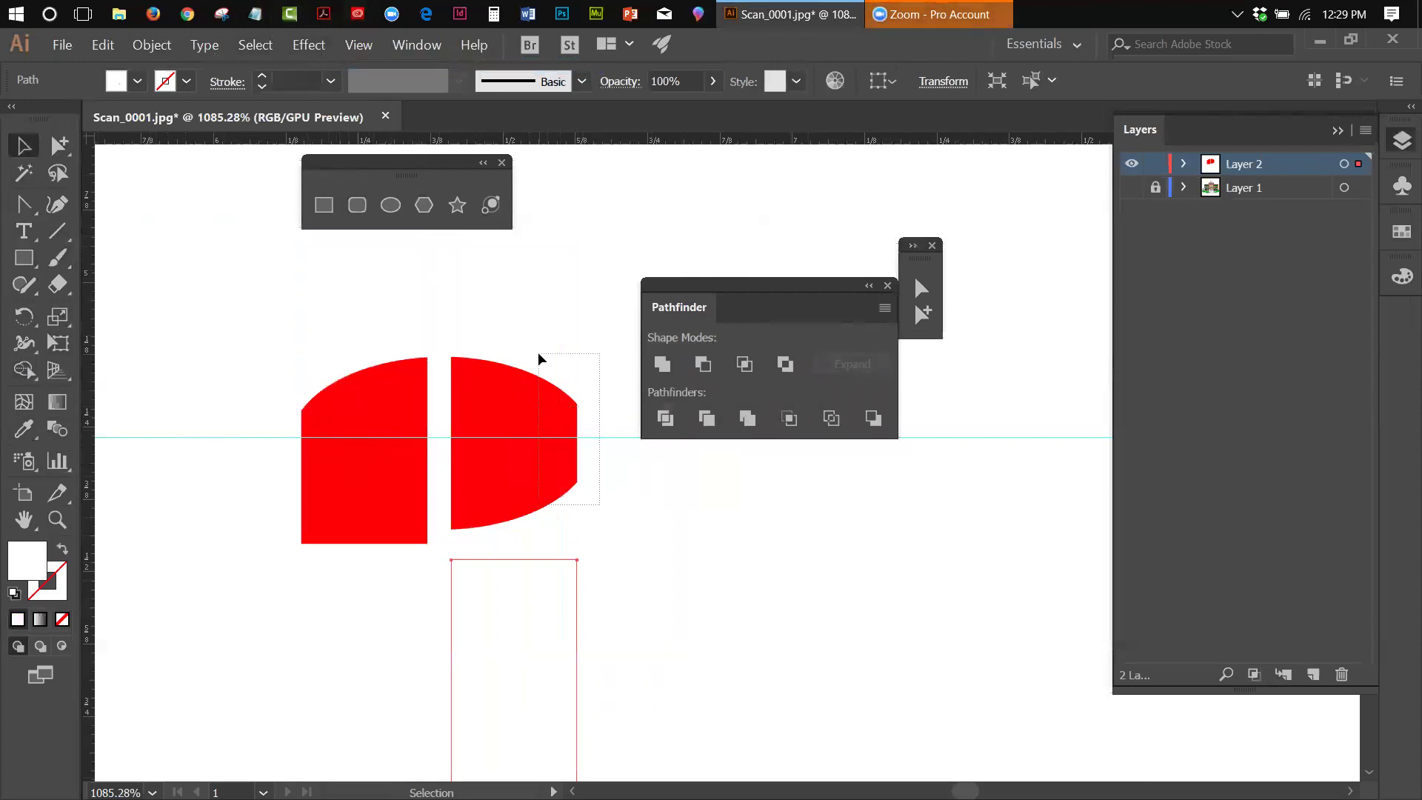
Step: Merge the right half-ellipse with the corner area beneath it using Shape Builder
left_click(569, 367)
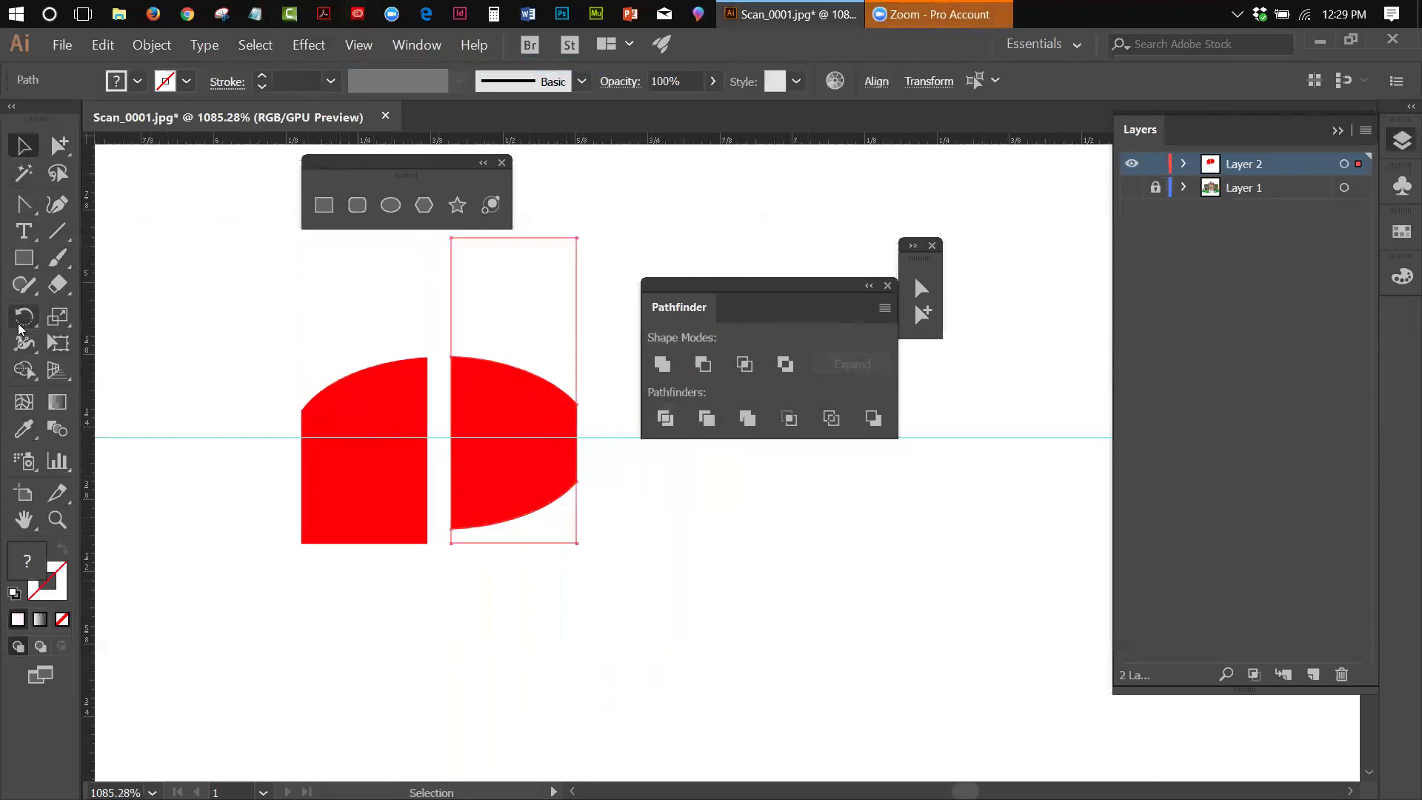
left_click(22, 370)
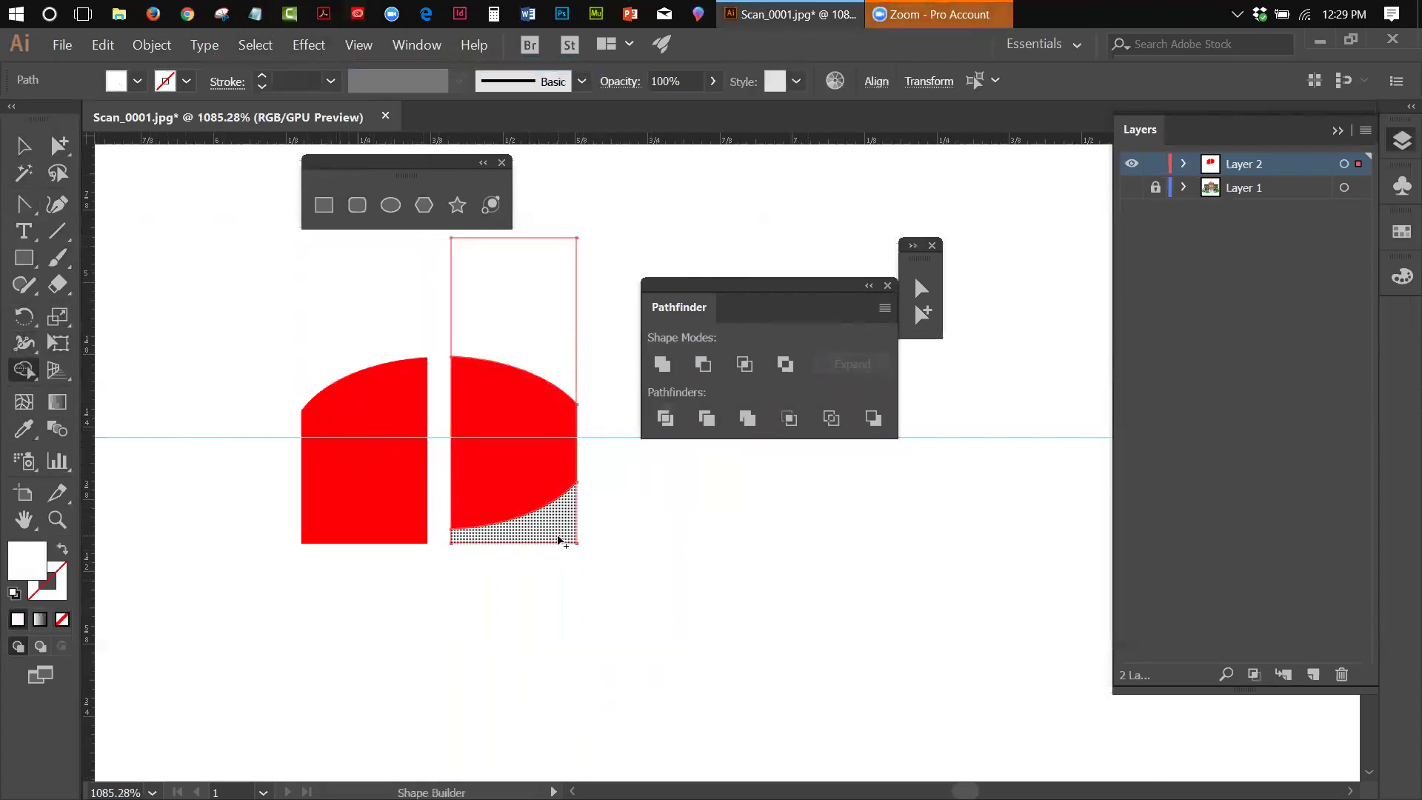
left_click_drag(559, 525, 555, 448)
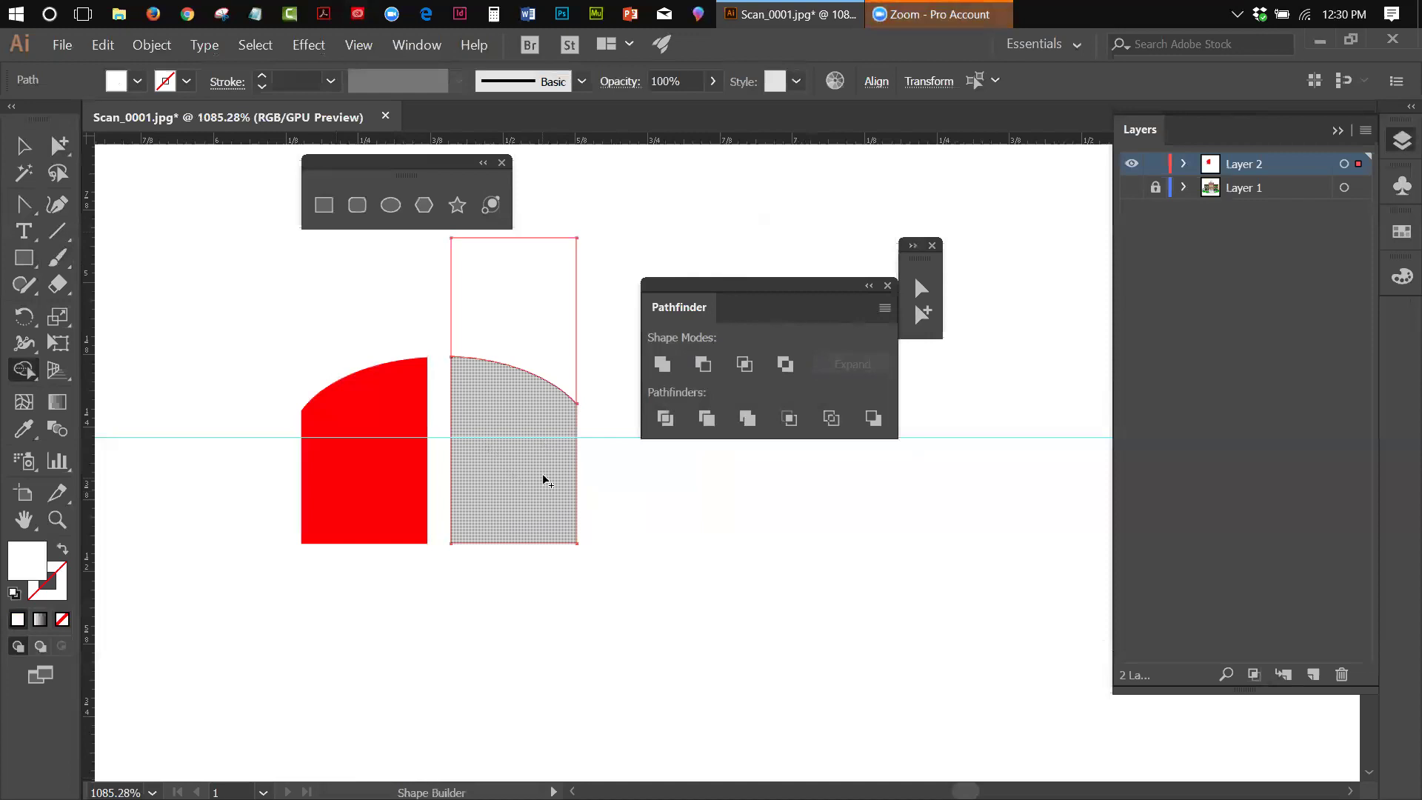
Step: Show Layer 1 and make the hidden red frame path at the bottom of Layer 2 visible
left_click(1132, 187)
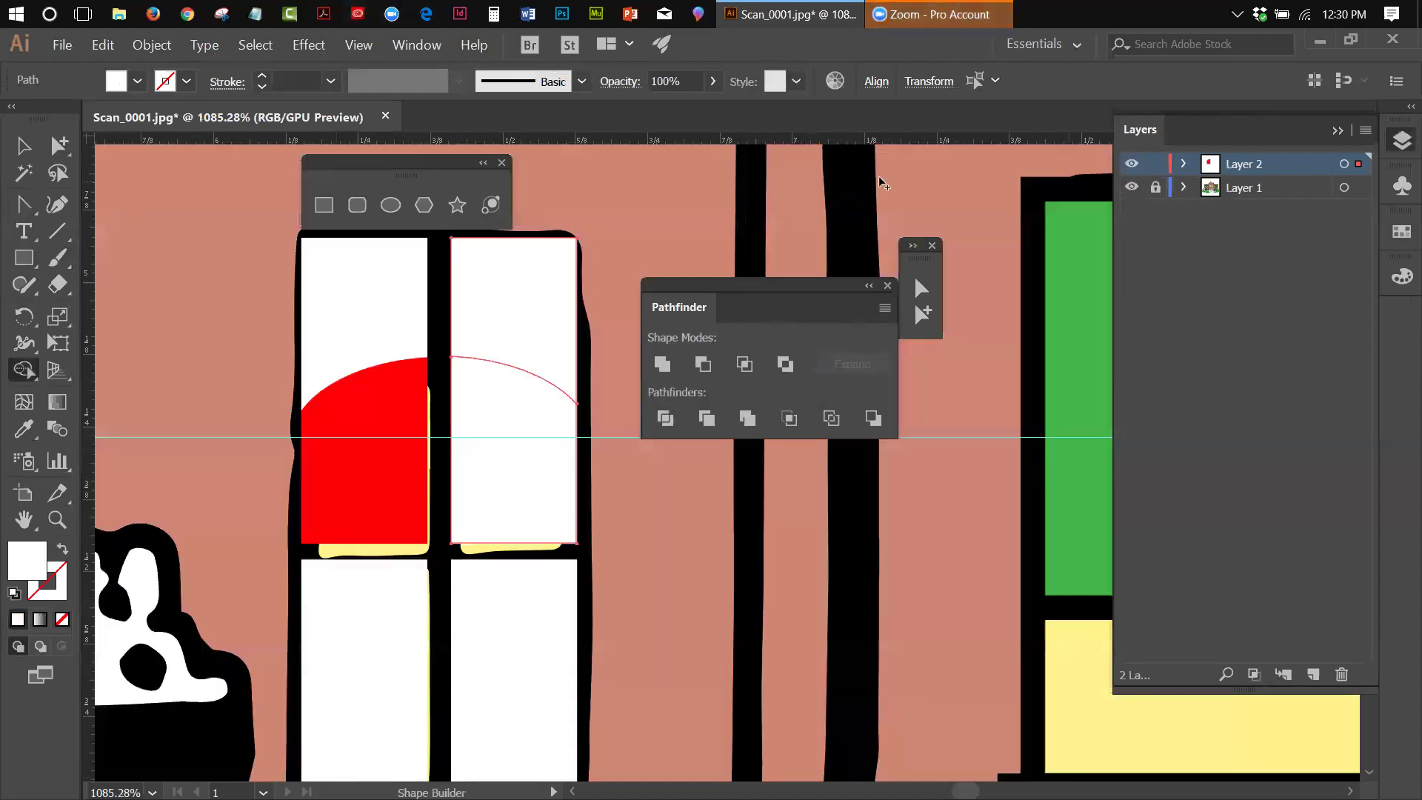
left_click(24, 145)
left_click(1155, 185)
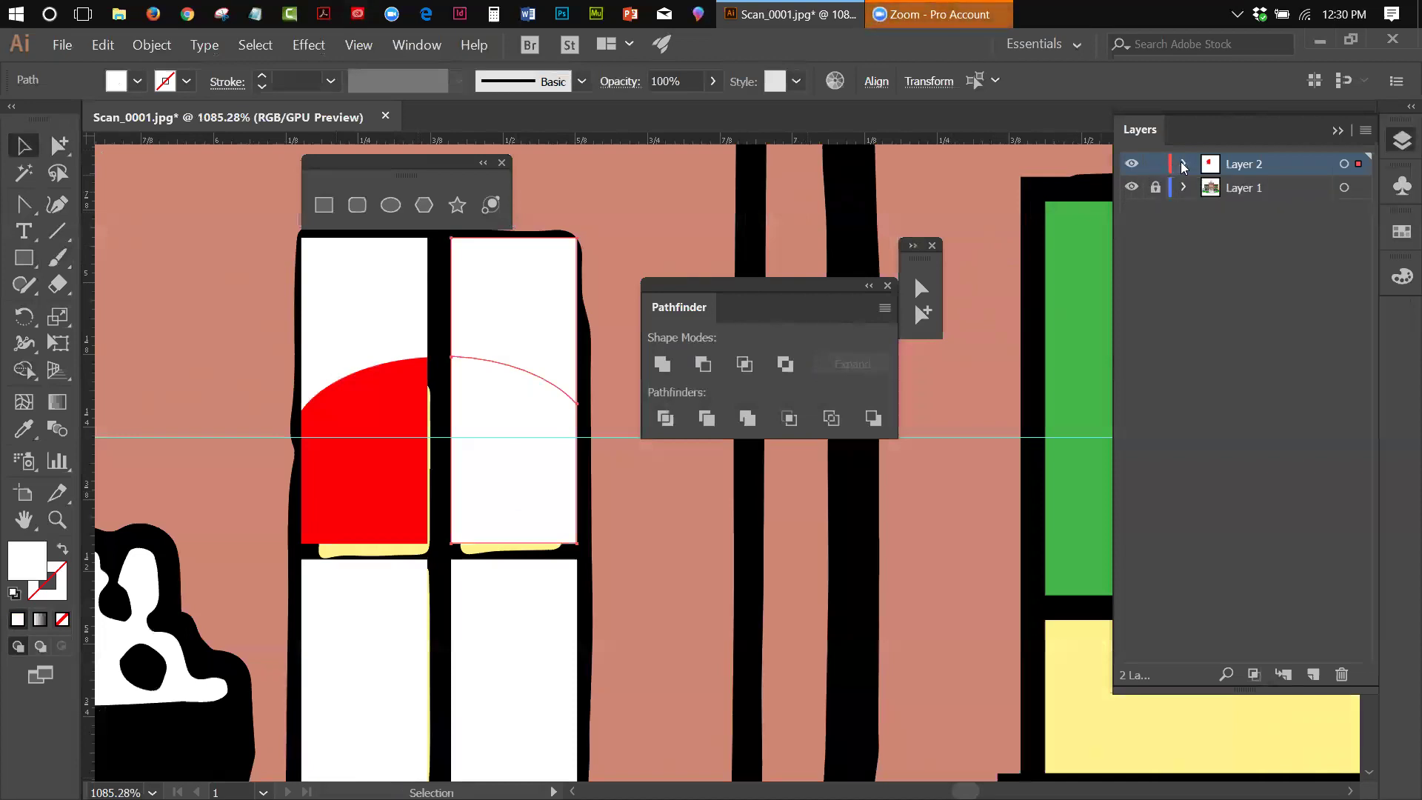
left_click(1182, 164)
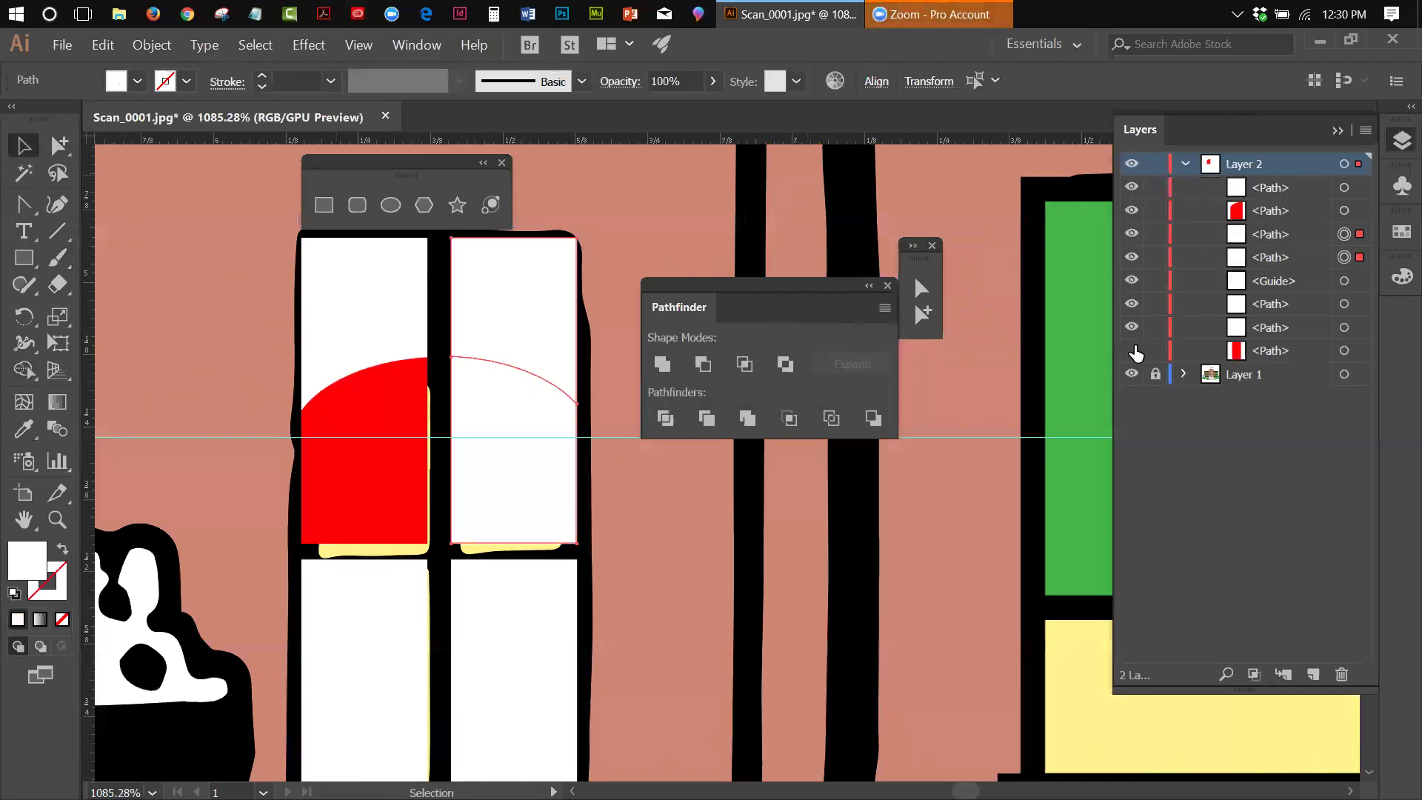
left_click(1131, 350)
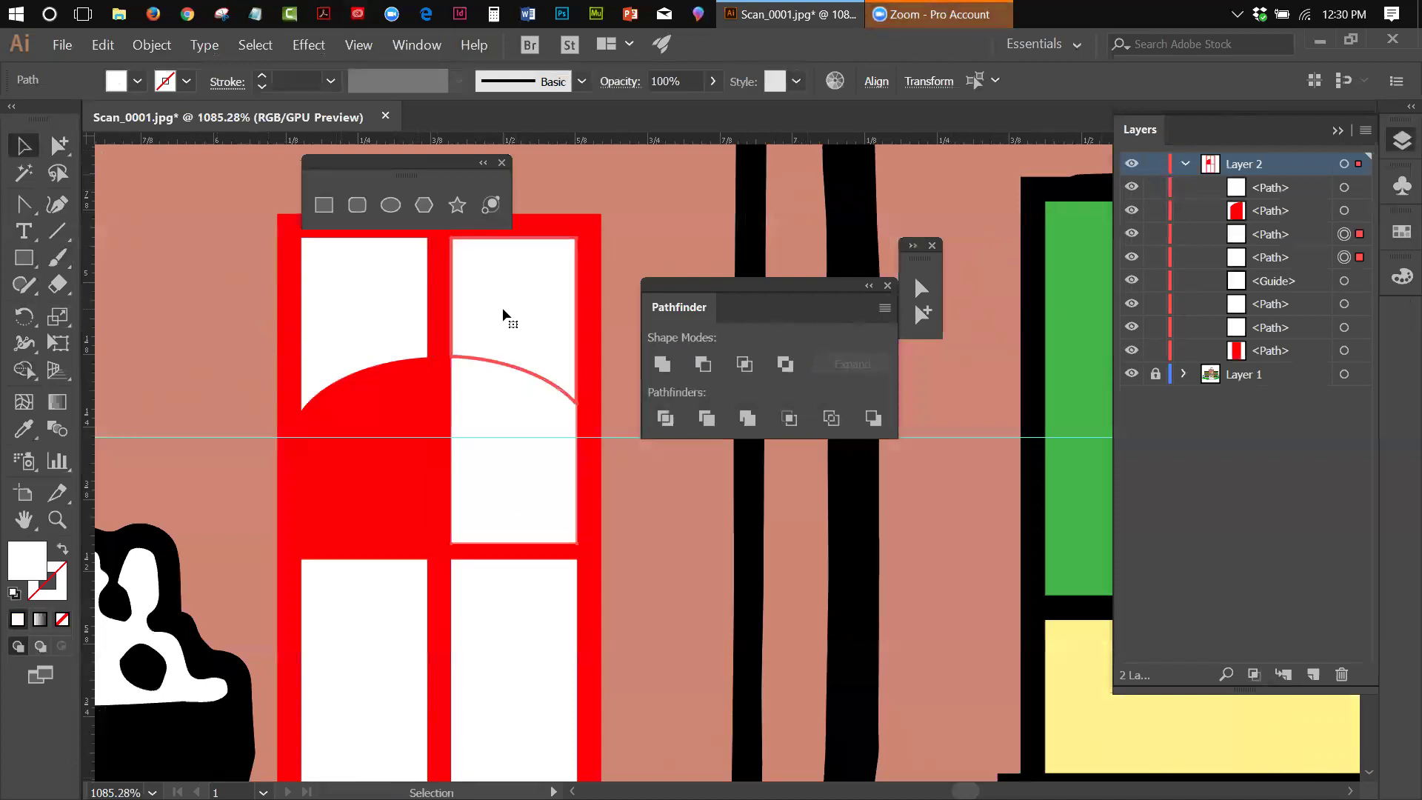
Step: Add the upper-left corner shape to the selected right-hand shapes and give them all a black fill with no stroke
left_click(424, 294, "shift")
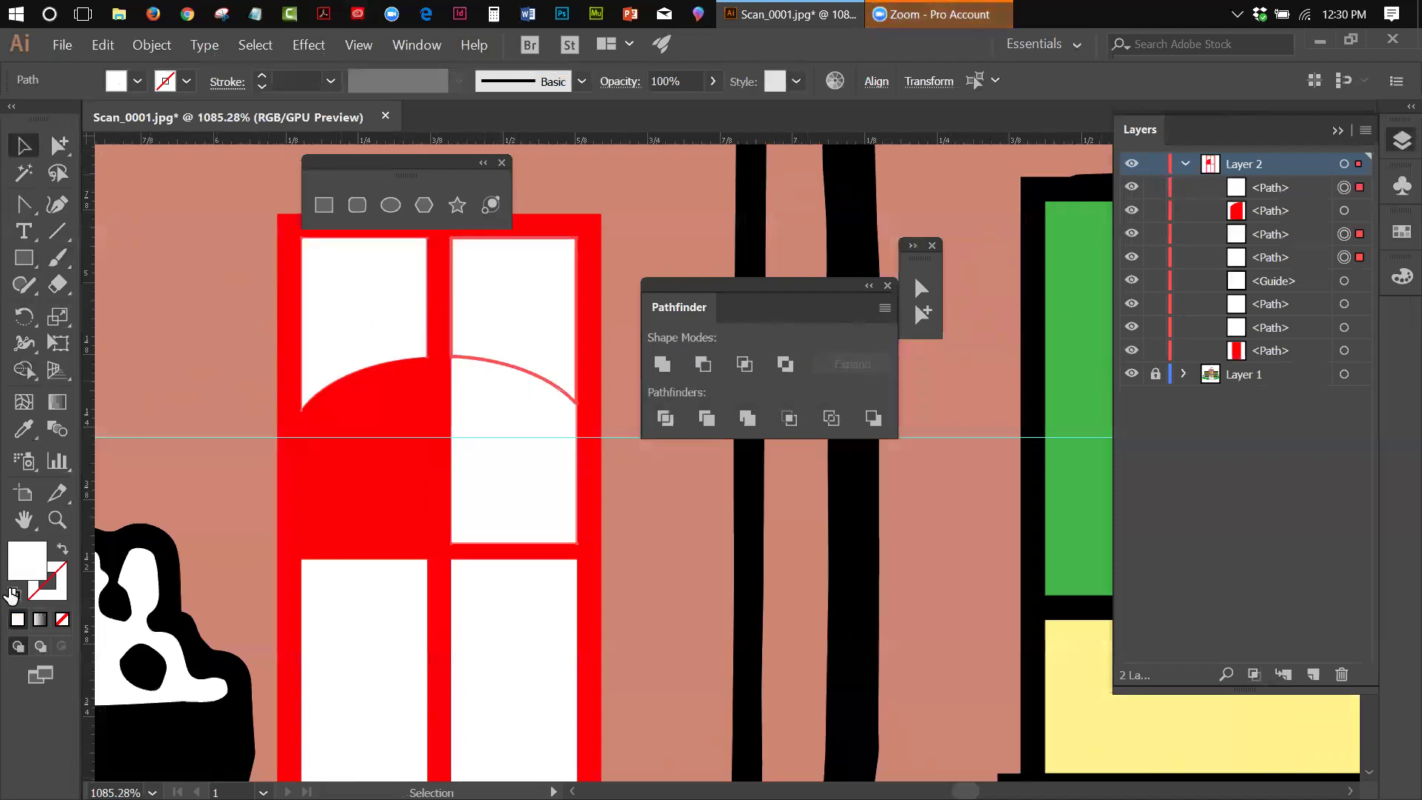
left_click(12, 593)
left_click(61, 552)
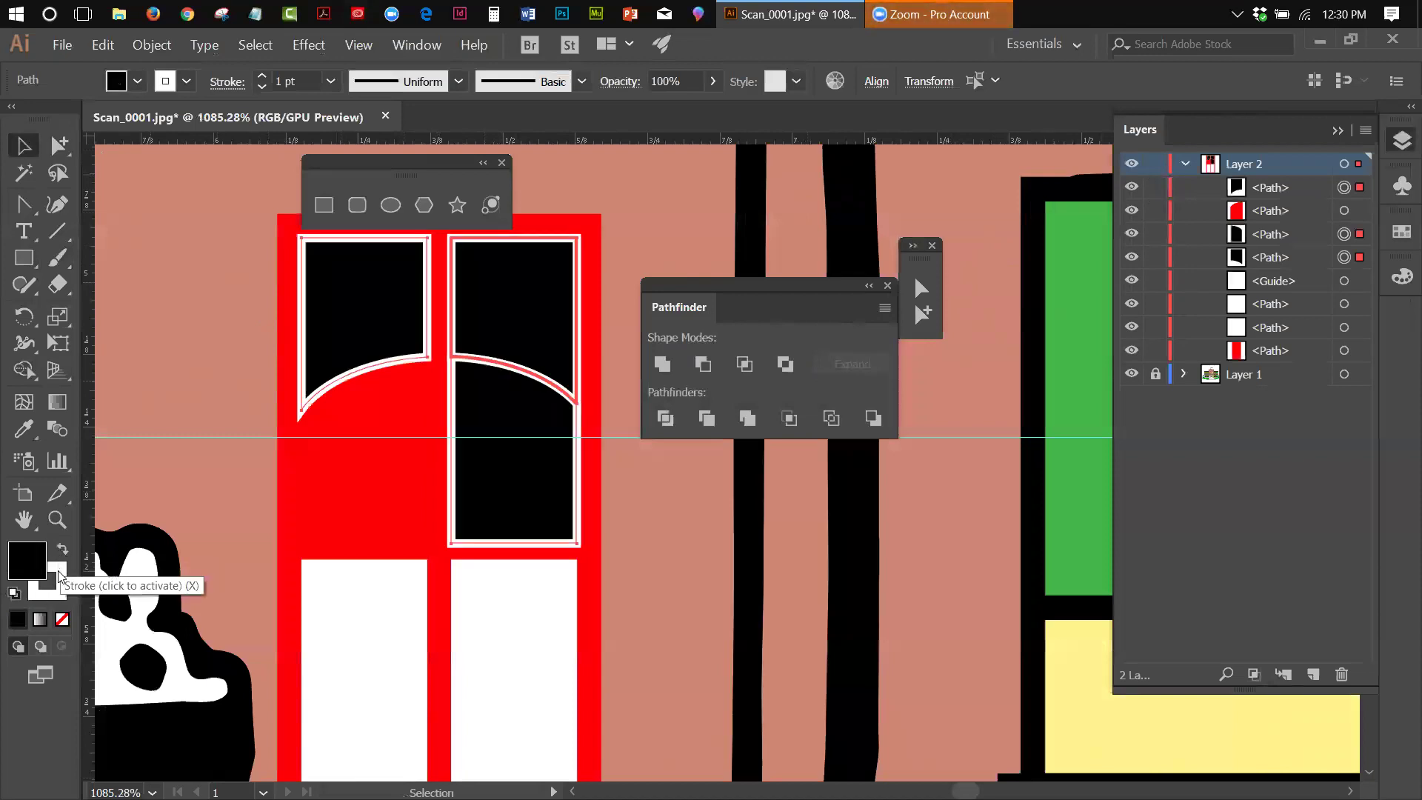
left_click(51, 585)
left_click(62, 619)
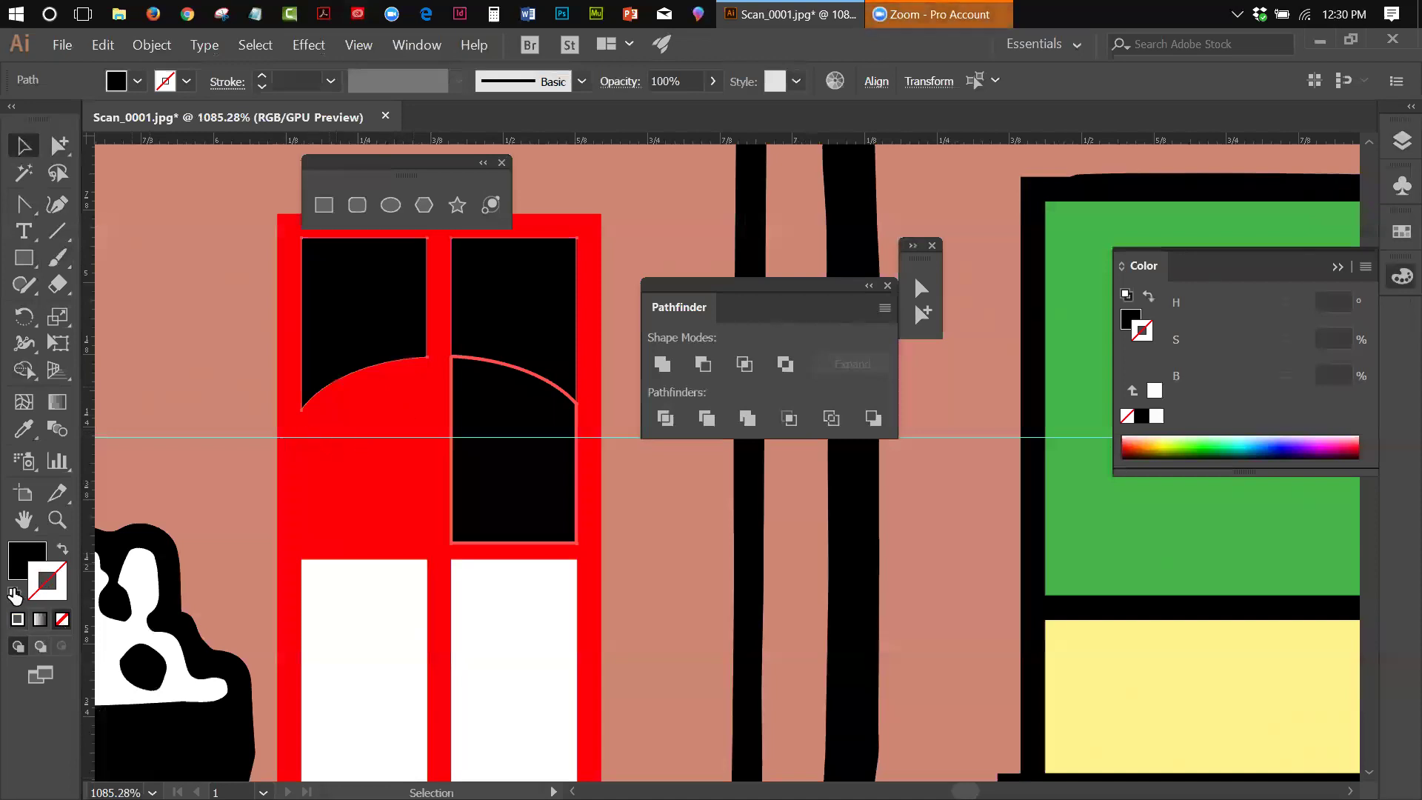
left_click(14, 592)
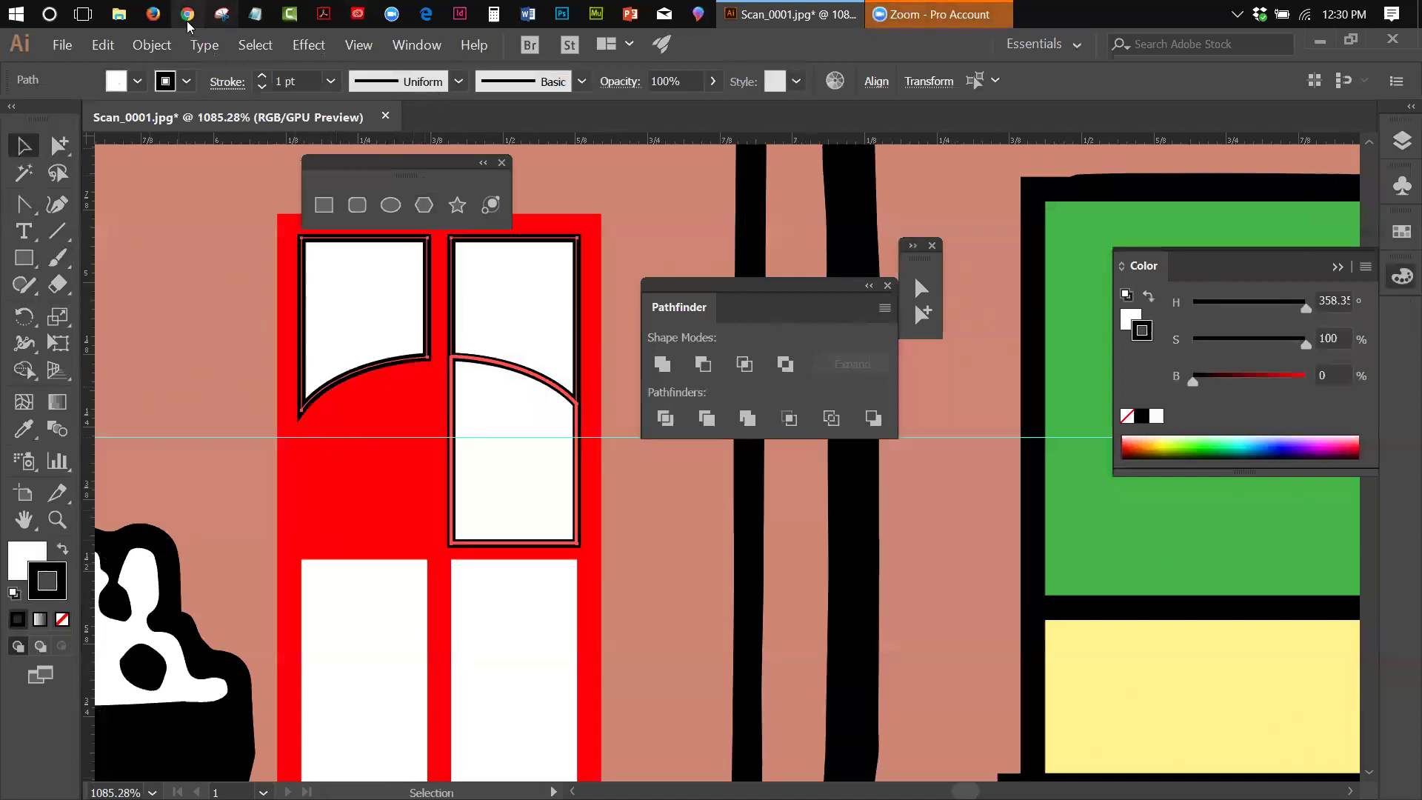
left_click(103, 45)
left_click(115, 68)
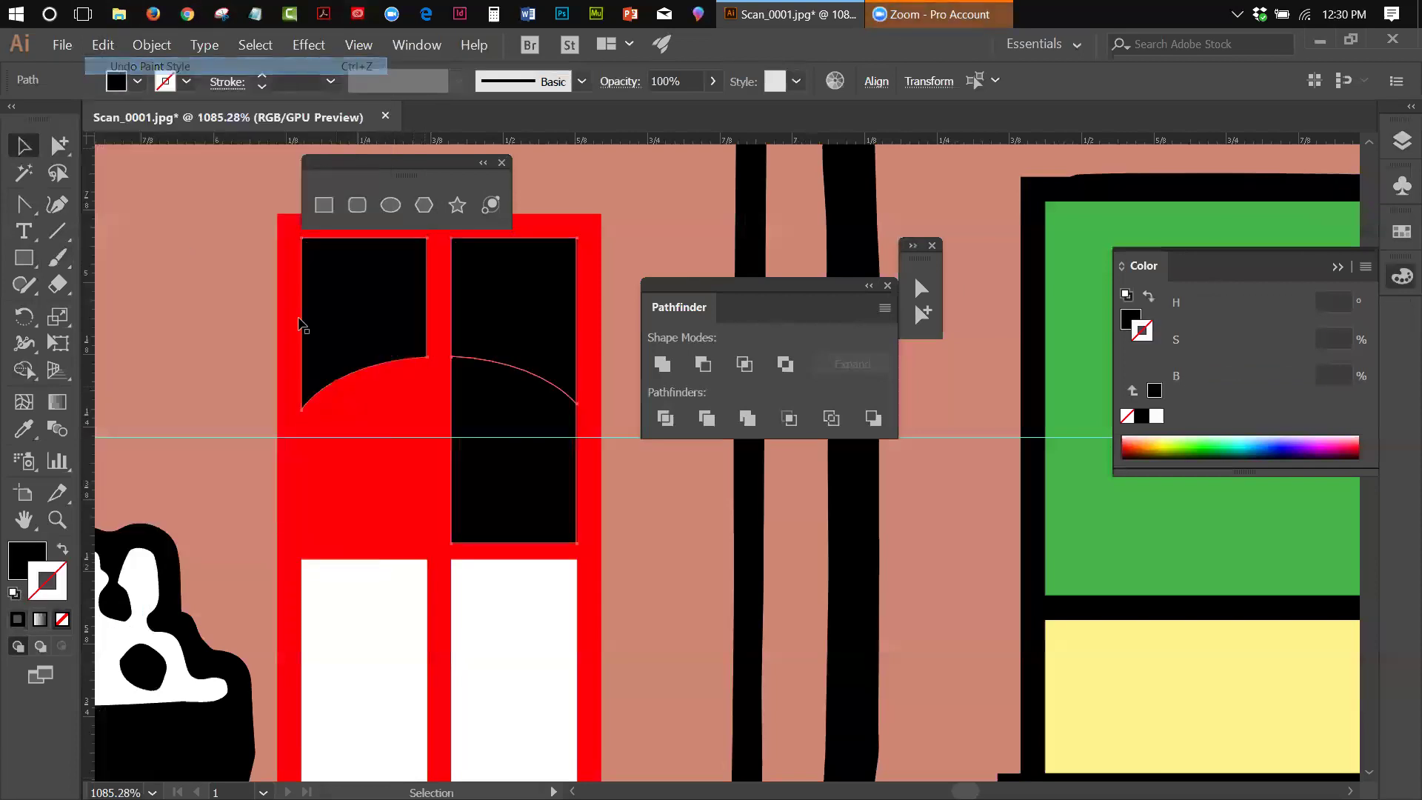
Step: Give the right and left arched panes a white fill with no stroke
left_click(396, 376)
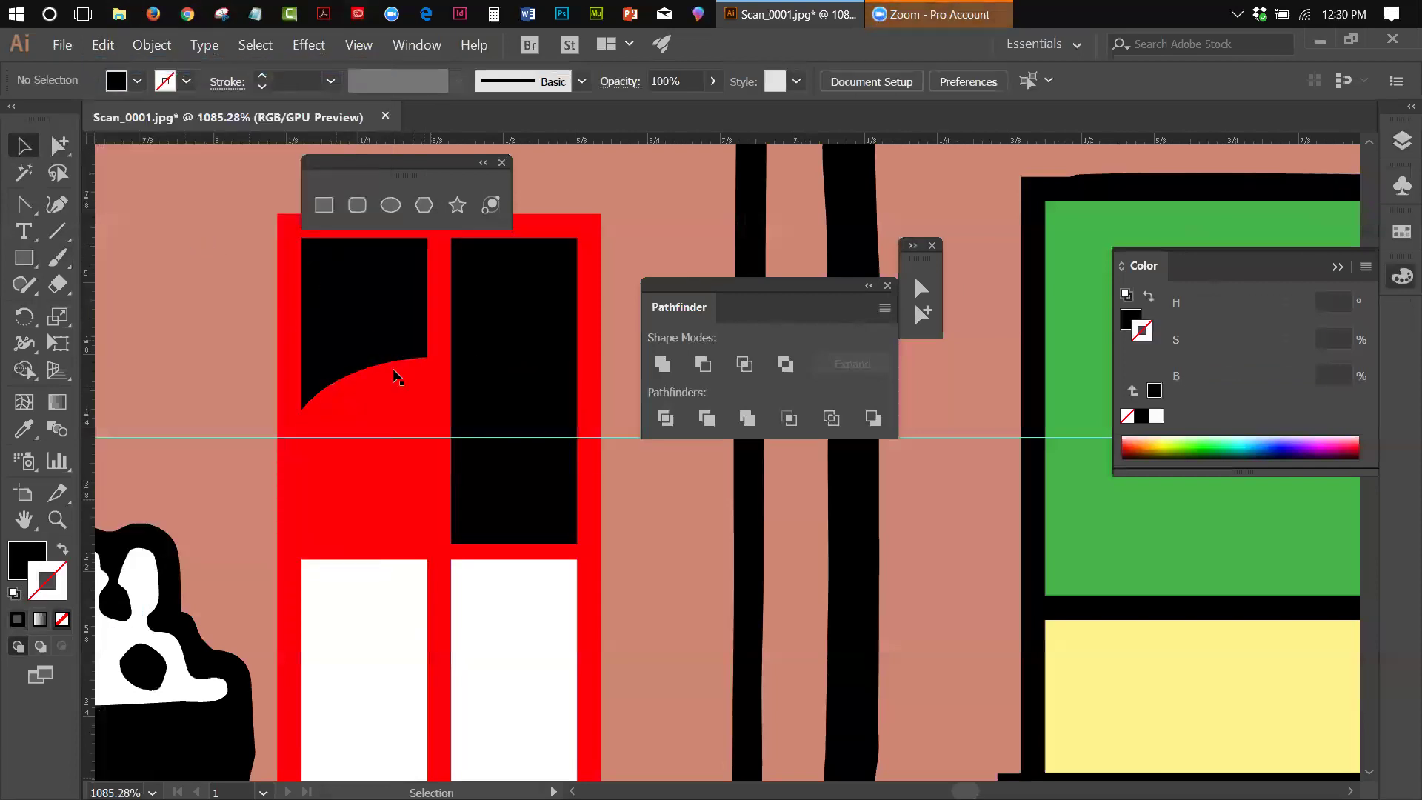
left_click(520, 426)
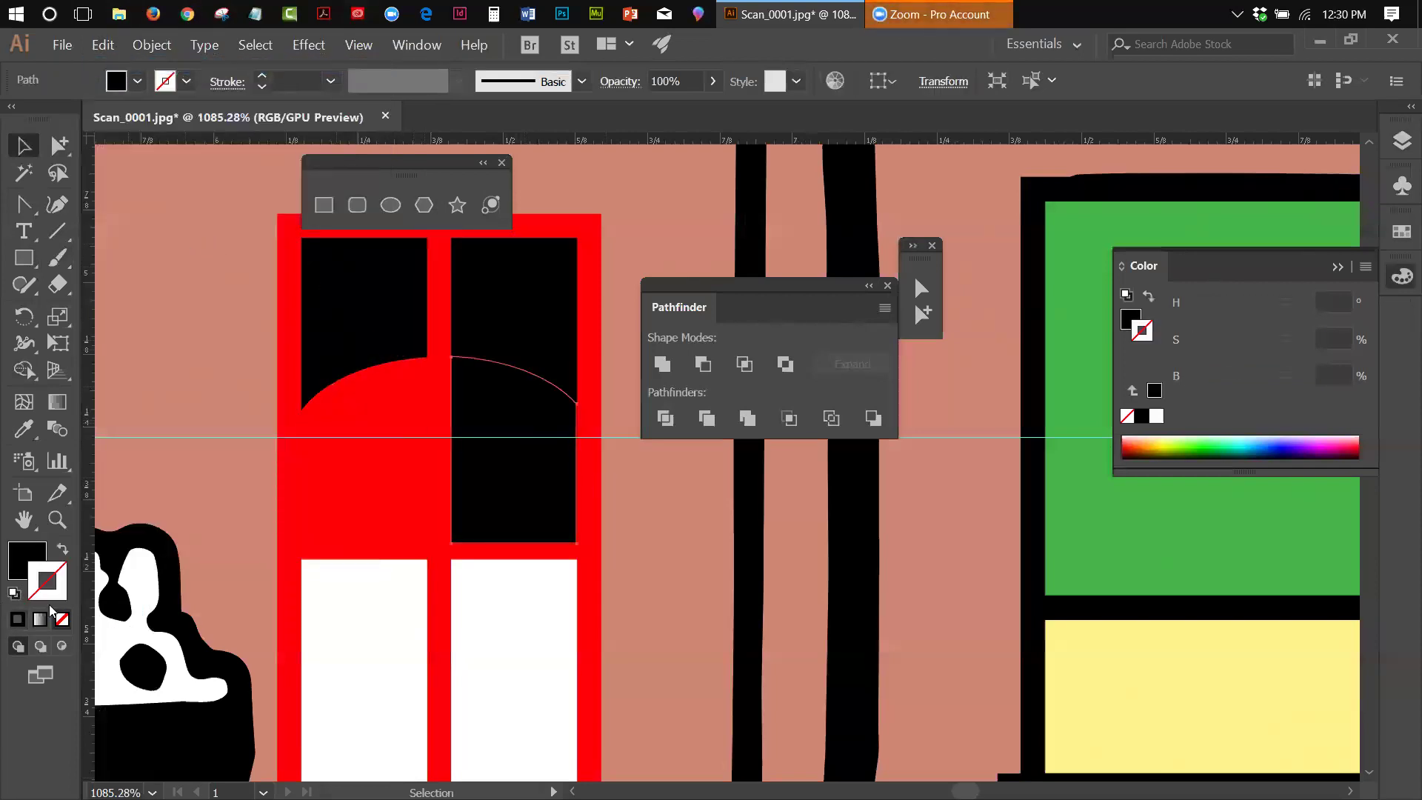
left_click(14, 592)
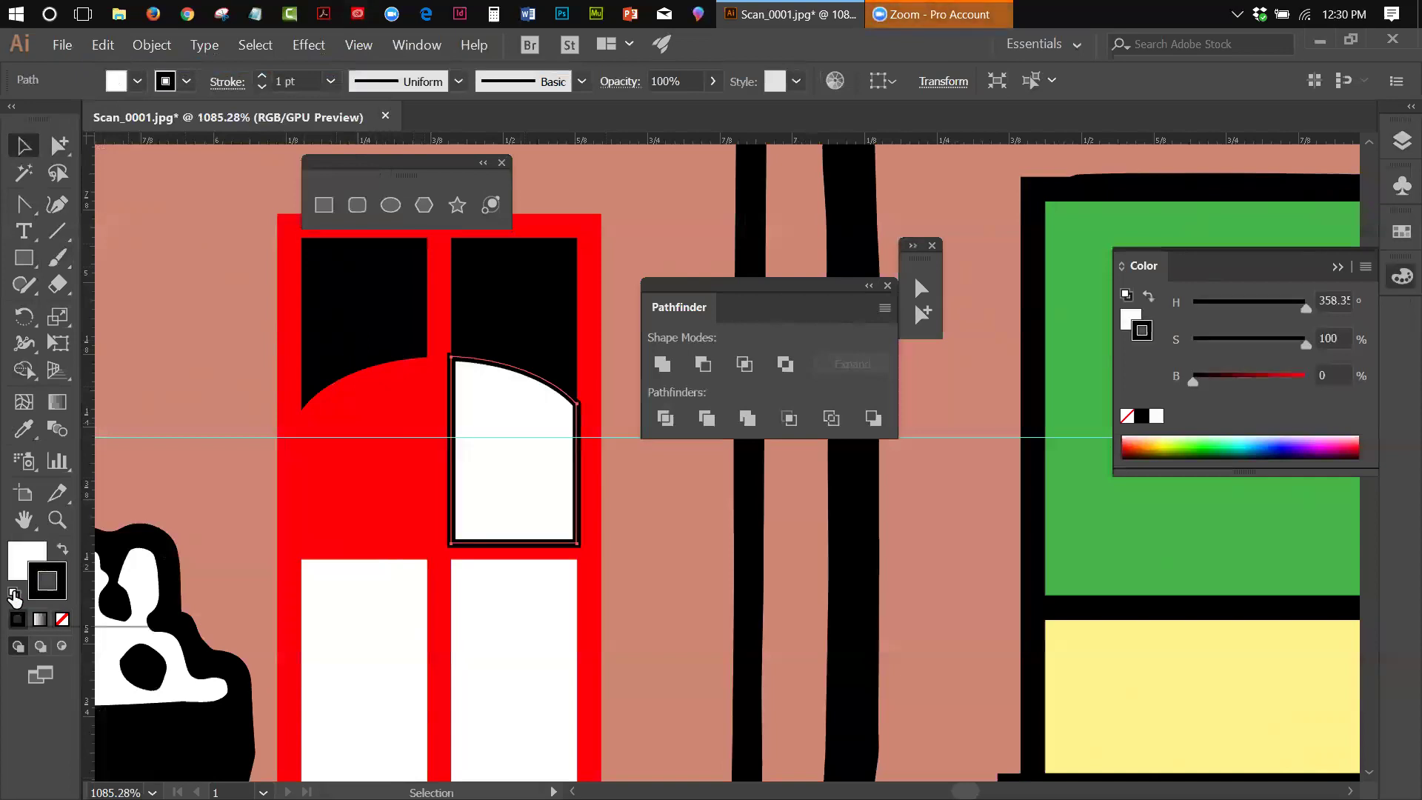
left_click(61, 618)
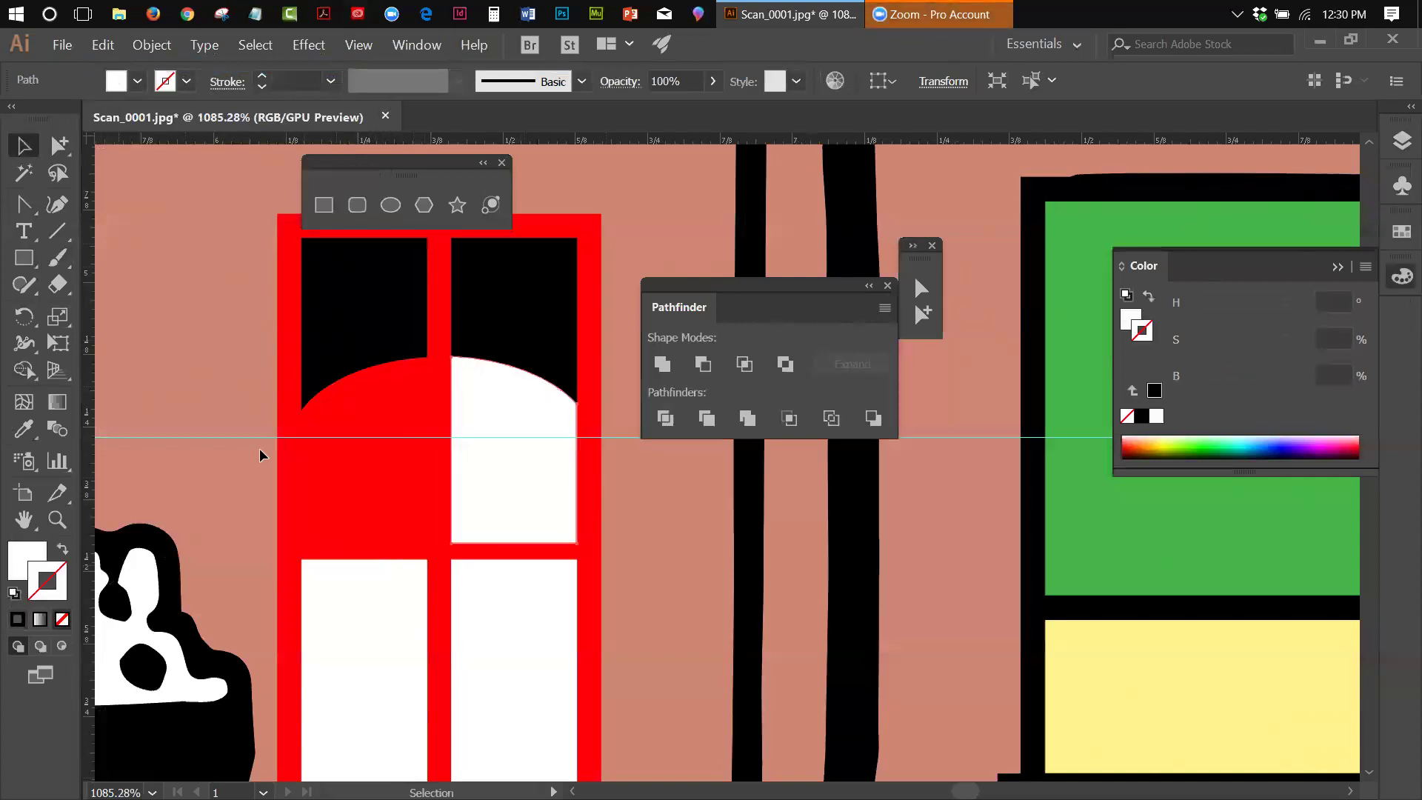
left_click(379, 451)
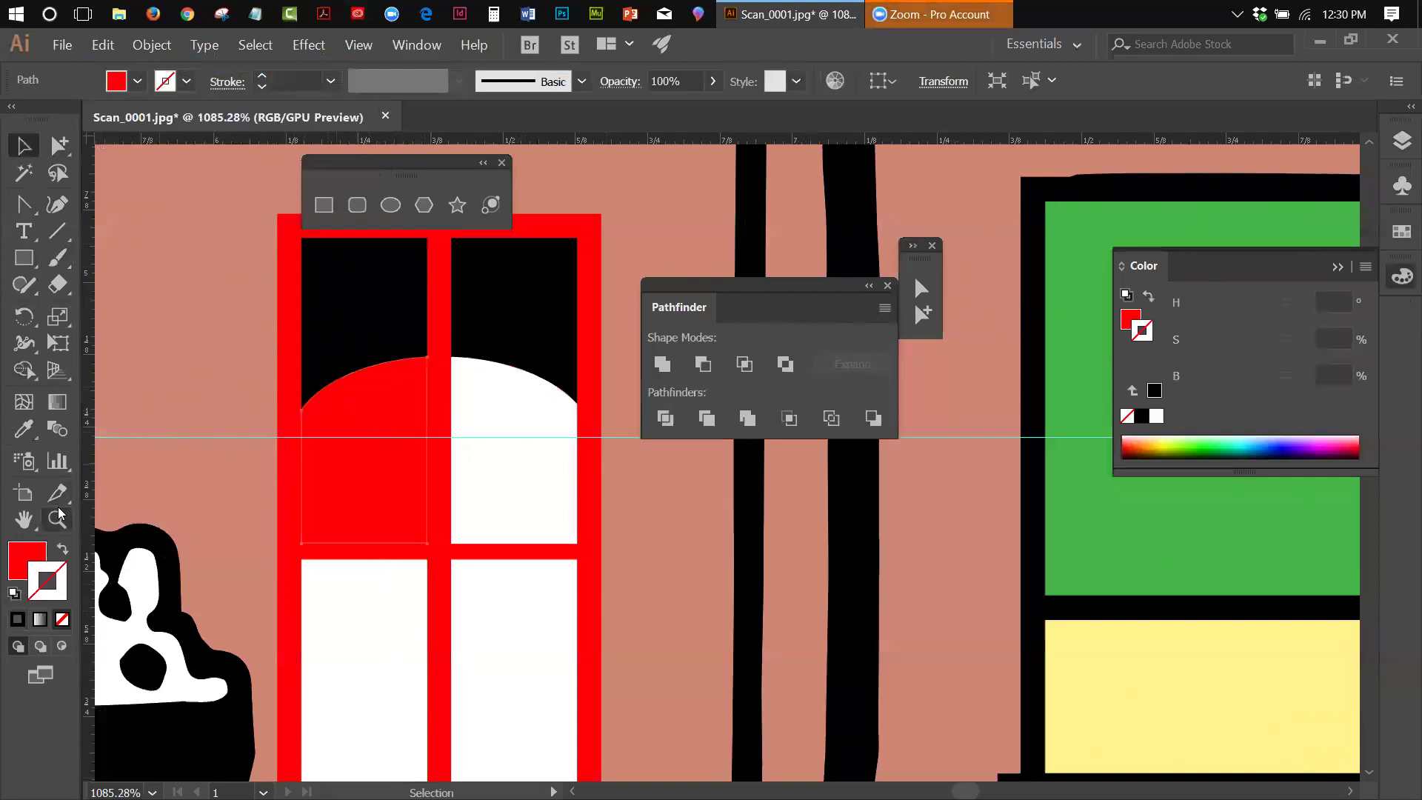
left_click(14, 592)
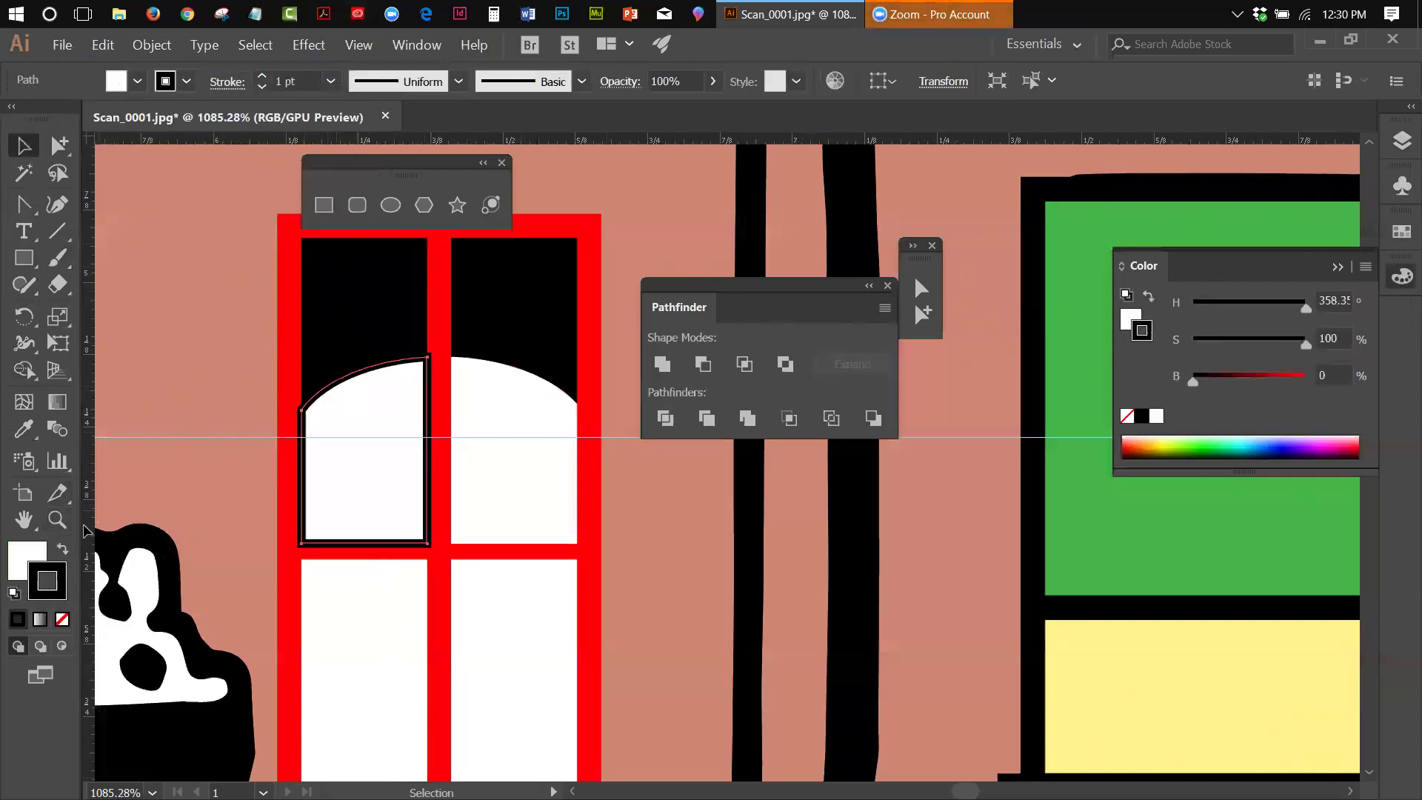
left_click(62, 619)
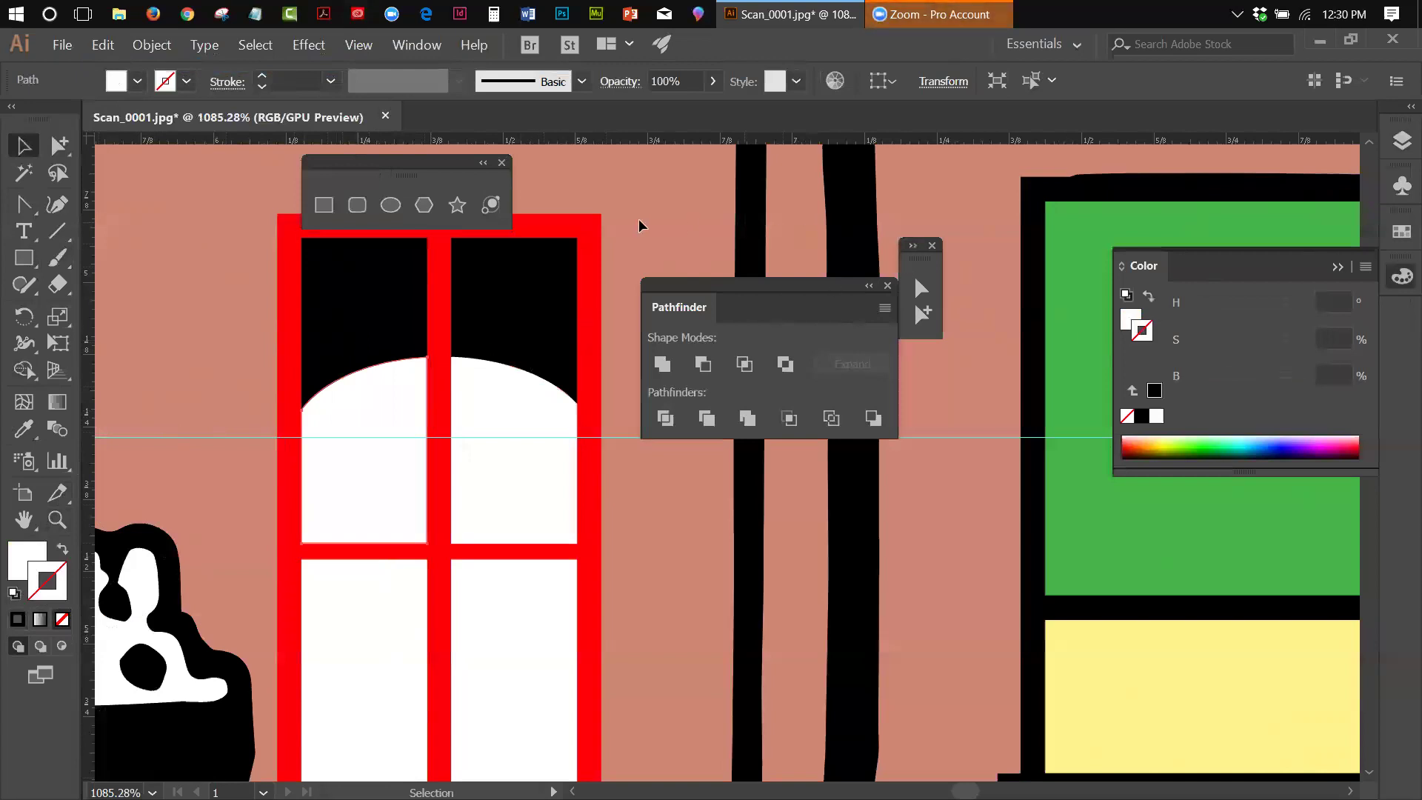
Step: Give the red window frame a black fill with no stroke
left_click(600, 216)
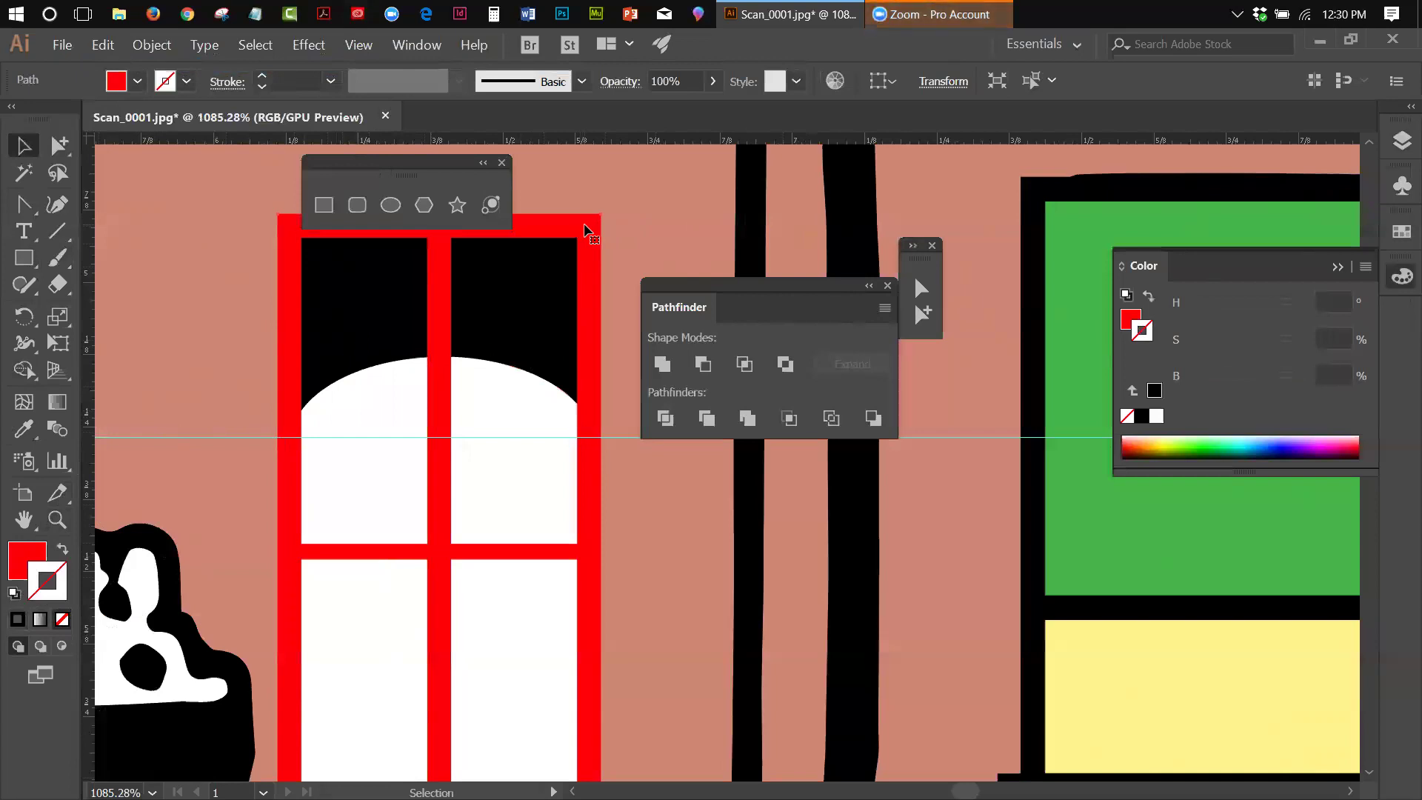
left_click(14, 593)
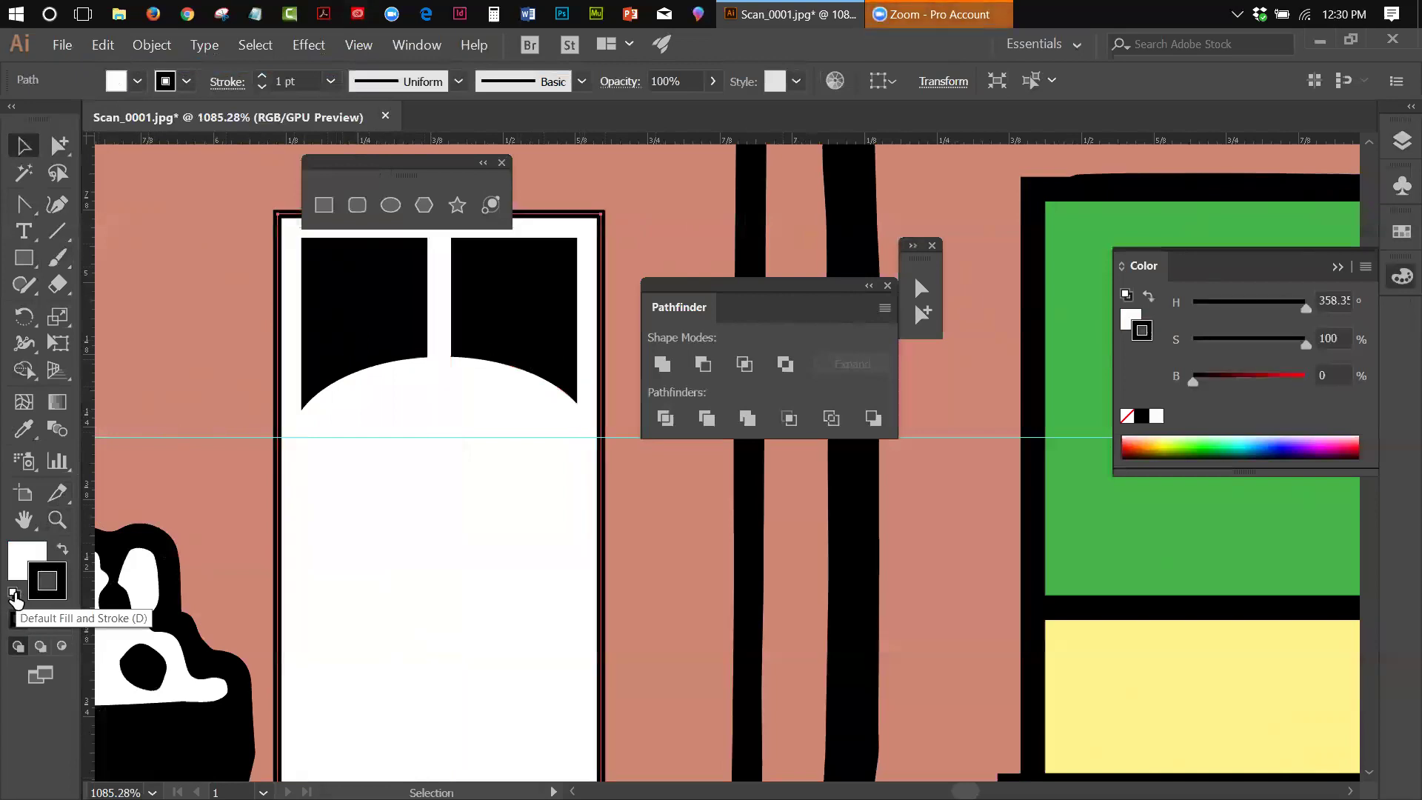
left_click(62, 552)
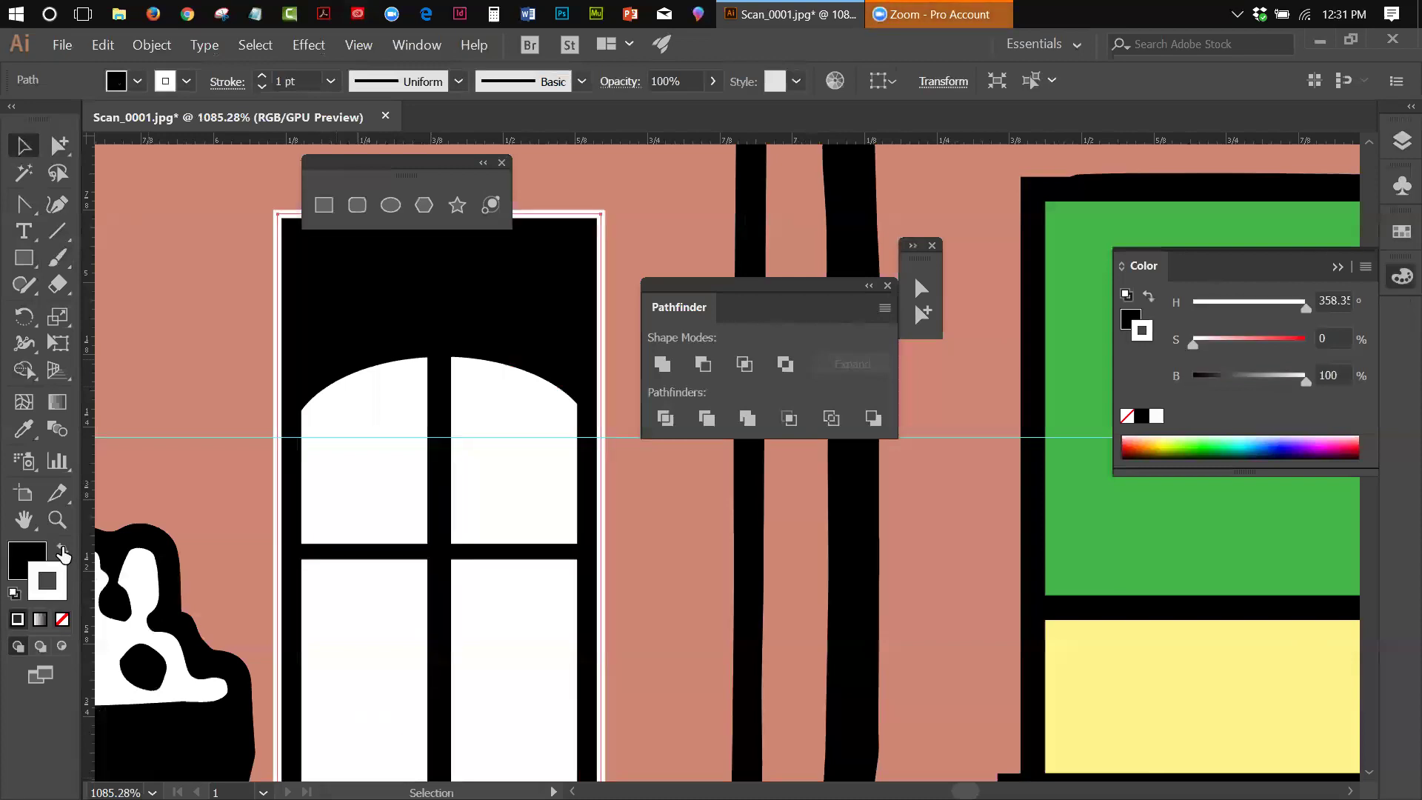
left_click(63, 620)
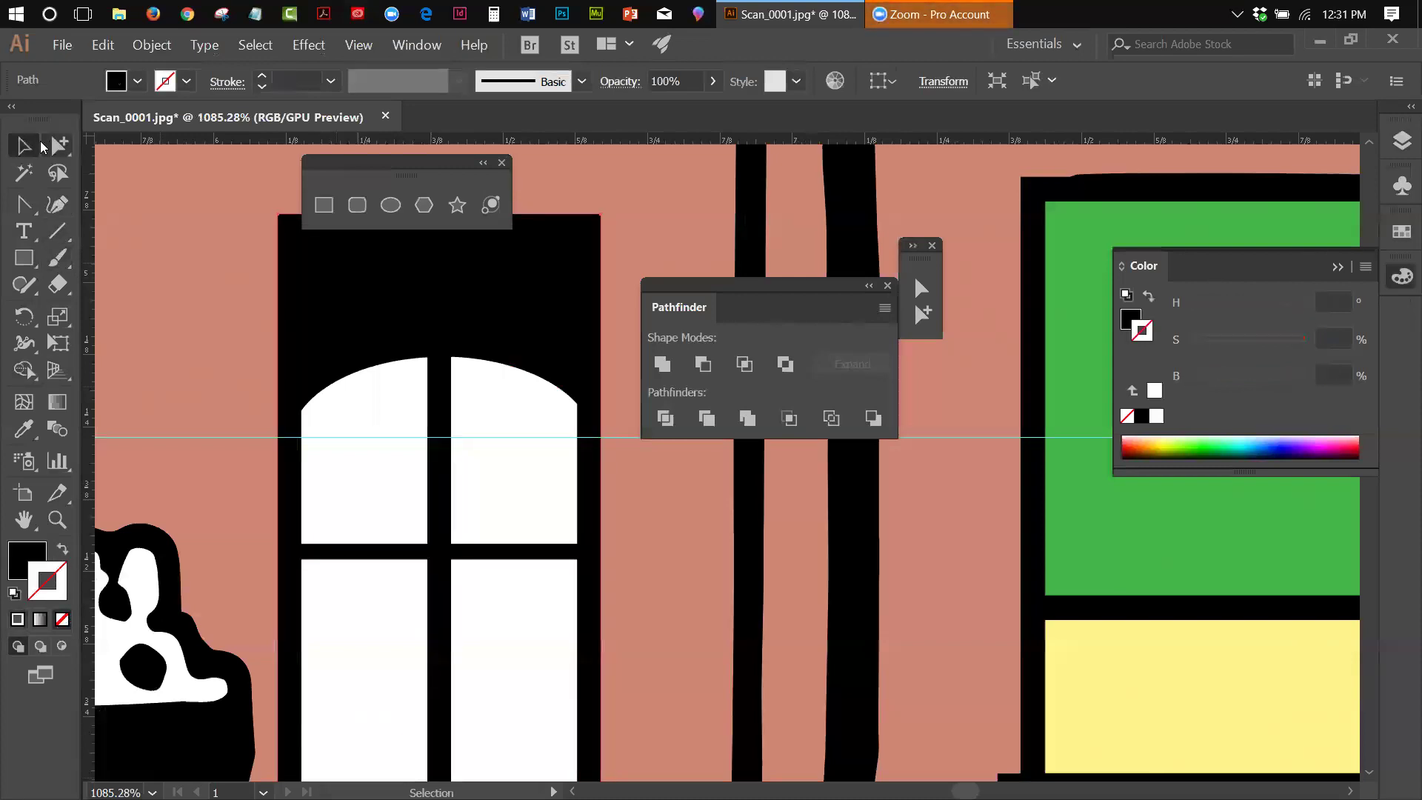
Step: Move the Pathfinder panel off the building artwork and hide the guides
left_click(359, 44)
left_click(400, 224)
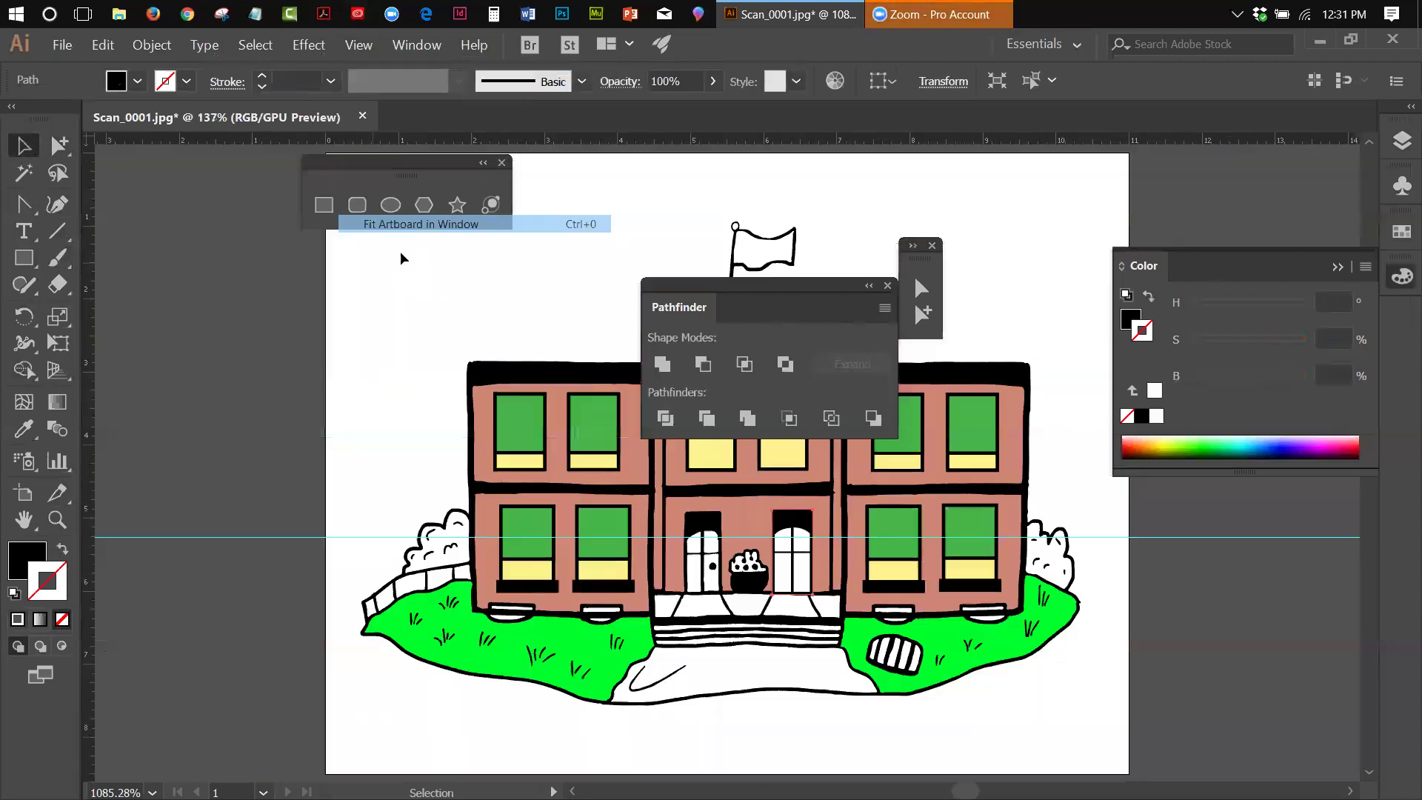
left_click_drag(780, 278, 1082, 216)
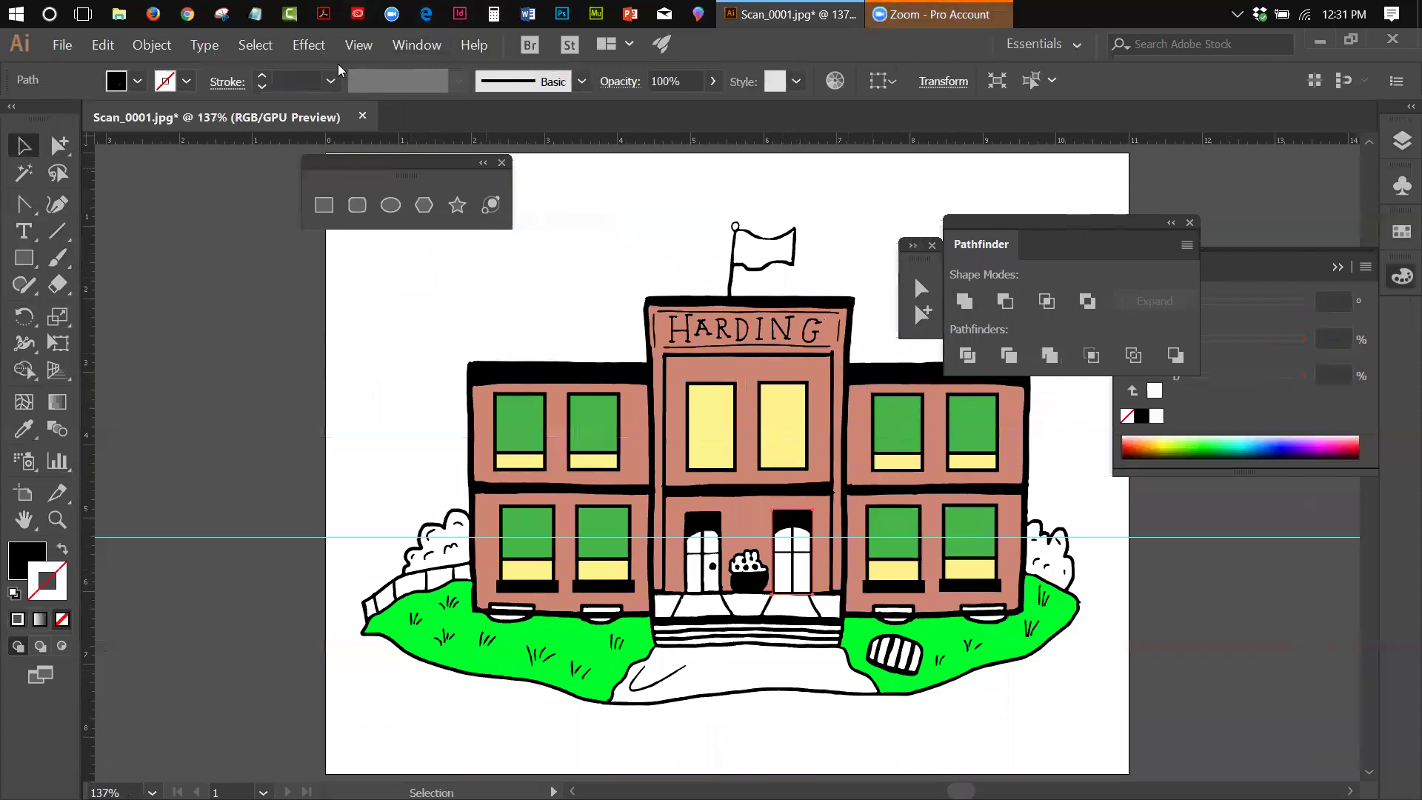
left_click(354, 45)
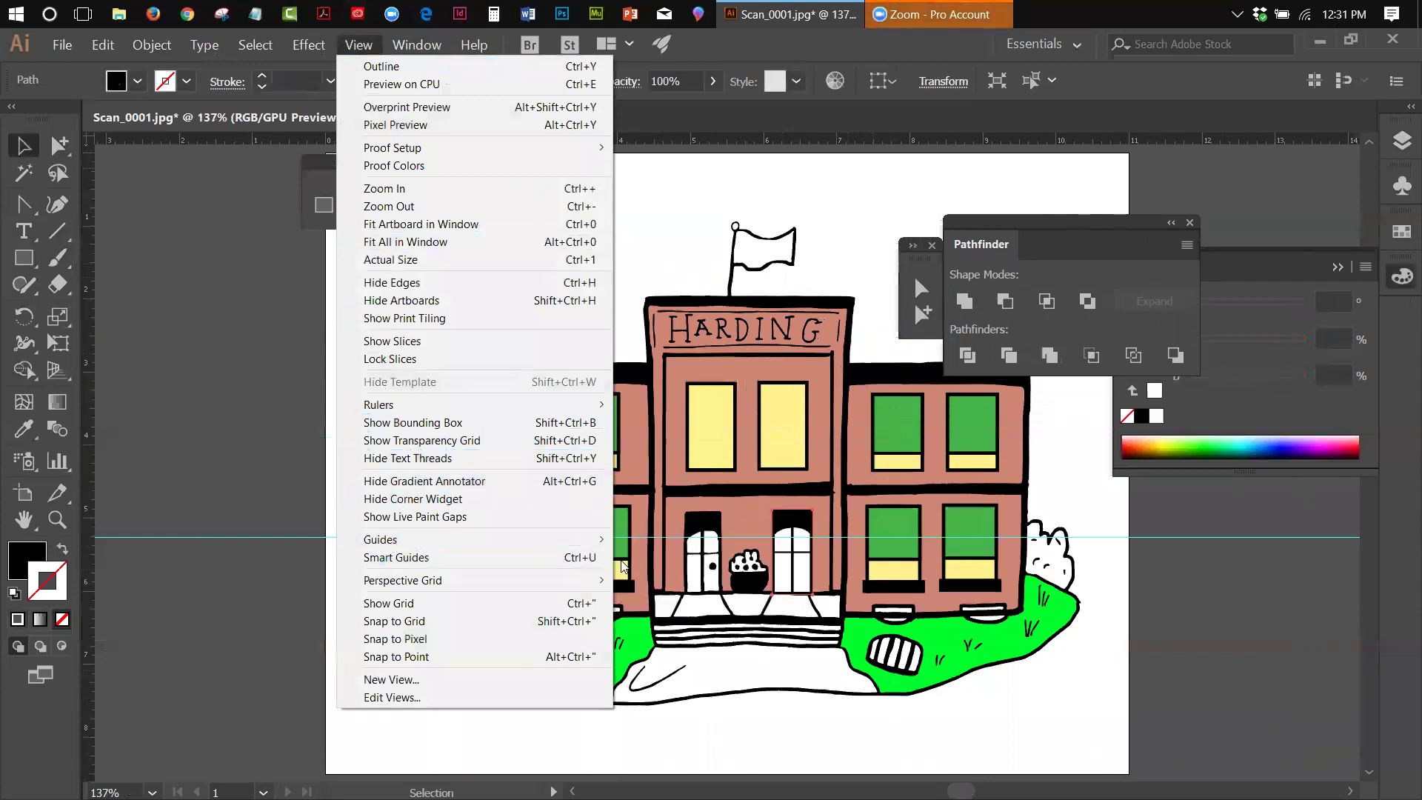
mouse_move(589, 541)
left_click(666, 540)
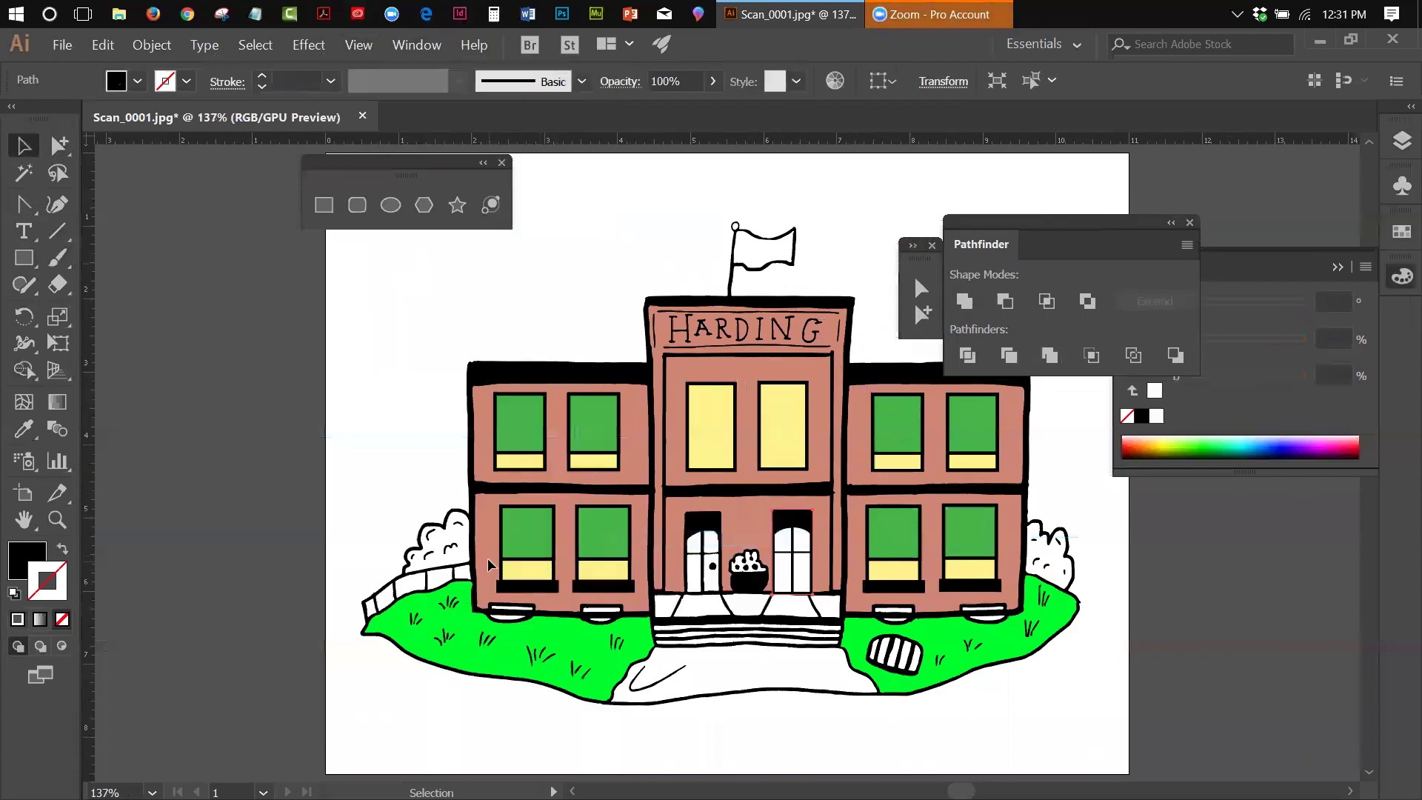
Step: Draw a small black ellipse as a doorknob near the top of the right-hand door's lower right pane
left_click(57, 519)
left_click_drag(748, 504, 799, 518)
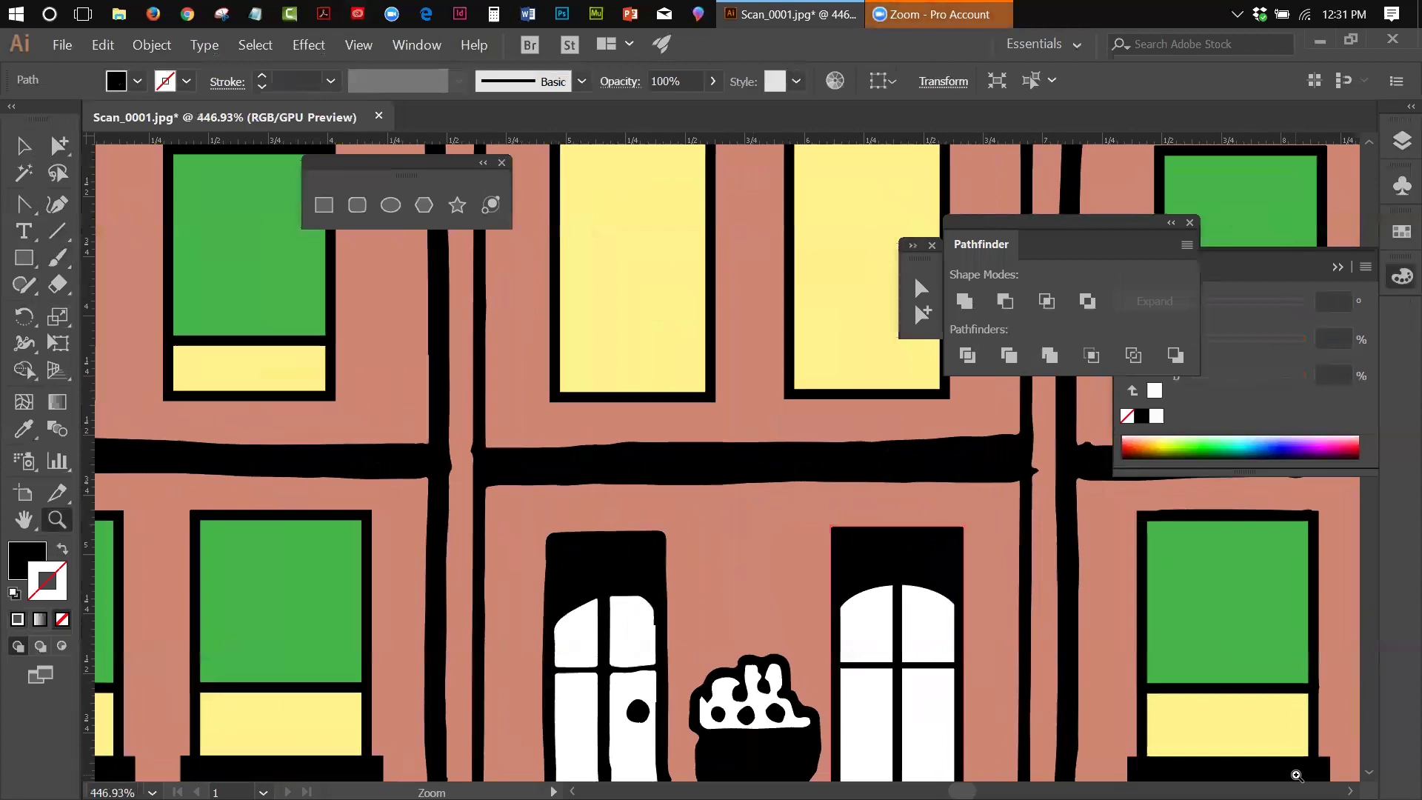
scroll(727, 463, "right", 6)
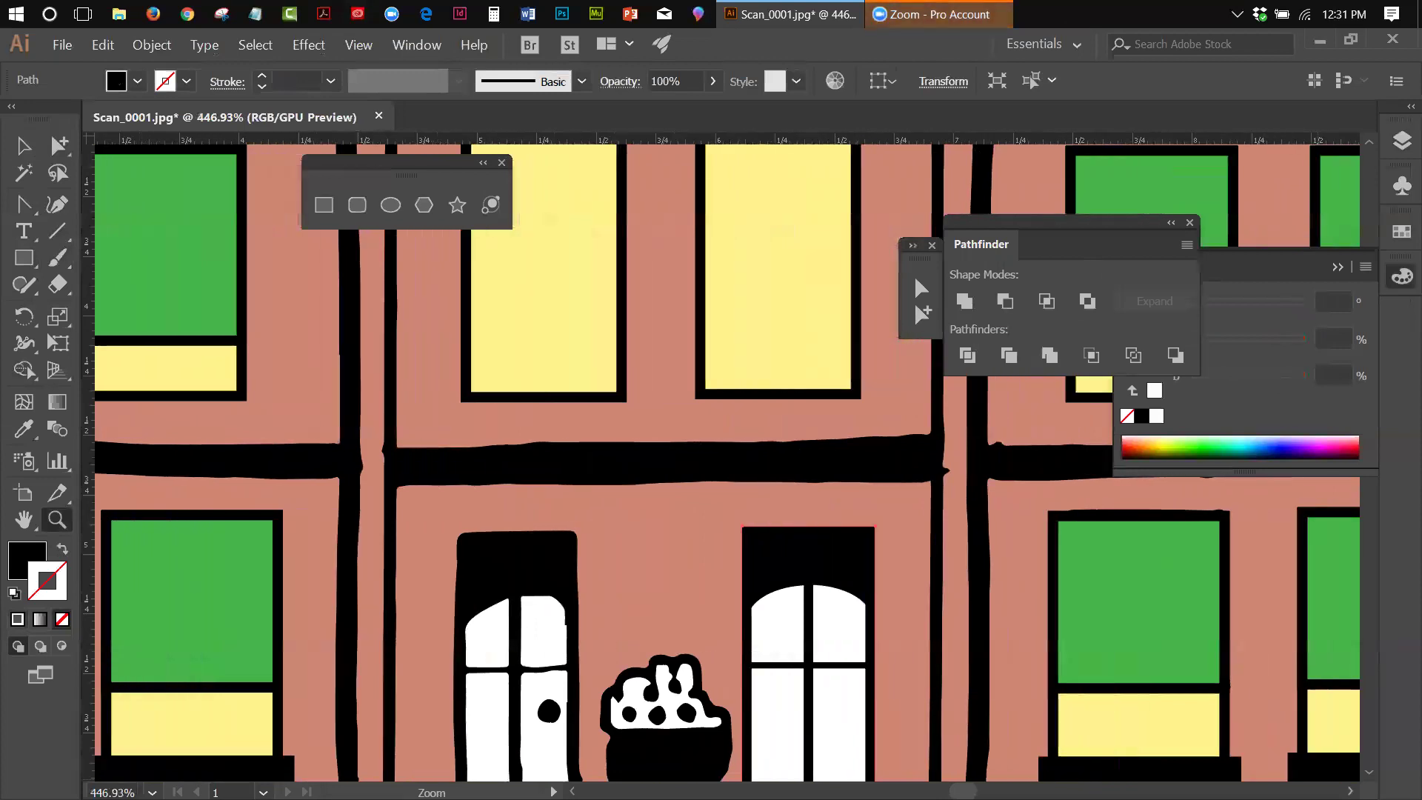
scroll(727, 463, "down", 2)
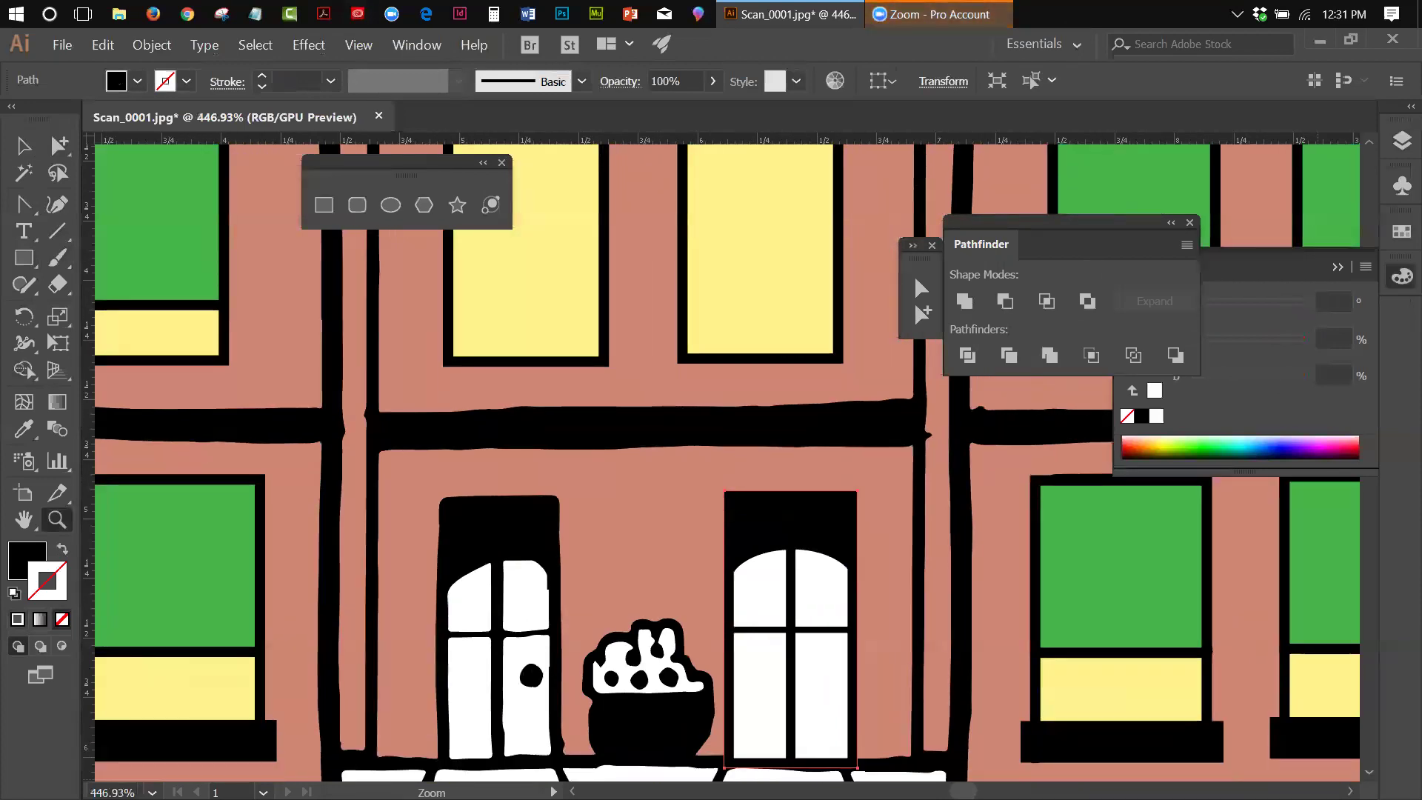
scroll(727, 463, "down", 4)
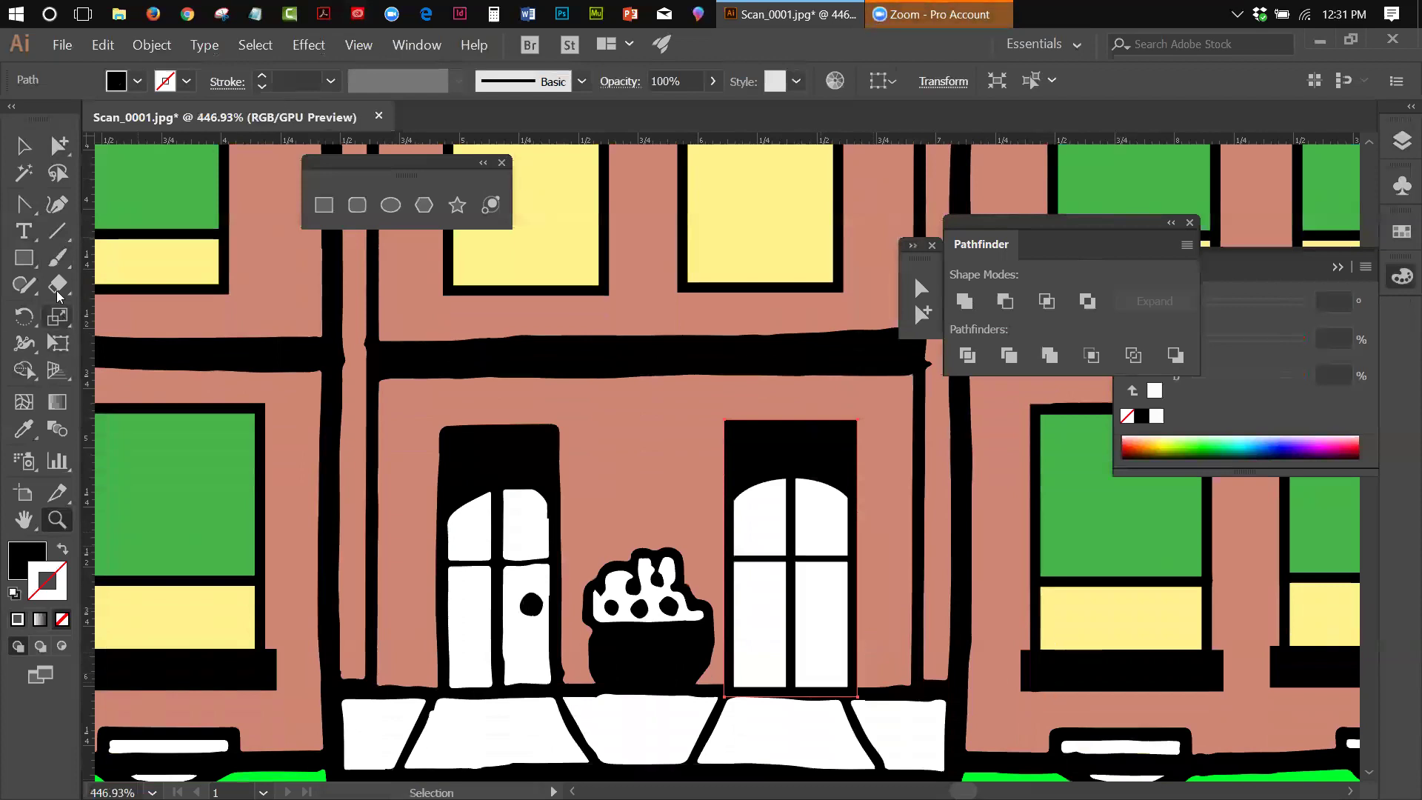
left_click(387, 211)
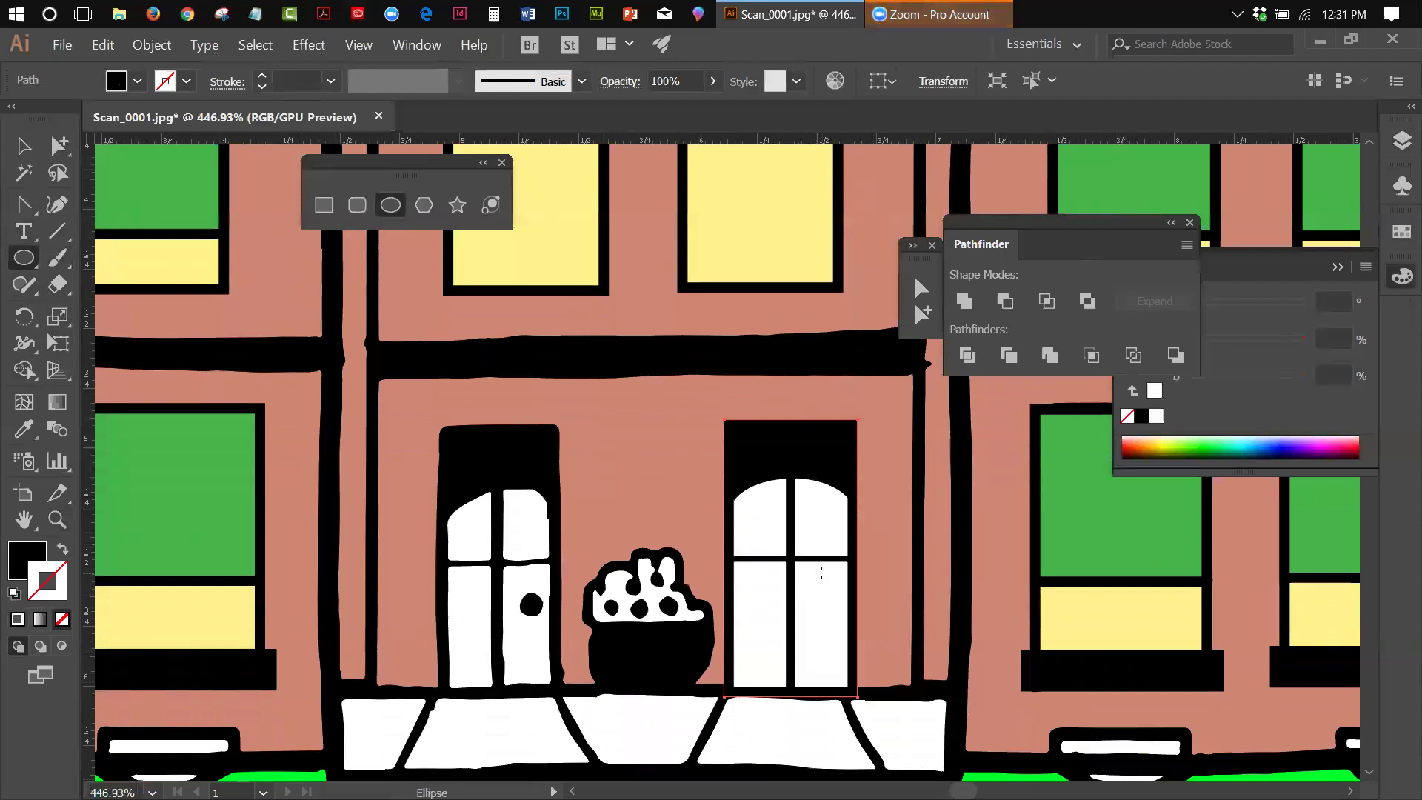
left_click_drag(821, 571, 832, 590)
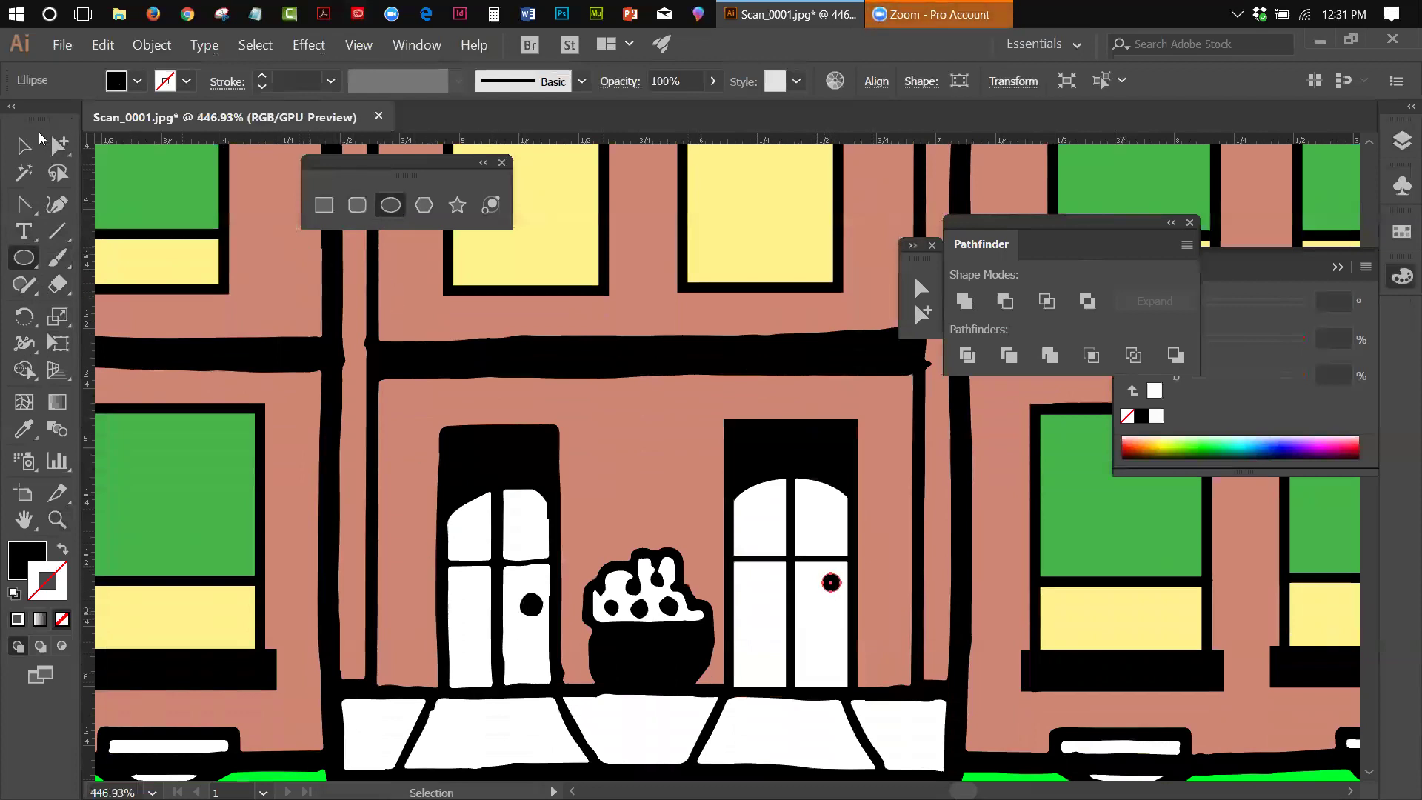
left_click(24, 145)
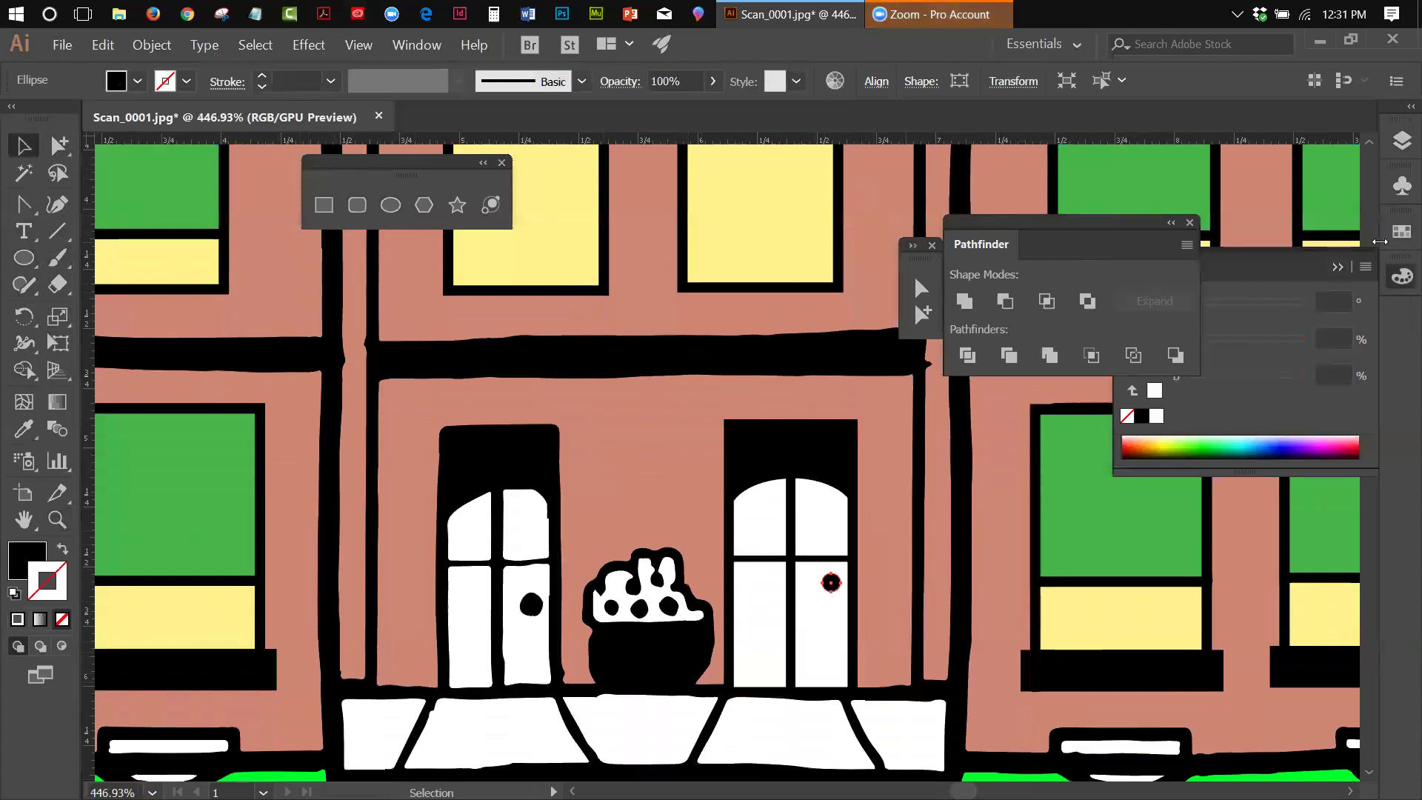
Step: Collapse Layer 2 and turn the complete right-hand door, including its knob, into a dynamic Graphic symbol named door
left_click(1402, 140)
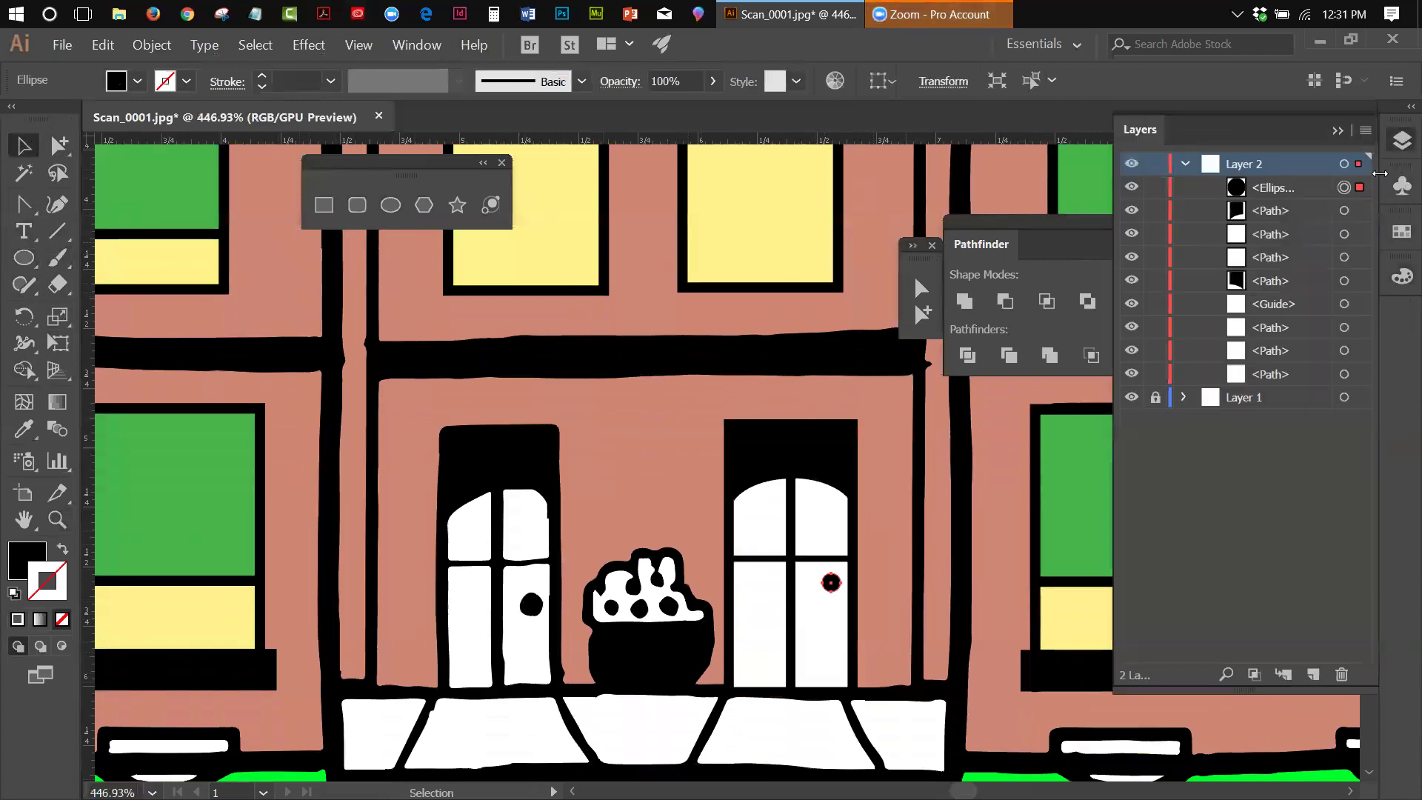
left_click(1184, 164)
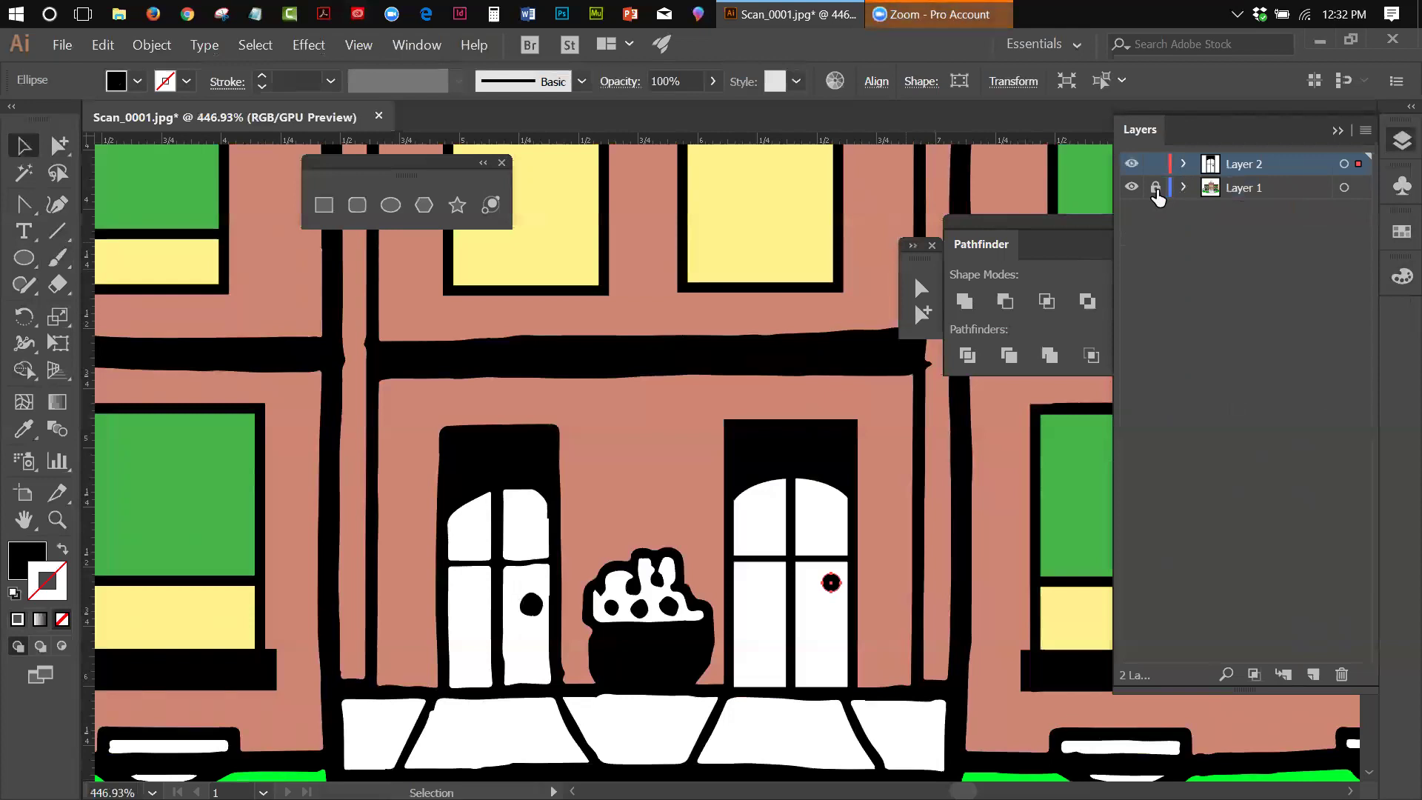
left_click_drag(701, 416, 886, 685)
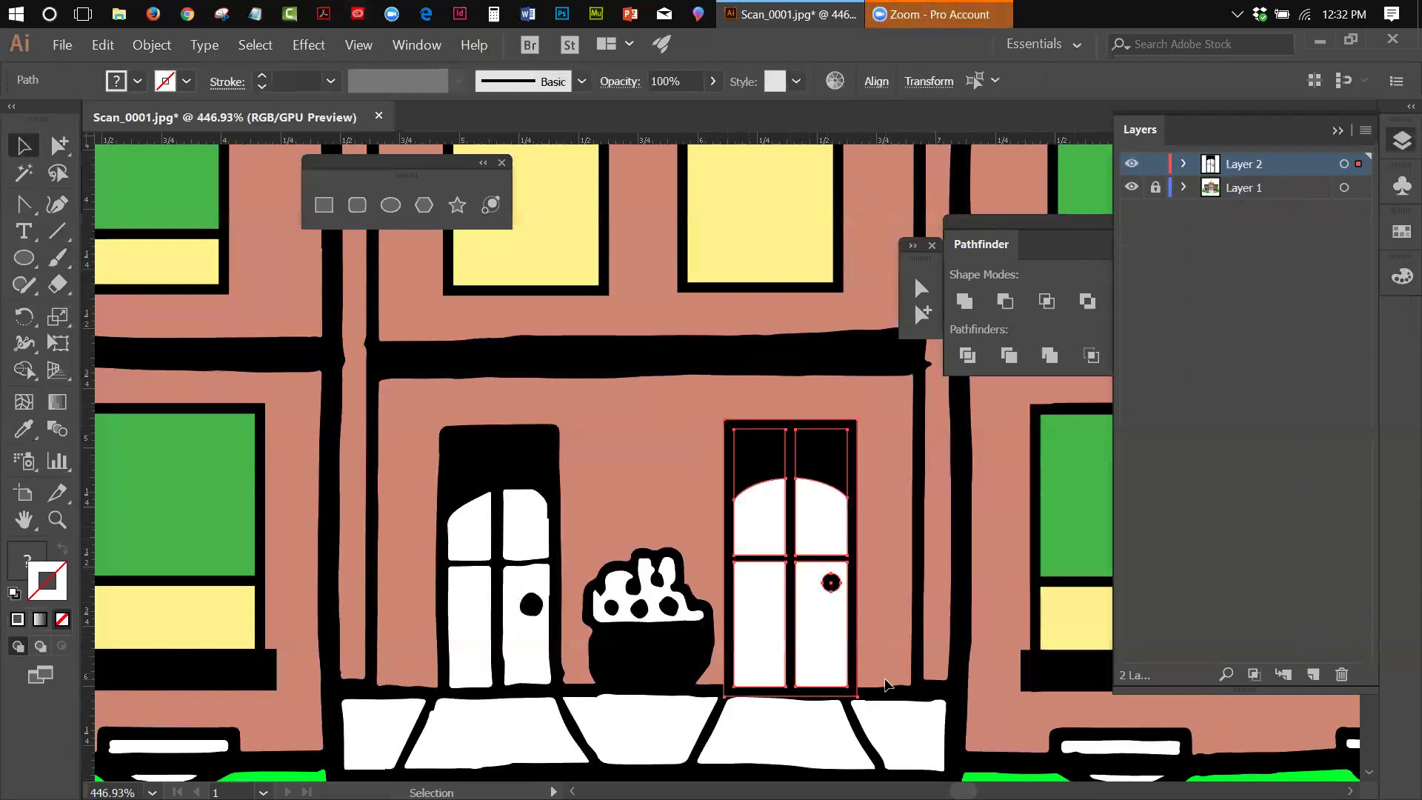
left_click(1400, 190)
left_click(1400, 188)
left_click_drag(807, 485, 1194, 357)
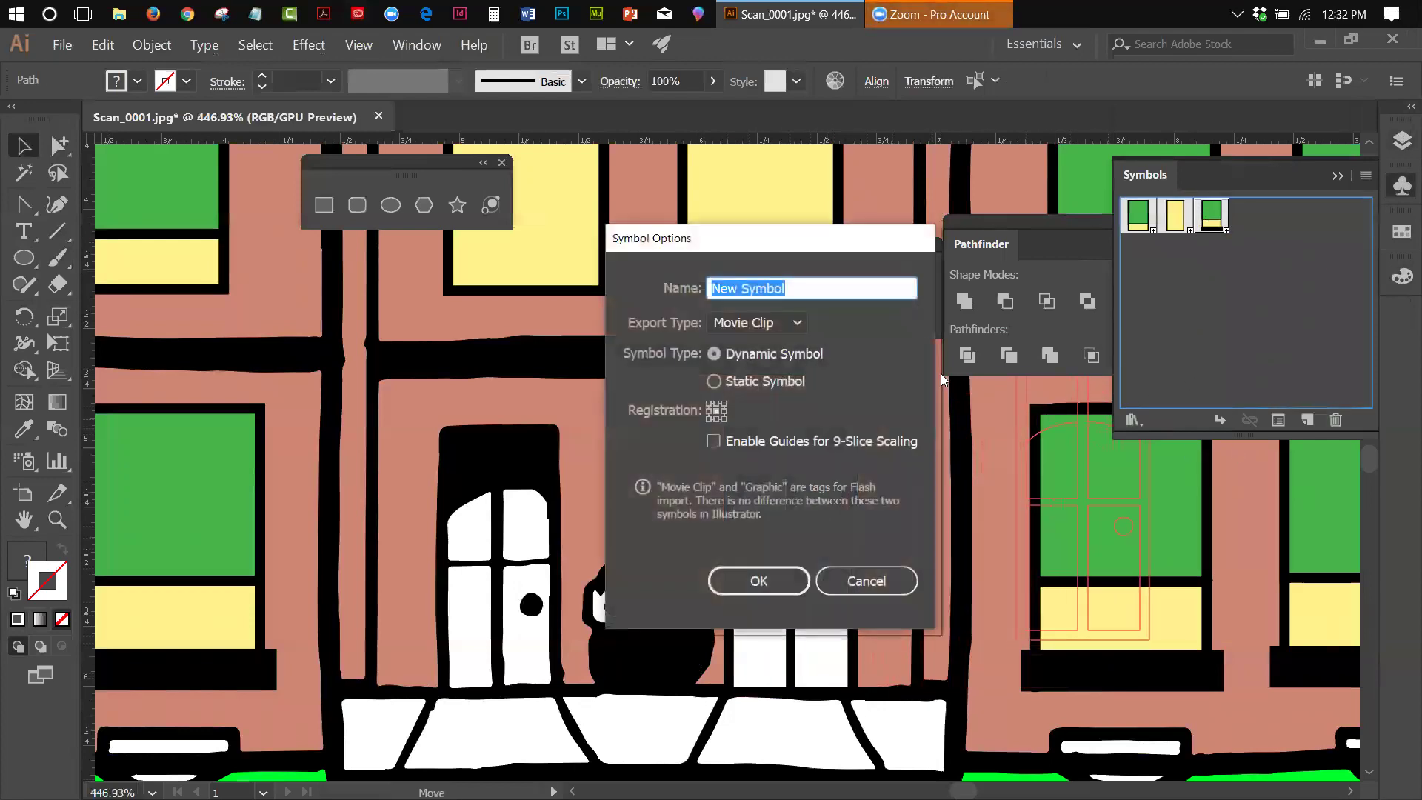
type("door")
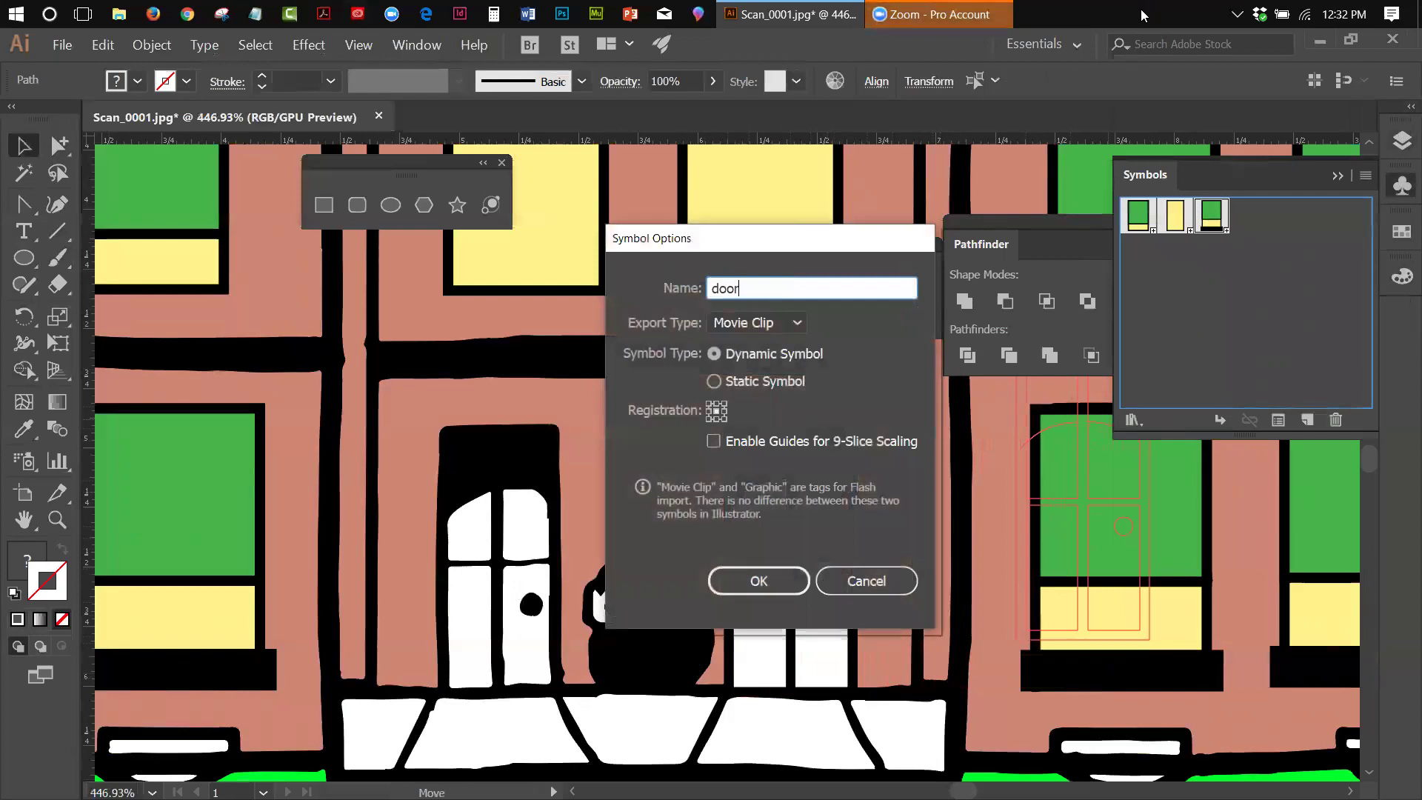
left_click(774, 326)
left_click(758, 370)
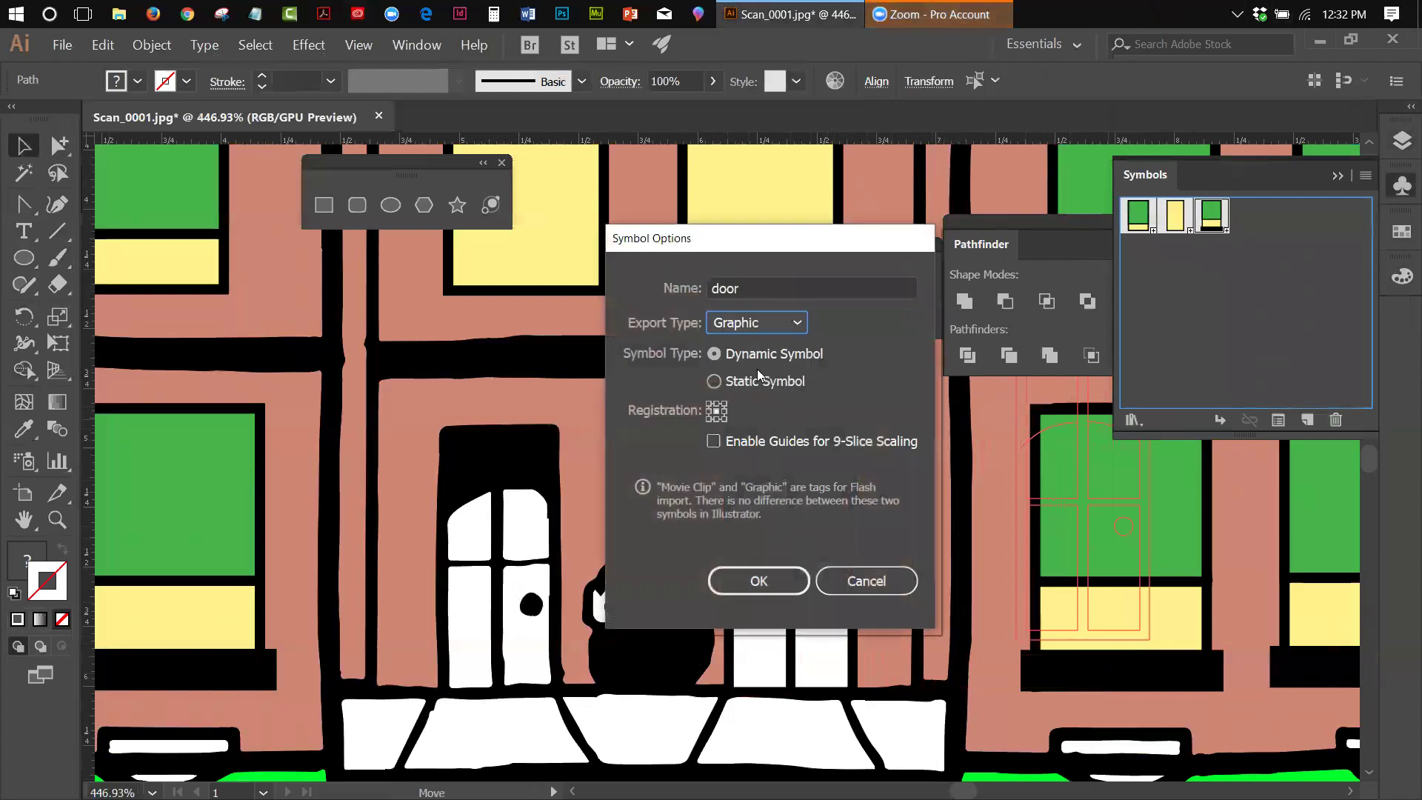
left_click(762, 583)
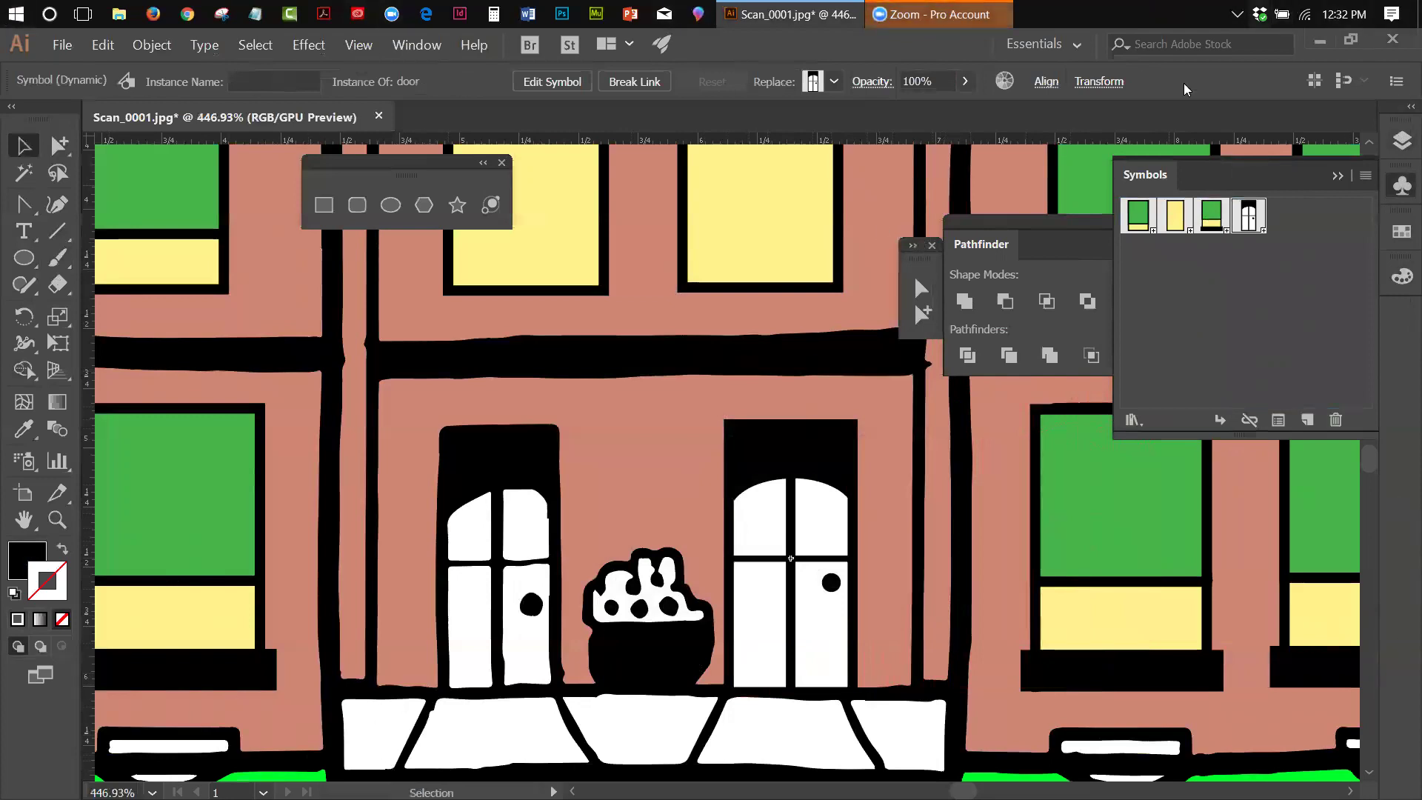
Step: Place an instance of the door symbol over the hand-drawn left door and nudge it into line with the doorstep
left_click_drag(1252, 215, 509, 489)
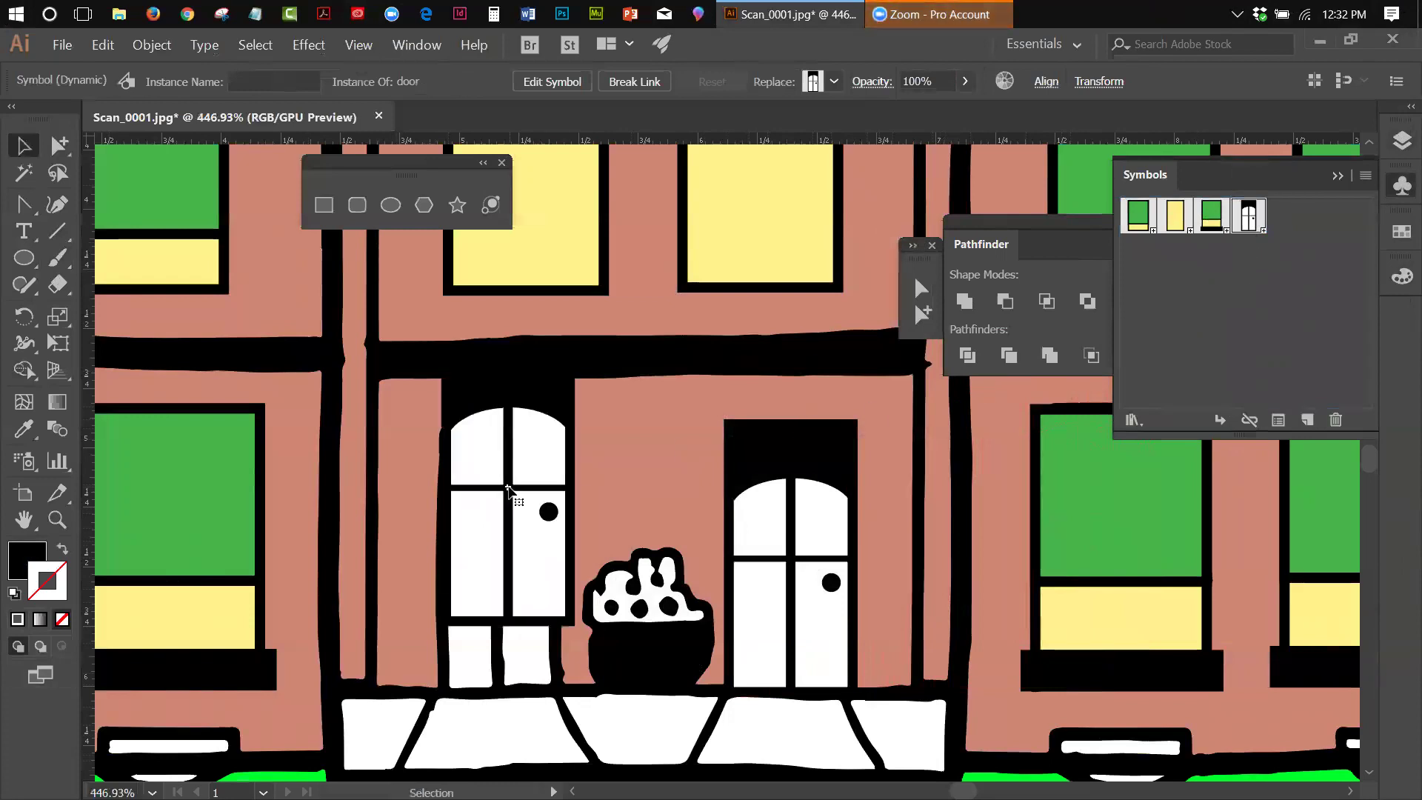
left_click_drag(502, 414, 500, 478)
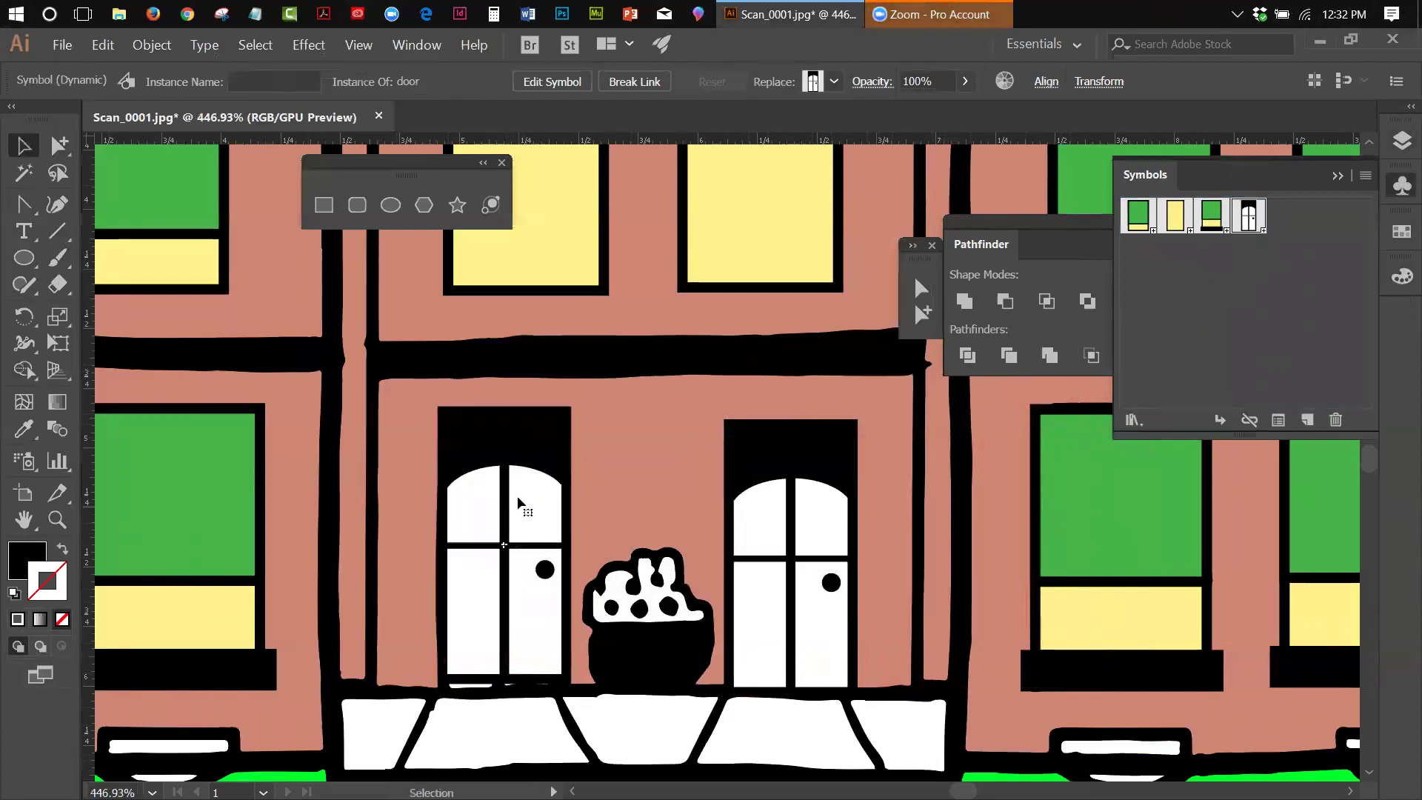
key("Down")
key("Down")
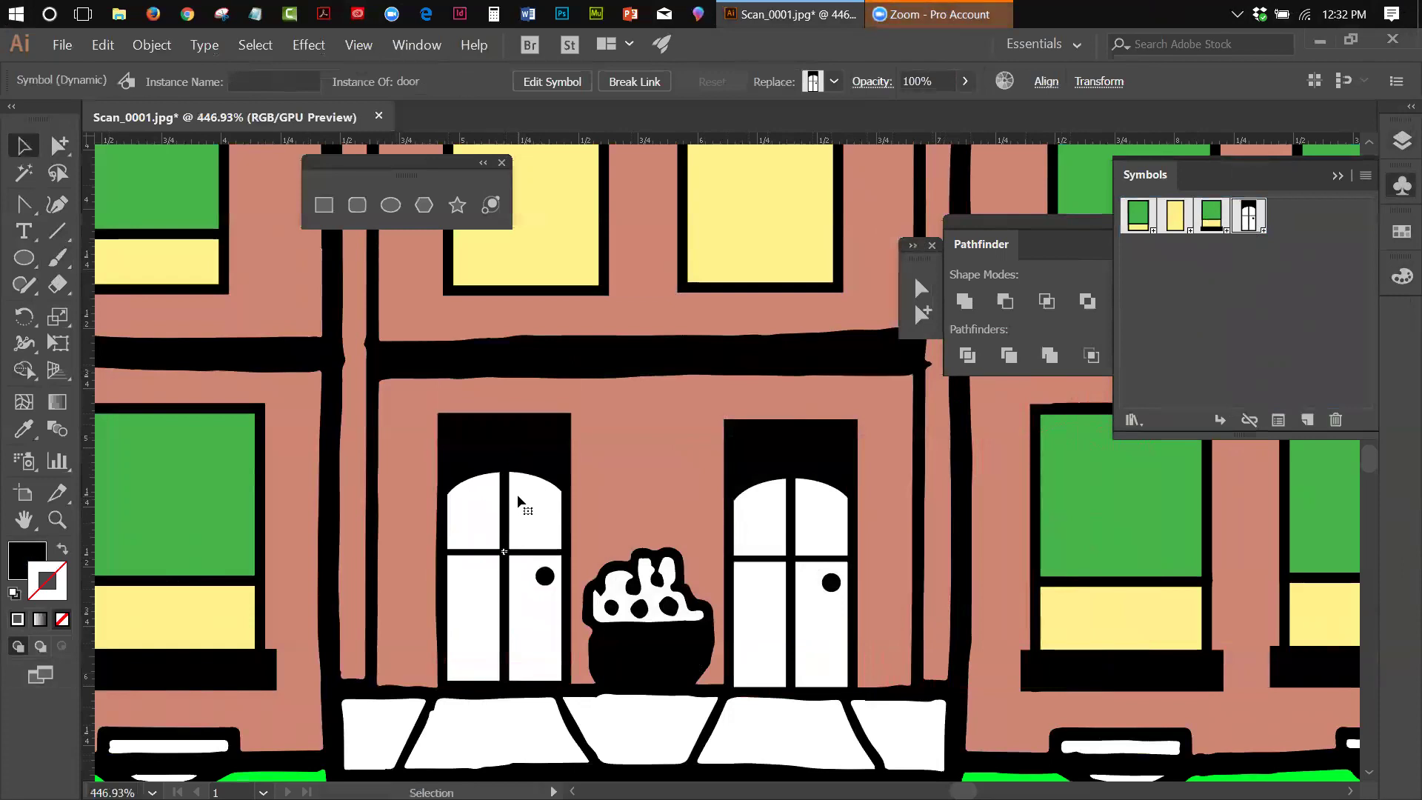
key("Down")
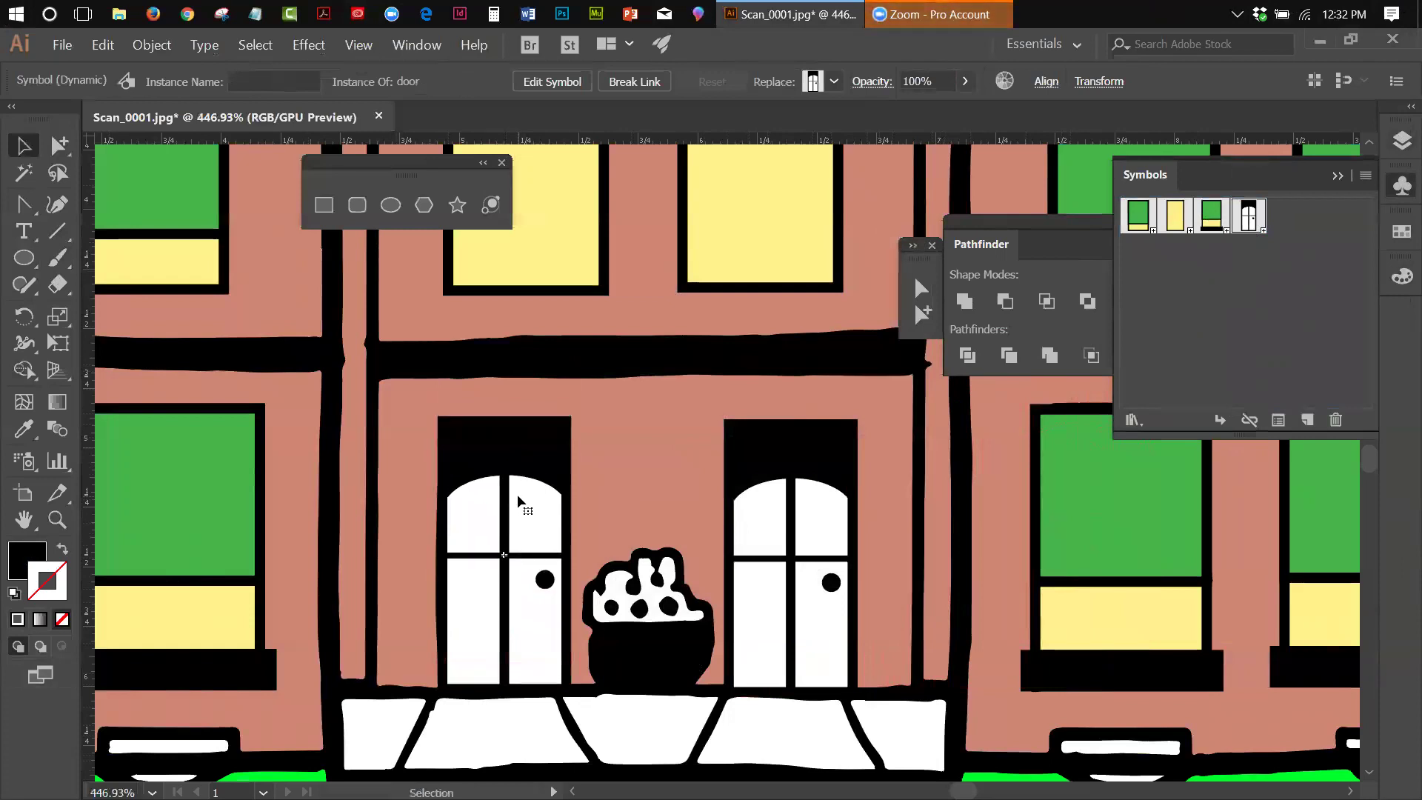
key("Left")
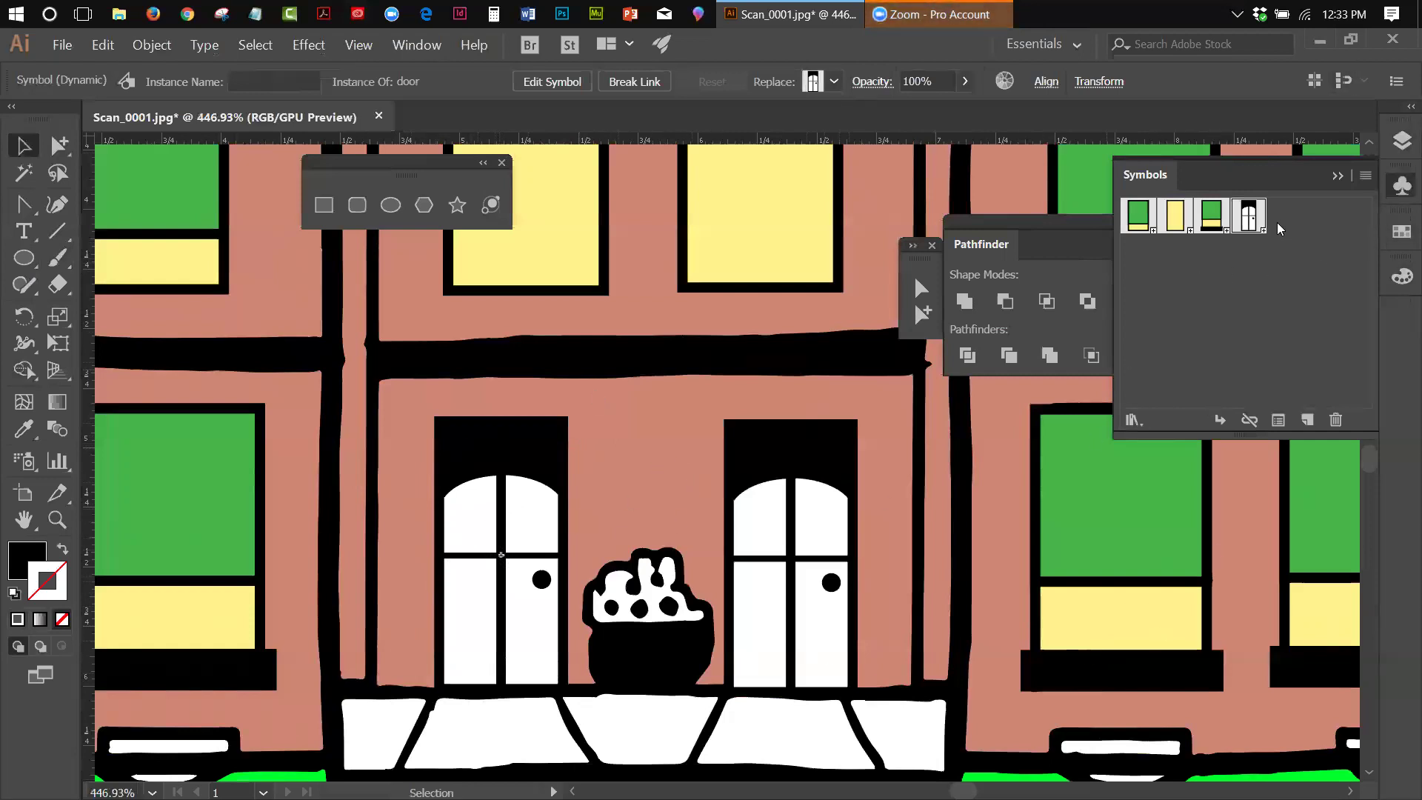
Step: Unlock Layer 1 and hide Layer 2 to expose the original scanned doors
right_click(1399, 4)
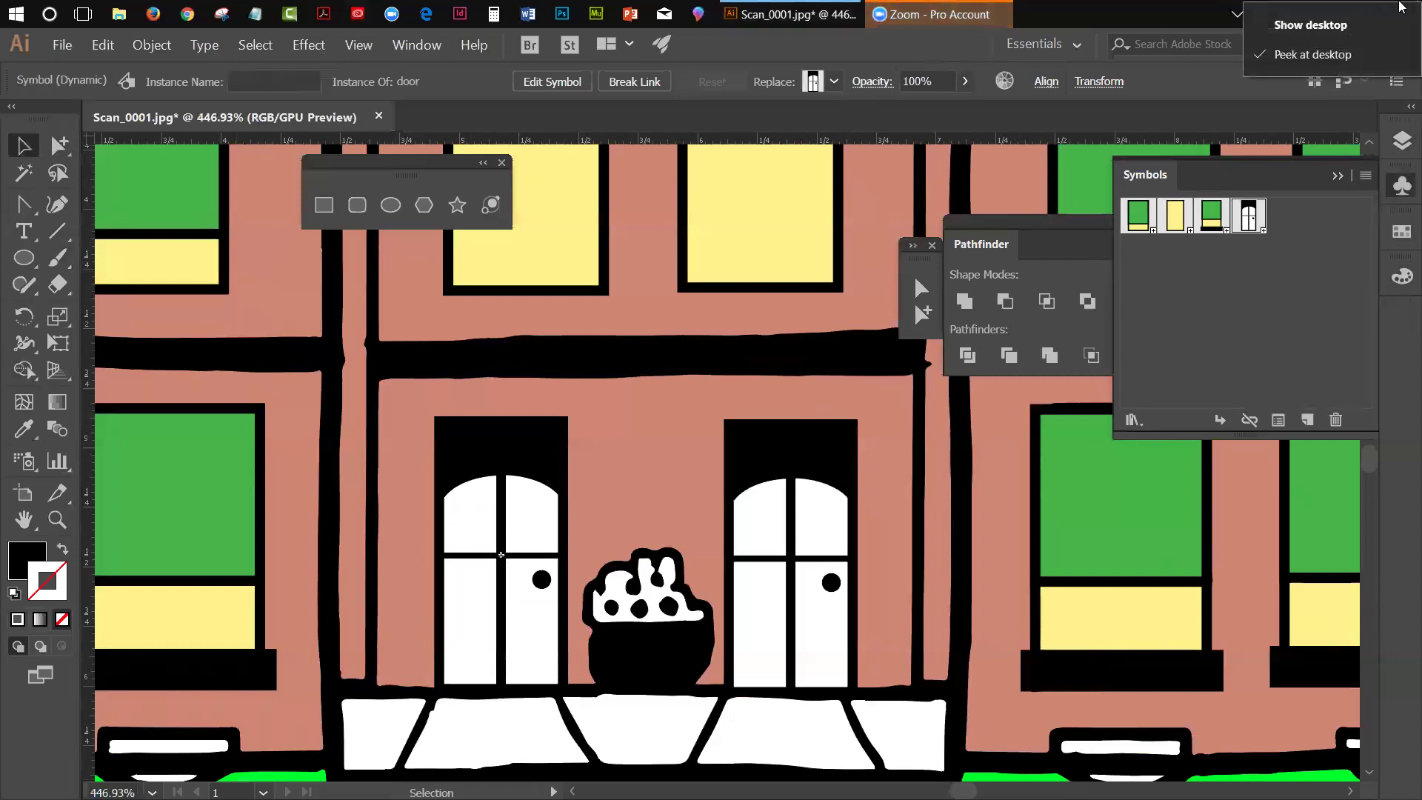
left_click_drag(963, 226, 975, 225)
left_click(1400, 145)
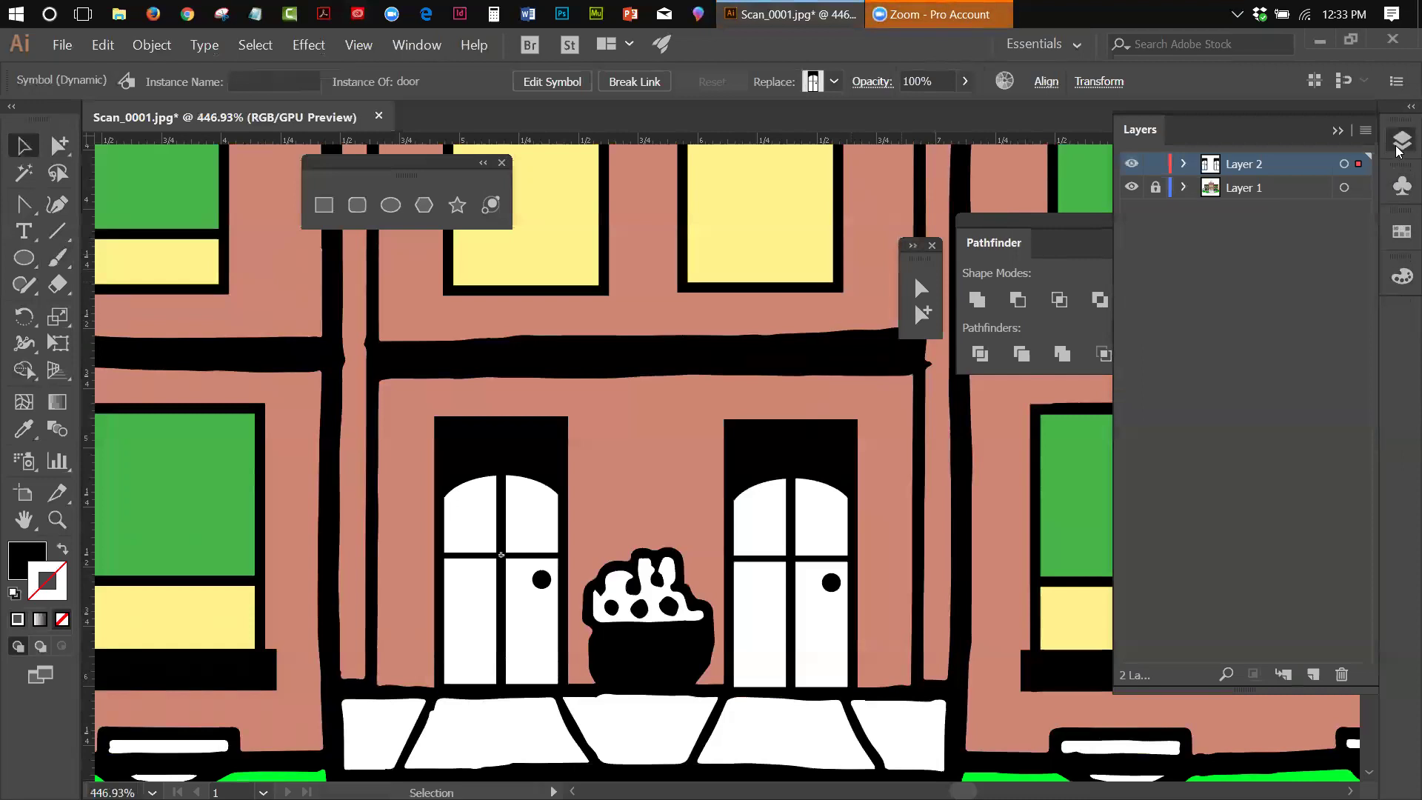
left_click(1132, 163)
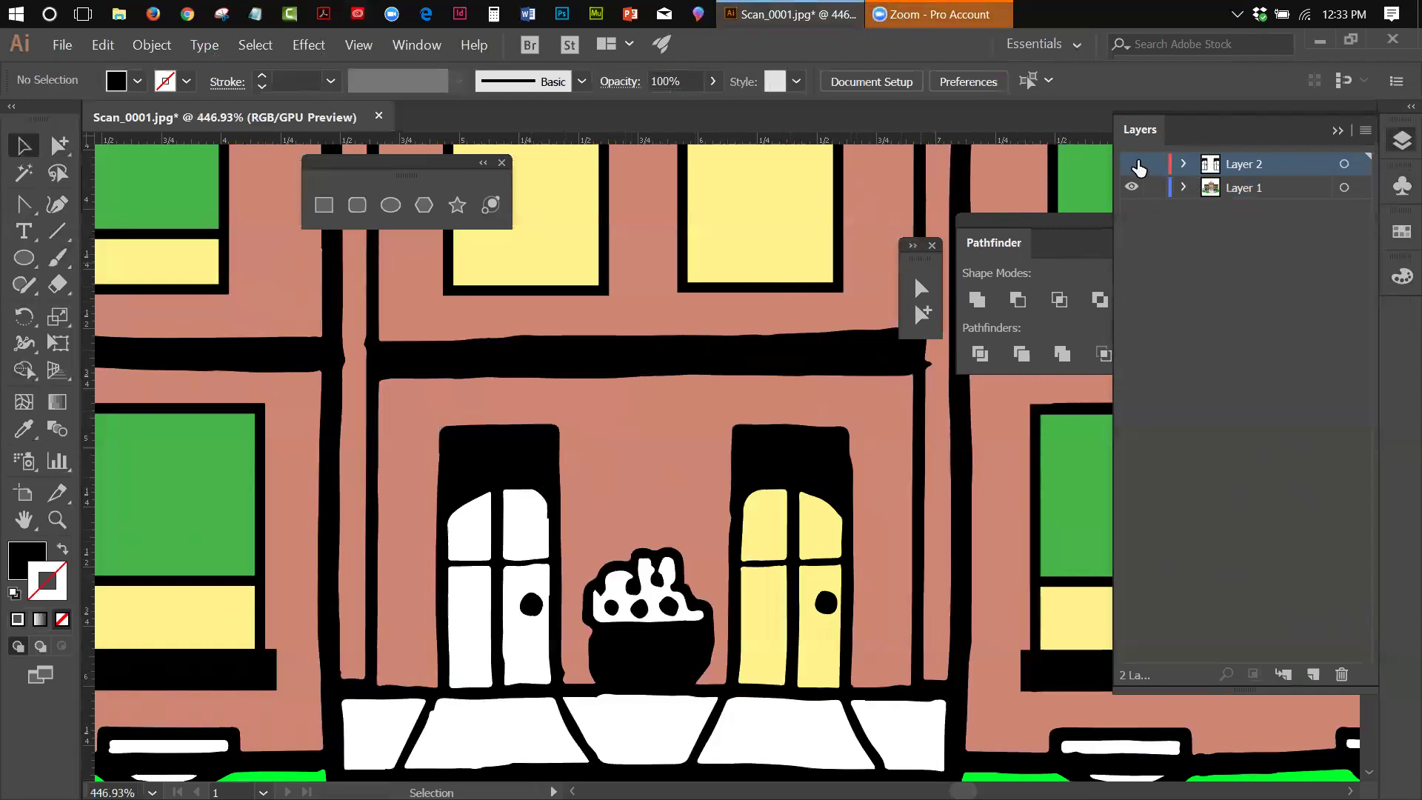
left_click(1131, 164)
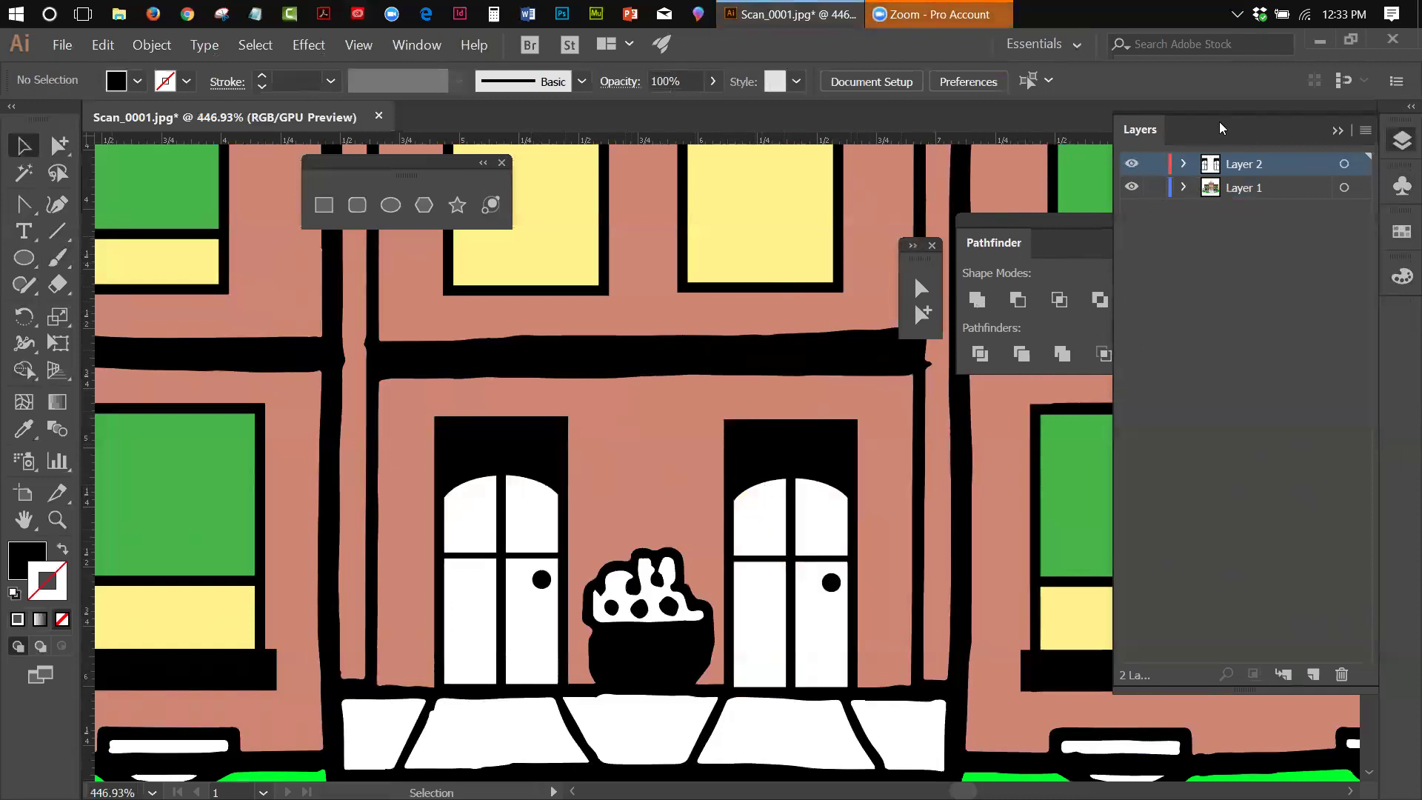
left_click(1136, 167)
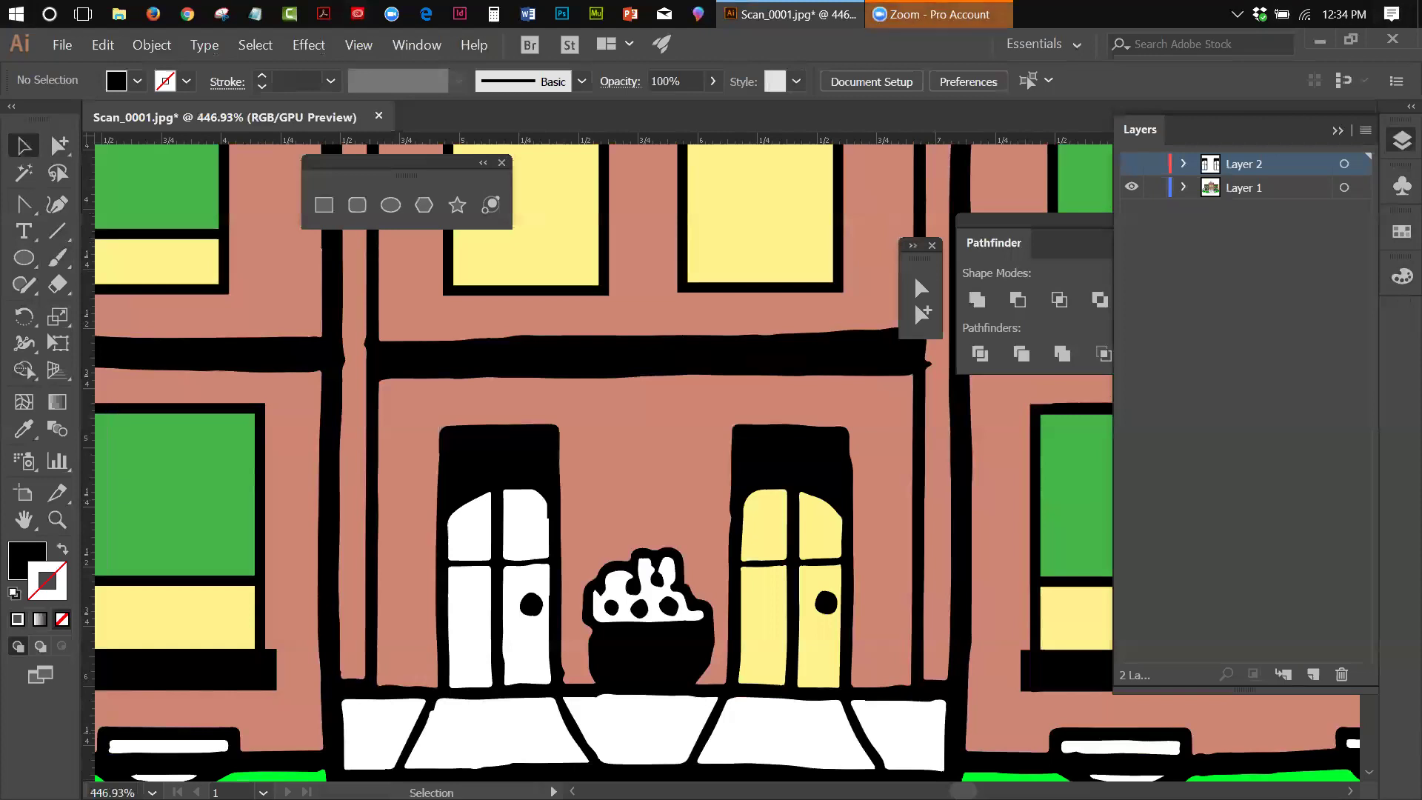
Step: Try to isolate the right door's black shape using the Group Selection tool, and clear the selection
left_click(24, 148)
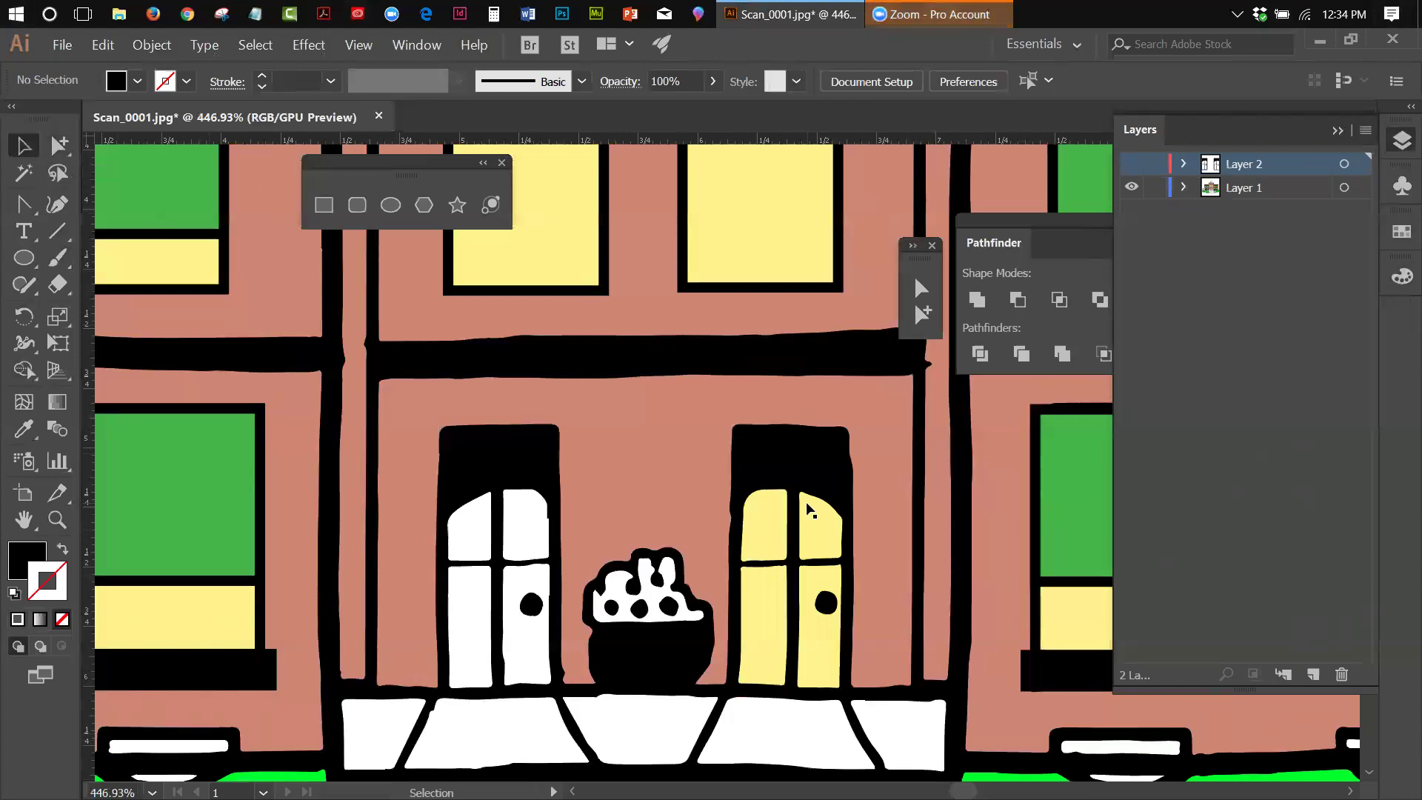
left_click(785, 482)
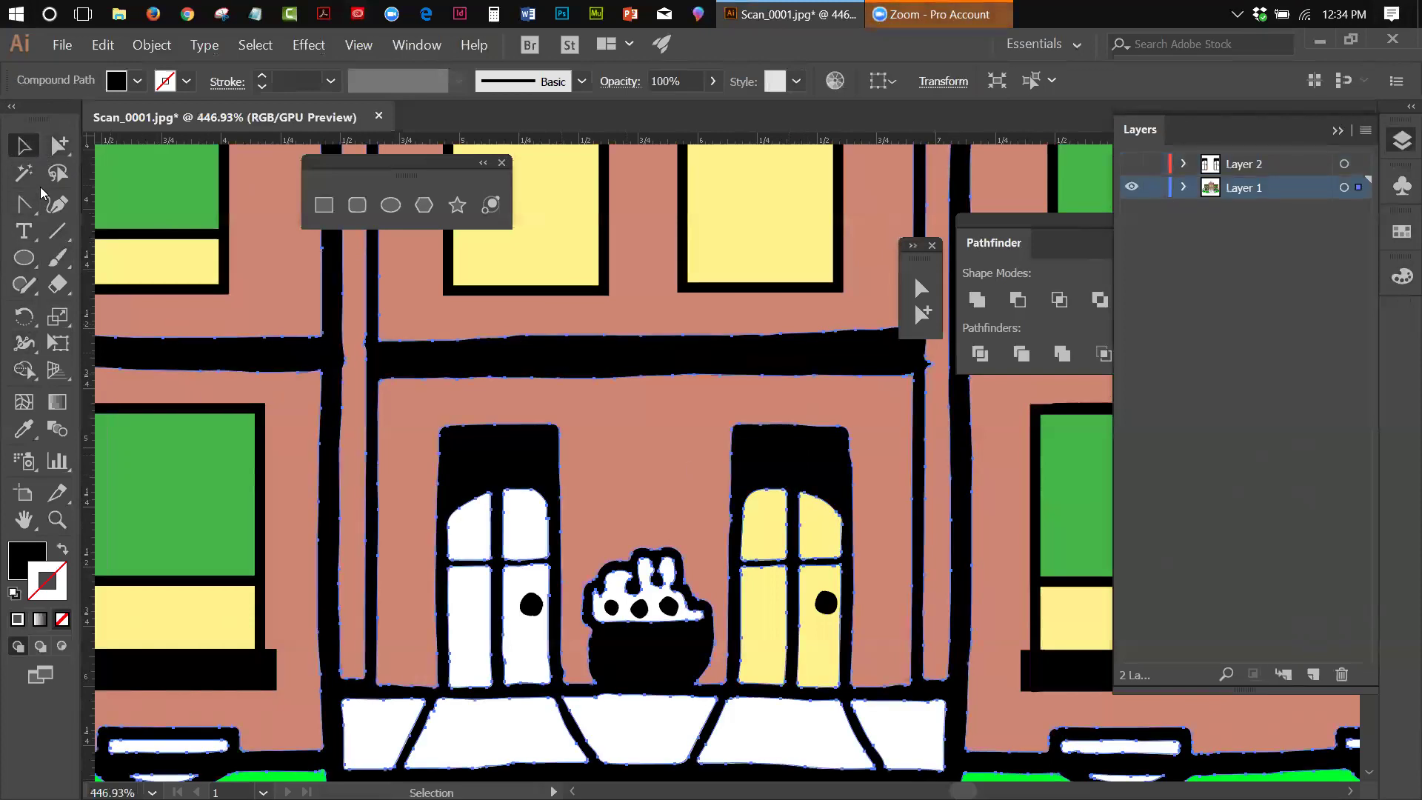
left_click(58, 148)
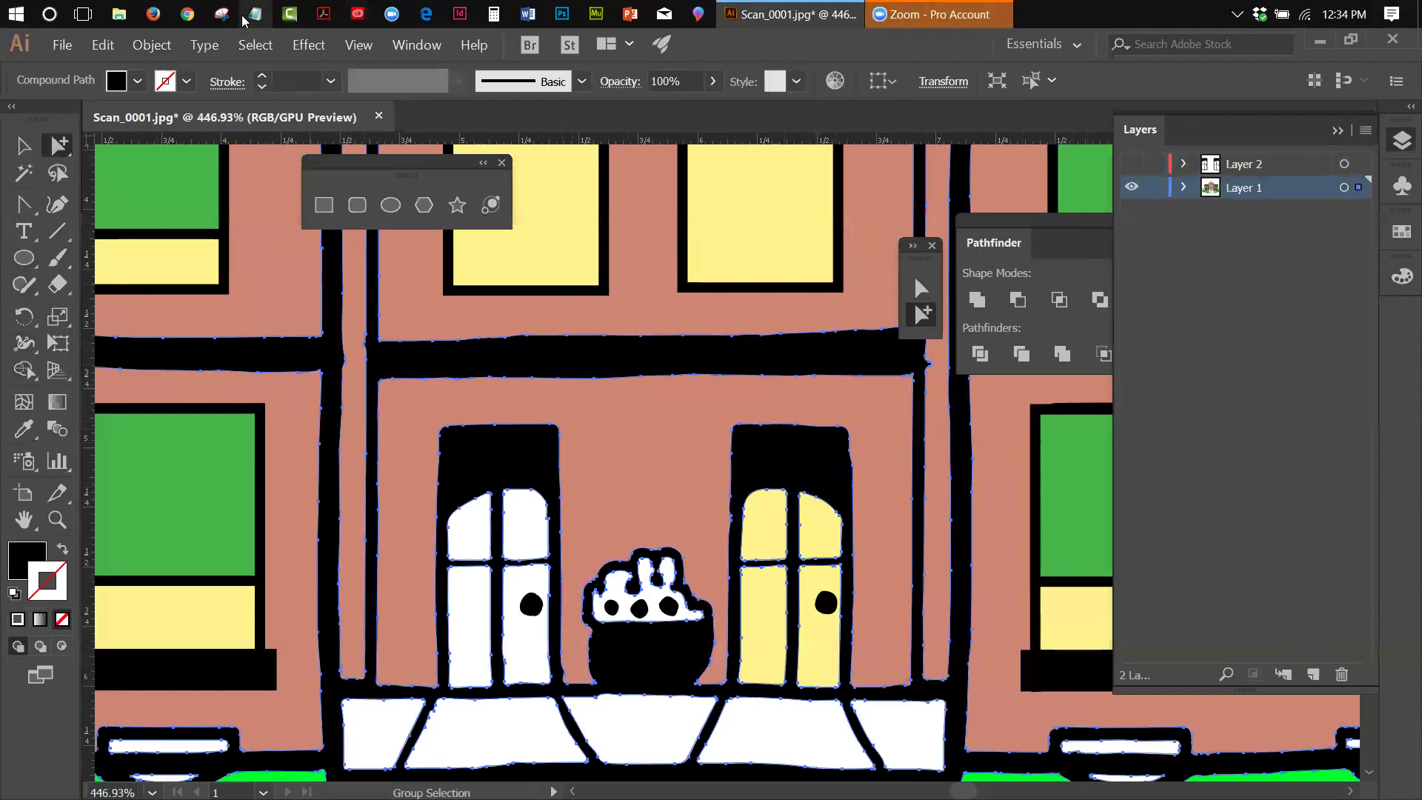
left_click(253, 45)
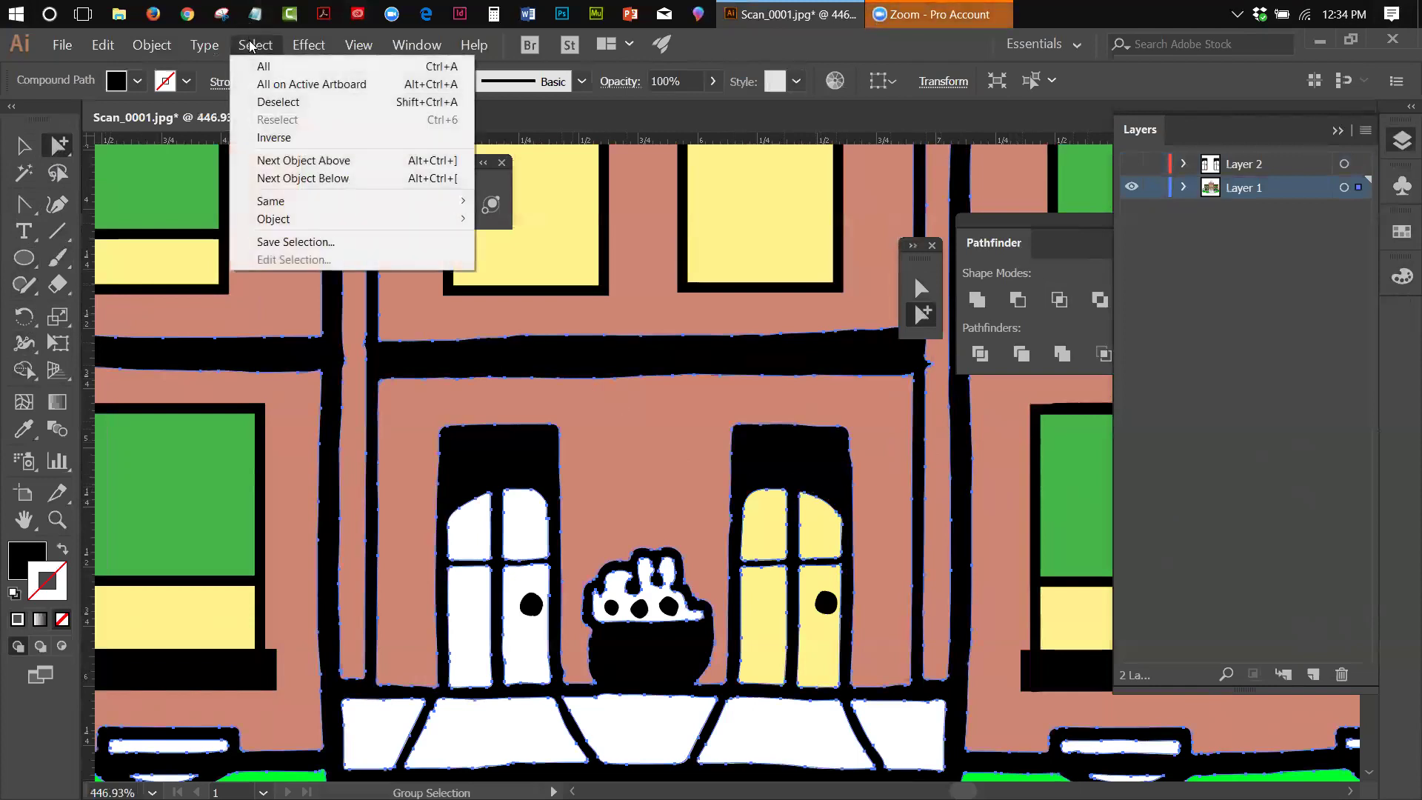
left_click(268, 103)
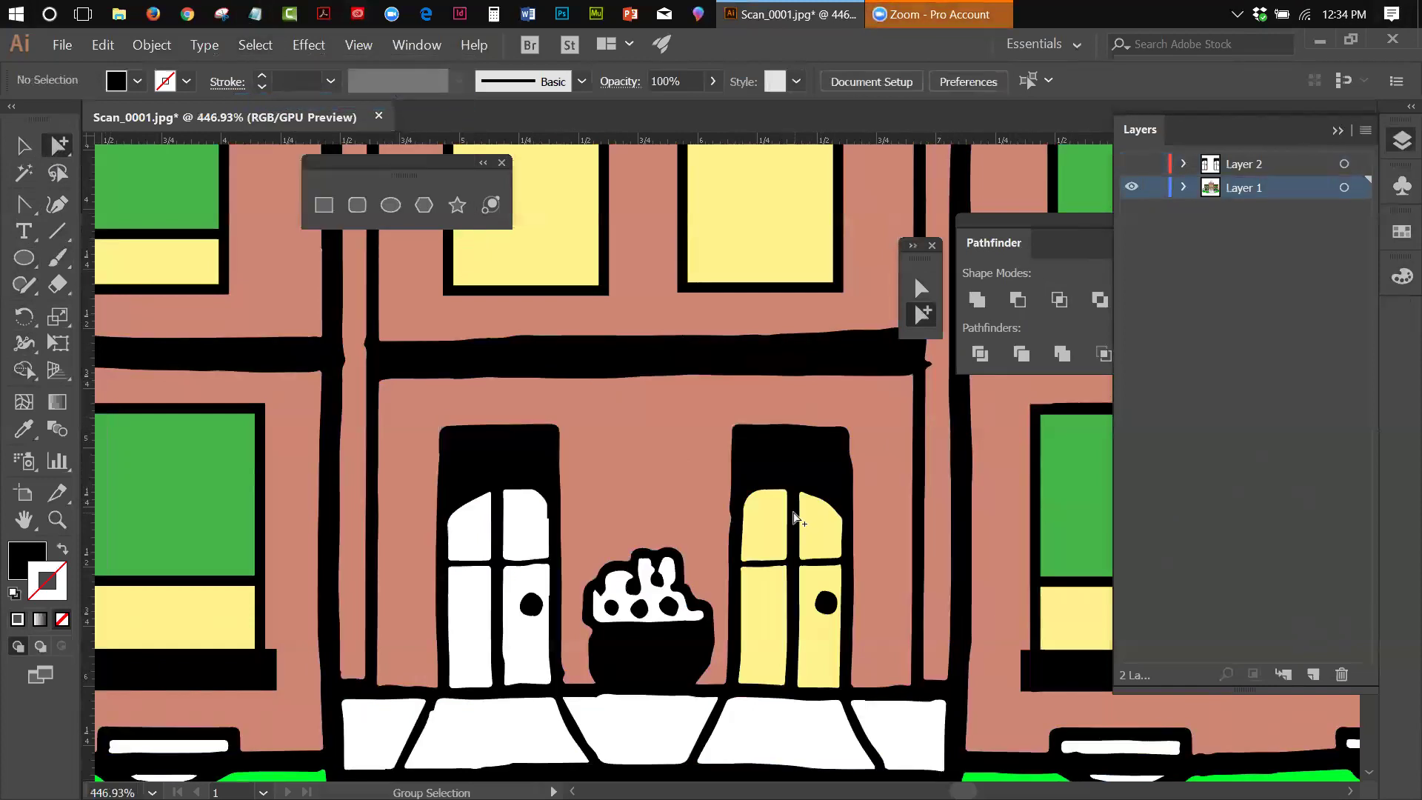
left_click(809, 430)
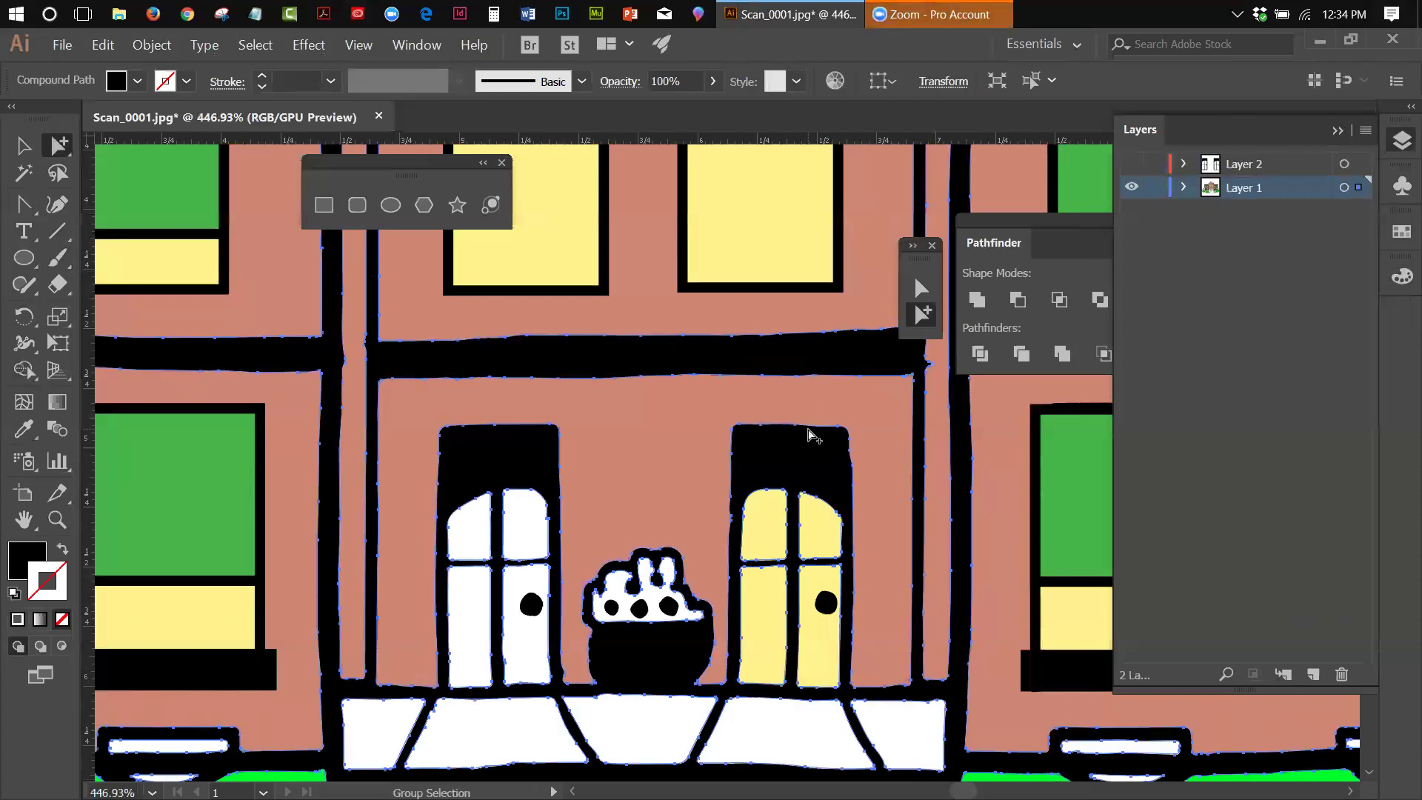
left_click(256, 45)
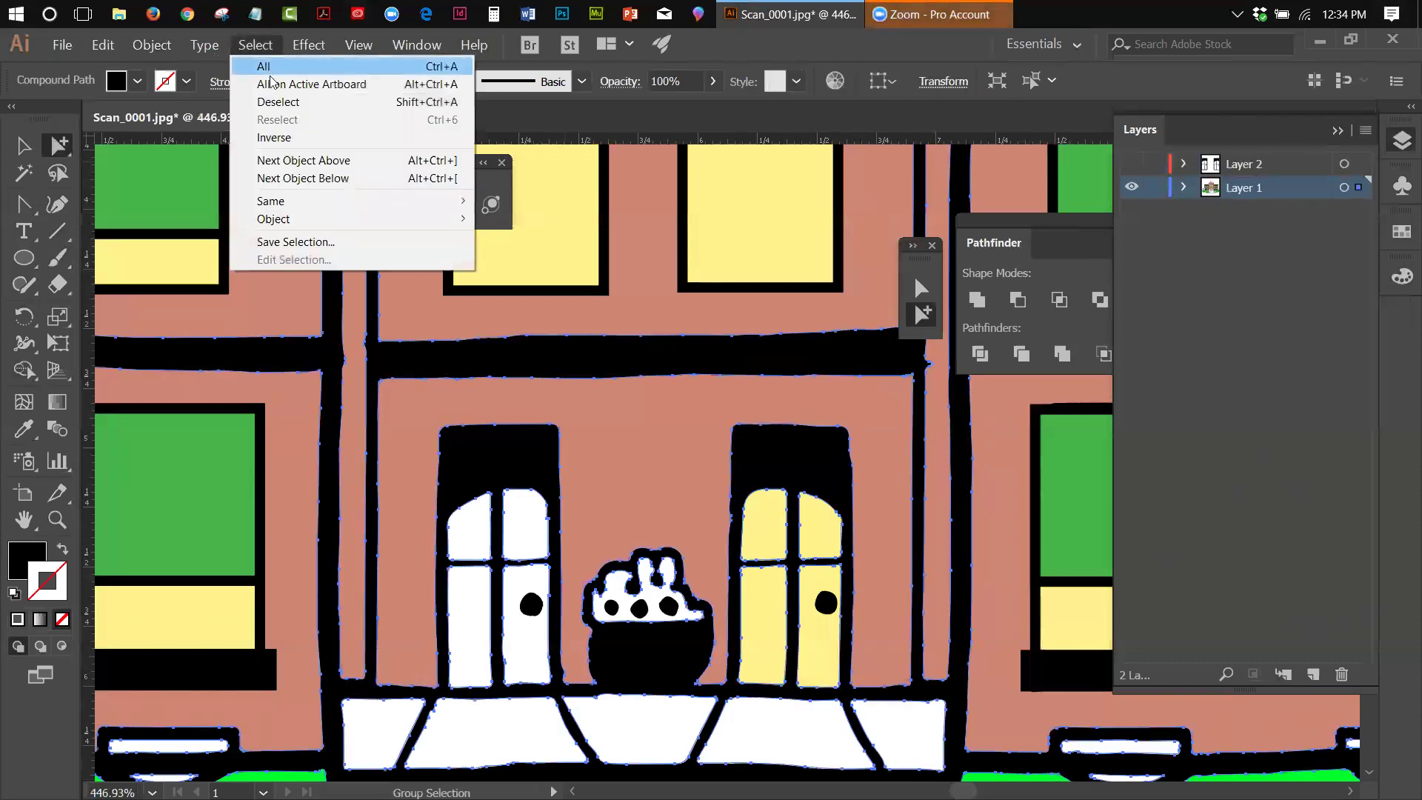
left_click(688, 399)
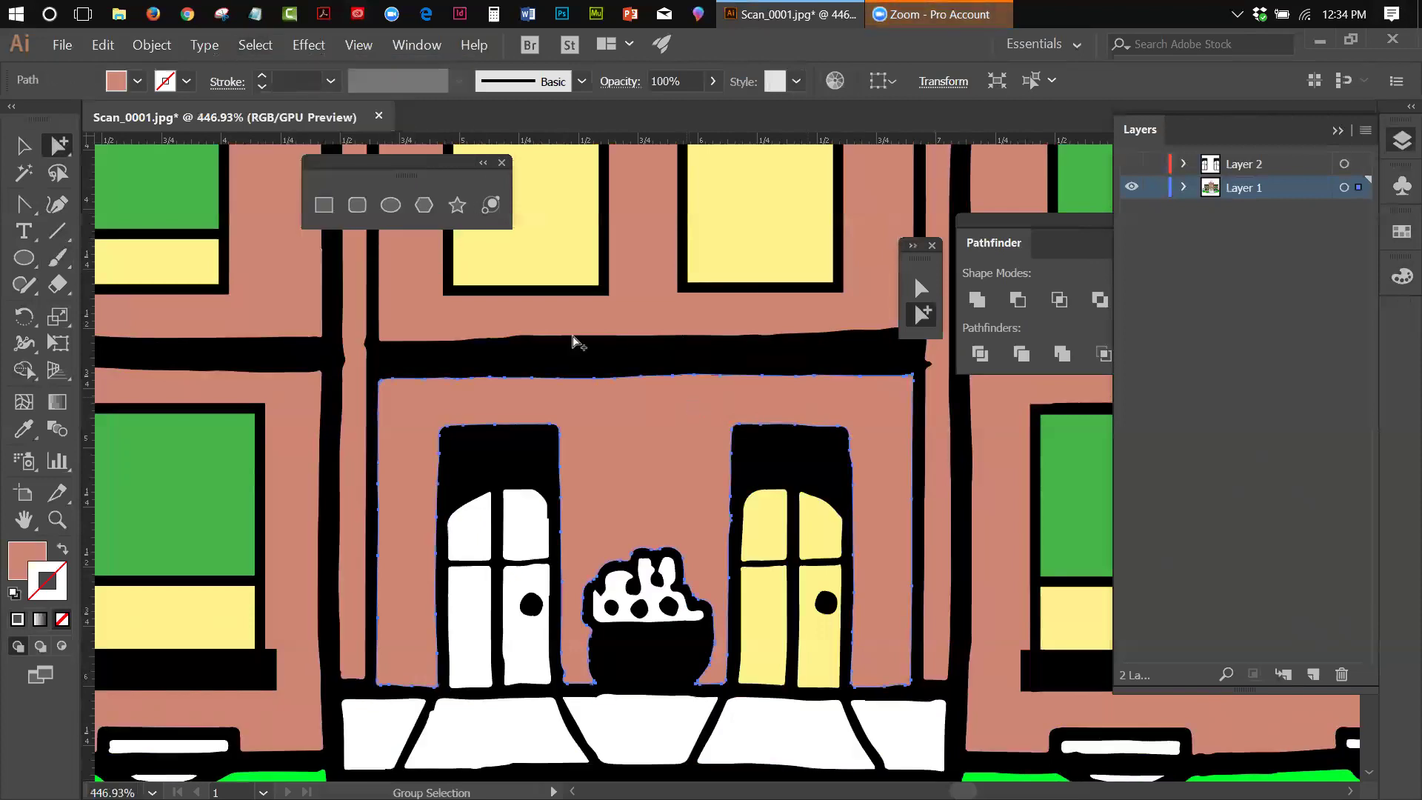
left_click(255, 46)
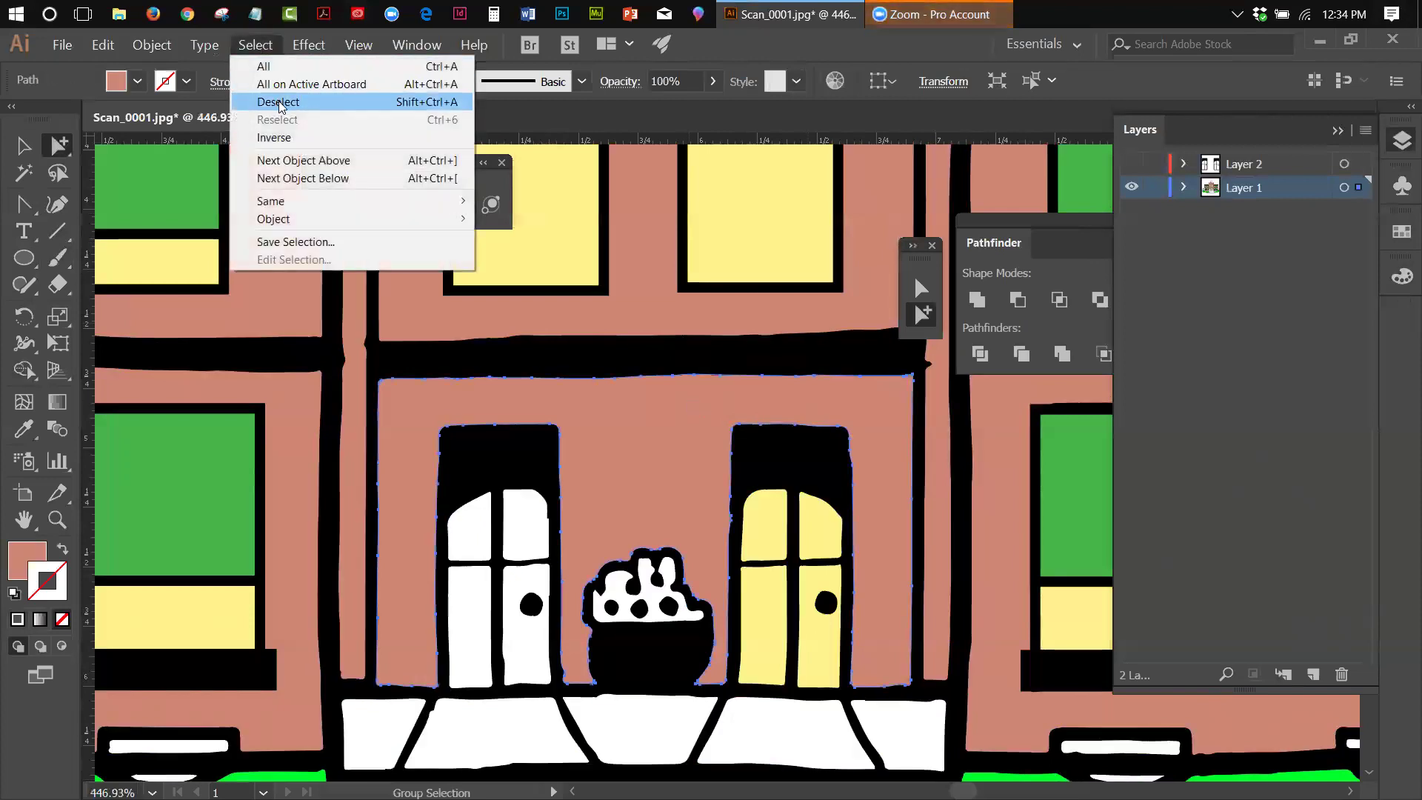
left_click(280, 103)
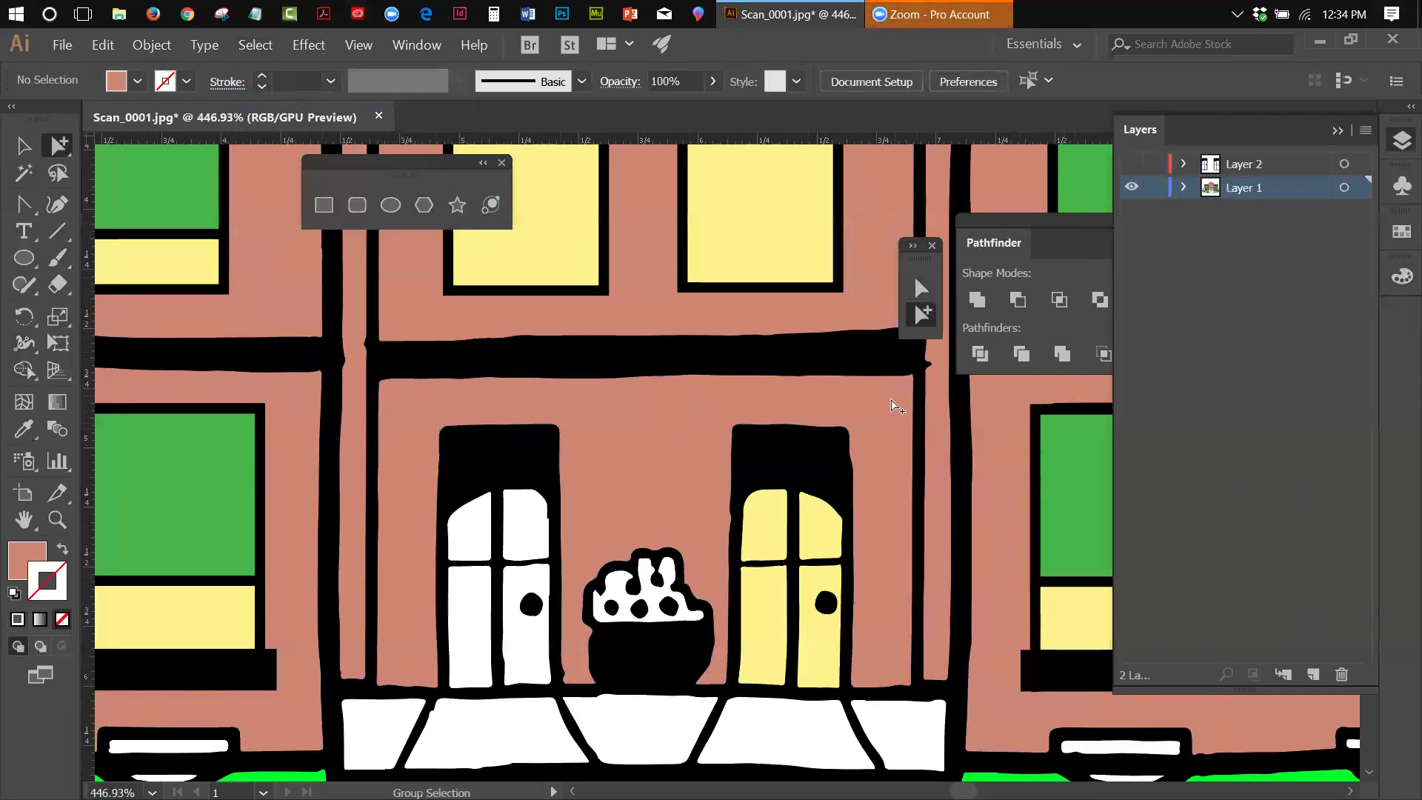
Step: Delete the four yellow pane fills and the black doorknob of the scanned right-hand door
left_click(823, 530)
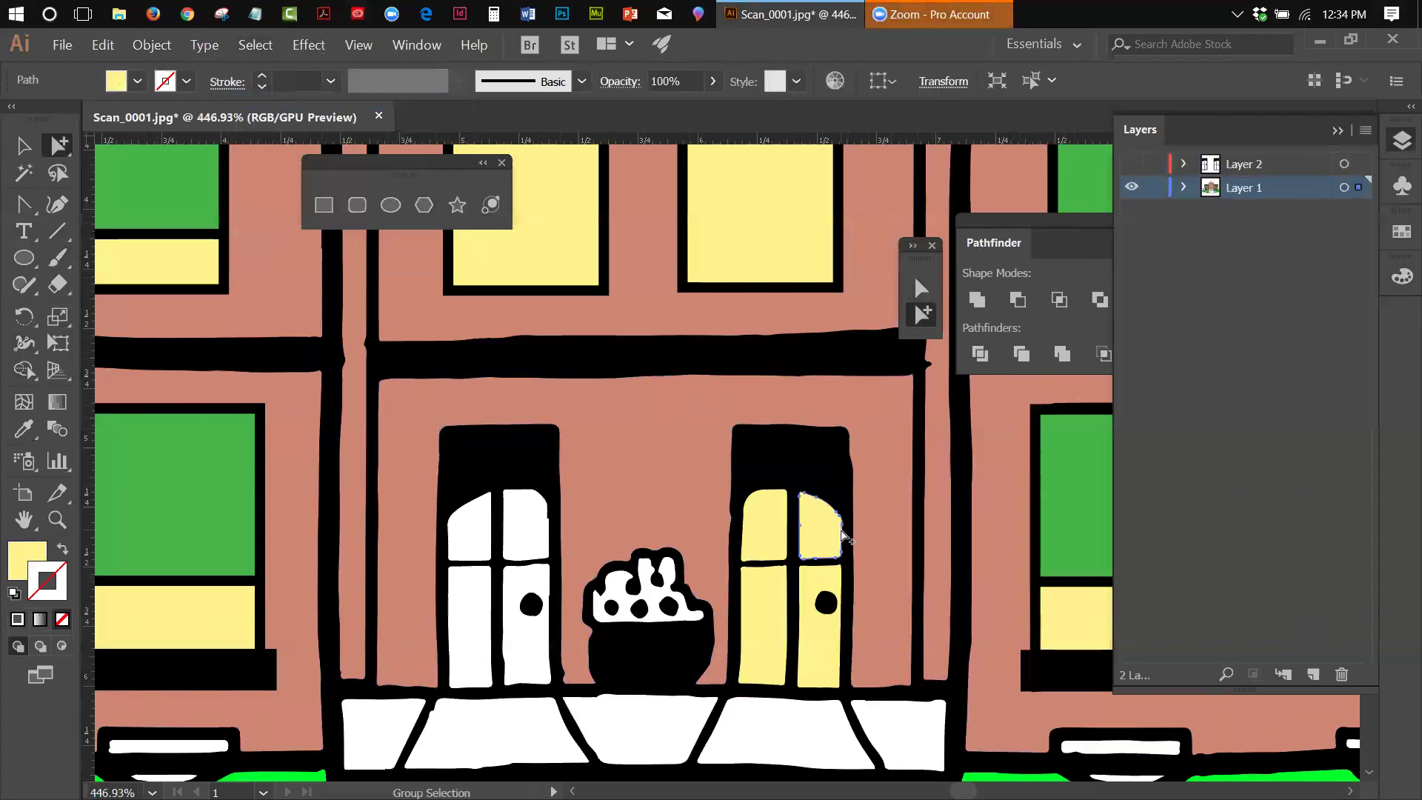
key("Delete")
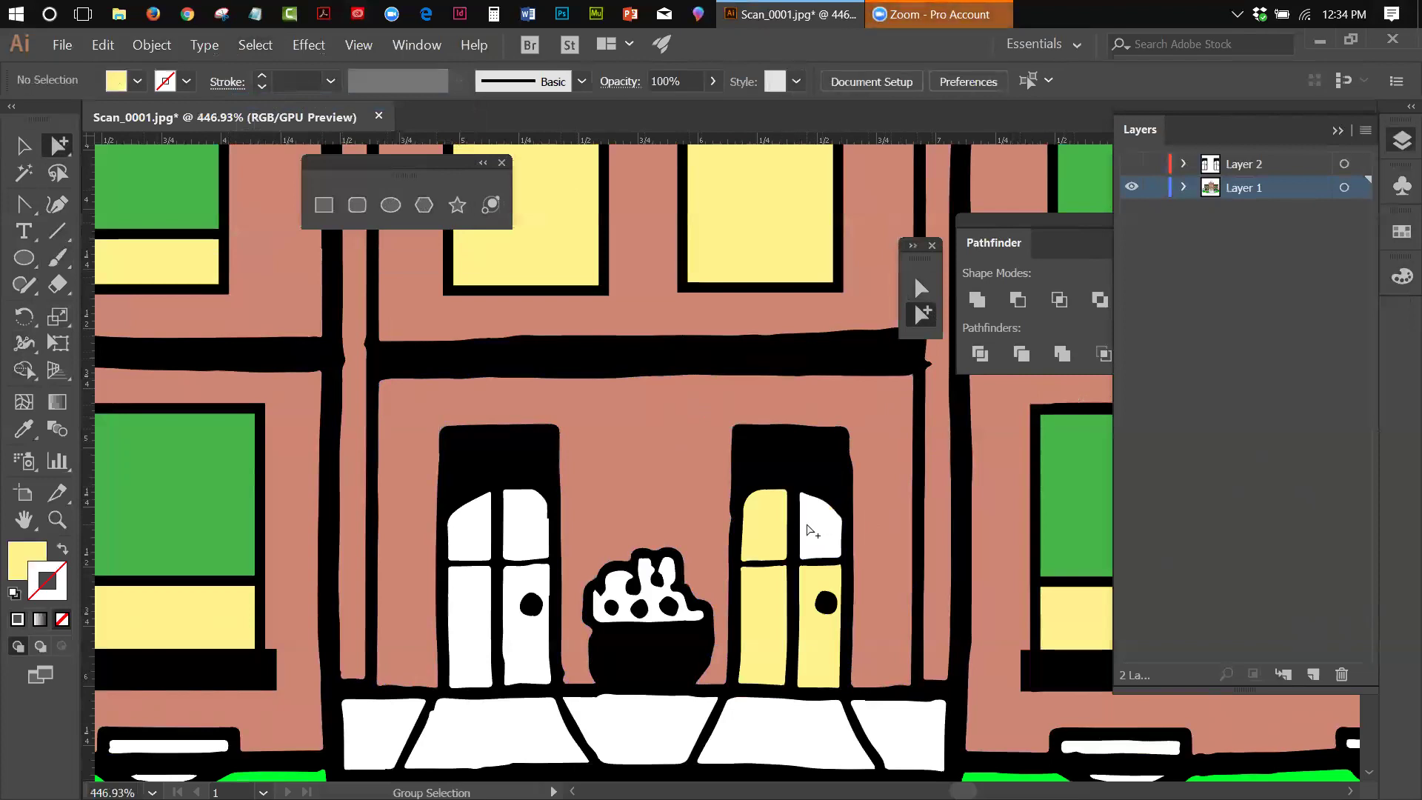
left_click(766, 525)
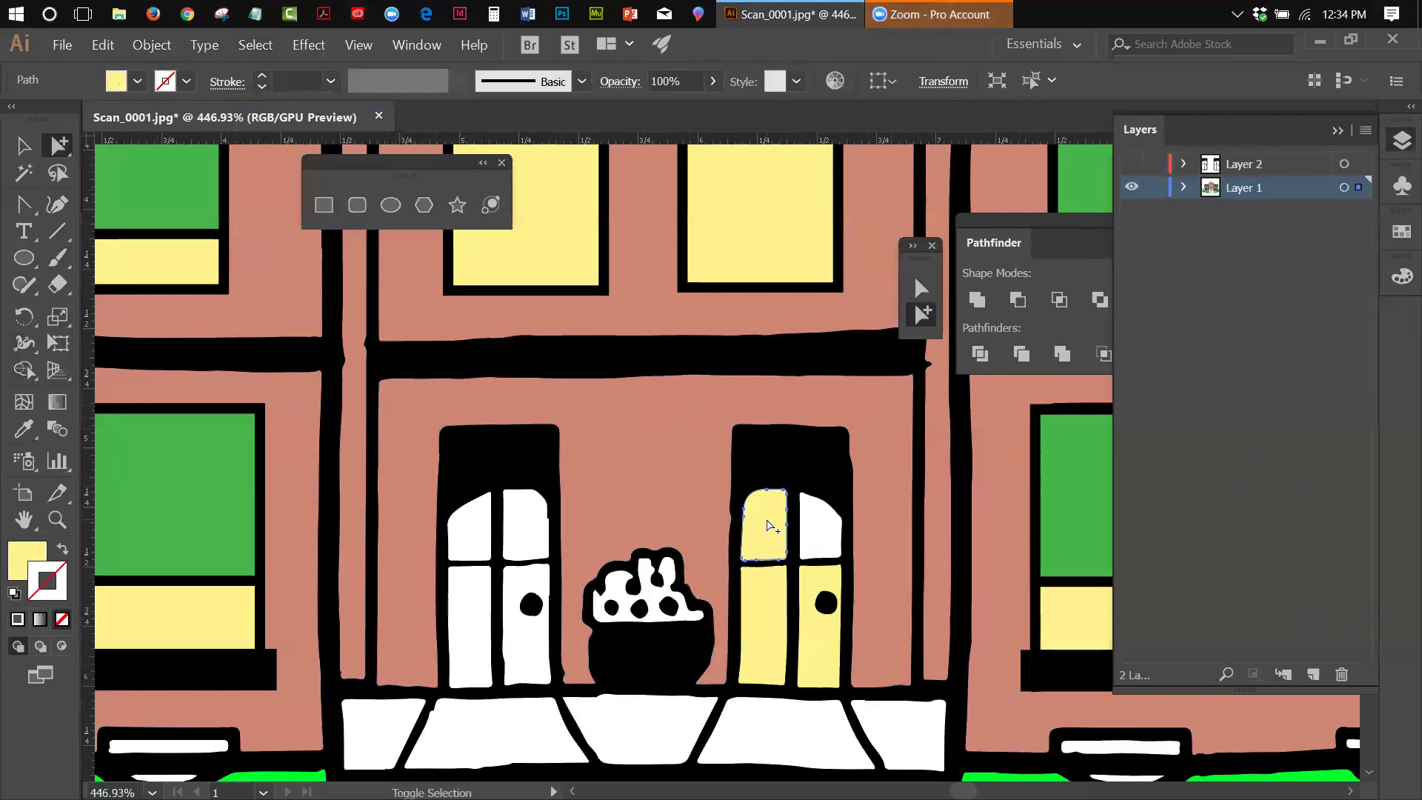
left_click(764, 590, "shift")
left_click(811, 623, "shift")
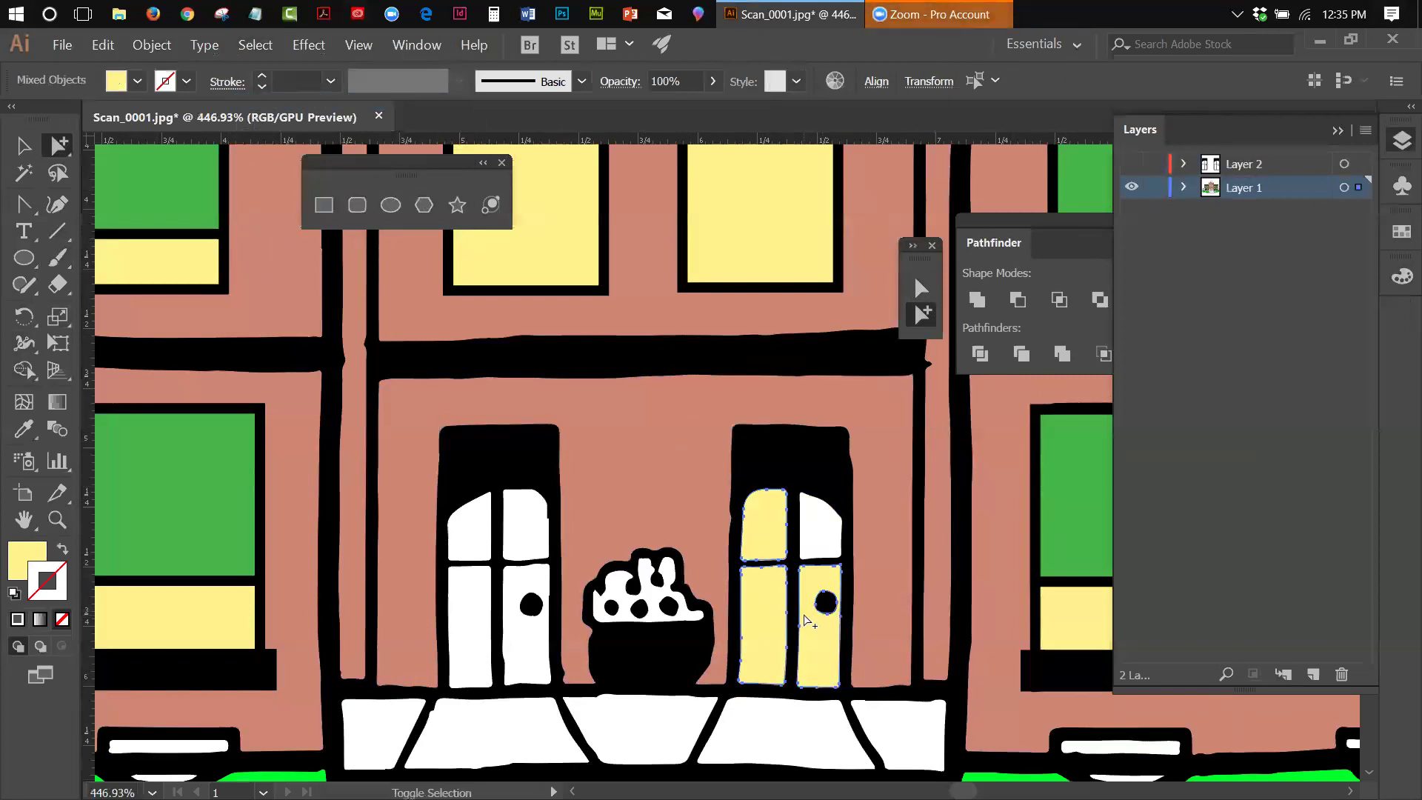
left_click(825, 601, "shift")
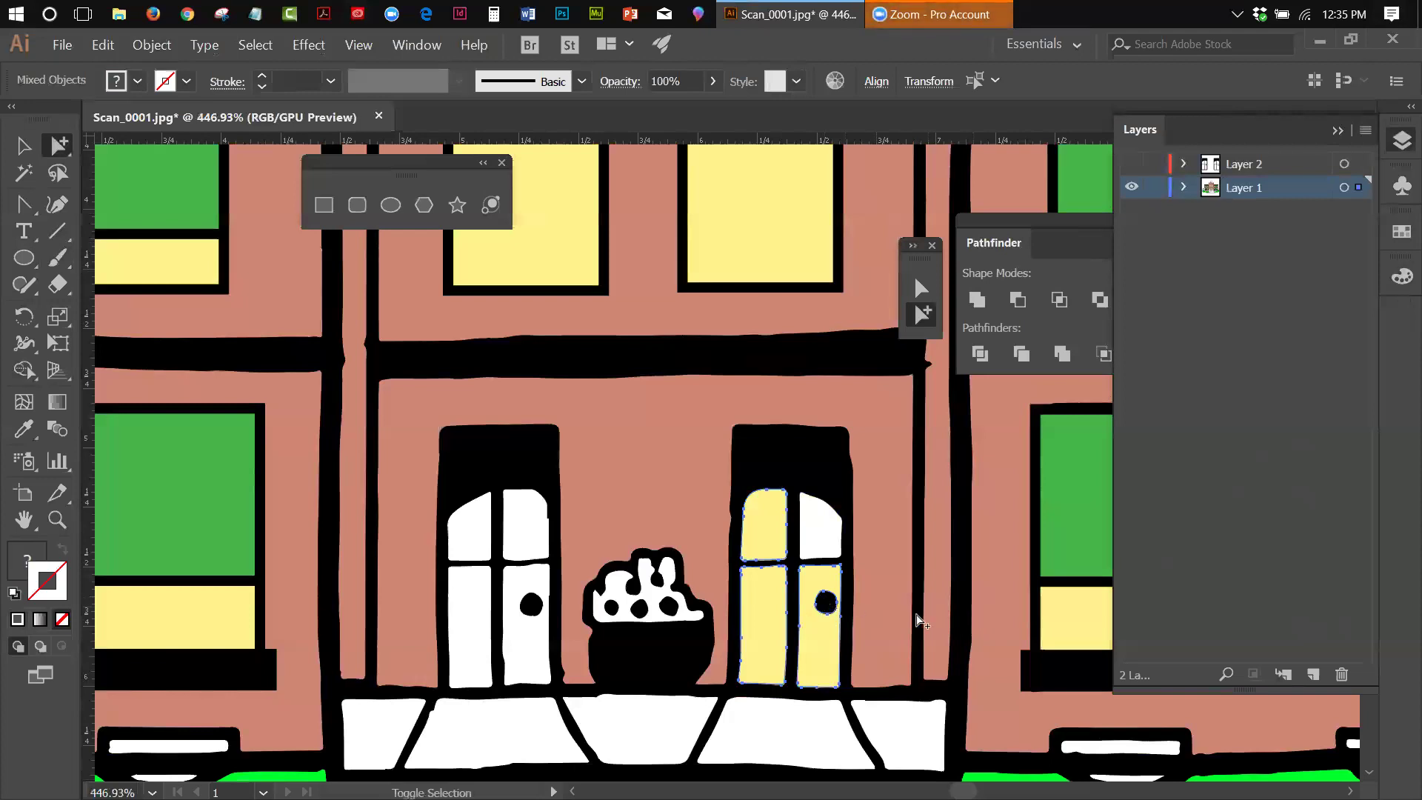
key("Delete")
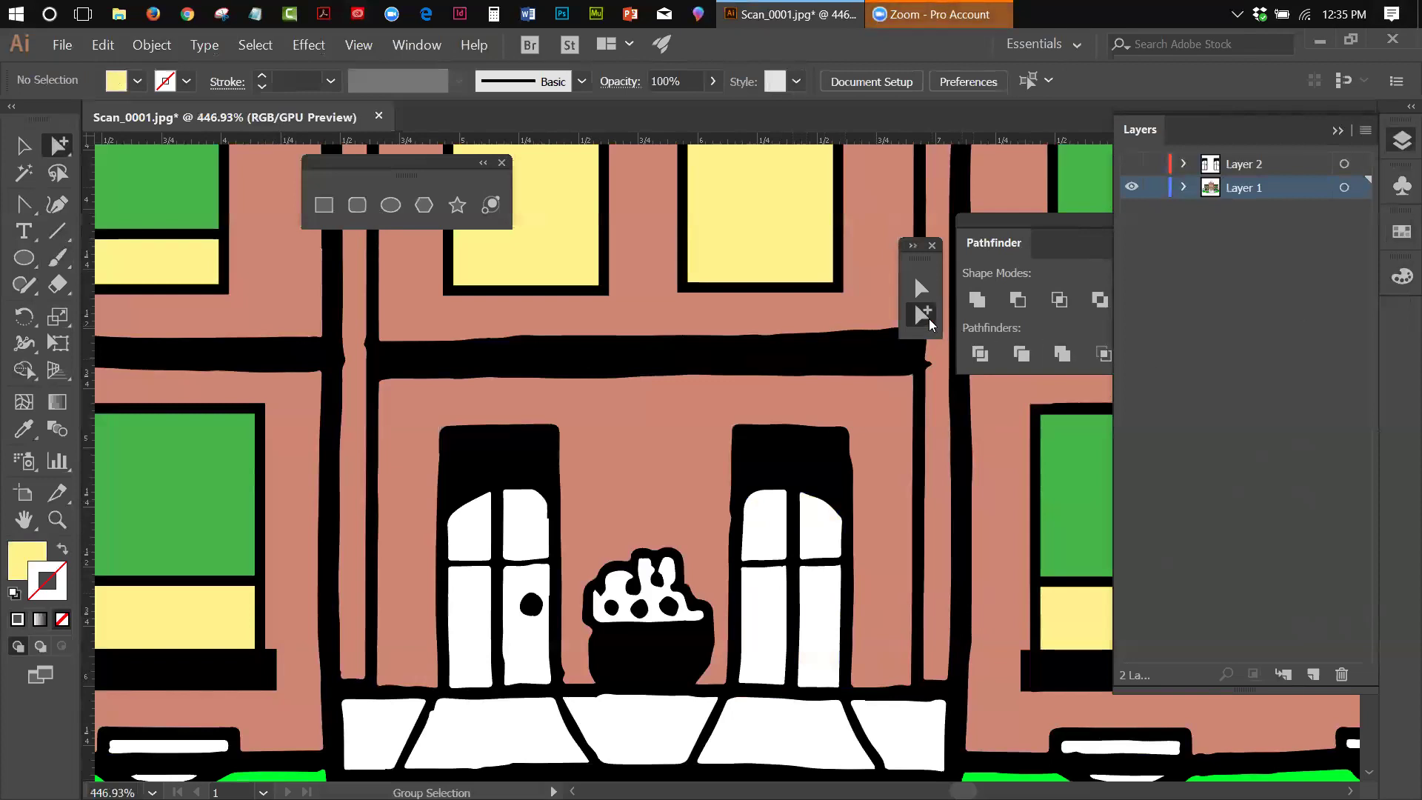
left_click(773, 489)
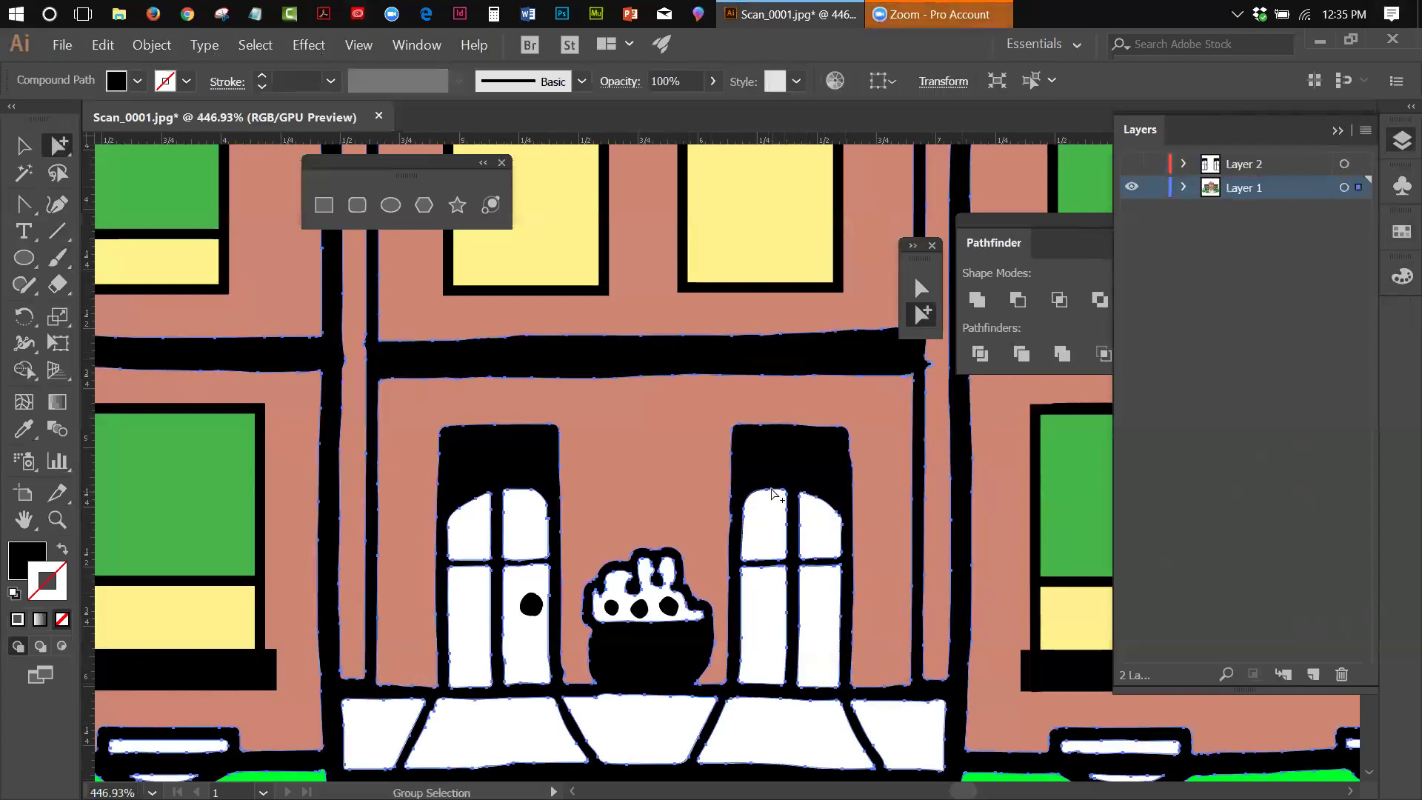
left_click(771, 490, "shift")
left_click(770, 492)
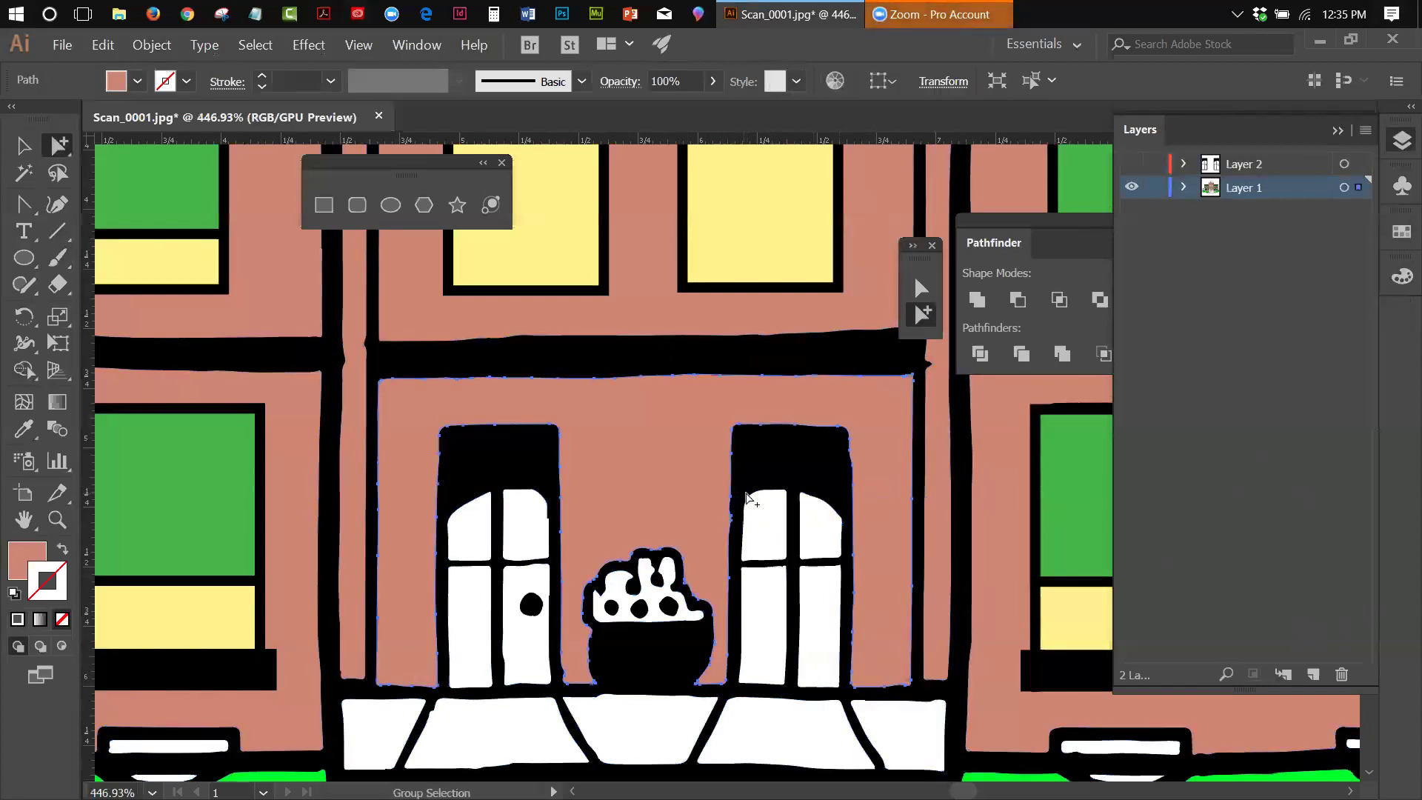
left_click(260, 46)
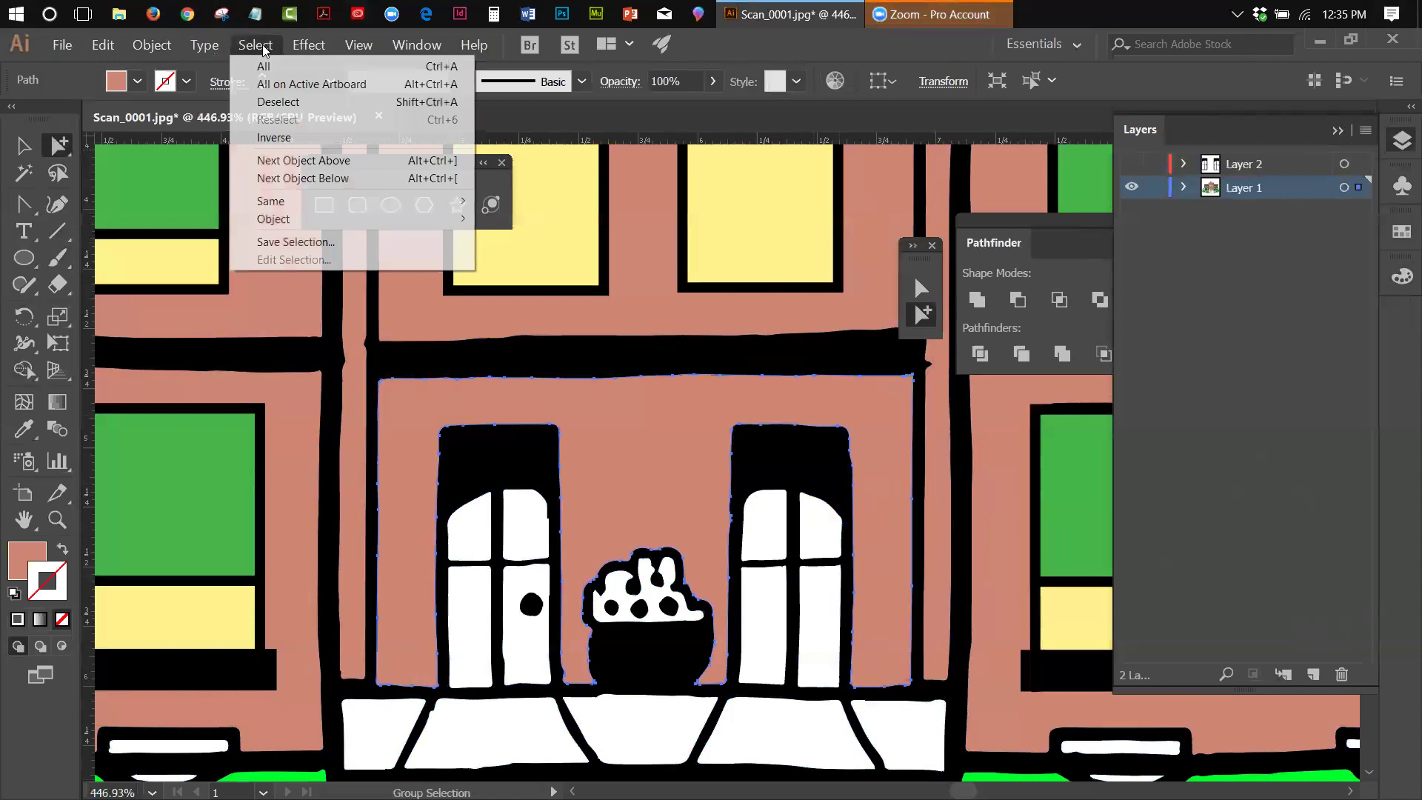
left_click(282, 102)
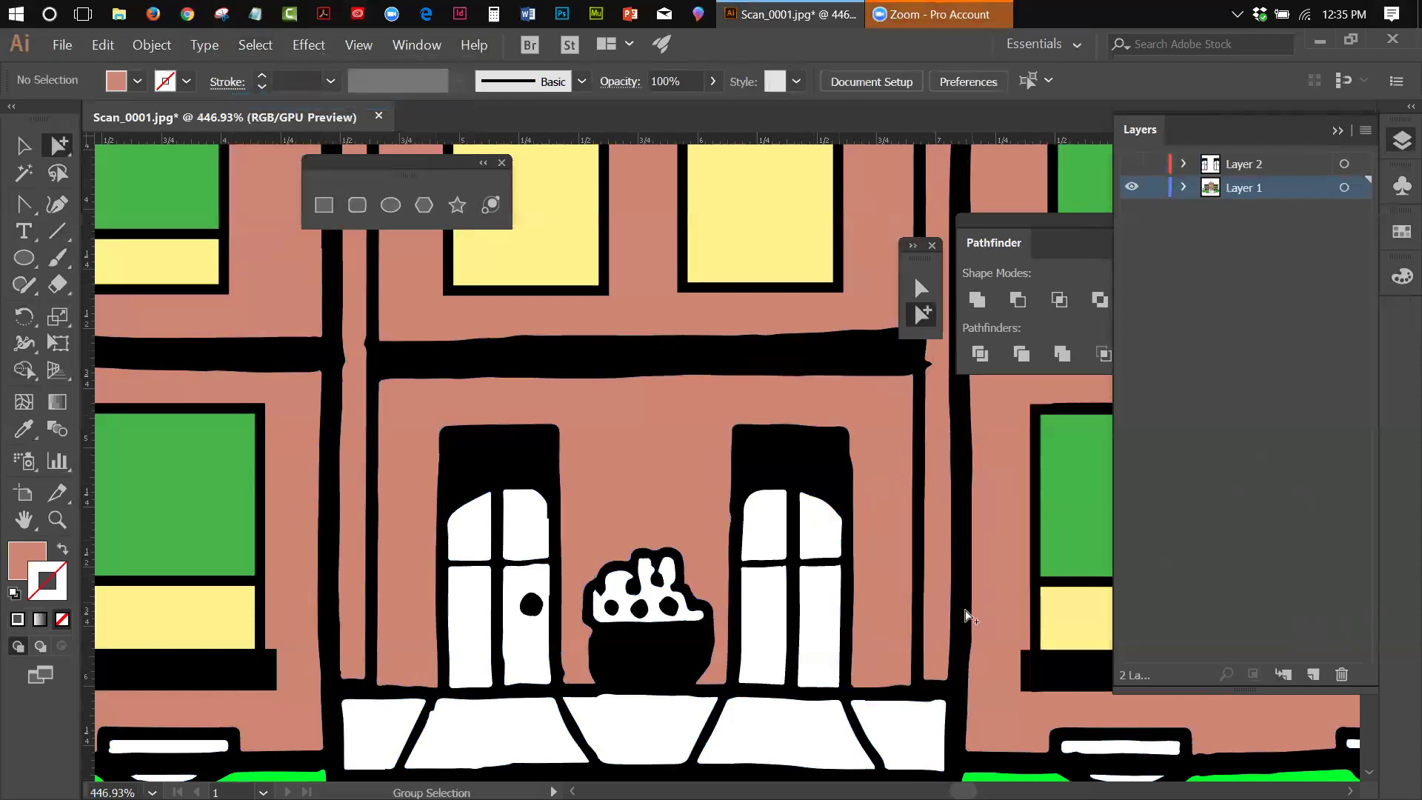
Step: Delete the four white pane cutouts of the right-hand door from the black compound path, making the doorway solid black
left_click(787, 496)
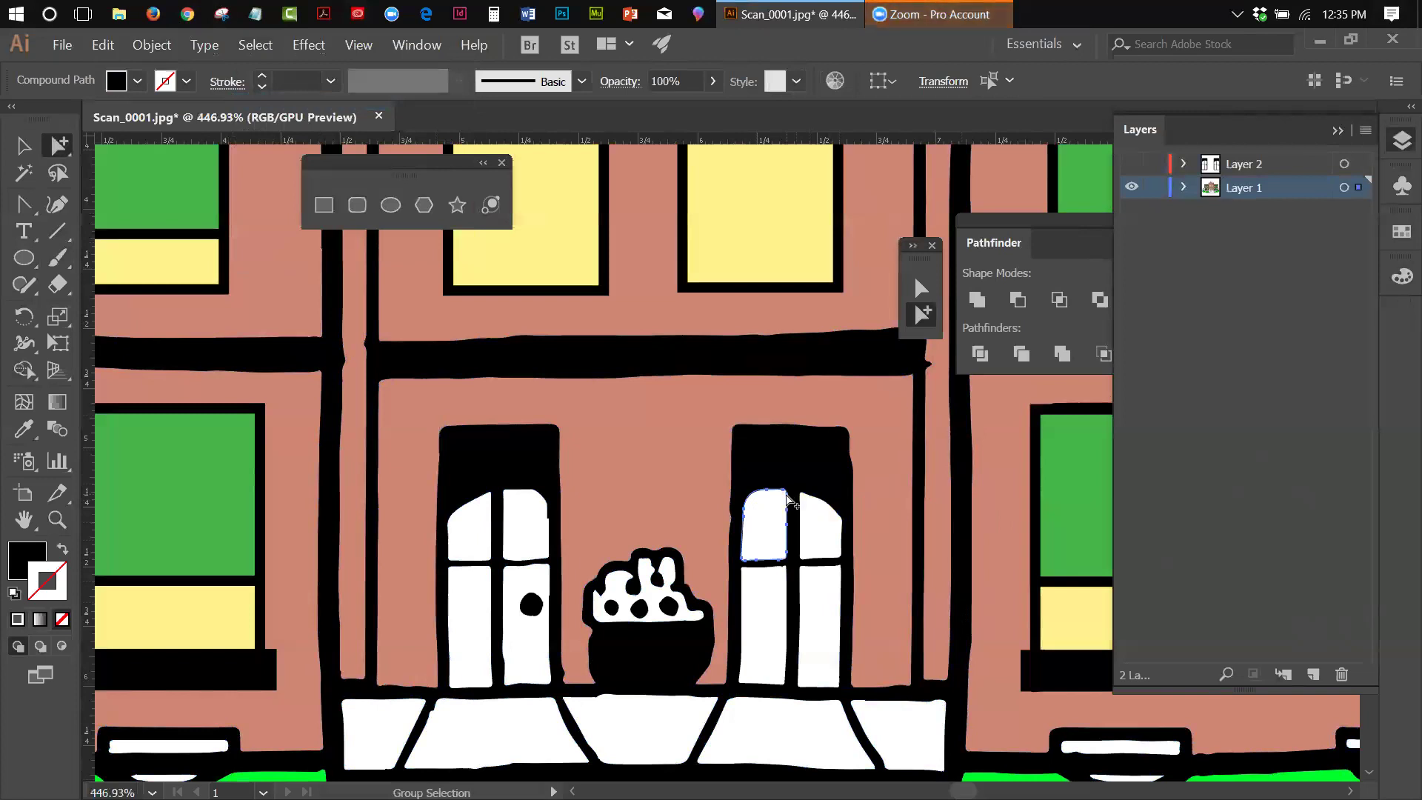
left_click(787, 572, "shift")
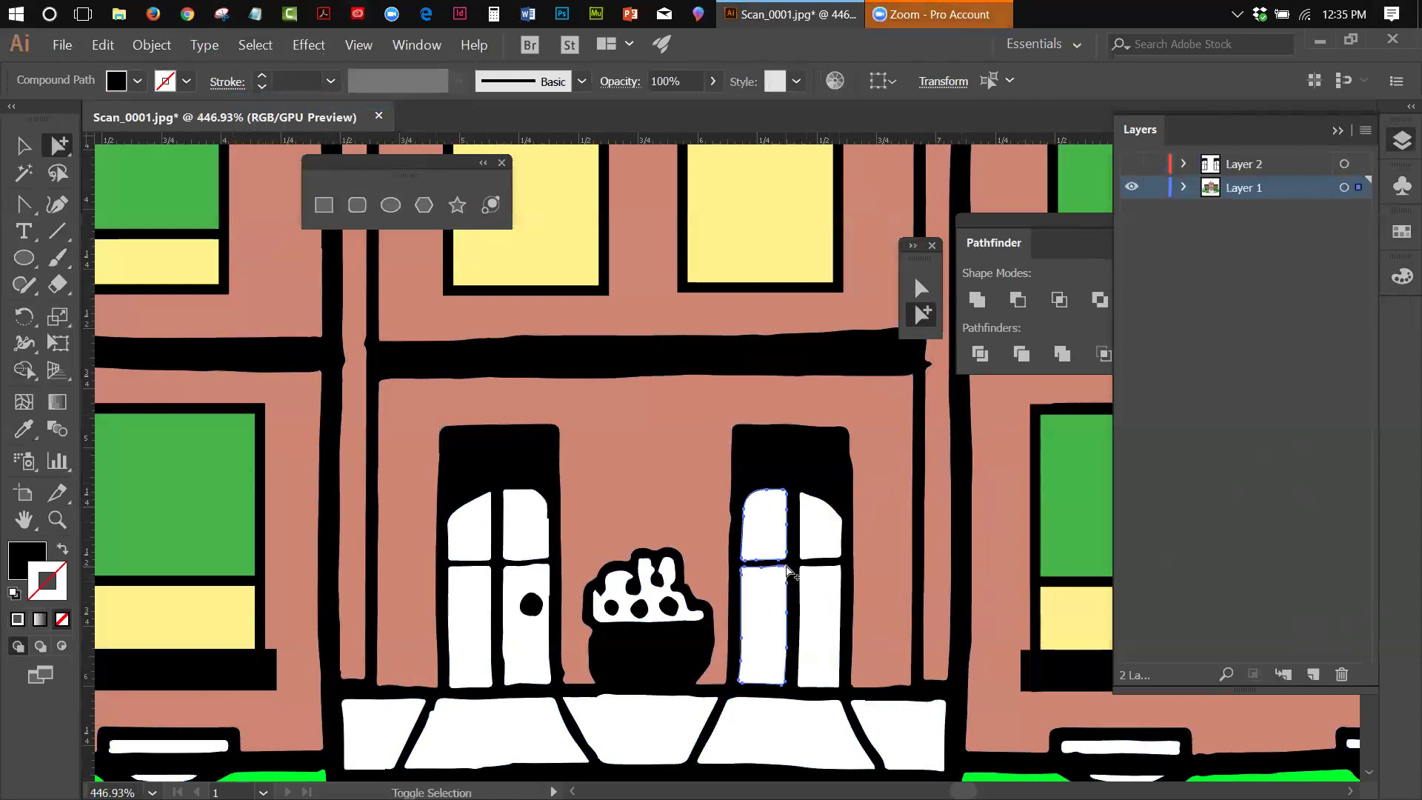
left_click(816, 504, "shift")
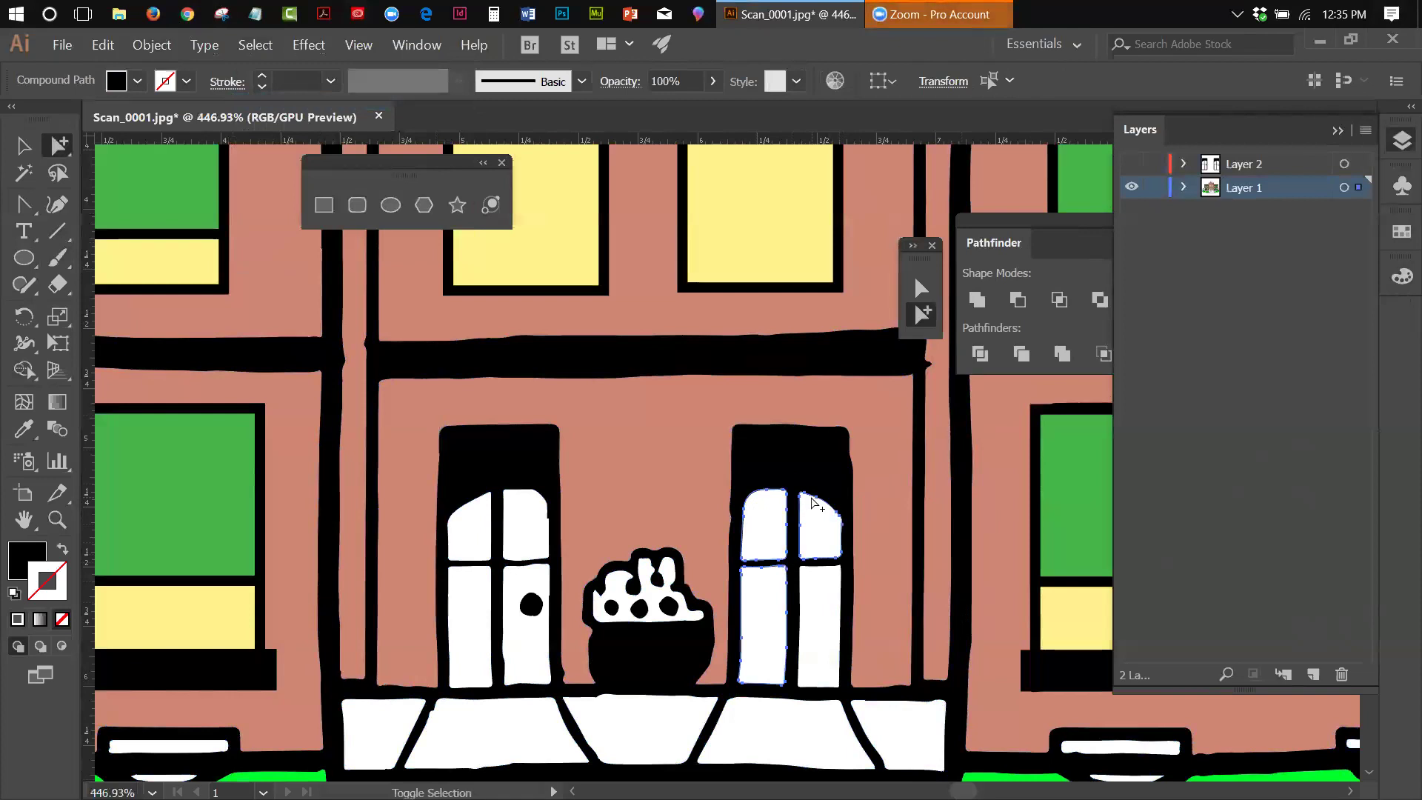
left_click(815, 571, "shift")
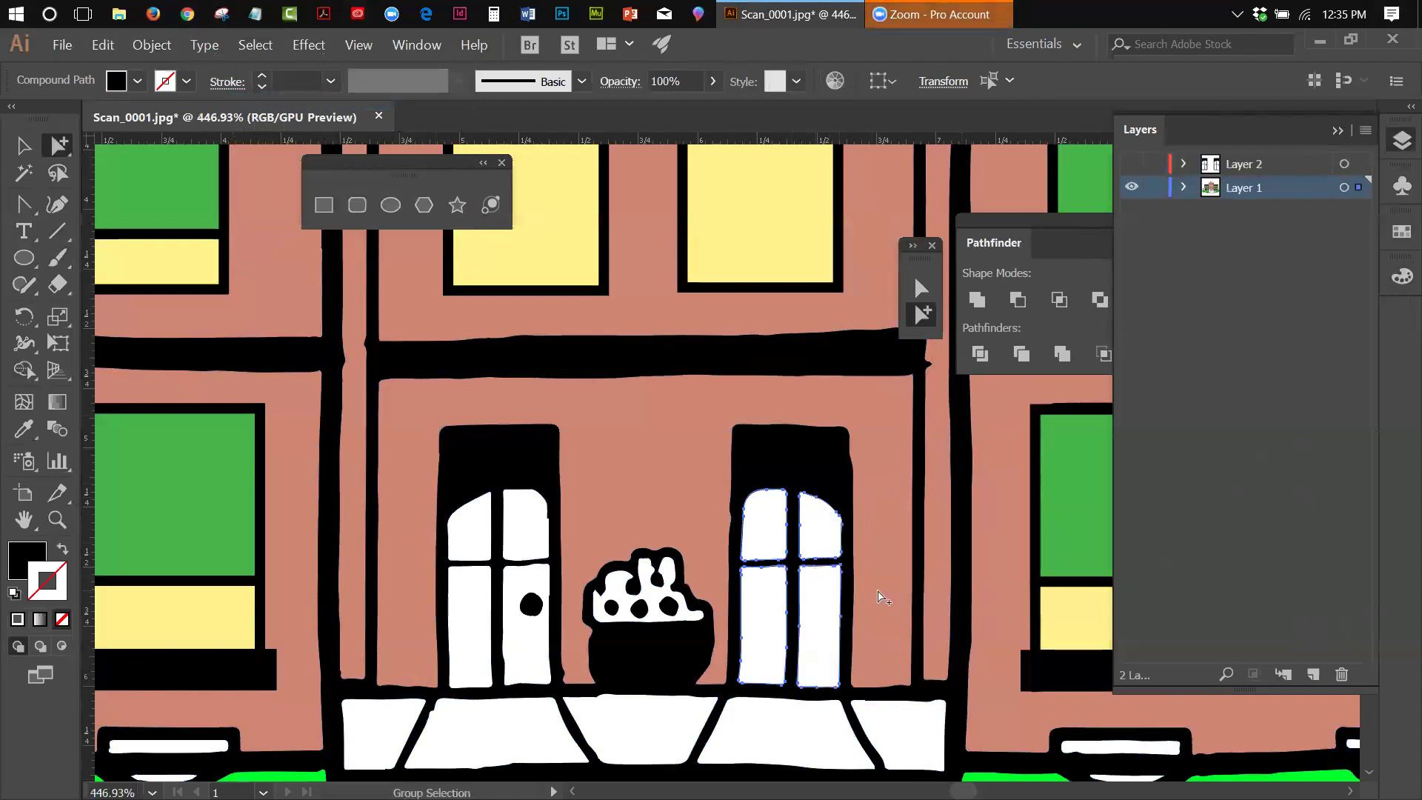
key("Delete")
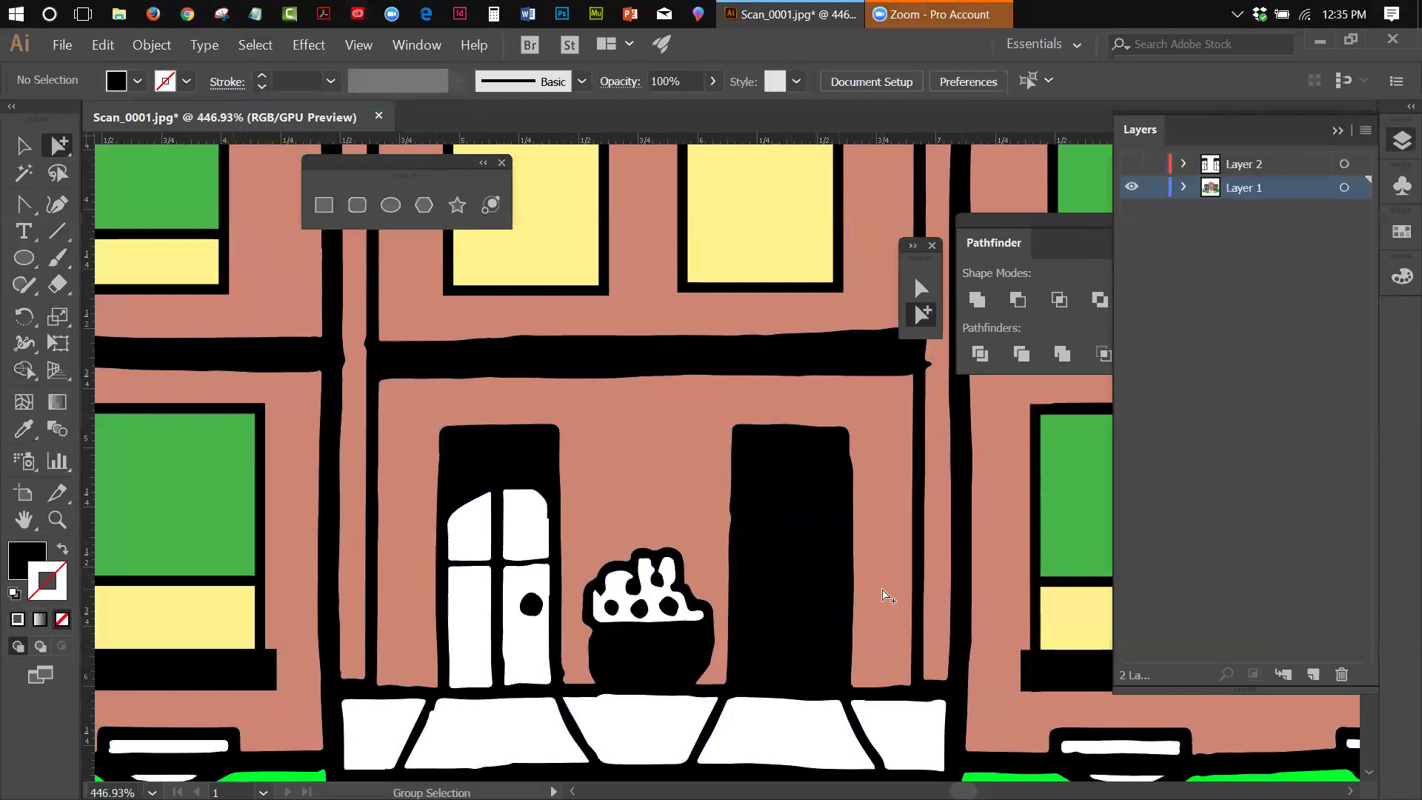
Step: Try deleting the salmon wall shape around the two doorways, and undo the deletion
left_click(770, 429)
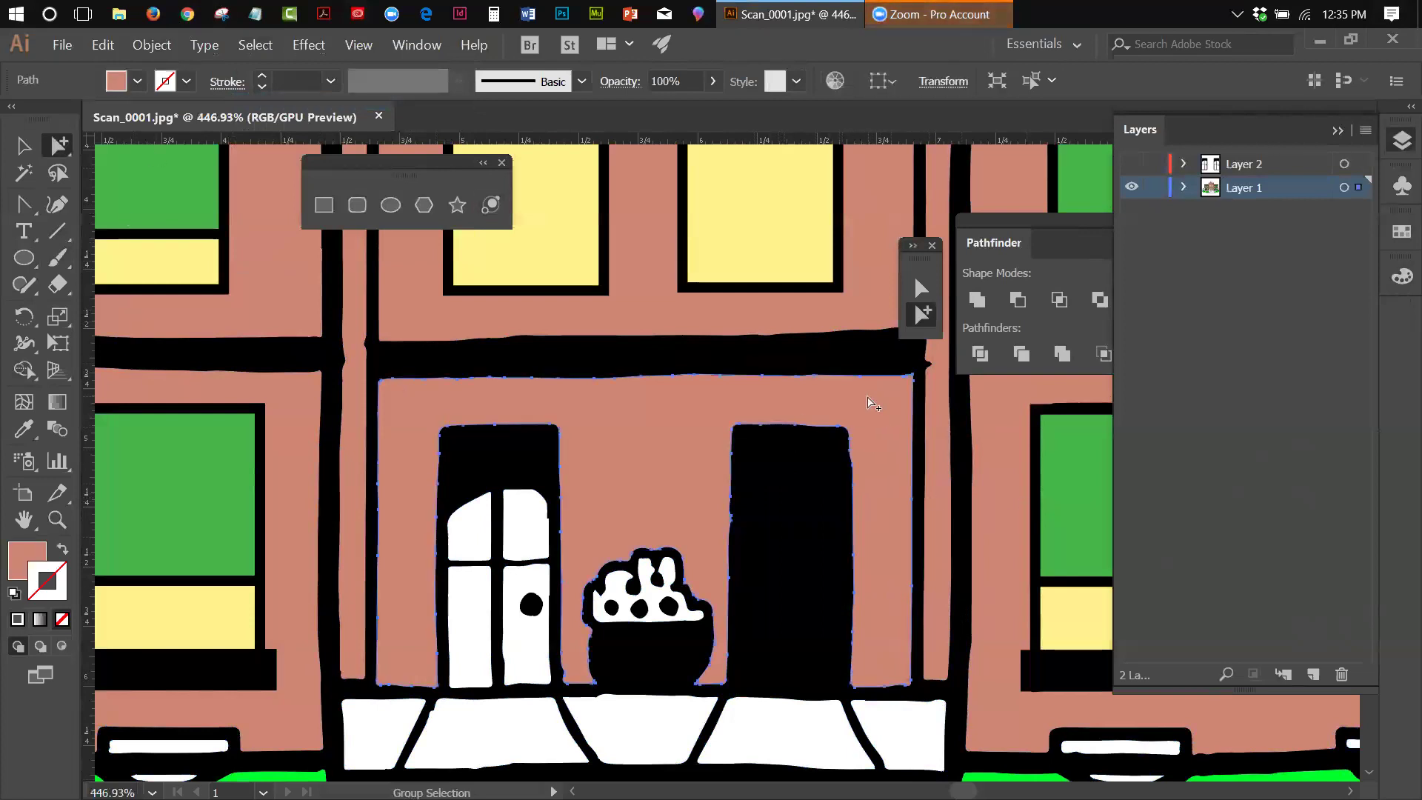
key("Delete")
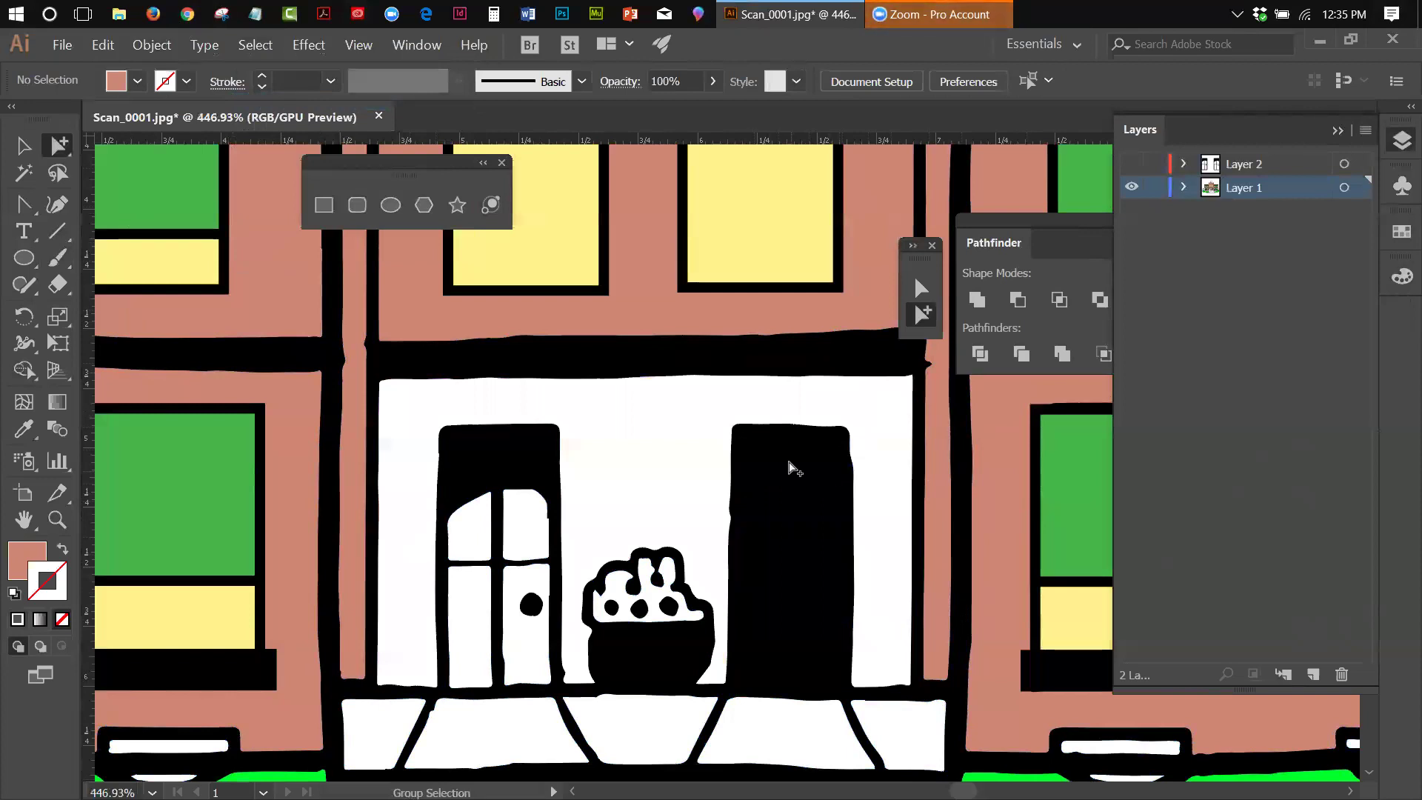
left_click(105, 48)
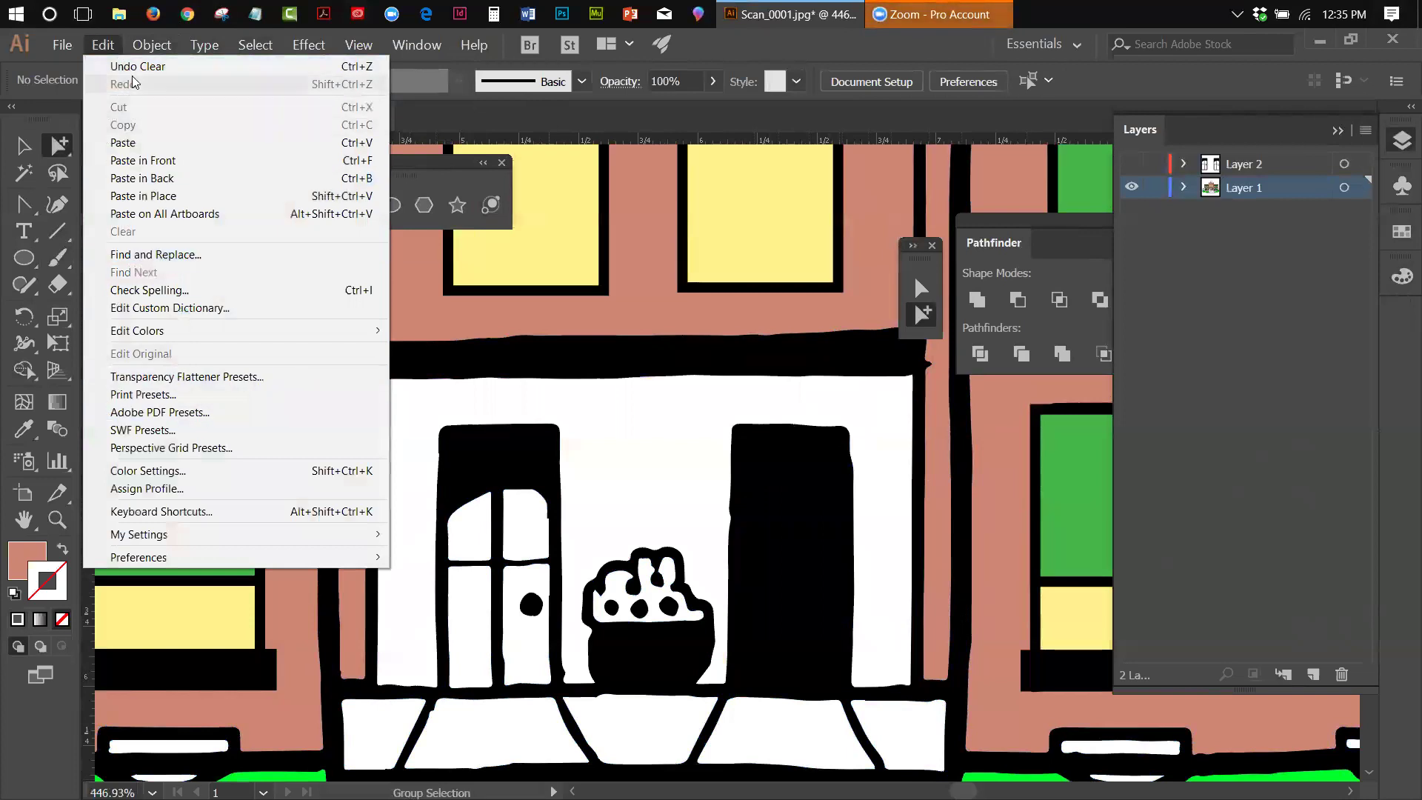
left_click(134, 68)
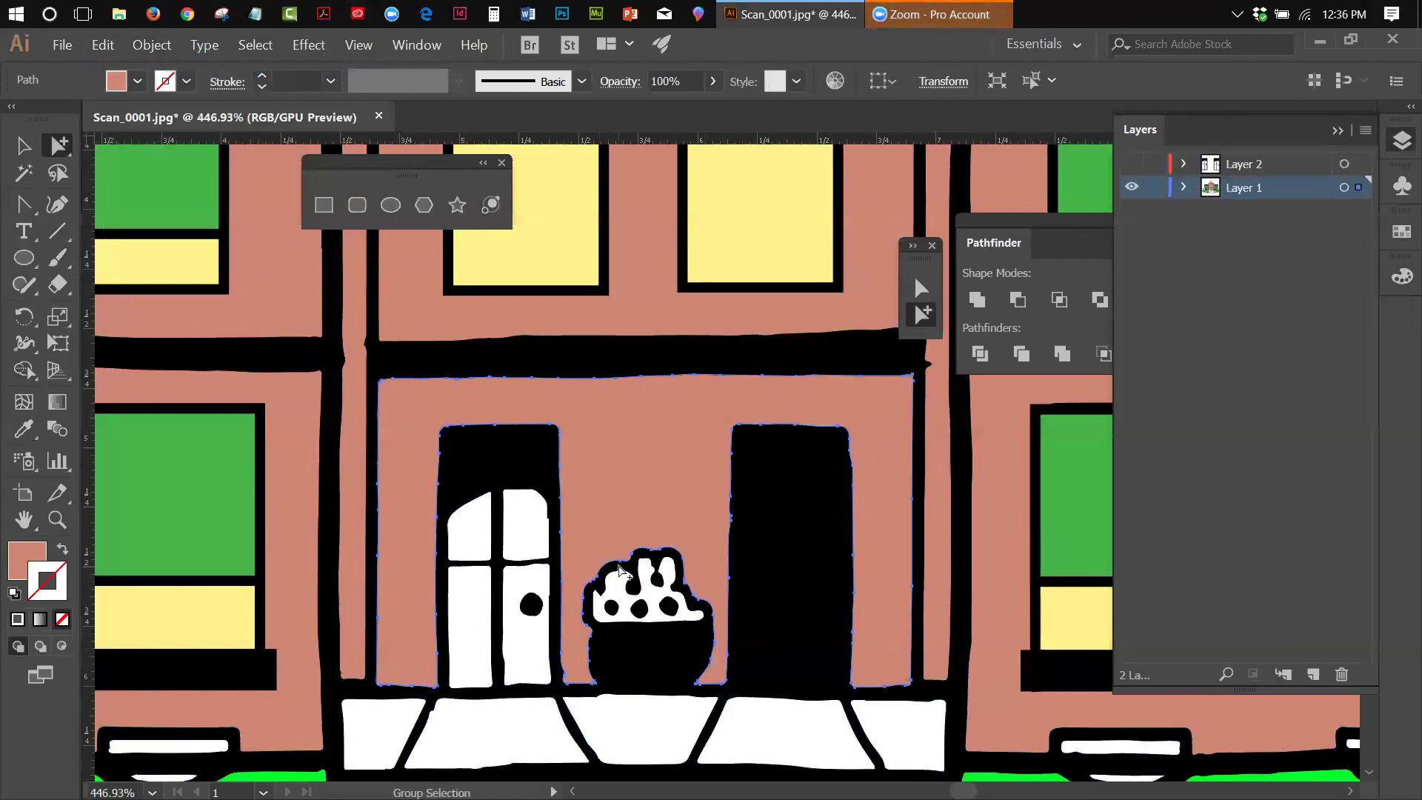
Step: Cover the solid black right doorway down to the doorstep with a strokeless rectangle in the salmon wall colour (H 11.87, S 43.96, B 81.18)
left_click(20, 560)
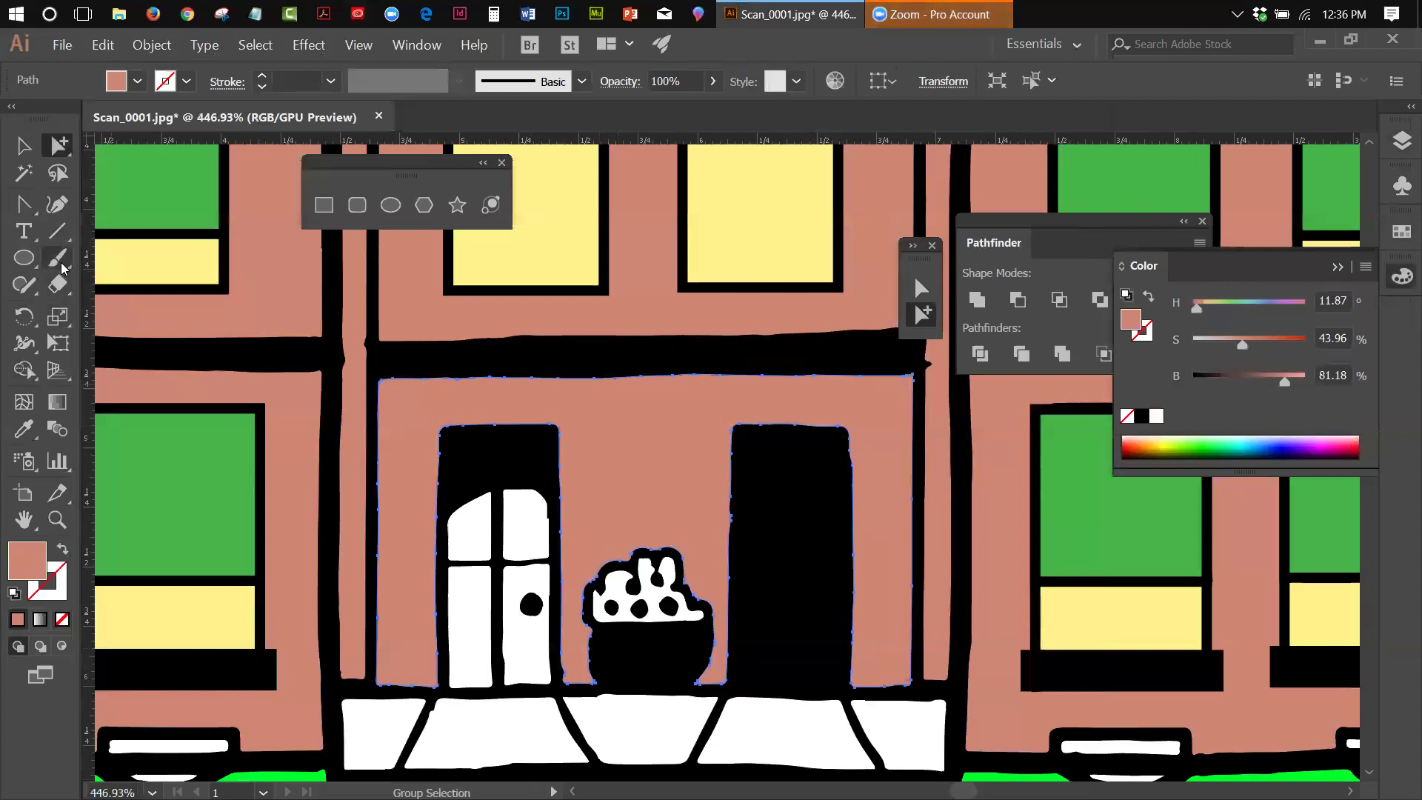
left_click(327, 208)
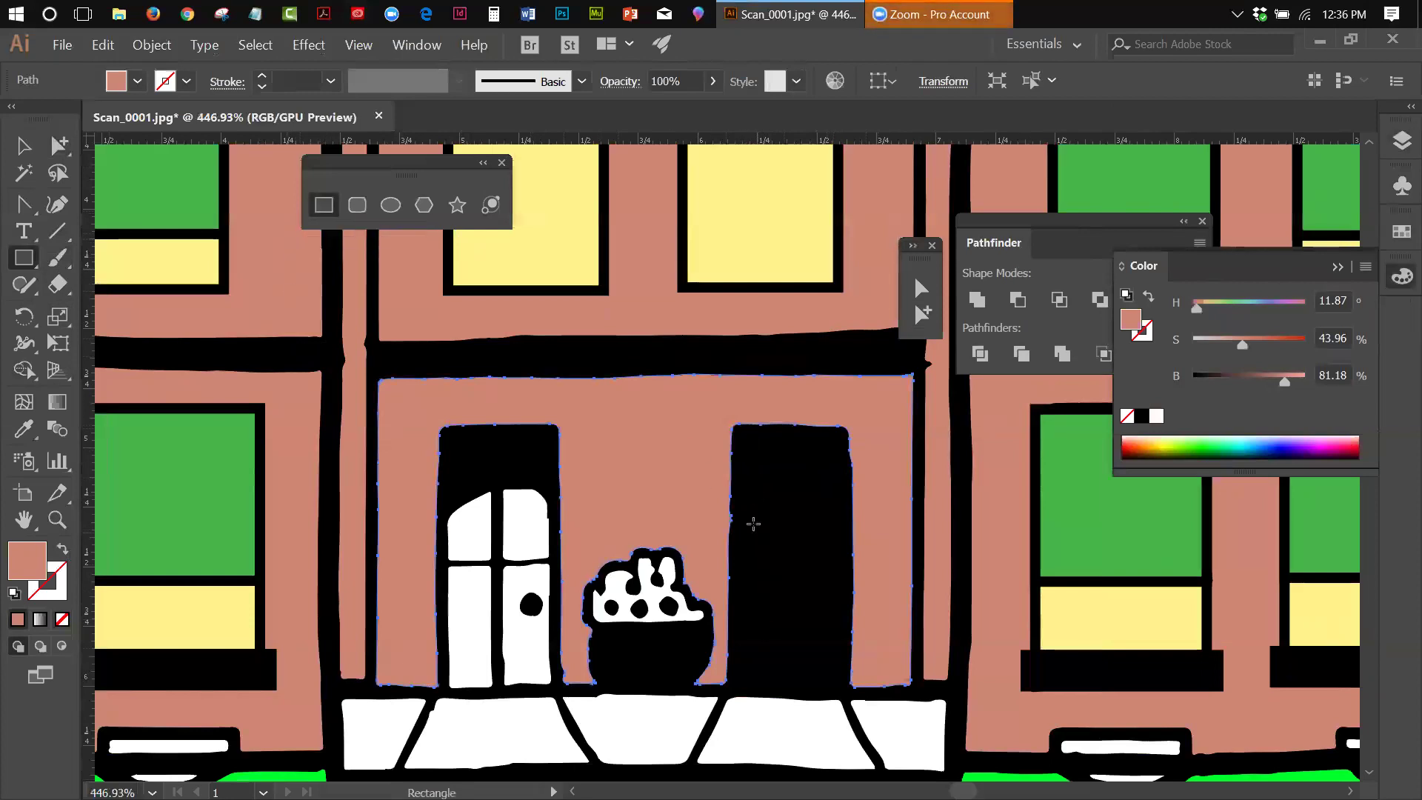
left_click(750, 451)
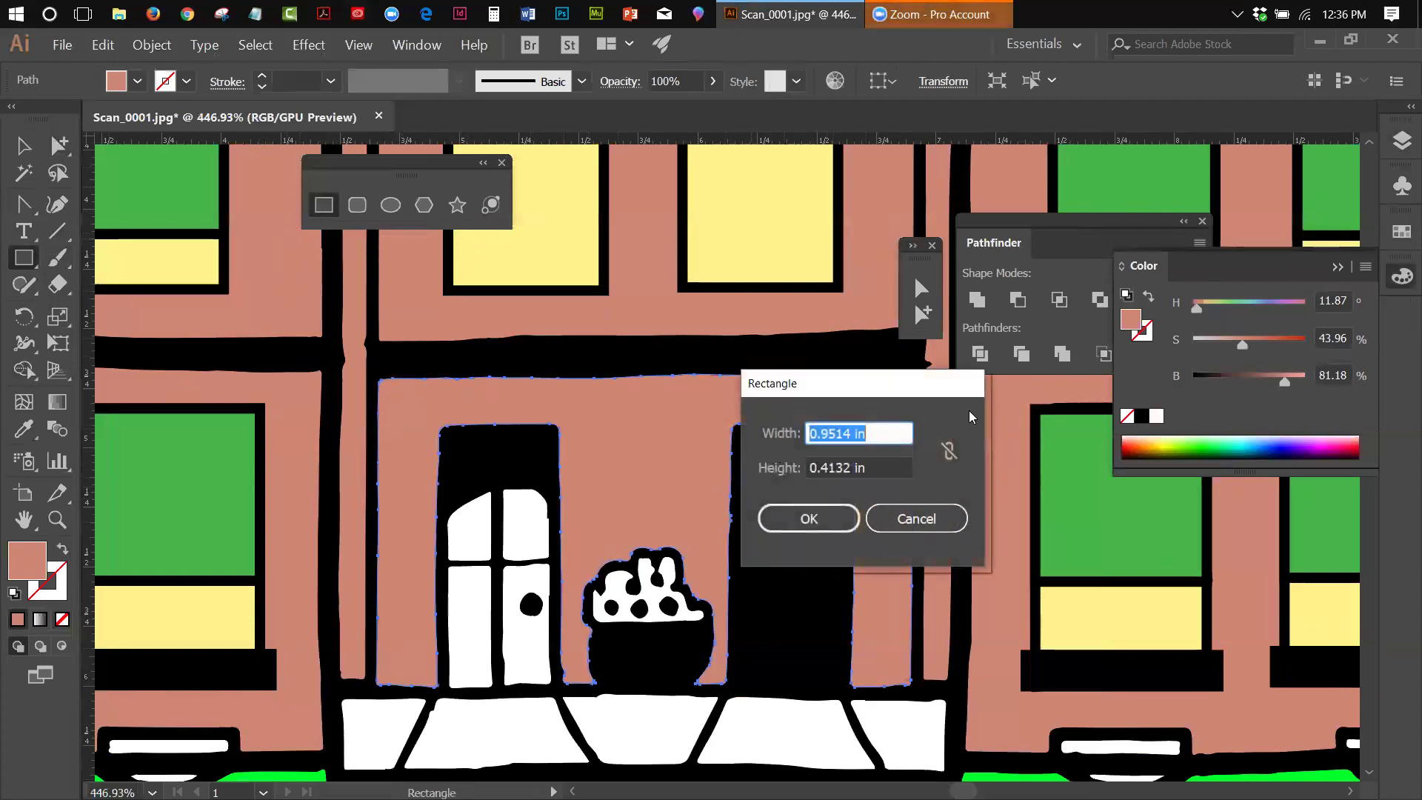
left_click(893, 516)
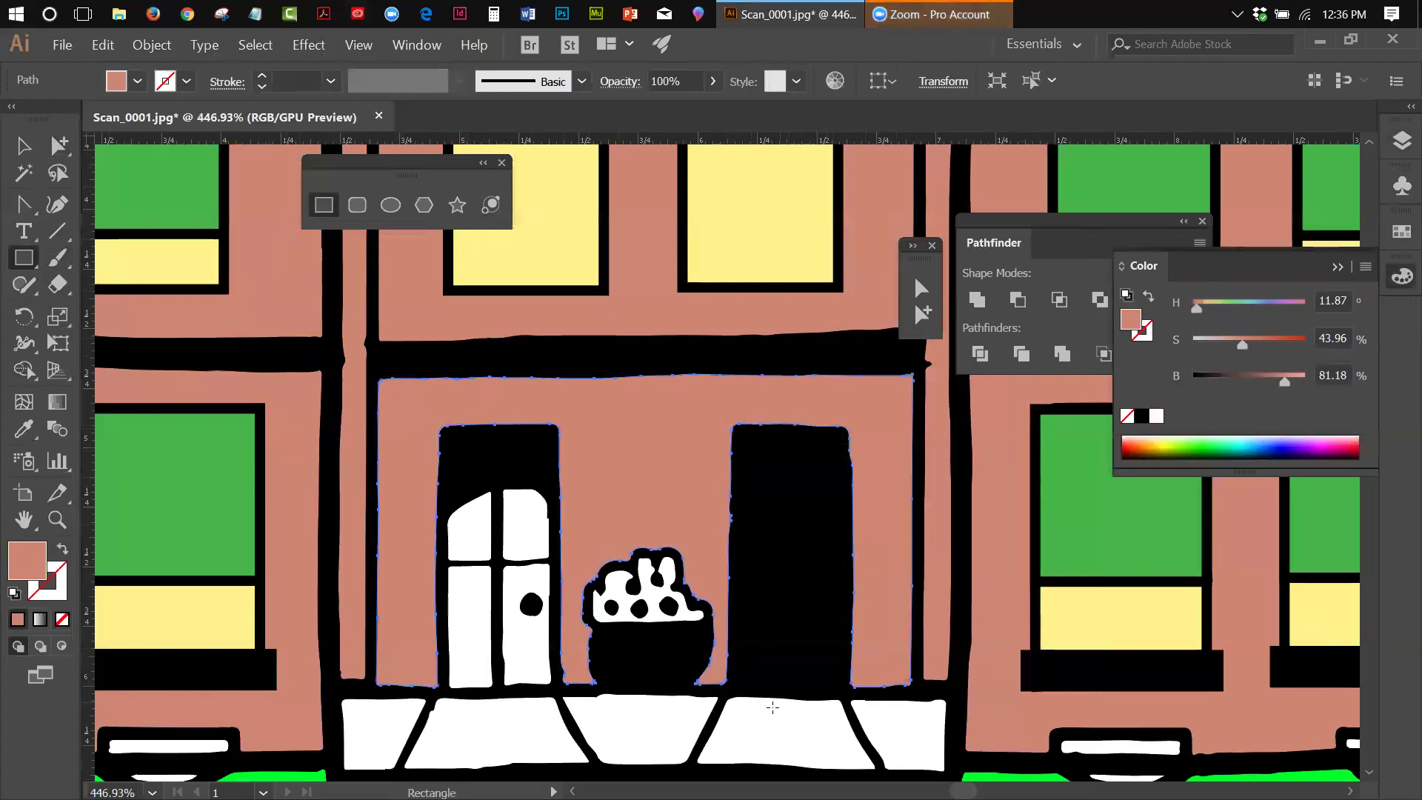
left_click(729, 431)
key("Escape")
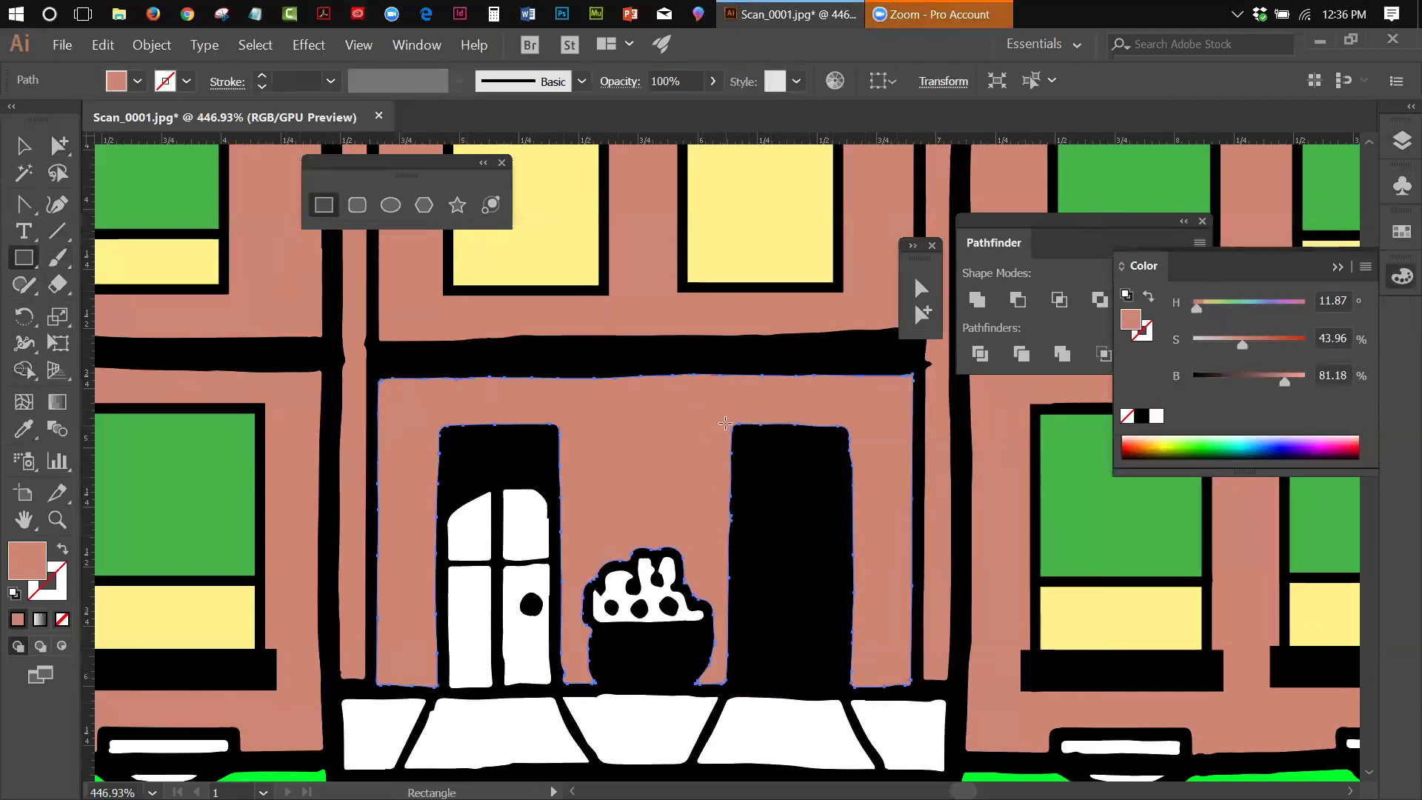
key("ctrl+shift+a")
left_click_drag(727, 428, 858, 687)
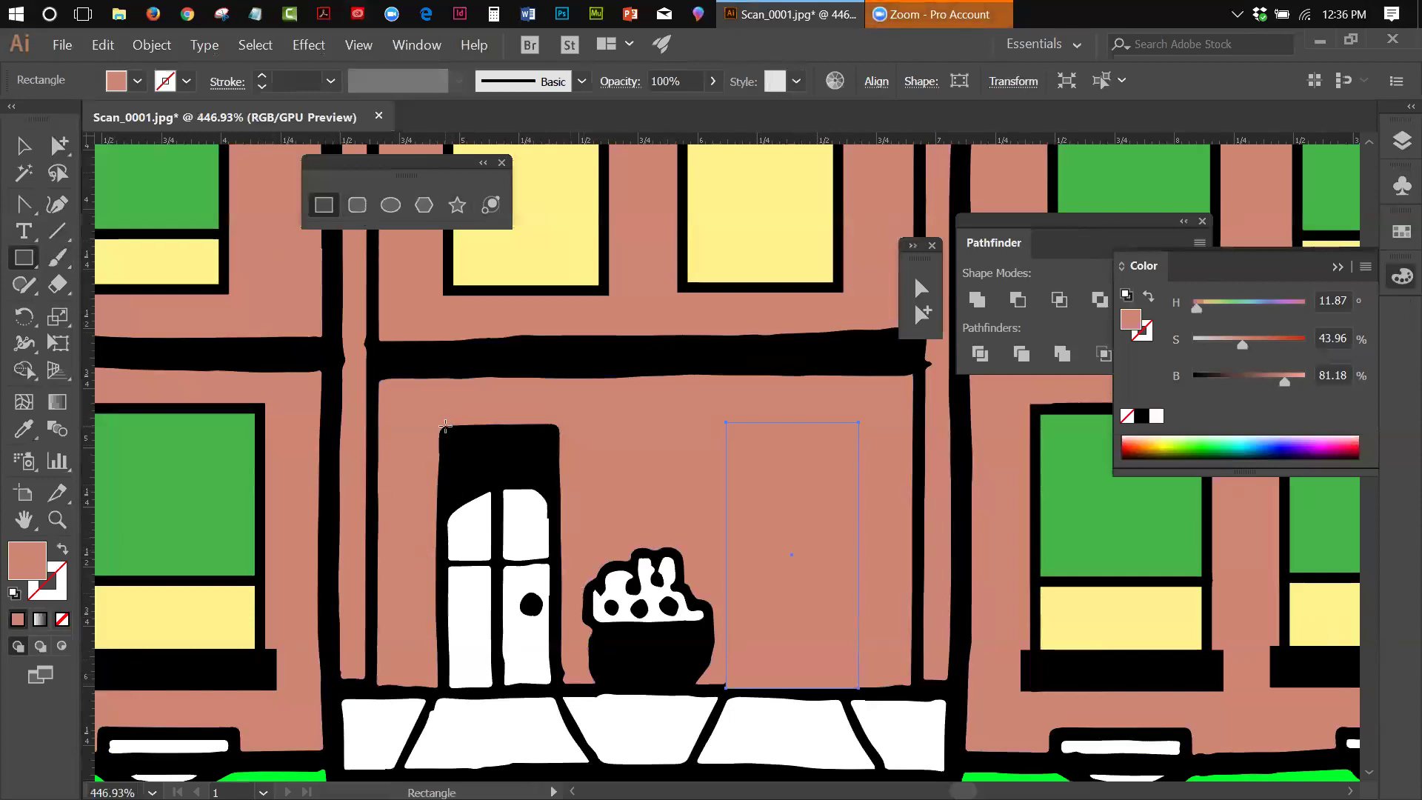
left_click_drag(445, 426, 446, 428)
left_click(436, 417)
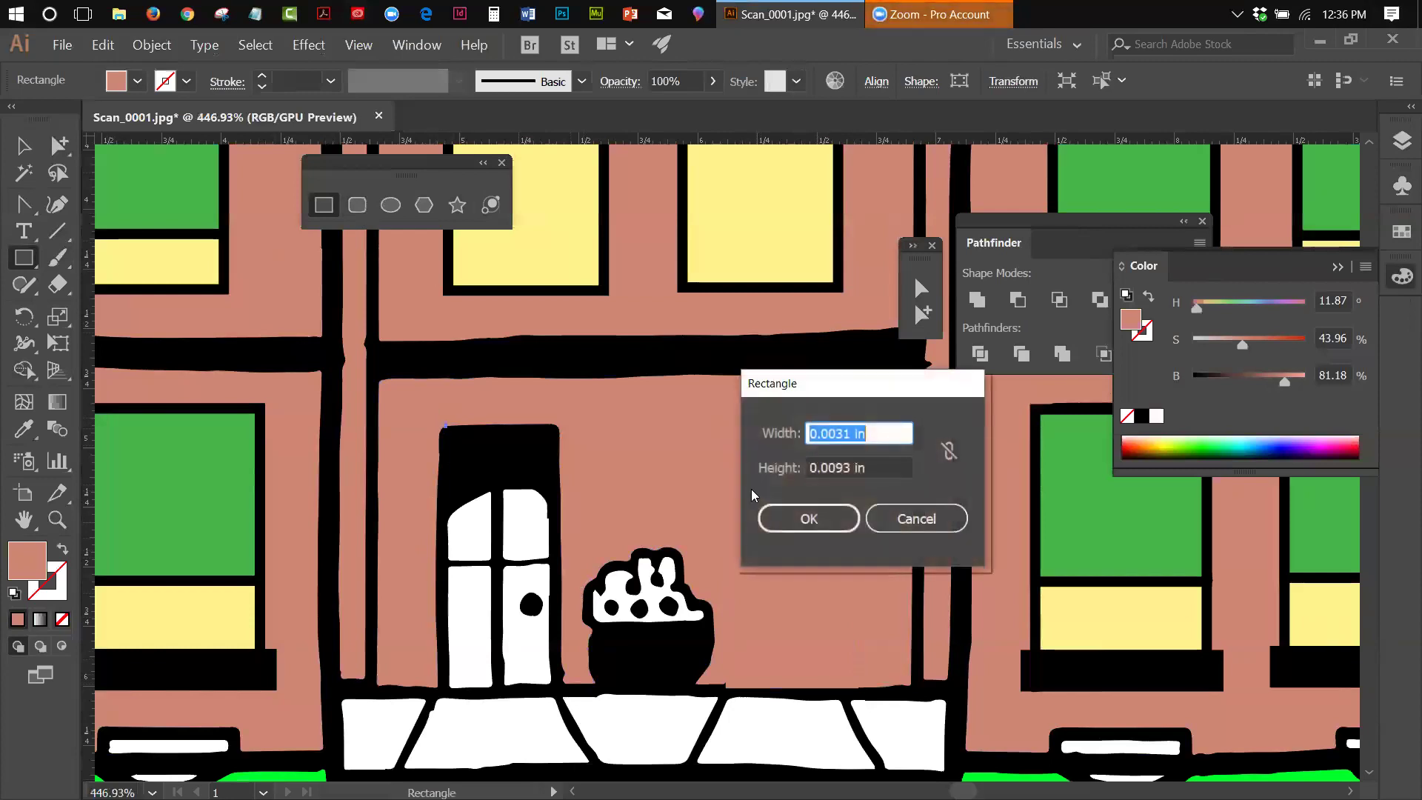
left_click(904, 519)
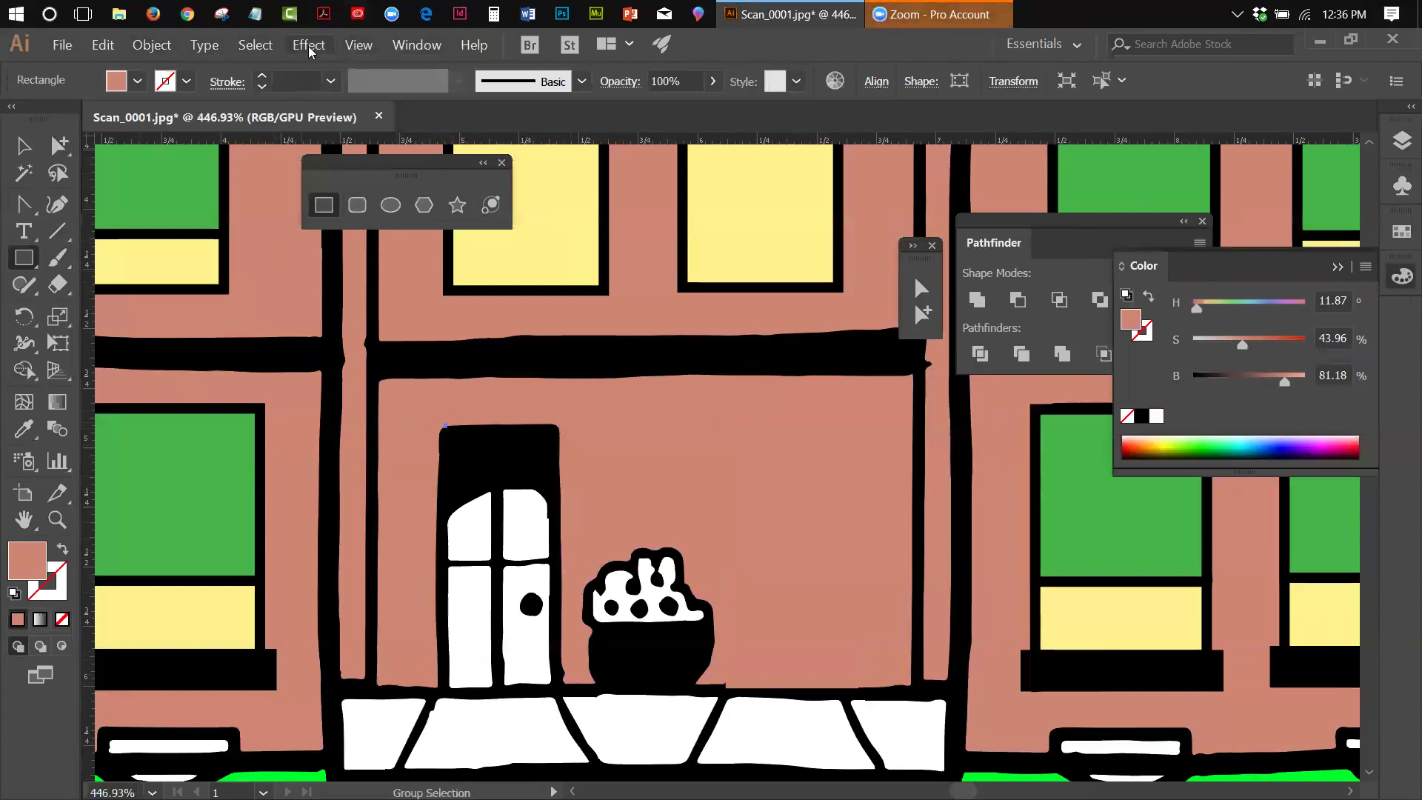
key("ctrl+z")
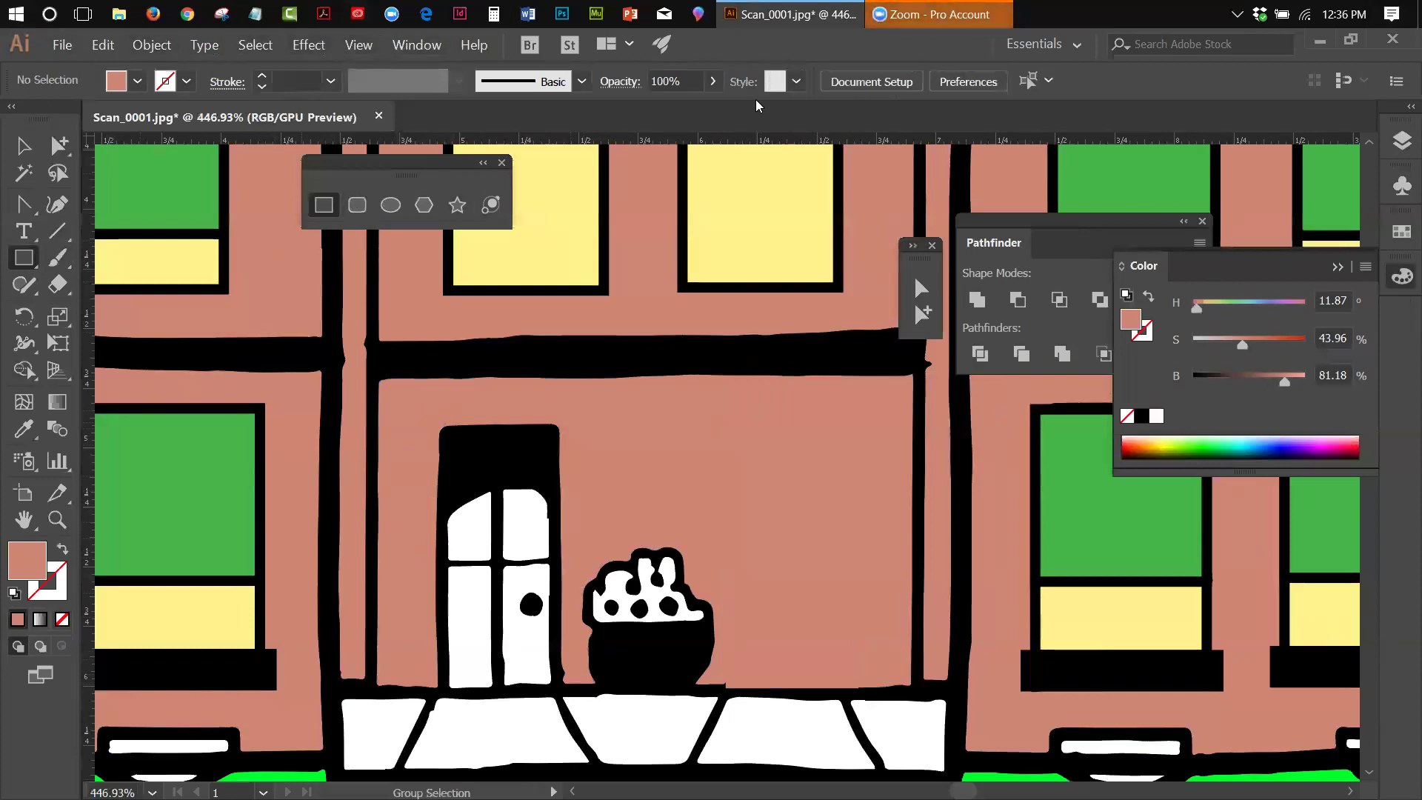
left_click(433, 428)
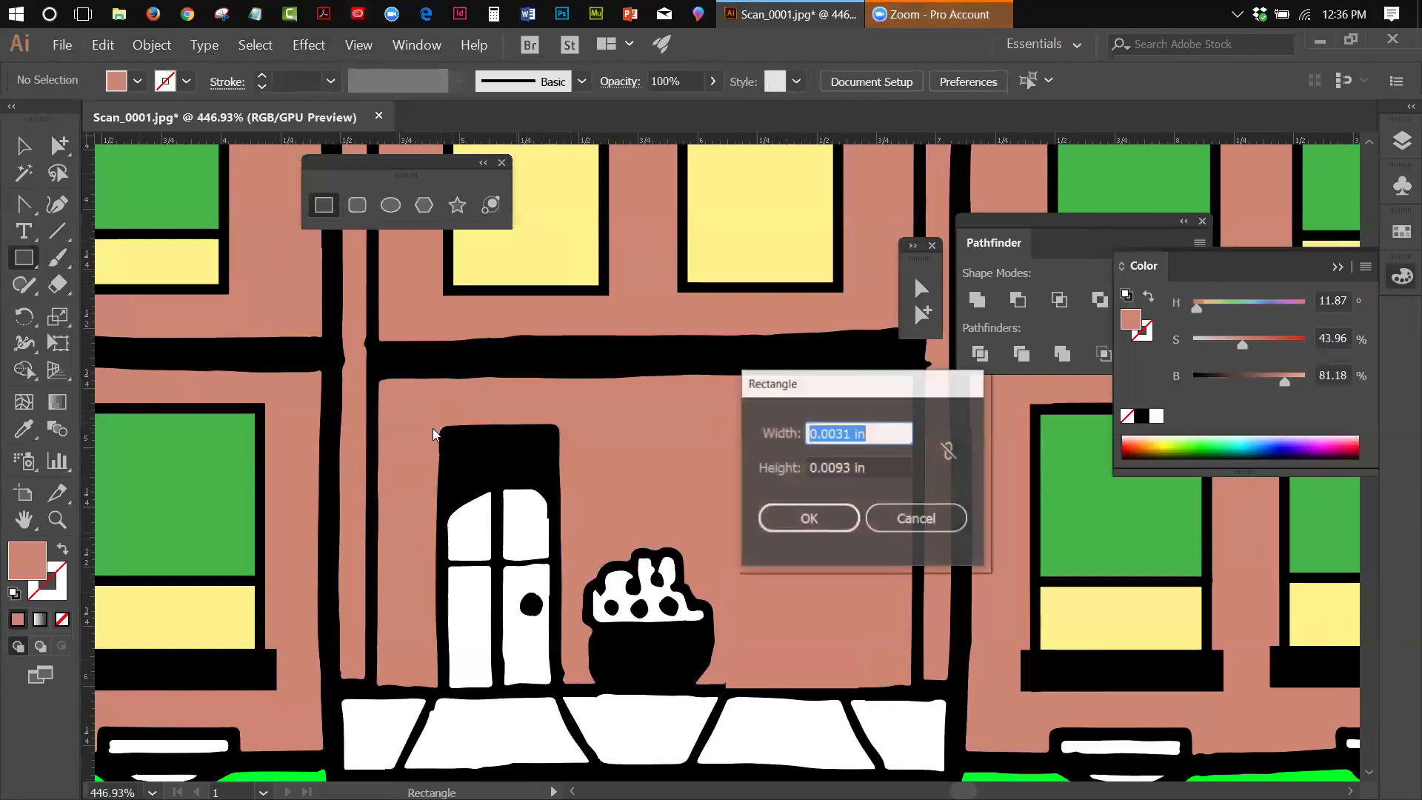
left_click(896, 511)
Step: Cover the original left door with a strokeless salmon rectangle, nudge it up over the door's top edge and stretch its bottom edge to the doorstep
left_click_drag(436, 426, 492, 690)
left_click_drag(541, 689, 570, 689)
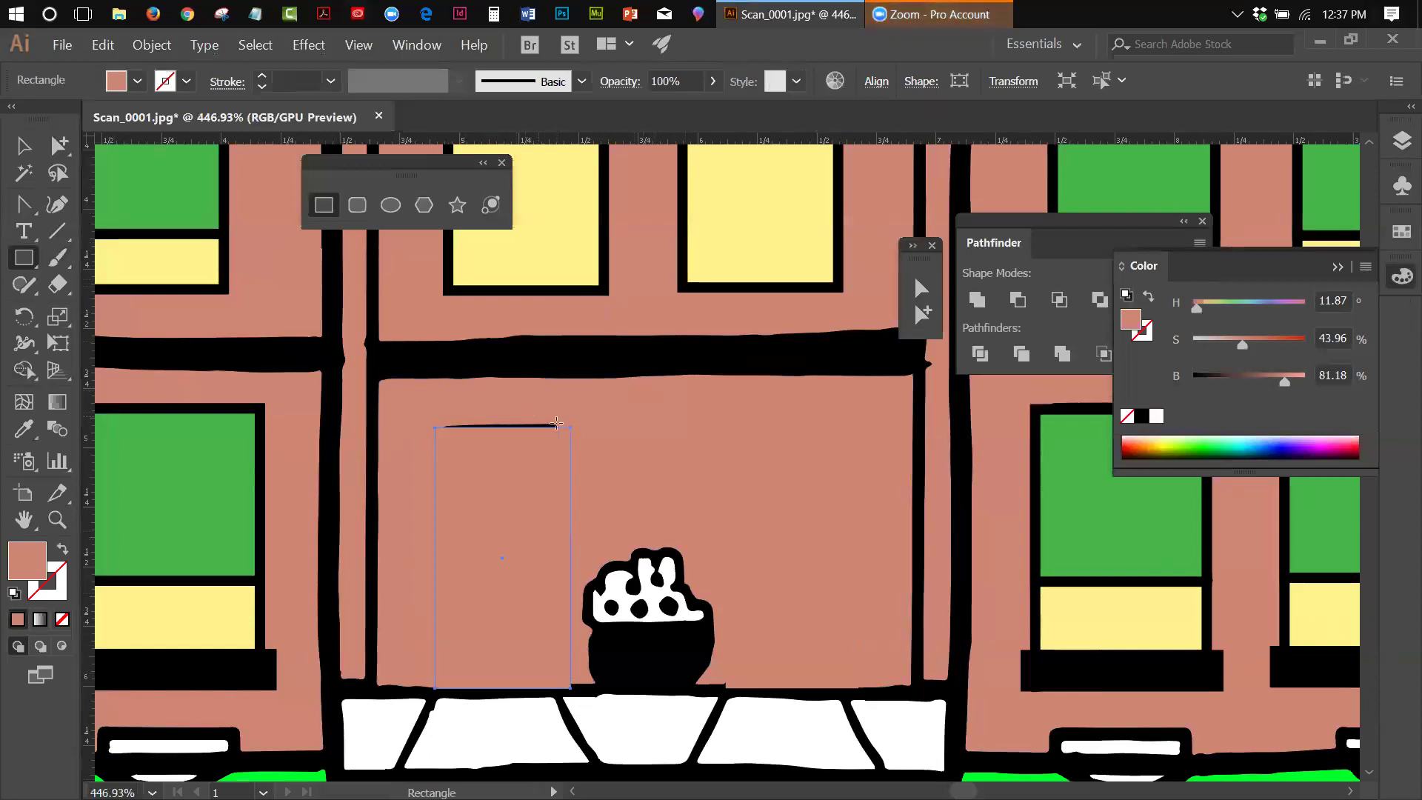
key("Up")
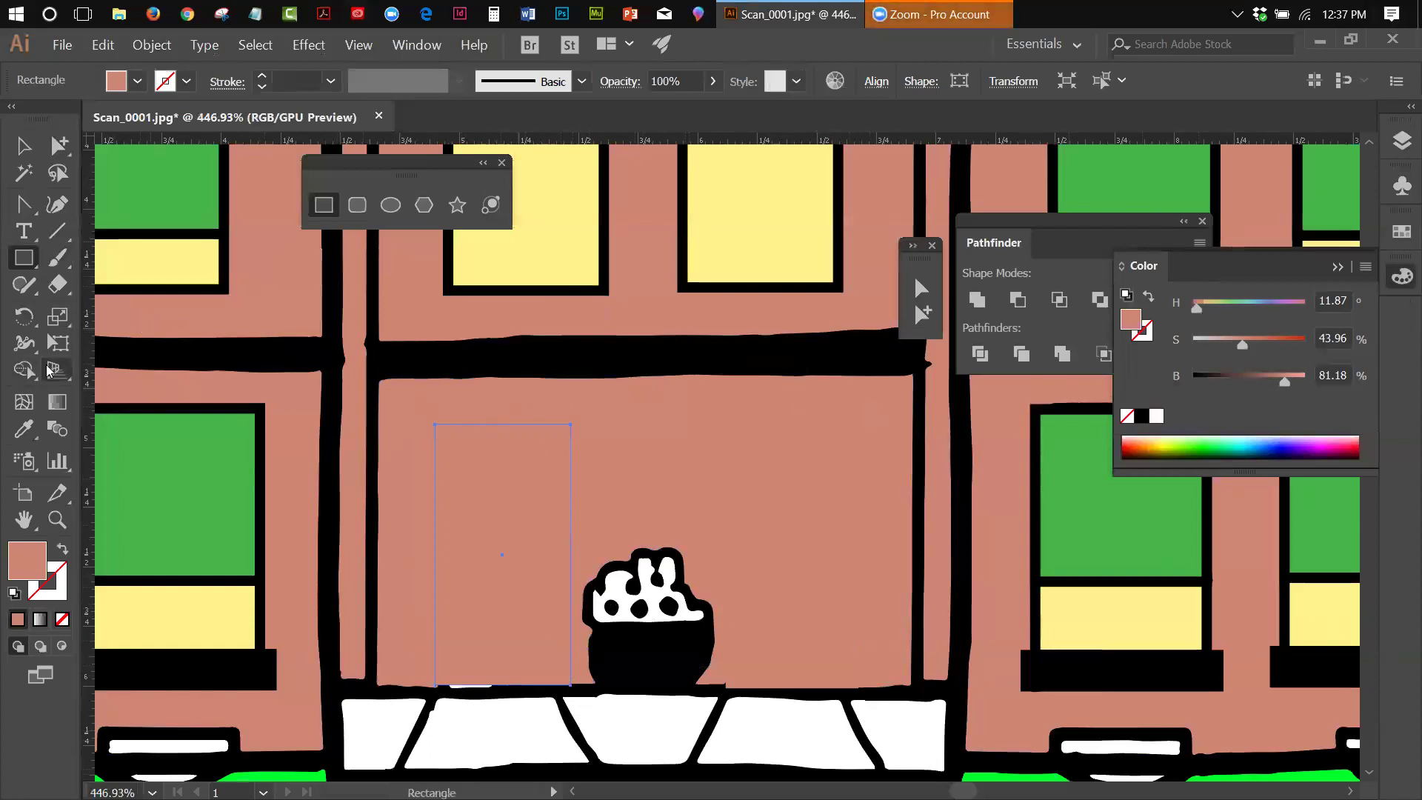
left_click(61, 346)
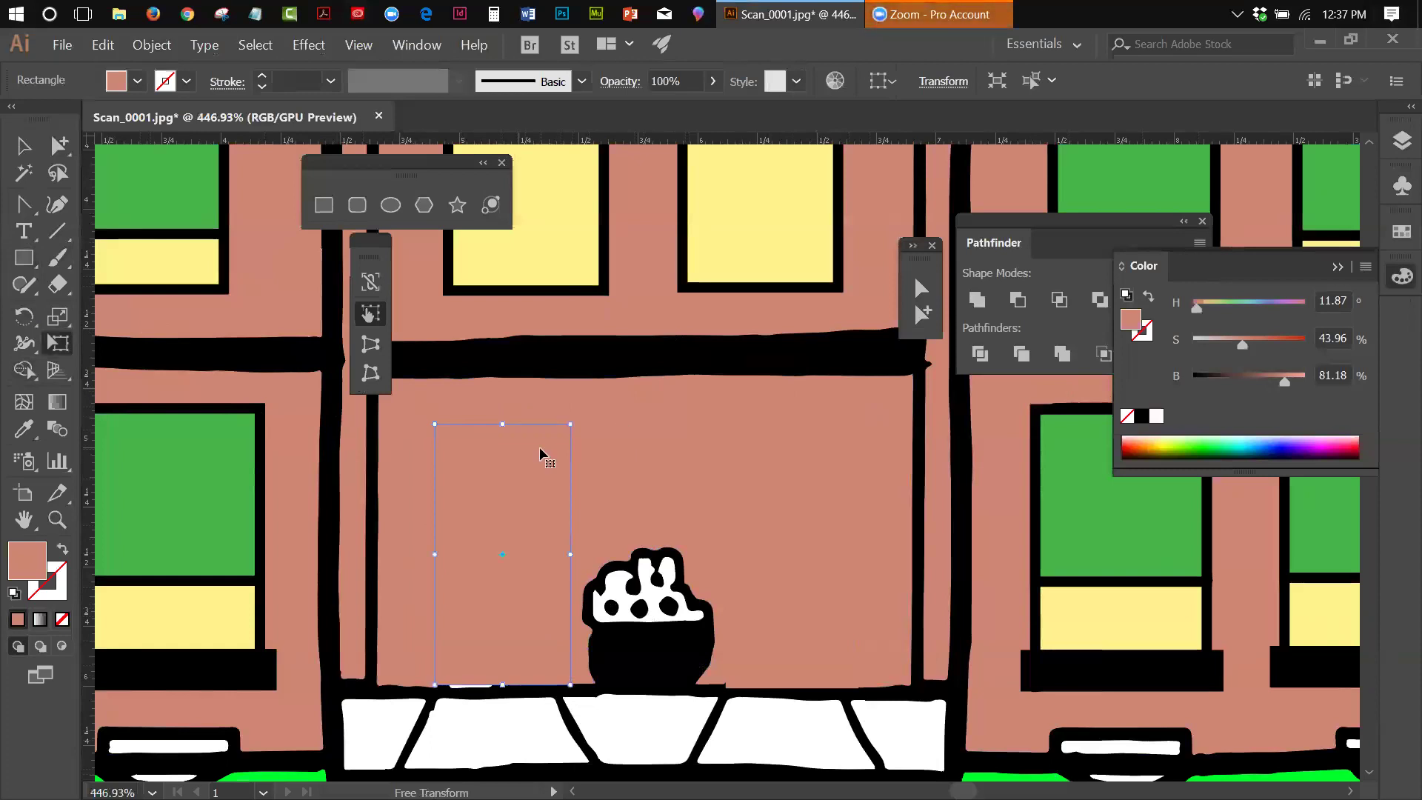
left_click_drag(503, 685, 502, 691)
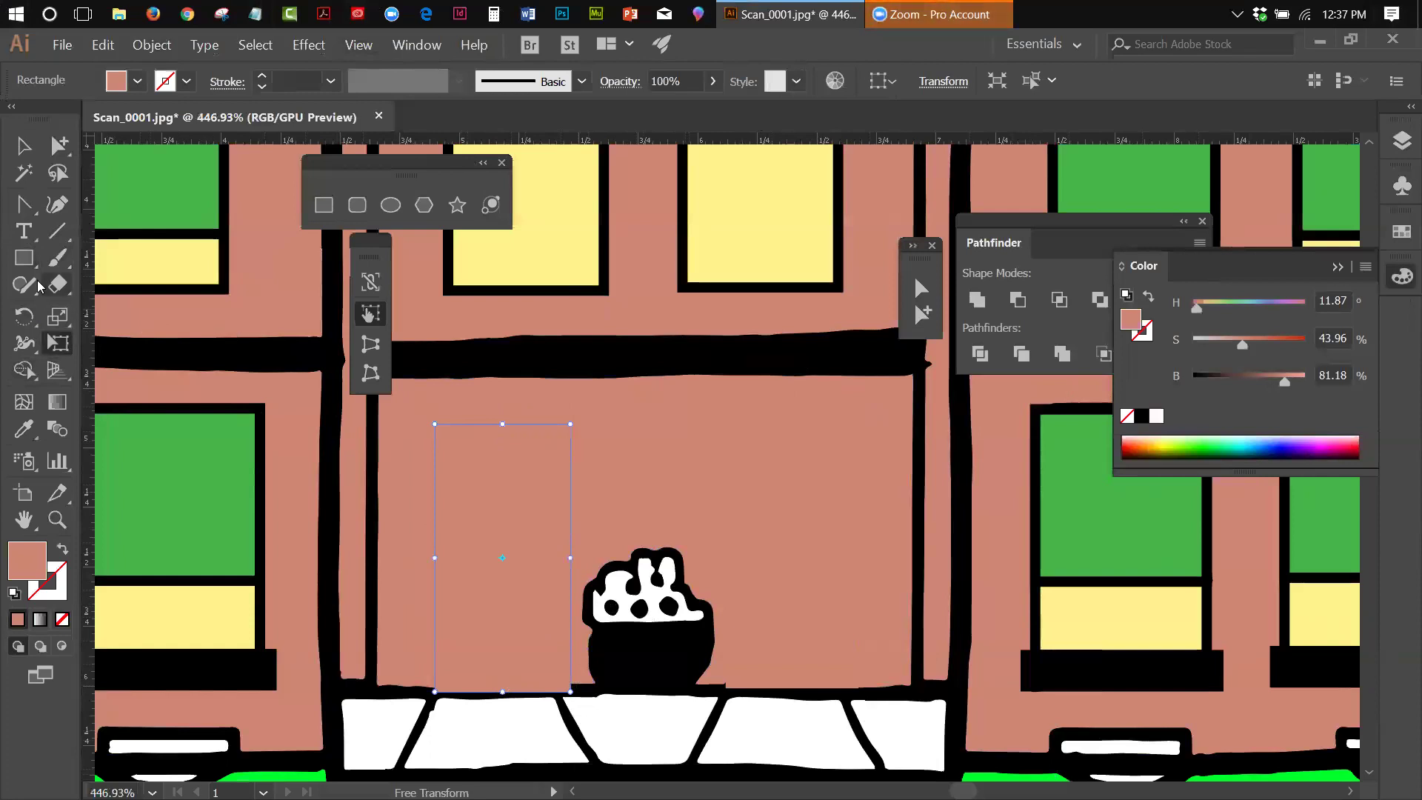
left_click(24, 146)
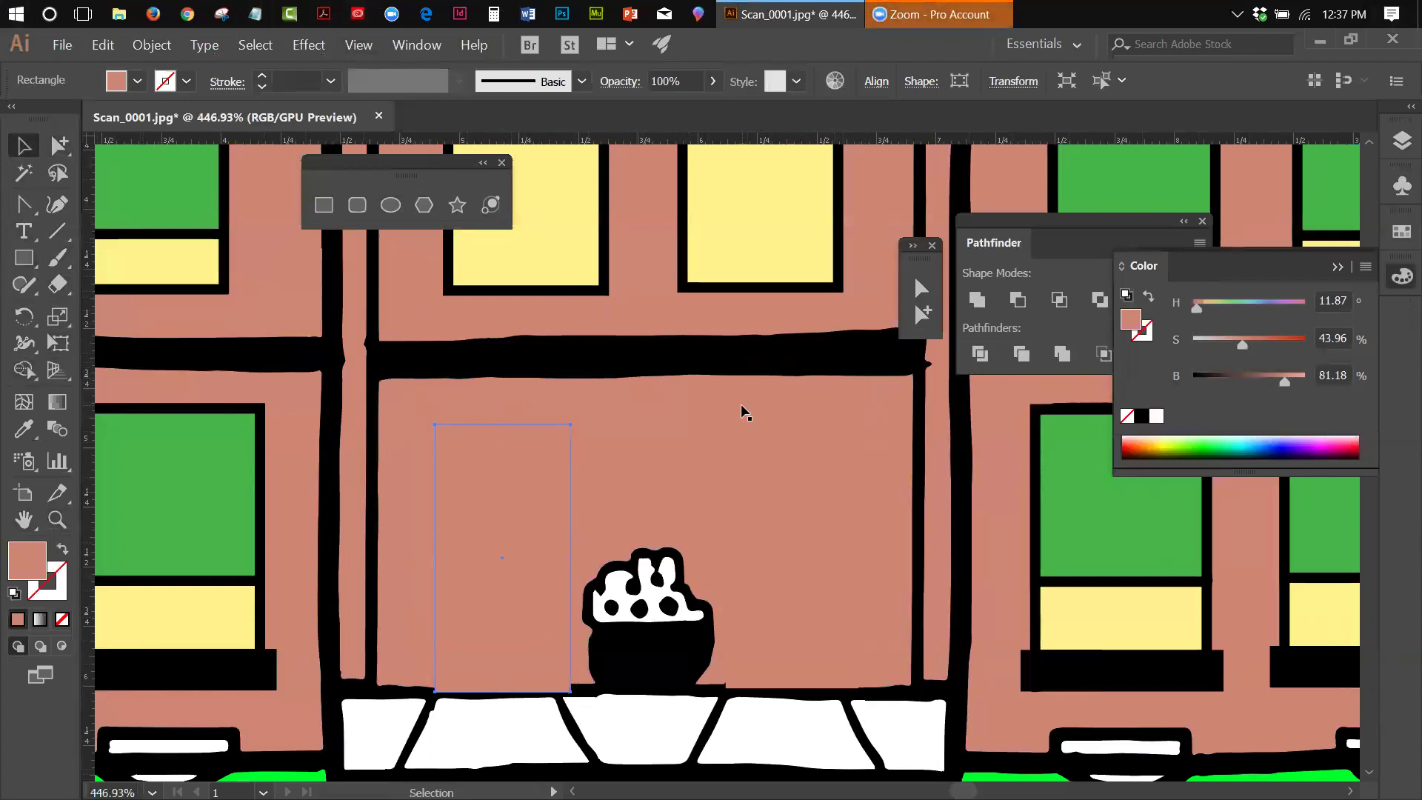
Step: Unite the salmon wall shape with the two rectangles covering the doorways using Pathfinder
left_click(737, 423)
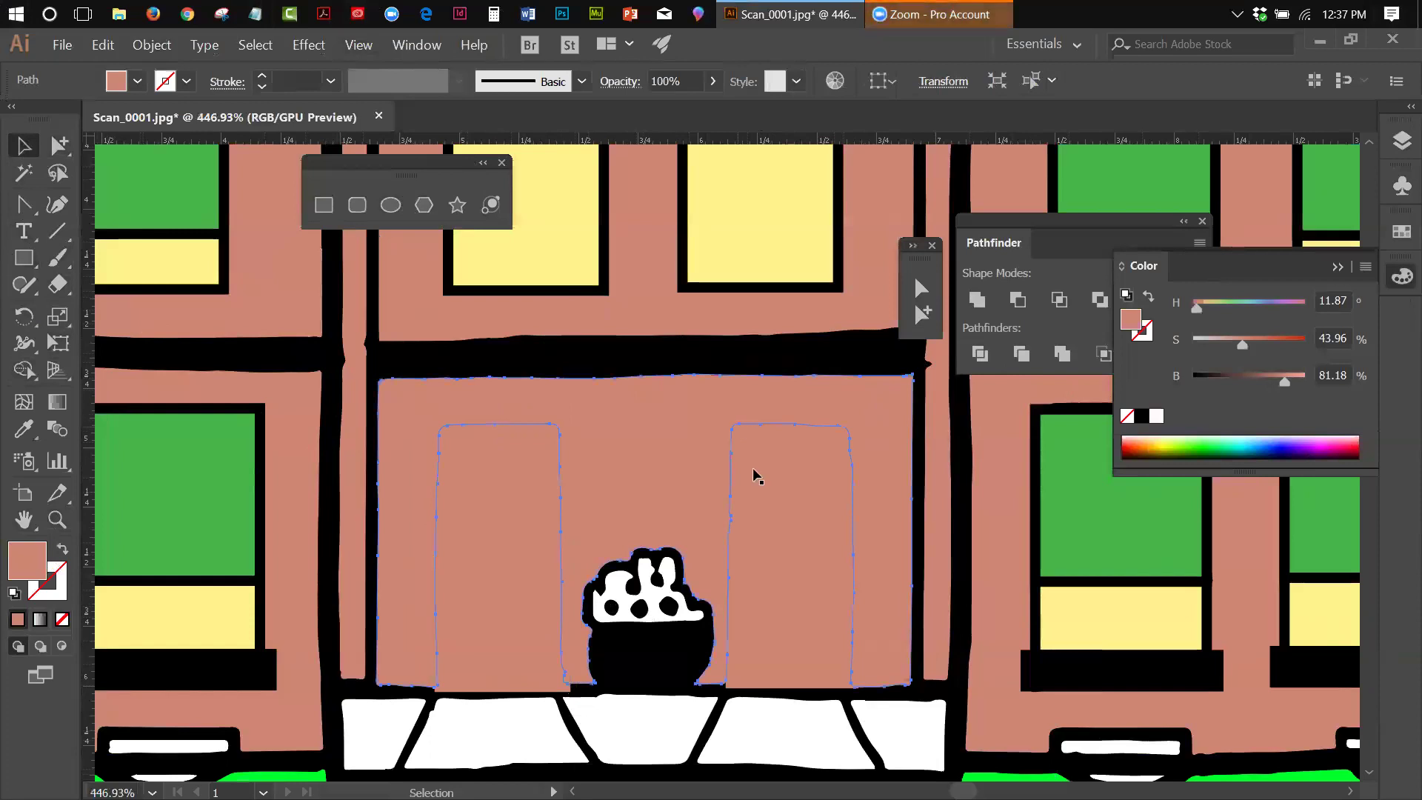
left_click(785, 685)
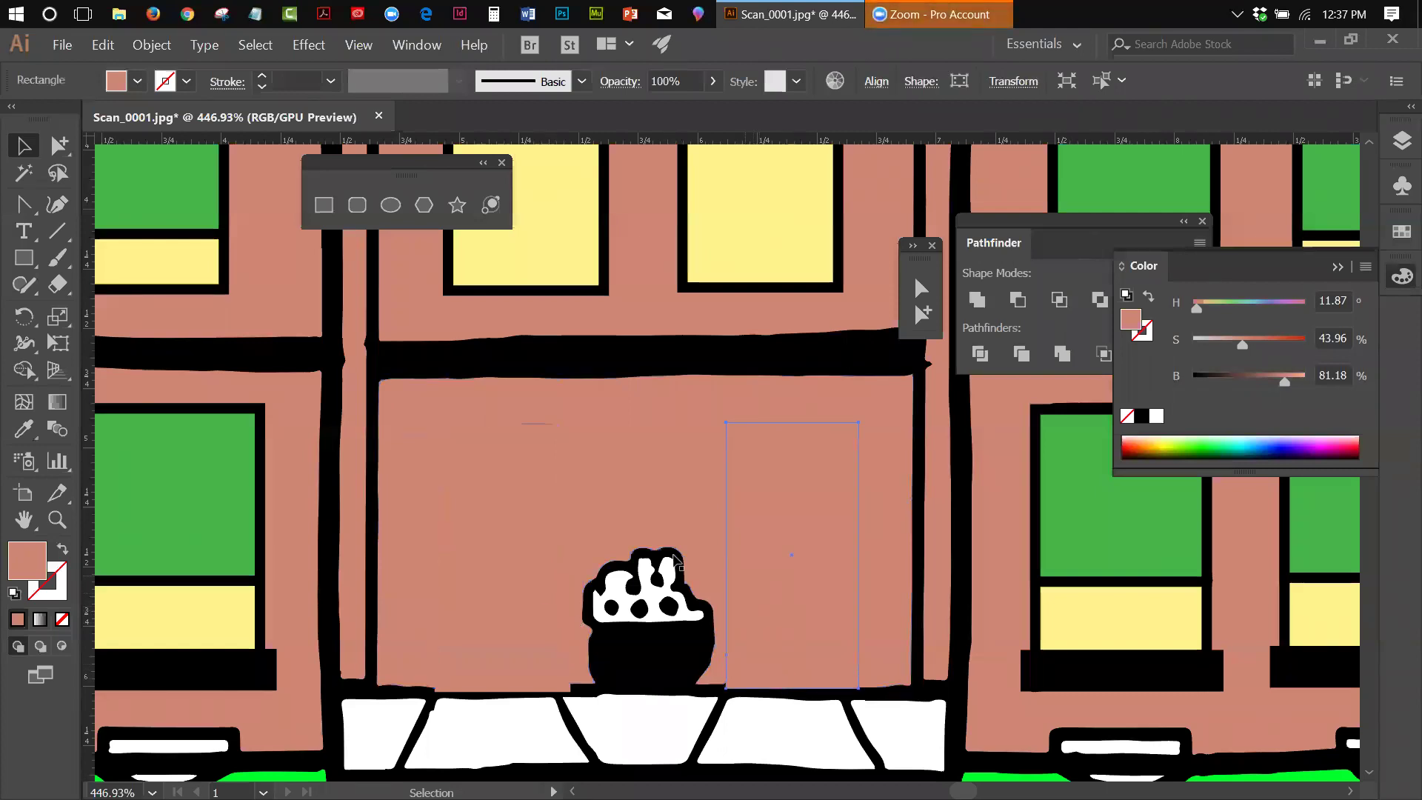
left_click(832, 407, "shift")
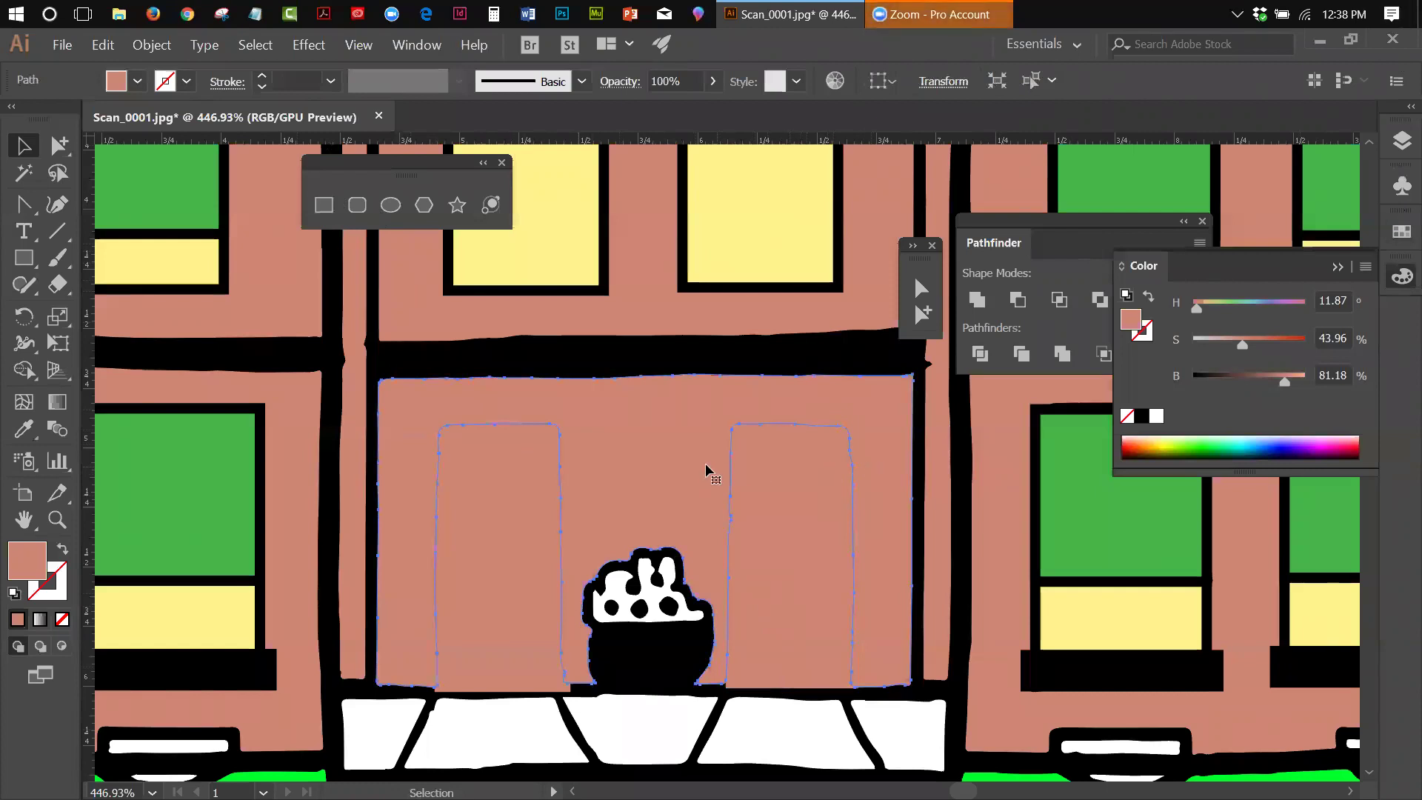
left_click(525, 457)
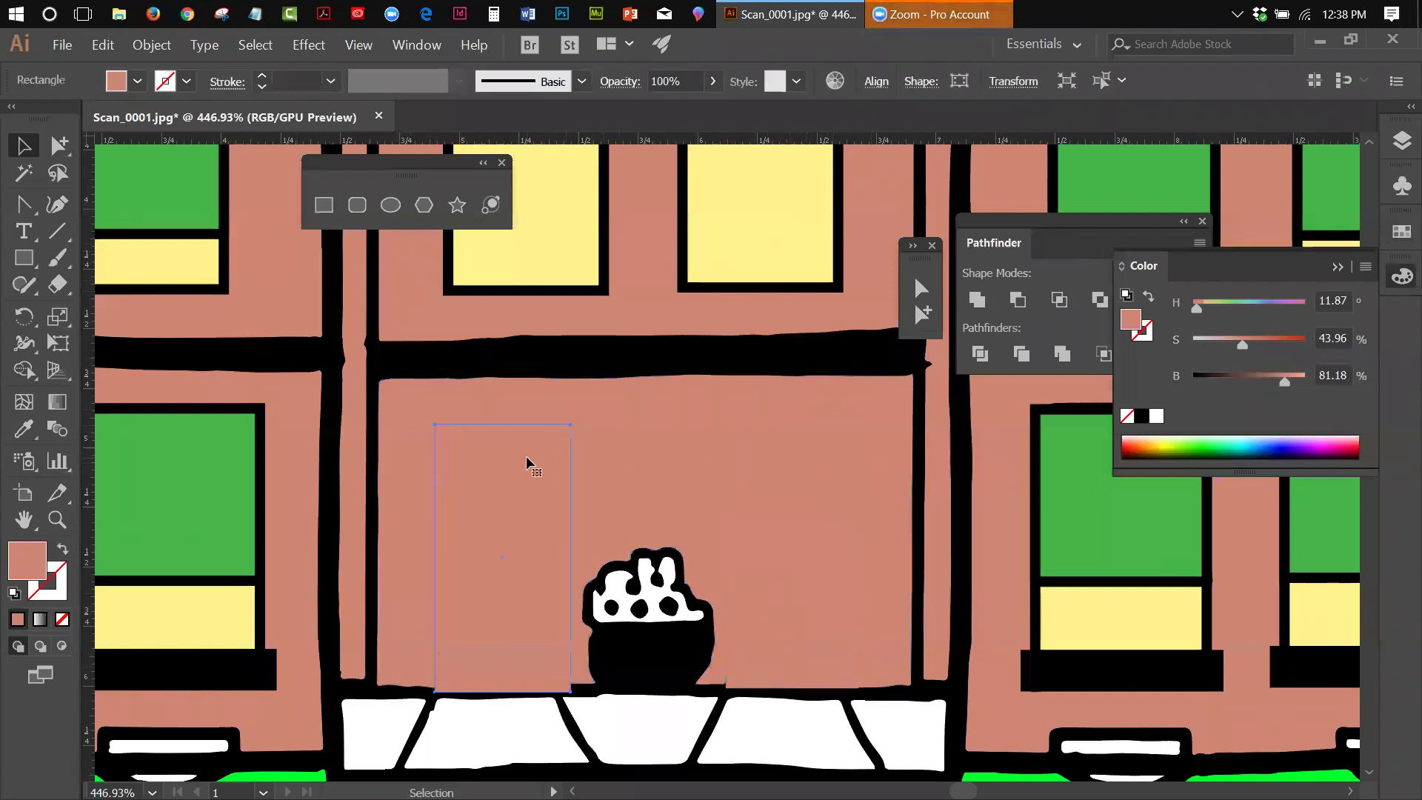
left_click_drag(529, 456, 794, 522)
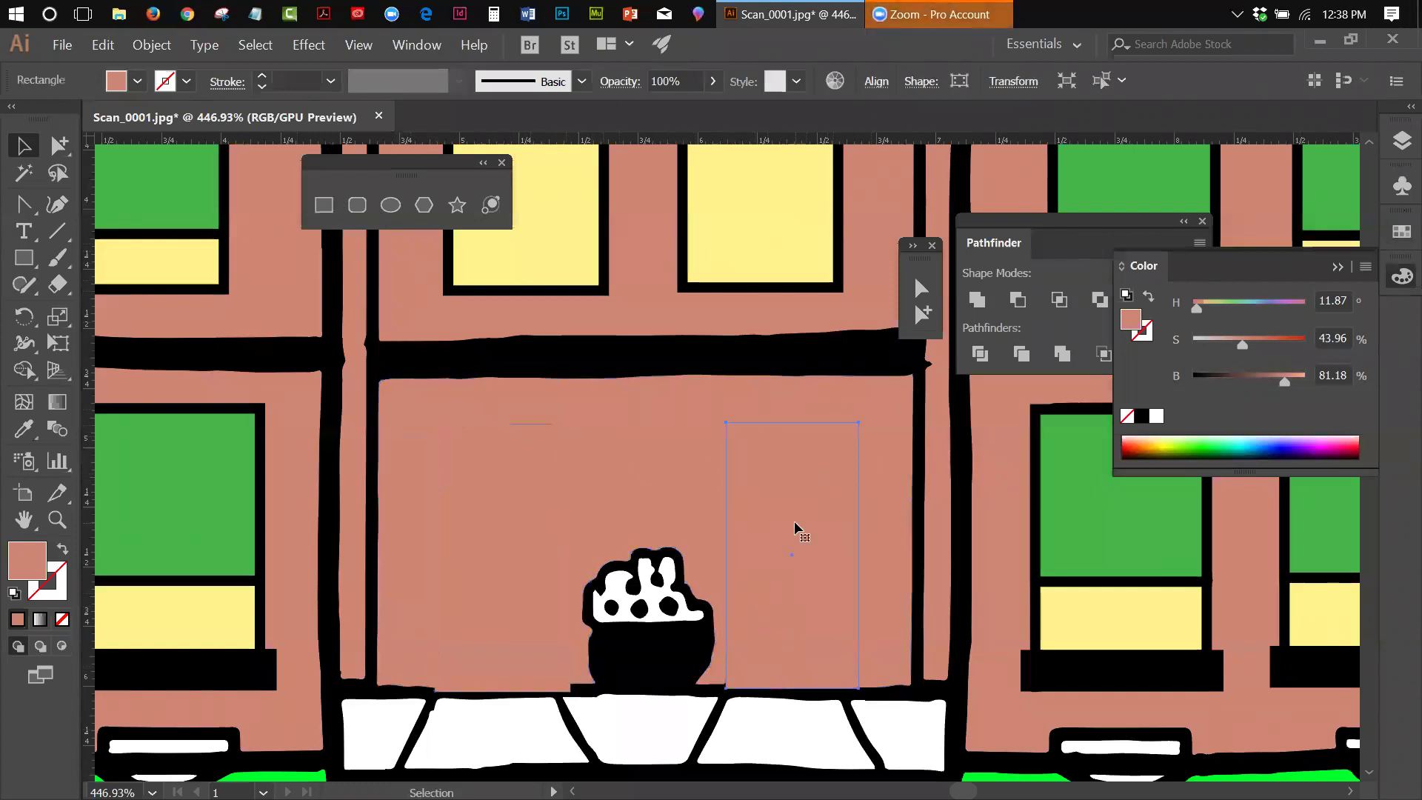
left_click(604, 412)
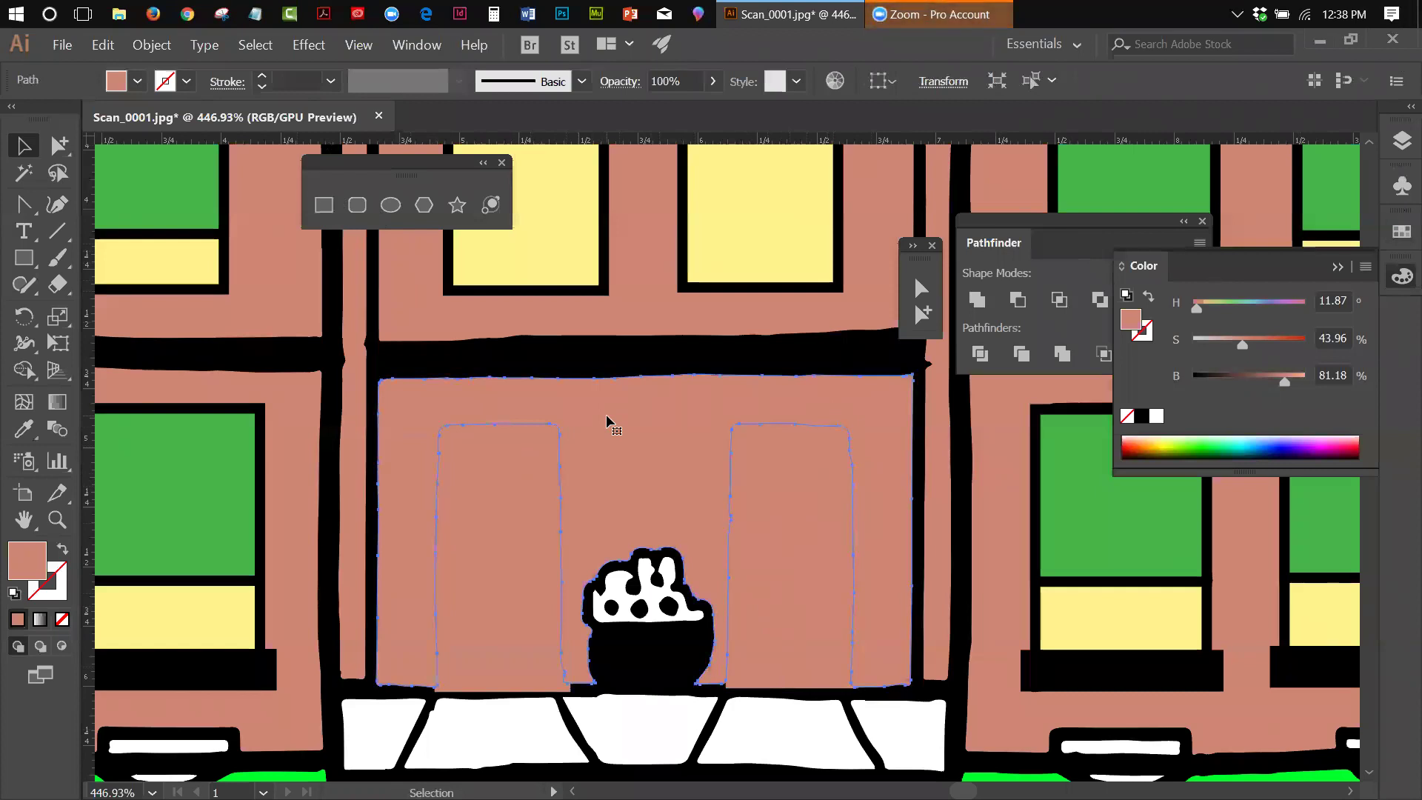
left_click(565, 414, "shift")
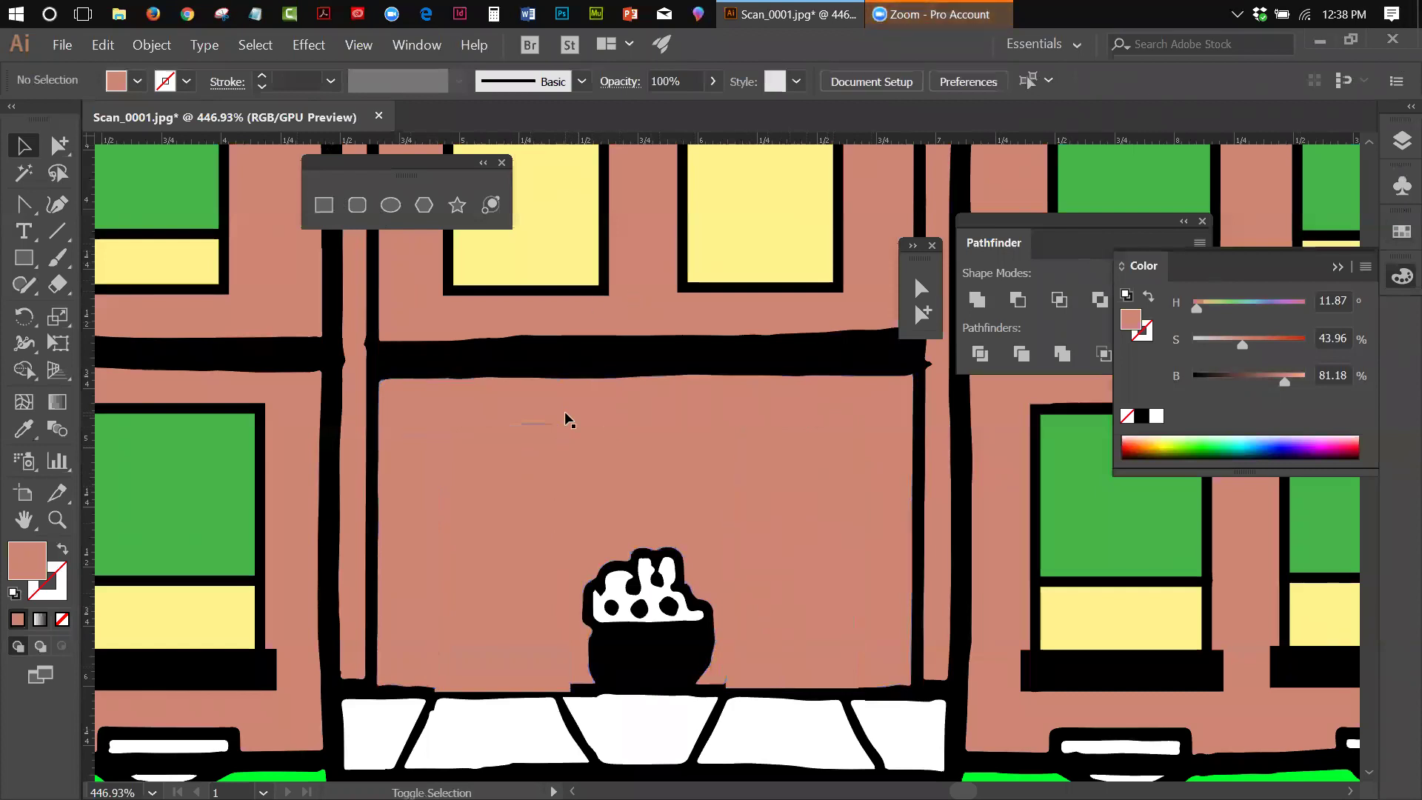
left_click(566, 419, "shift")
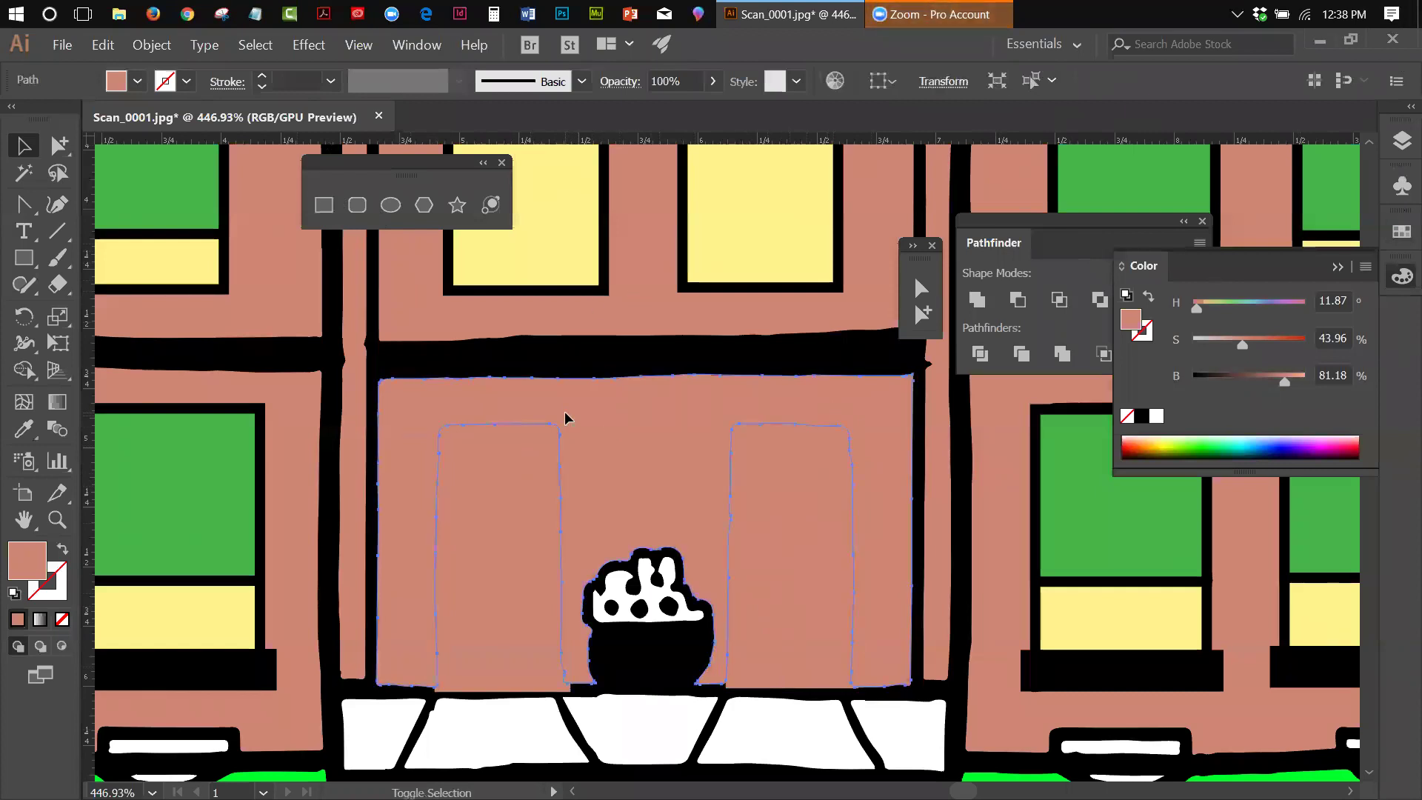
left_click(499, 456, "shift")
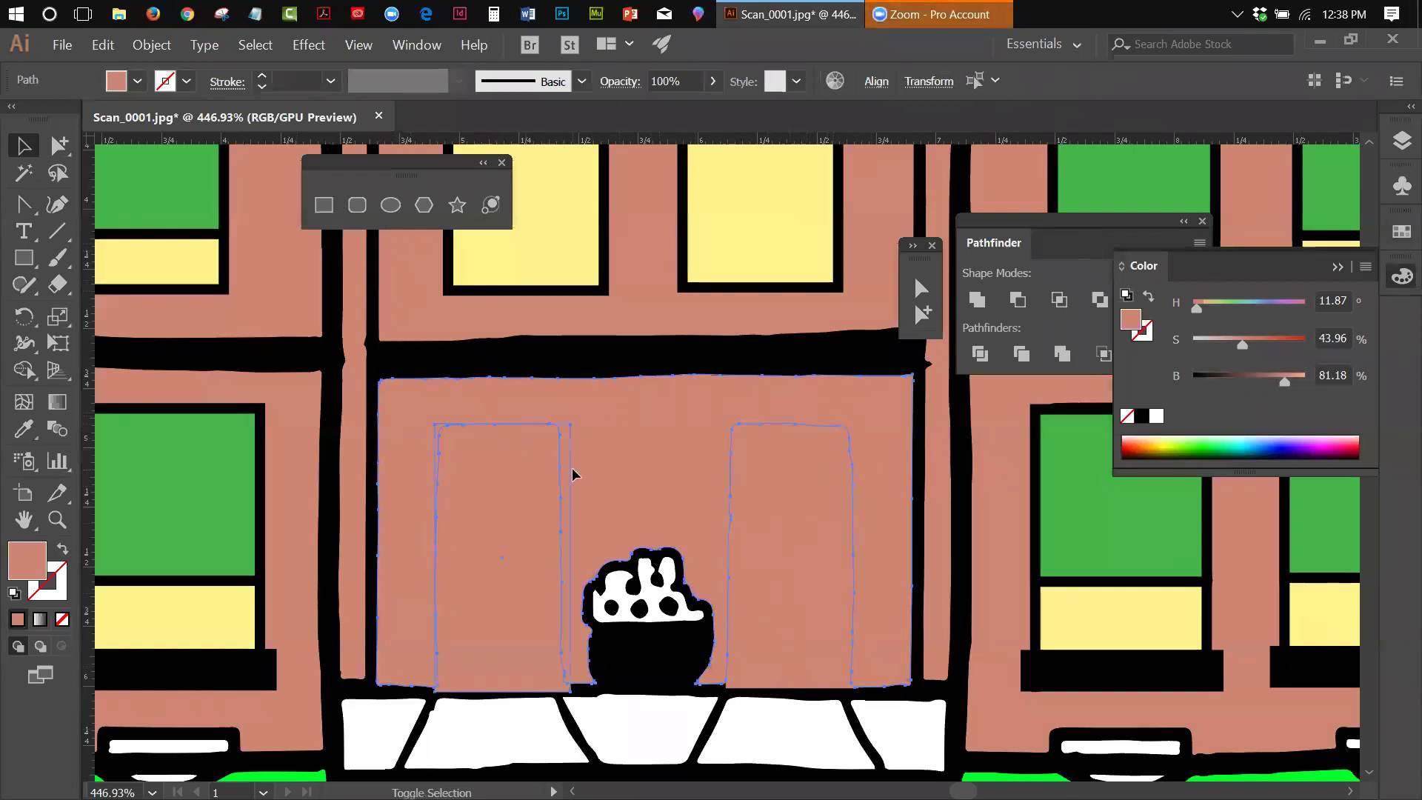
left_click(813, 492, "shift")
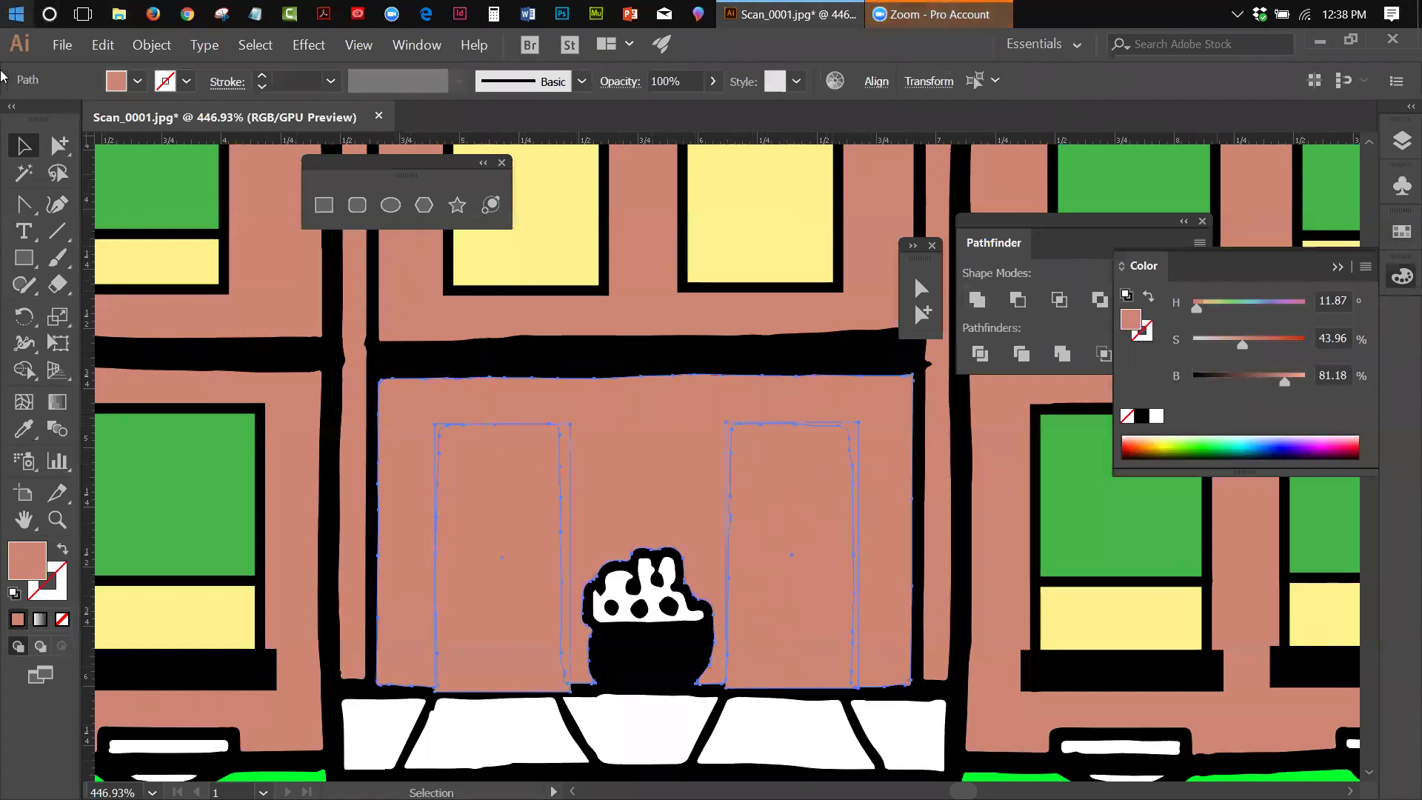
left_click(976, 299)
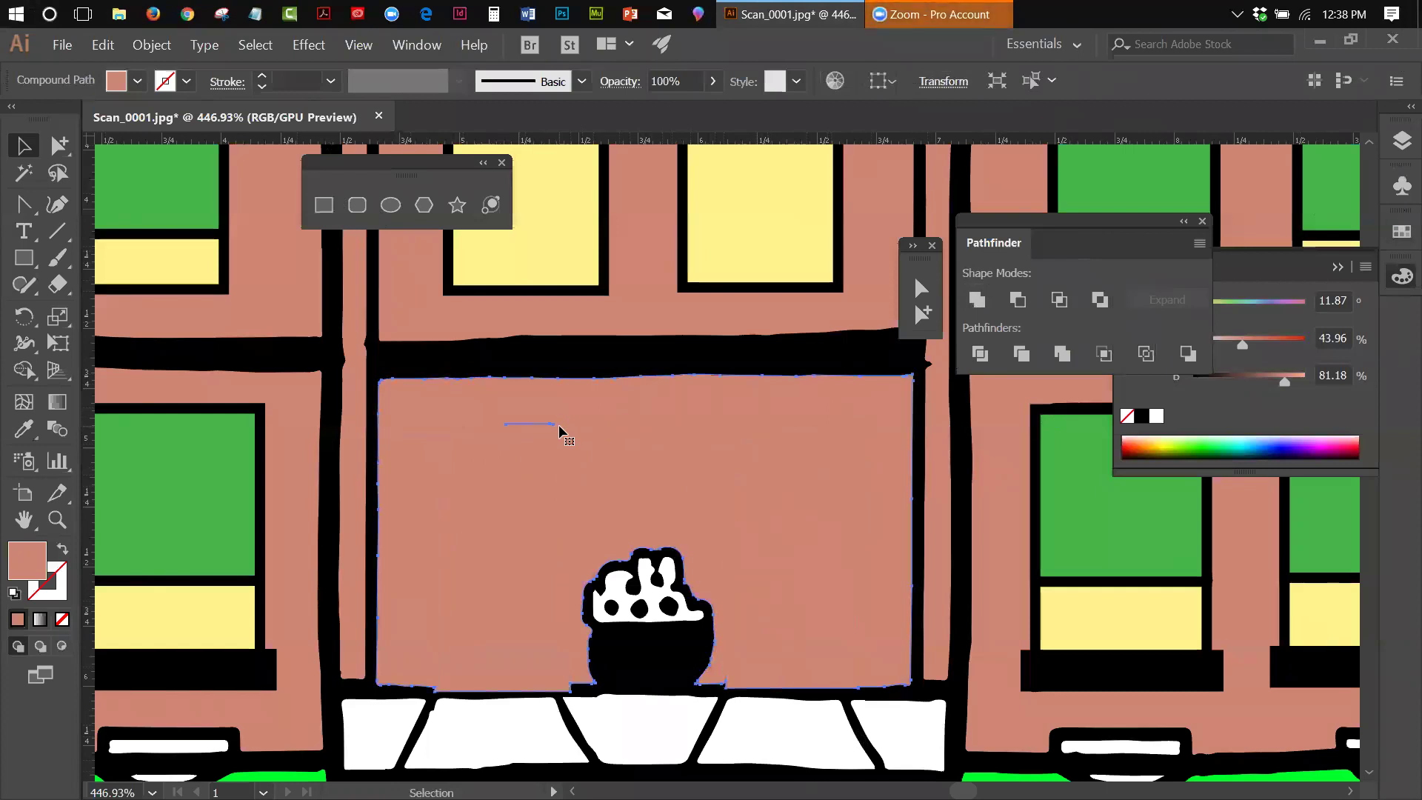
Step: Make Layer 2 with the door instances visible, and open the door symbol for editing
left_click(1401, 141)
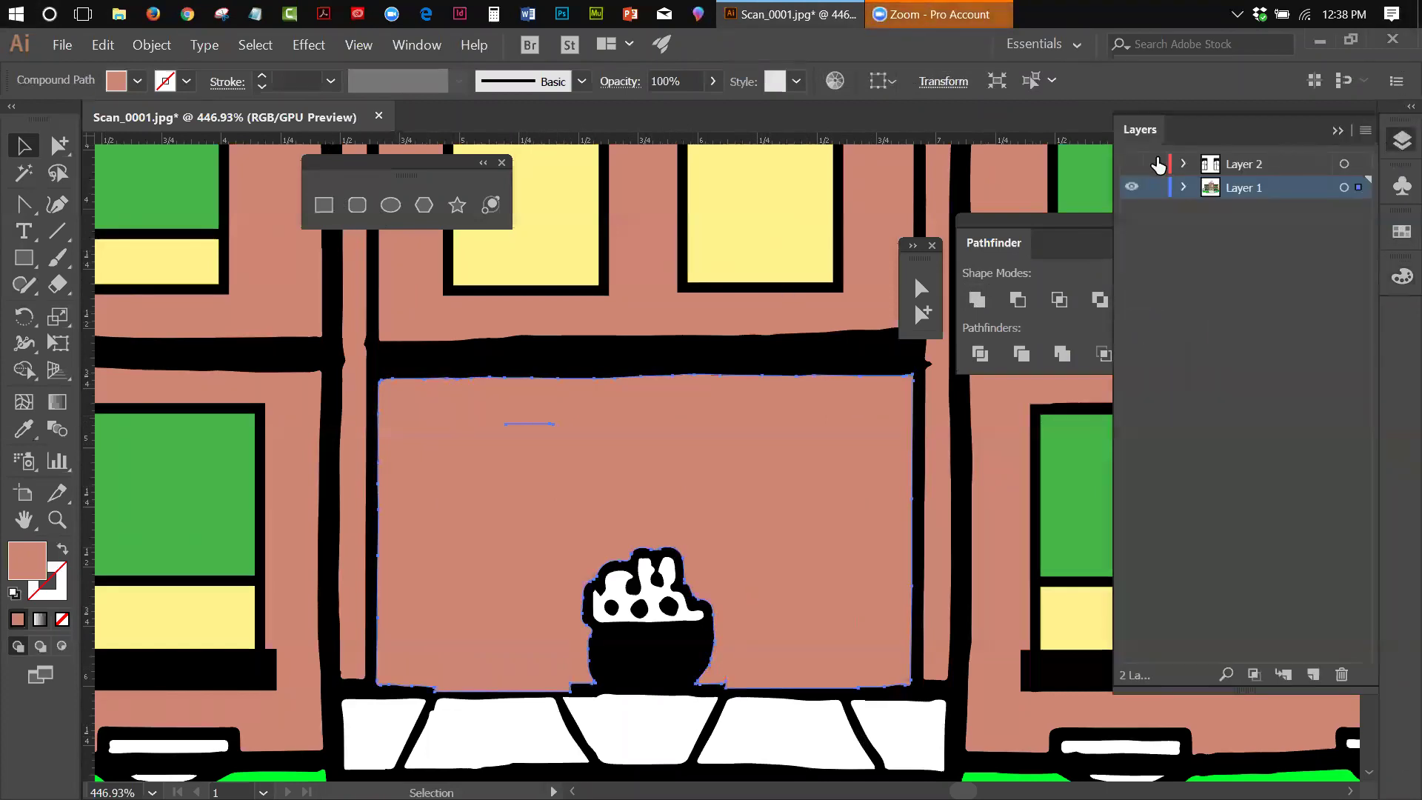
left_click(1133, 163)
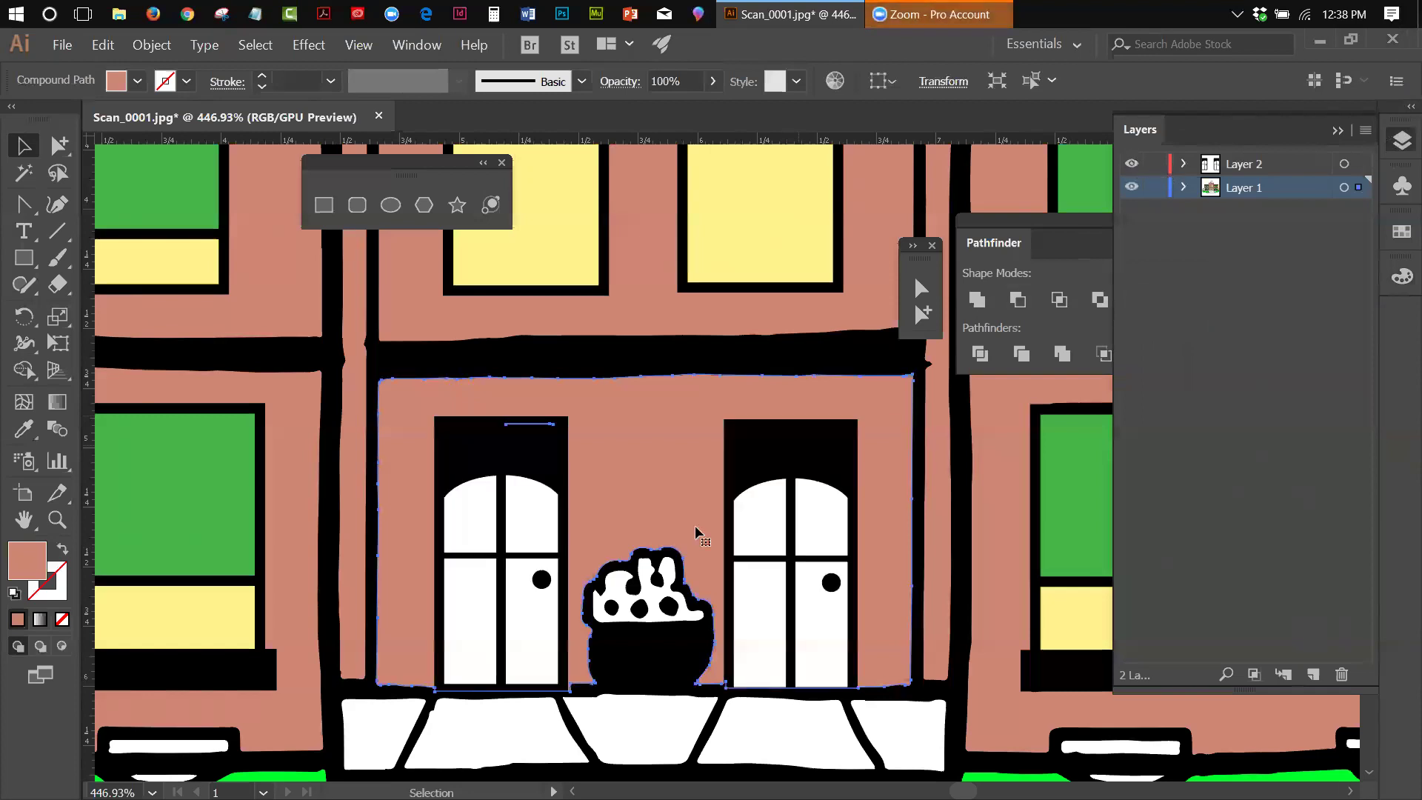
left_click(808, 566)
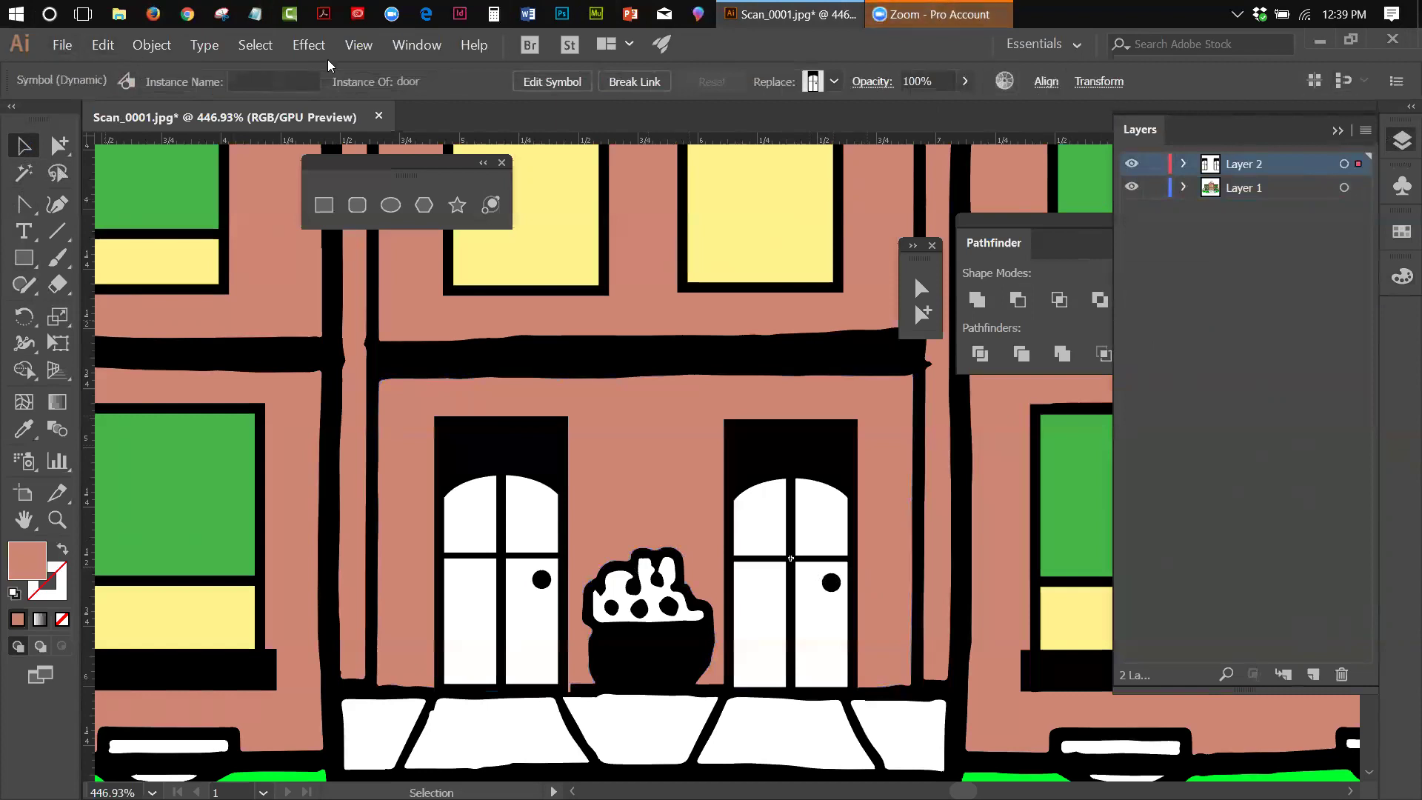
left_click(1400, 188)
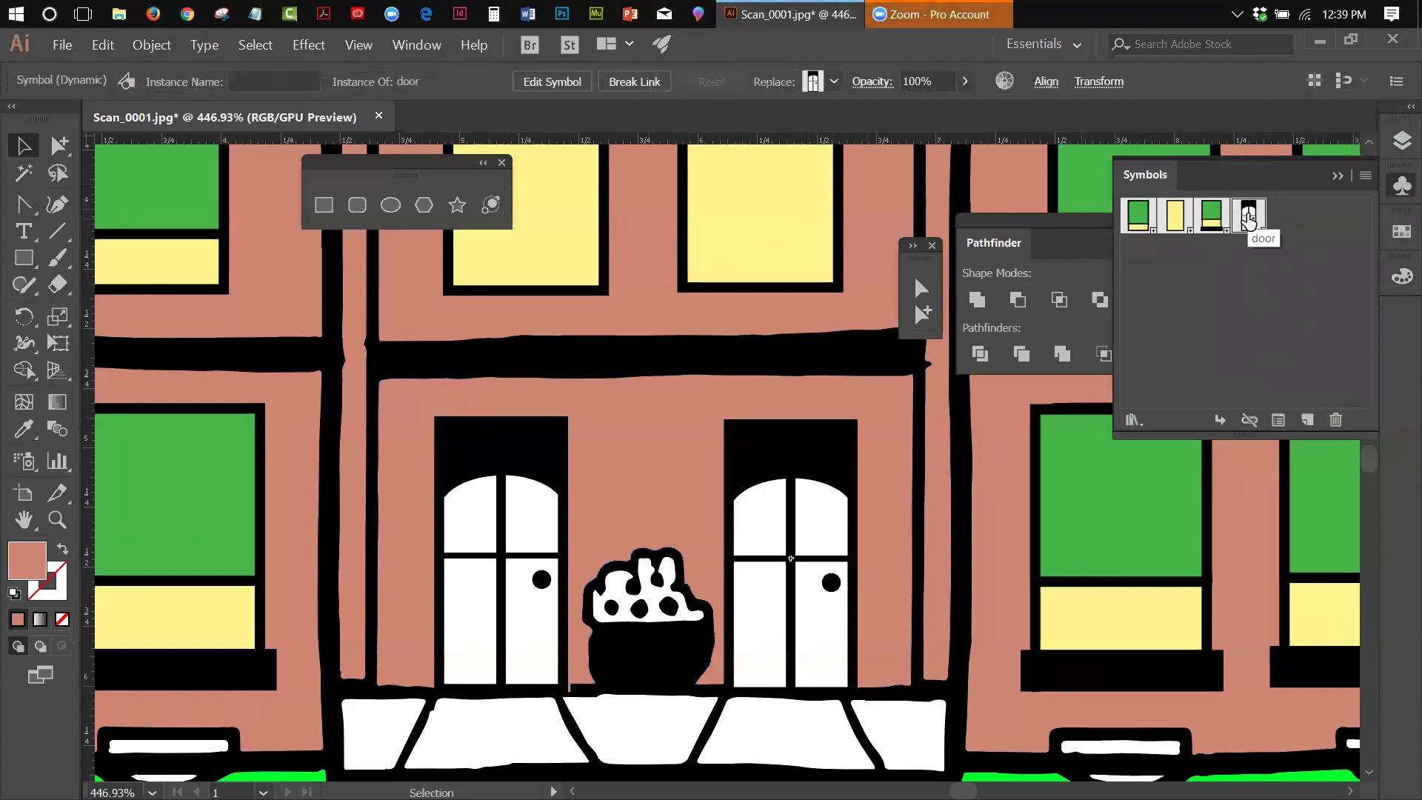
double_click(1248, 217)
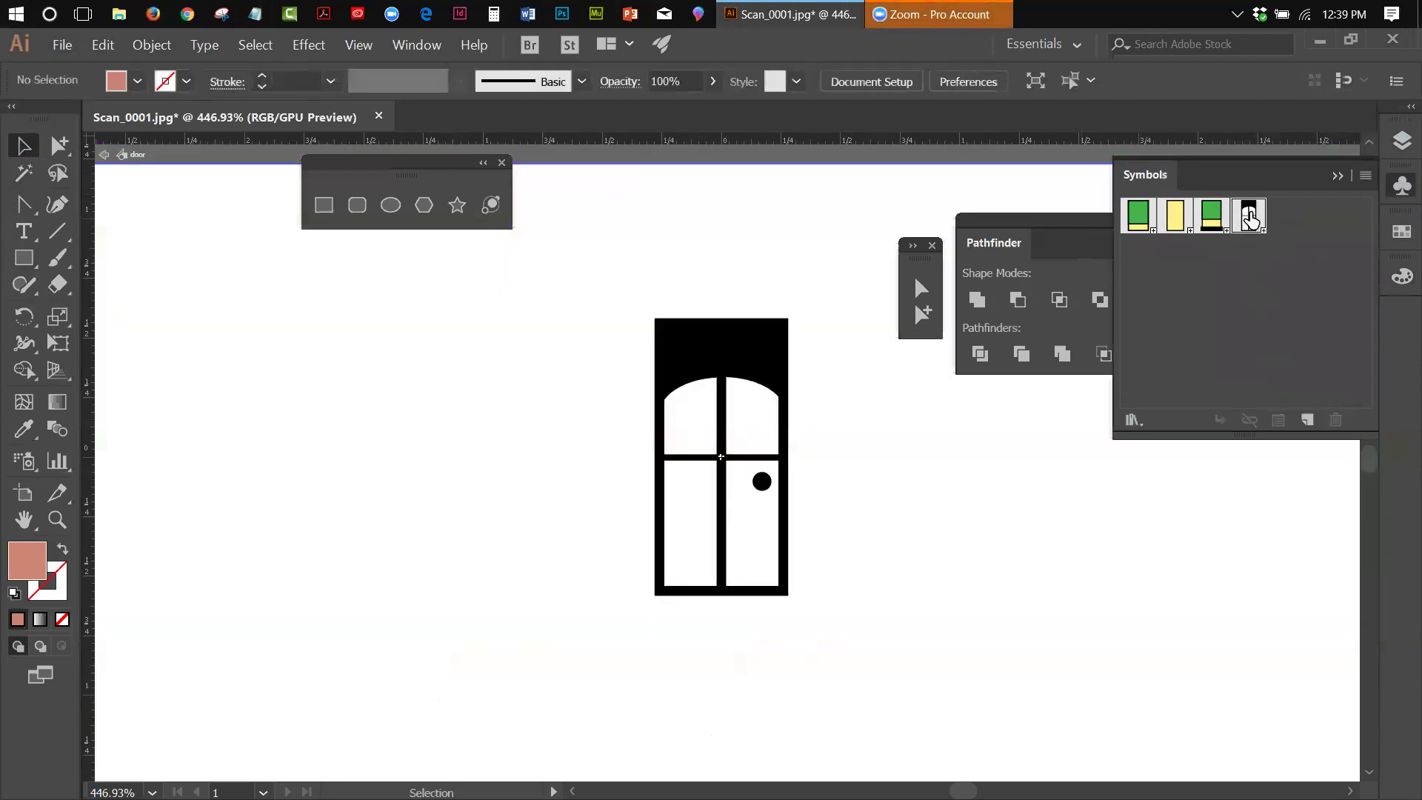
Step: Try to fill all four white panes of the door symbol at once with the pale yellow swatch
left_click(689, 421)
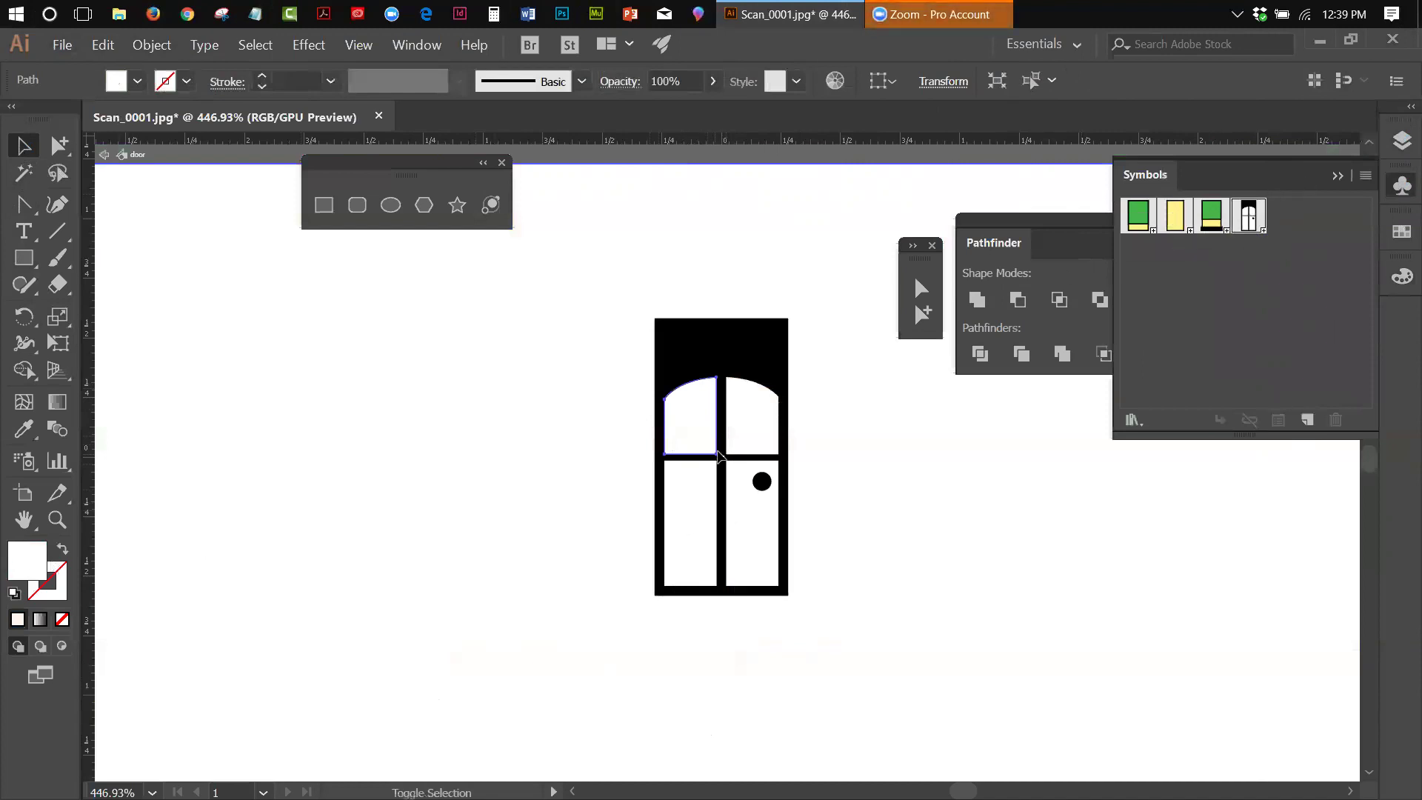
left_click(745, 435, "shift")
left_click(686, 538, "shift")
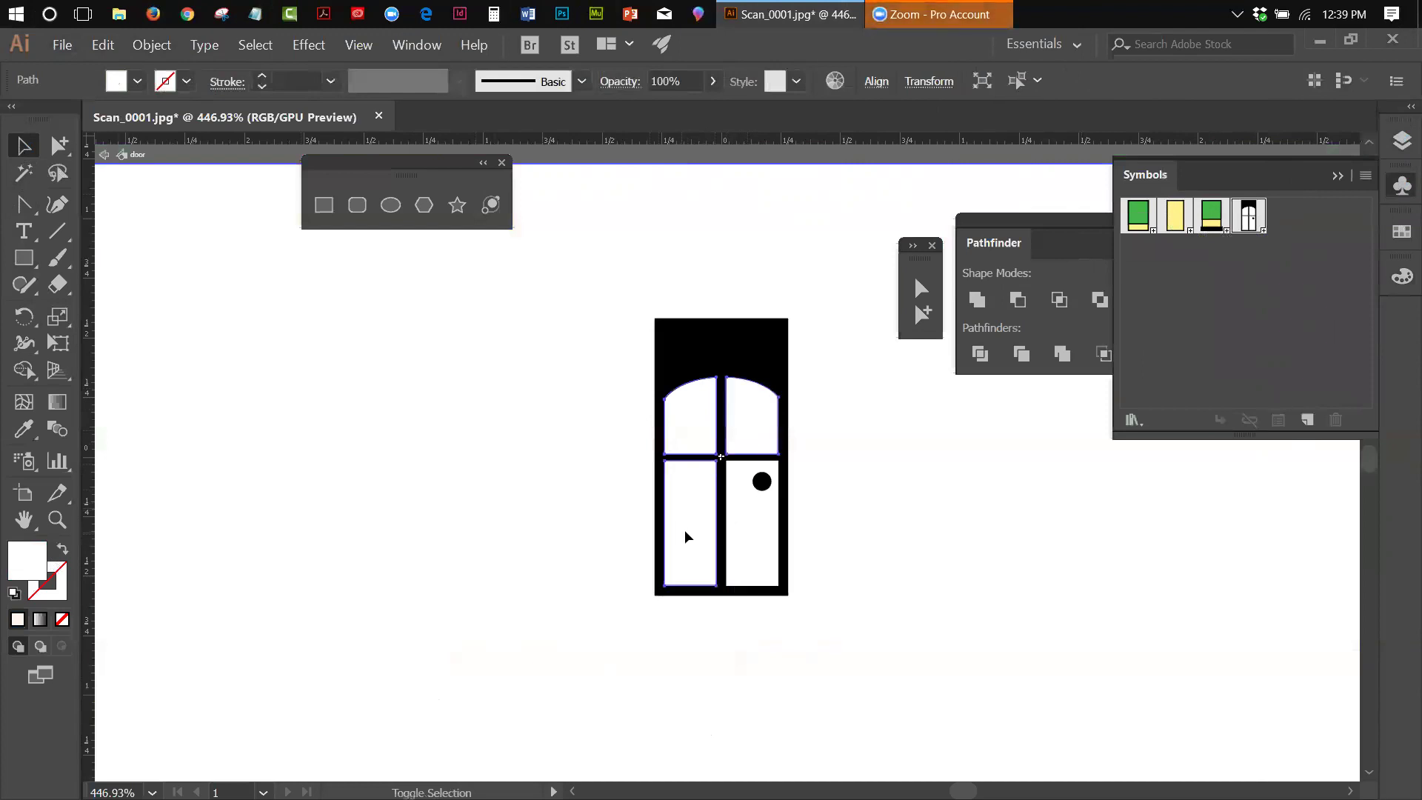
left_click(744, 527, "shift")
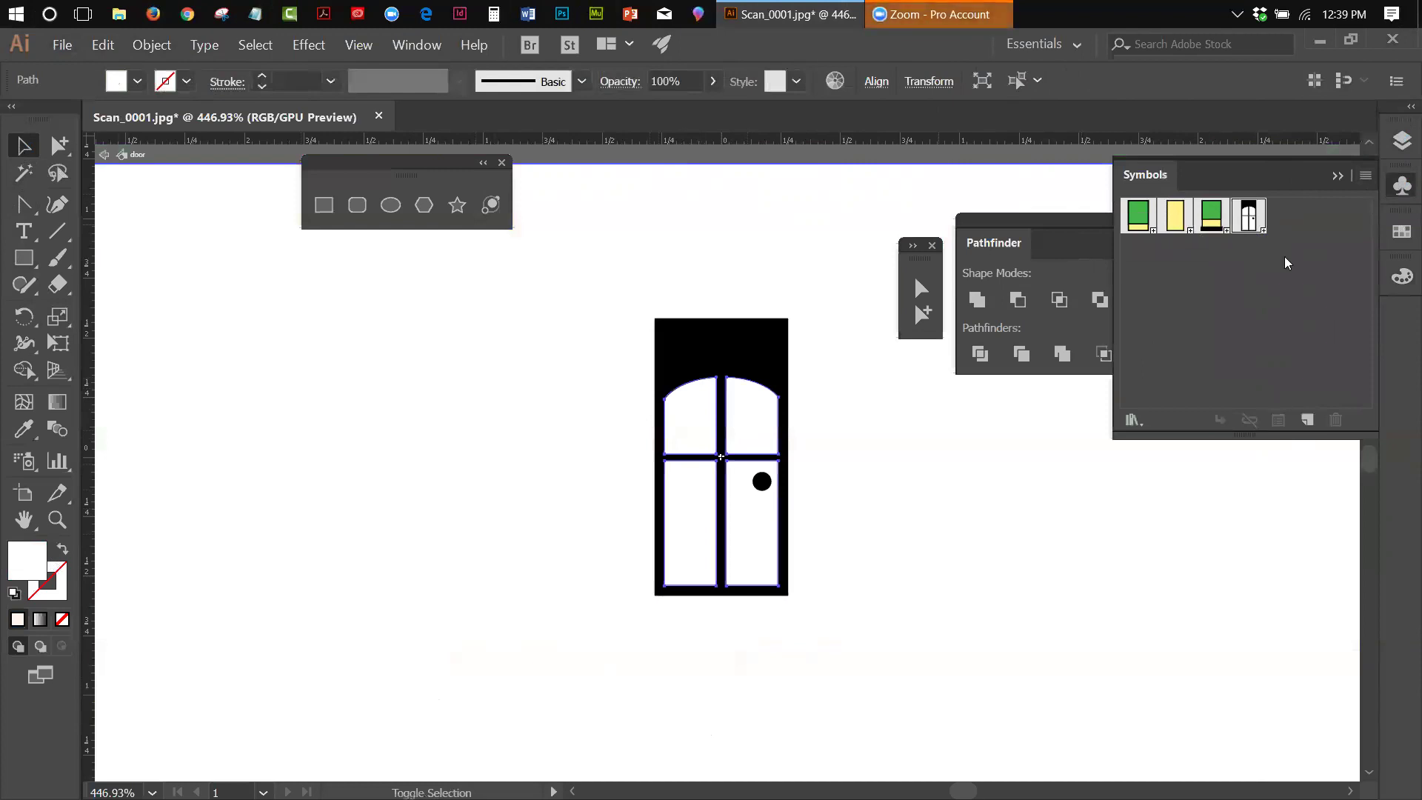
left_click(1400, 234)
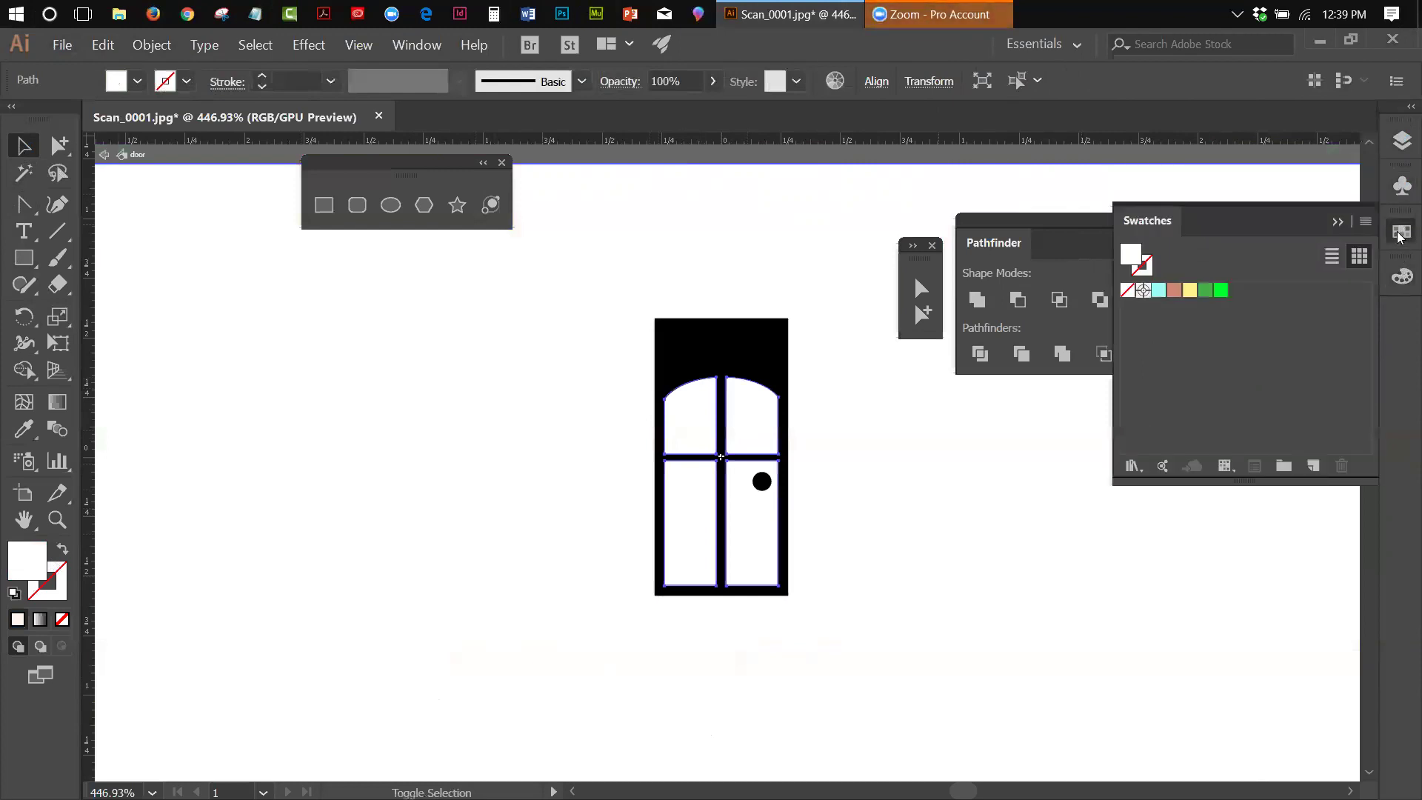
left_click(1189, 289)
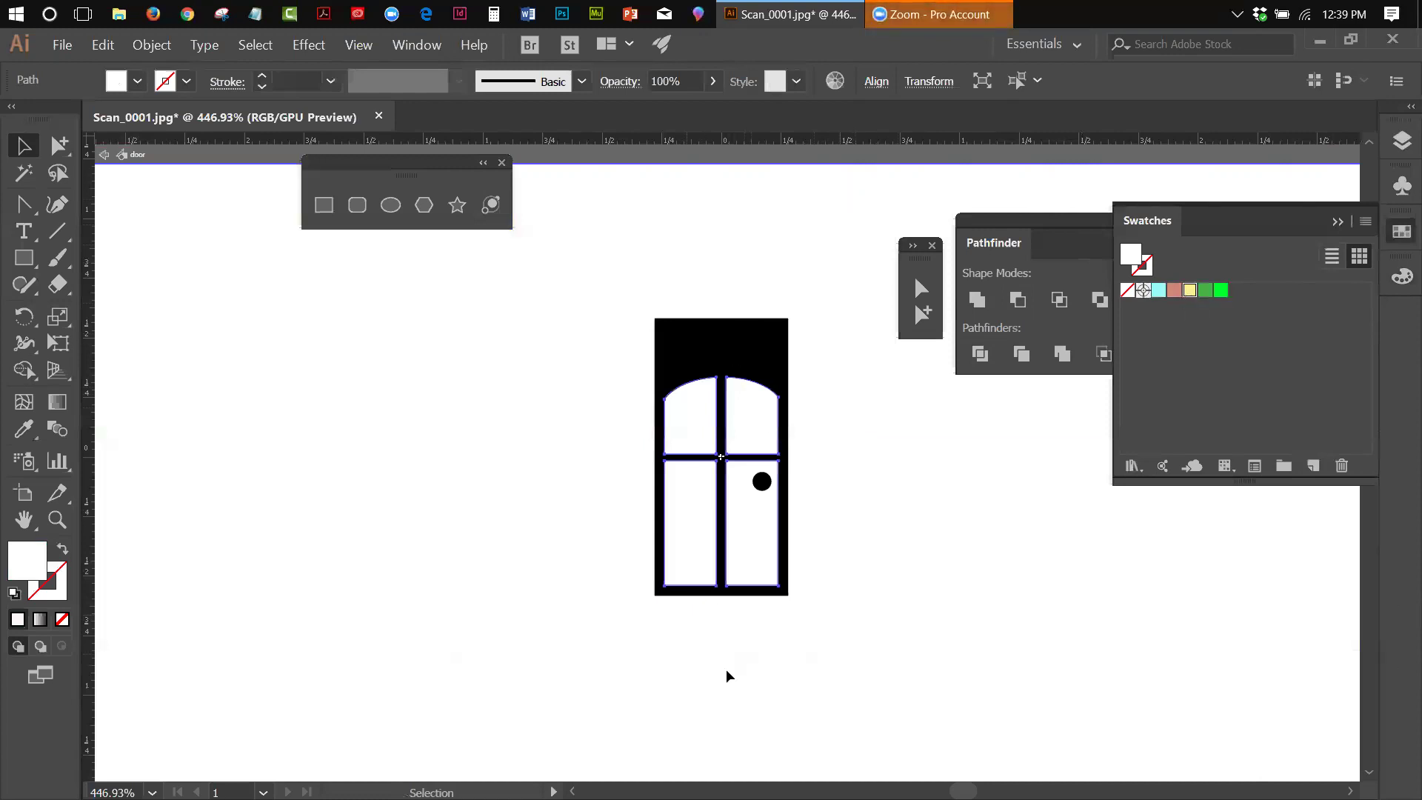
left_click(460, 393)
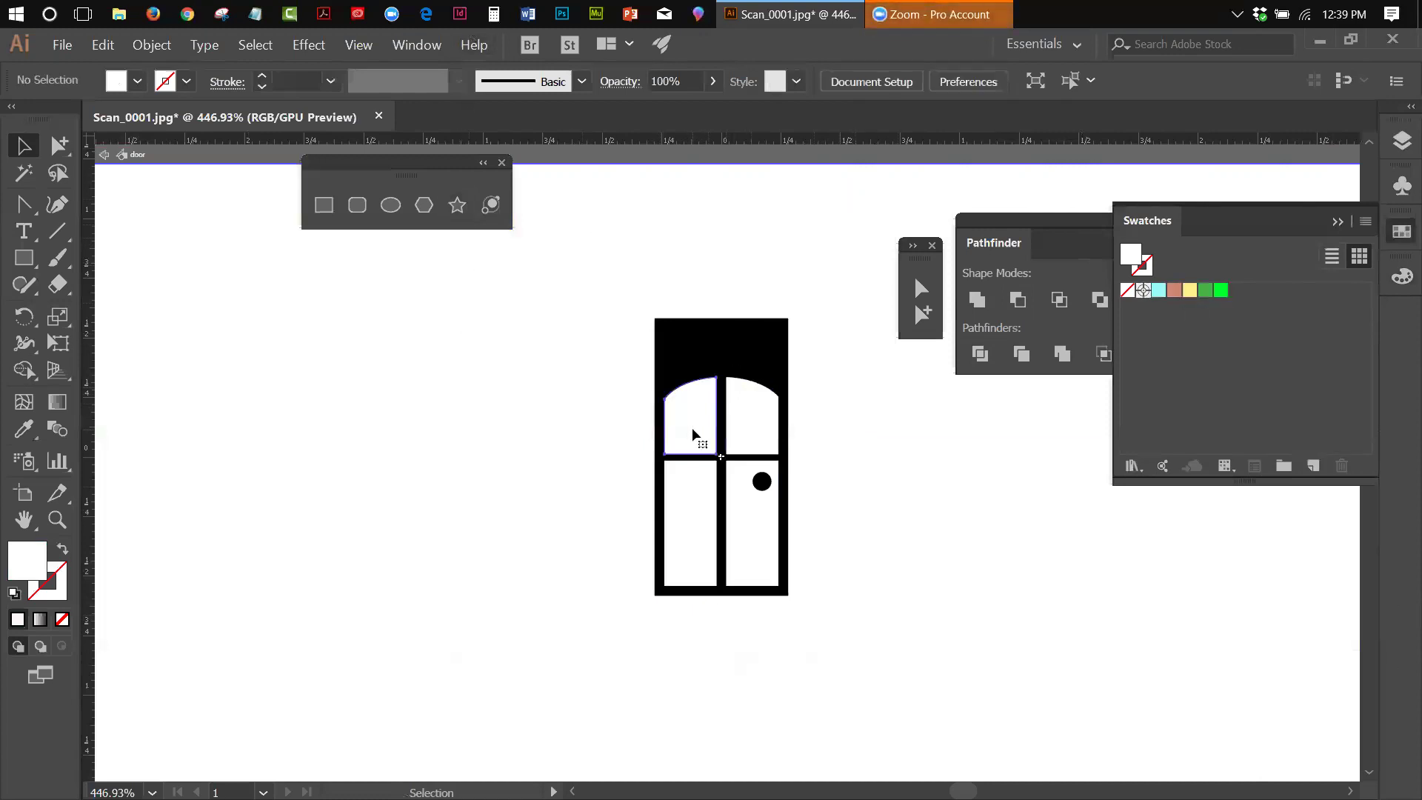
Step: Fill the door symbol's upper-left pane with the pale yellow swatch, and try the same swatch on the other three panes together
left_click(695, 435)
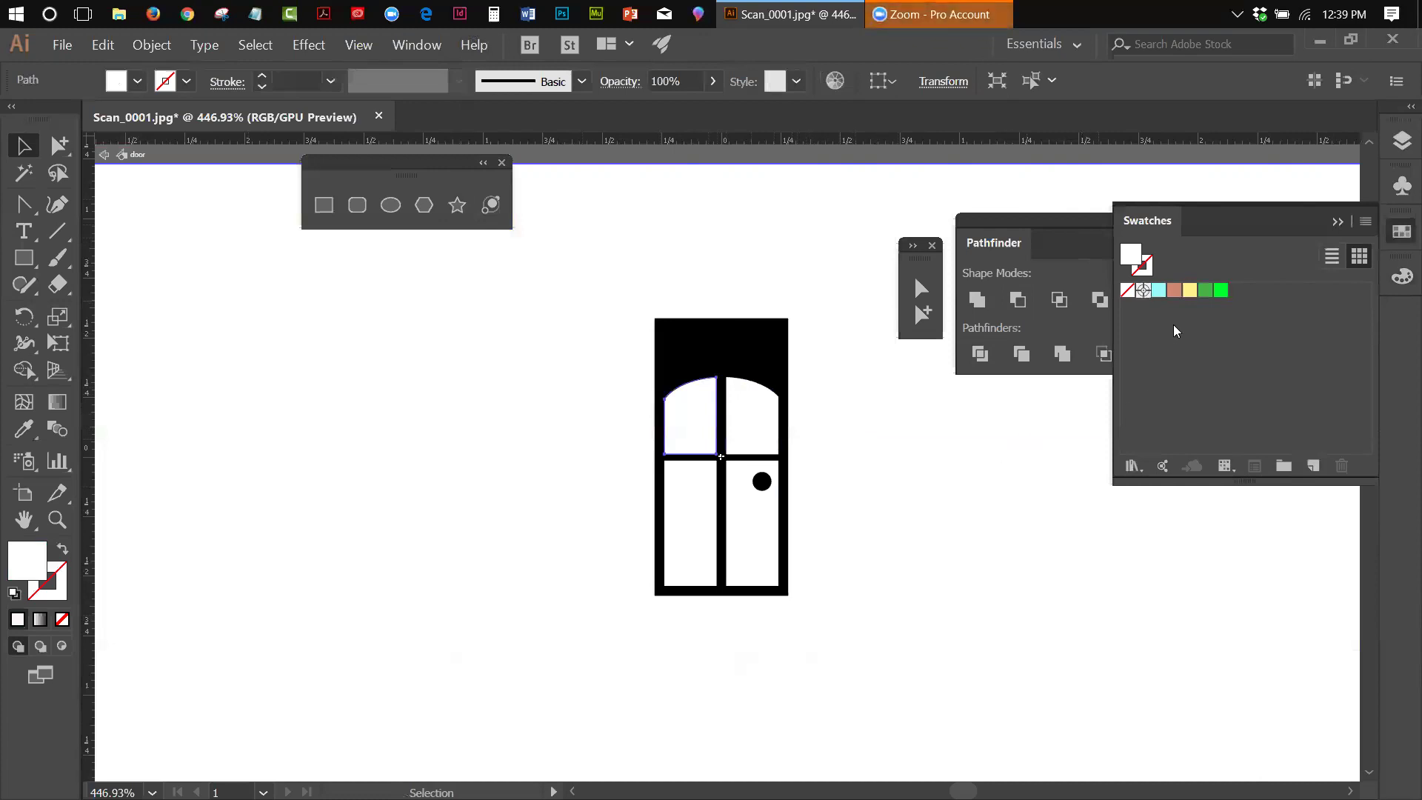
left_click(1190, 291)
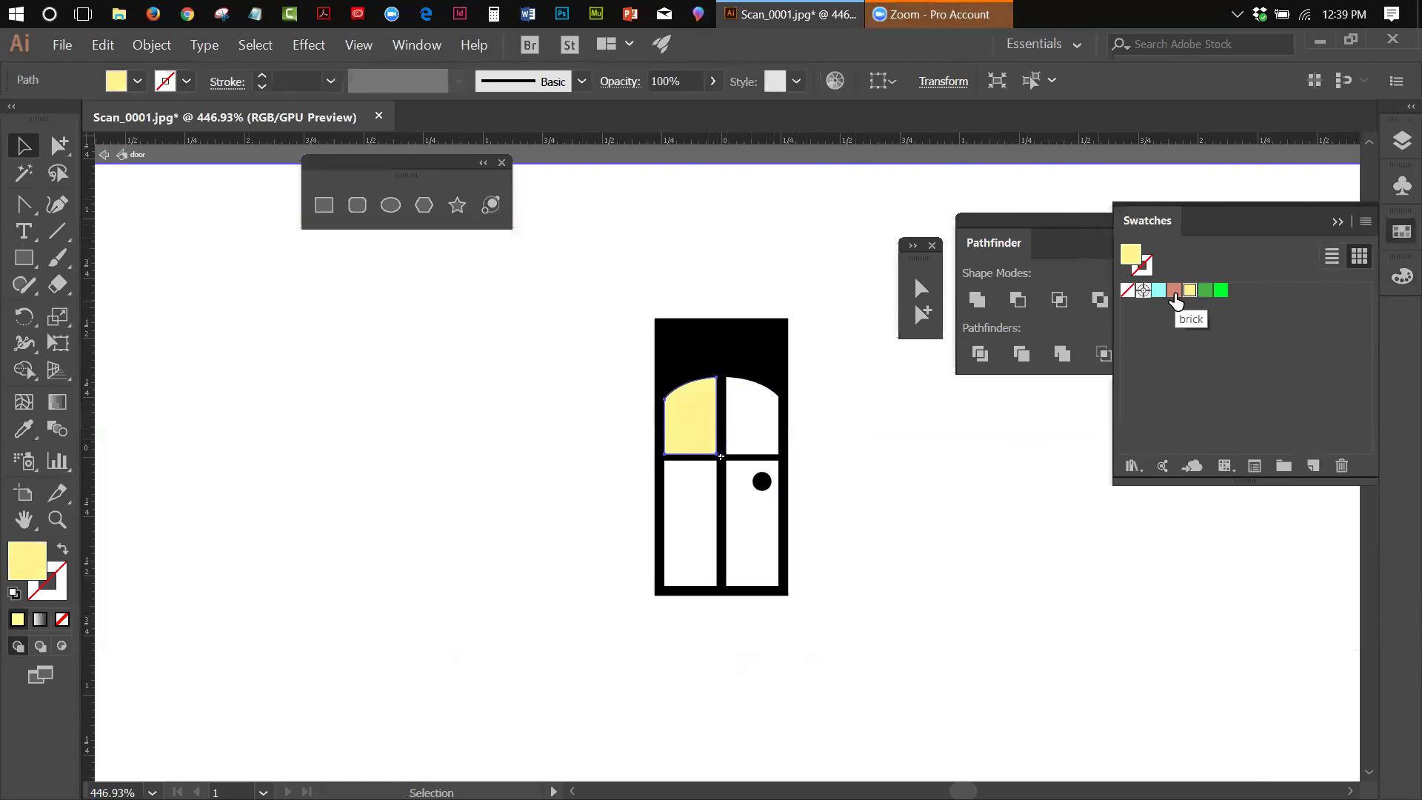
left_click(752, 430)
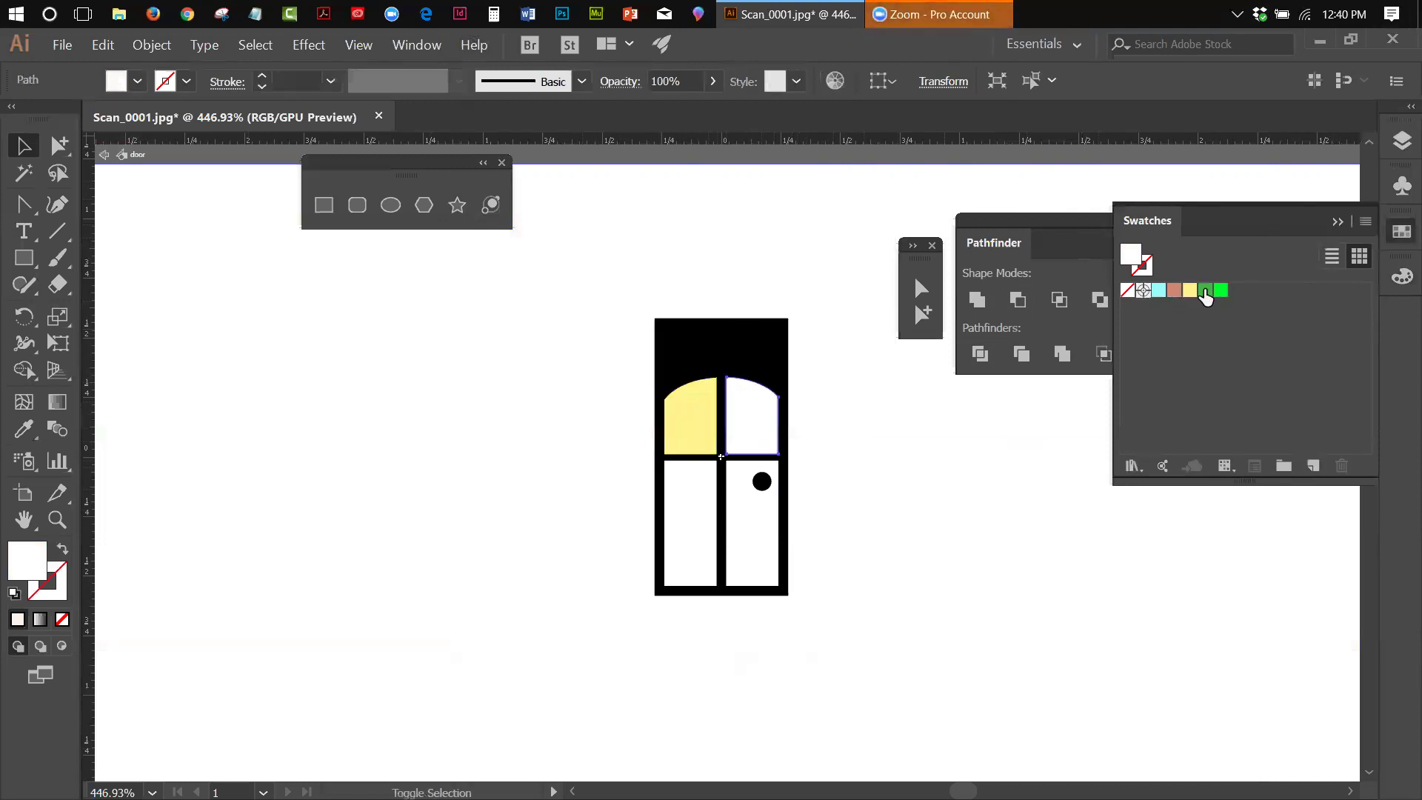
left_click(682, 492, "shift")
left_click(754, 497, "shift")
left_click(1189, 291)
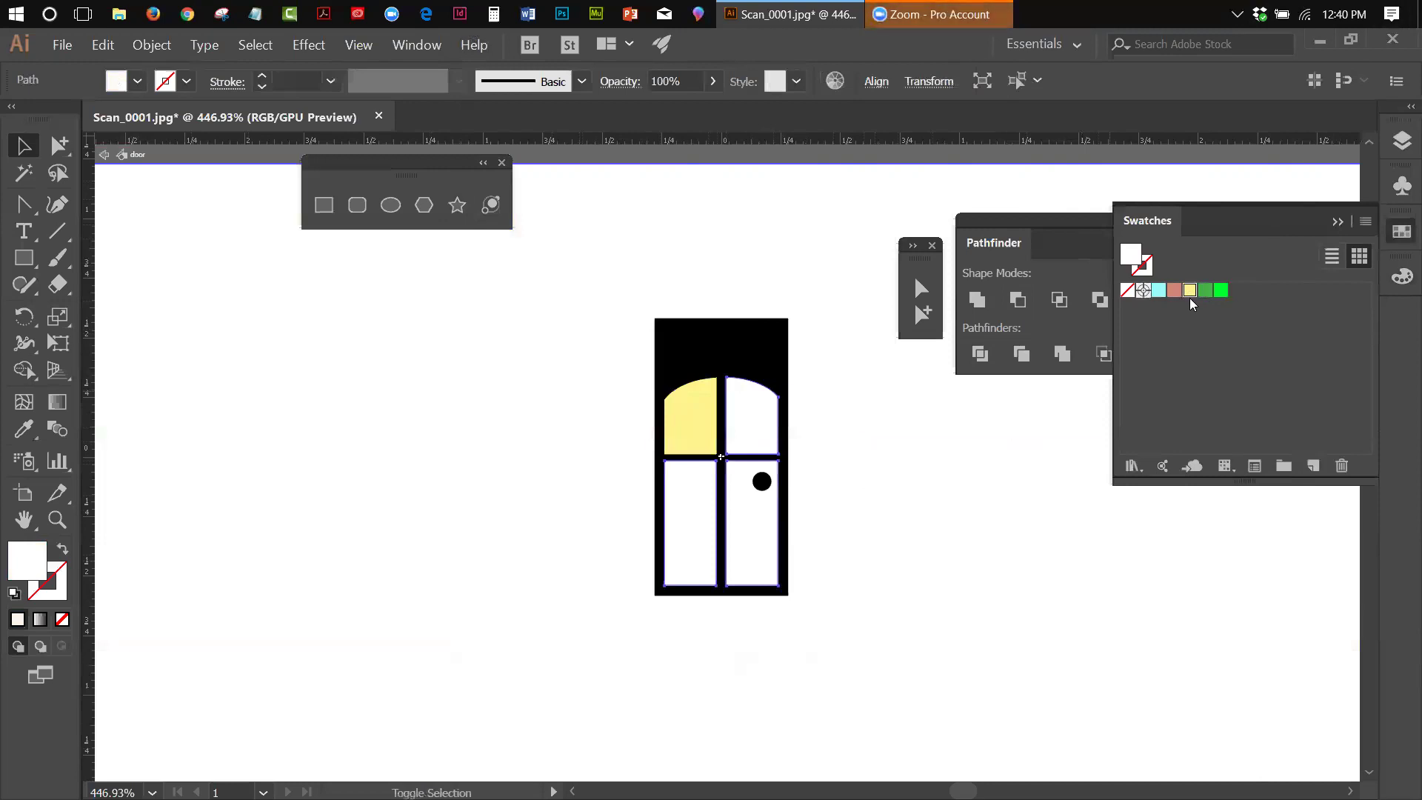
Step: Fill the door symbol's three remaining white panes with the pale yellow swatch and return to the main artwork
left_click(841, 450)
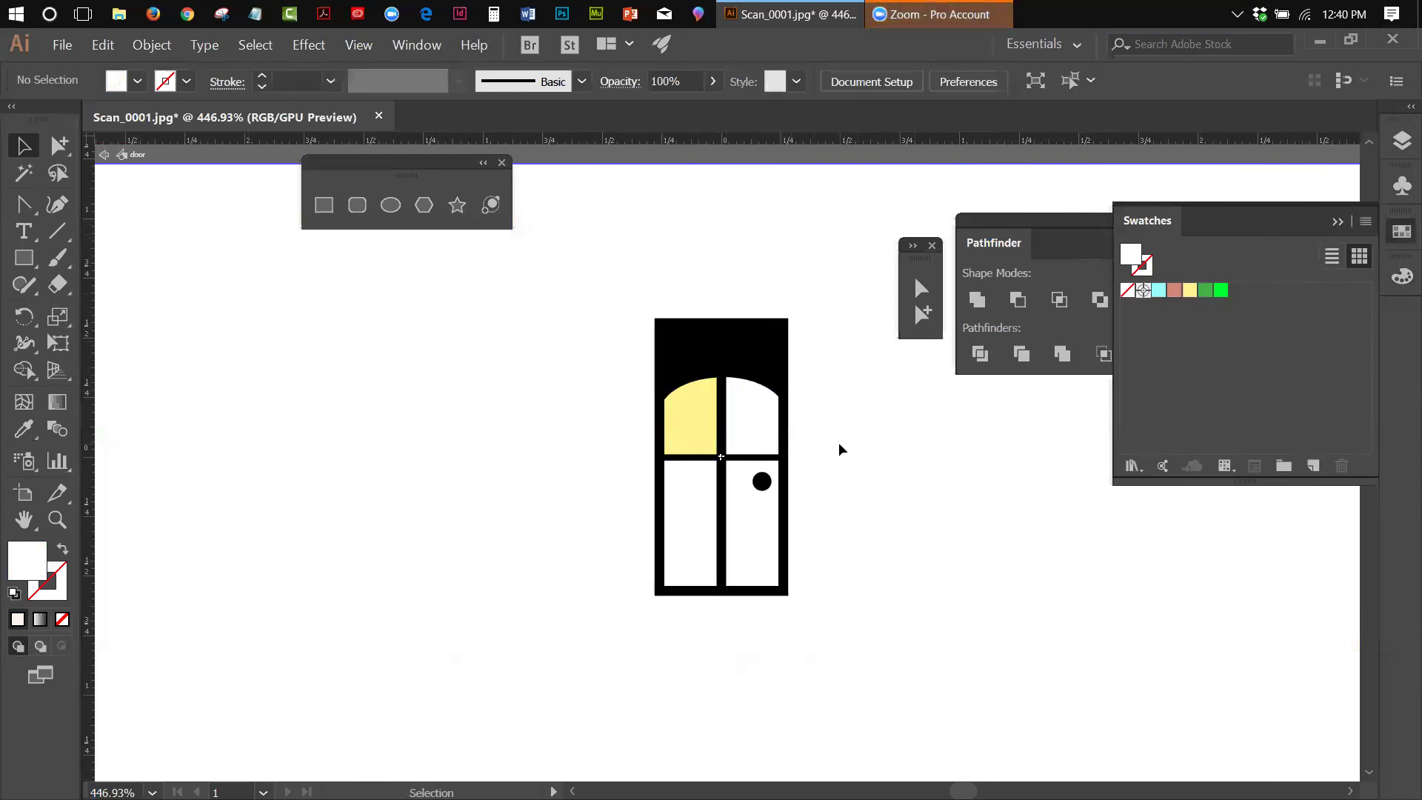
left_click(763, 413)
left_click(698, 470, "shift")
left_click(736, 504, "shift")
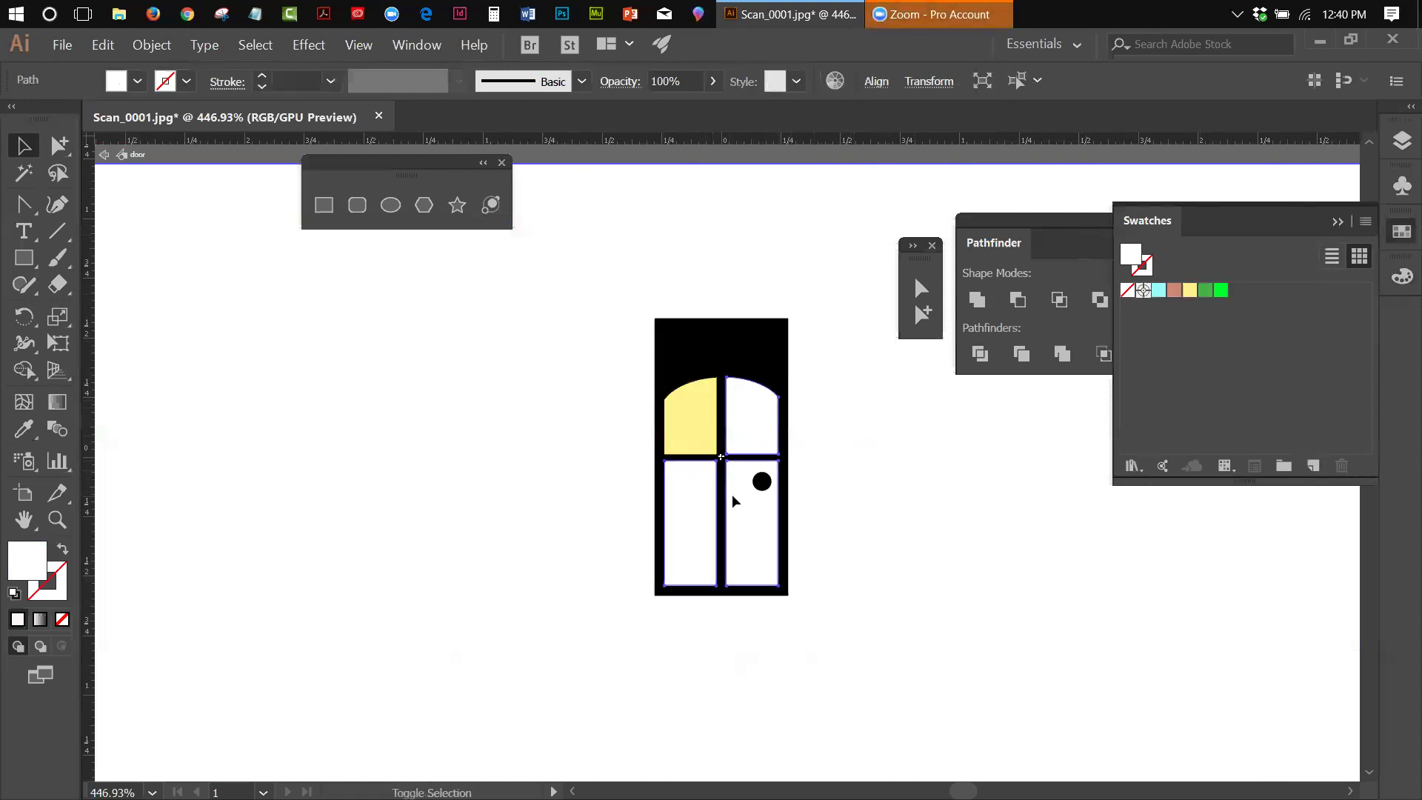
left_click(1189, 292)
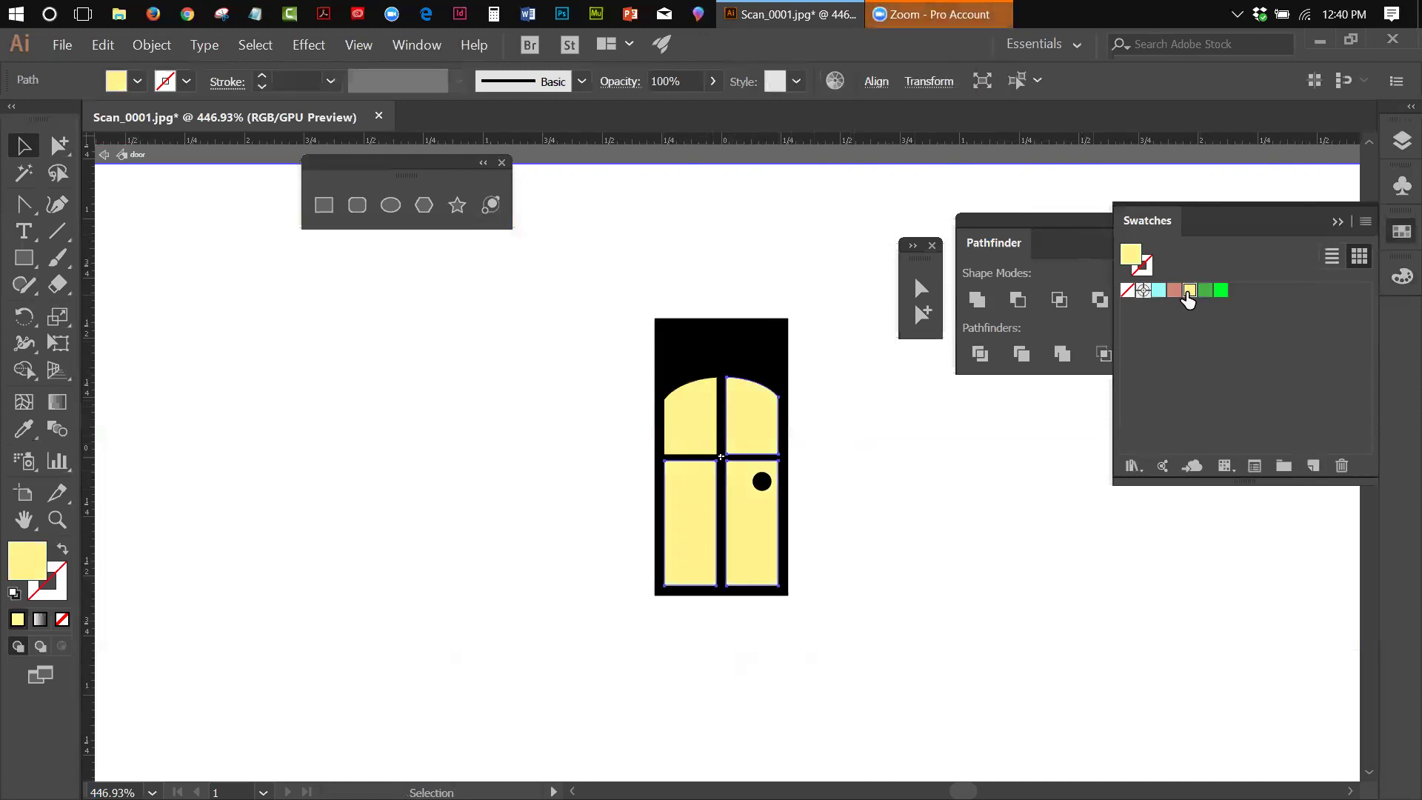
left_click(102, 156)
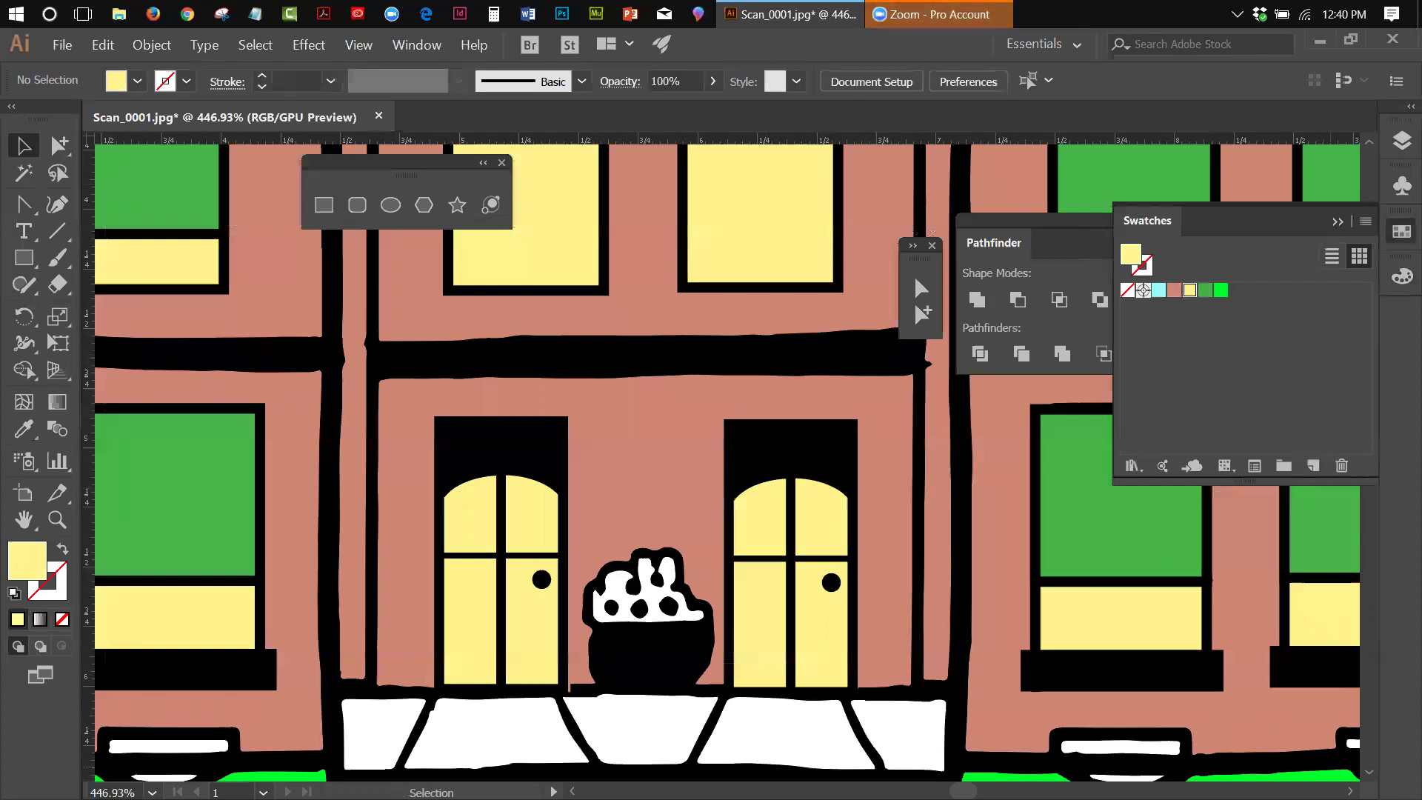
Step: Group the landing's two end tiles and middle tile with the white stair strips and the front path
left_click(358, 46)
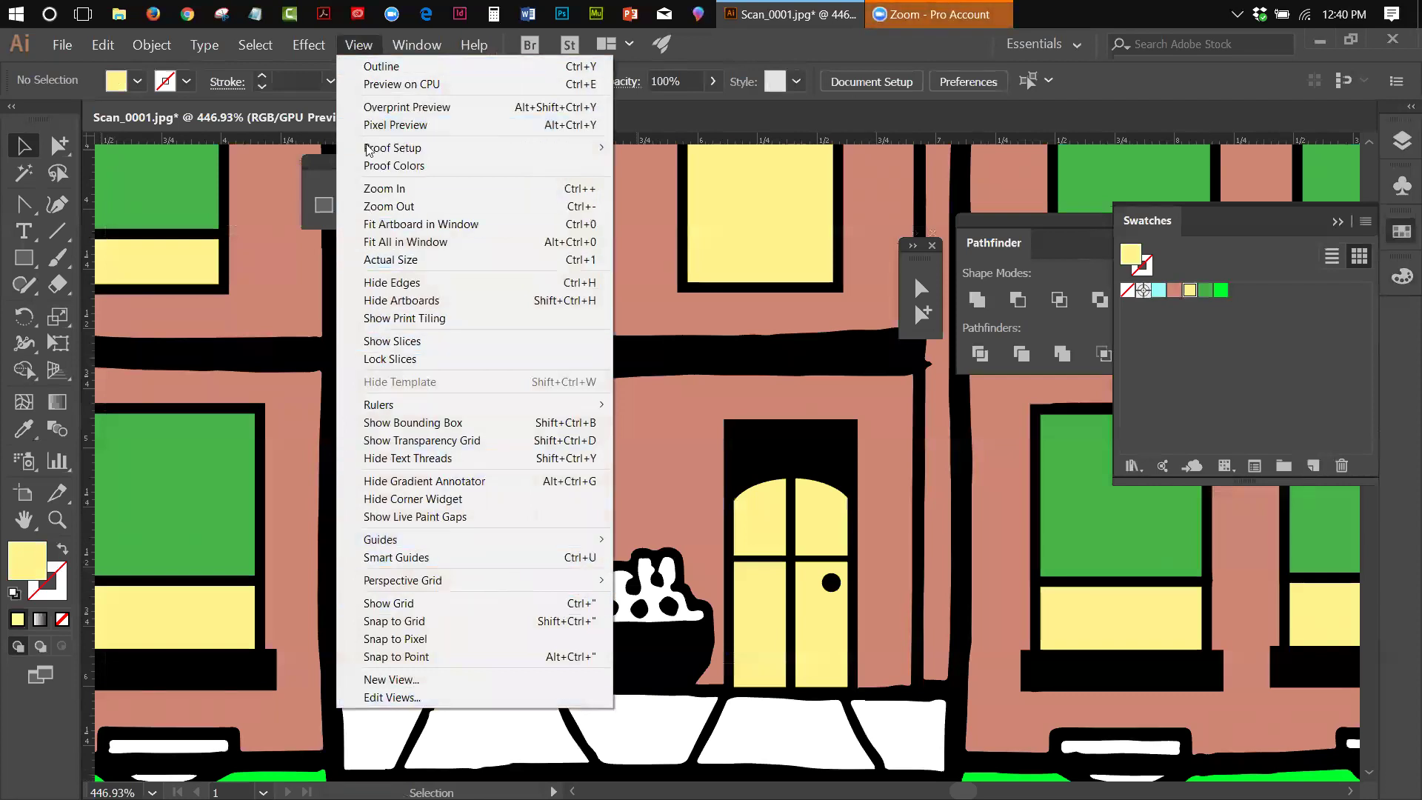
left_click(405, 231)
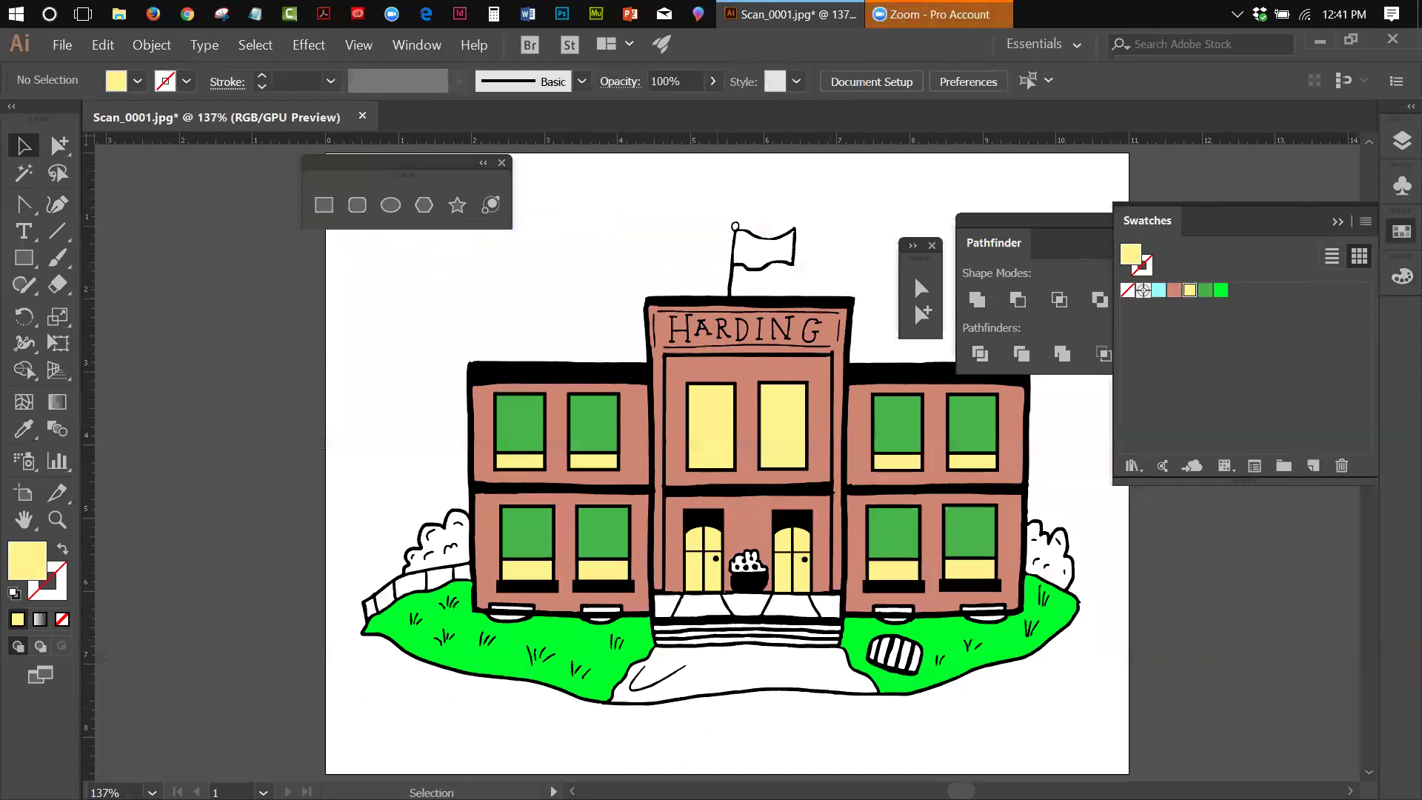
left_click(668, 604)
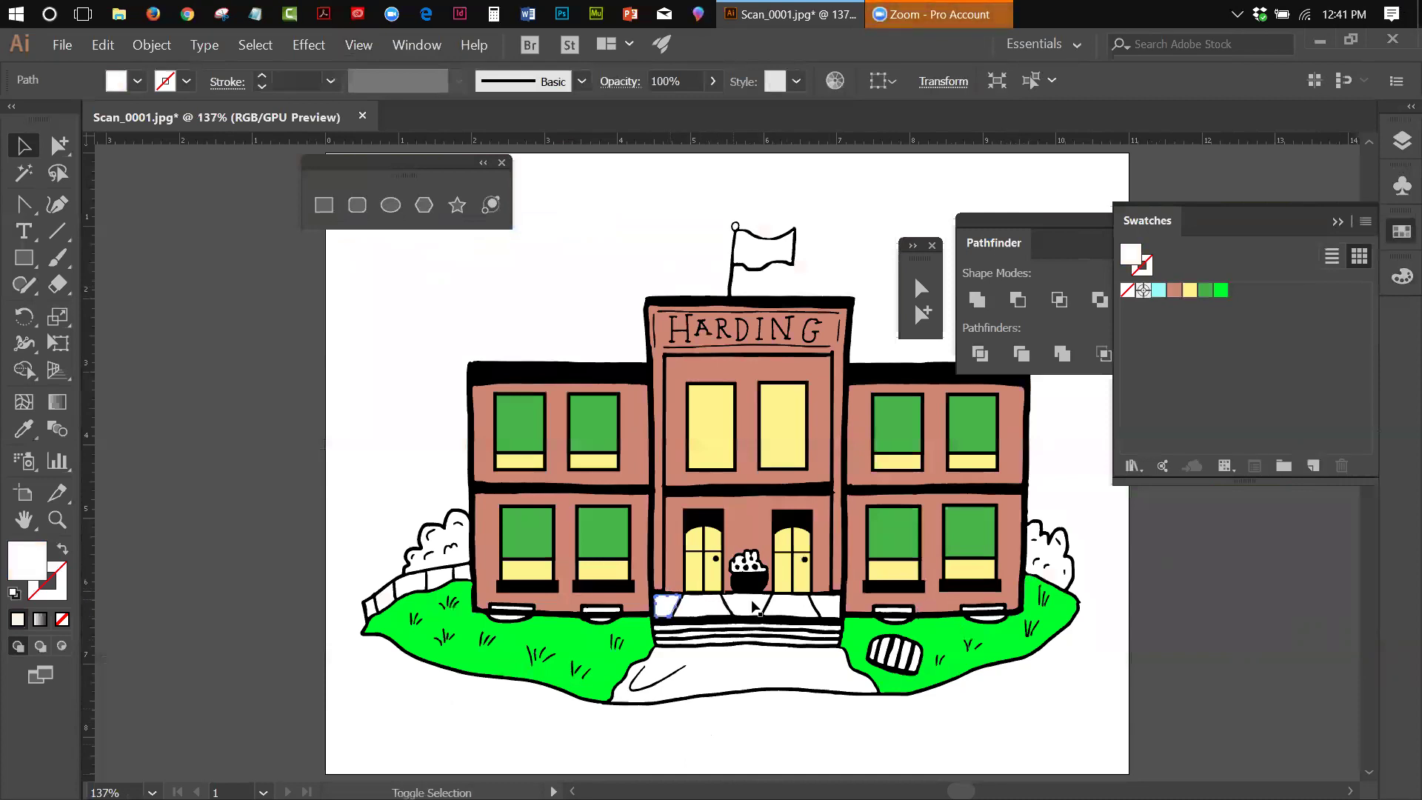
left_click(752, 604, "shift")
left_click(827, 601, "shift")
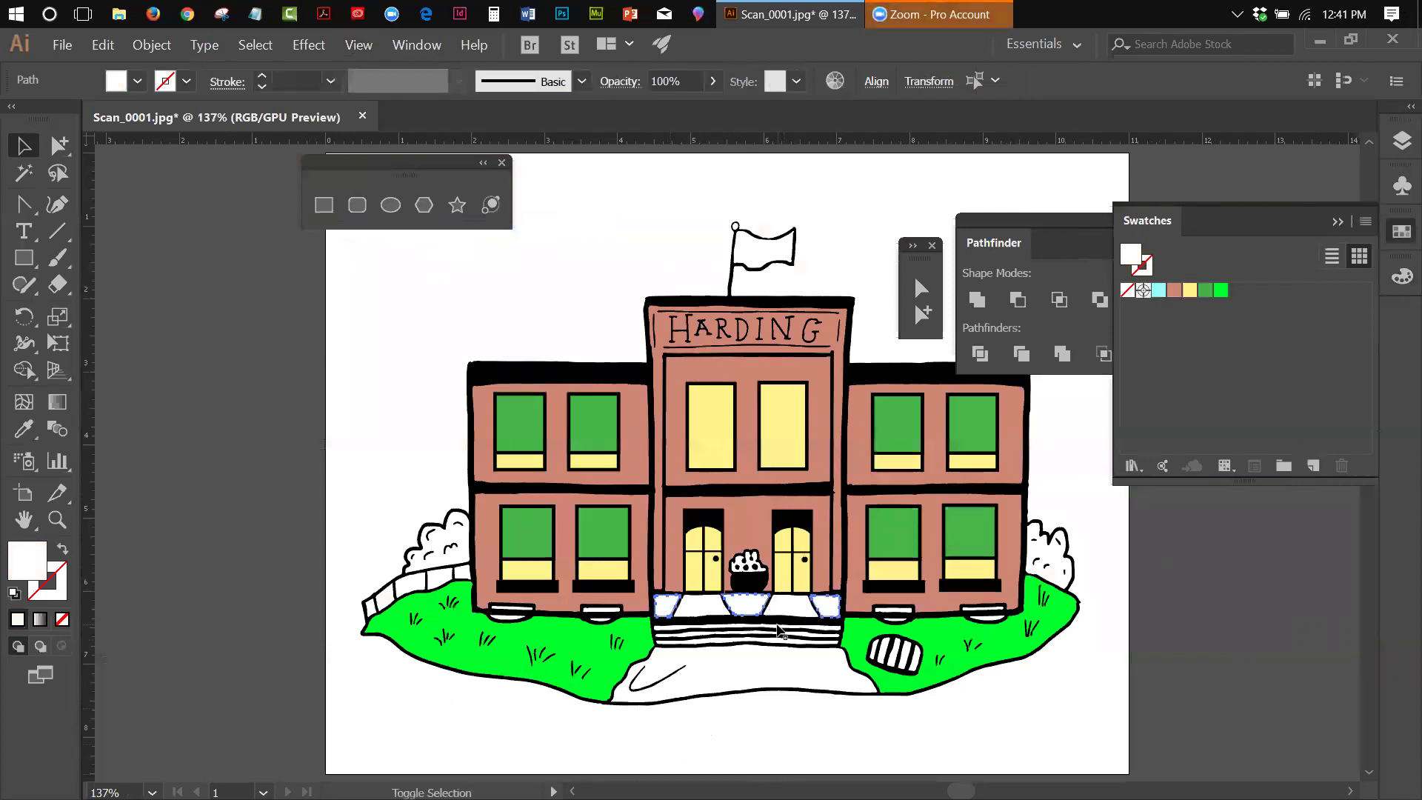
left_click(779, 628, "shift")
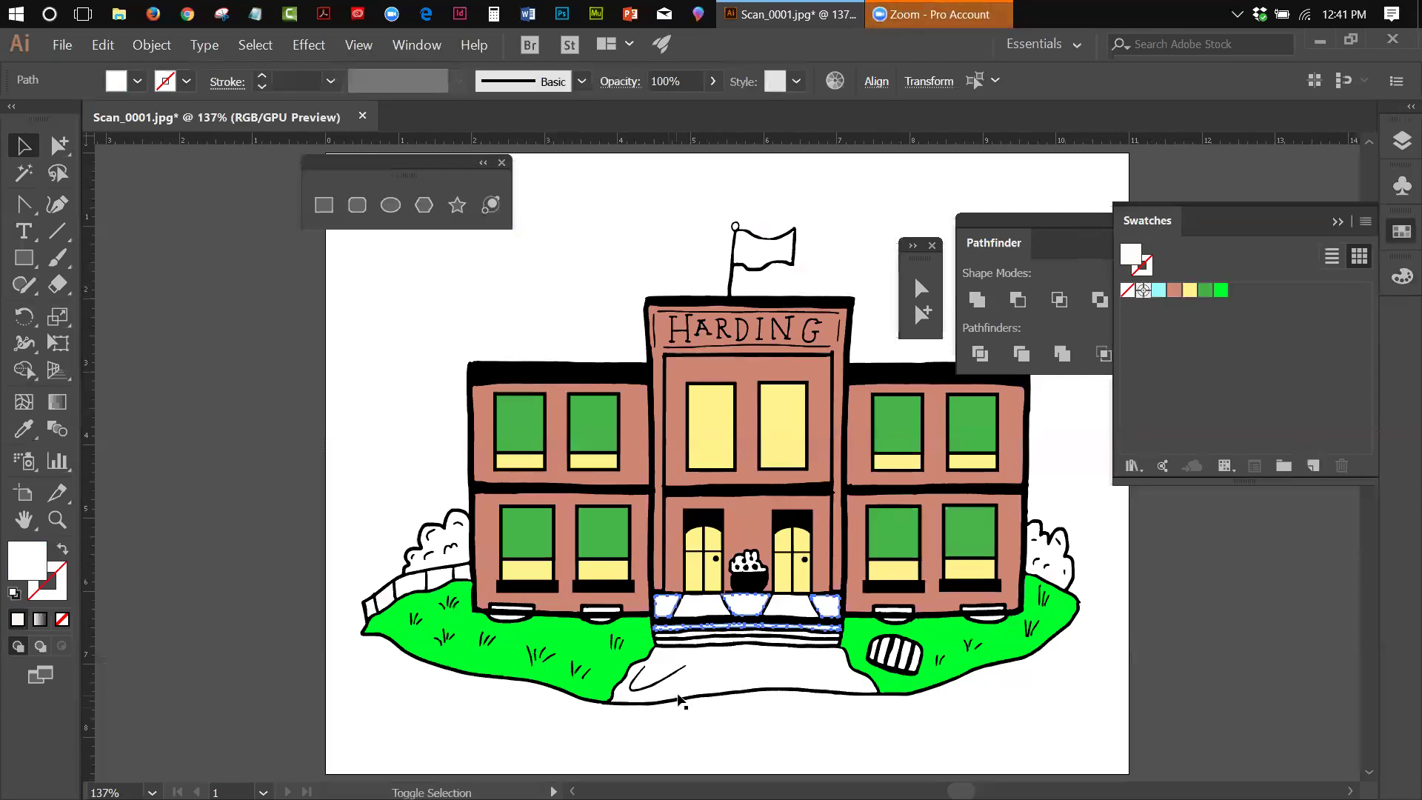
left_click(729, 641, "shift")
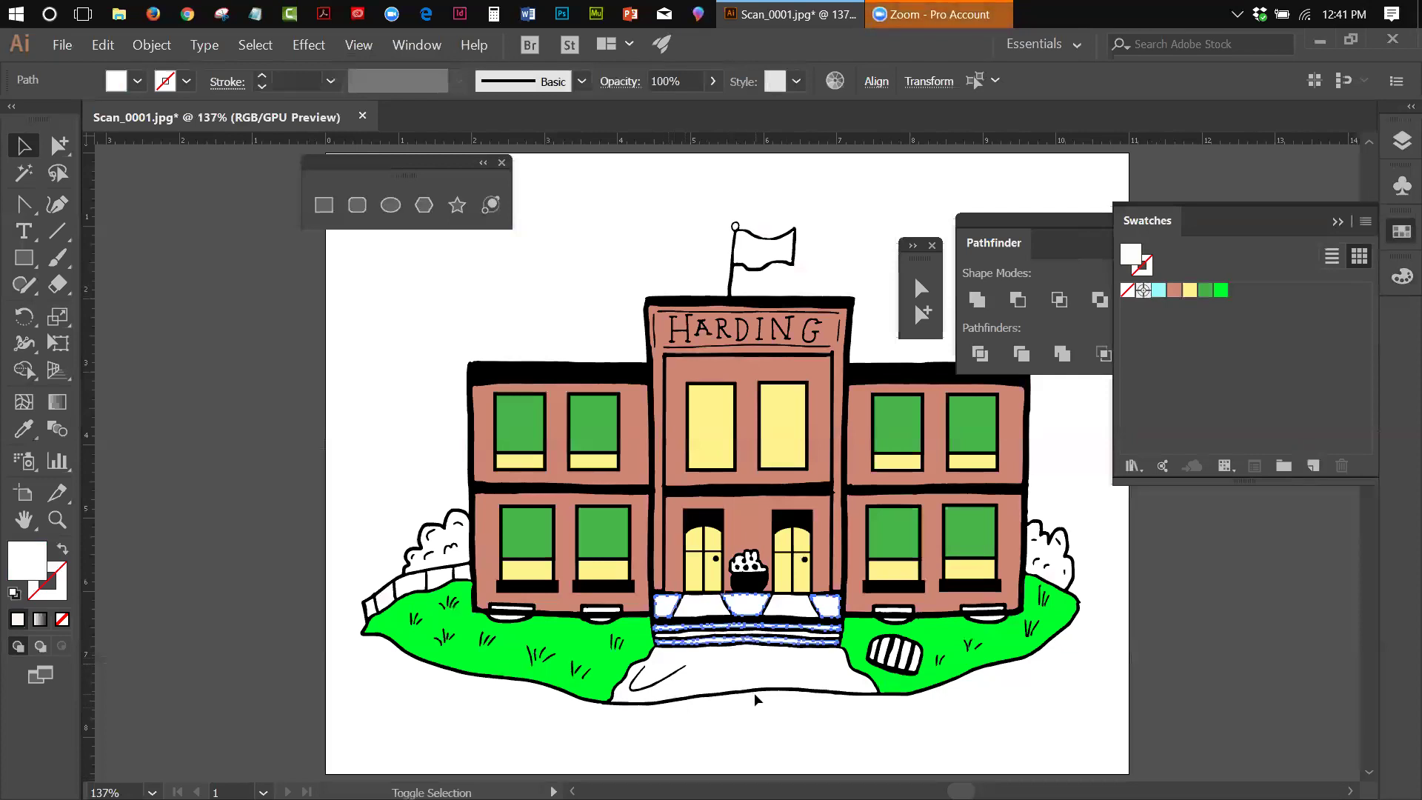
left_click(692, 635, "shift")
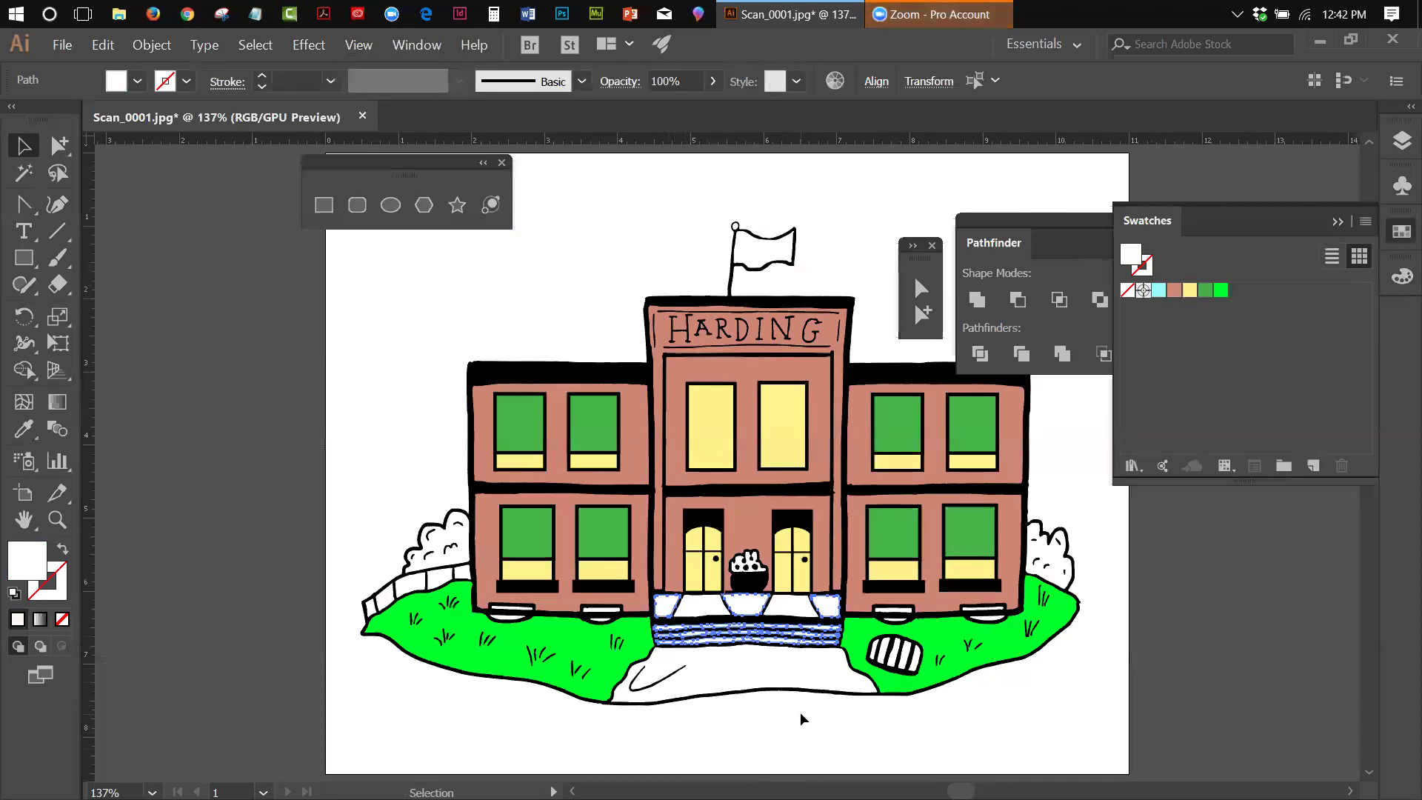
left_click(822, 677, "shift")
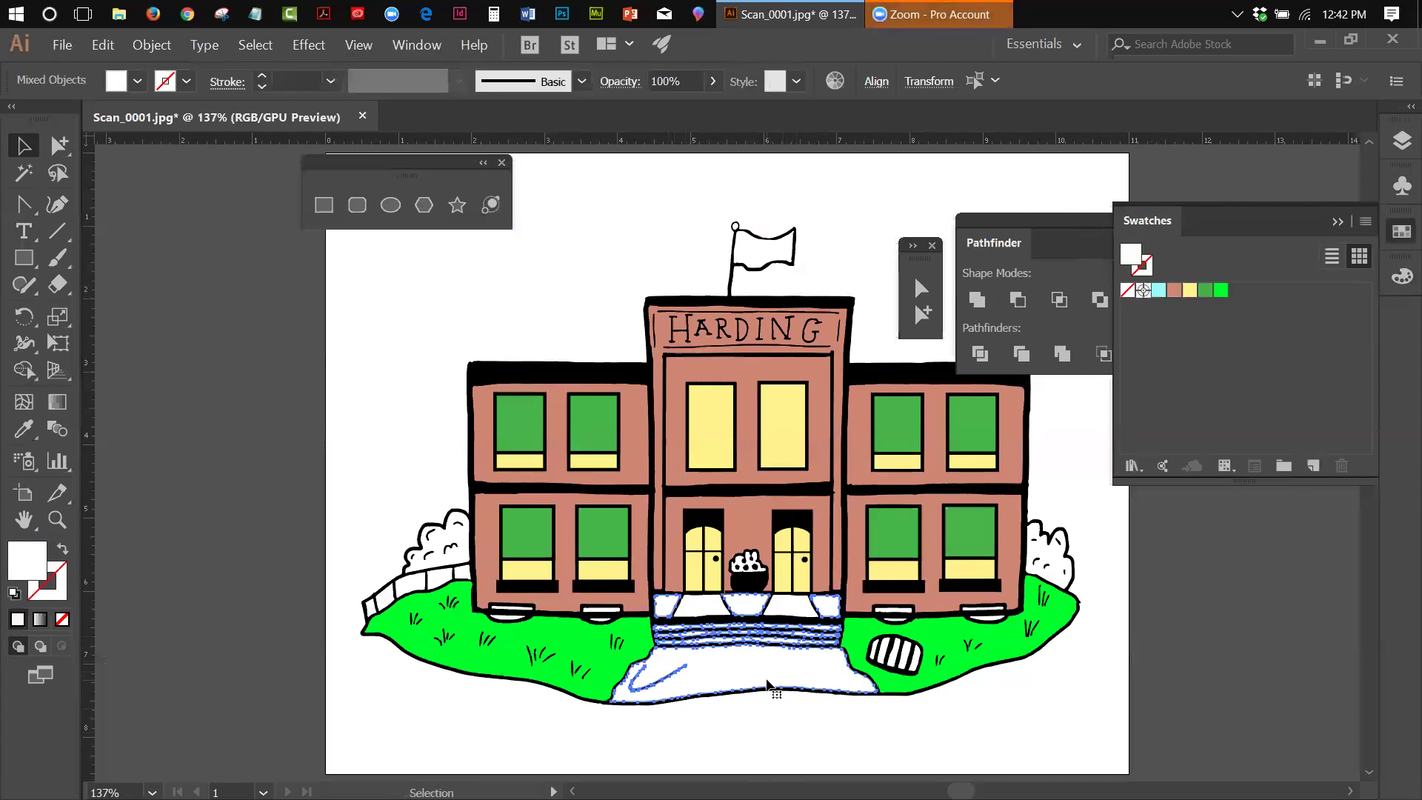
left_click(148, 46)
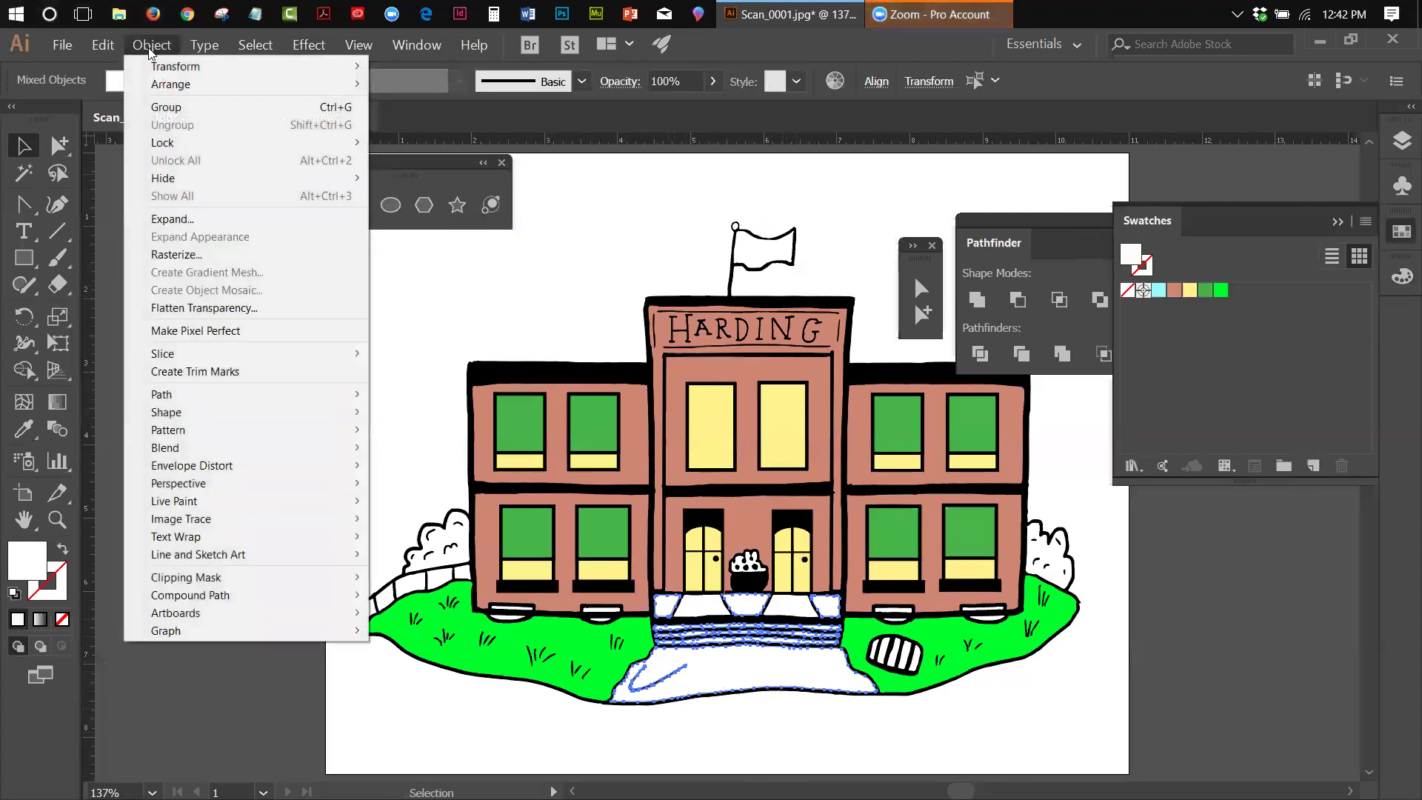
left_click(161, 110)
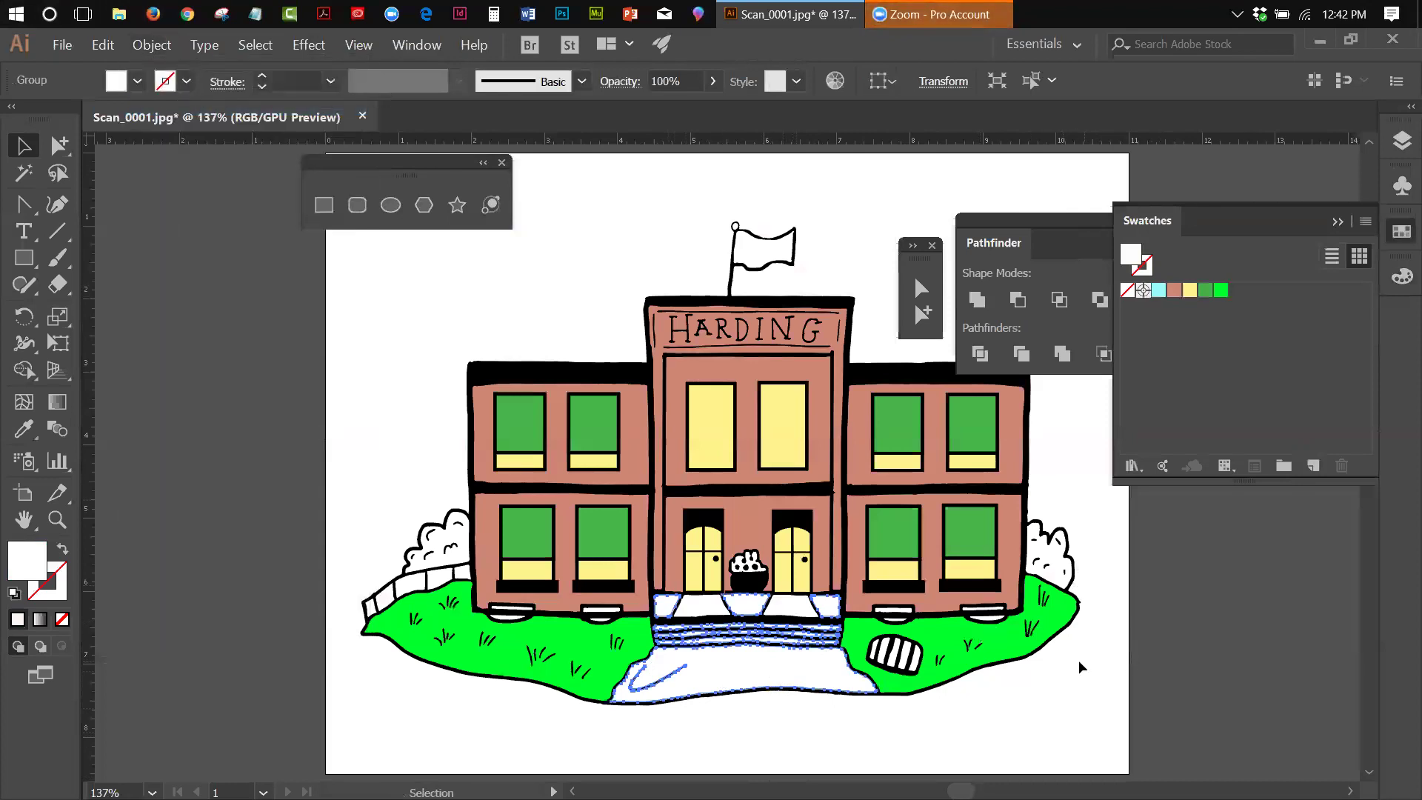
left_click(1038, 700)
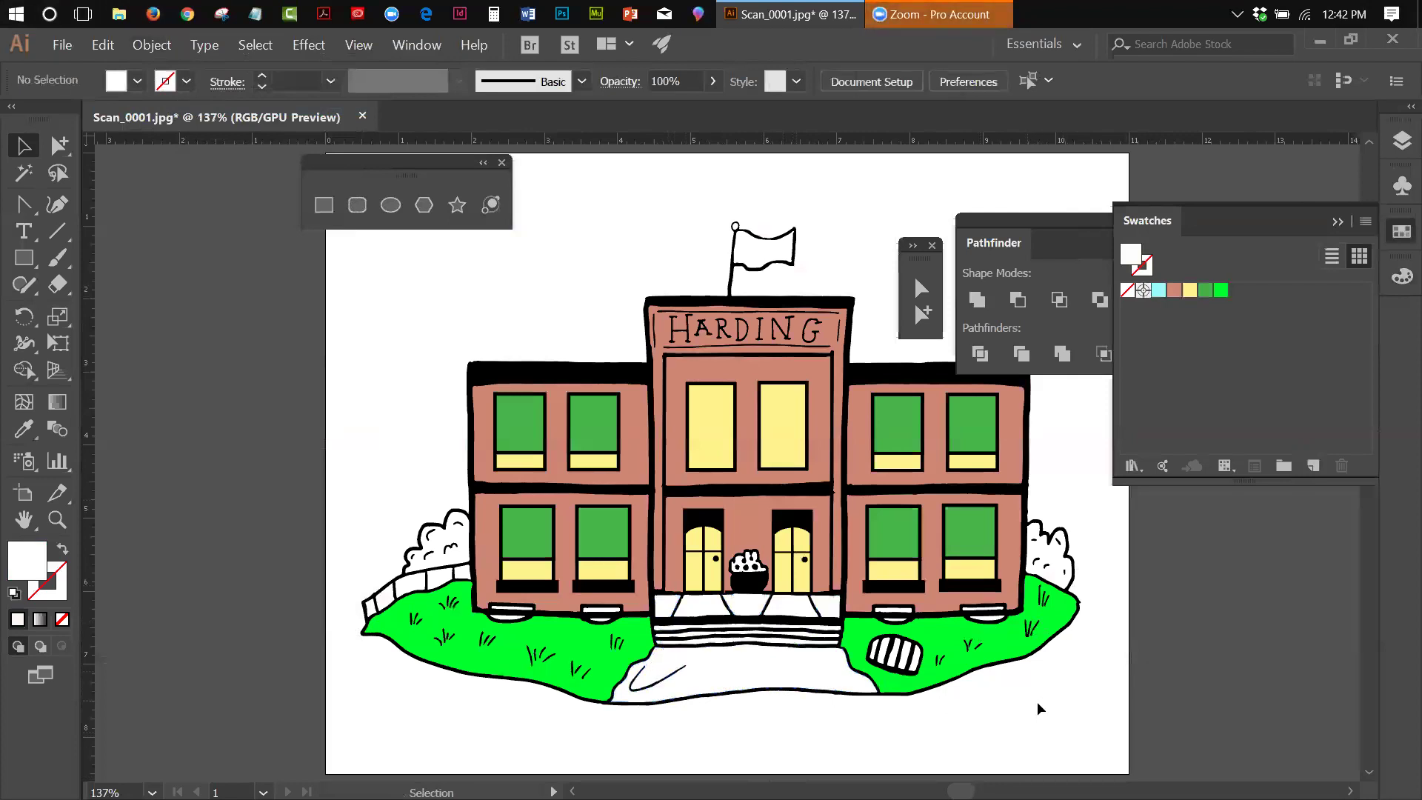
Step: Set the fill of the grouped landing tiles, stairs and path to the dull gold colour bfb05a
left_click(744, 664)
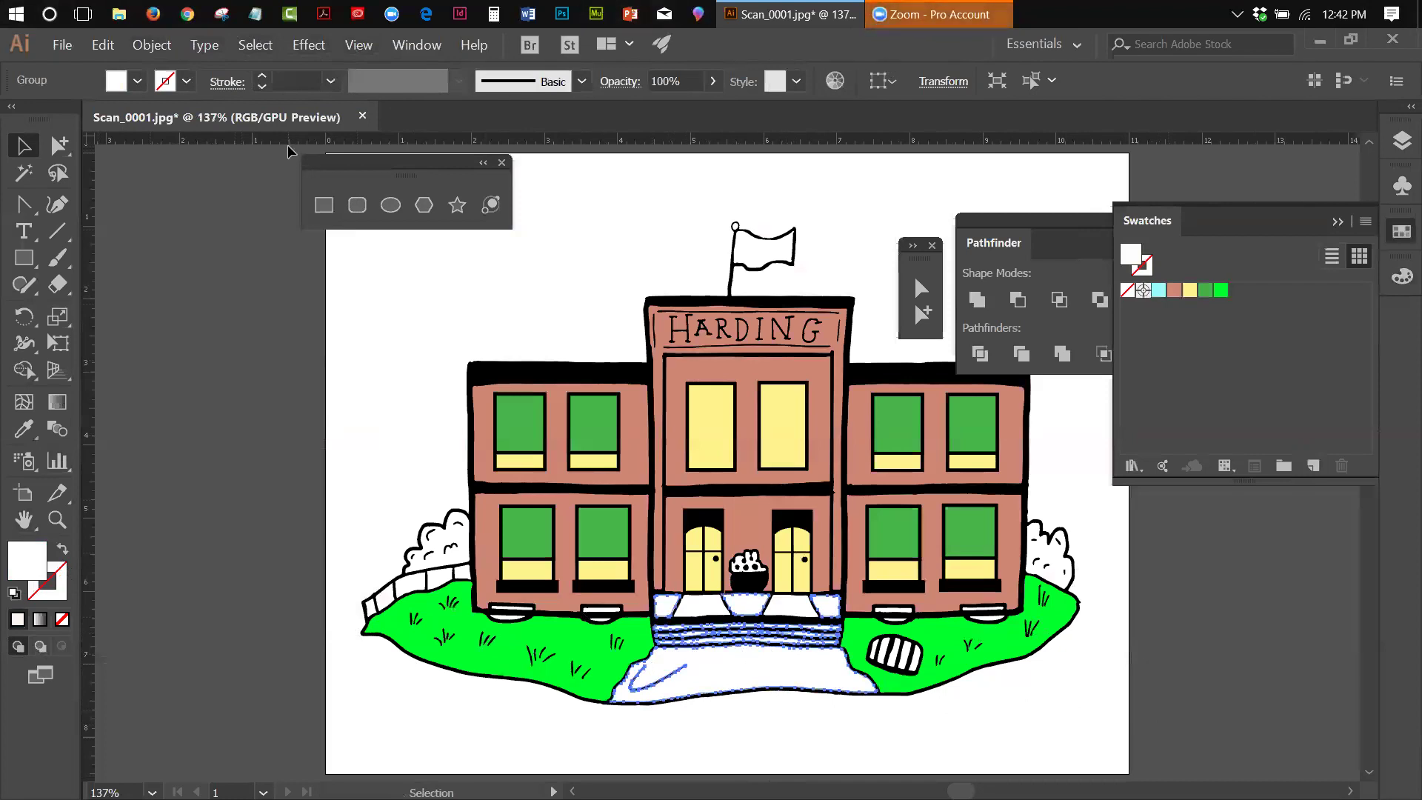
double_click(23, 570)
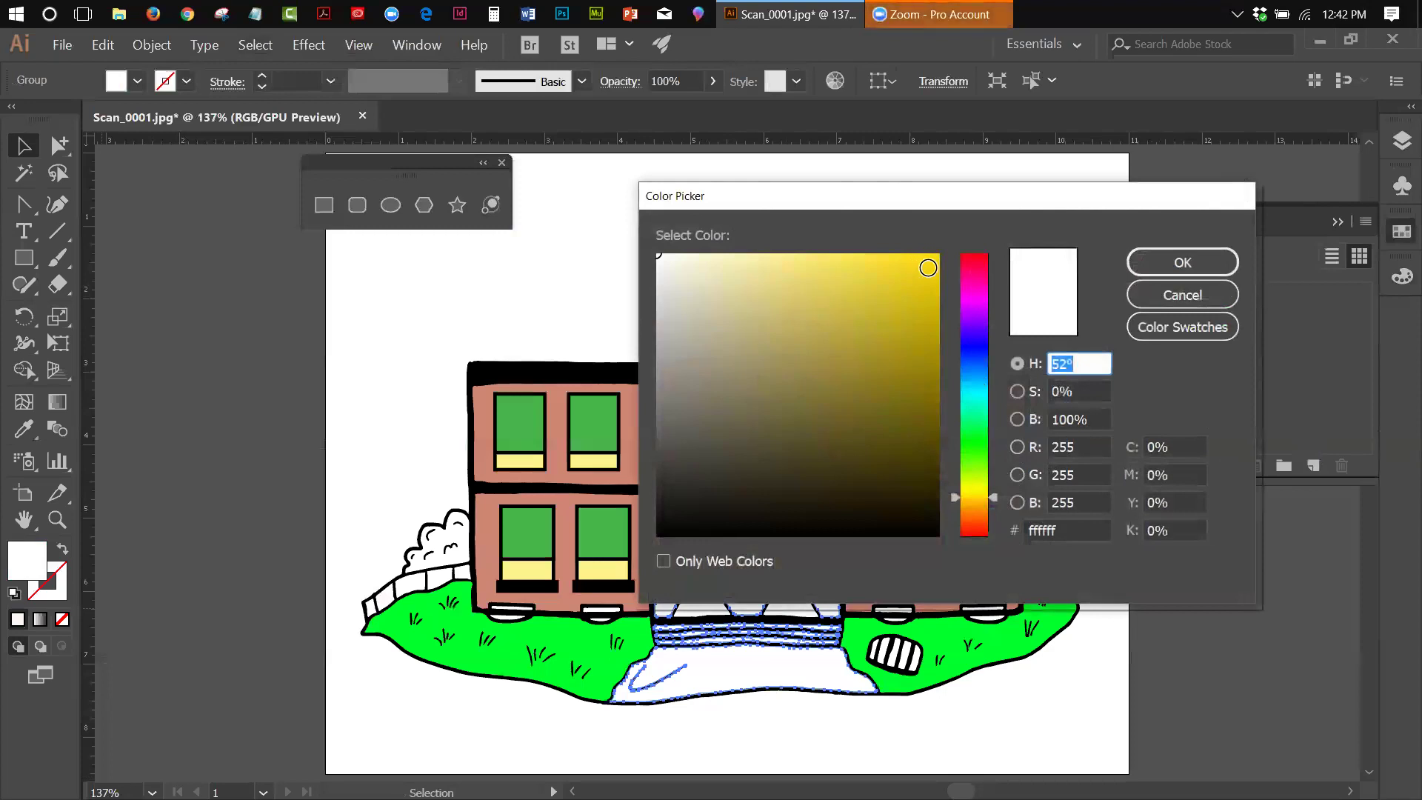
left_click_drag(928, 264, 917, 352)
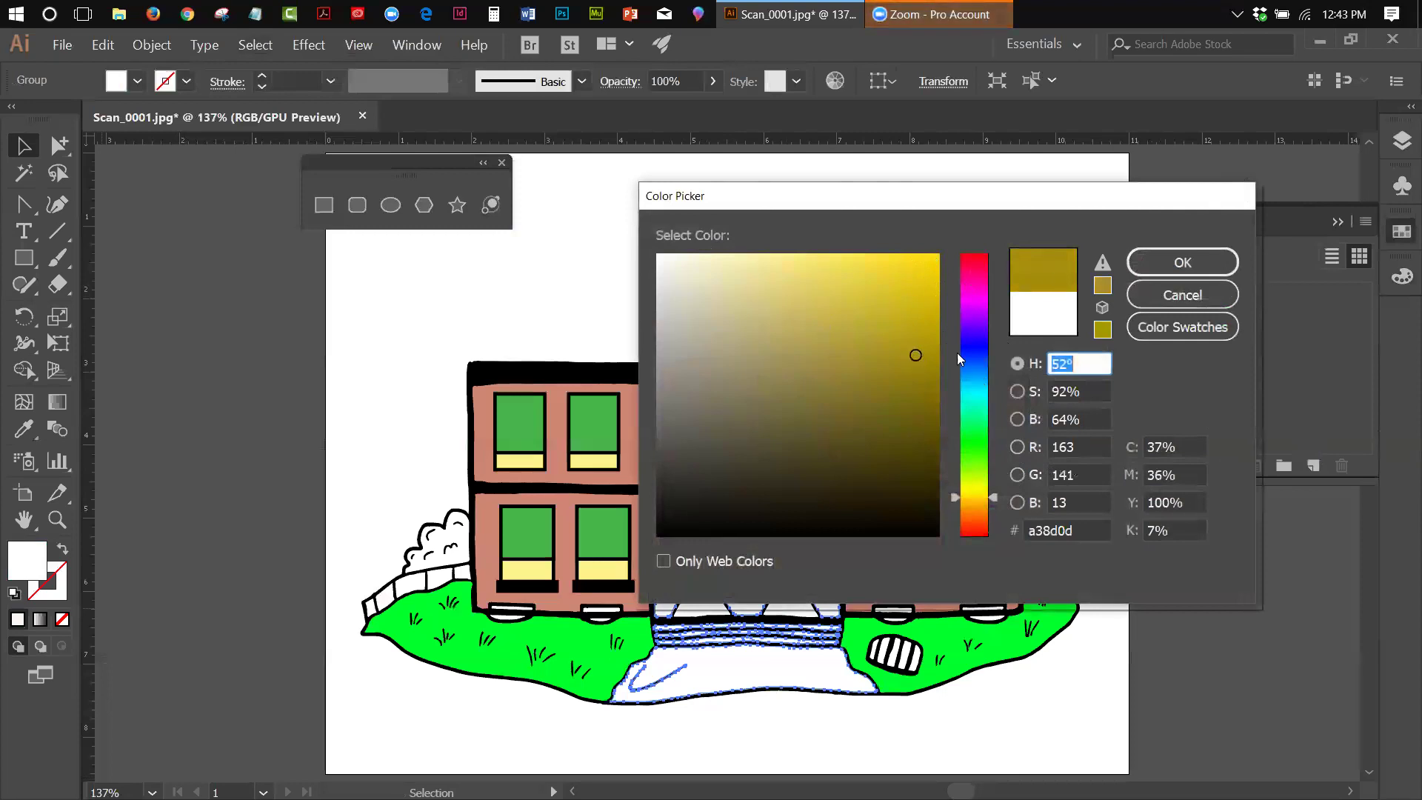
left_click_drag(921, 361, 827, 301)
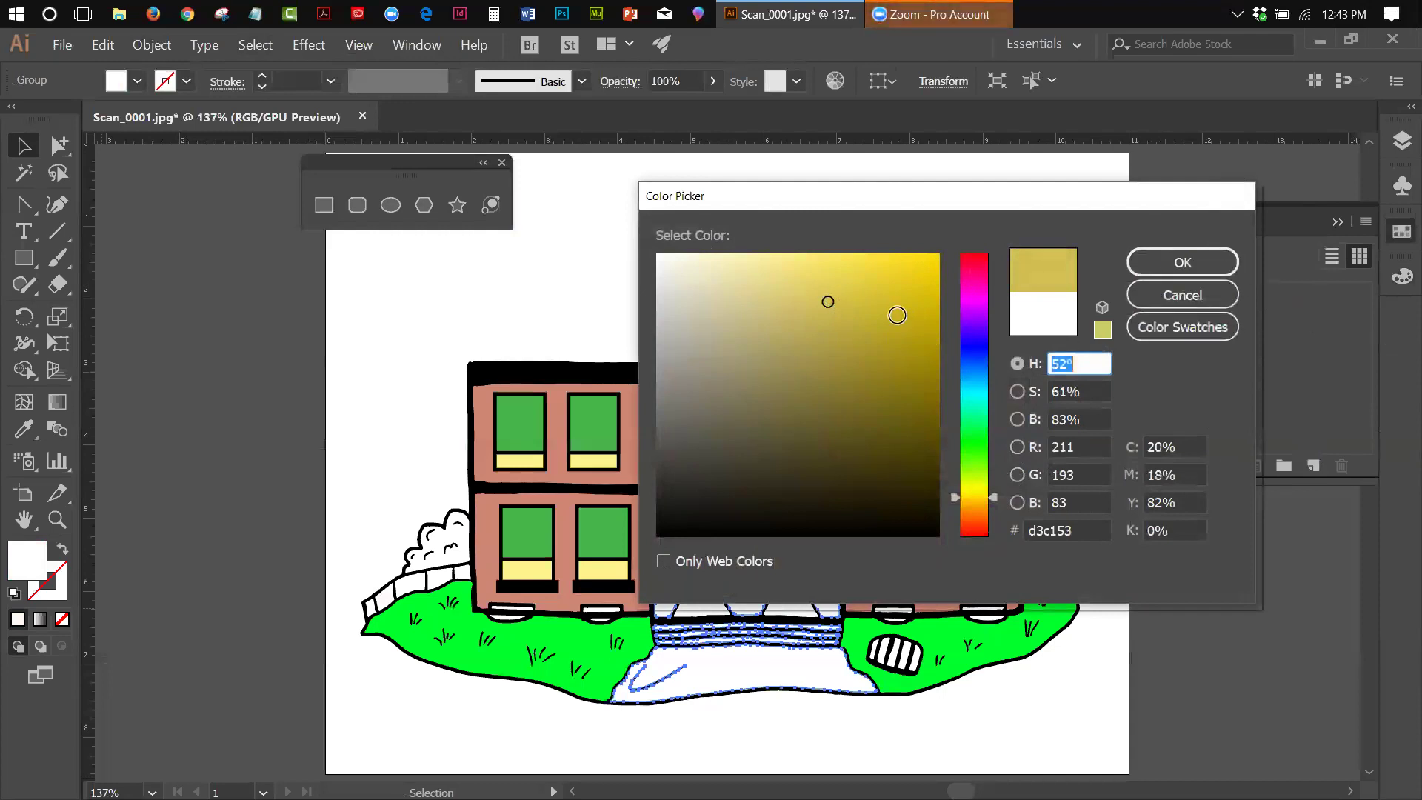
left_click_drag(826, 304, 806, 323)
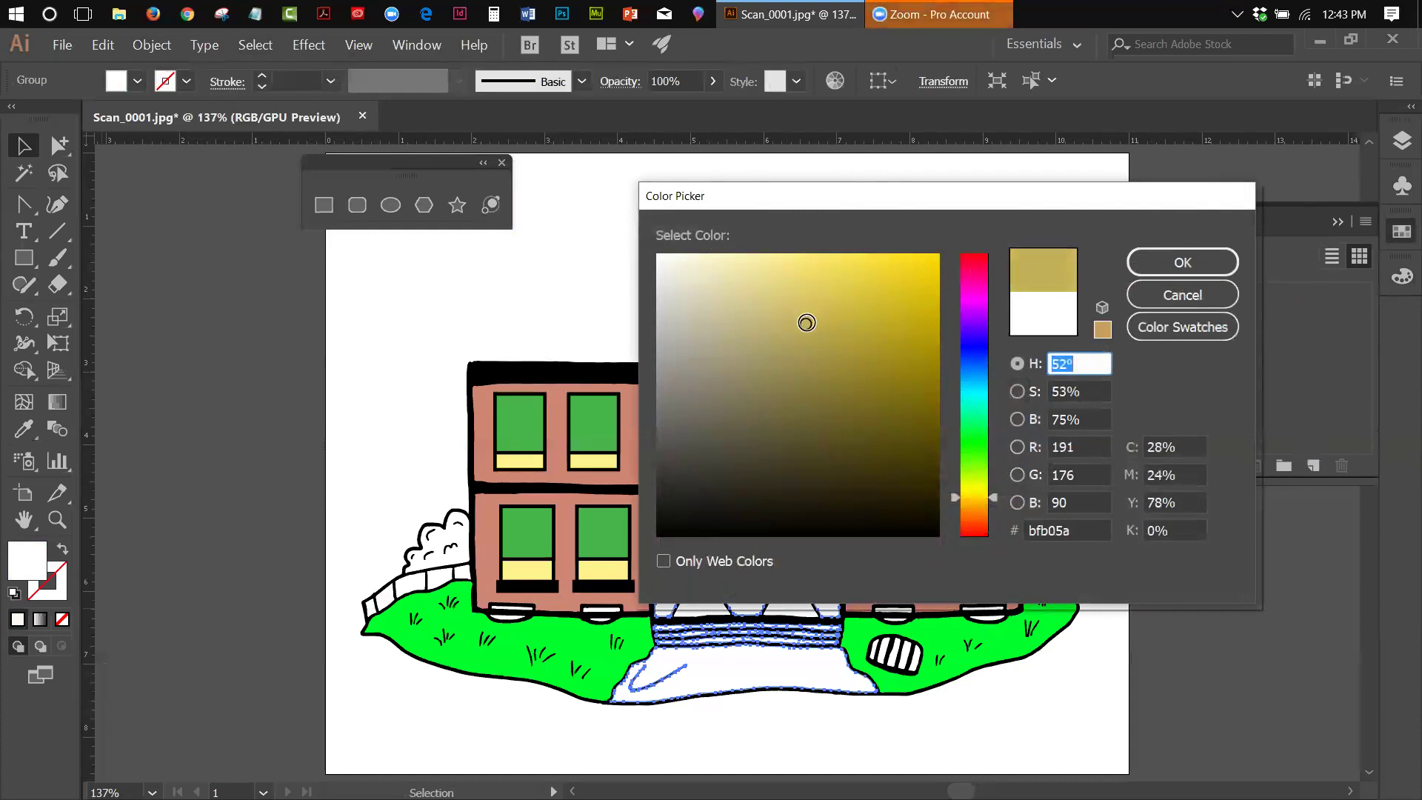
left_click(1208, 259)
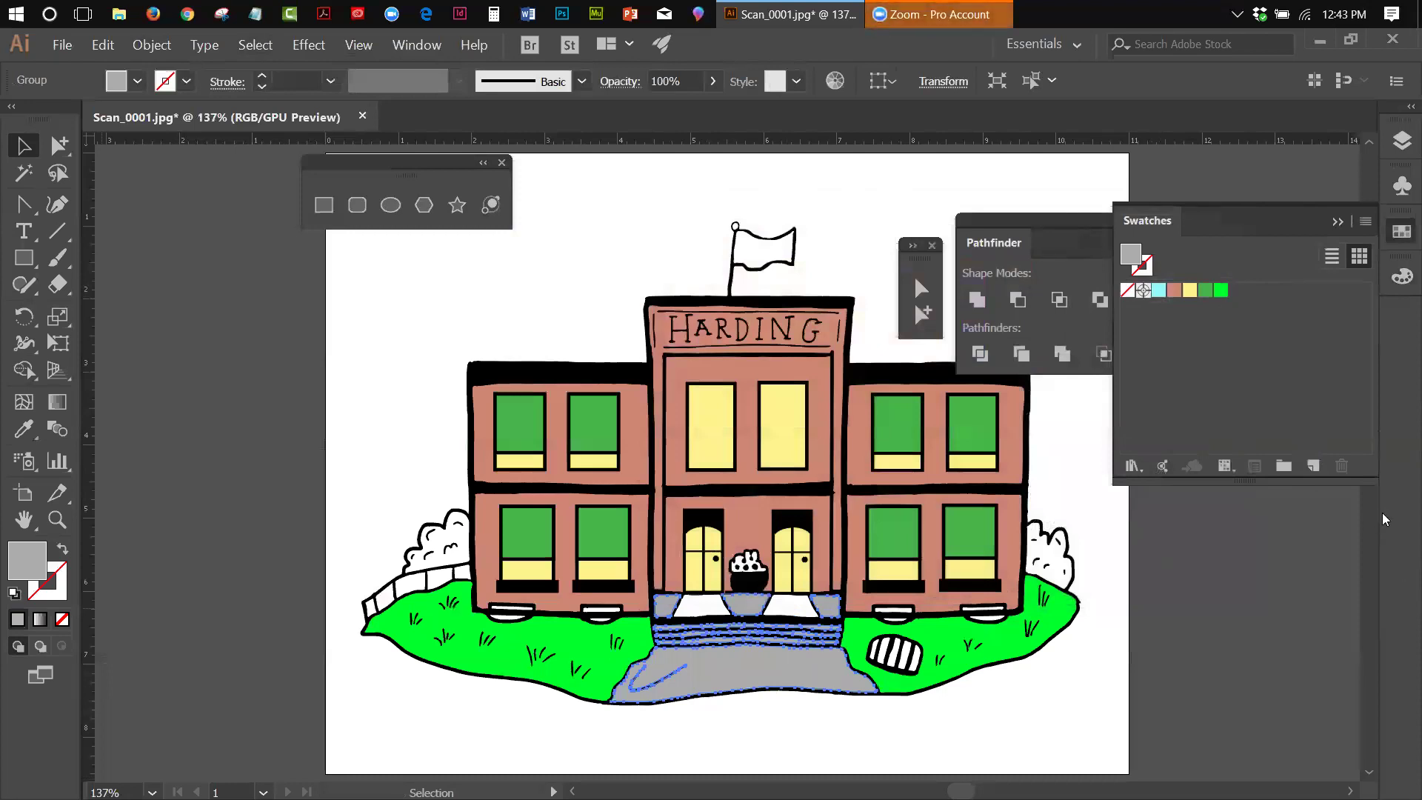
Step: Switch the colour sliders from Grayscale to HSB for the selected stairs and path group
left_click(1401, 231)
left_click(1401, 279)
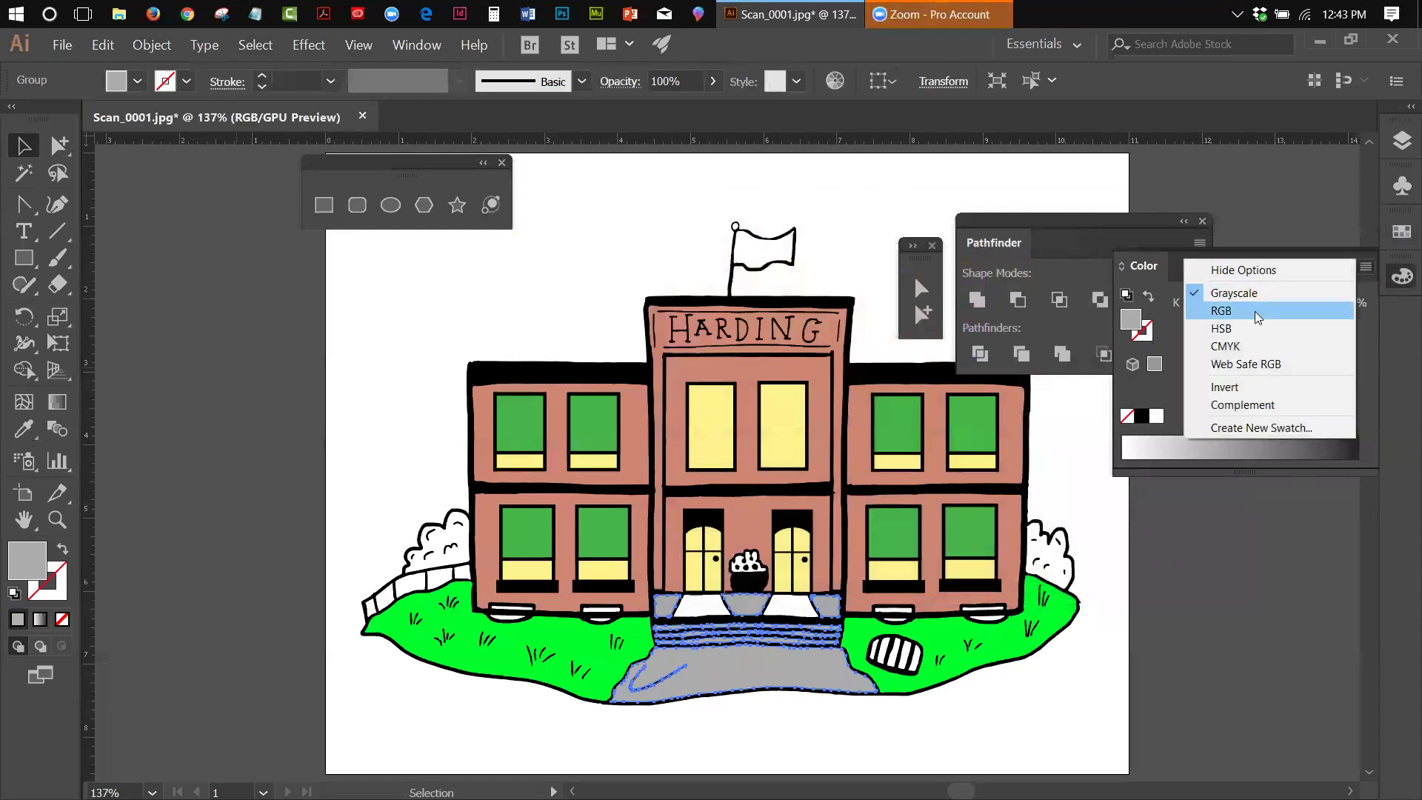
left_click(1229, 328)
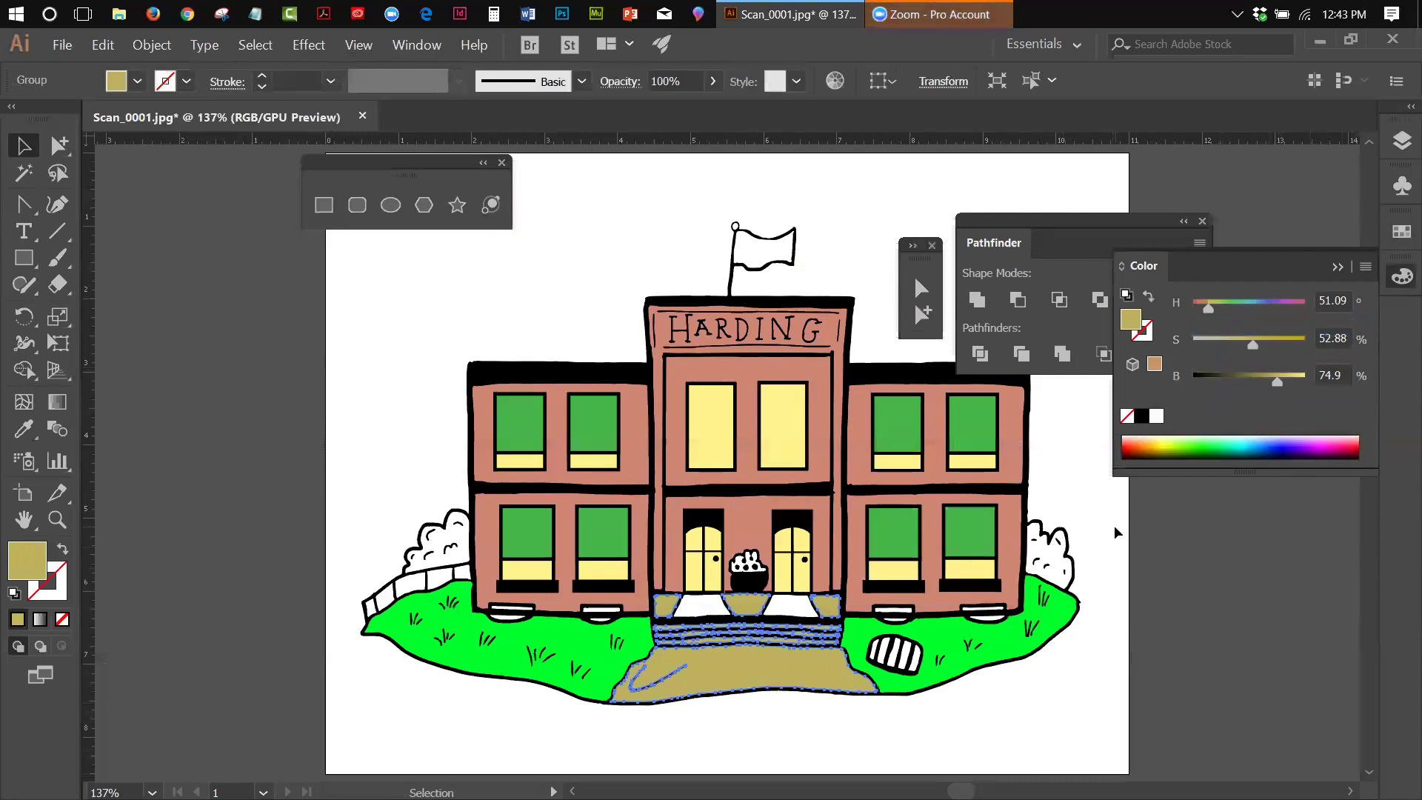
Step: Save the group's dull gold fill as a new RGB process swatch, R=191 G=176 B=90, and deselect the group
left_click(1397, 235)
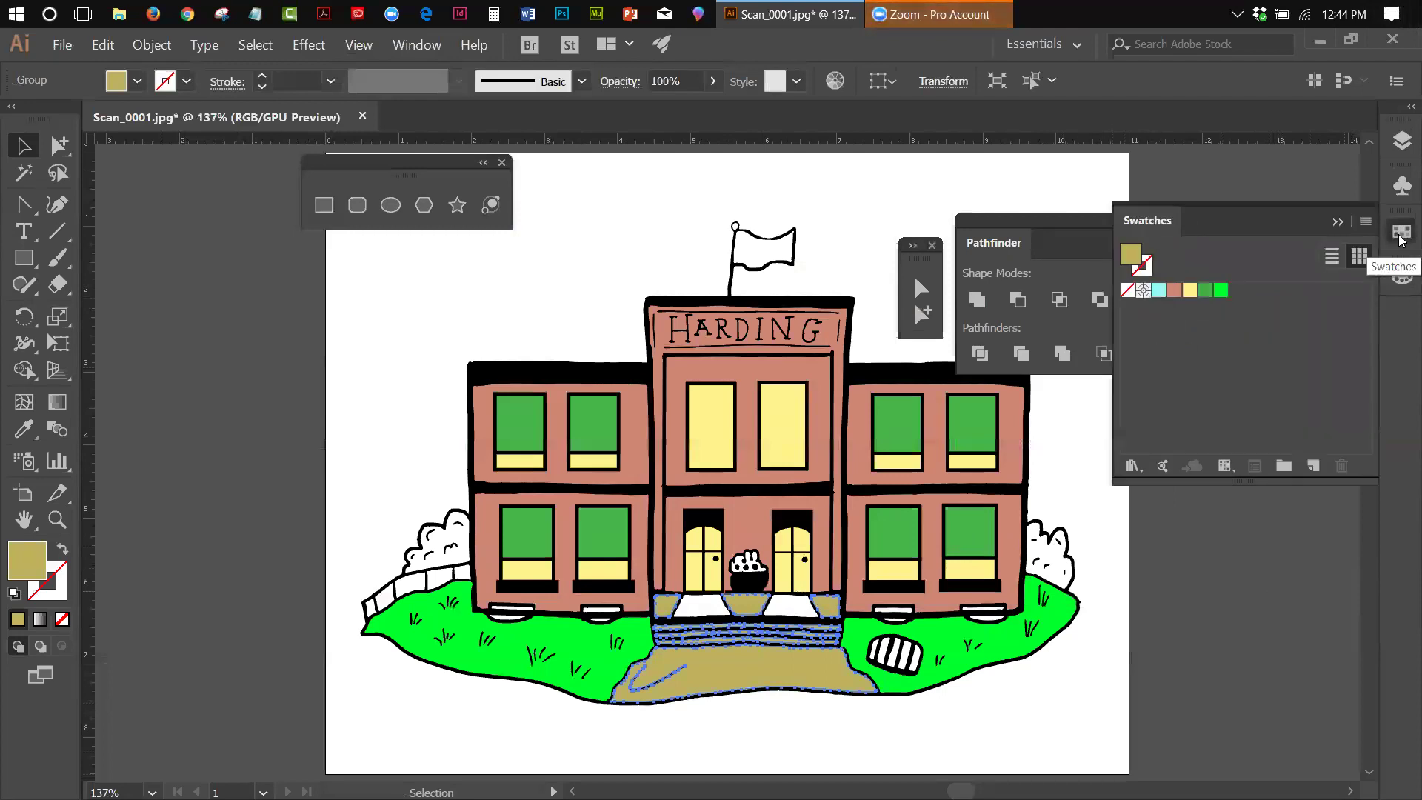
left_click(1365, 224)
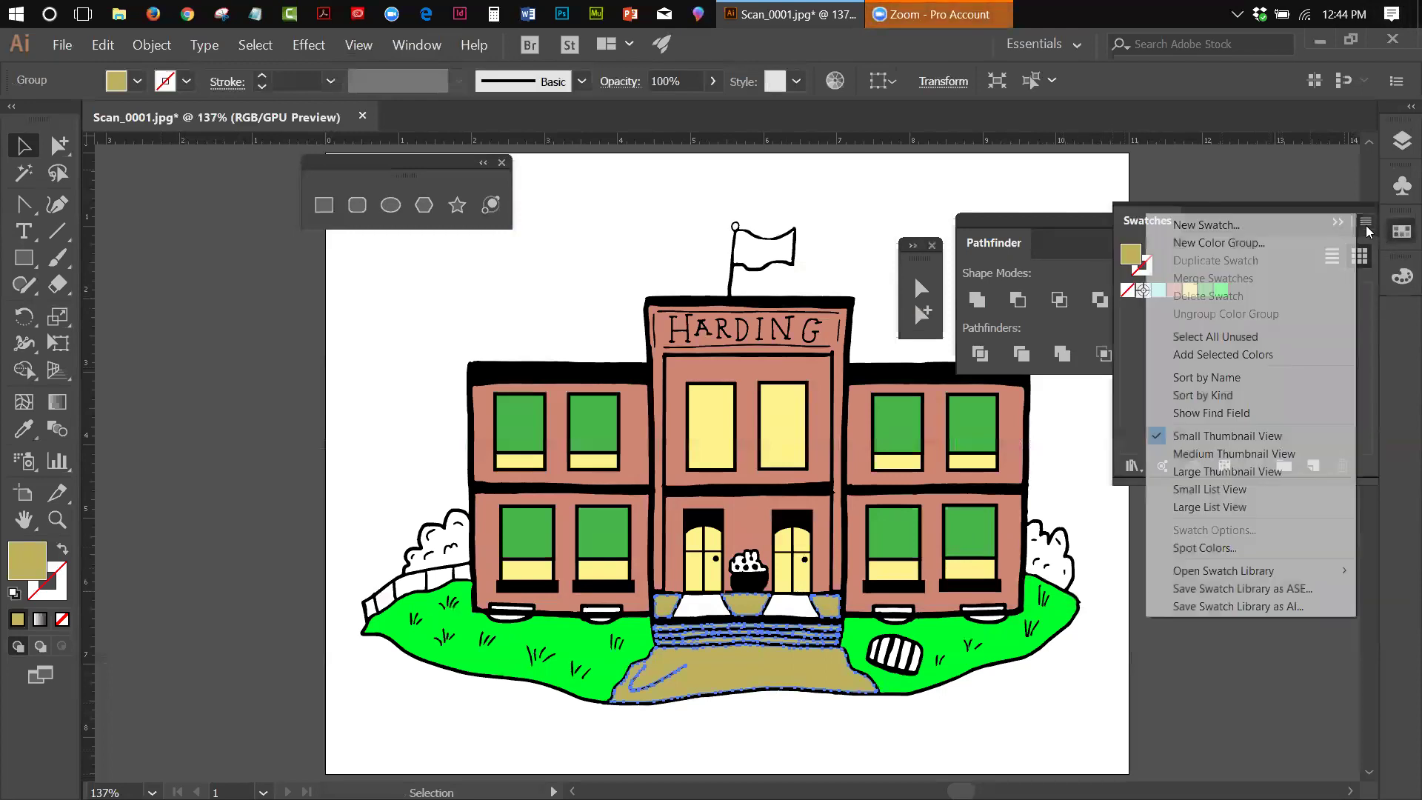
left_click(1184, 230)
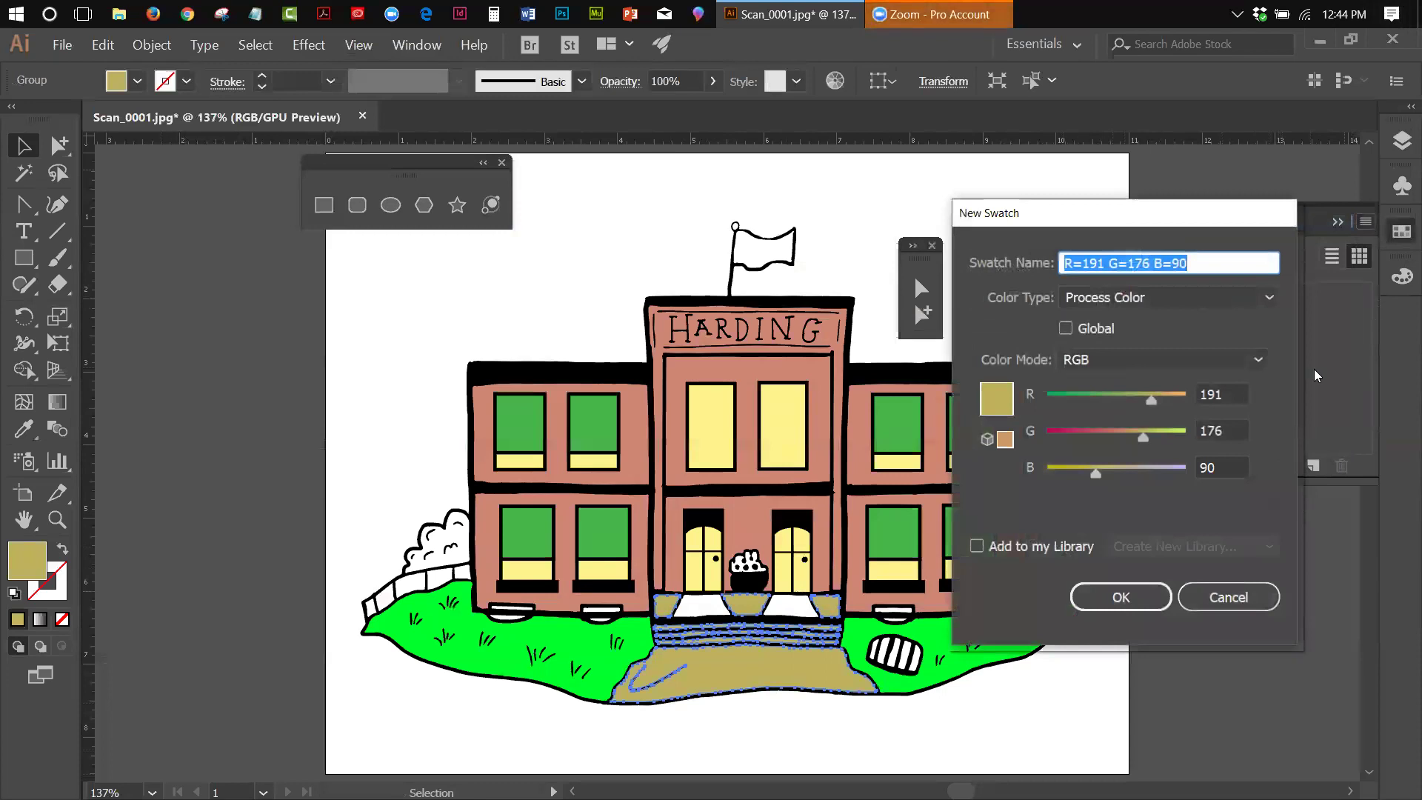
left_click(1133, 610)
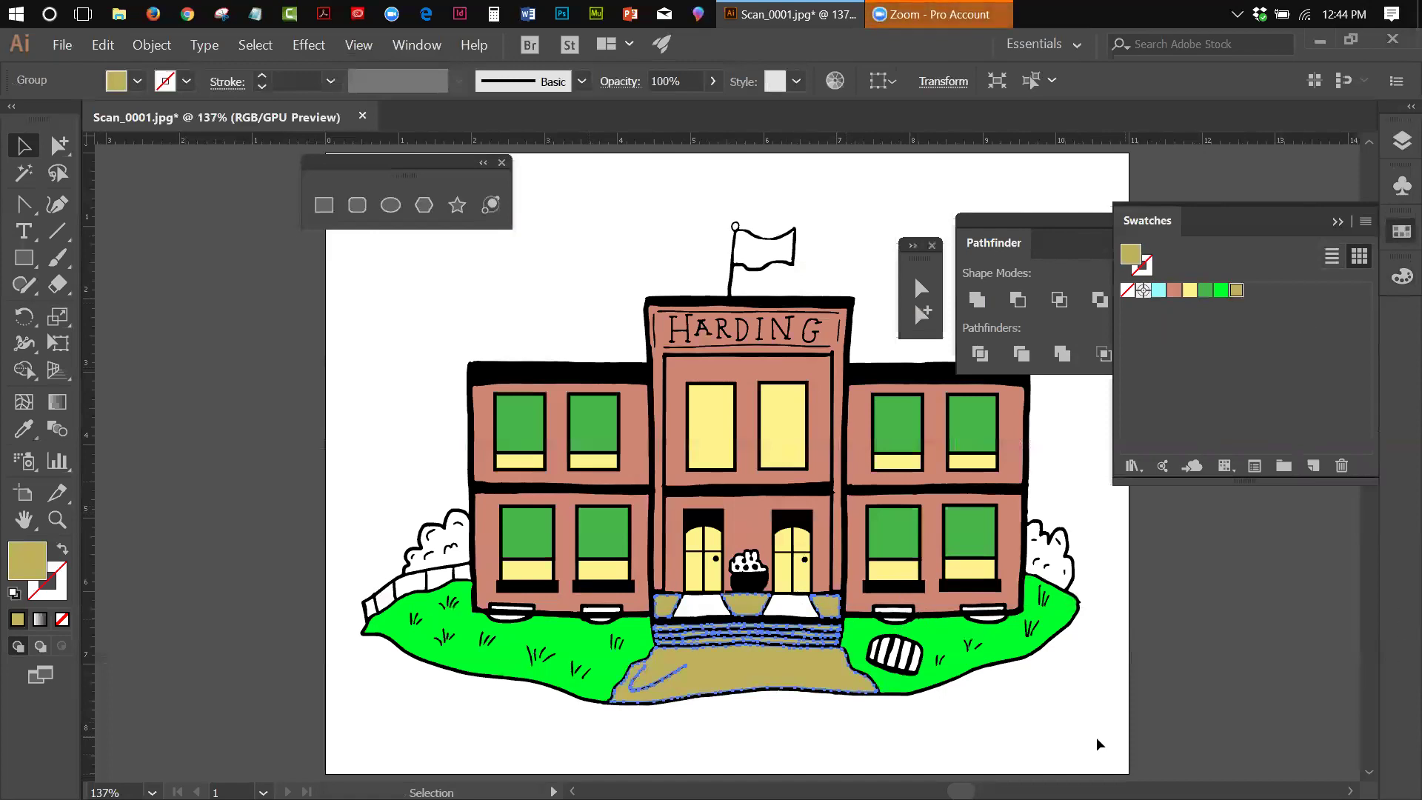
left_click(1000, 675)
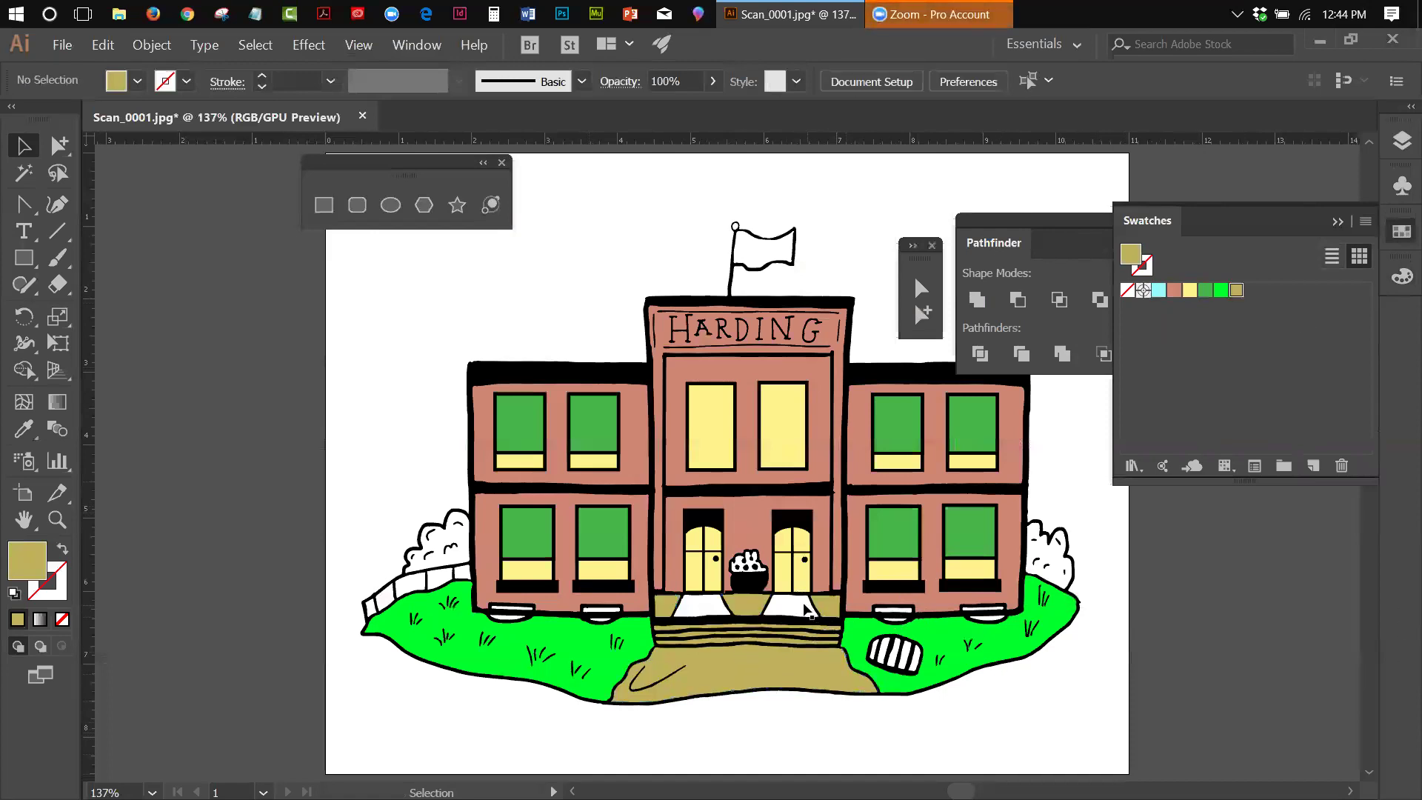
Step: Fill the two remaining white landing tiles in front of the doors with the new dull gold swatch
left_click(805, 608)
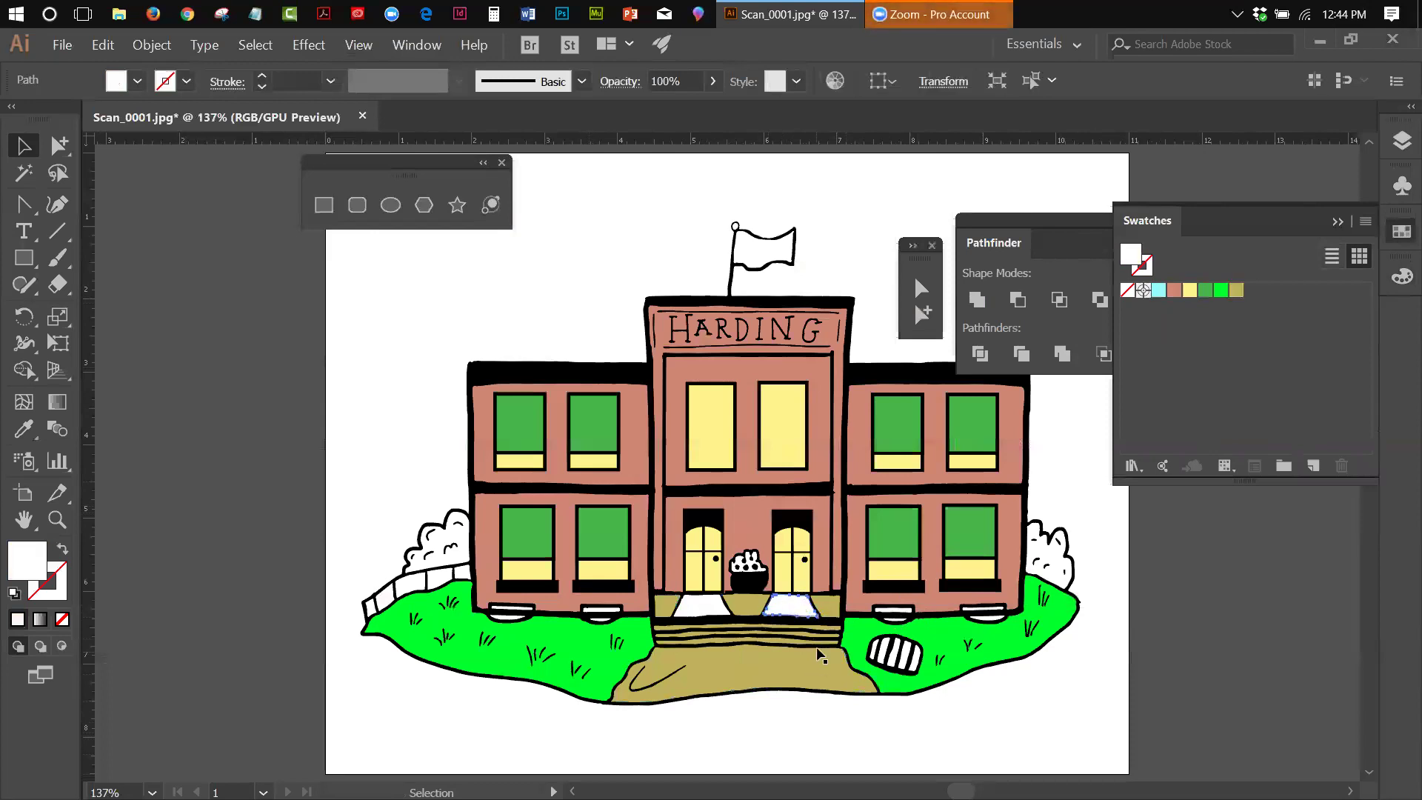
left_click(685, 604, "shift")
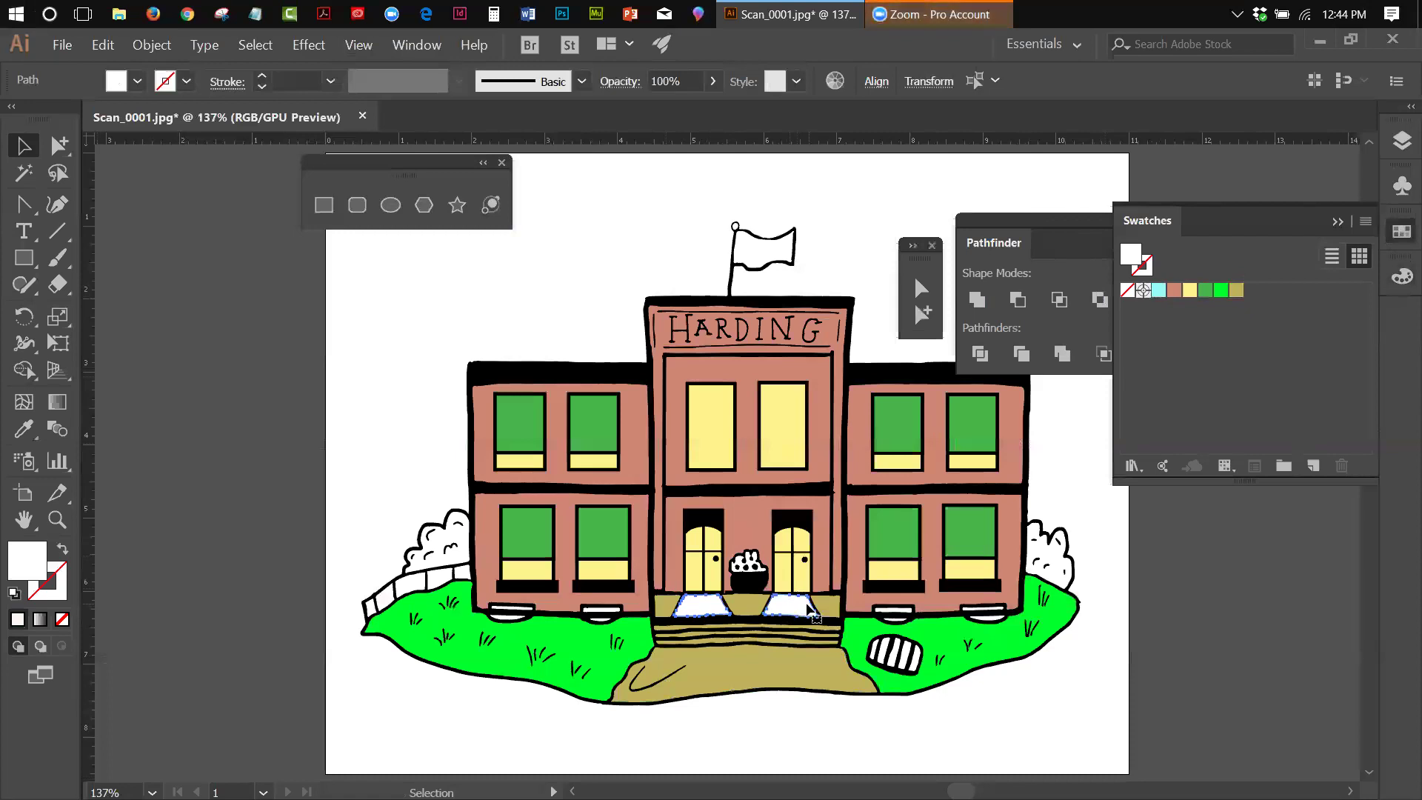
left_click(792, 606)
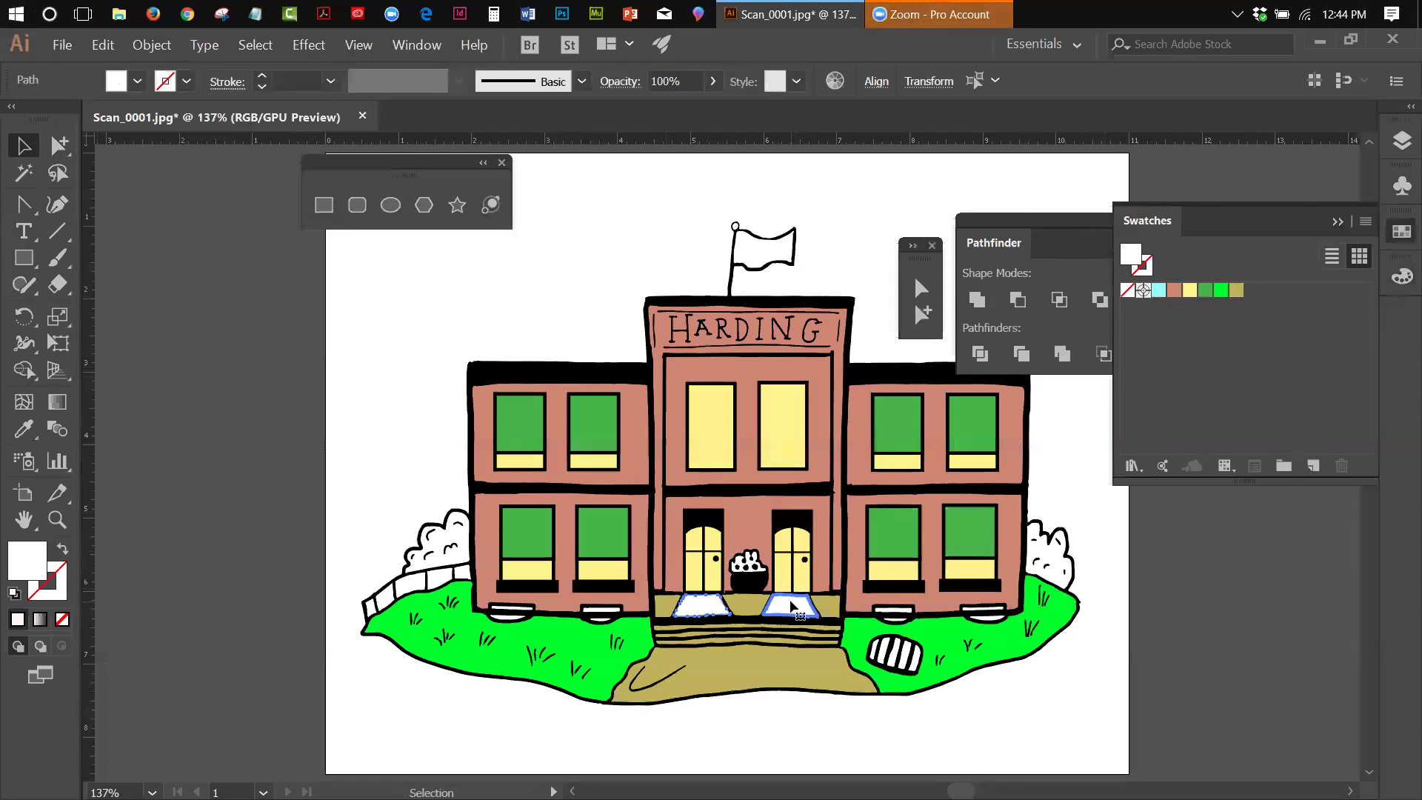
left_click(1235, 291)
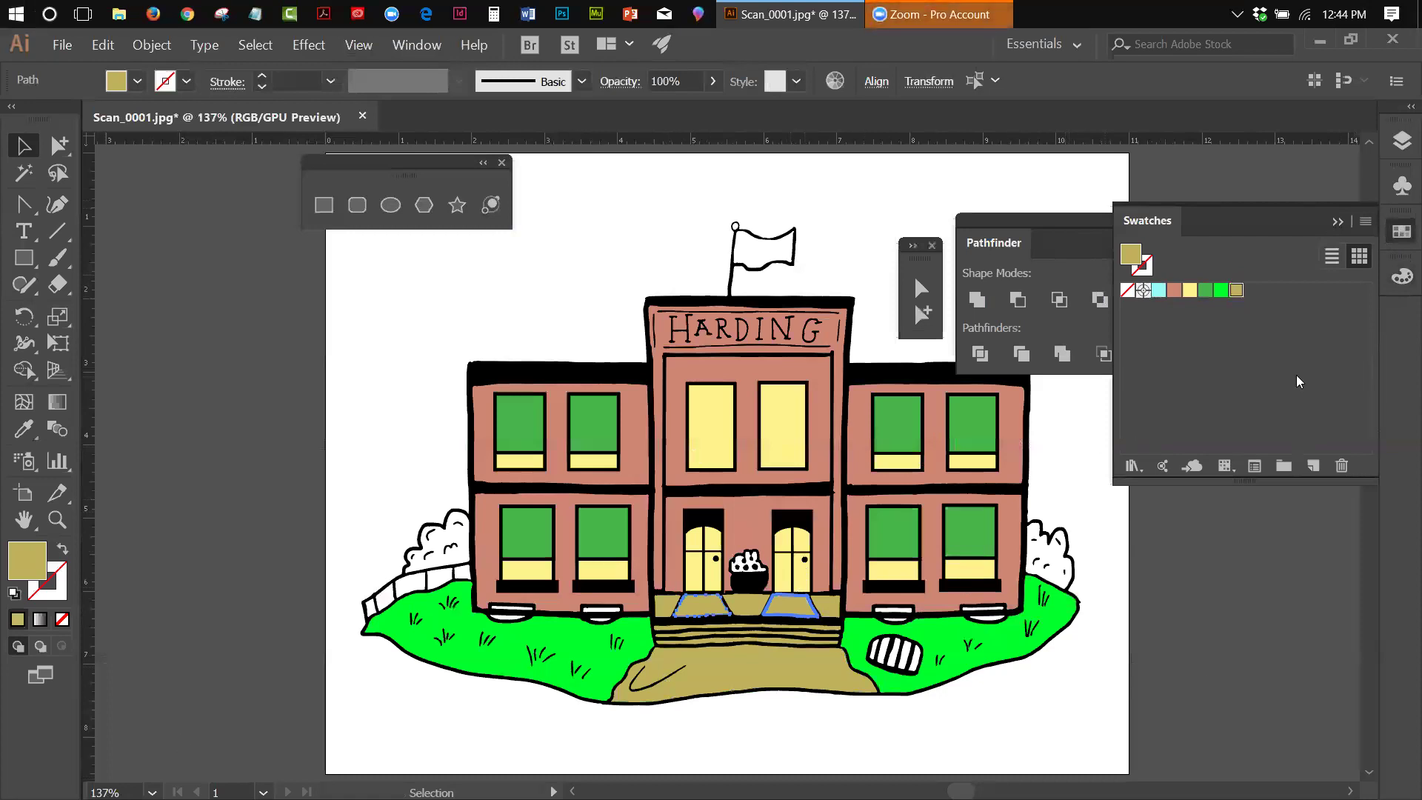
Step: Lighten the two landing tiles in front of the doors using HSB, with brightness about 92% and saturation about 46%
left_click(1400, 276)
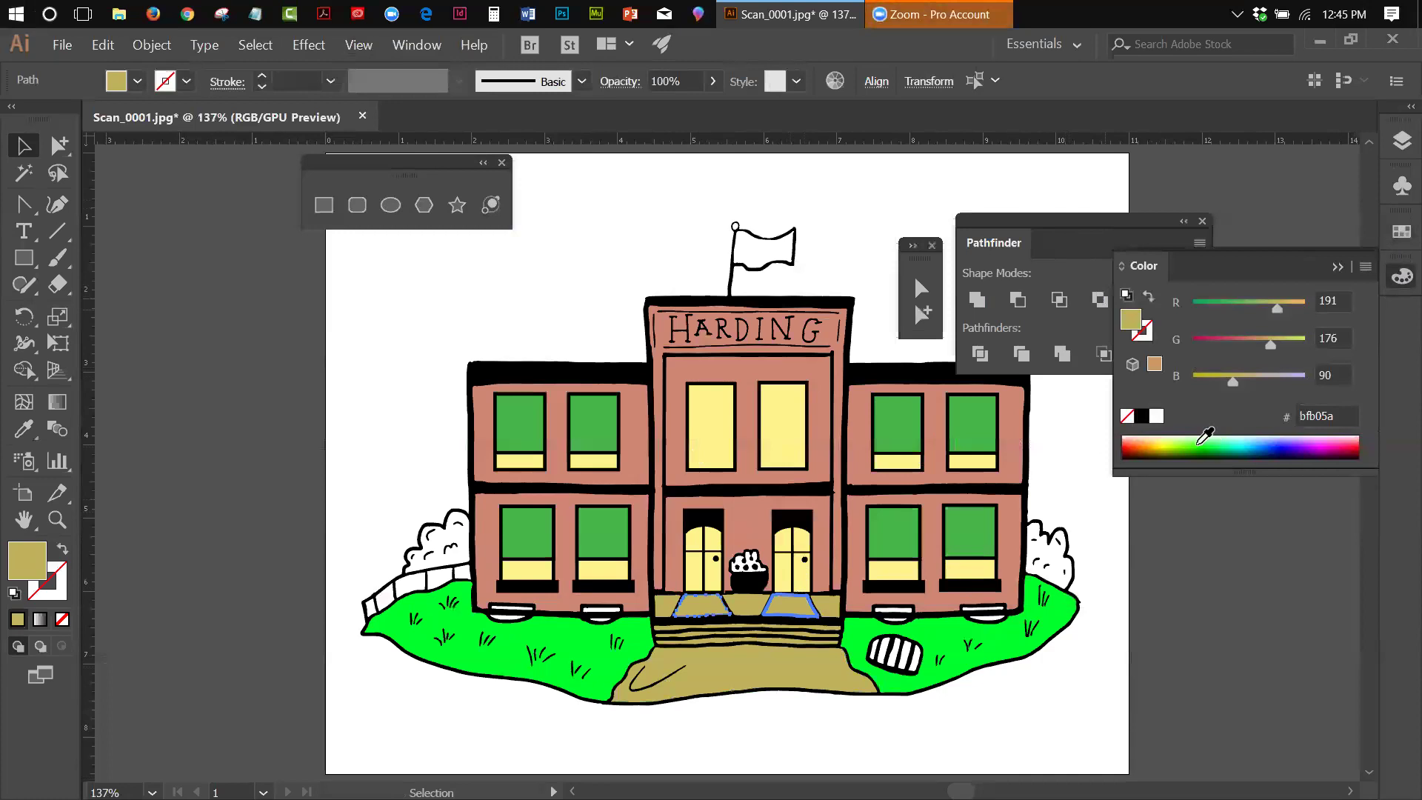
left_click(1364, 266)
left_click(1214, 326)
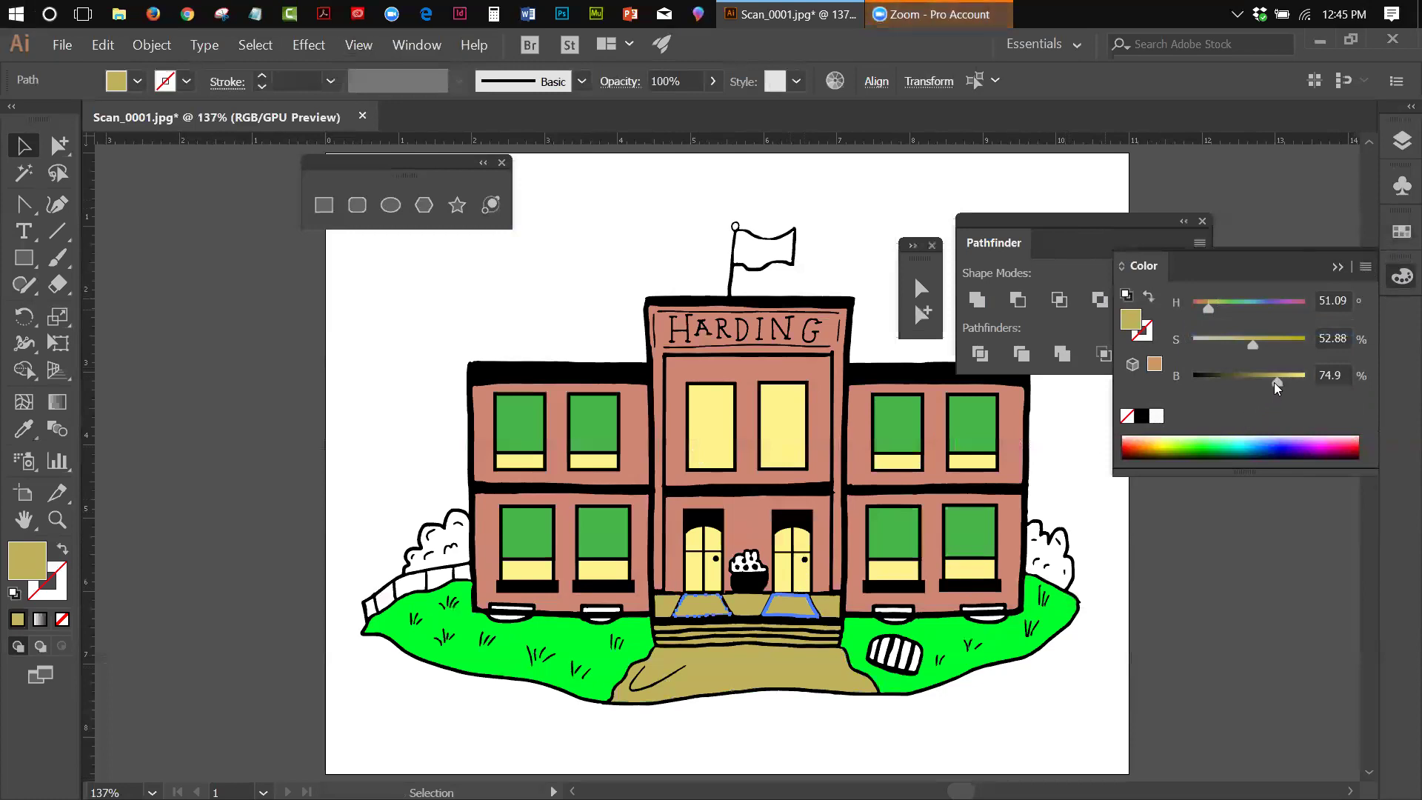
mouse_move(1276, 388)
left_mouse_down()
mouse_move(1289, 387)
mouse_move(1245, 349)
mouse_move(1296, 380)
left_mouse_up()
left_click(1252, 346)
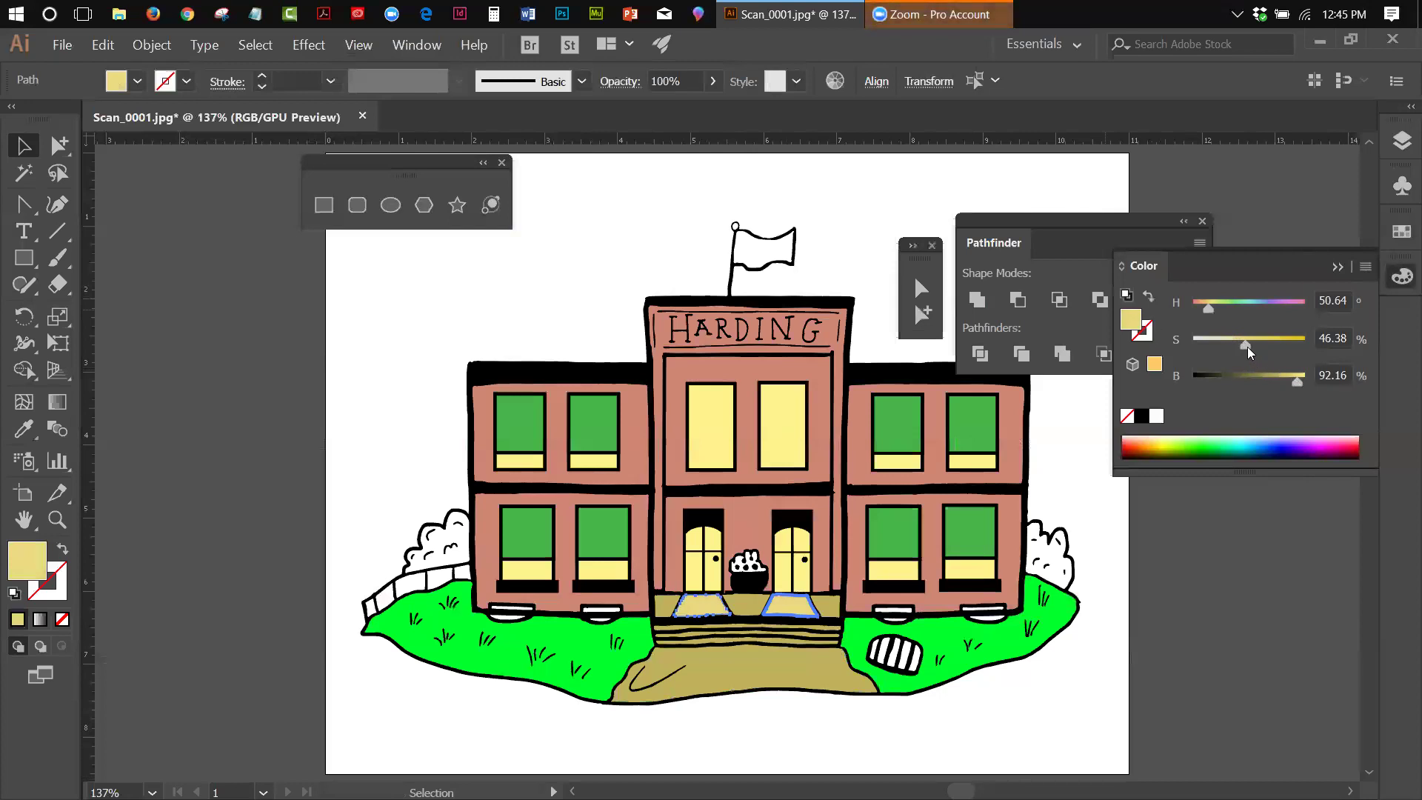
Step: Brighten the two landing tiles in front of the doors to about 97% brightness and 59% saturation, and deselect them
mouse_move(1249, 352)
left_mouse_down()
mouse_move(1211, 351)
mouse_move(1279, 345)
mouse_move(1224, 352)
left_mouse_up()
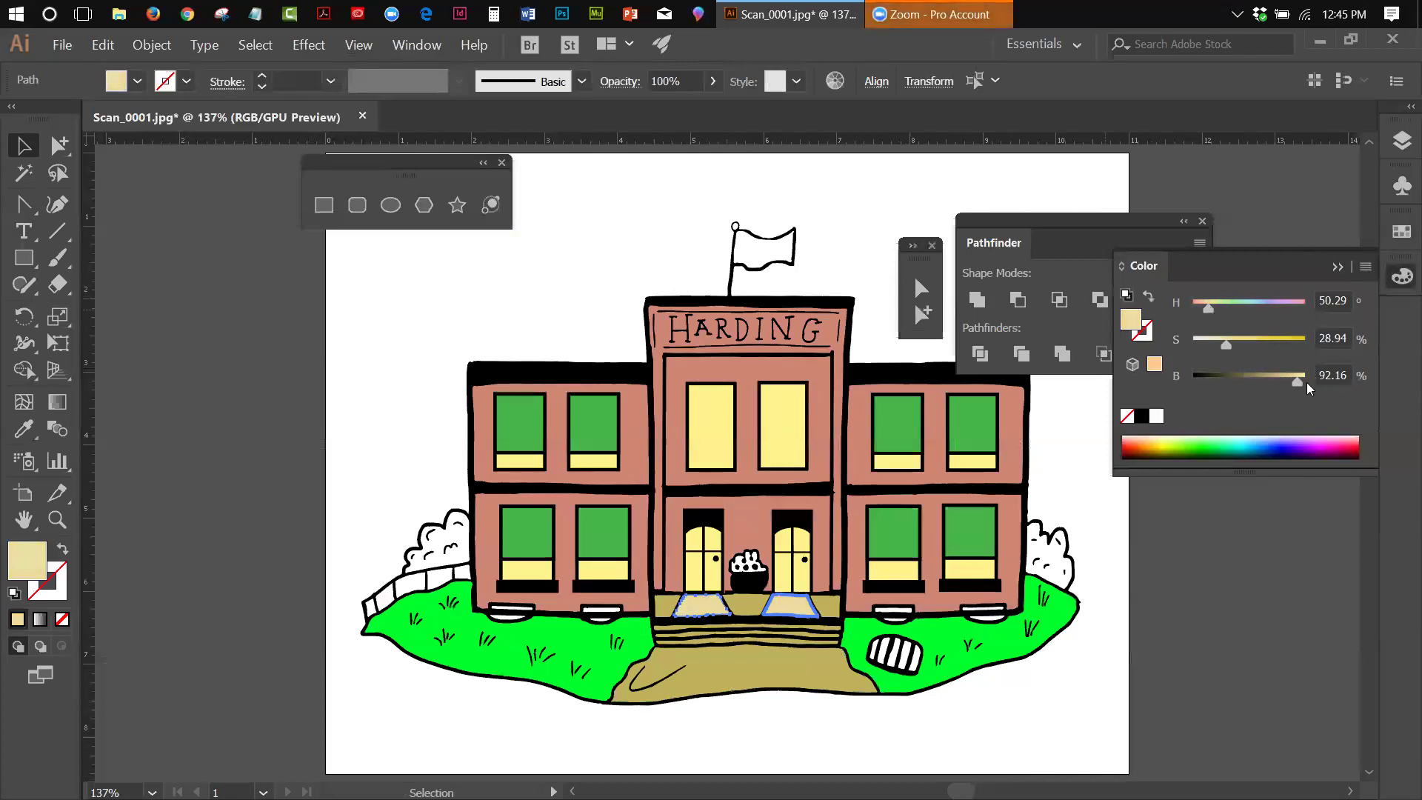
mouse_move(1297, 387)
left_mouse_down()
mouse_move(1208, 381)
mouse_move(1302, 375)
left_mouse_up()
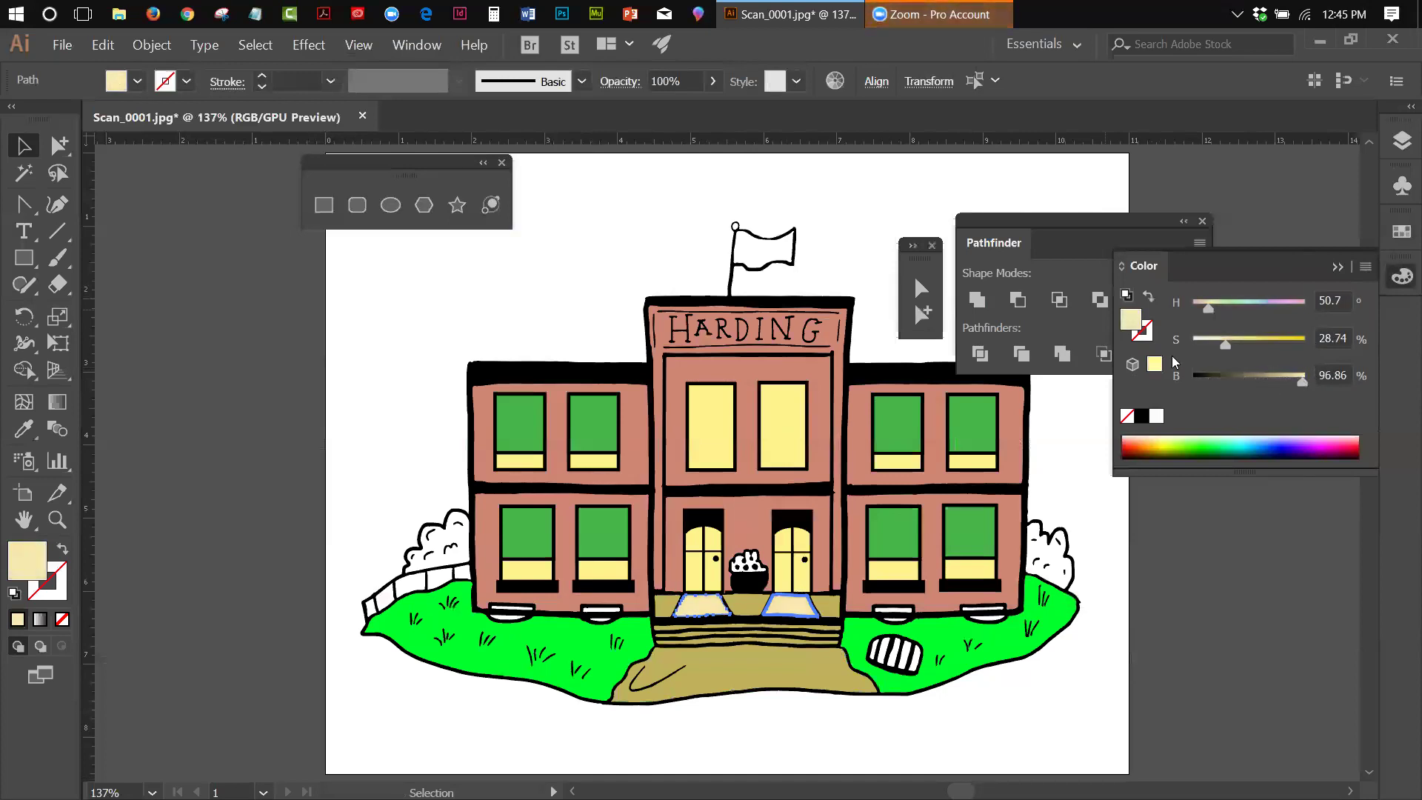
left_click_drag(1227, 351, 1259, 351)
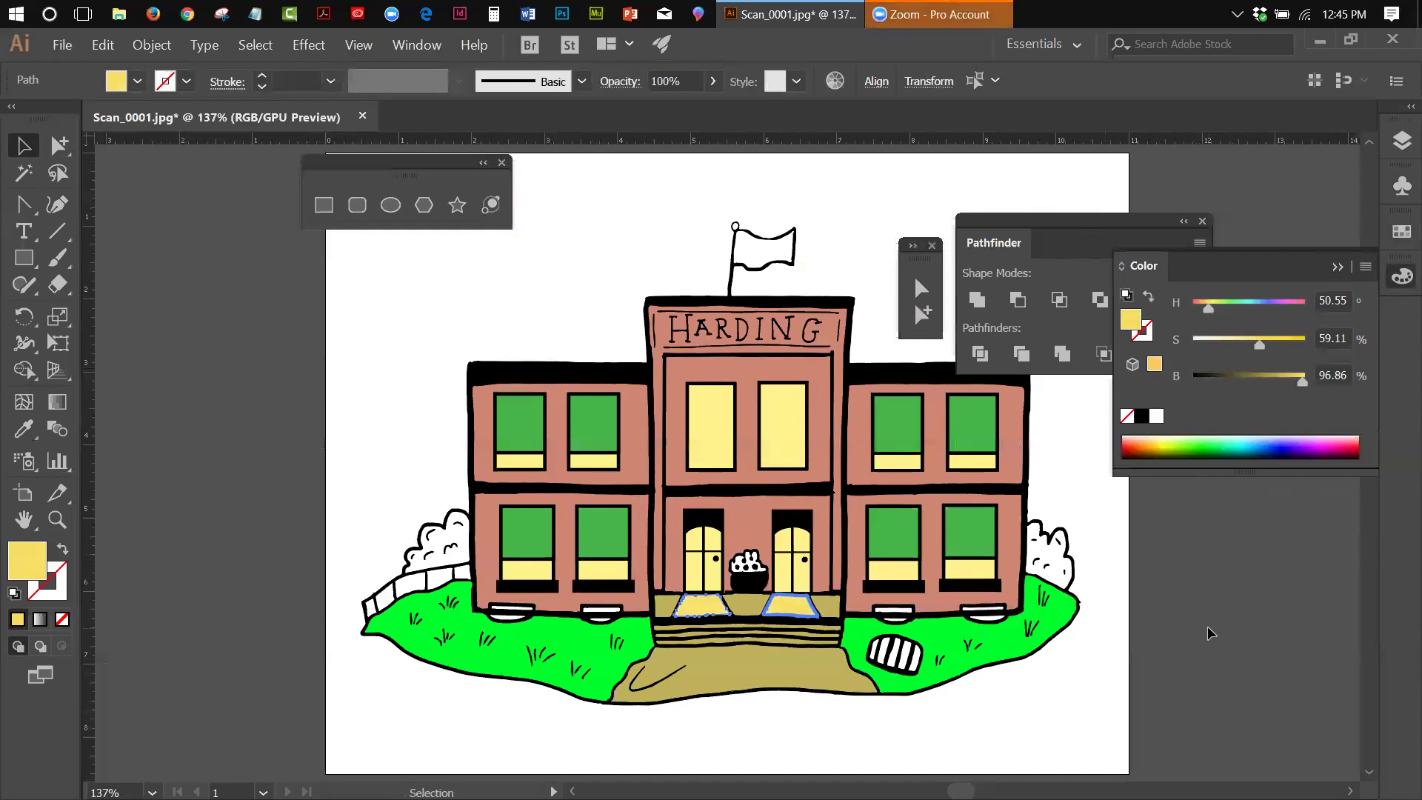
left_click(1226, 623)
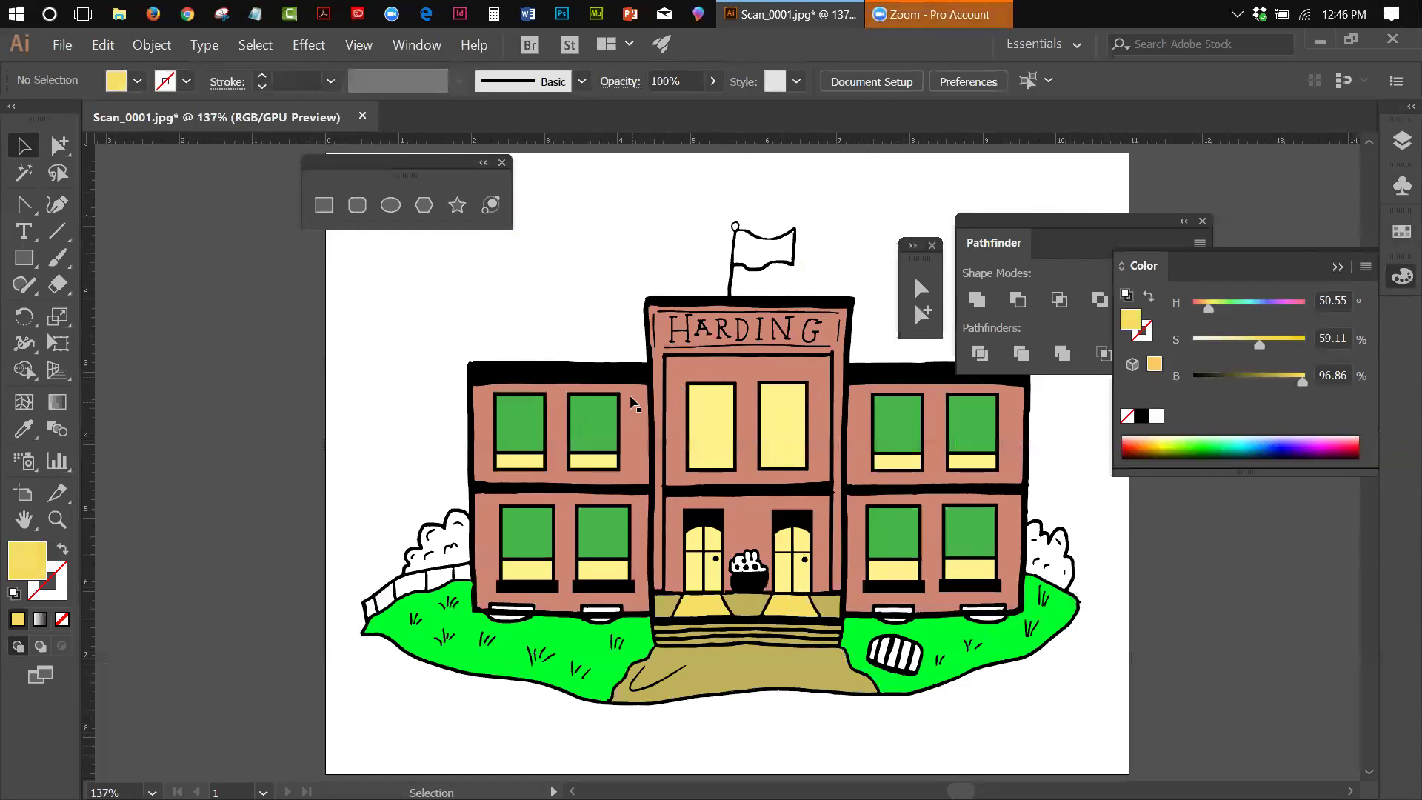
left_click(758, 373)
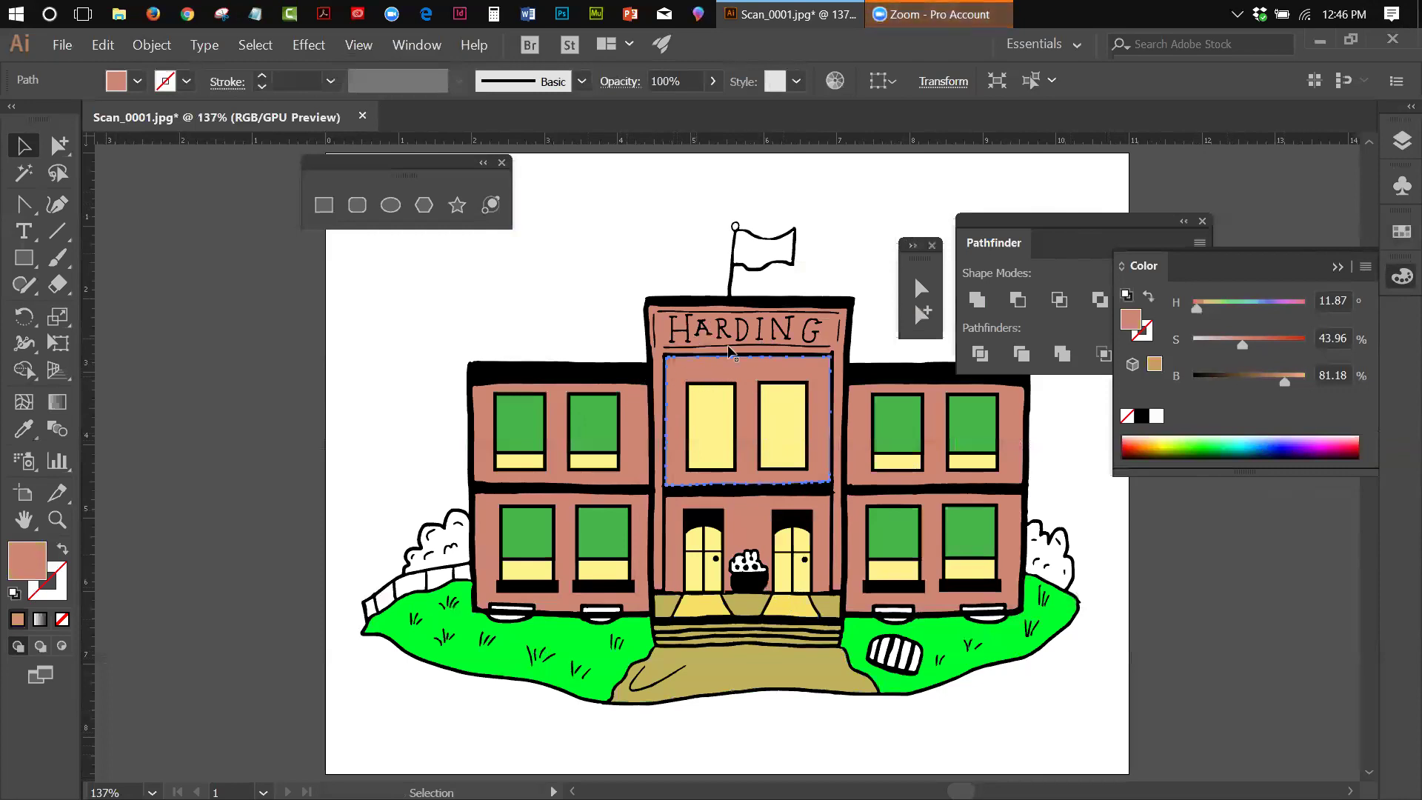
double_click(930, 408)
left_click_drag(929, 408, 776, 393)
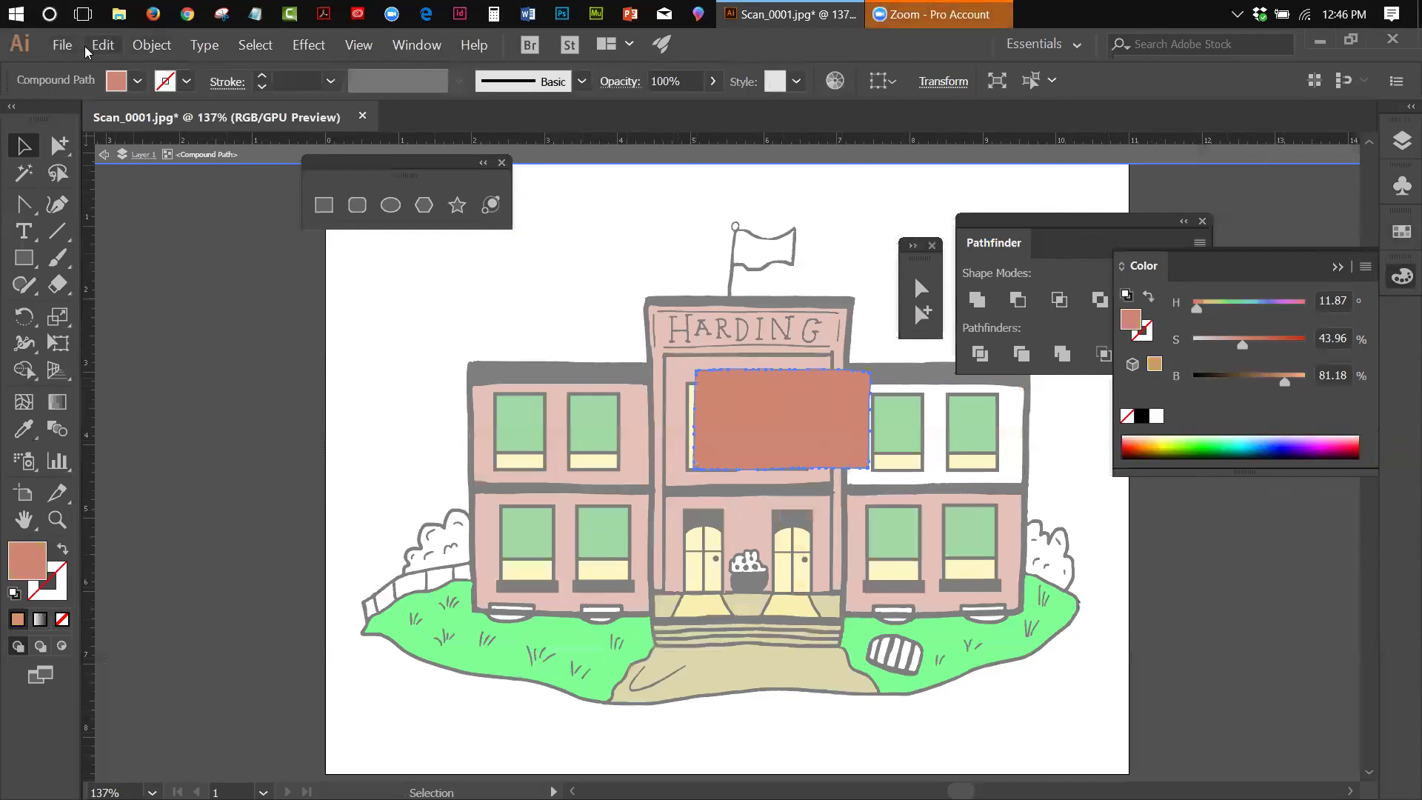
key("ctrl+z")
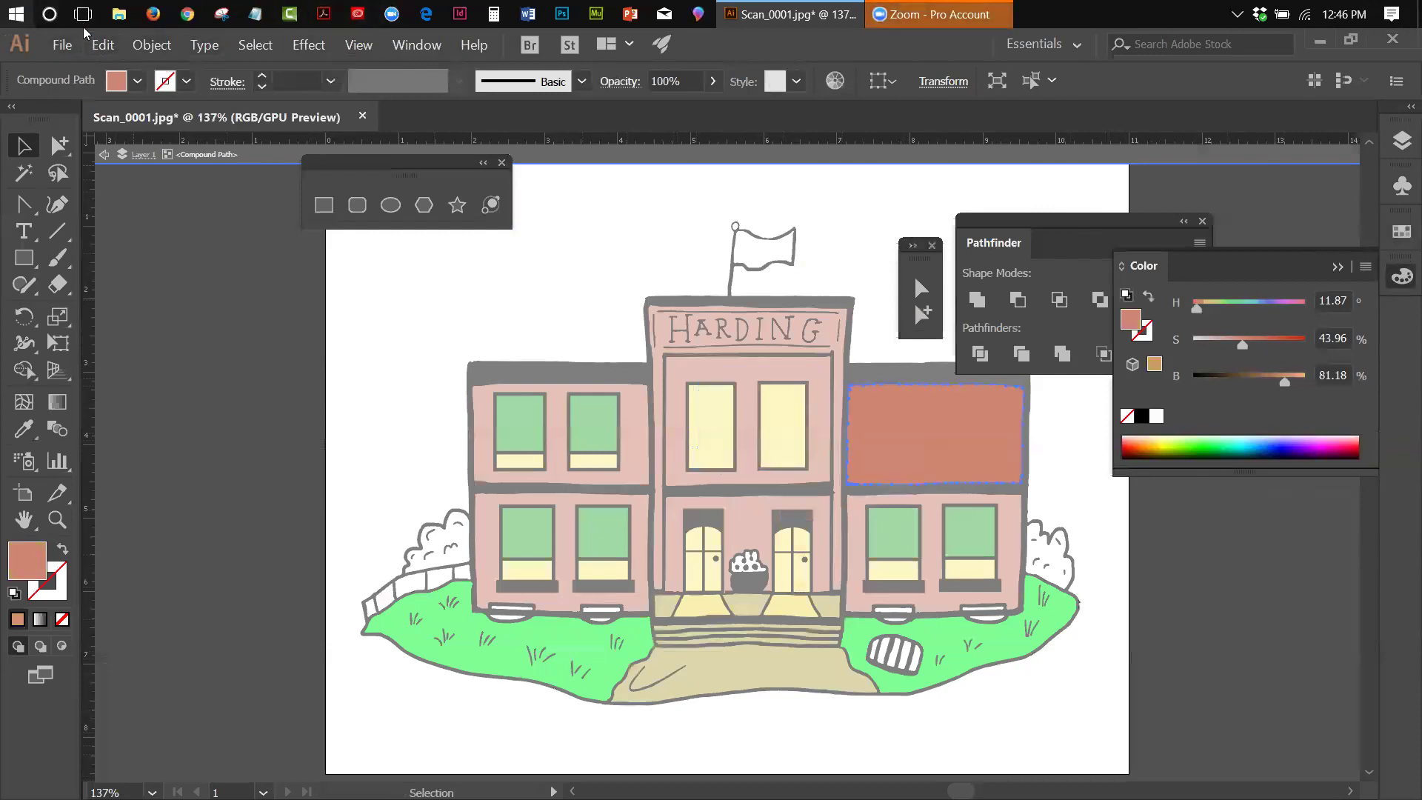
left_click(101, 154)
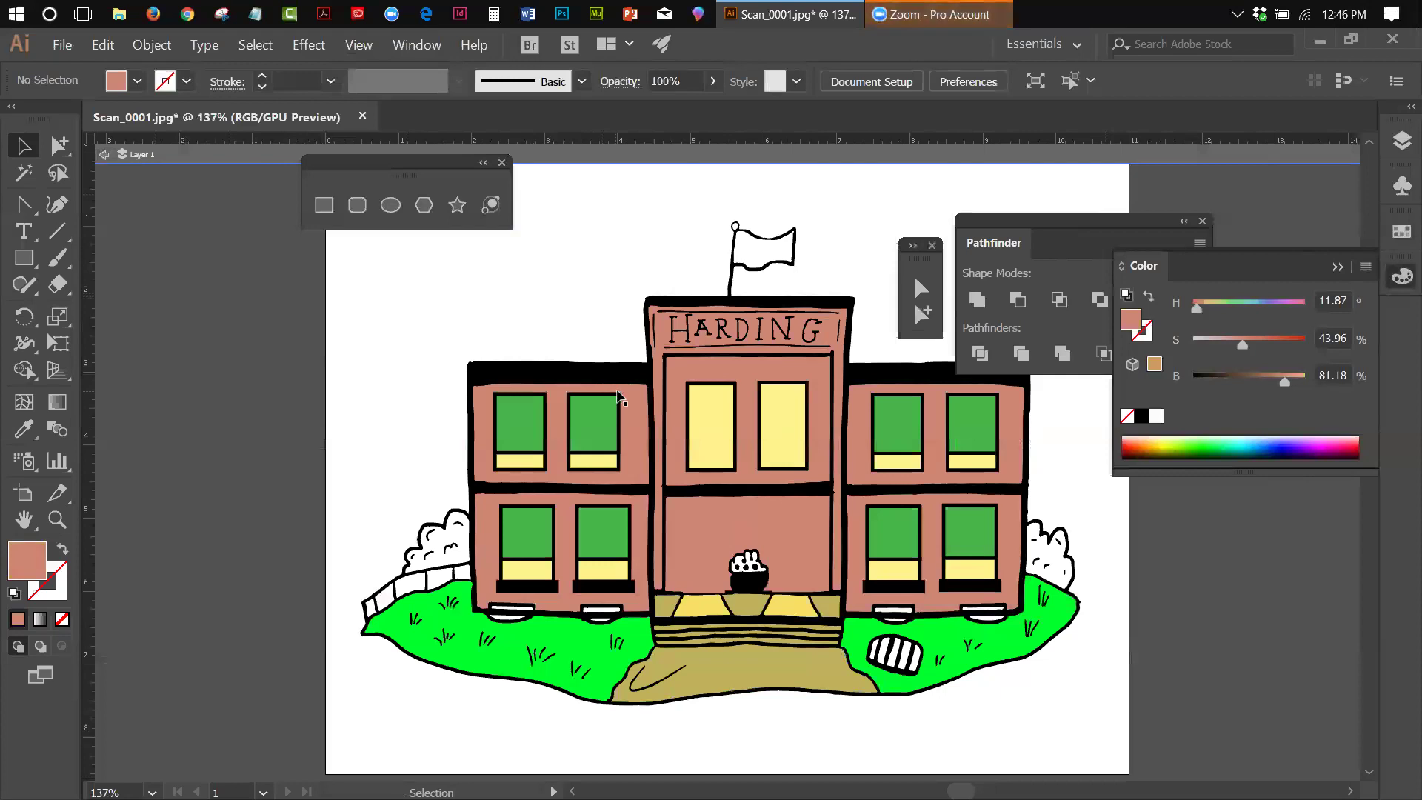
Step: Group all the brick wall shapes: both wings' upper and lower walls, the central walls and the HARDING sign section
left_click(643, 429)
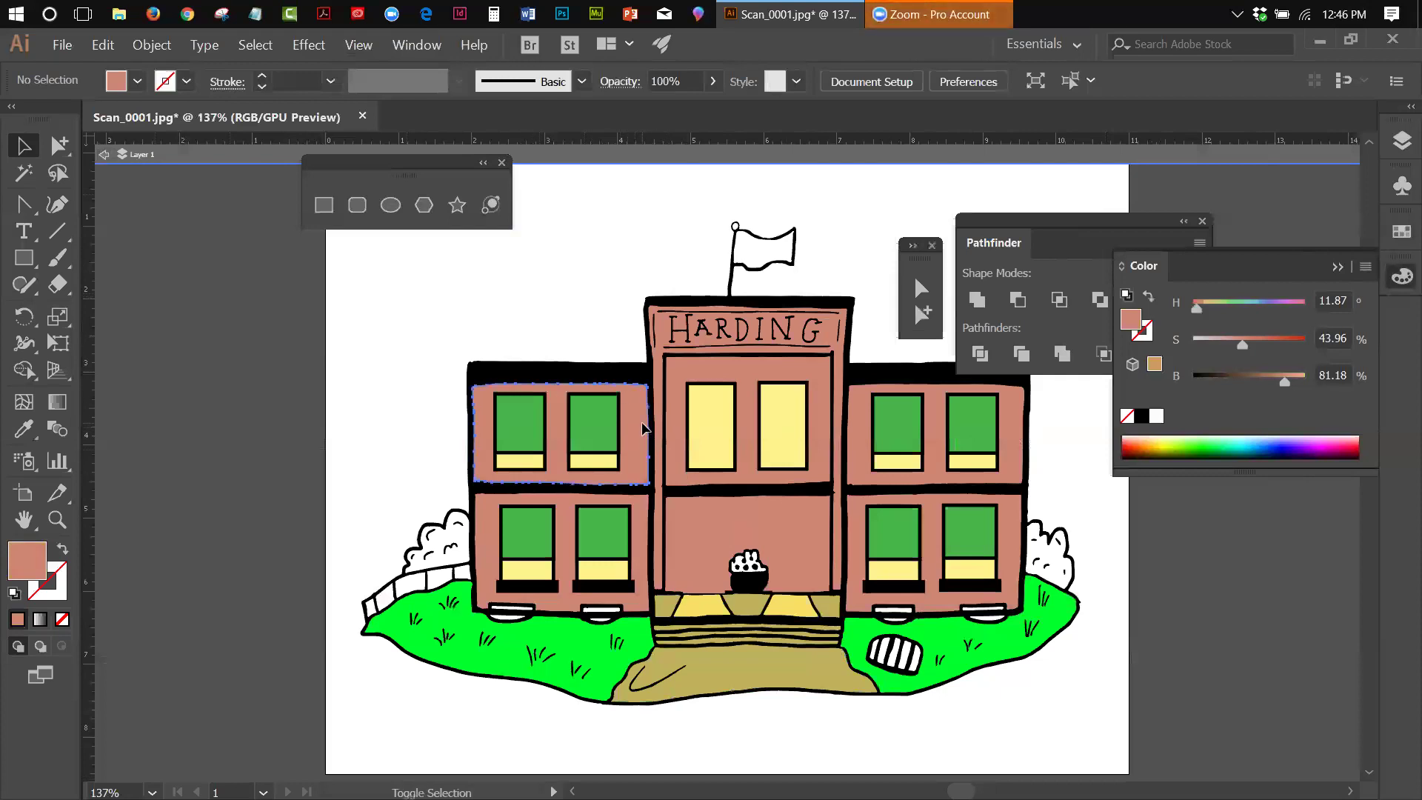
left_click(642, 506, "shift")
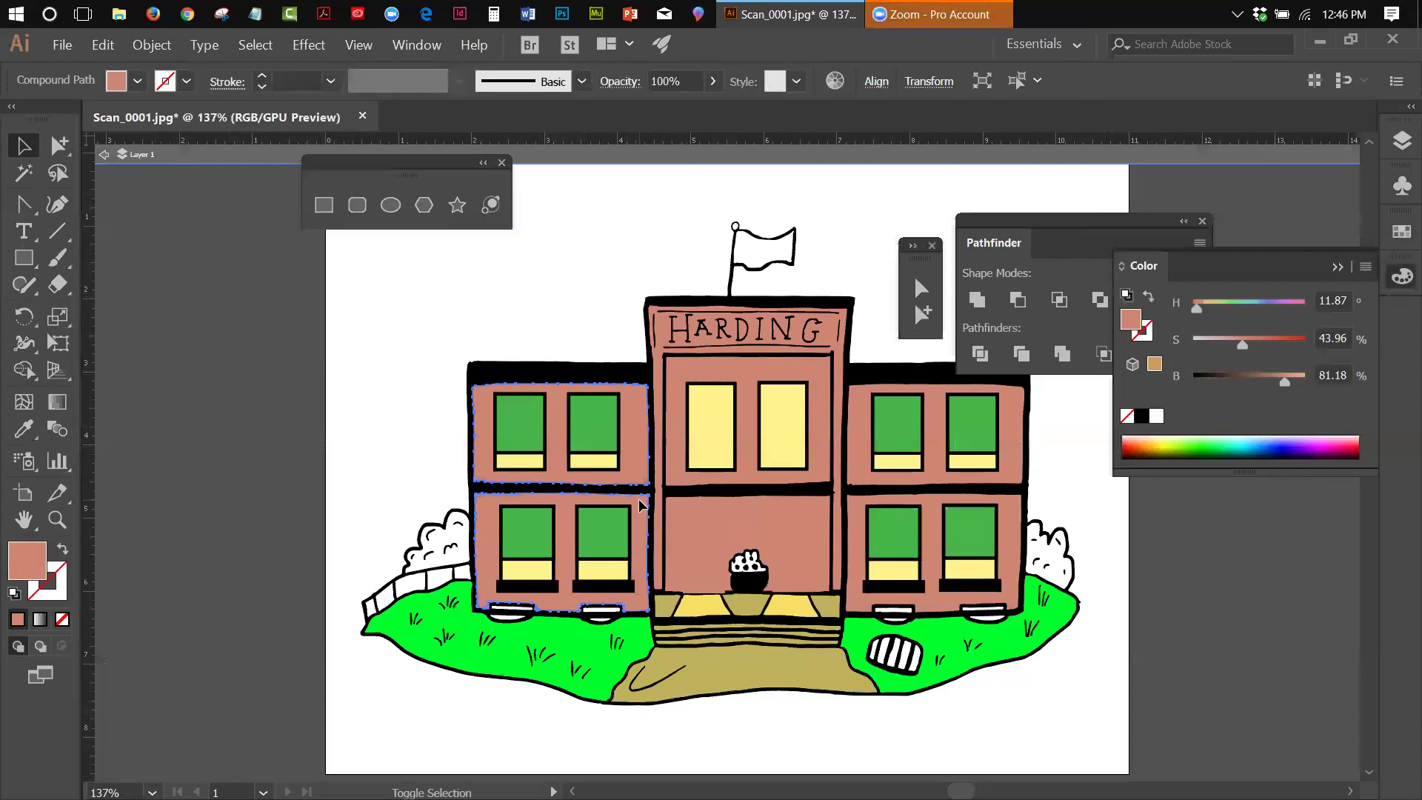
left_click(820, 380, "shift")
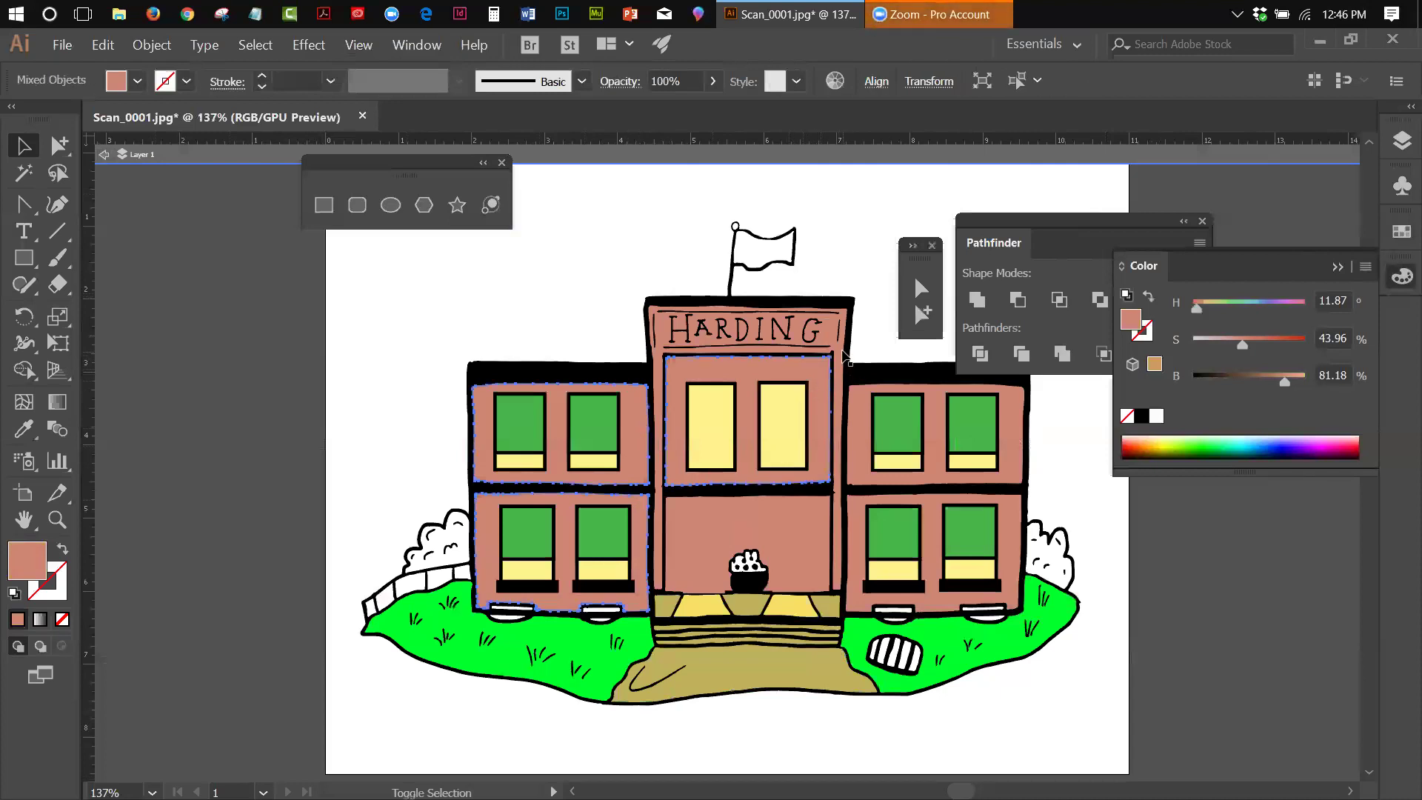
left_click(839, 353, "shift")
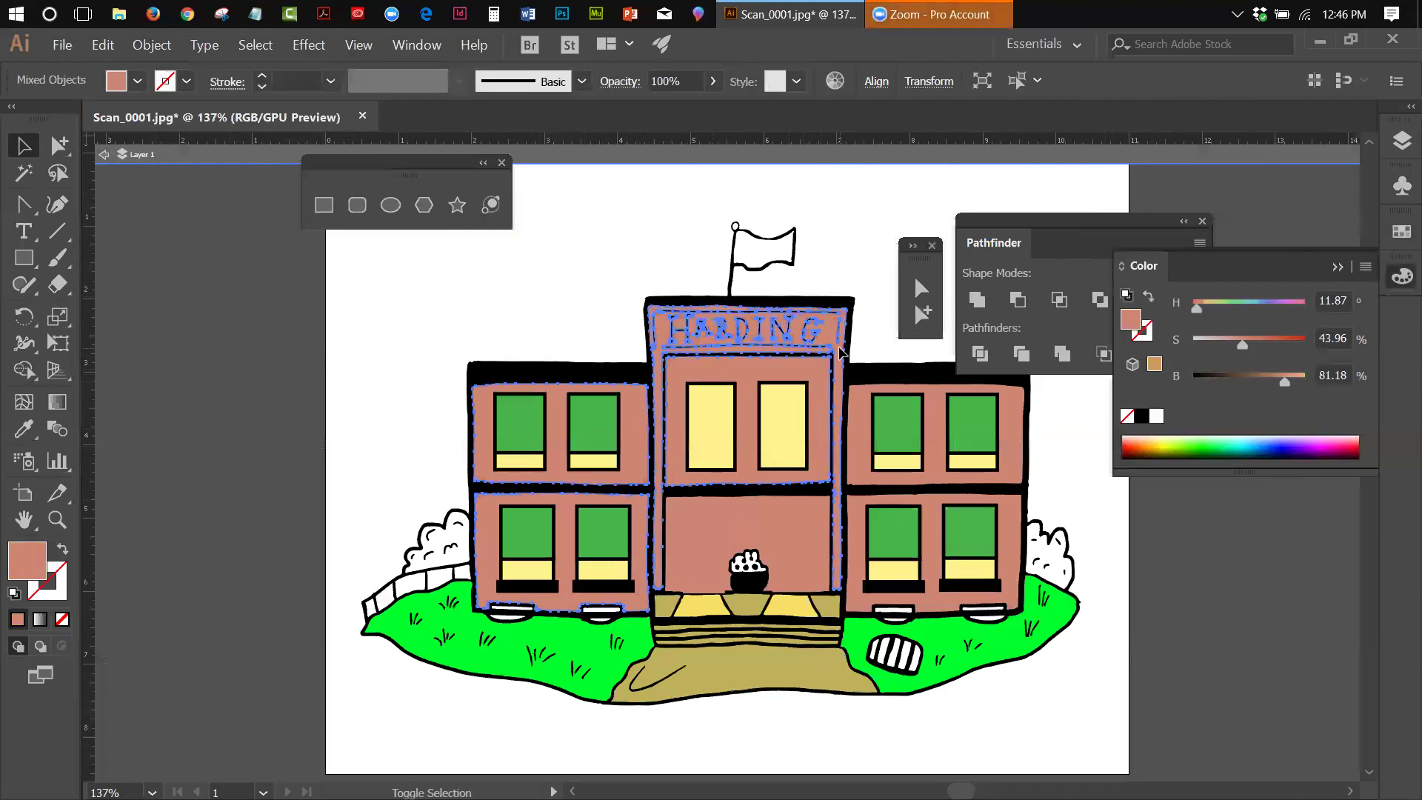
left_click(796, 505, "shift")
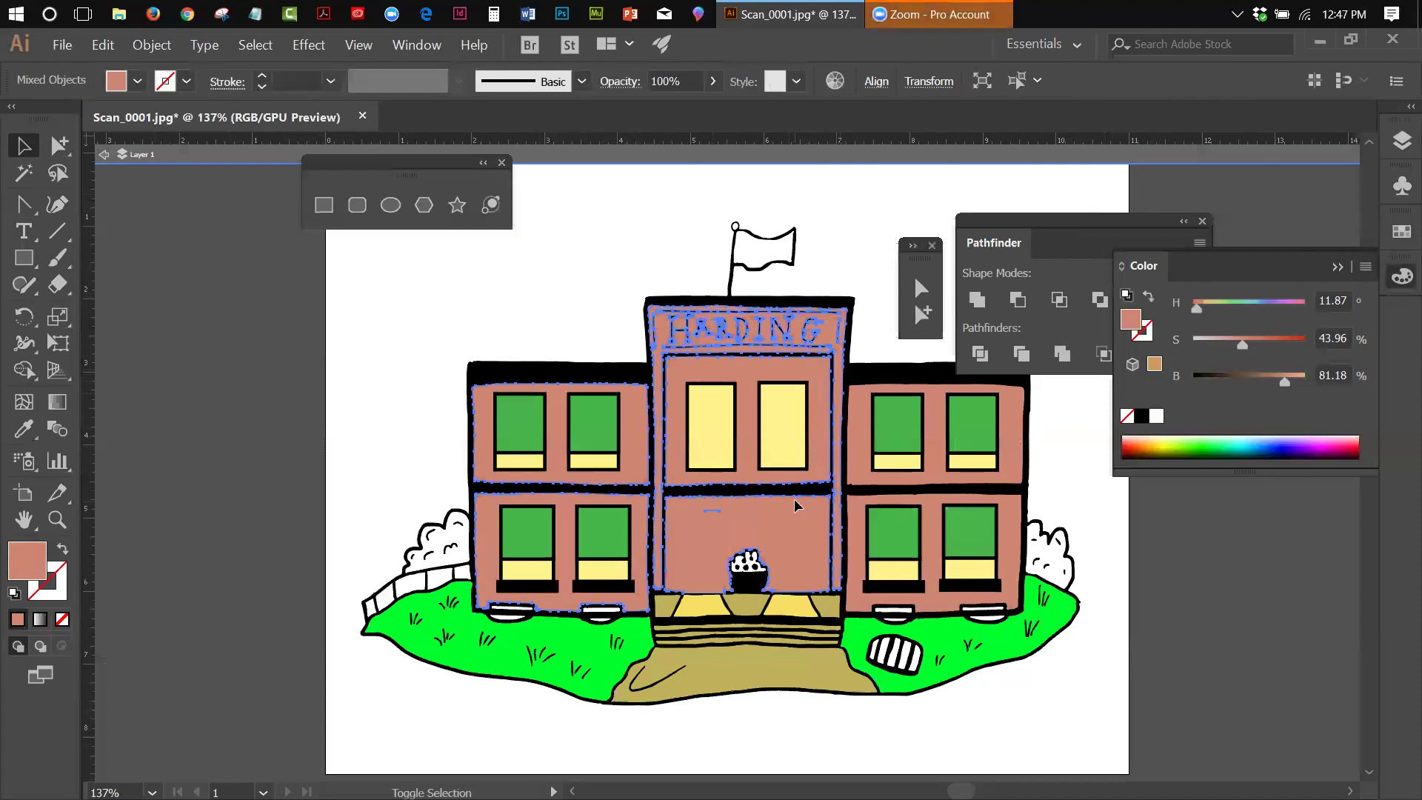
left_click(859, 415, "shift")
left_click(857, 507, "shift")
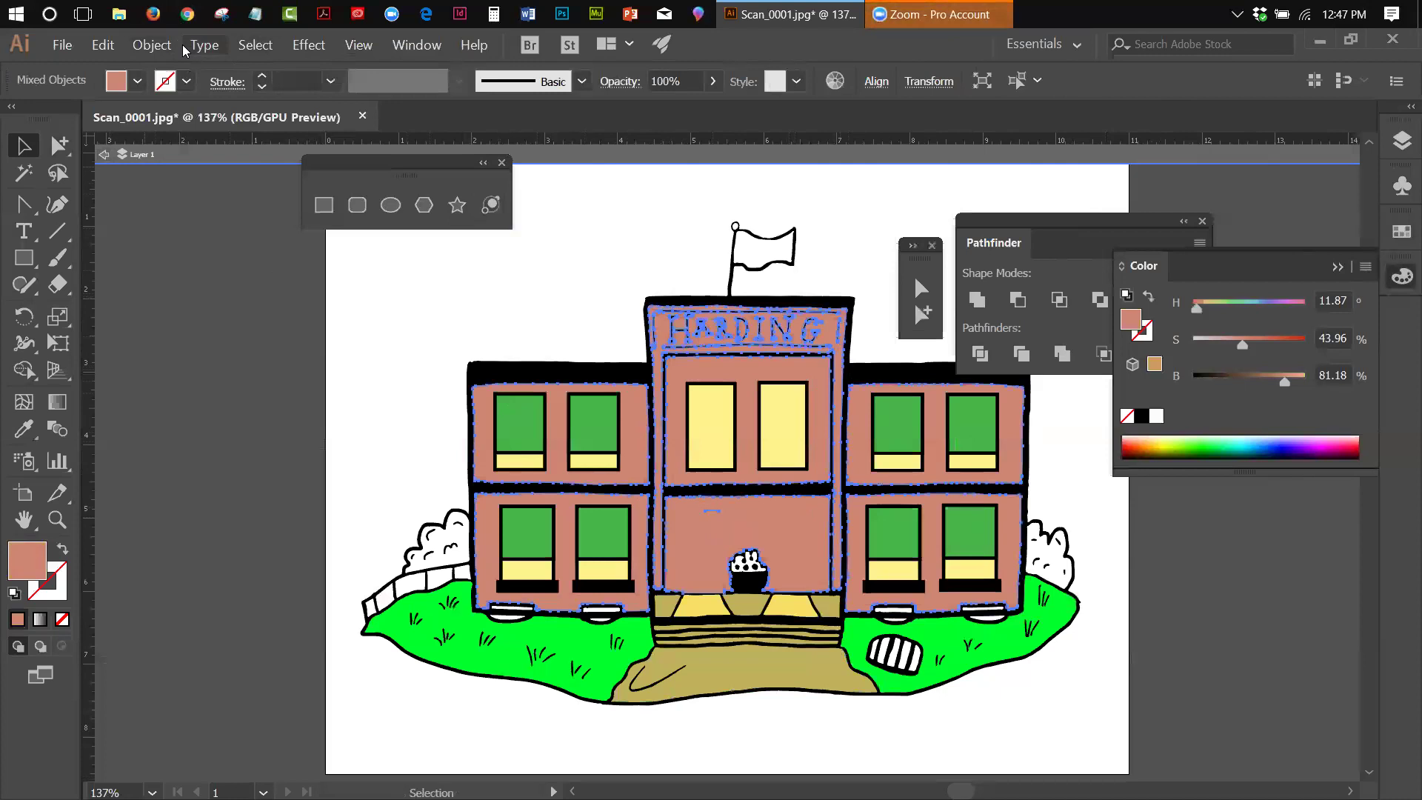
left_click(154, 46)
left_click(167, 108)
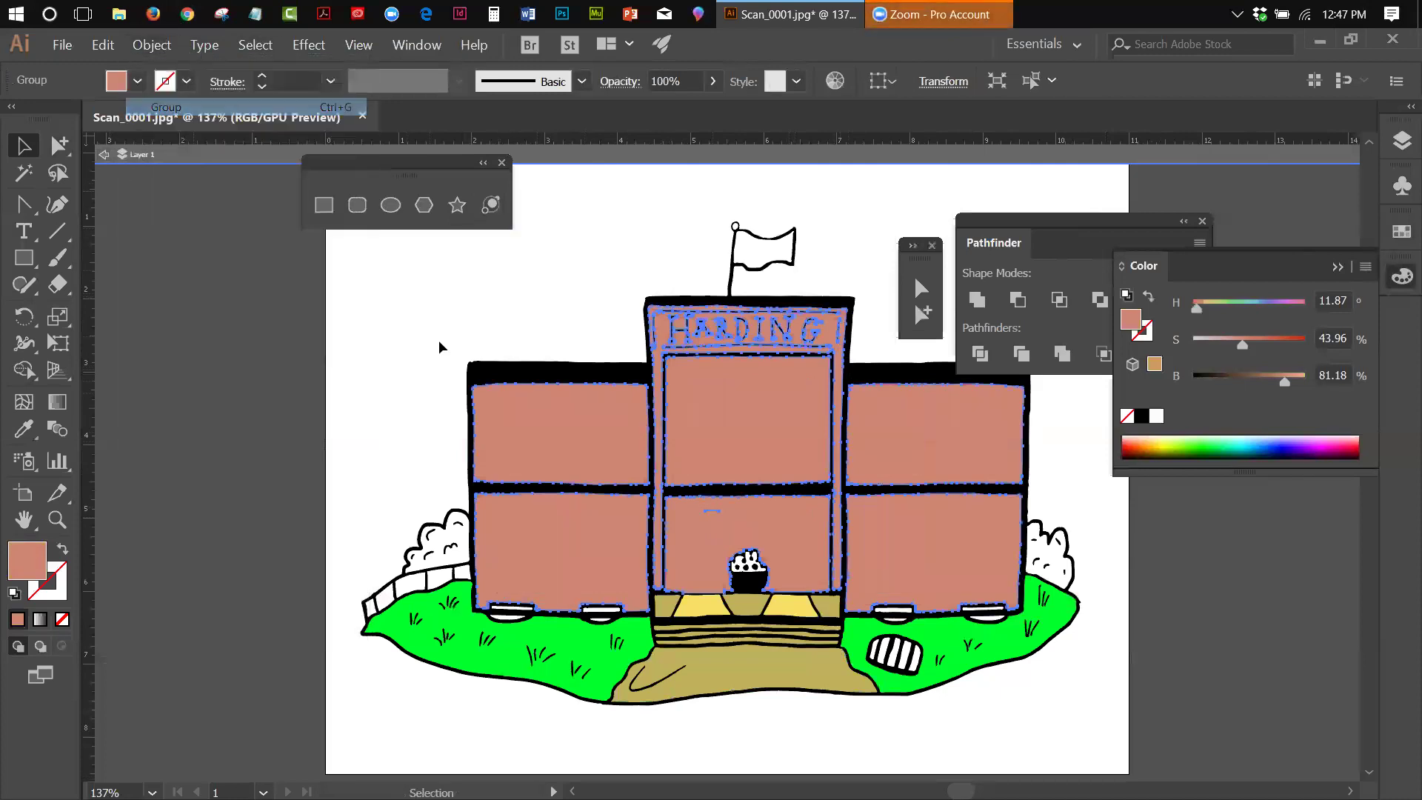
Step: Select all the artwork and send it to the back, behind the window symbols
left_click(103, 48)
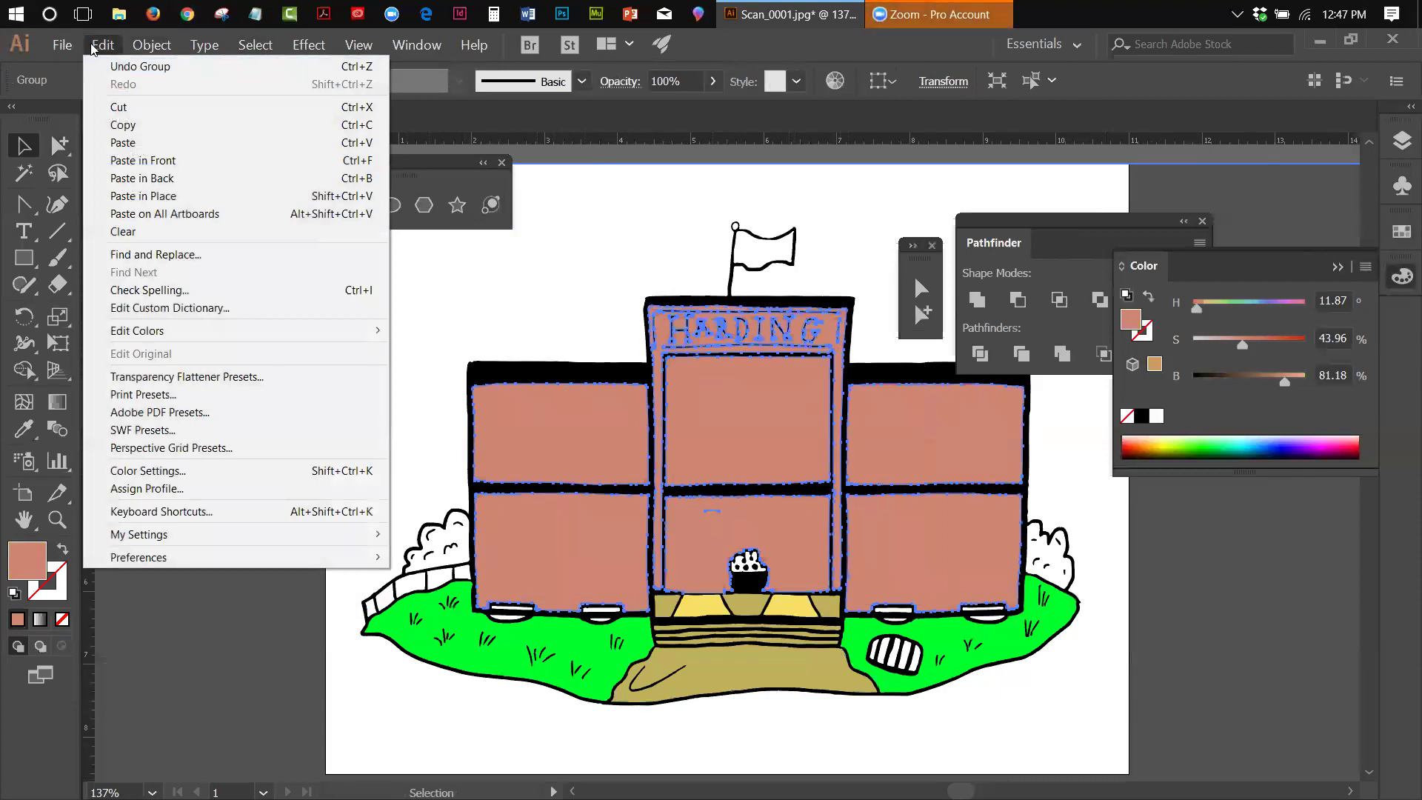
mouse_move(152, 46)
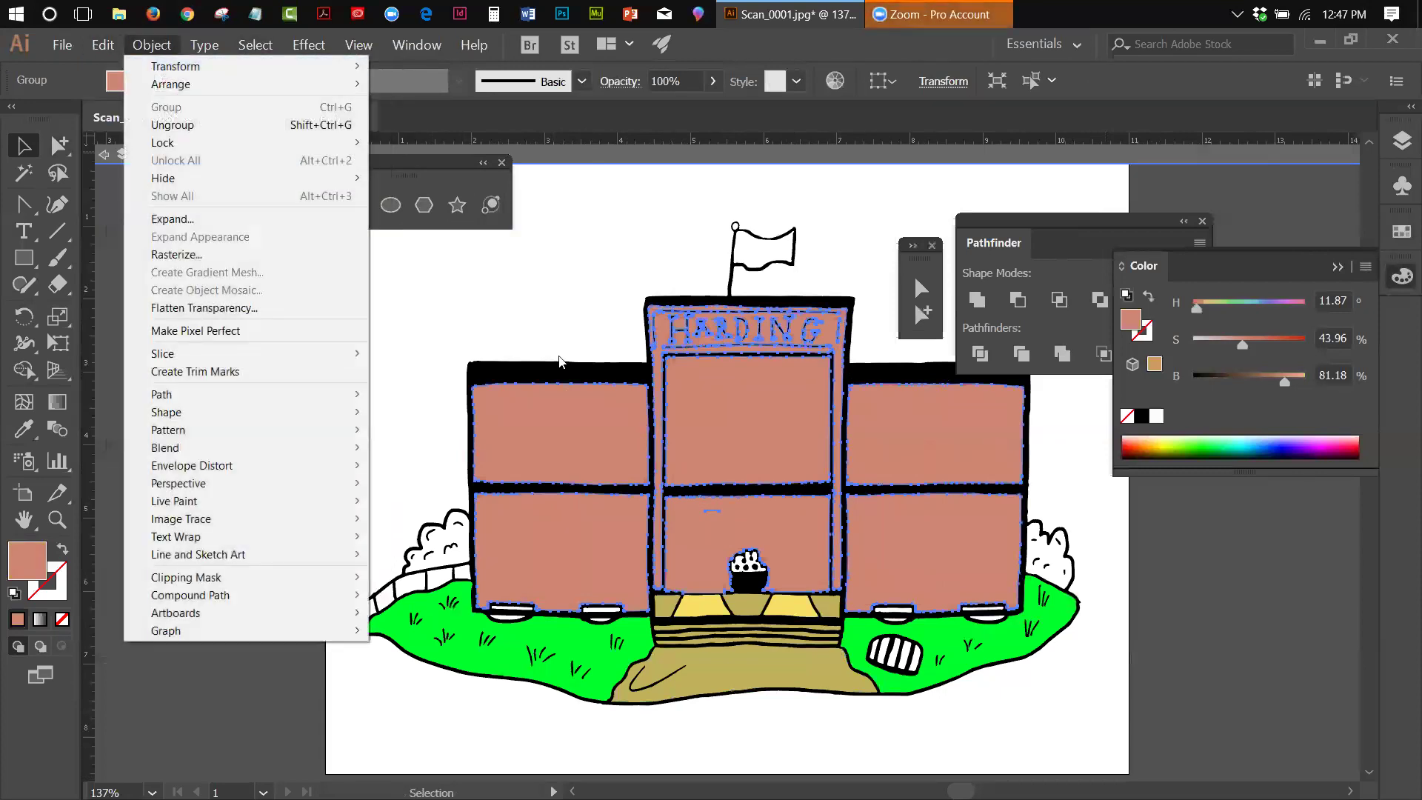
key("ctrl+a")
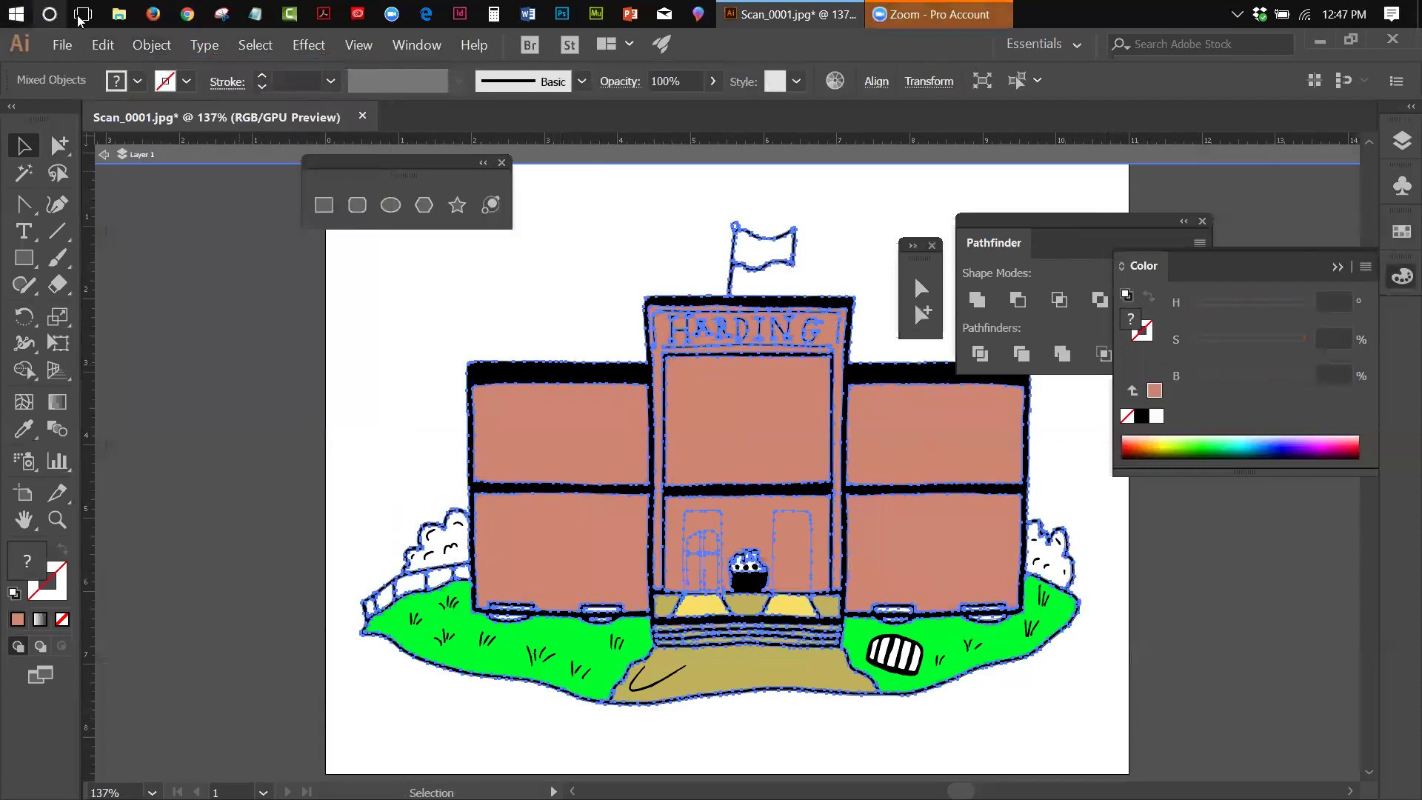
left_click(161, 46)
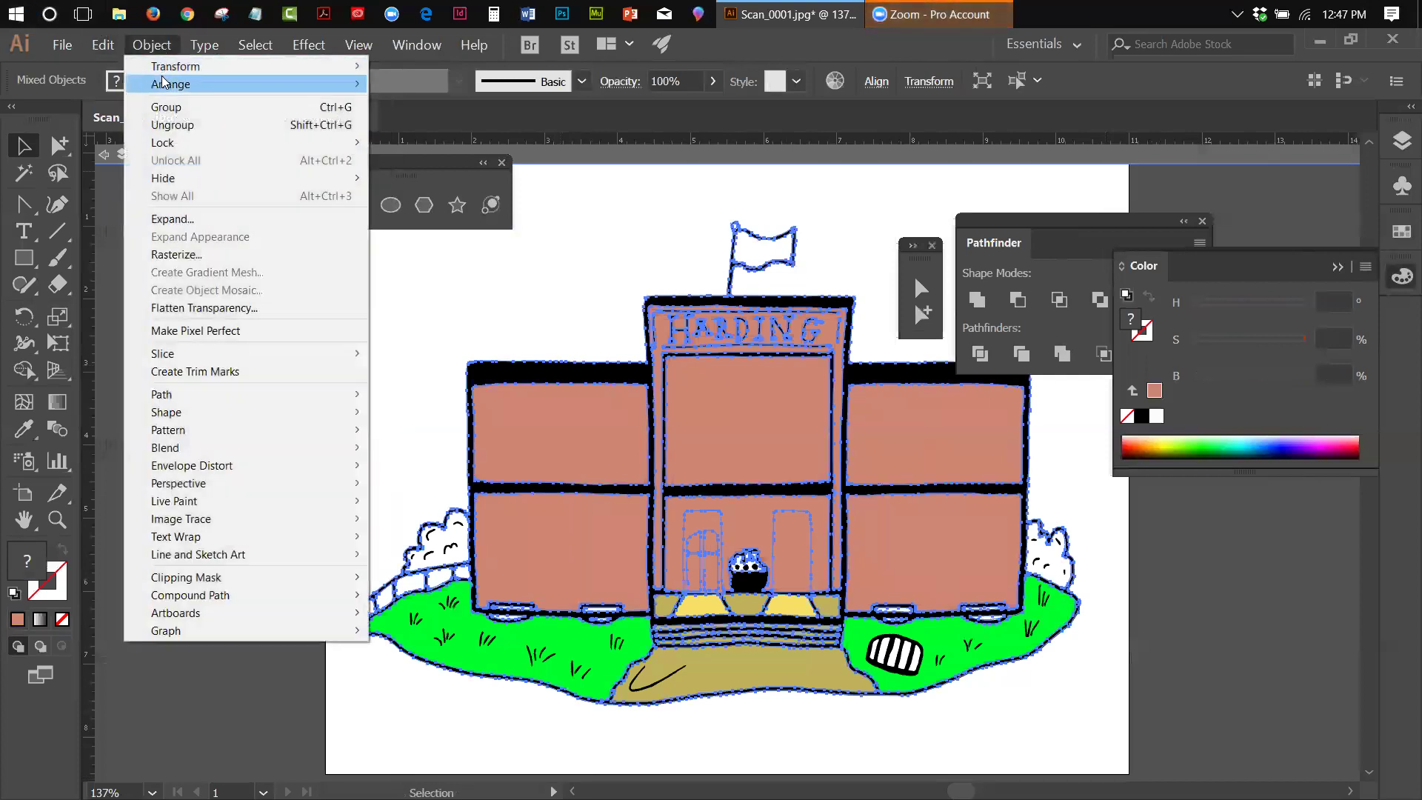
mouse_move(172, 84)
left_click(392, 137)
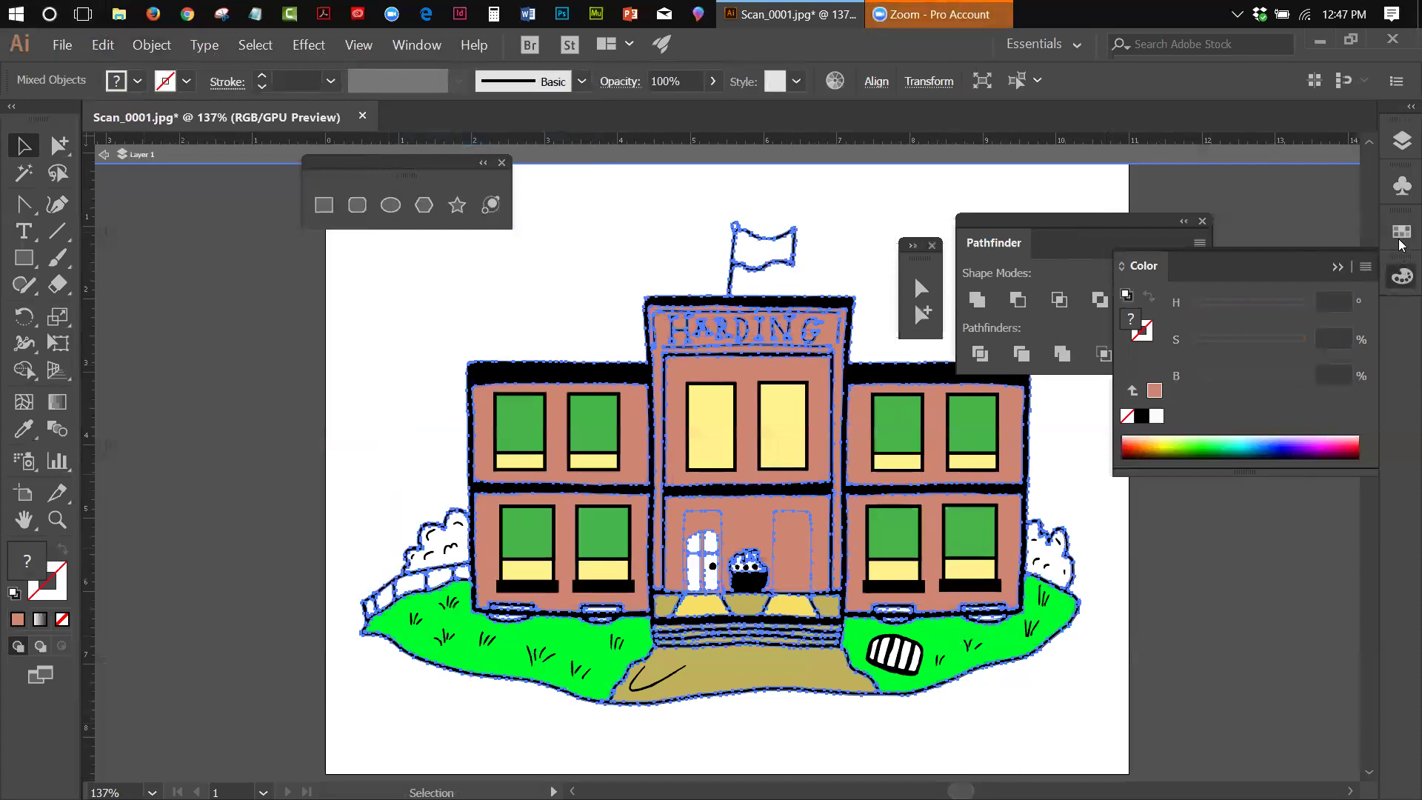
Step: Show the symbols library and delete the left doorway's old white upper panes and its lower-left panel
left_click(1402, 185)
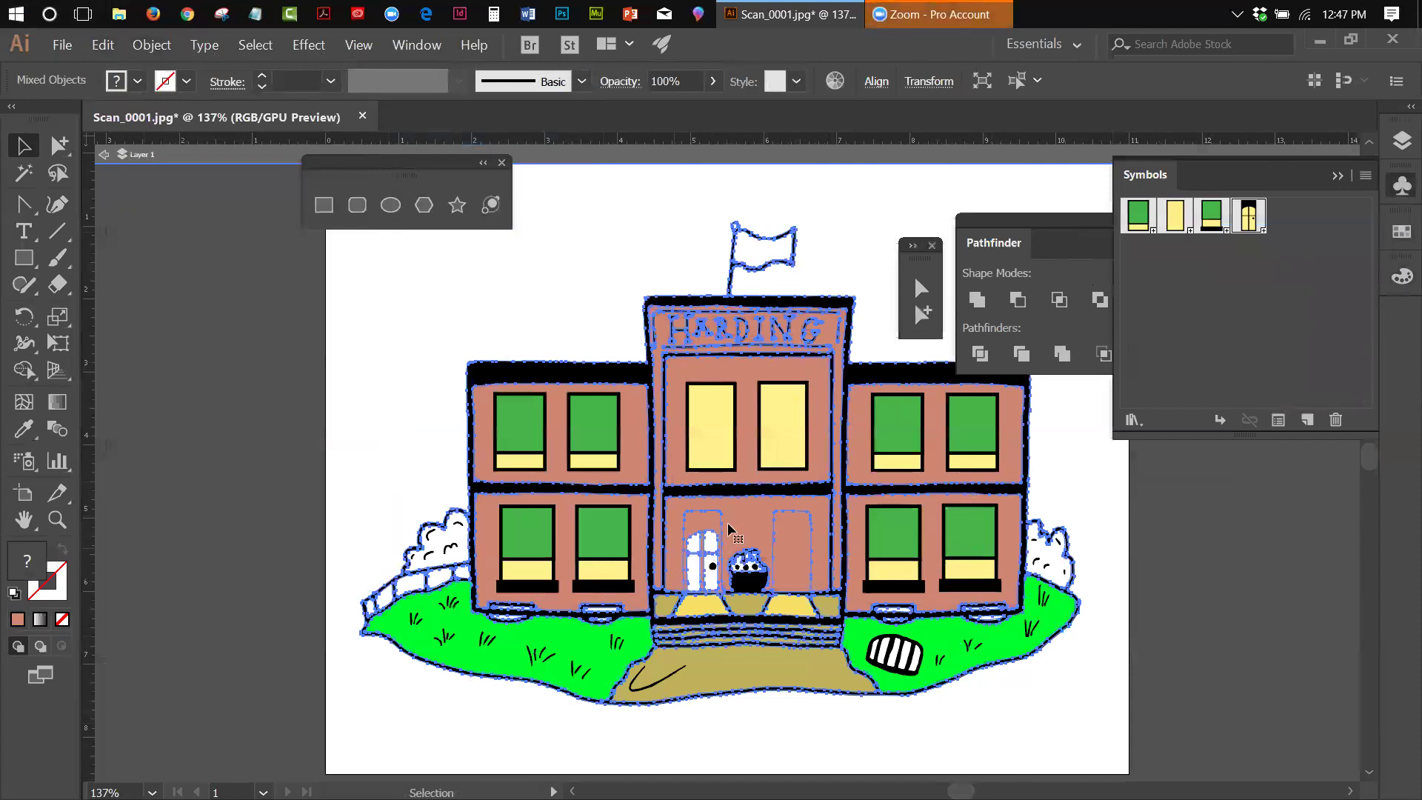
left_click(892, 736)
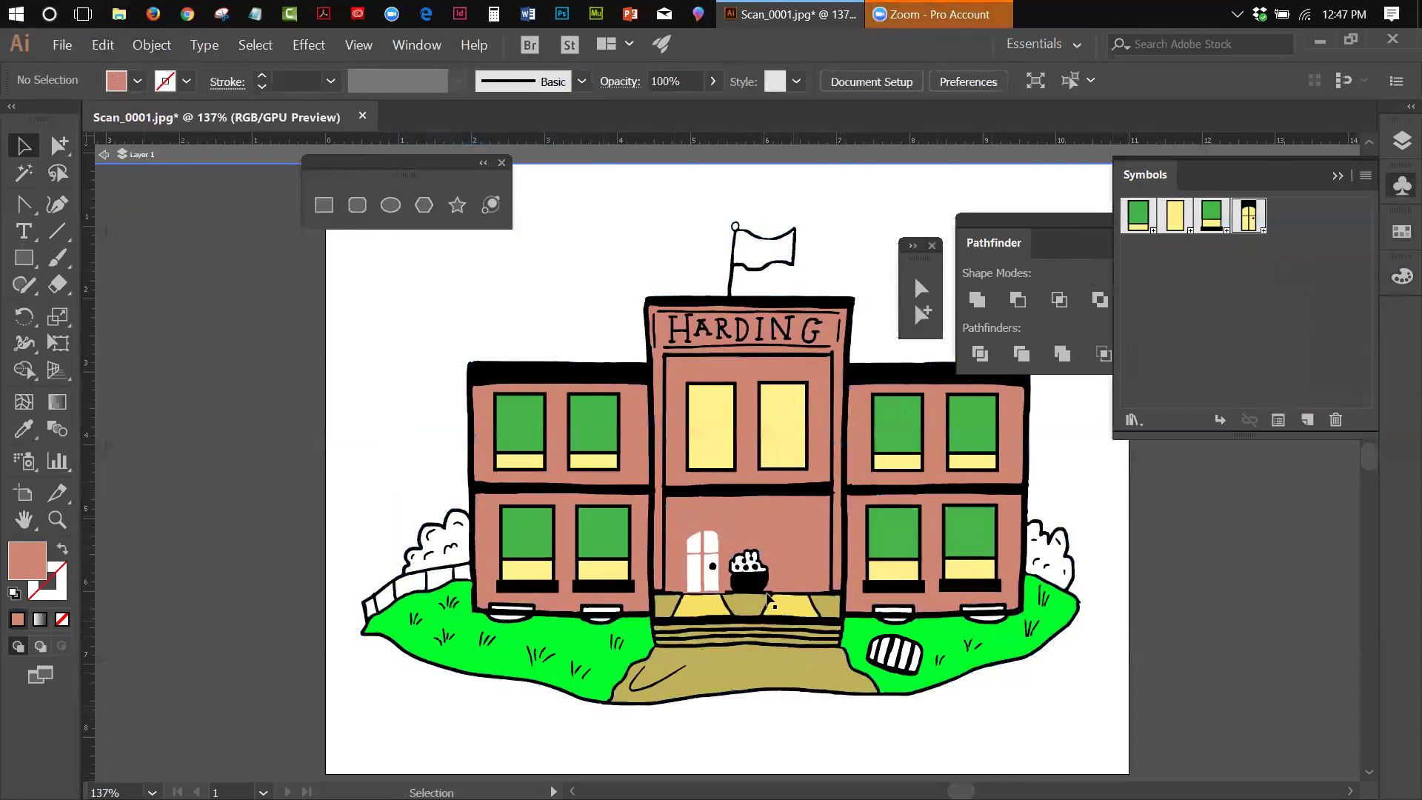
left_click(712, 556)
key("Delete")
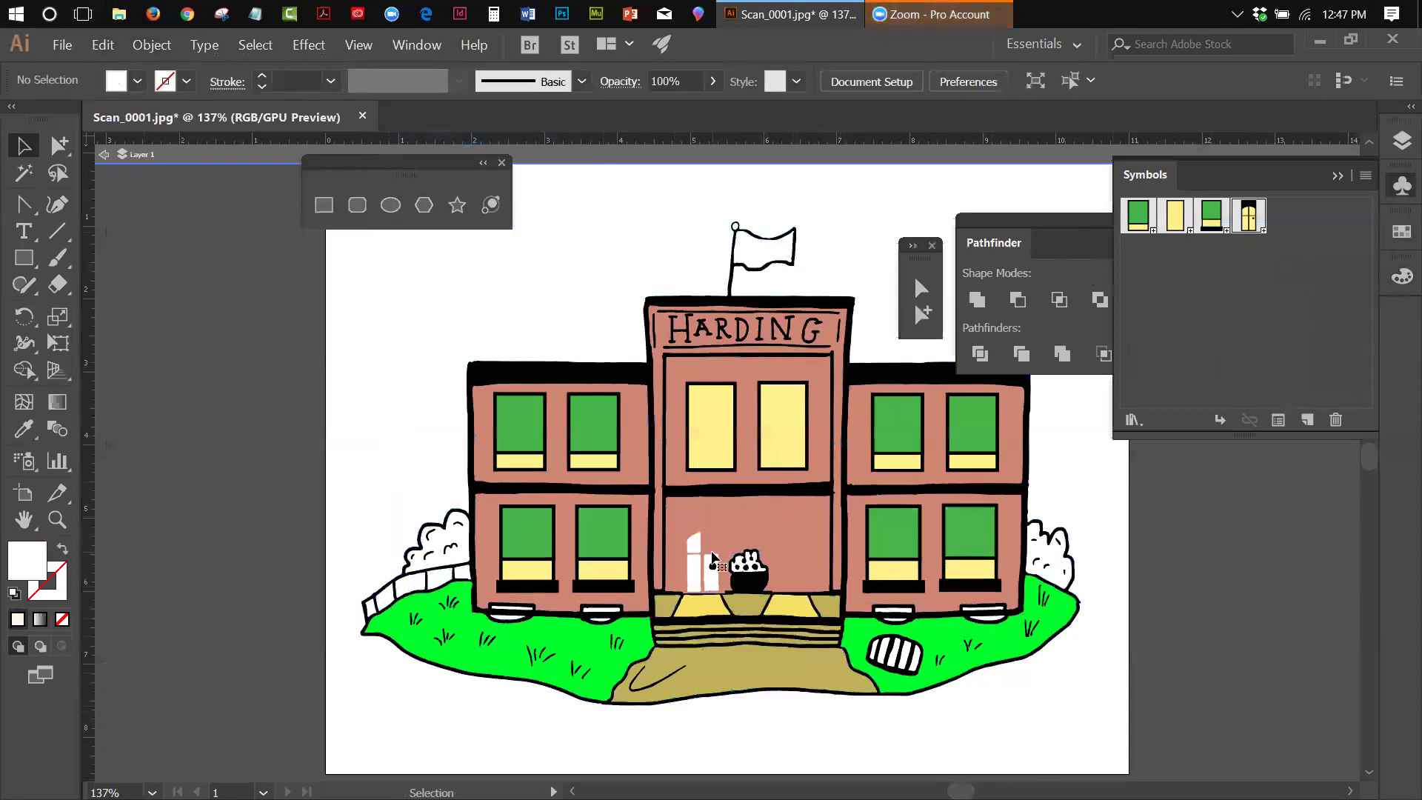
left_click(694, 543)
key("Delete")
left_click(694, 576)
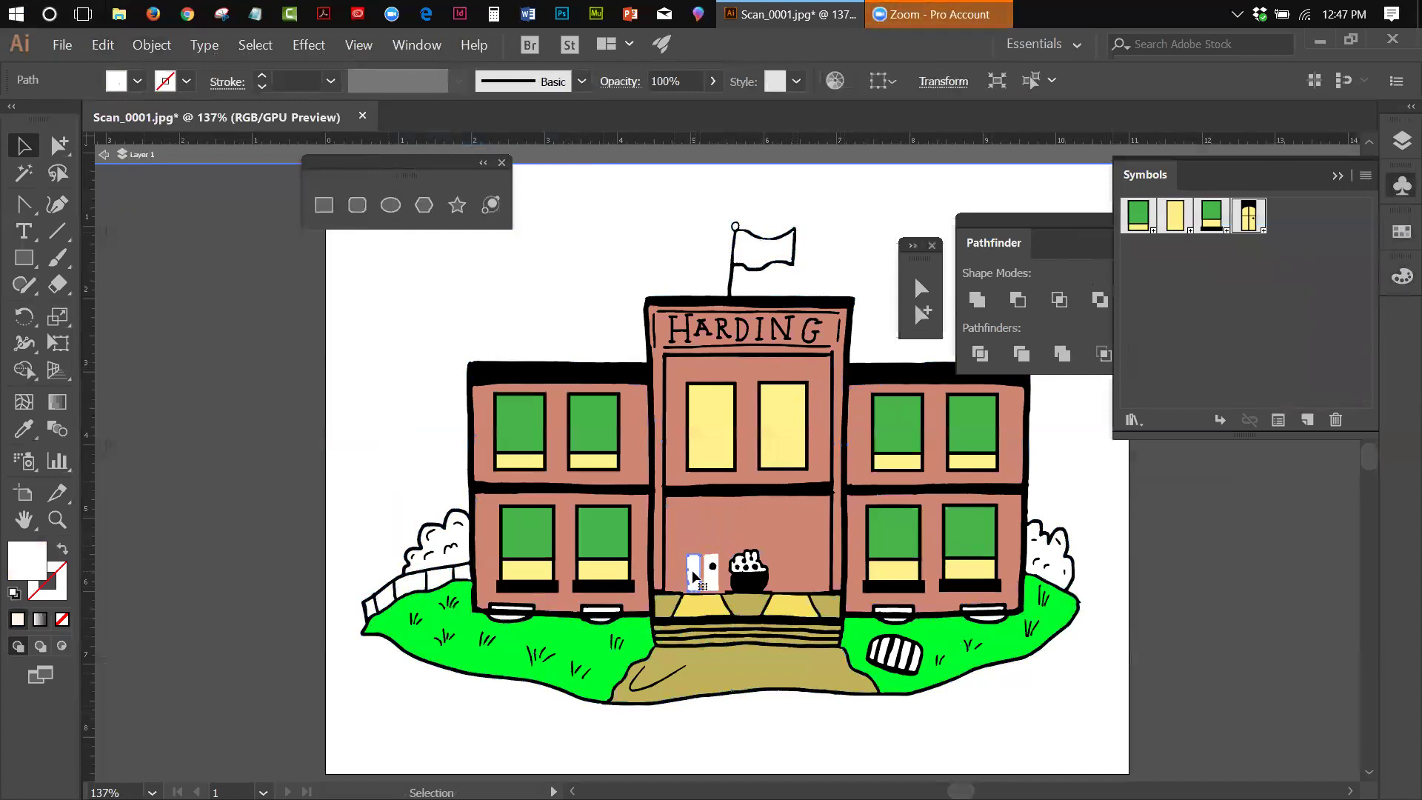
key("Delete")
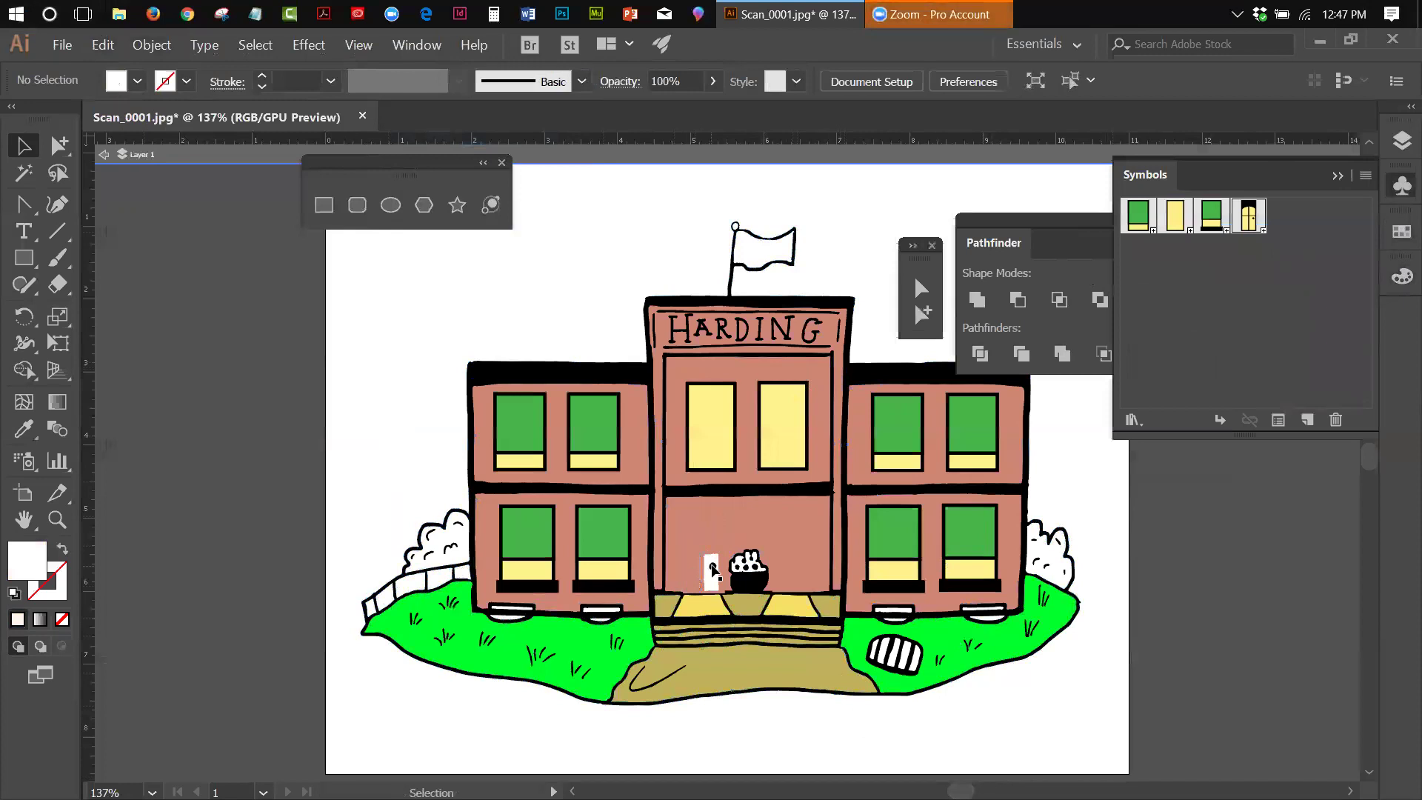
Step: Delete the black doorknob and the last white panel left over from the old door in the left doorway
left_click(711, 568)
key("Delete")
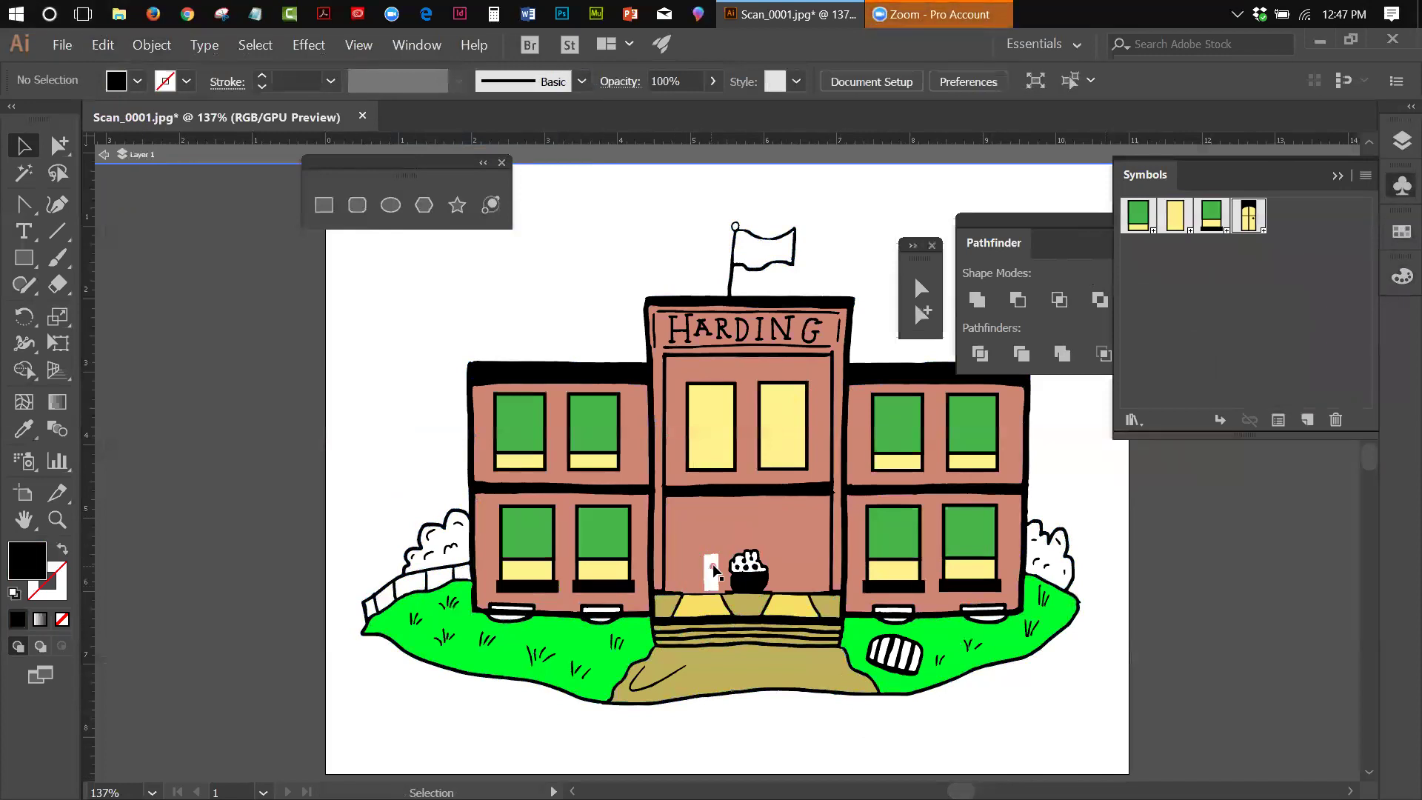
double_click(708, 574)
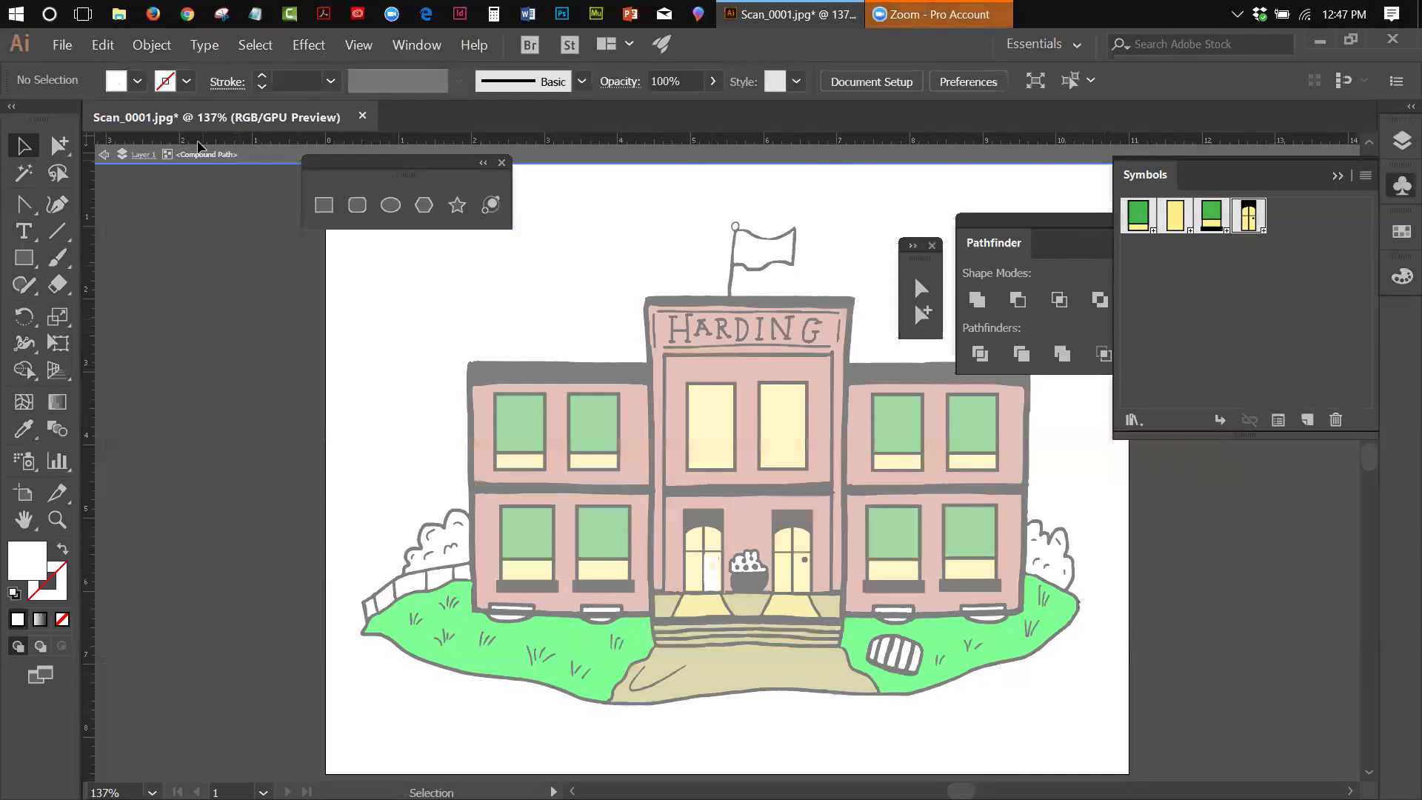
left_click(104, 154)
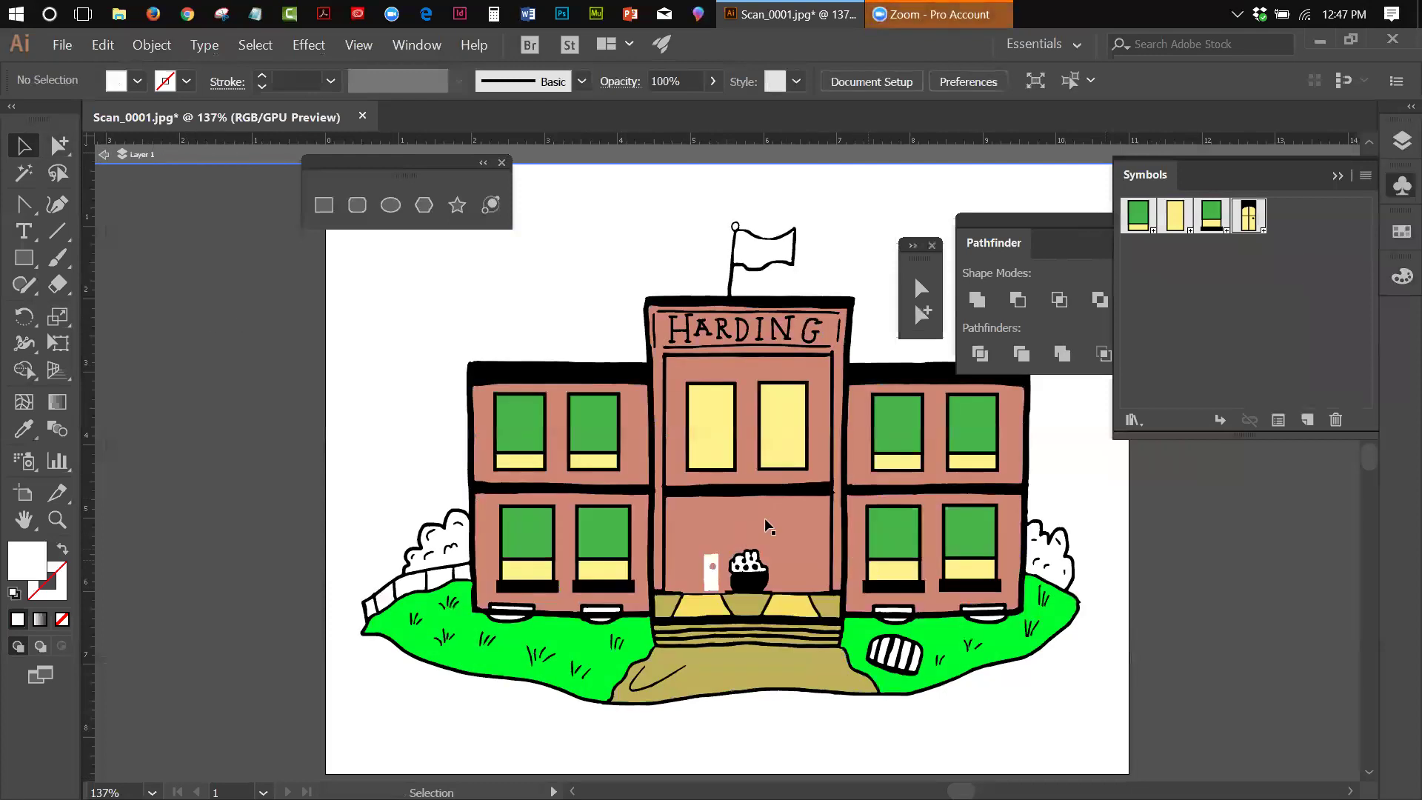
left_click(709, 579)
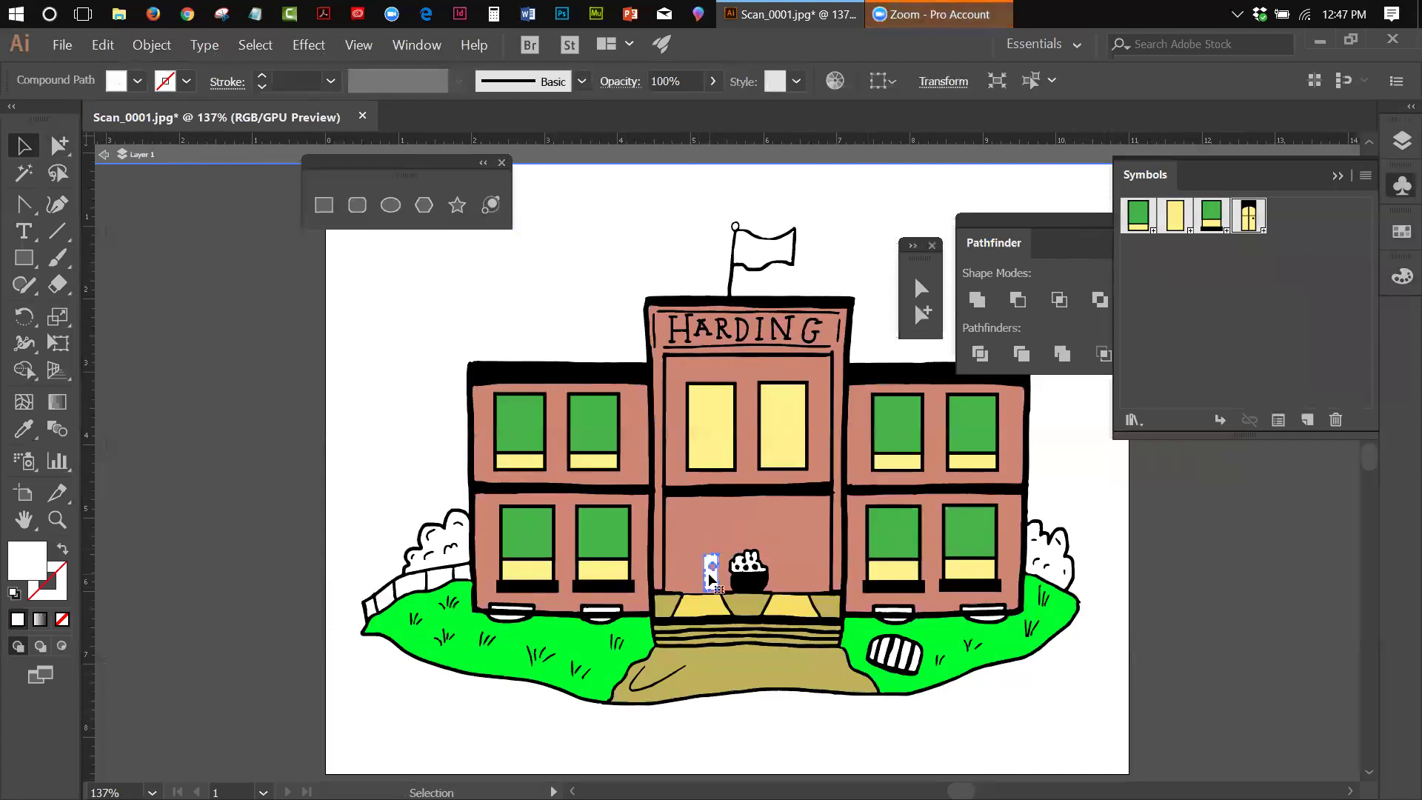
key("Delete")
Step: Place two instances of the door symbol above the landing tiles, one on each side of the flower pot, and deselect
left_click_drag(1247, 221, 794, 551)
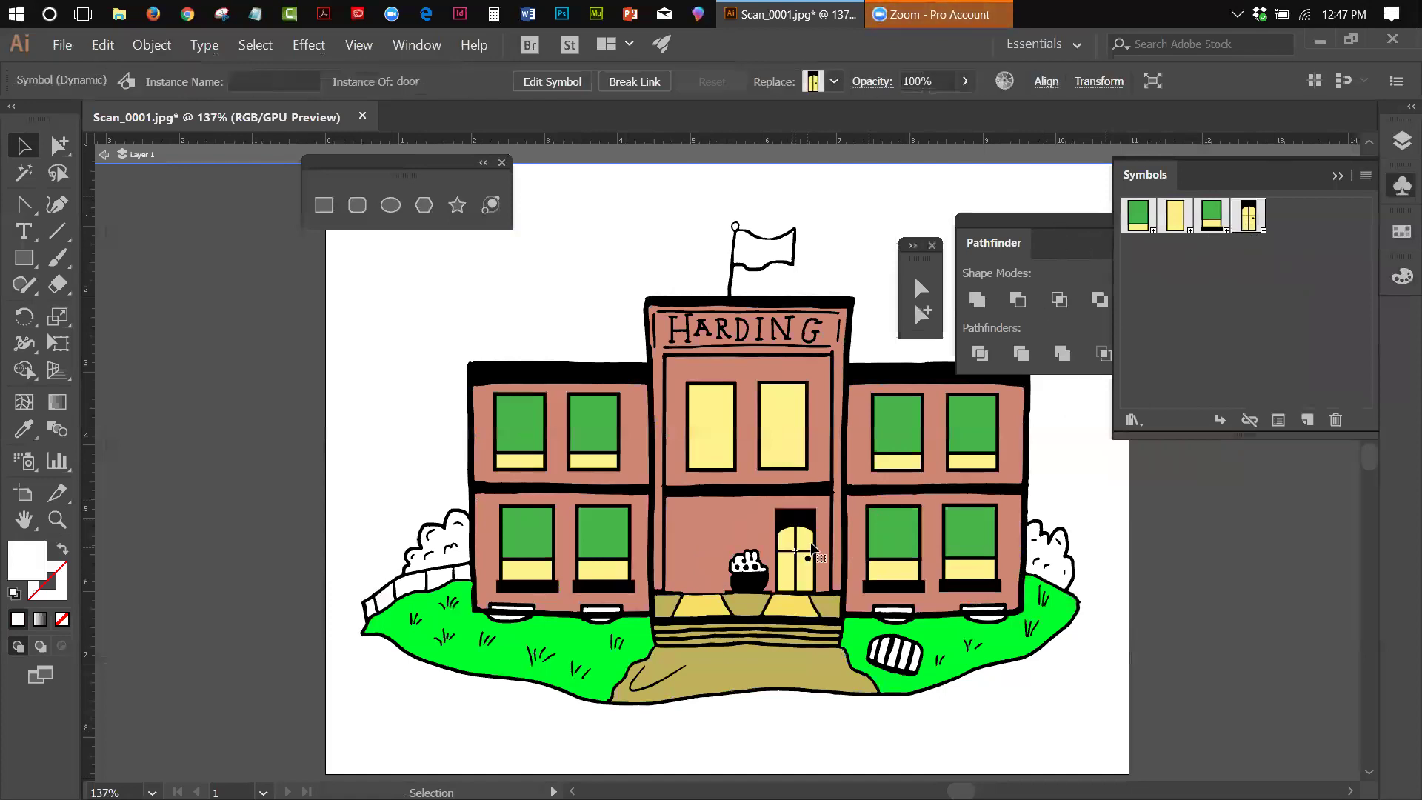
left_click_drag(1246, 222, 703, 533)
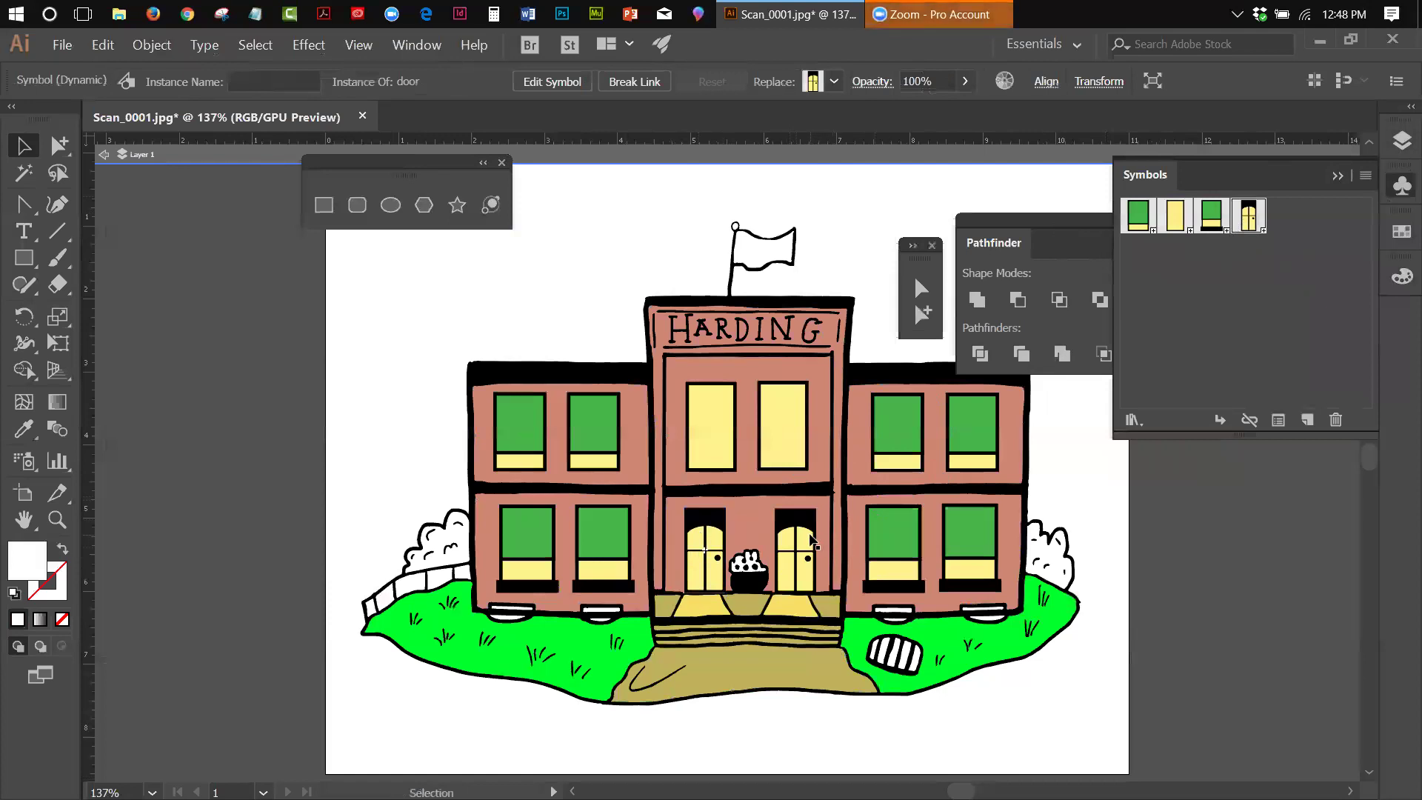
left_click(655, 243)
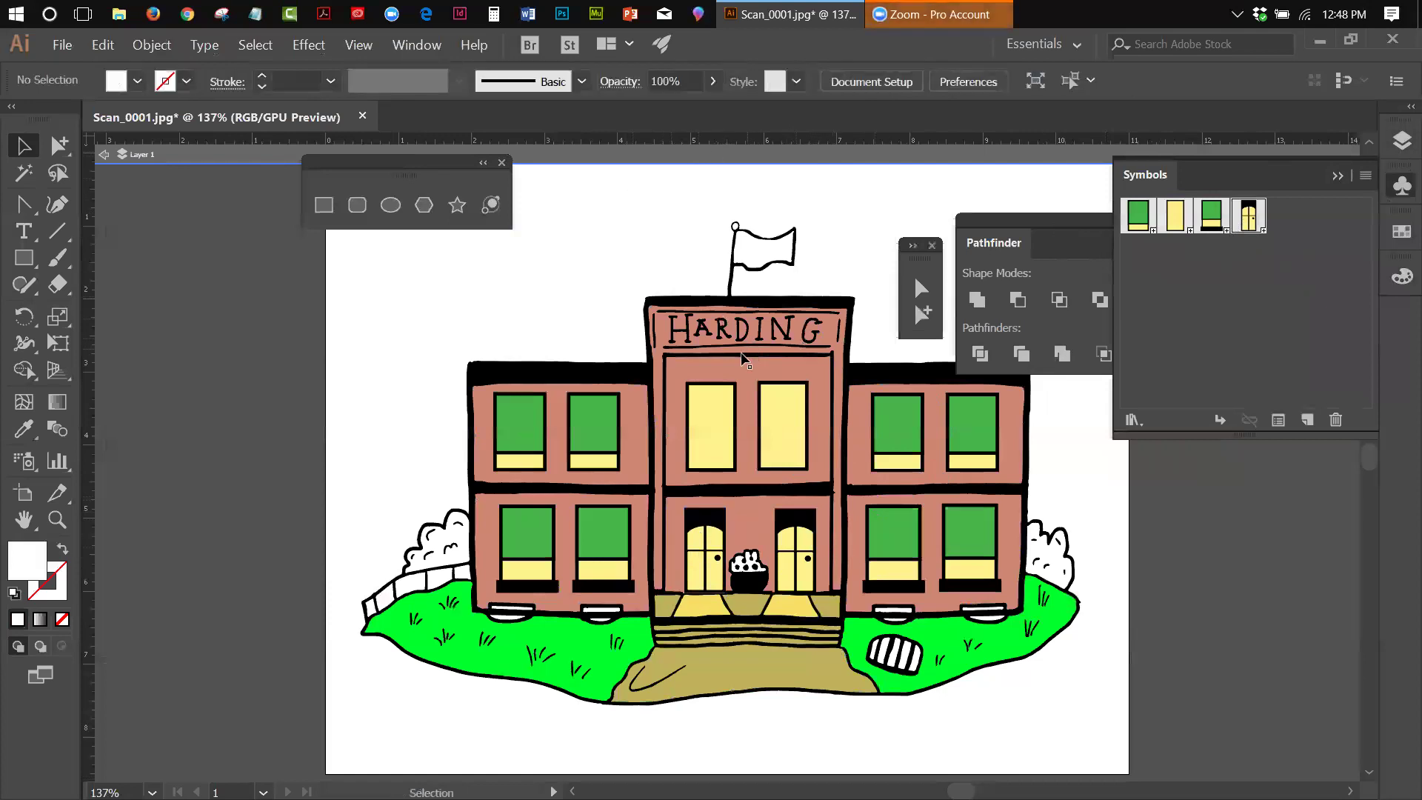
Step: Set the grouped brick walls' fill colour to #d19b90, deselect them and leave isolation mode
left_click(736, 359)
left_click(567, 247)
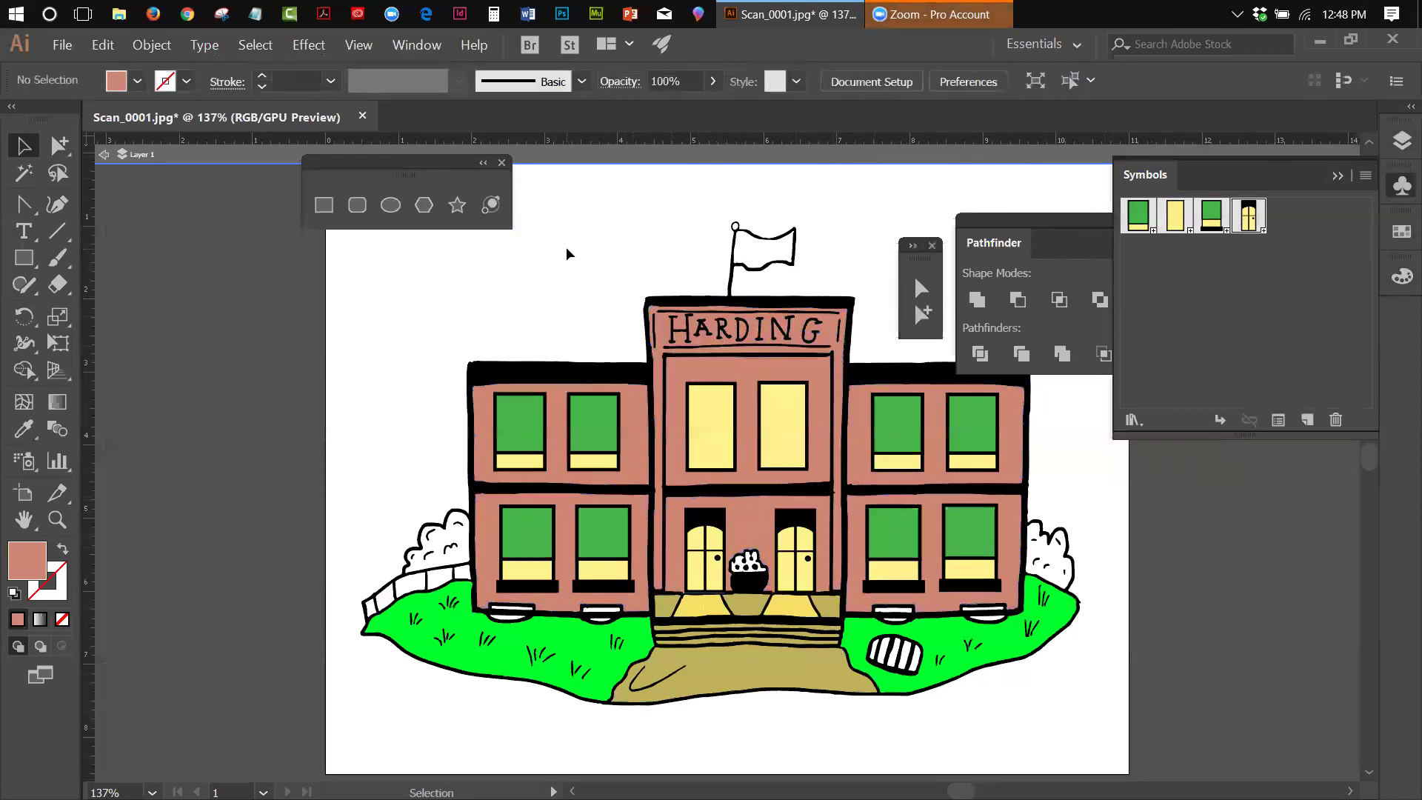
left_click(743, 384)
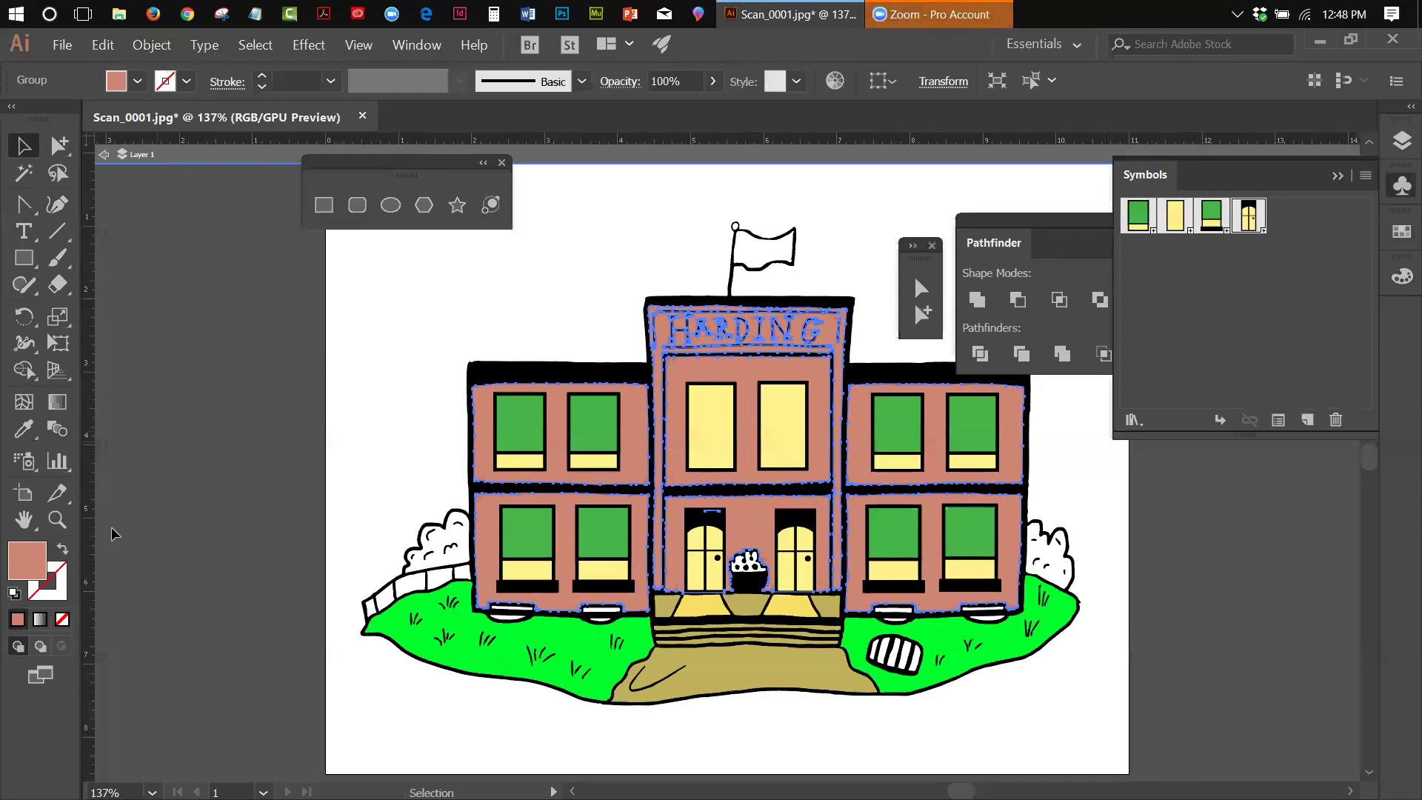
double_click(26, 559)
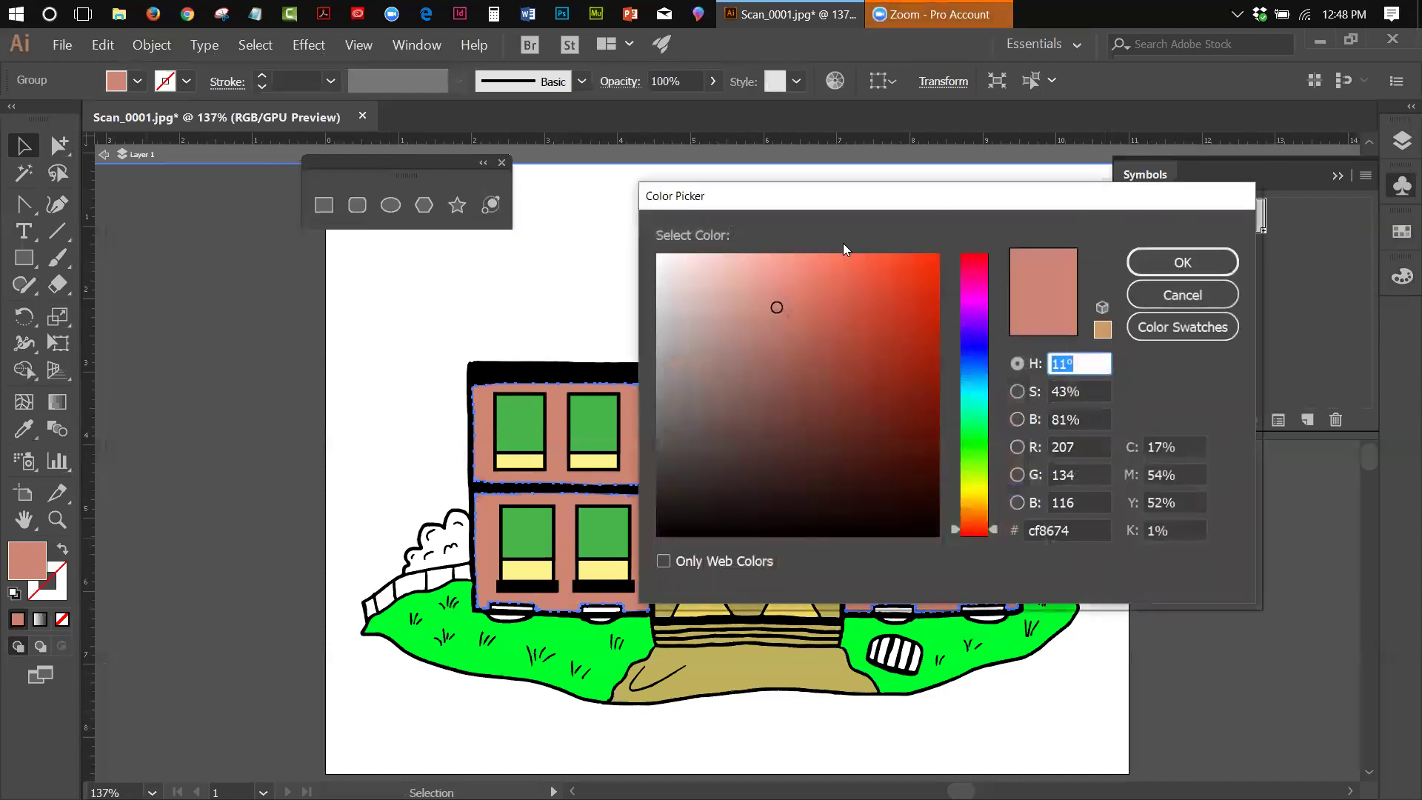
left_click_drag(780, 311, 743, 302)
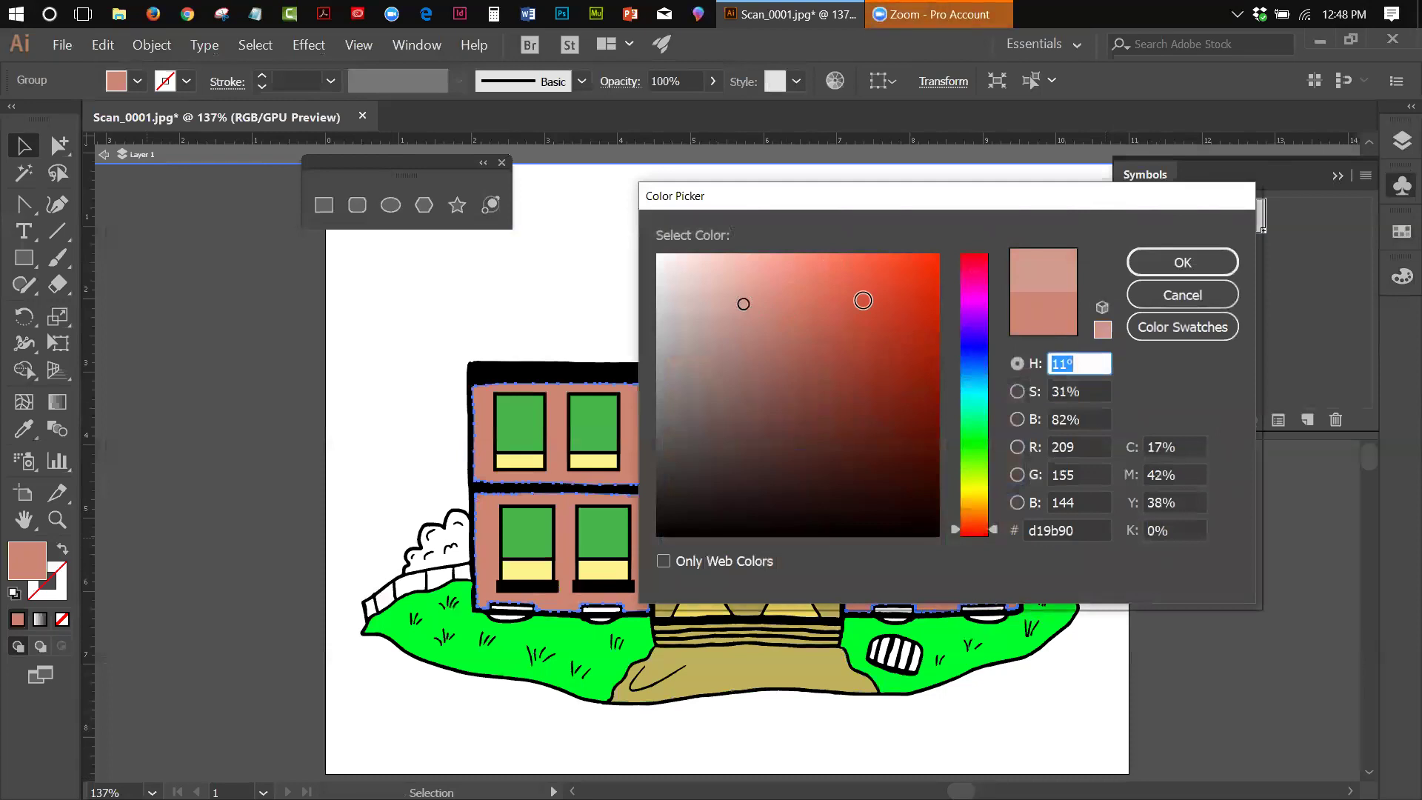
left_click(1182, 262)
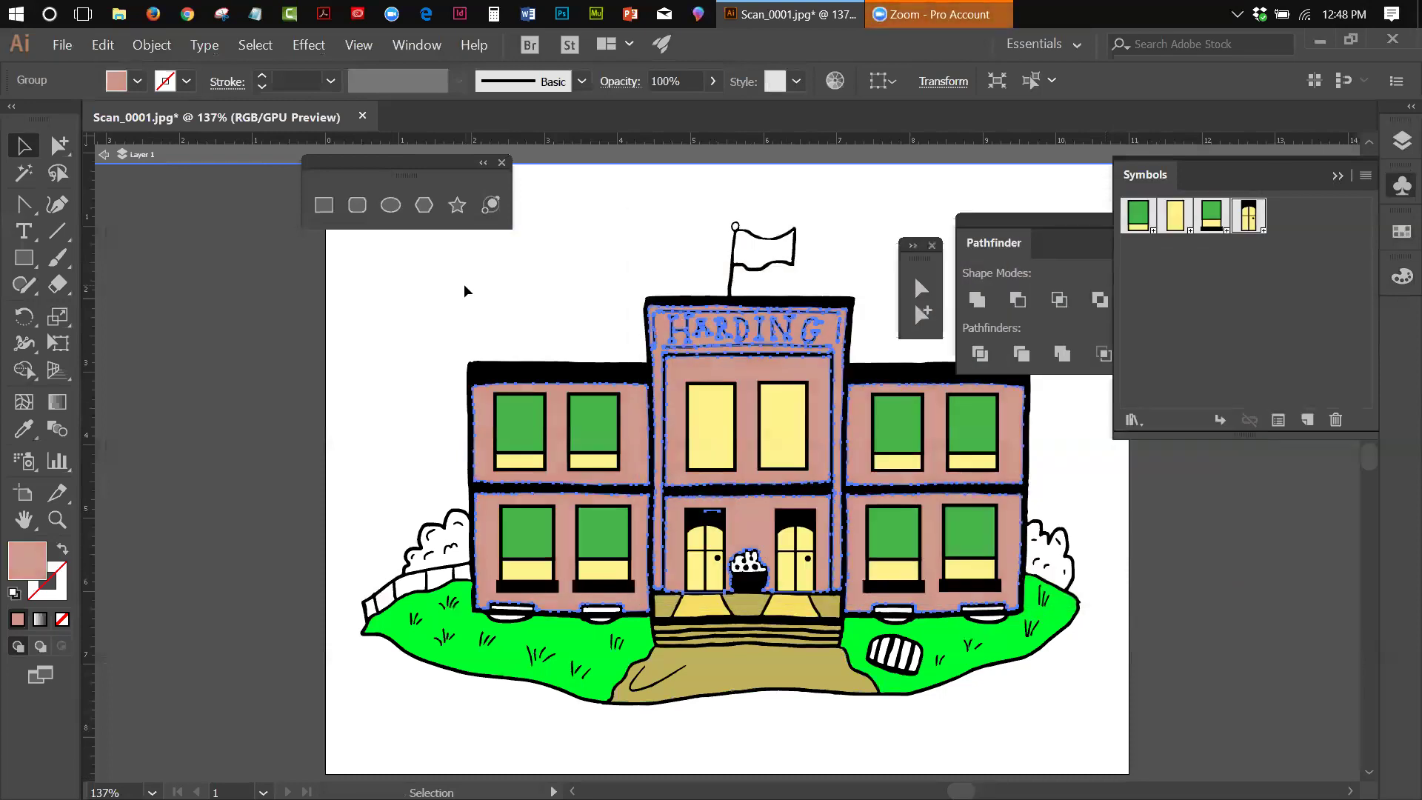
left_click(464, 282)
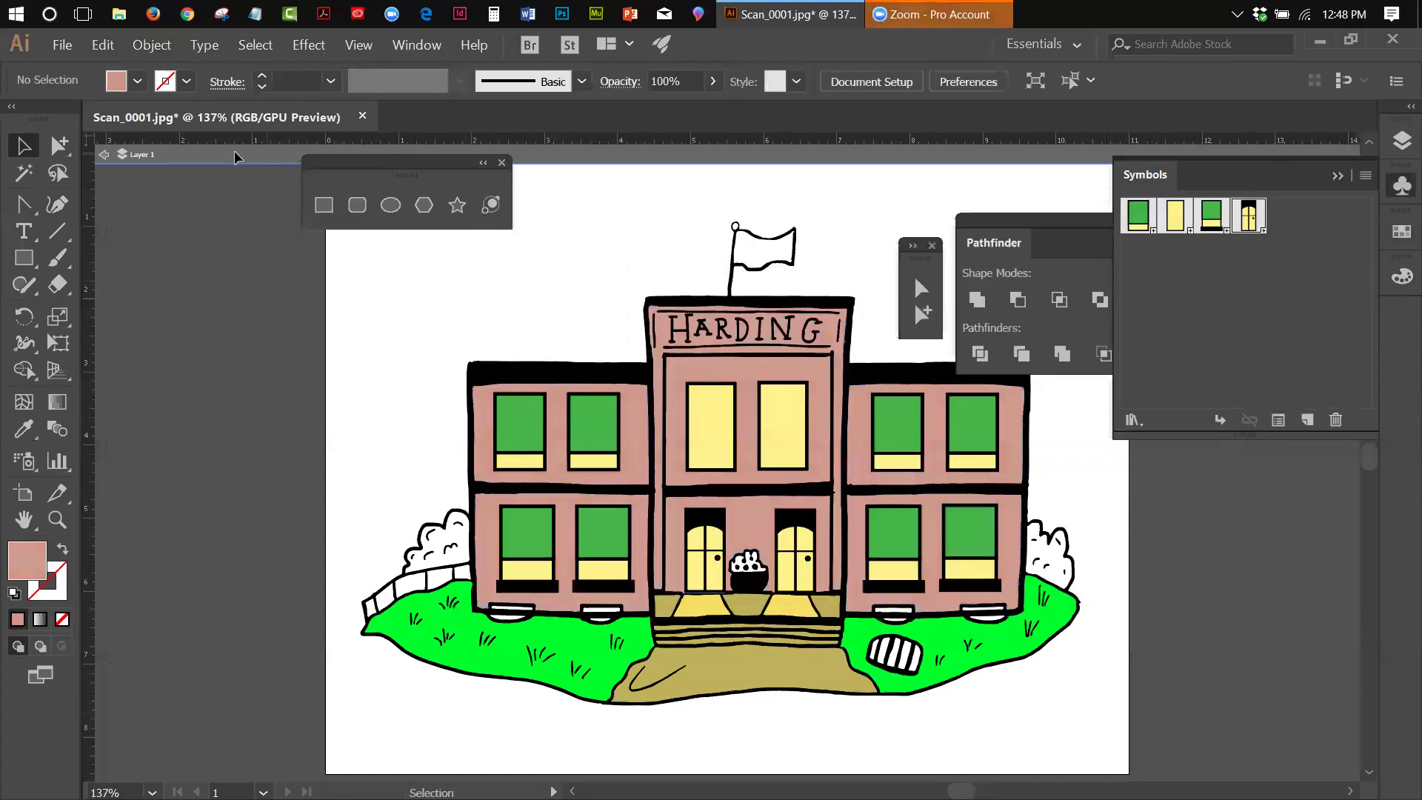
left_click(105, 154)
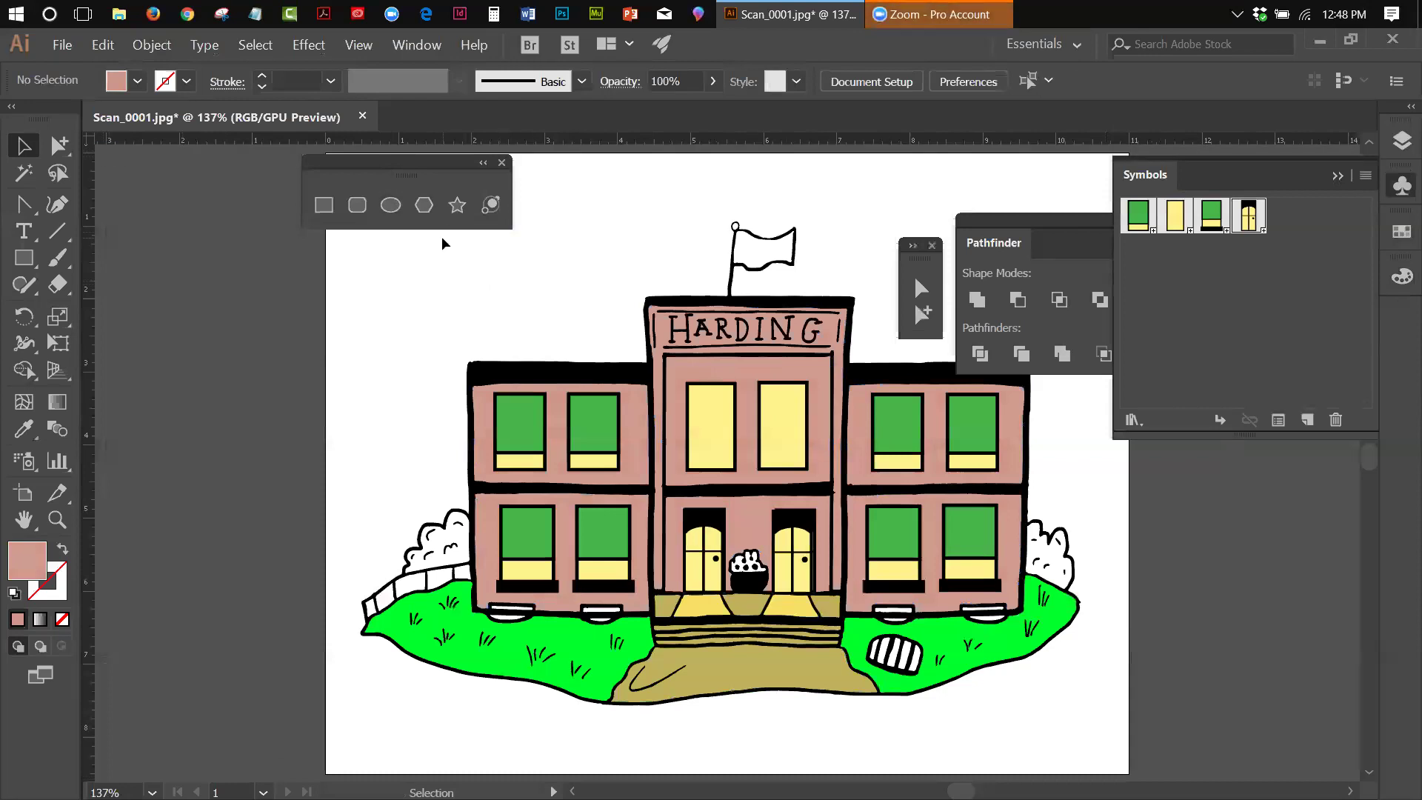
Step: Delete the duplicate door symbols lying on top of the doors in both doorways
left_click(802, 563)
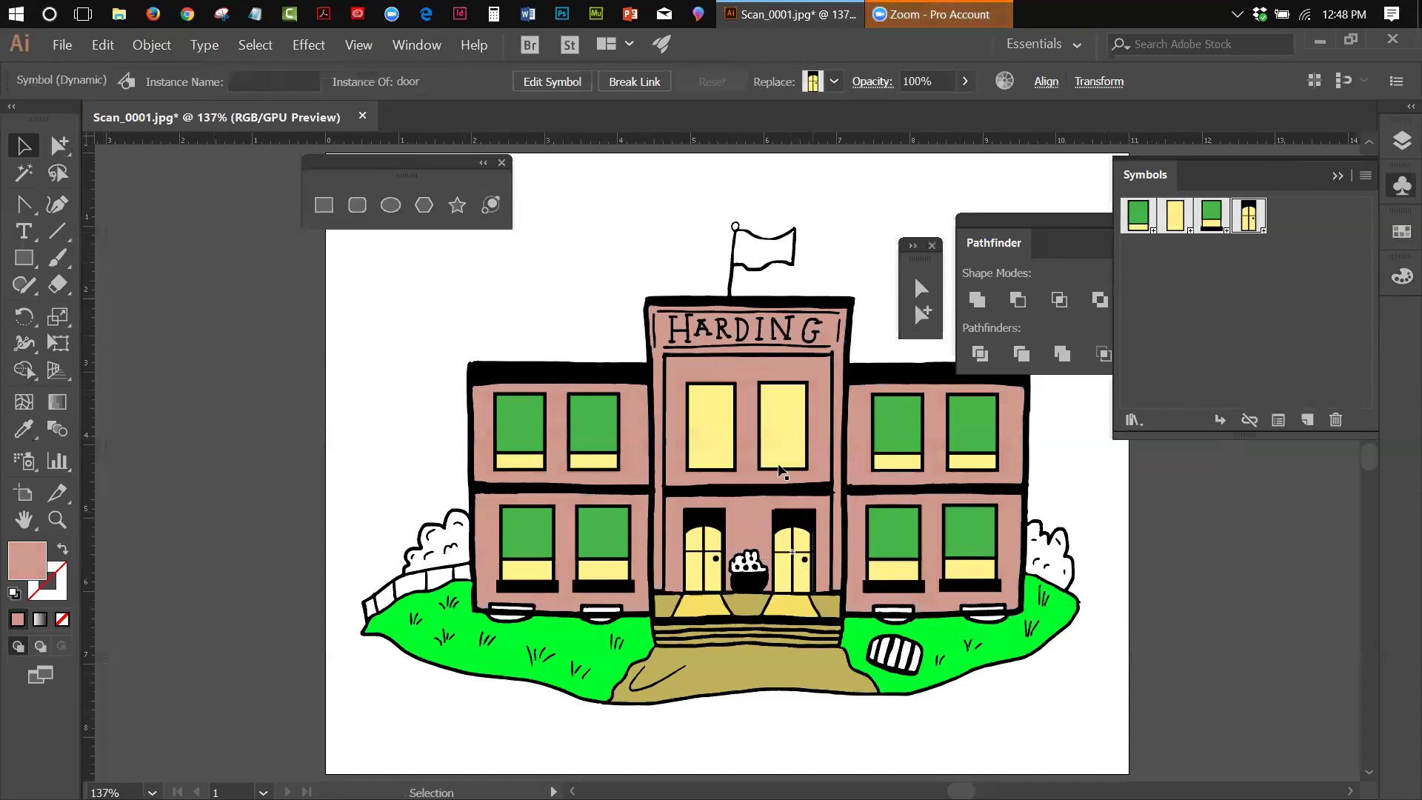
left_click_drag(784, 522, 834, 532)
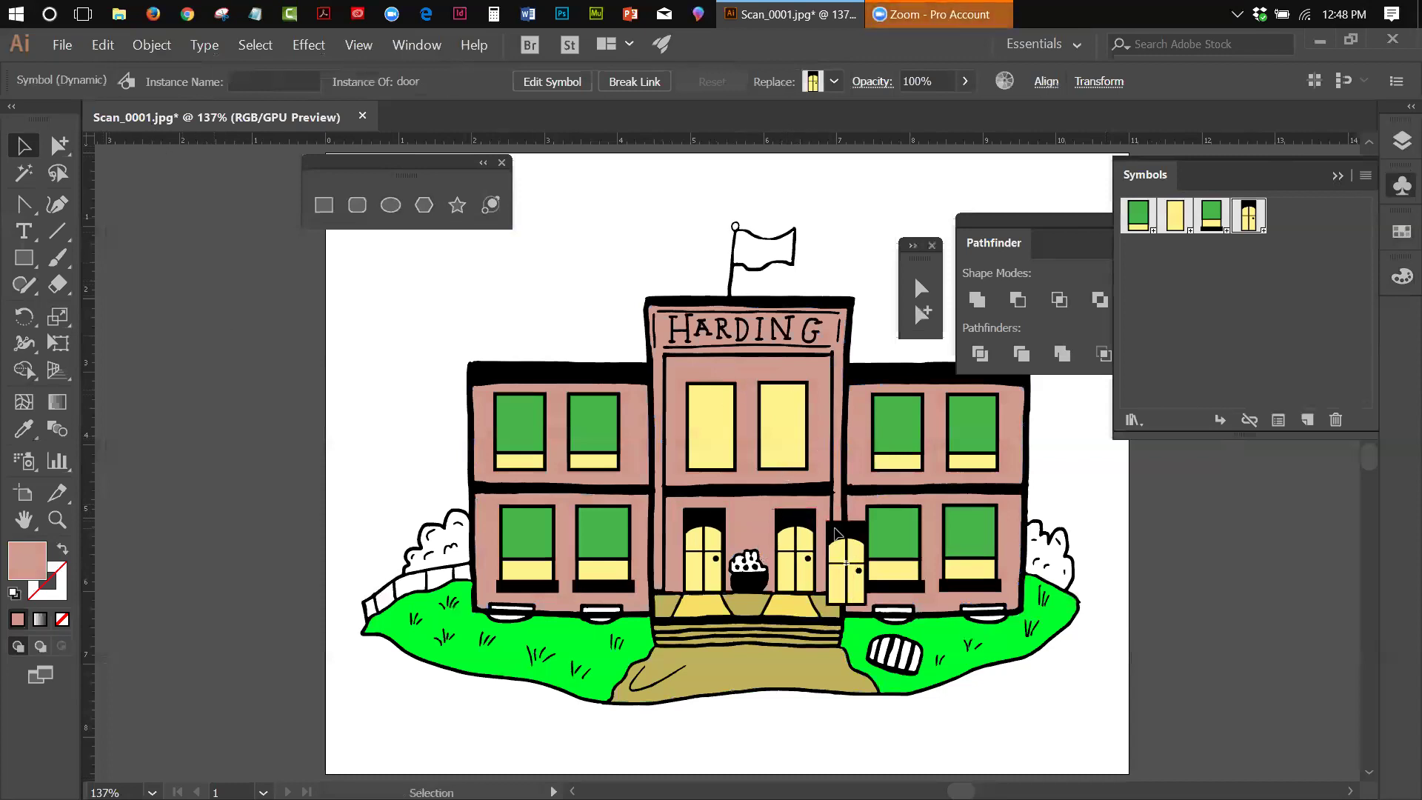
key("ctrl+z")
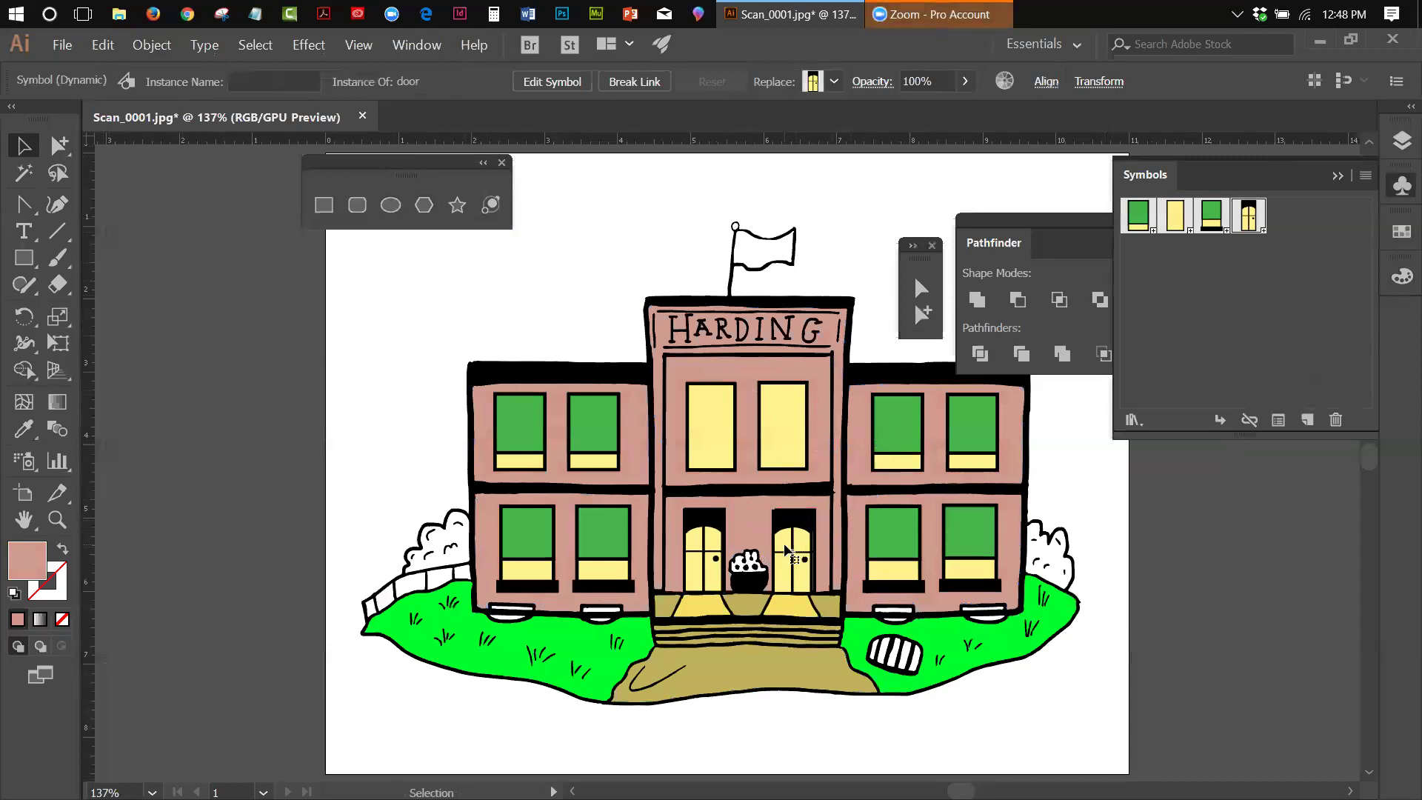
key("ctrl+z")
left_click(710, 550)
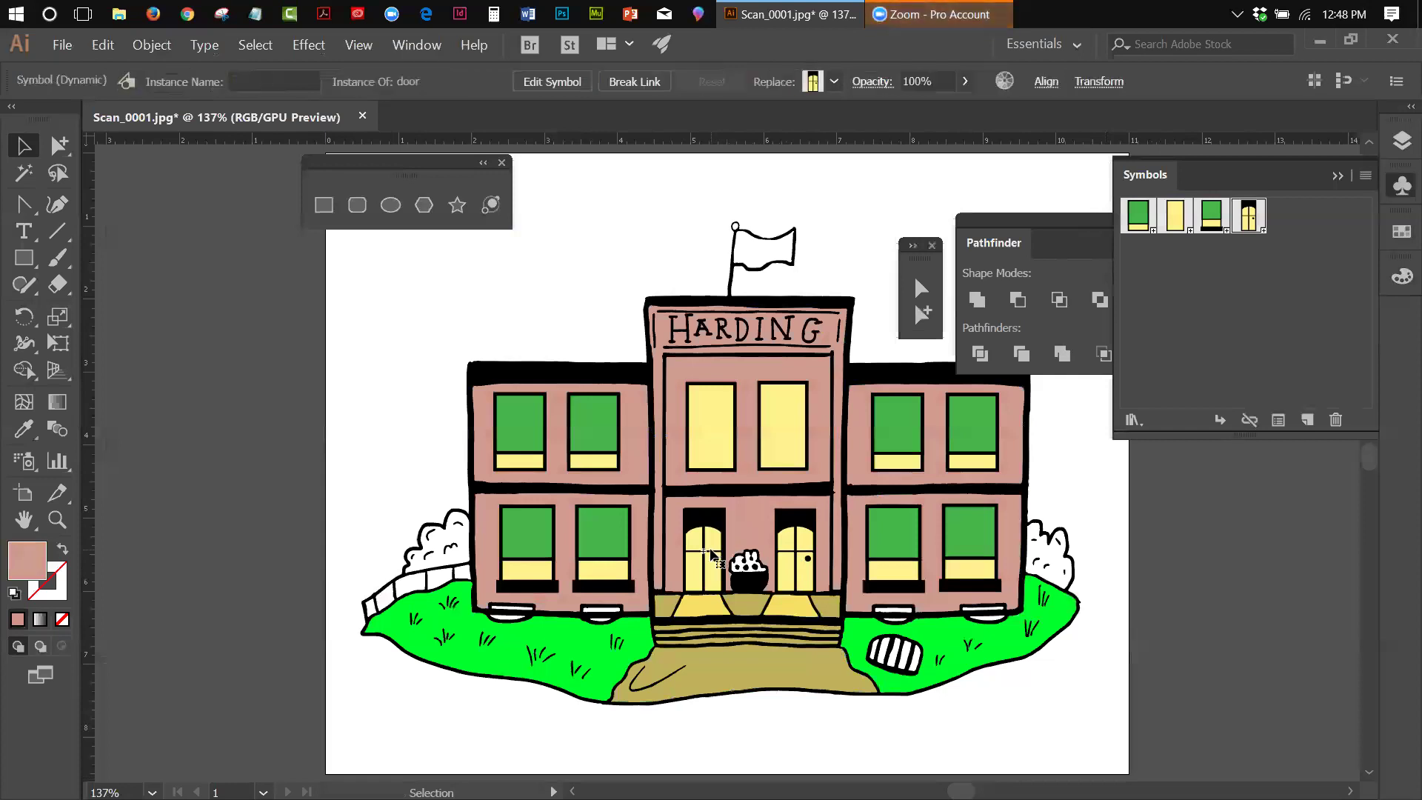
key("ctrl+z")
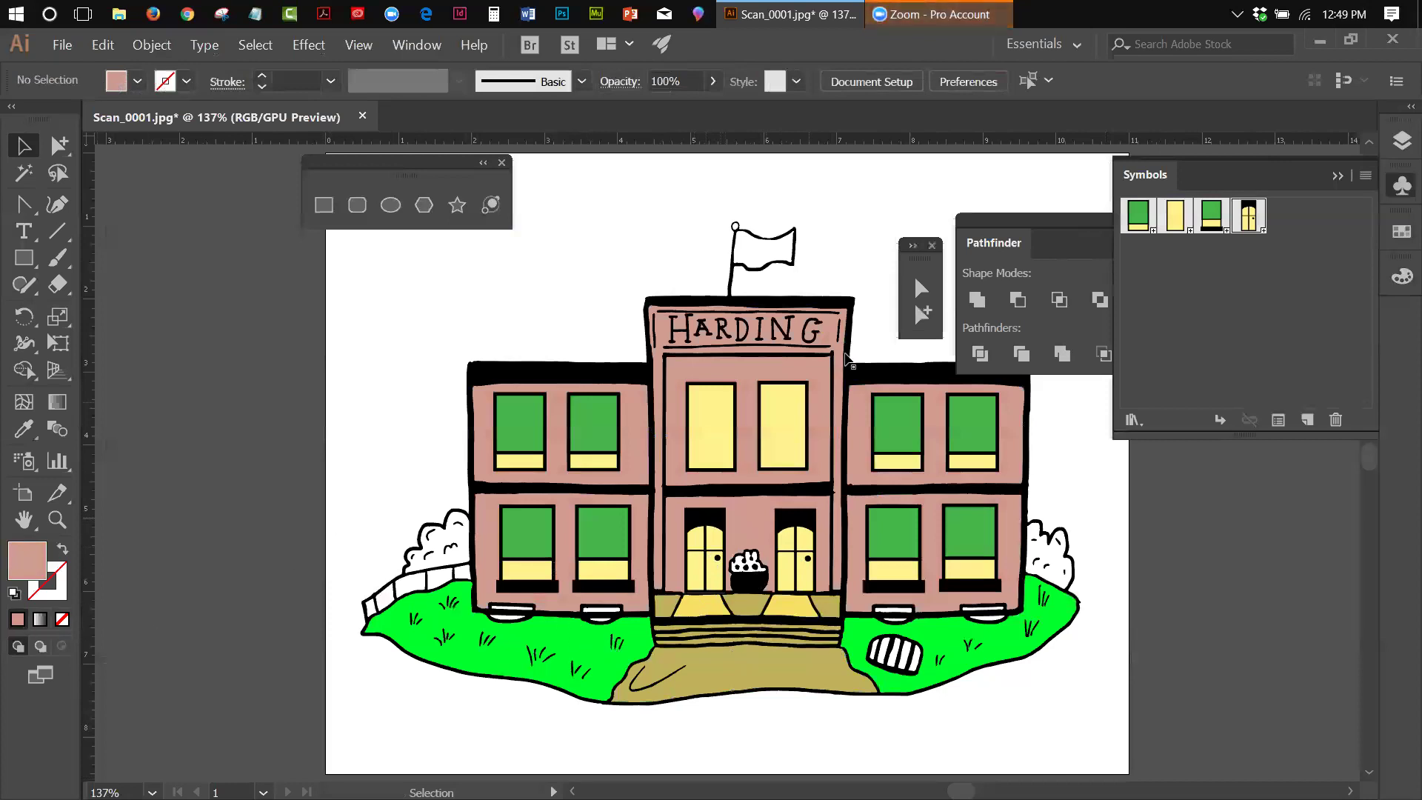
Step: Try to delete the letter H from the HARDING sign and undo the deletion
left_click(680, 335)
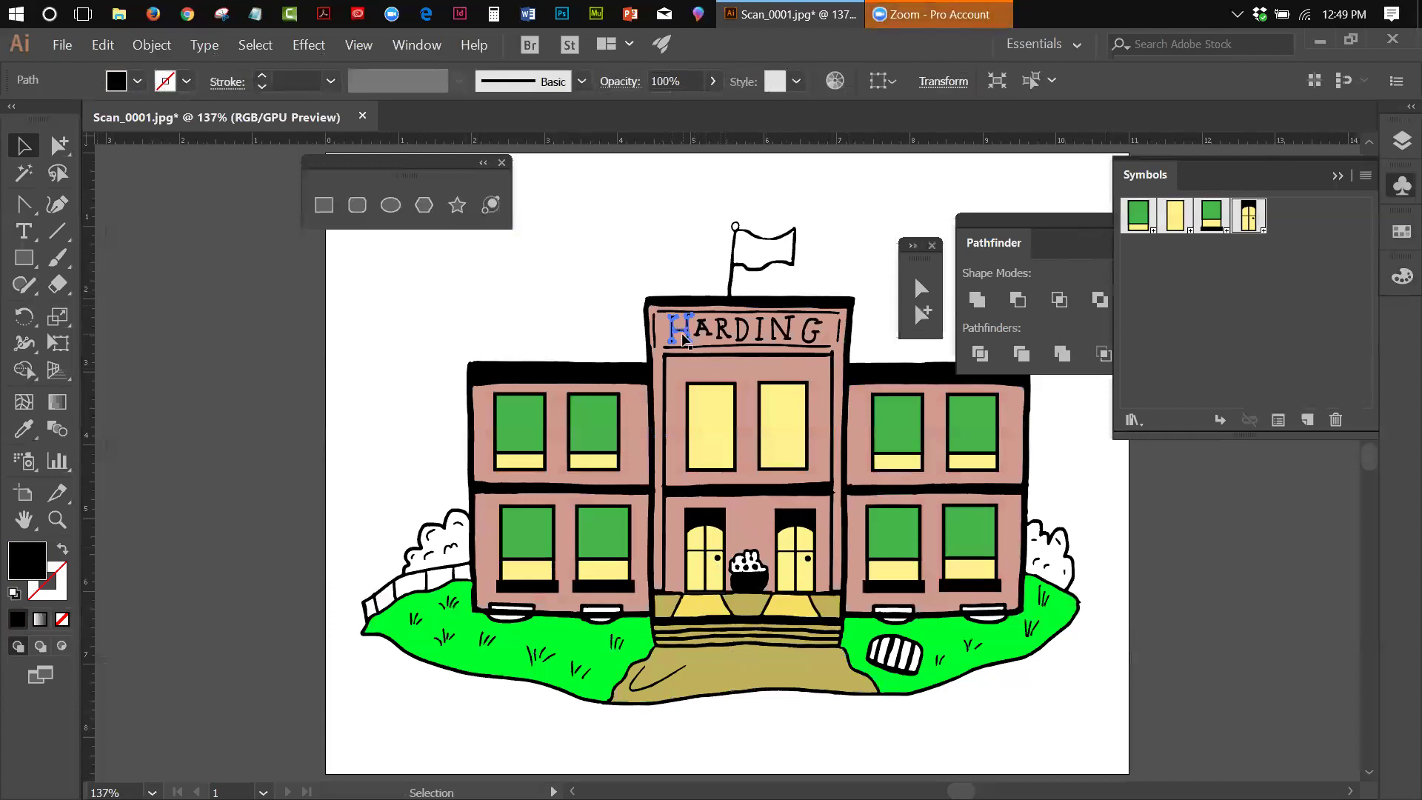
key("Delete")
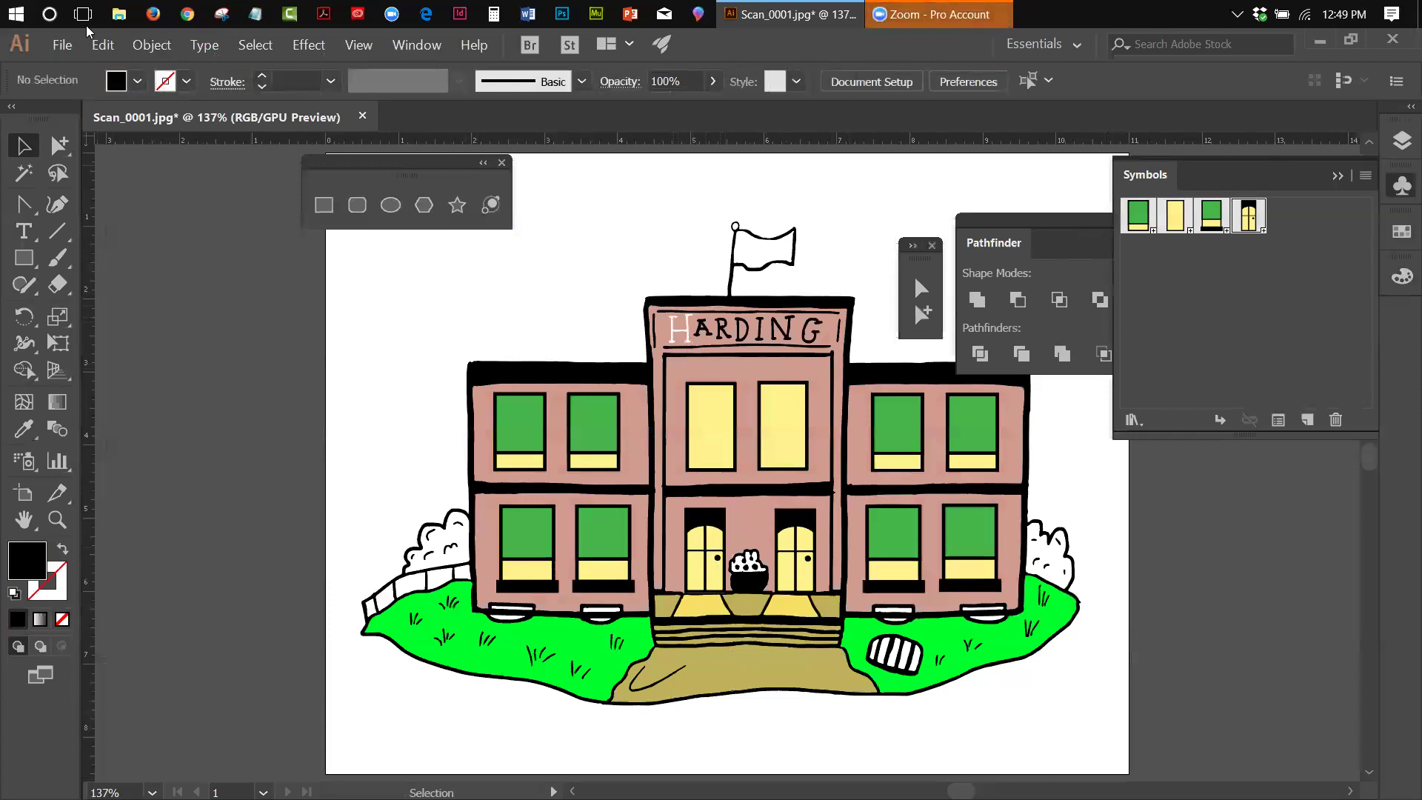
left_click(101, 45)
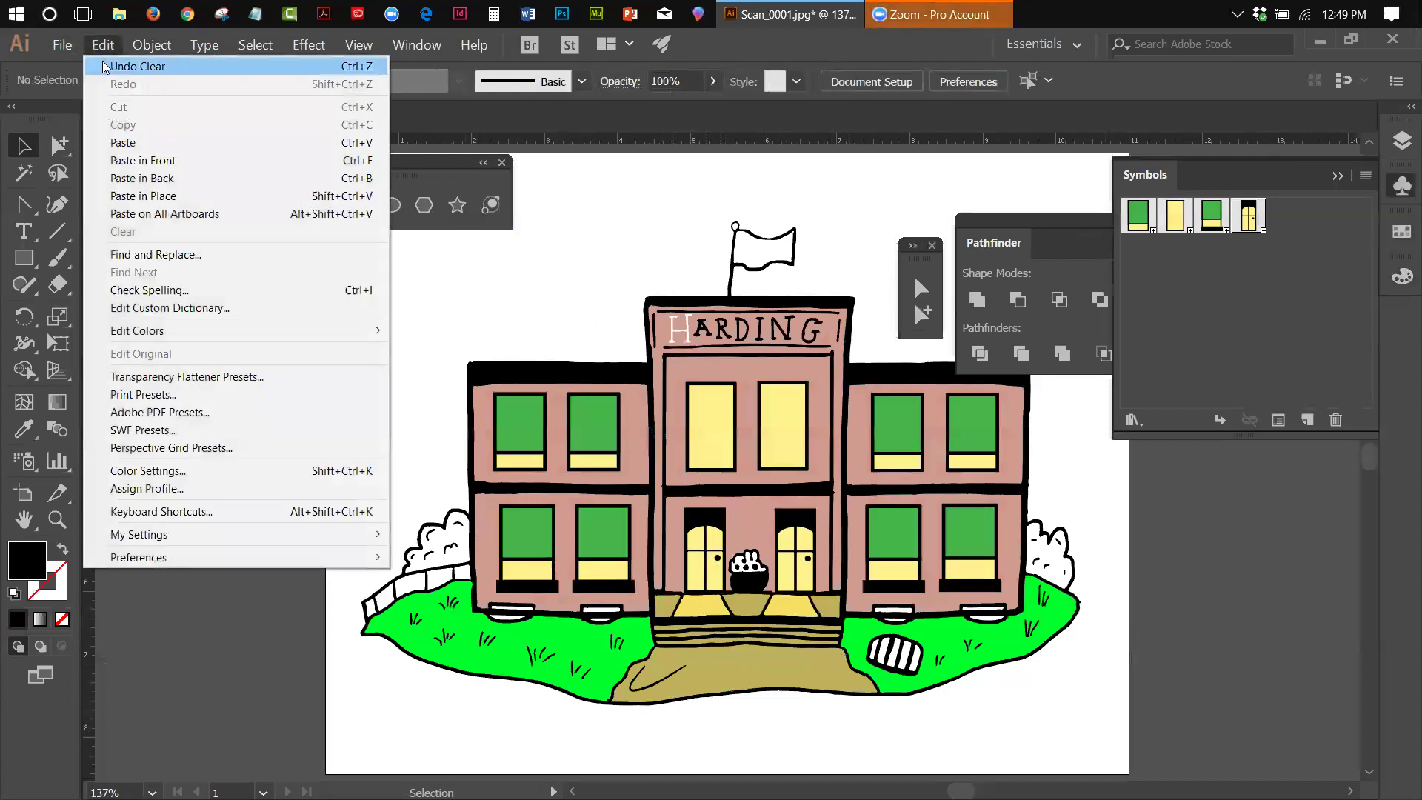
left_click(104, 67)
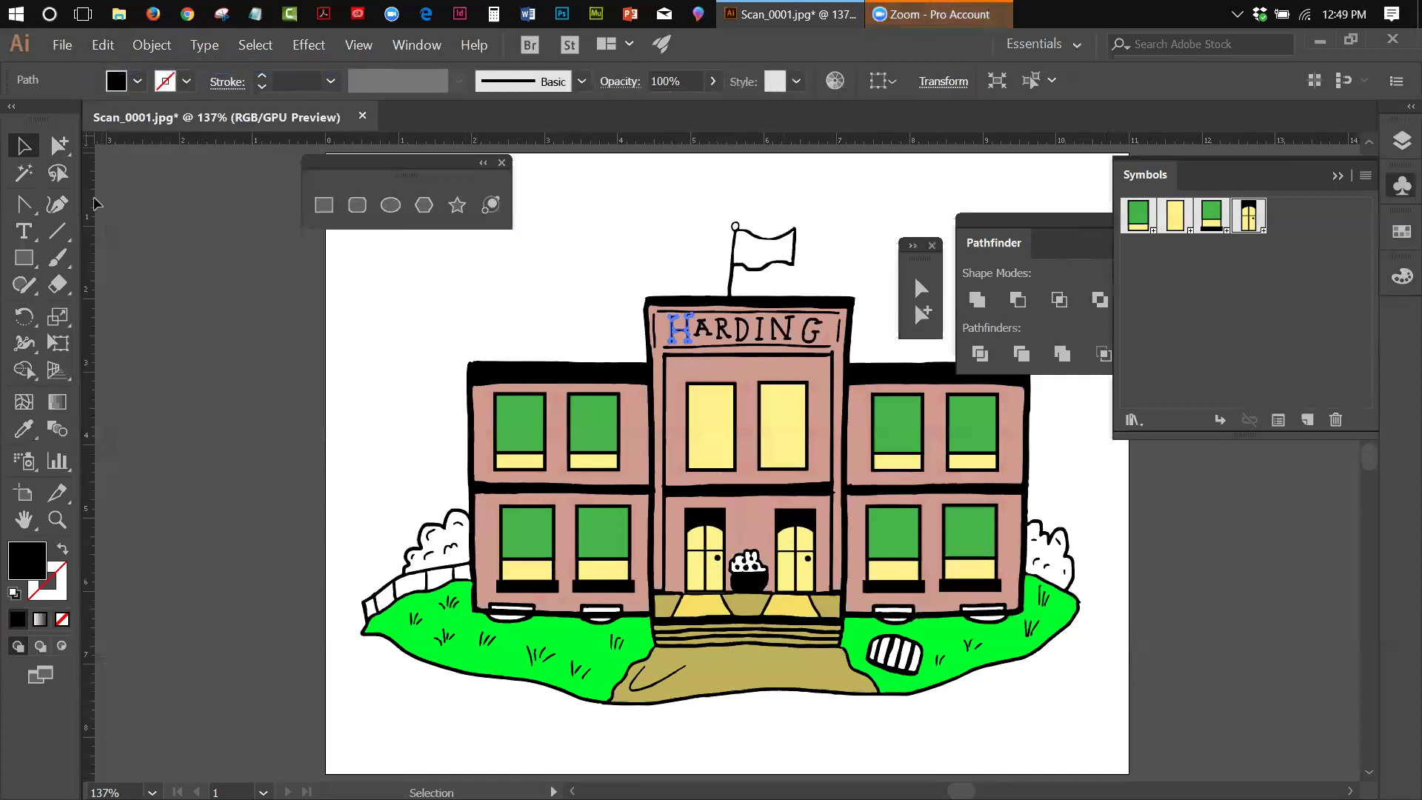
Step: Cover the hand-drawn HARDING lettering with a rectangle inside the sign frame, filled with the brick-red swatch, and deselect it
left_click(331, 206)
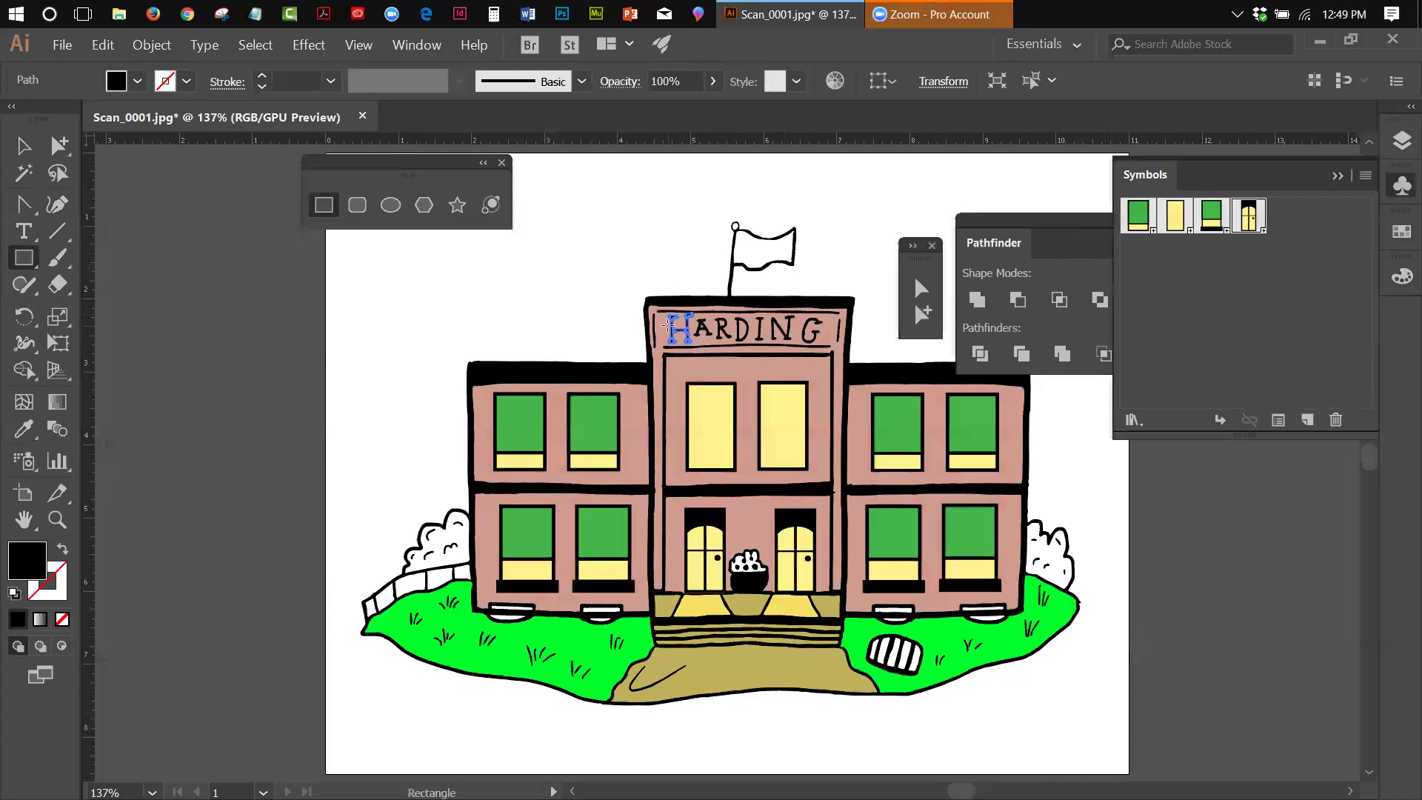
left_click_drag(662, 312, 834, 344)
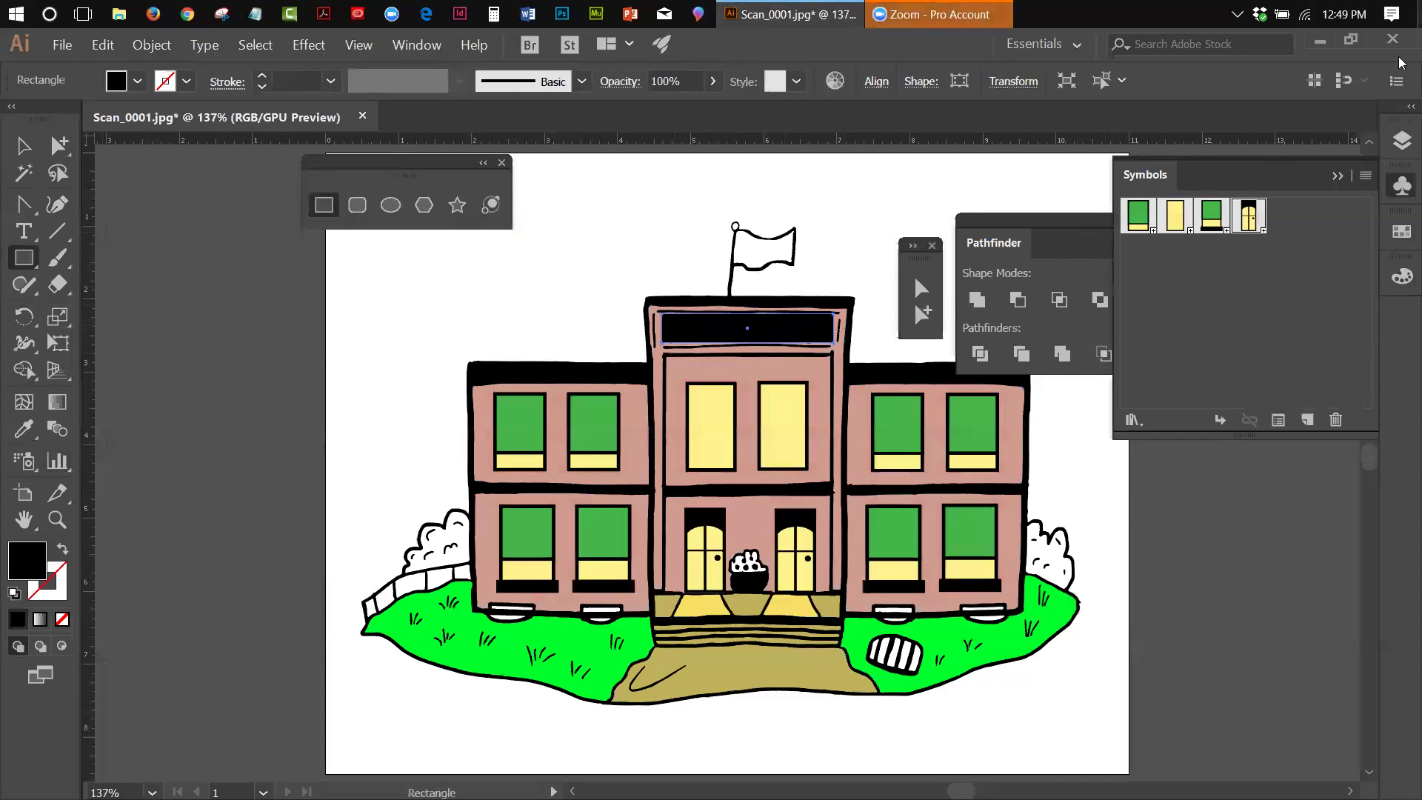
left_click(1401, 231)
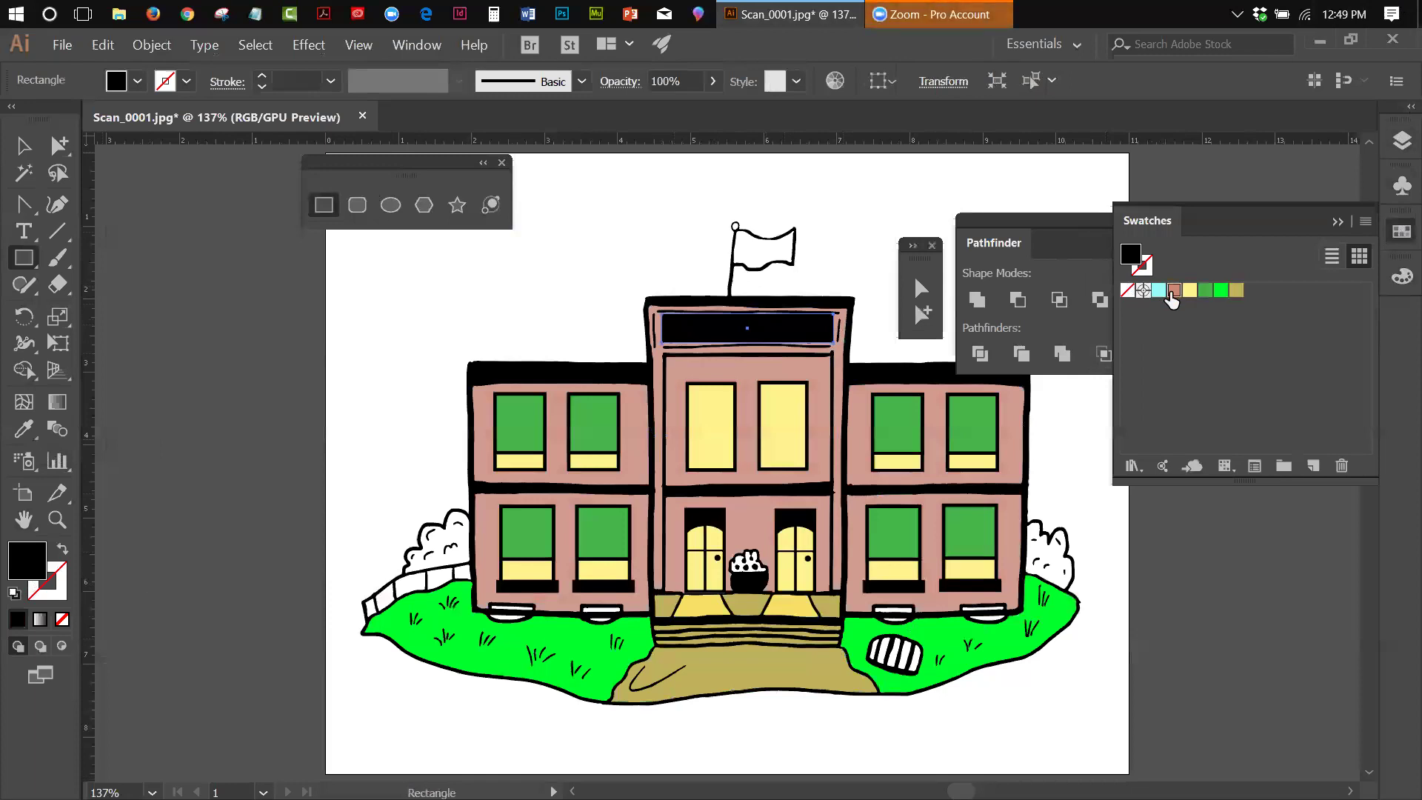
left_click(1174, 290)
left_click(24, 145)
left_click(170, 216)
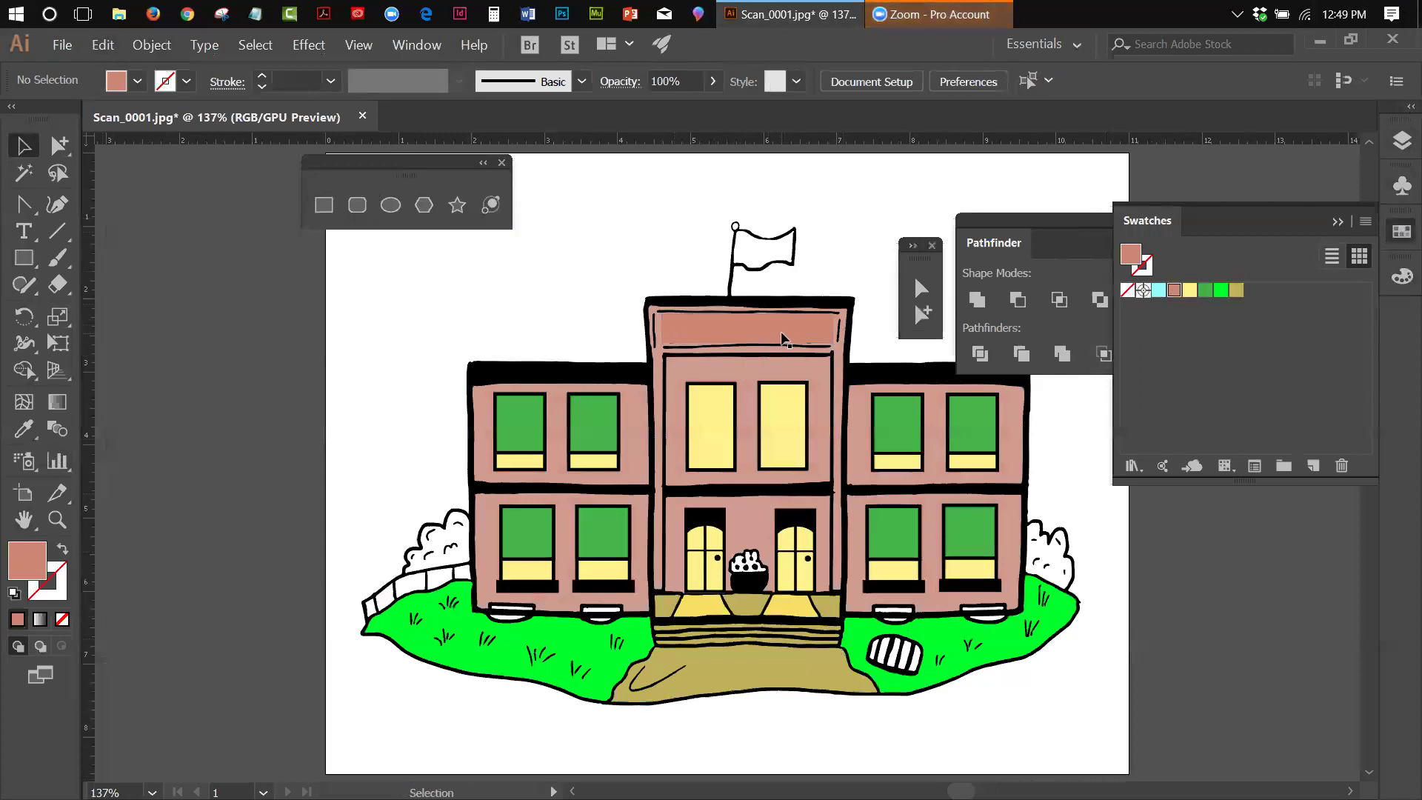
Step: Match the sign rectangle's fill to the lighter brick wall colour with the Eyedropper
left_click(697, 327)
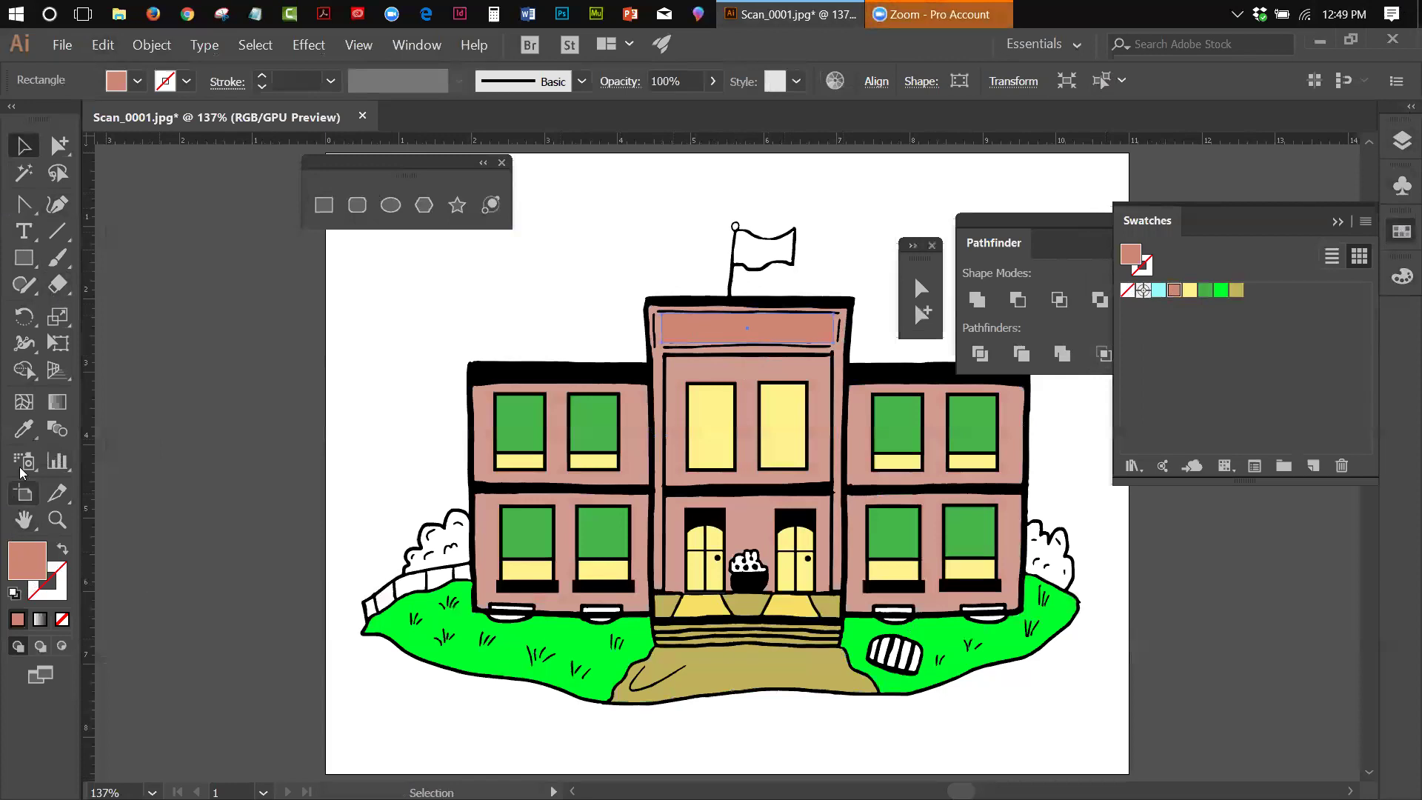
left_click(24, 429)
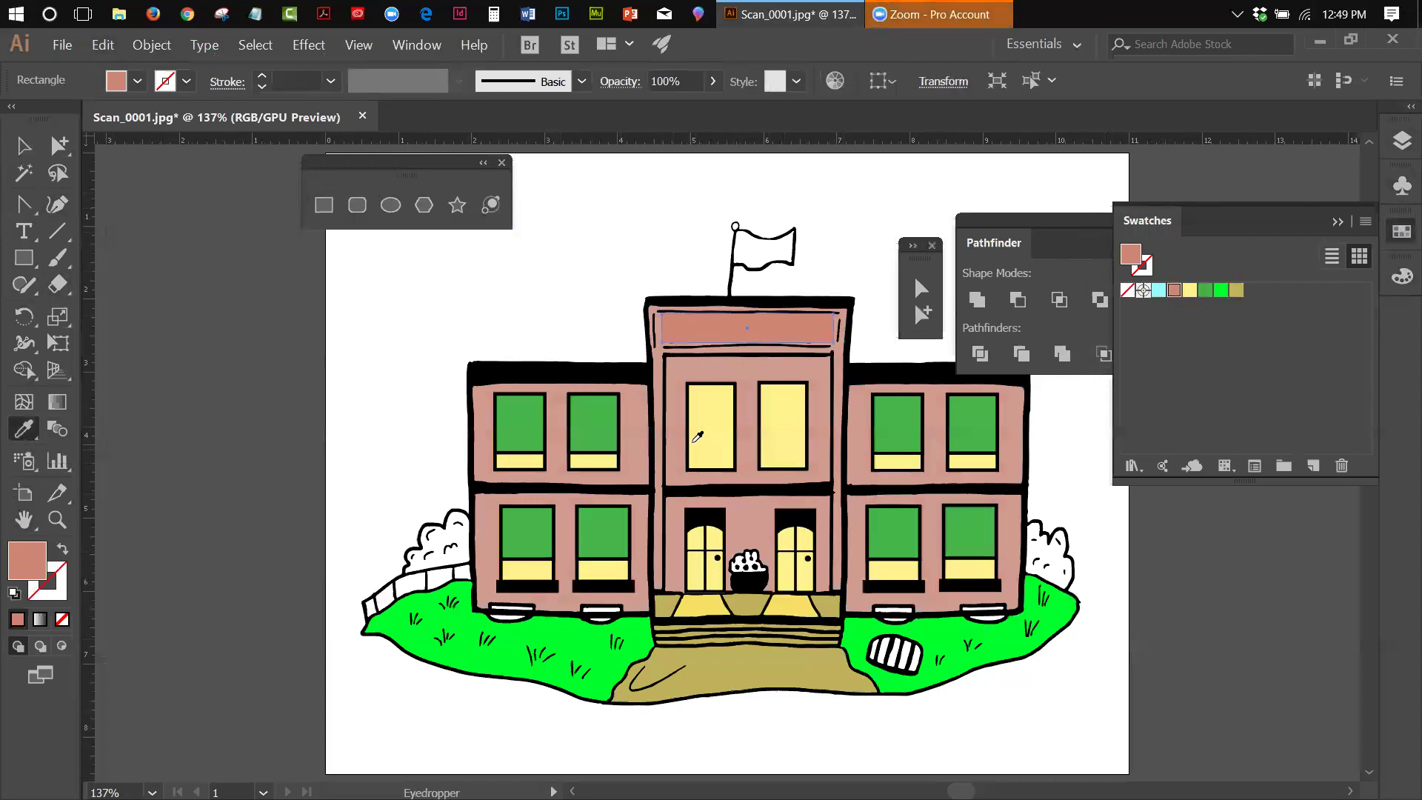
left_click(636, 420)
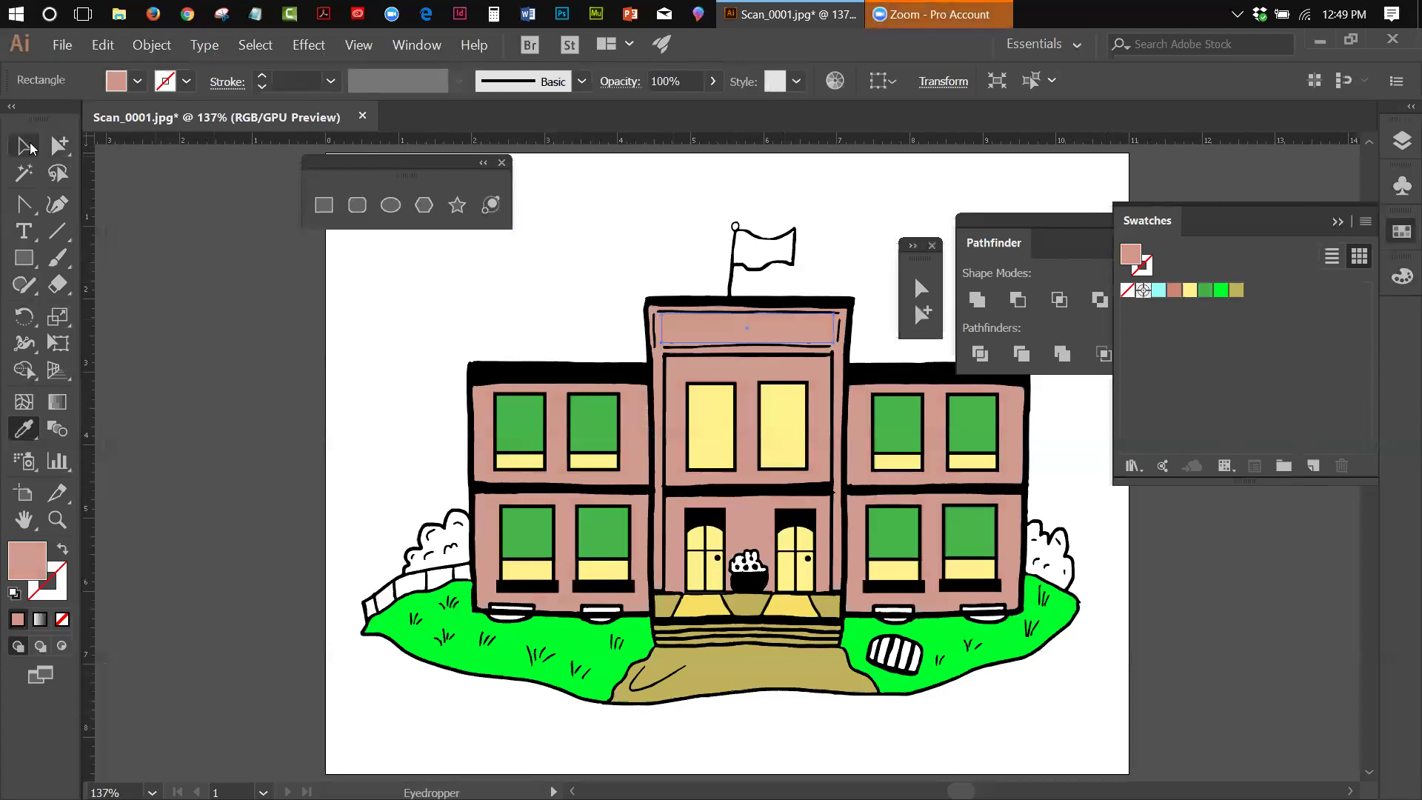
left_click(29, 147)
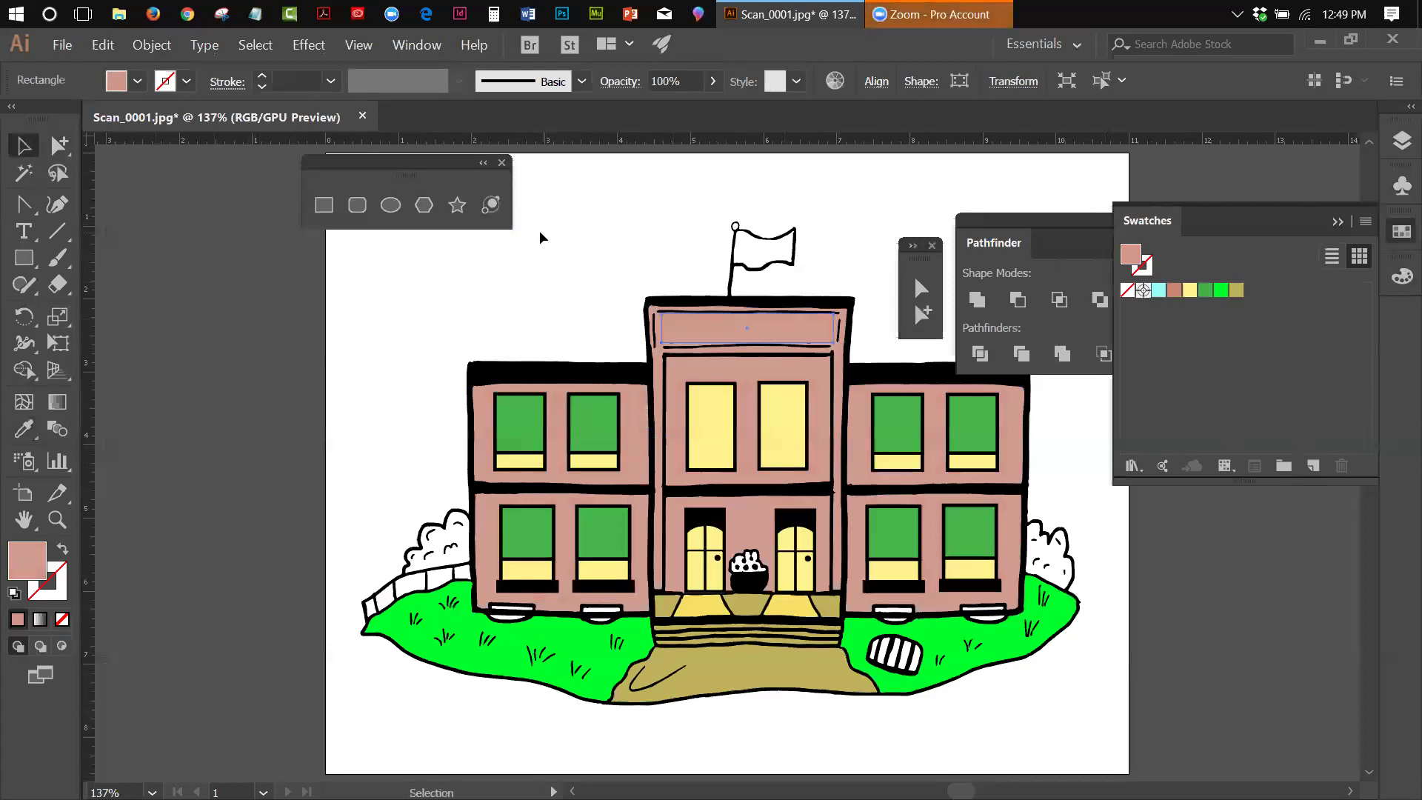
Step: Add the text HARDING in the empty area above the roof, beside the flag, and select it as an object
left_click(24, 233)
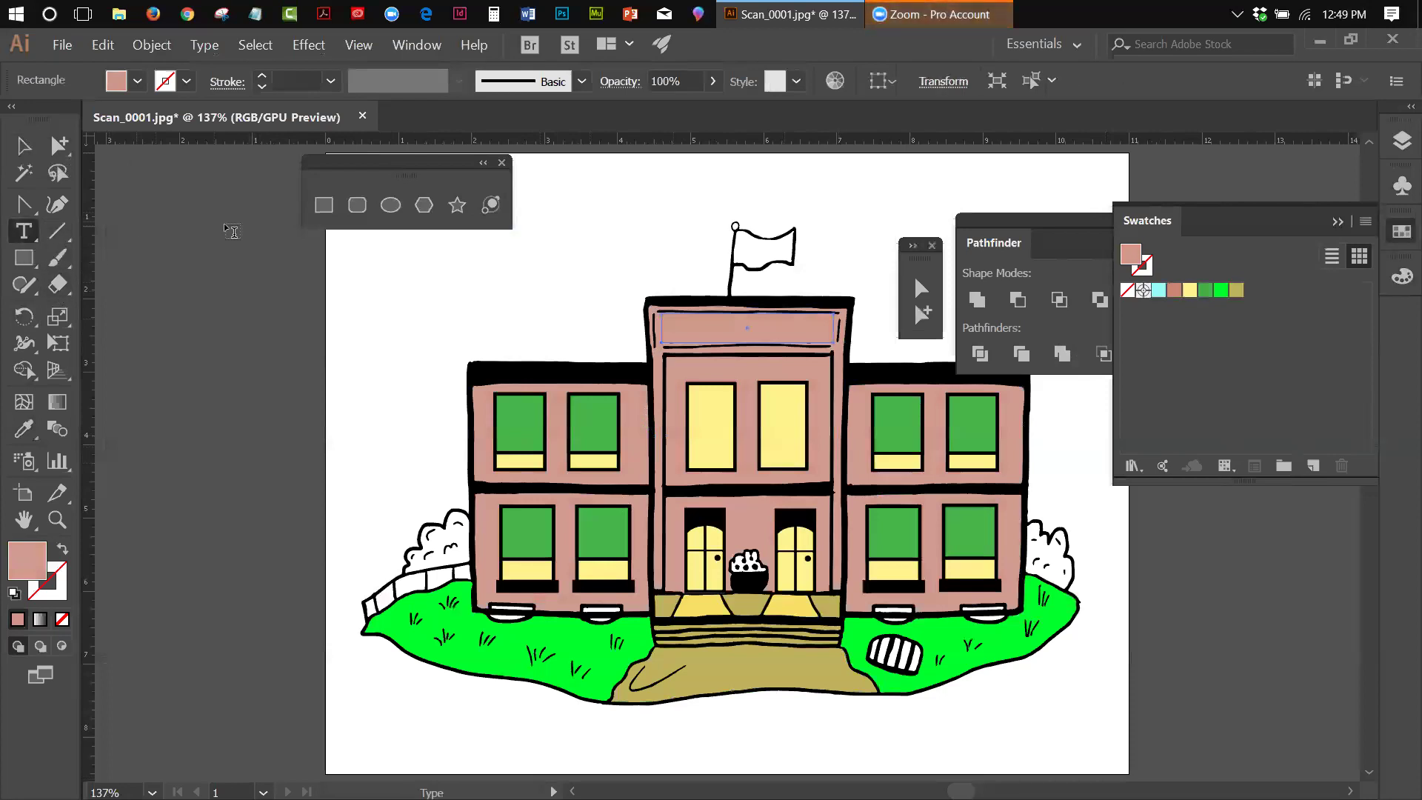
left_click(622, 226)
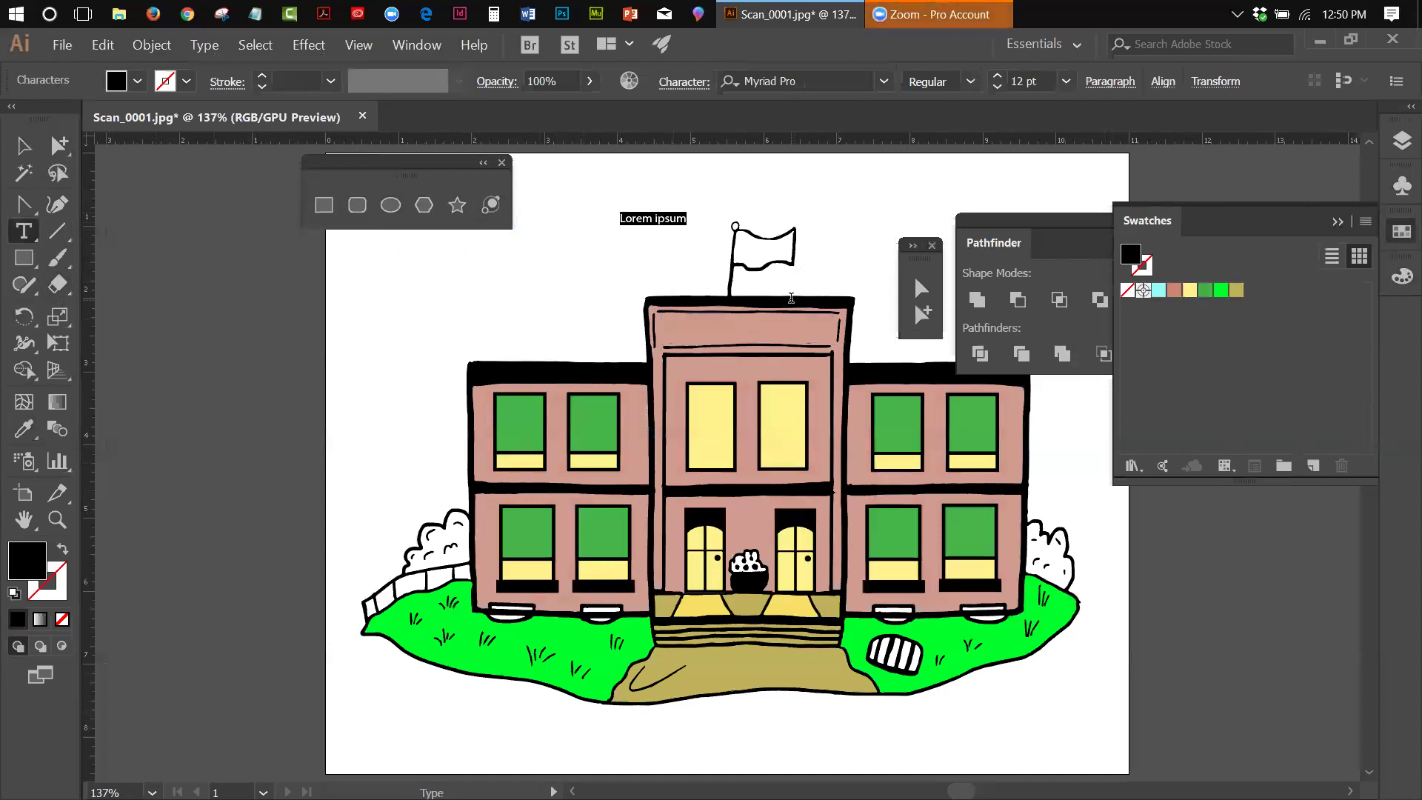
type("HARDING")
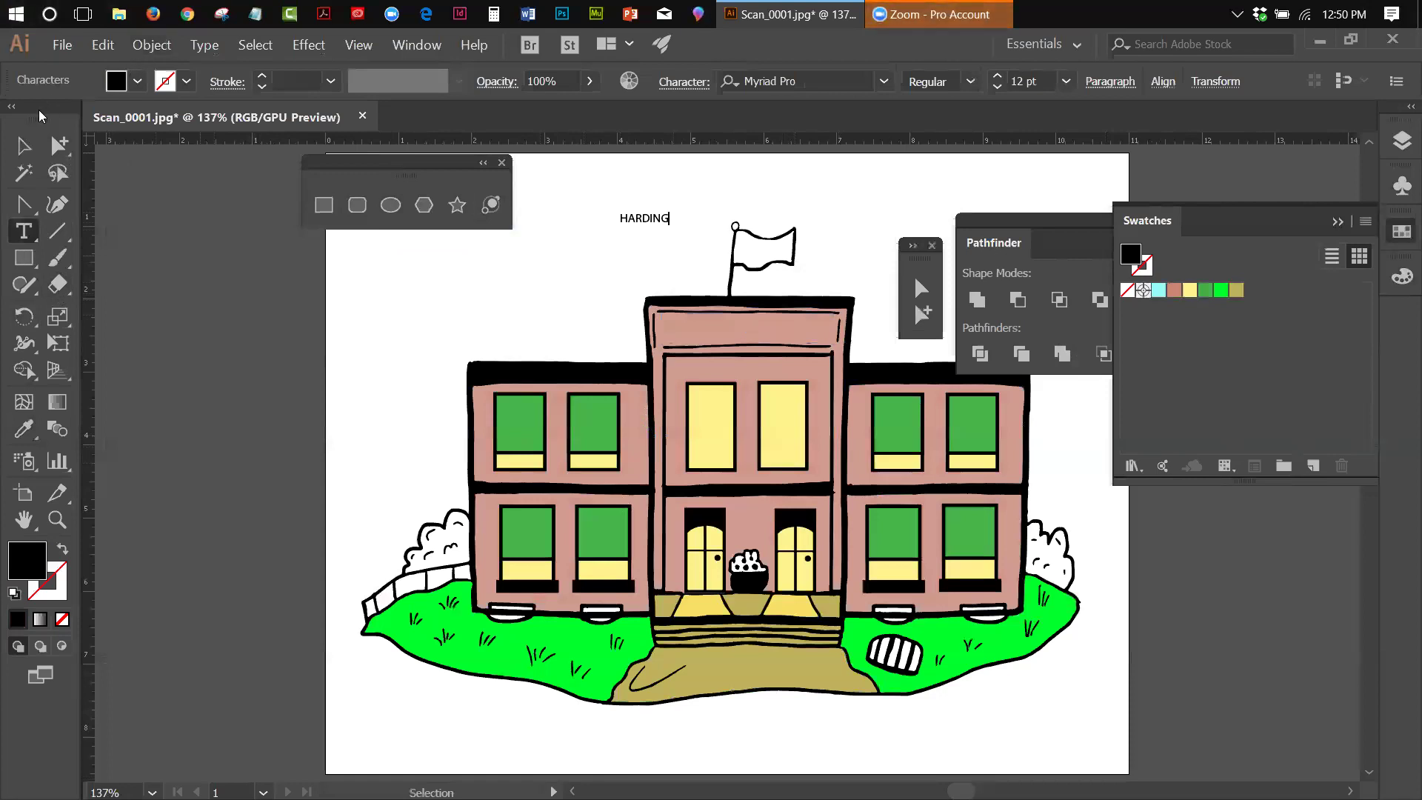
left_click(20, 150)
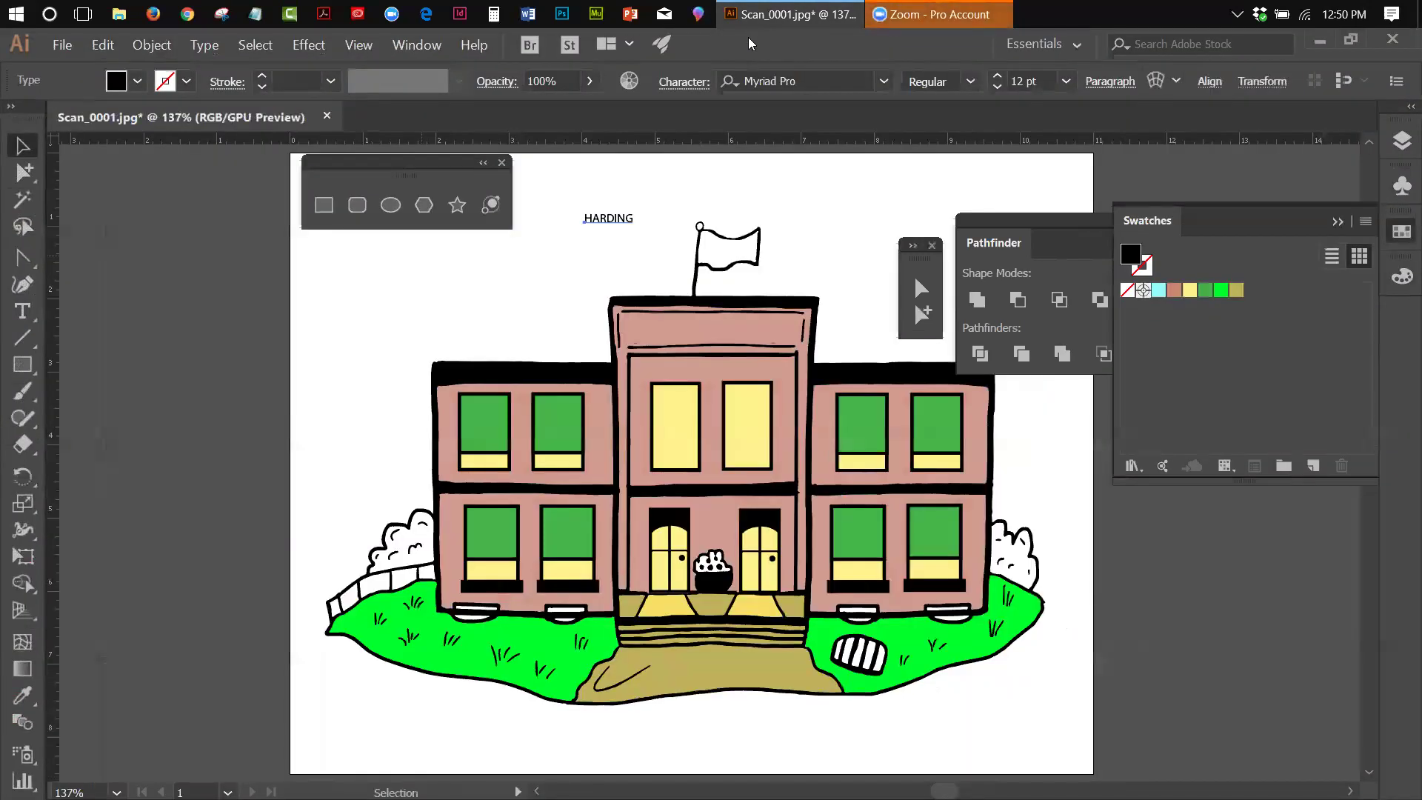
double_click(751, 36)
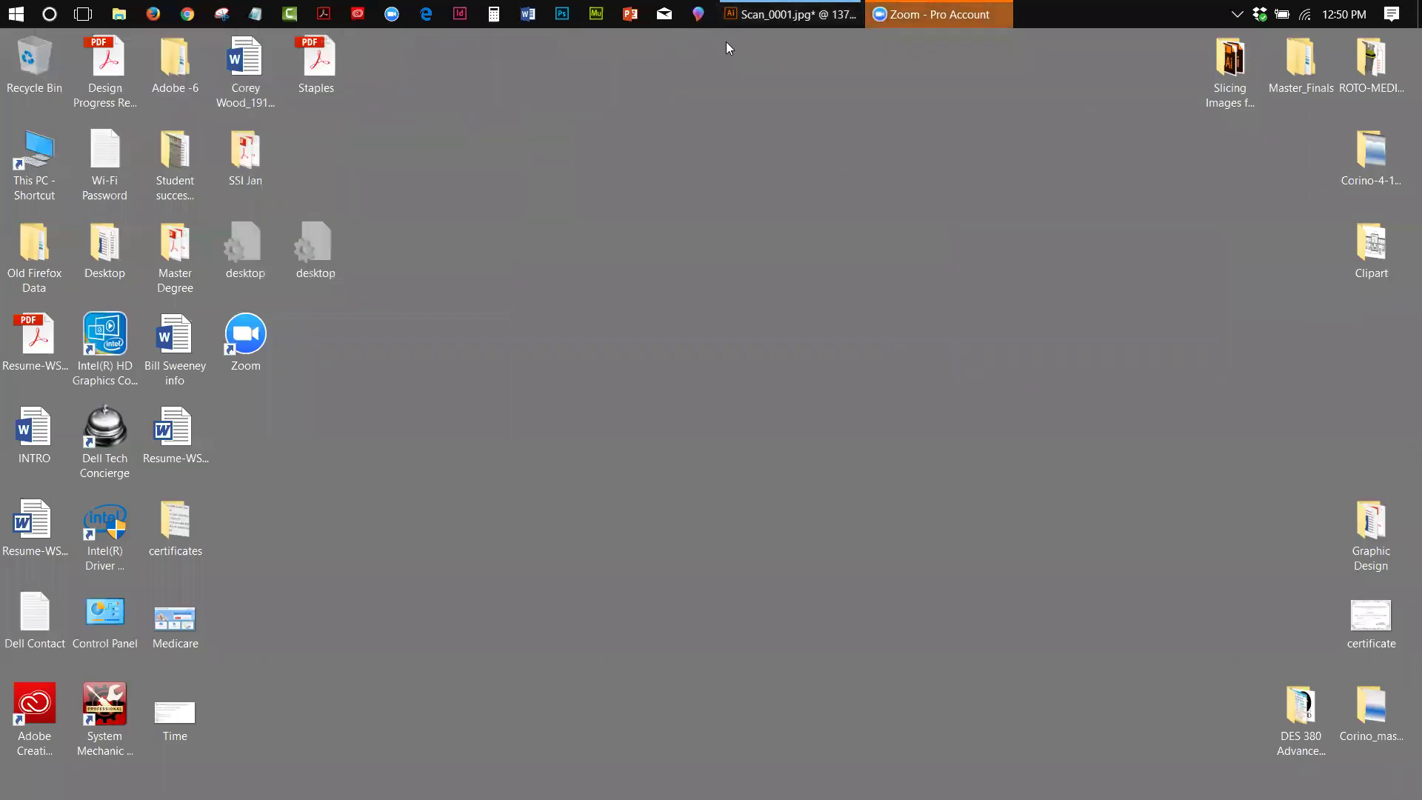
left_click(791, 15)
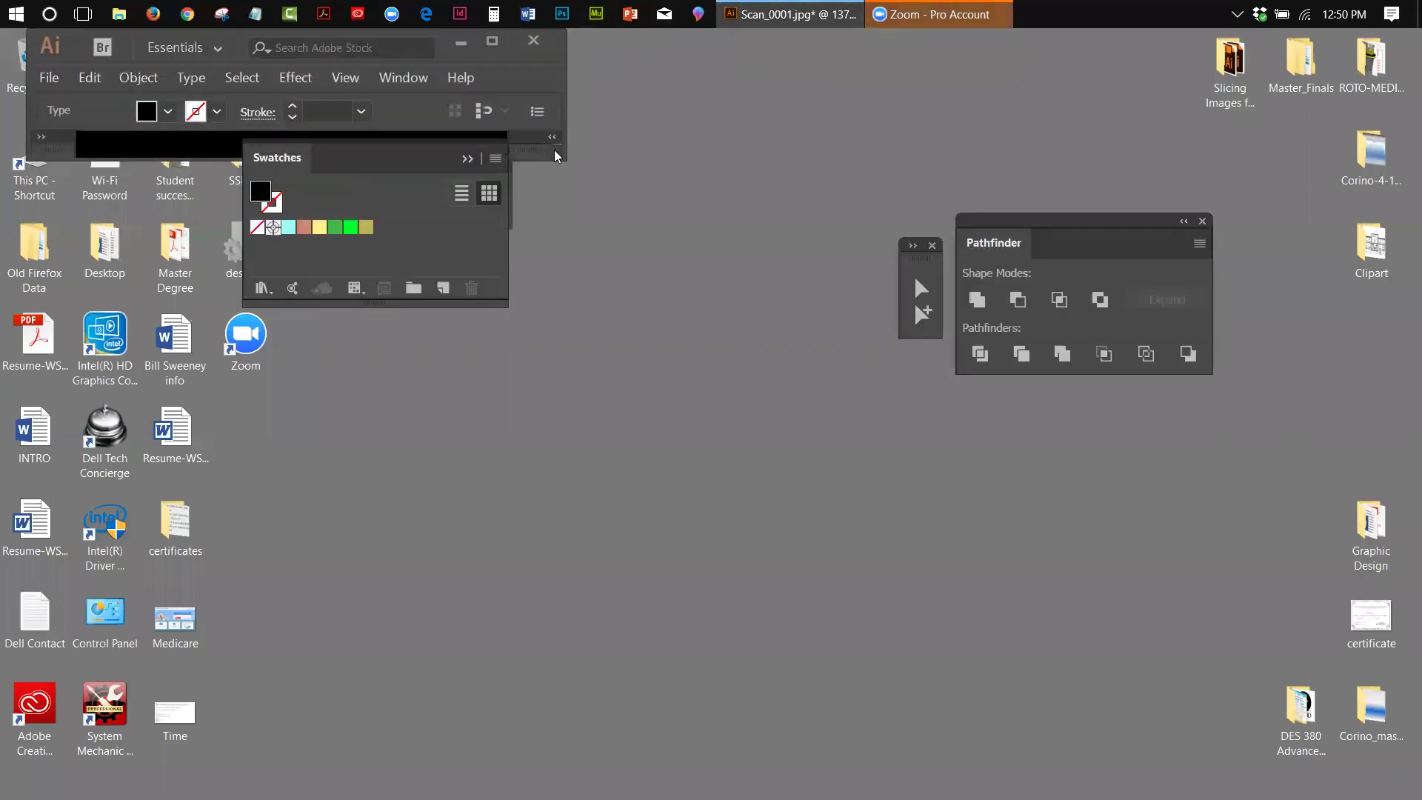
left_click(487, 38)
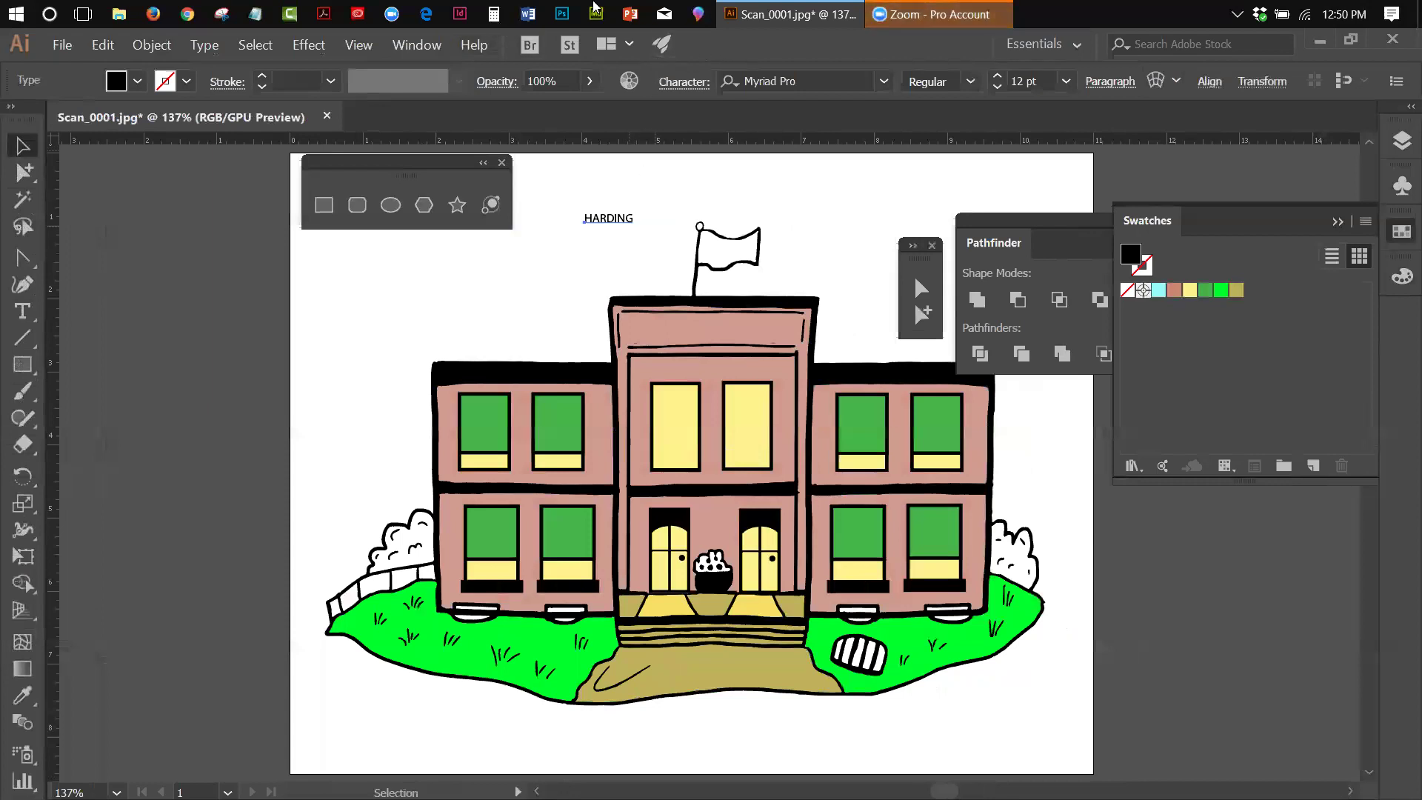
Step: Show the Character settings, place them beside the central building section and collapse the swatches
left_click(404, 46)
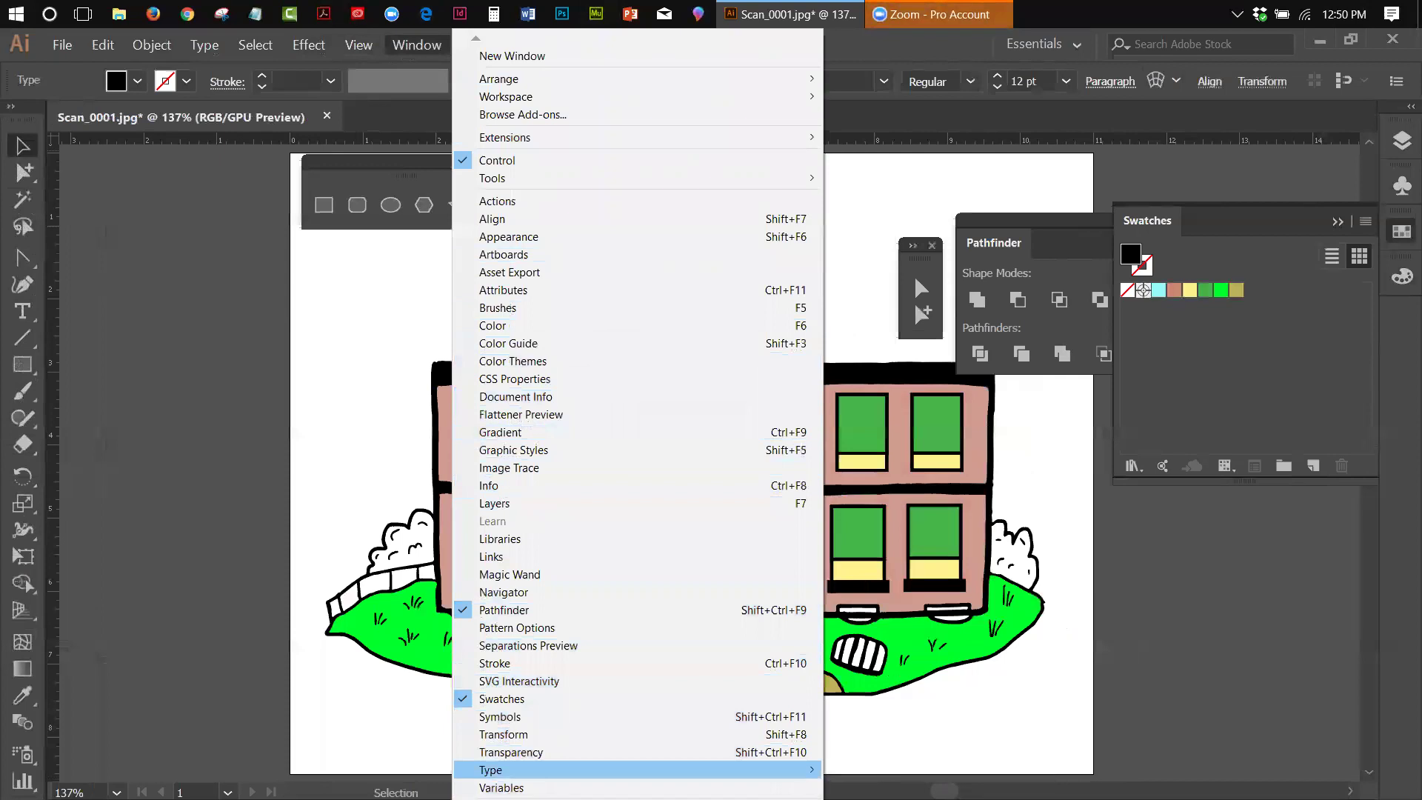
mouse_move(809, 770)
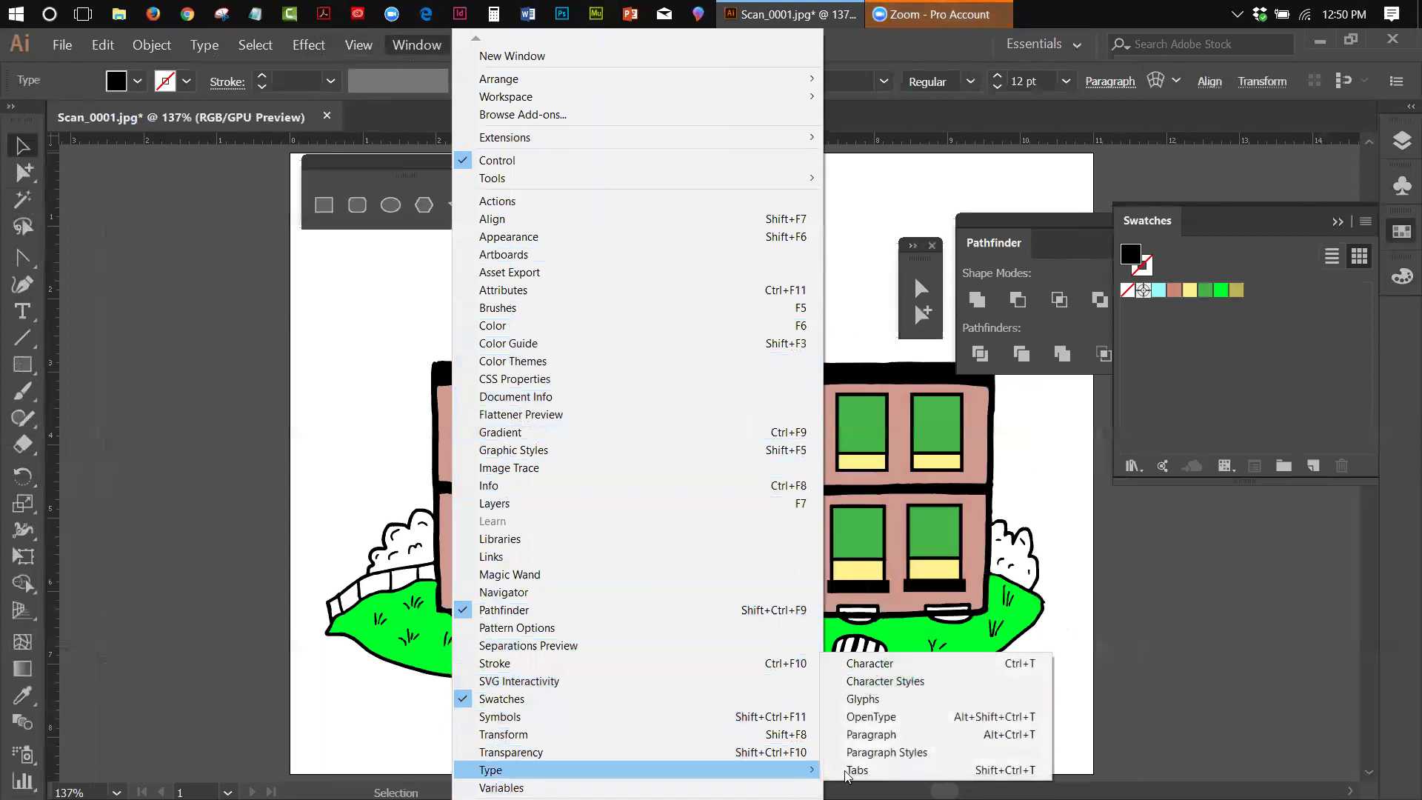
left_click(931, 667)
left_click_drag(723, 146, 854, 268)
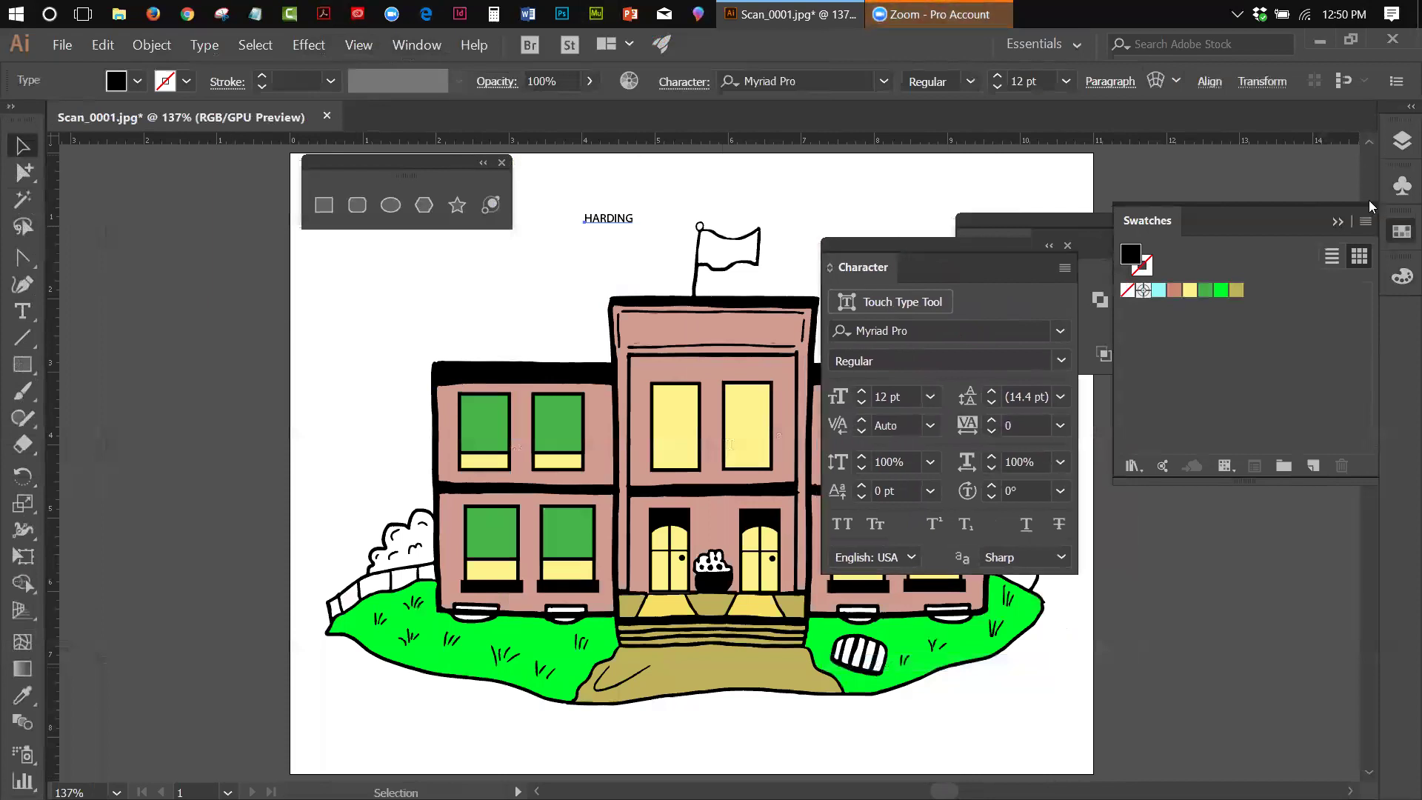
left_click(1344, 222)
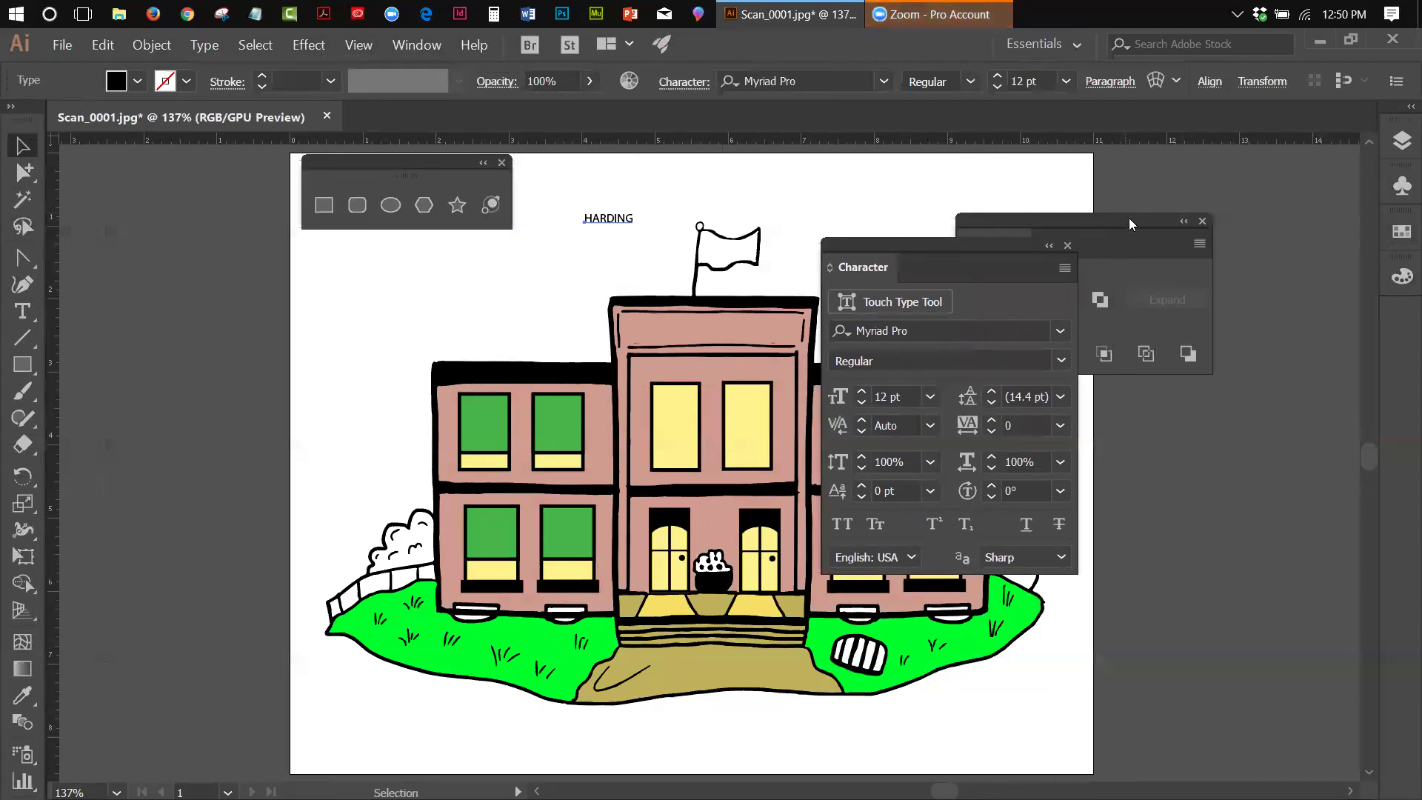
Step: Collapse the floating Pathfinder and Align settings and dock them as icons beneath the Color icon
left_click_drag(1135, 216, 1270, 197)
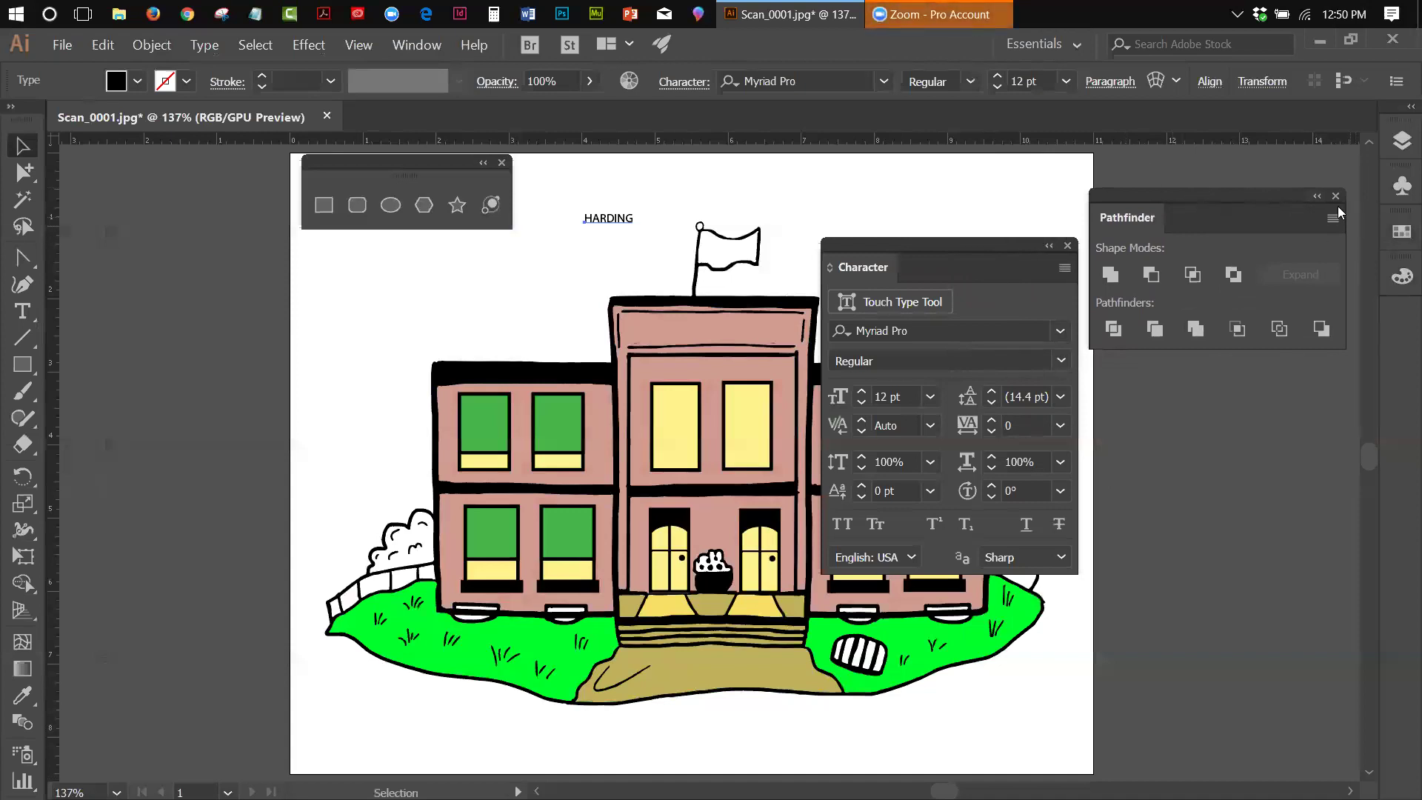
left_click(1316, 195)
left_click_drag(1114, 211, 1397, 307)
left_click_drag(1177, 277, 1401, 368)
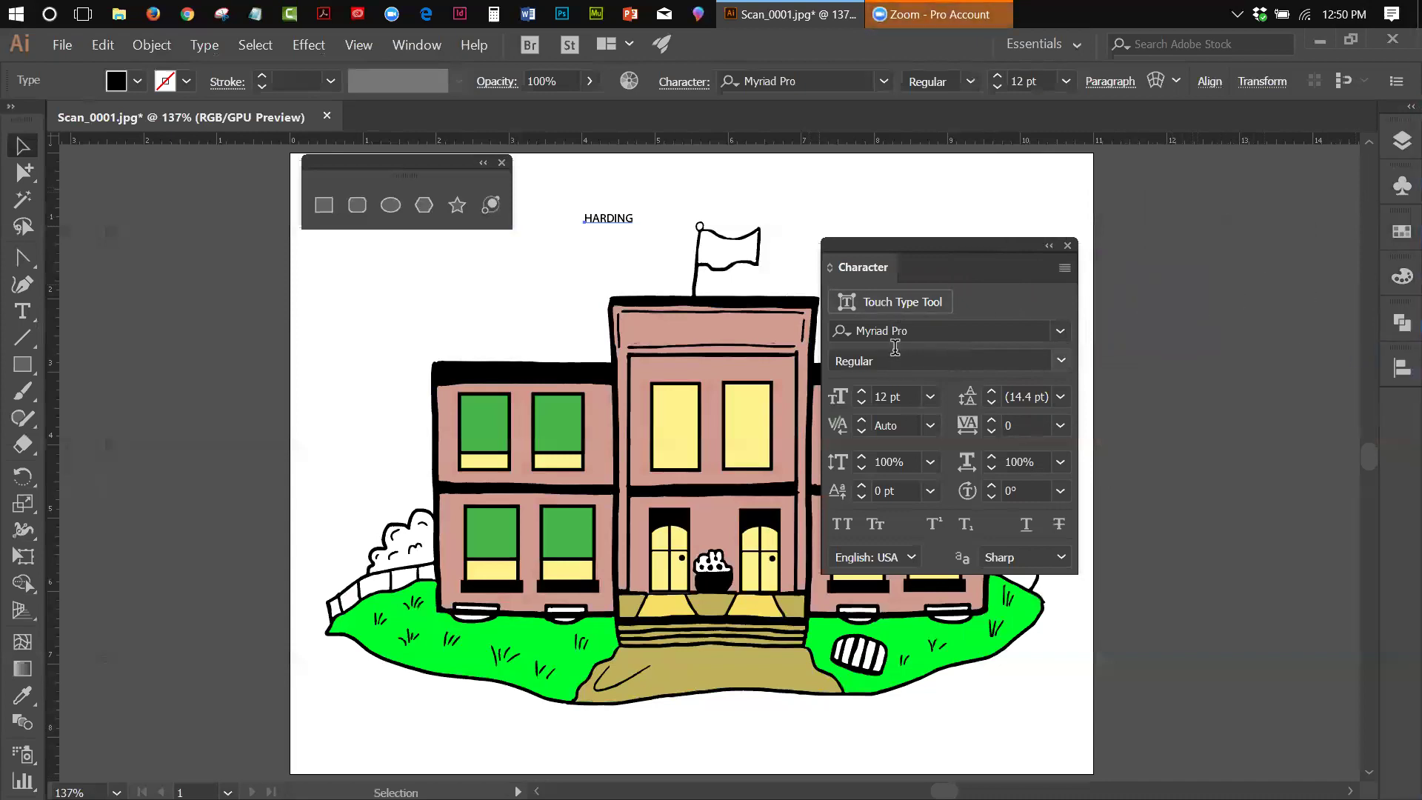
Step: Move the HARDING text into the sign frame, clear the Character settings away from the building, and center-align the text
left_click_drag(625, 222, 678, 332)
left_click_drag(958, 249, 1142, 236)
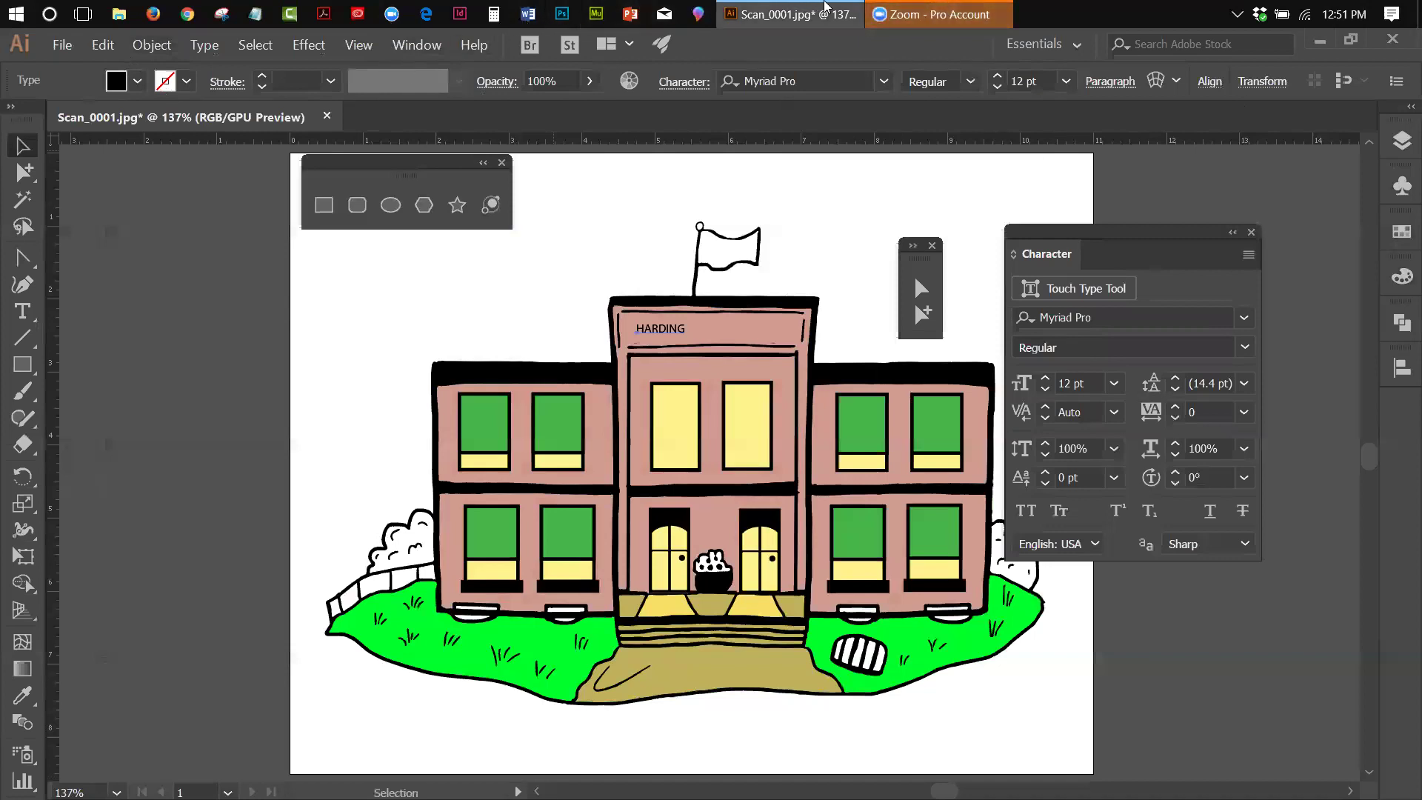
left_click(1113, 83)
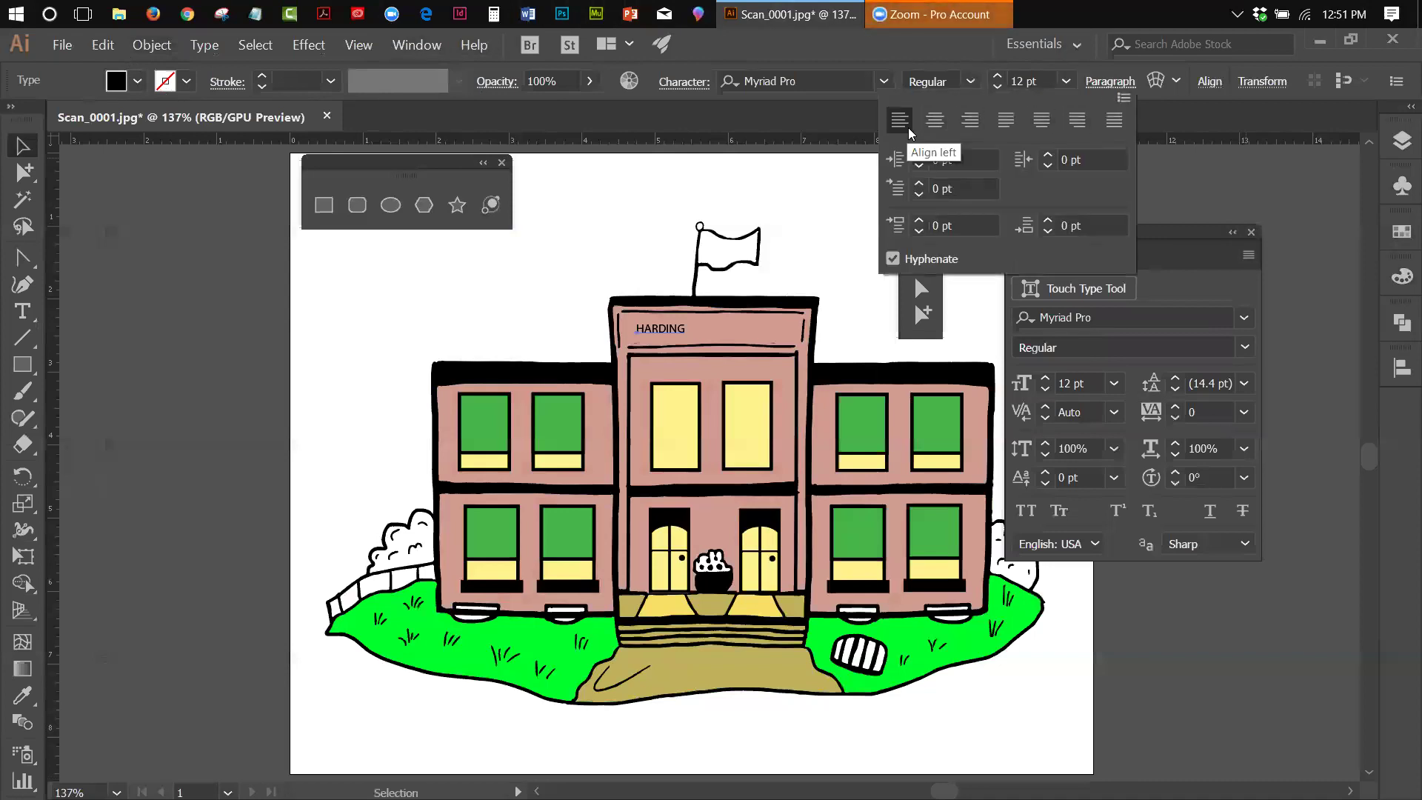
left_click(930, 126)
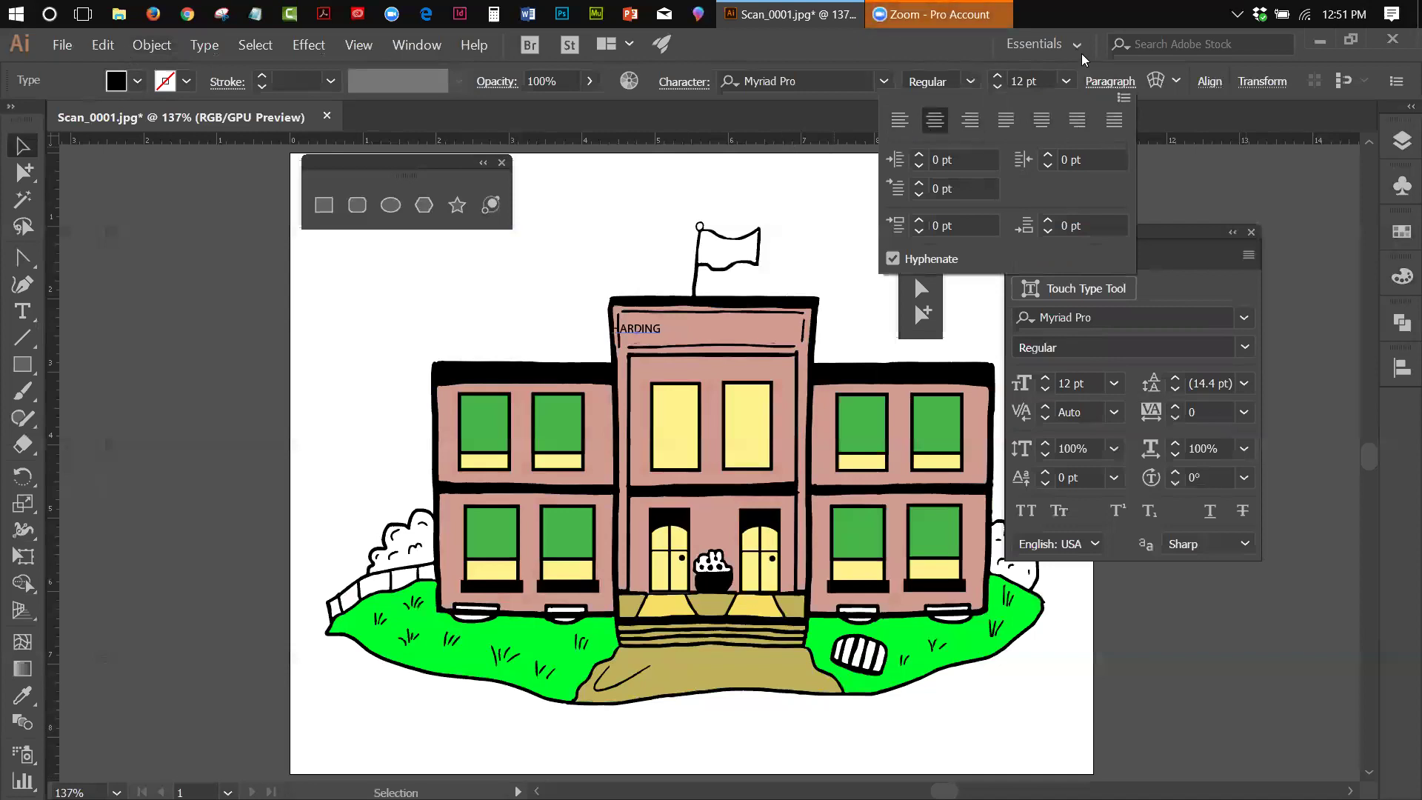
left_click(1180, 232)
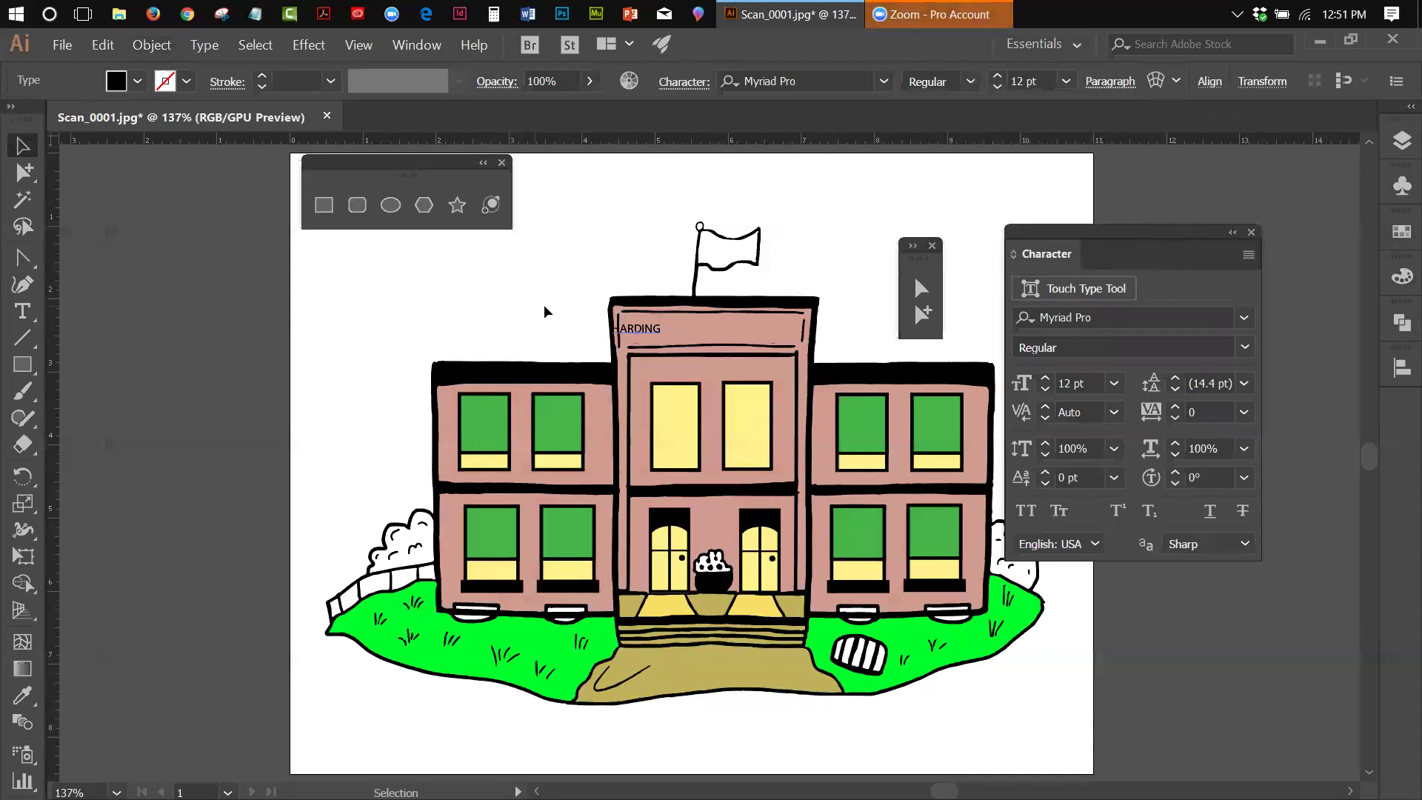
Step: Nudge the HARDING text horizontally to the middle of the sign frame
key("Right")
key("Right")
key("Right")
key("Right")
key("Right")
key("Right")
key("Right")
key("Right")
key("Right")
key("Right")
key("Right")
key("Right")
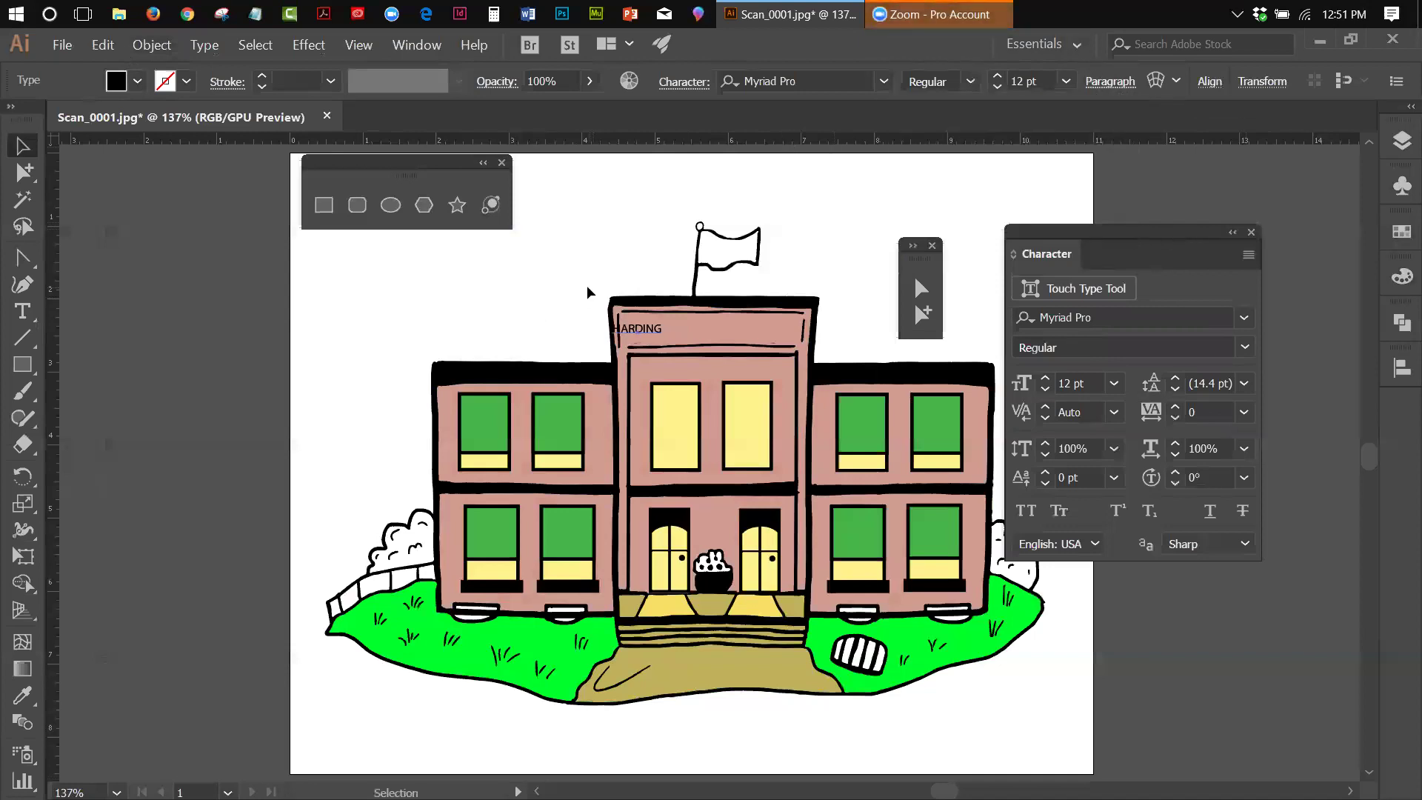
key("Right")
key("Right")
key("Right")
key("Right")
key("Right")
key("Right")
key("Right")
key("Right")
key("Right")
key("Right")
key("Right")
key("Right")
key("Right")
key("Right")
key("Right")
key("Right")
key("Right")
key("Right")
key("Right")
key("Right")
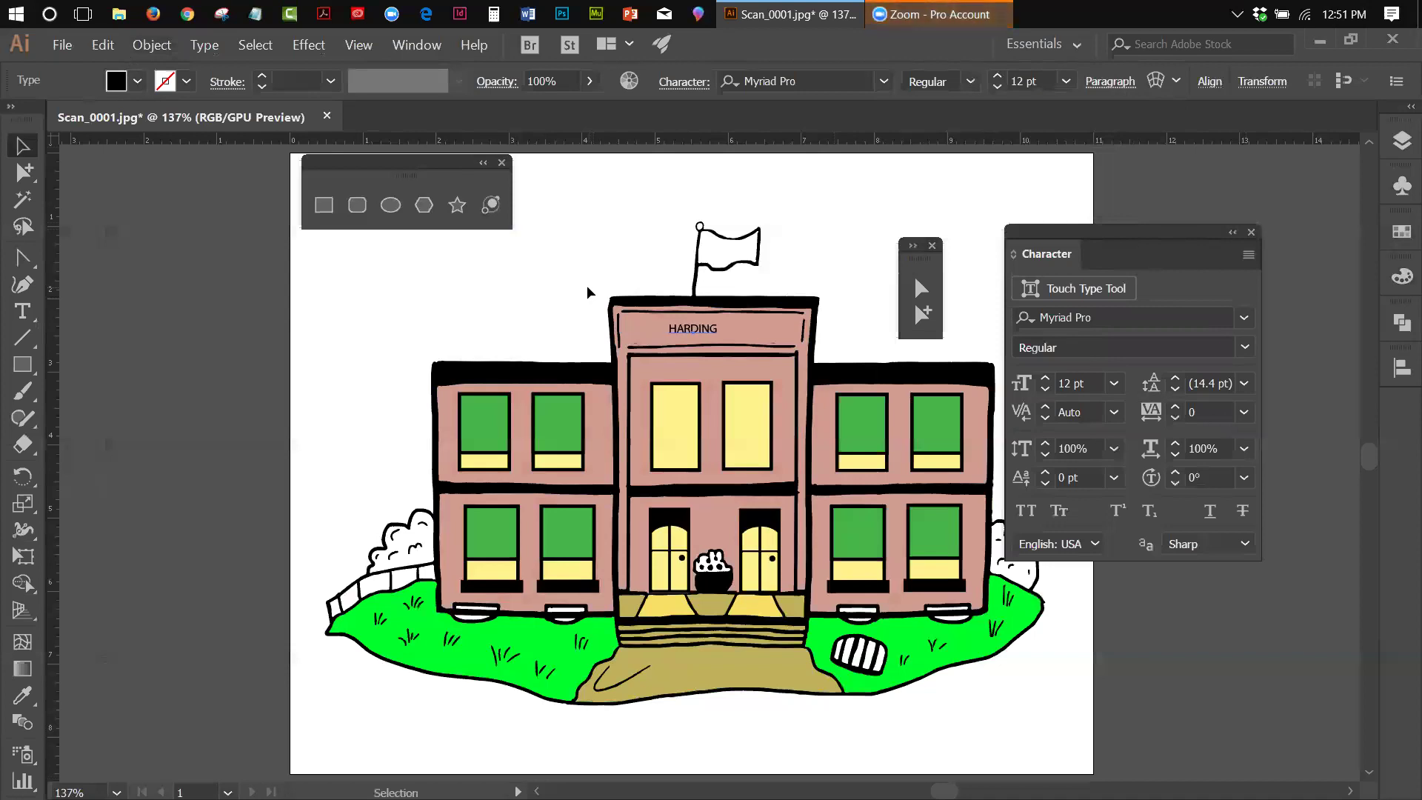
key("Right")
key("Right")
key("Right")
key("Right")
key("Left")
key("Left")
key("Left")
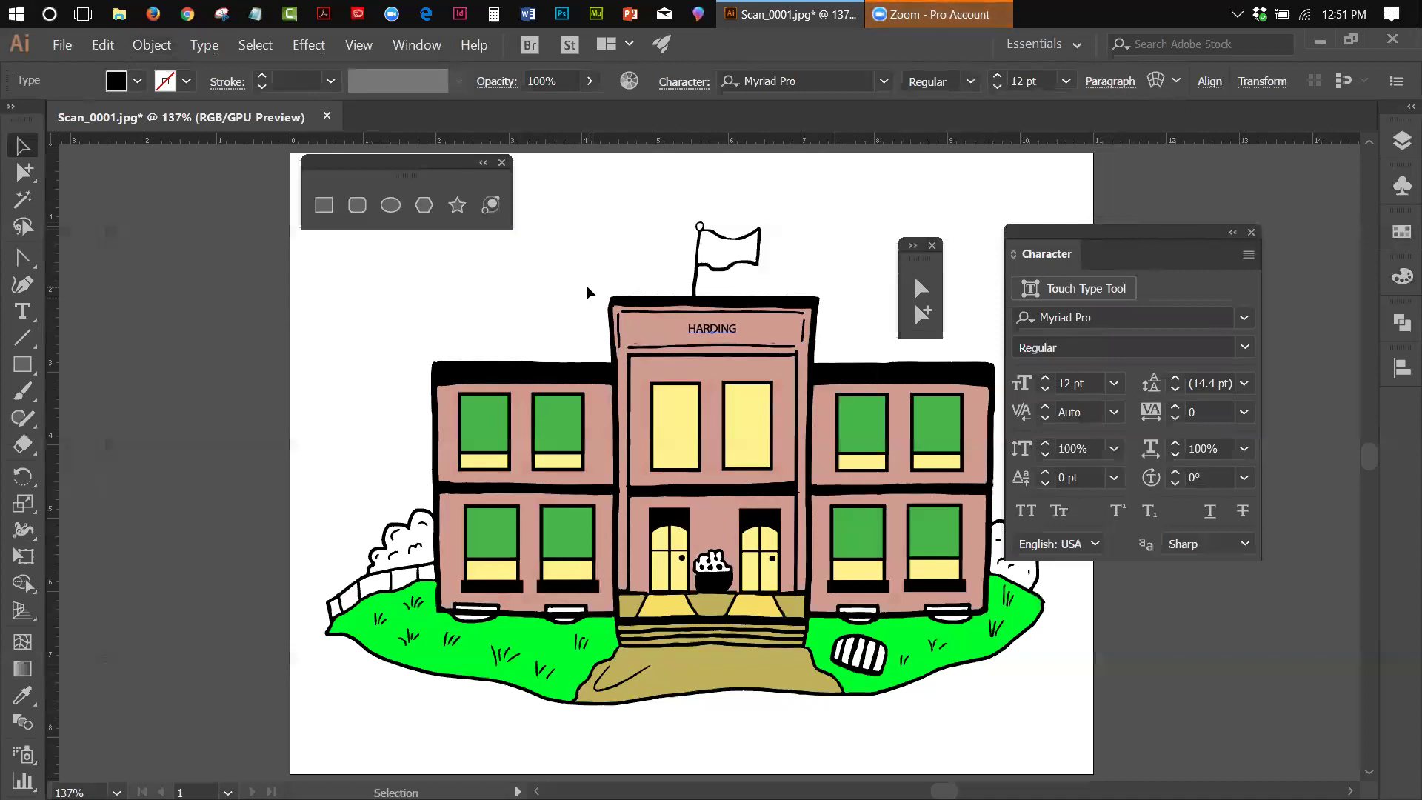
key("Left")
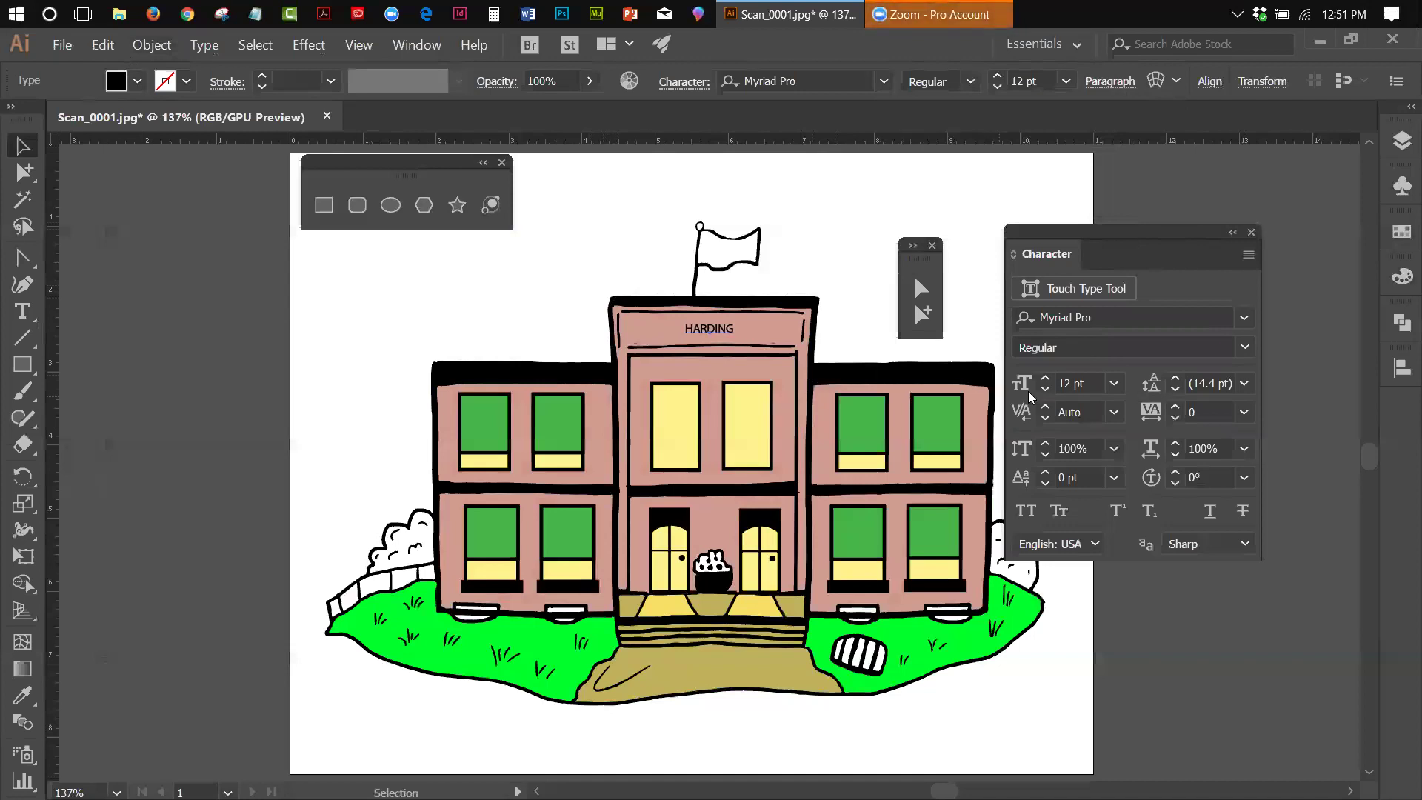
Step: Increase the HARDING text's font size to 24 pt
left_click(1045, 378)
left_click(1044, 378)
left_click(1045, 378)
left_click(1045, 379)
left_click(1045, 378)
left_click(1045, 378)
left_click(1046, 378)
left_click(1046, 378)
left_click(1045, 379)
double_click(1045, 379)
left_click(1045, 378)
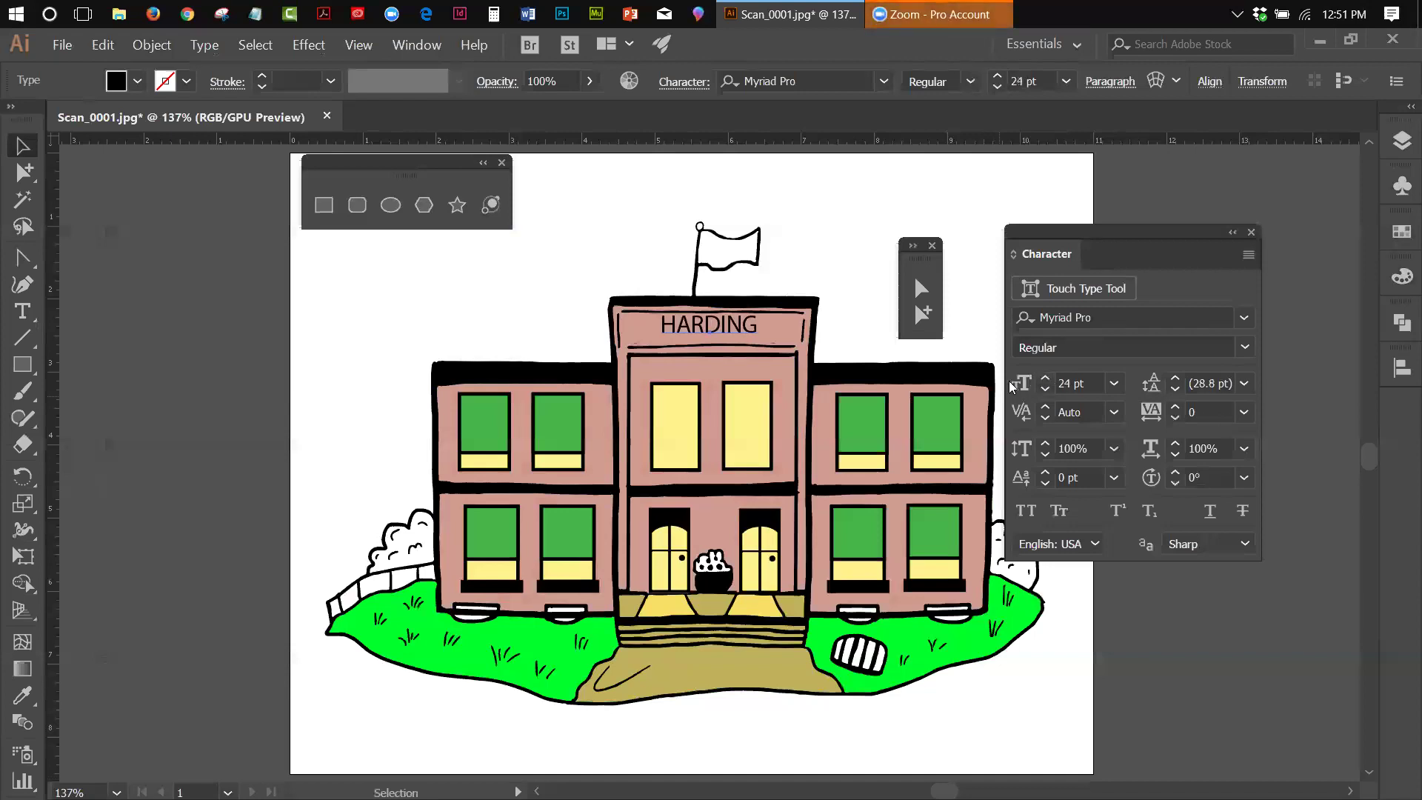
Step: Nudge the HARDING text down to center it vertically within the sign frame
key("Down")
key("Down")
key("Down")
key("Down")
key("Down")
key("Down")
key("Down")
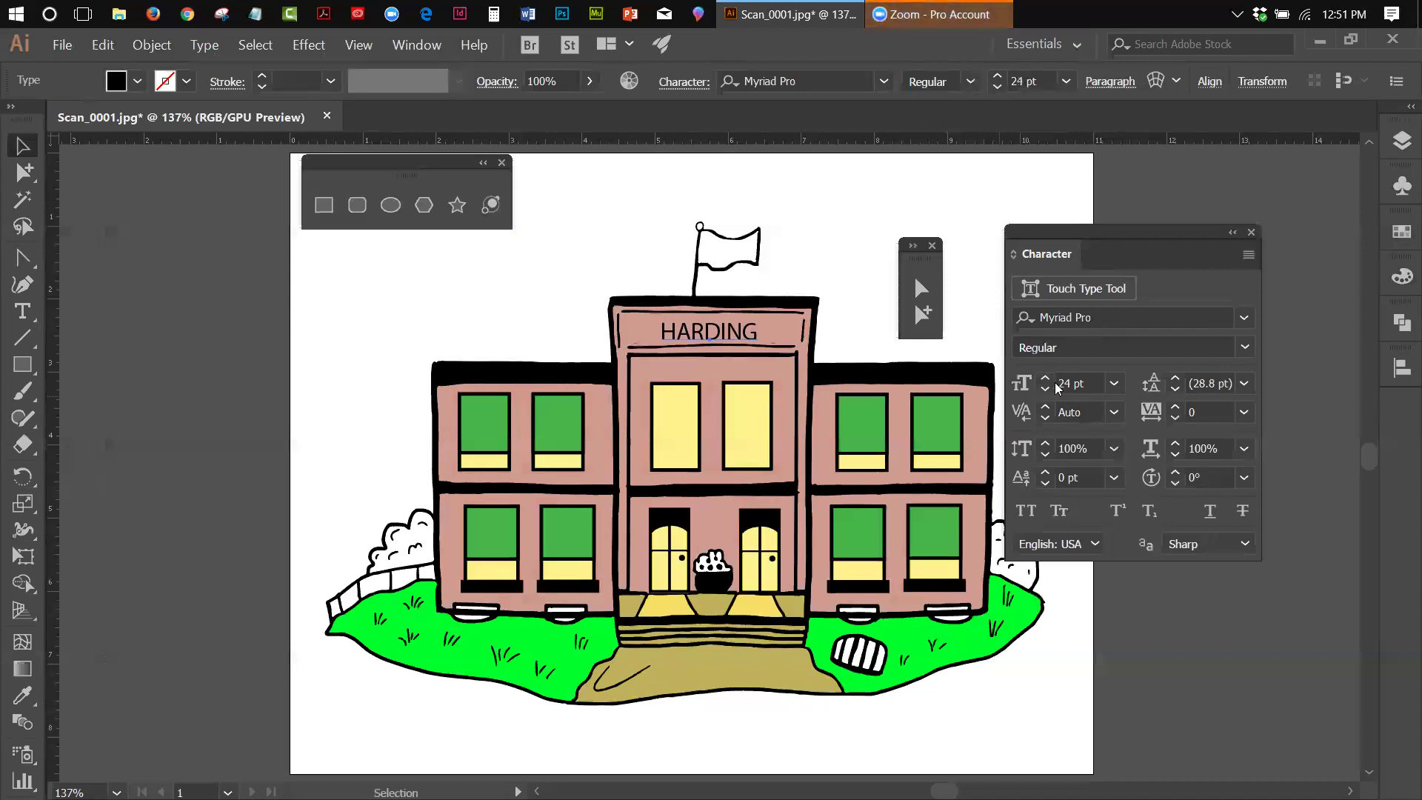
Step: Enlarge the HARDING sign text to a font size of 28 pt
left_click(1045, 378)
left_click(1045, 378)
left_click(1046, 377)
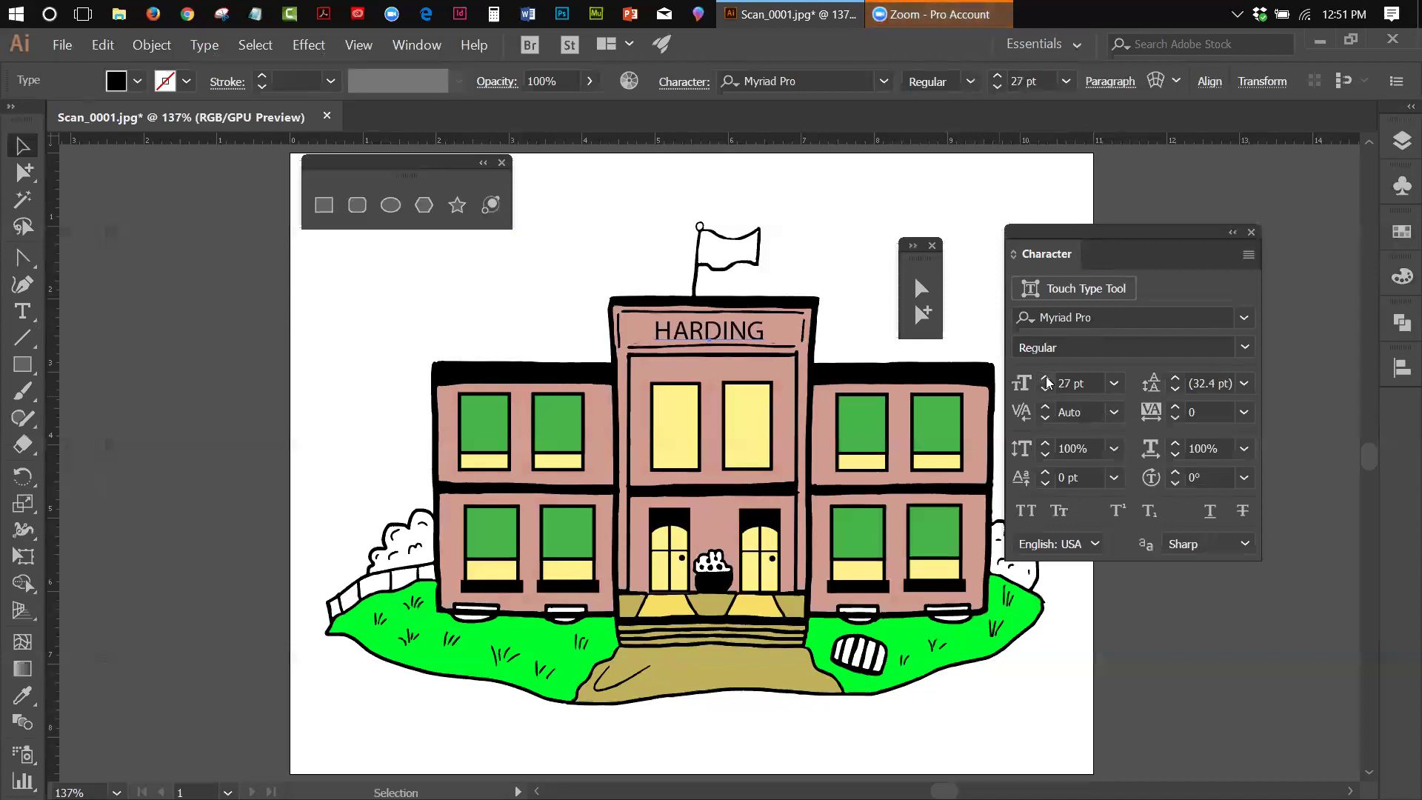
left_click(1046, 378)
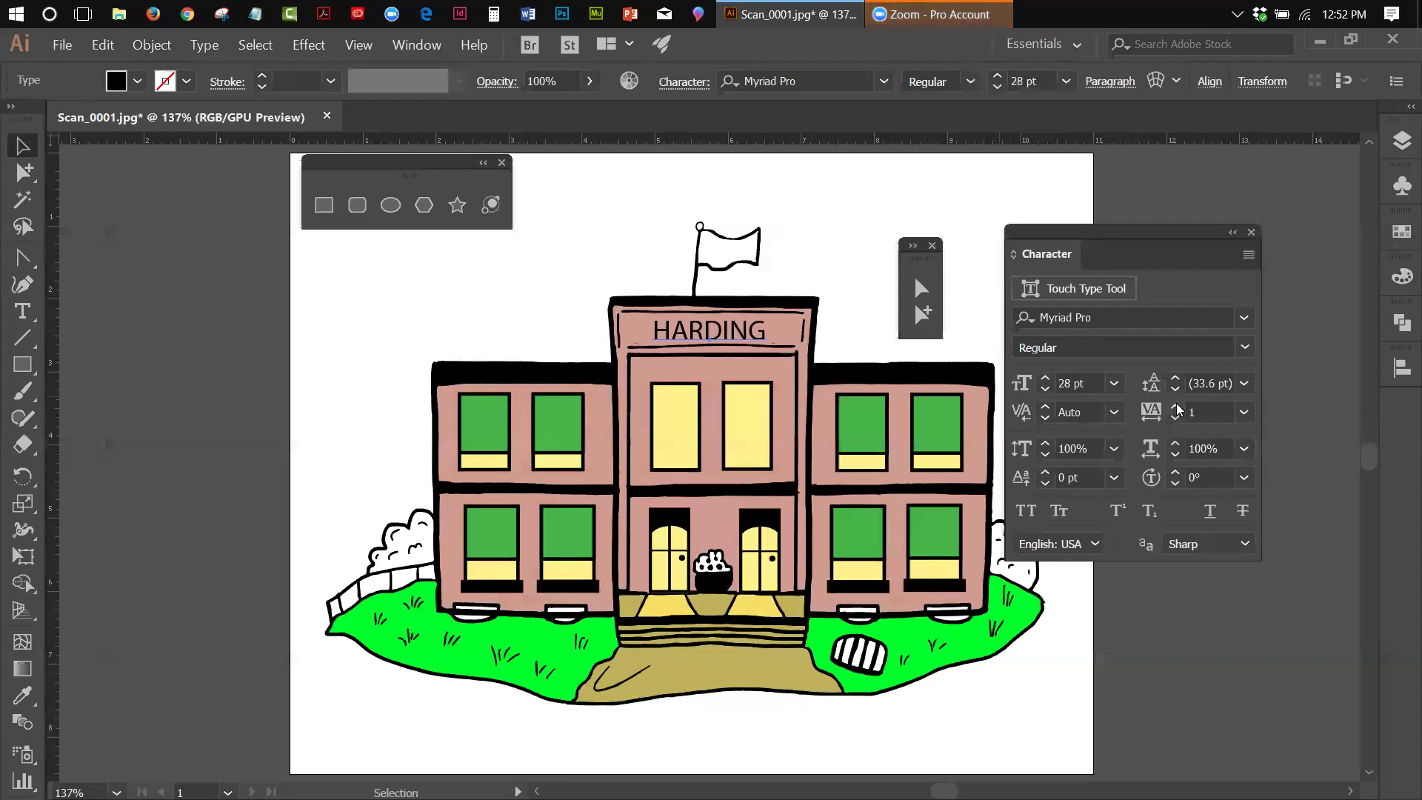
Step: Set the HARDING text's tracking to 87 and its kerning to Optical
left_click_drag(1177, 407, 1176, 407)
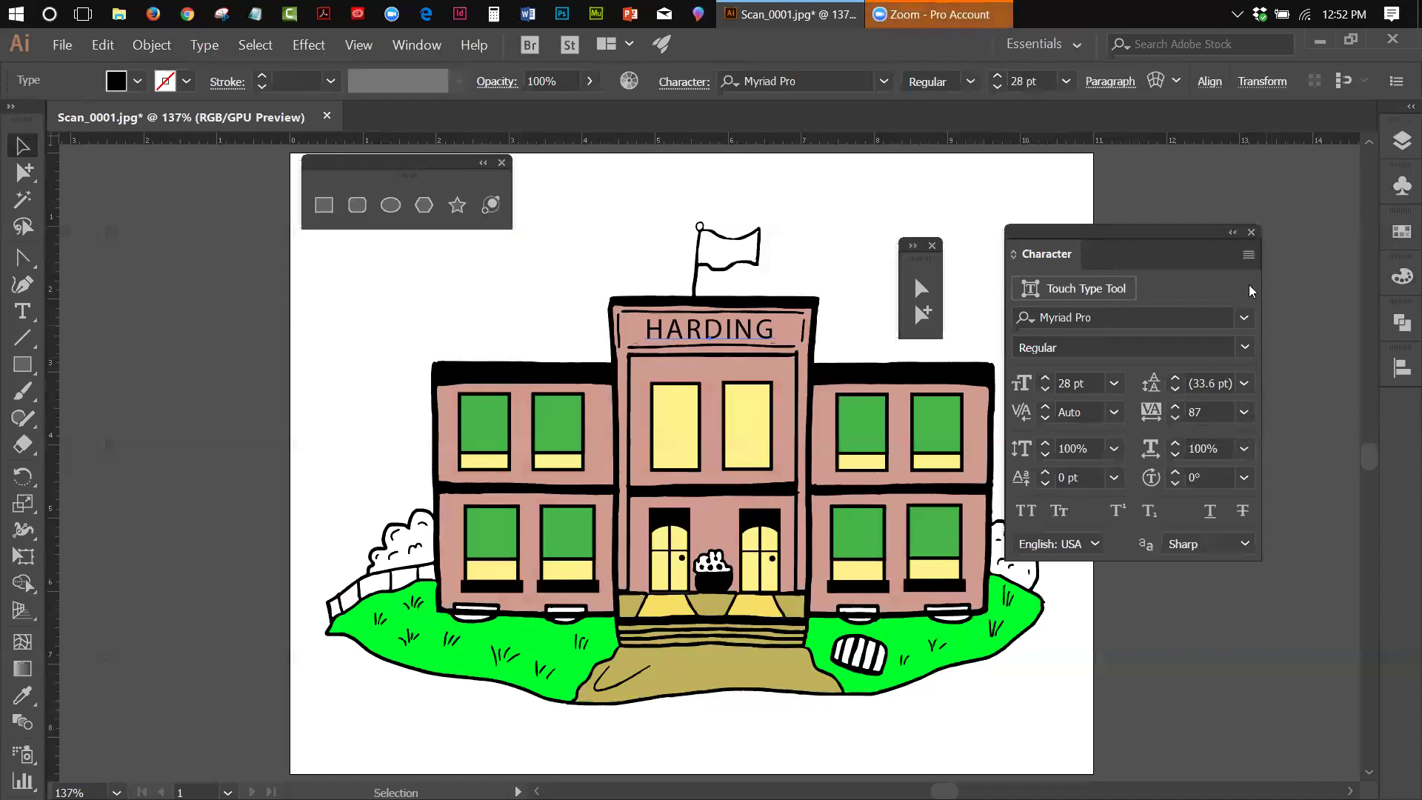
left_click(1117, 413)
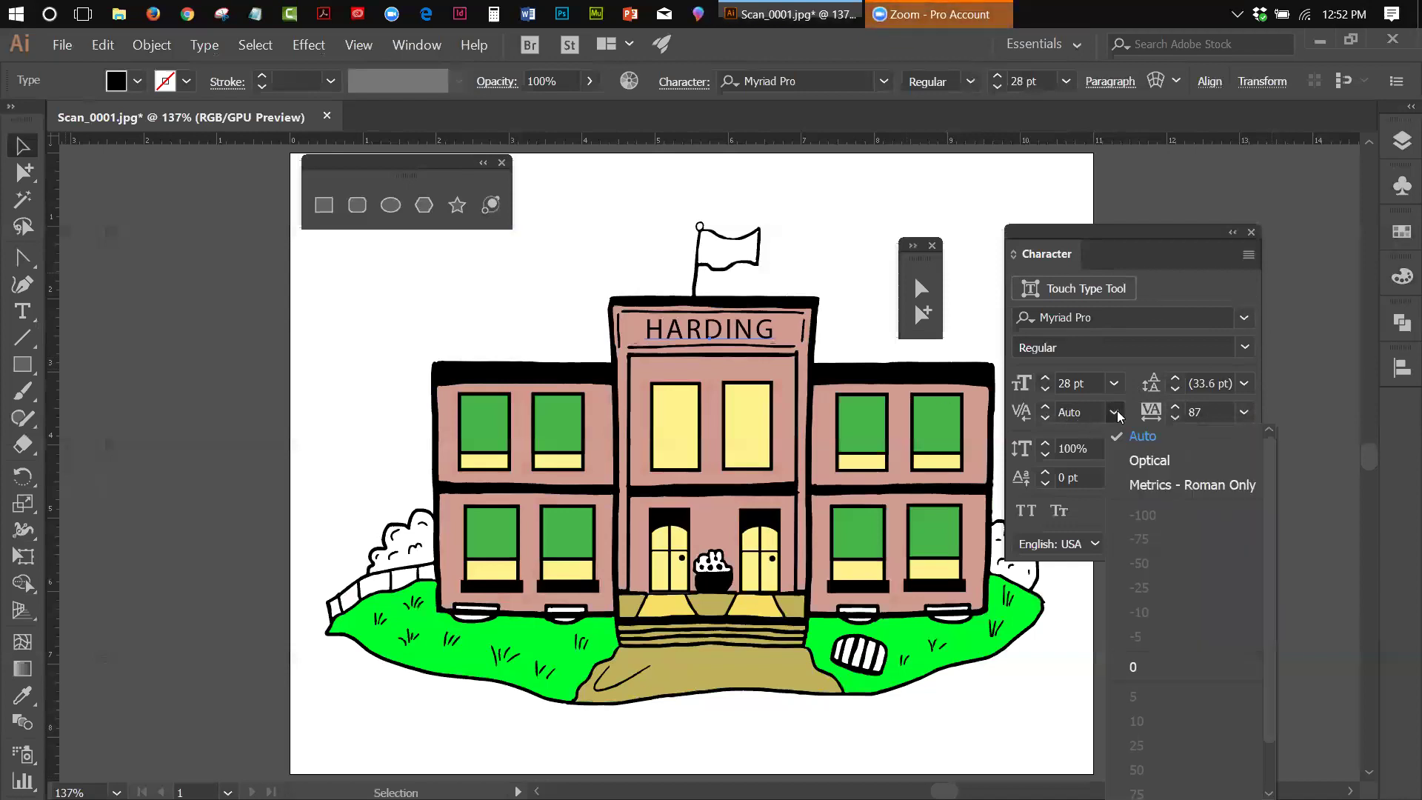
left_click(1130, 459)
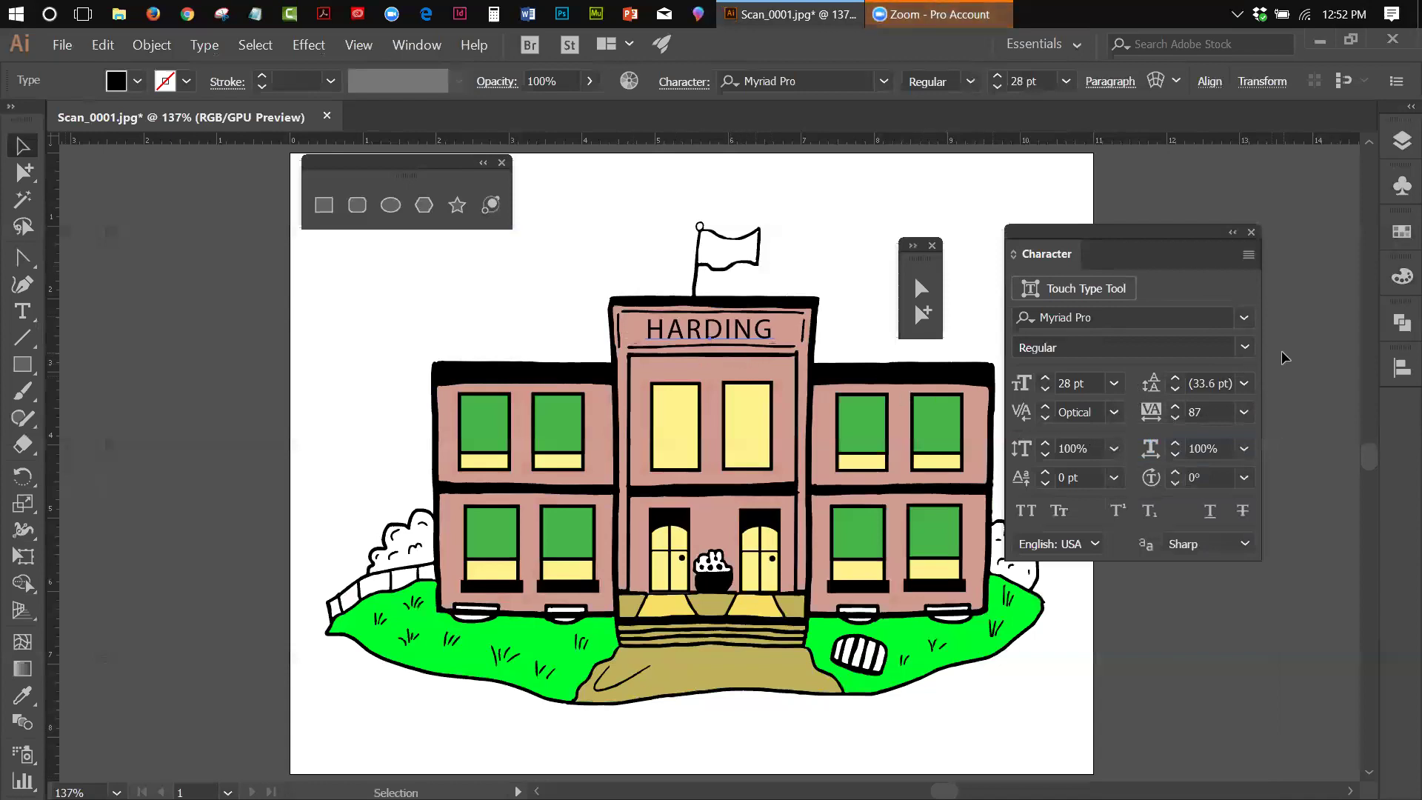
Step: Browse the installed fonts, apply Copperplate Gothic Bold to the HARDING text, and deselect it
left_click(1245, 318)
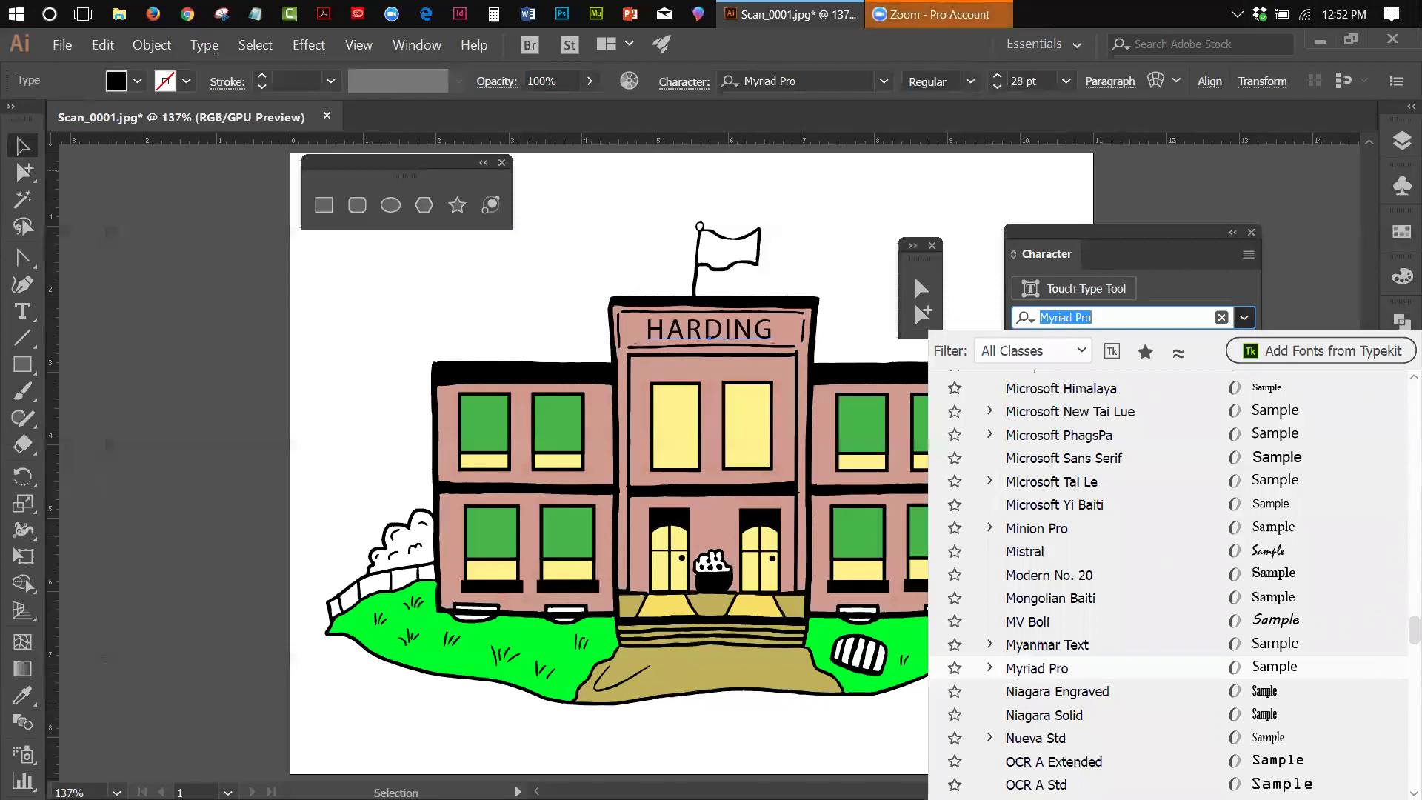
scroll(1402, 638, "down", 4)
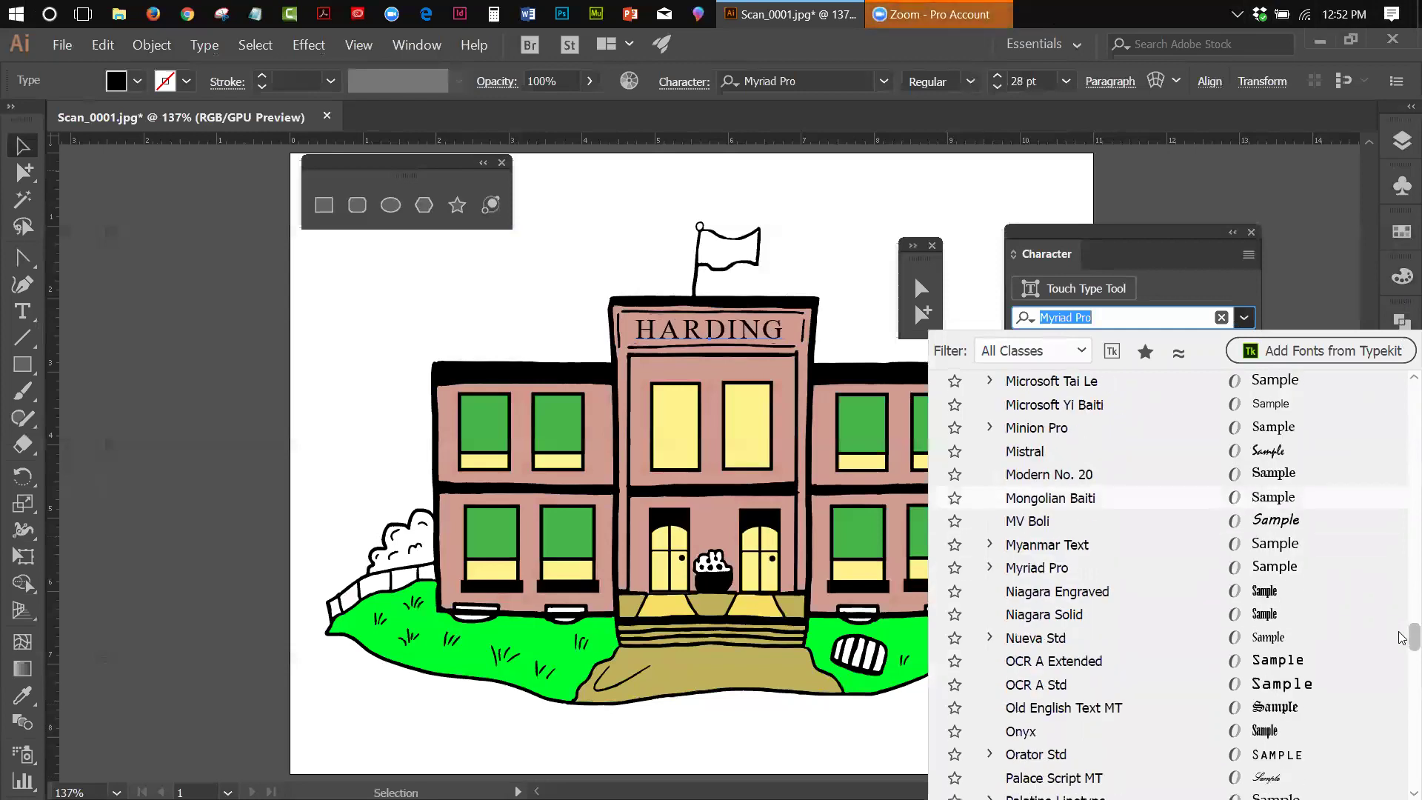
scroll(1402, 643, "down", 3)
scroll(1402, 650, "down", 5)
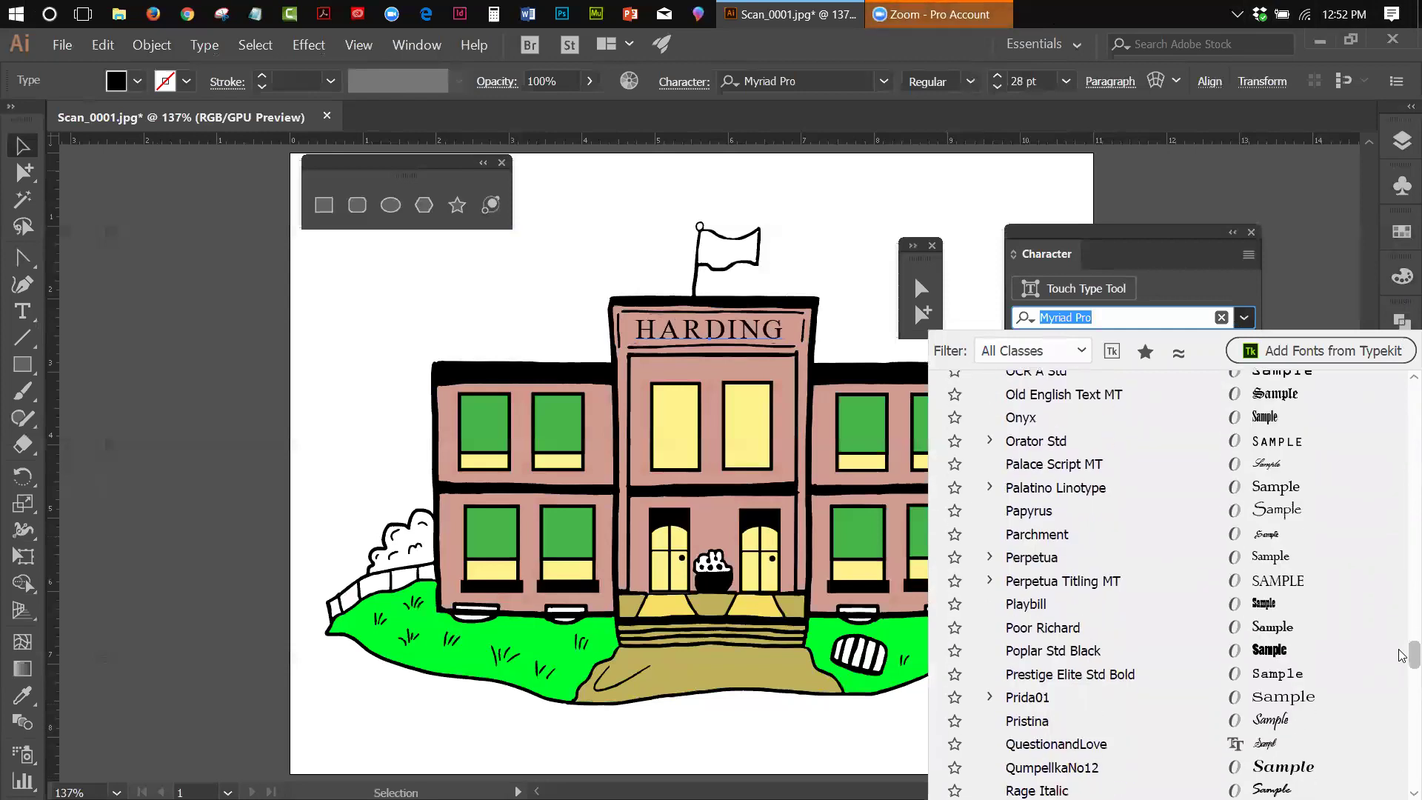
scroll(1402, 672, "down", 1)
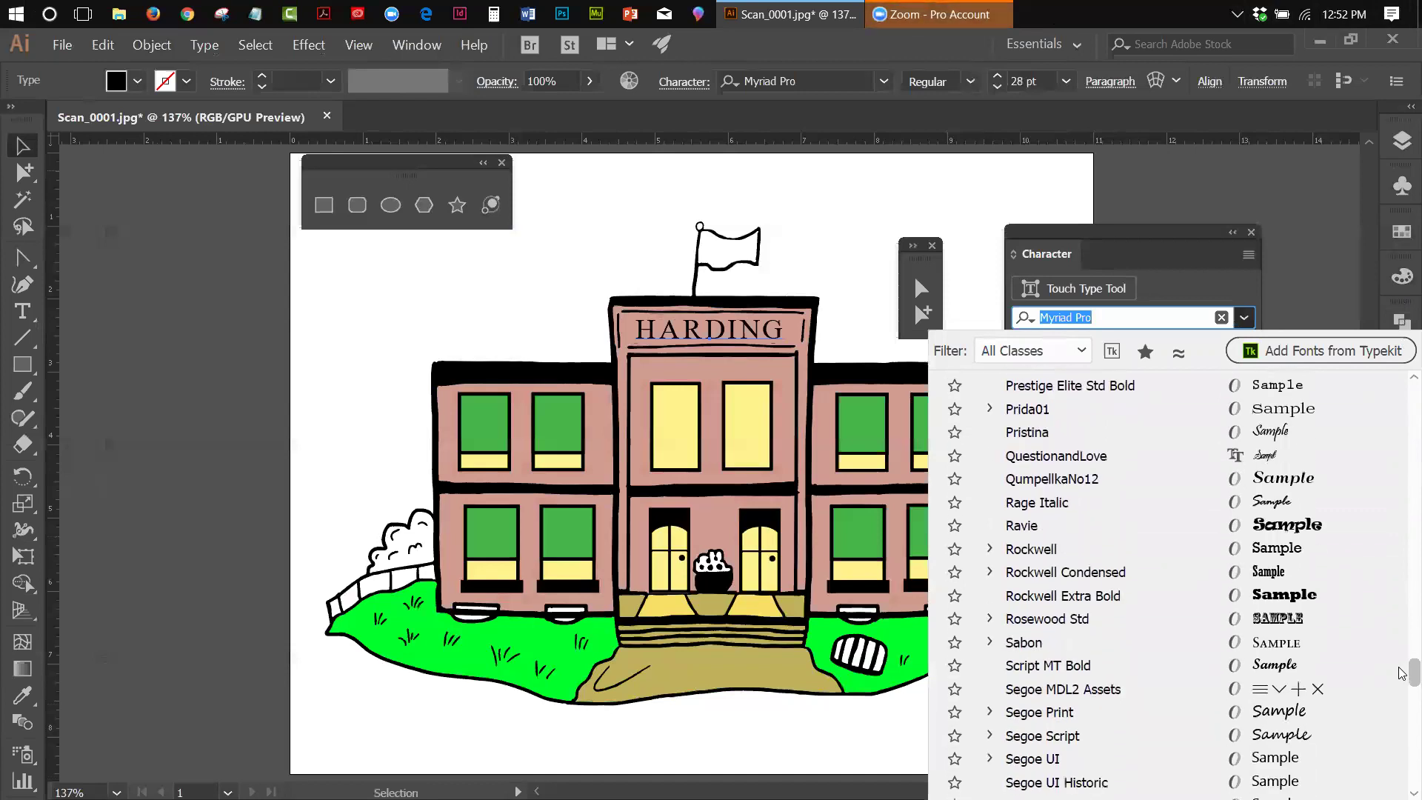
scroll(1402, 674, "down", 3)
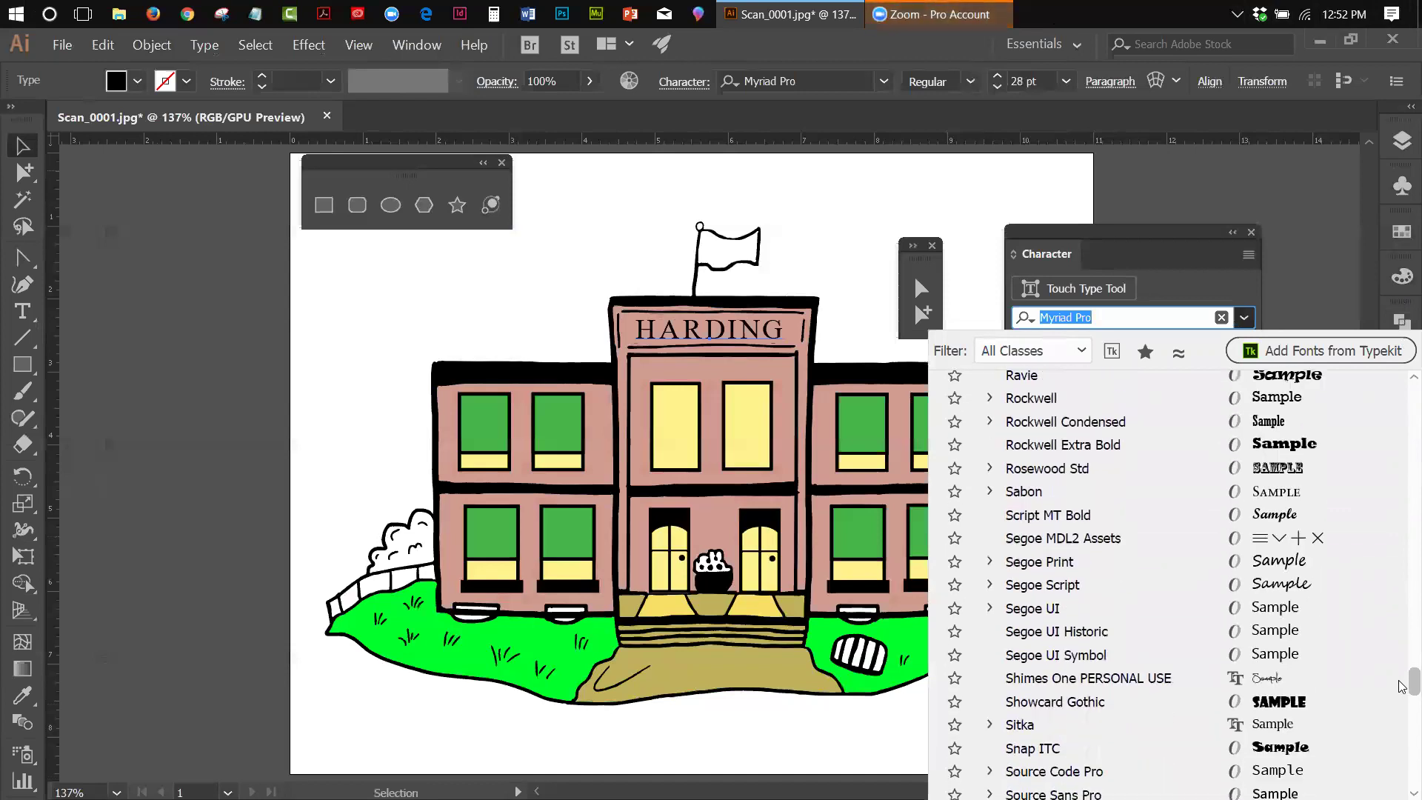
scroll(1402, 685, "down", 2)
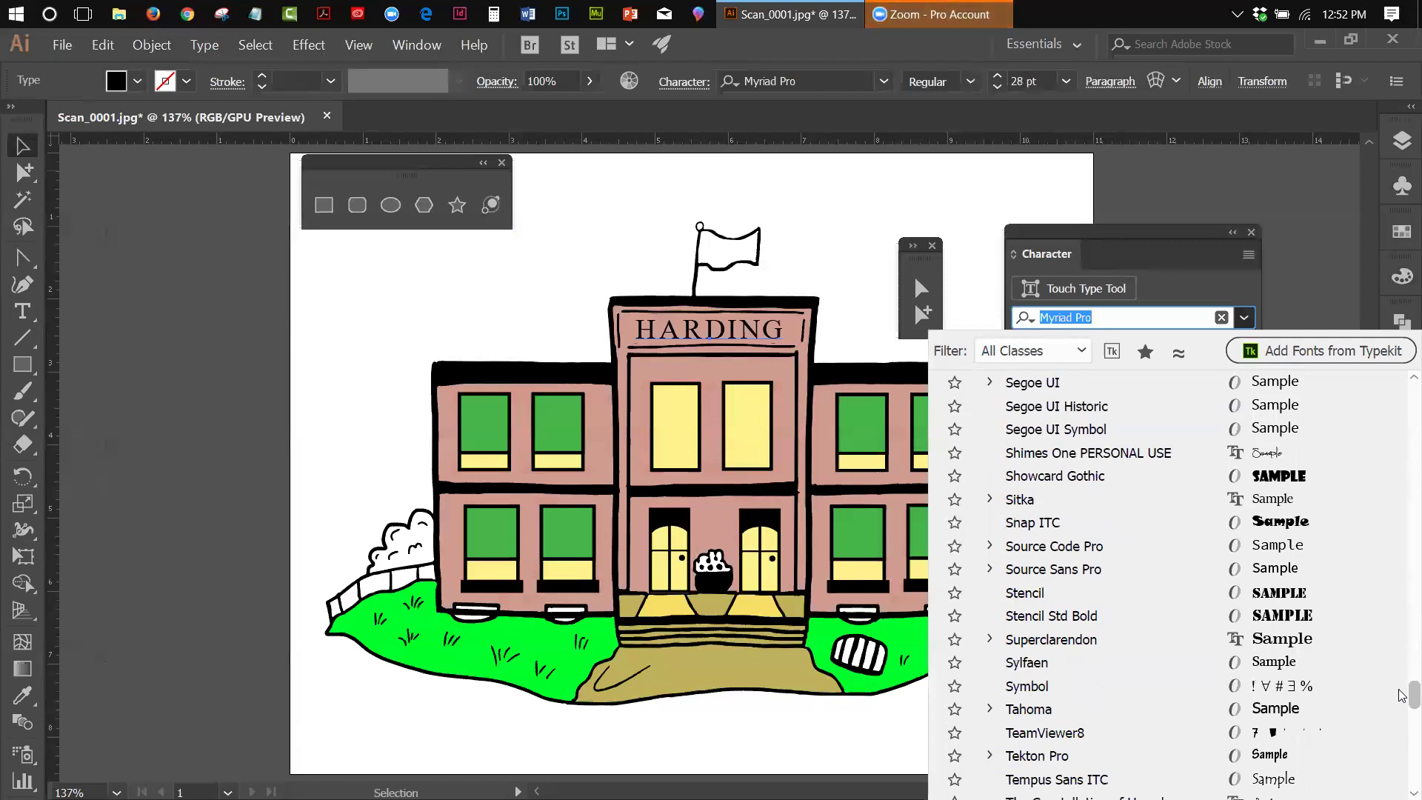
scroll(1402, 699, "down", 7)
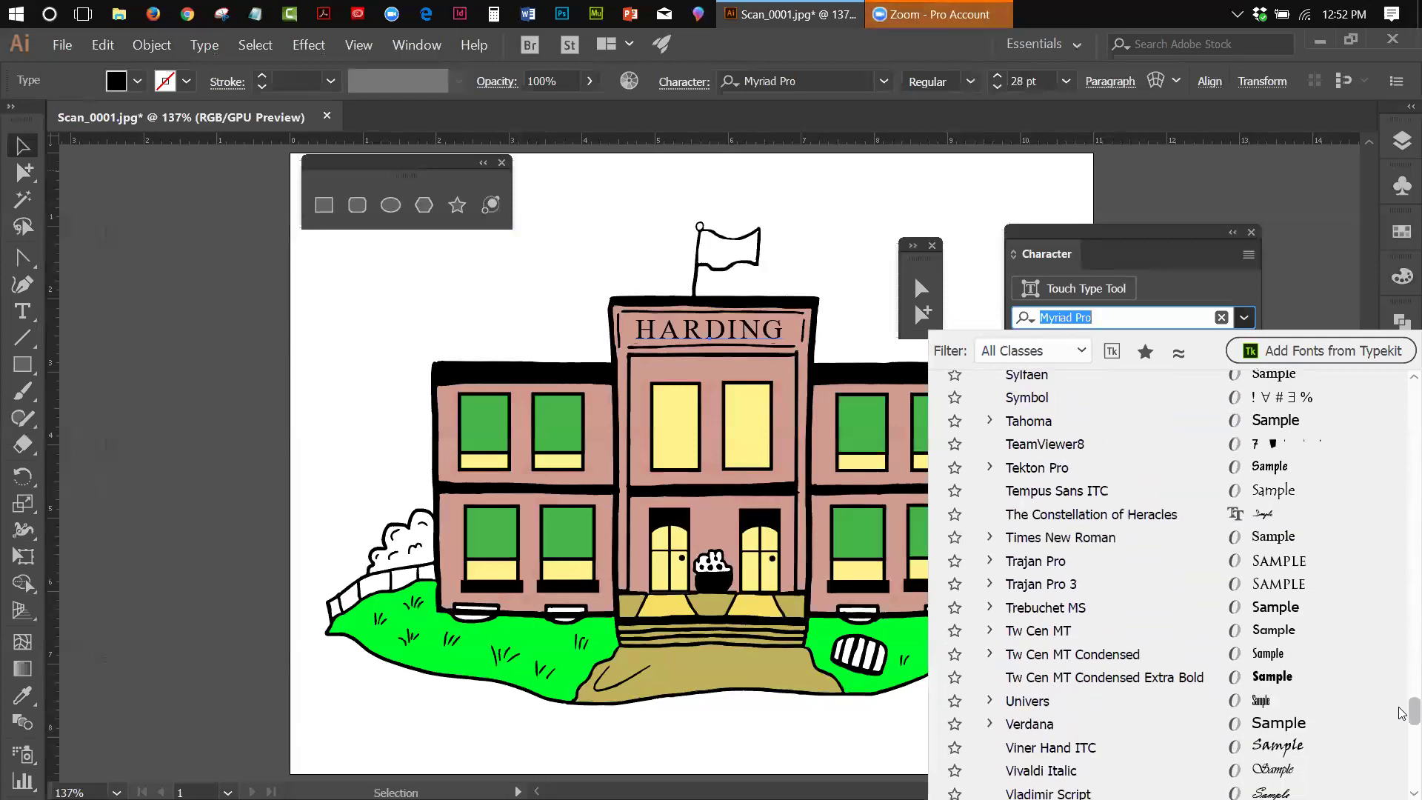
scroll(1402, 726, "down", 10)
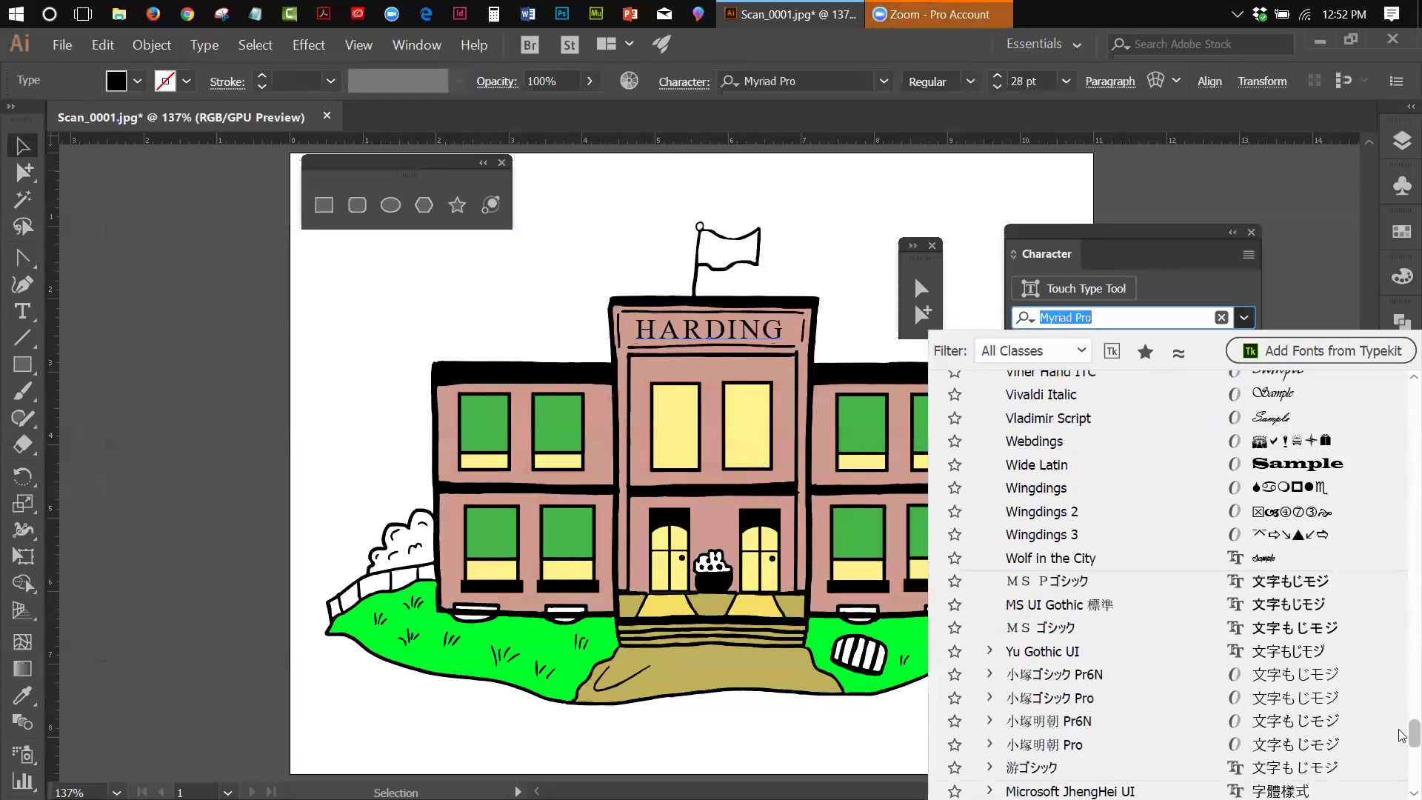
left_click_drag(1402, 765, 1397, 479)
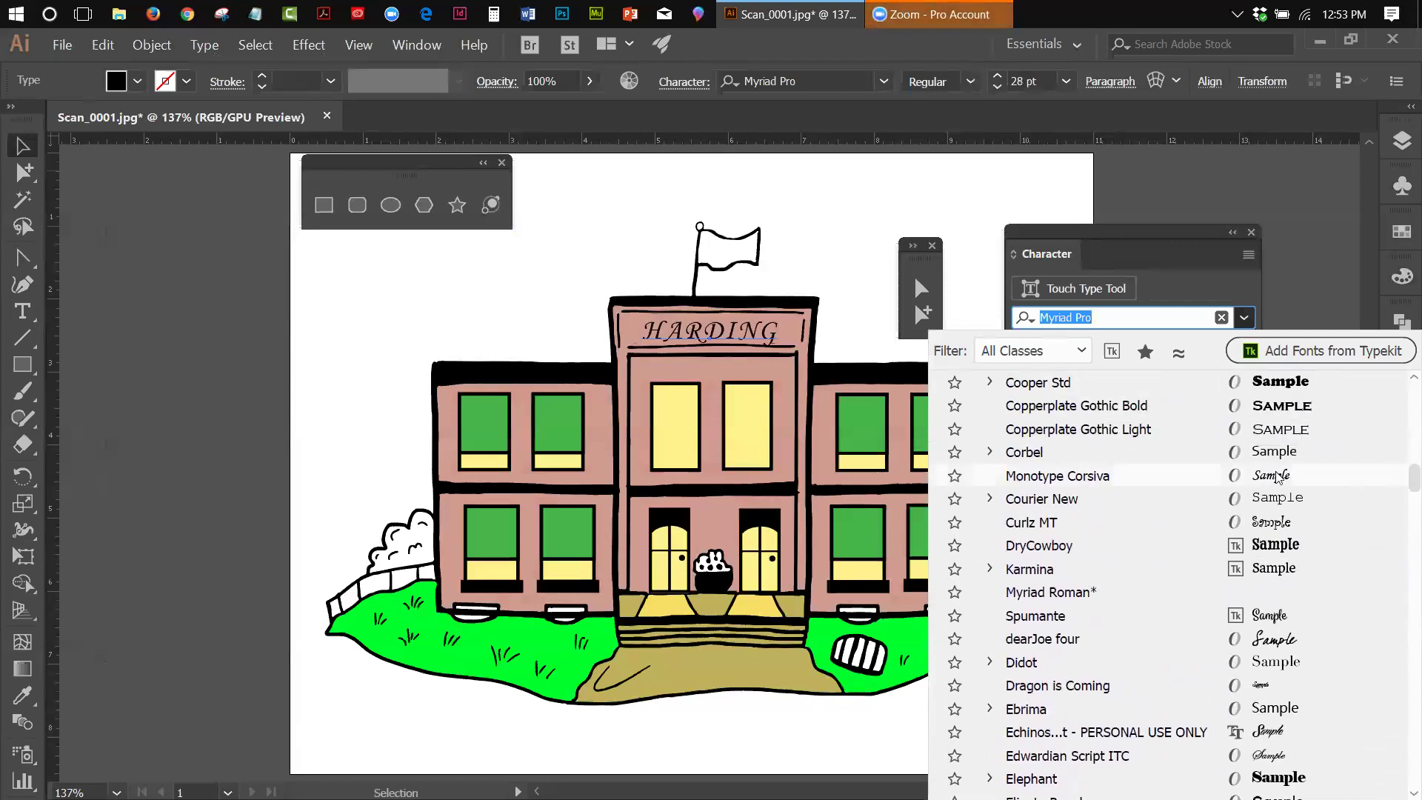
left_click(1069, 408)
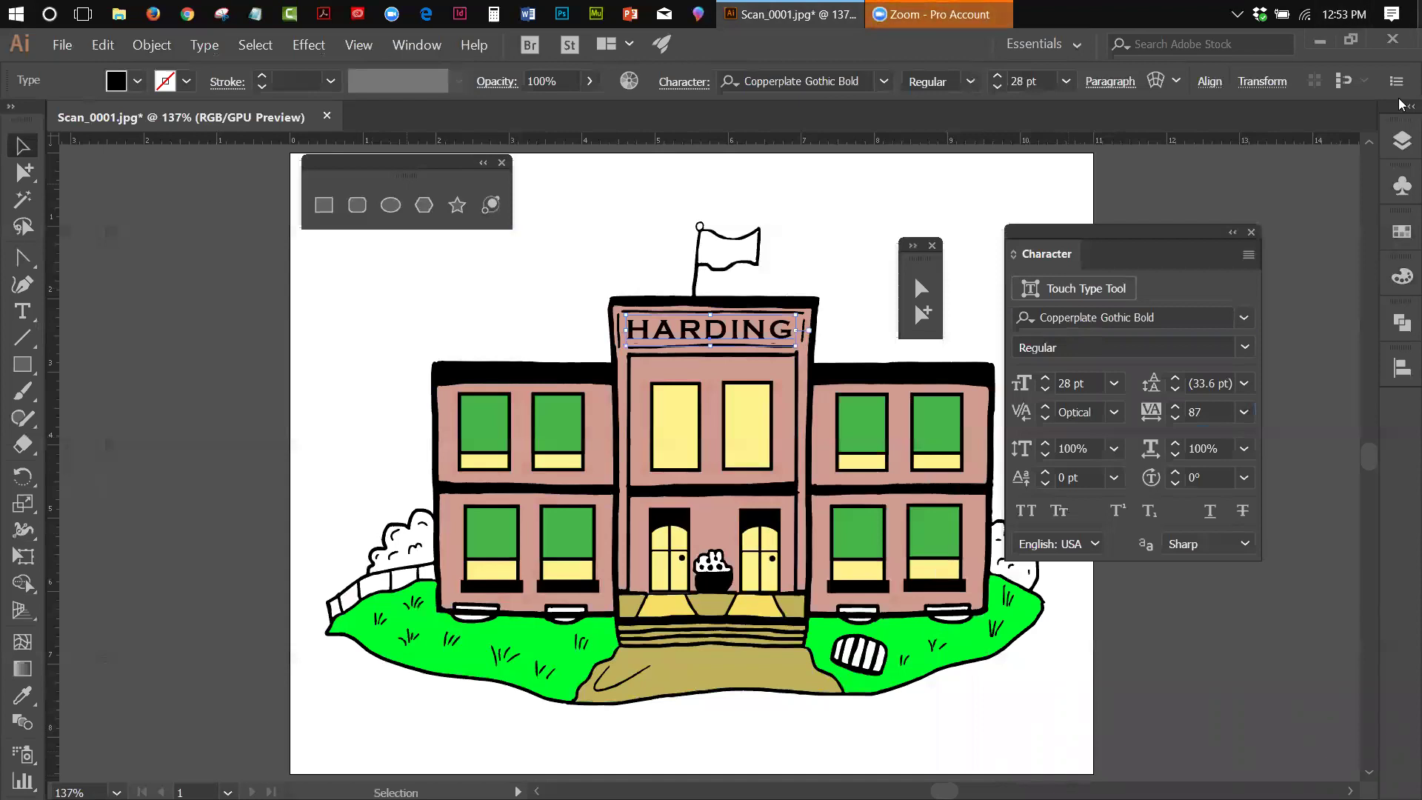
left_click(857, 289)
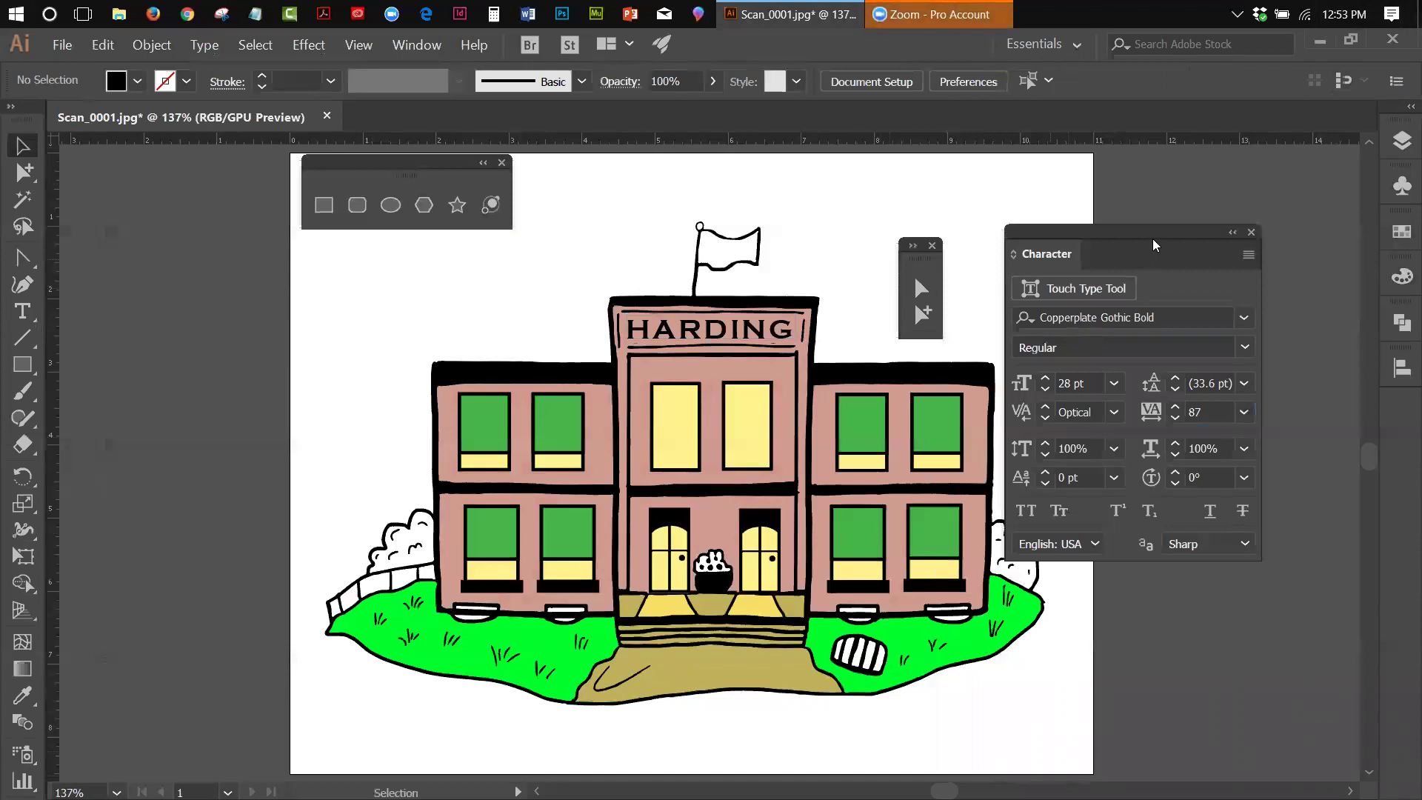
Step: Put away the Character settings and move the floating selection tools to the artboard's right edge, clear of the building
left_click_drag(1155, 233, 1171, 228)
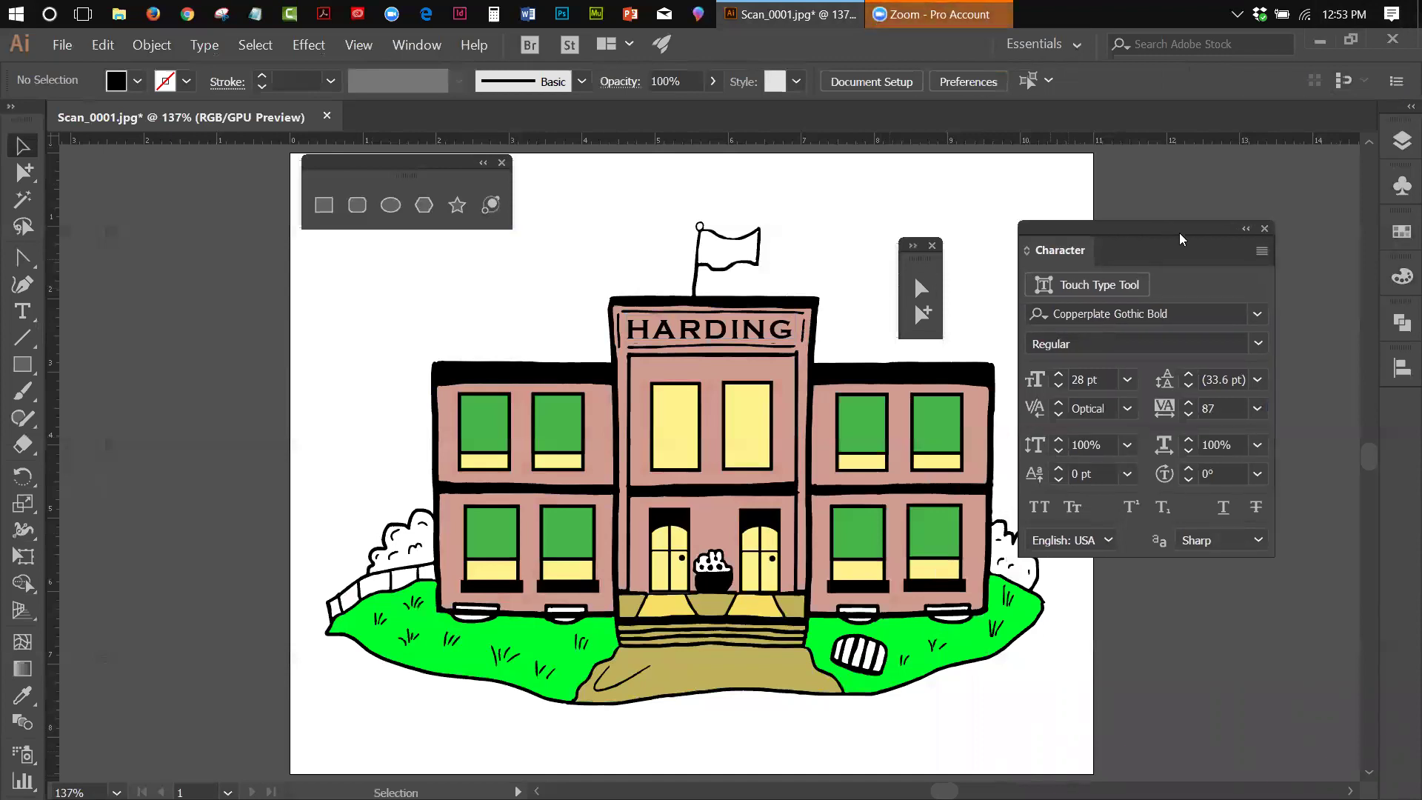
left_click(1248, 229)
left_click(1052, 230)
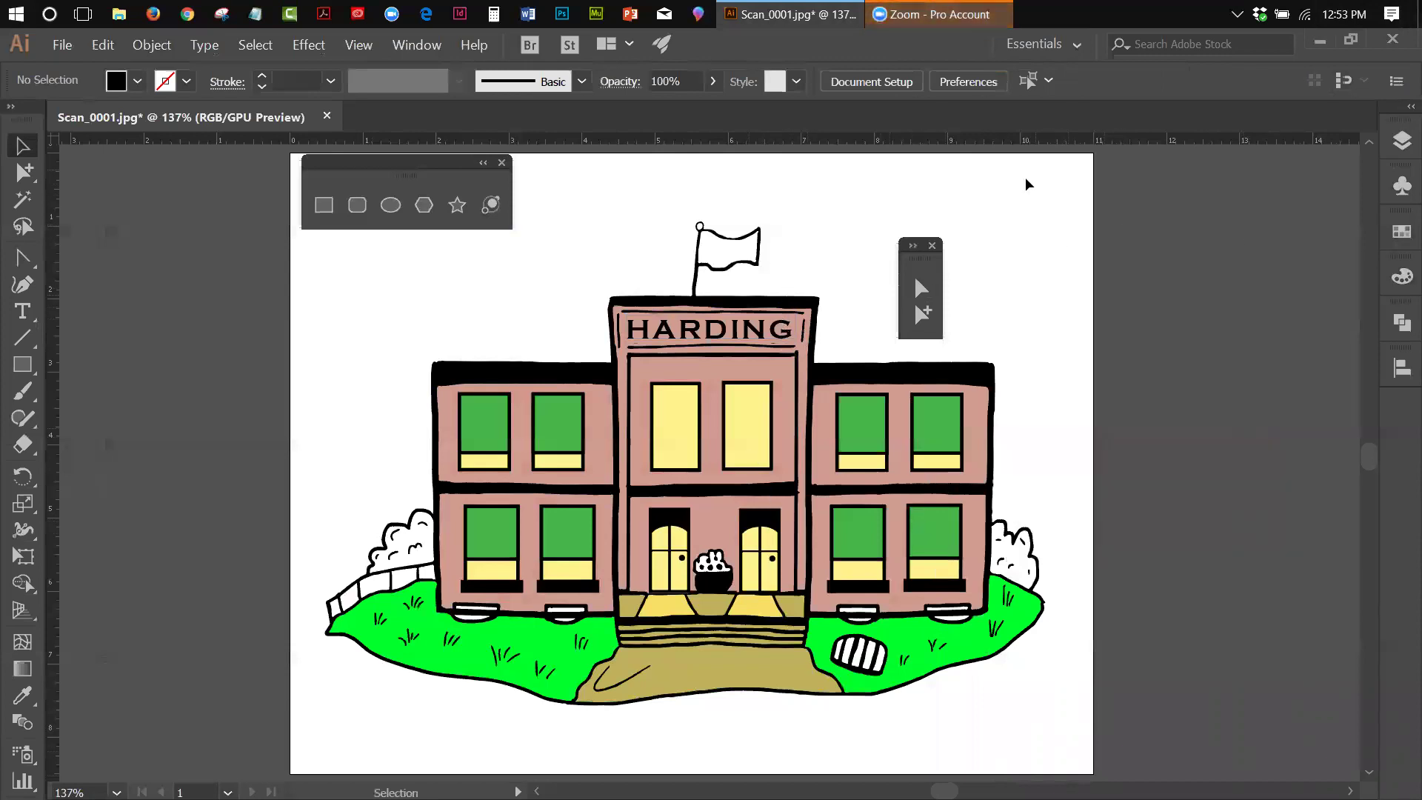
left_click_drag(931, 264, 1104, 245)
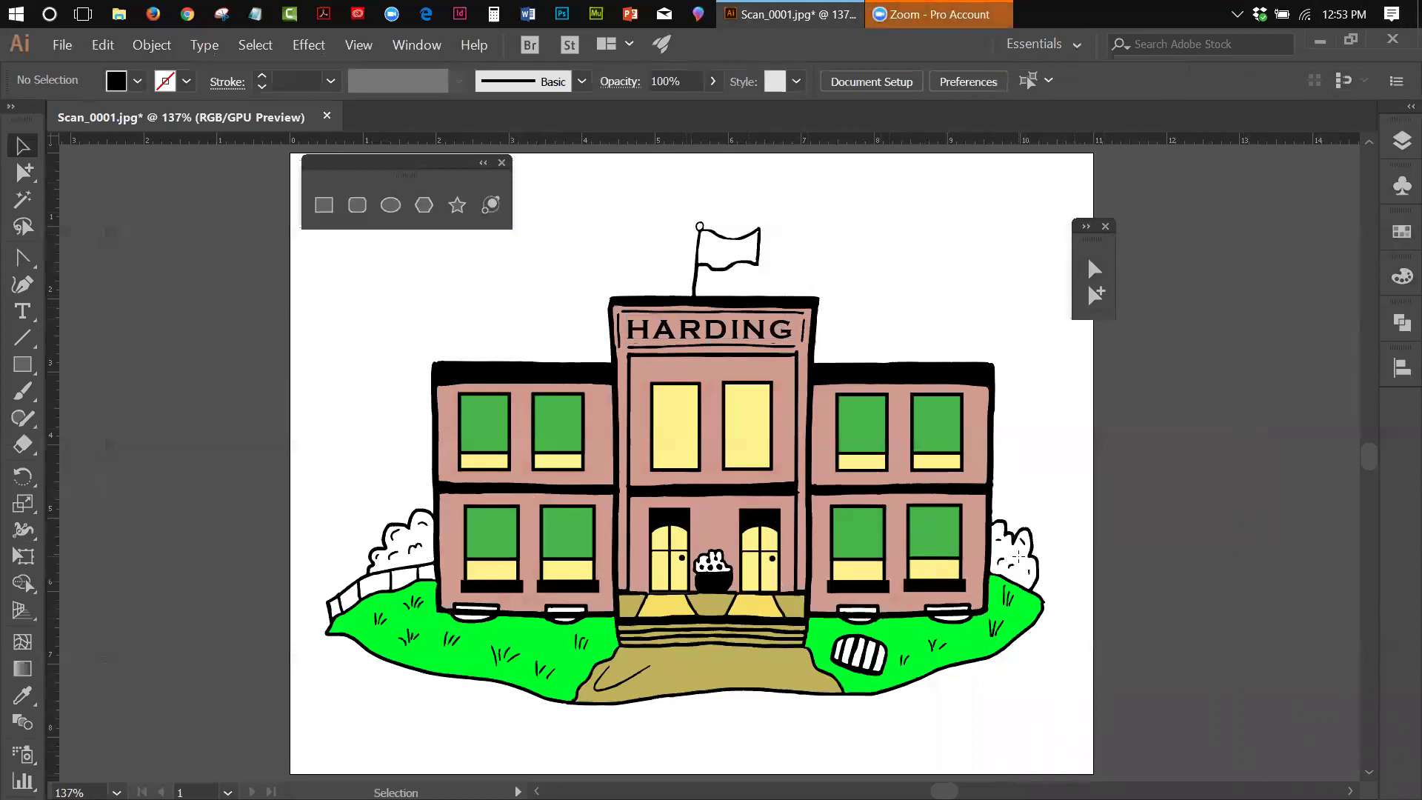
Step: Fill the bush right of the school with the bright green swatch, switch to HSB and lower its brightness to about 62%
left_click(1013, 567)
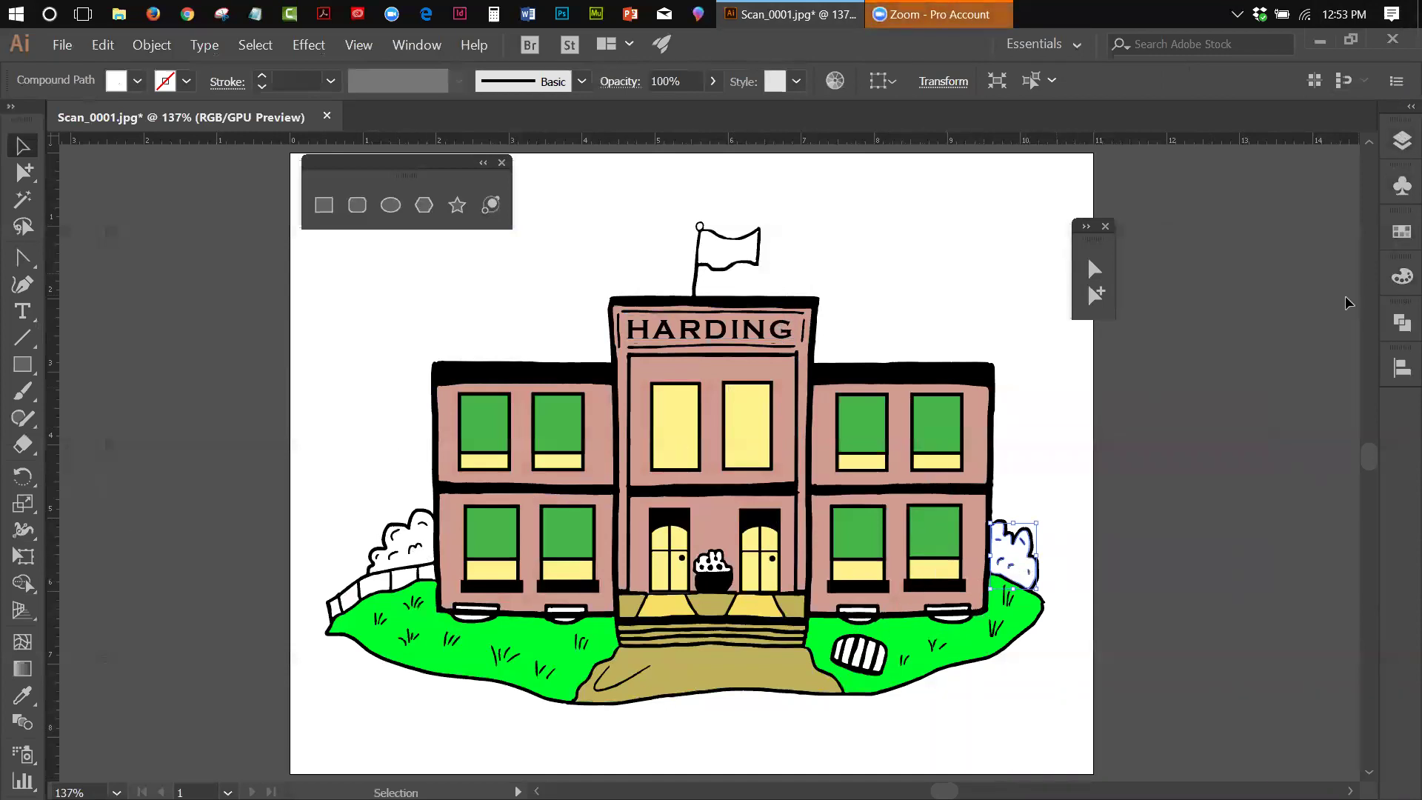
left_click(1400, 235)
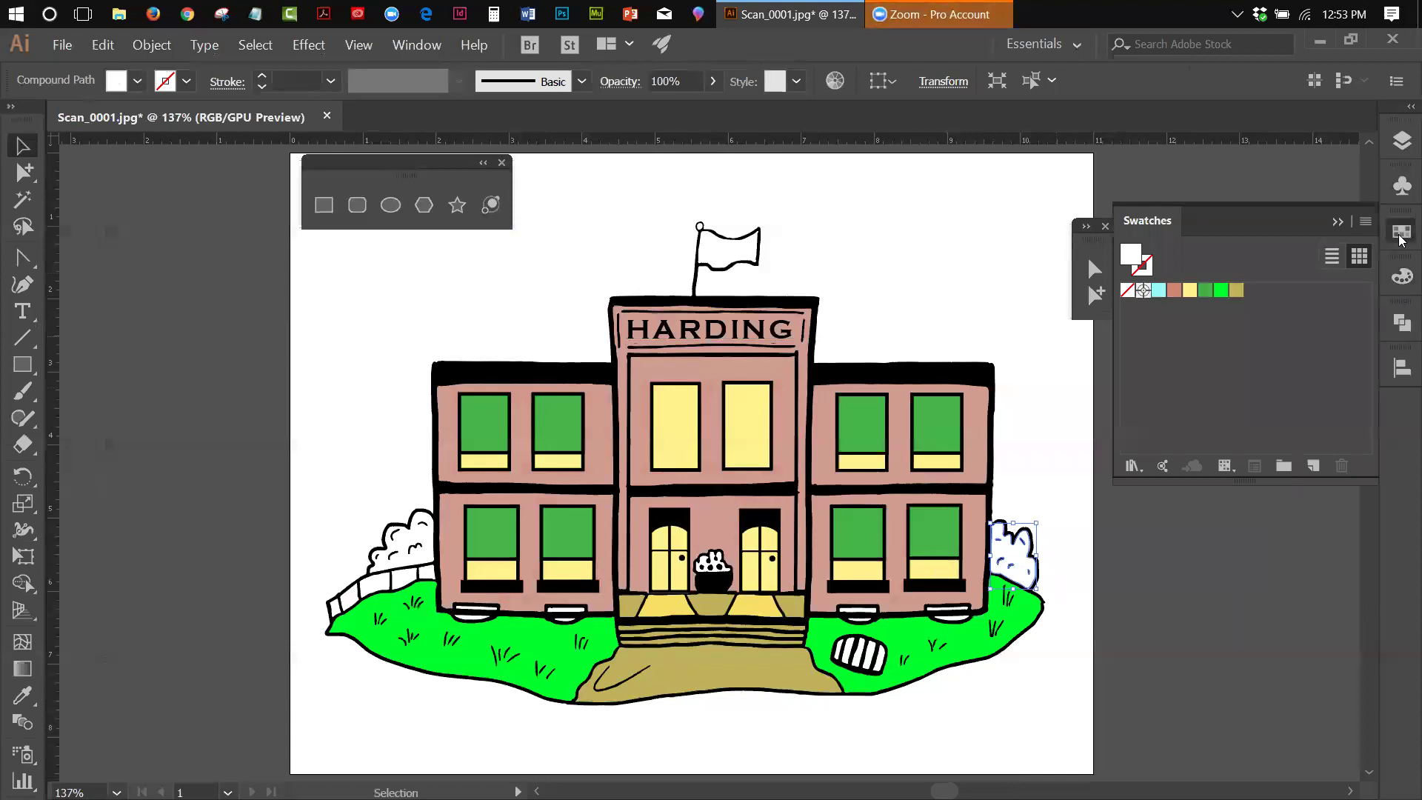
left_click(1220, 290)
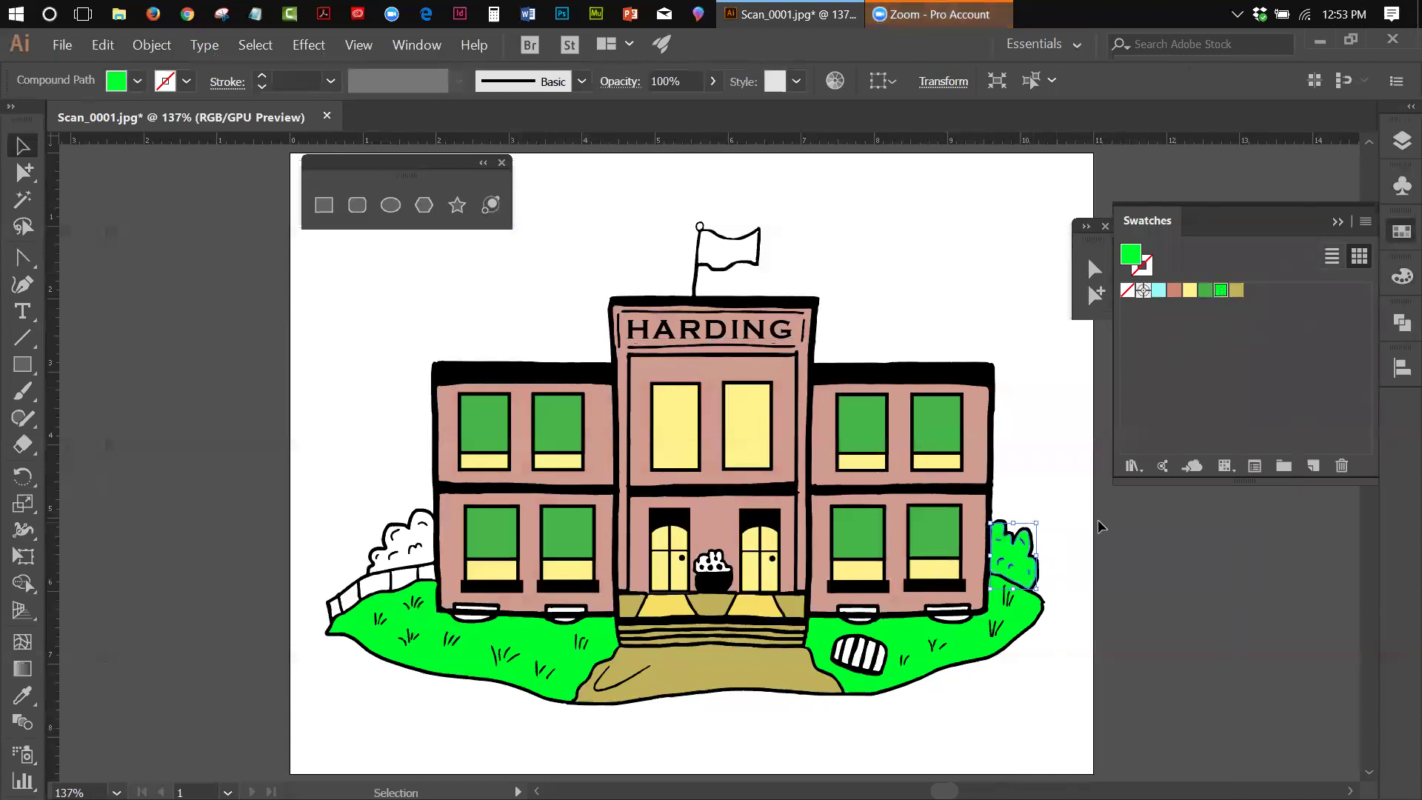
left_click(1401, 277)
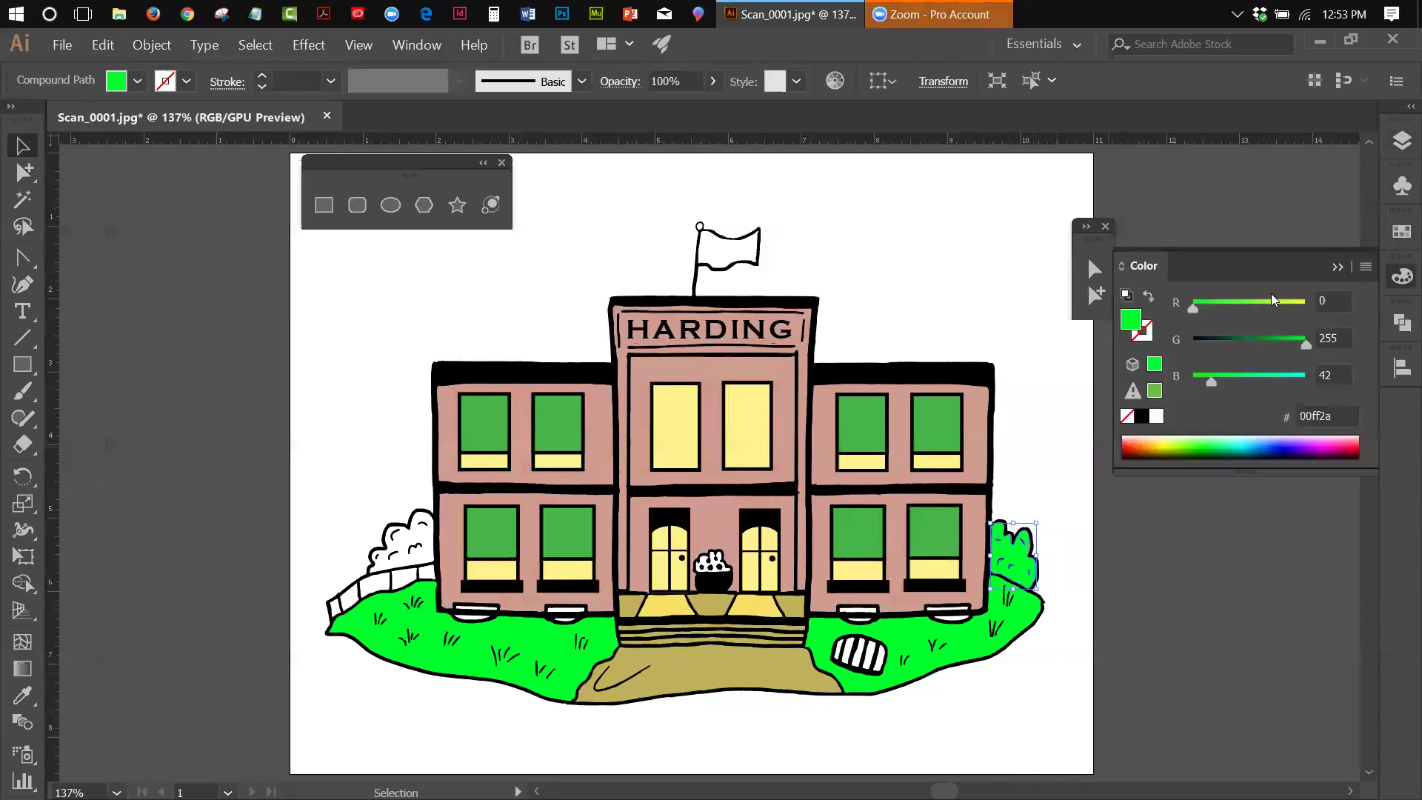
left_click(1369, 268)
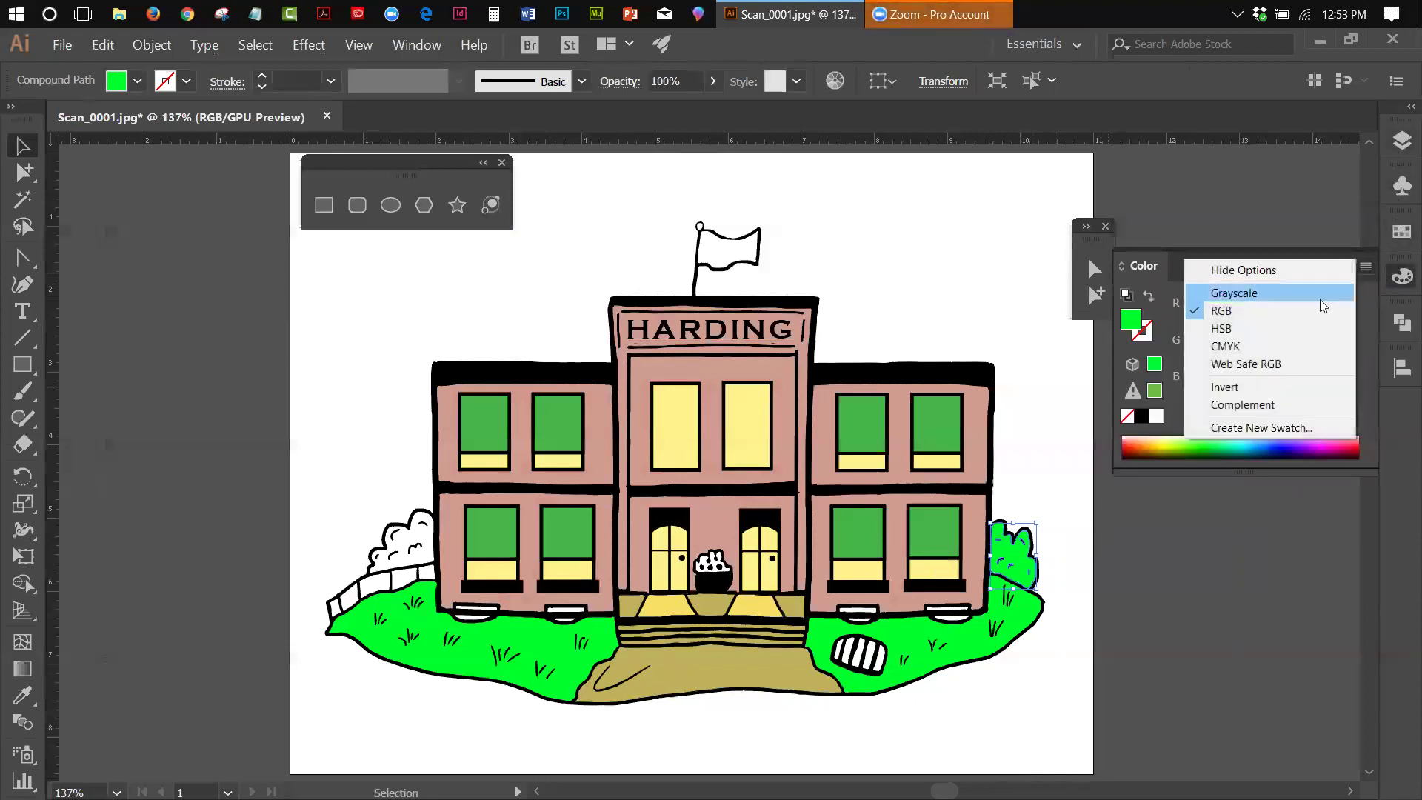
left_click(1253, 320)
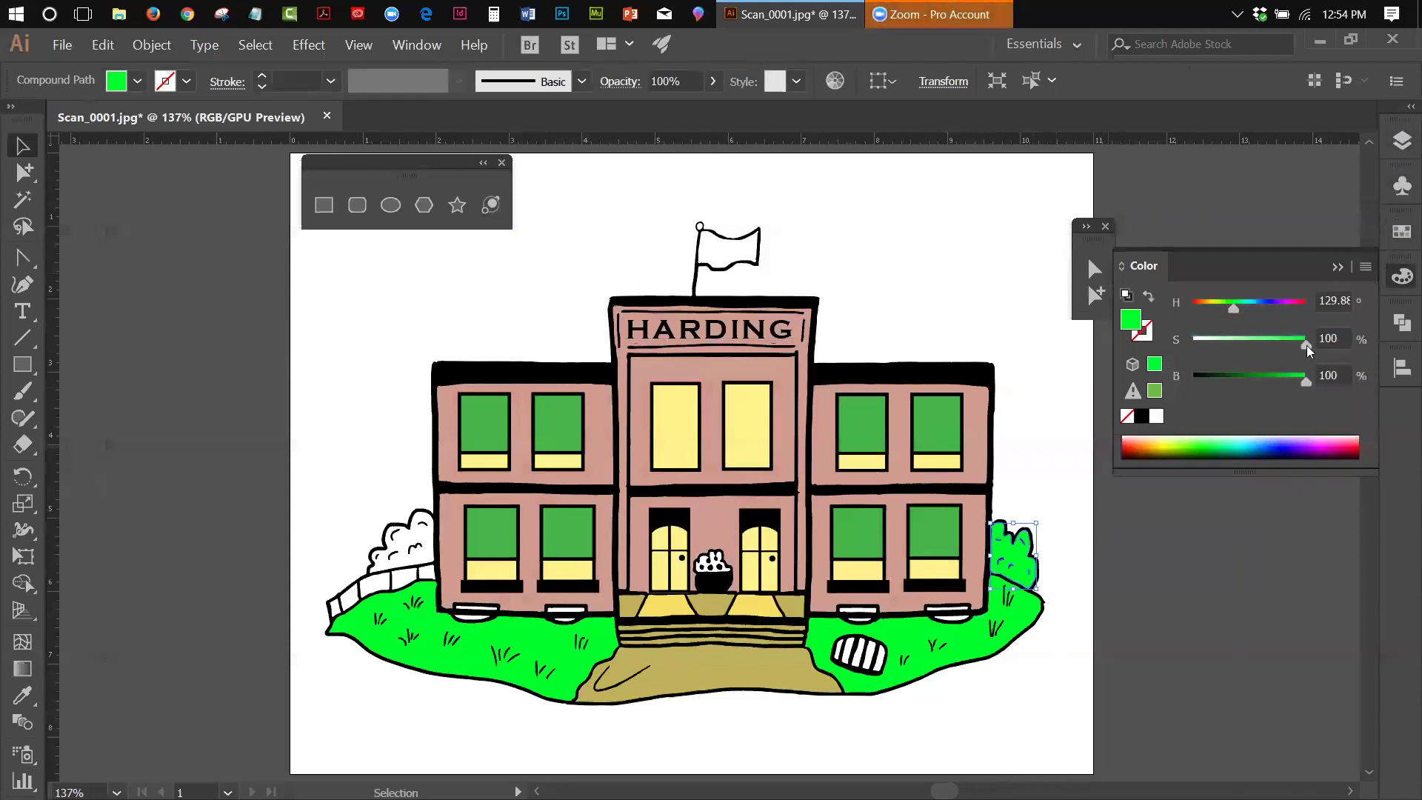
left_click_drag(1304, 380, 1261, 384)
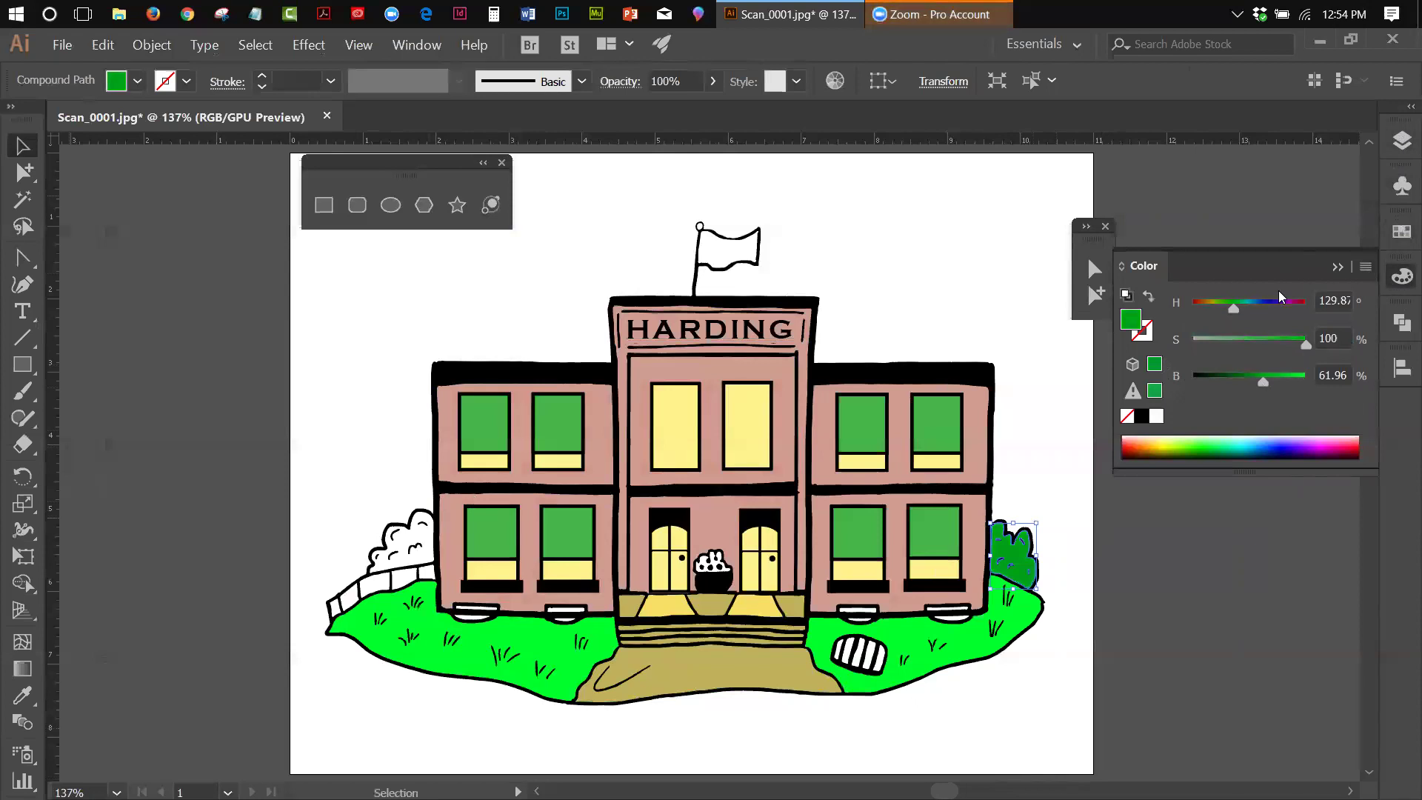
left_click(1337, 266)
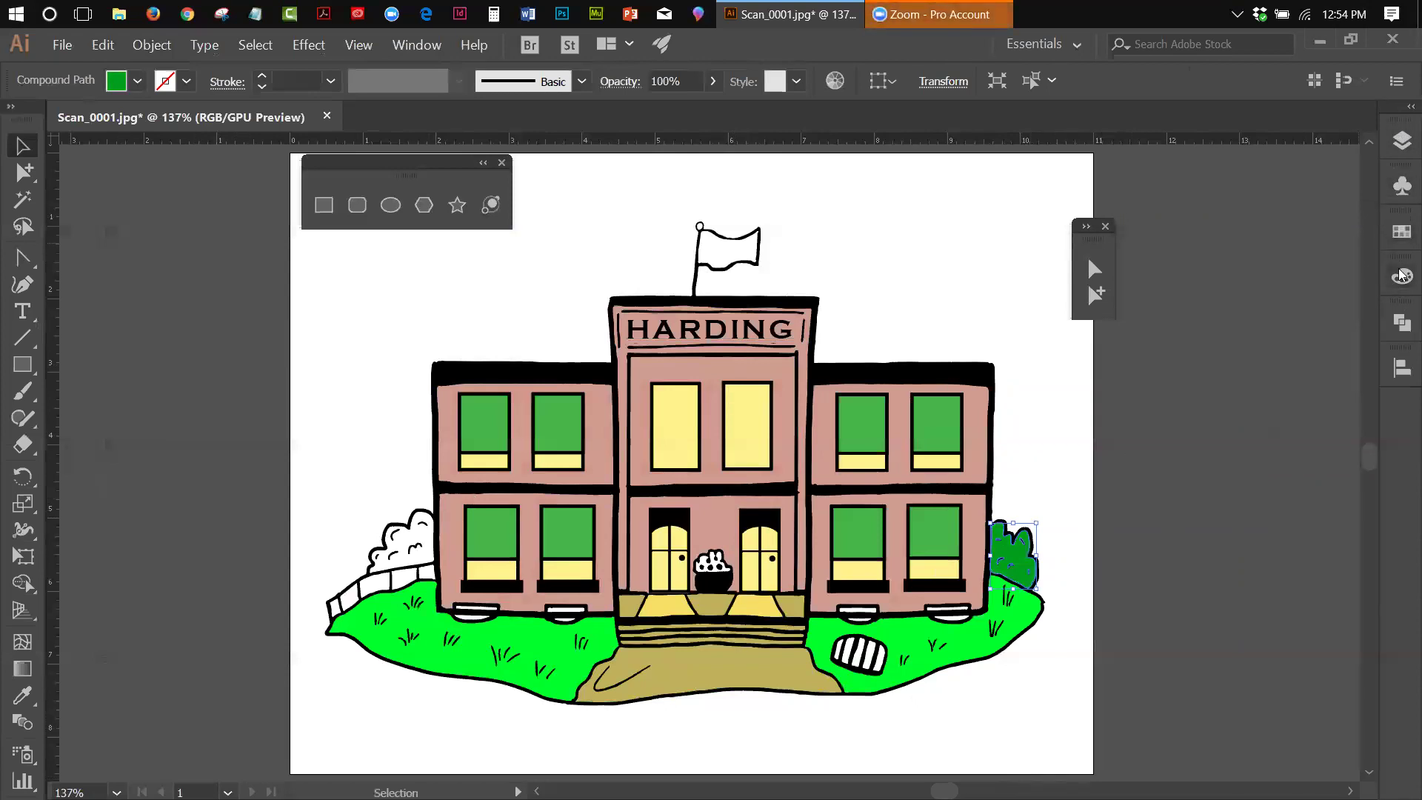
Step: Save the bush's dark green fill as a new swatch
left_click(1400, 241)
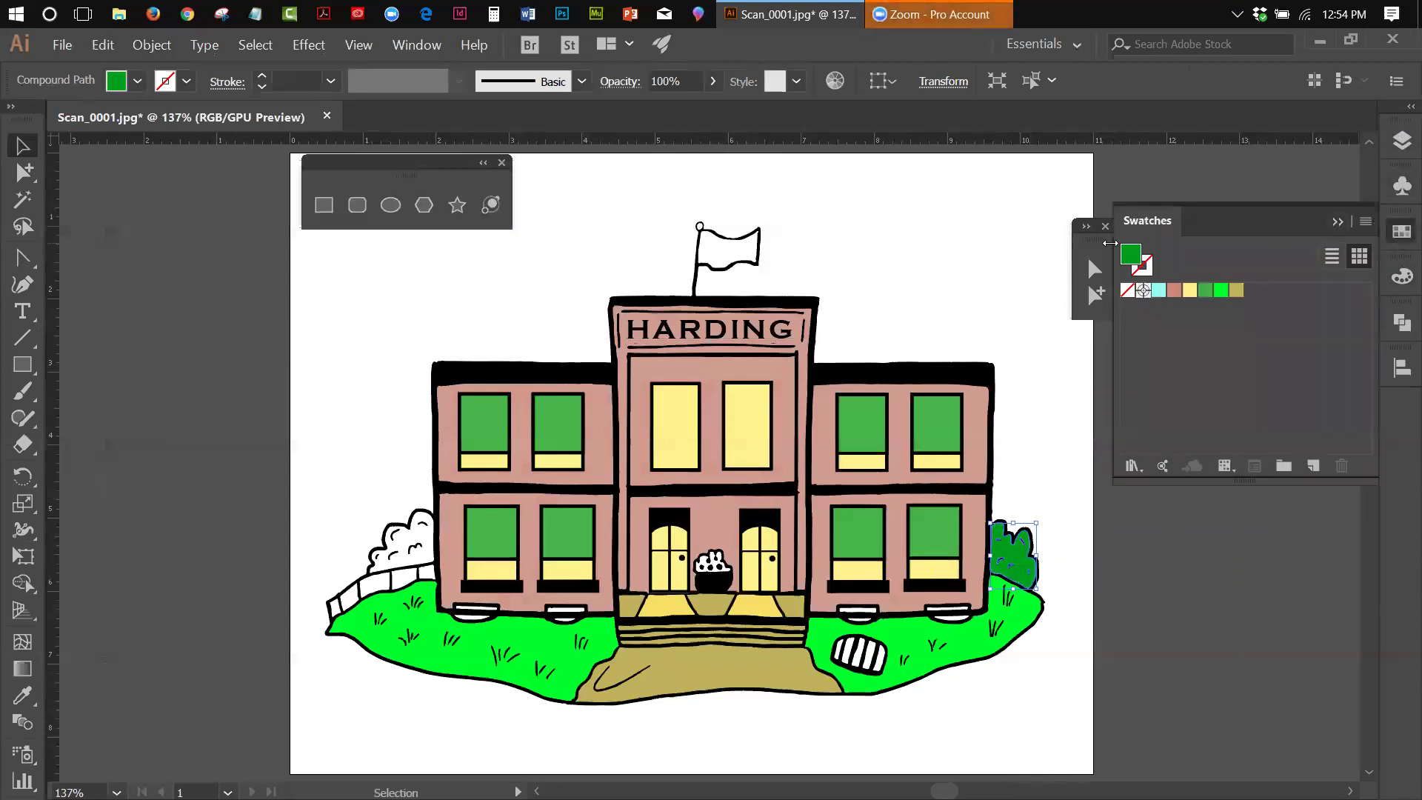
left_click(1368, 221)
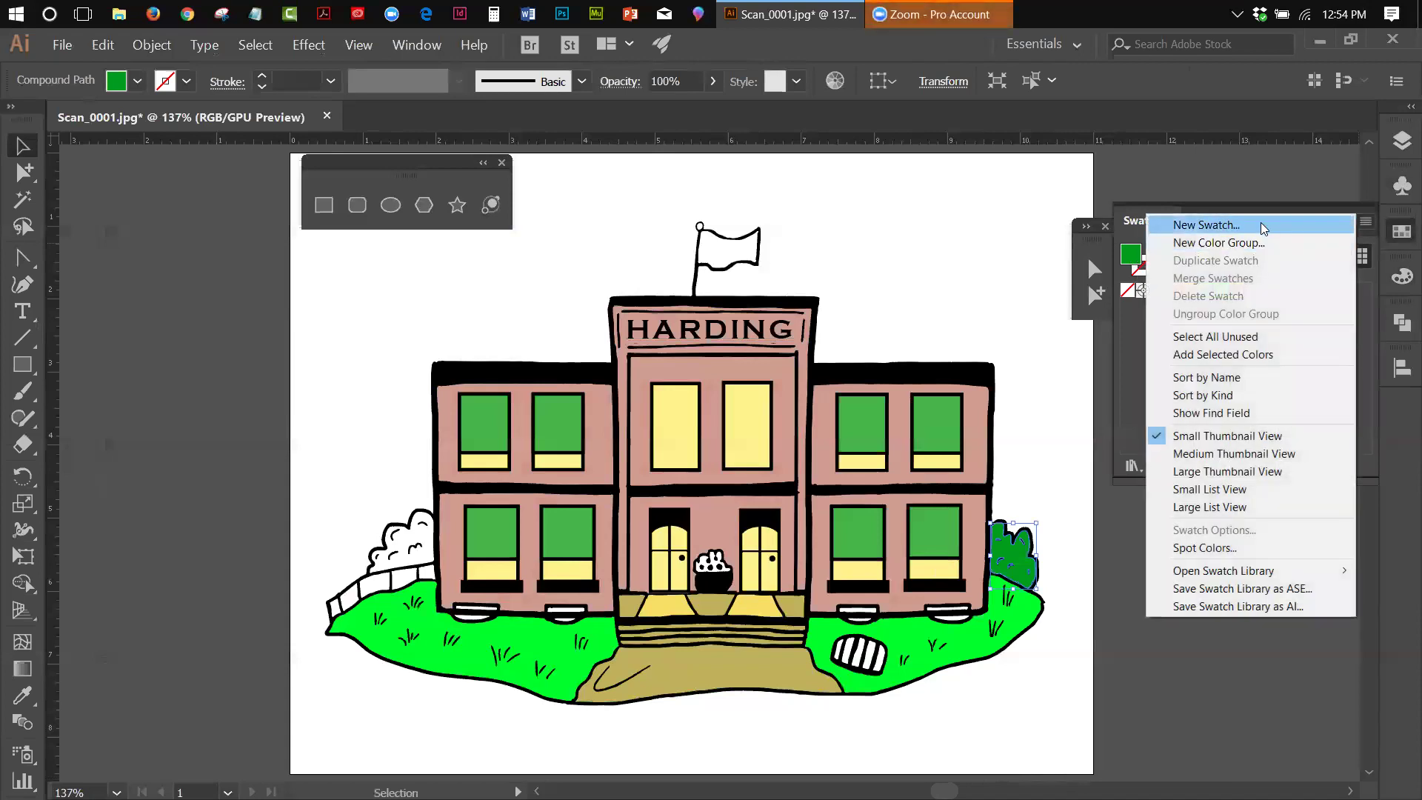
left_click(1260, 222)
left_click(1121, 597)
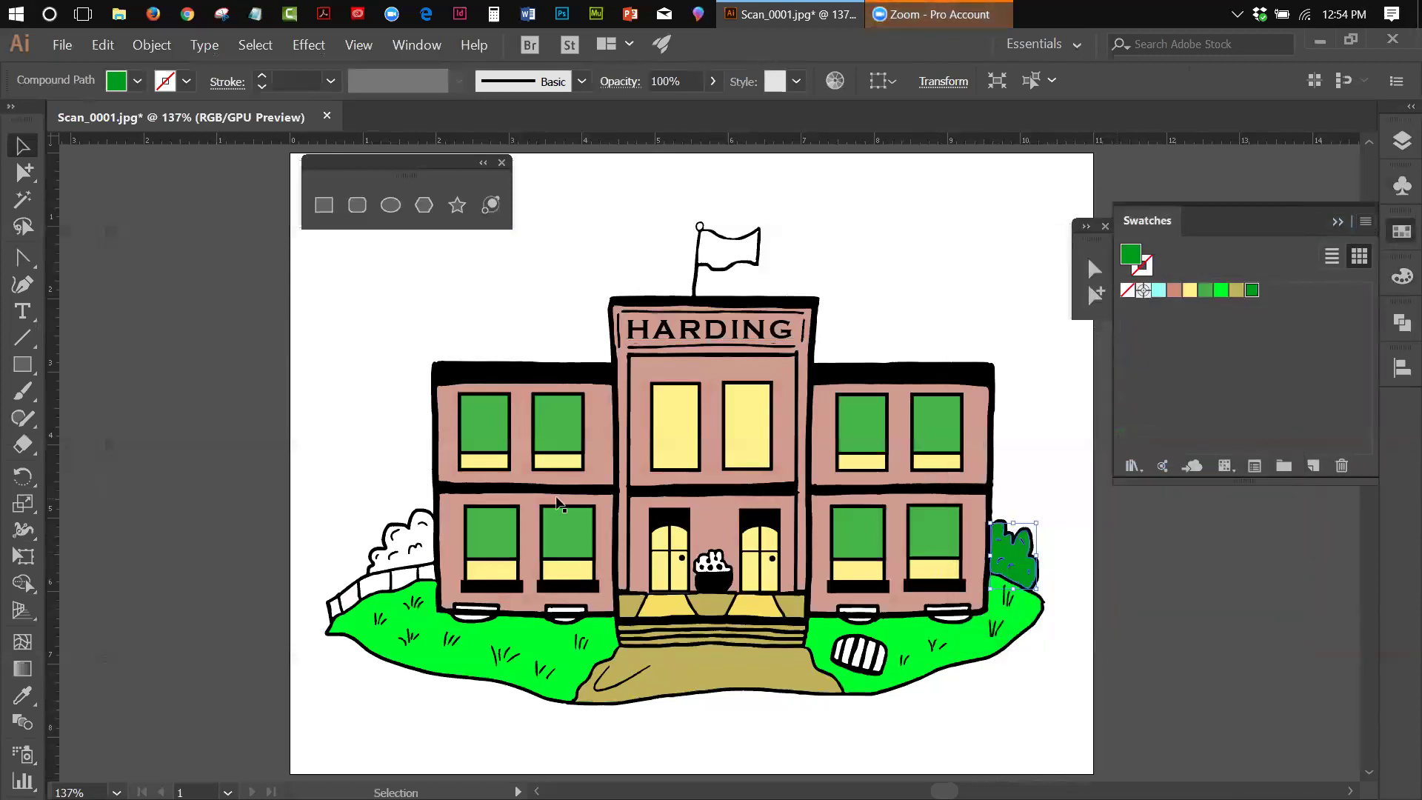
Step: Fill the bush left of the school and the potted plant between the doors with the dark green swatch, and deselect them
left_click(422, 534)
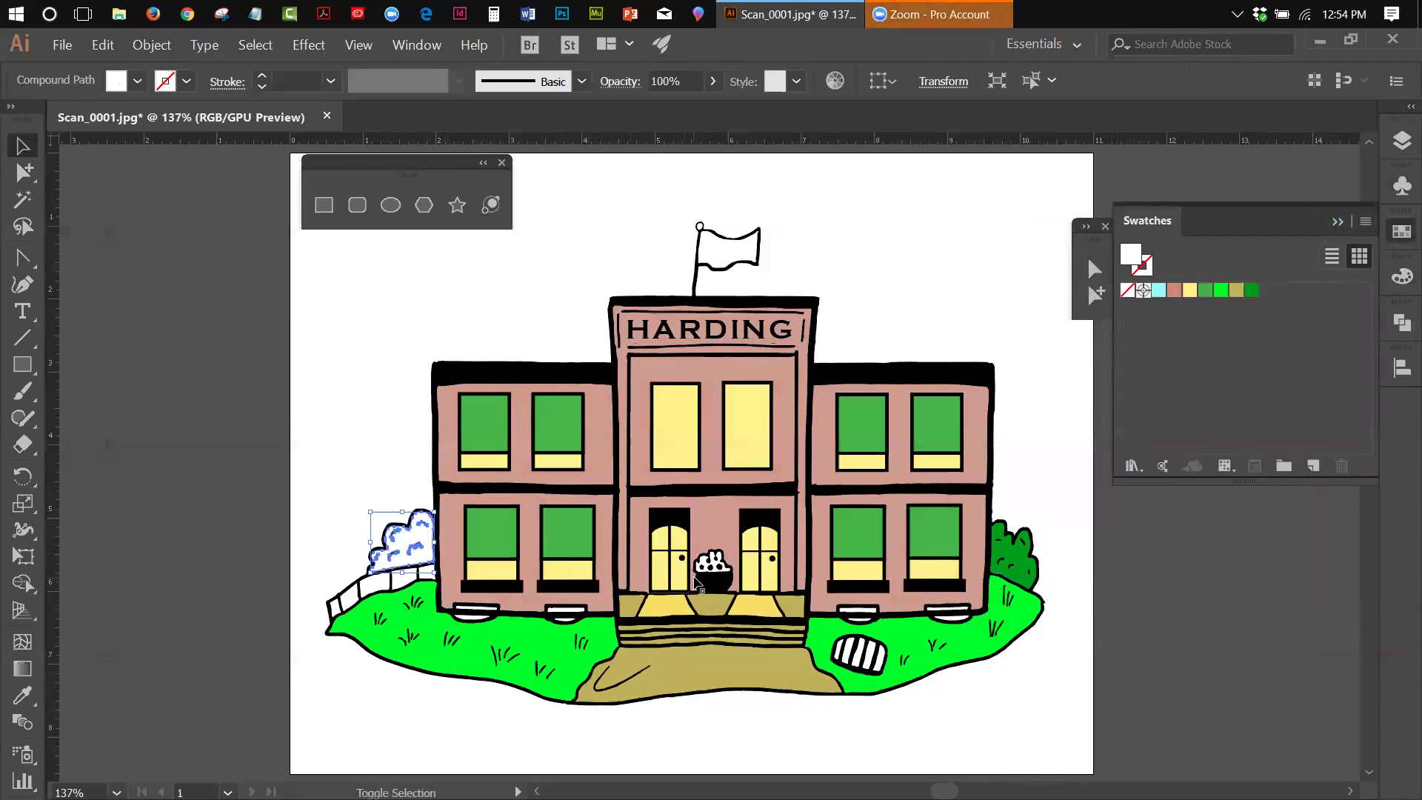
left_click(709, 564, "shift")
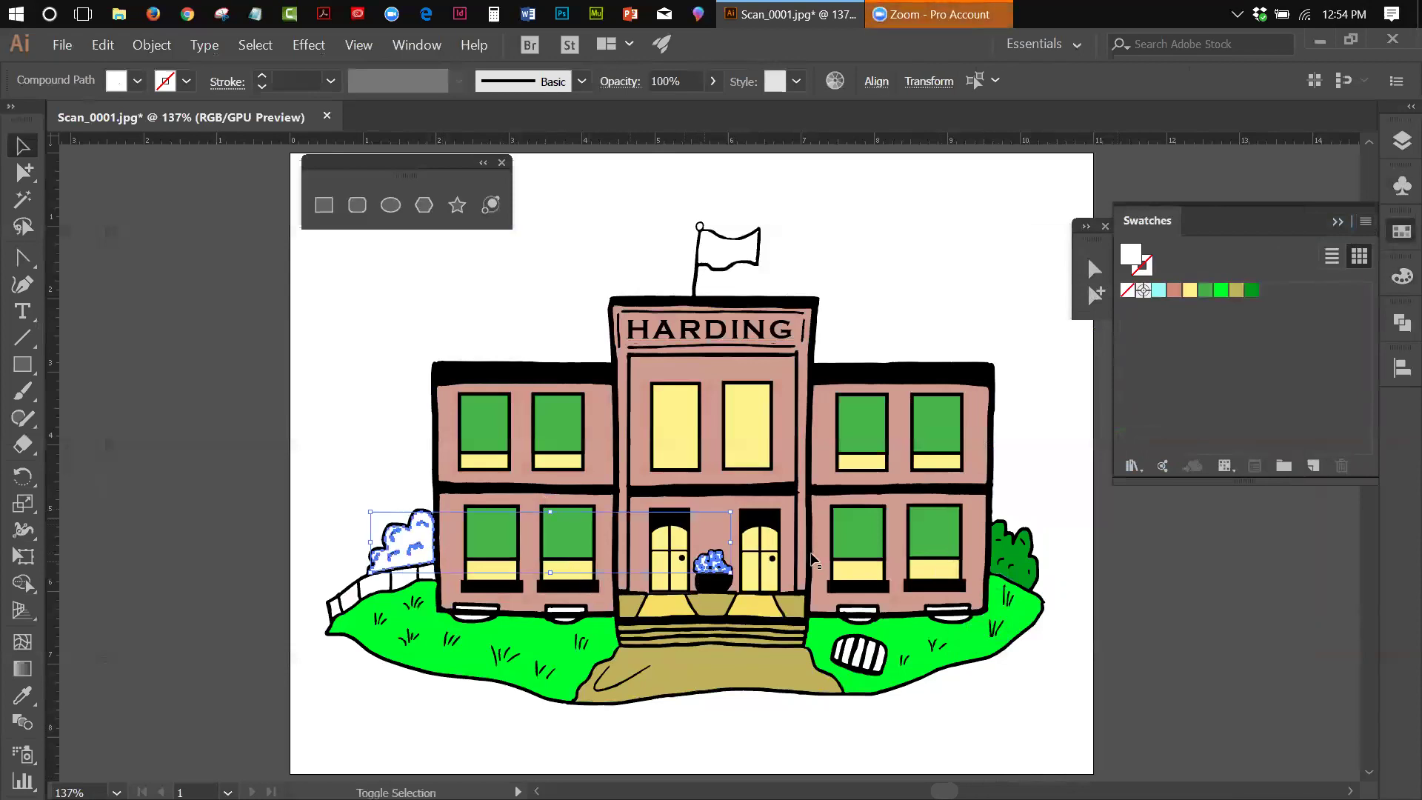
left_click(1251, 291)
left_click(1027, 249)
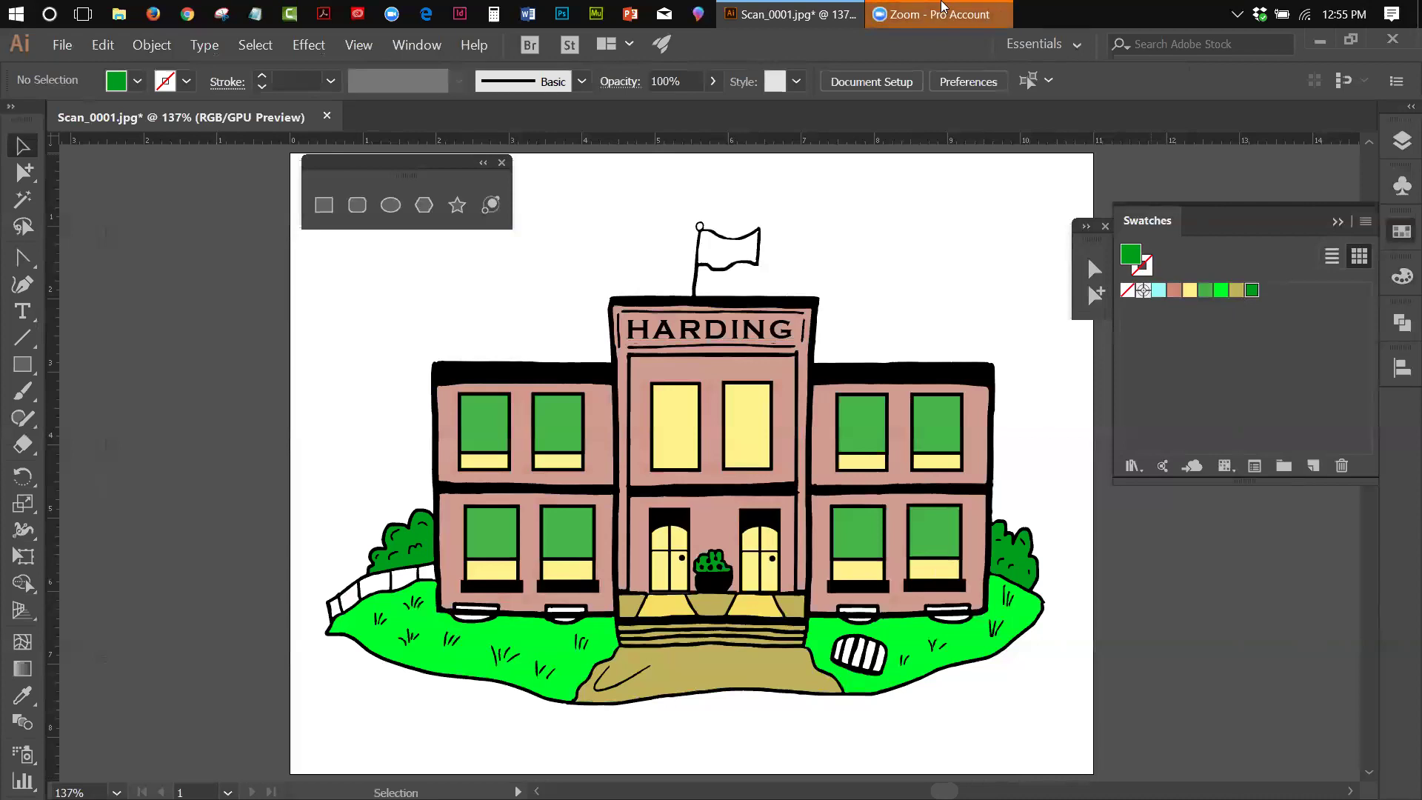
Step: Create a new print document from the recent 11 x 8.5 in preset
left_click(64, 47)
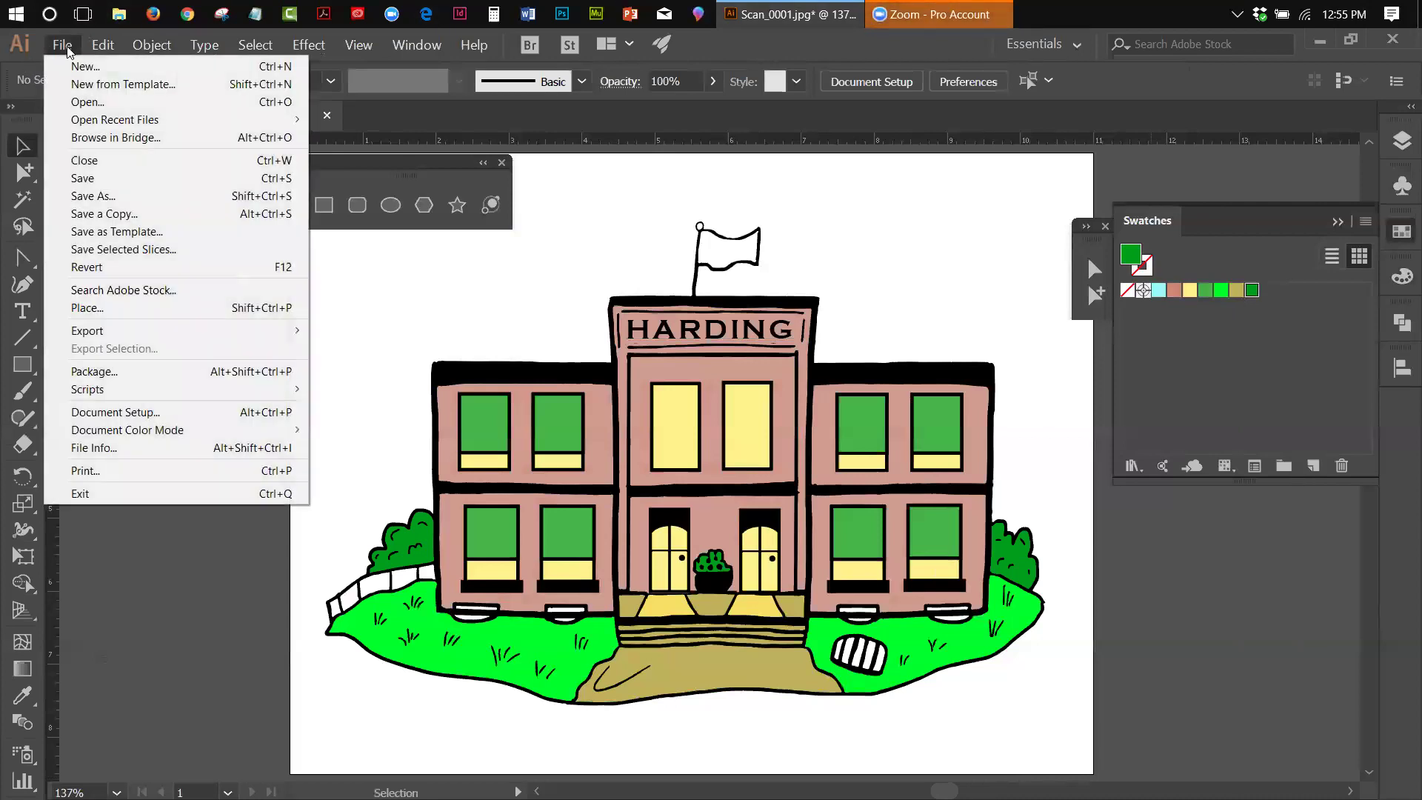
left_click(82, 66)
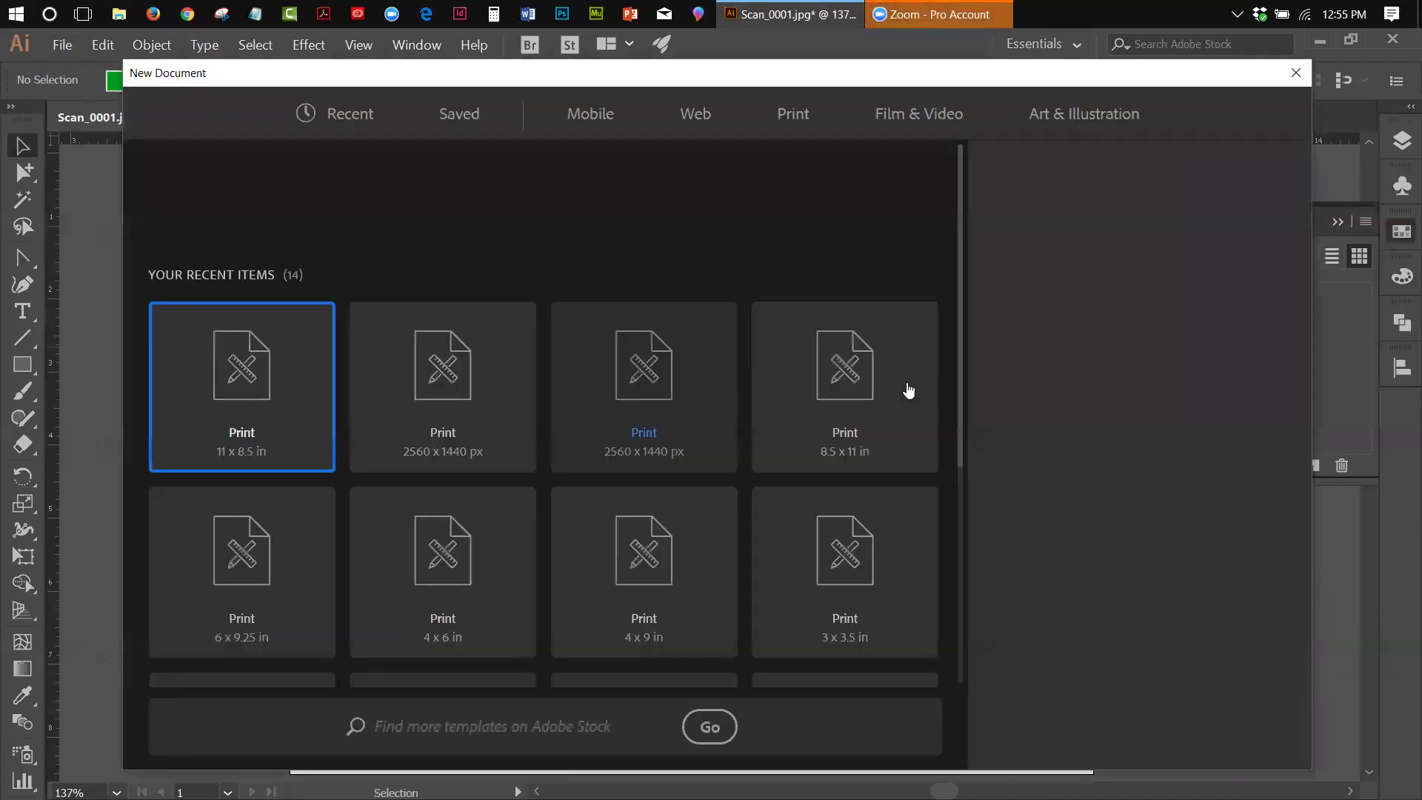
left_click(1152, 727)
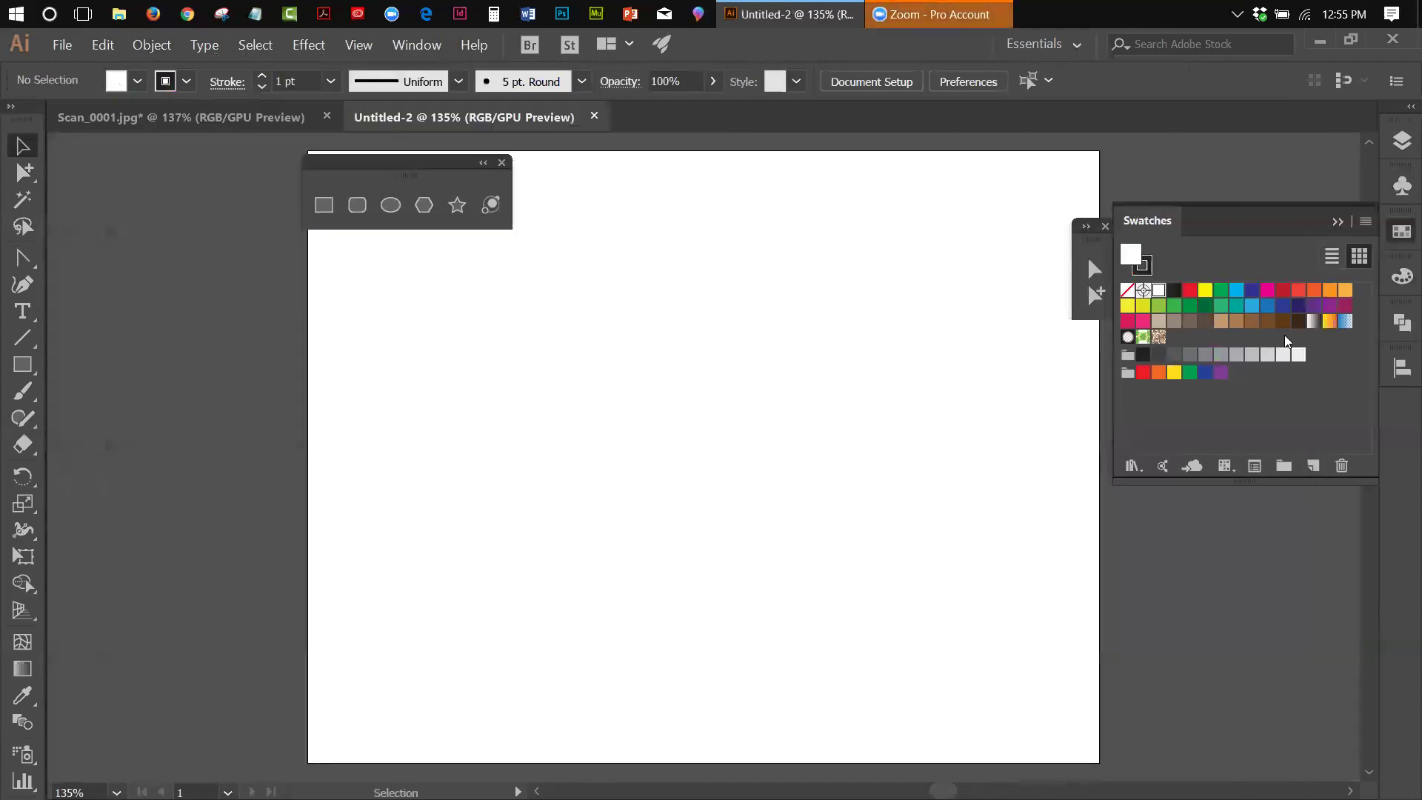
Step: Delete all unused swatches and the leftover colour group from the new document
left_click(1366, 221)
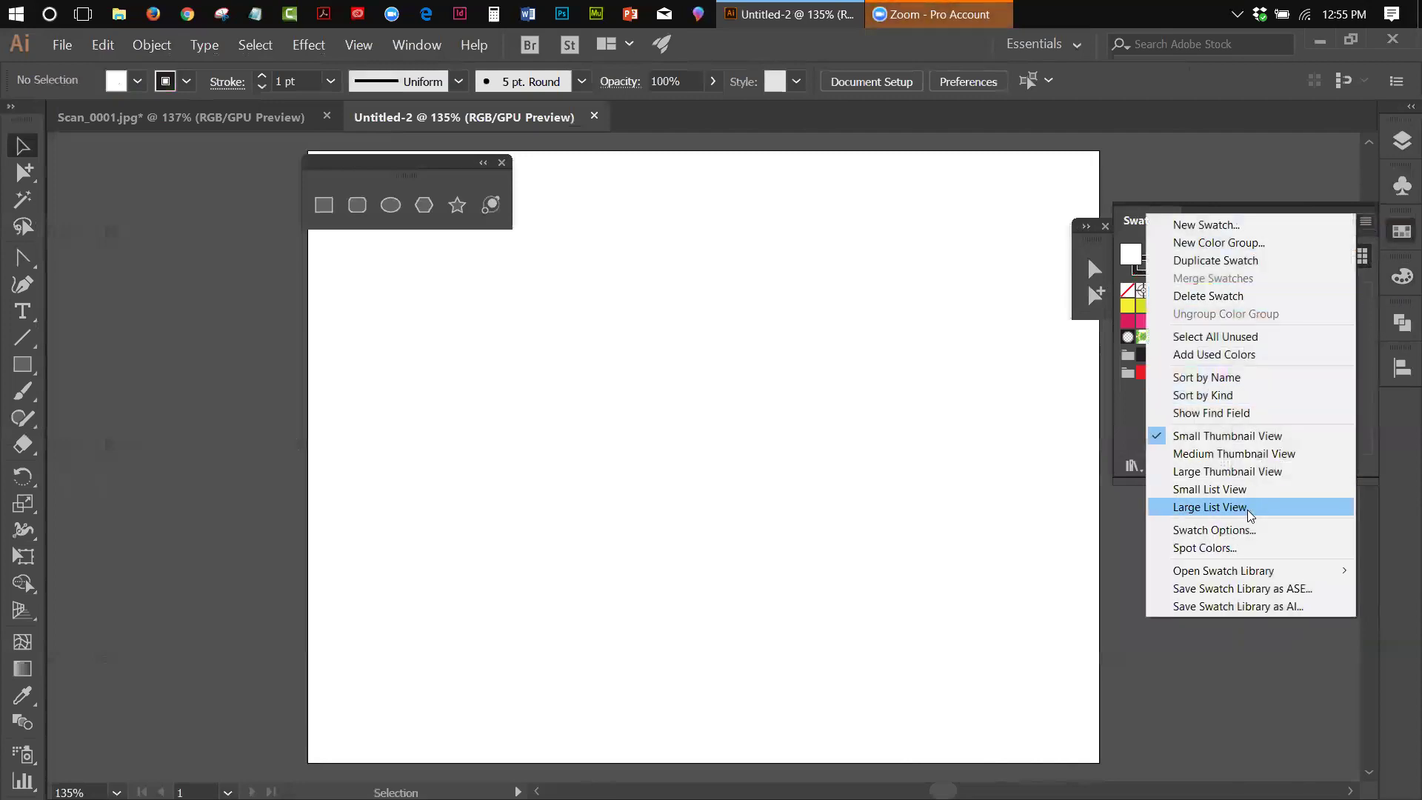
left_click(1238, 342)
left_click(1337, 471)
left_click(692, 442)
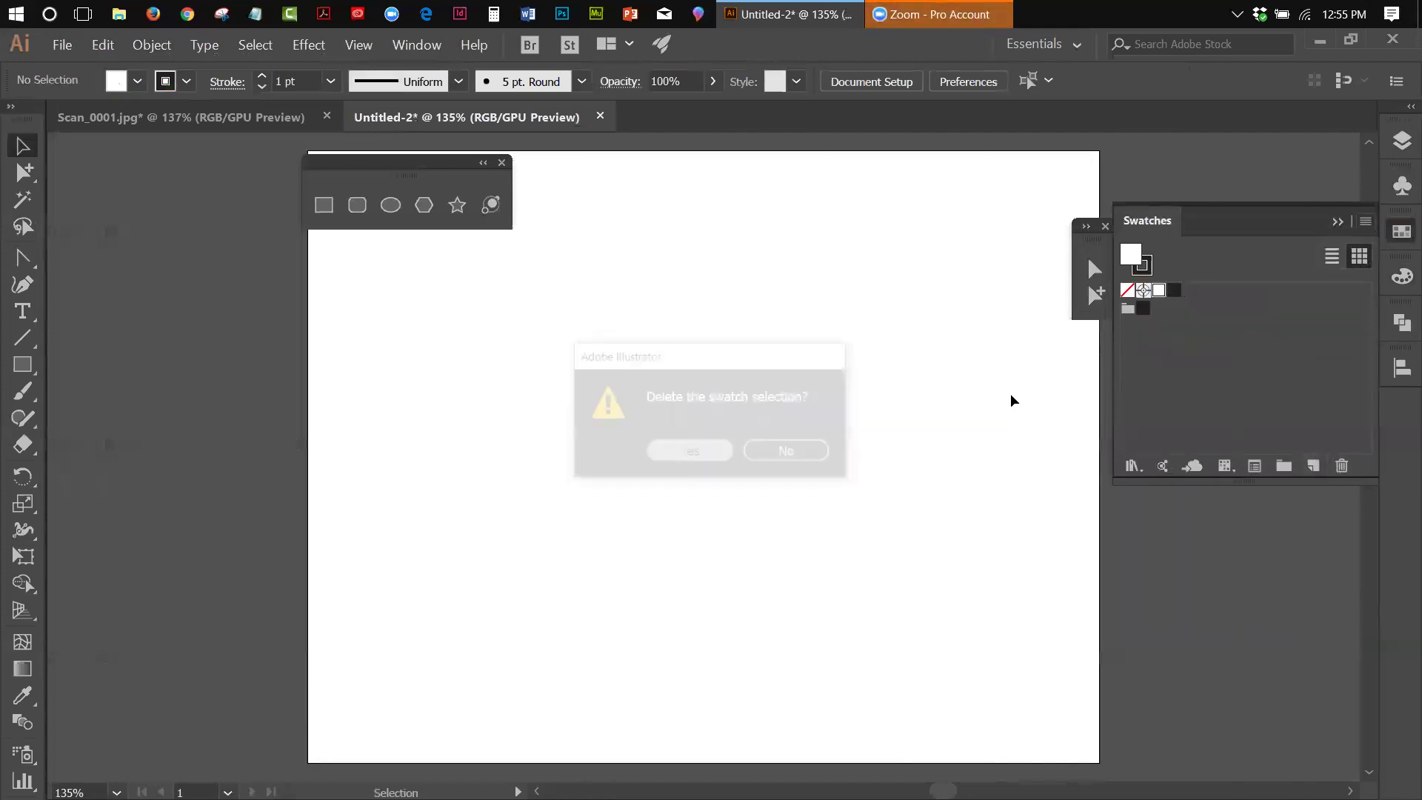
left_click(1127, 308)
left_click(1340, 466)
left_click(711, 452)
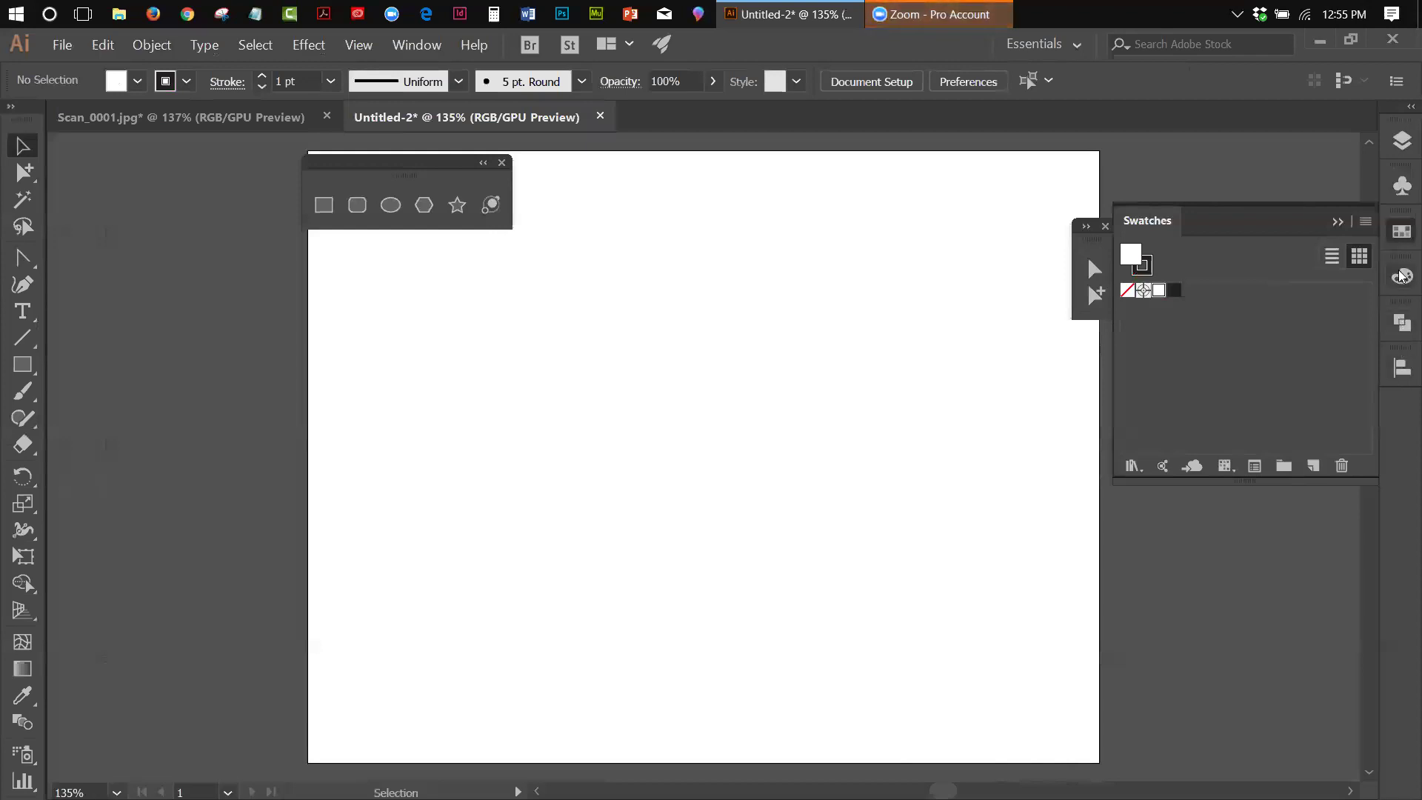
Step: Delete all unused symbols from the new document and put away the symbol list
left_click(1401, 185)
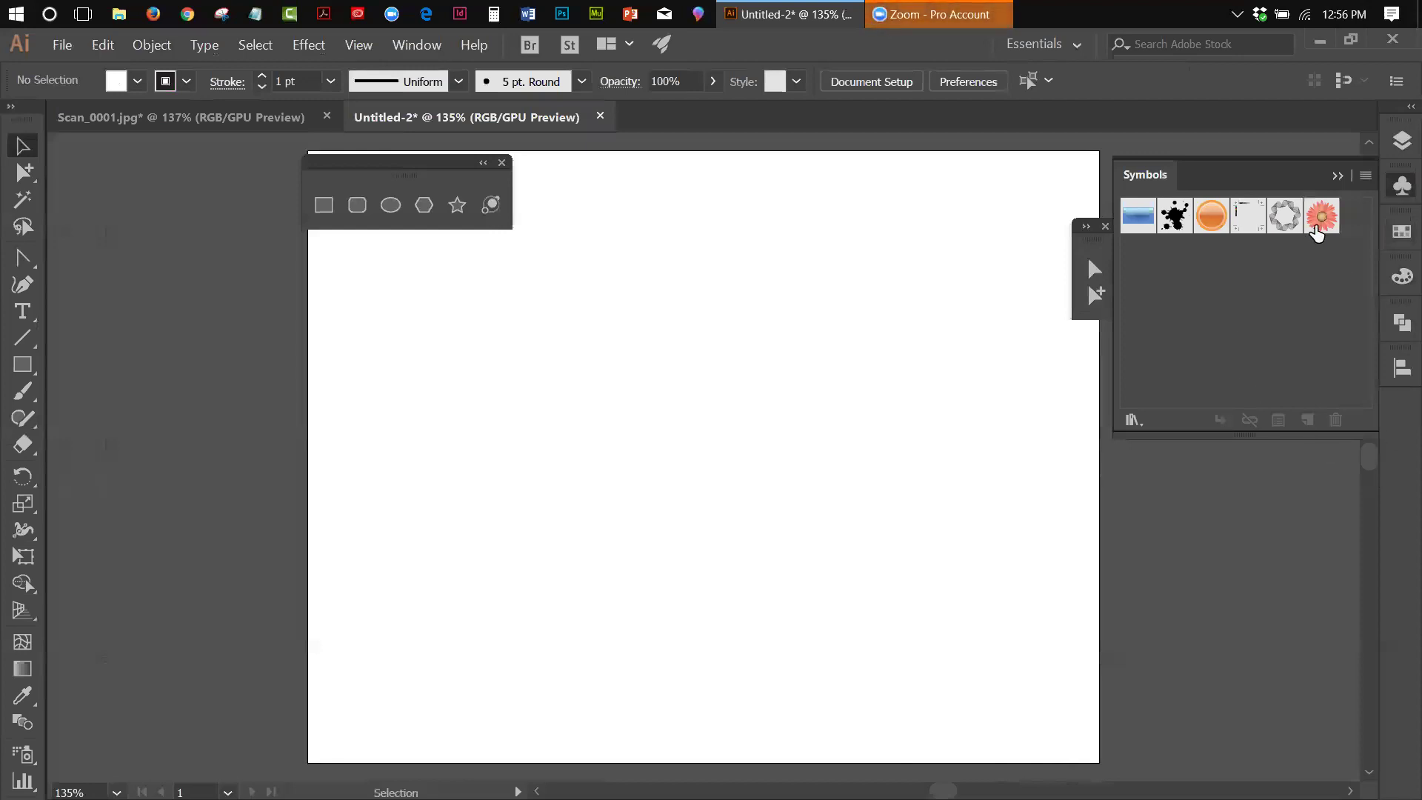
left_click(1361, 178)
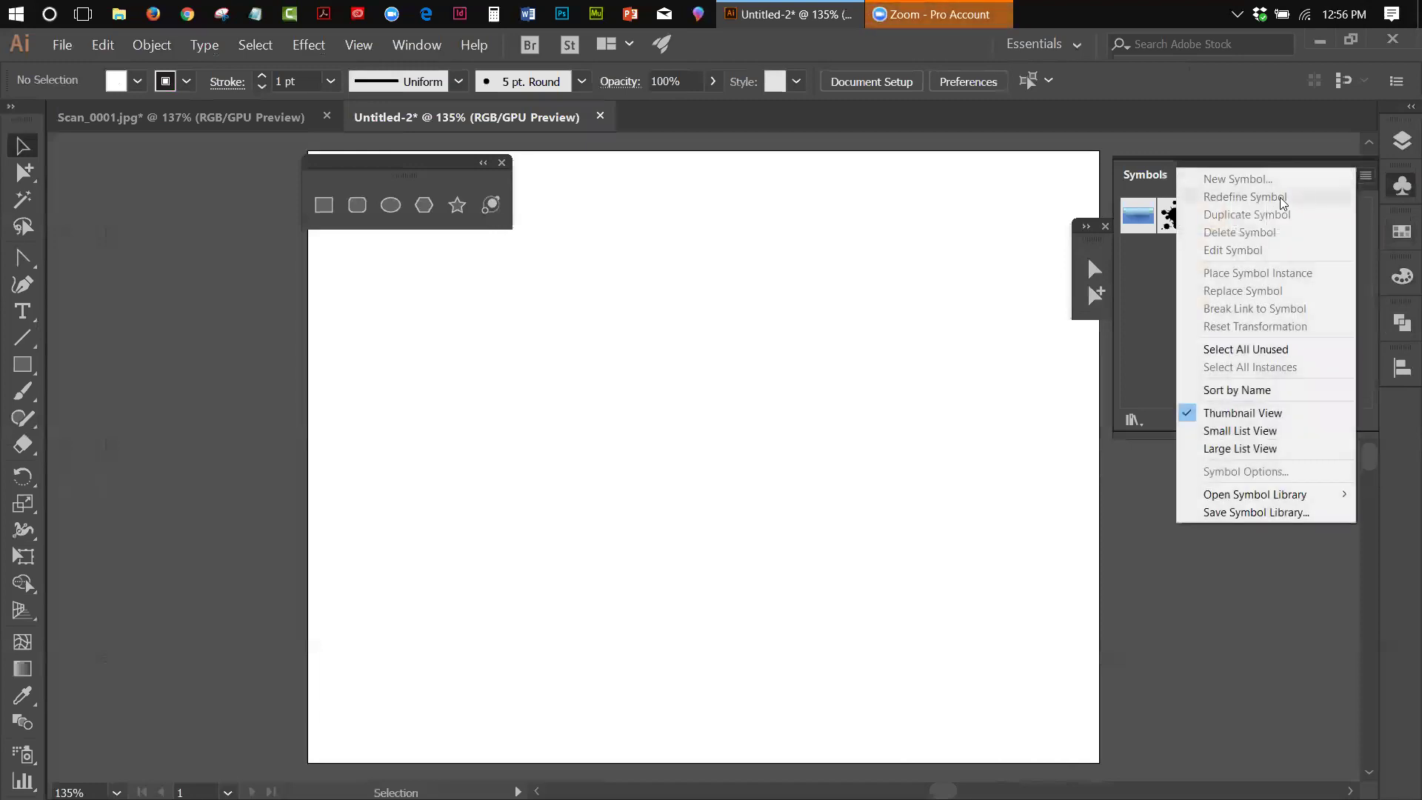
left_click(1260, 356)
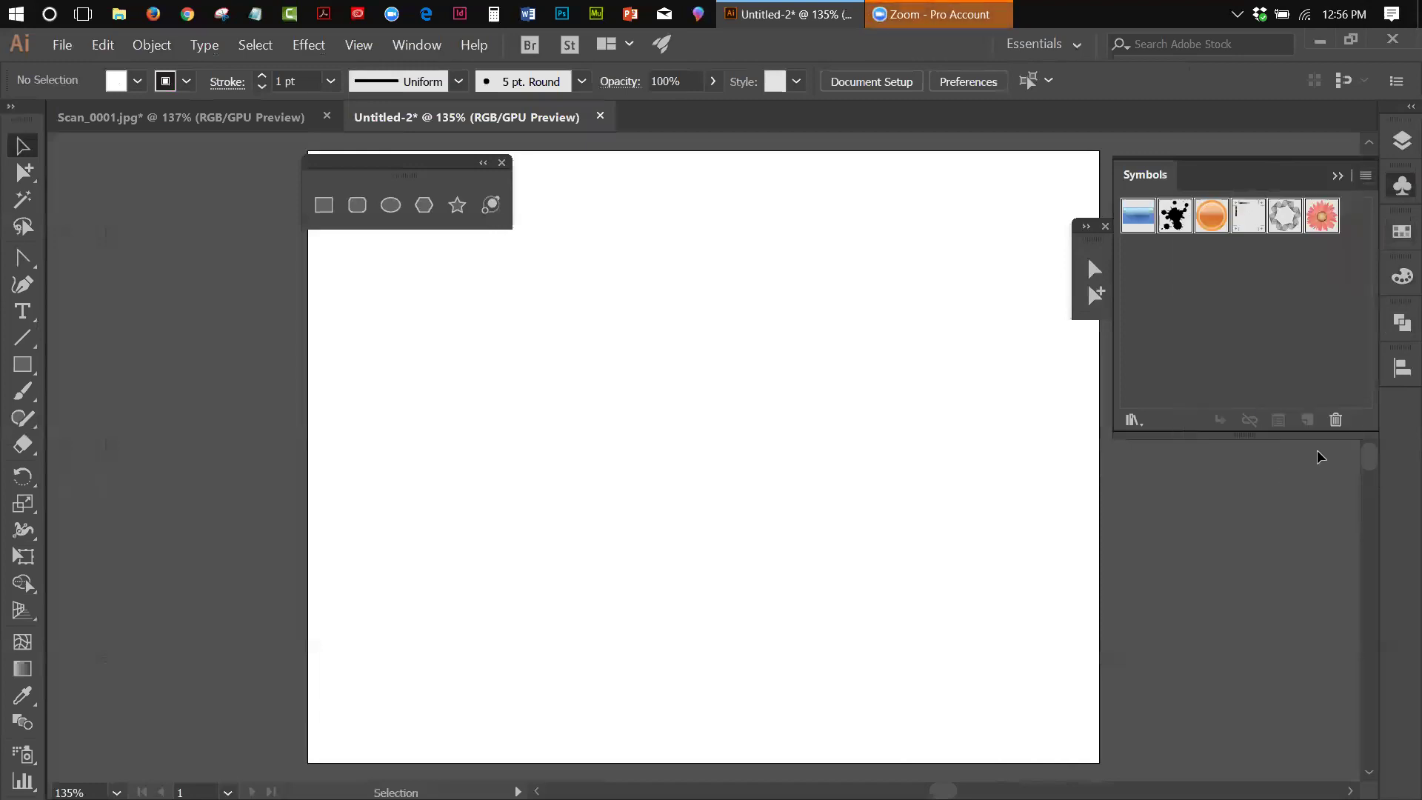
left_click(1334, 419)
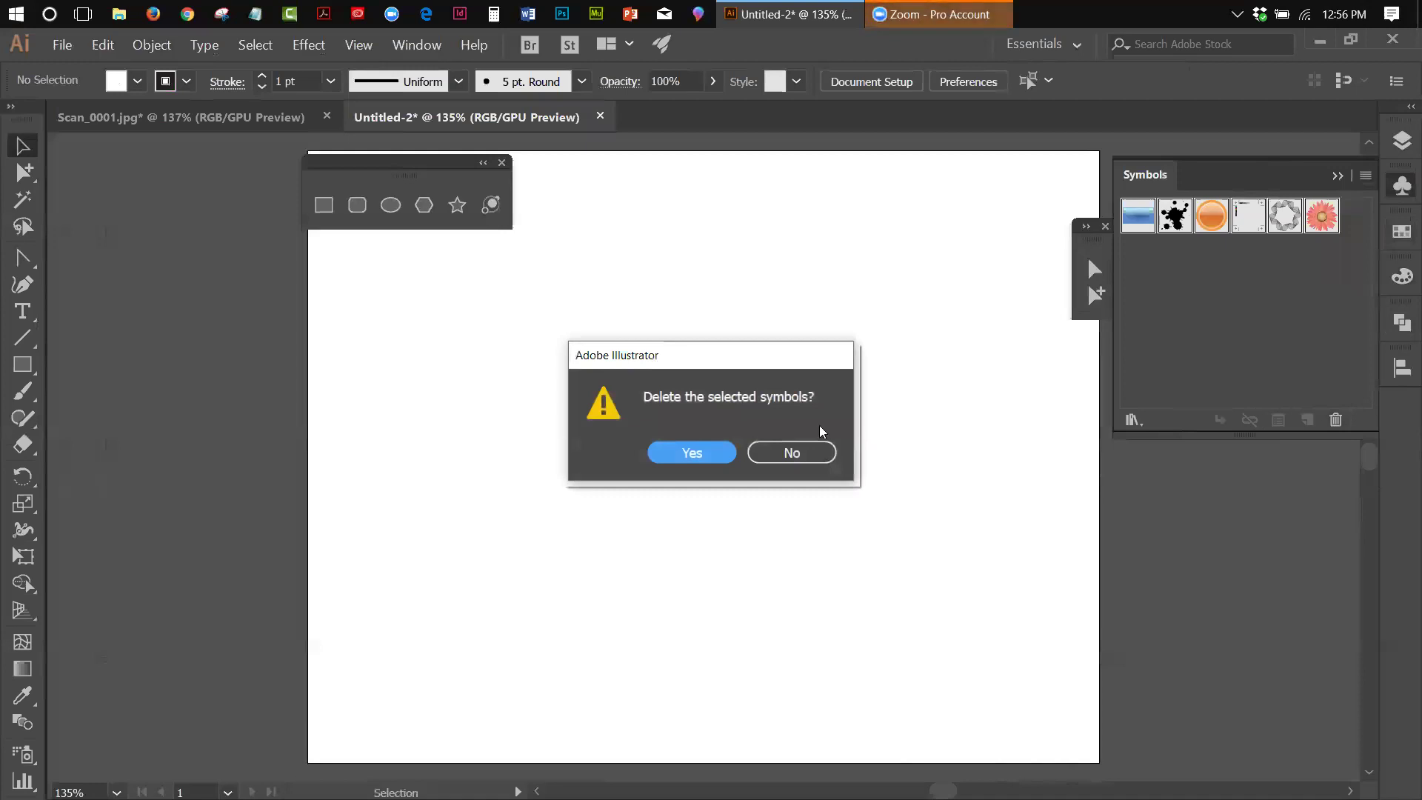
left_click(752, 454)
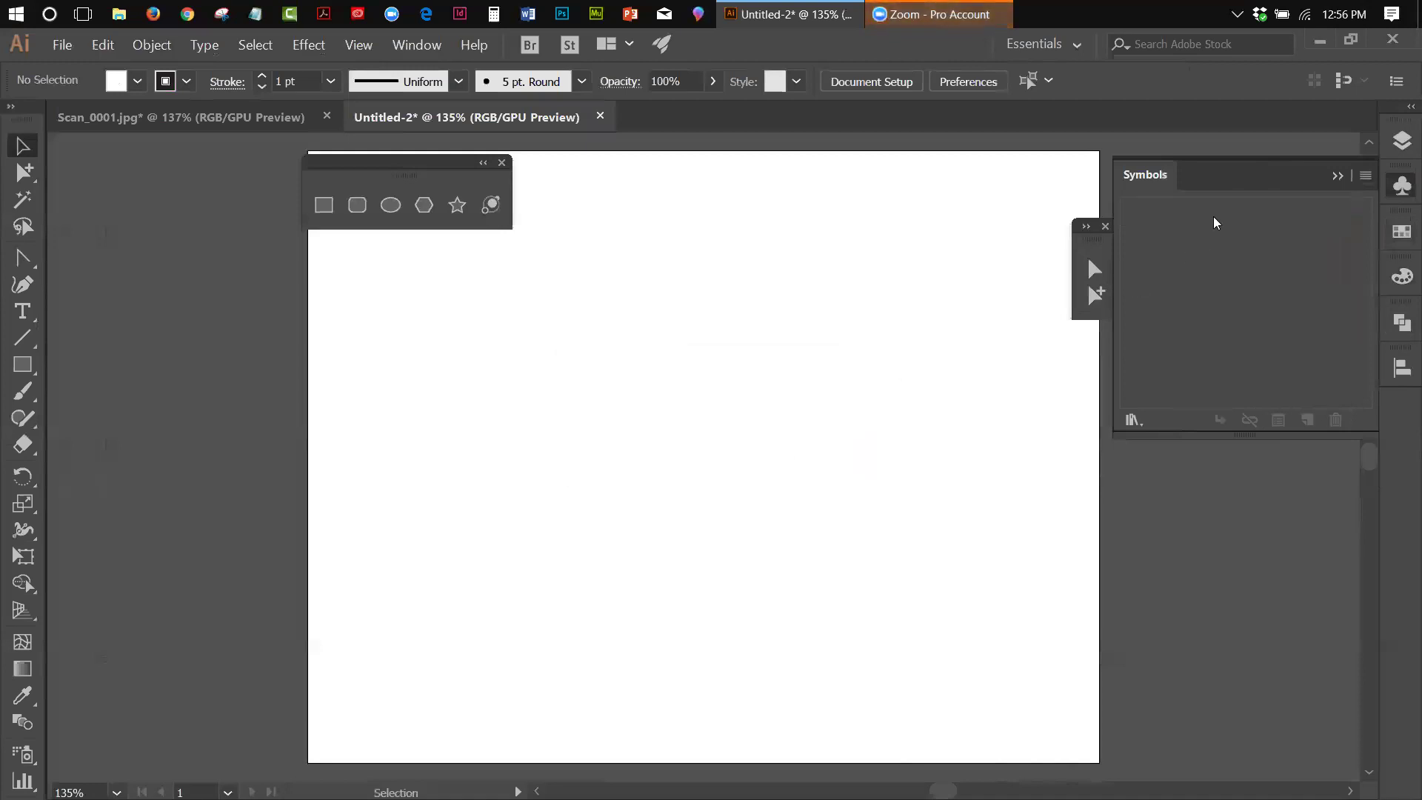
left_click(1333, 176)
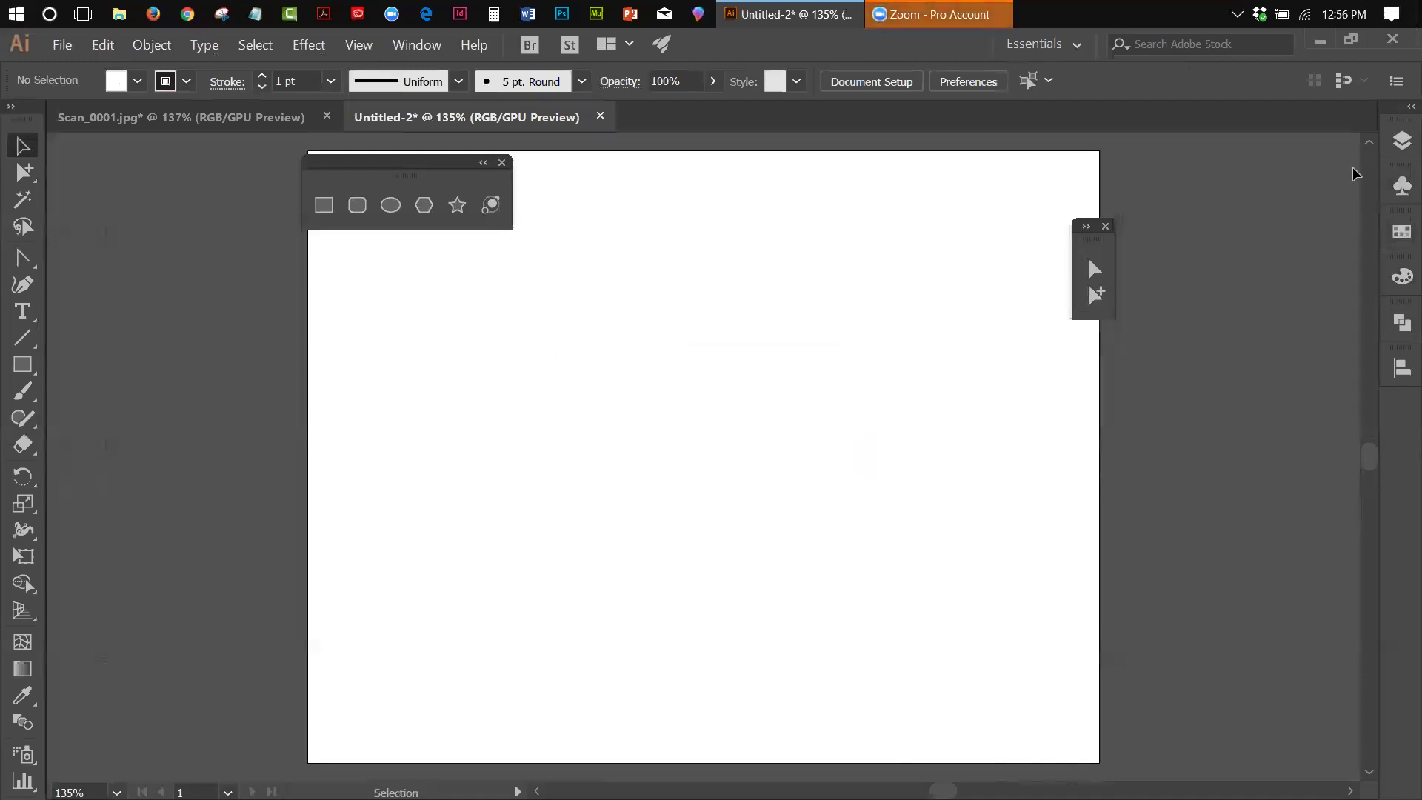
Step: Add a second layer and rename Layer 1 as ORIGINAL
left_click(1399, 146)
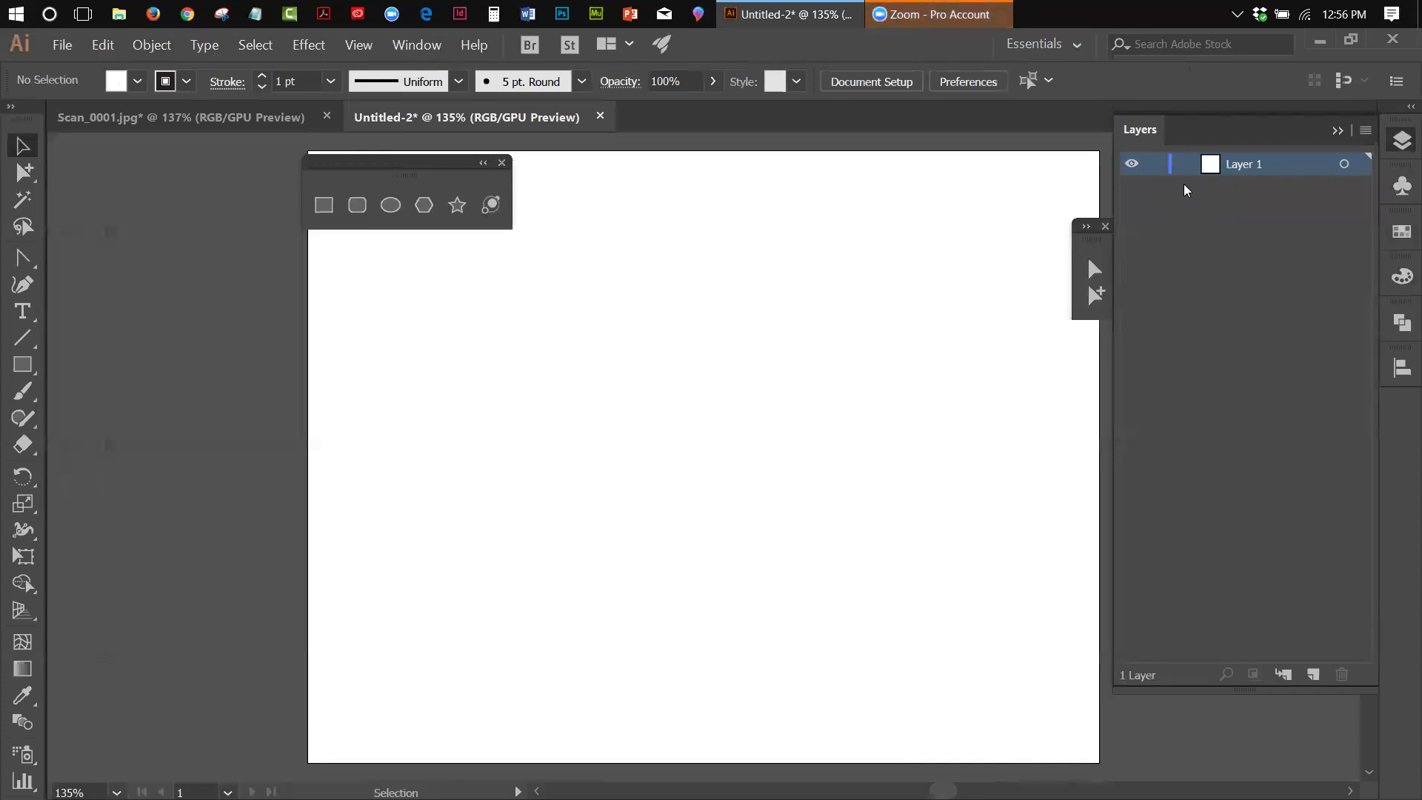
left_click(1312, 674)
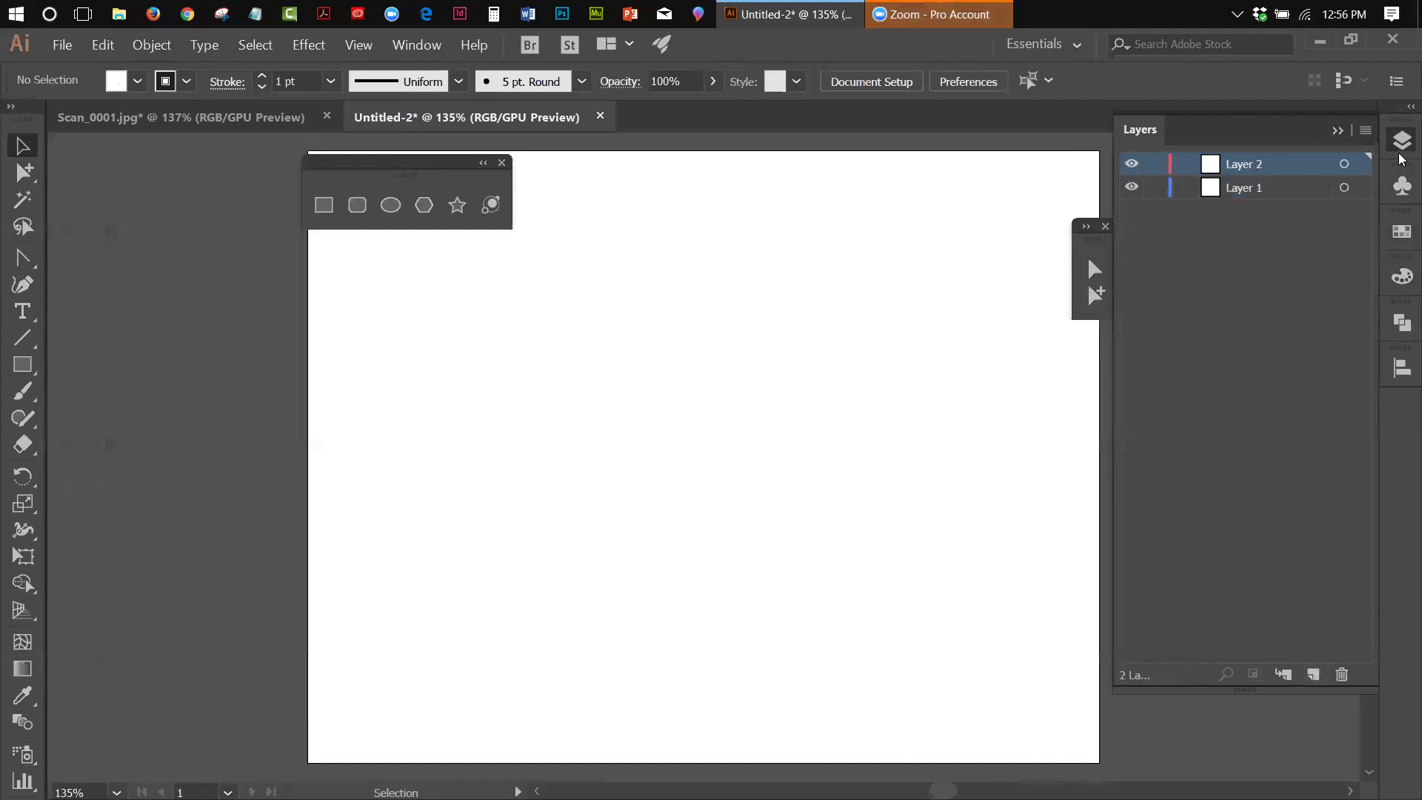
double_click(1251, 189)
type("TR")
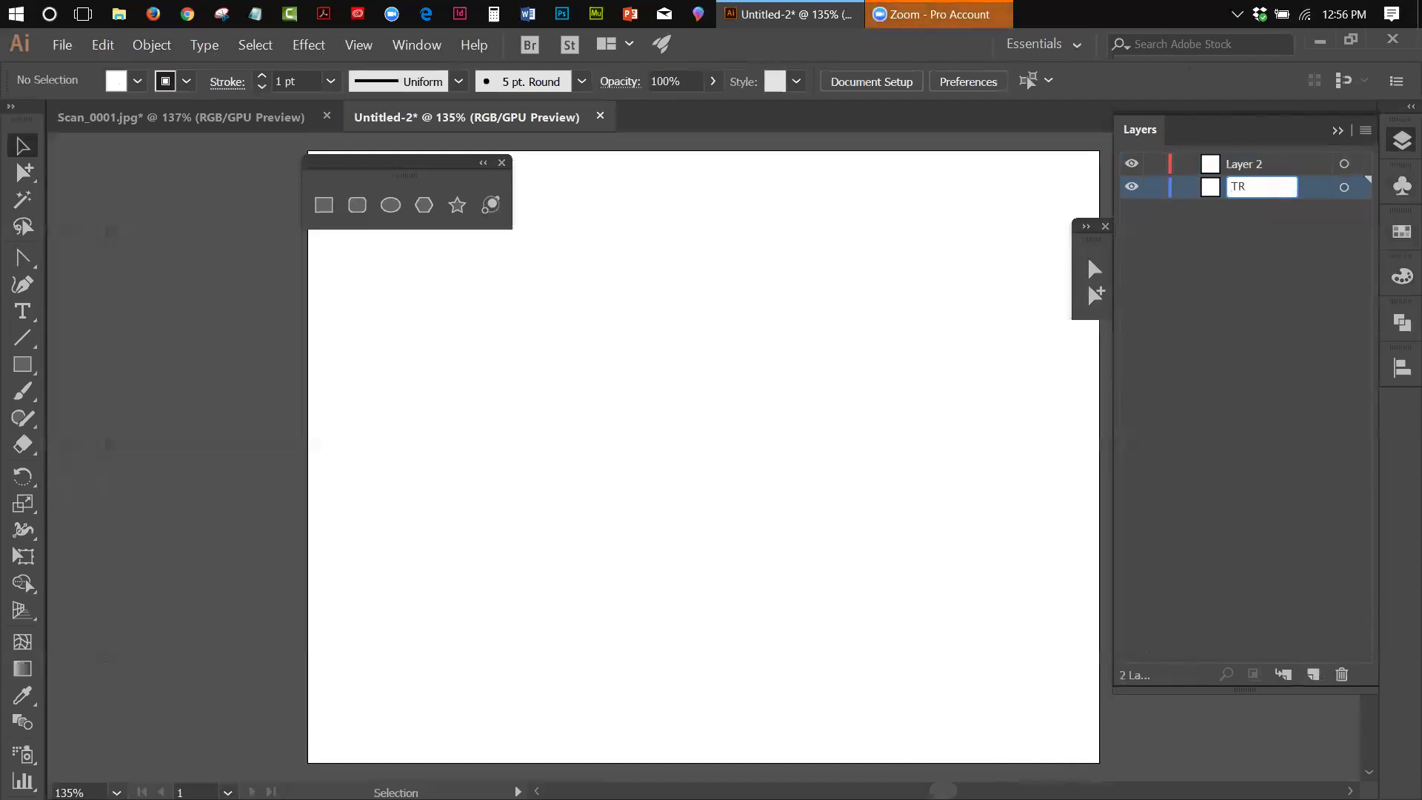
key("BackSpace")
key("BackSpace")
type("ORIGINAL")
Step: Place the Scan_0001 image as a linked file on the ORIGINAL layer, continuing despite the copy already open
left_click(62, 46)
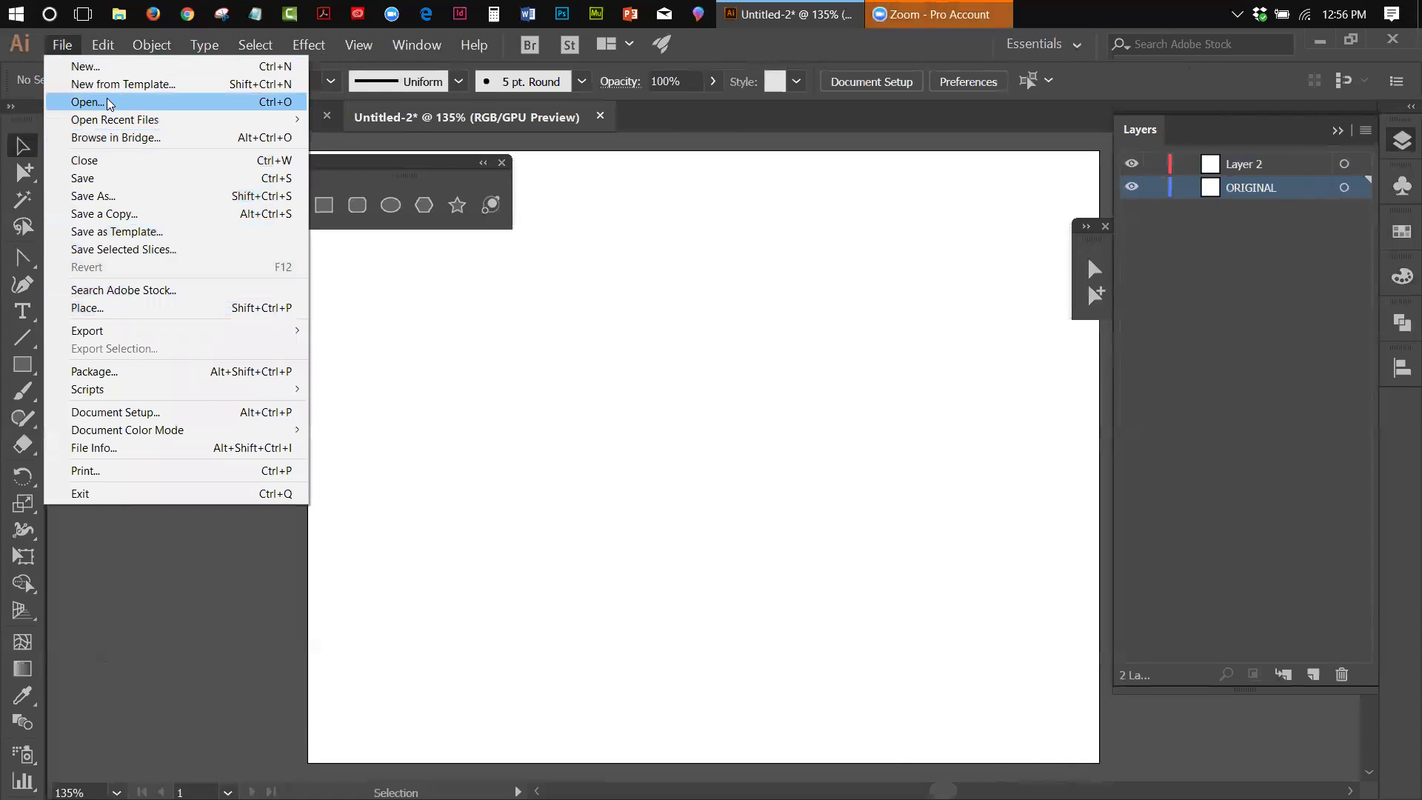
left_click(115, 302)
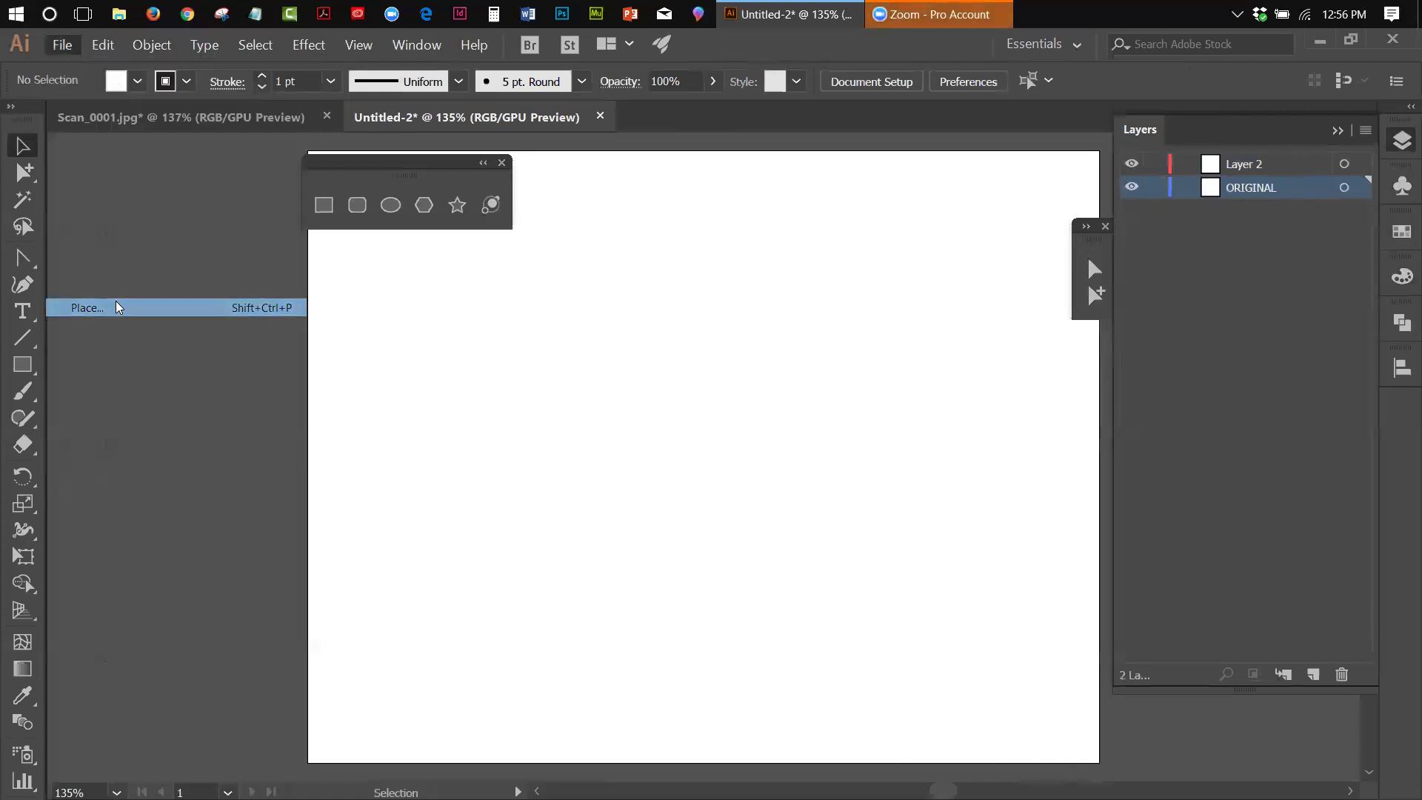
left_click(656, 178)
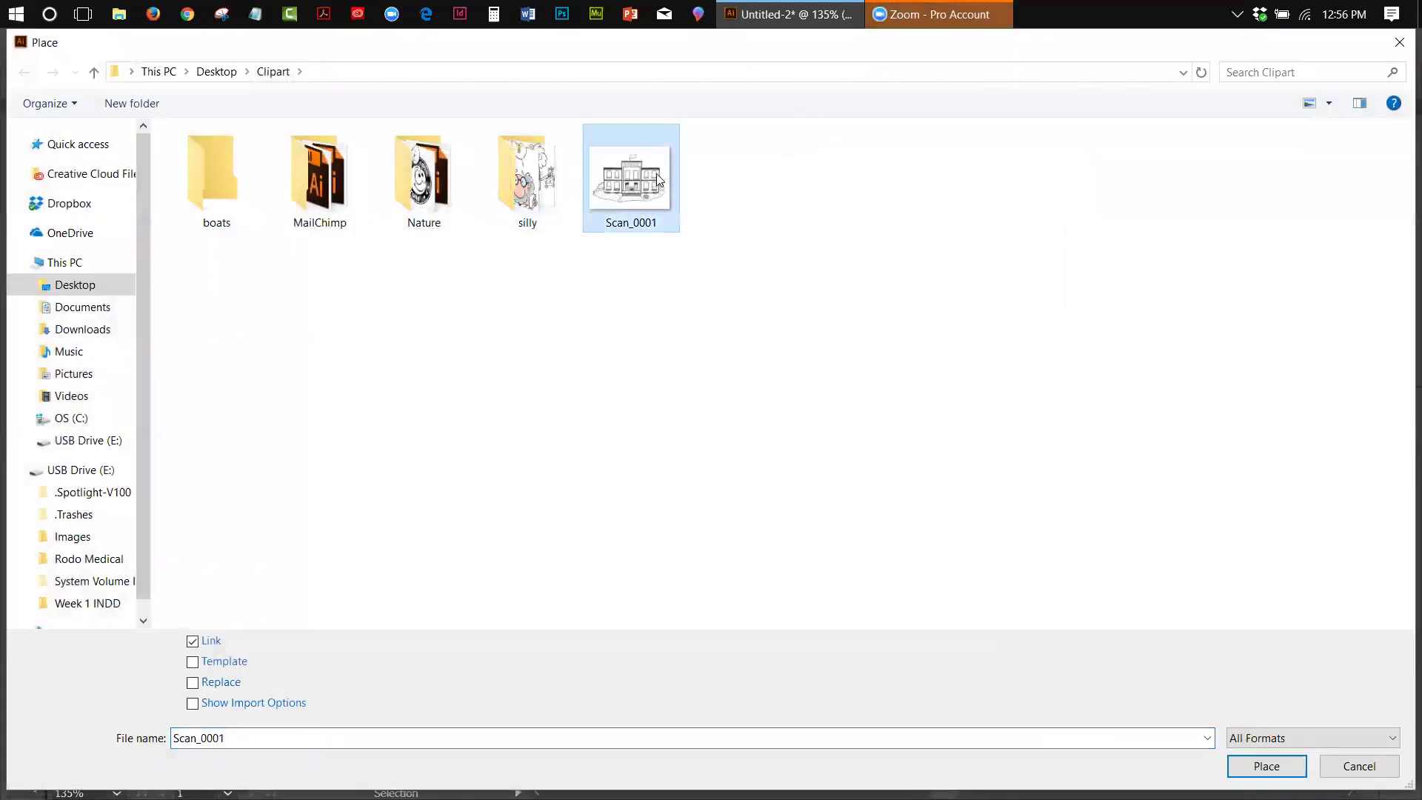
key("Return")
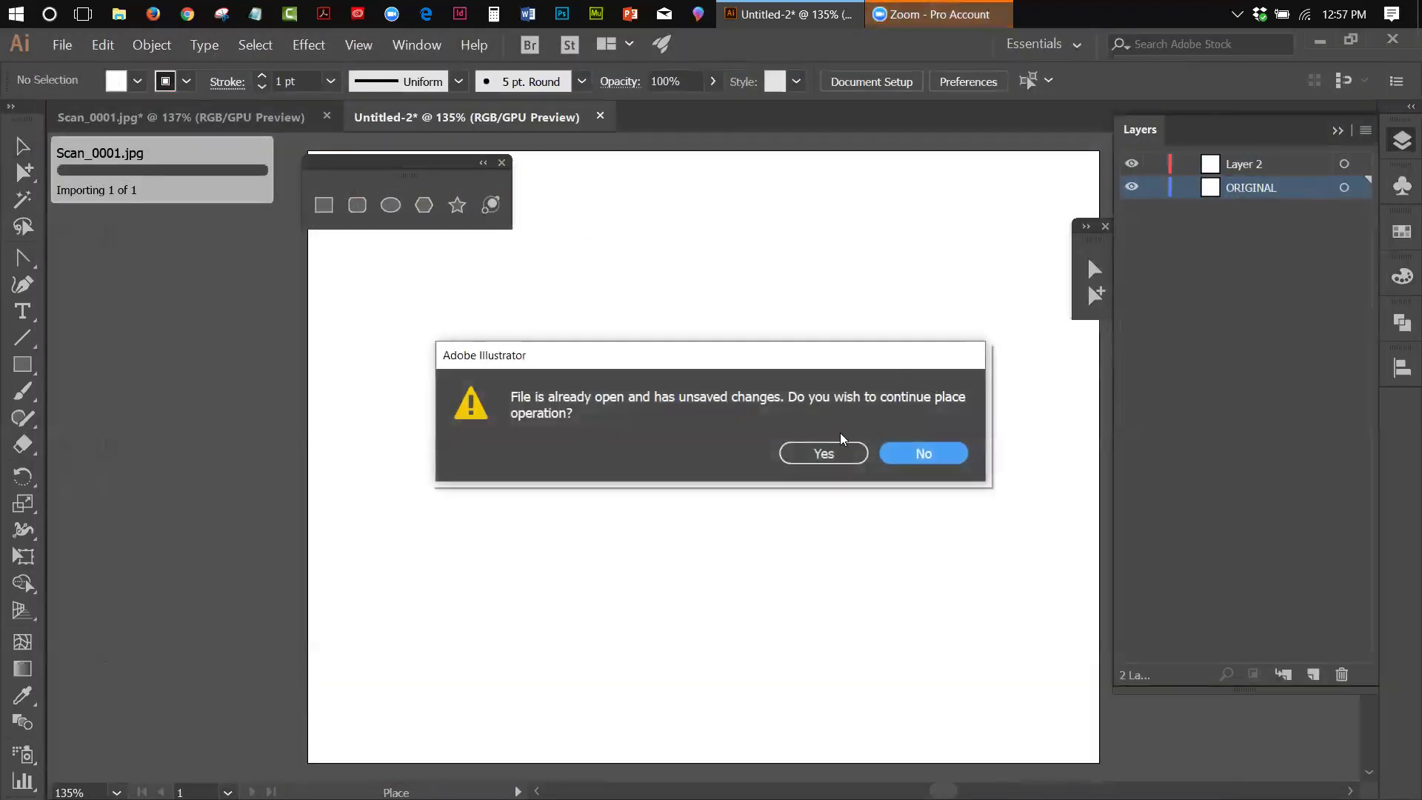
left_click(825, 451)
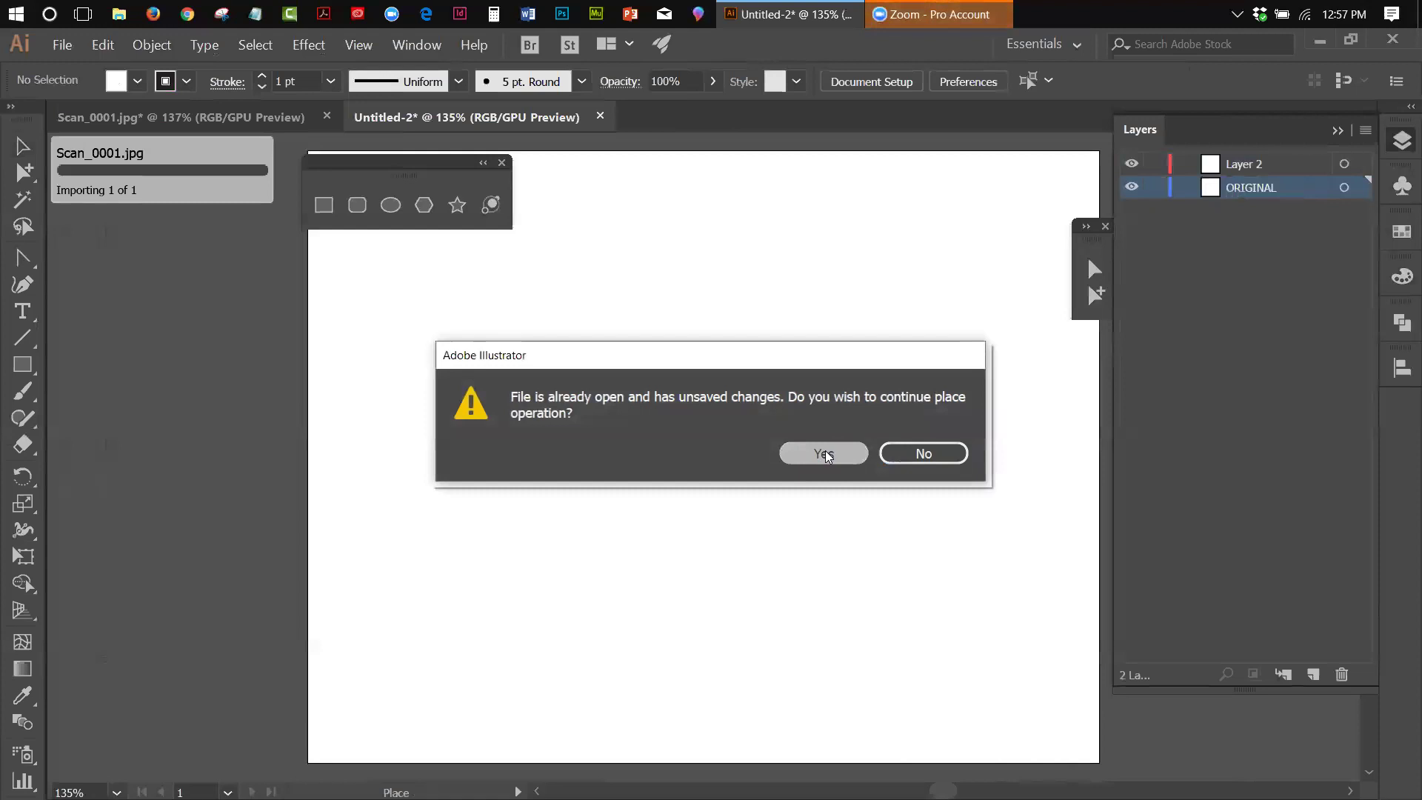
left_click(678, 363)
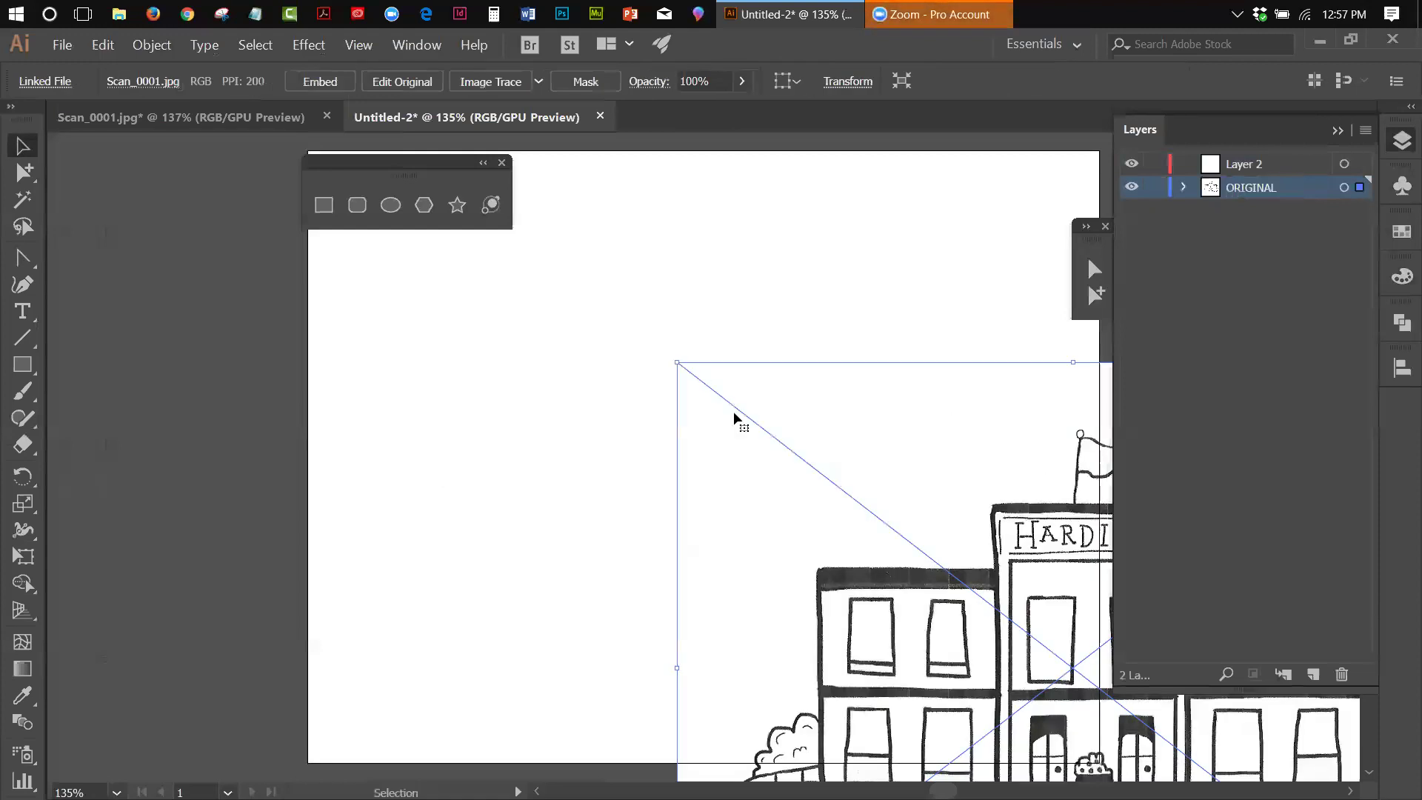
Step: Position the placed scan centrally over the artboard and hide Layer 2
left_click_drag(911, 571, 595, 299)
left_click_drag(774, 485, 804, 491)
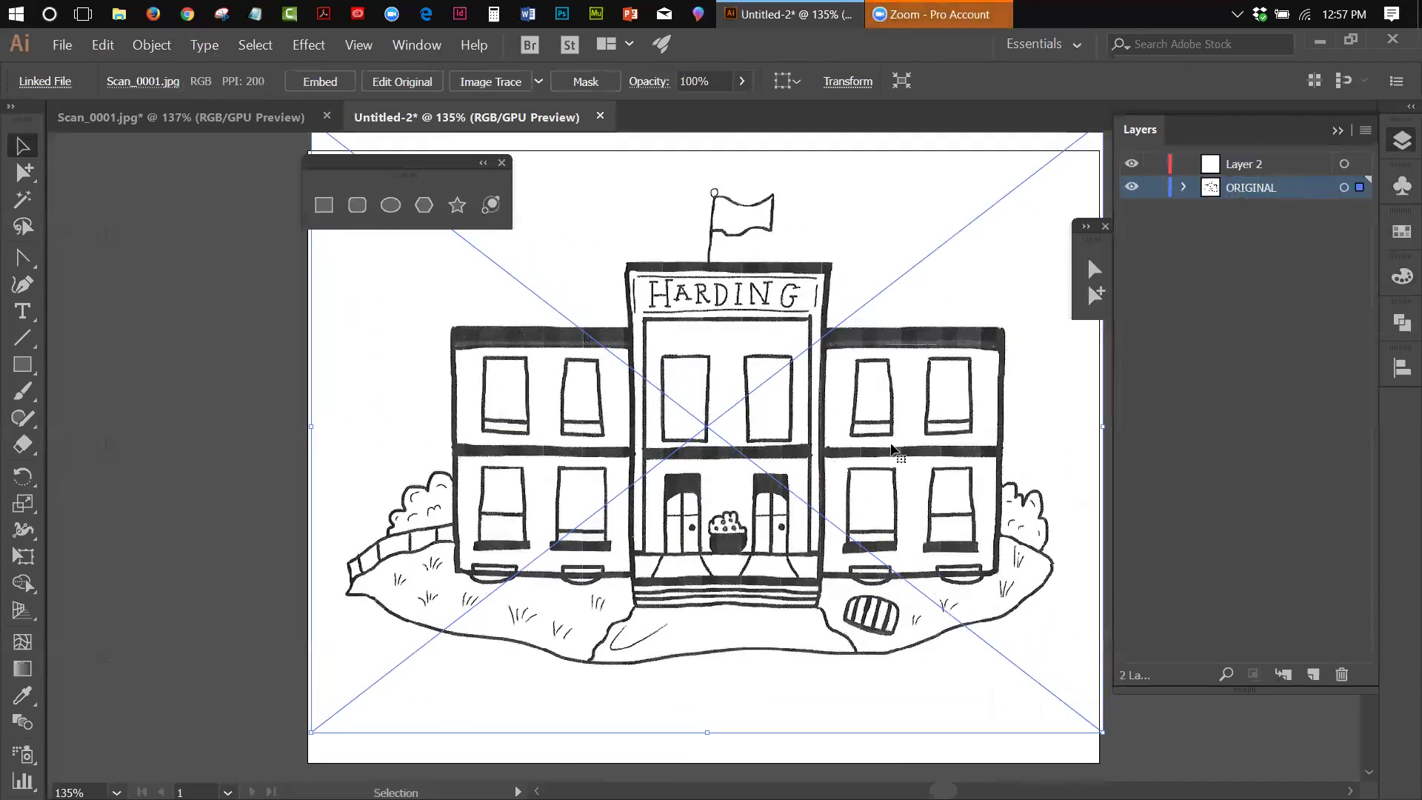
double_click(1251, 171)
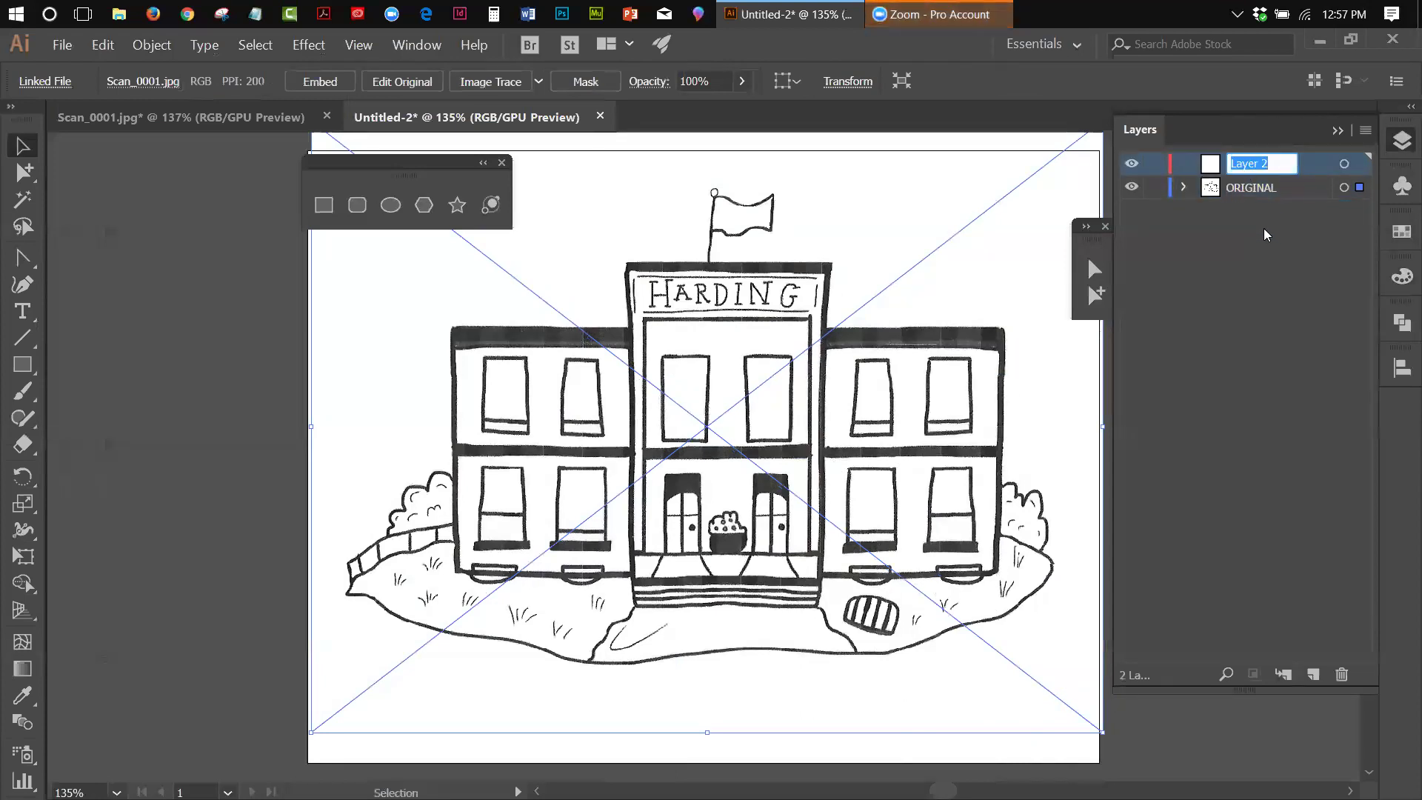
left_click(1136, 169)
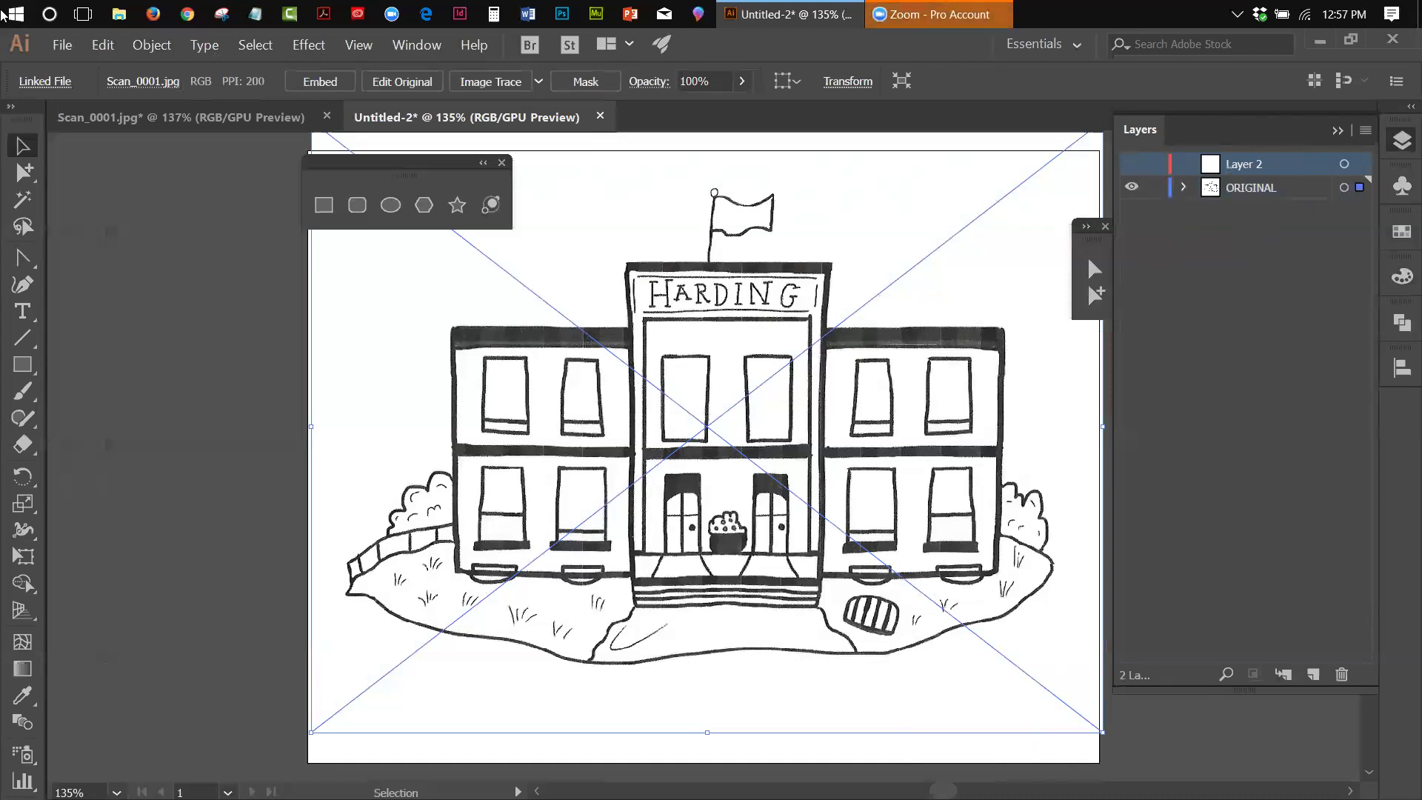
Step: Save the new document in the Clipart folder as an Adobe Illustrator file named TRACE with the default options
left_click(59, 46)
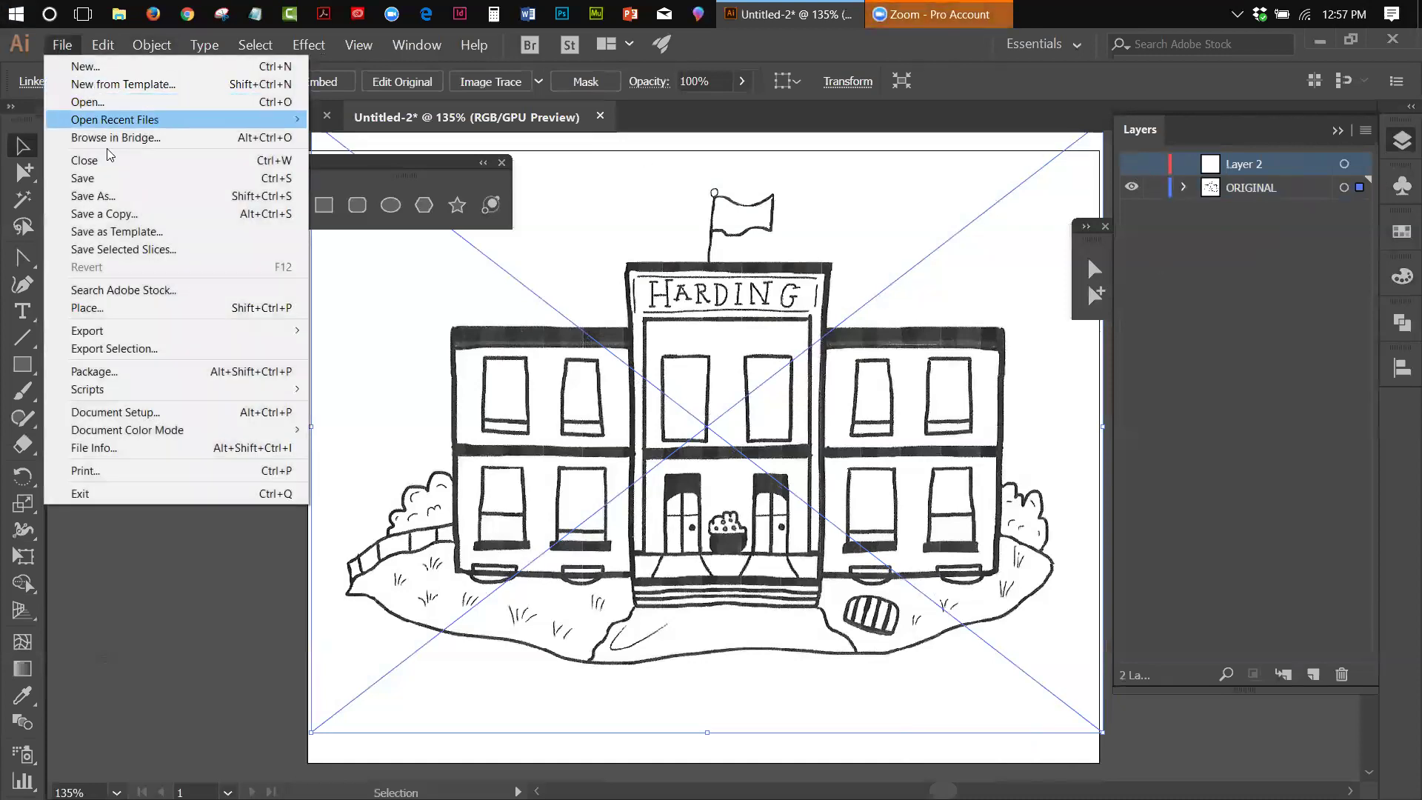
left_click(111, 177)
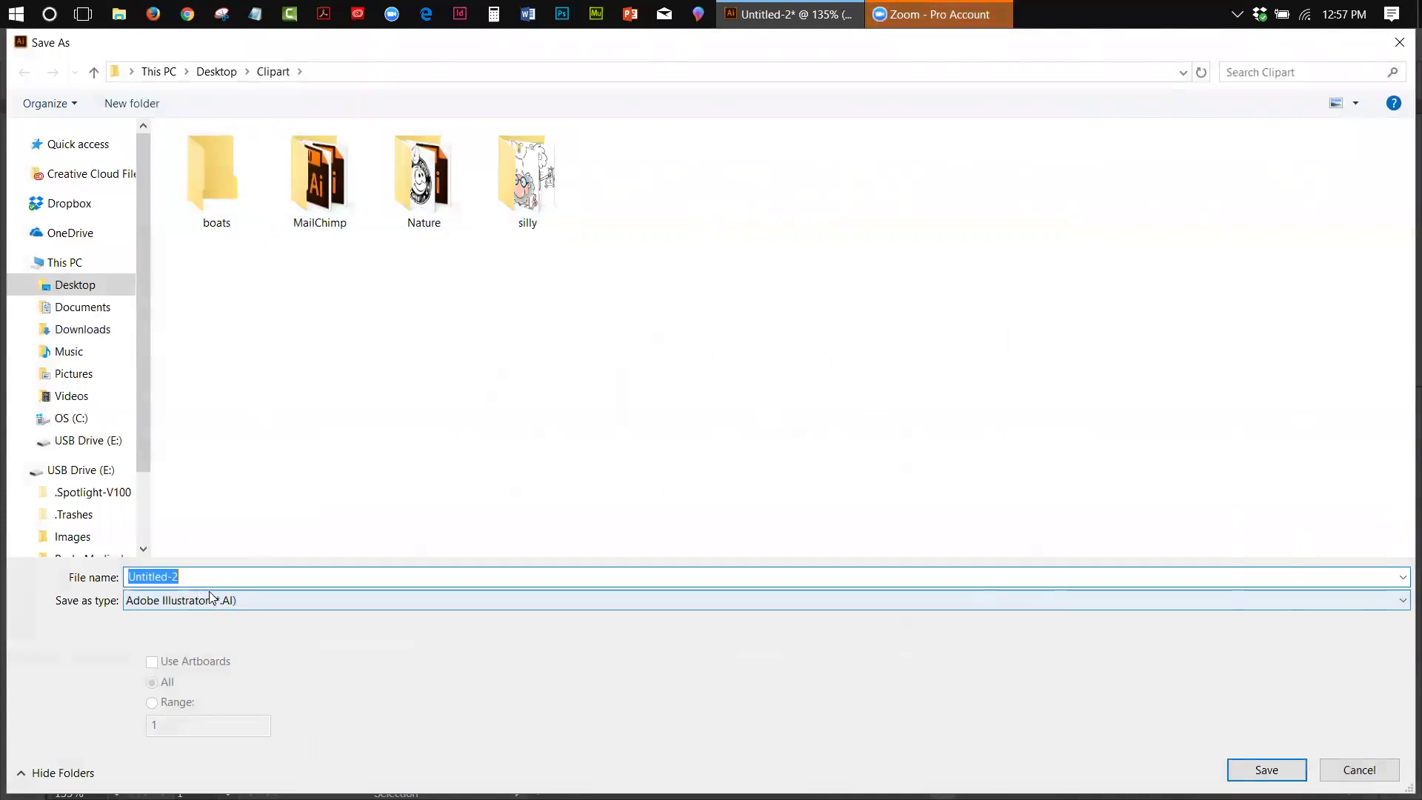
type("TRACE")
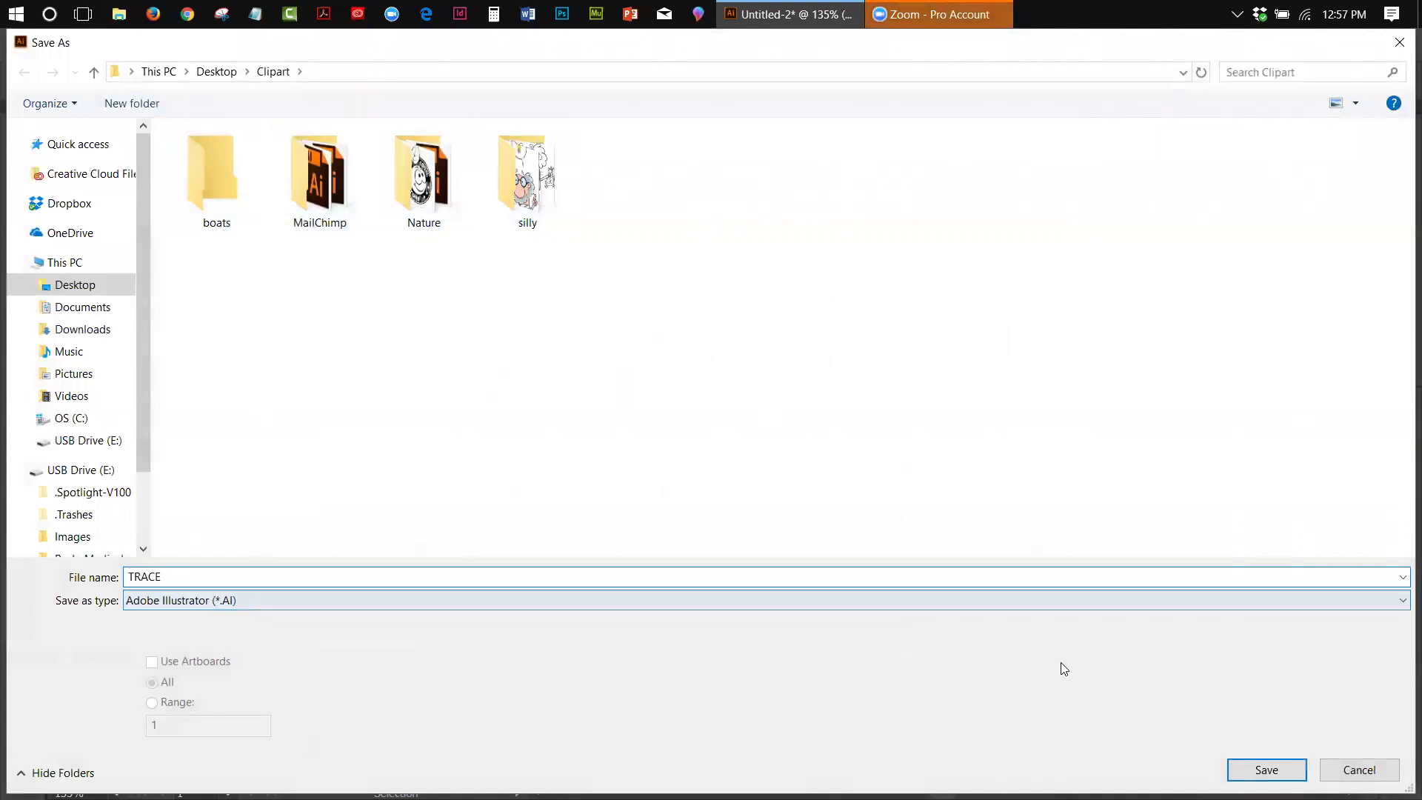
left_click(1237, 770)
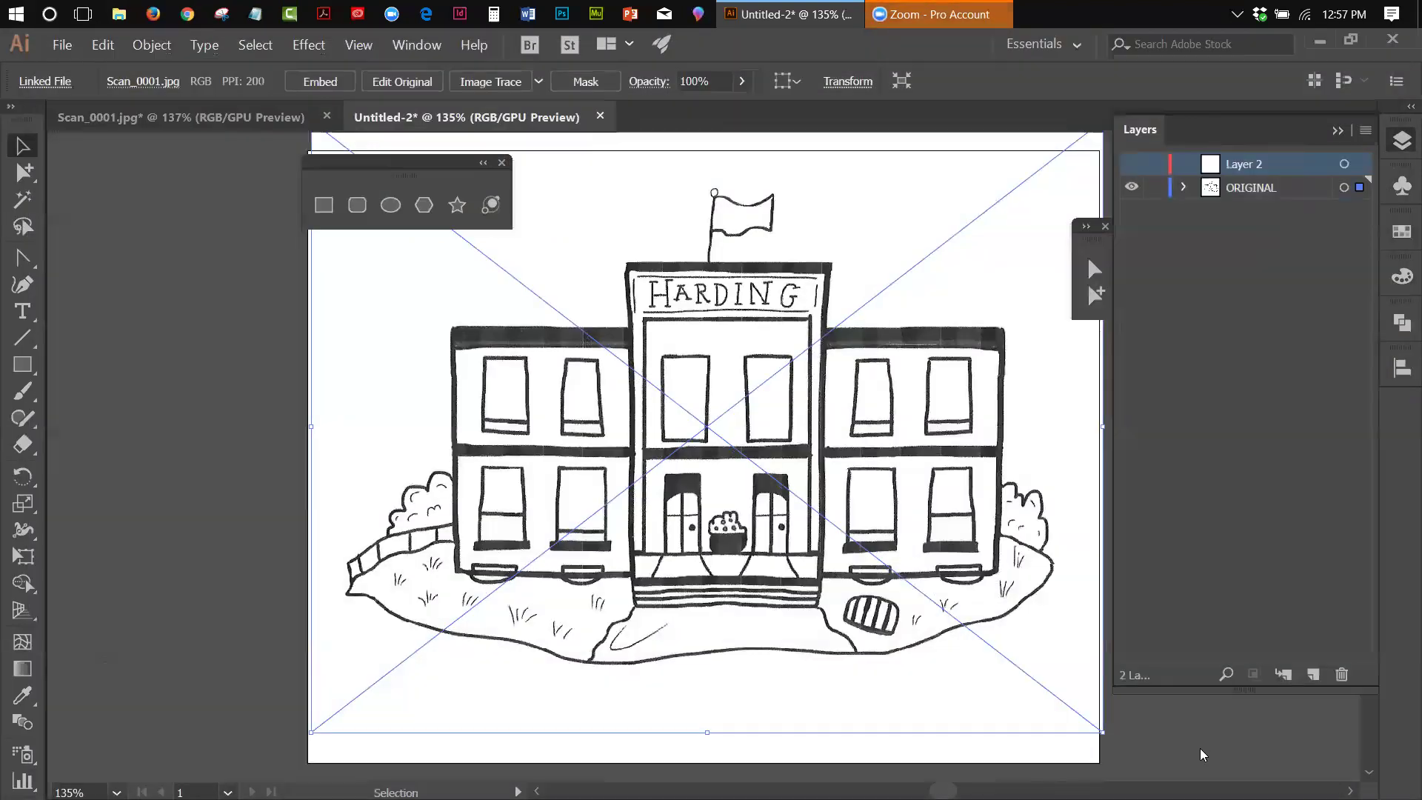
left_click(1089, 727)
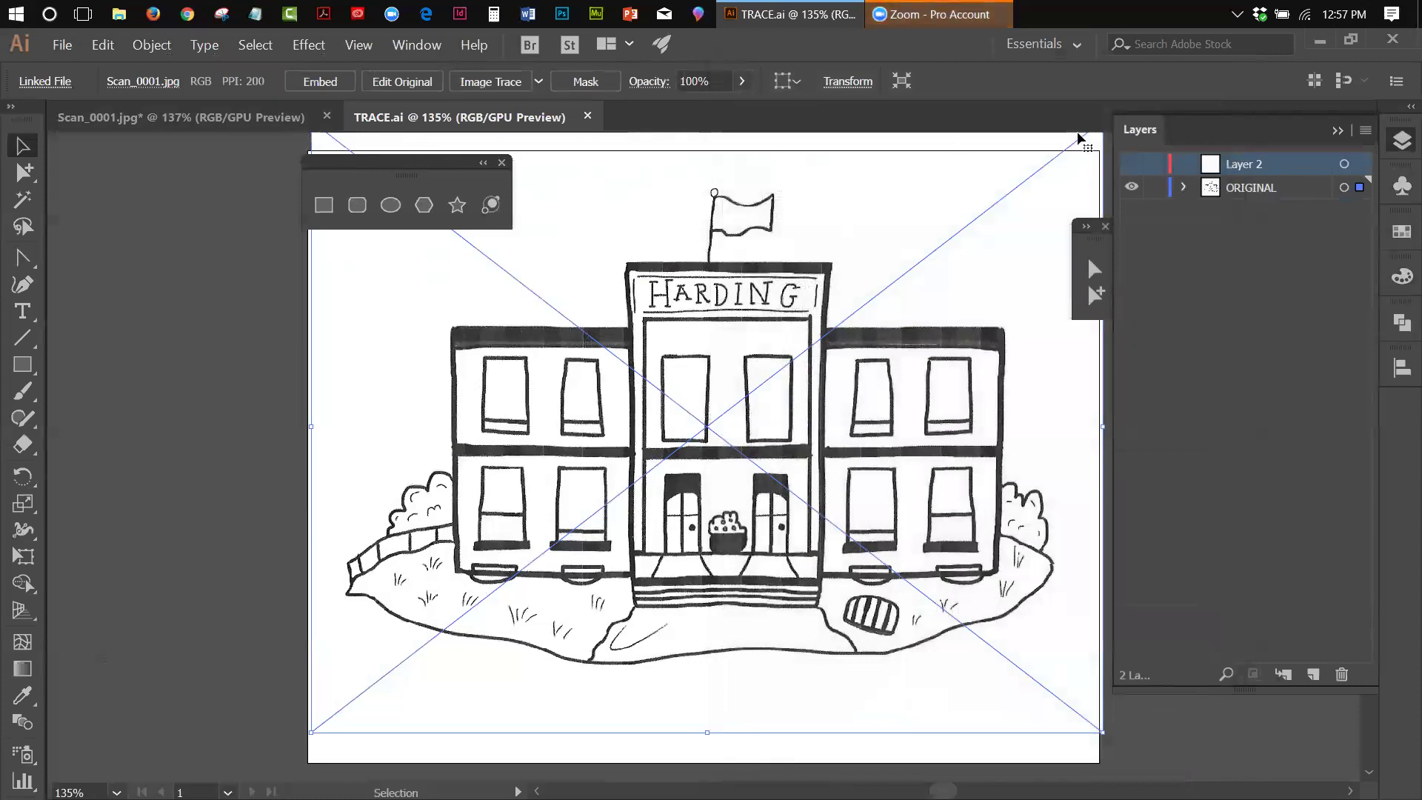
Step: Put away the layer list, deselect the scan and close the TRACE document
left_click(1338, 131)
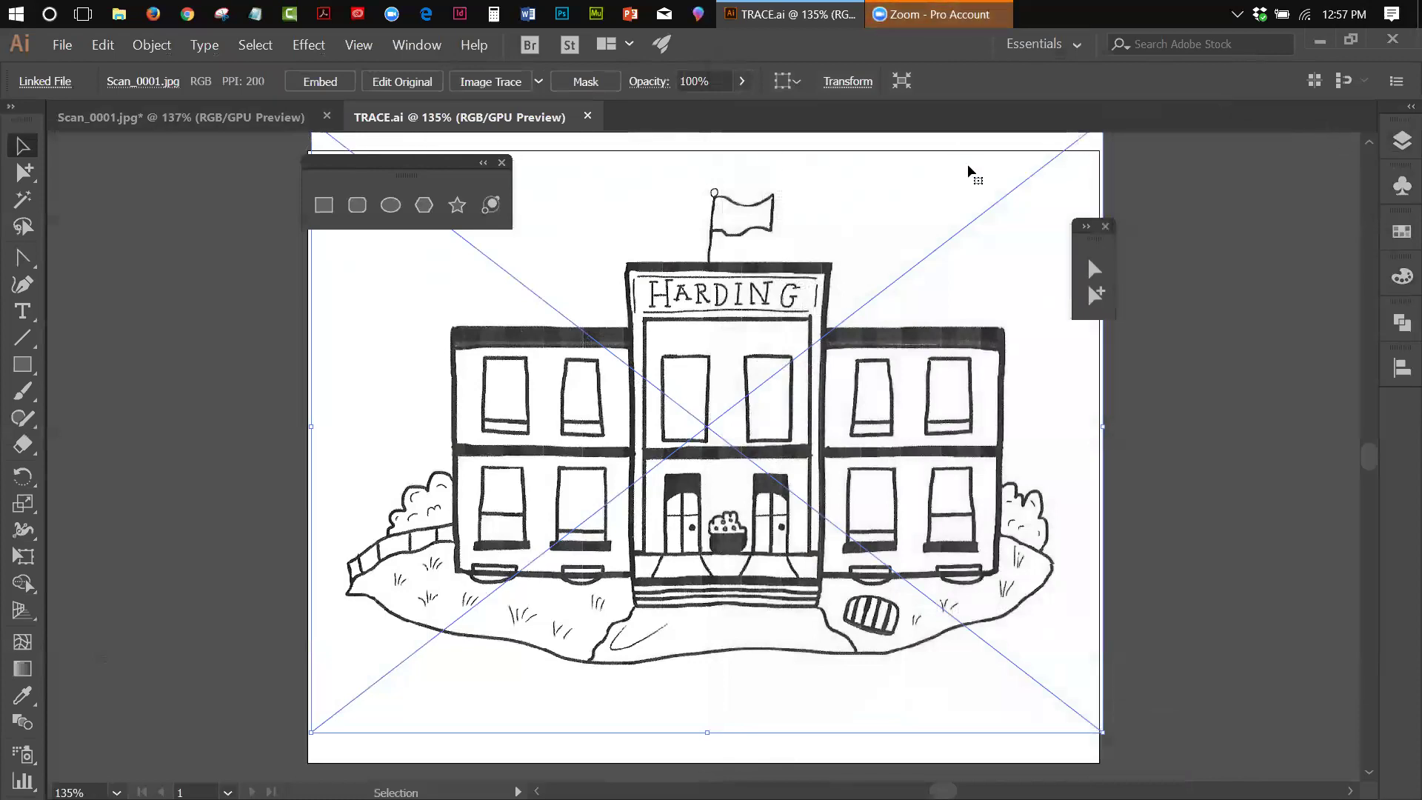
left_click(1126, 280)
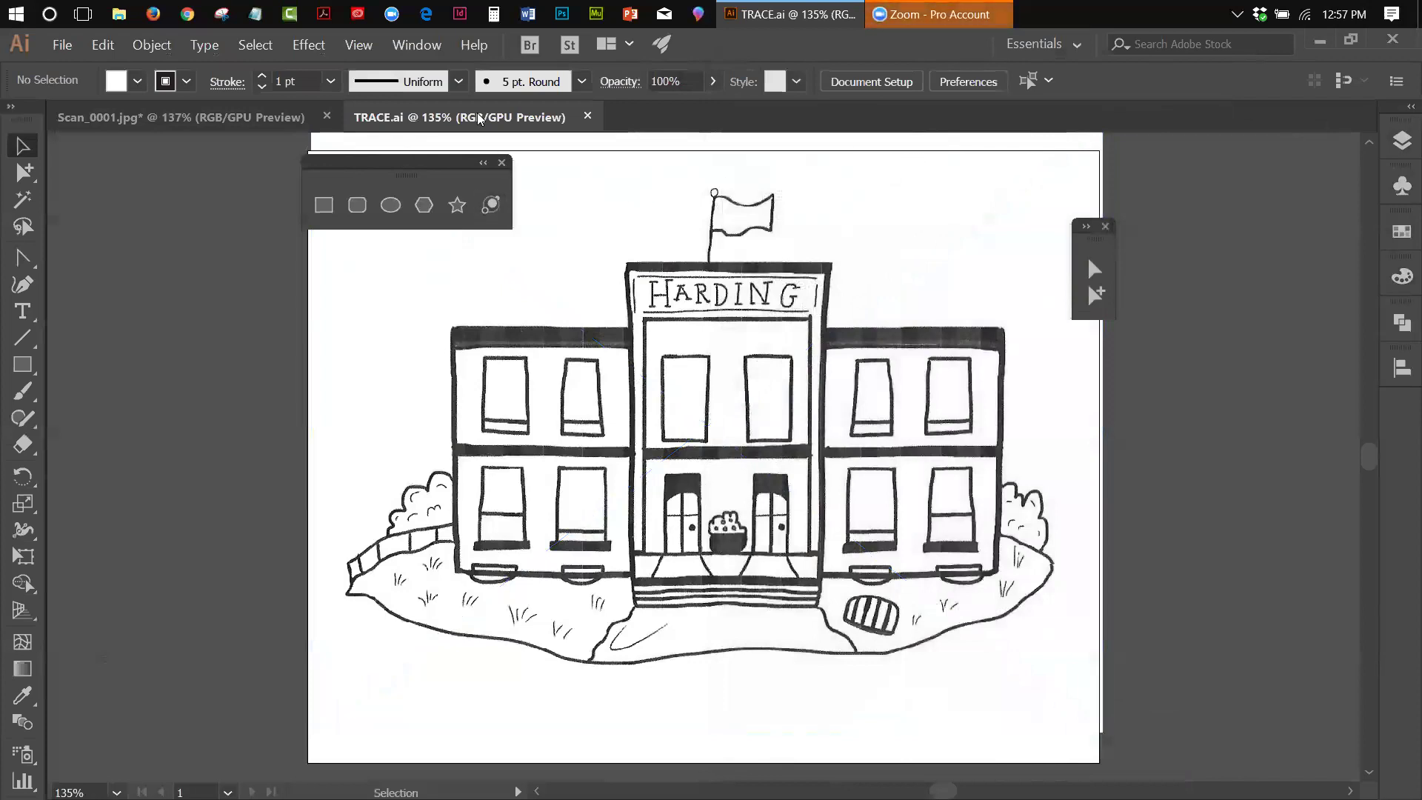
left_click(587, 116)
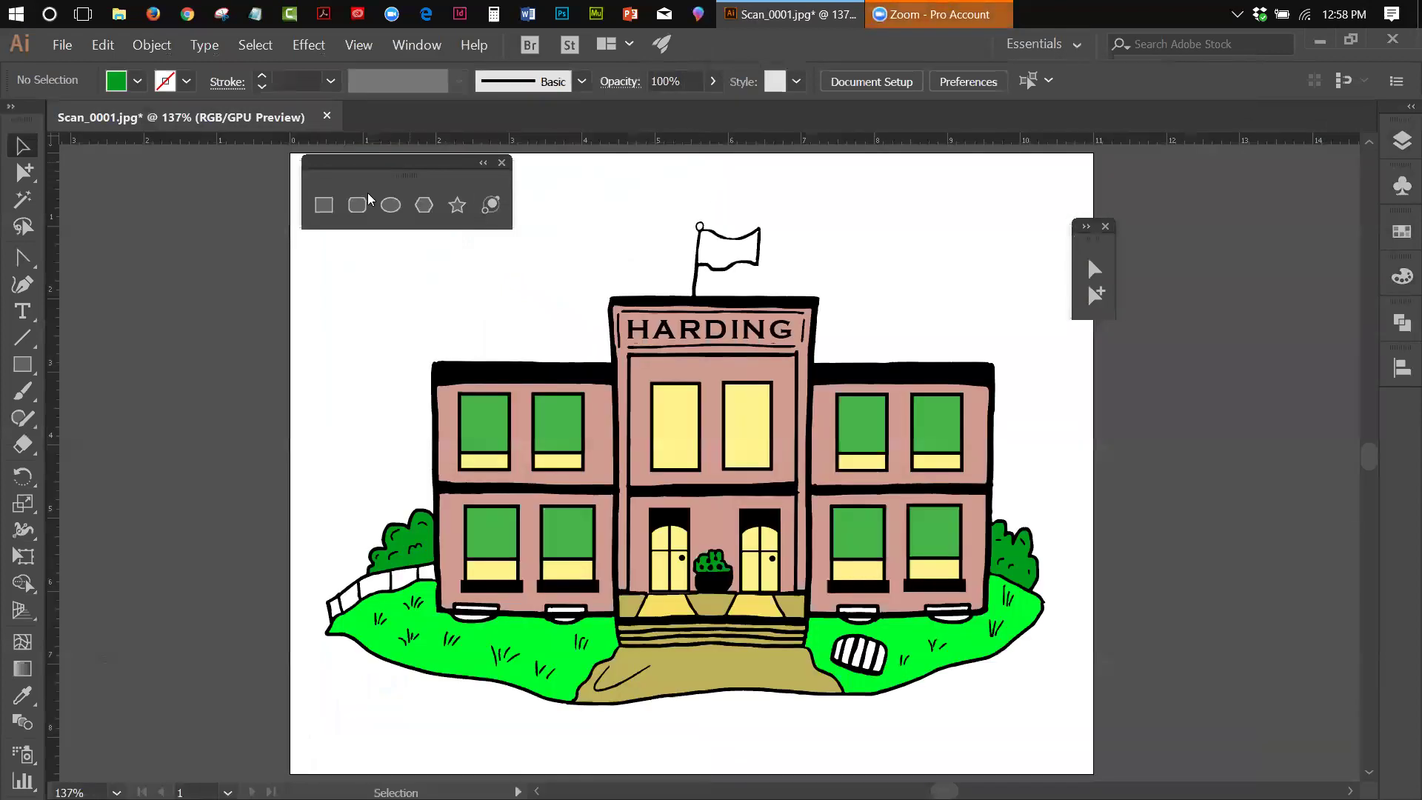
Step: Save the coloured school artwork in the Clipart folder as the Illustrator file Harding_work with the default Illustrator CC options
left_click(63, 46)
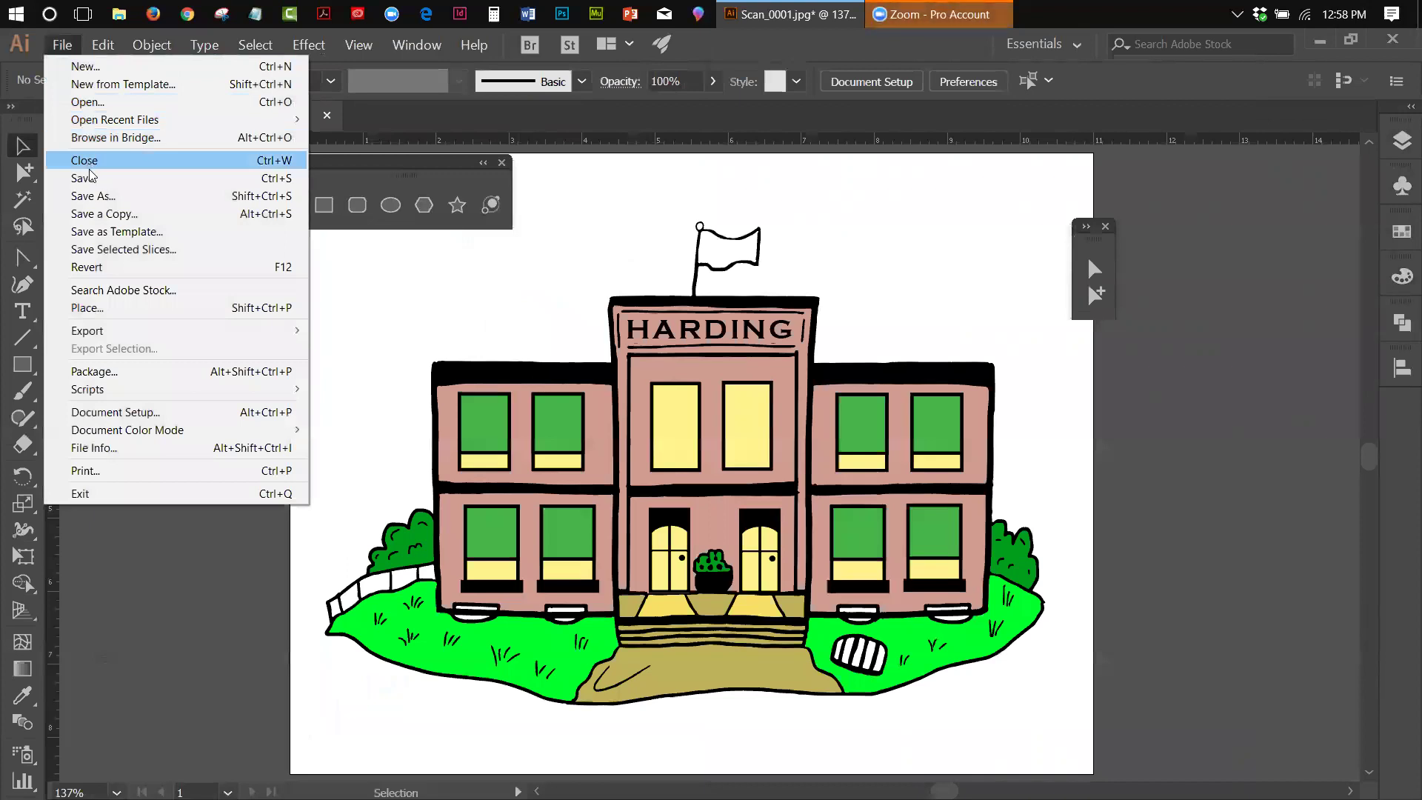
left_click(93, 195)
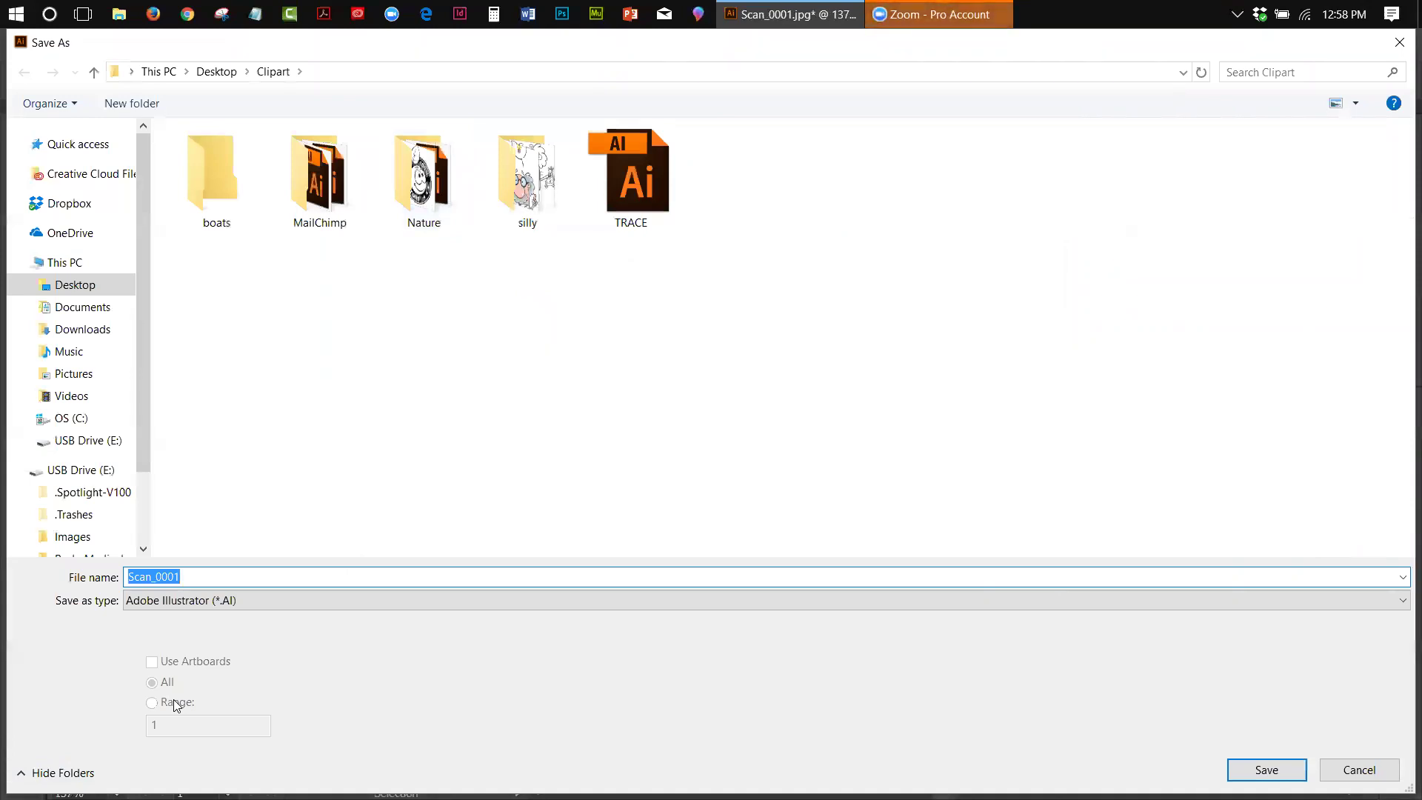
type("Hardin")
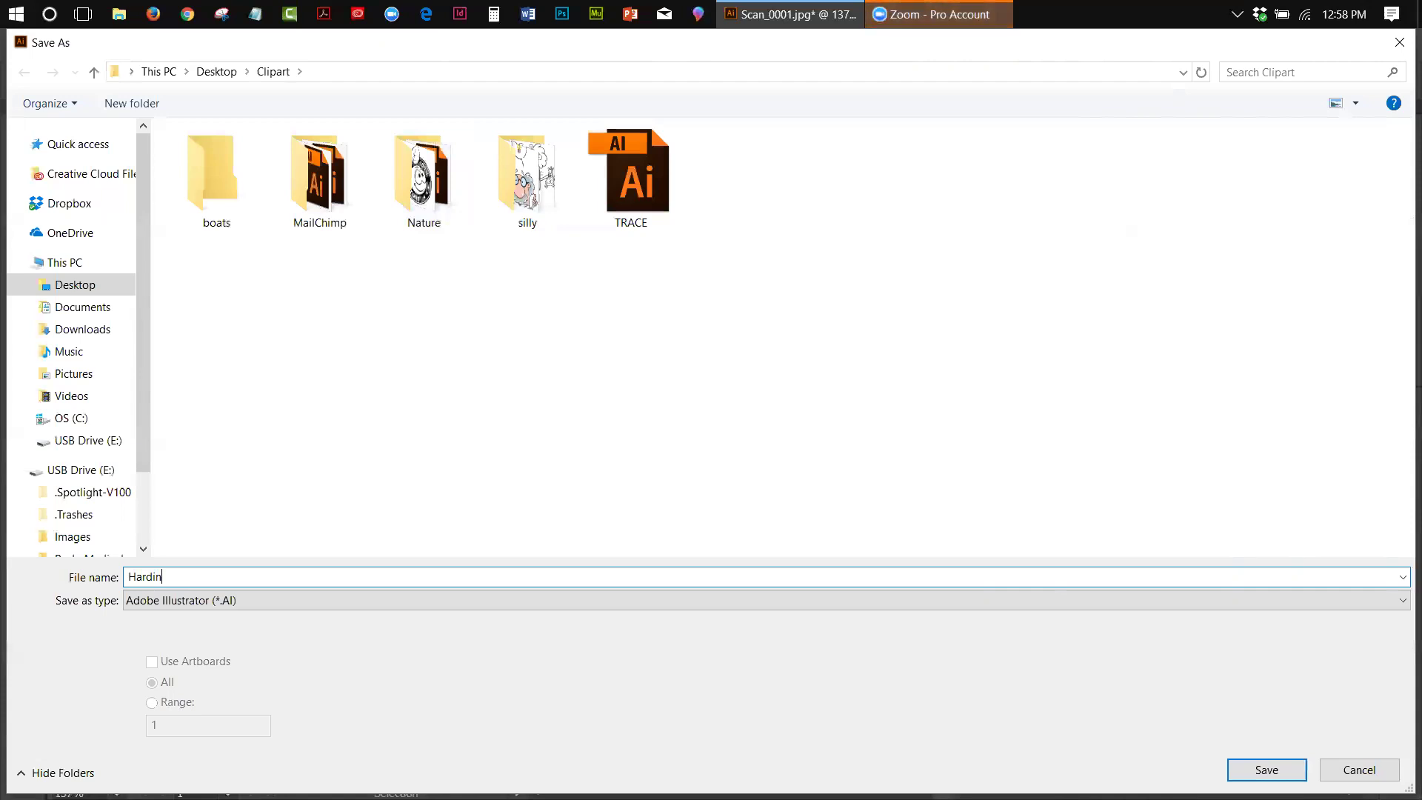
type("g")
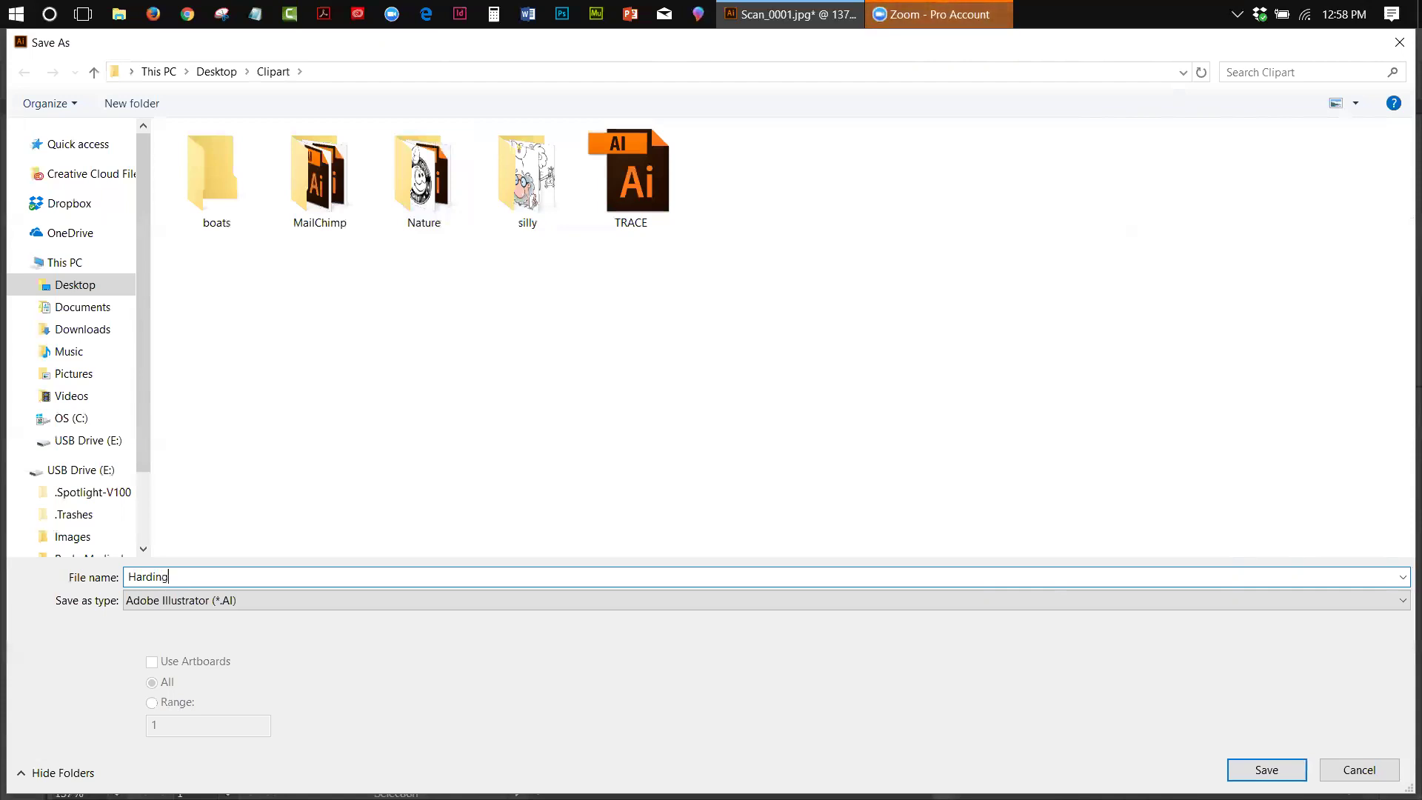
type("_wo")
left_click(1265, 767)
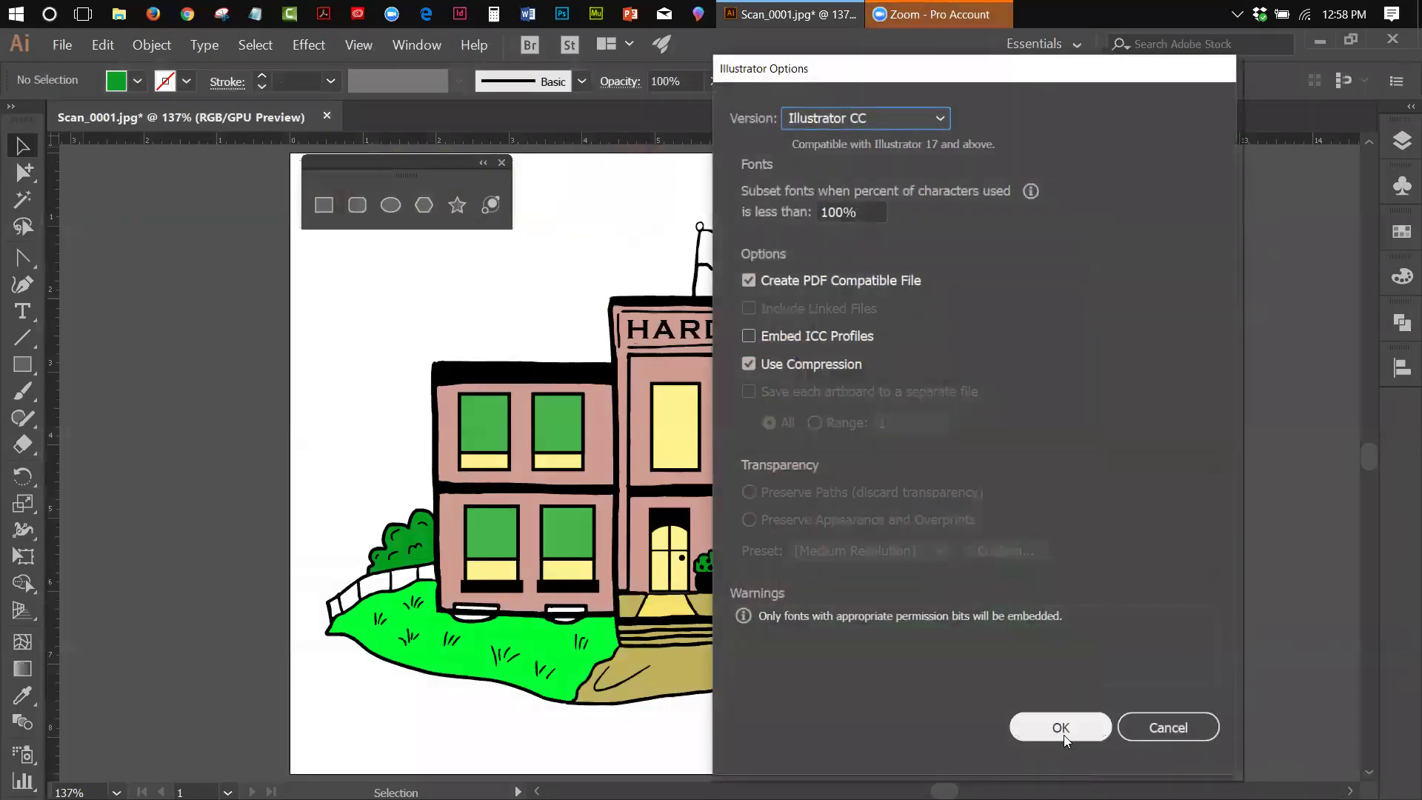
left_click(1064, 735)
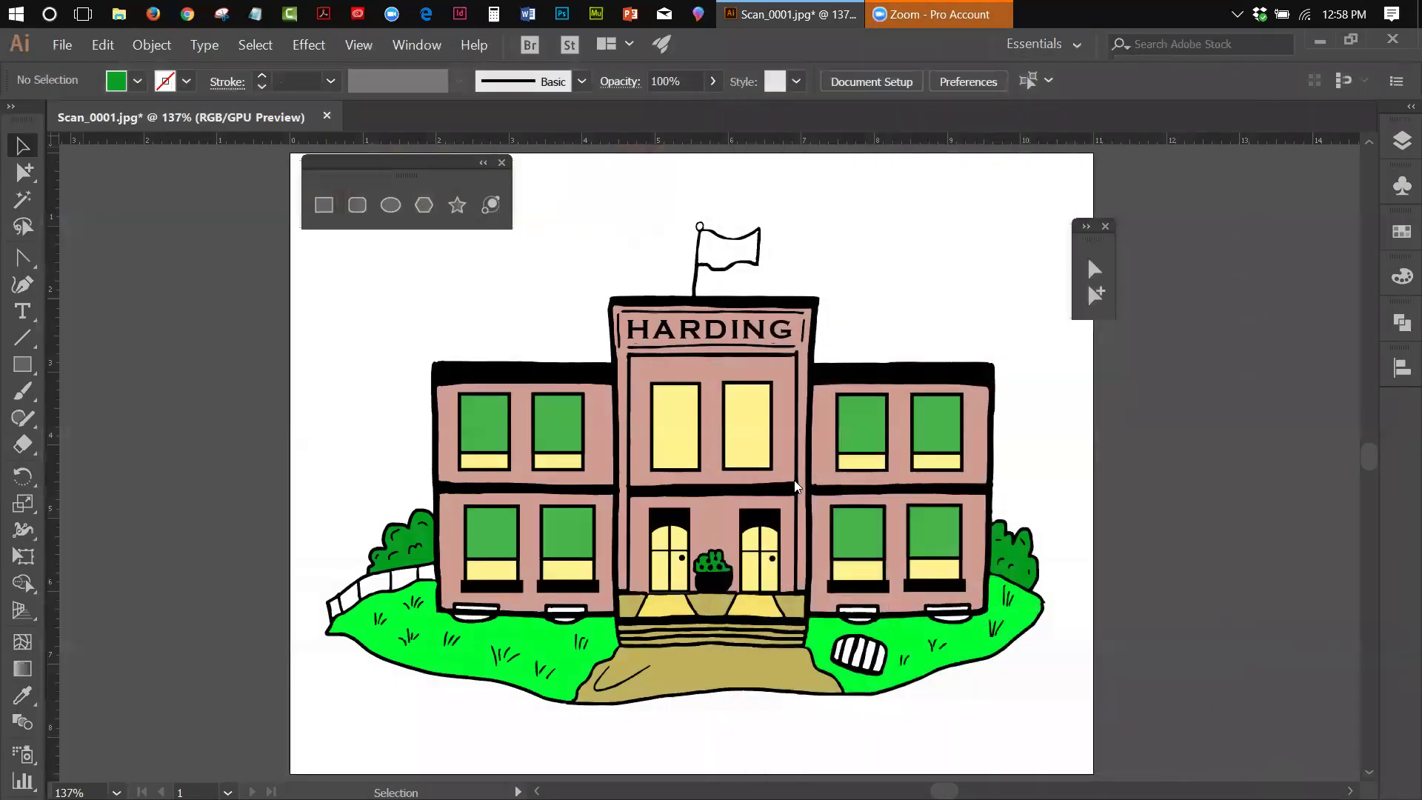
Step: Close the coloured artwork and quit the program, clearing the clipboard data
left_click(334, 116)
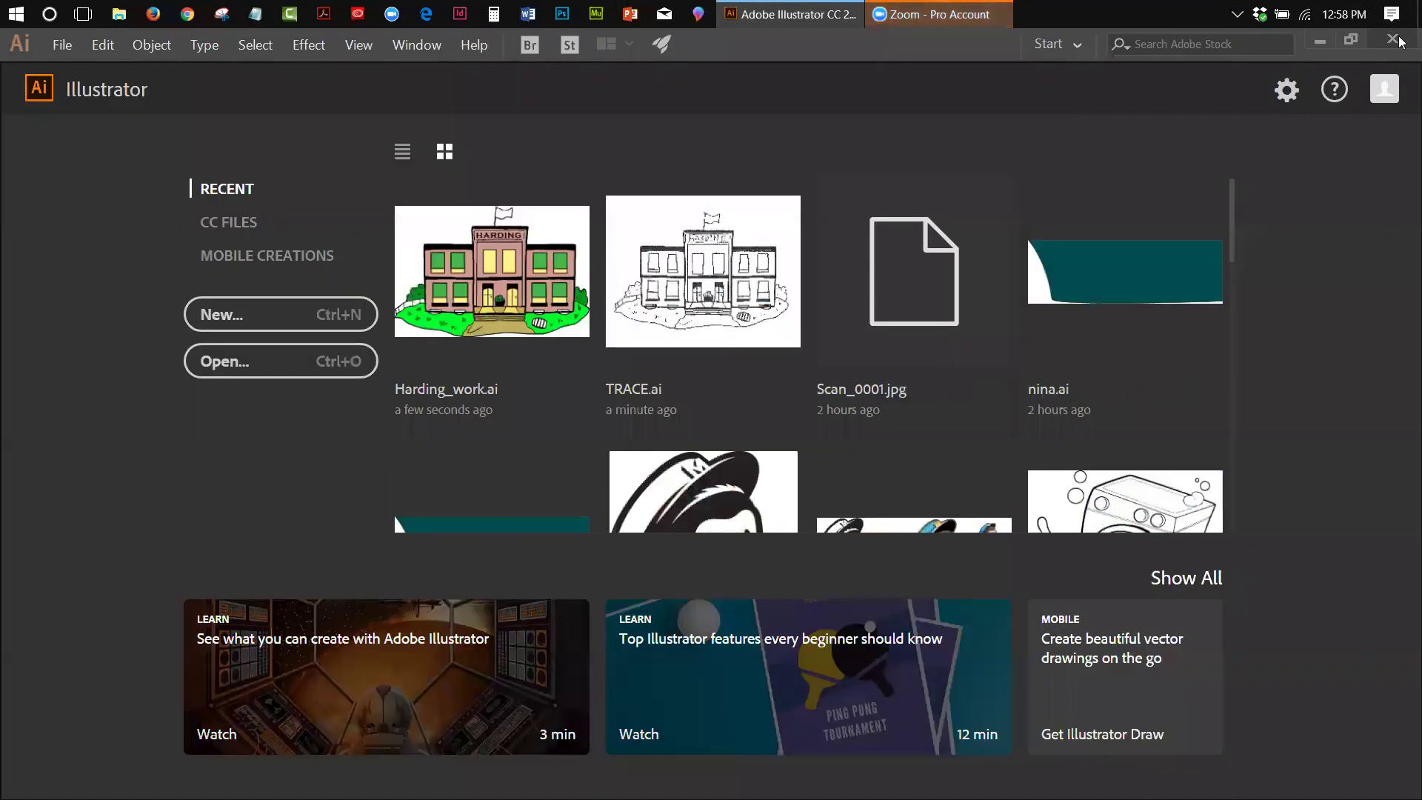
left_click(1399, 42)
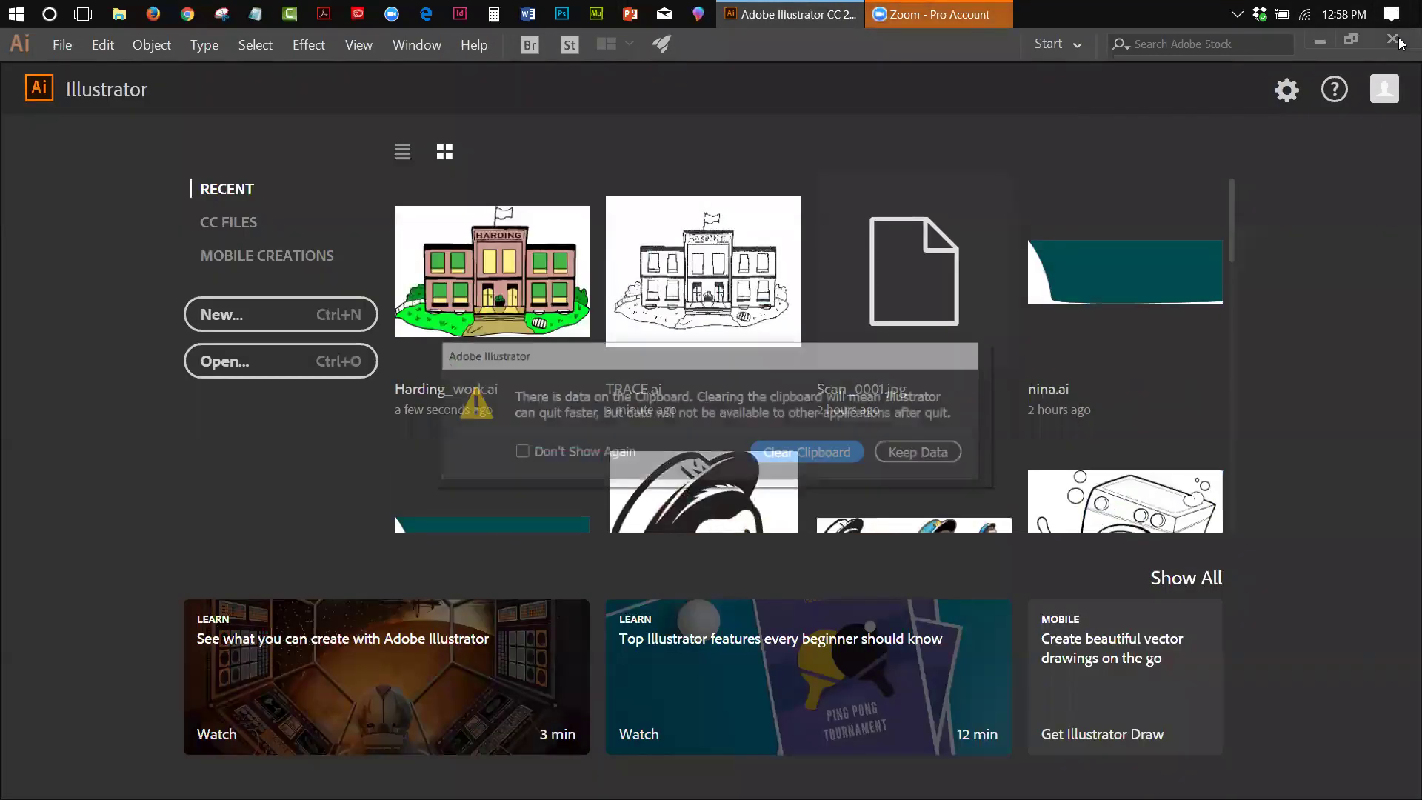
left_click(826, 460)
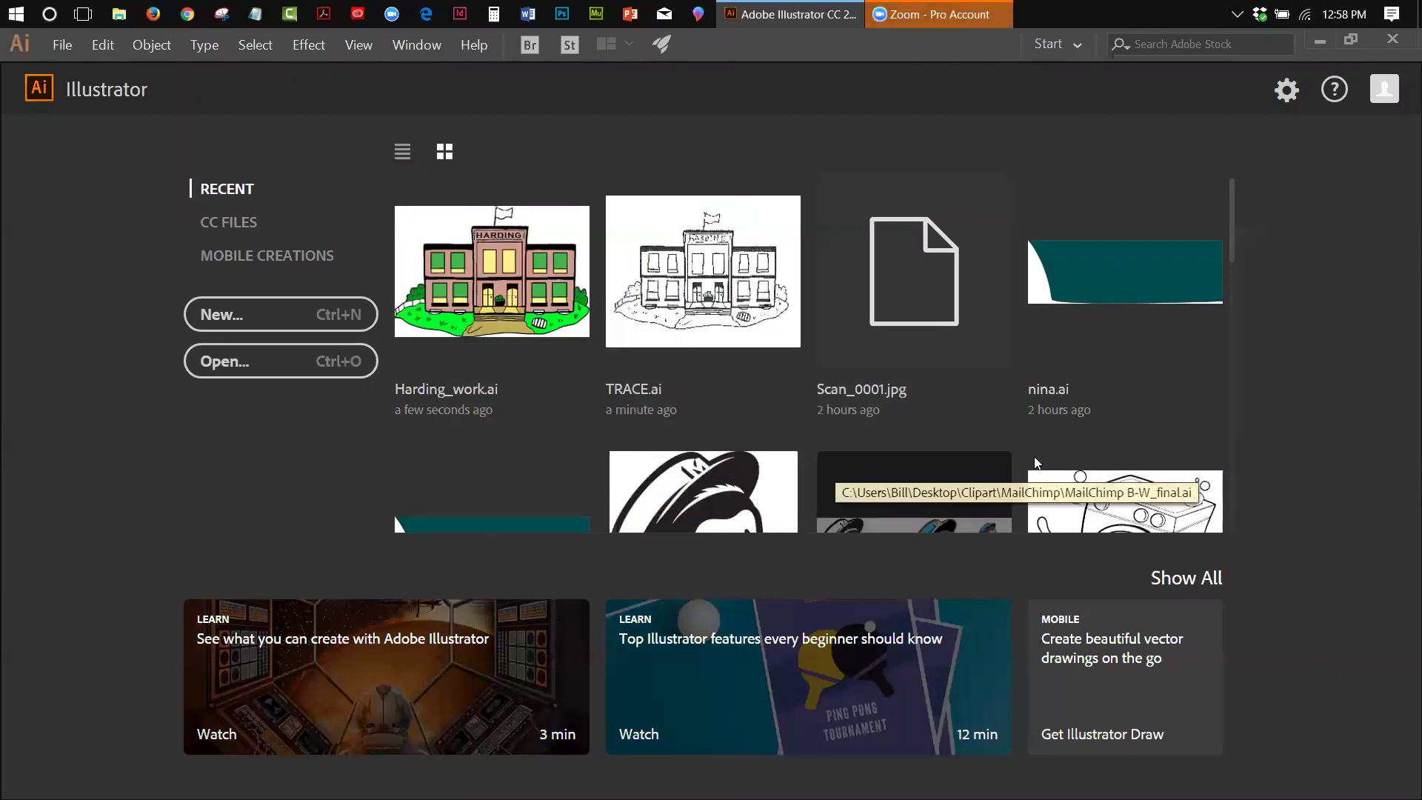